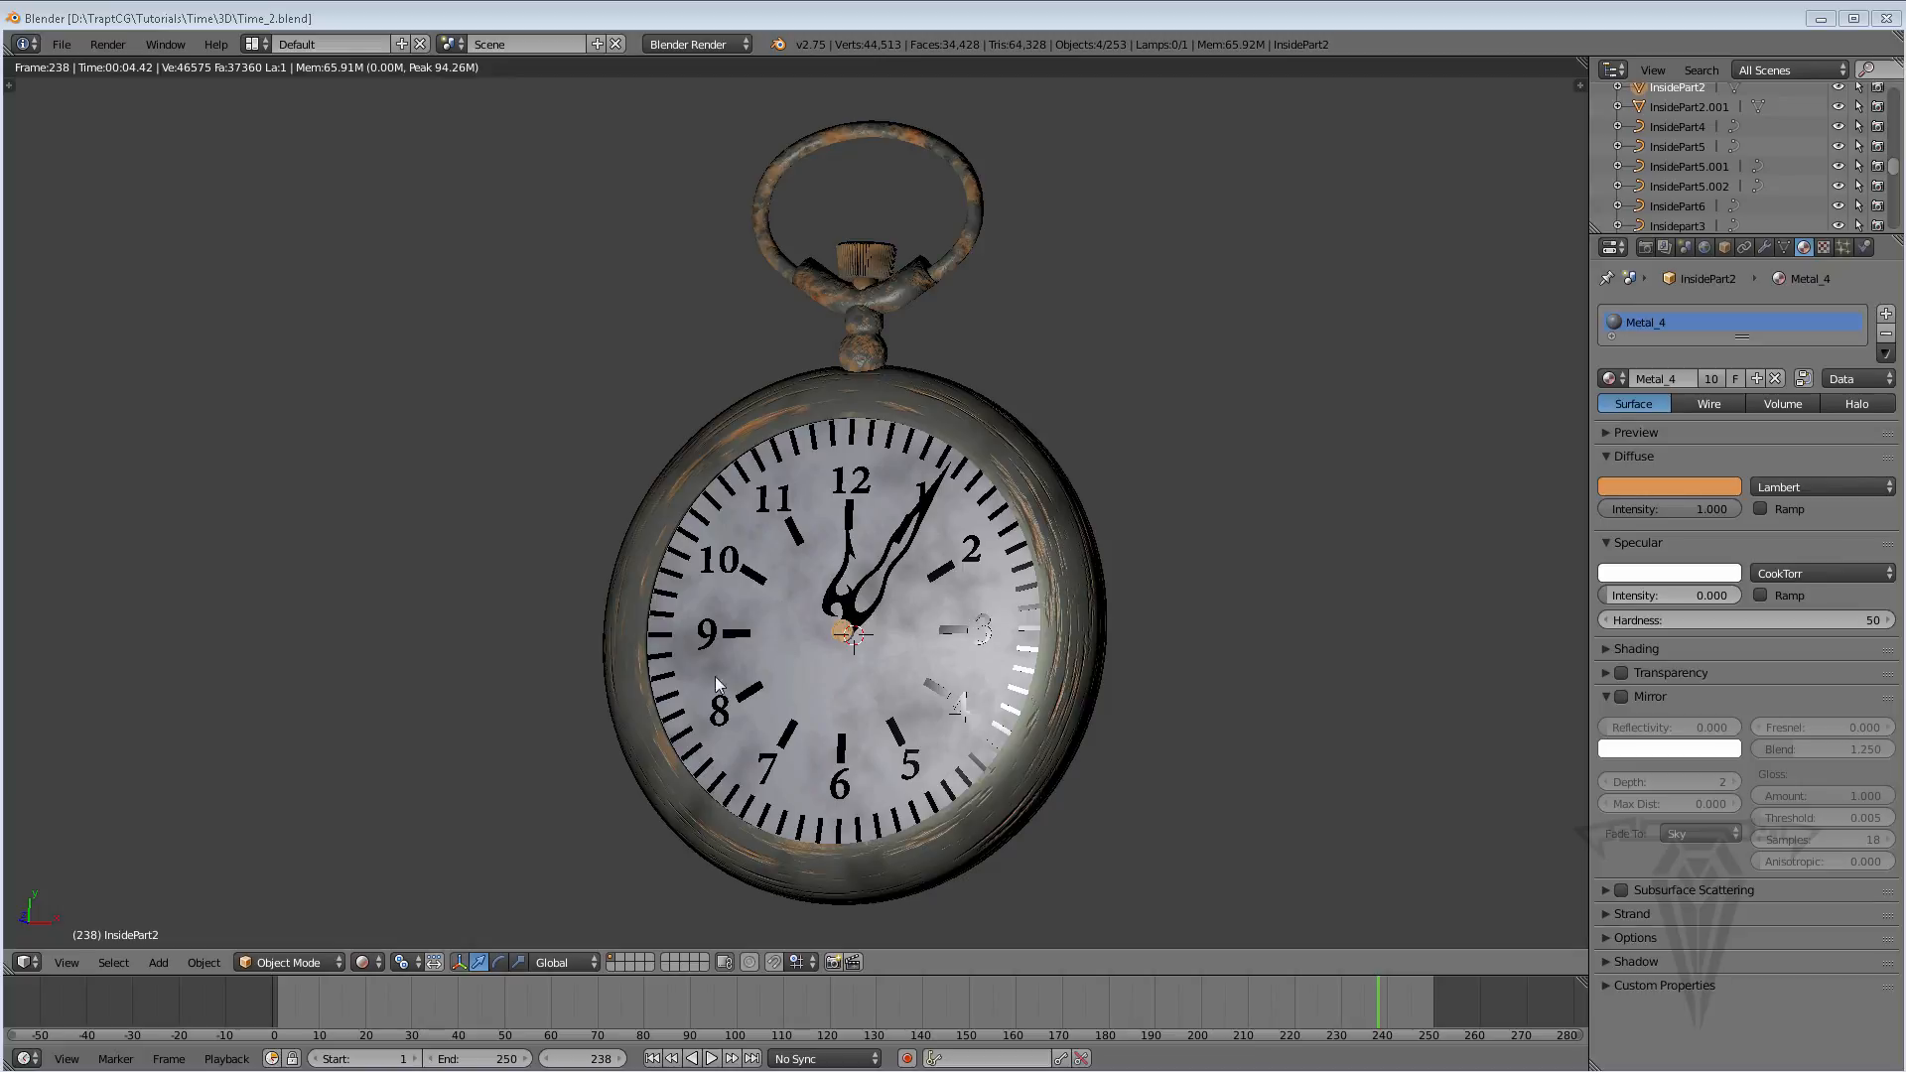
Switch the viewport to solid shading and isolate the watch's back cover by hiding all unselected objects
click(375, 963)
click(391, 898)
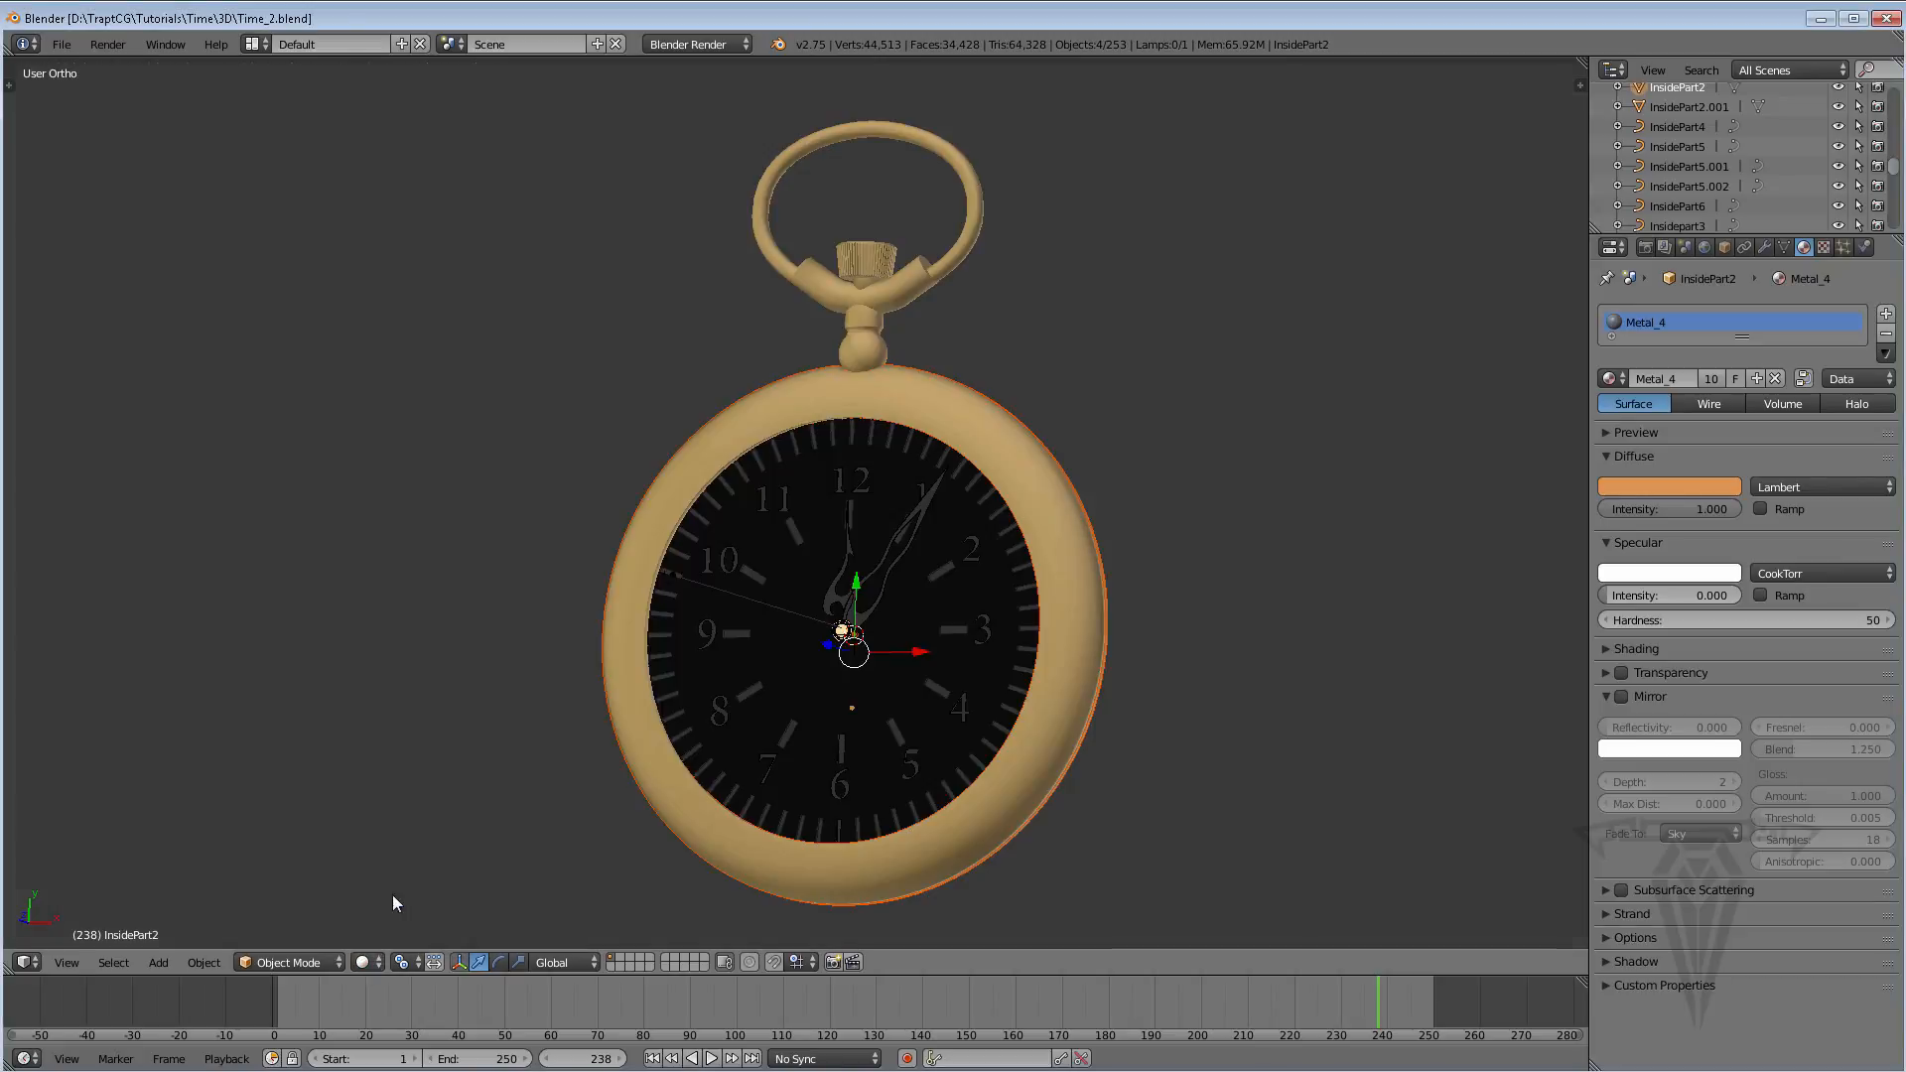
middle_drag(966, 540, 1319, 575)
right_click(746, 557)
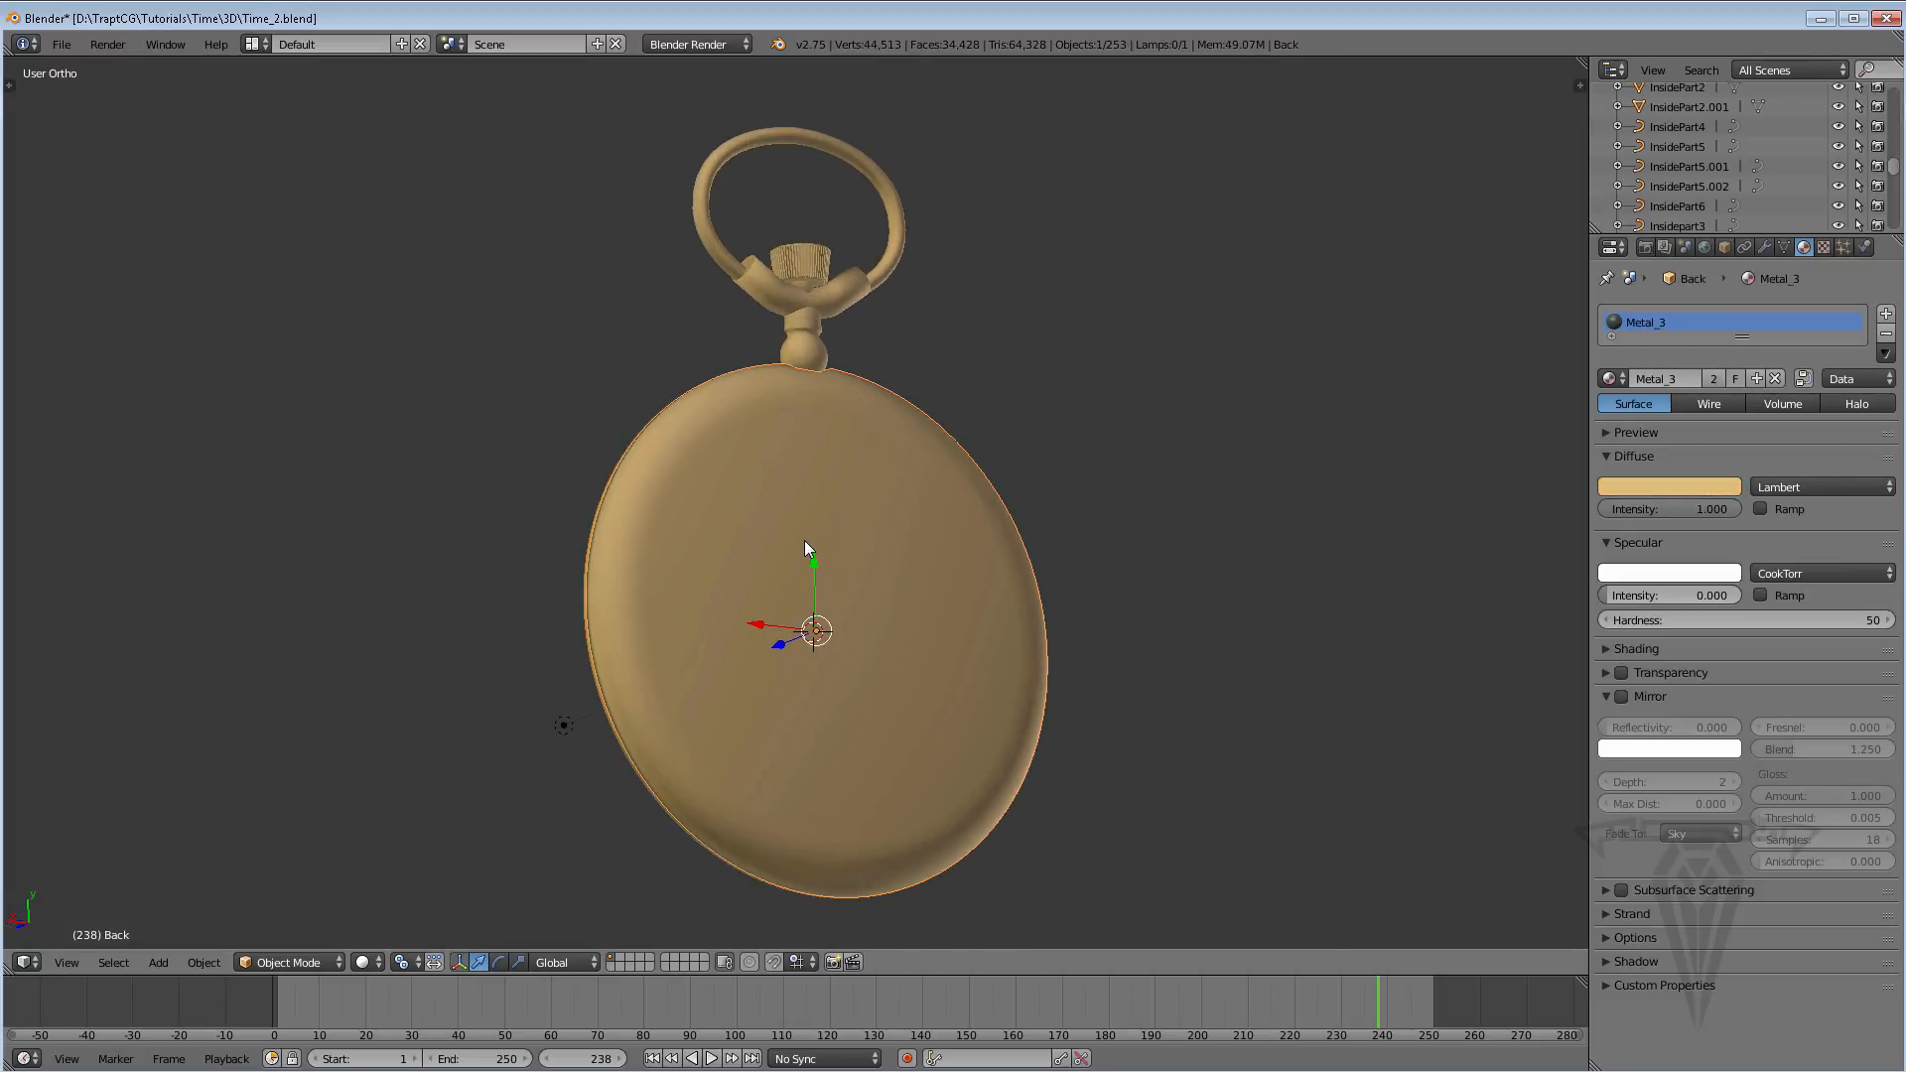
key(shift+h)
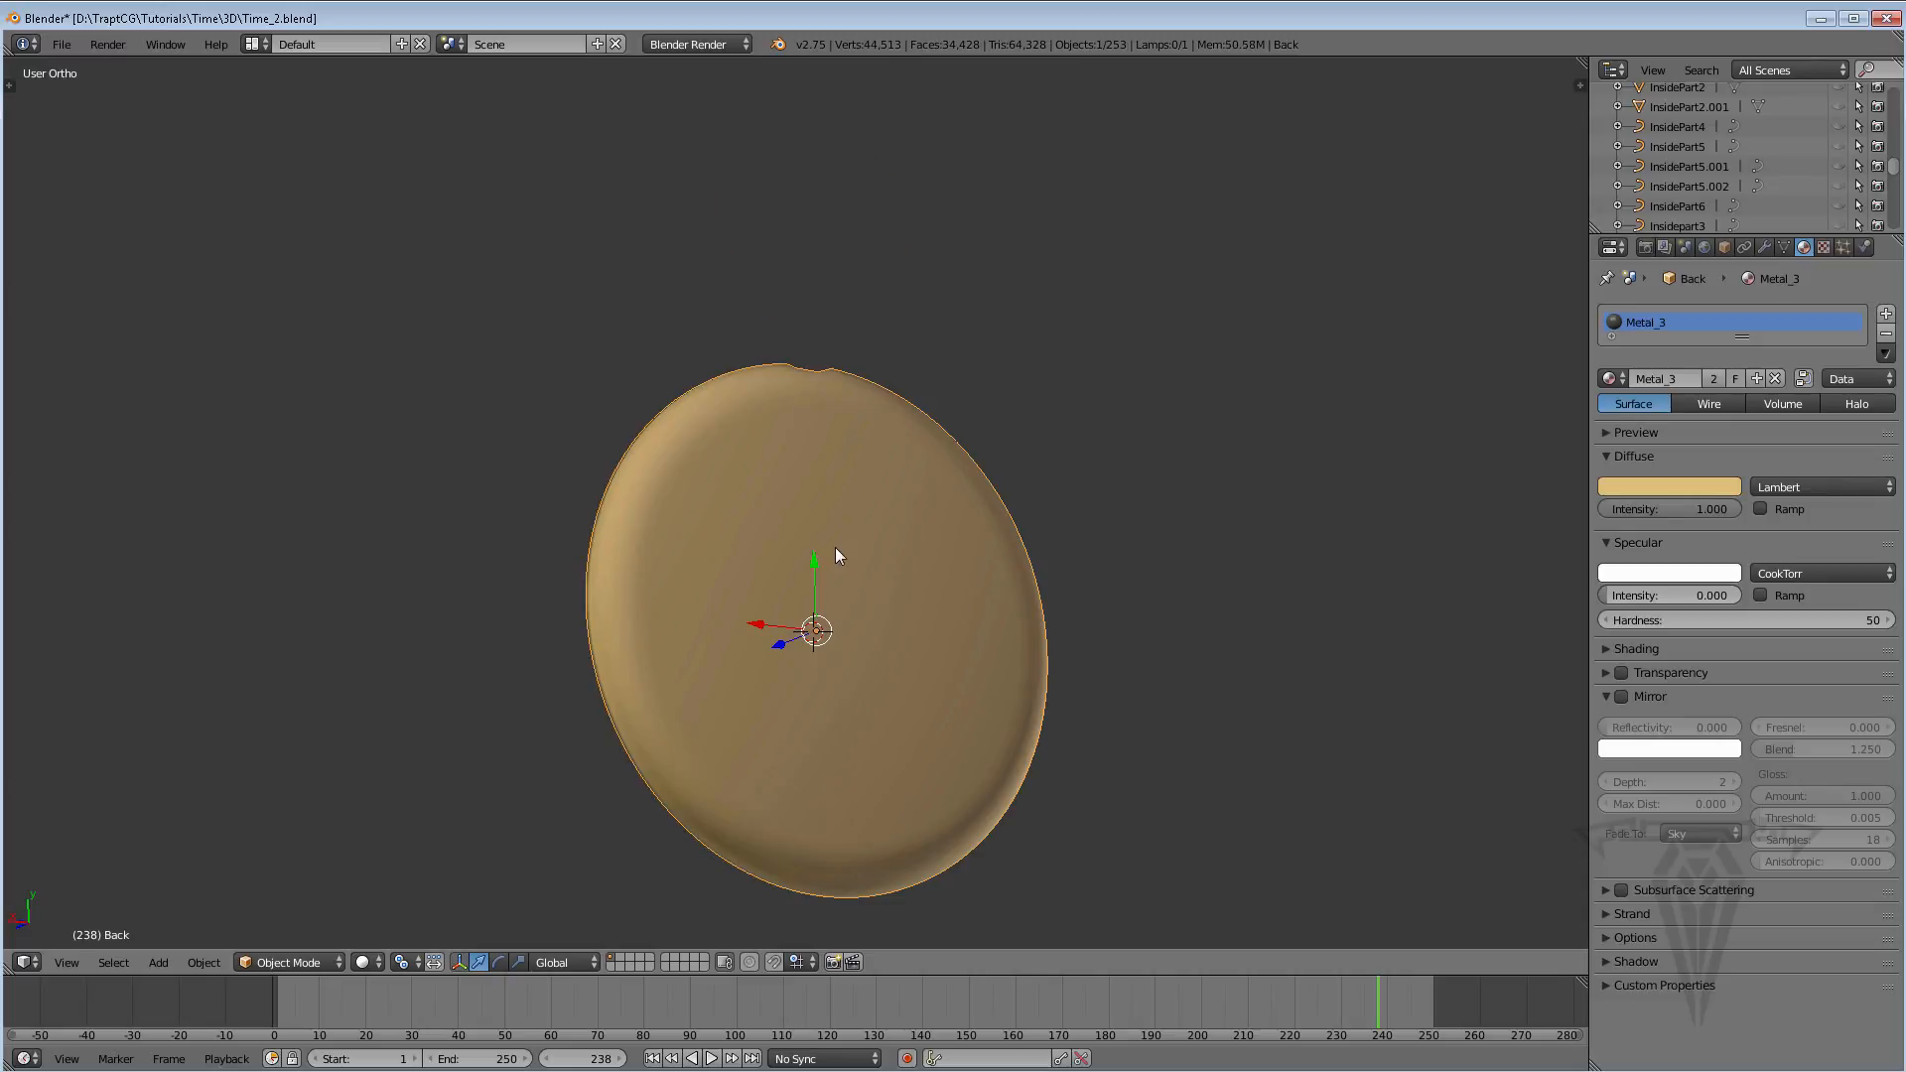
middle_drag(749, 504, 890, 535)
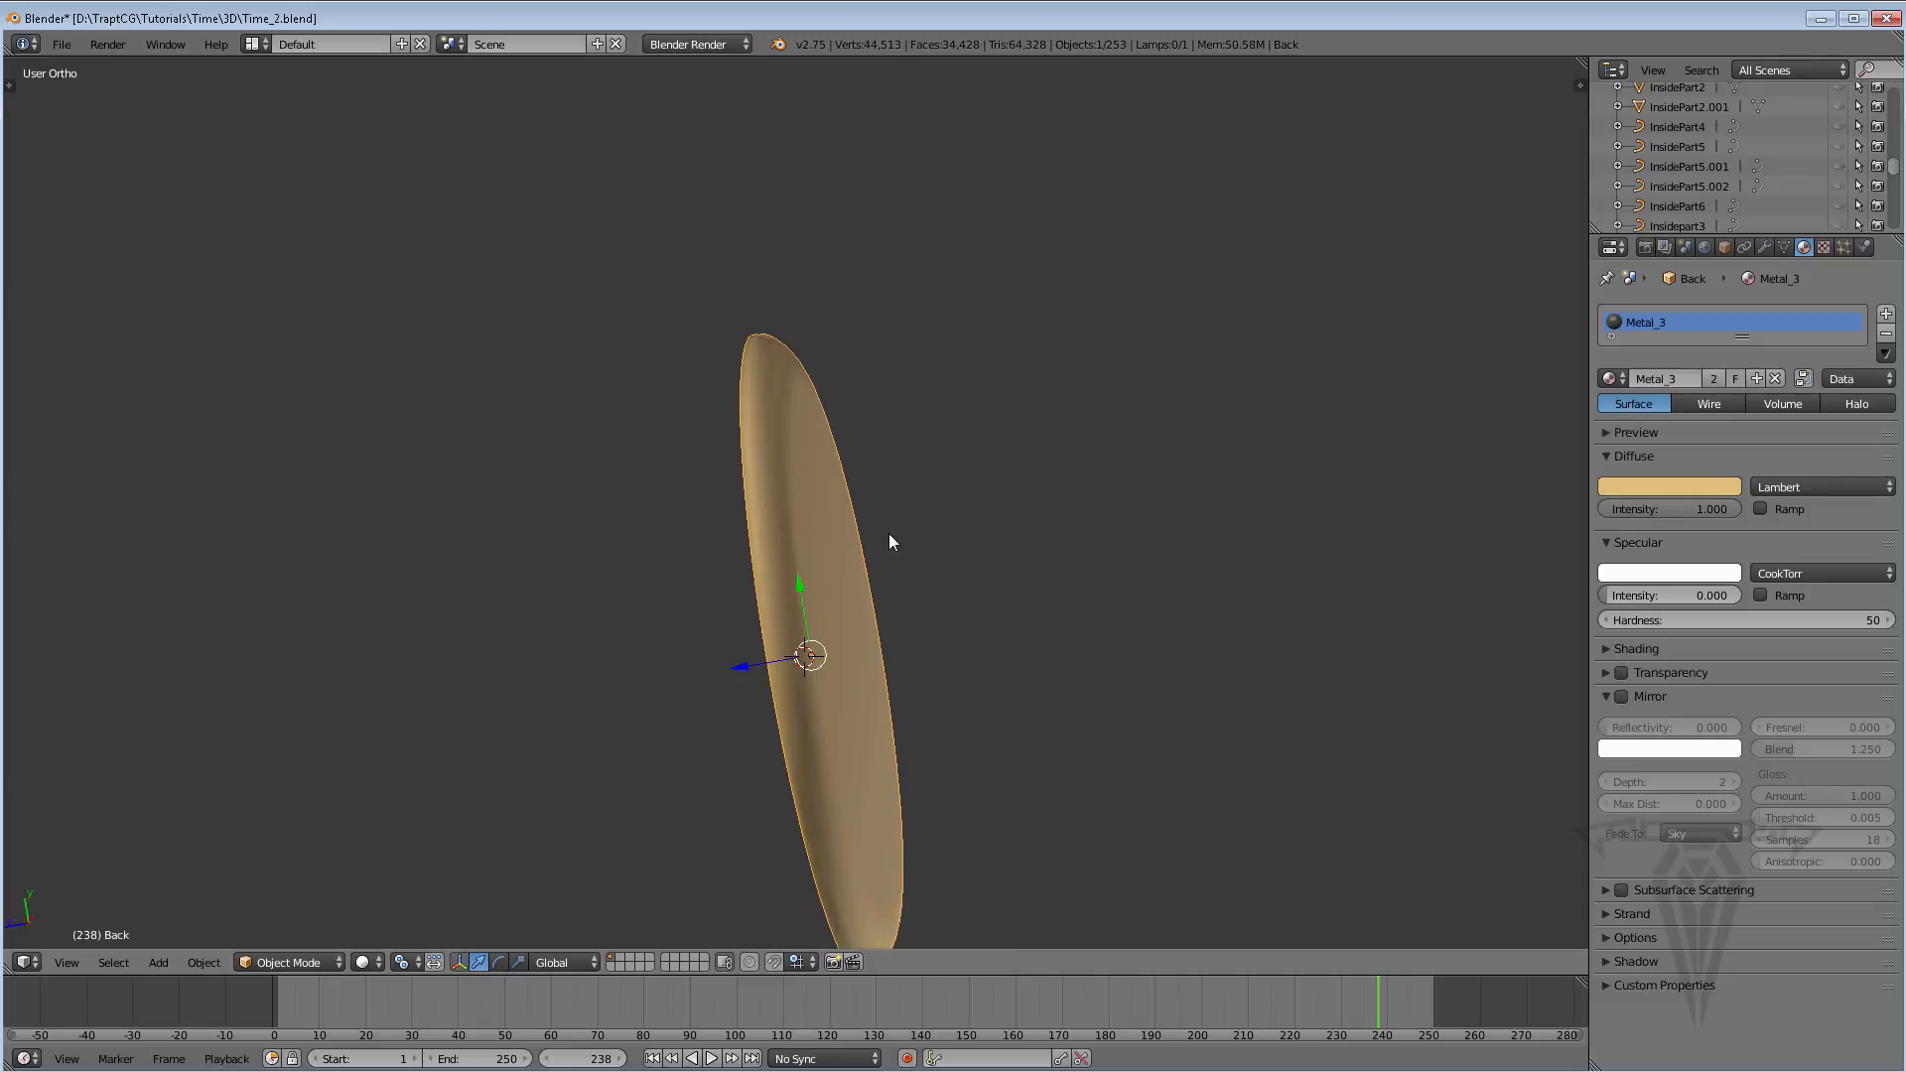
click(191, 963)
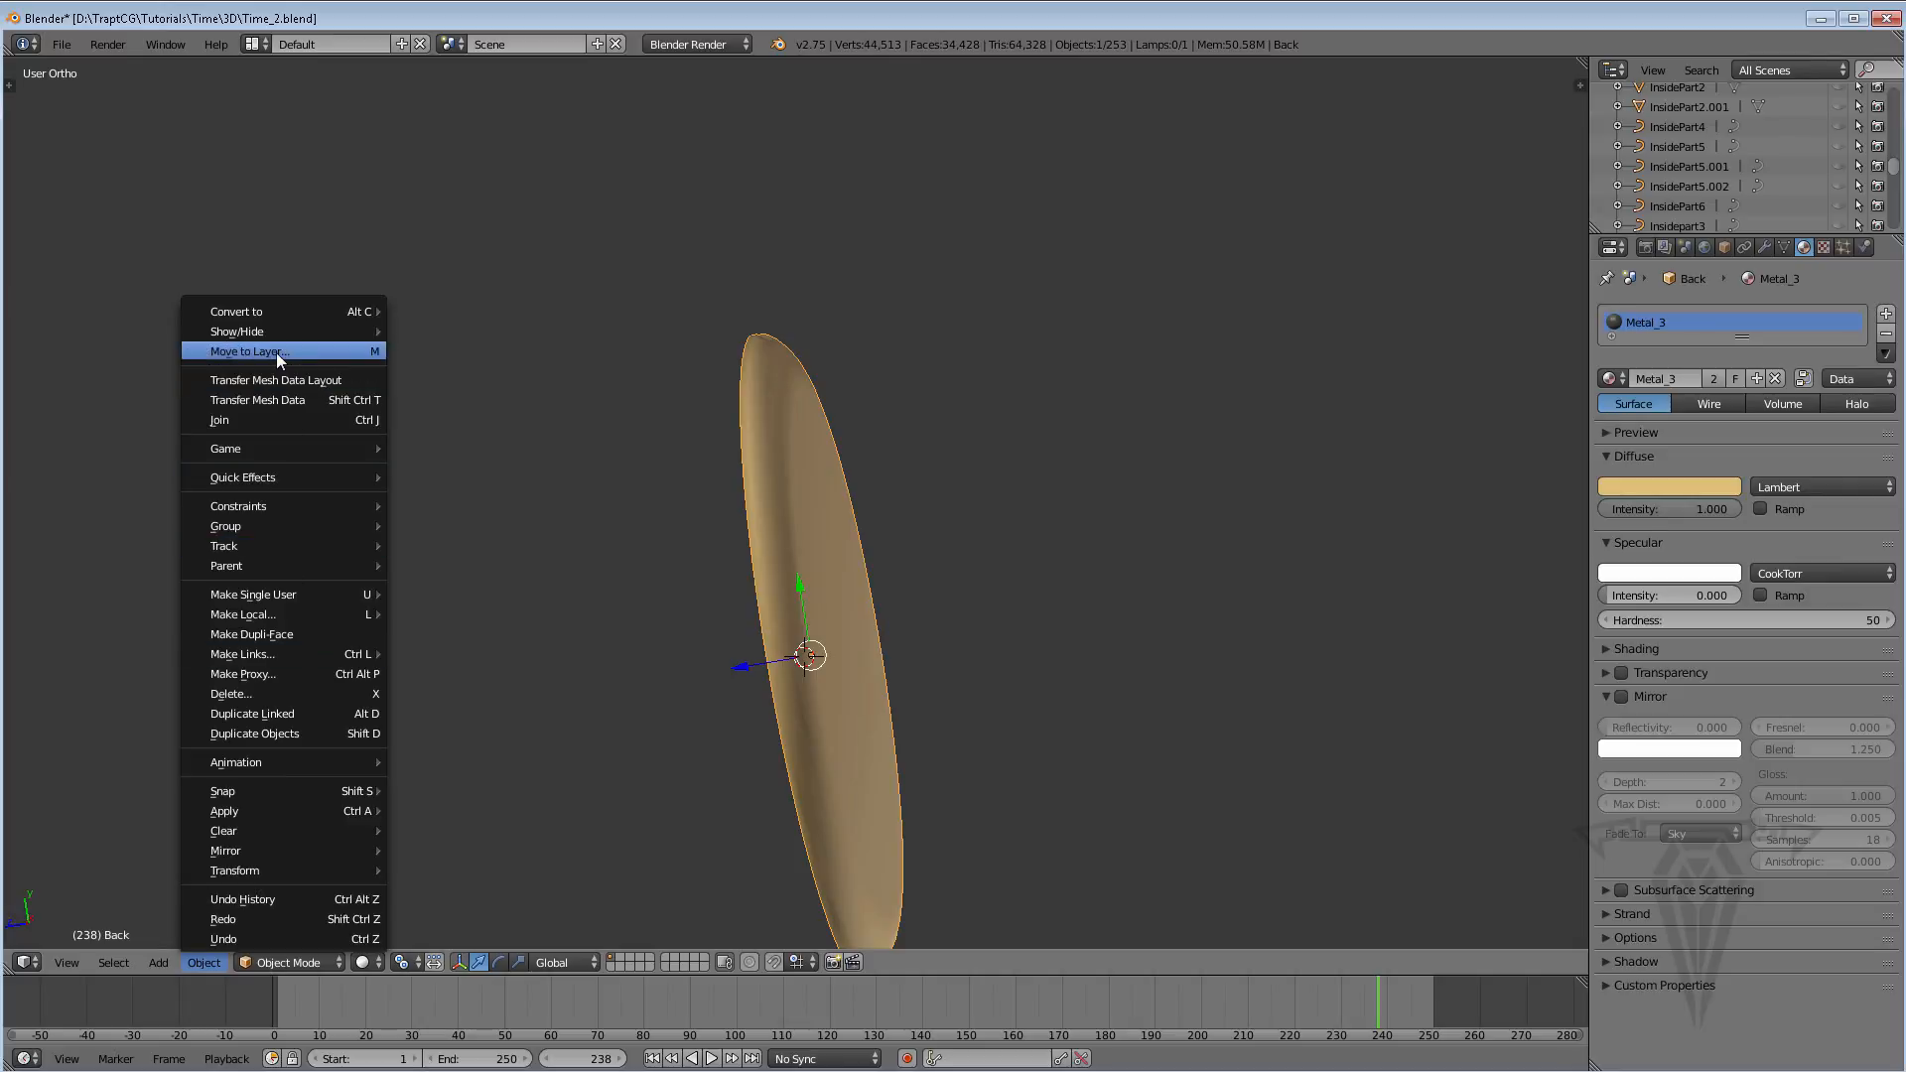
mouse_move(286, 331)
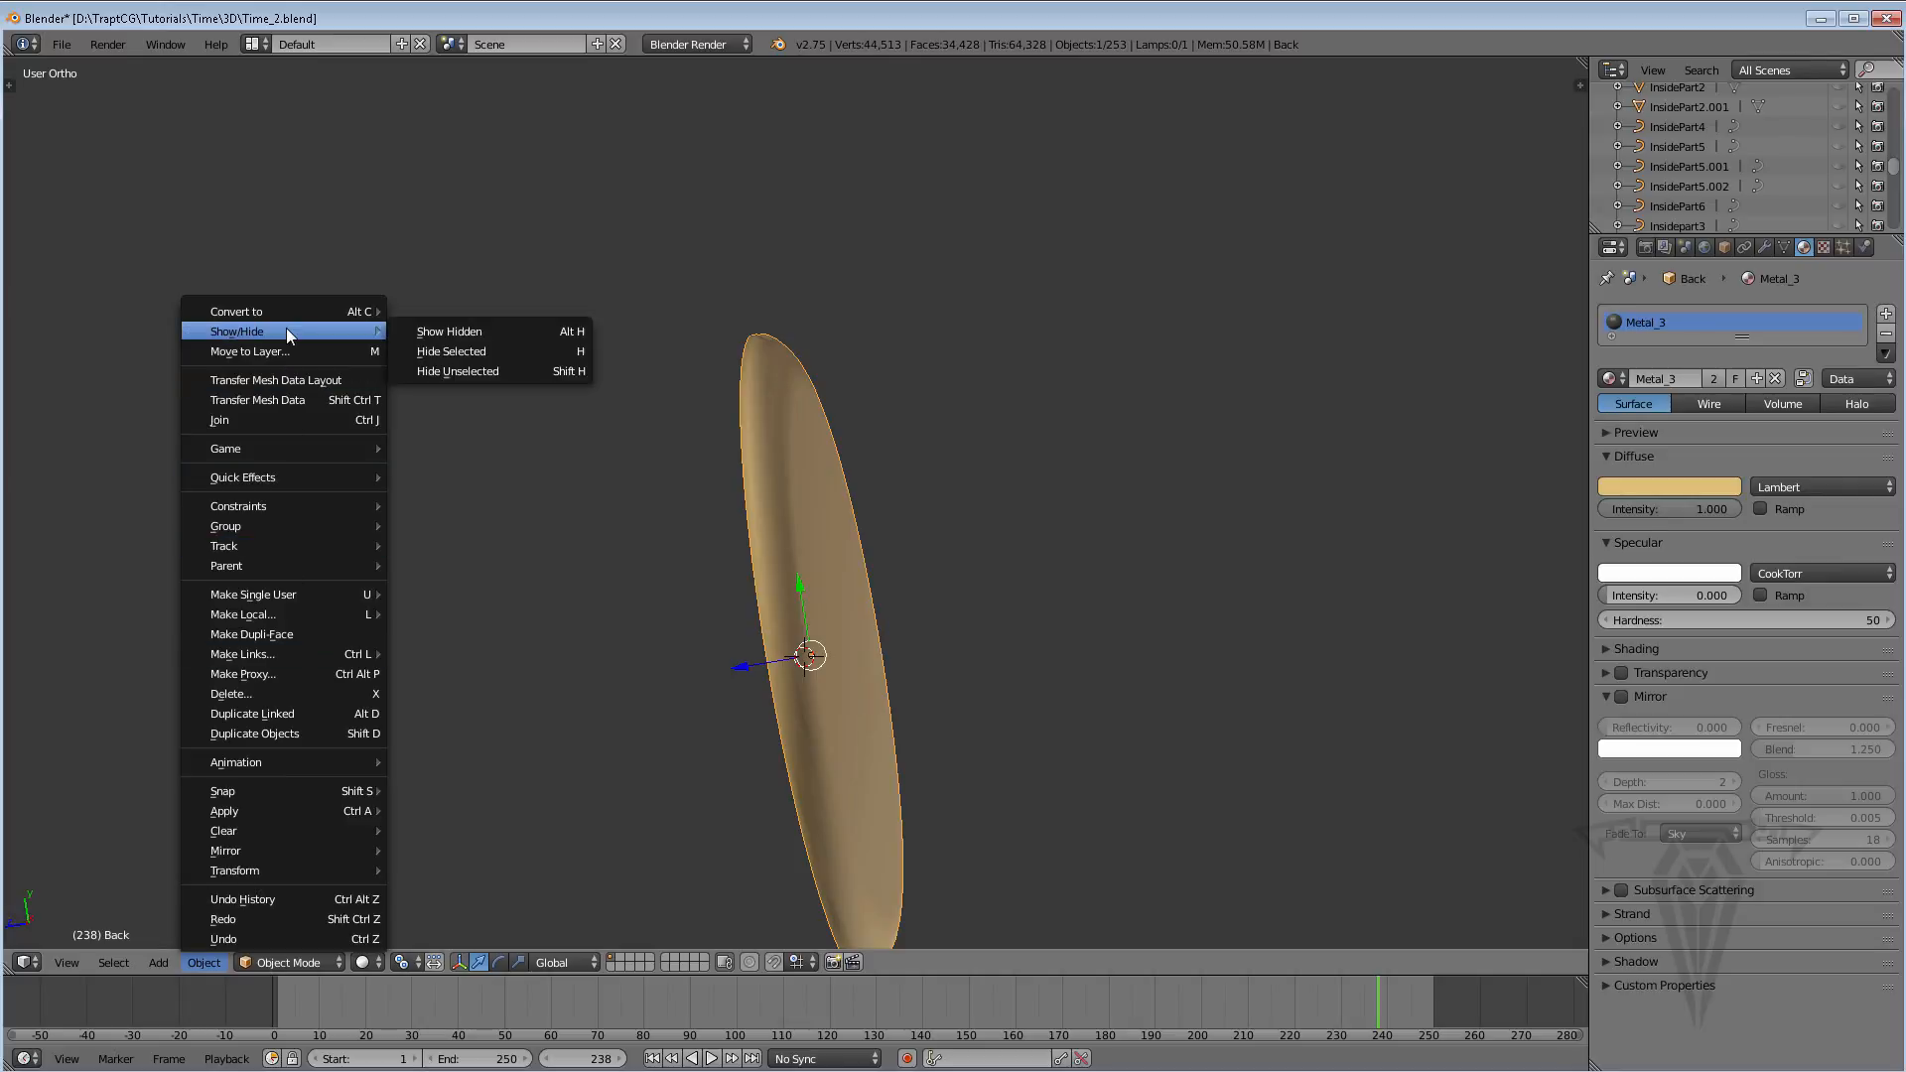
click(538, 371)
Enter Edit Mode on the back cover and deselect all of its mesh elements
middle_drag(791, 647, 1035, 562)
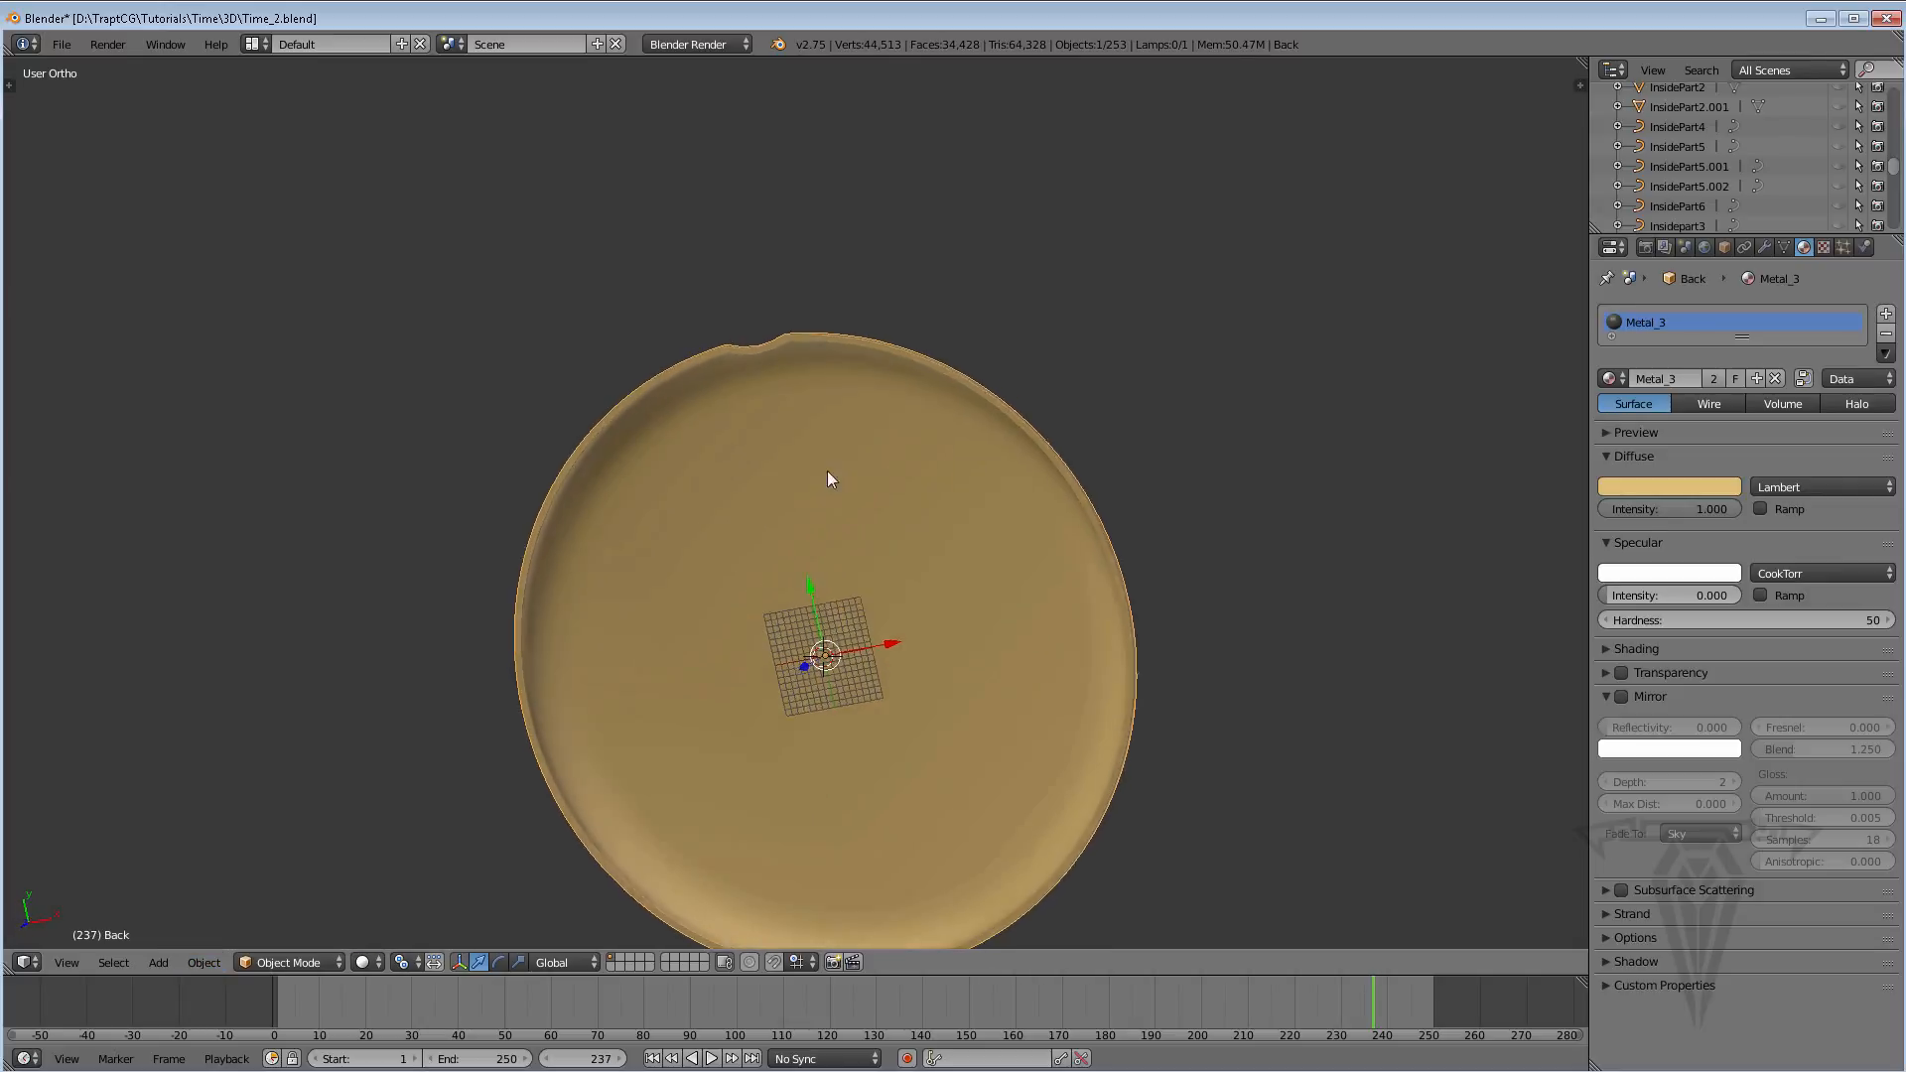
middle_drag(828, 470, 687, 441)
scroll(695, 461, up, 1)
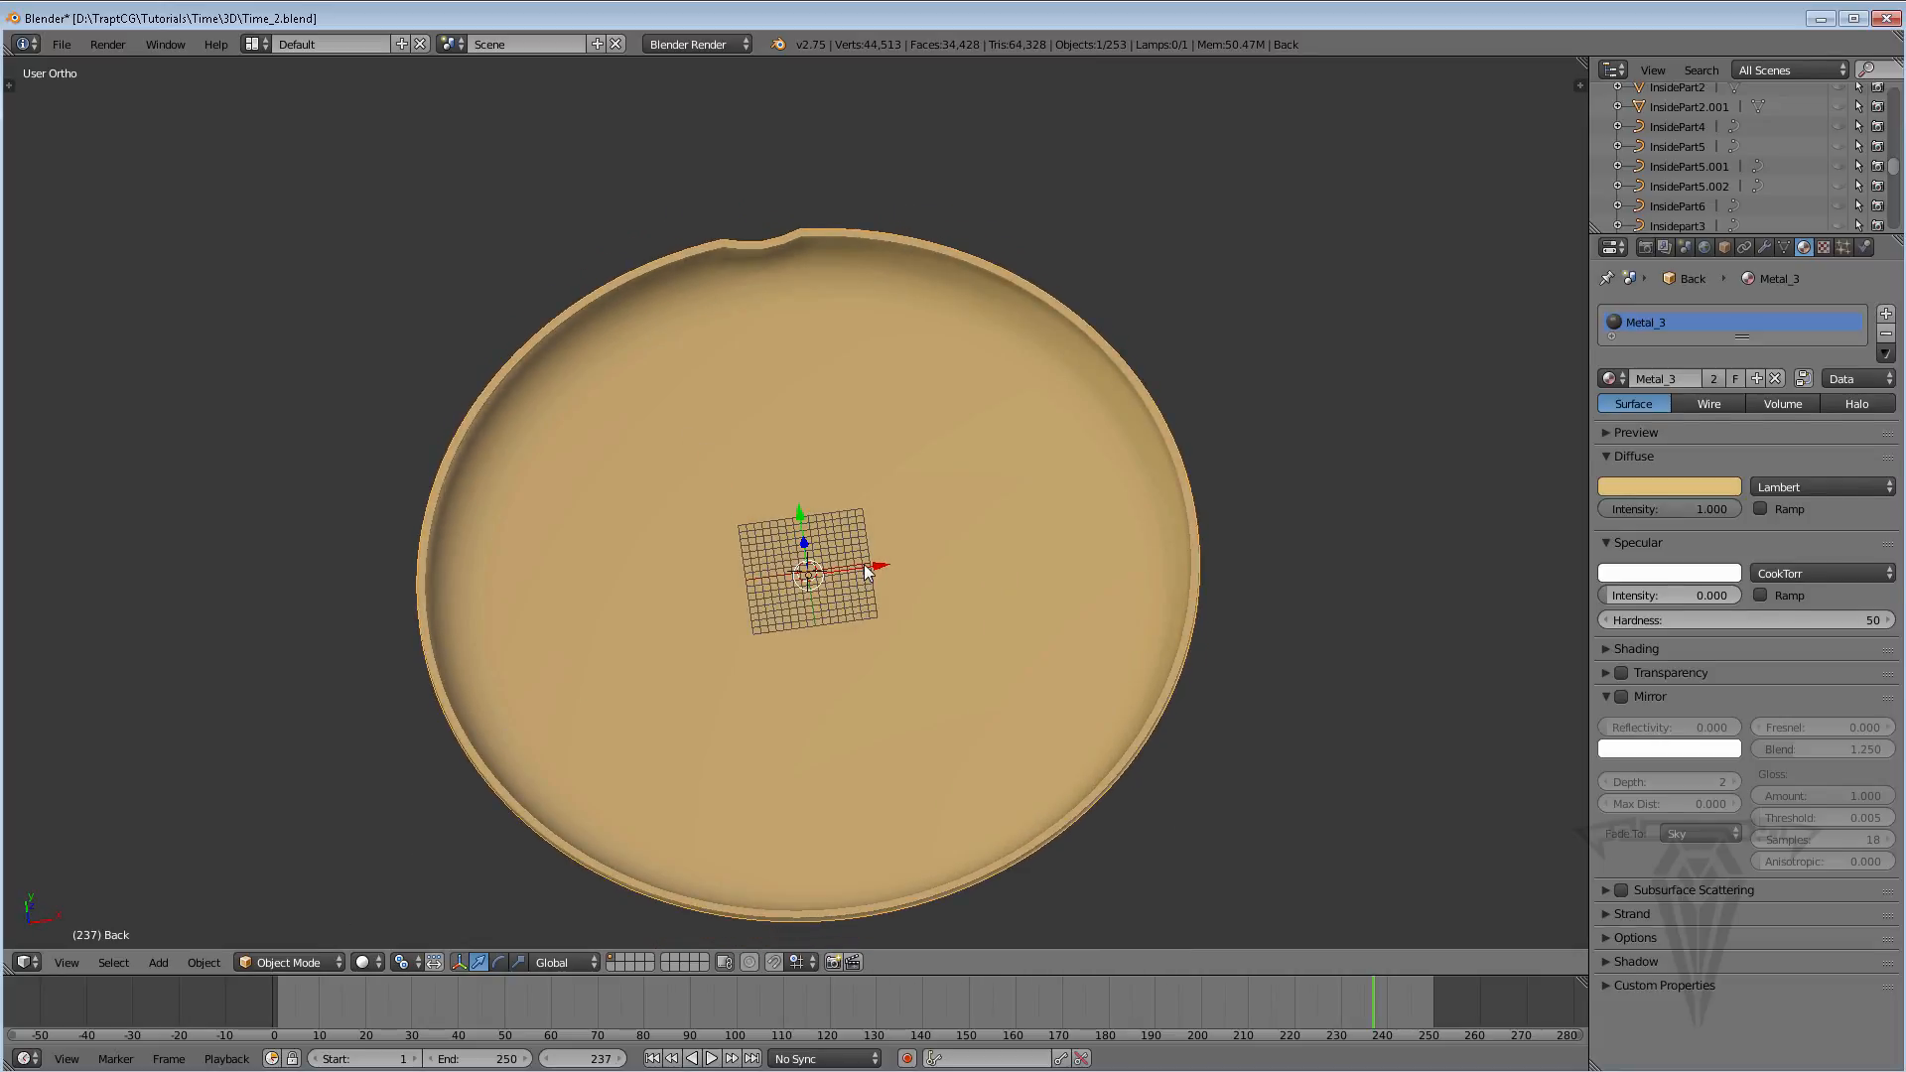
key(Tab)
click(277, 965)
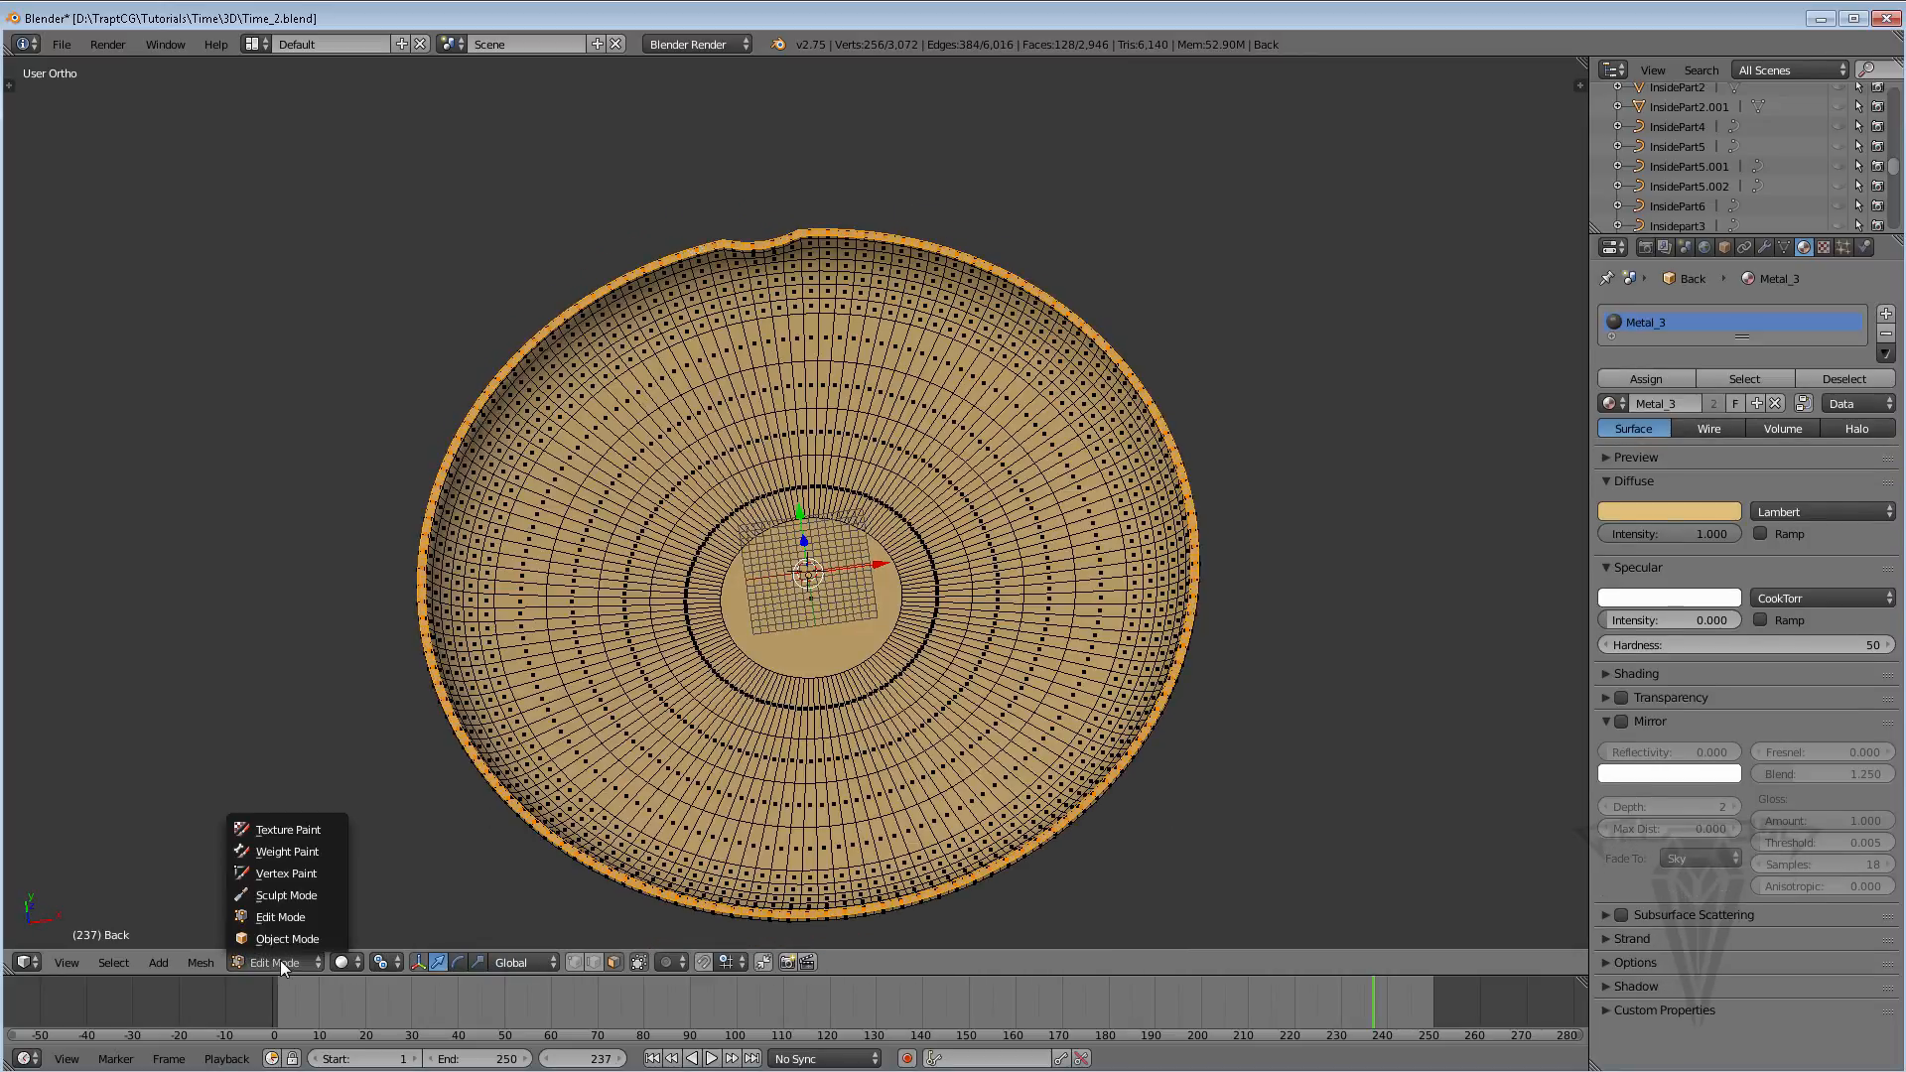
click(288, 918)
mouse_move(924, 367)
shift+middle_down()
mouse_move(929, 415)
mouse_move(890, 375)
shift+middle_up()
scroll(893, 393, up, 2)
key(a)
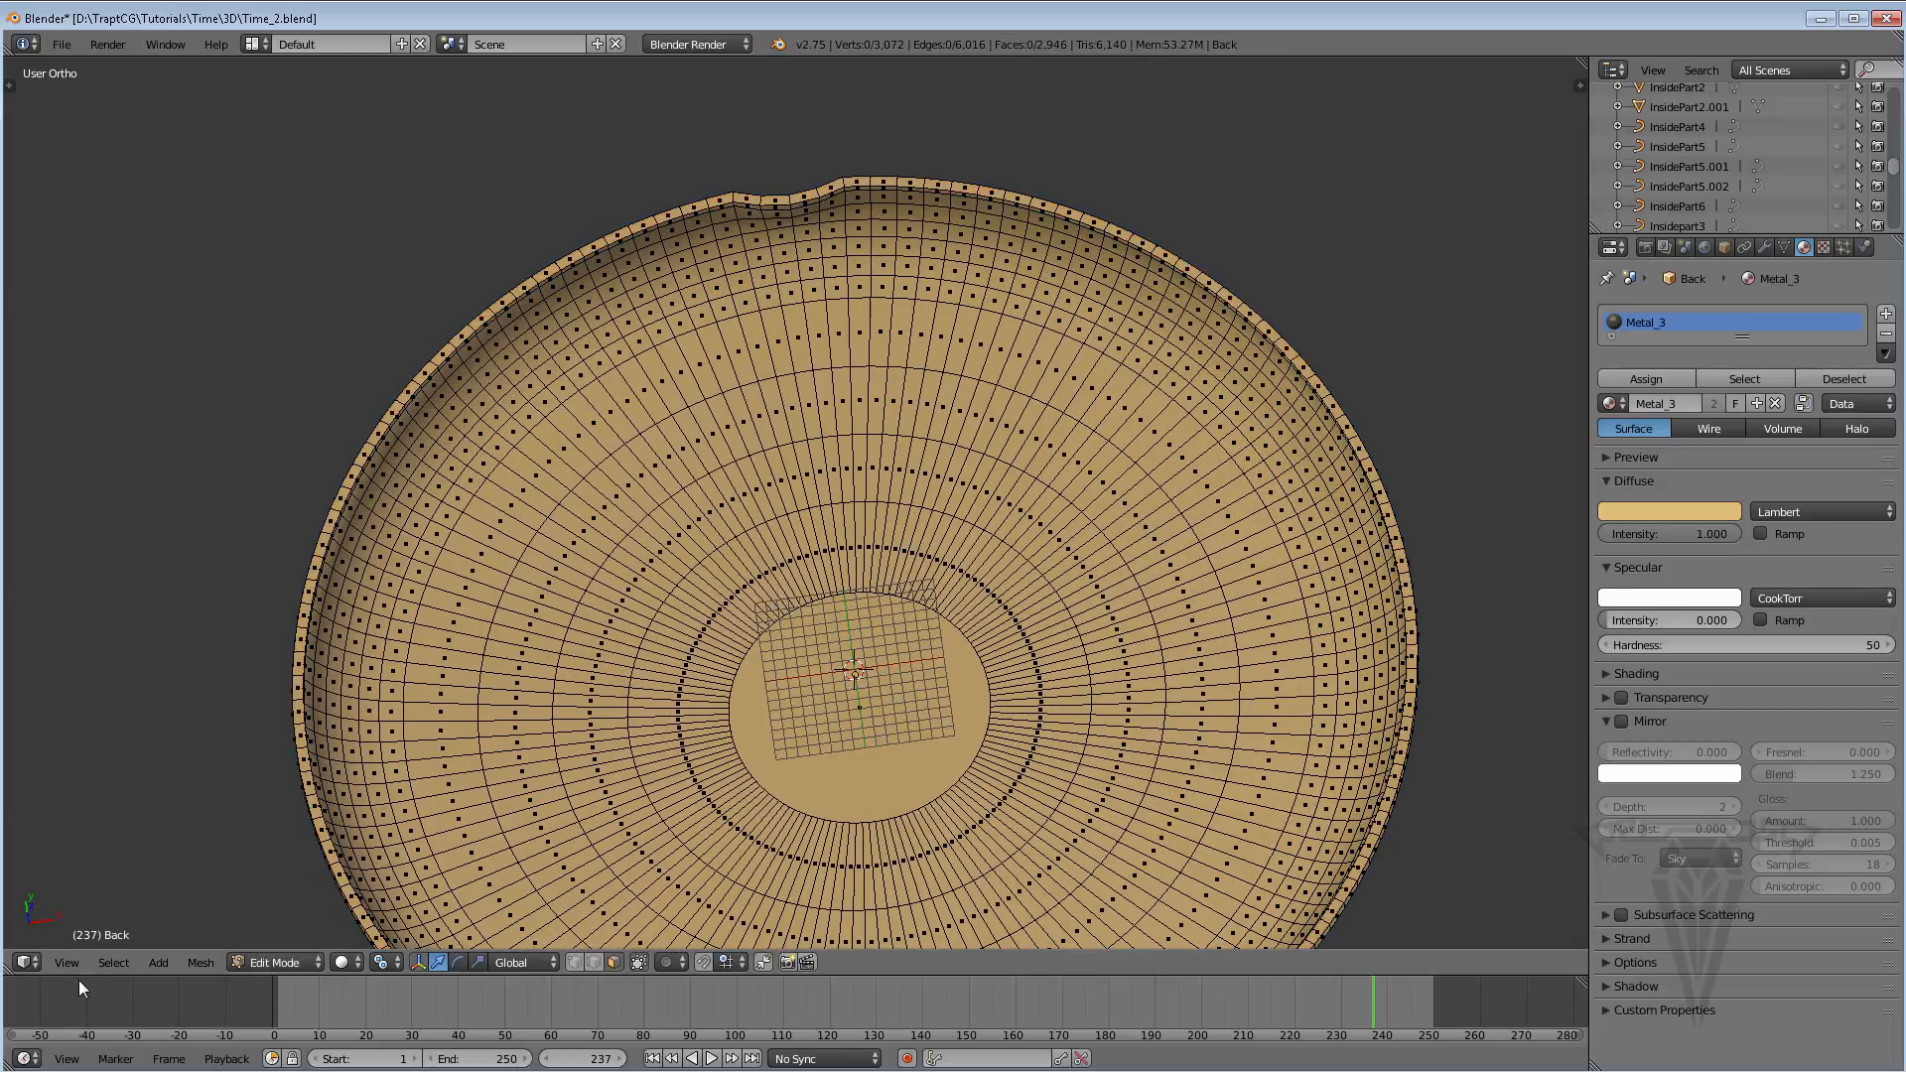
click(114, 962)
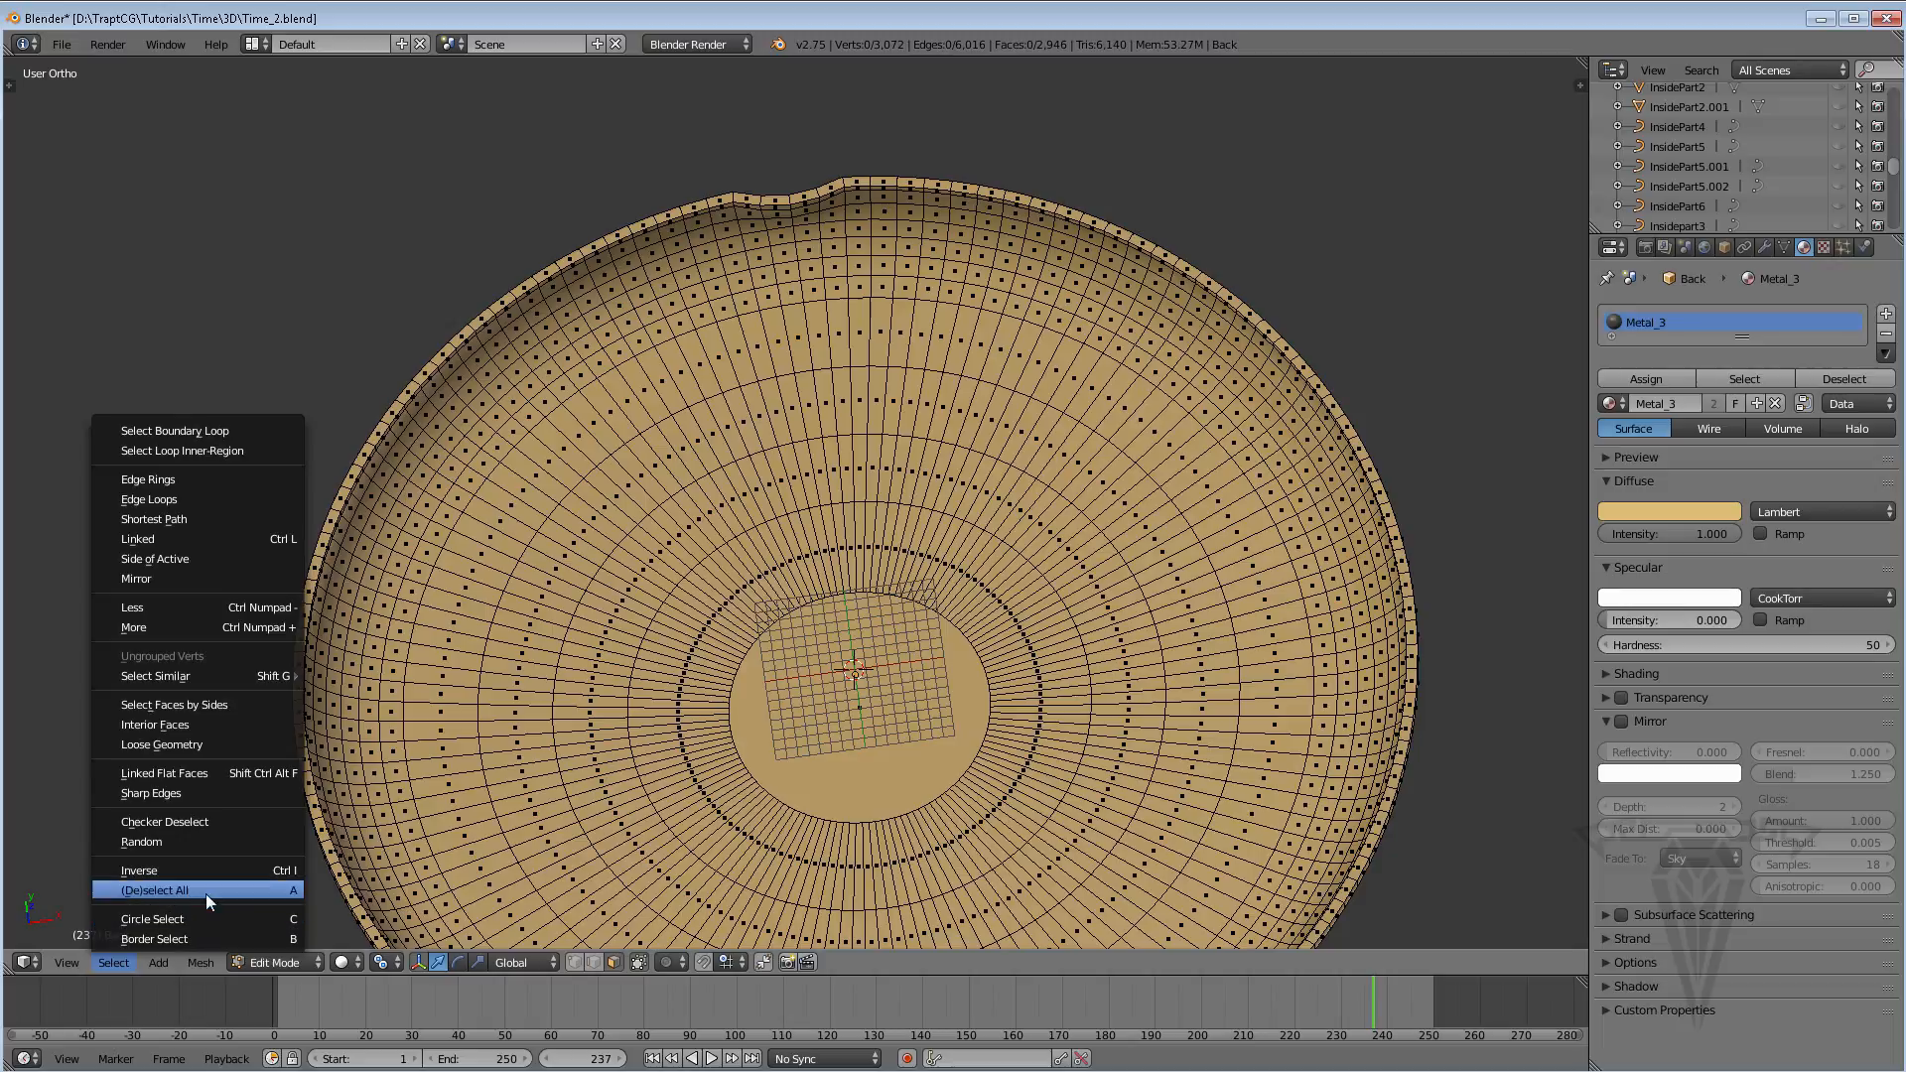
Switch to edge selection and select the inner edge loop running around the back cover's rim
shift+middle_drag(948, 544, 944, 672)
middle_drag(800, 525, 884, 519)
scroll(1196, 562, up, 4)
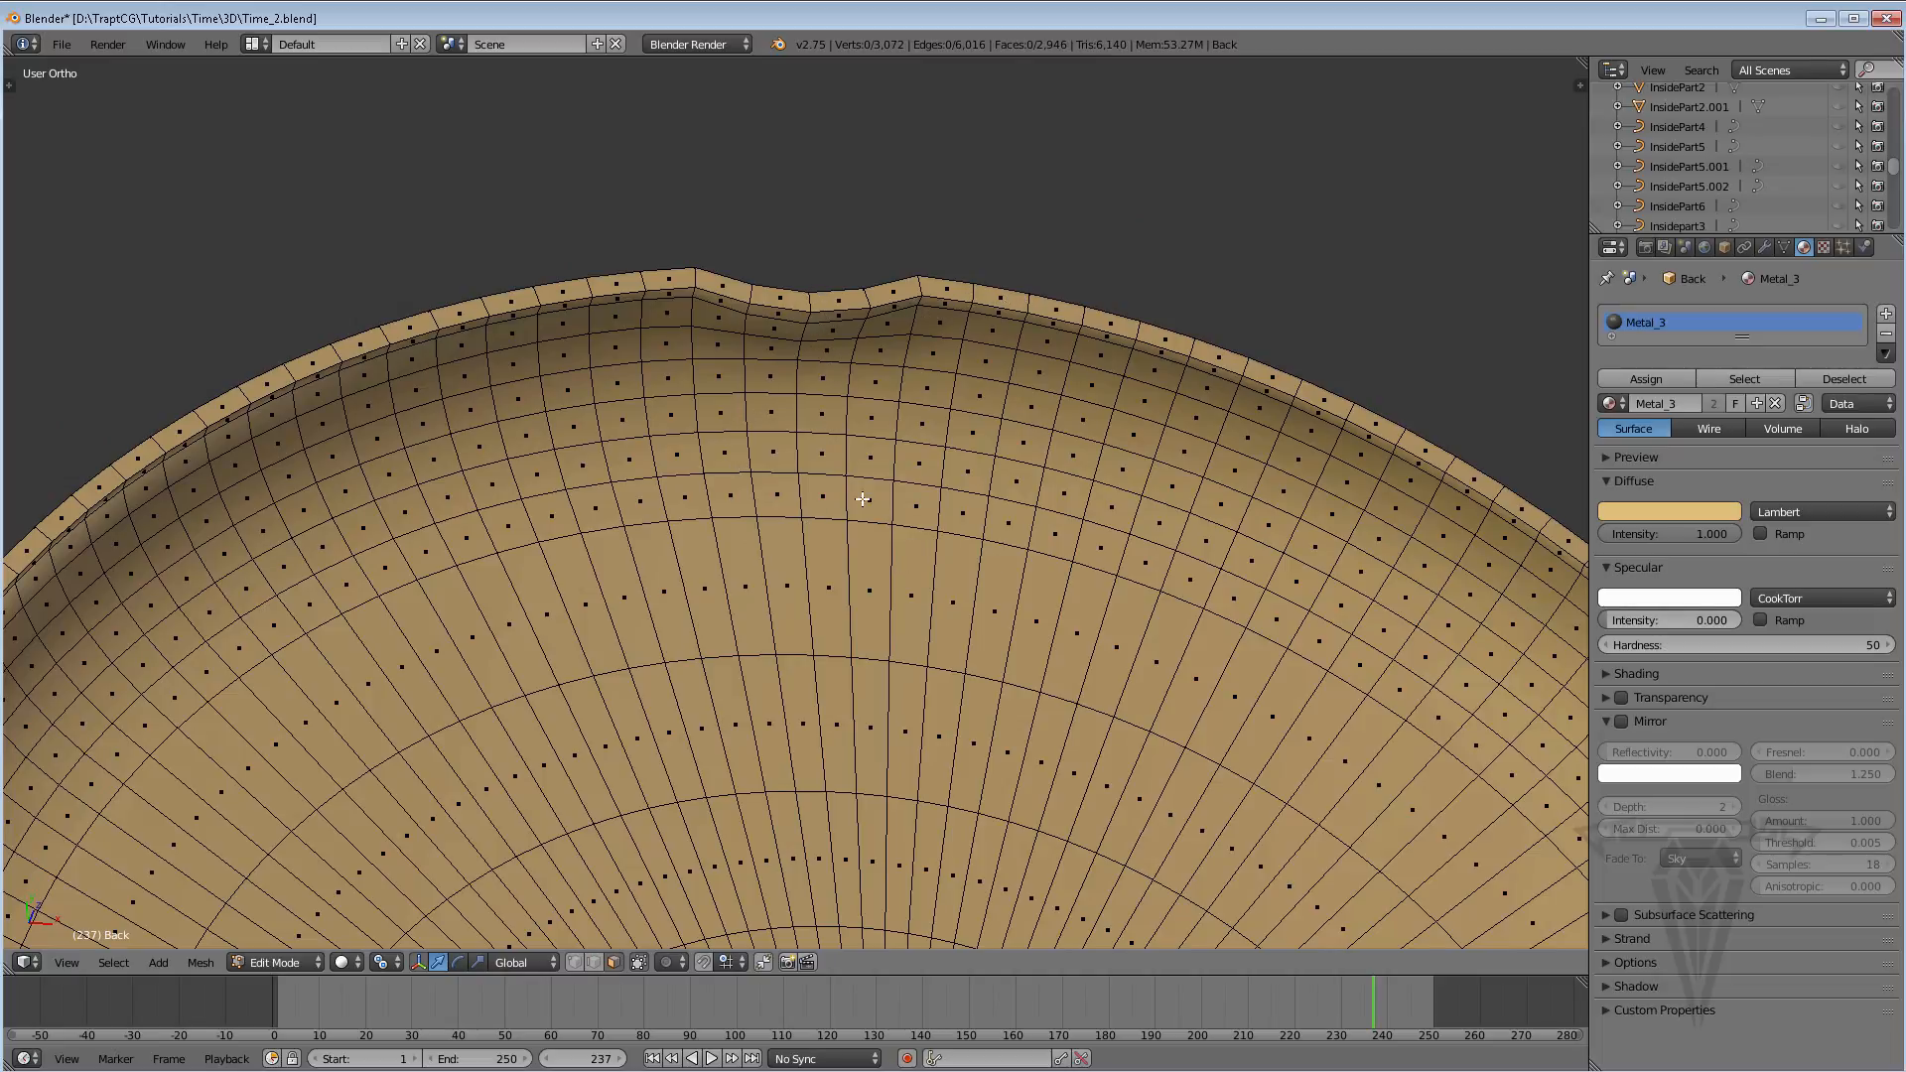
shift+middle_drag(751, 563, 755, 673)
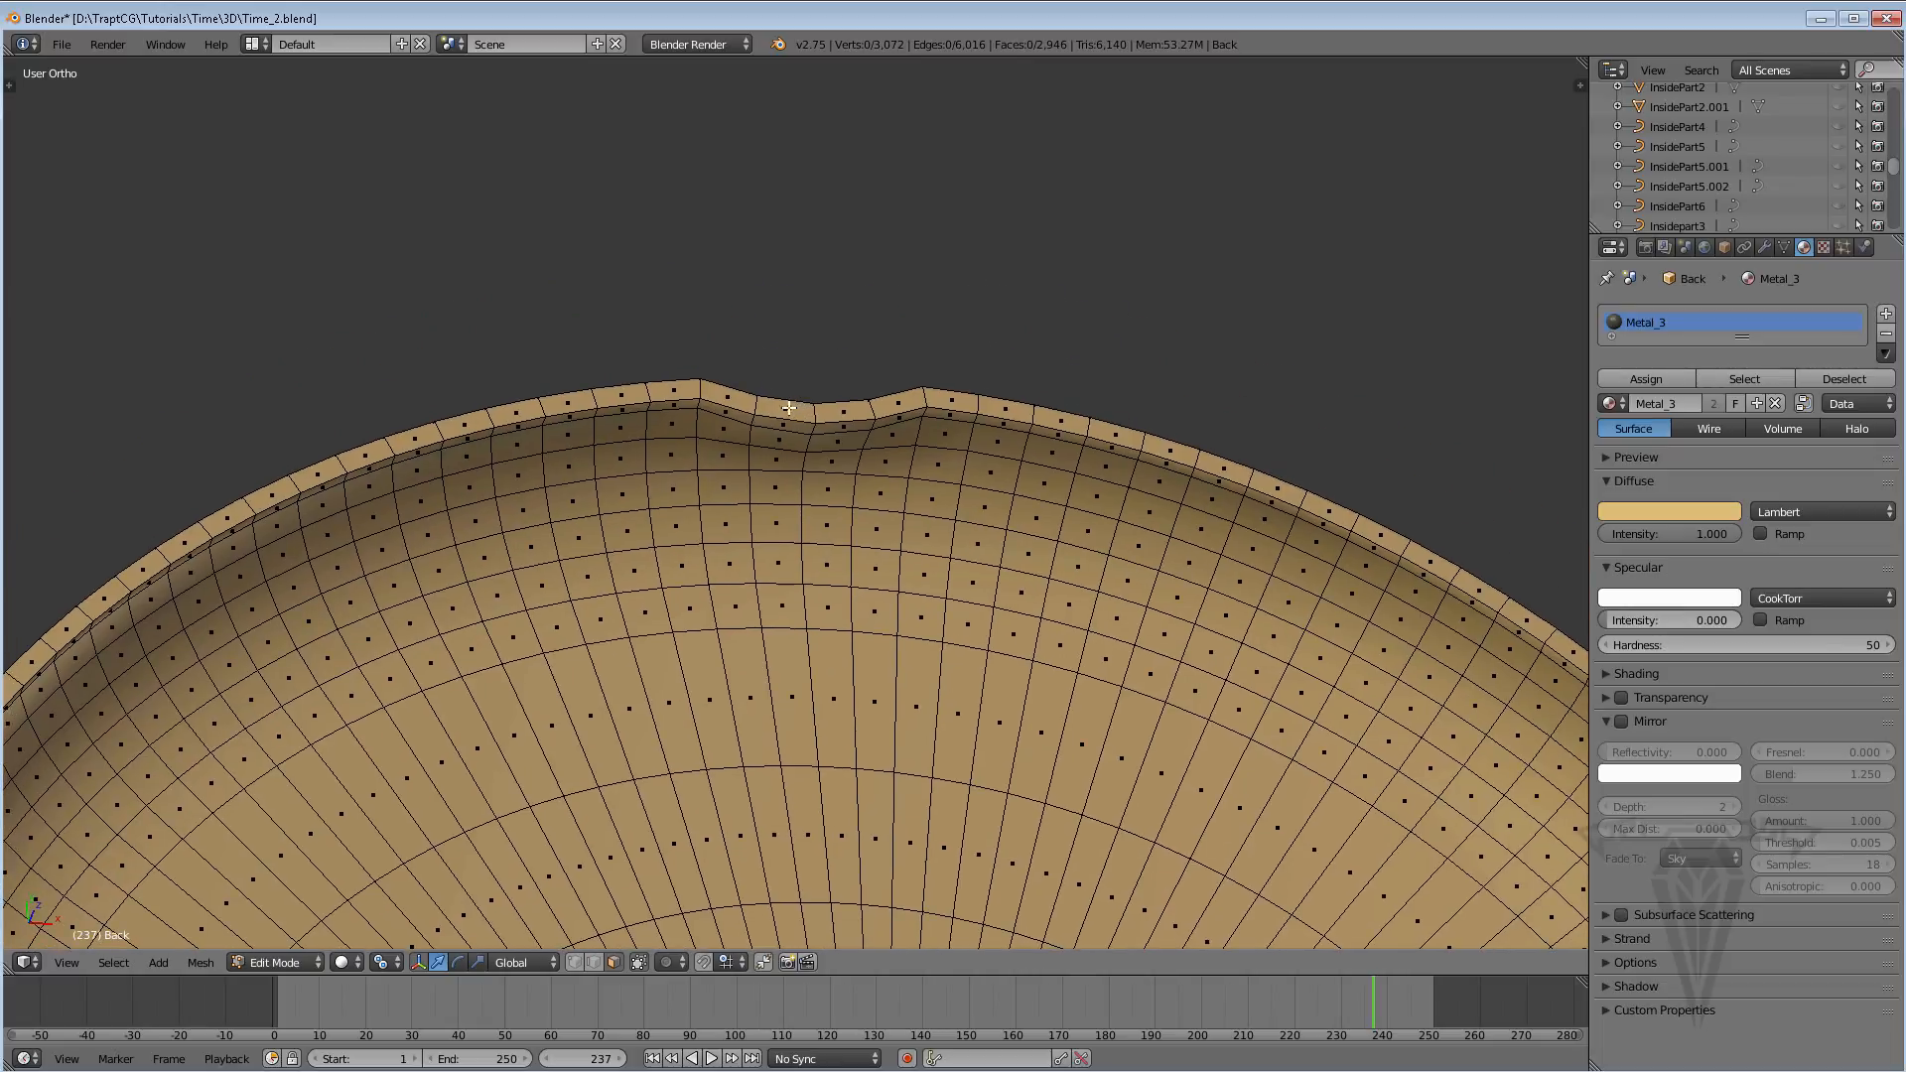
middle_drag(818, 415, 890, 604)
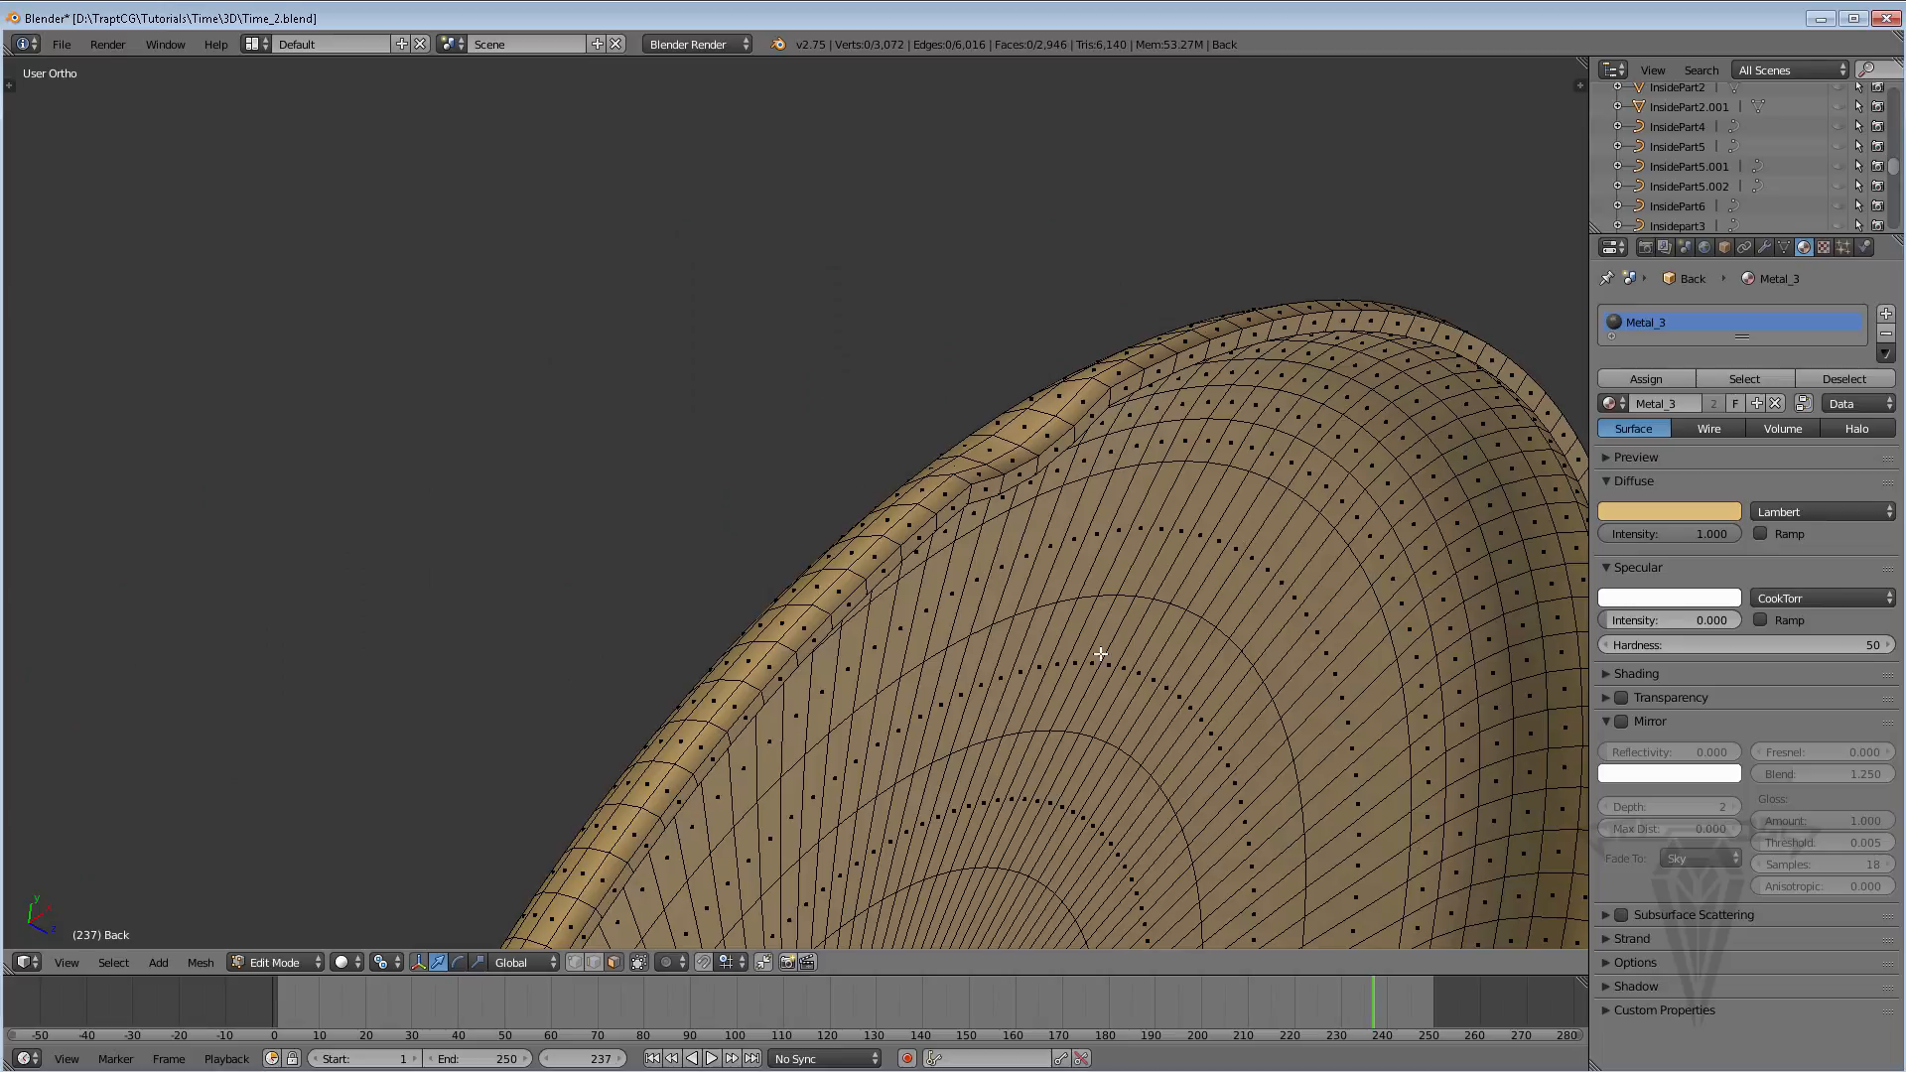
middle_drag(1098, 655, 771, 456)
middle_drag(655, 456, 1025, 532)
scroll(1025, 531, up, 2)
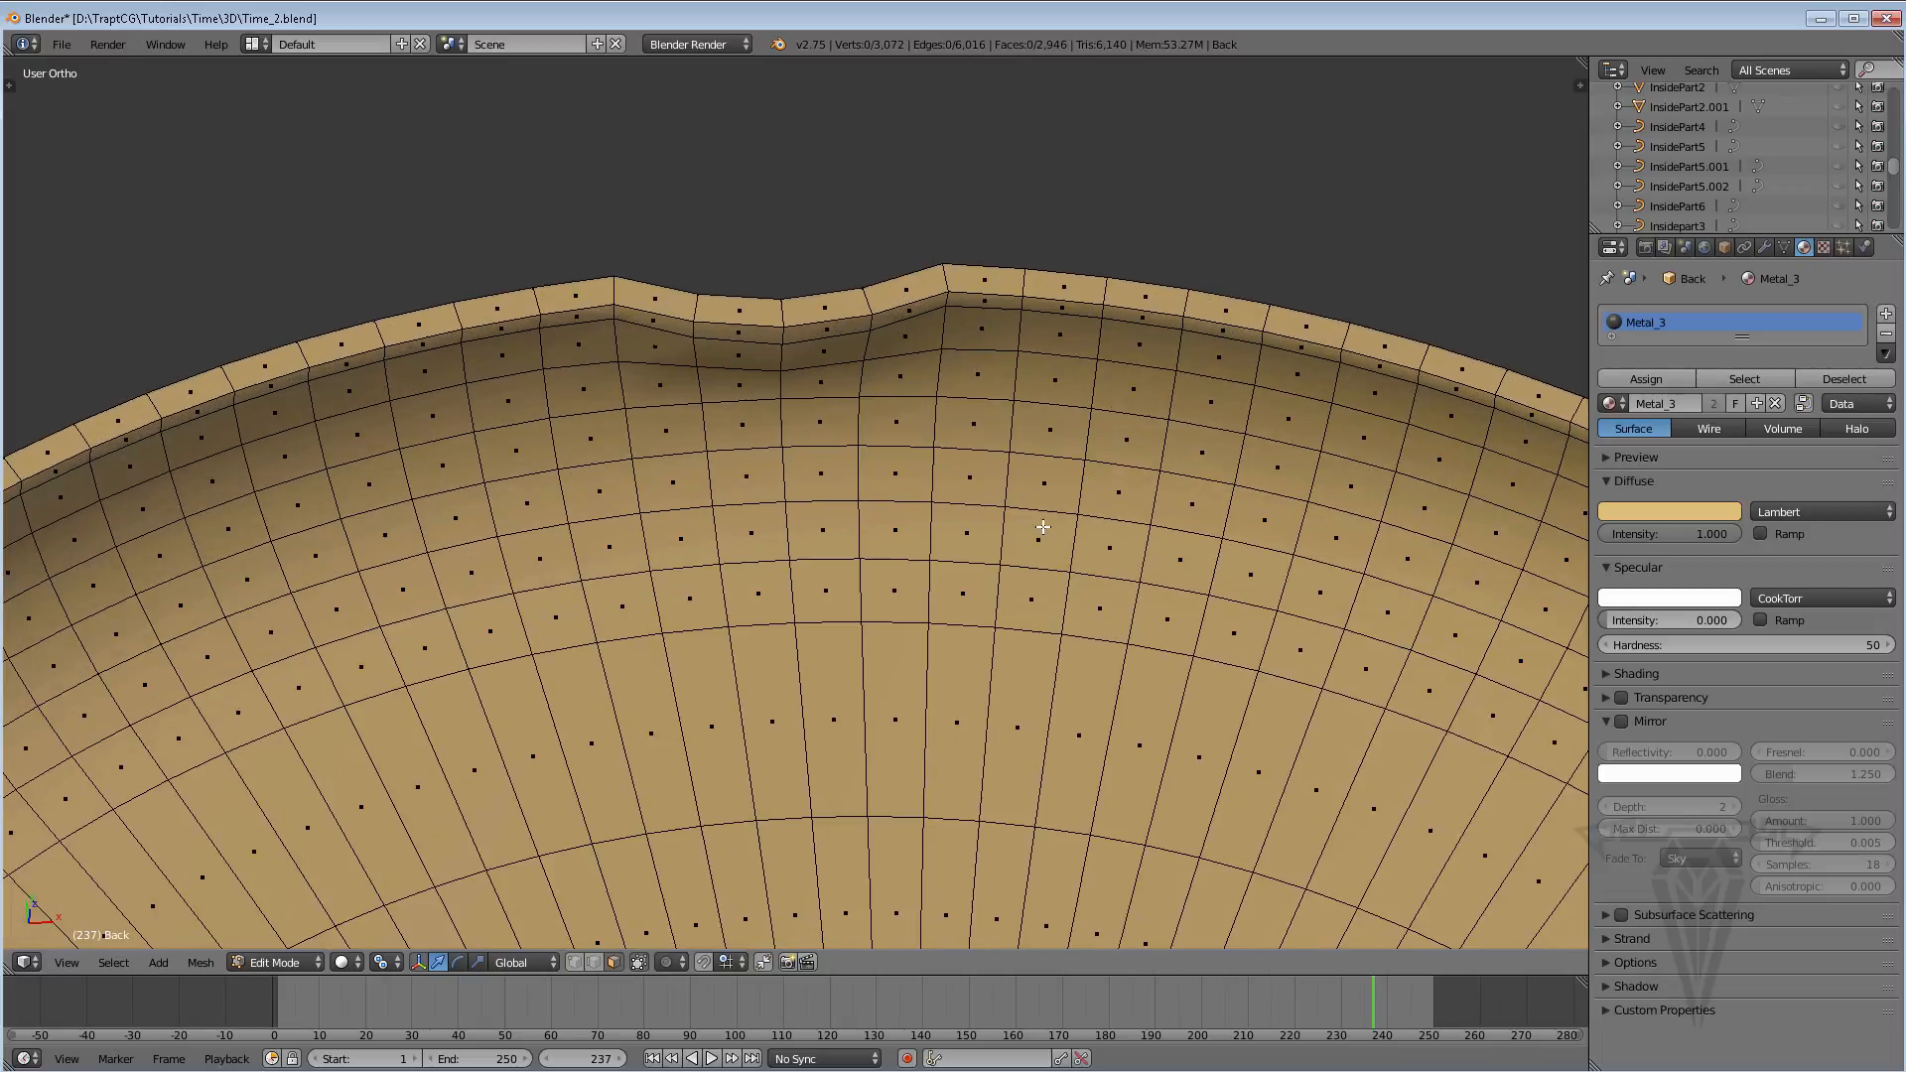
click(594, 962)
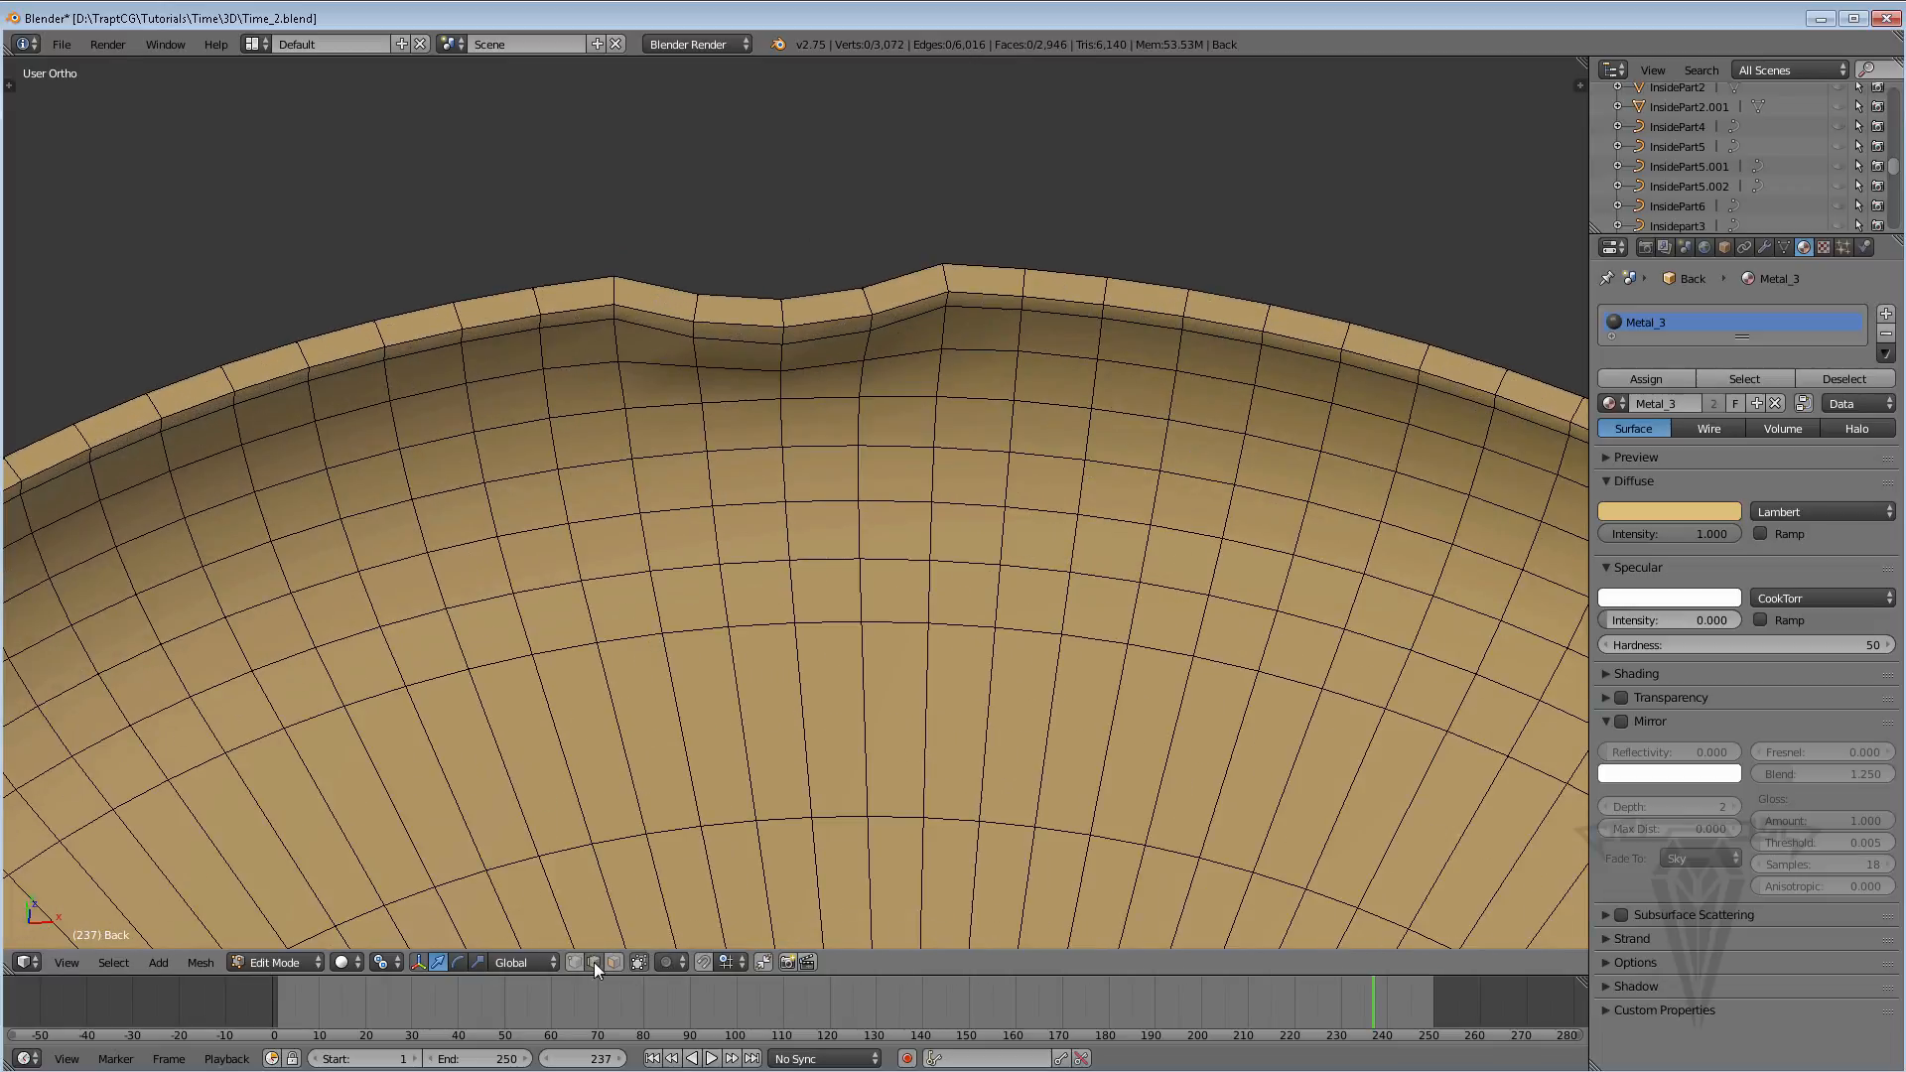
alt+right_click(823, 323)
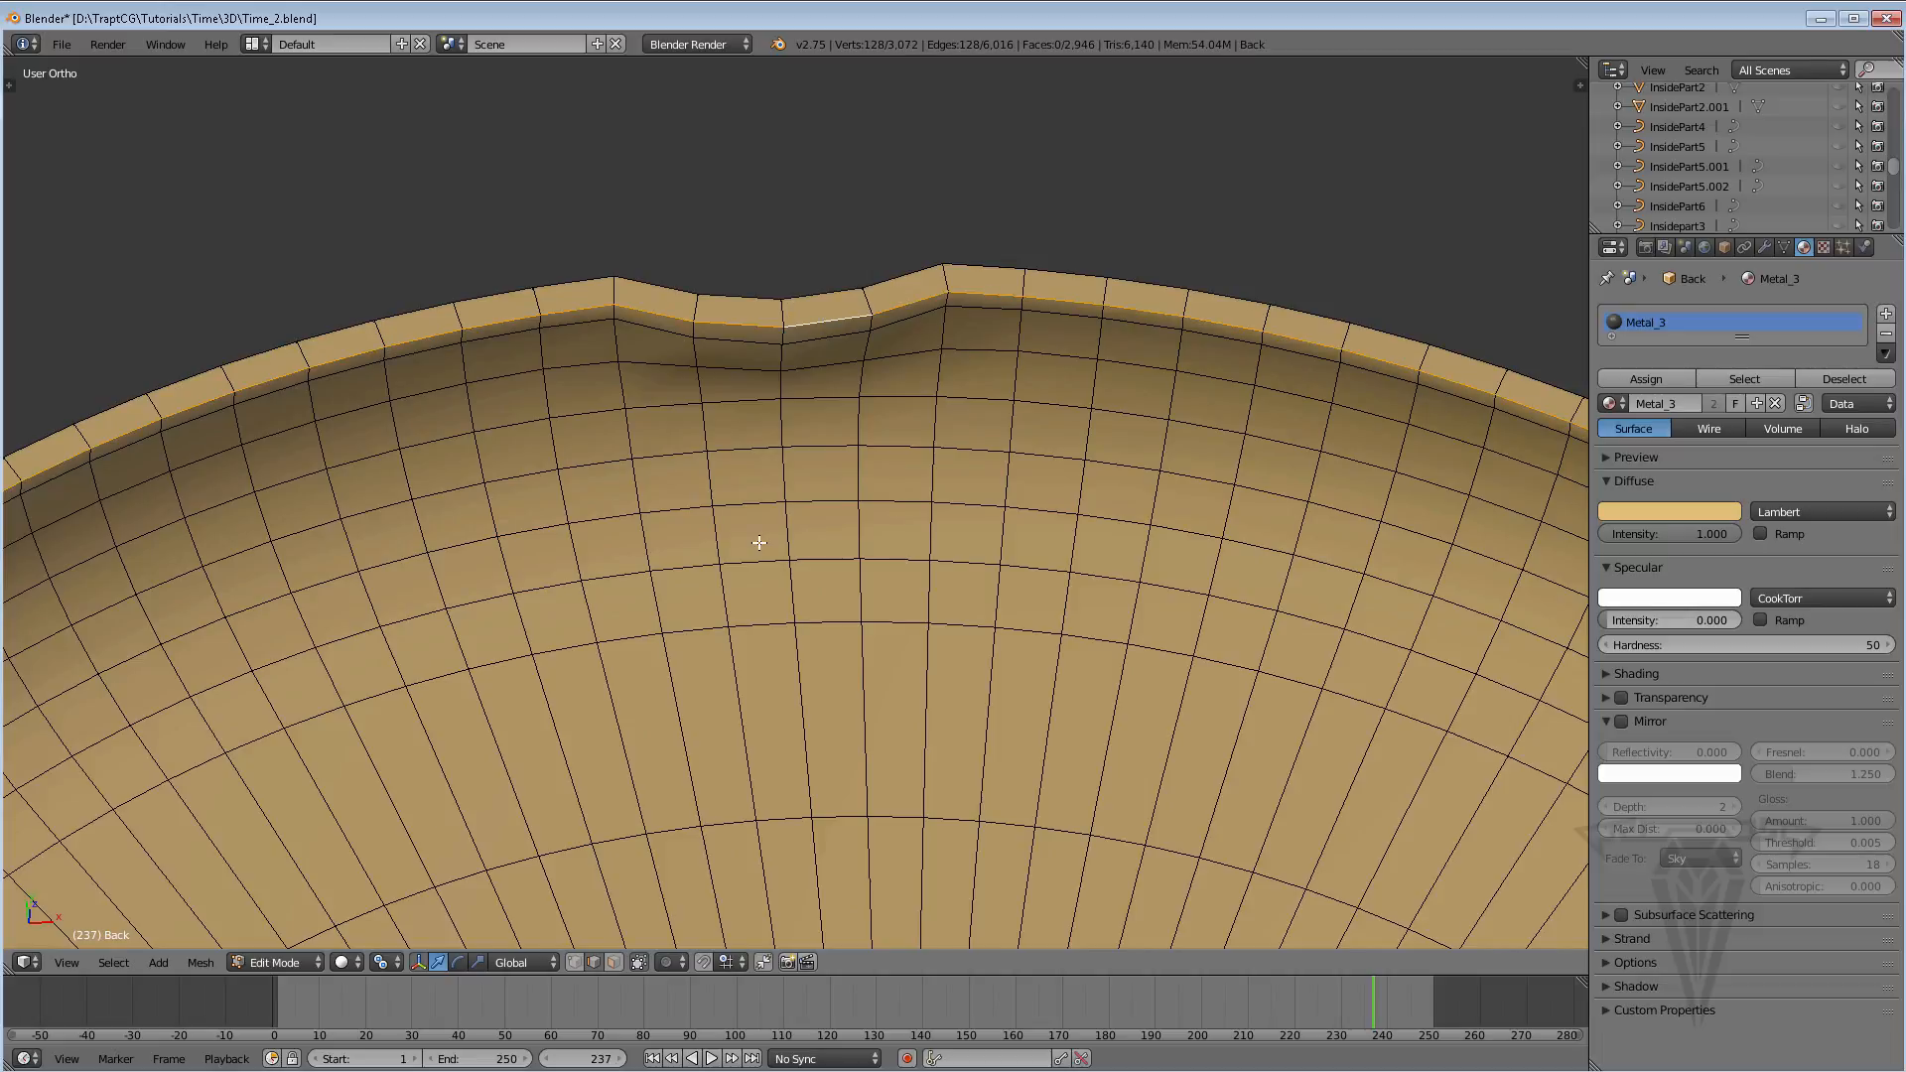
Select a single inner rim edge at the notch and extend the selection to its full edge loop
scroll(759, 543, down, 6)
scroll(749, 566, up, 5)
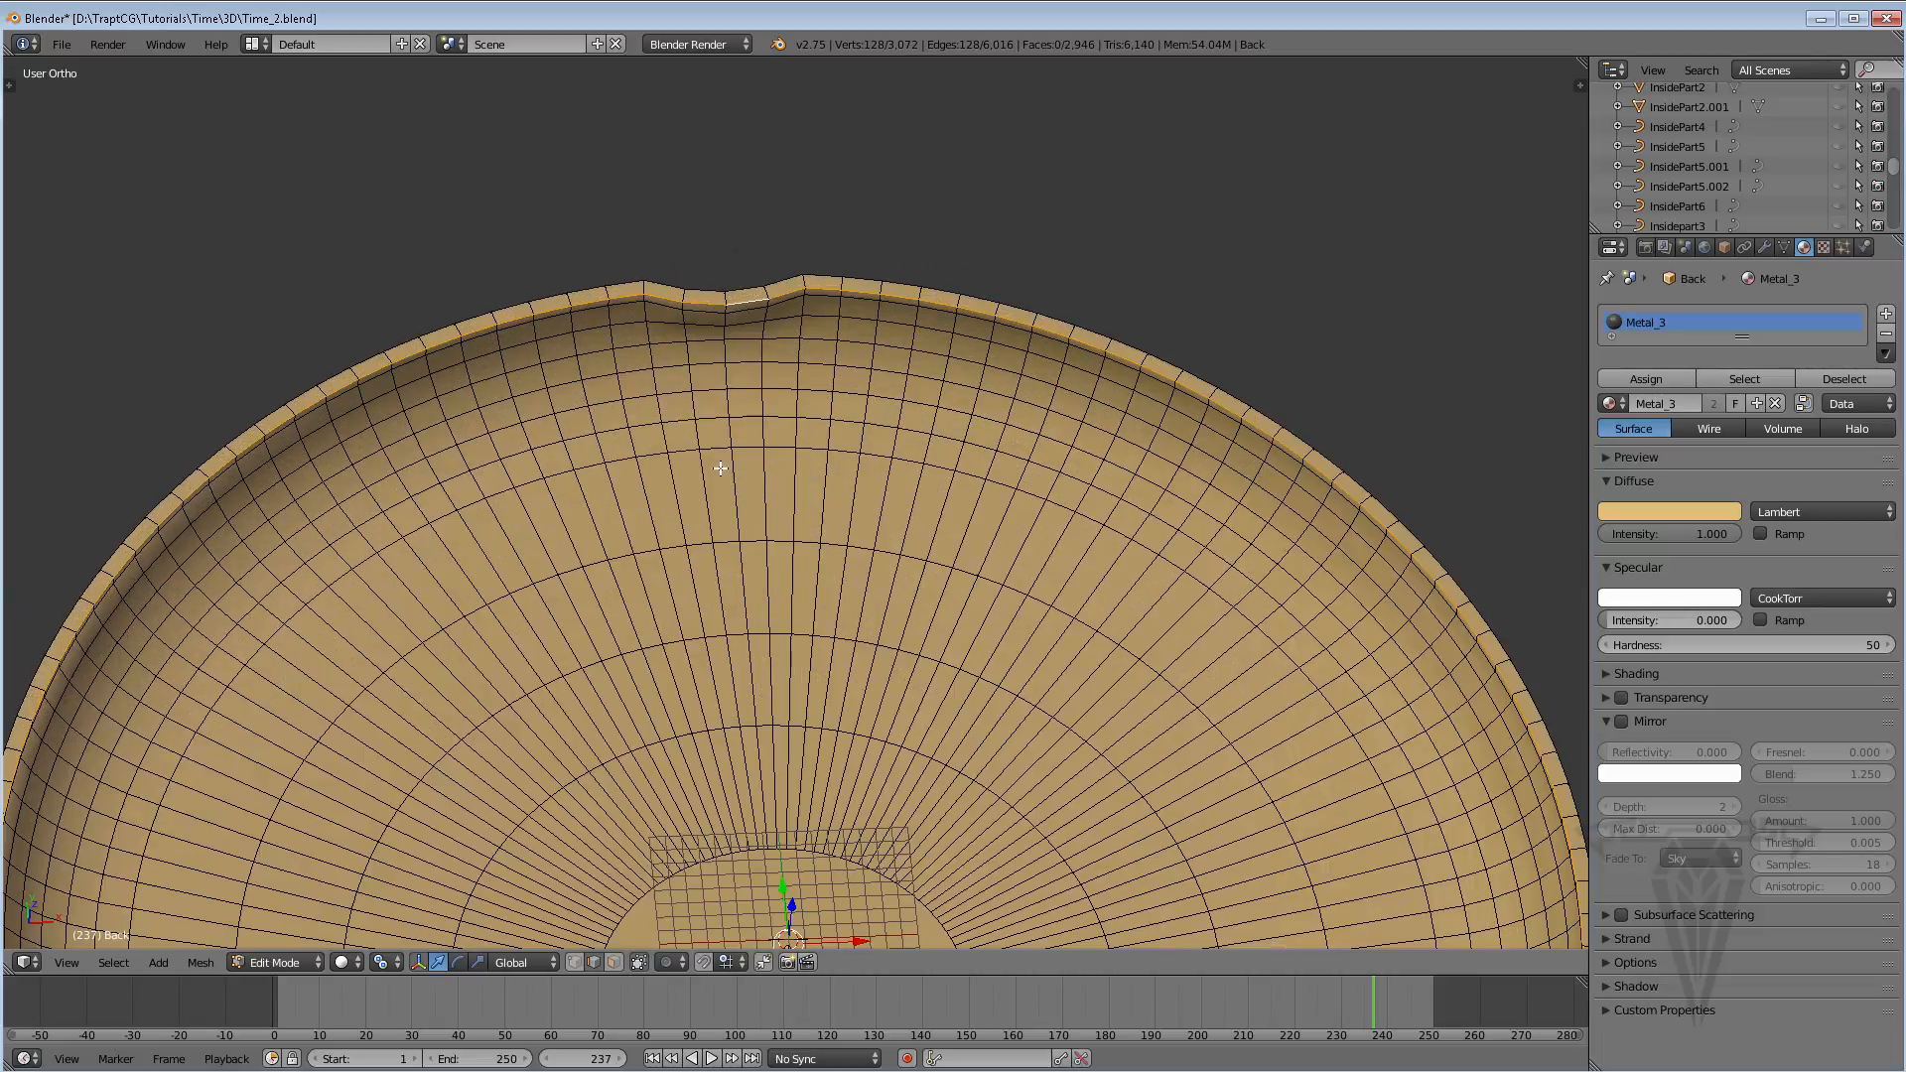
scroll(740, 451, up, 3)
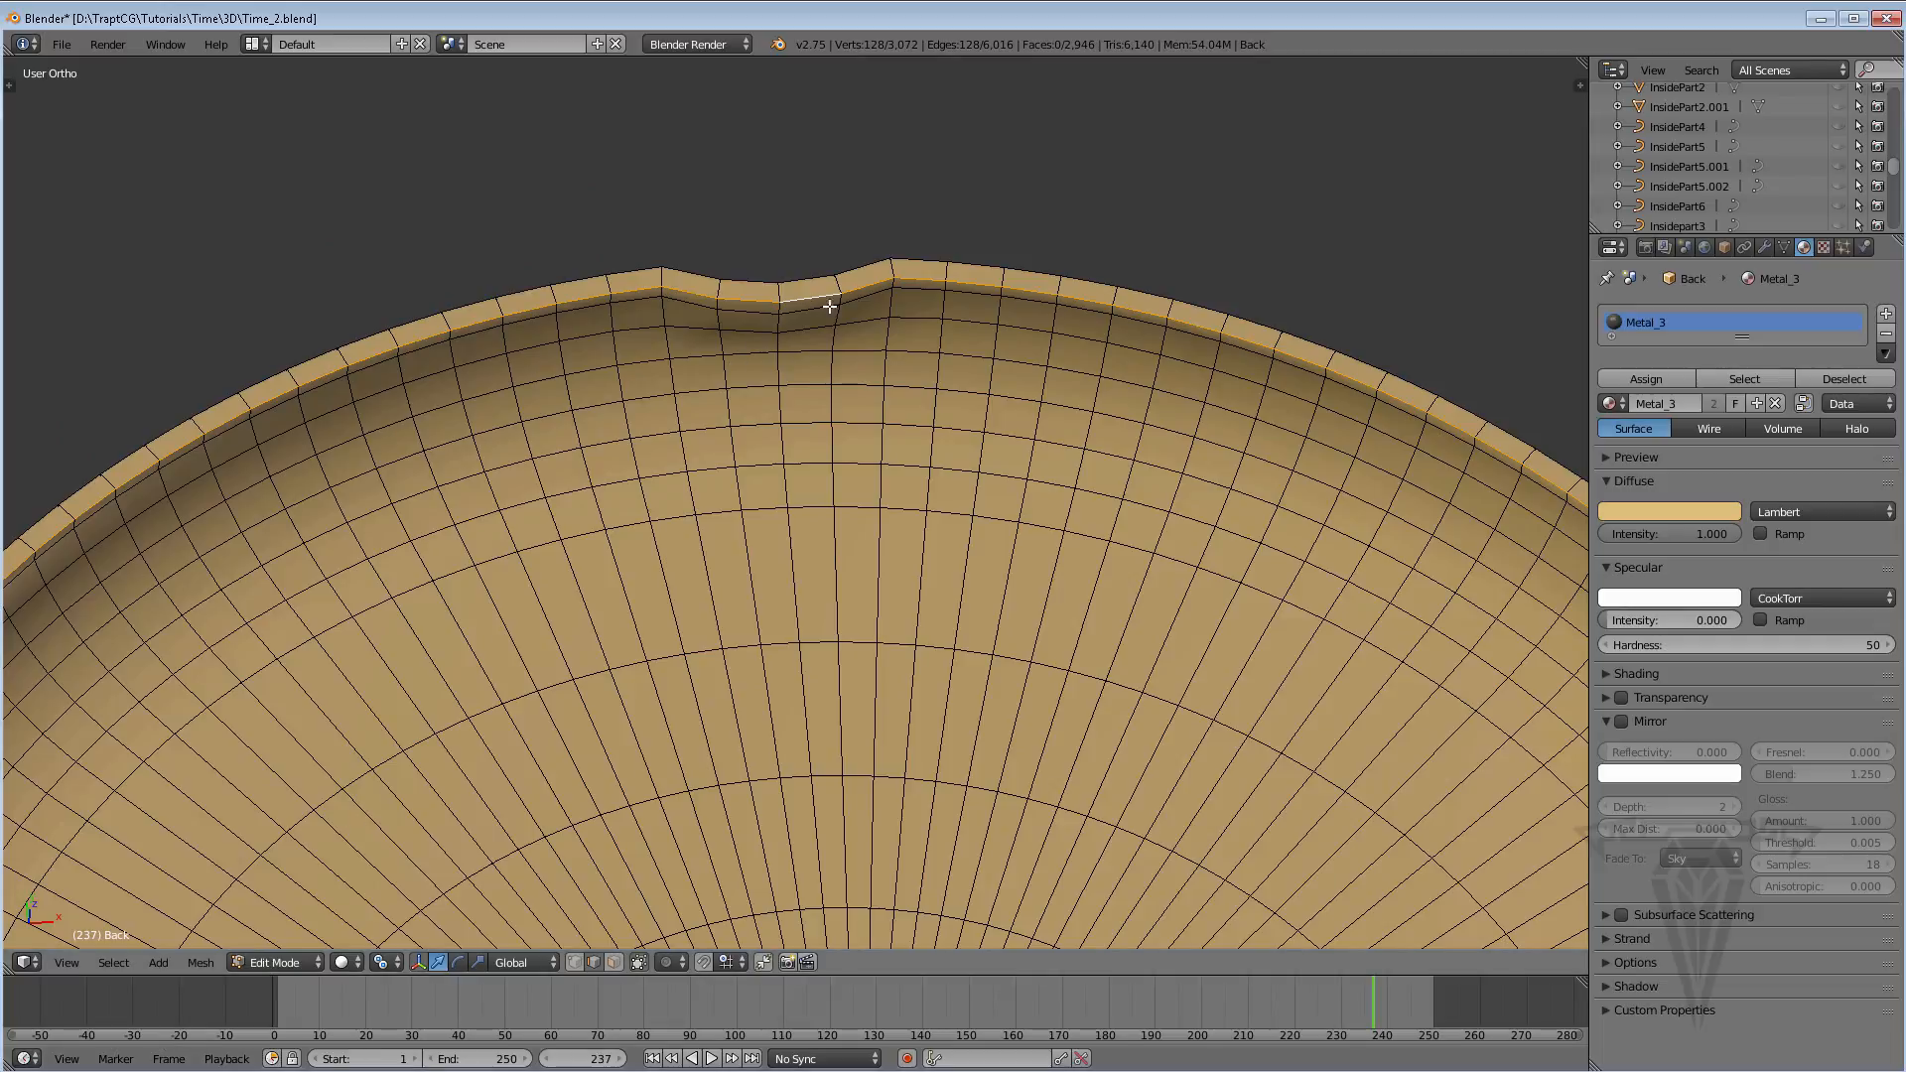
right_click(820, 295)
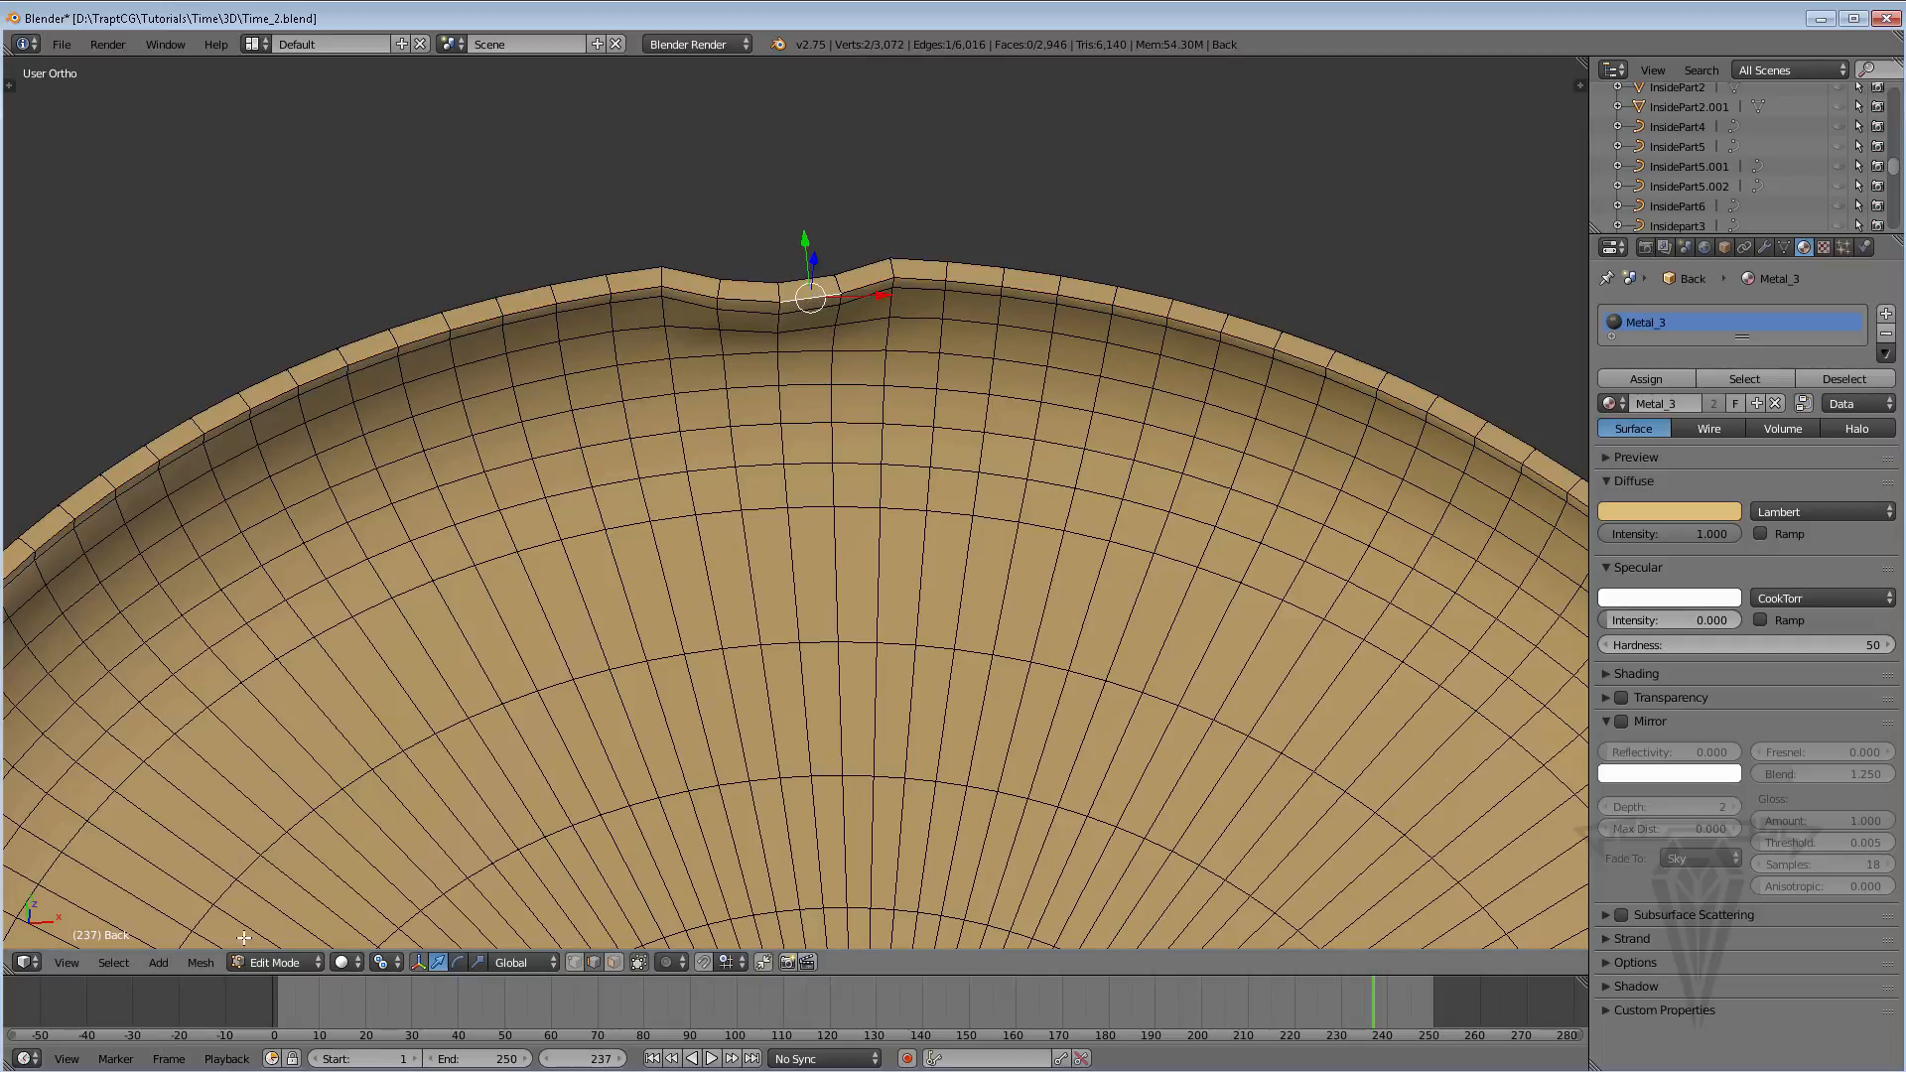
click(105, 961)
click(157, 478)
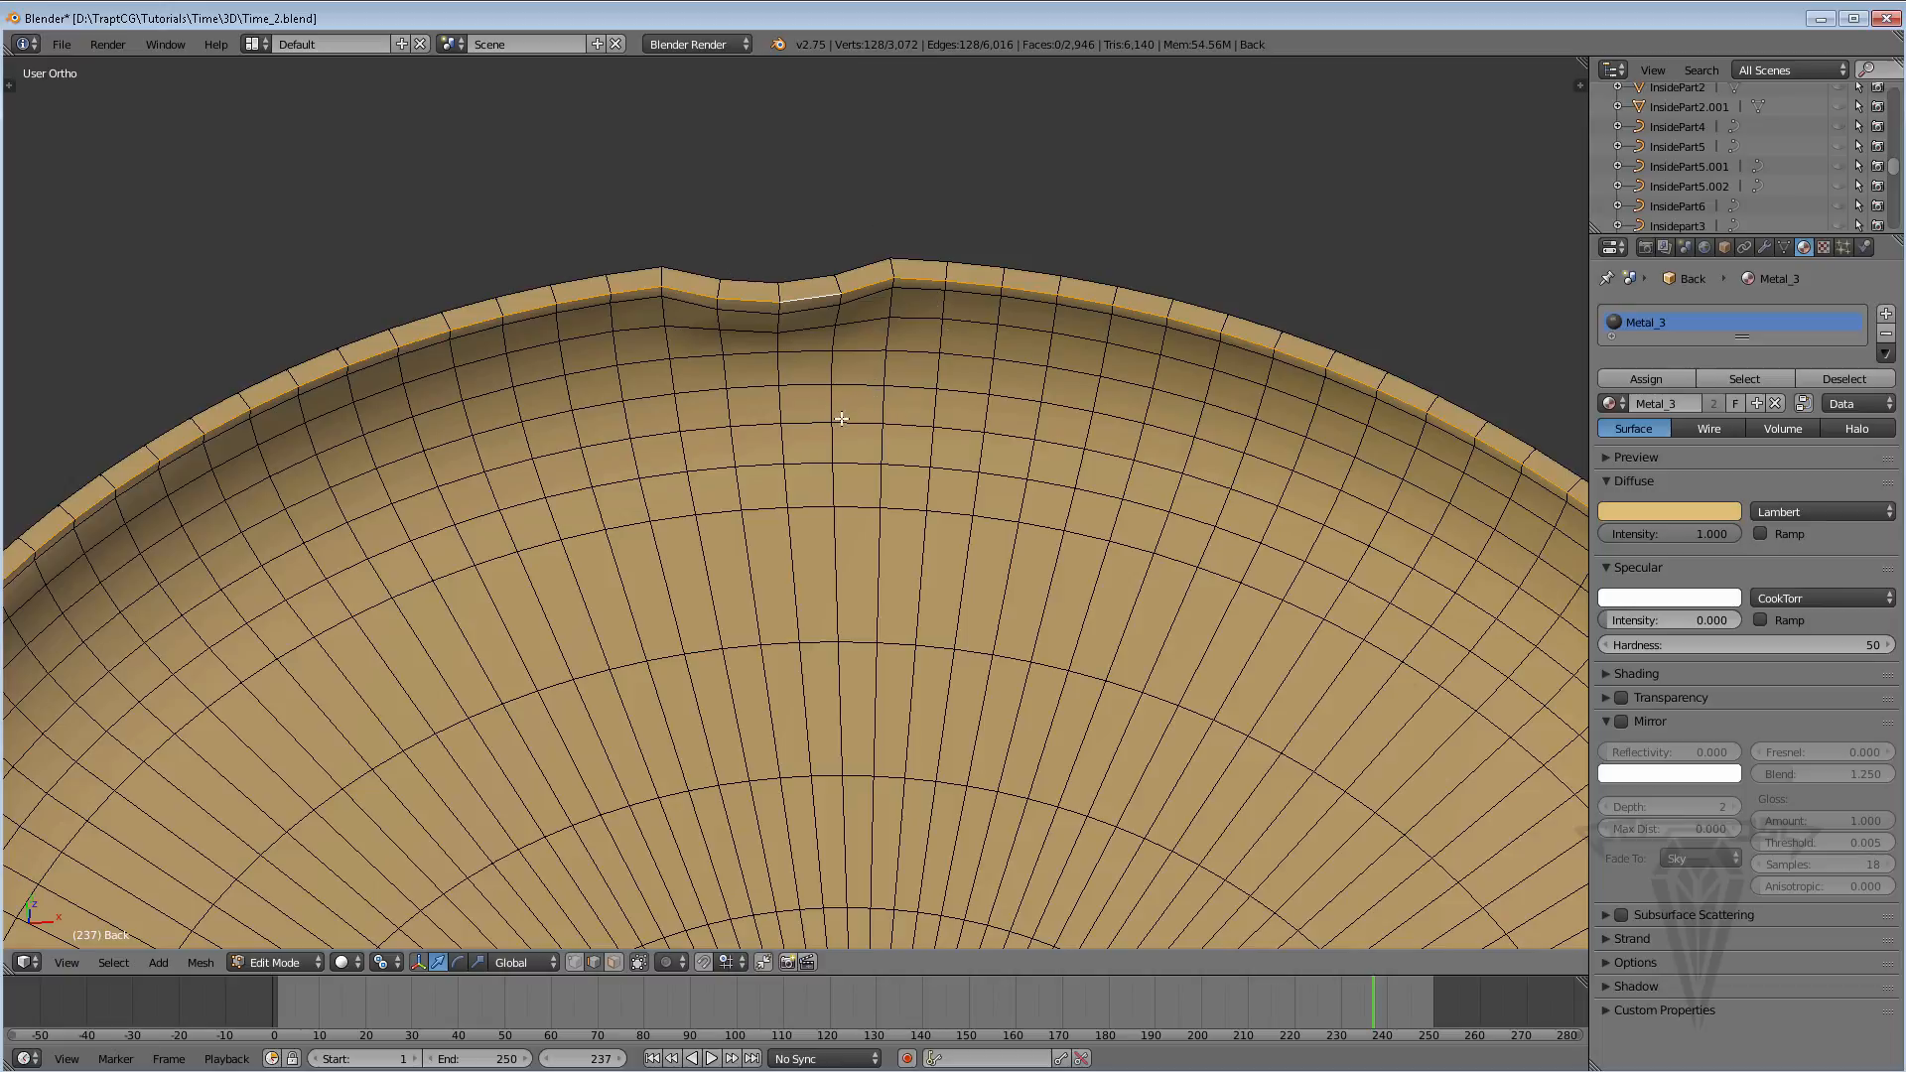
Mark the selected inner edge loop of the rim as a UV seam
key(ctrl+e)
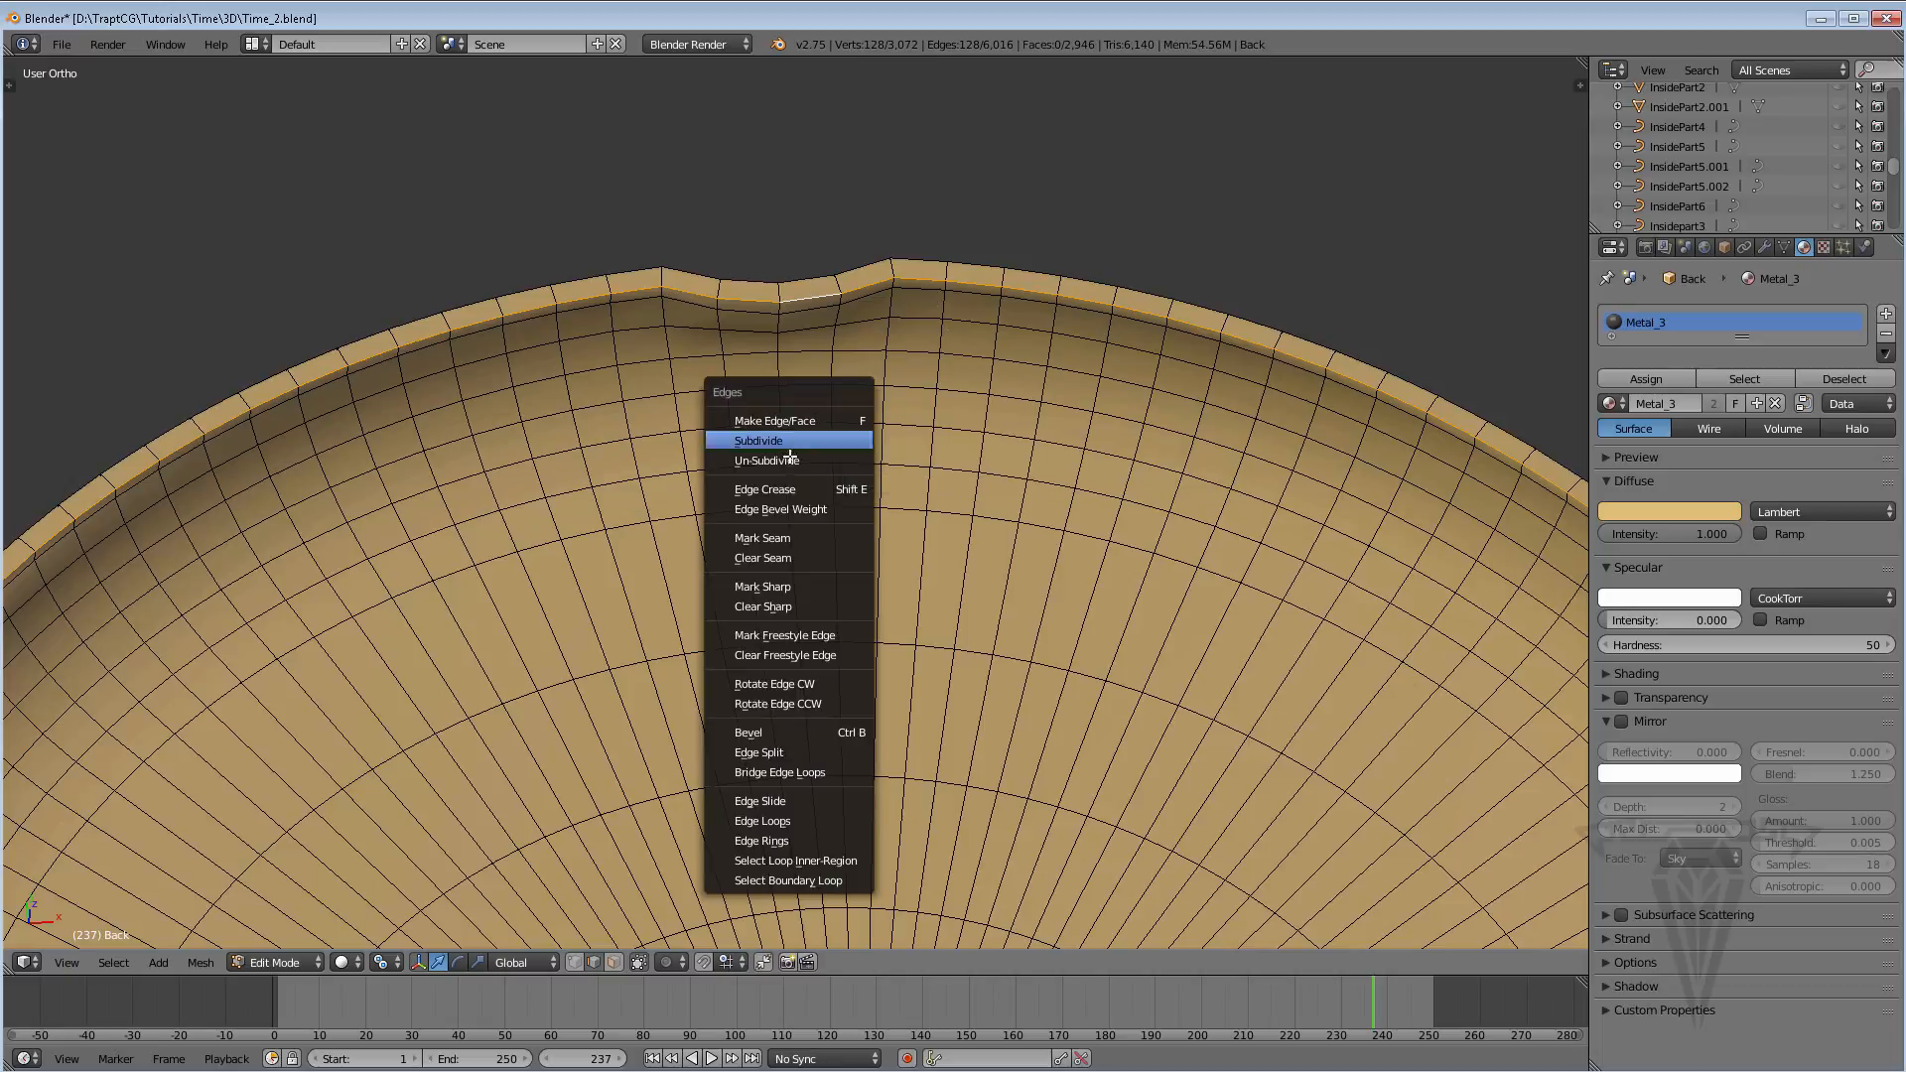
click(793, 538)
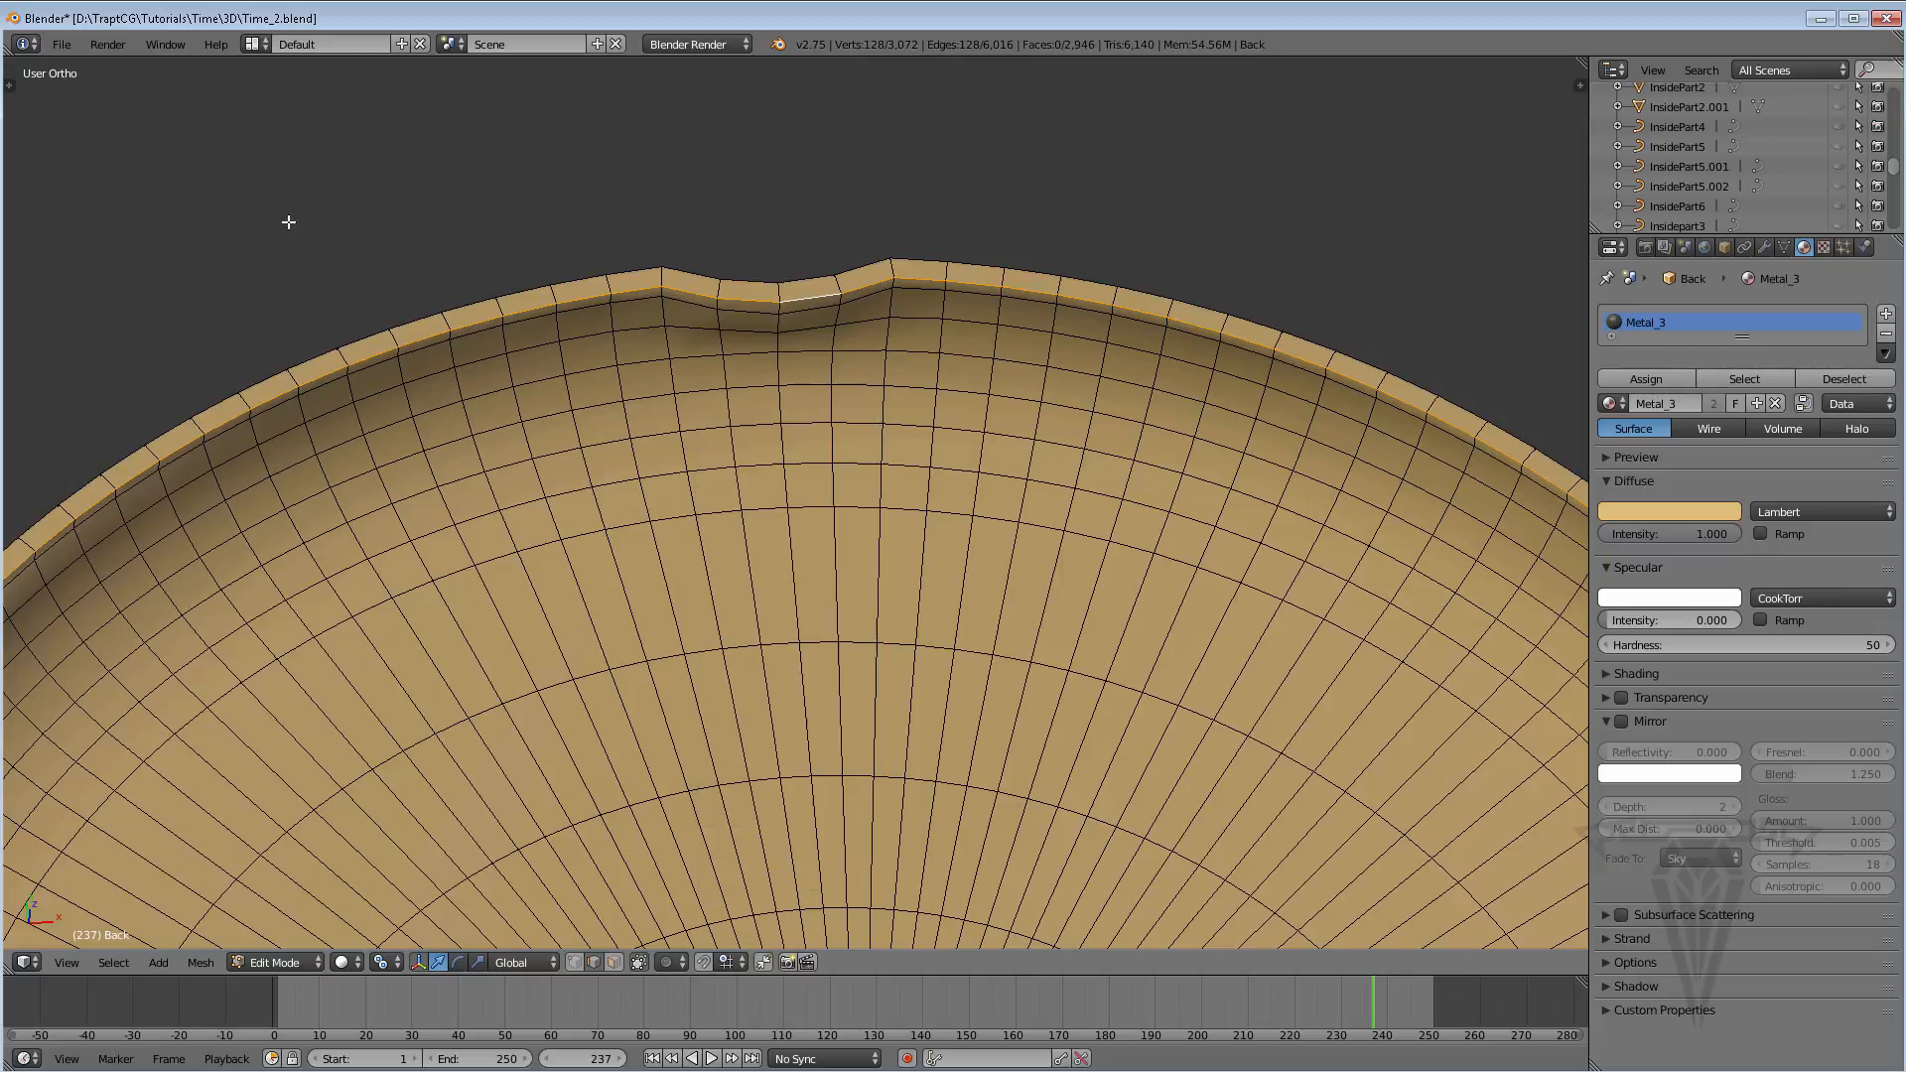
click(11, 86)
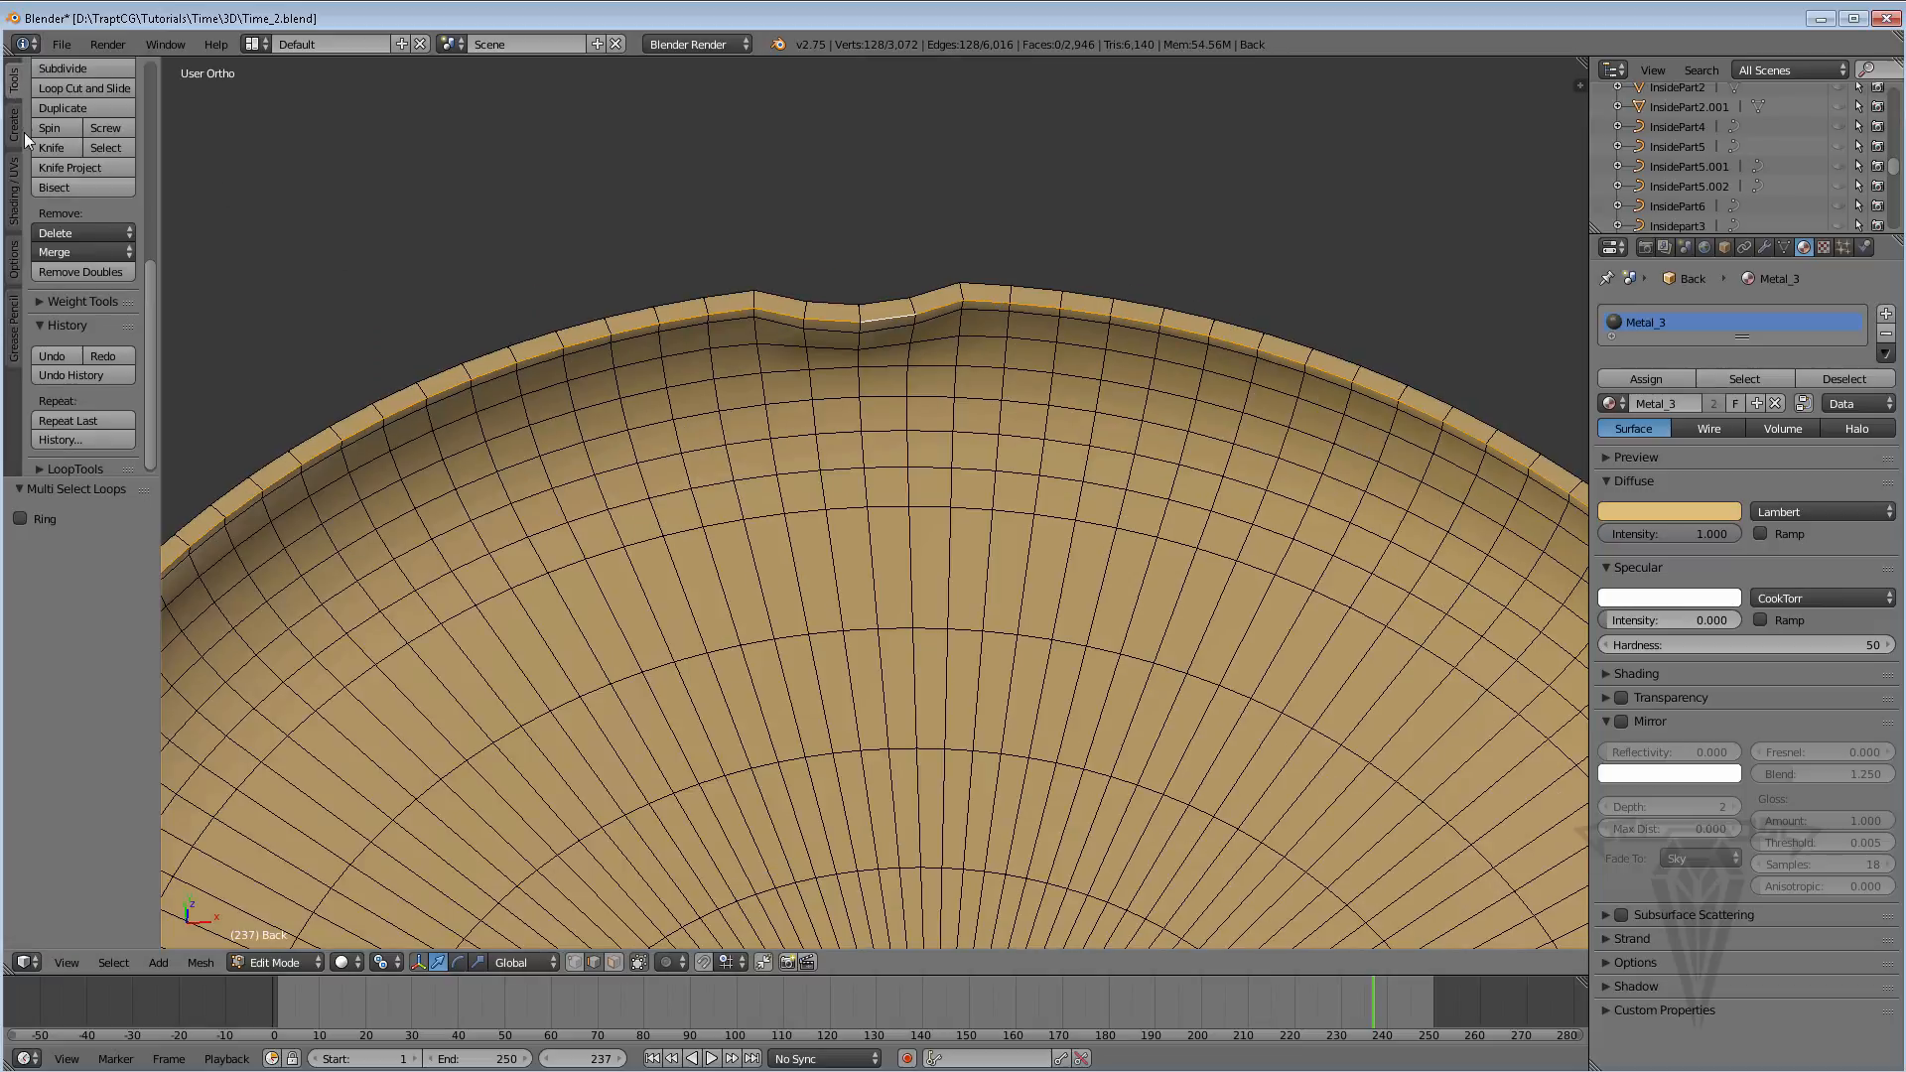
click(12, 204)
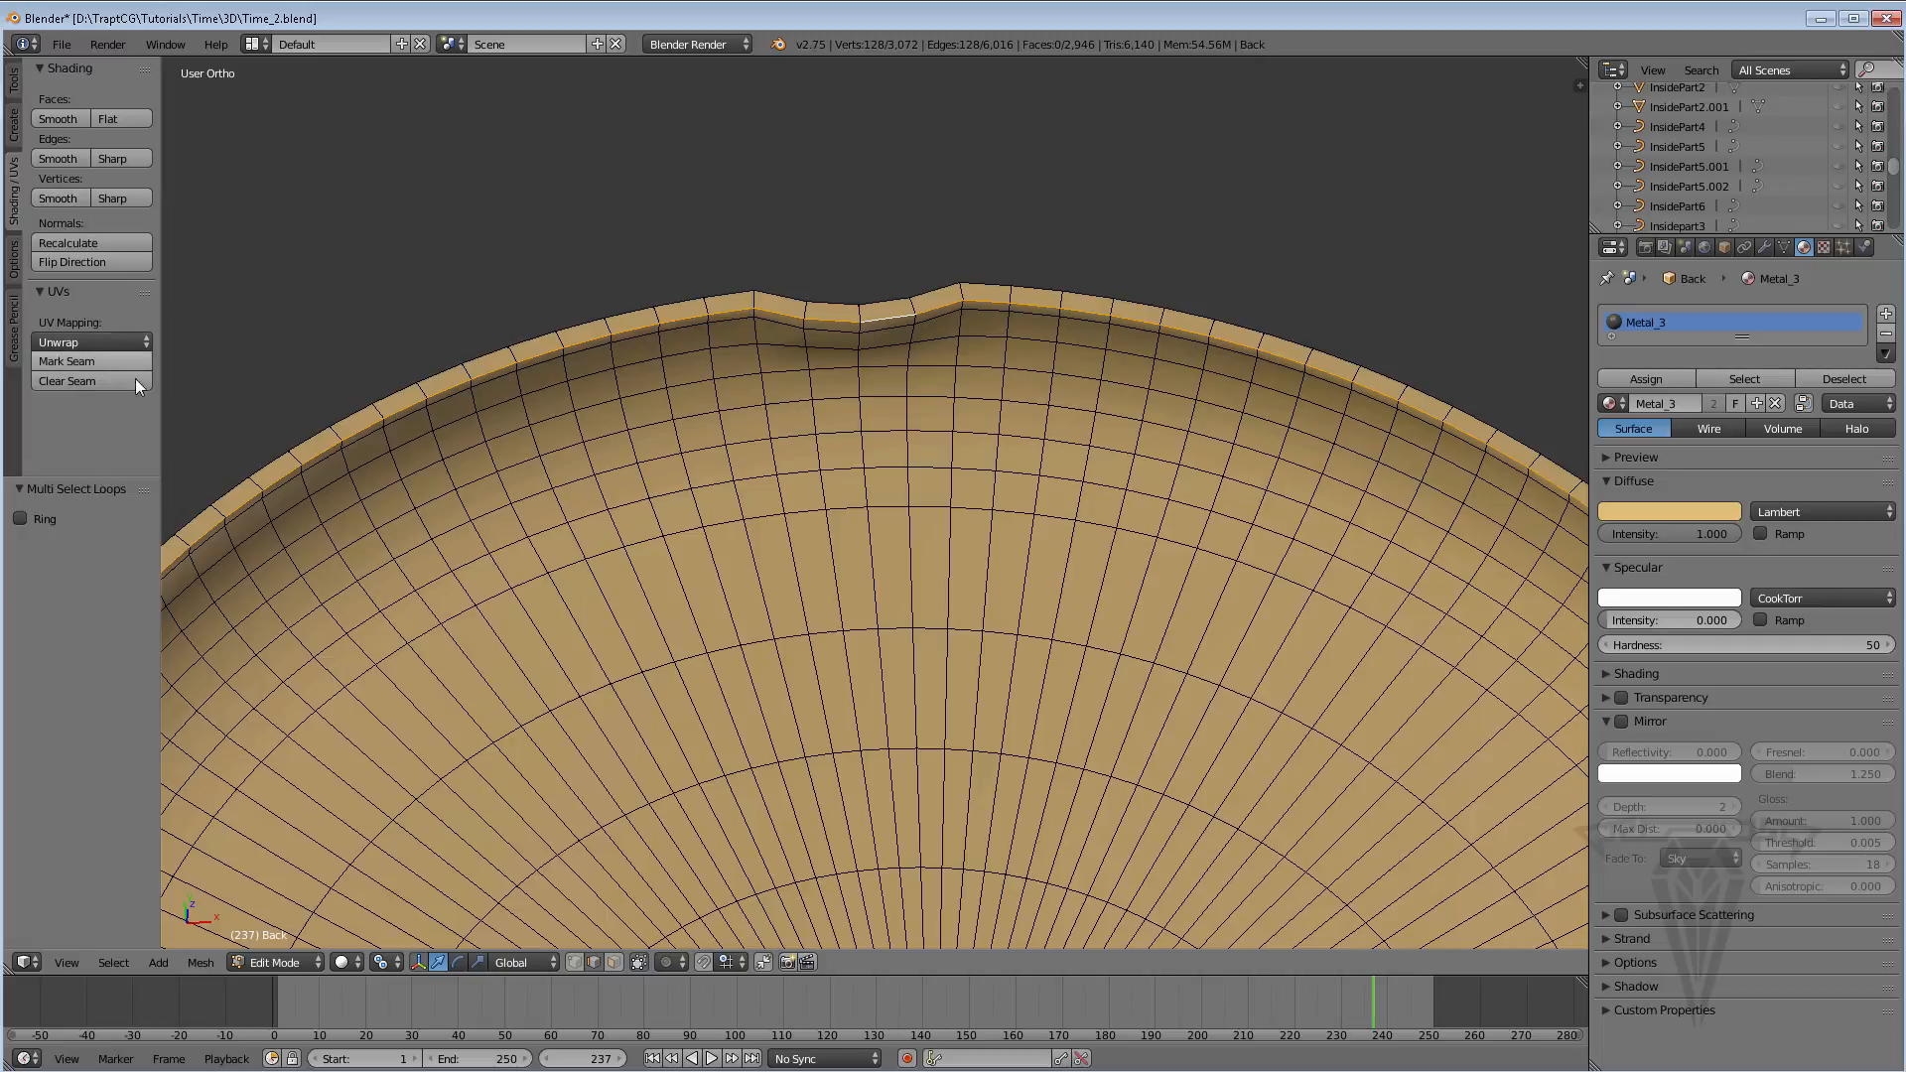
click(201, 963)
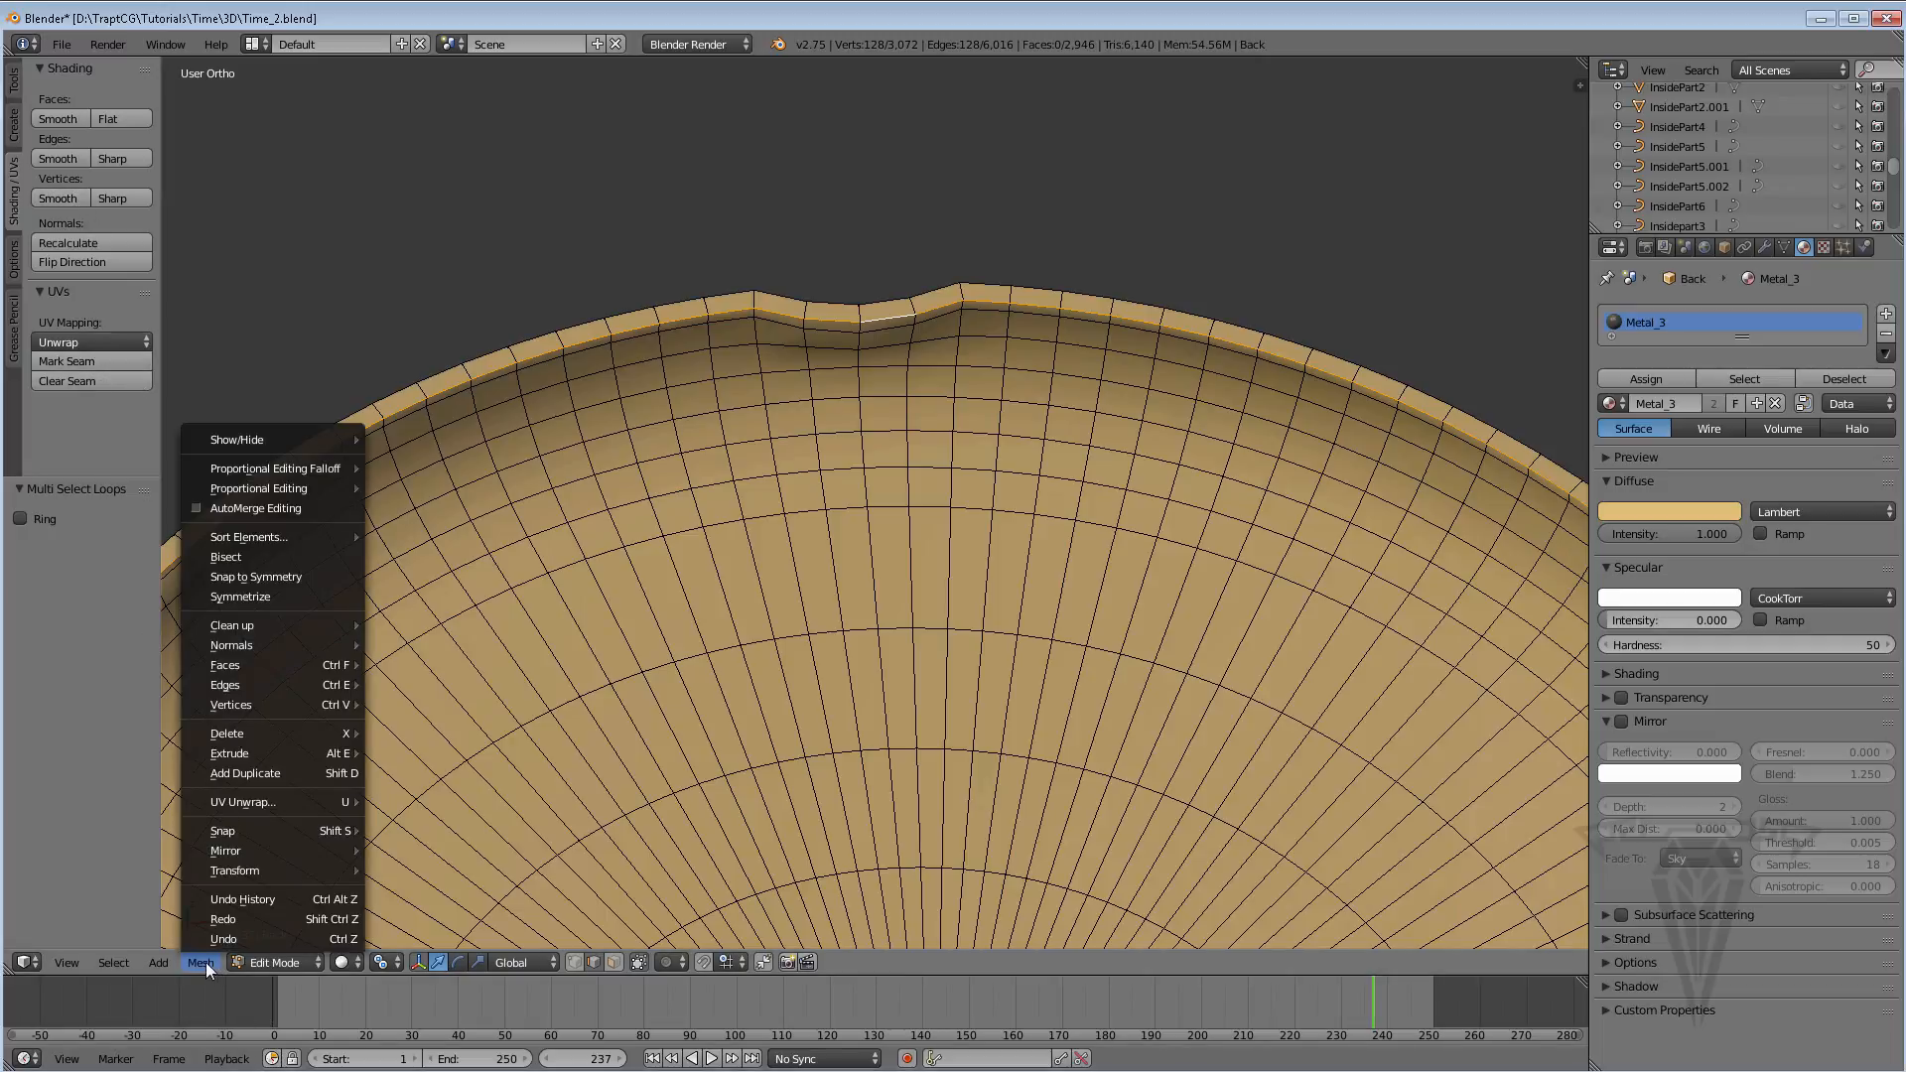
mouse_move(279, 685)
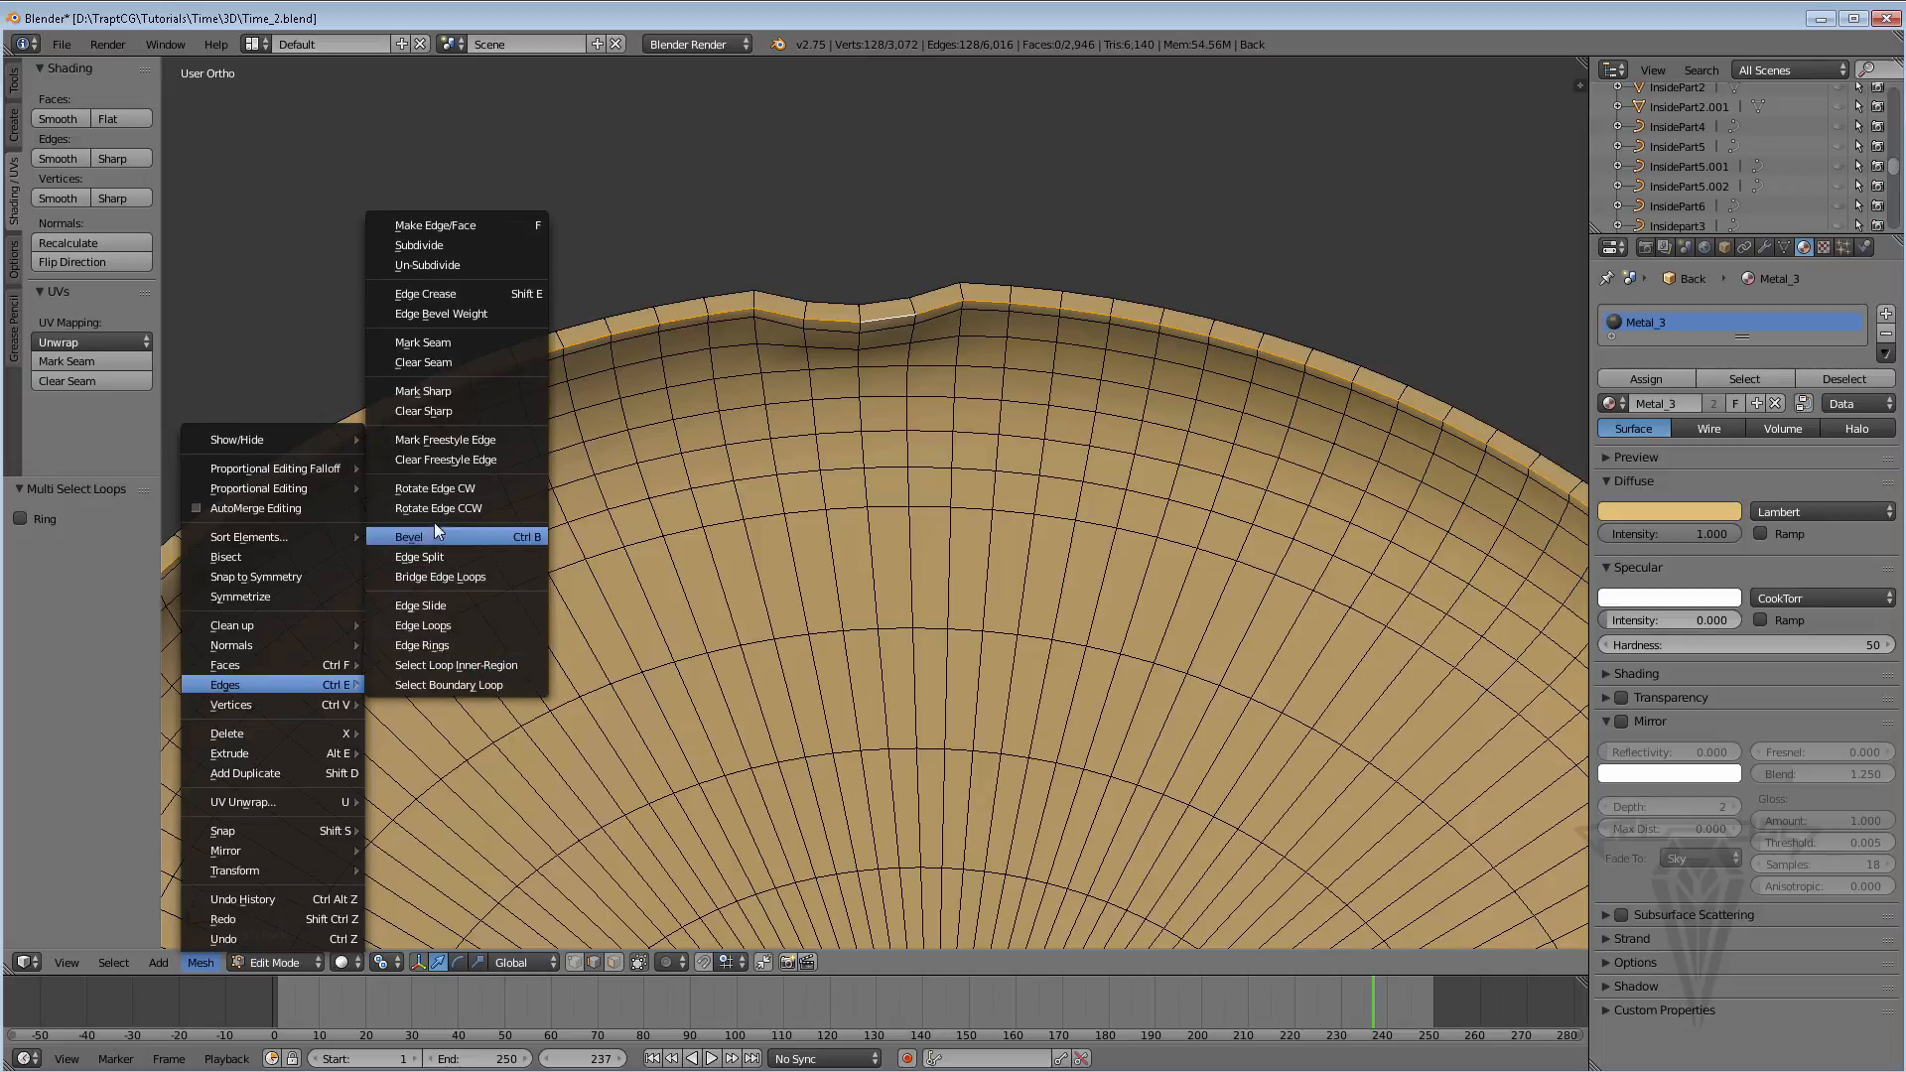
click(449, 343)
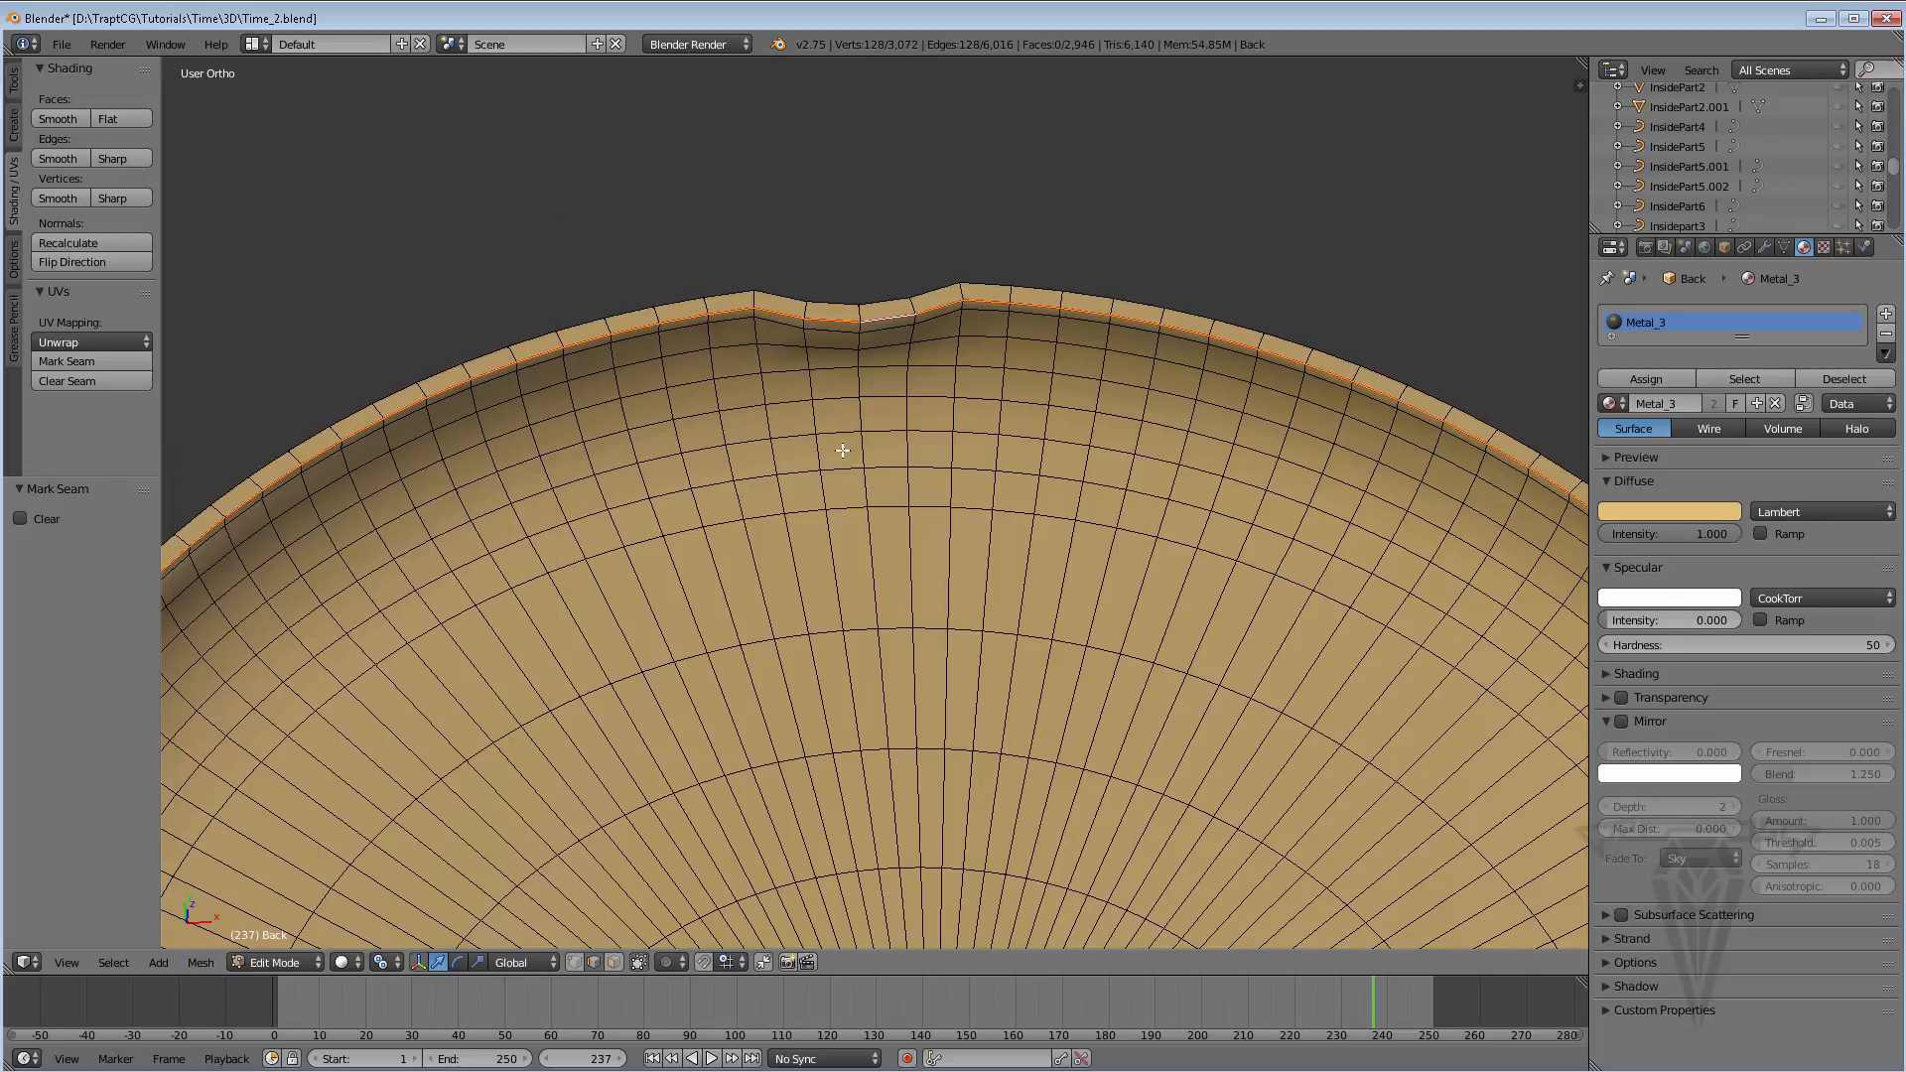
Mark the rim's outer edge loop as a UV seam too, and reduce the selection to a single edge at the notch
scroll(918, 322, down, 1)
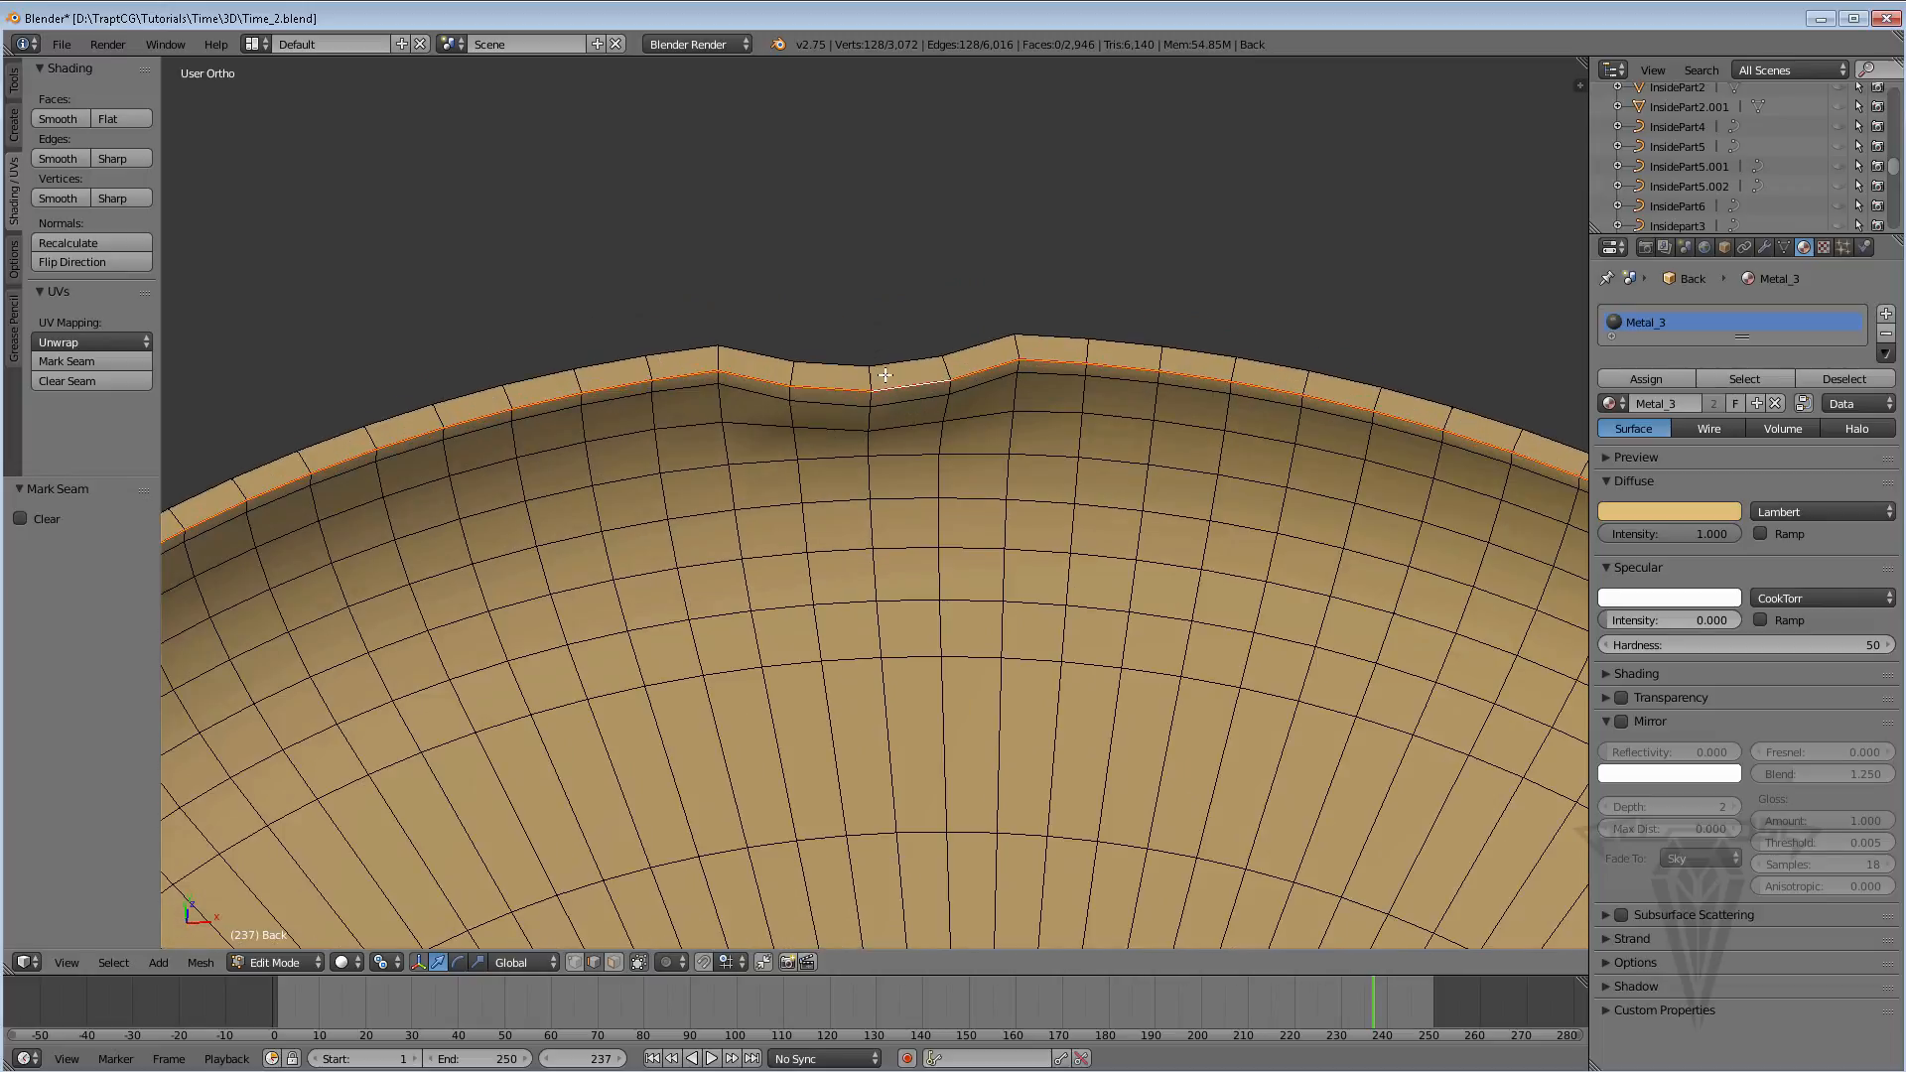
middle_drag(863, 402, 872, 391)
shift+middle_drag(847, 234, 916, 421)
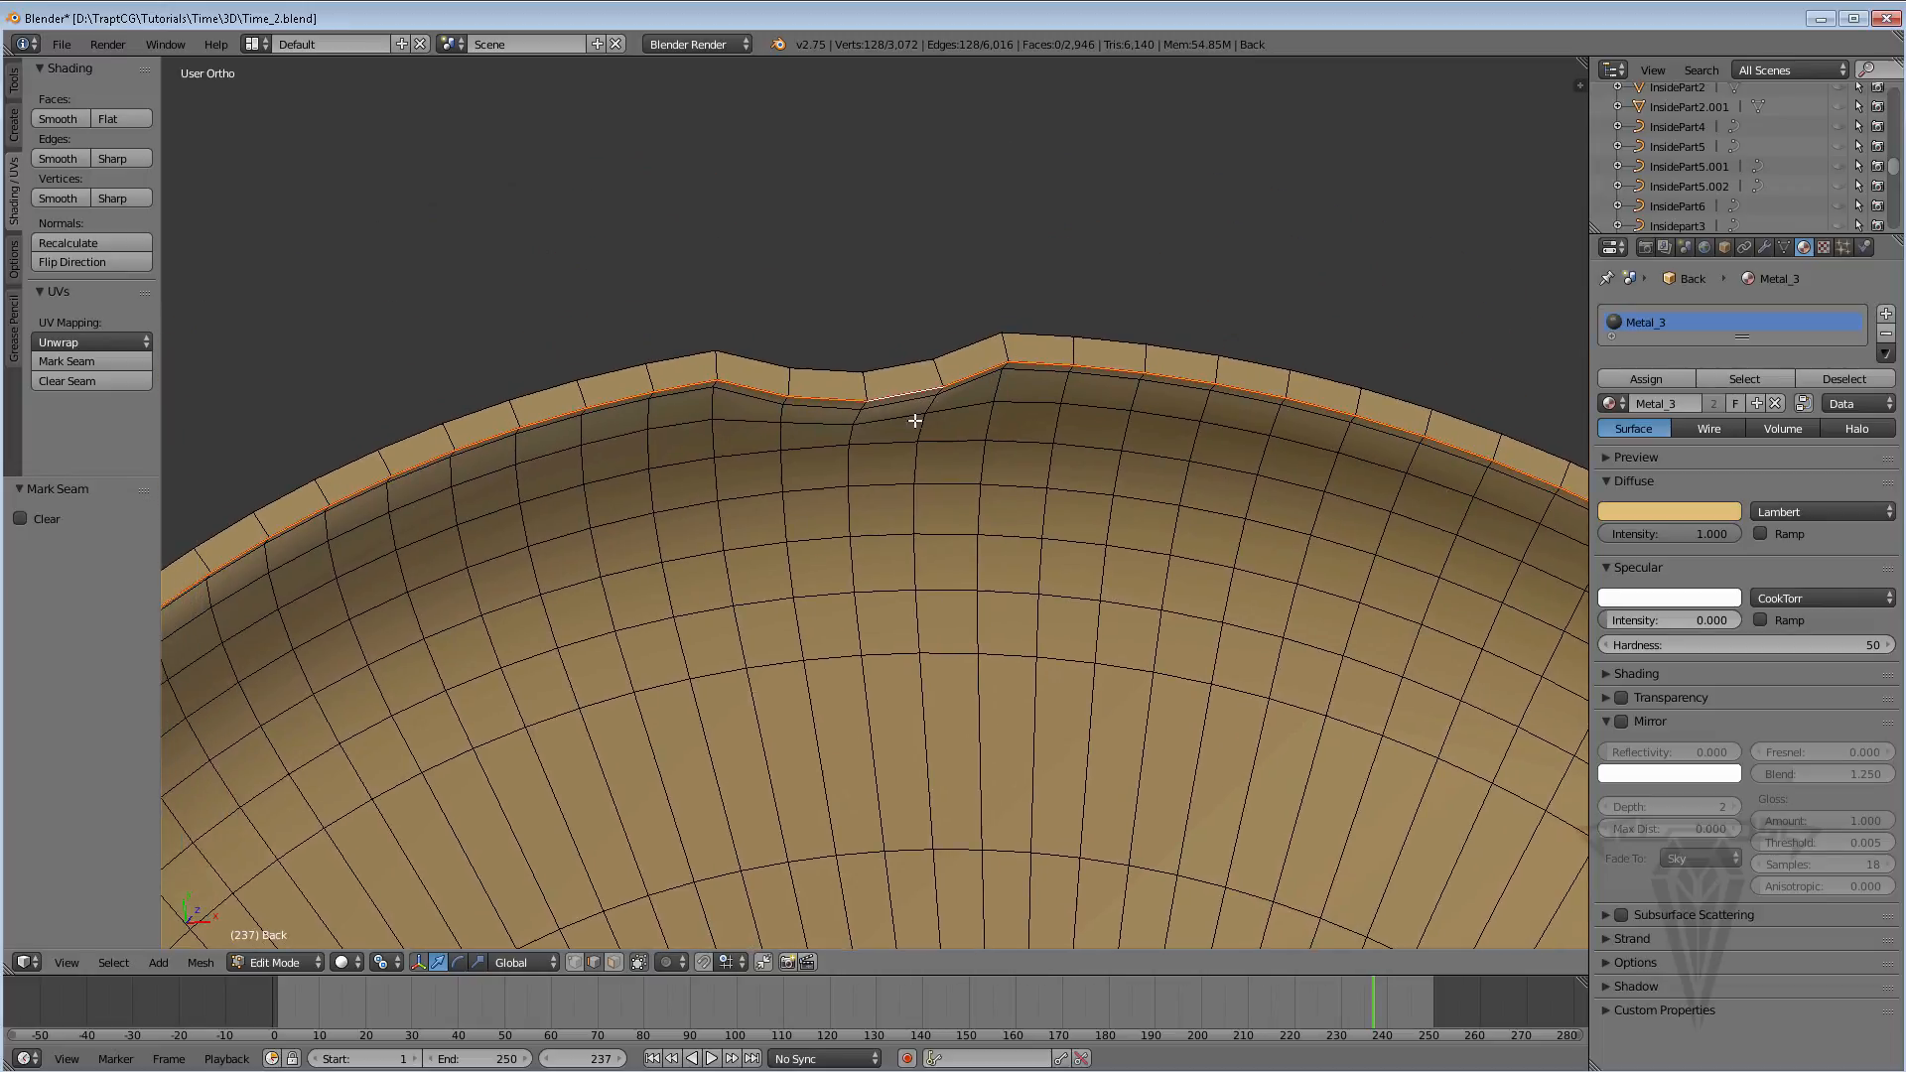
alt+right_click(894, 368)
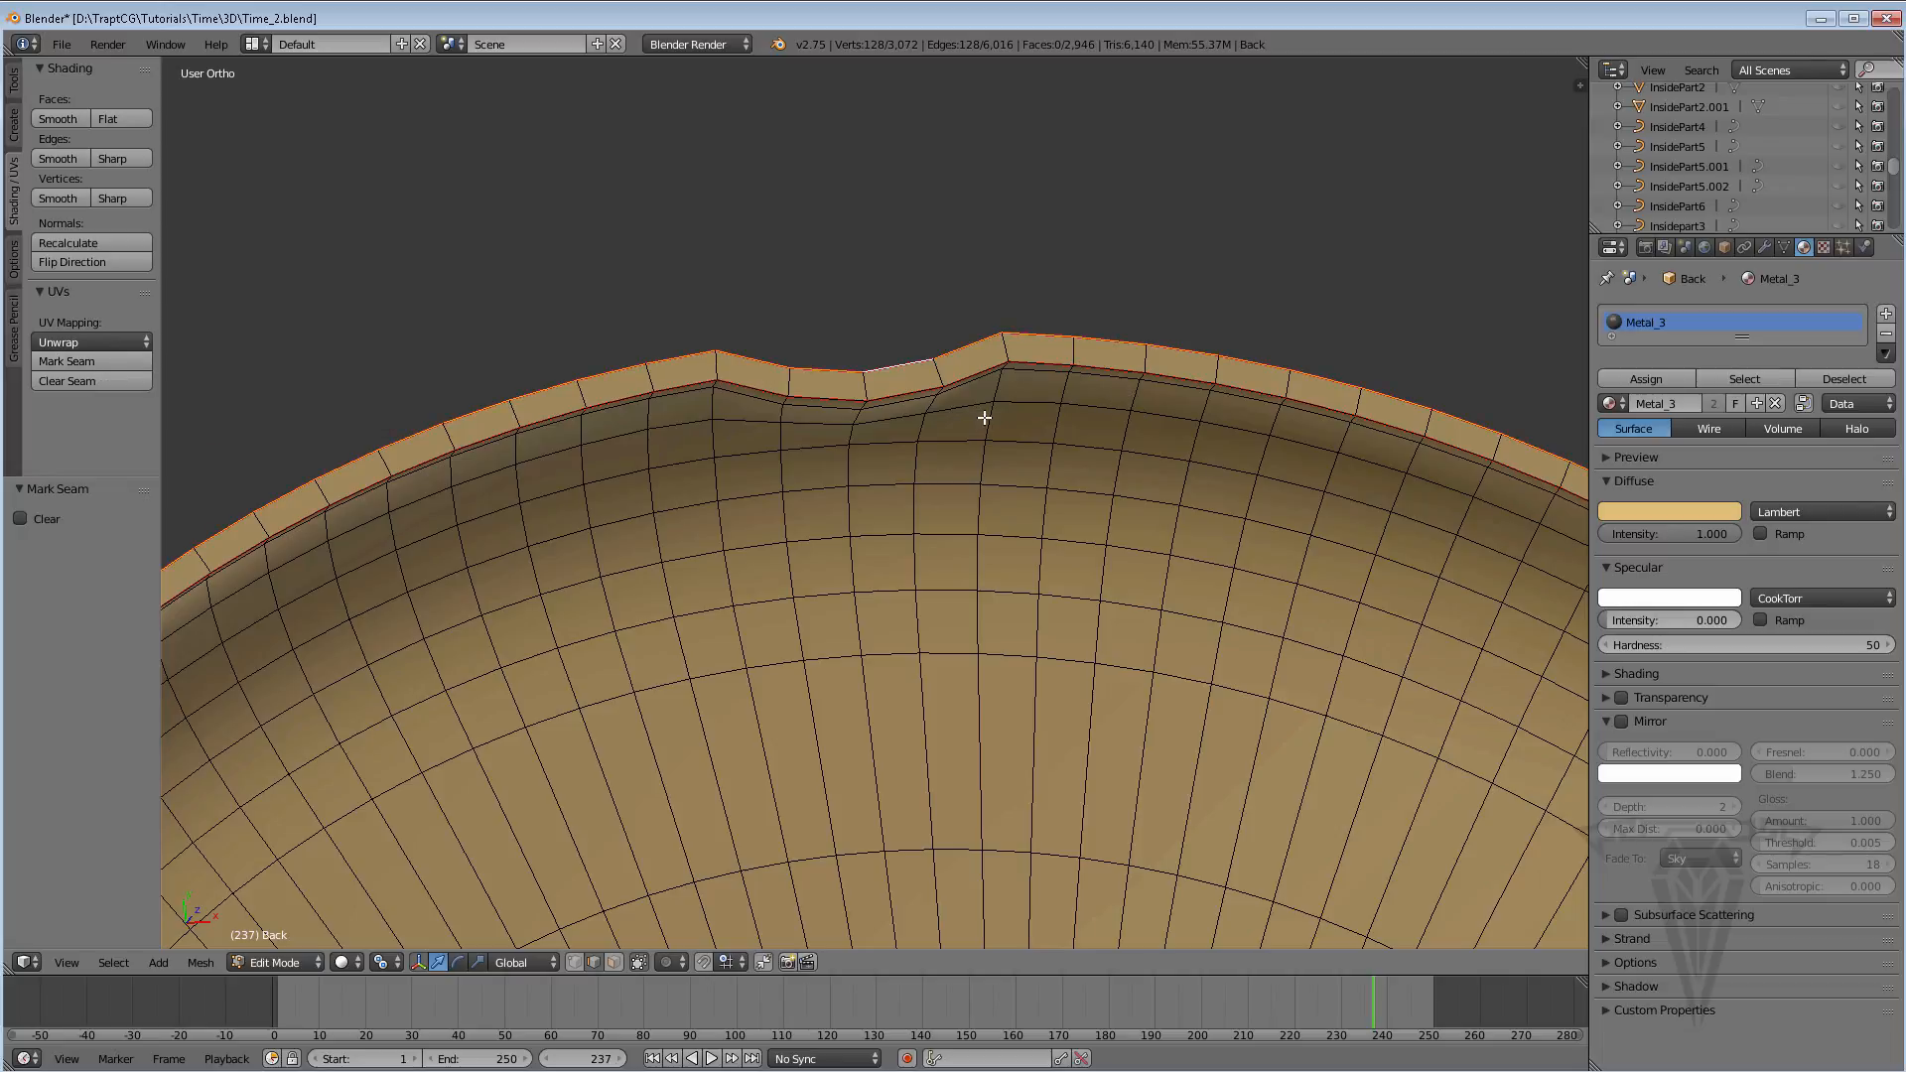
right_click(958, 377)
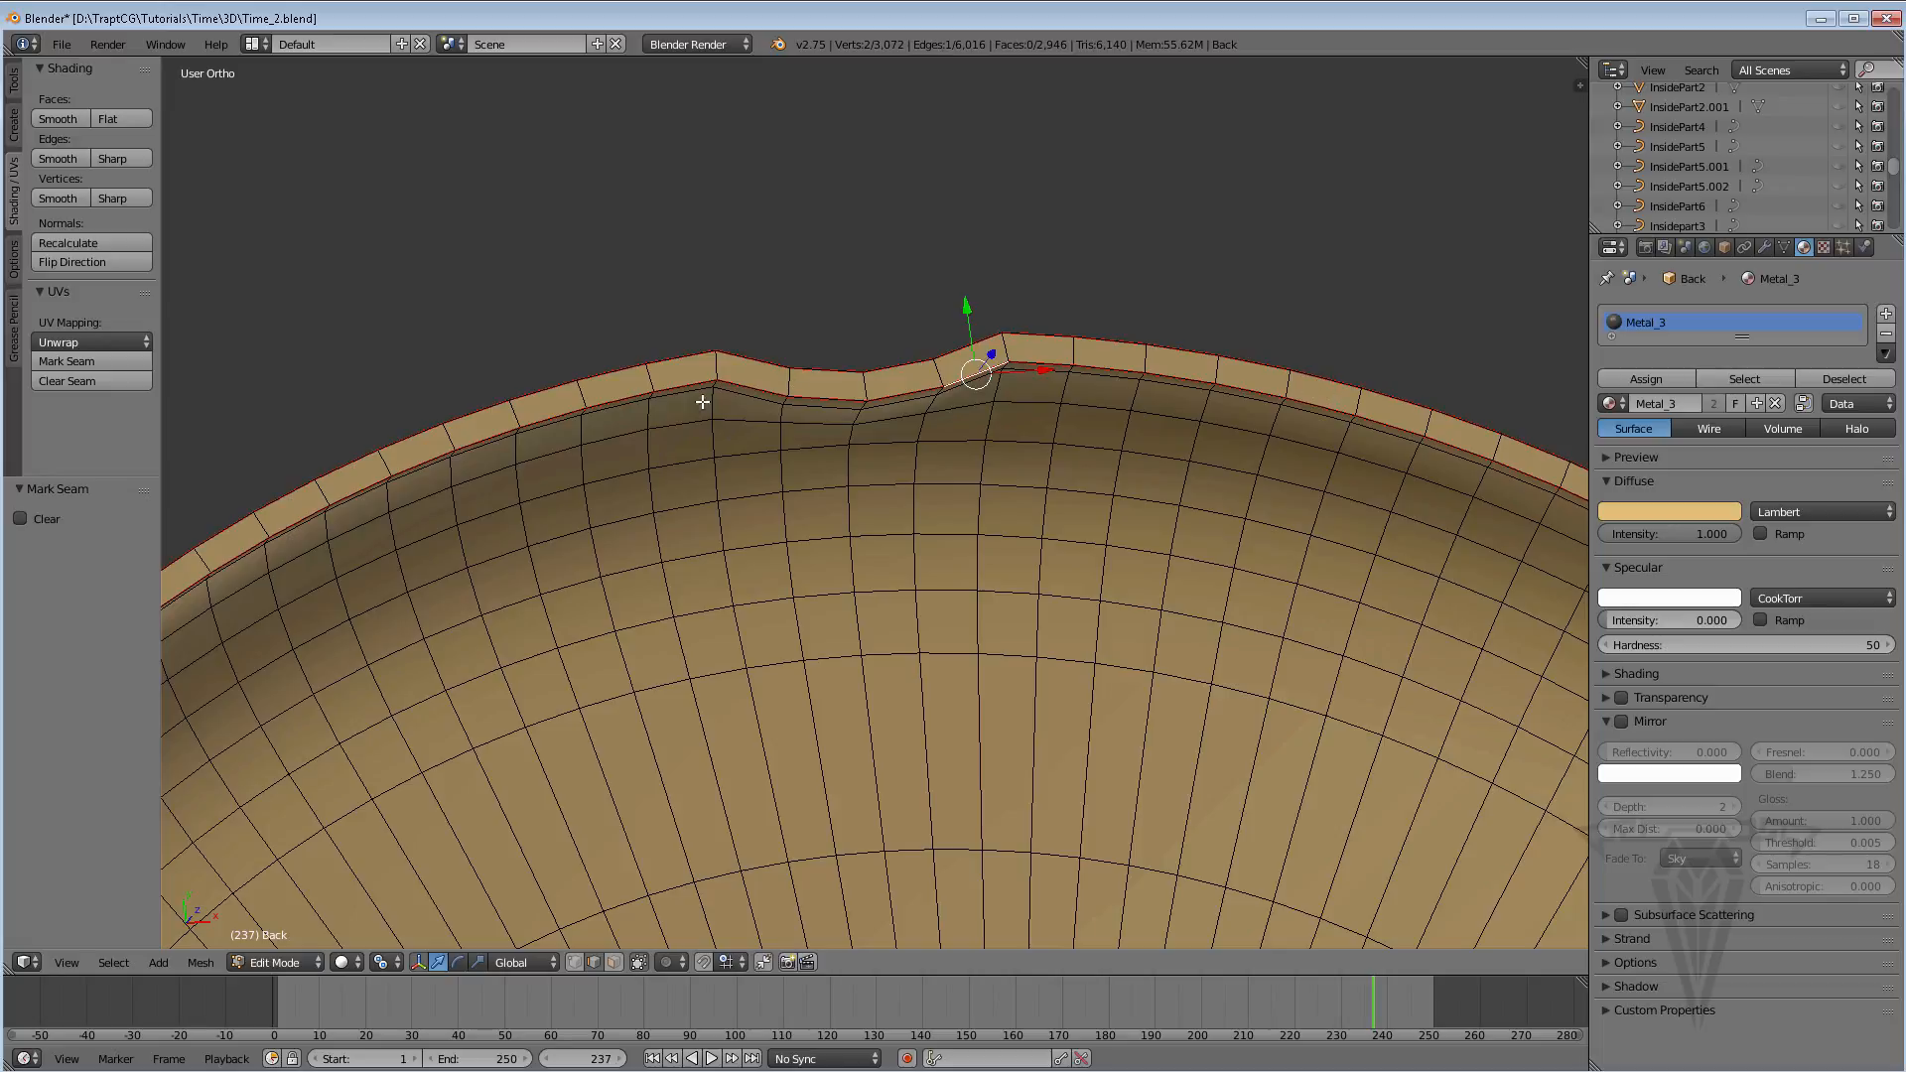
middle_drag(868, 413, 694, 387)
key(Left)
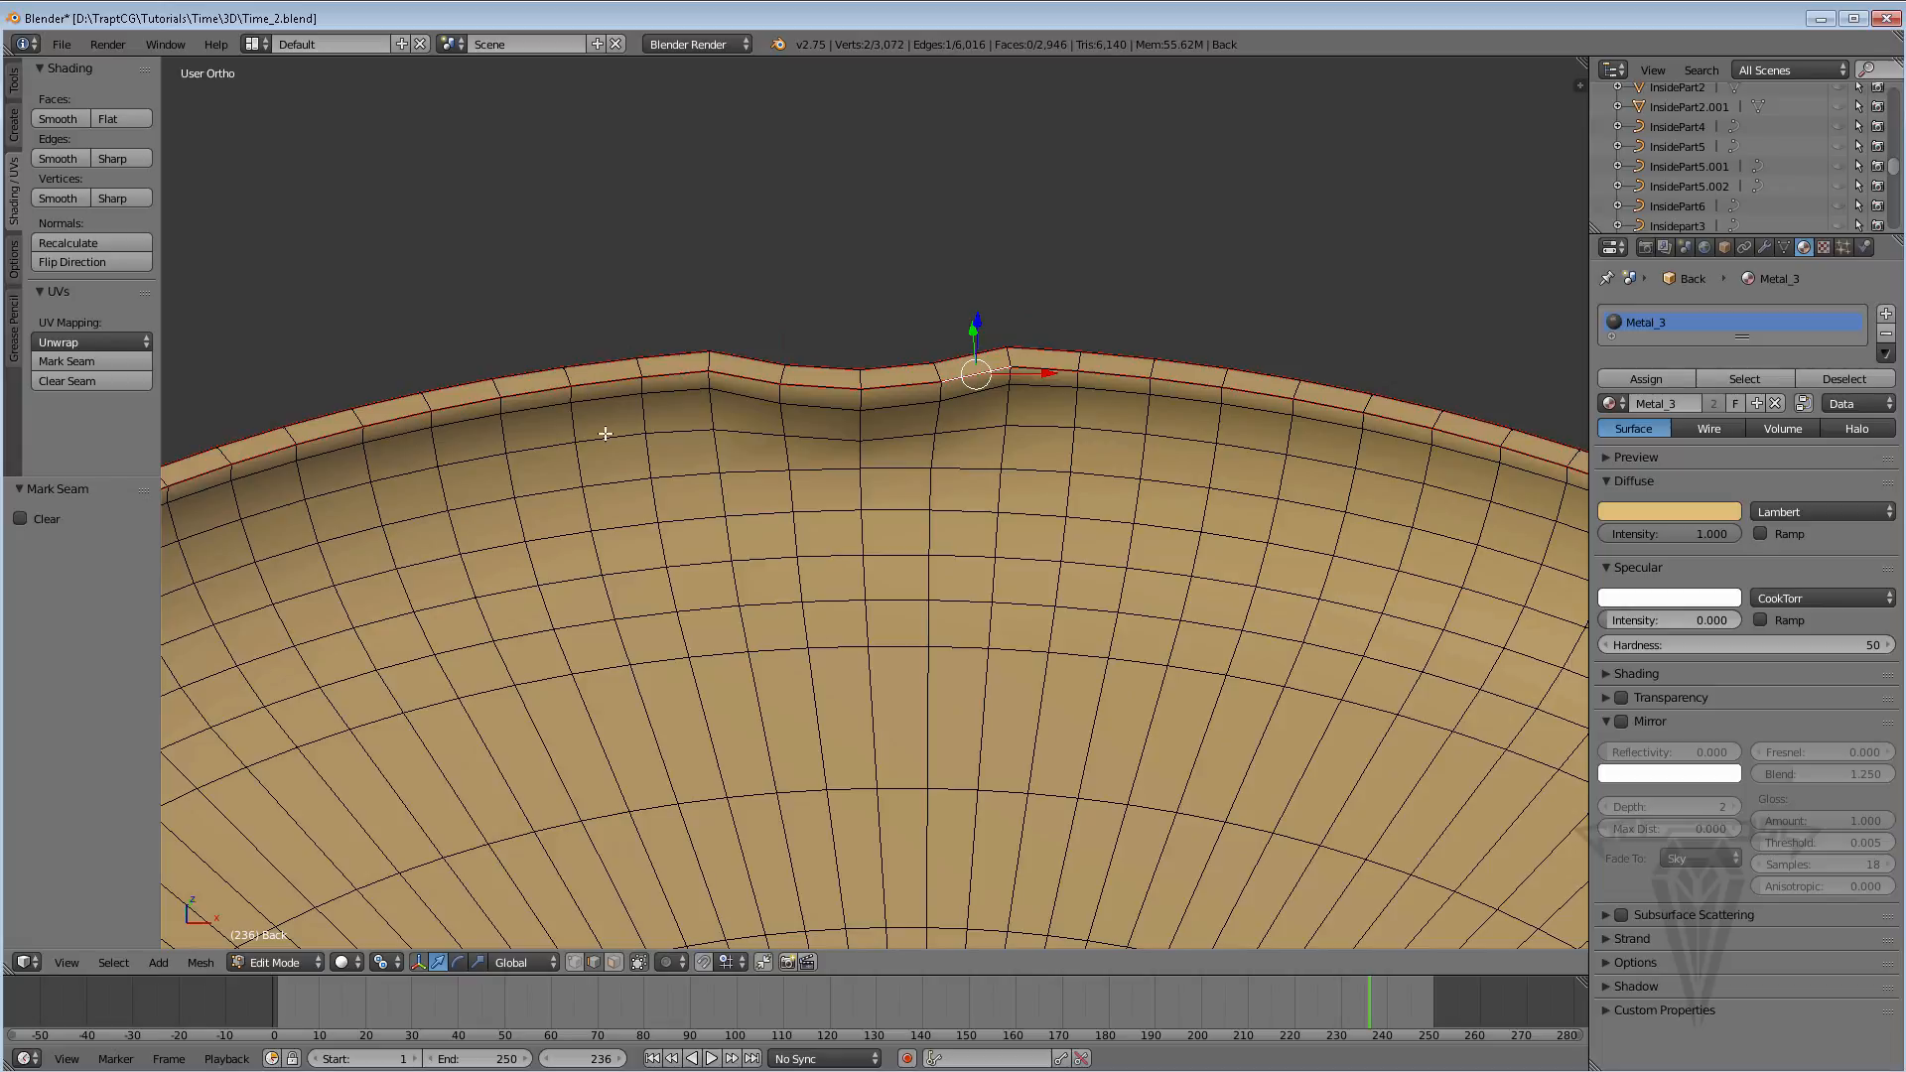
middle_drag(605, 434, 735, 361)
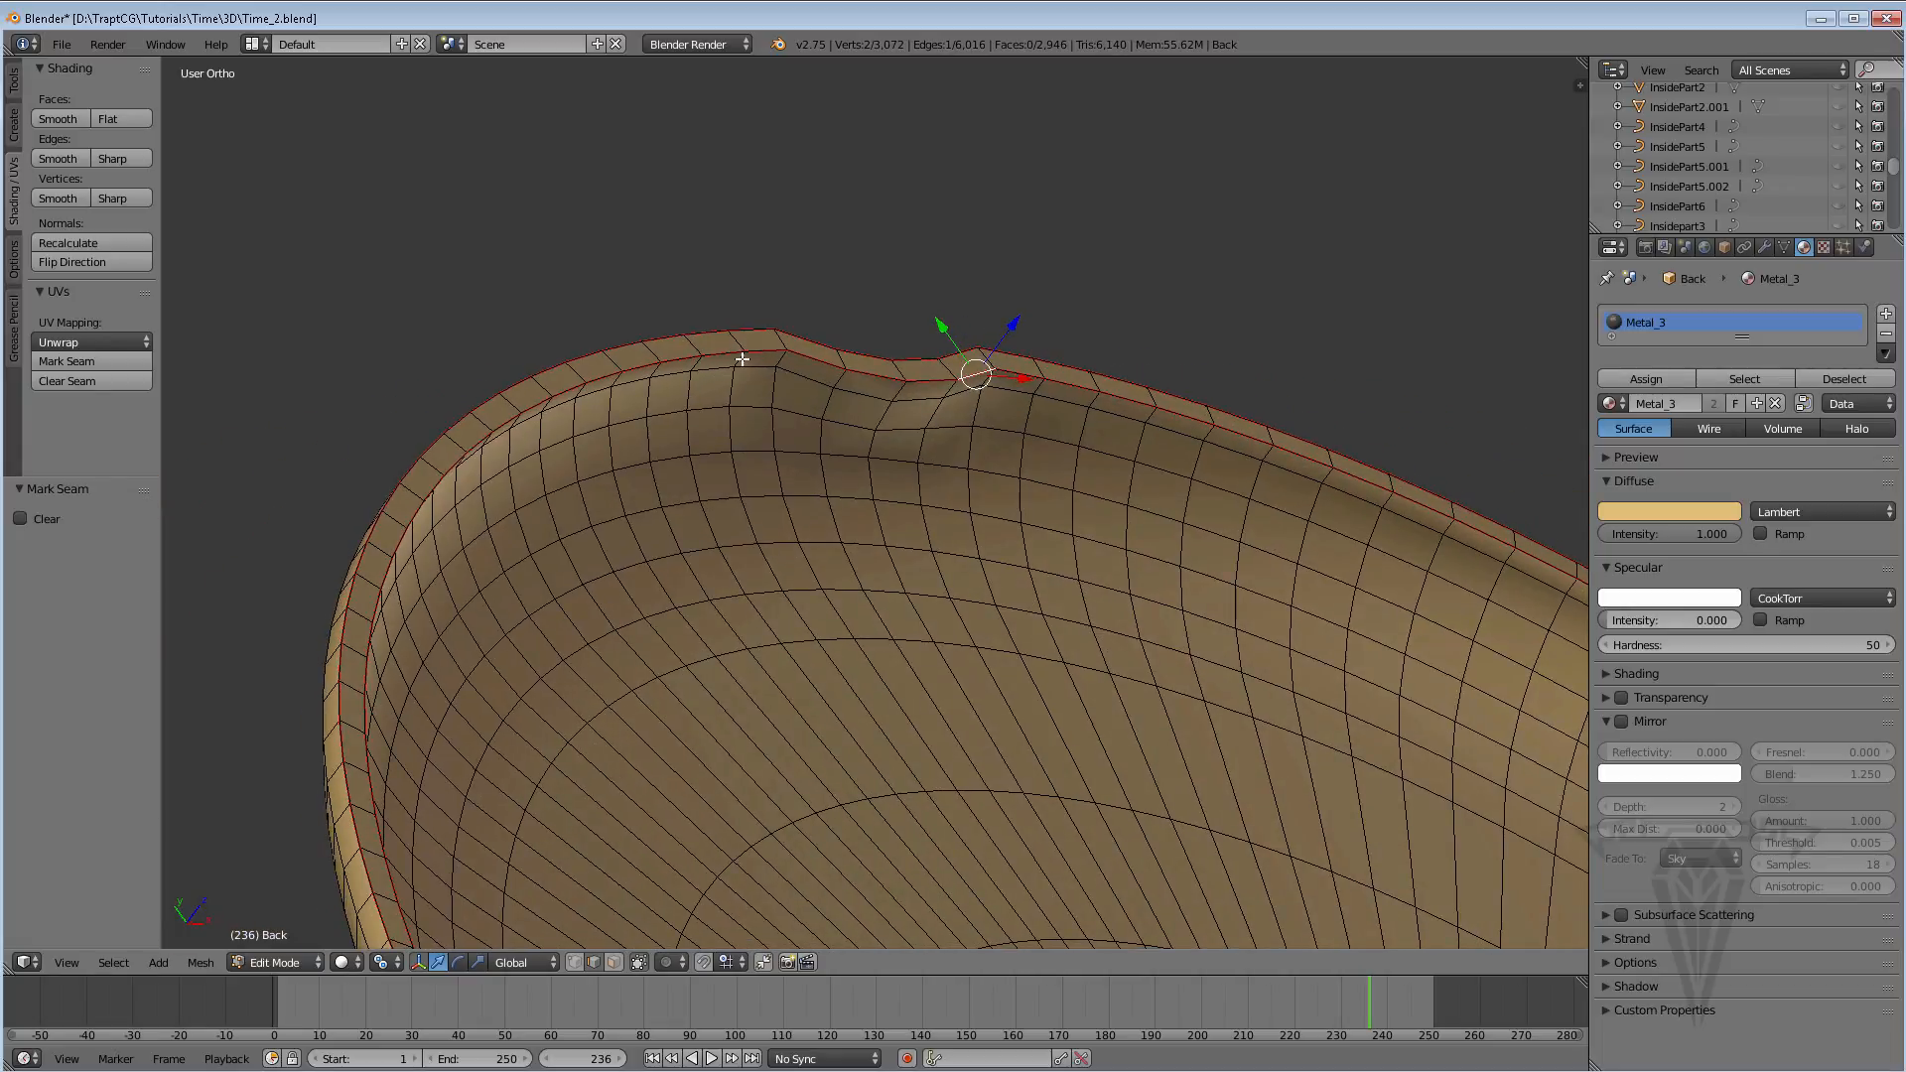
middle_drag(1100, 612, 888, 406)
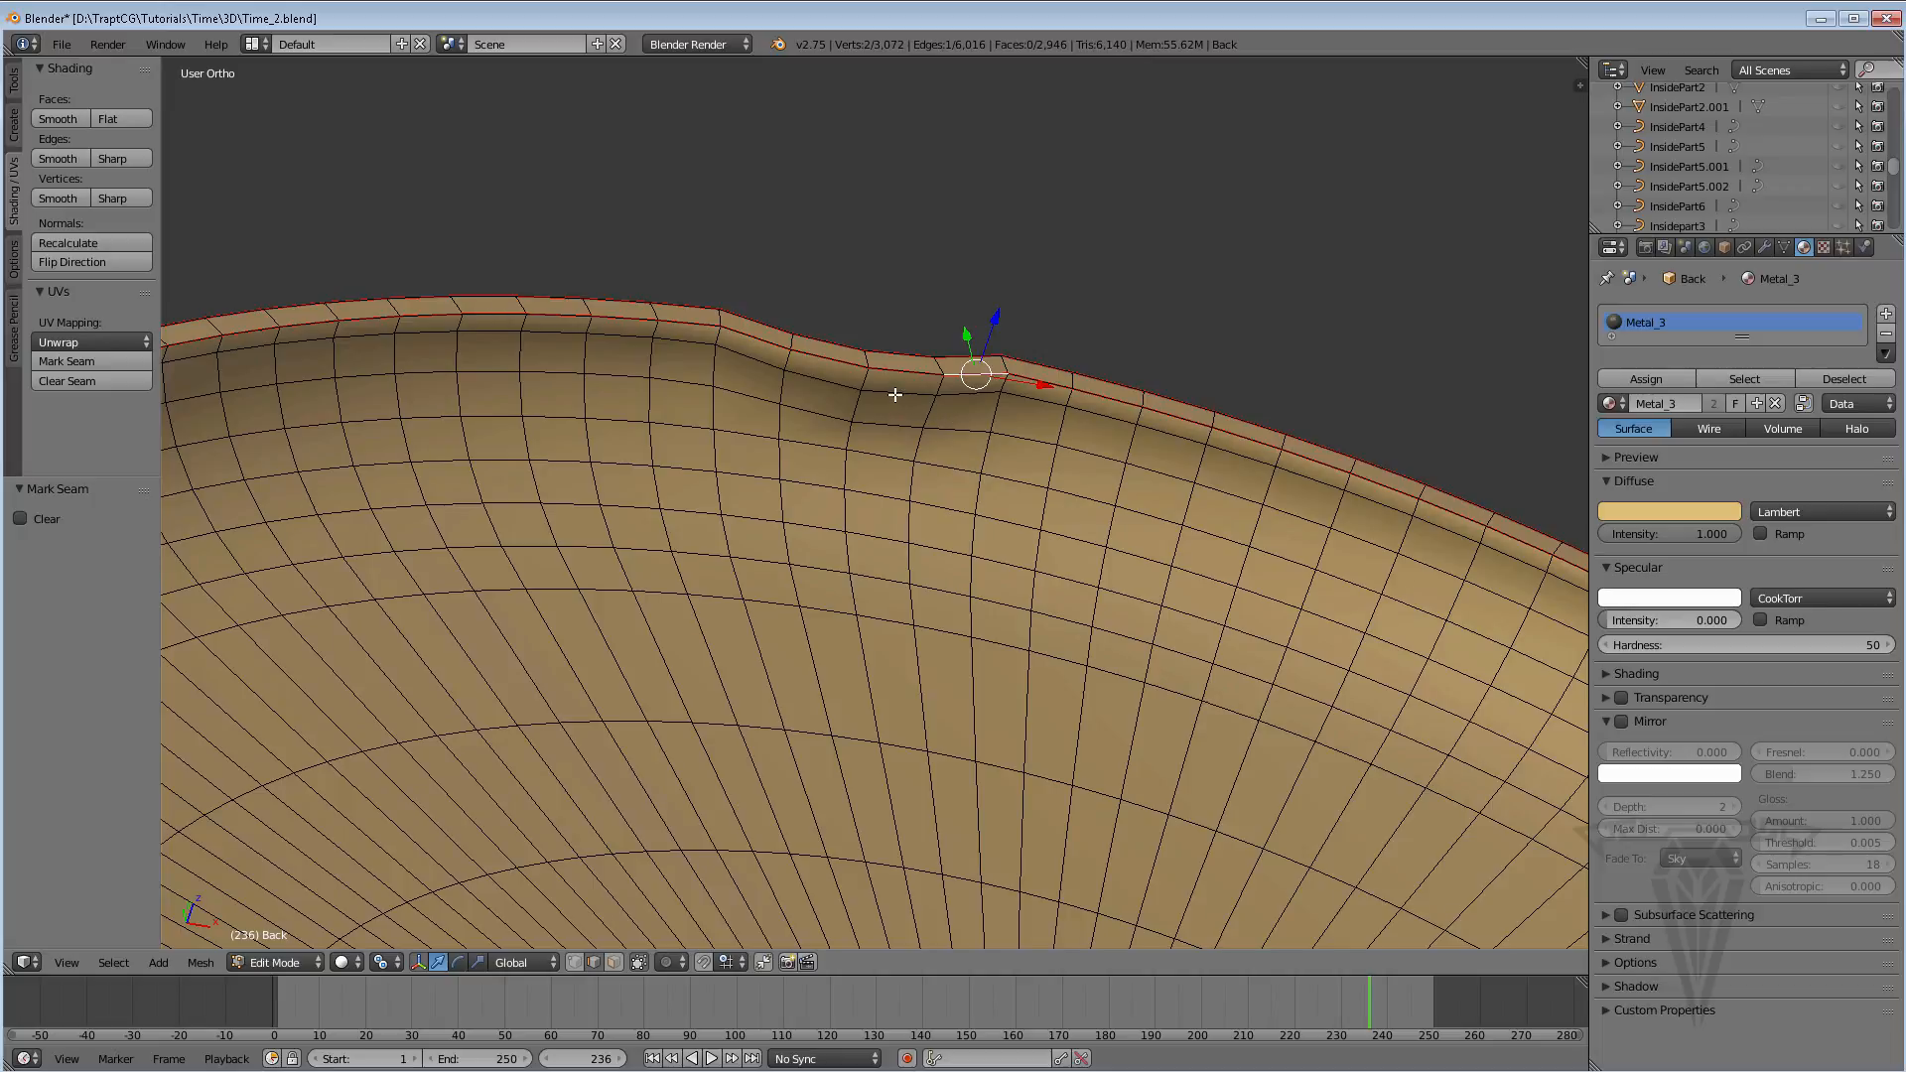
Select the edge loop just inside the rim's marked seams and examine the seam placement from the cover's inner and outer sides
alt+right_click(894, 394)
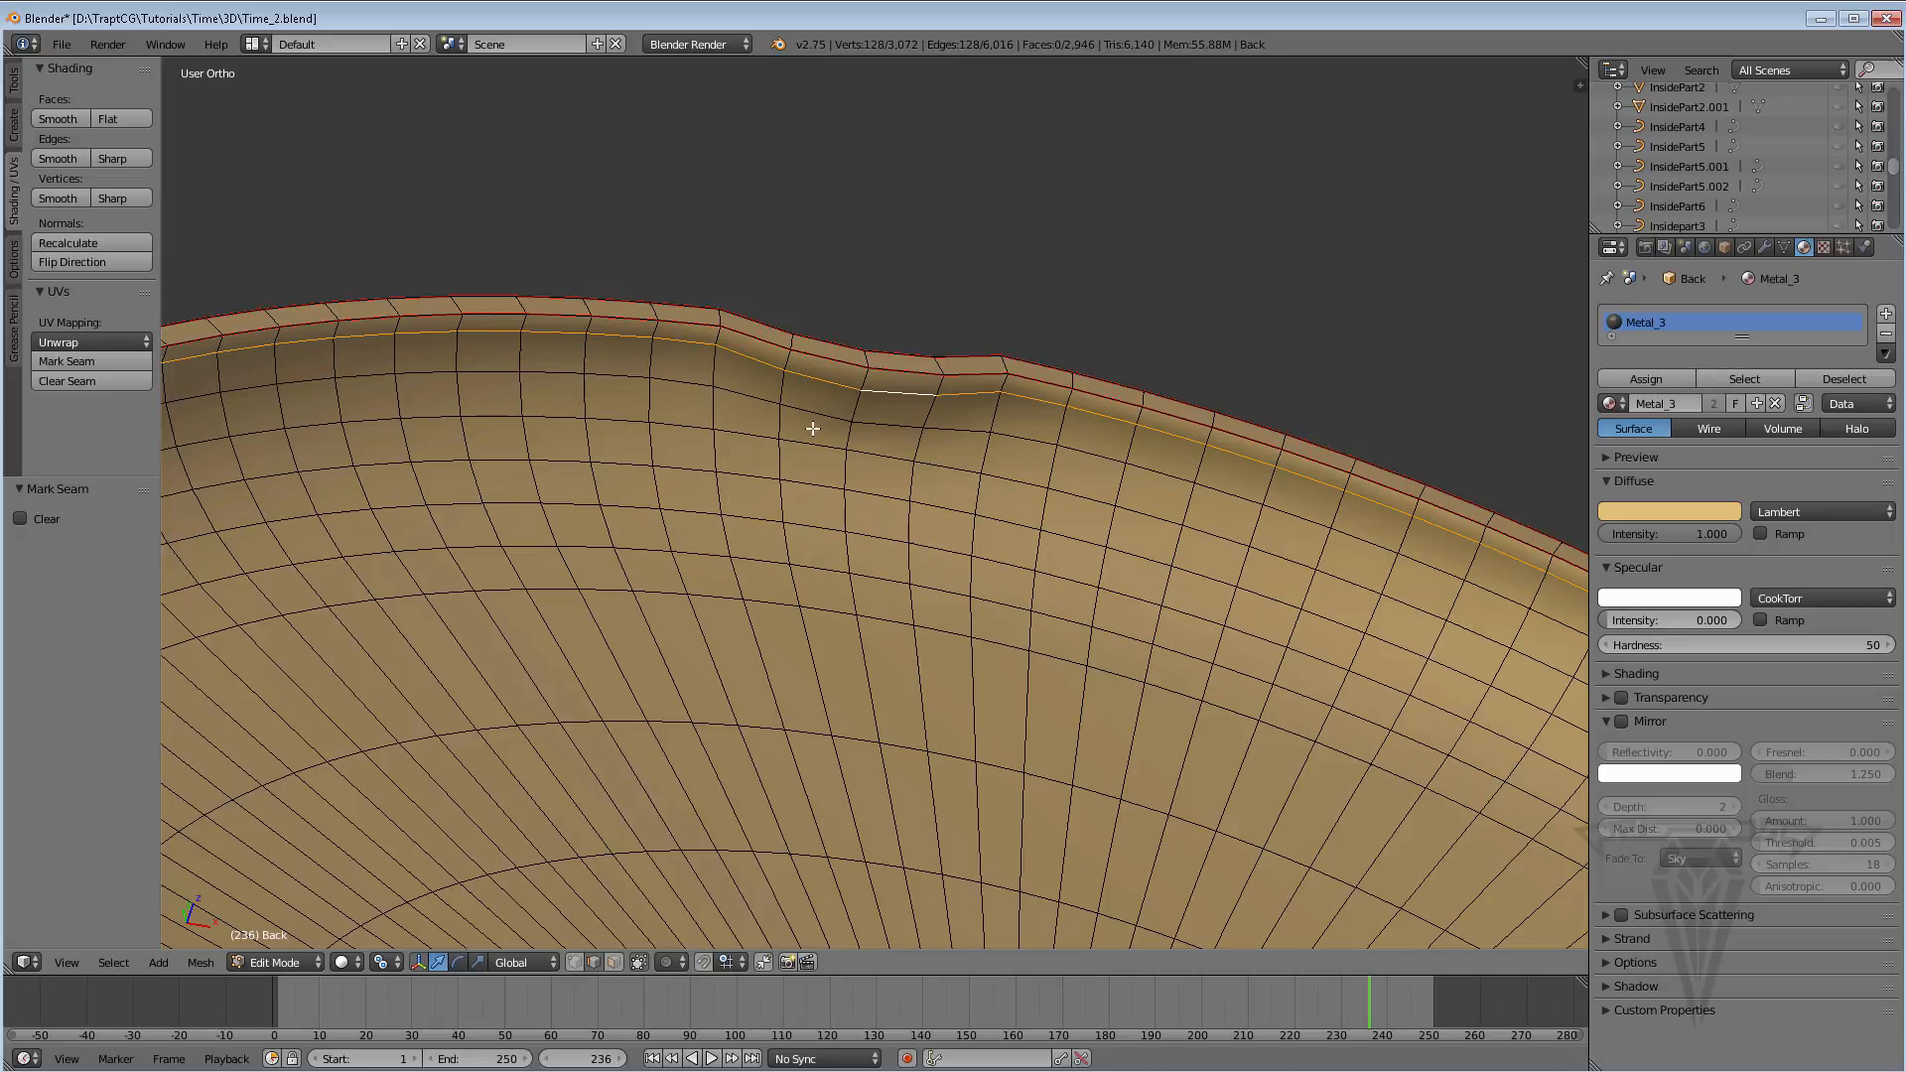
middle_drag(793, 414, 679, 405)
scroll(947, 453, down, 4)
scroll(796, 421, up, 2)
scroll(674, 382, down, 2)
scroll(794, 452, down, 2)
middle_drag(1073, 444, 1052, 724)
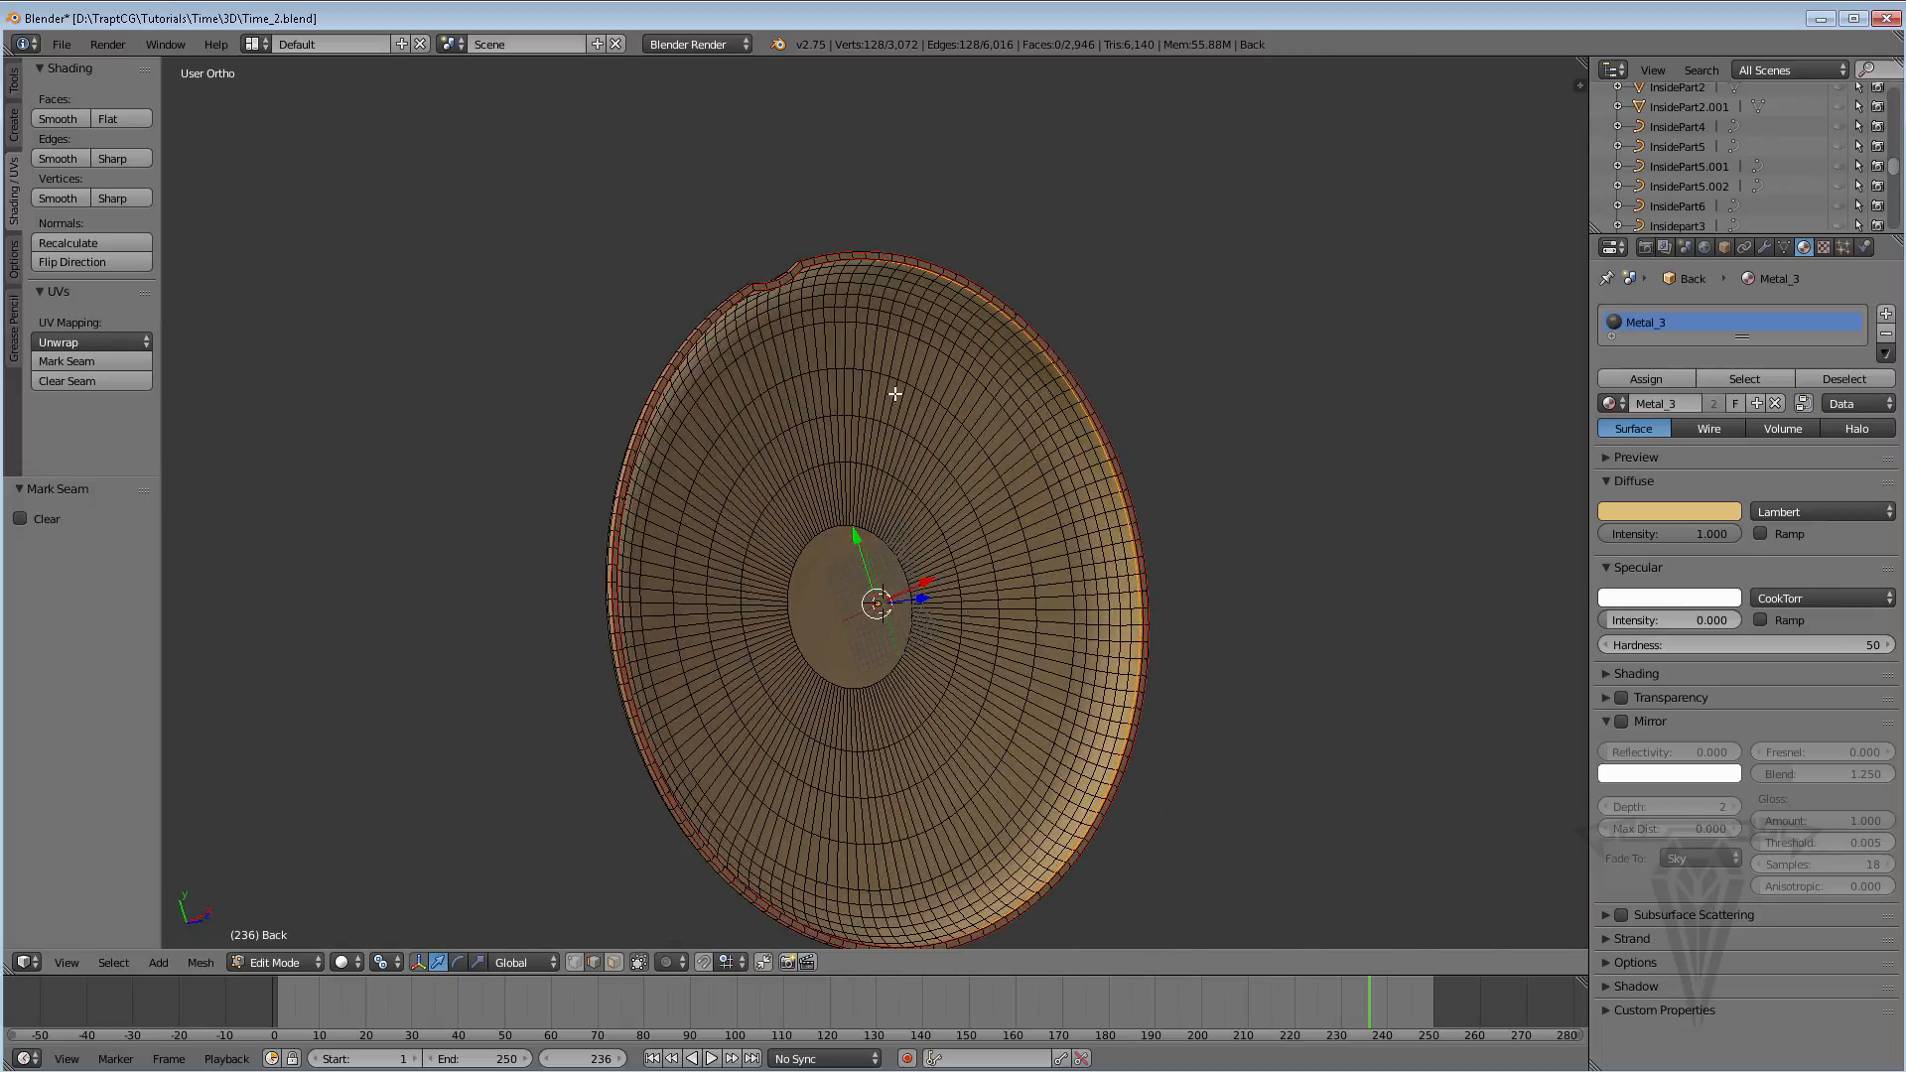
scroll(872, 374, up, 3)
middle_drag(775, 354, 784, 247)
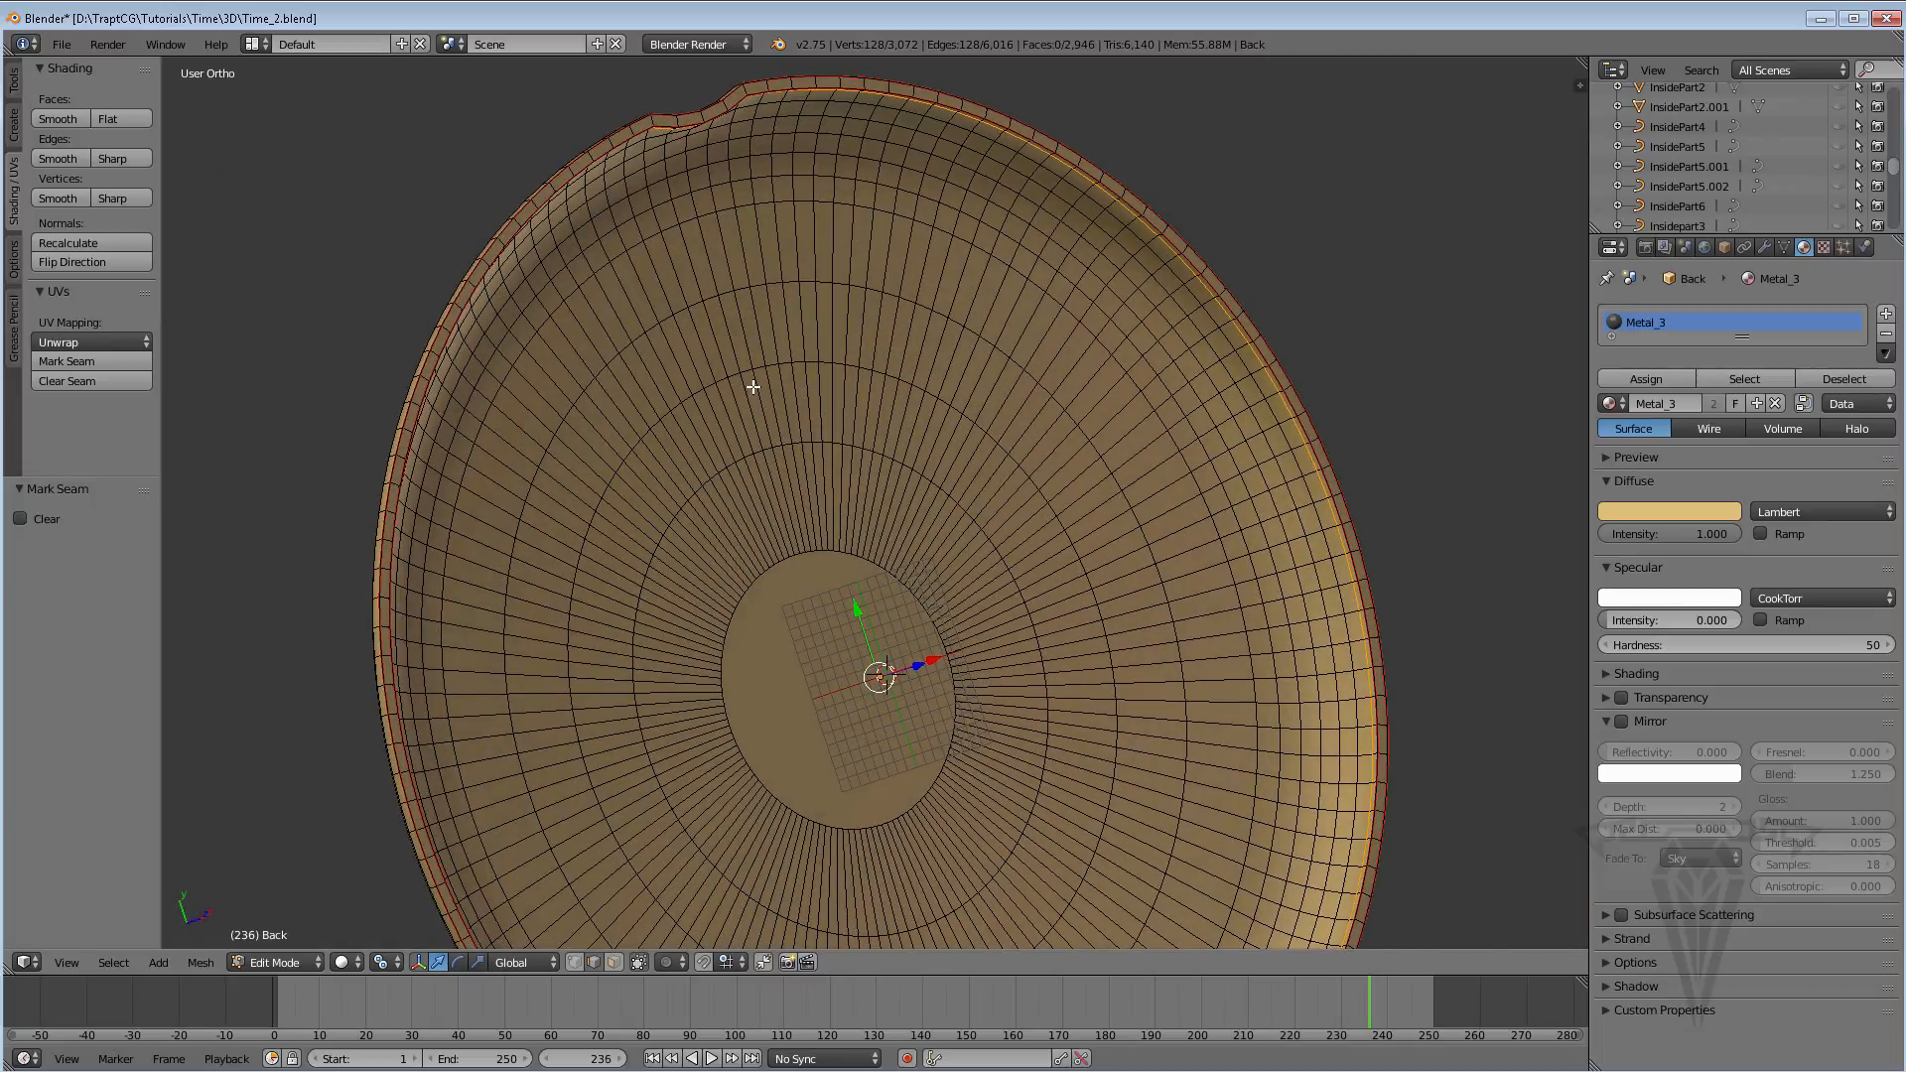
middle_drag(754, 383, 648, 162)
key(Left)
middle_drag(566, 234, 1047, 309)
scroll(1028, 382, down, 3)
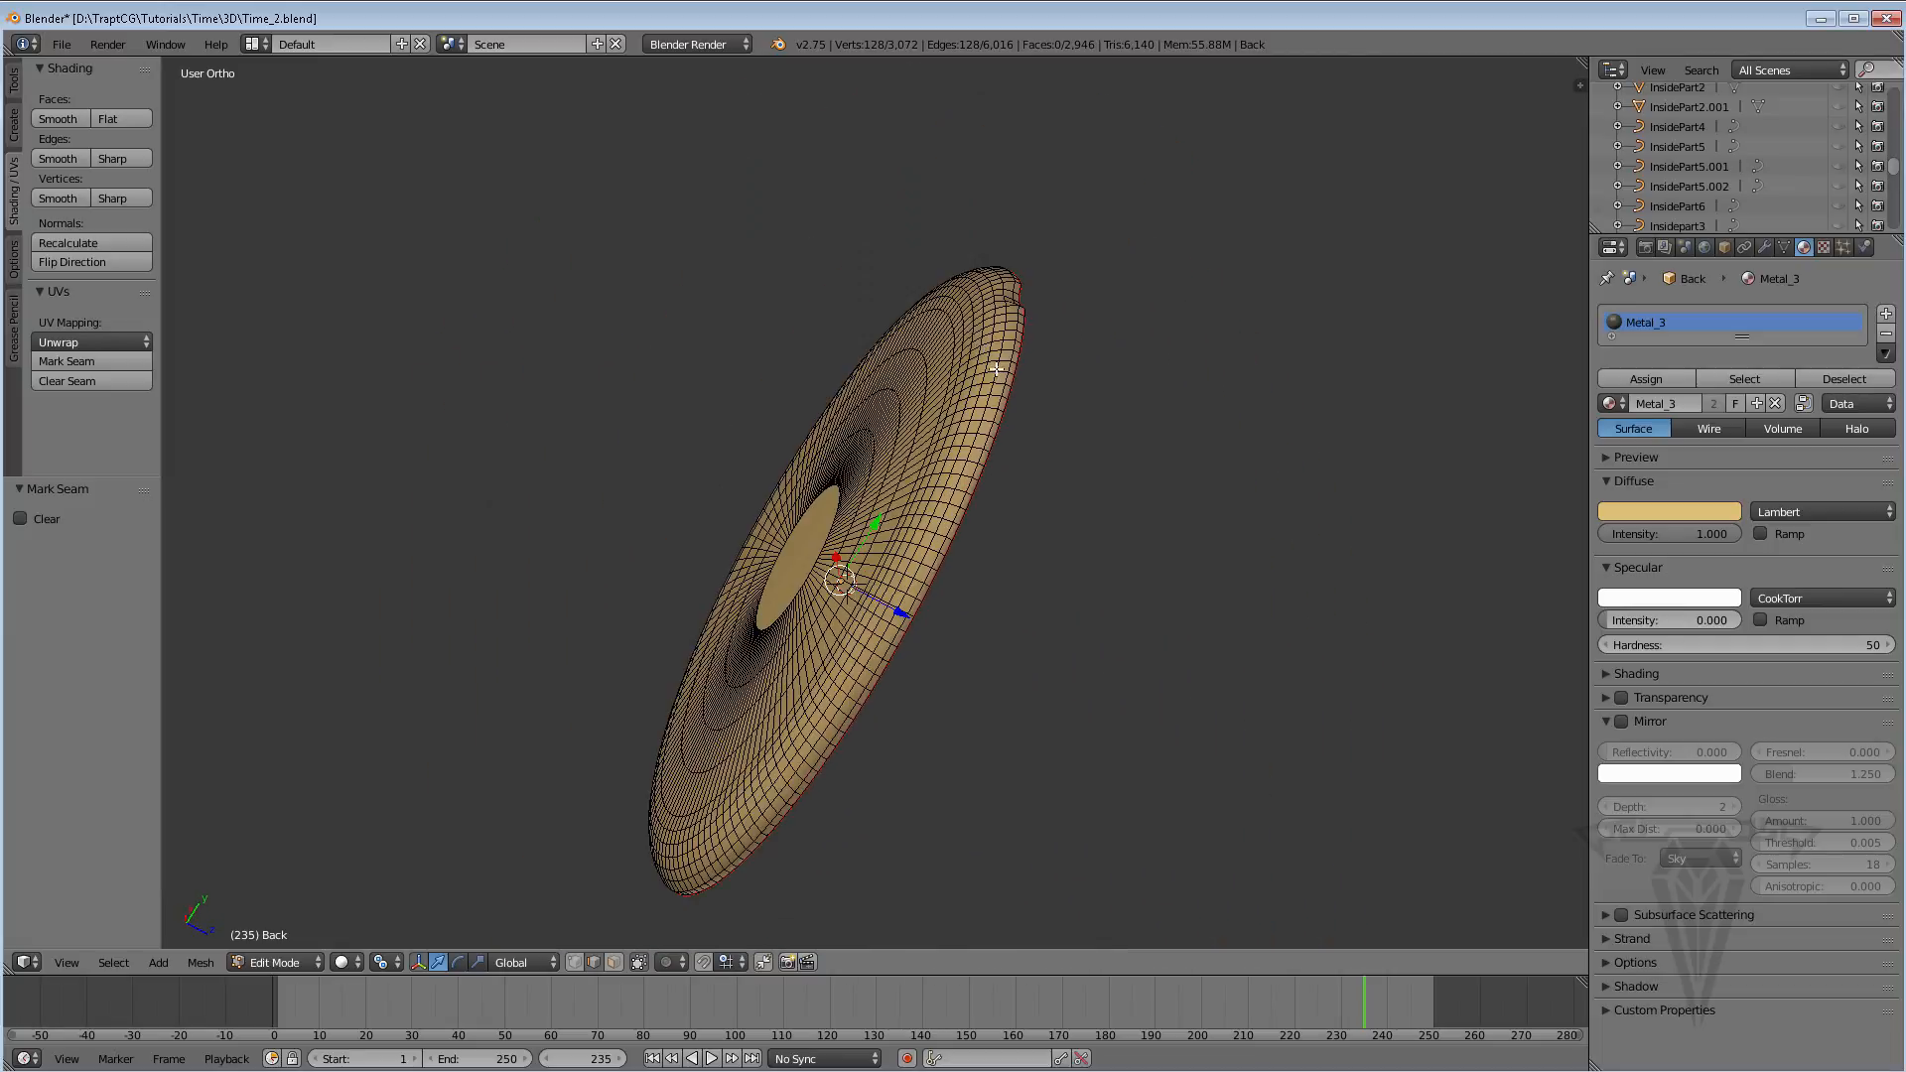
middle_drag(1003, 374, 795, 287)
scroll(873, 334, up, 2)
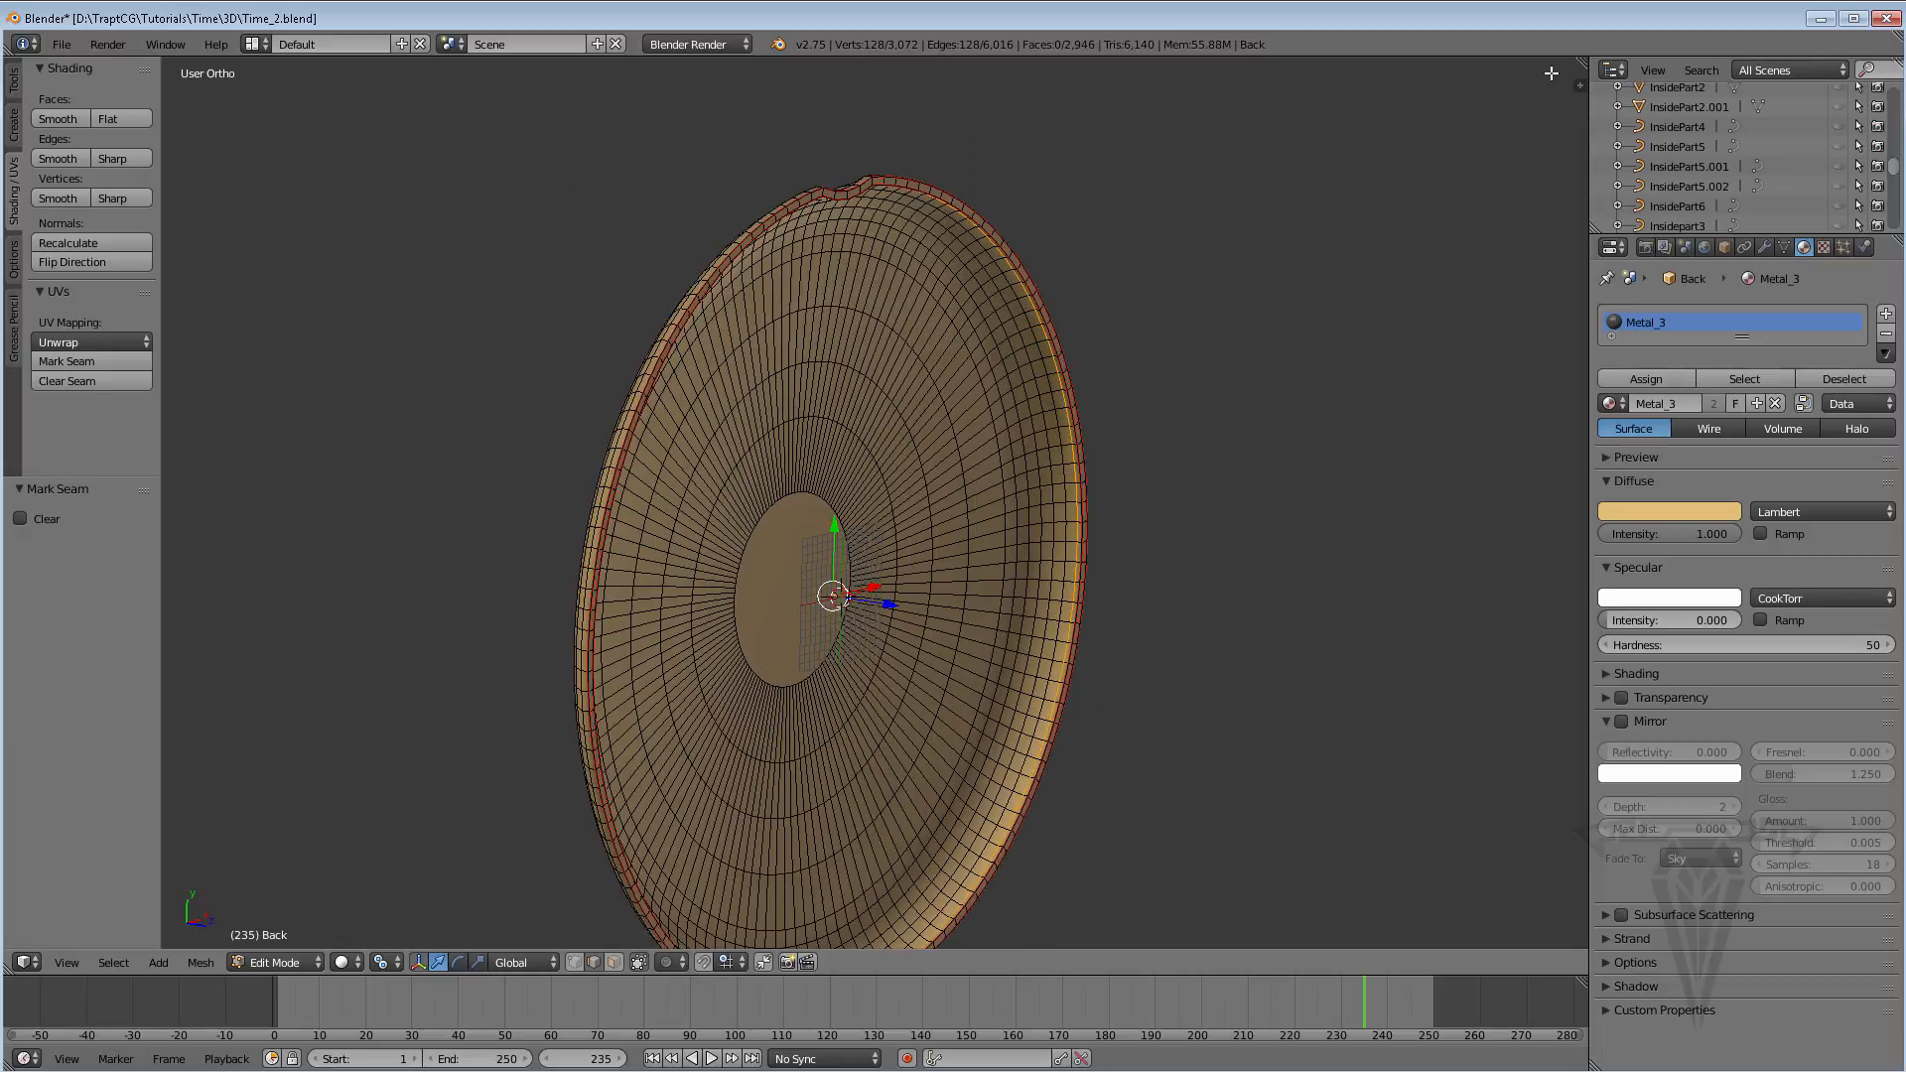
Split the 3D view into two areas, hide the new area's tool shelf, and change it to the UV/Image Editor
drag(1583, 62, 869, 113)
middle_drag(1268, 307, 1287, 311)
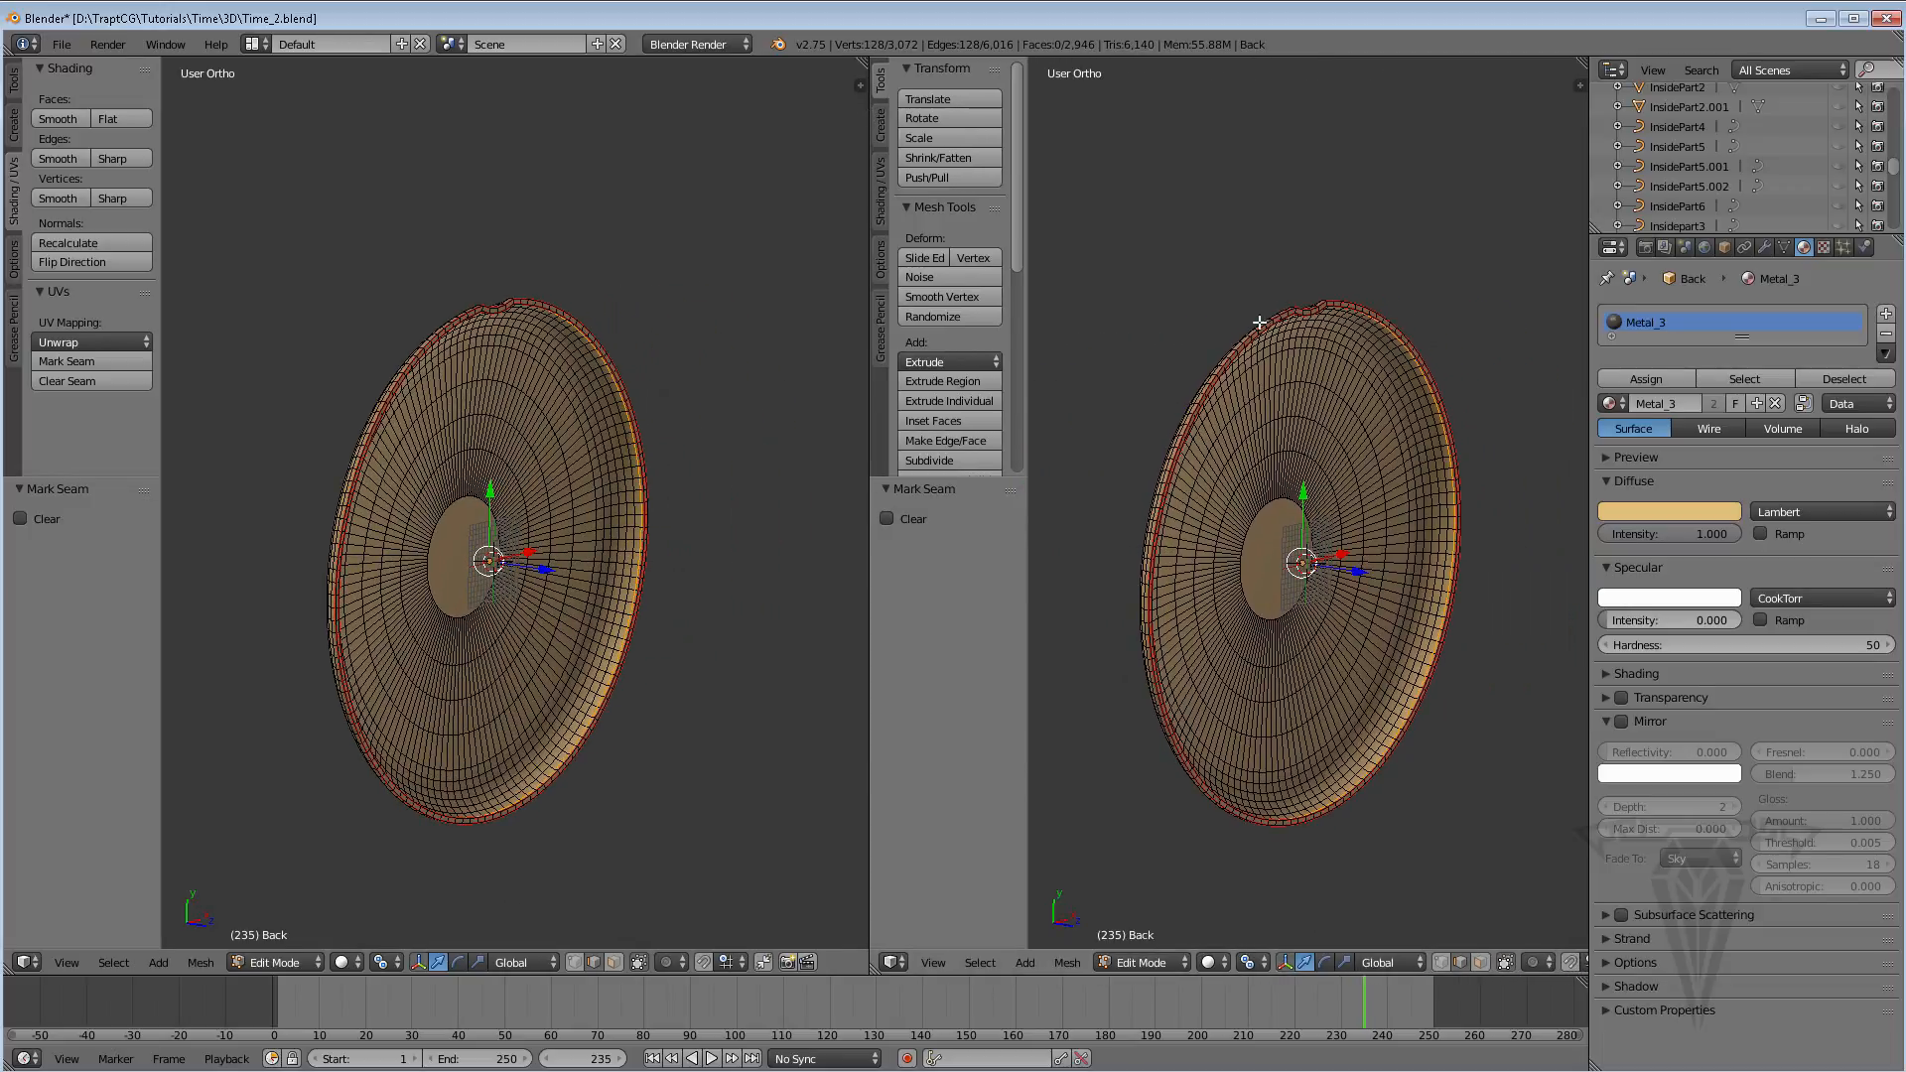
key(t)
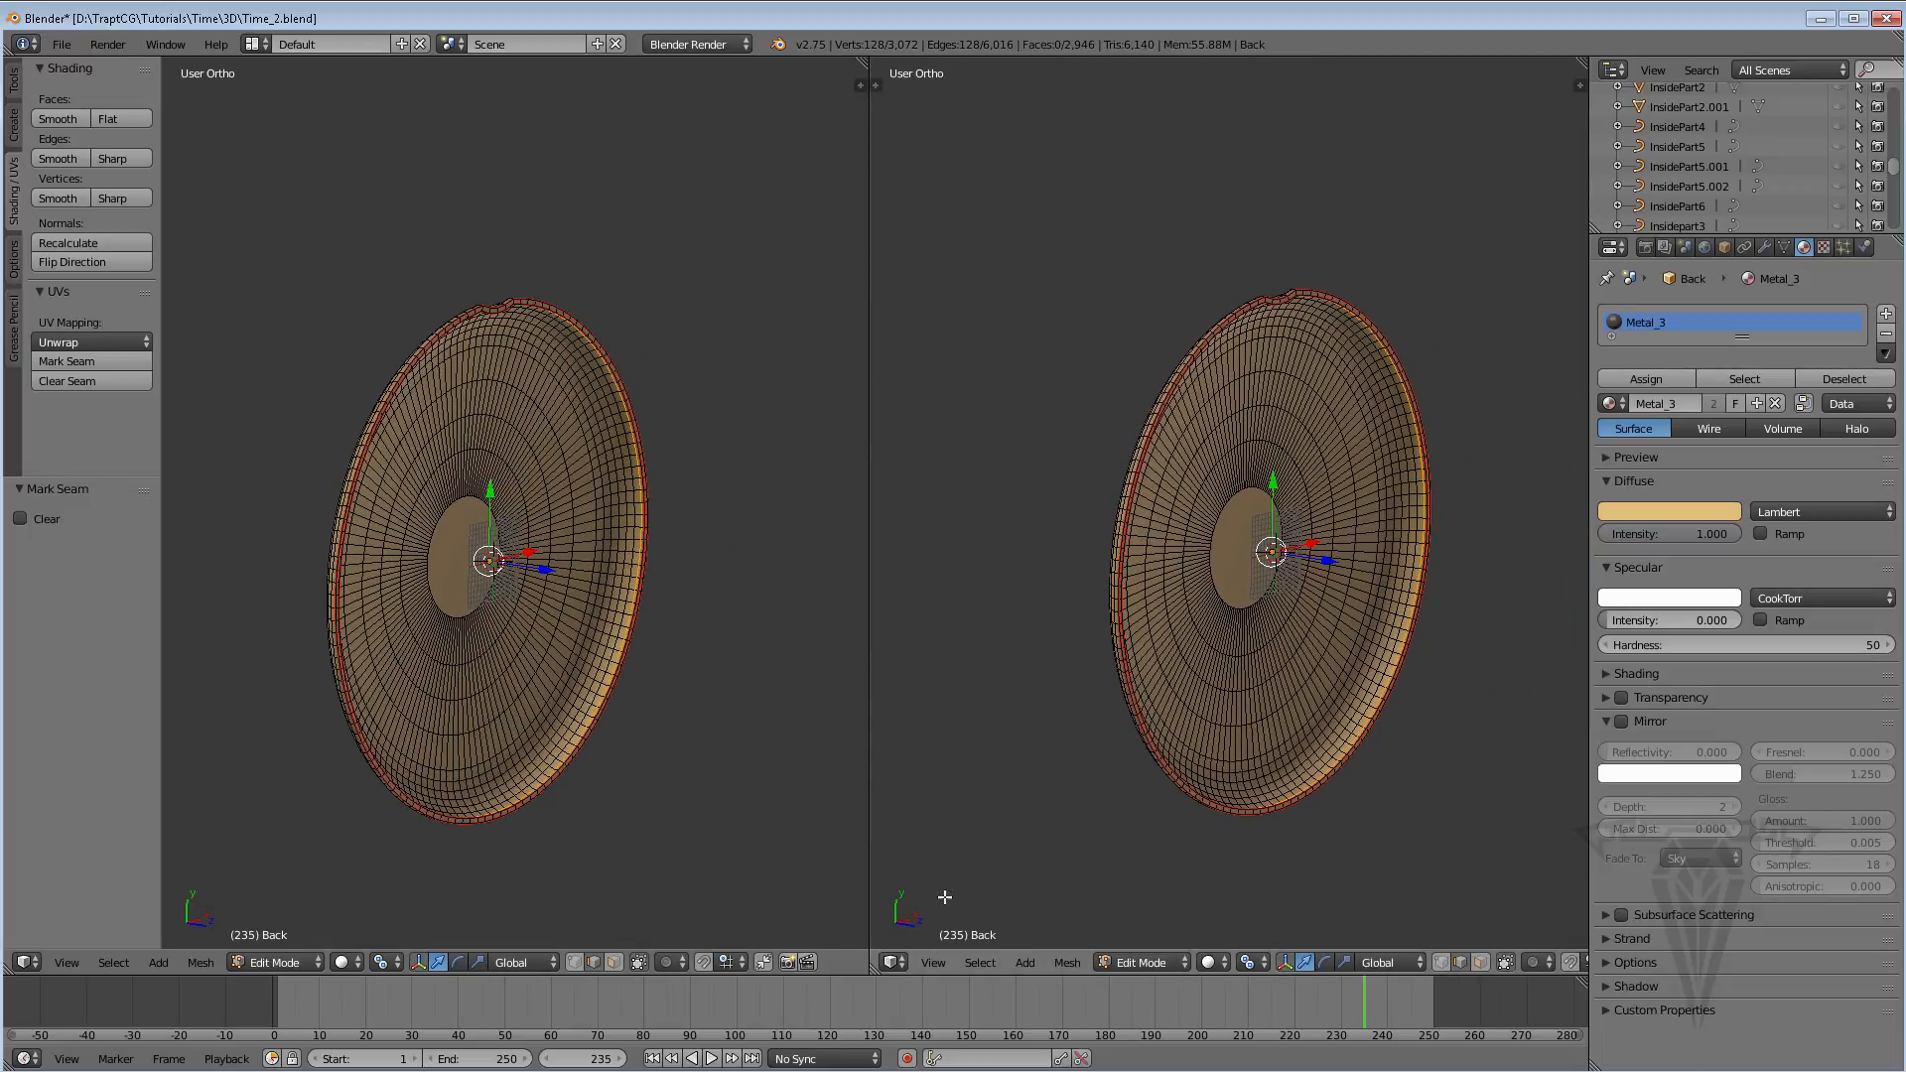
click(894, 960)
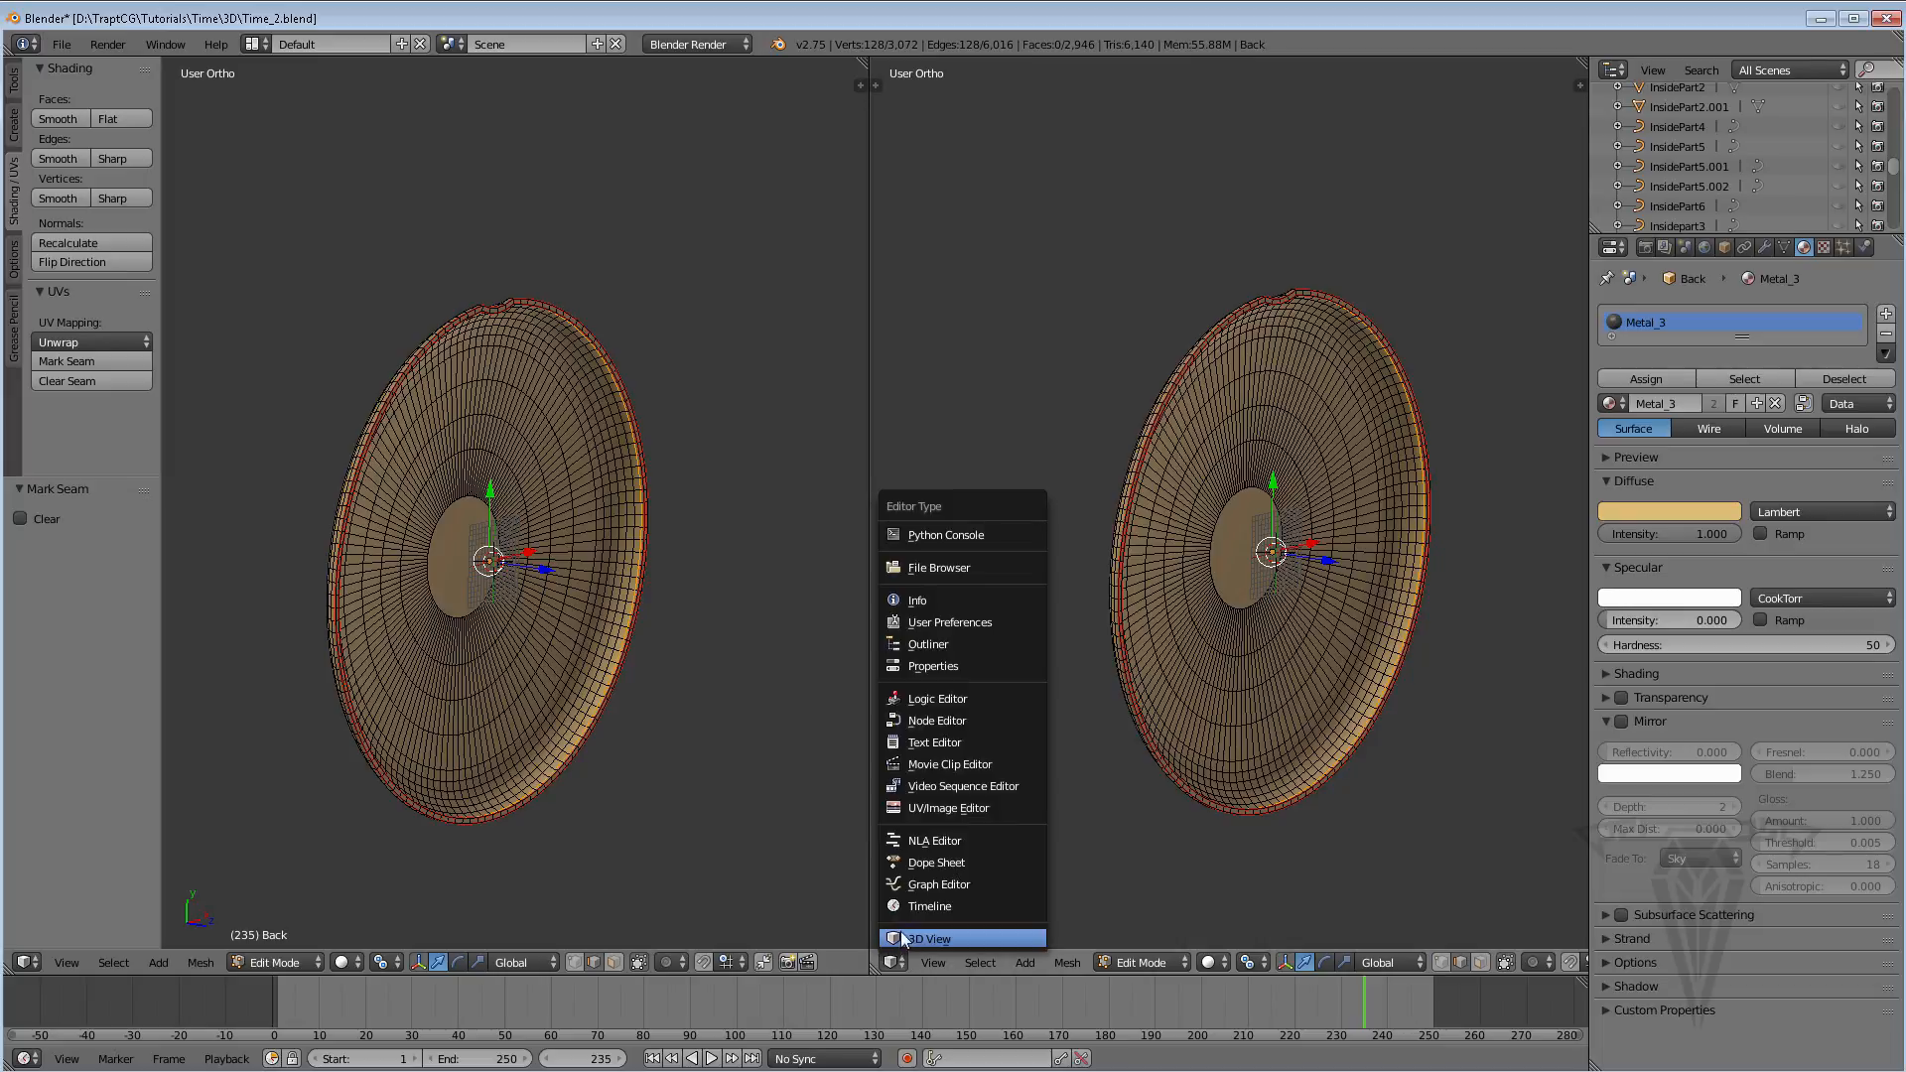
click(949, 806)
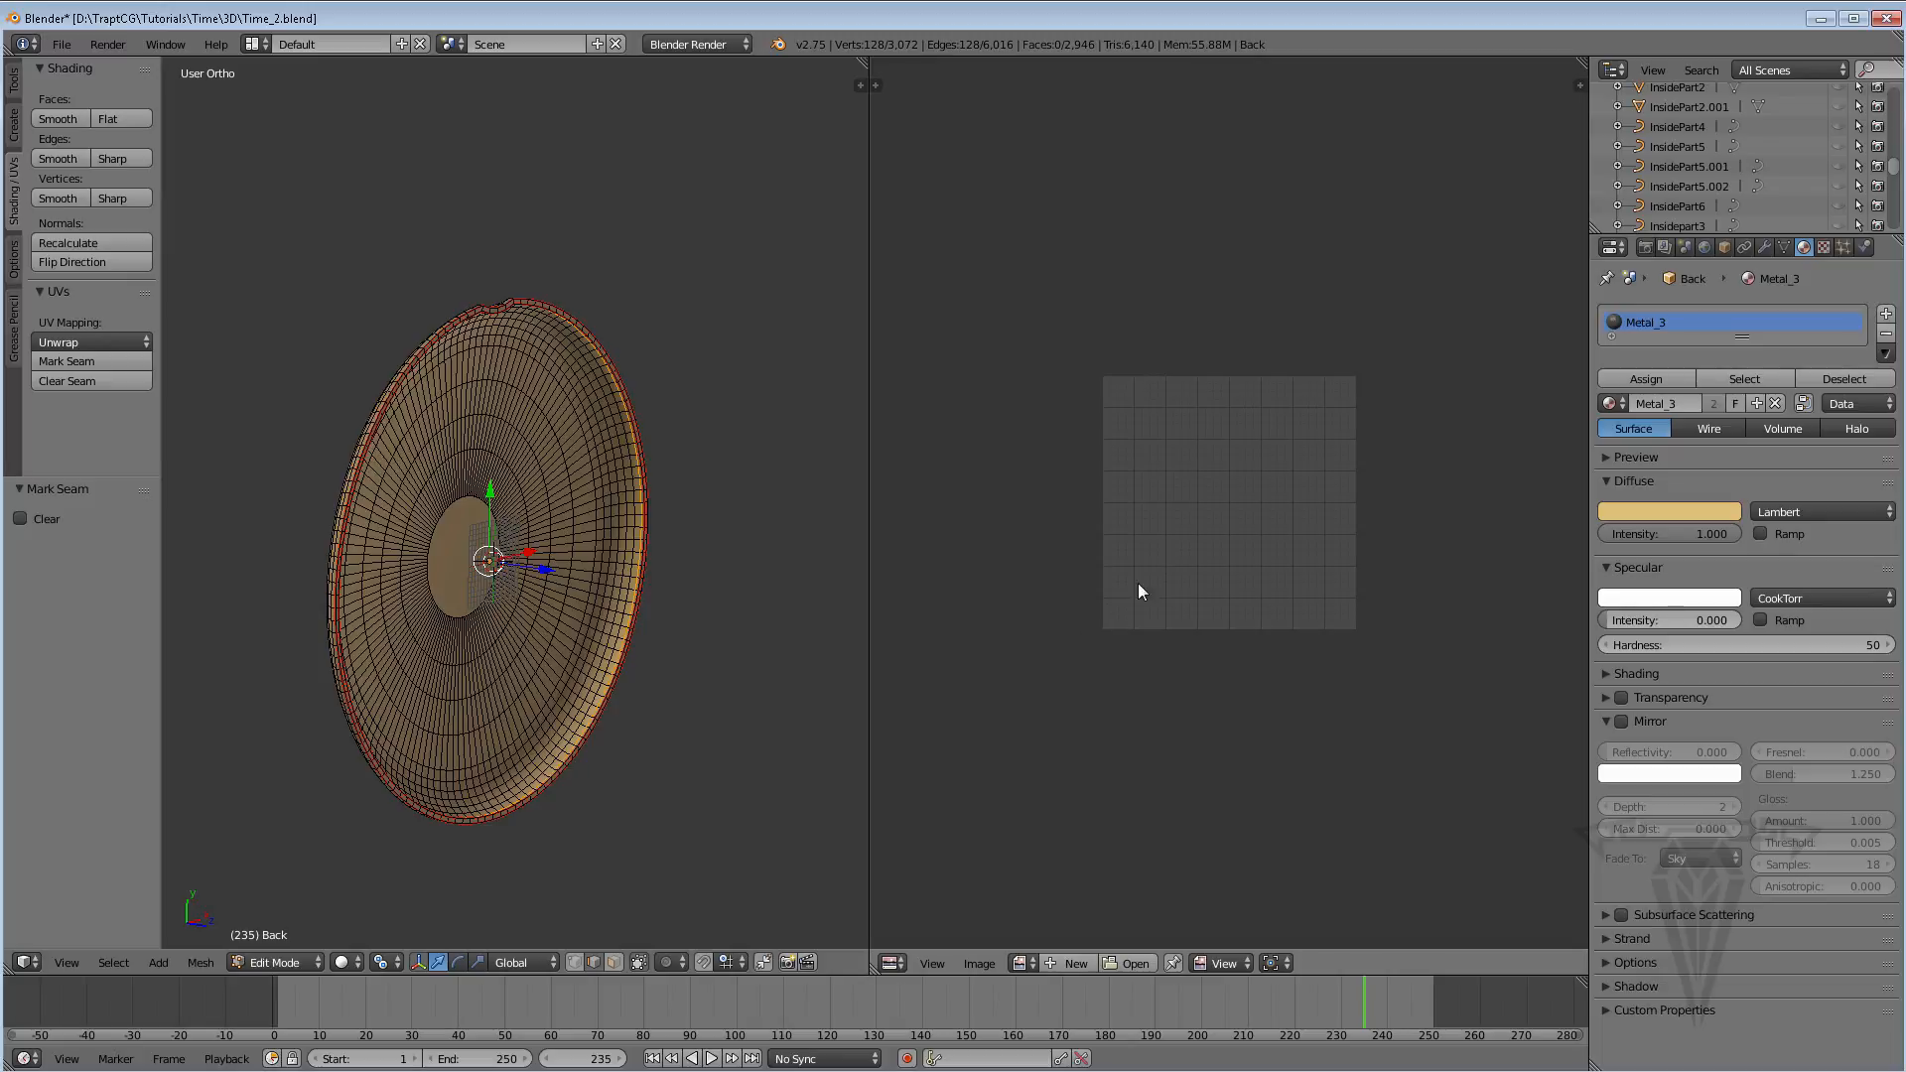
scroll(1146, 553, up, 3)
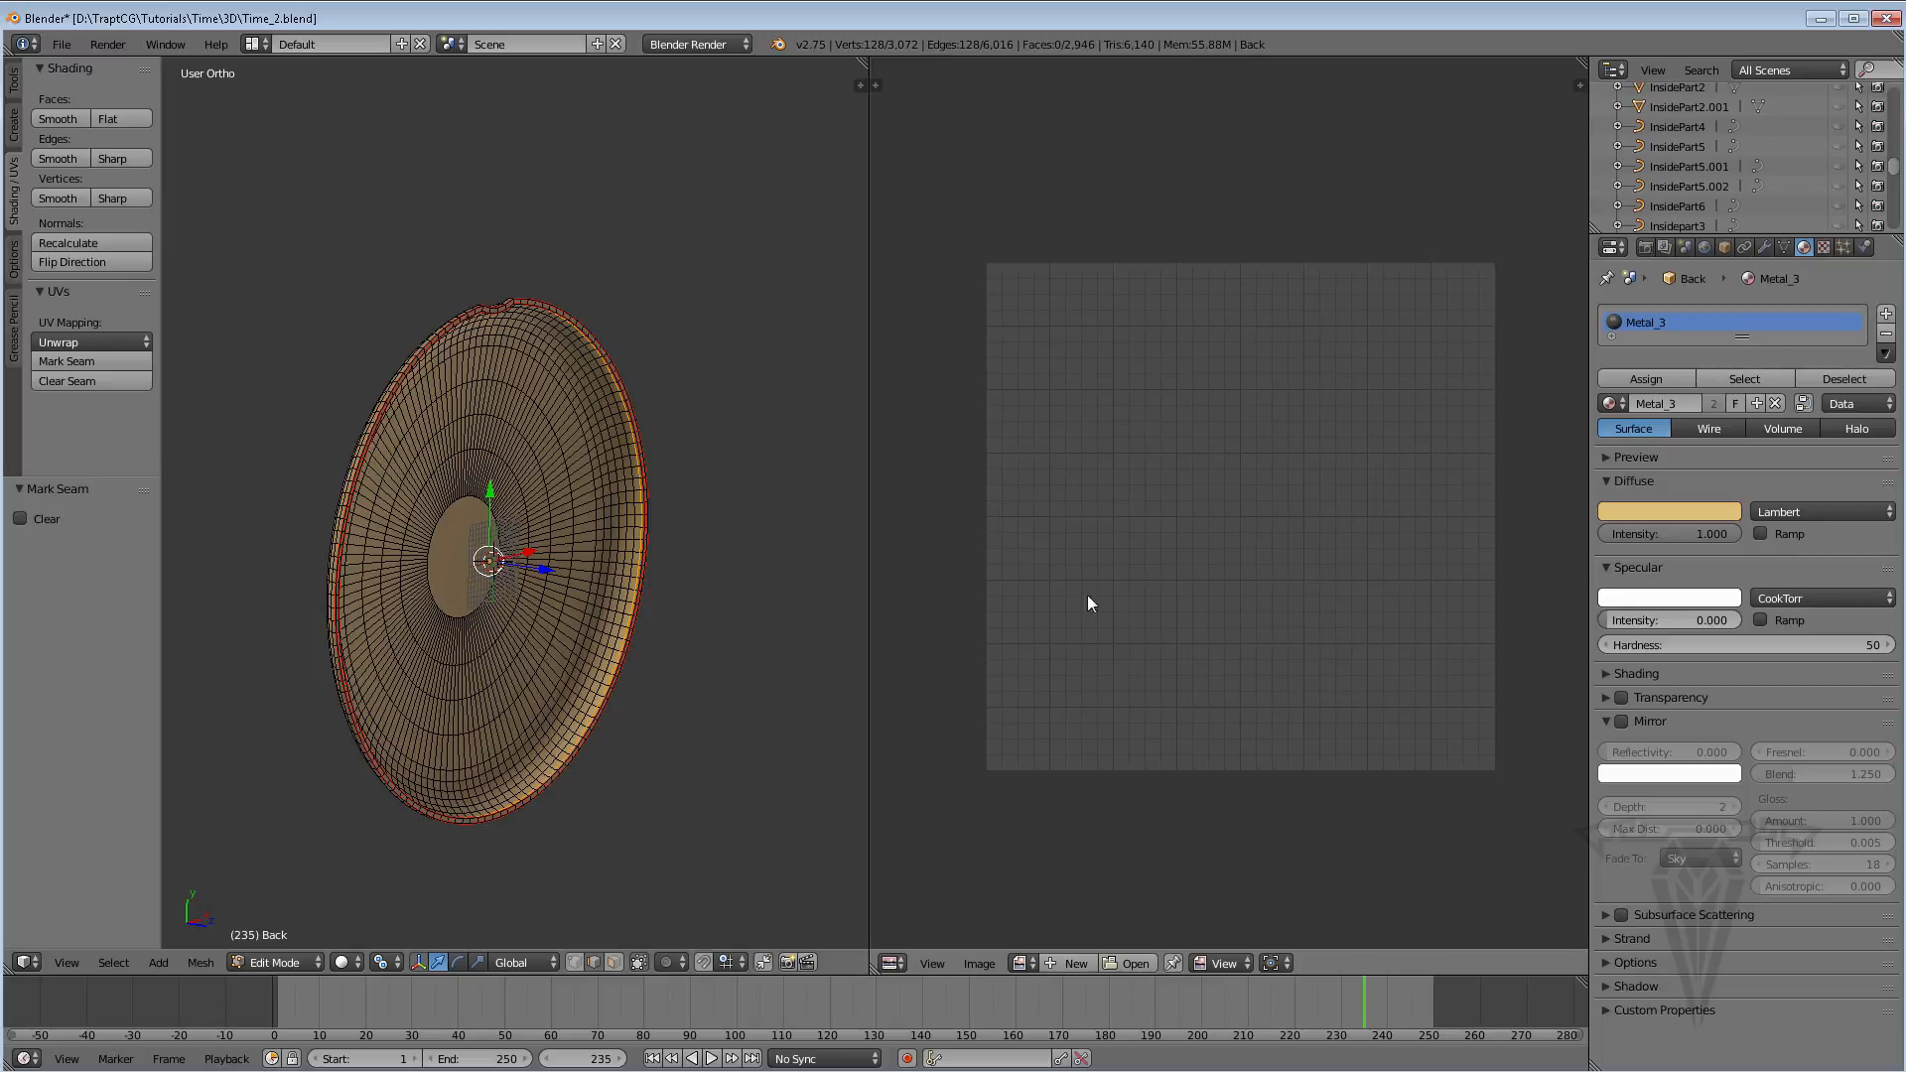
Switch the mesh to face selection and select all of the back cover's faces
middle_drag(596, 785, 678, 795)
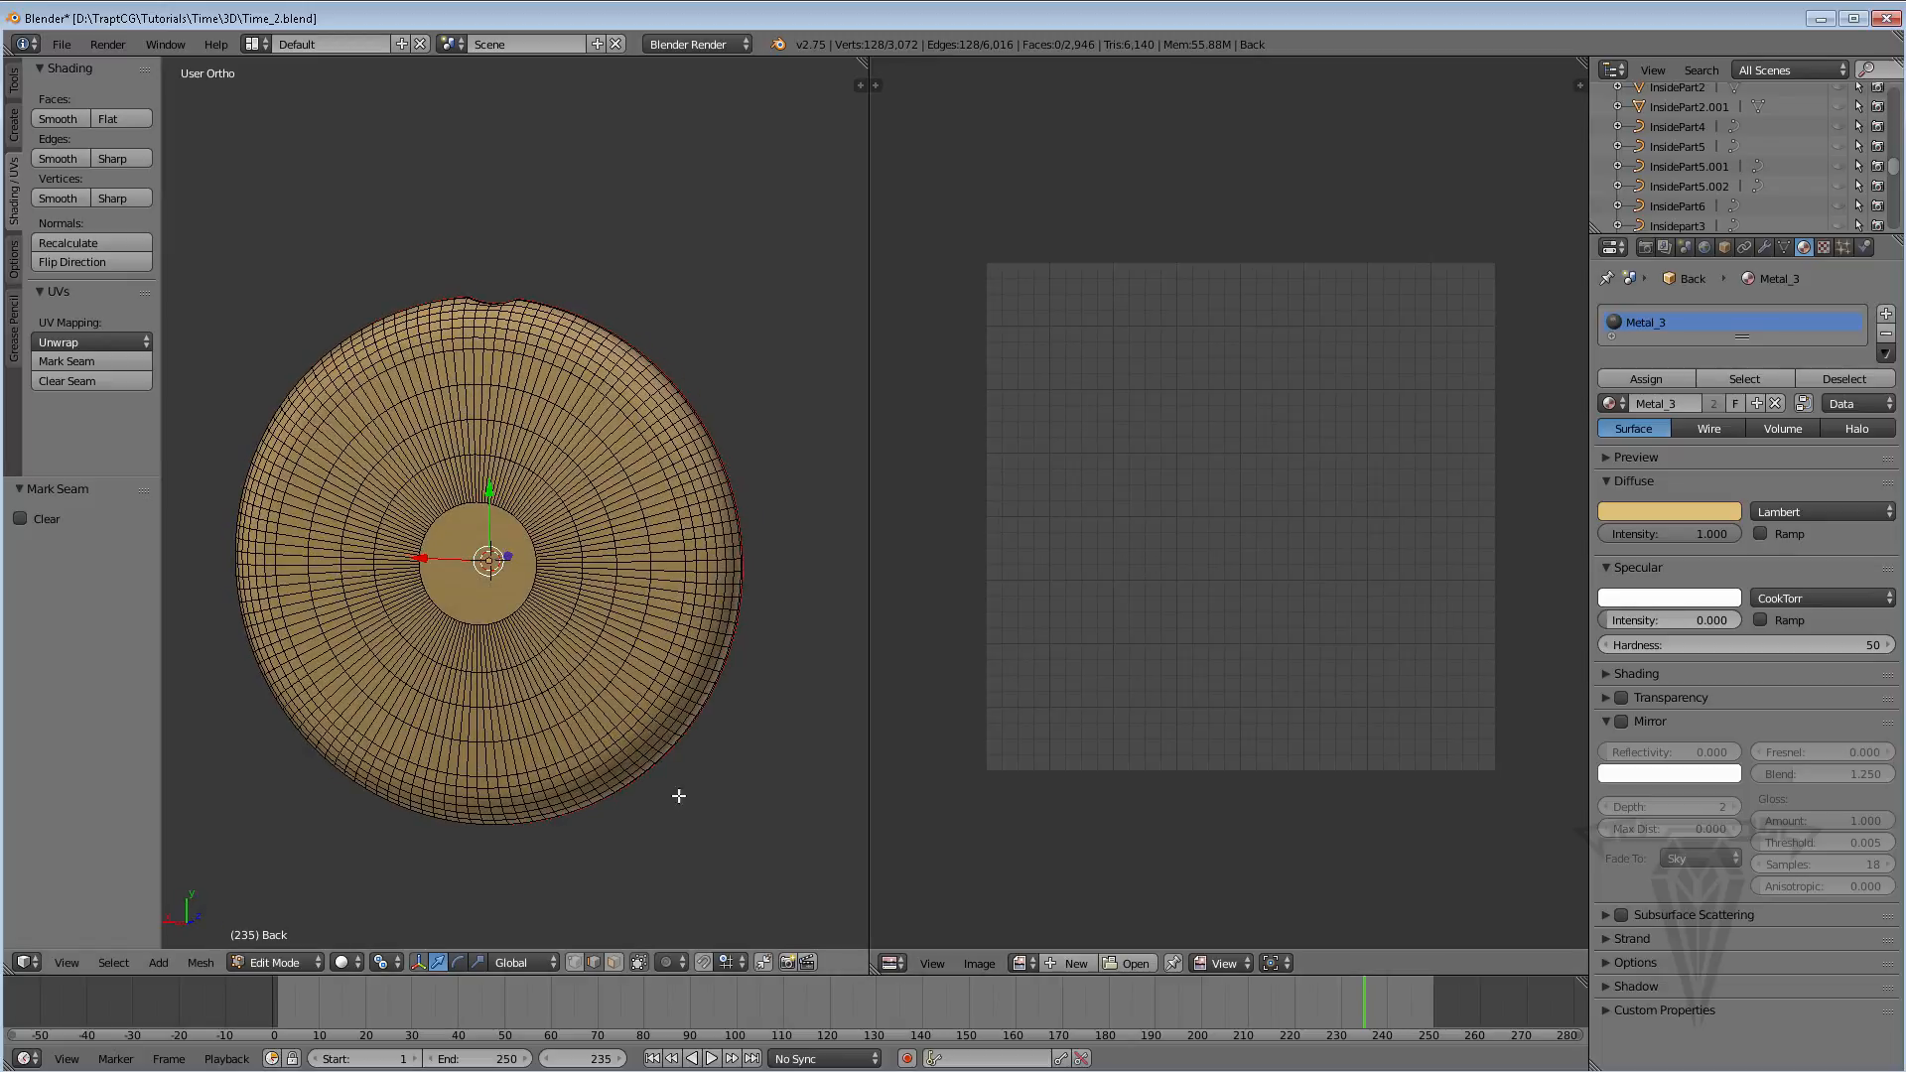
click(614, 960)
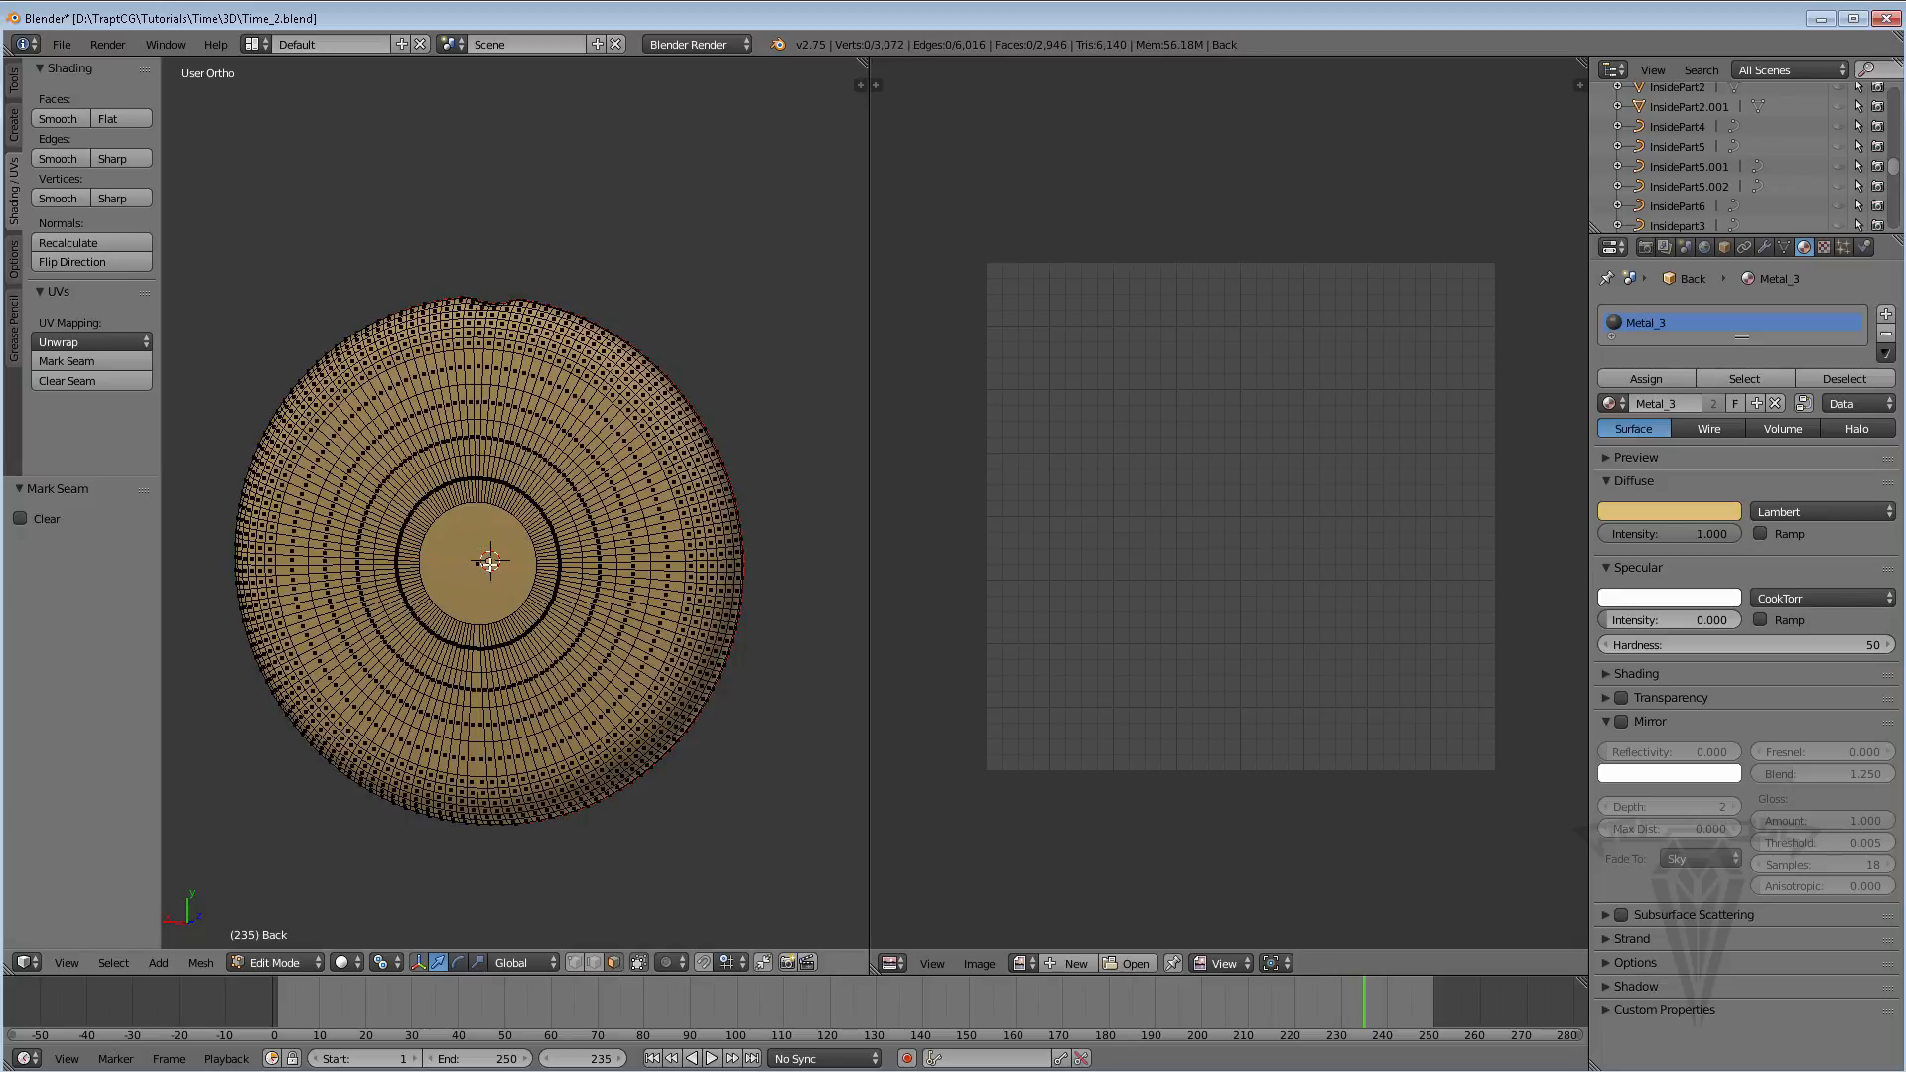
key(a)
middle_drag(432, 560, 1000, 554)
Unwrap all of the back cover's faces along the marked seams using the standard Unwrap method
key(u)
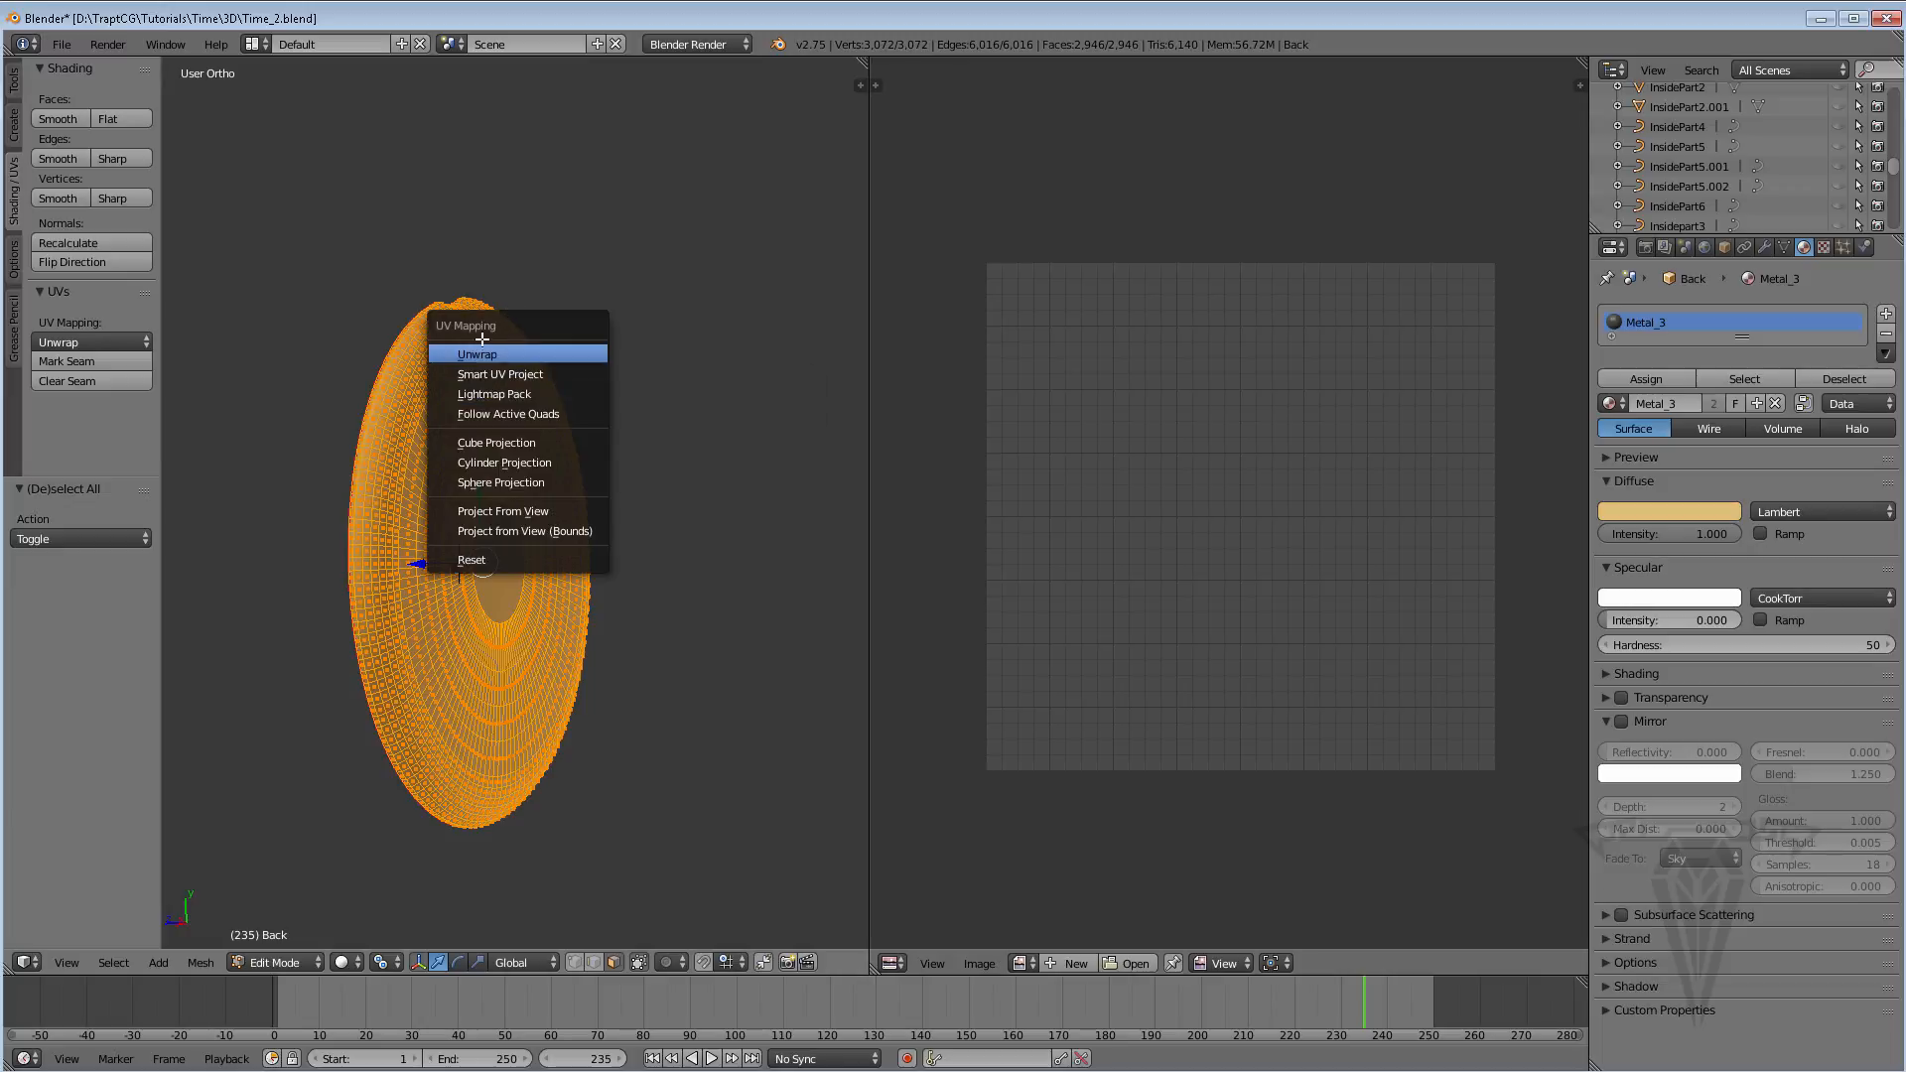
click(198, 963)
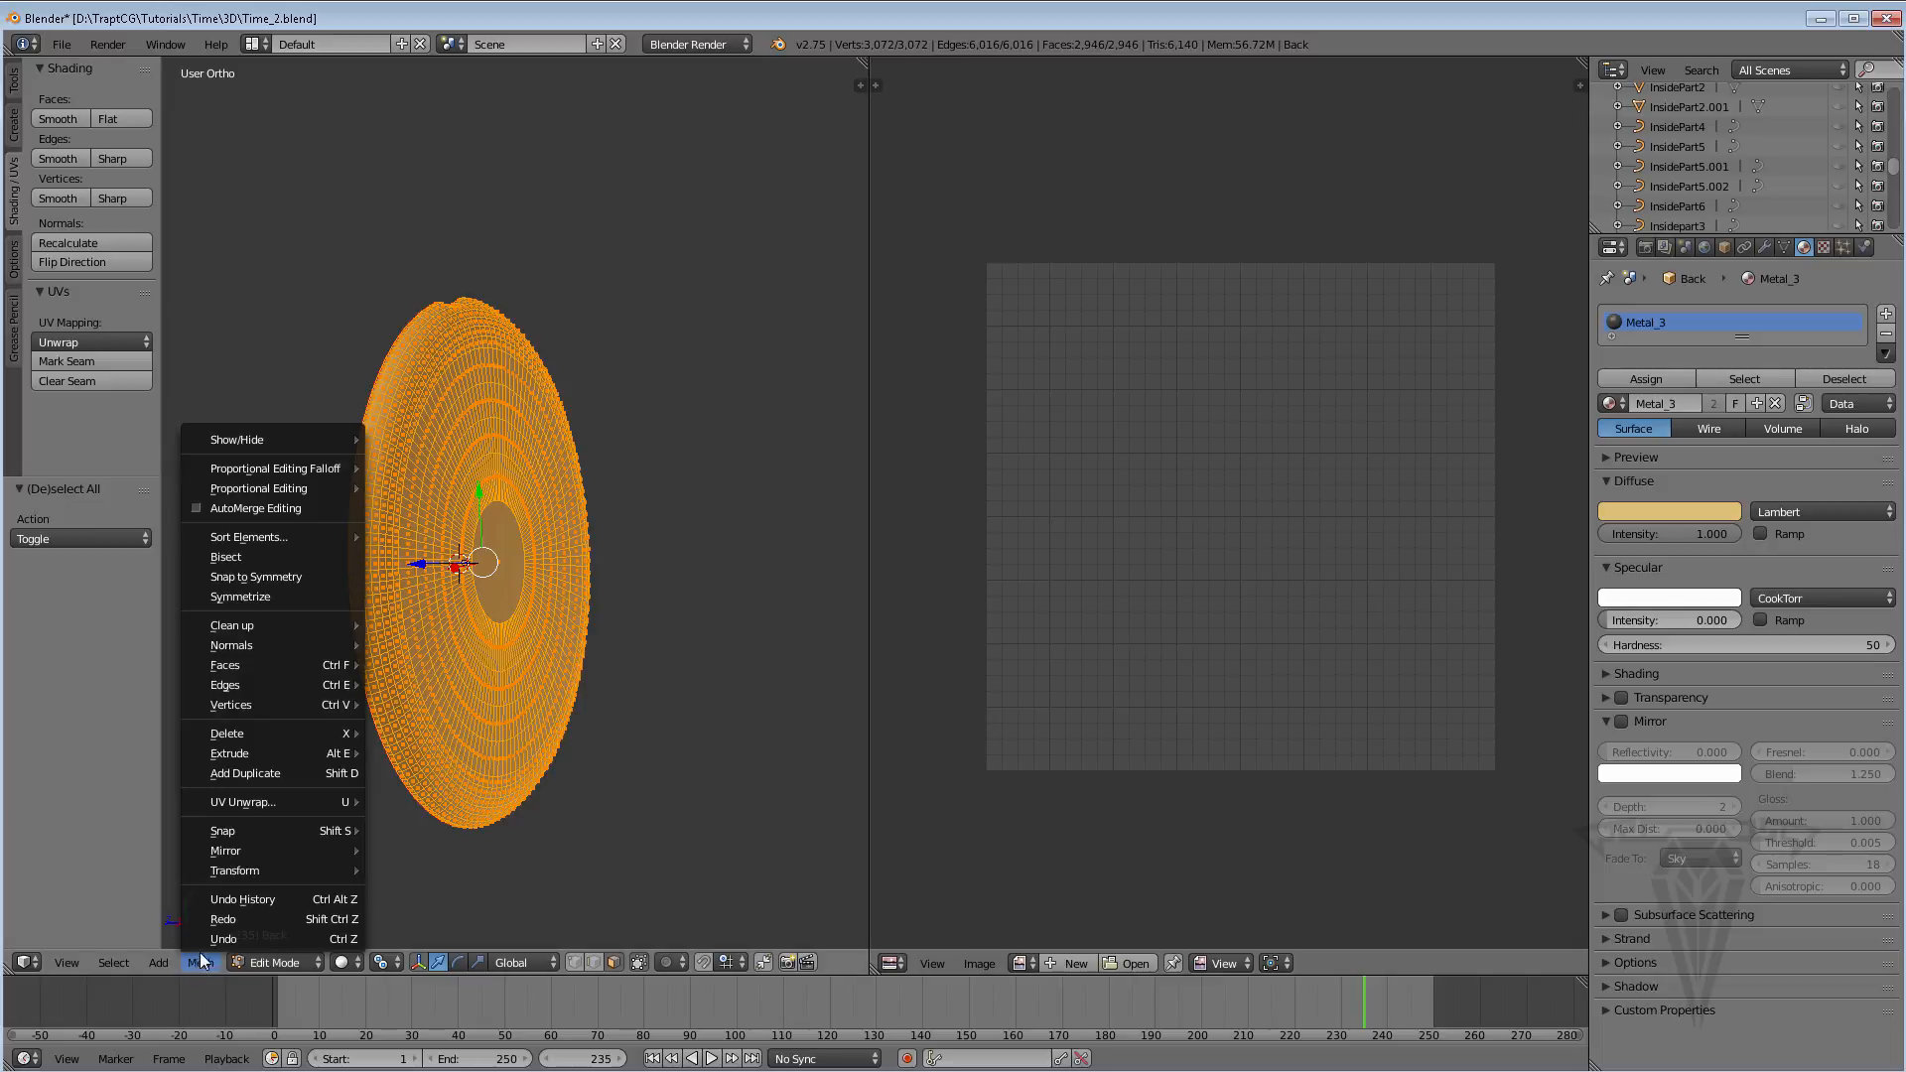
mouse_move(273, 802)
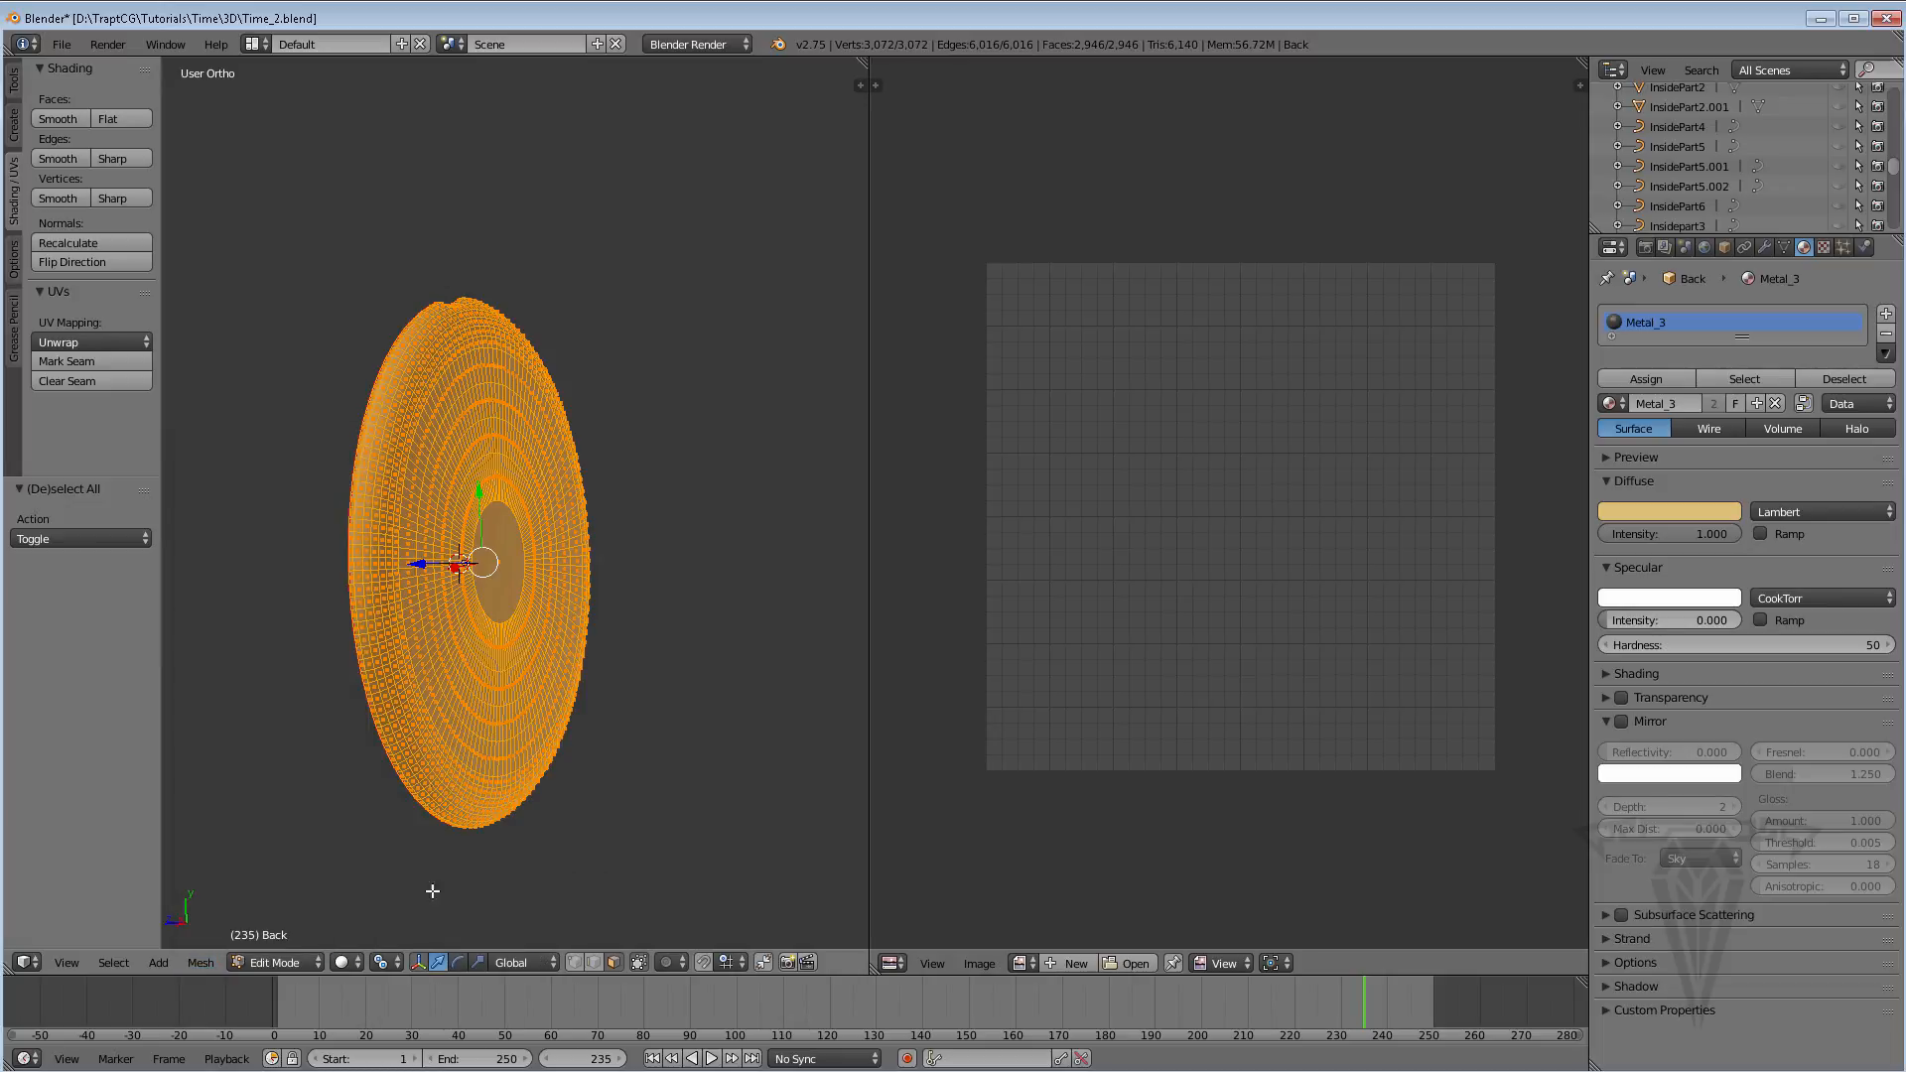
click(200, 962)
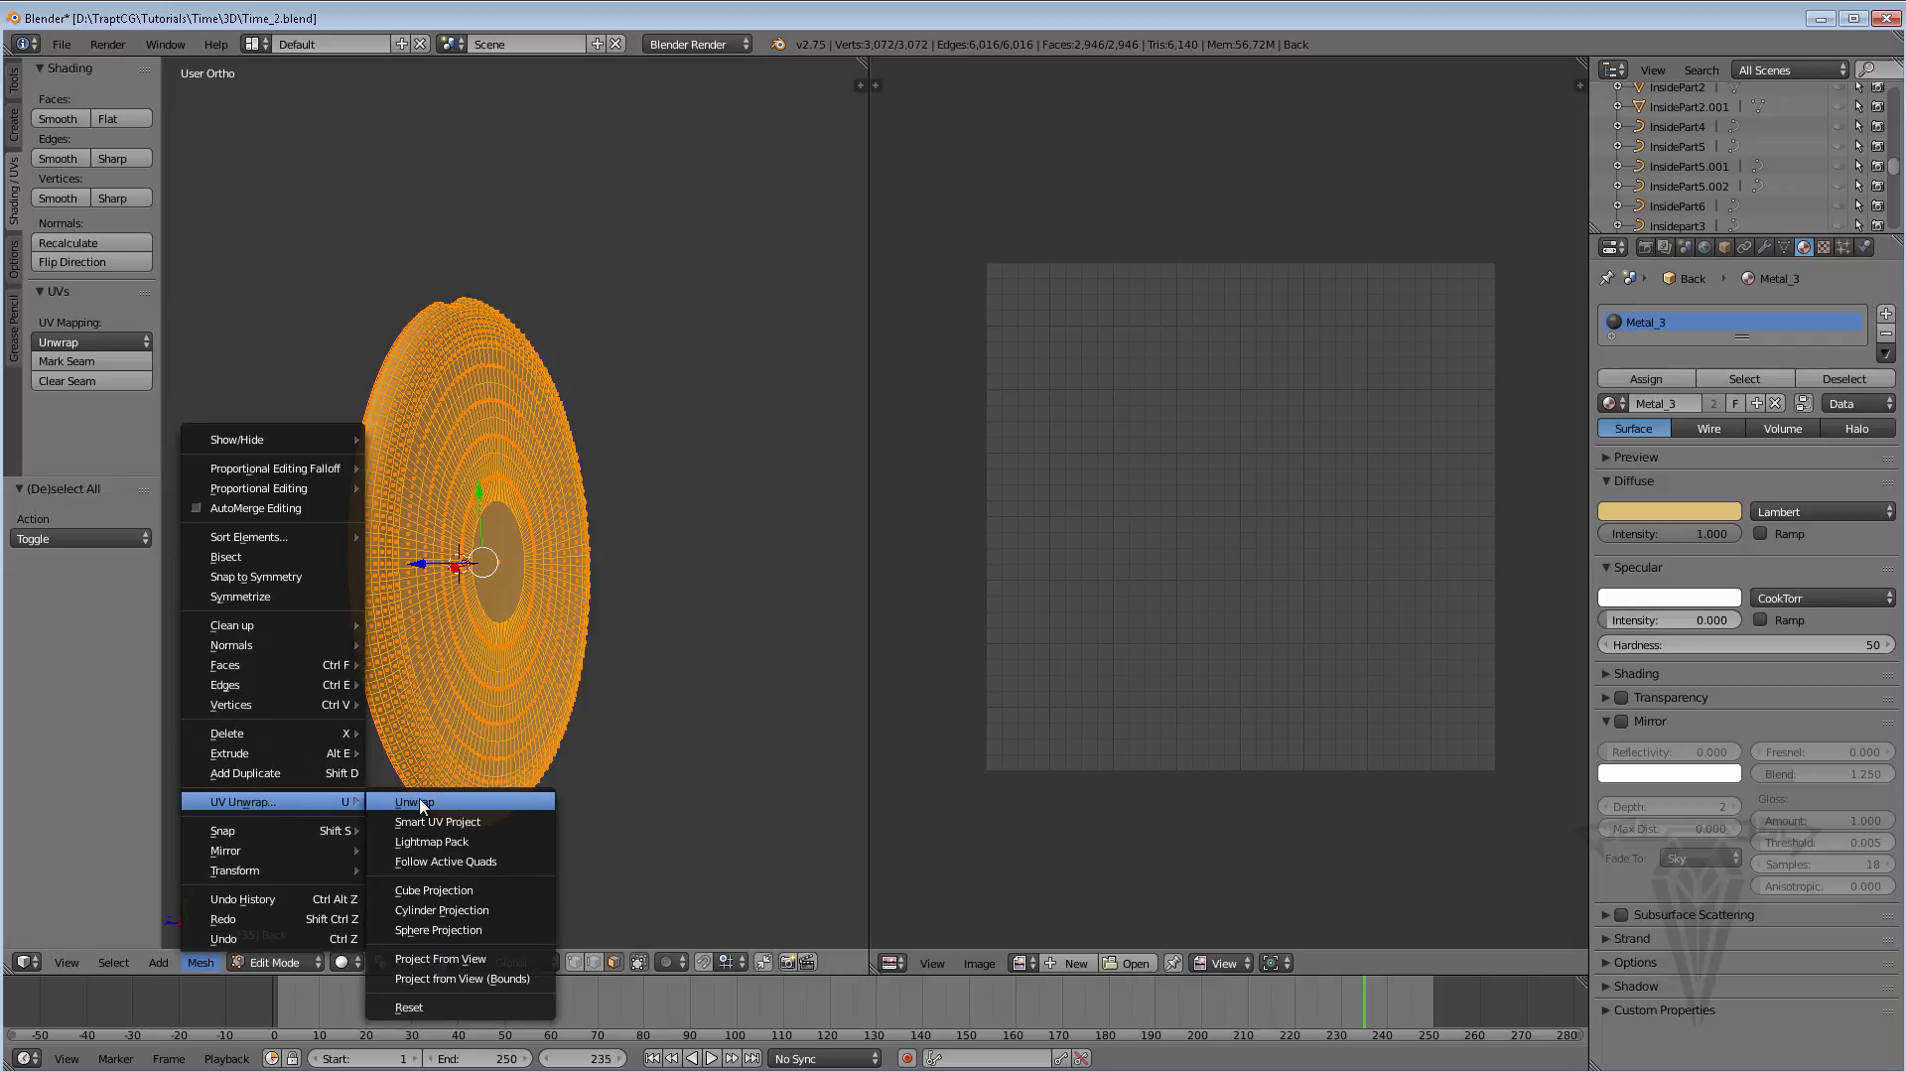
click(419, 800)
scroll(1092, 556, up, 5)
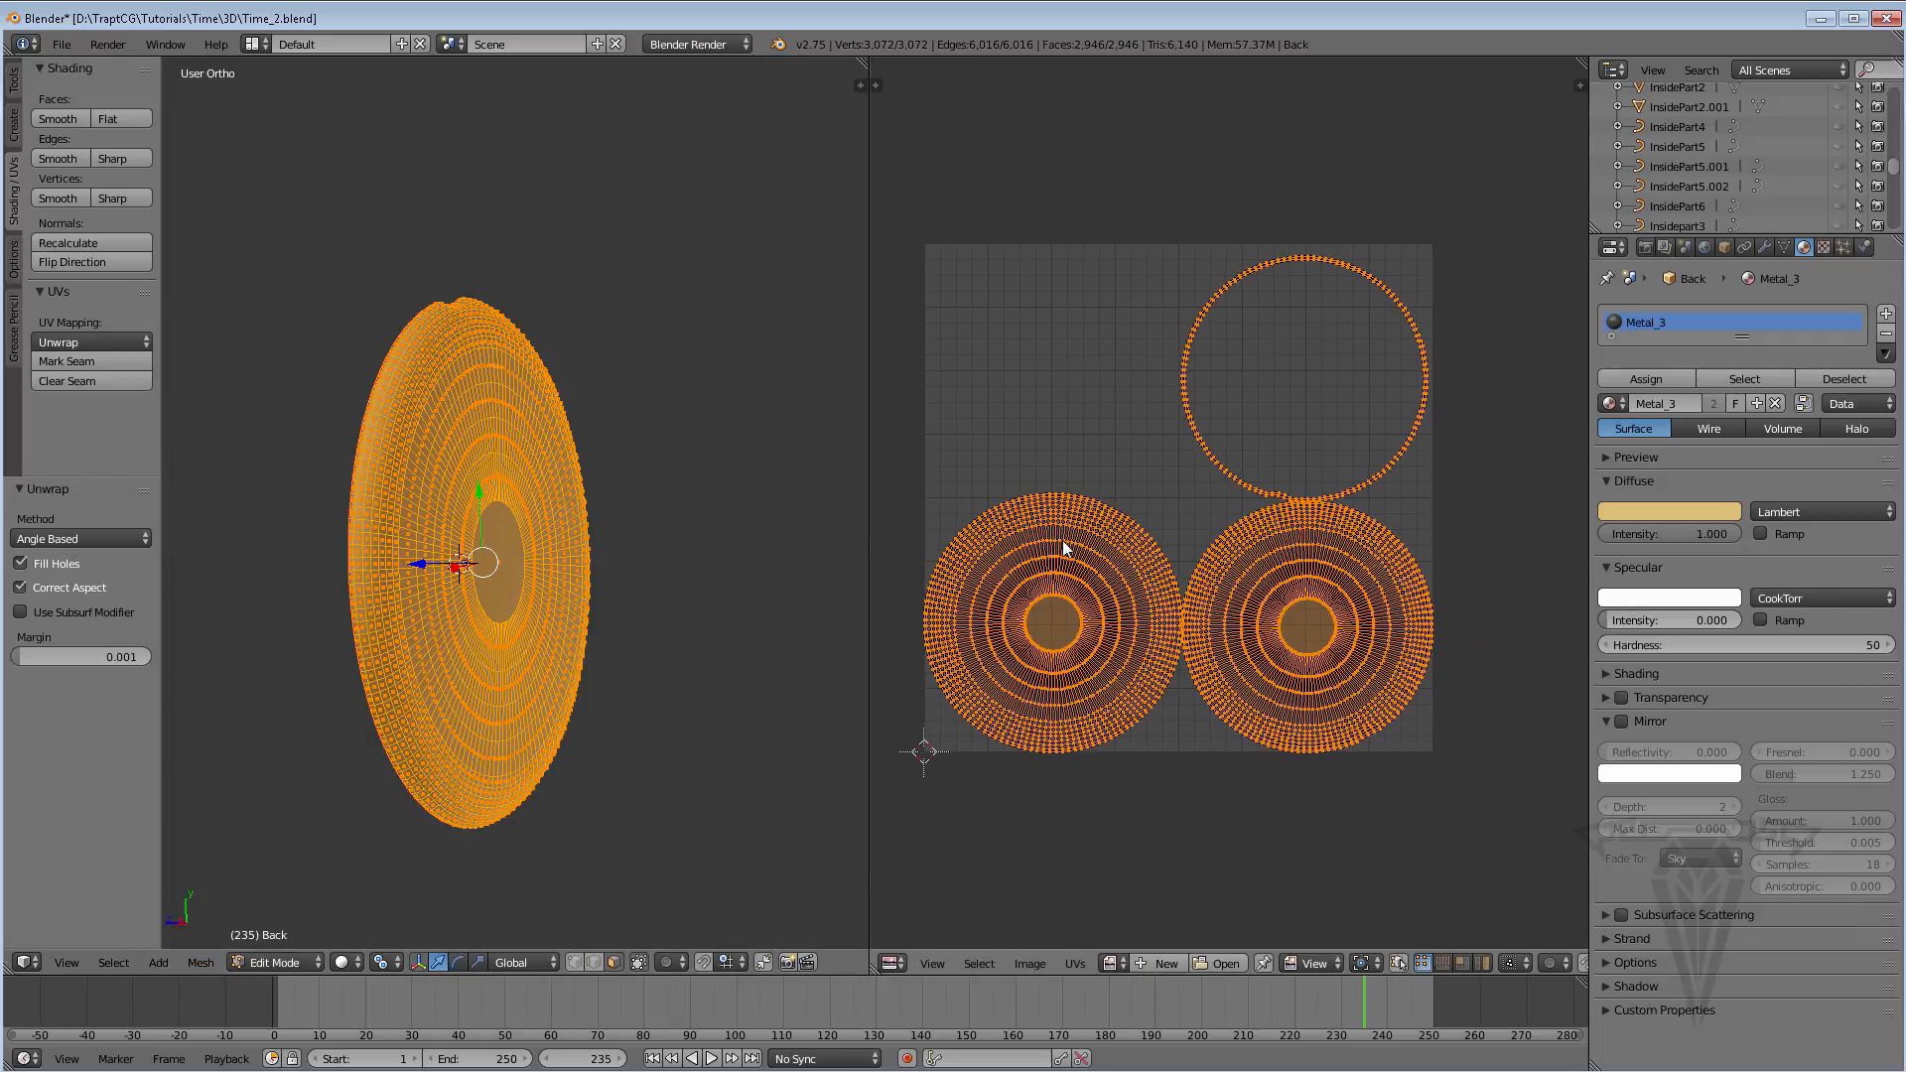
scroll(1082, 553, down, 2)
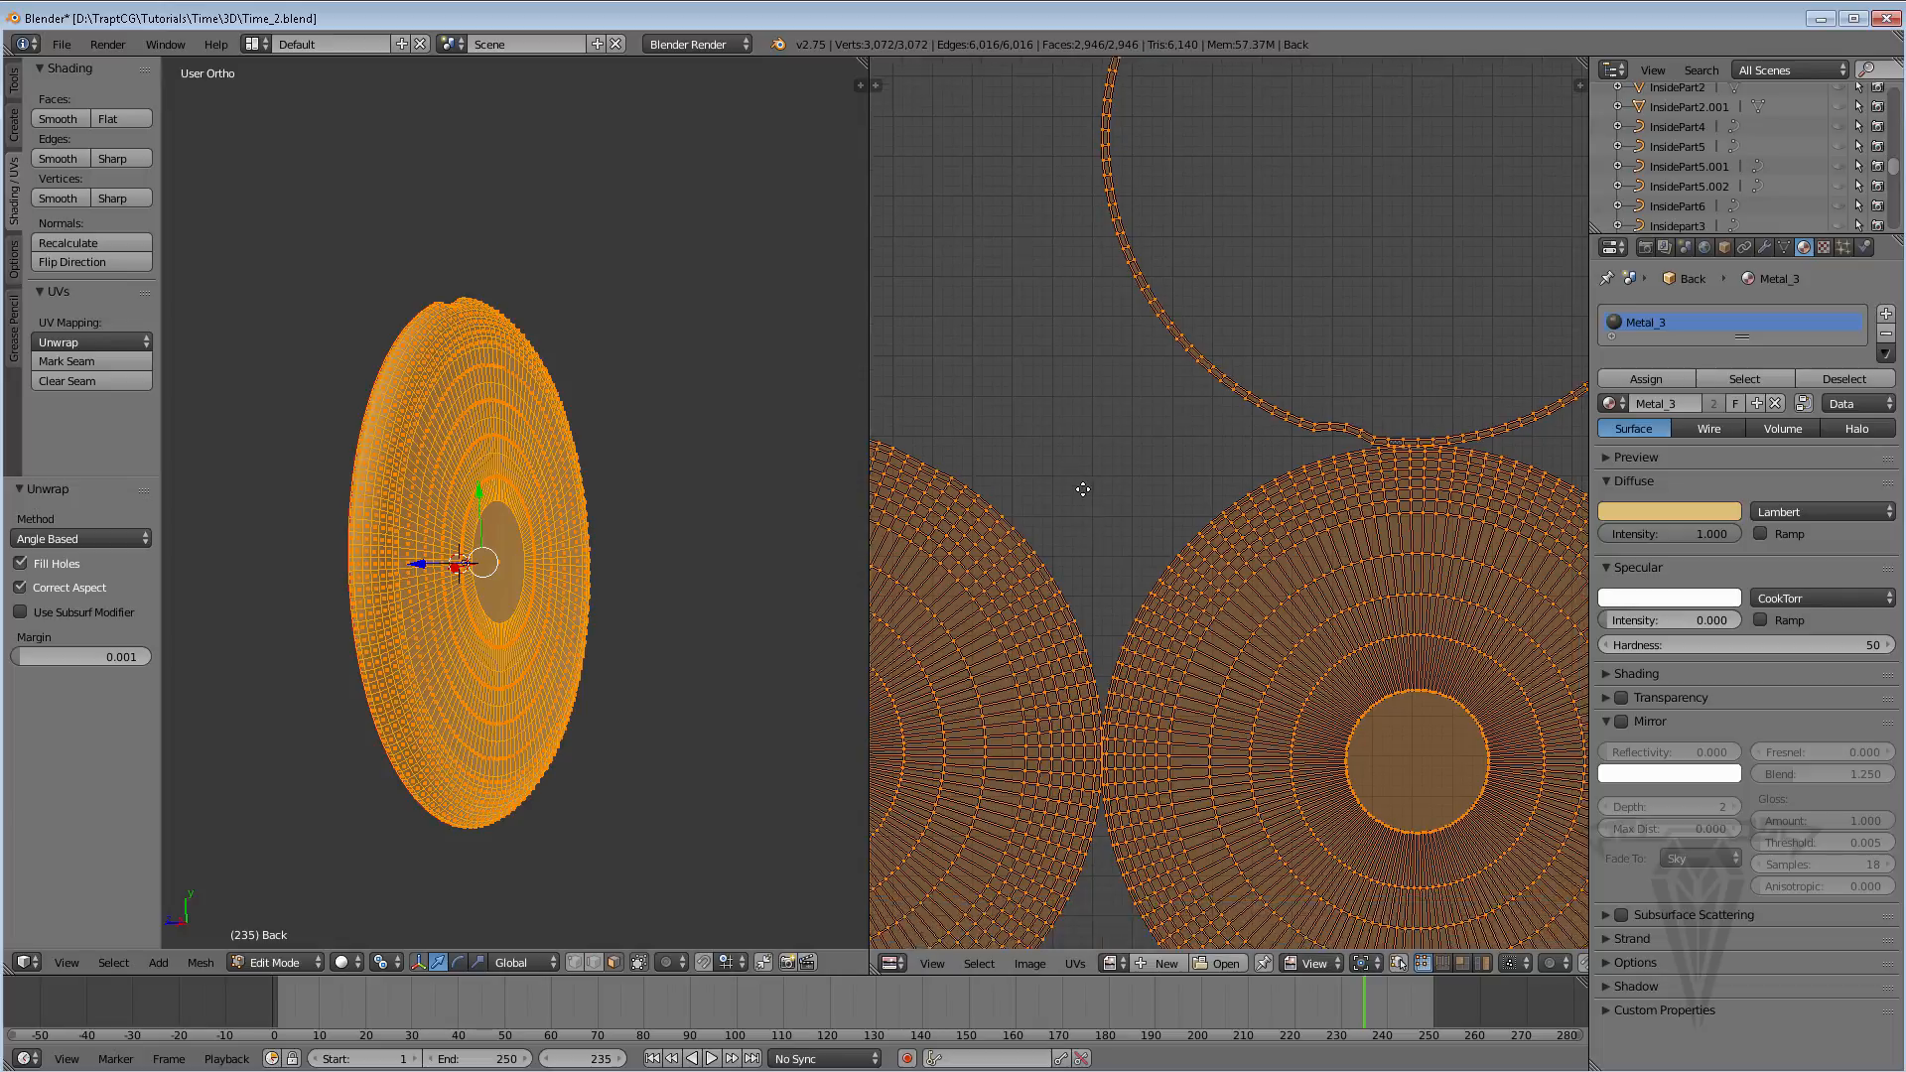
scroll(1082, 553, down, 2)
scroll(1112, 566, up, 1)
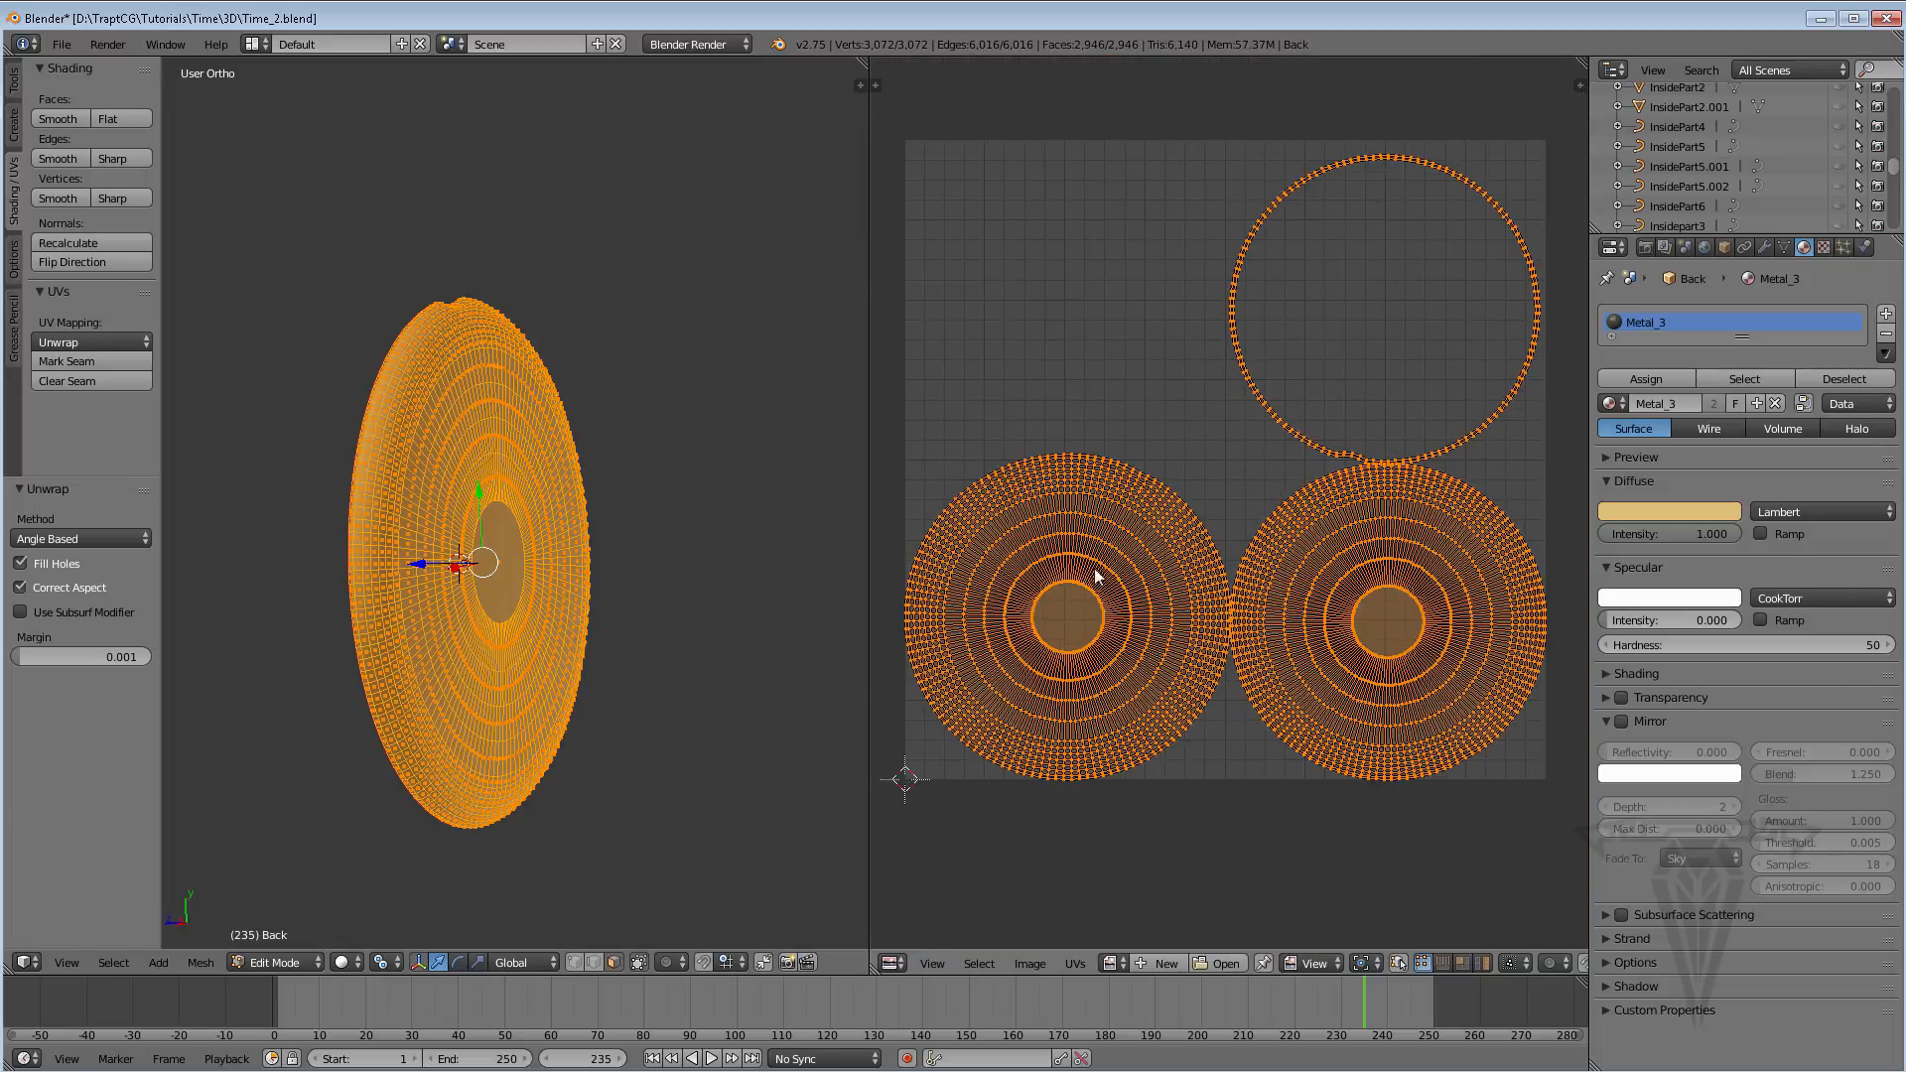
Select the cover's outer central face and then its inner one to identify which UV island belongs to each side
right_click(1057, 402)
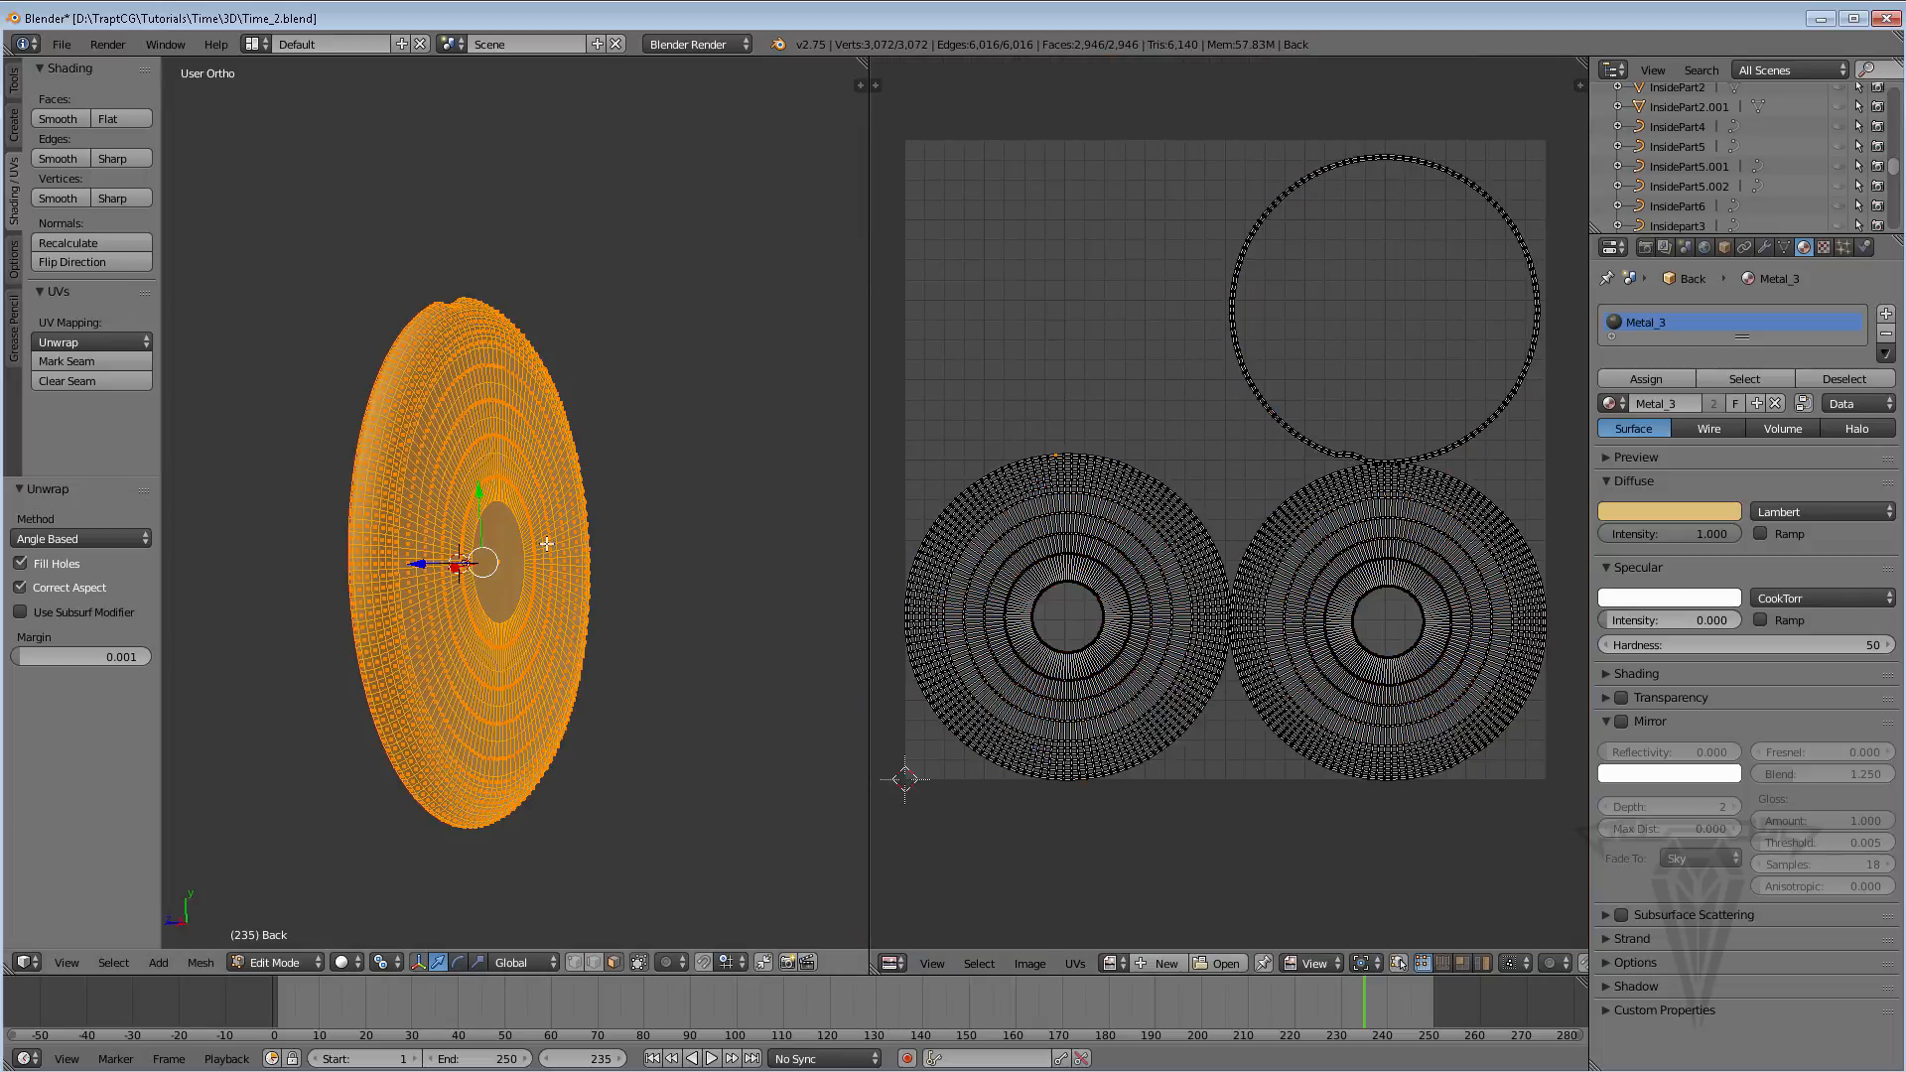
scroll(508, 542, up, 1)
key(a)
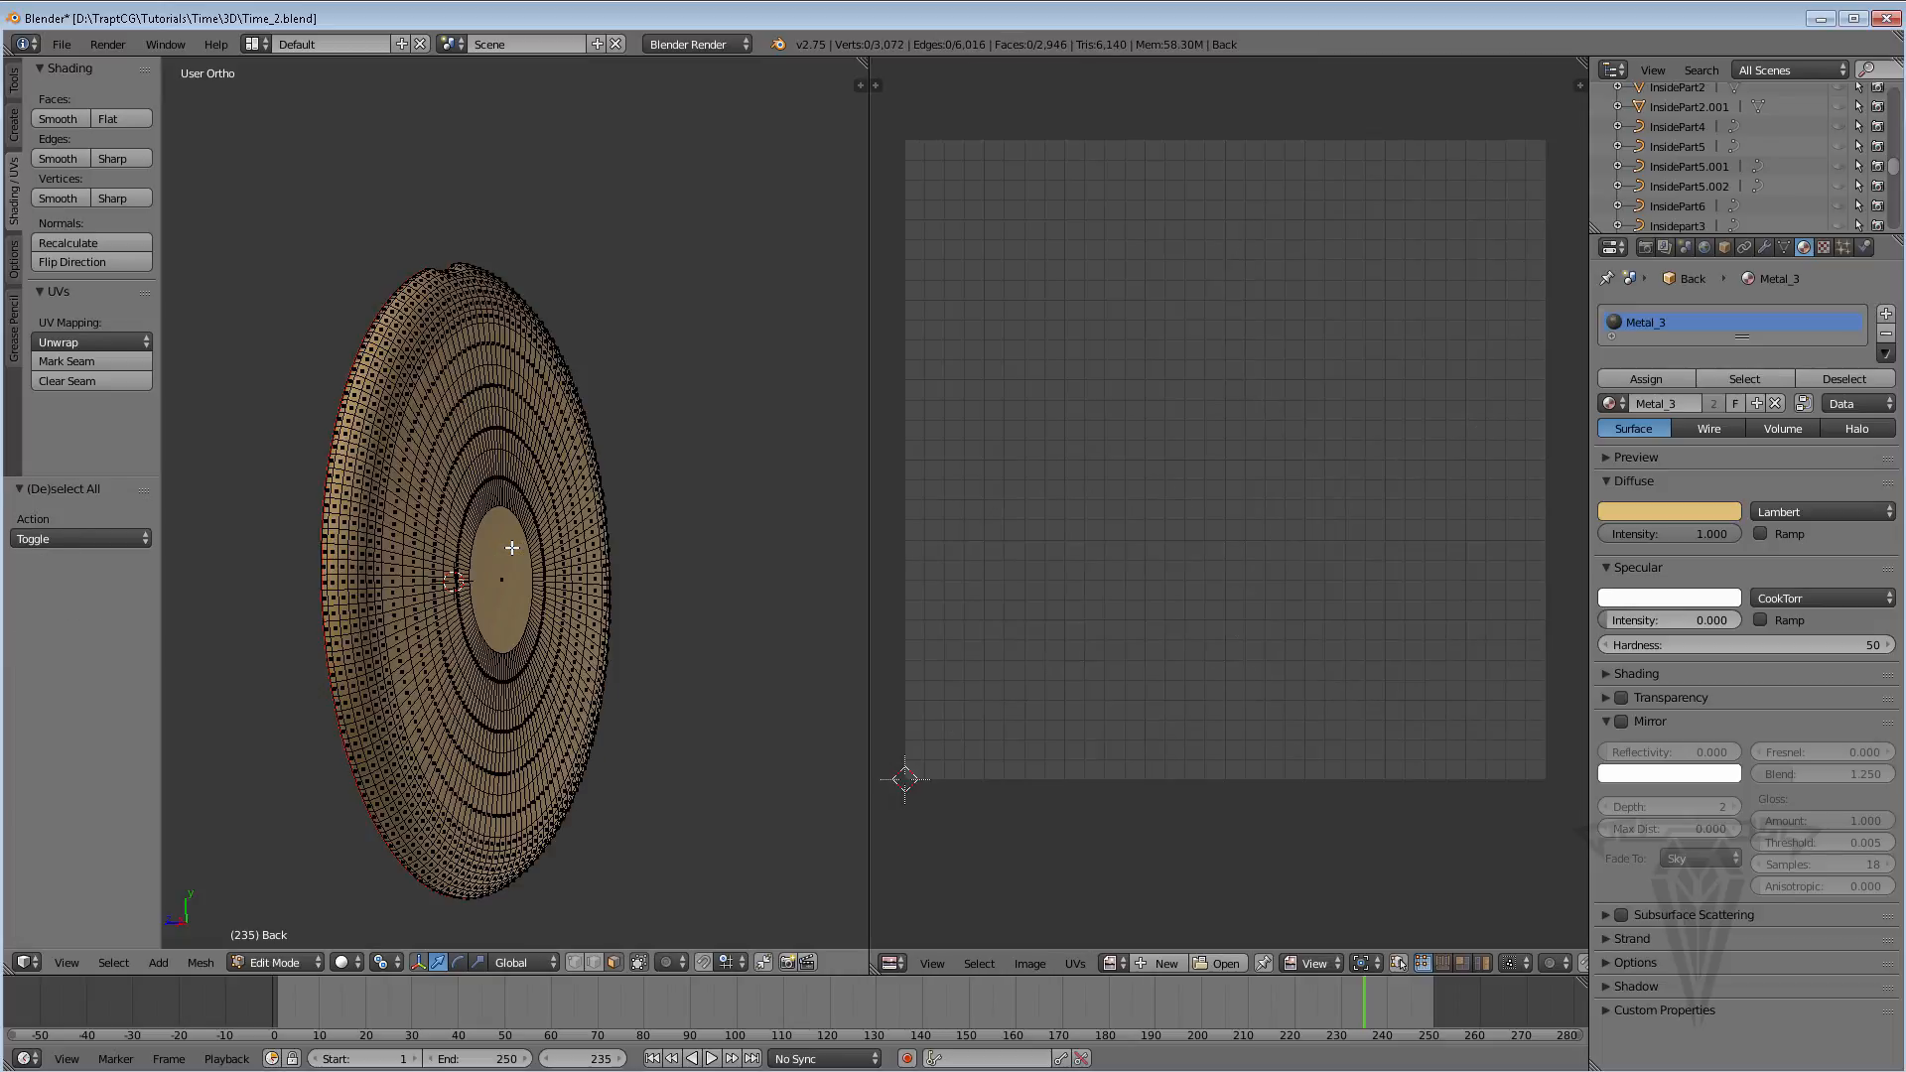
right_click(507, 581)
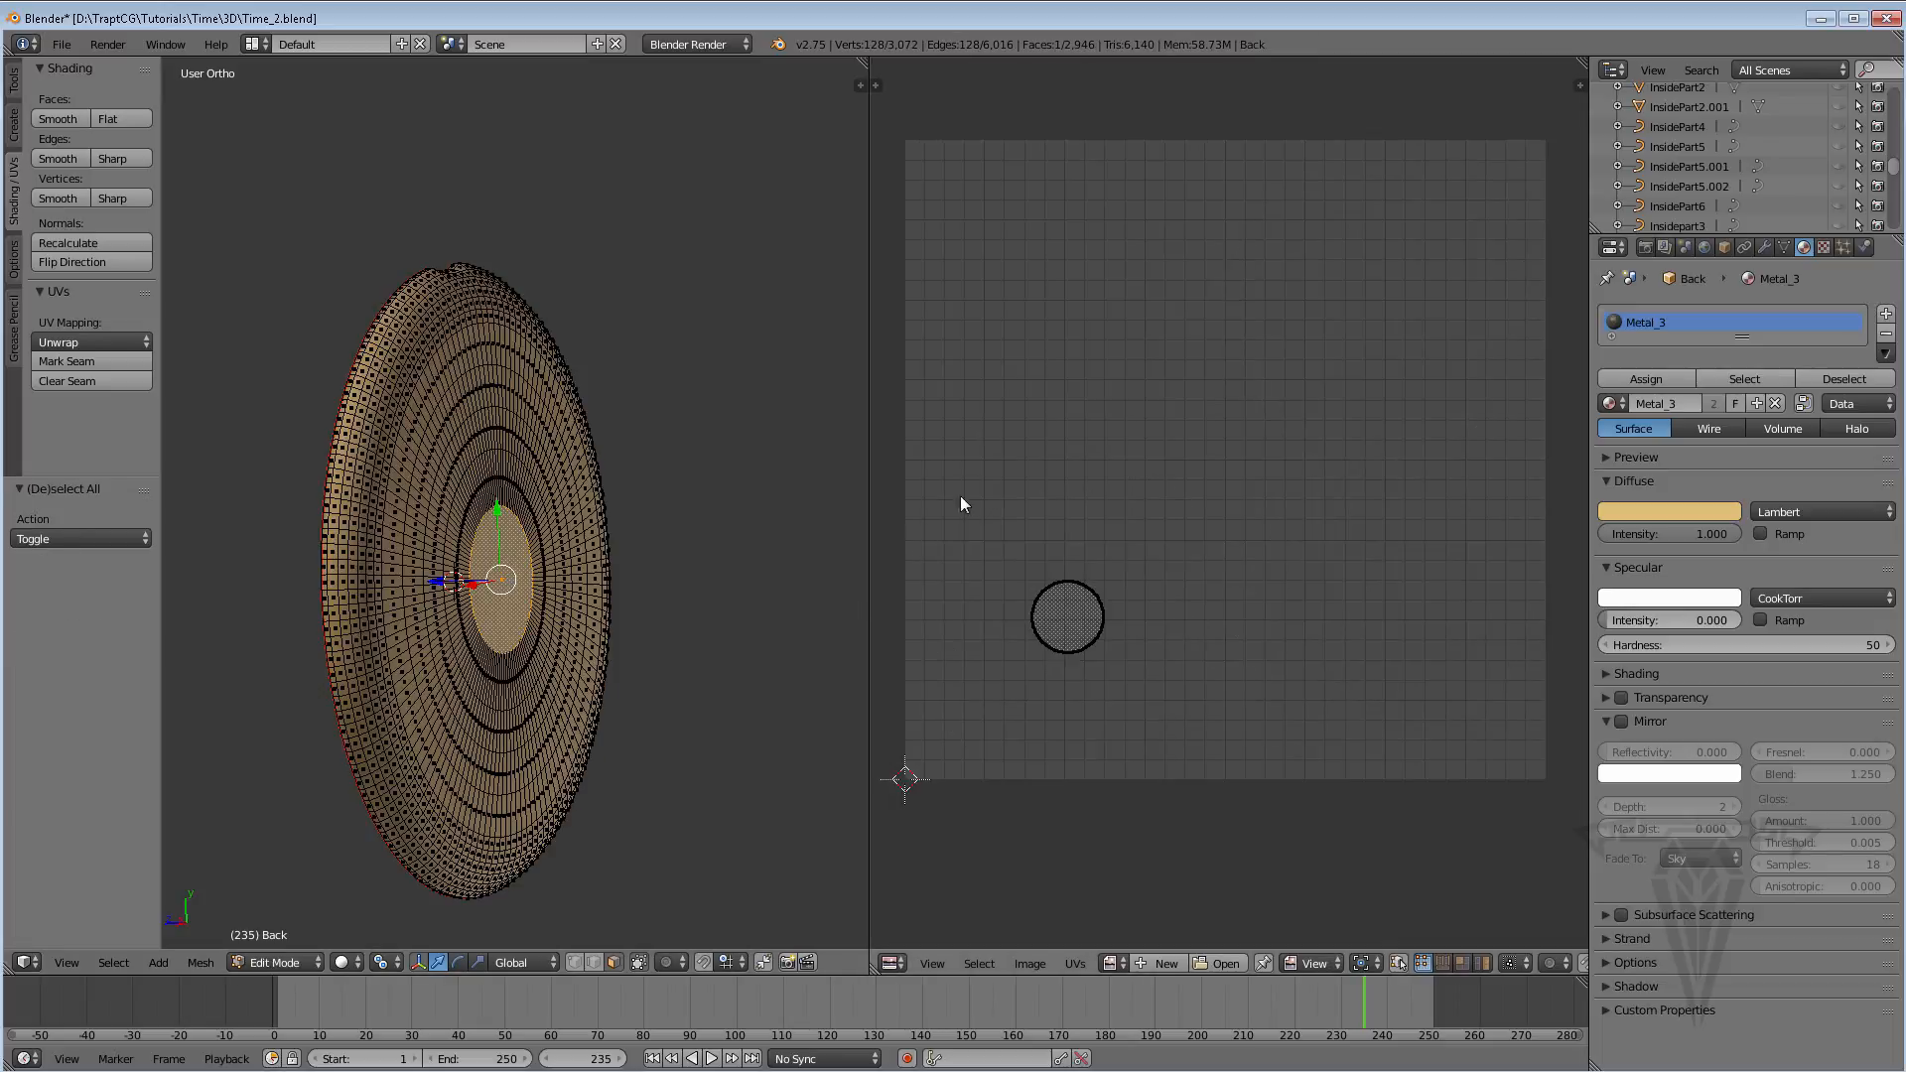
middle_drag(421, 581, 653, 558)
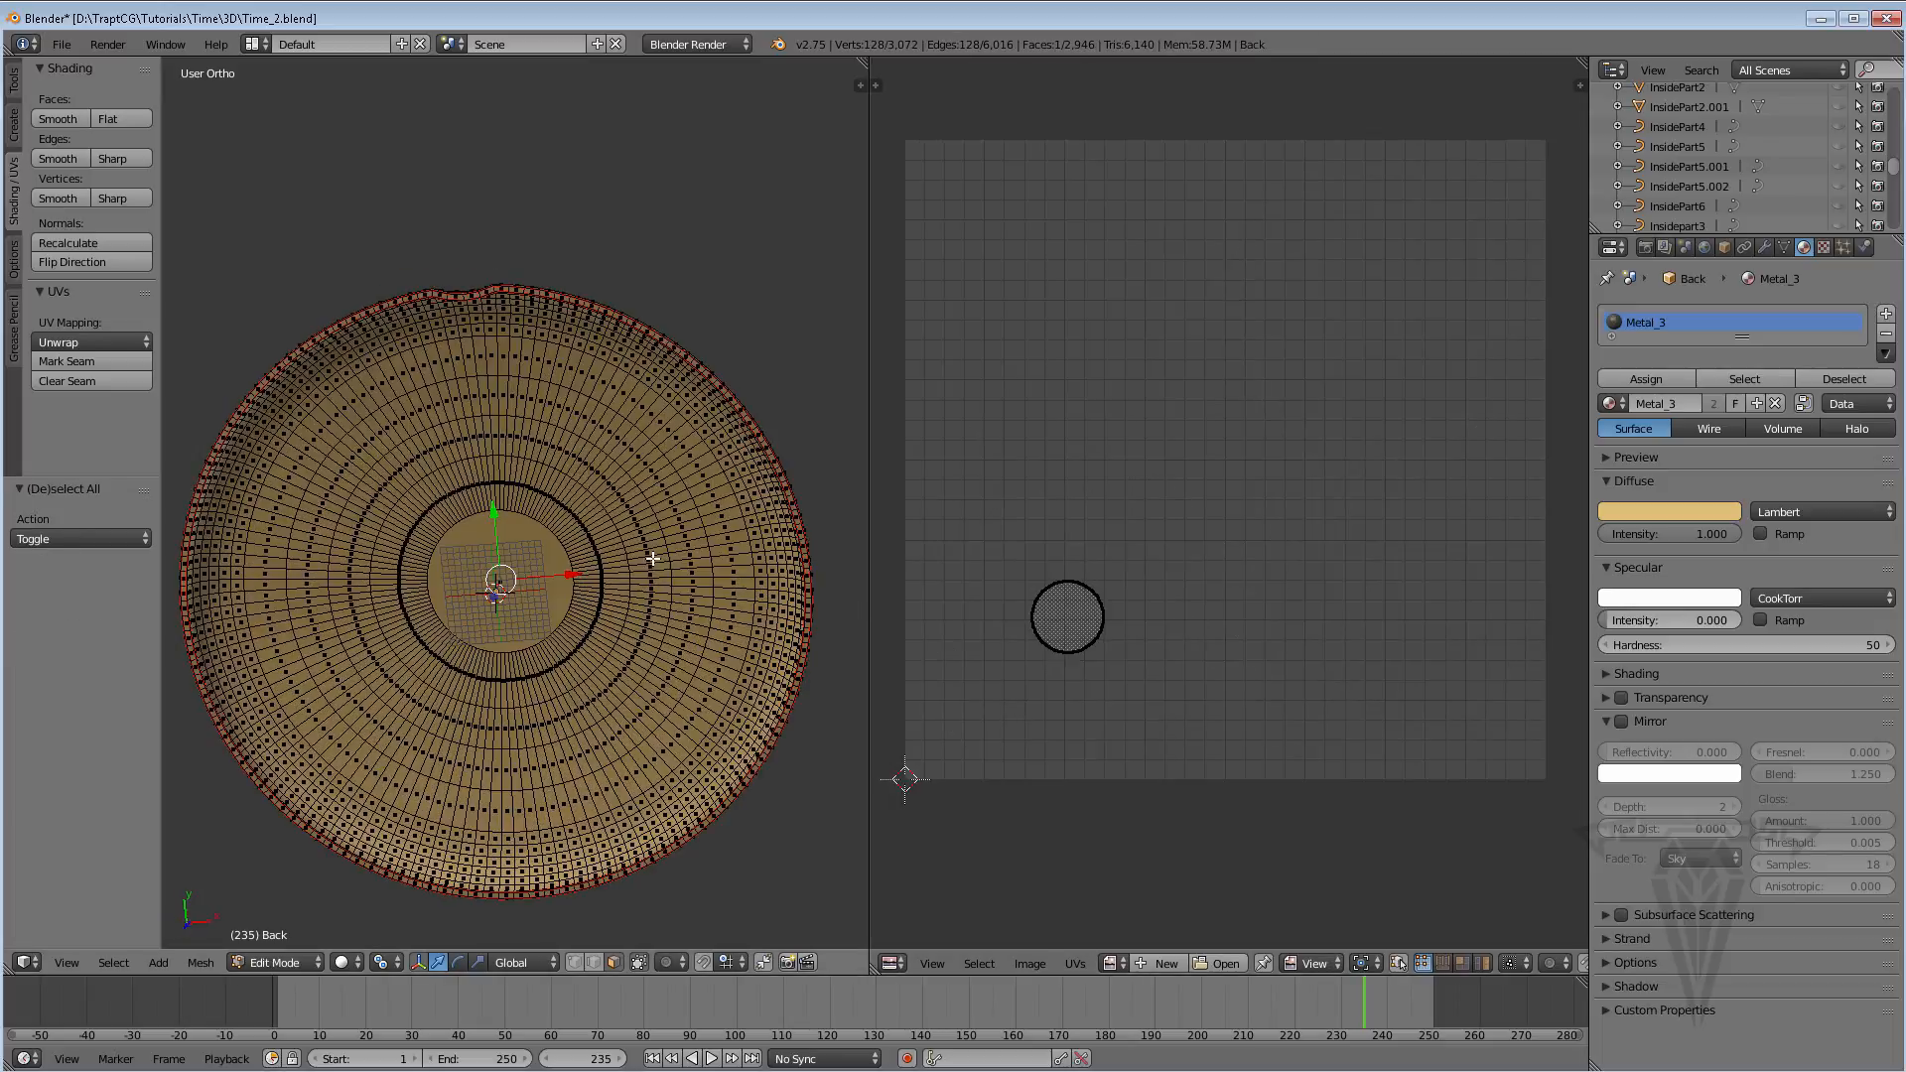
right_click(534, 533)
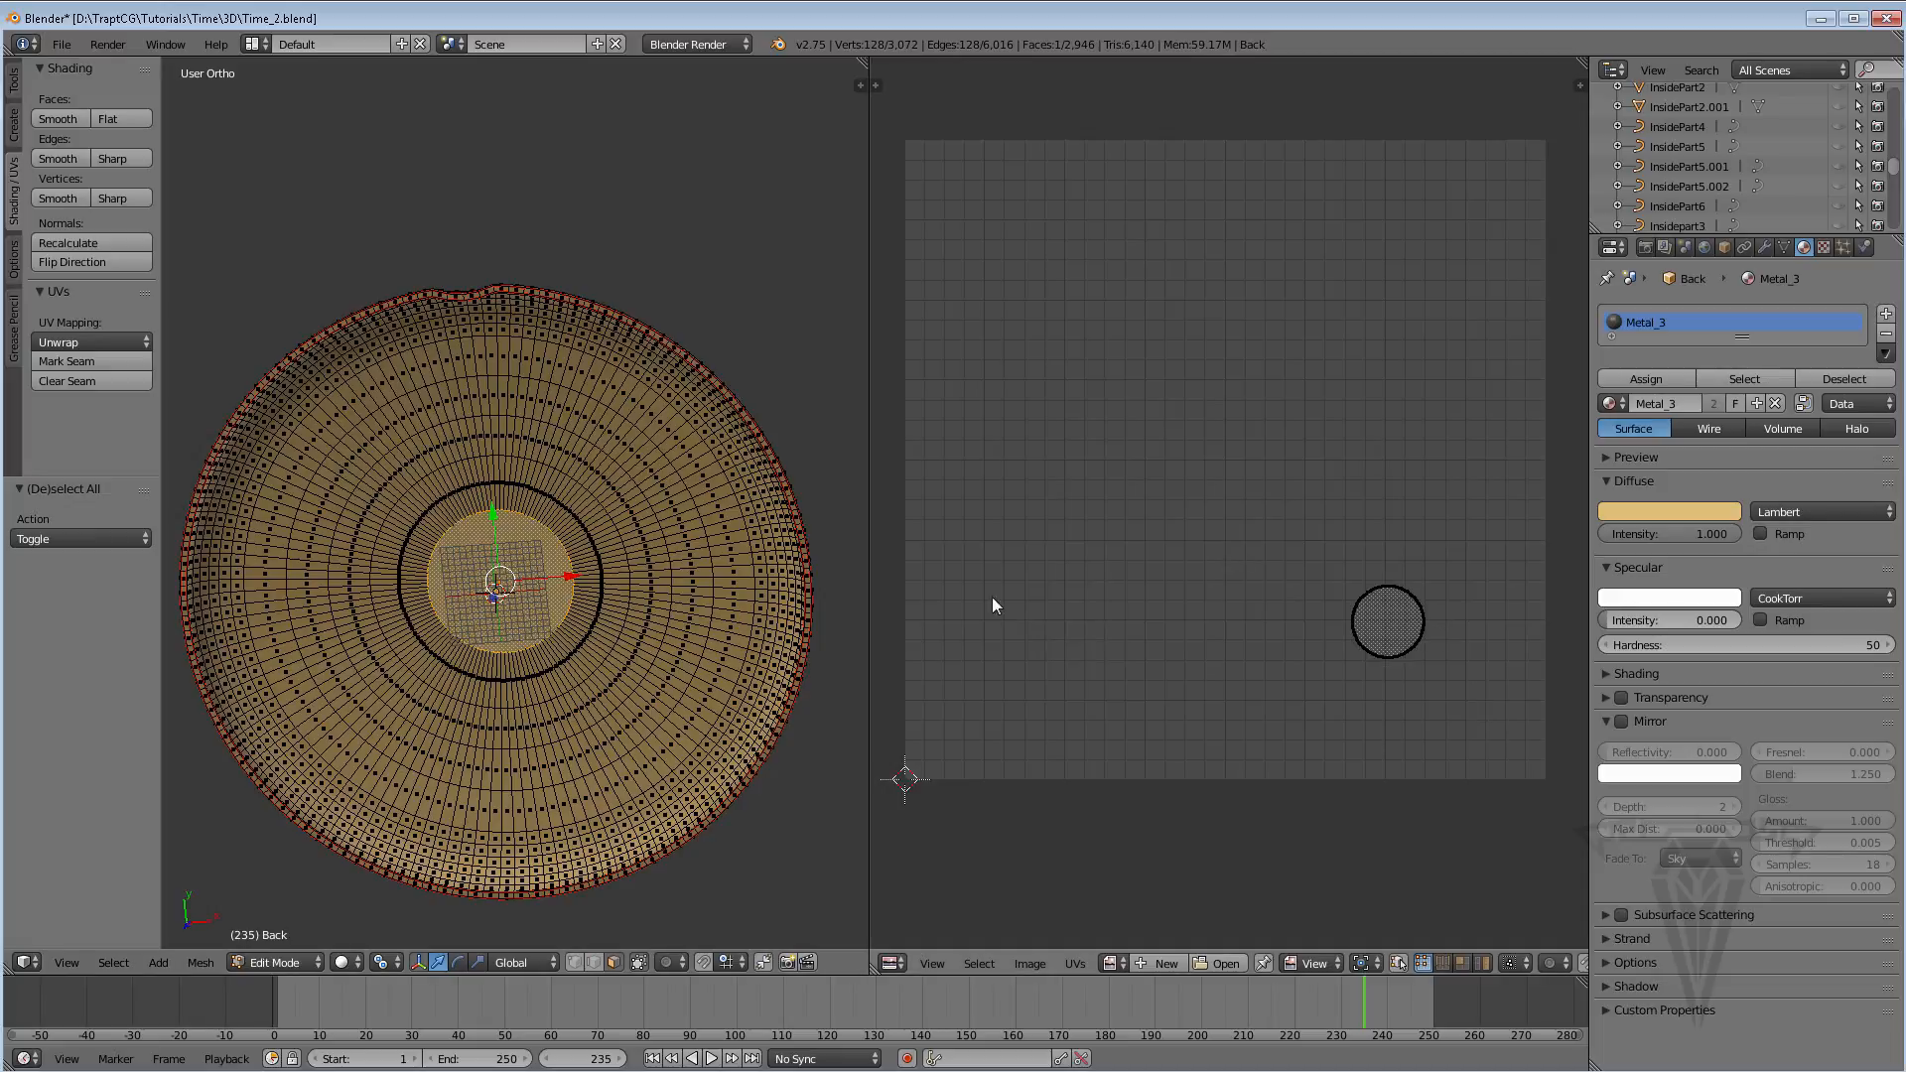
Select all of the cover's faces again to bring back the complete UV layout
middle_drag(801, 632, 541, 588)
key(a)
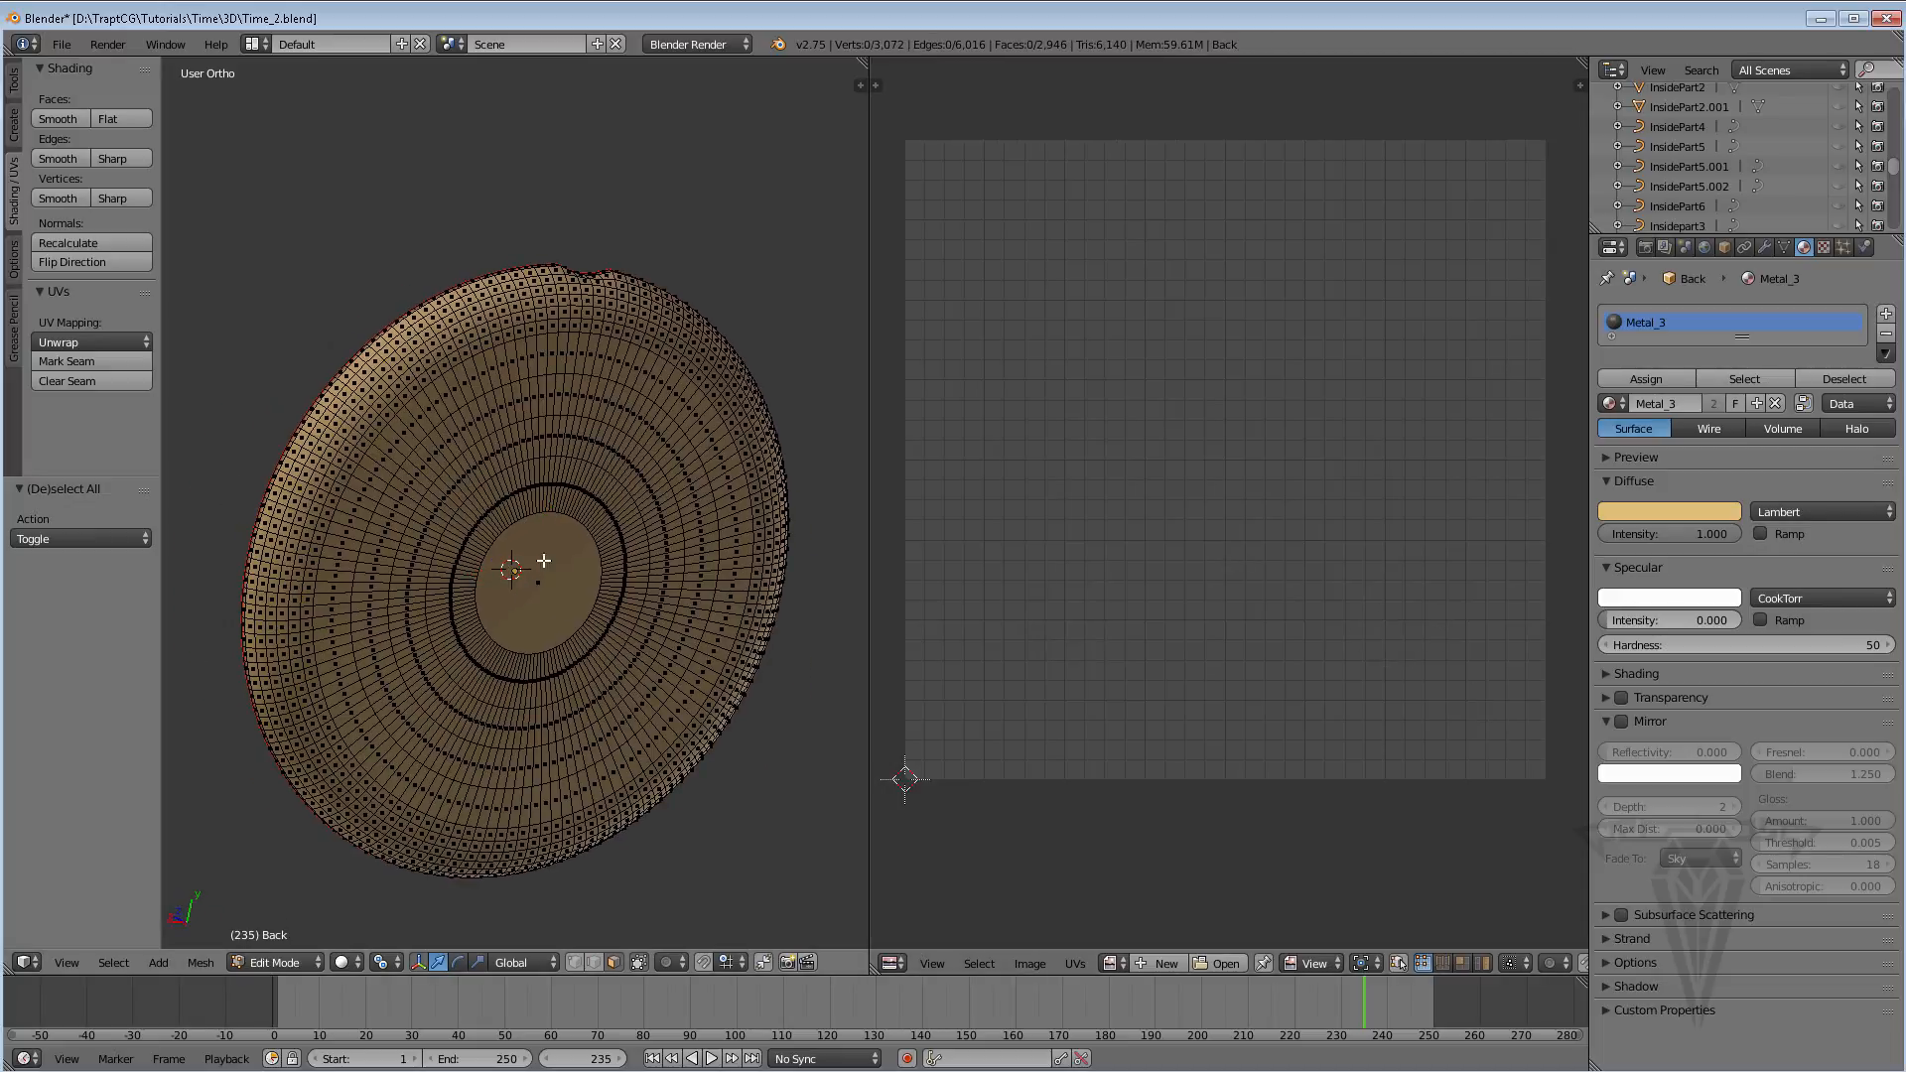
key(a)
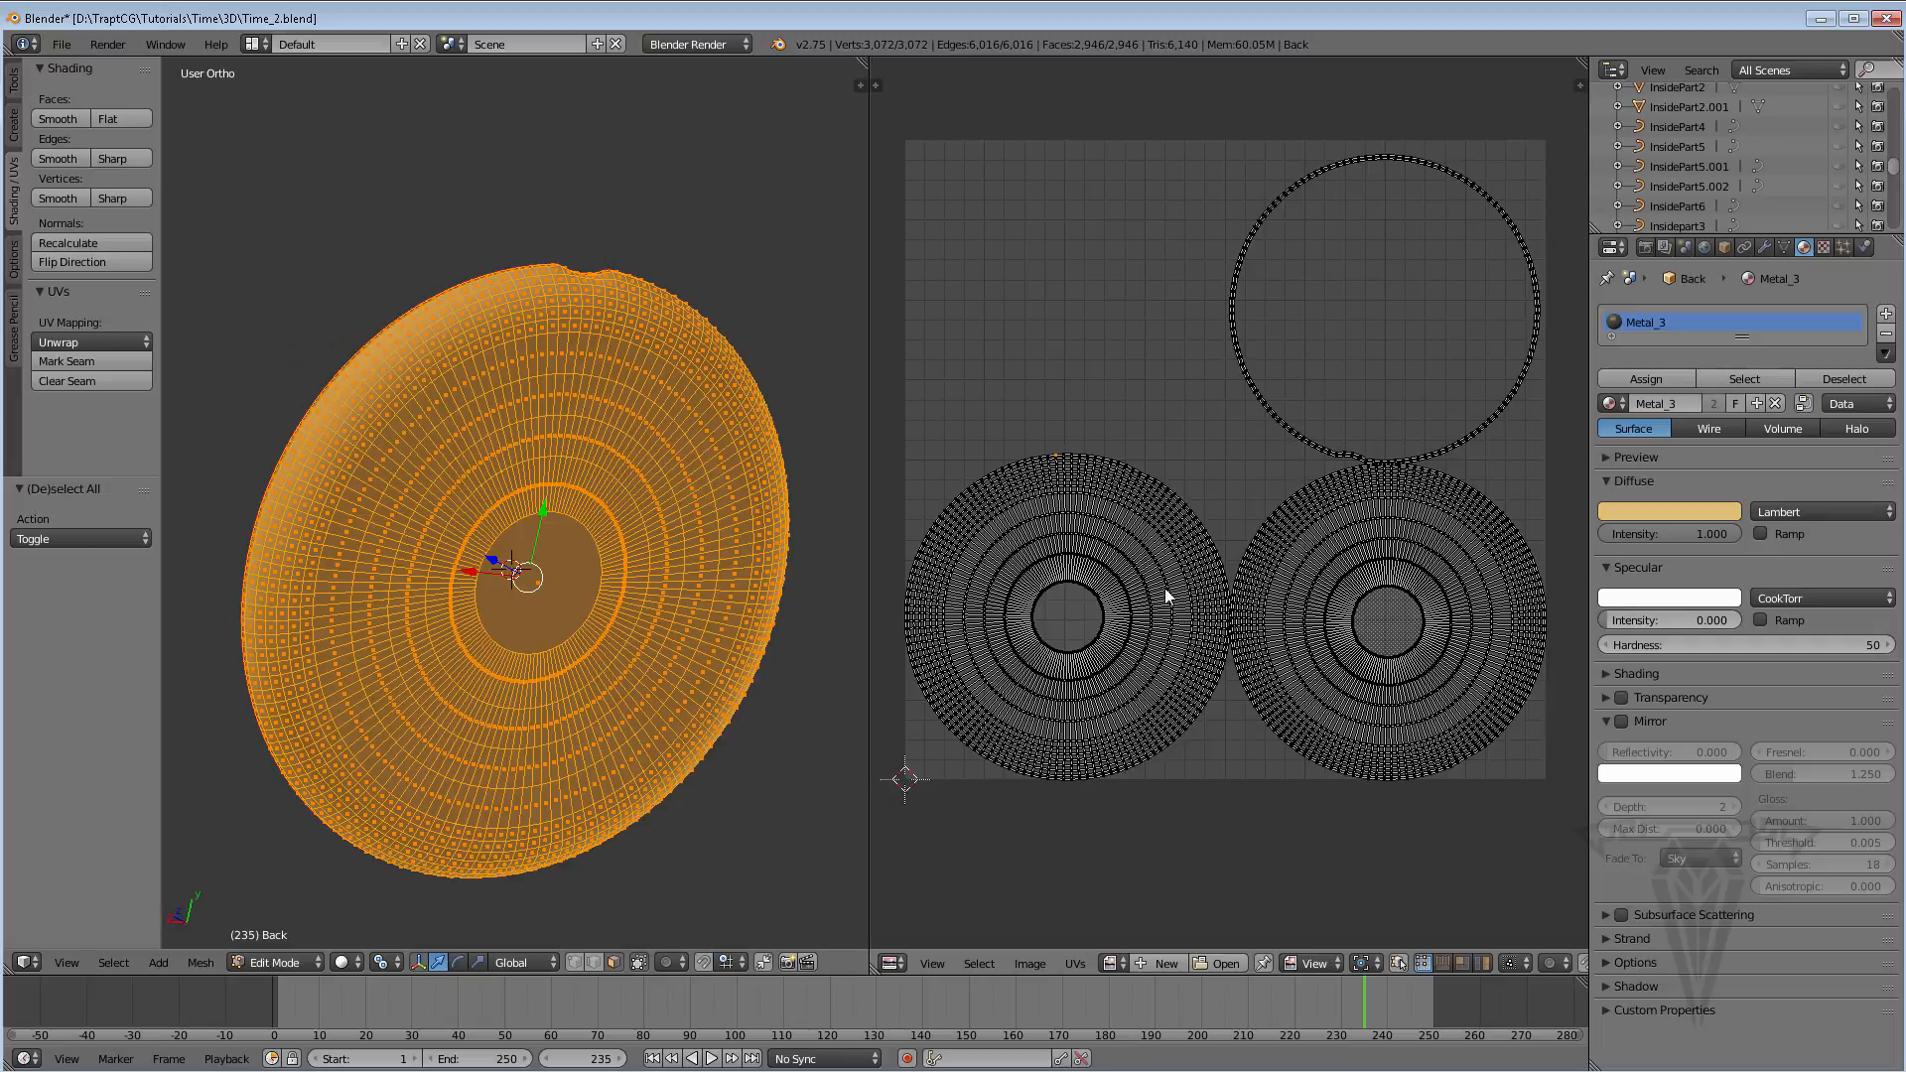
Examine the UV layout of the cover's two disc islands and the thin rim ring
scroll(1165, 588, down, 1)
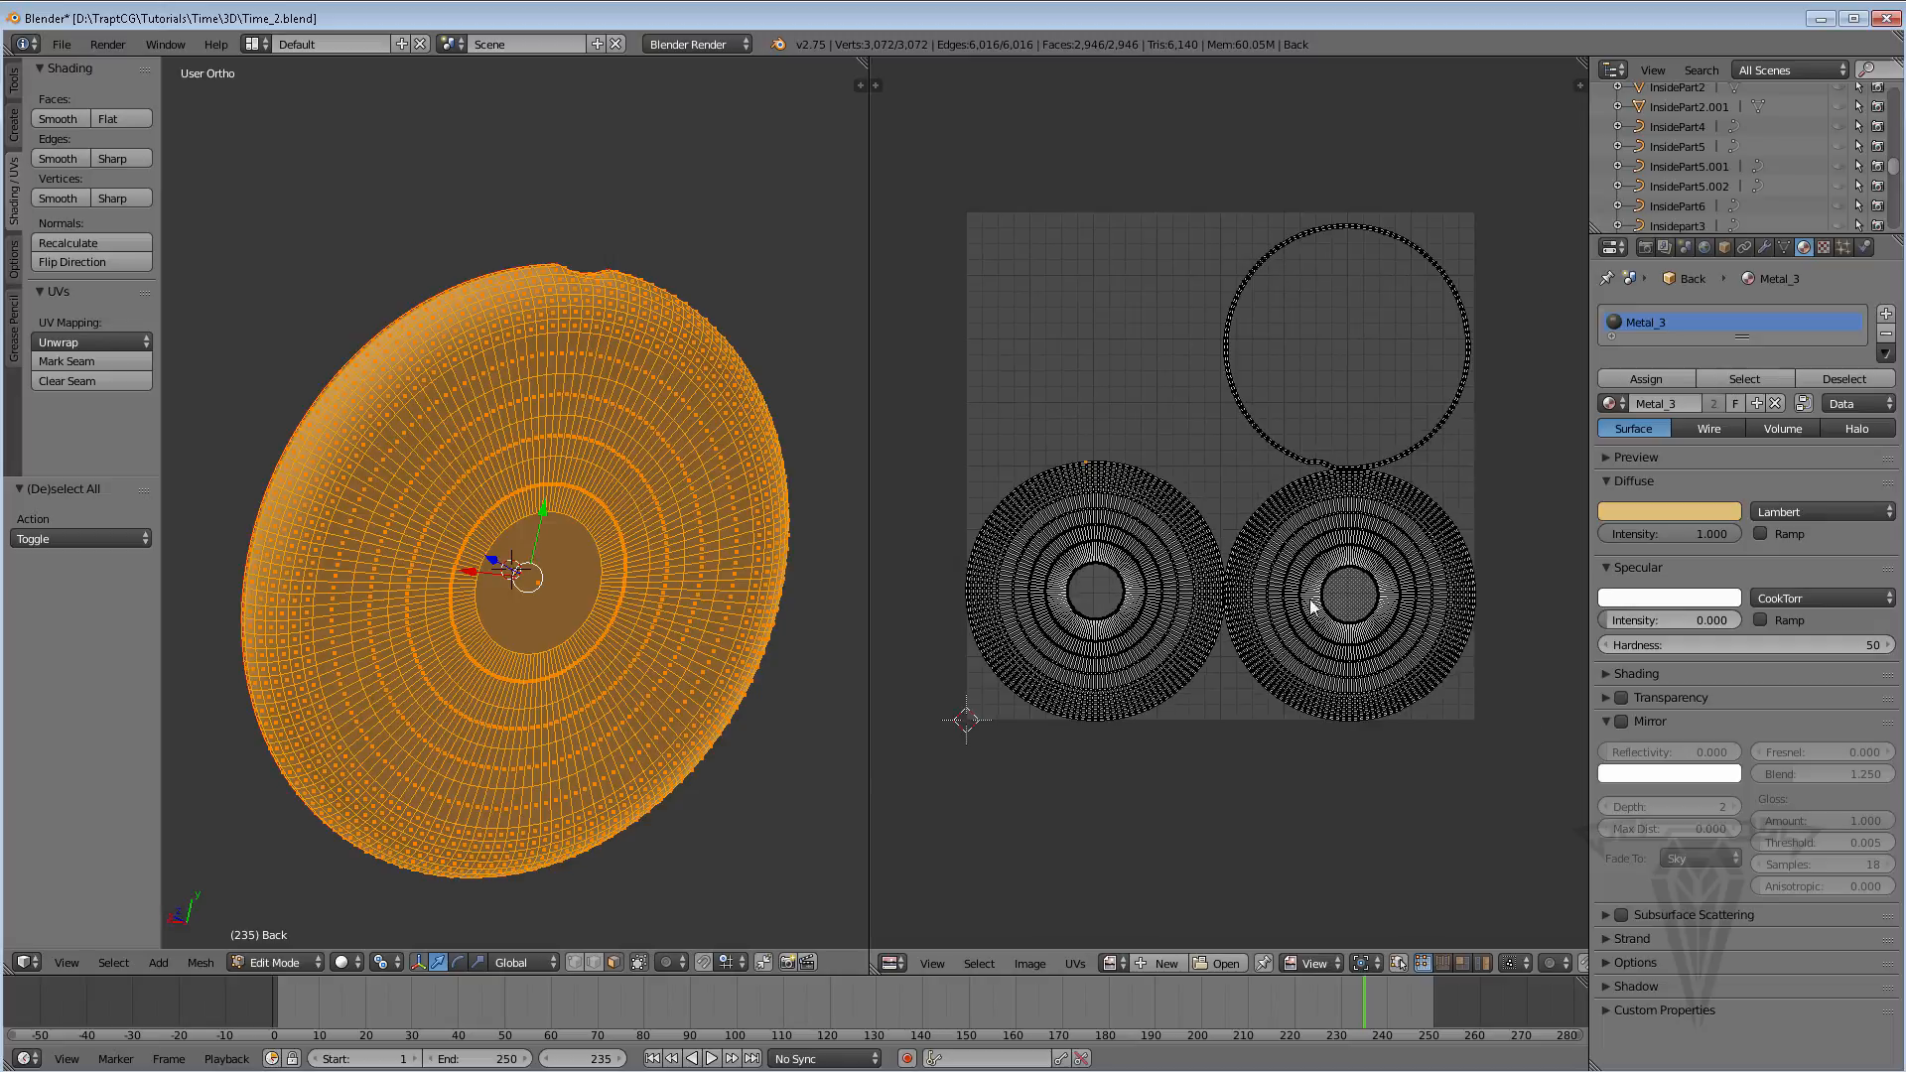
scroll(1167, 542, up, 2)
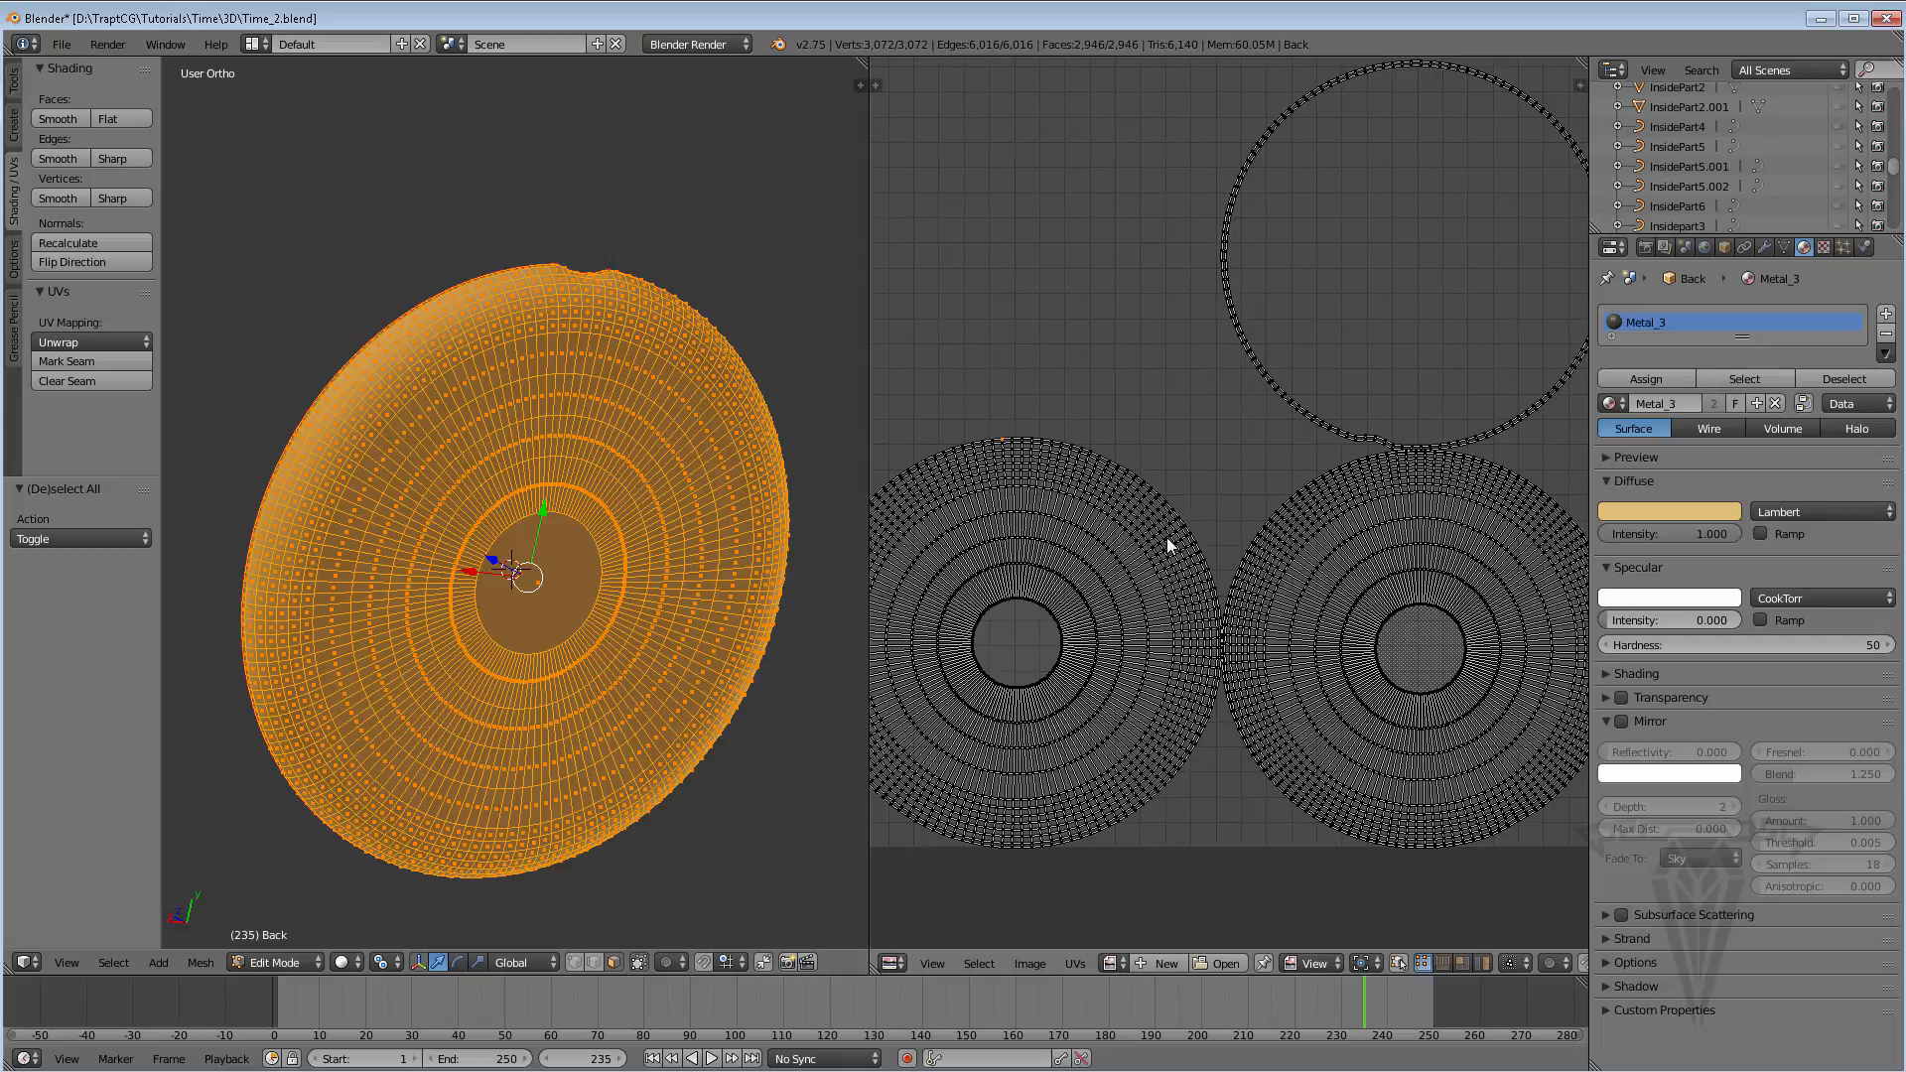
scroll(1168, 542, down, 1)
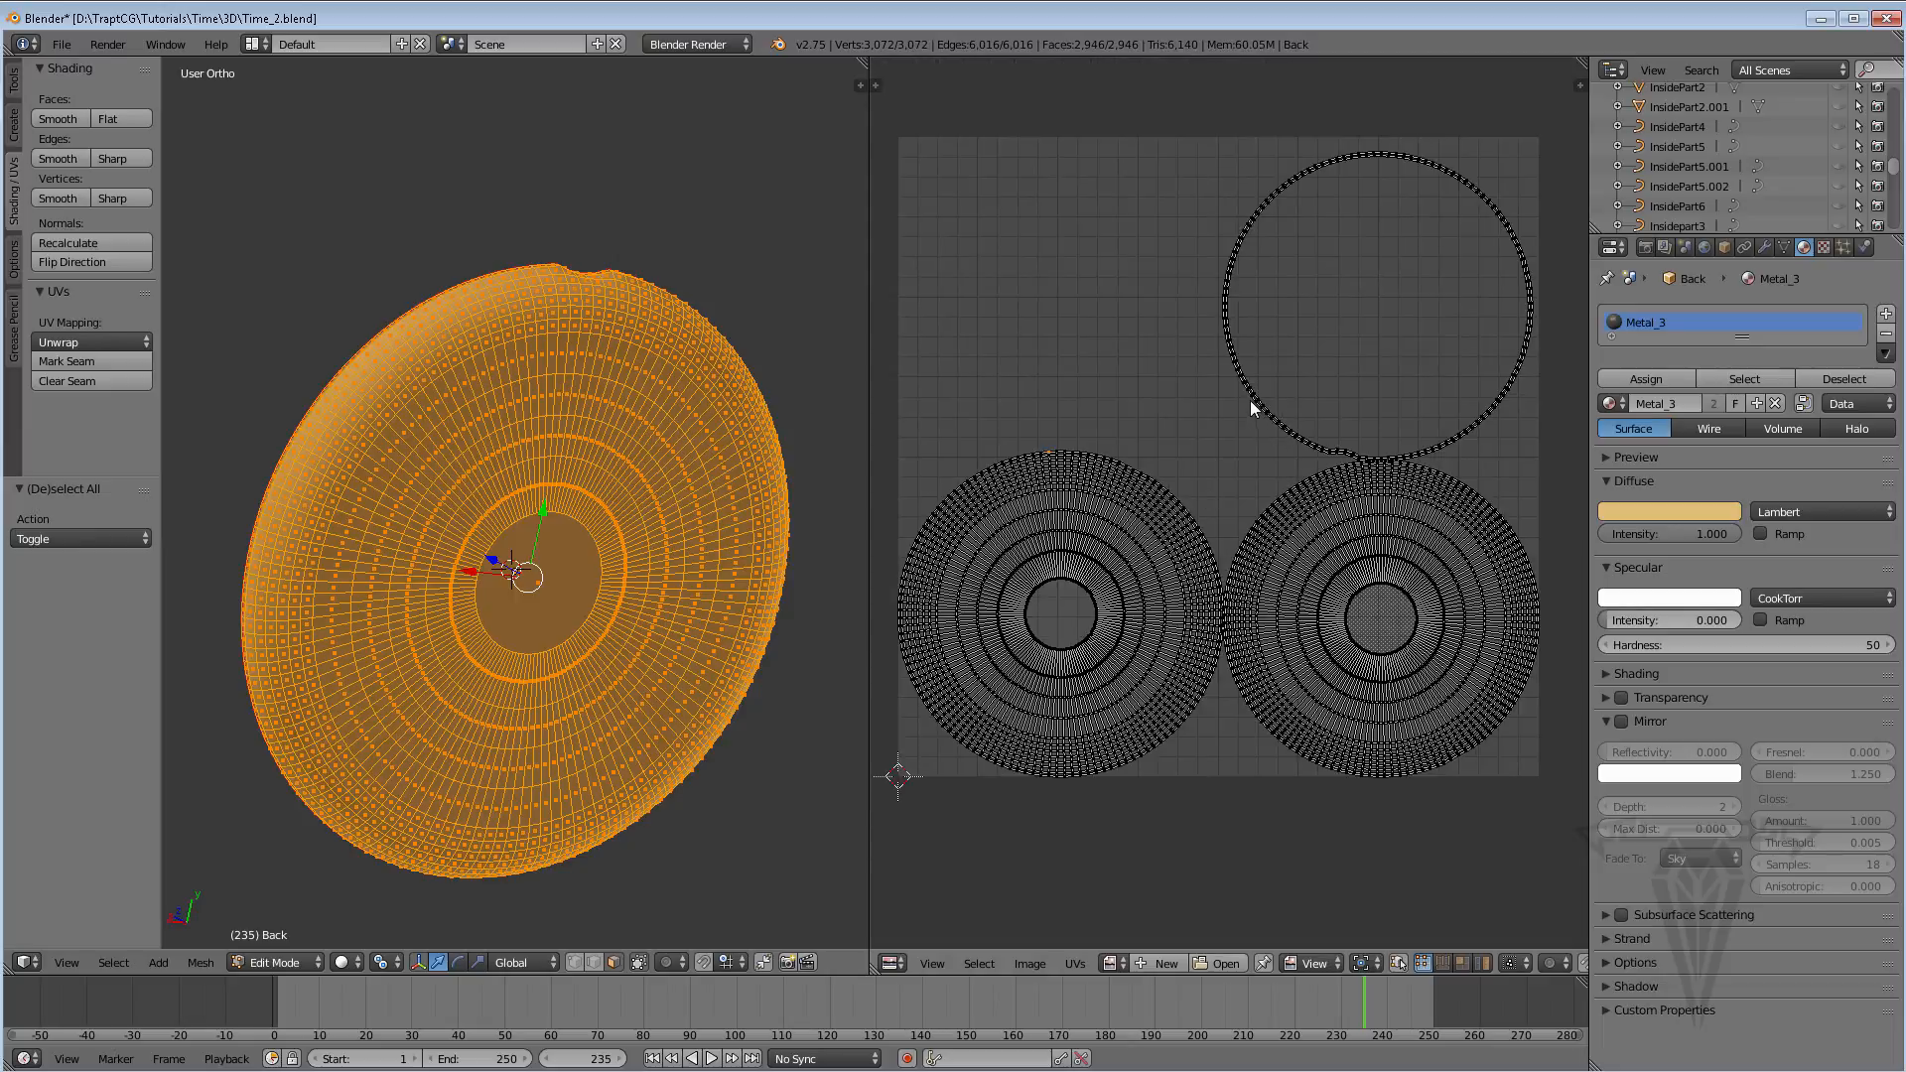
scroll(1087, 382, down, 1)
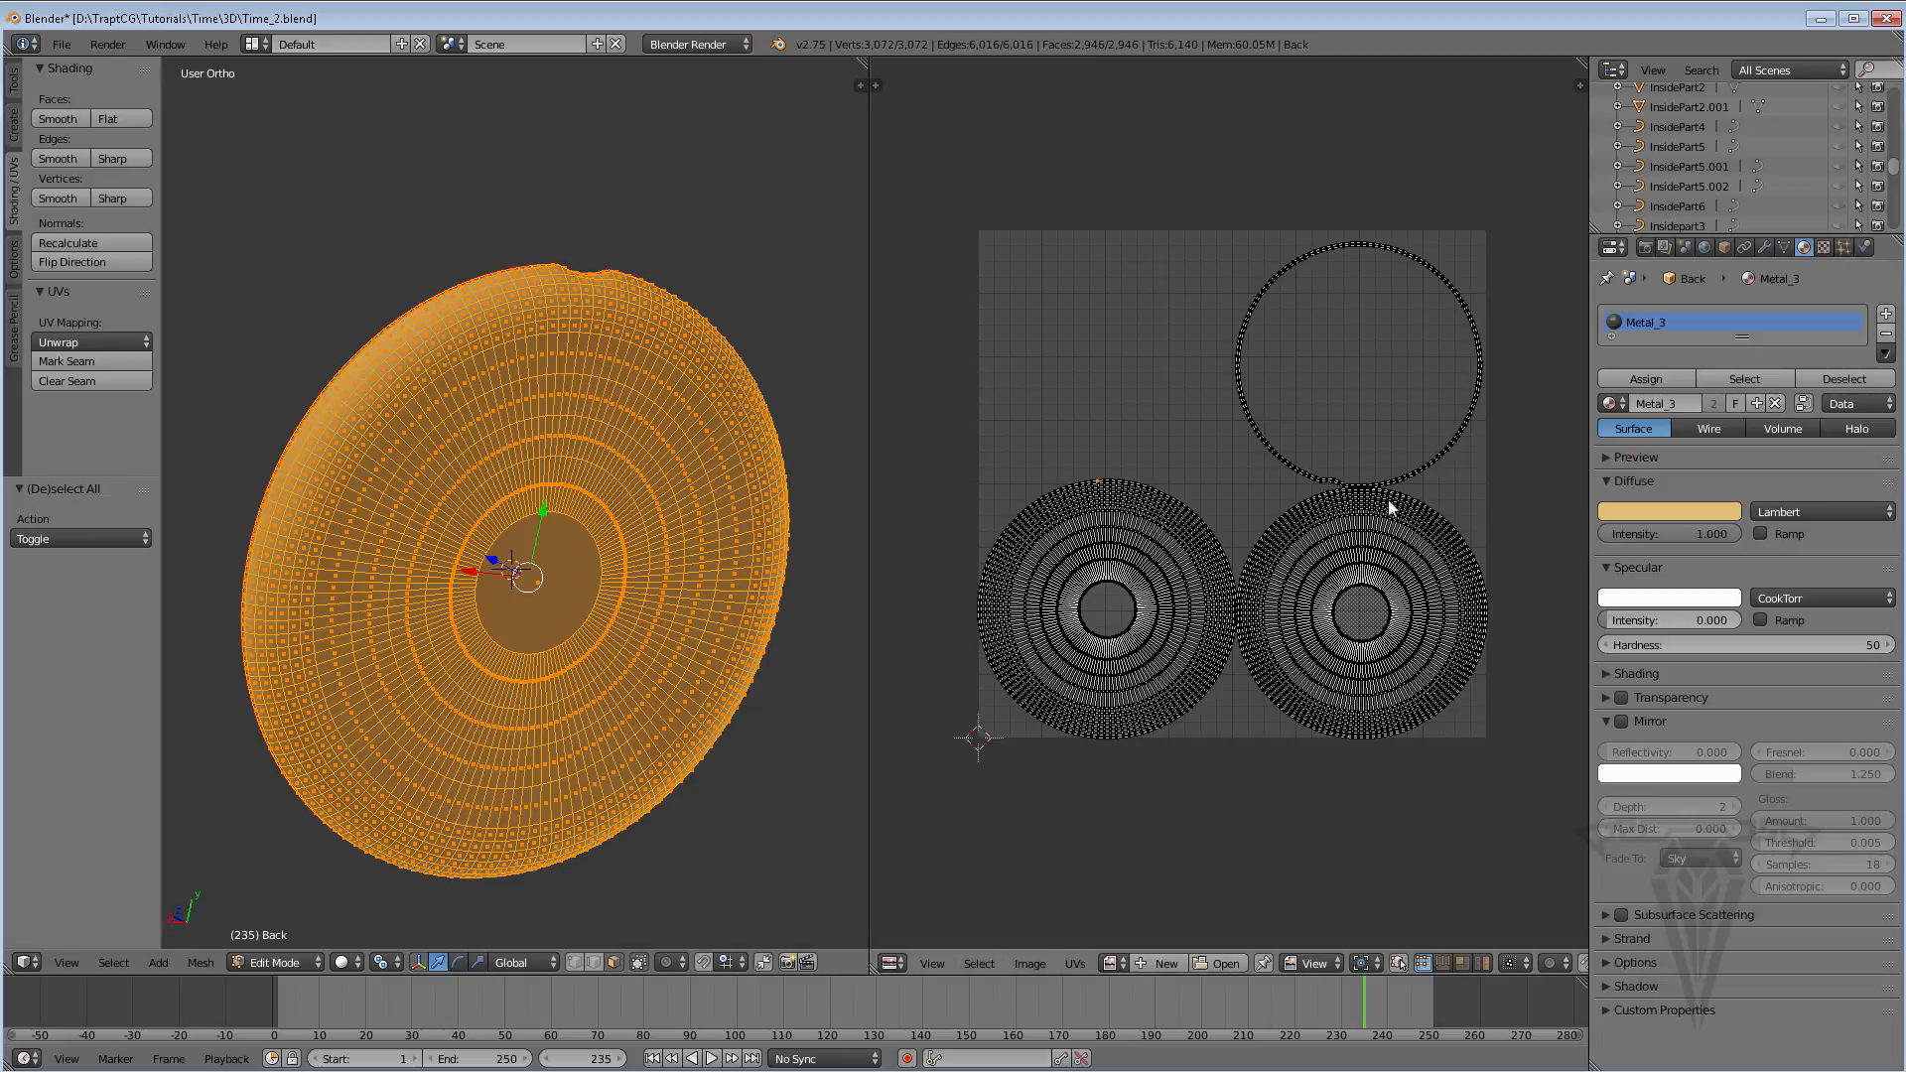
scroll(1365, 502, up, 1)
scroll(1360, 501, up, 3)
scroll(1258, 551, down, 2)
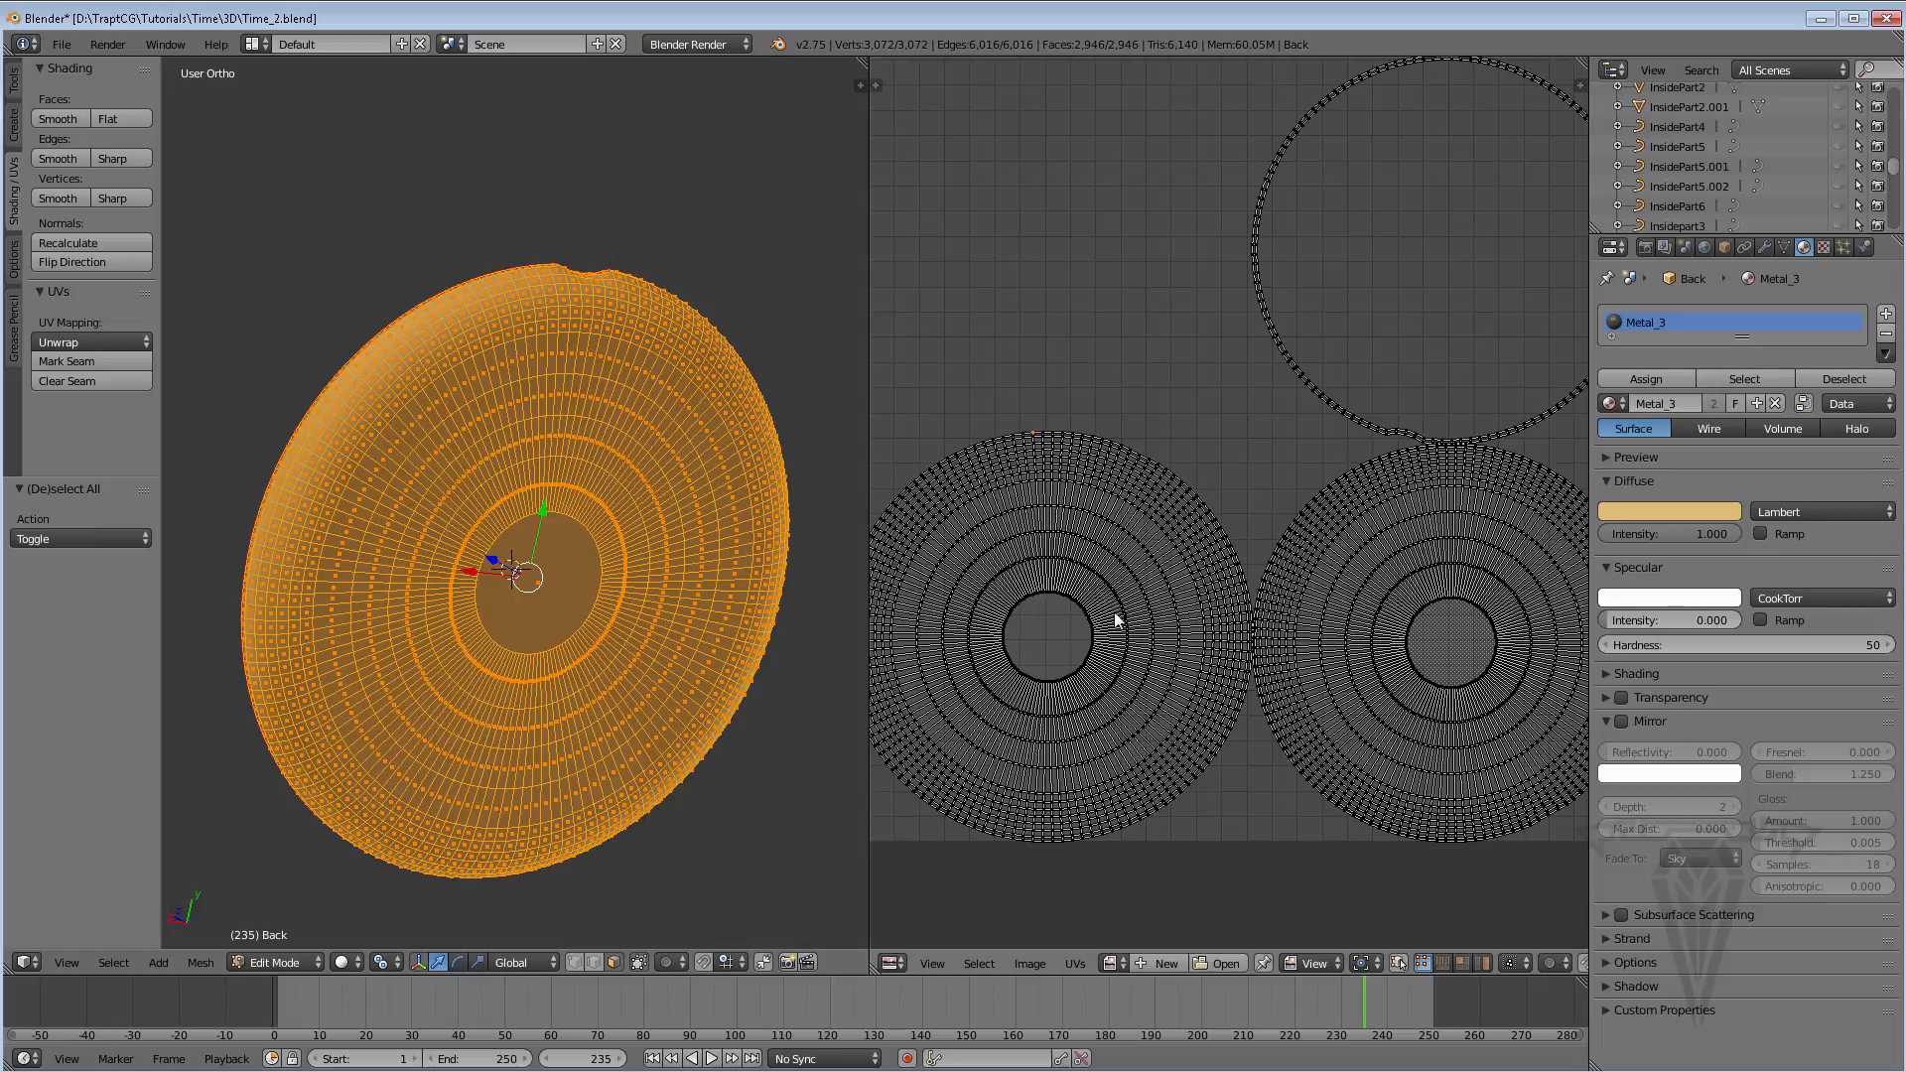
scroll(1168, 590, down, 2)
scroll(1158, 571, up, 1)
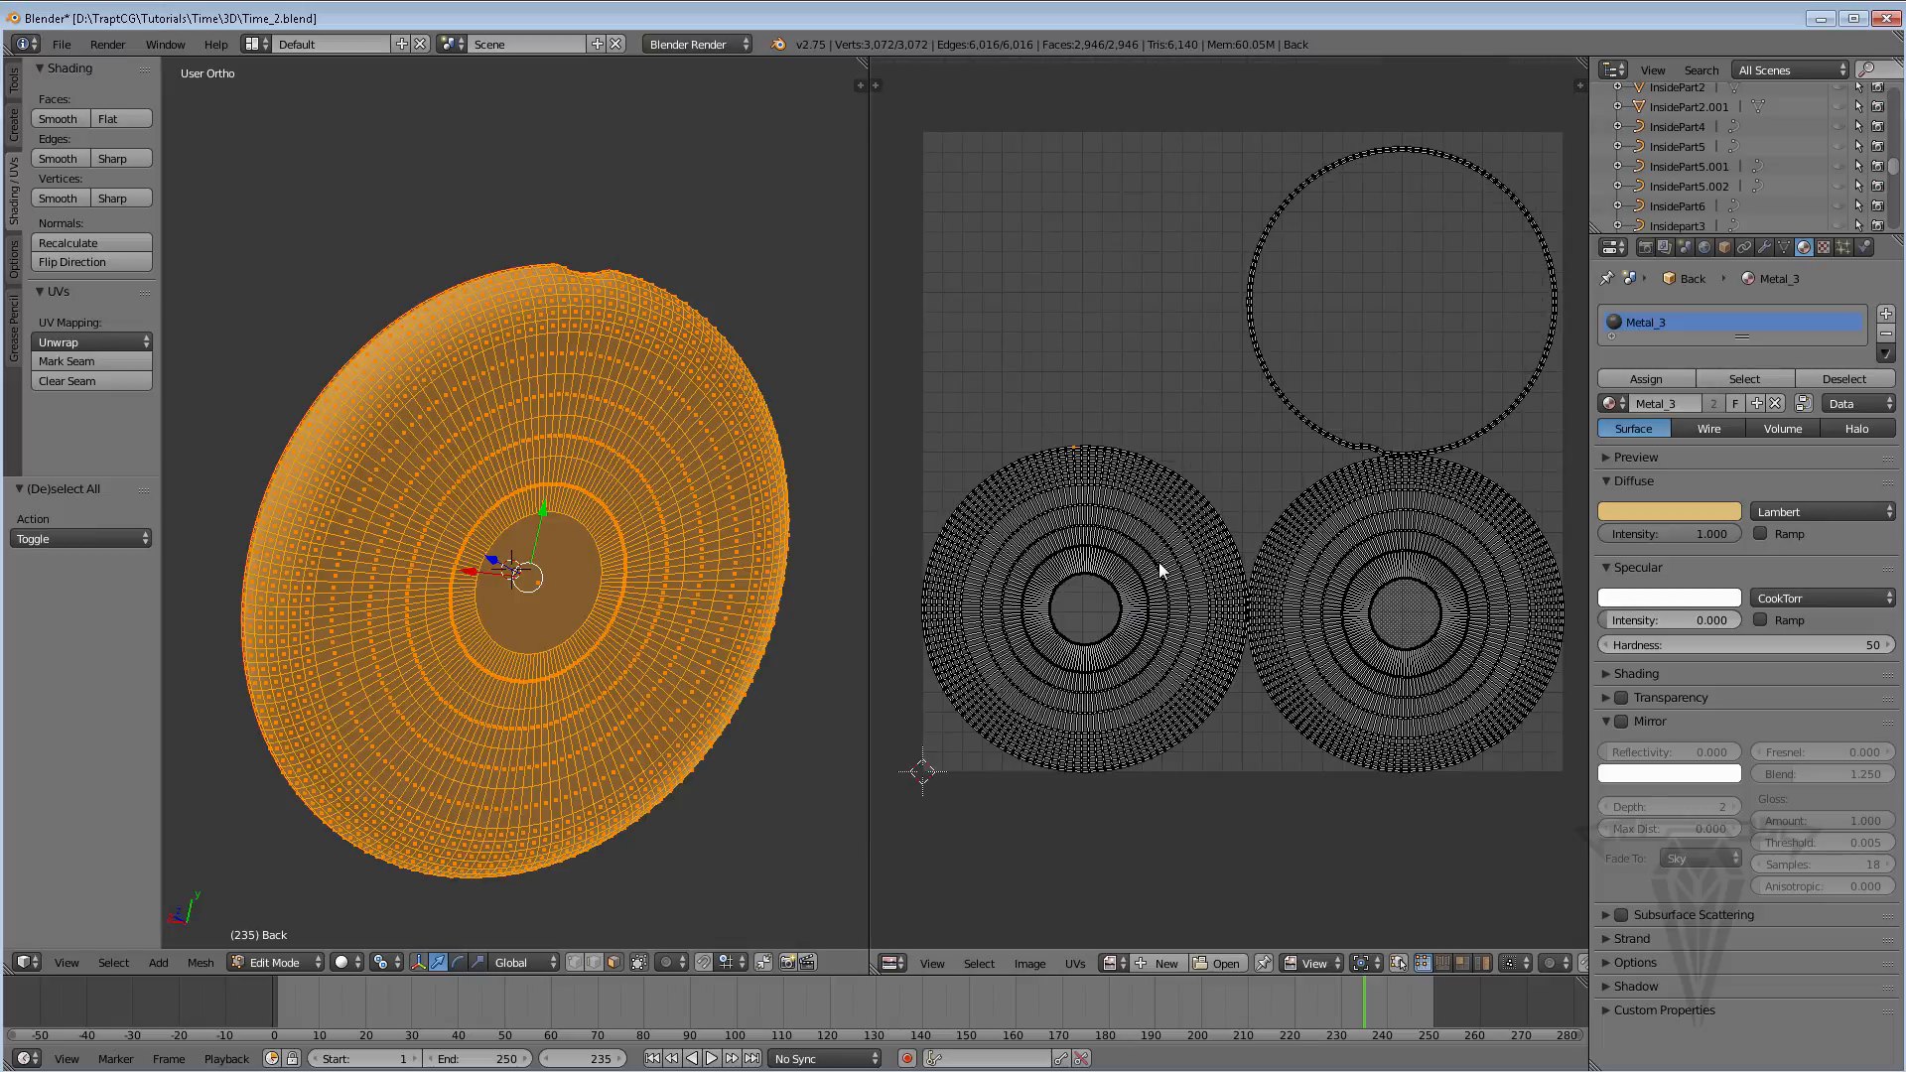
scroll(1142, 575, down, 1)
Switch UV selection to whole islands and move the lower-left disc island up by about 0.27, slightly to the right
right_click(1117, 534)
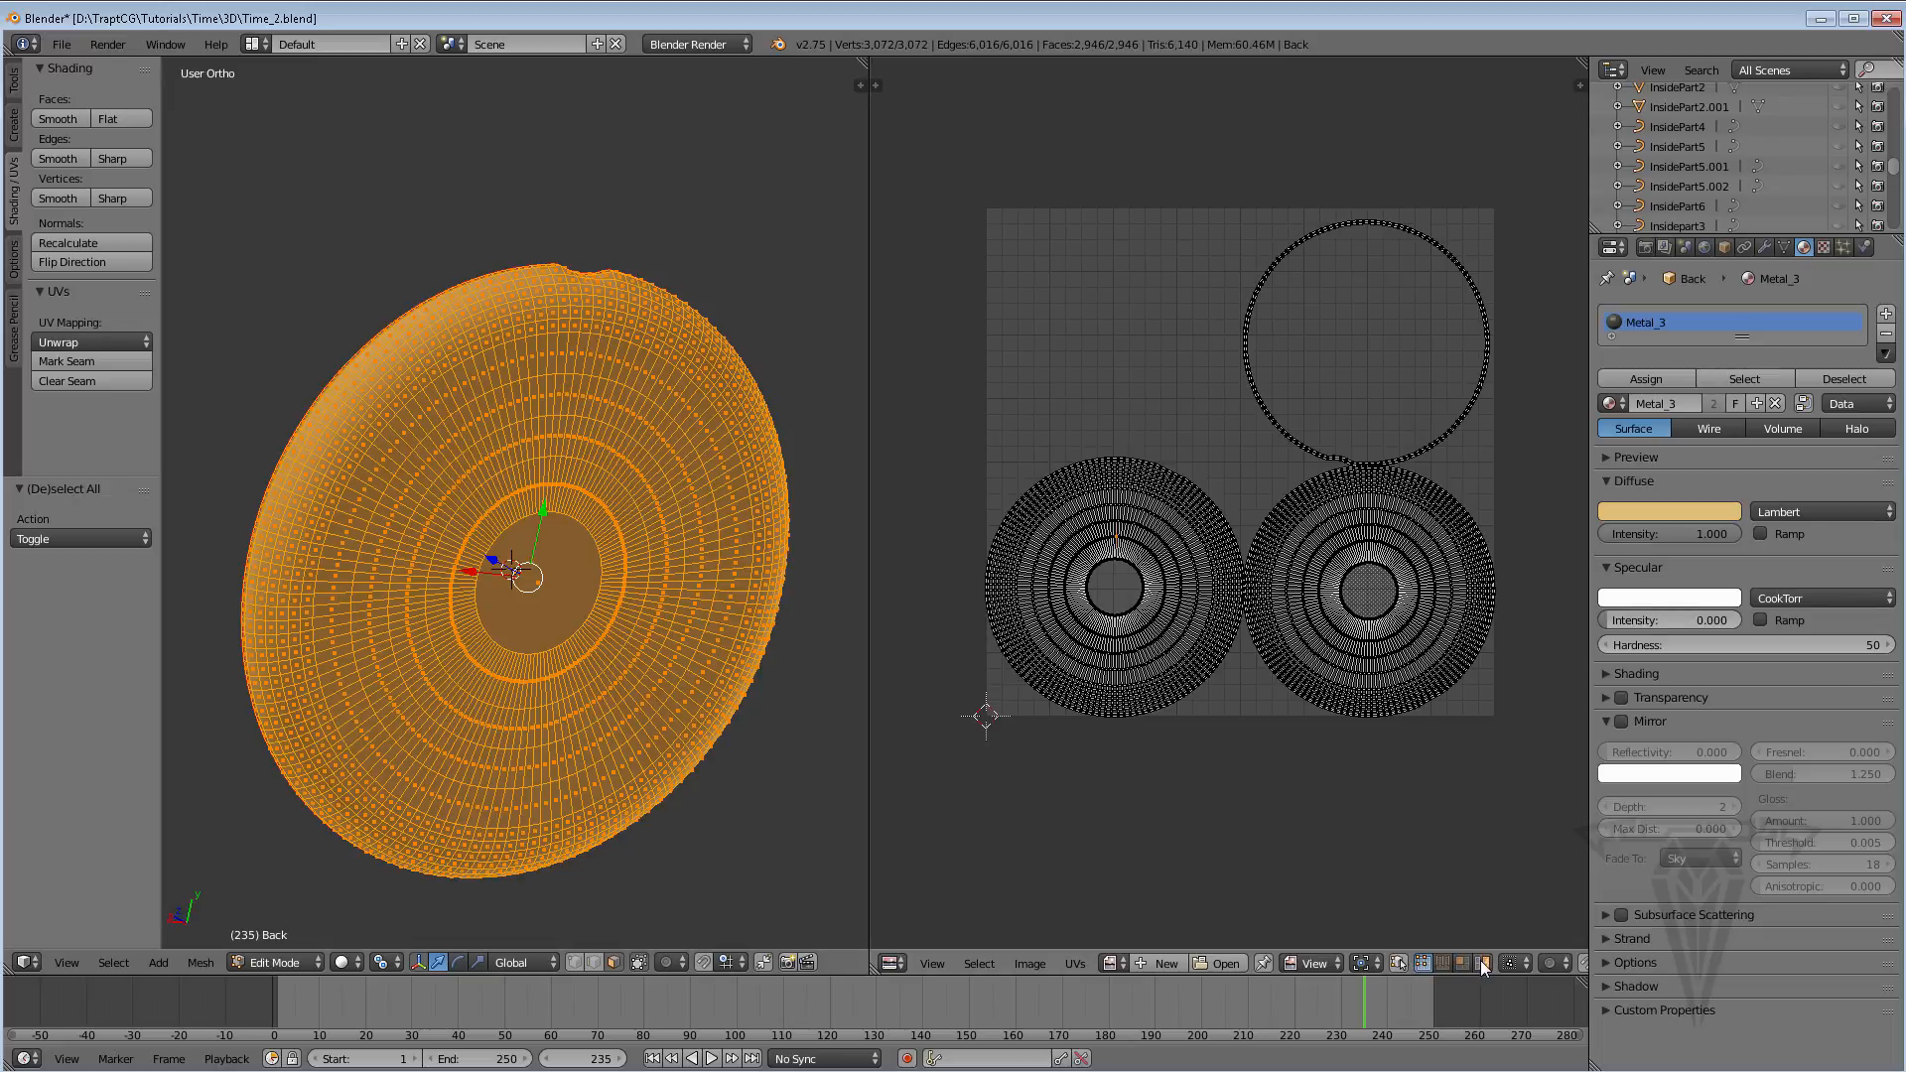
right_click(1132, 629)
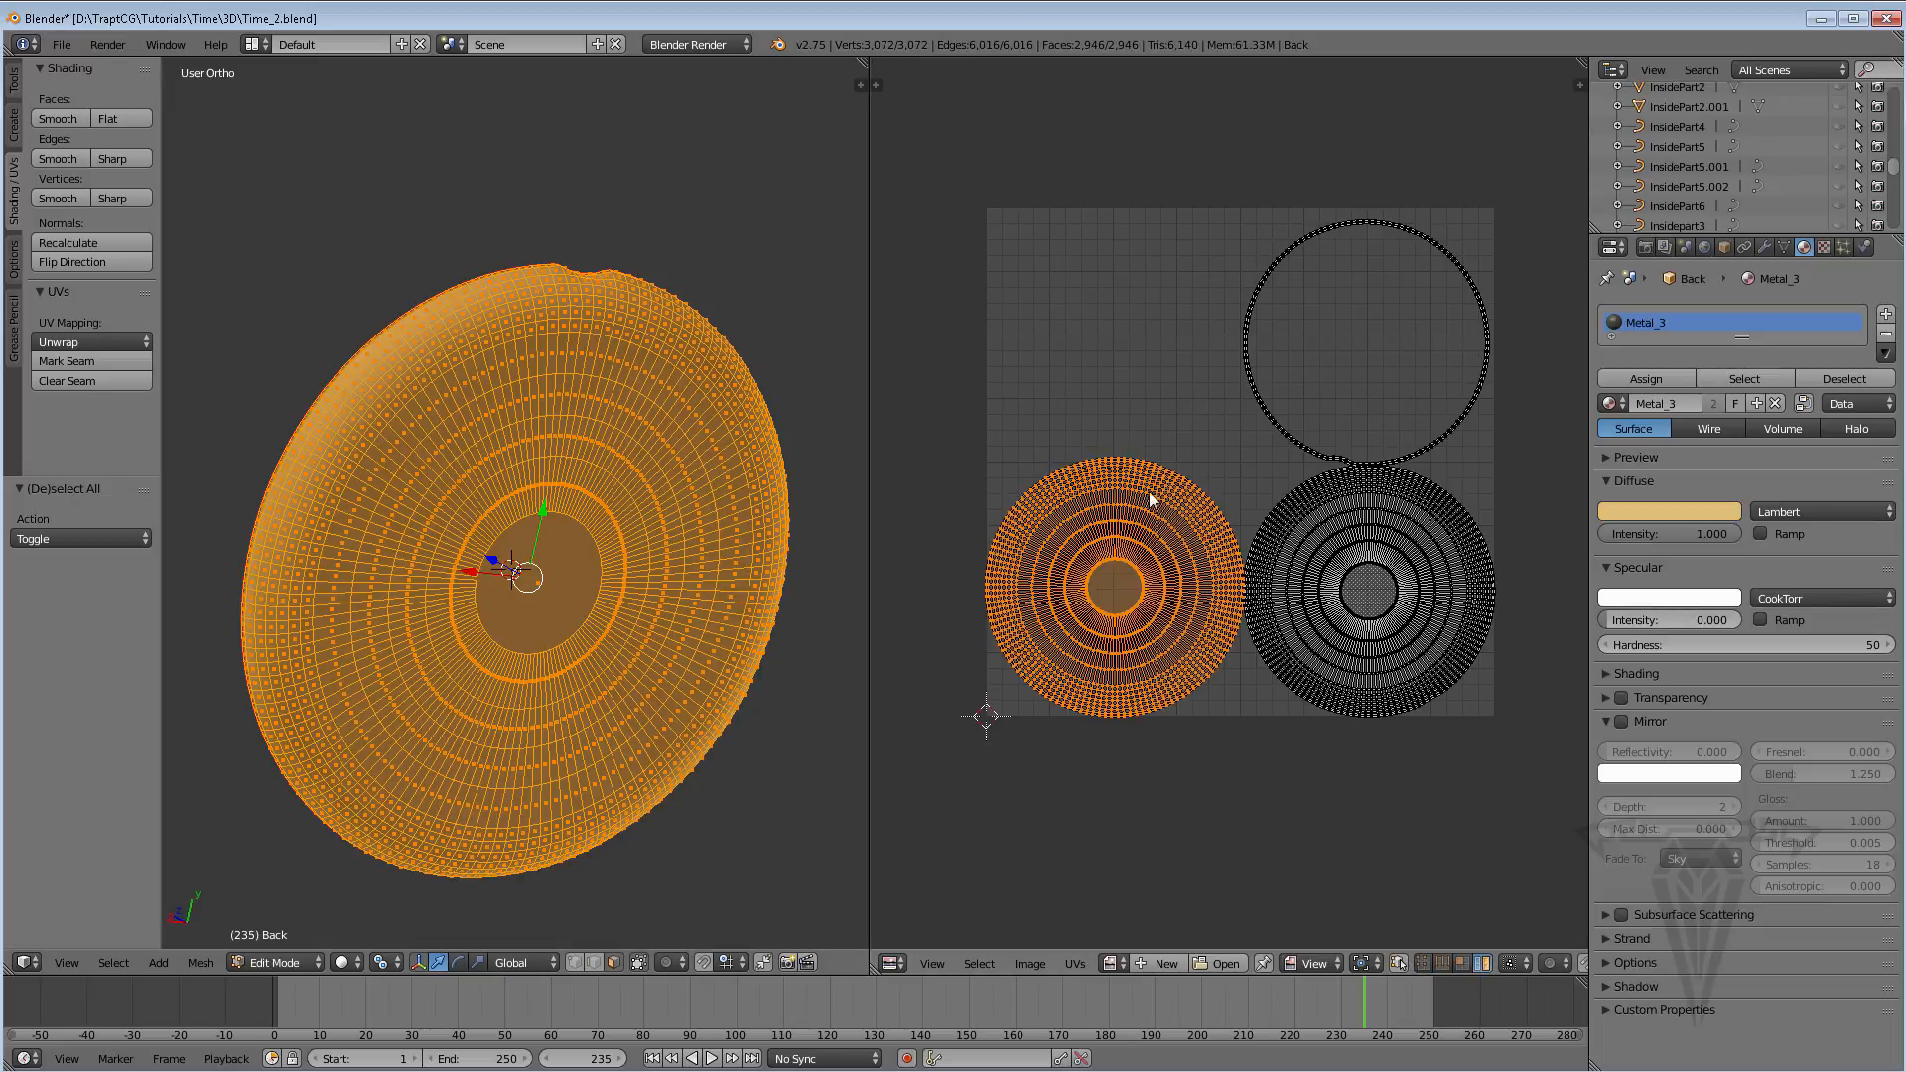
key(g)
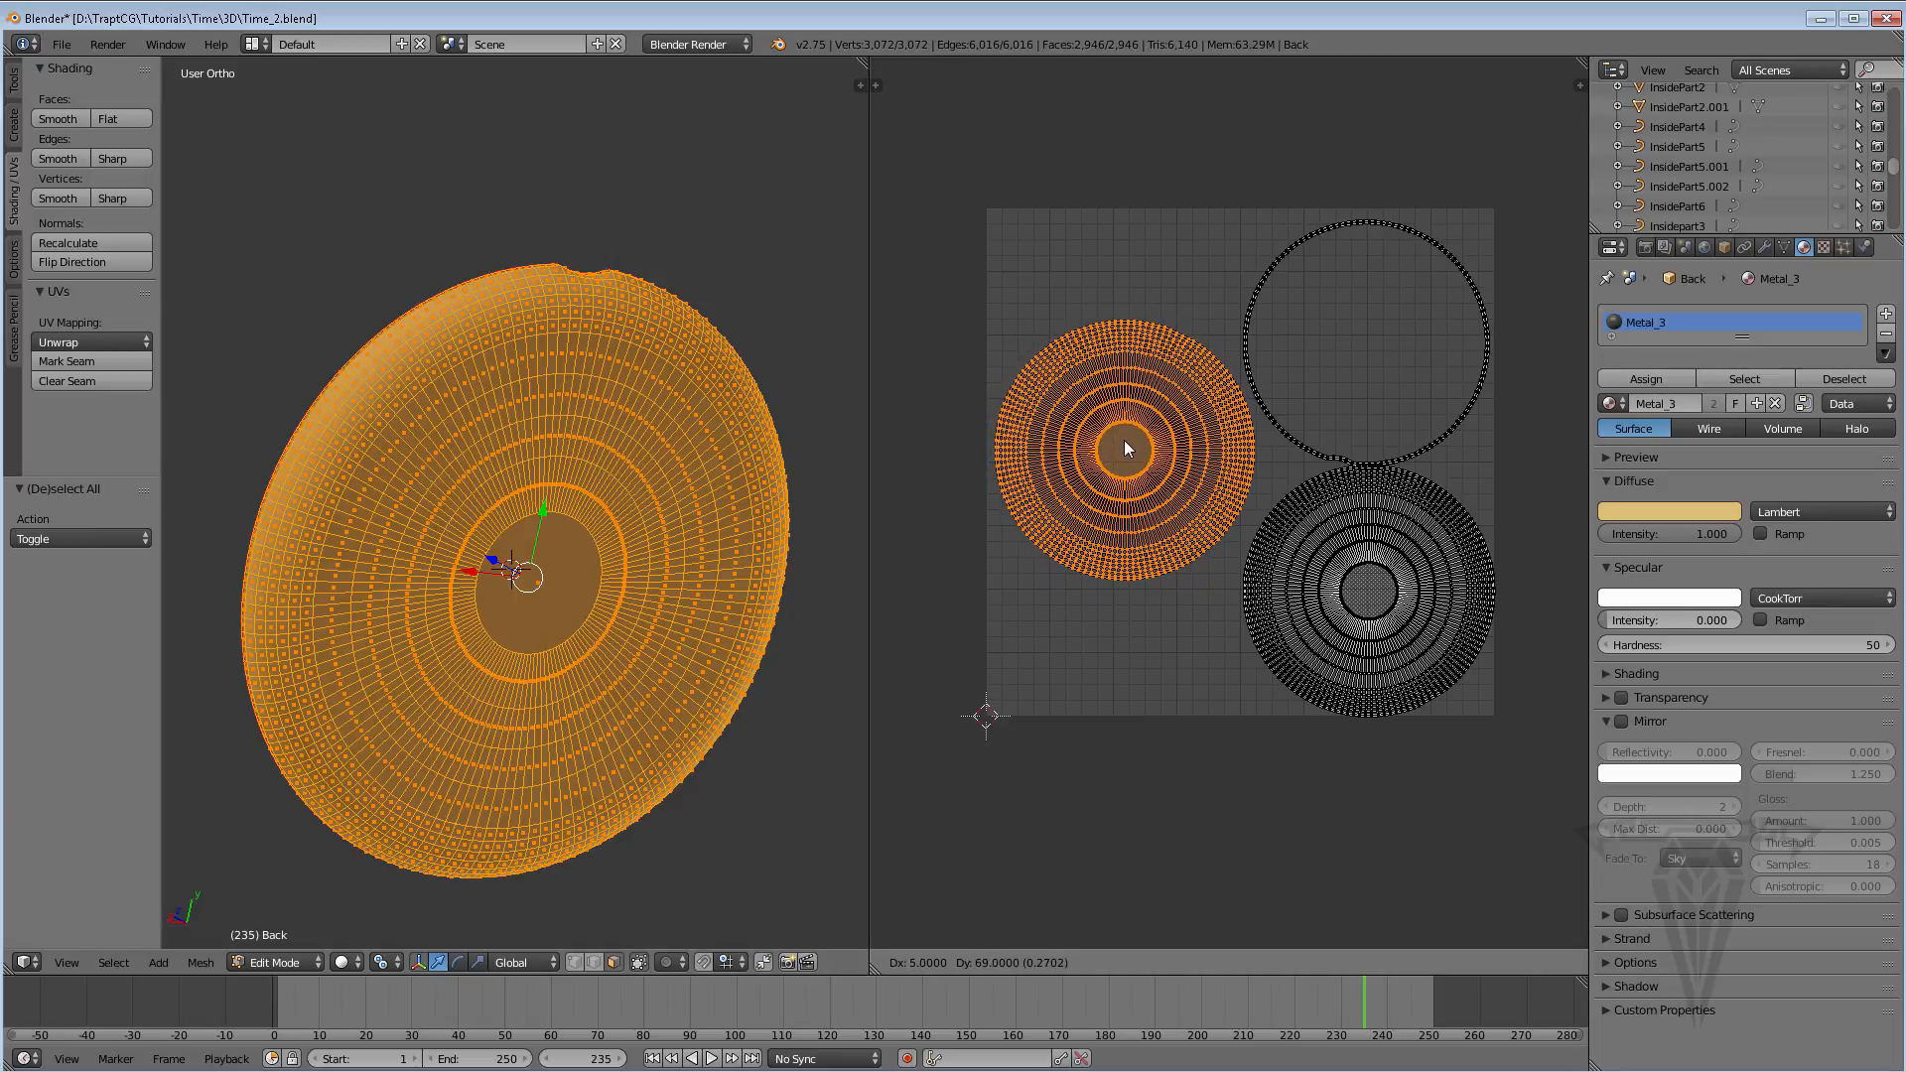
click(1124, 439)
Select the thin rim ring's UV island and scale it down to about 0.68
scroll(1246, 443, up, 2)
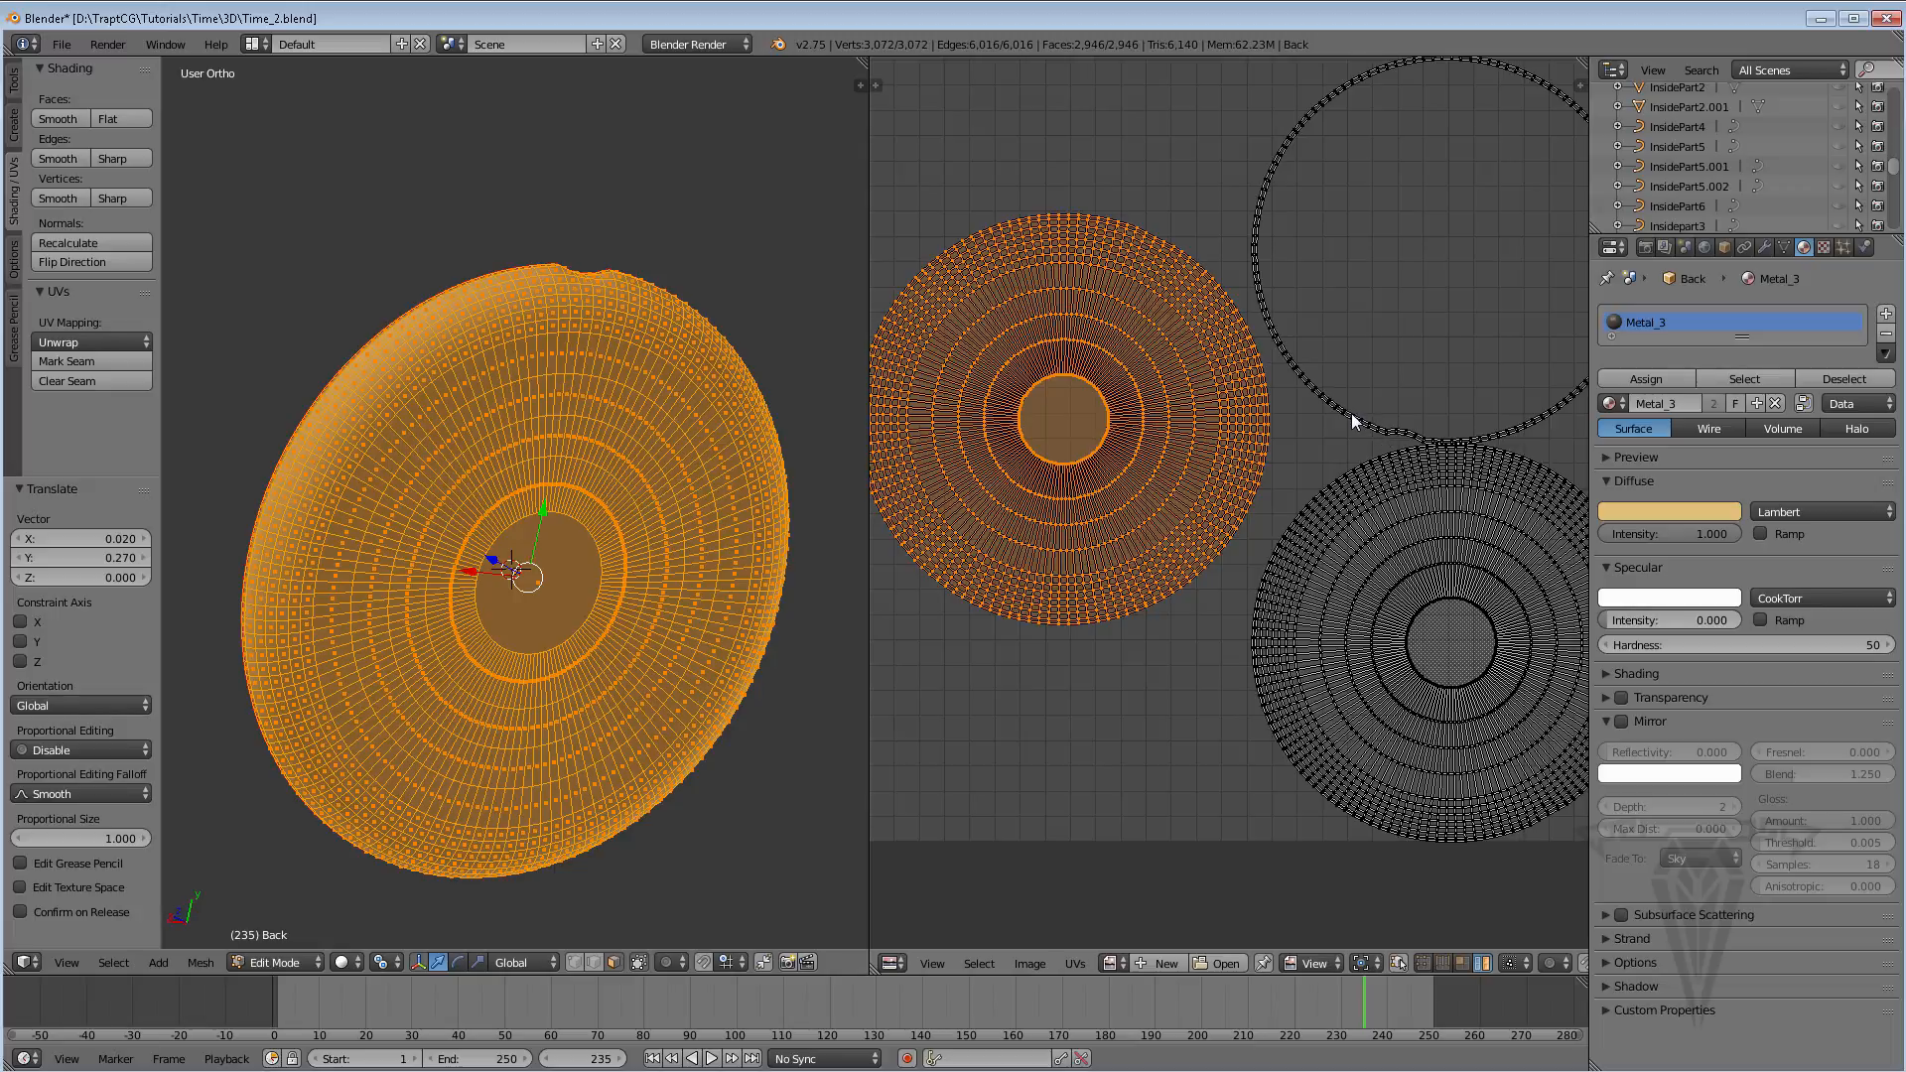
right_click(1352, 420)
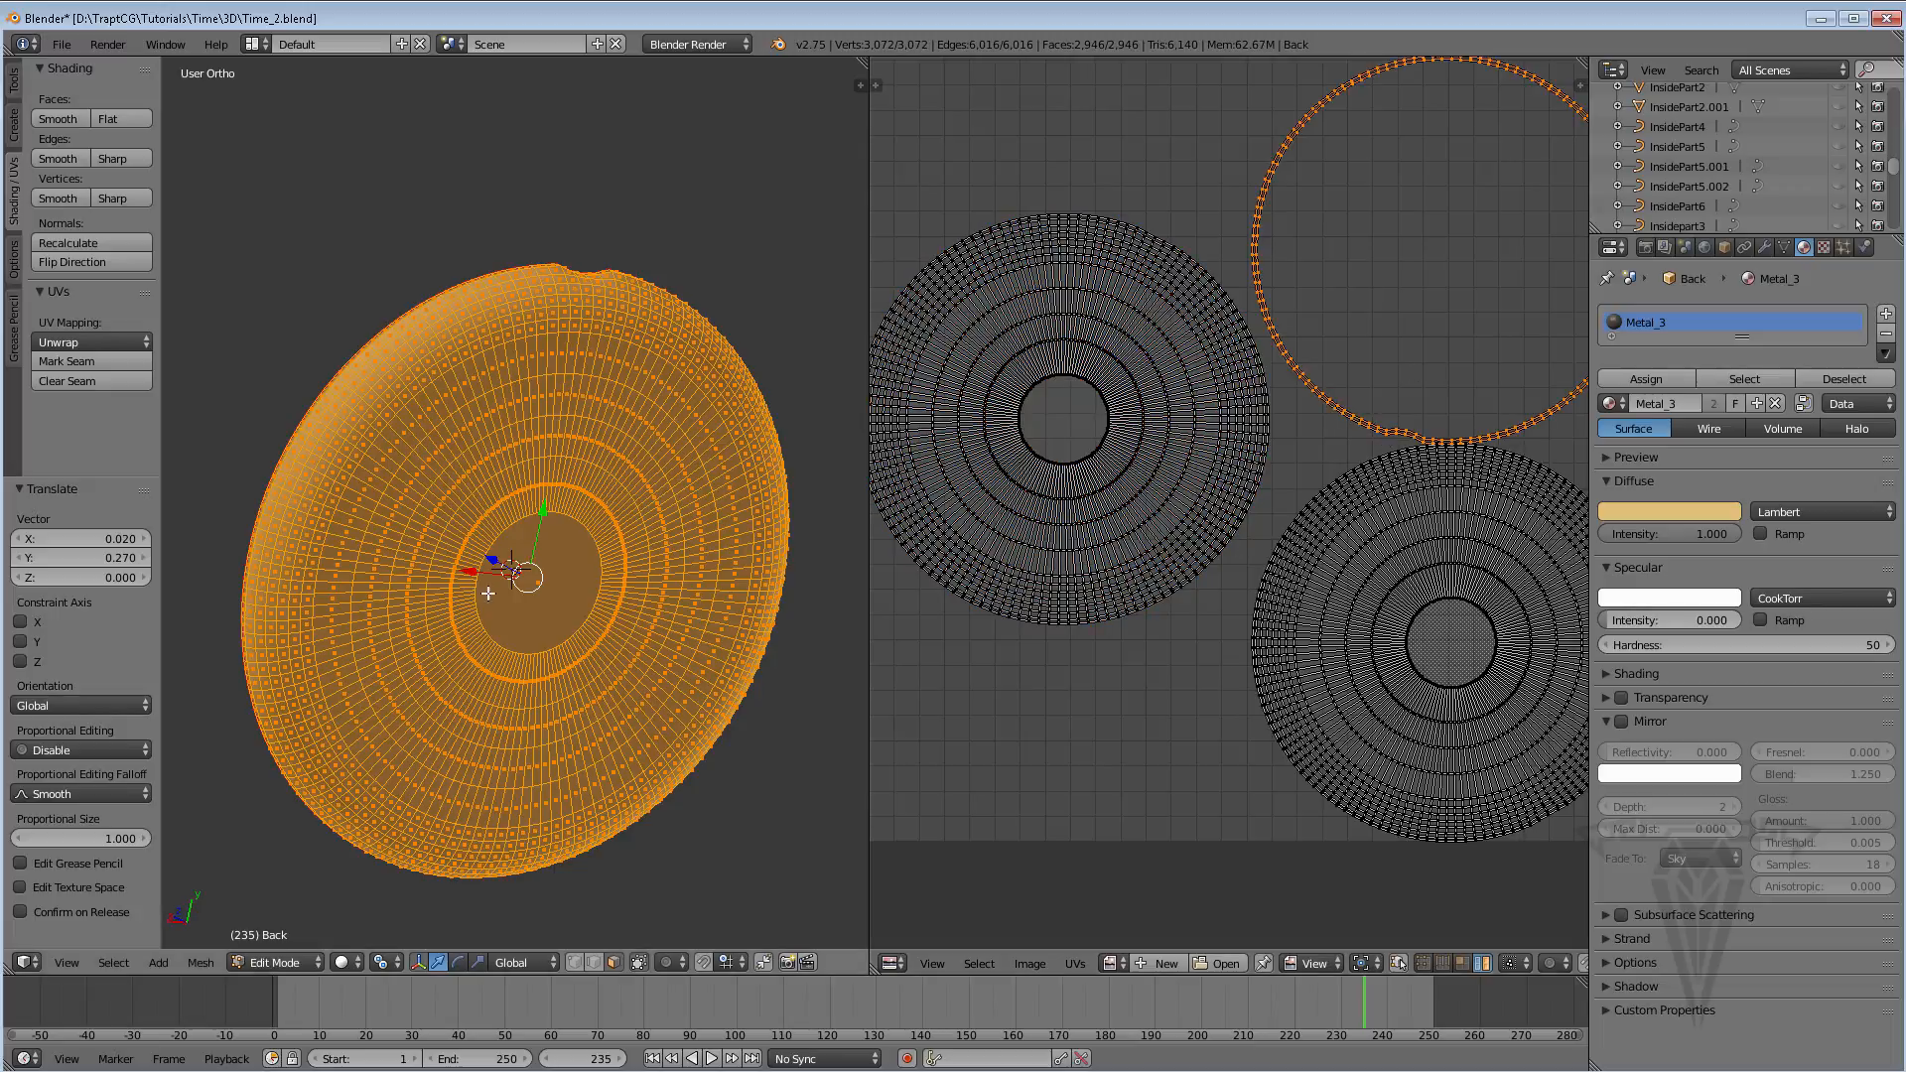
middle_drag(483, 546, 740, 587)
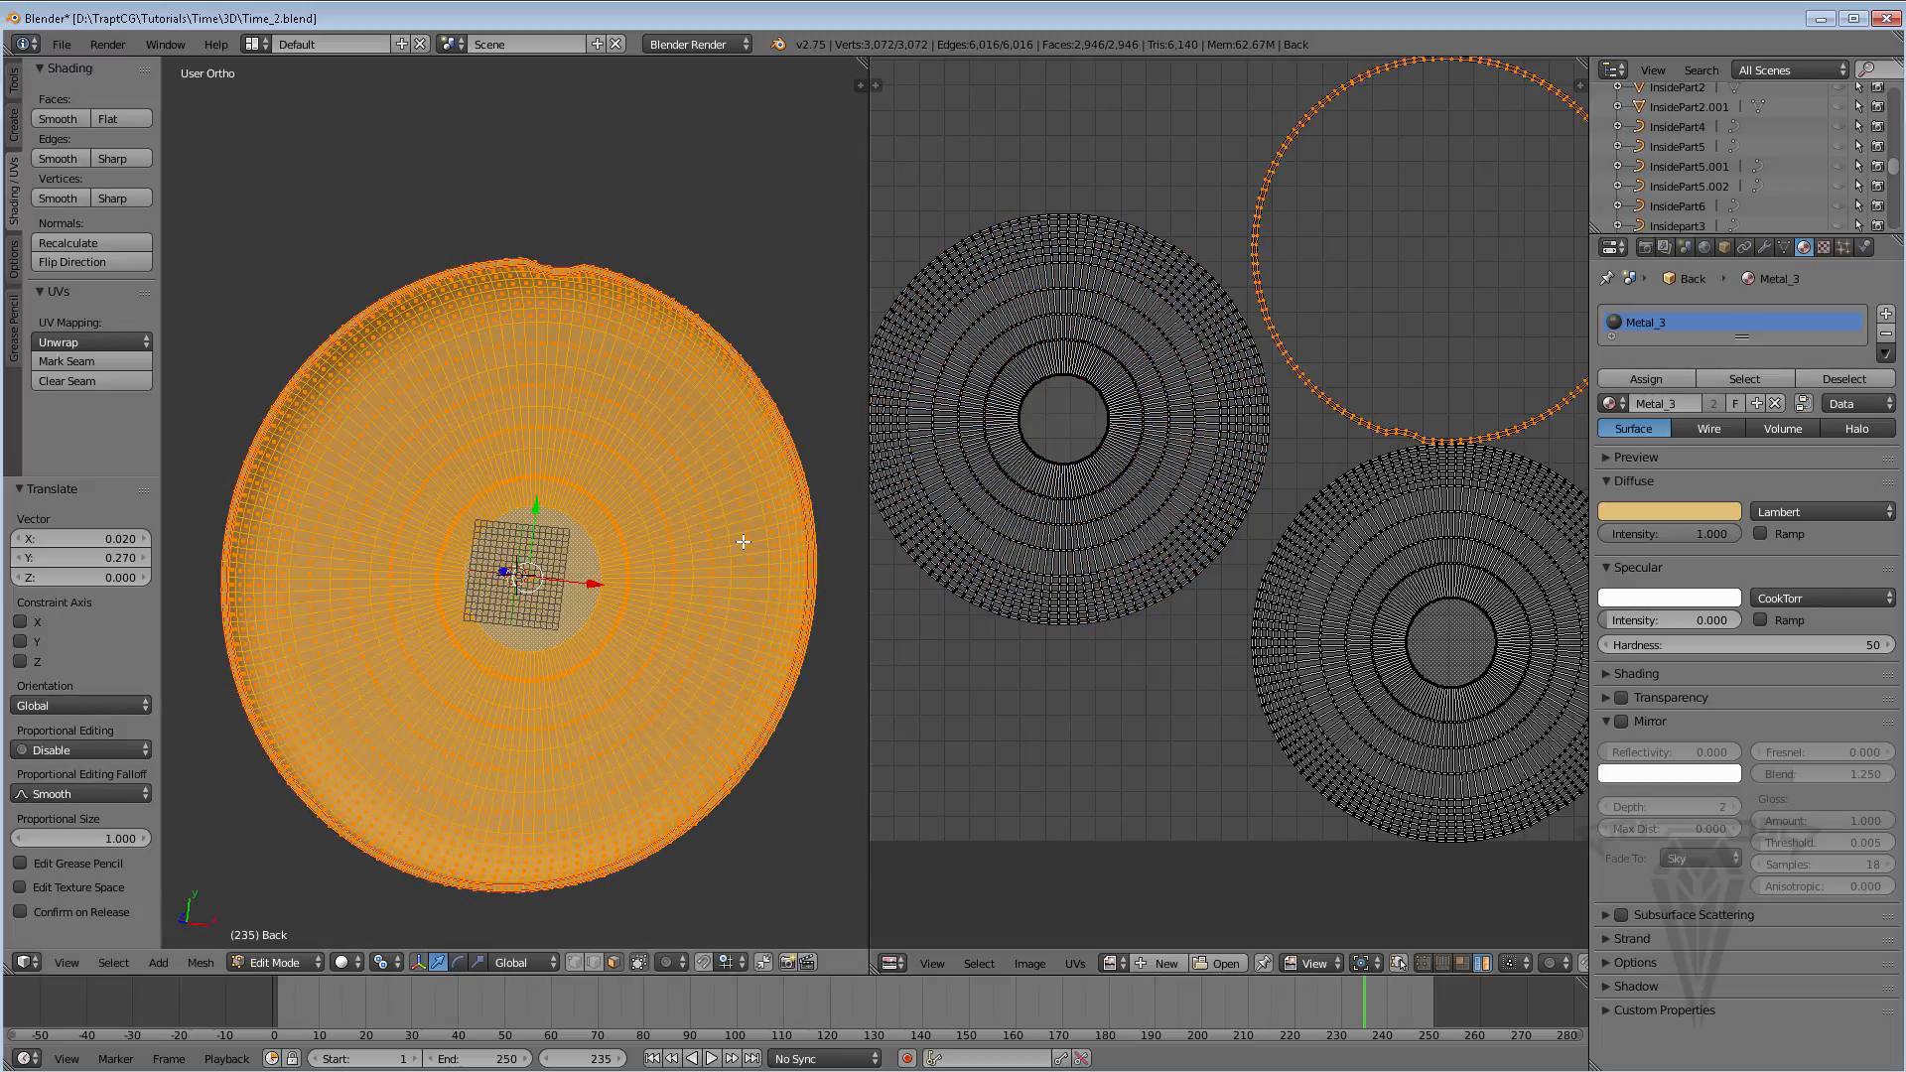
scroll(741, 540, up, 2)
middle_drag(740, 510, 814, 493)
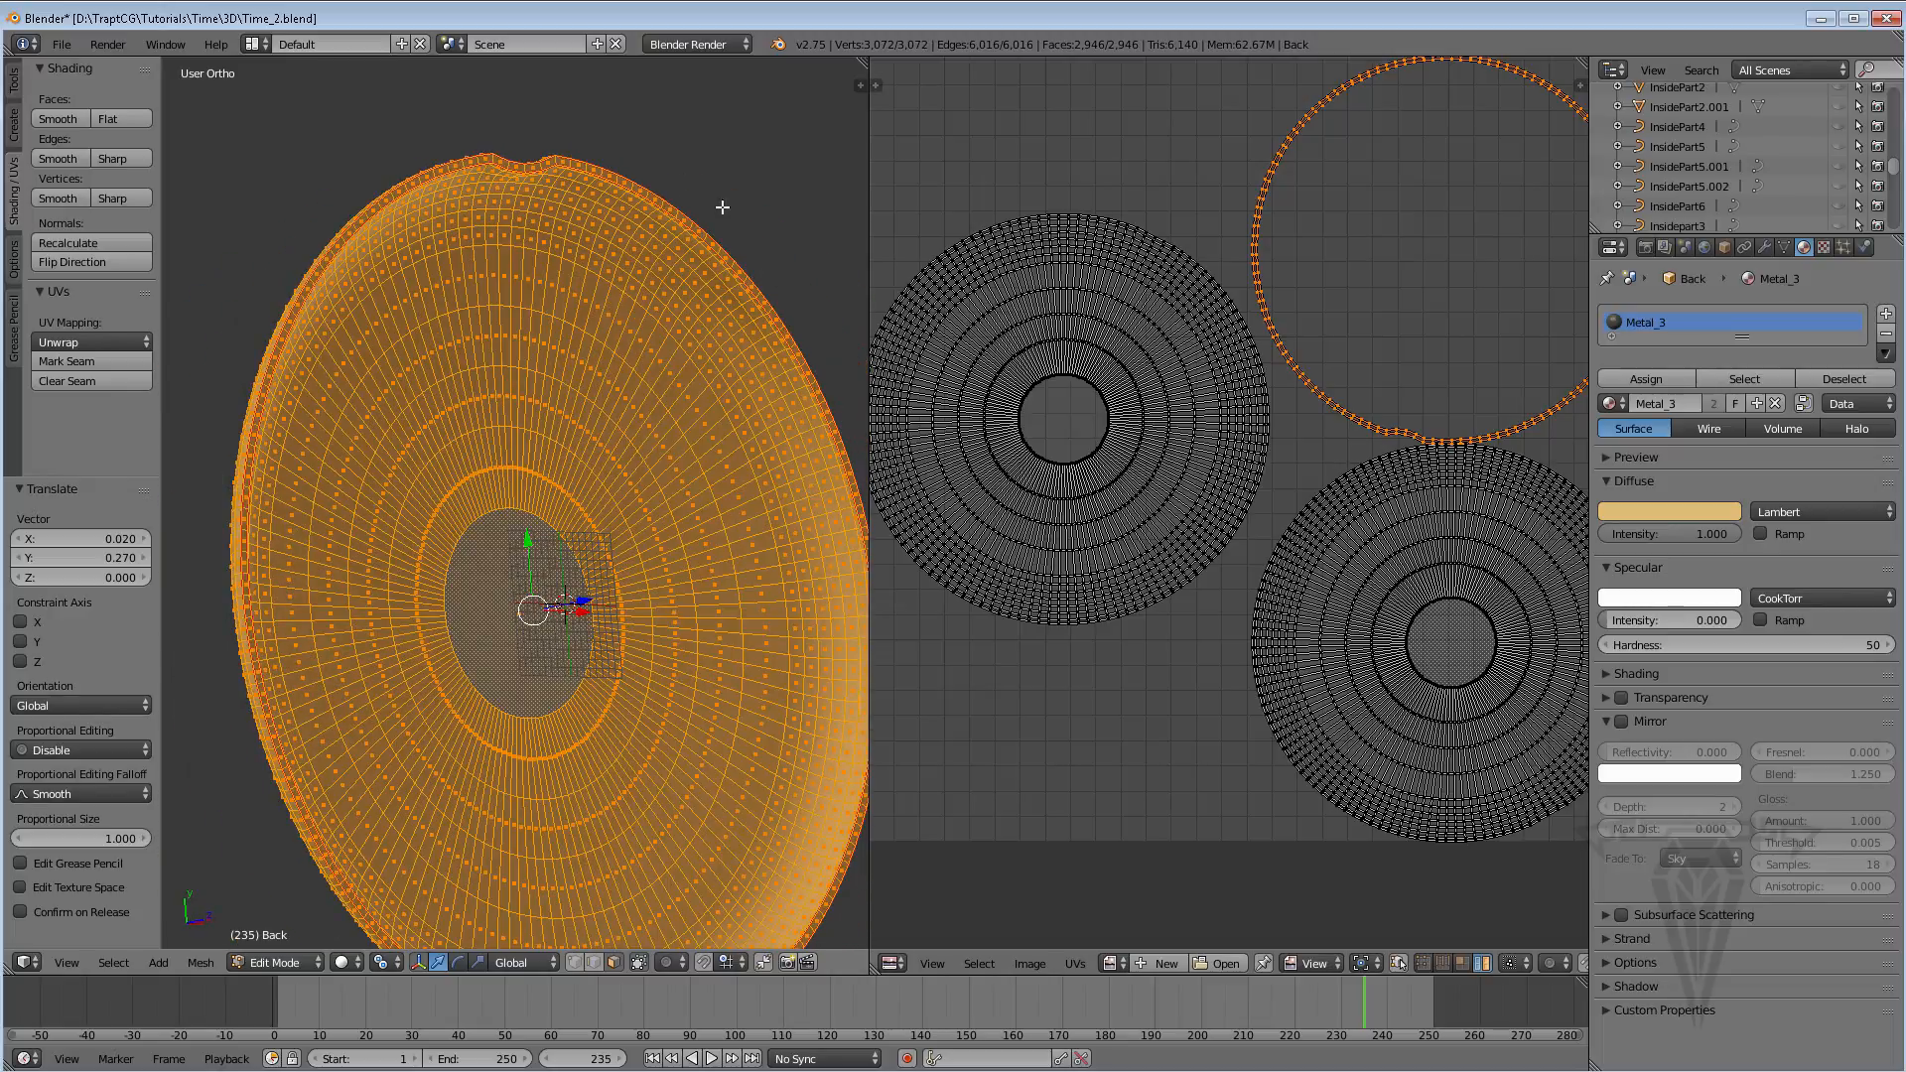
middle_drag(1449, 576, 1403, 625)
scroll(1401, 640, down, 2)
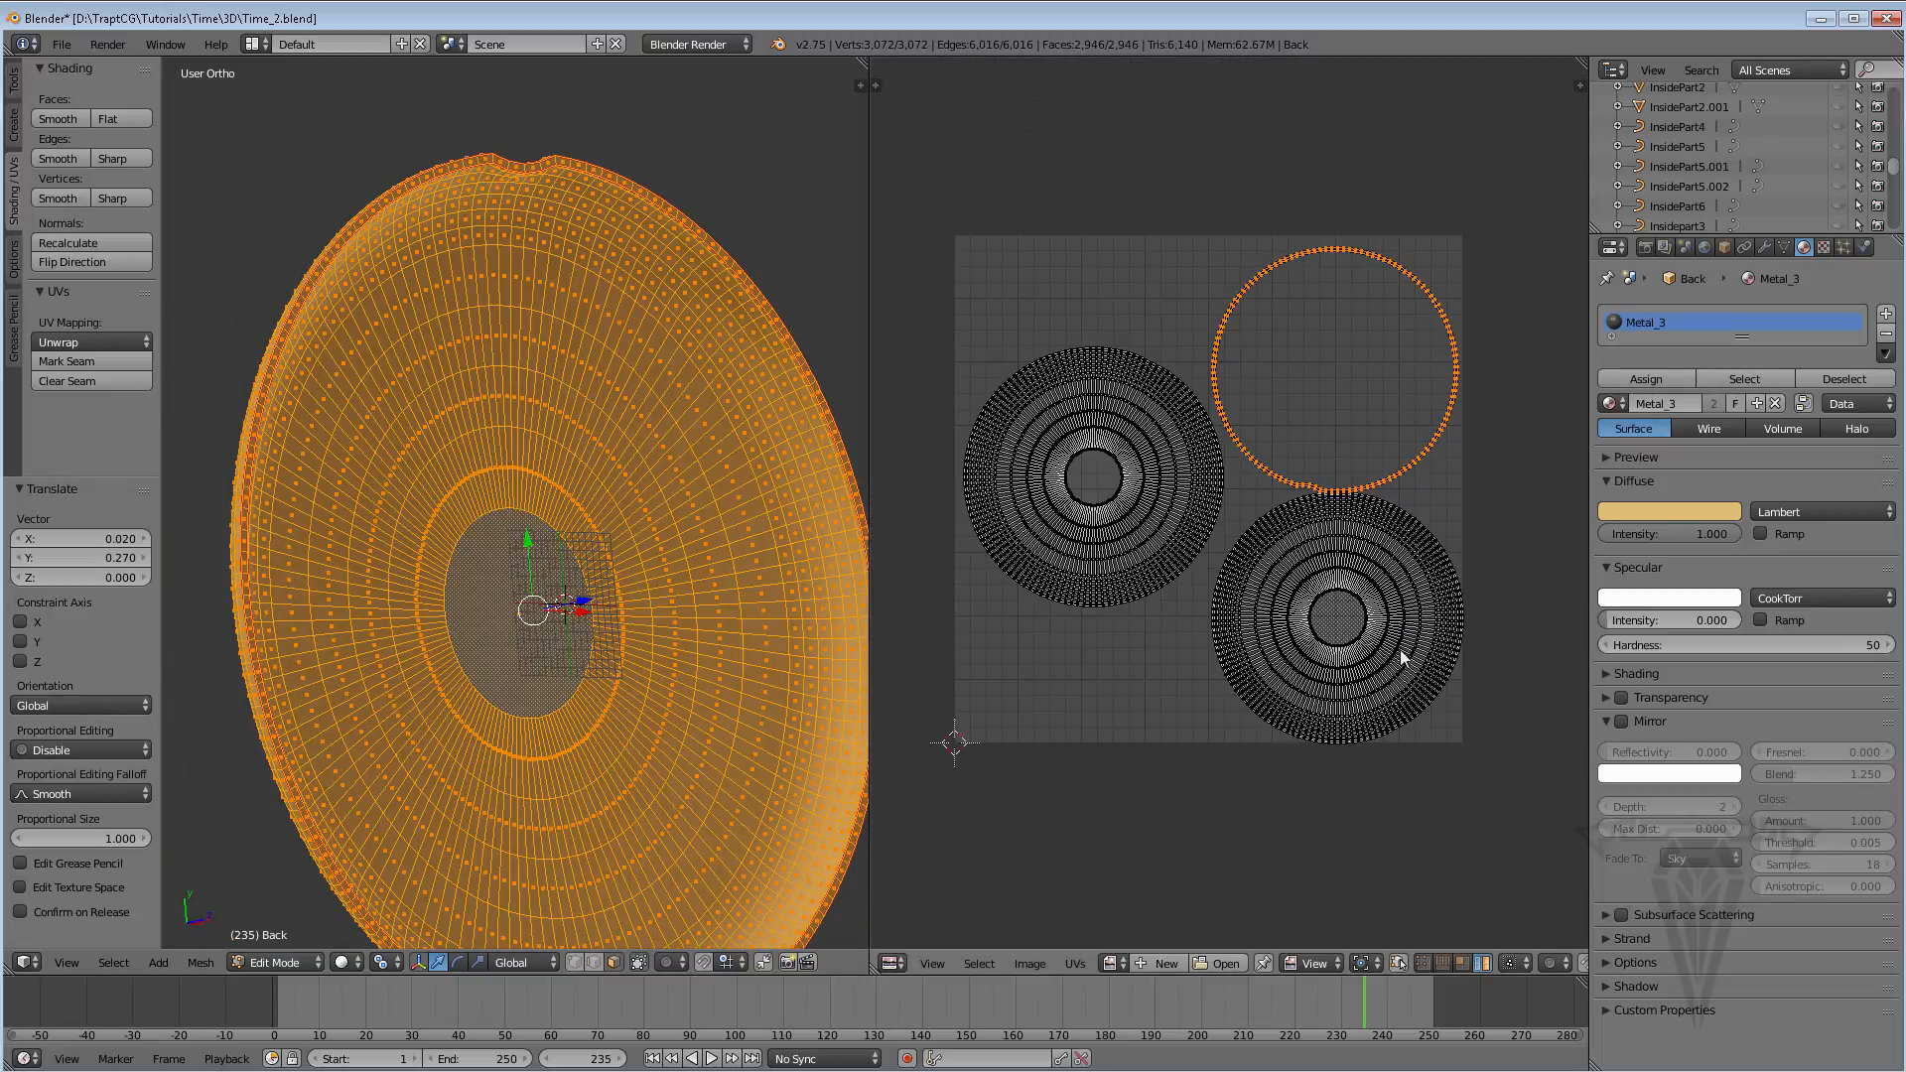
scroll(1308, 456, up, 1)
scroll(1383, 375, up, 1)
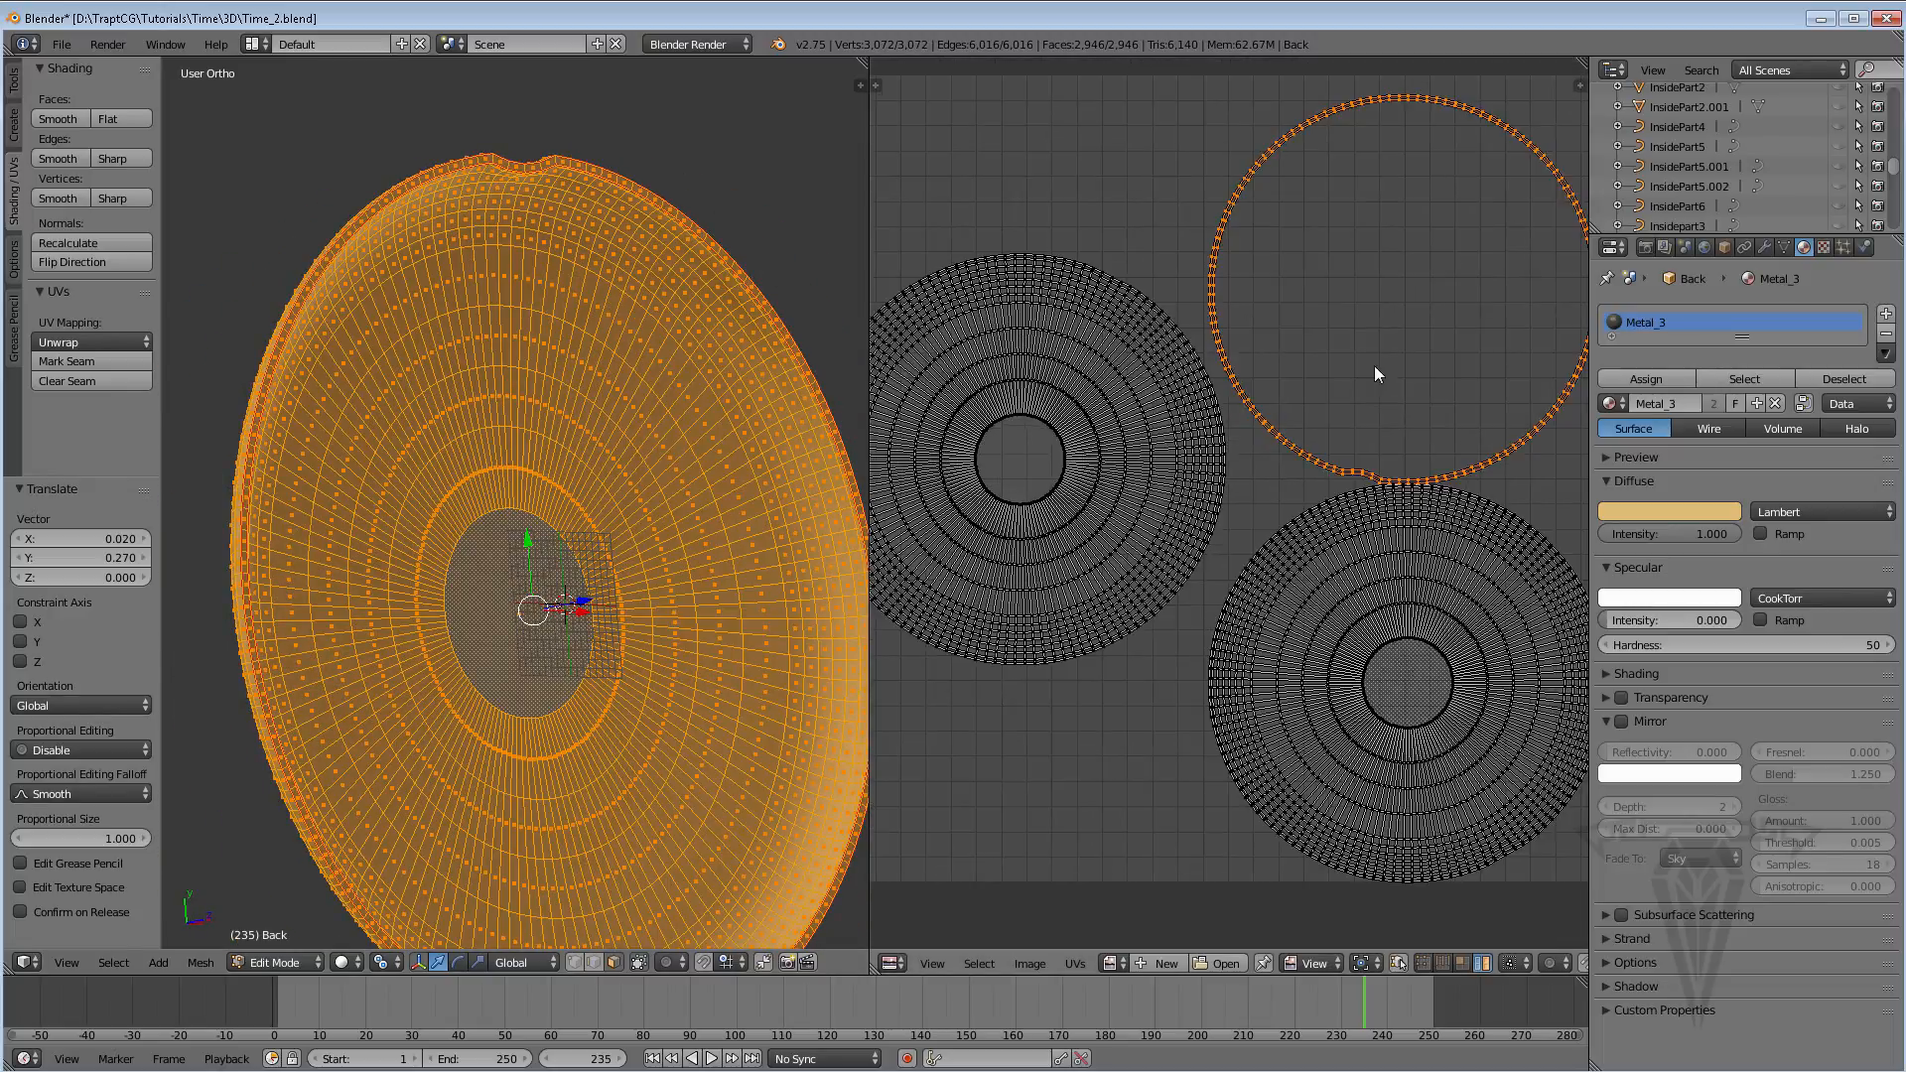
key(s)
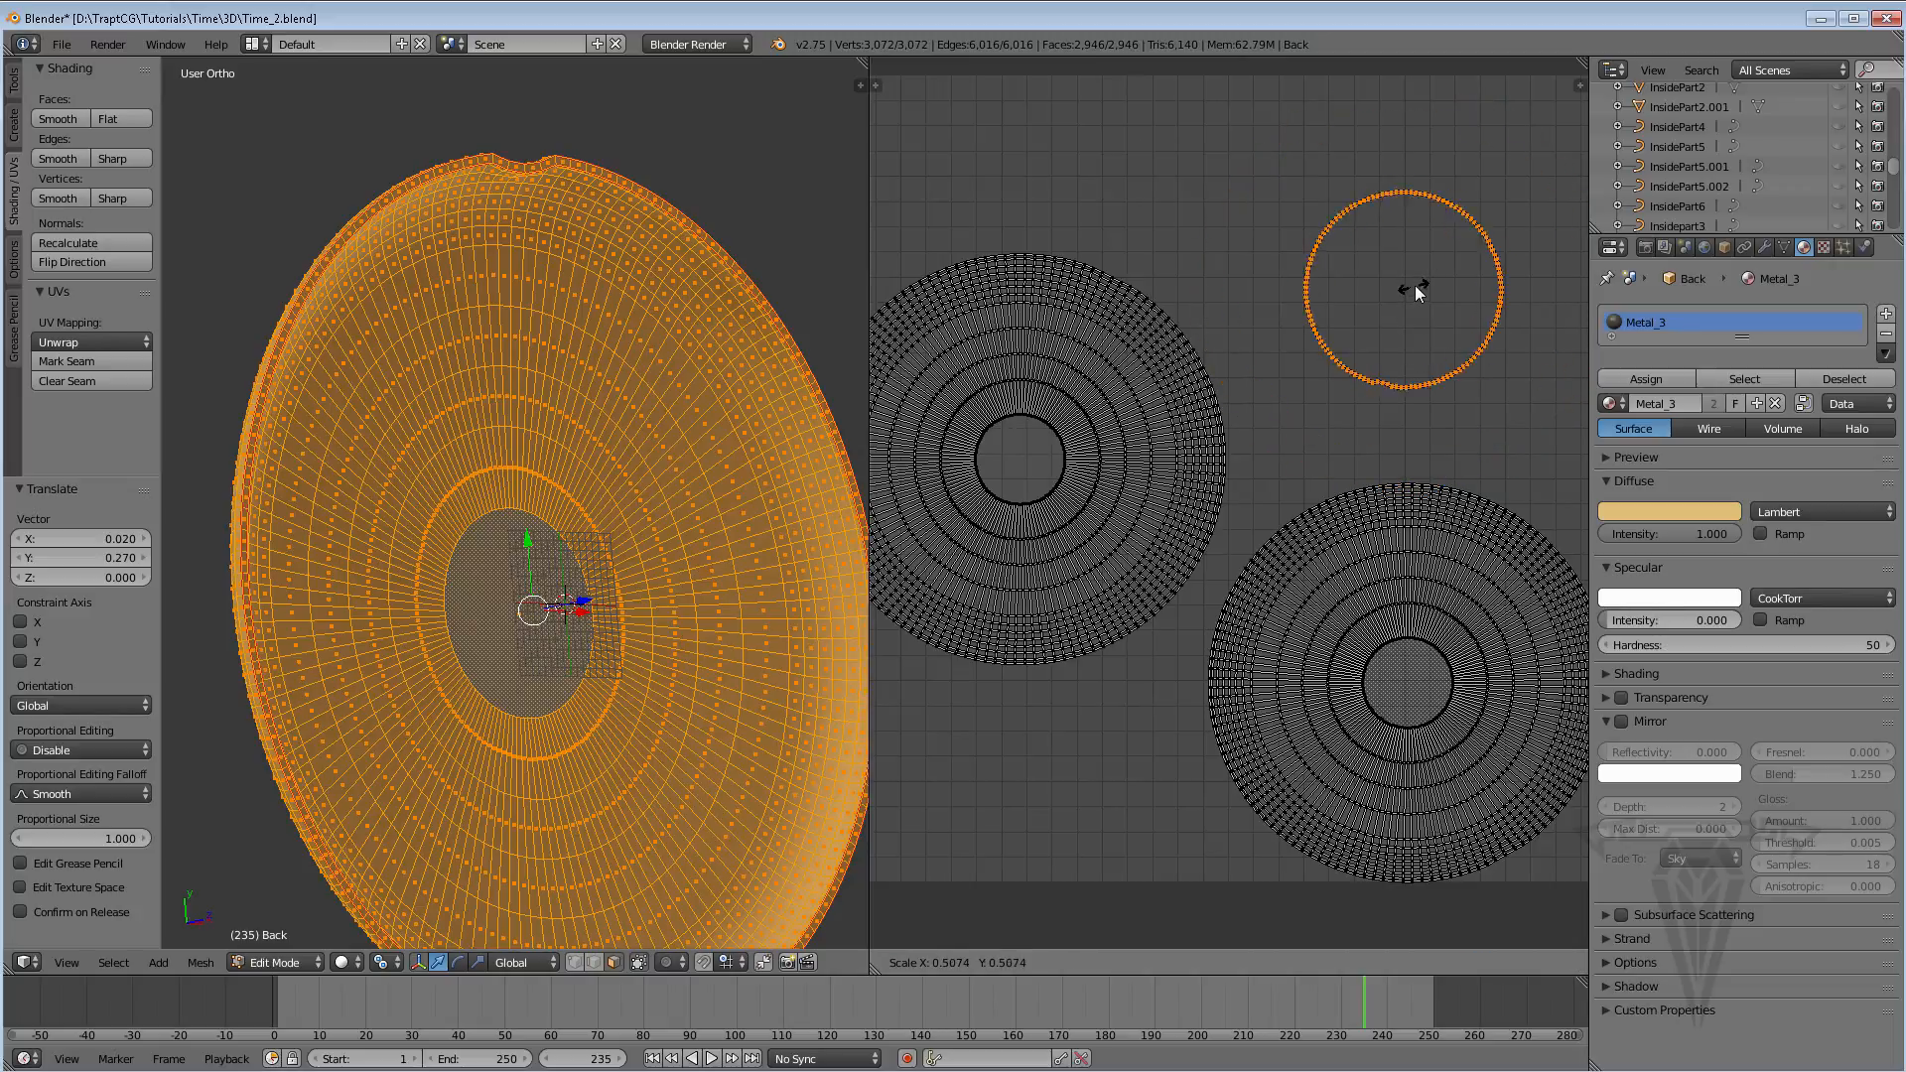
click(1417, 289)
Move the ring island toward the UV square's upper-right corner, about 0.052 in X and 0.069 in Y
middle_drag(1399, 323, 1367, 382)
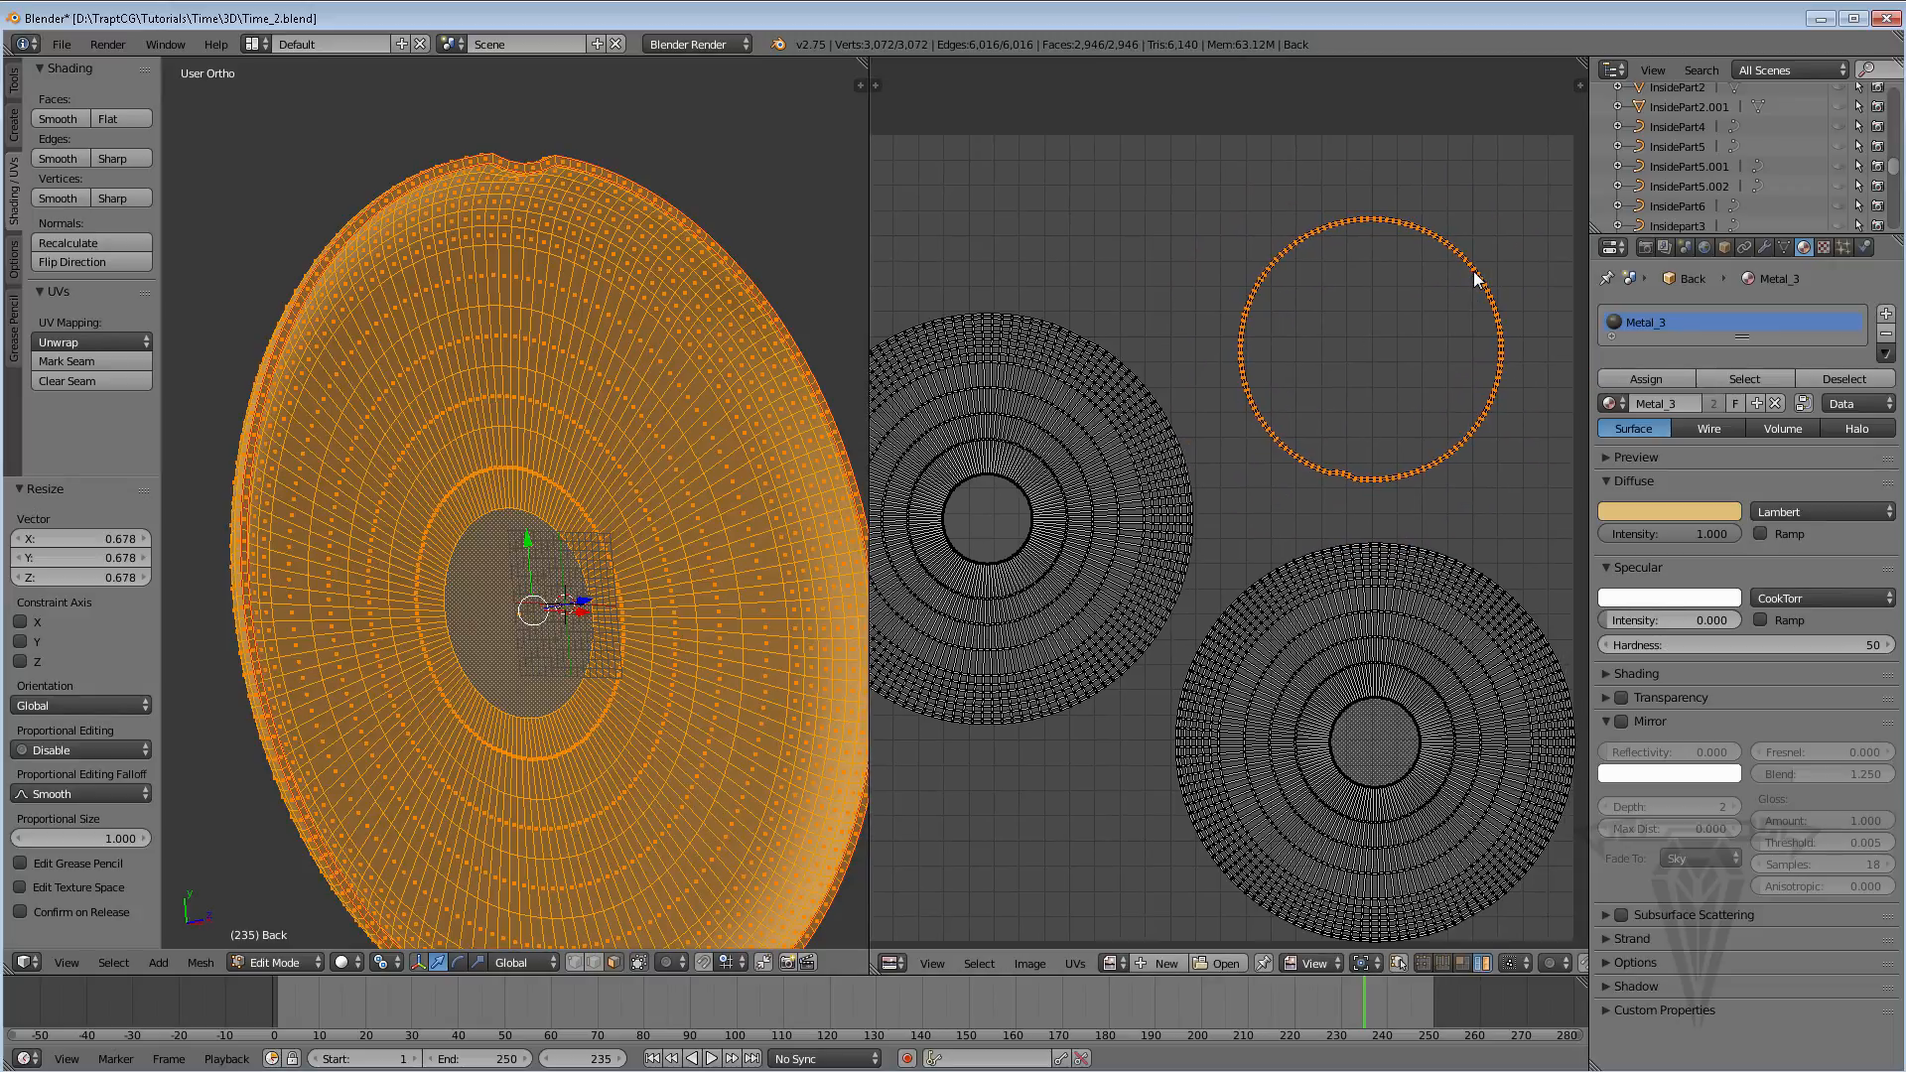
key(g)
click(1519, 219)
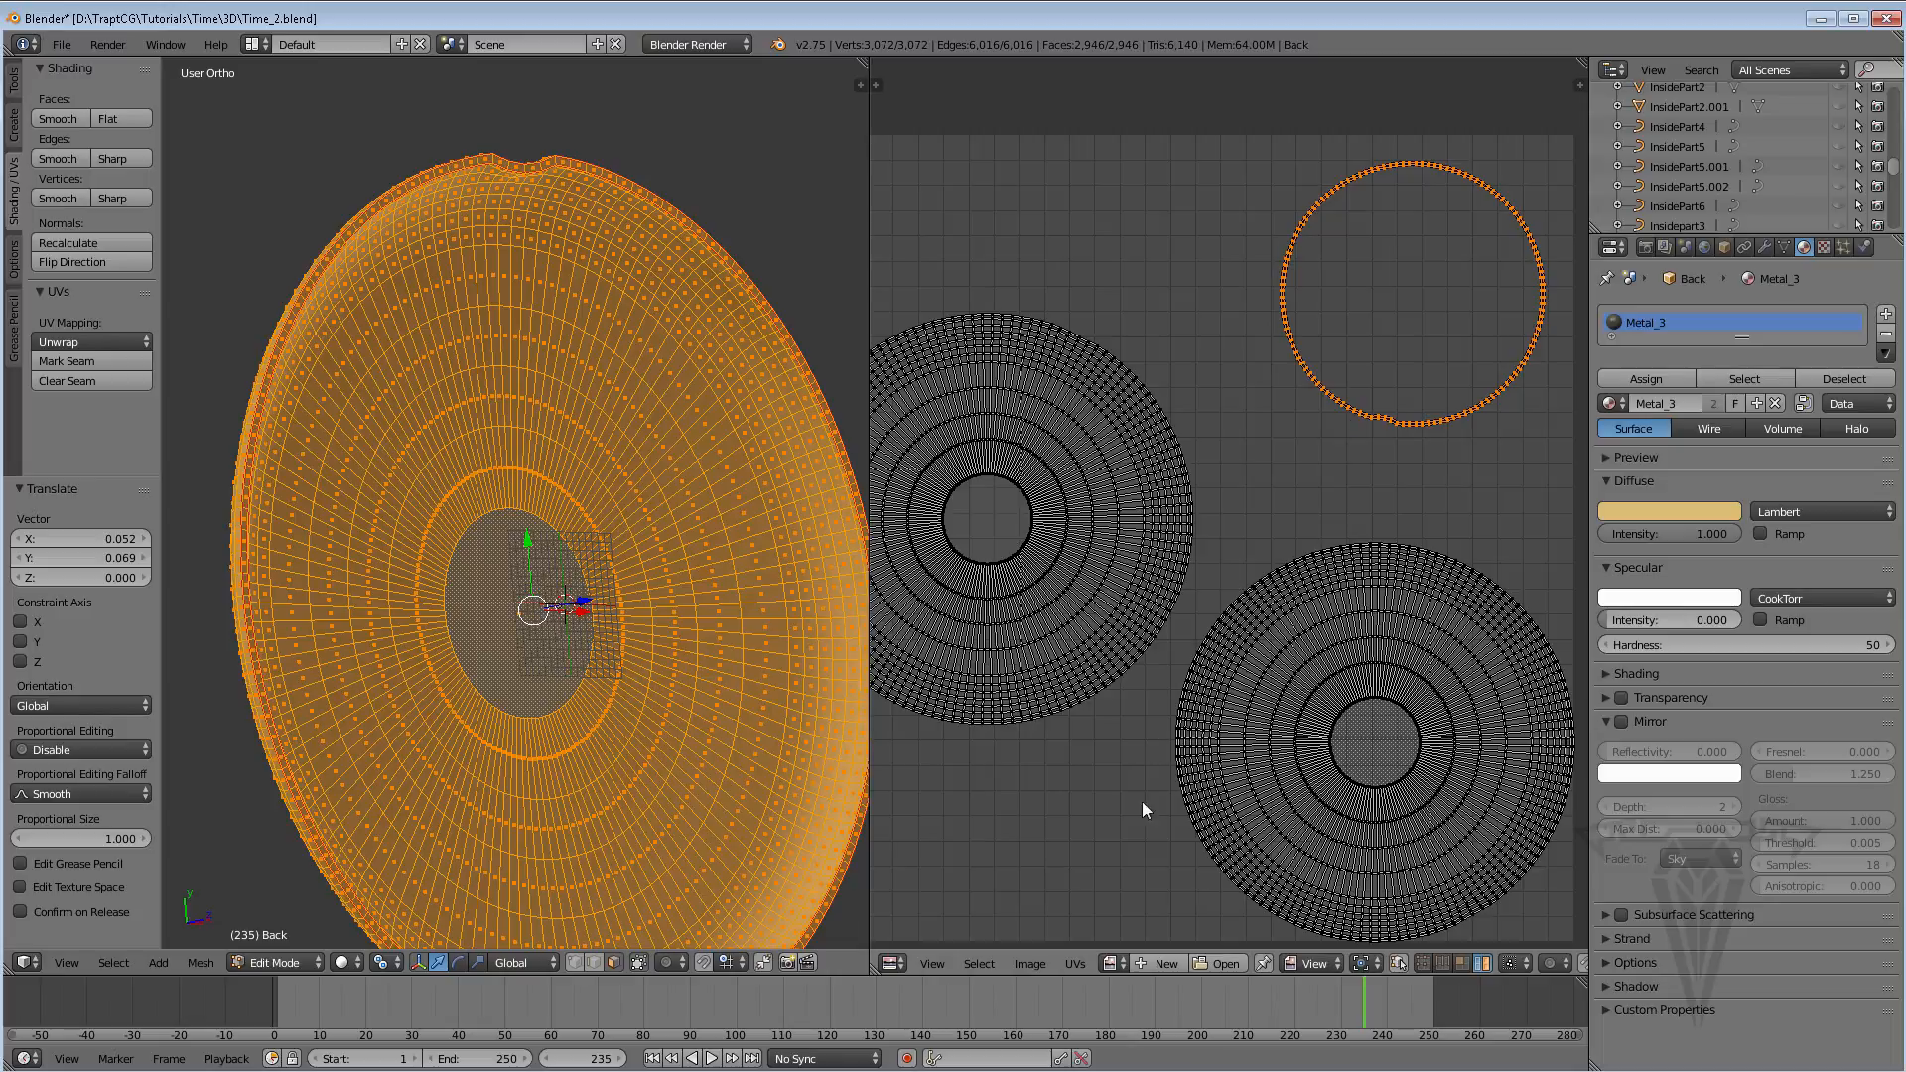
click(1078, 963)
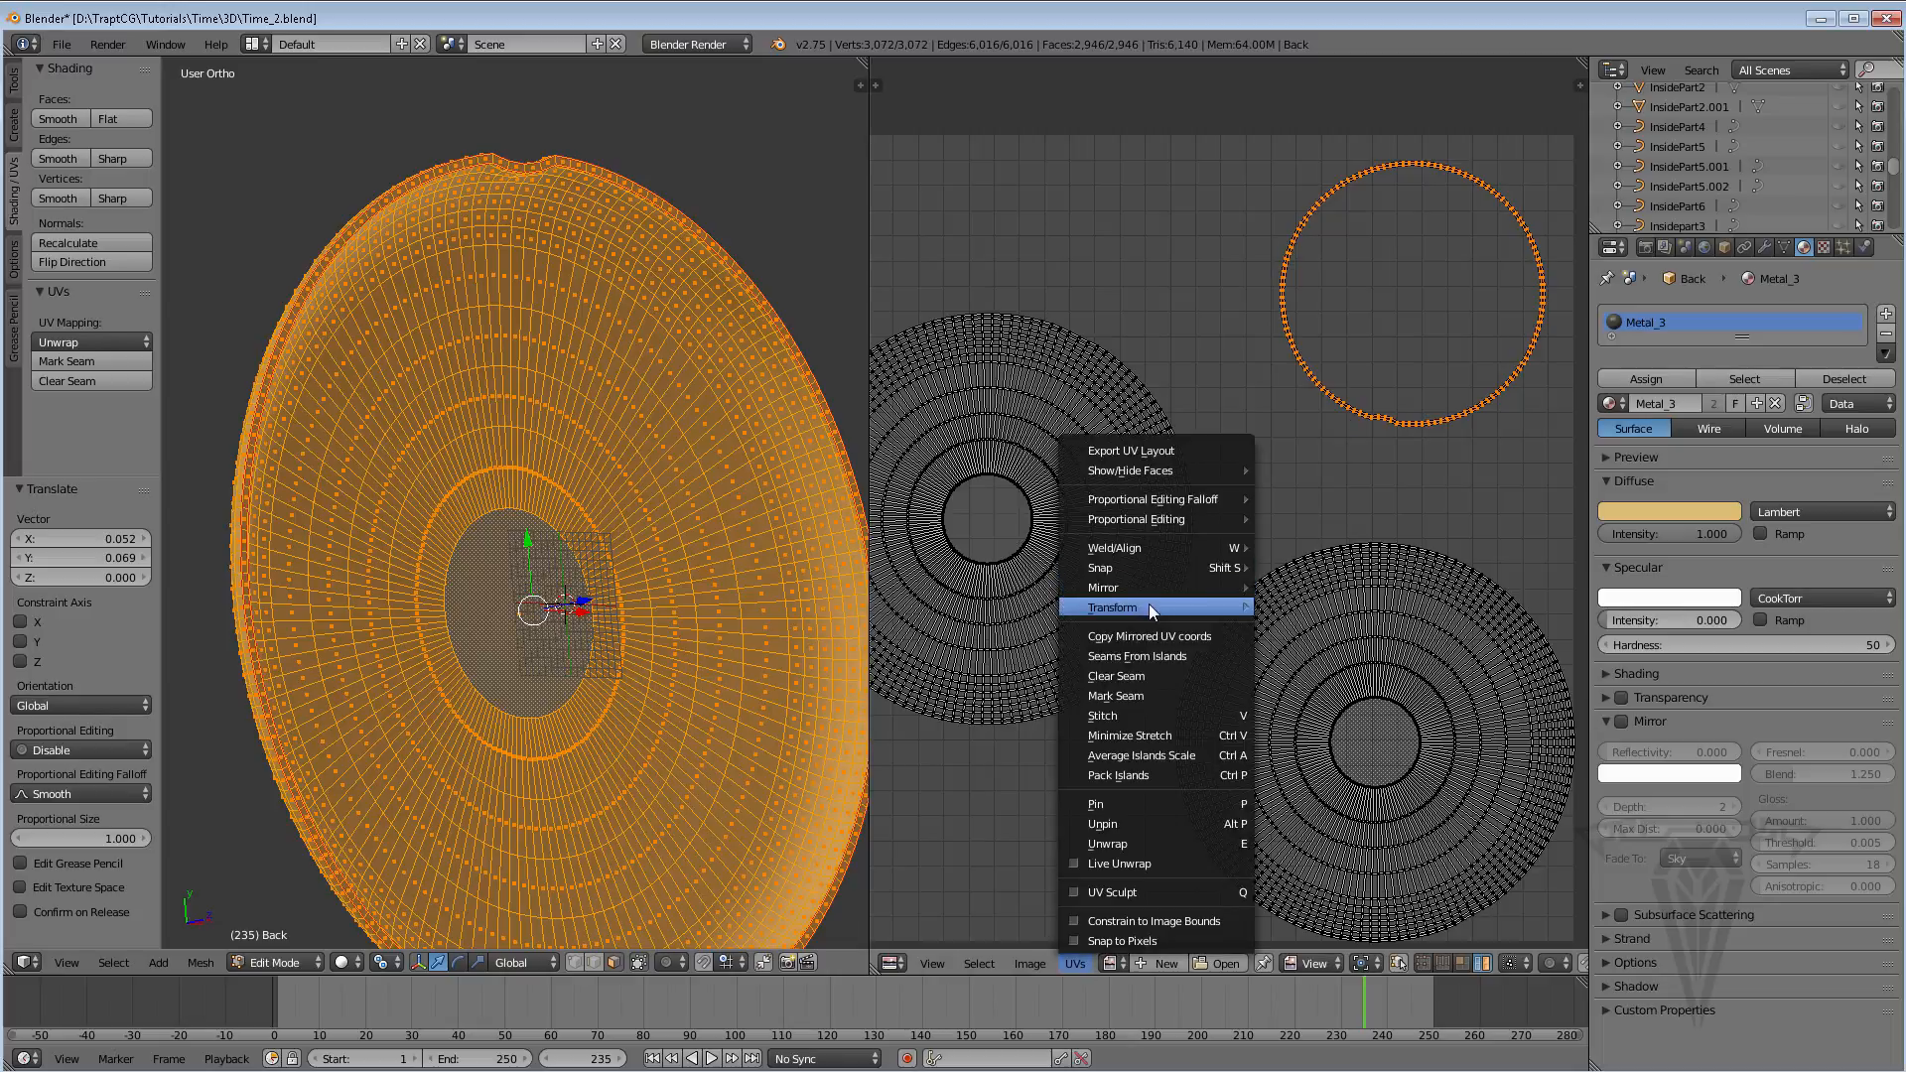
mouse_move(1191, 608)
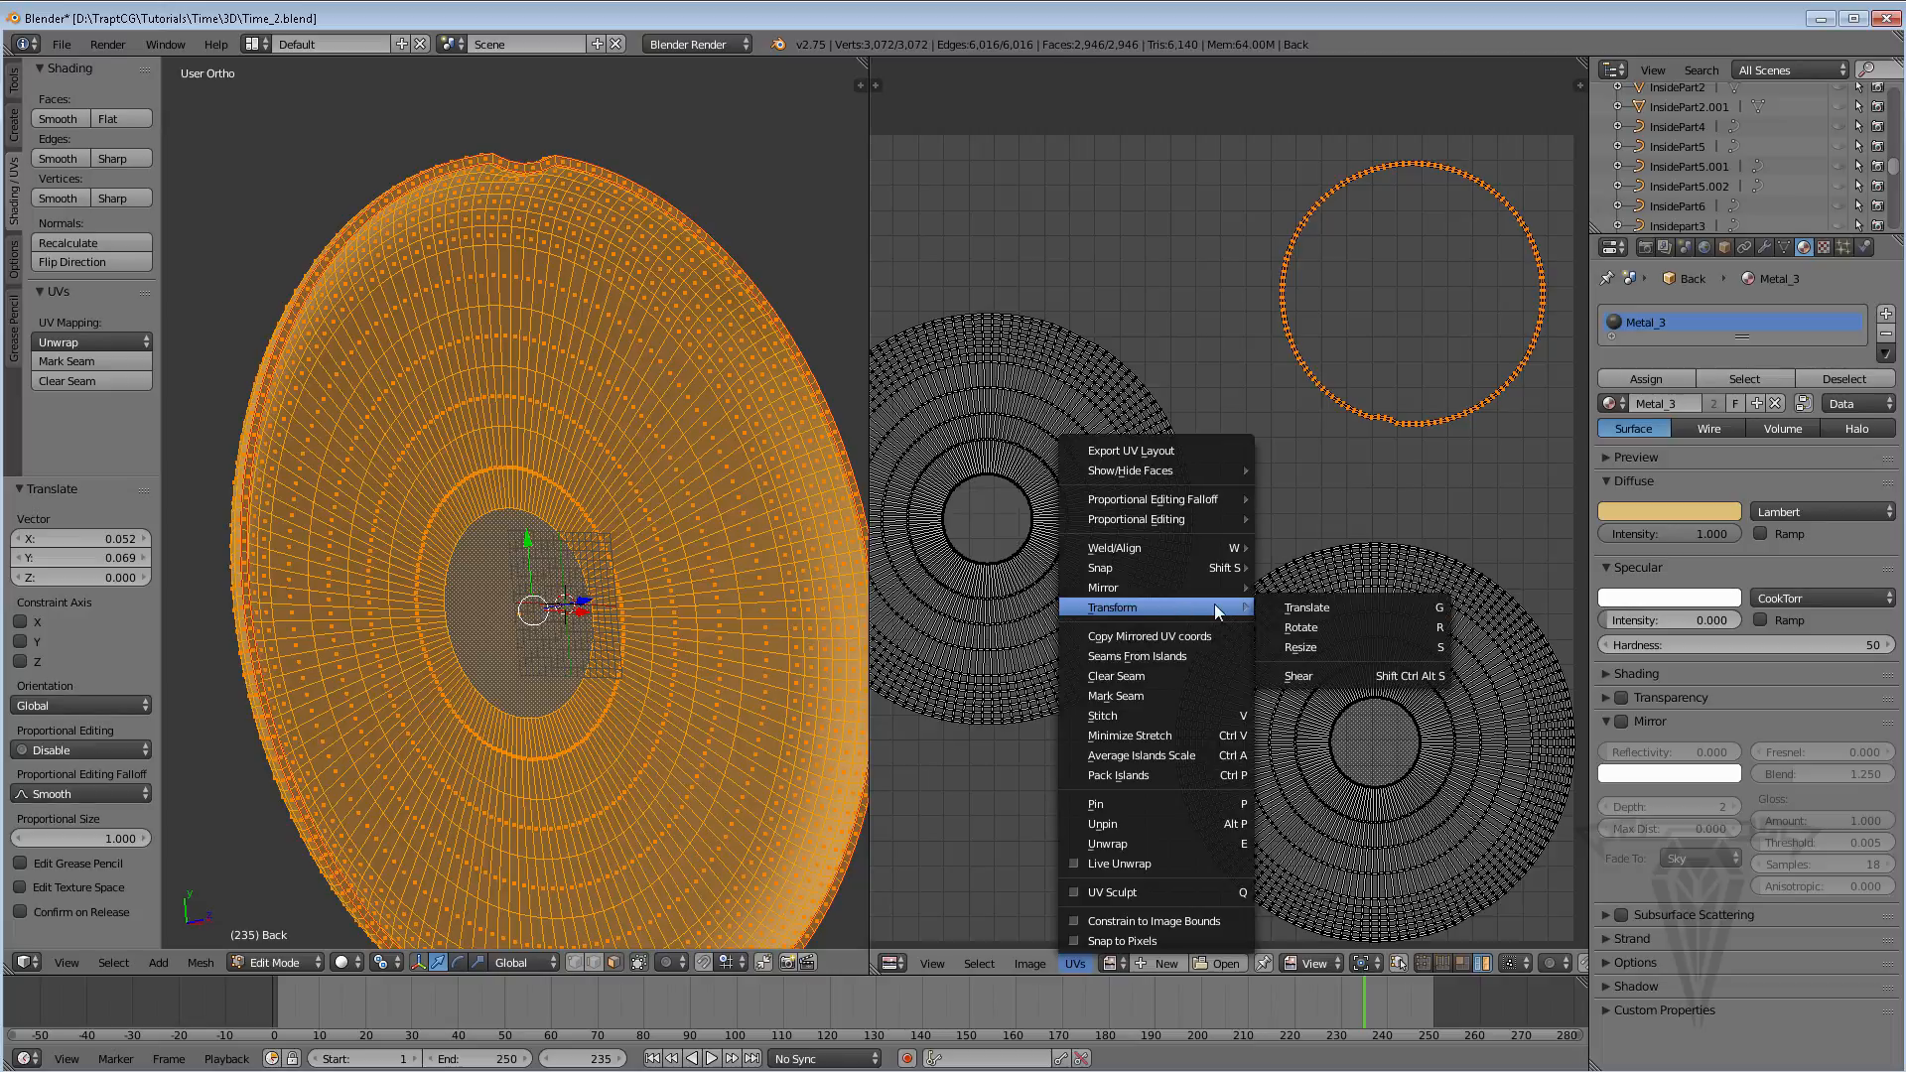
mouse_move(1050, 968)
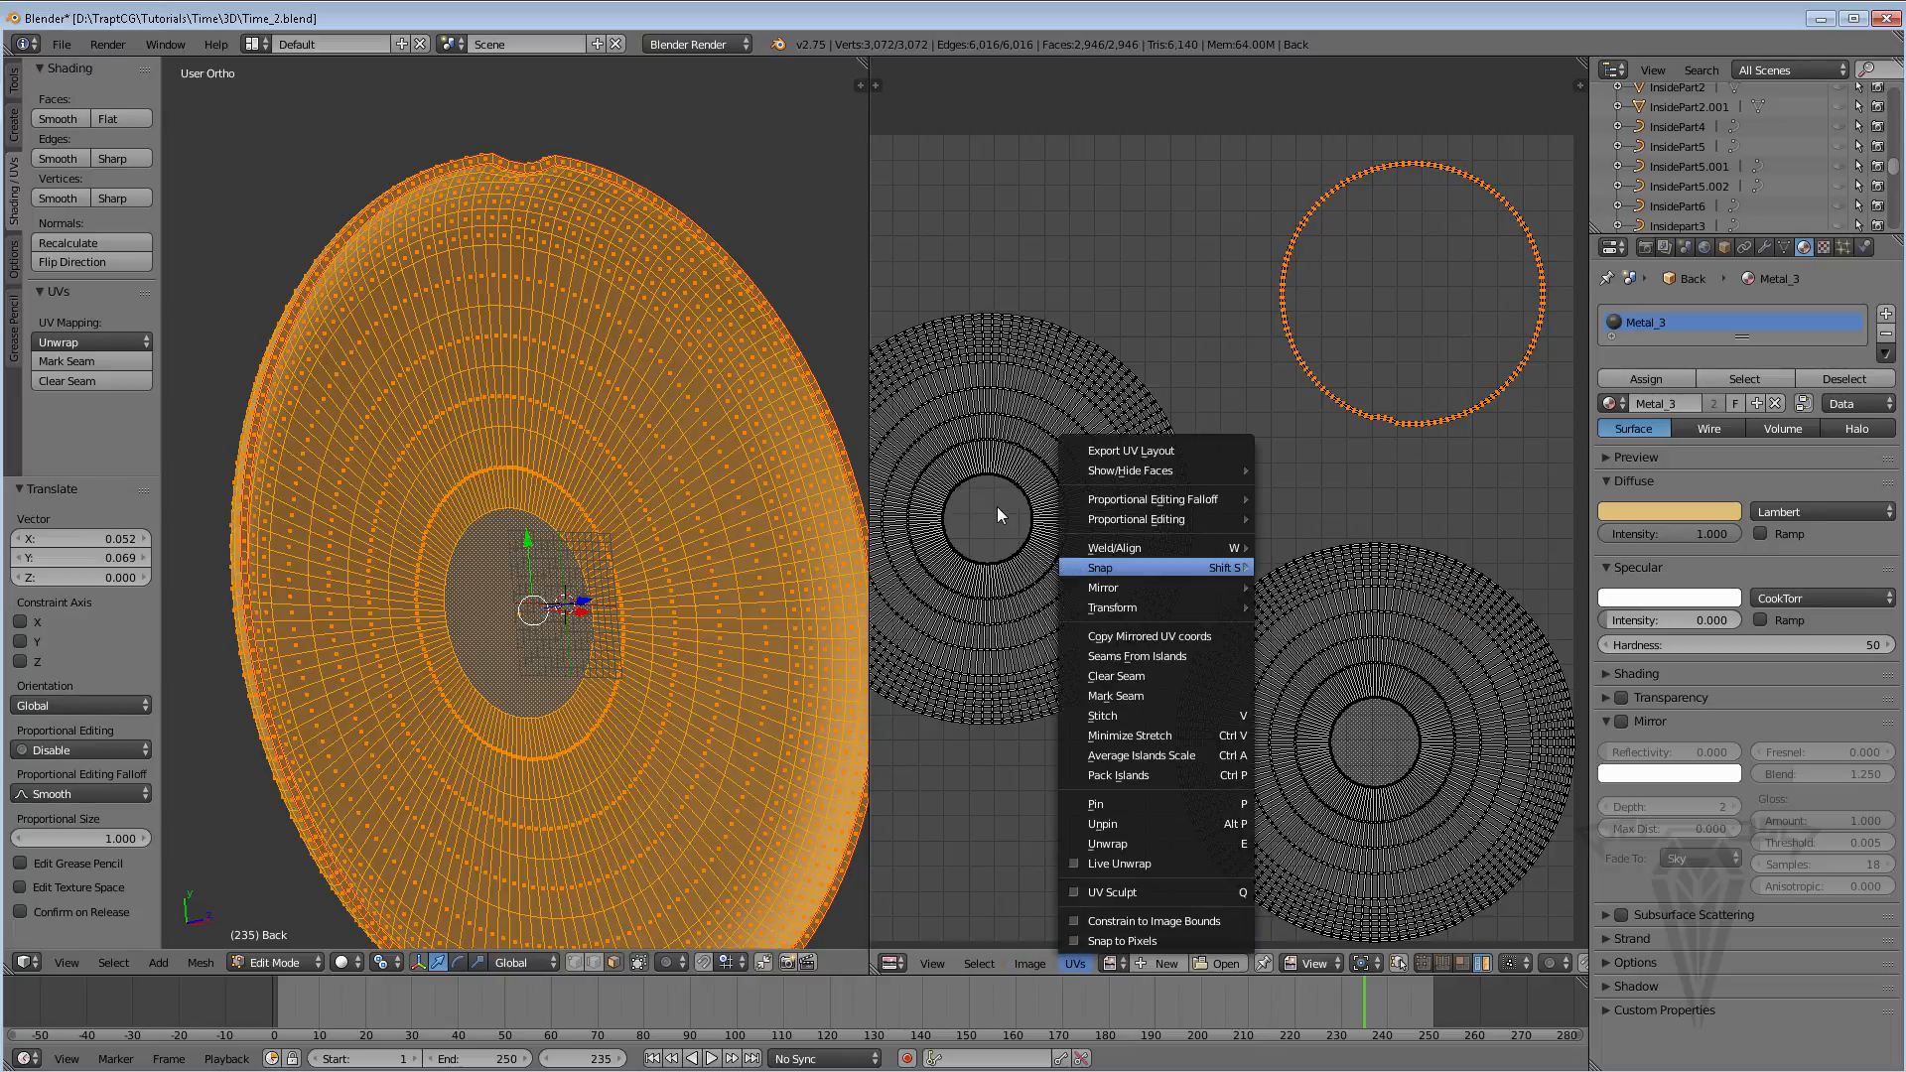
Move the left disc island up and to the right by about 0.071 in X and 0.102 in Y
right_click(990, 534)
middle_drag(991, 534, 1074, 521)
scroll(1058, 541, down, 1)
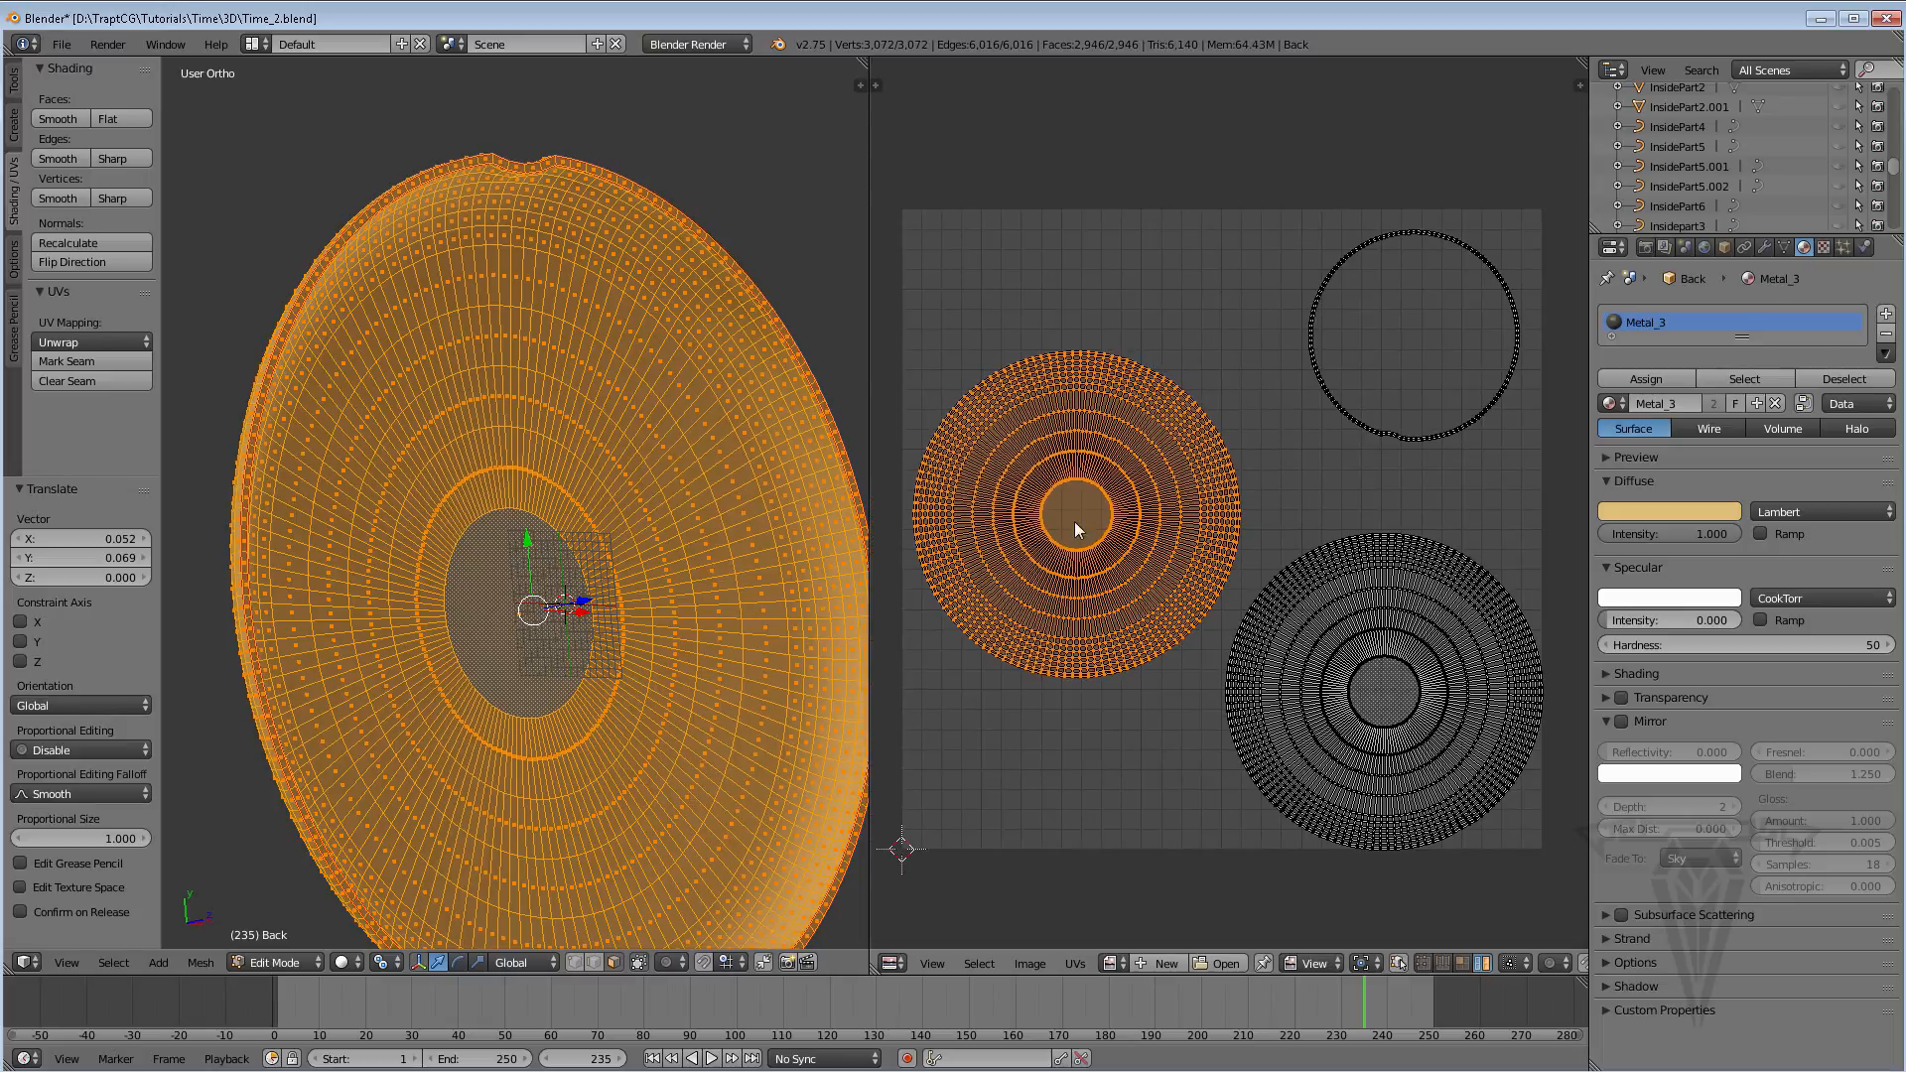
key(g)
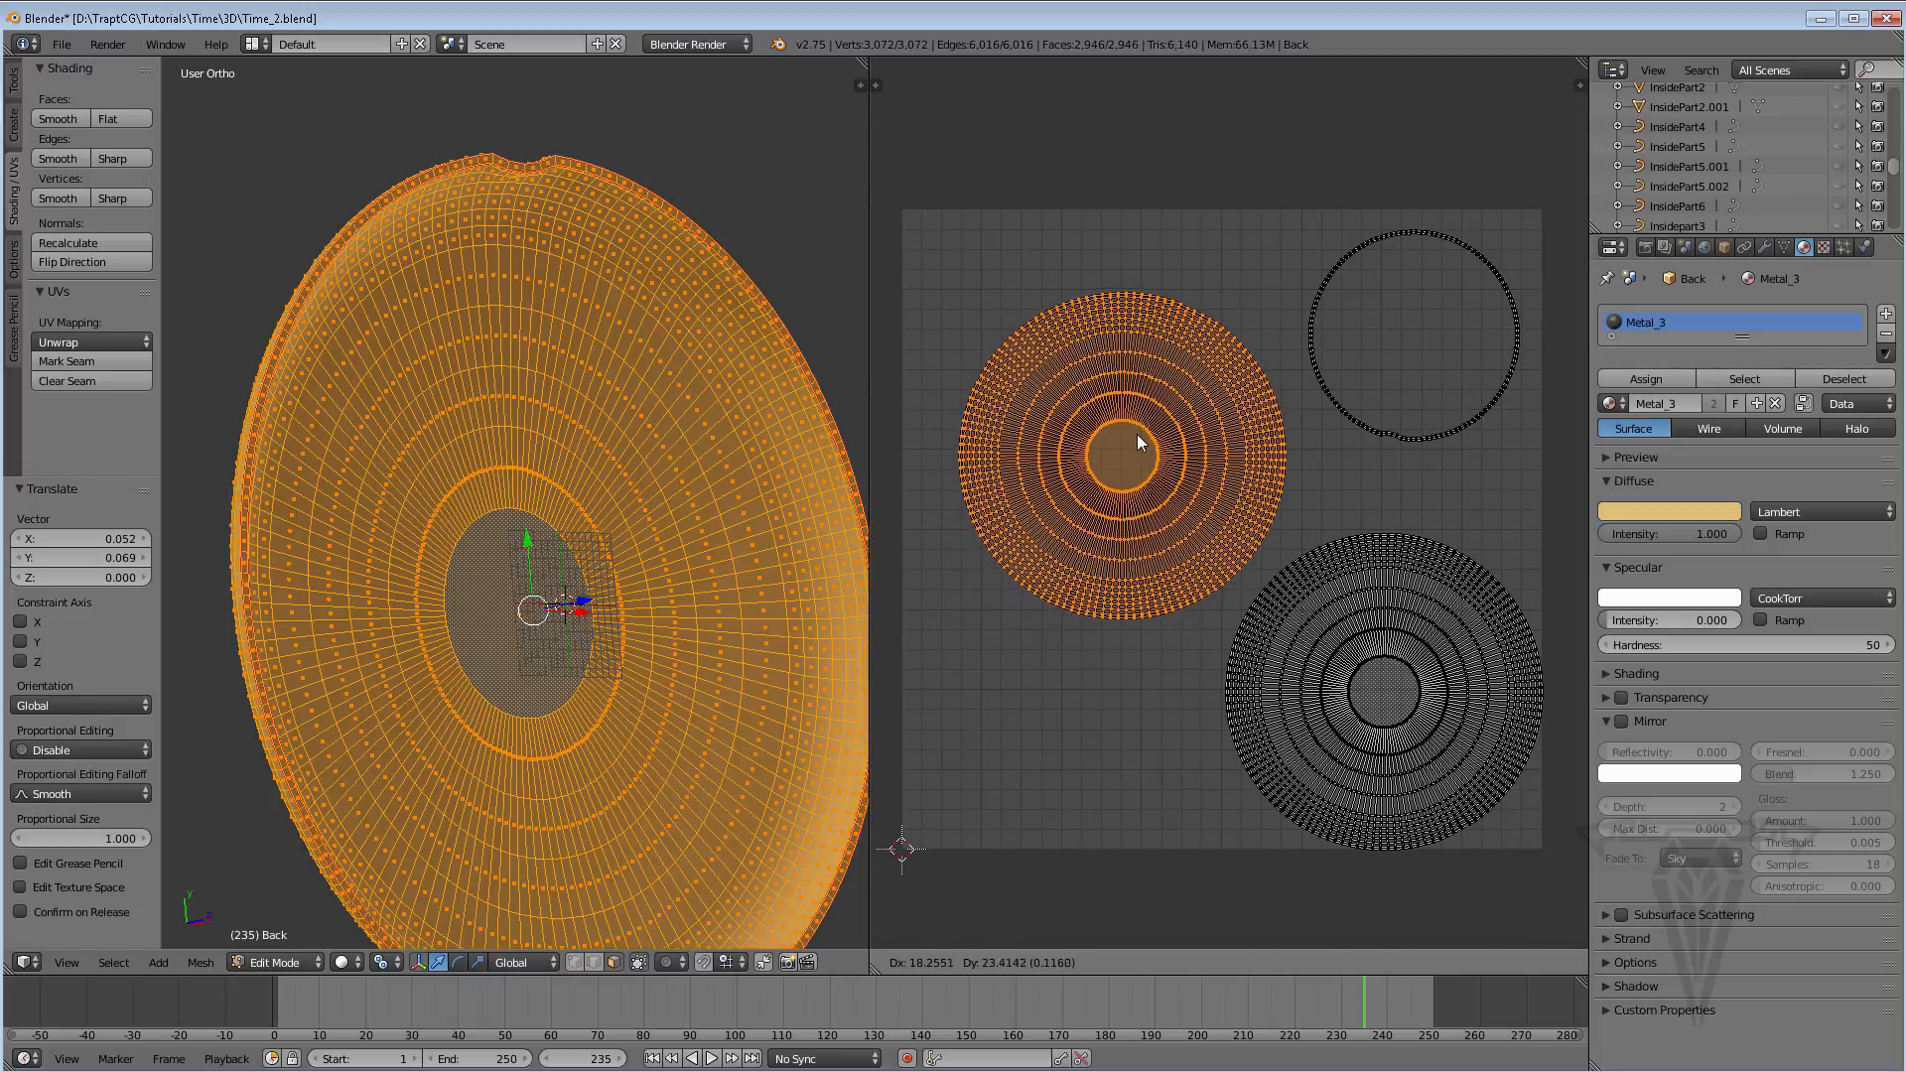
click(1136, 433)
Shift the lower-right disc island closer to the other disc, about -0.046 in X and 0.022 in Y overall
right_click(1398, 703)
key(g)
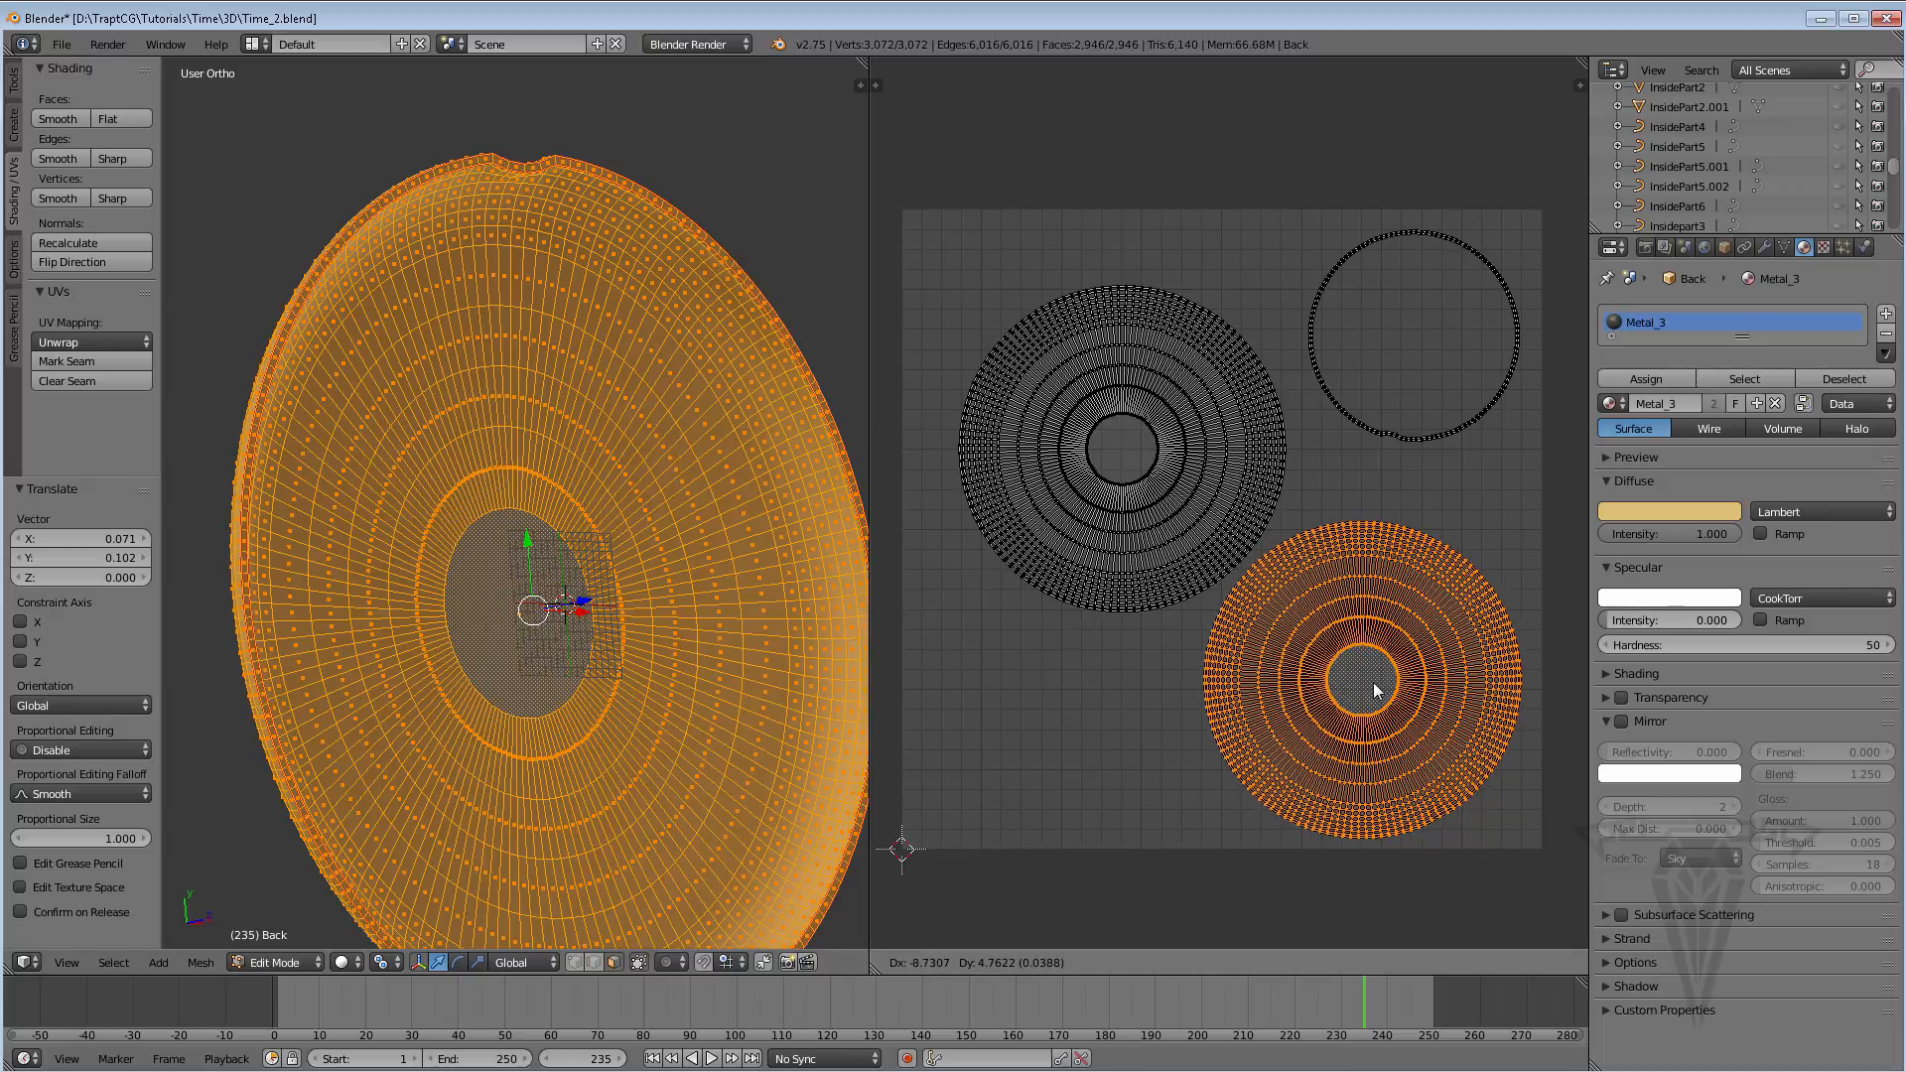
click(1365, 679)
shift+right_click(1139, 462)
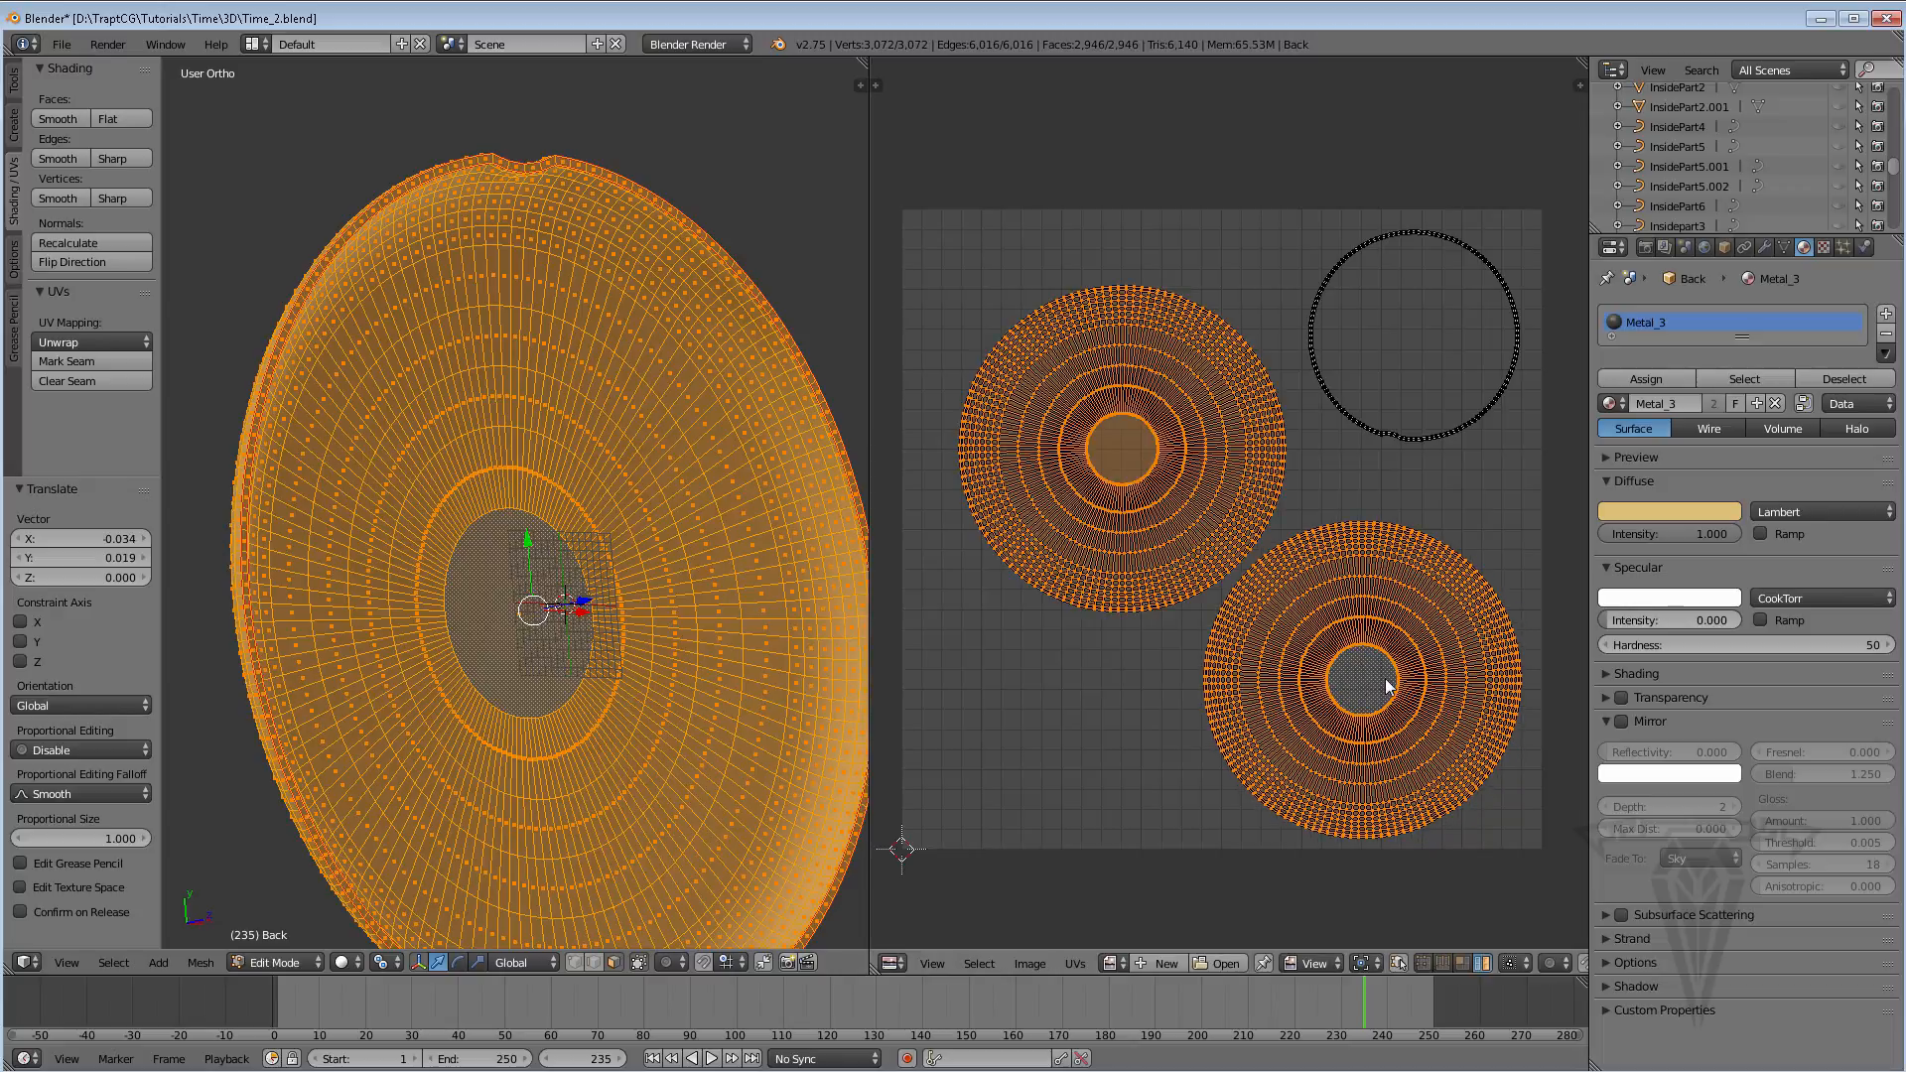
right_click(1377, 671)
key(g)
click(1376, 679)
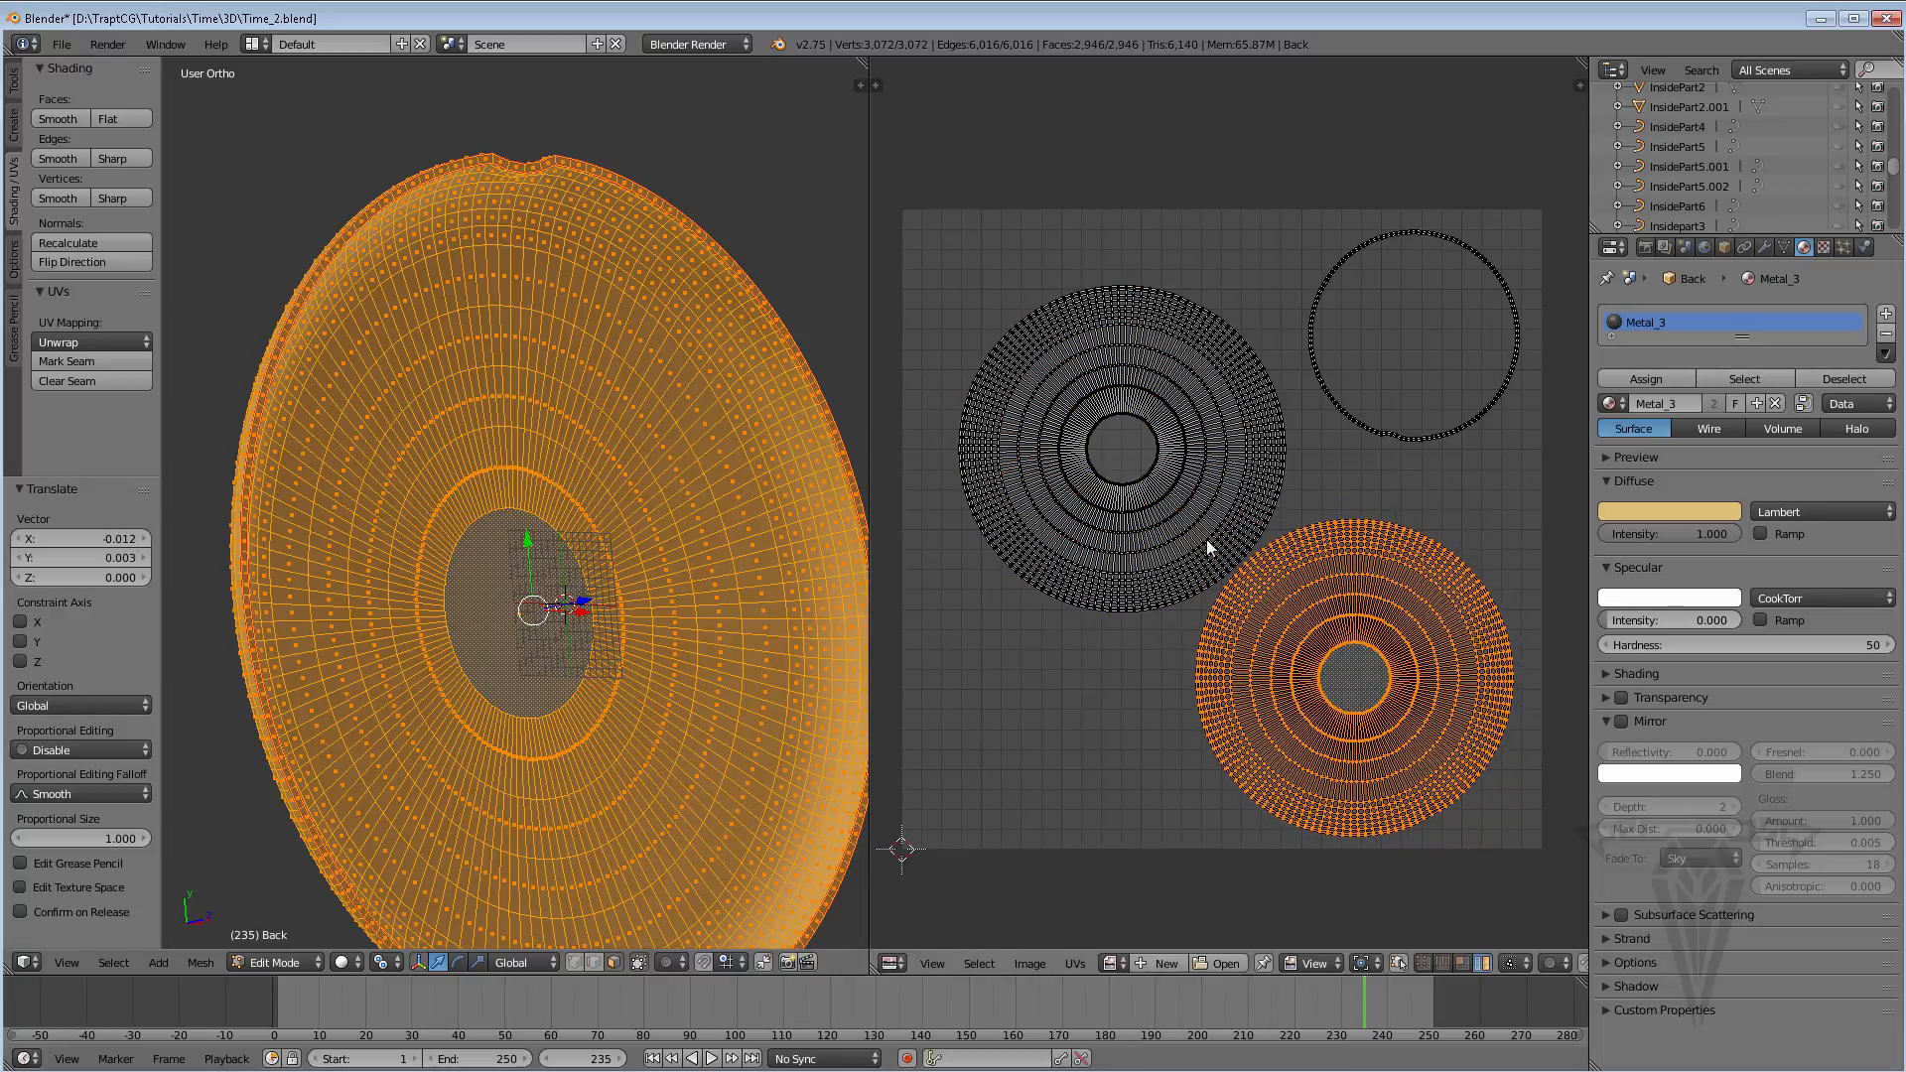
Select both disc islands, move them about -0.020 in X and 0.056 in Y, and scale them up to about 1.137
shift+right_click(1137, 467)
key(g)
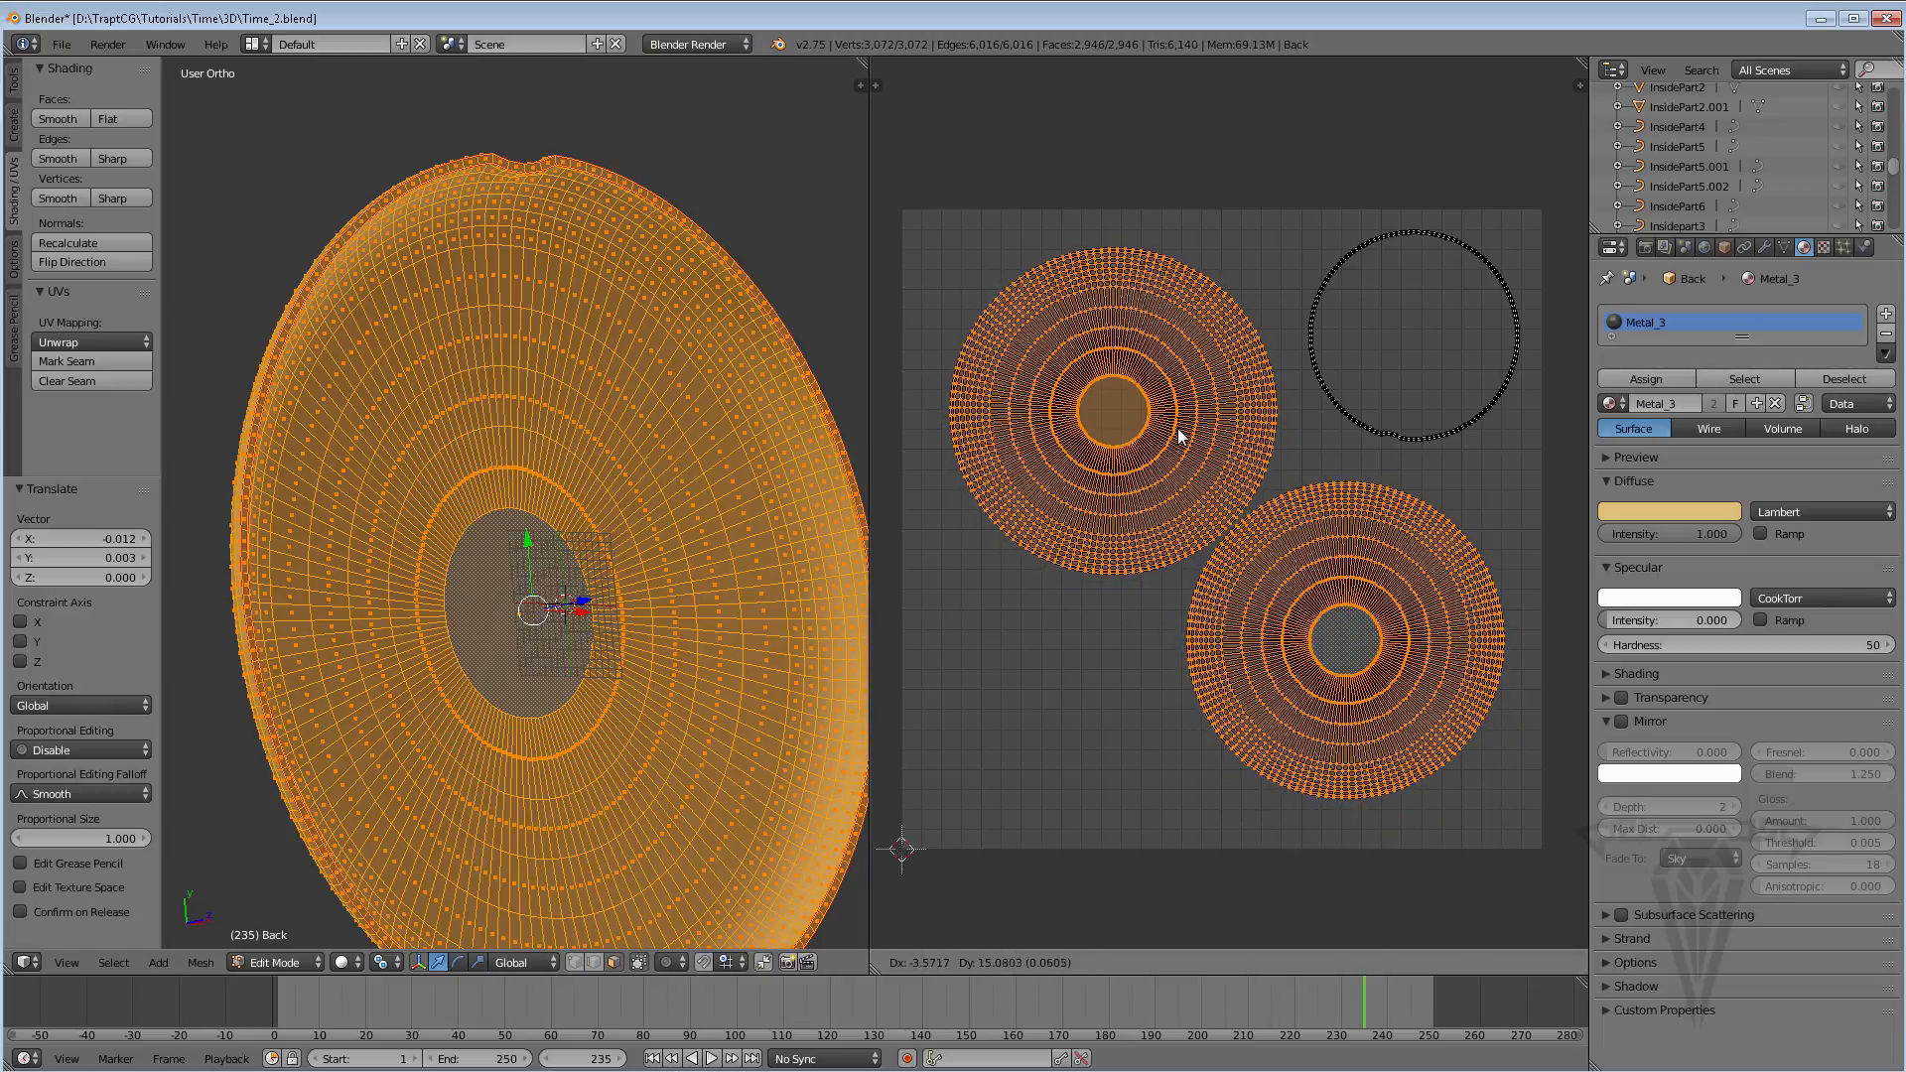
click(1174, 439)
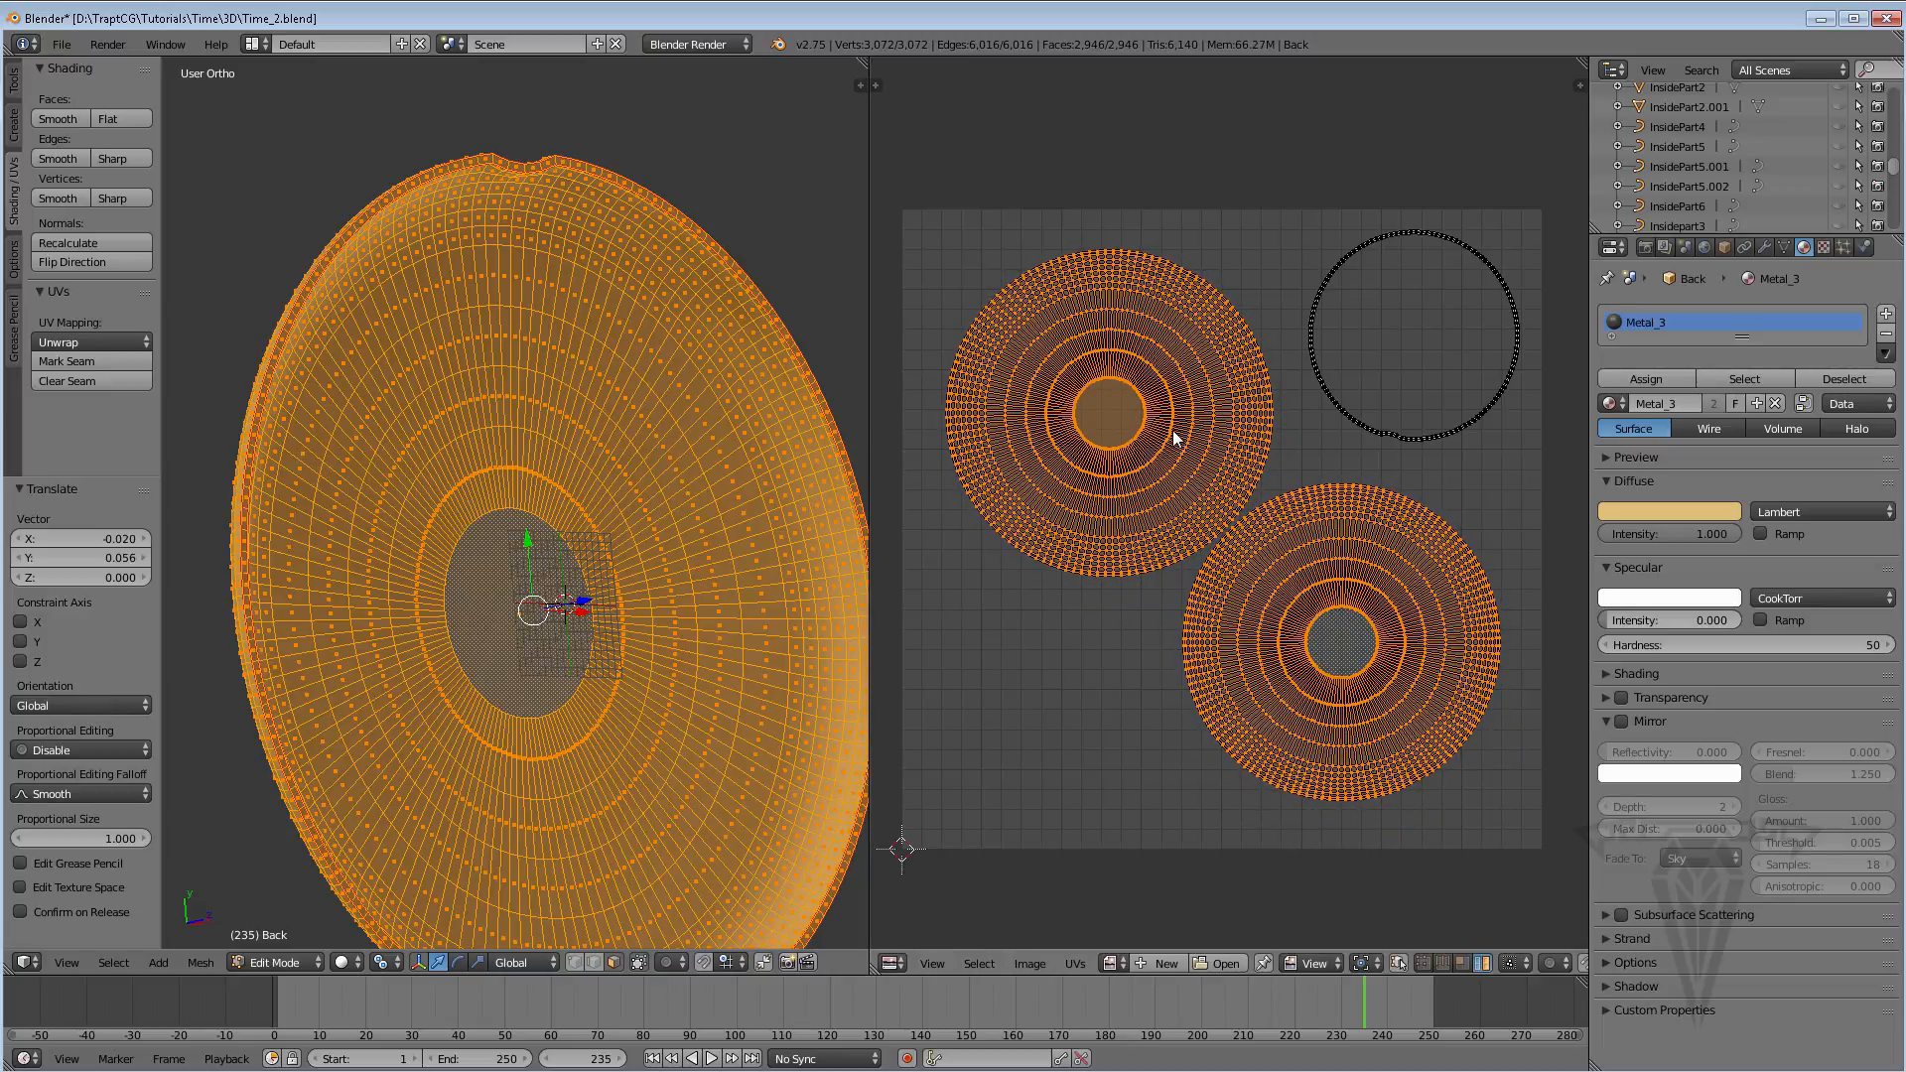
key(s)
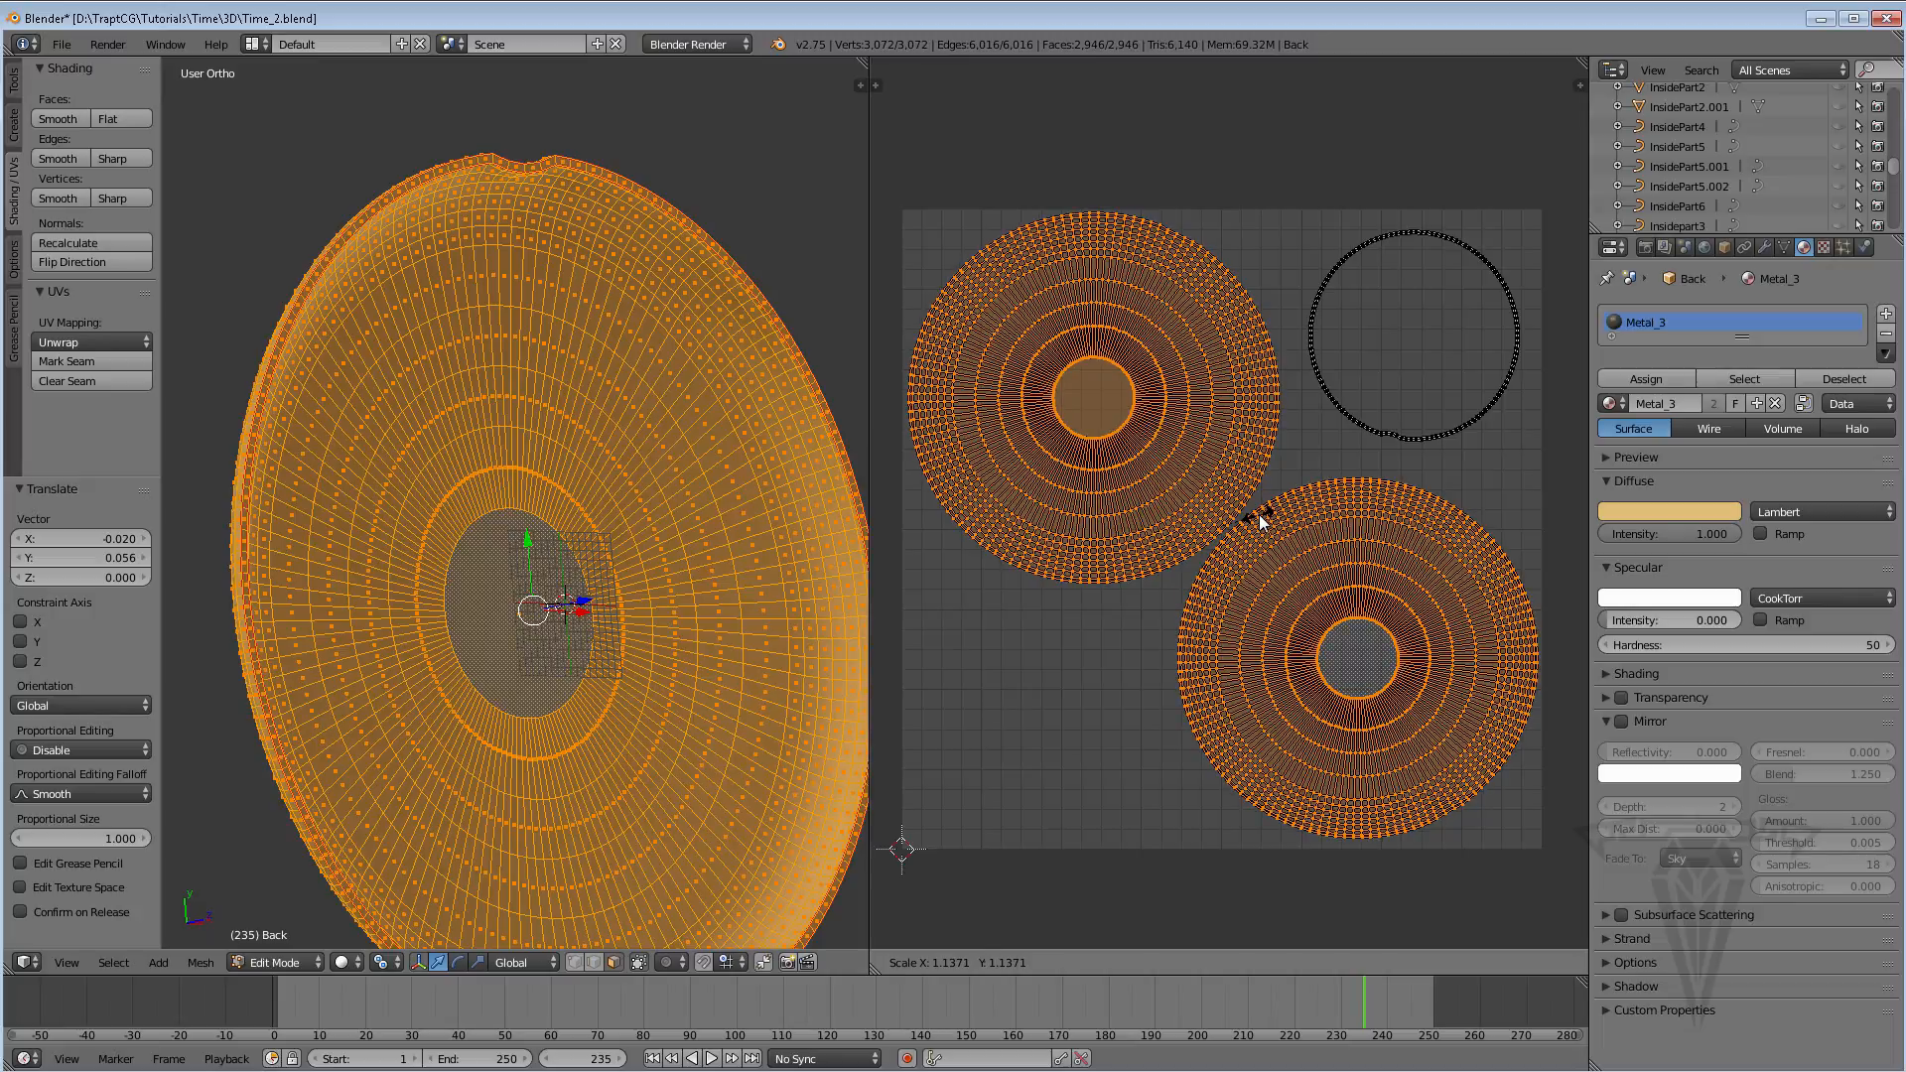
click(1259, 514)
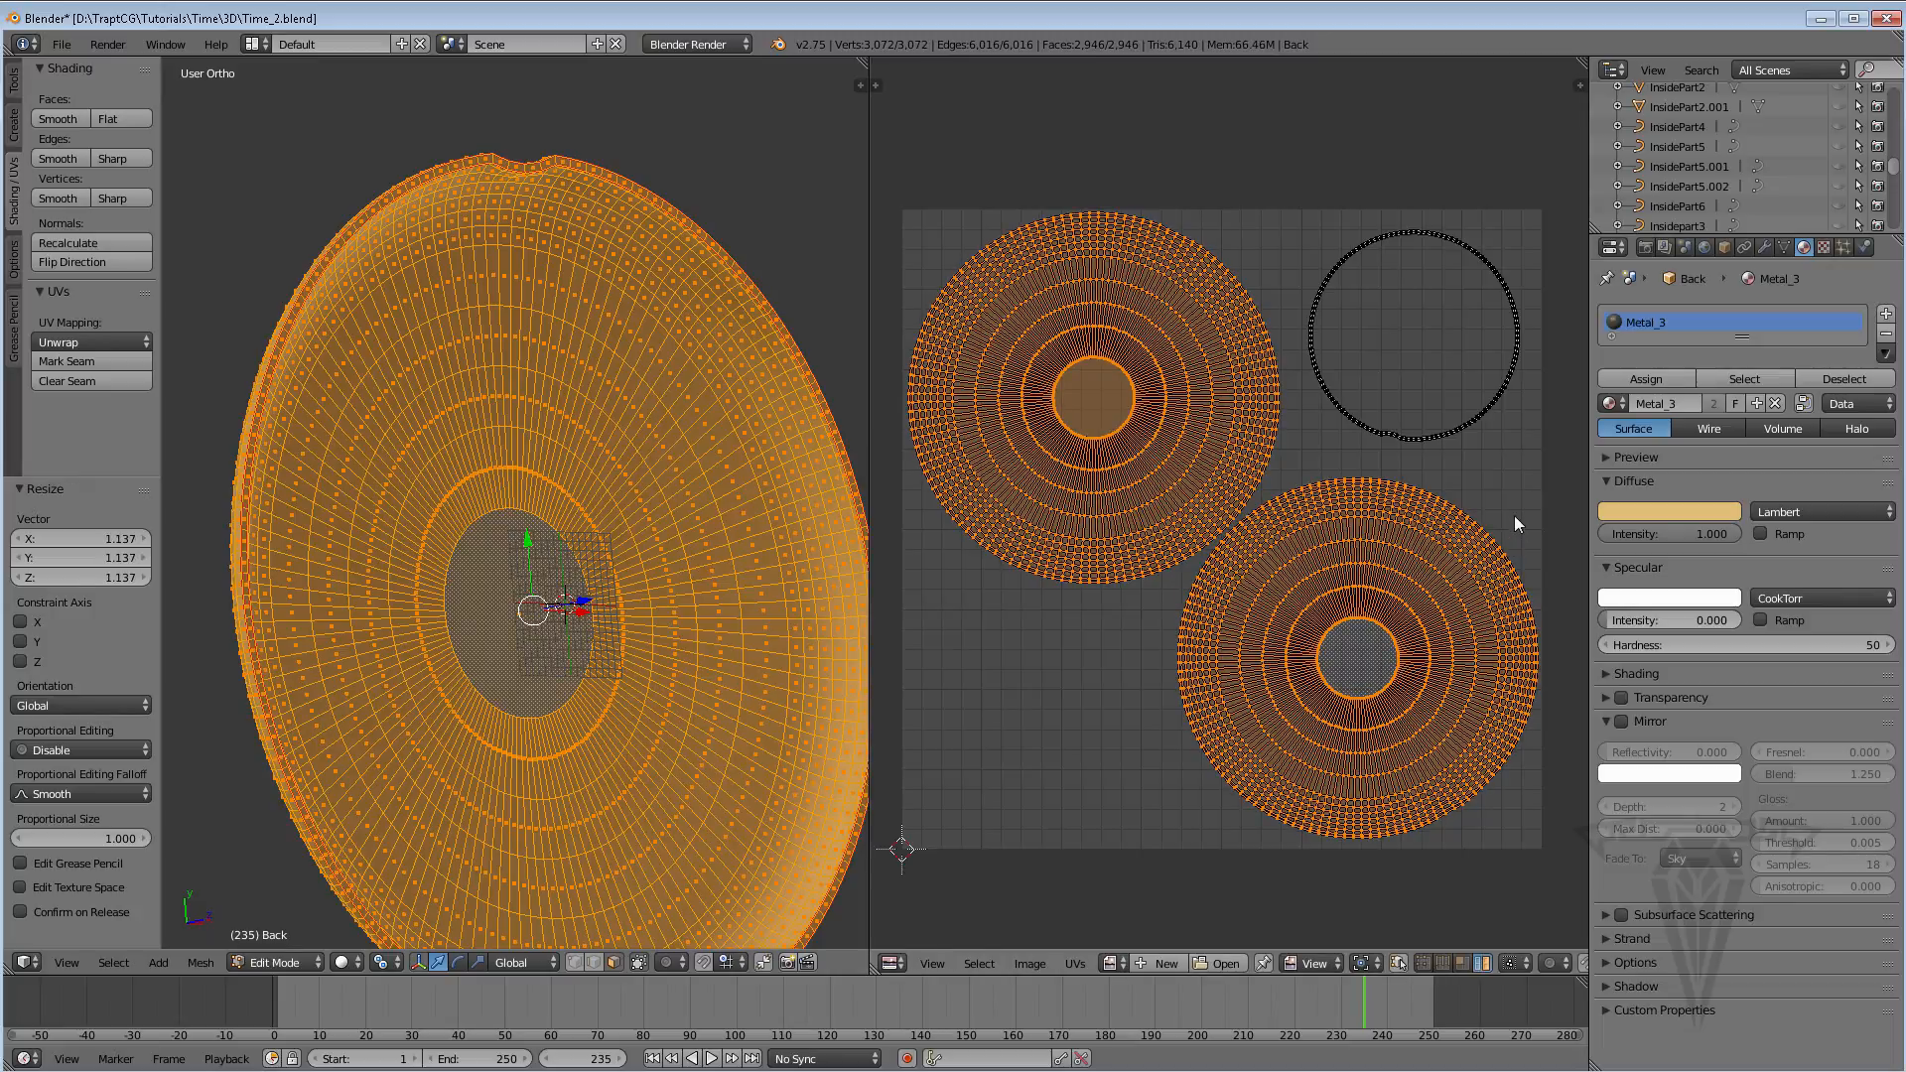
Move only the lower-right disc island down by about 0.011
click(1368, 646)
key(g)
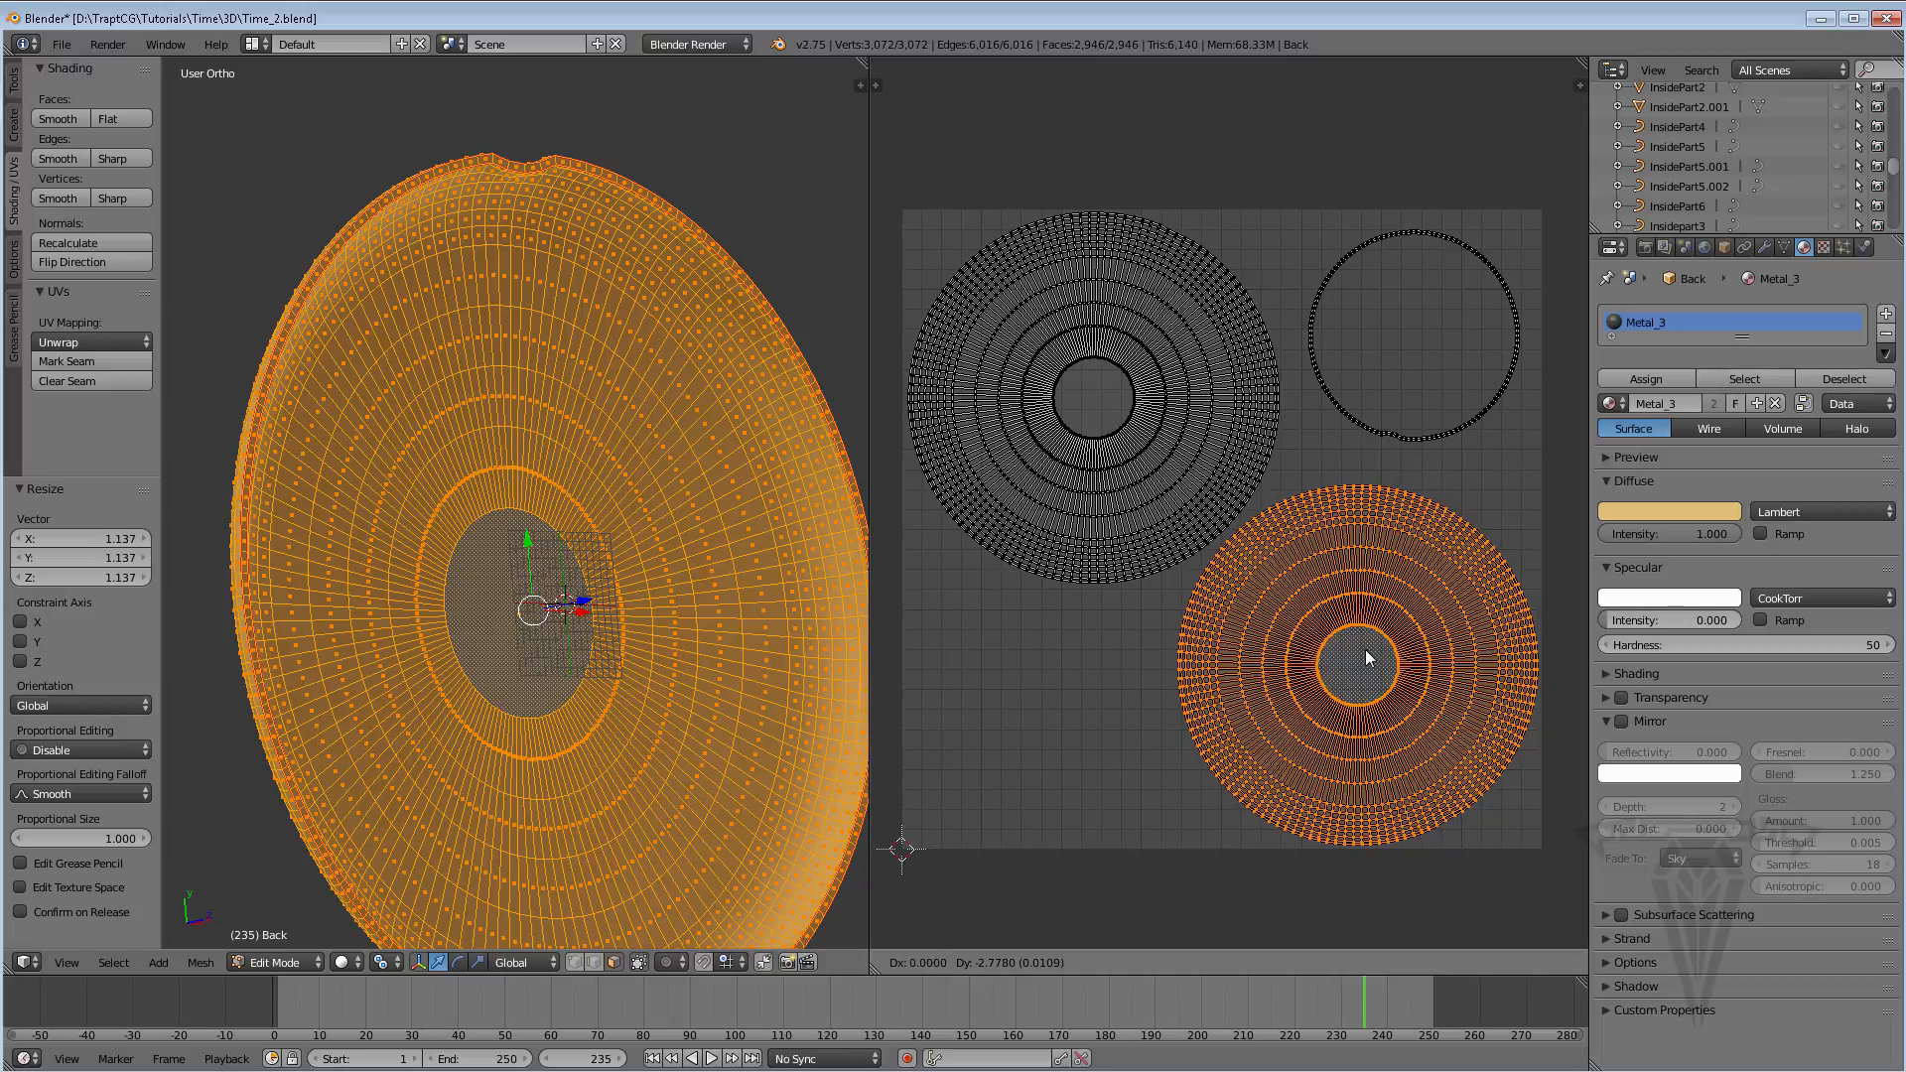
click(1366, 649)
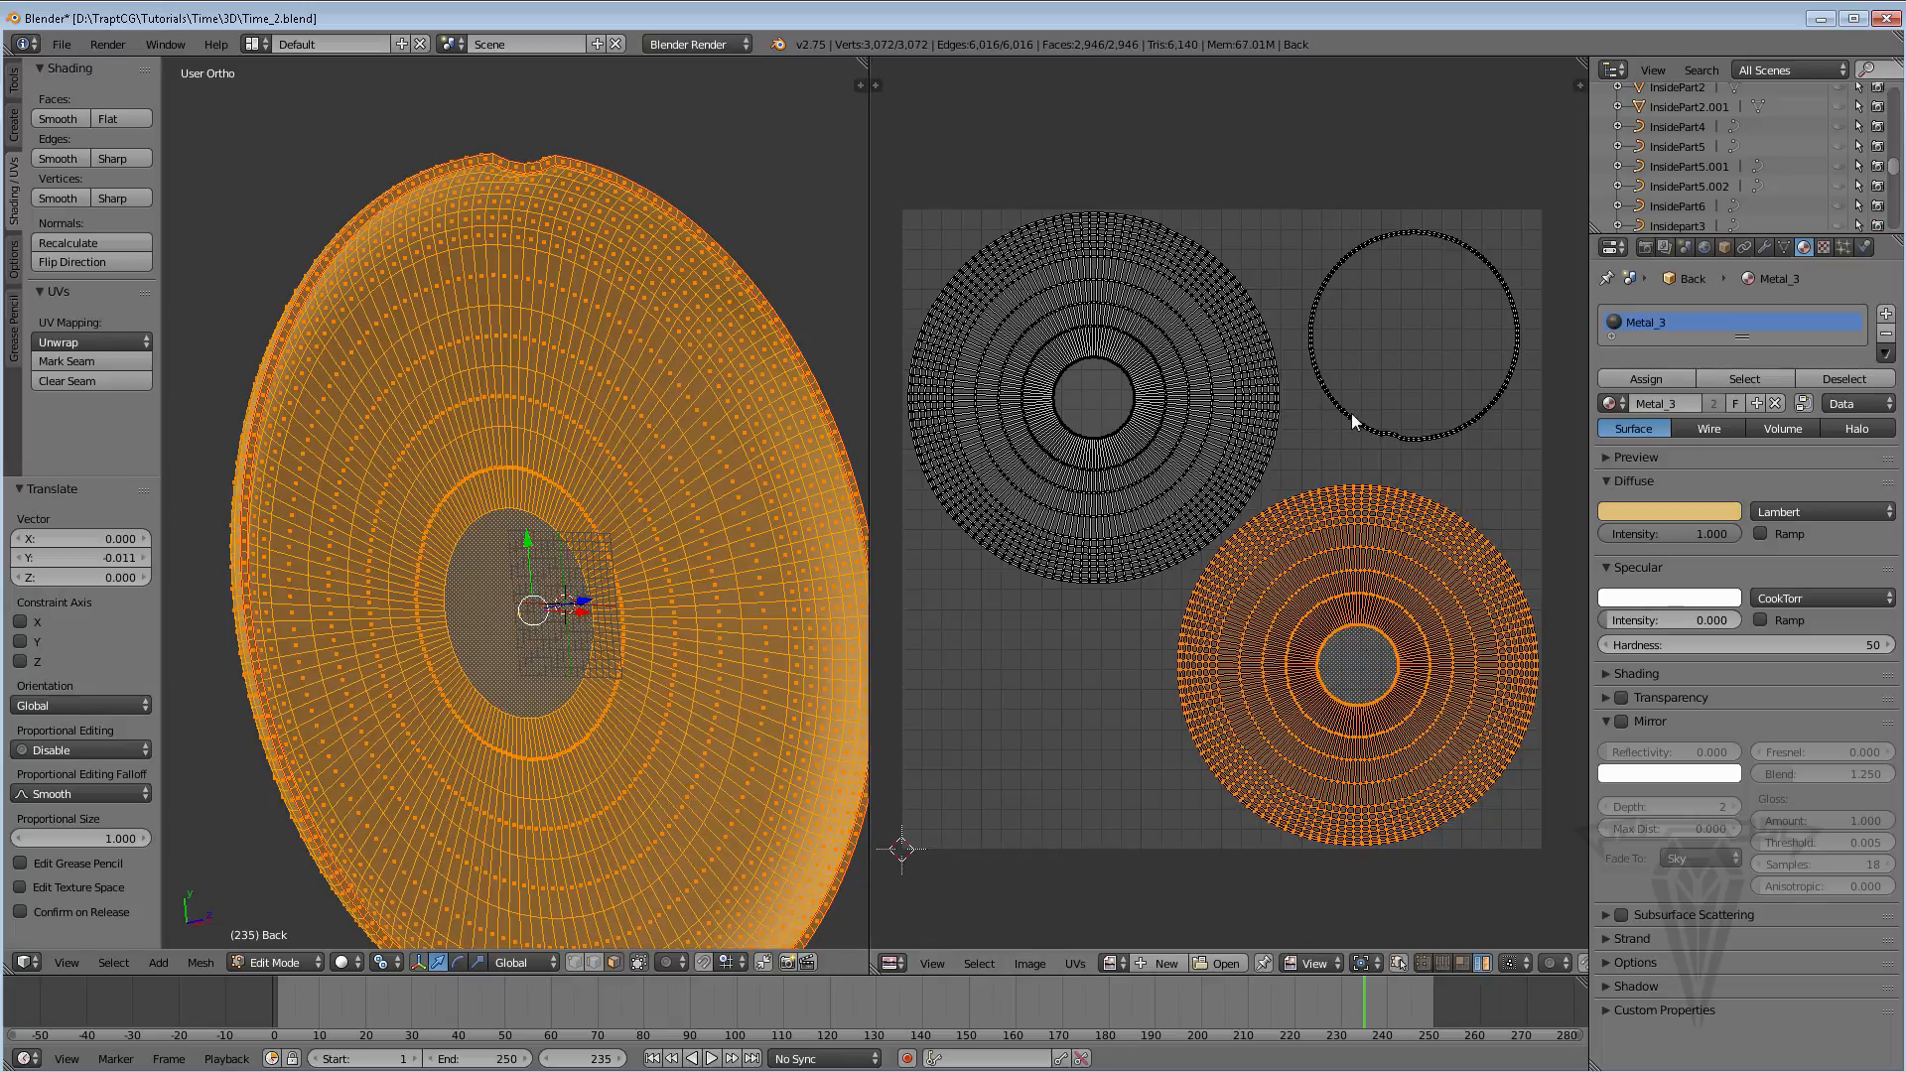
Enlarge the ring island by about 1.175, lower it by about 0.019, and scale it up again by about 1.024
key(l)
key(s)
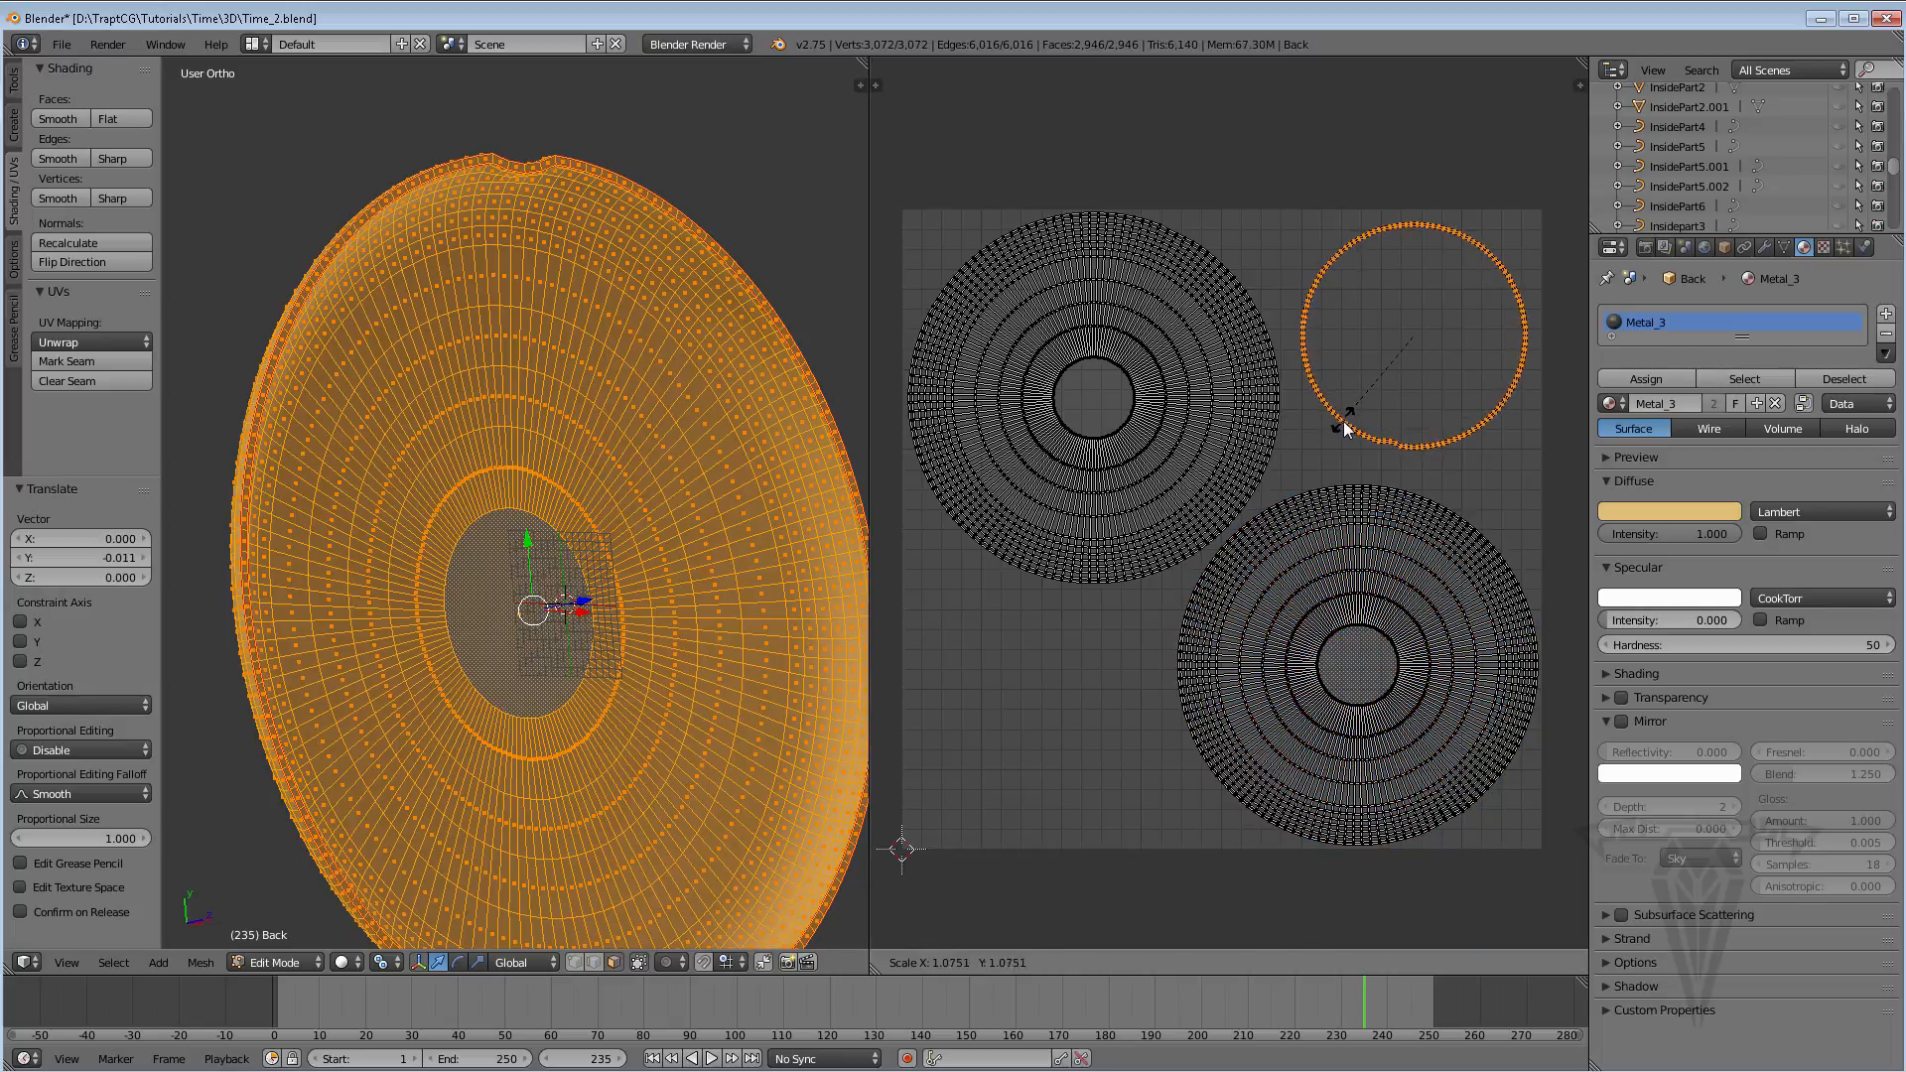
click(1341, 431)
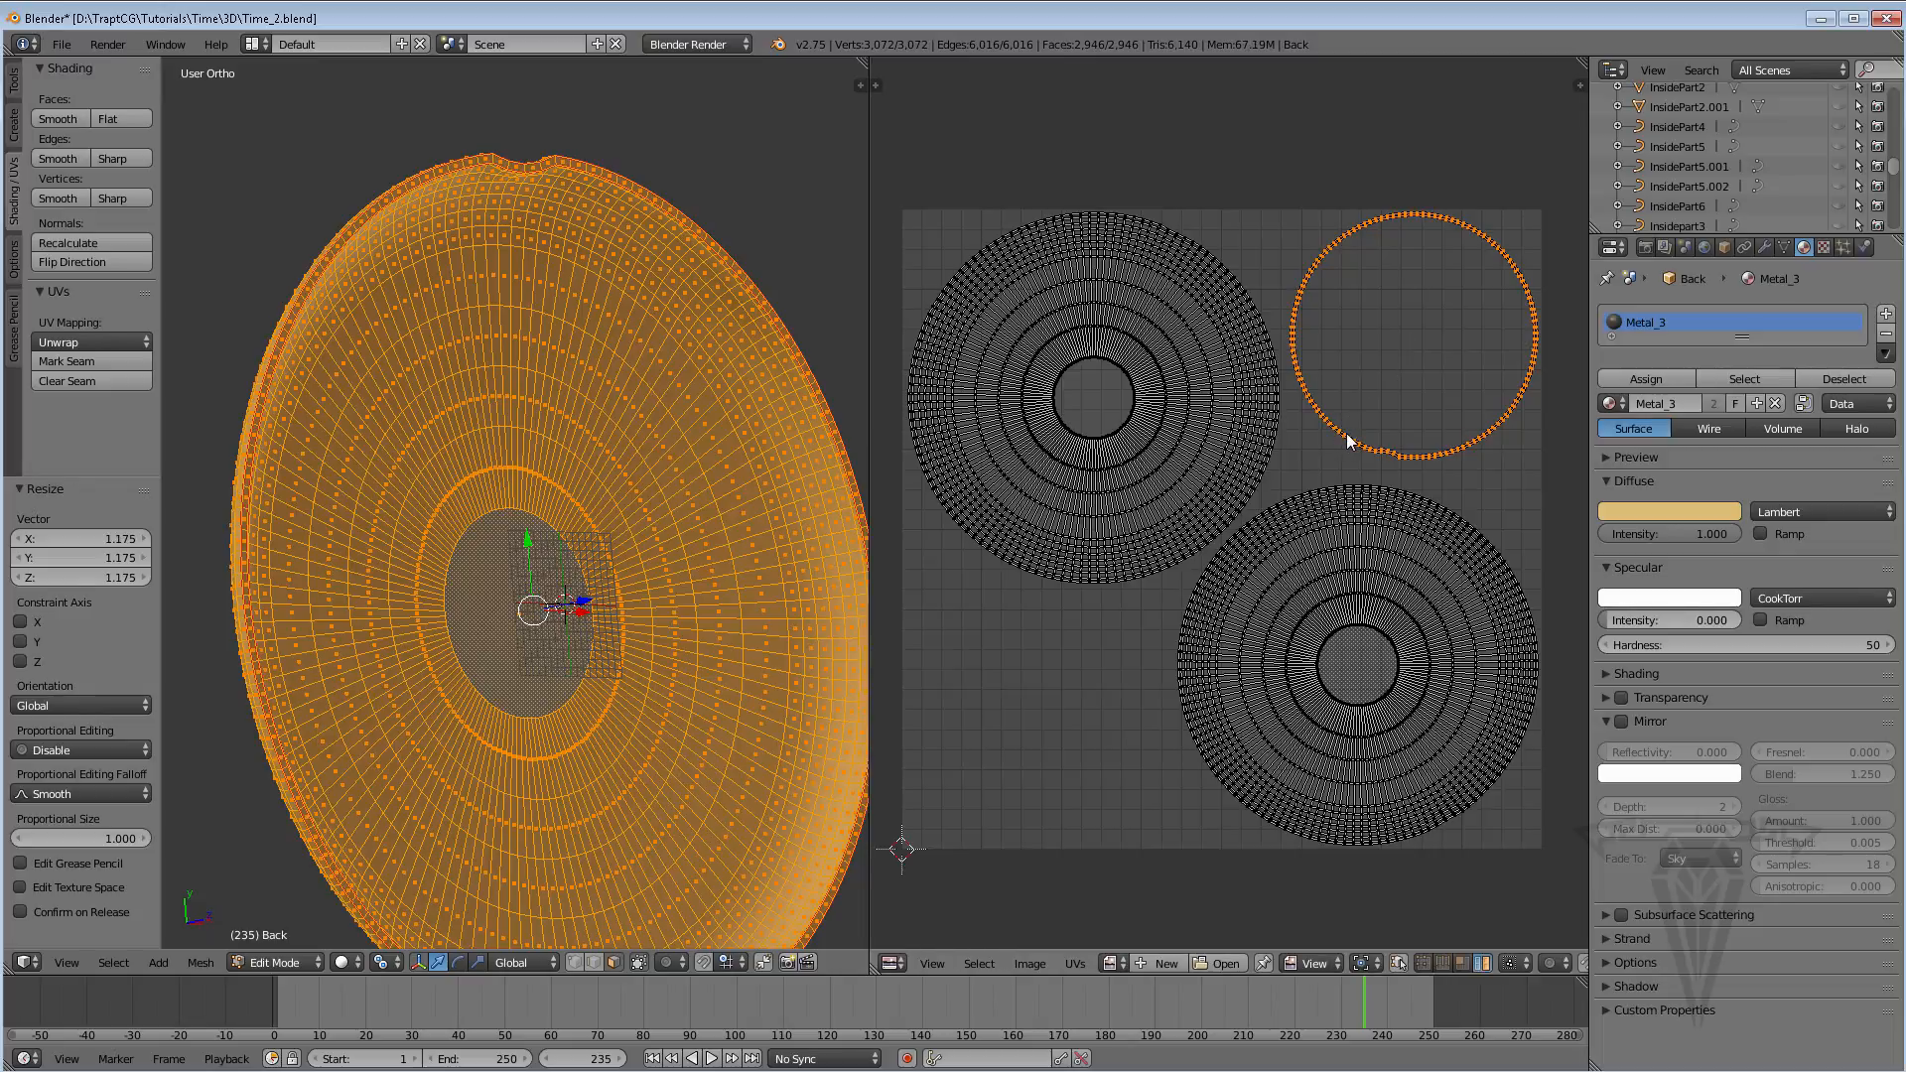
key(g)
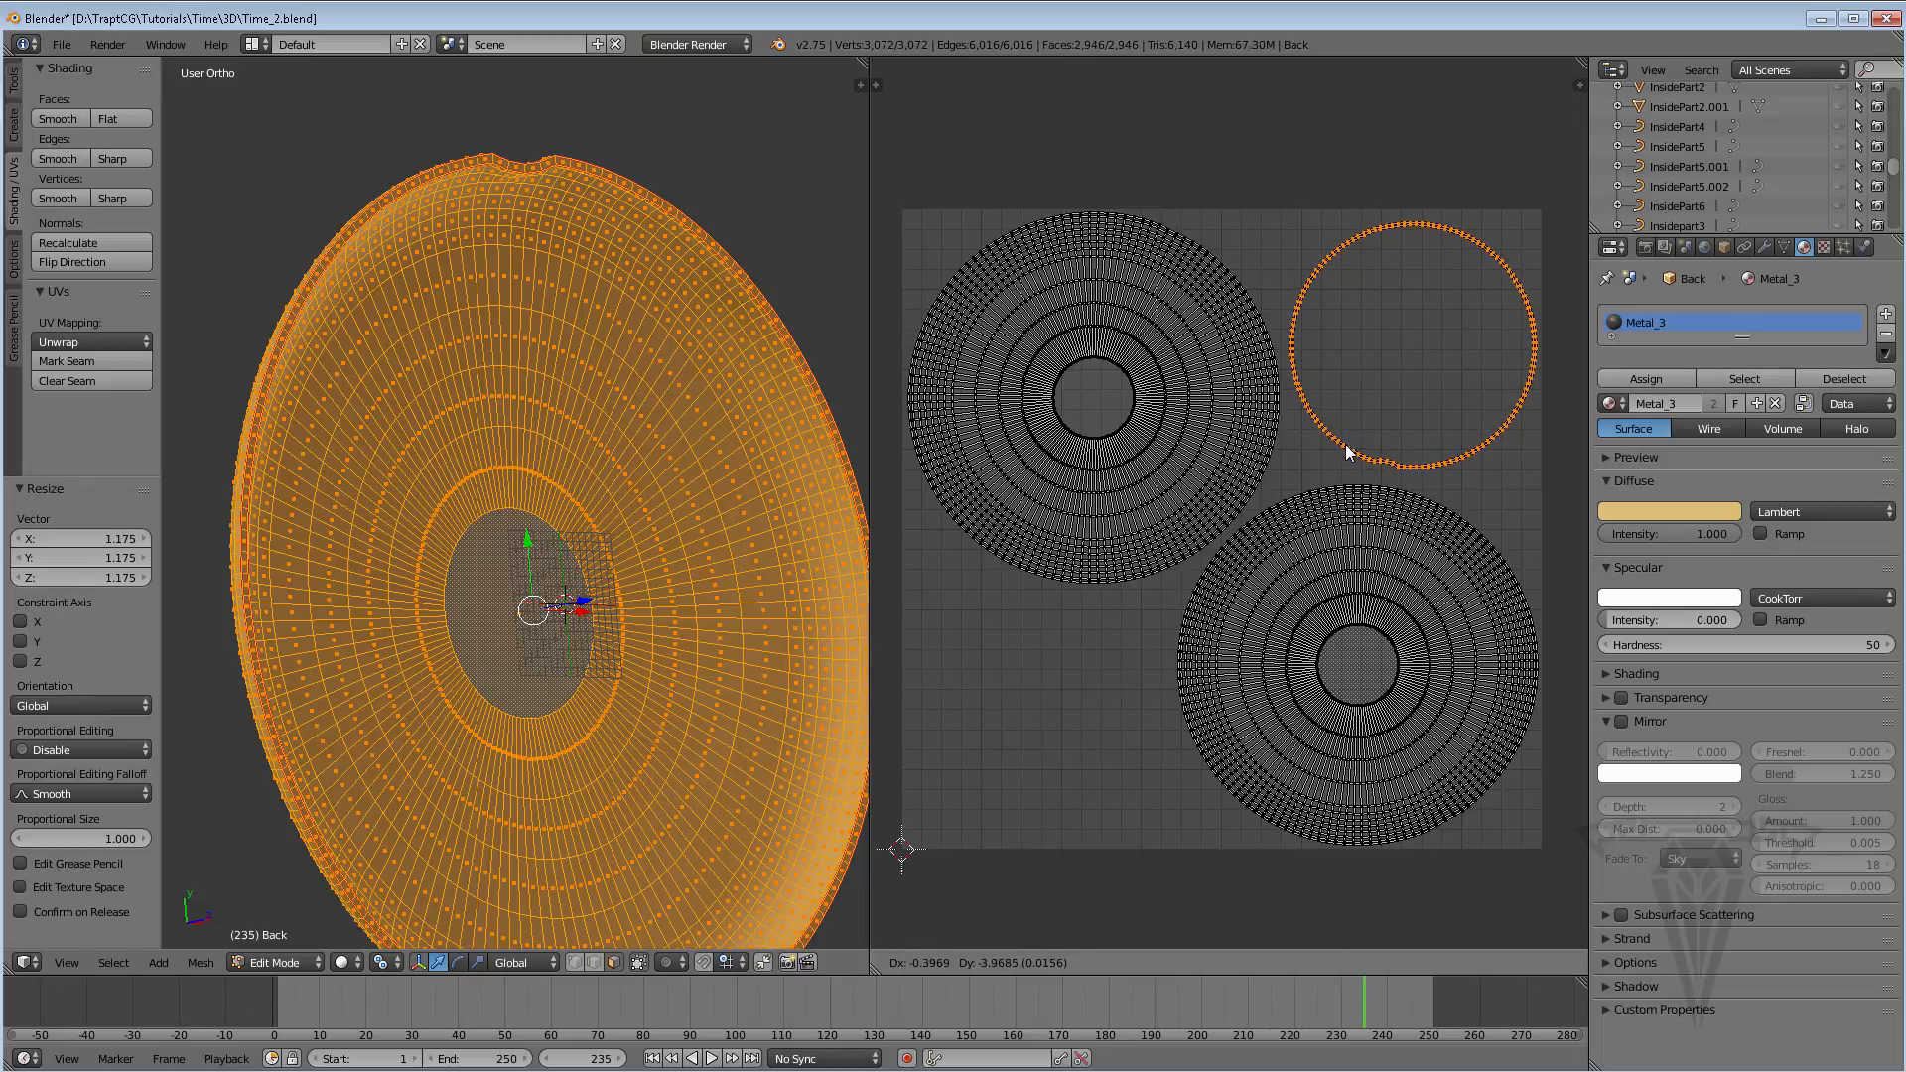
click(1347, 452)
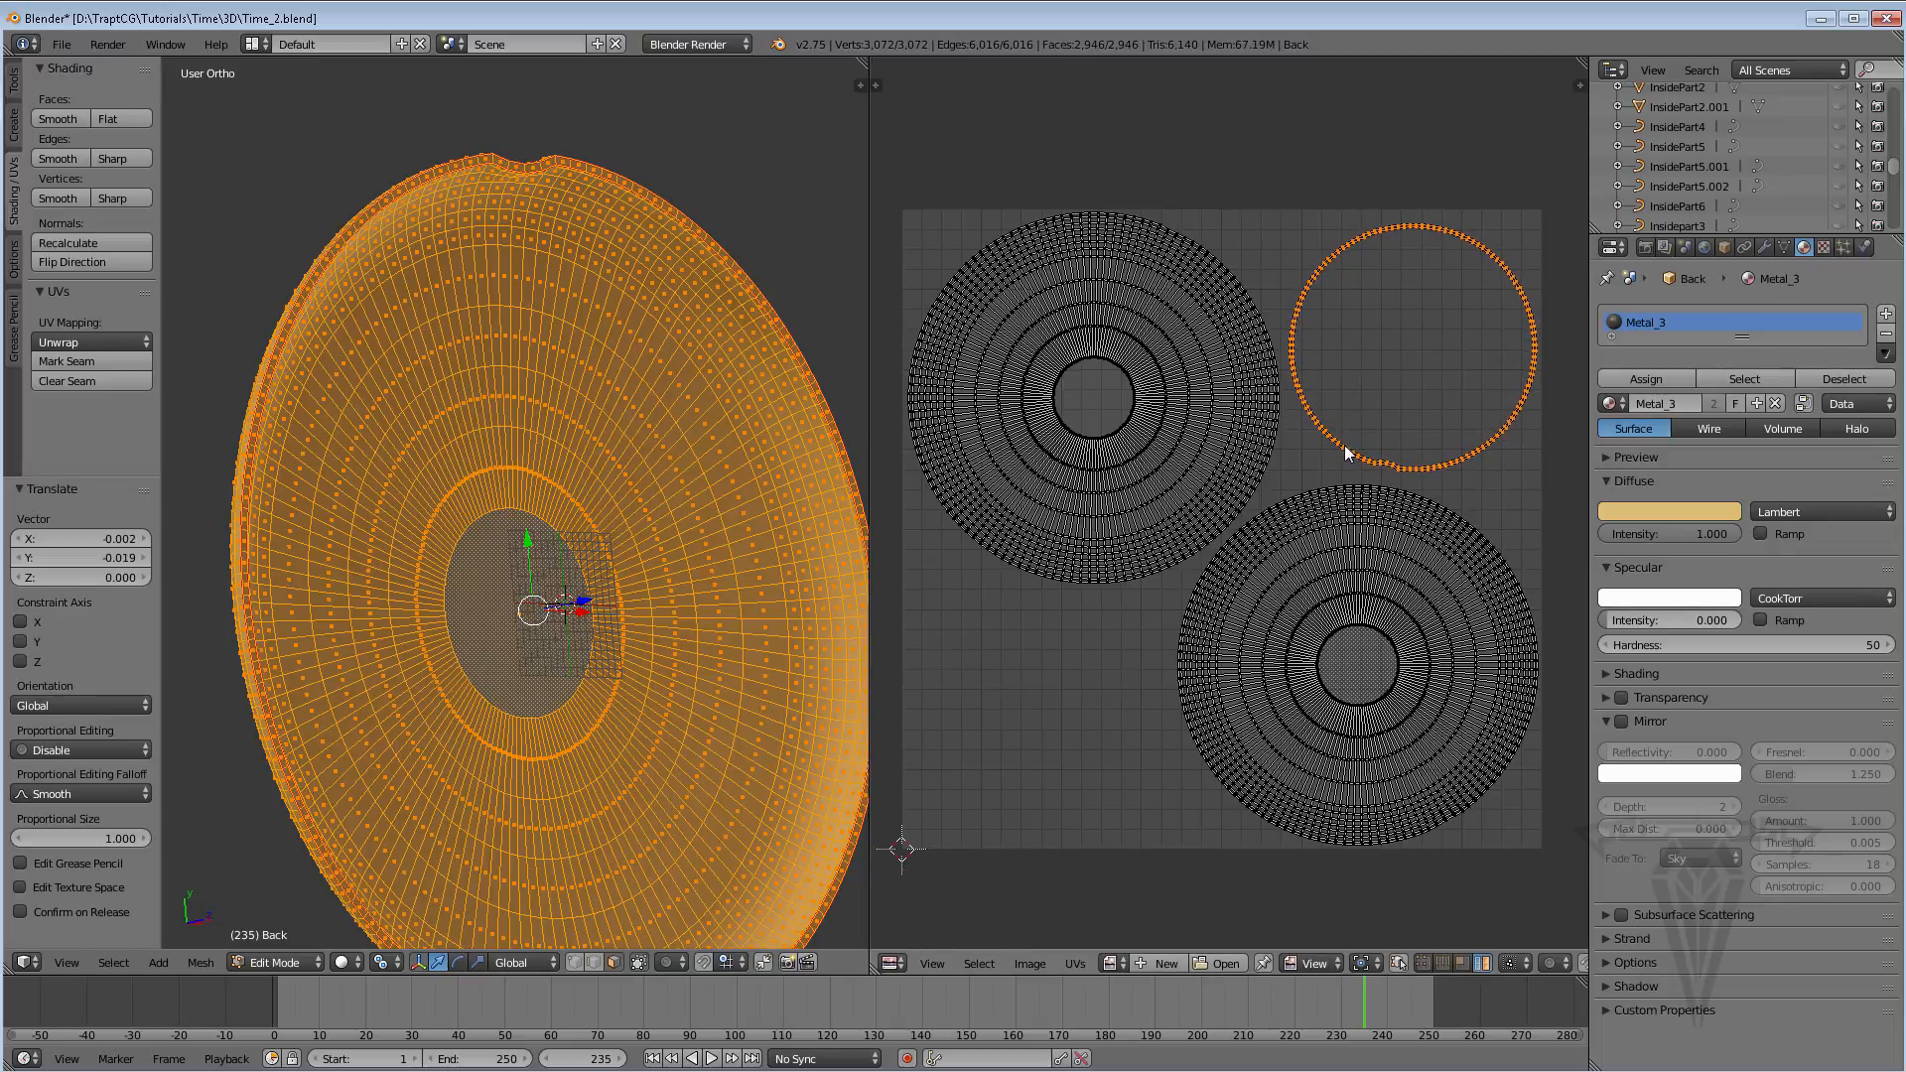
key(s)
click(1341, 453)
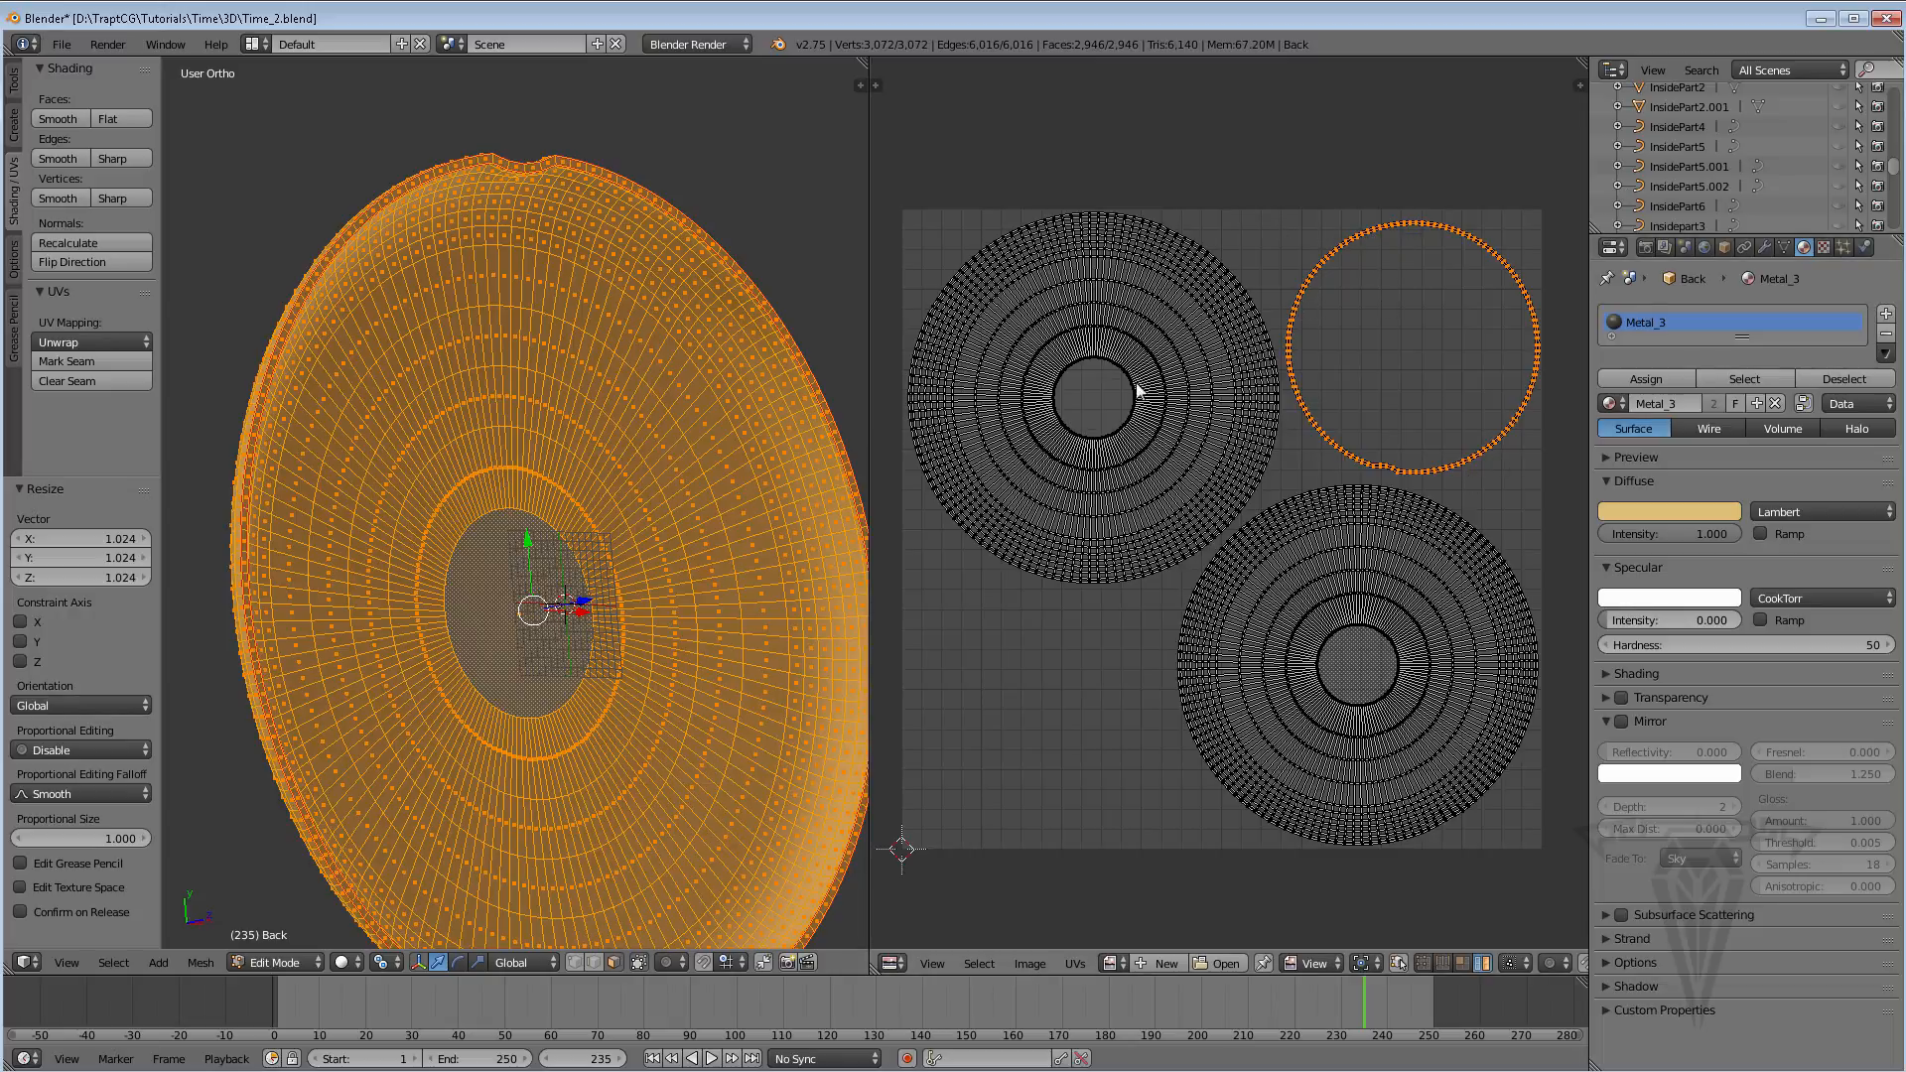
middle_drag(396, 536, 508, 473)
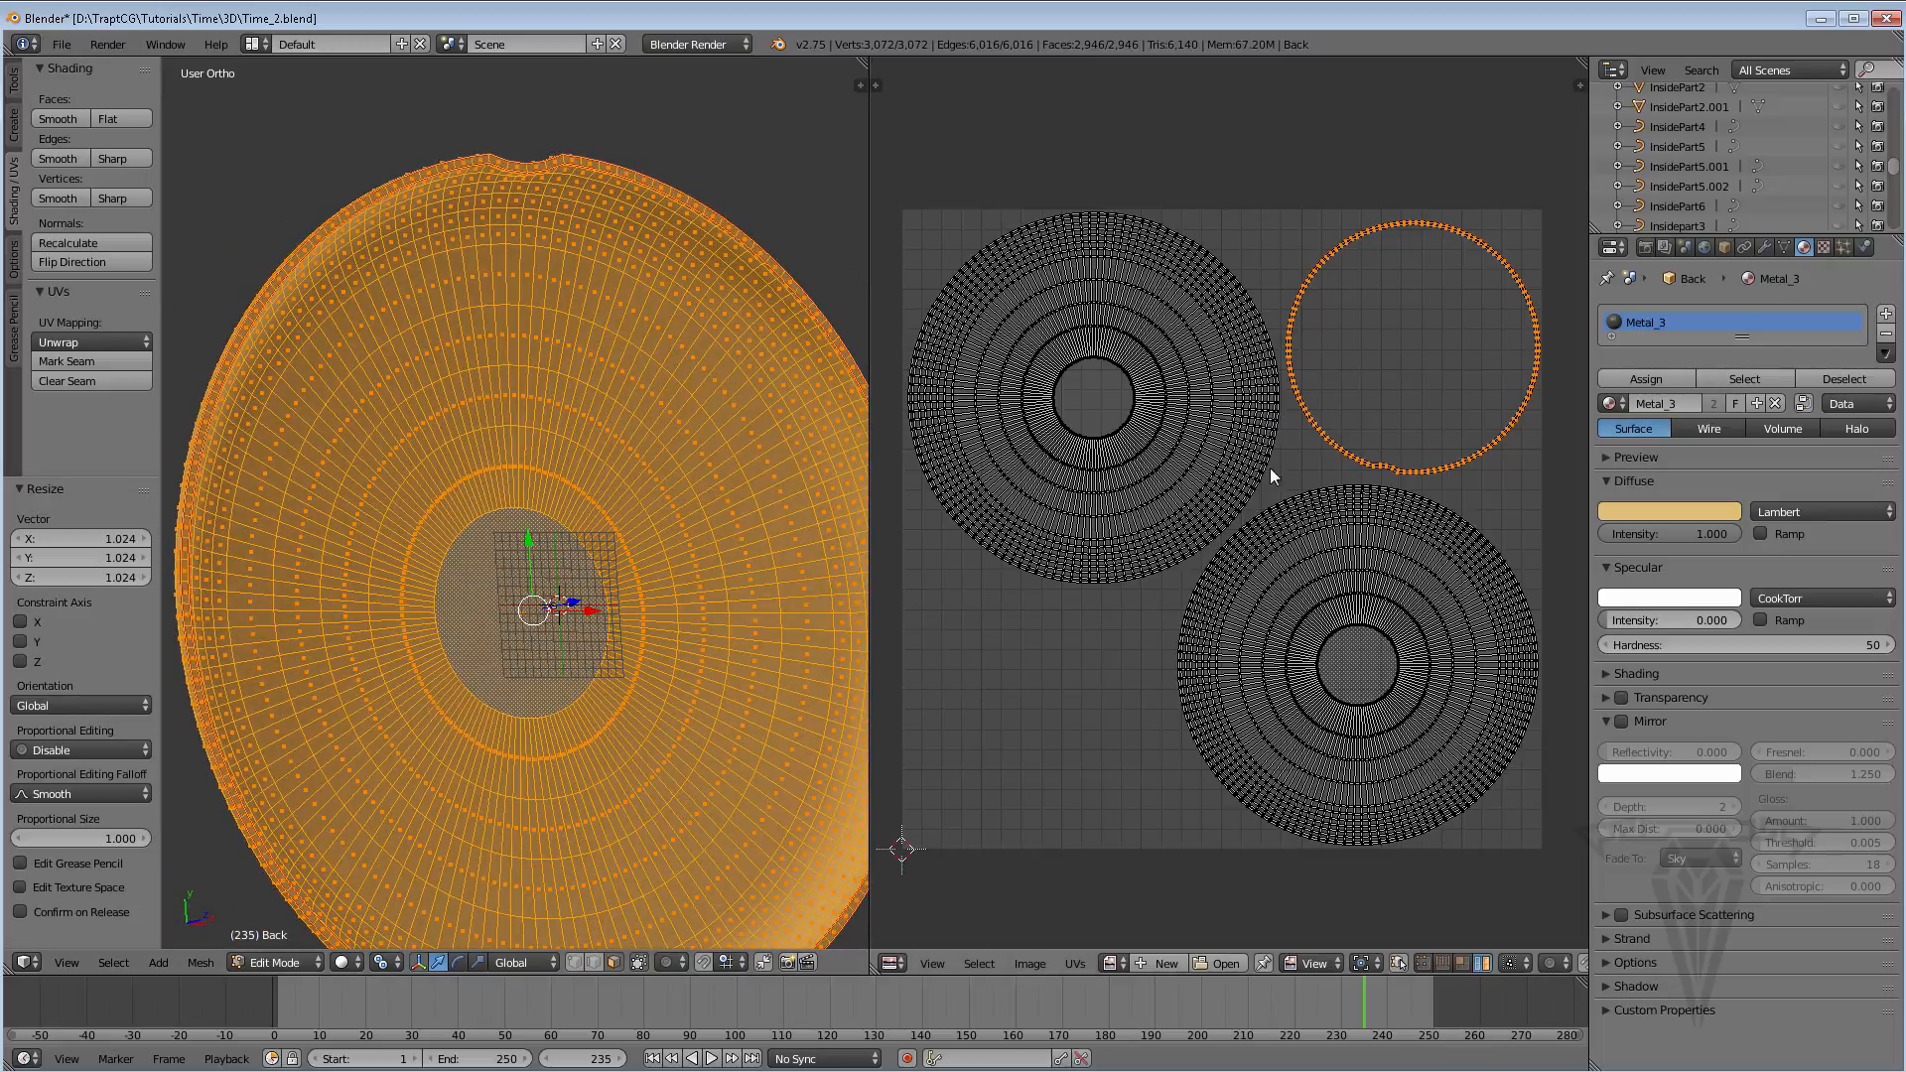
mouse_move(1158, 439)
middle_down()
mouse_move(1197, 418)
mouse_move(1158, 423)
middle_up()
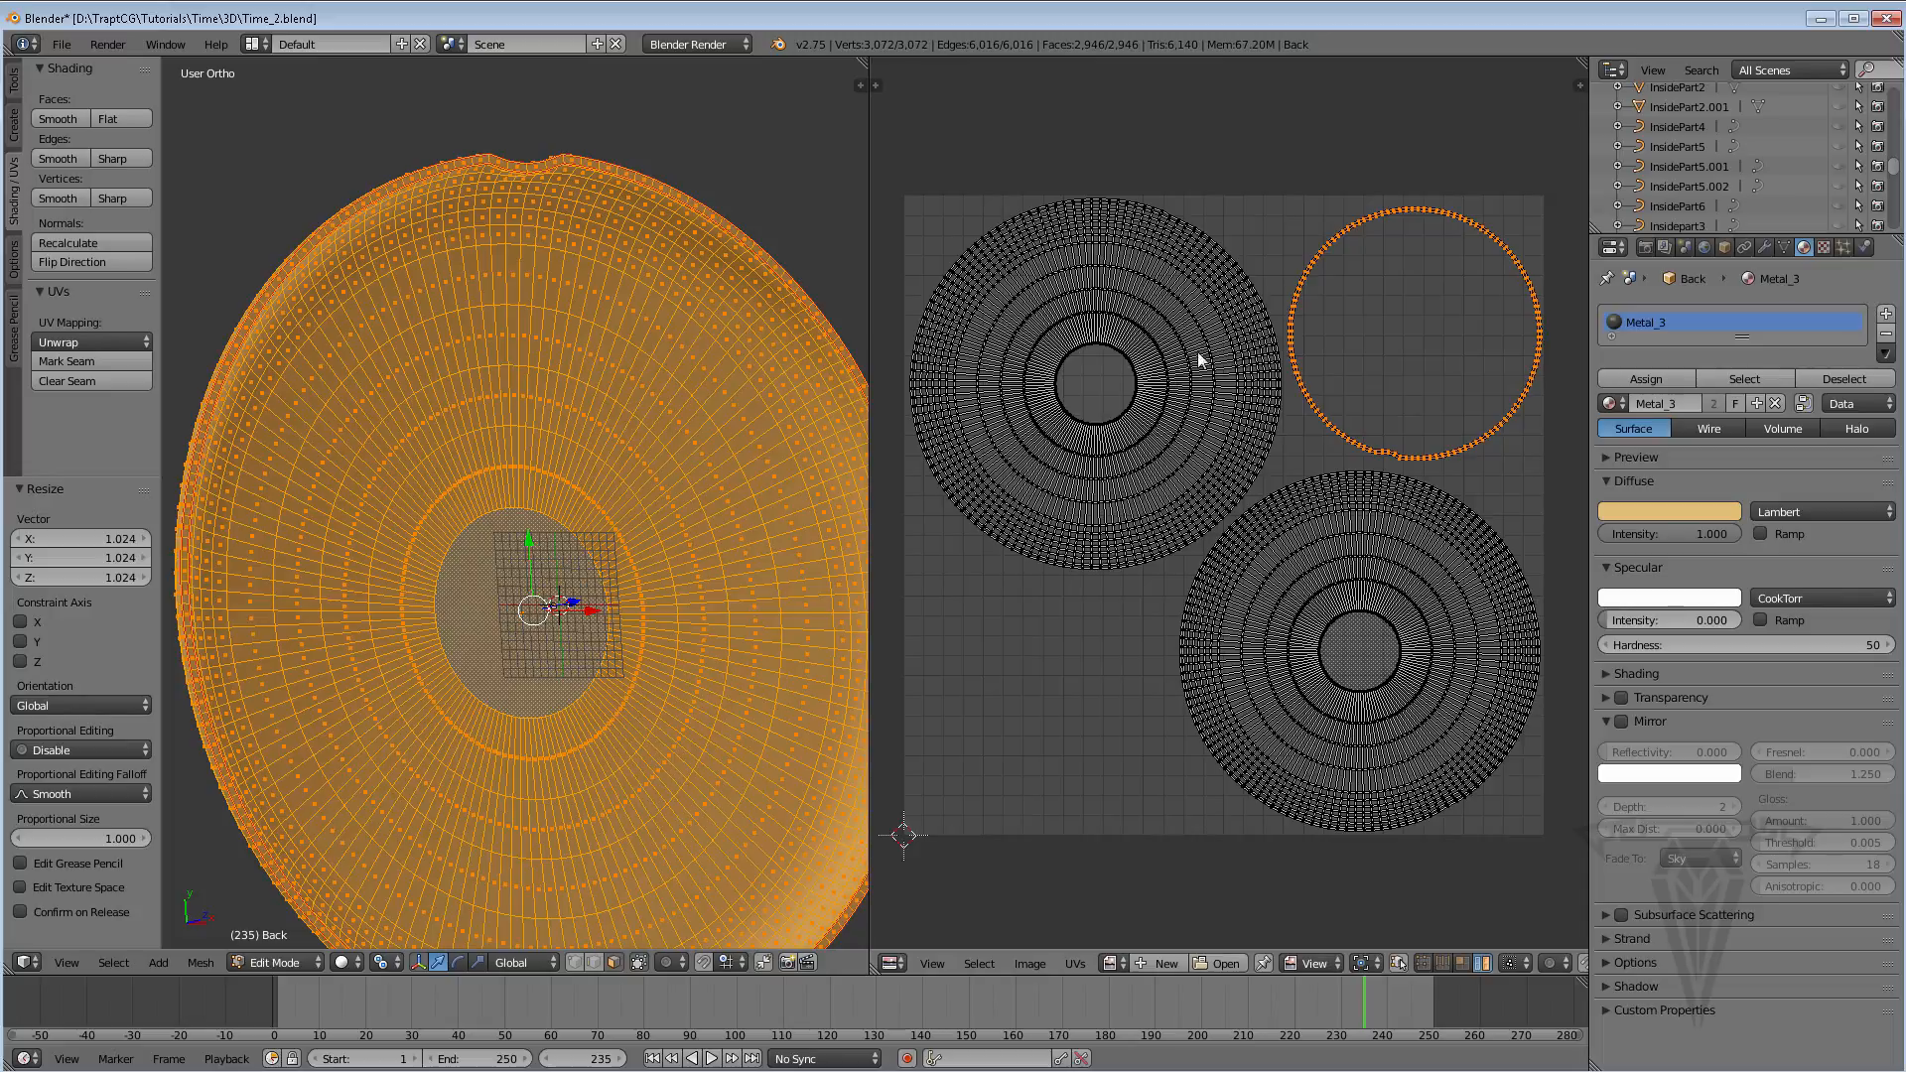
scroll(1165, 357, up, 1)
middle_drag(1387, 169, 1388, 249)
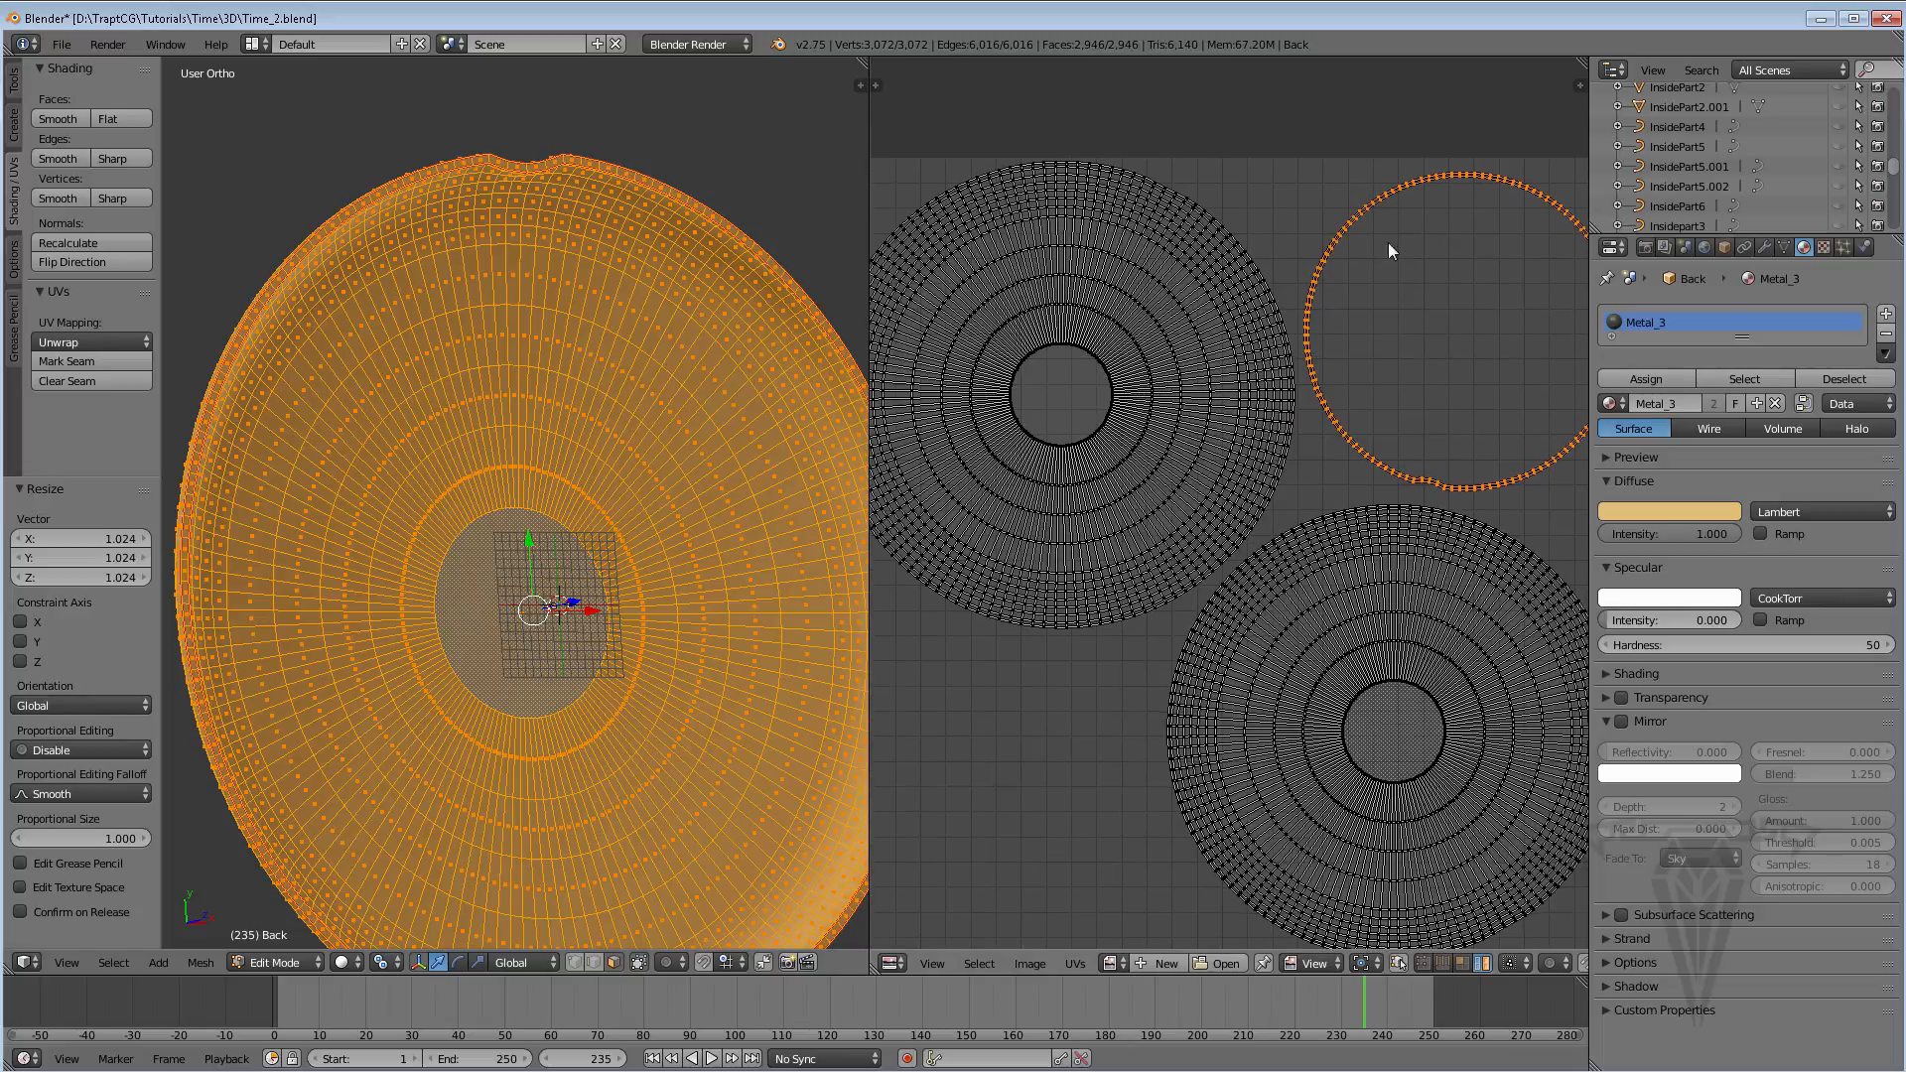
middle_drag(1173, 253, 1181, 282)
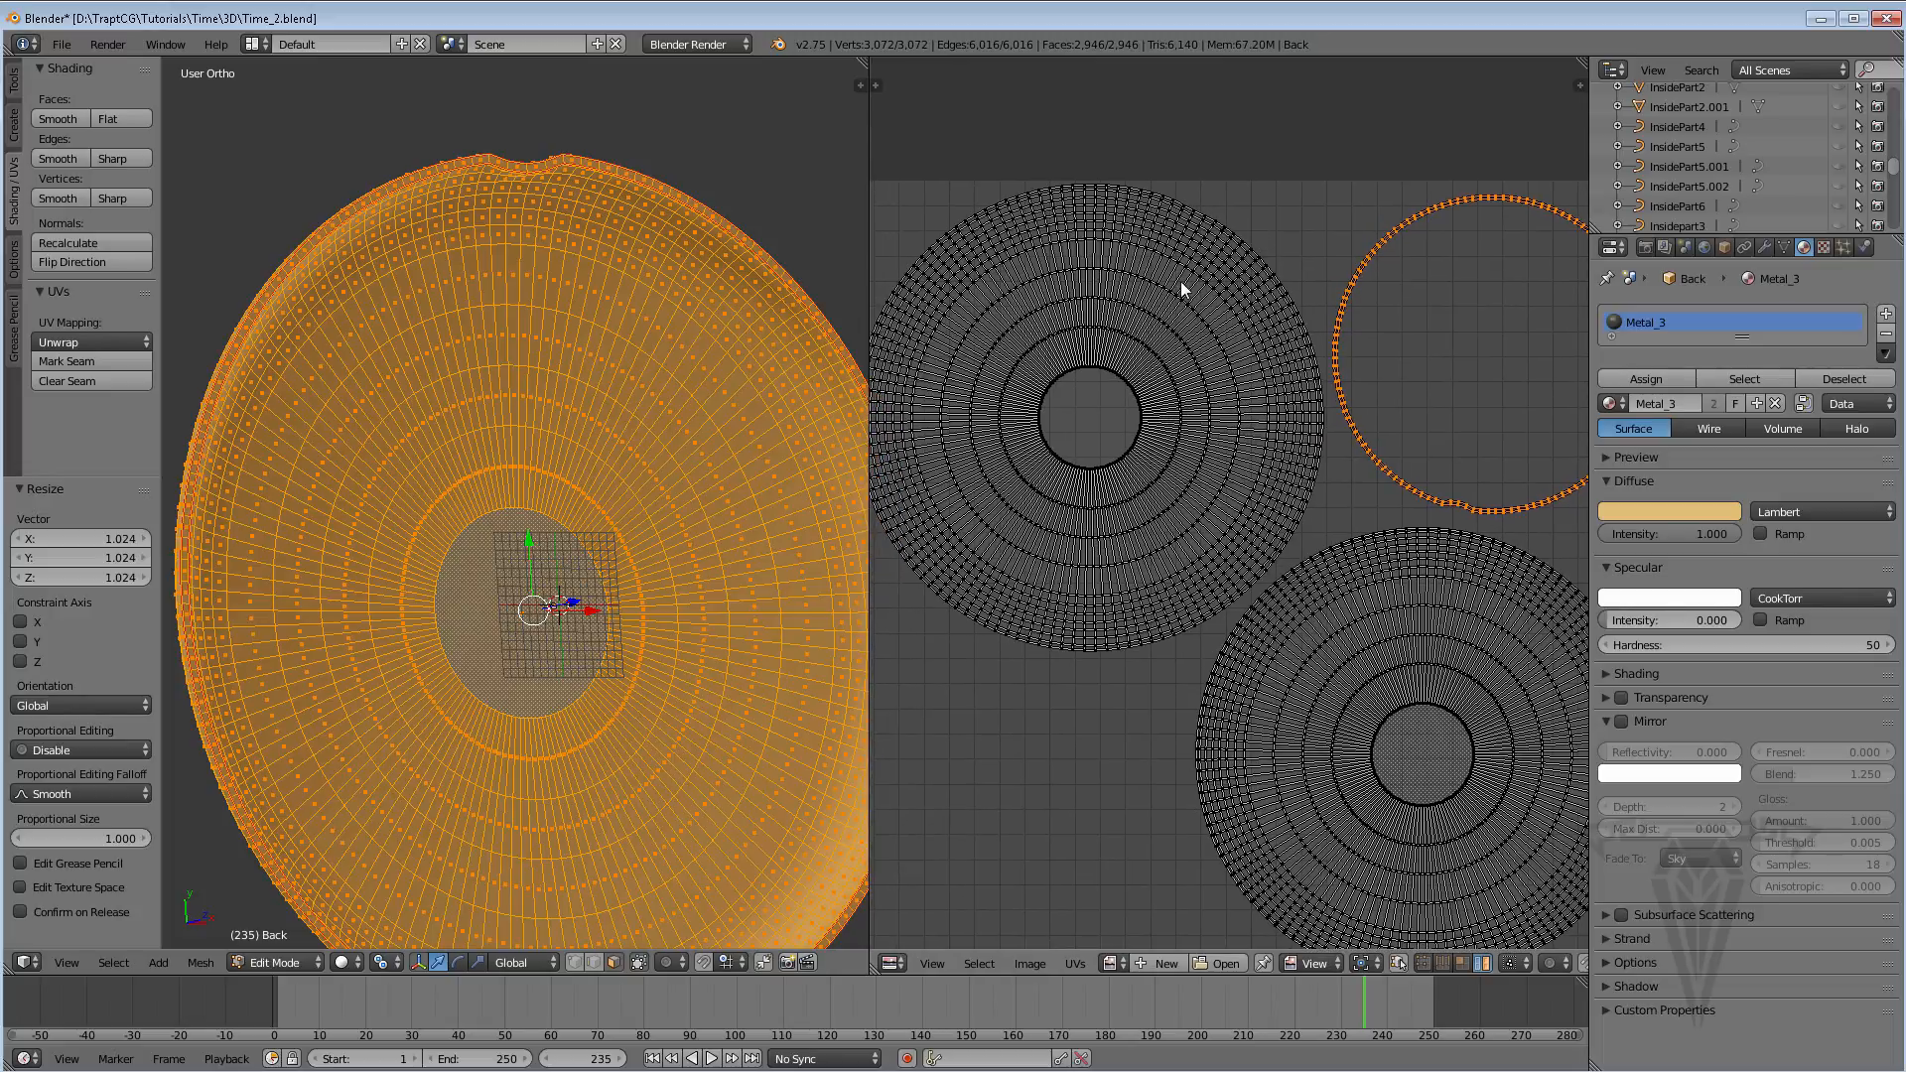
Rotate the upper-left disc island by about -28.03° in the UV layout
right_click(1181, 282)
key(r)
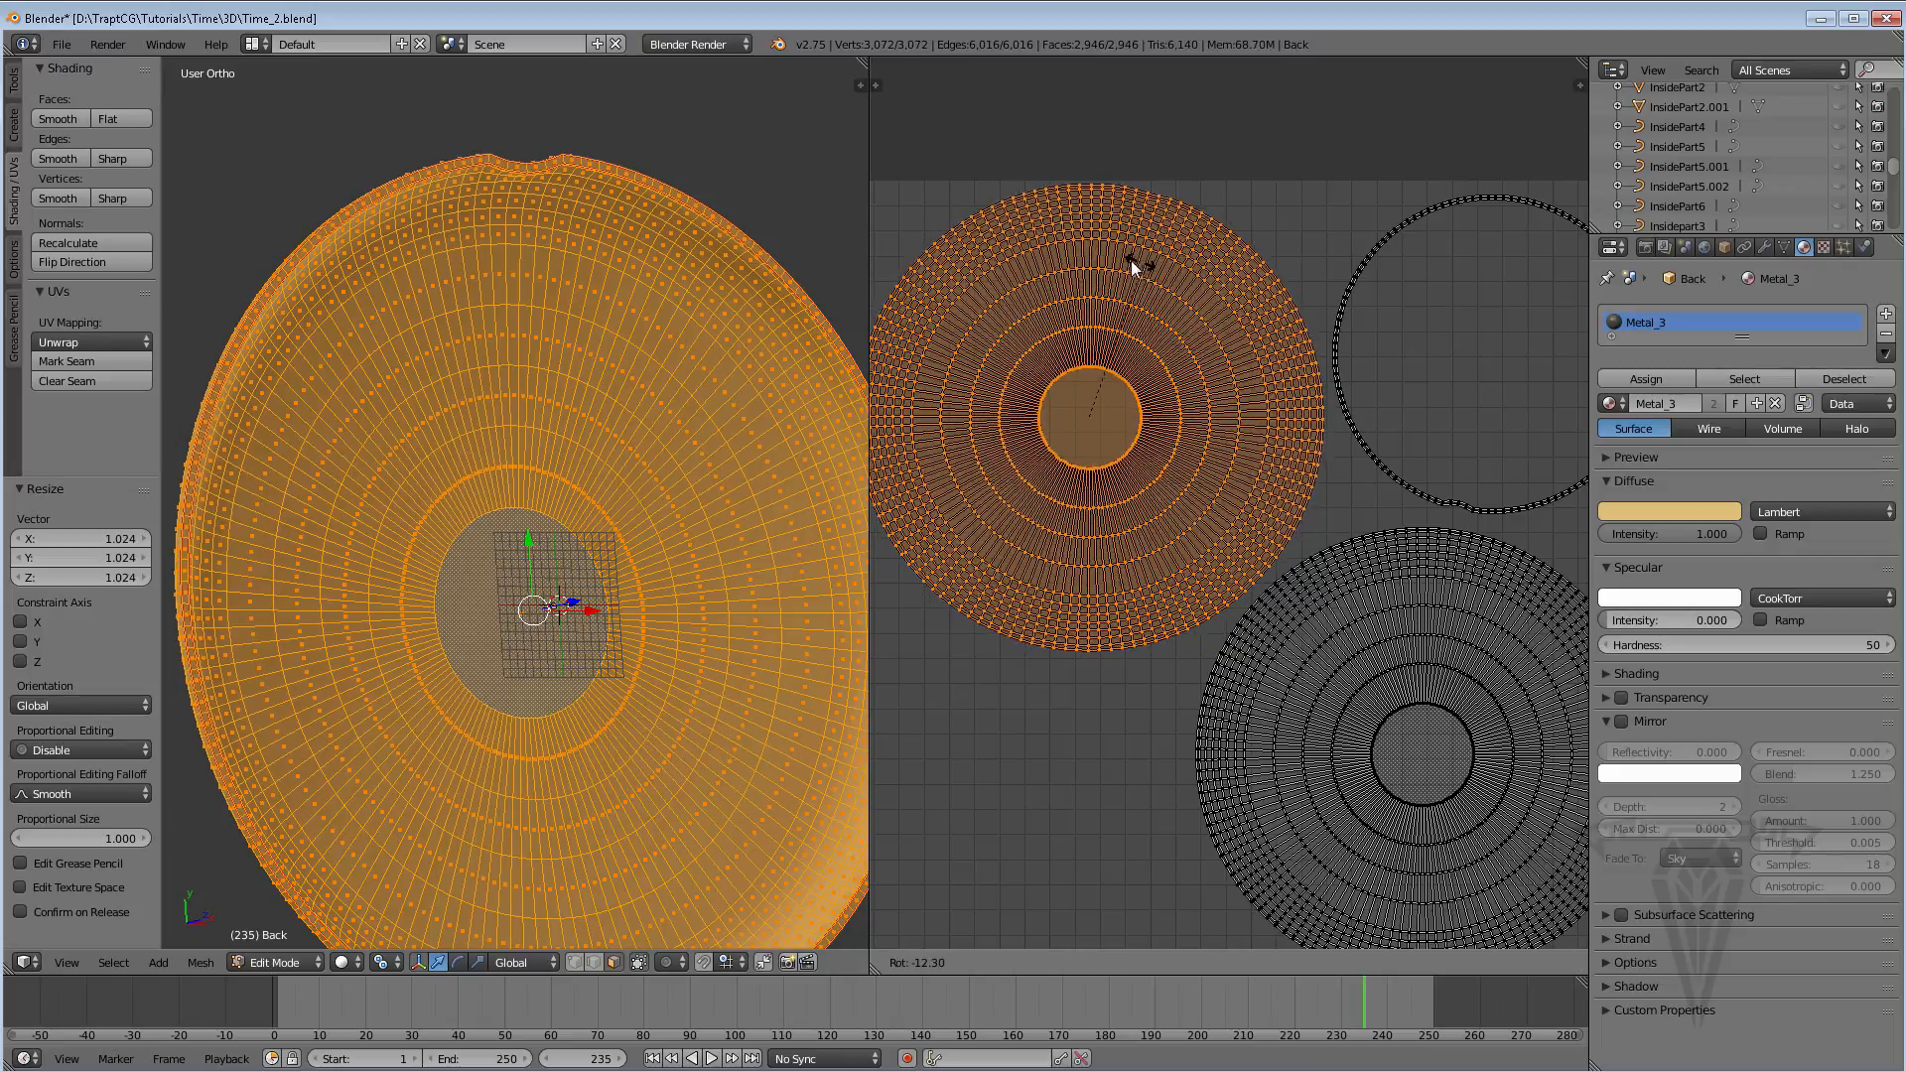
click(1099, 258)
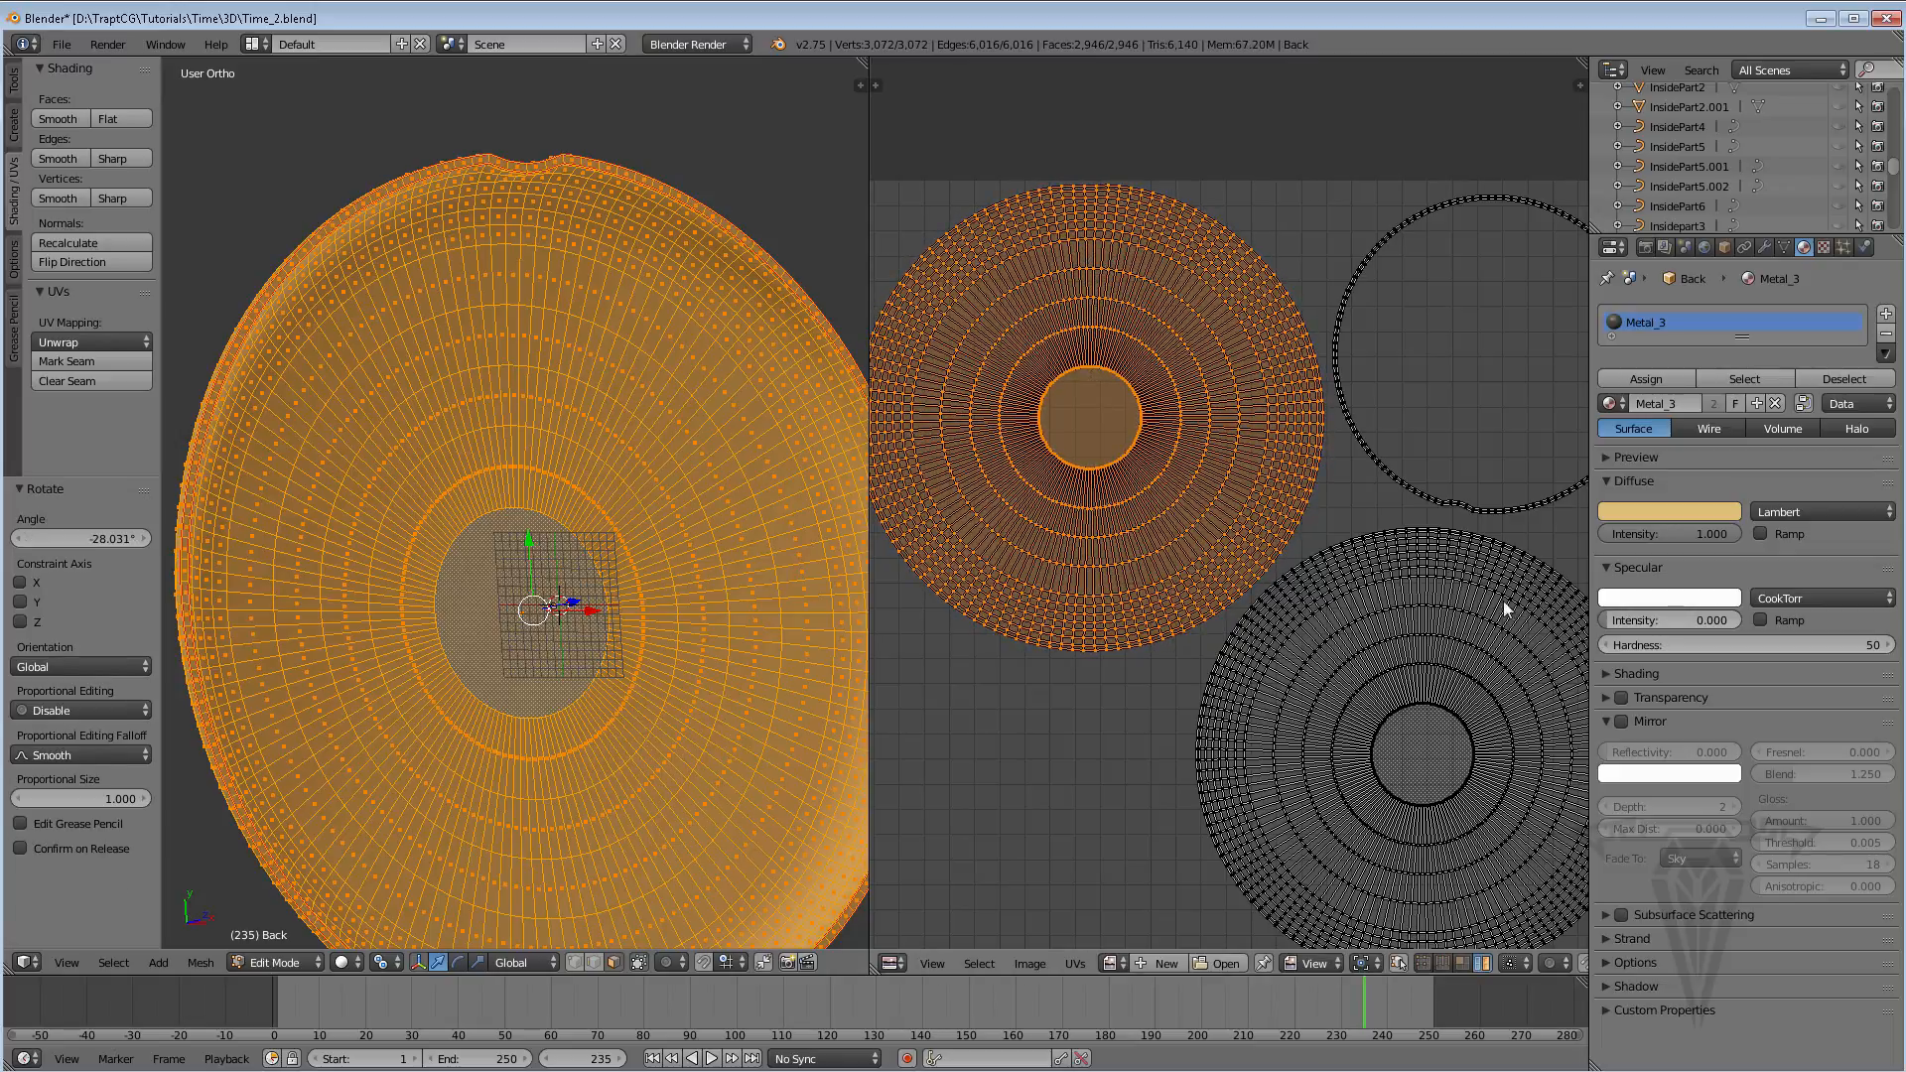
Rotate the lower-right disc island by about -151.58° about its own centre
middle_drag(1434, 533, 1279, 422)
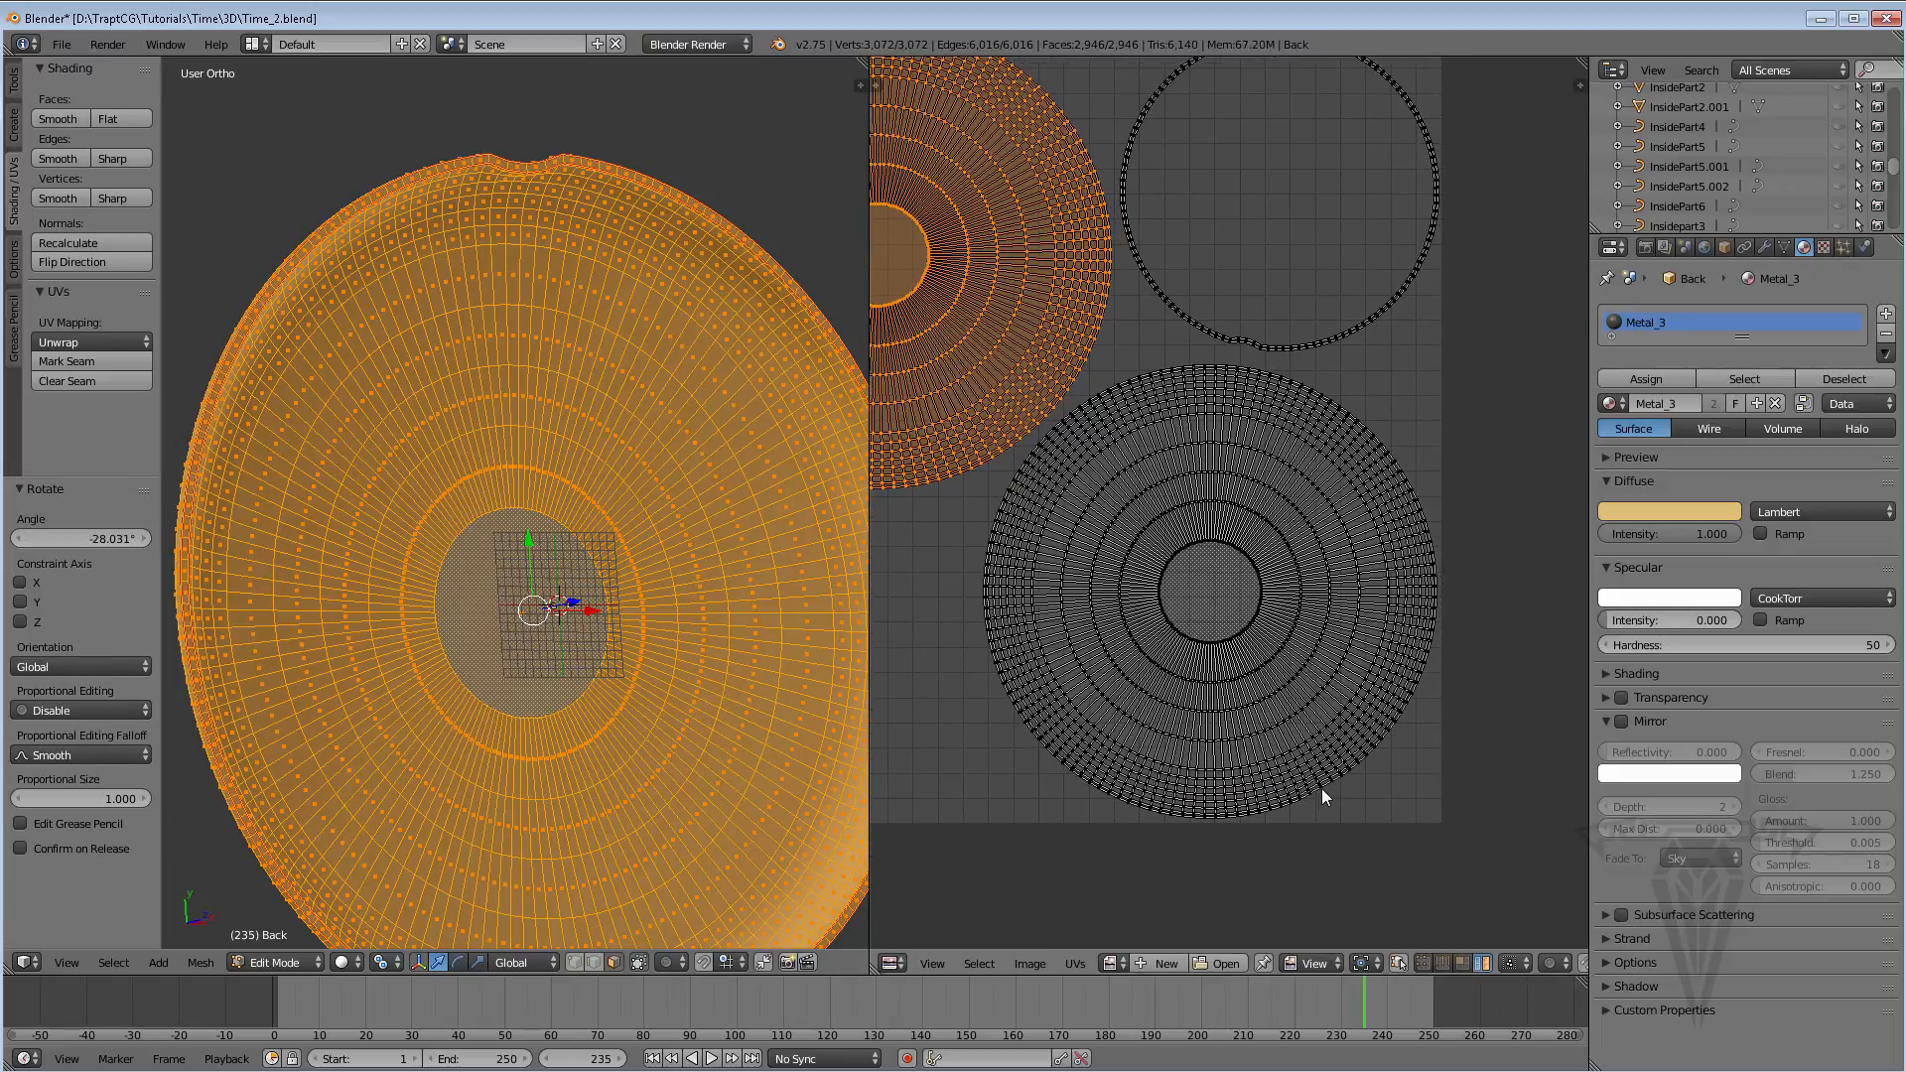
right_click(1264, 683)
key(r)
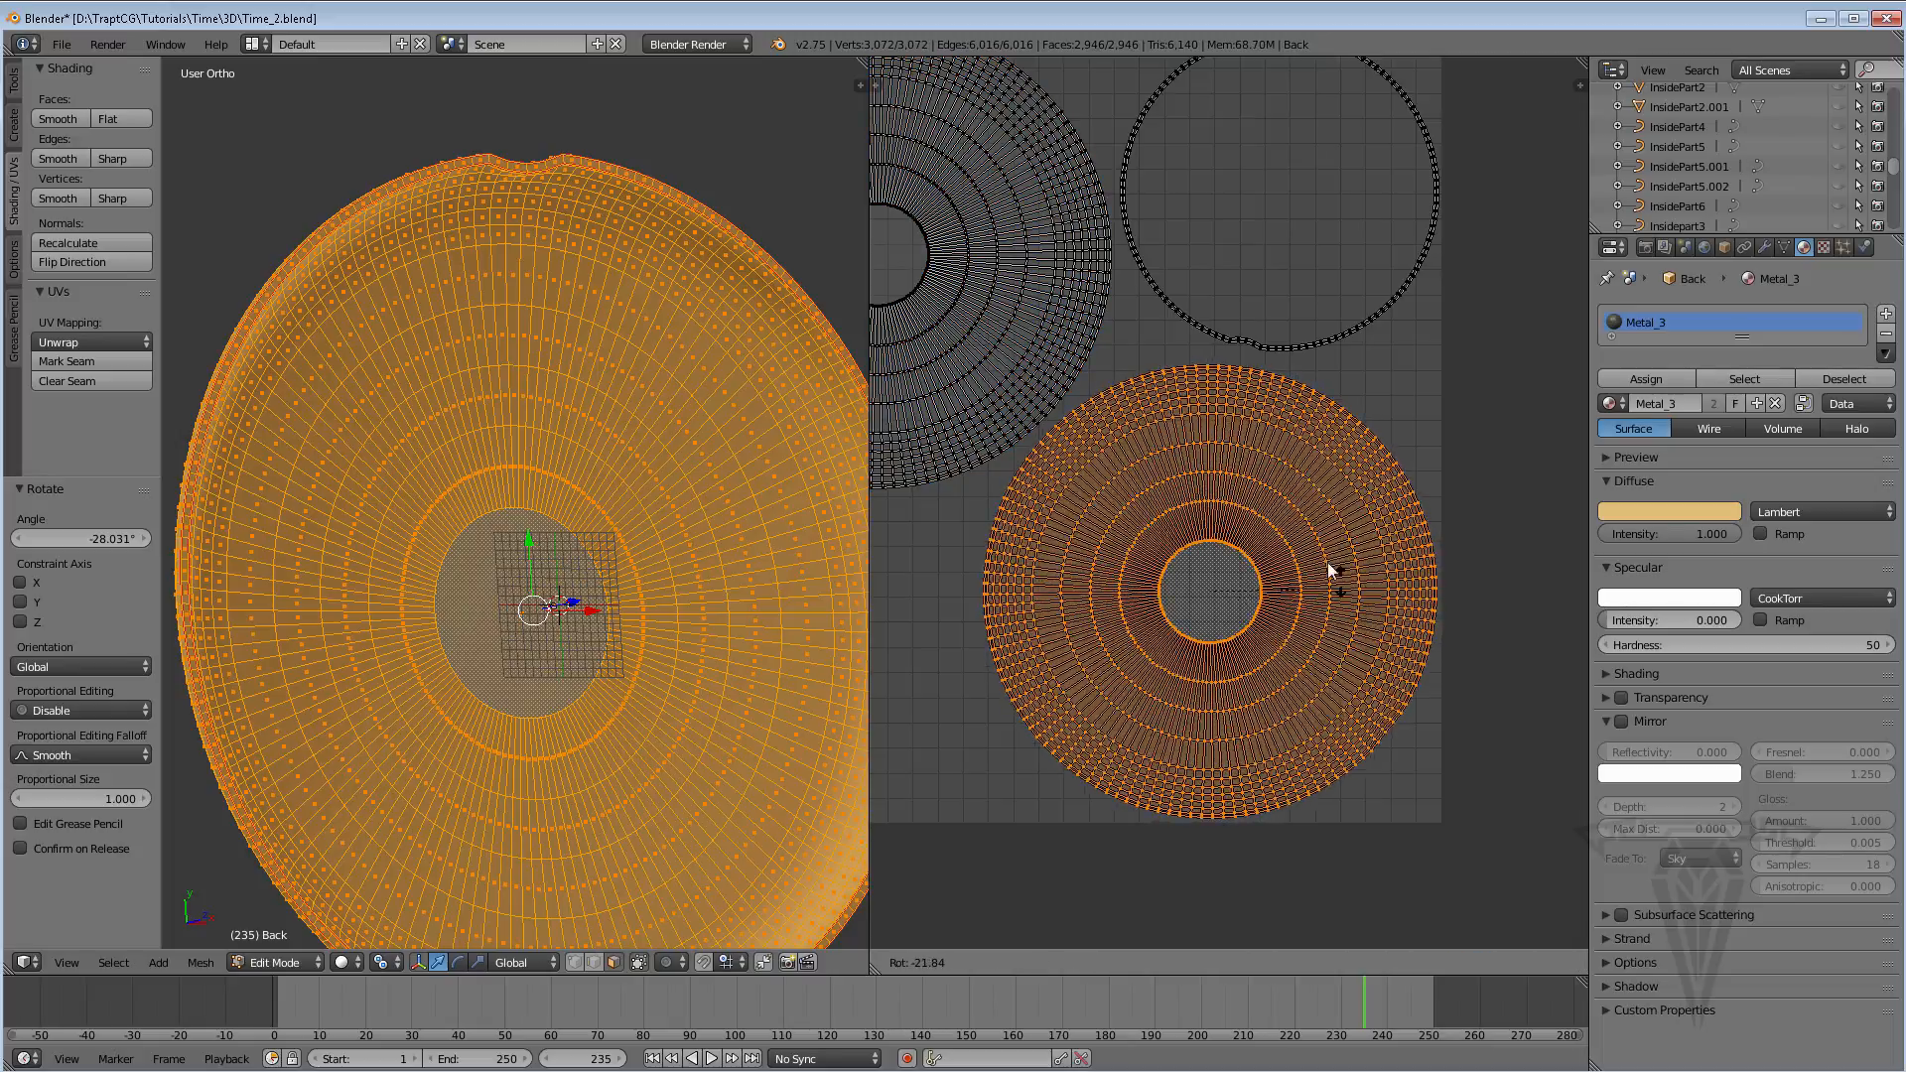
click(1152, 522)
Rotate the rim ring island by about 166.22° so its notch faces up
middle_drag(1317, 452, 1326, 563)
right_click(1314, 472)
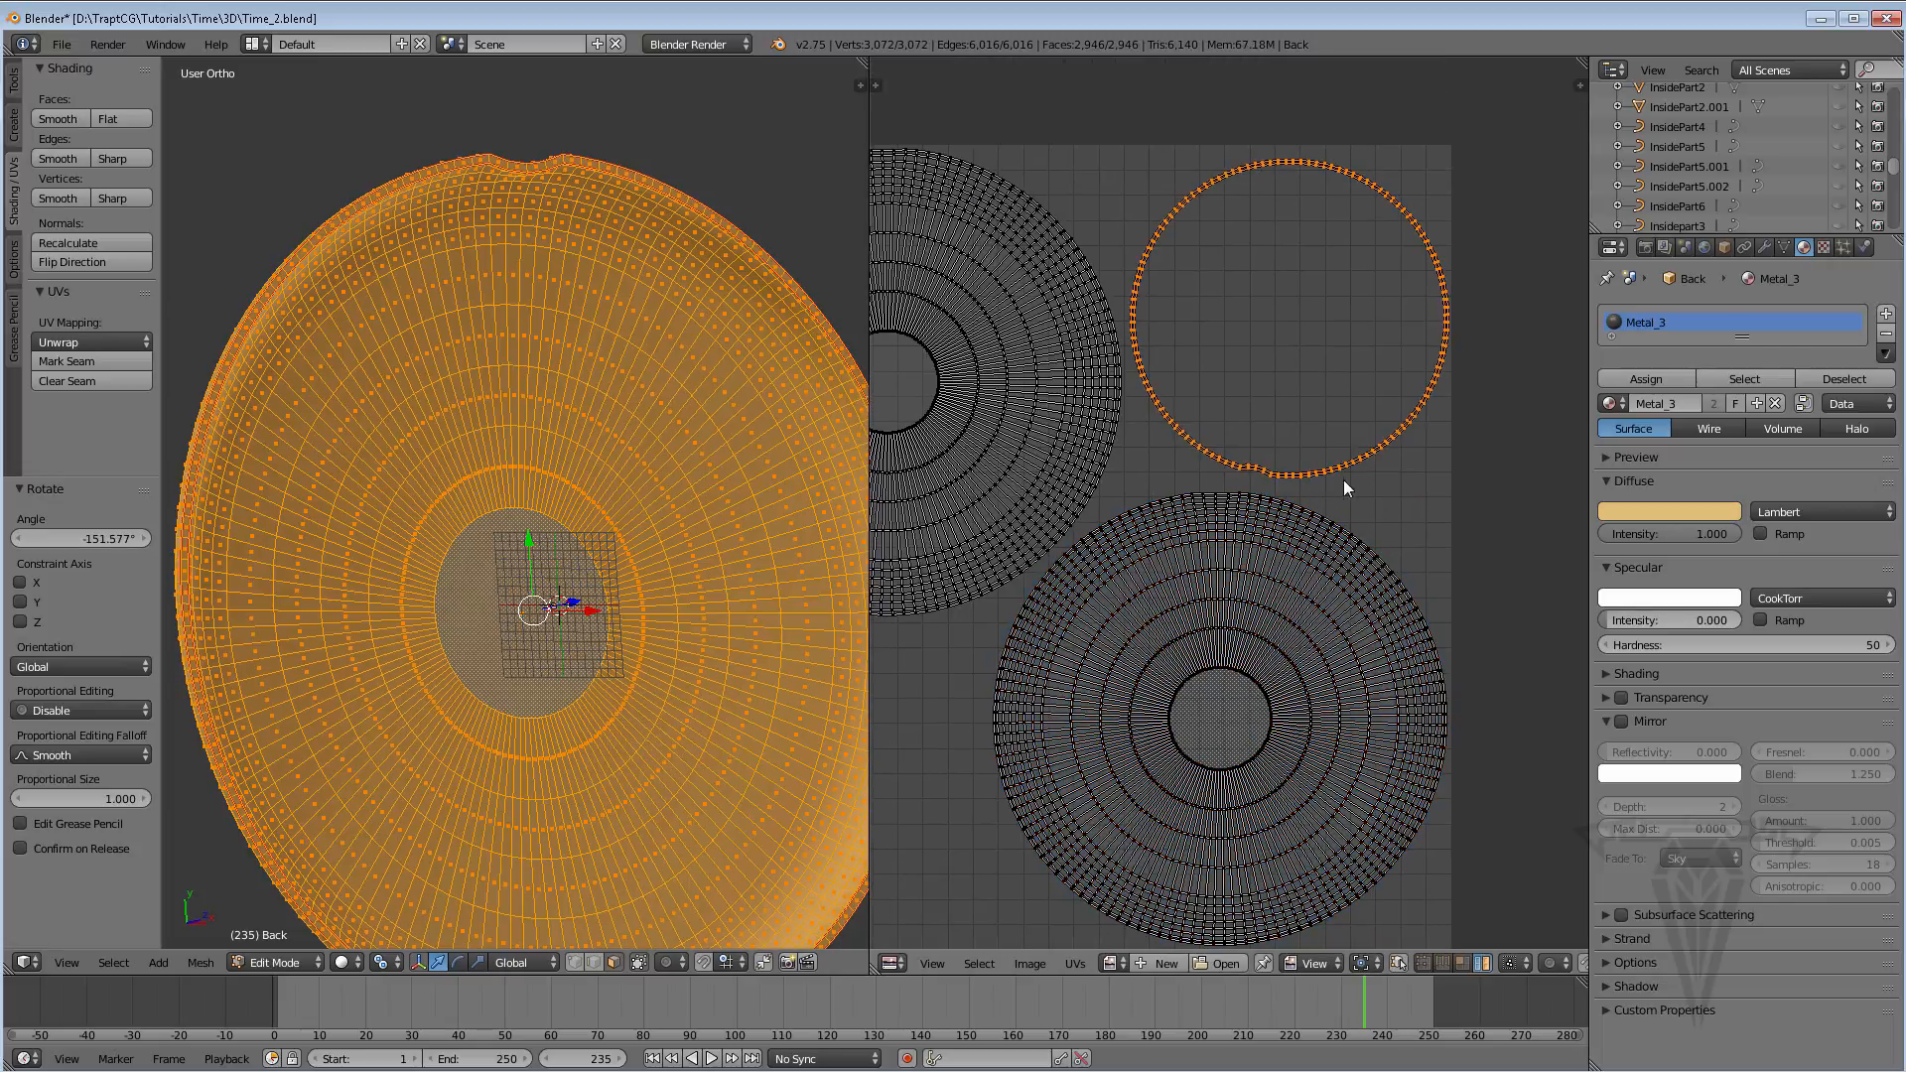
middle_drag(1343, 479, 1355, 556)
key(r)
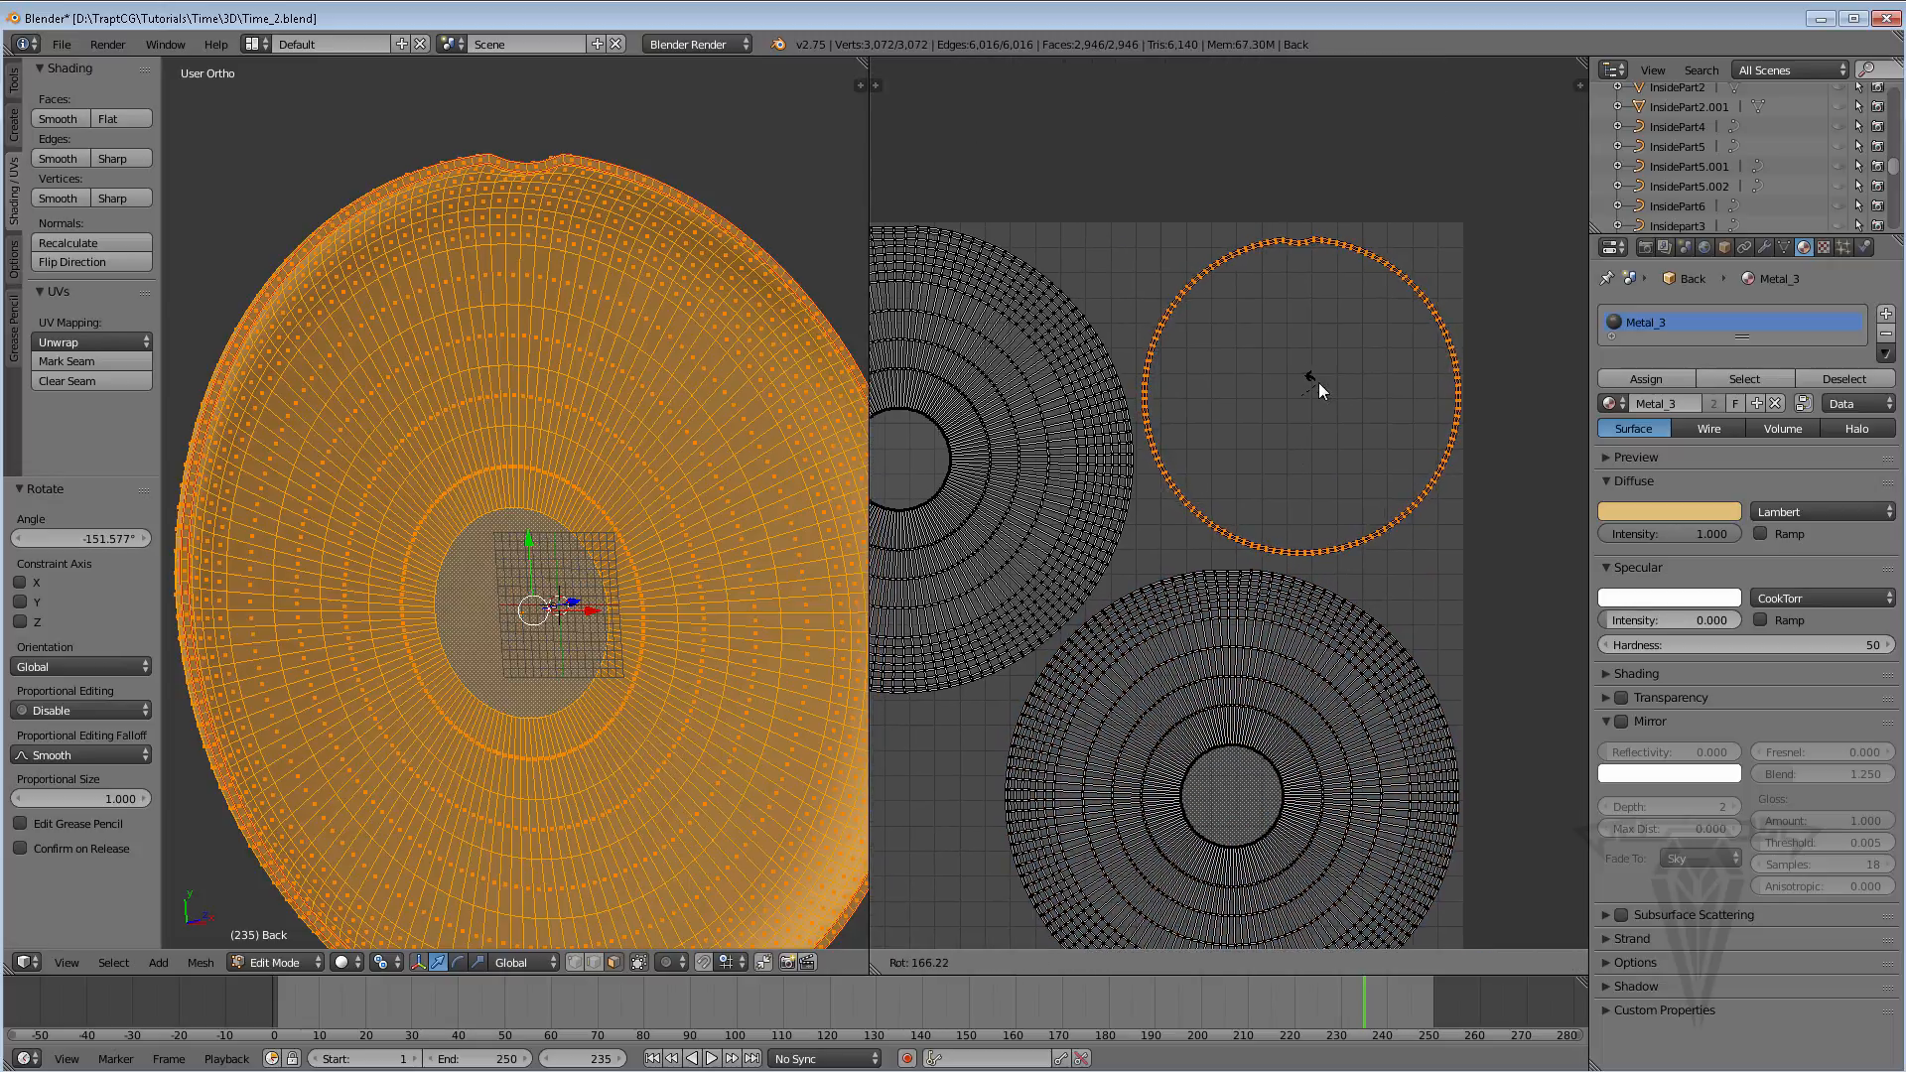
click(1318, 384)
scroll(1367, 537, down, 1)
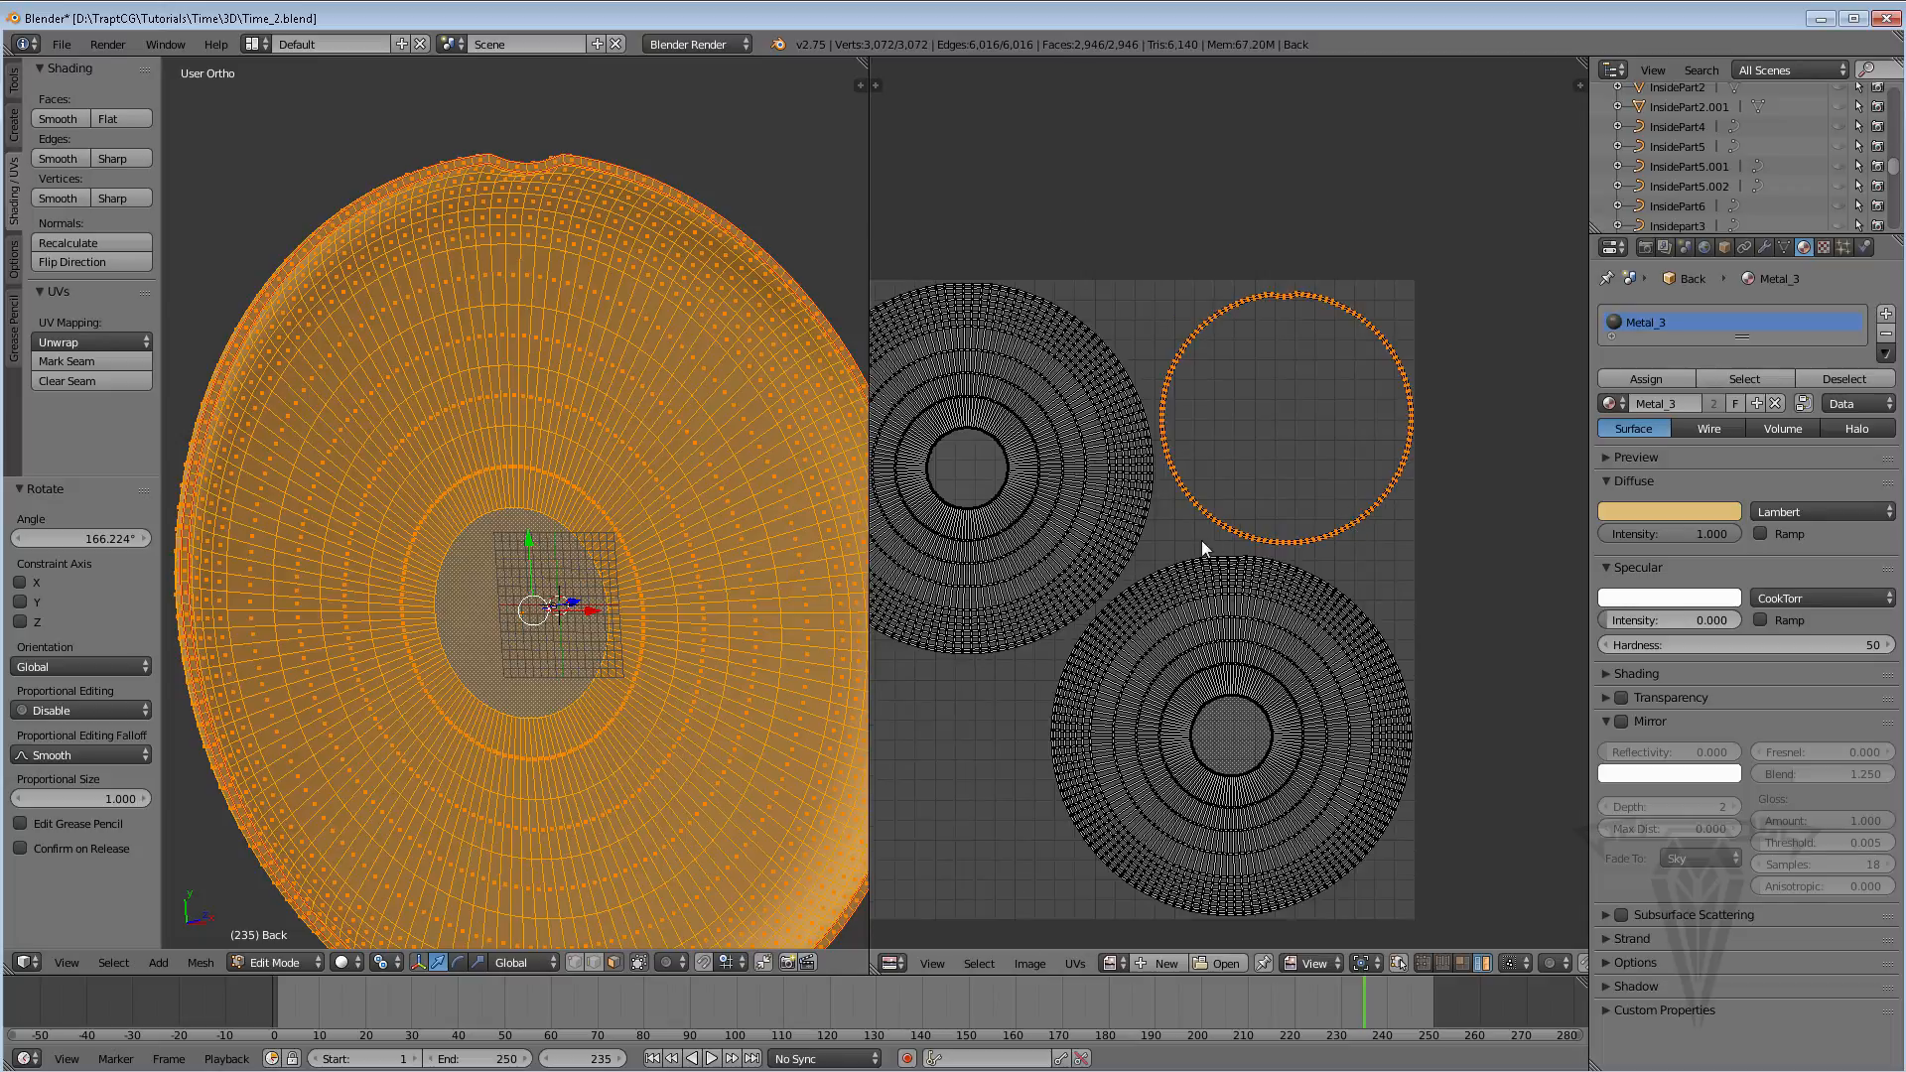
middle_drag(1206, 545, 1338, 485)
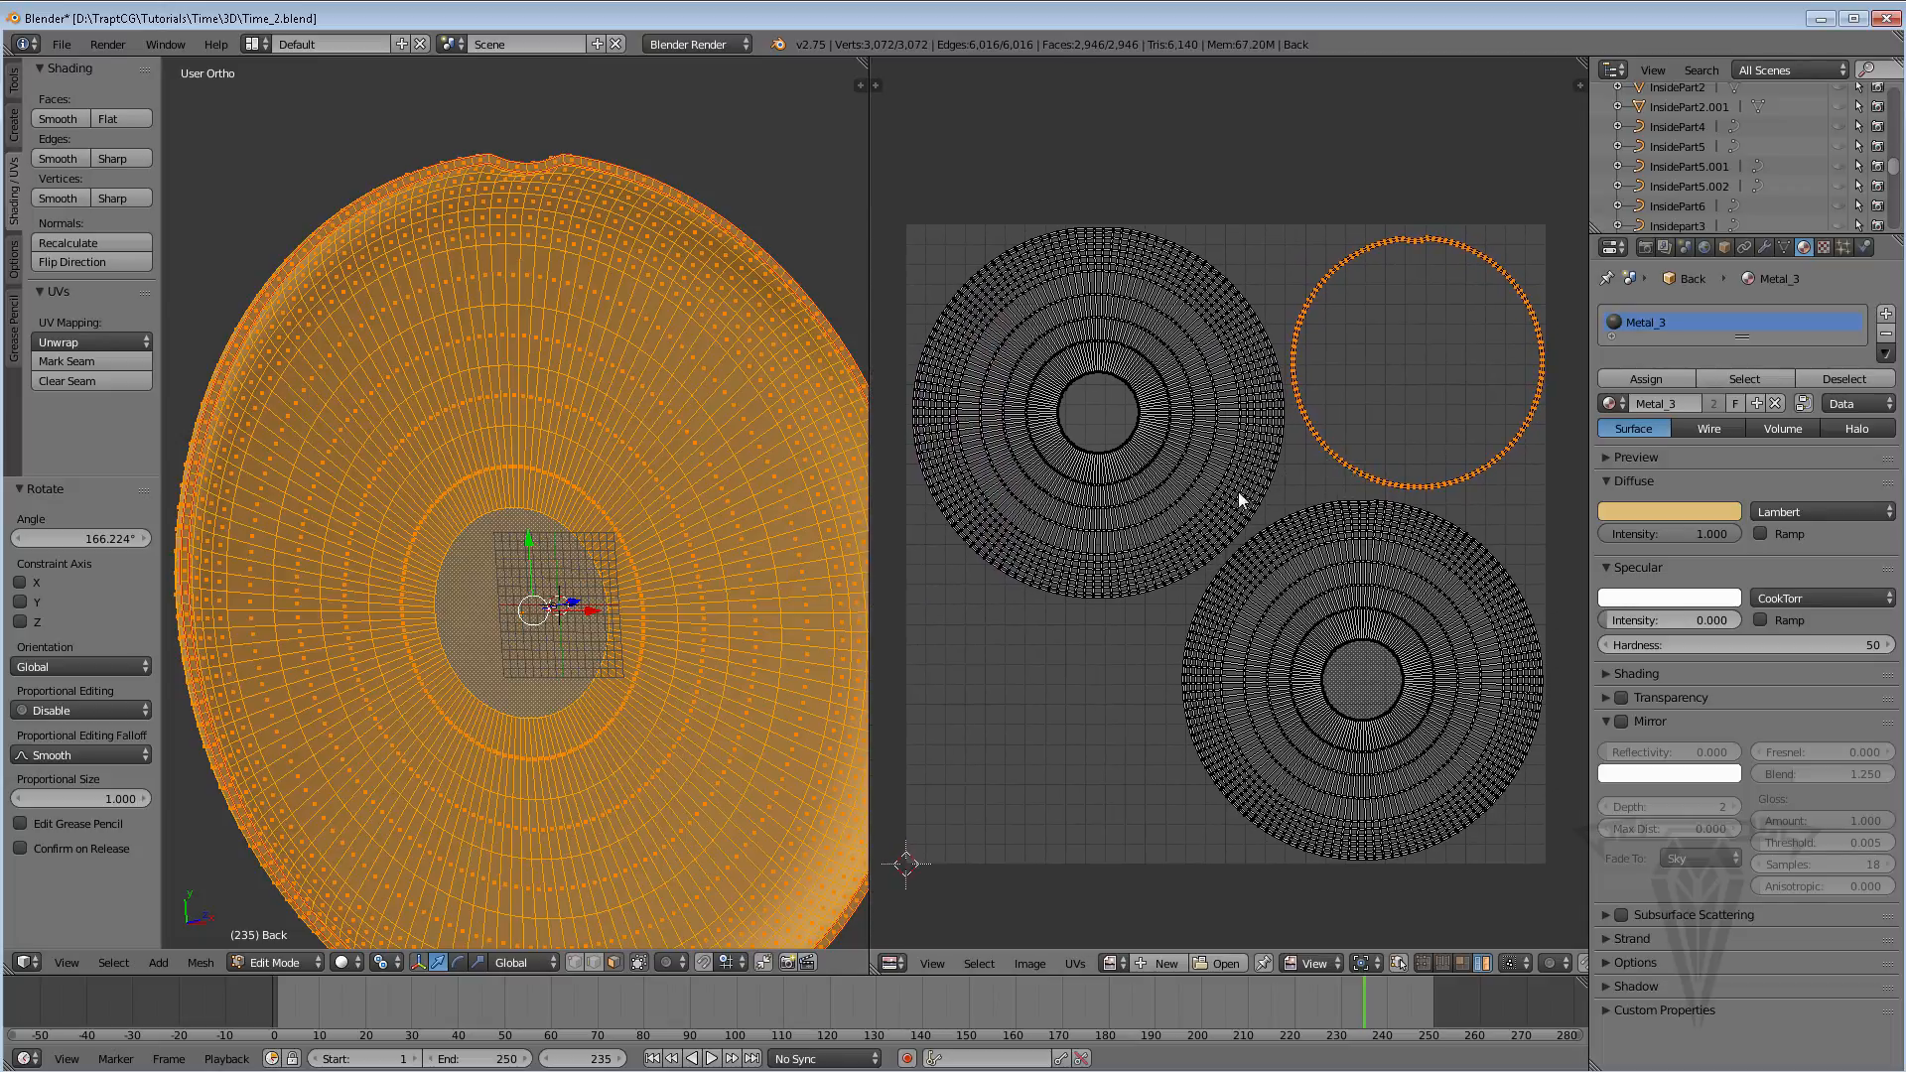
middle_drag(1237, 491, 1244, 480)
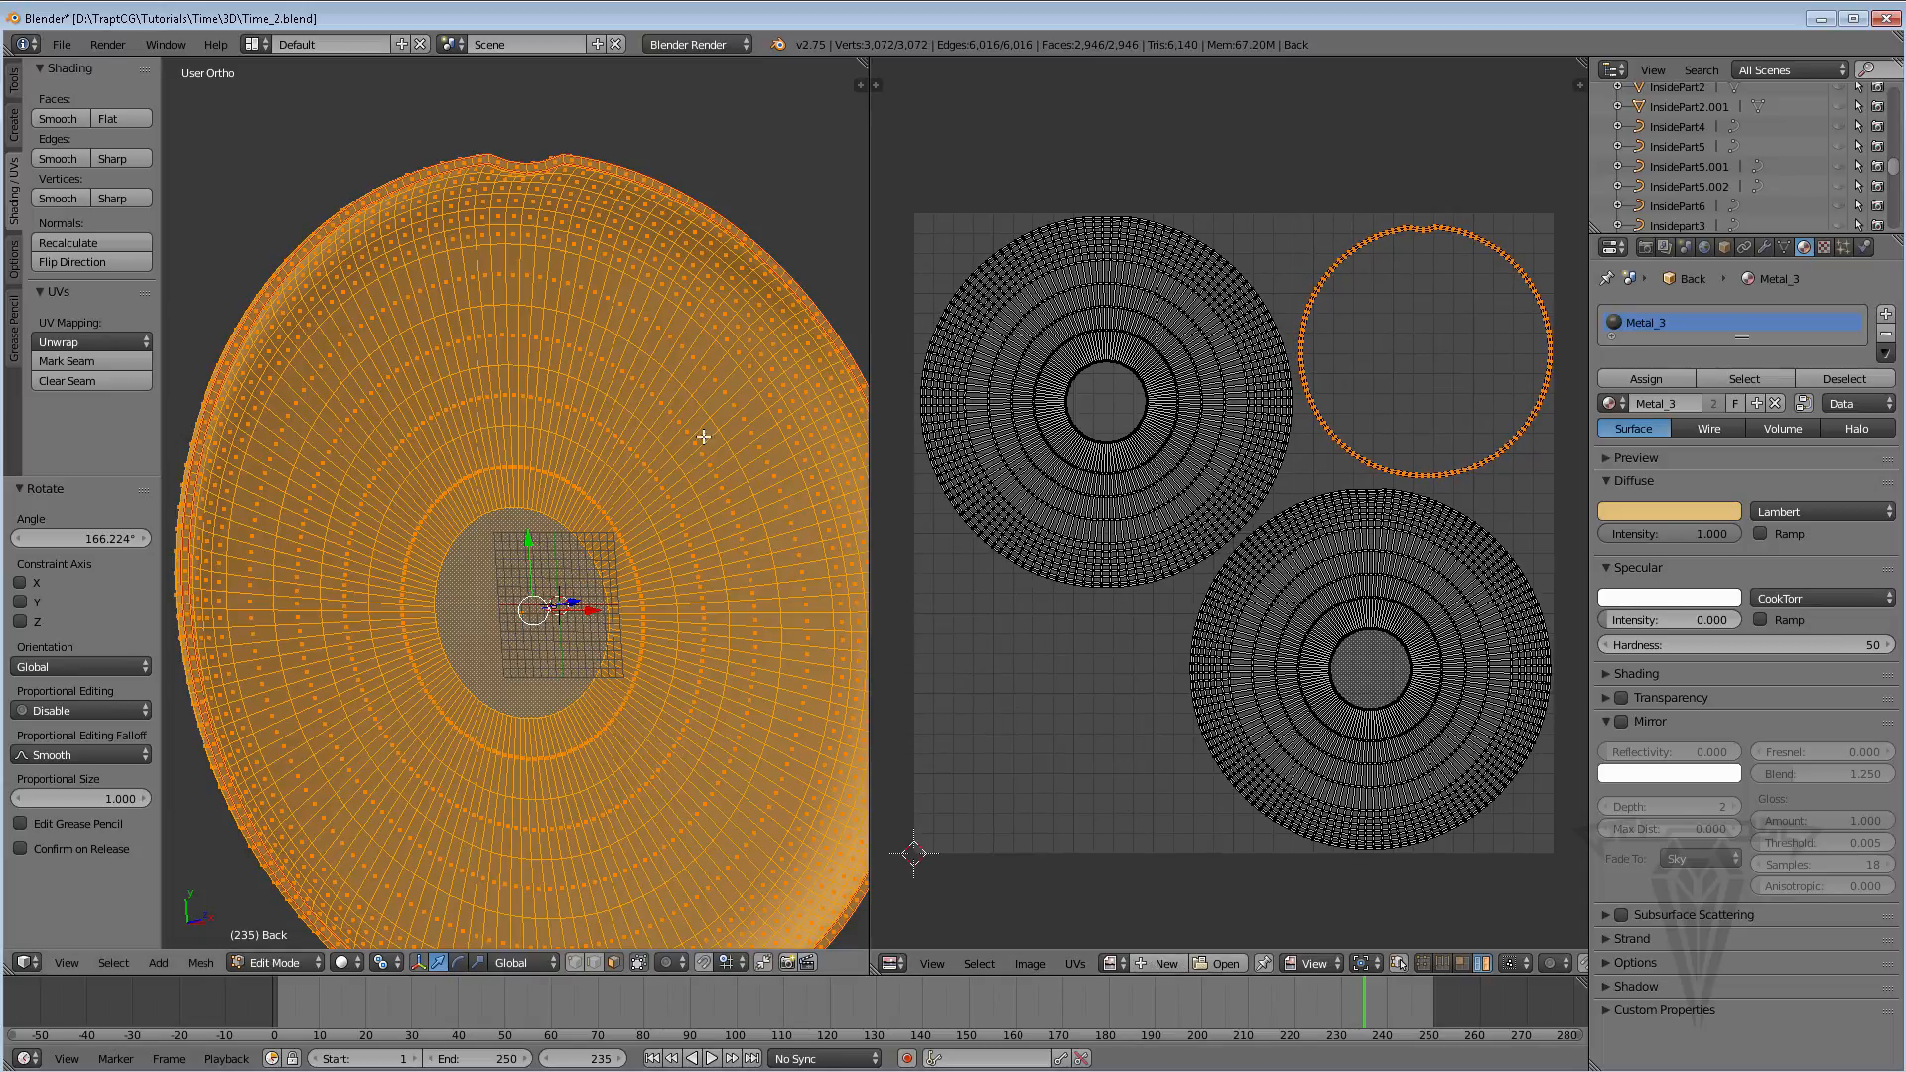
Create a 1024 by 1024 px image named BackUVTest with the Color Grid generated type behind the UV islands
middle_drag(455, 566, 605, 571)
click(1148, 961)
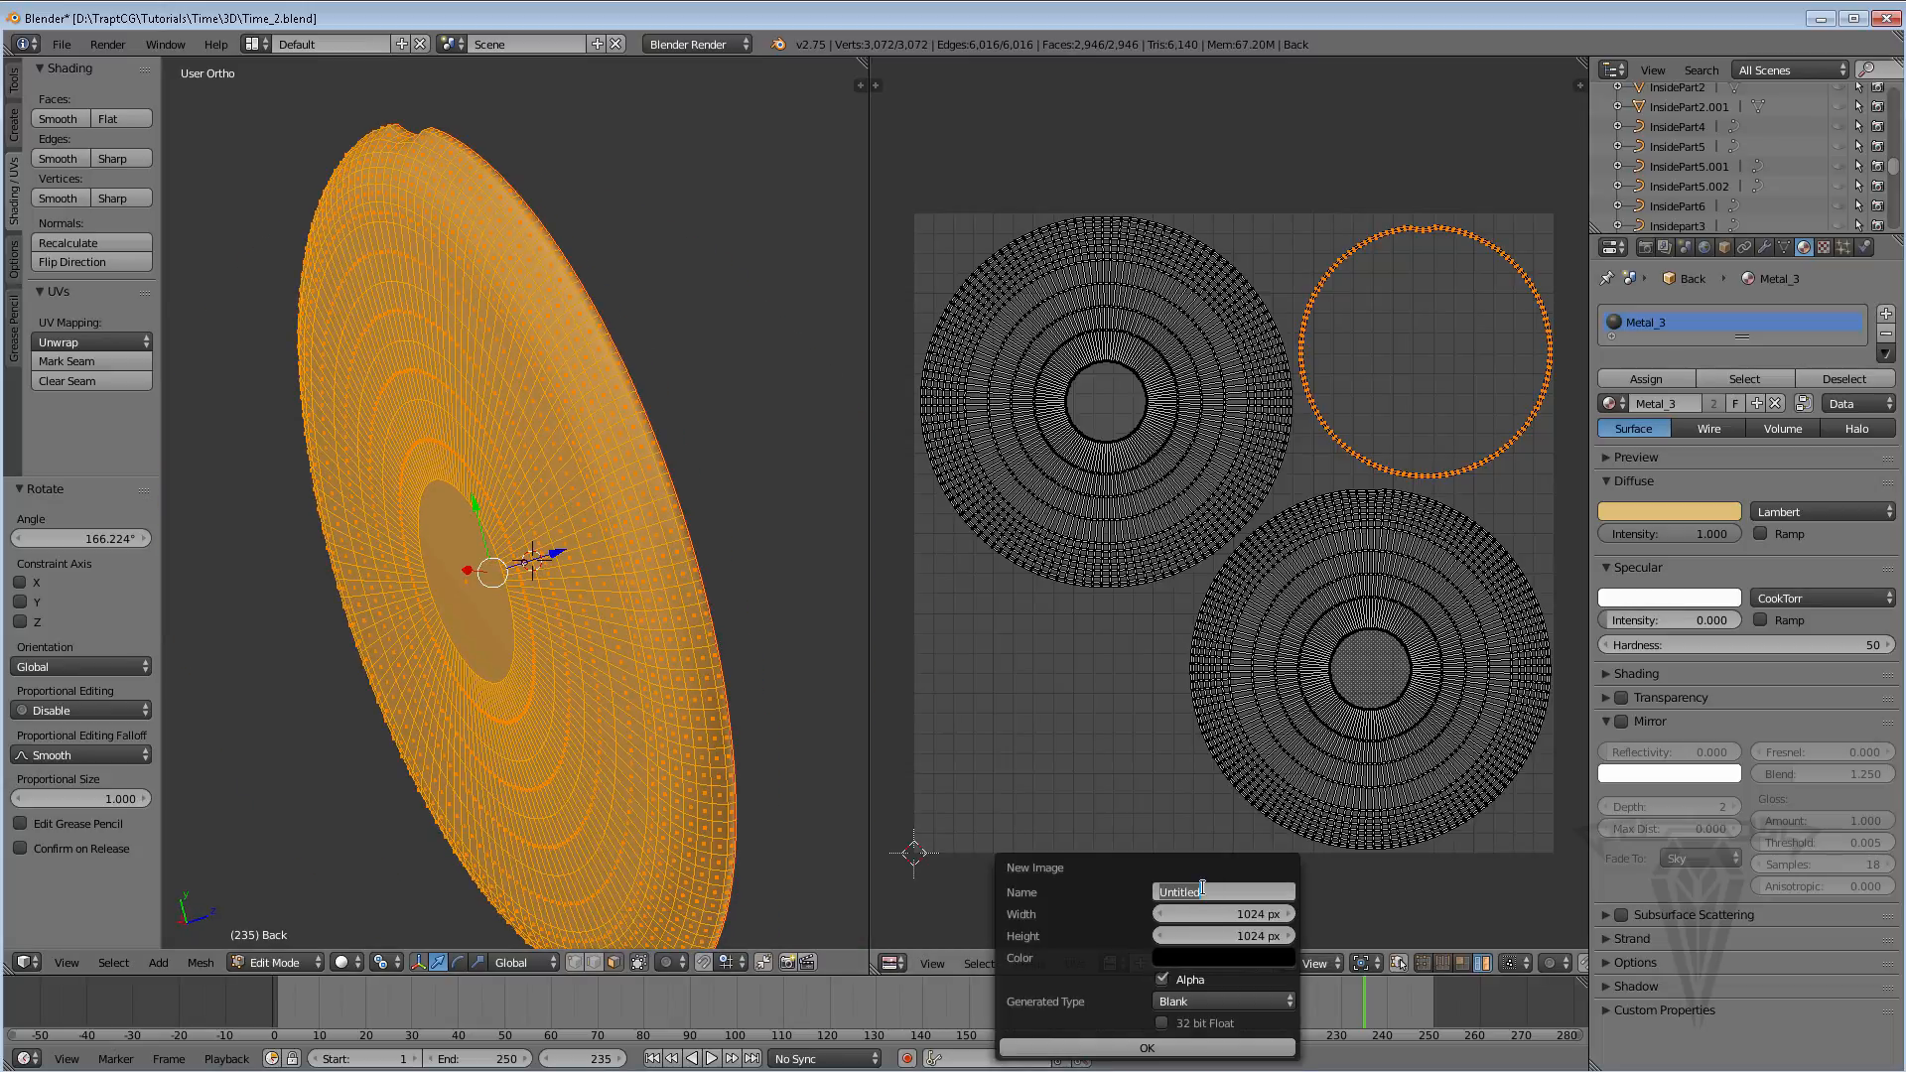
text(BackUVTest)
click(1200, 999)
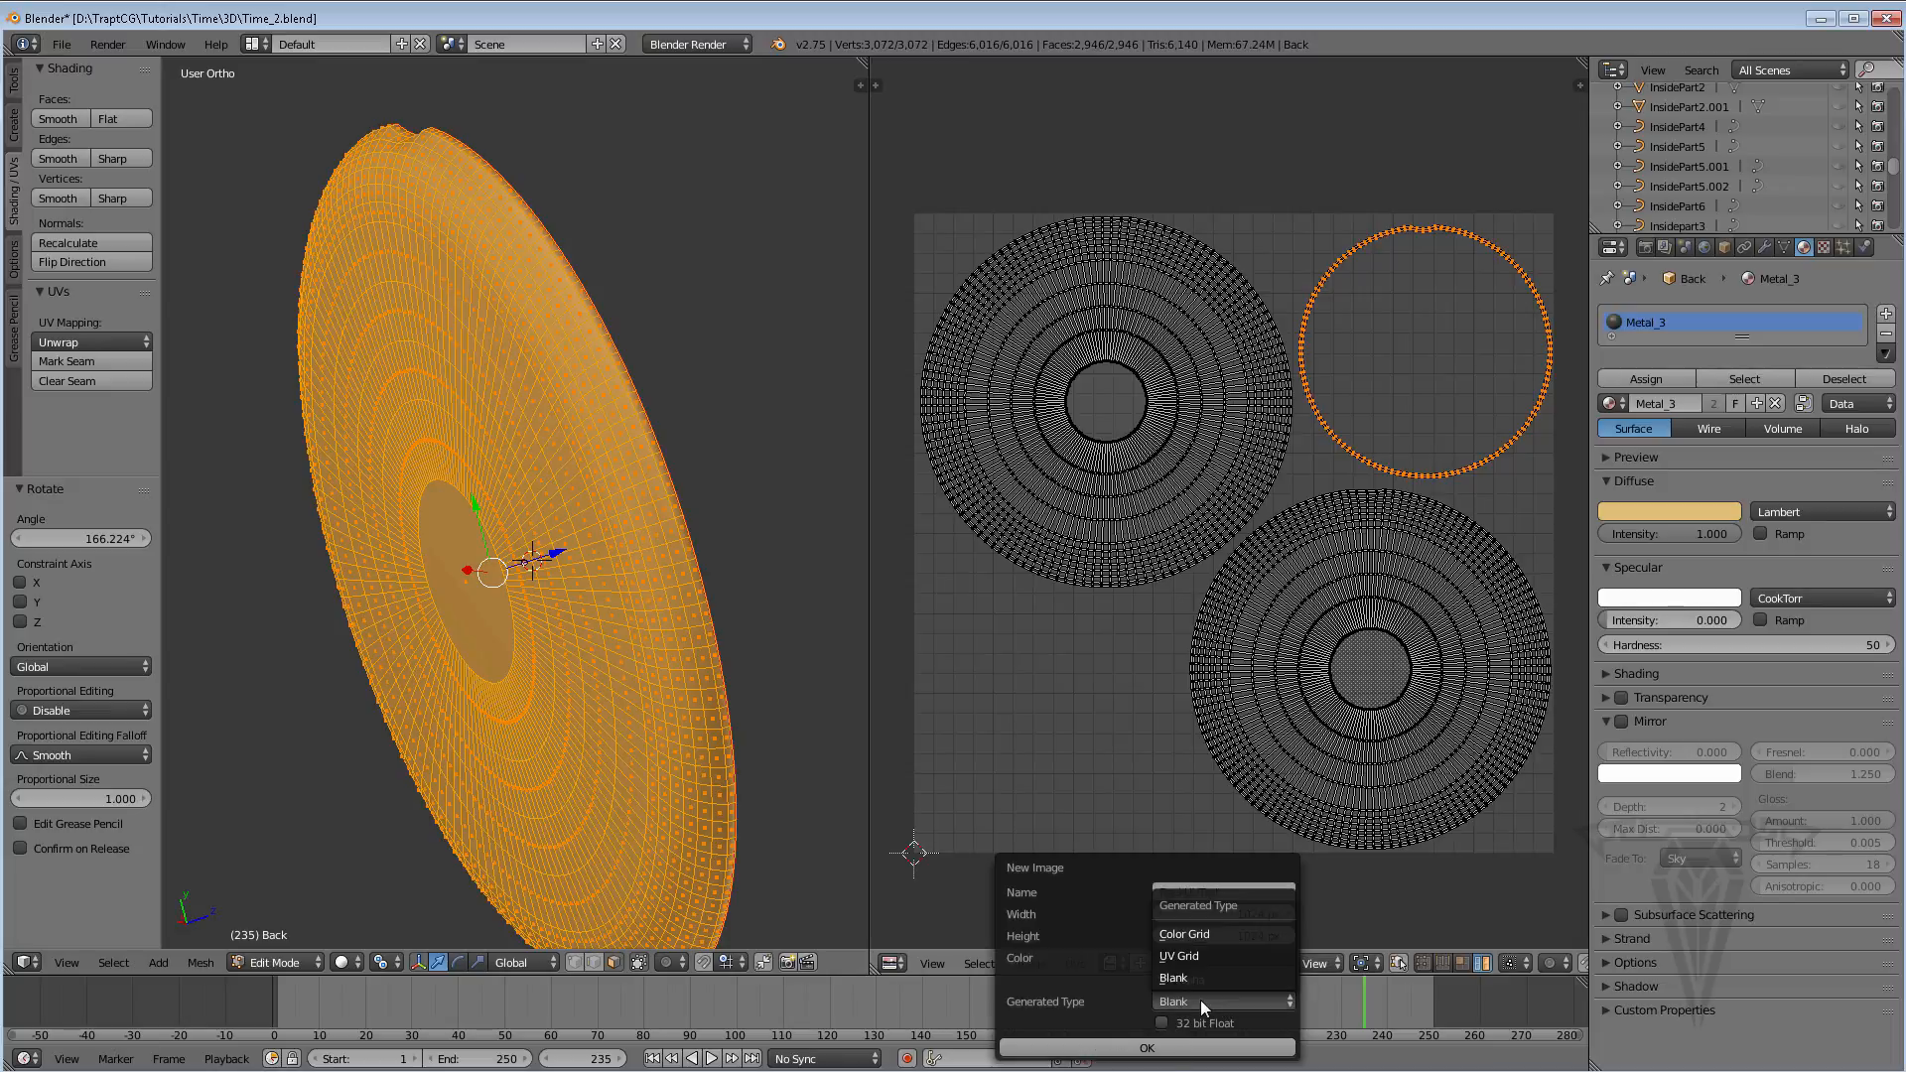
click(1207, 935)
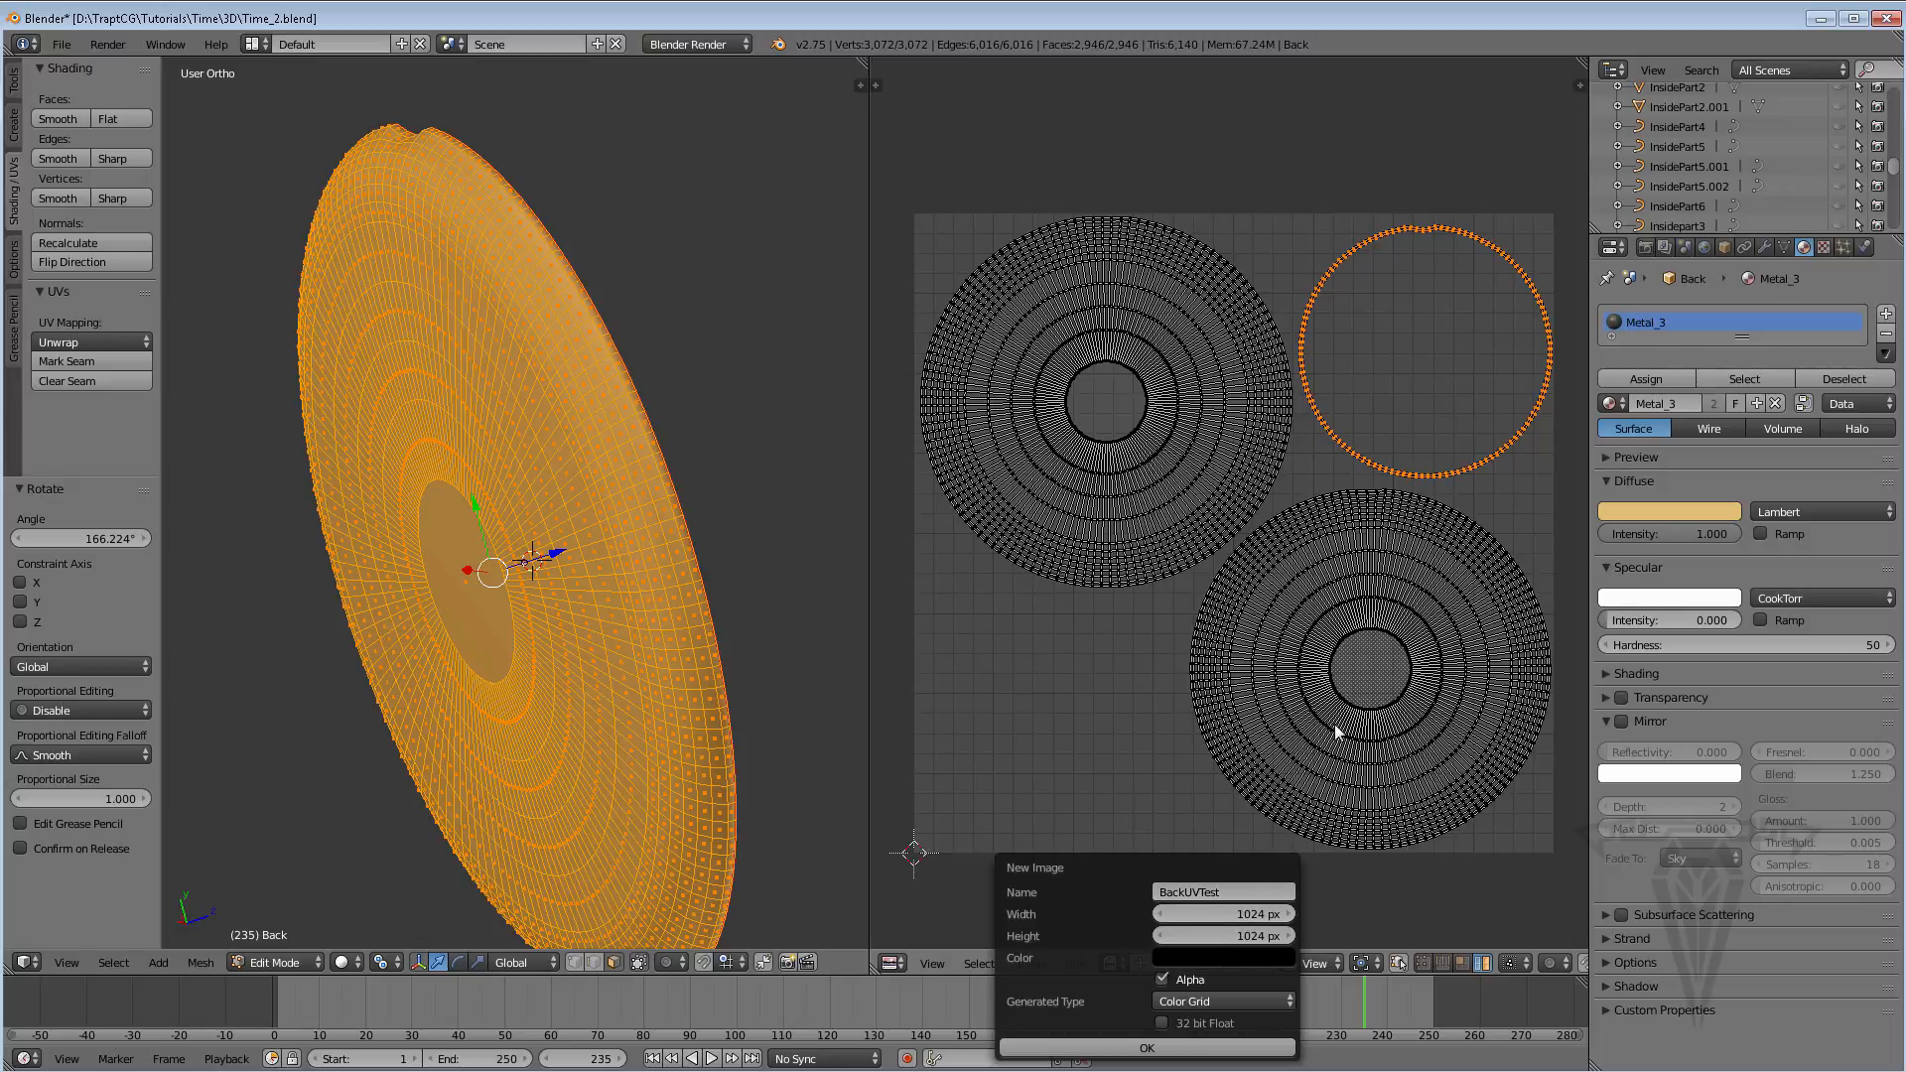
click(1146, 1048)
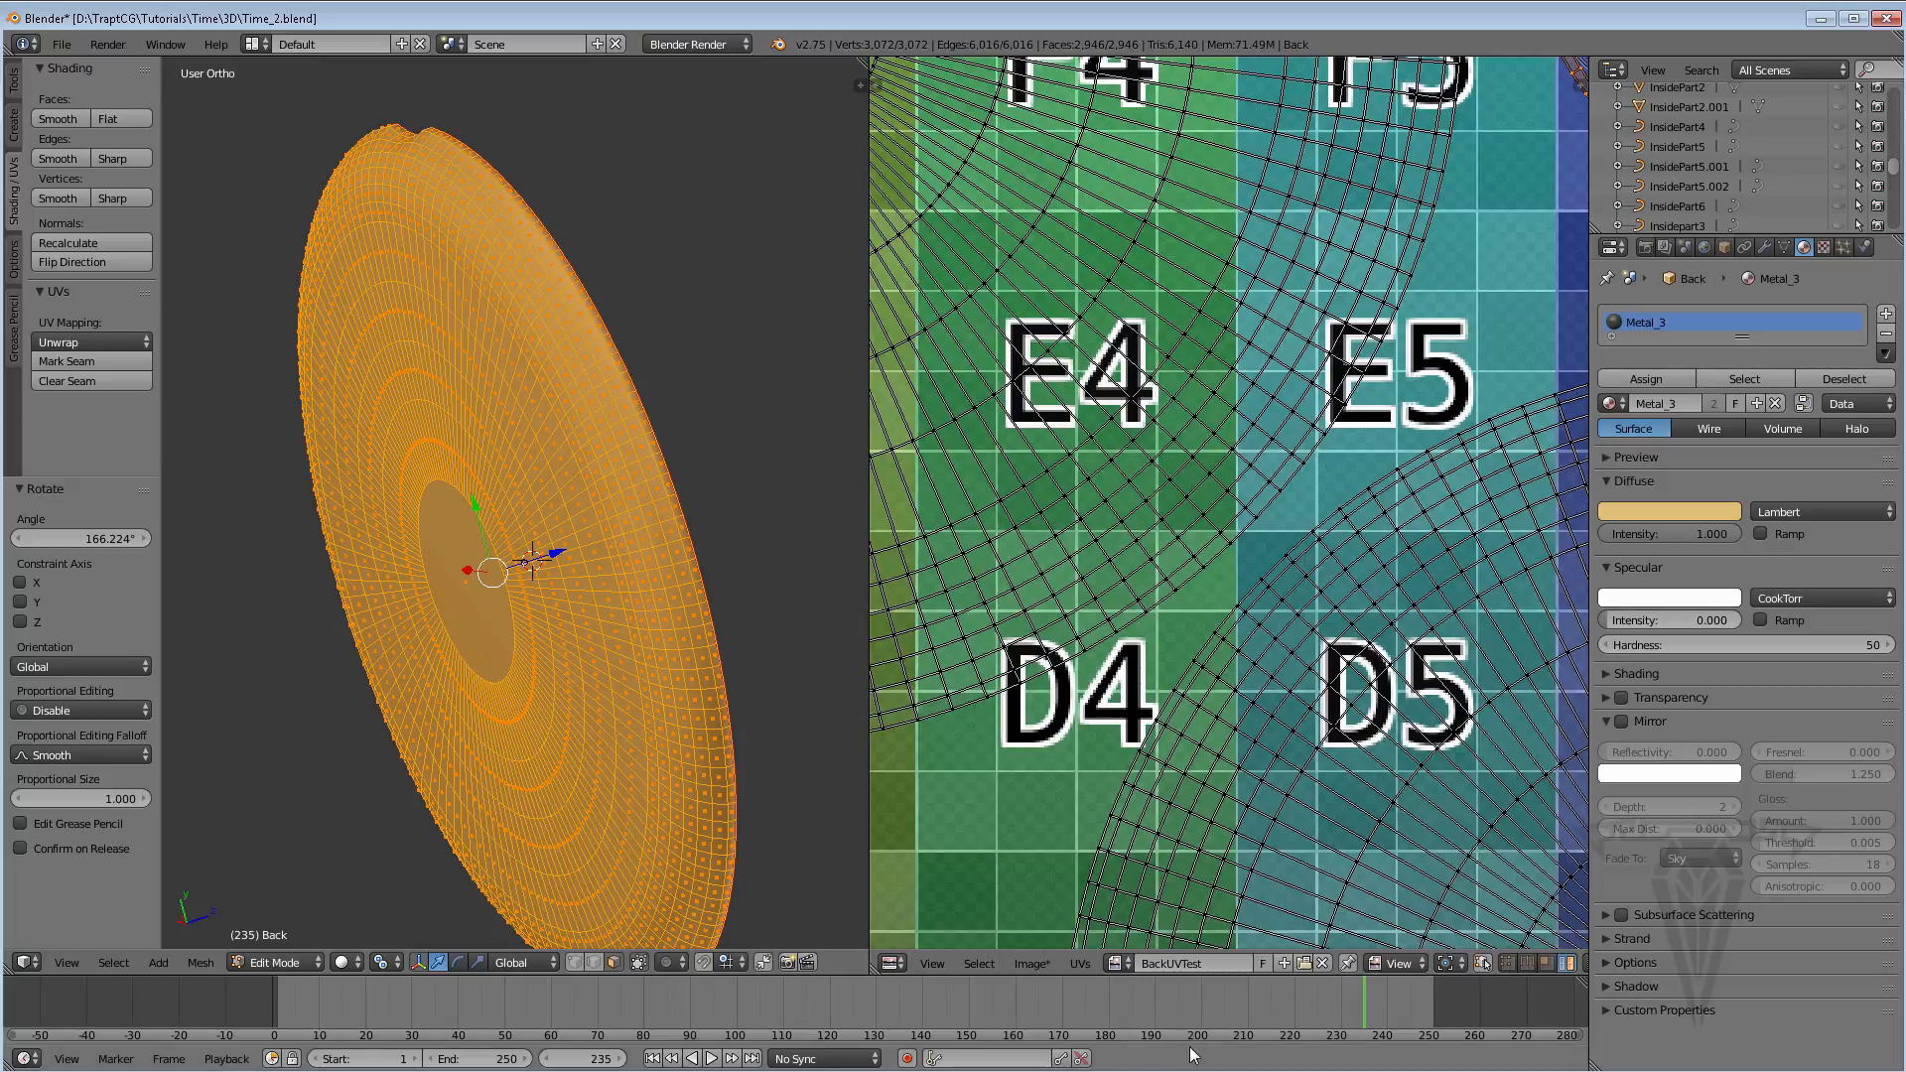
scroll(1149, 602, down, 5)
scroll(1157, 599, down, 1)
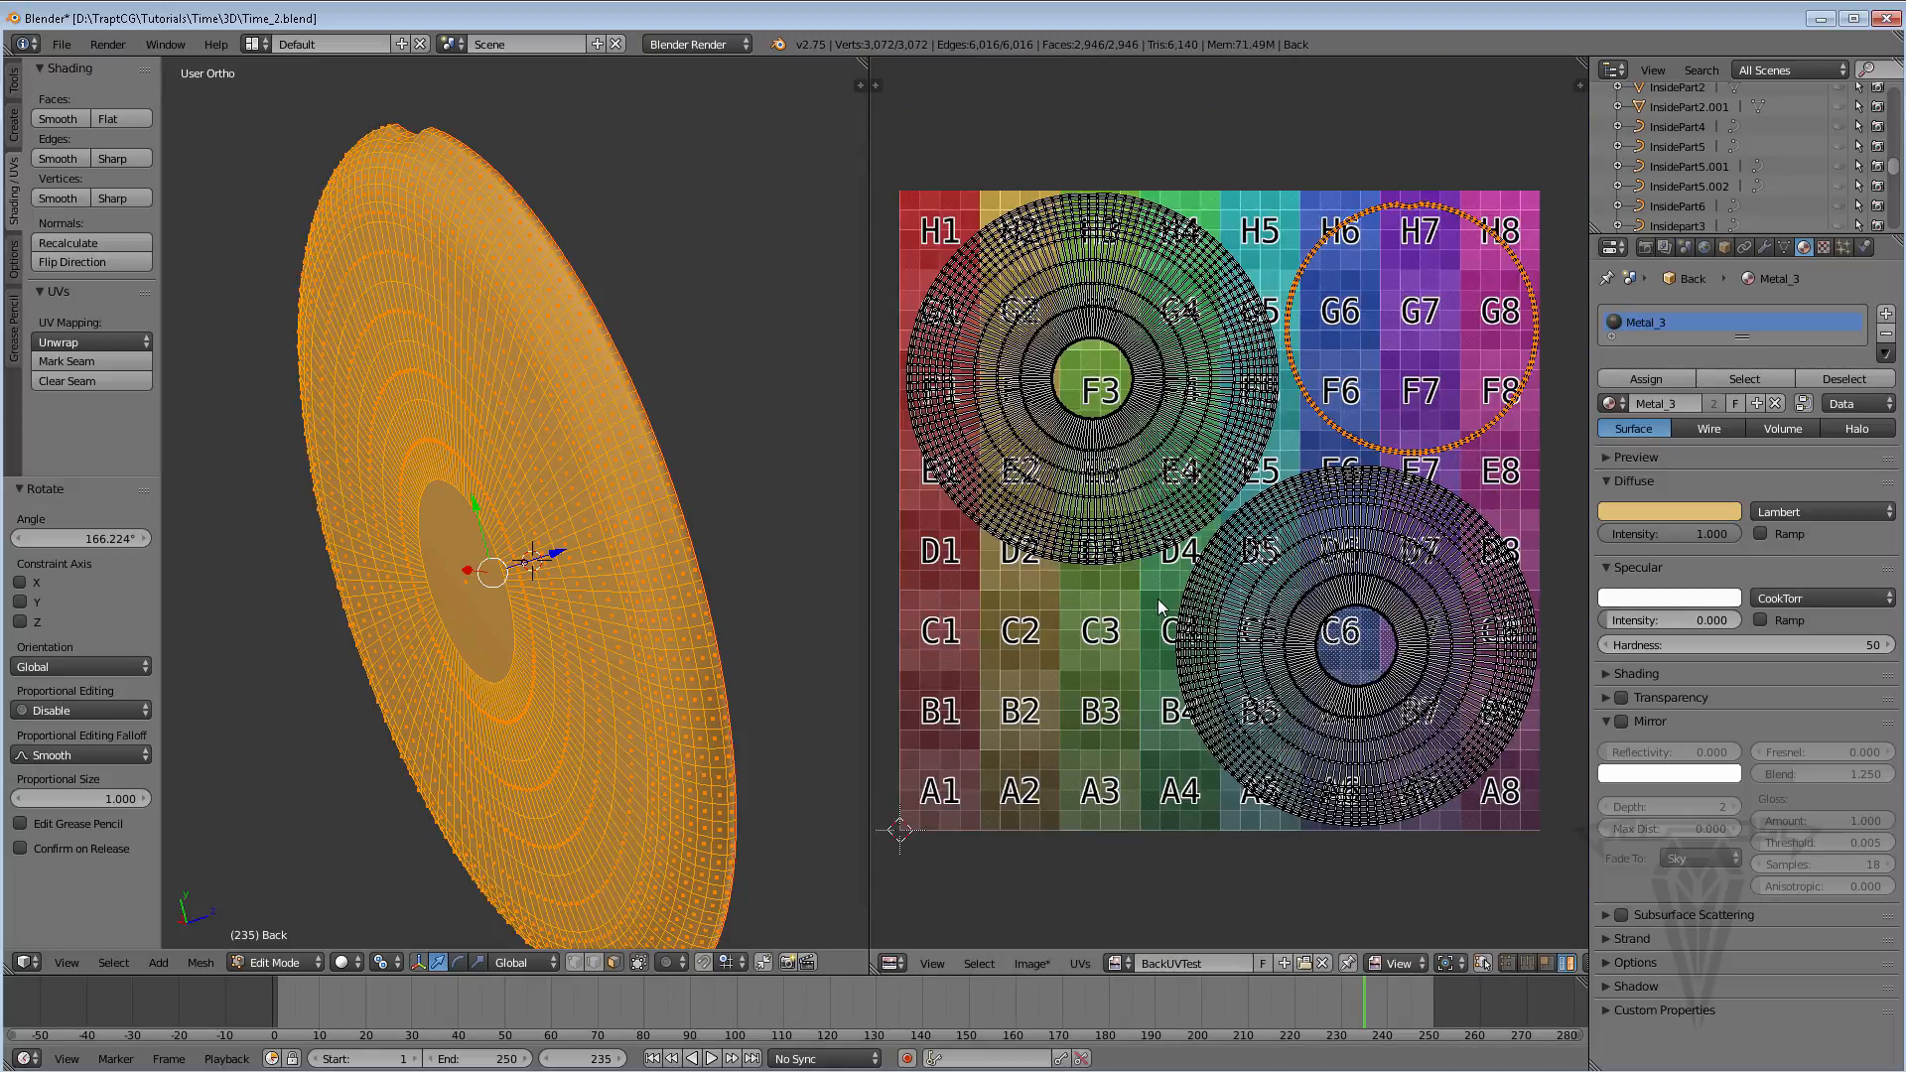
scroll(1158, 599, up, 1)
middle_drag(1157, 599, 1165, 614)
scroll(1161, 616, down, 1)
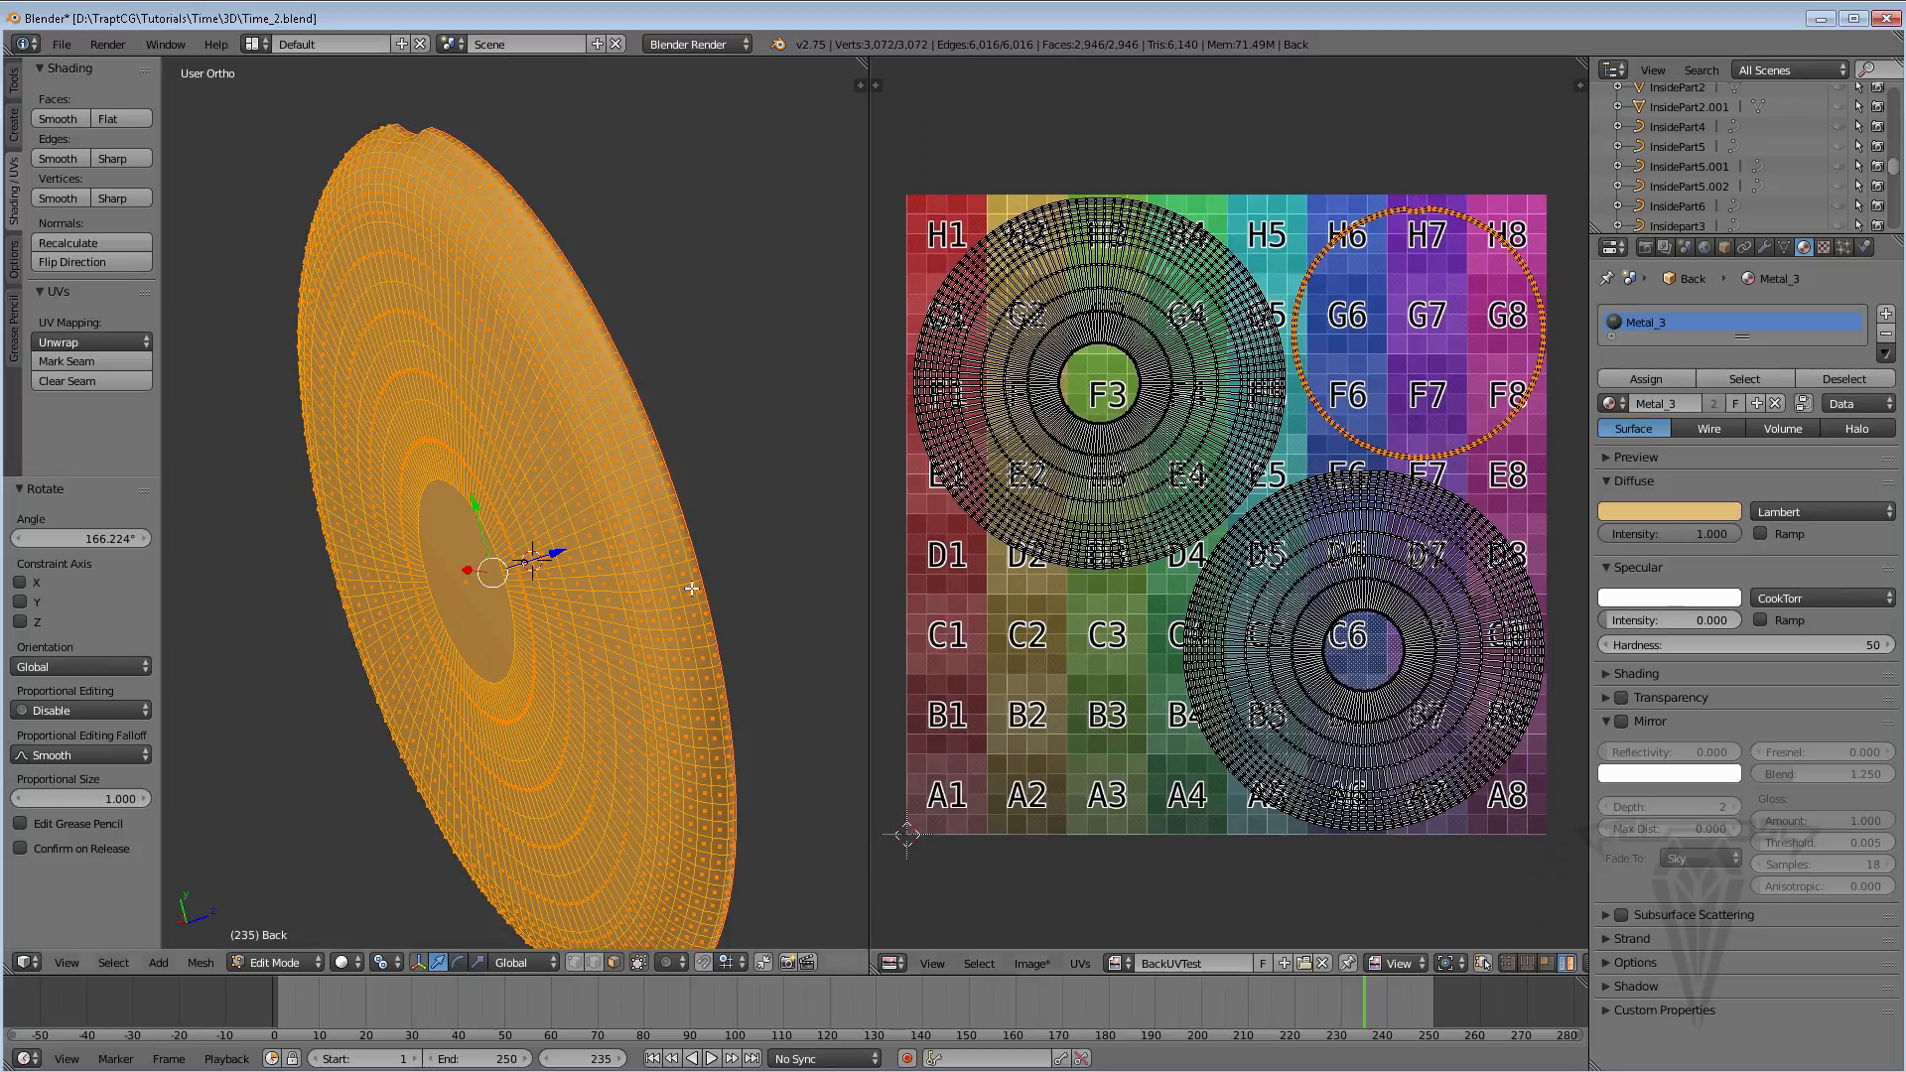
Hide the 3D view's tool shelf, show its properties, and enable Textured Solid shading
middle_drag(391, 583, 636, 499)
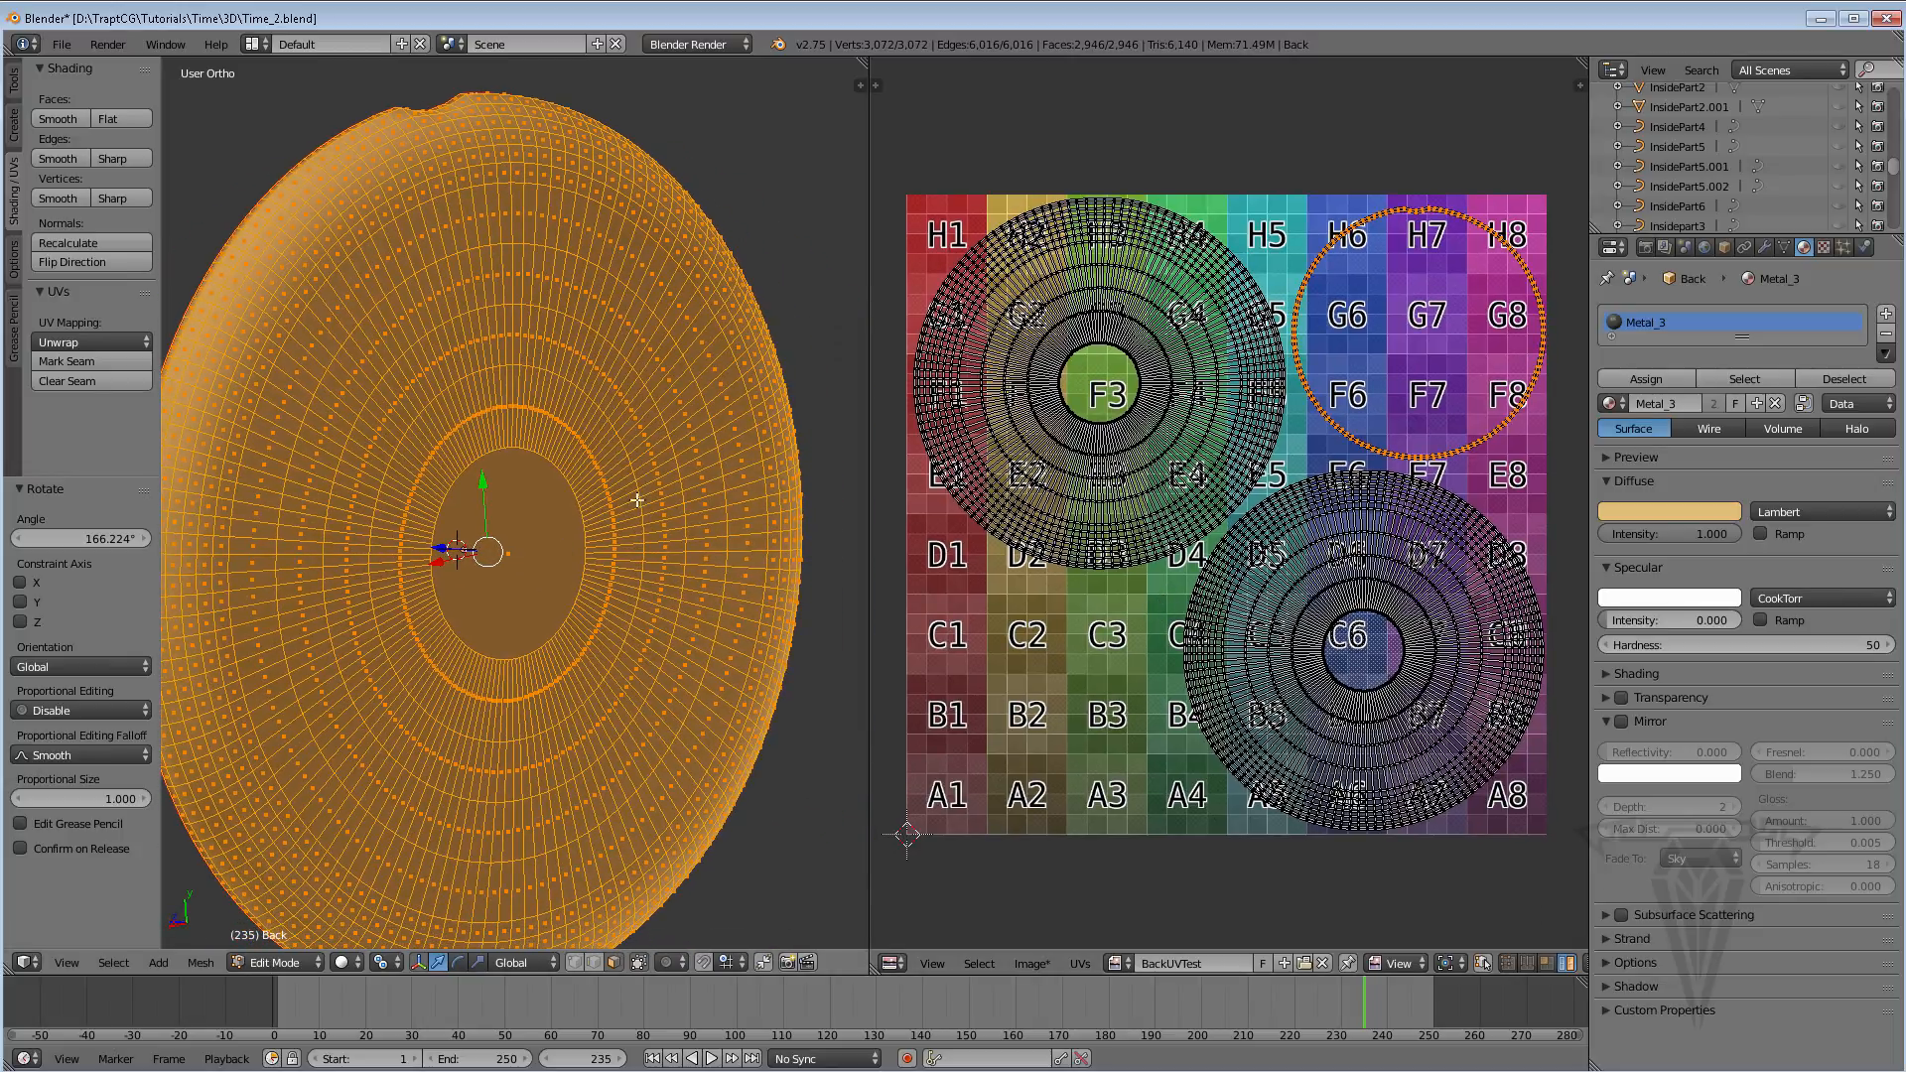
click(862, 84)
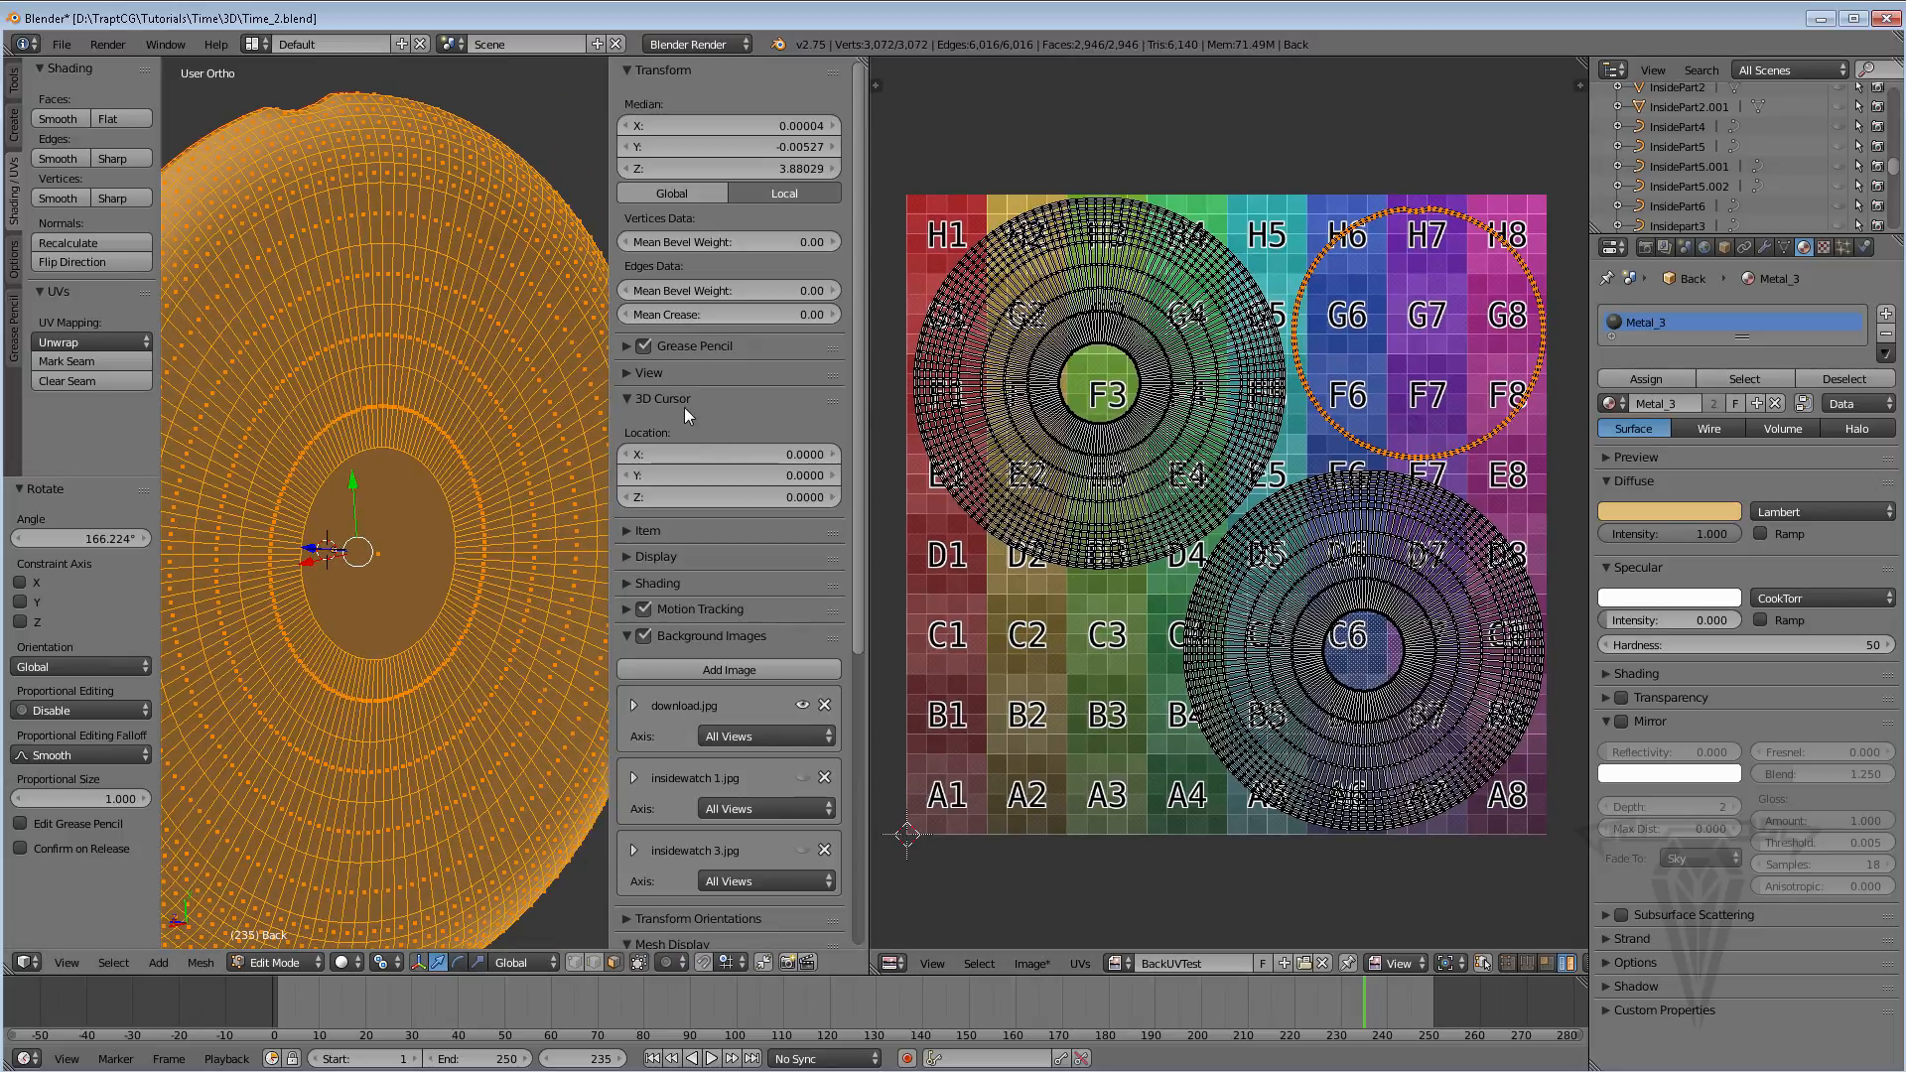
shift+middle_drag(231, 470, 261, 458)
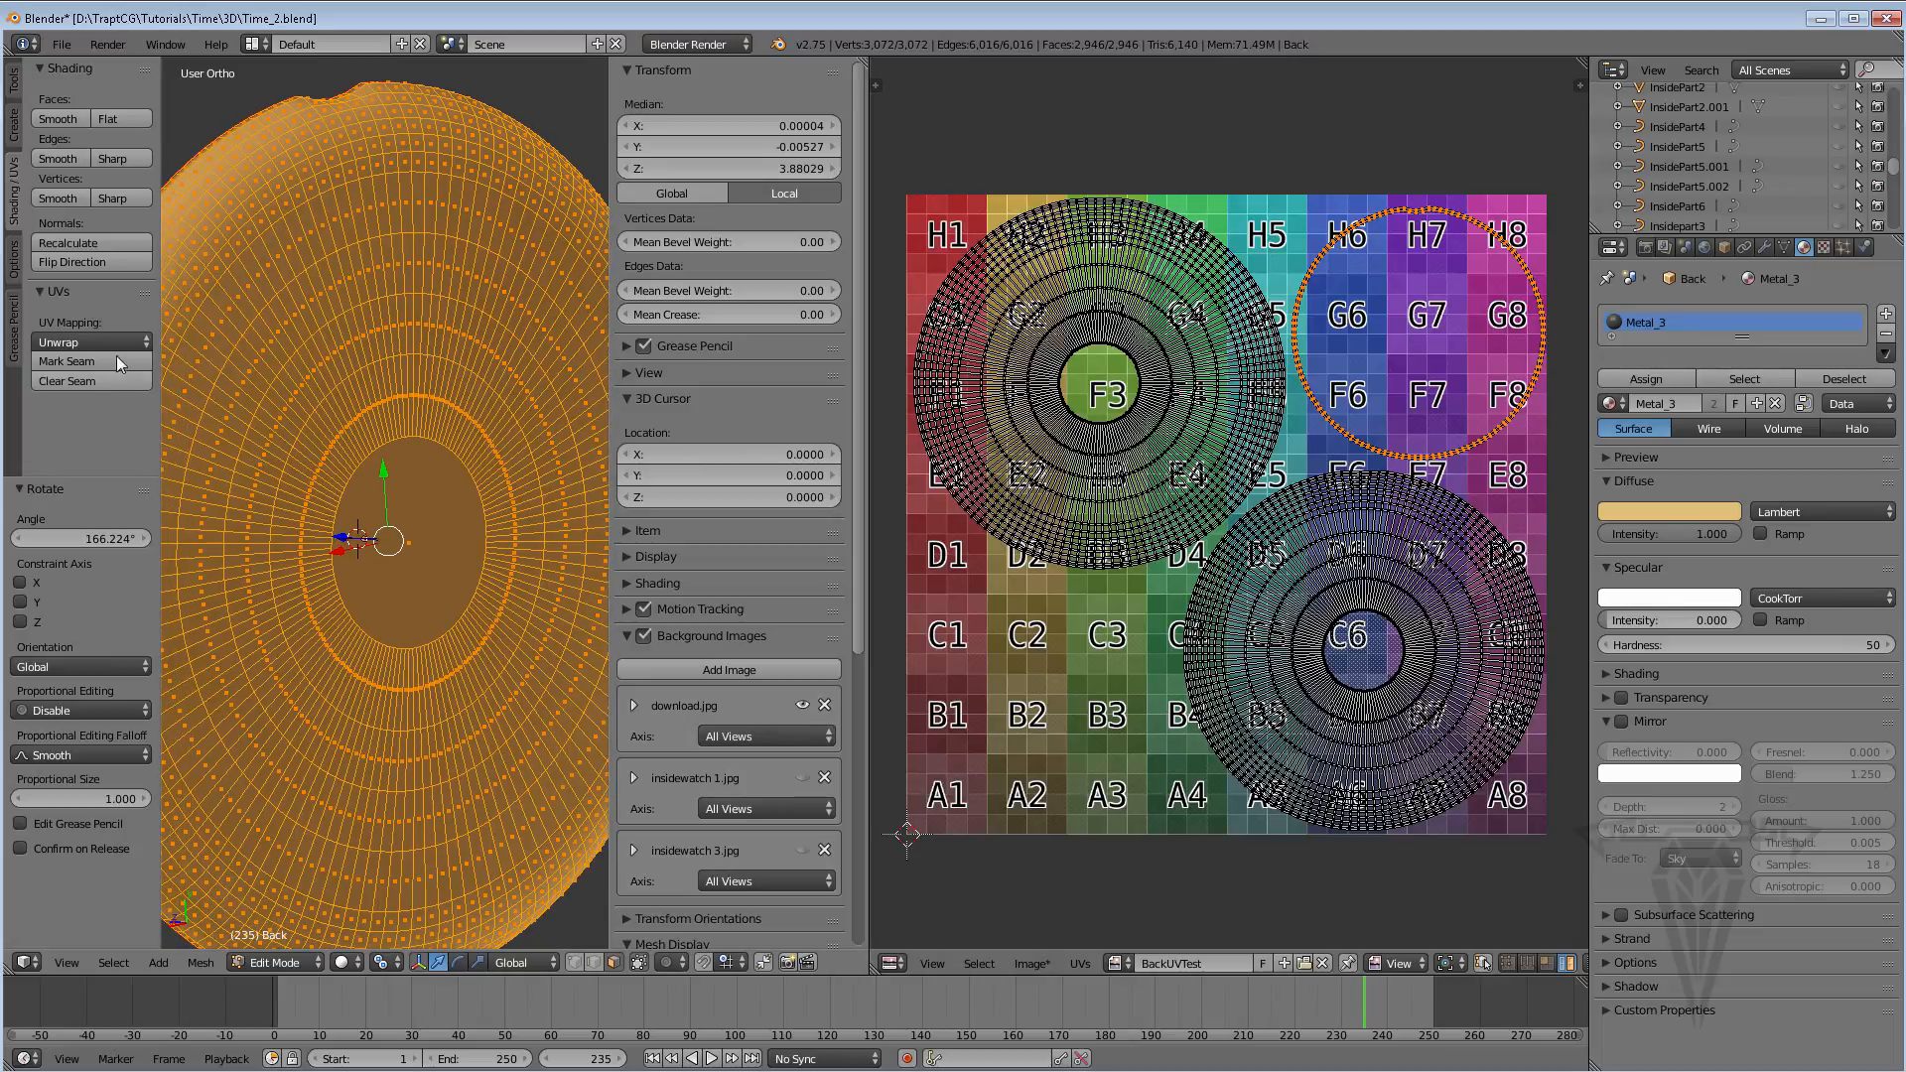
key(t)
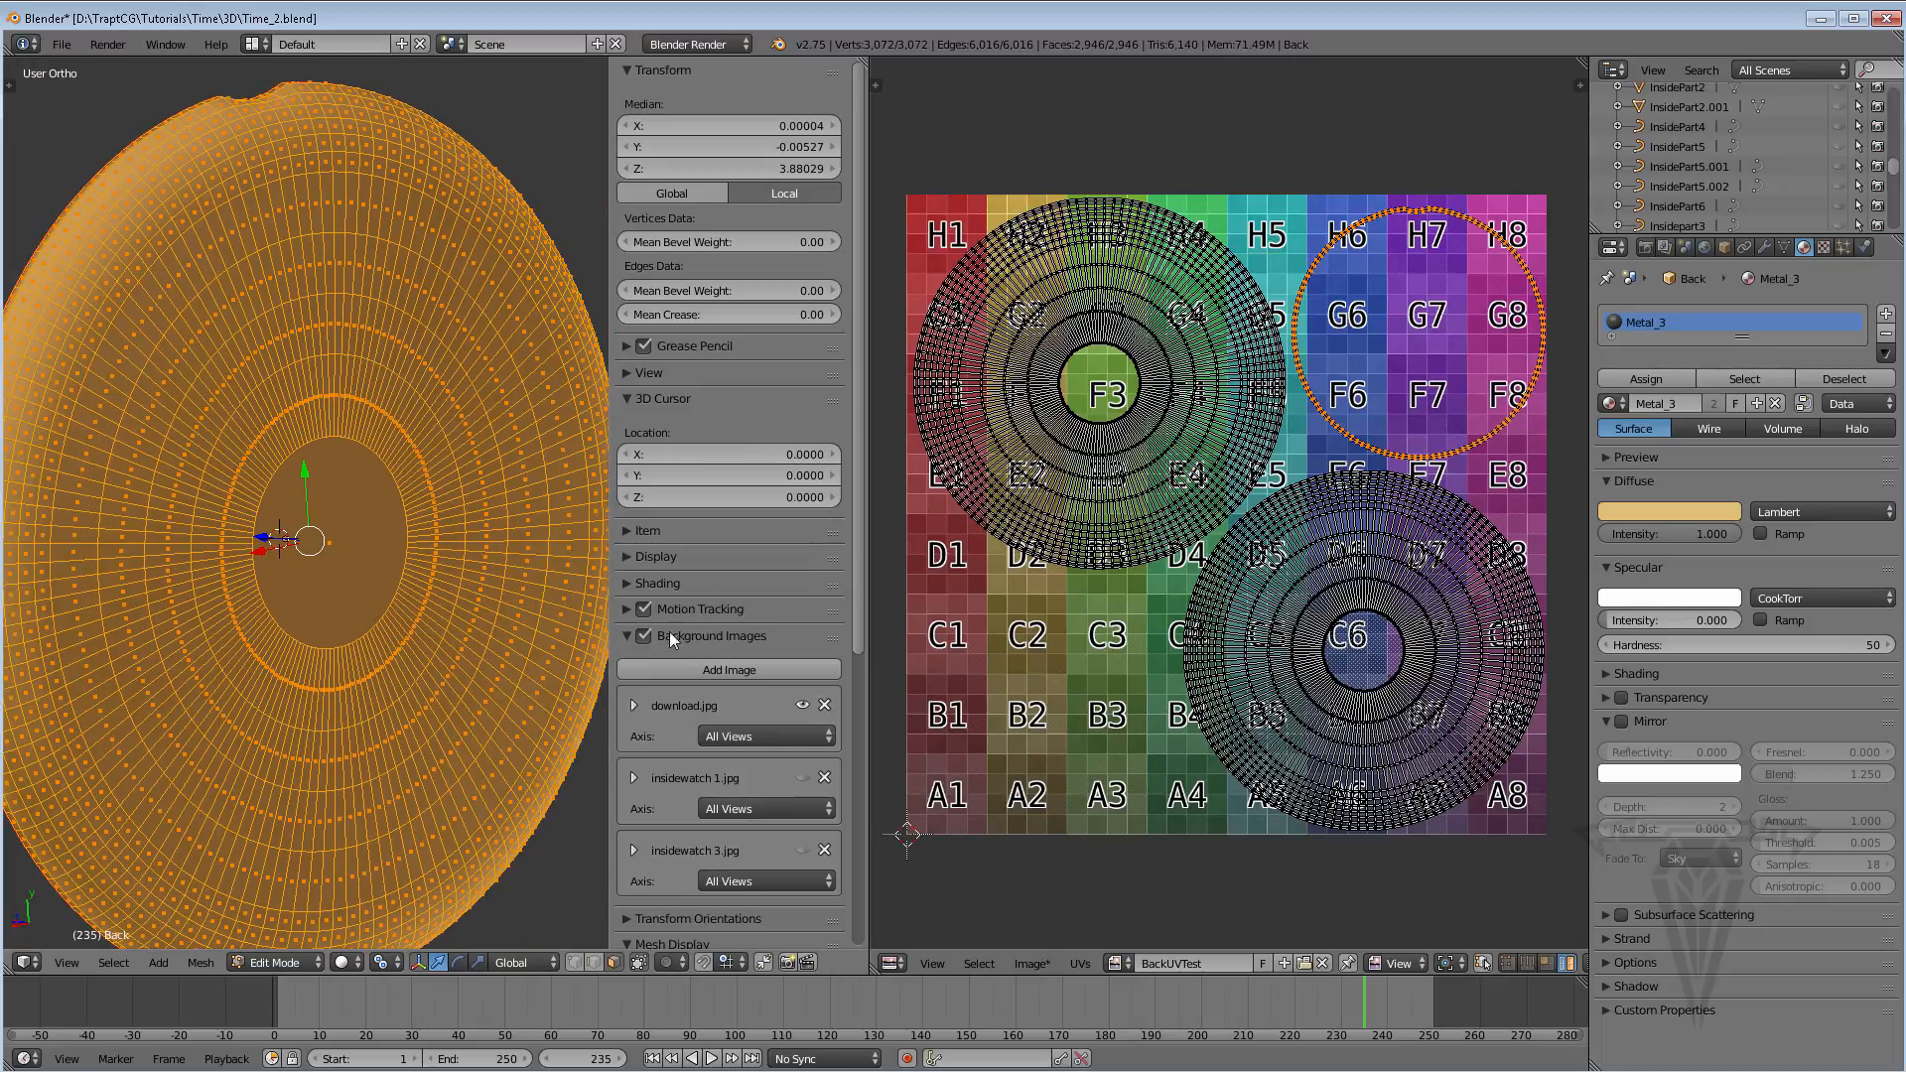
click(620, 636)
click(623, 580)
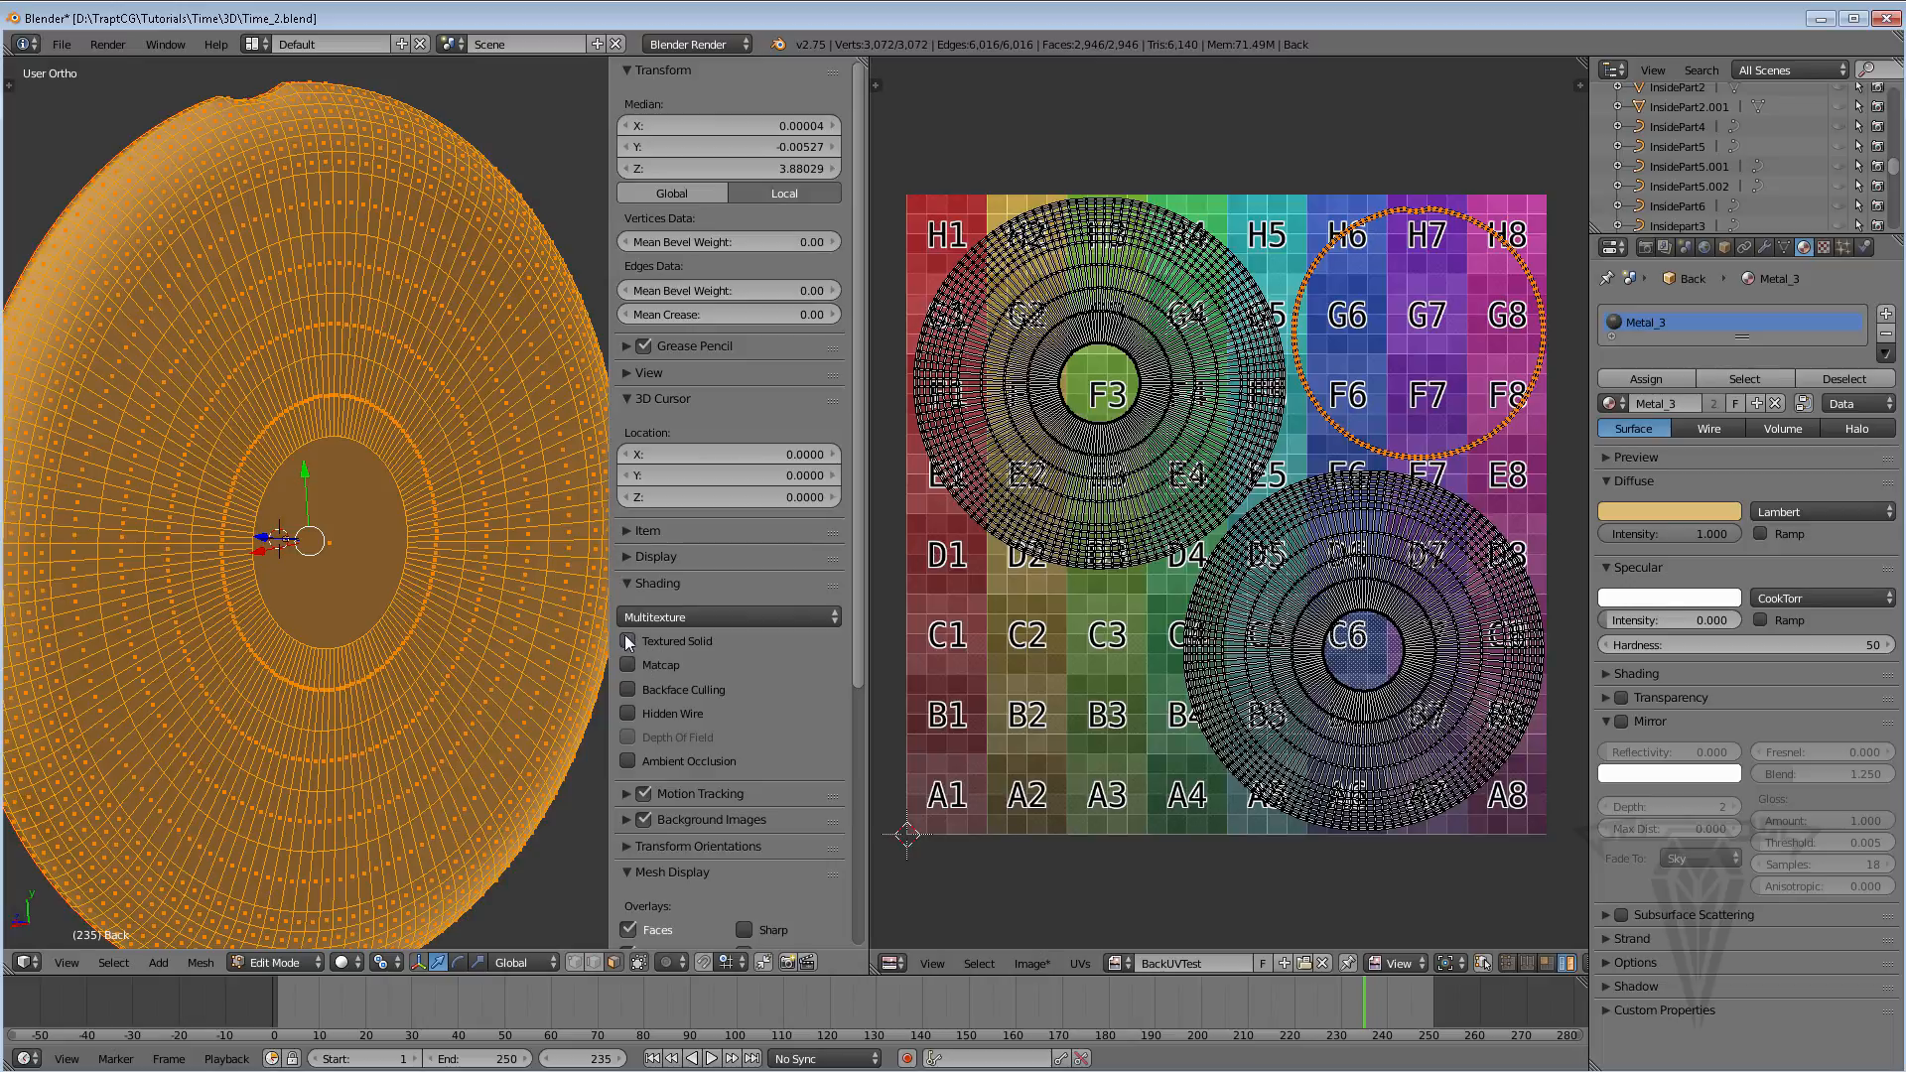
click(627, 640)
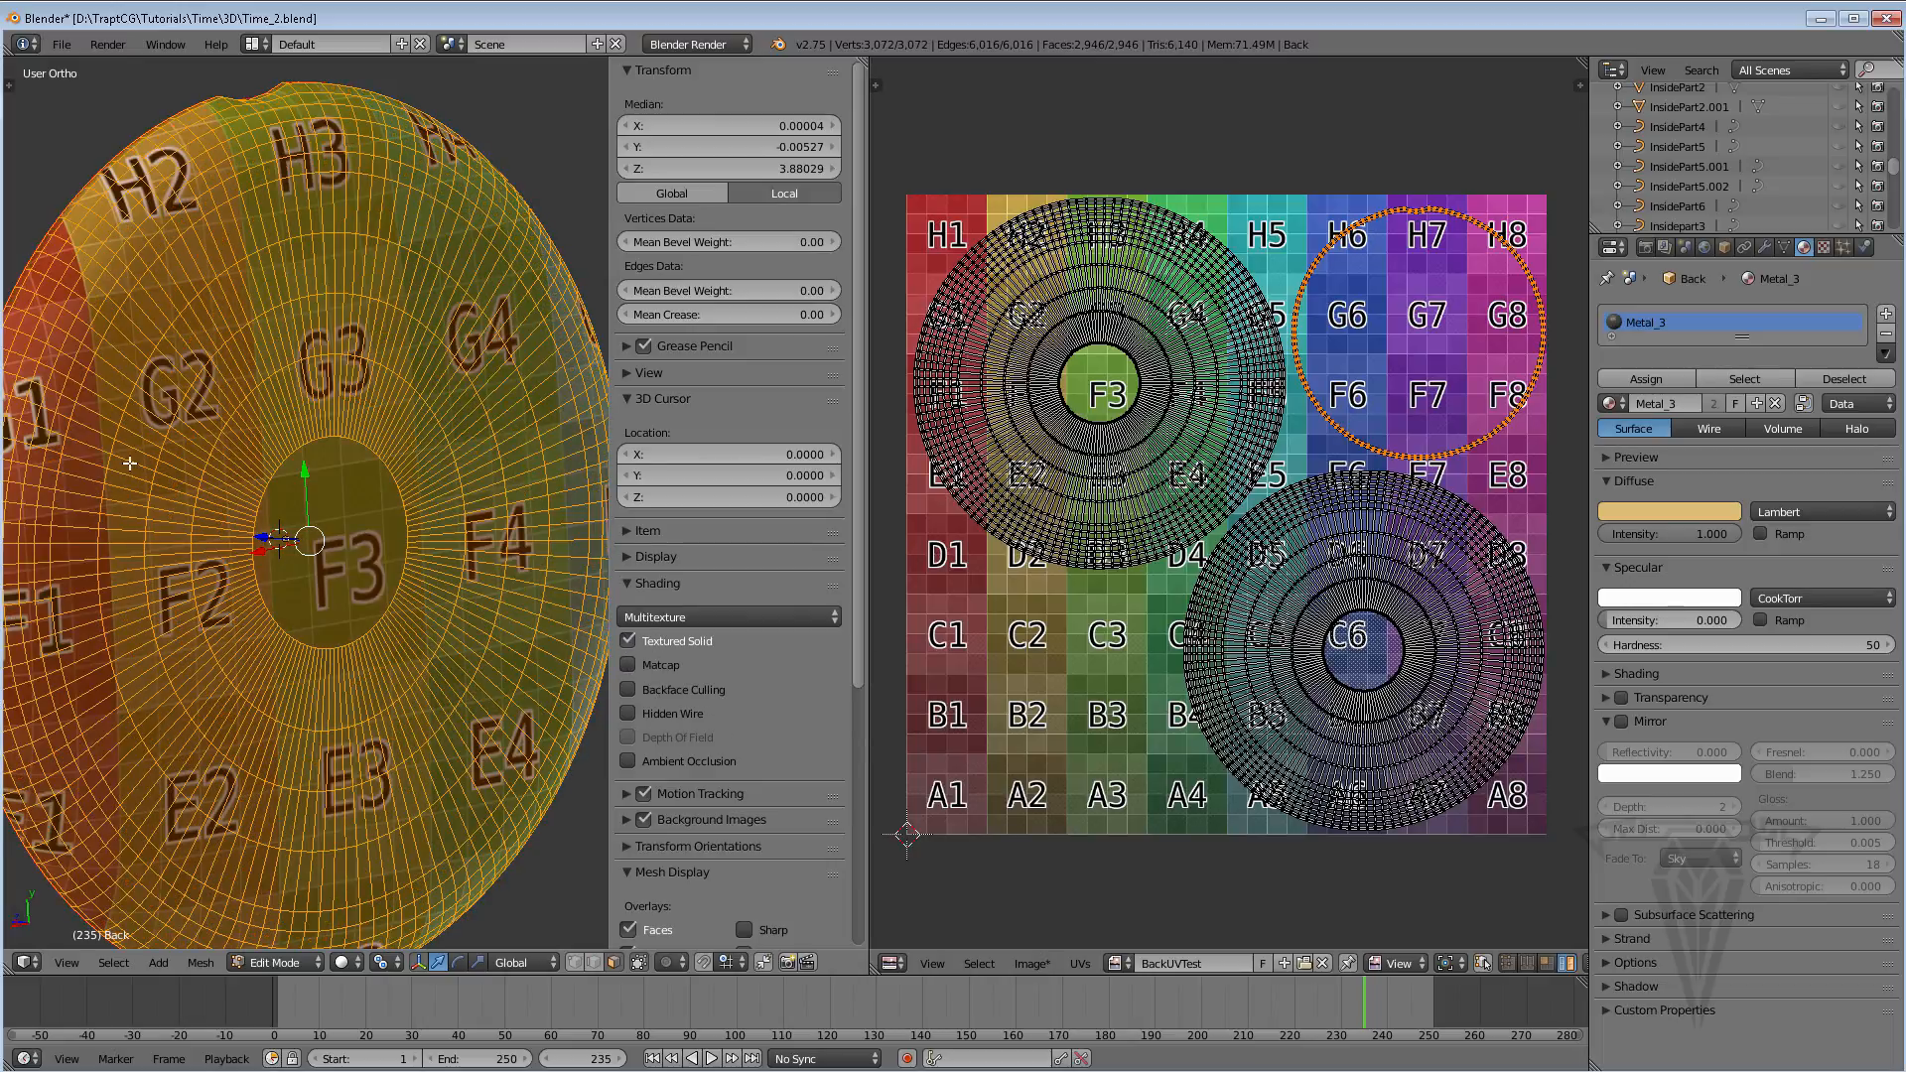
Examine the colour grid on both faces of the back cover for orientation and distortion
middle_drag(129, 463, 483, 563)
middle_drag(214, 485, 282, 430)
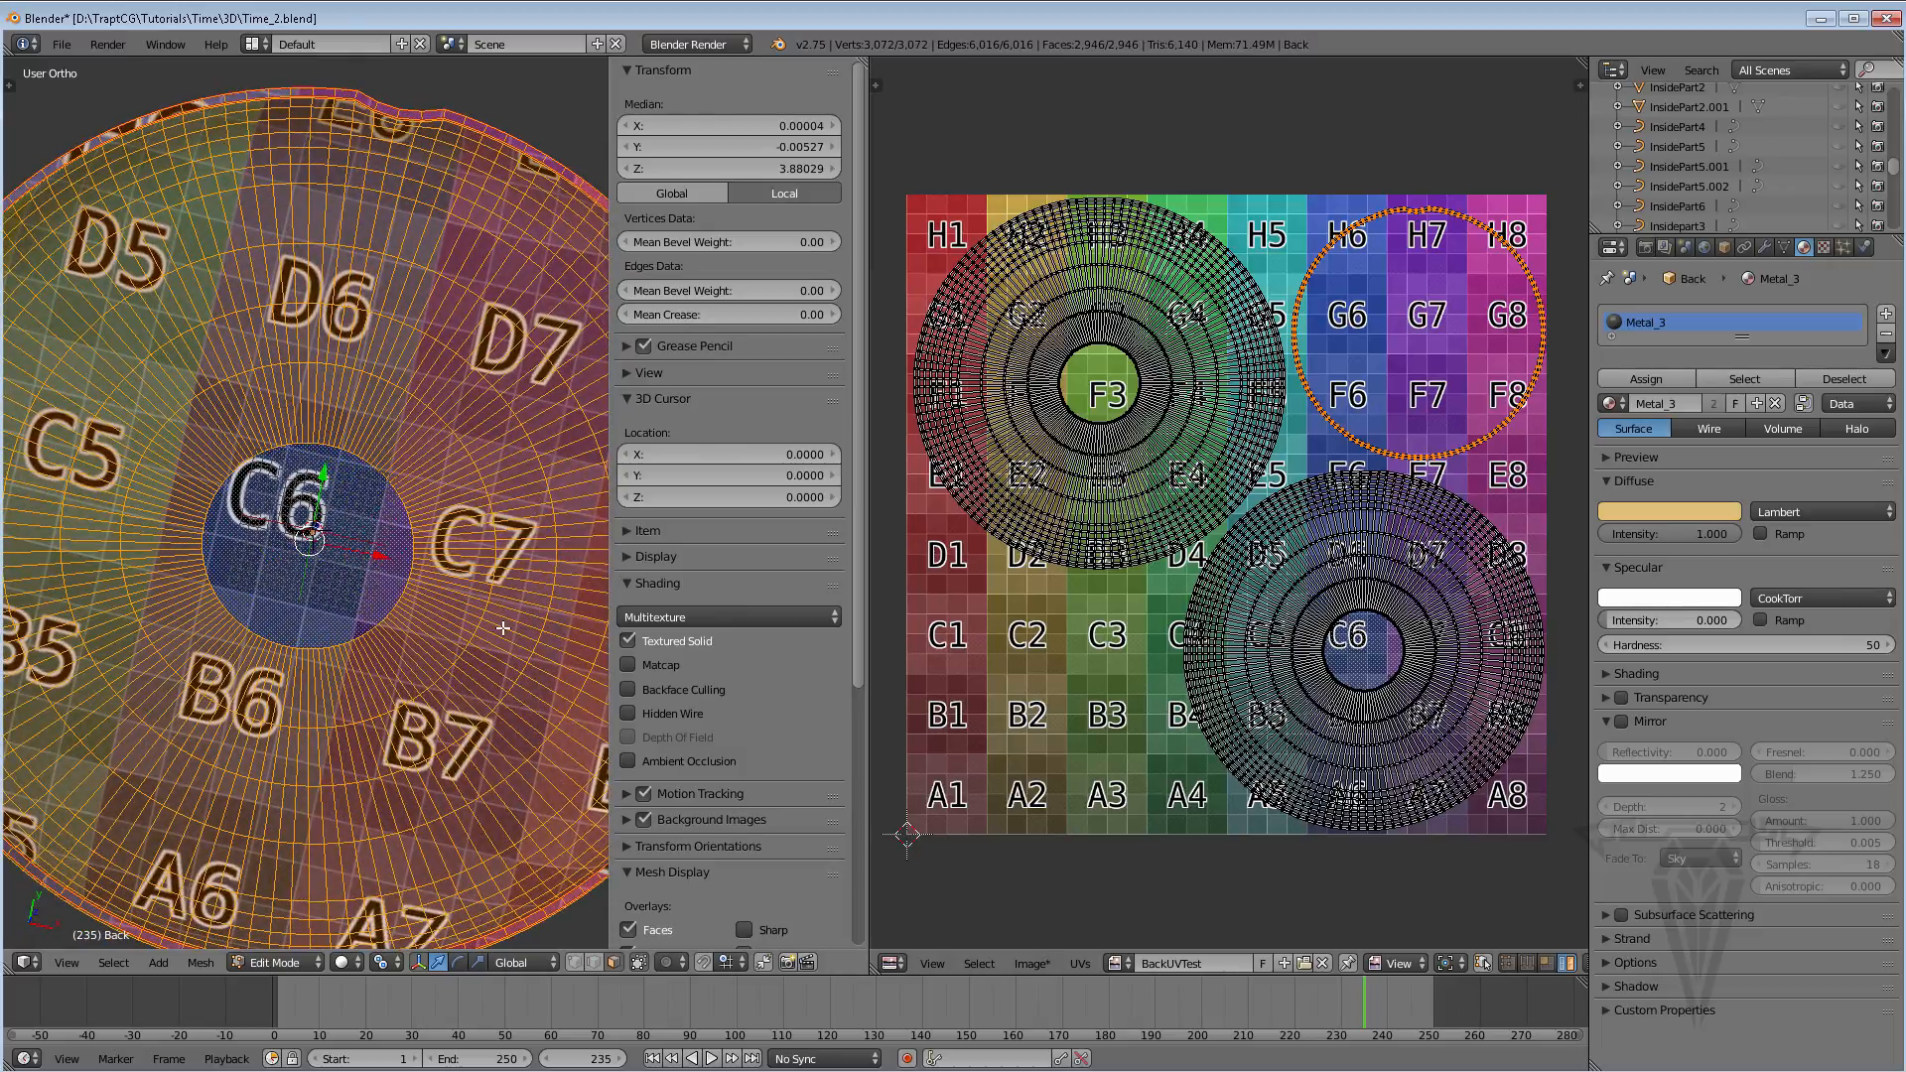
shift+middle_drag(503, 627, 252, 526)
scroll(383, 648, up, 1)
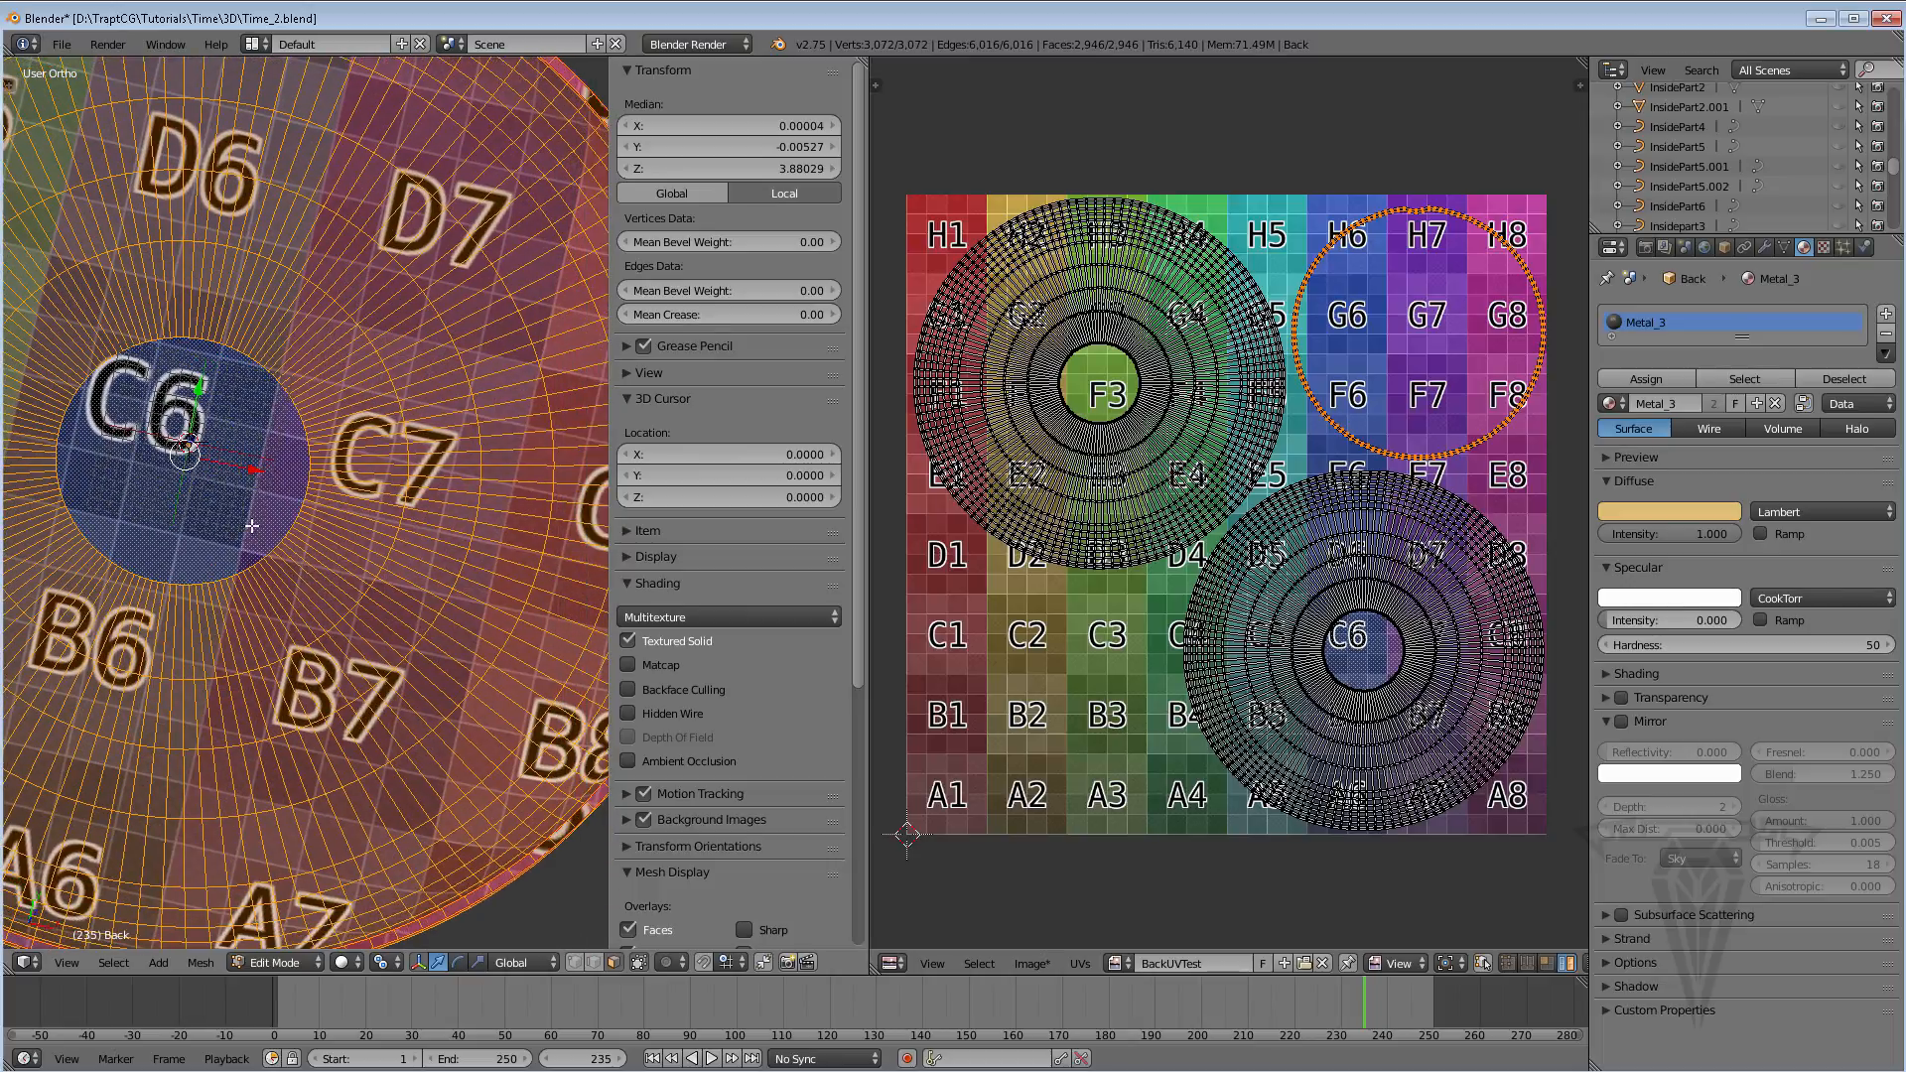
shift+middle_drag(379, 695, 299, 645)
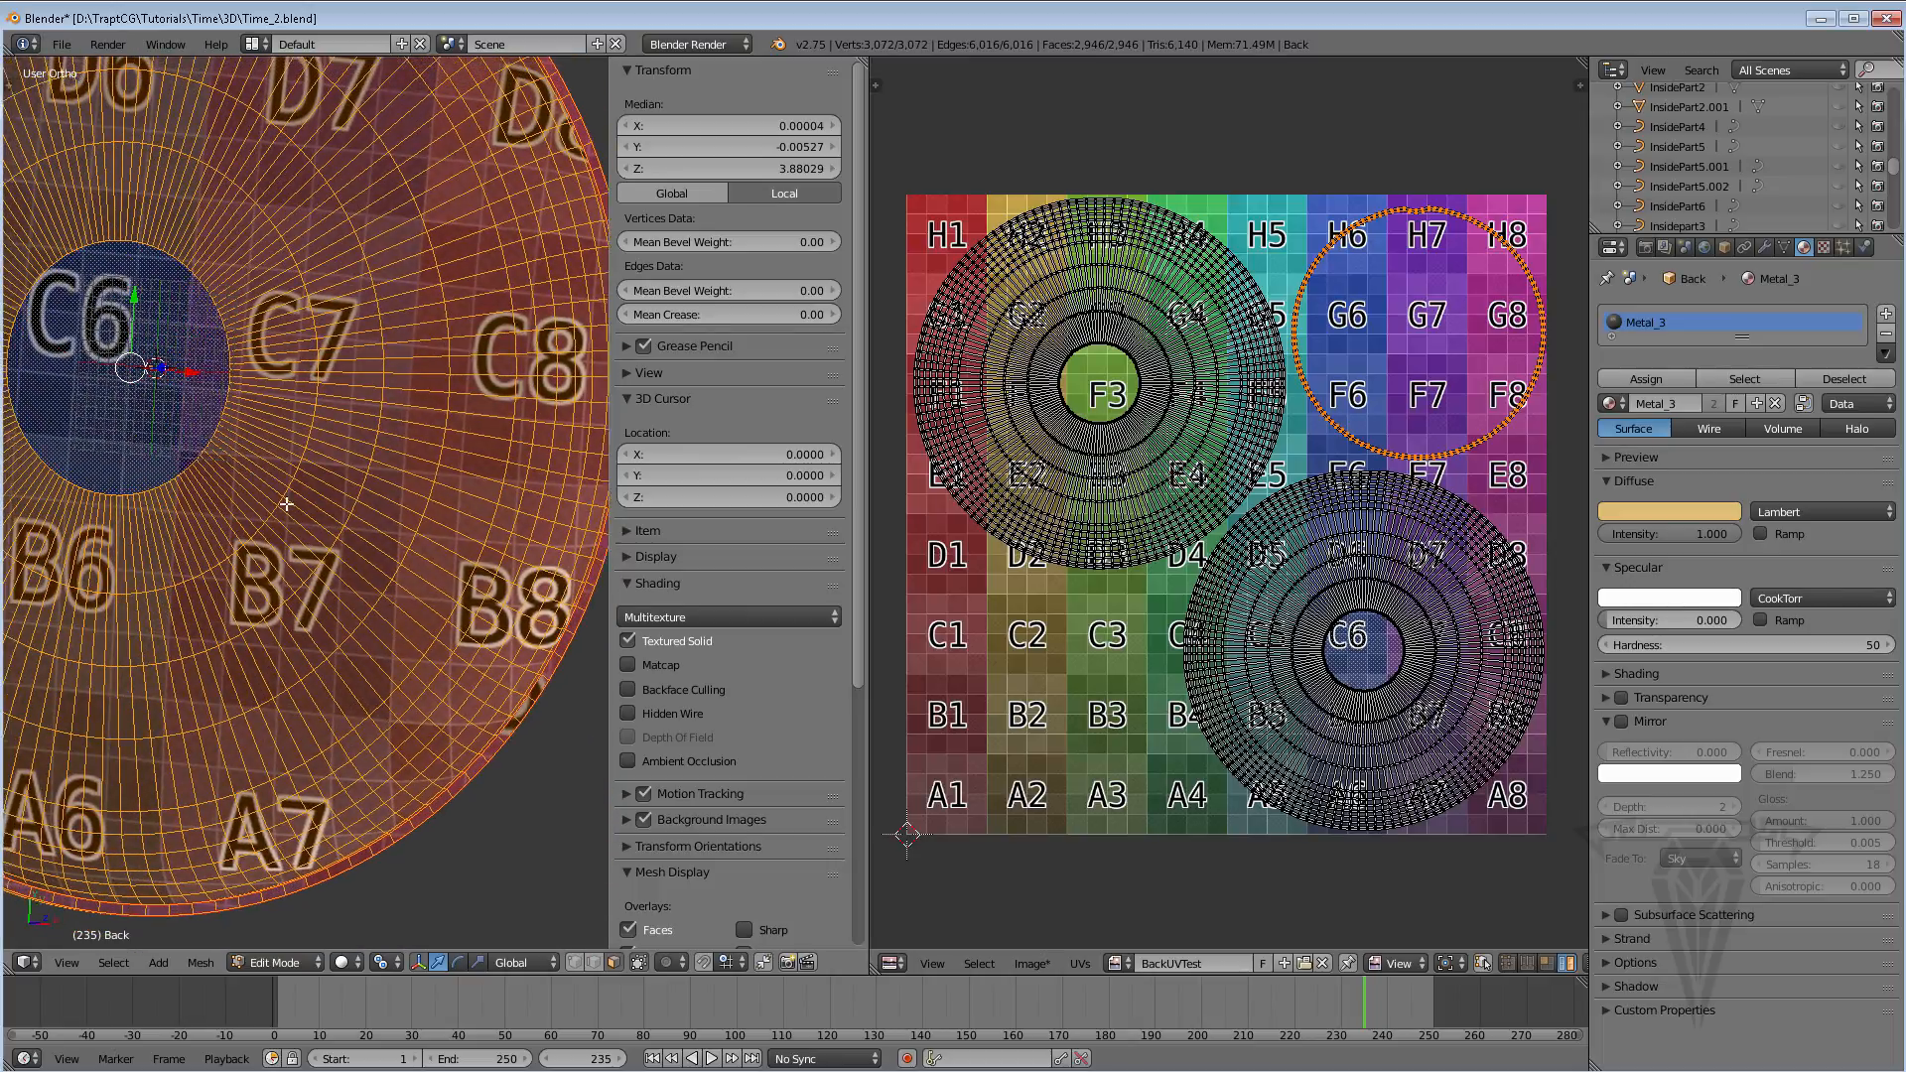
shift+middle_drag(246, 457, 304, 561)
scroll(303, 561, down, 2)
middle_drag(232, 469, 526, 557)
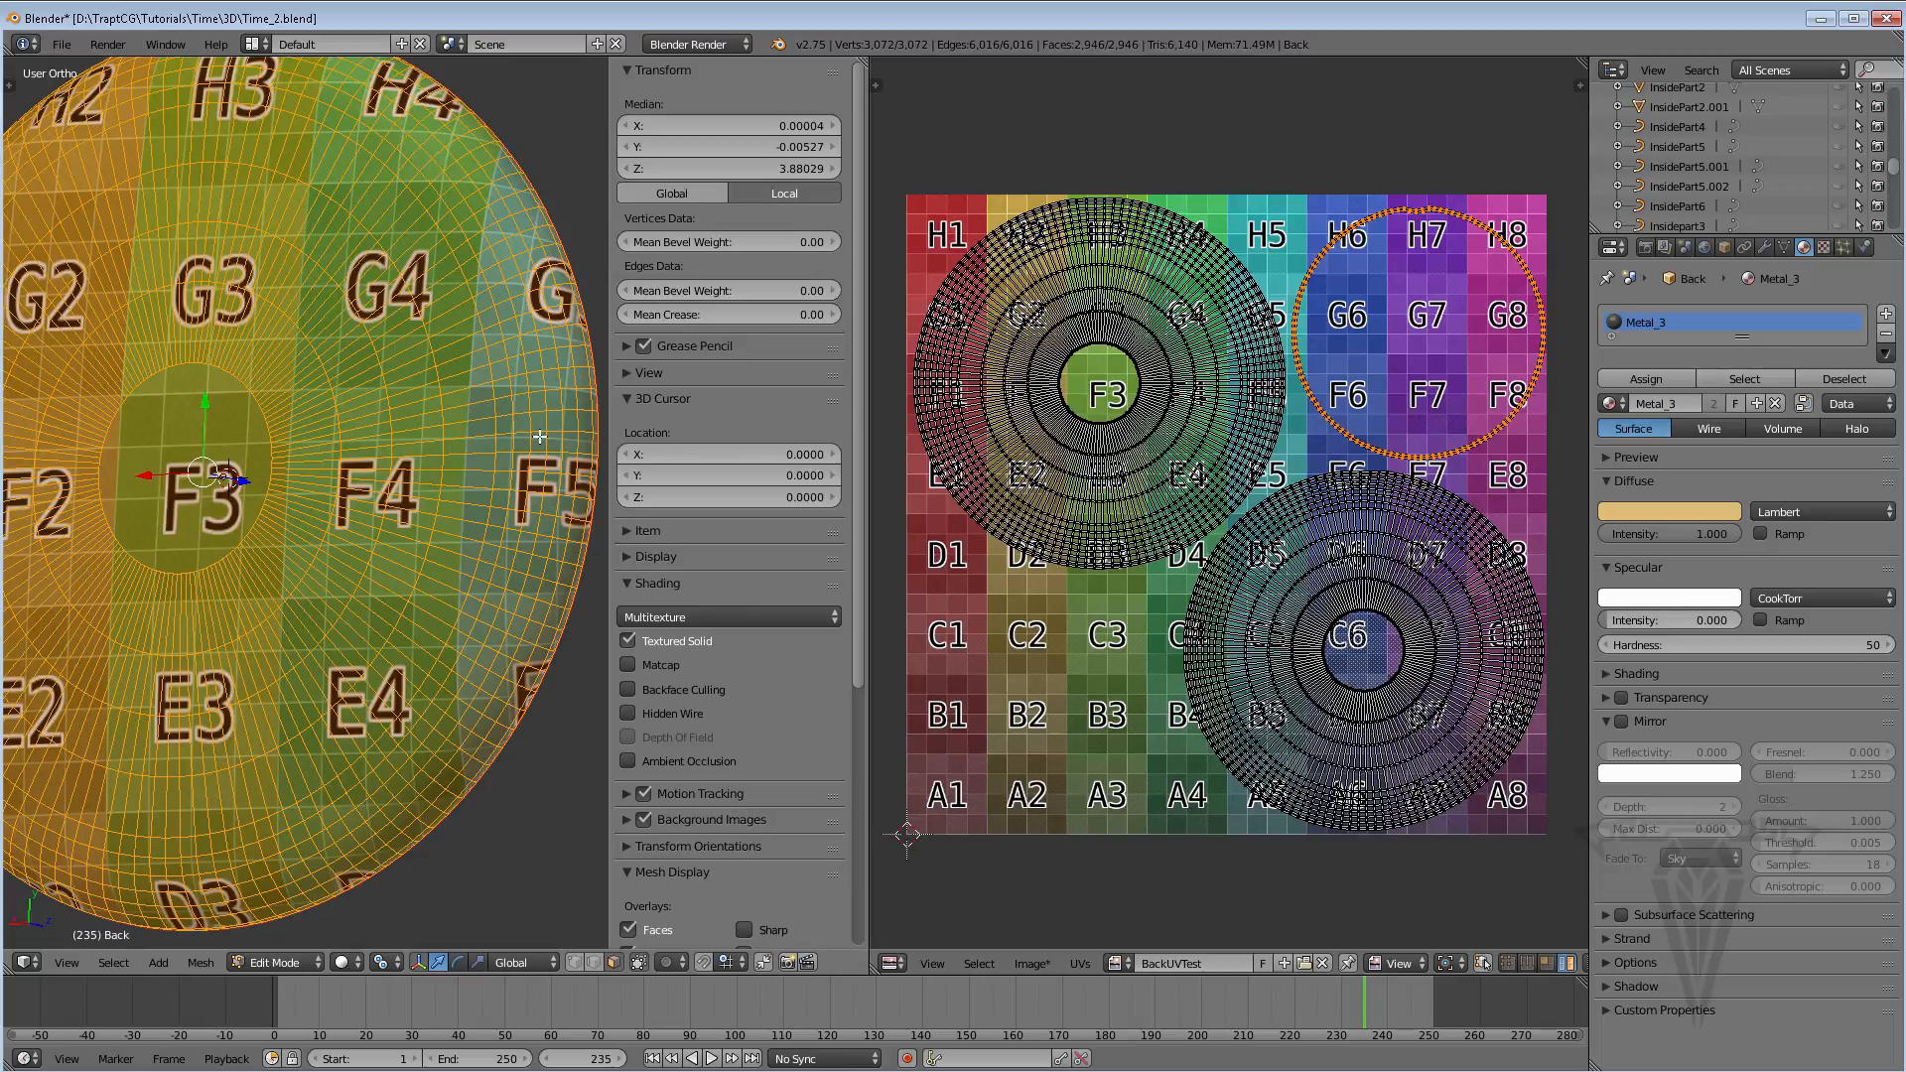
middle_drag(576, 478, 425, 480)
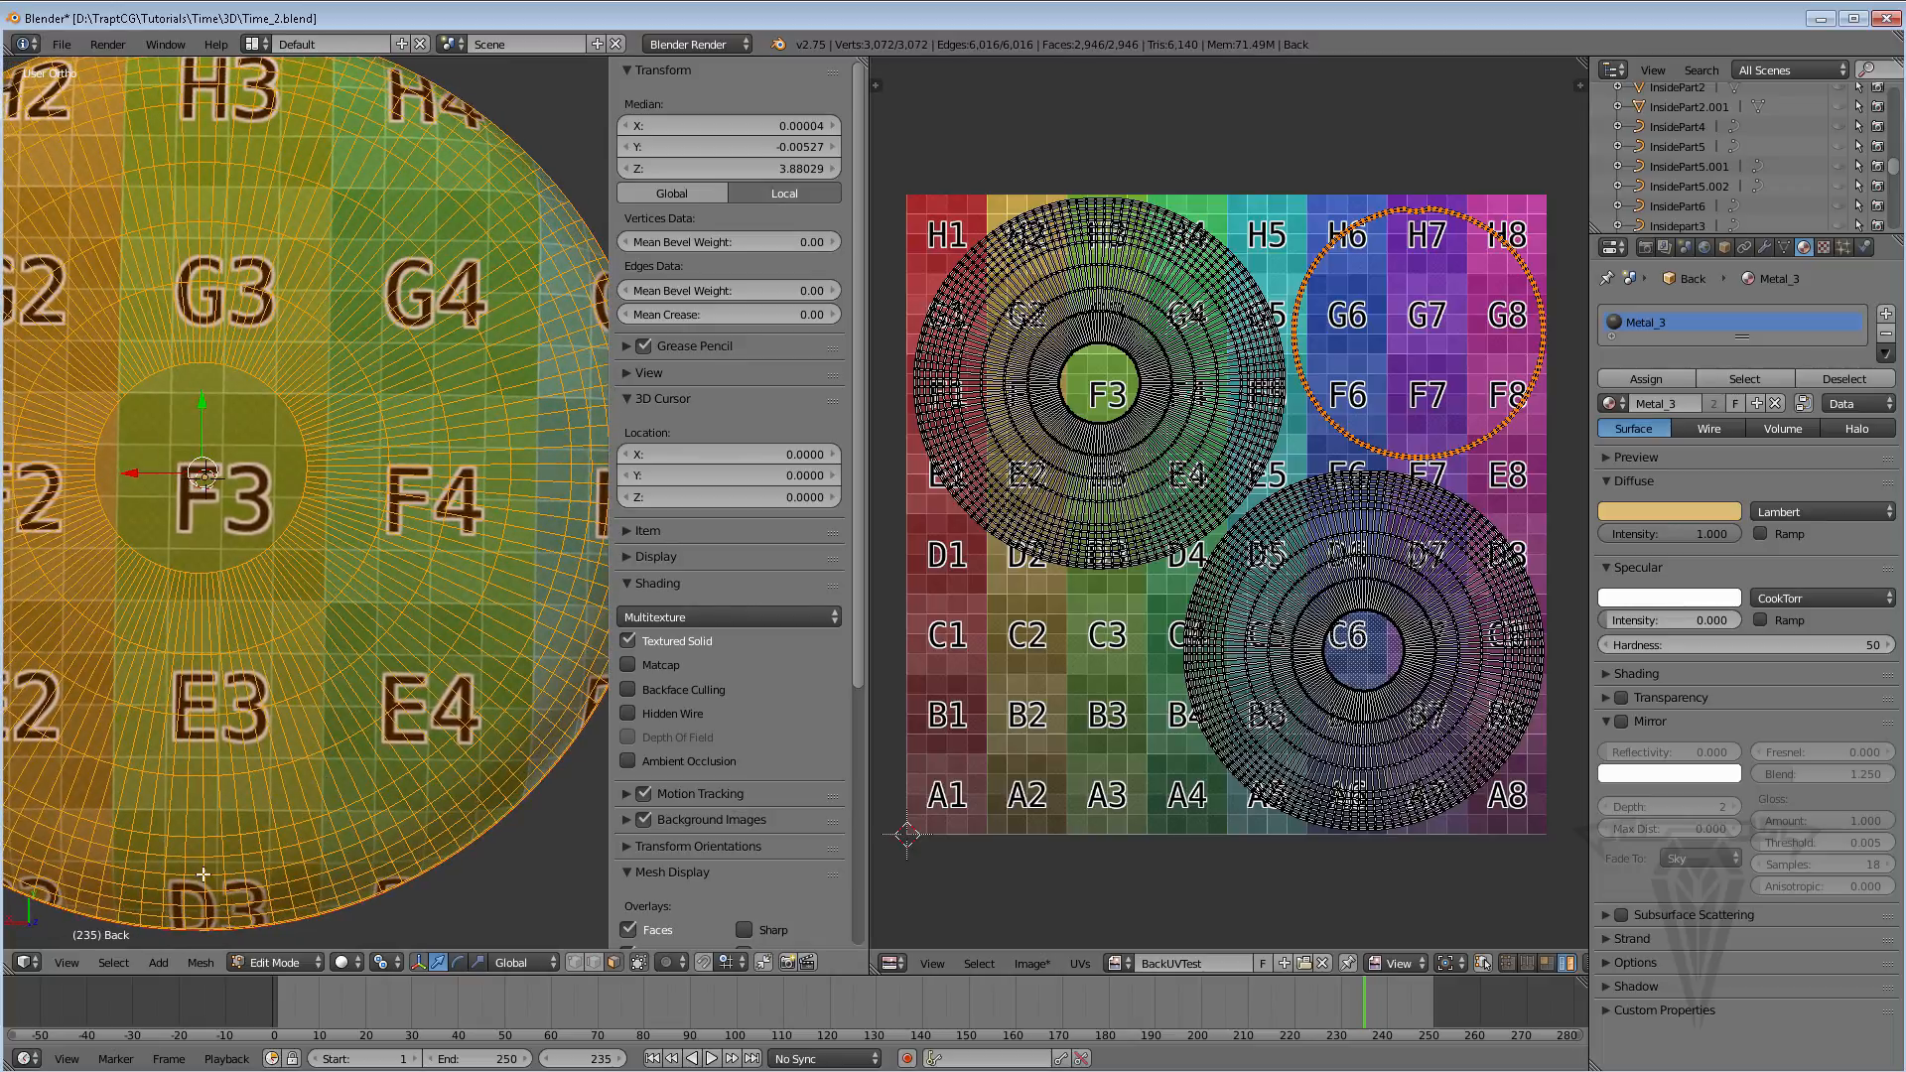
shift+middle_drag(301, 495, 608, 495)
scroll(328, 534, down, 1)
scroll(446, 240, up, 5)
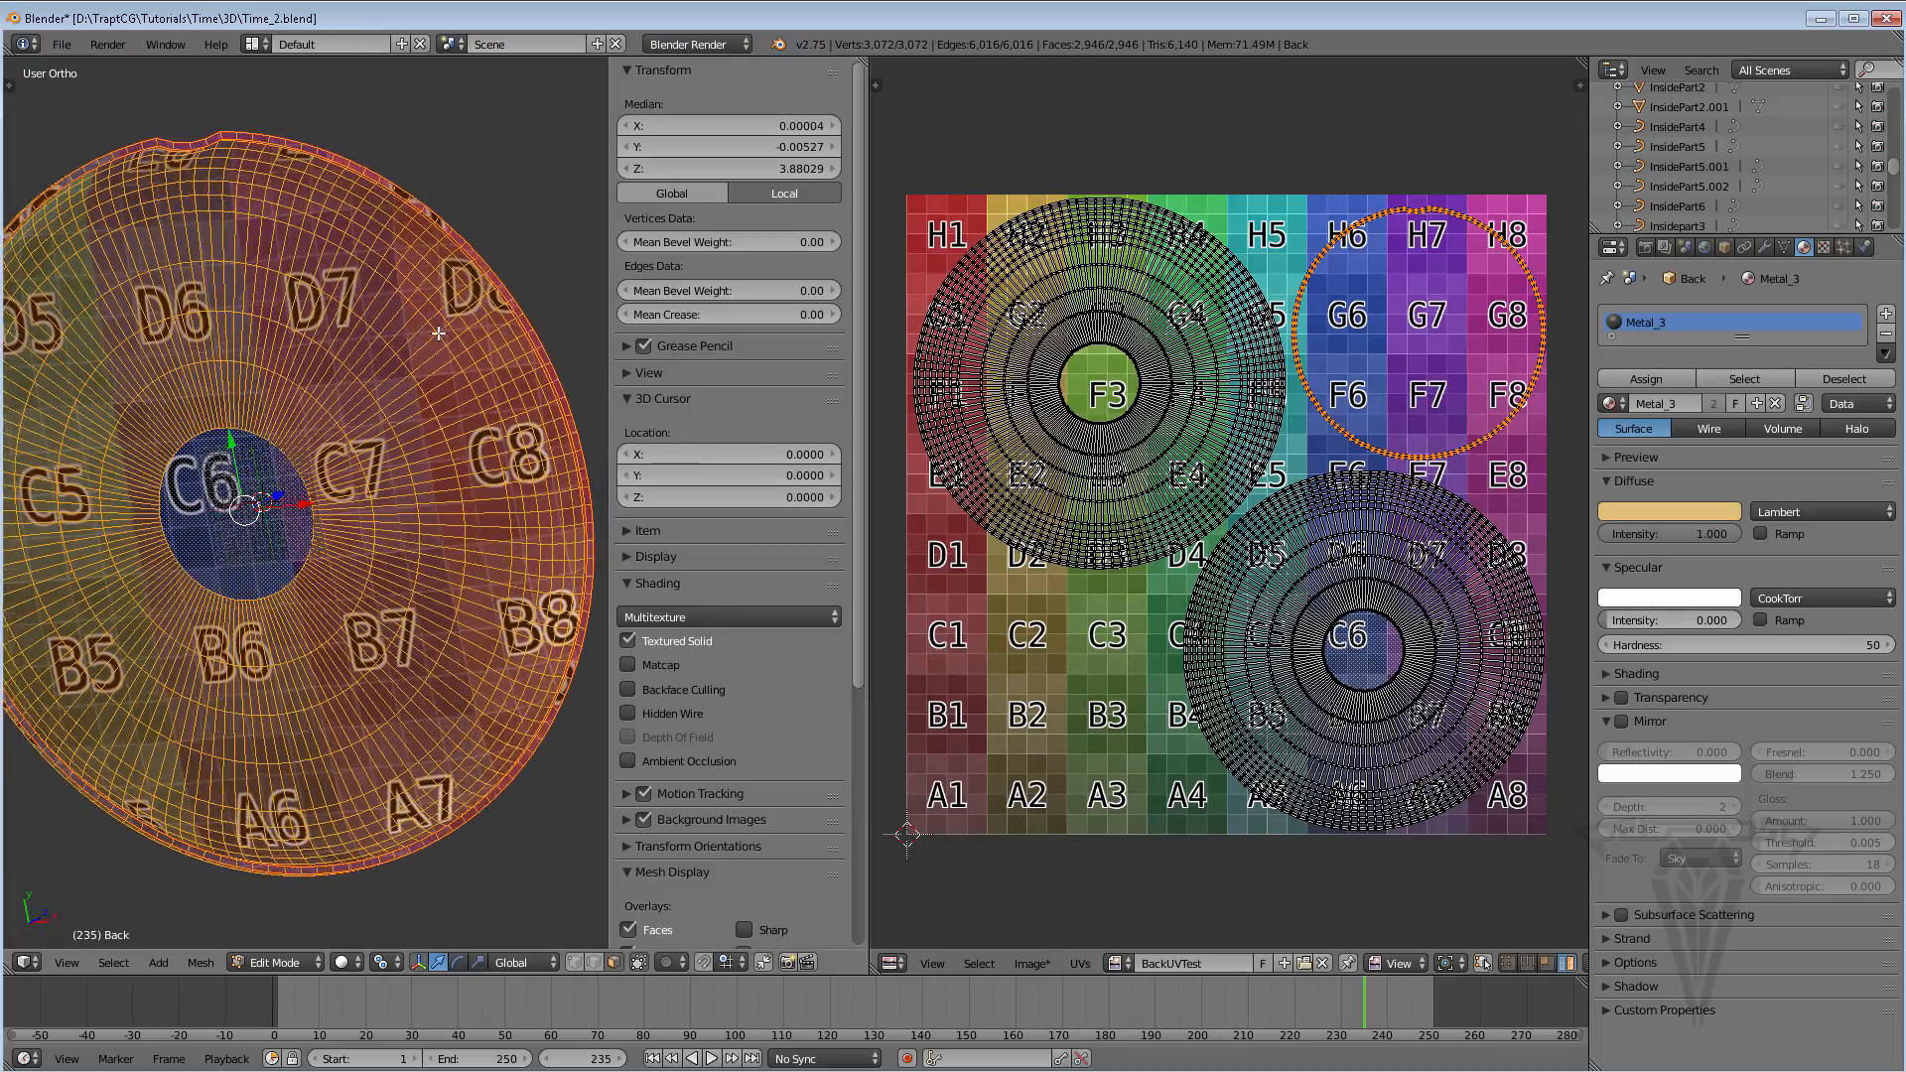
Inspect the colour grid up close along the cover's outer edge and rim for stretching
middle_drag(447, 239, 381, 355)
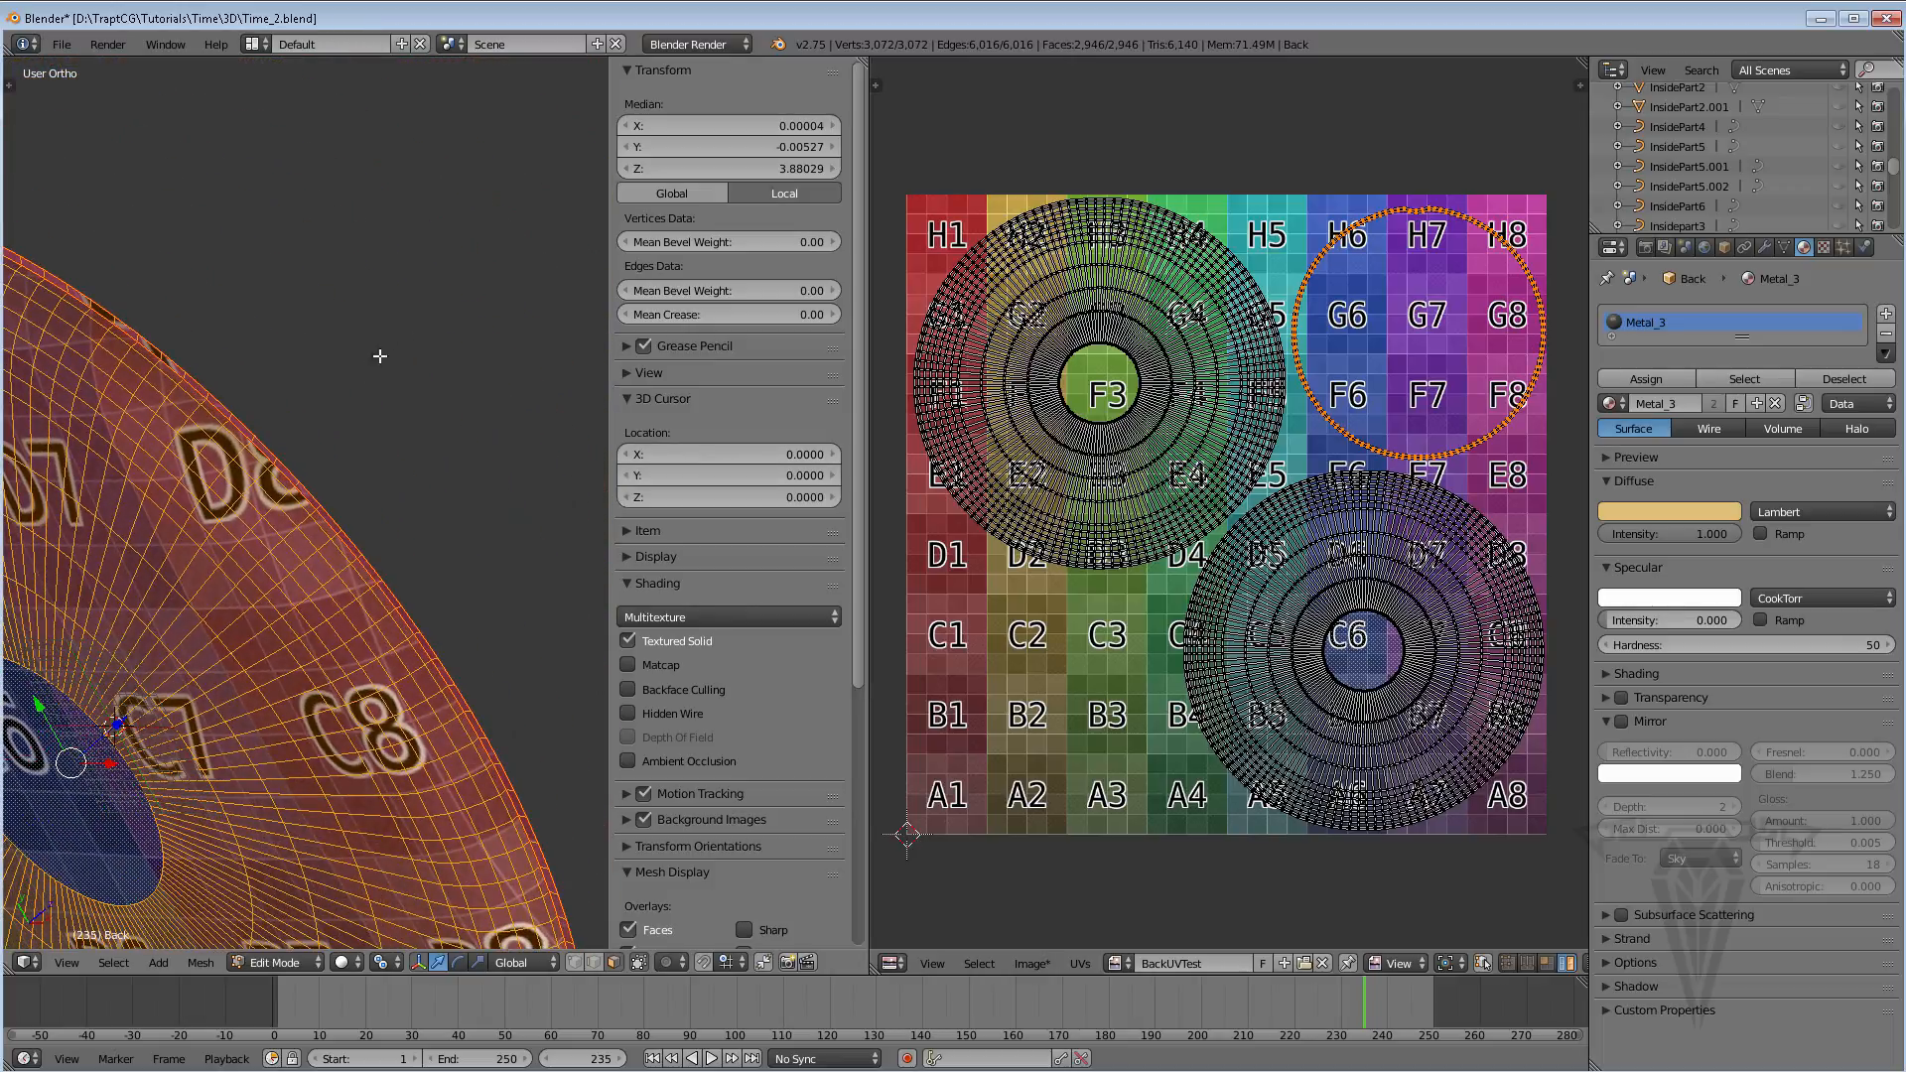
scroll(289, 477, down, 3)
scroll(289, 477, up, 6)
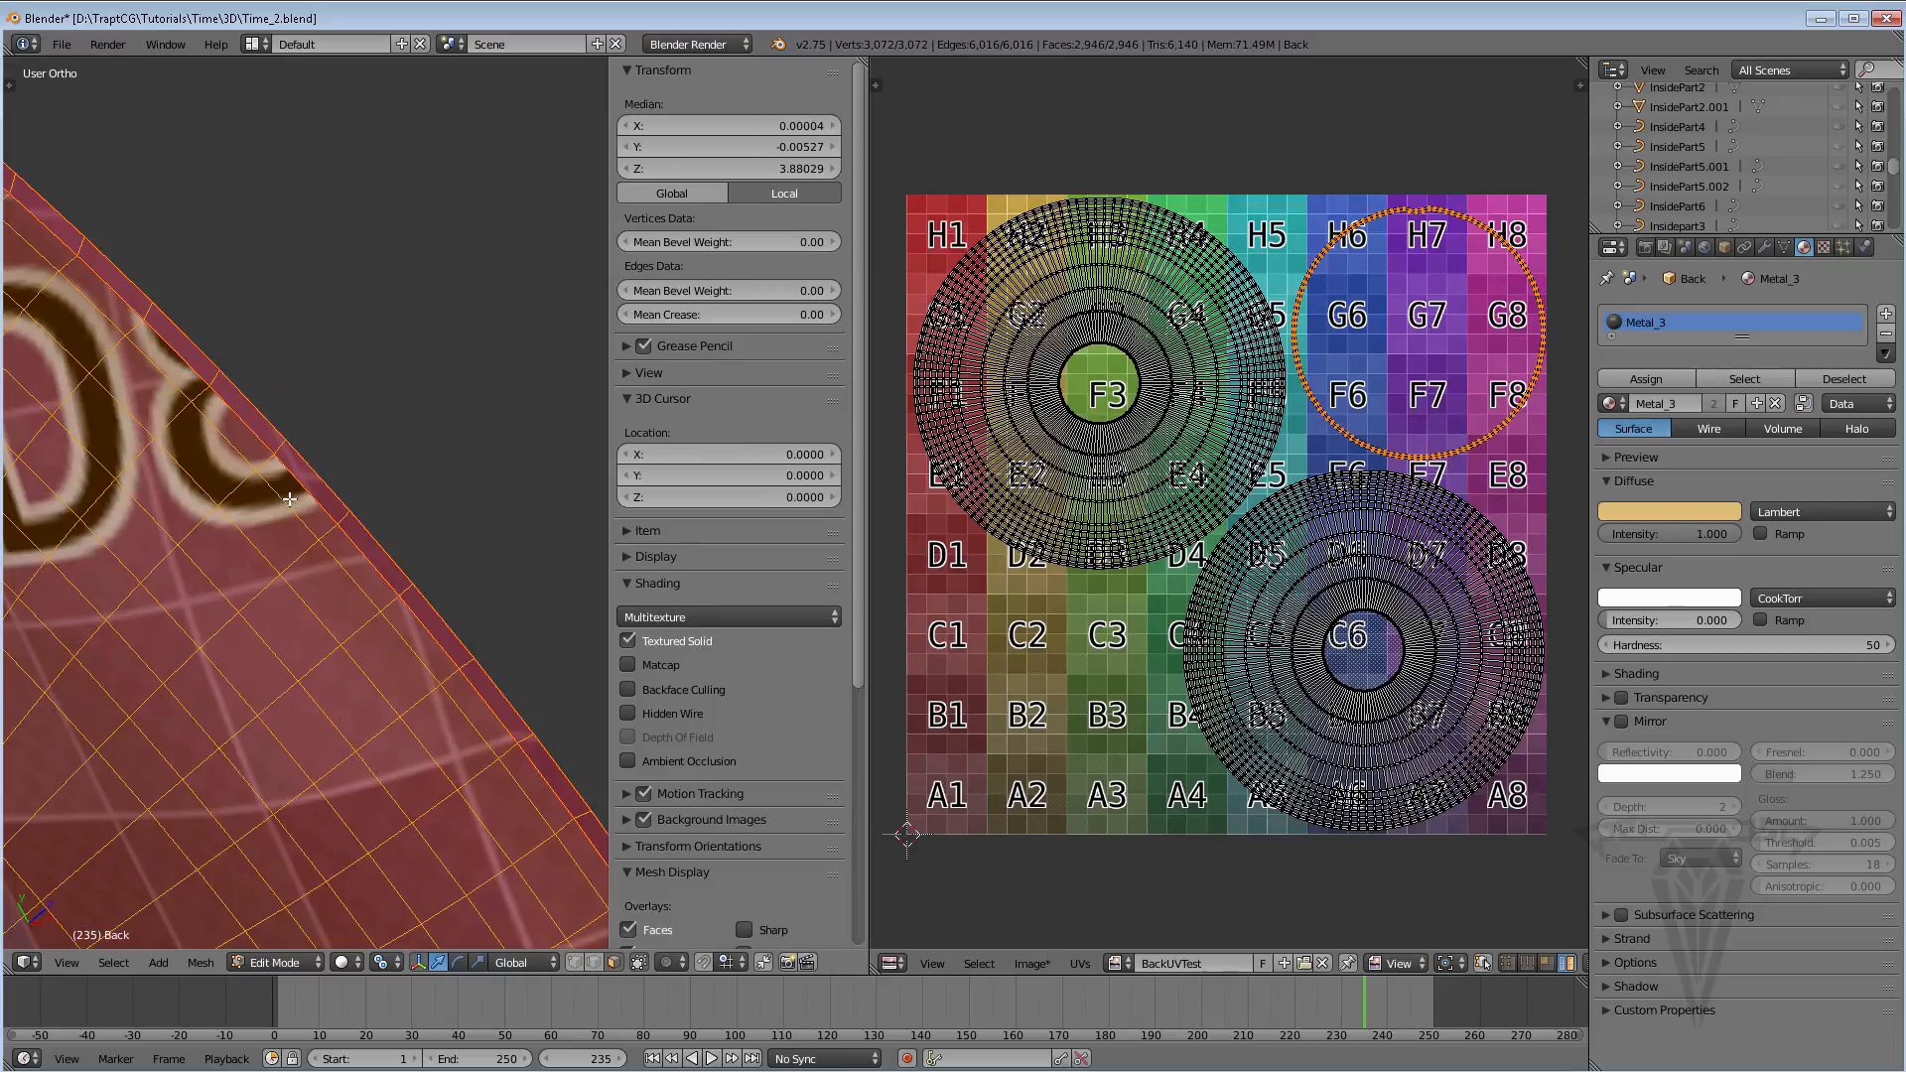
scroll(285, 484, down, 4)
middle_drag(286, 484, 202, 432)
shift+middle_drag(203, 432, 8, 476)
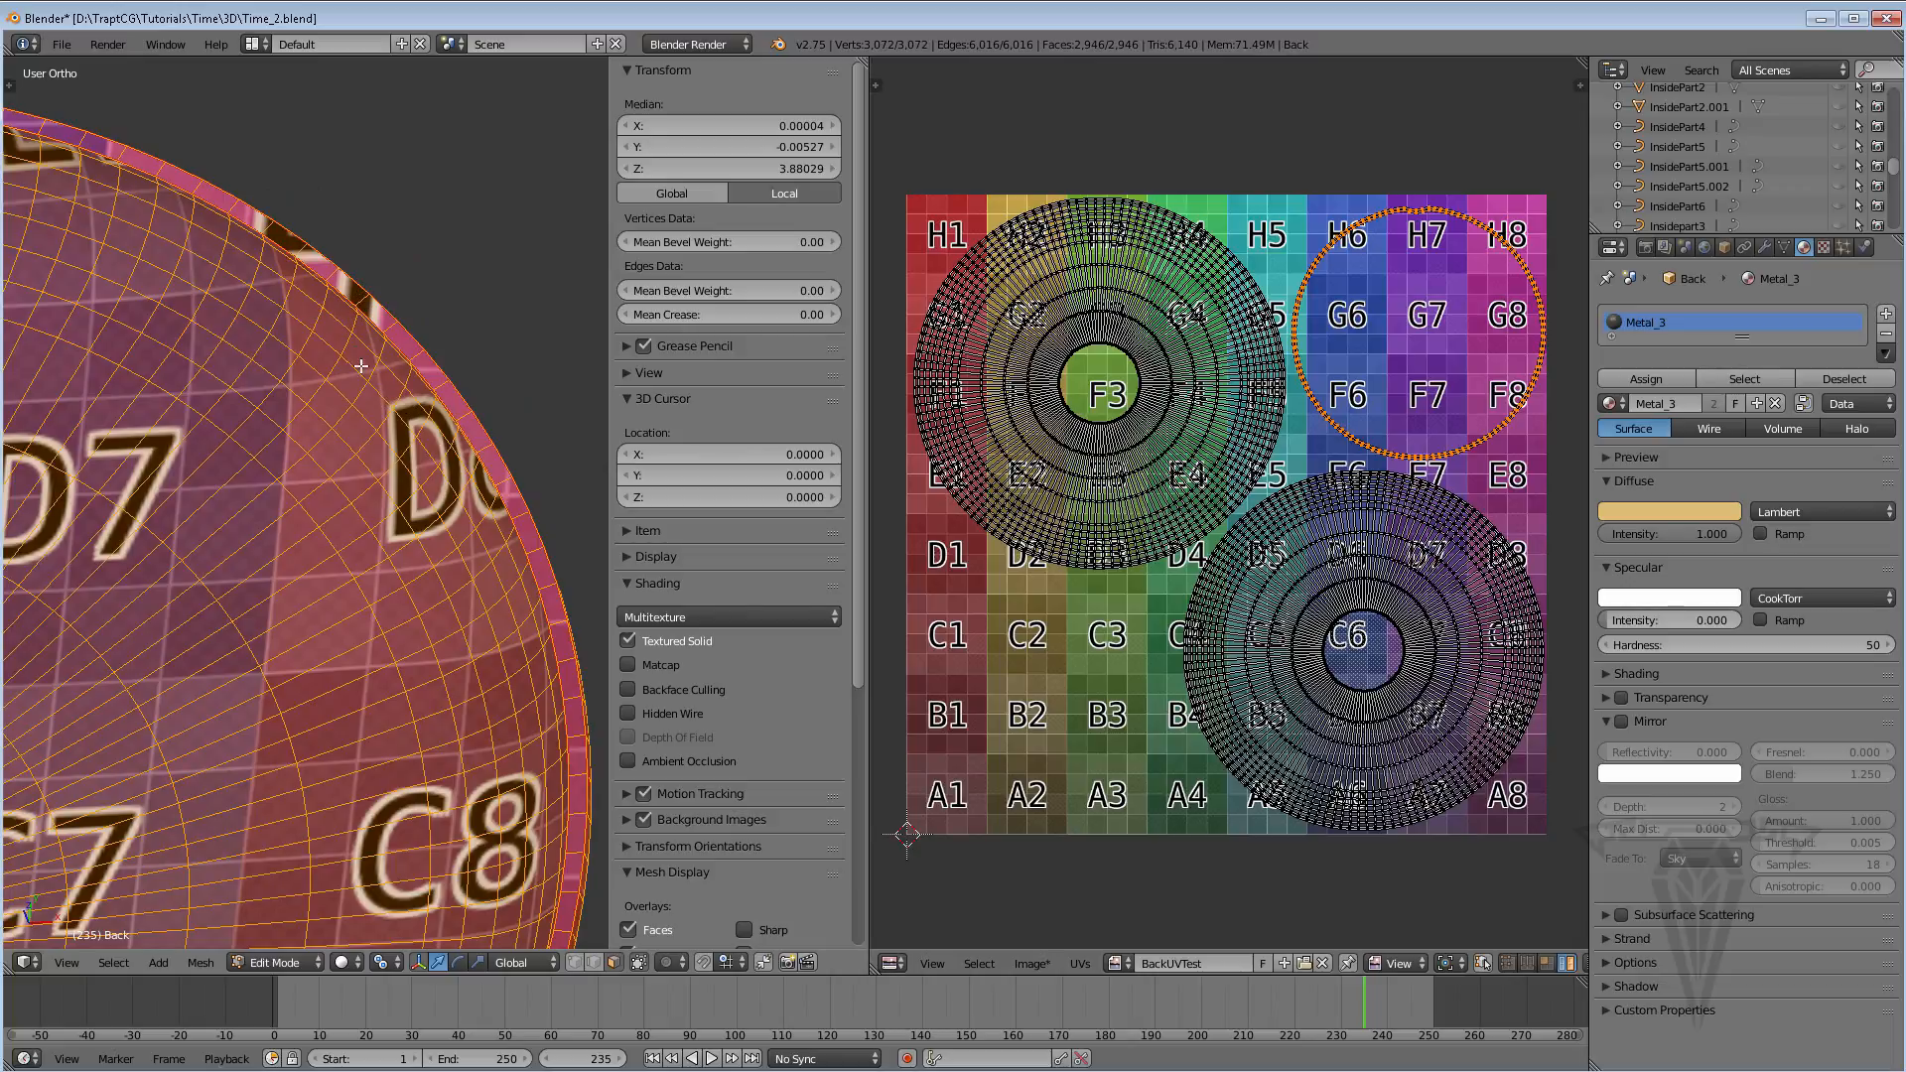
middle_drag(325, 470, 399, 401)
scroll(340, 468, down, 2)
shift+middle_drag(123, 485, 339, 442)
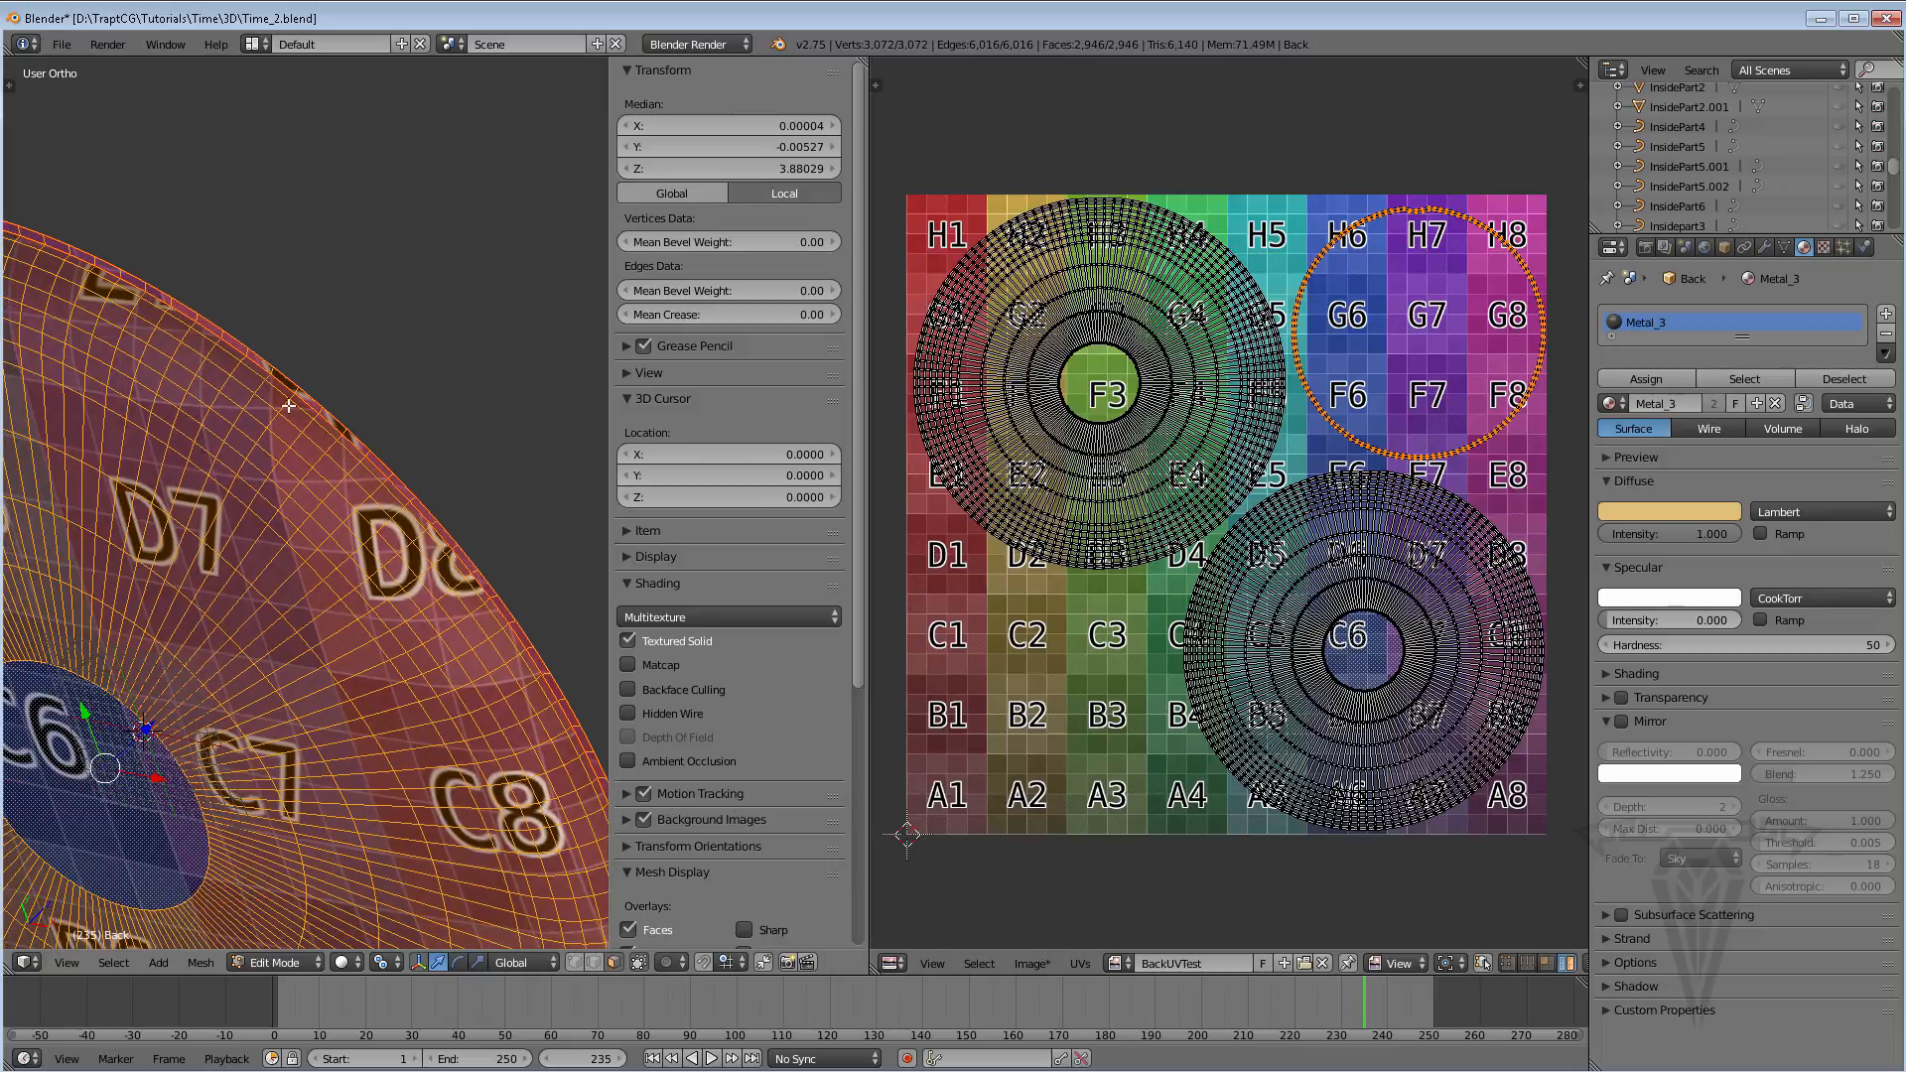
scroll(348, 444, down, 3)
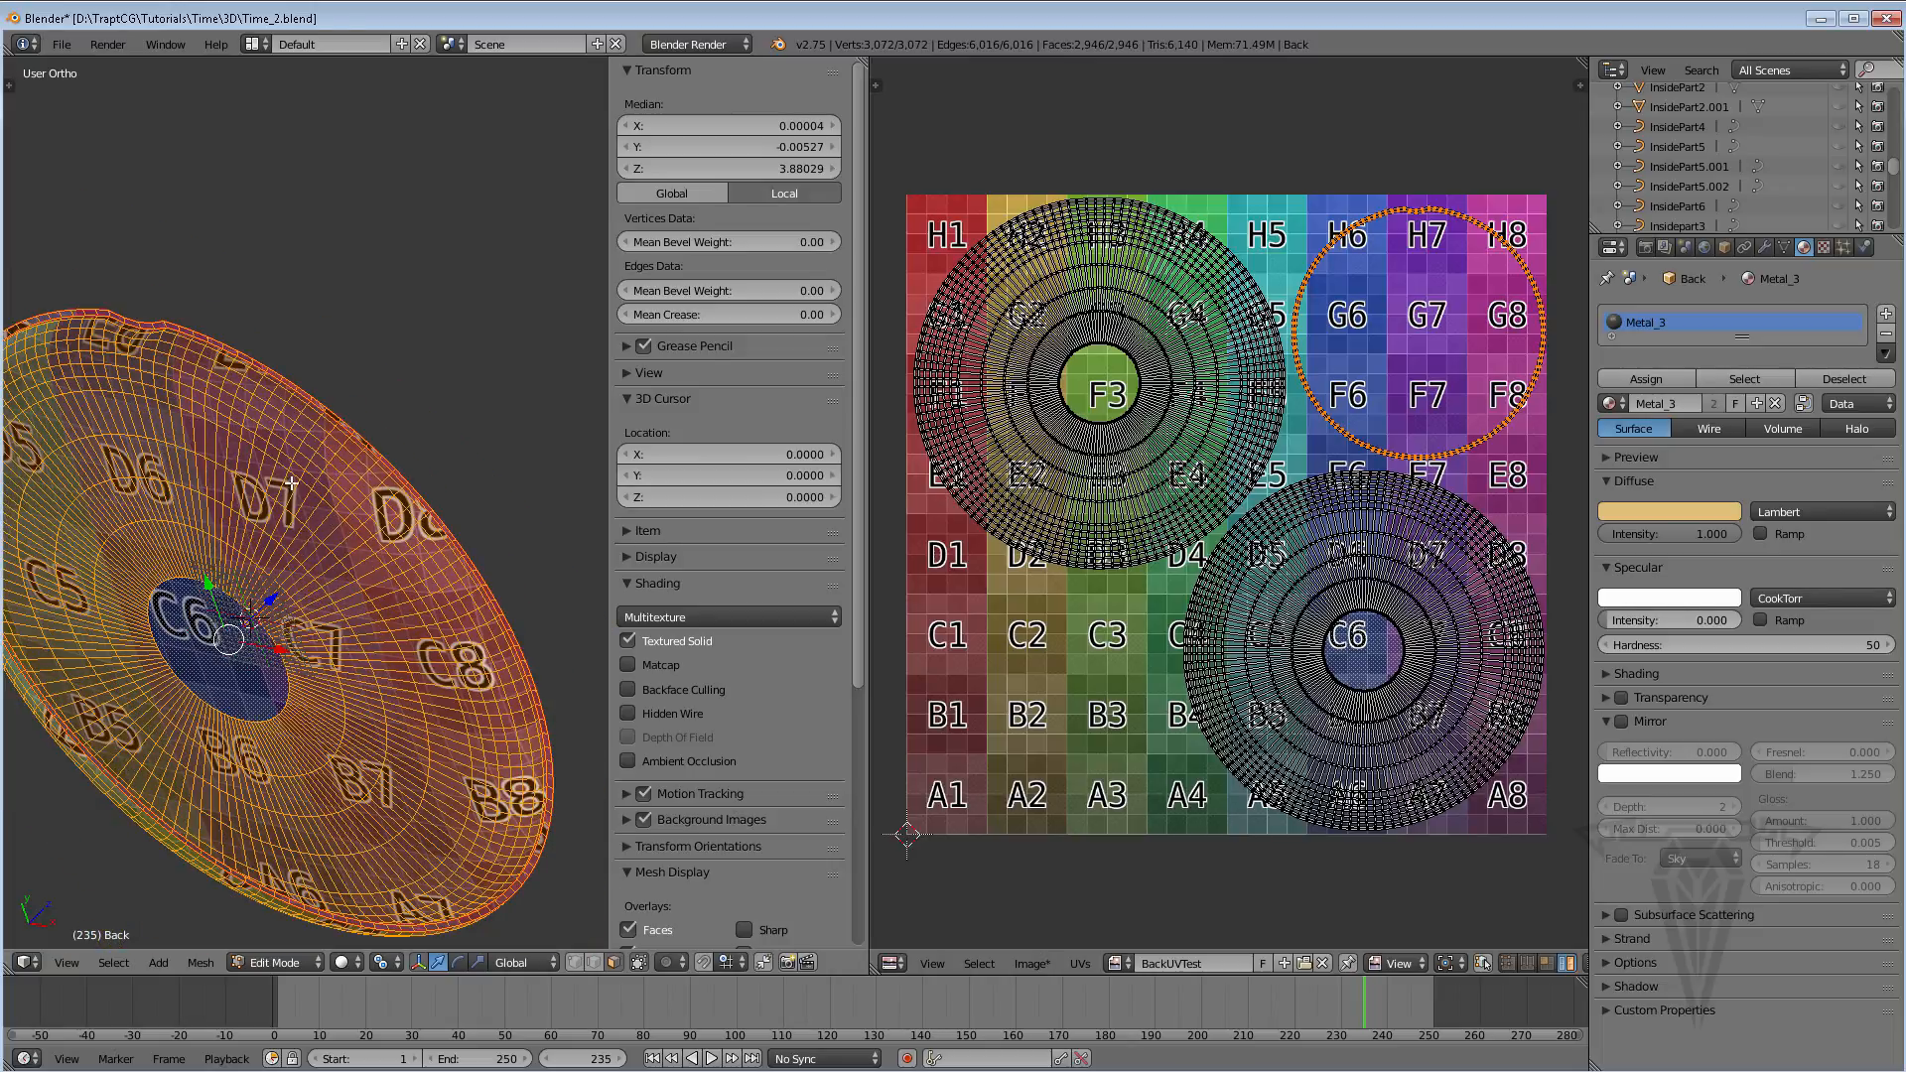
middle_drag(290, 484, 8, 483)
scroll(353, 477, up, 2)
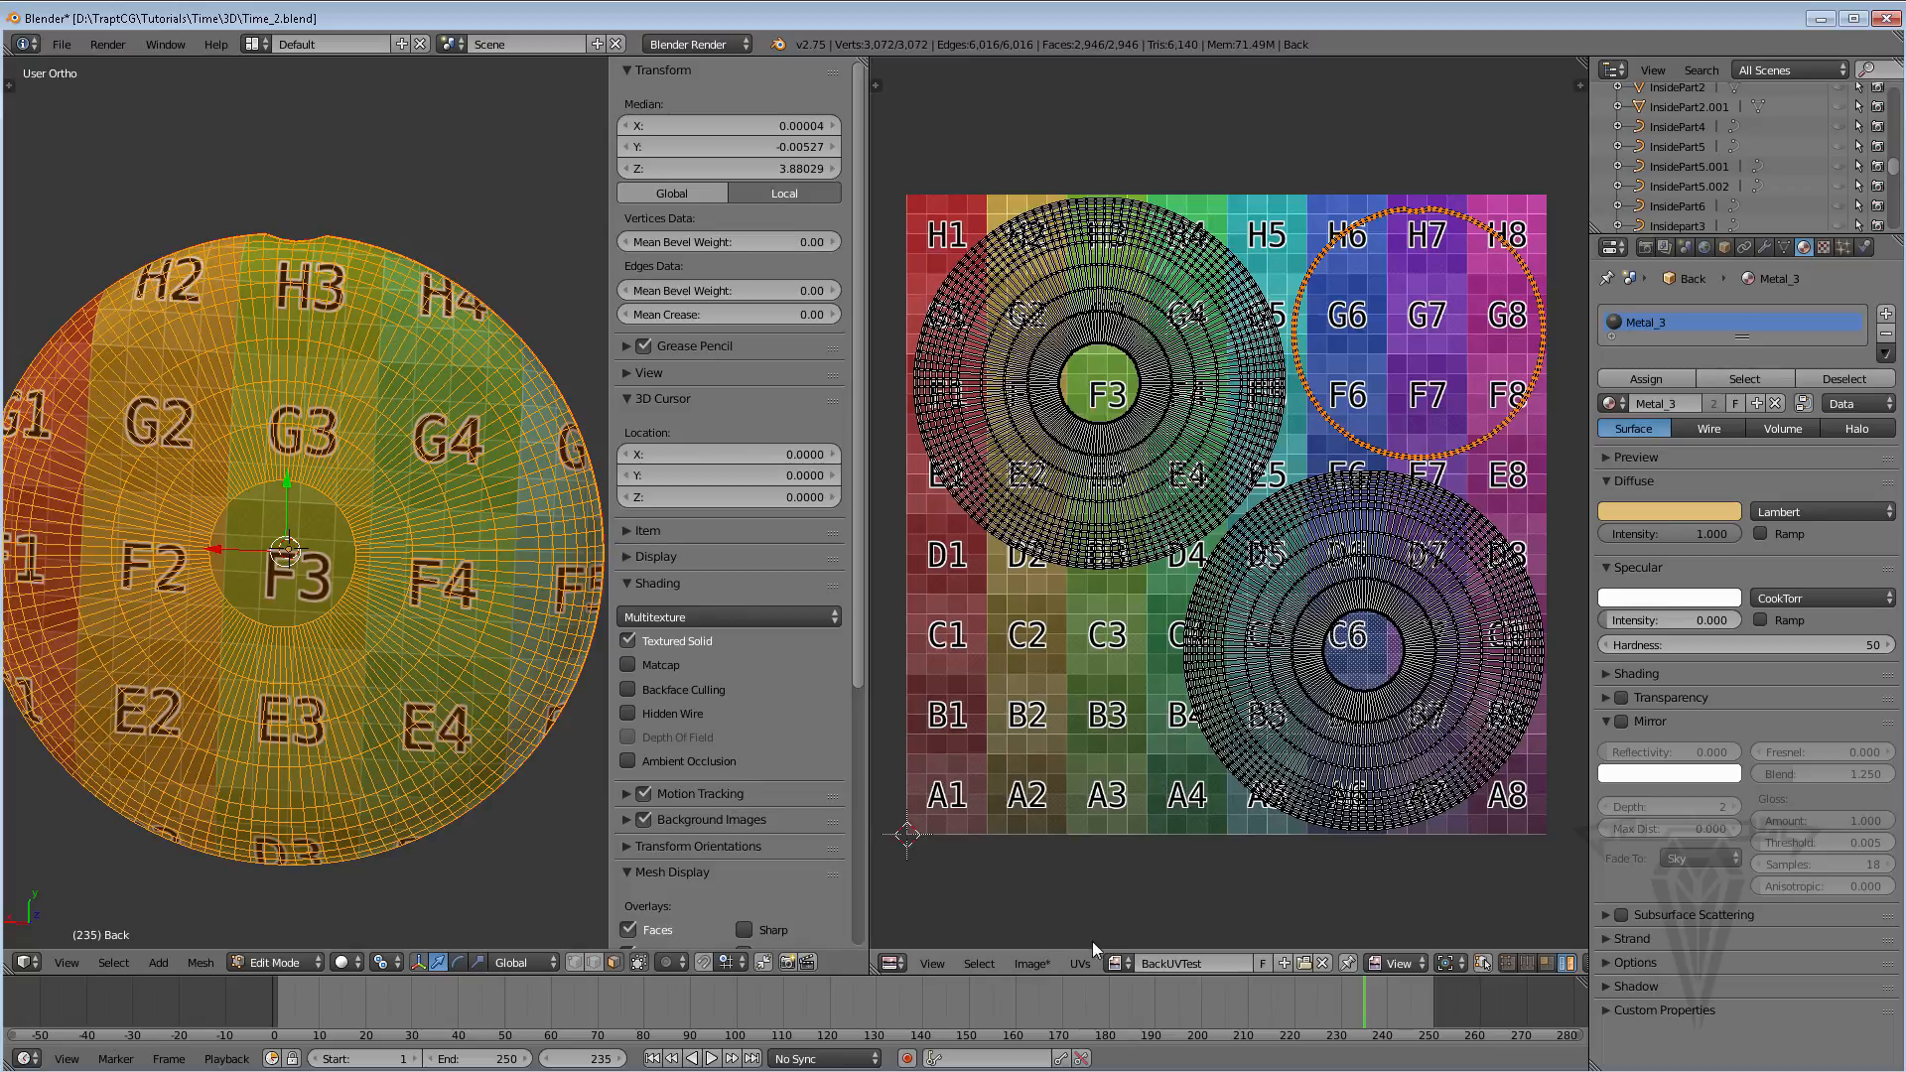
click(1080, 965)
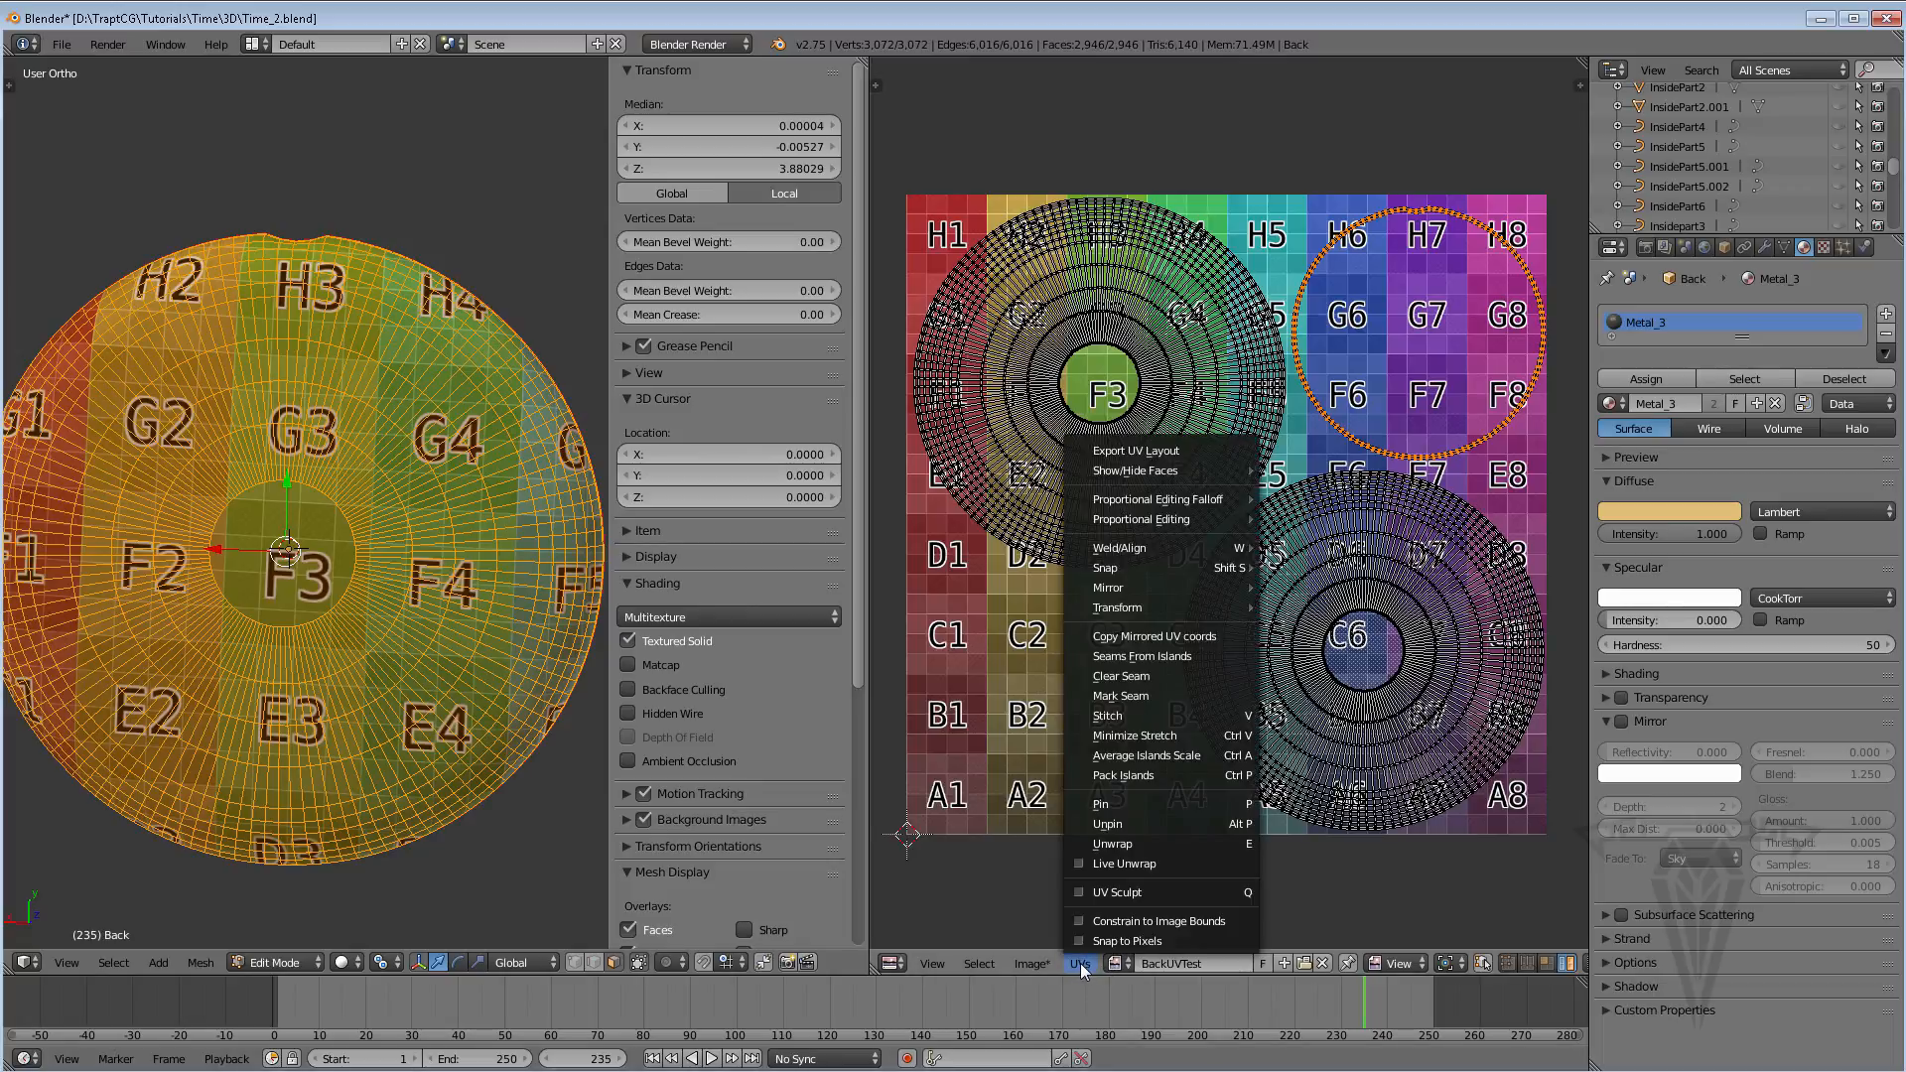
click(1166, 453)
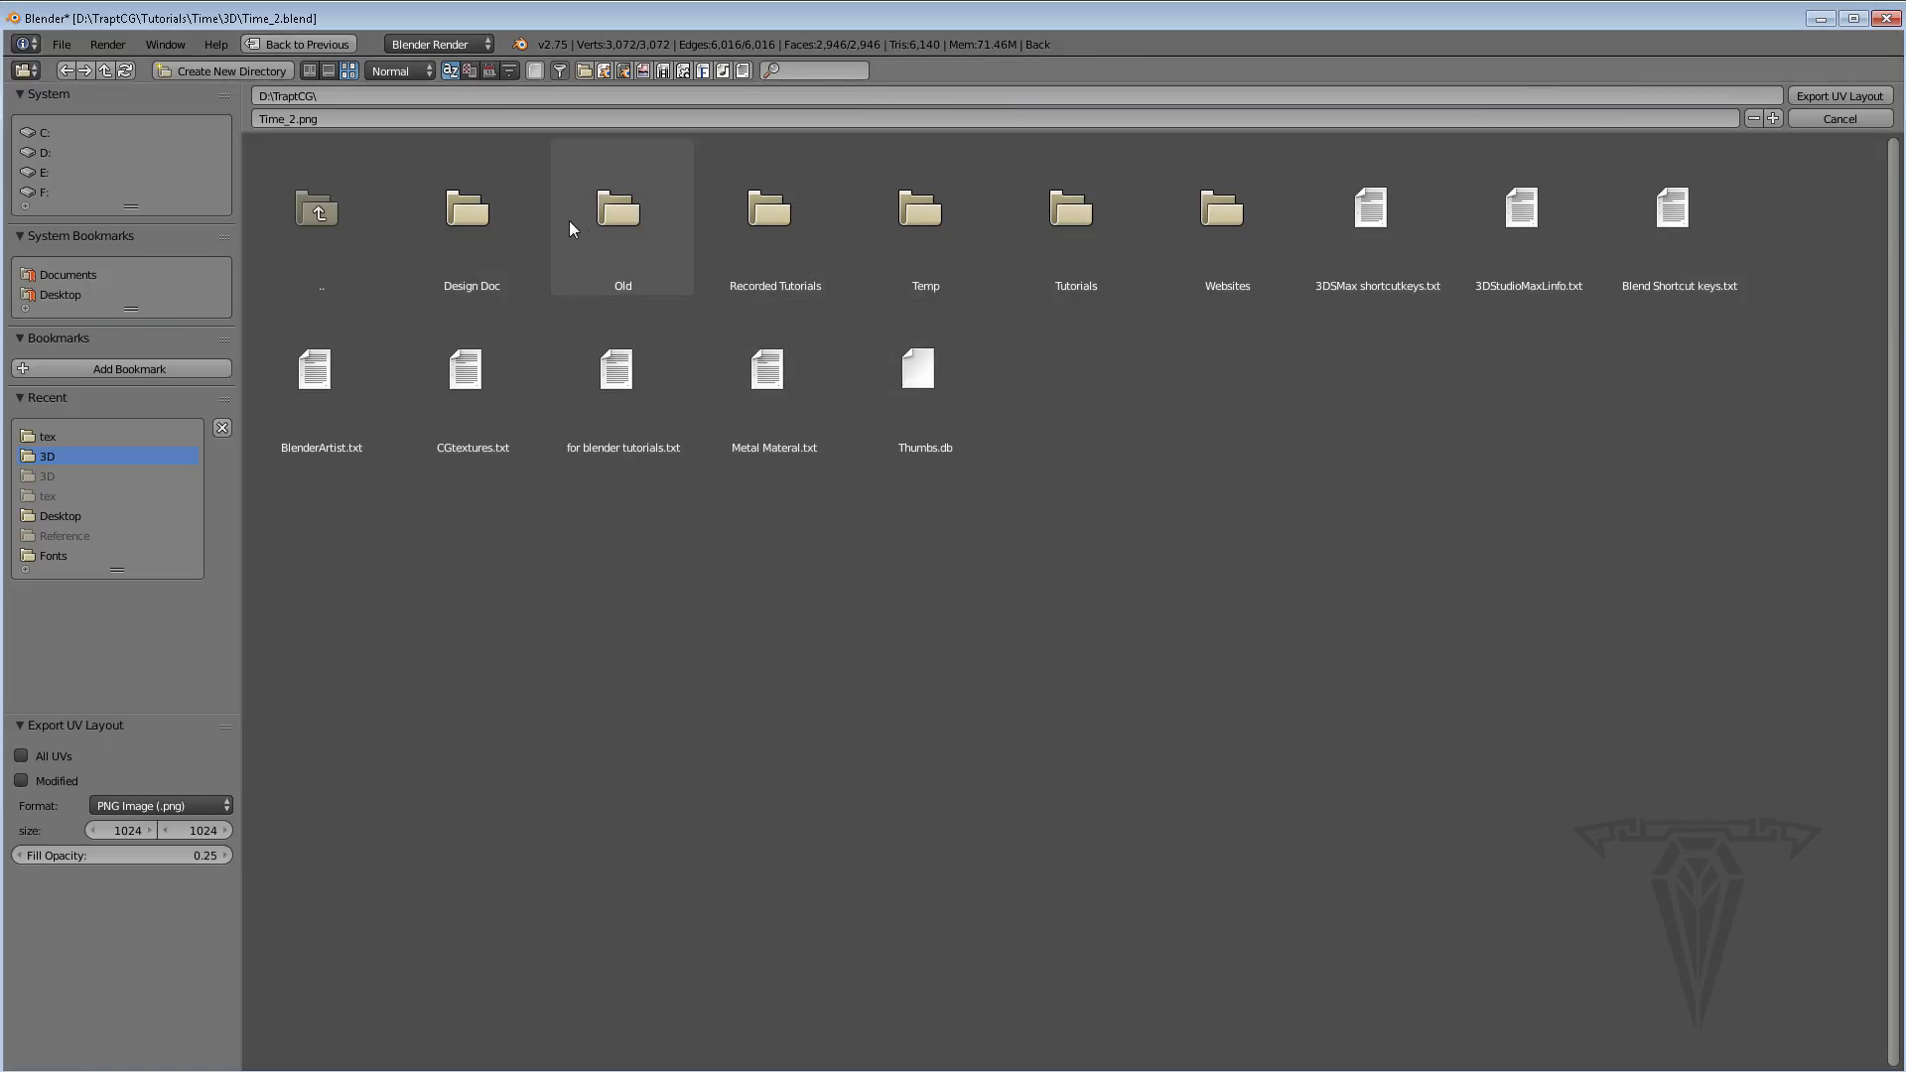
click(1074, 228)
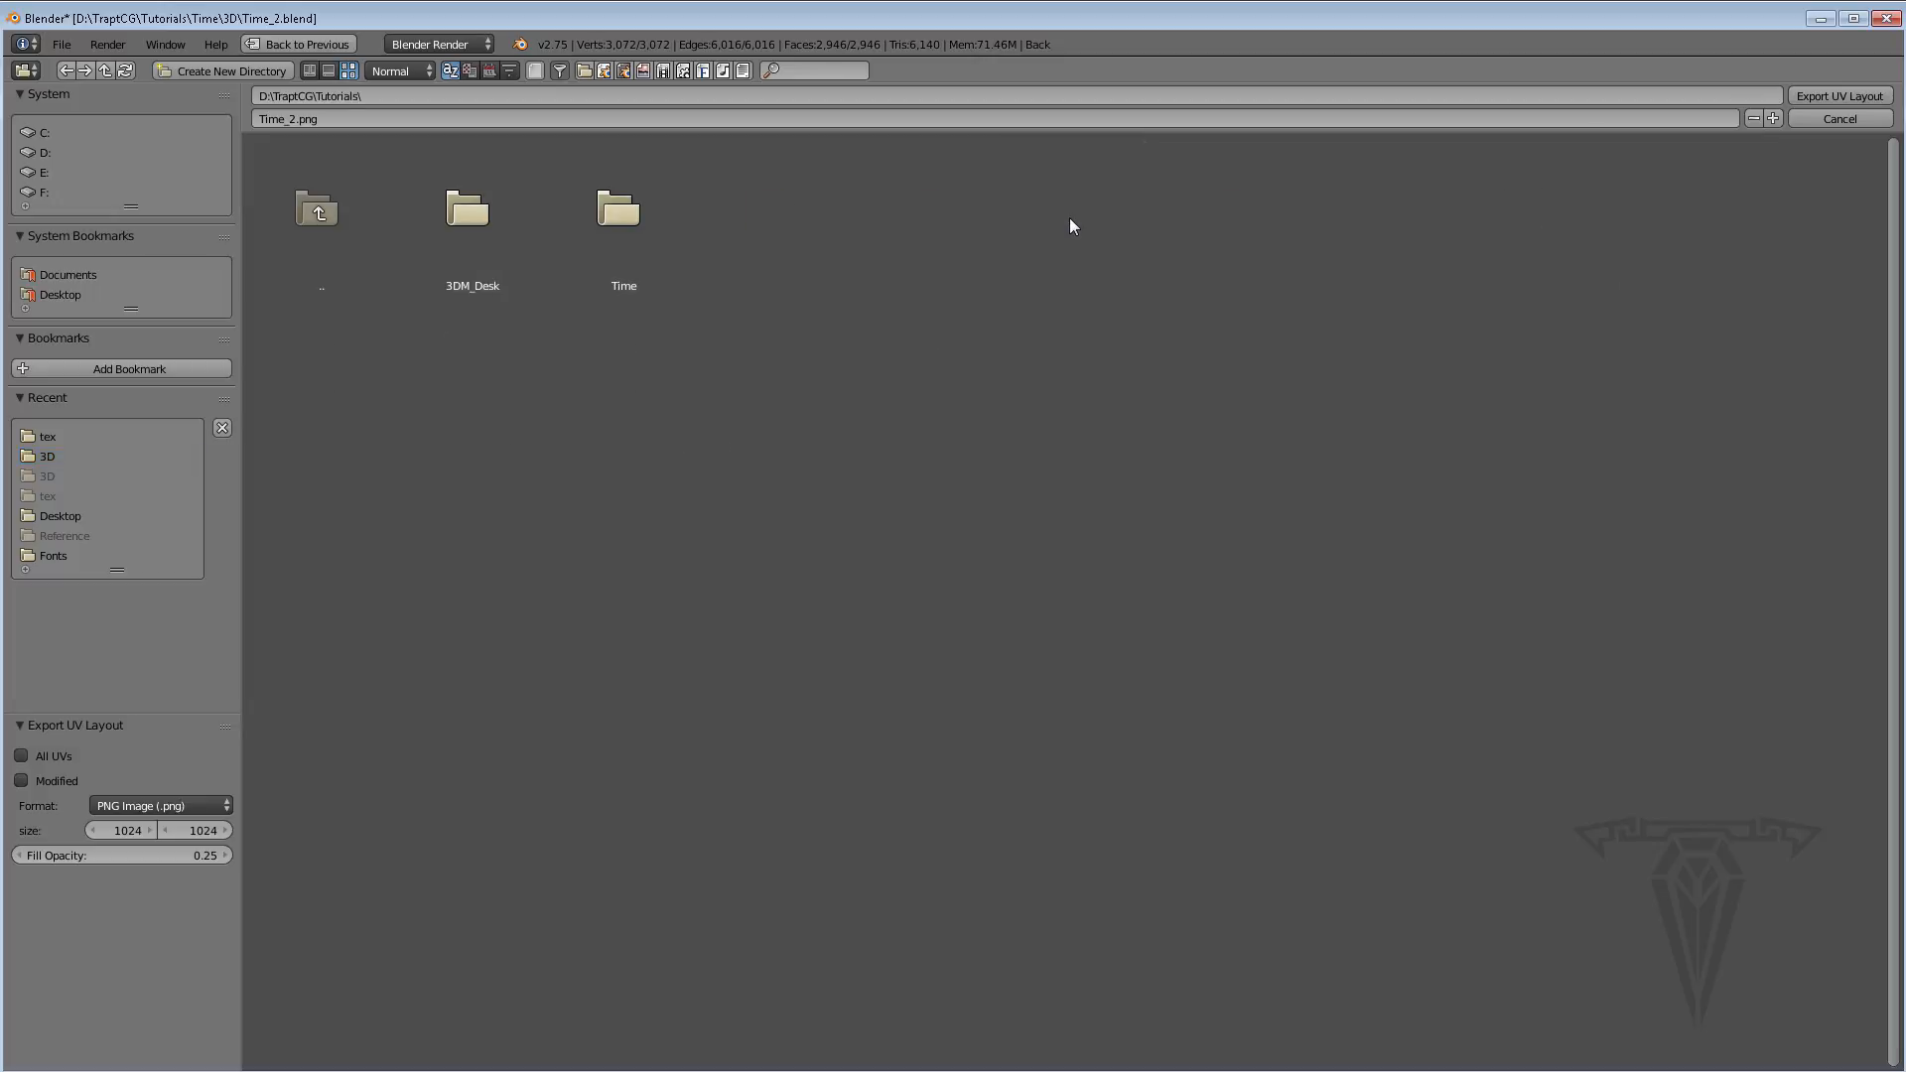
click(471, 221)
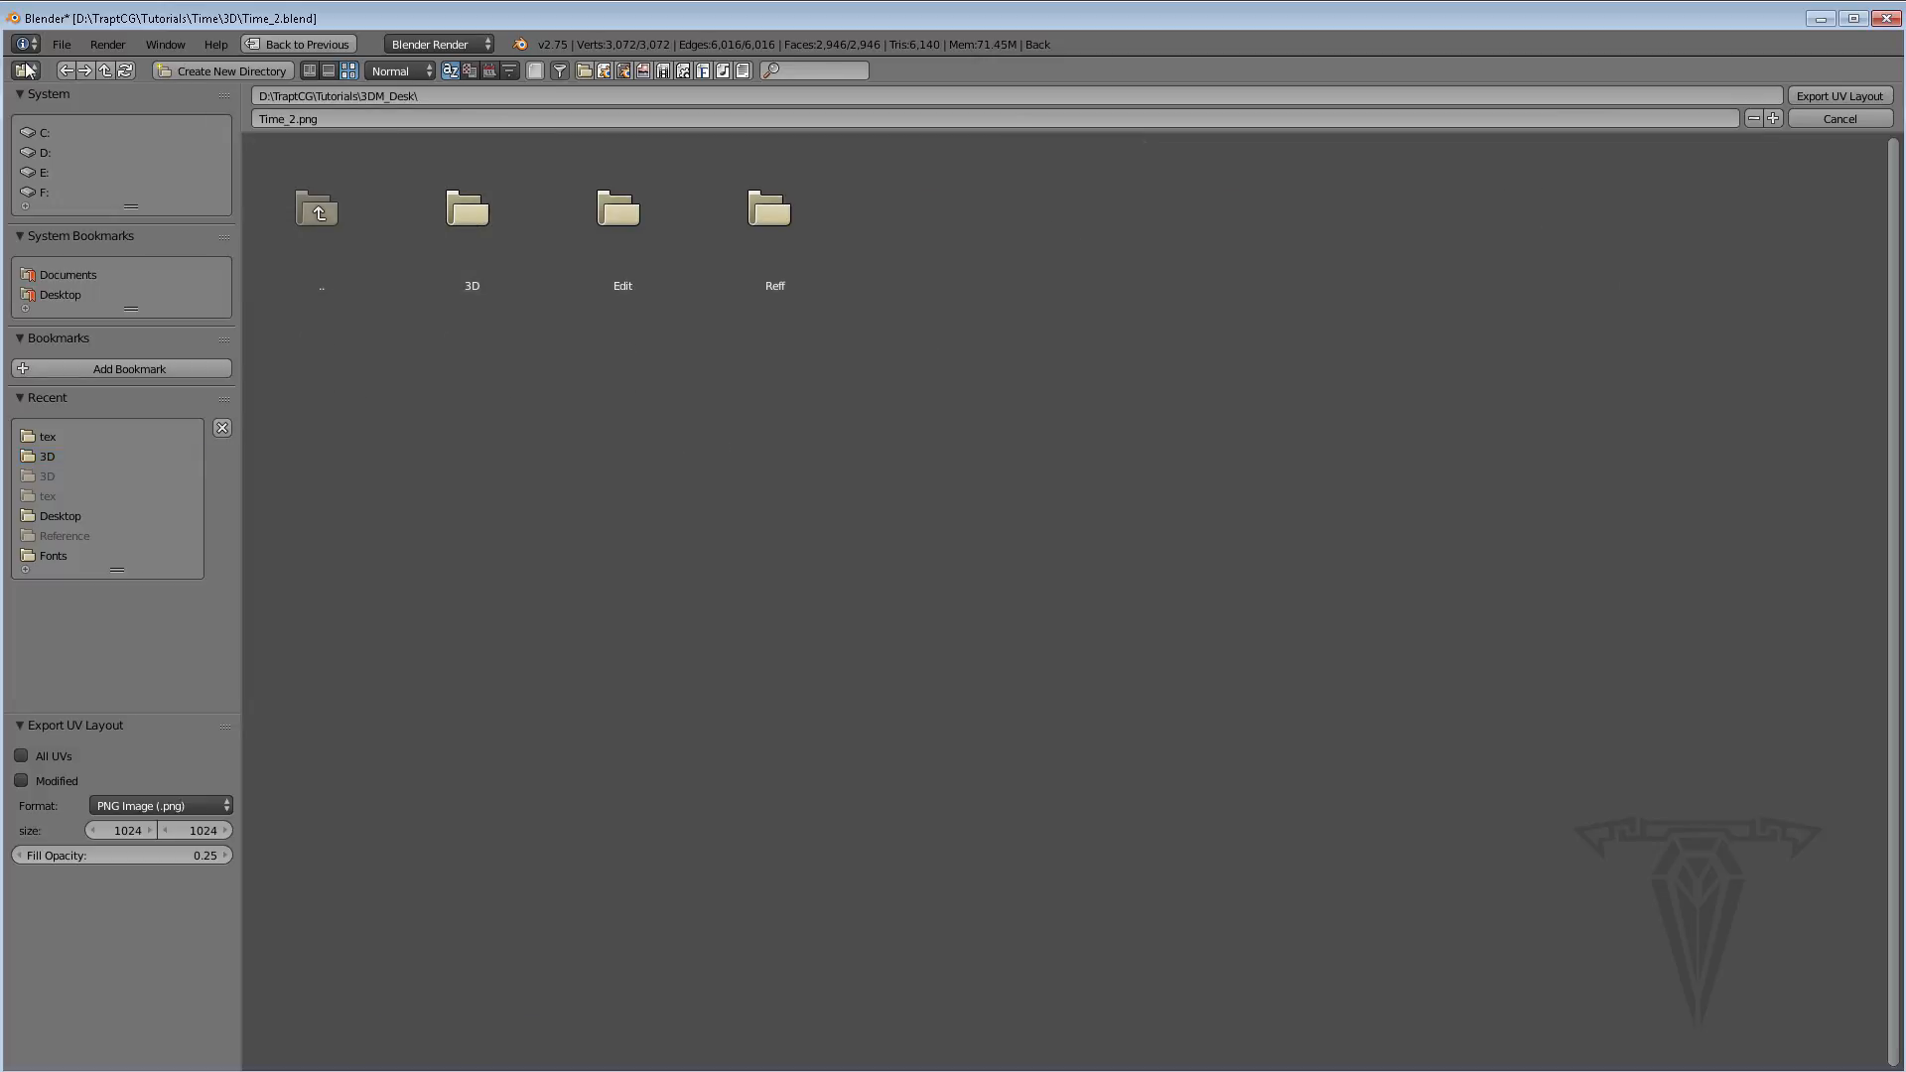
click(67, 70)
click(618, 214)
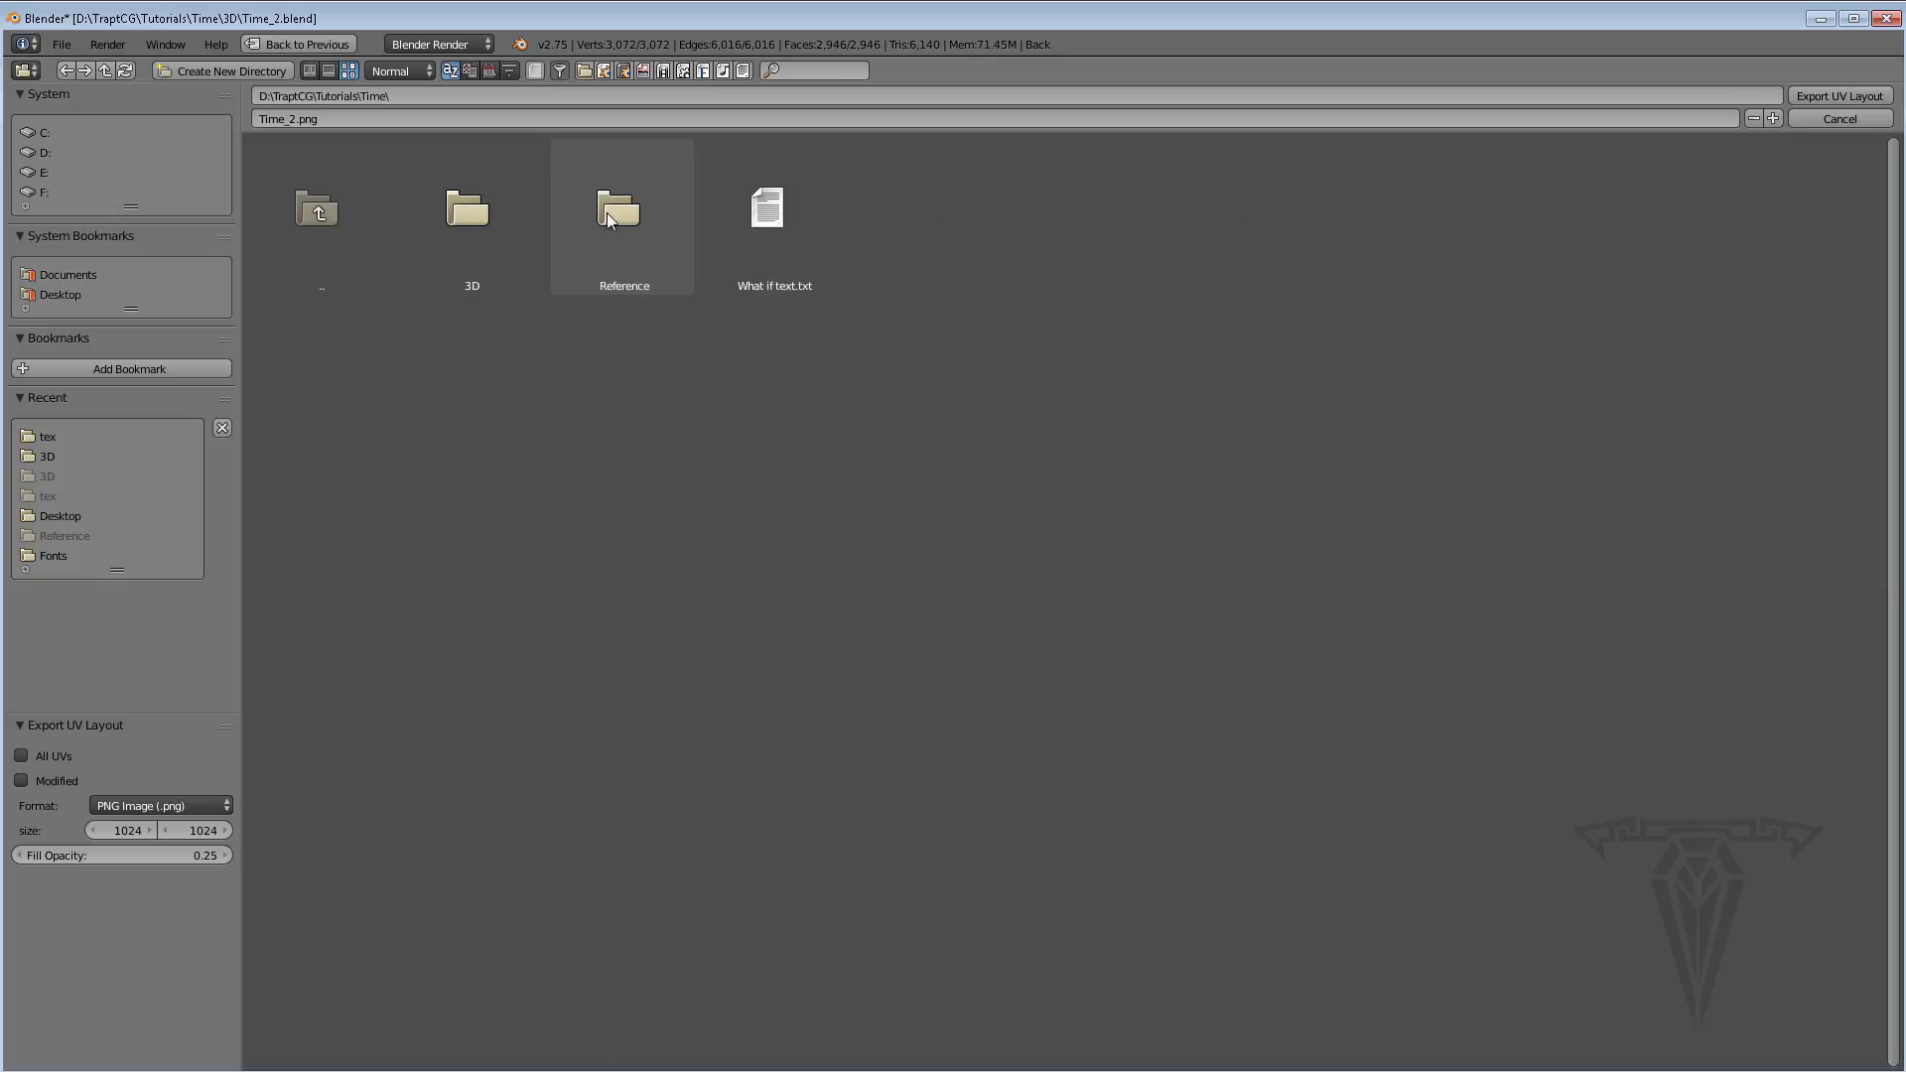
click(462, 216)
click(466, 213)
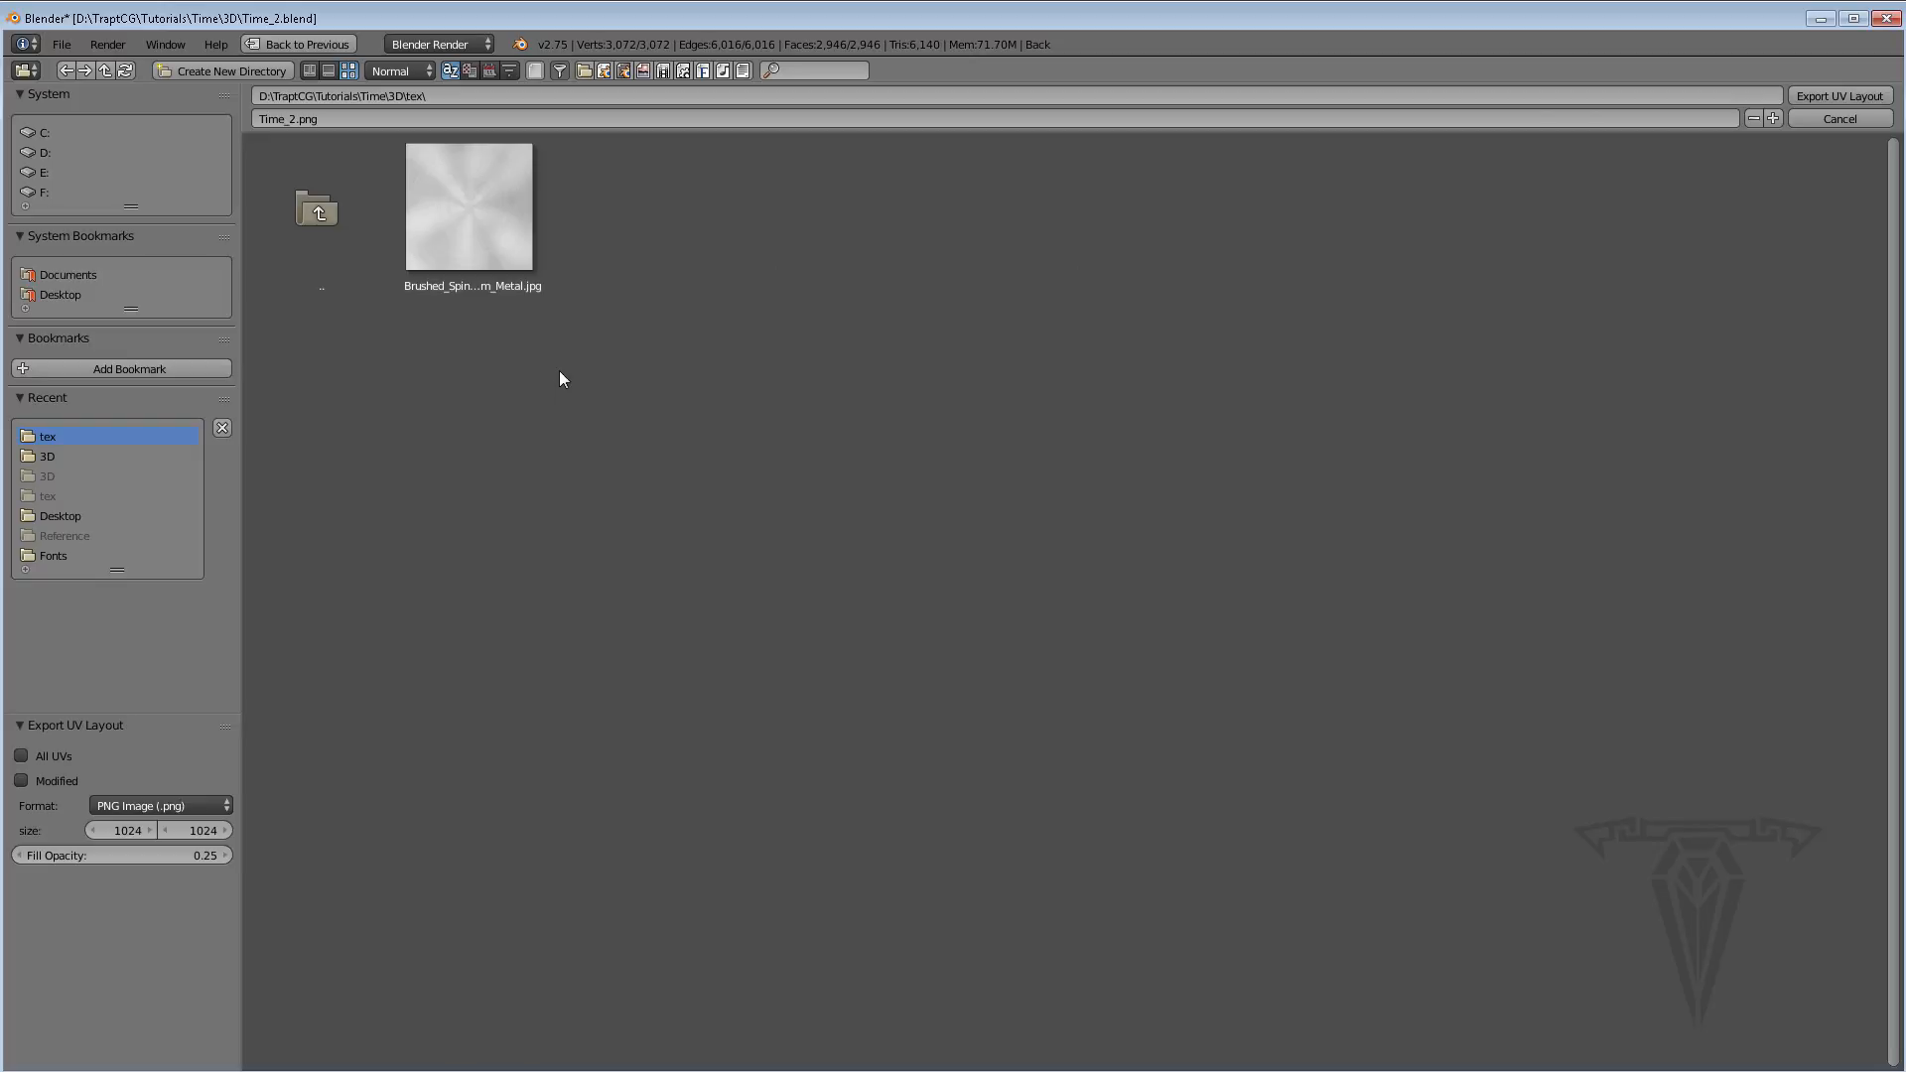
click(585, 70)
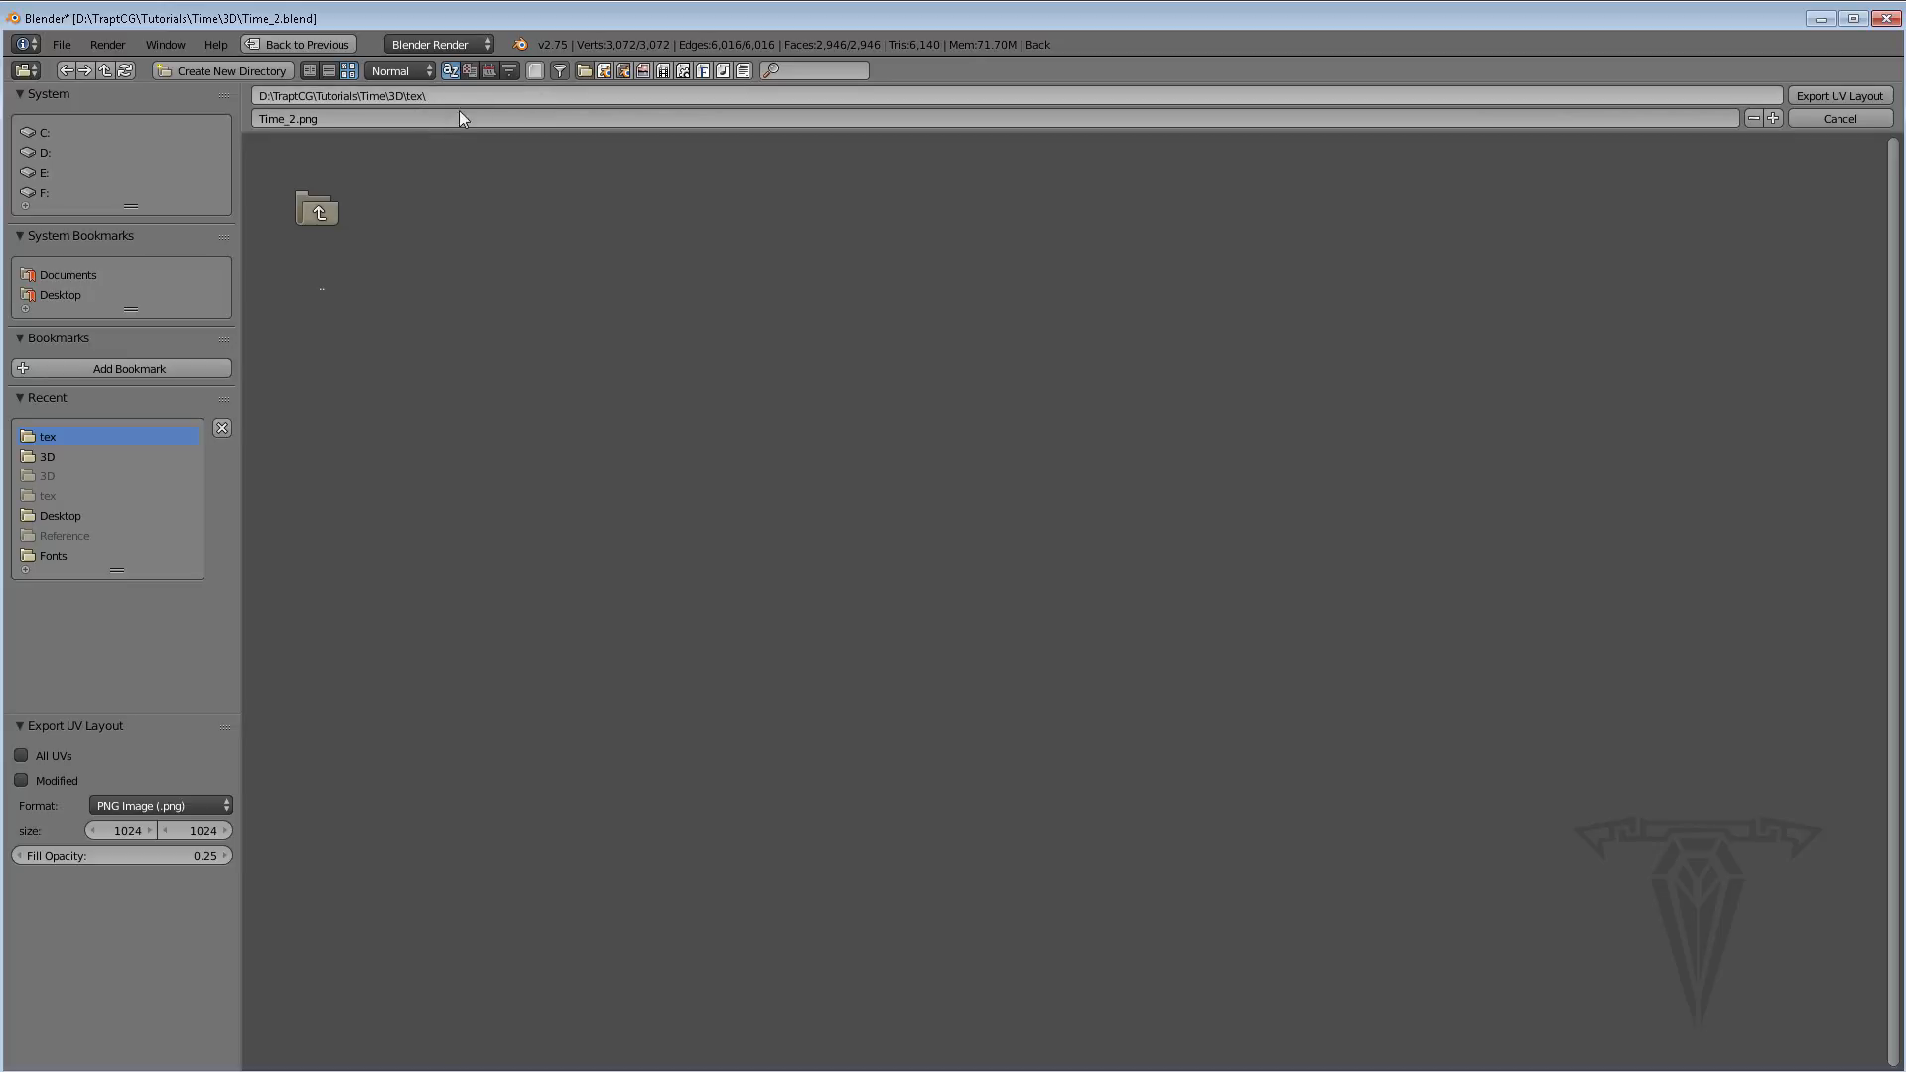
click(303, 208)
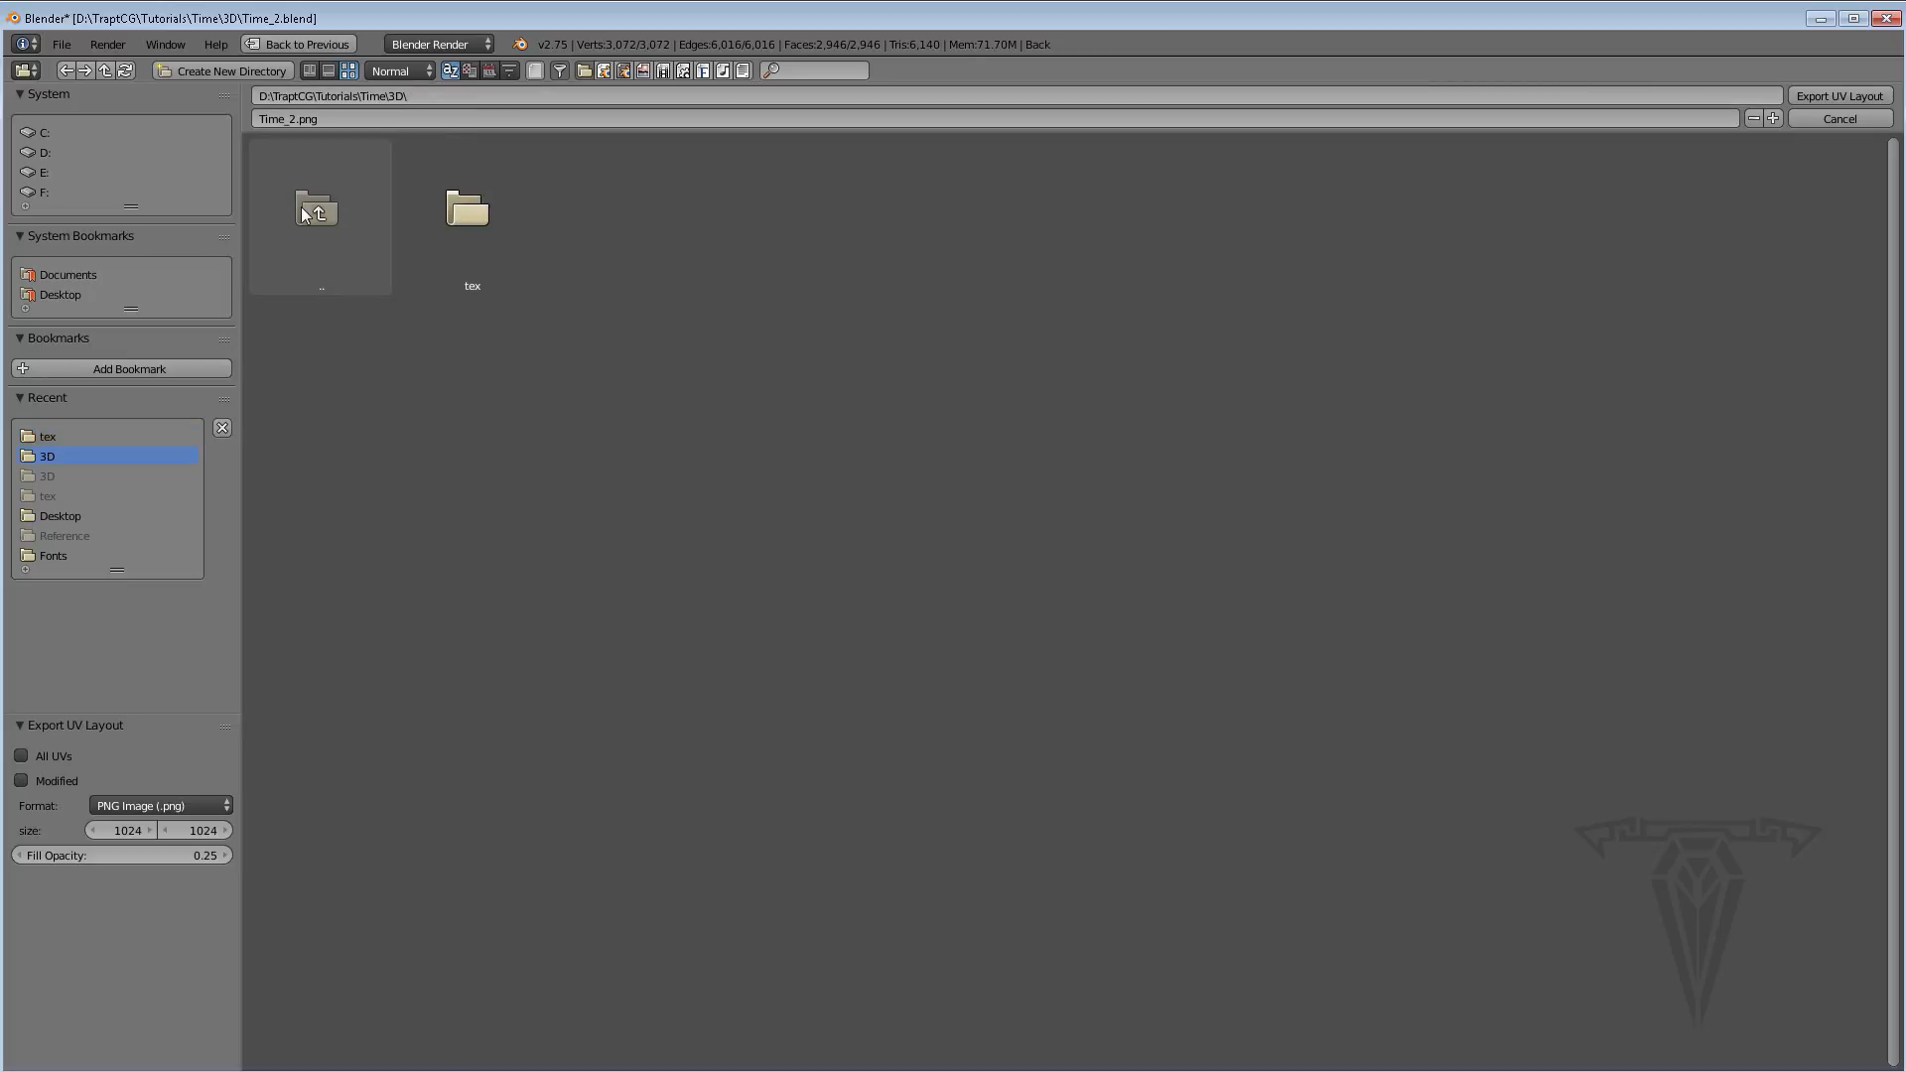
click(472, 208)
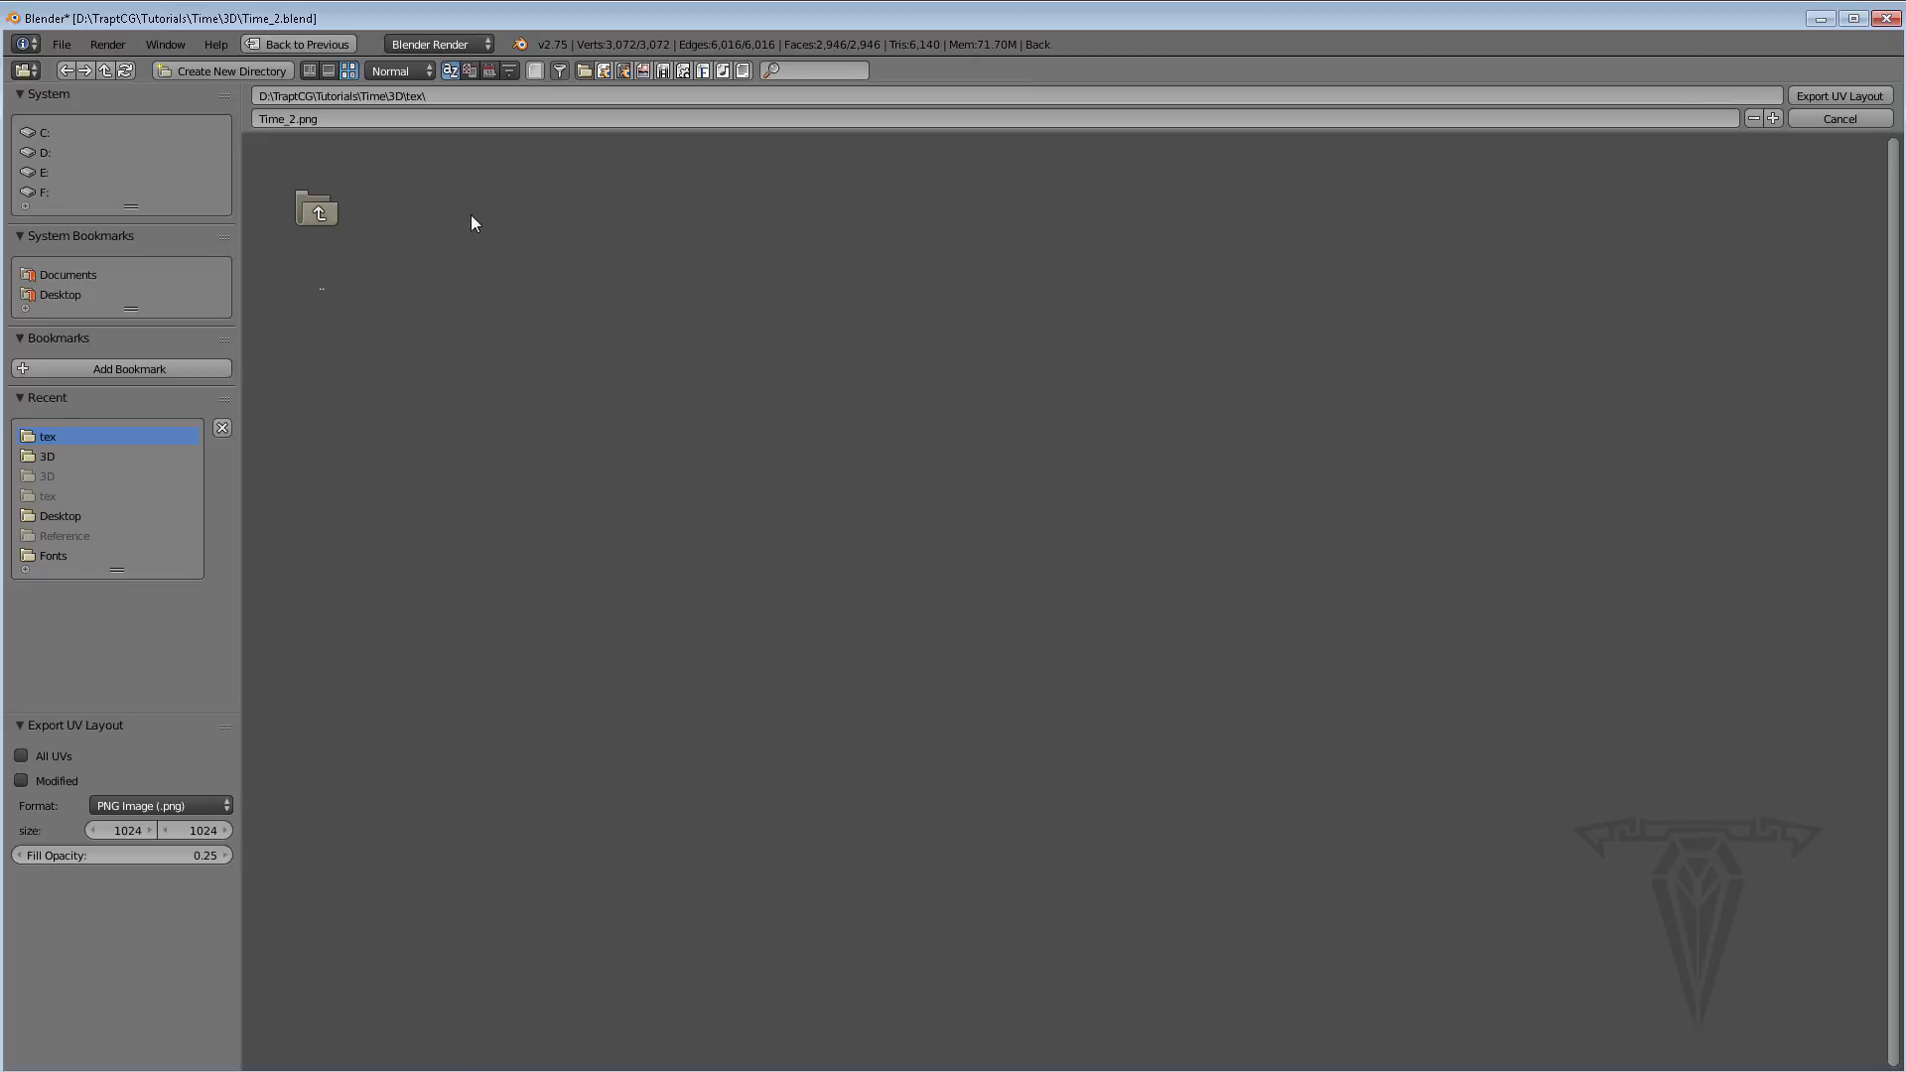
click(336, 117)
click(1855, 119)
click(1855, 119)
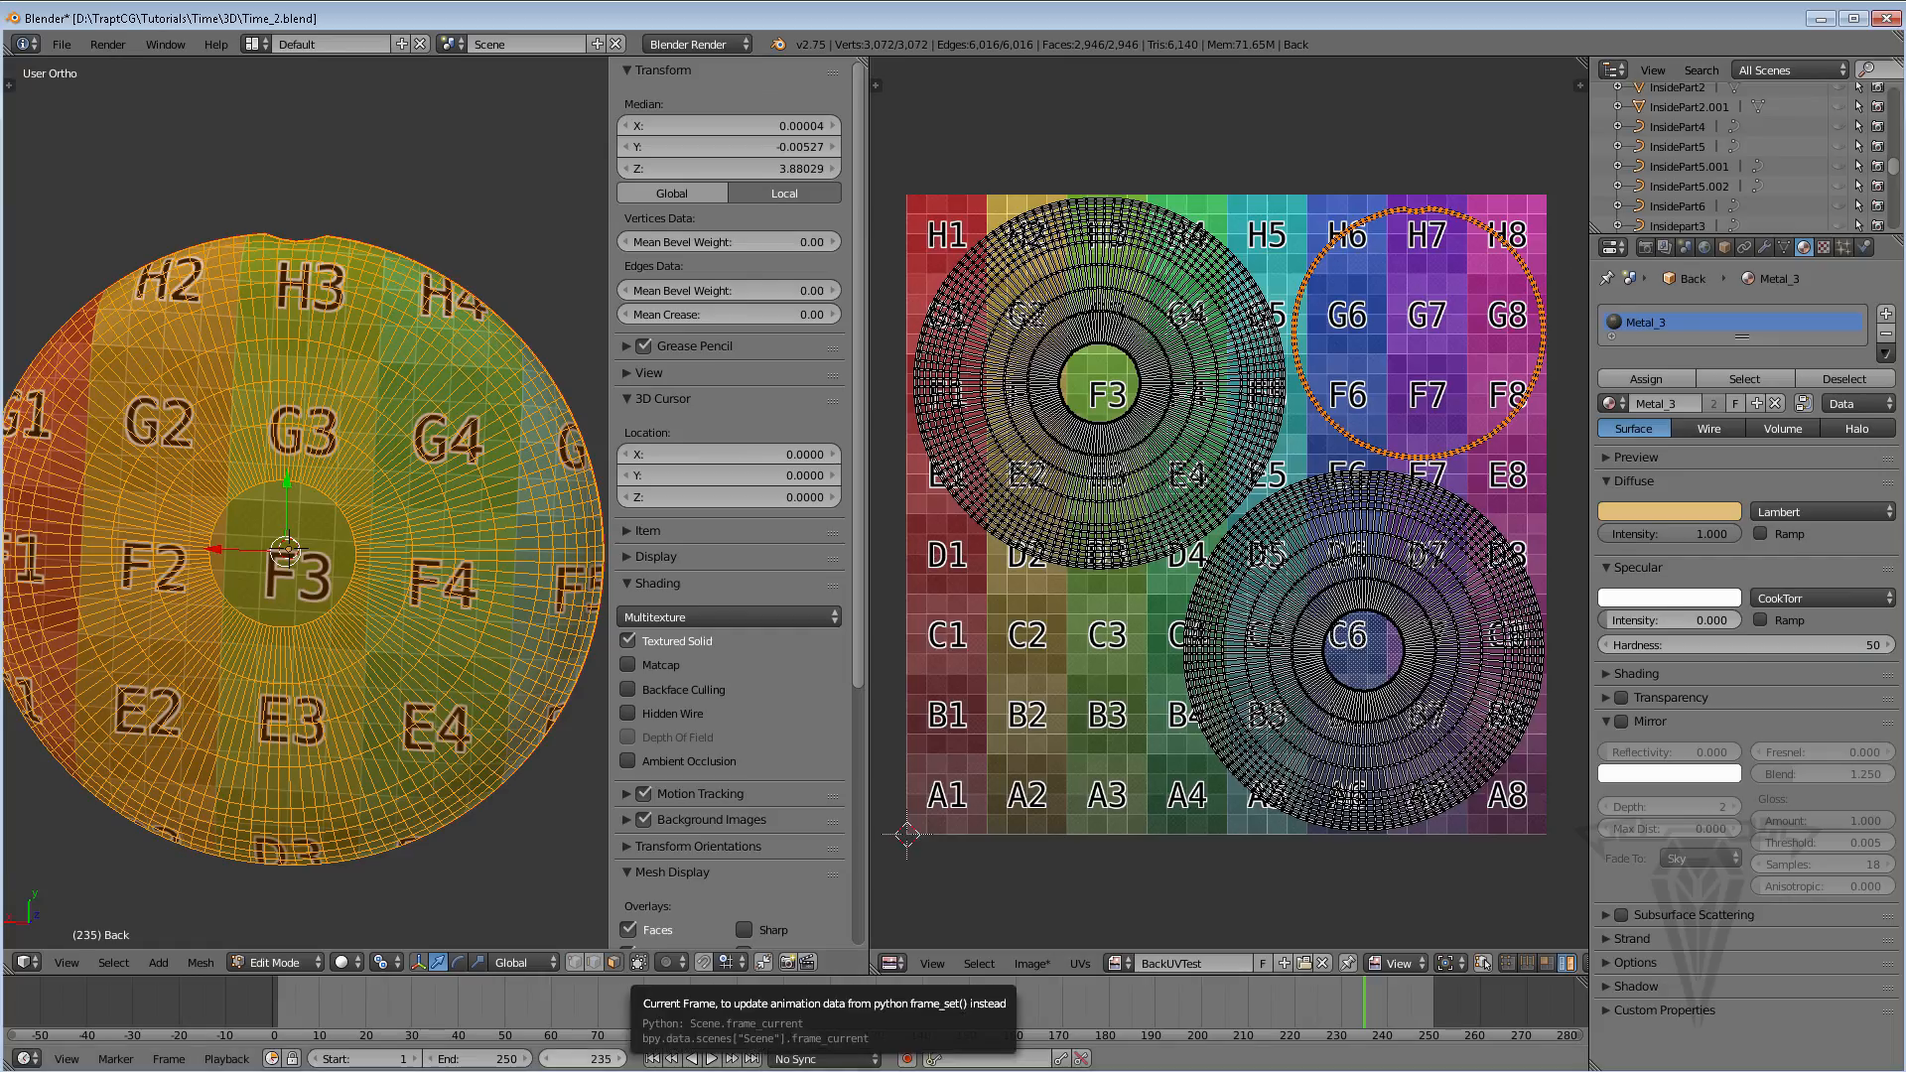
Switch to Windows Explorer and open the folder D:\TraptCG\Tutorials\Time\3D\tex
key(super+e)
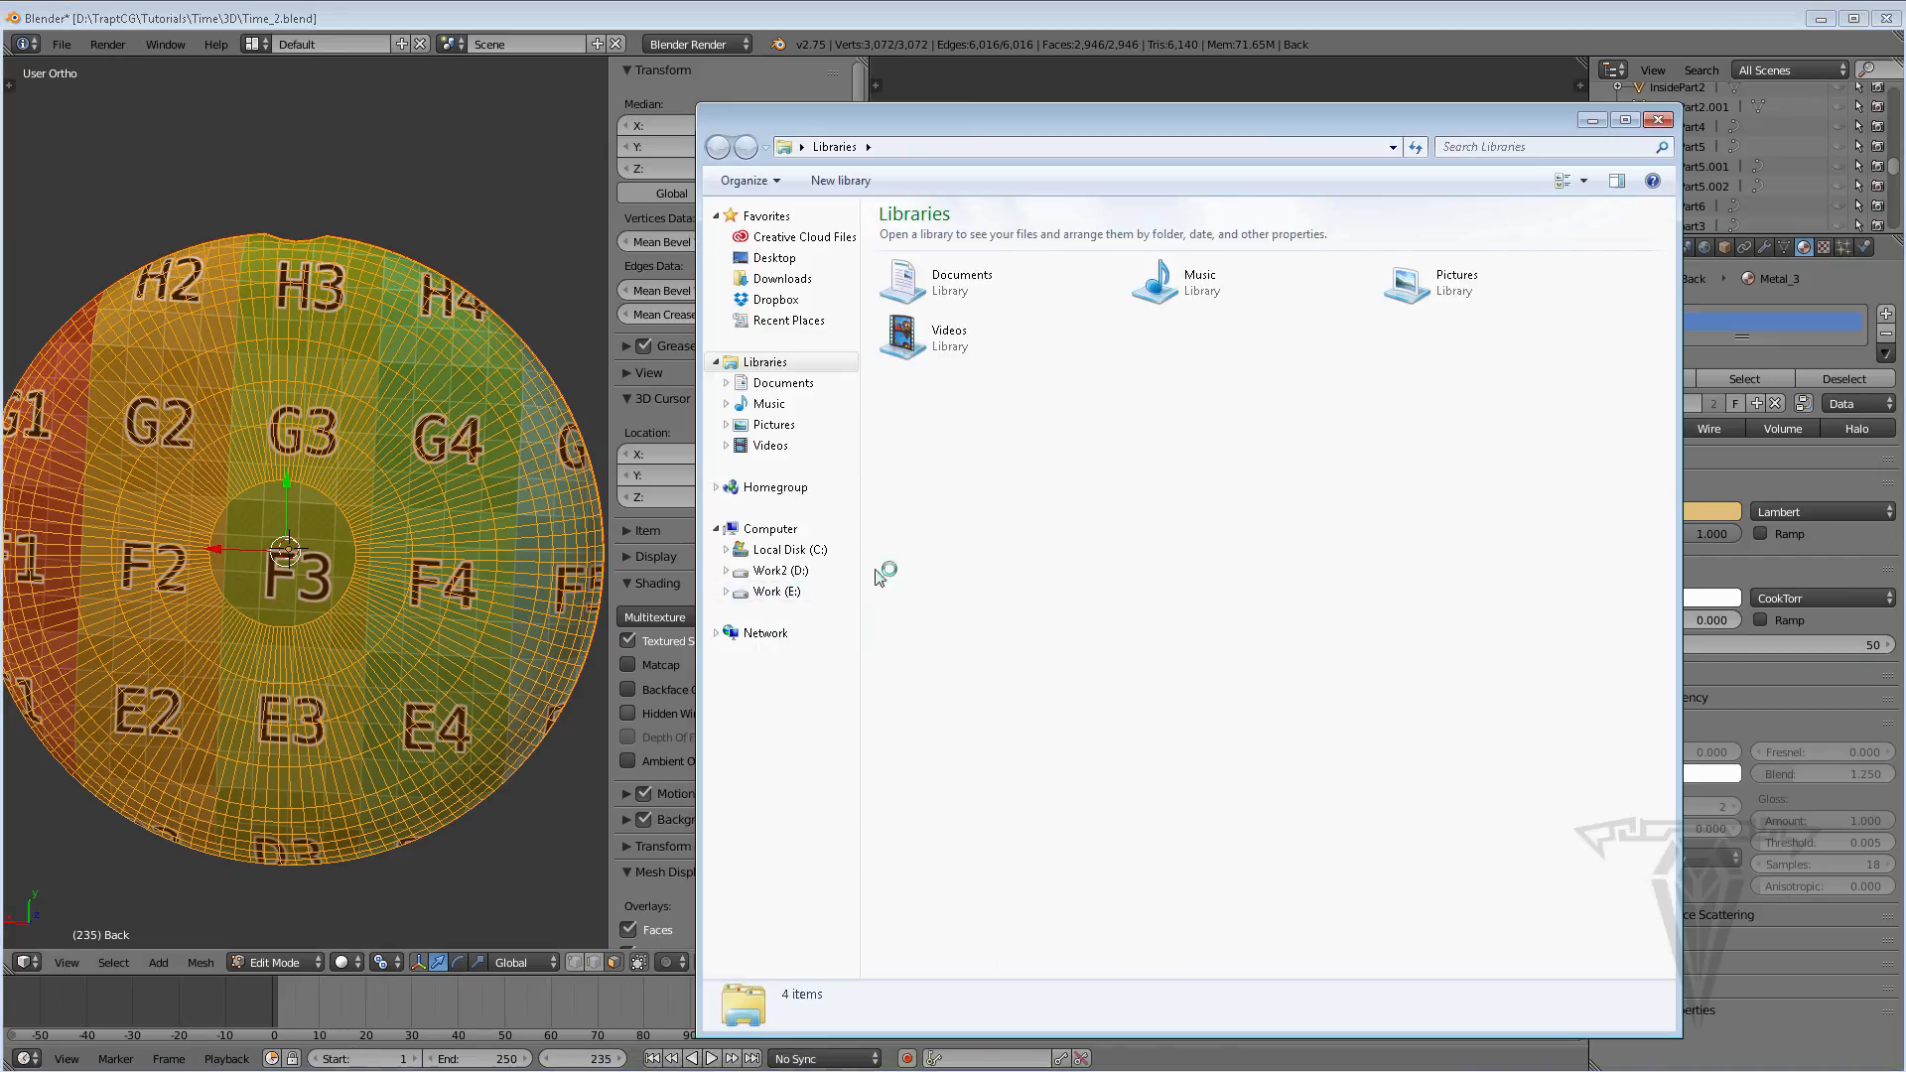
click(779, 571)
double_click(893, 516)
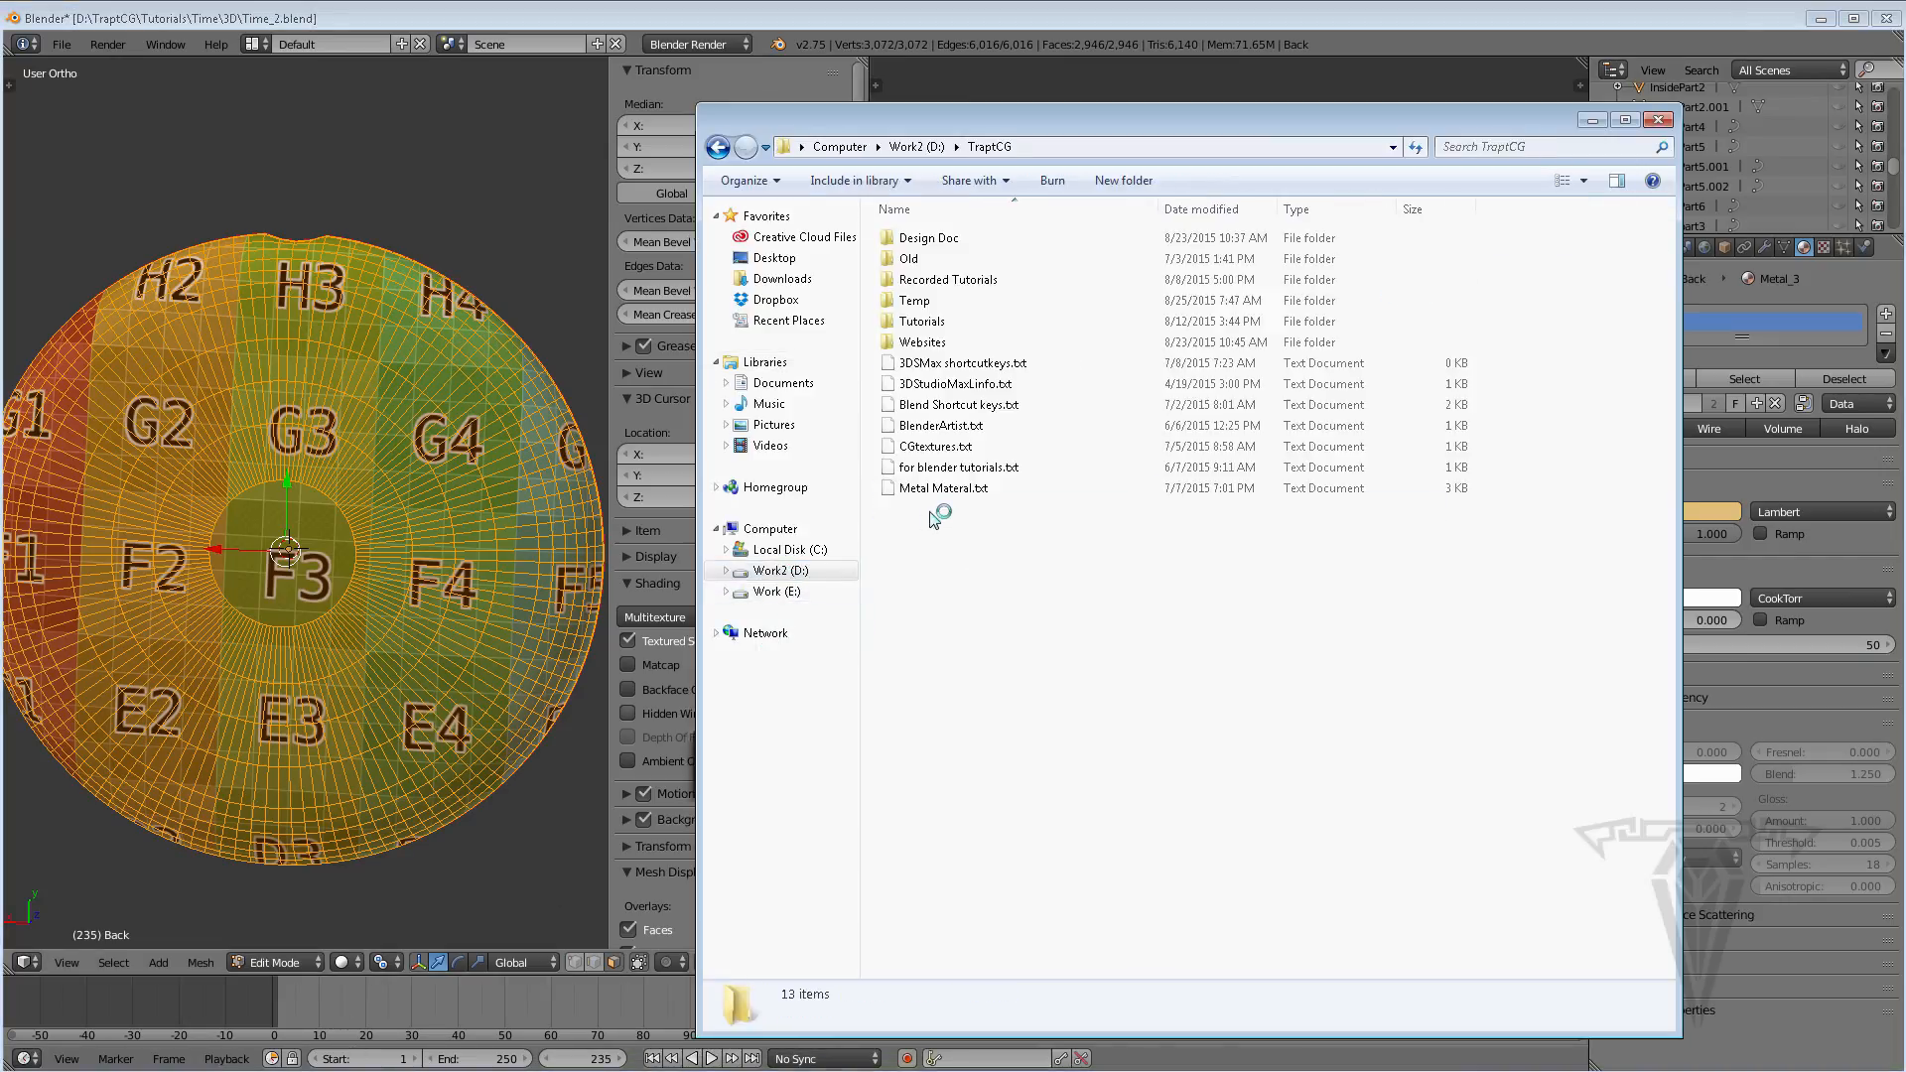
double_click(923, 322)
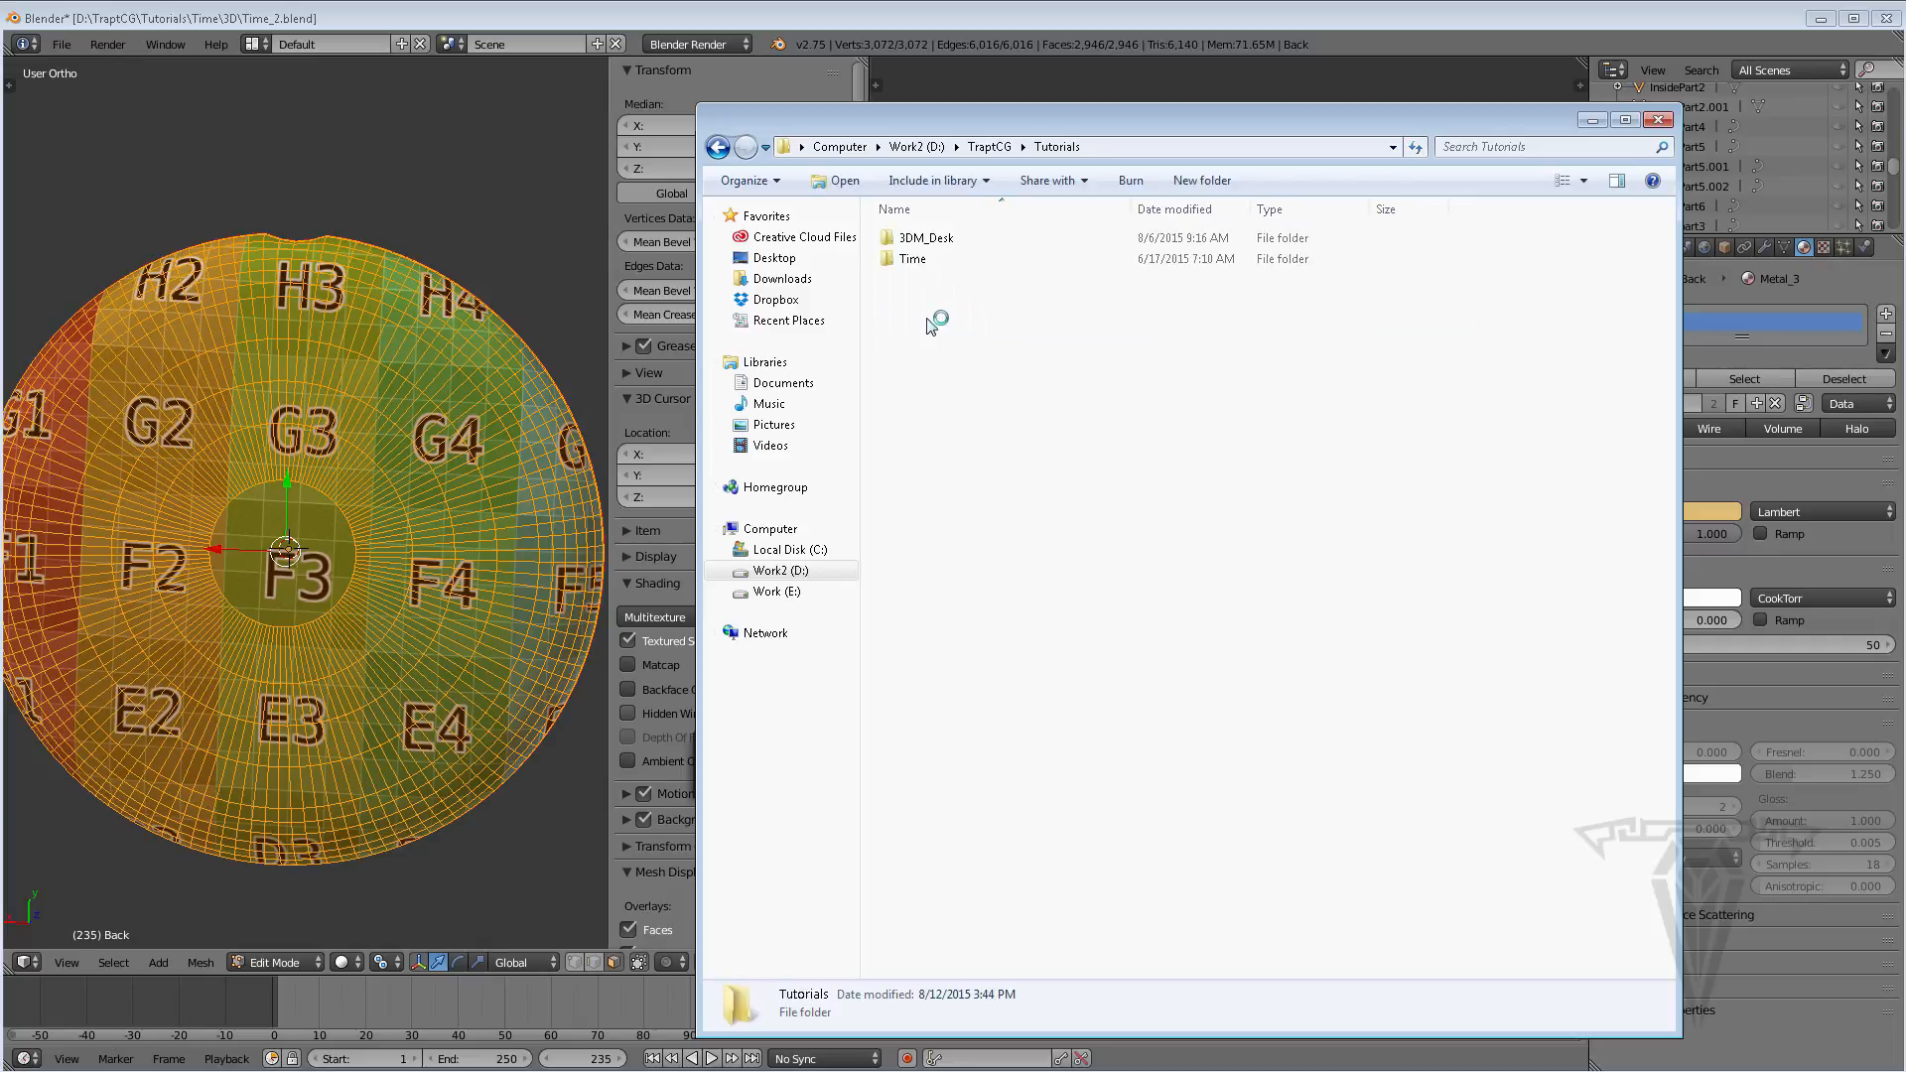
double_click(918, 260)
double_click(918, 238)
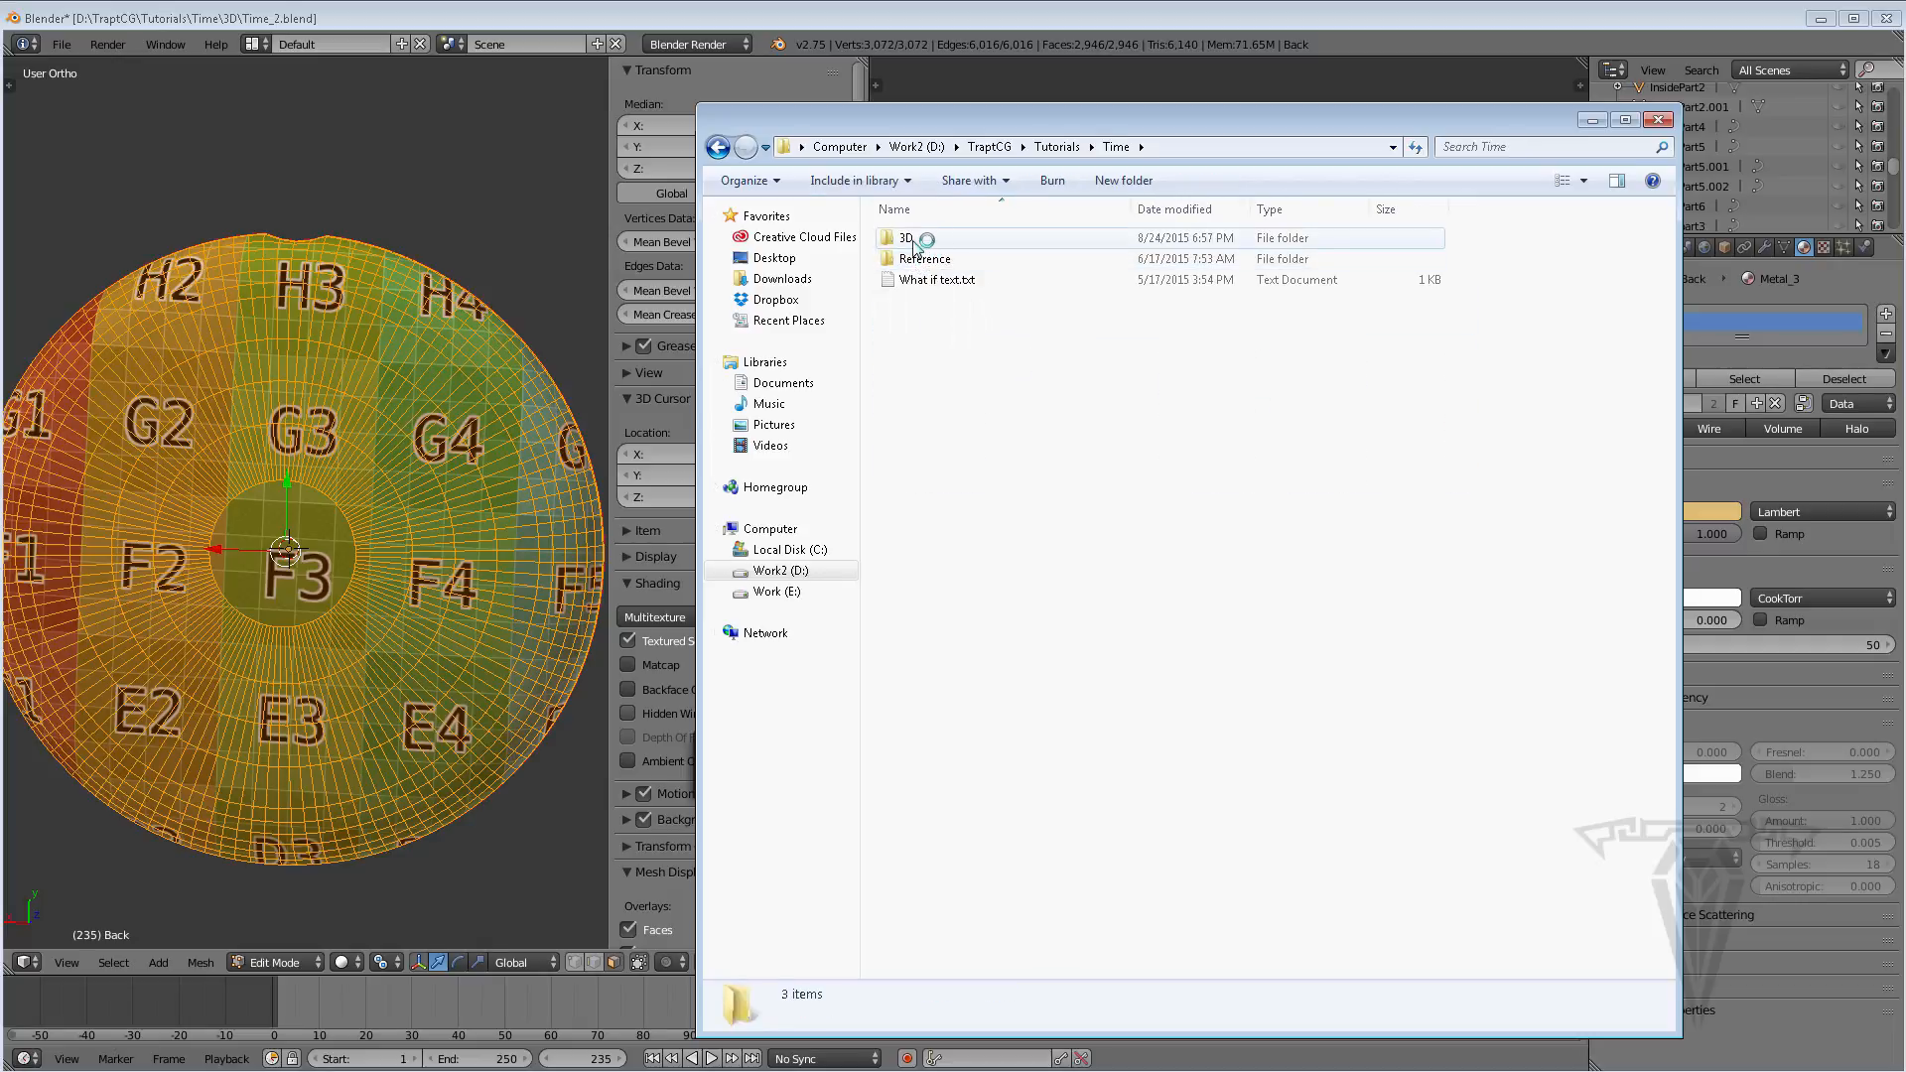
double_click(906, 238)
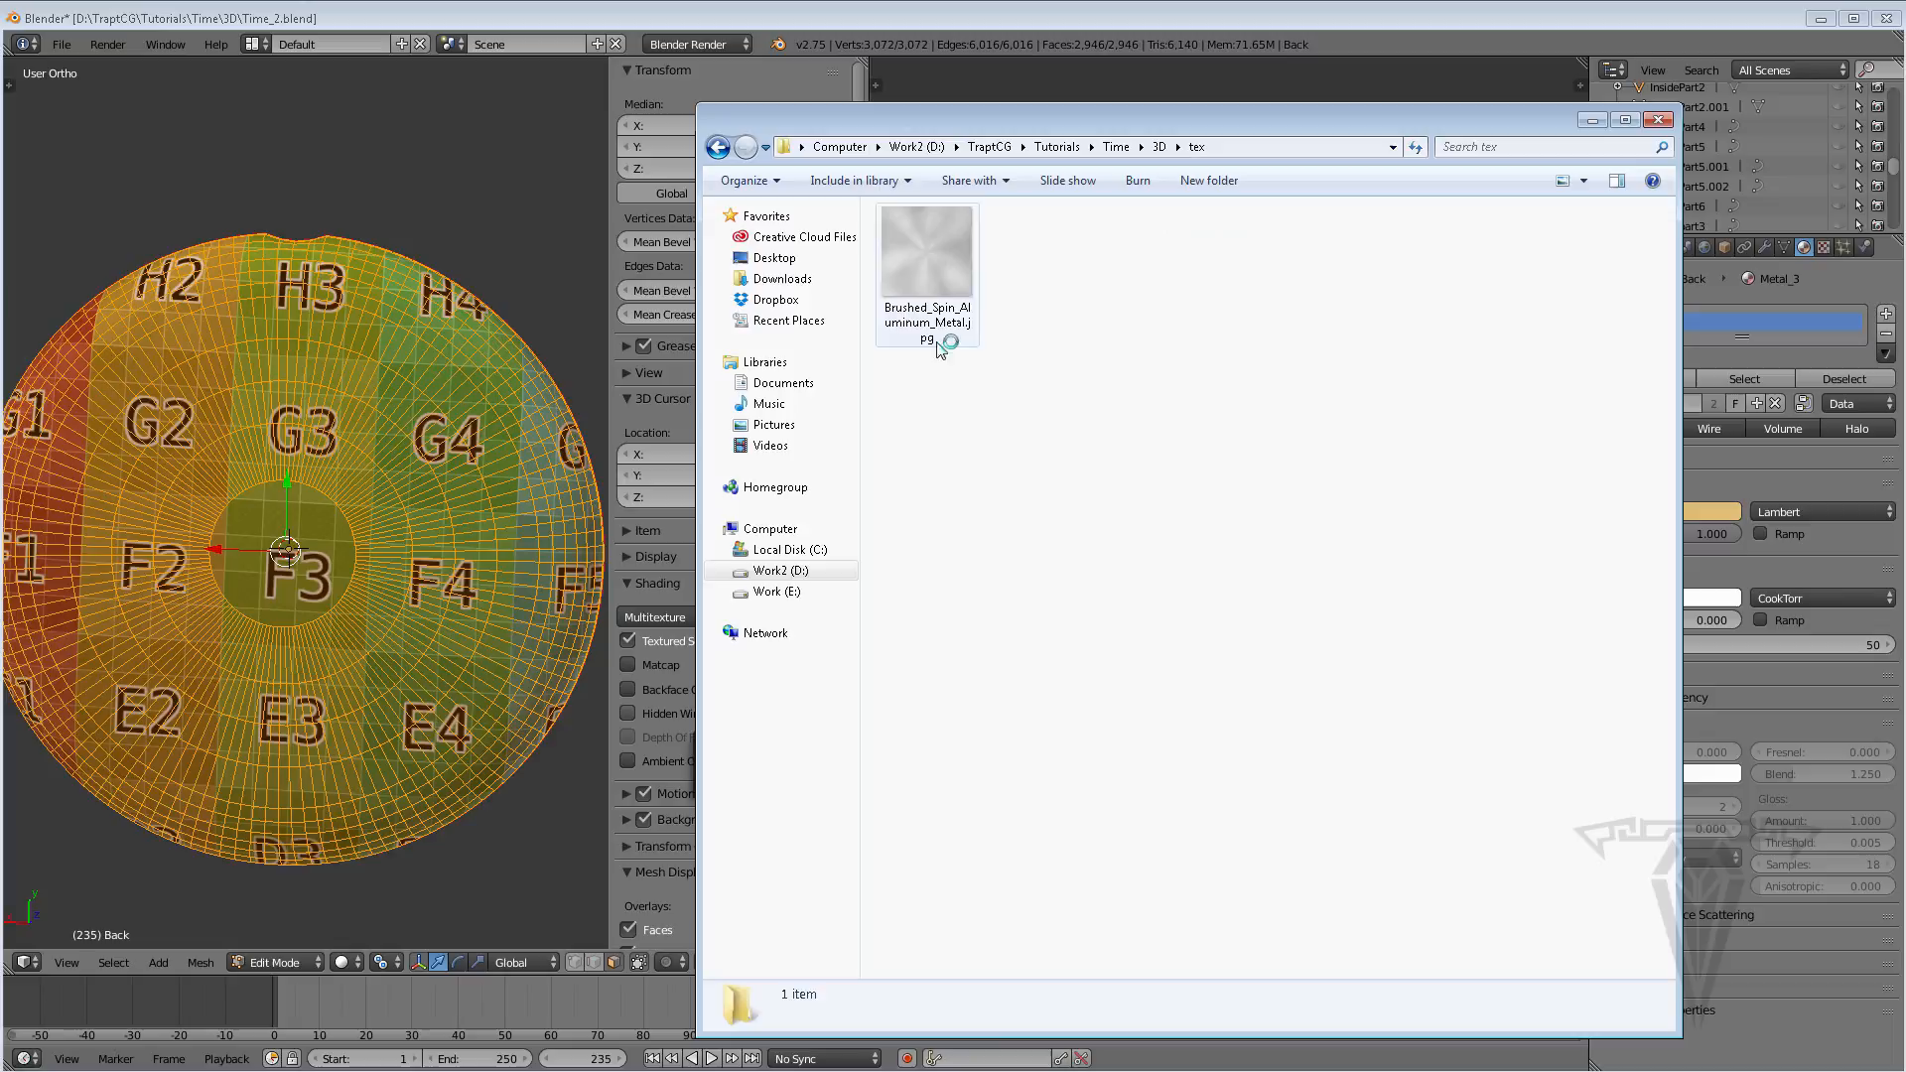
Create a folder named UV_Templates inside the tex folder and return to Blender
right_click(948, 427)
mouse_move(844, 644)
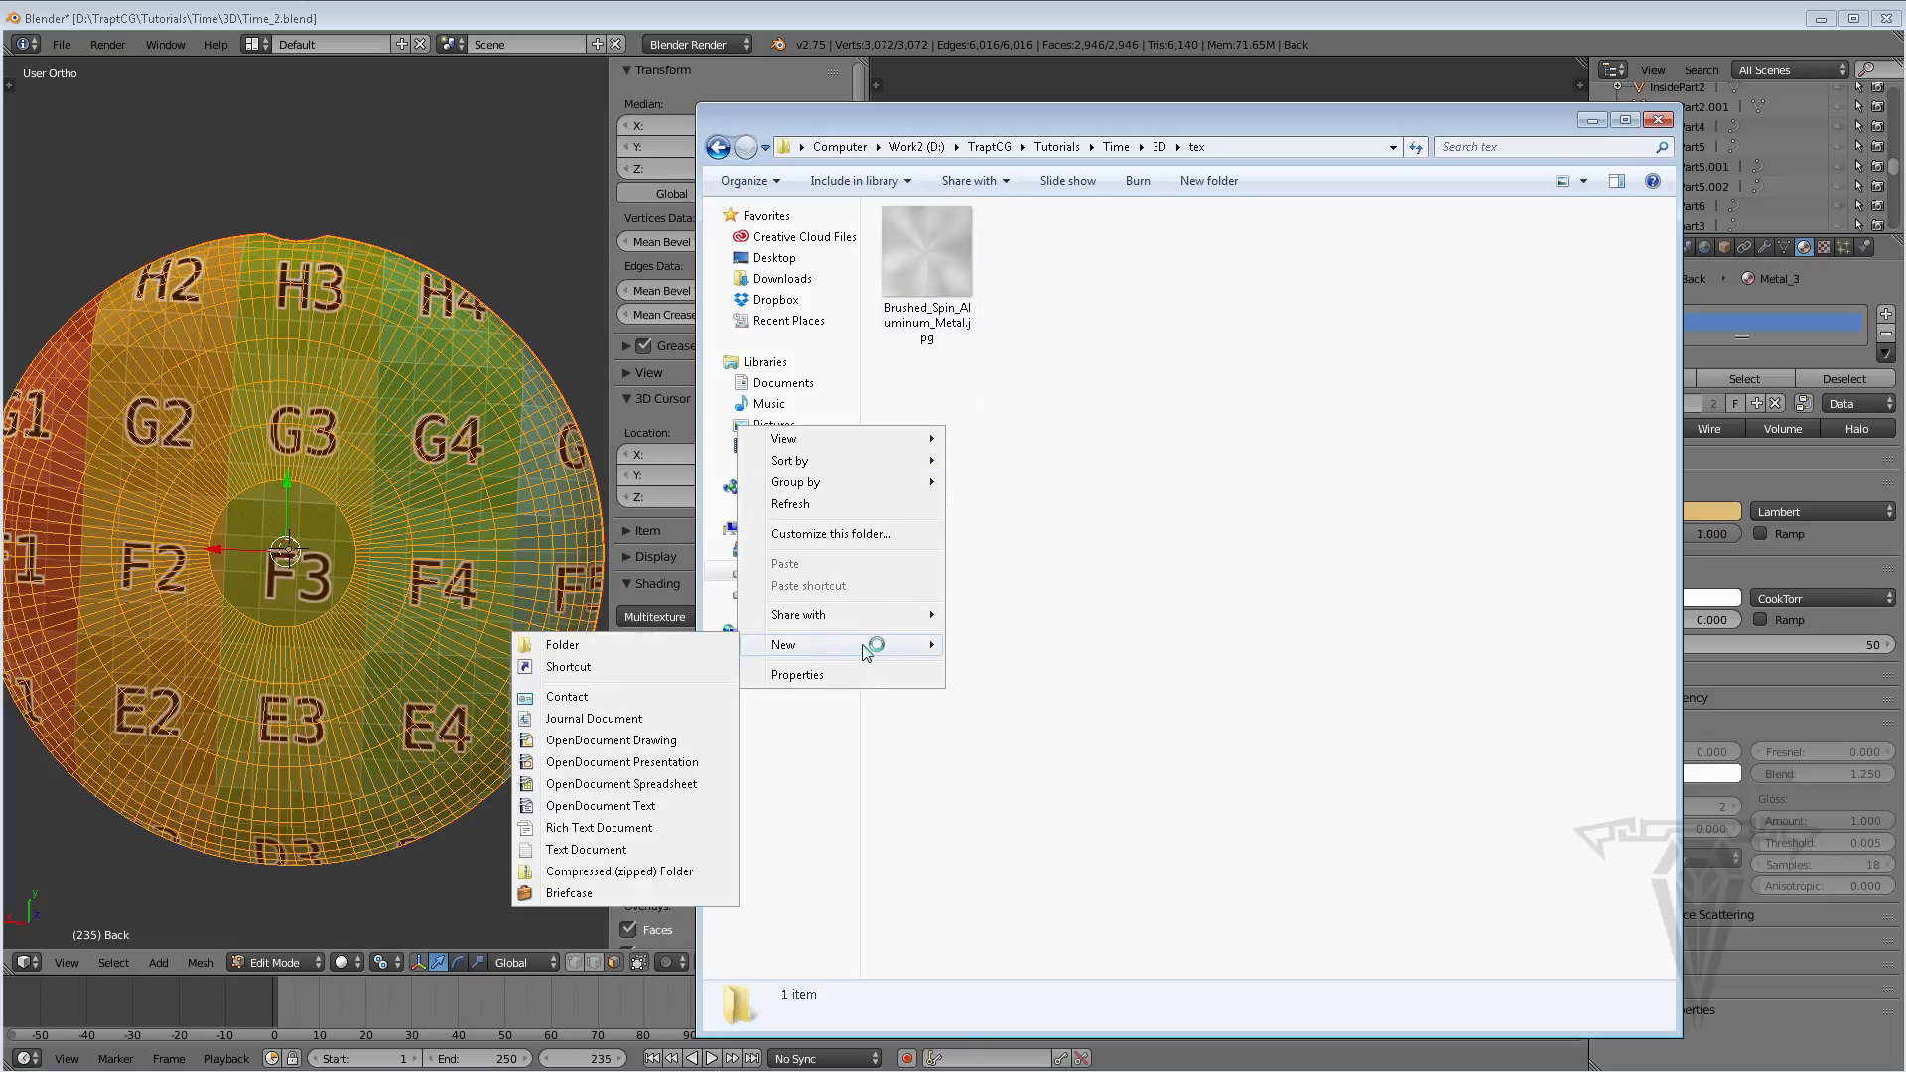
click(638, 640)
text(UV)
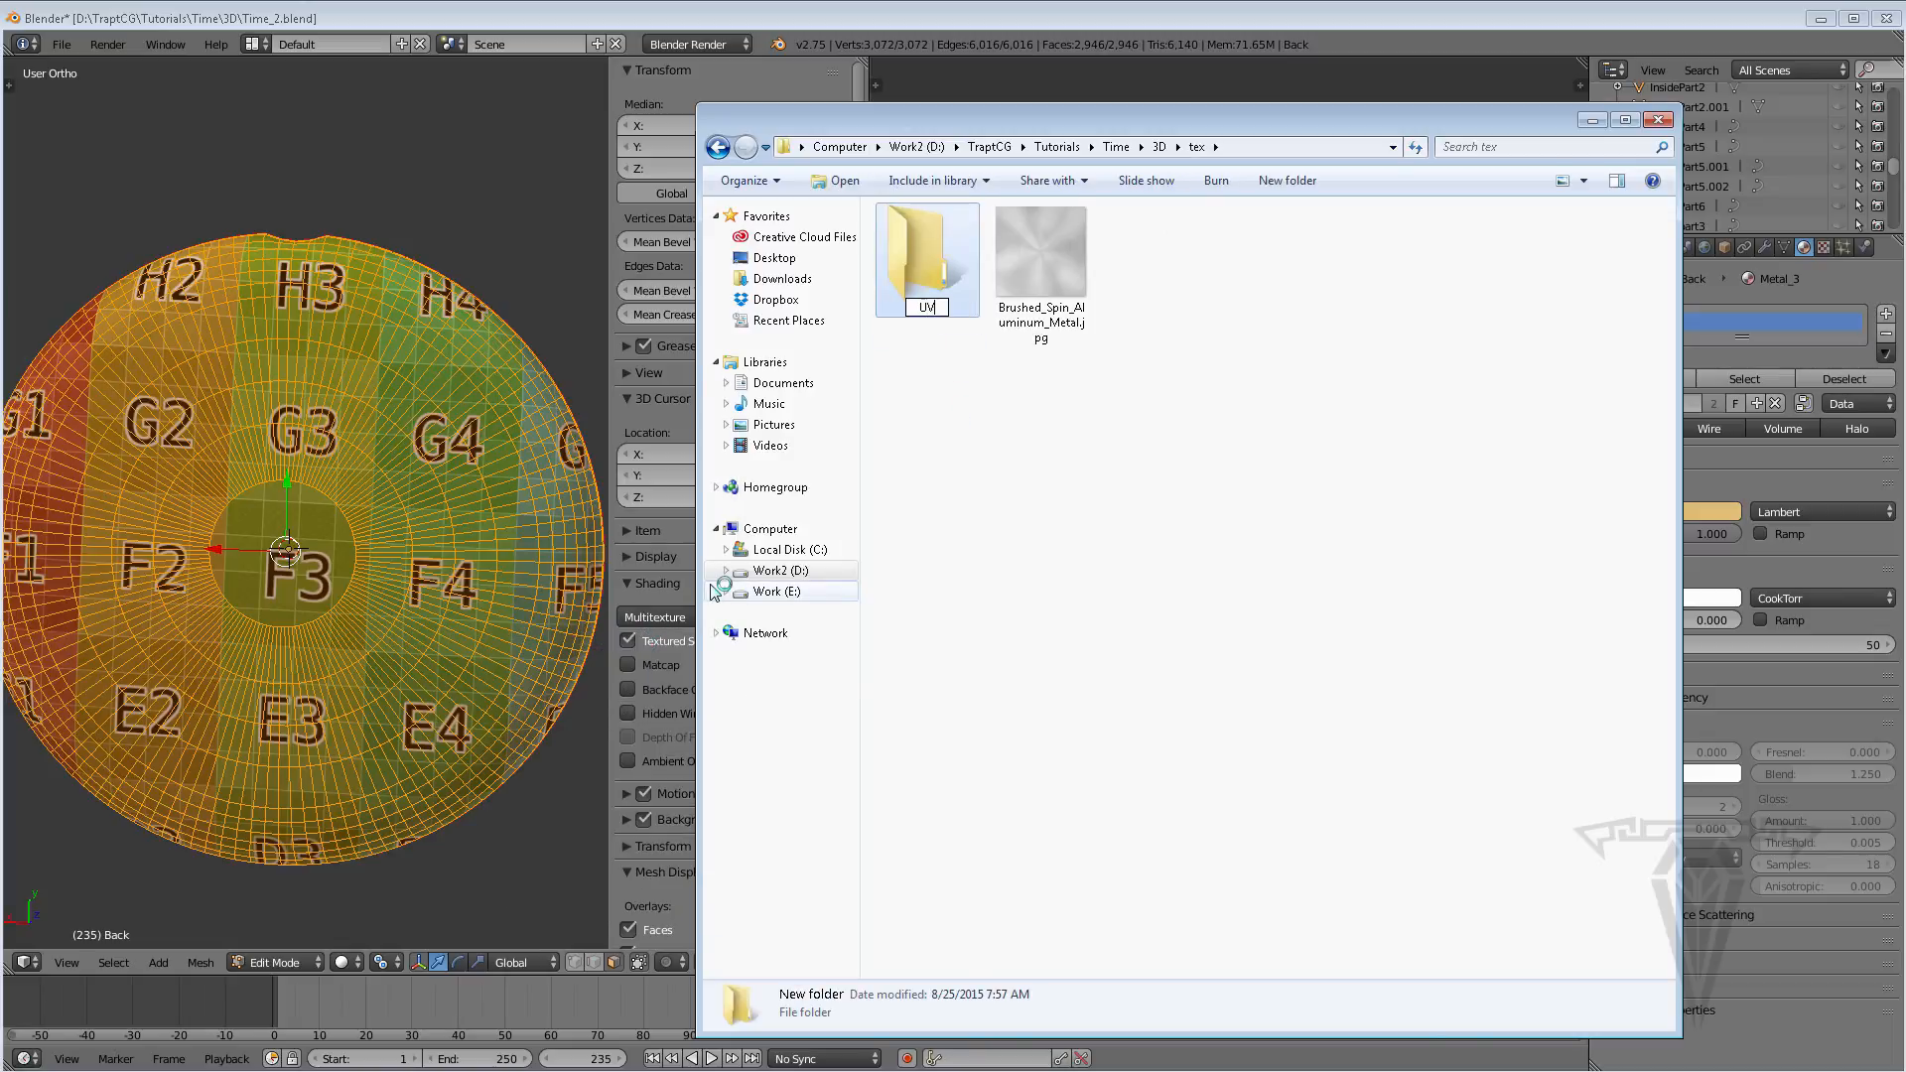
text(_Templates)
click(913, 491)
drag(1105, 126, 1033, 129)
click(1519, 121)
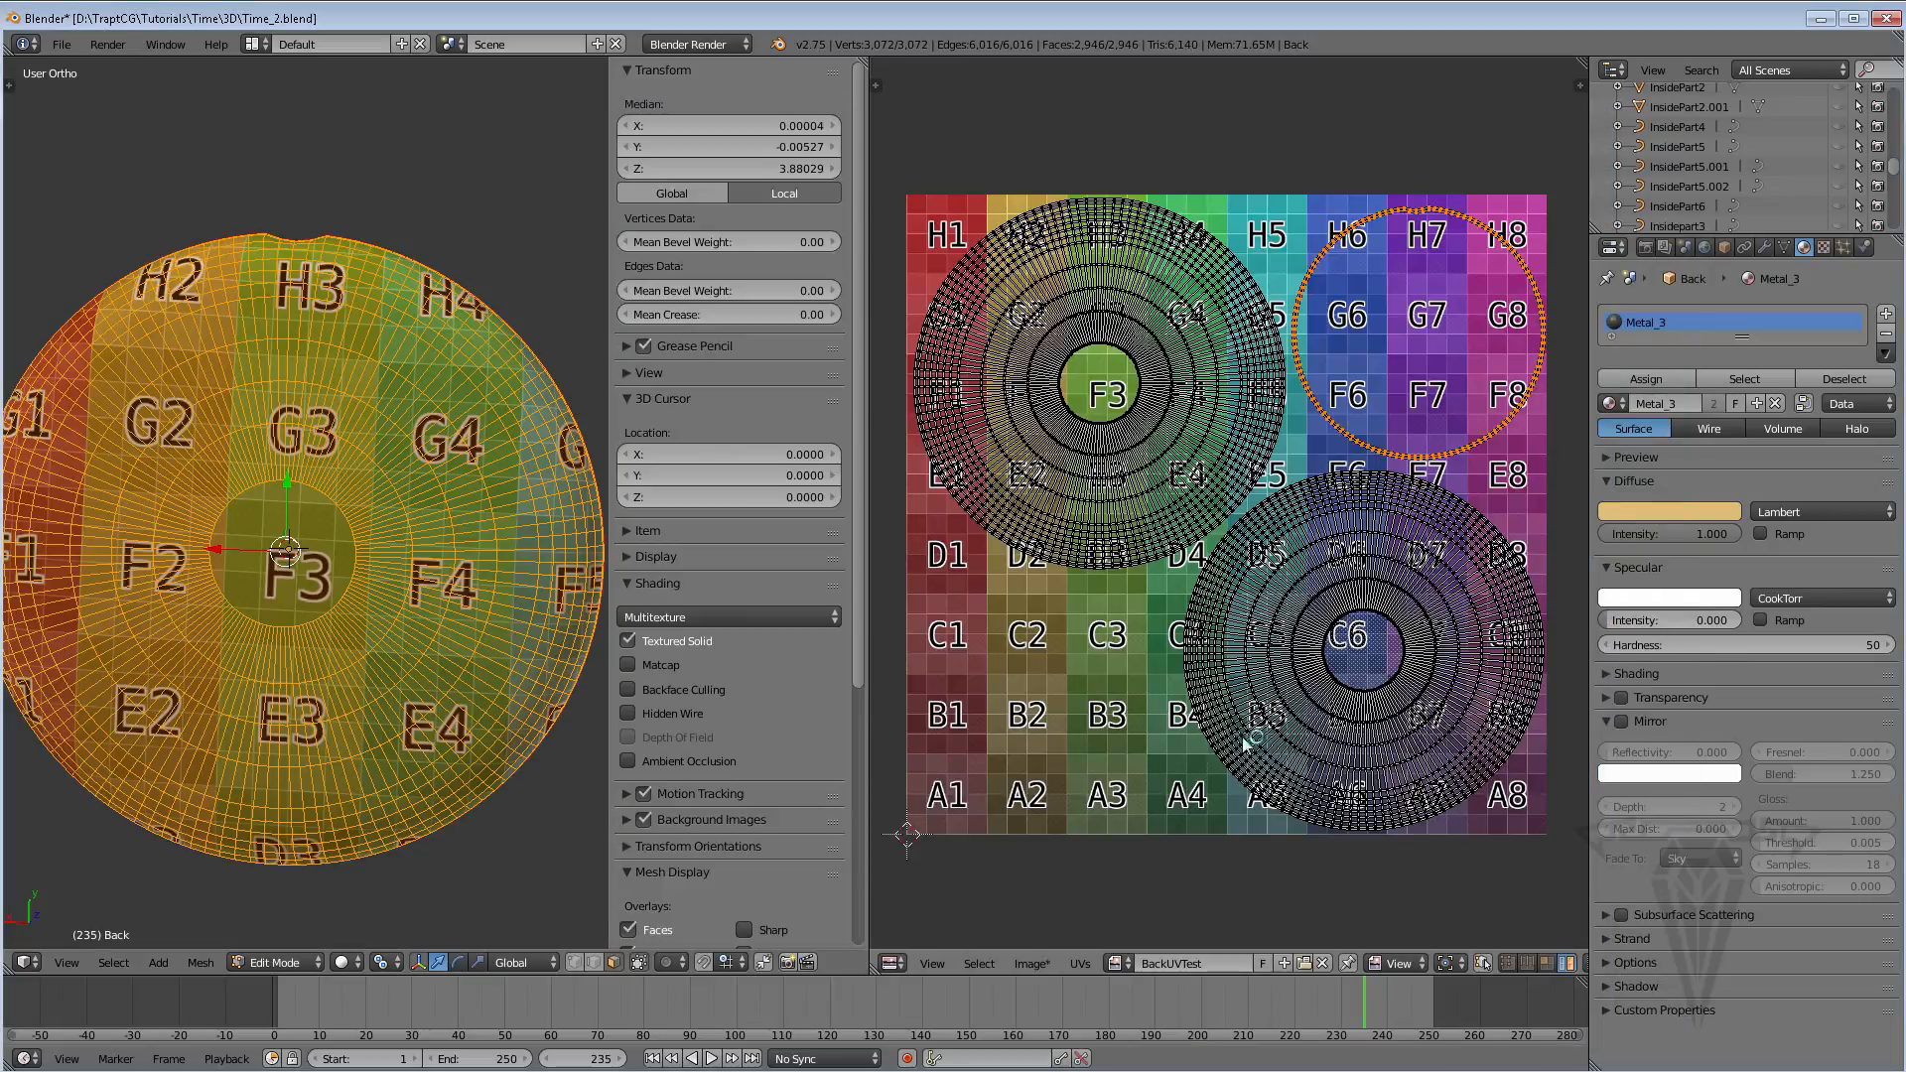
Start a UV layout export into the tex\UV_Templates folder with the file name Back_UV_Temp
click(1080, 963)
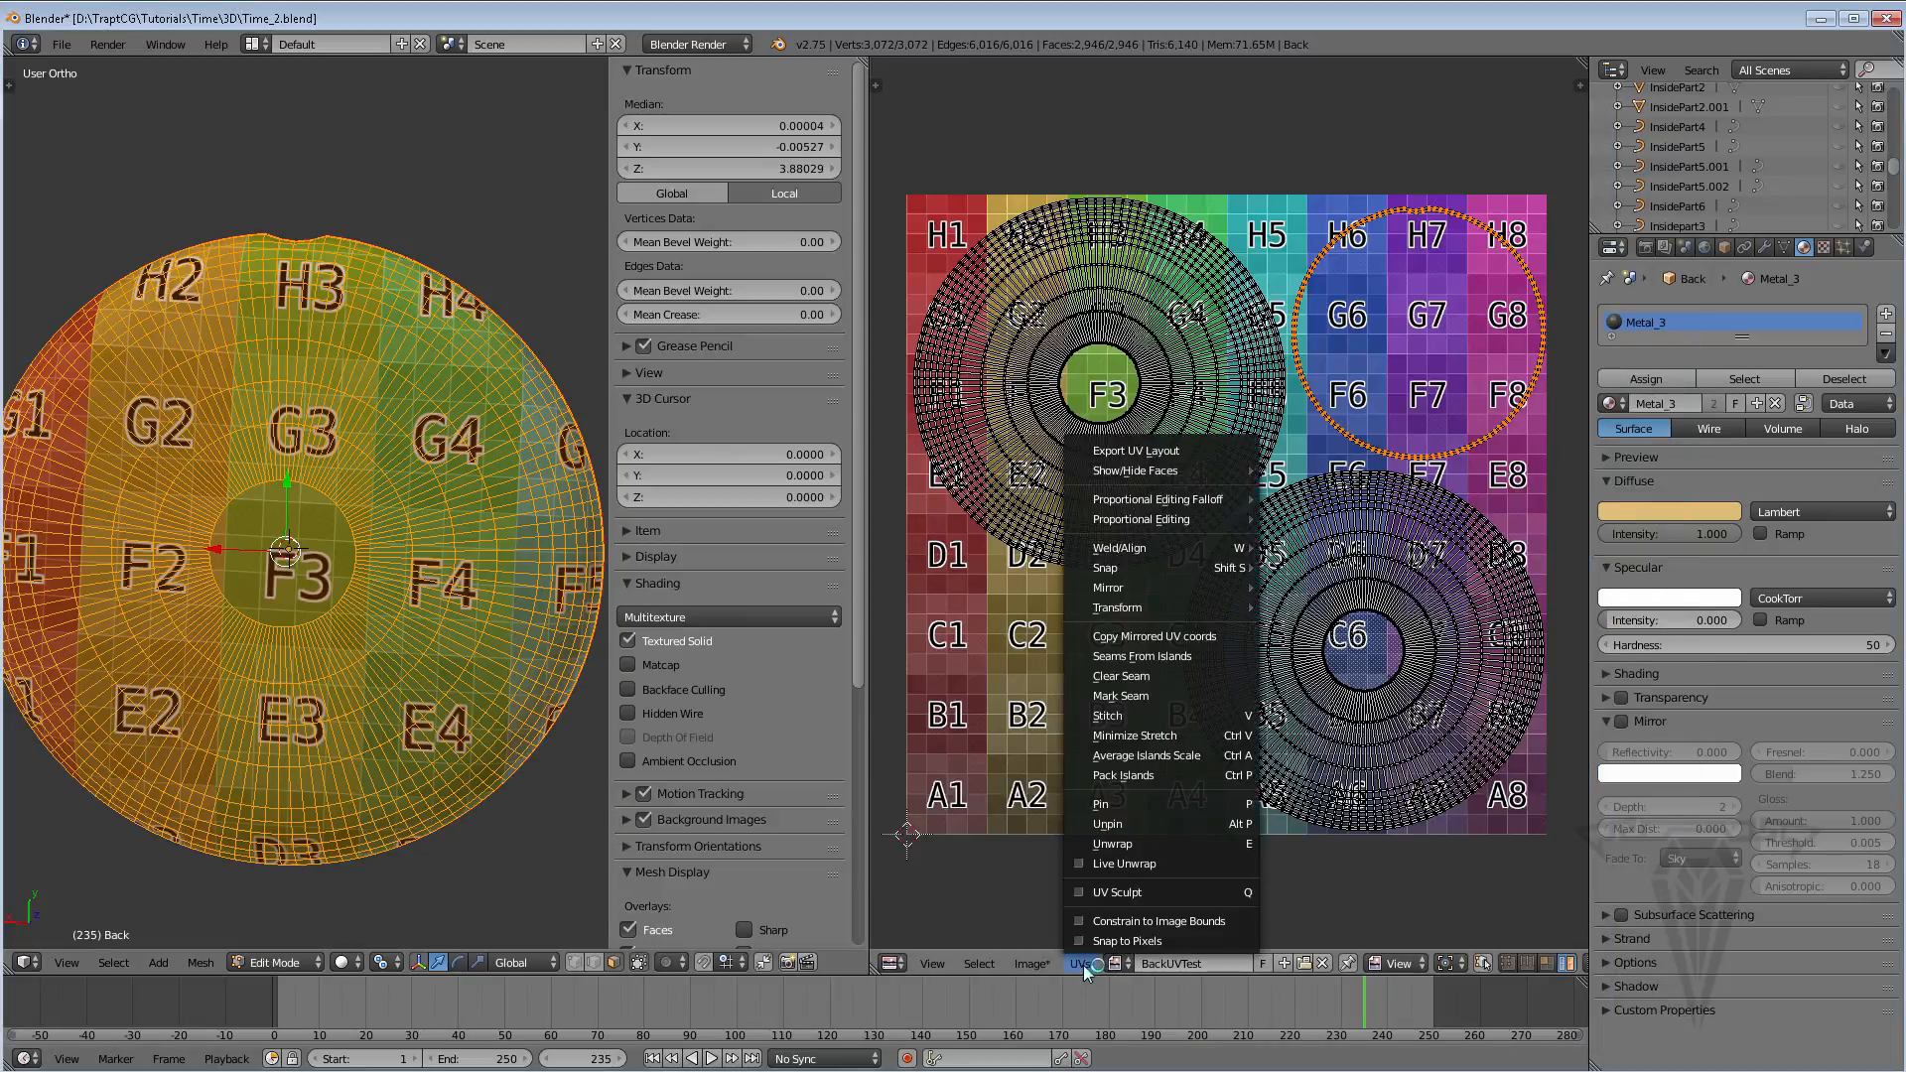
click(1126, 452)
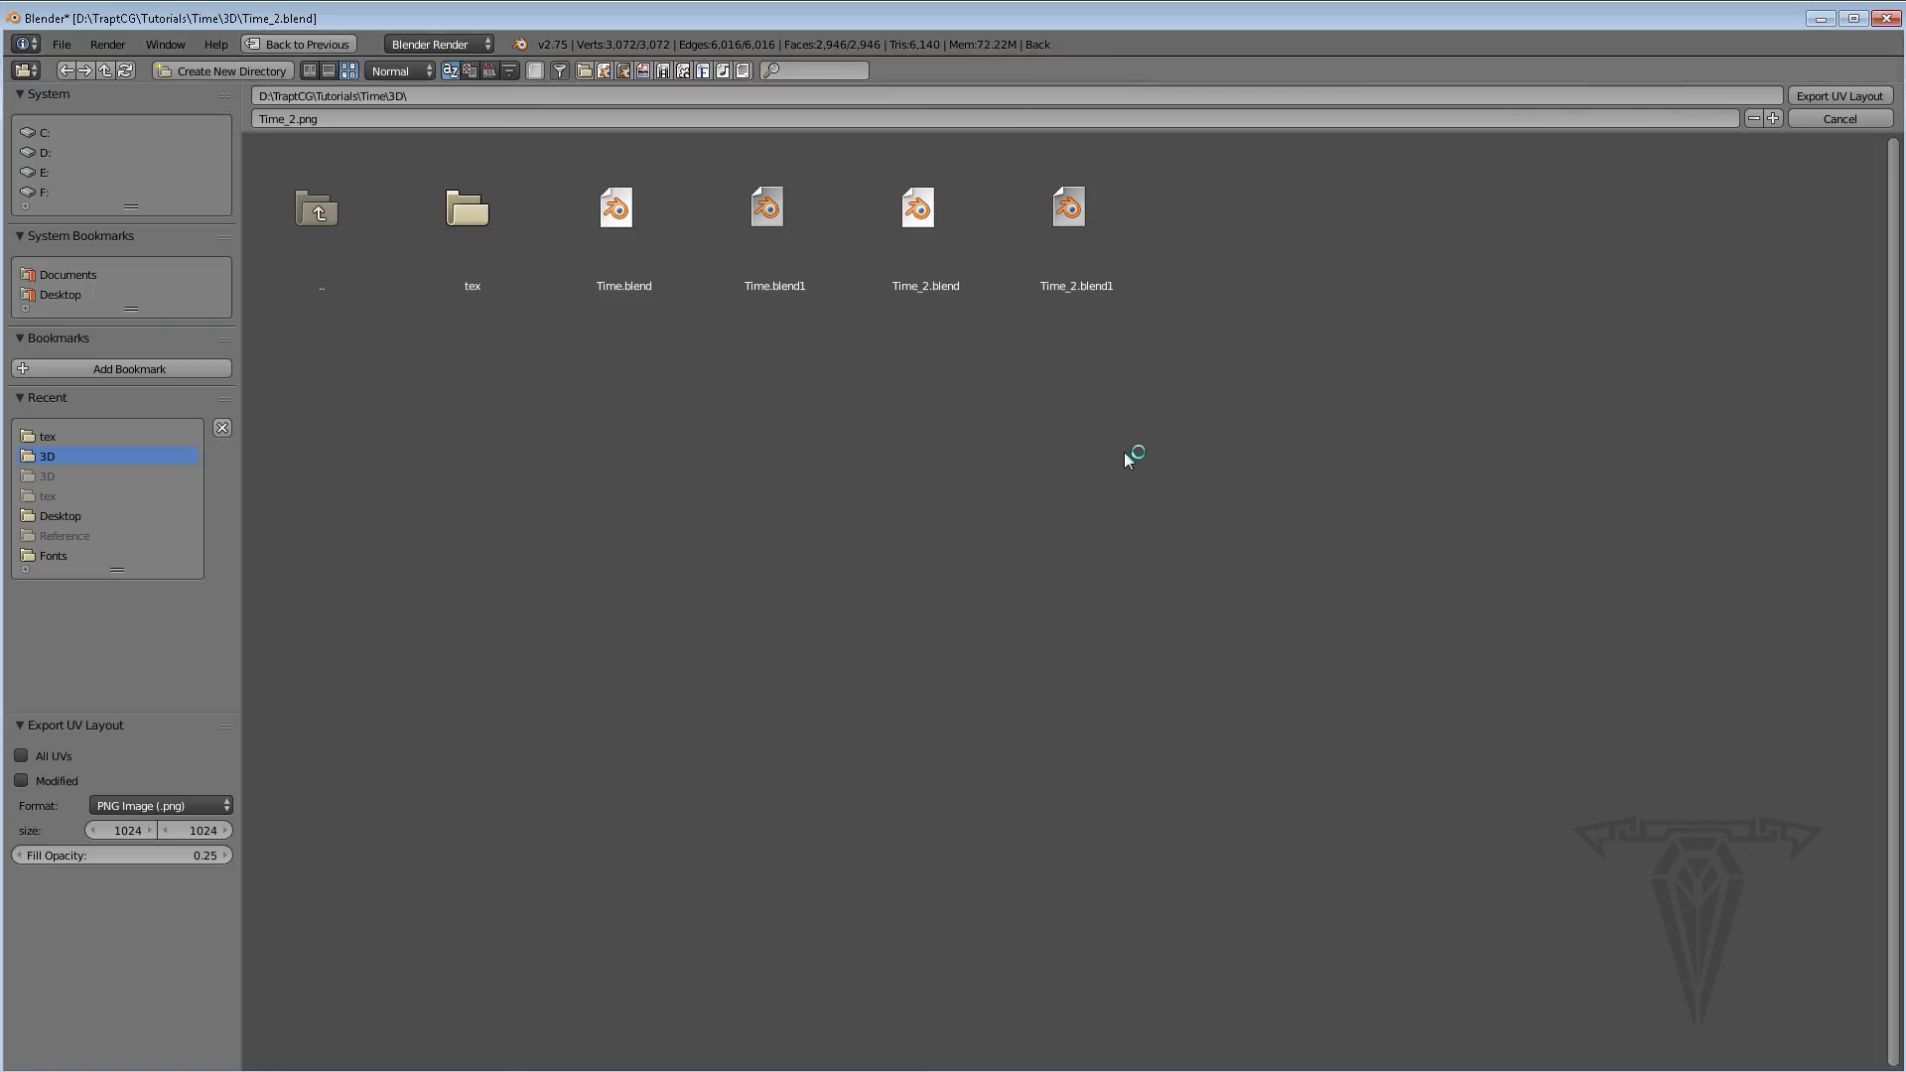
double_click(461, 204)
double_click(467, 213)
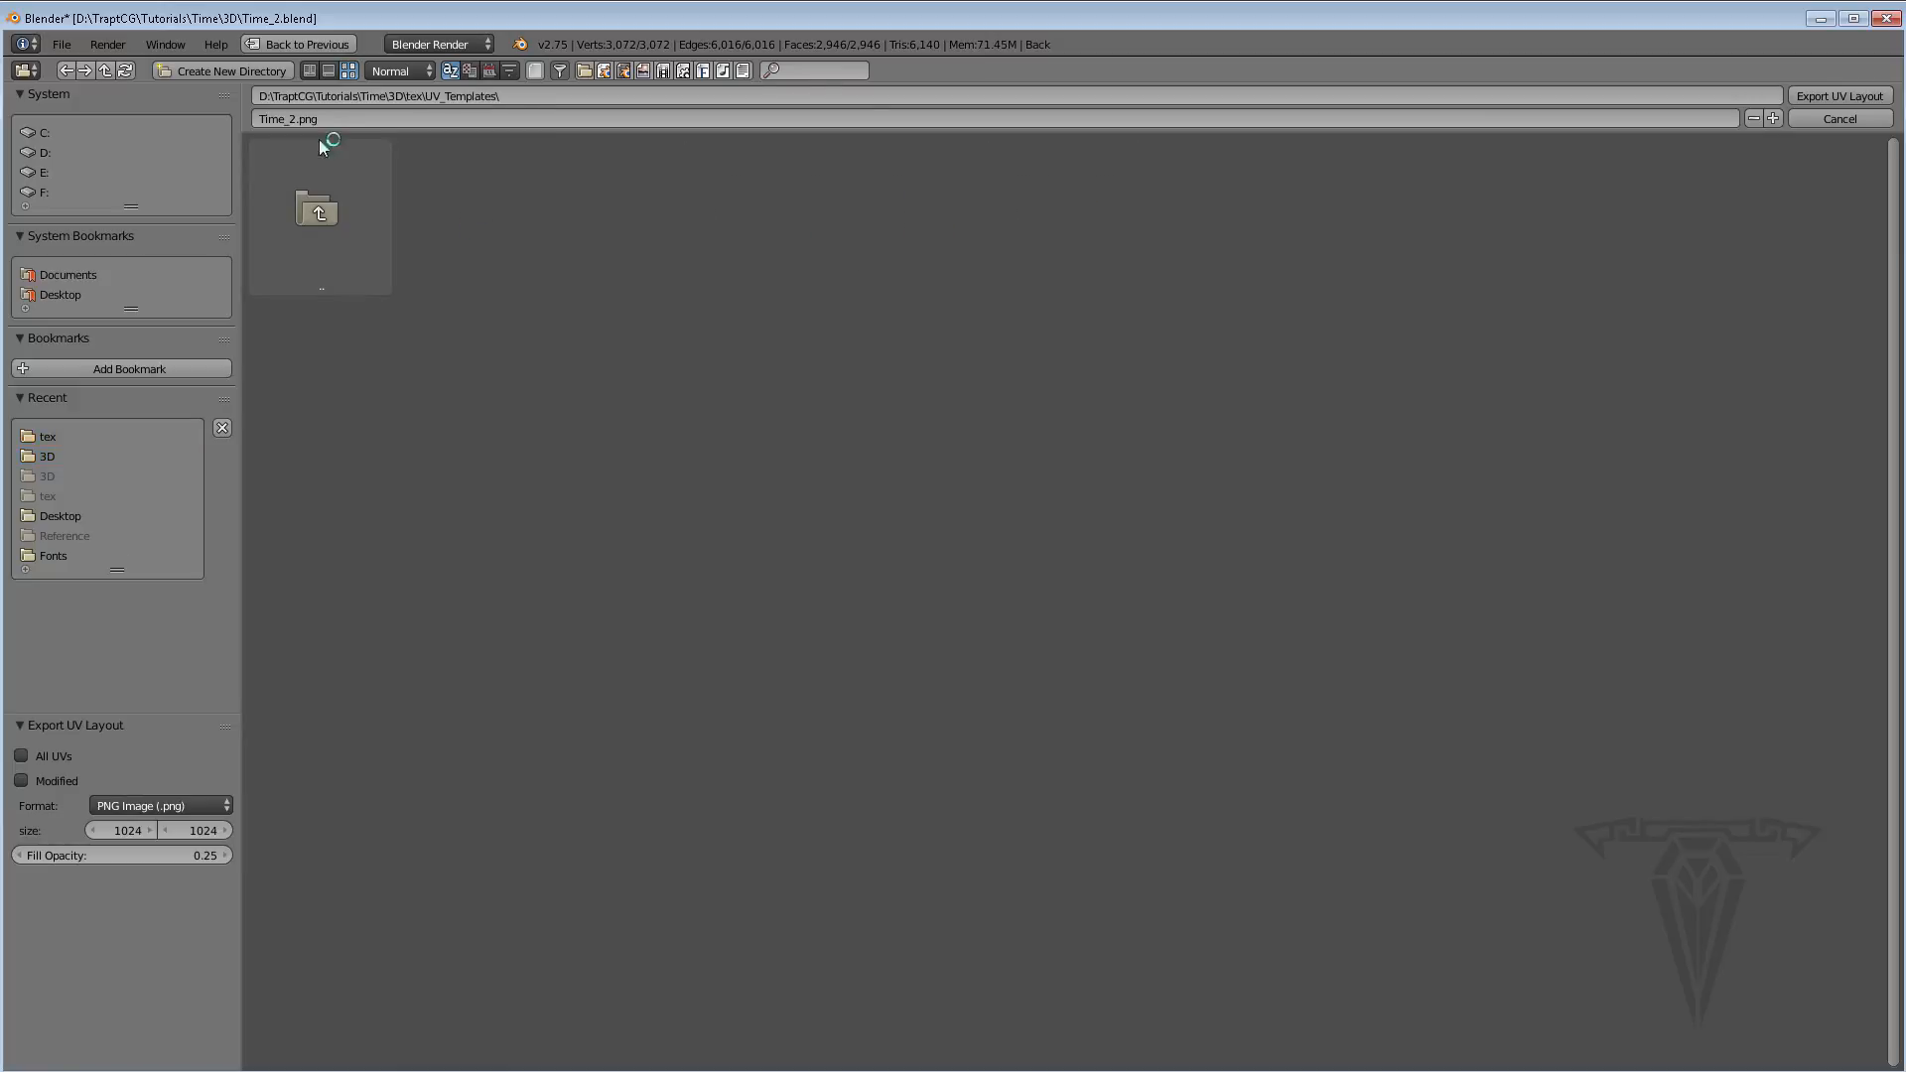
click(288, 119)
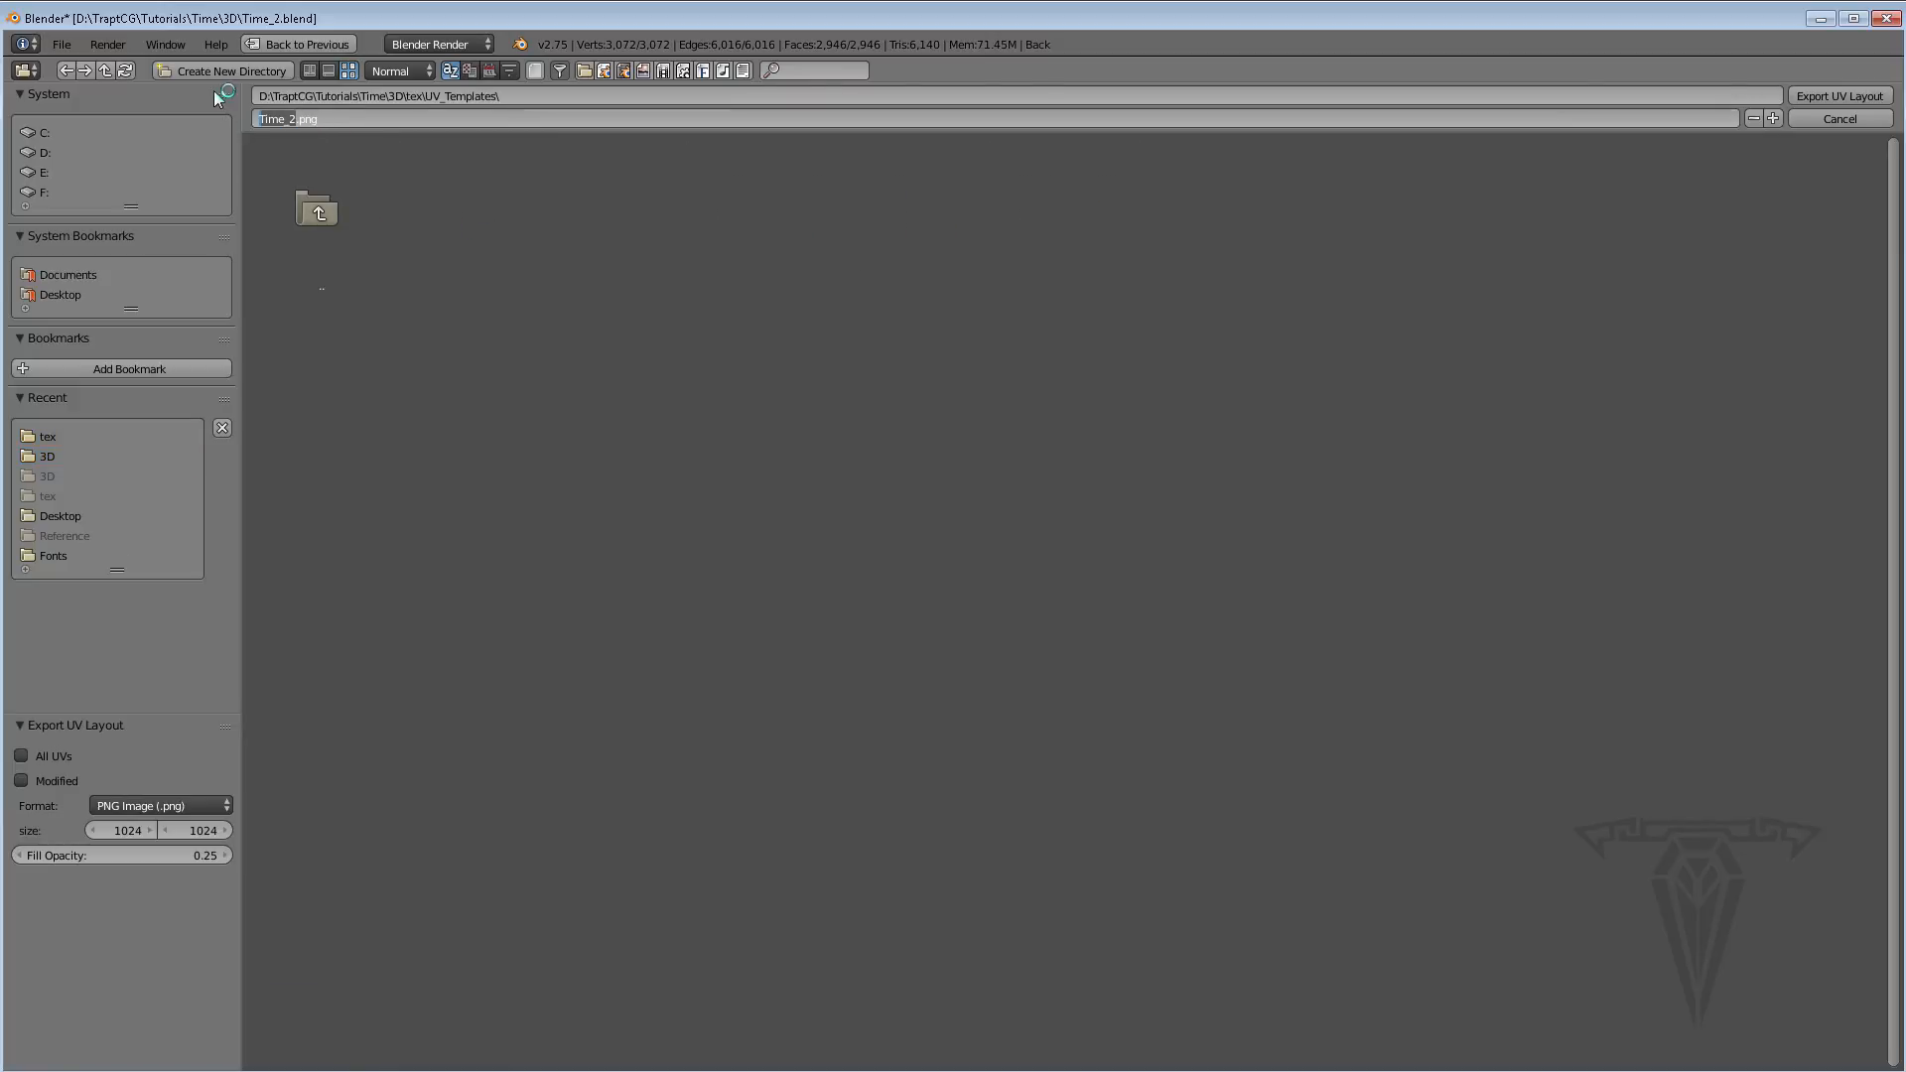
text(Back_UV_Temp)
Set the layout's fill opacity to 0.40 and export it as a 1024 by 1024 PNG image
click(175, 807)
click(188, 856)
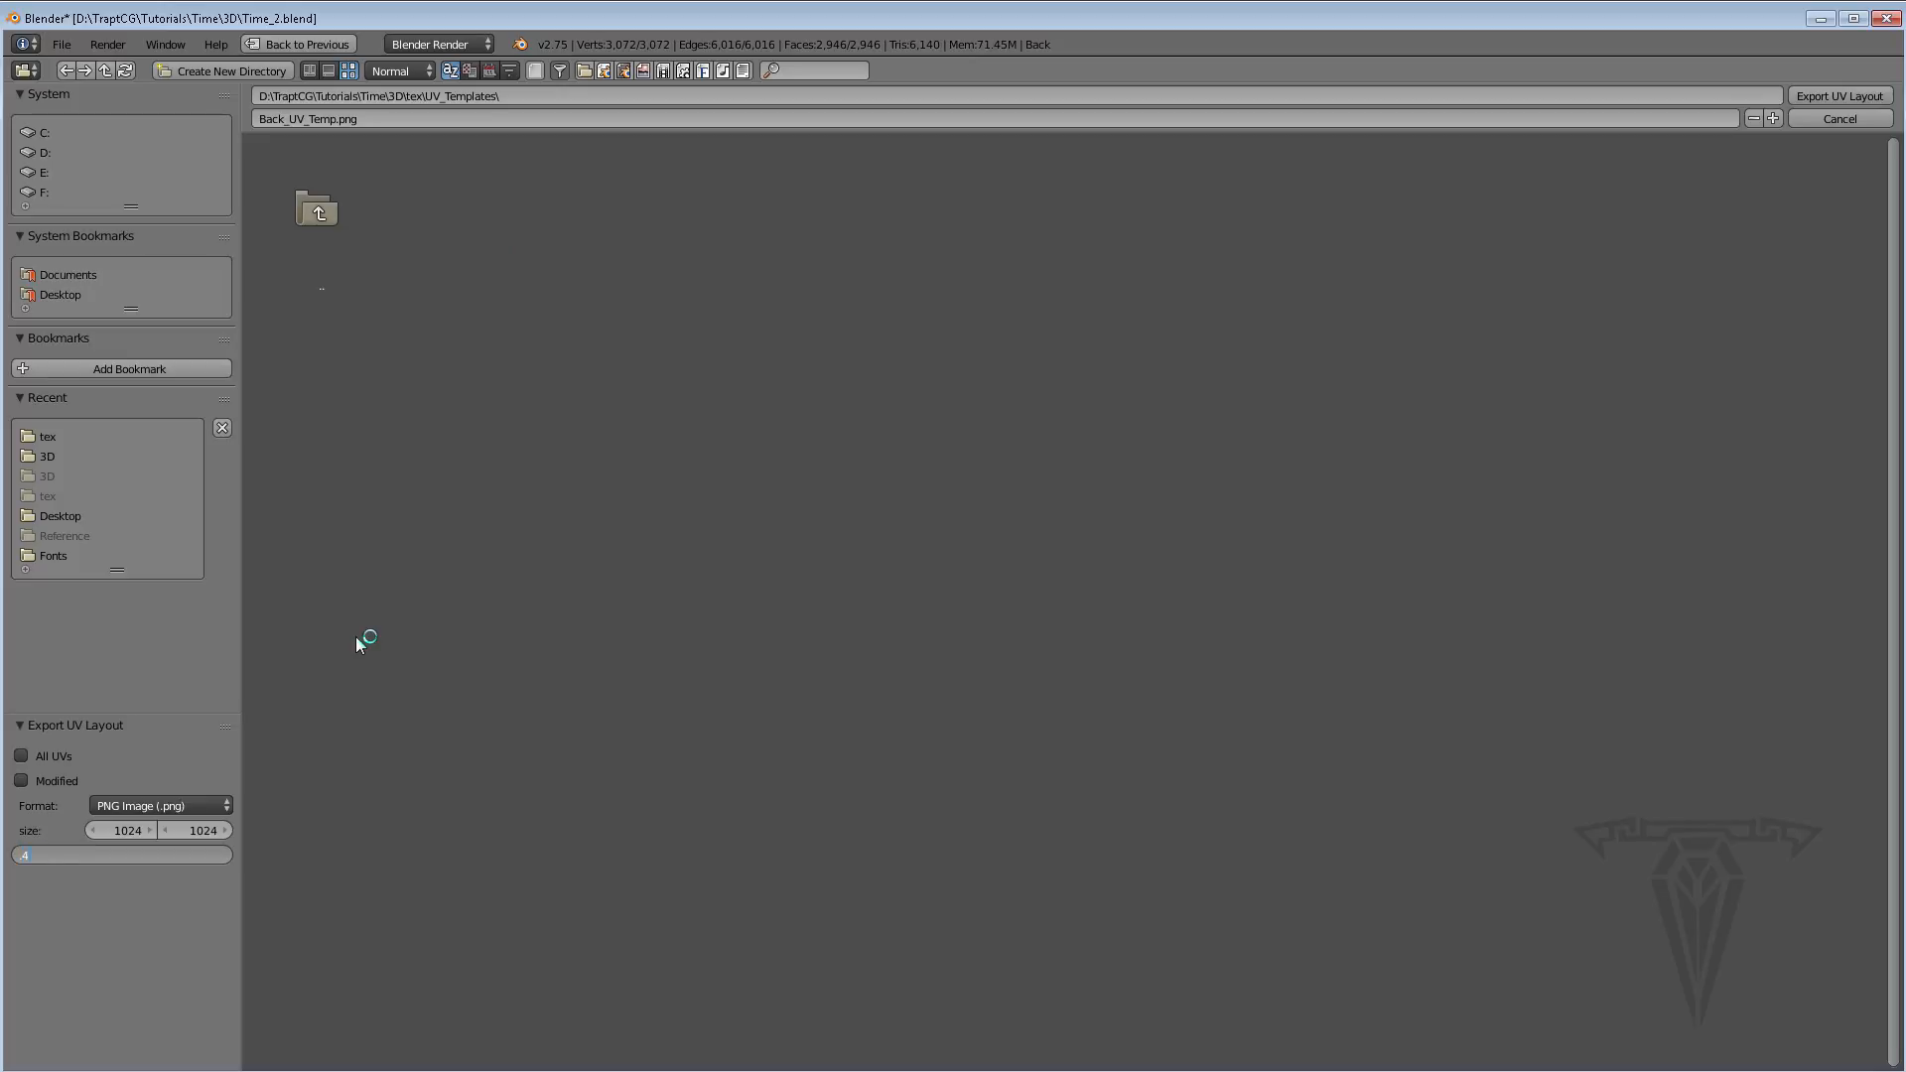
key(Return)
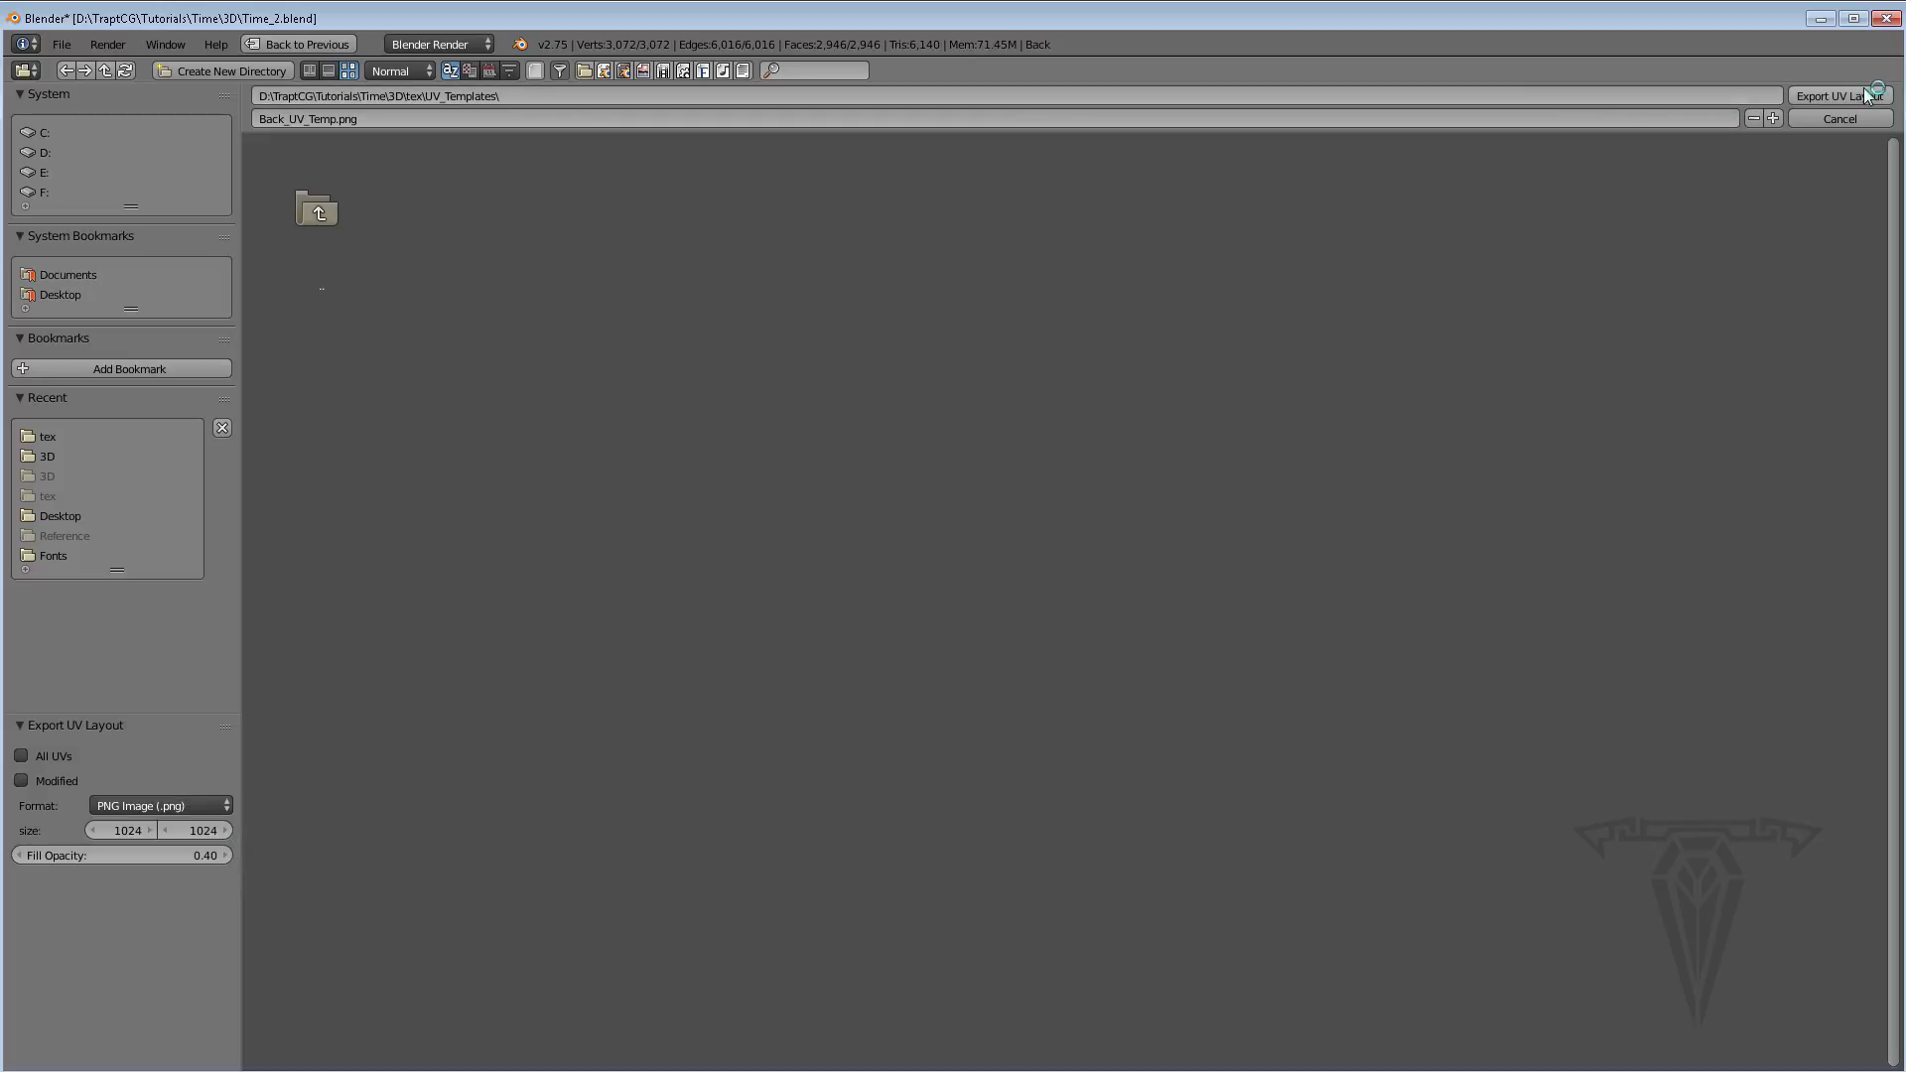
click(1829, 101)
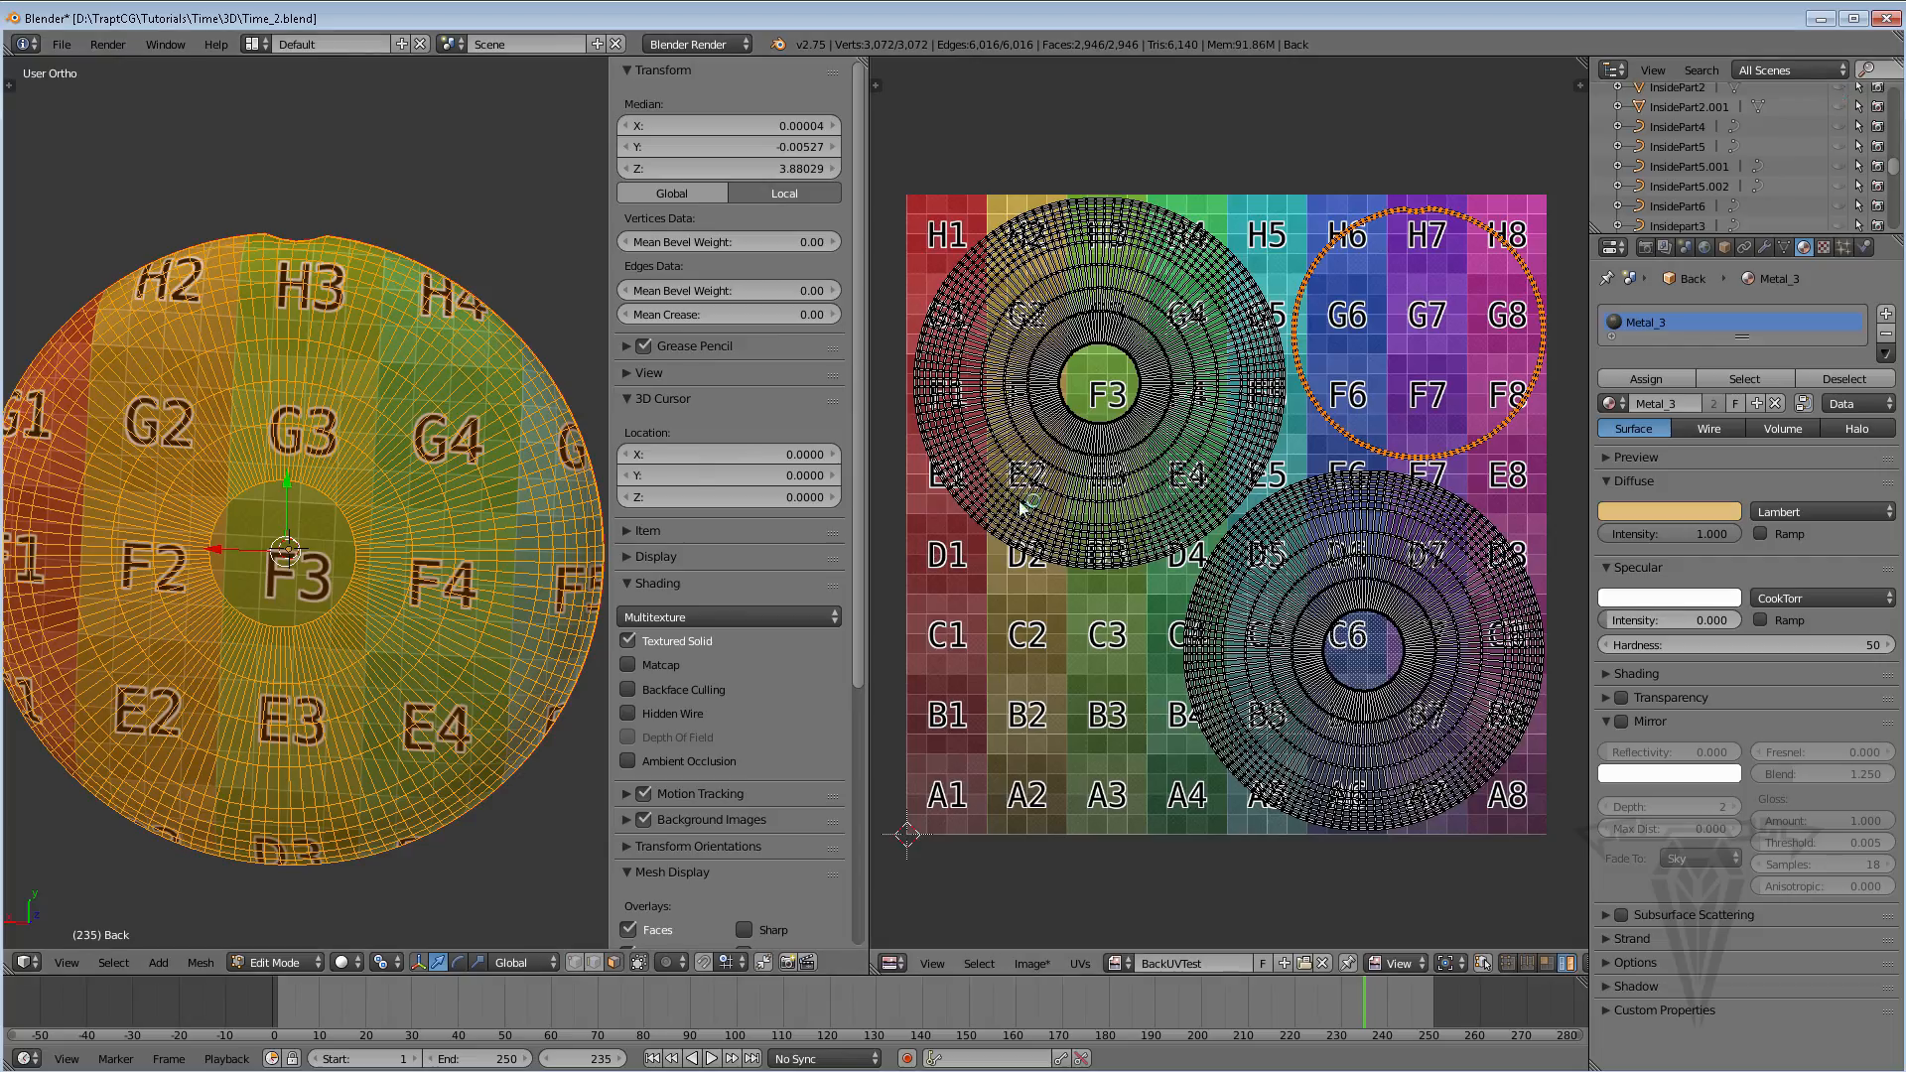
Merge the UV editor area into the 3D view and put the back cover in Object Mode
middle_drag(194, 461, 321, 486)
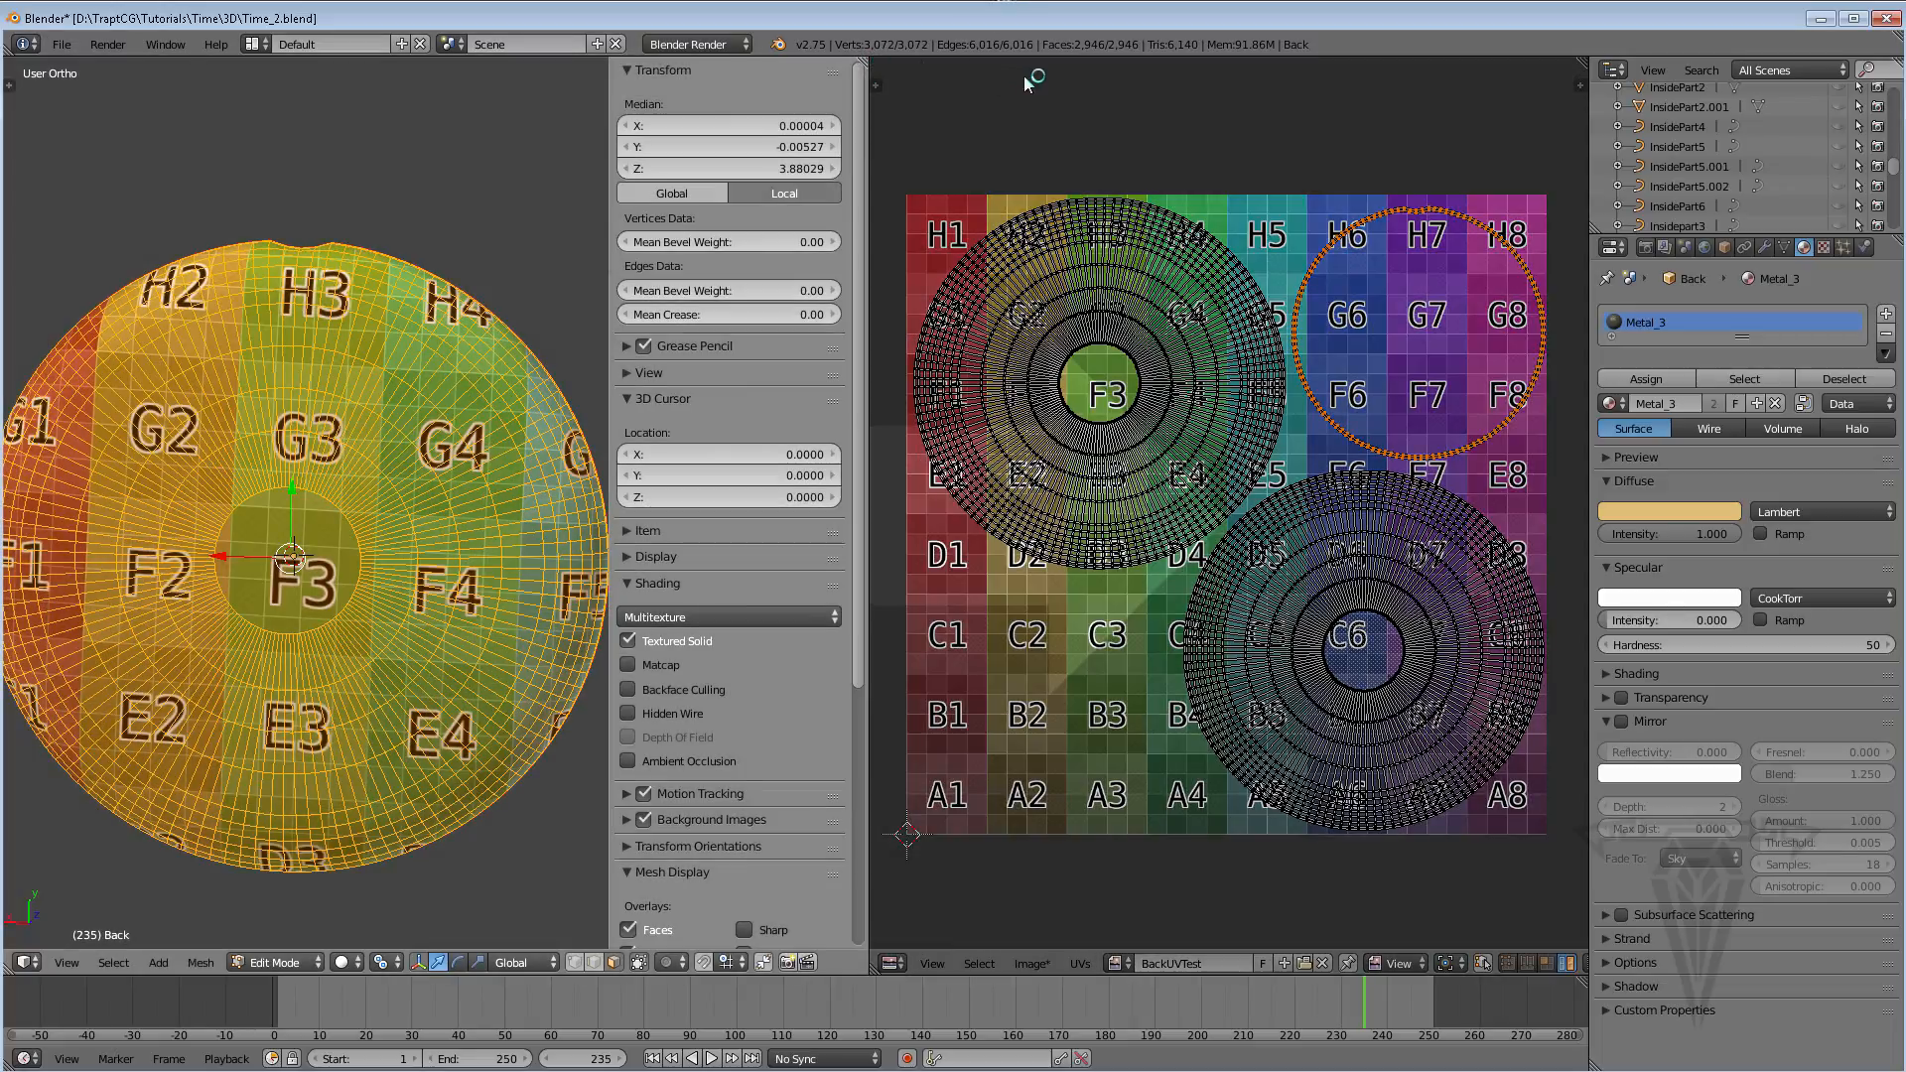
drag(864, 62, 1024, 77)
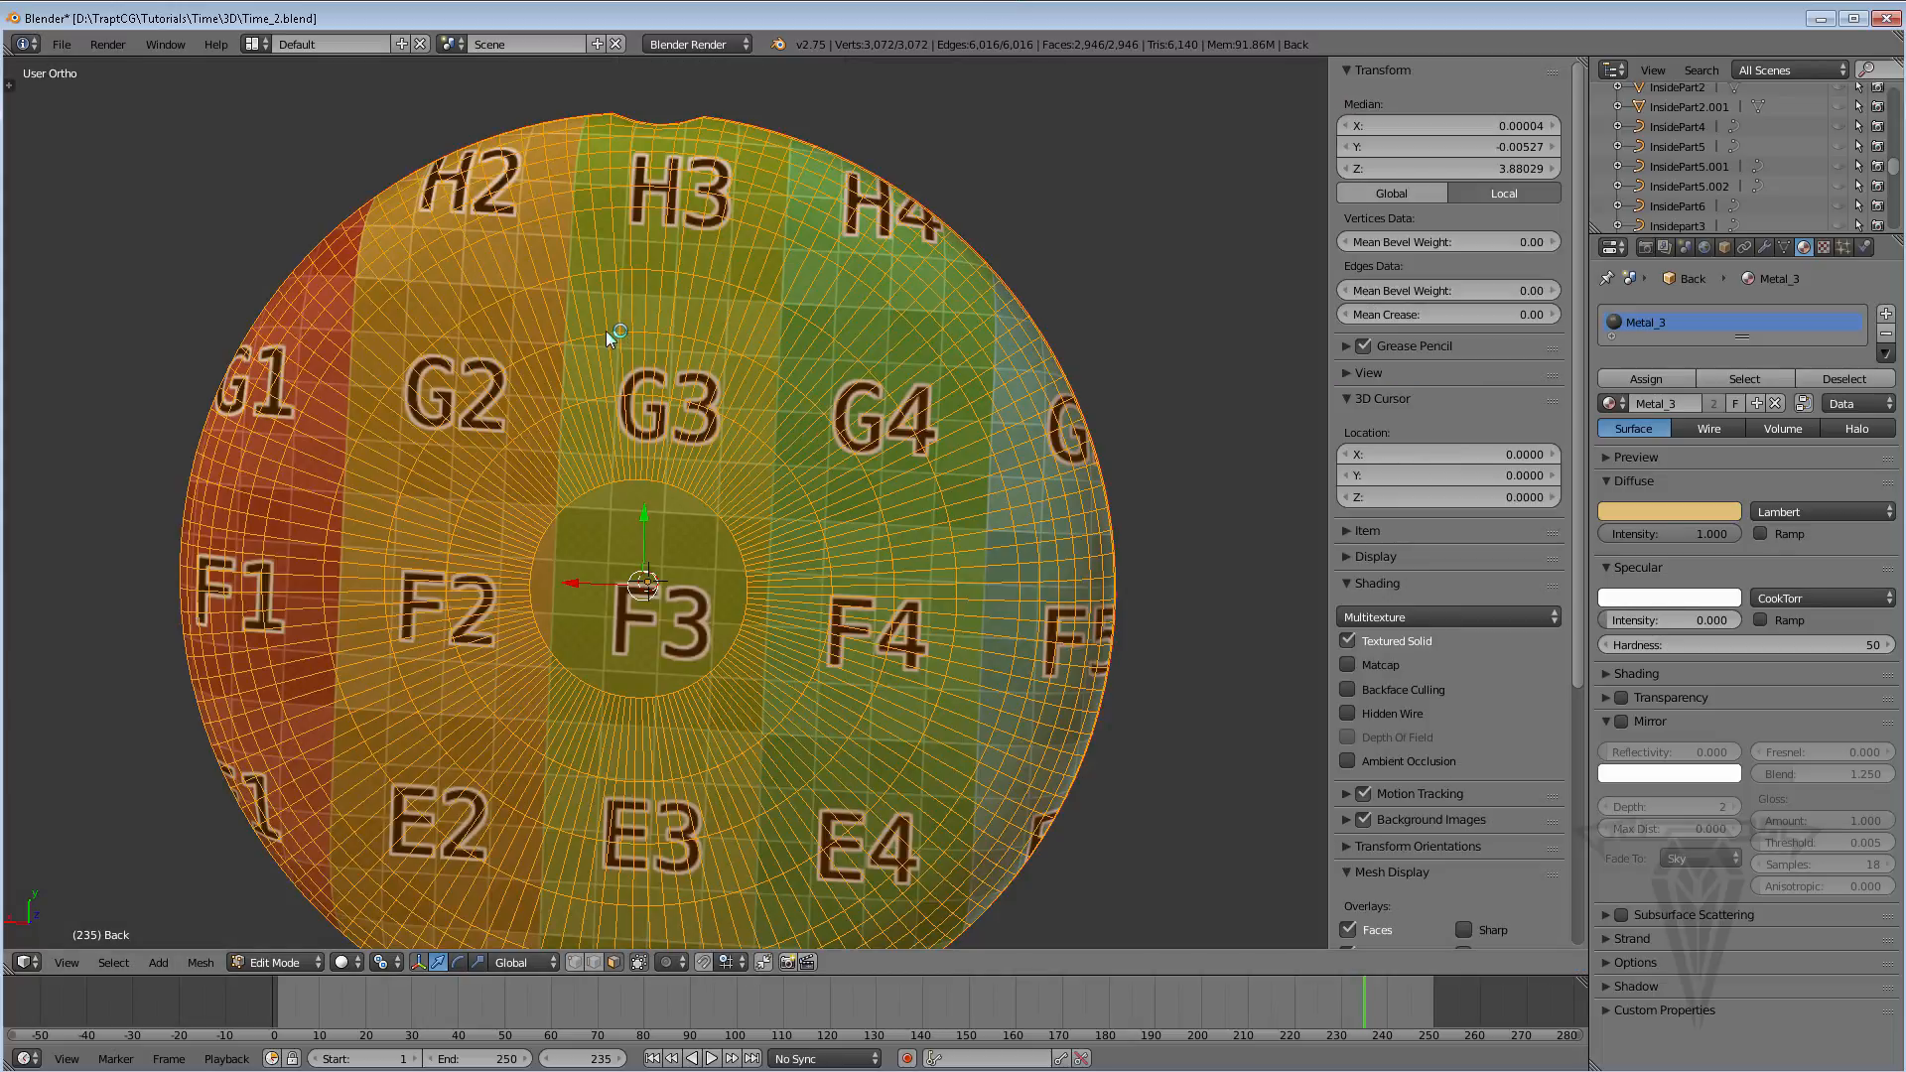
key(Tab)
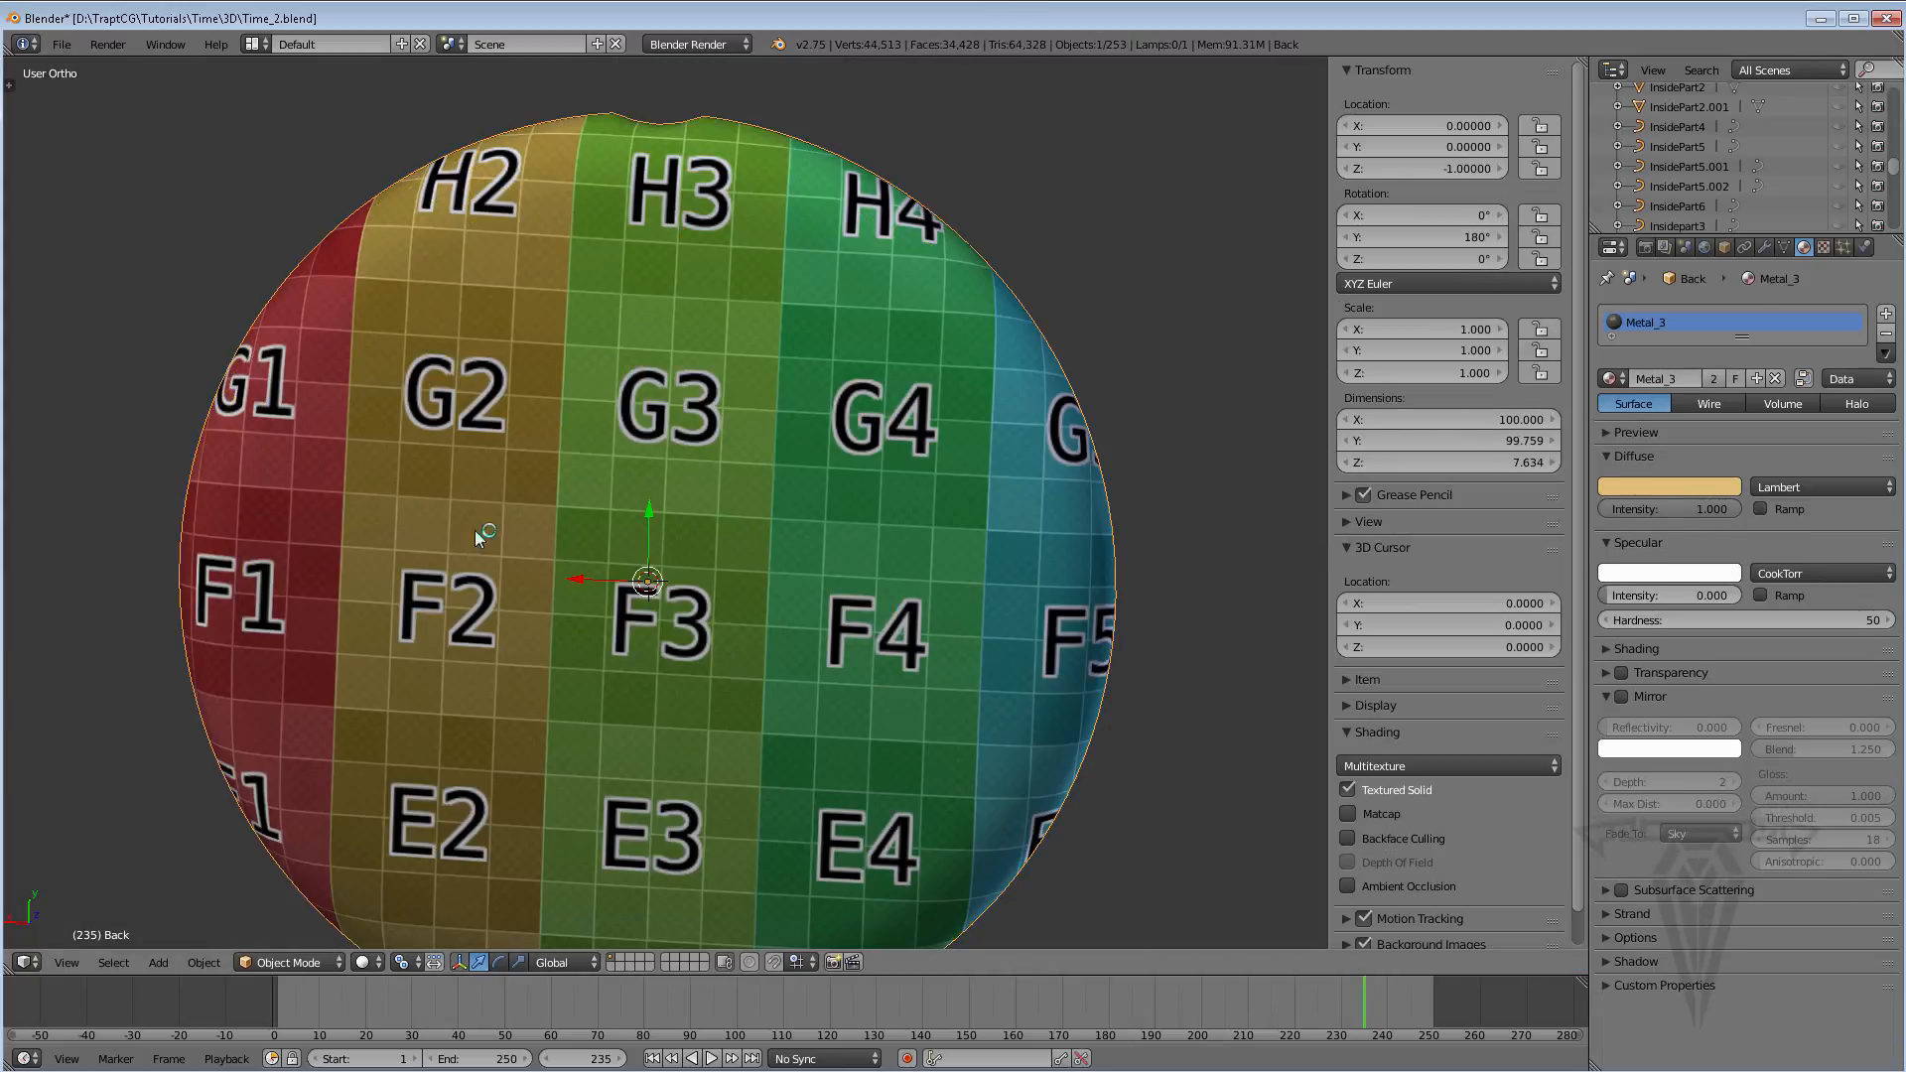
click(283, 962)
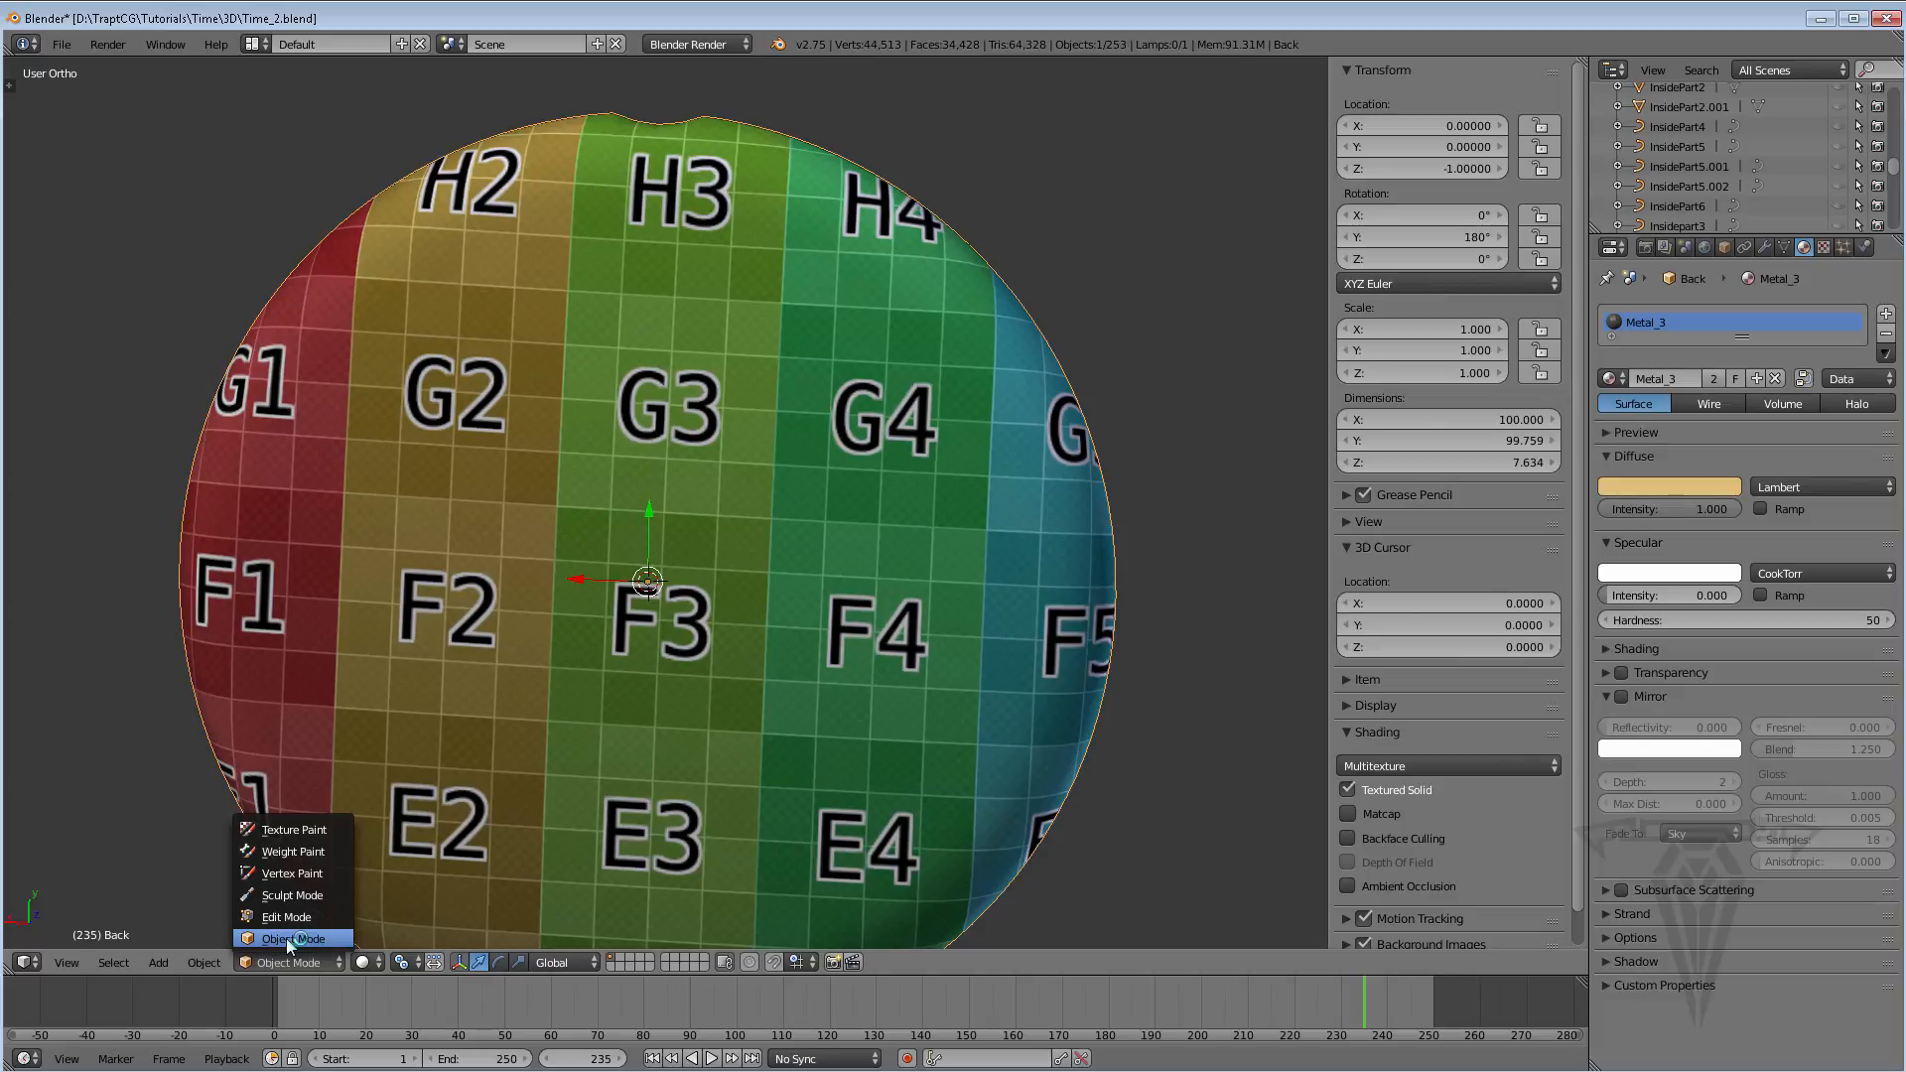
click(285, 938)
Unhide all the hidden parts of the pocket watch
scroll(612, 639, down, 1)
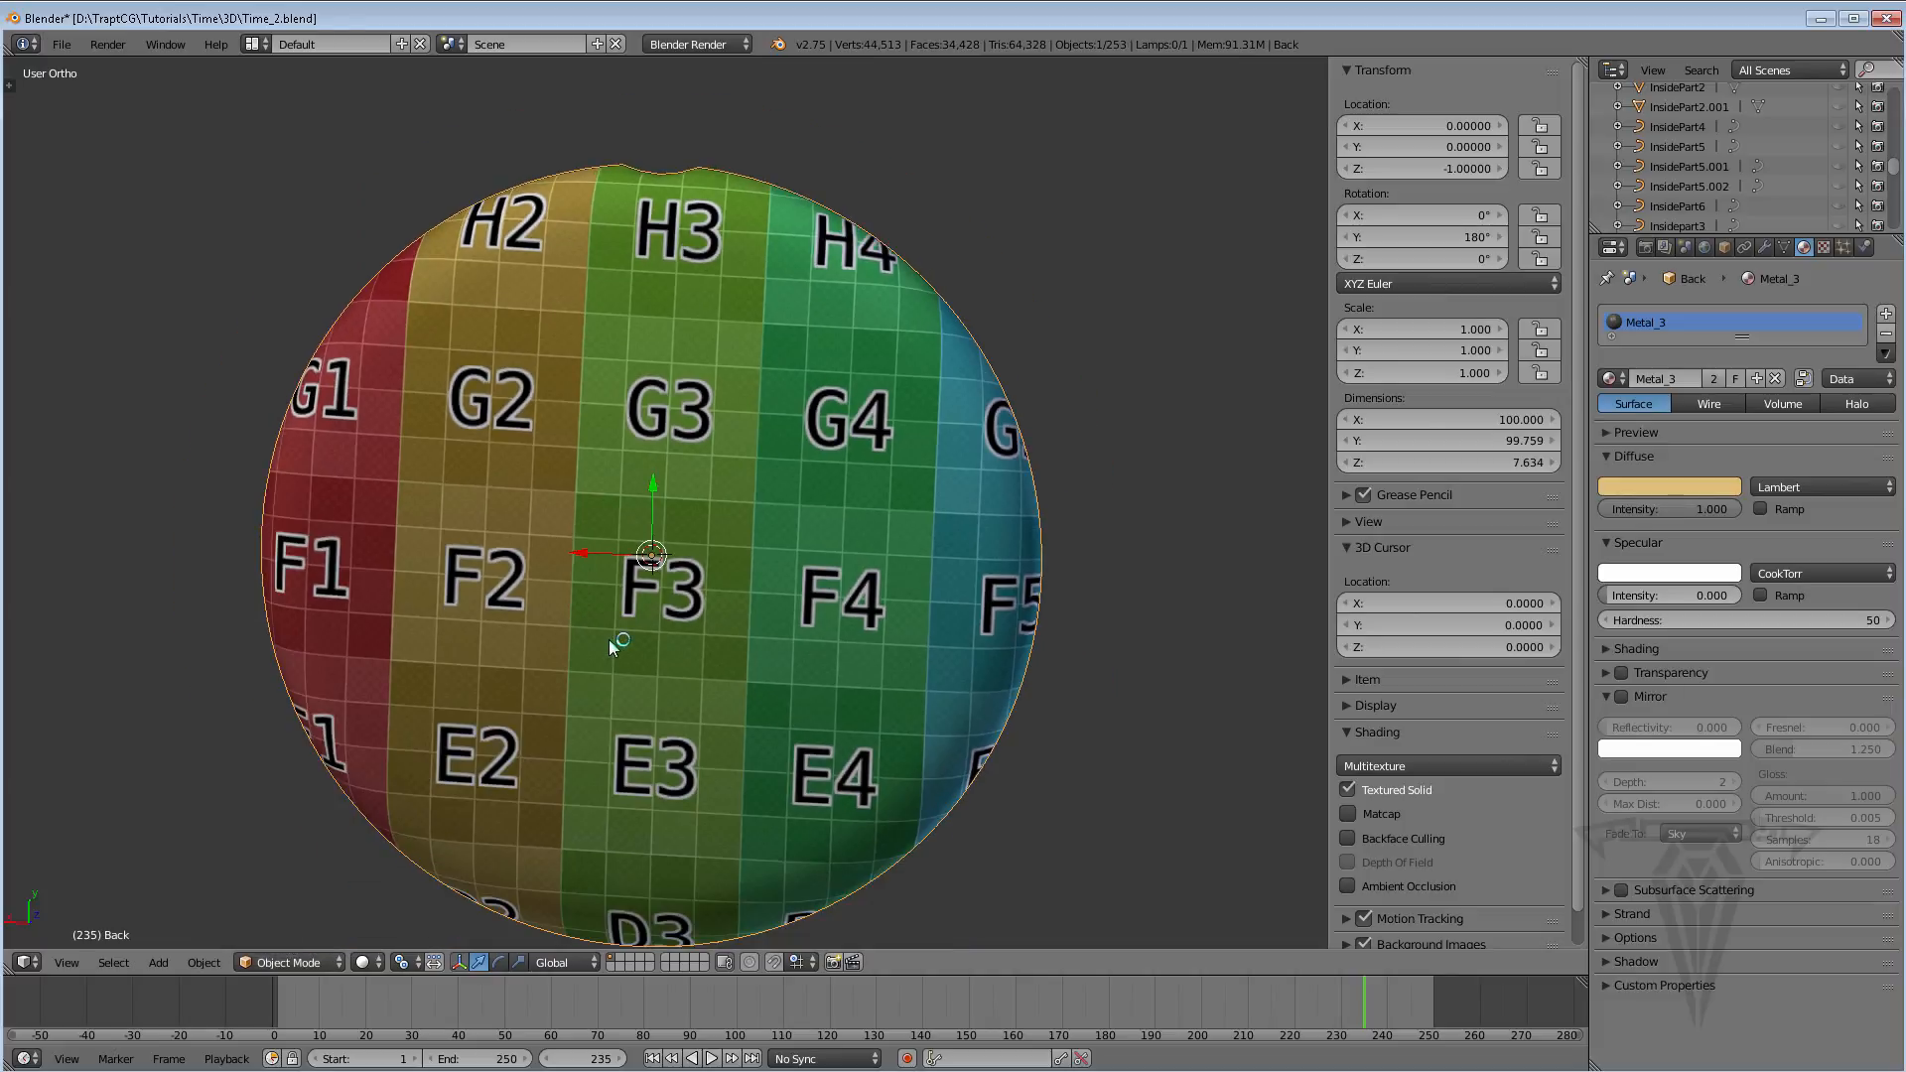
key(alt+h)
scroll(596, 599, down, 3)
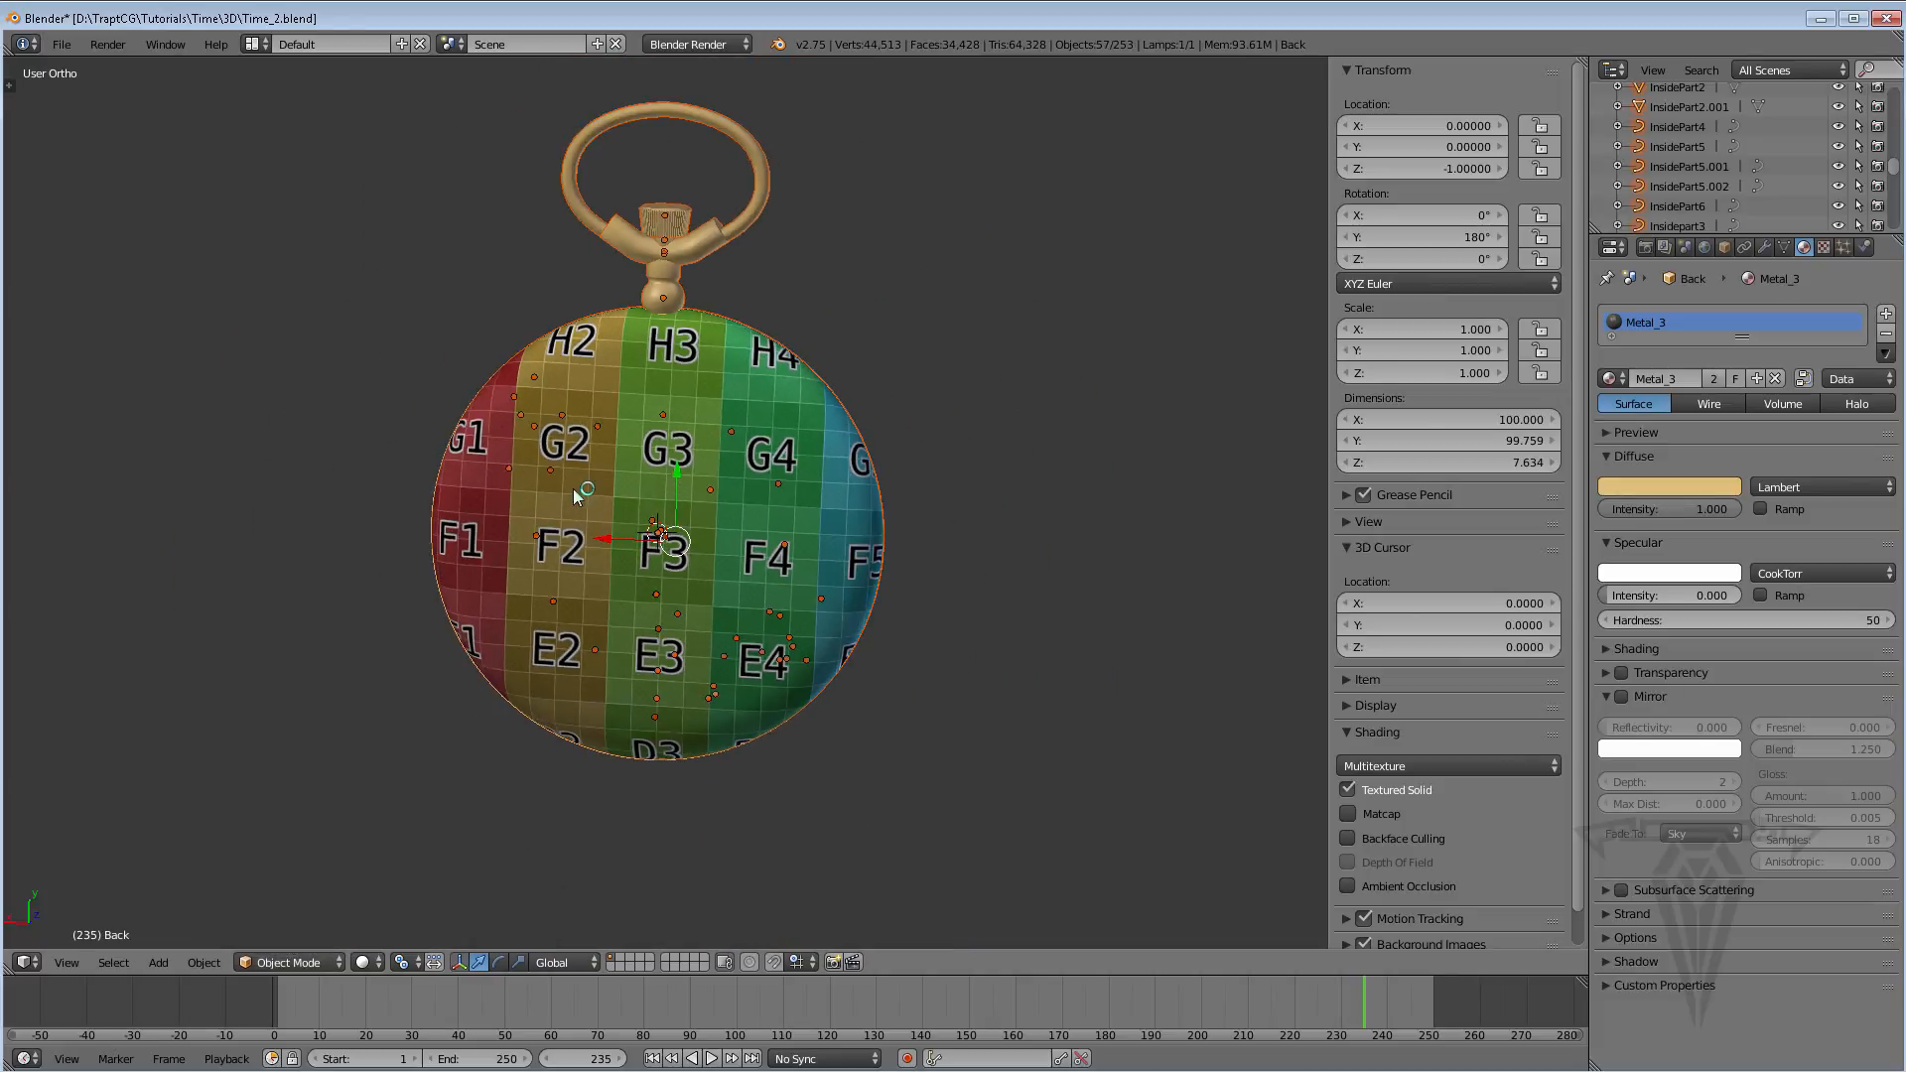
Select the CrossBar object below the crown, where the watch's ring attaches, from the front side
middle_drag(578, 494, 1206, 554)
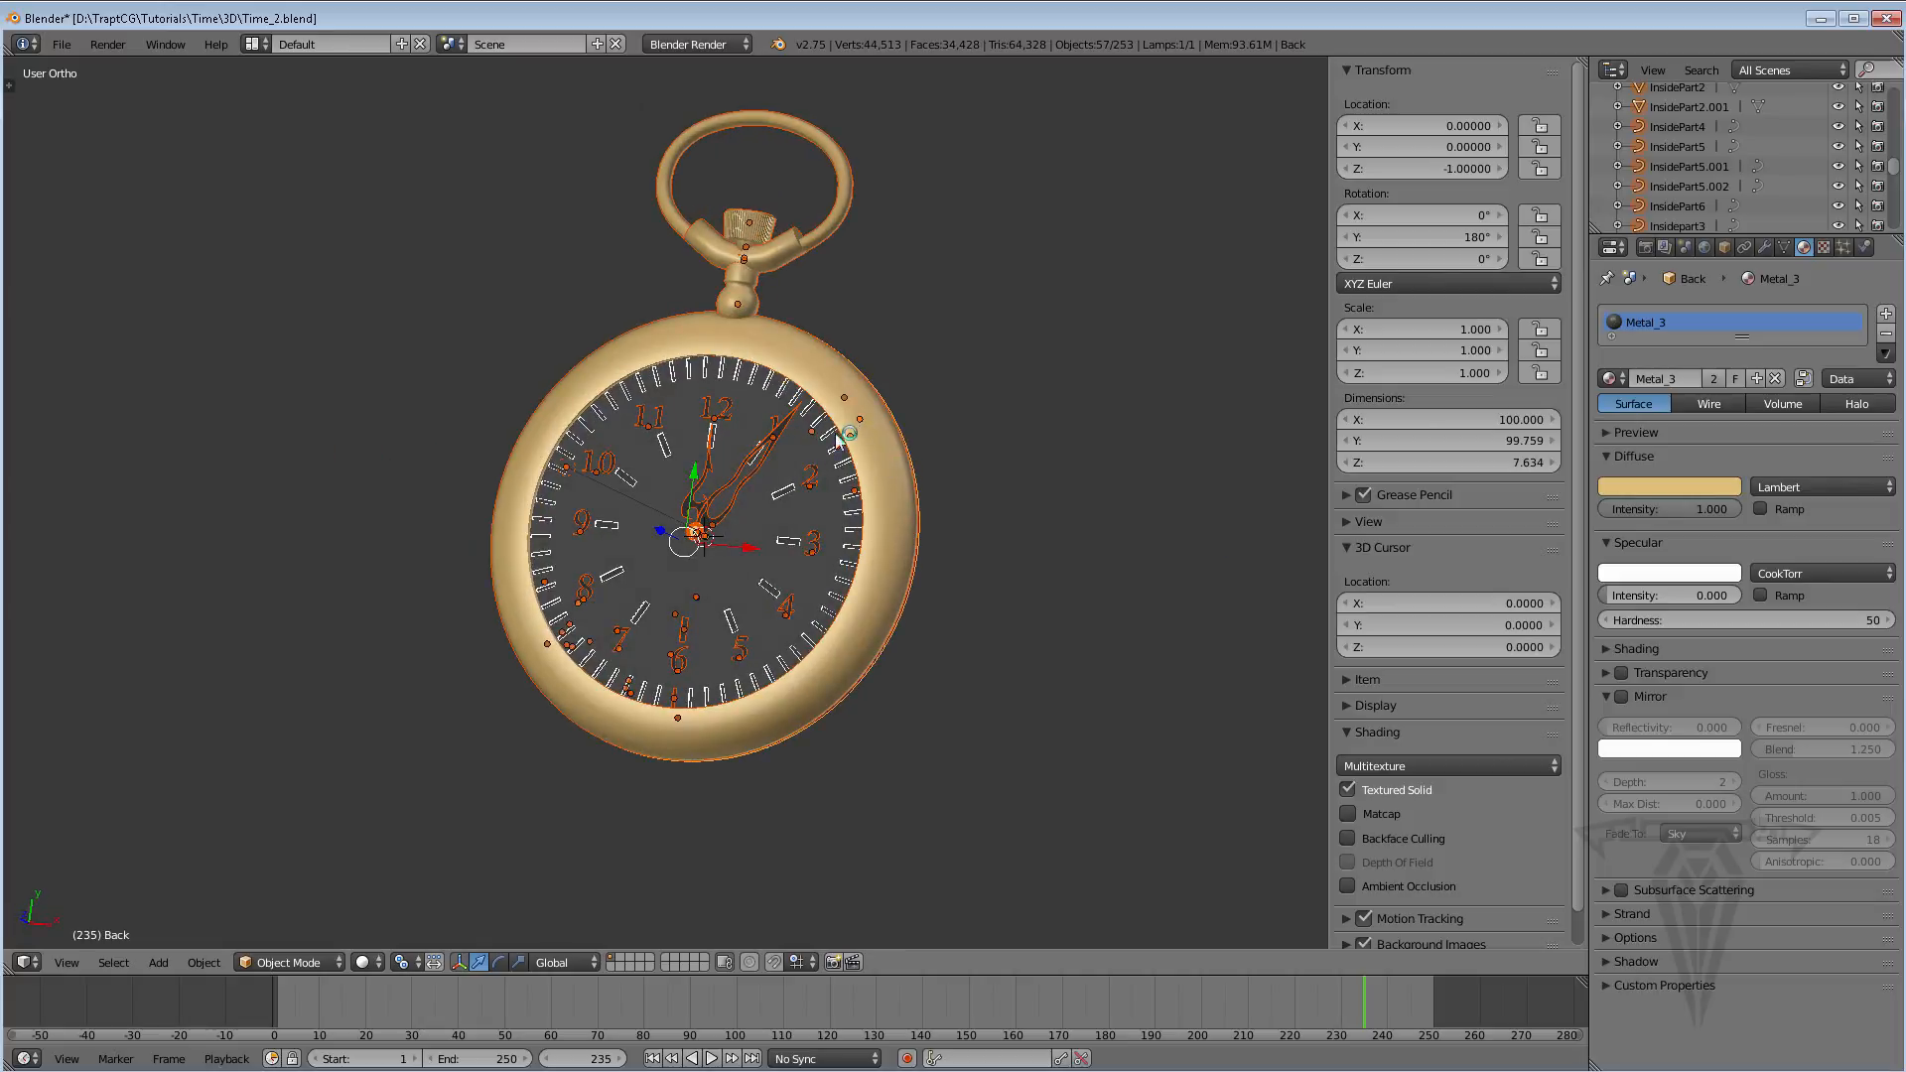
shift+middle_drag(844, 433, 832, 485)
scroll(721, 447, up, 5)
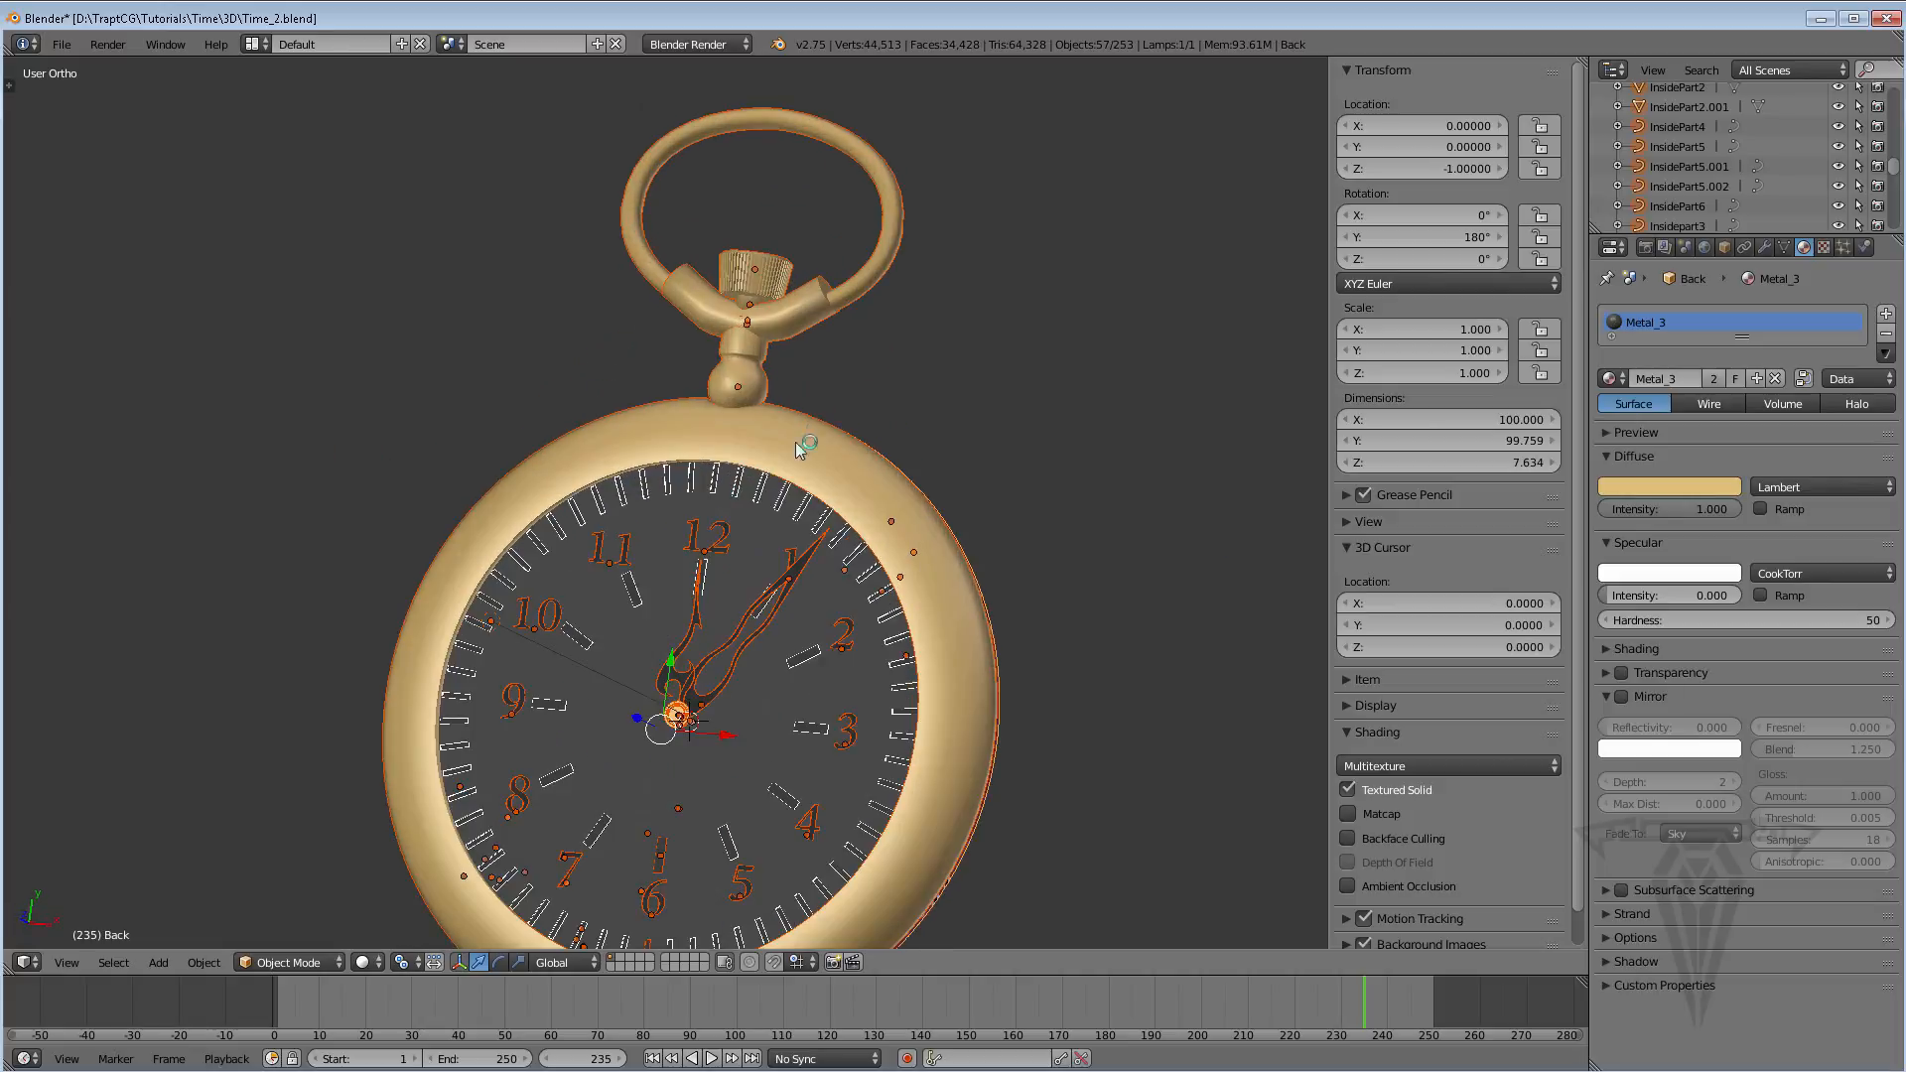
shift+middle_drag(732, 422, 652, 546)
scroll(679, 496, up, 2)
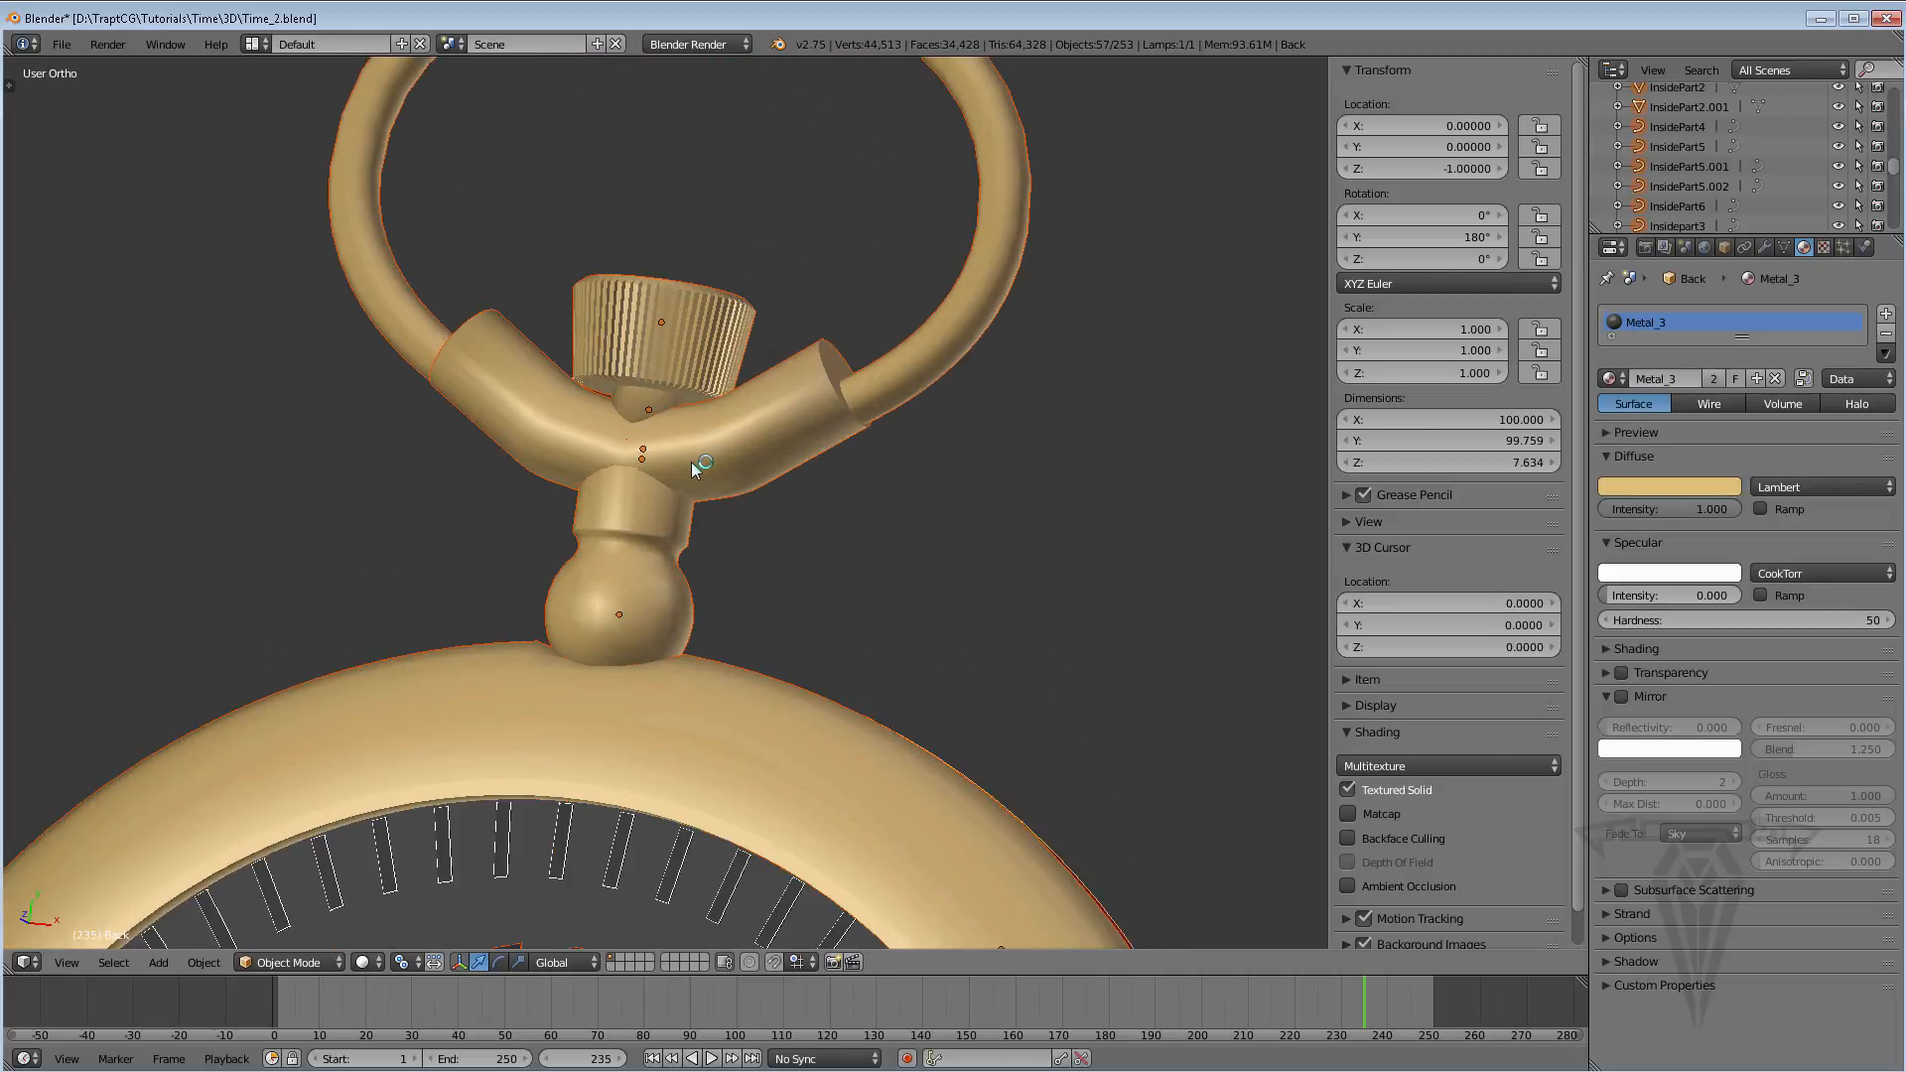
shift+middle_drag(683, 480, 656, 594)
right_click(710, 564)
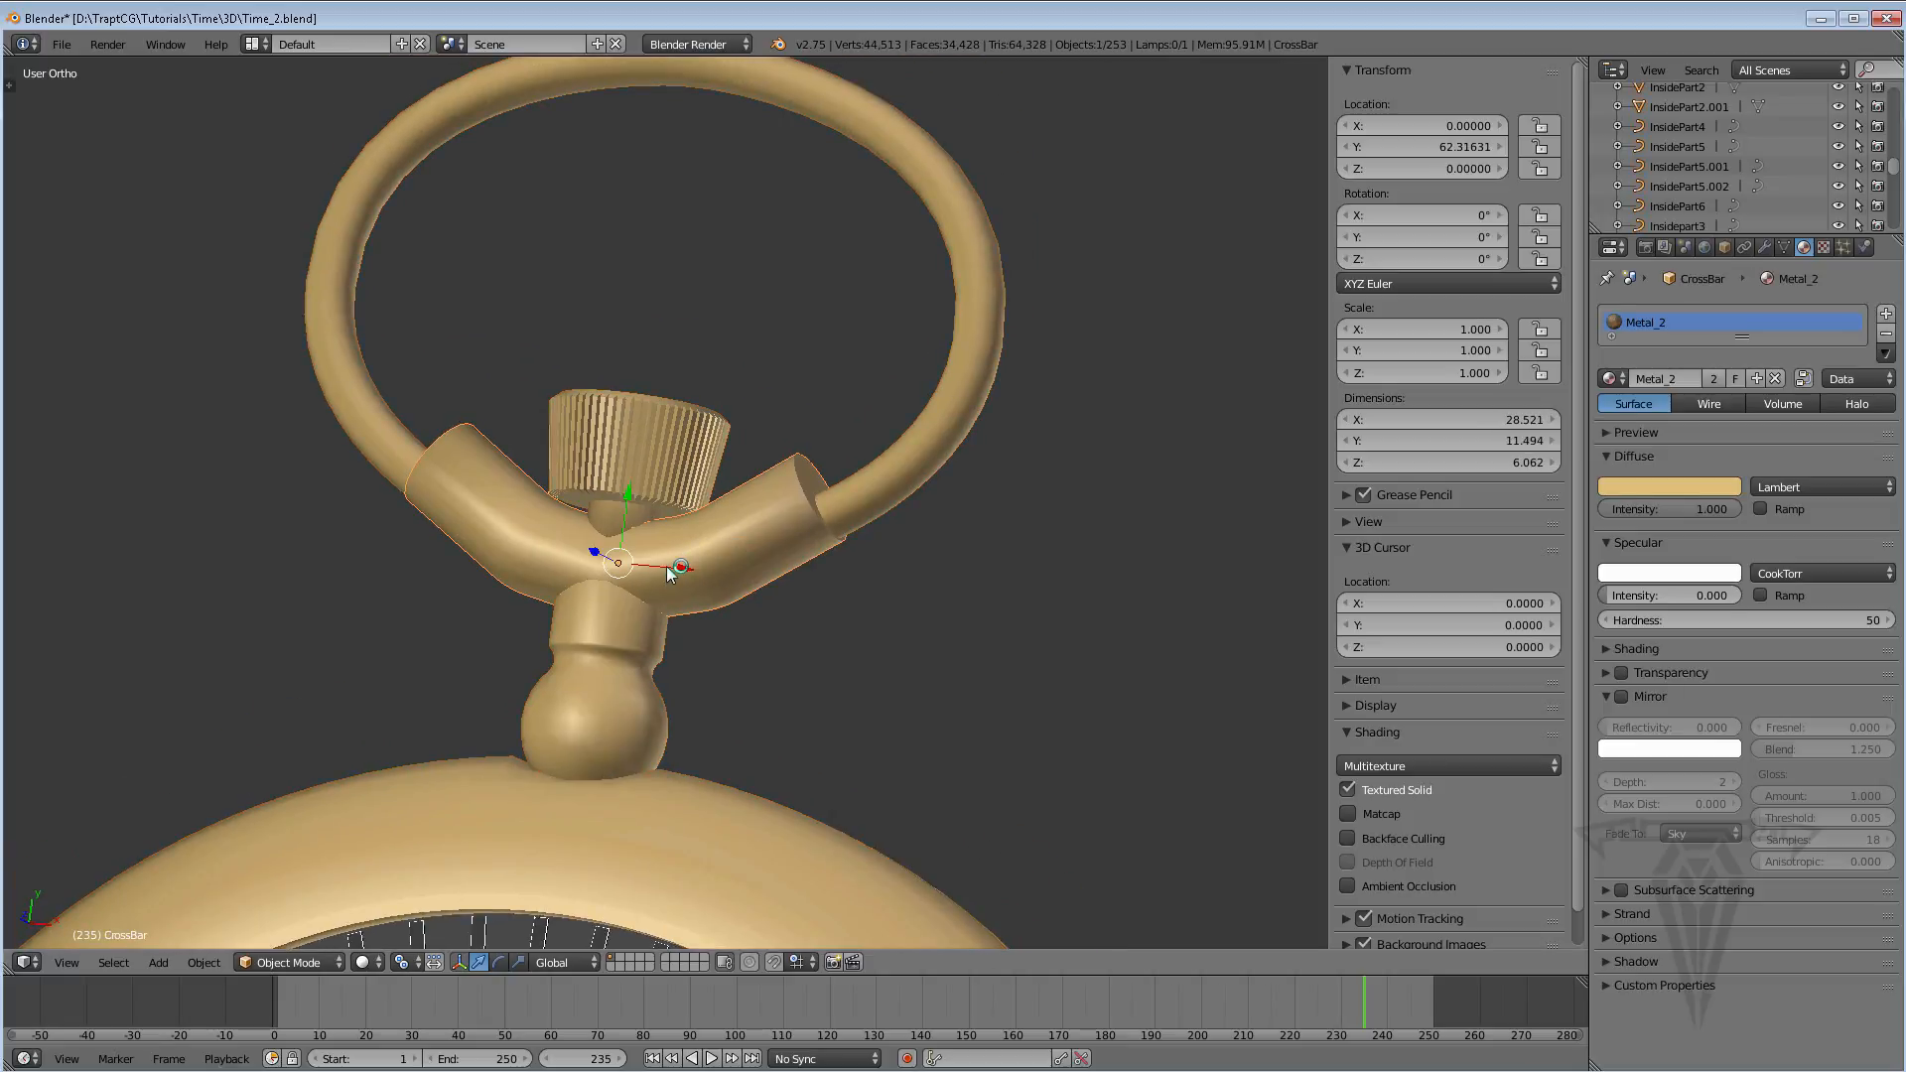
Isolate the CrossBar by hiding every other part, and apply its Mirror modifier
key(shift+h)
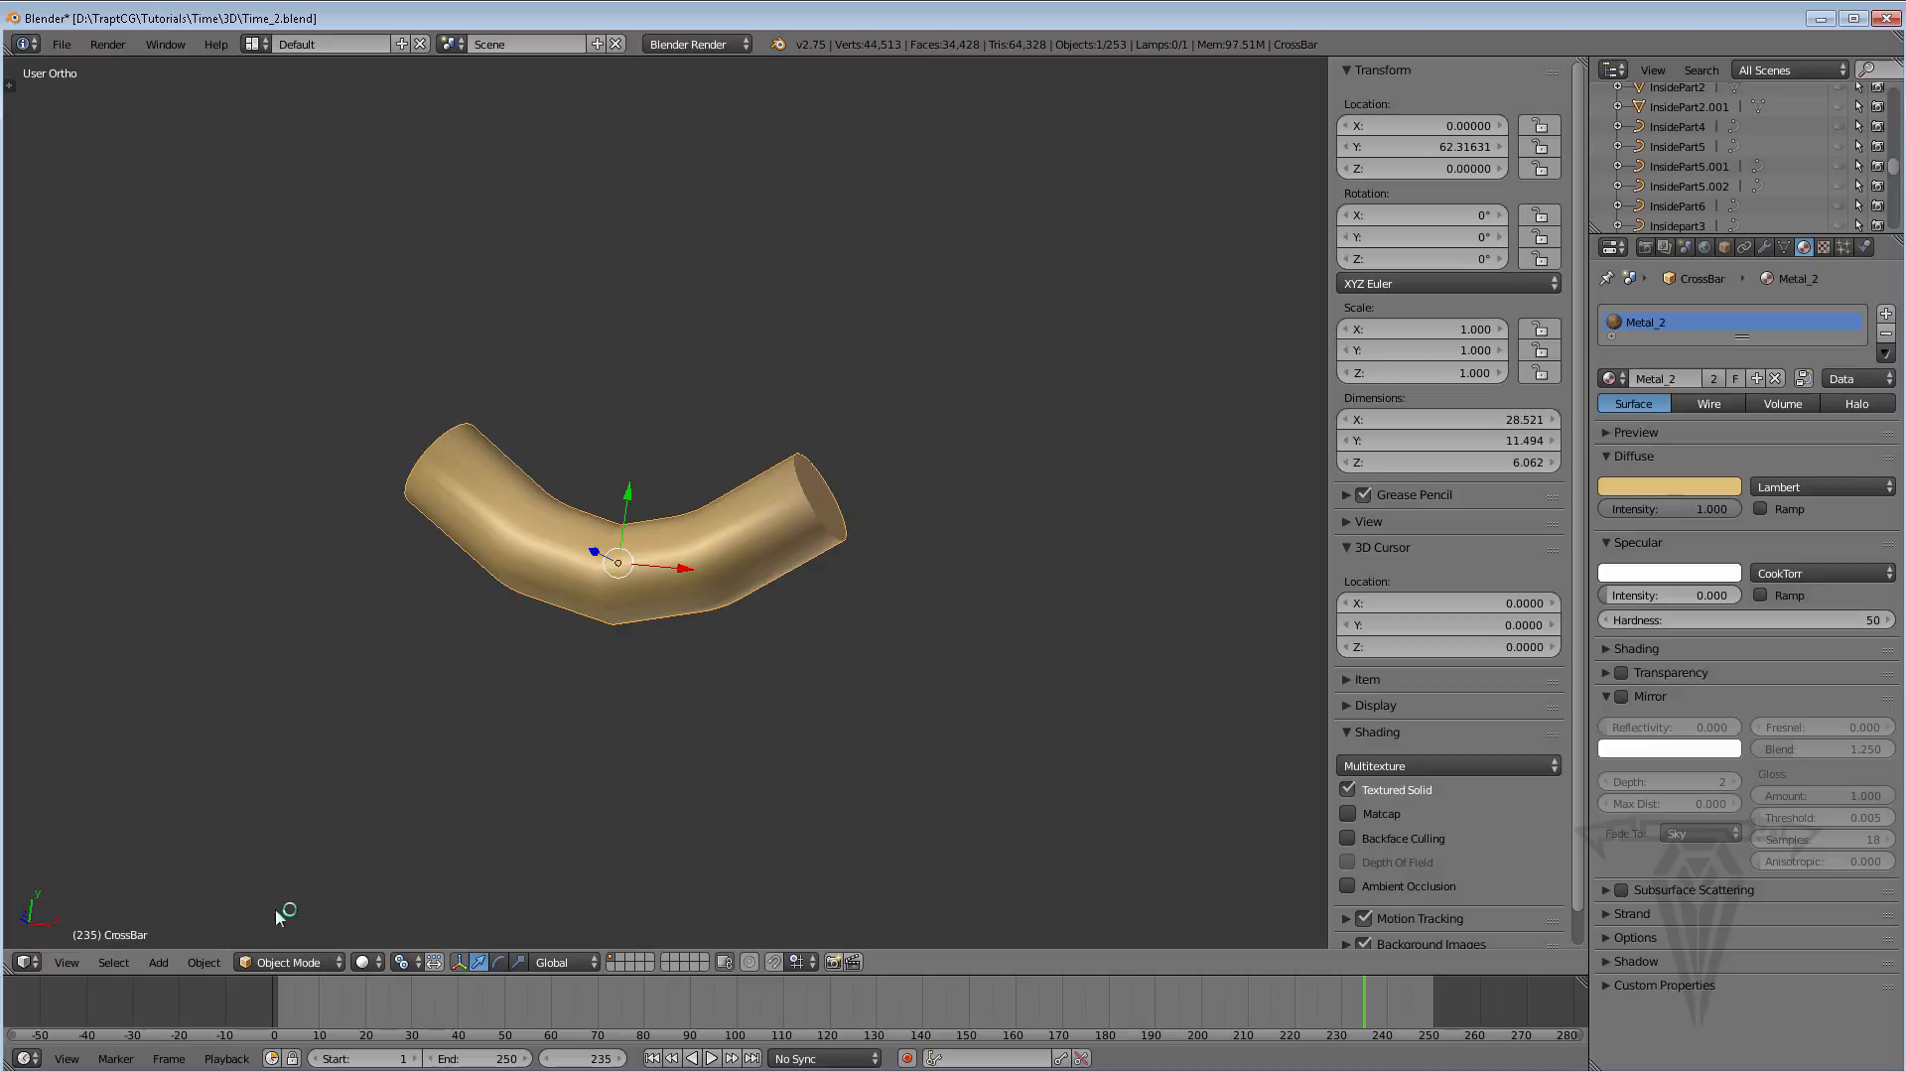
scroll(687, 518, up, 2)
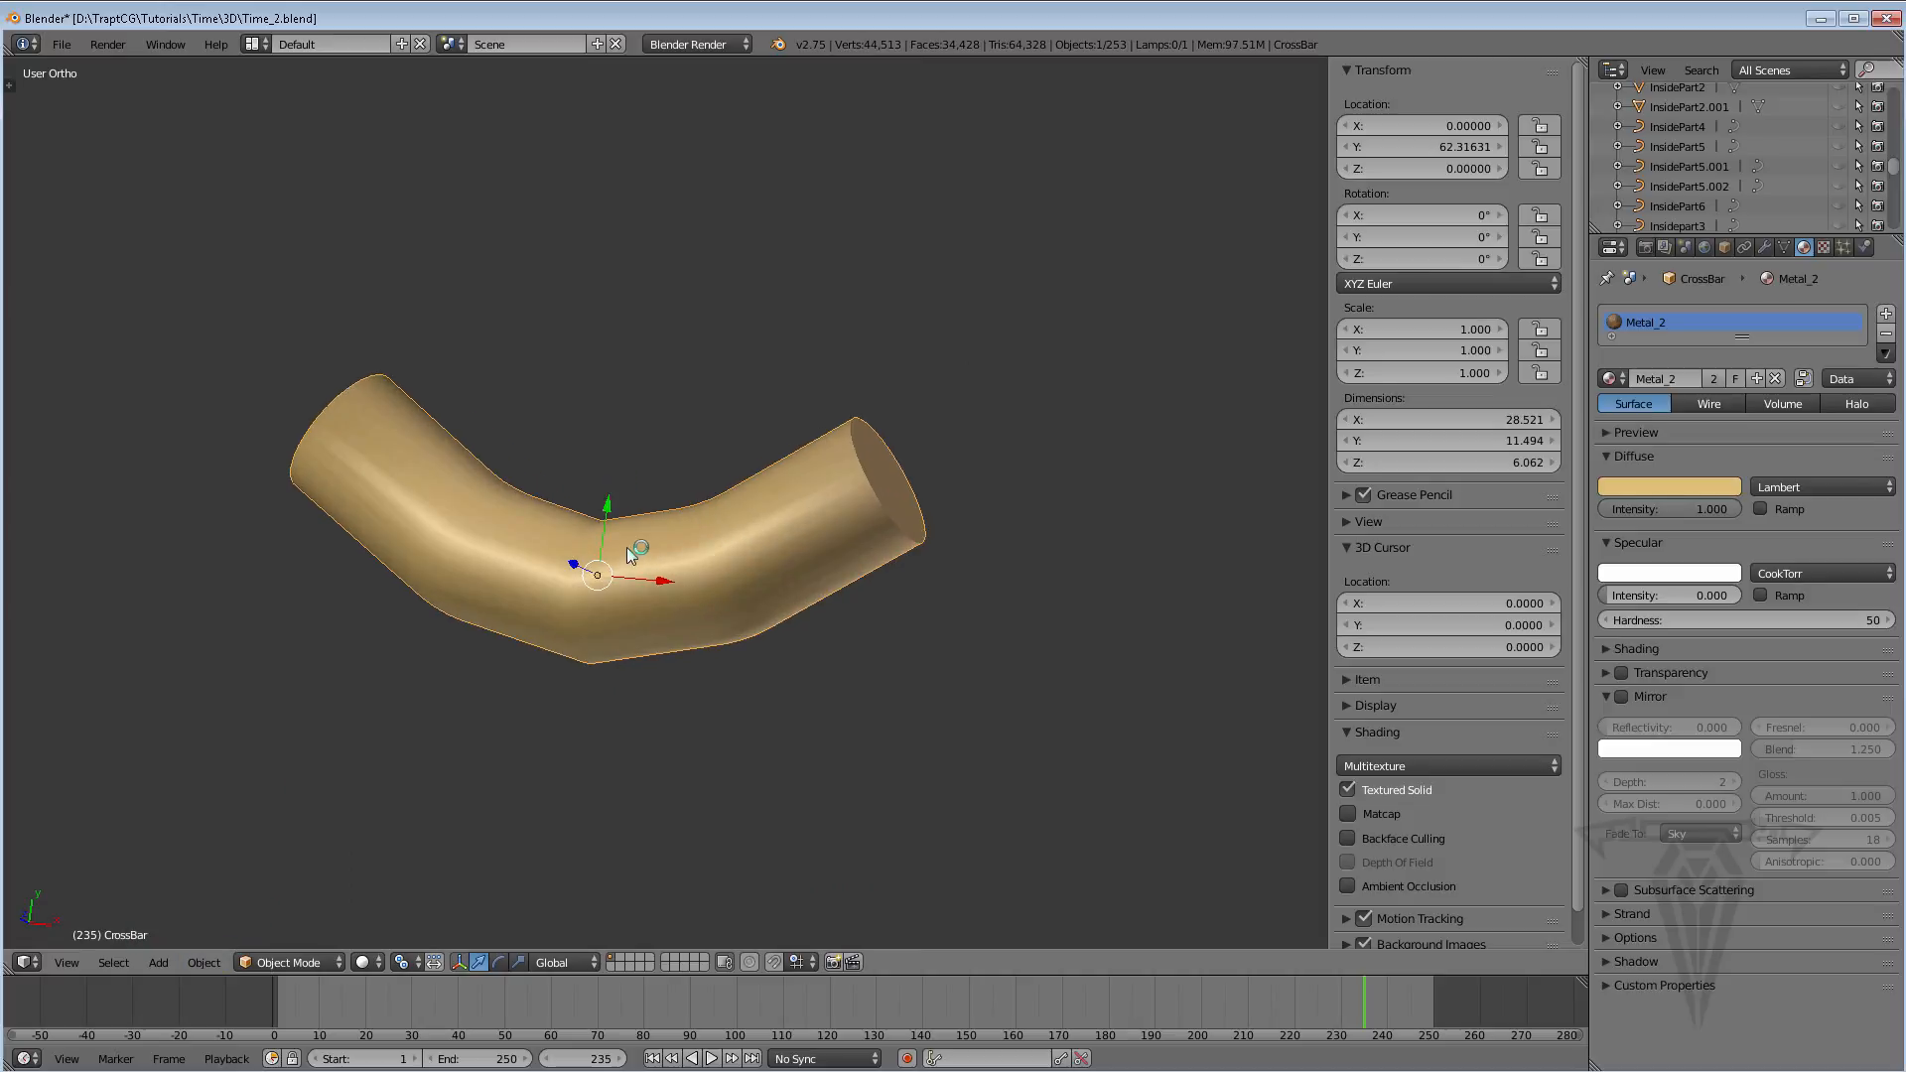
middle_drag(627, 552, 752, 559)
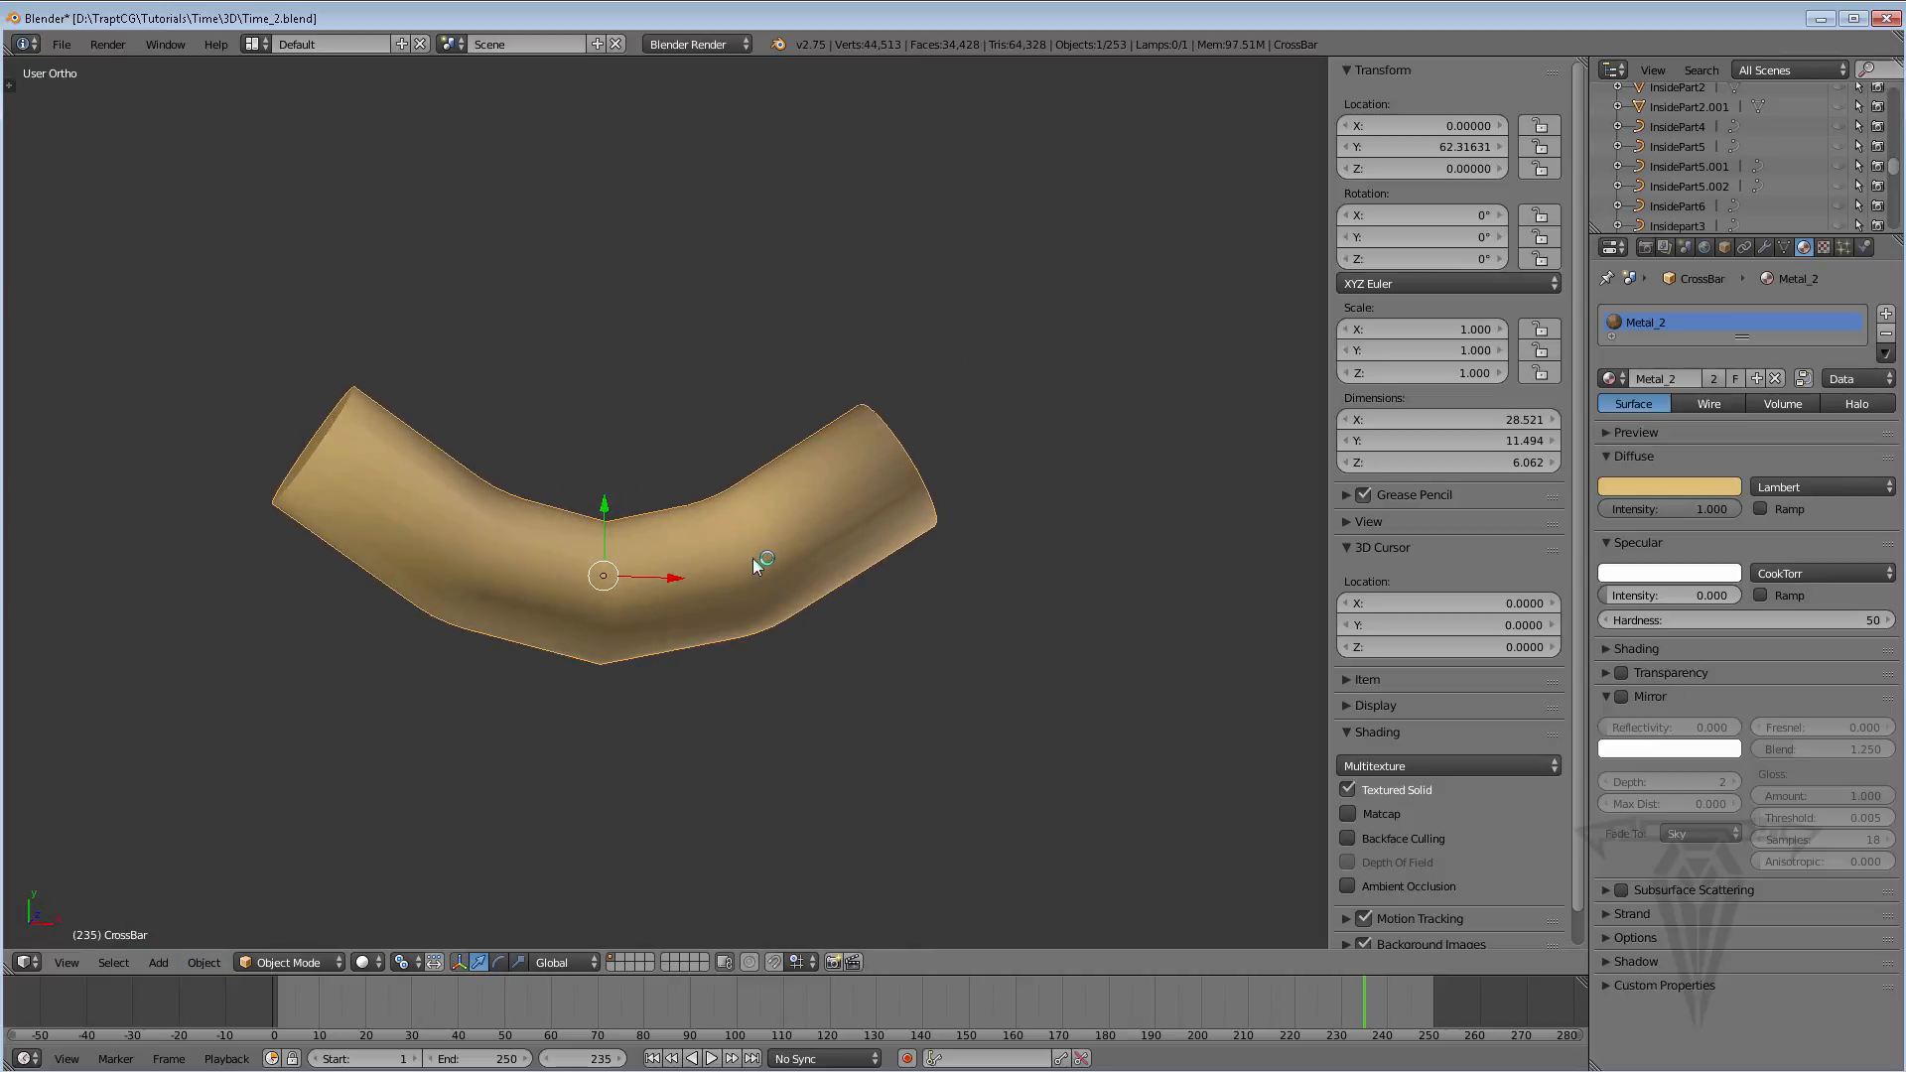
click(1765, 248)
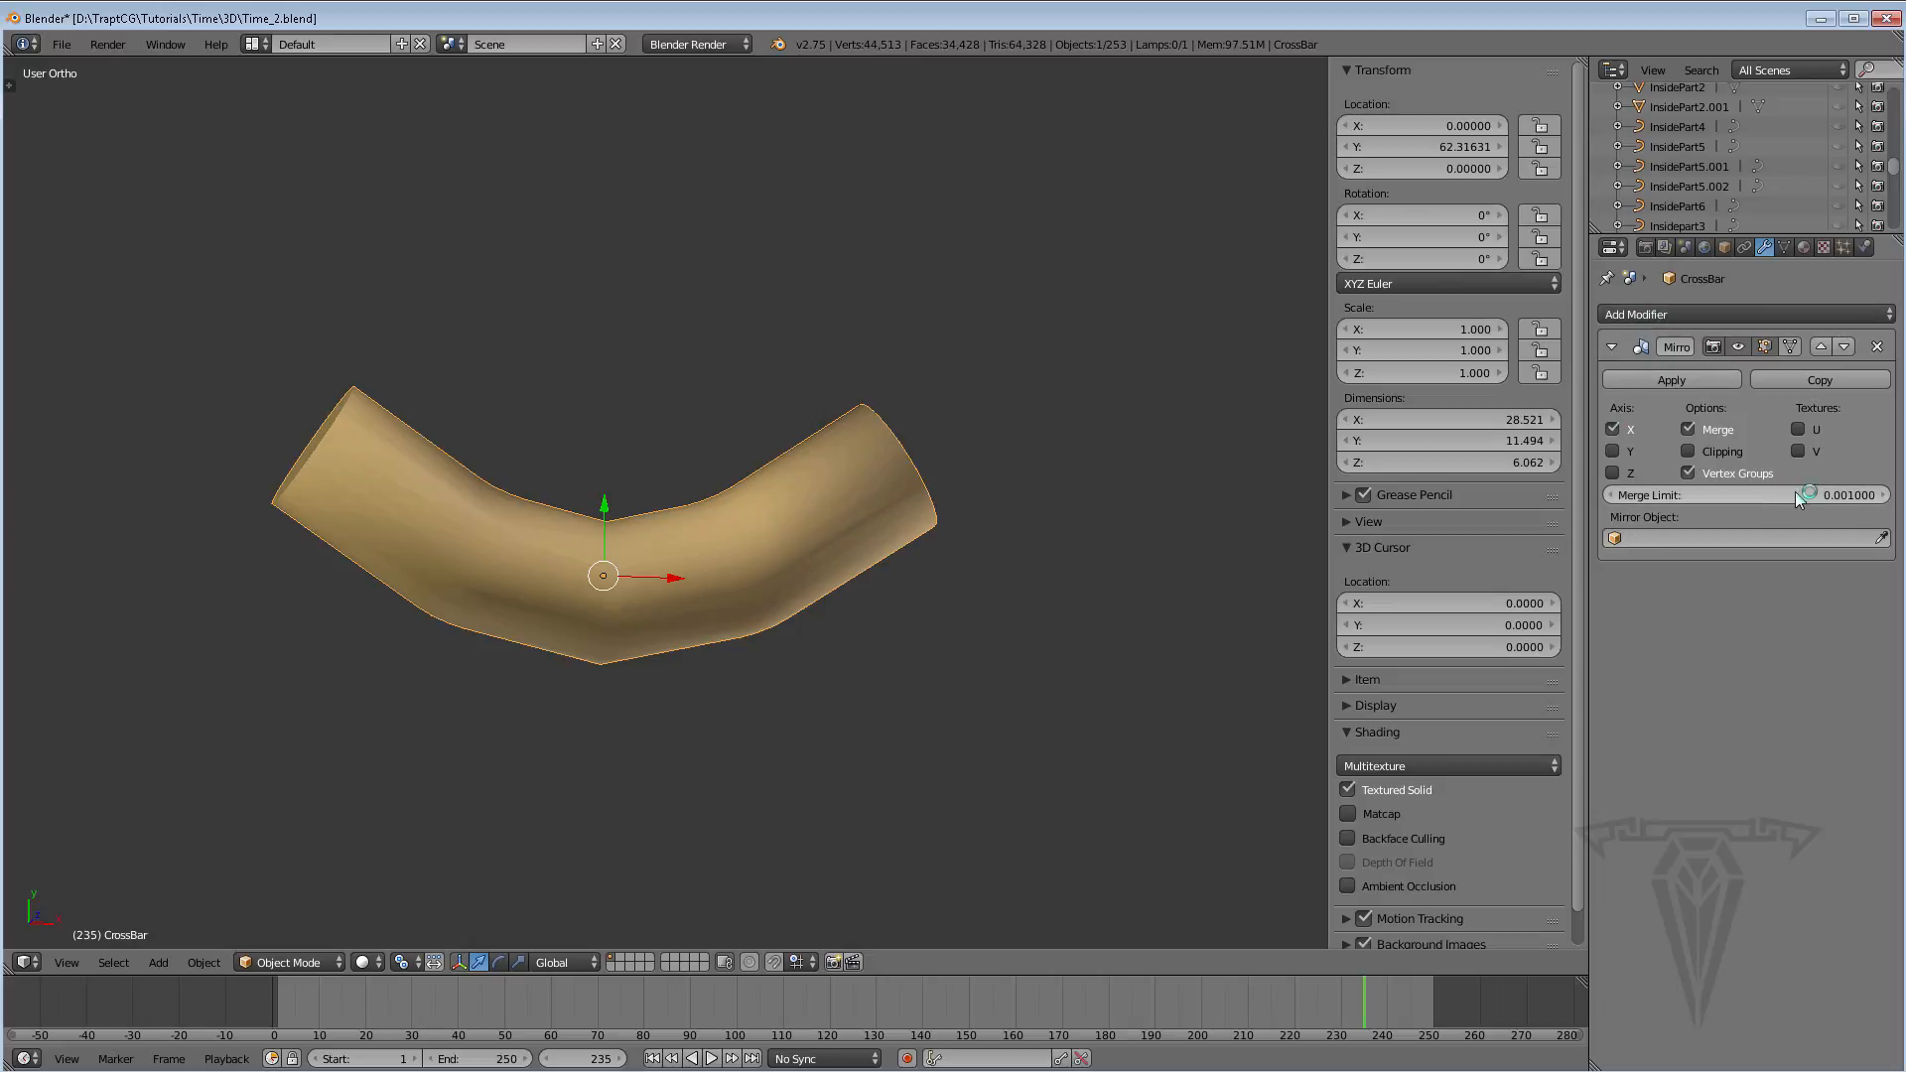
click(1671, 379)
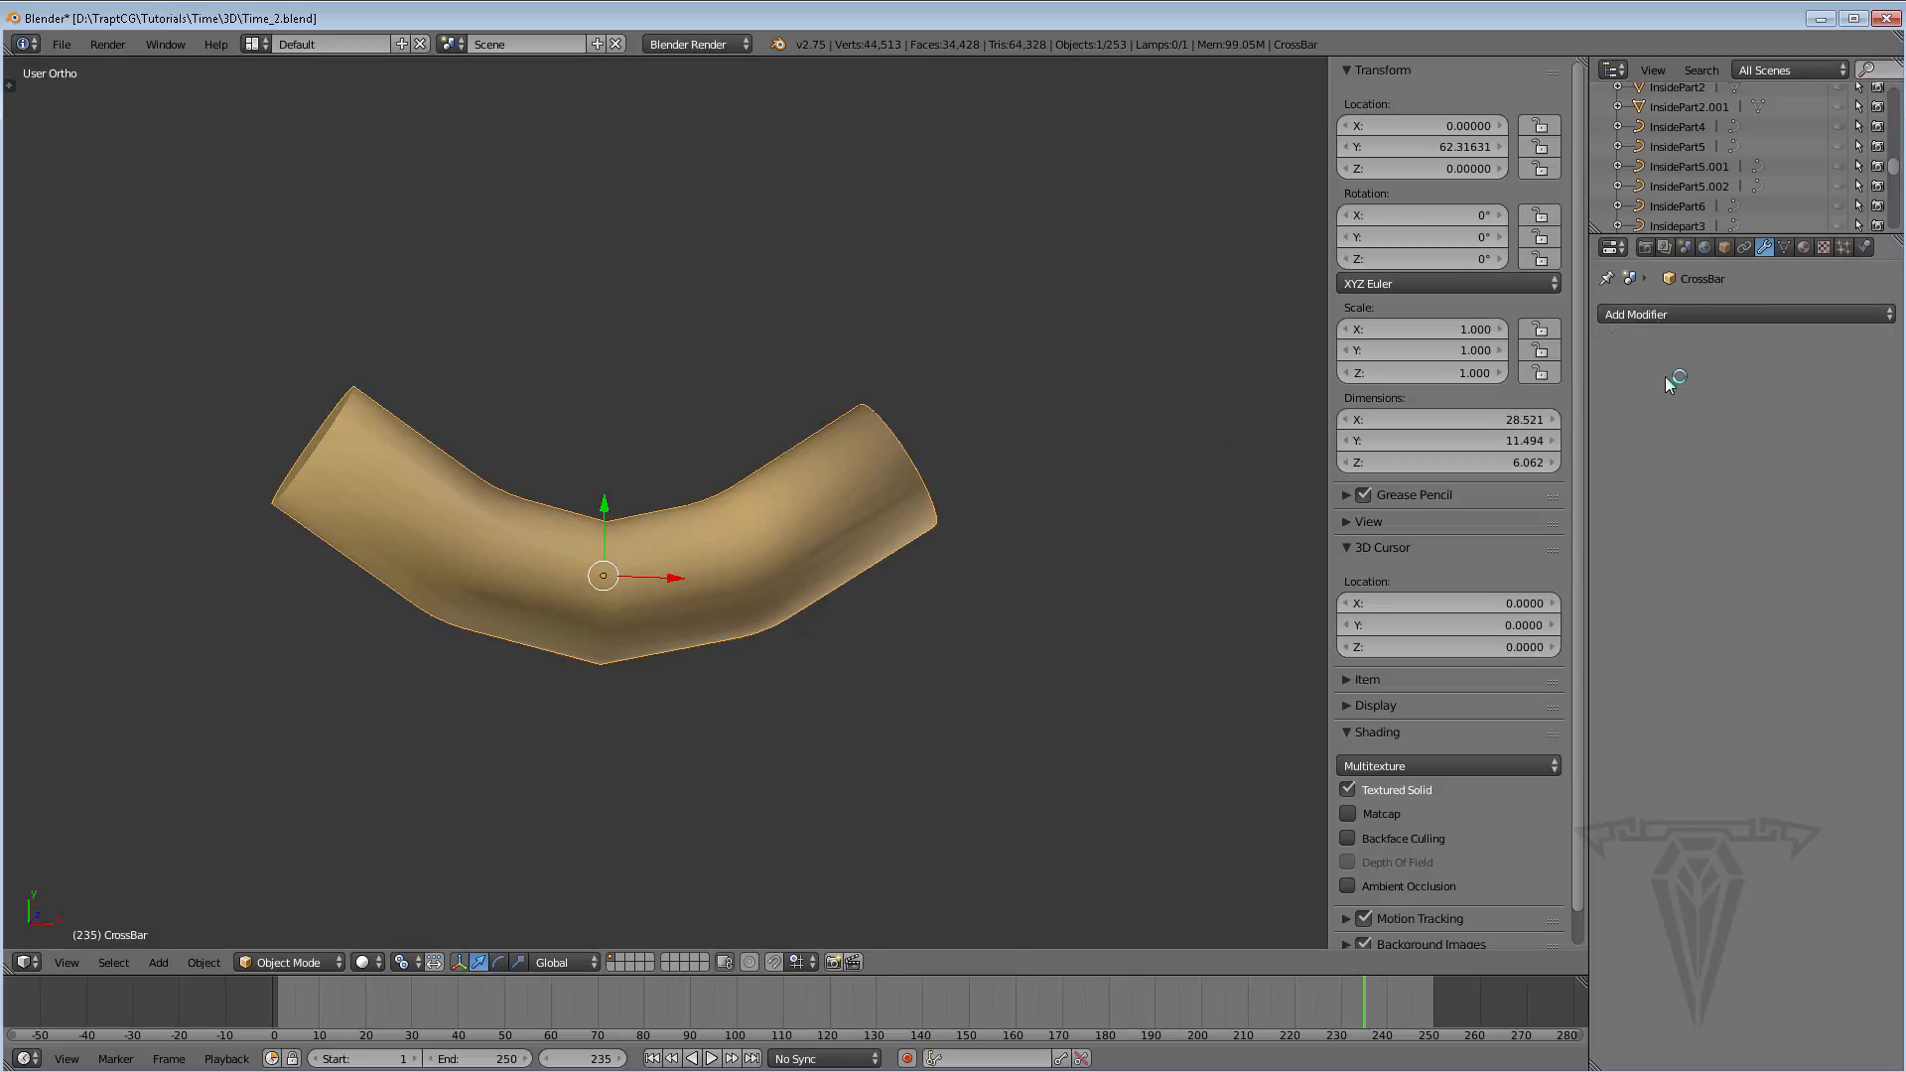
Enter Edit Mode on the CrossBar and select the rim edge loops around both end caps in edge select mode
scroll(586, 520, up, 2)
middle_drag(587, 520, 531, 508)
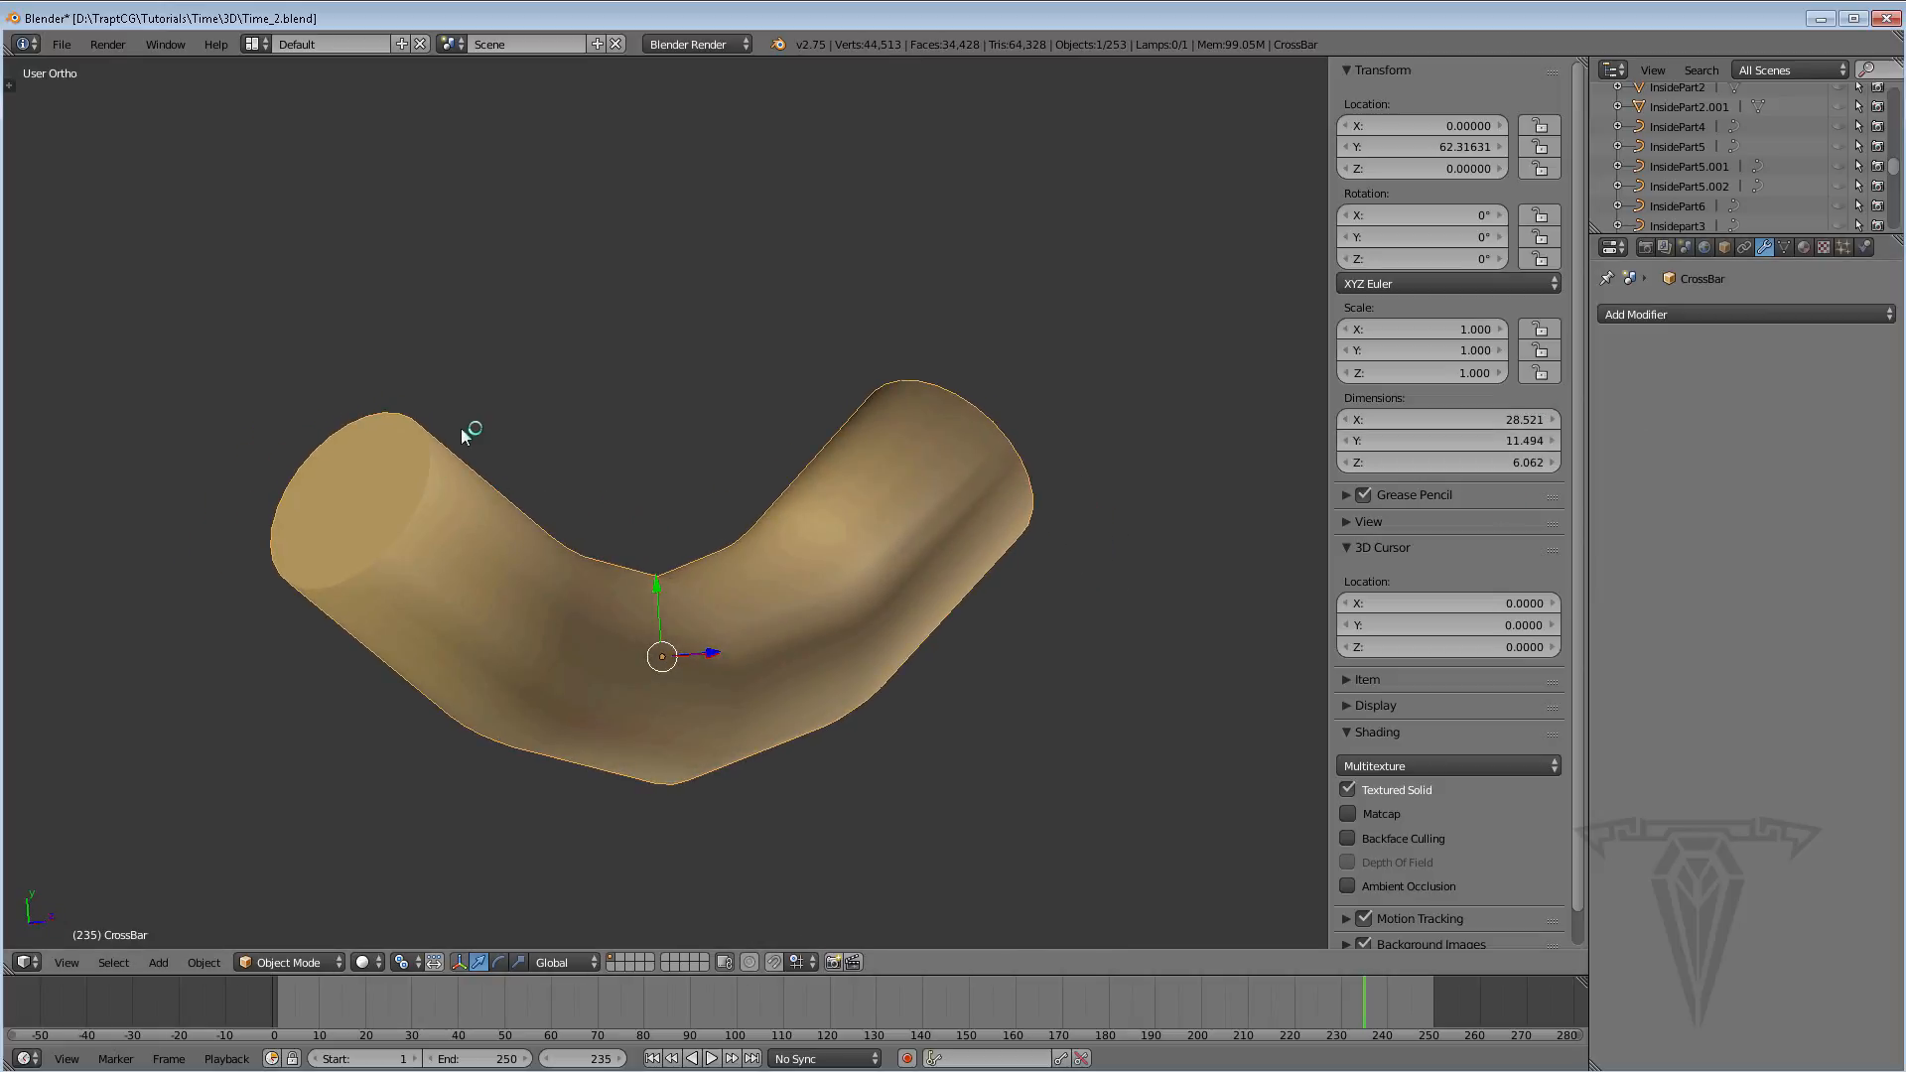
scroll(660, 501, up, 1)
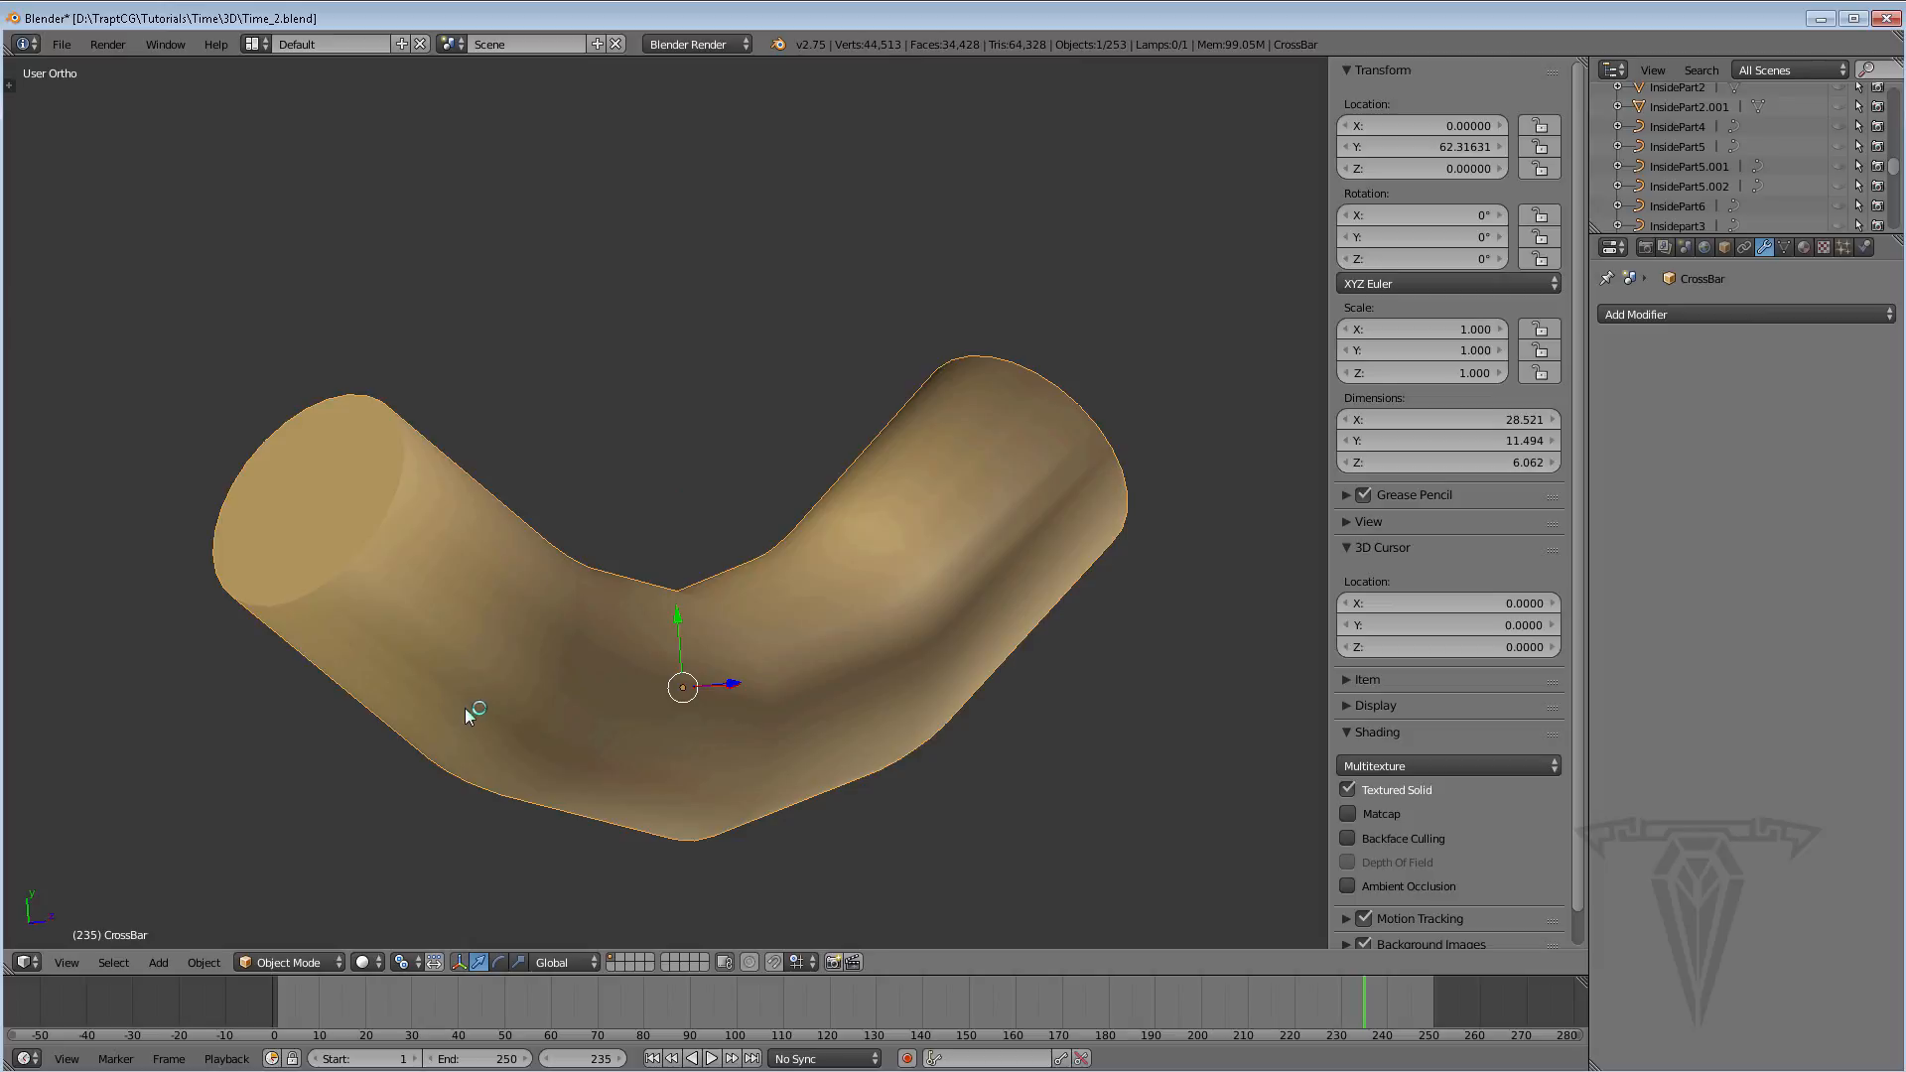
key(Tab)
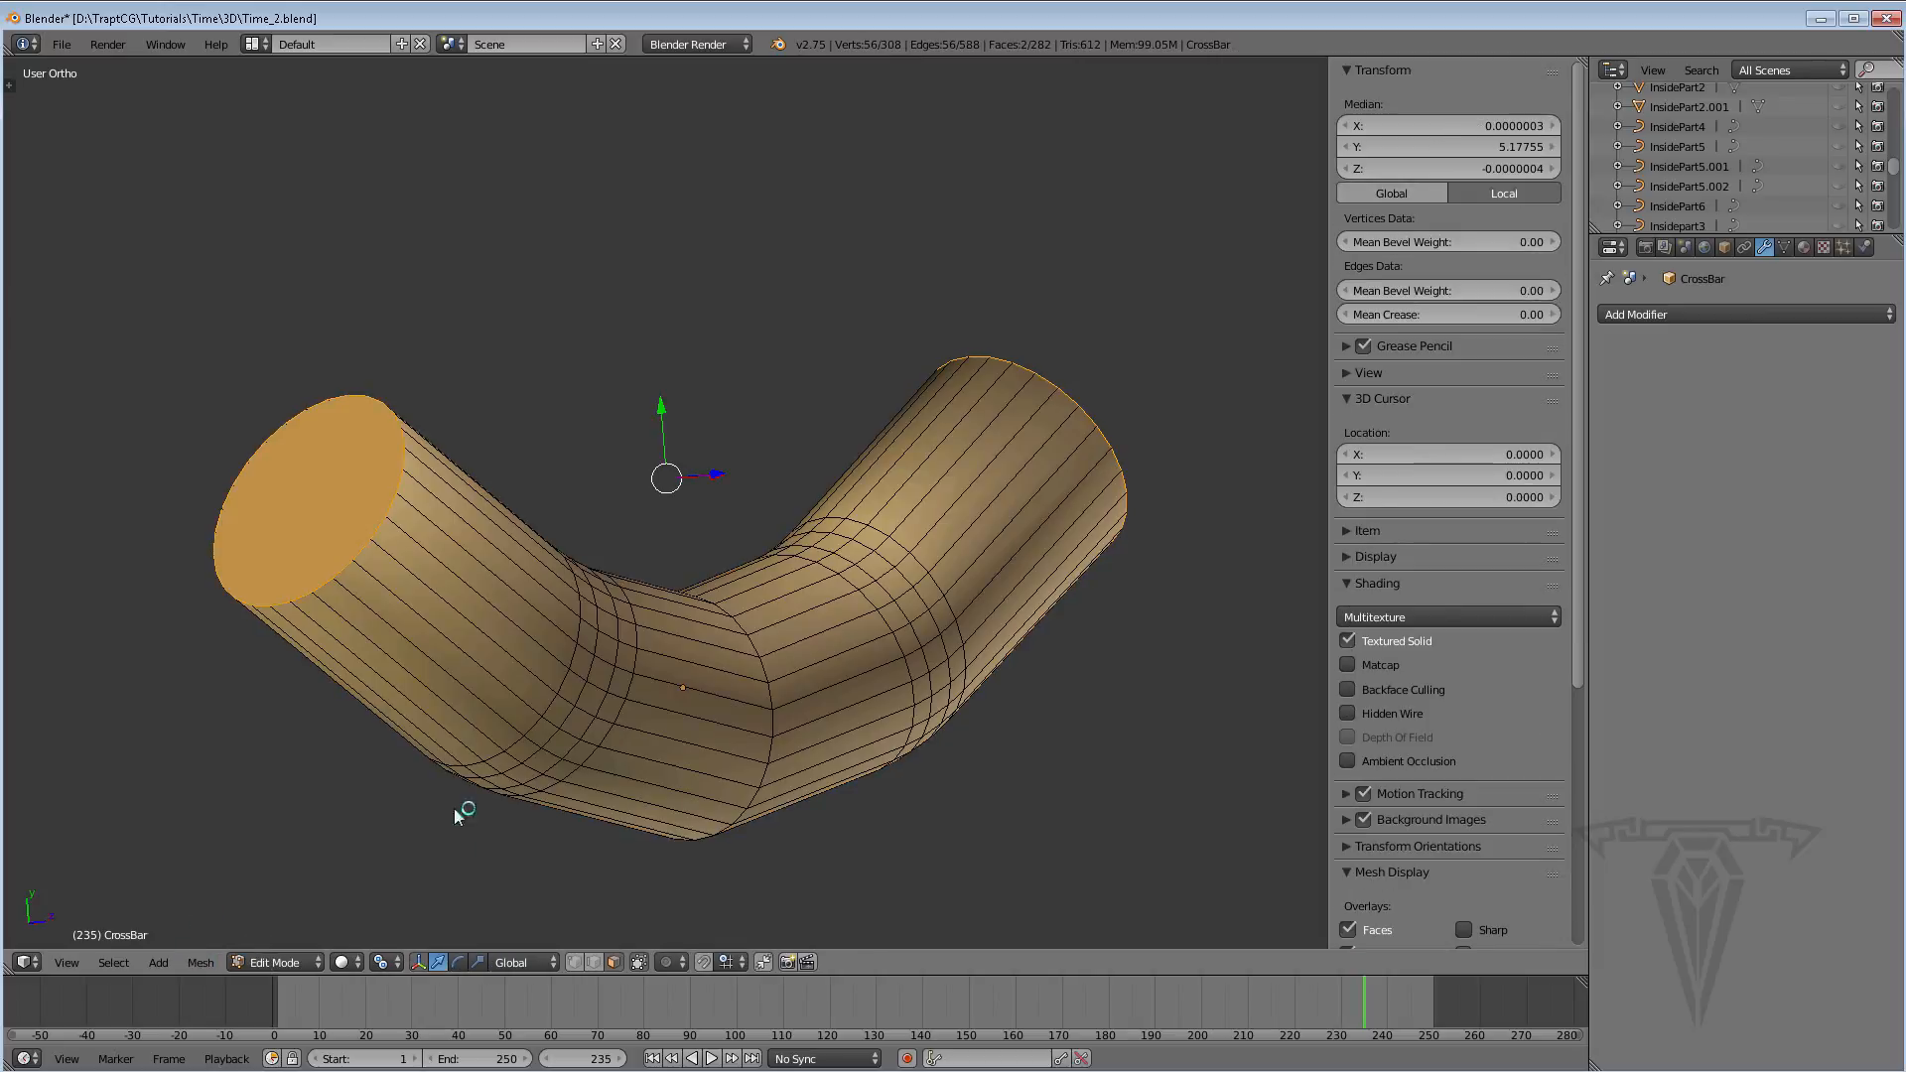
click(594, 962)
right_click(483, 474)
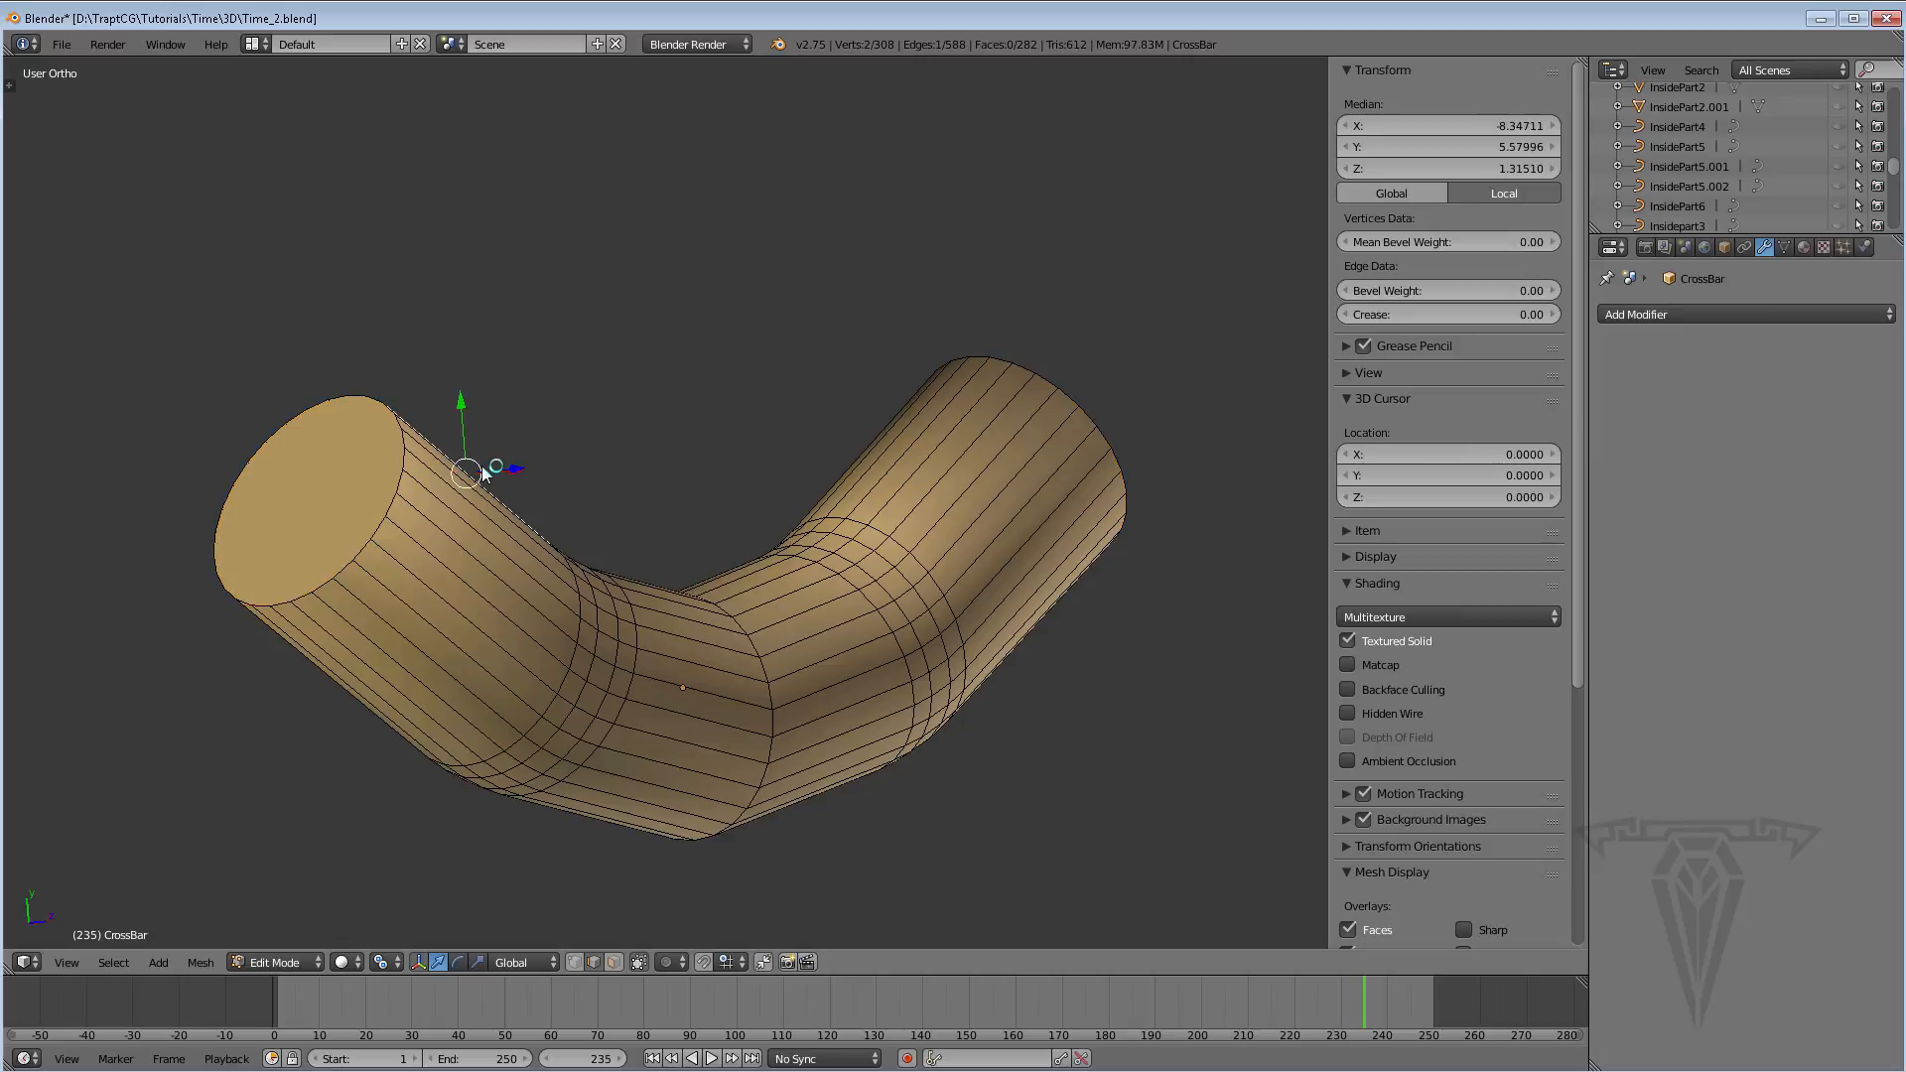
alt+right_click(380, 537)
middle_drag(1072, 558, 1221, 641)
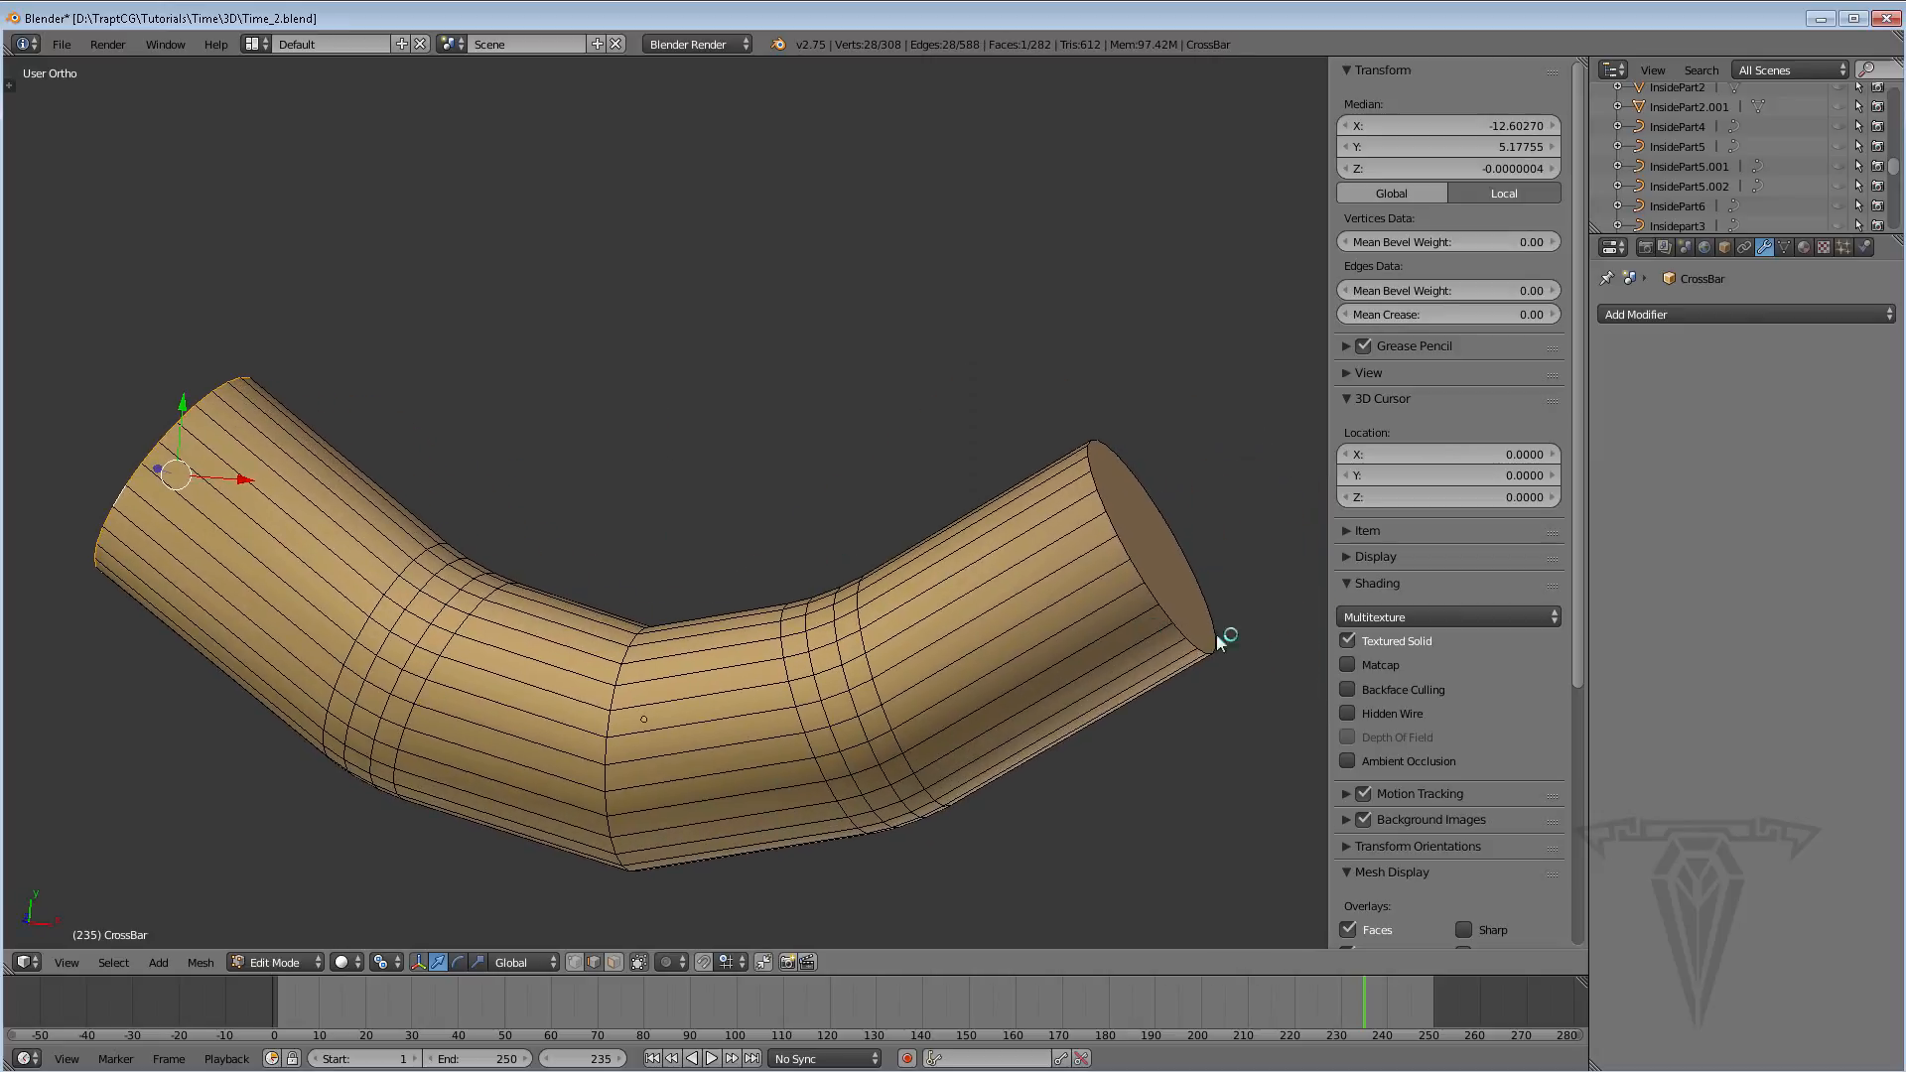
alt+shift+right_click(1124, 554)
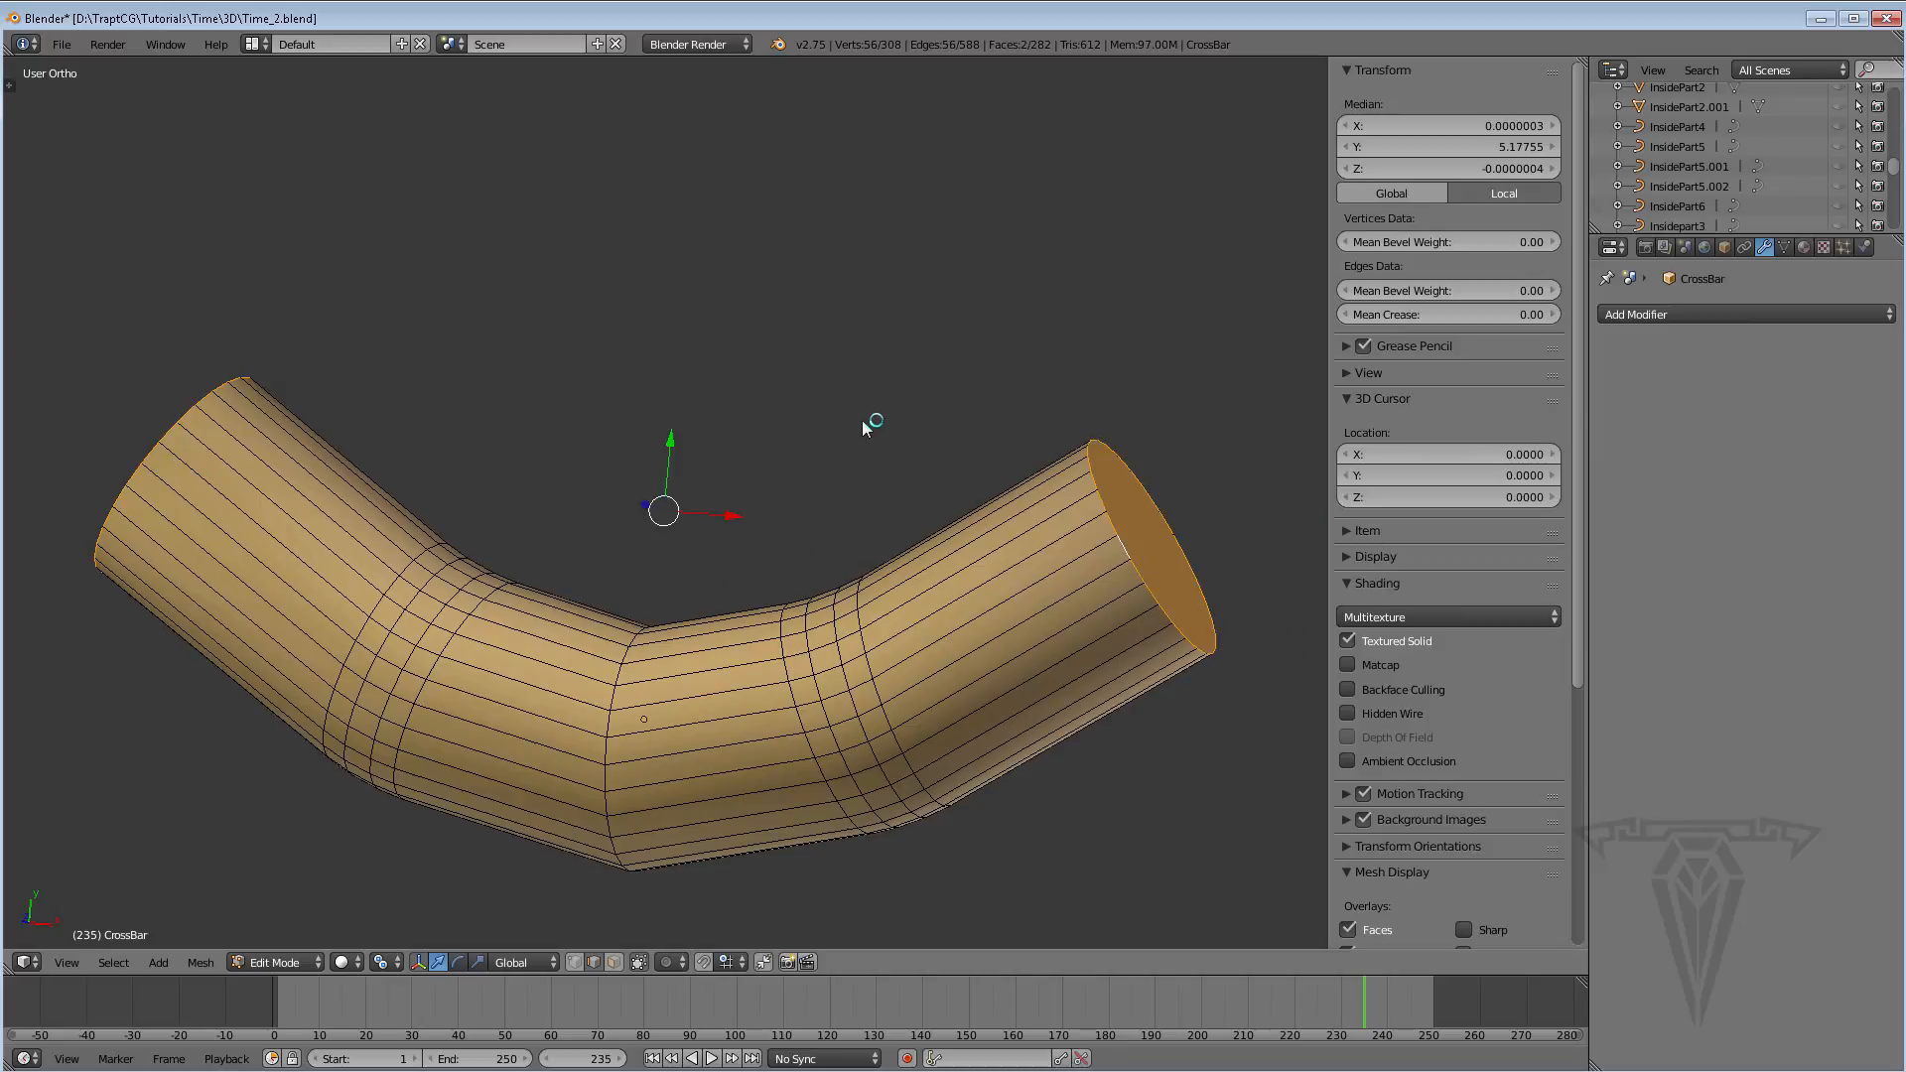
Bevel the two selected end rims with a single narrow segment
middle_drag(872, 421, 1153, 603)
middle_drag(497, 553, 557, 596)
middle_drag(933, 586, 618, 476)
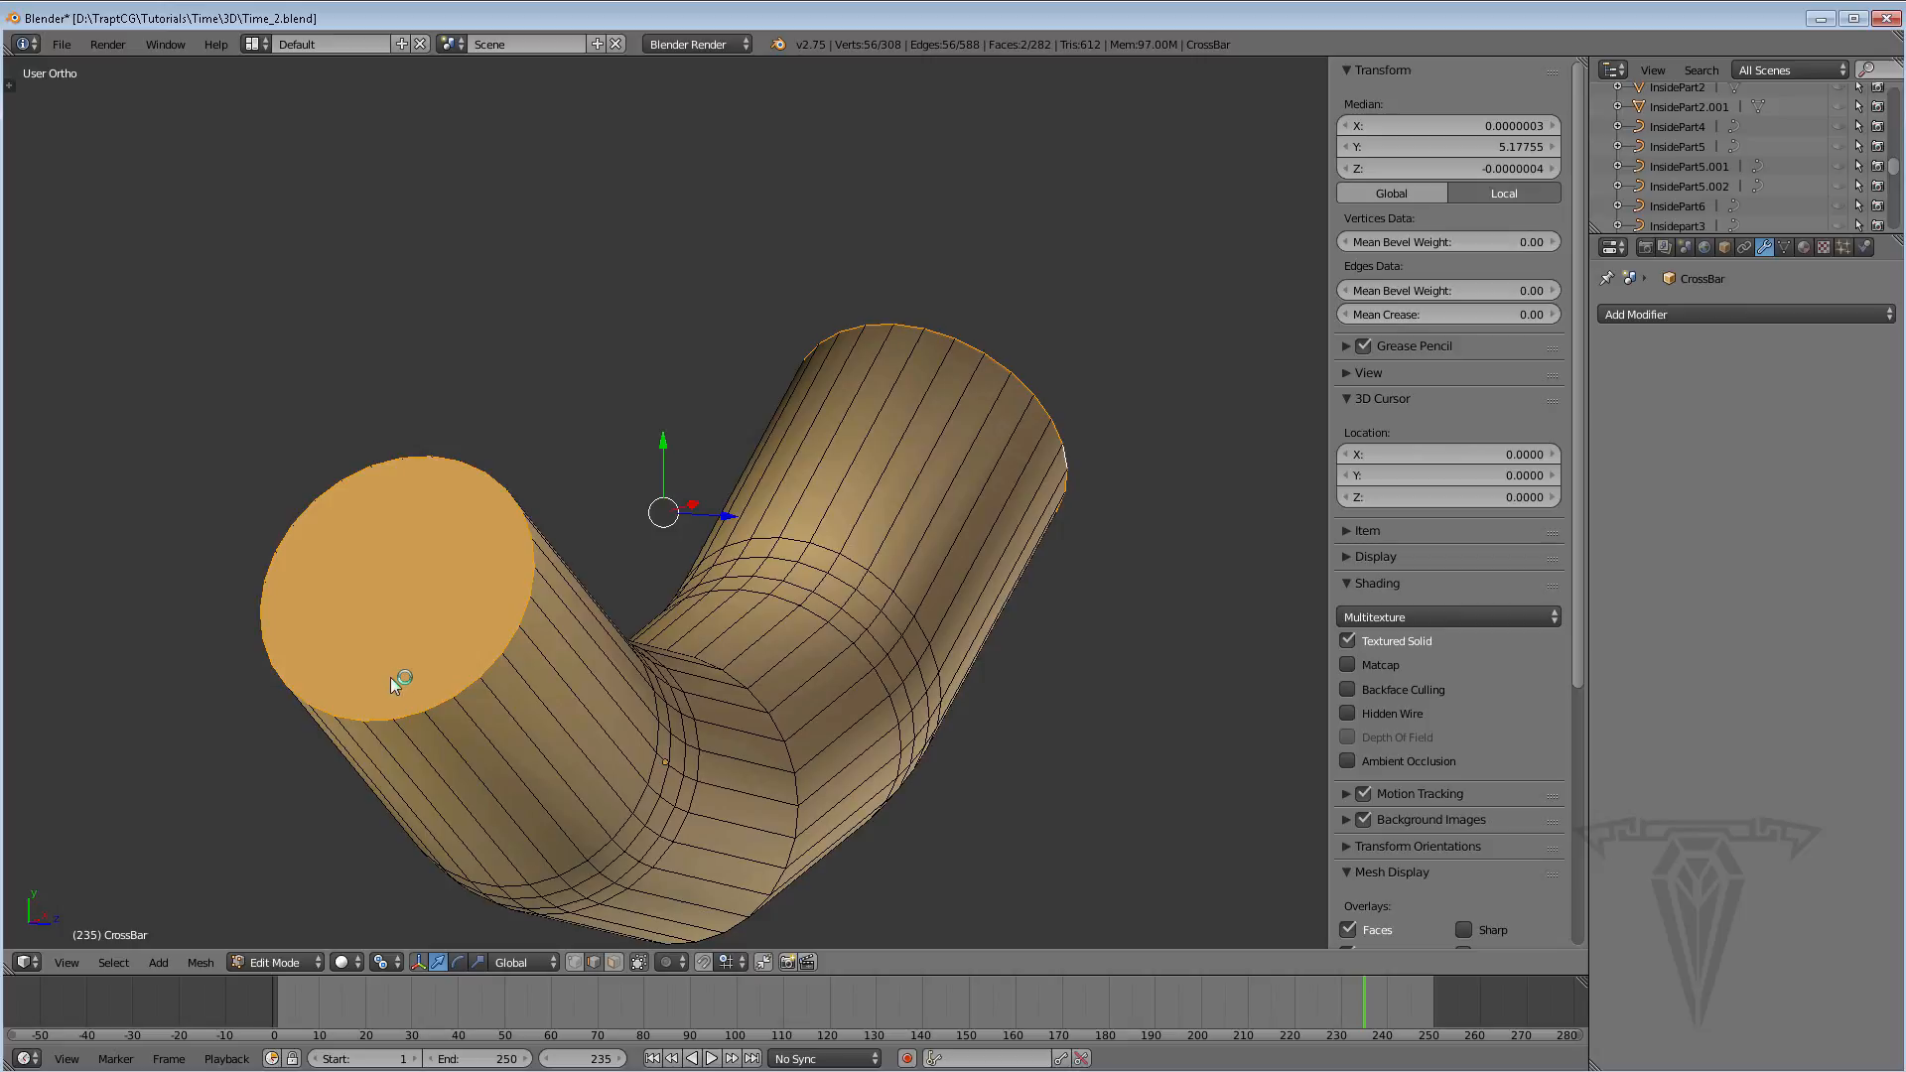
key(ctrl+e)
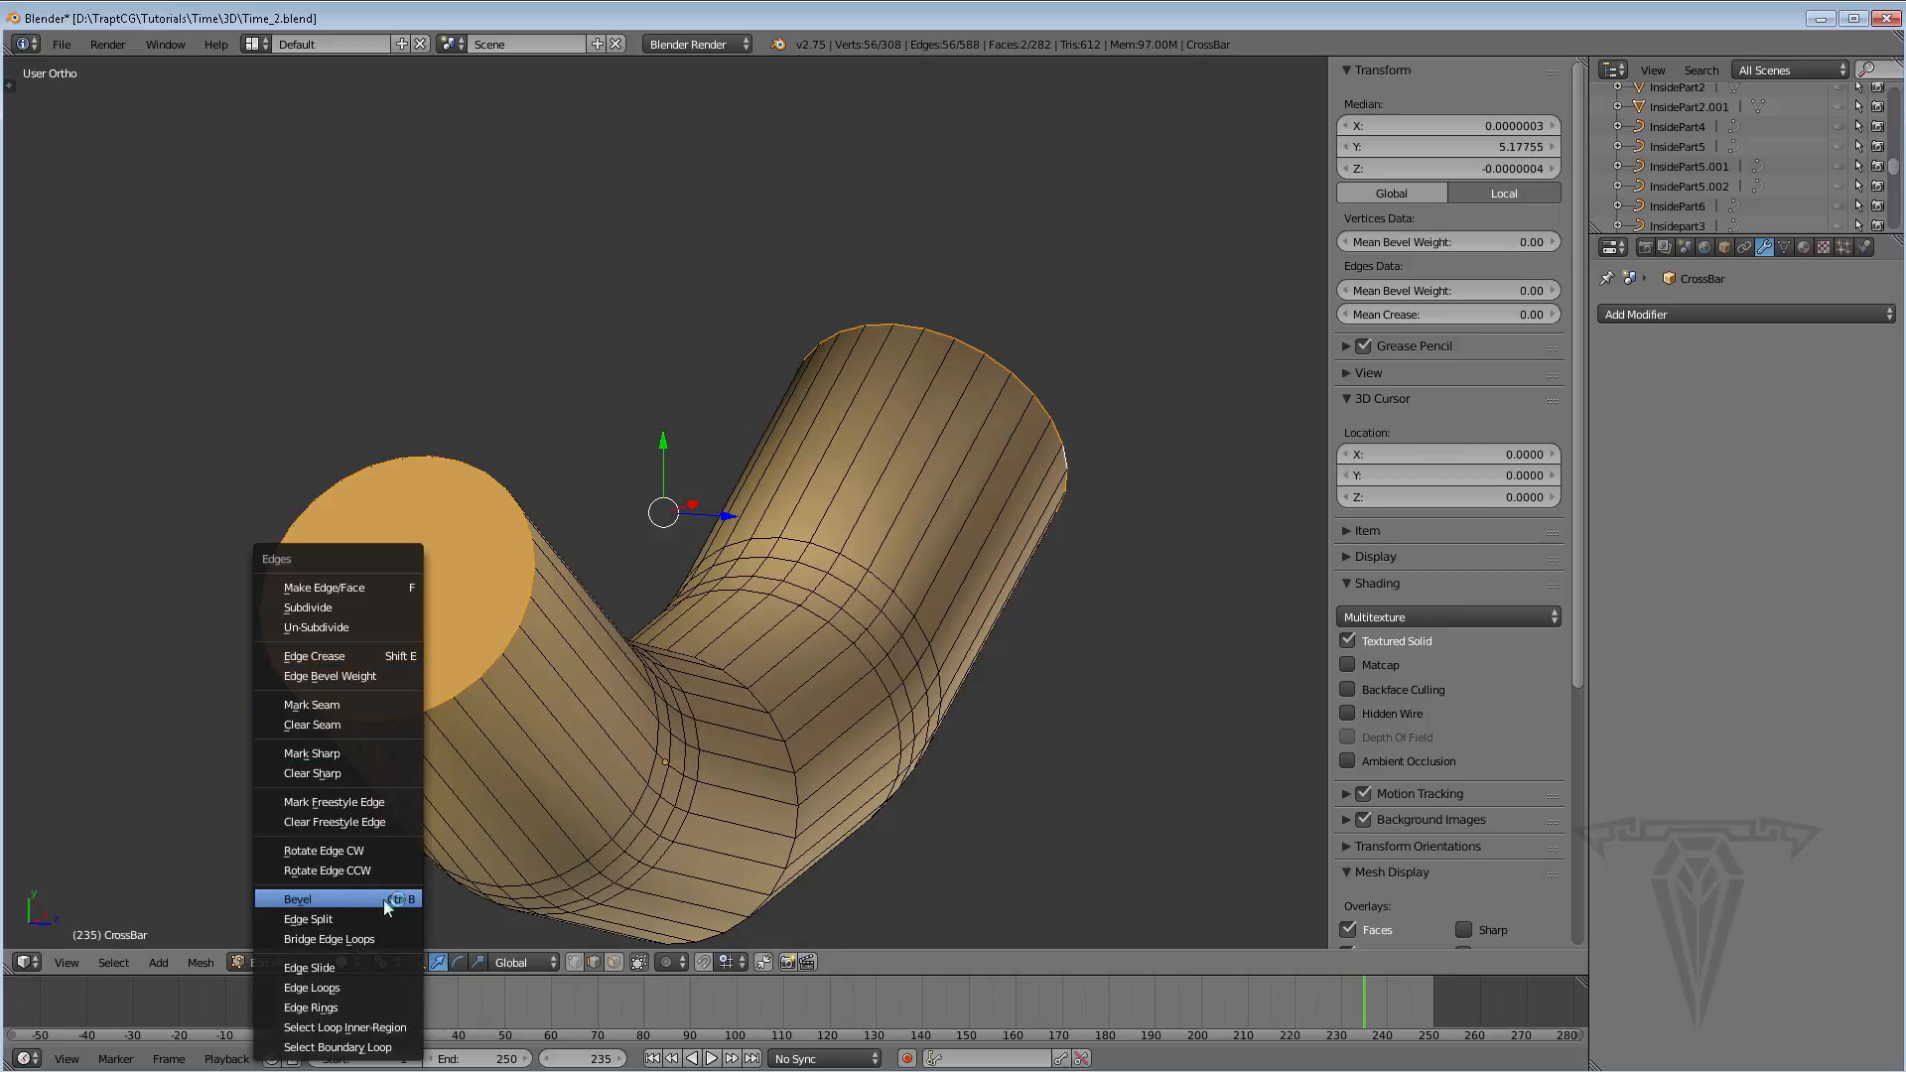
click(200, 962)
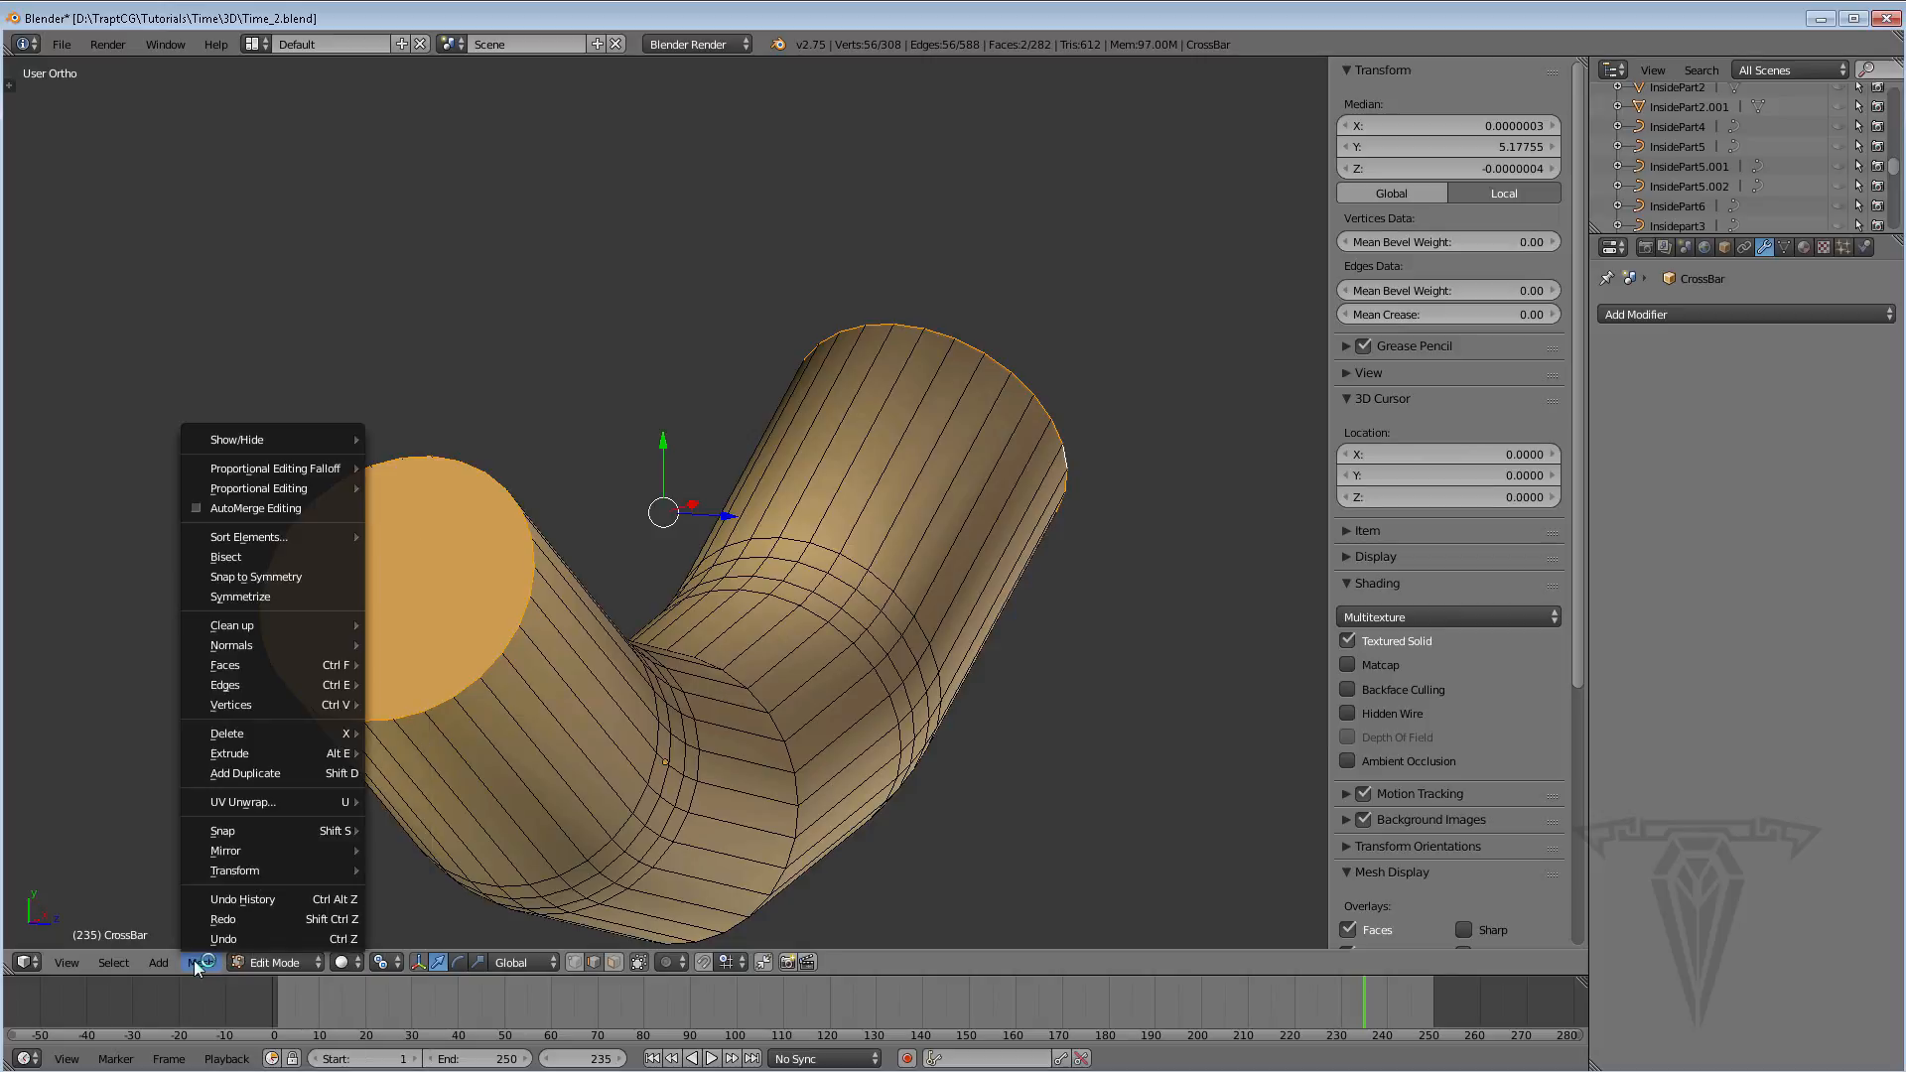
mouse_move(260, 689)
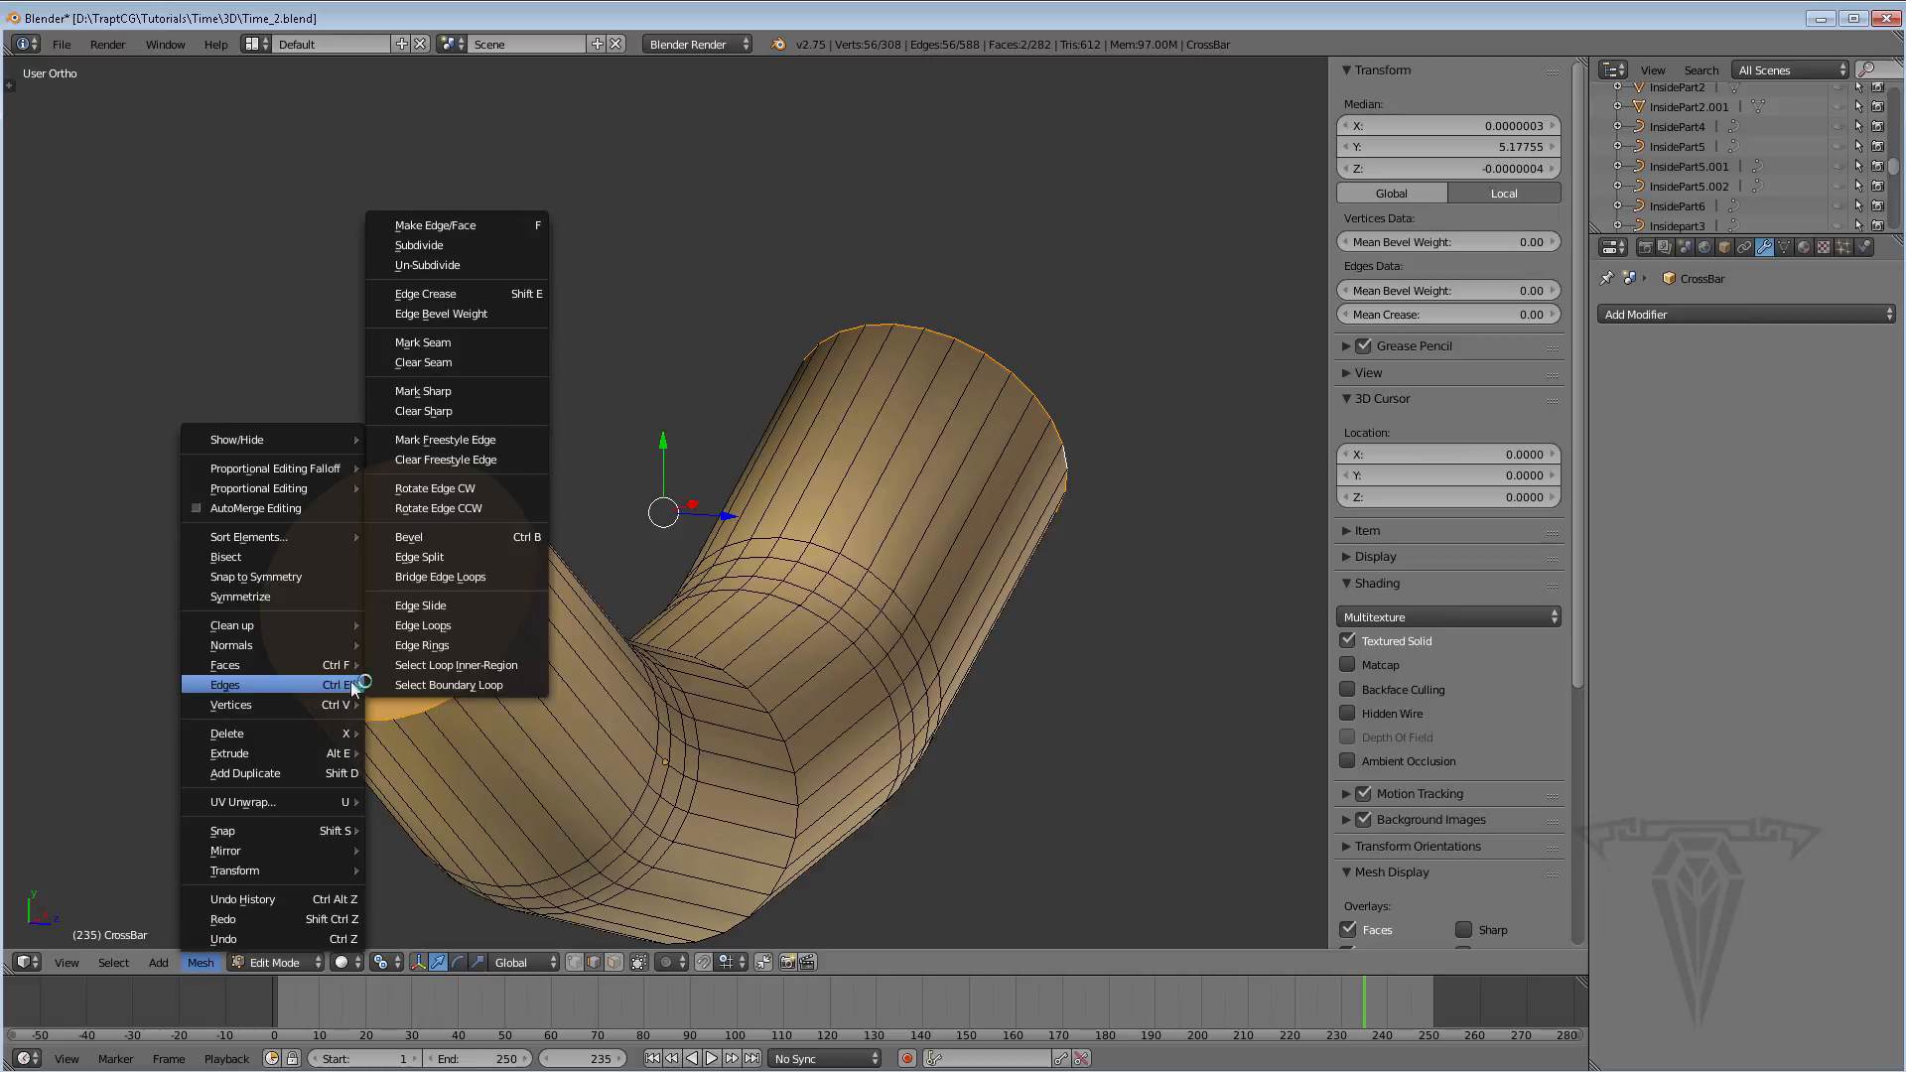
click(459, 537)
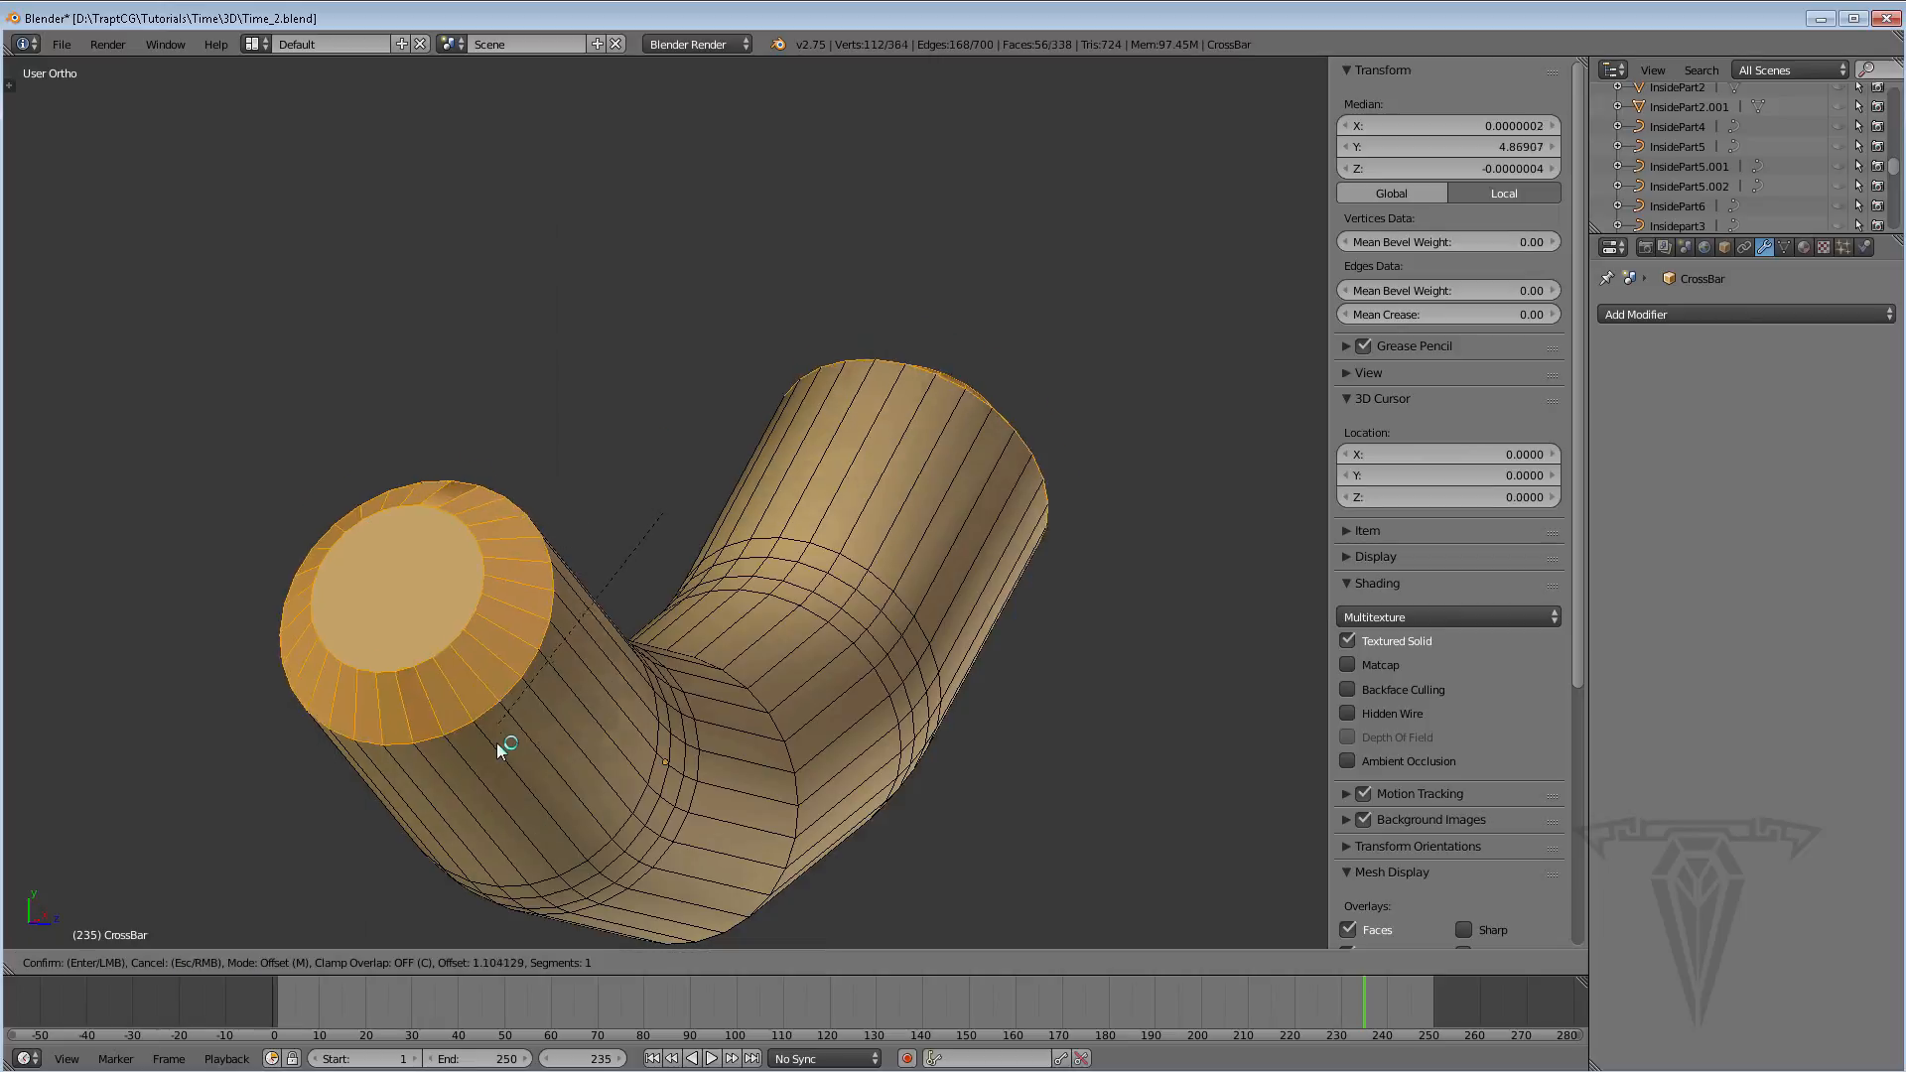
click(526, 692)
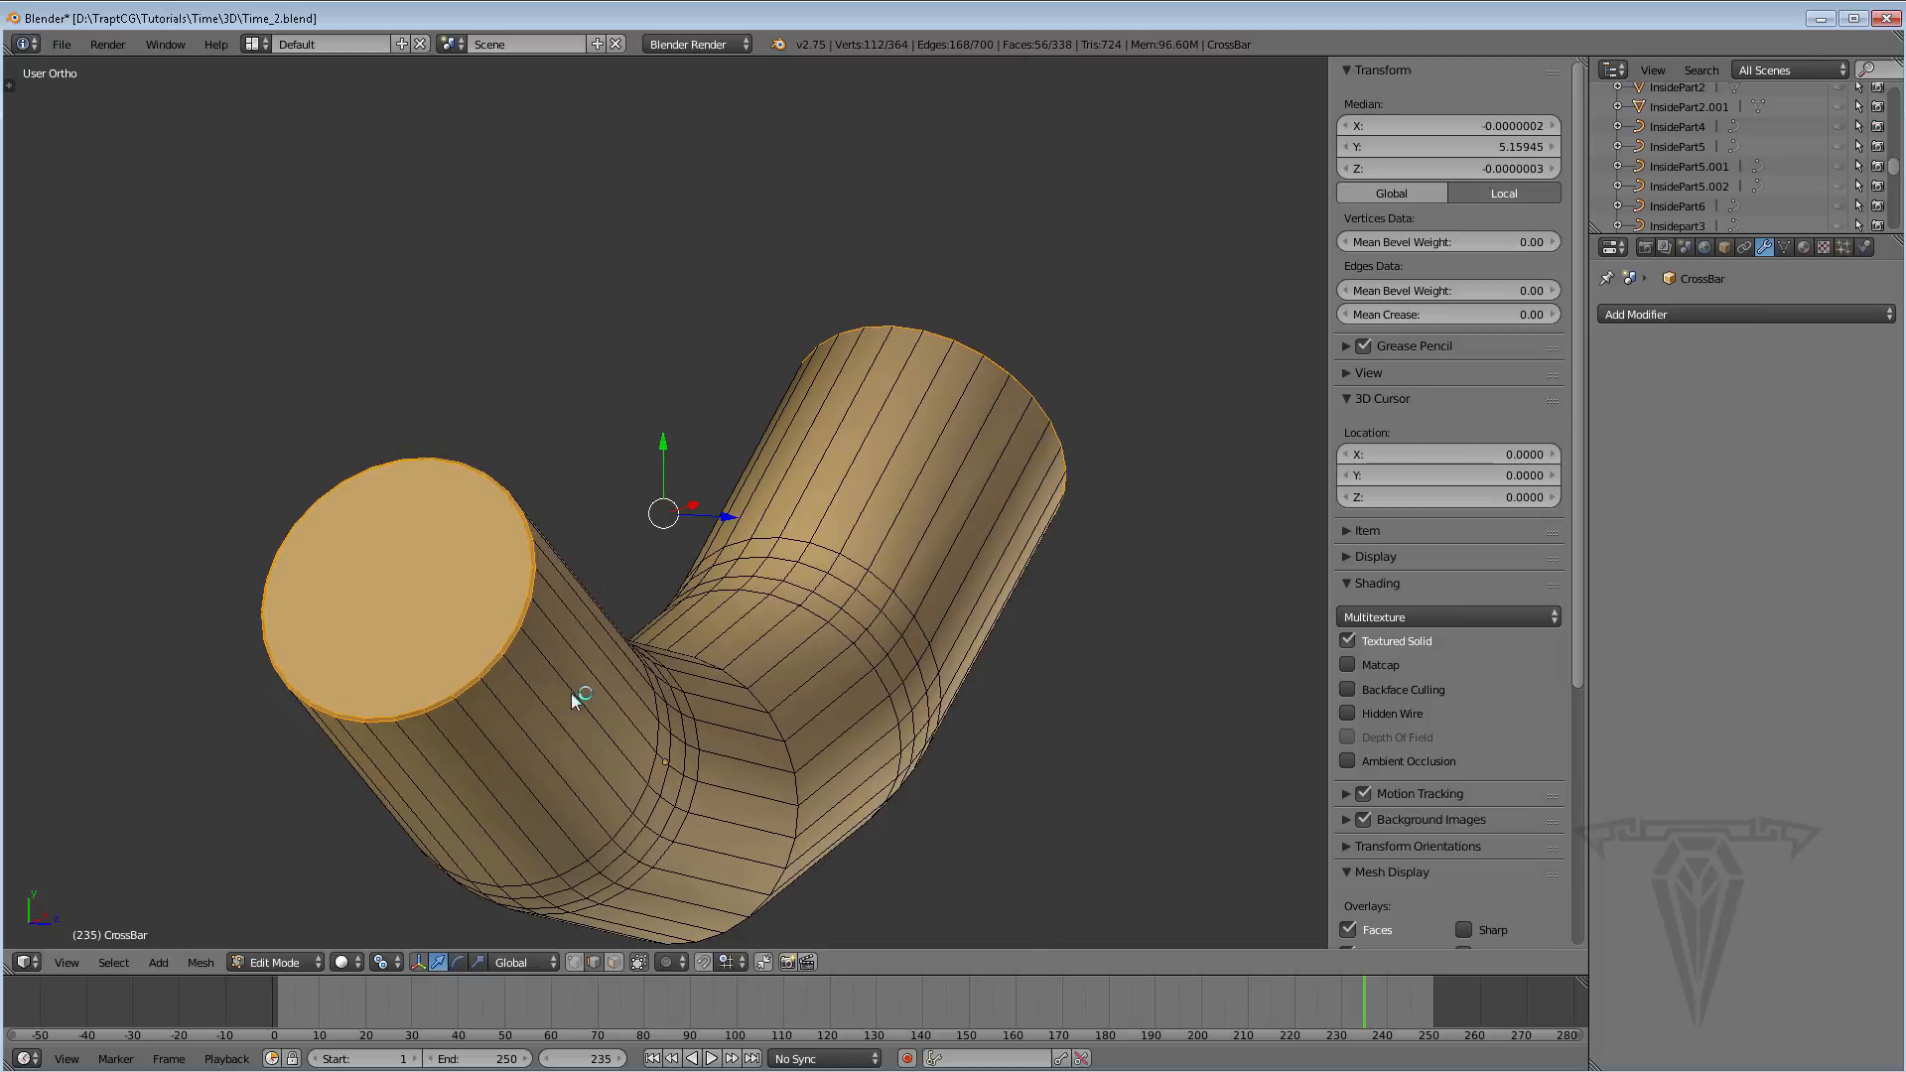
Examine the bevelled CrossBar in Object Mode, alone and with the surrounding watch parts unhidden, and isolate it again
middle_drag(579, 694, 629, 629)
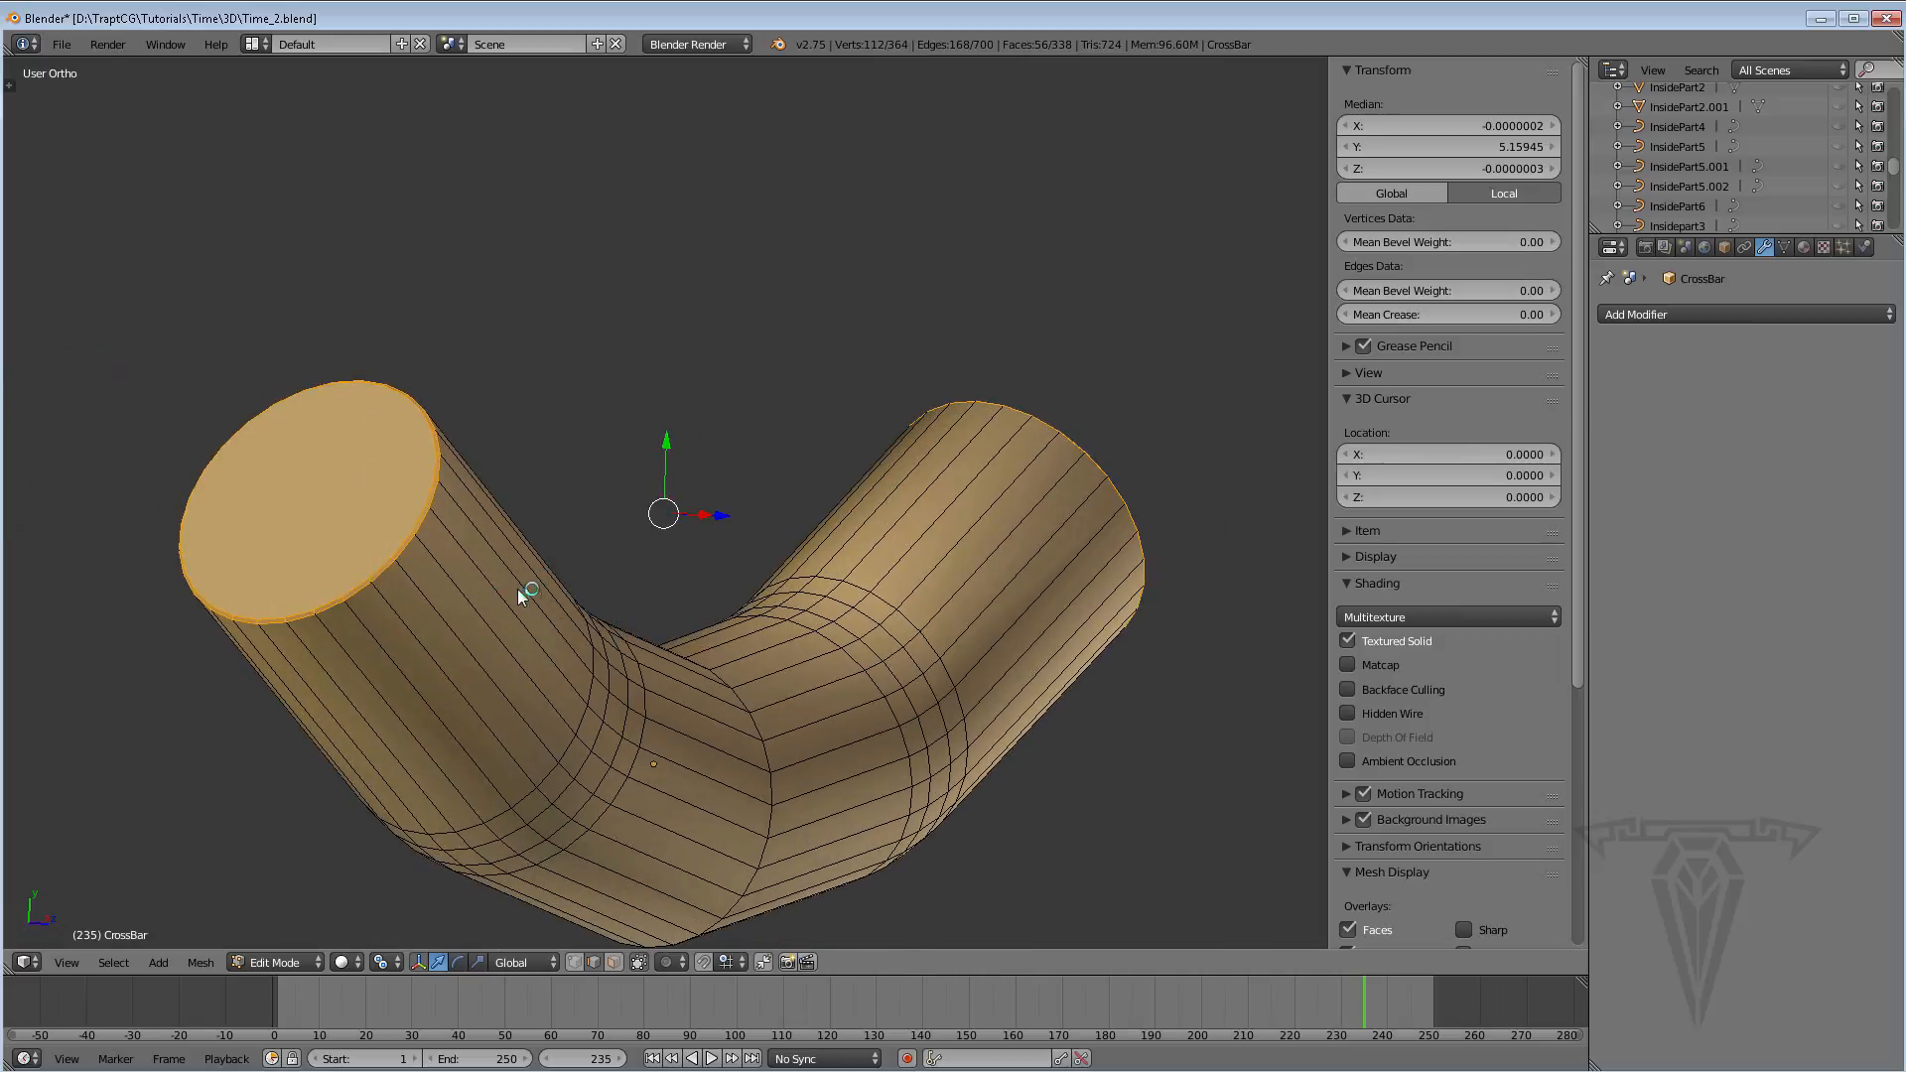
scroll(478, 562, up, 1)
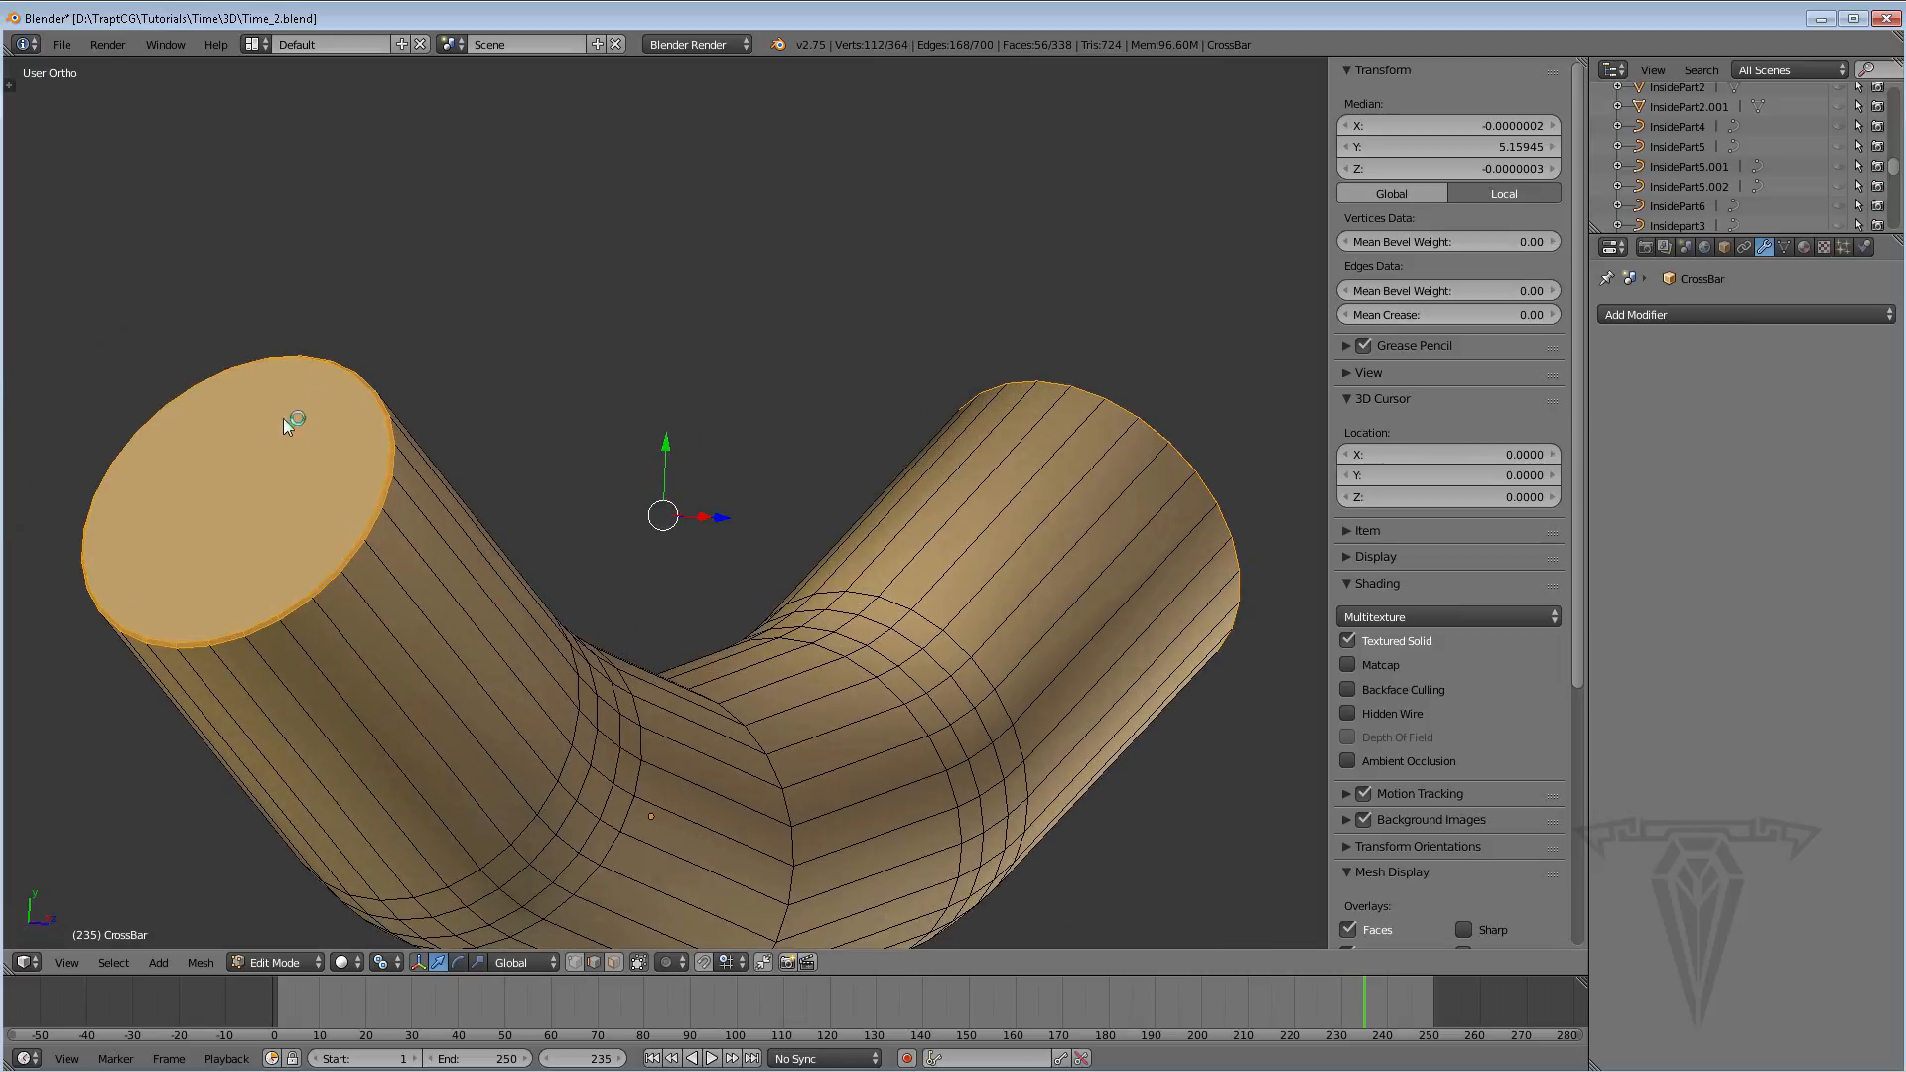
scroll(582, 467, down, 2)
middle_drag(586, 616, 672, 497)
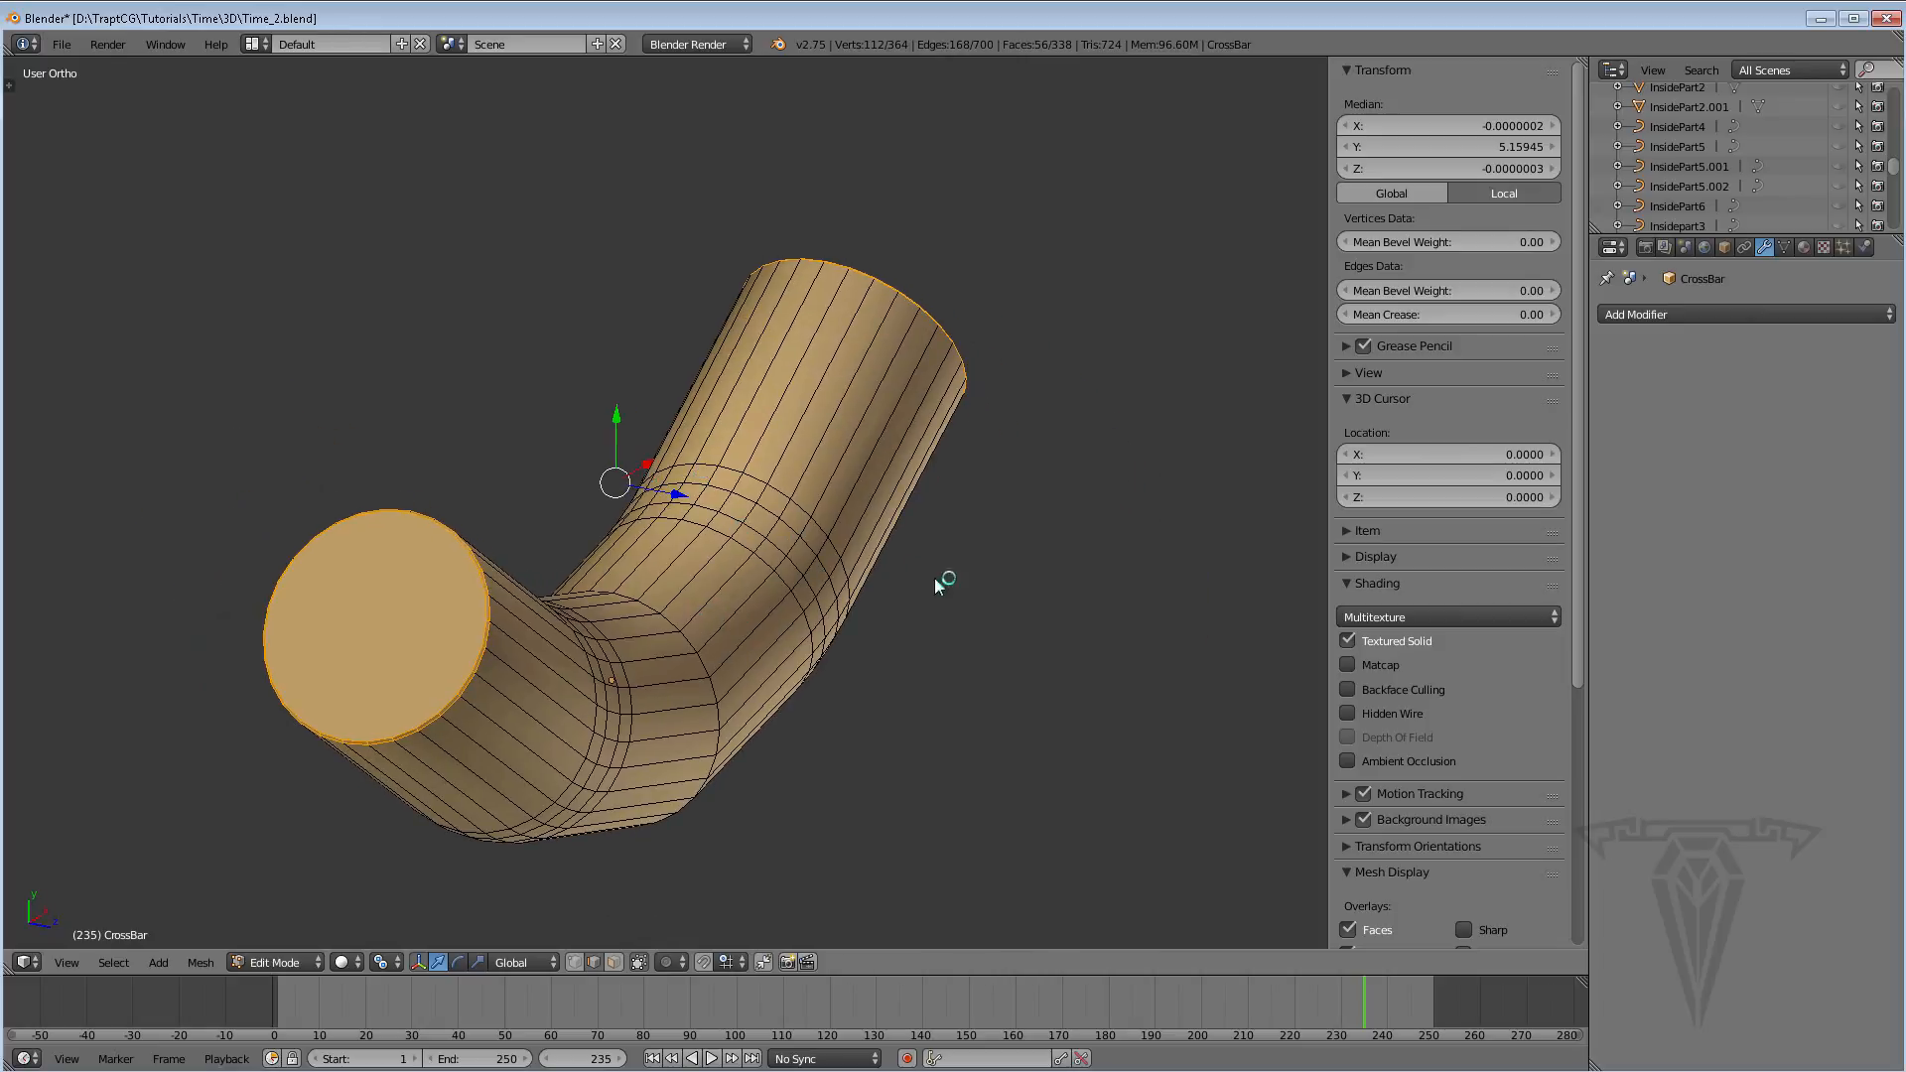
shift+middle_drag(741, 570, 739, 523)
scroll(737, 523, down, 1)
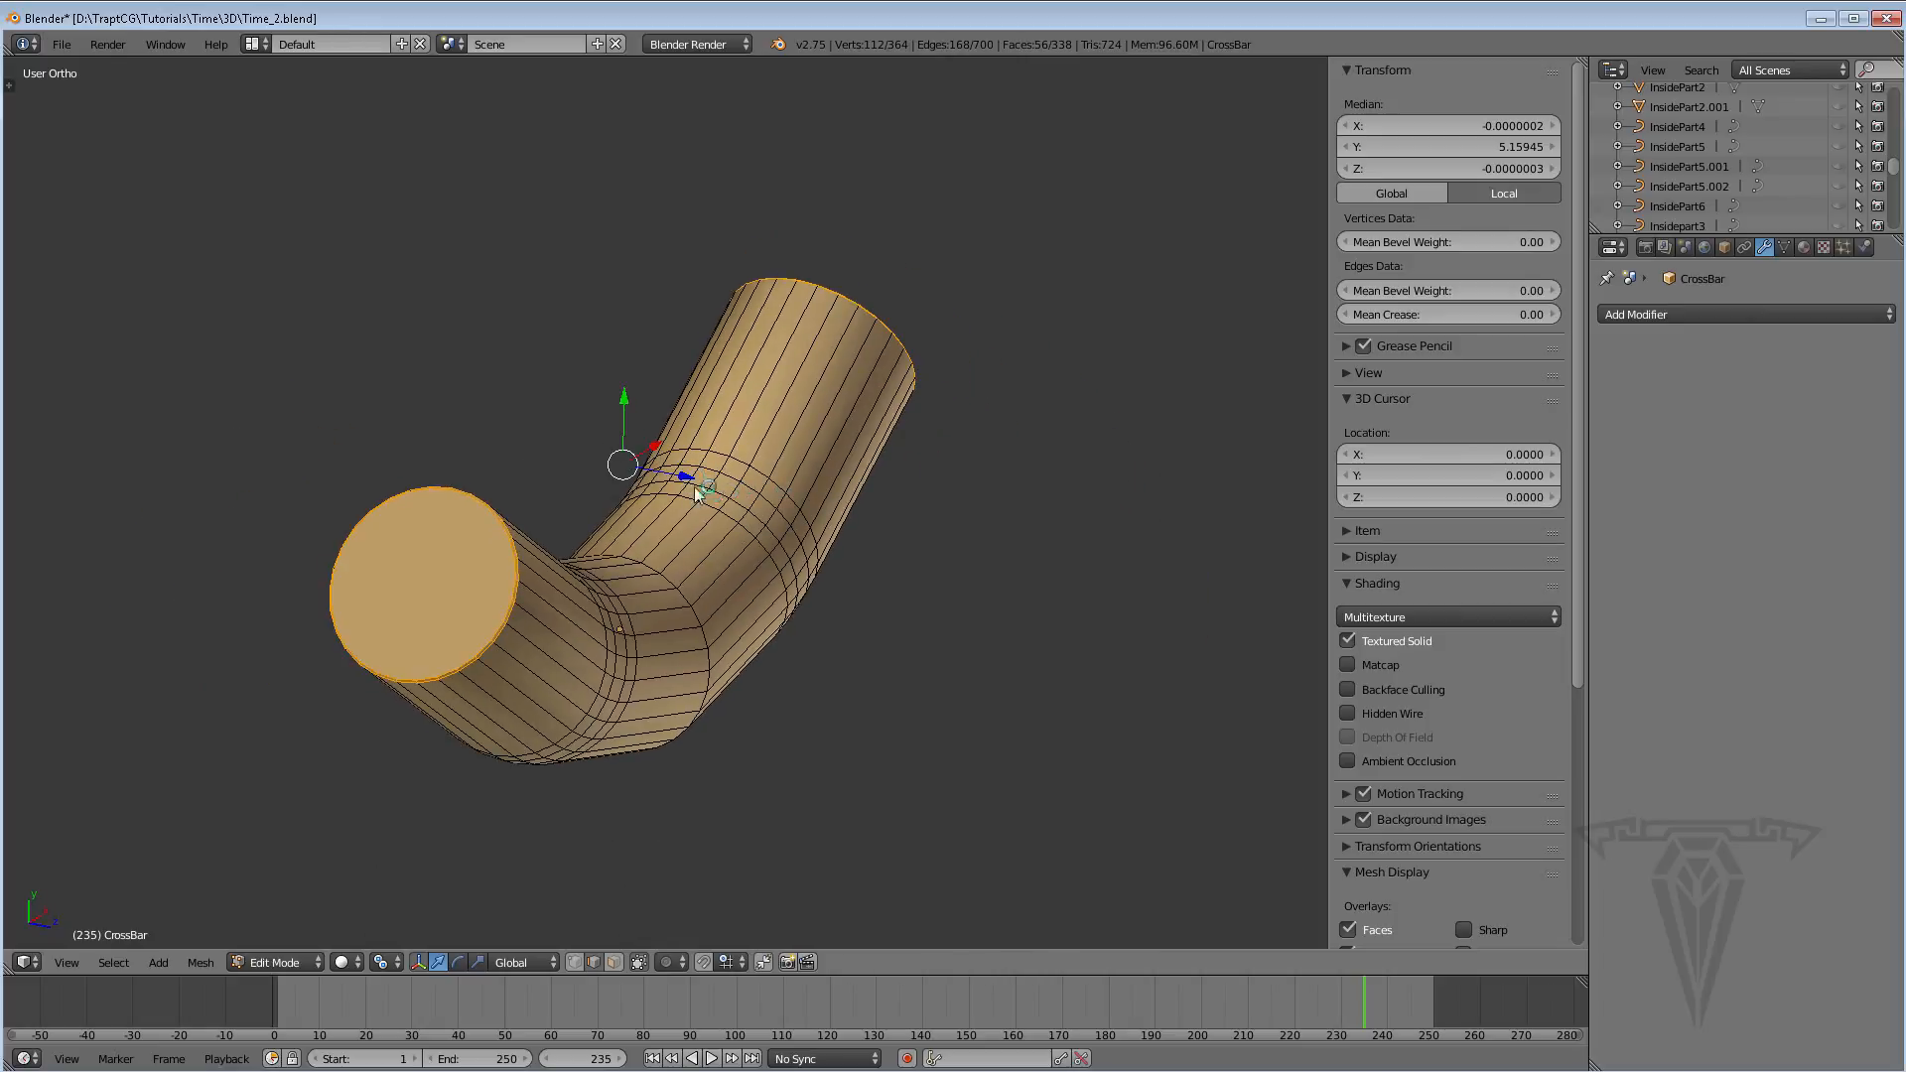
shift+middle_drag(621, 629, 636, 628)
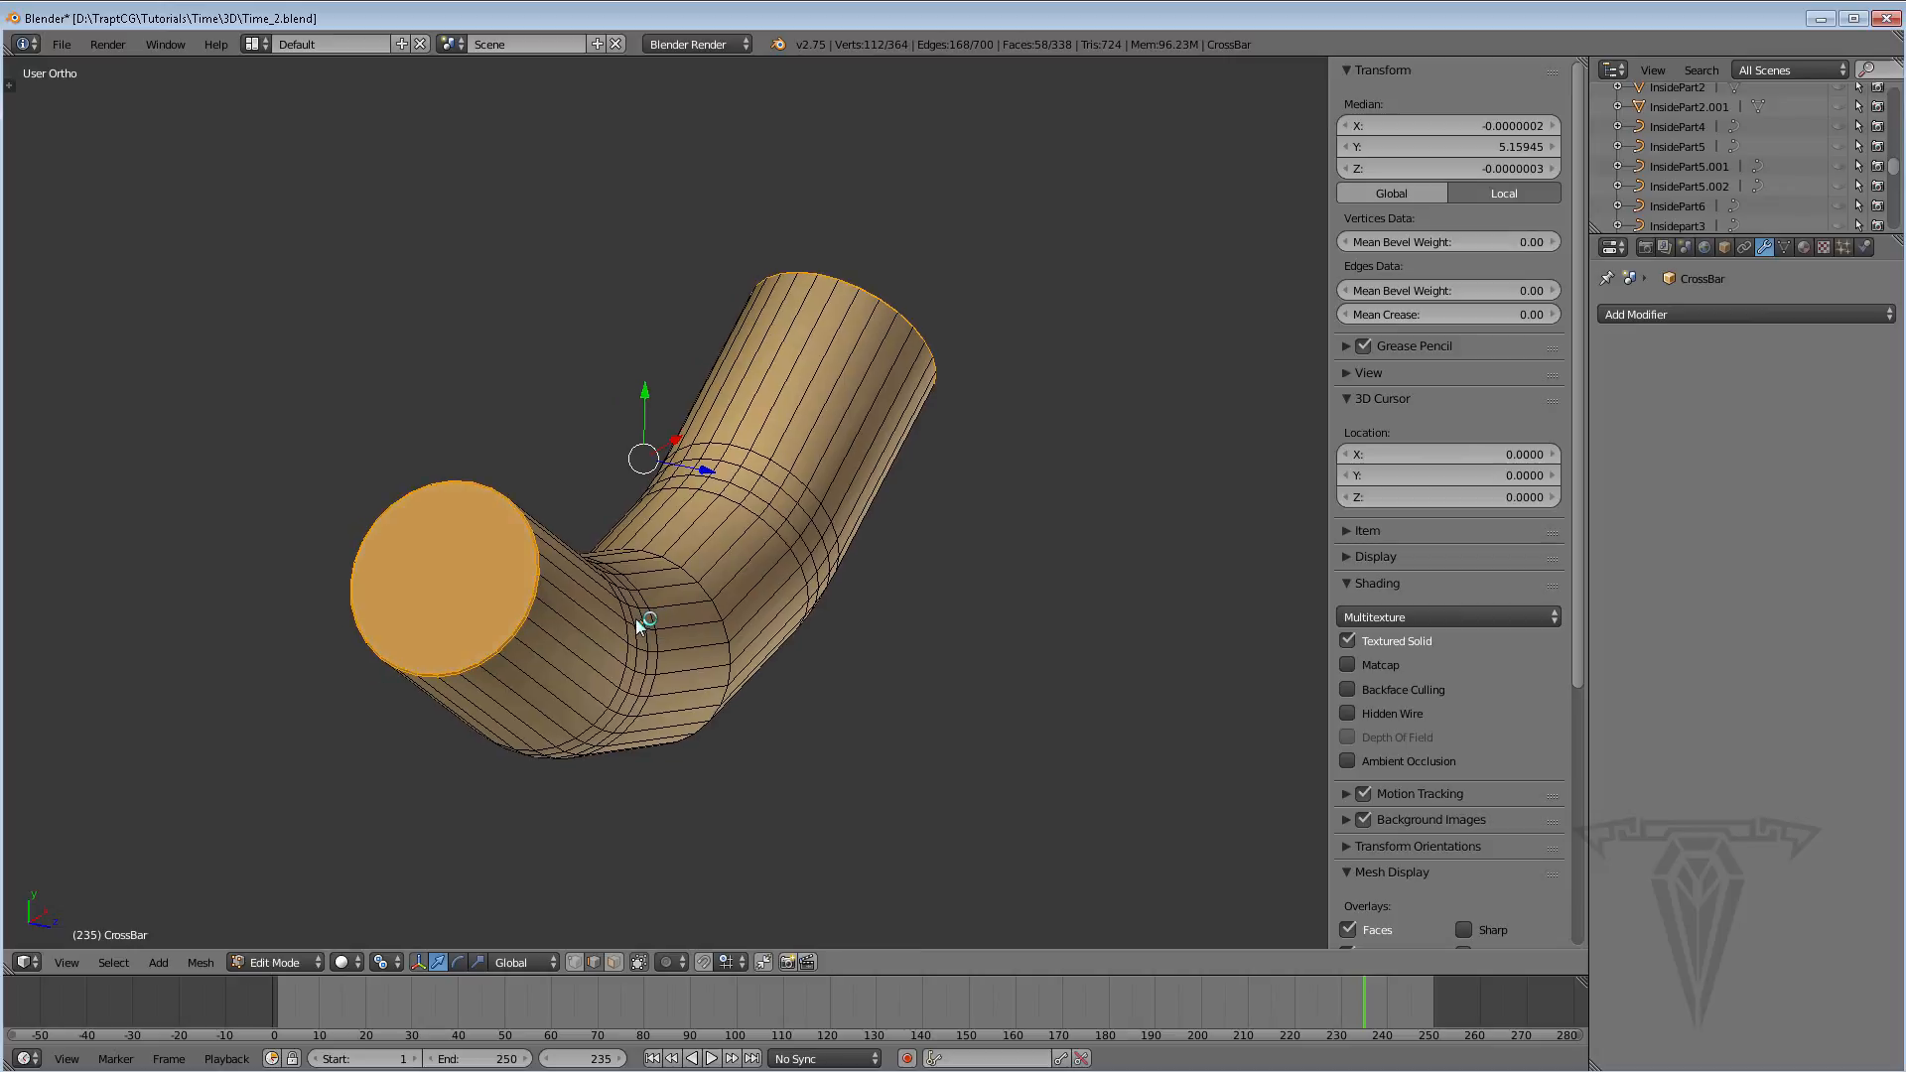
key(Tab)
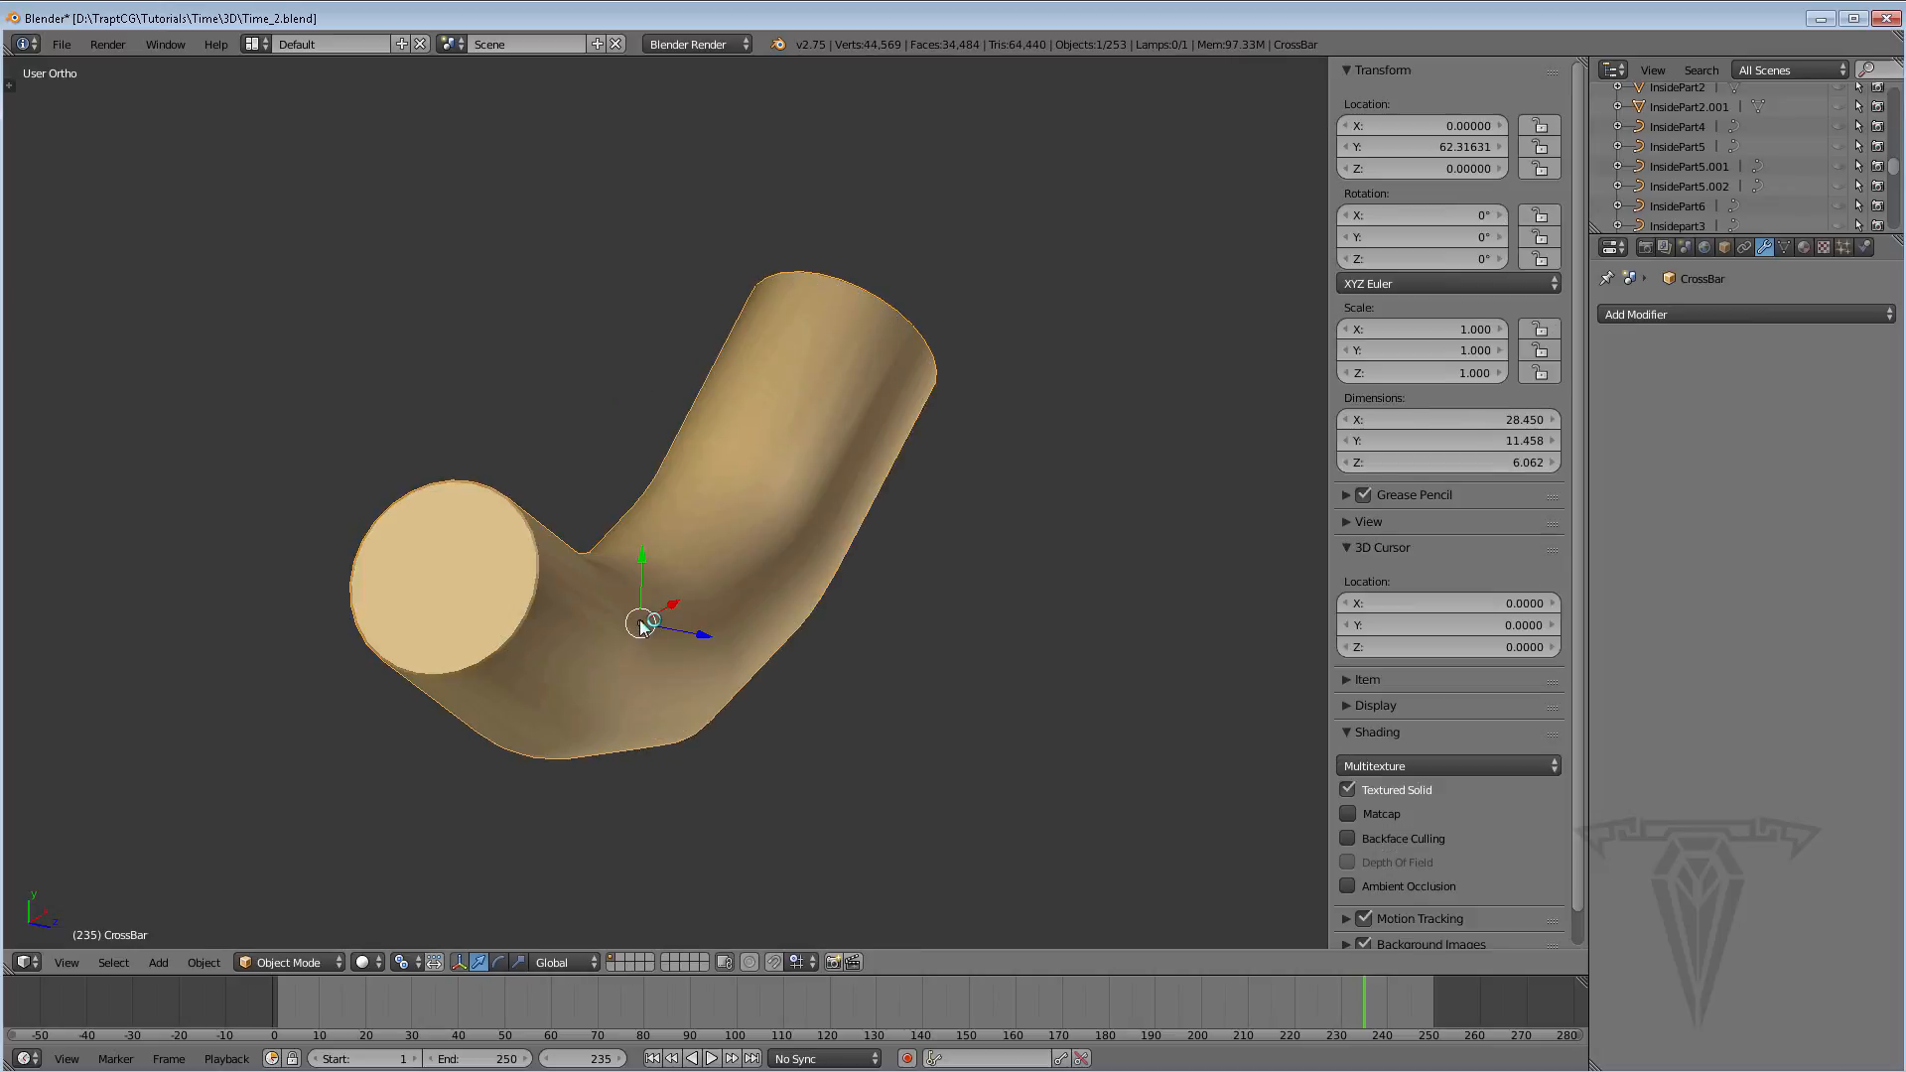
key(KP_Divide)
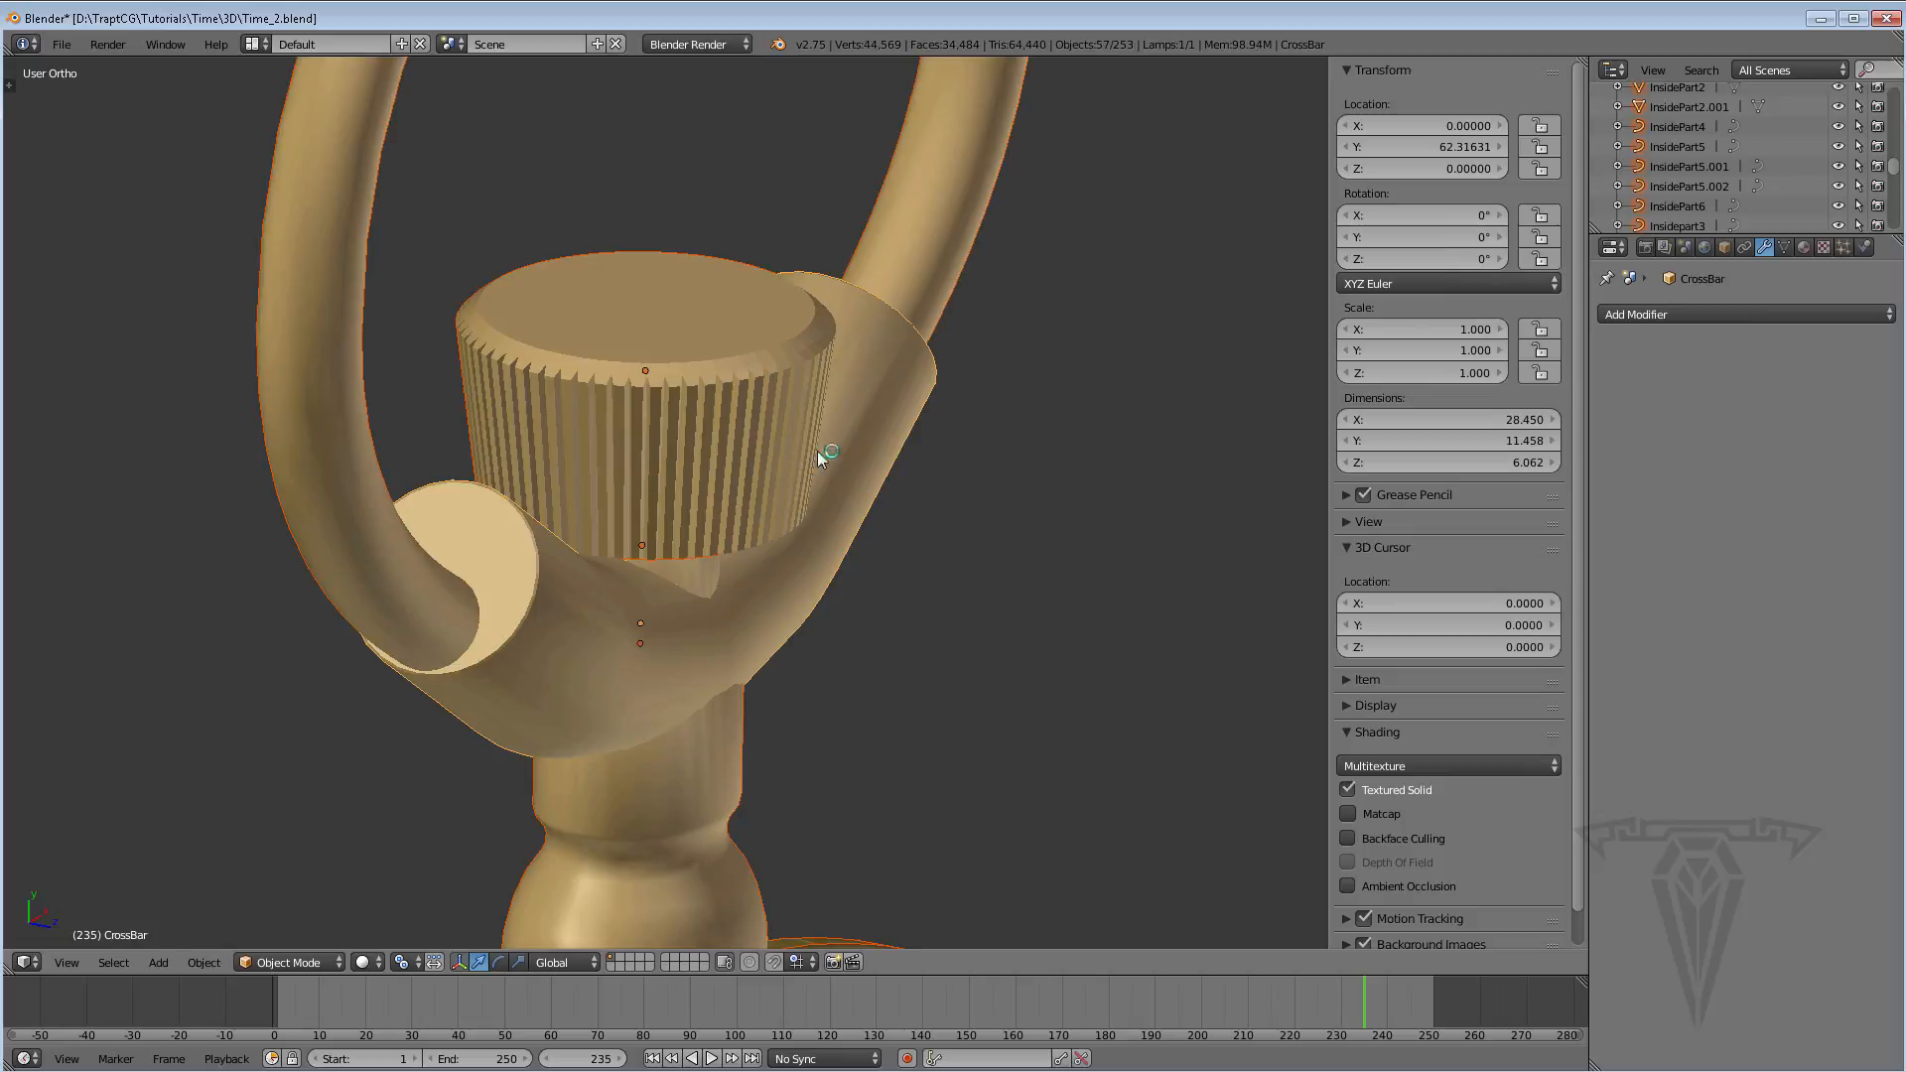
right_click(842, 456)
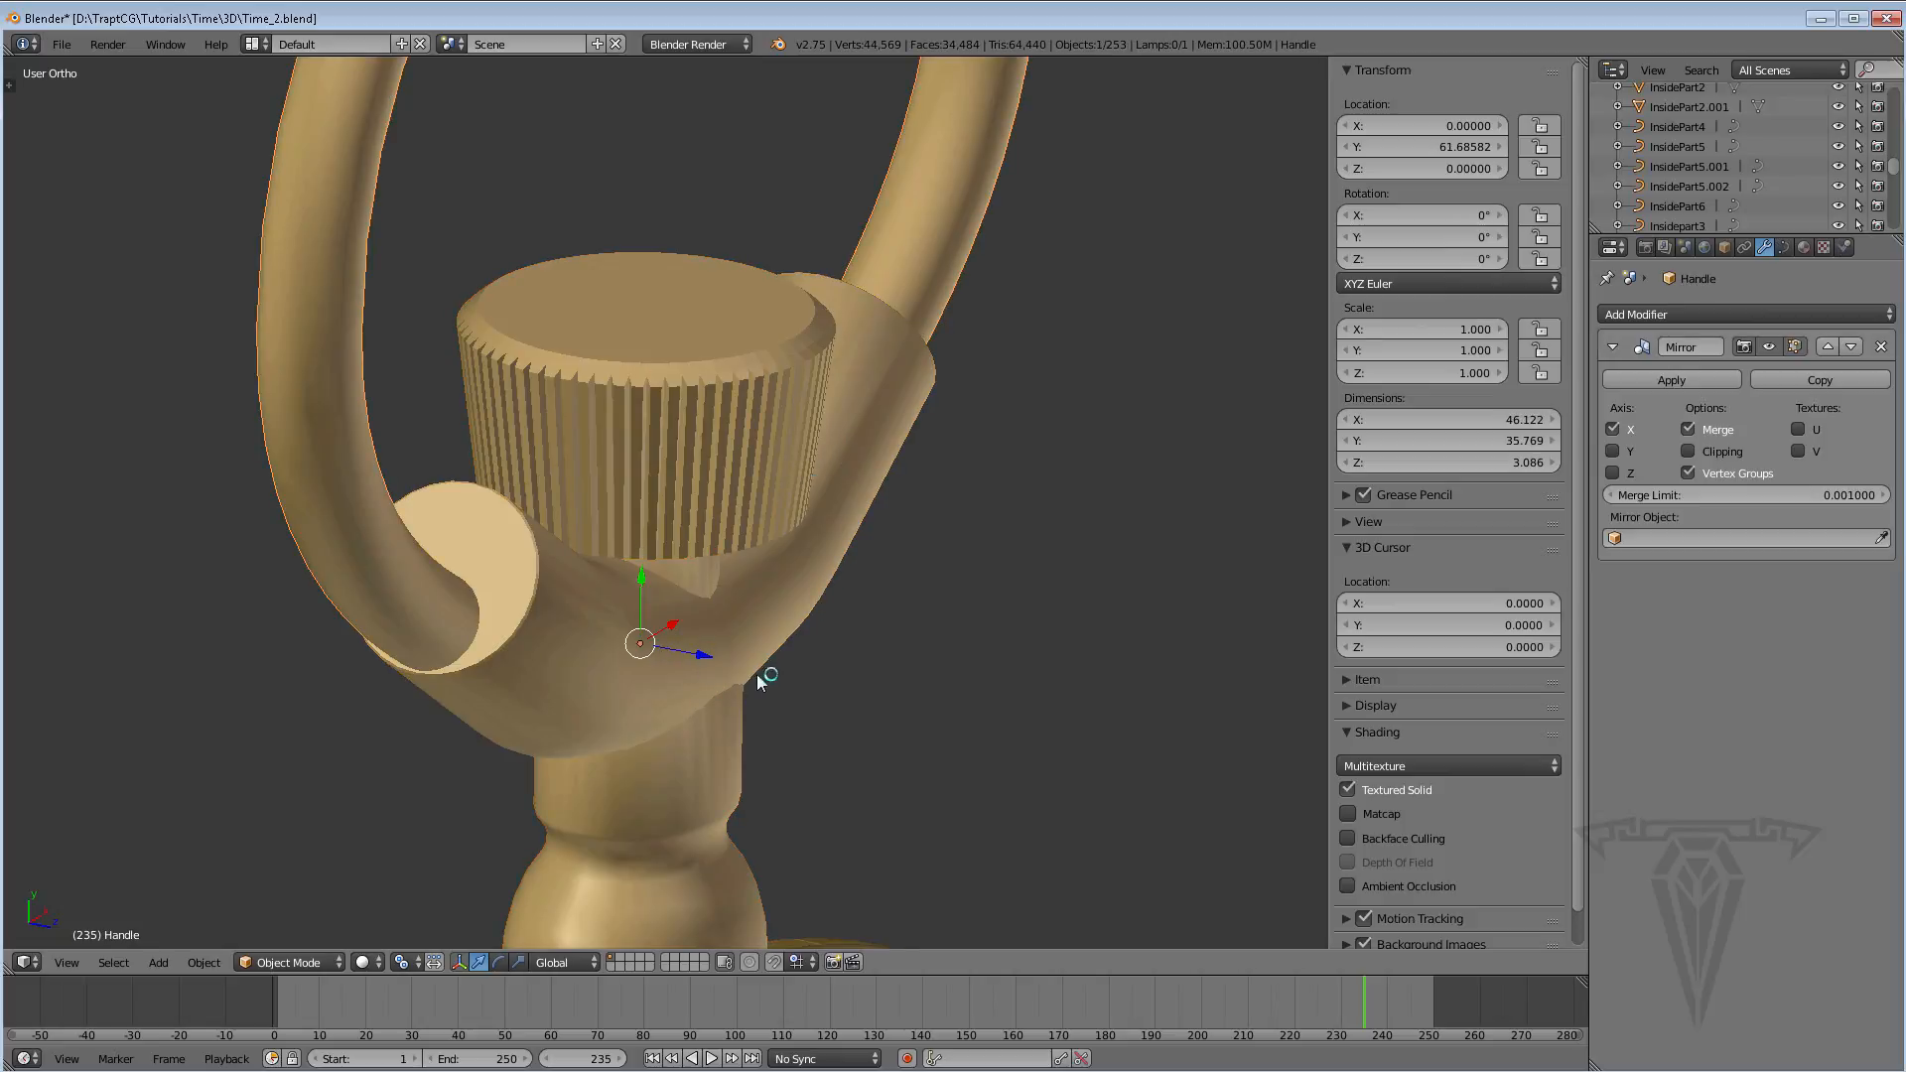
right_click(573, 623)
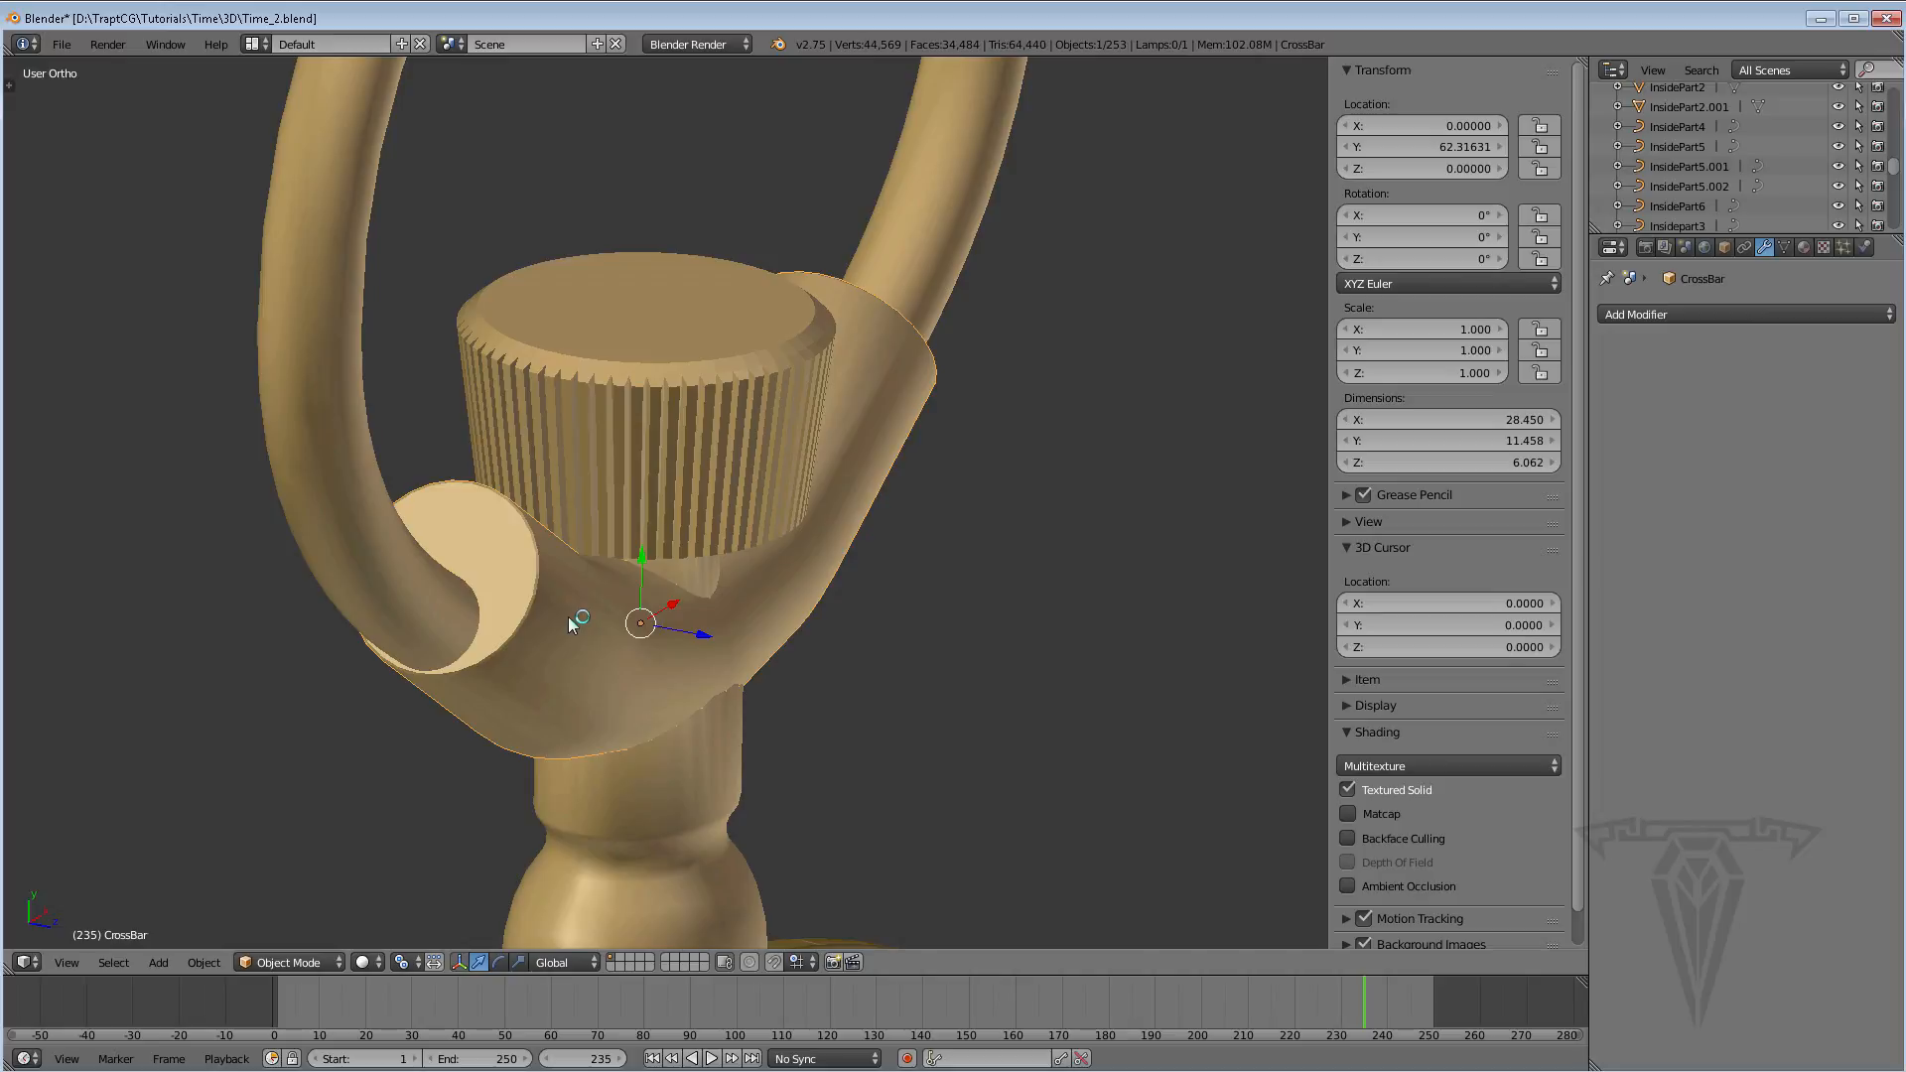
key(shift+h)
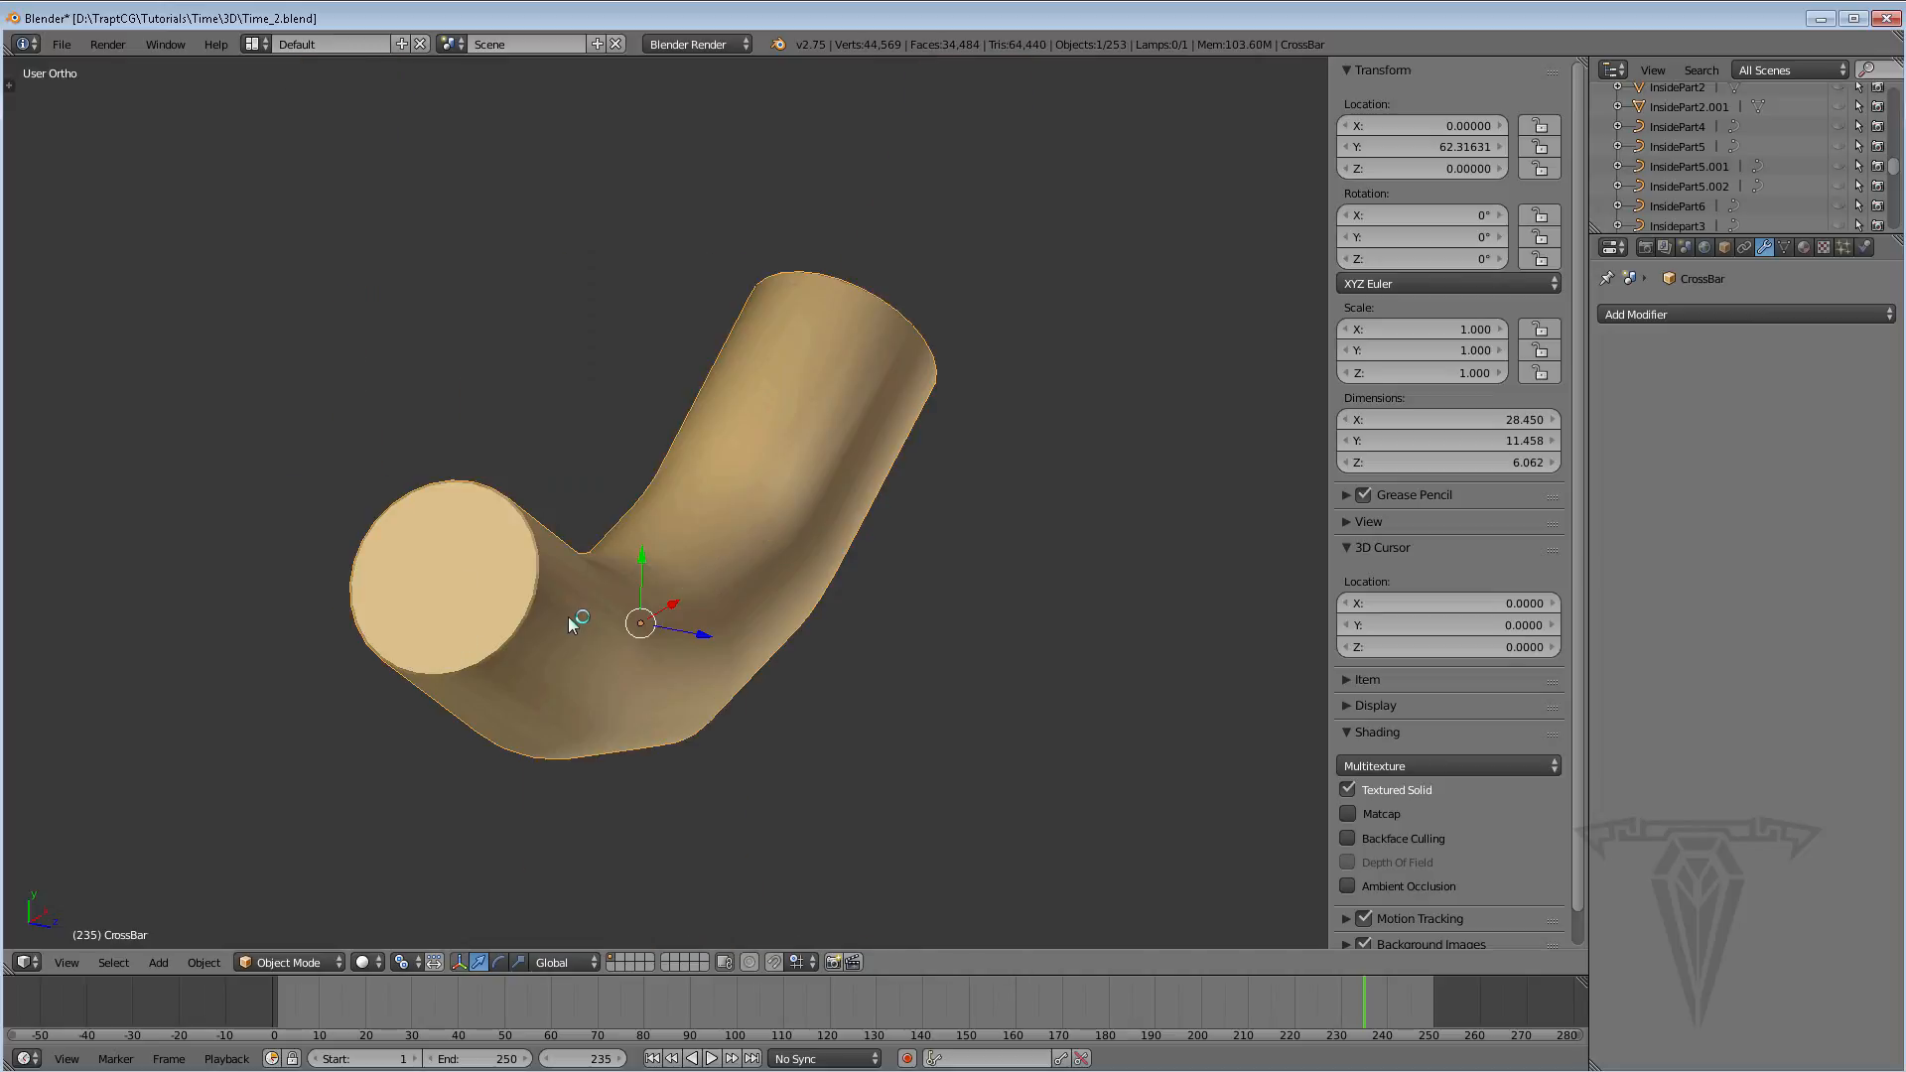
In Edit Mode, mark a seam on the lengthwise edge loop running along the back of the CrossBar between both ends
key(Tab)
middle_drag(586, 601, 945, 613)
middle_drag(789, 626, 905, 591)
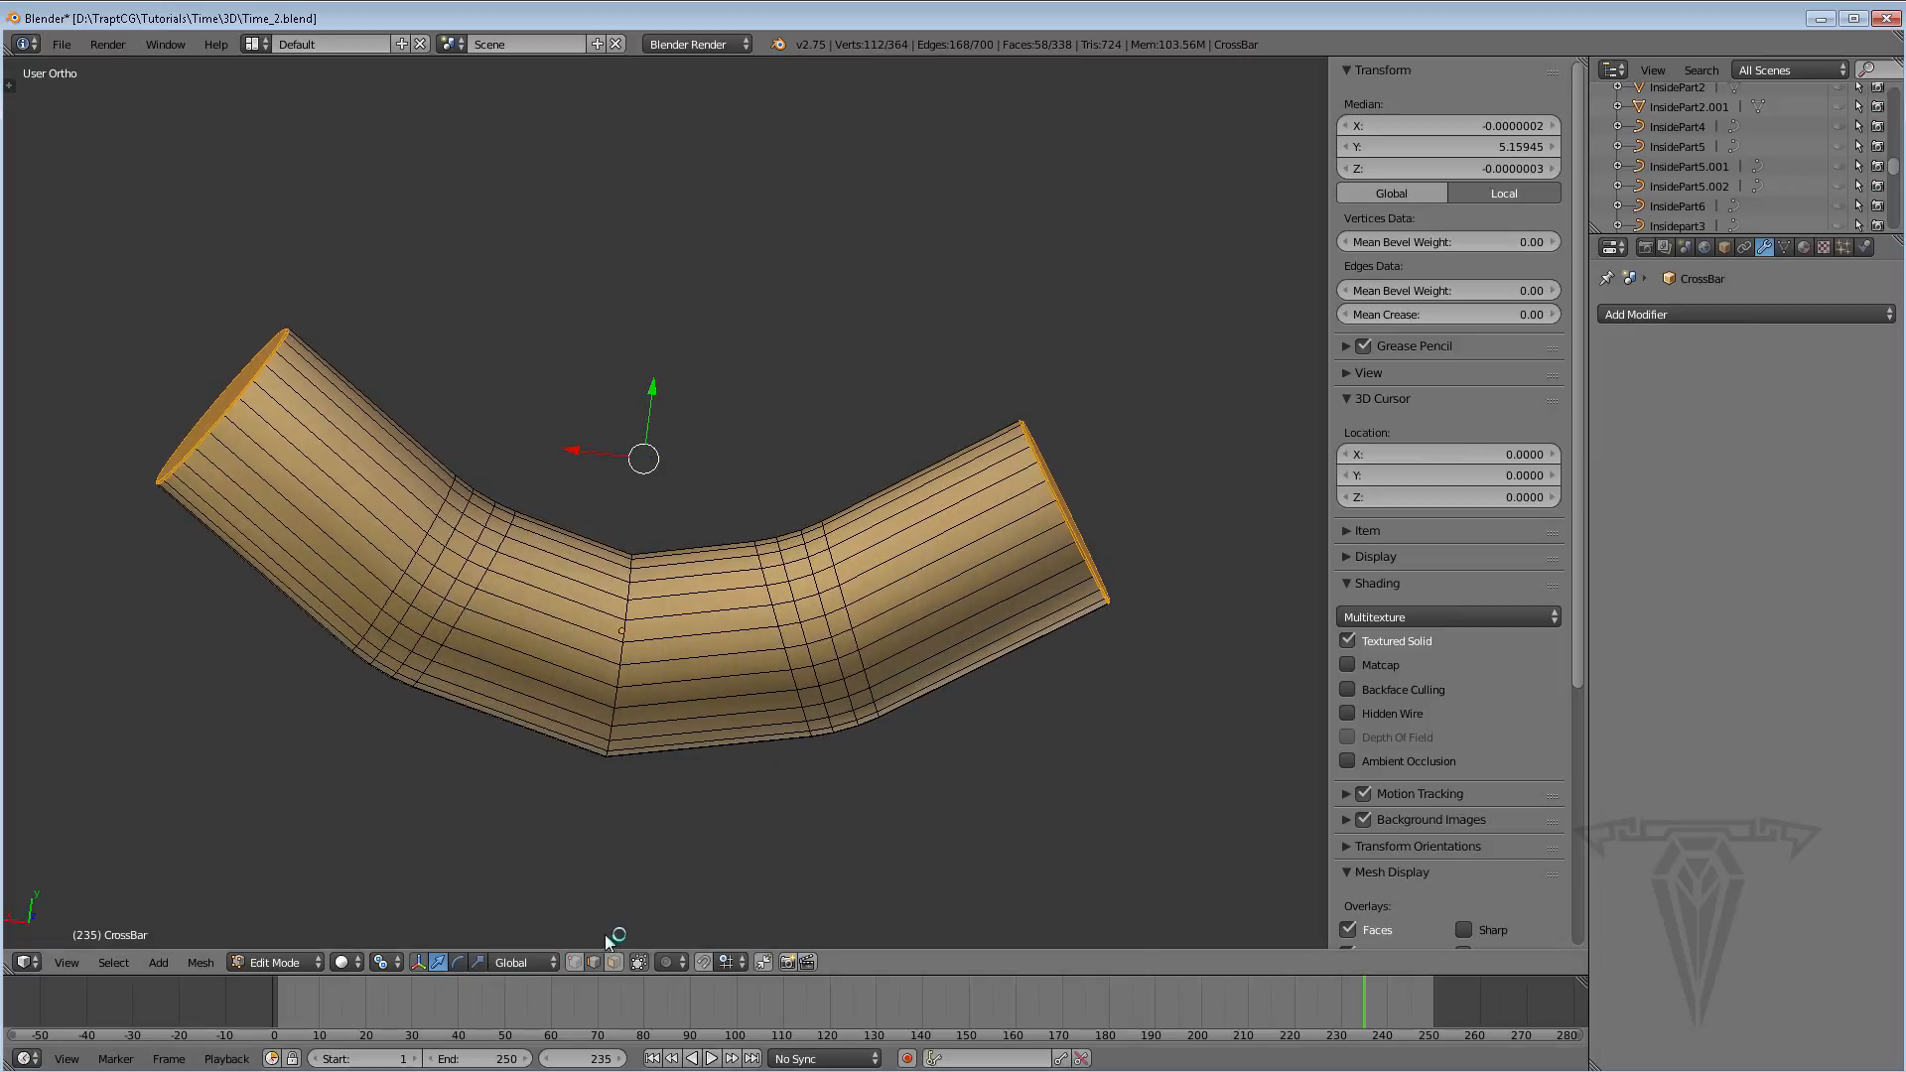
alt+right_click(1044, 539)
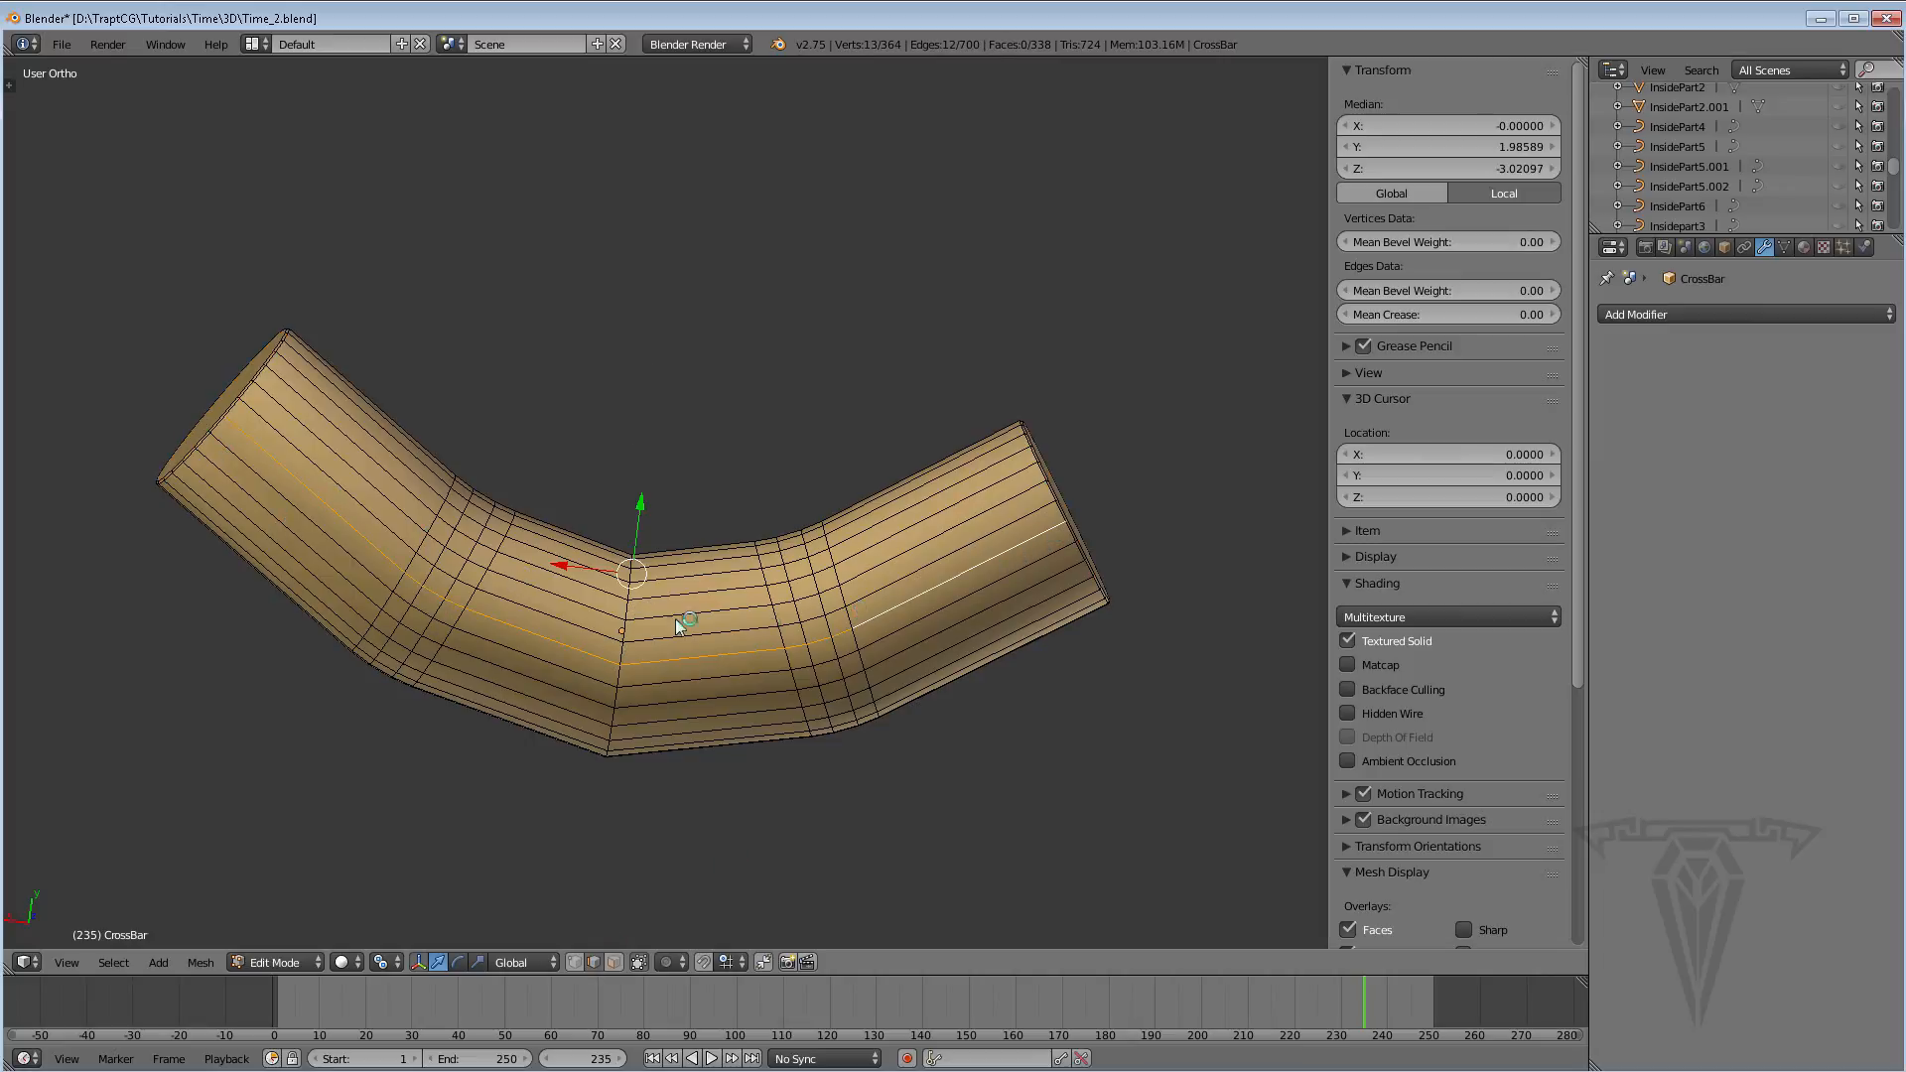
middle_drag(485, 629, 335, 629)
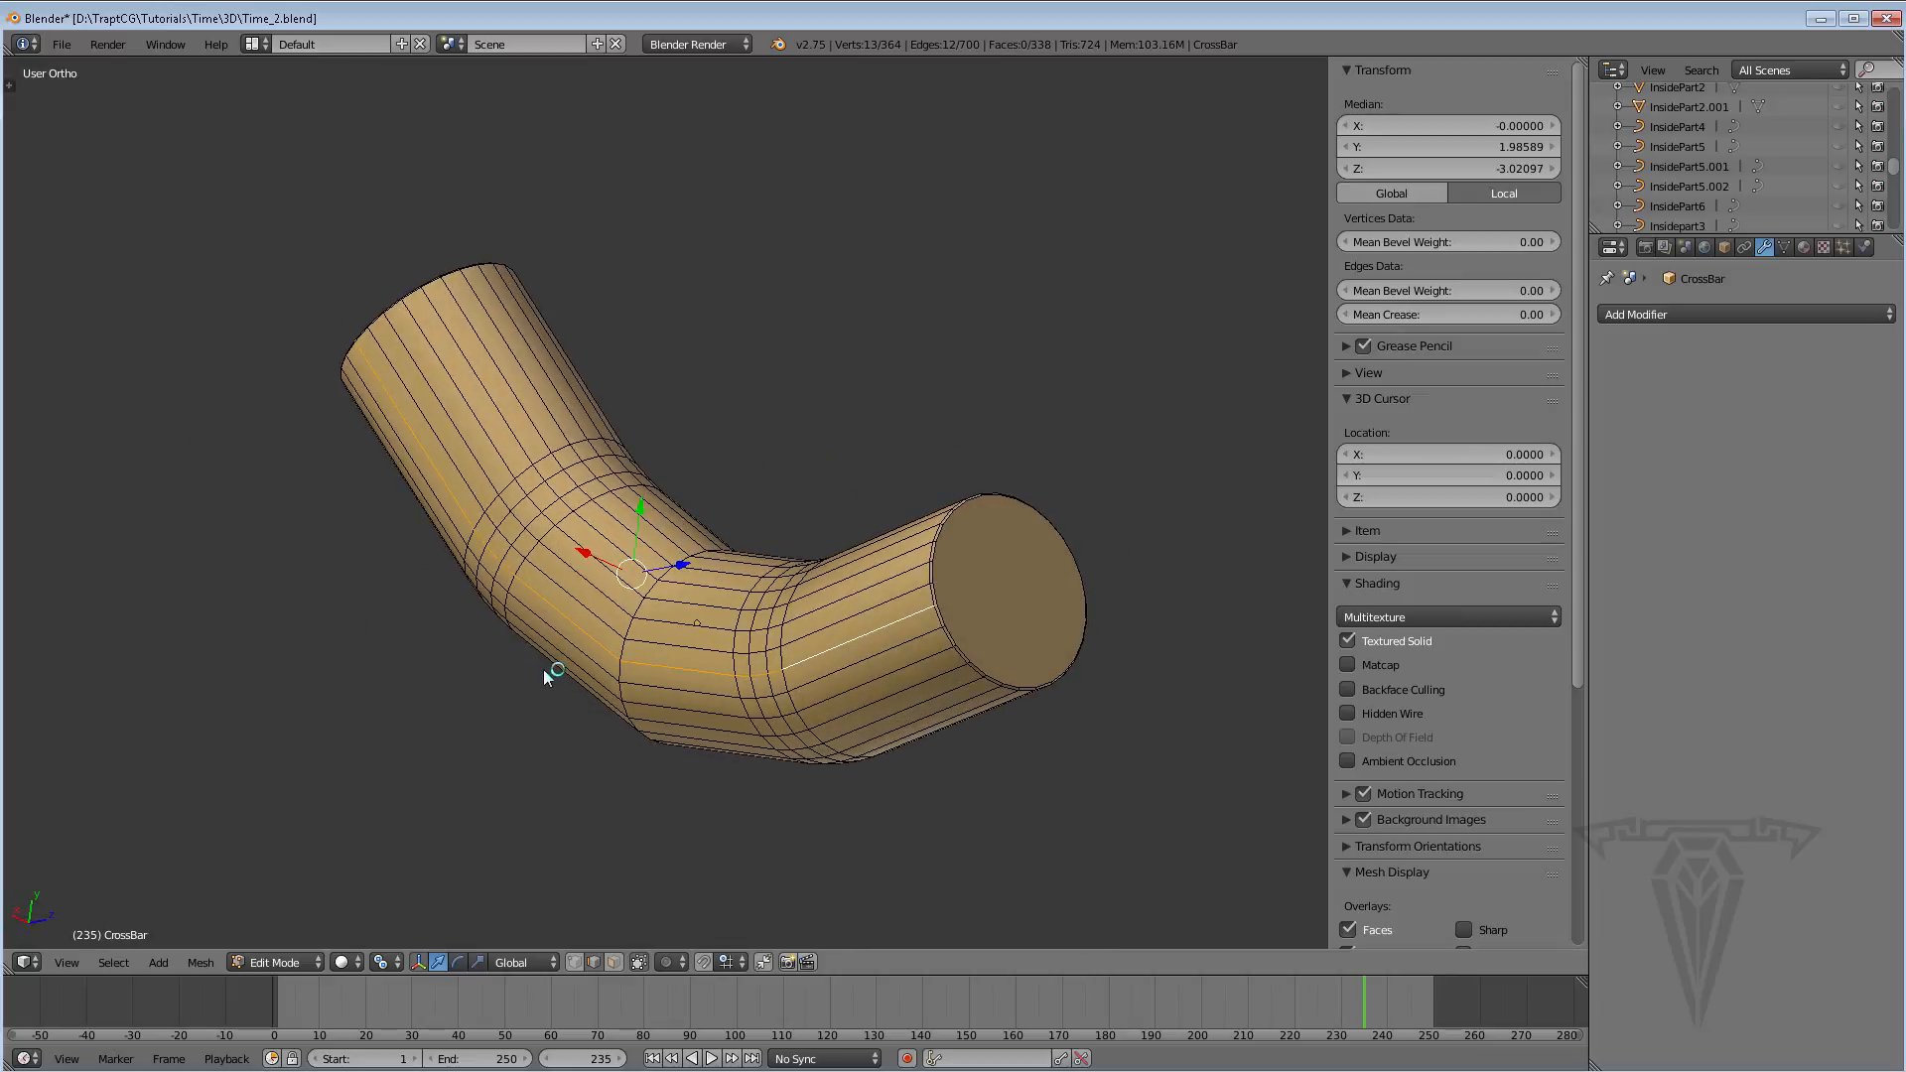
key(ctrl+e)
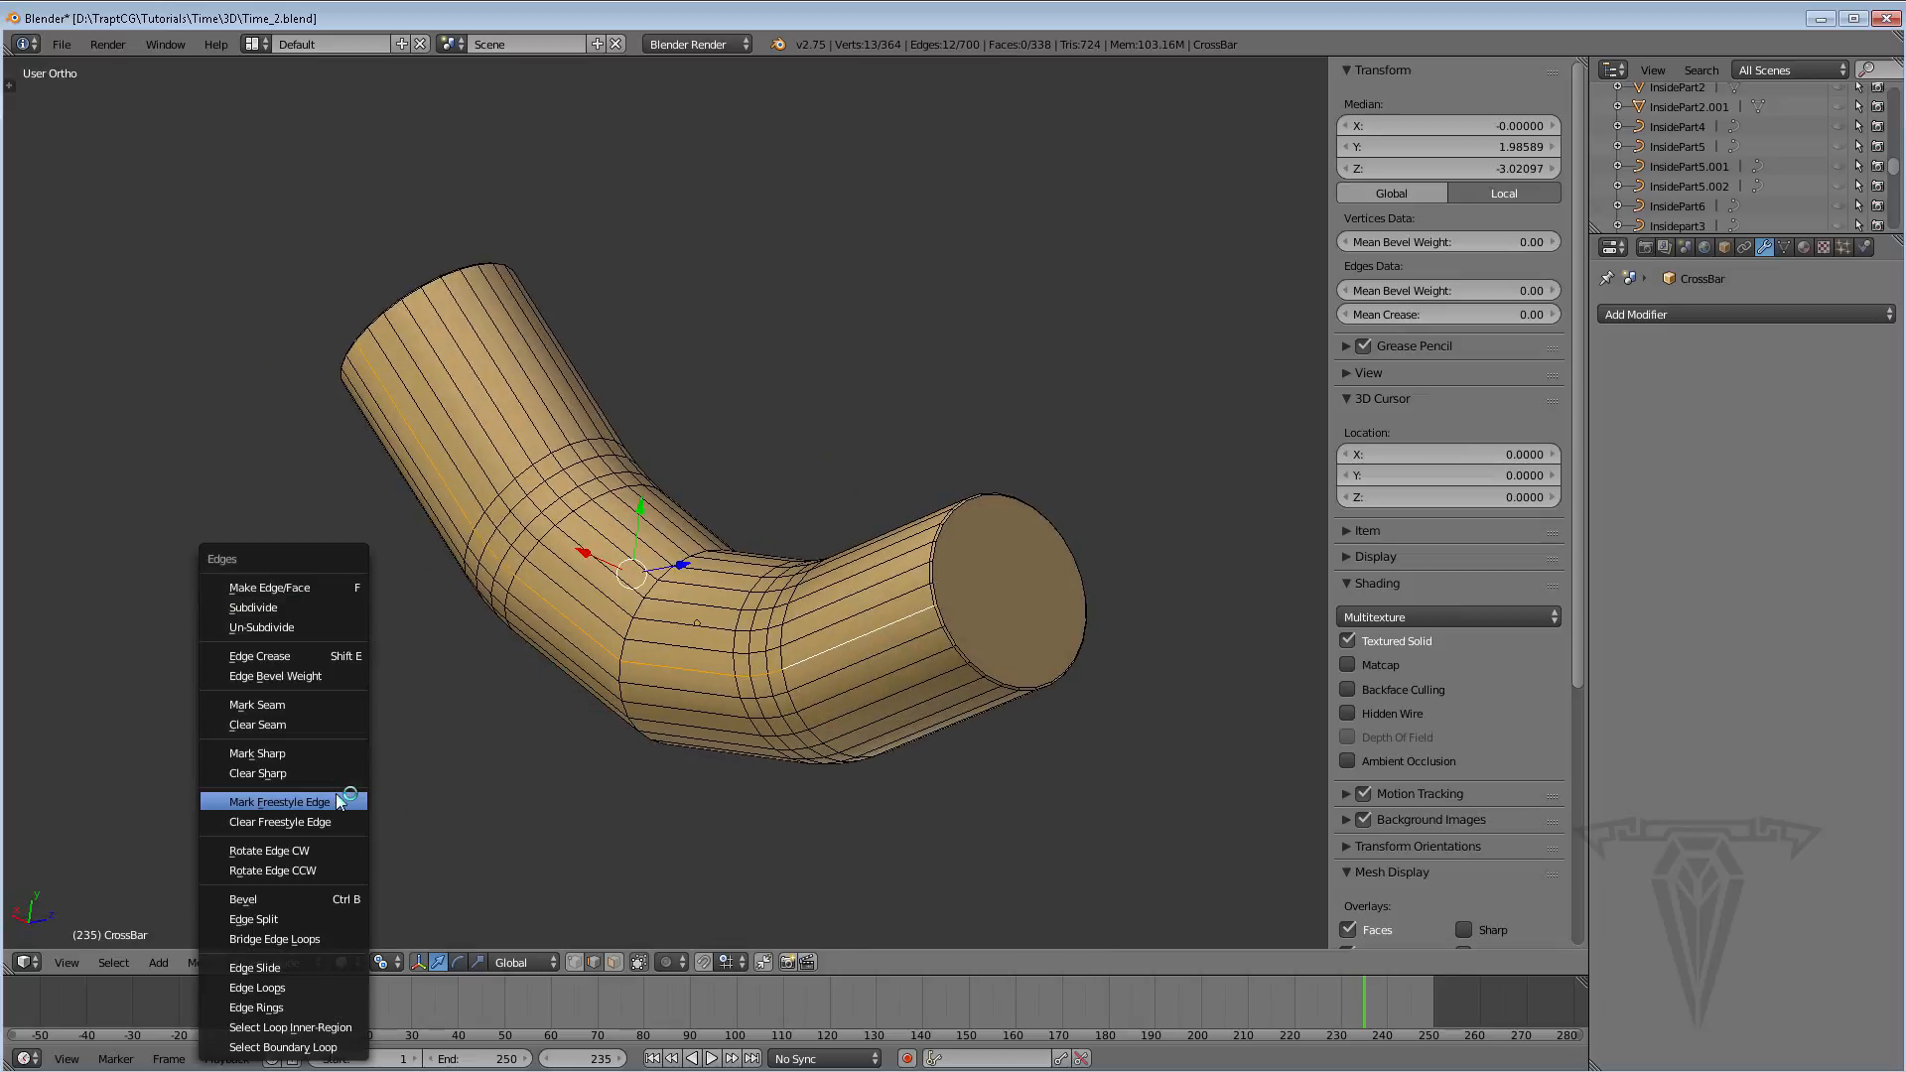
click(293, 705)
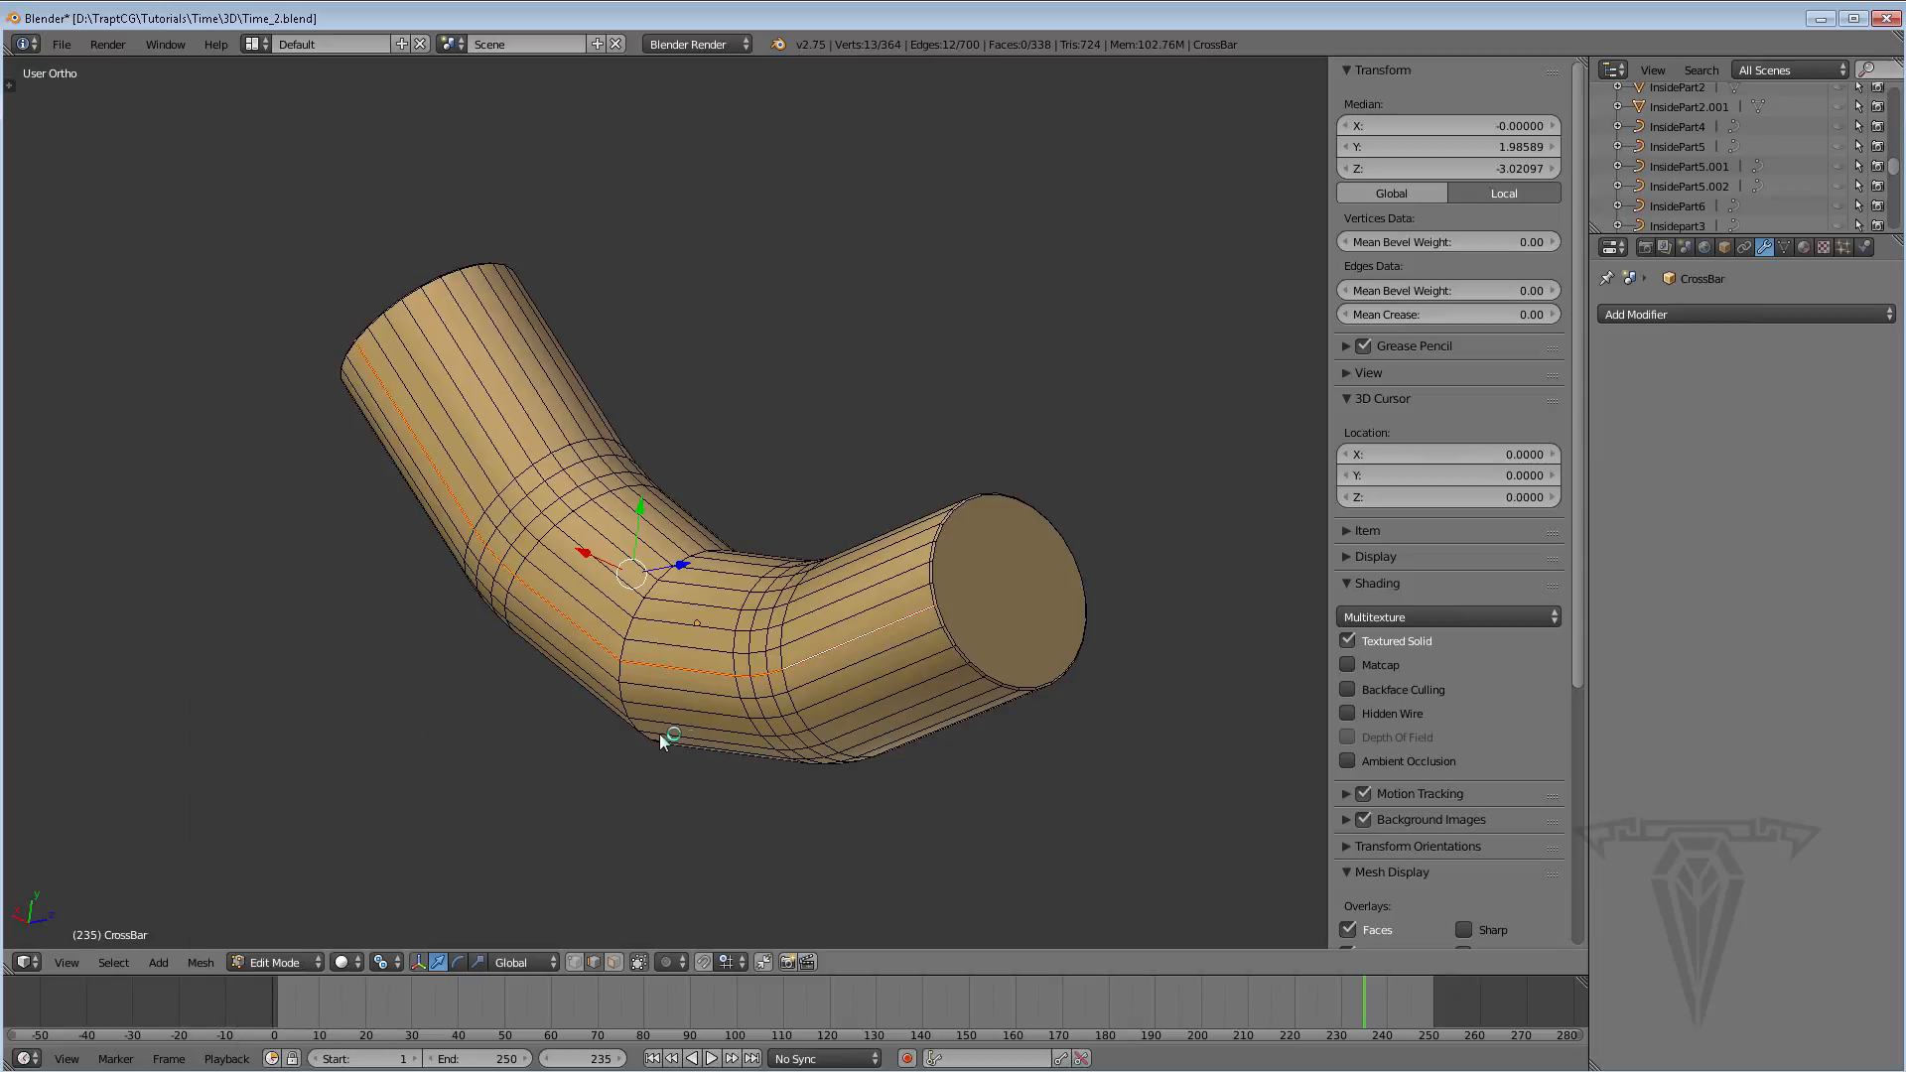
Mark seams on the rim edge loops around both end caps of the CrossBar
middle_drag(660, 733, 789, 701)
scroll(795, 704, up, 2)
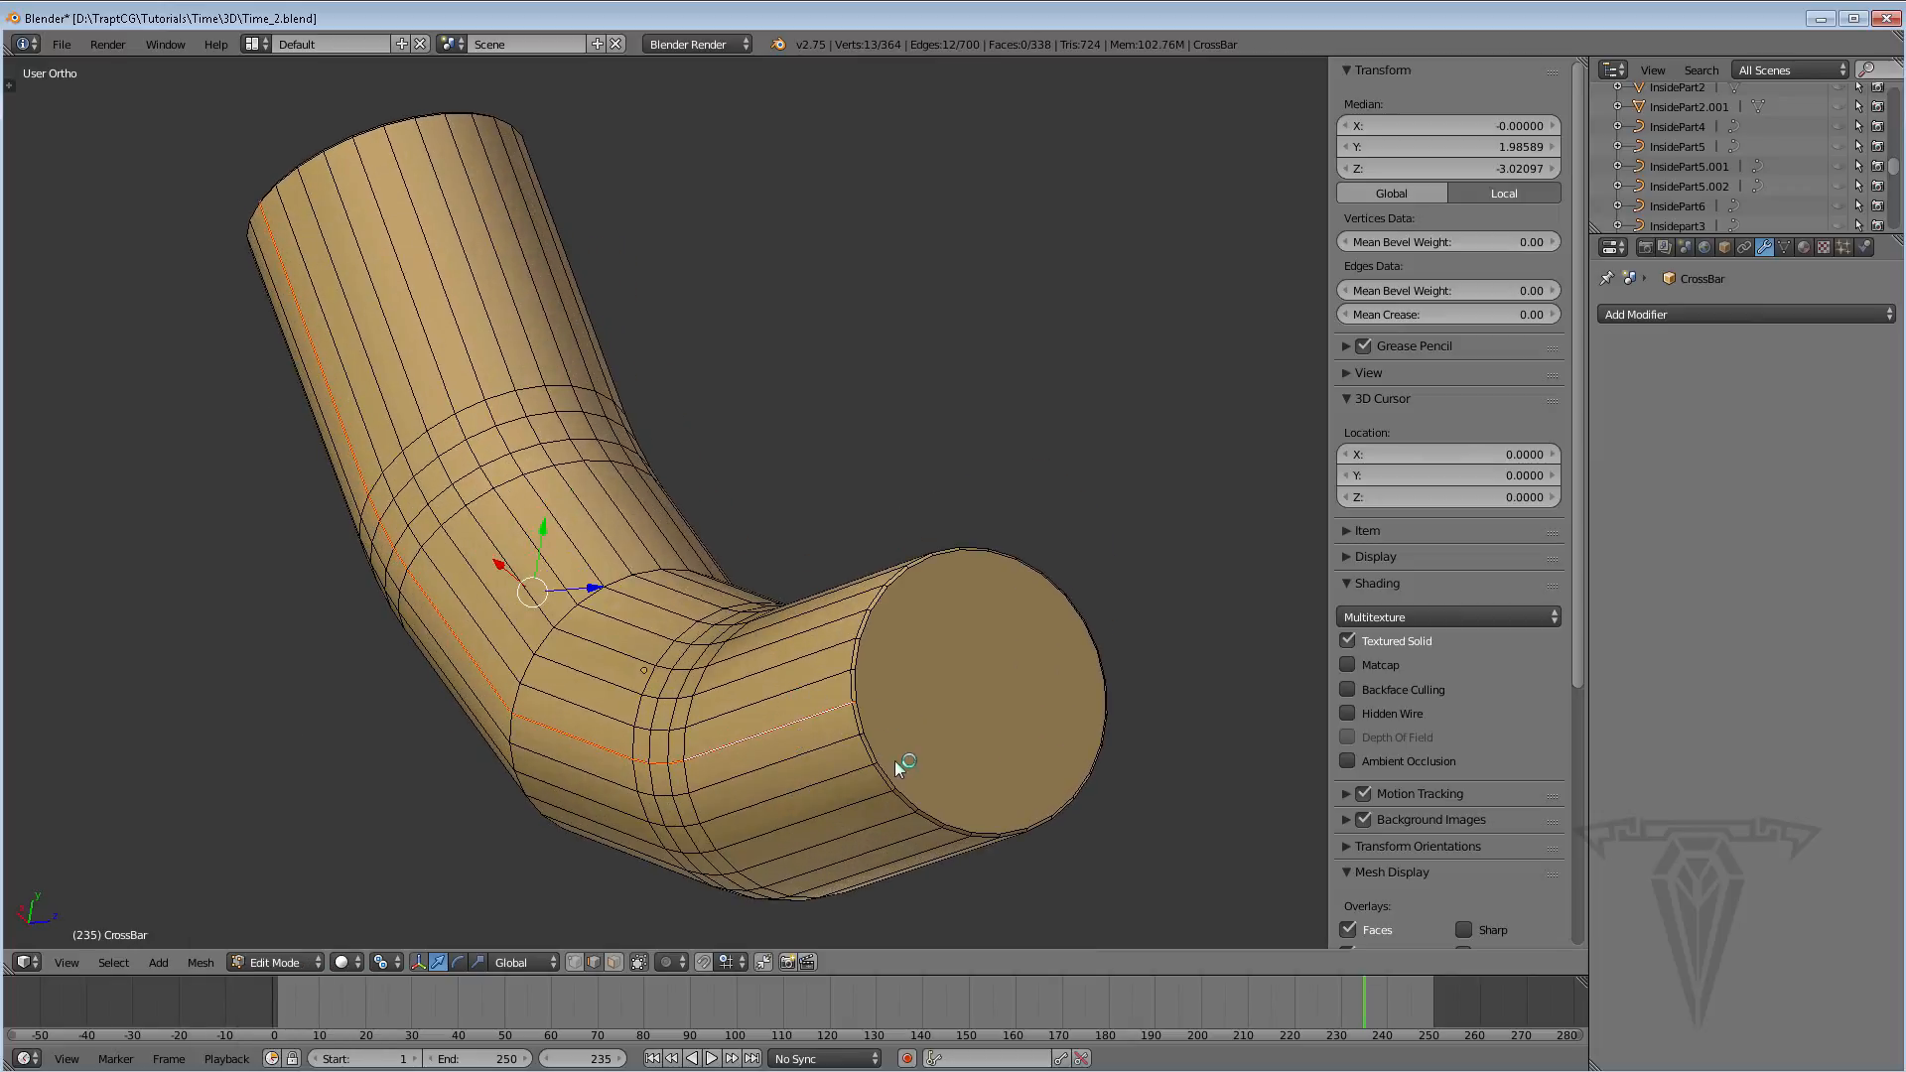
right_click(872, 758)
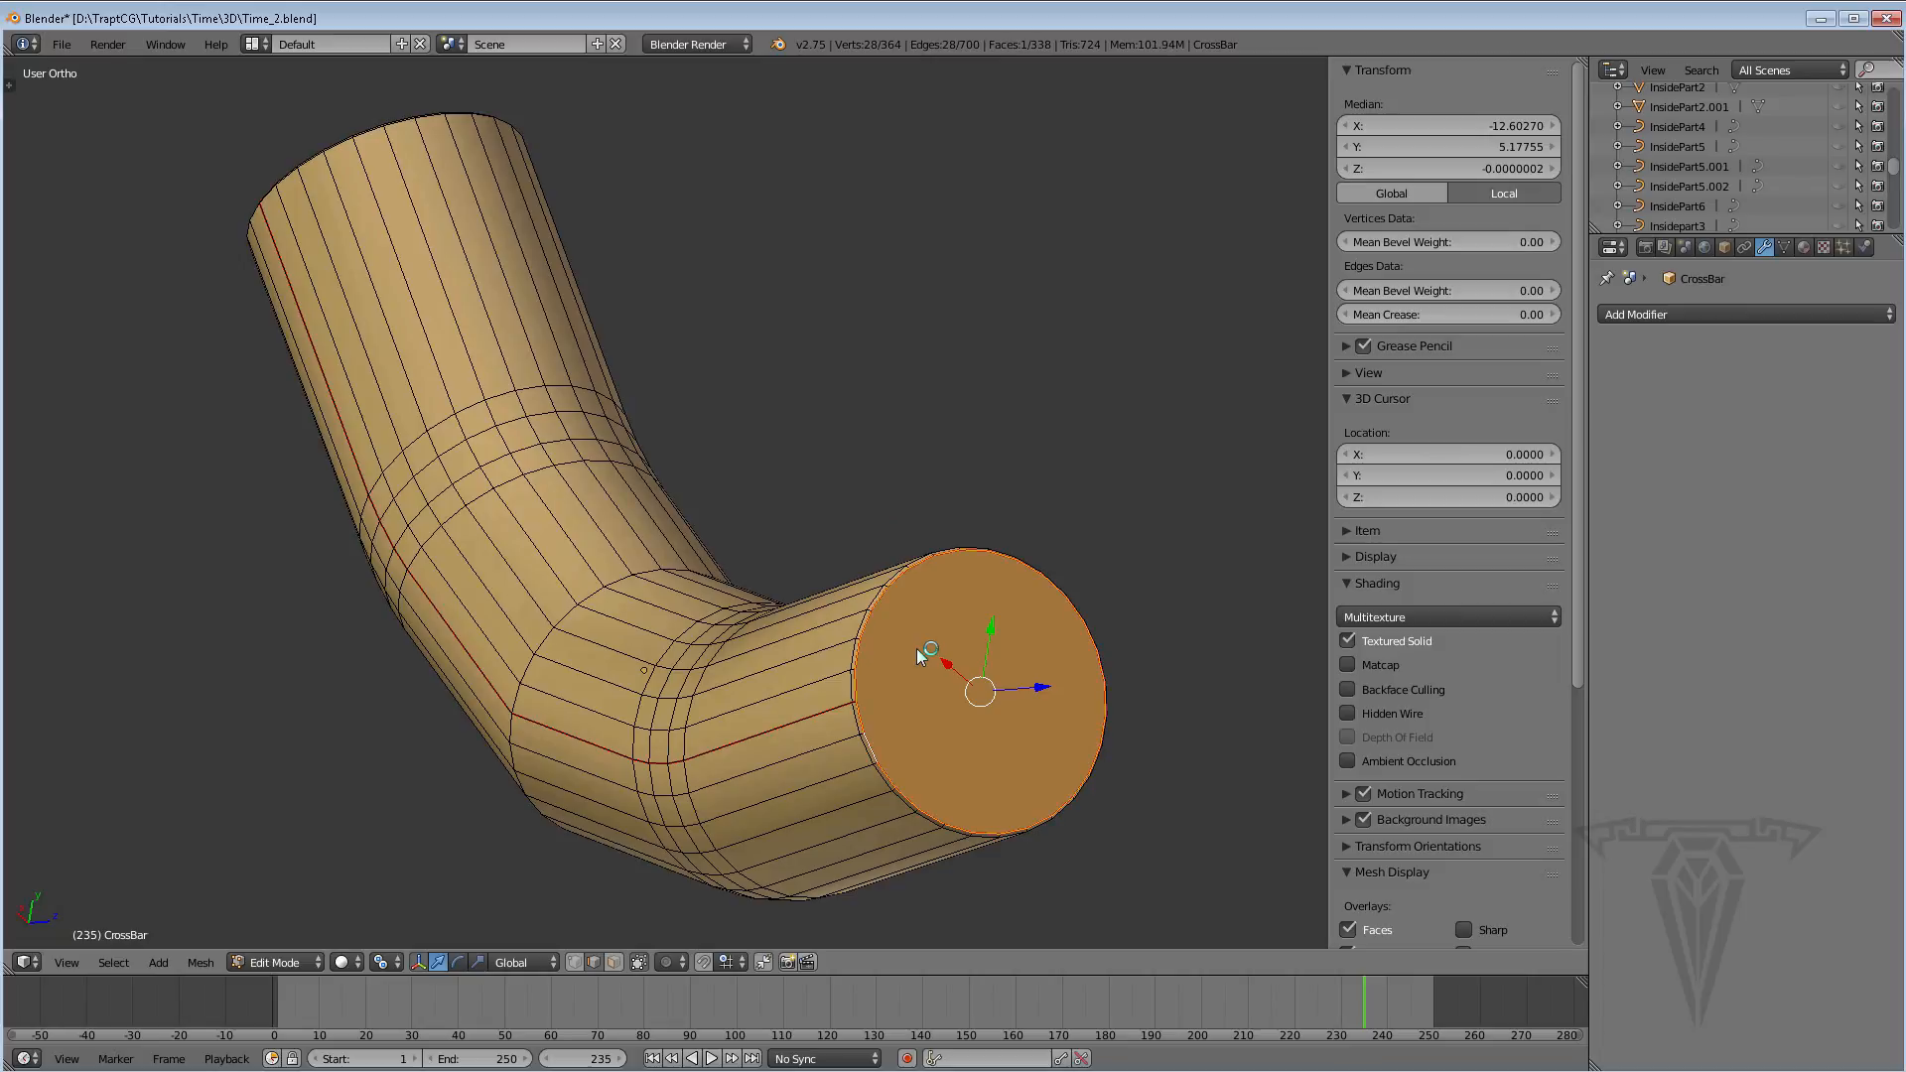
middle_drag(651, 687, 285, 669)
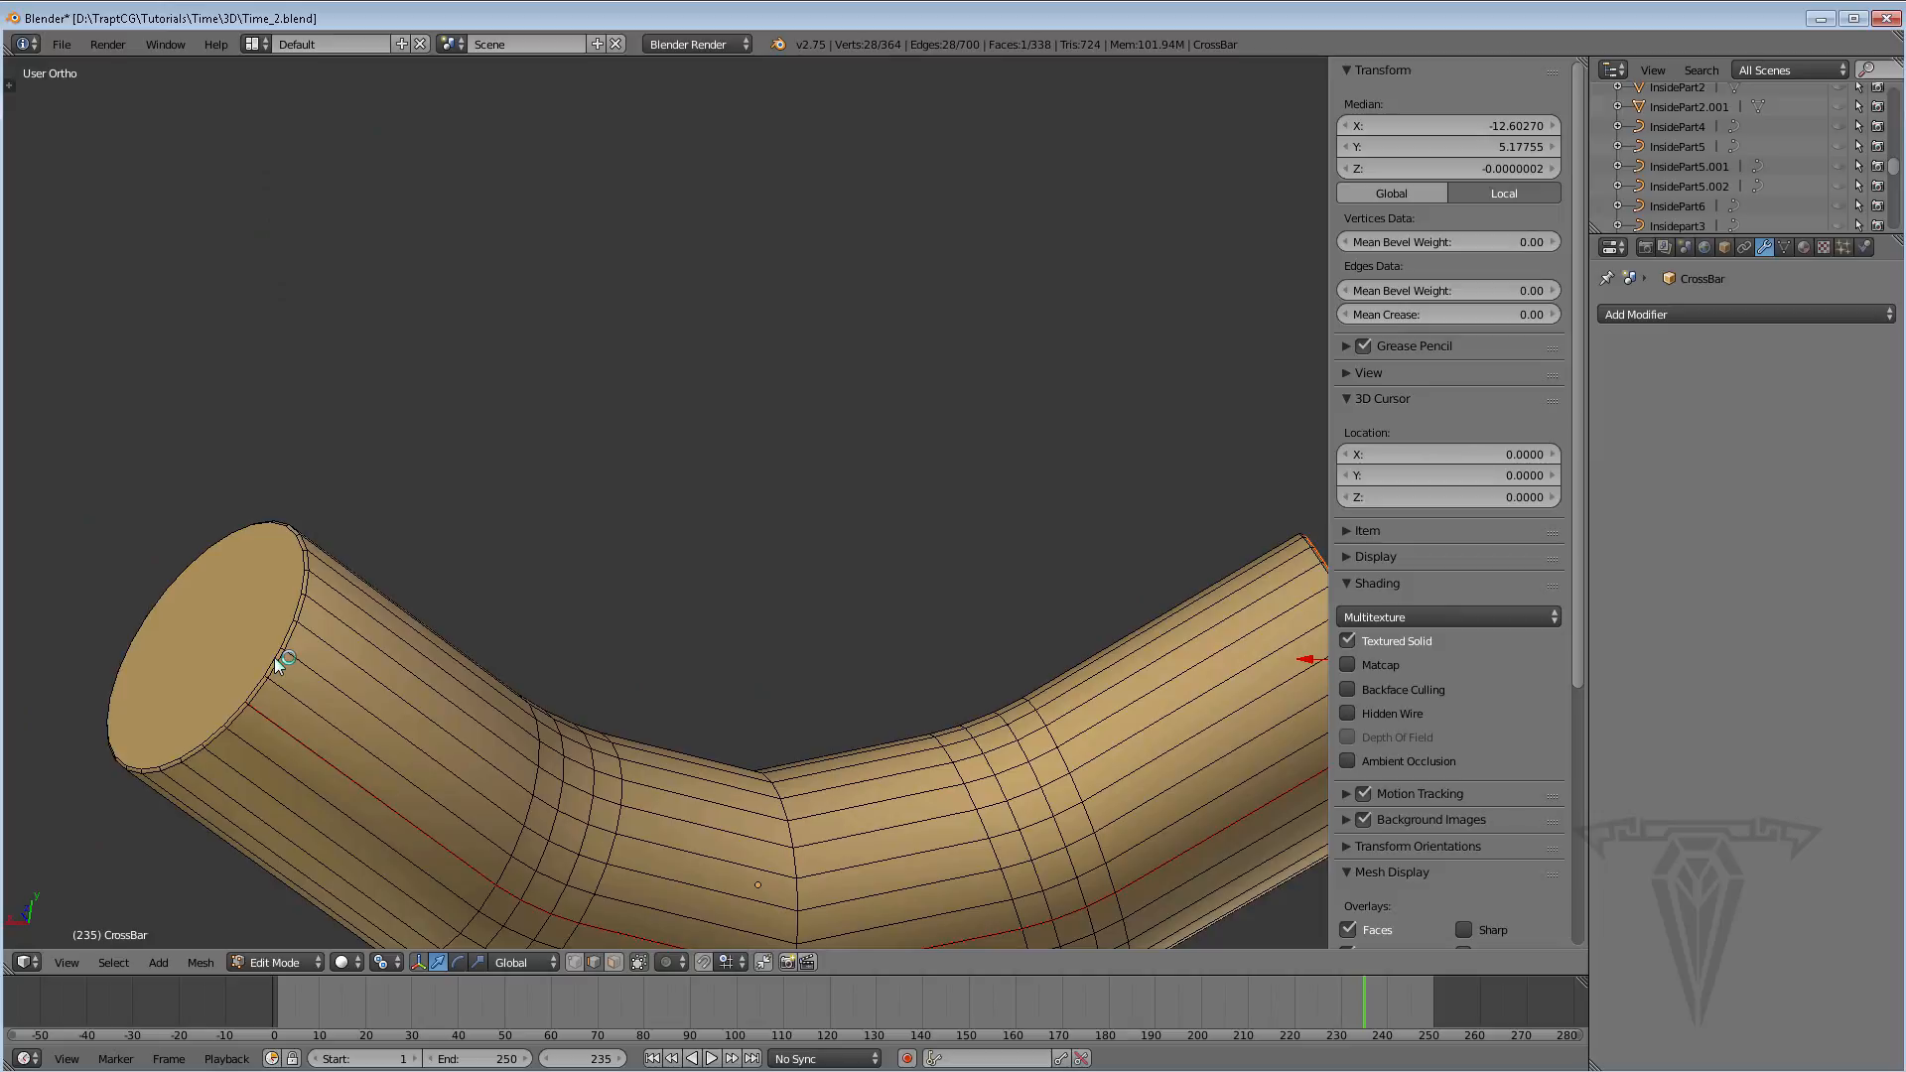
right_click(277, 663)
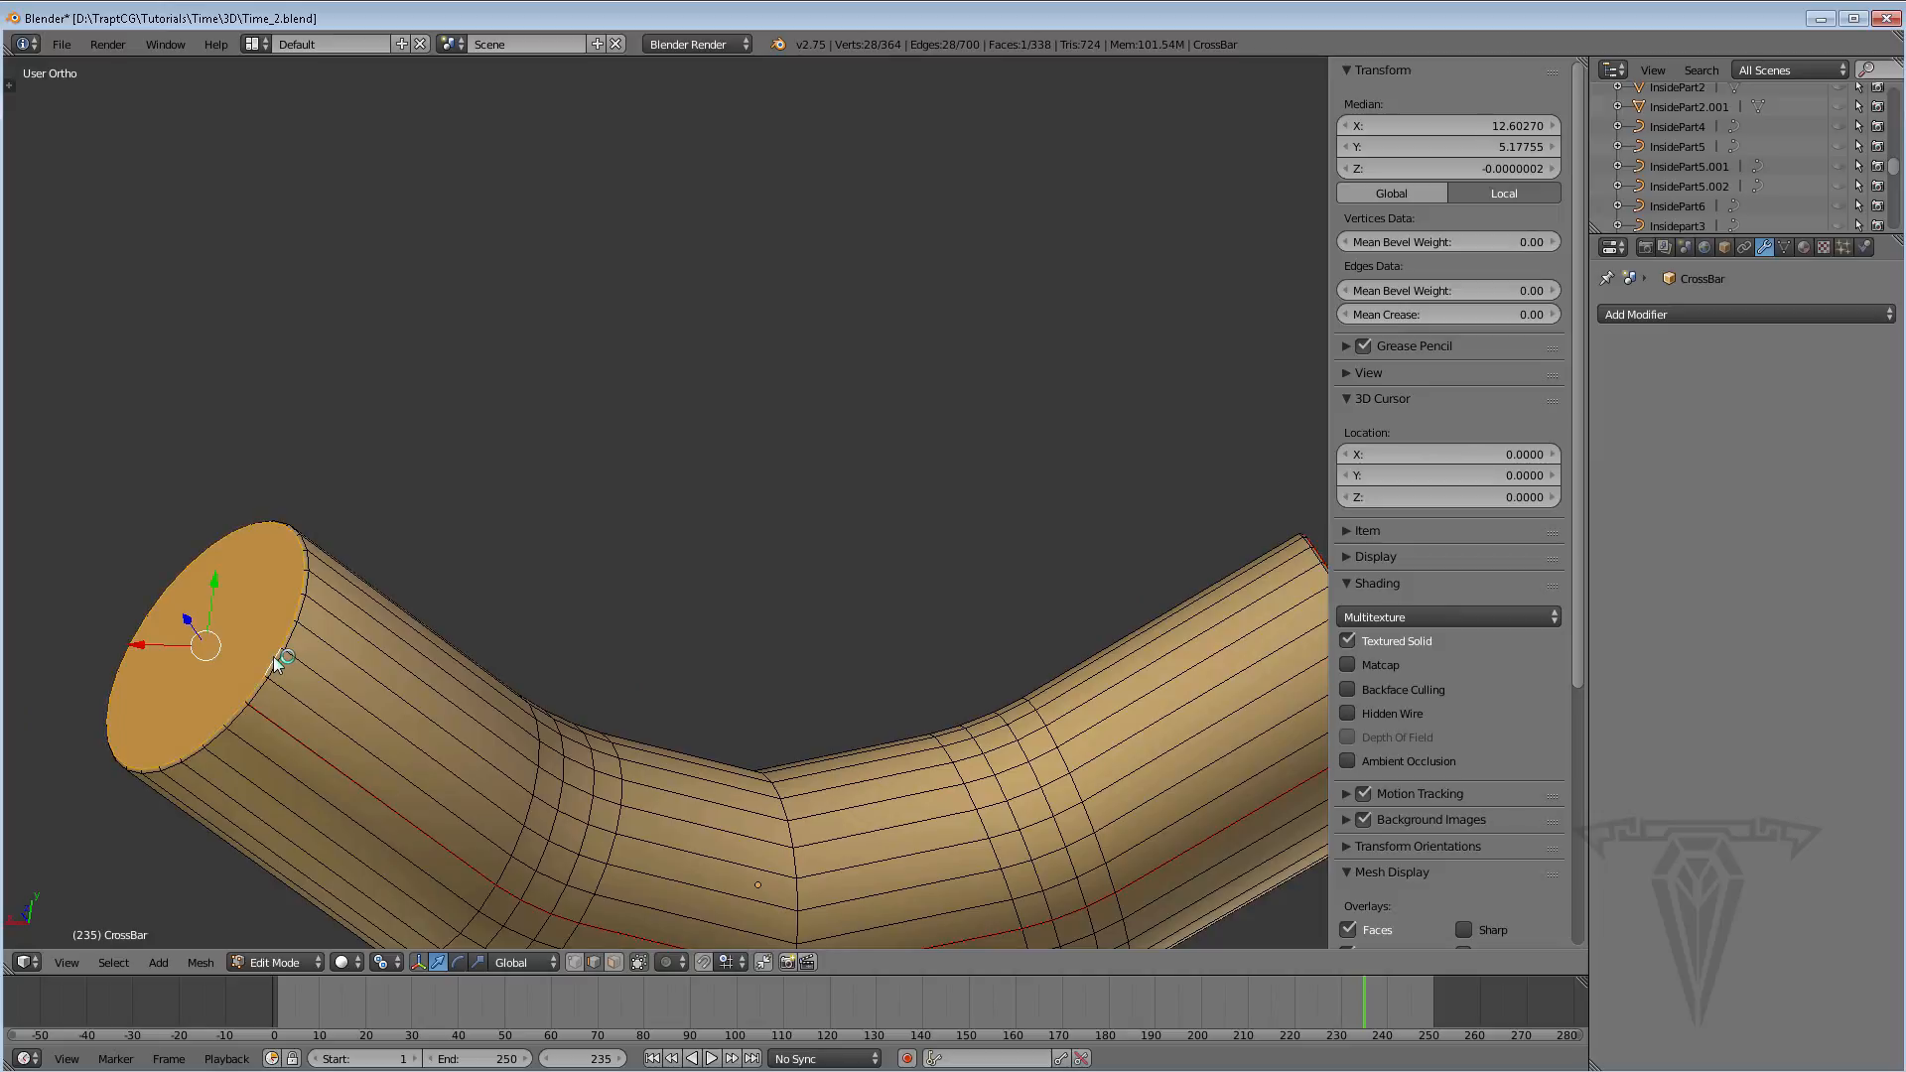
shift+middle_drag(495, 735, 471, 691)
scroll(470, 691, down, 1)
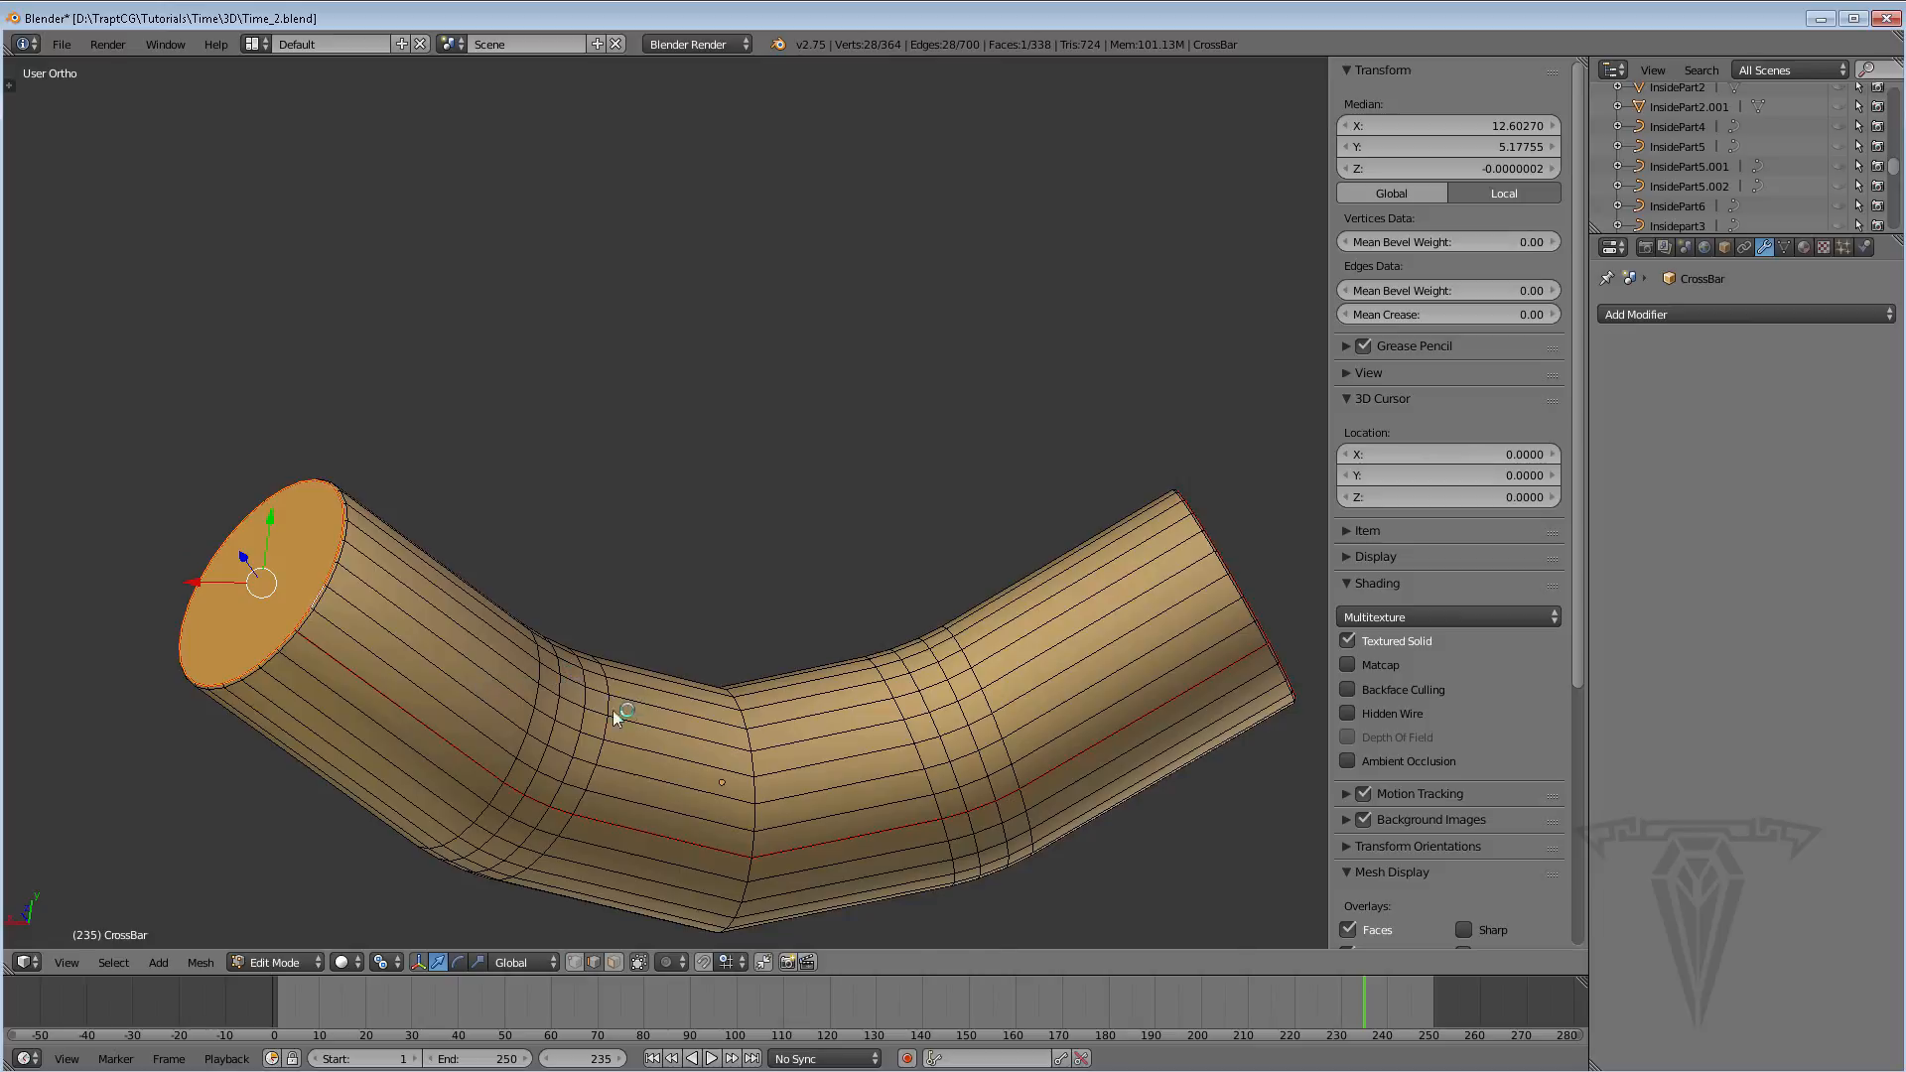
mouse_move(622, 714)
middle_down()
mouse_move(466, 707)
mouse_move(743, 701)
mouse_move(608, 701)
mouse_move(595, 735)
middle_up()
Switch to face select mode and select the entire CrossBar mesh
click(615, 962)
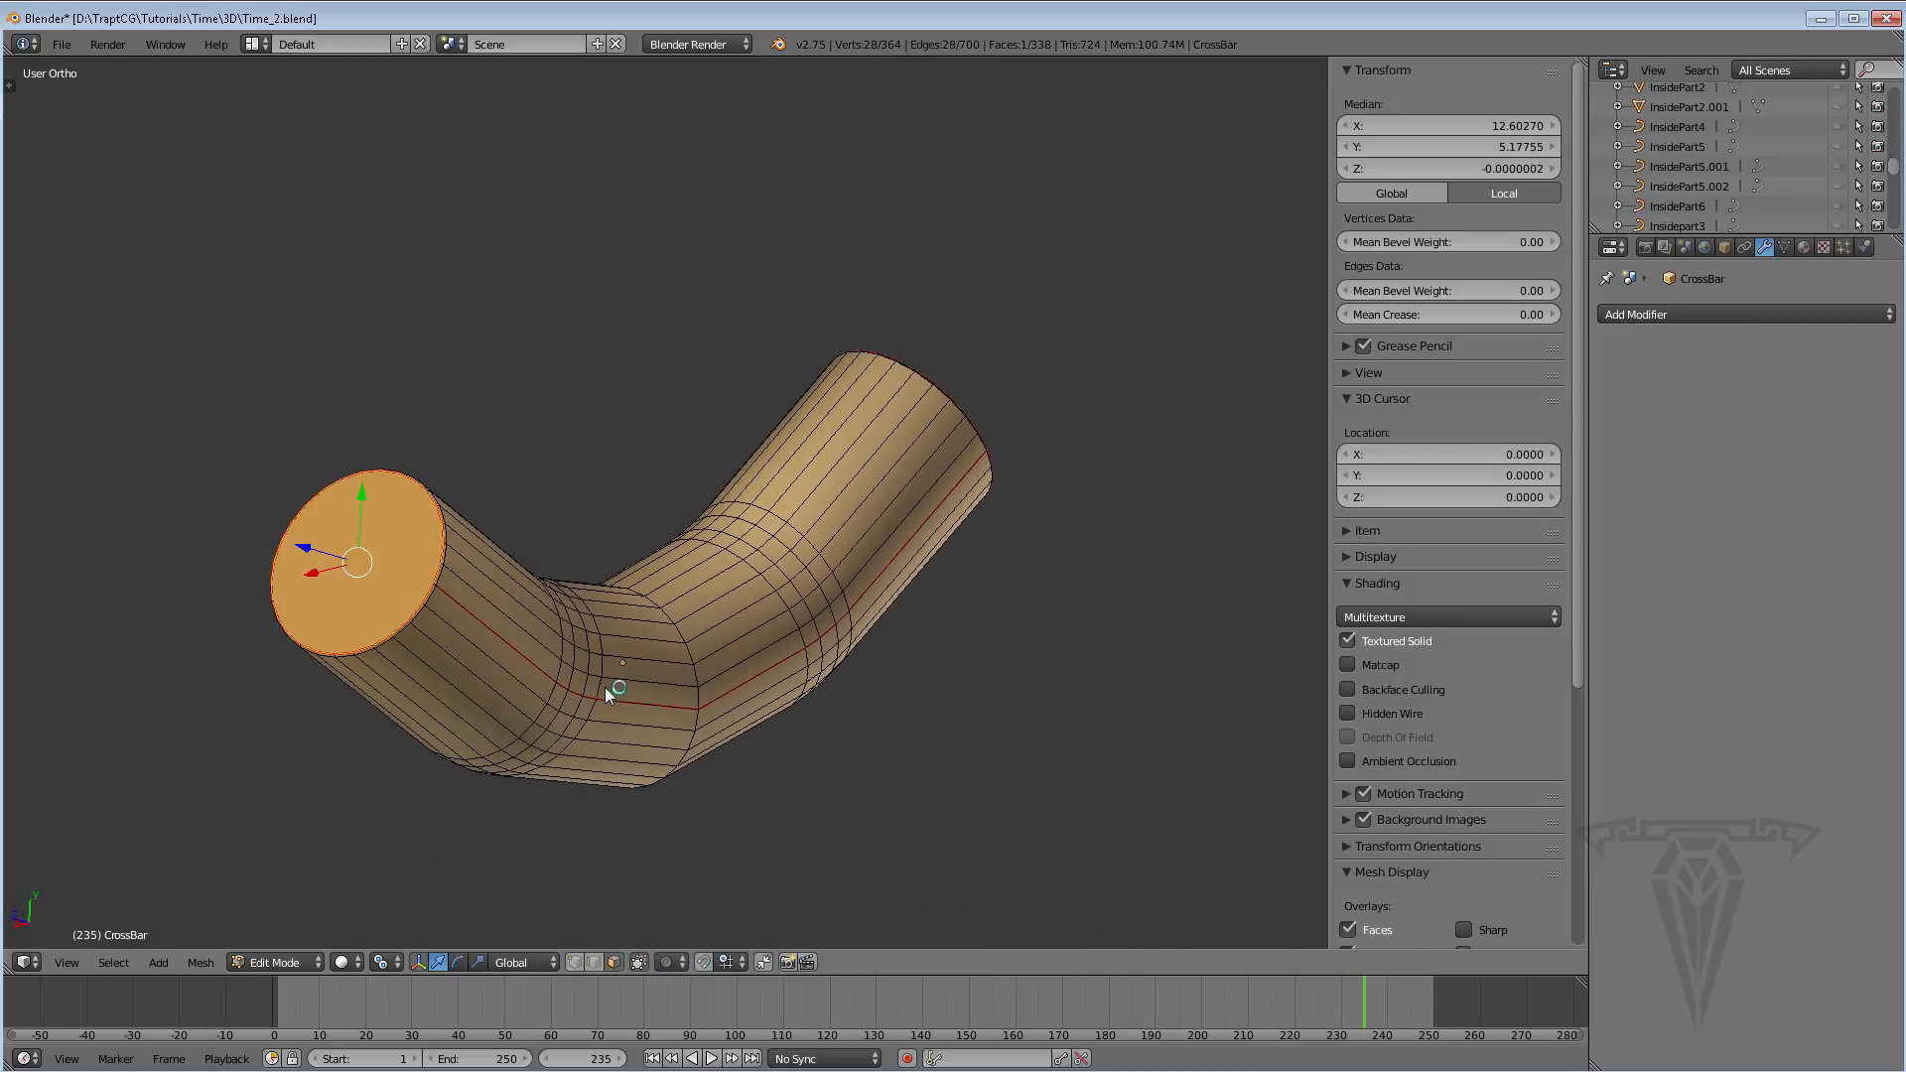
key(a)
key(a)
middle_drag(564, 683, 795, 638)
Split the 3D view into two side-by-side areas and turn the new one into a UV/Image Editor
drag(1589, 62, 854, 144)
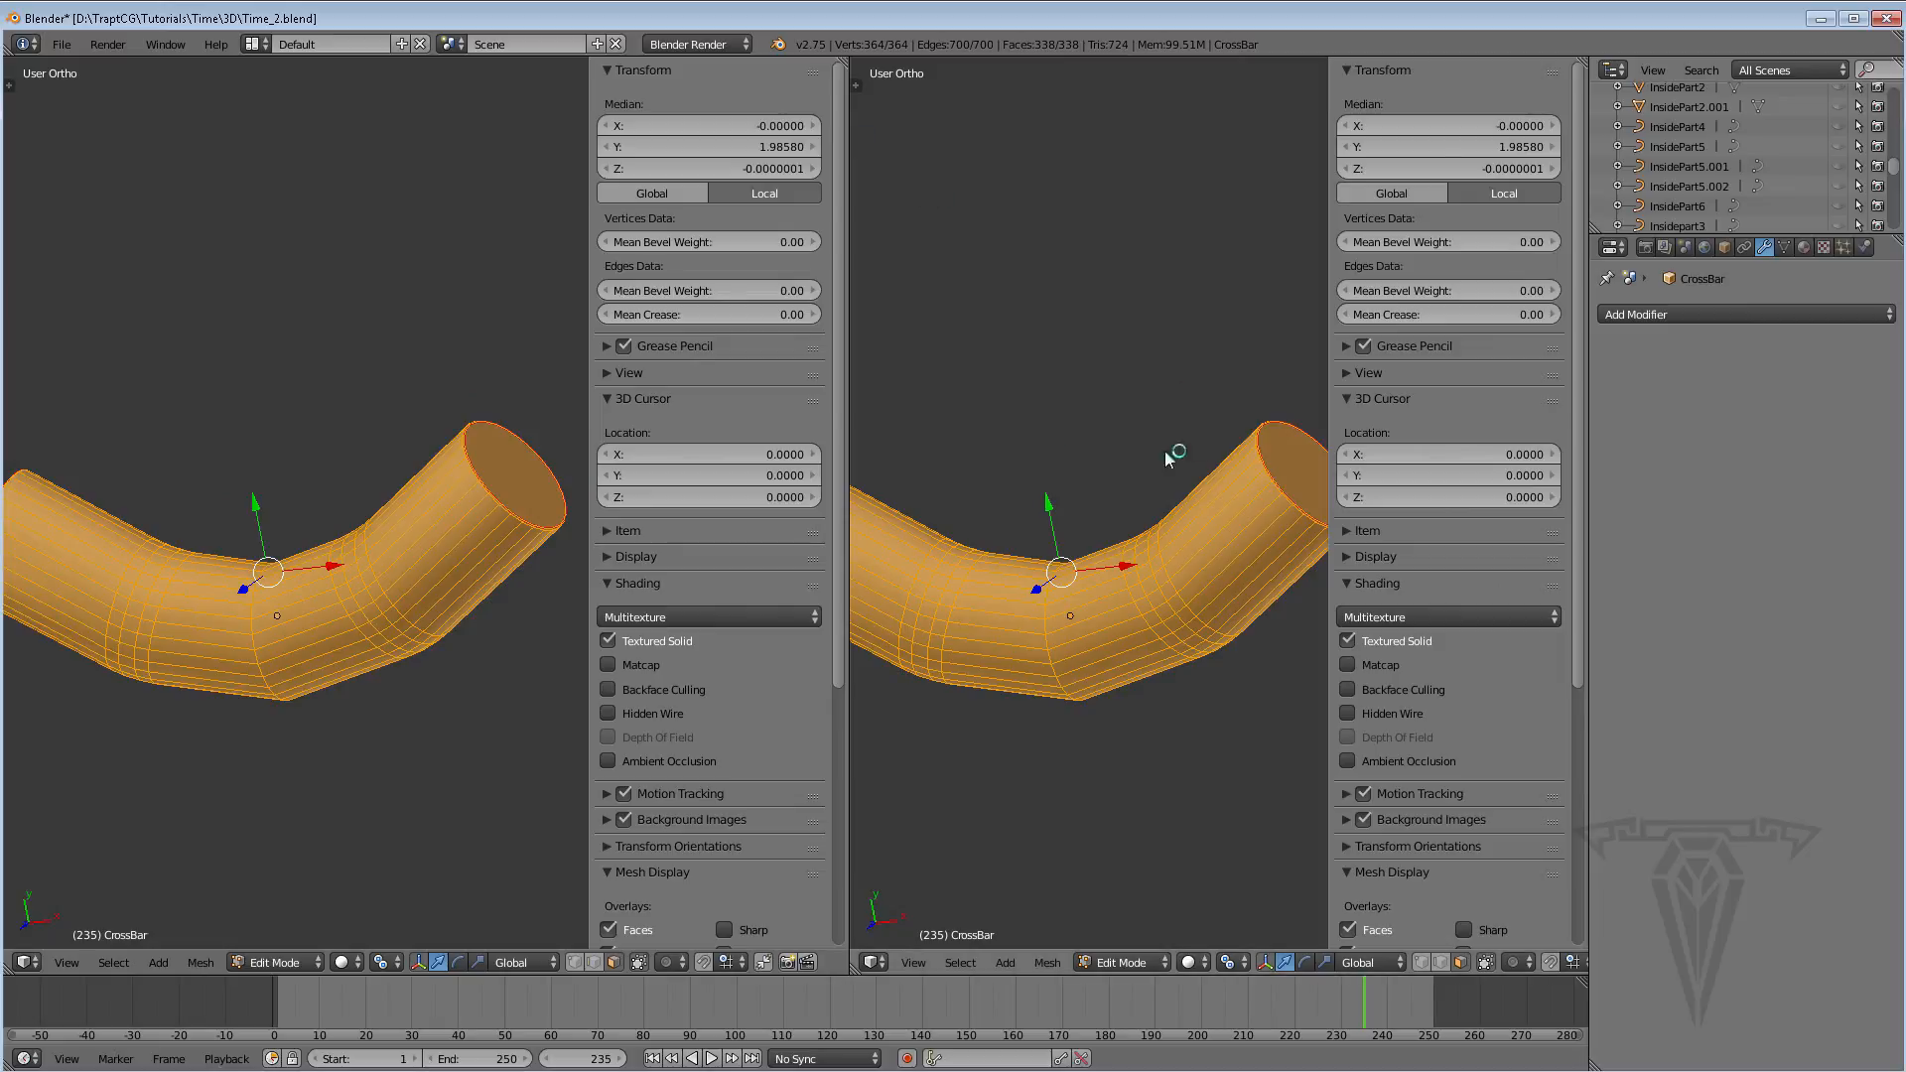
shift+middle_drag(1033, 451, 1096, 435)
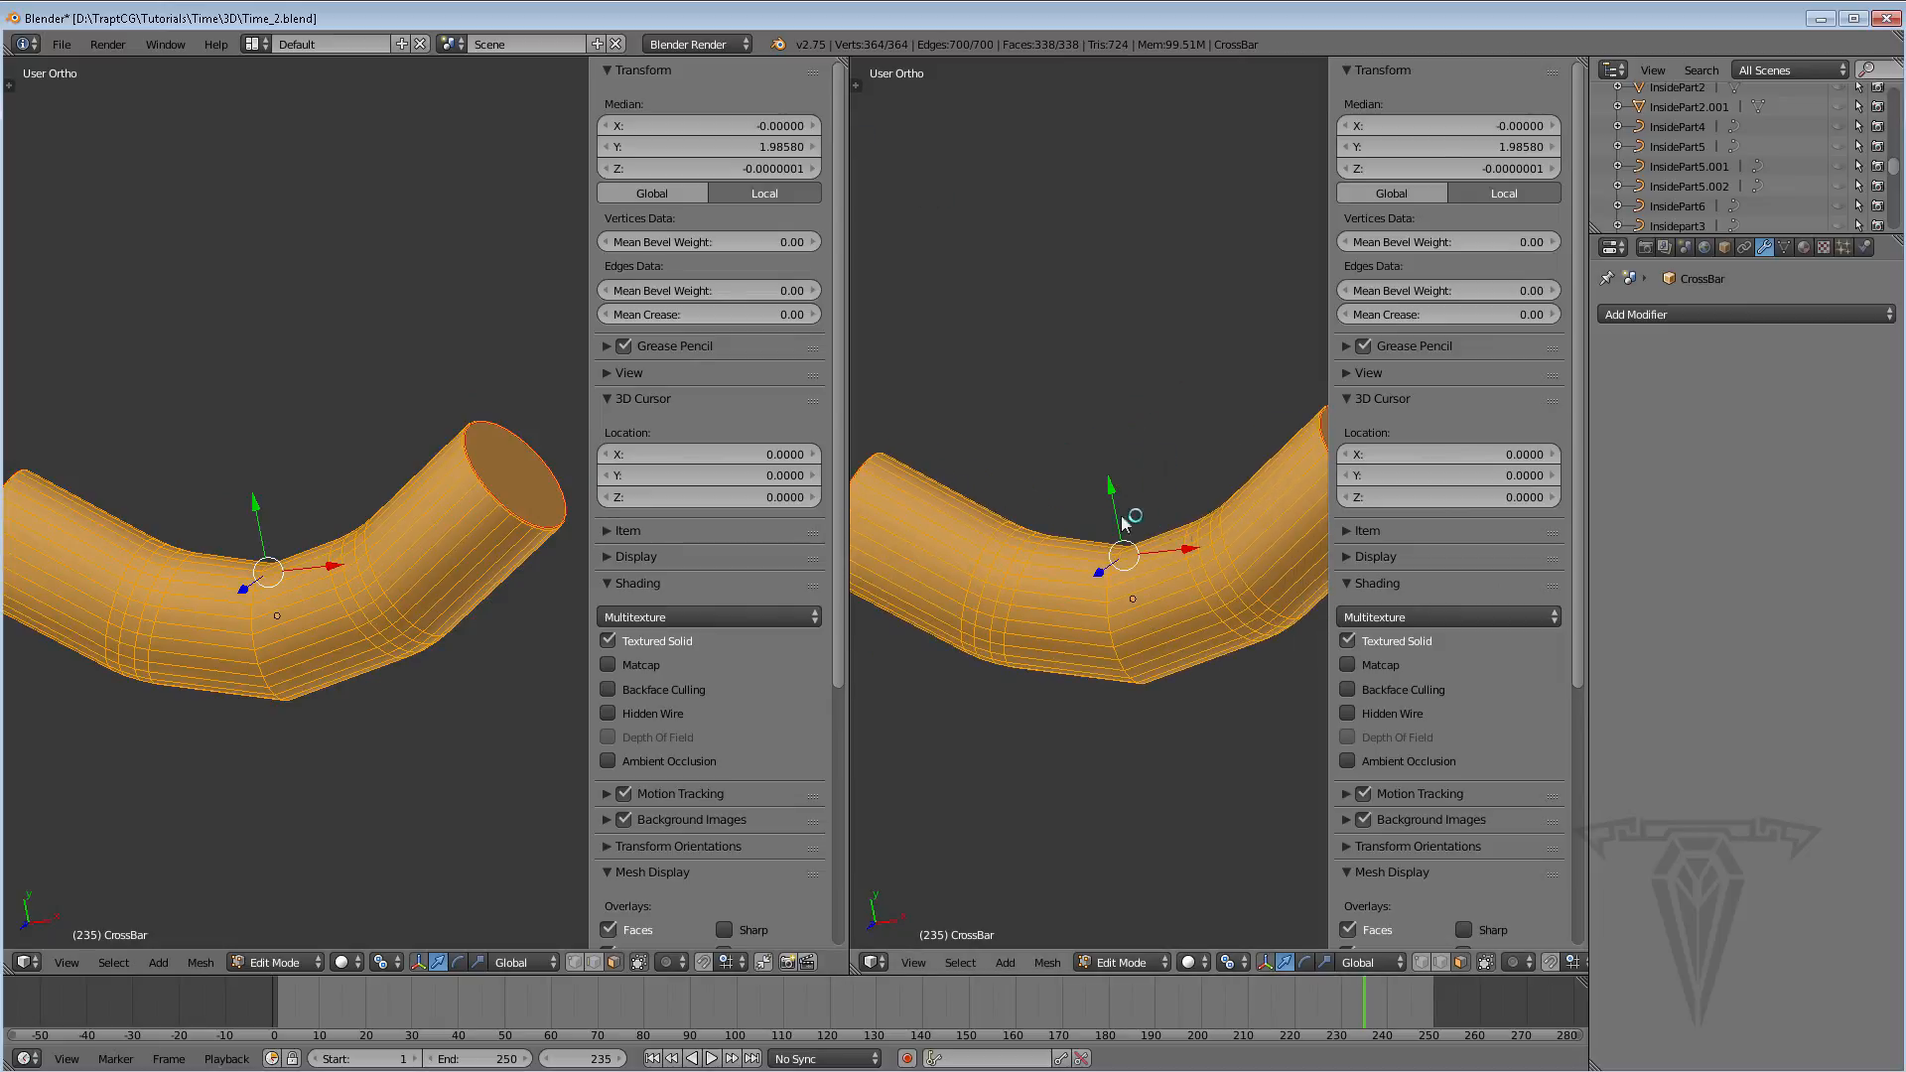
shift+middle_drag(1113, 502, 1122, 507)
key(t)
key(t)
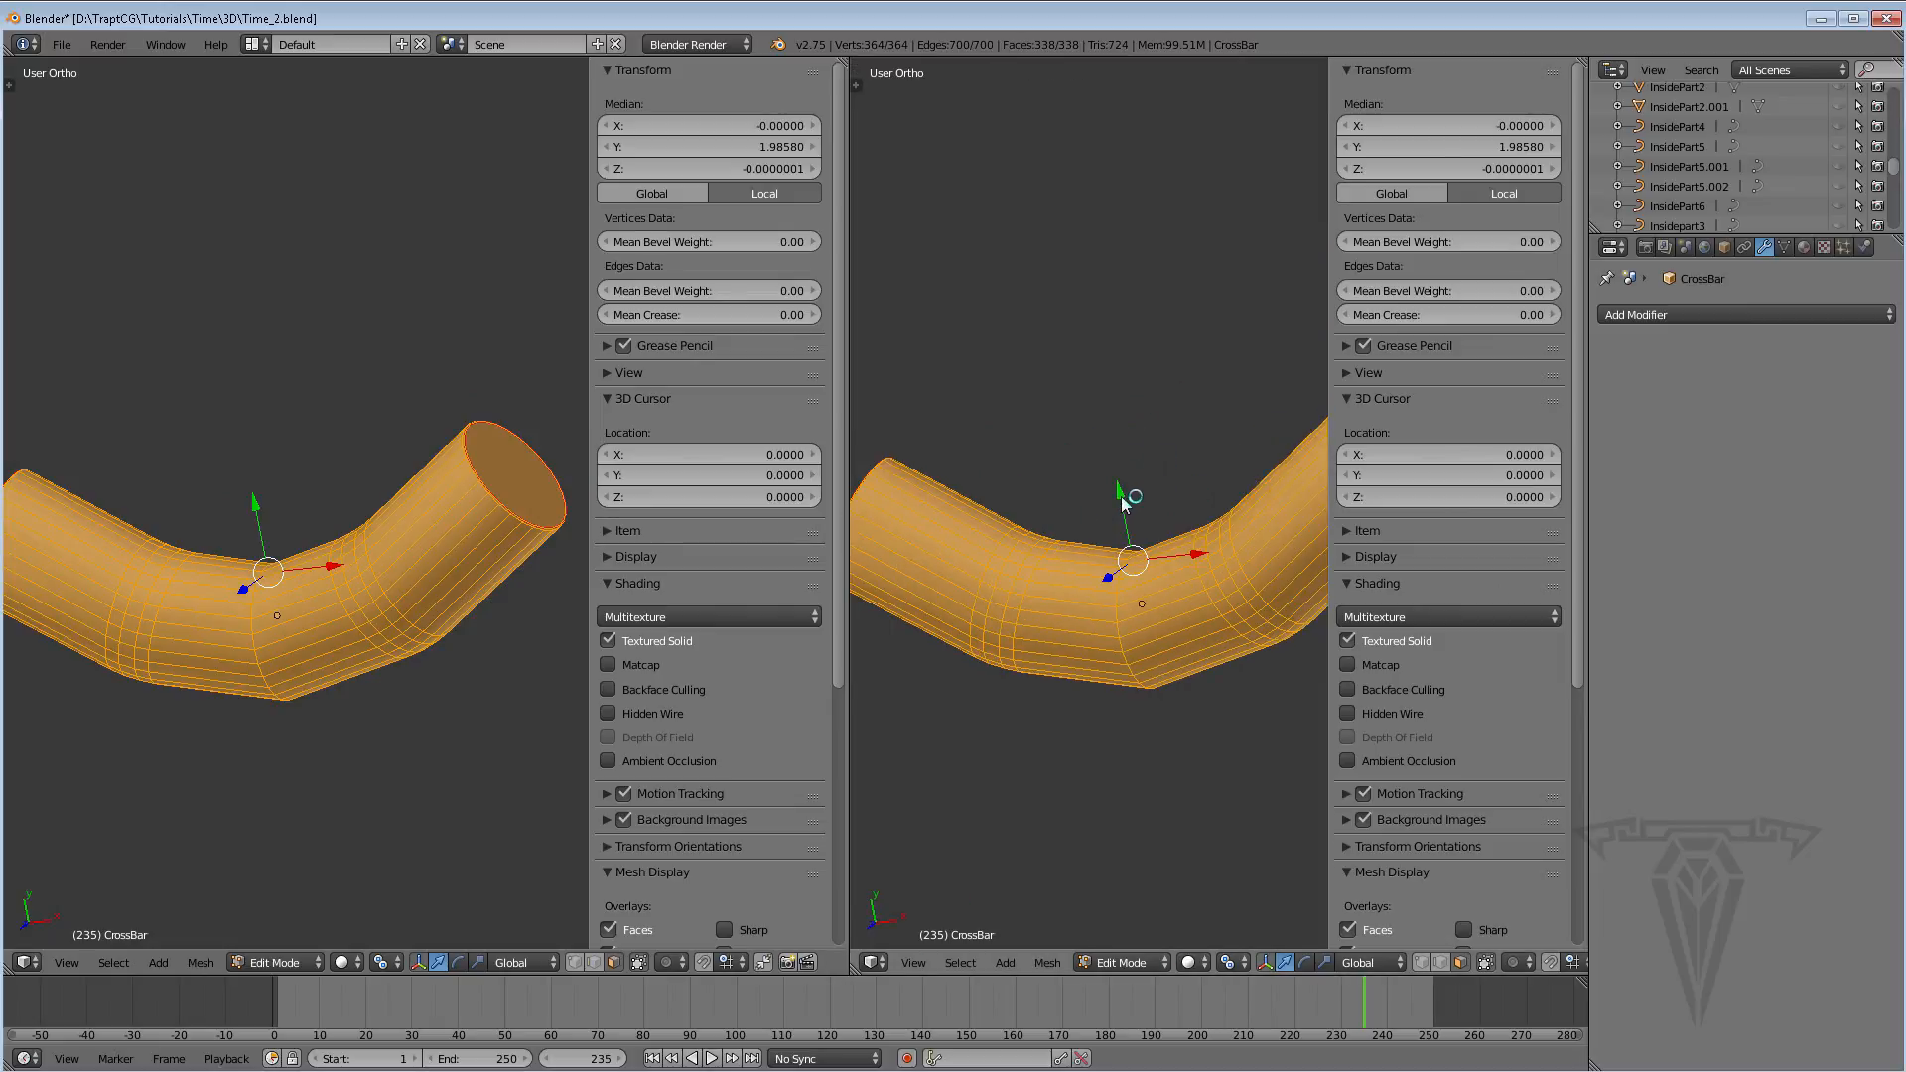
key(n)
scroll(1171, 546, up, 2)
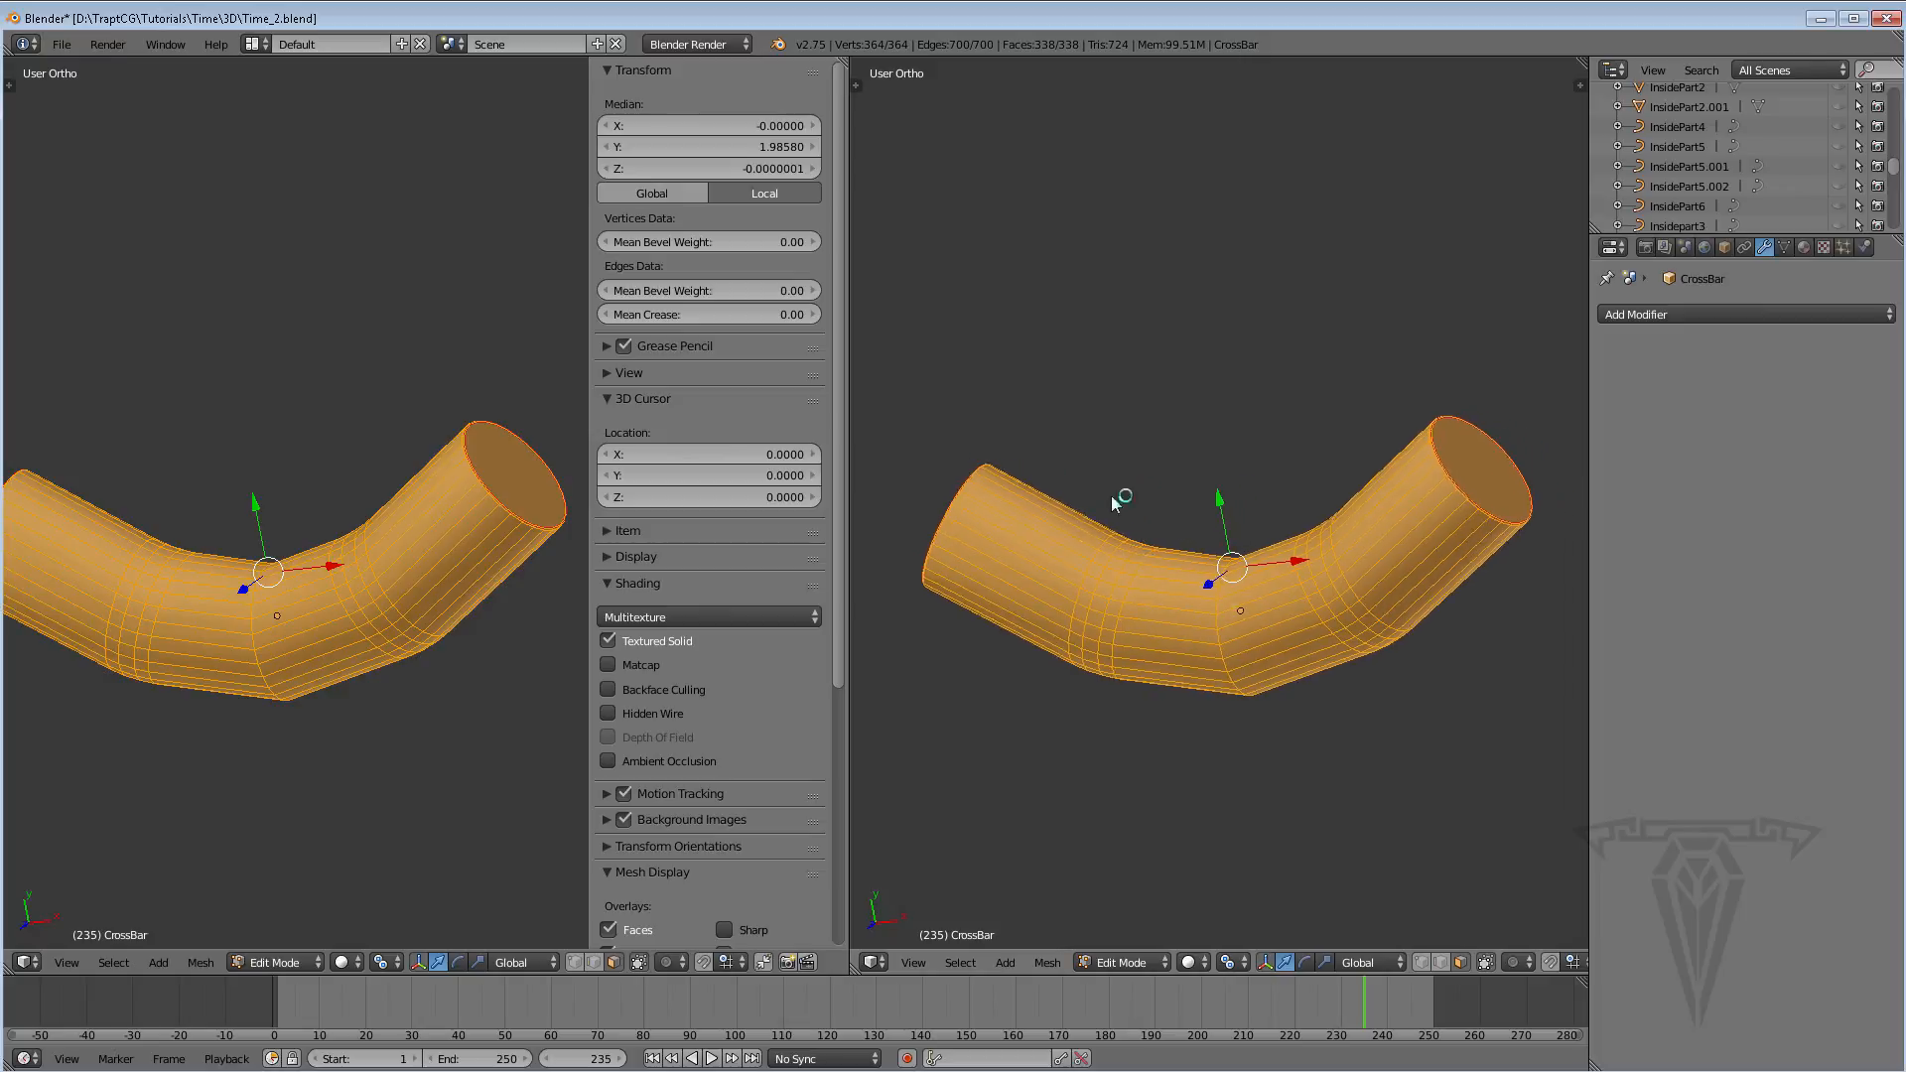
middle_drag(1113, 502, 1168, 484)
click(873, 962)
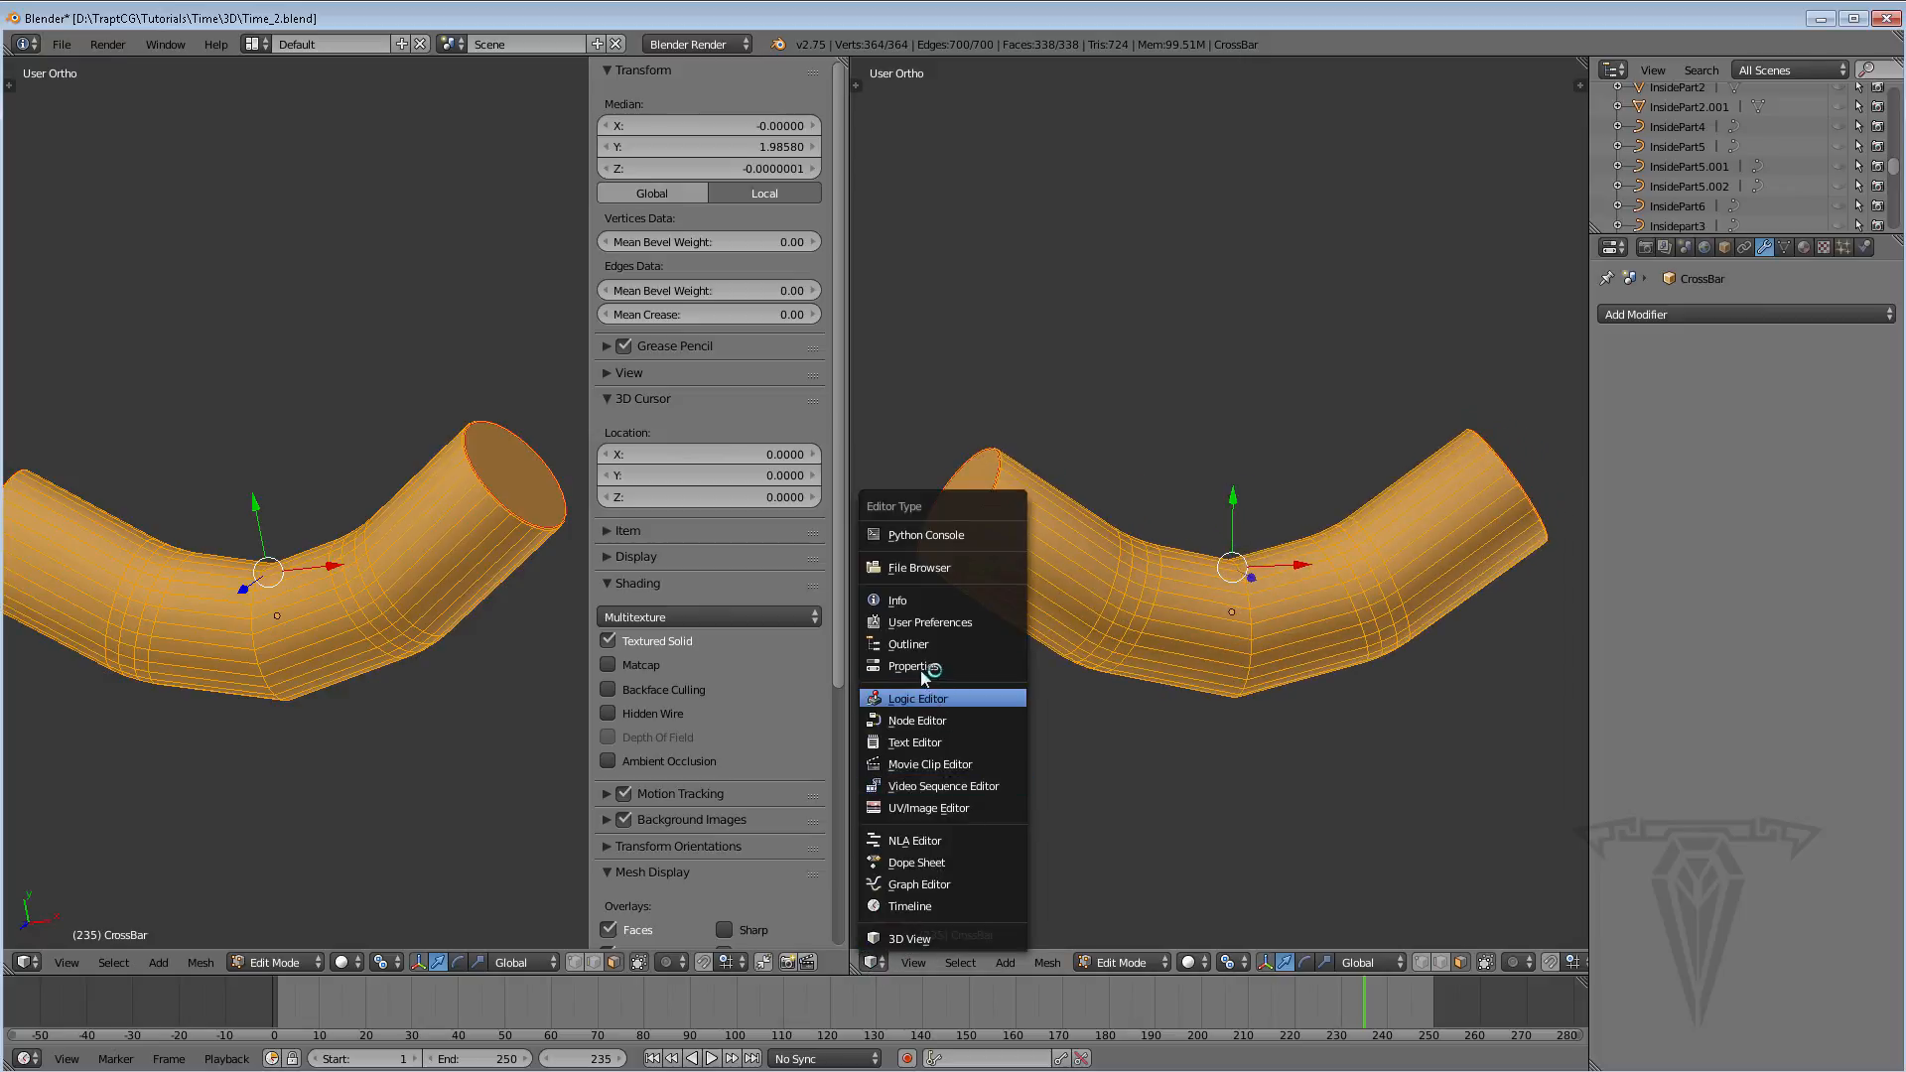
click(928, 807)
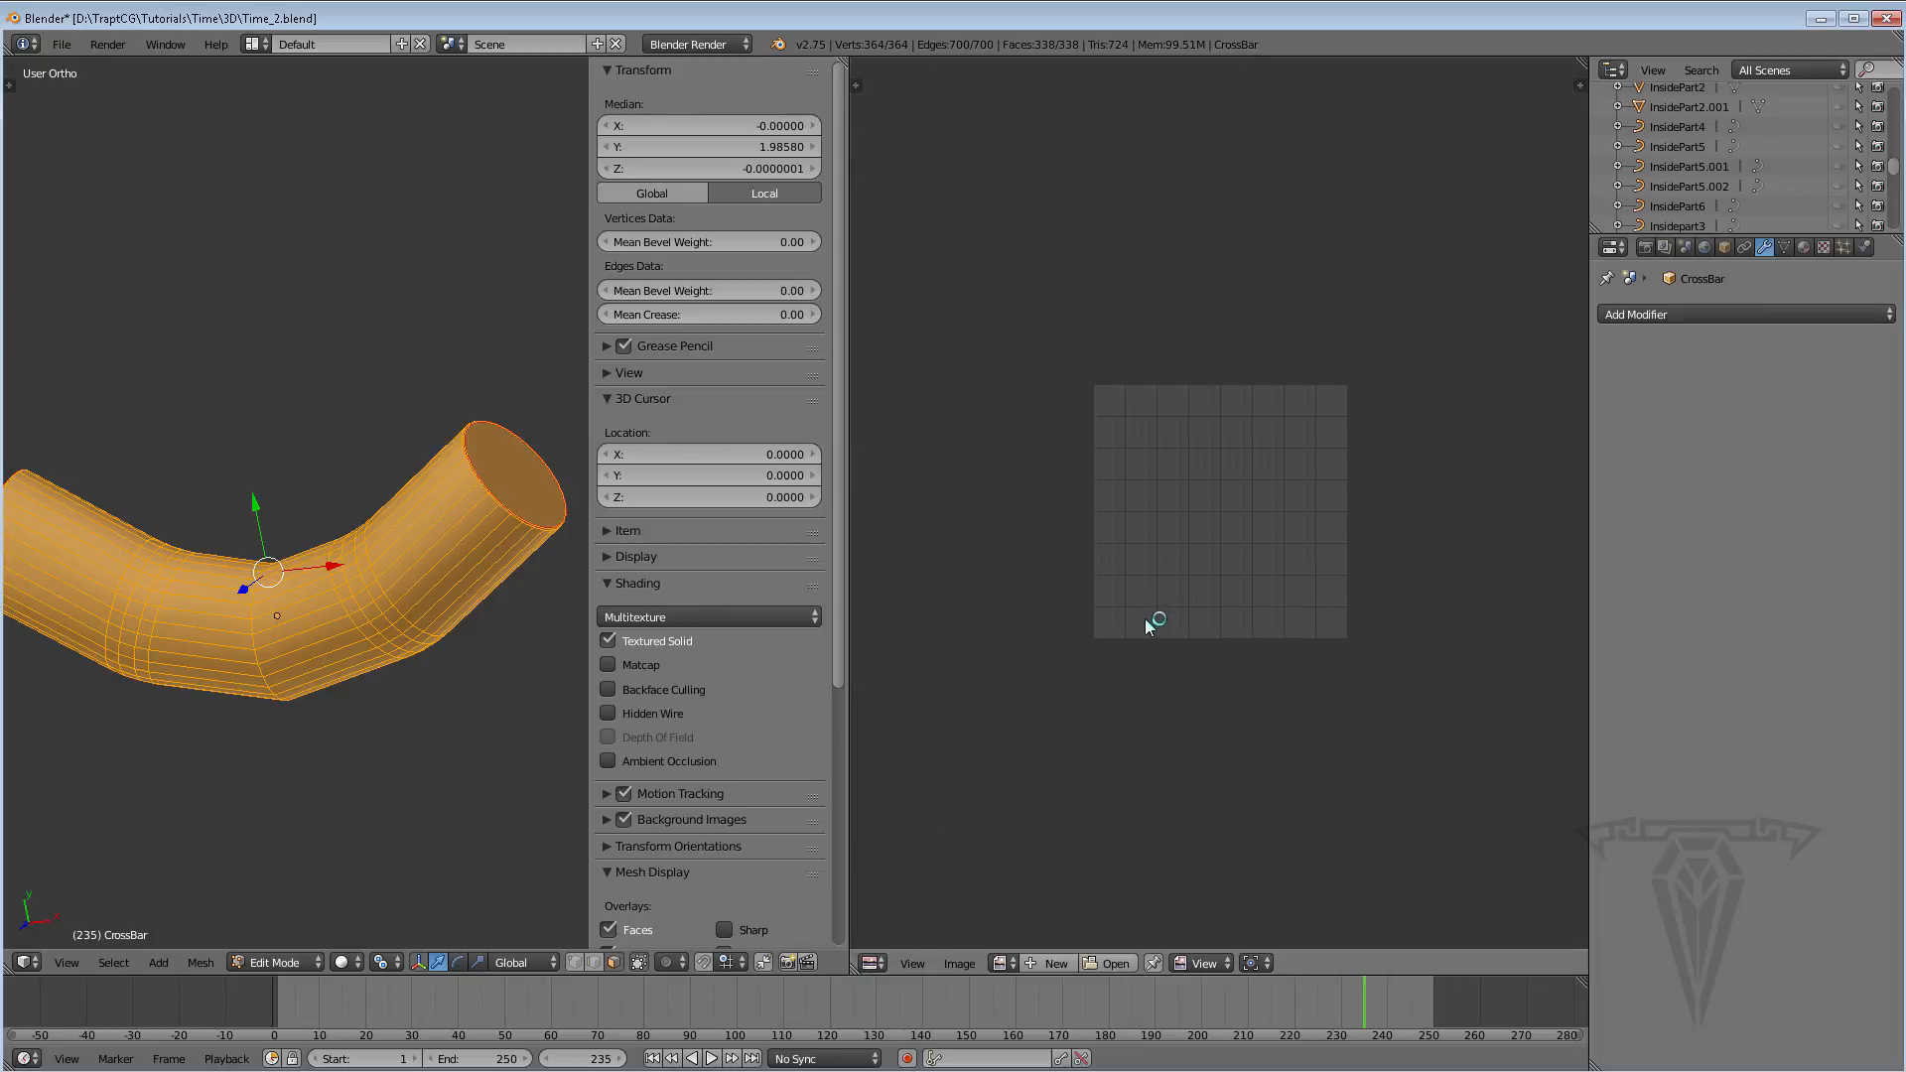
Unwrap the entire CrossBar mesh along its marked seams
middle_drag(1144, 620, 1138, 641)
scroll(1106, 604, up, 3)
scroll(487, 602, up, 1)
shift+middle_drag(479, 603, 472, 605)
scroll(446, 603, down, 1)
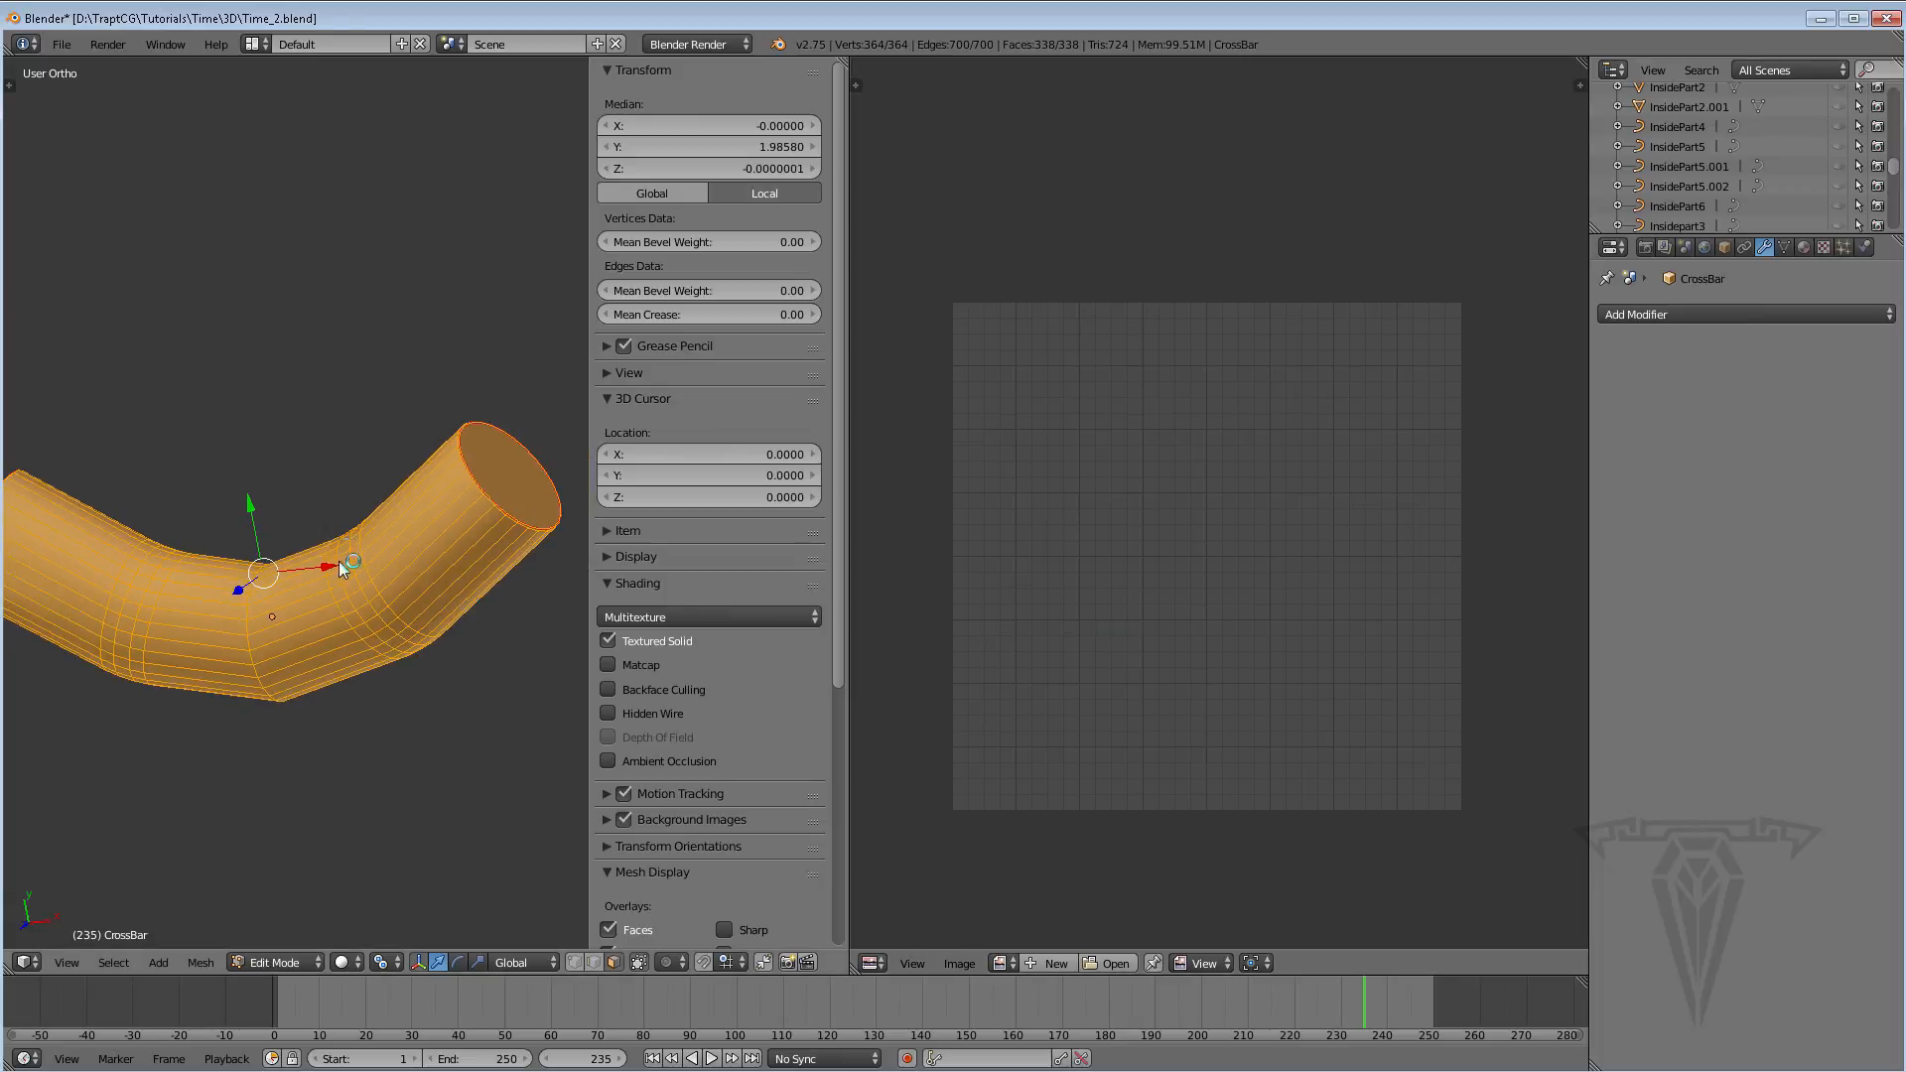
key(u)
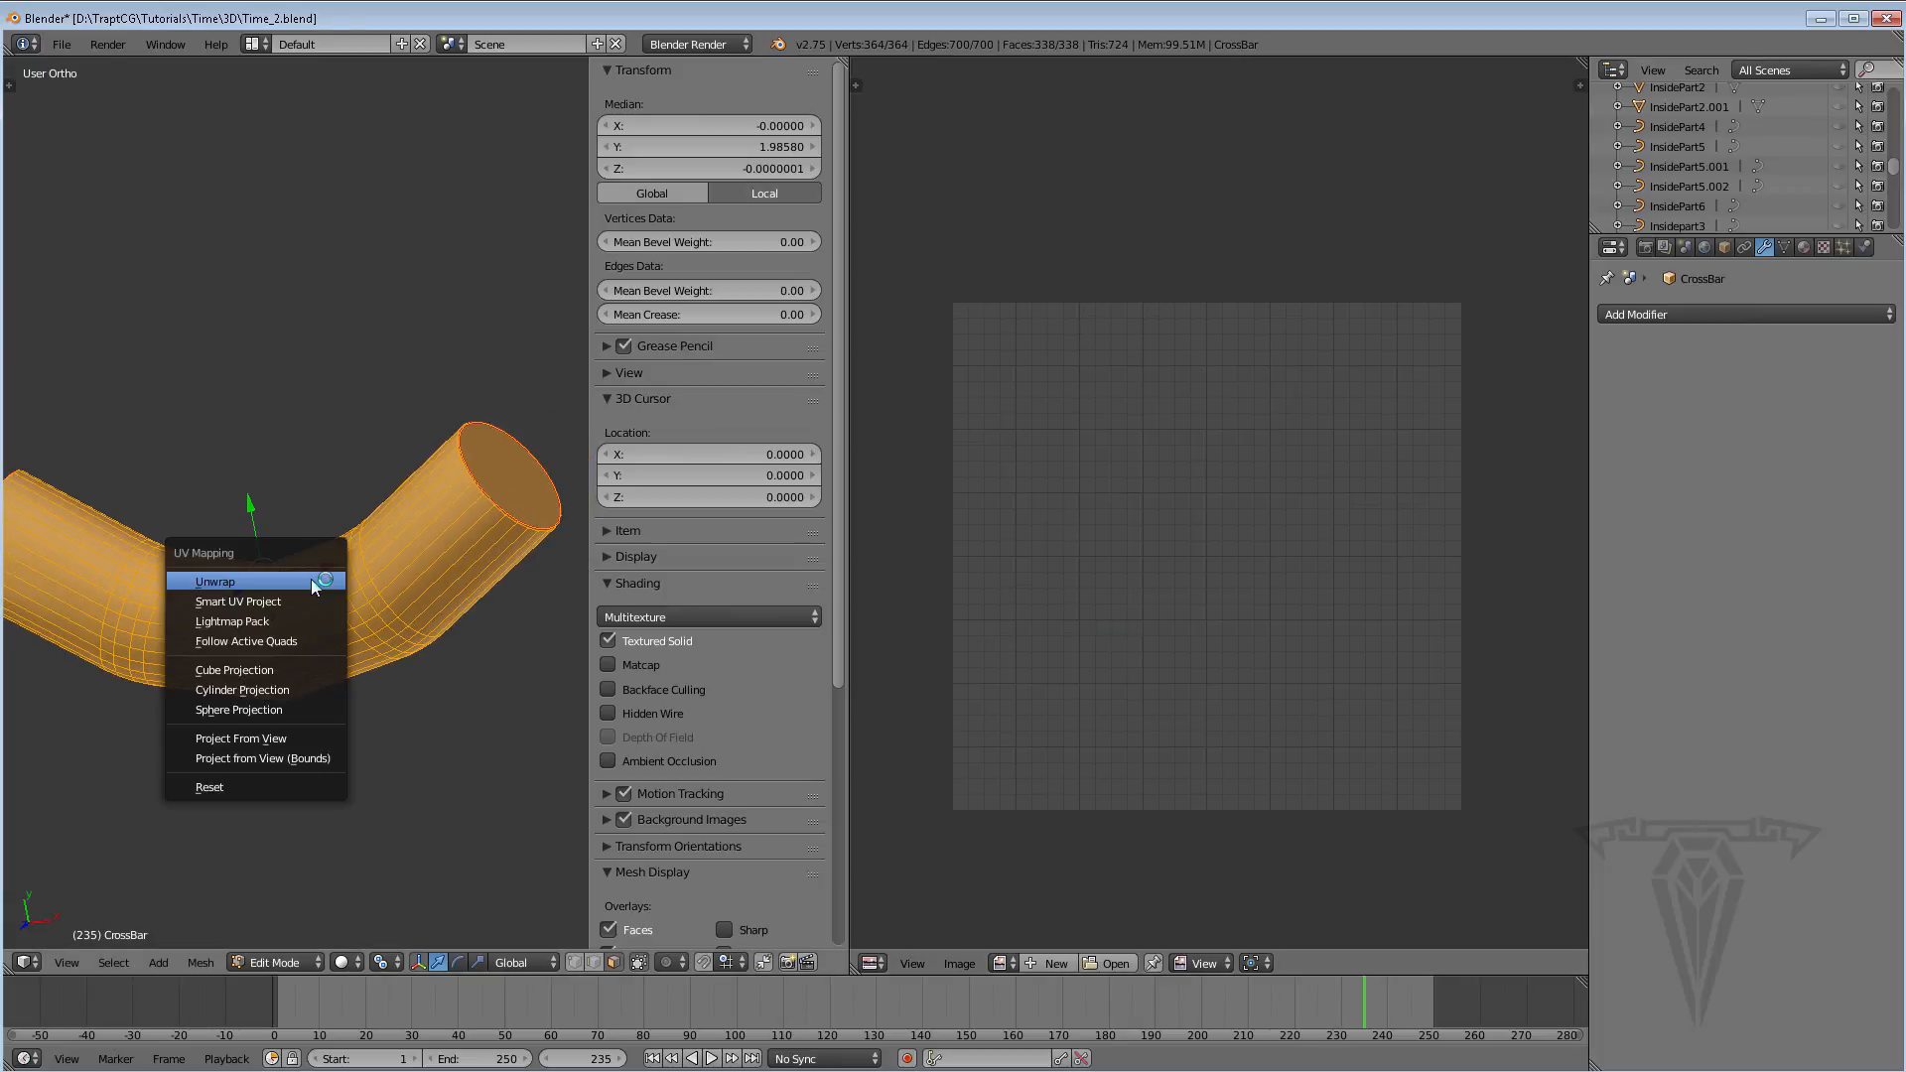
click(216, 582)
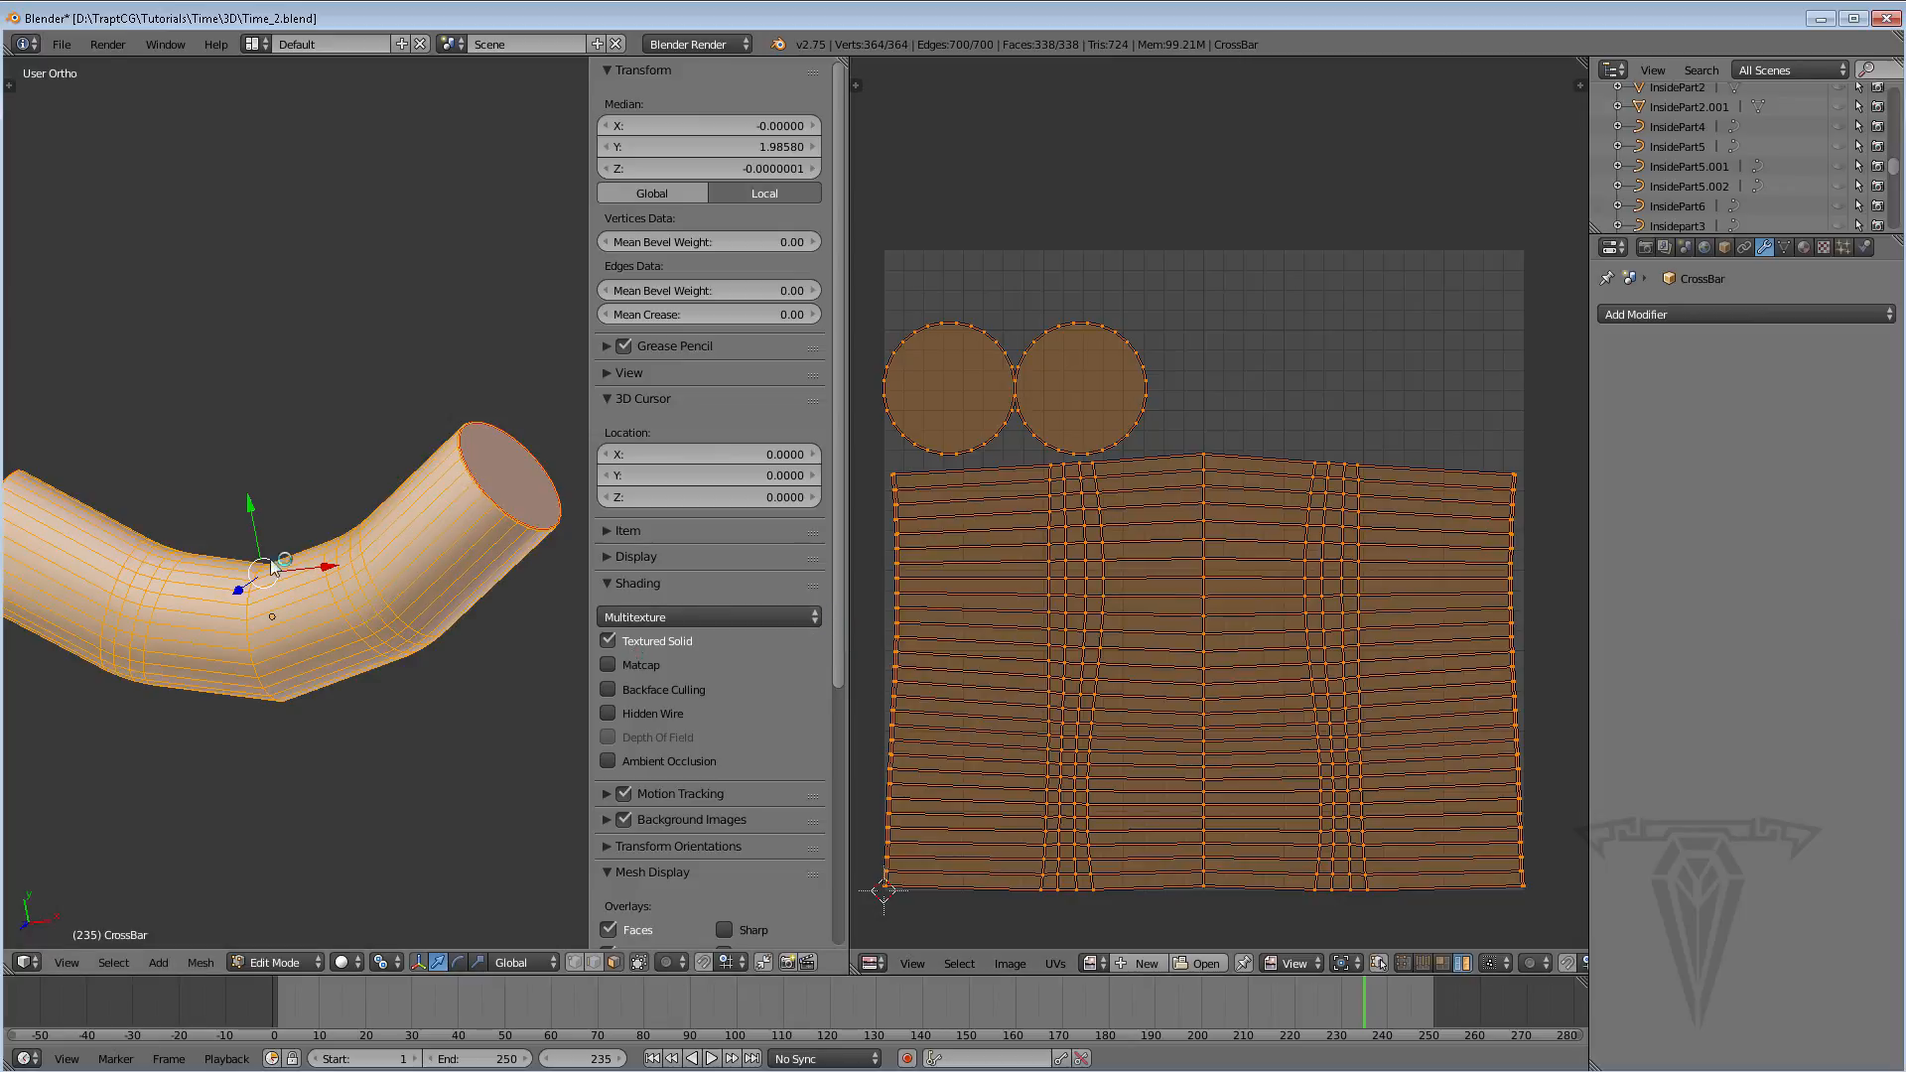
middle_drag(238, 539, 253, 537)
Create a 1024 x 1024 px Color Grid test image named testCrossbar for the unwrapped CrossBar
click(1145, 963)
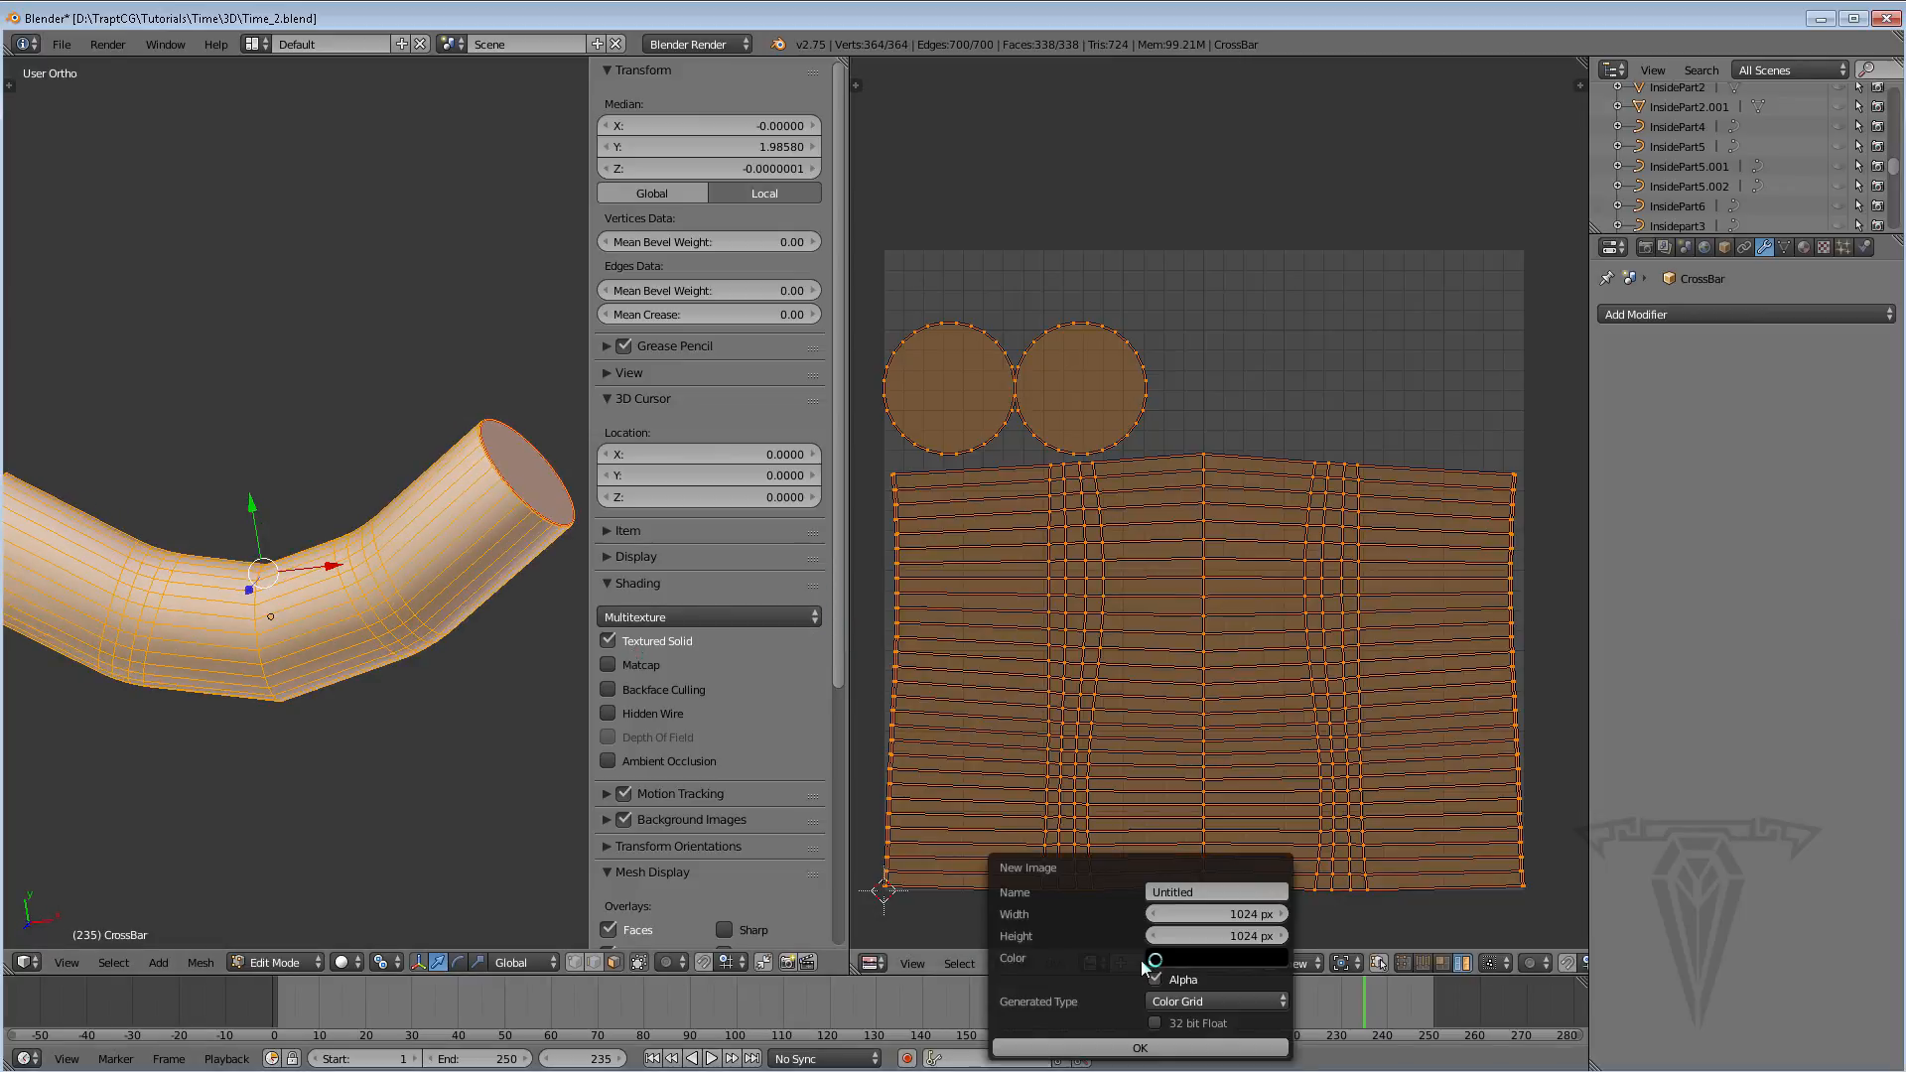
click(1190, 892)
text(testCrossbar)
click(1216, 1001)
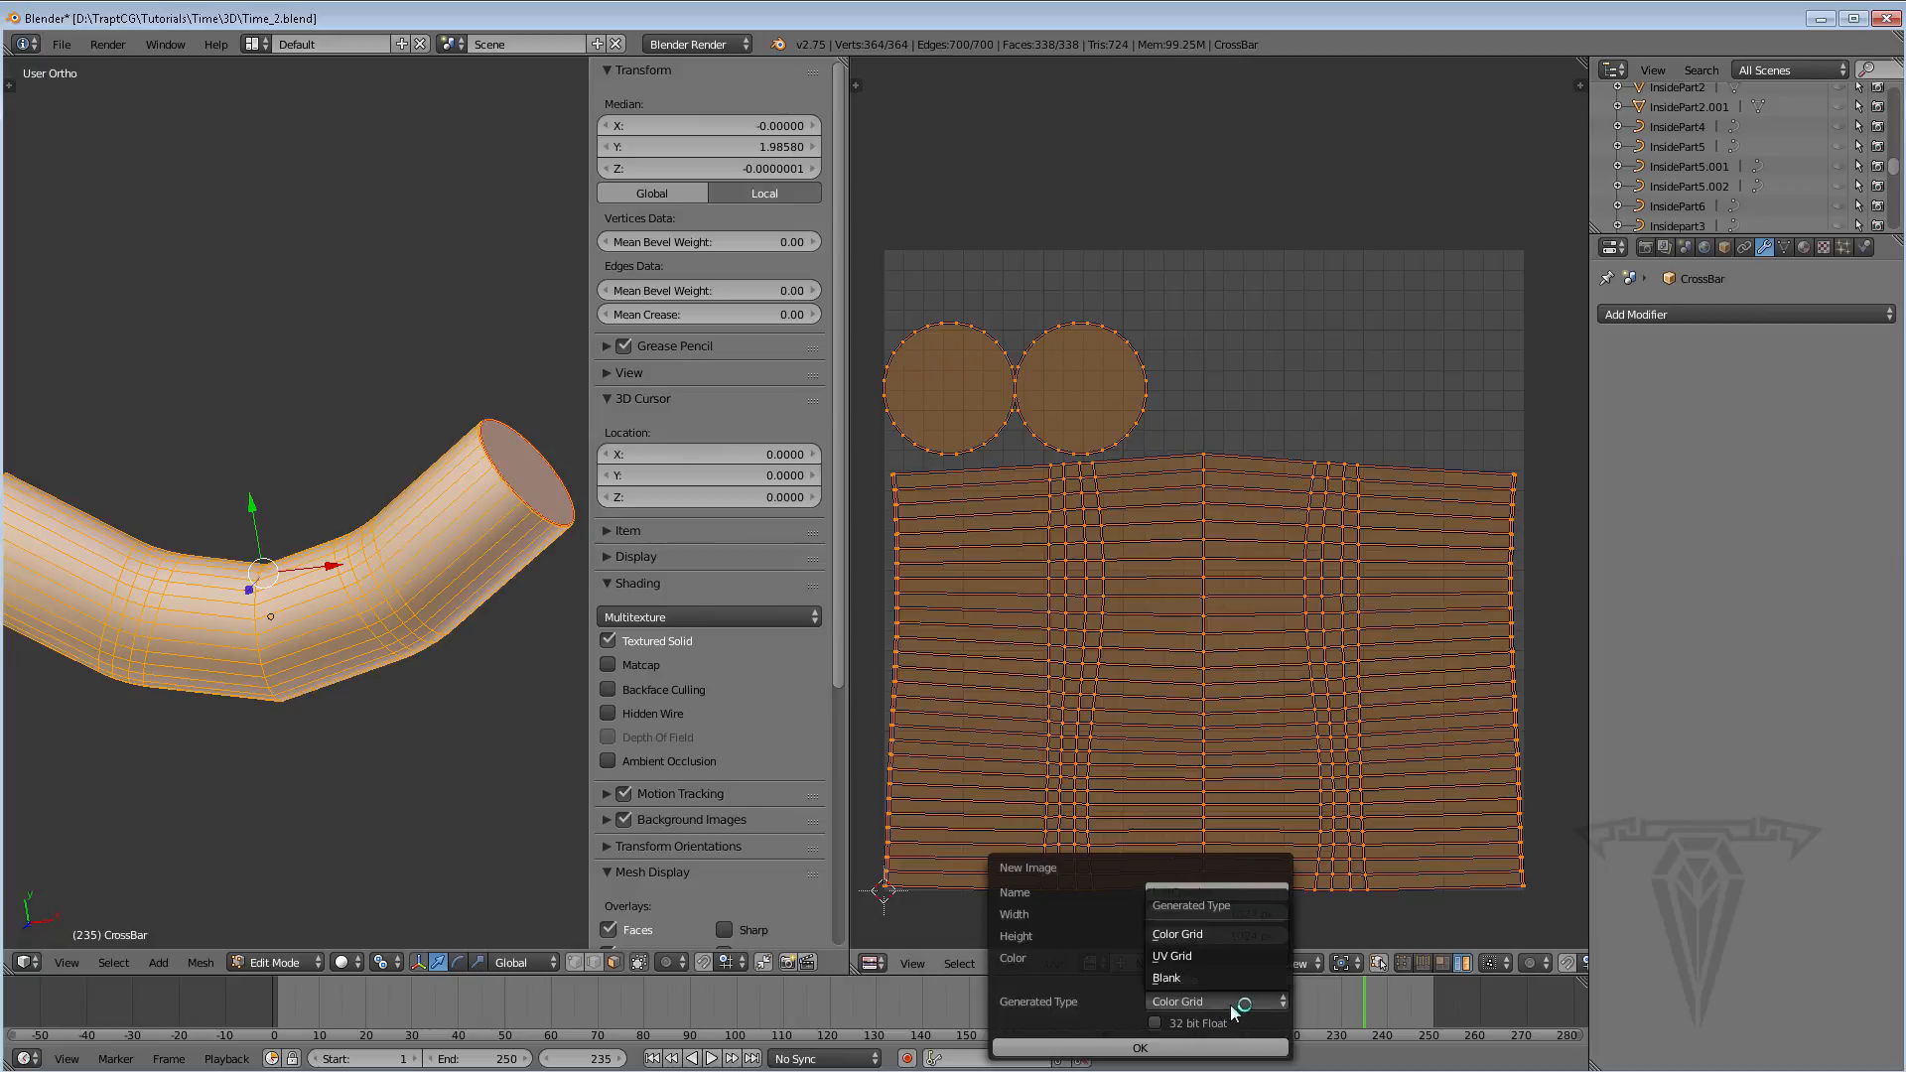
click(1194, 935)
click(1140, 1044)
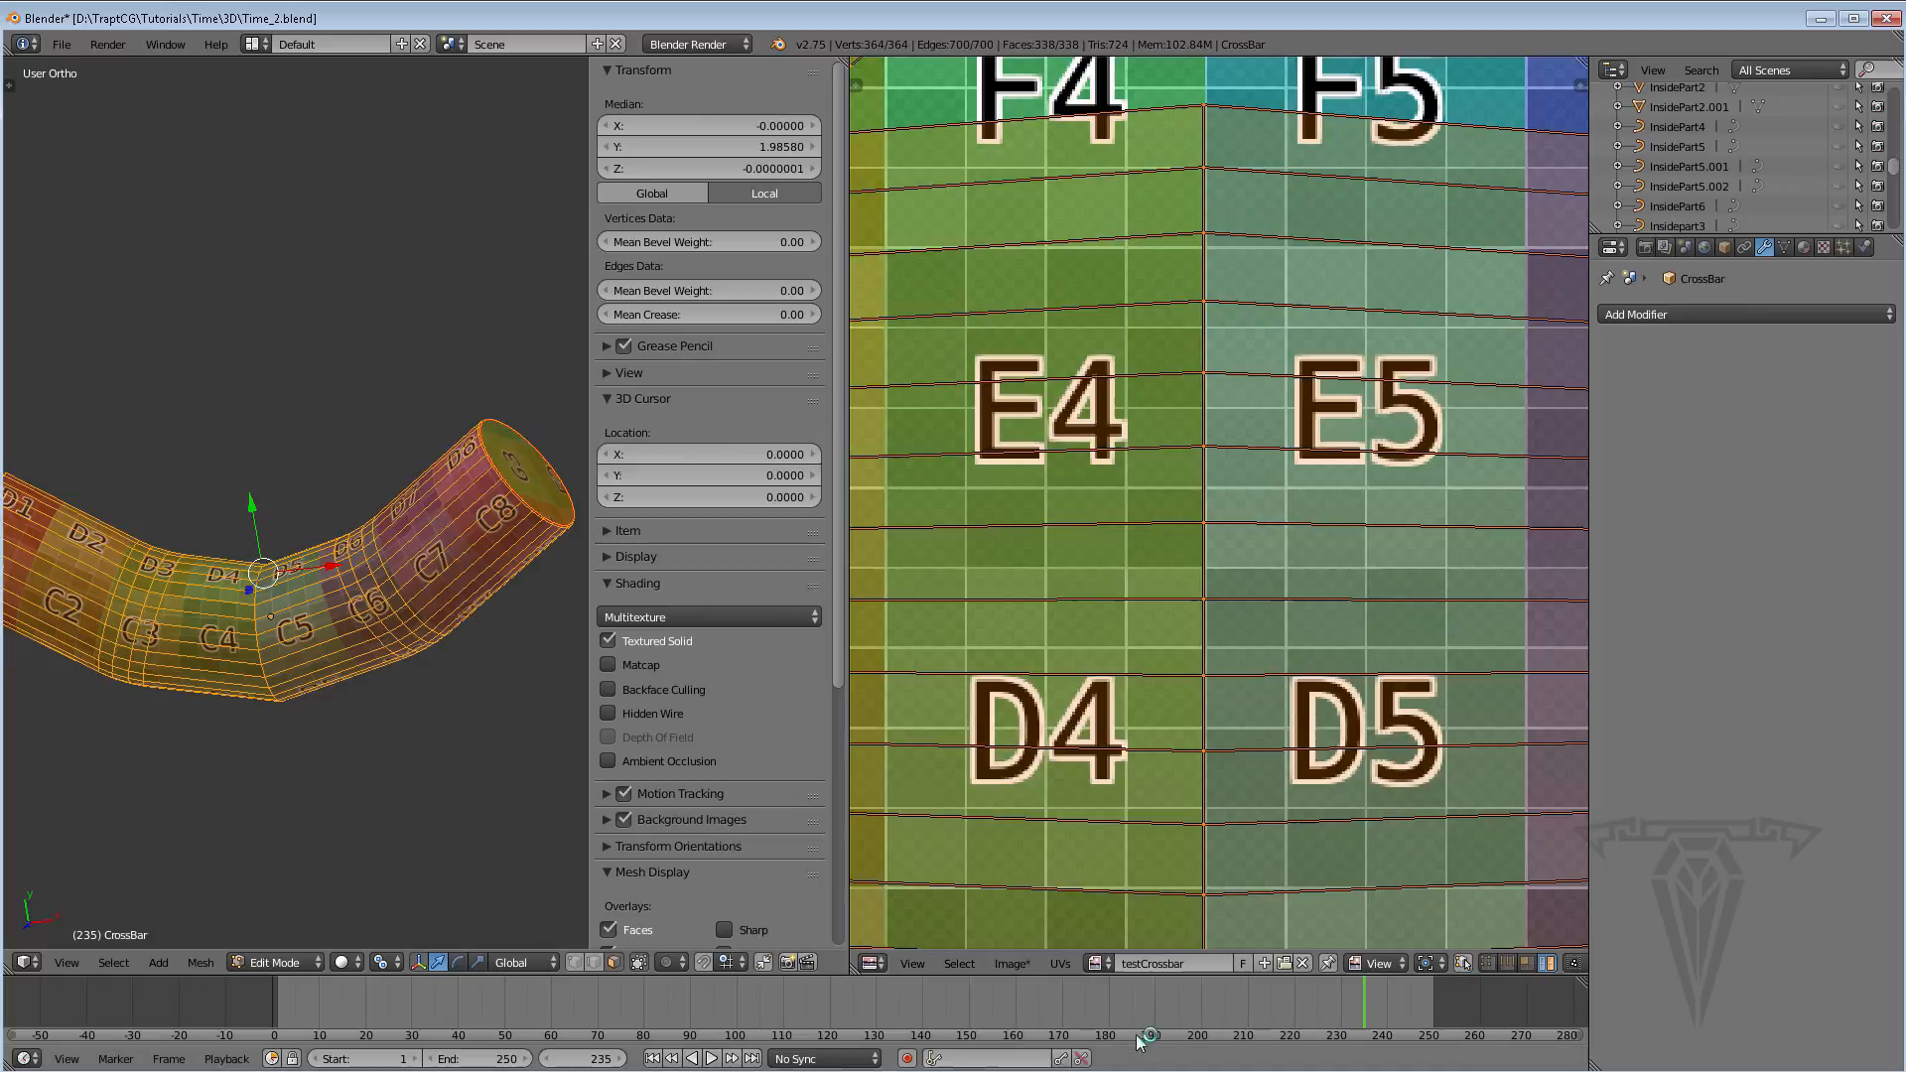
Examine the color grid on the CrossBar and its UV layout for stretching, particularly around the bends
scroll(228, 675, up, 2)
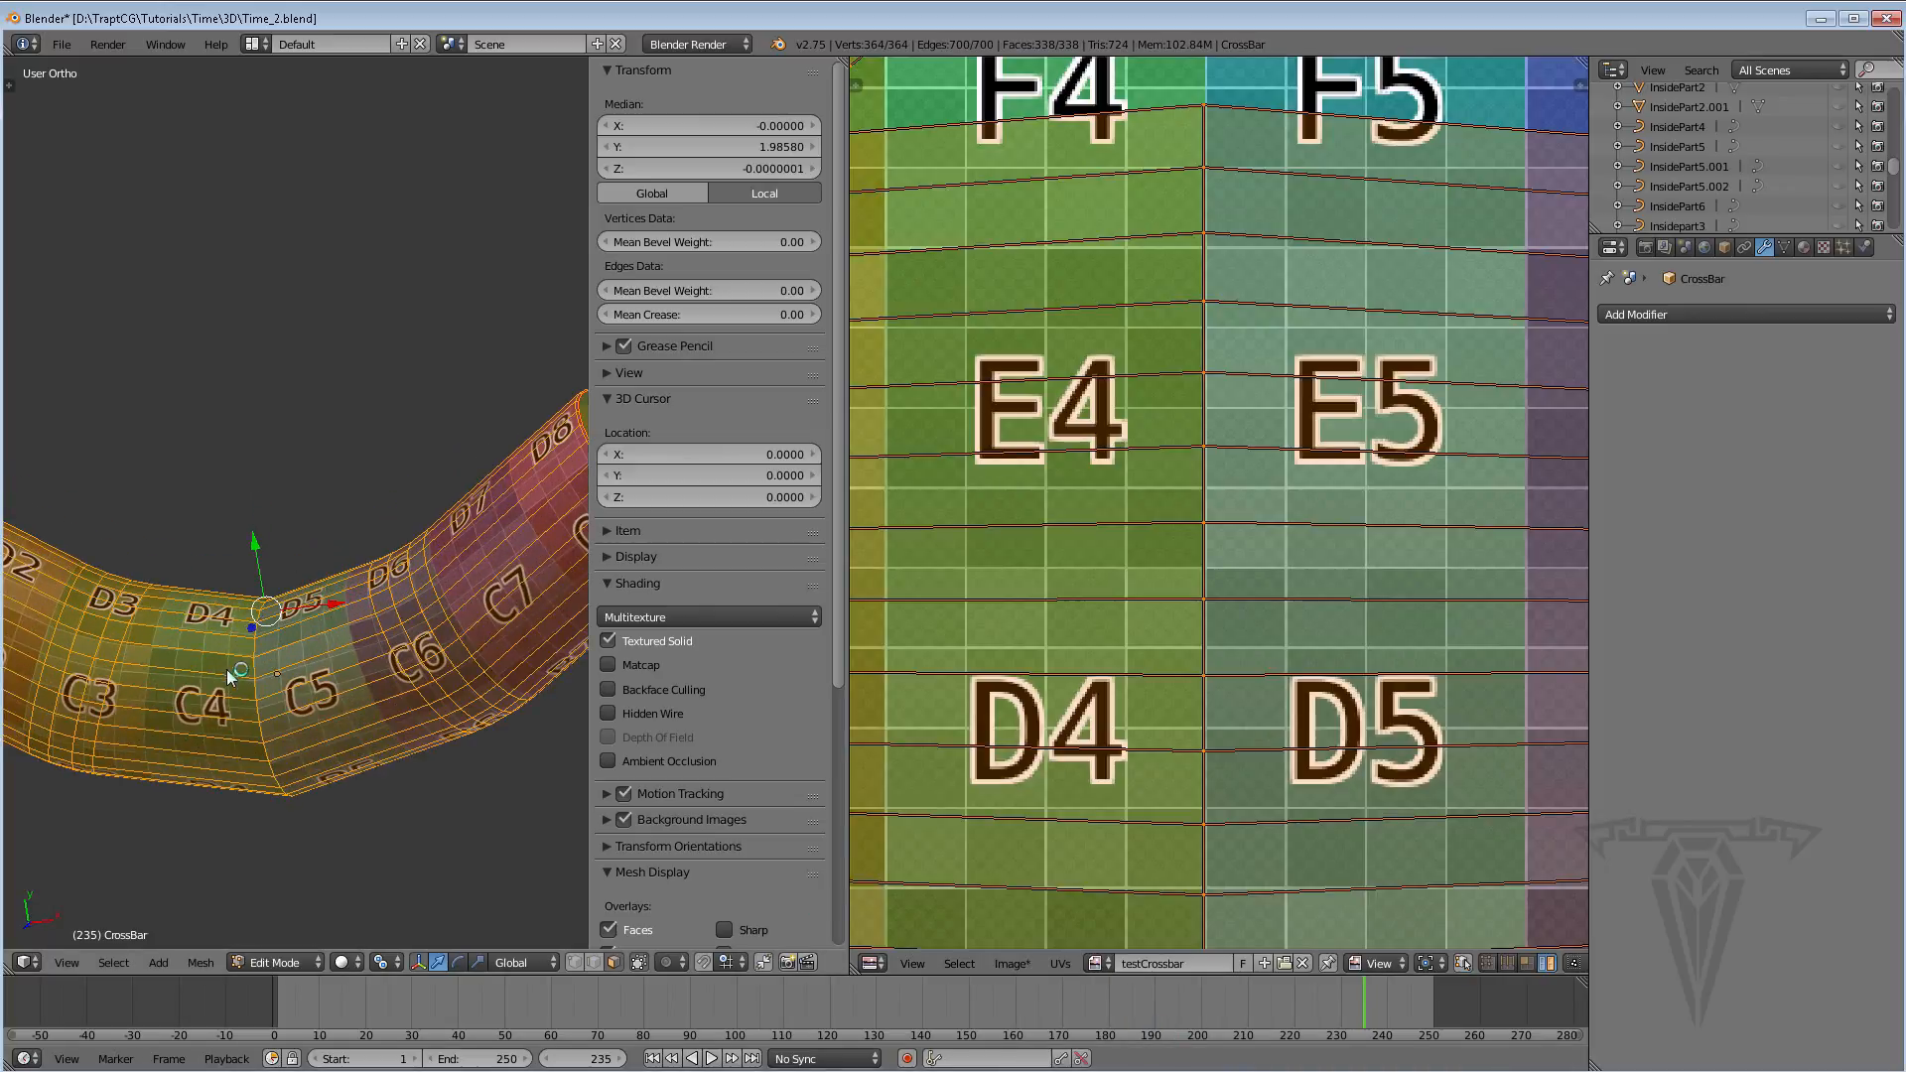
middle_drag(228, 675, 333, 583)
scroll(1228, 594, down, 6)
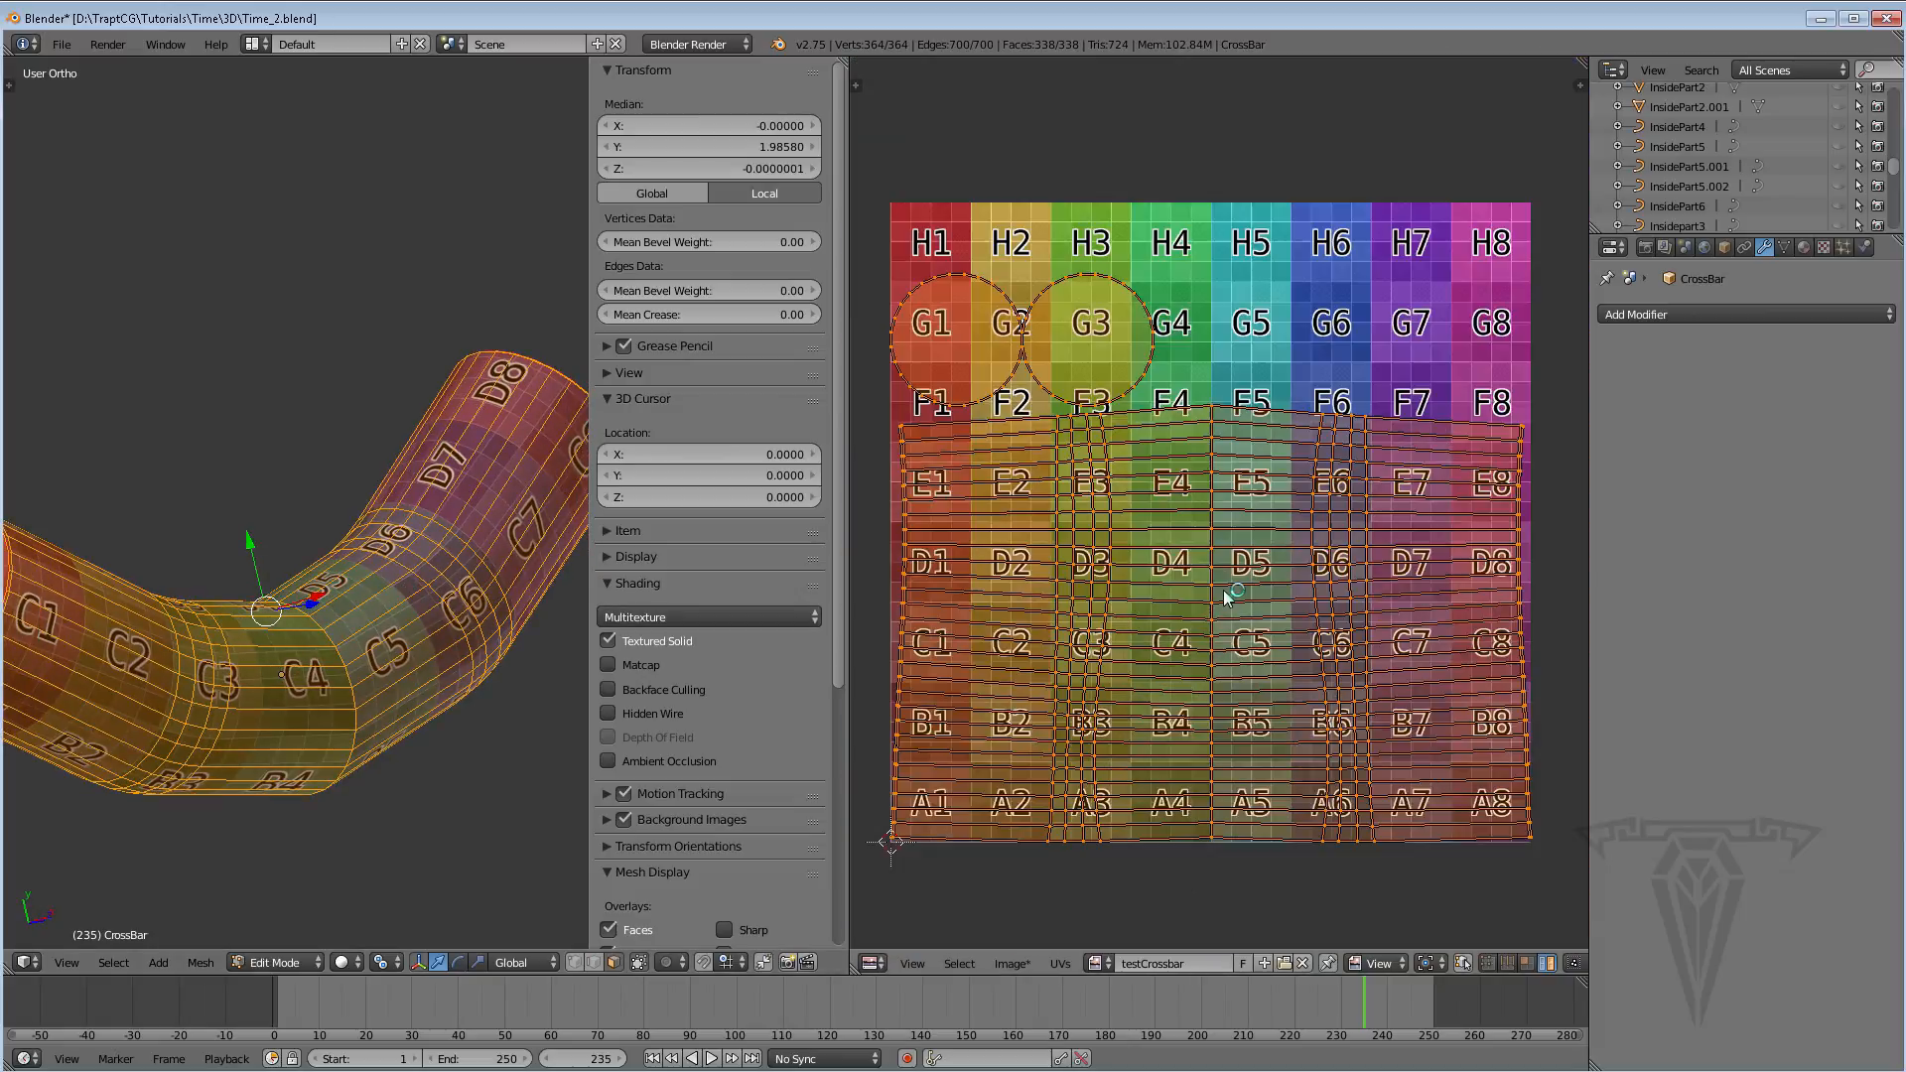
scroll(1228, 594, up, 1)
scroll(1147, 588, down, 2)
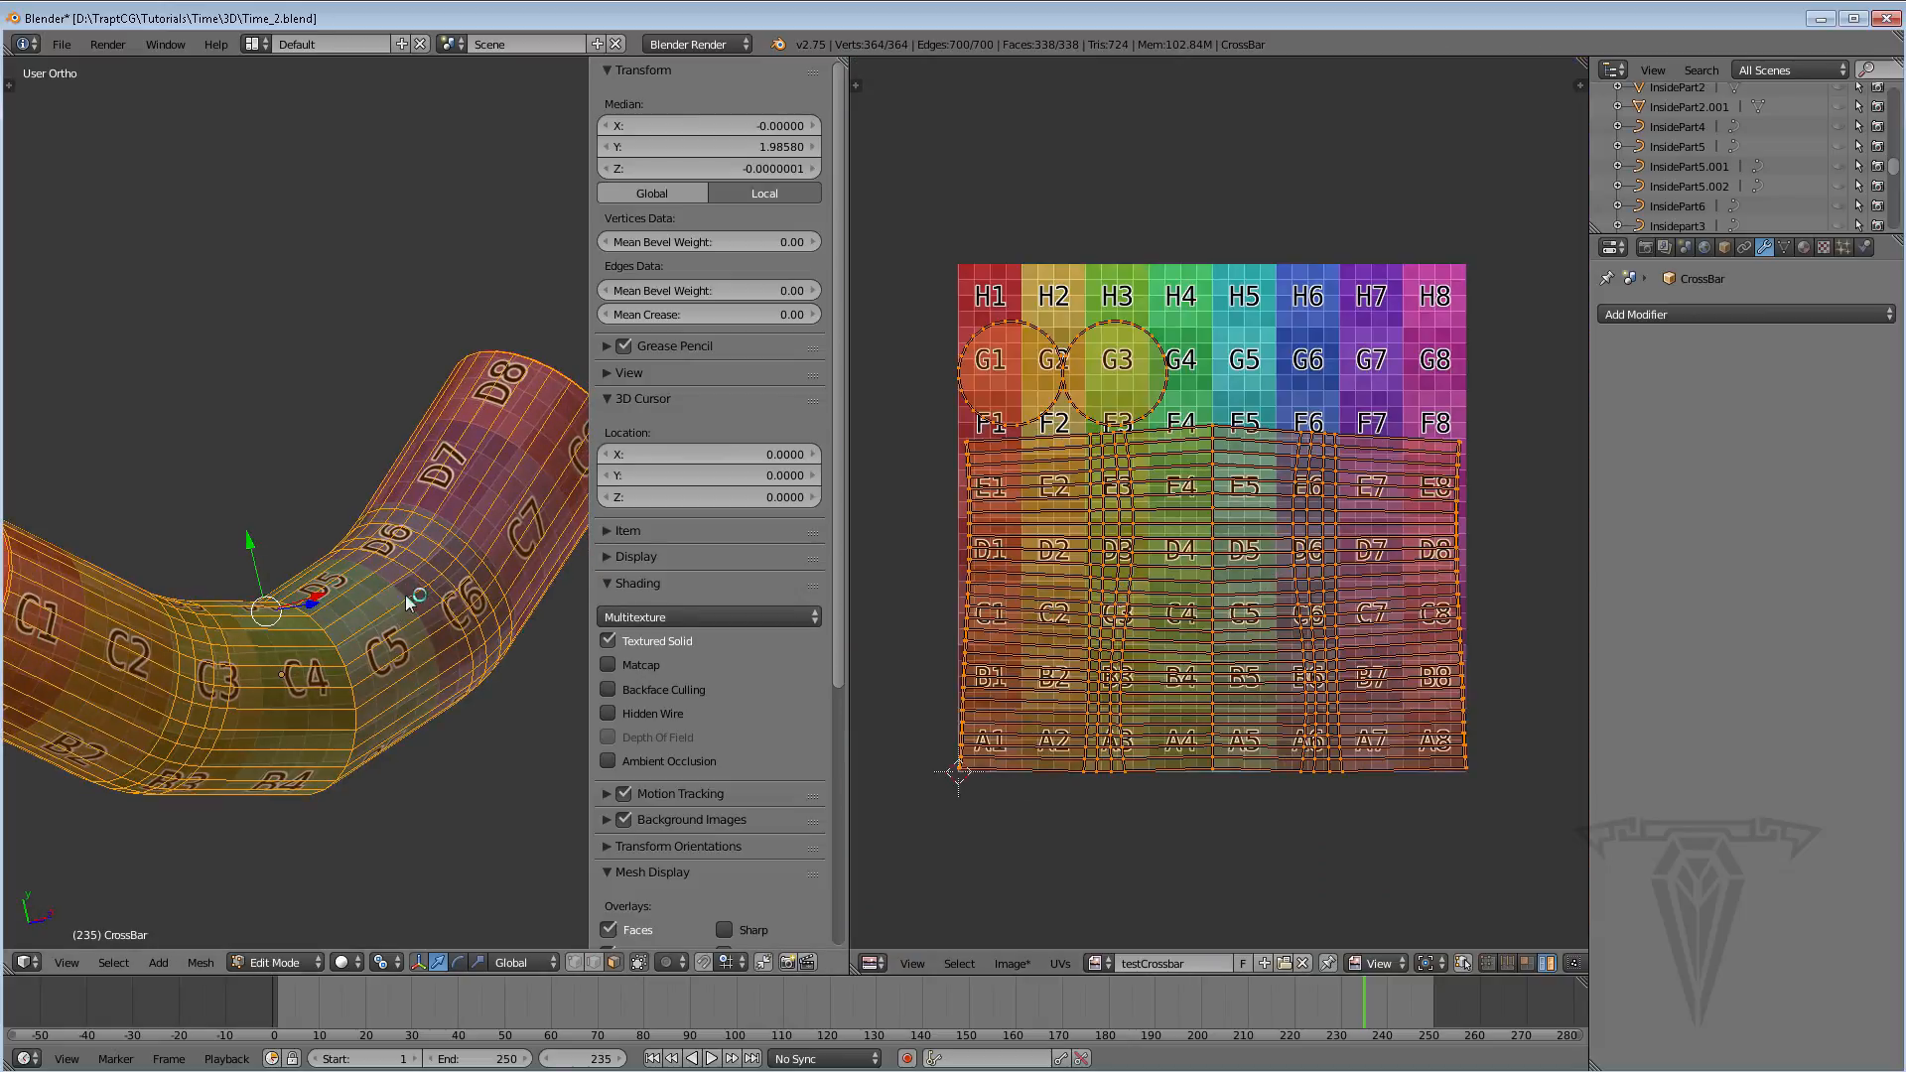
scroll(441, 603, up, 1)
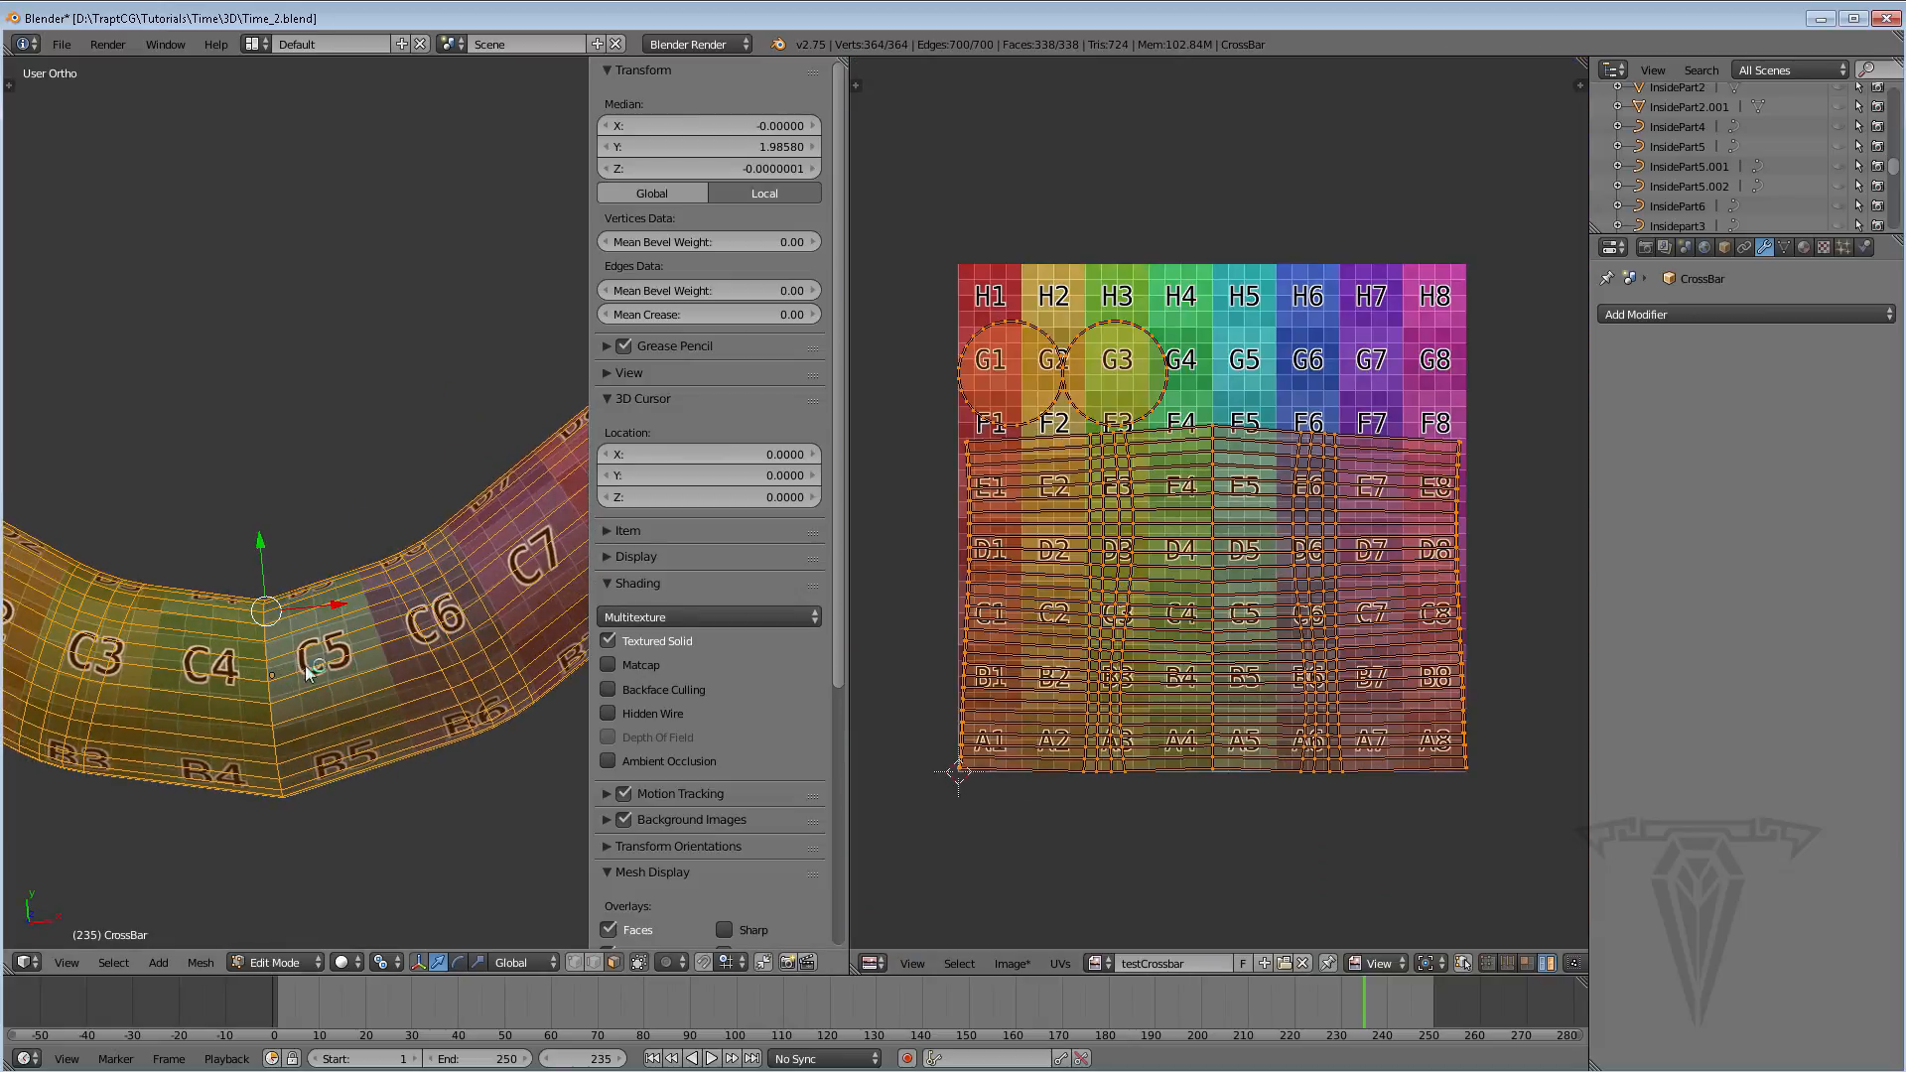
scroll(328, 670, up, 1)
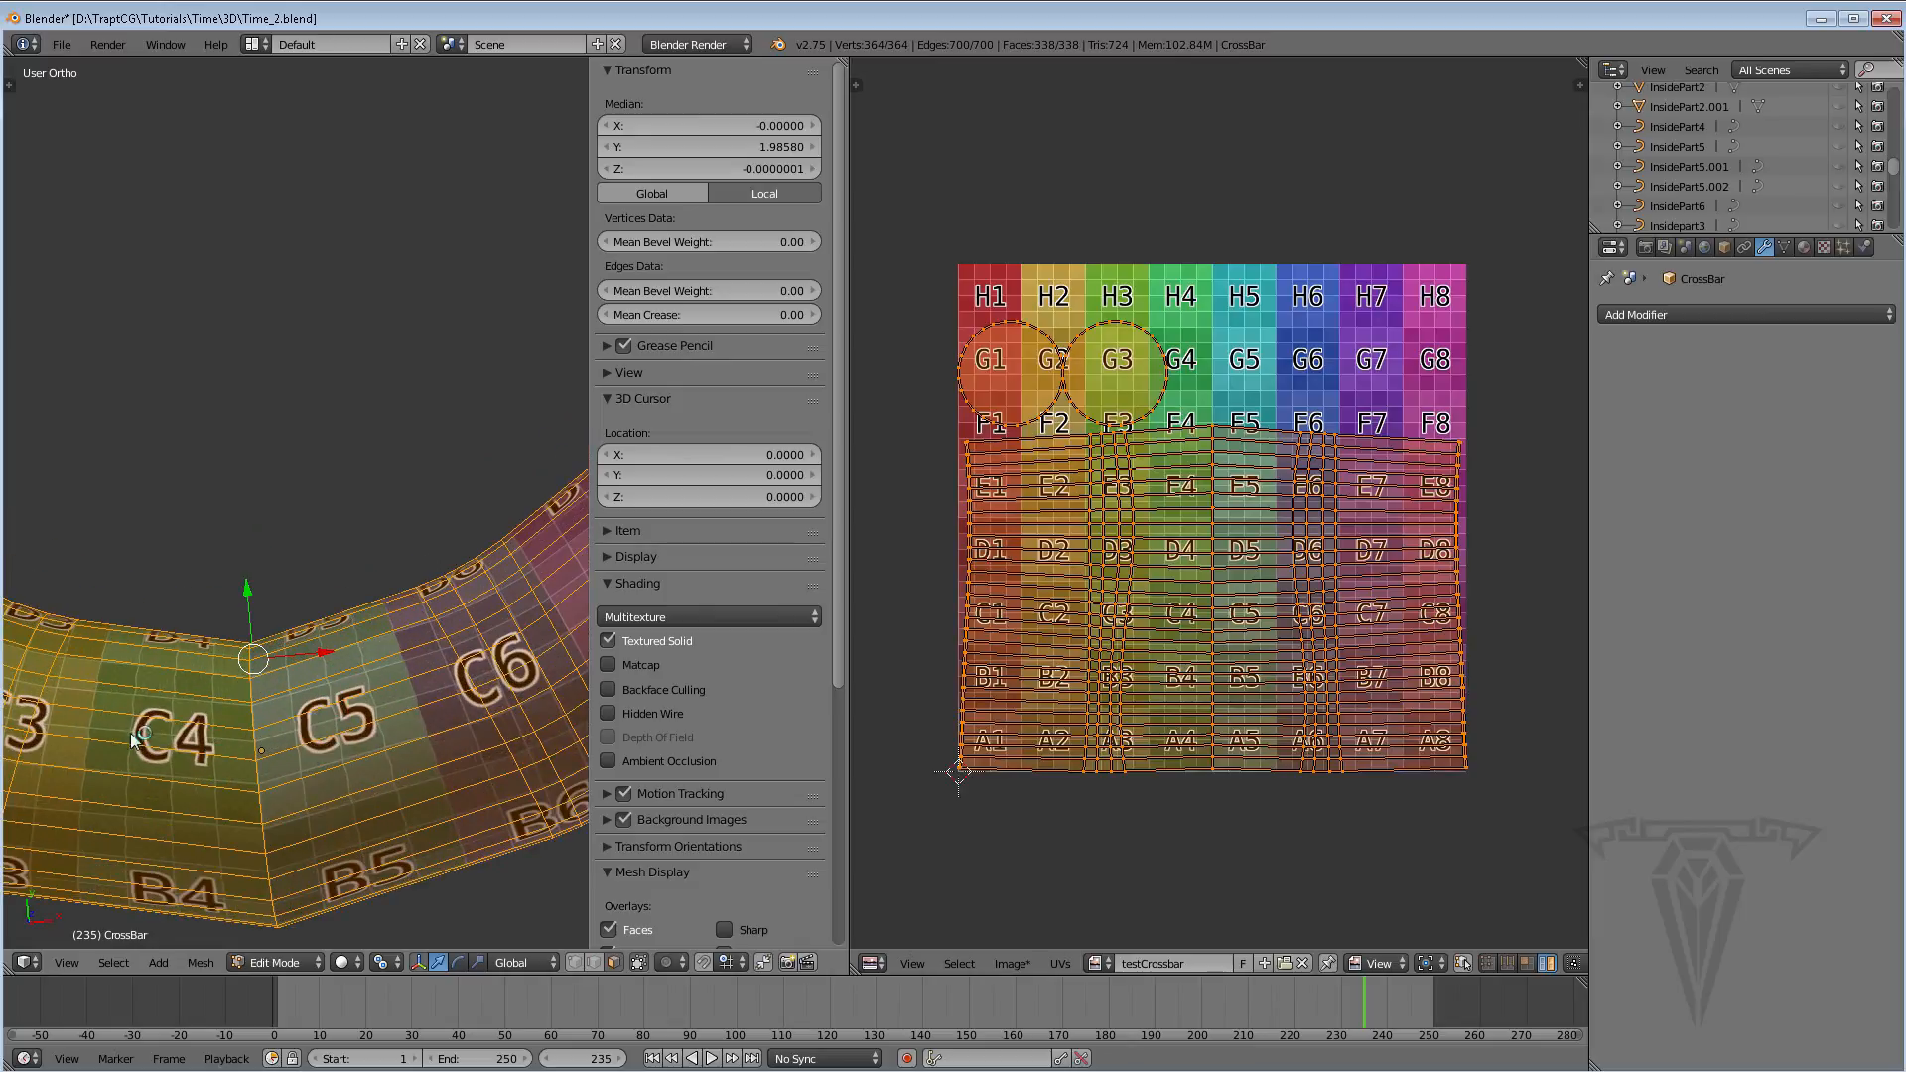
middle_drag(351, 730, 442, 722)
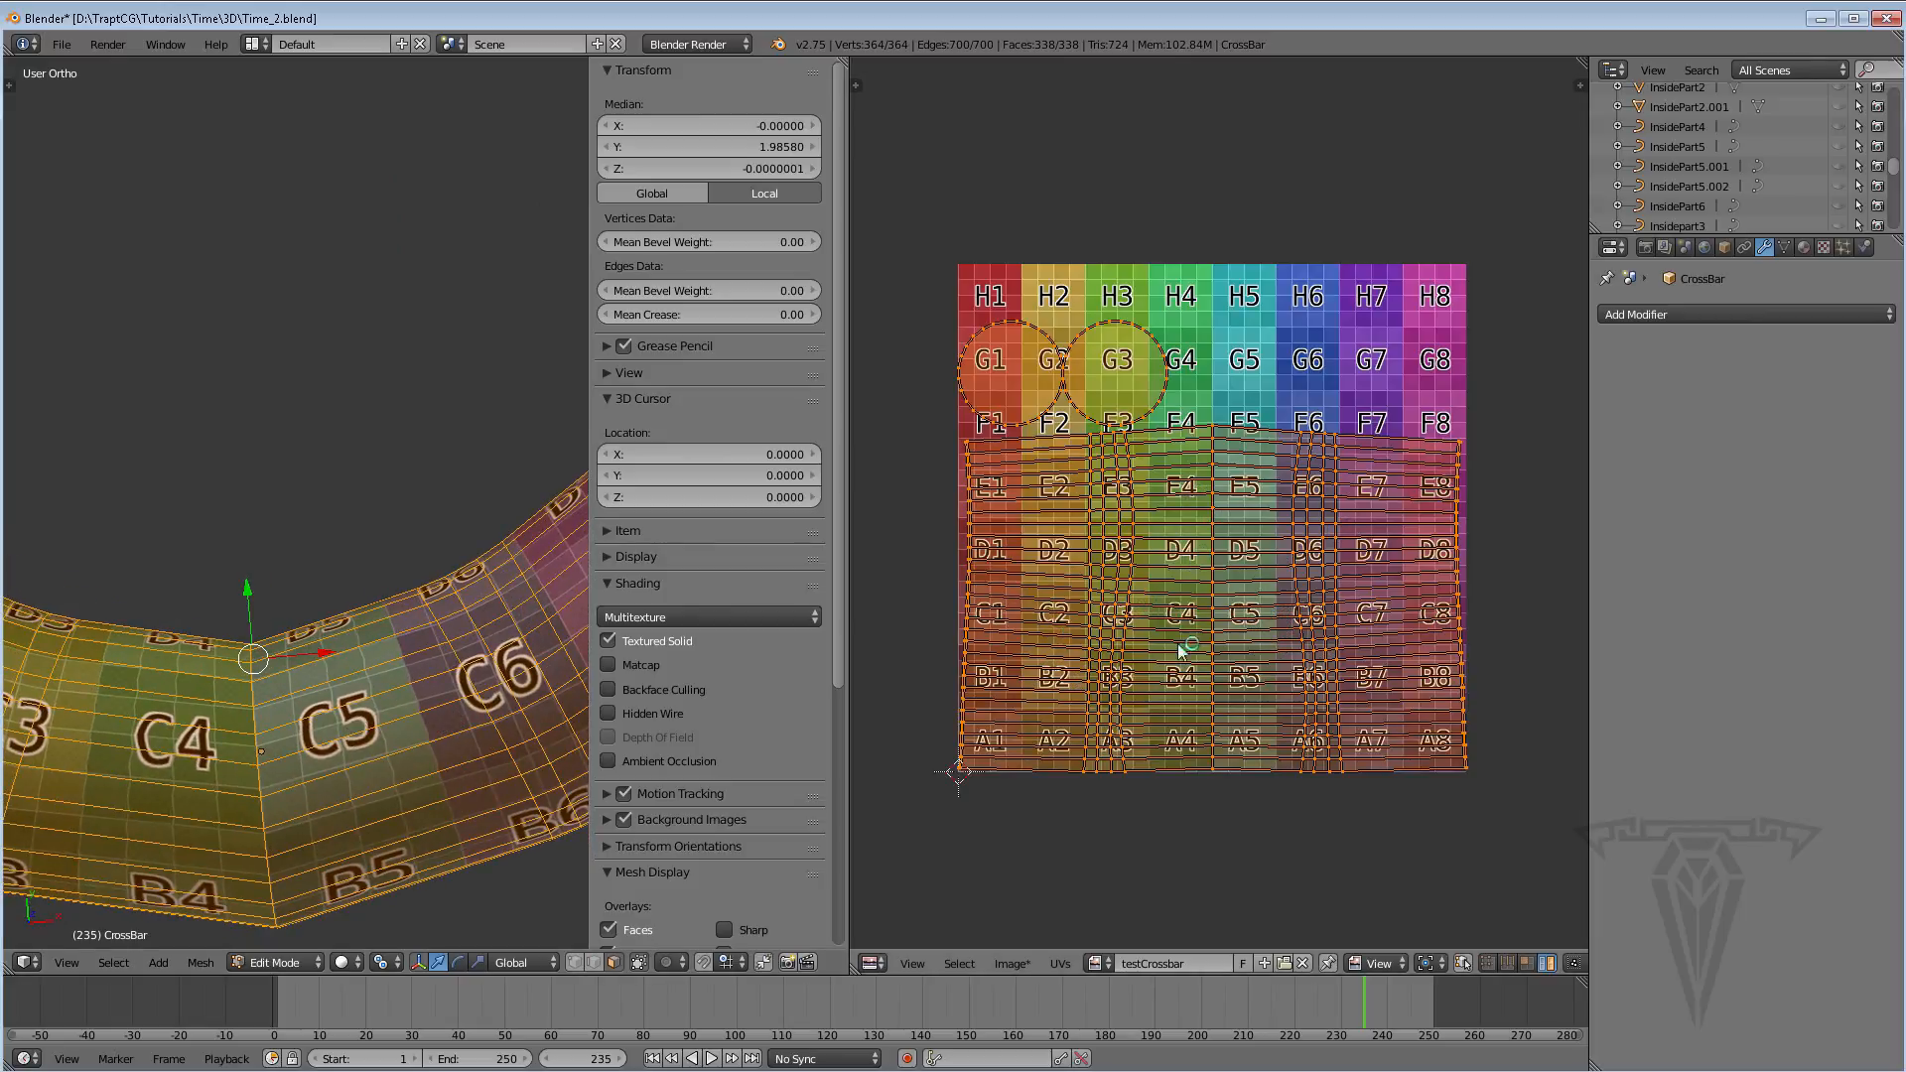
Run Minimize Stretch on the tube's UV island, compare different blend amounts and apply it at a blend of 1.00
scroll(1181, 650, up, 2)
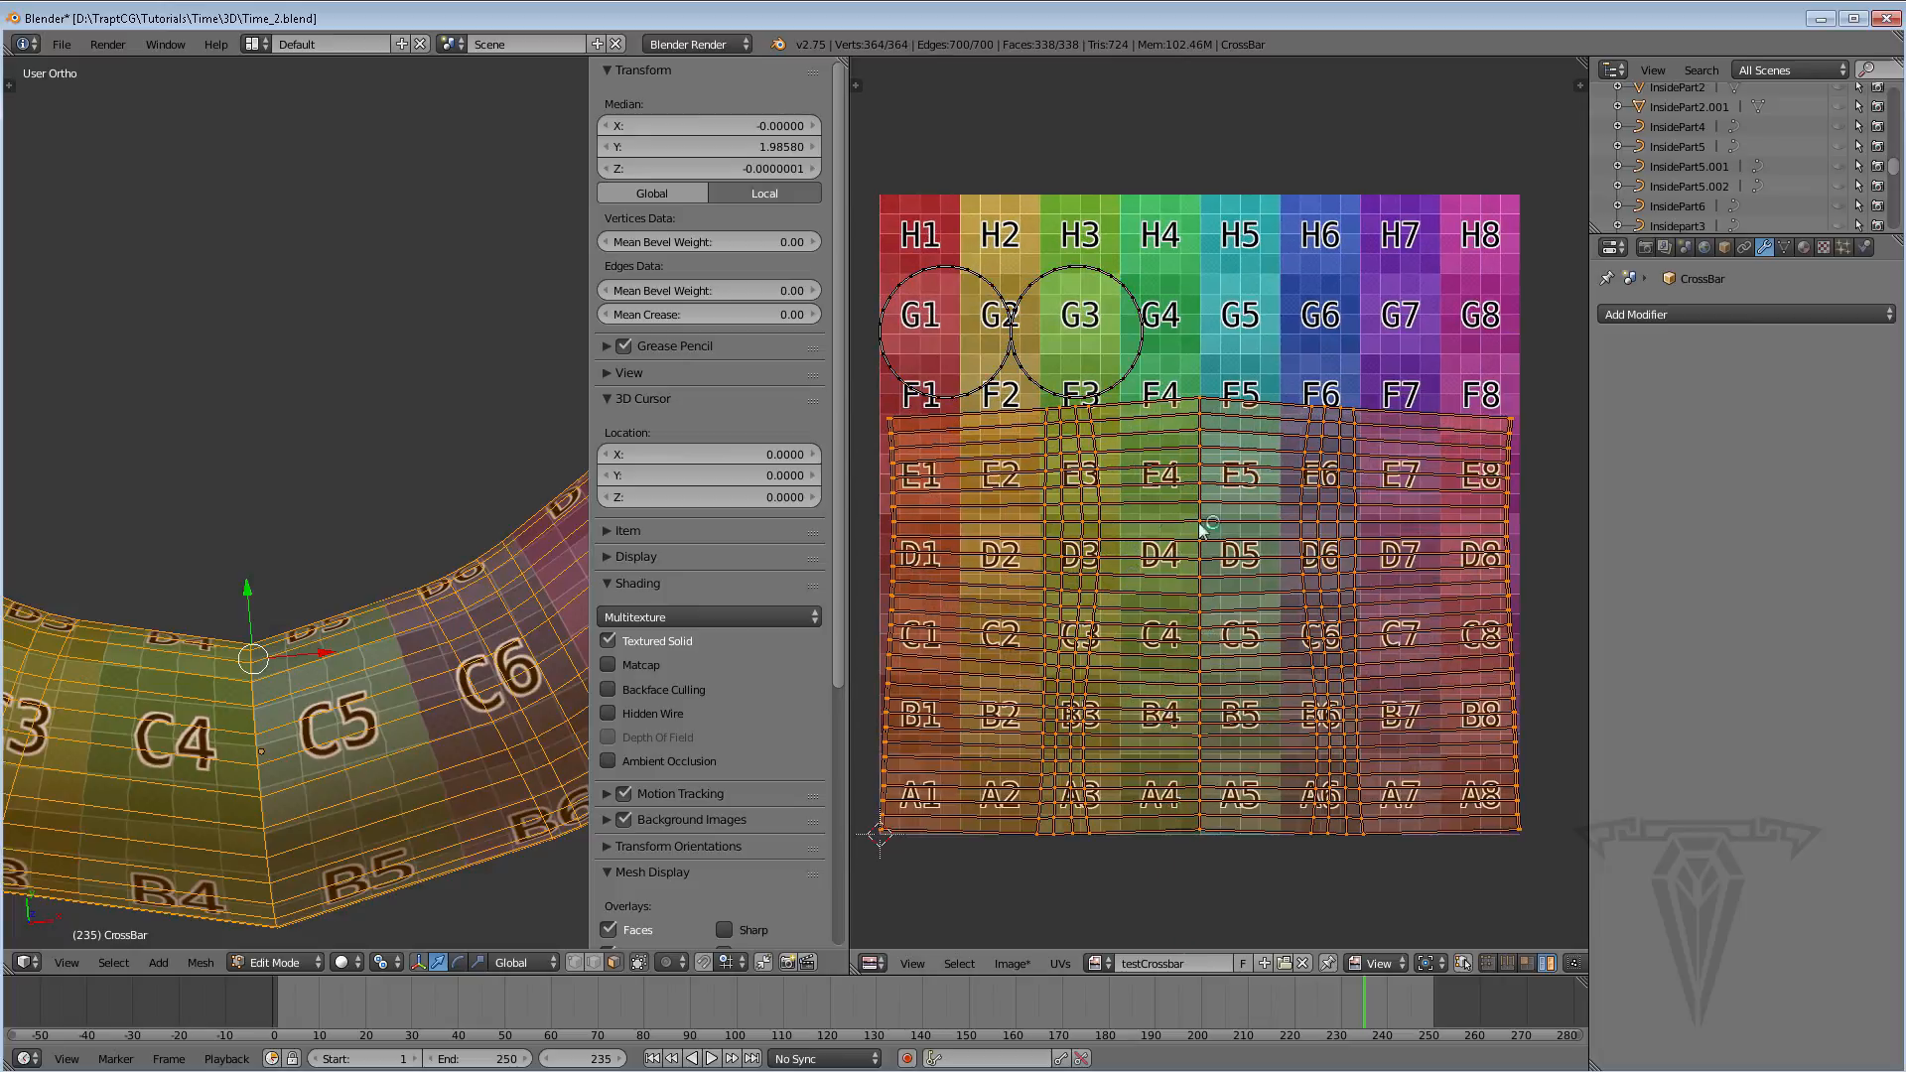
click(1058, 964)
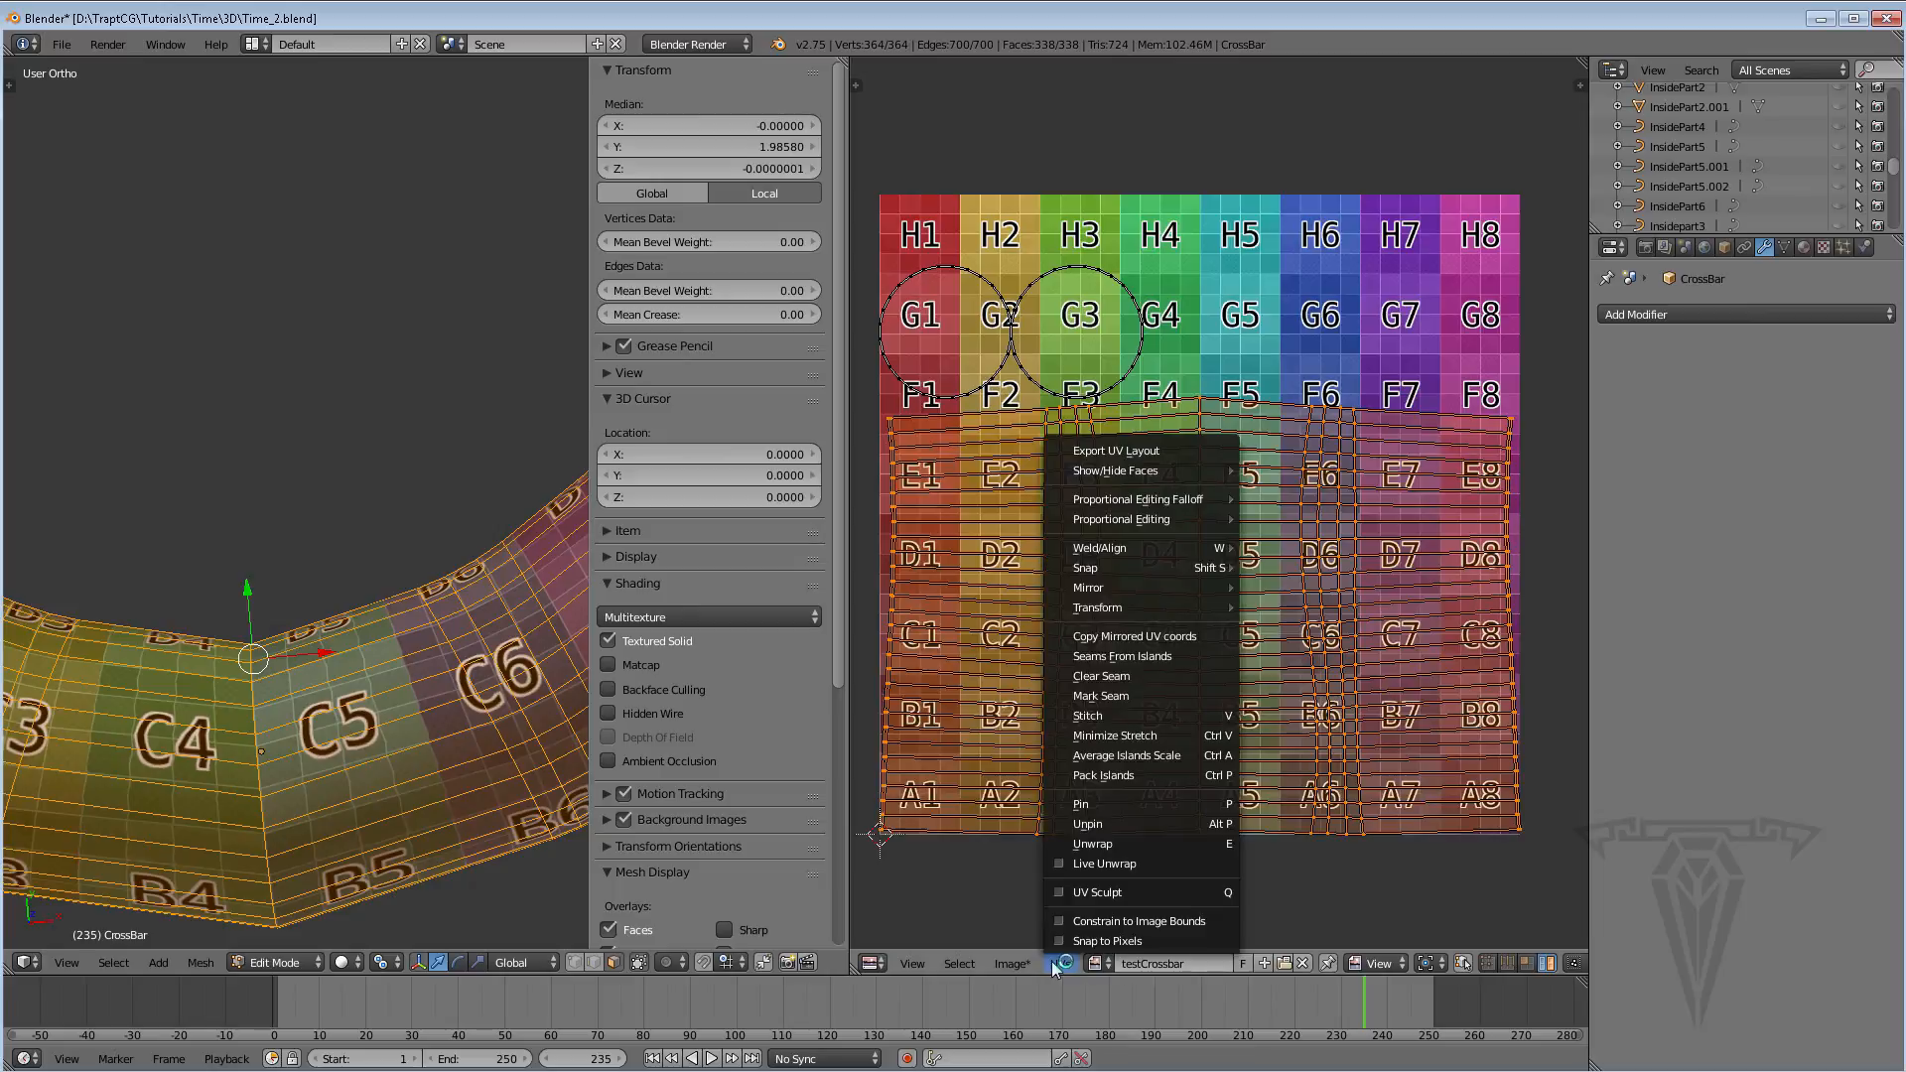
click(1132, 737)
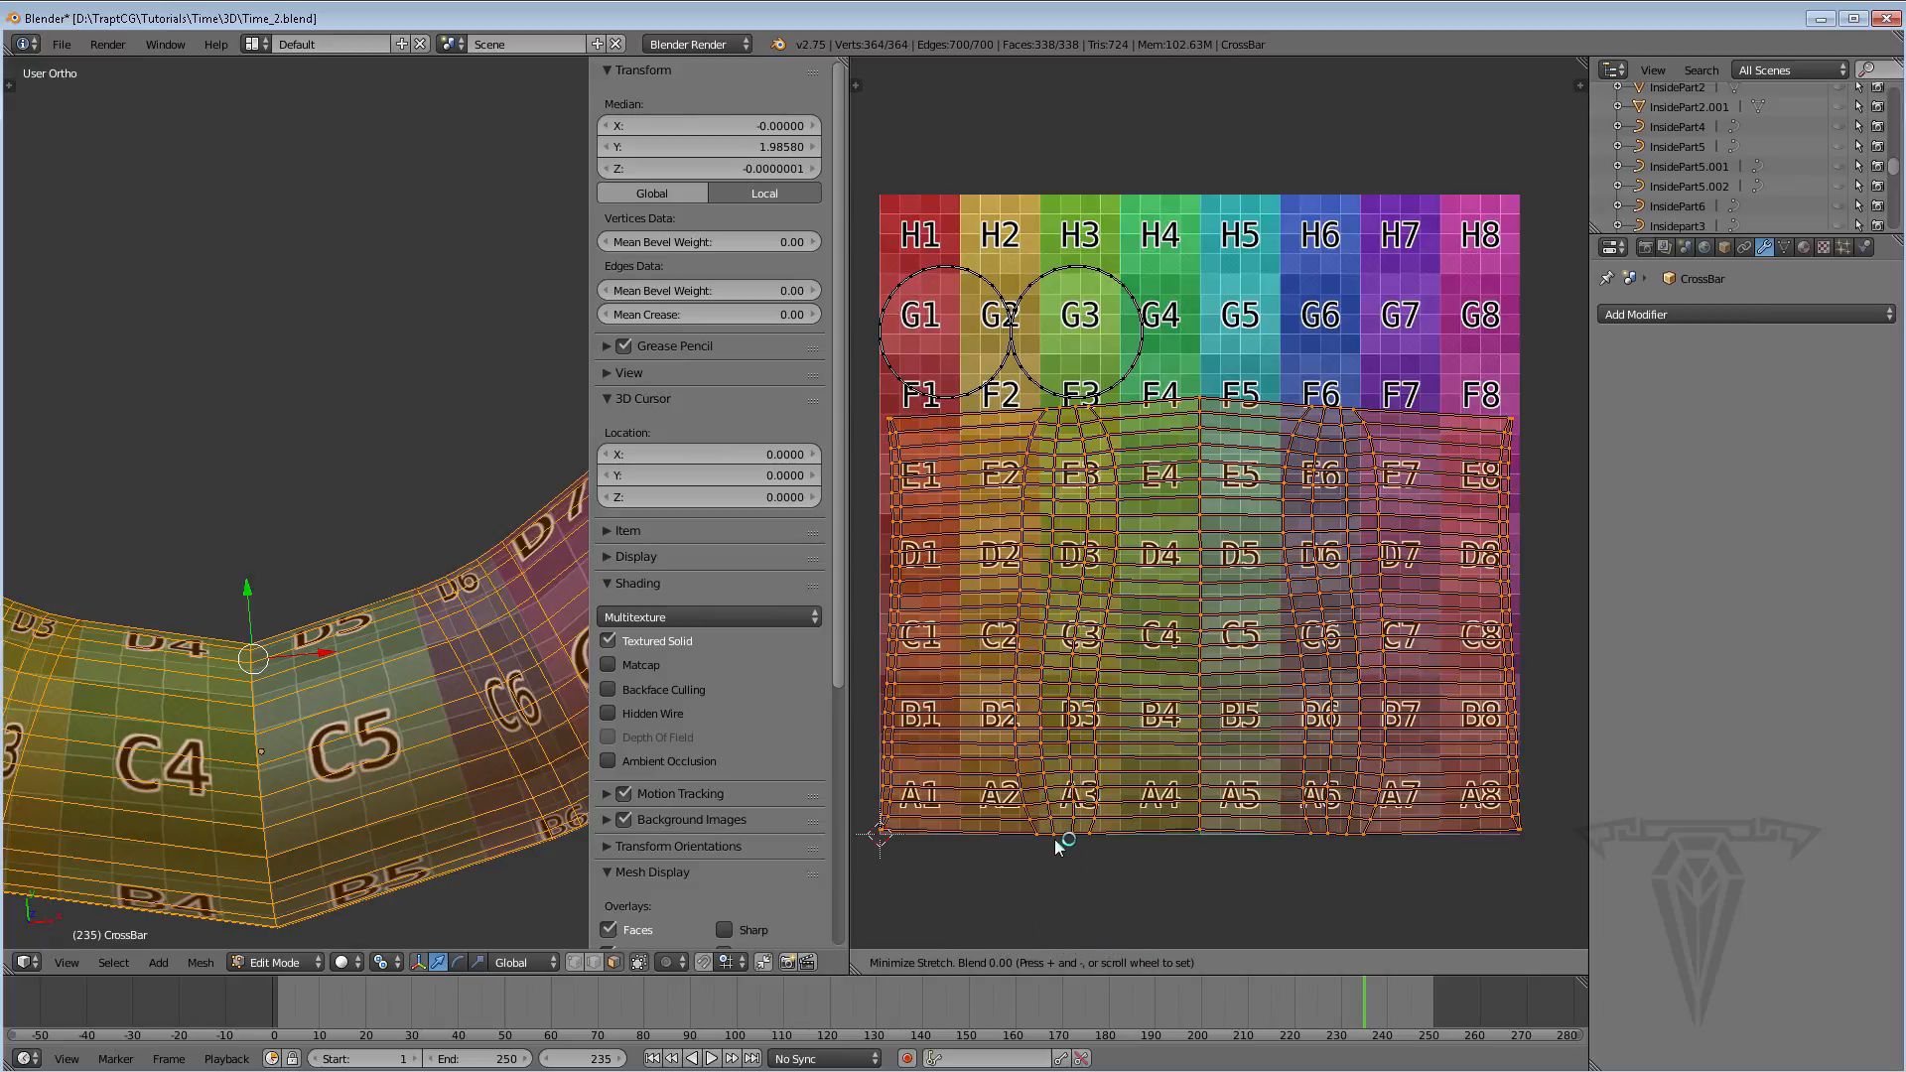
scroll(1054, 837, down, 9)
scroll(1054, 838, down, 1)
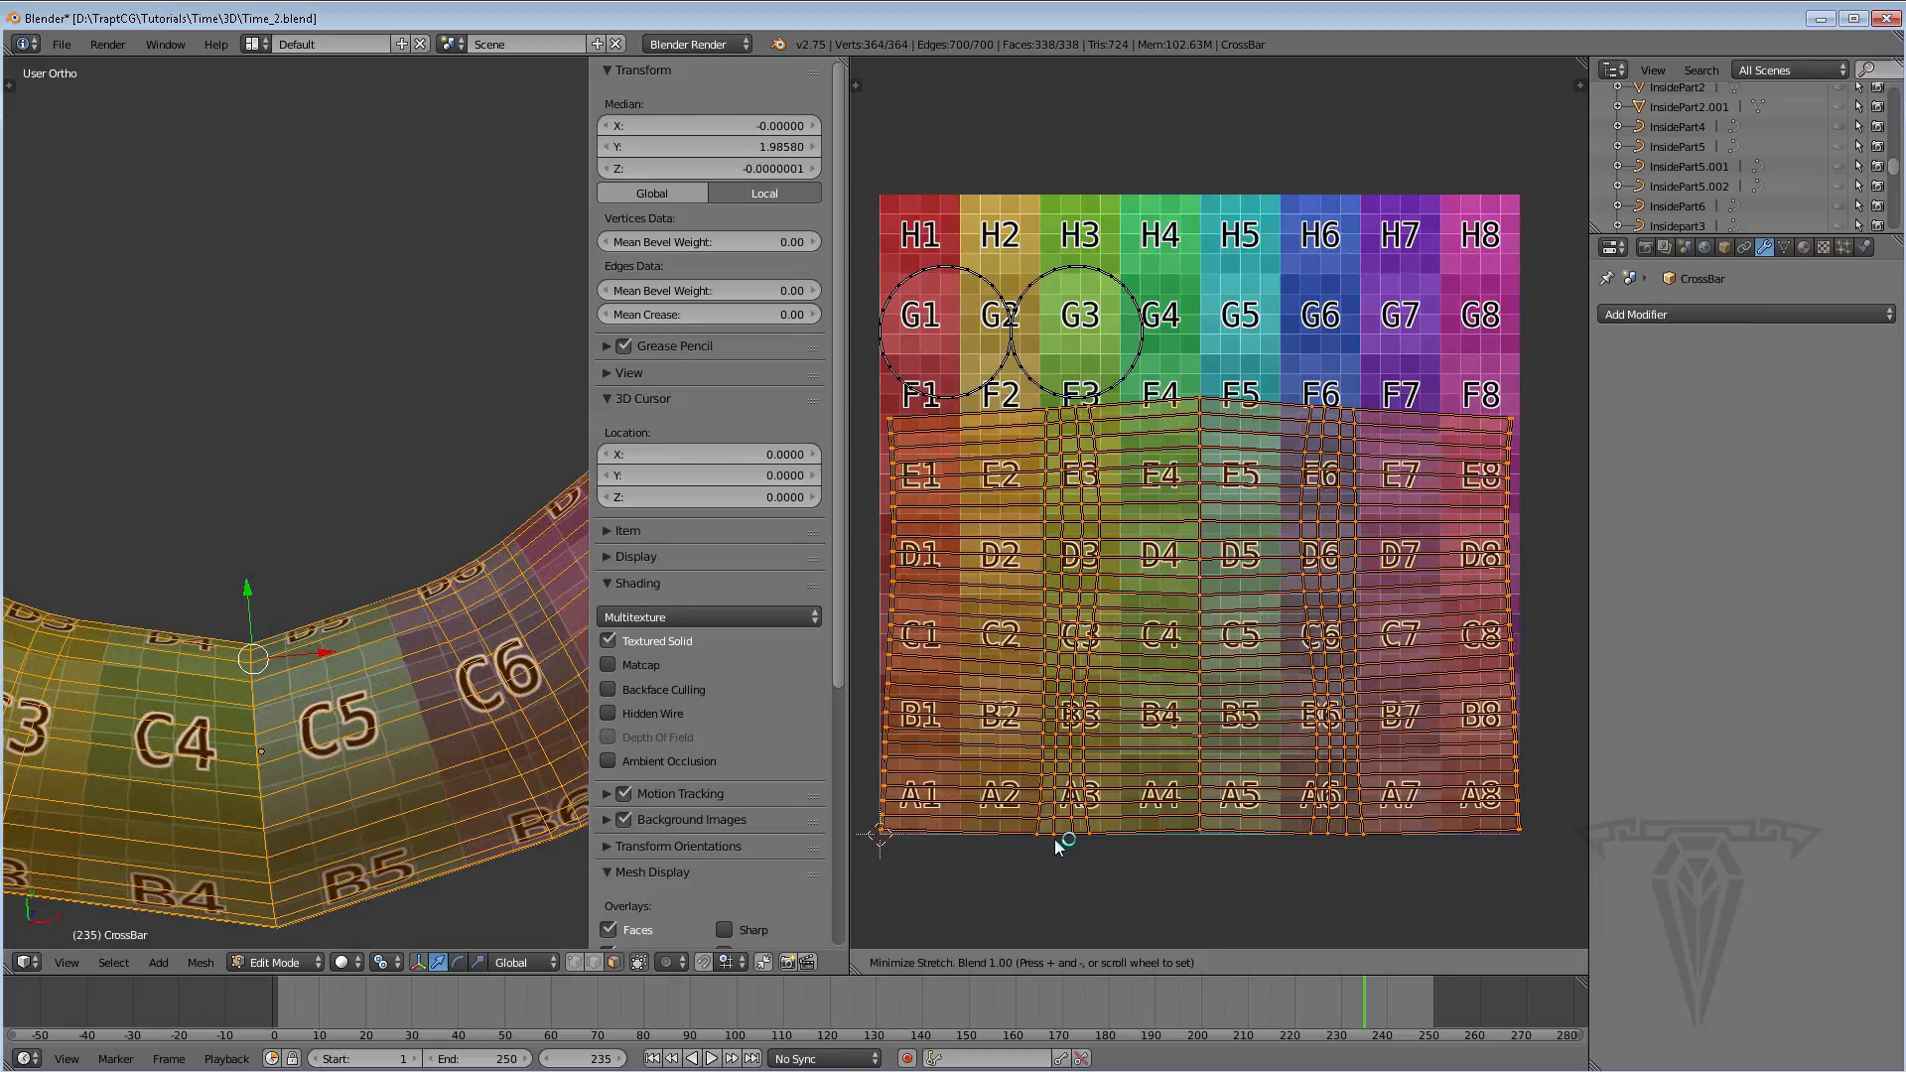
scroll(1052, 838, up, 4)
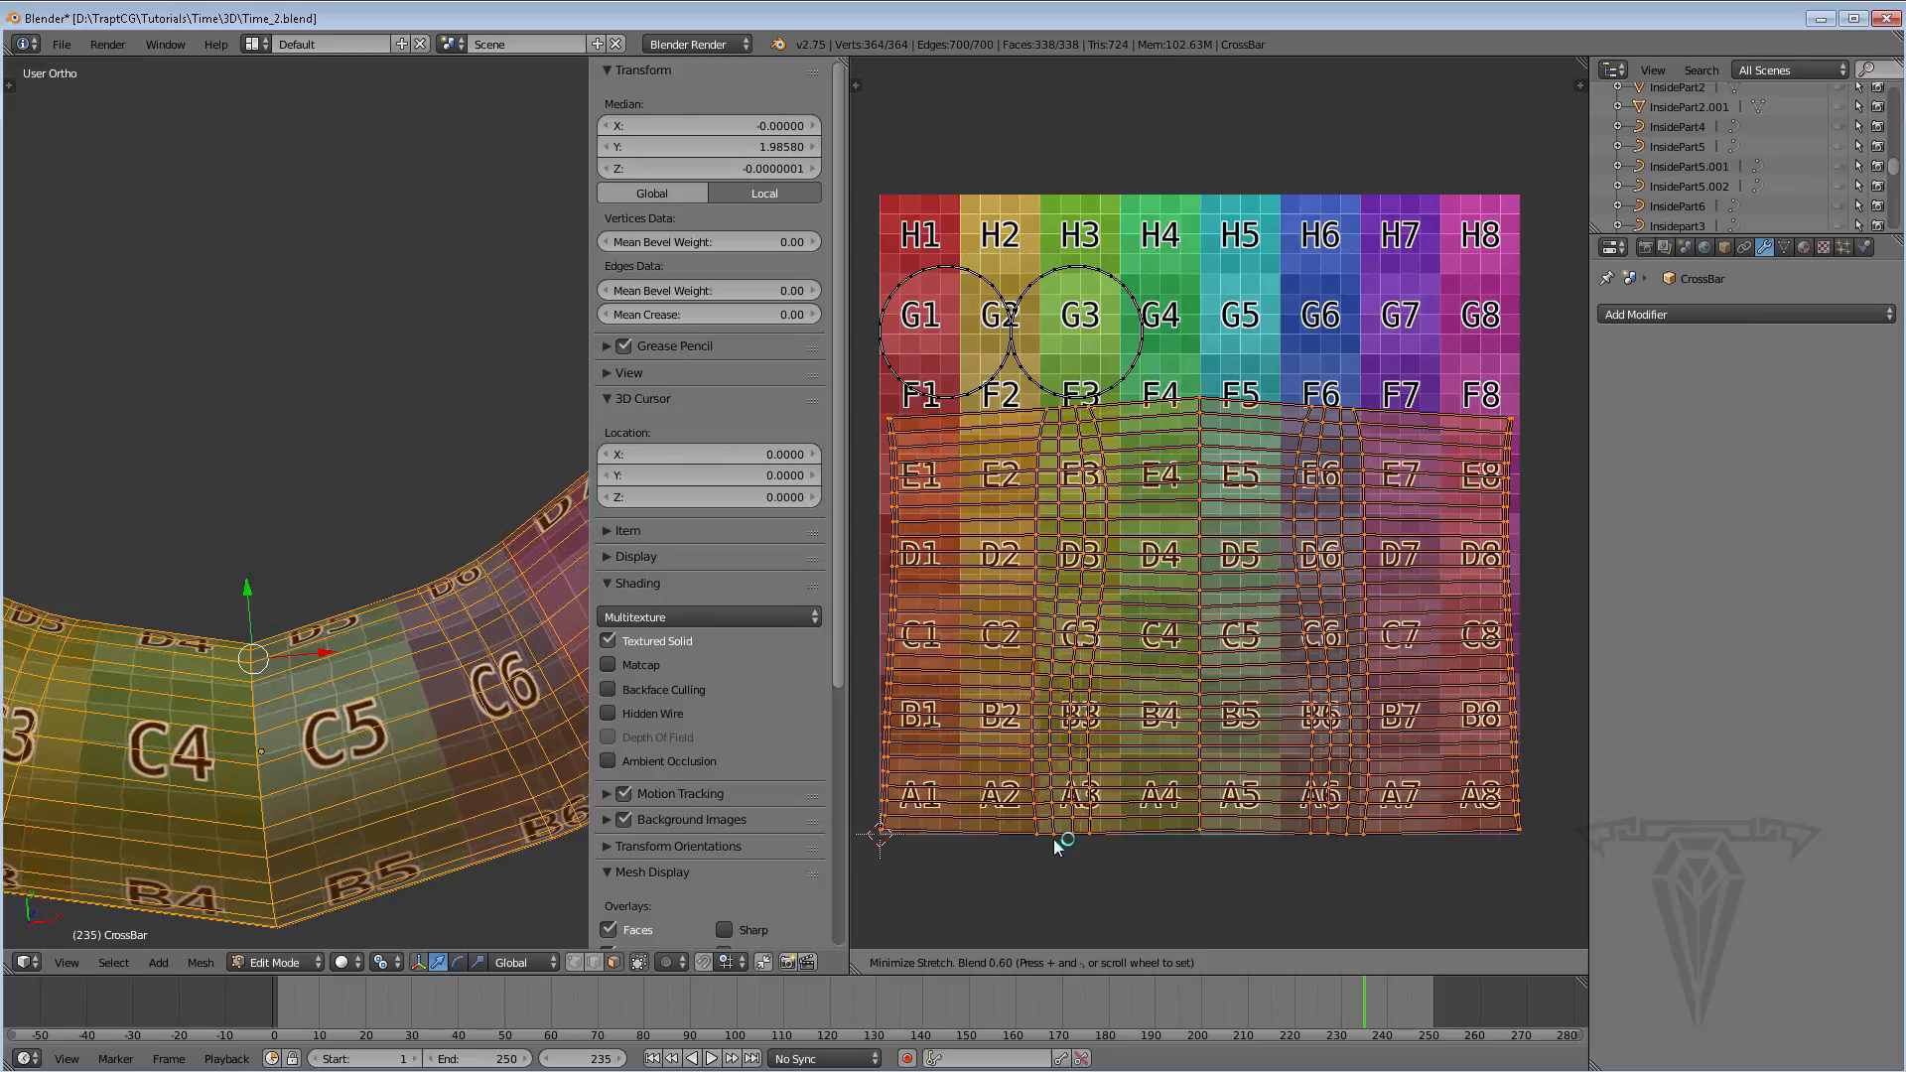
scroll(1052, 838, up, 6)
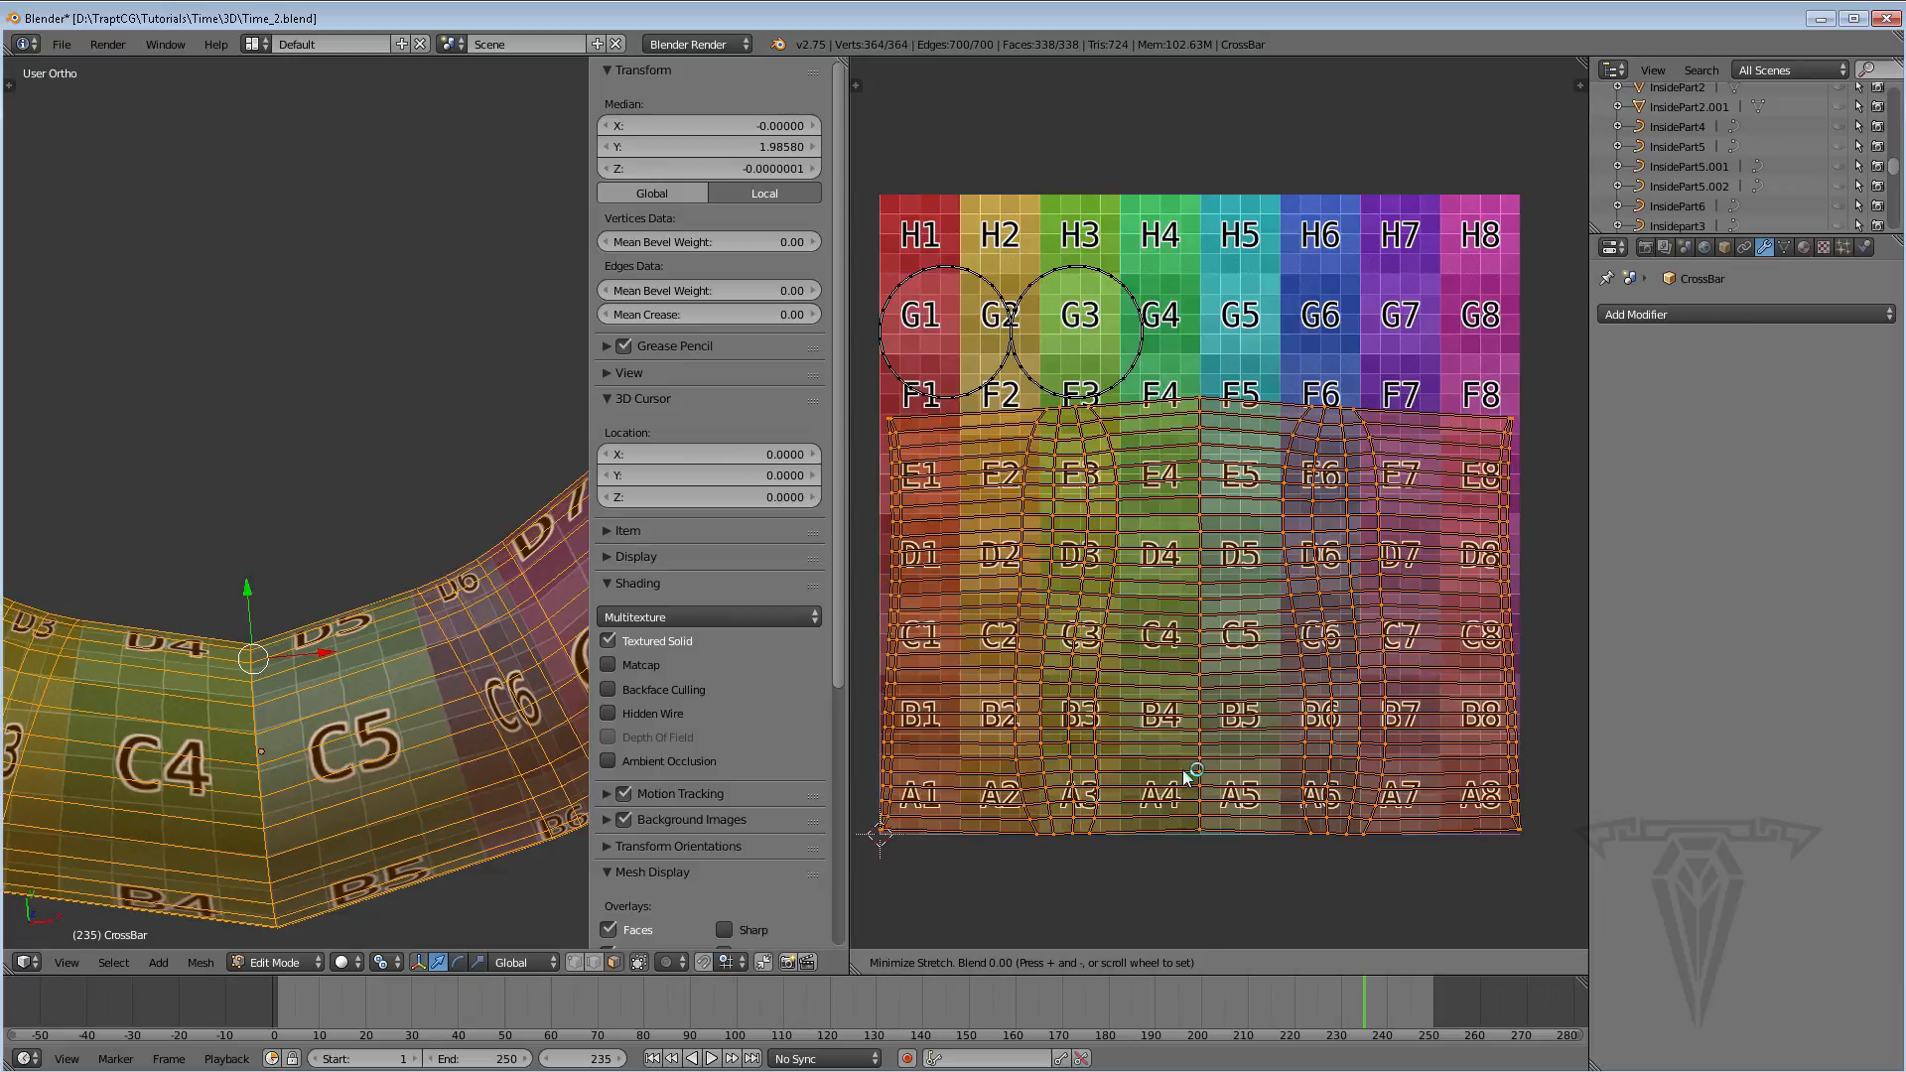
scroll(1188, 776, up, 6)
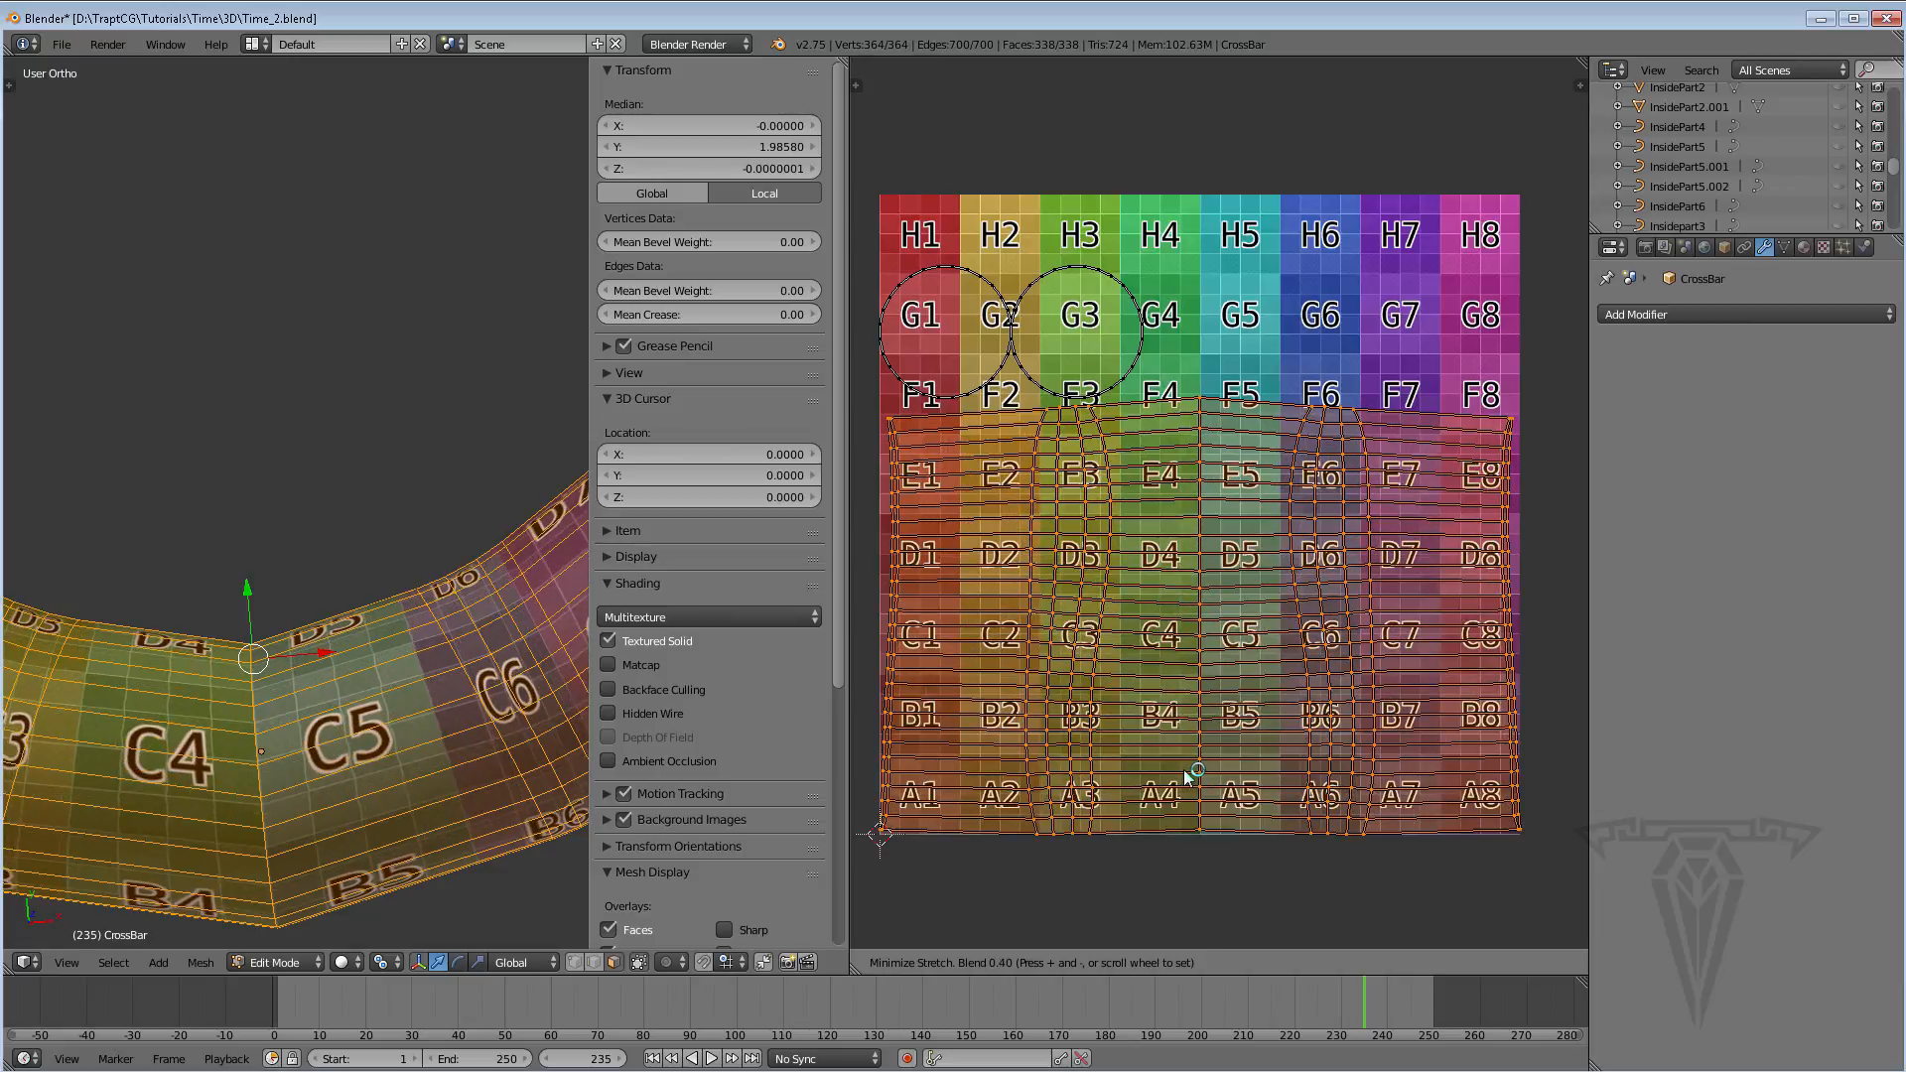
scroll(1188, 777, up, 4)
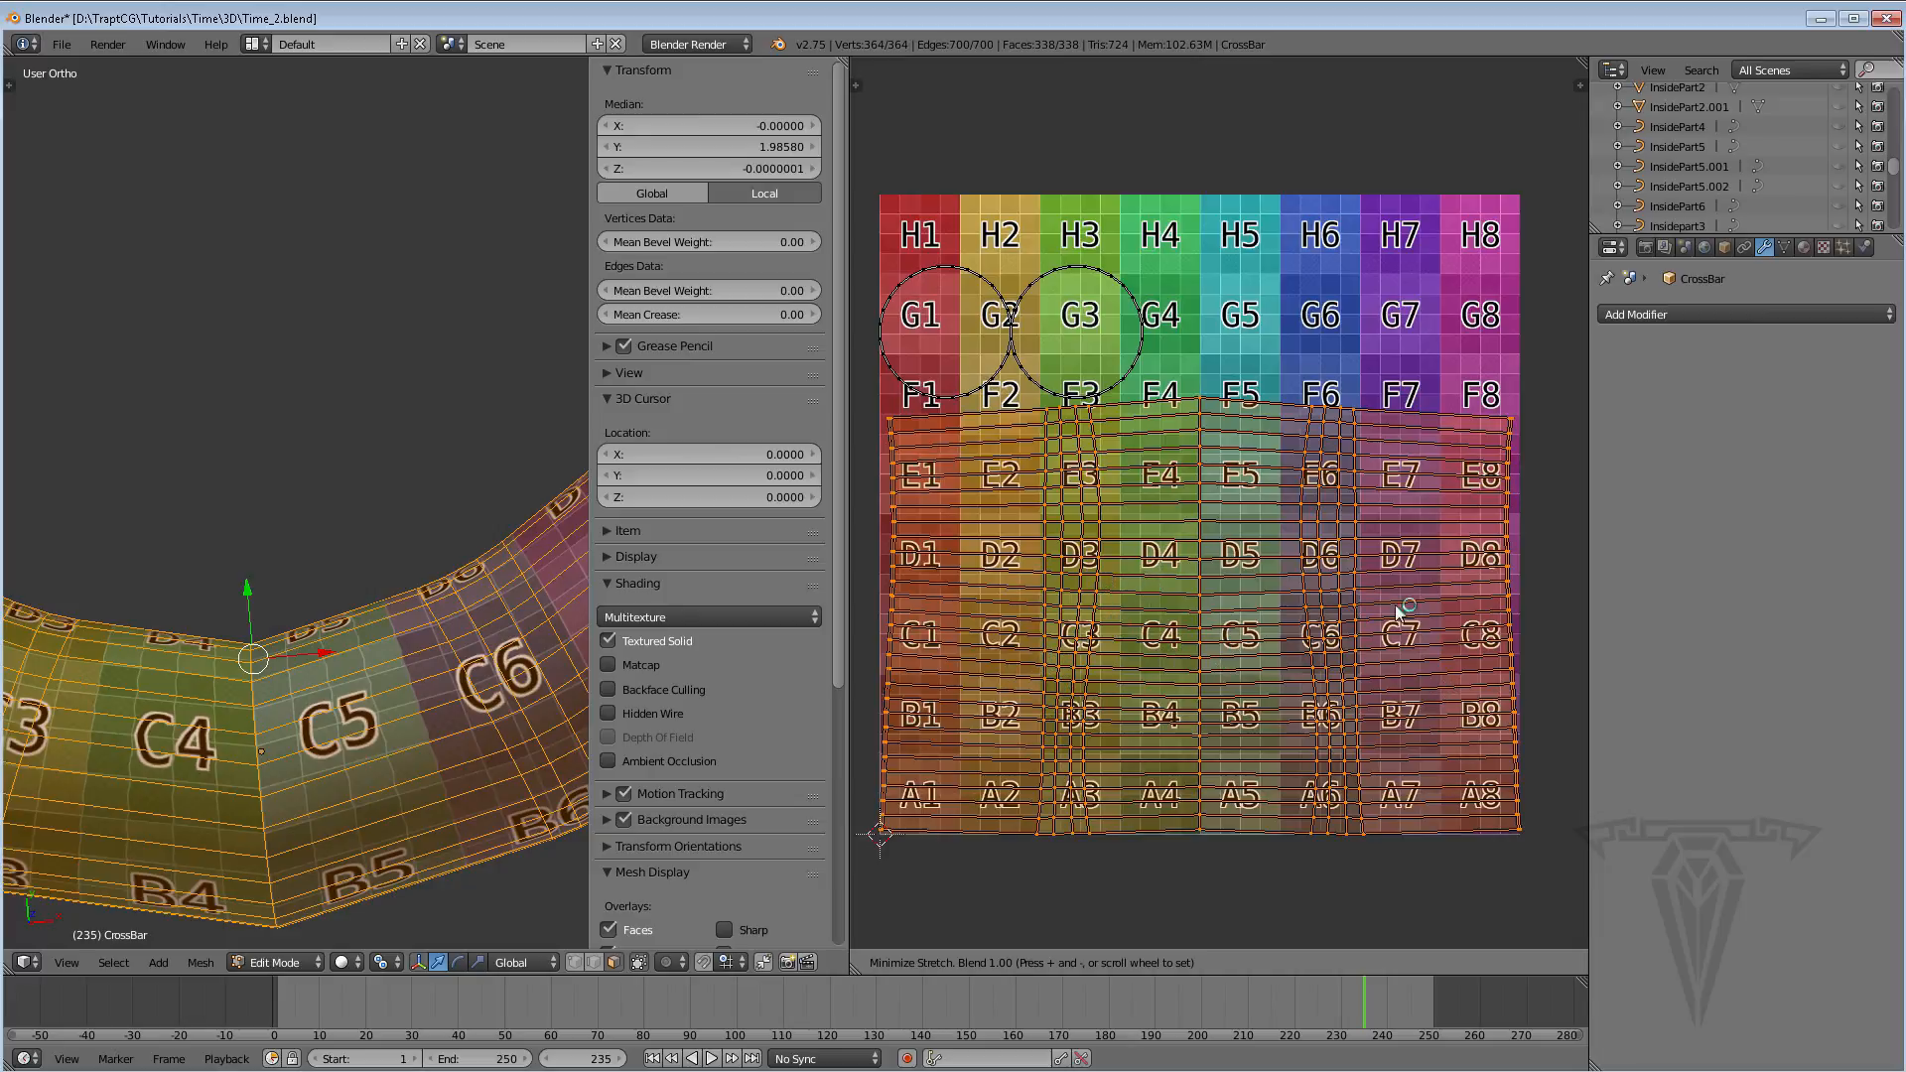
click(1411, 232)
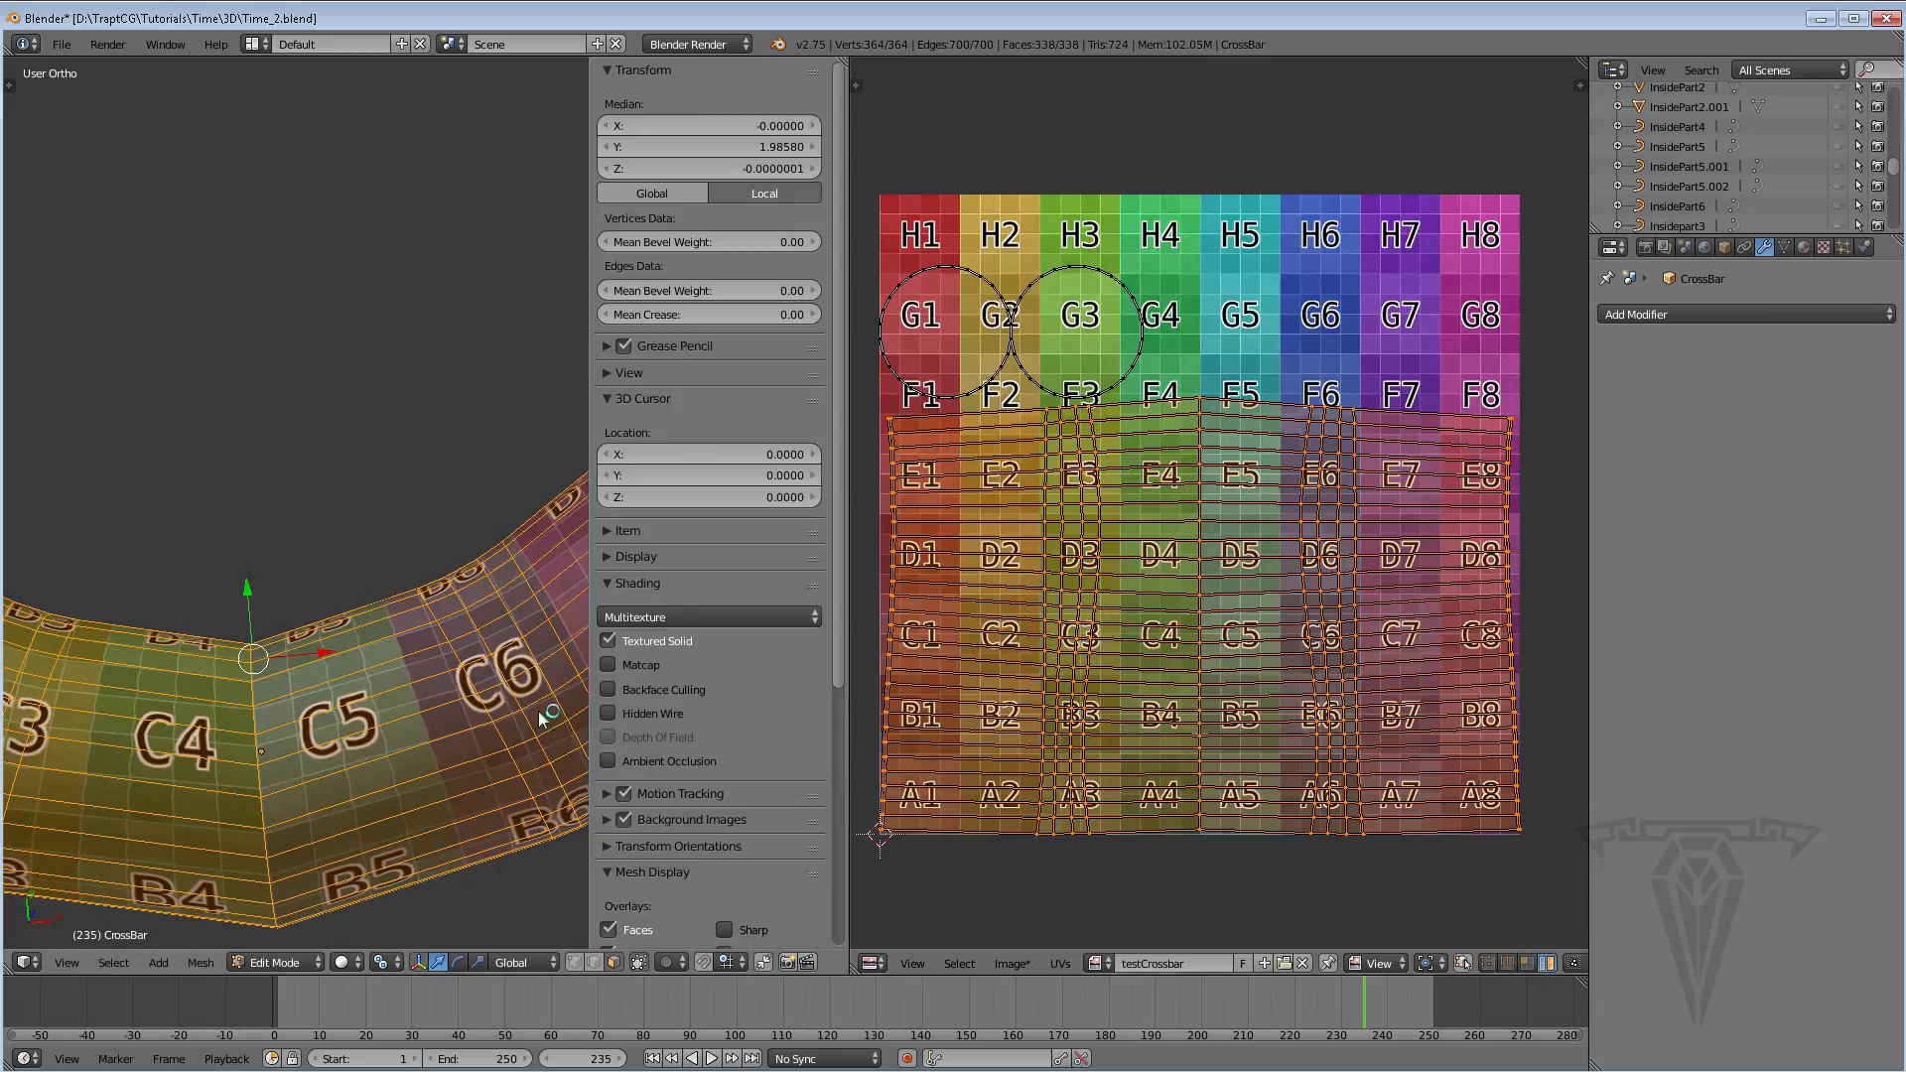
Move the end-cap UV island over G3 slightly away from the neighbouring cap and the tube island
shift+middle_drag(526, 709, 422, 659)
middle_drag(1191, 434, 1206, 487)
scroll(1141, 446, up, 1)
middle_drag(1048, 382, 1094, 439)
right_click(1091, 402)
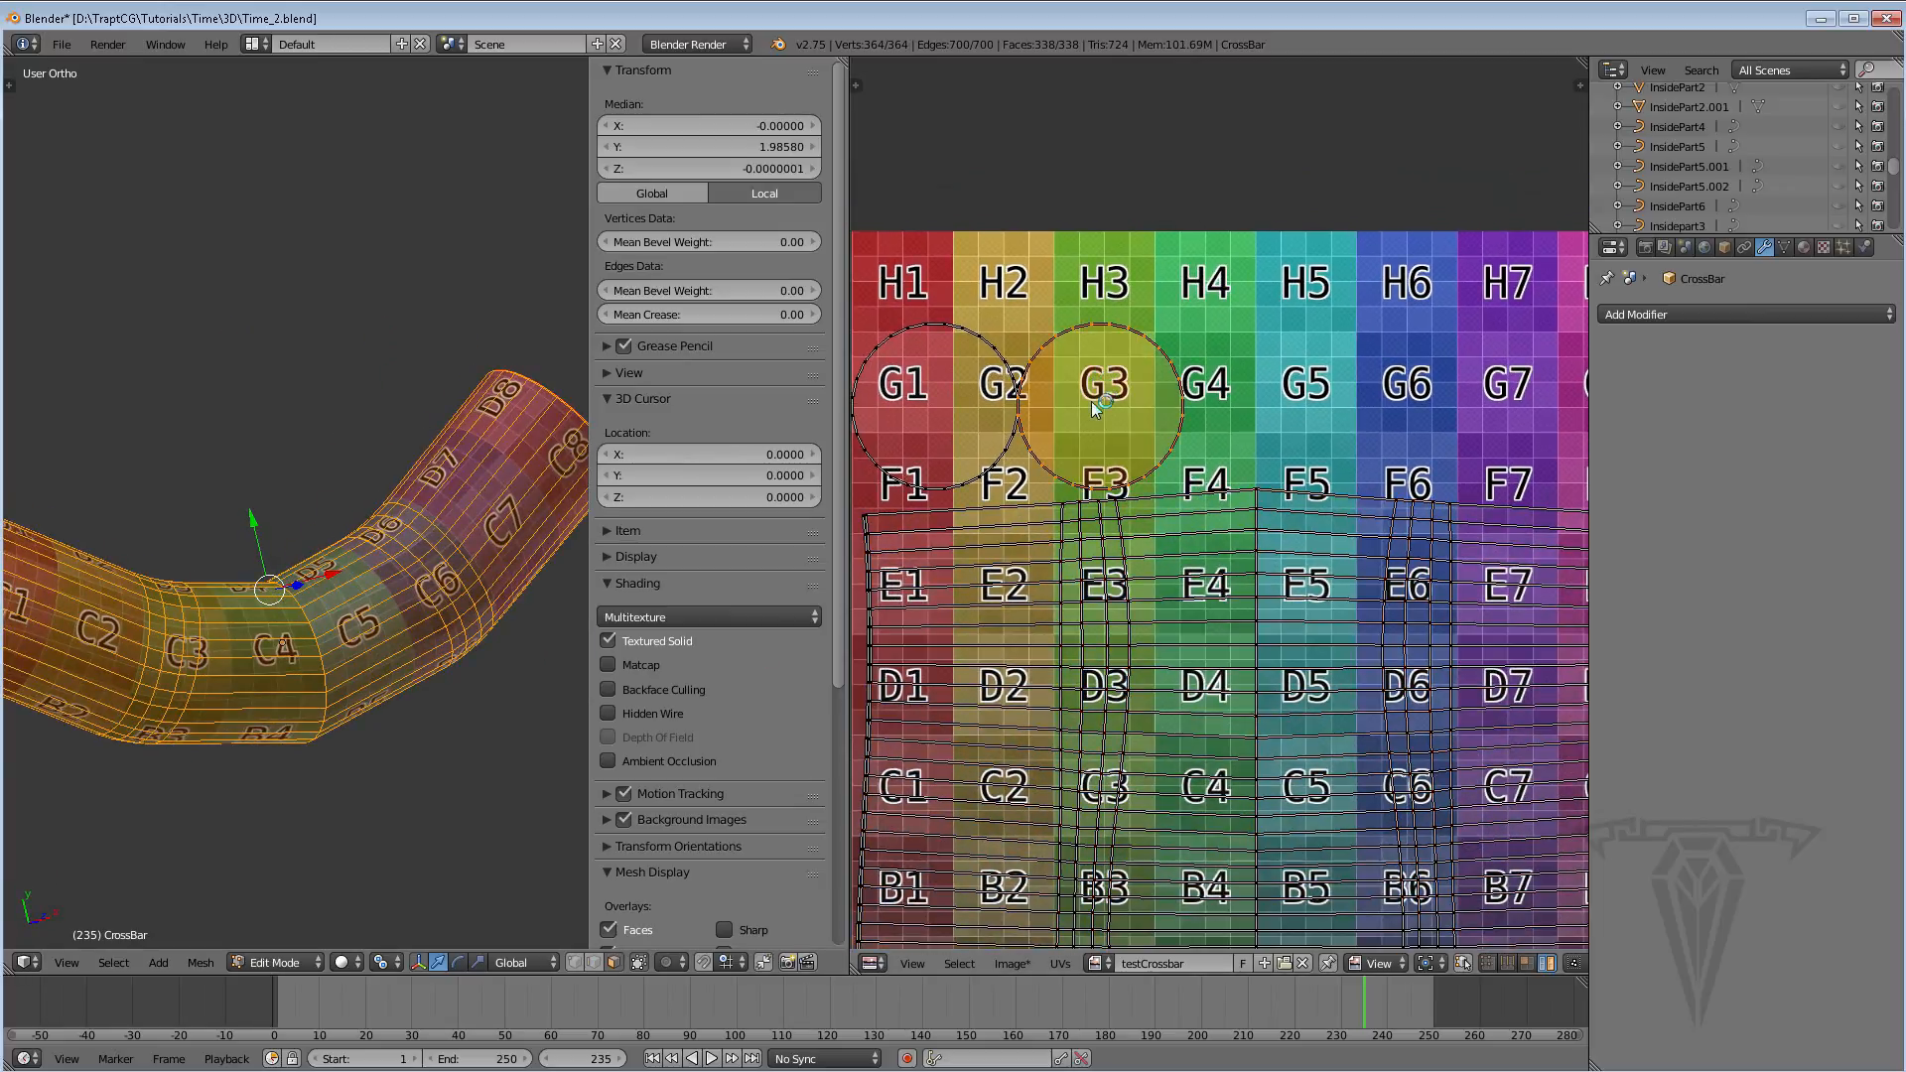
key(g)
click(1118, 391)
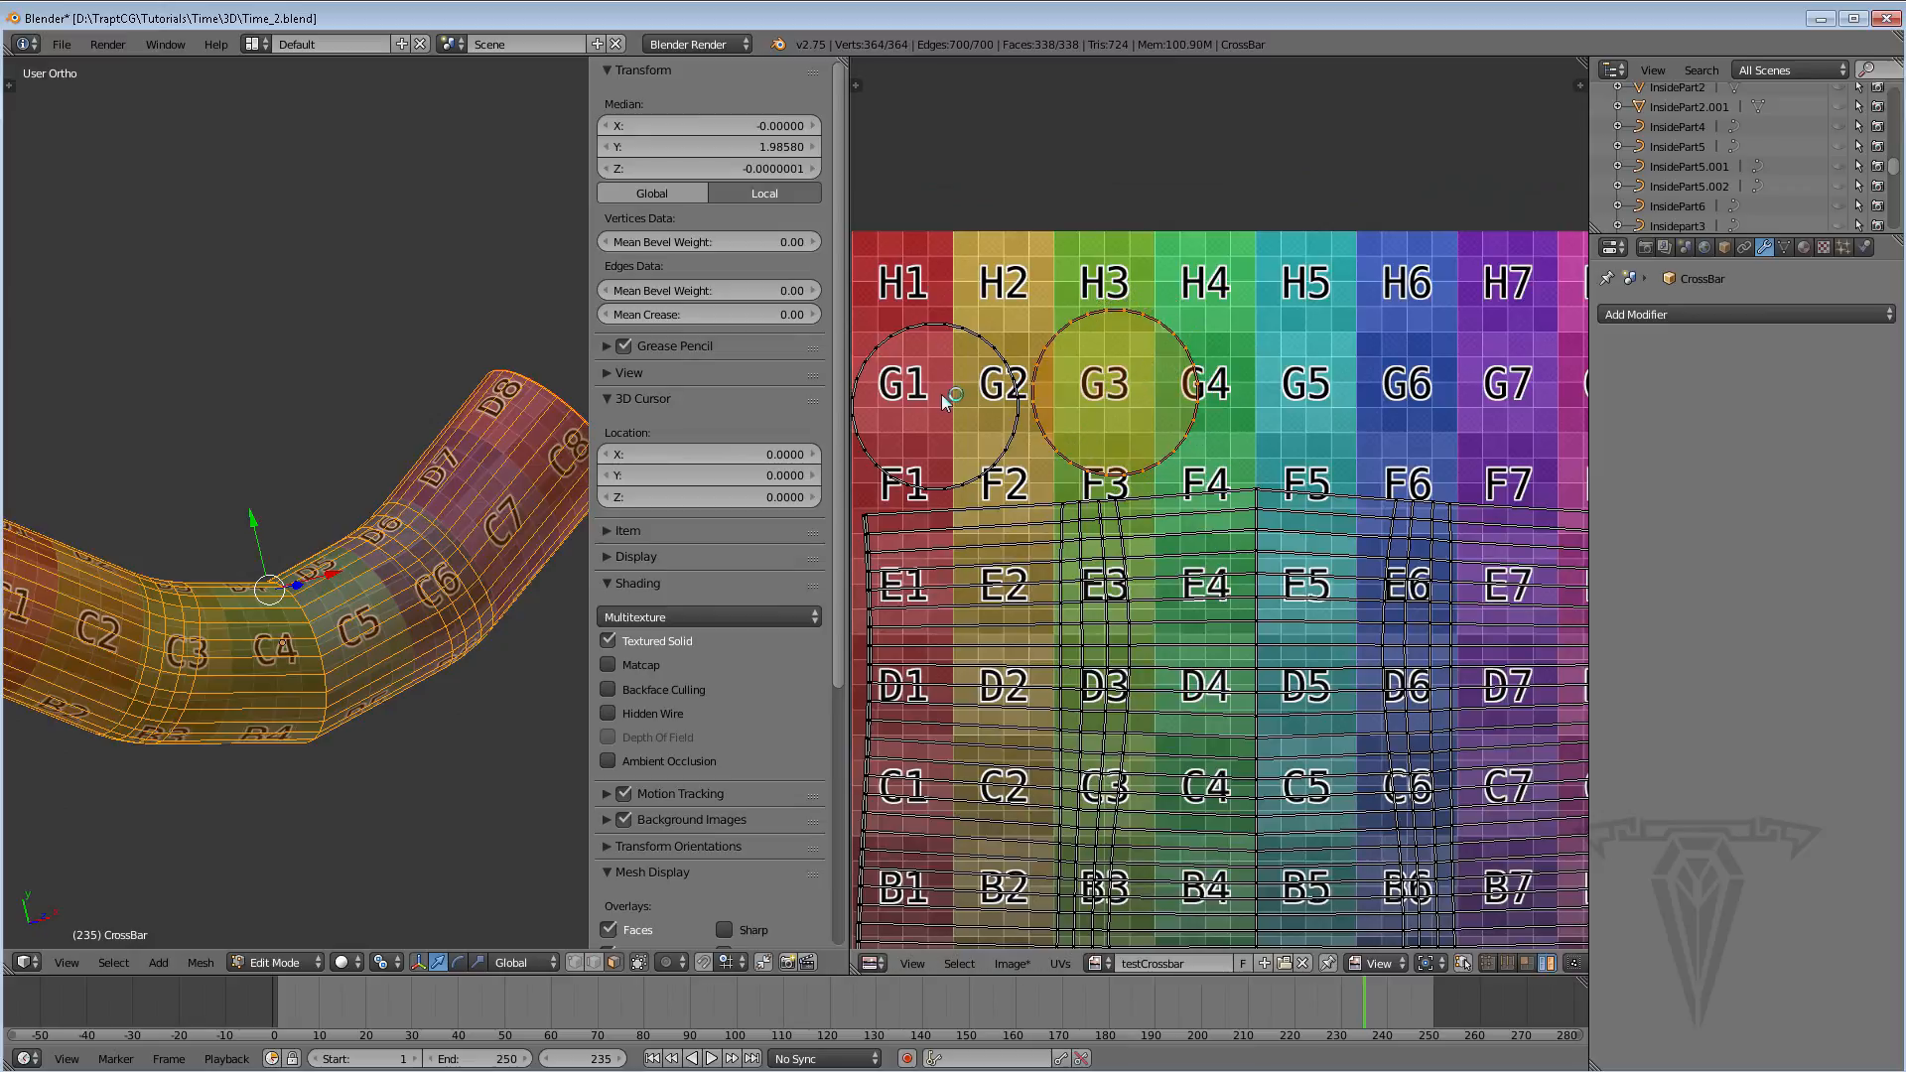
Undo the last move of the end-cap island over G3 and shift it about 19 px along X only, away from the neighbouring cap
key(ctrl+z)
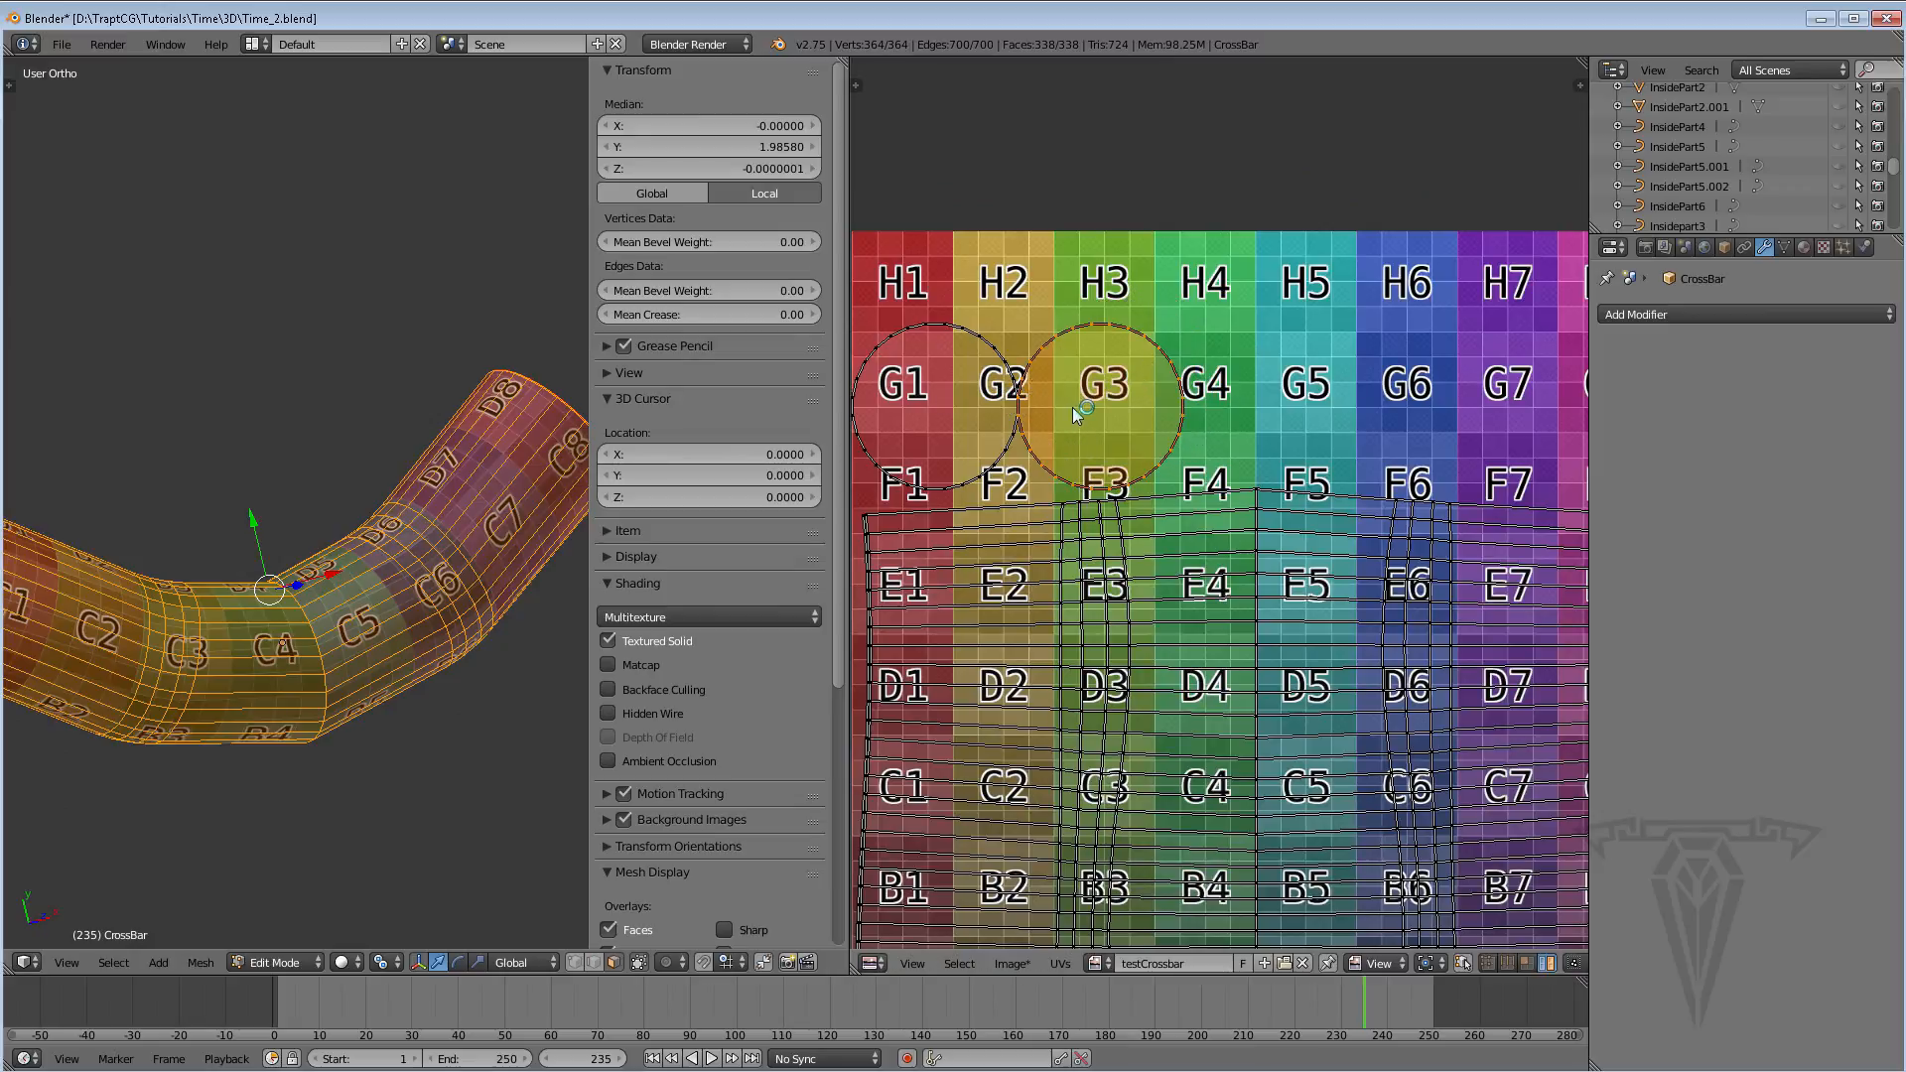
key(g)
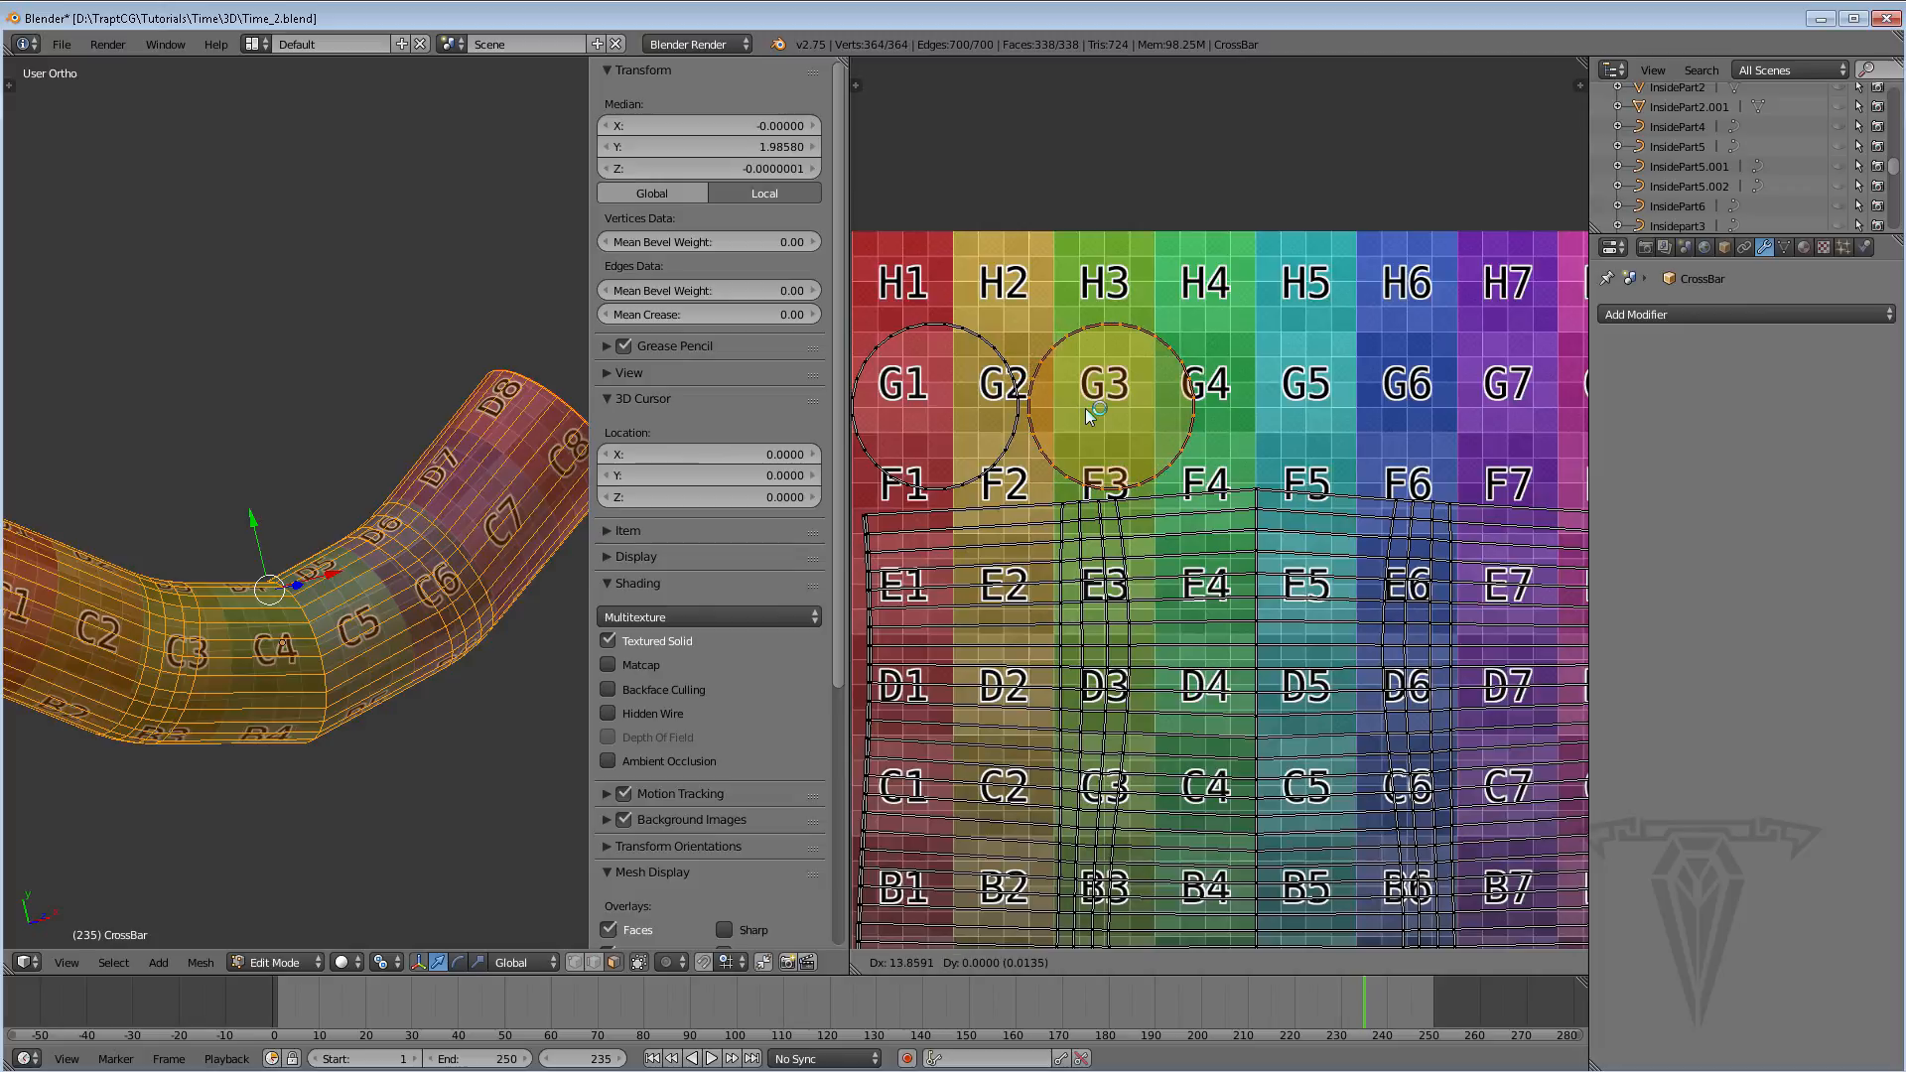
key(x)
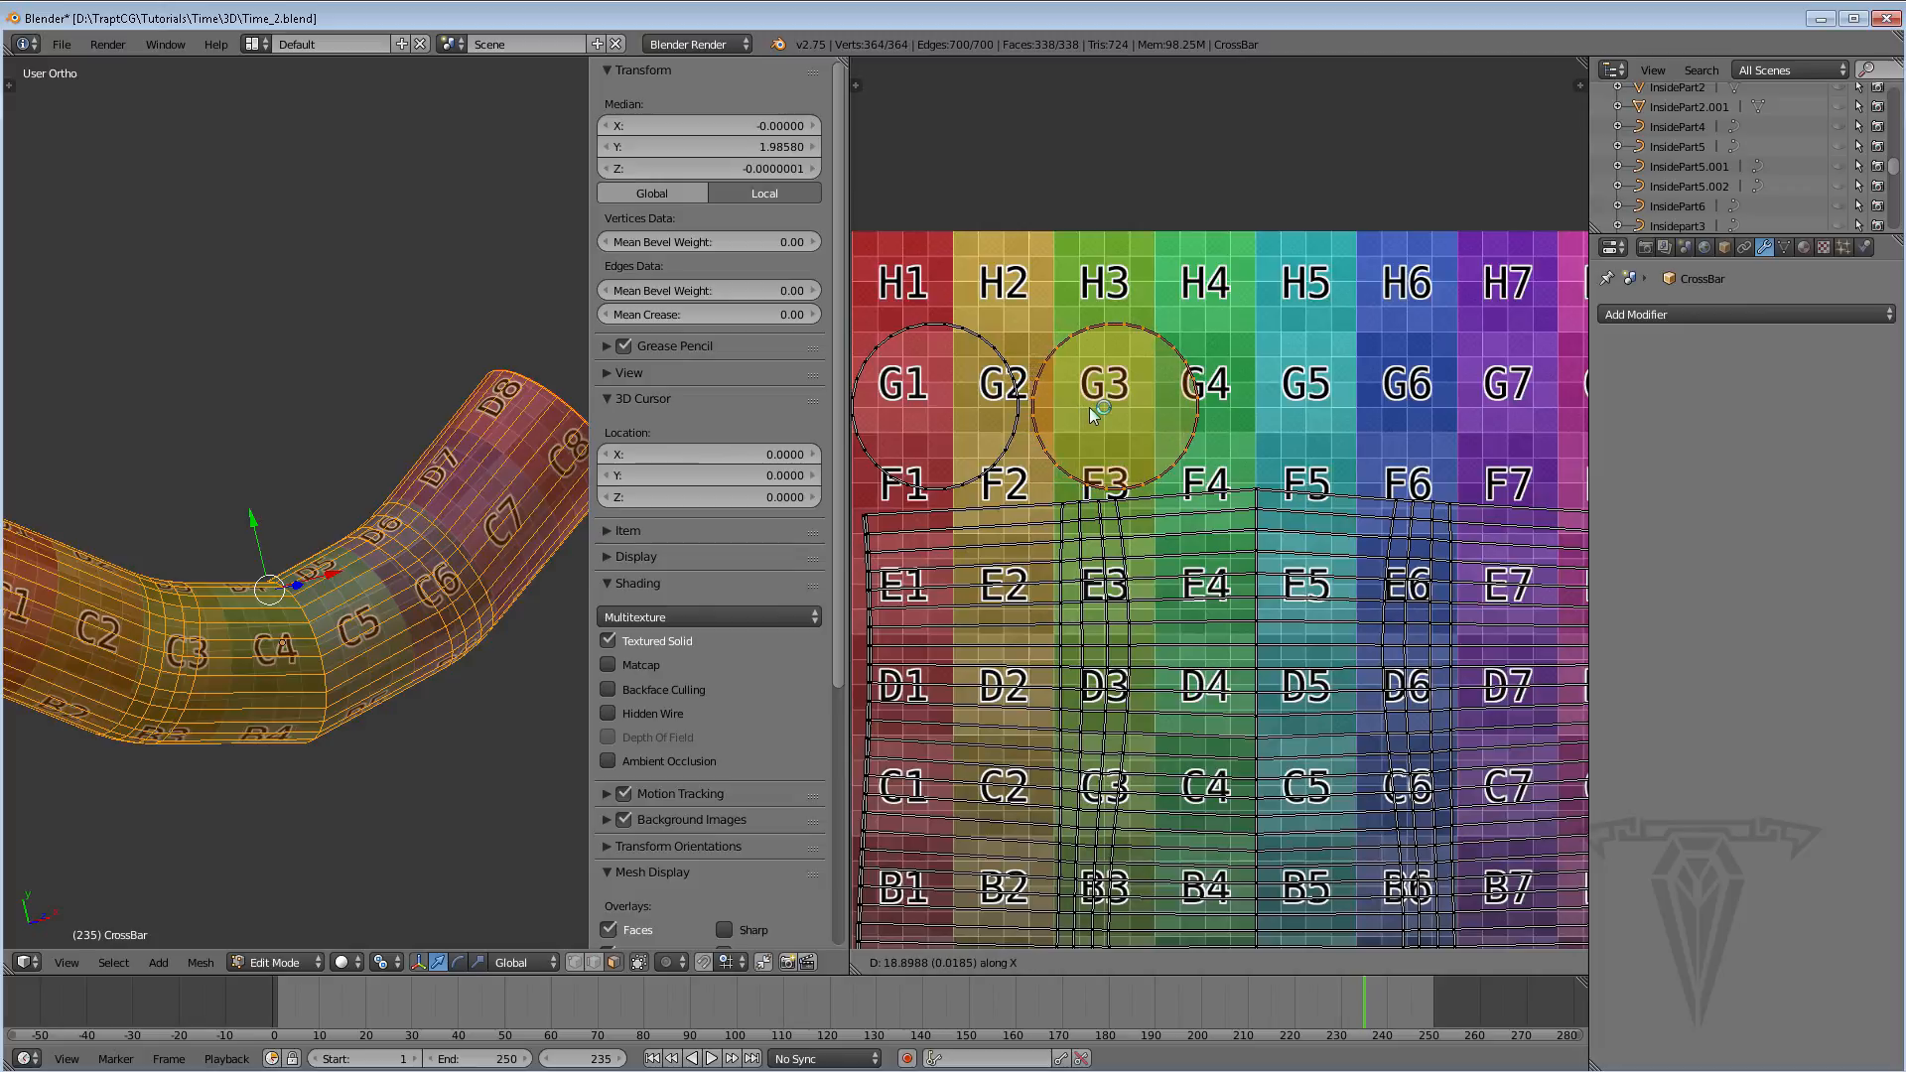
click(1088, 415)
scroll(1092, 412, up, 3)
scroll(1089, 415, down, 4)
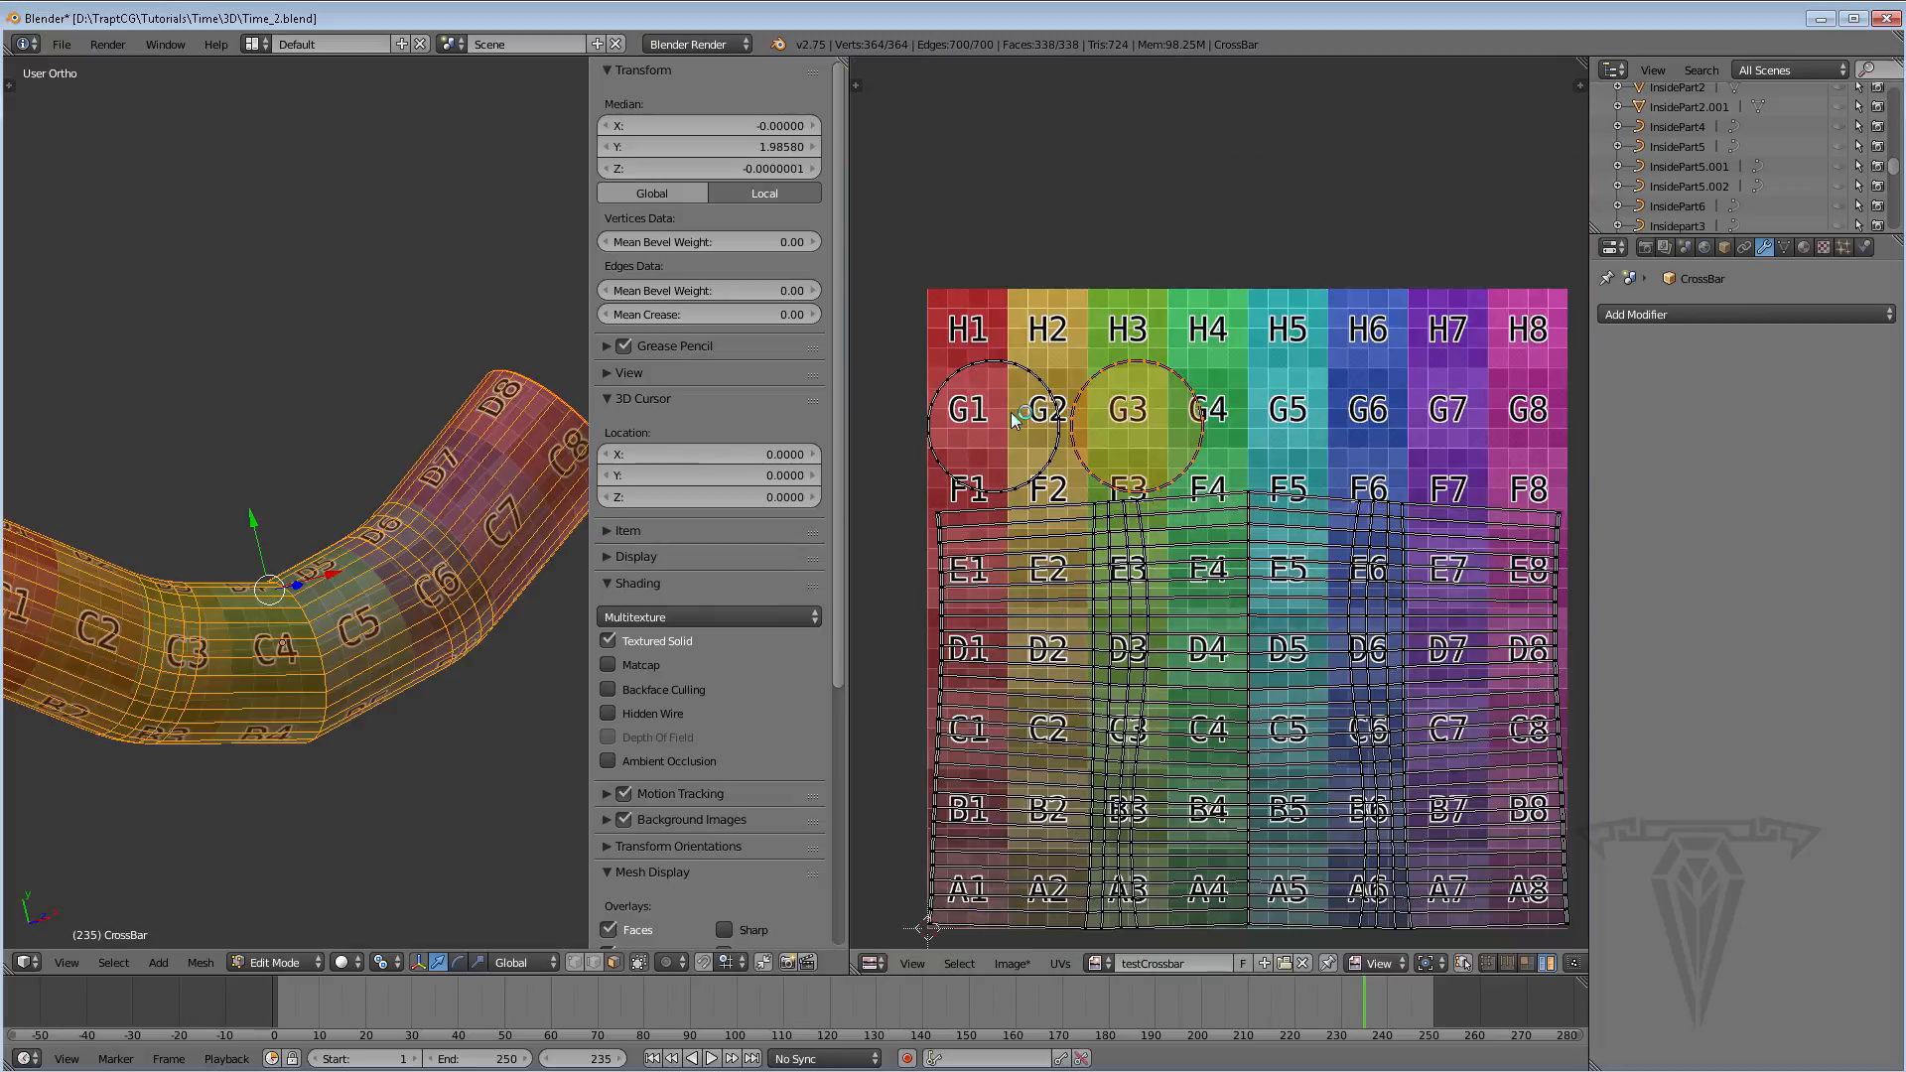
Move both end-cap UV islands together about 16 px in X and 25 px in Y, away from the tube island and image edge
key(g)
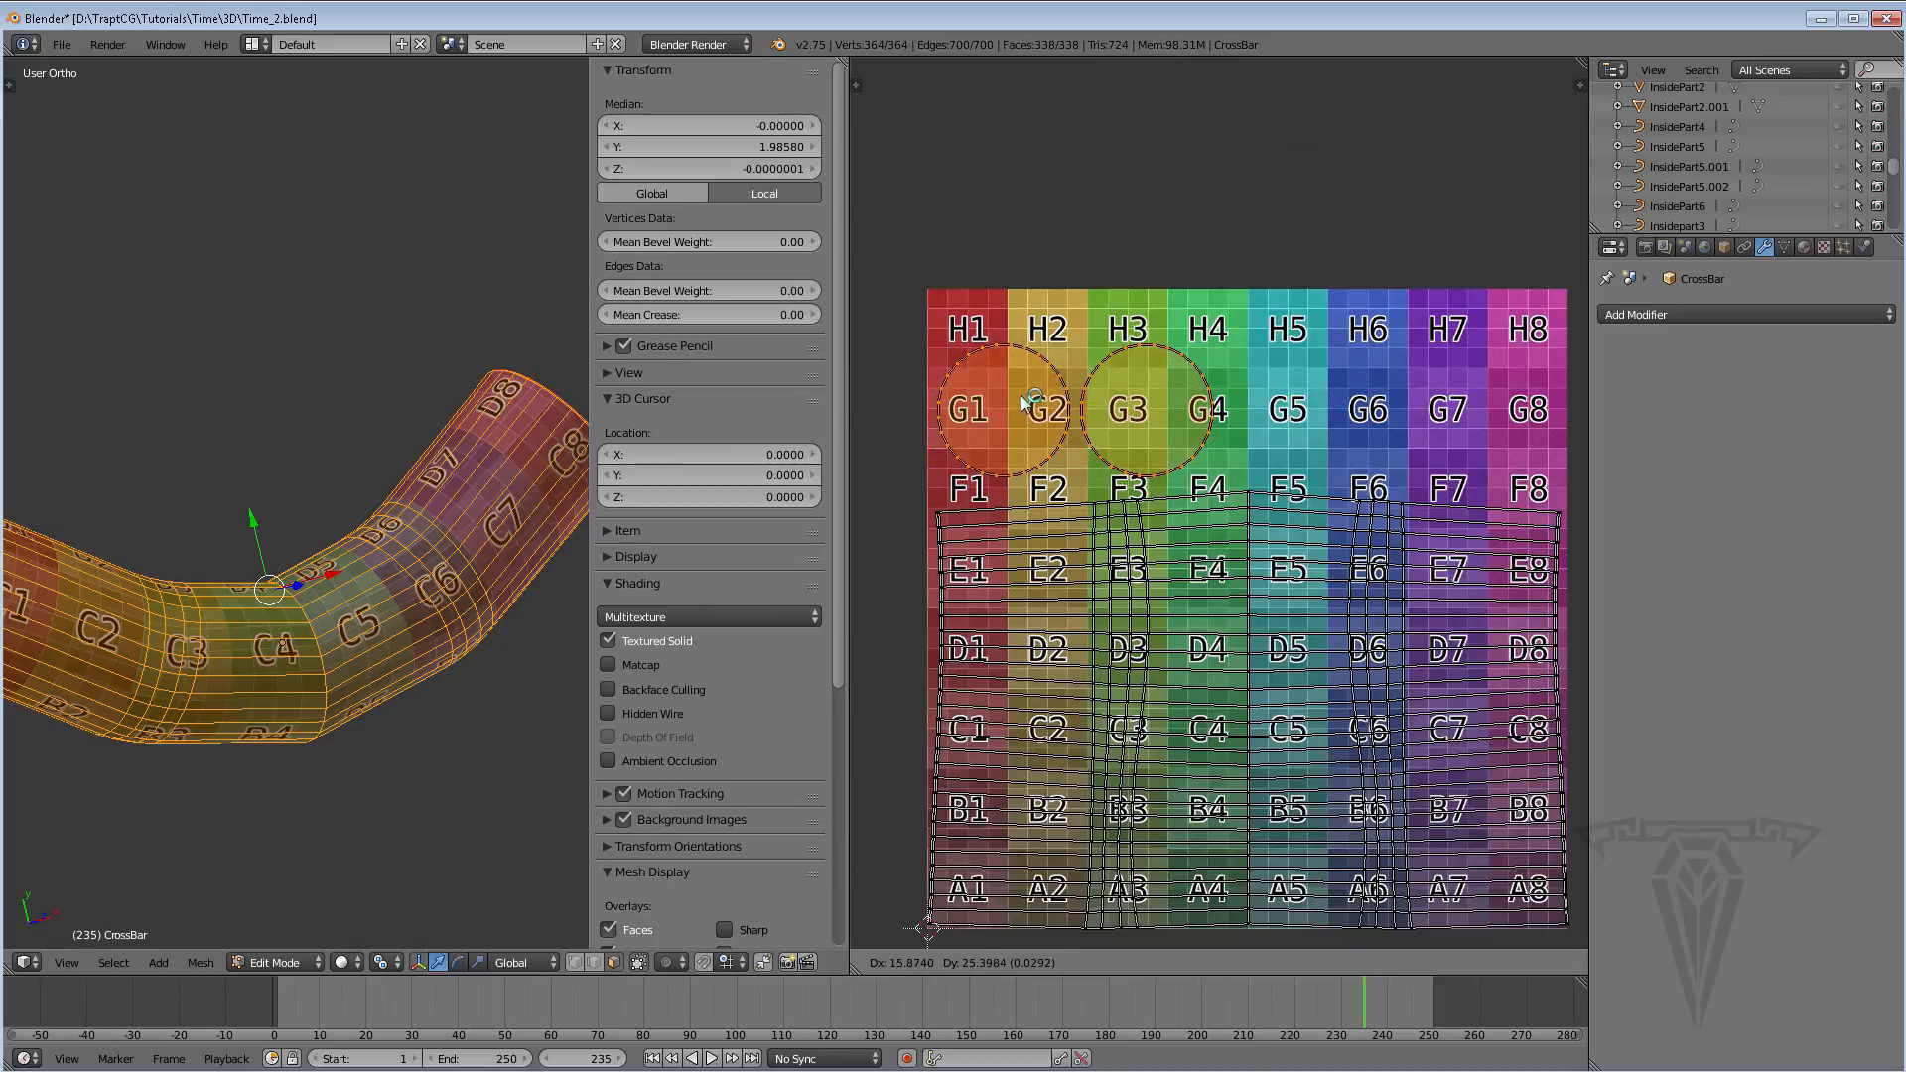
click(1022, 398)
scroll(1078, 567, down, 3)
scroll(1078, 571, up, 2)
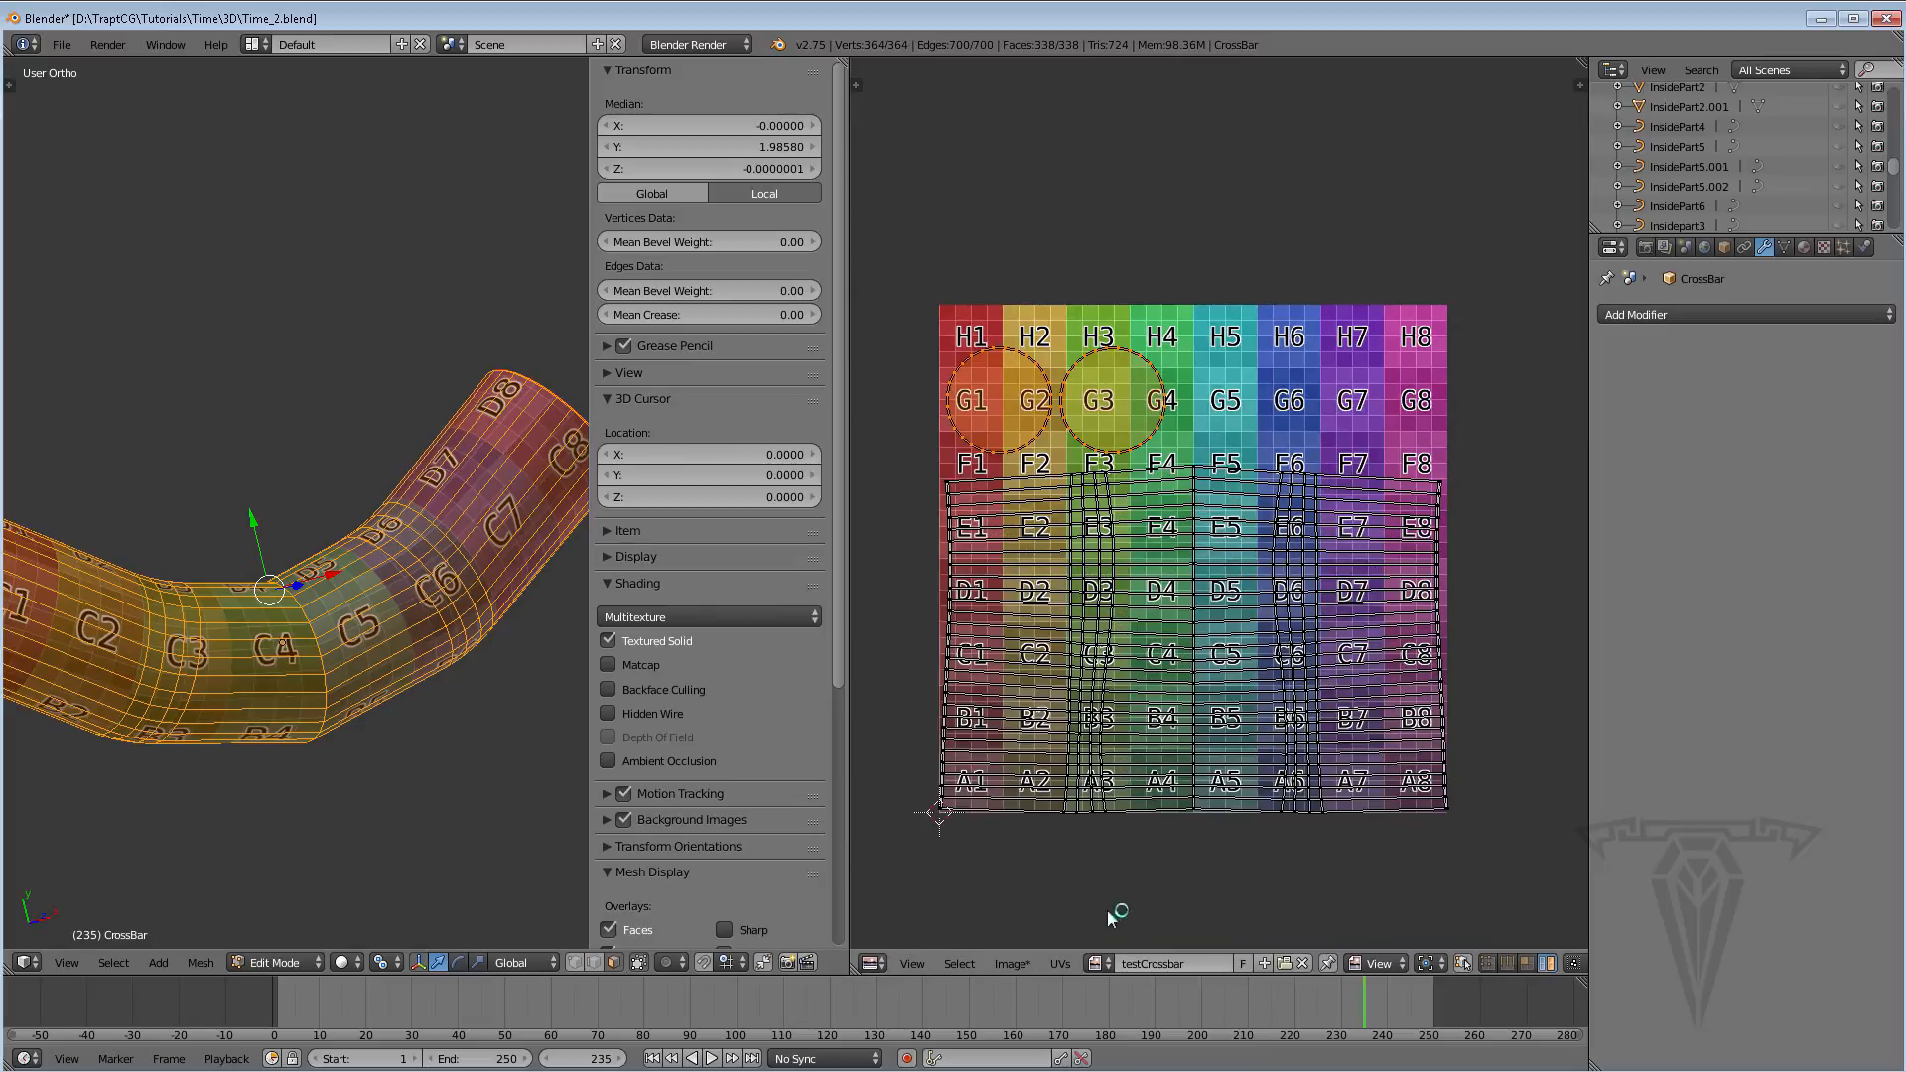
Start exporting the CrossBar's UV layout and browse to the folder D:\TraptCG\Tutorials\Time\3D\tex\UV_Templates
click(1062, 968)
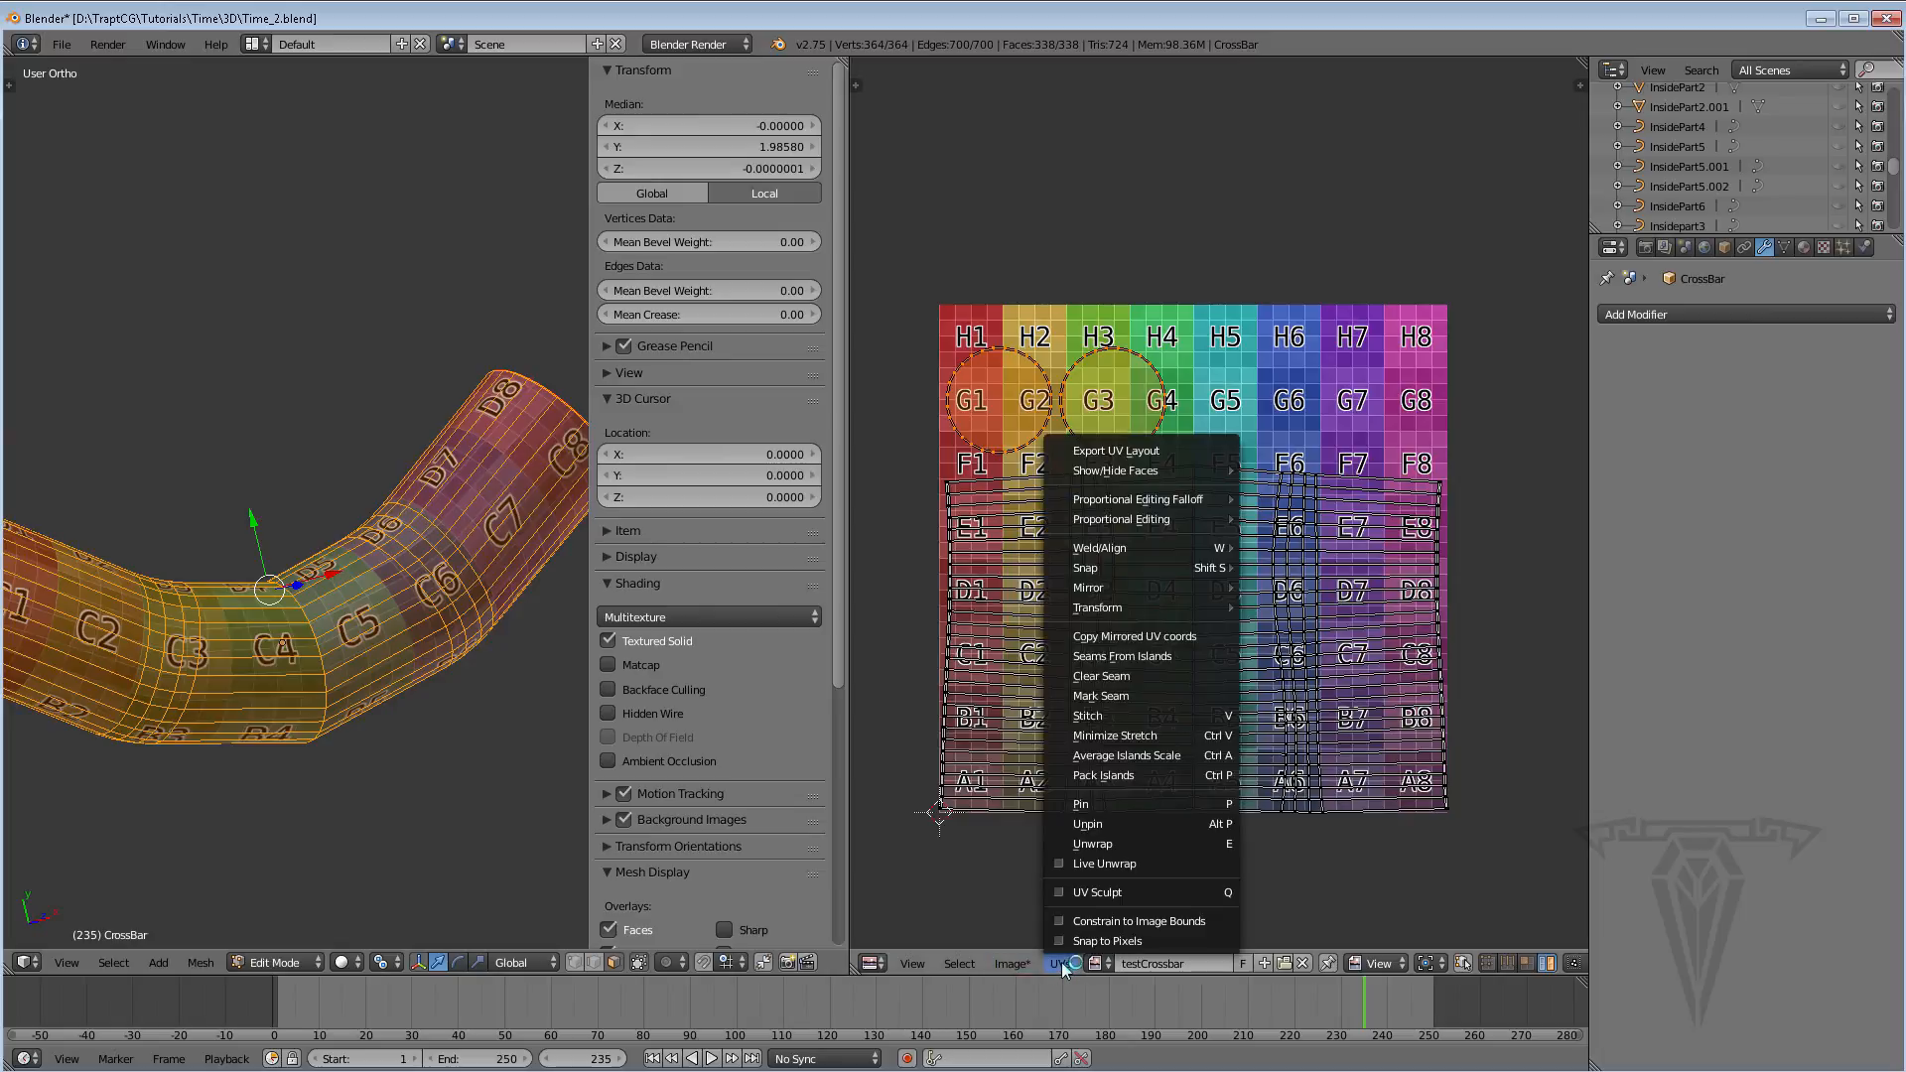
click(1143, 442)
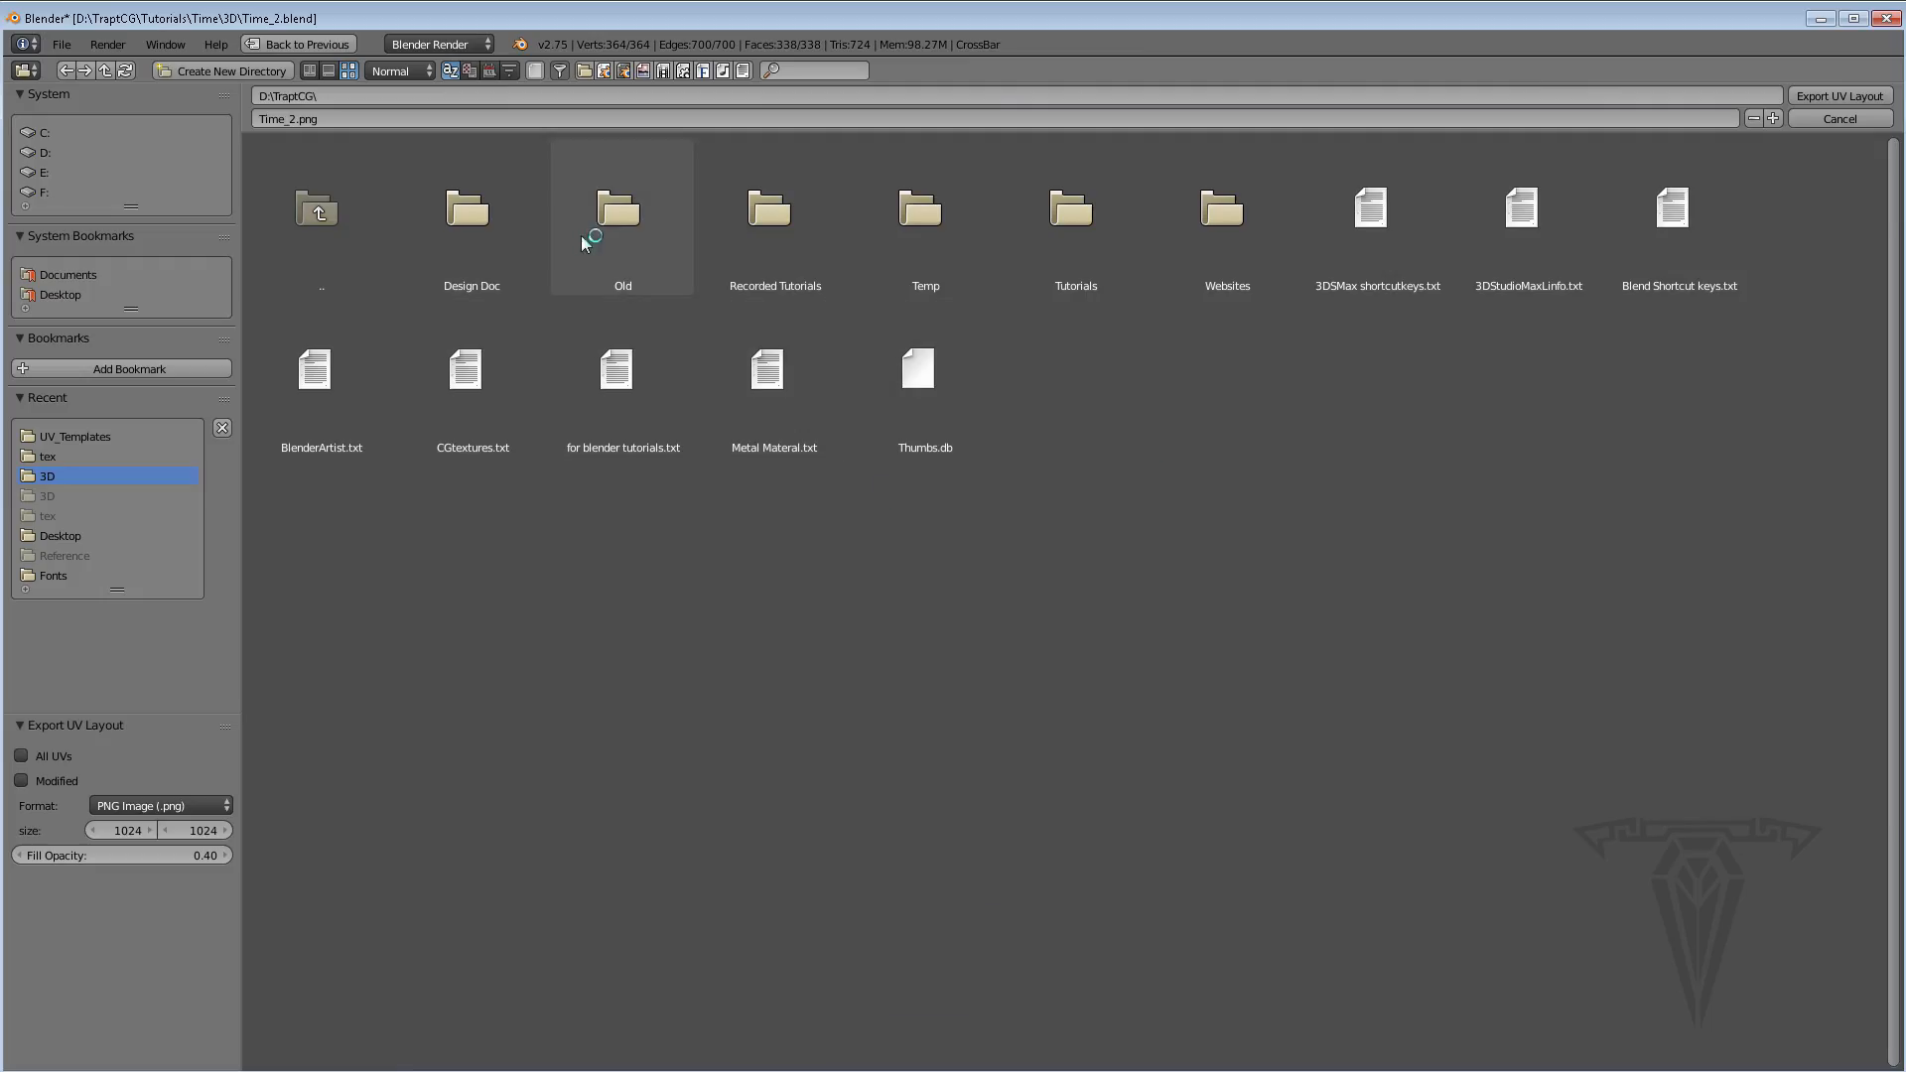
double_click(1094, 208)
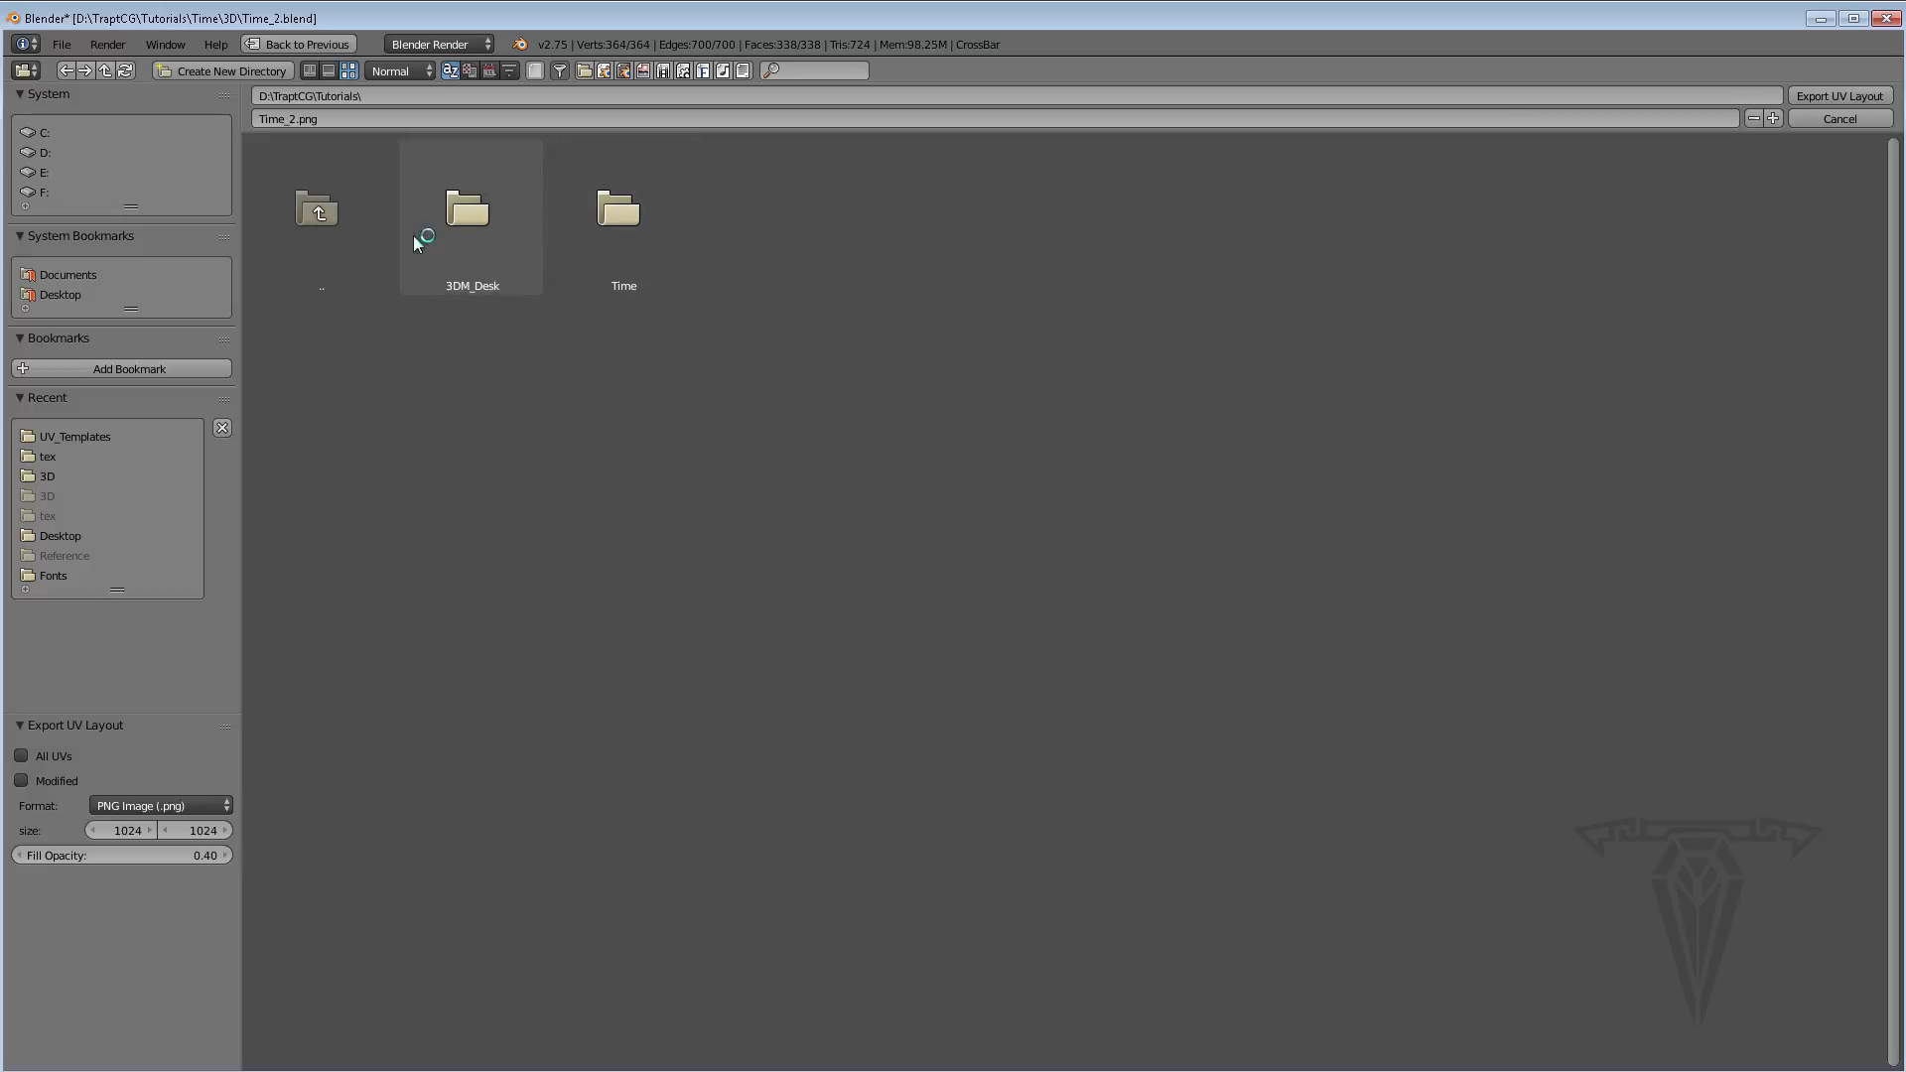
double_click(621, 211)
double_click(479, 217)
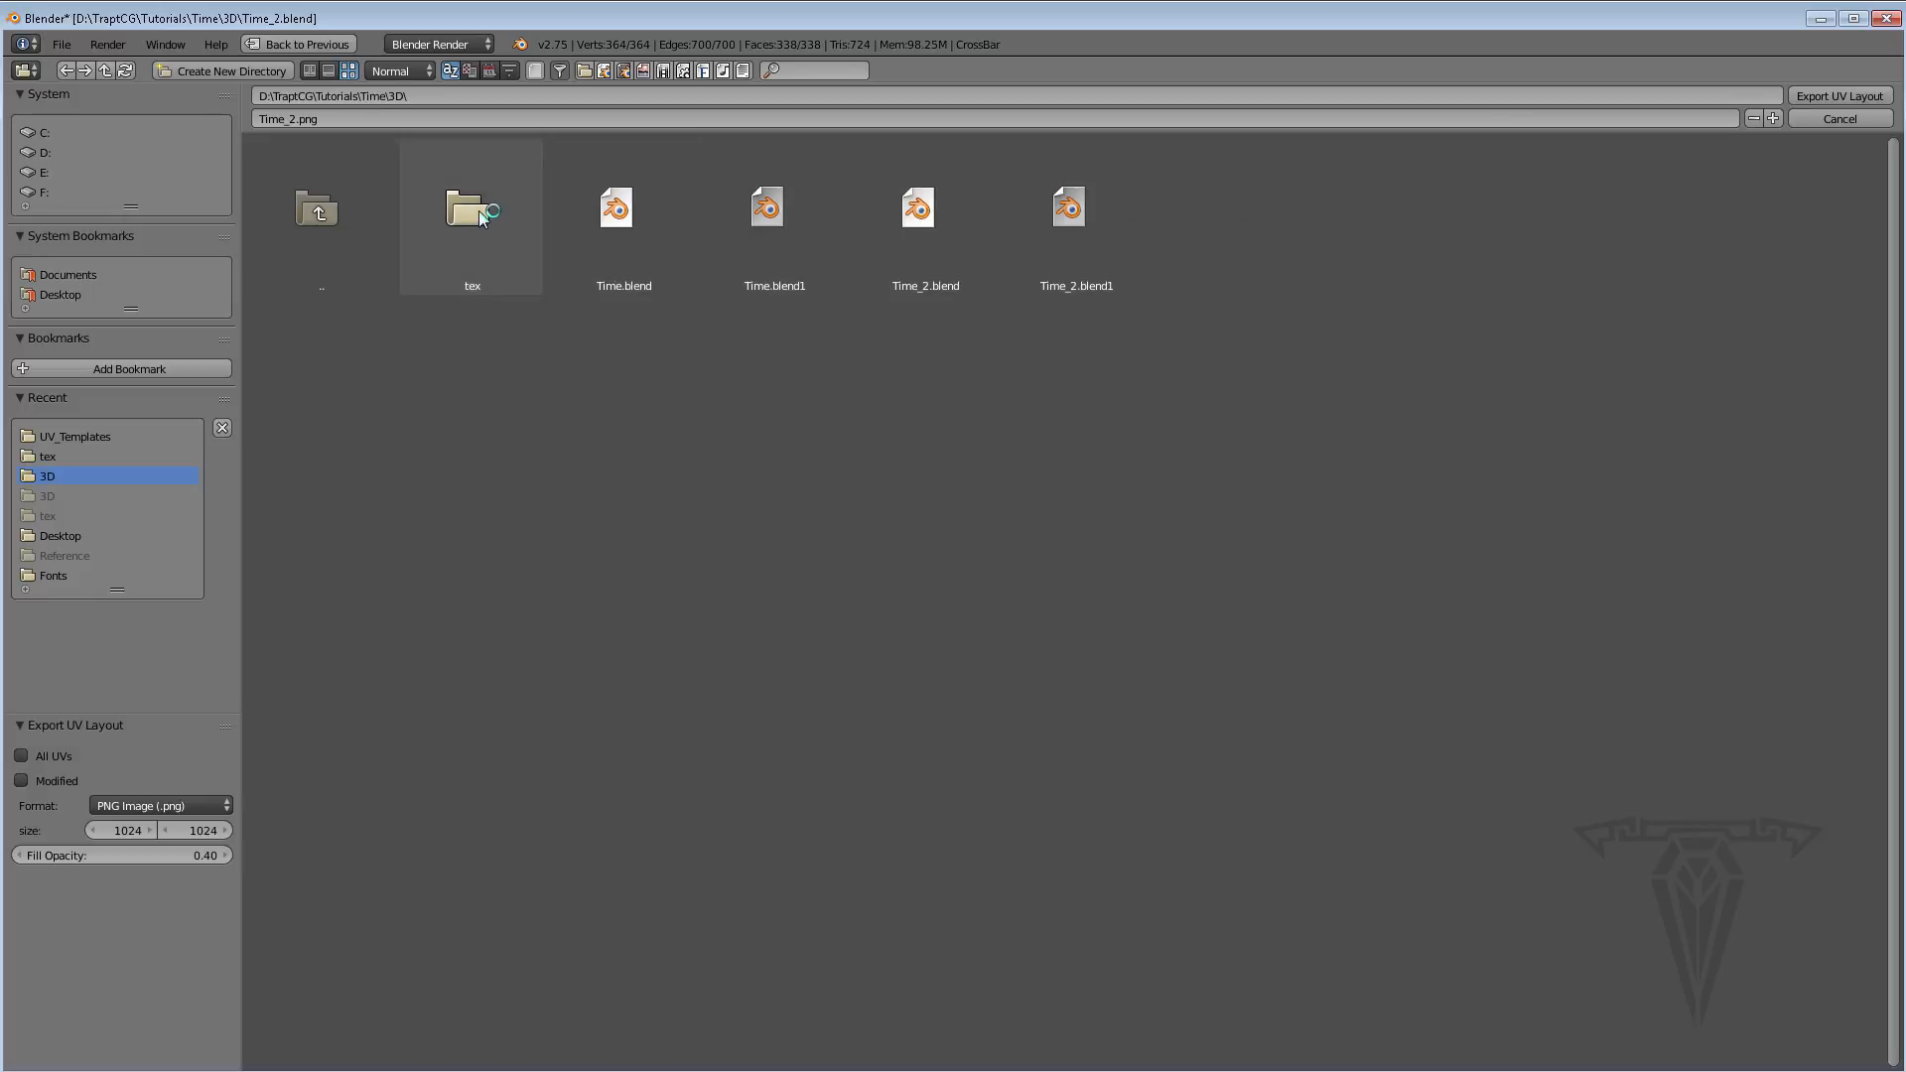
double_click(471, 214)
double_click(466, 217)
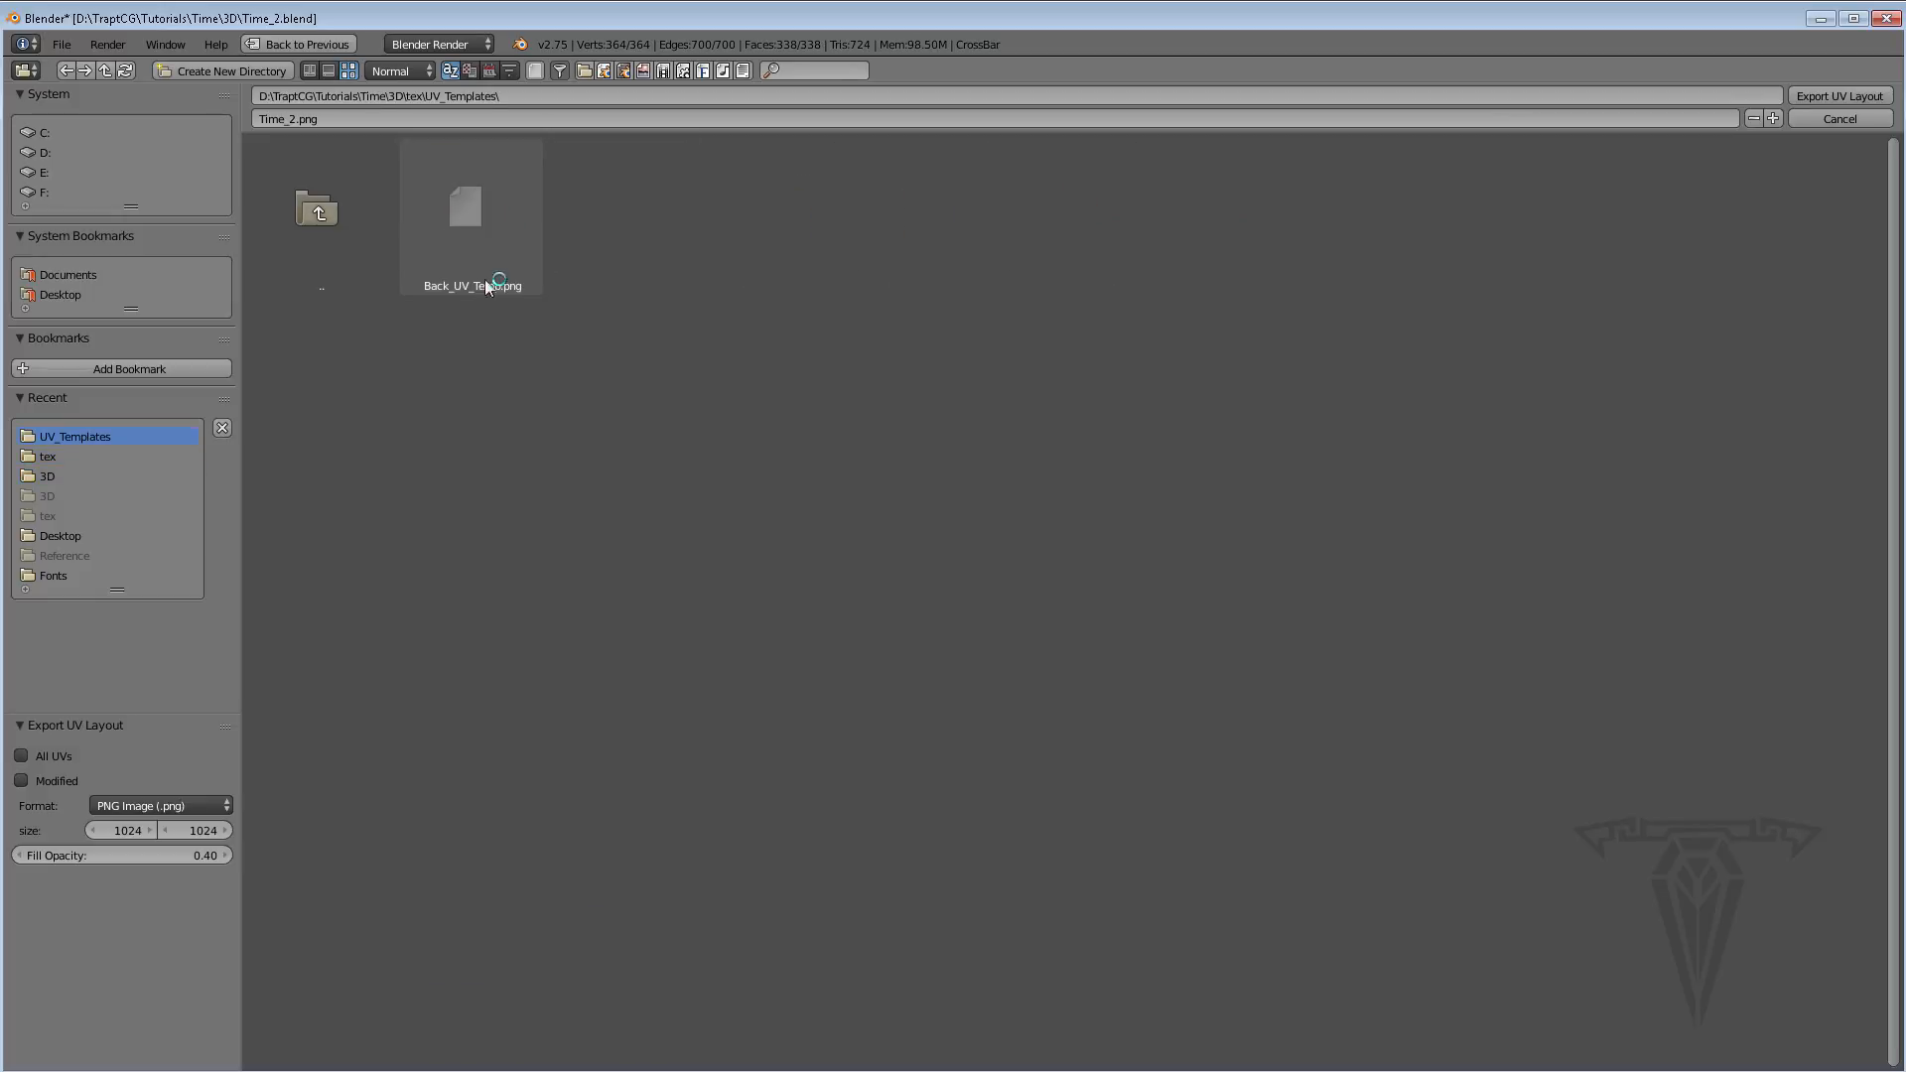
Name the UV layout file Cross_Bar_UV_Temp.png and export it
click(288, 120)
double_click(288, 120)
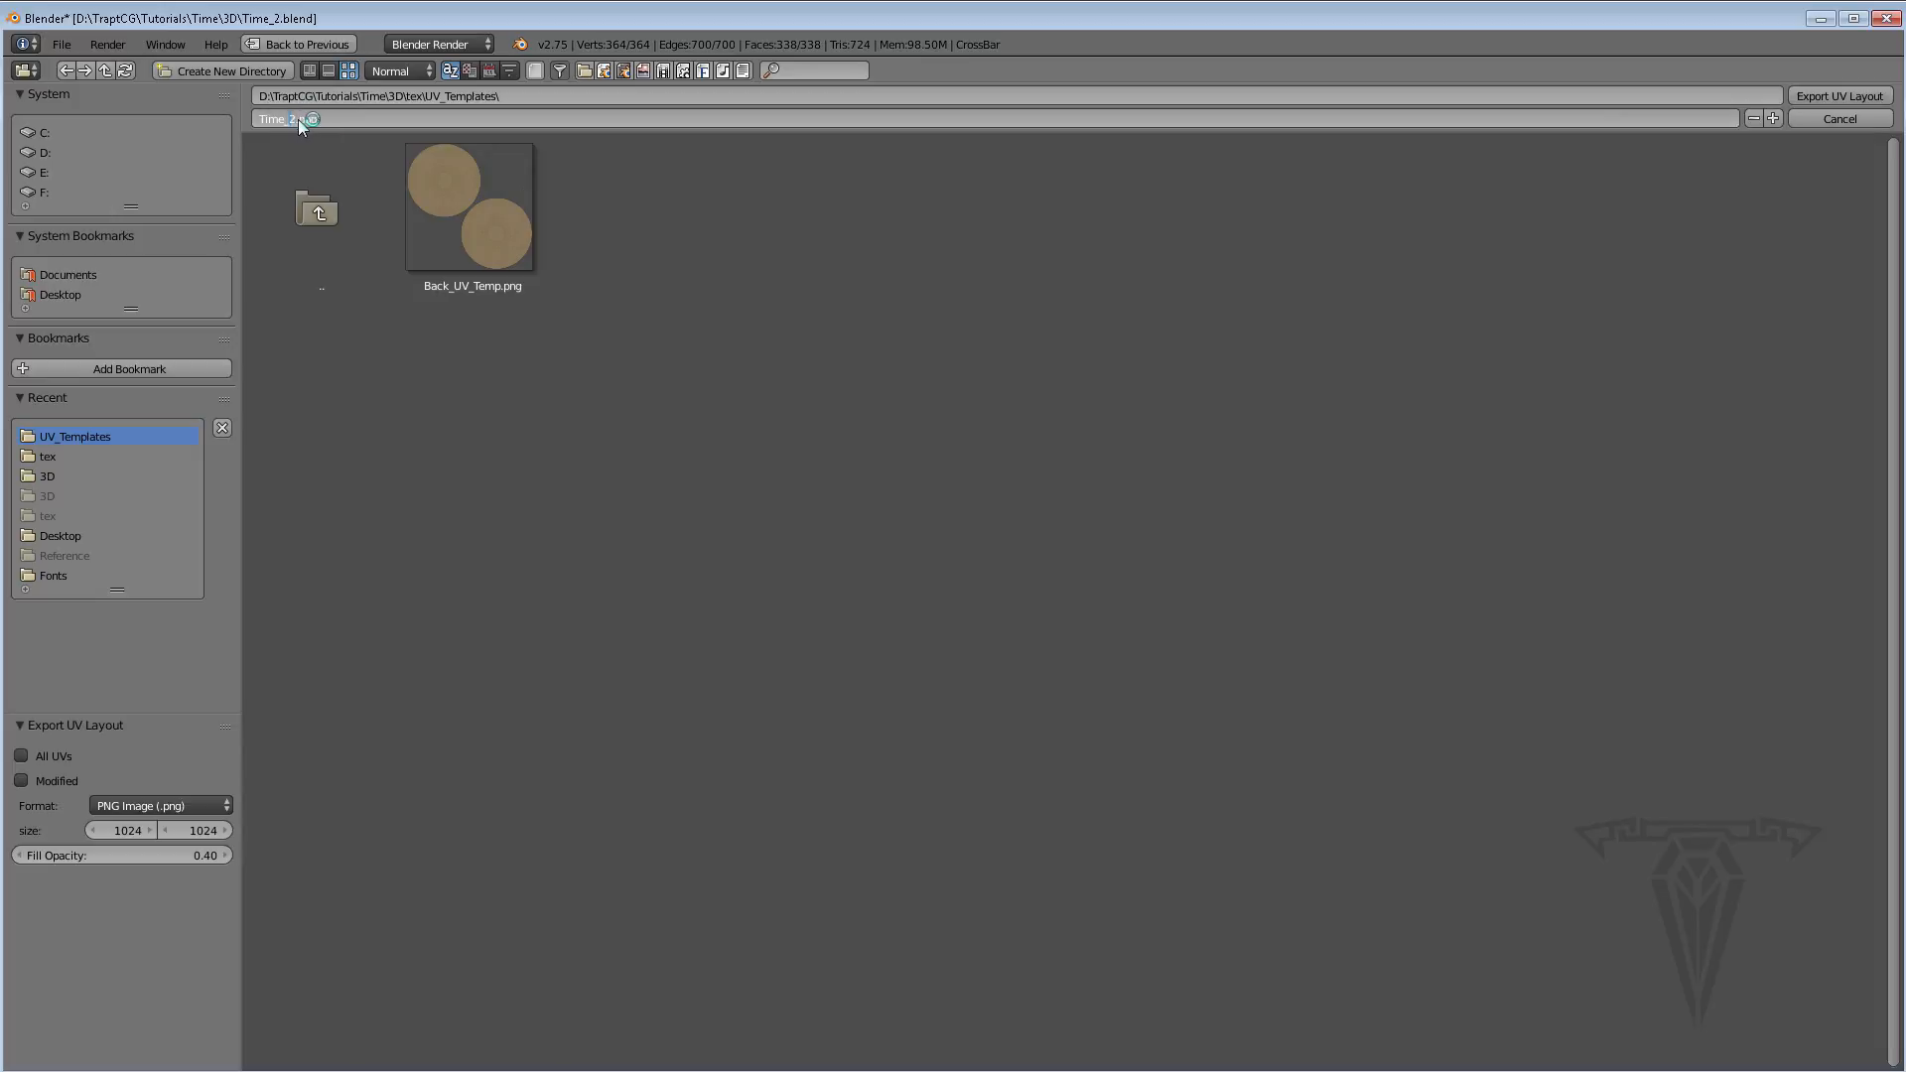
text(Cross_Bar_UV_Temp)
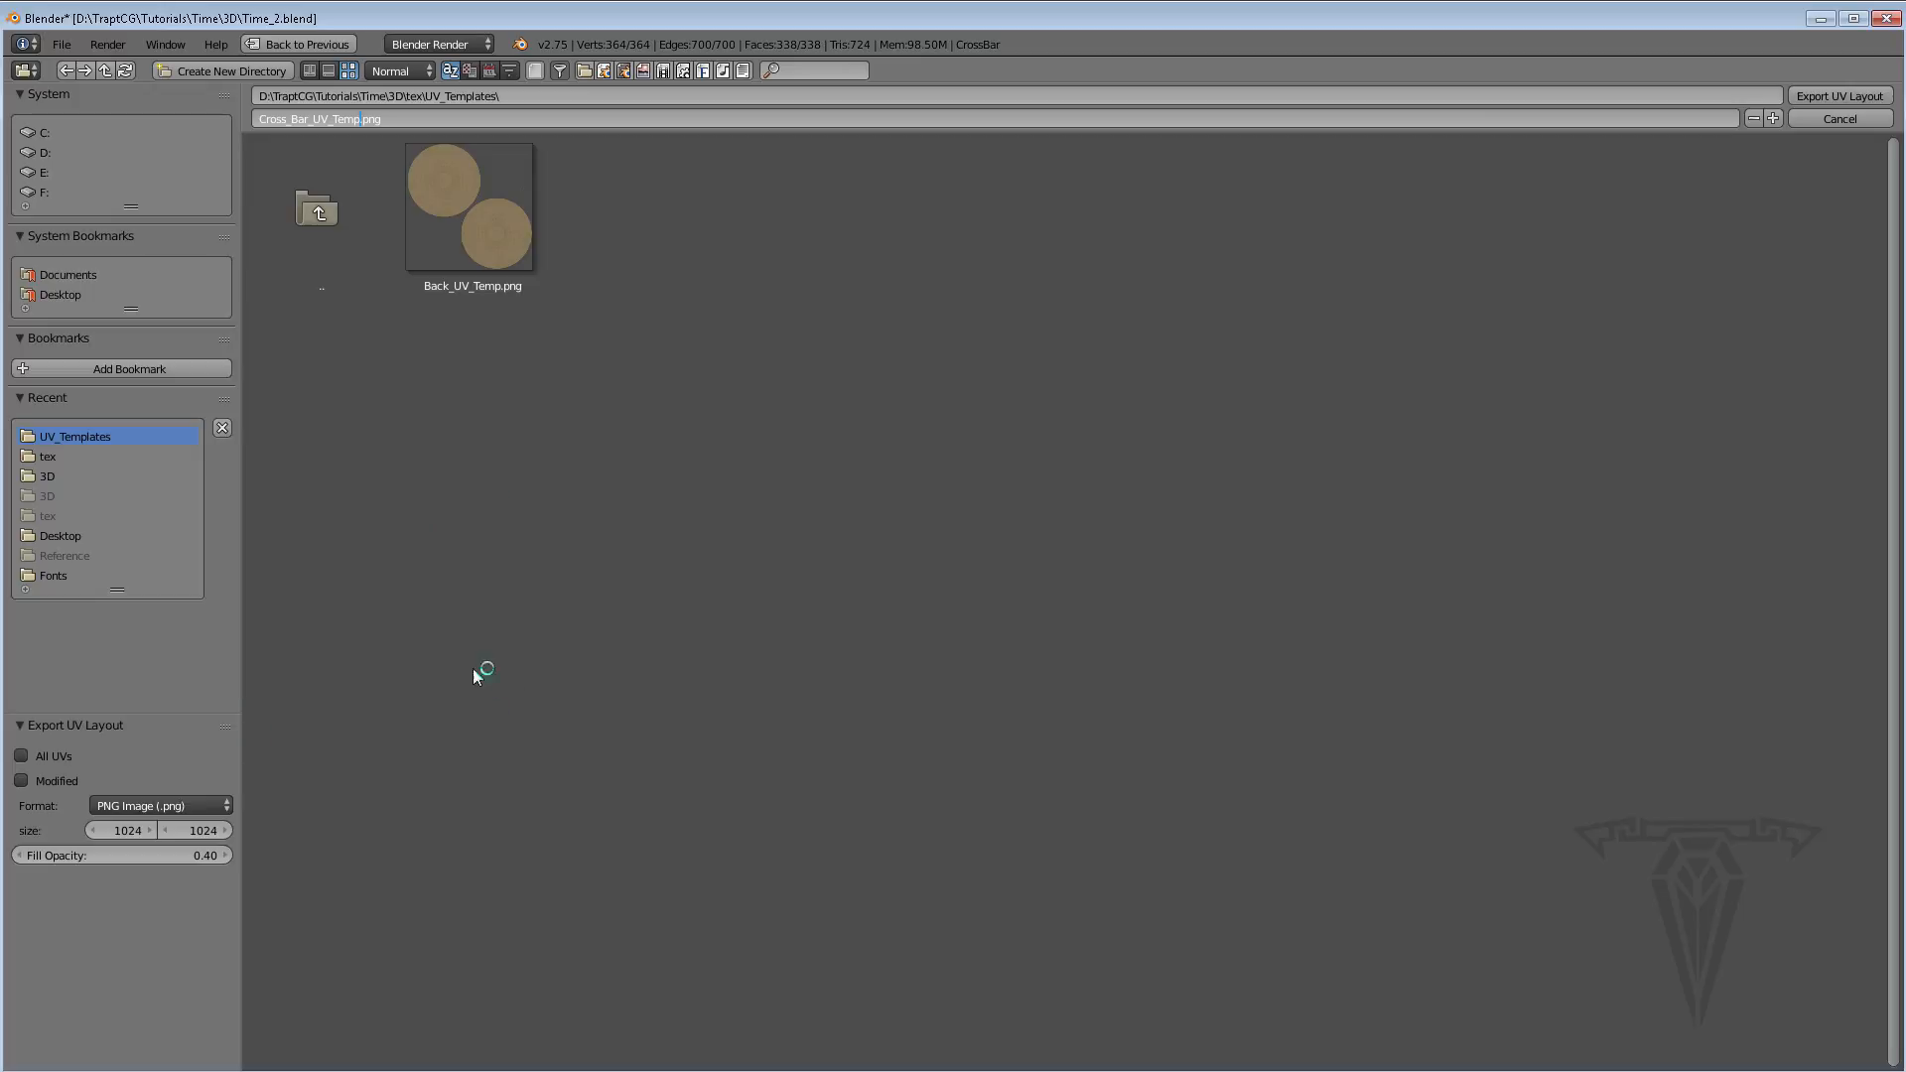
click(1833, 98)
click(1834, 96)
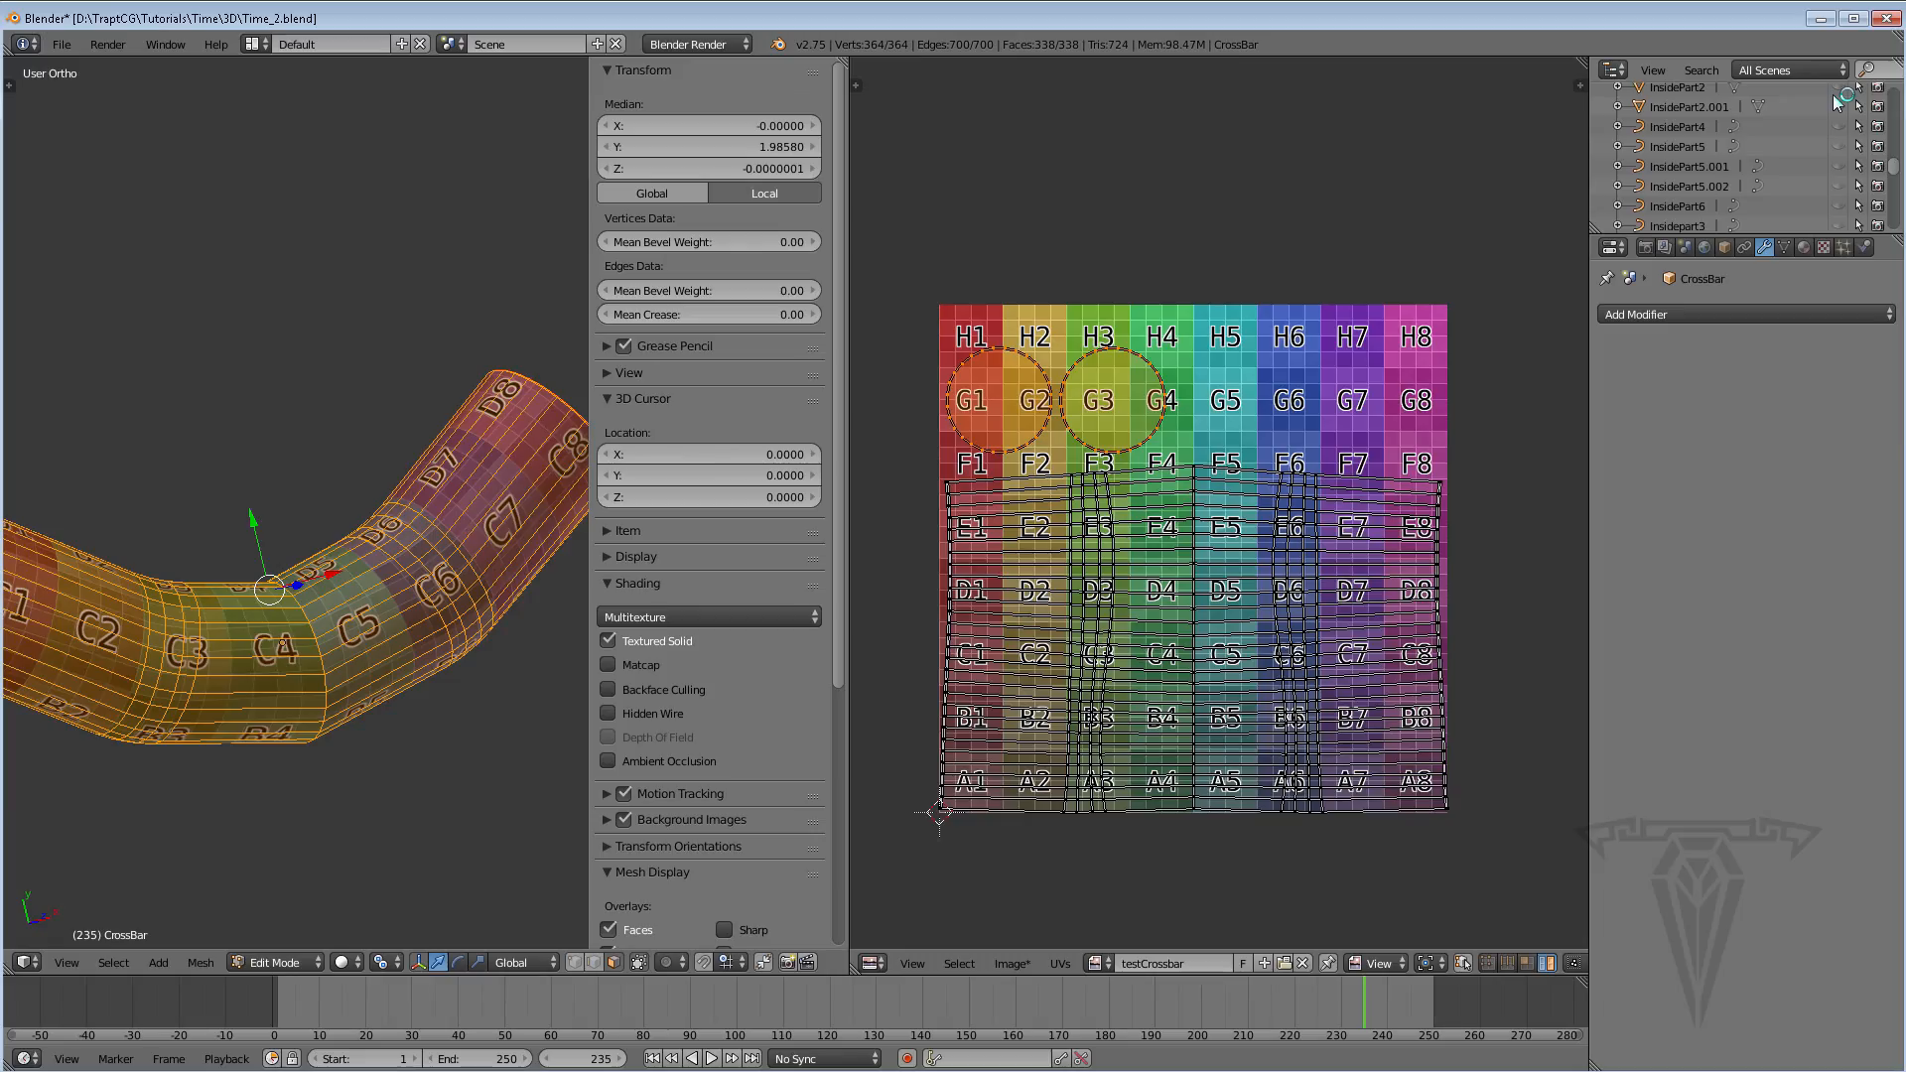
Widen the 3D view and hide its transform and display properties so the whole CrossBar fits
middle_drag(394, 616, 266, 723)
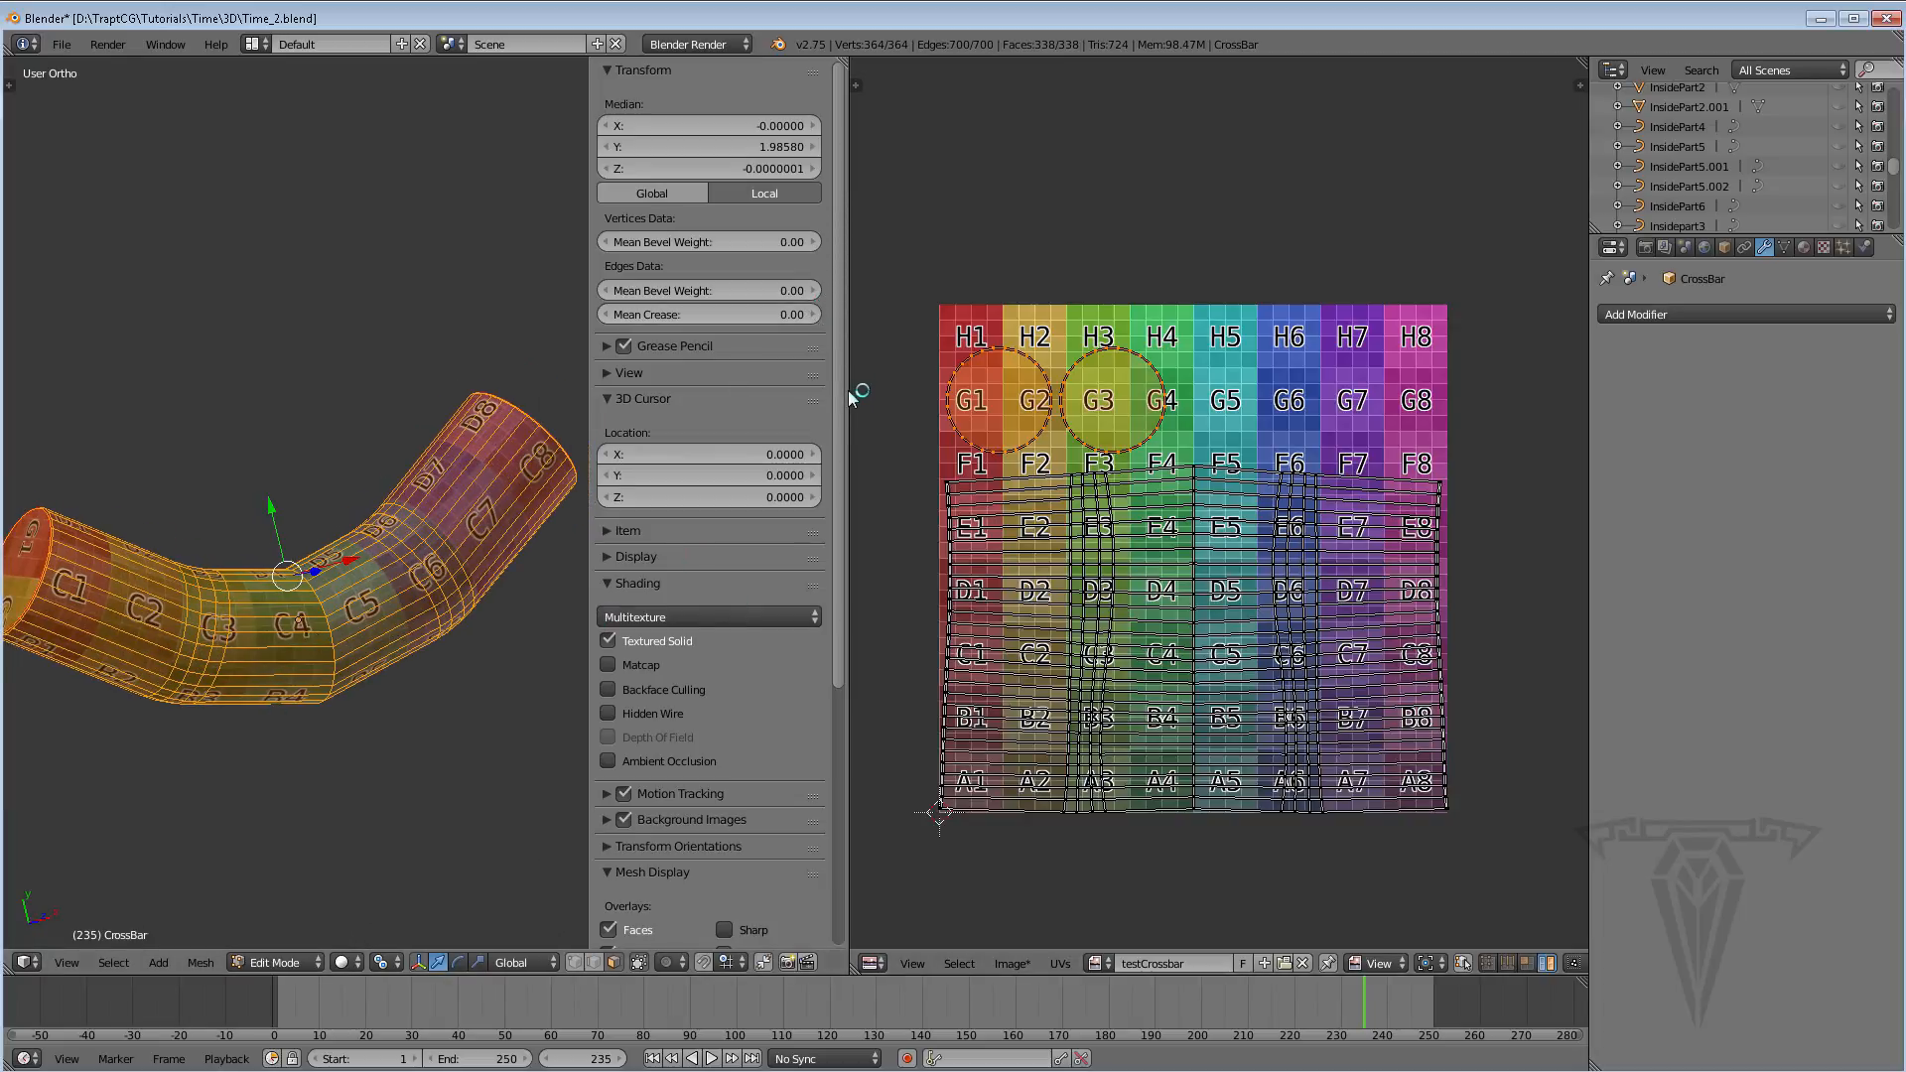
drag(851, 396, 1049, 407)
shift+middle_drag(621, 575, 608, 557)
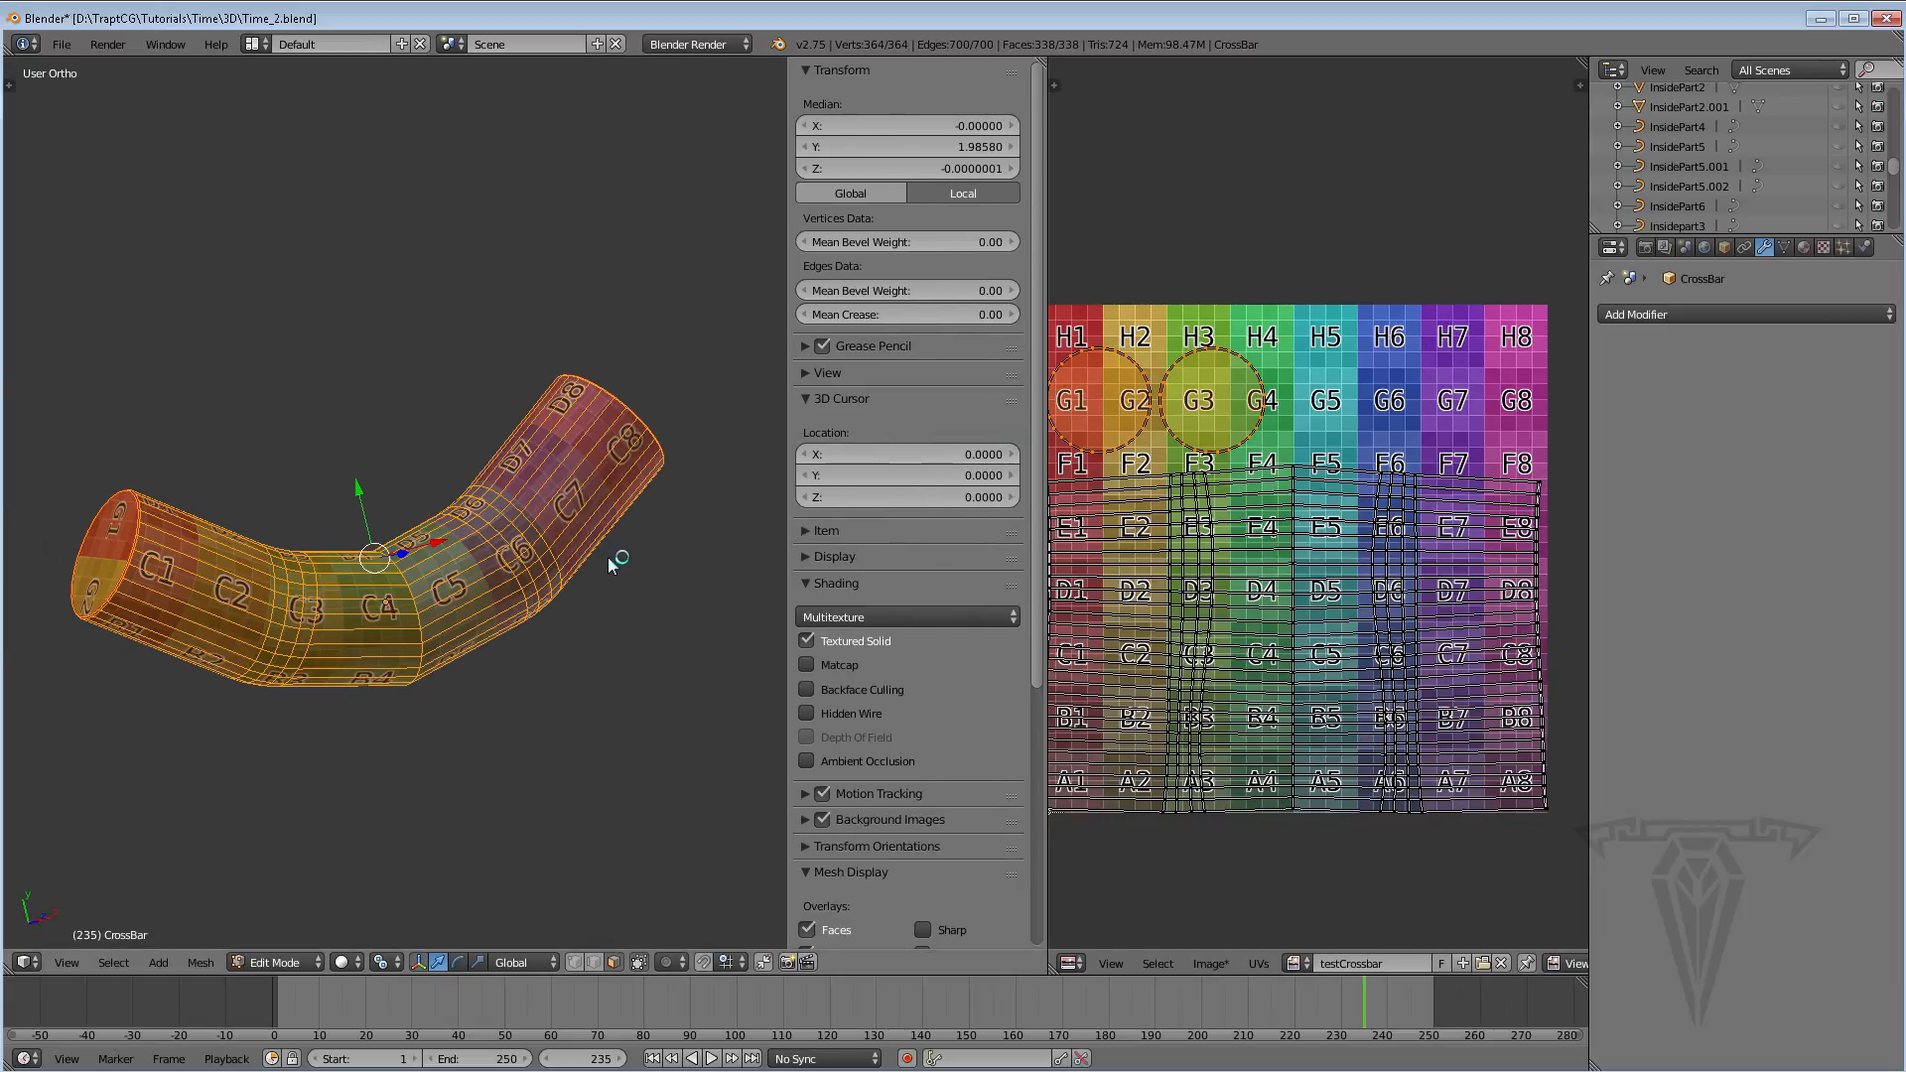
key(n)
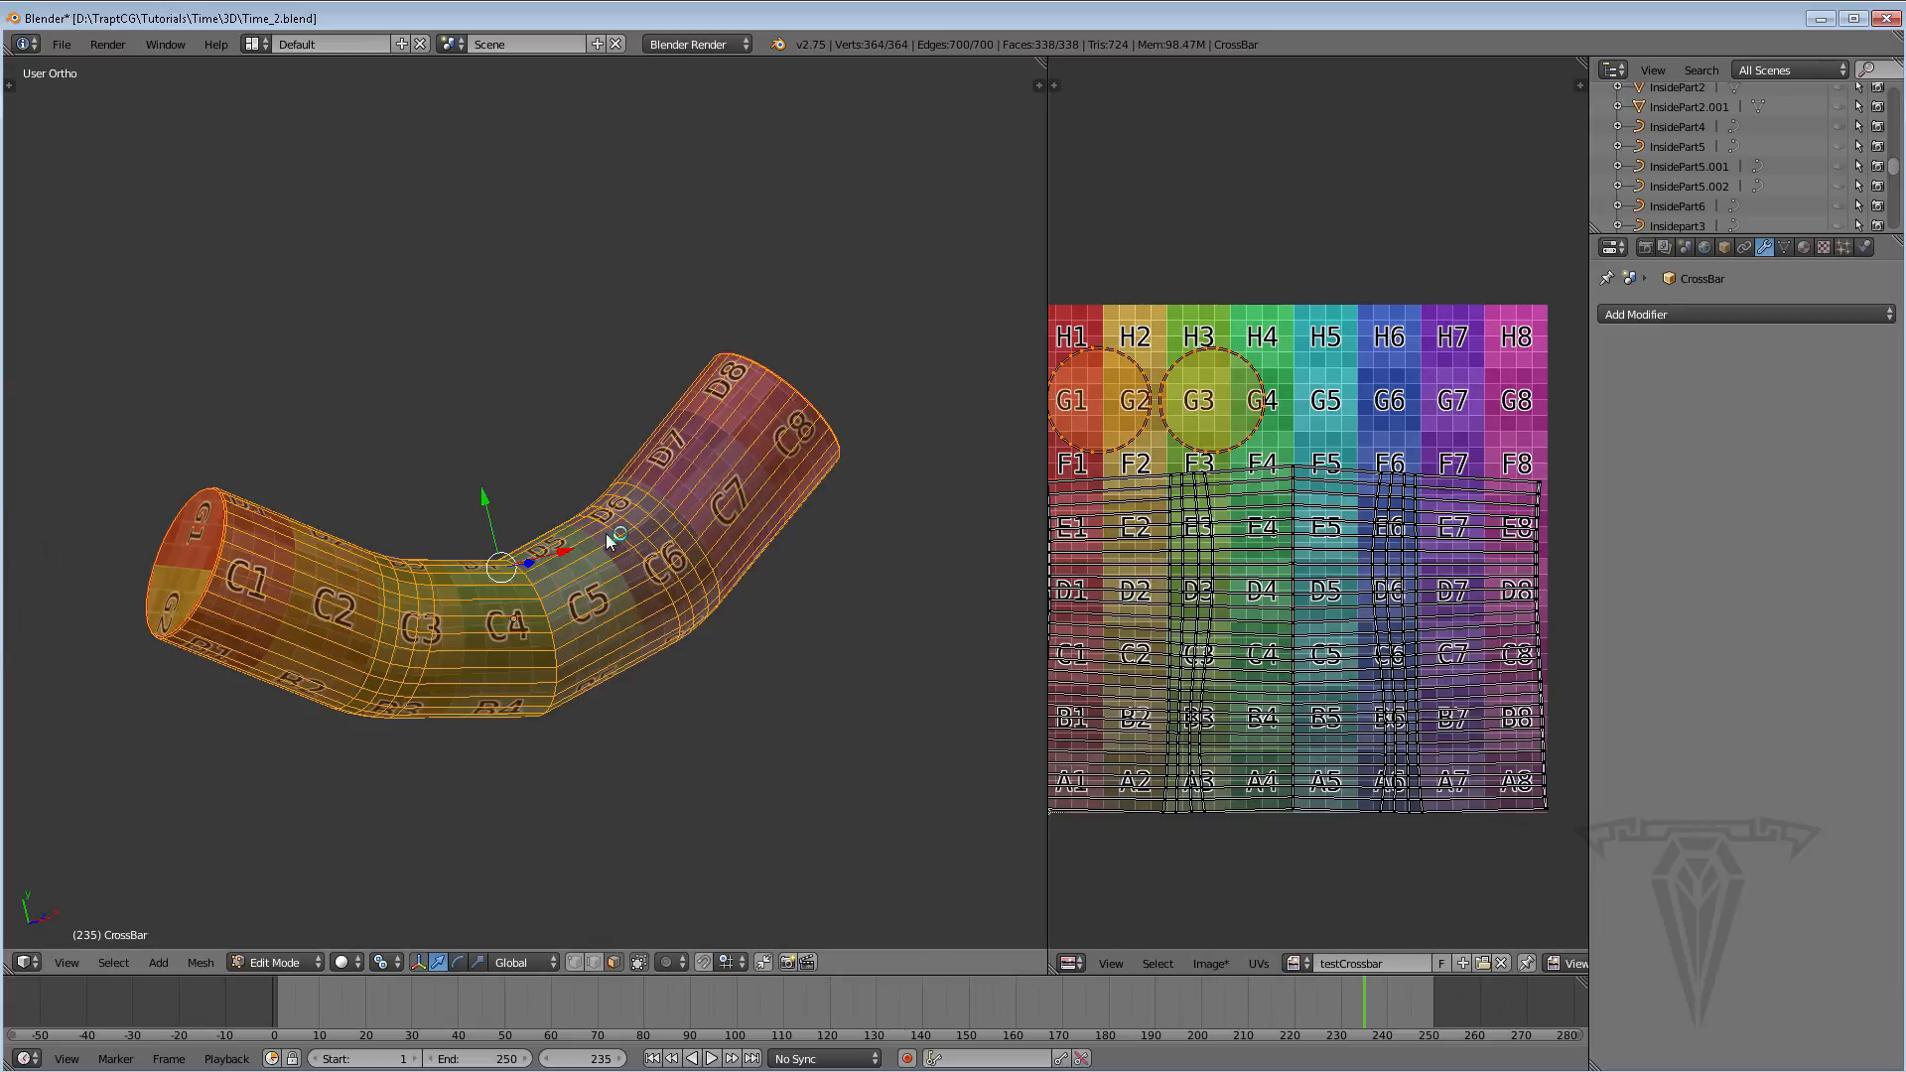
Return the CrossBar to Object Mode and unhide all the other pocket watch parts
key(Tab)
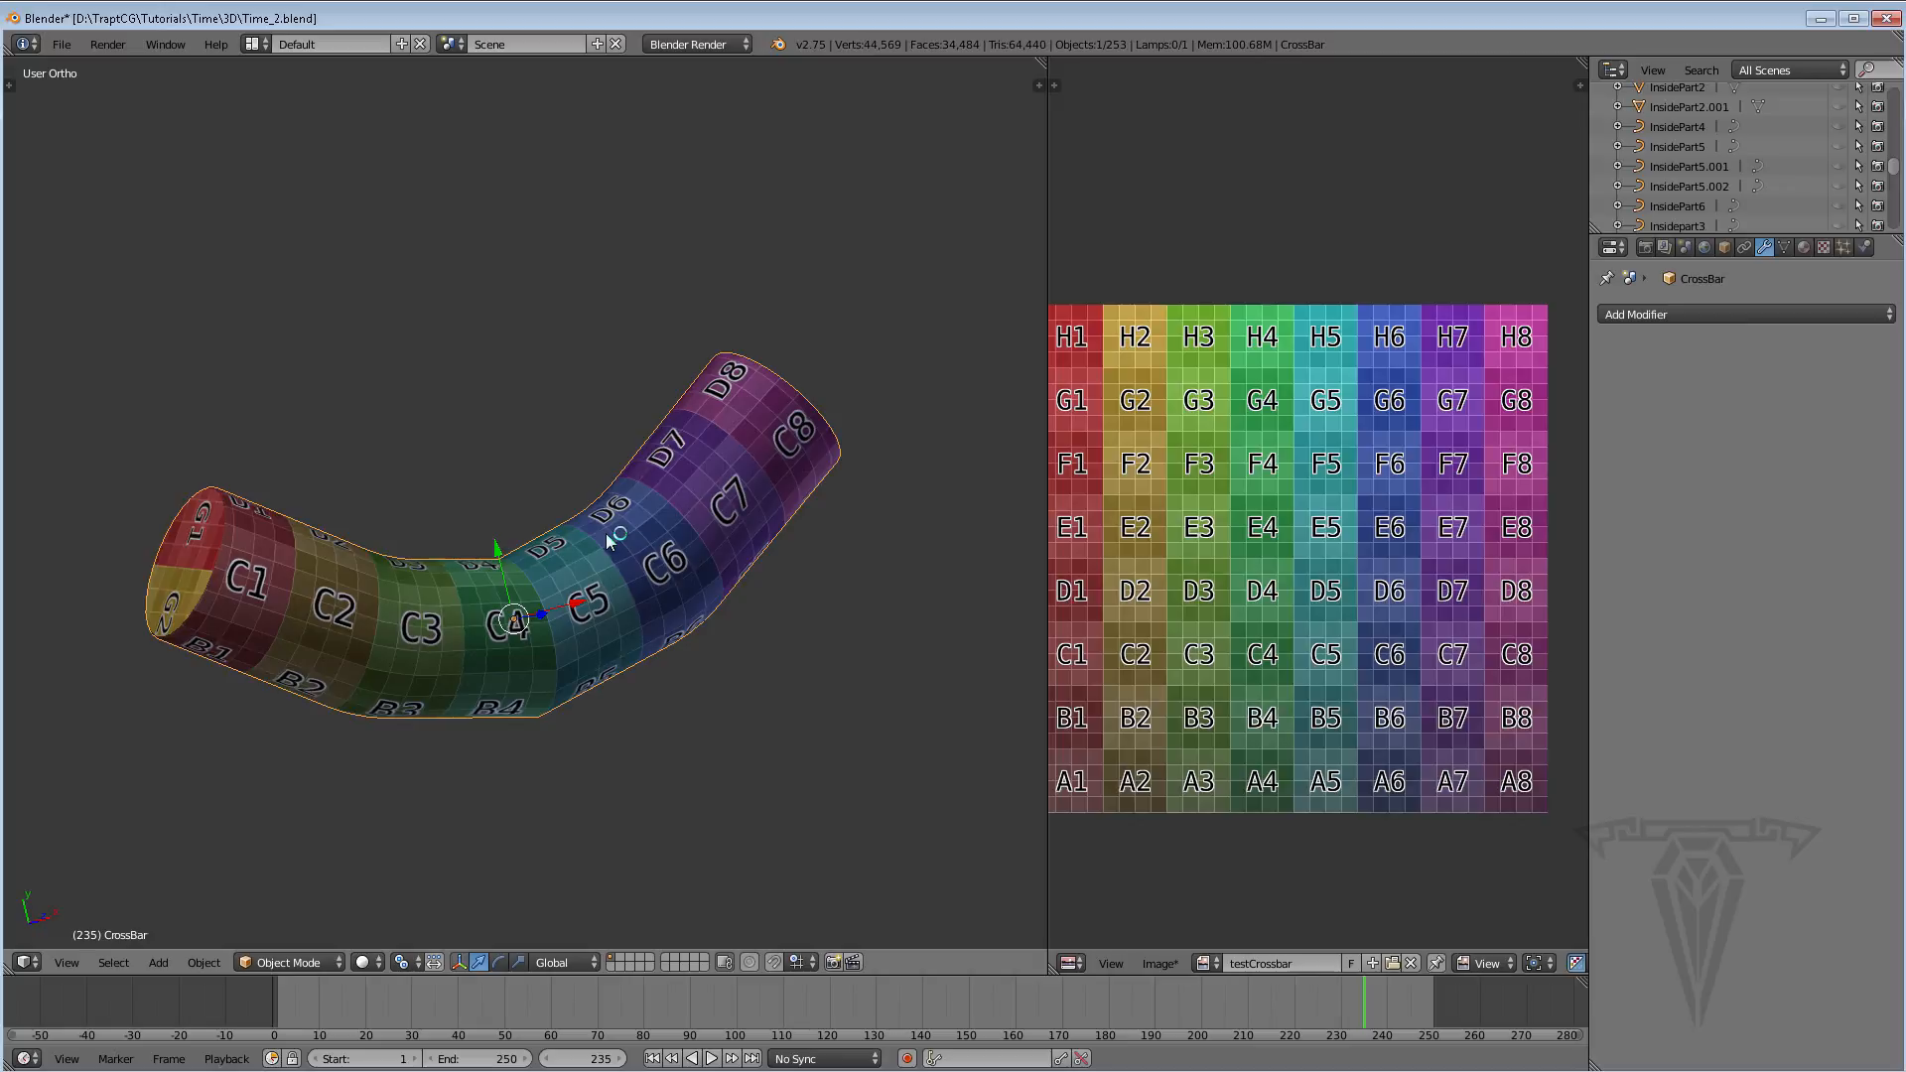
key(alt+h)
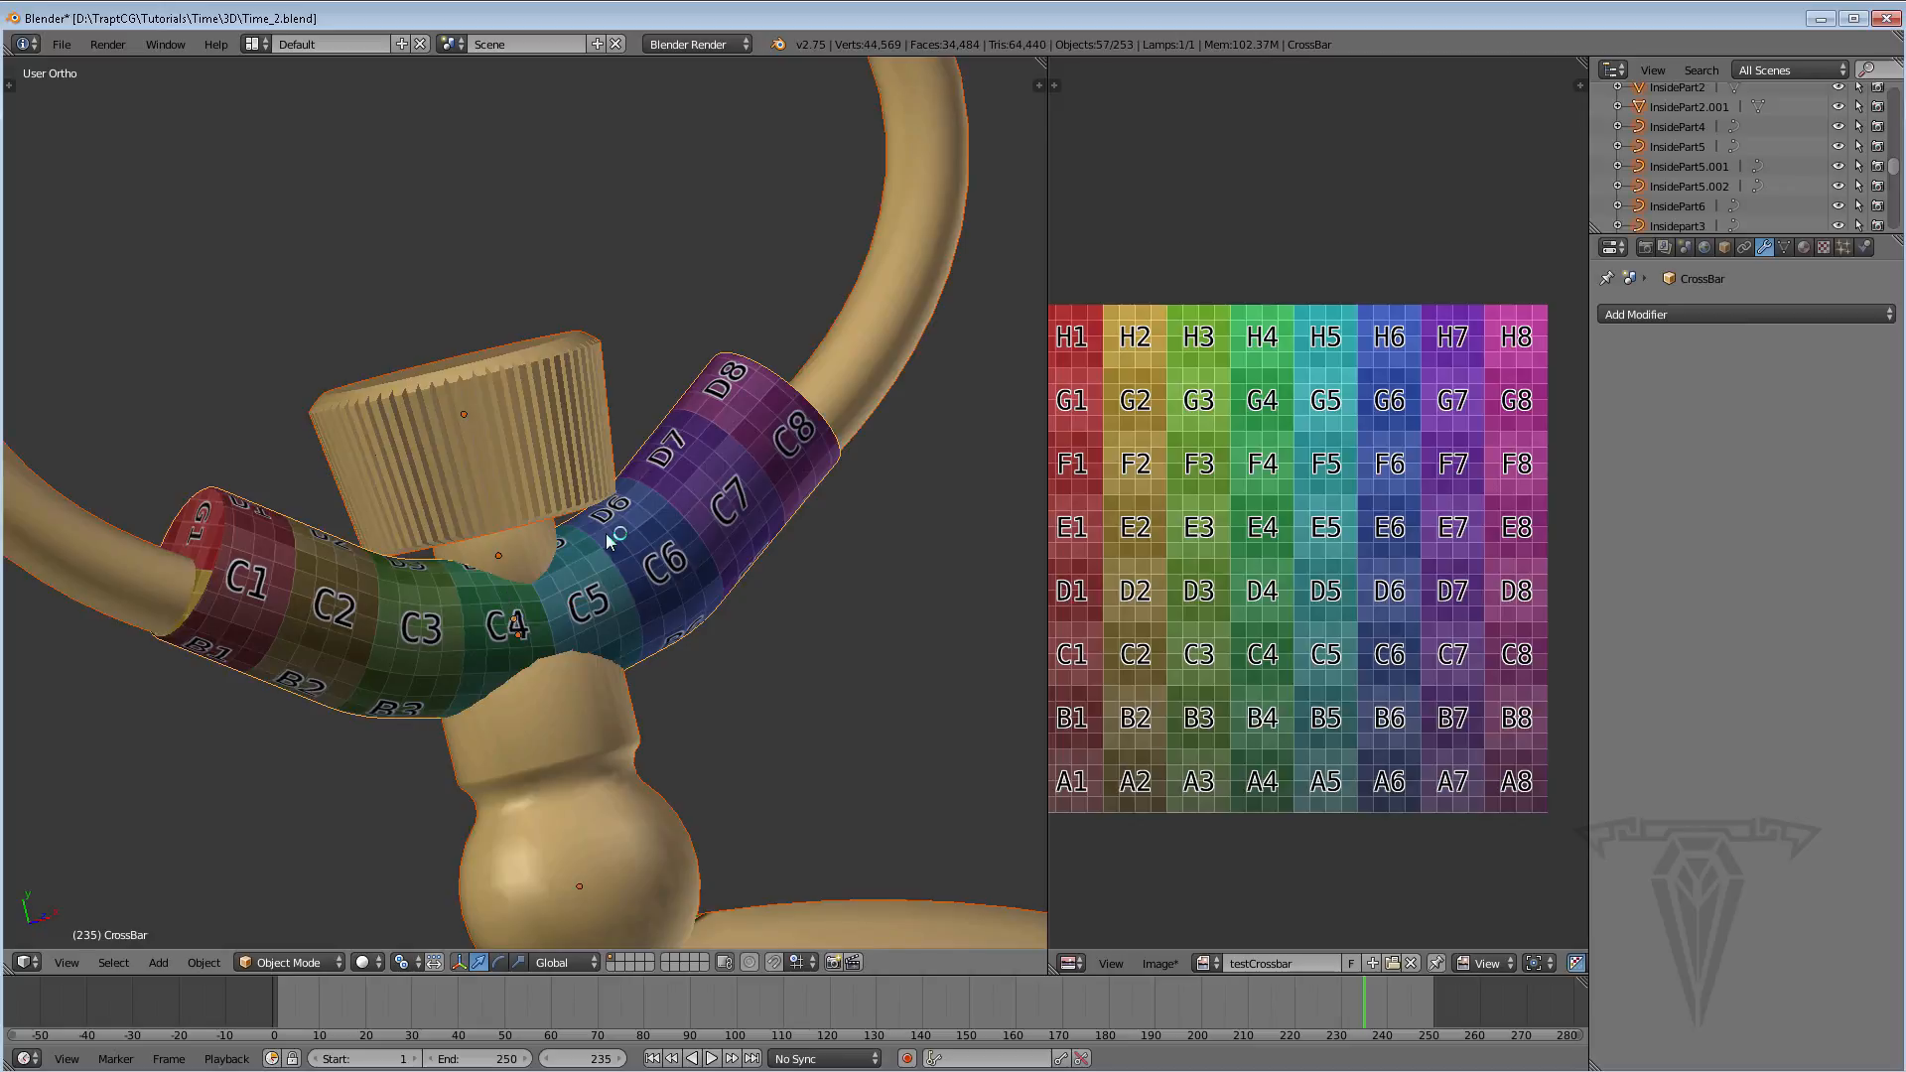
scroll(608, 536, down, 8)
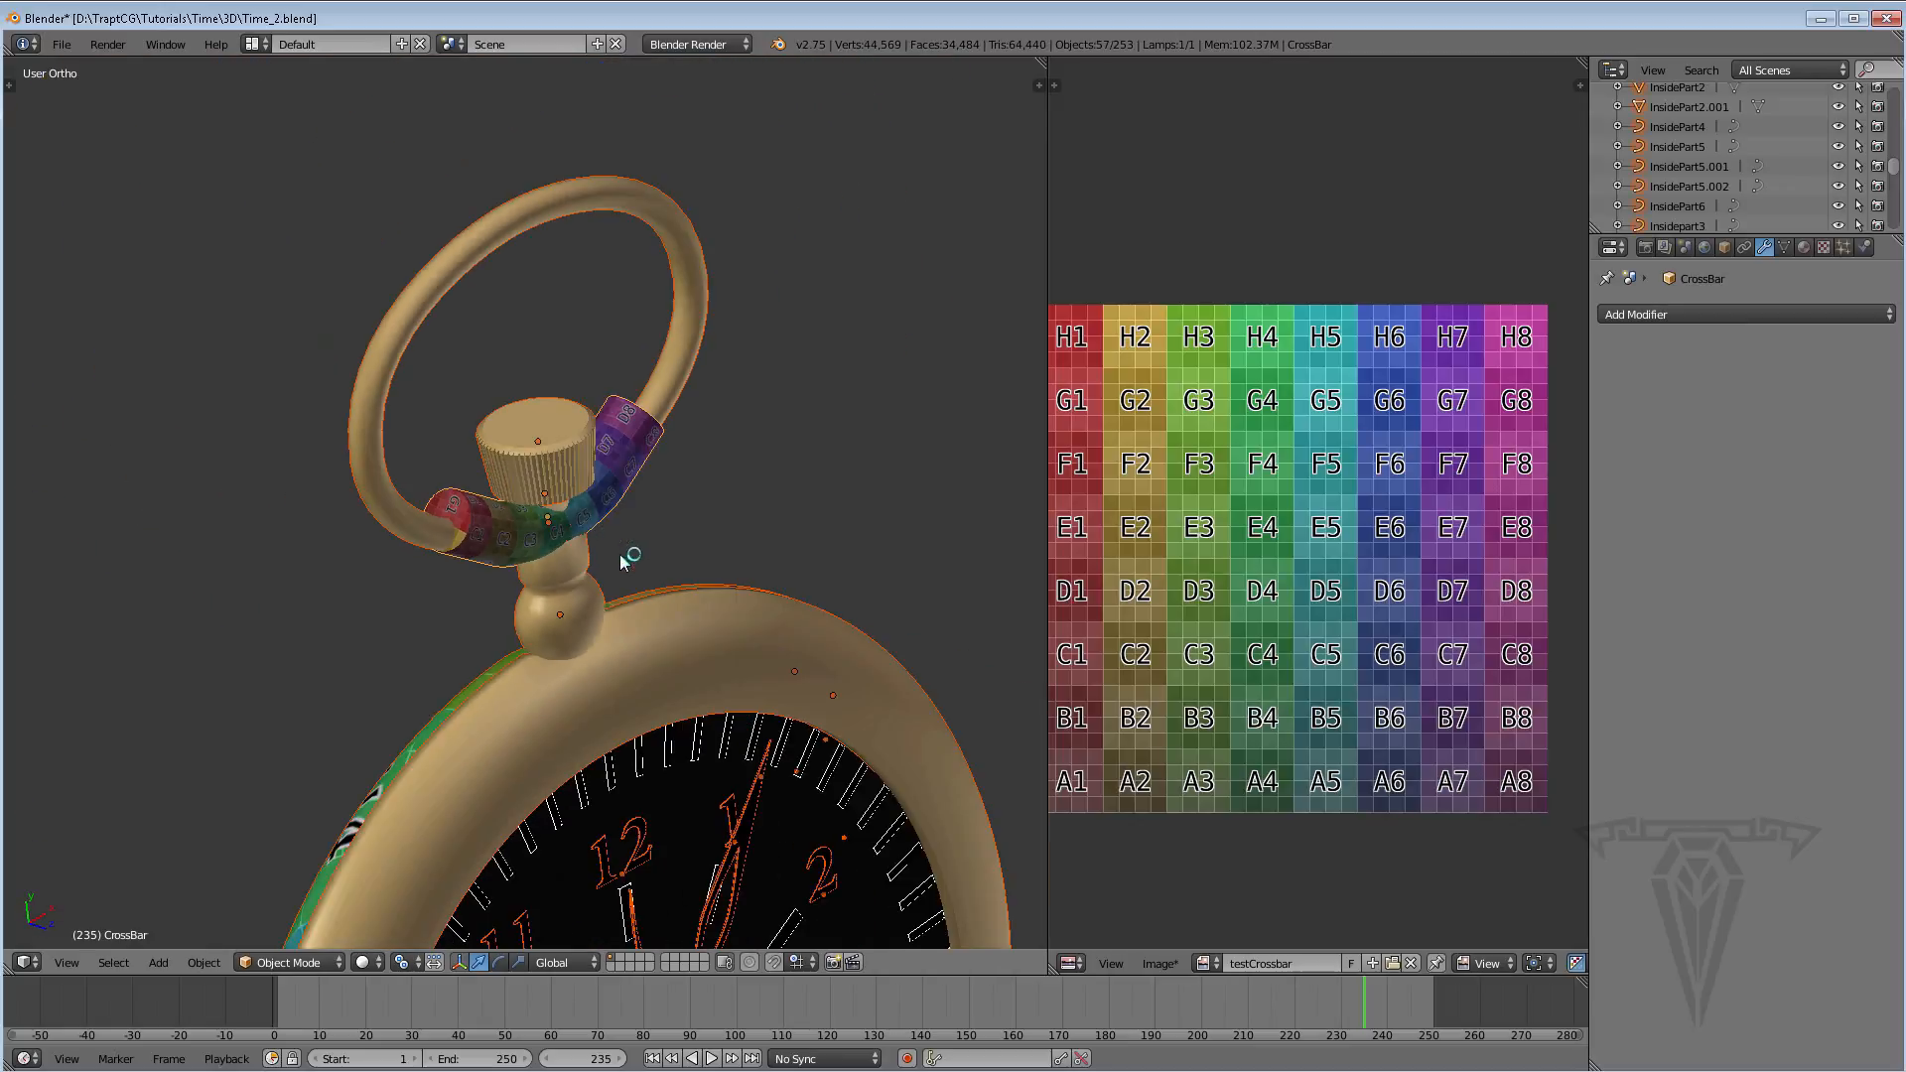
Select the ring-shaped Handle and isolate it by hiding all unselected objects
middle_drag(626, 561, 777, 470)
right_click(818, 323)
scroll(774, 472, up, 2)
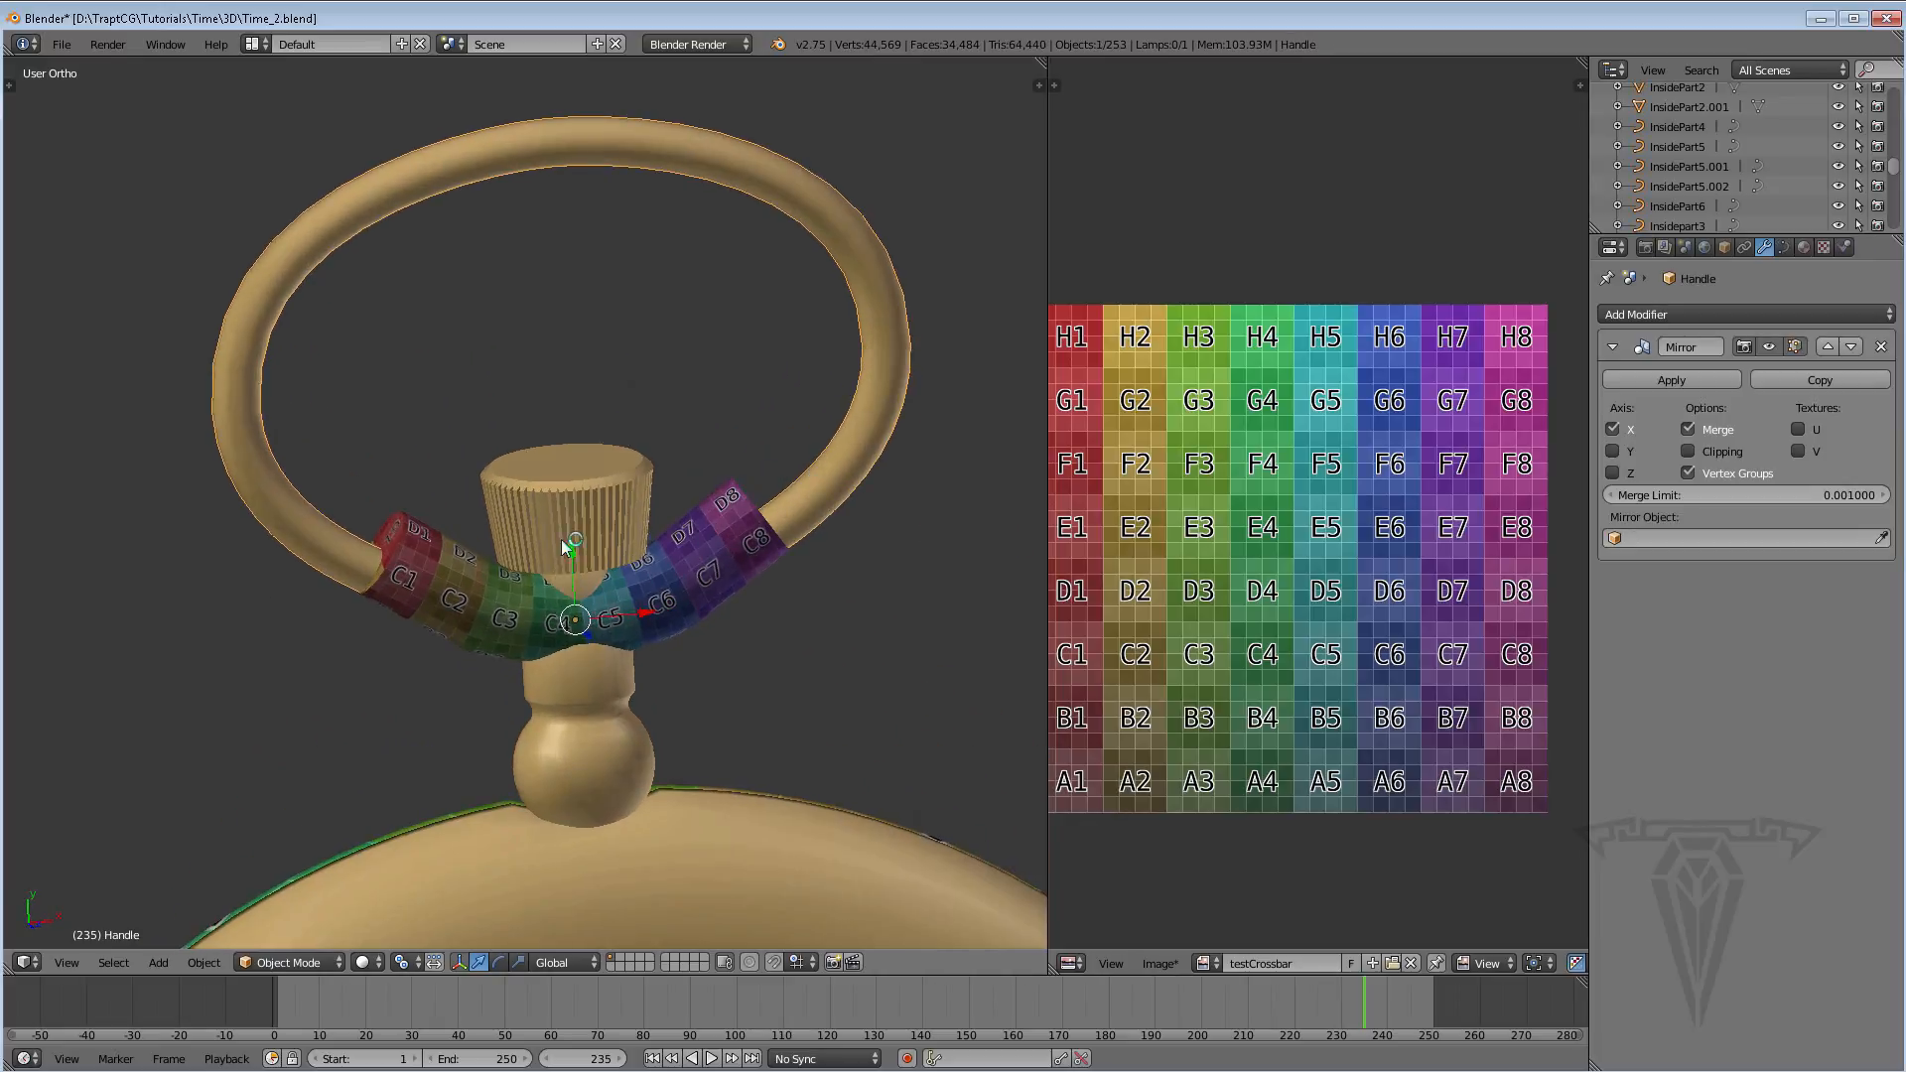
middle_drag(562, 546, 926, 573)
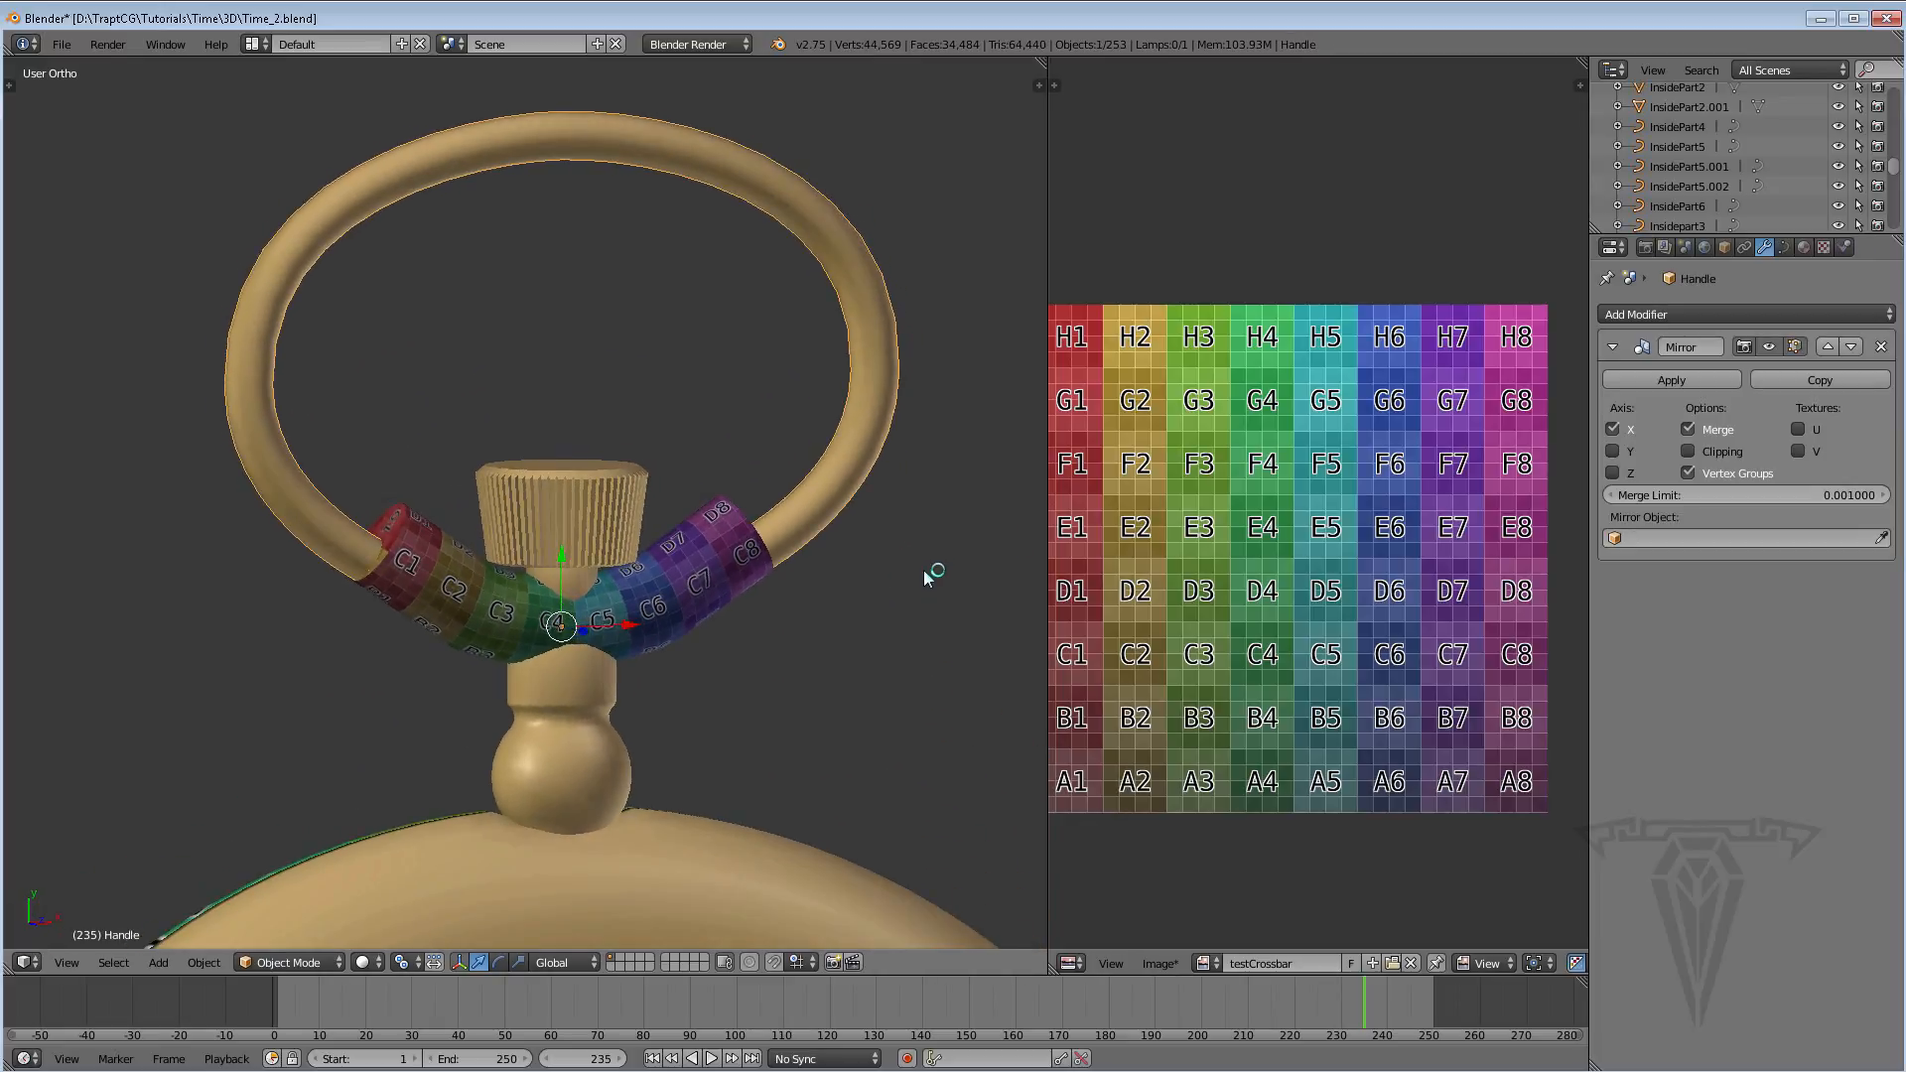
key(shift+h)
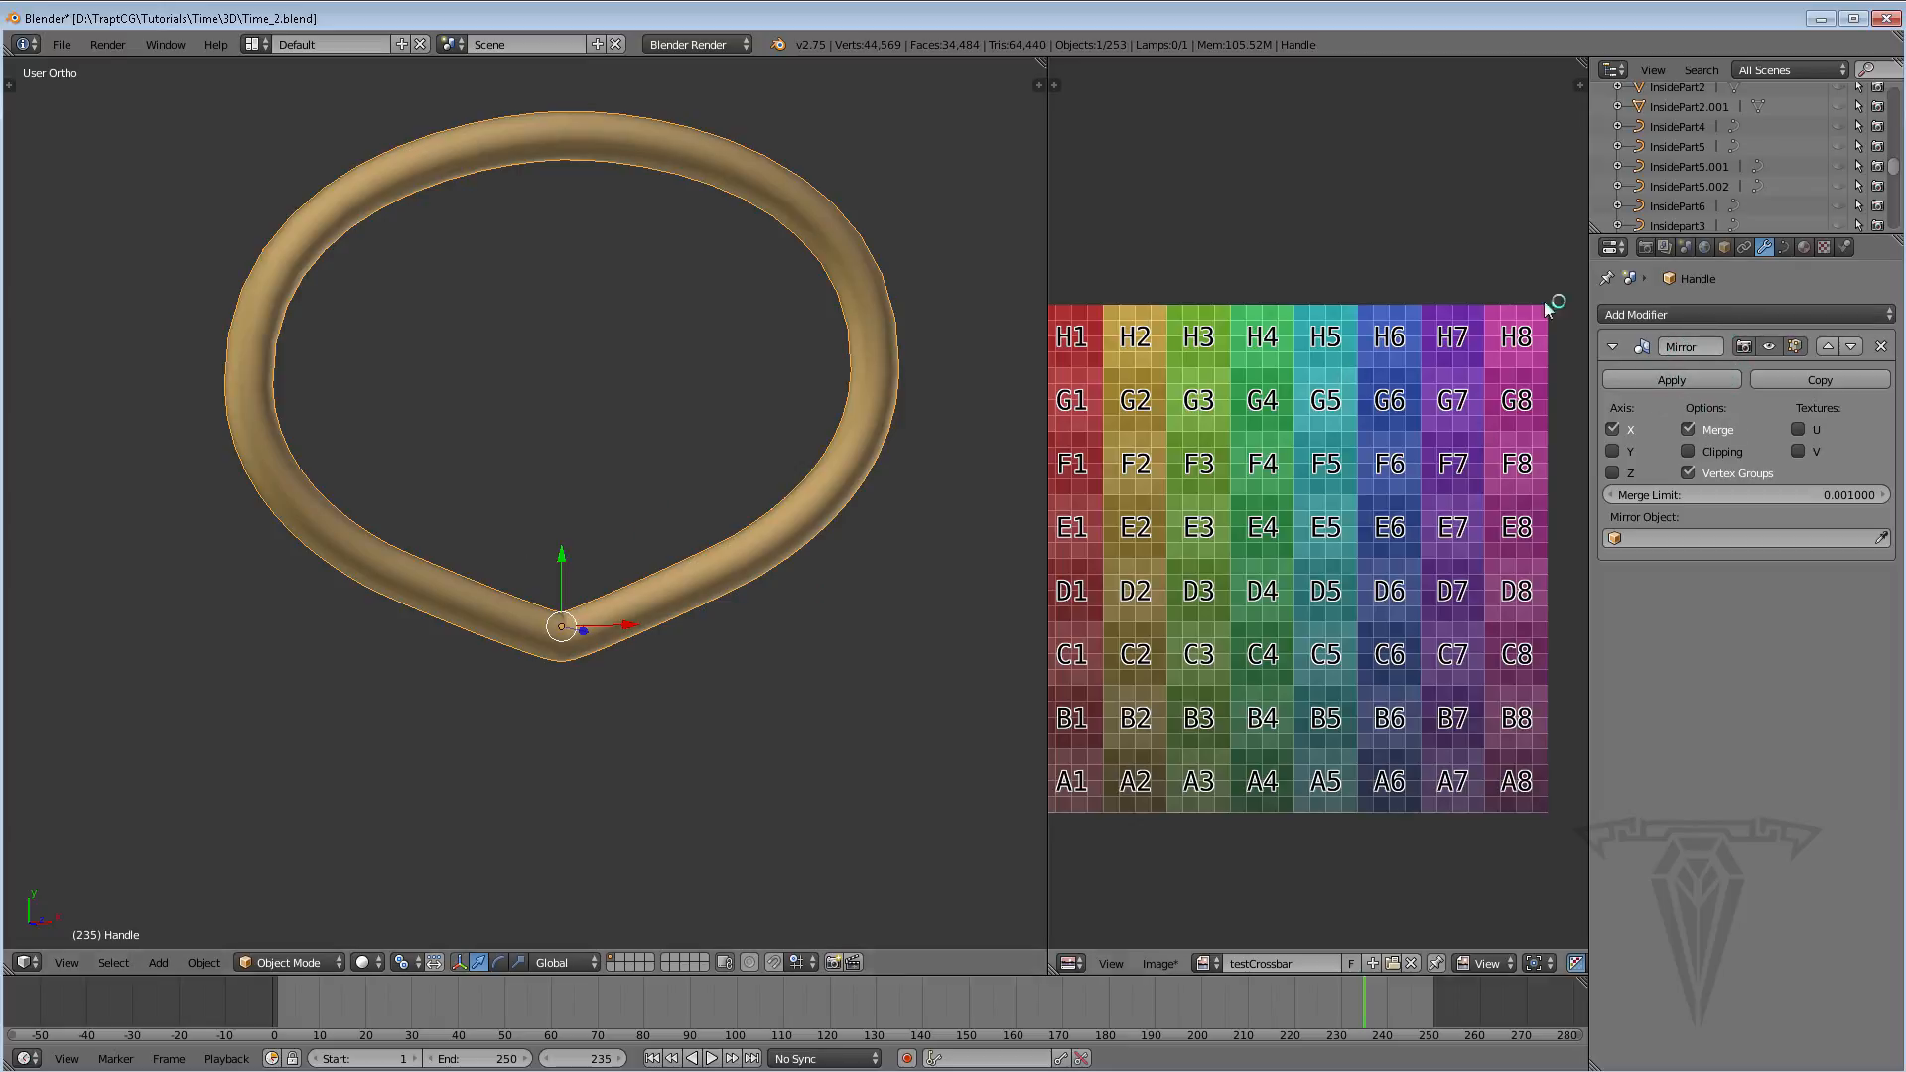
Convert the Handle from a Bezier curve to a mesh and check its modifiers
click(1784, 247)
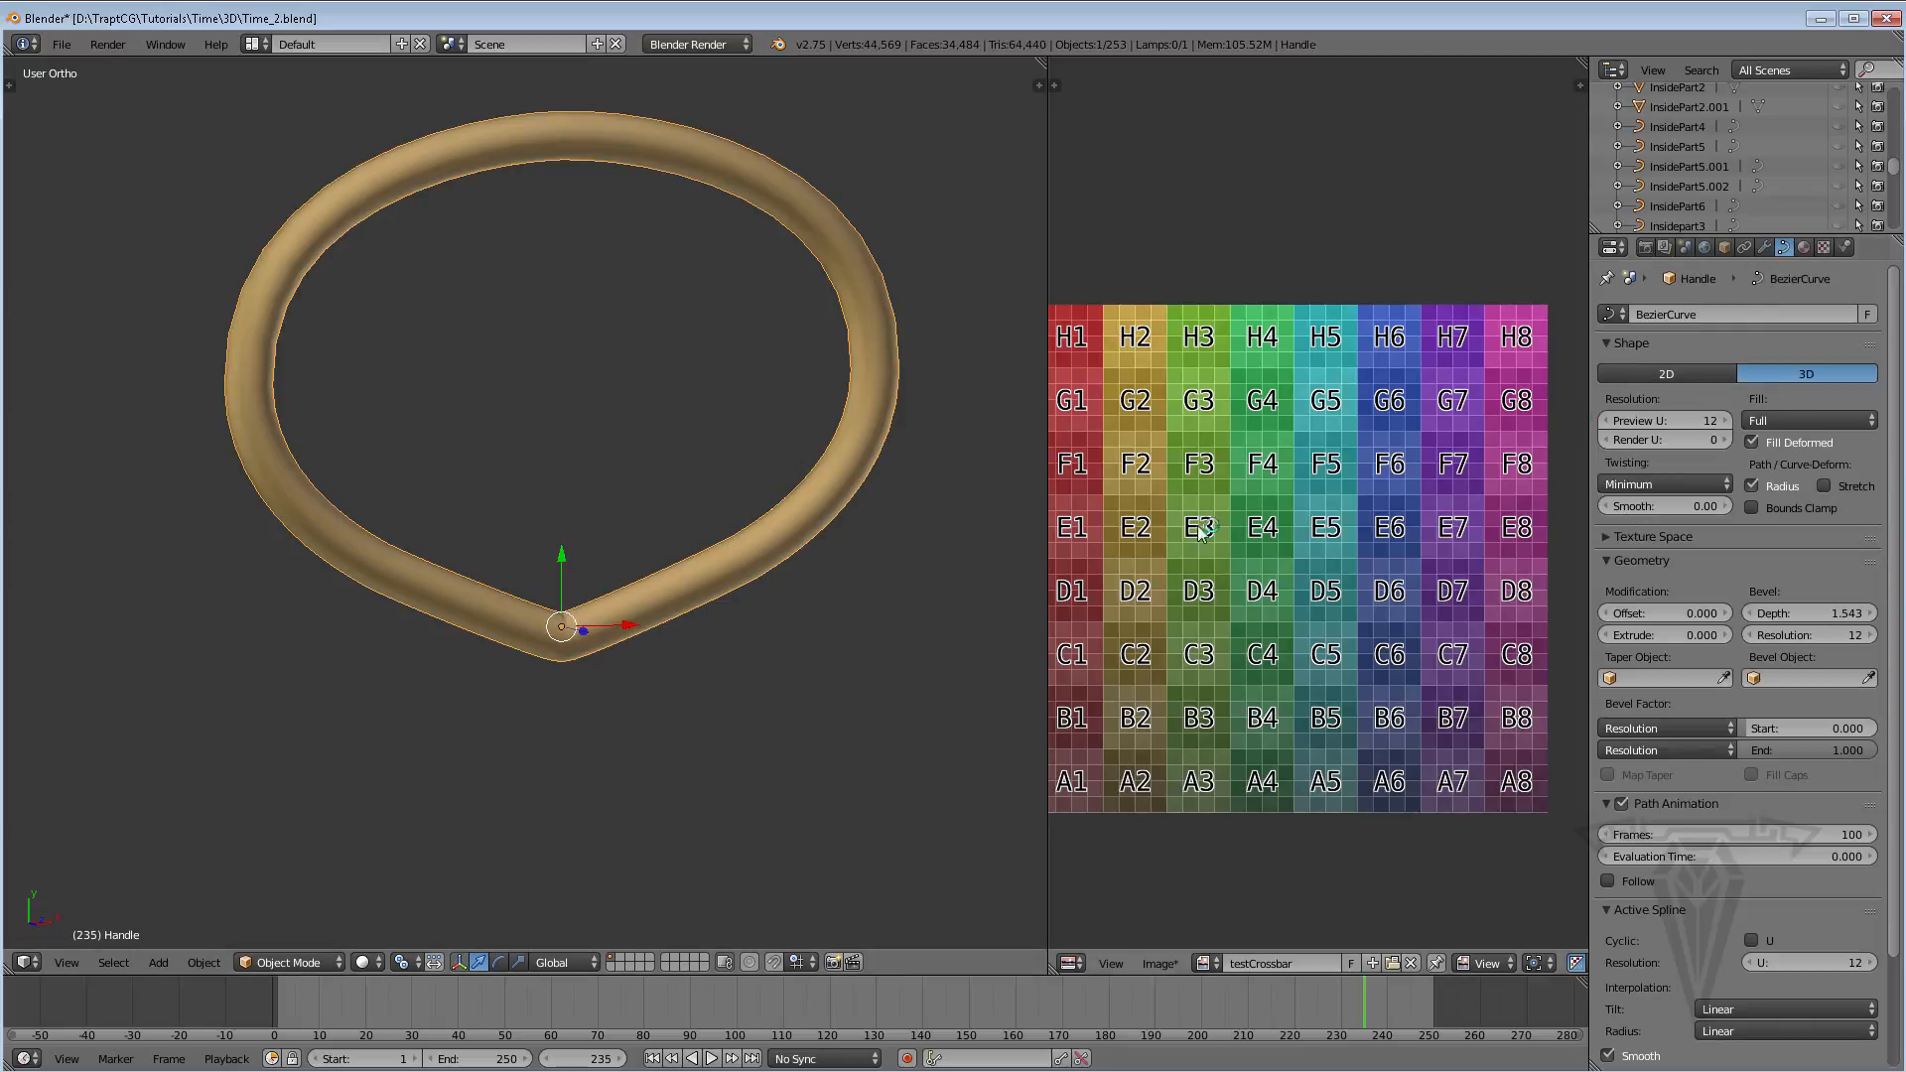
key(Left)
shift+middle_drag(571, 450, 577, 540)
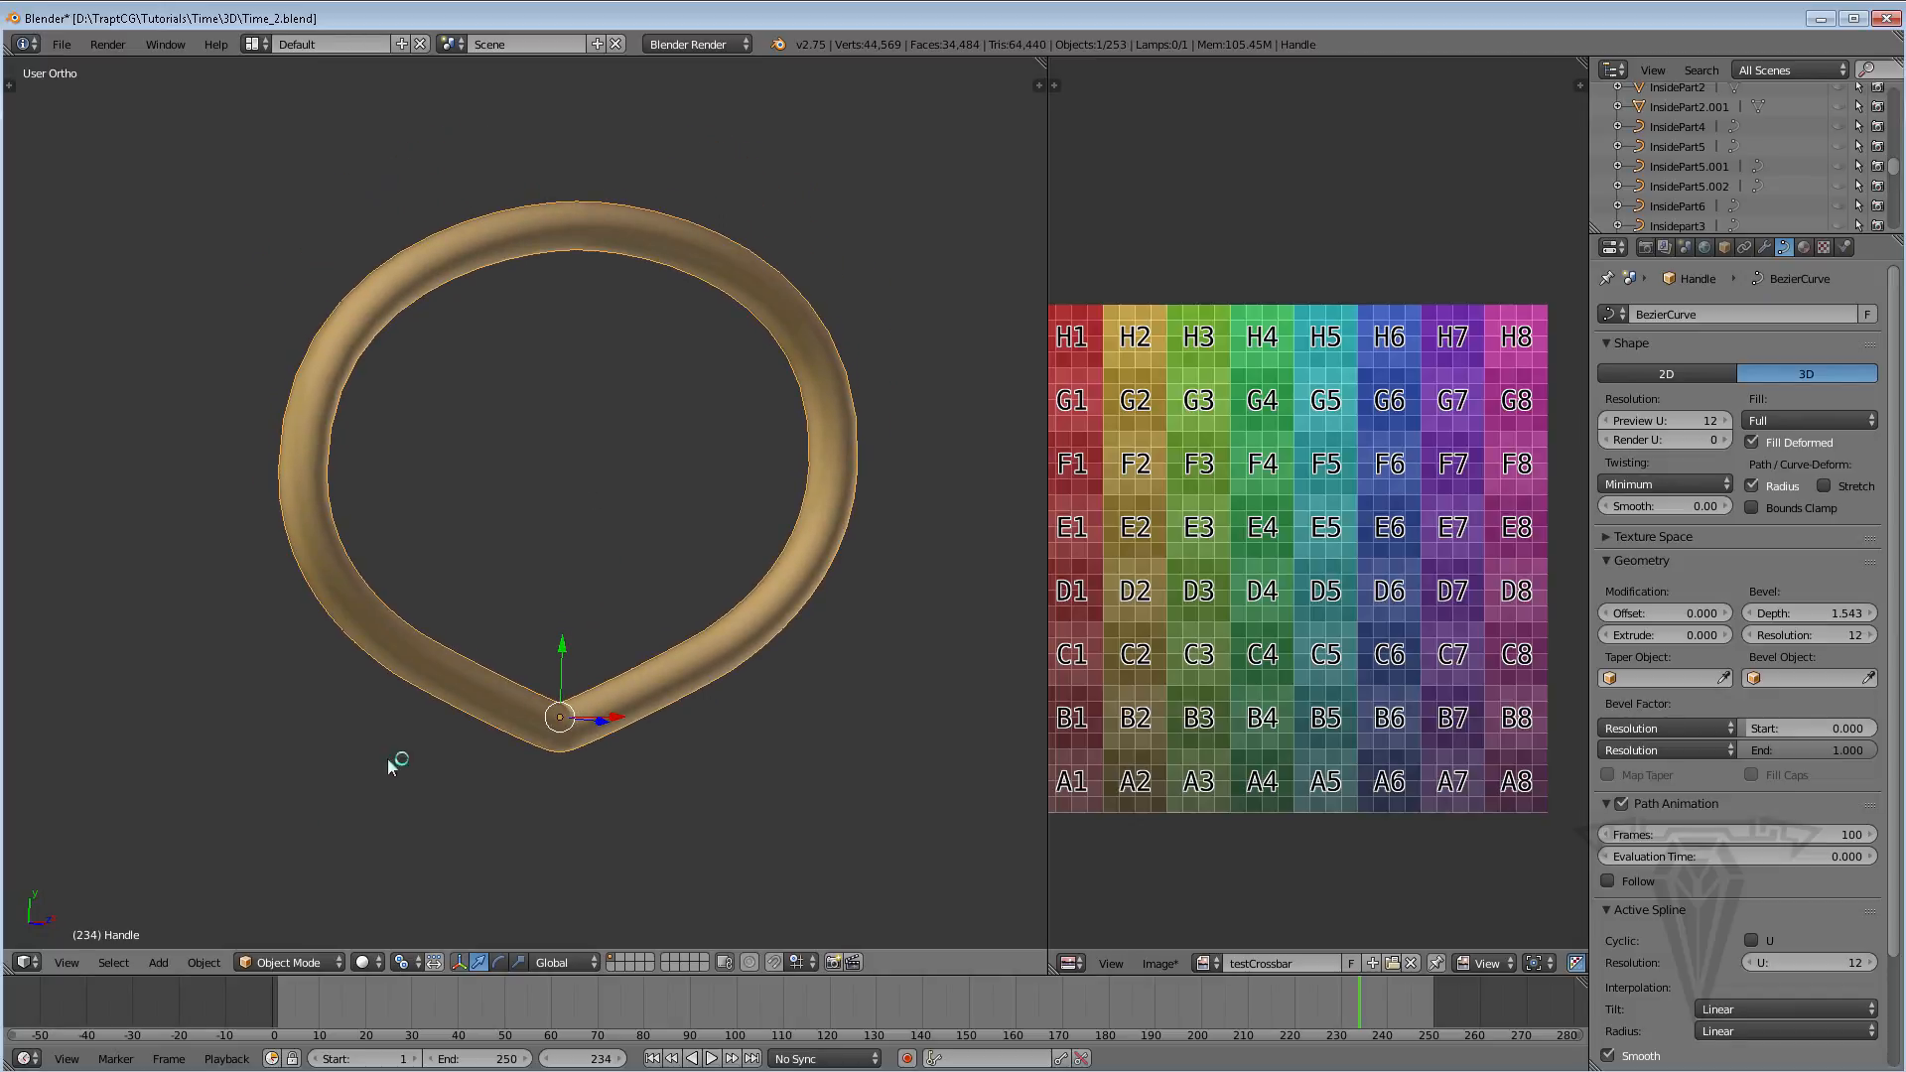
click(204, 962)
click(1879, 806)
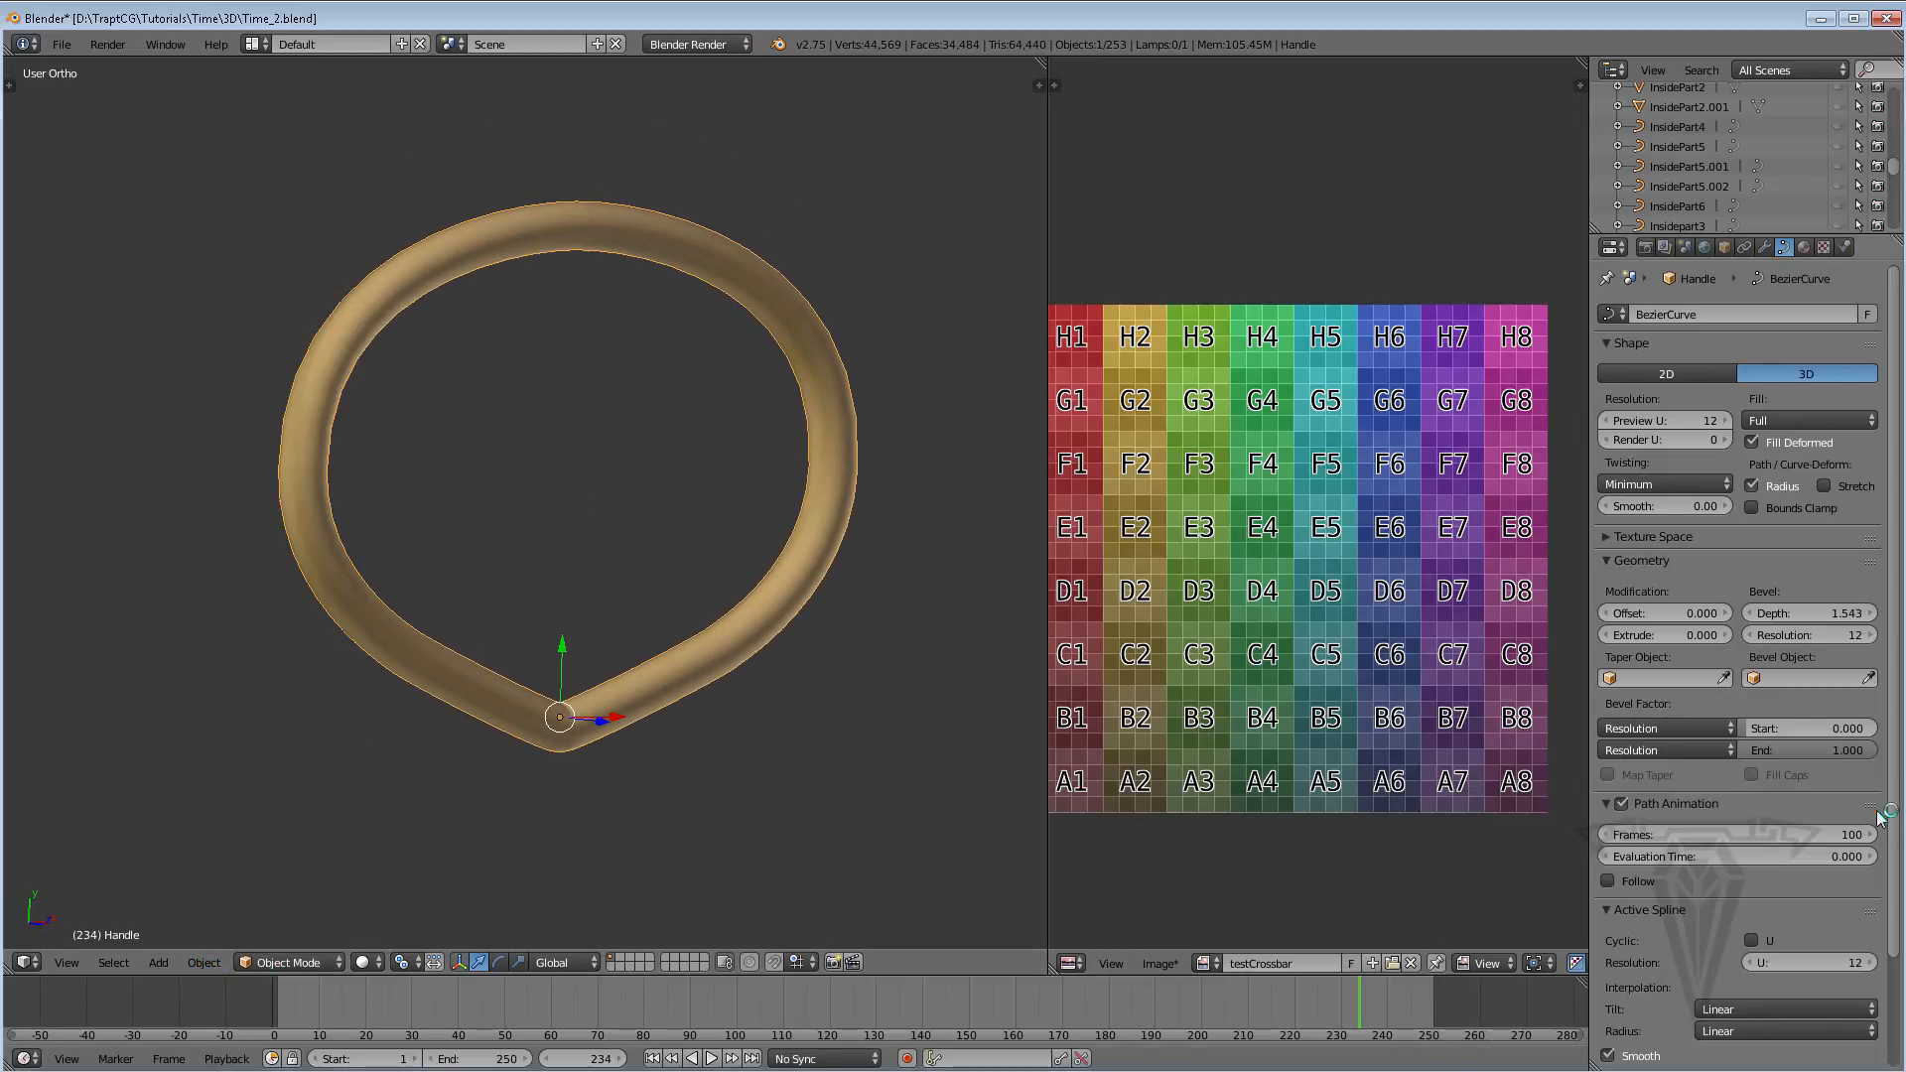
click(203, 962)
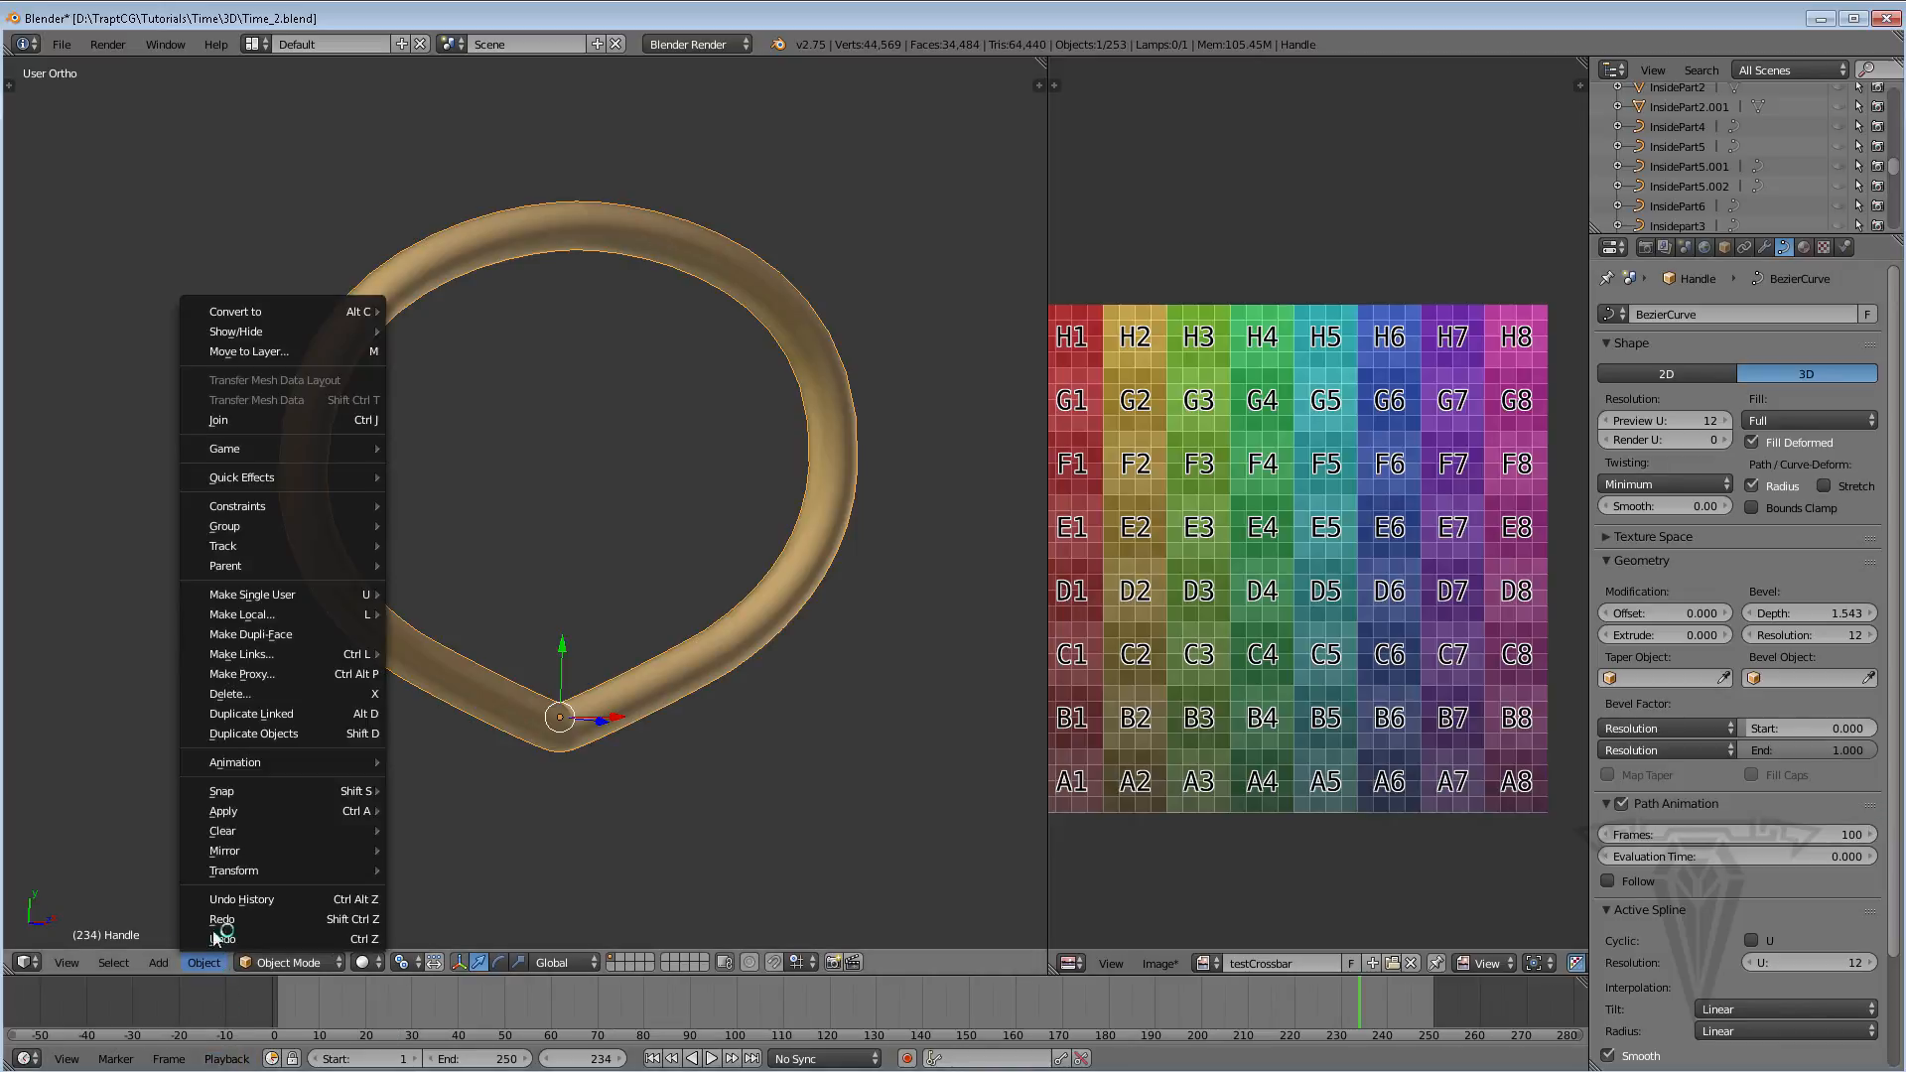
mouse_move(258, 314)
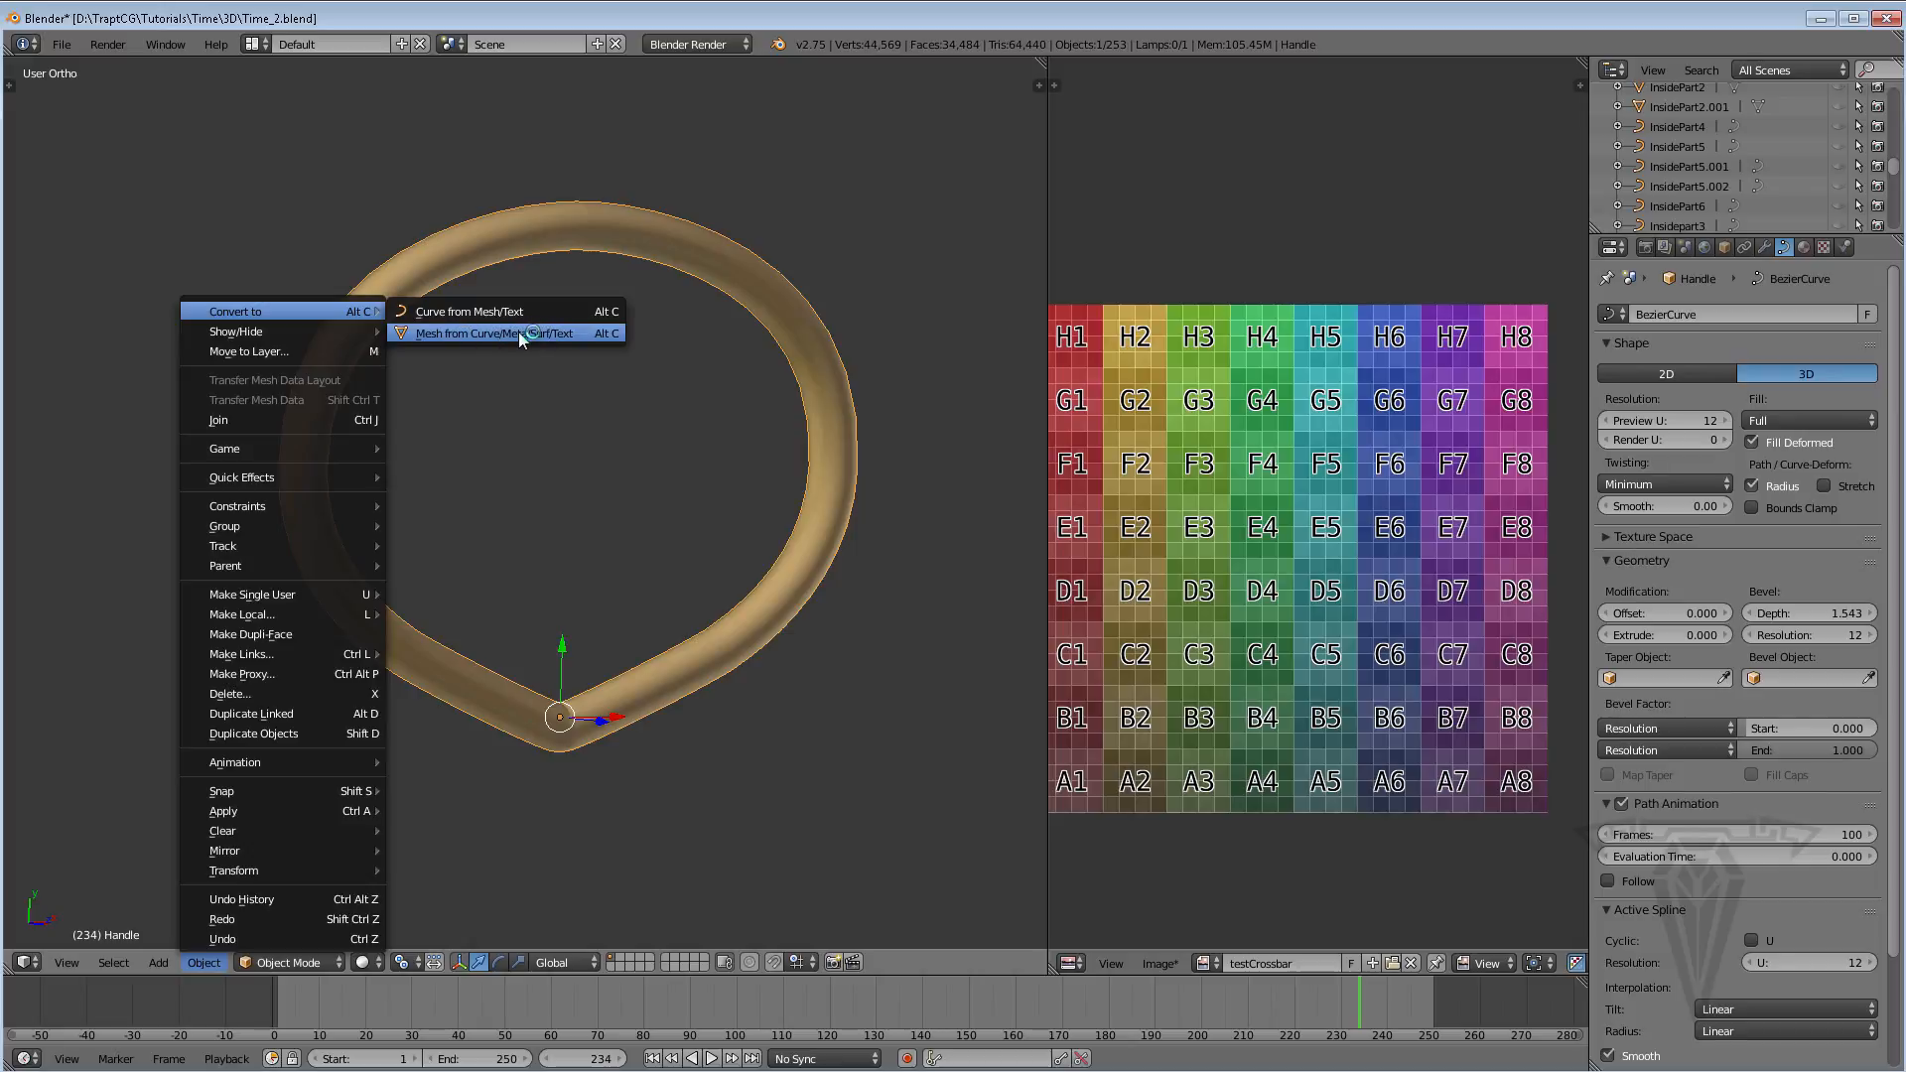
click(594, 336)
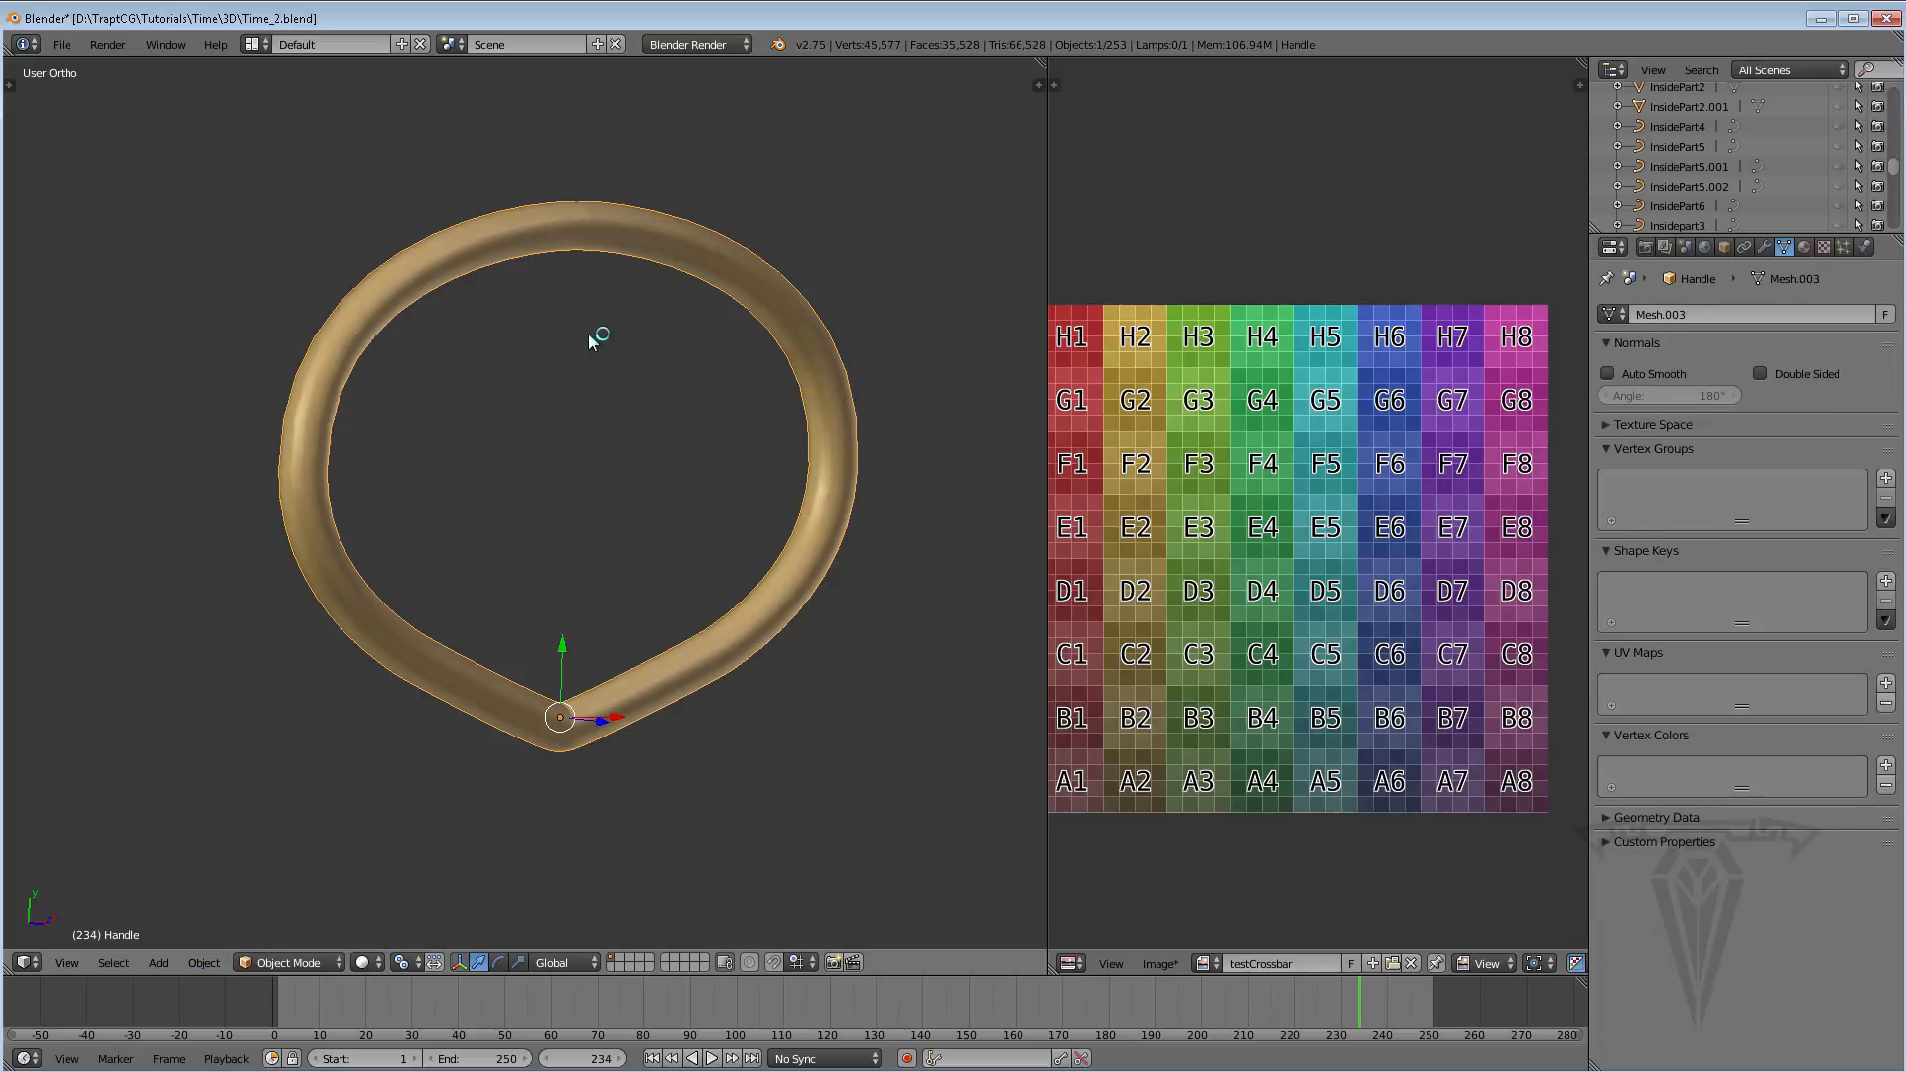
click(1765, 247)
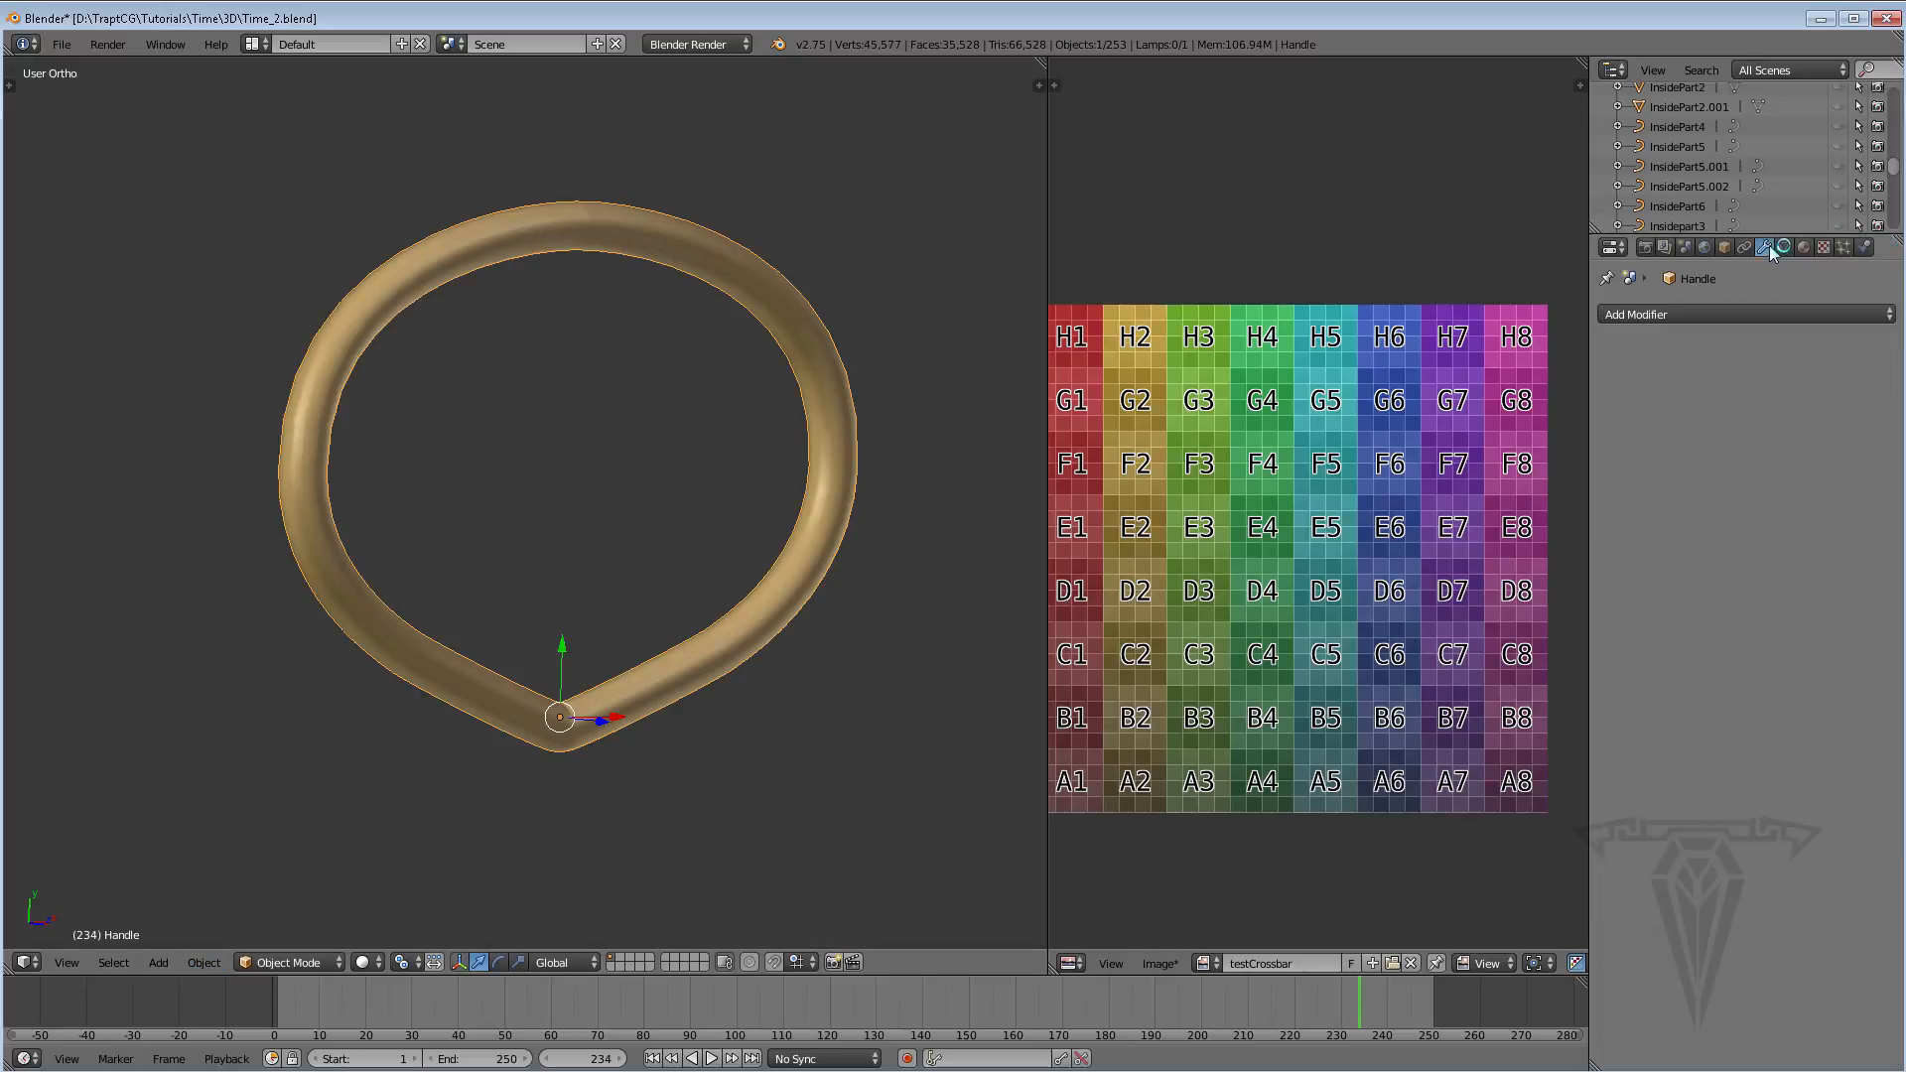
Enter Edit Mode on the Handle and mark the edge loop around the tube at its pointed tip as a seam
middle_drag(397, 569, 630, 463)
key(Tab)
middle_drag(593, 580, 754, 496)
scroll(754, 496, up, 5)
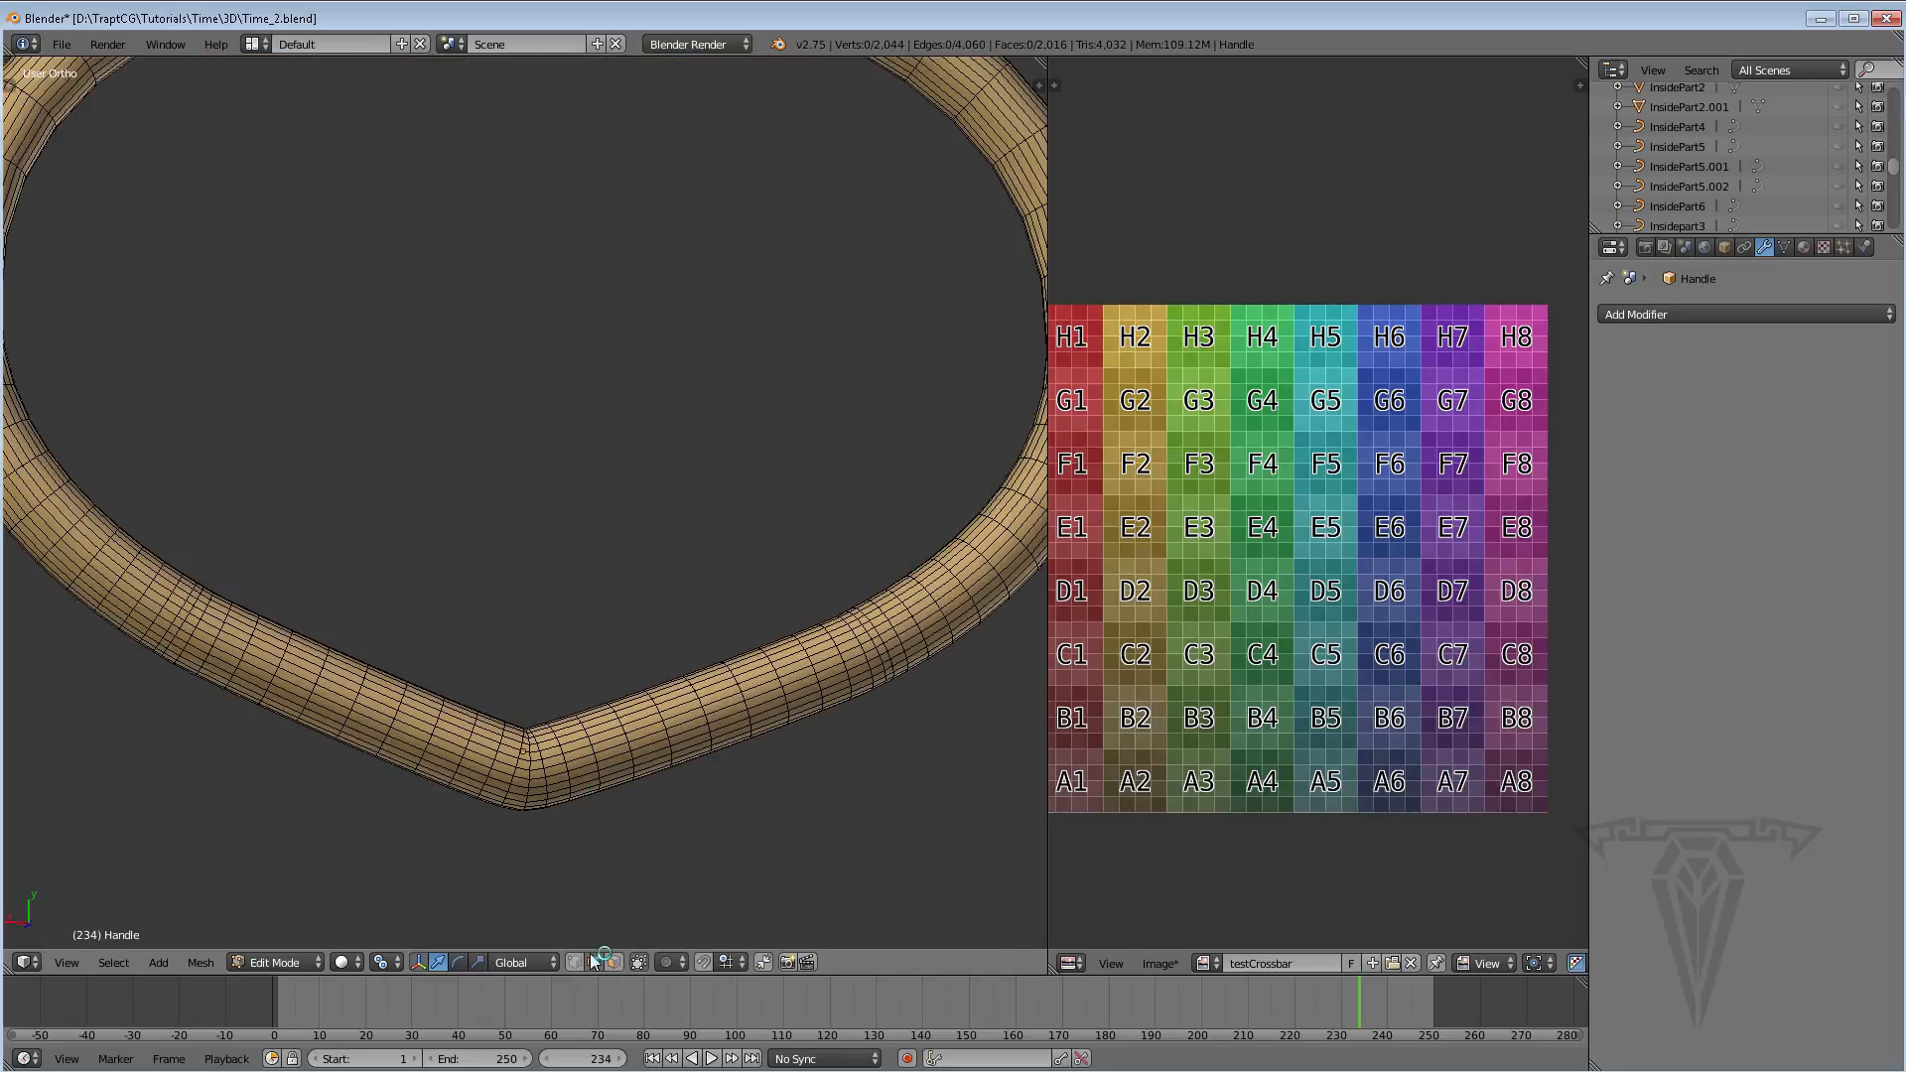
scroll(567, 718, up, 2)
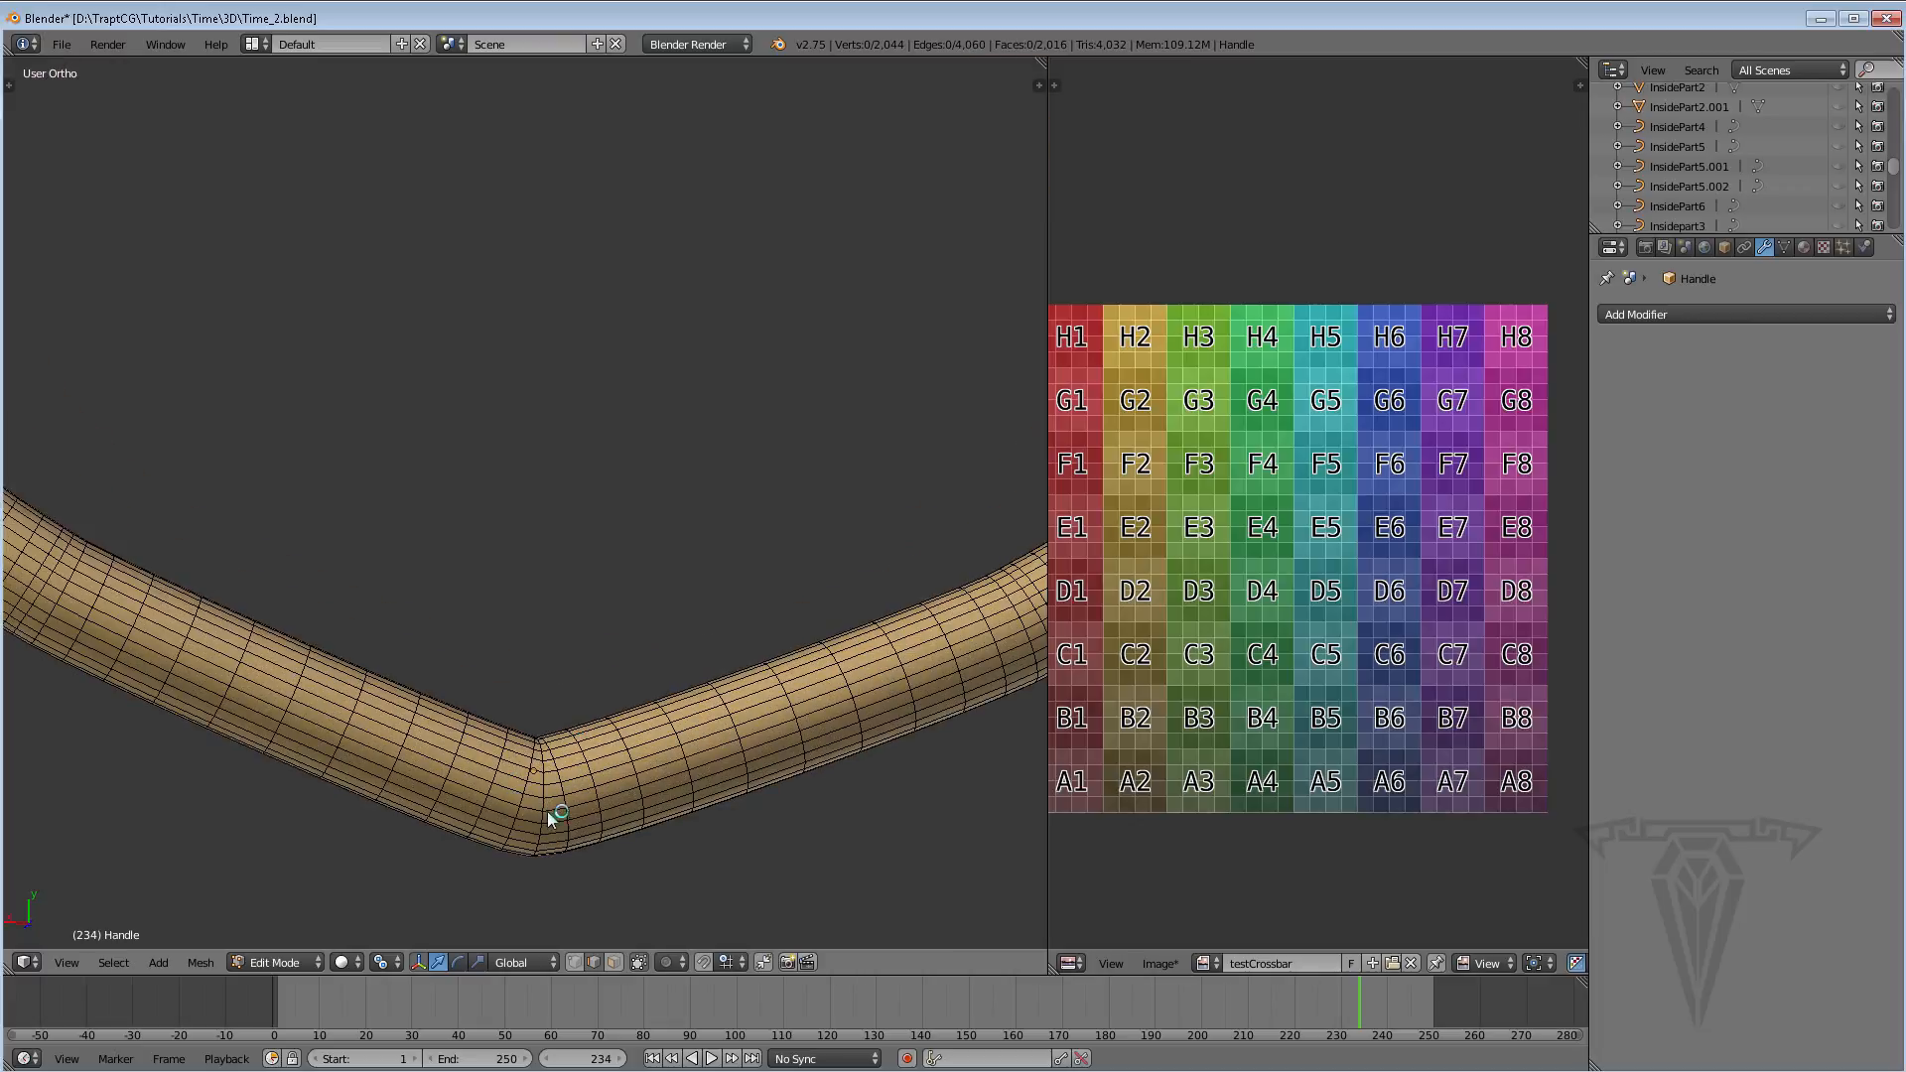
middle_drag(556, 687, 552, 789)
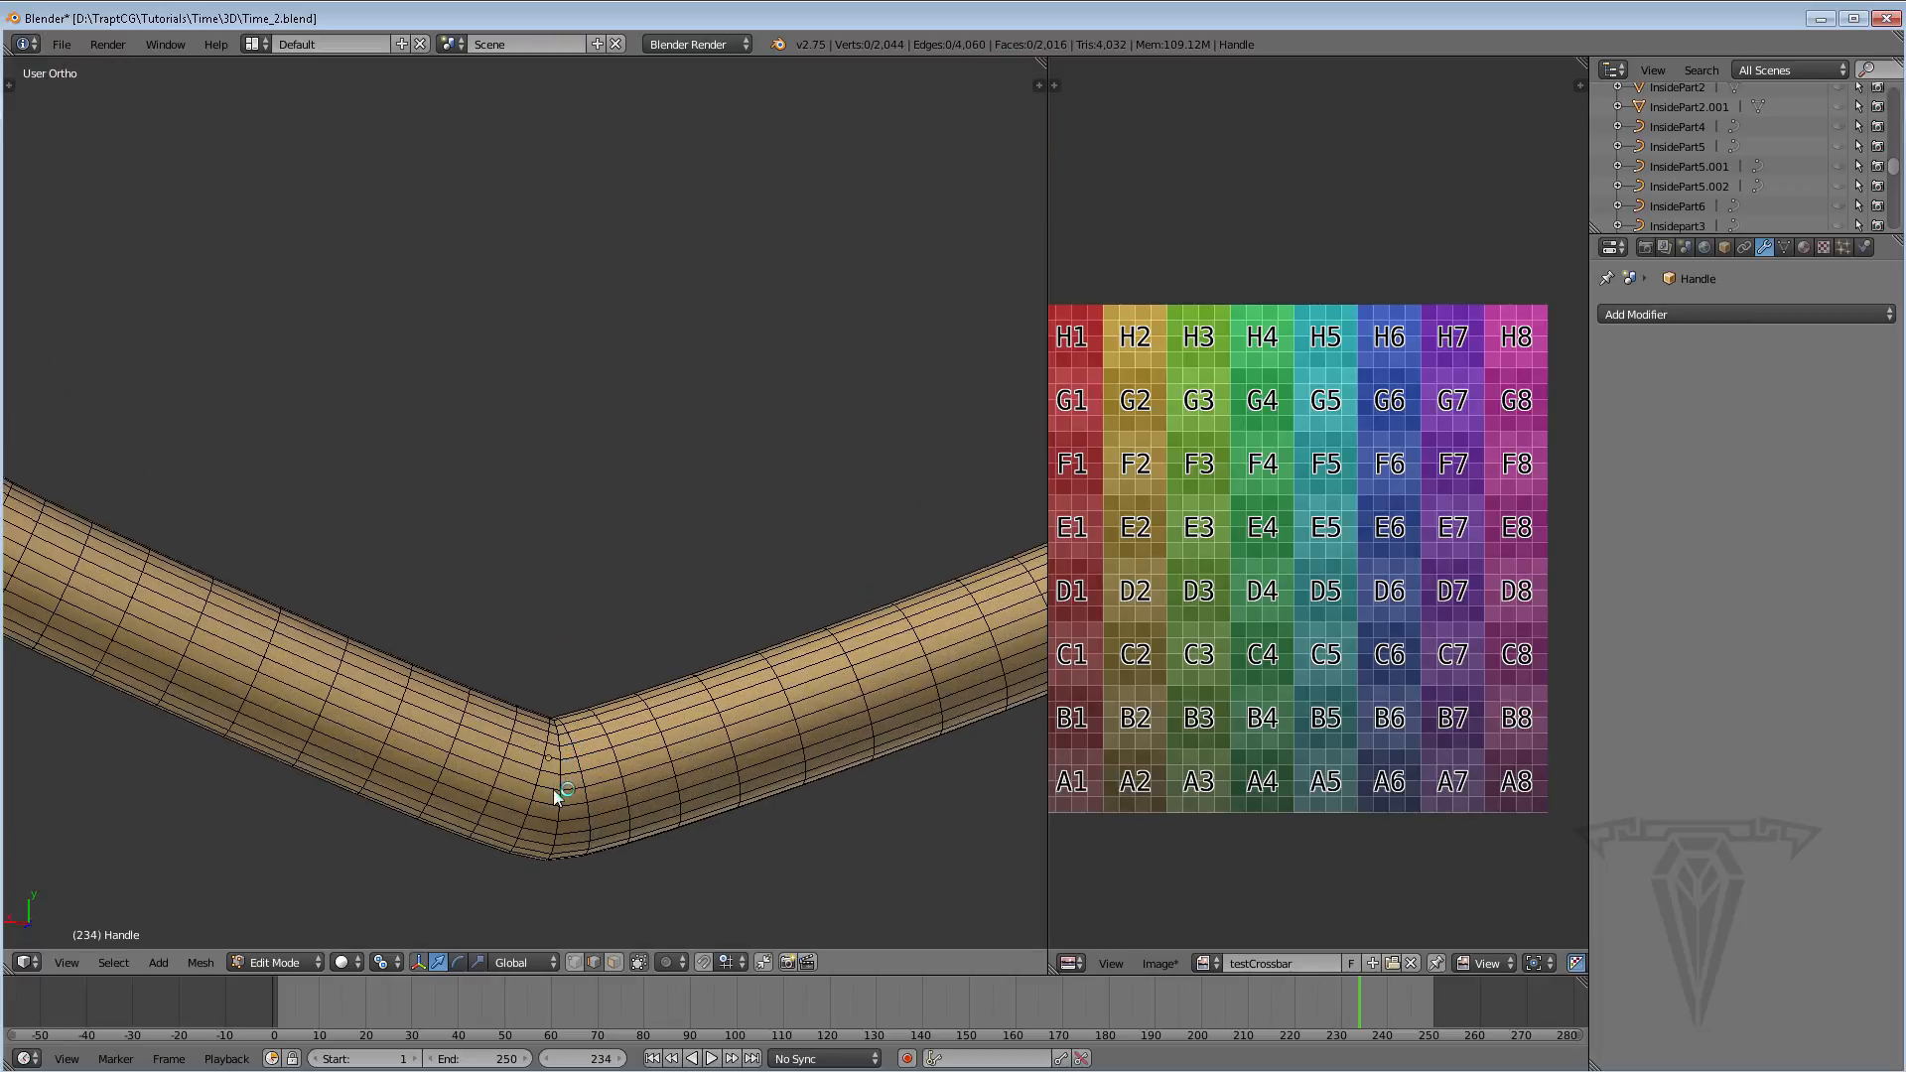
alt+right_click(558, 799)
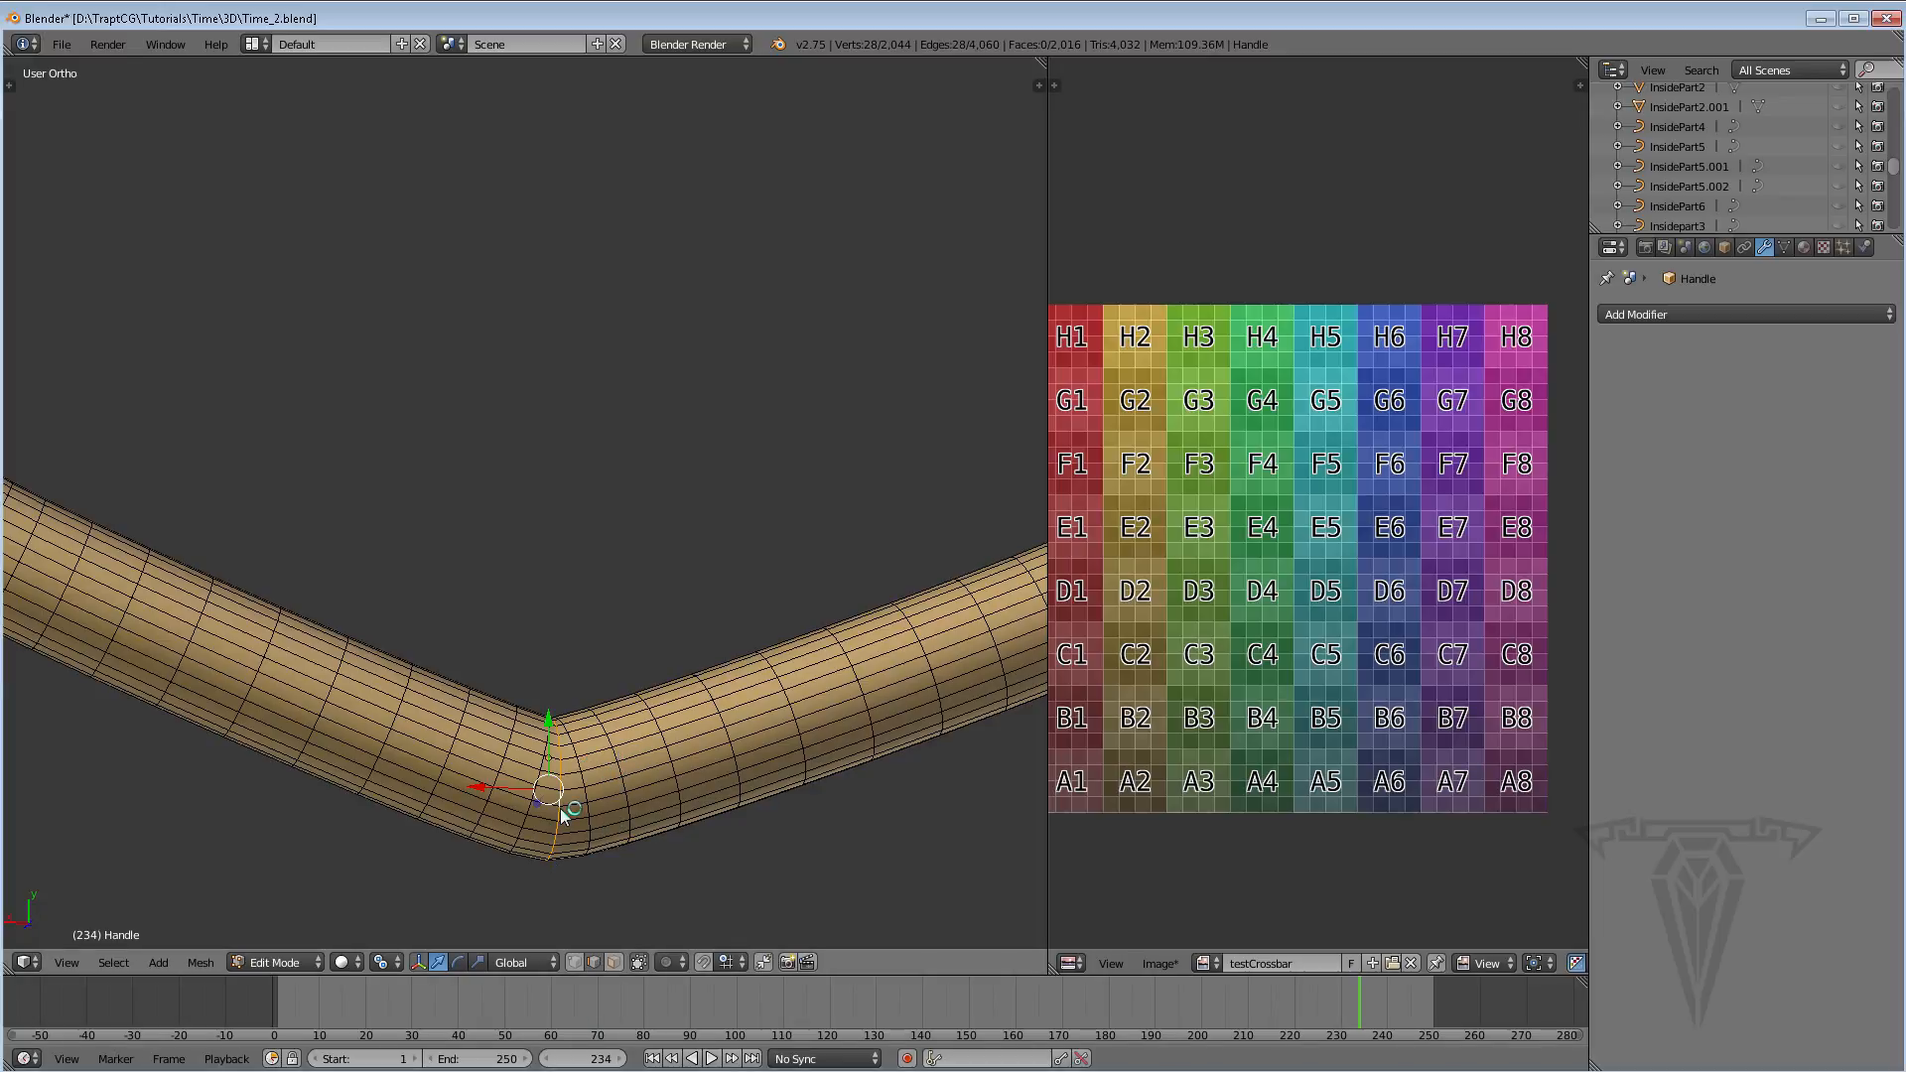
key(ctrl+e)
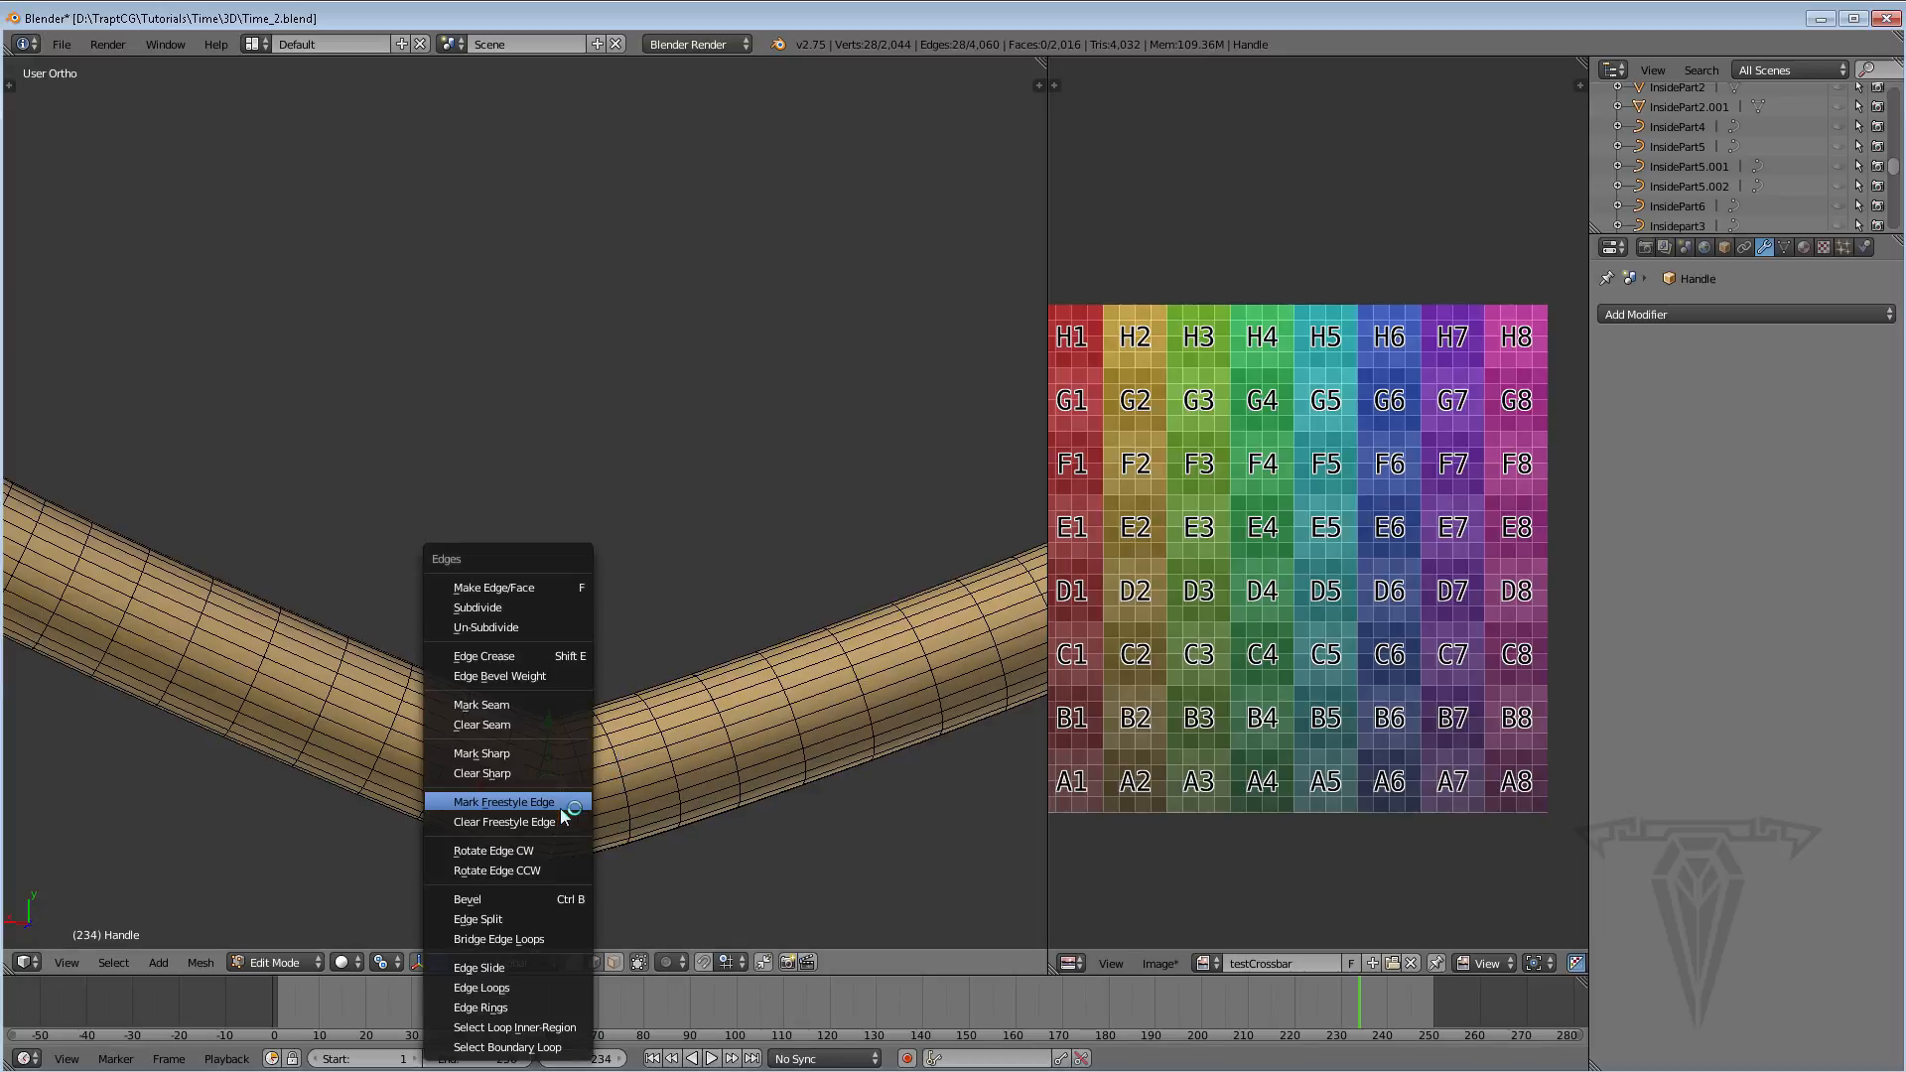
click(522, 711)
Select the lengthwise edge loop running along the Handle's whole ring and mark it as a seam
middle_drag(531, 717, 597, 452)
middle_drag(599, 538, 262, 559)
shift+middle_drag(532, 579, 523, 633)
scroll(523, 632, up, 1)
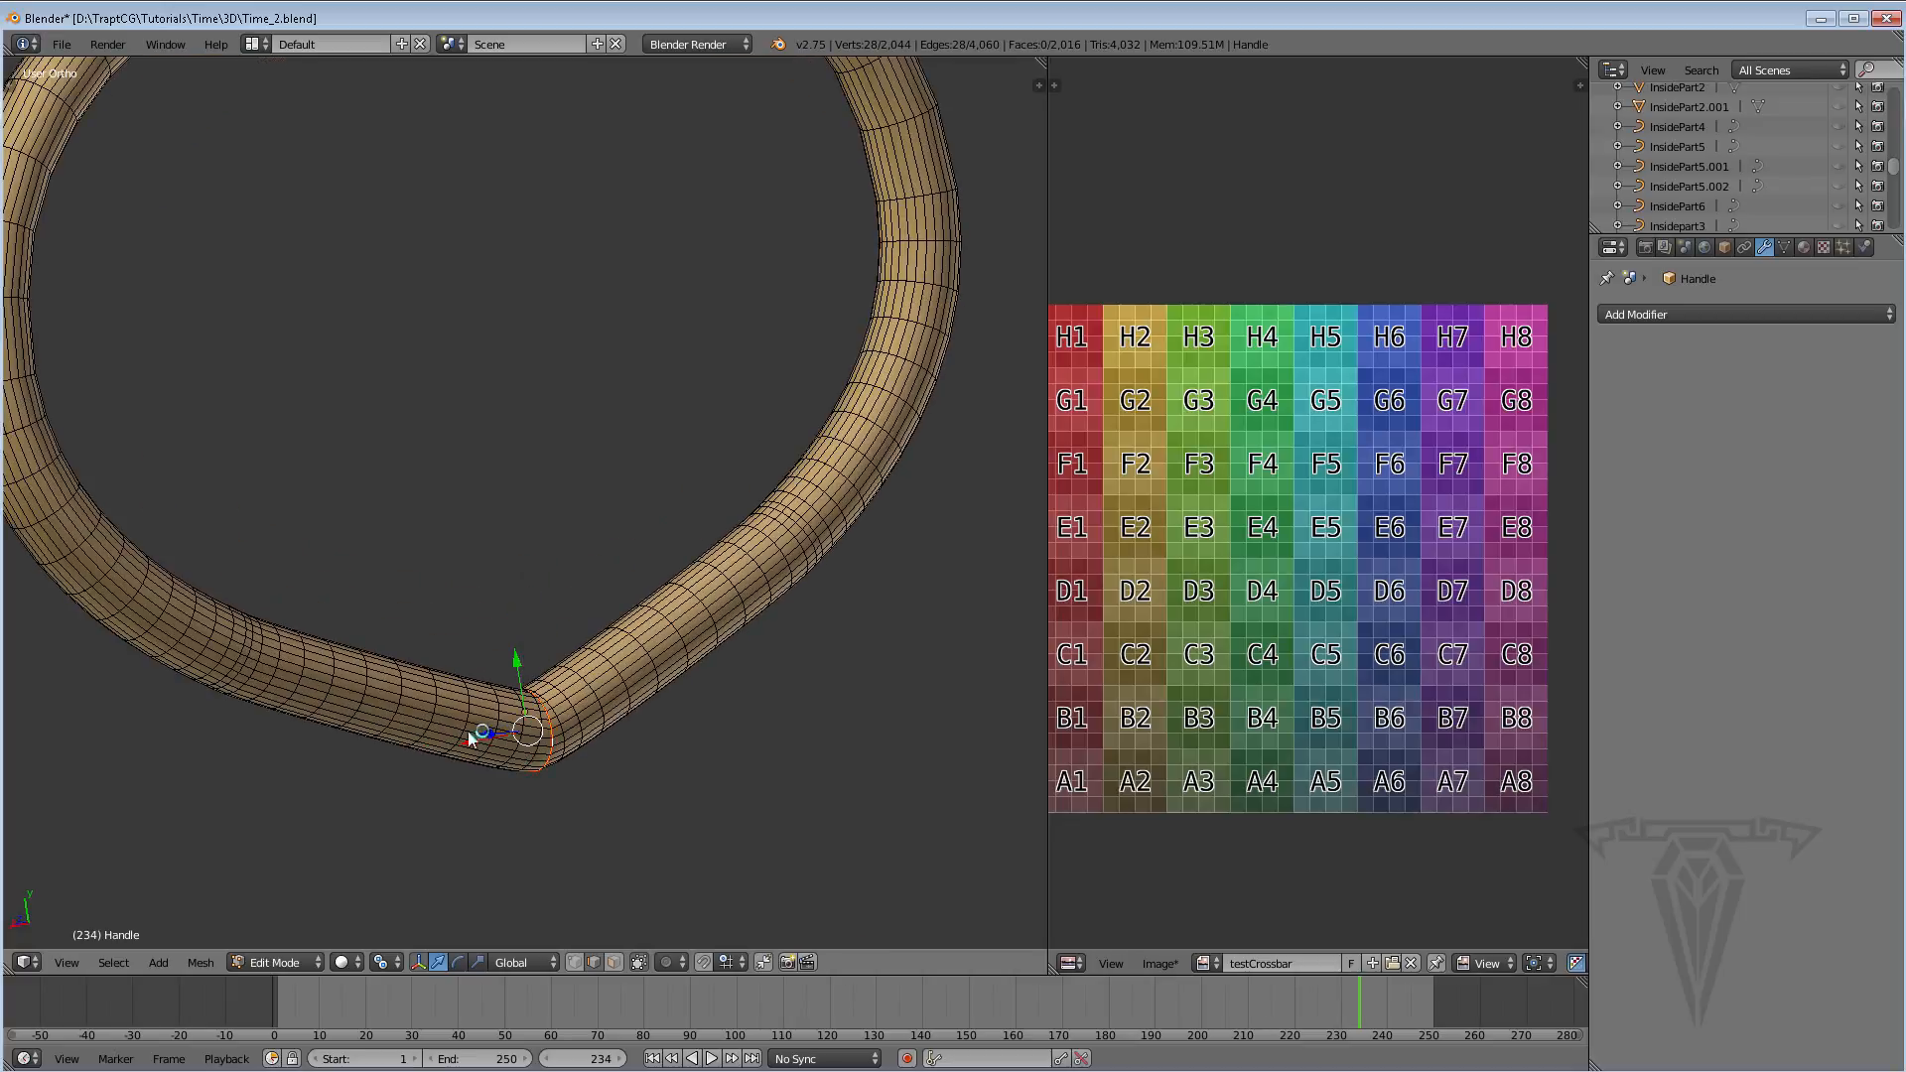
middle_drag(643, 744, 564, 742)
scroll(575, 771, up, 1)
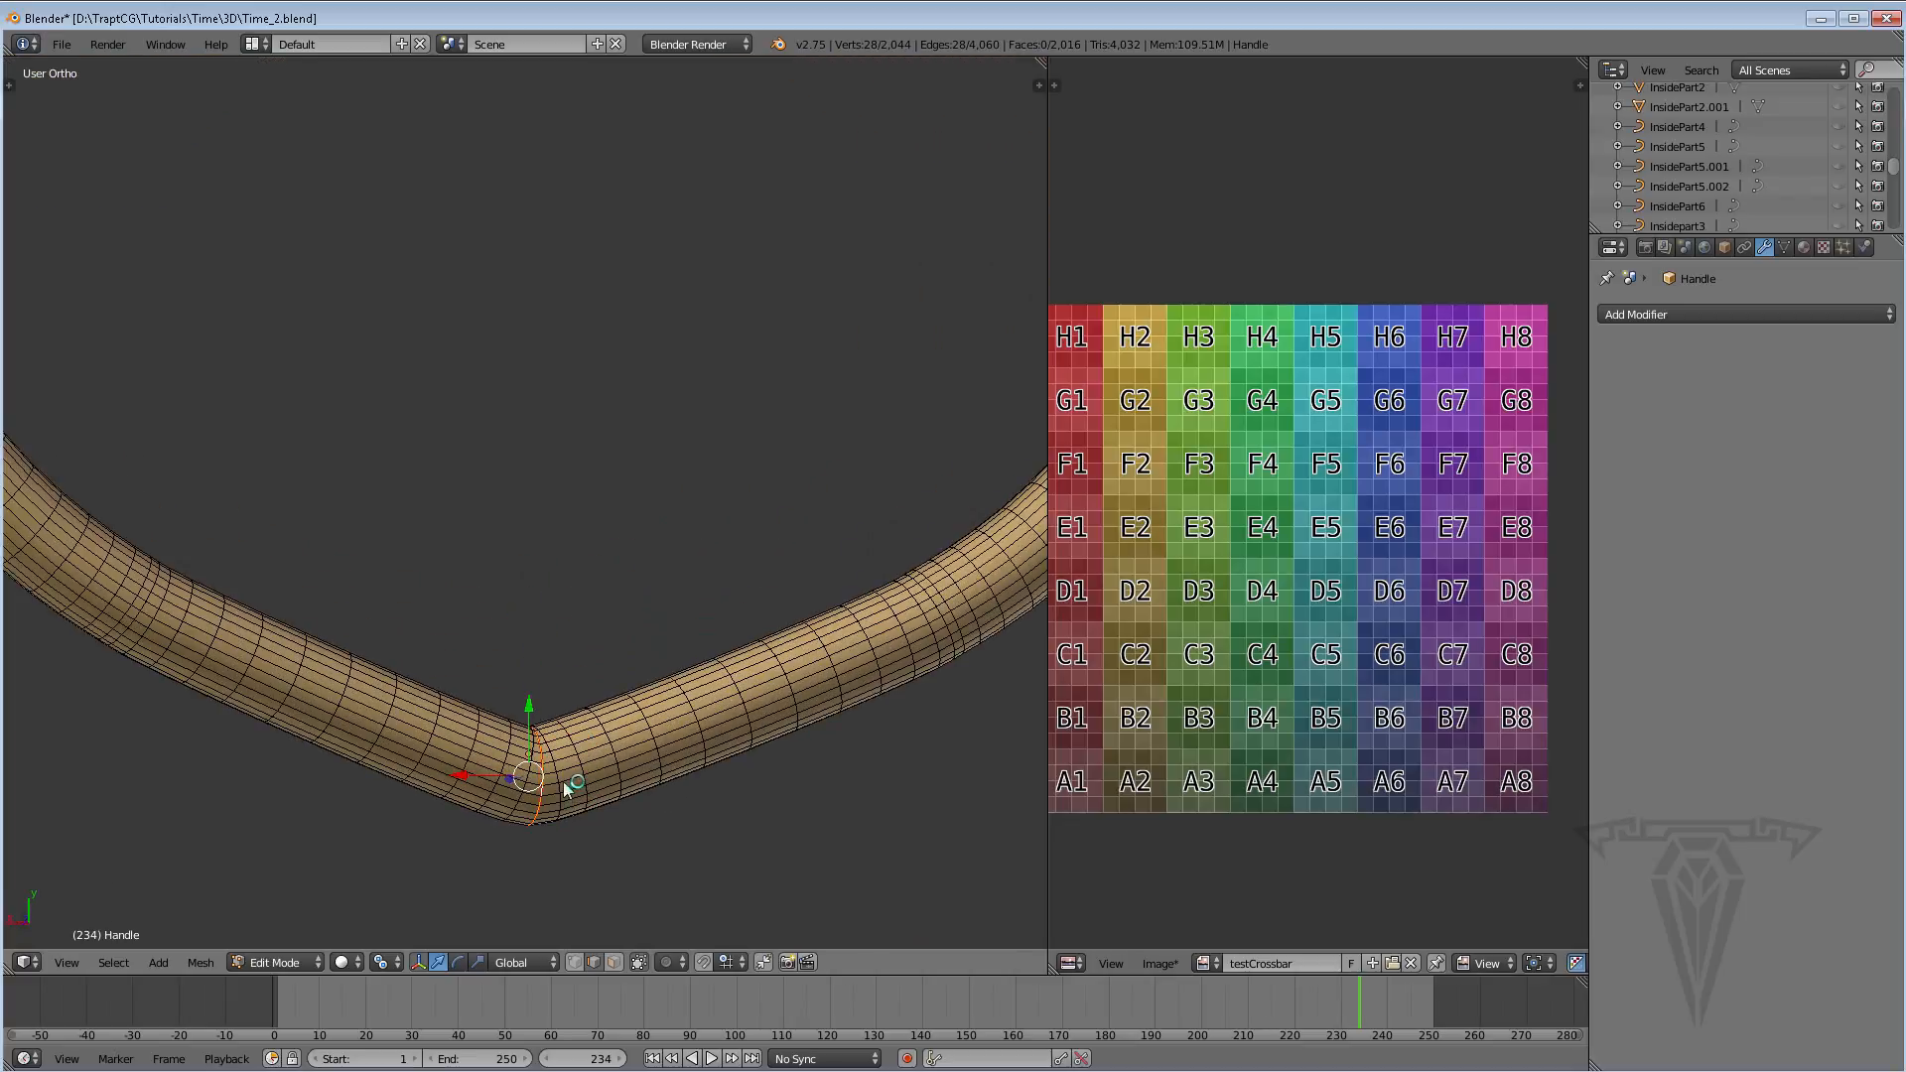
alt+right_click(566, 778)
scroll(579, 760, down, 4)
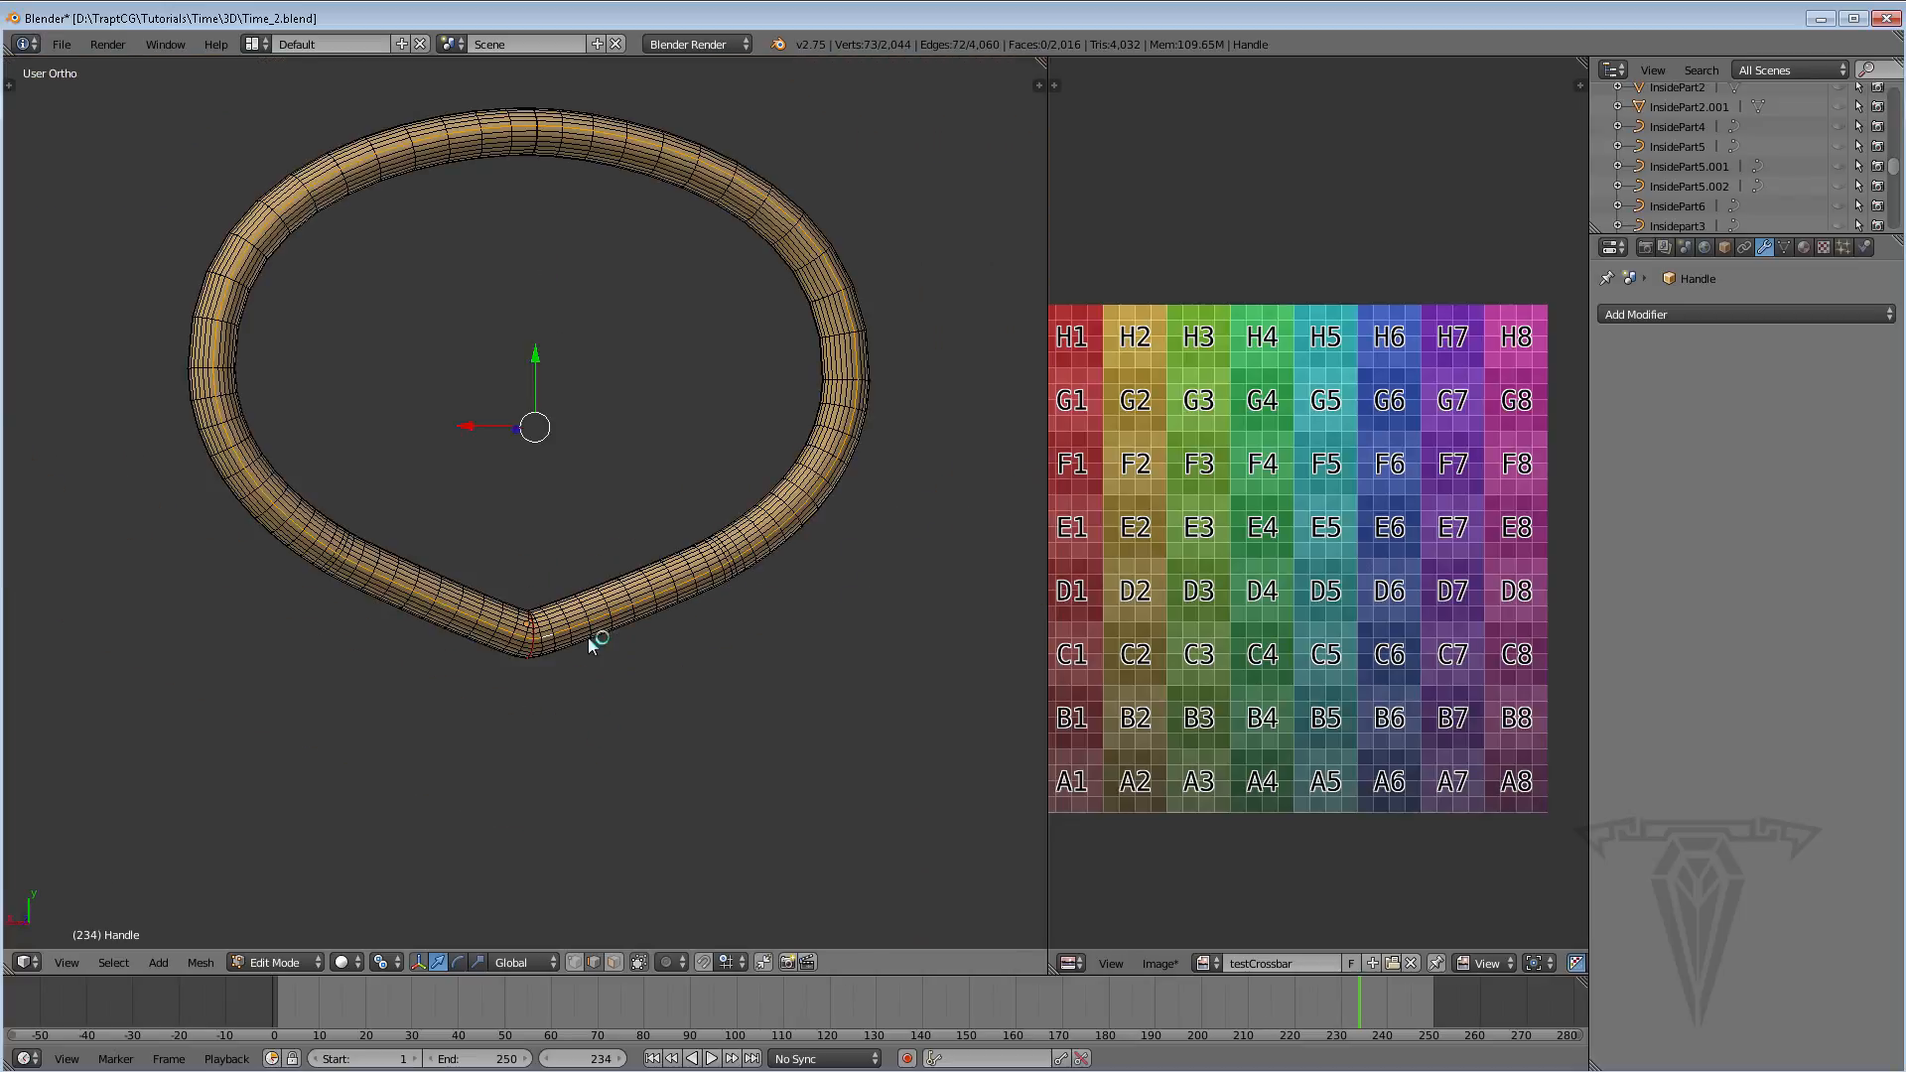
scroll(591, 635, up, 3)
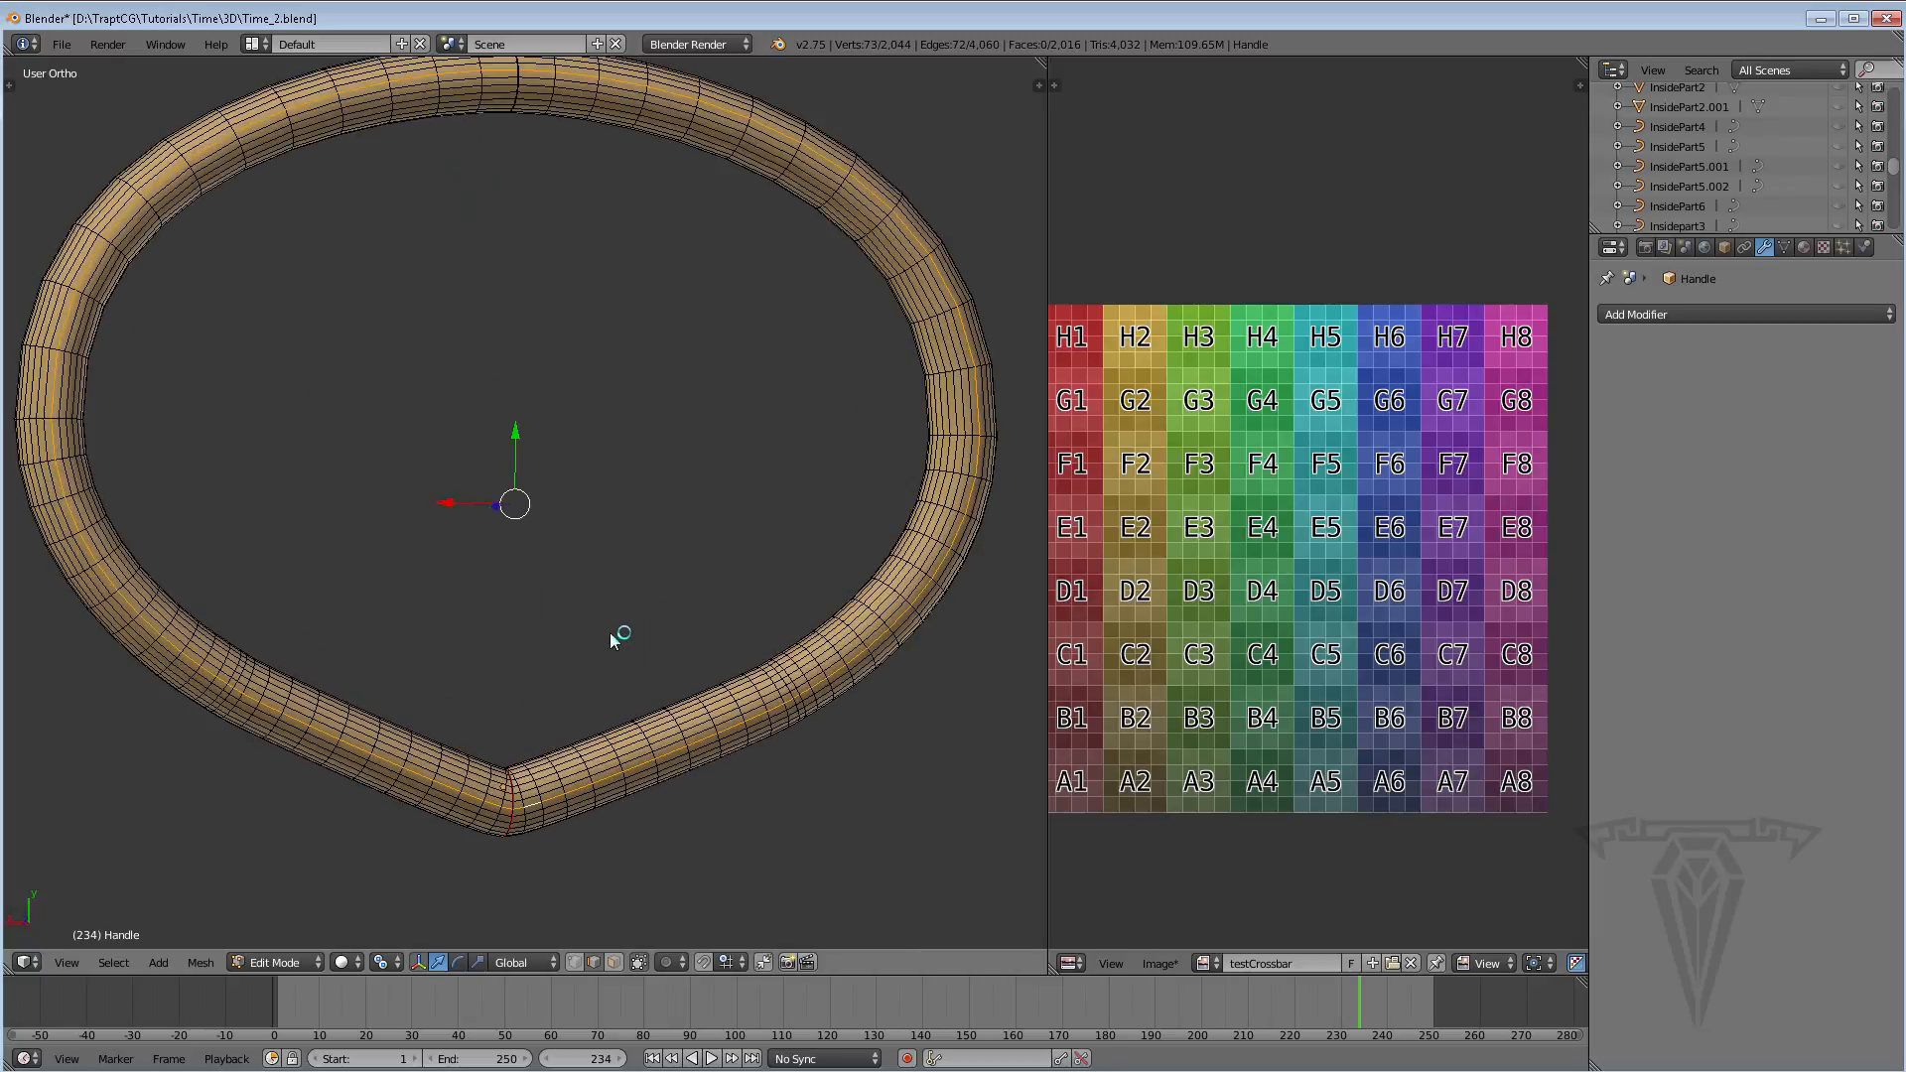
key(ctrl+e)
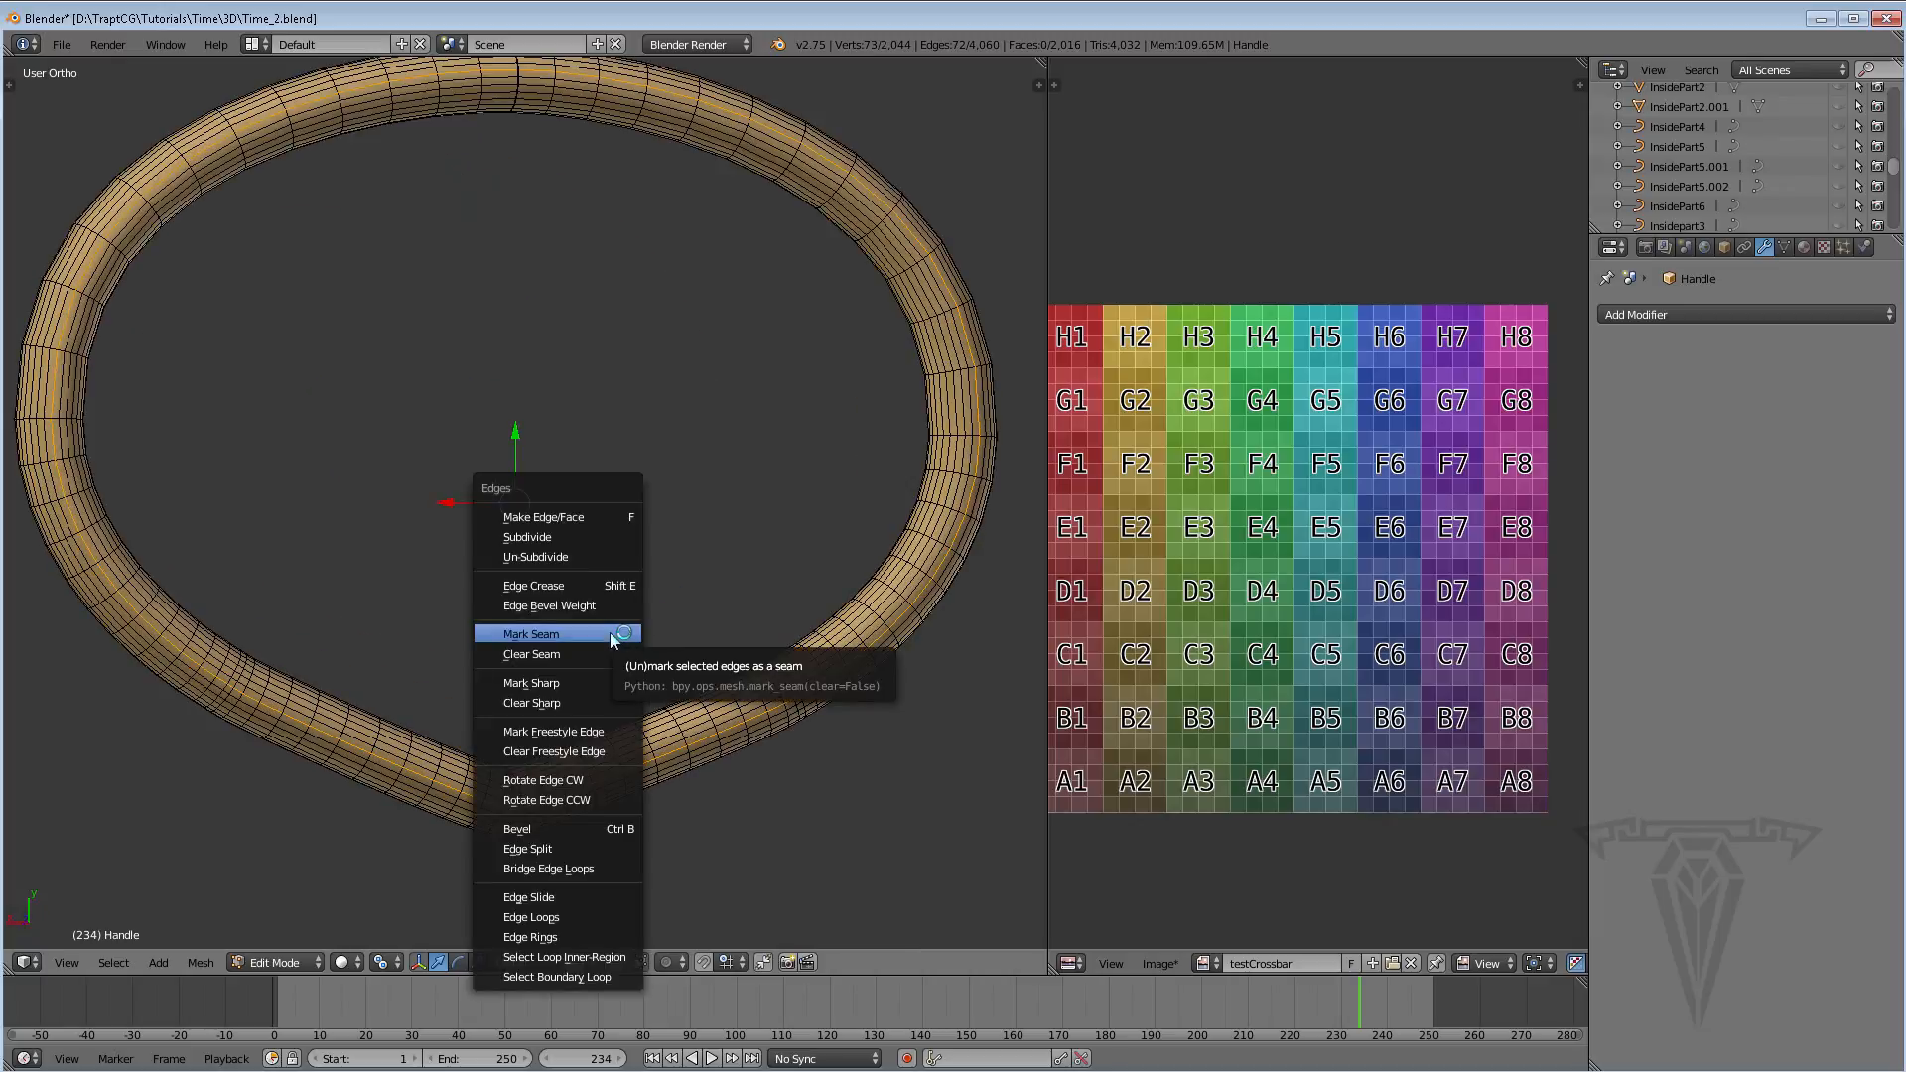
click(554, 634)
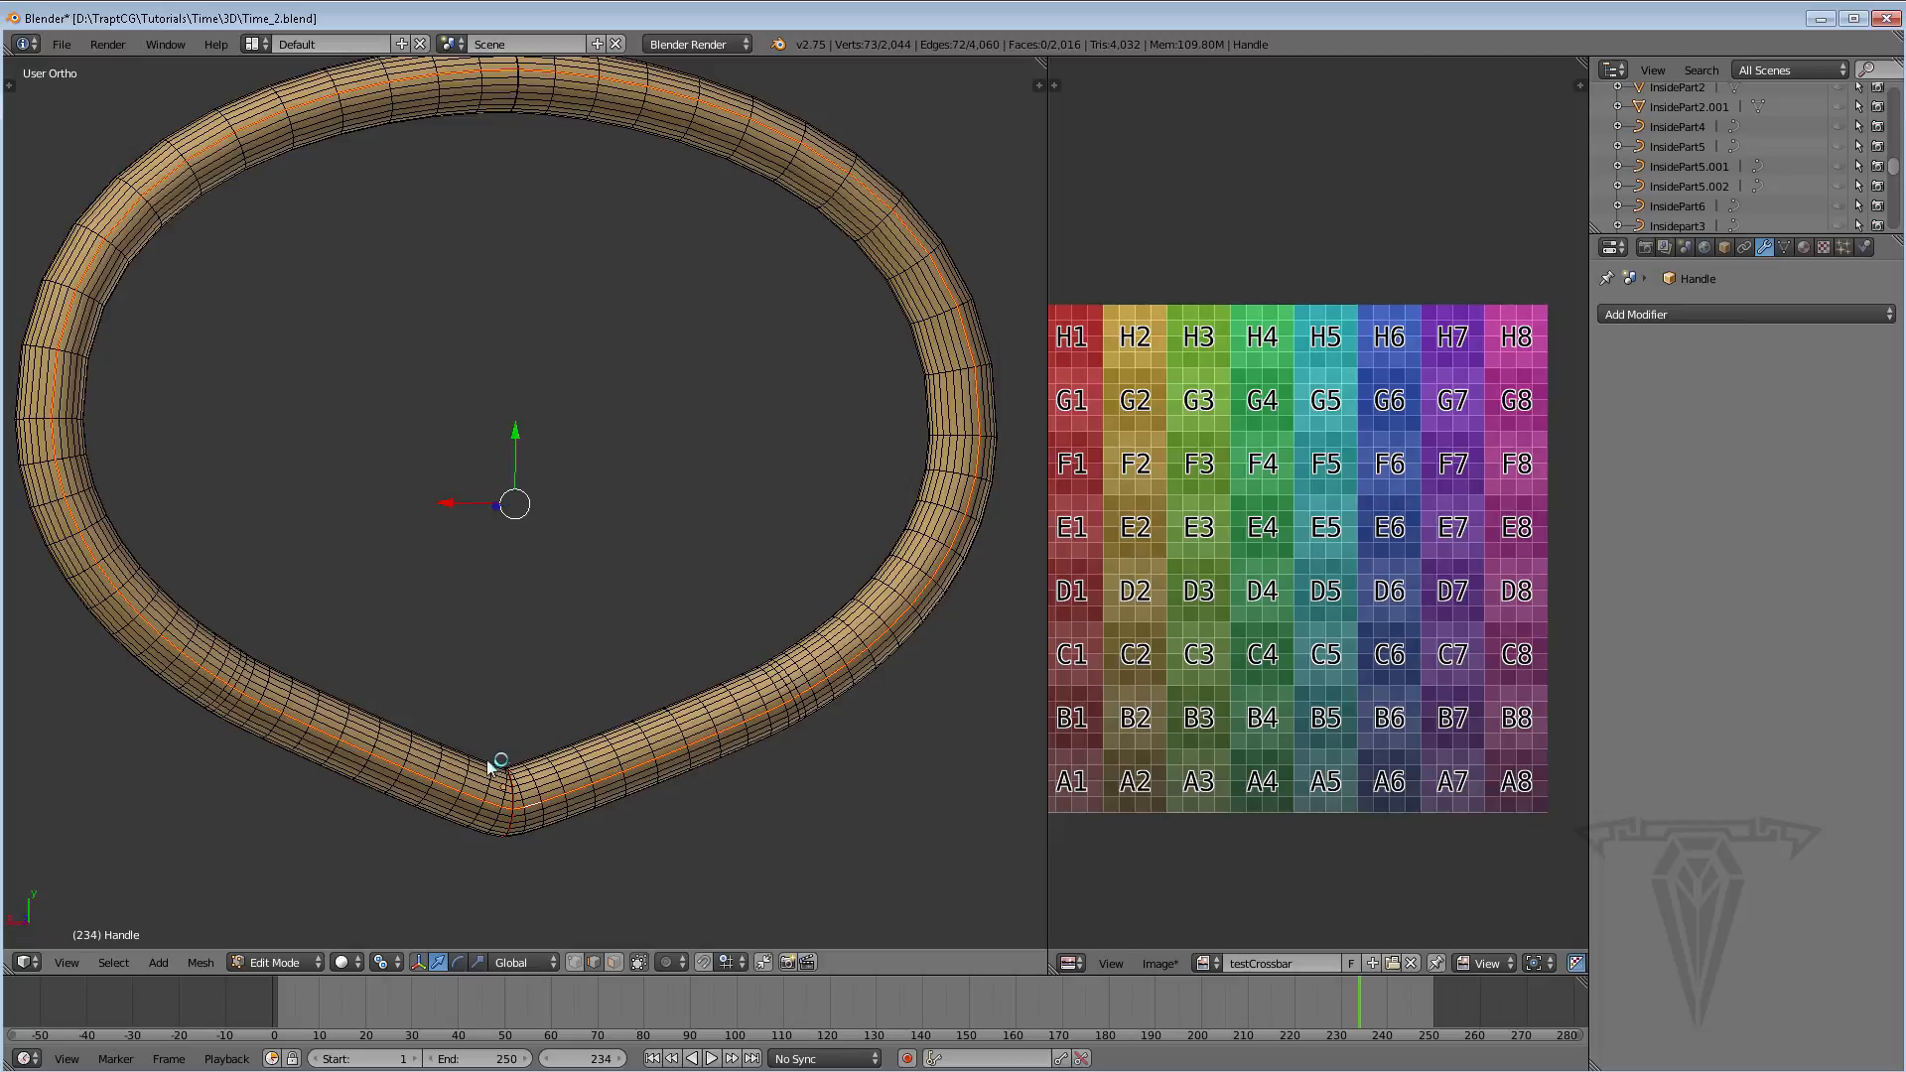
Unwrap the entire Handle mesh along its seams and inspect the test grid mapped around the ring
scroll(526, 407, down, 1)
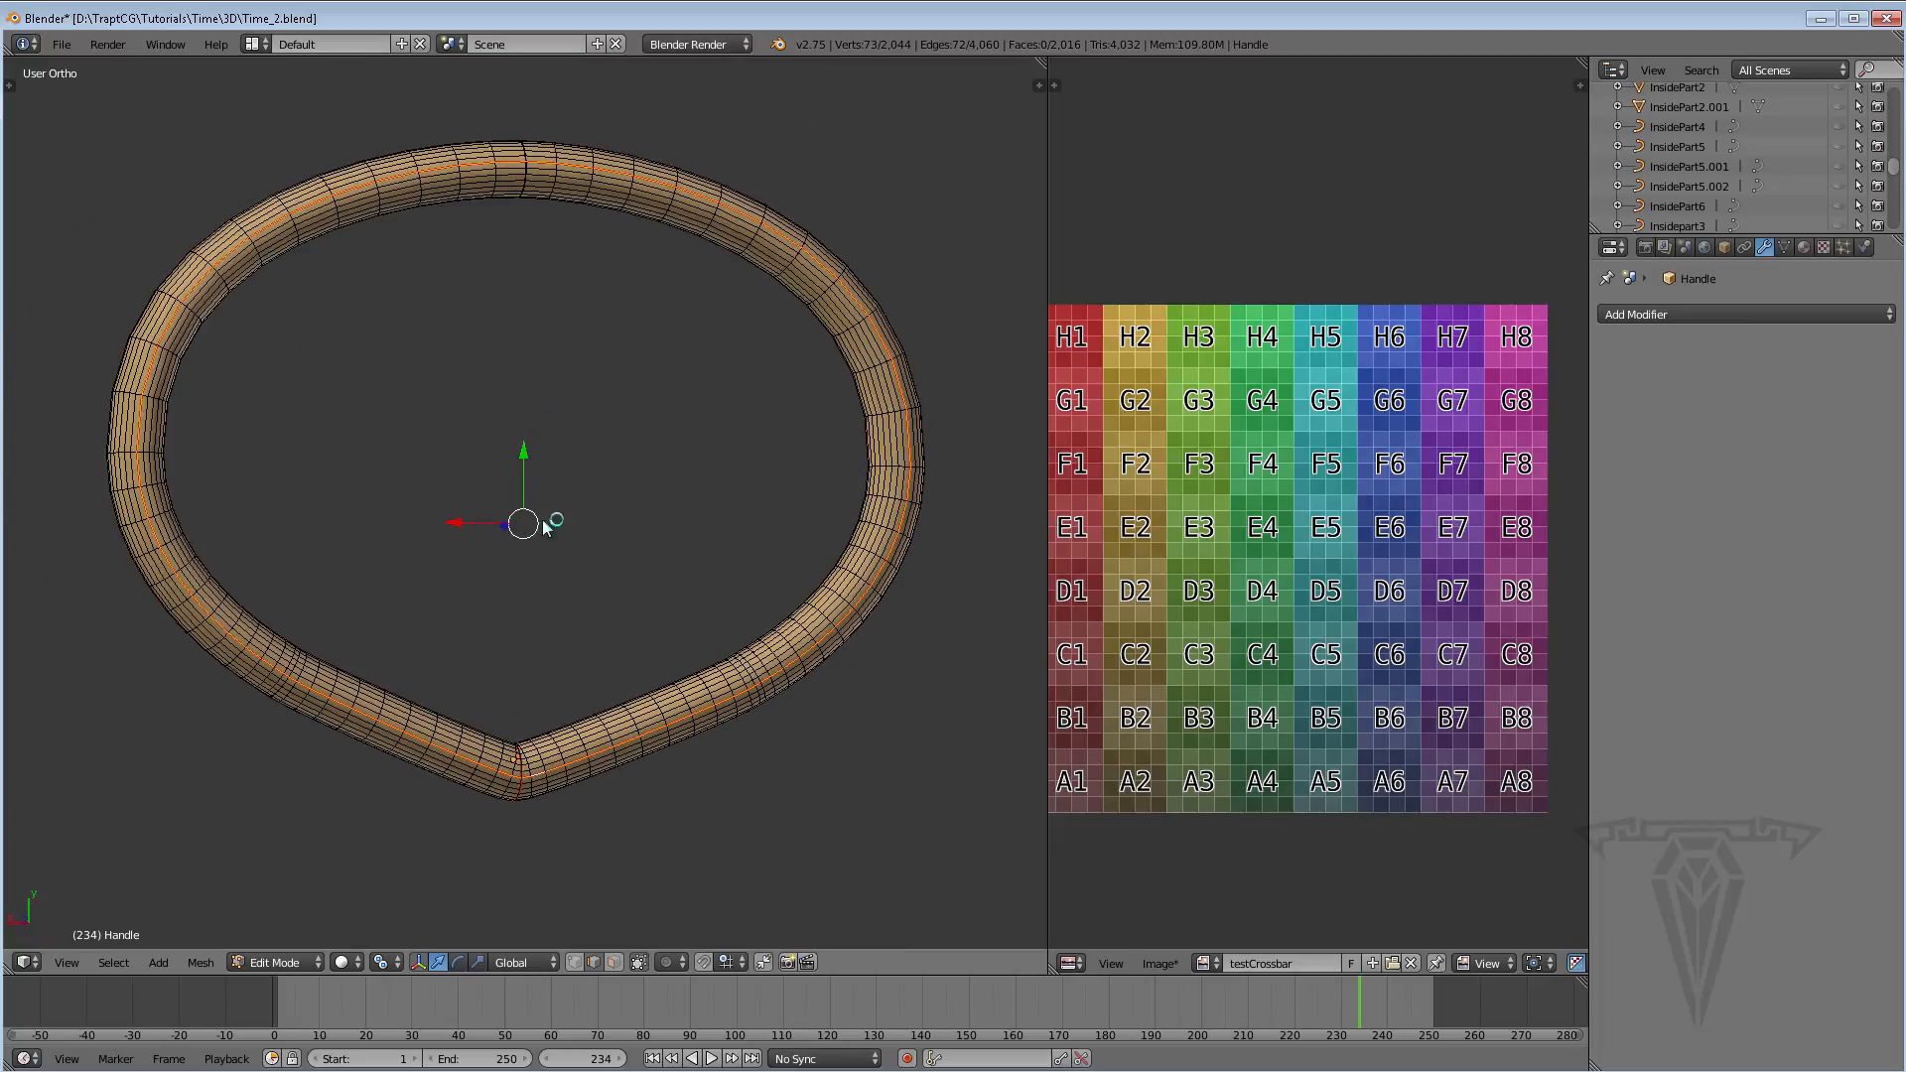
middle_drag(545, 526, 636, 695)
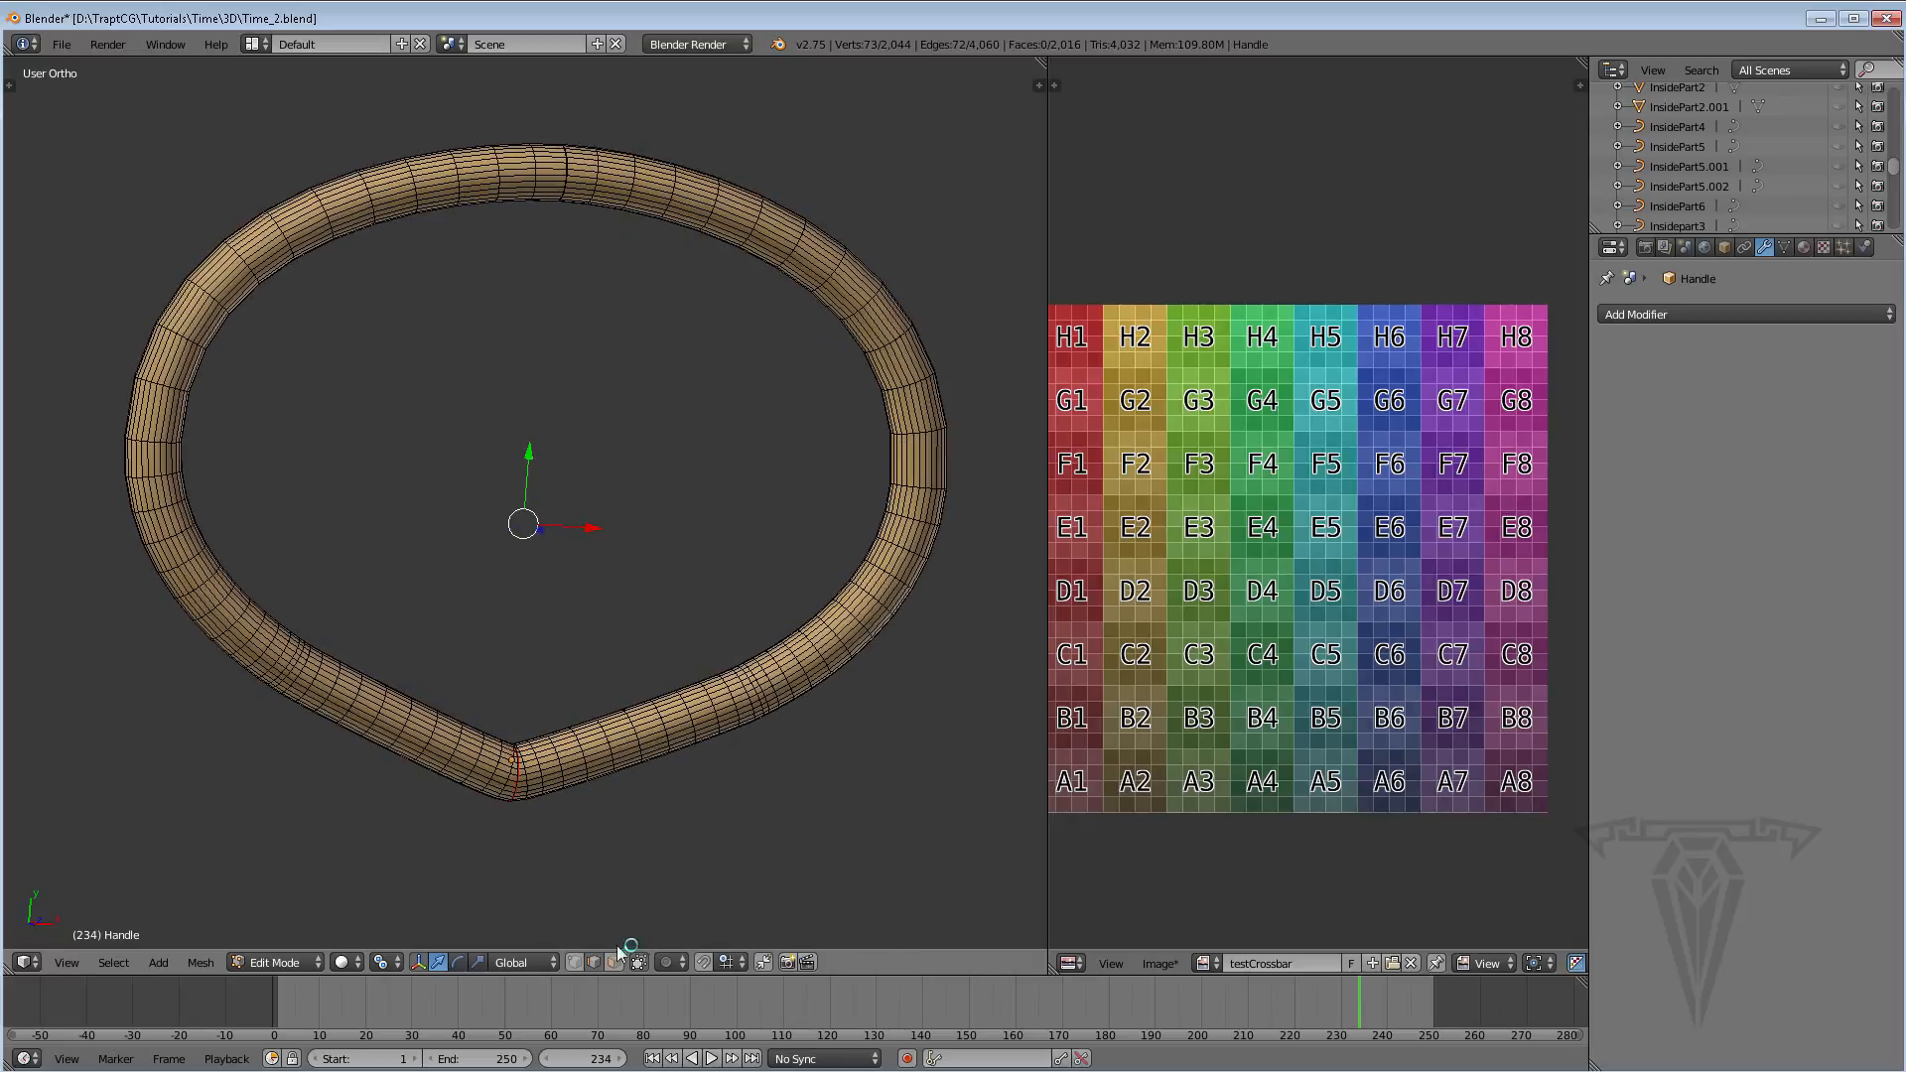
click(614, 961)
key(a)
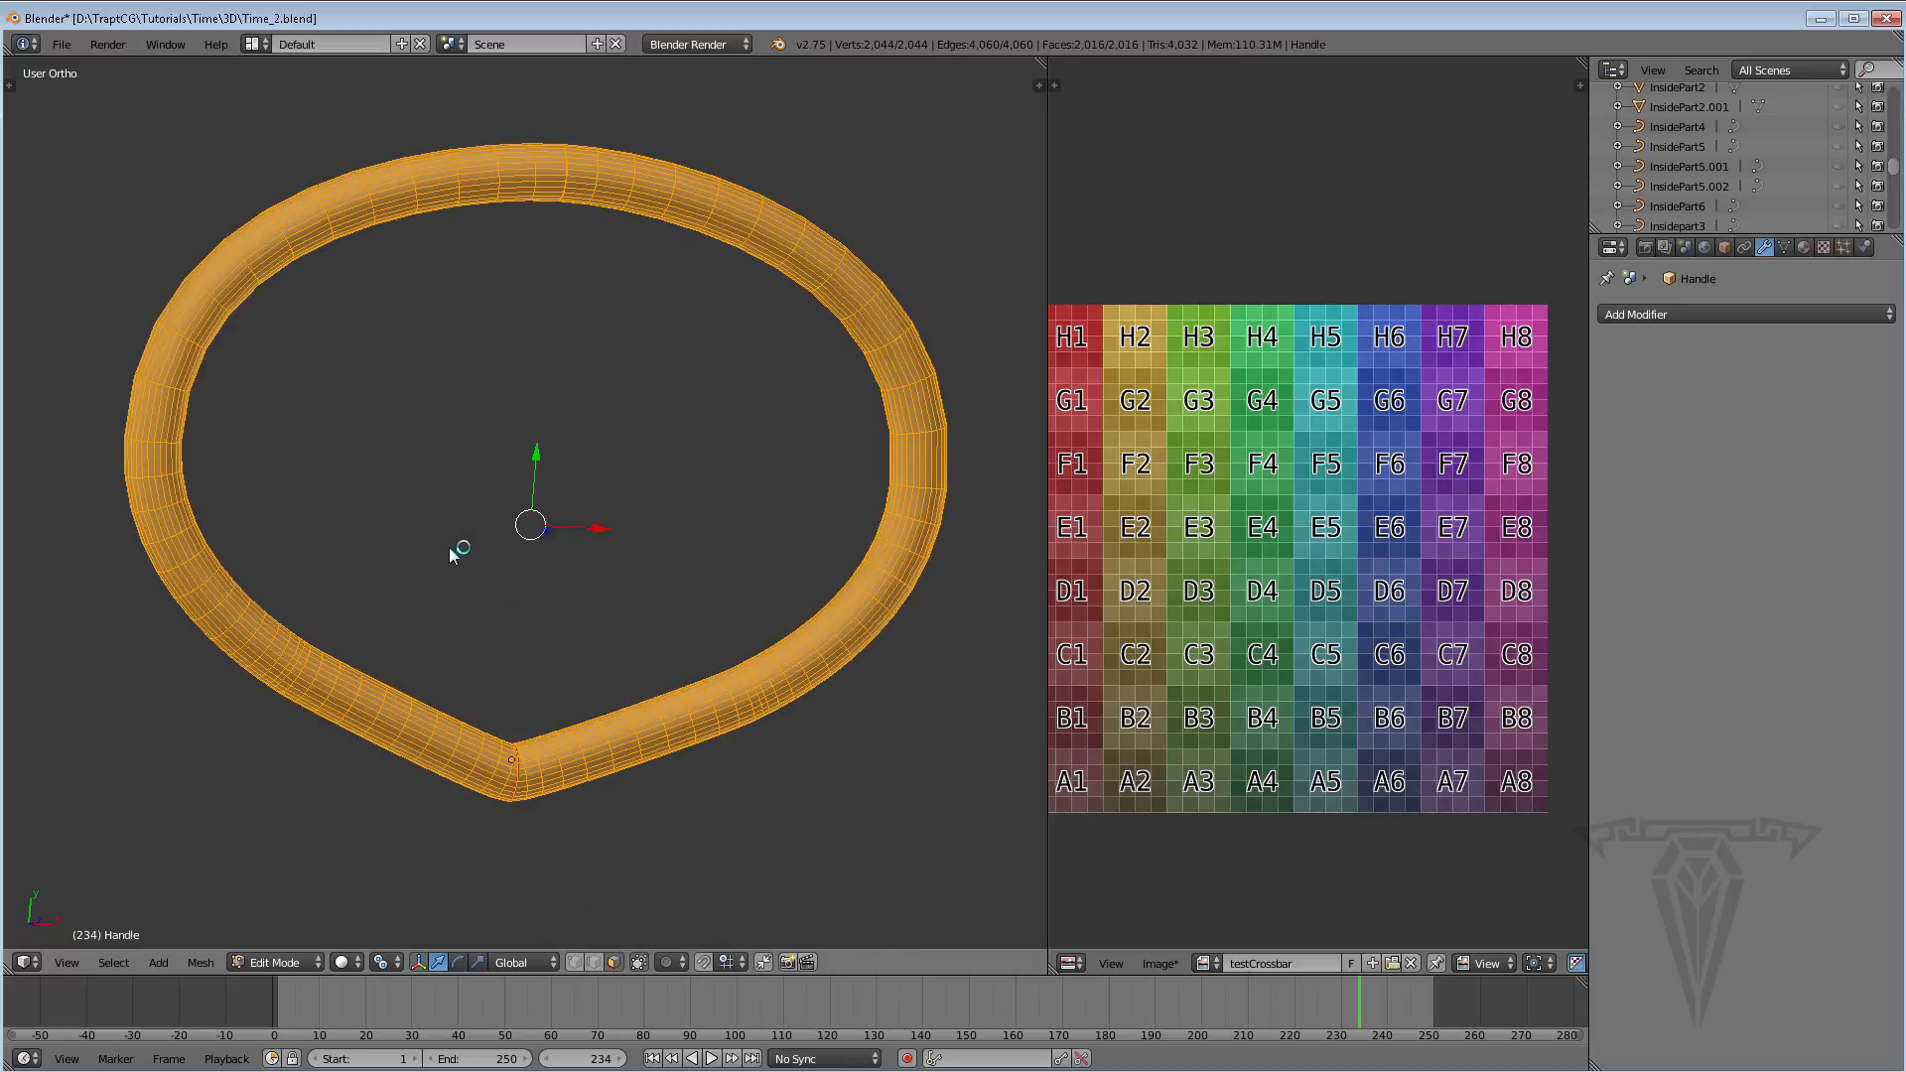
key(u)
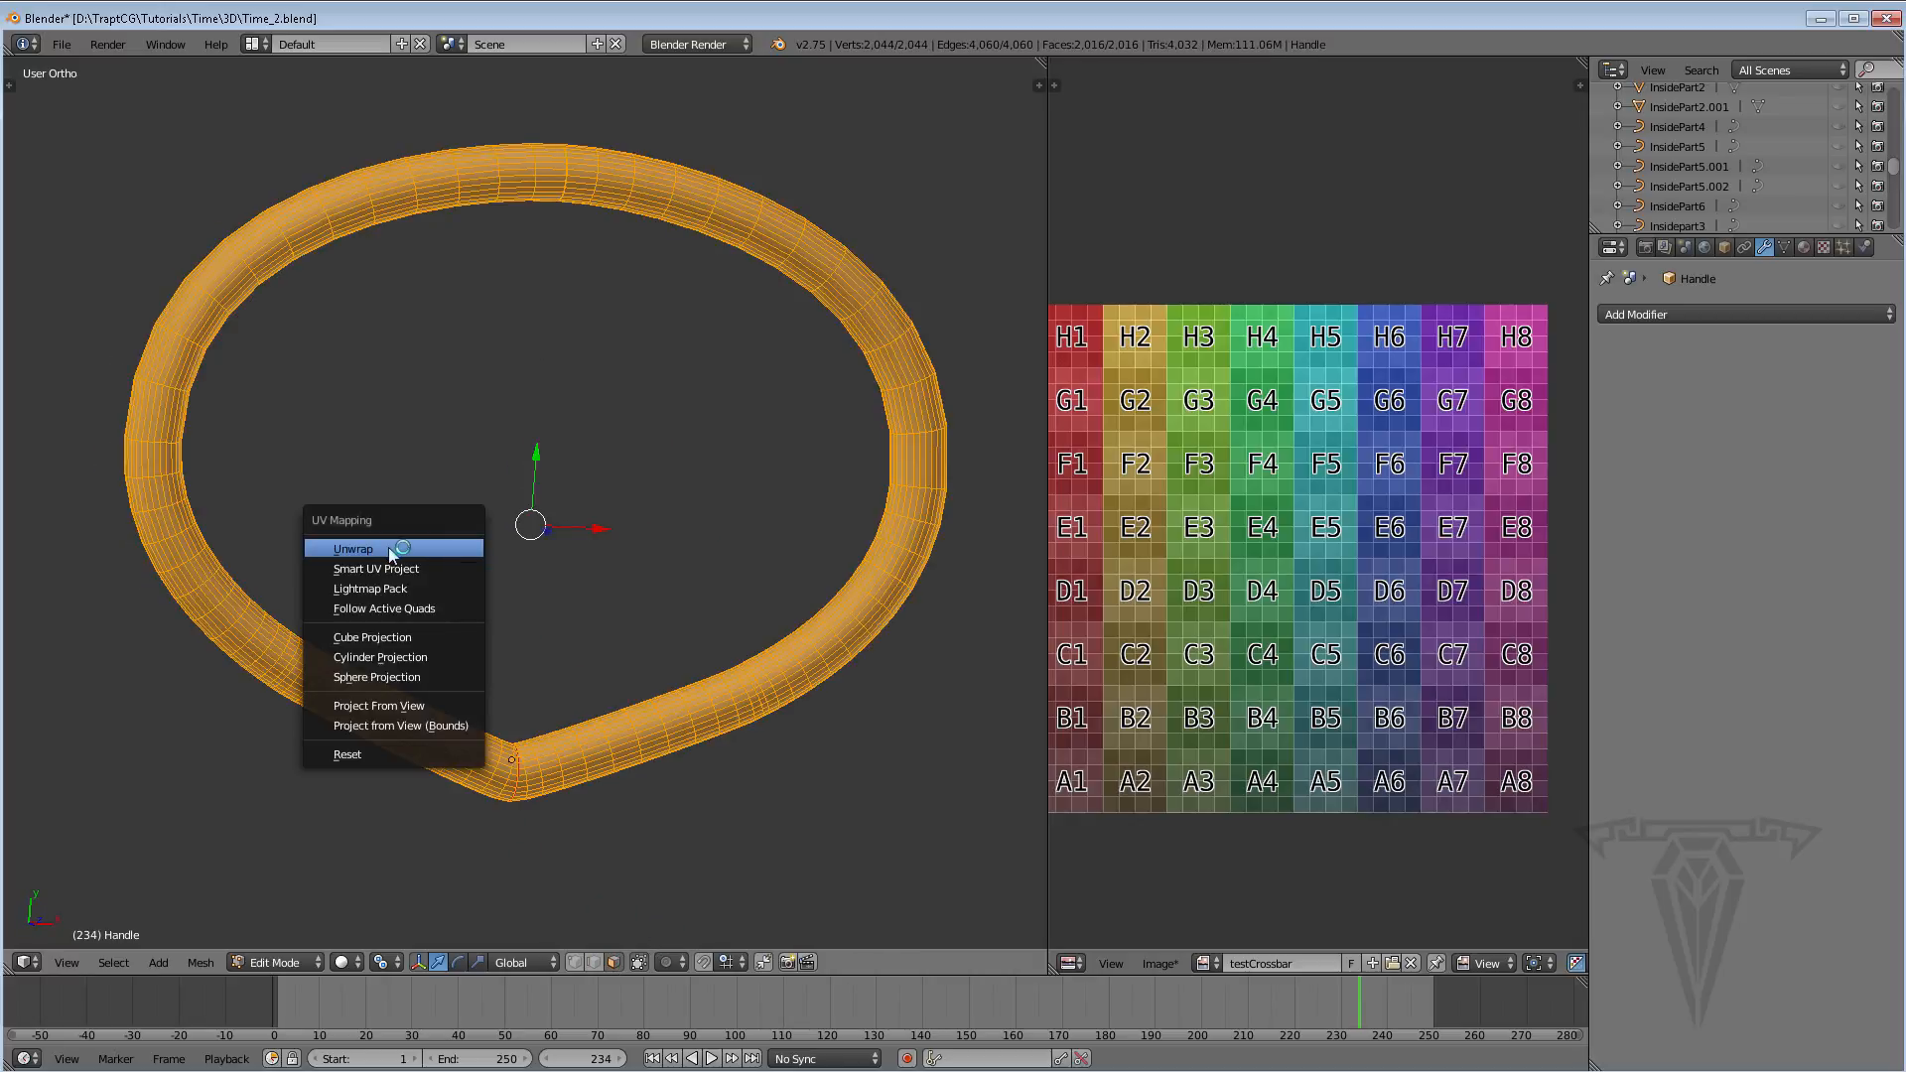
click(449, 546)
scroll(1257, 605, up, 3)
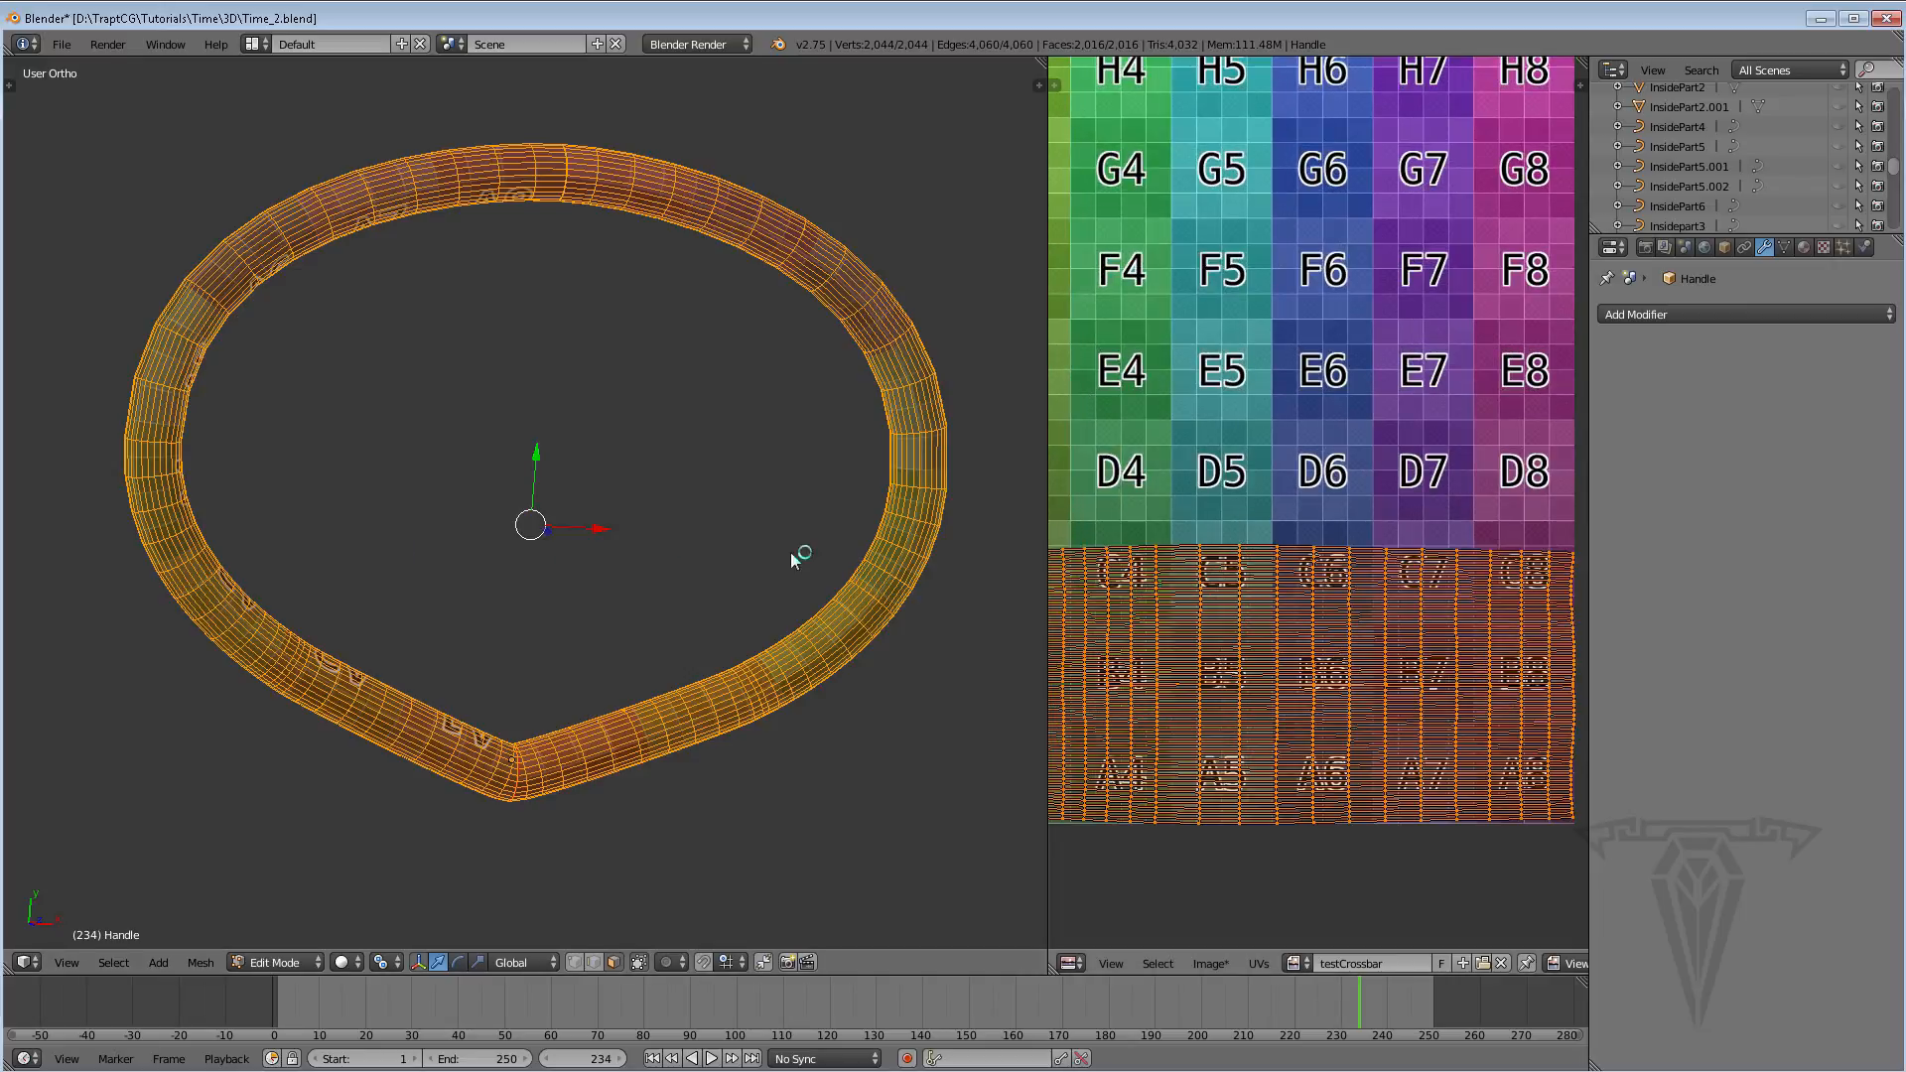
middle_drag(733, 526, 892, 320)
key(a)
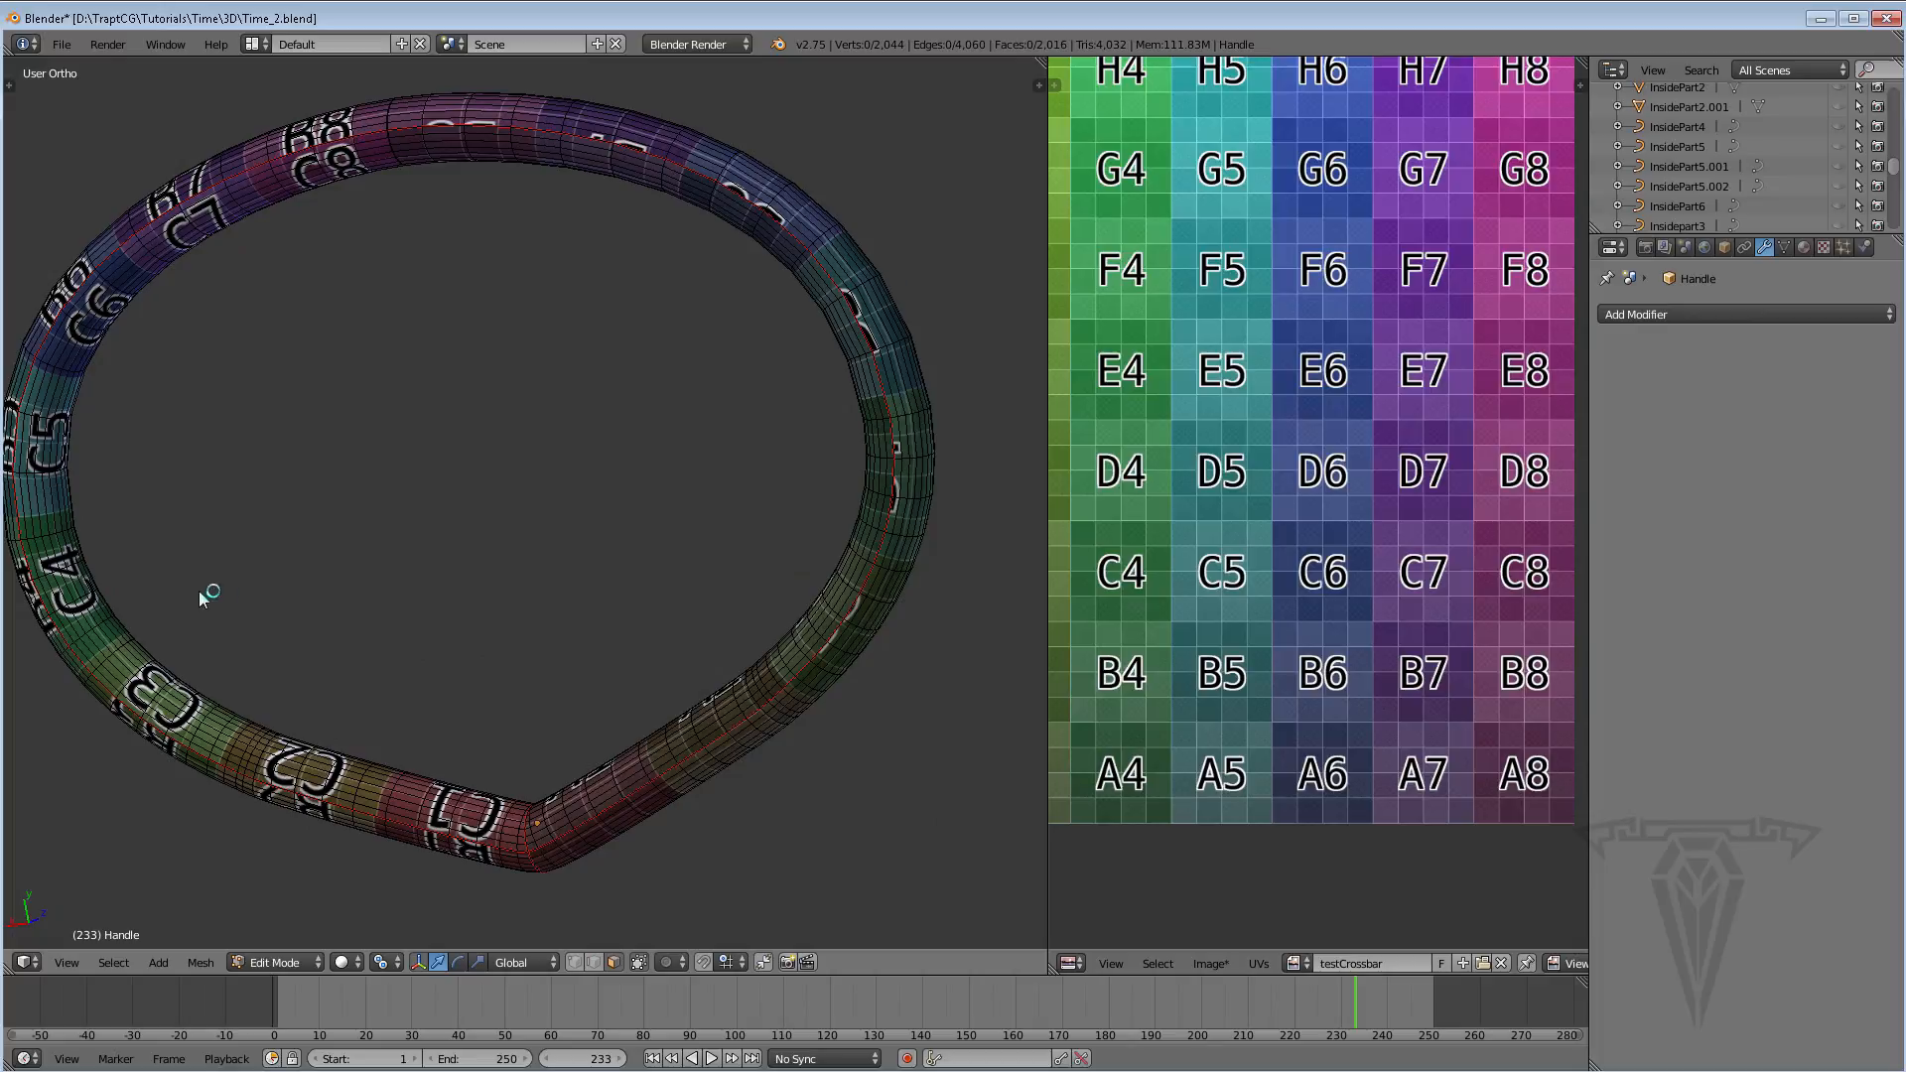
middle_drag(199, 592, 1129, 464)
middle_drag(748, 420, 846, 481)
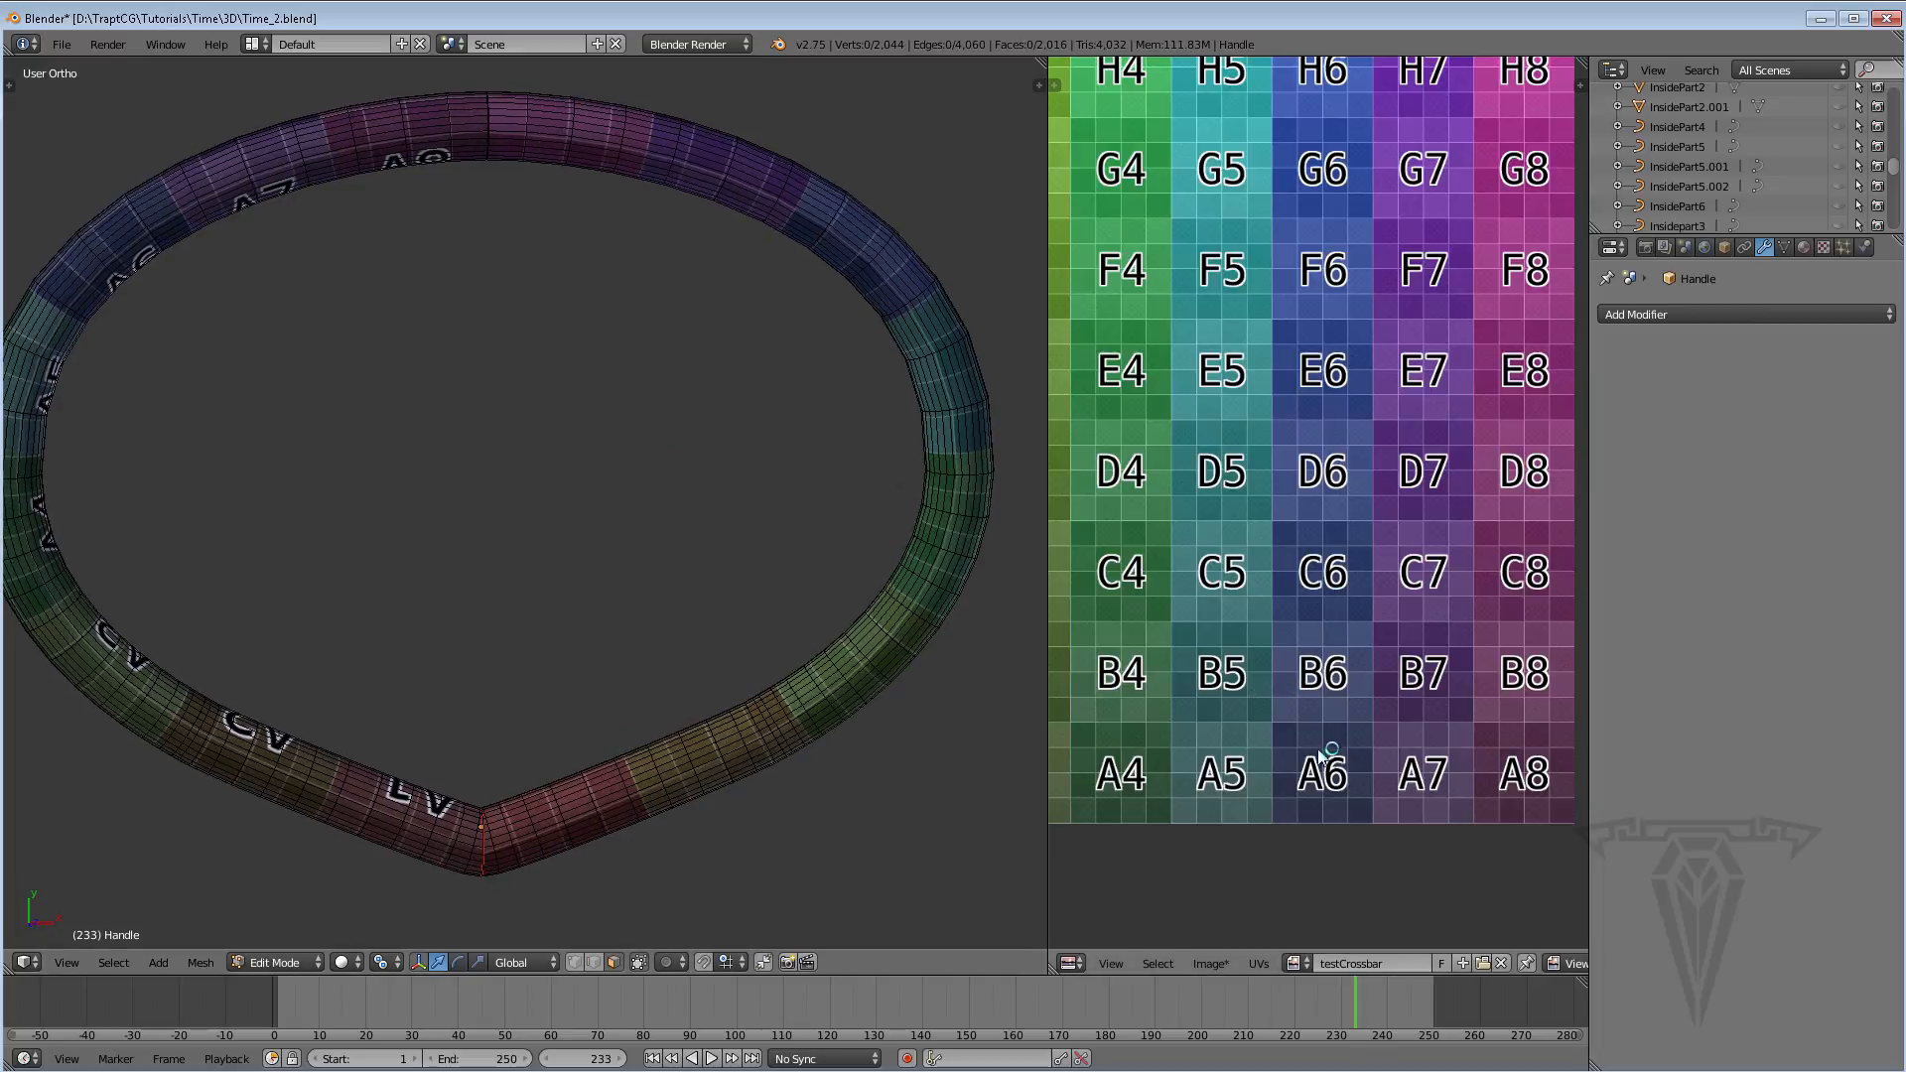
middle_drag(520, 739, 540, 734)
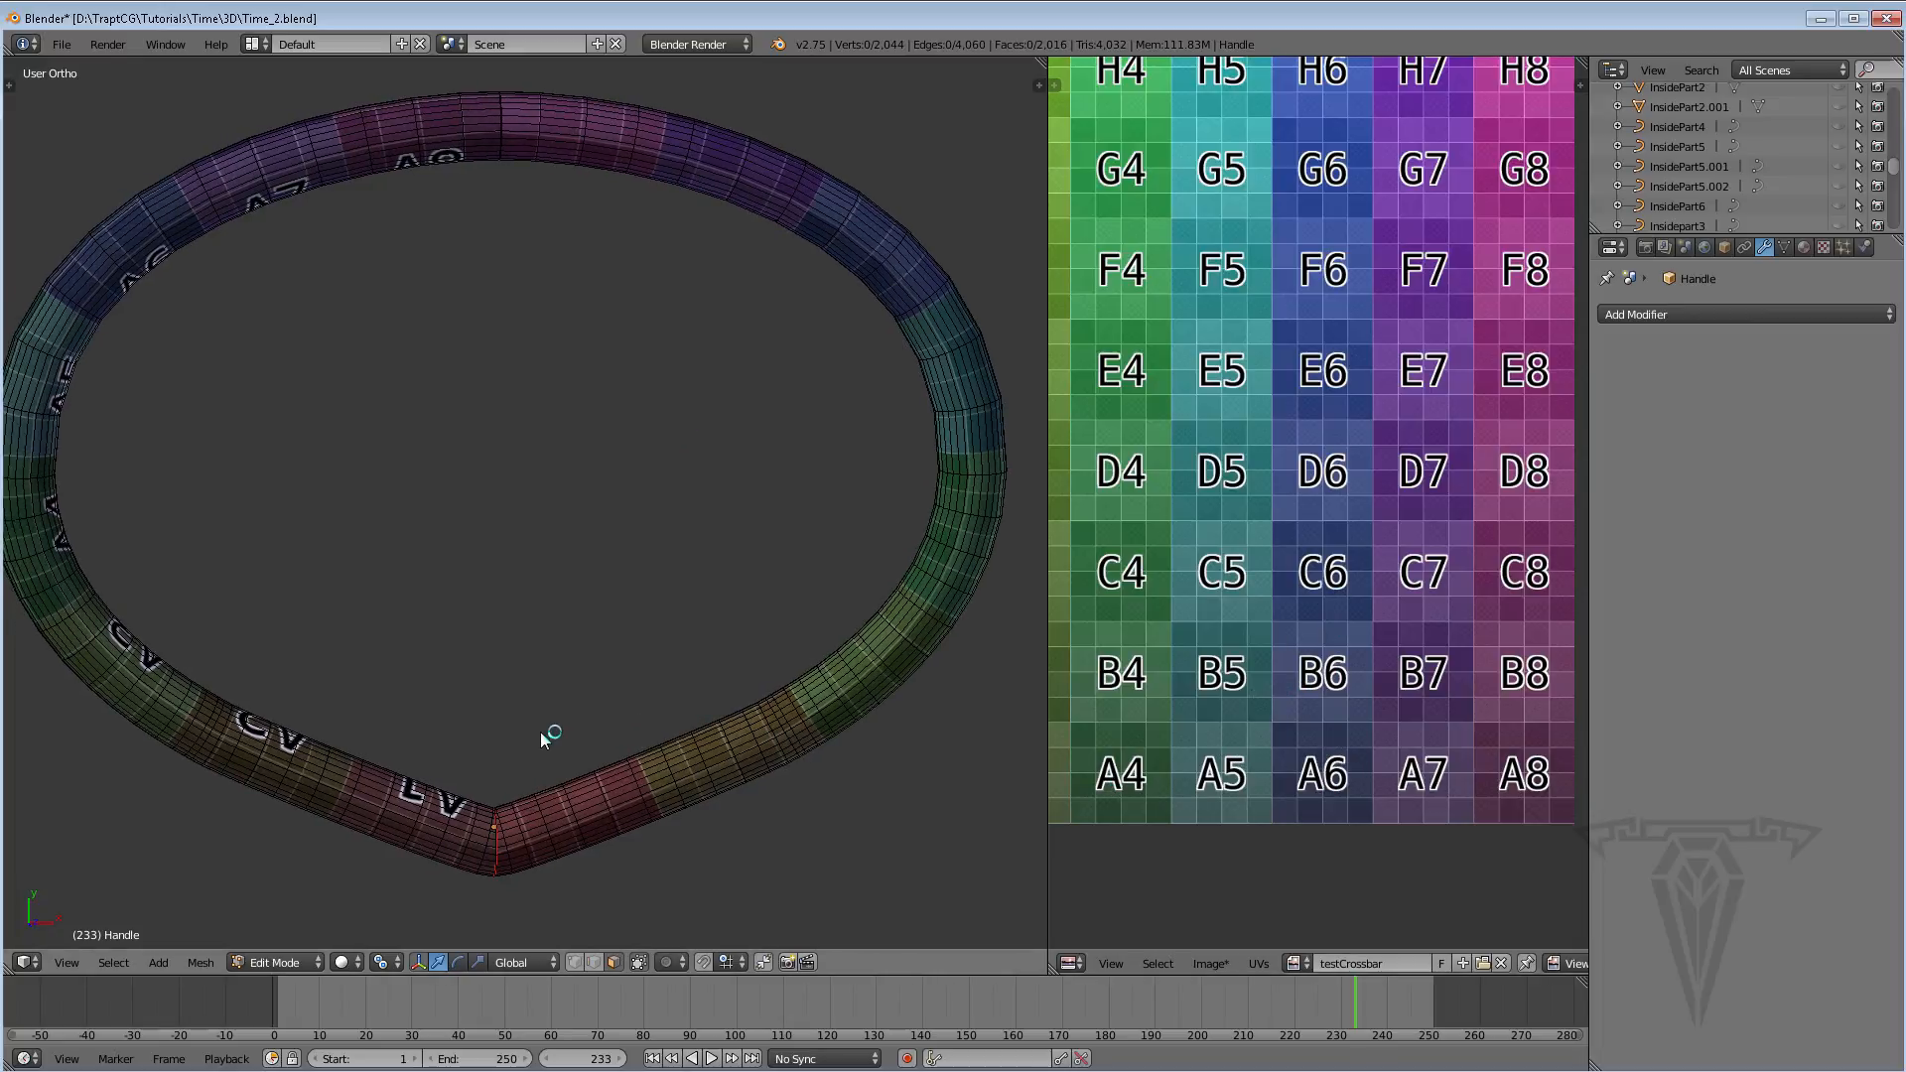
Show all the Handle's UVs and move only the upper UV island up along Y by about 28 pixels to separate the two islands
key(a)
scroll(1370, 760, down, 3)
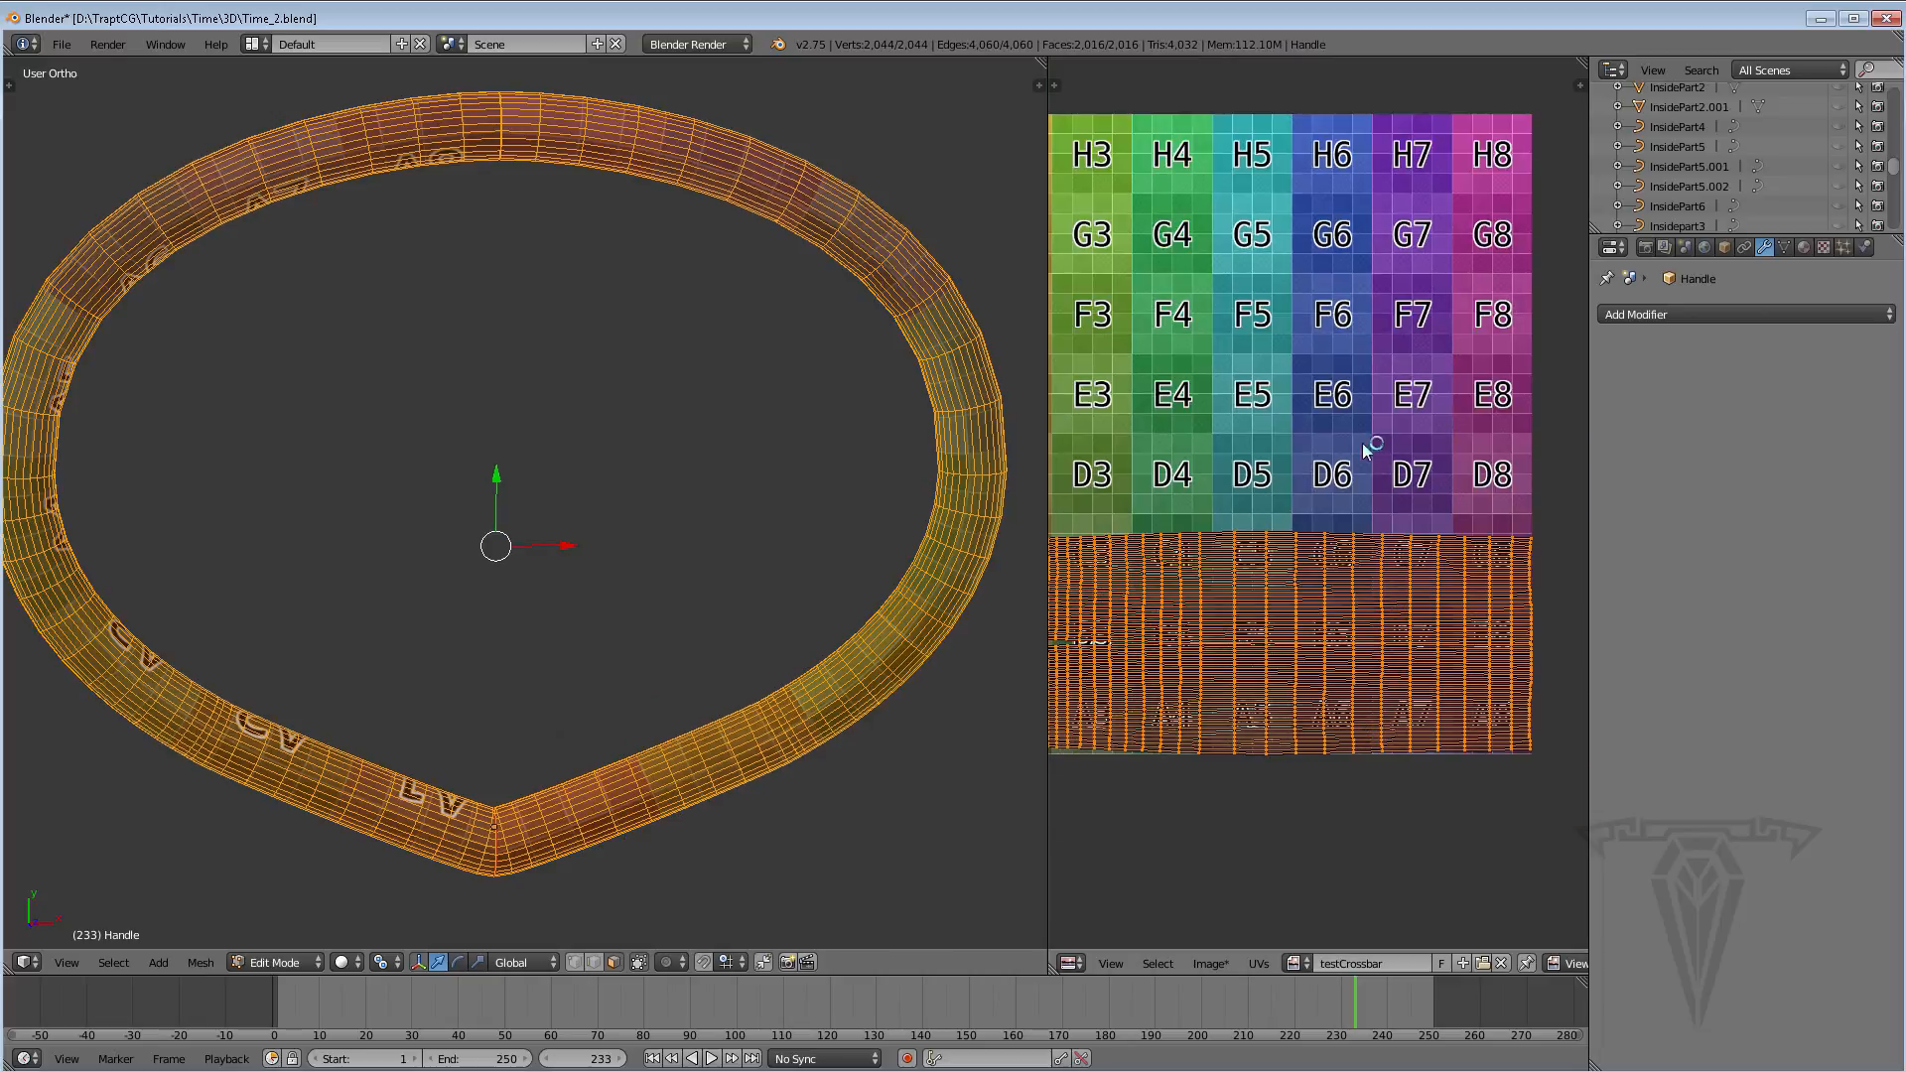
scroll(1366, 450, down, 5)
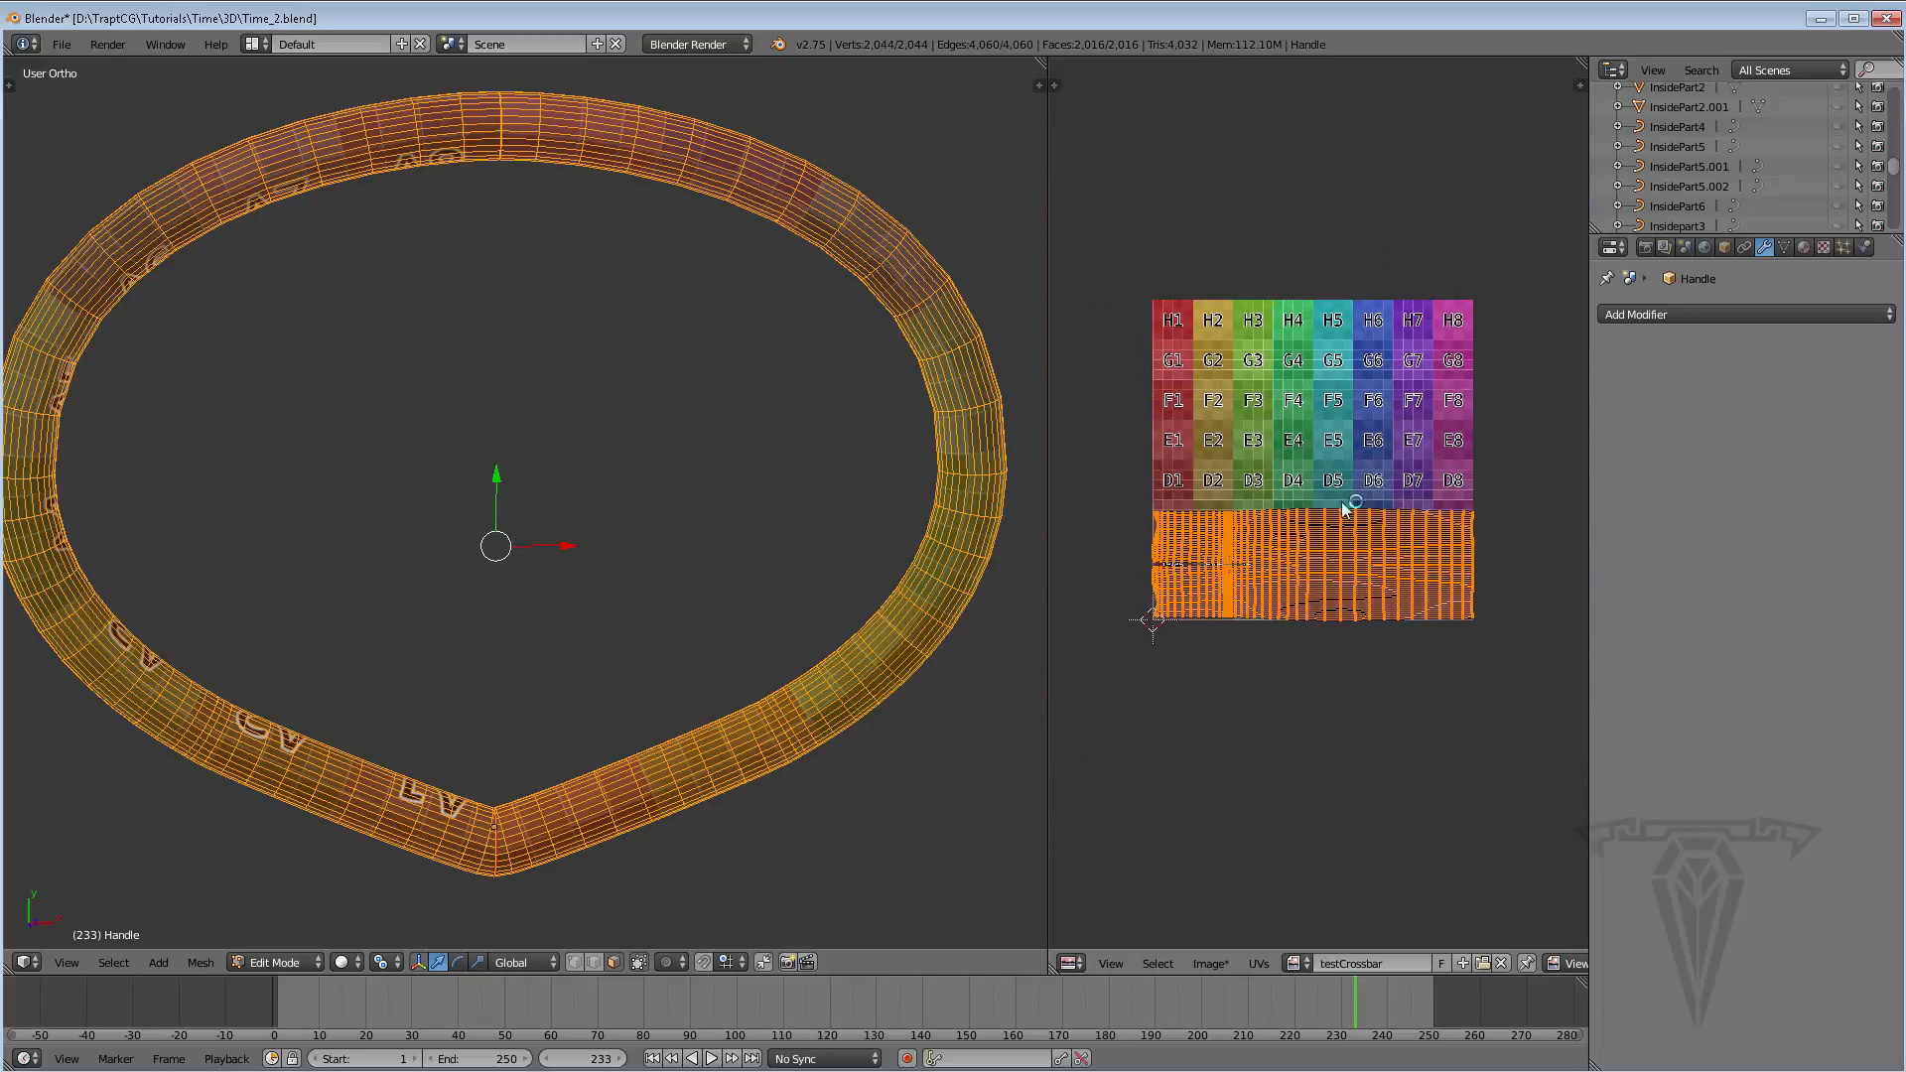
middle_drag(1342, 508, 1346, 512)
key(l)
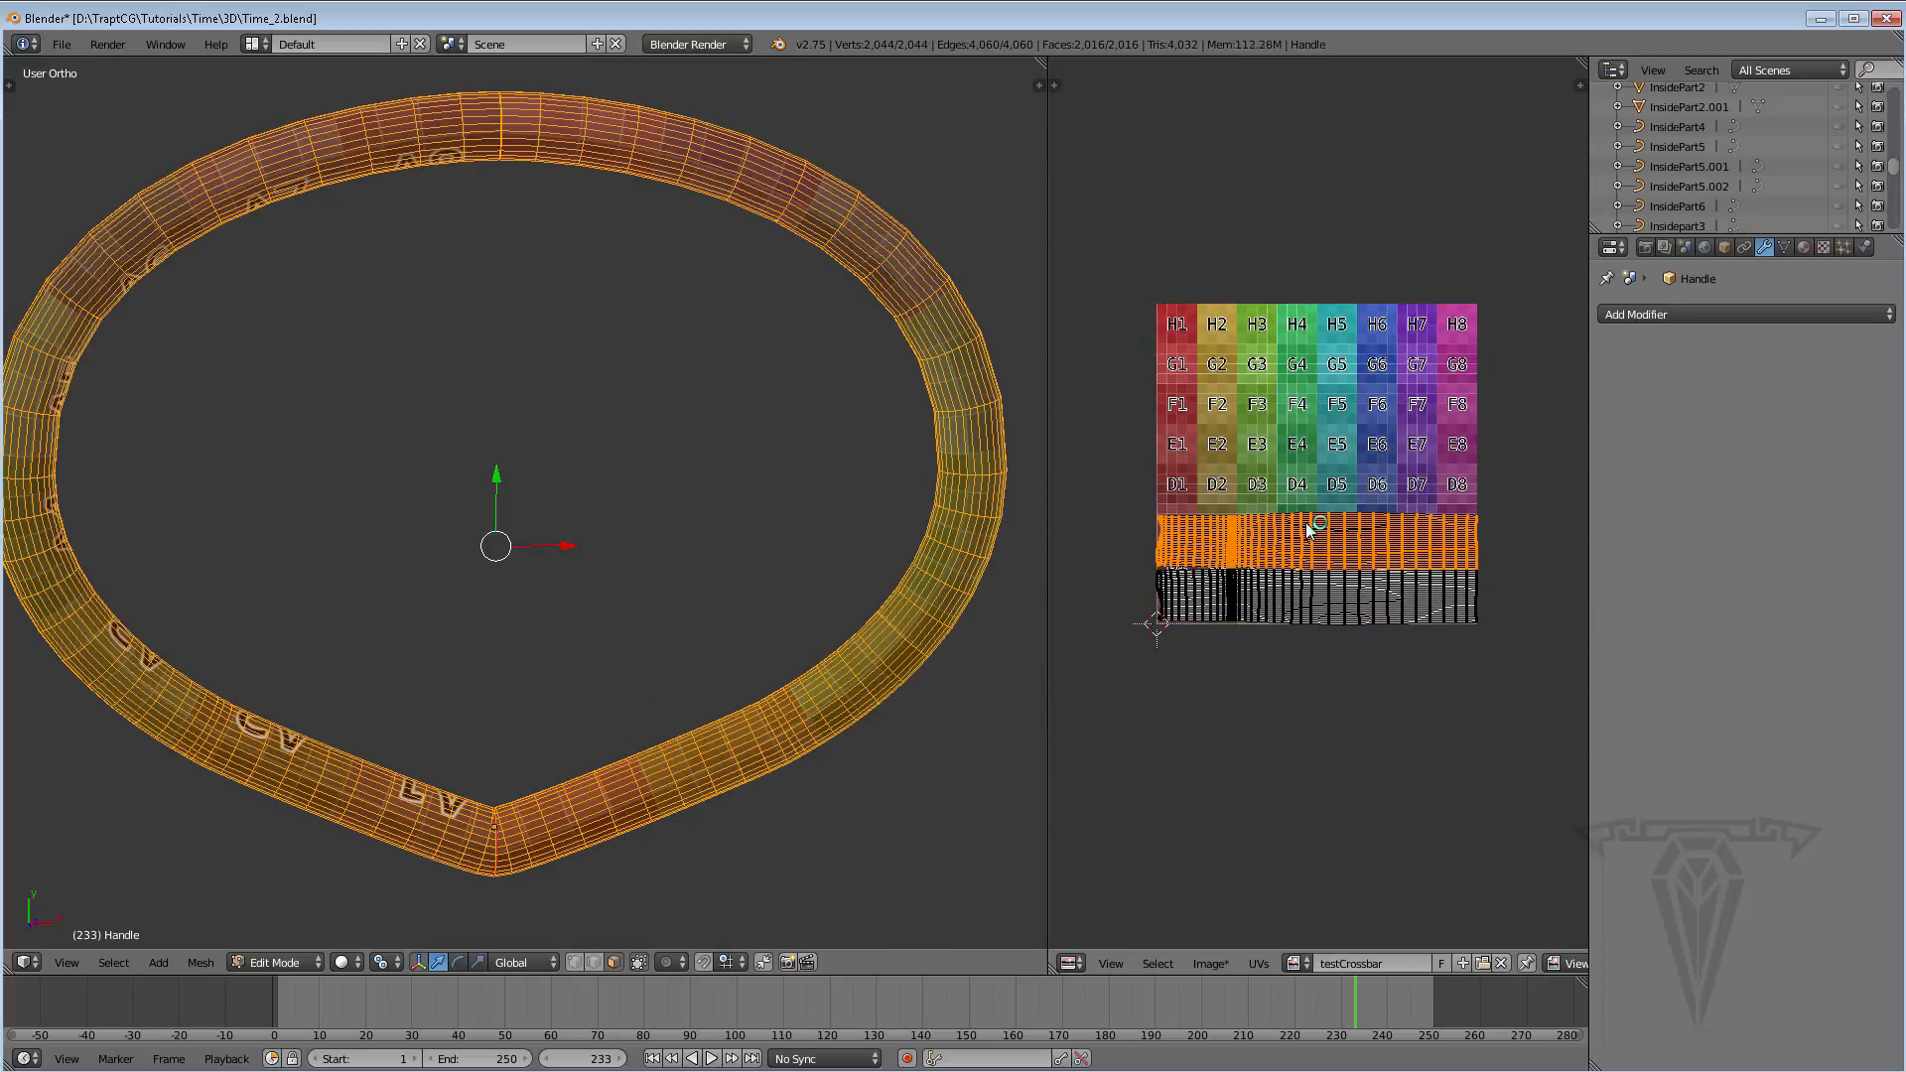
key(g)
key(y)
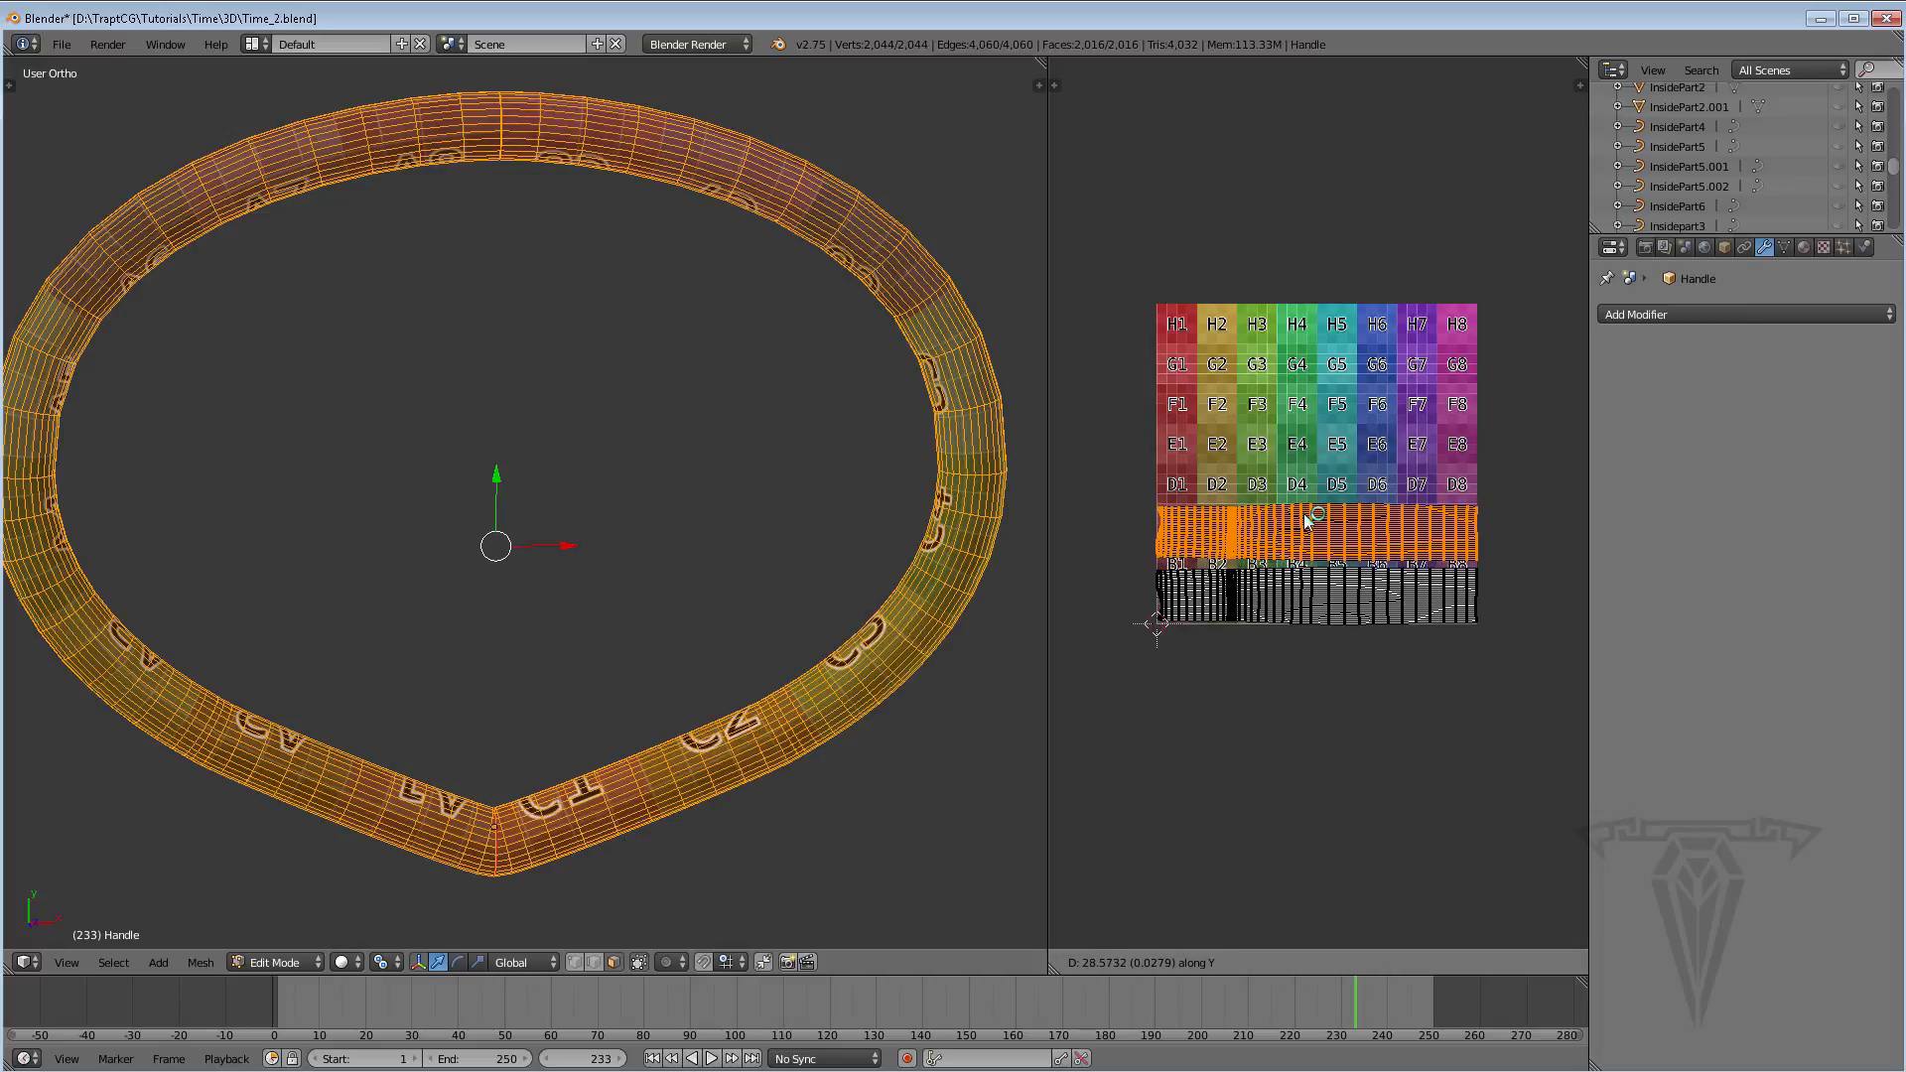
click(1302, 514)
scroll(1302, 514, up, 4)
scroll(1310, 551, down, 2)
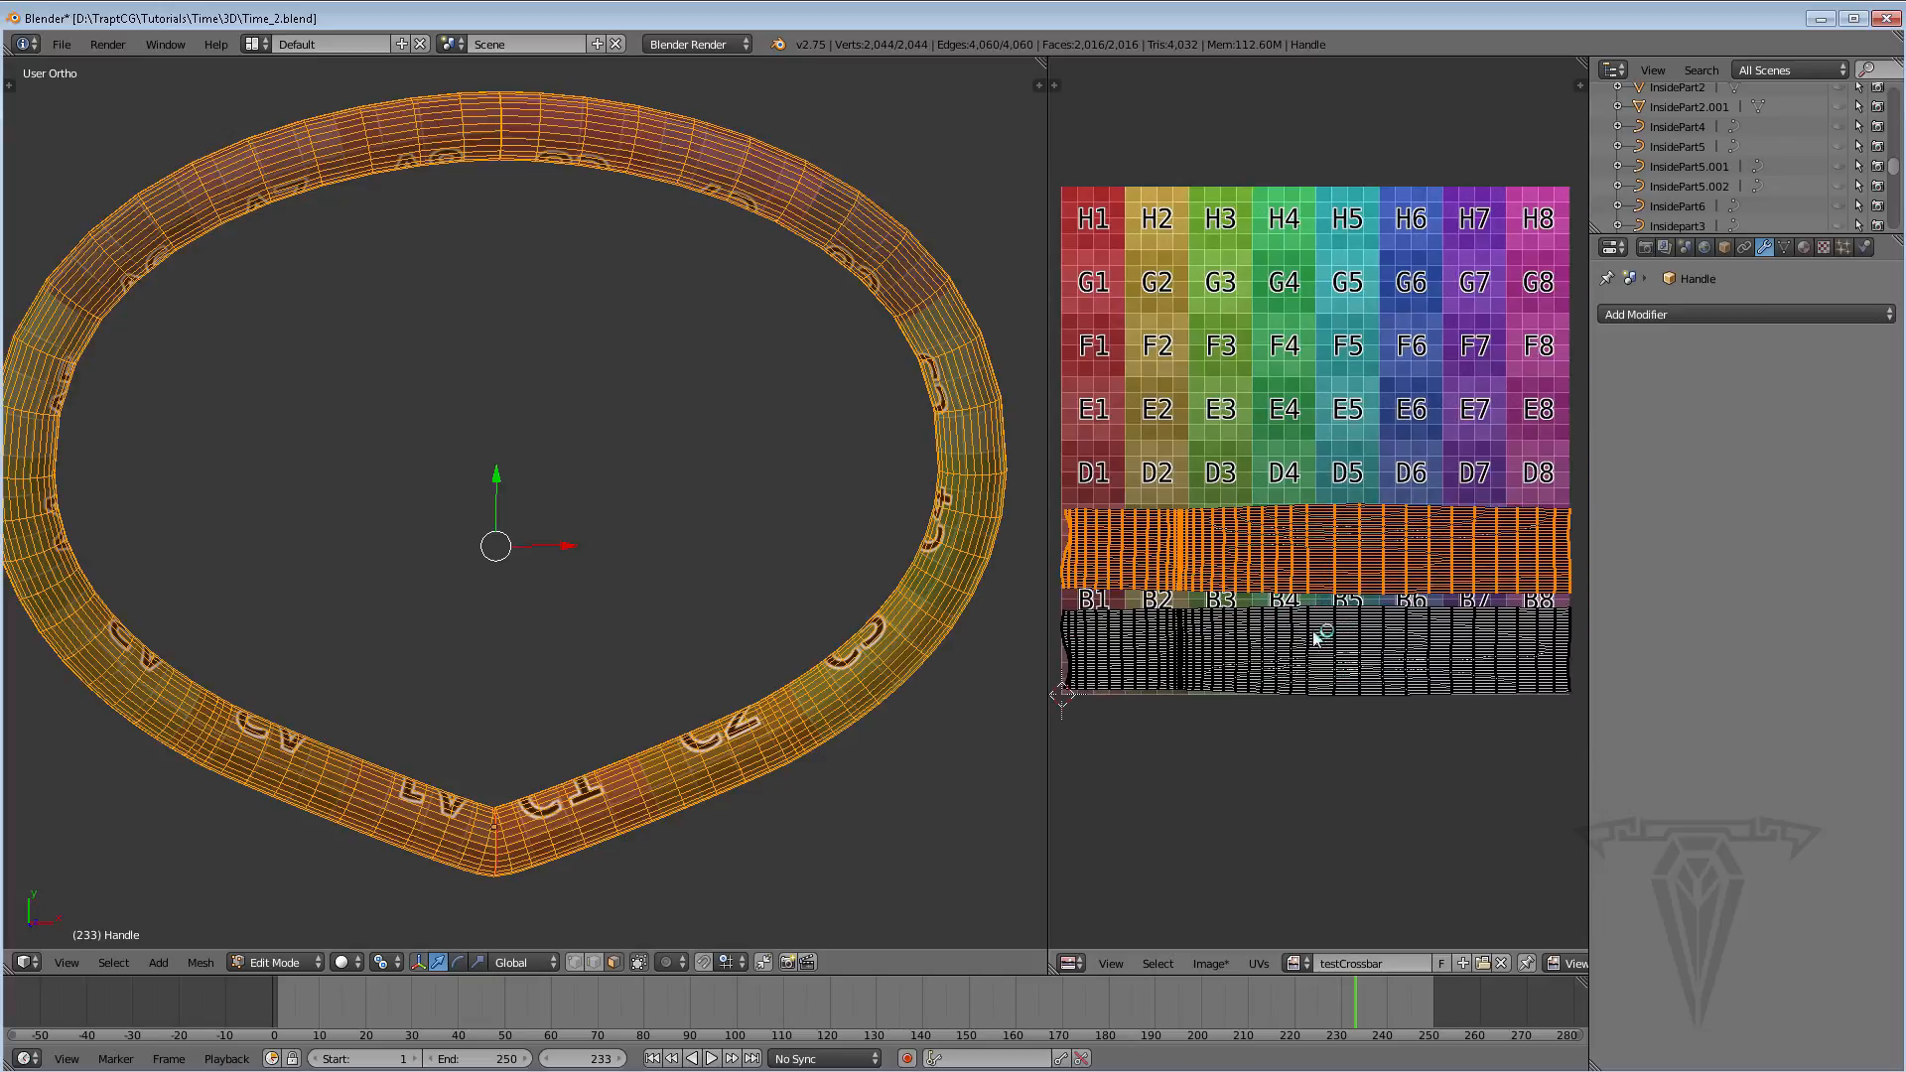
Select both UV islands of the Handle and apply Minimize Stretch with a blend of 0.00
key(l)
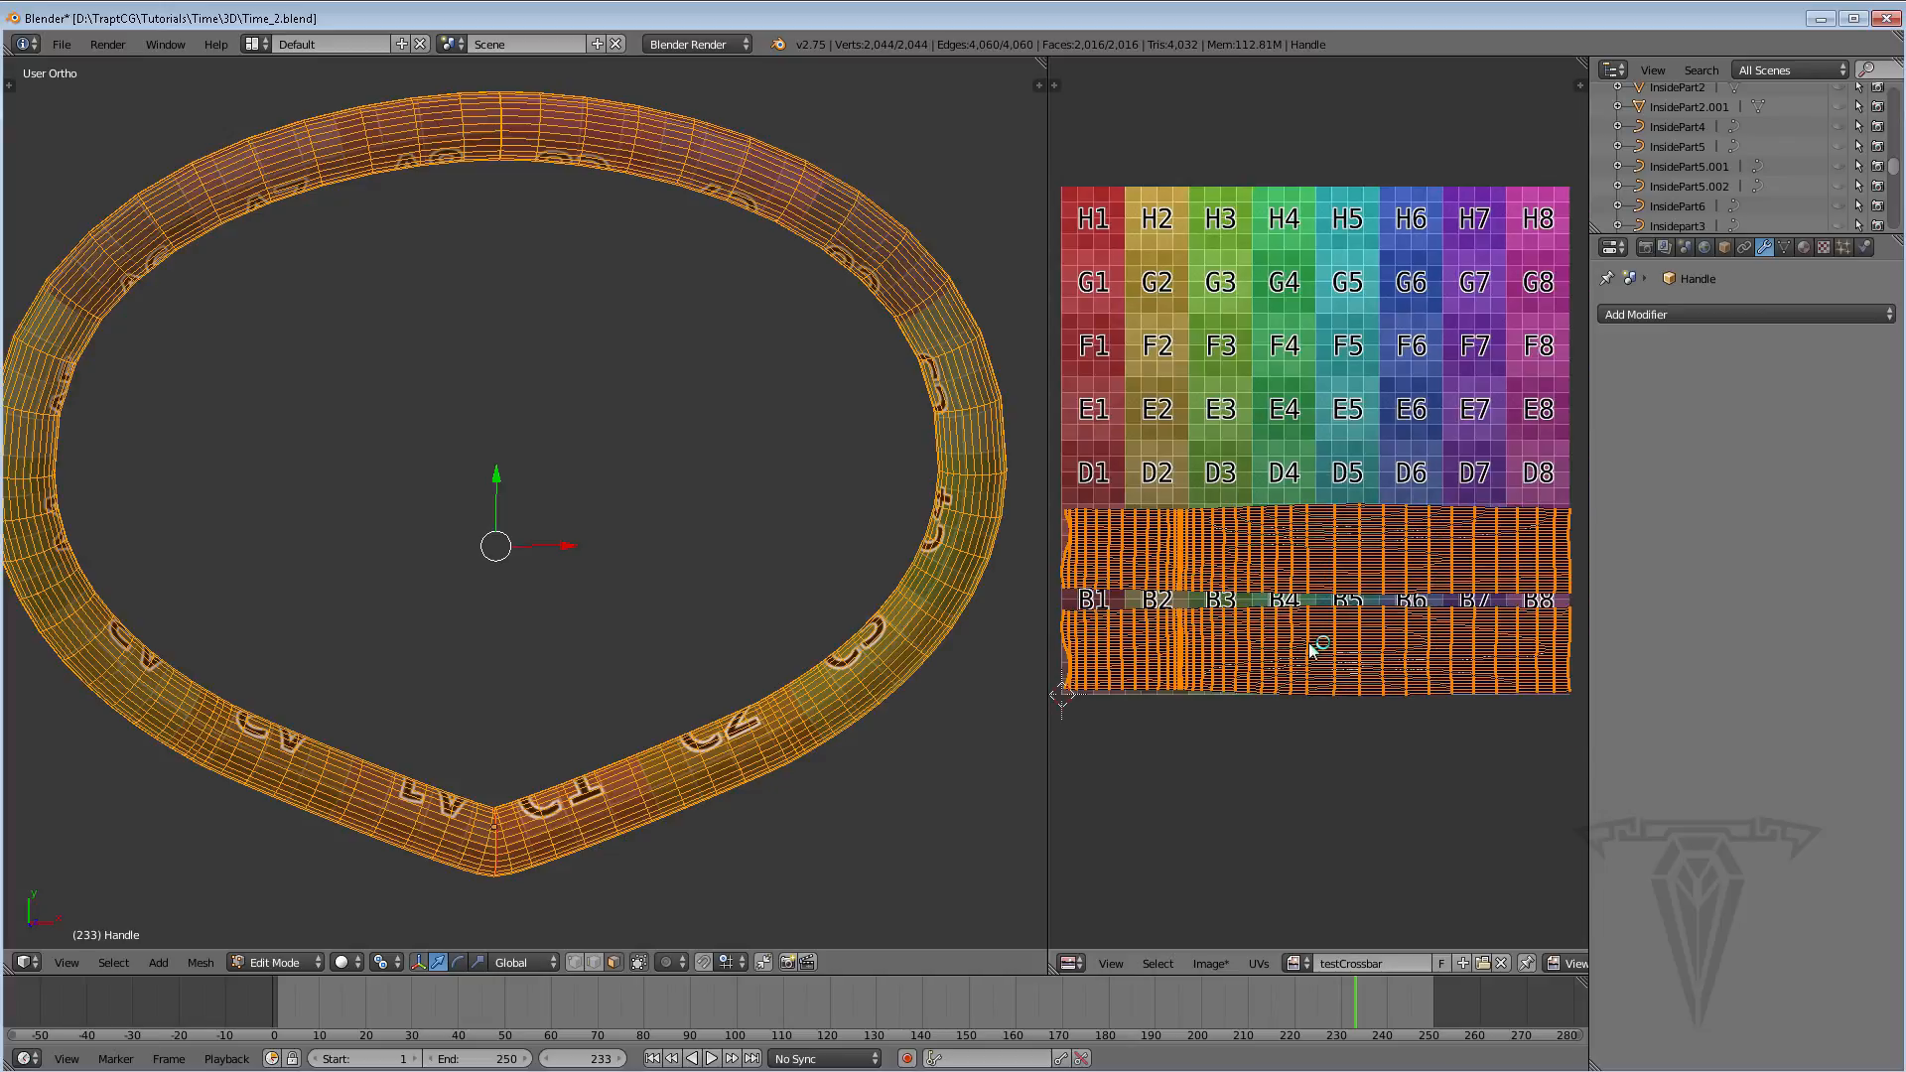
click(1259, 963)
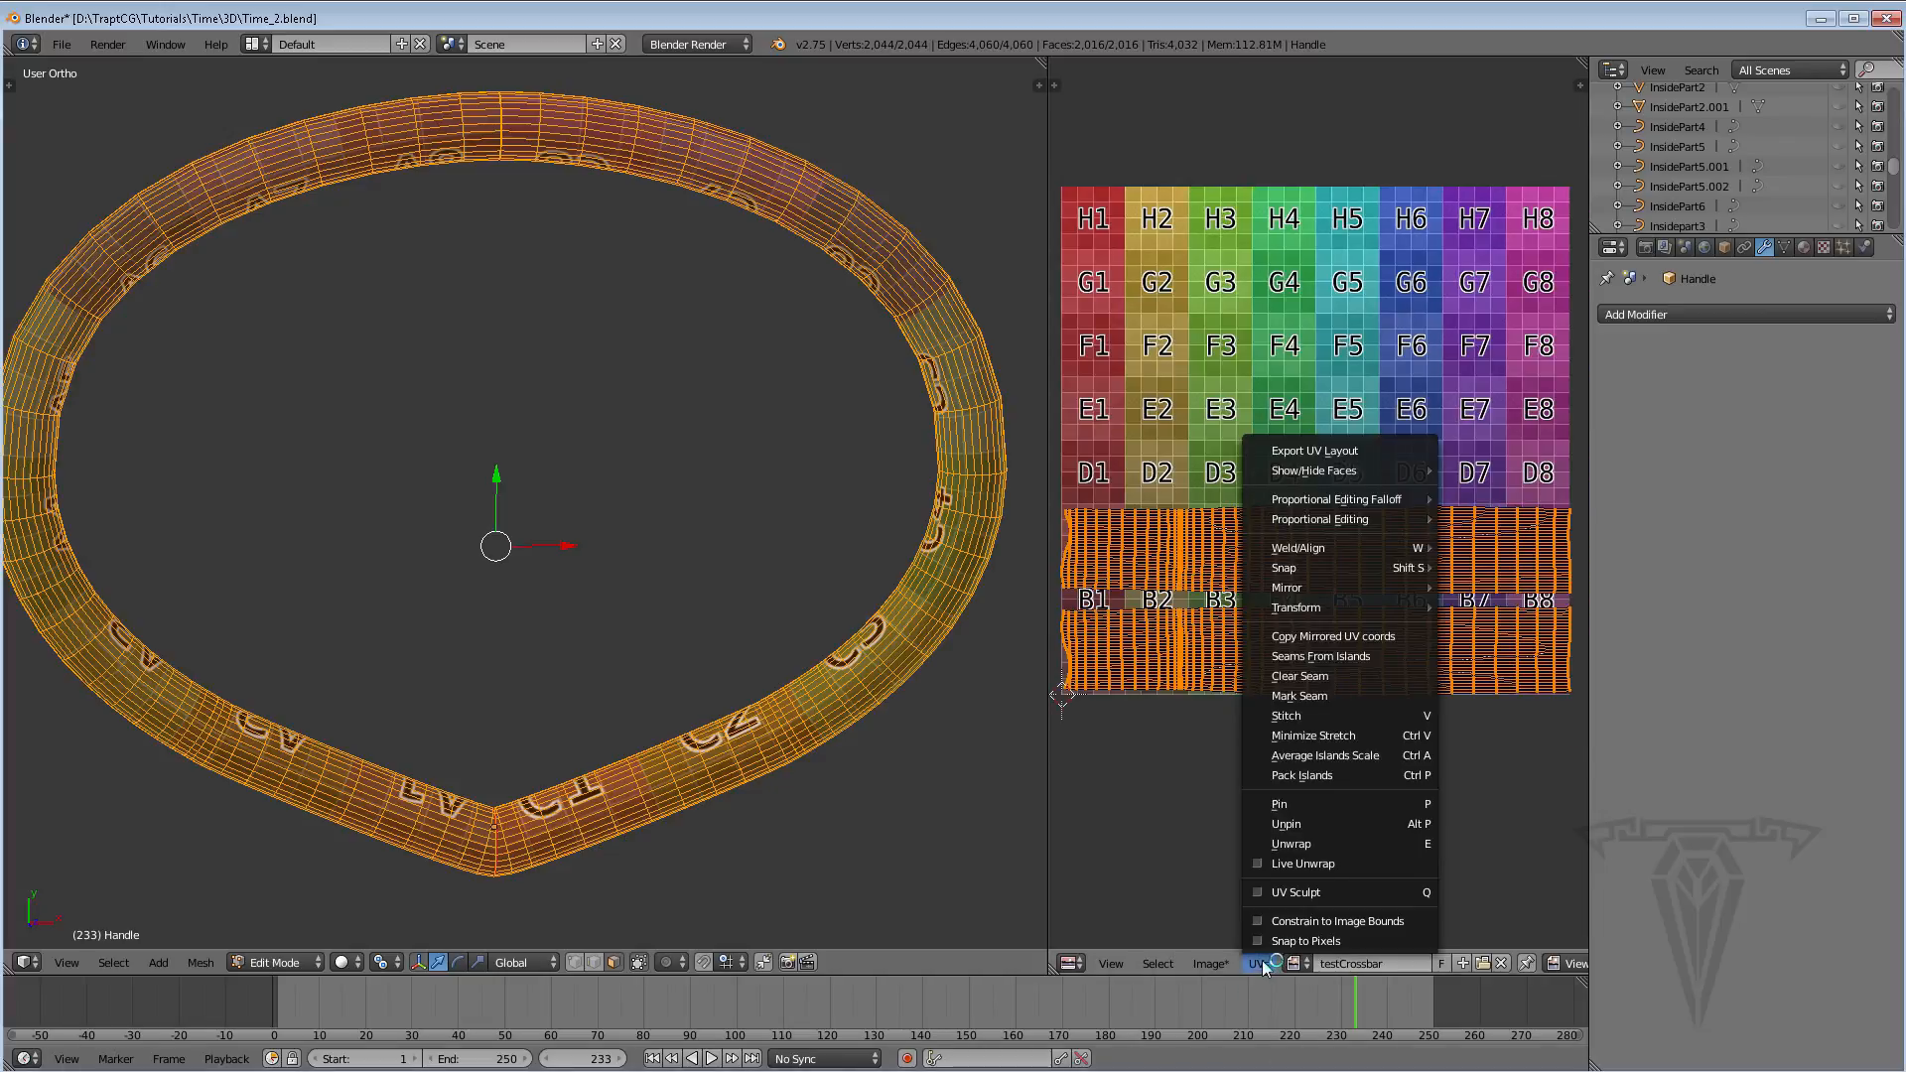
click(1326, 734)
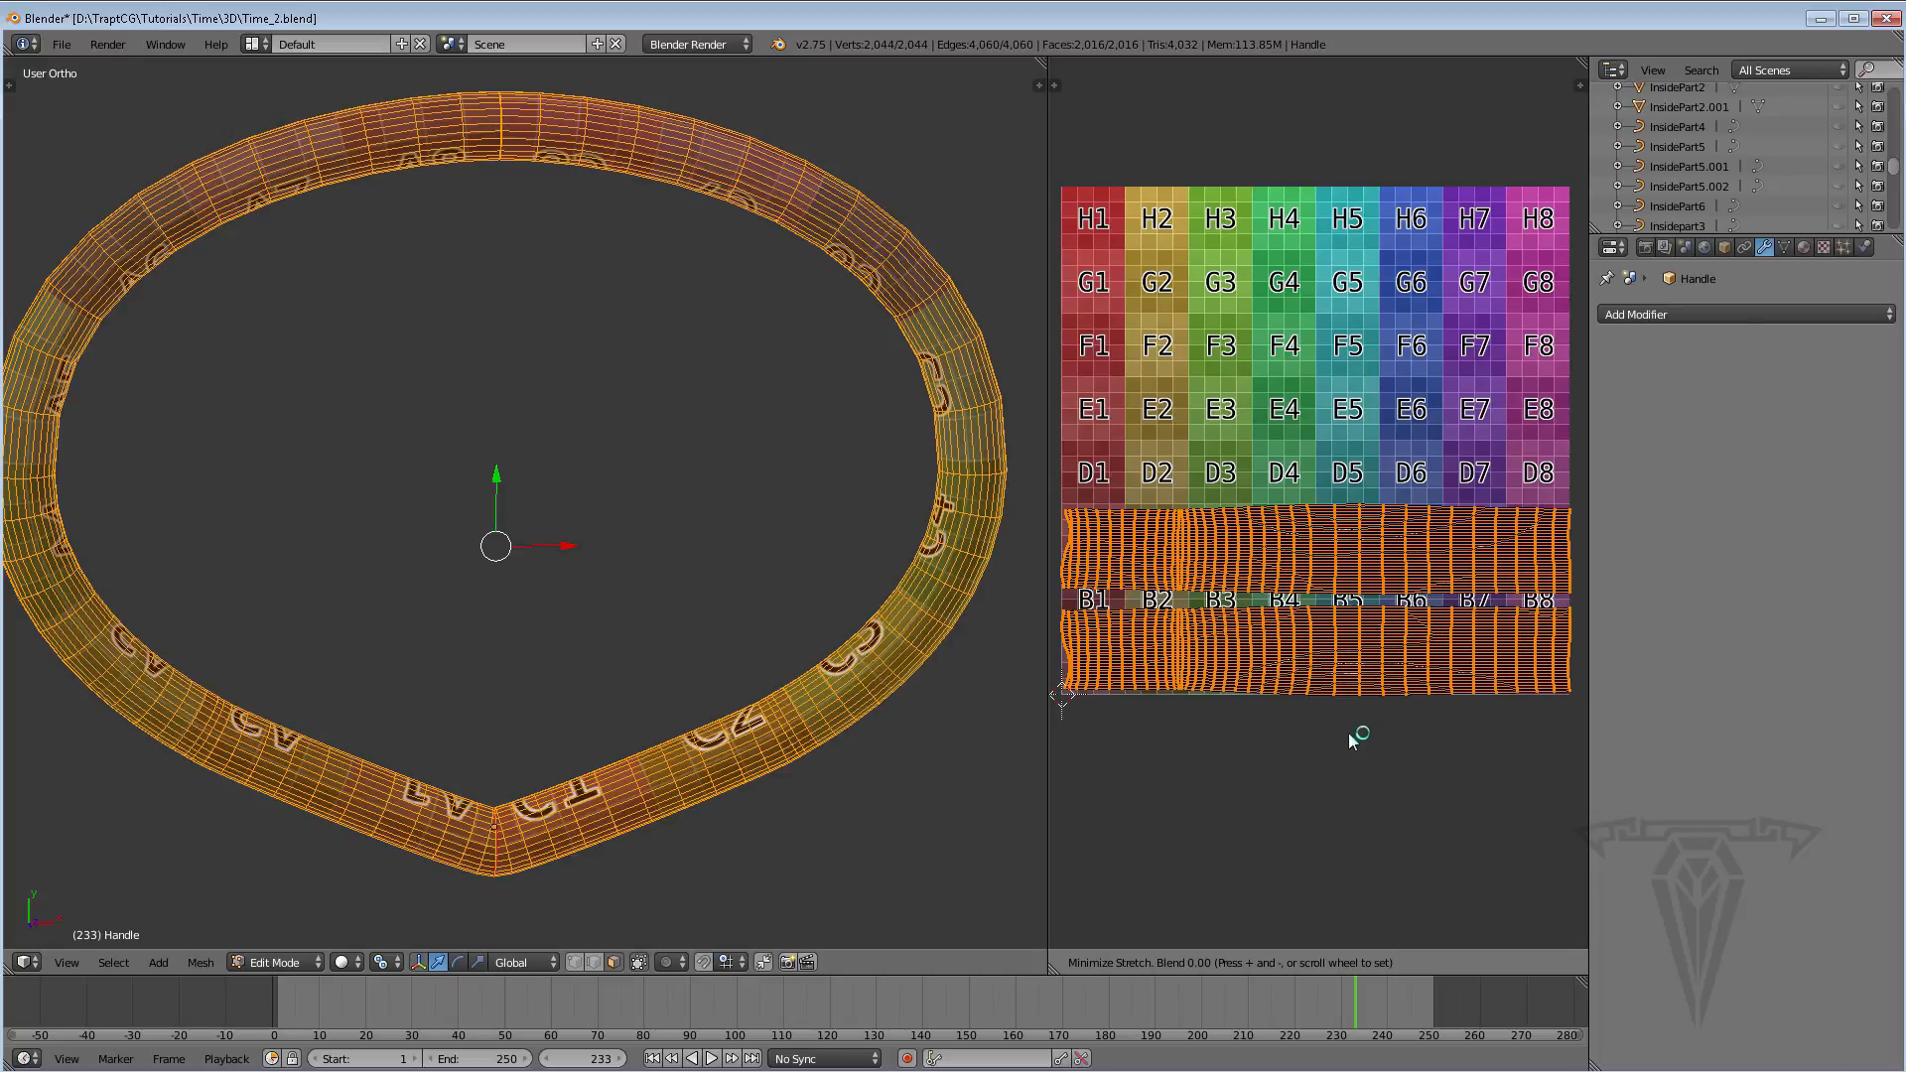
scroll(1348, 733, up, 6)
scroll(1348, 732, up, 4)
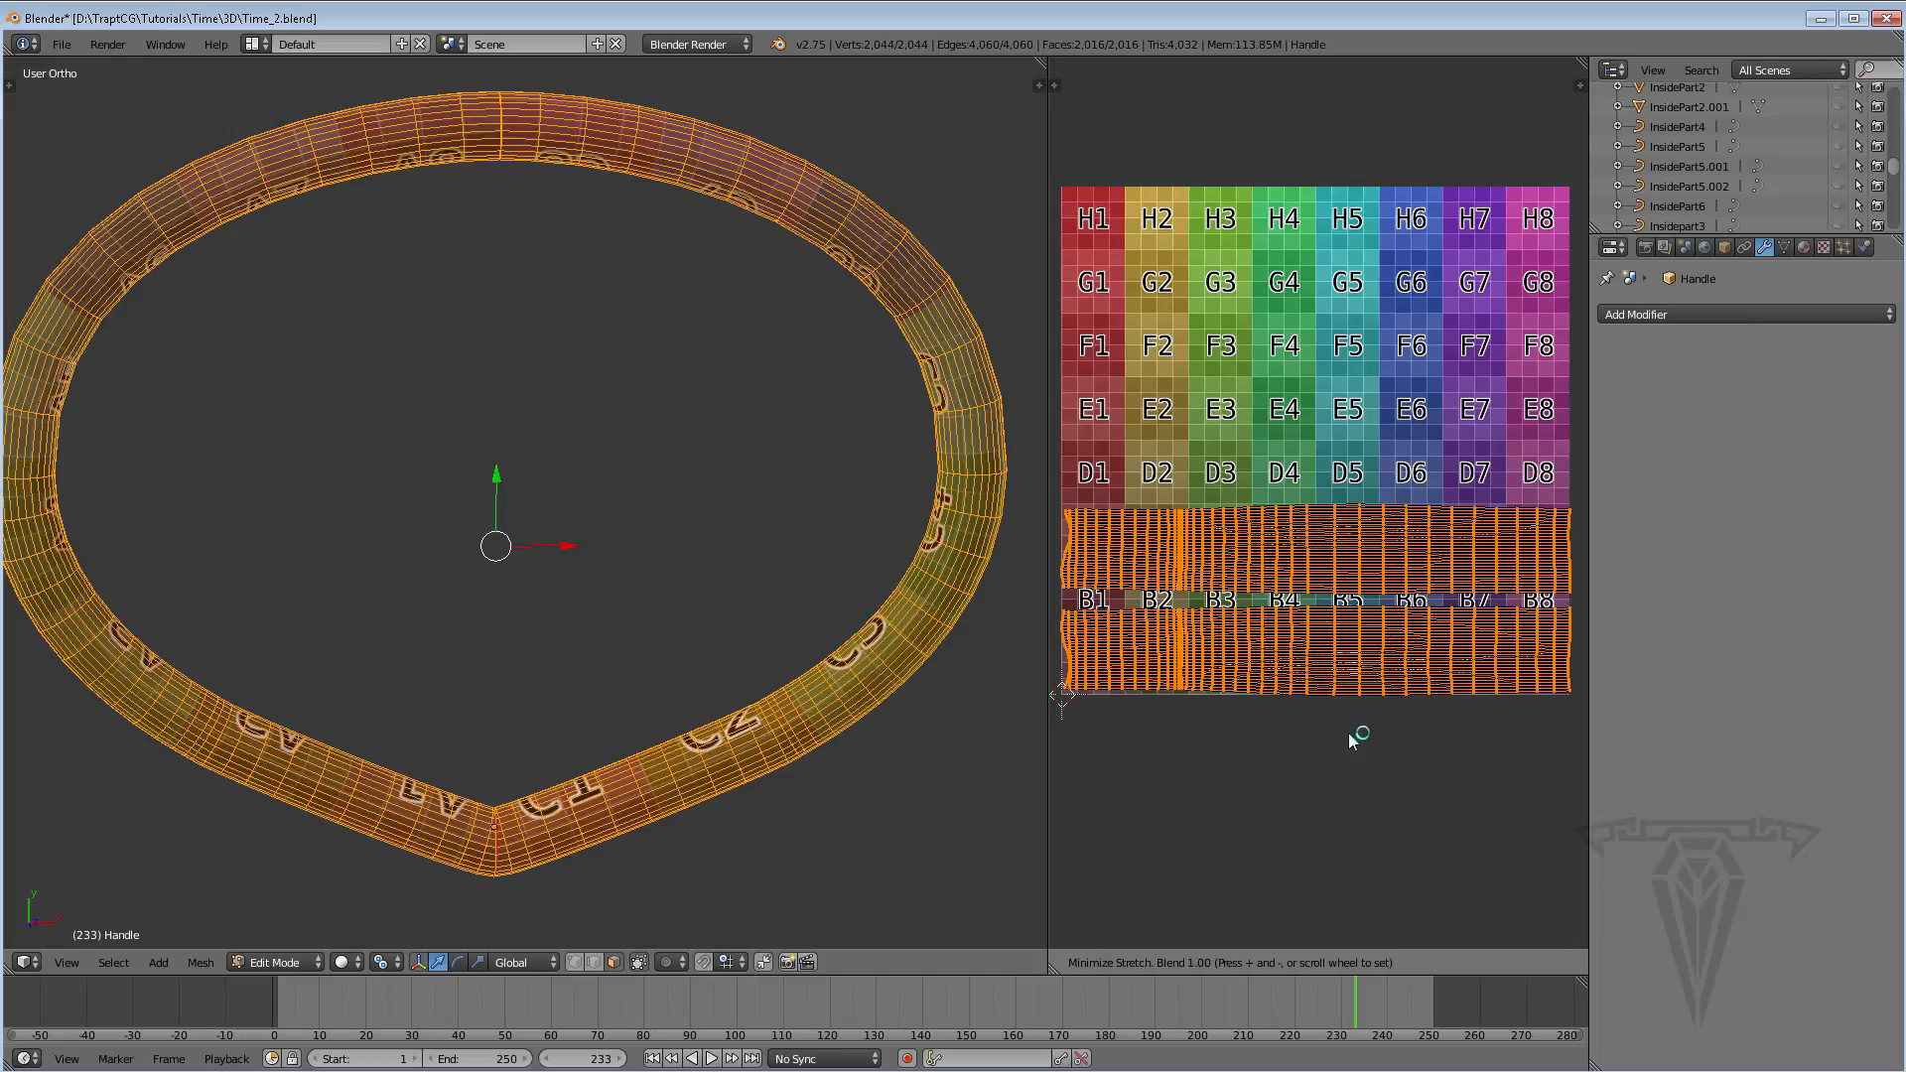
scroll(1348, 735, down, 8)
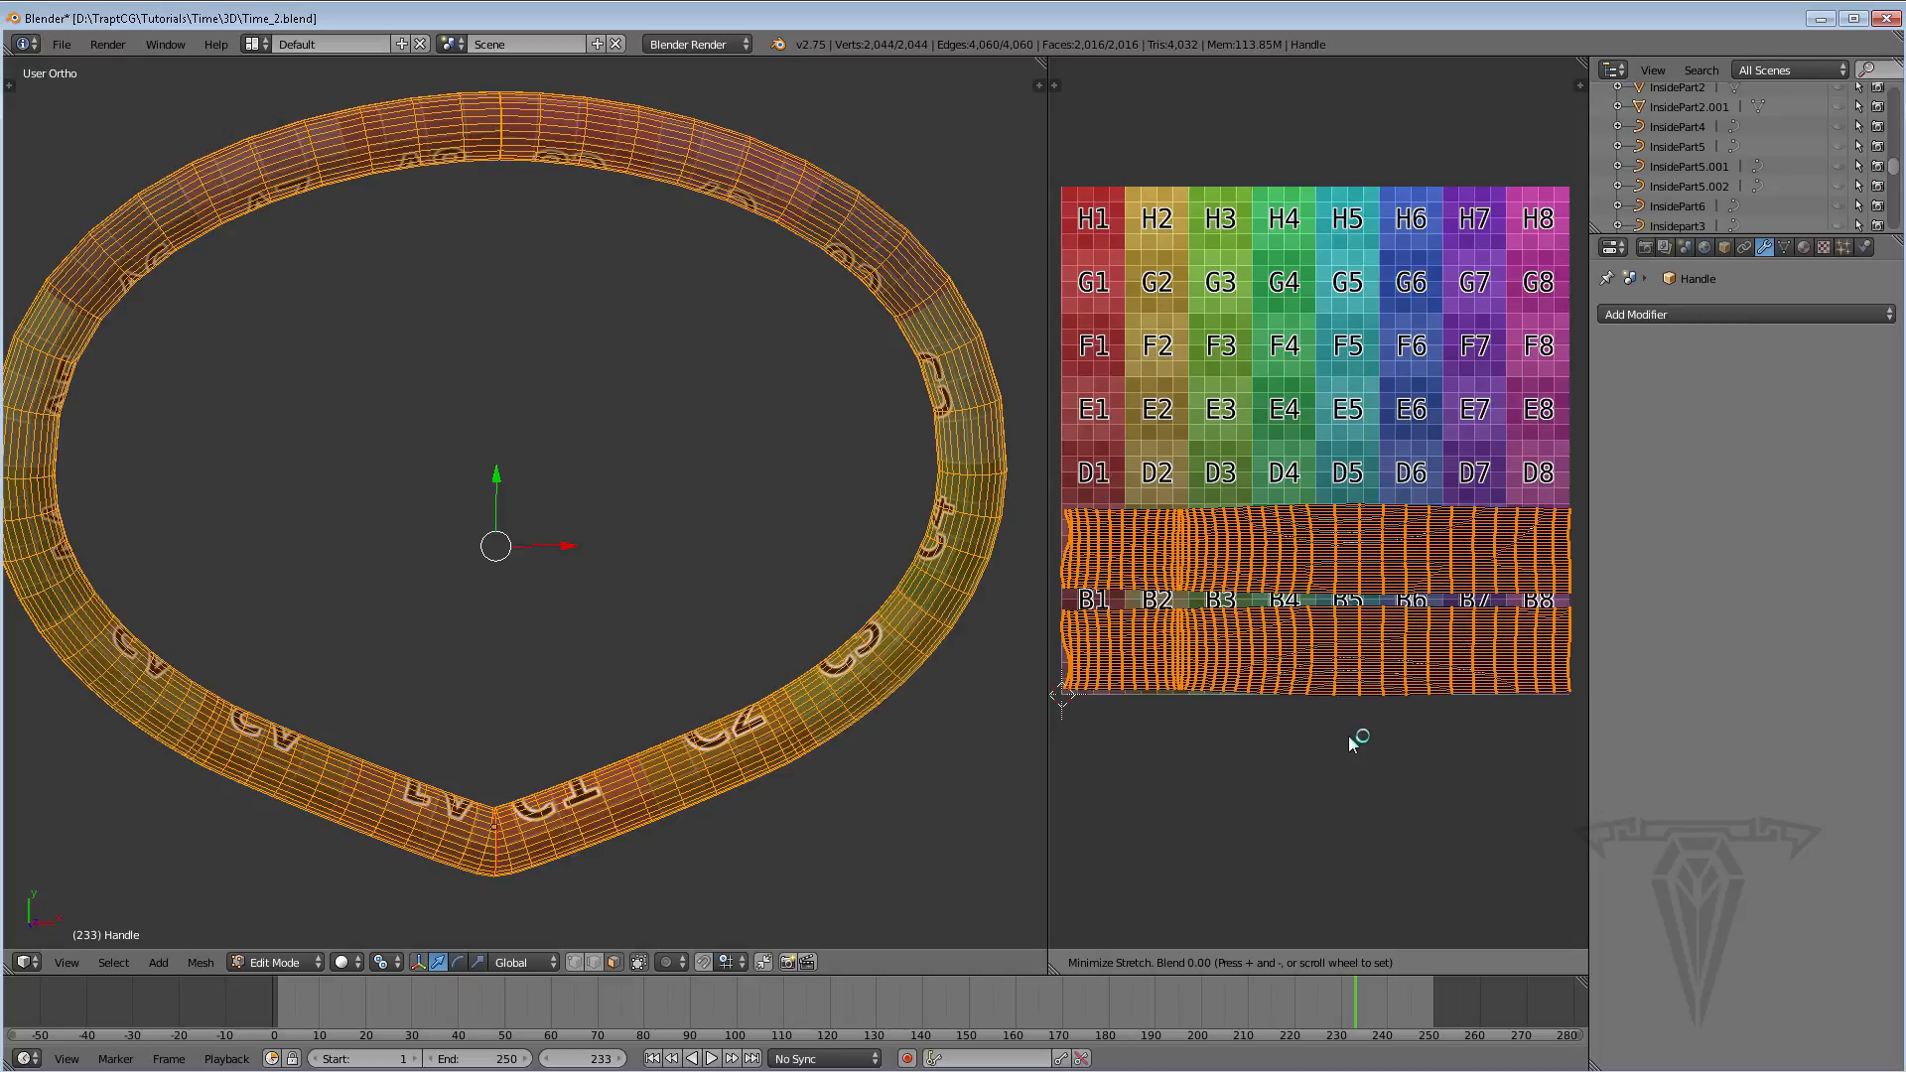
scroll(1348, 736, down, 2)
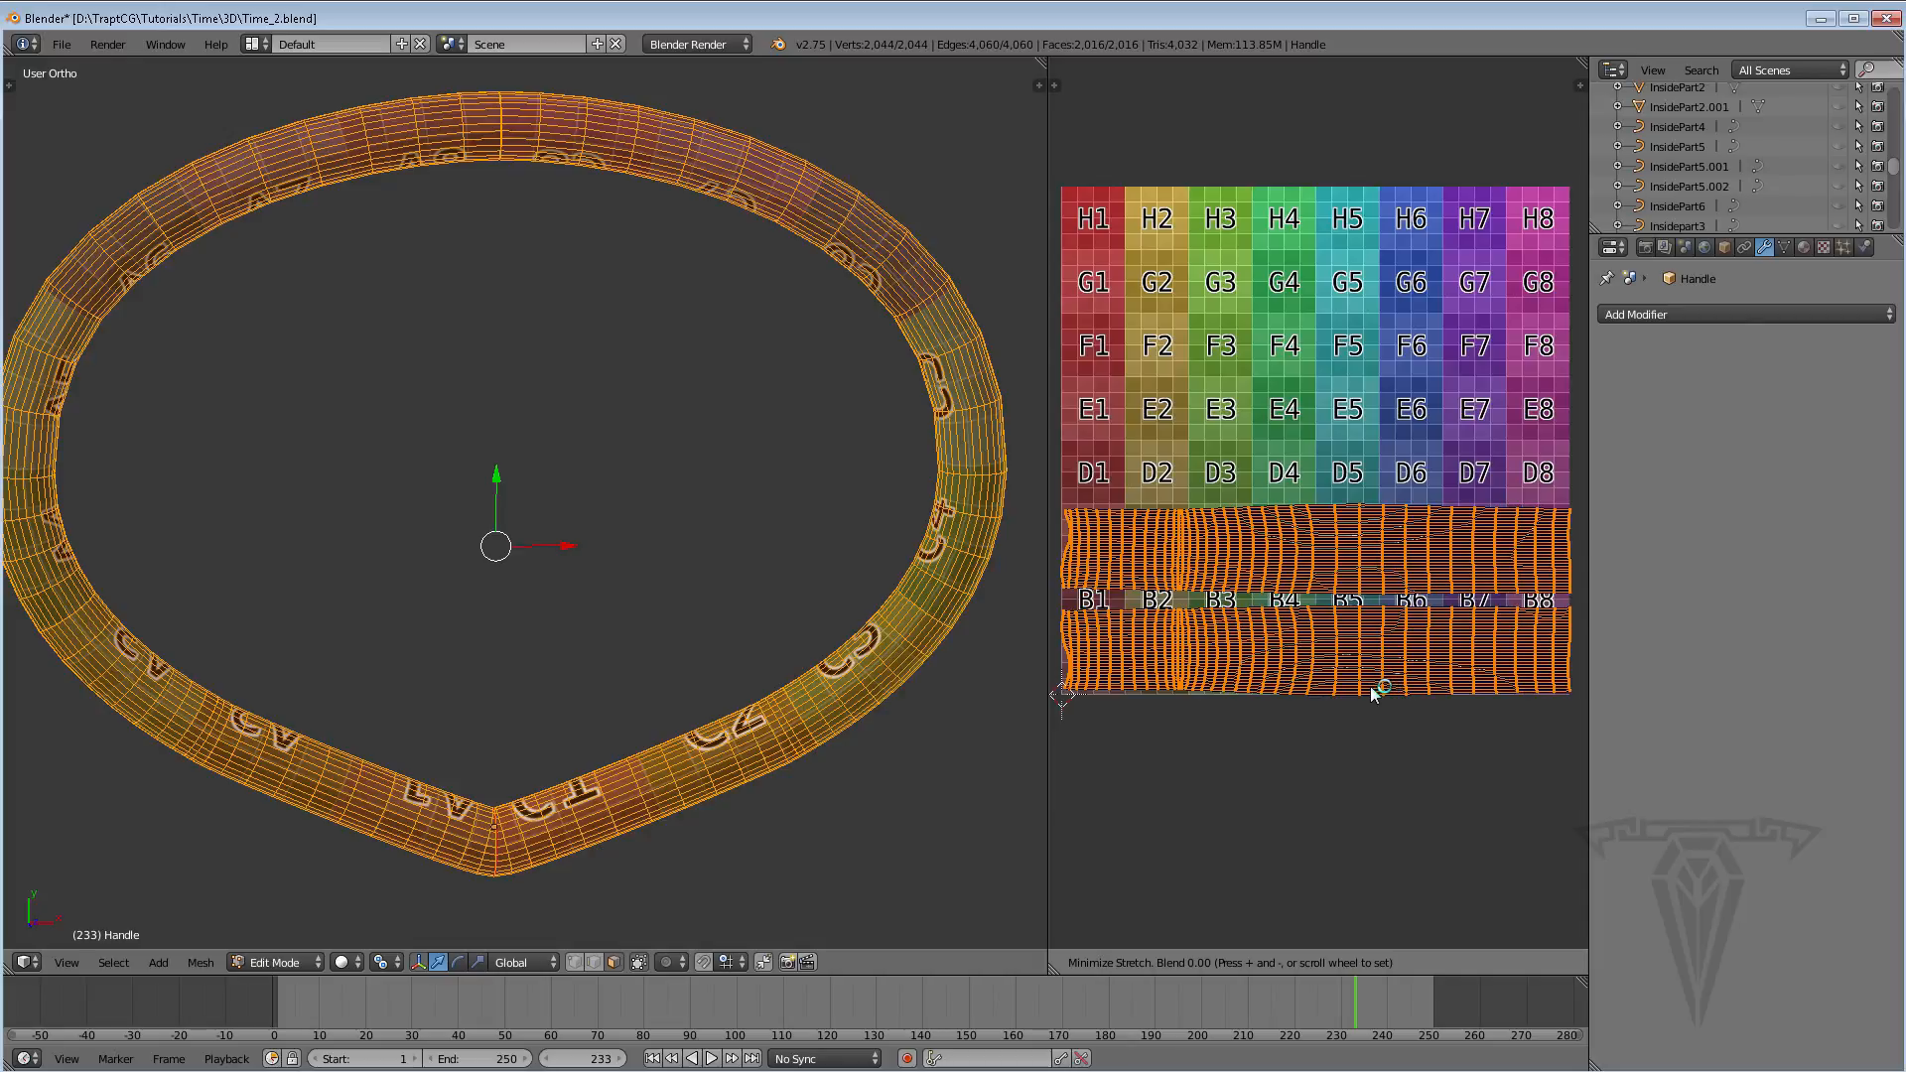
scroll(1374, 692, up, 6)
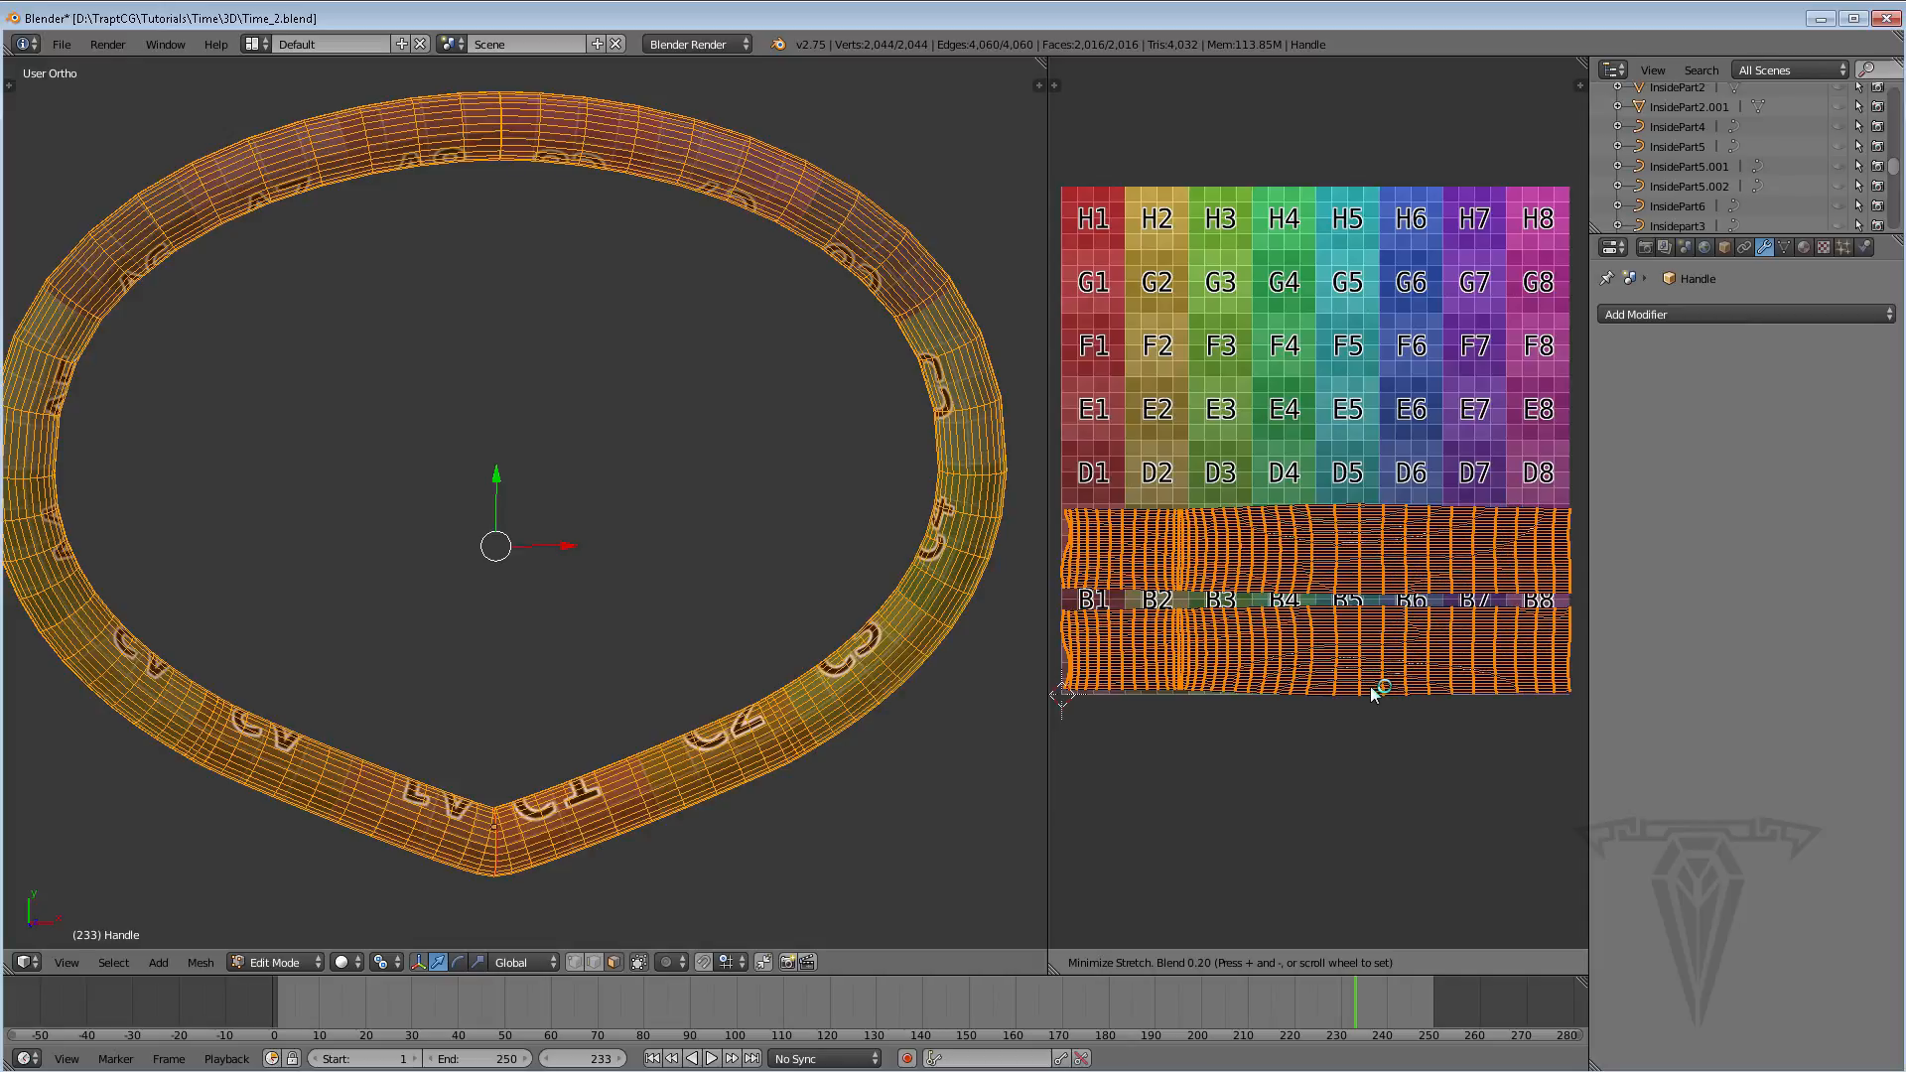
scroll(1374, 692, down, 6)
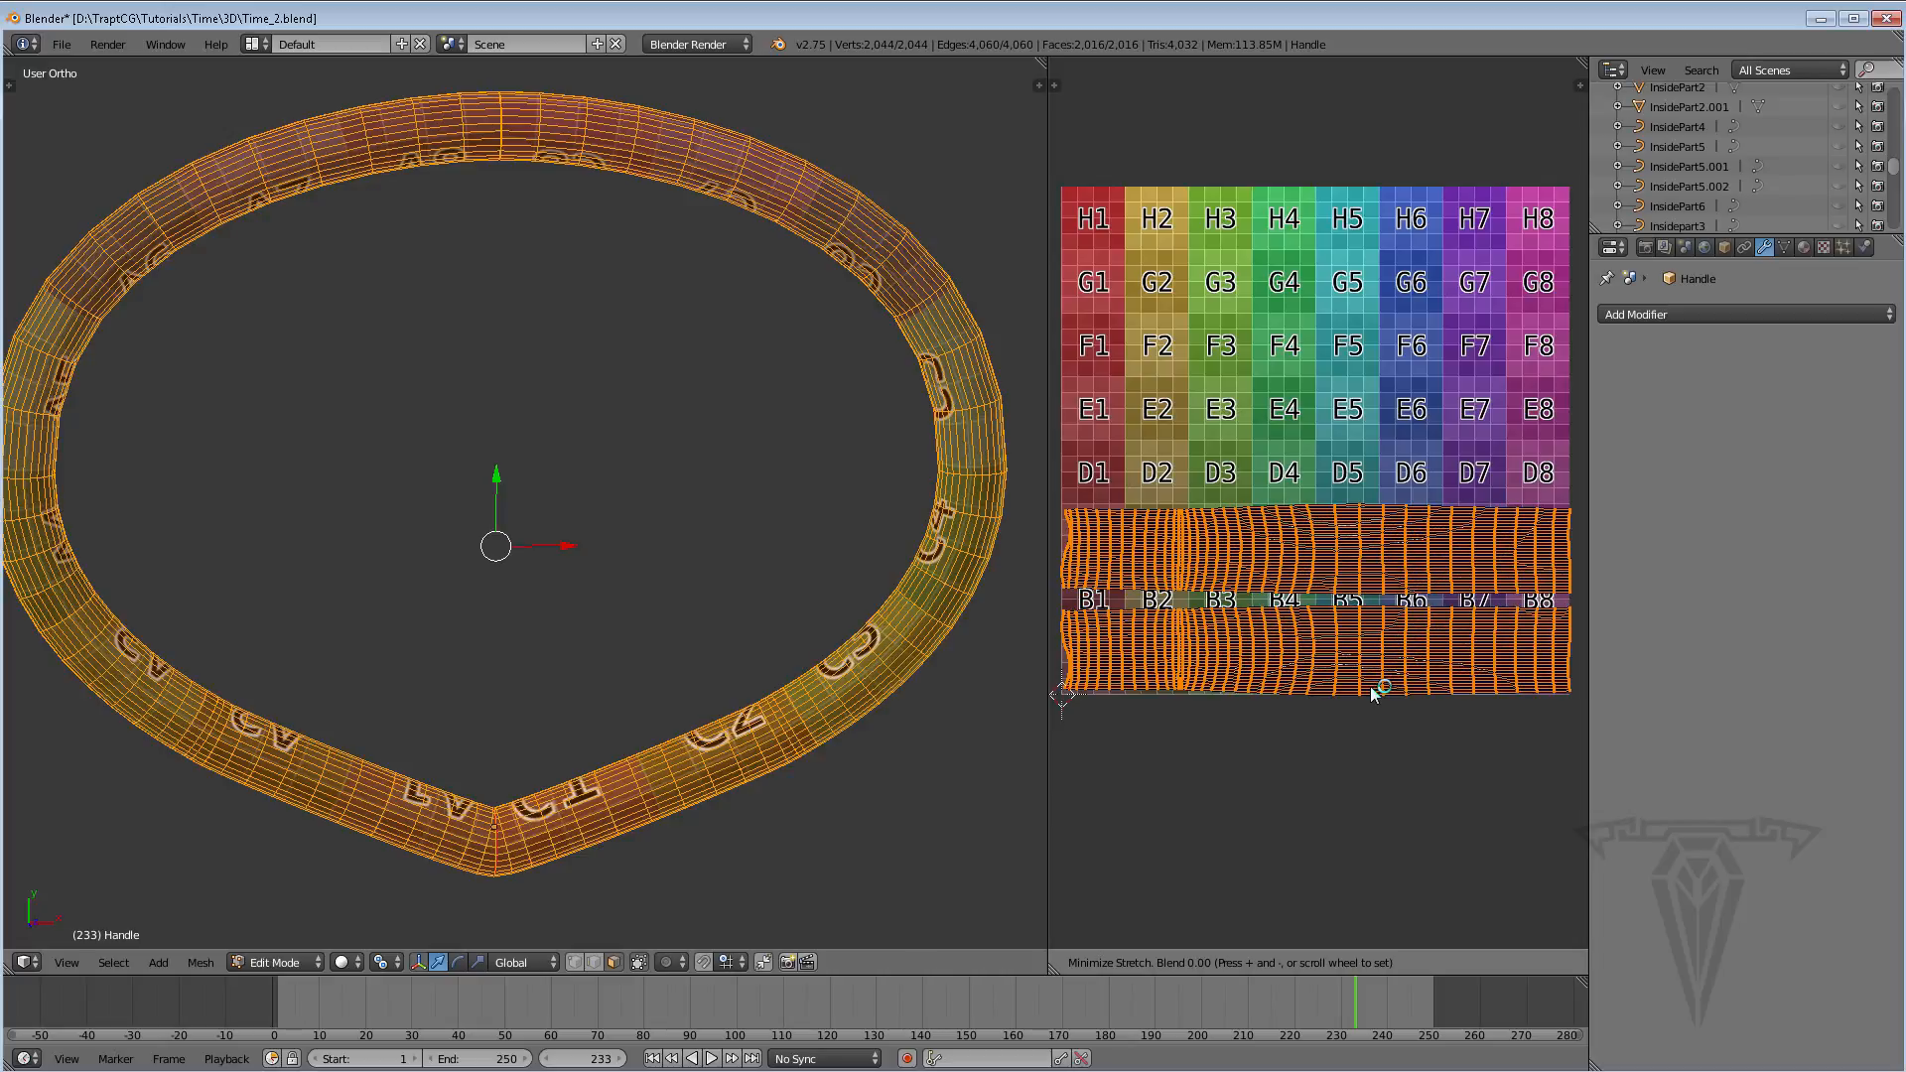
click(1261, 740)
Check the texture on the Handle and start exporting its UV layout
middle_drag(626, 497, 1022, 580)
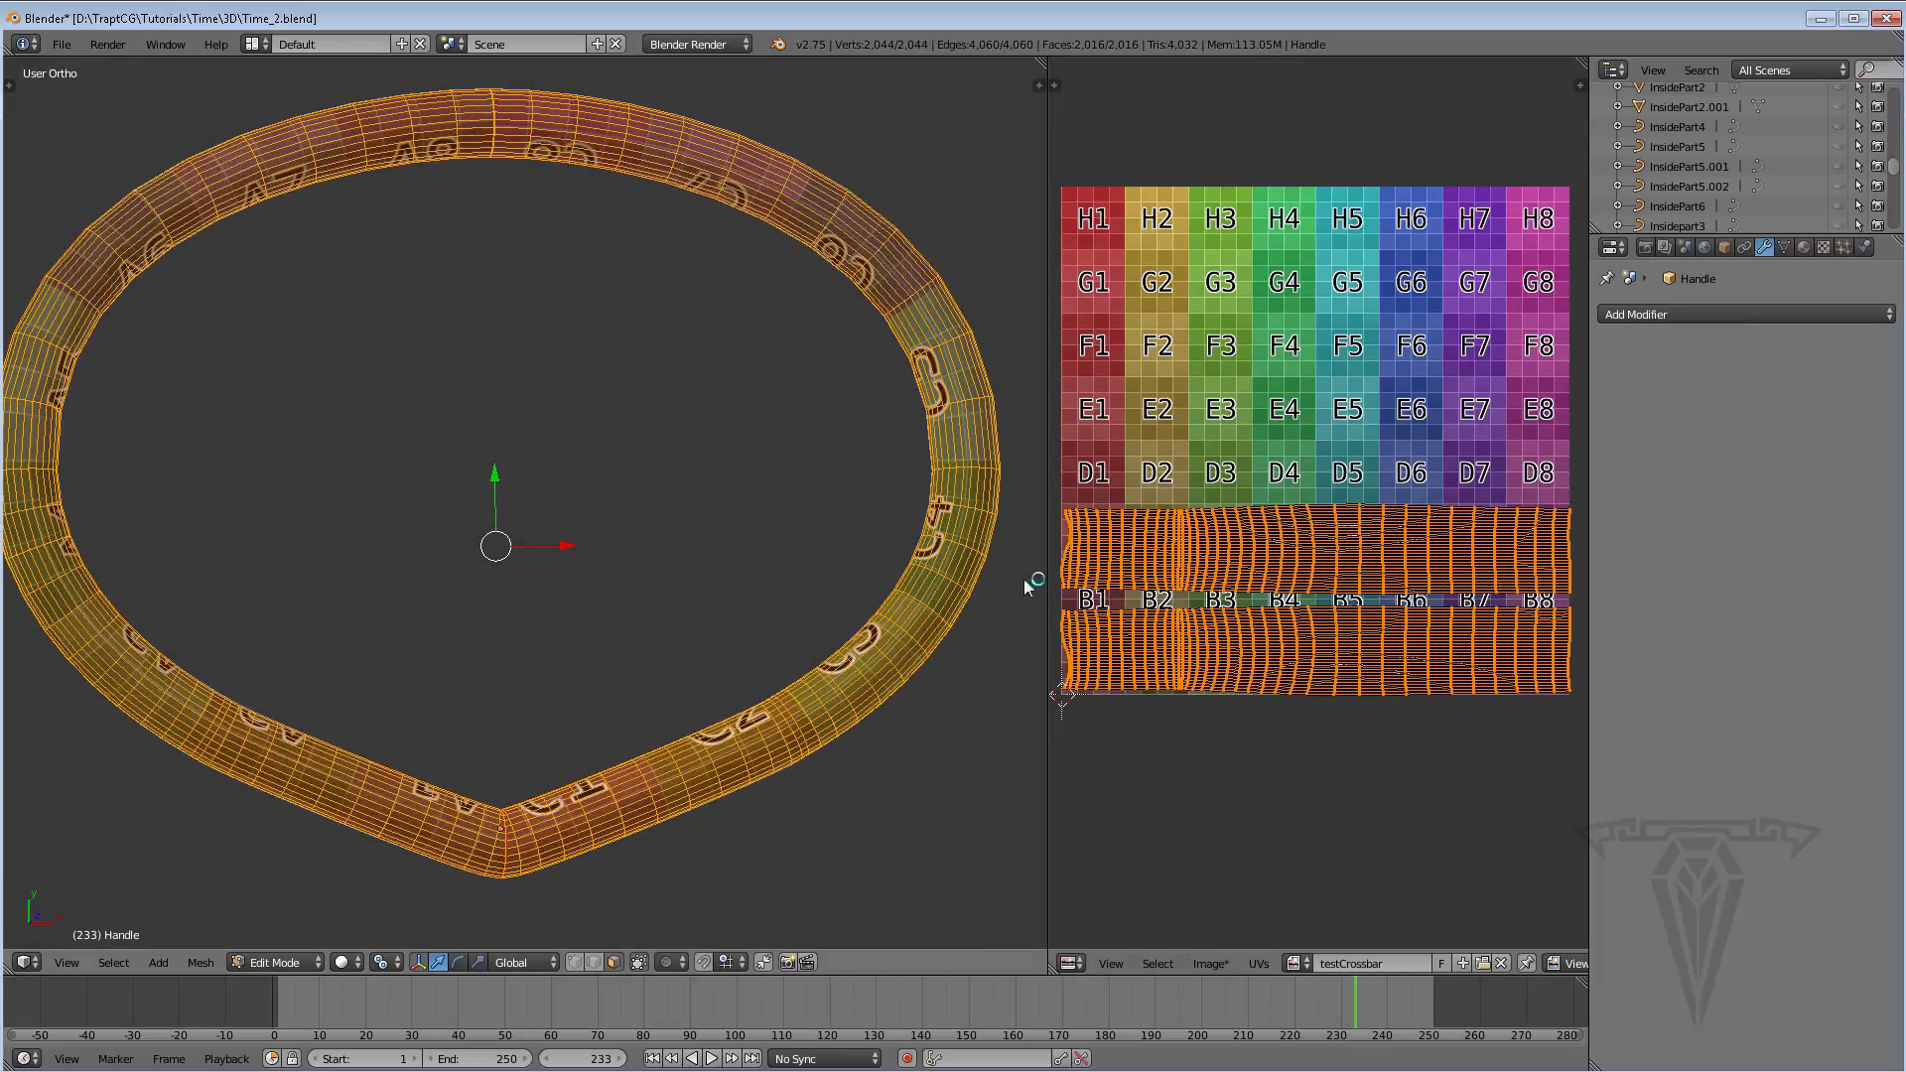
middle_drag(1241, 734, 1242, 725)
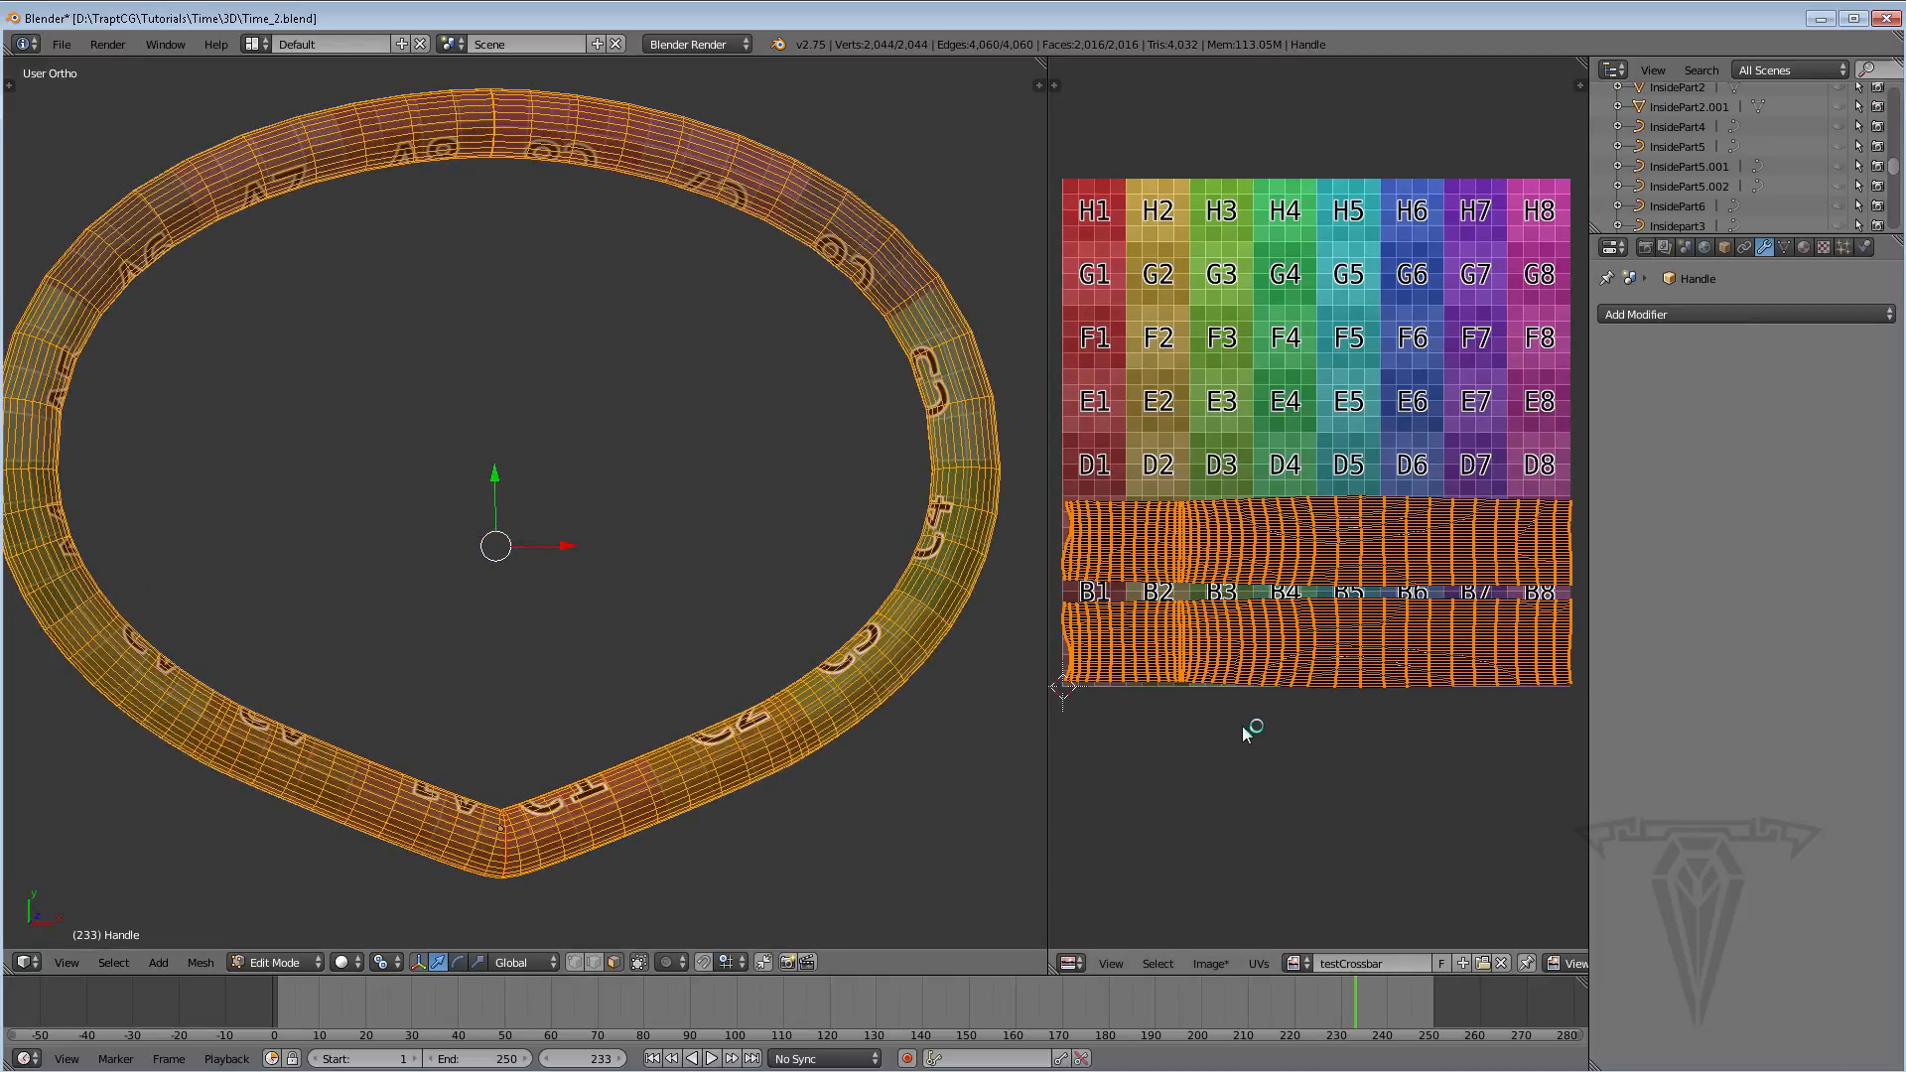
click(1259, 963)
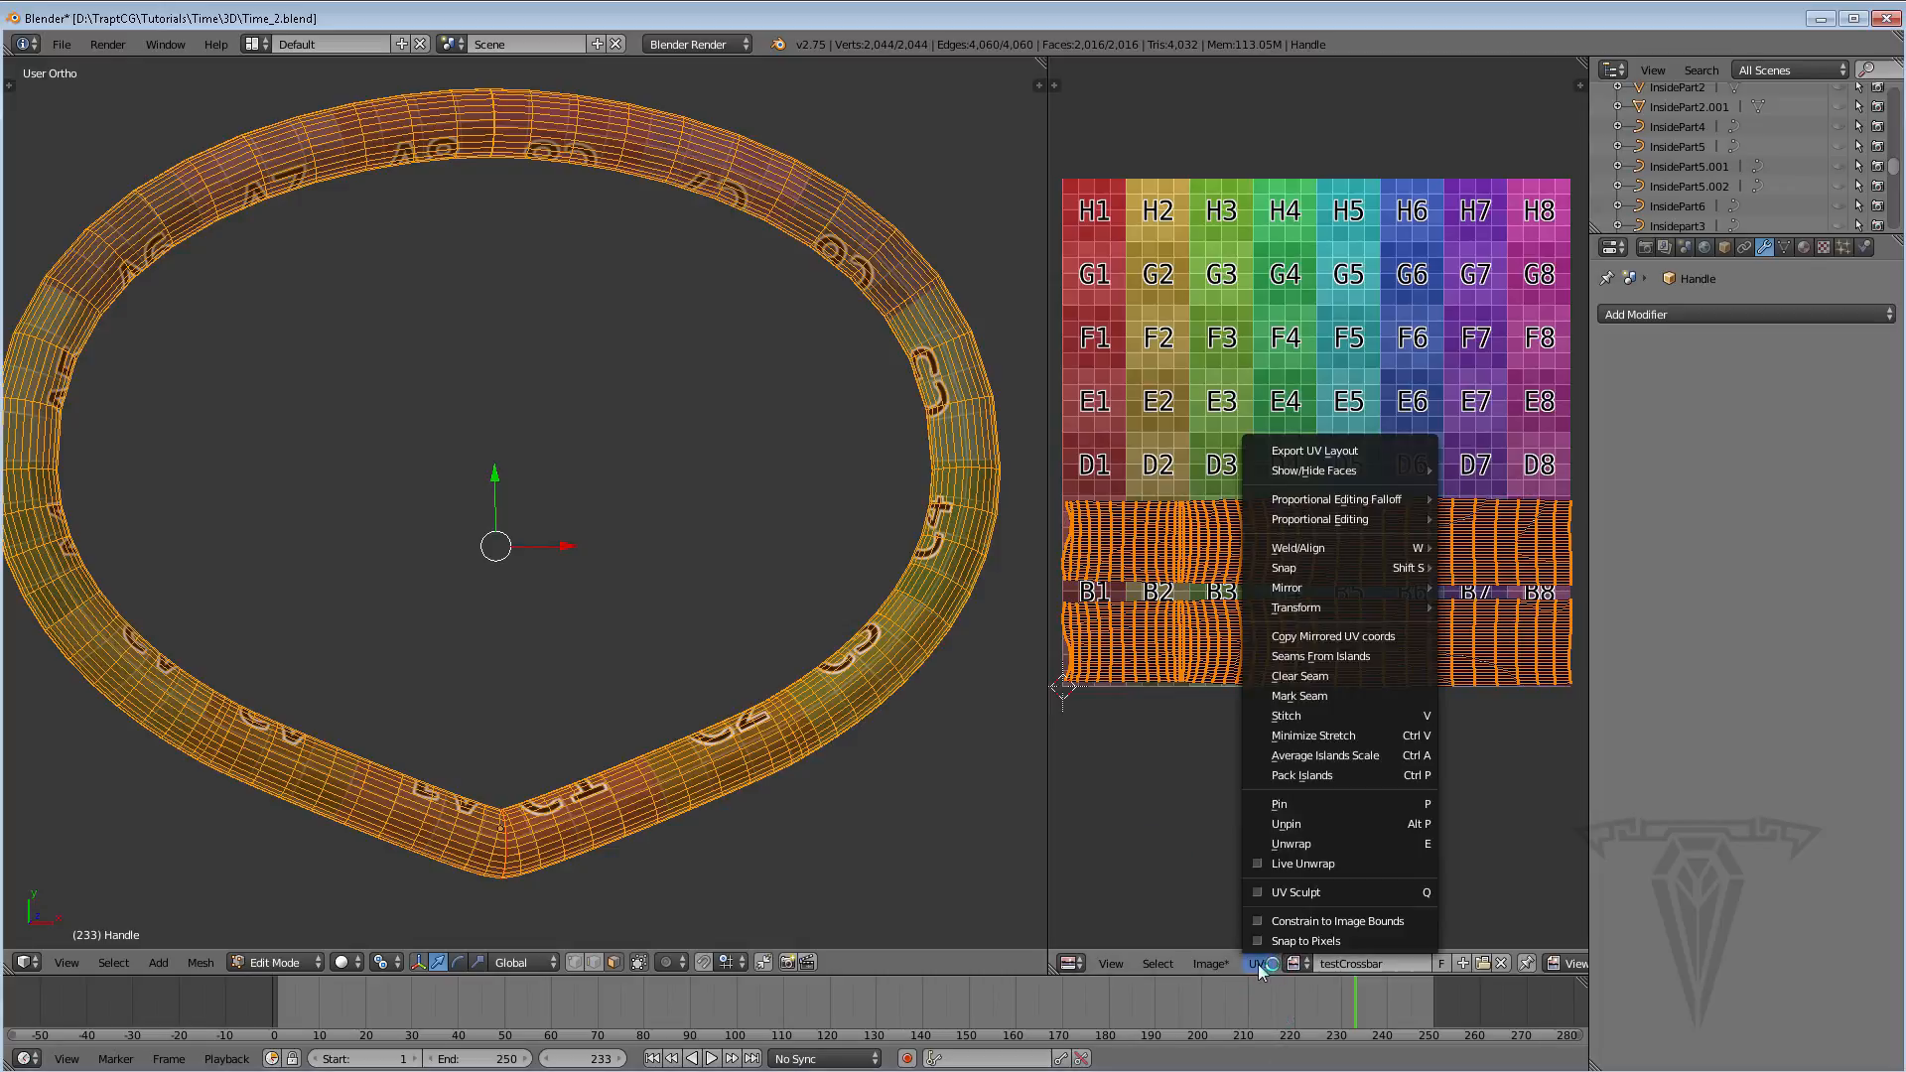
click(1352, 452)
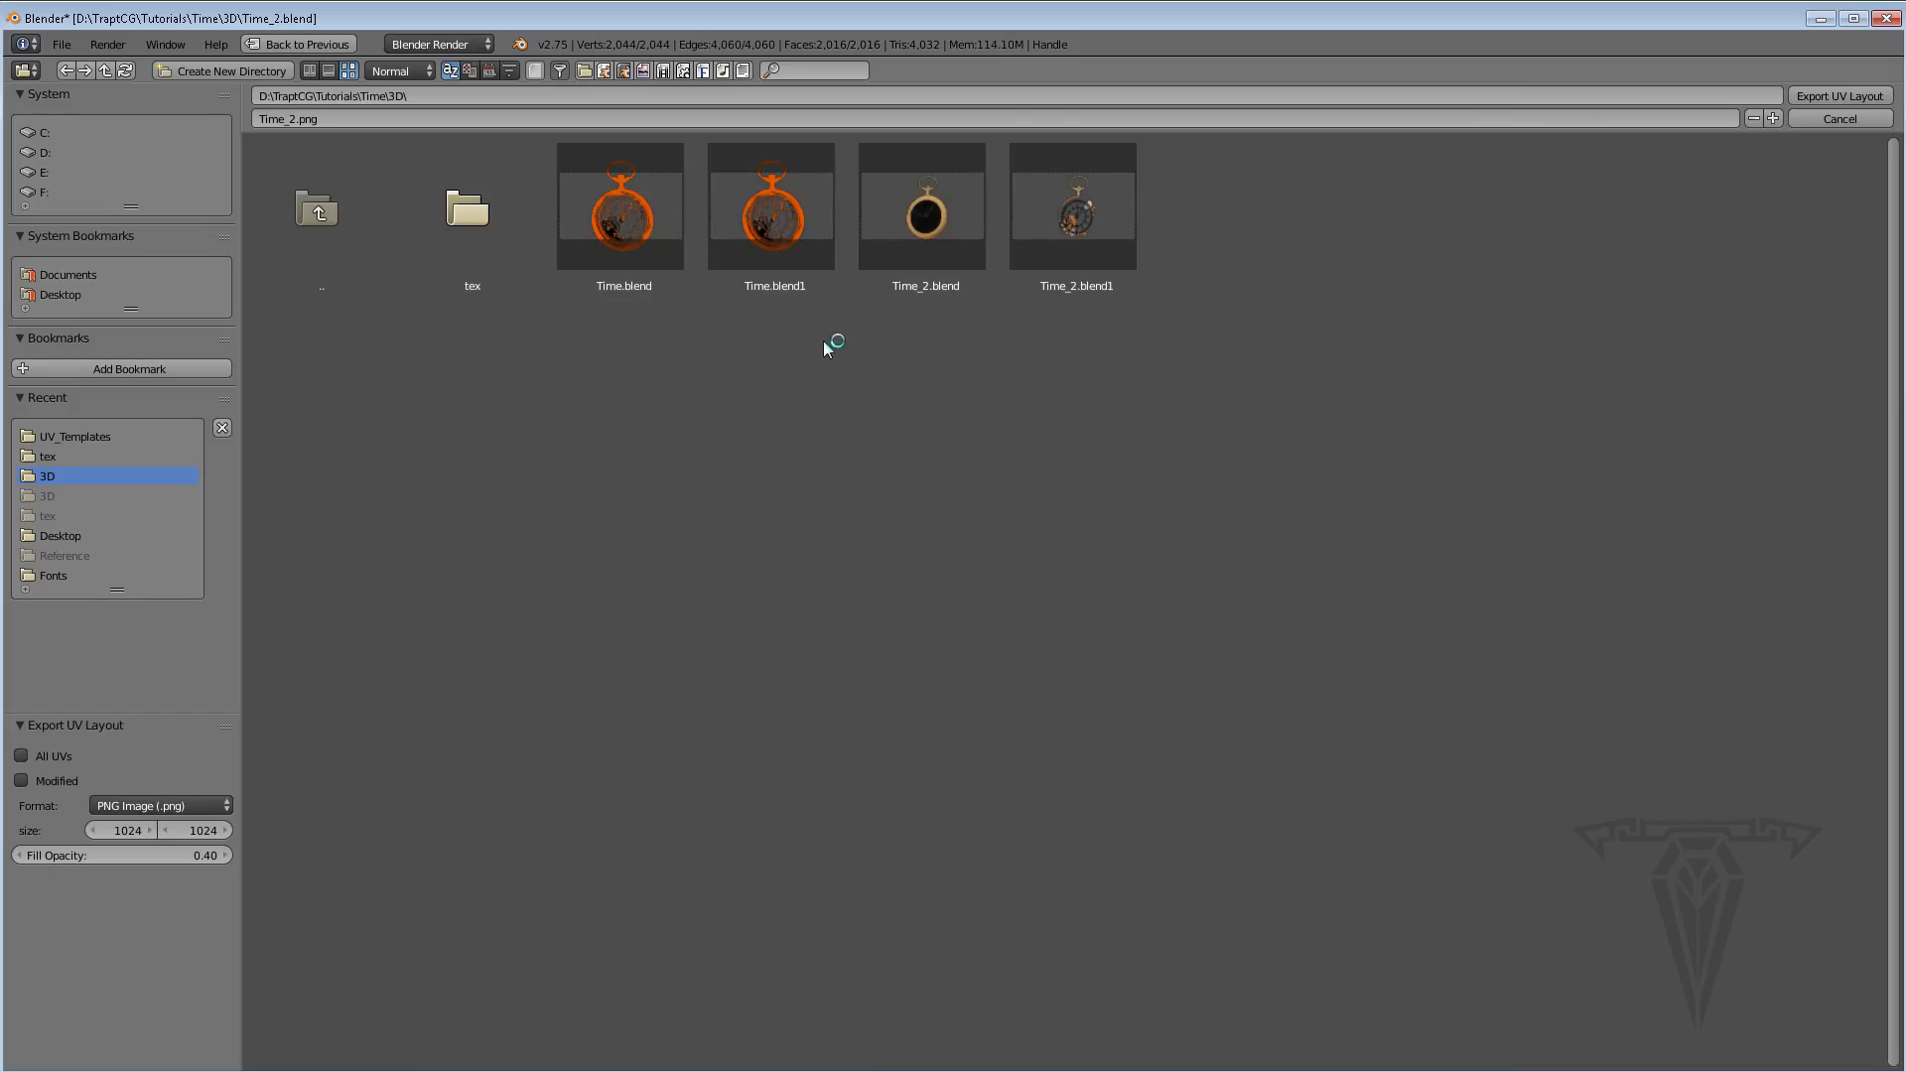
Export the handle's UV layout as a PNG into the UV_Templates folder inside tex, with a file name starting with "Han"
click(466, 213)
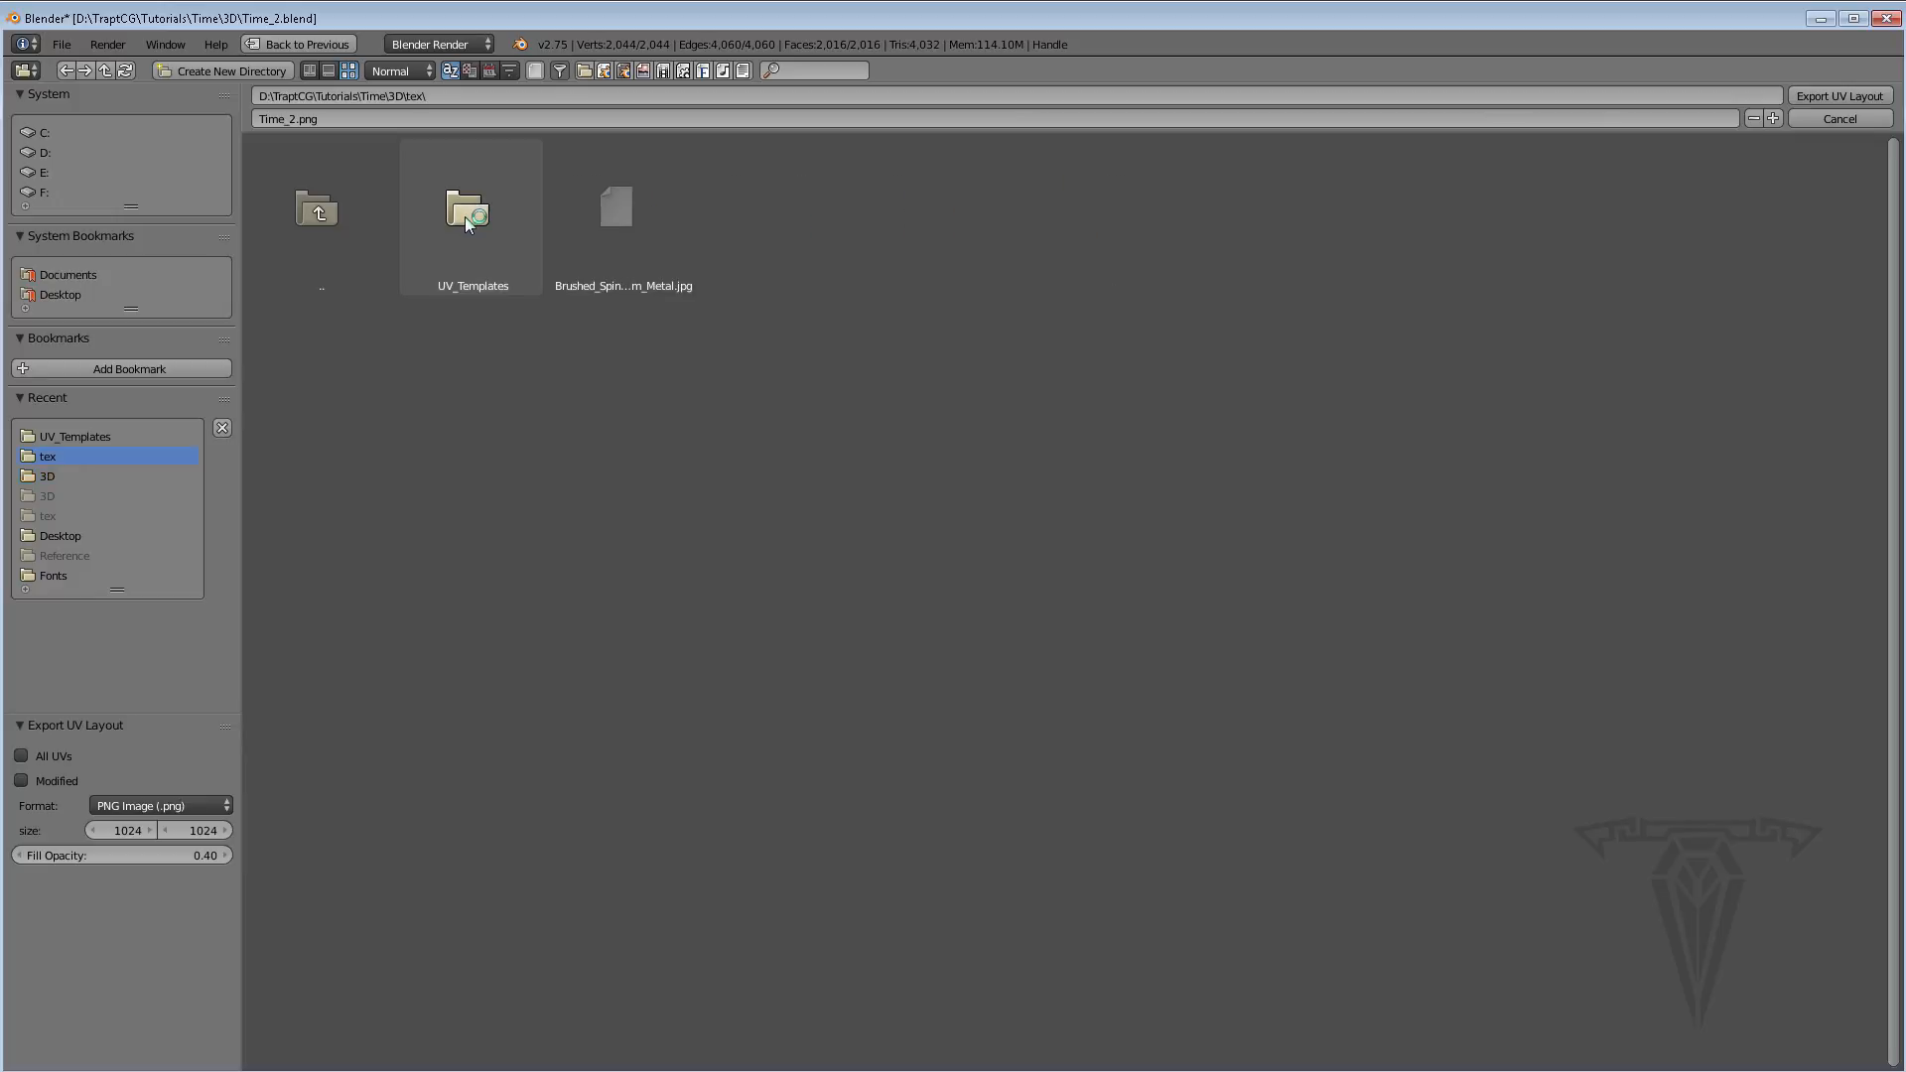
click(467, 218)
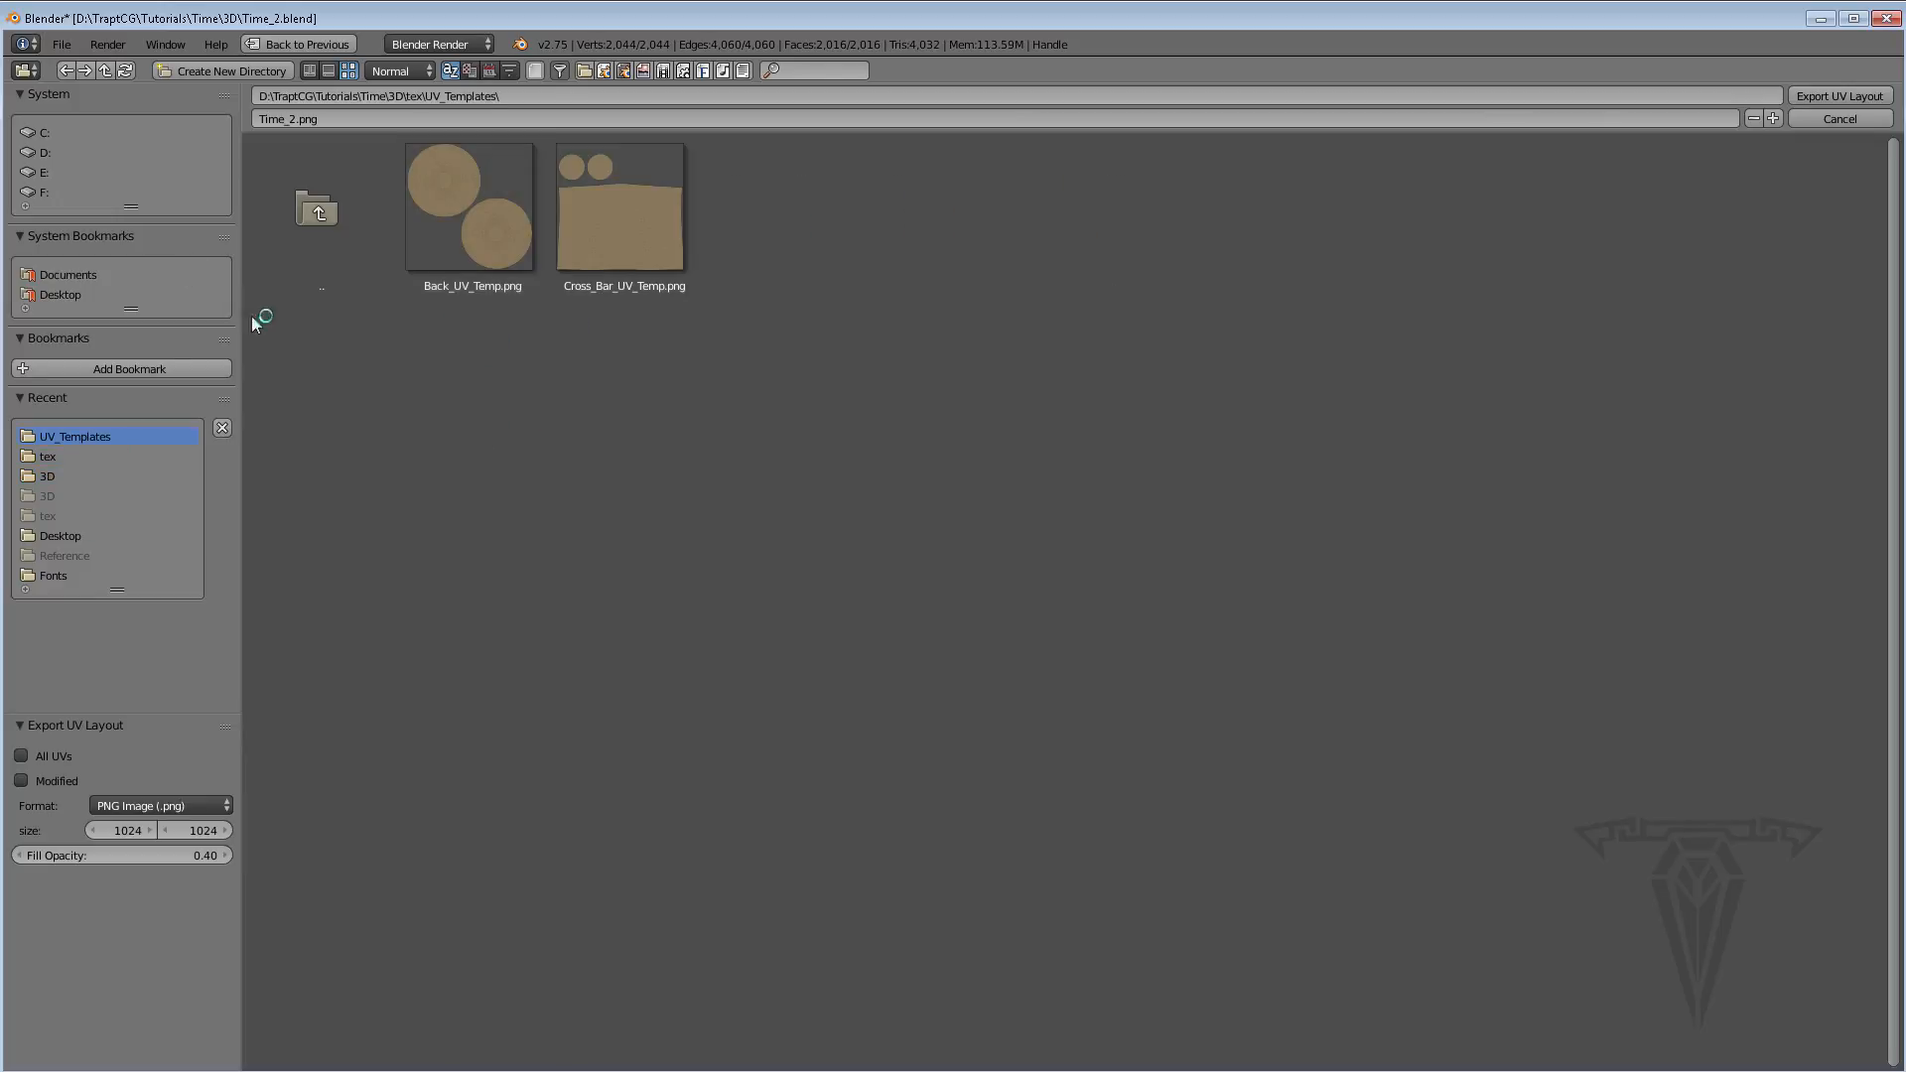
click(284, 120)
click(285, 121)
drag(296, 124, 194, 127)
text(Han)
click(1841, 97)
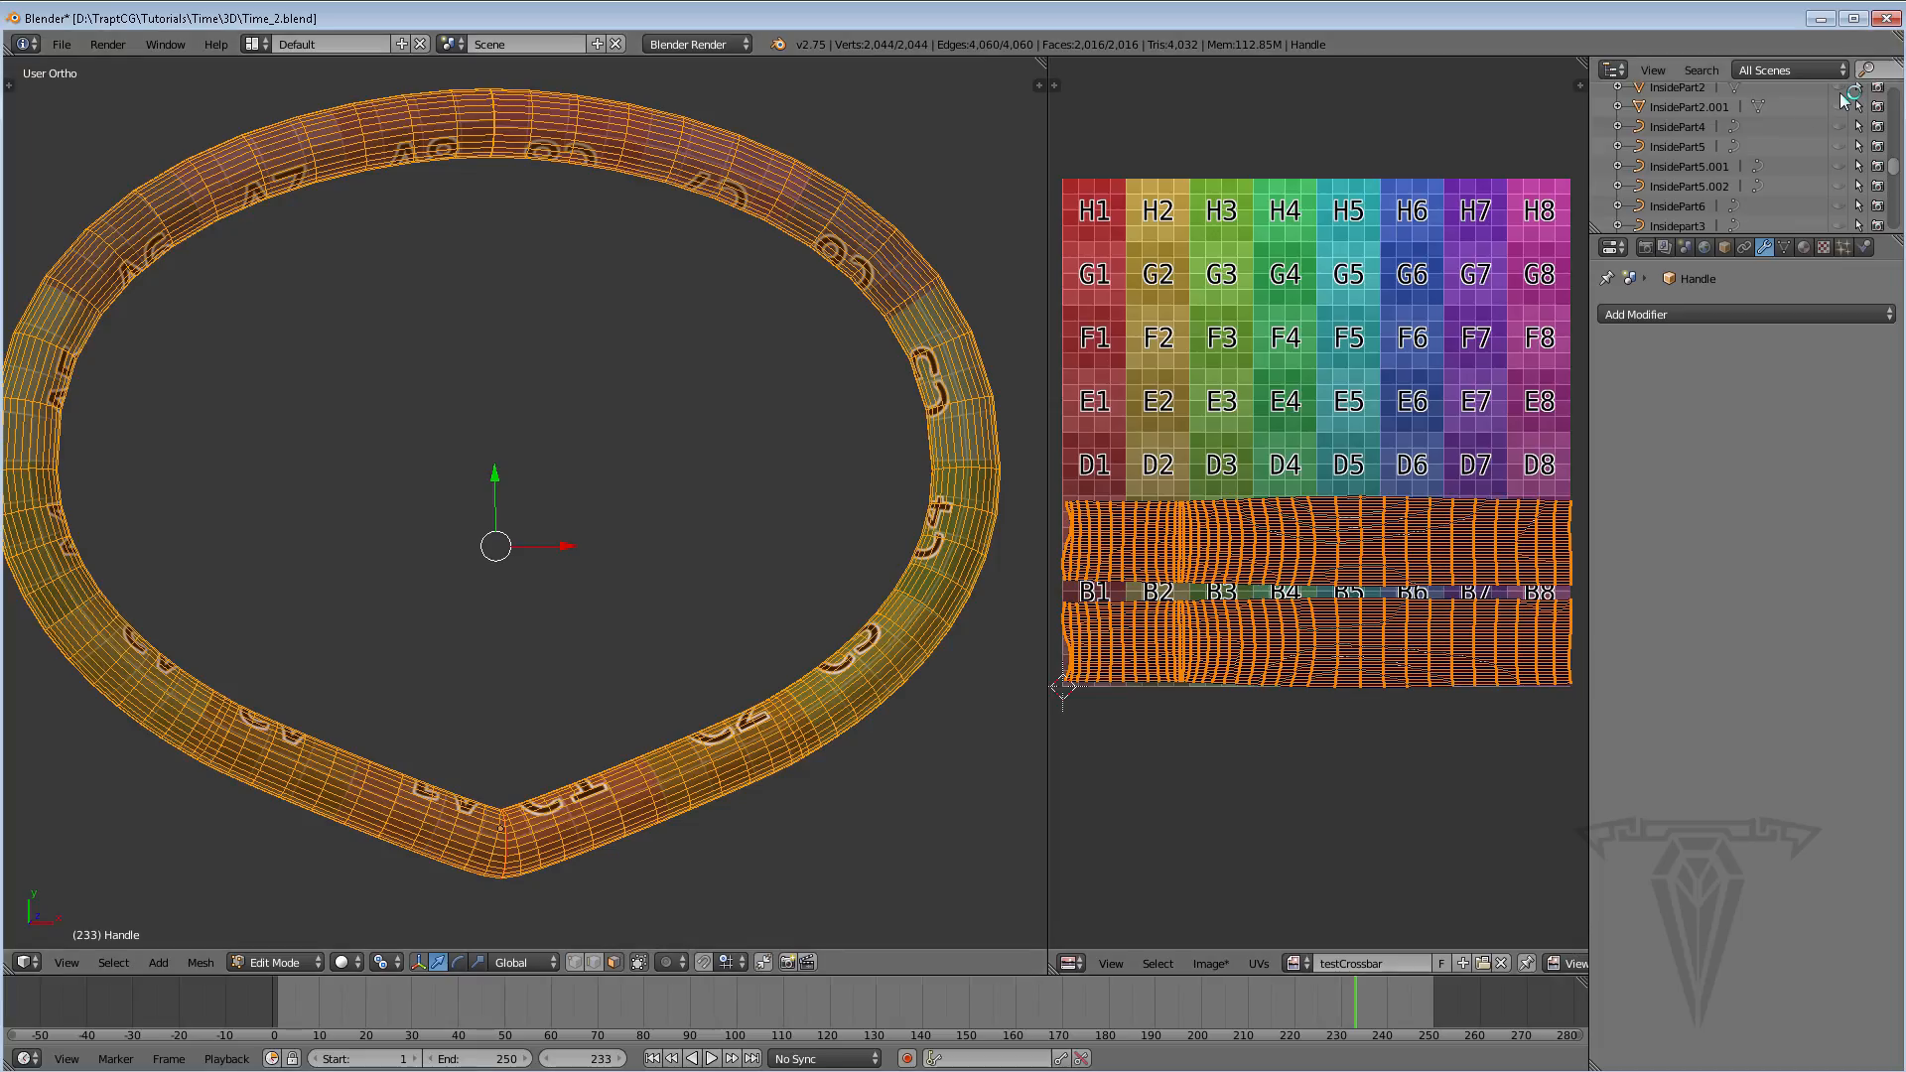
Return the handle to Object Mode and leave local view so the whole watch is shown
middle_drag(1138, 523, 1110, 516)
shift+middle_drag(682, 475, 671, 494)
scroll(664, 497, down, 3)
scroll(664, 496, up, 2)
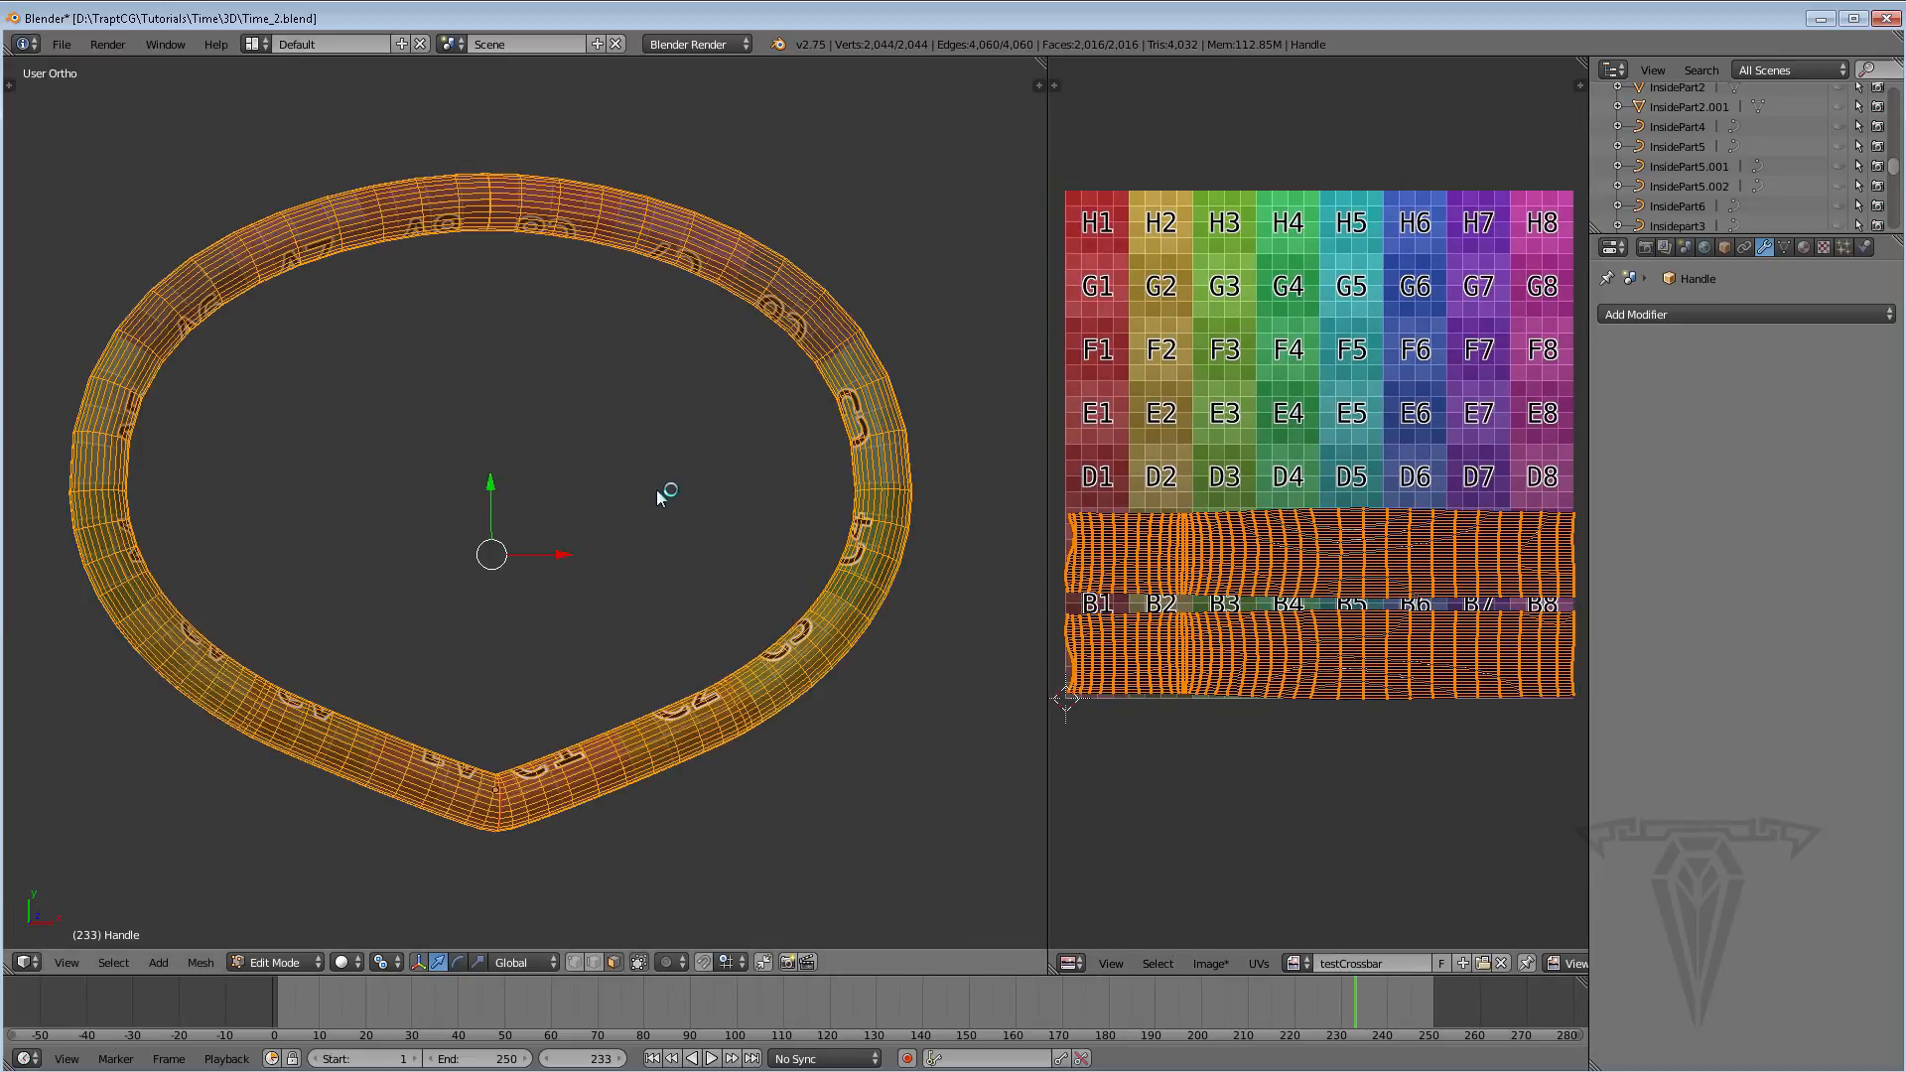
key(Tab)
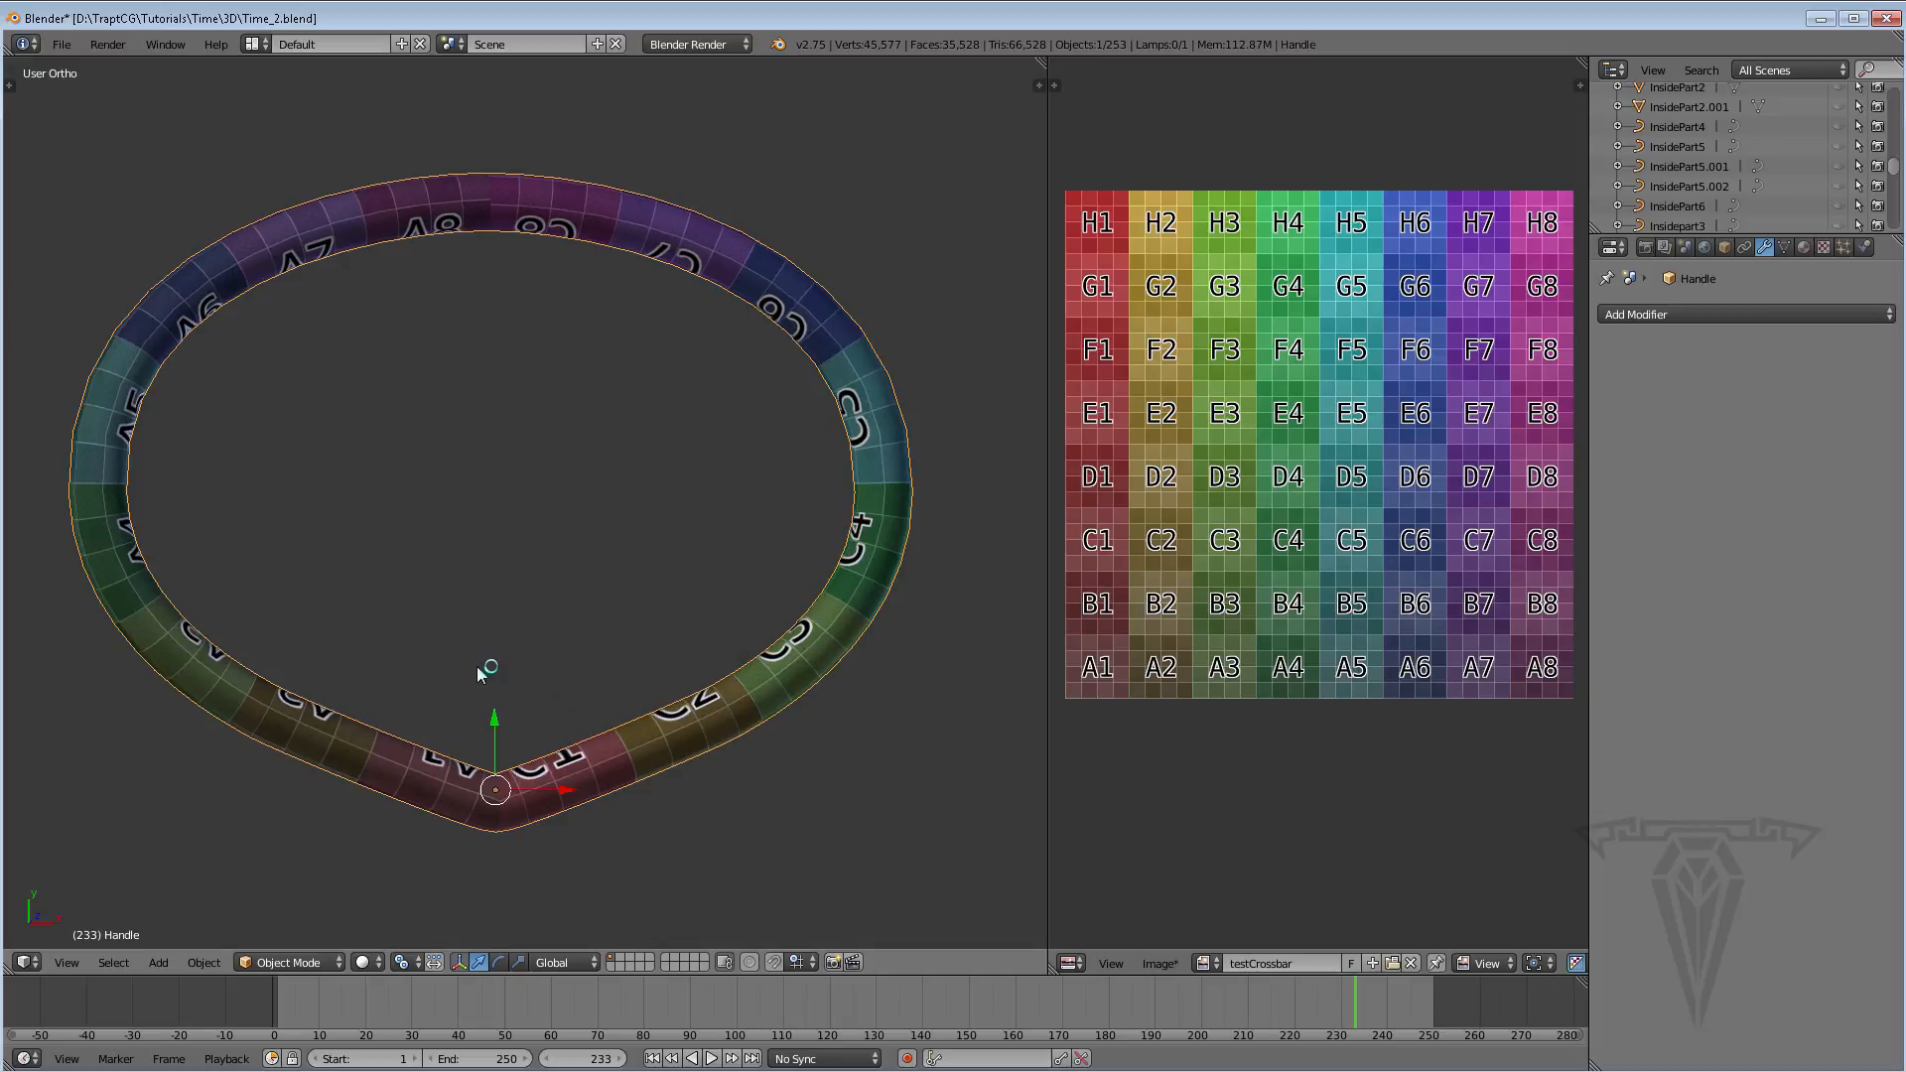
key(KP_Divide)
scroll(507, 662, down, 4)
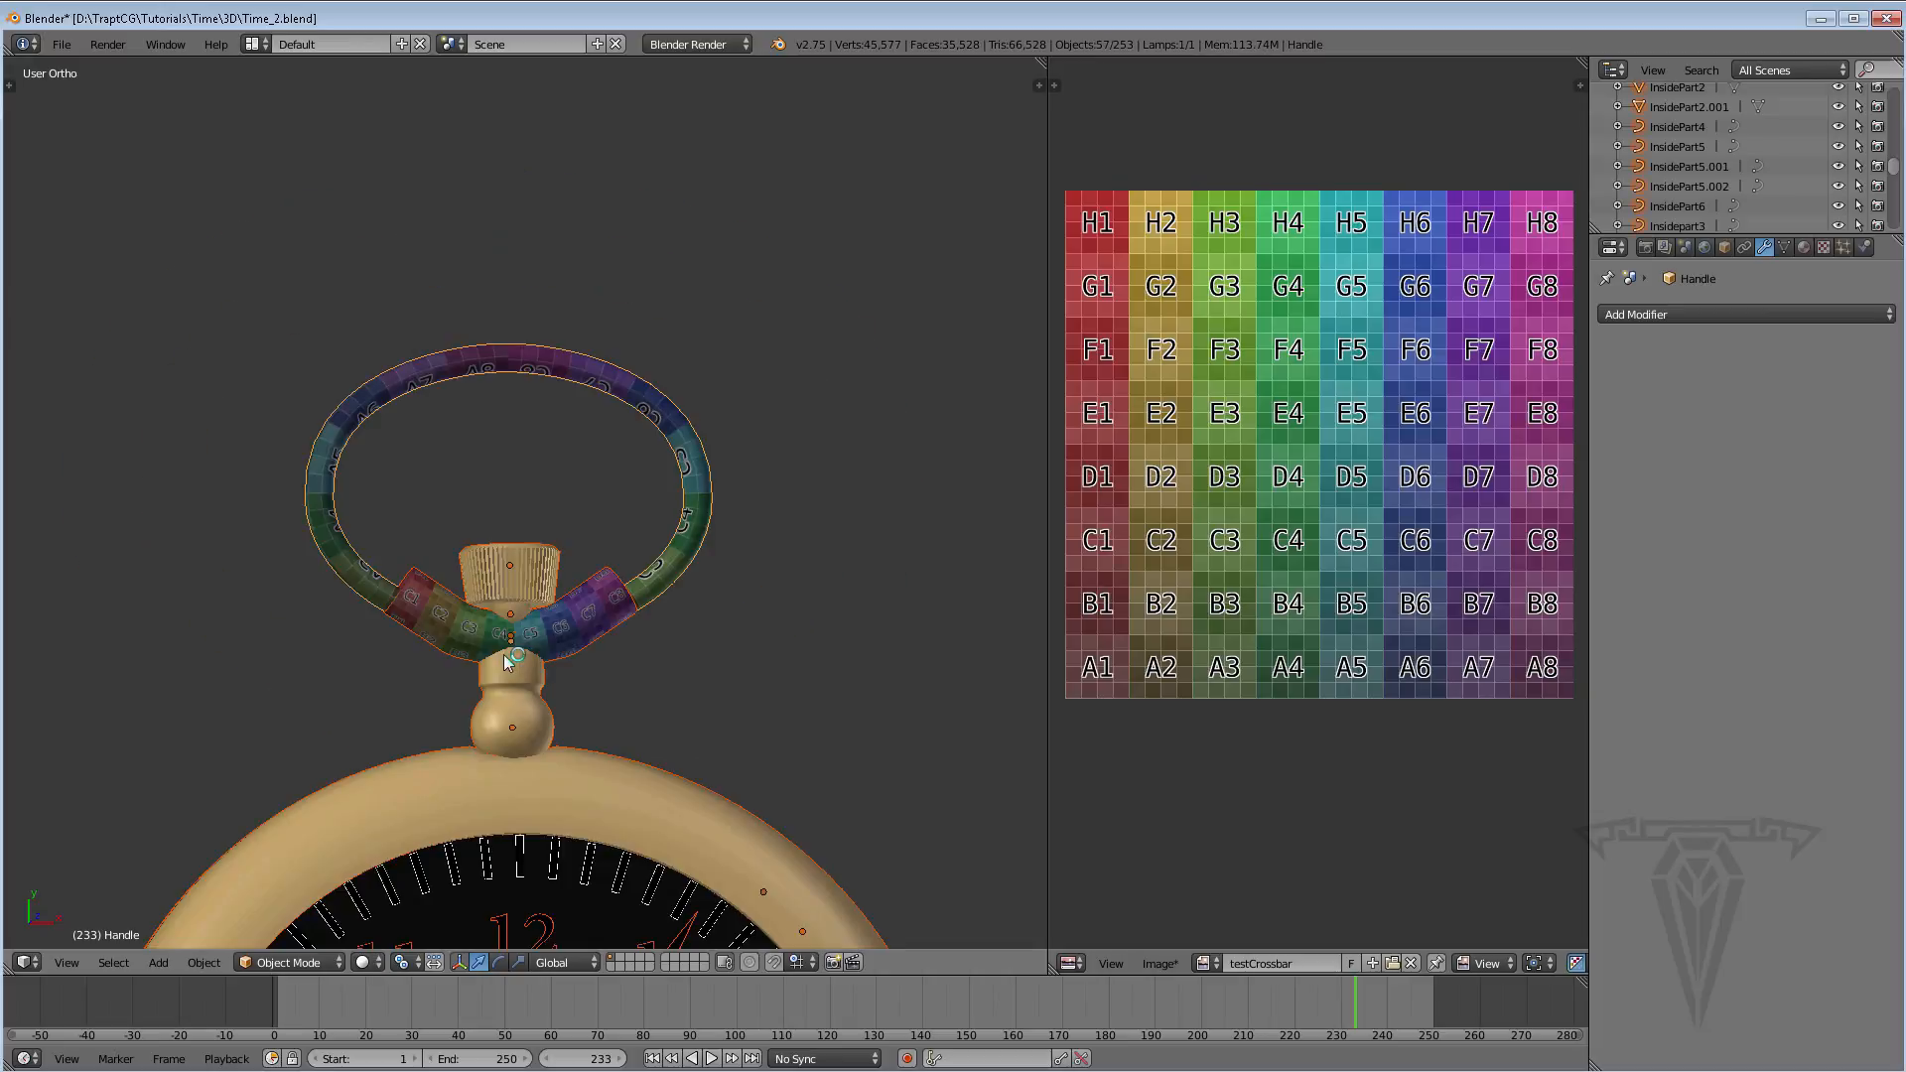
scroll(506, 662, down, 6)
scroll(527, 669, up, 5)
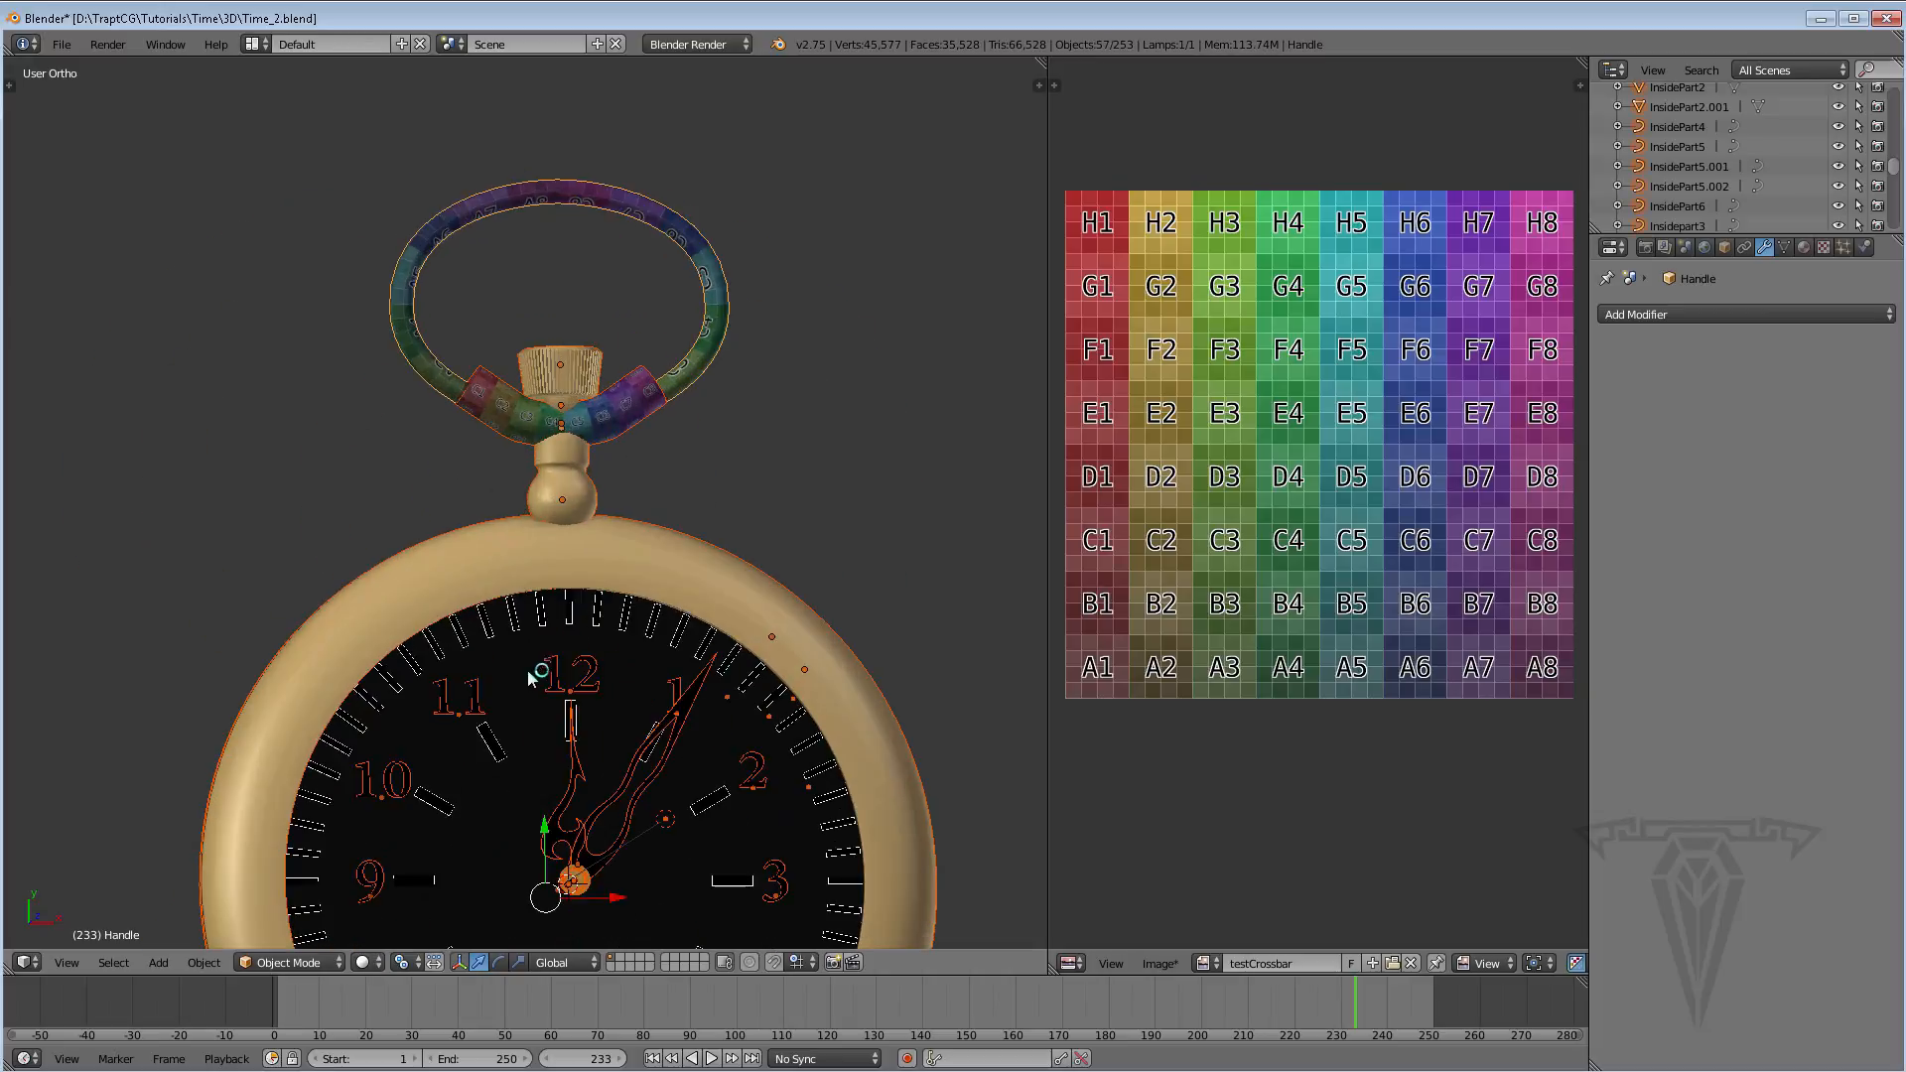
Select the Front ring around the watch face and isolate it in local view
shift+middle_drag(527, 669, 544, 497)
right_click(707, 395)
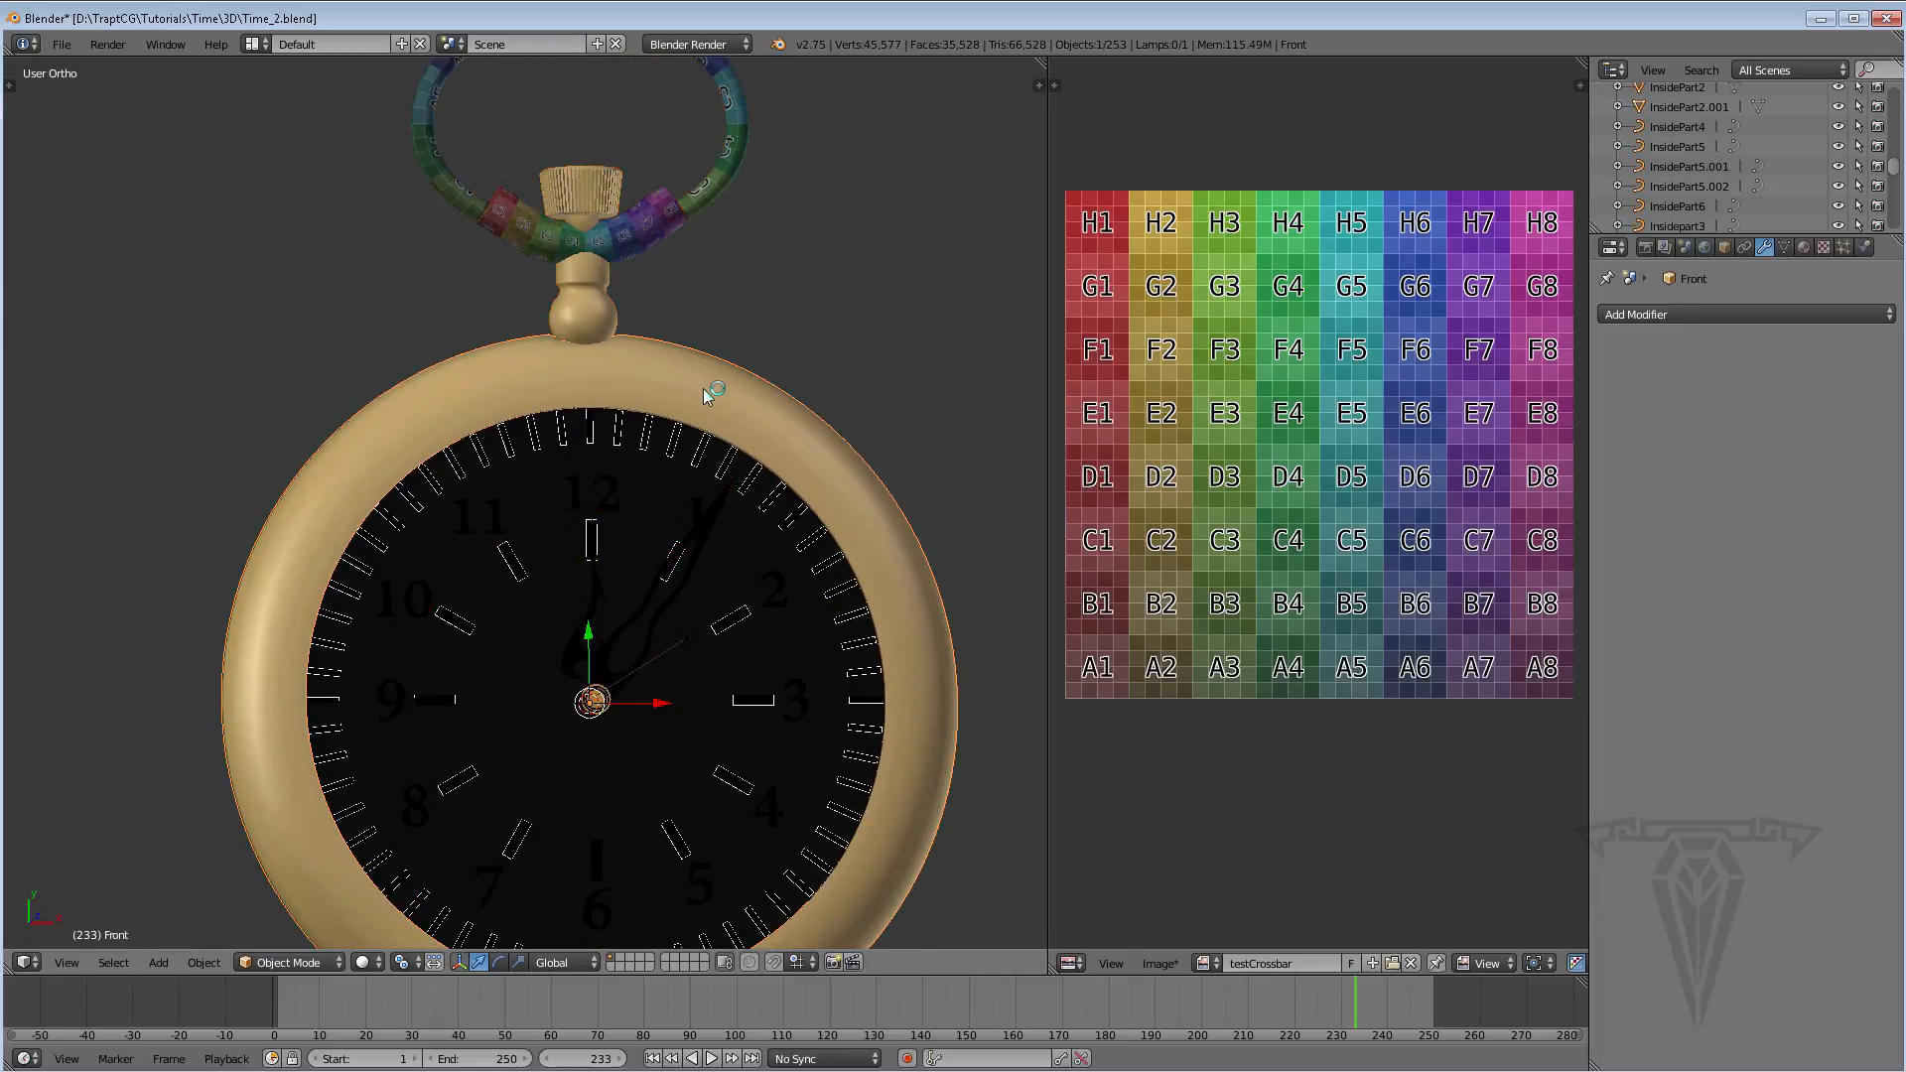
key(KP_Divide)
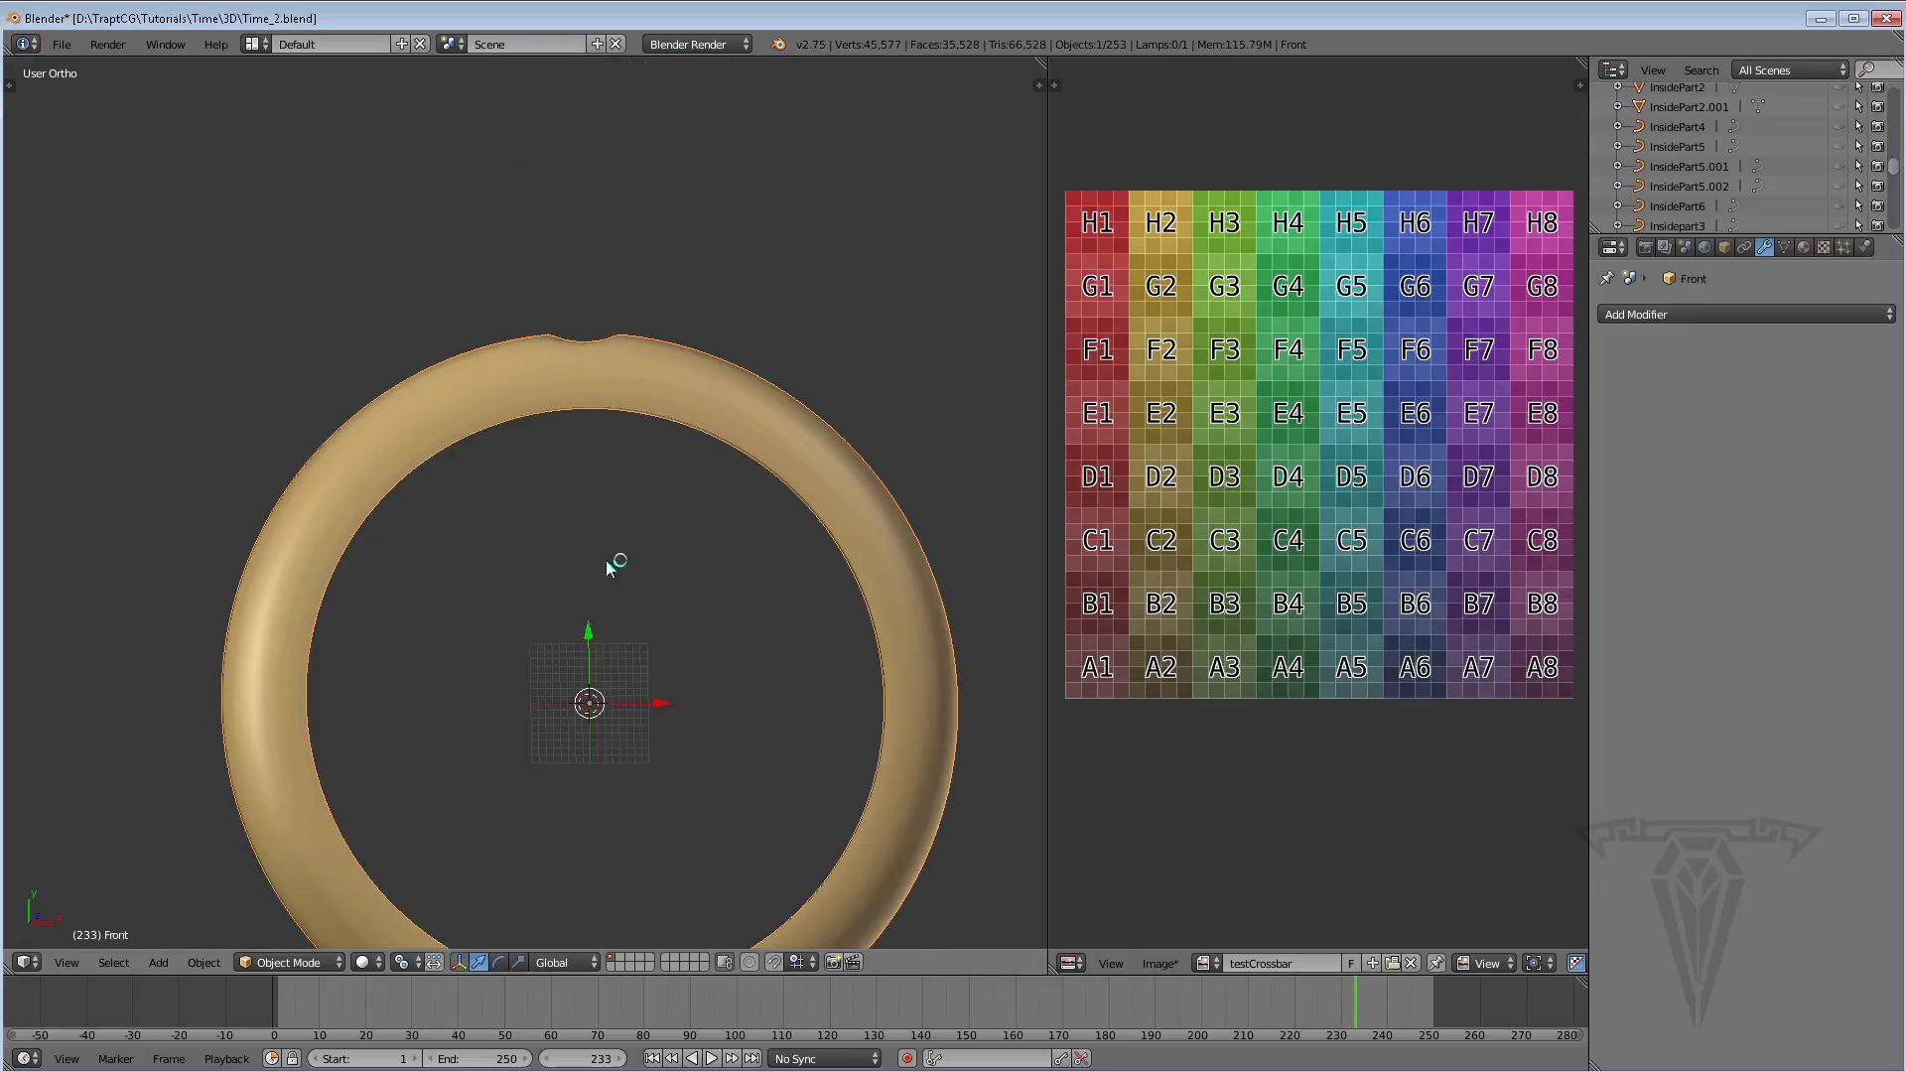
middle_drag(607, 561, 611, 517)
scroll(785, 467, up, 3)
scroll(729, 469, up, 2)
middle_drag(741, 453, 666, 520)
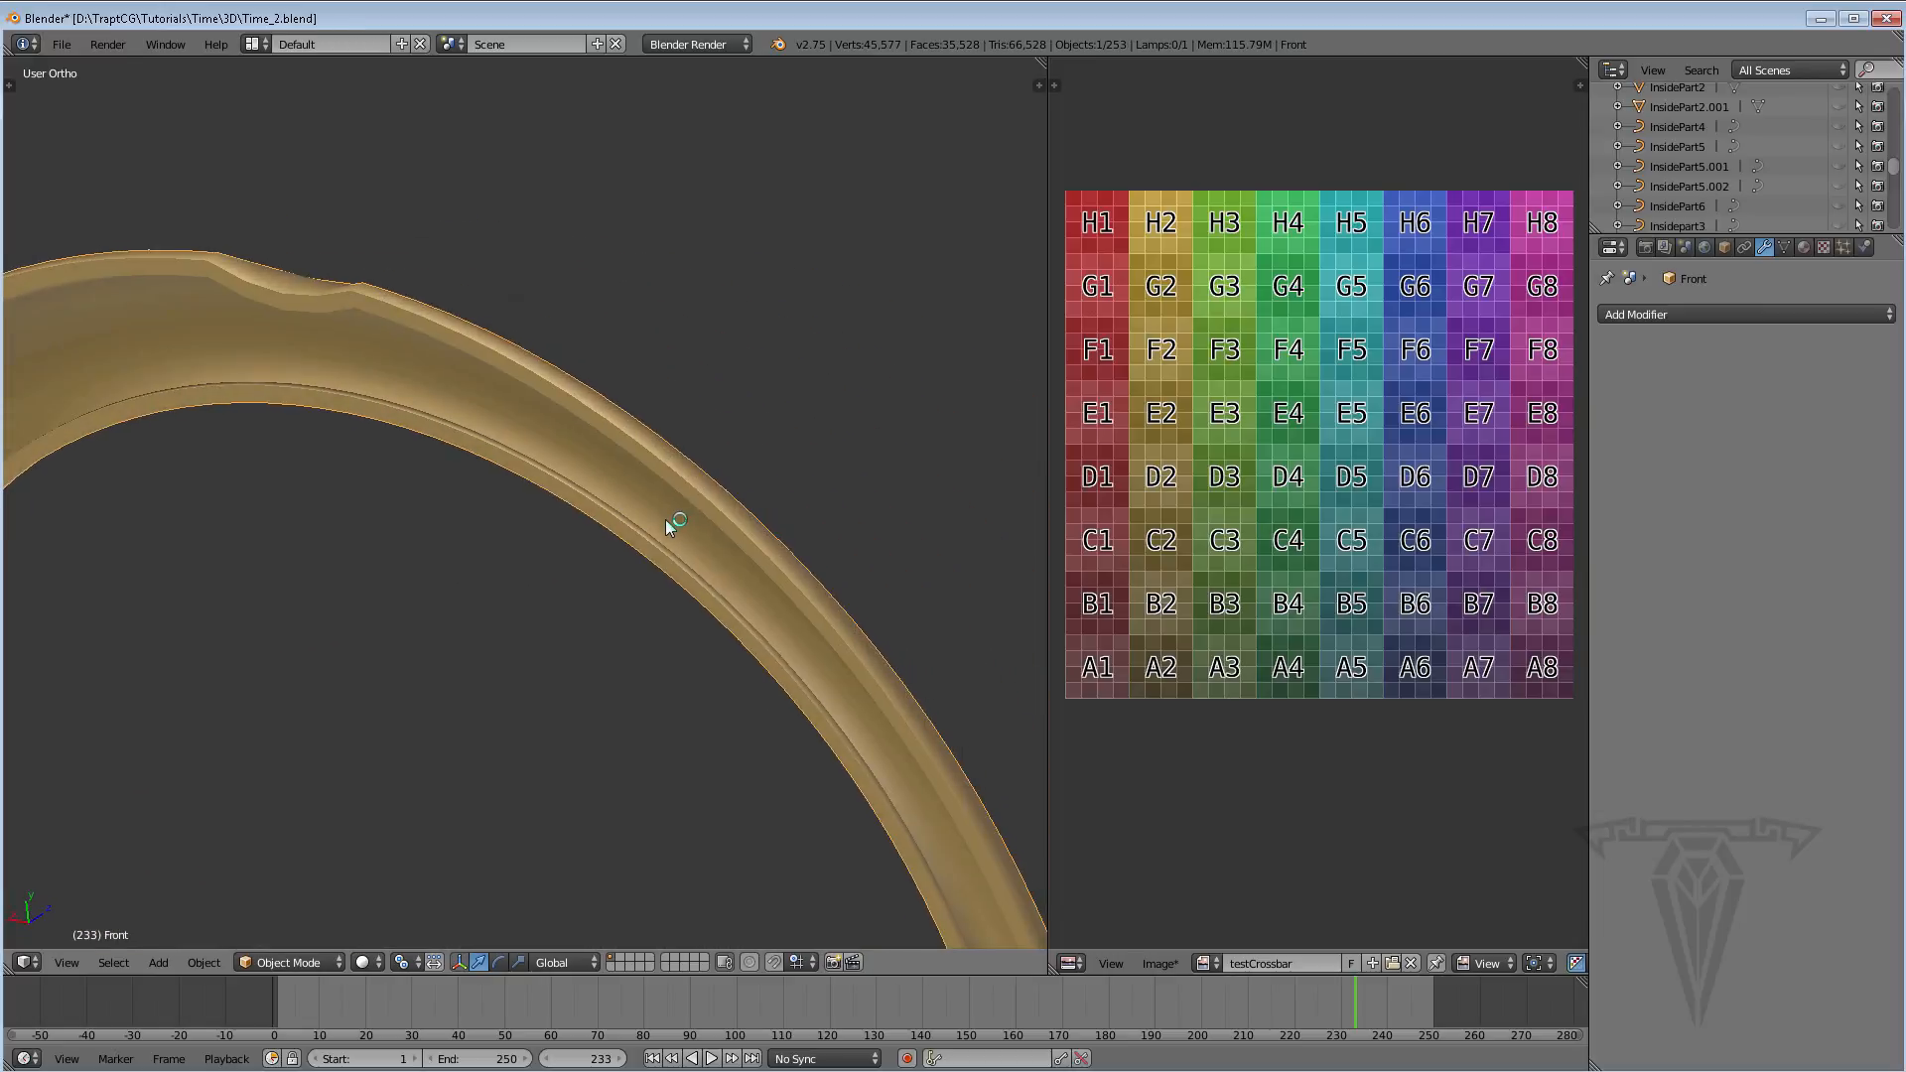
scroll(665, 521, up, 2)
scroll(677, 522, up, 2)
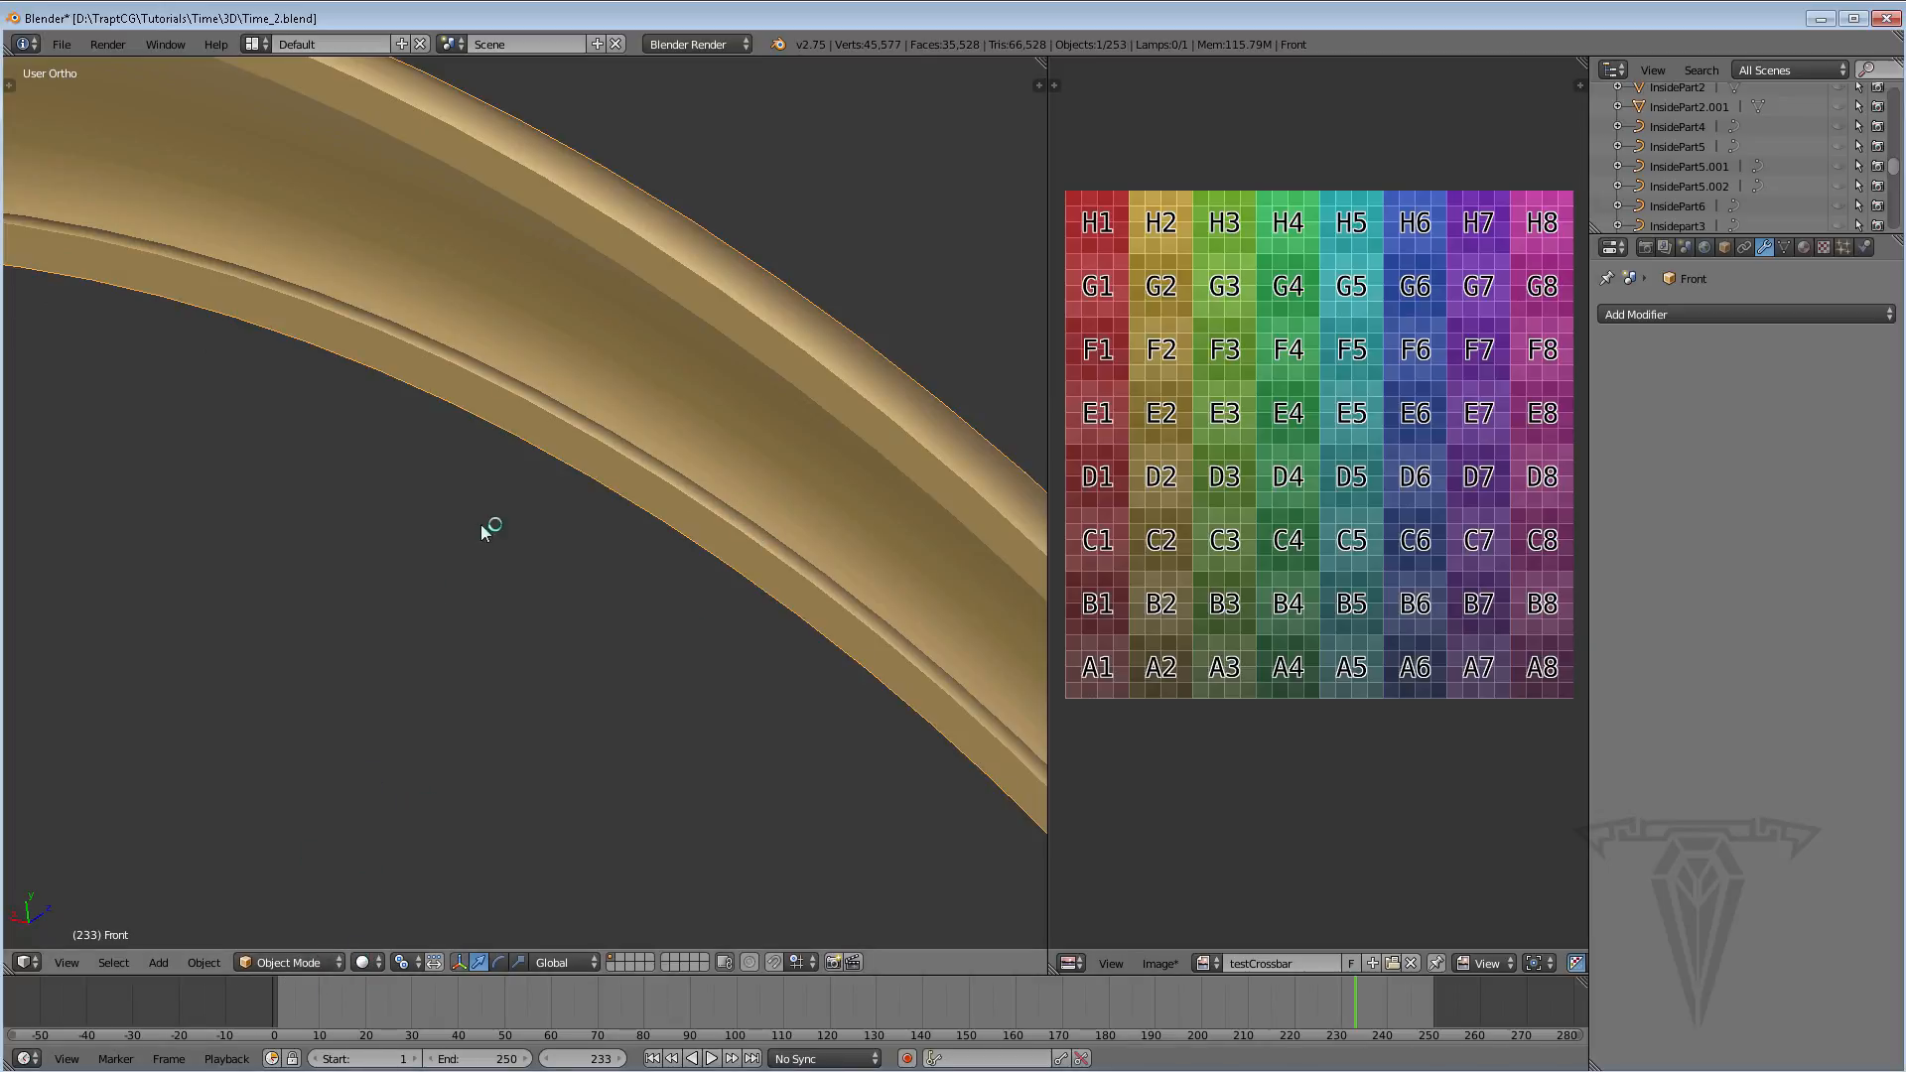
Put the Front ring into Edit Mode with wireframe shading and edge selection
key(Tab)
middle_drag(679, 572, 575, 592)
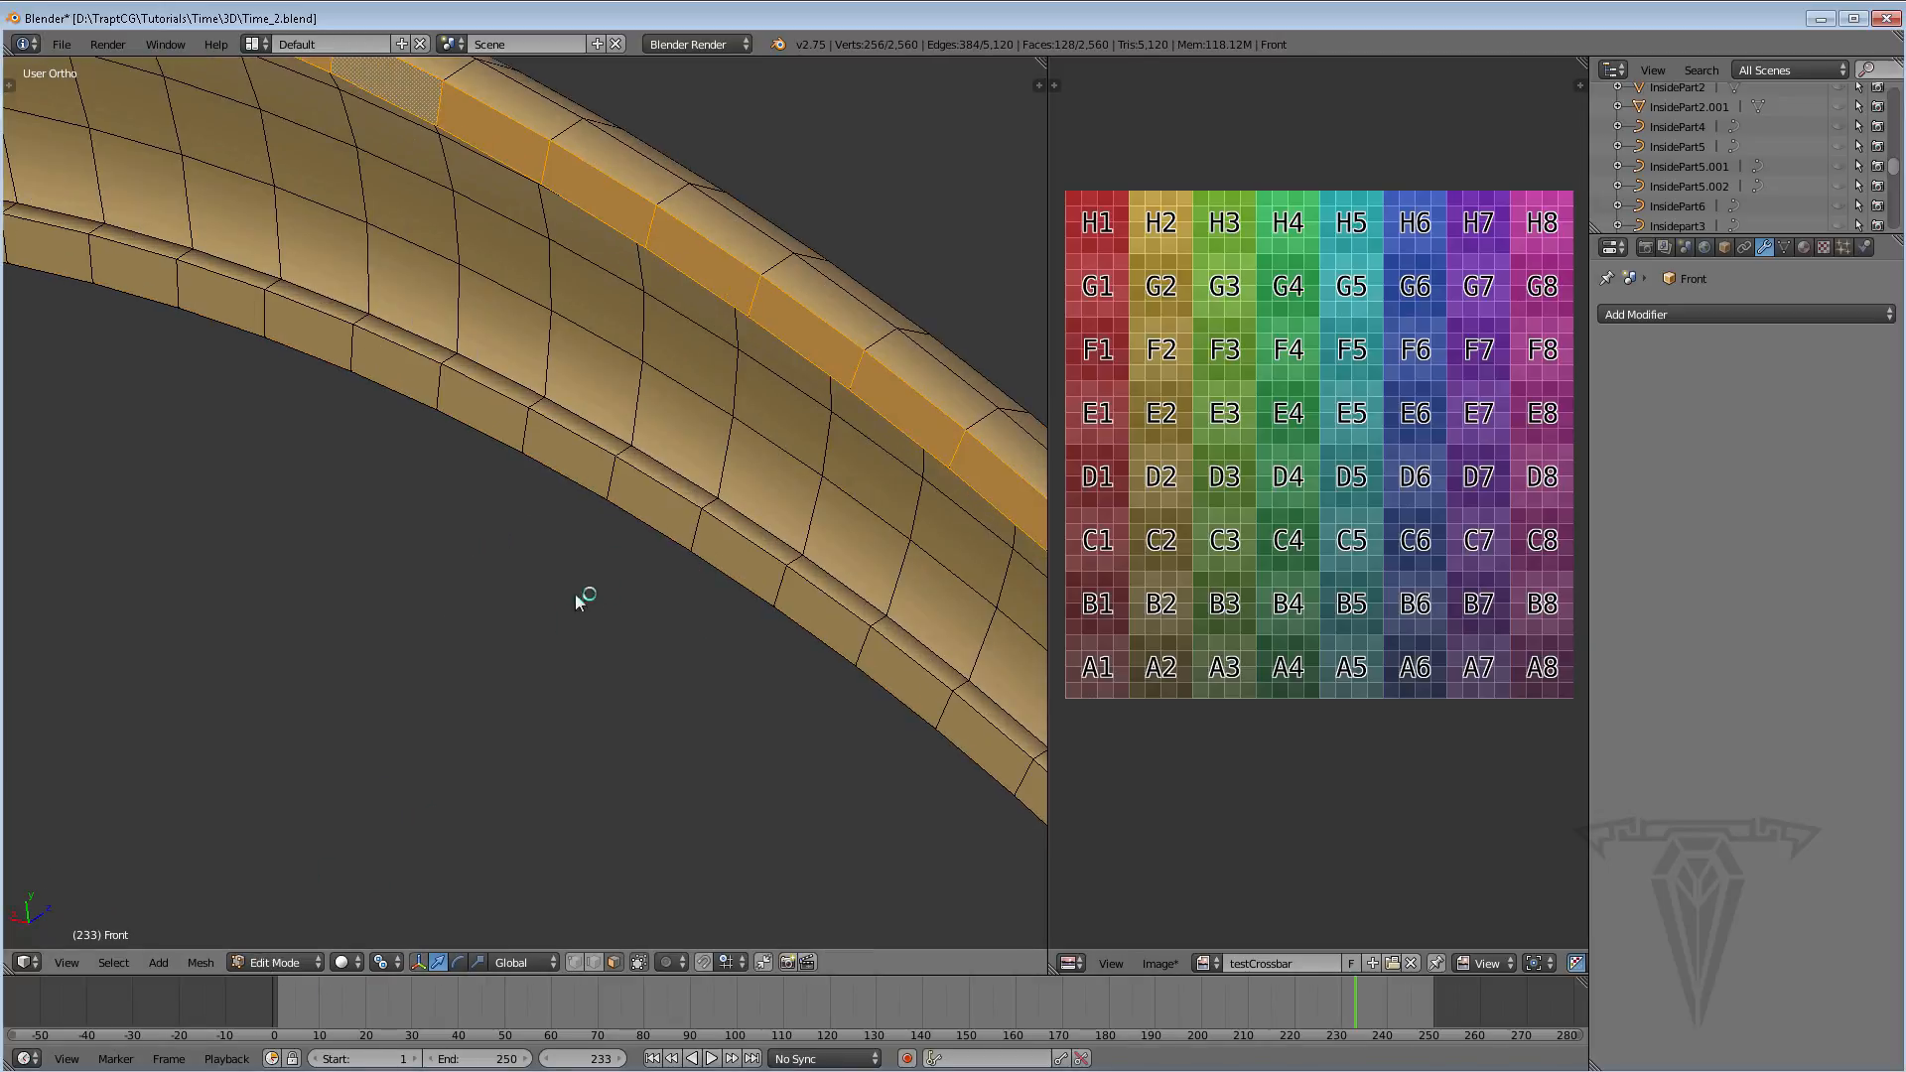
click(344, 968)
click(377, 911)
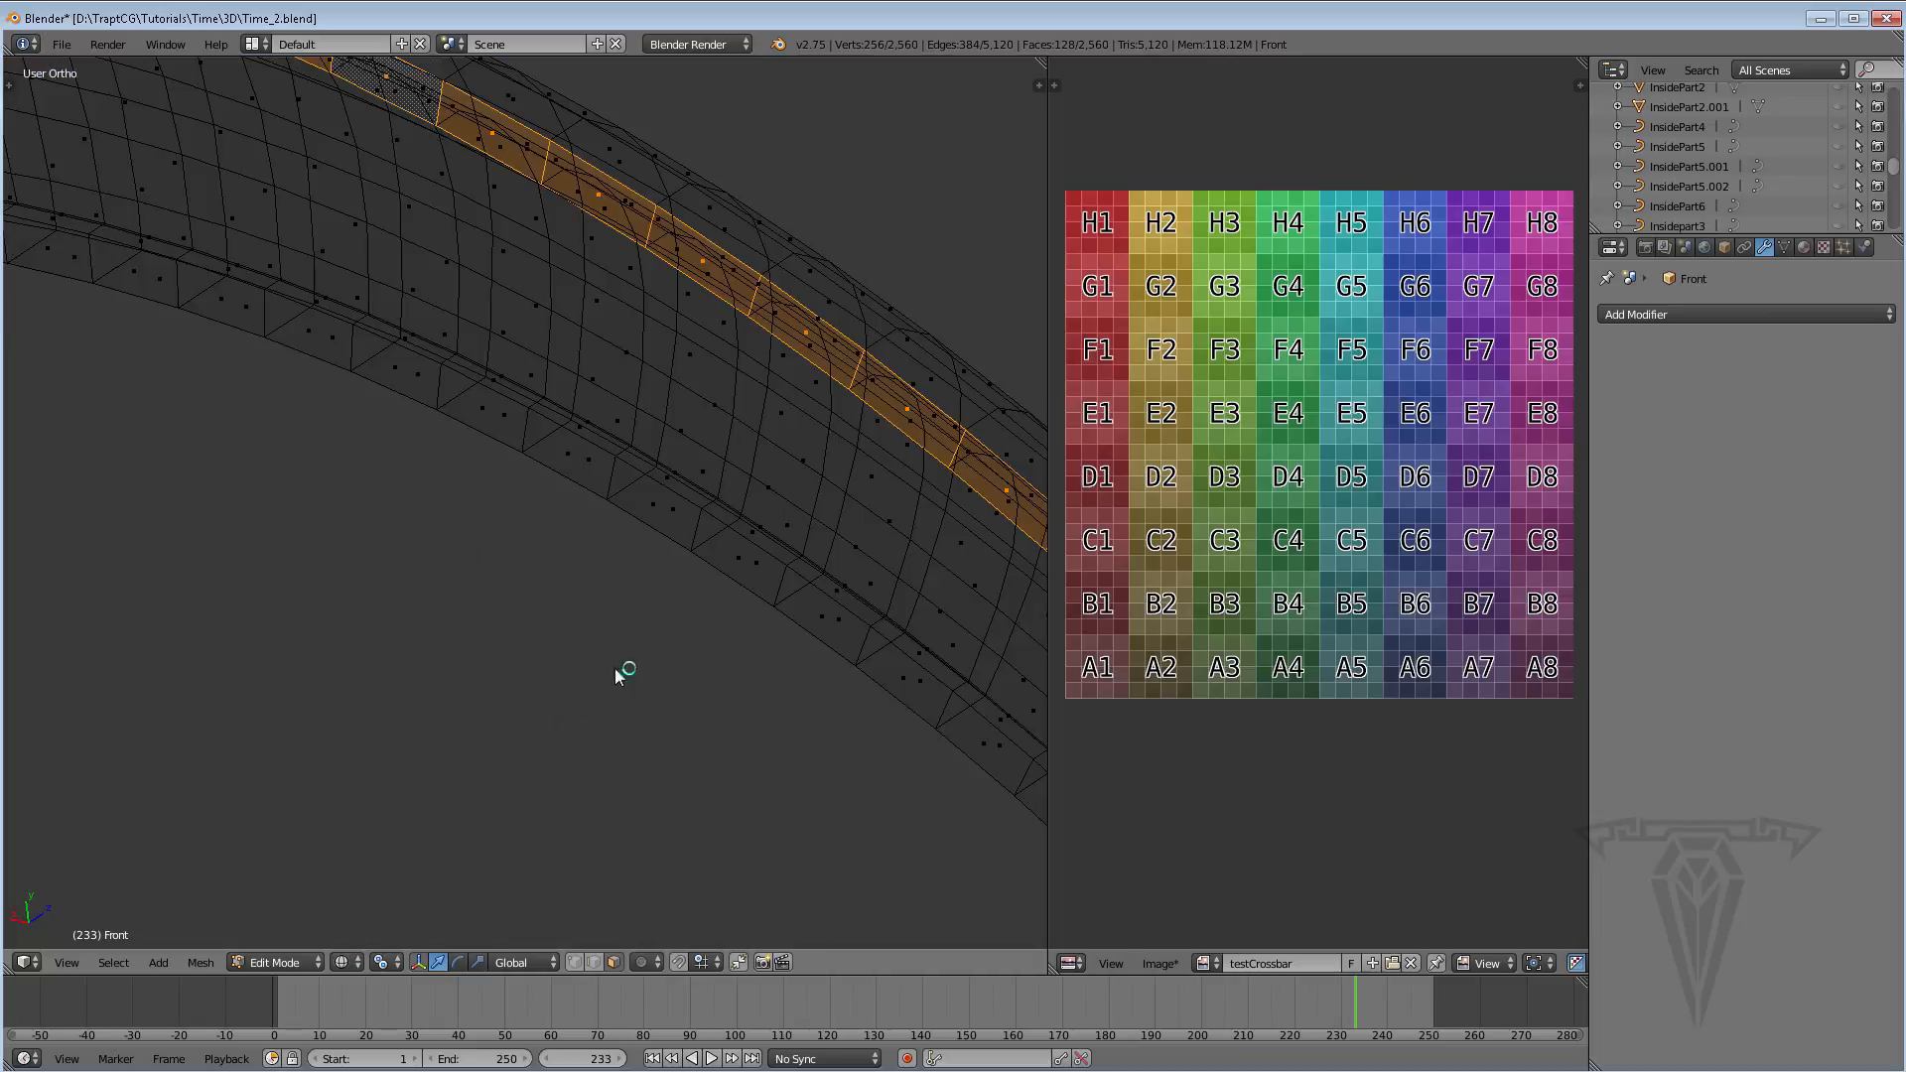
middle_drag(616, 669, 610, 621)
scroll(635, 615, up, 6)
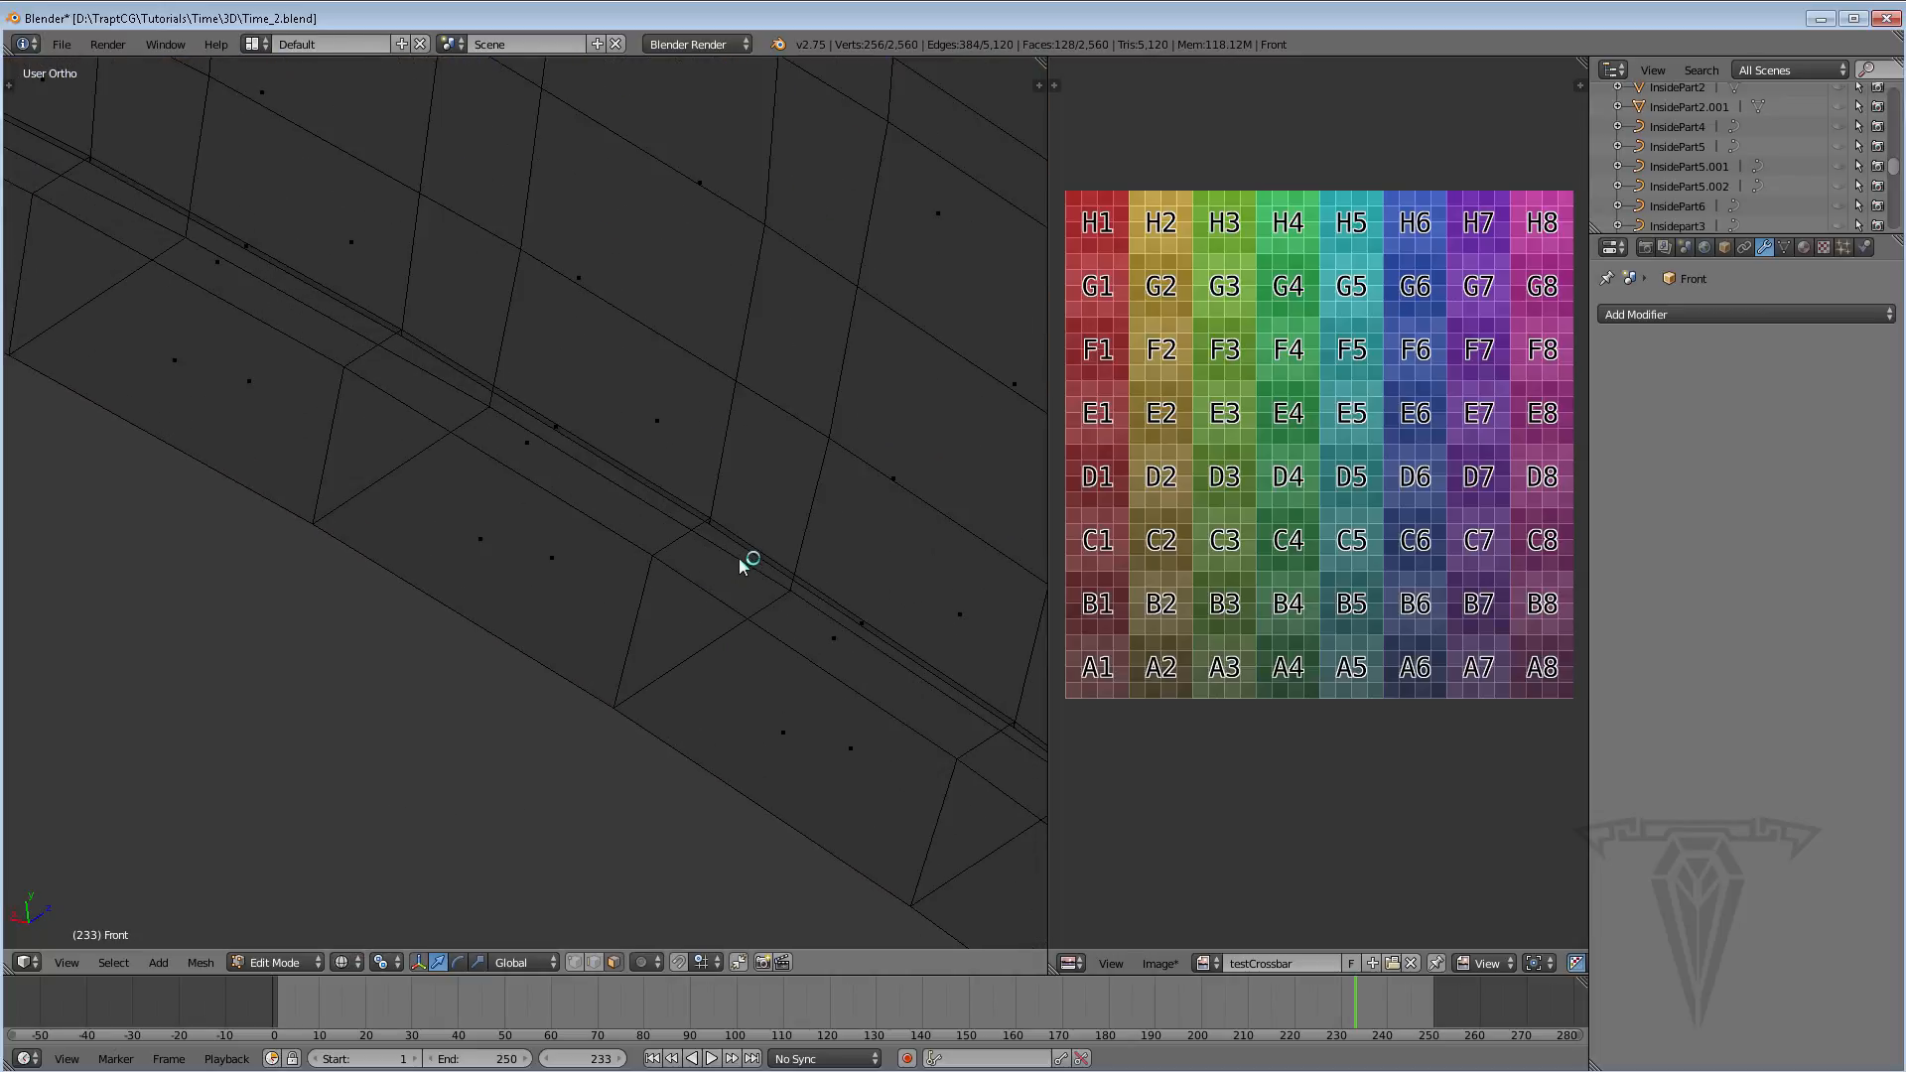
click(594, 962)
Select the full edge loop beside the narrow step on the ring's inner rim and scale it outward
right_click(814, 608)
middle_drag(771, 647, 572, 498)
right_click(740, 520)
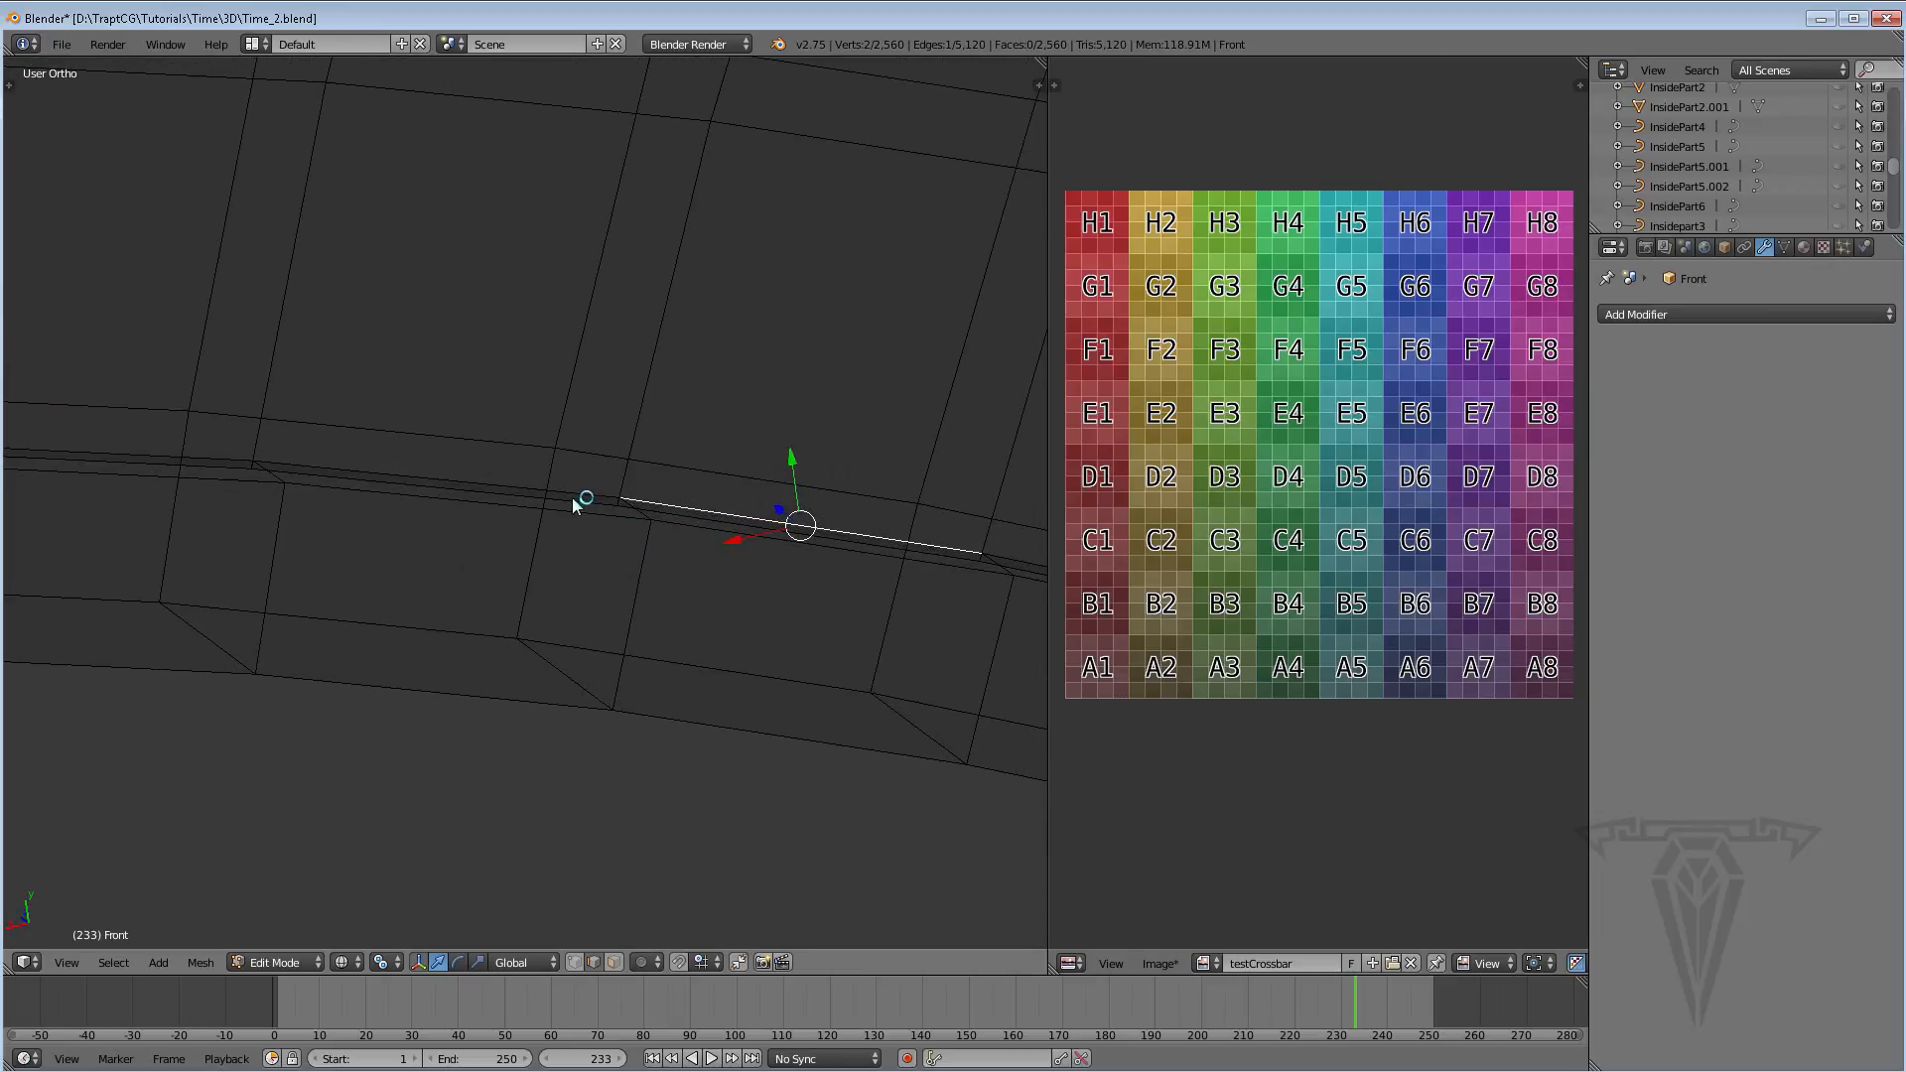
right_click(572, 503)
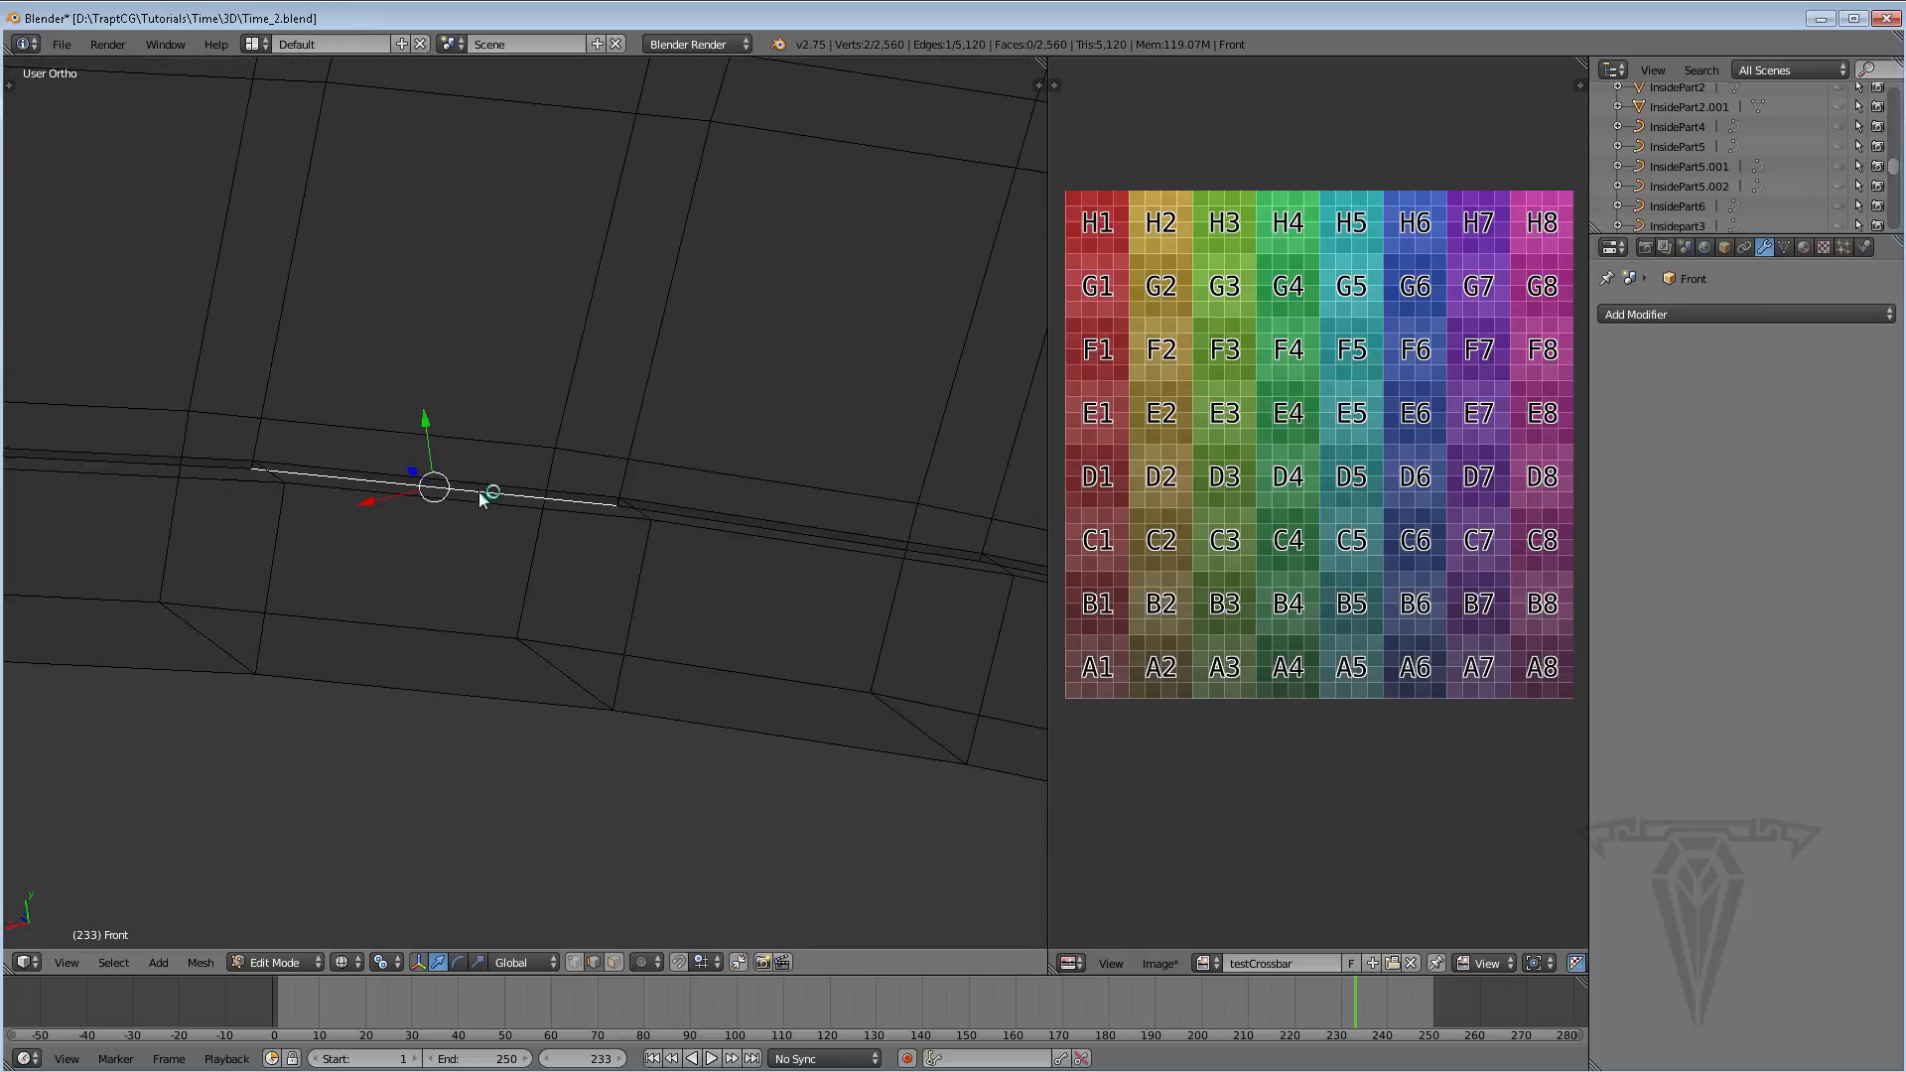
alt+right_click(556, 501)
scroll(554, 516, down, 4)
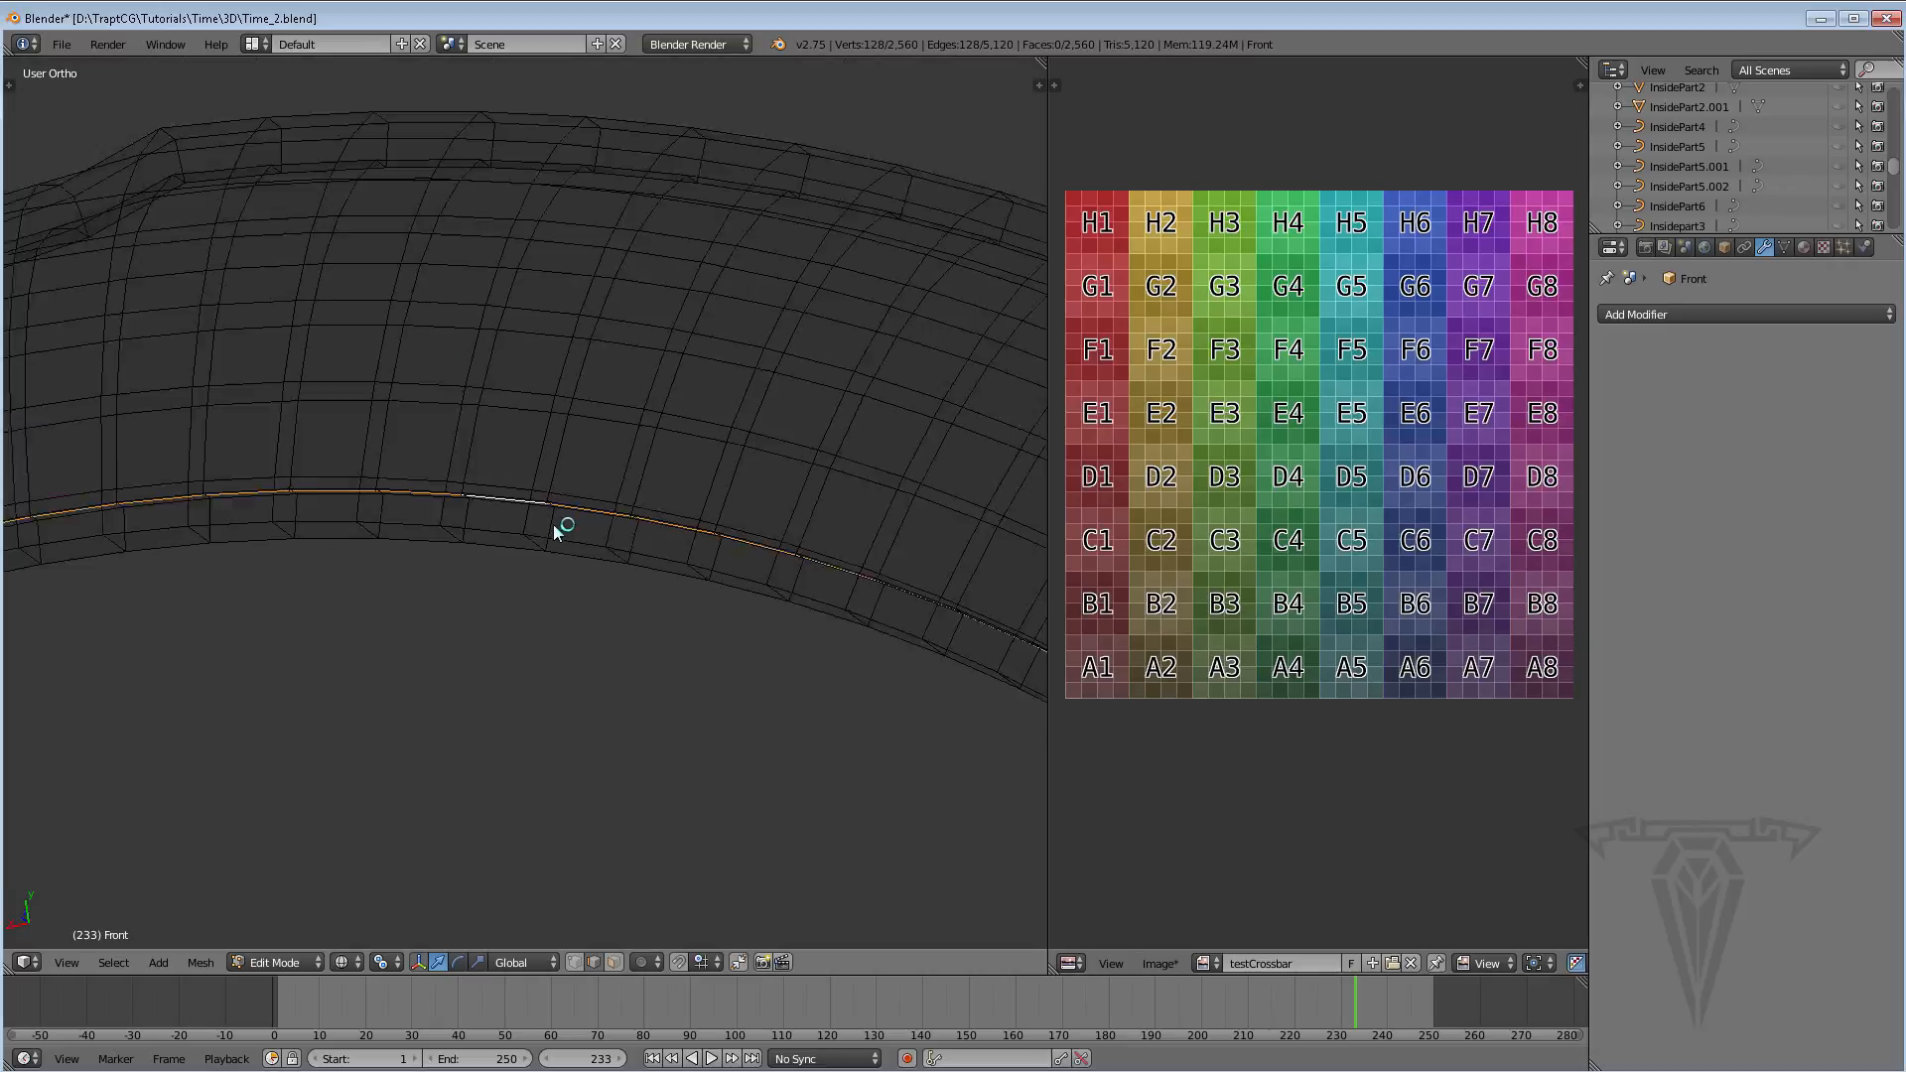
scroll(552, 524, up, 3)
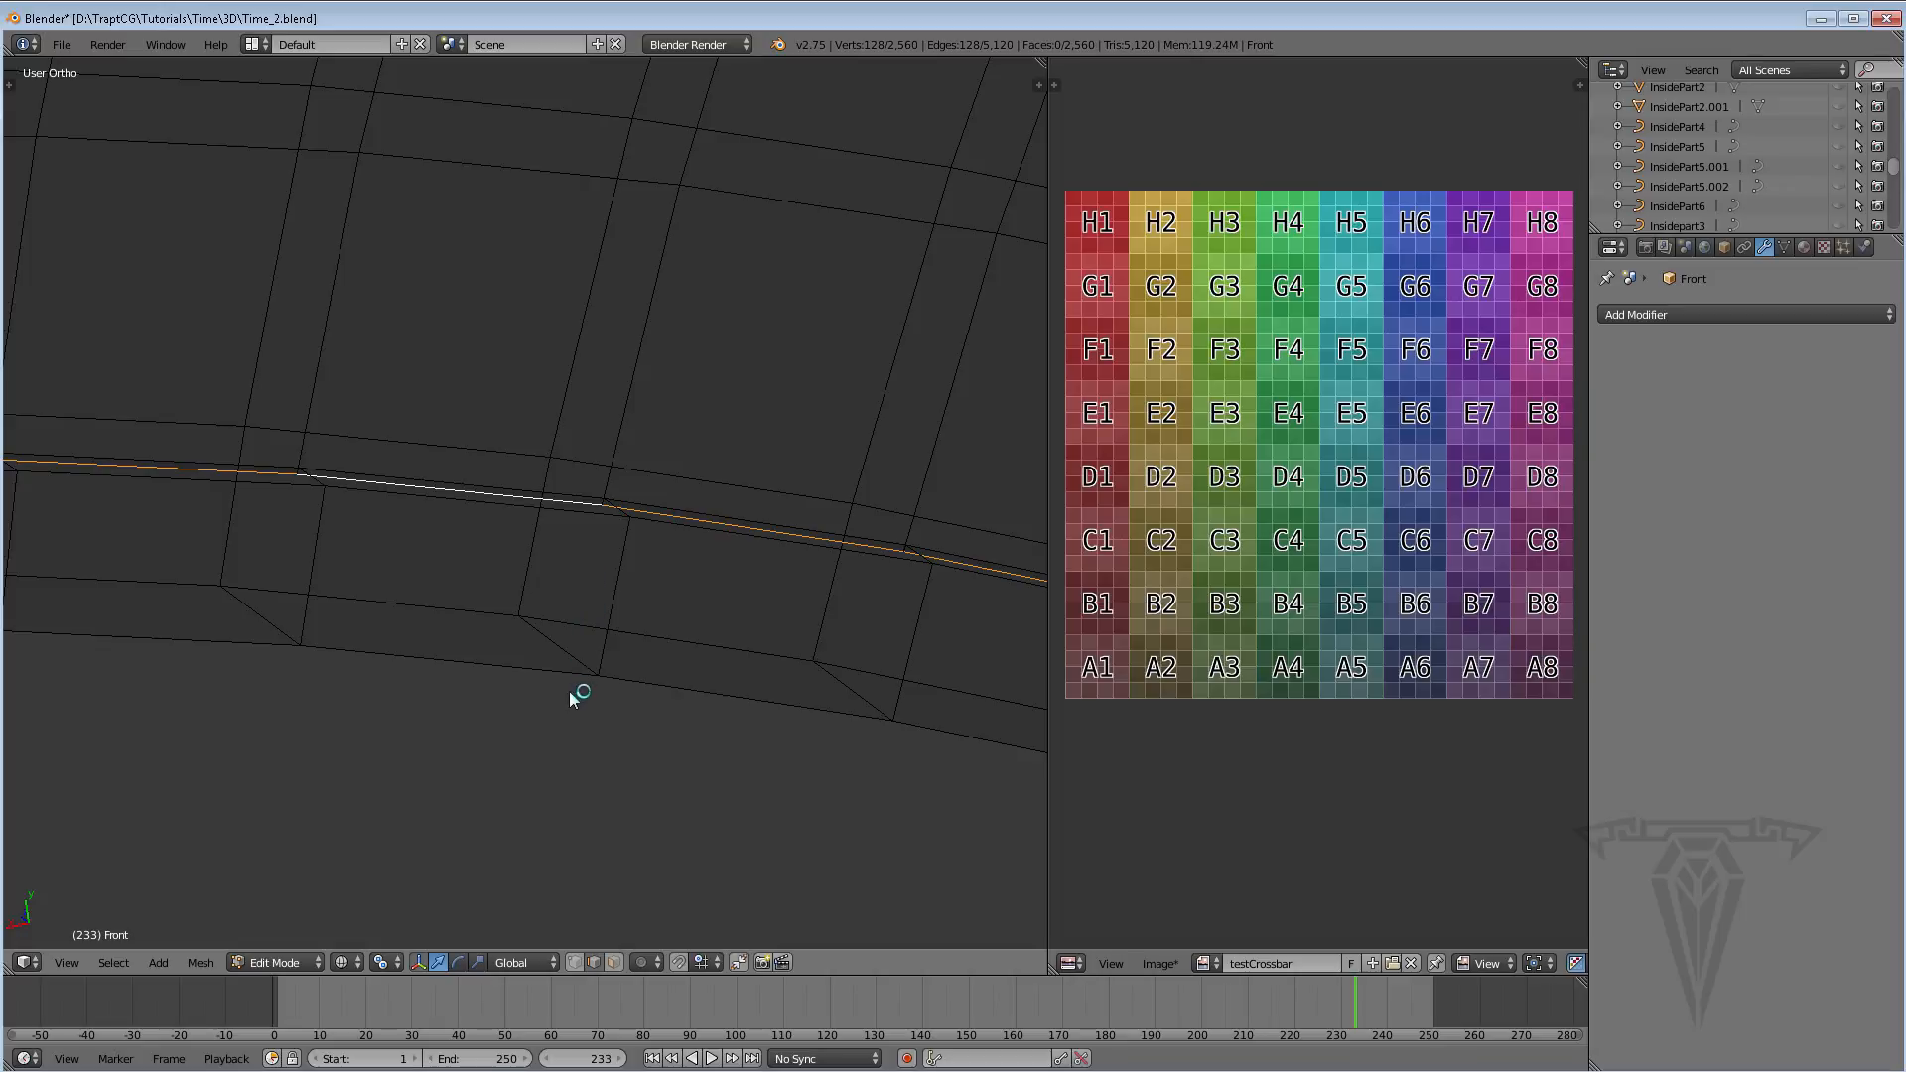
key(s)
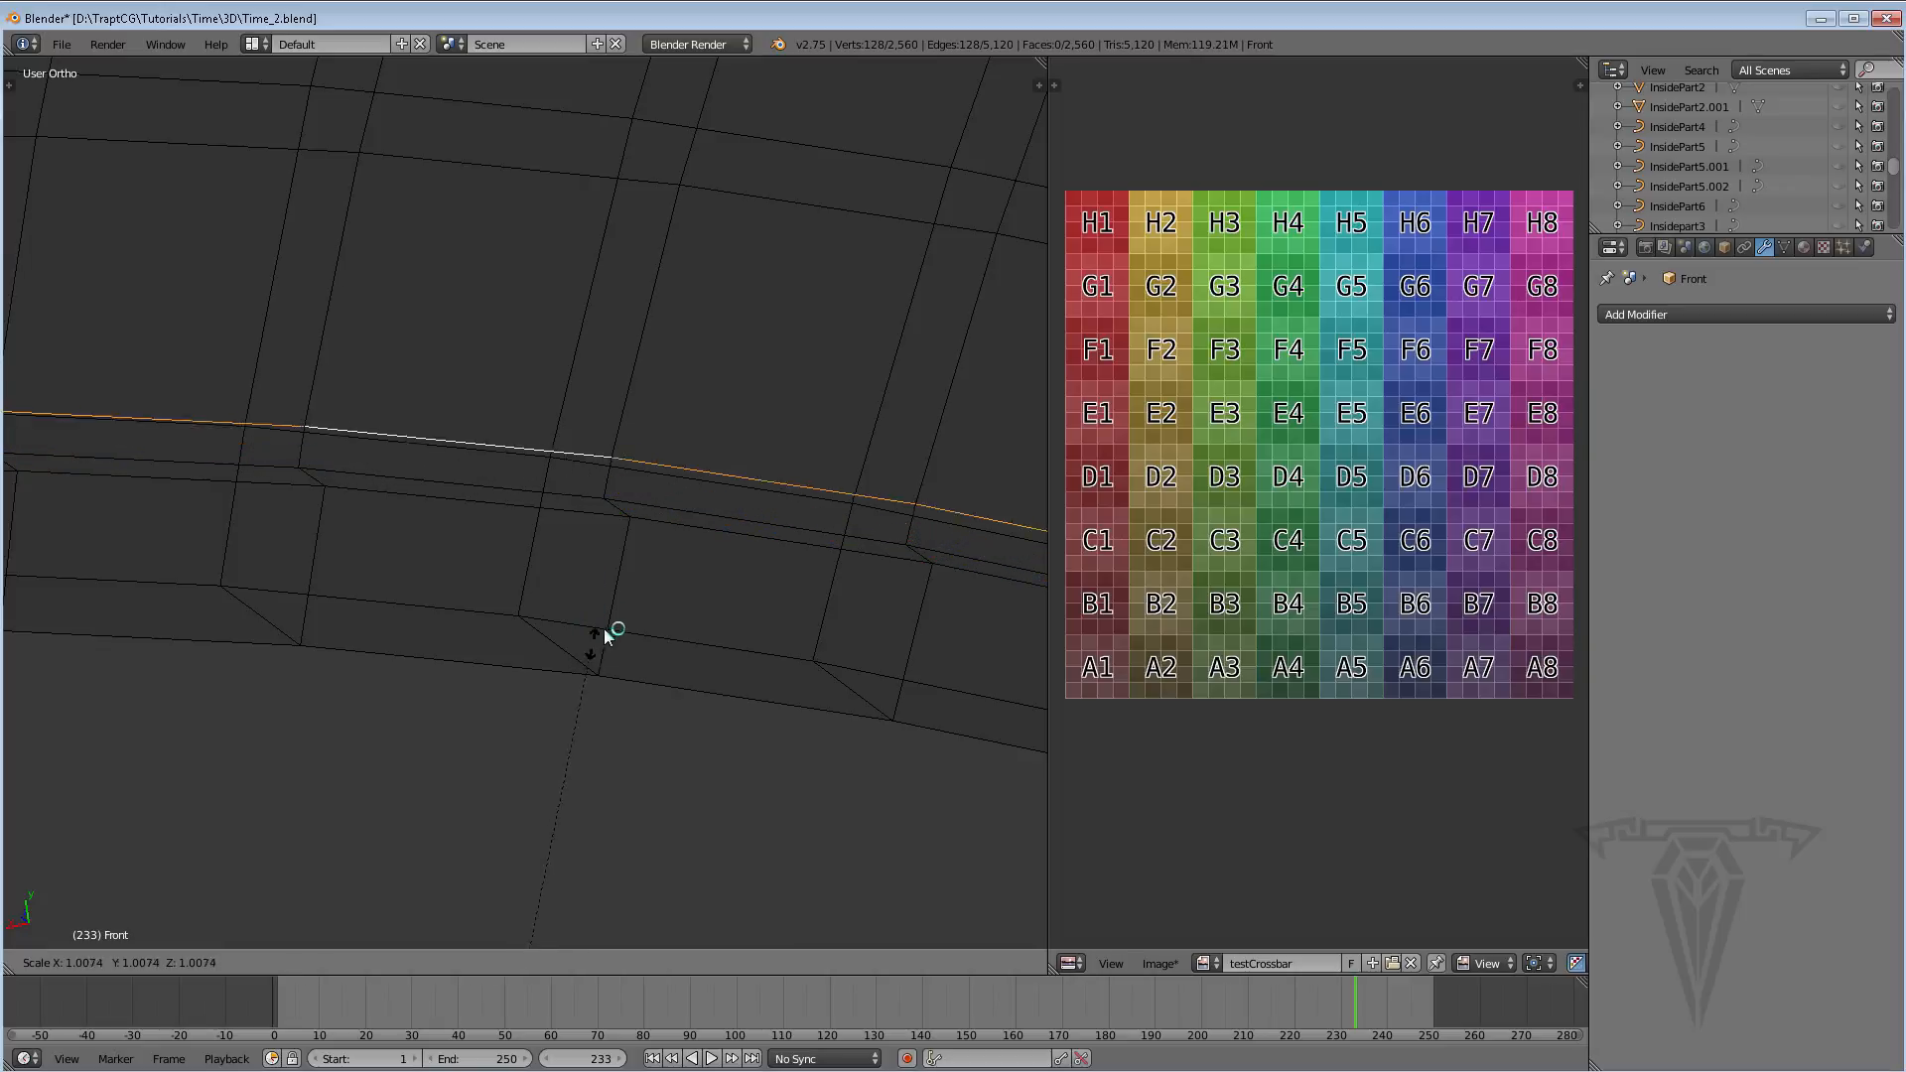
click(623, 547)
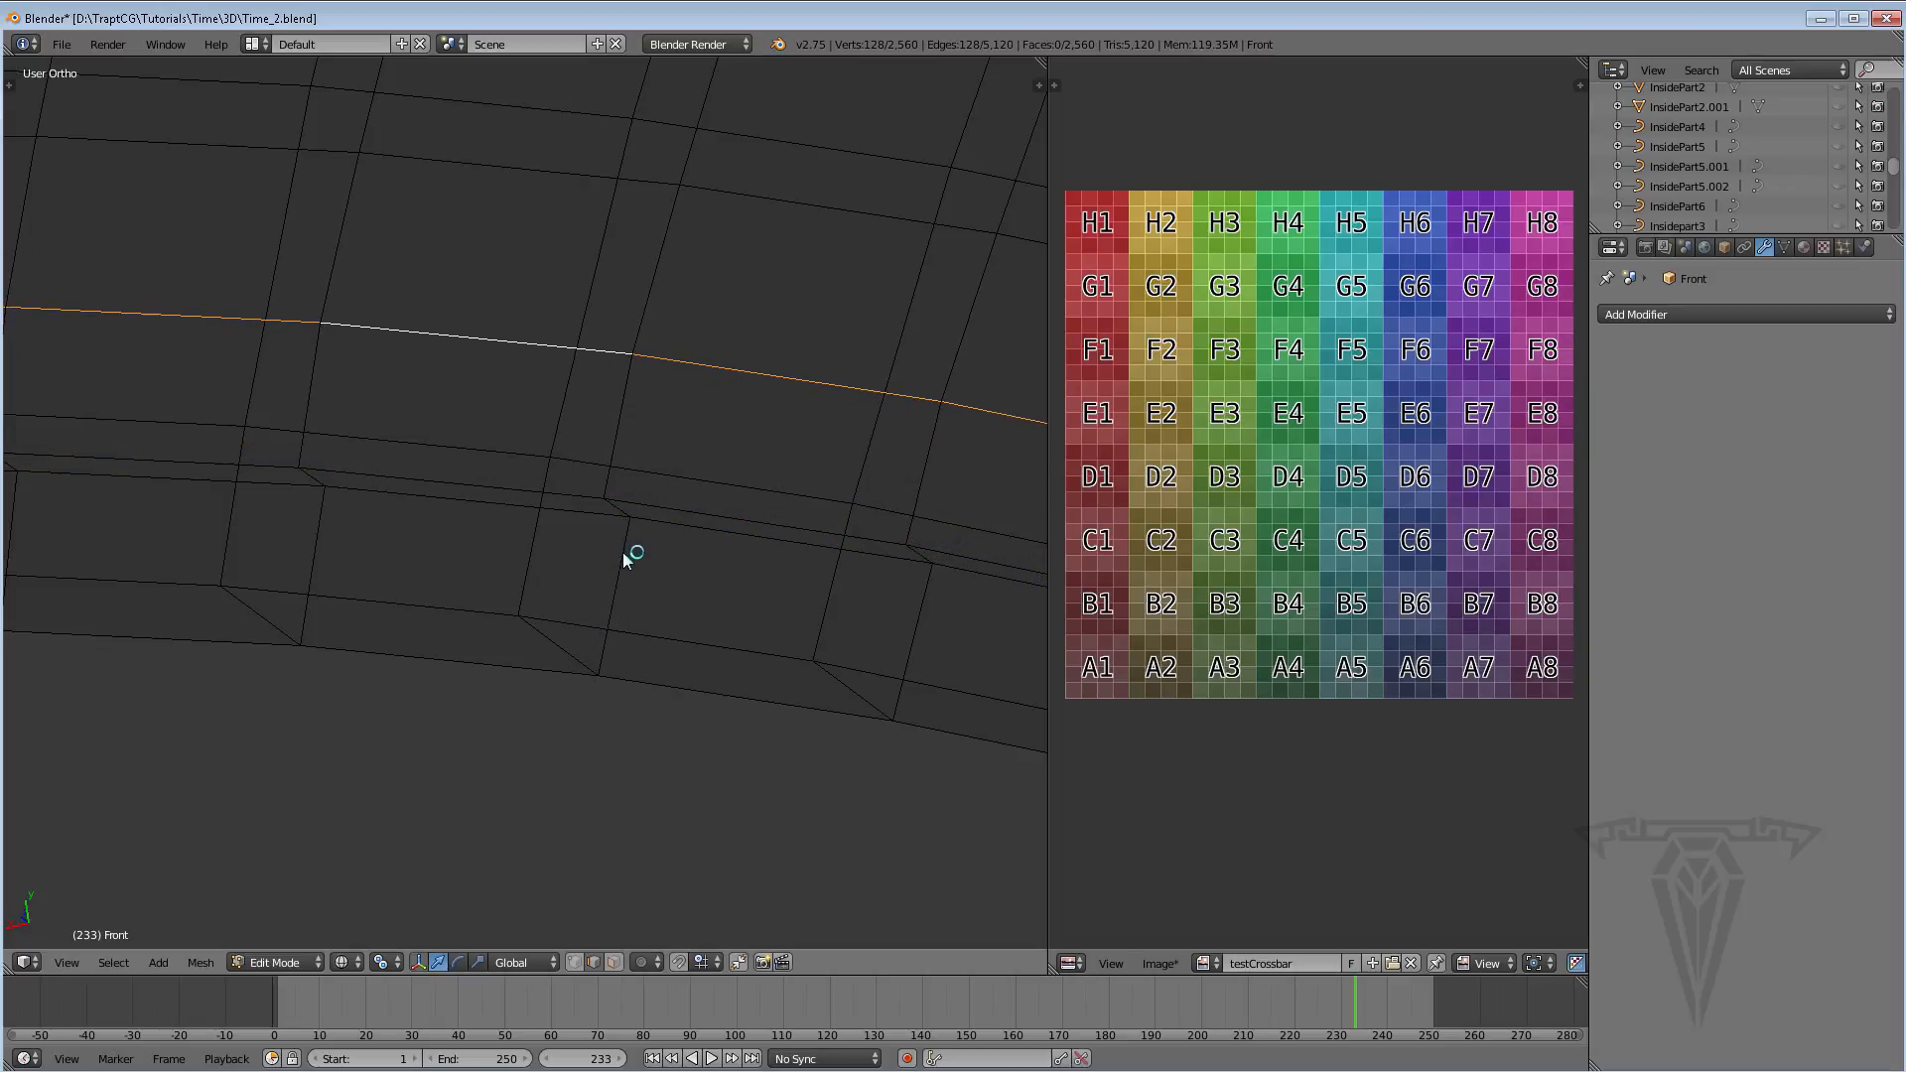
Switch back to solid shading and scale the selected edge loop slightly further outward, by about 1.0017
scroll(623, 552, down, 3)
key(z)
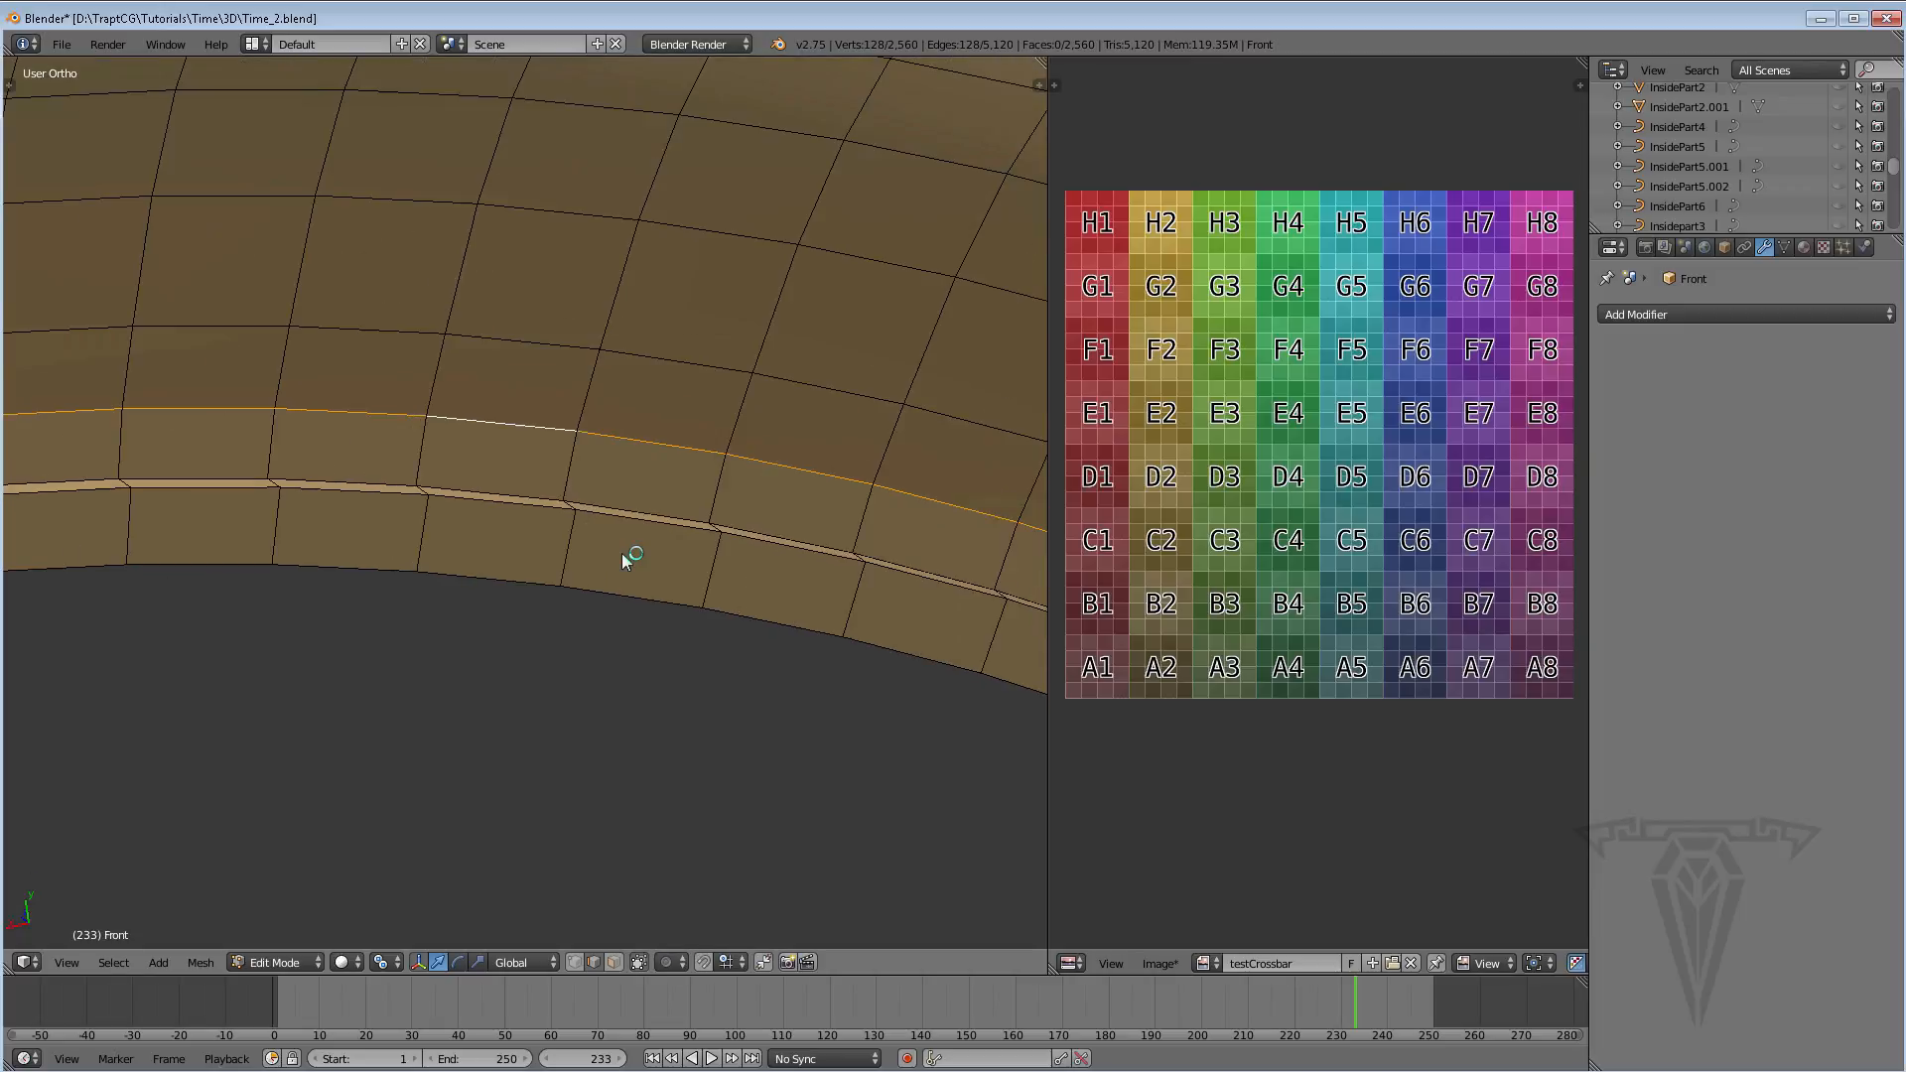
middle_drag(519, 566, 539, 522)
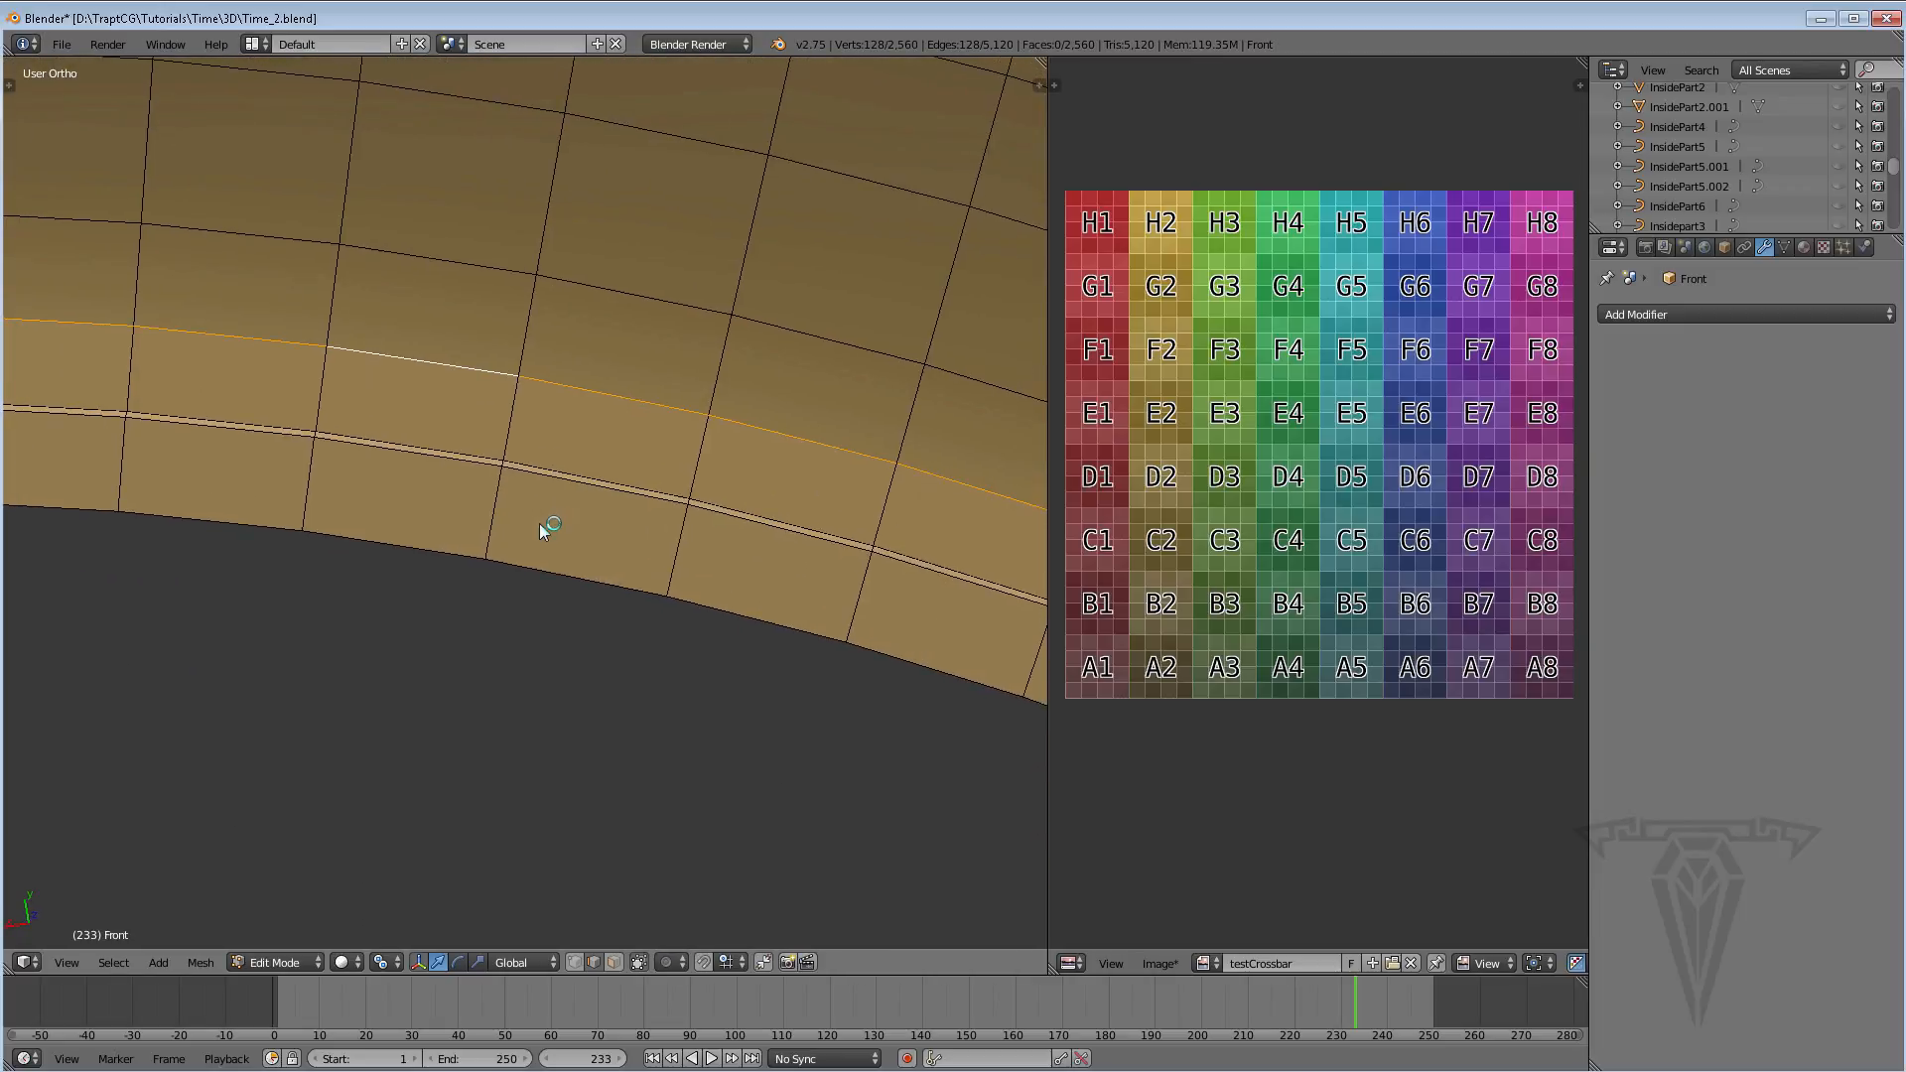
key(s)
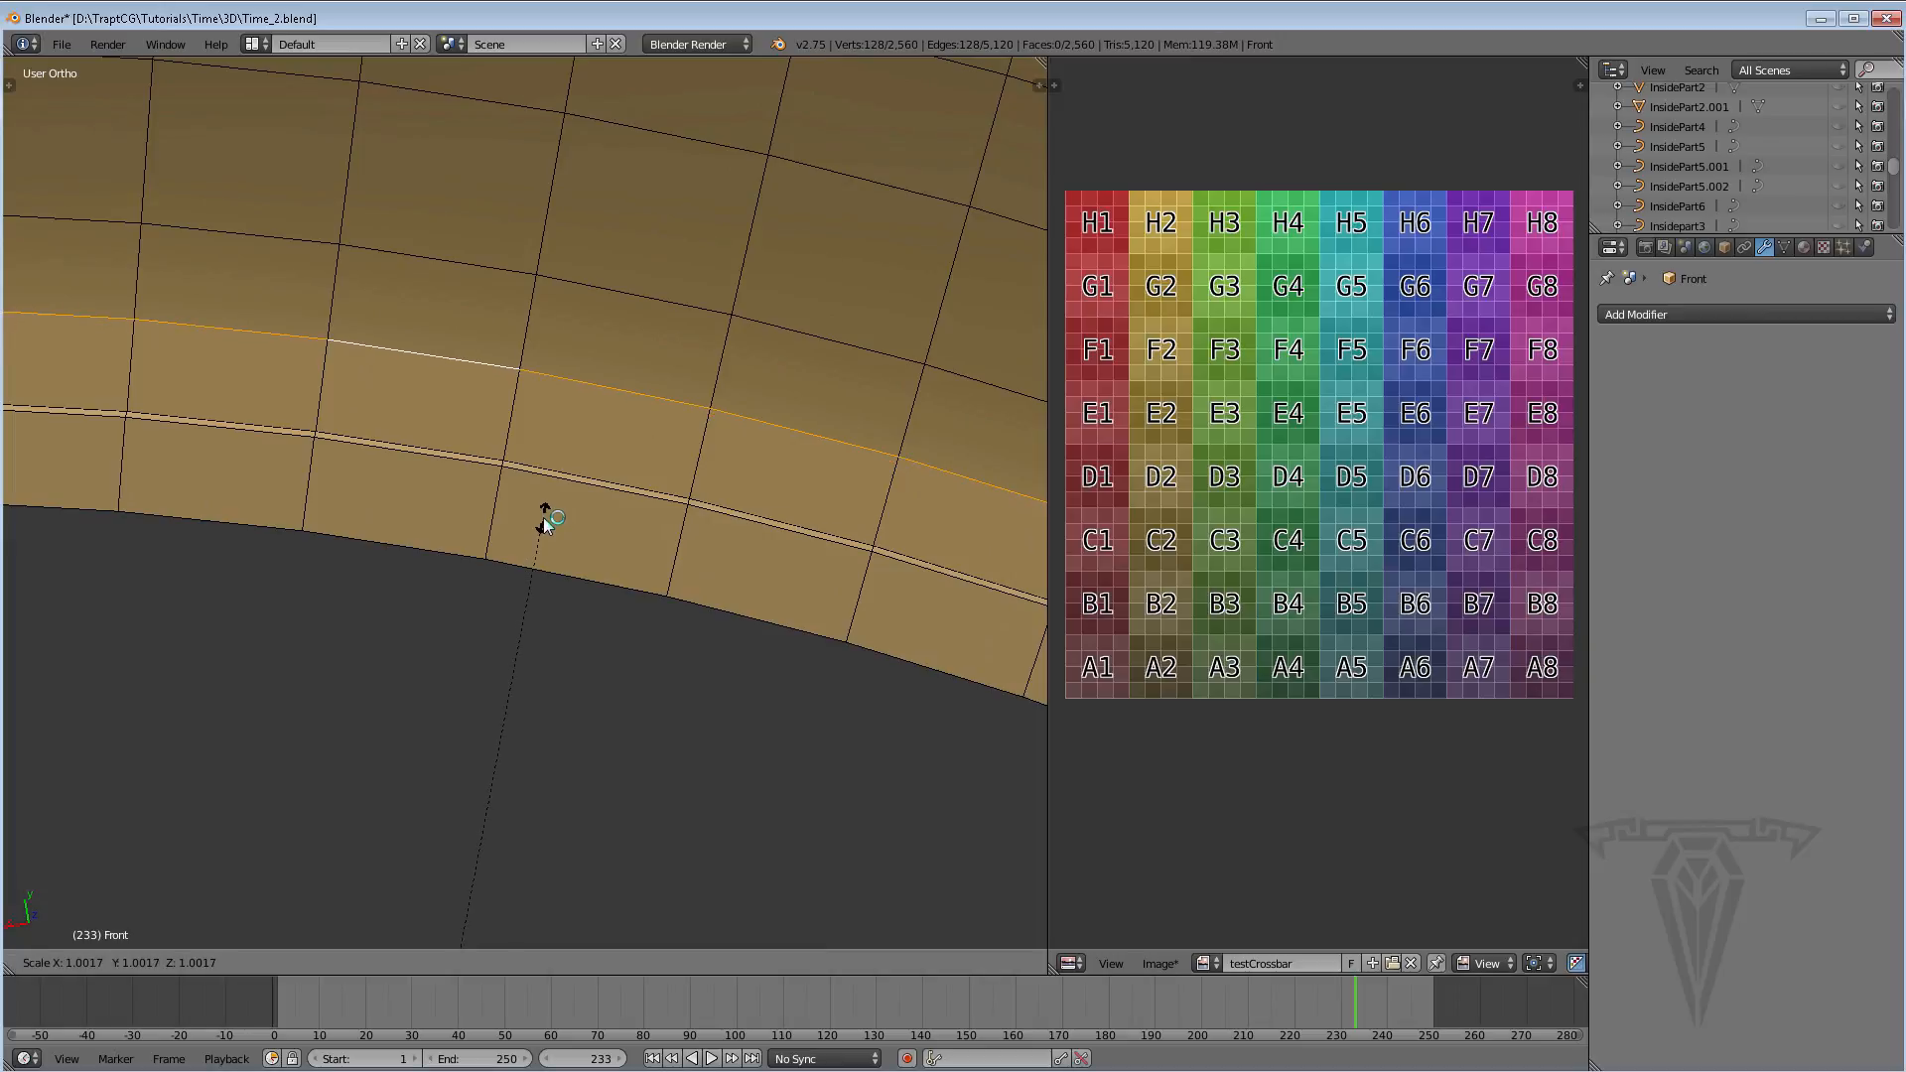
click(544, 516)
Try moving a single edge of the inner rim's narrow step along the Z and Y axes
right_click(671, 494)
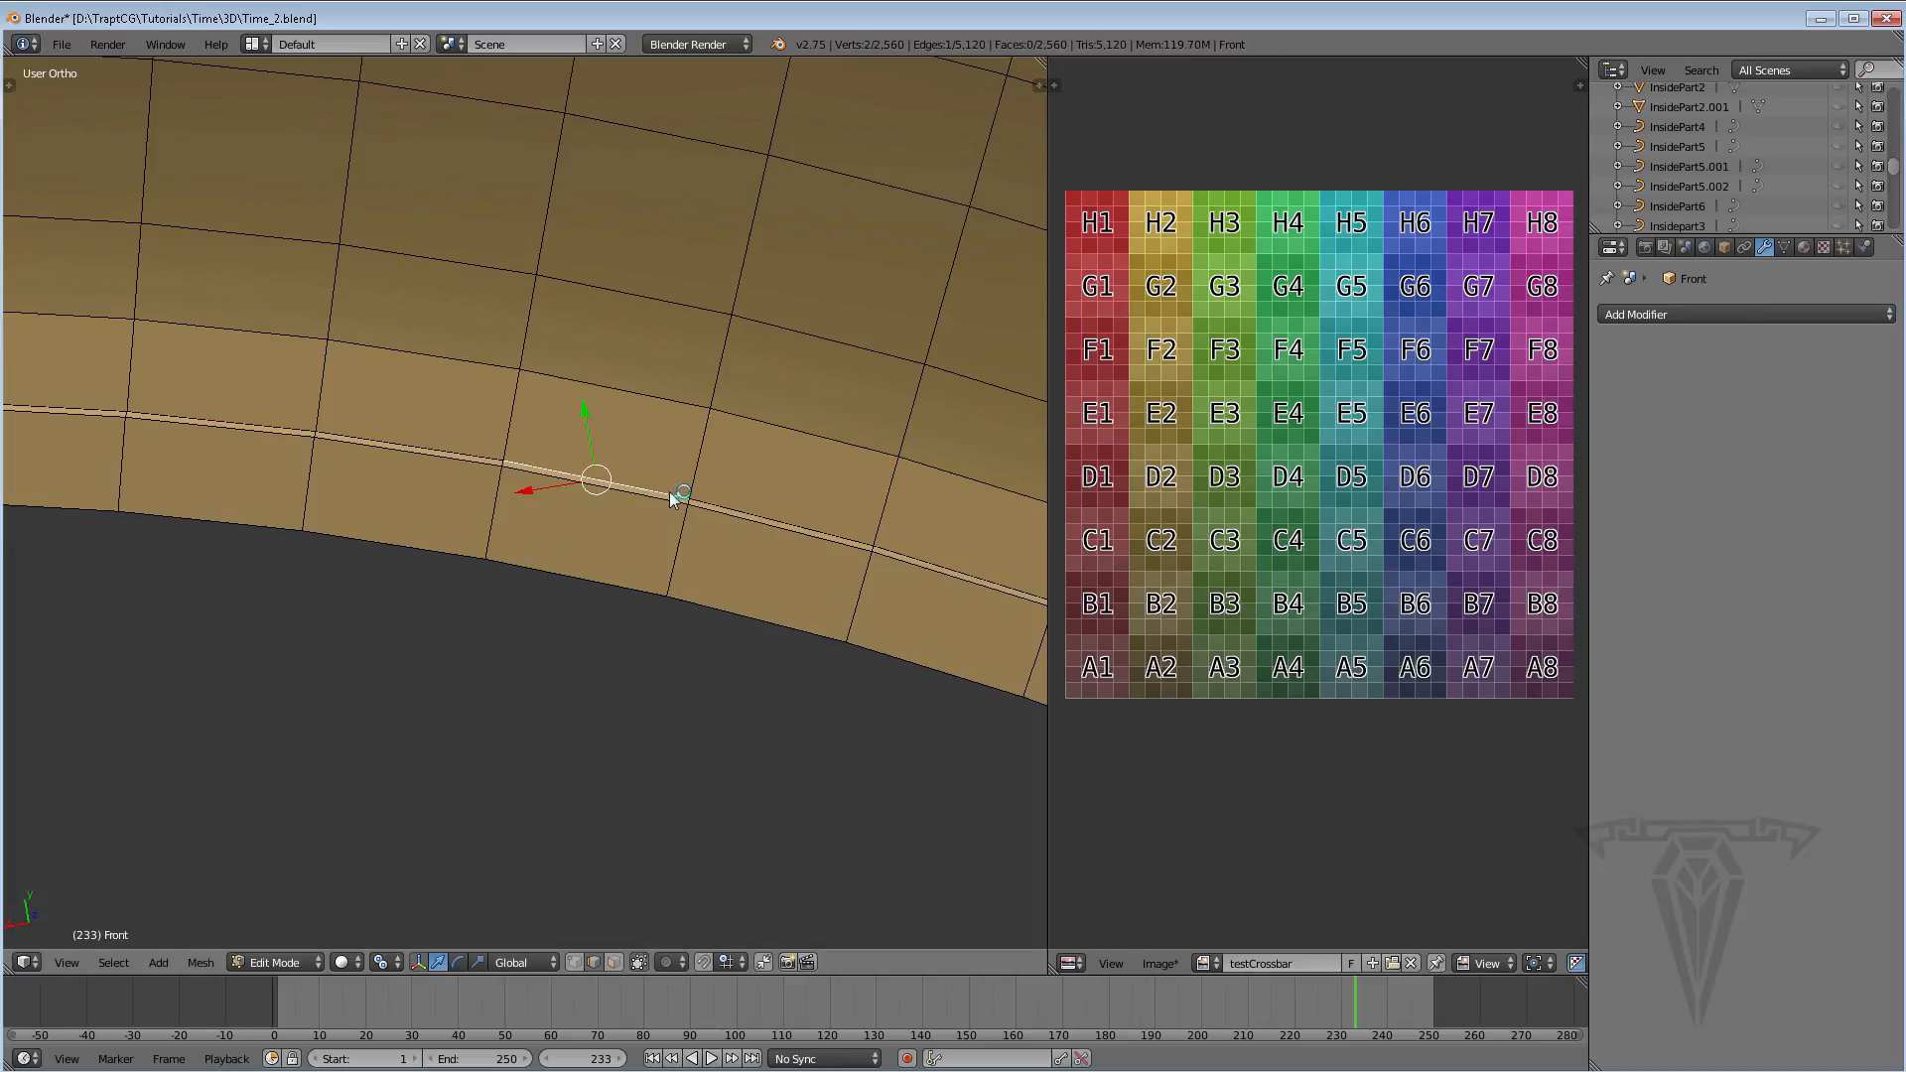
mouse_move(618, 487)
middle_down()
mouse_move(502, 569)
mouse_move(645, 465)
middle_up()
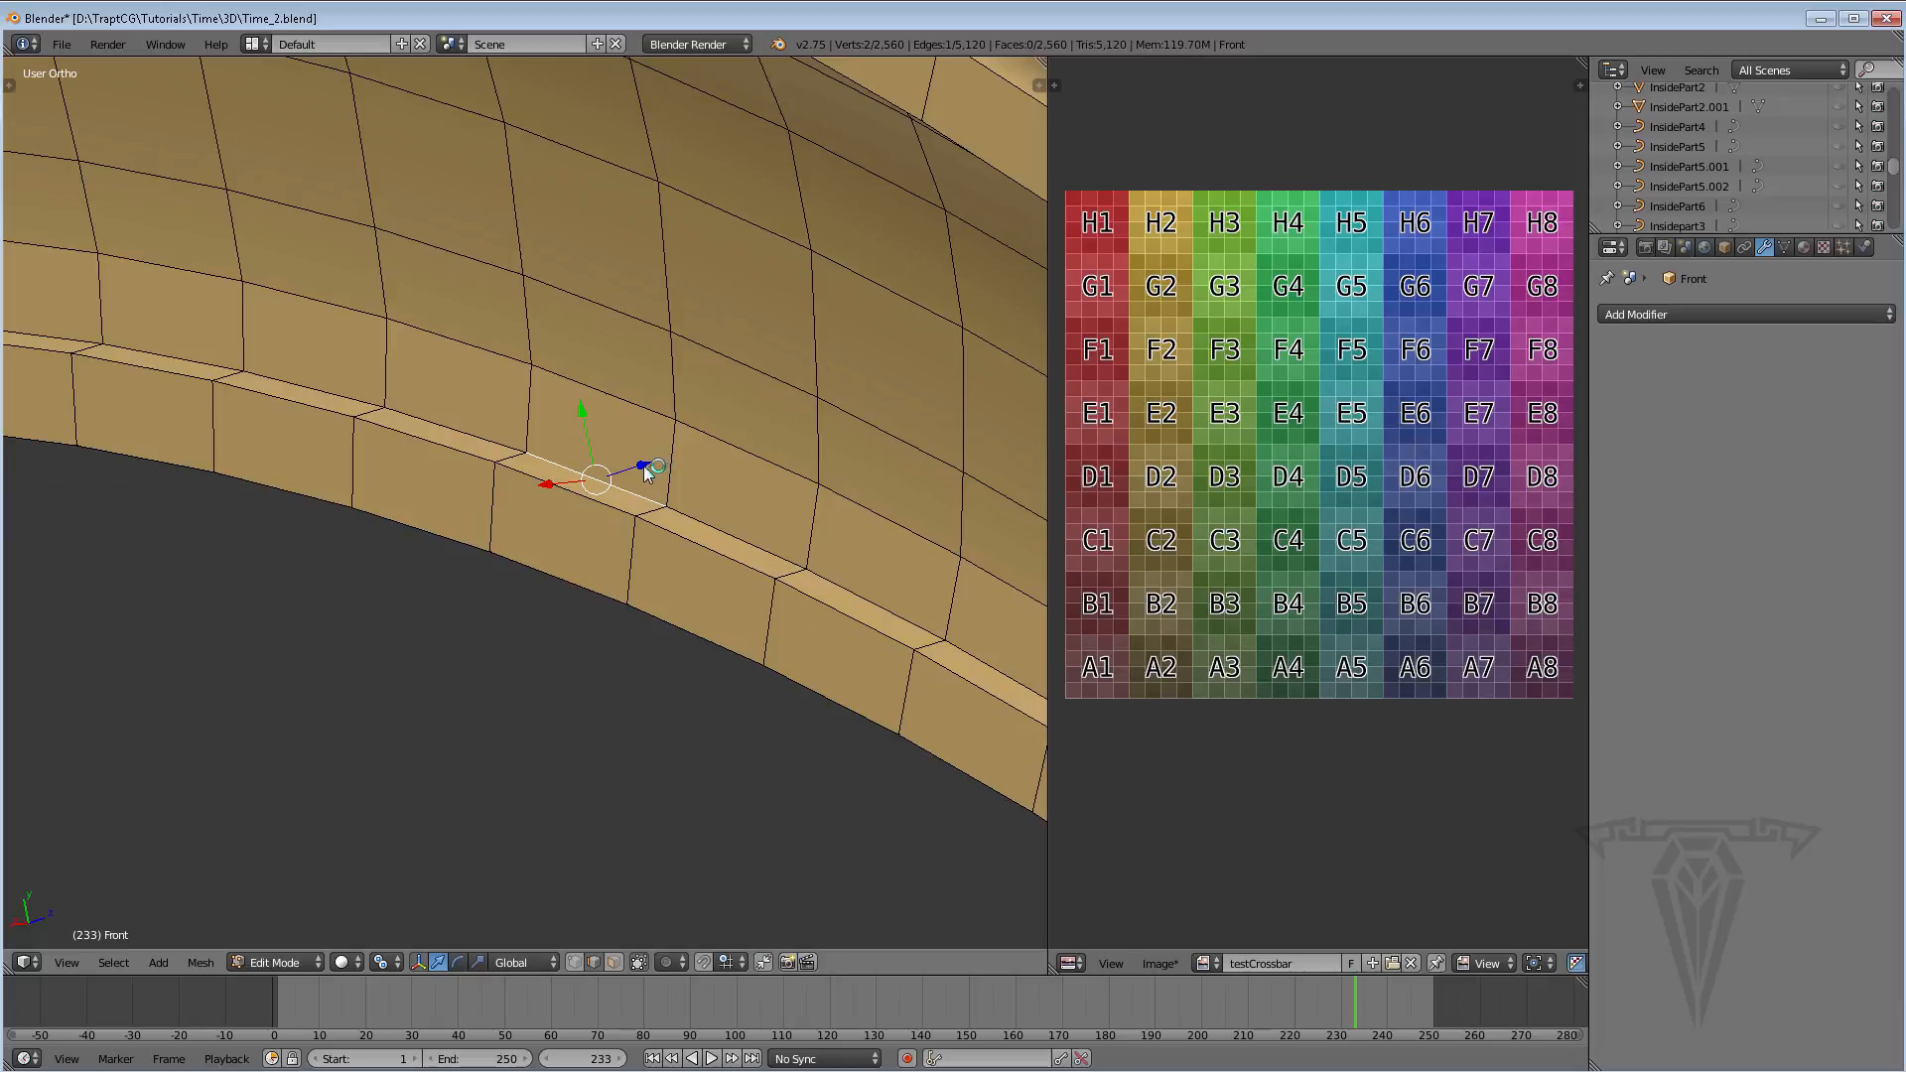
key(g)
key(z)
click(693, 417)
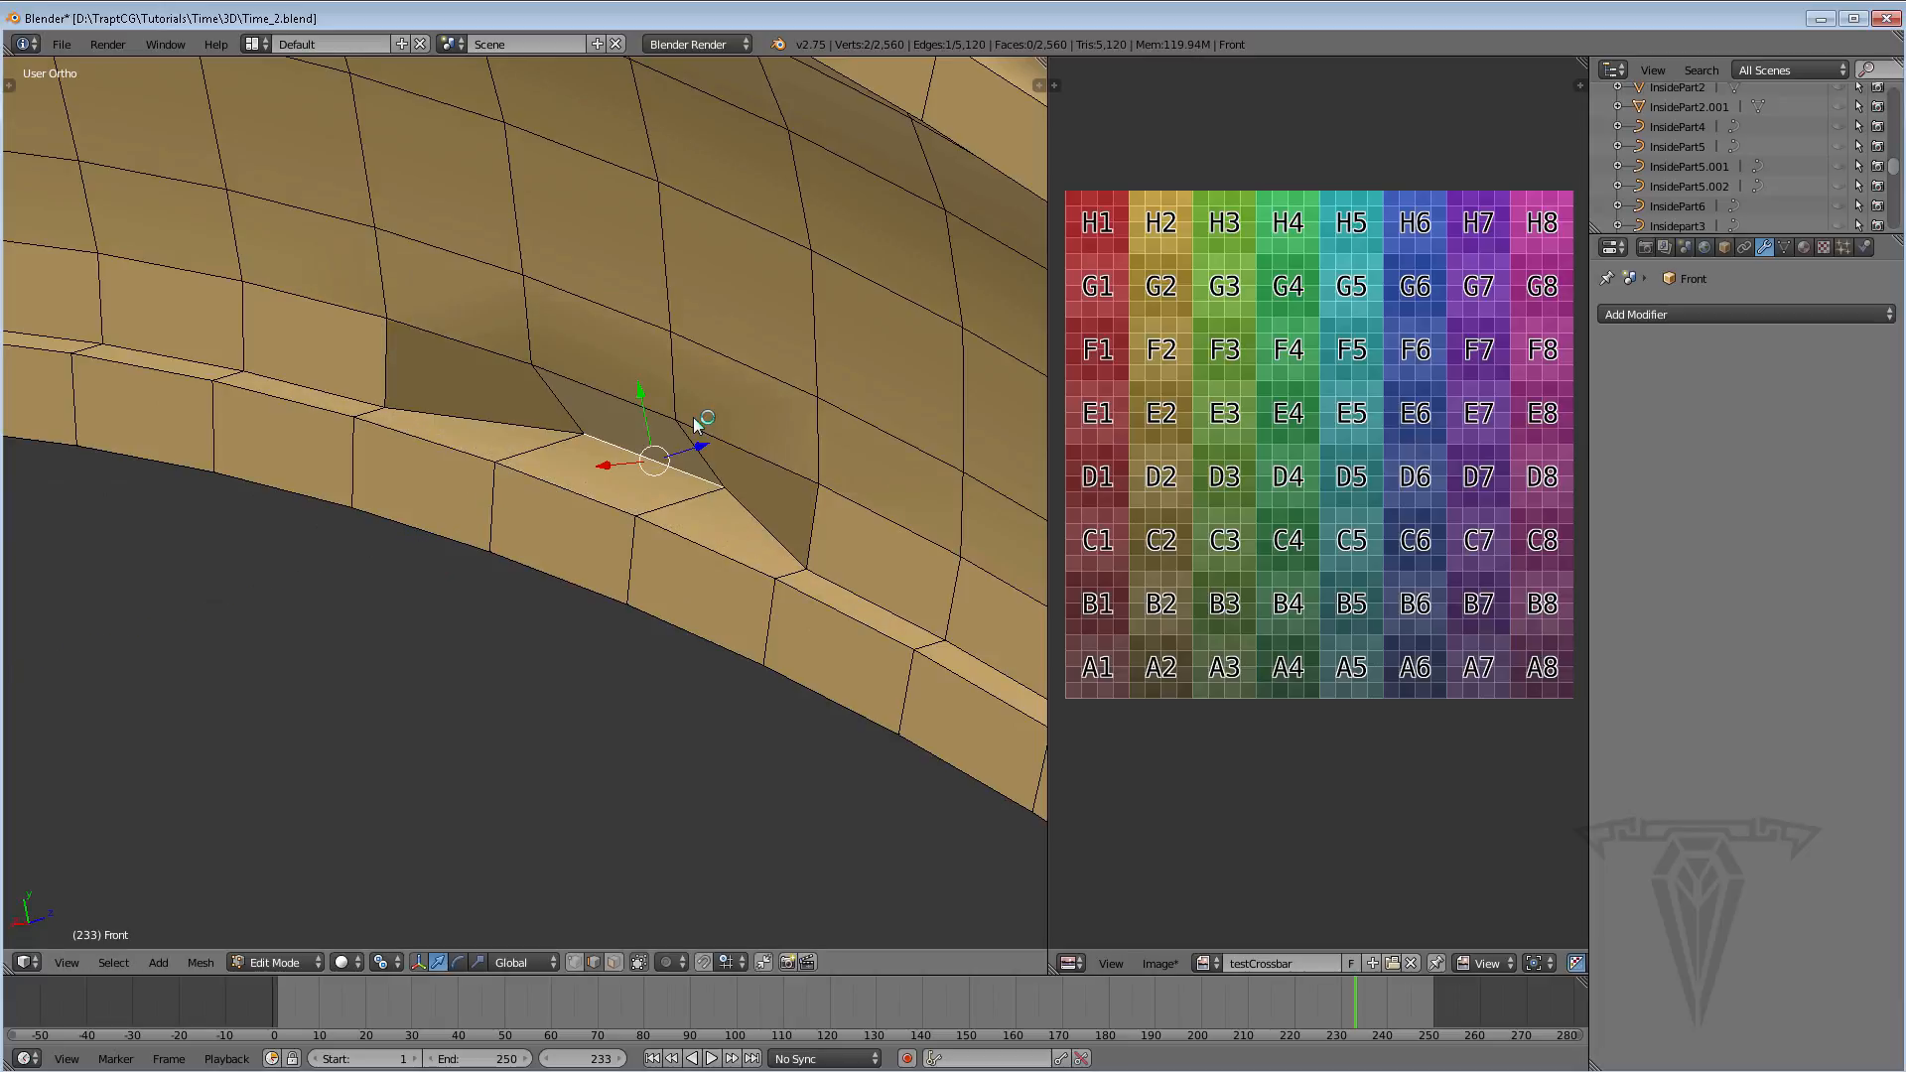
key(ctrl+z)
drag(591, 434, 577, 373)
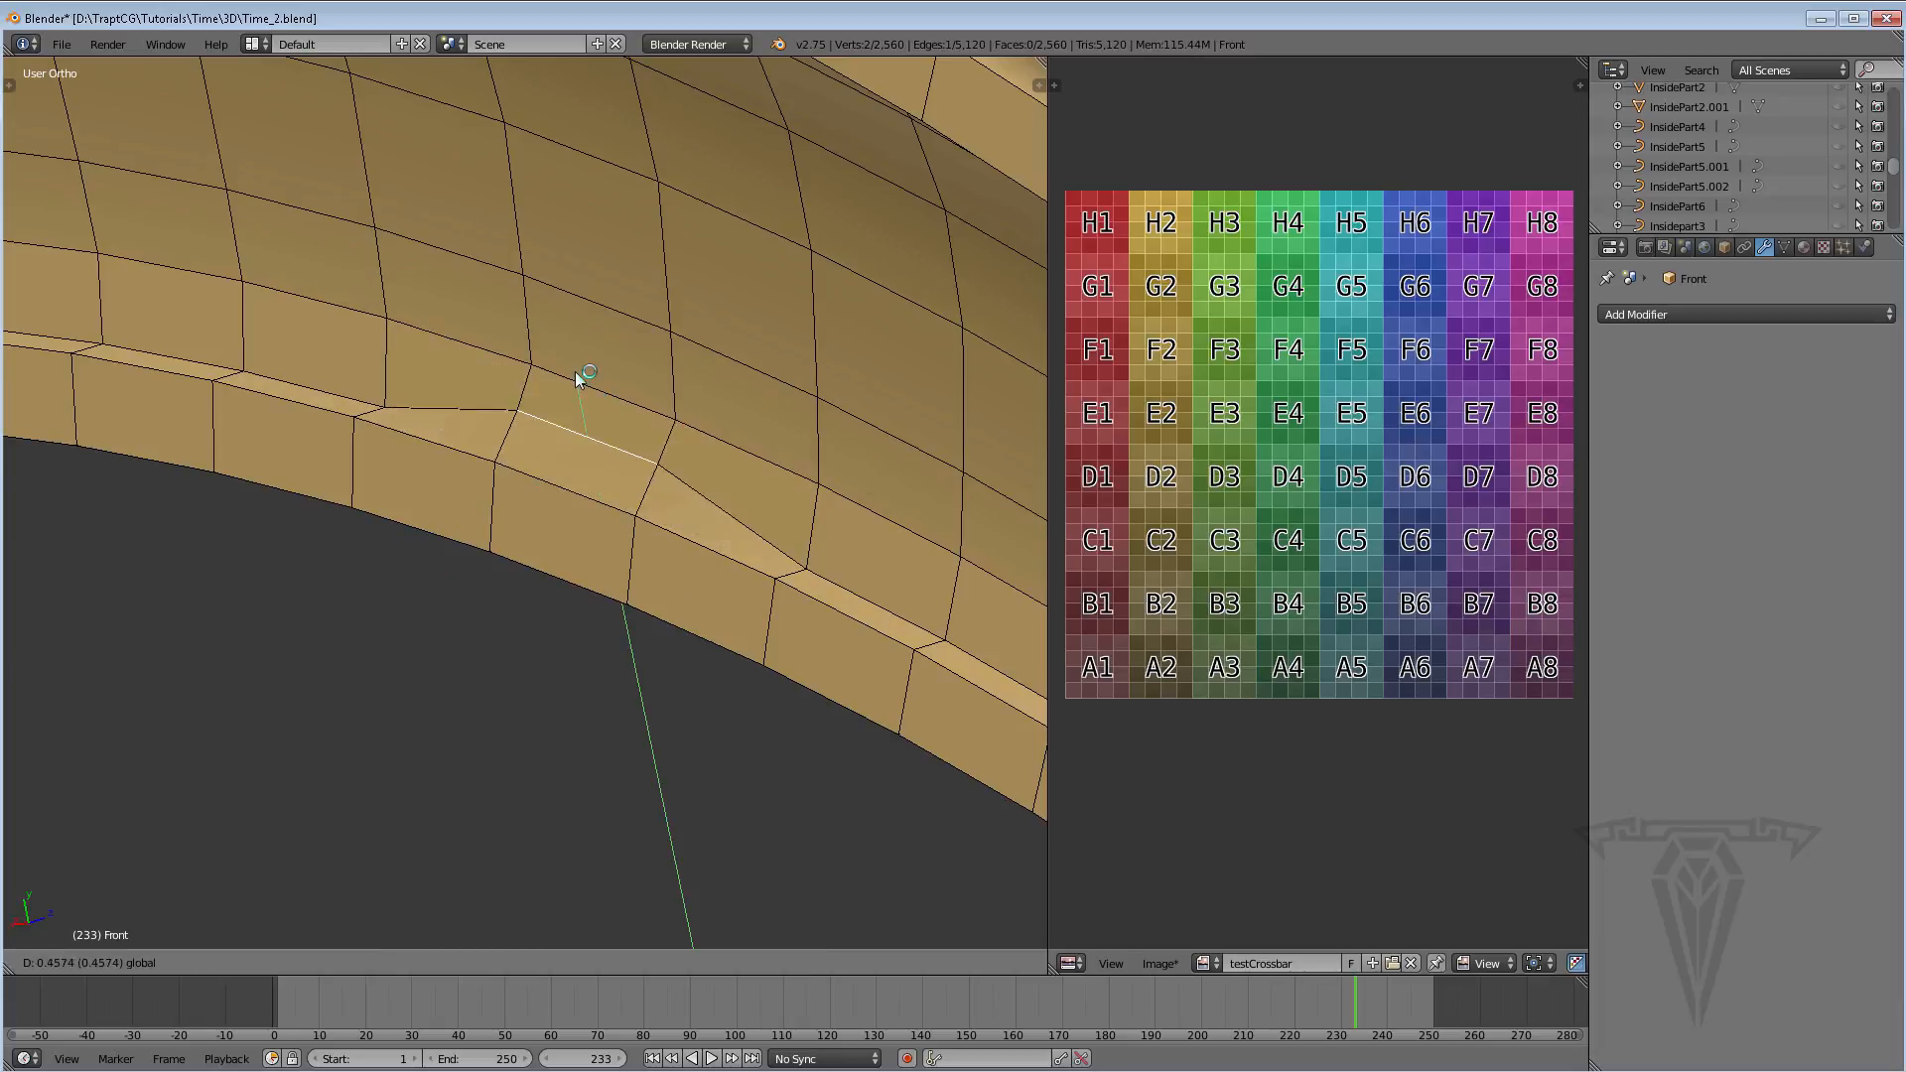
right_click(575, 371)
Mark a seam along the outer edge loop of the narrow step on the ring's inner rim
middle_drag(576, 397, 600, 518)
scroll(598, 513, down, 8)
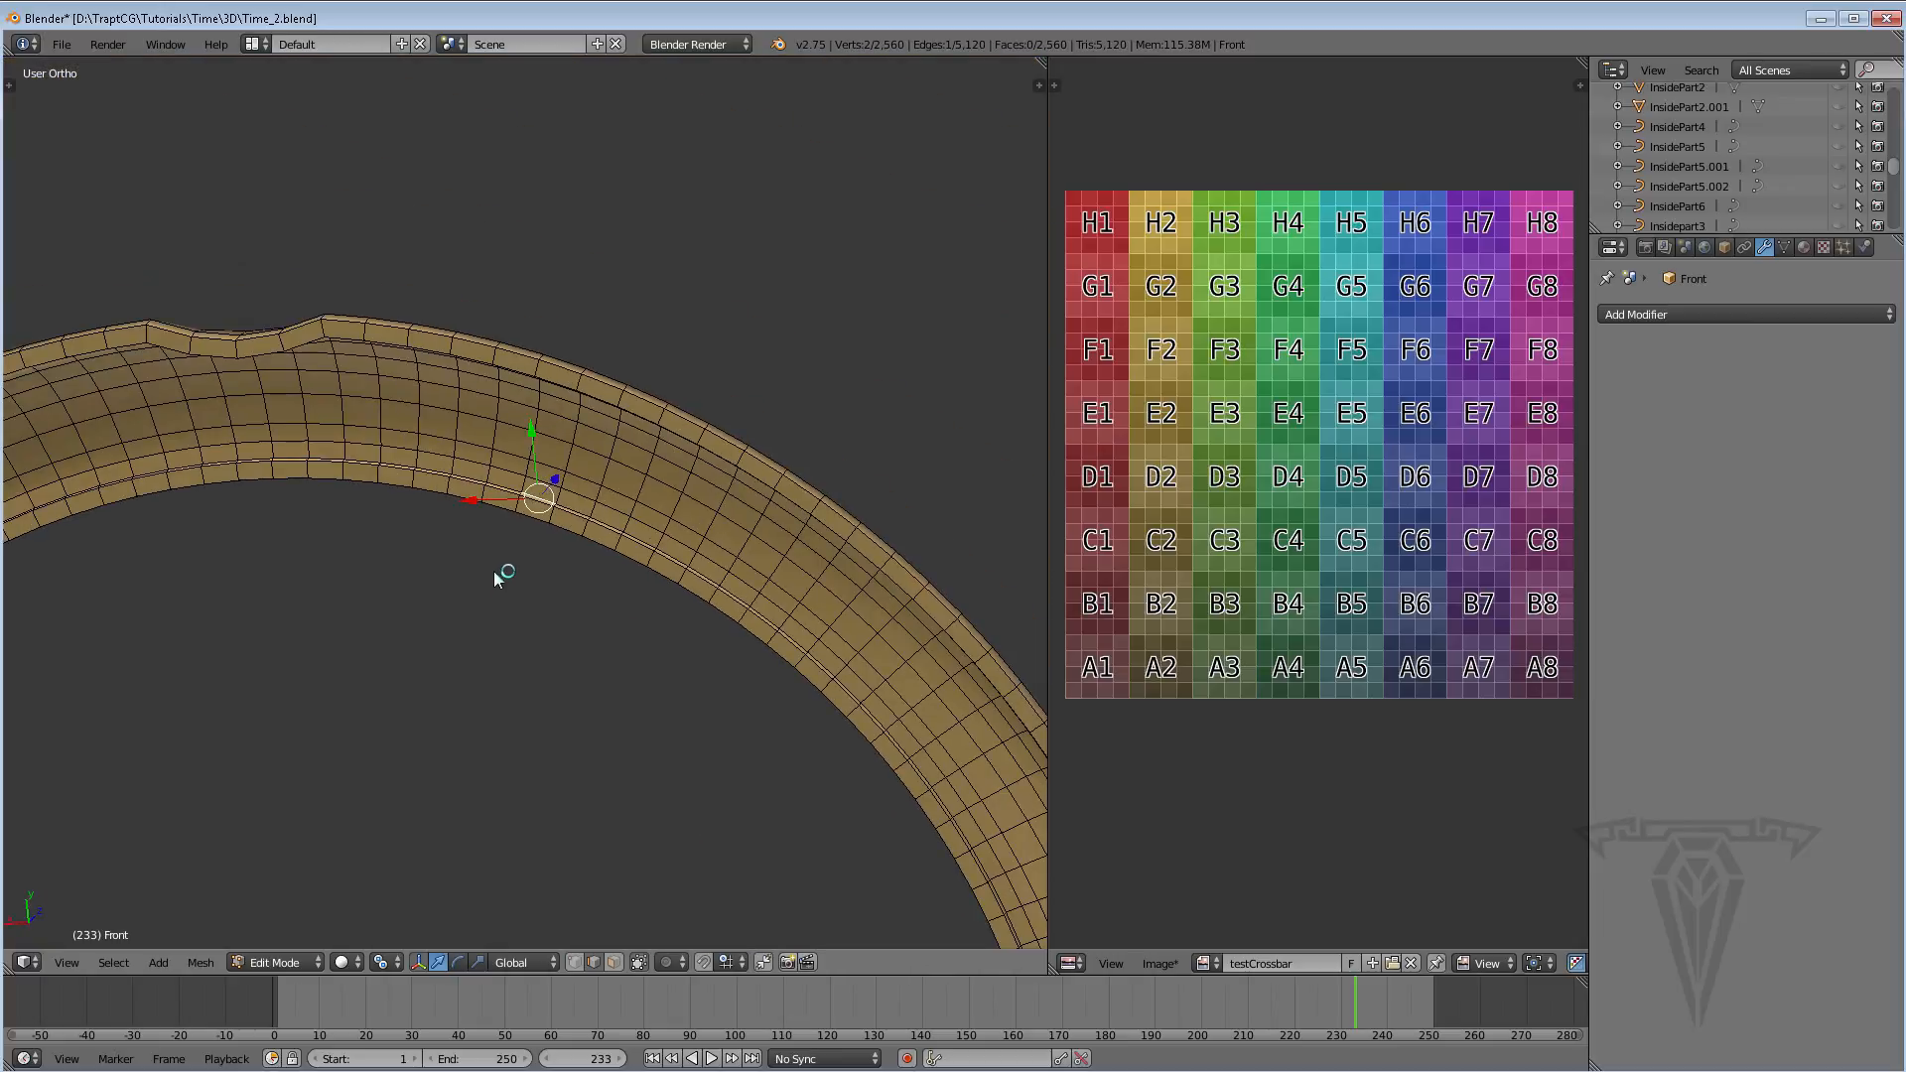
middle_drag(497, 576, 553, 338)
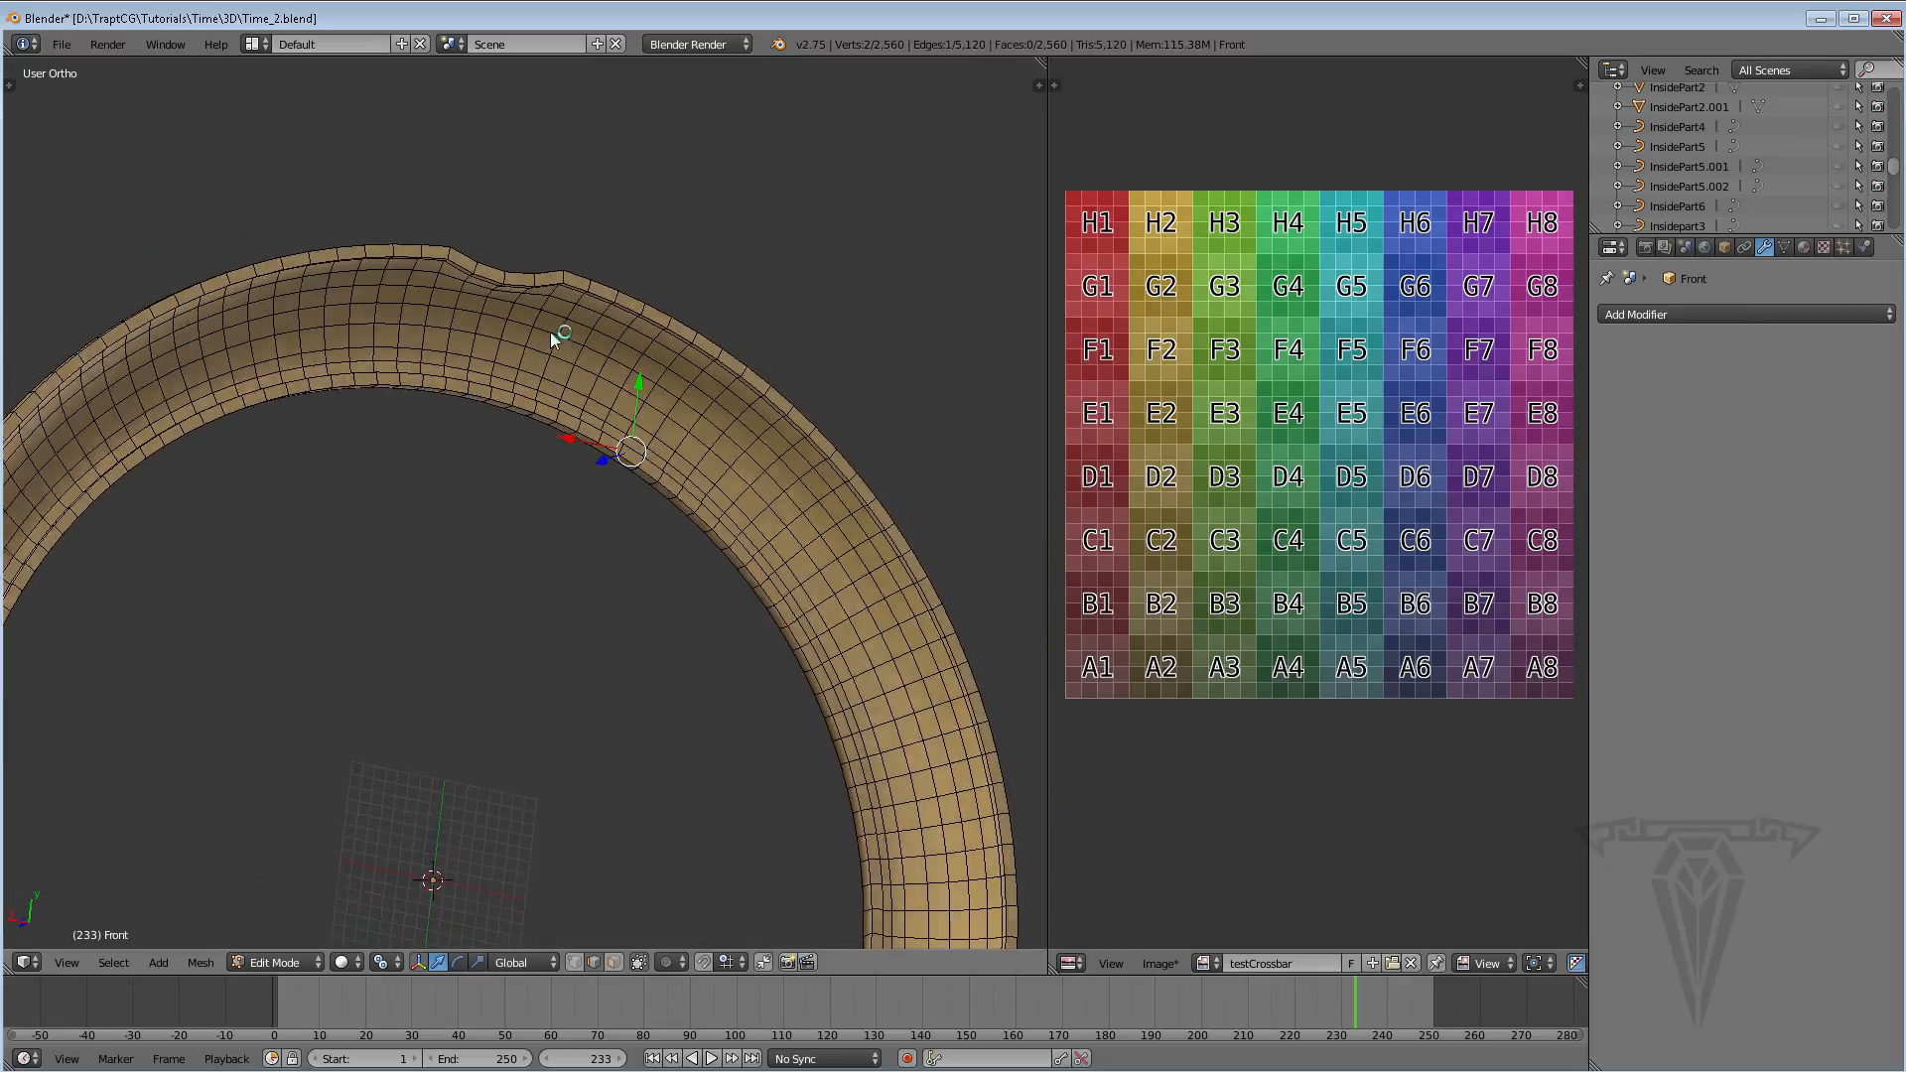
scroll(550, 331, up, 7)
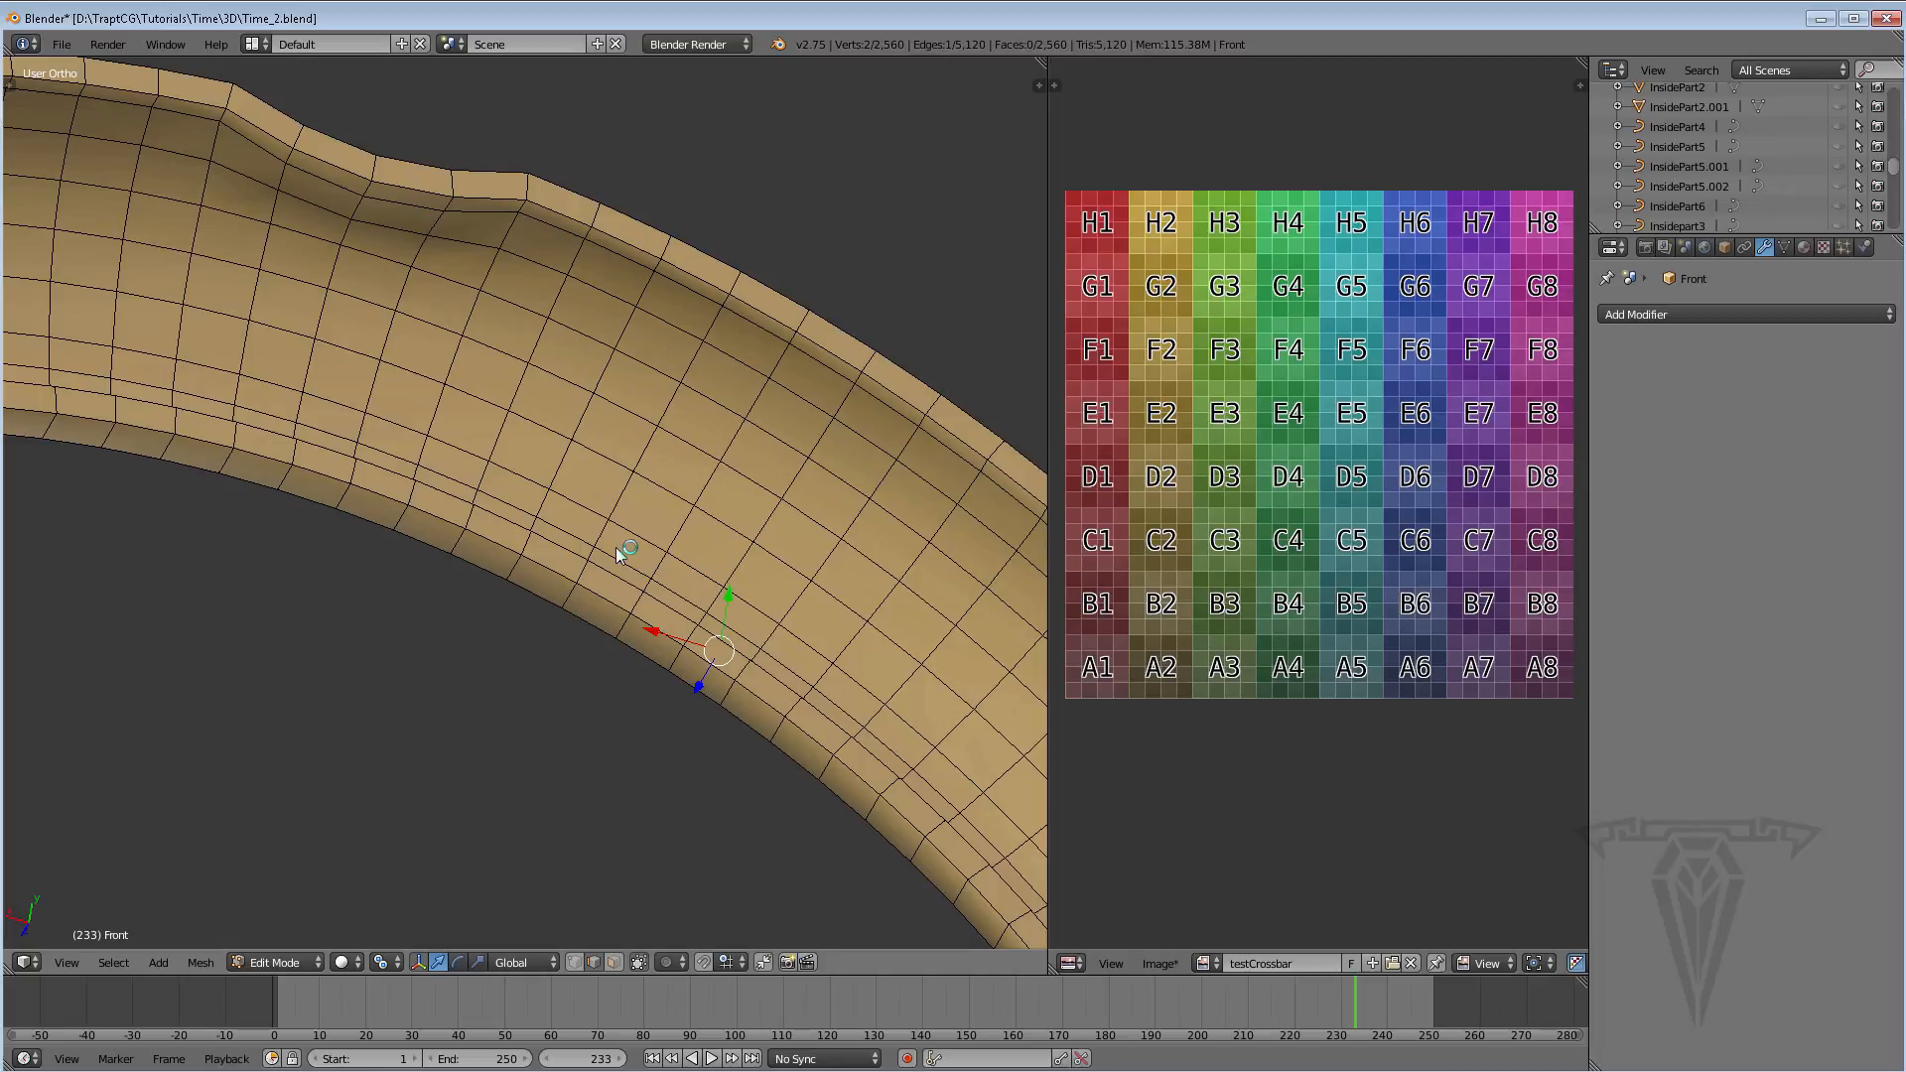
middle_drag(651, 481, 773, 718)
alt+right_click(775, 717)
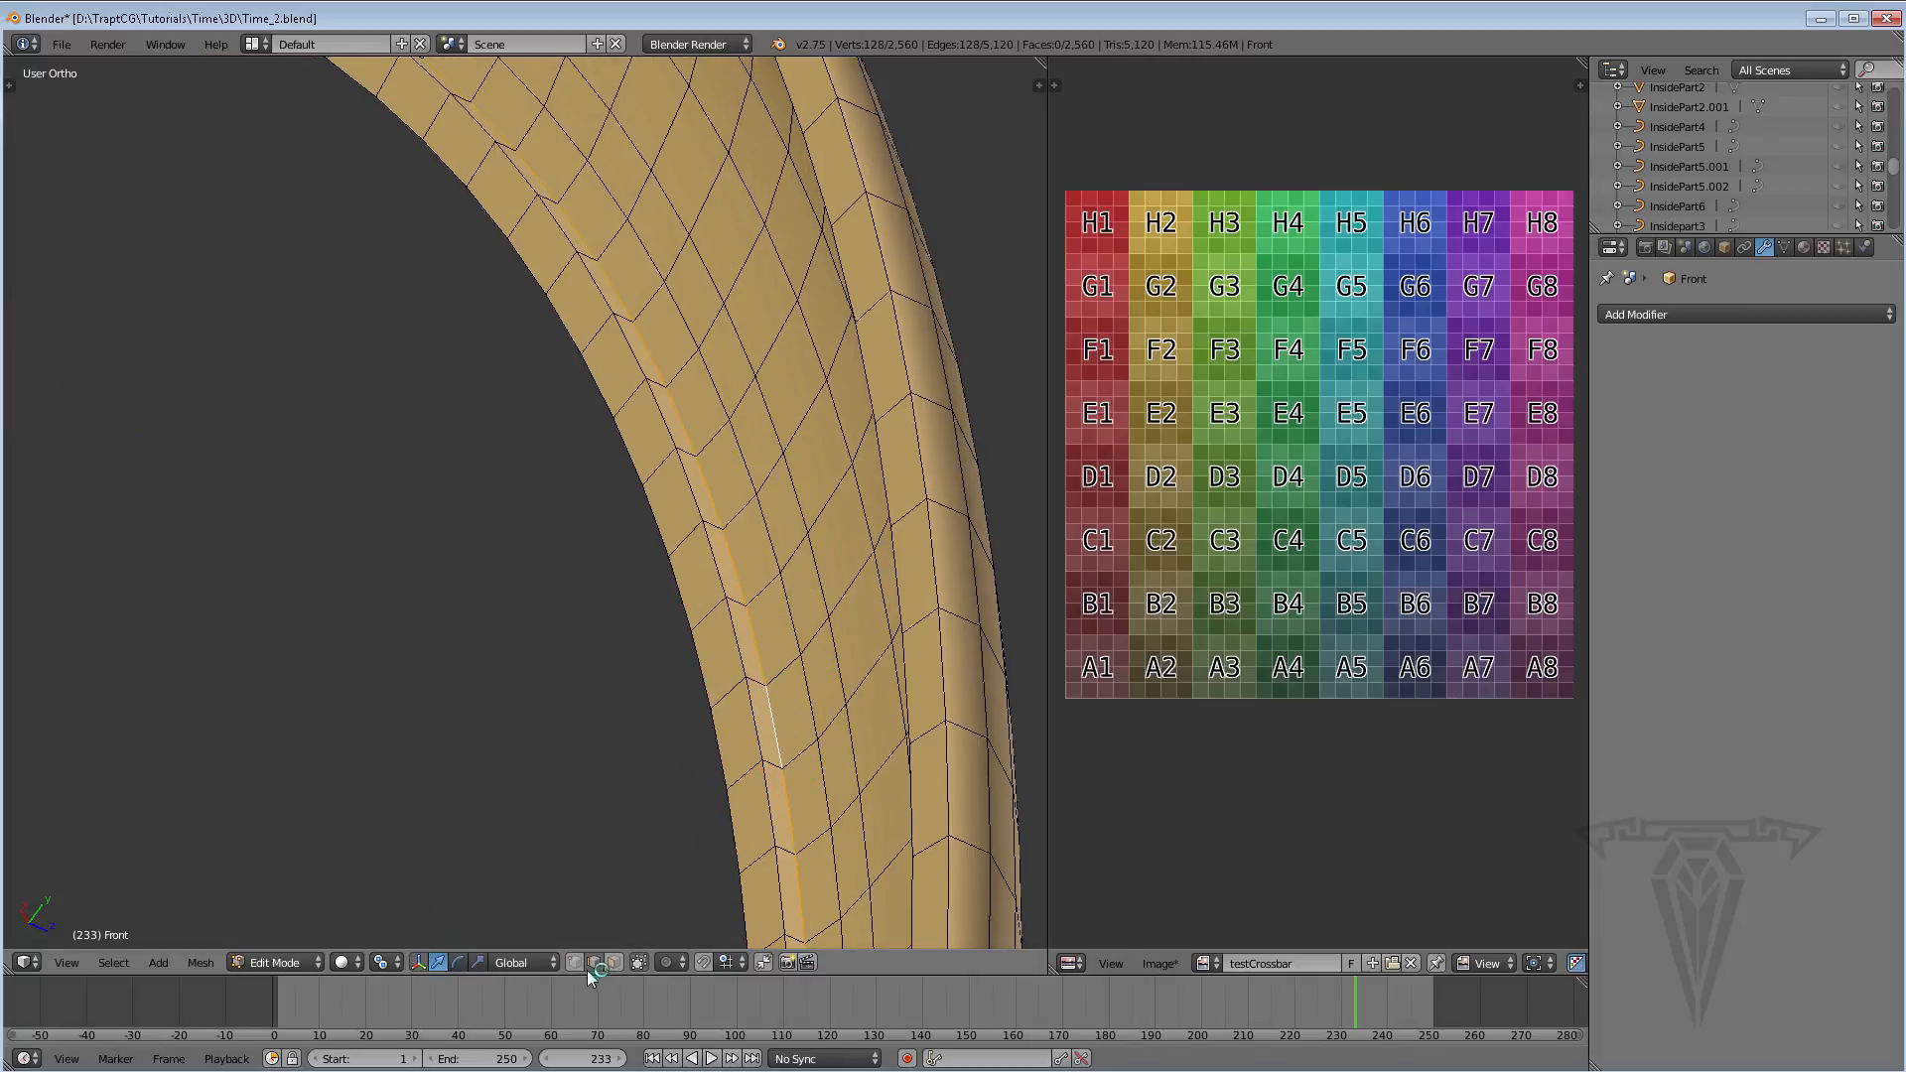
key(ctrl+e)
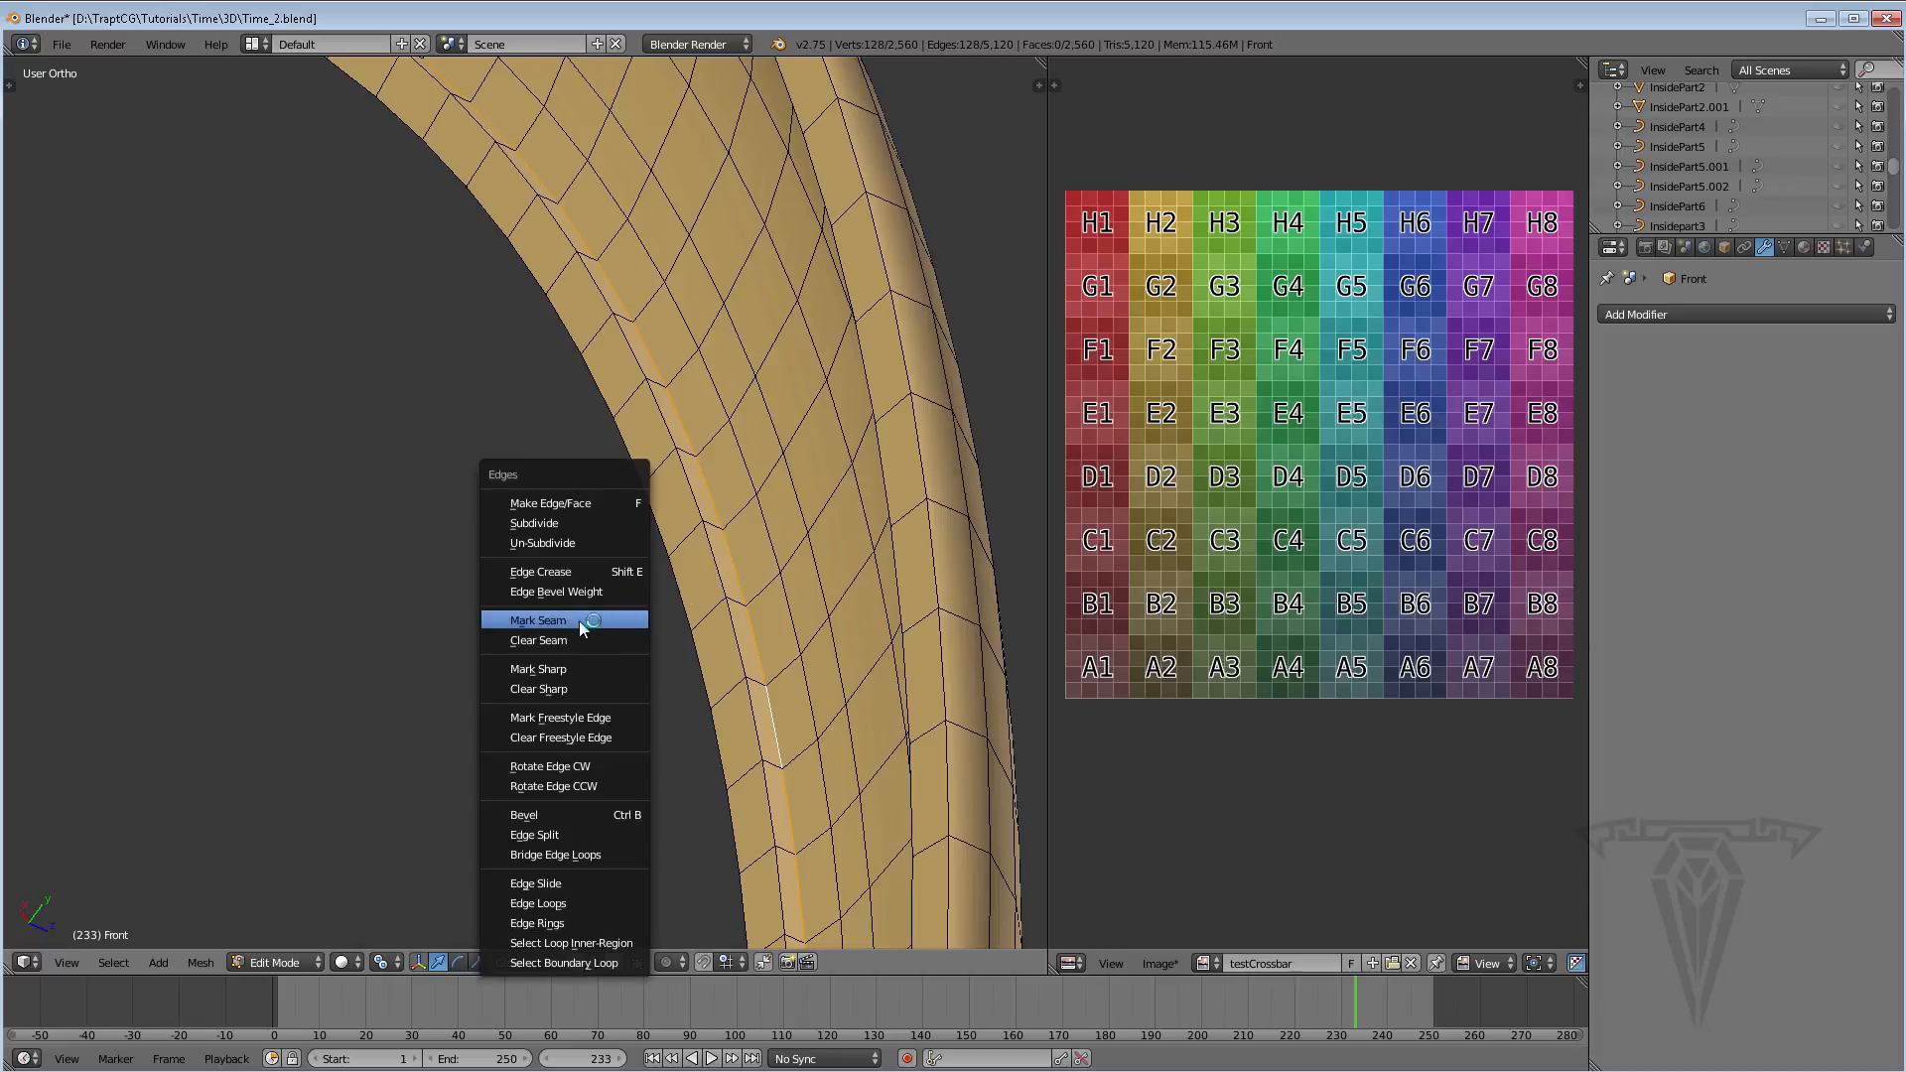
click(568, 624)
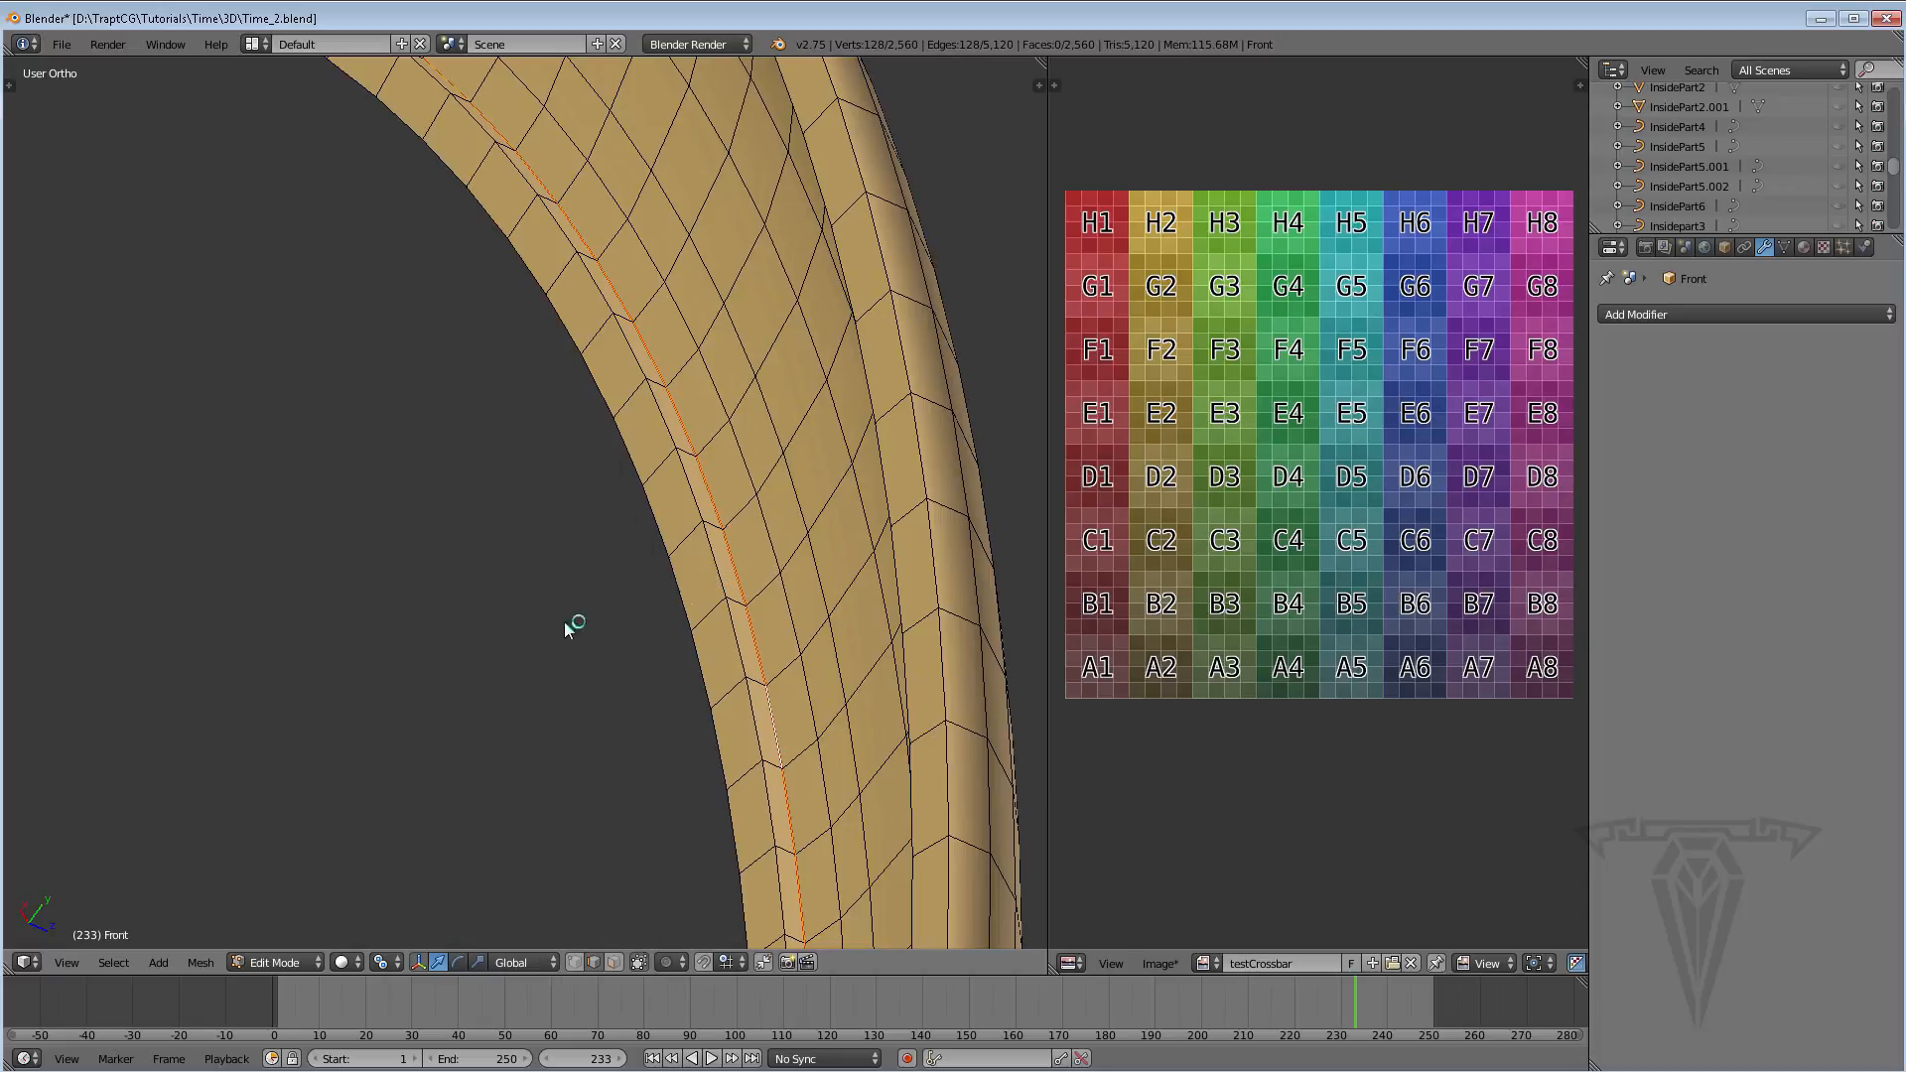
Mark a second seam along the narrow step's other edge loop, nearer the ring's opening
alt+right_click(737, 640)
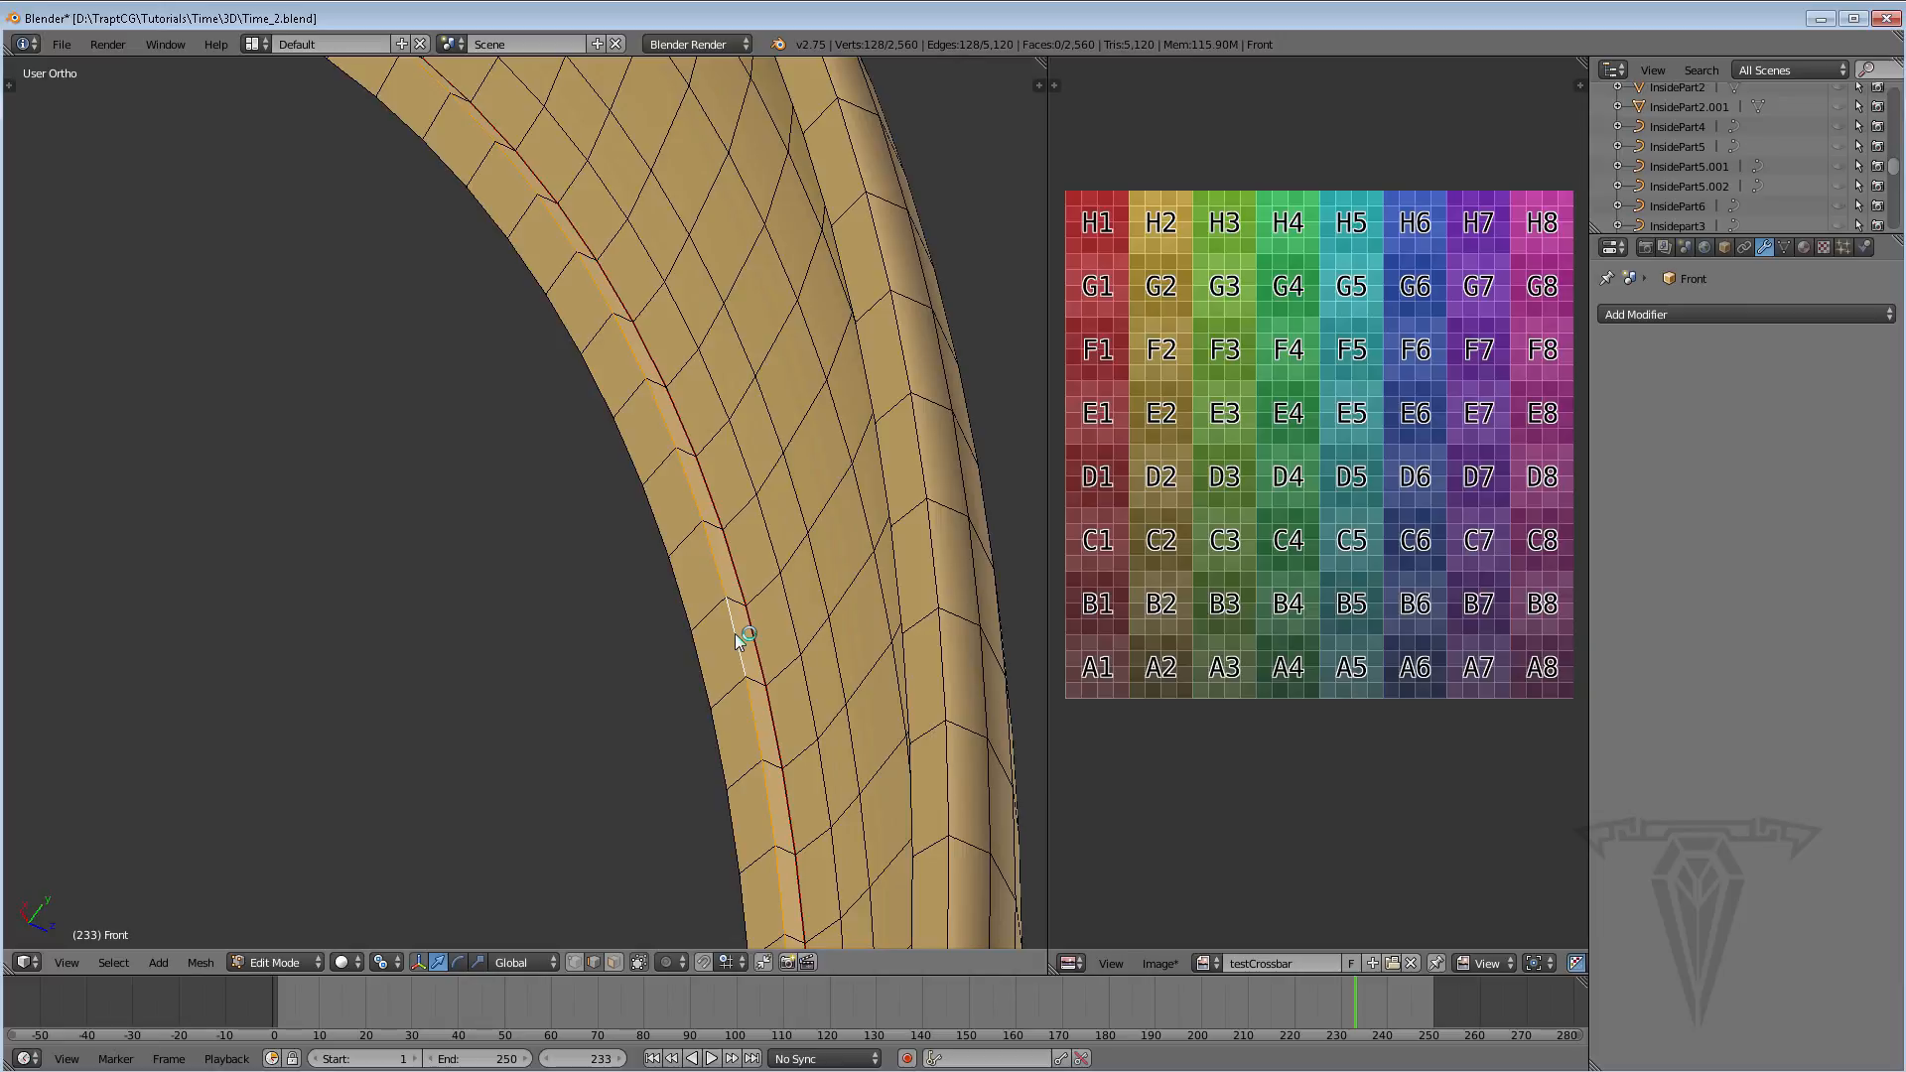
key(ctrl+e)
click(737, 639)
key(a)
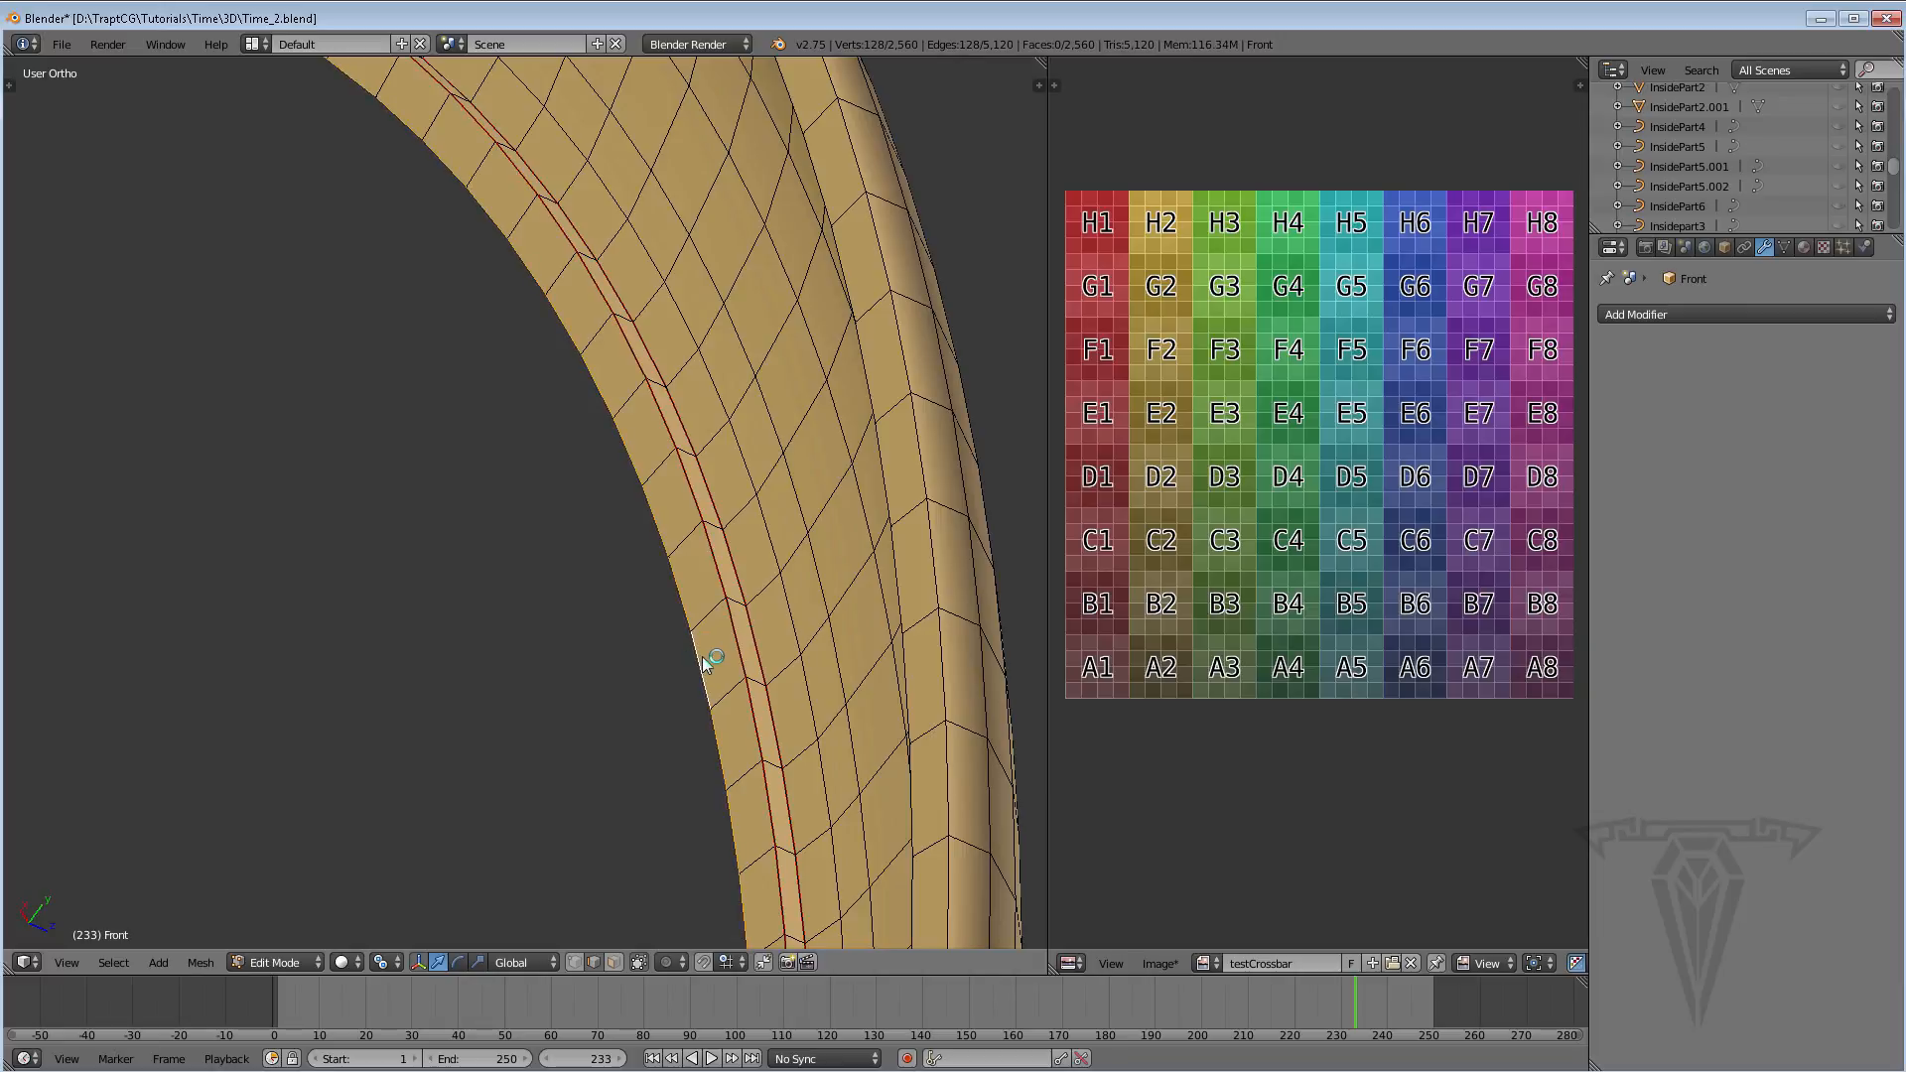
Mark seams along the edge loop bordering the ring's opening and along the outer edge loop of the flat band on the outer rim
middle_drag(701, 657, 753, 602)
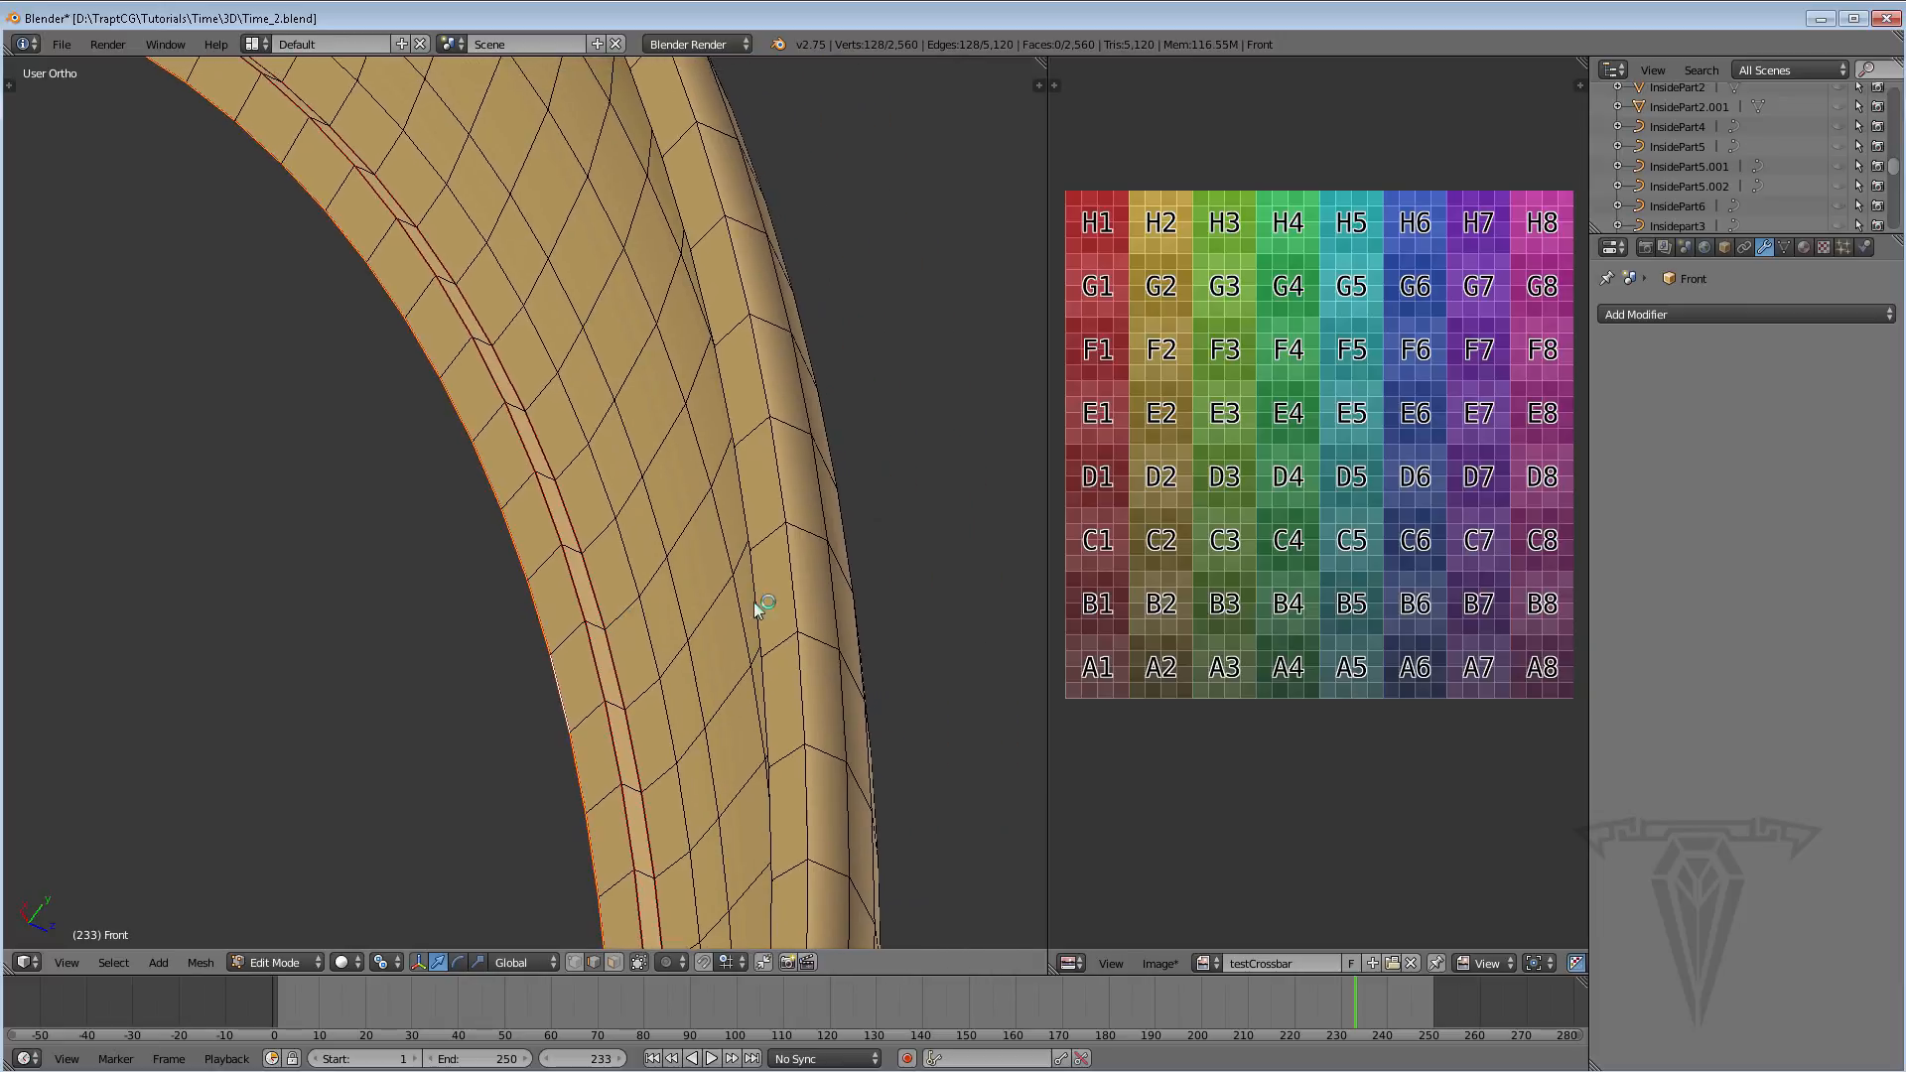
alt+right_click(800, 592)
key(ctrl+e)
click(796, 586)
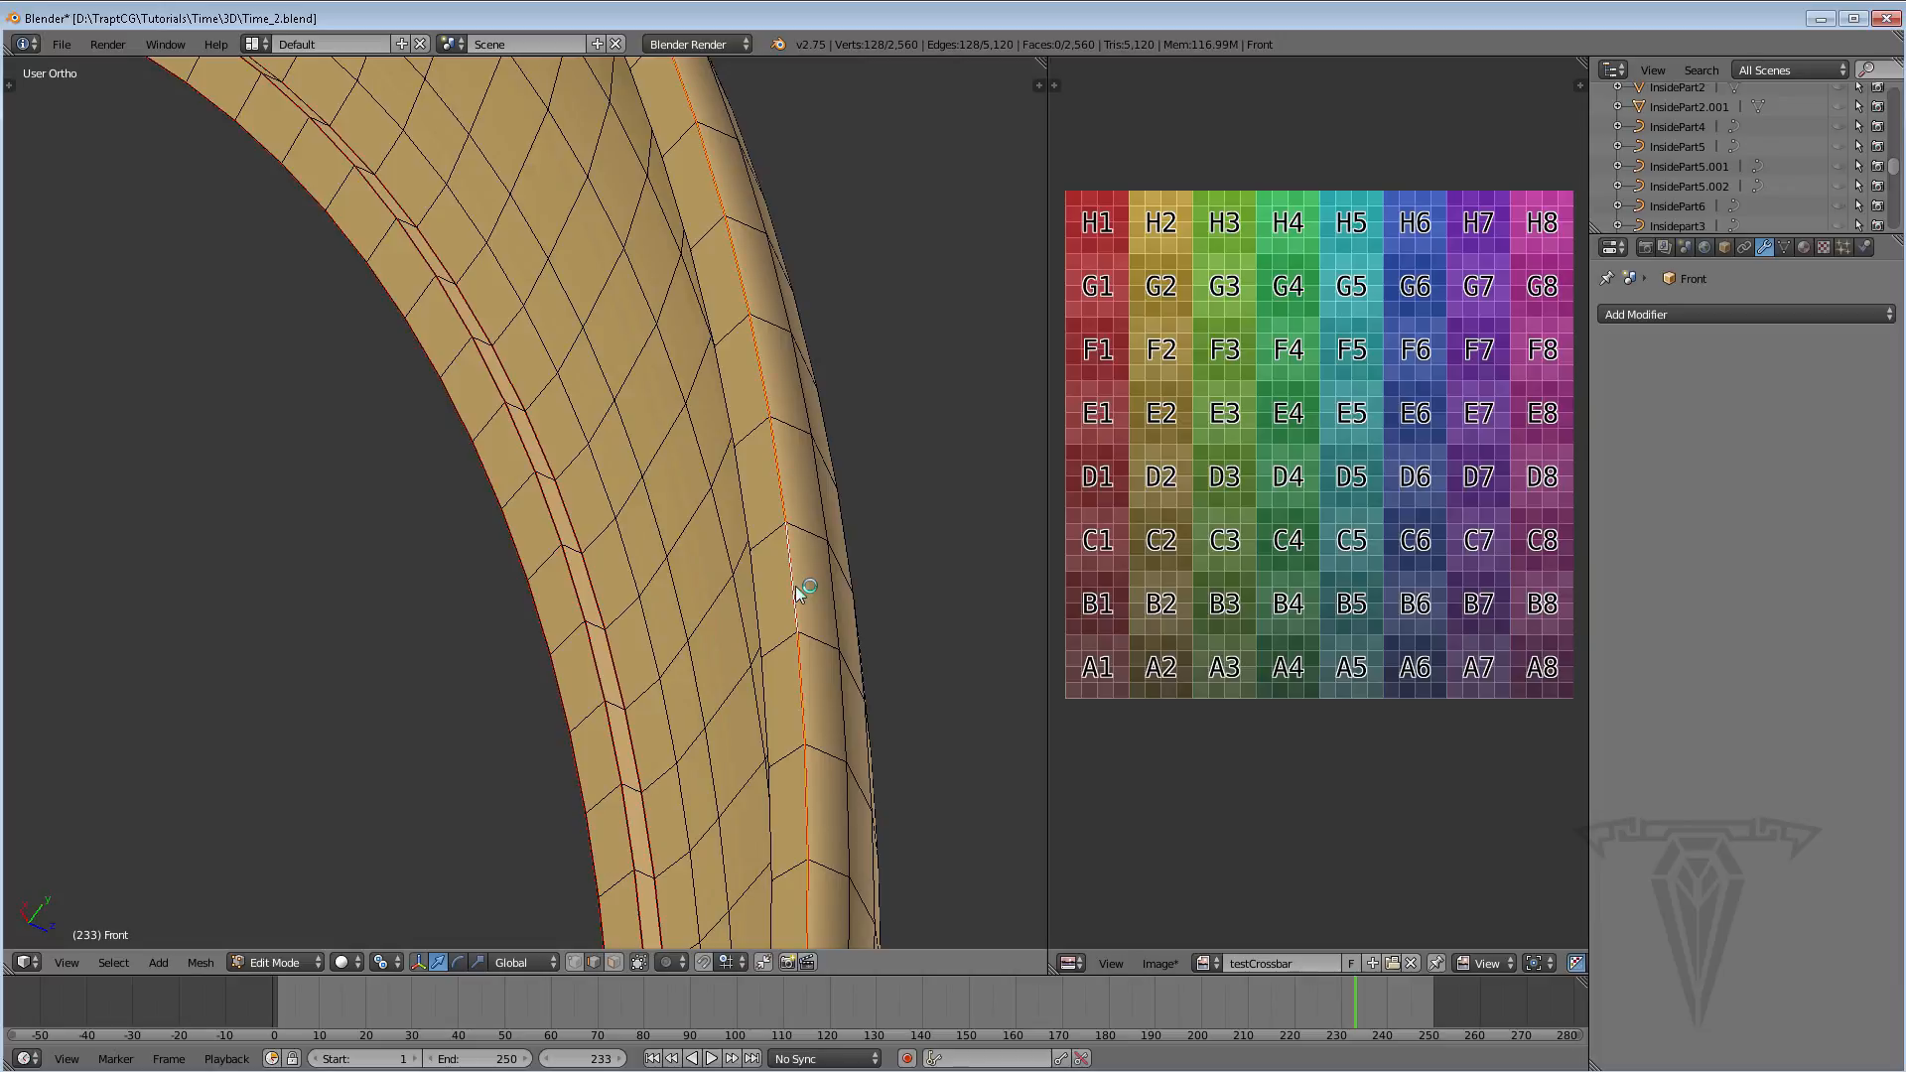
Mark a seam along the inner edge loop of the outer rim's flat band, where it meets the ring's concave face
alt+right_click(754, 592)
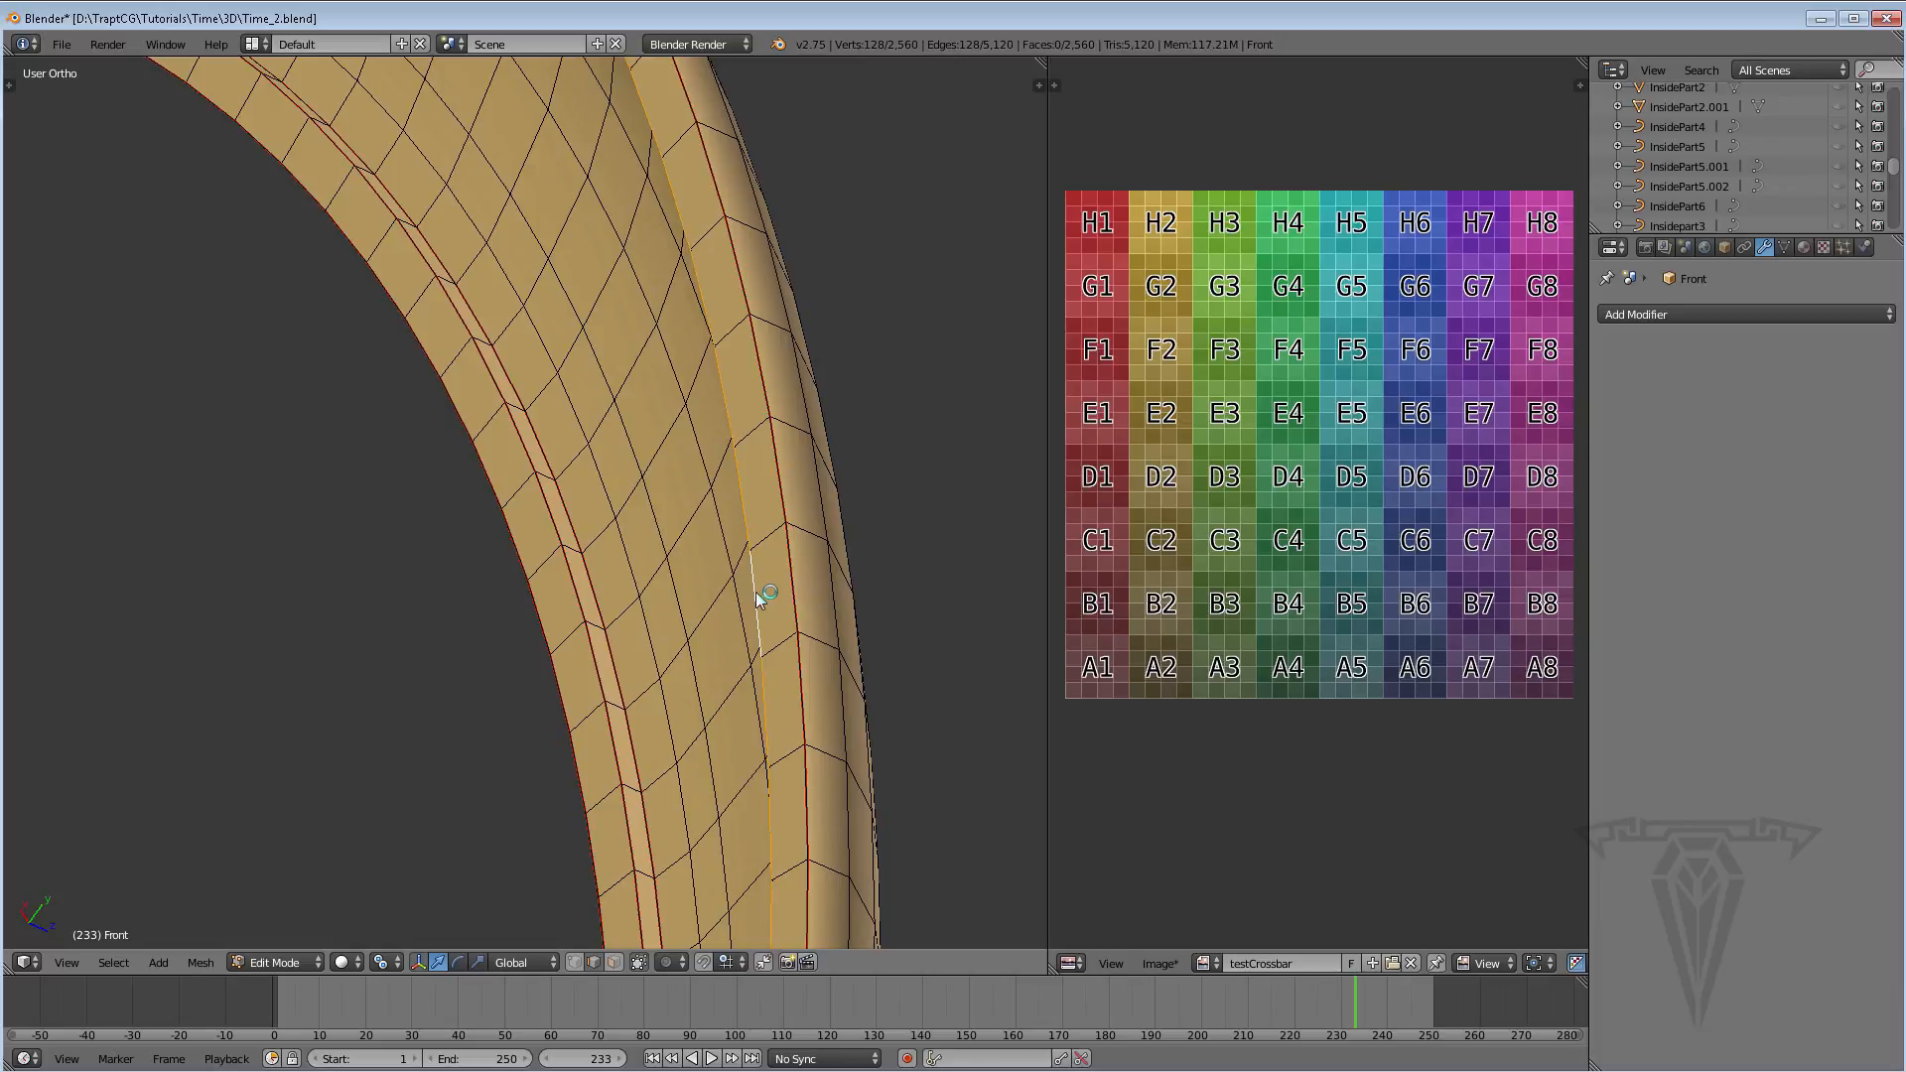
key(ctrl+e)
click(754, 591)
middle_drag(771, 604, 744, 417)
scroll(600, 594, down, 3)
scroll(522, 488, up, 3)
shift+middle_drag(330, 526, 469, 570)
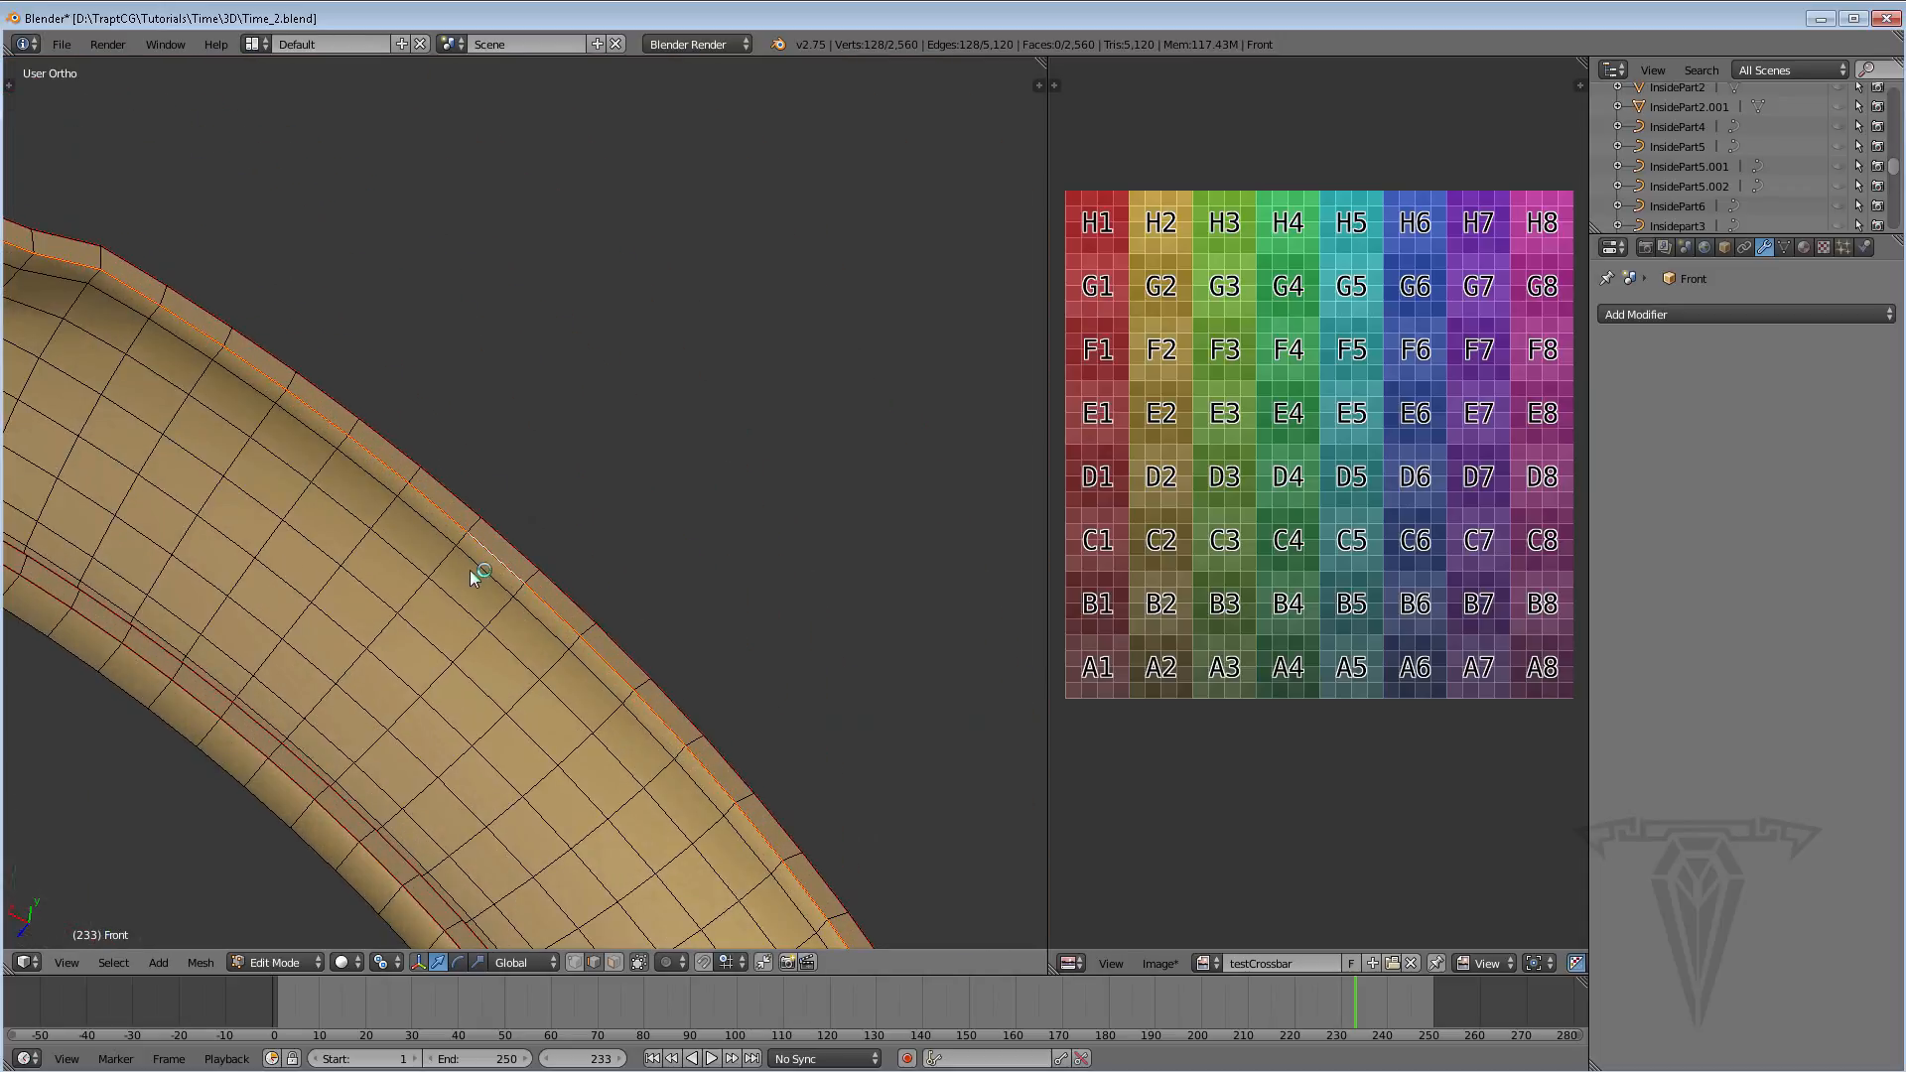
right_click(484, 565)
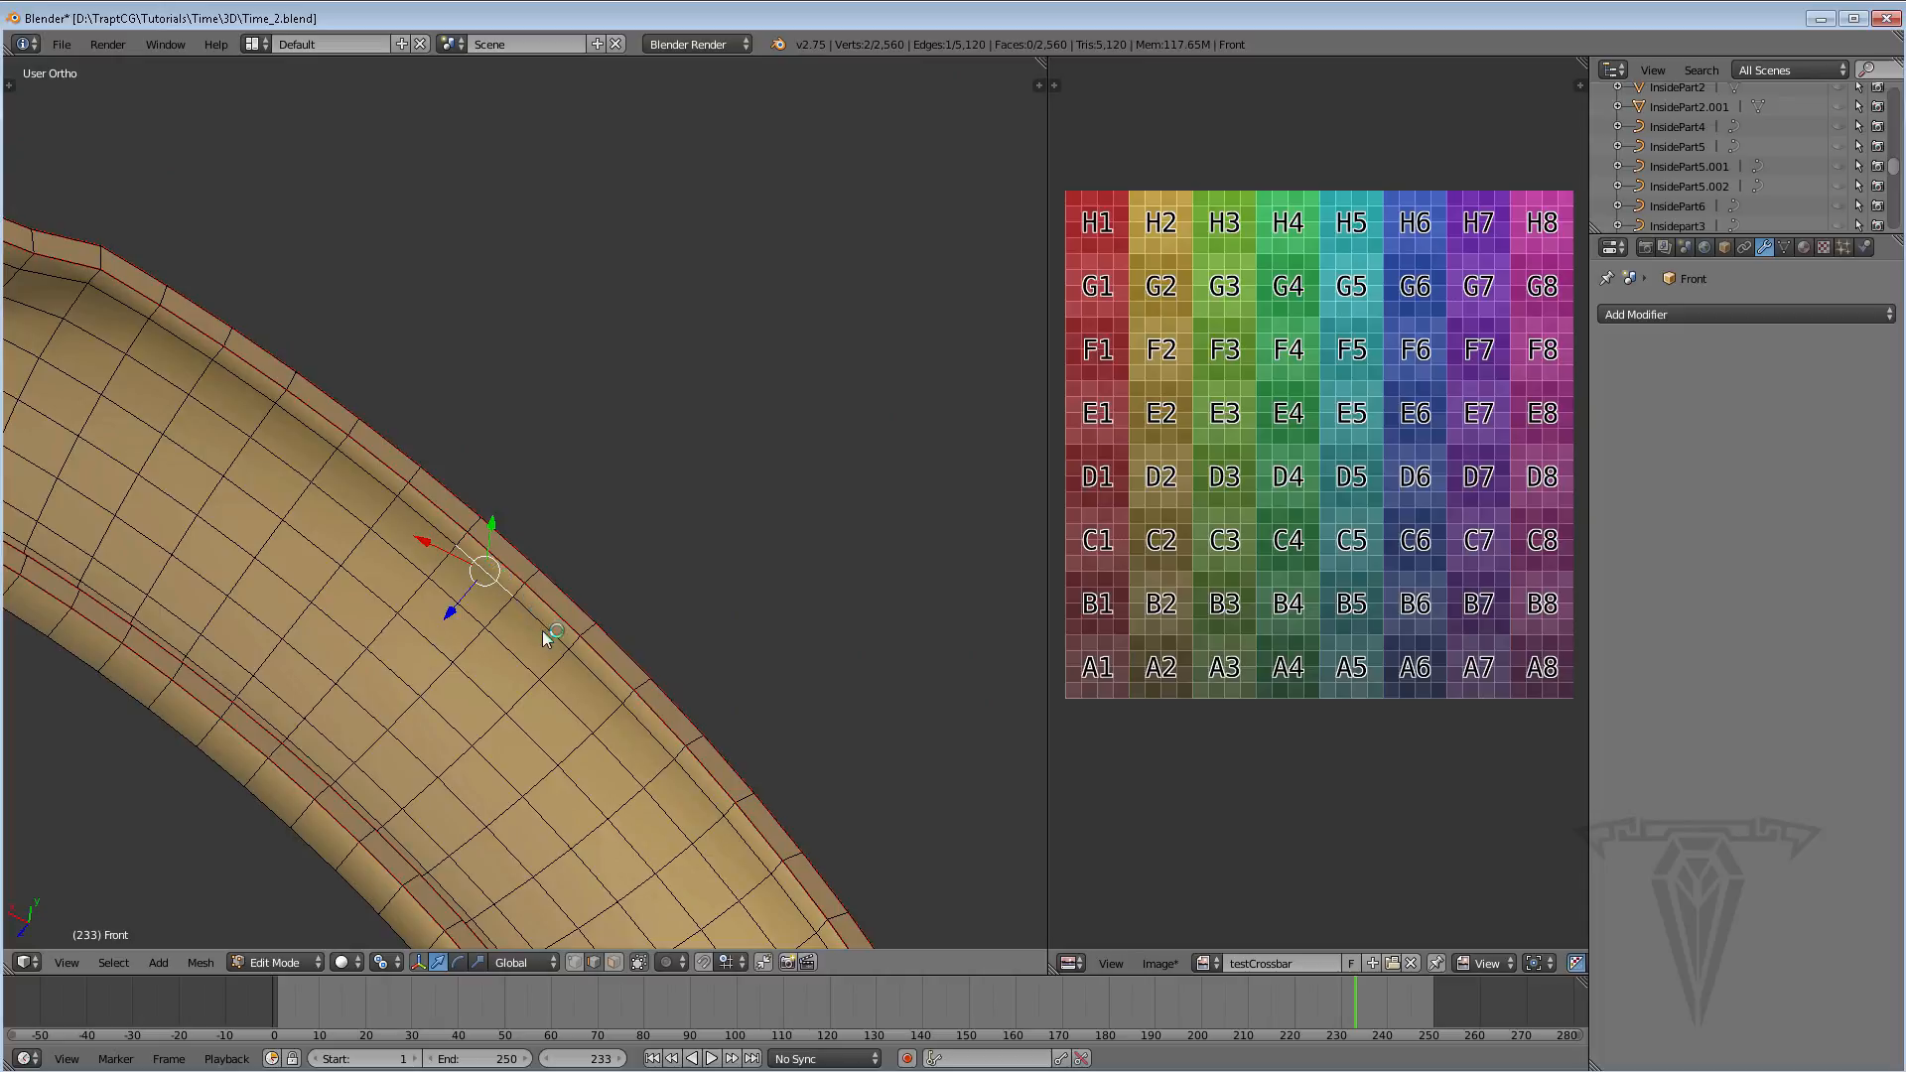
Examine the marked seams around the ring's inner and outer rims, including the notch in the outer rim
middle_drag(497, 617, 508, 655)
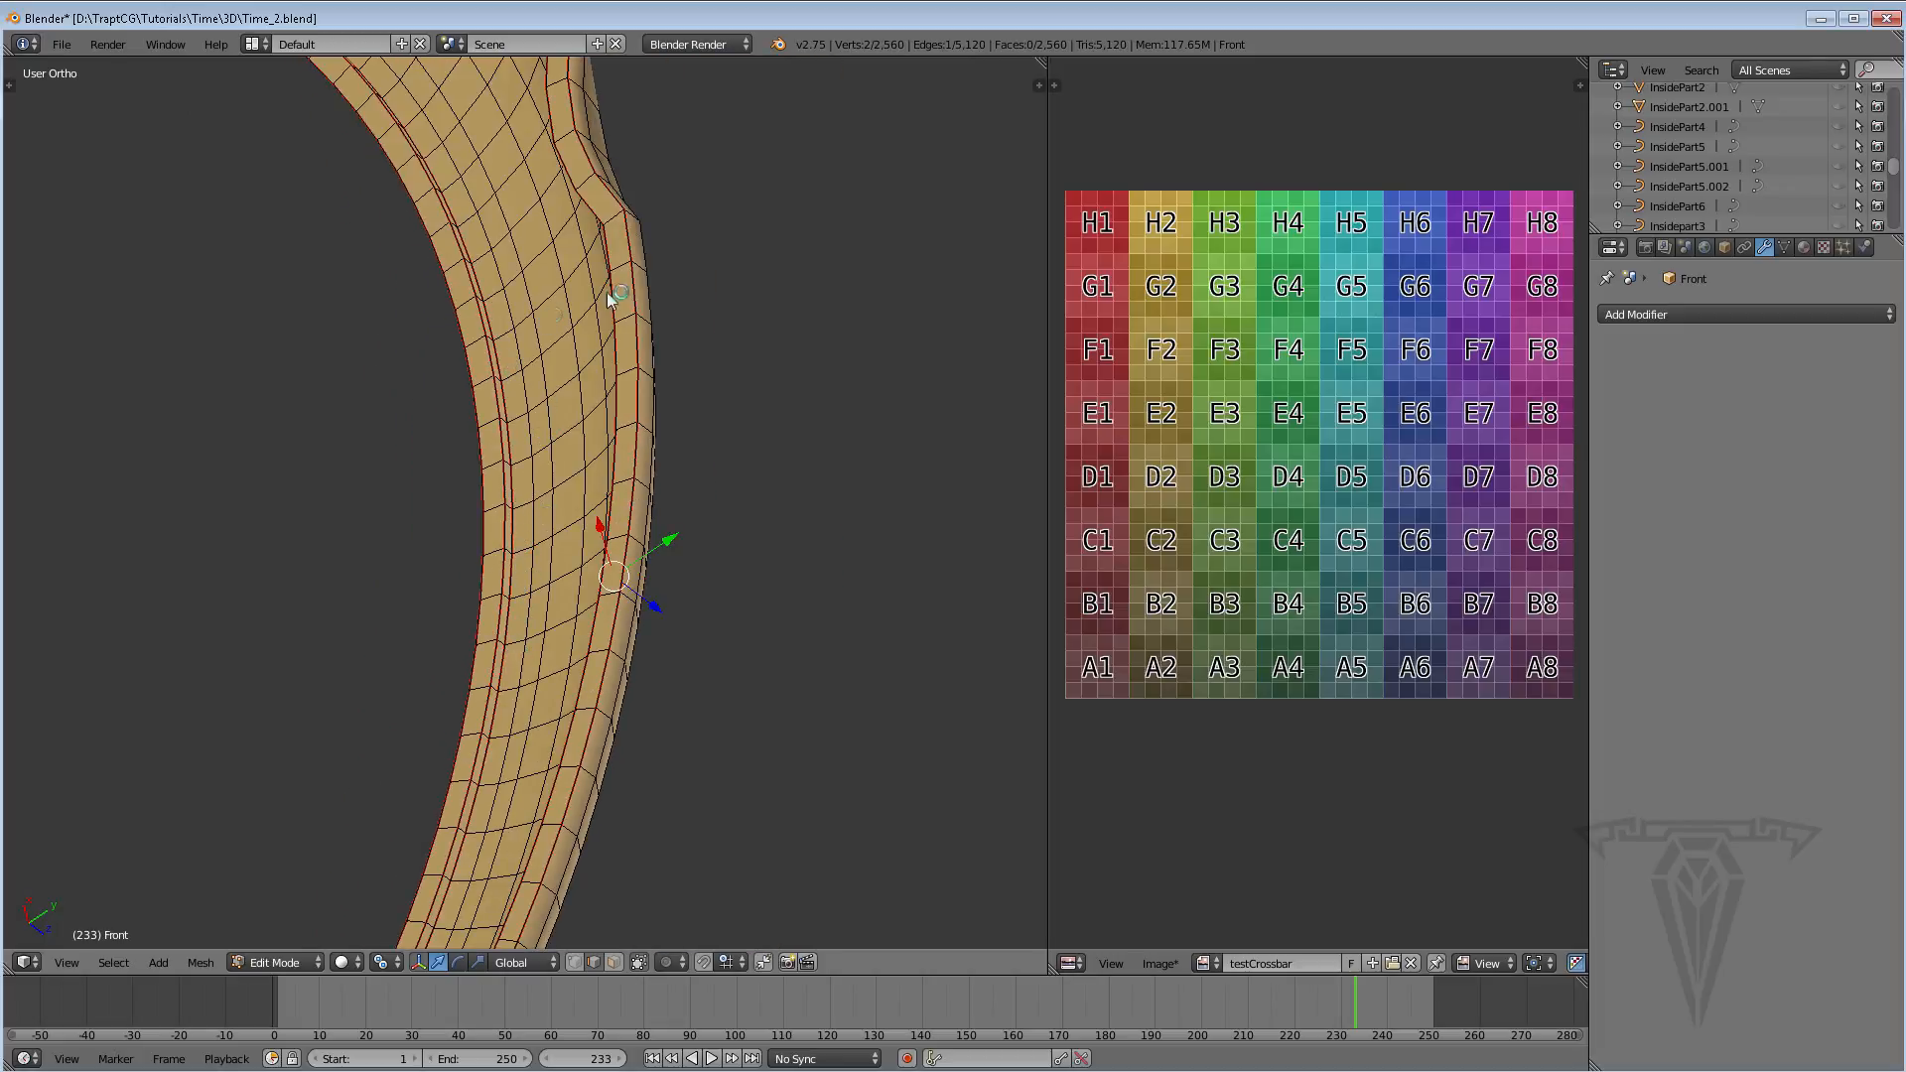
middle_drag(467, 202, 600, 482)
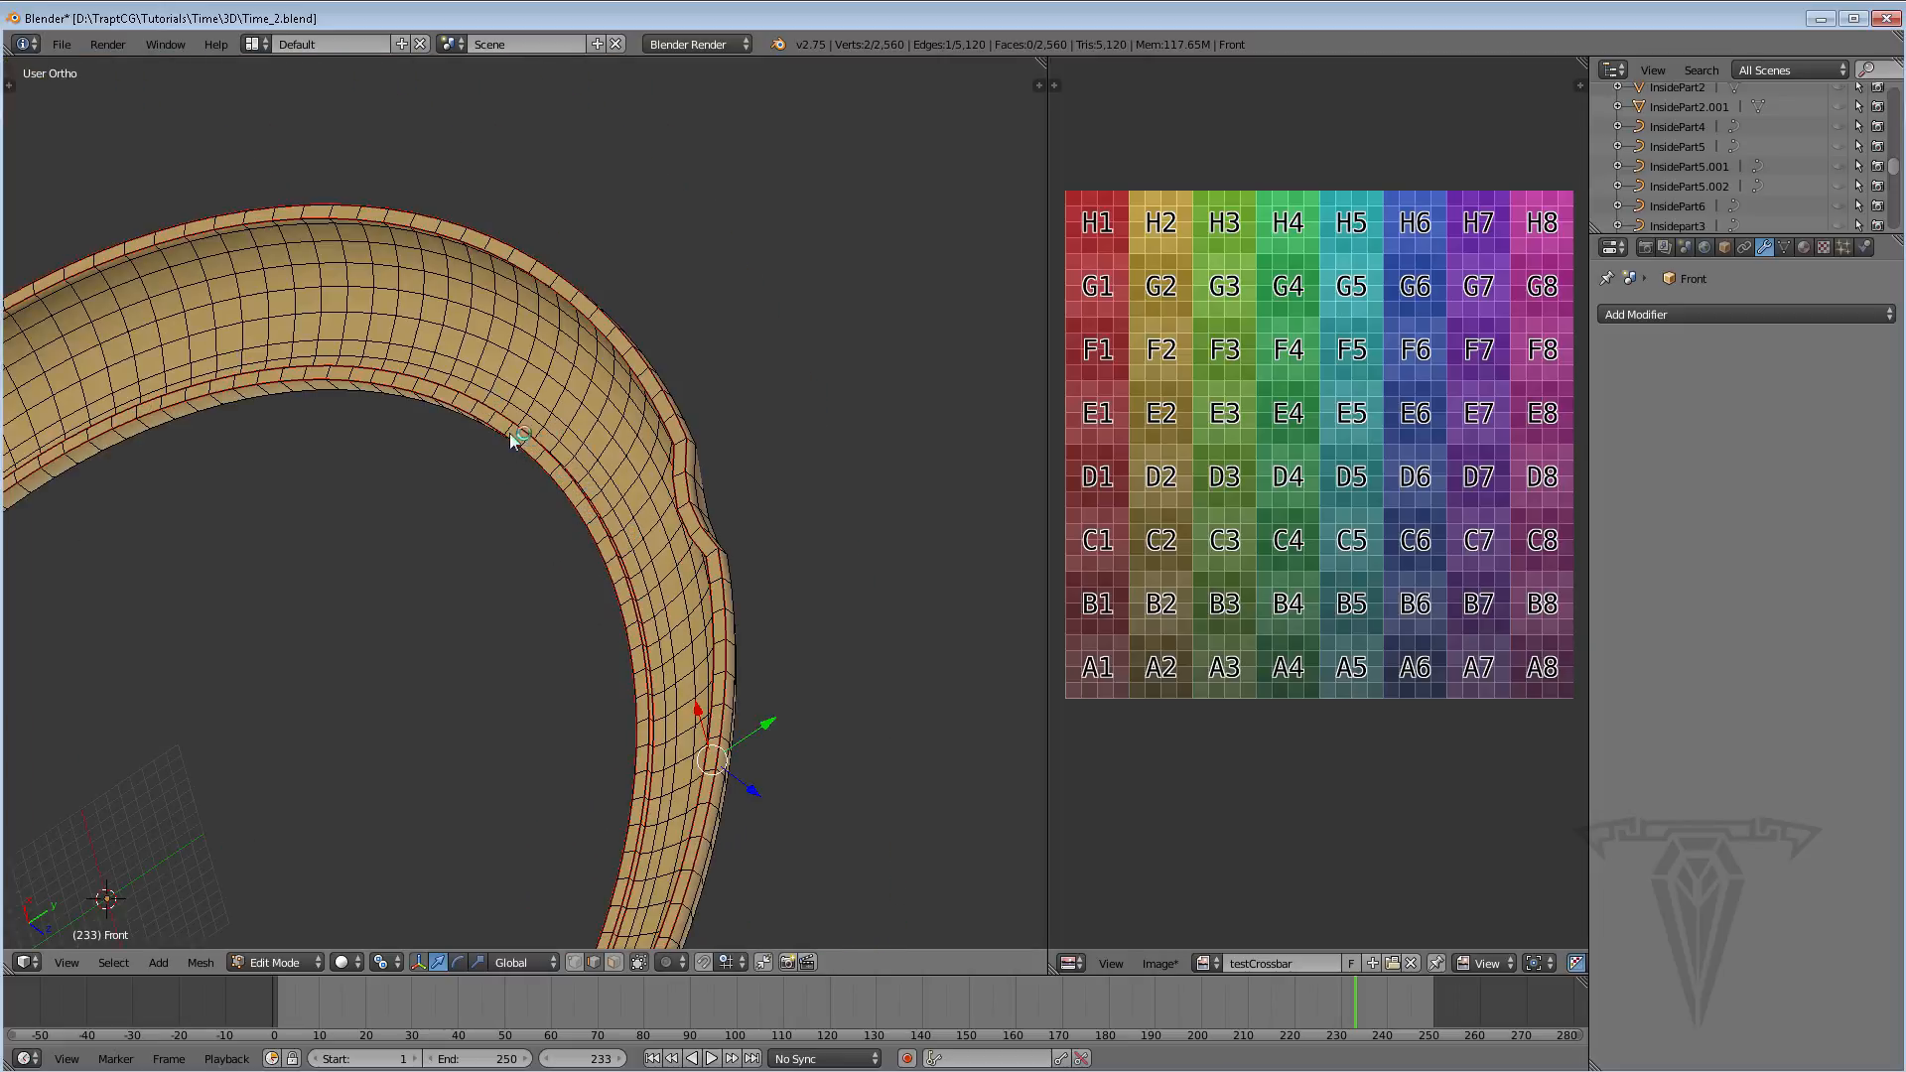
scroll(586, 502, up, 1)
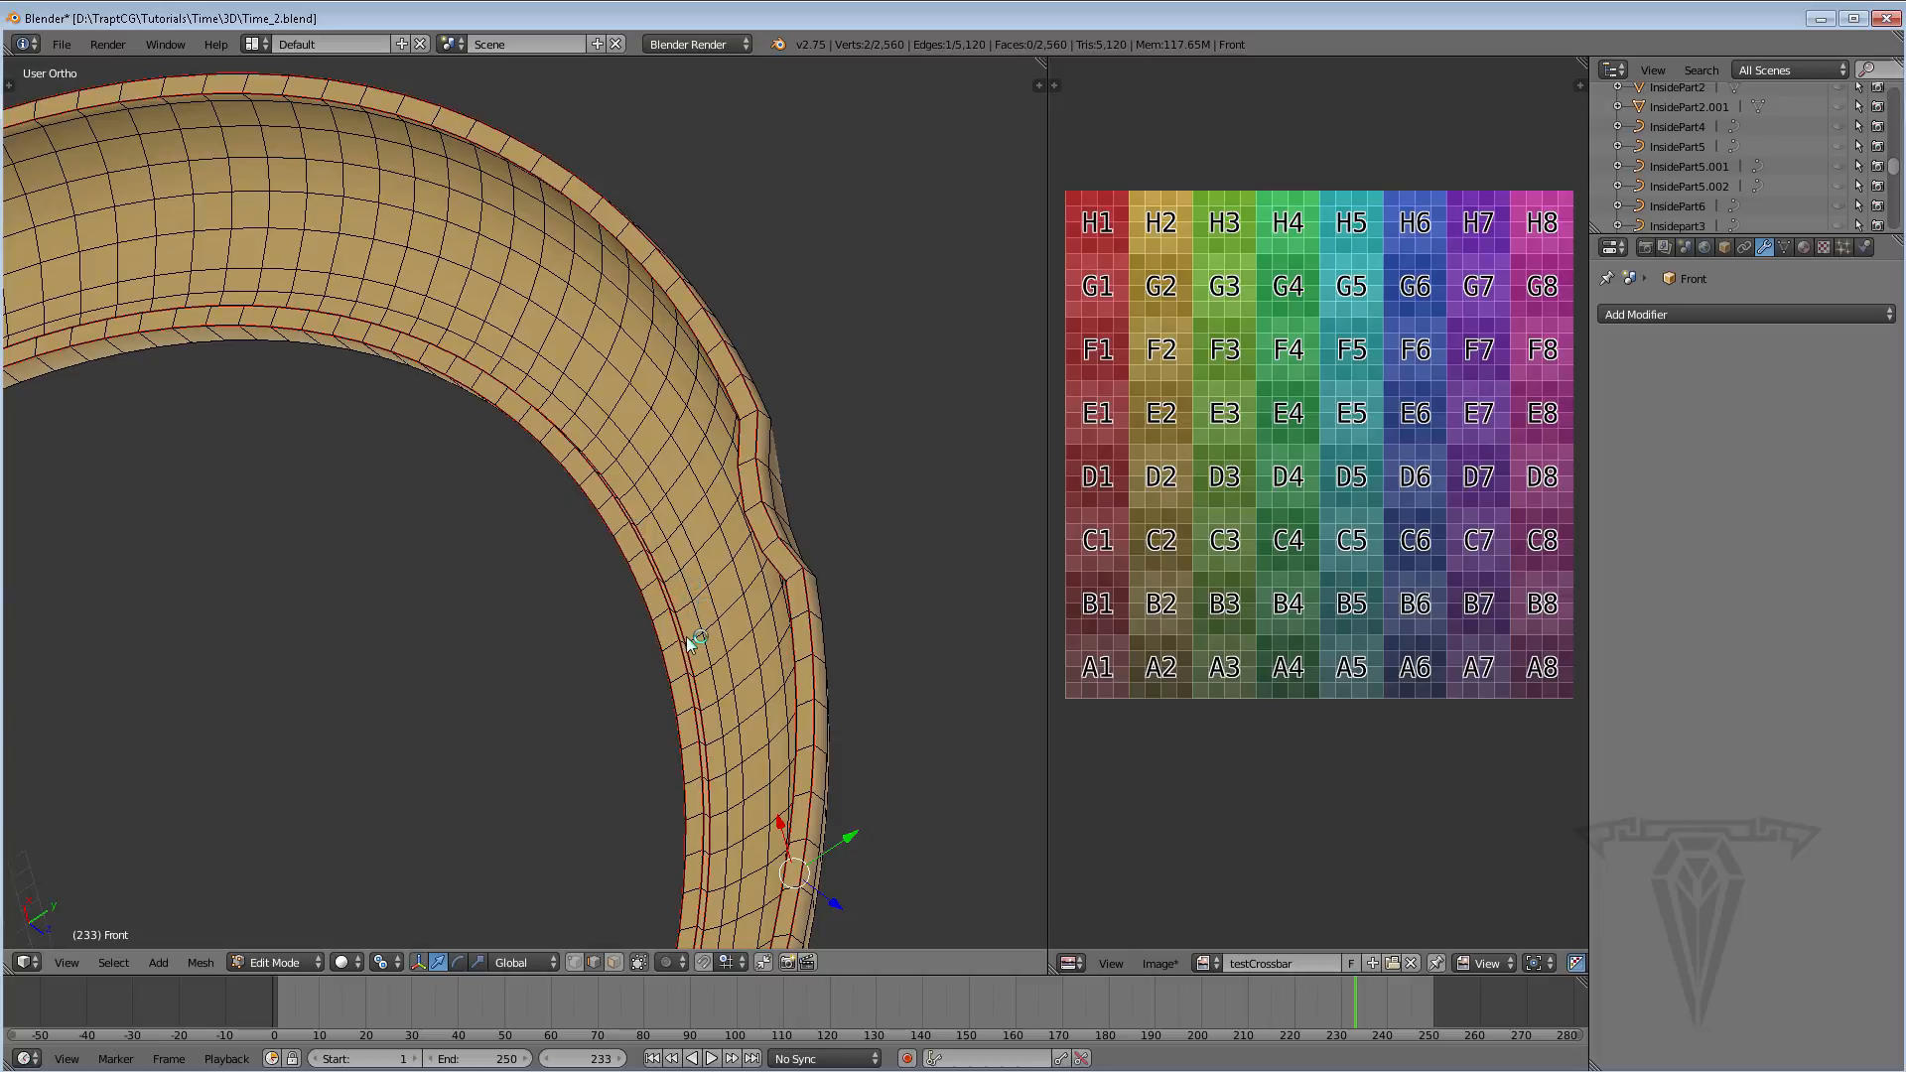
scroll(685, 635, down, 3)
shift+middle_drag(585, 604, 503, 659)
scroll(519, 622, up, 3)
scroll(500, 663, up, 3)
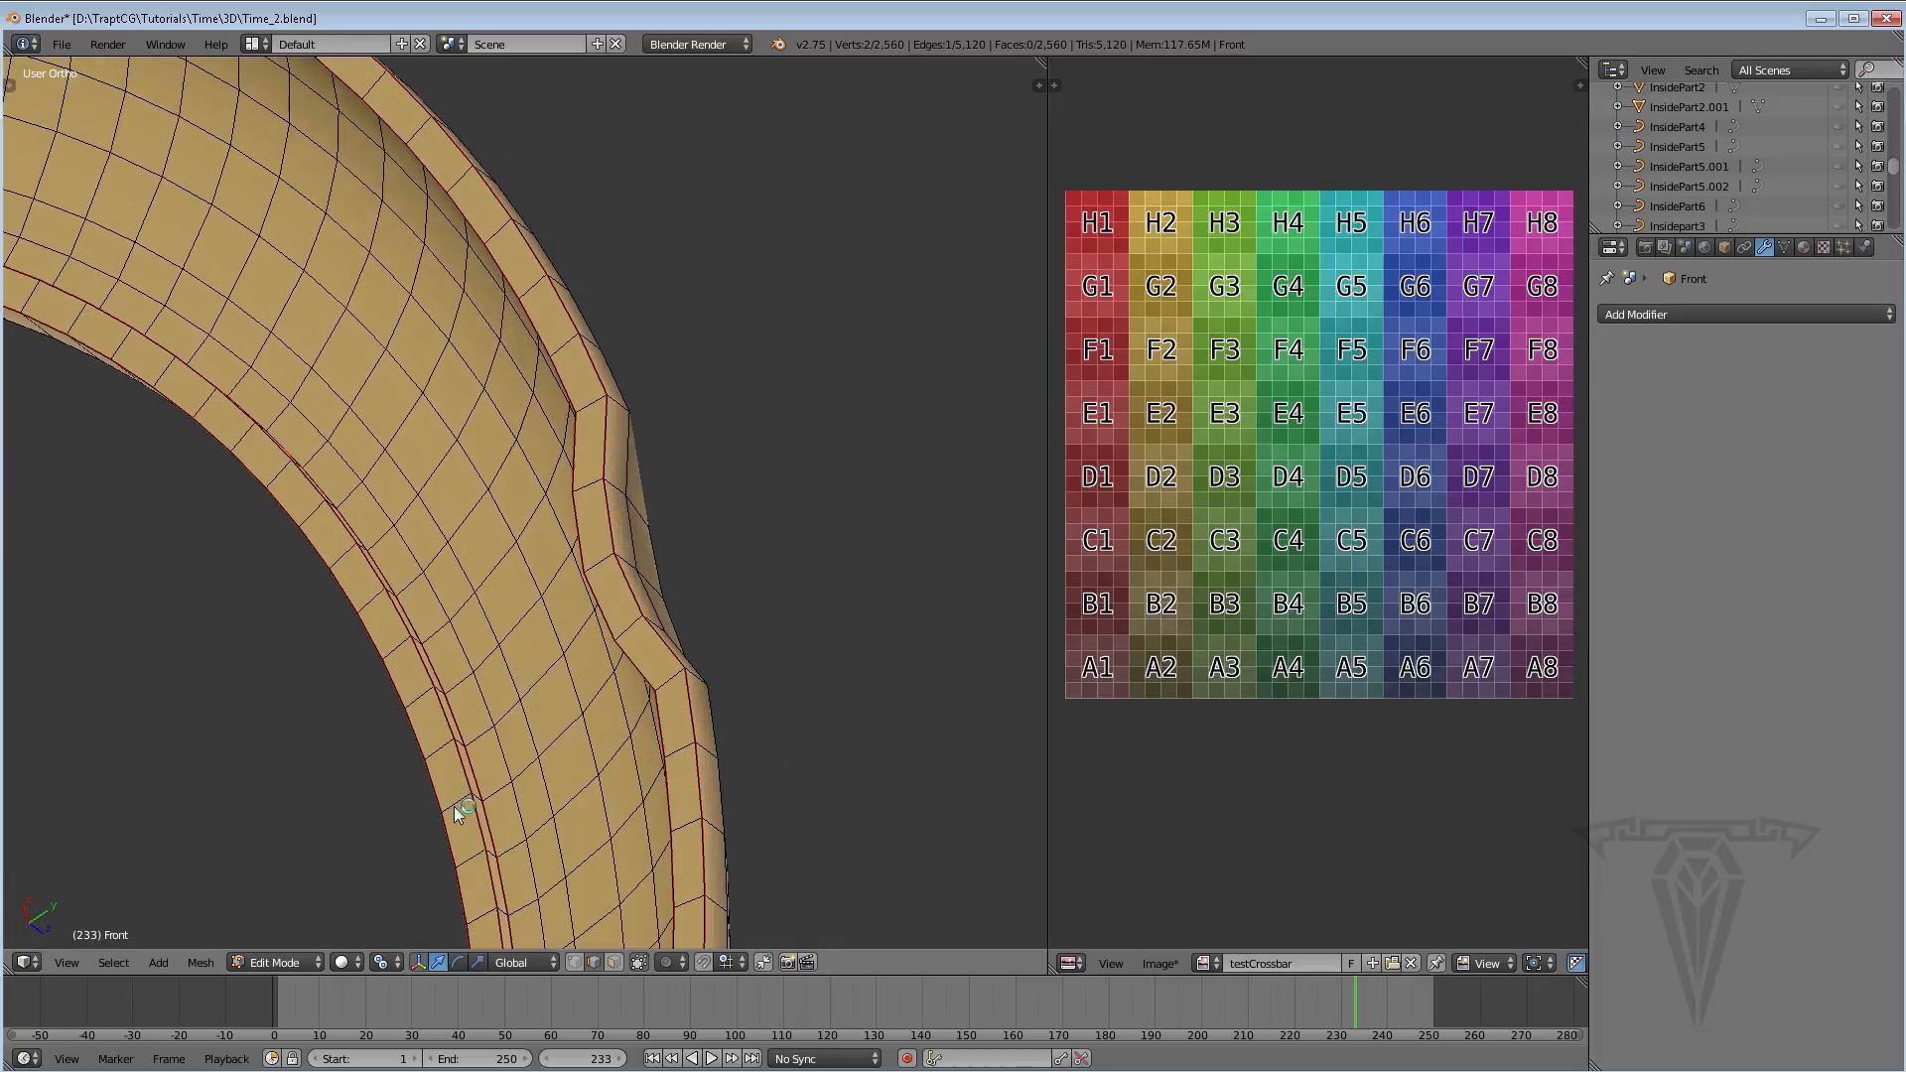
alt+scroll(472, 757, up, 1)
middle_drag(471, 755, 510, 671)
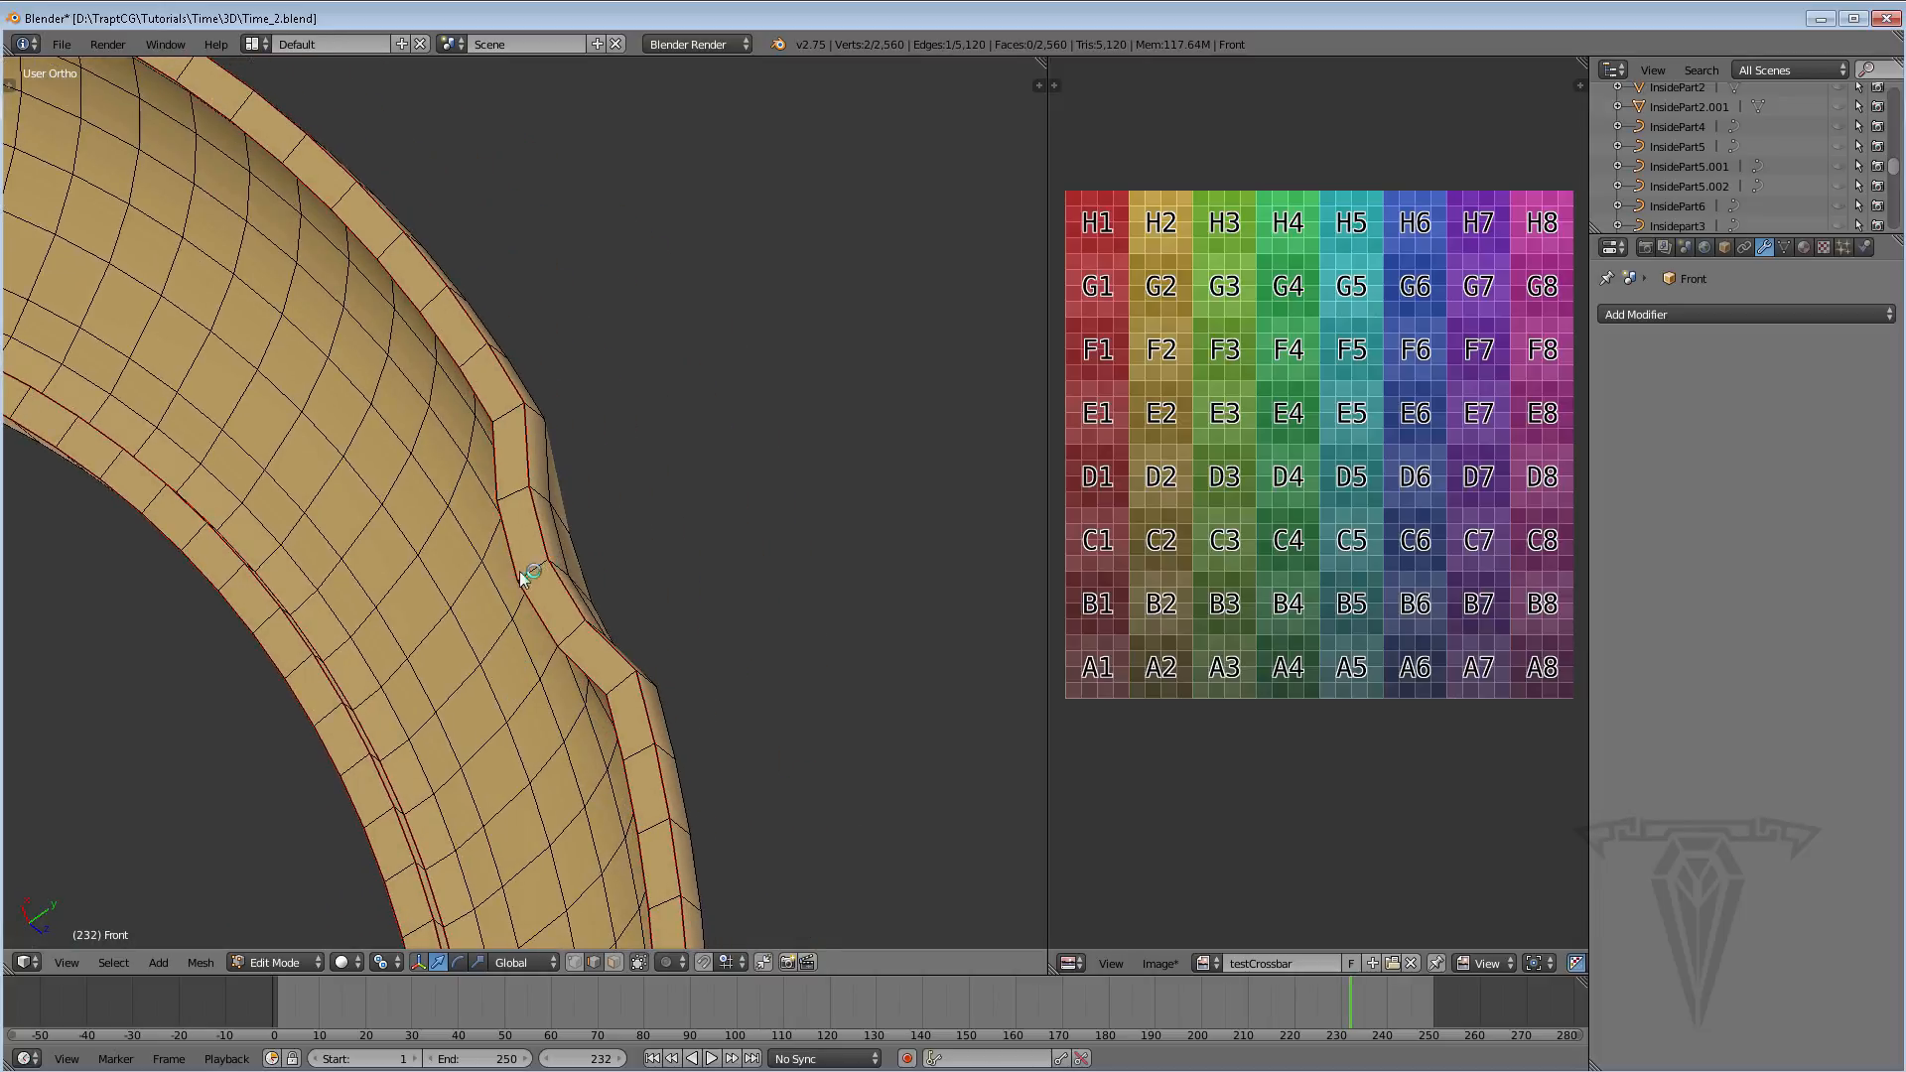
Mark a seam on a single short edge crossing the narrow step of the inner rim, near the notch
right_click(375, 759)
middle_drag(377, 762, 316, 767)
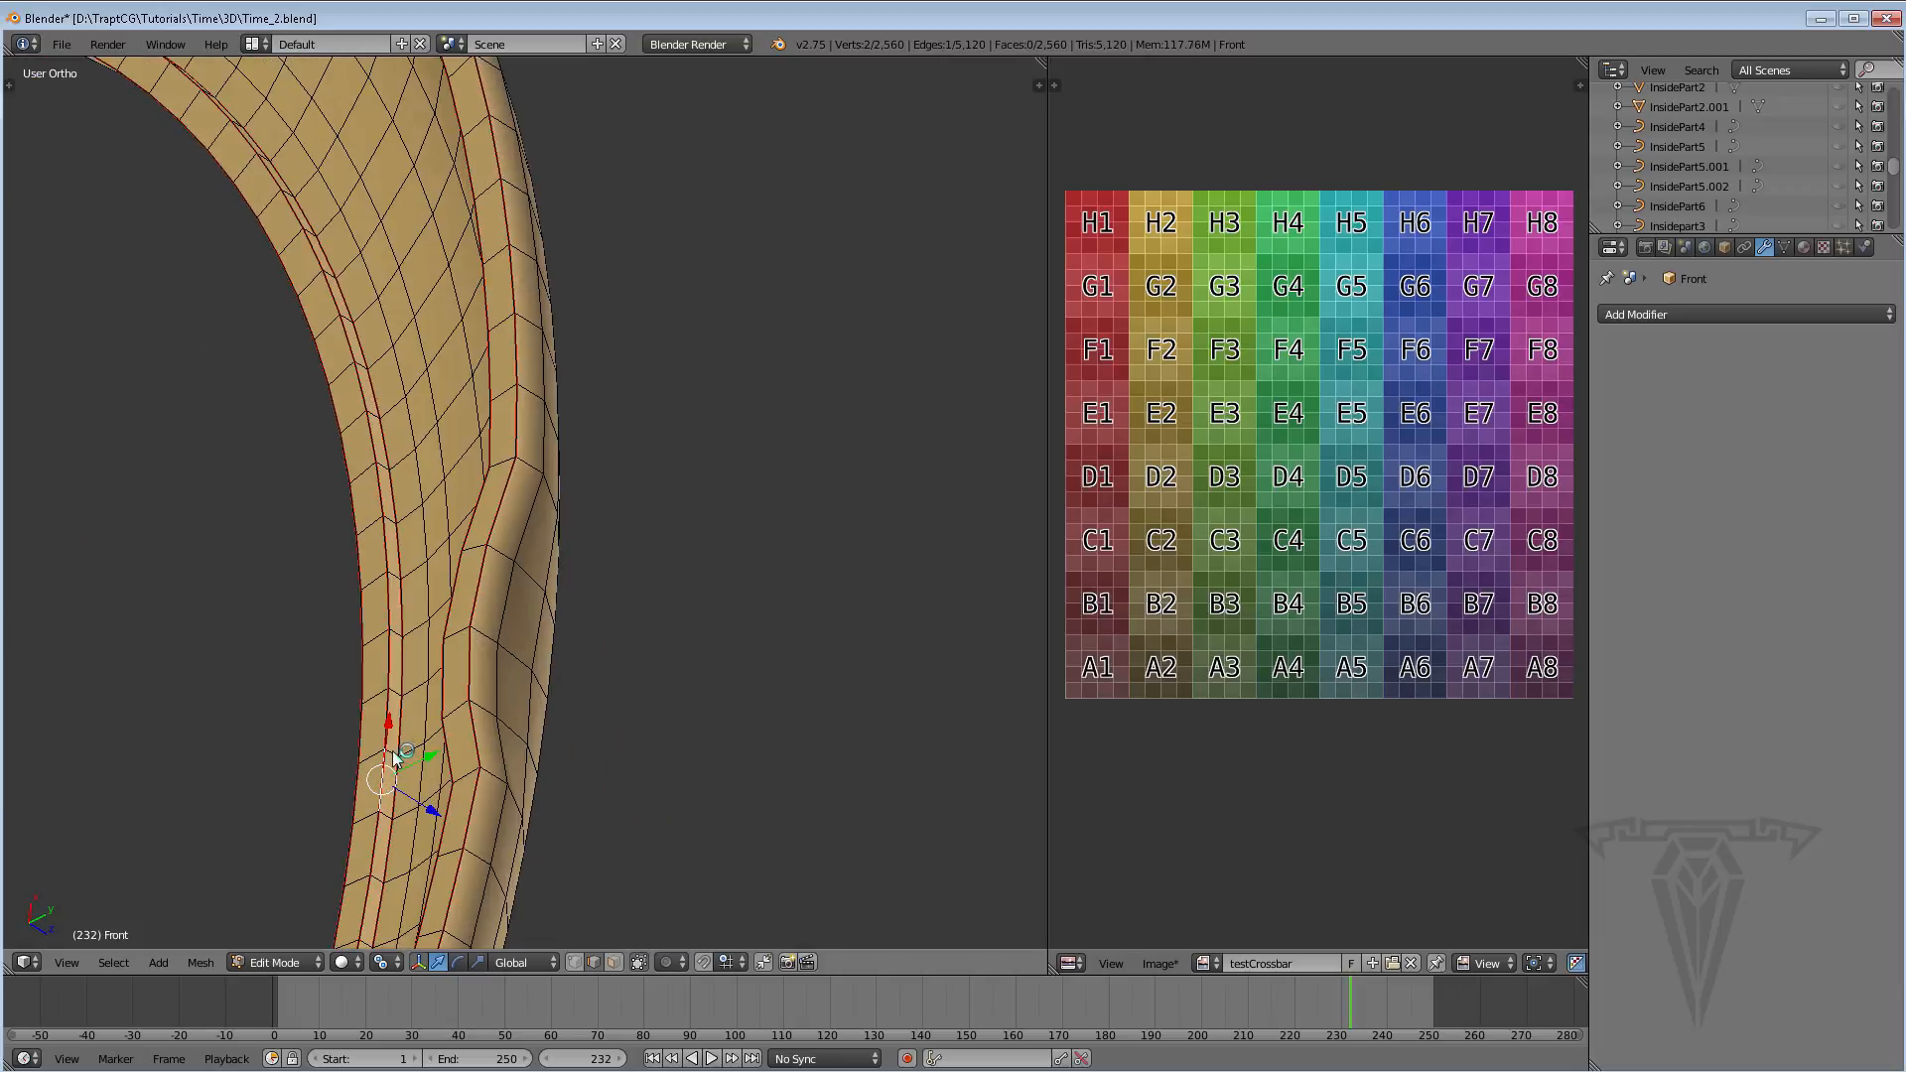
right_click(396, 695)
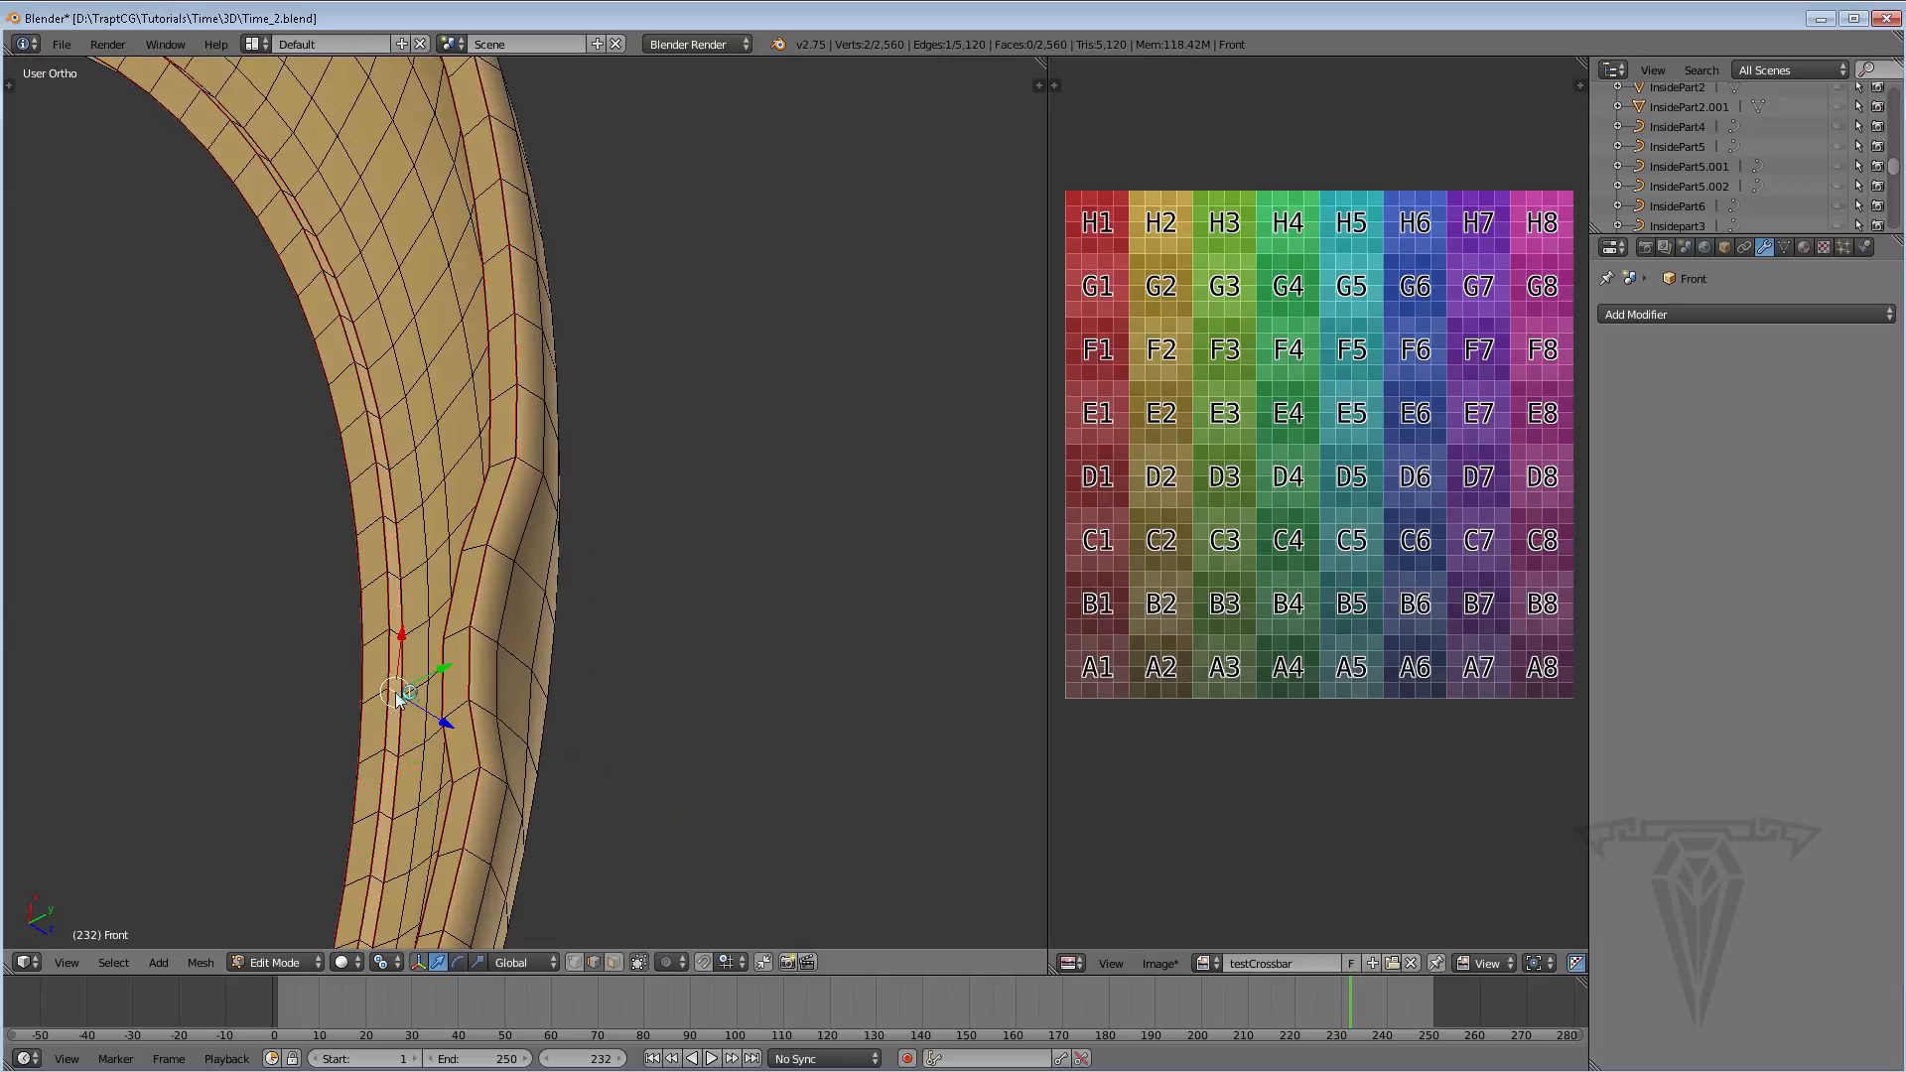
middle_drag(402, 788, 417, 737)
key(ctrl+e)
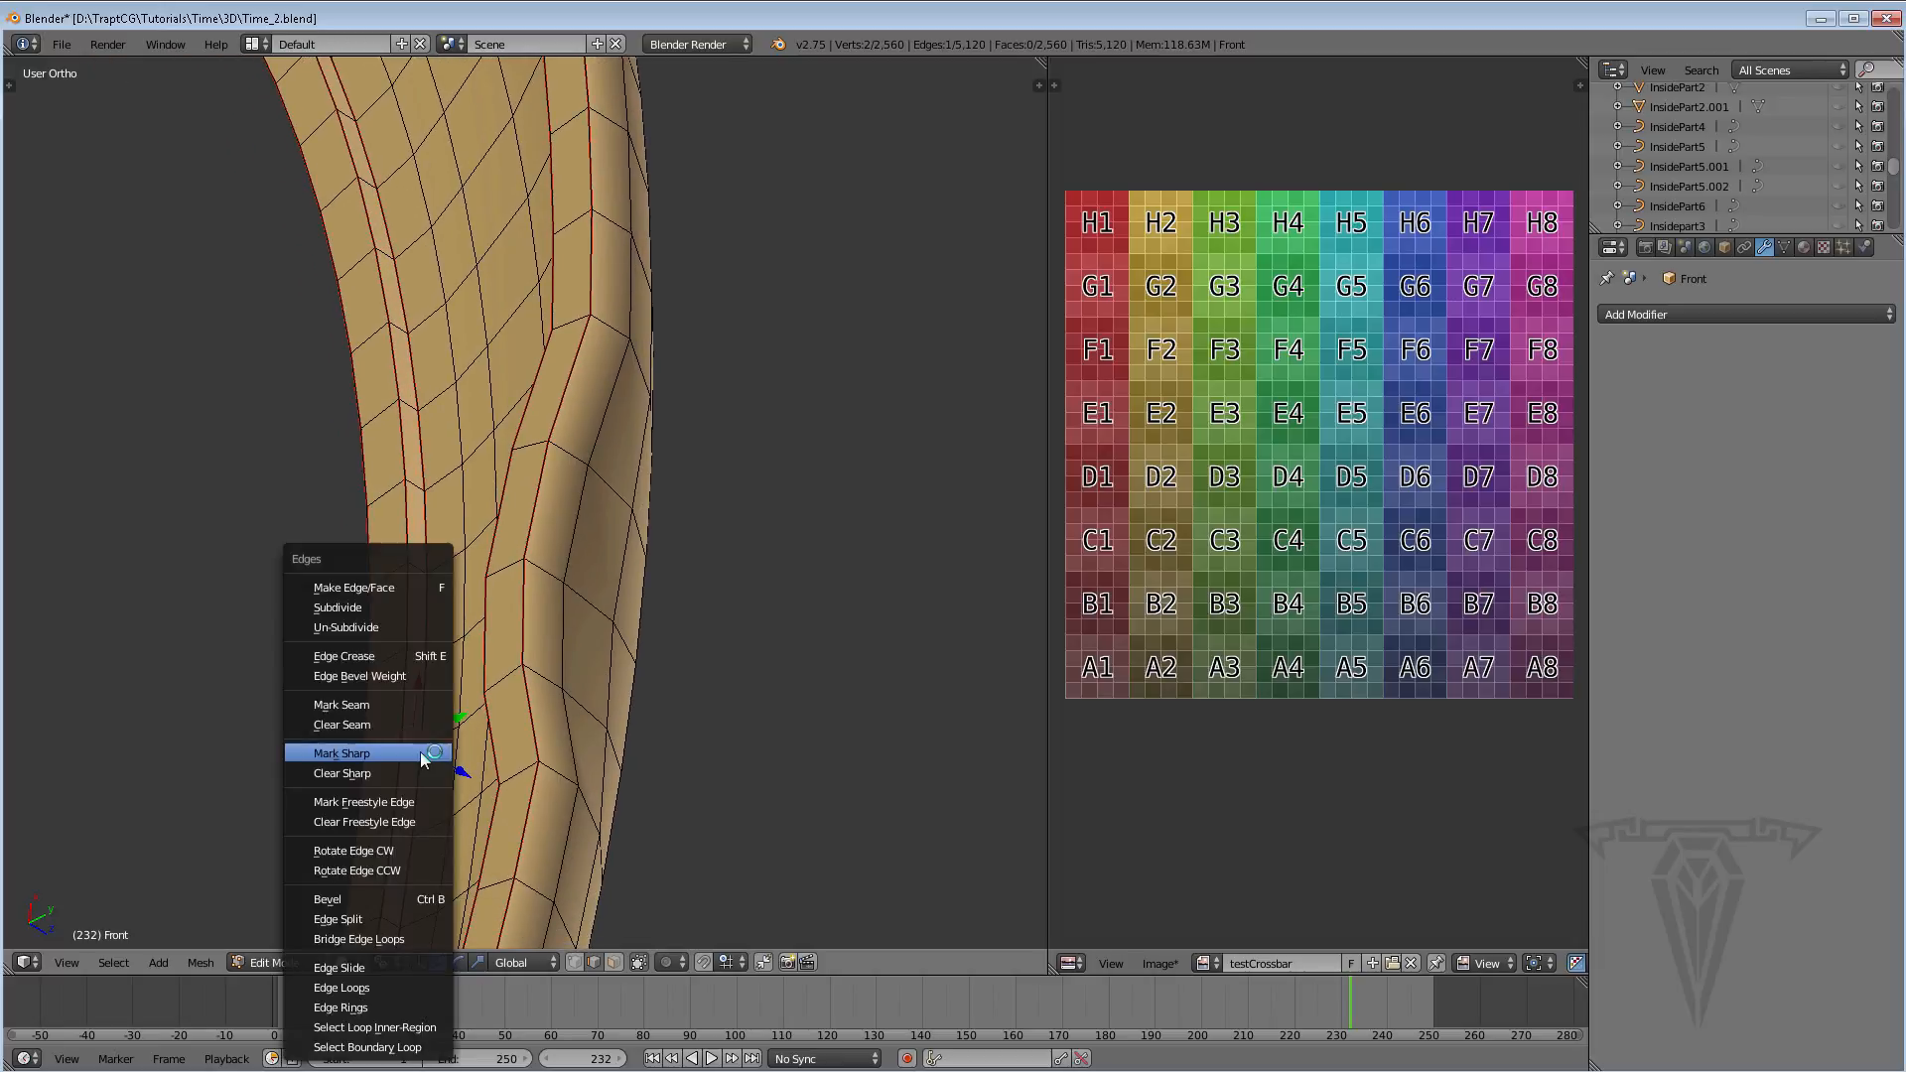
click(348, 705)
scroll(424, 774, up, 2)
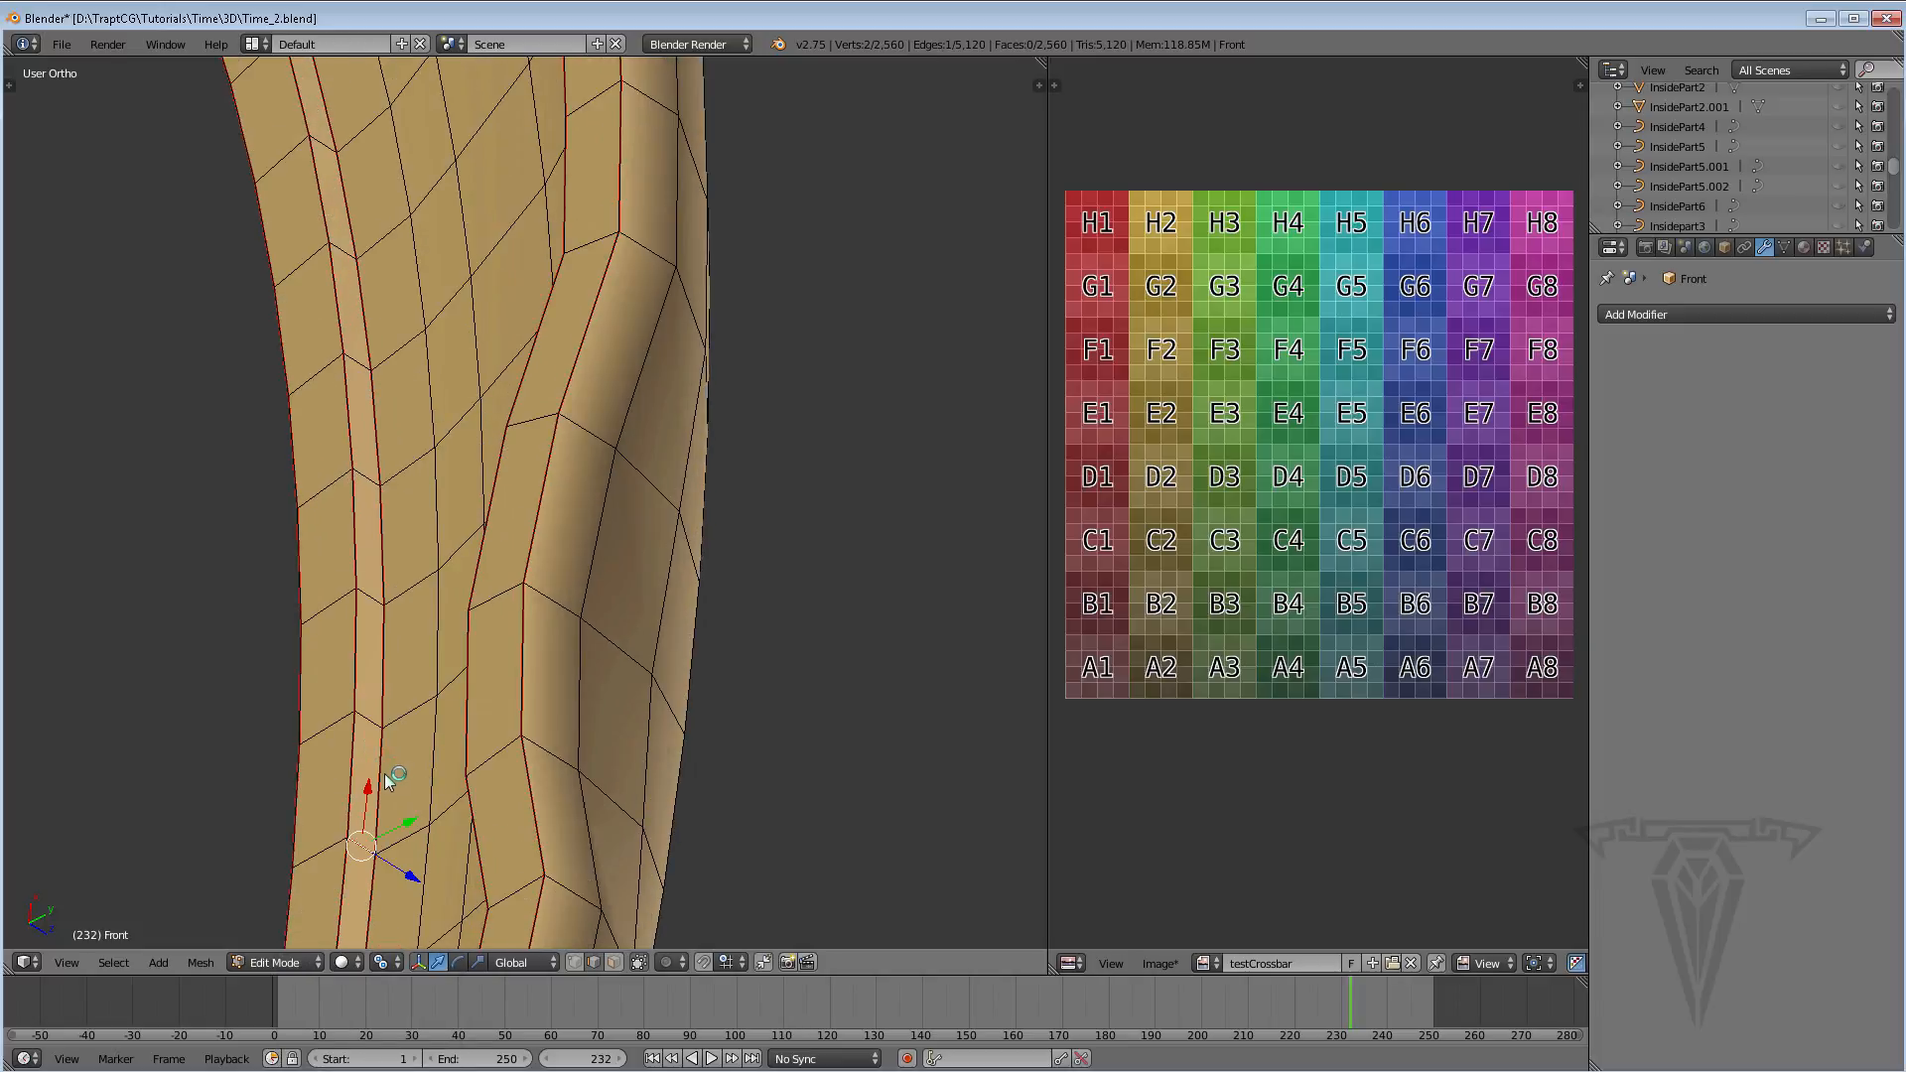
shift+middle_drag(383, 798, 536, 676)
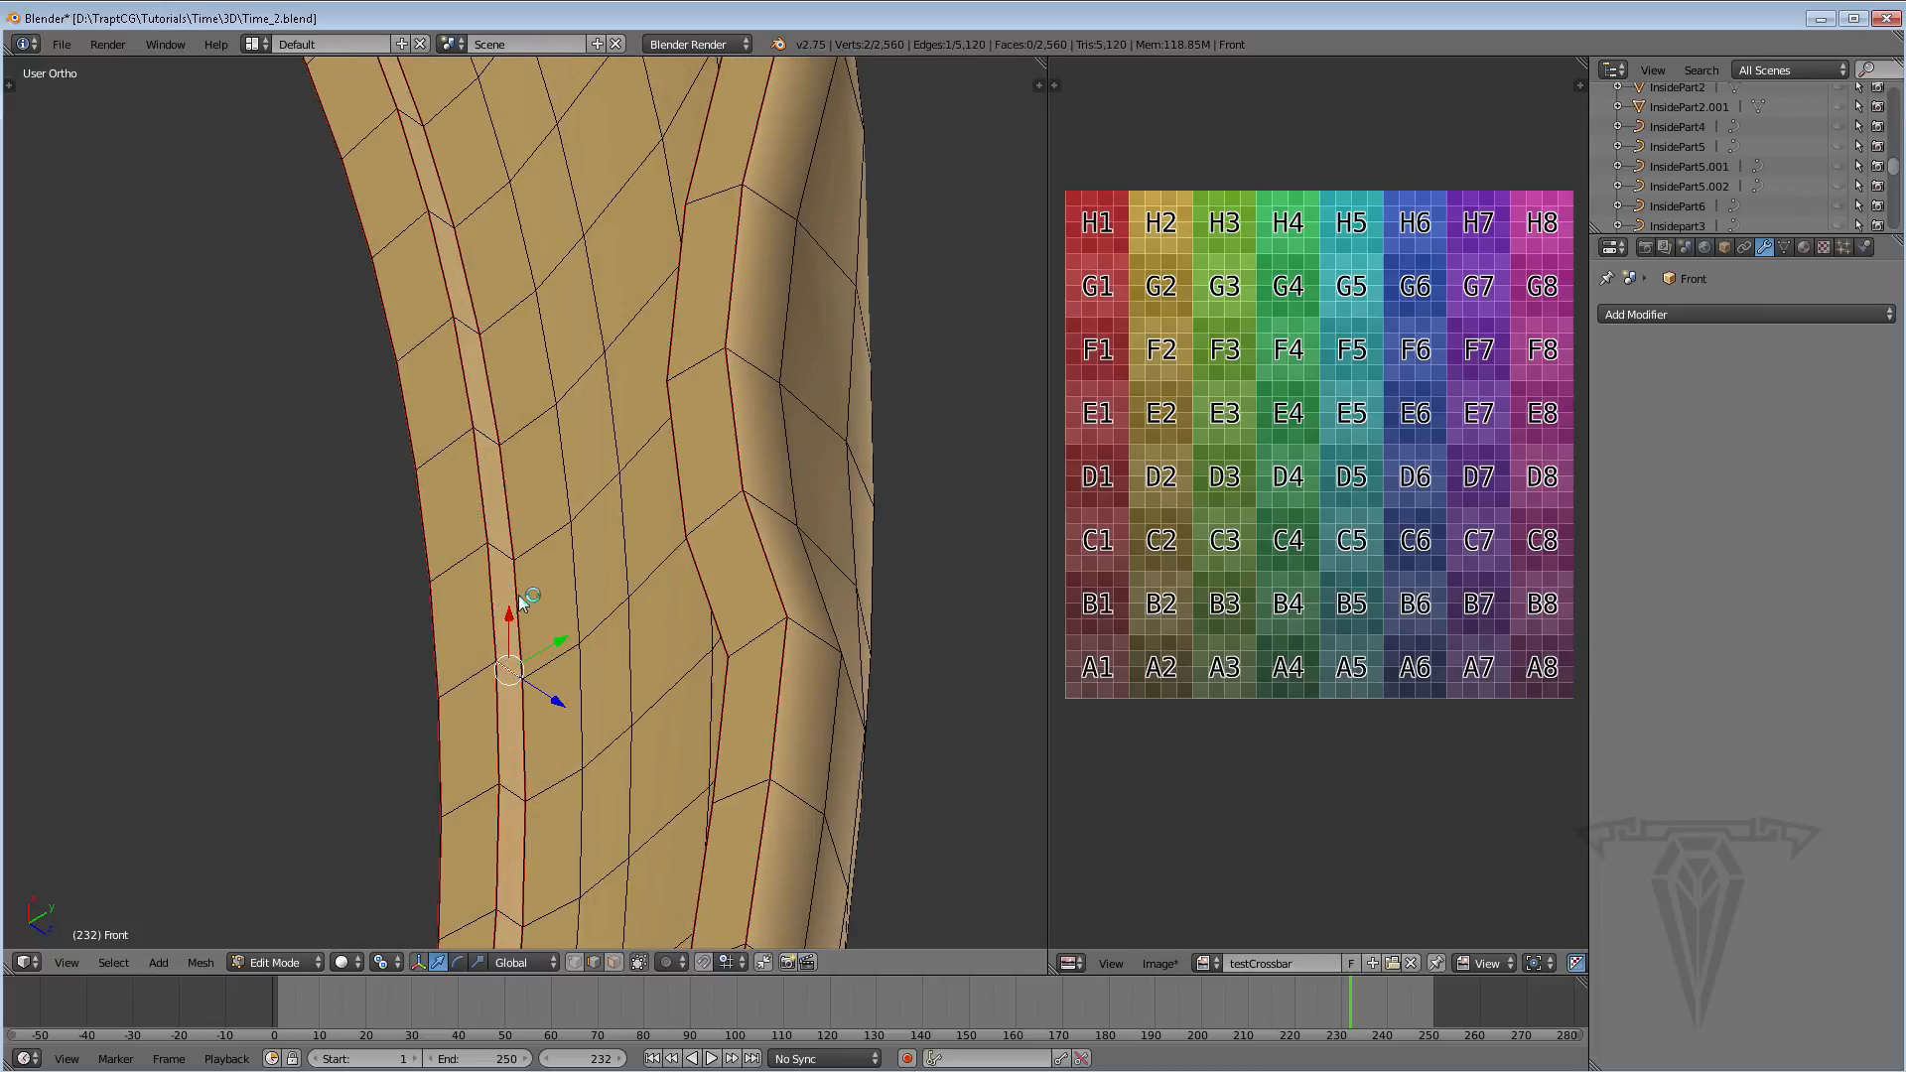
Mark a seam along the edge loop where the opening's inner wall meets the opposite face of the ring
scroll(519, 596, down, 2)
middle_drag(504, 589, 772, 552)
scroll(859, 467, up, 1)
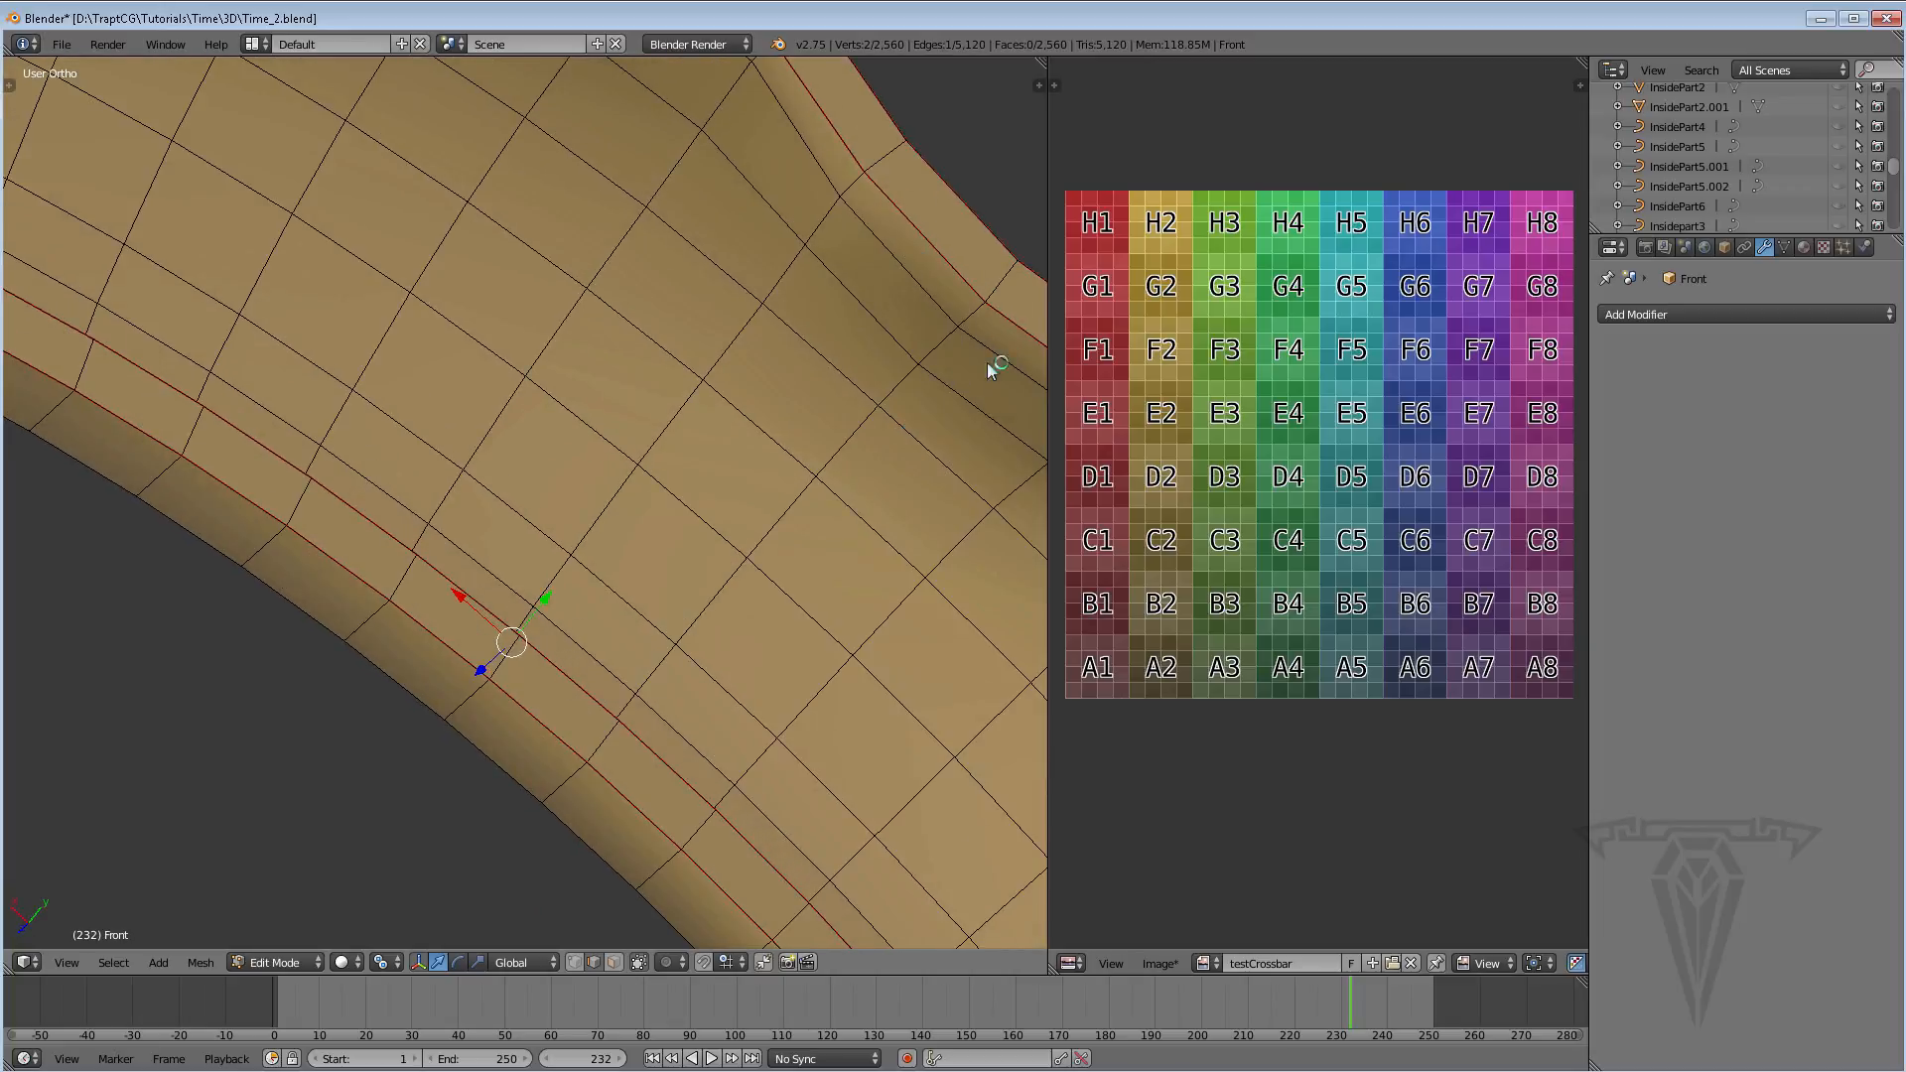
scroll(796, 468, down, 6)
middle_drag(459, 579, 540, 523)
alt+click(541, 529)
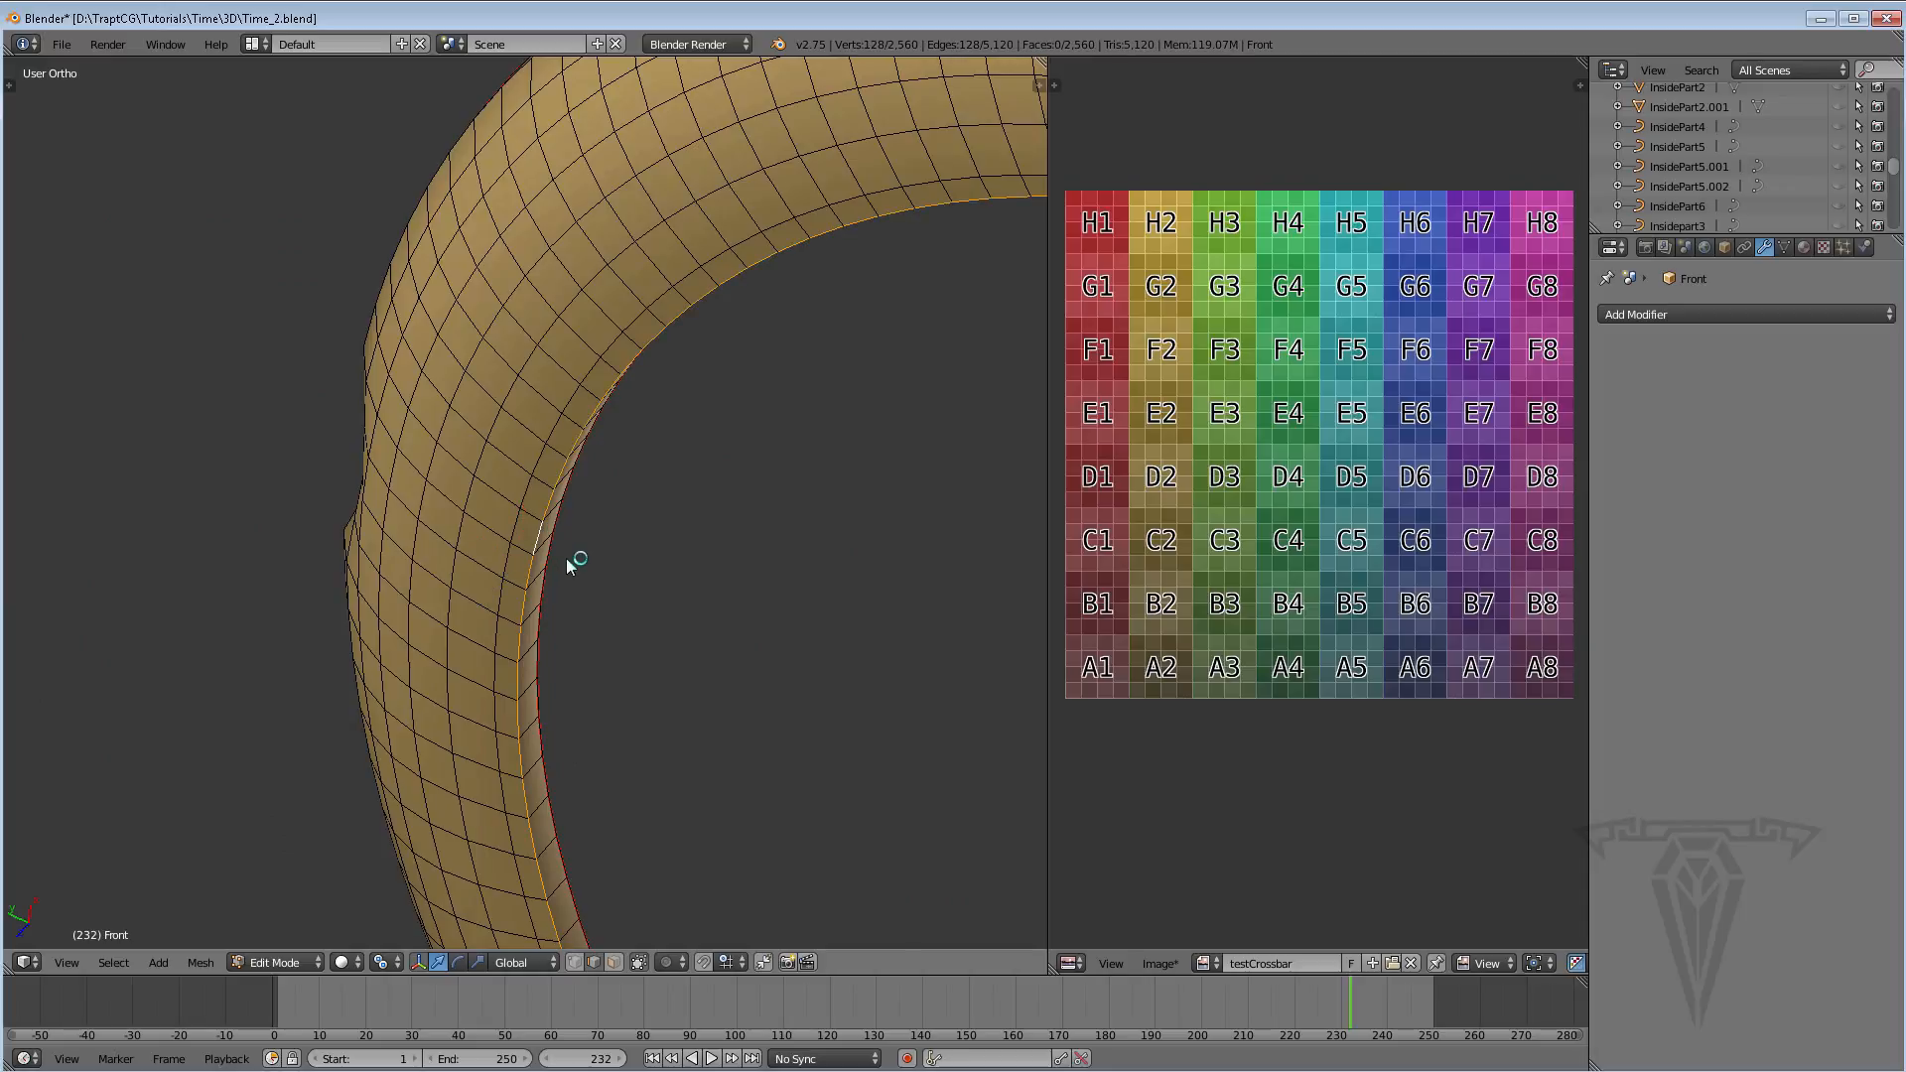
key(ctrl+e)
click(499, 559)
Mark a seam on a single edge crossing the opening's inner wall to split that strip
middle_drag(504, 562, 591, 574)
middle_drag(712, 576, 601, 596)
right_click(631, 515)
mouse_move(631, 515)
middle_down()
mouse_move(723, 663)
mouse_move(556, 532)
mouse_move(652, 538)
middle_up()
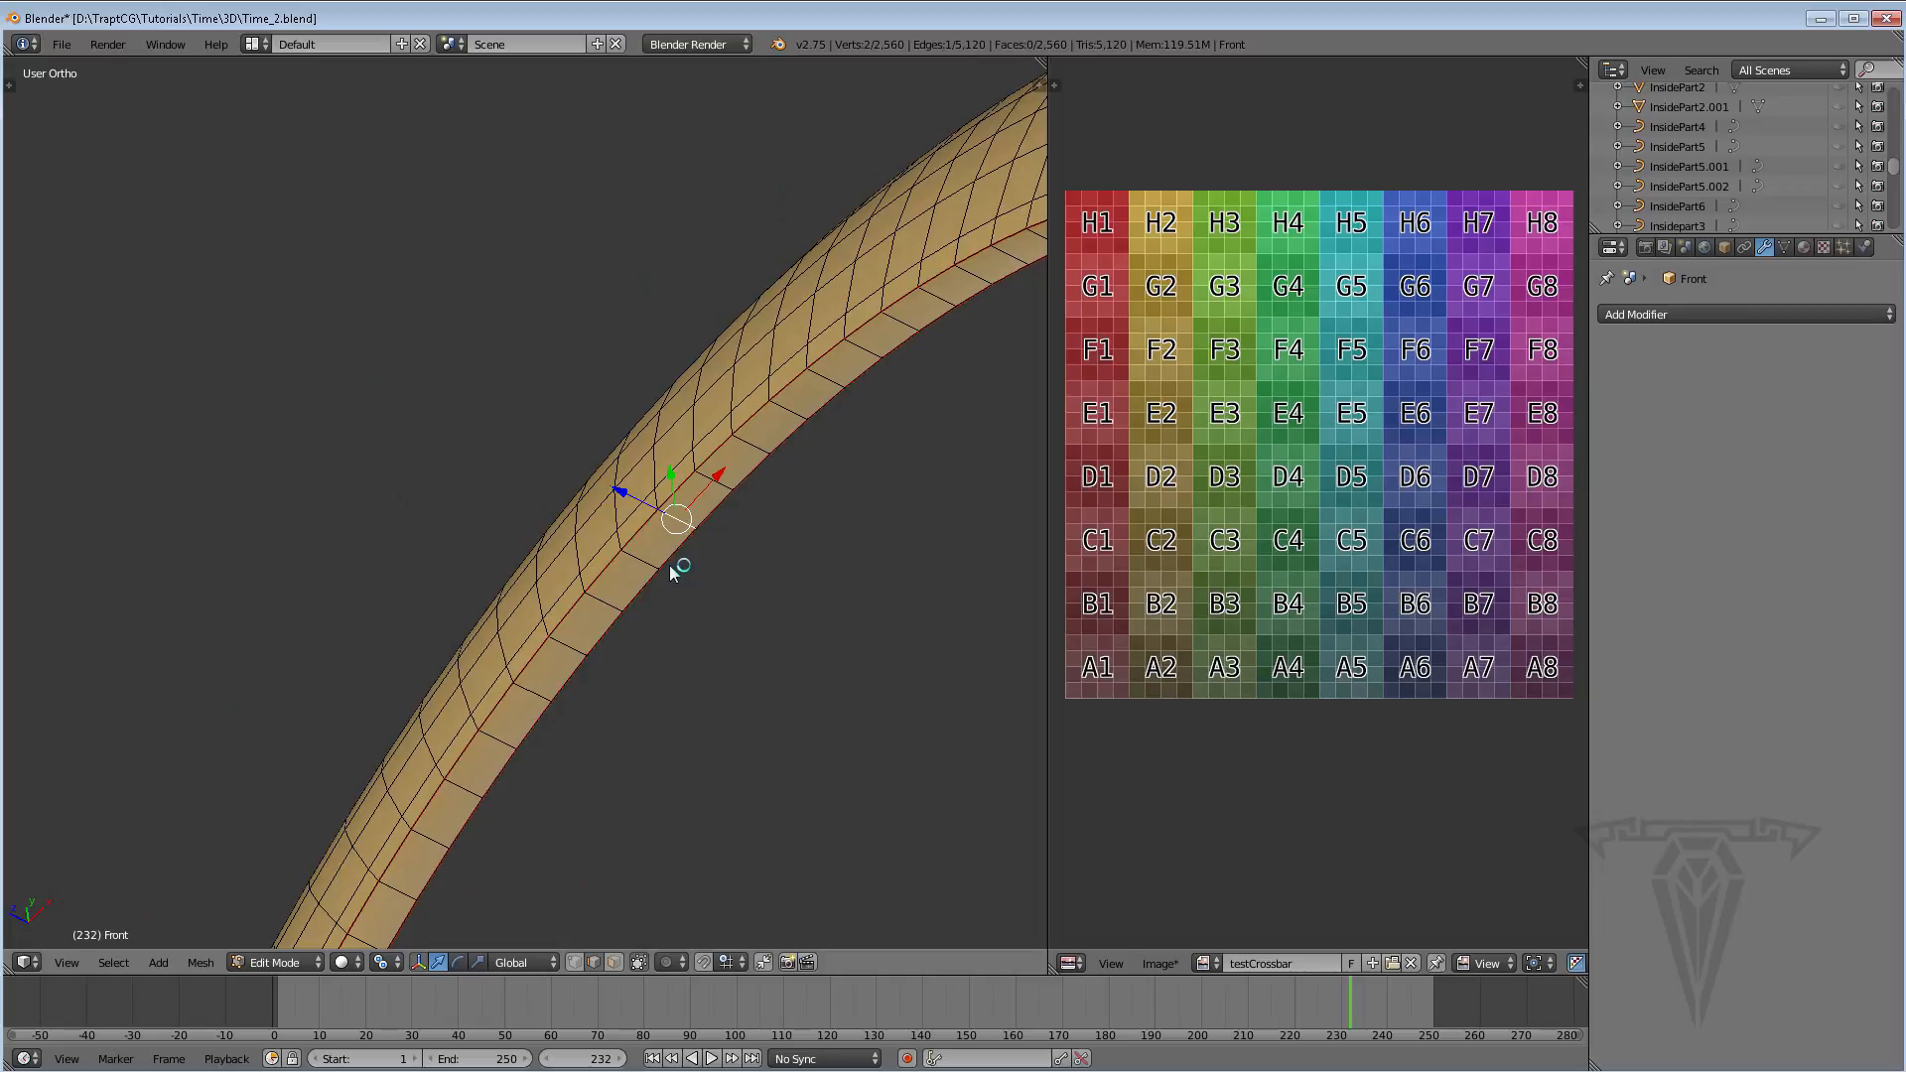
key(ctrl+e)
click(666, 567)
Switch to face selection, select the whole Front ring mesh and unwrap it along the marked seams
scroll(766, 553, down, 8)
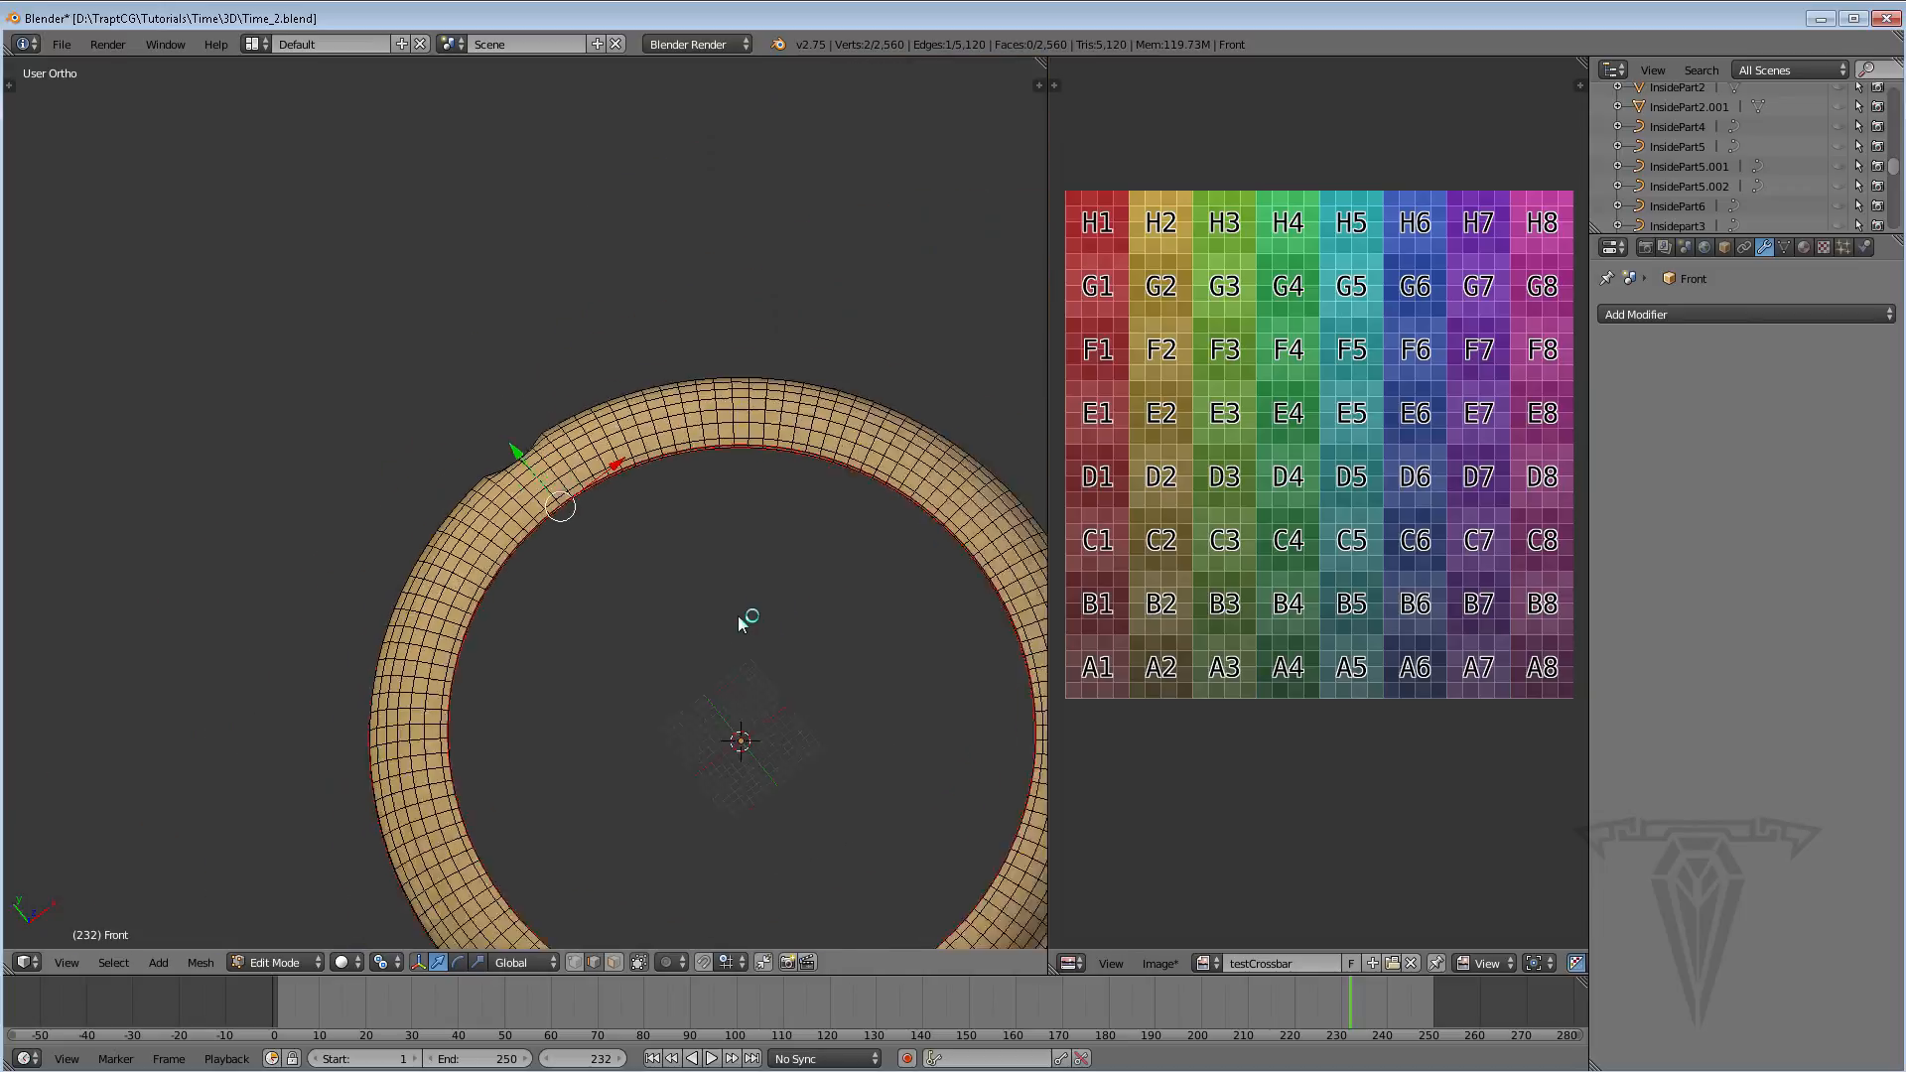
scroll(738, 623, down, 2)
middle_drag(865, 660, 852, 791)
scroll(589, 650, up, 4)
middle_drag(589, 650, 526, 883)
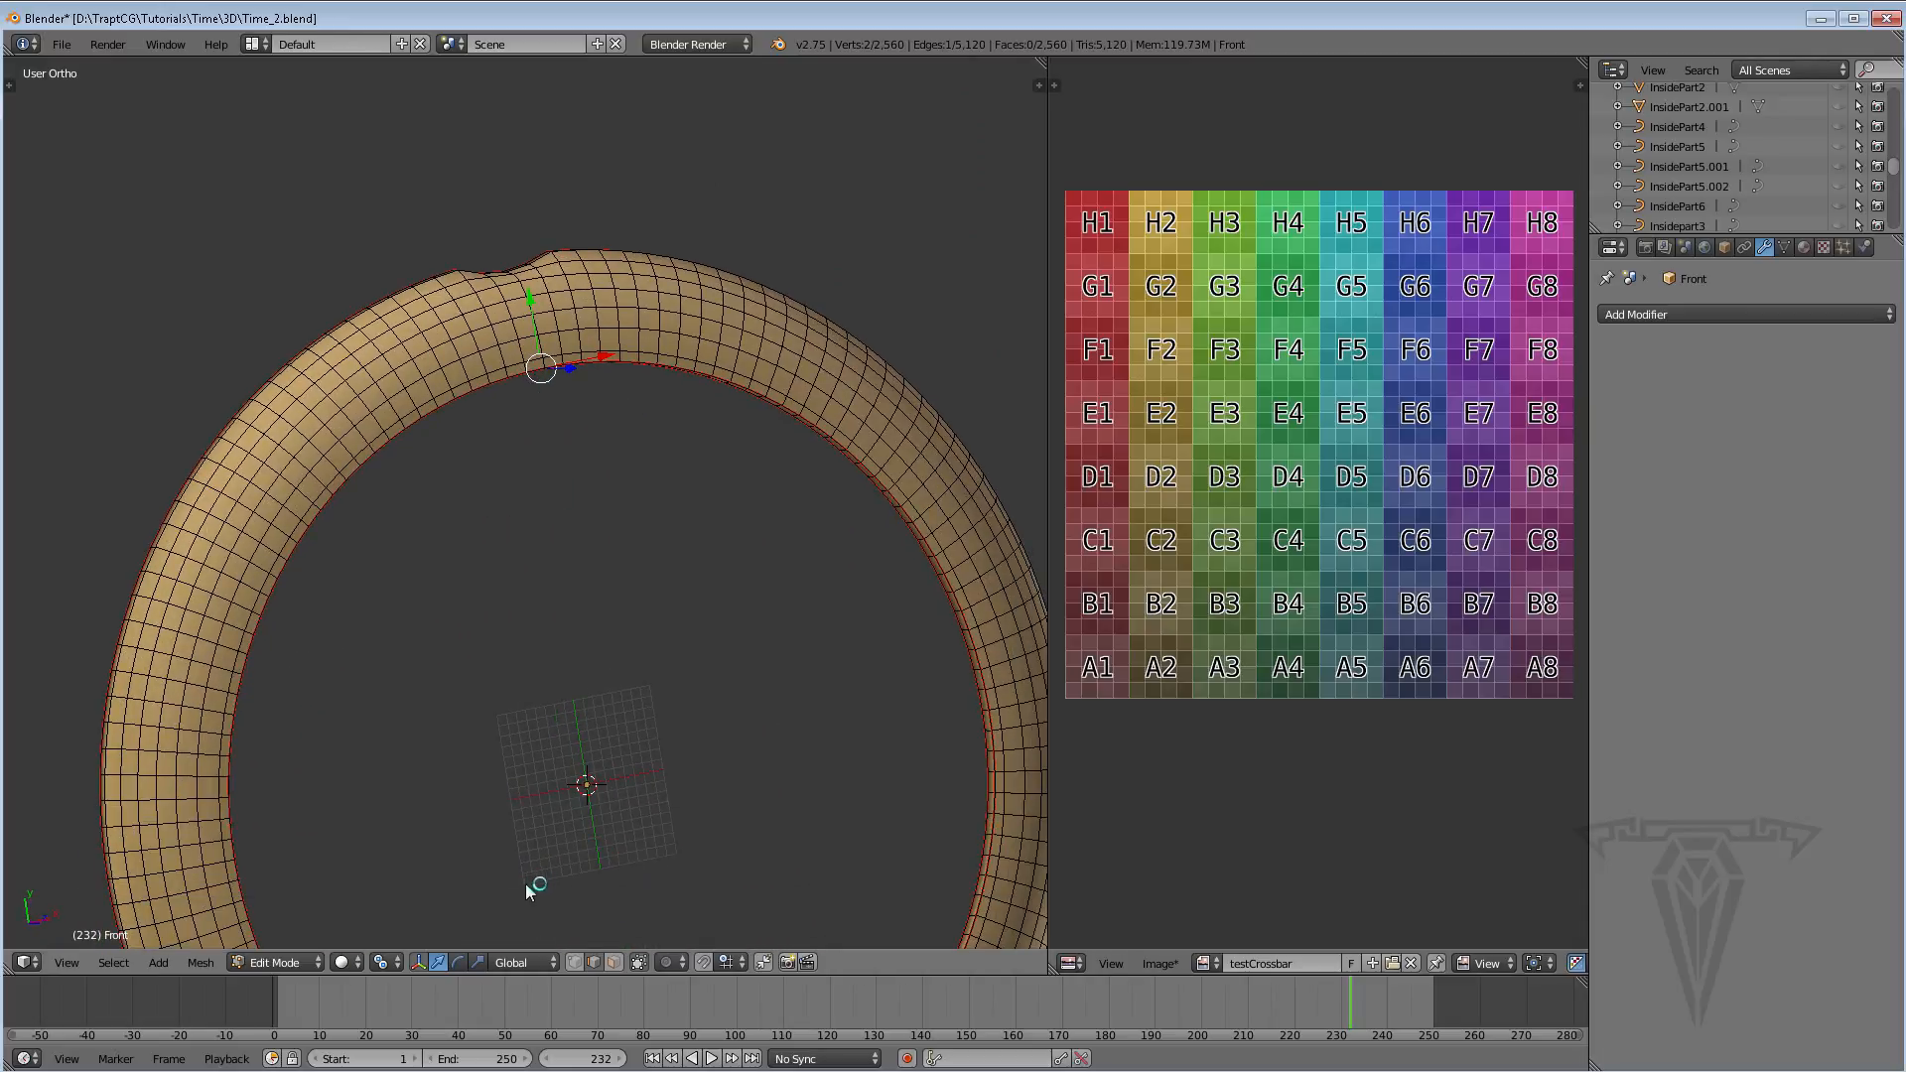
click(613, 962)
scroll(517, 640, down, 1)
key(a)
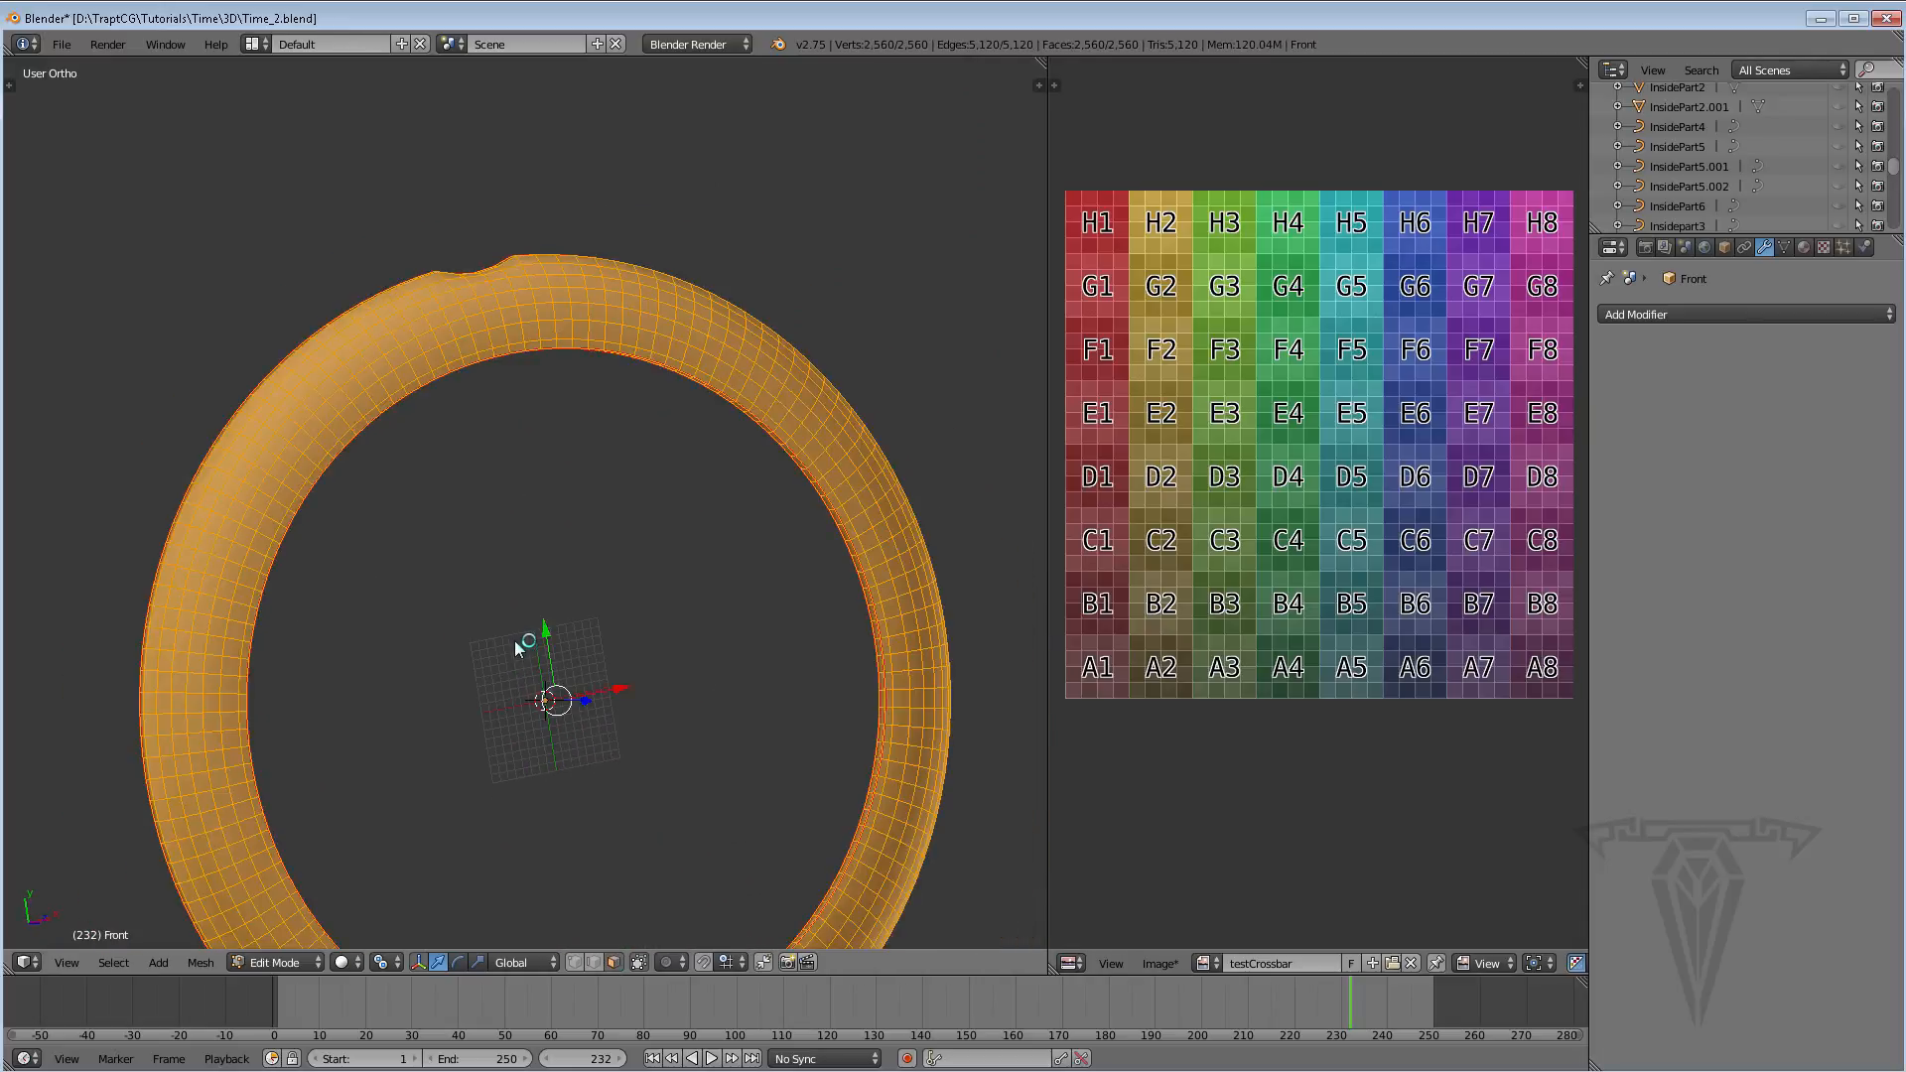
middle_drag(515, 630, 480, 556)
scroll(479, 556, up, 1)
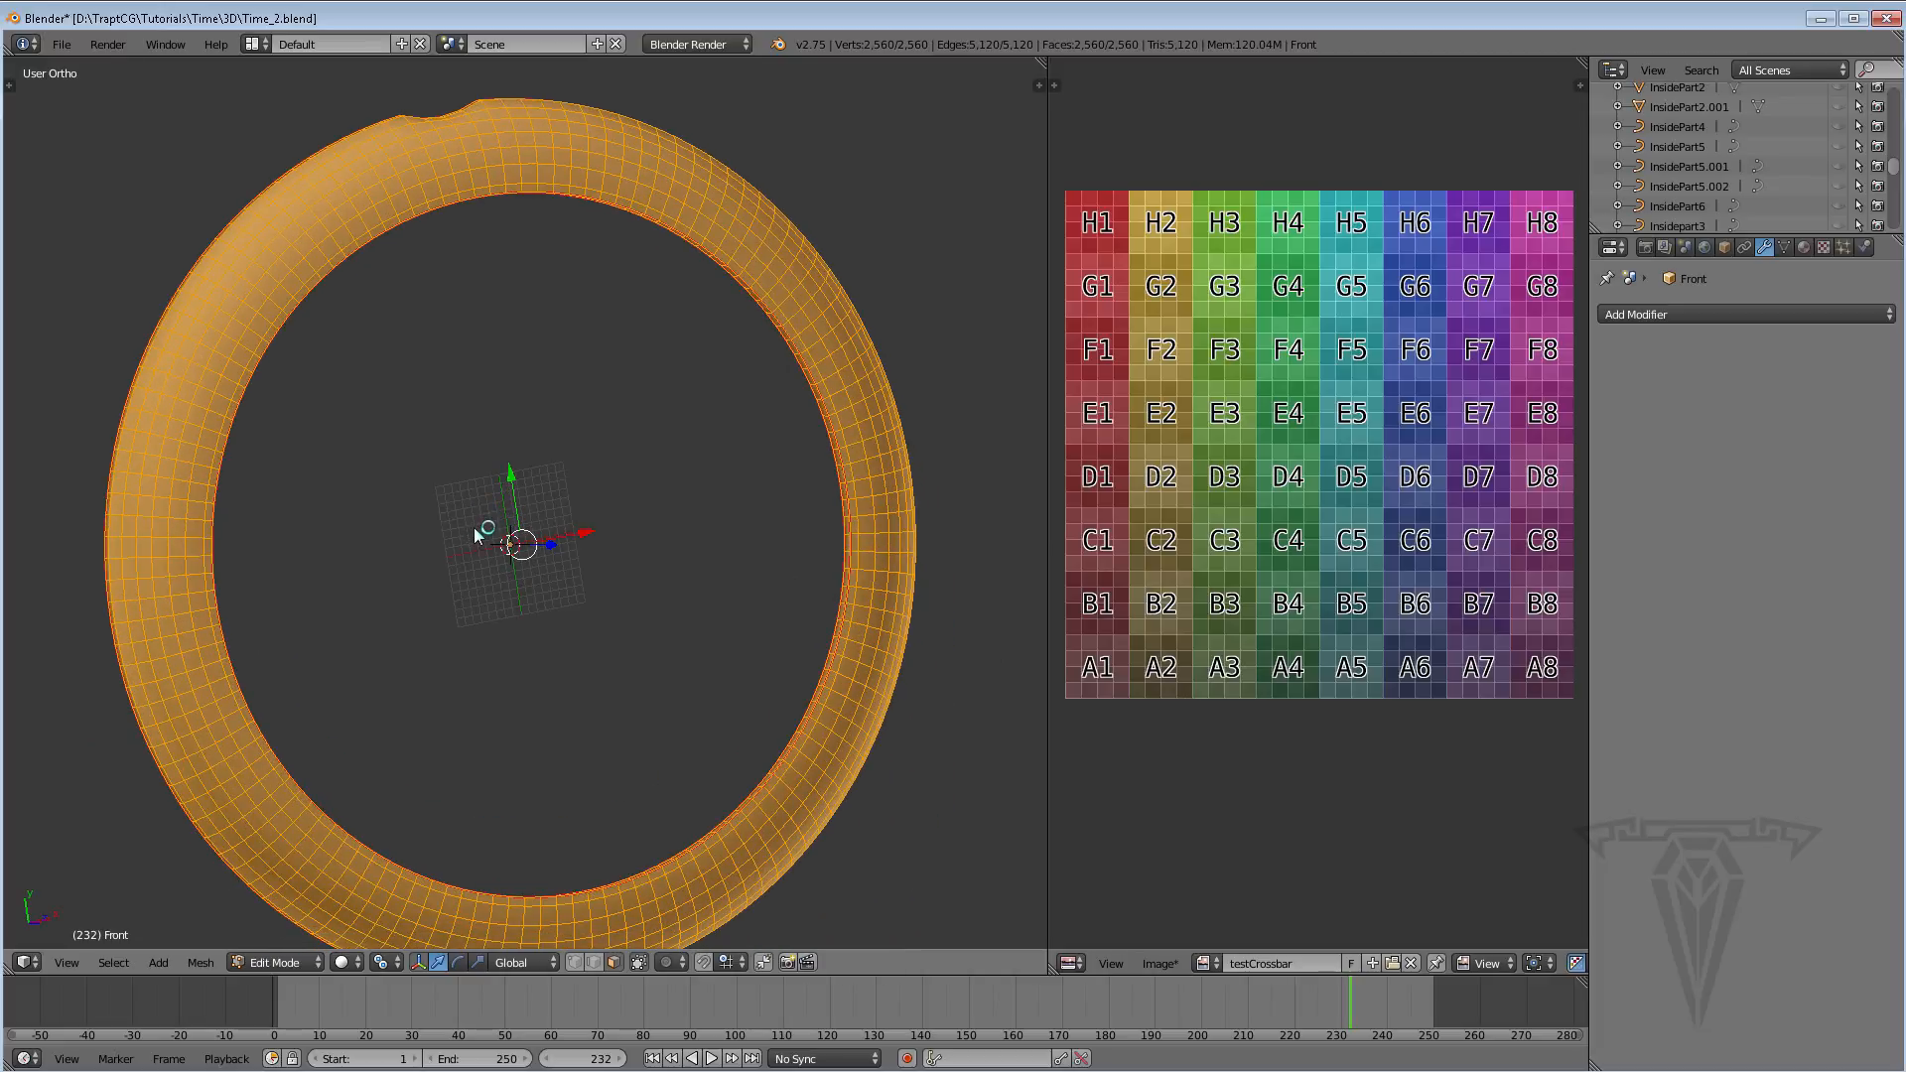
key(u)
click(474, 531)
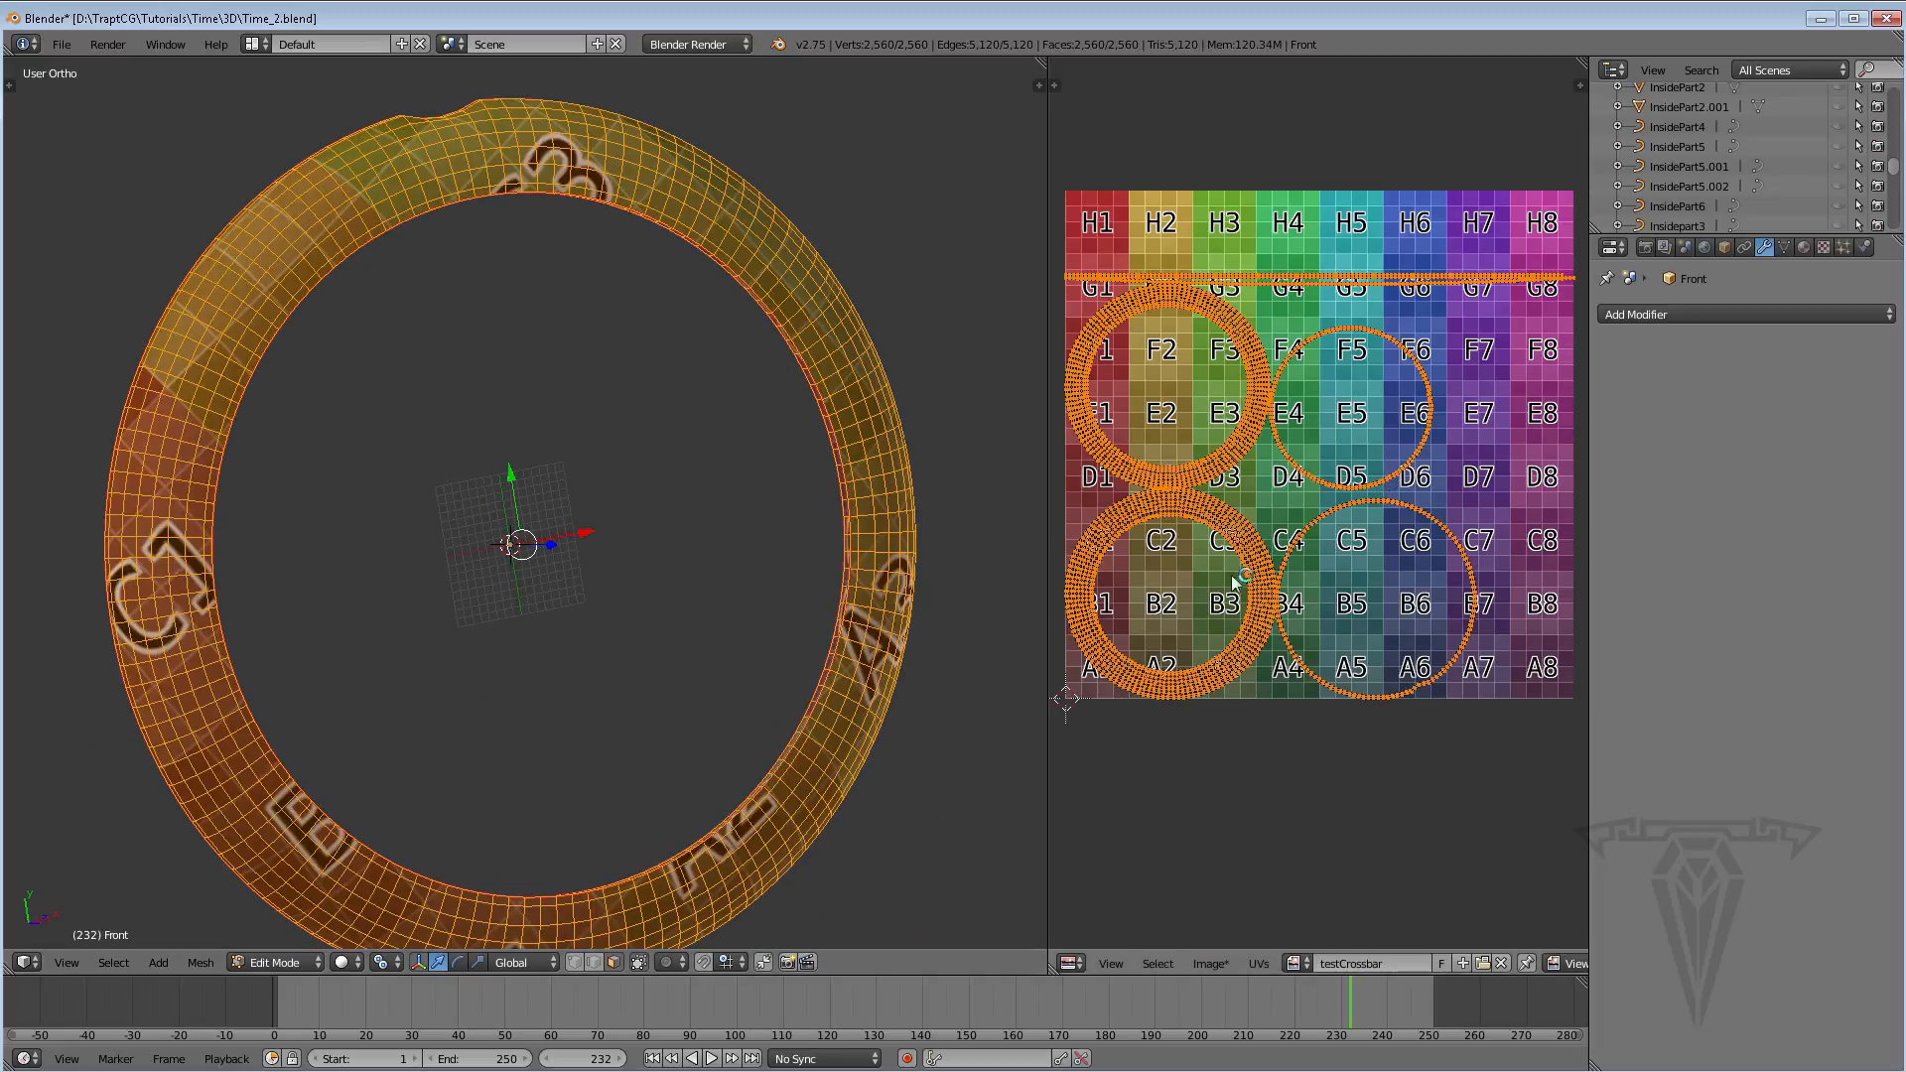
Move the straight UV strip up along Y into the H row of the checker image
scroll(1358, 385, up, 3)
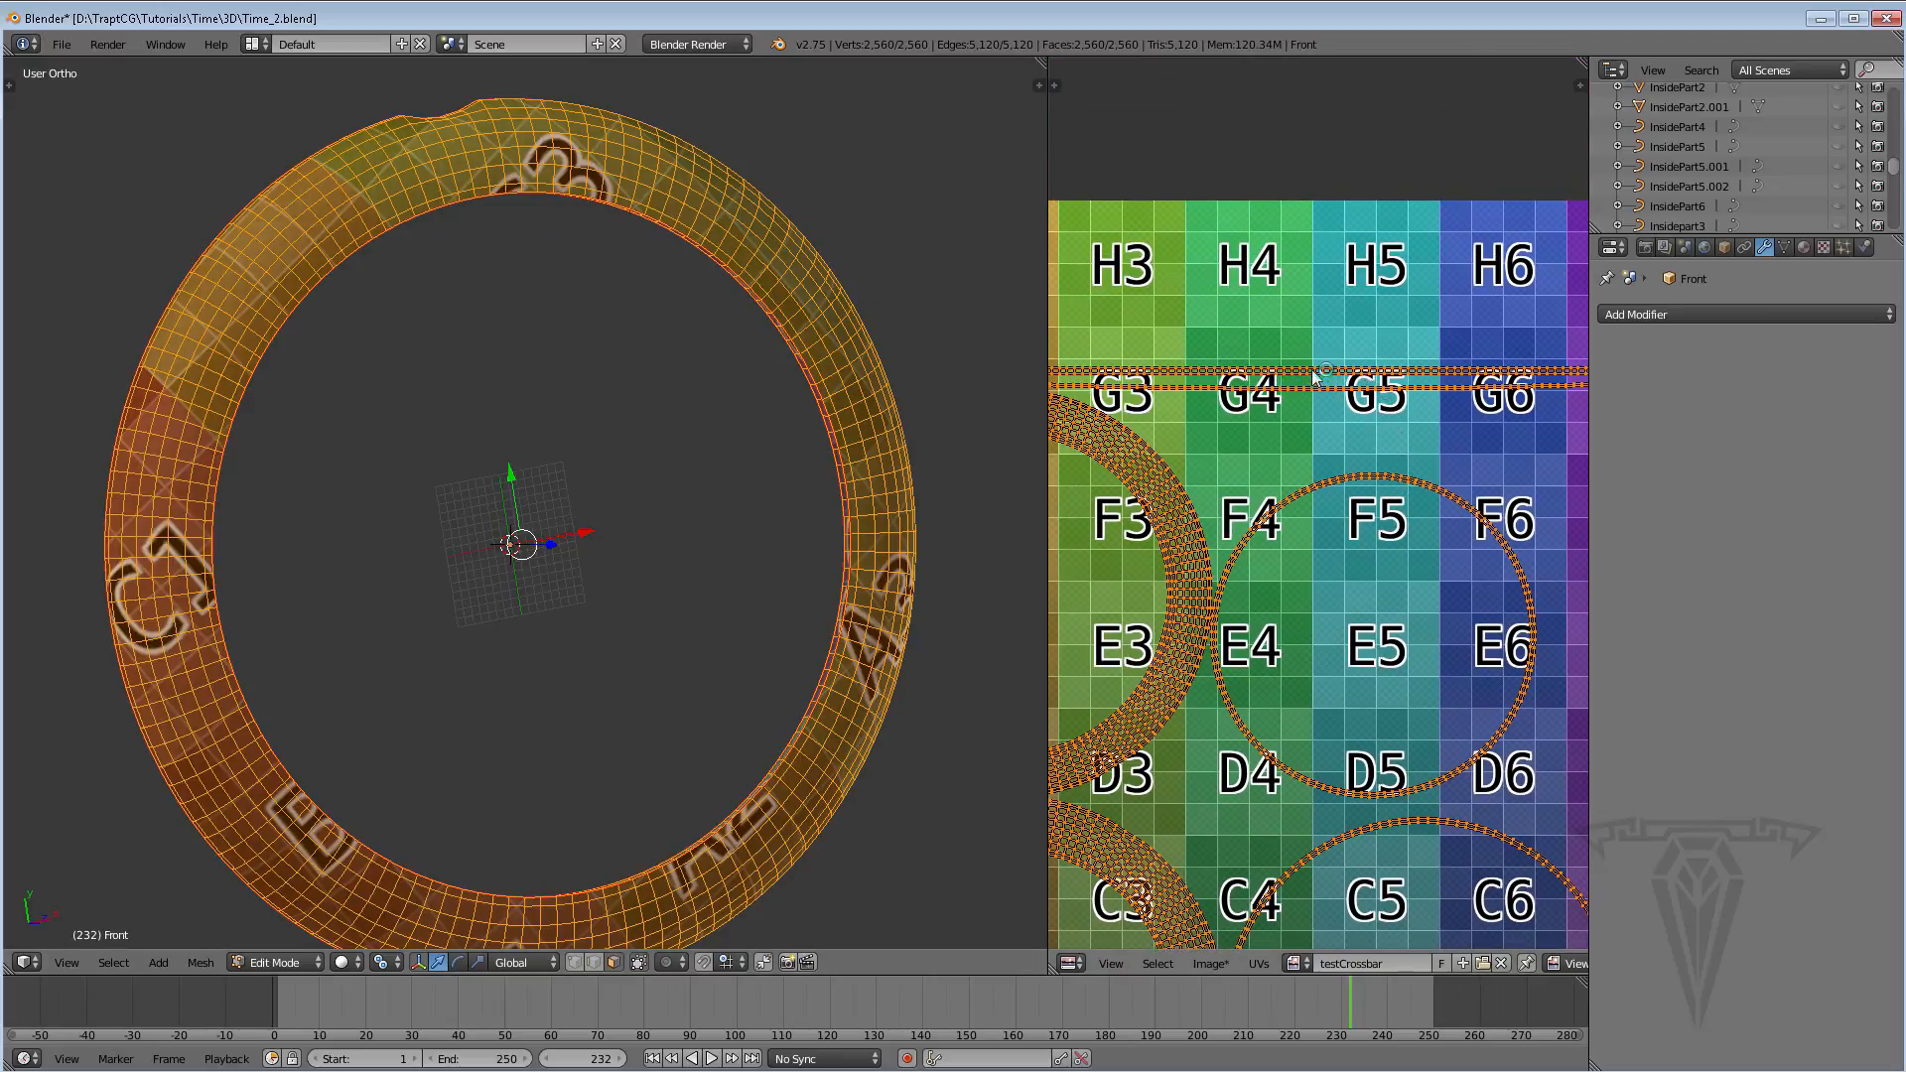
scroll(1321, 400, down, 3)
scroll(1328, 444, up, 2)
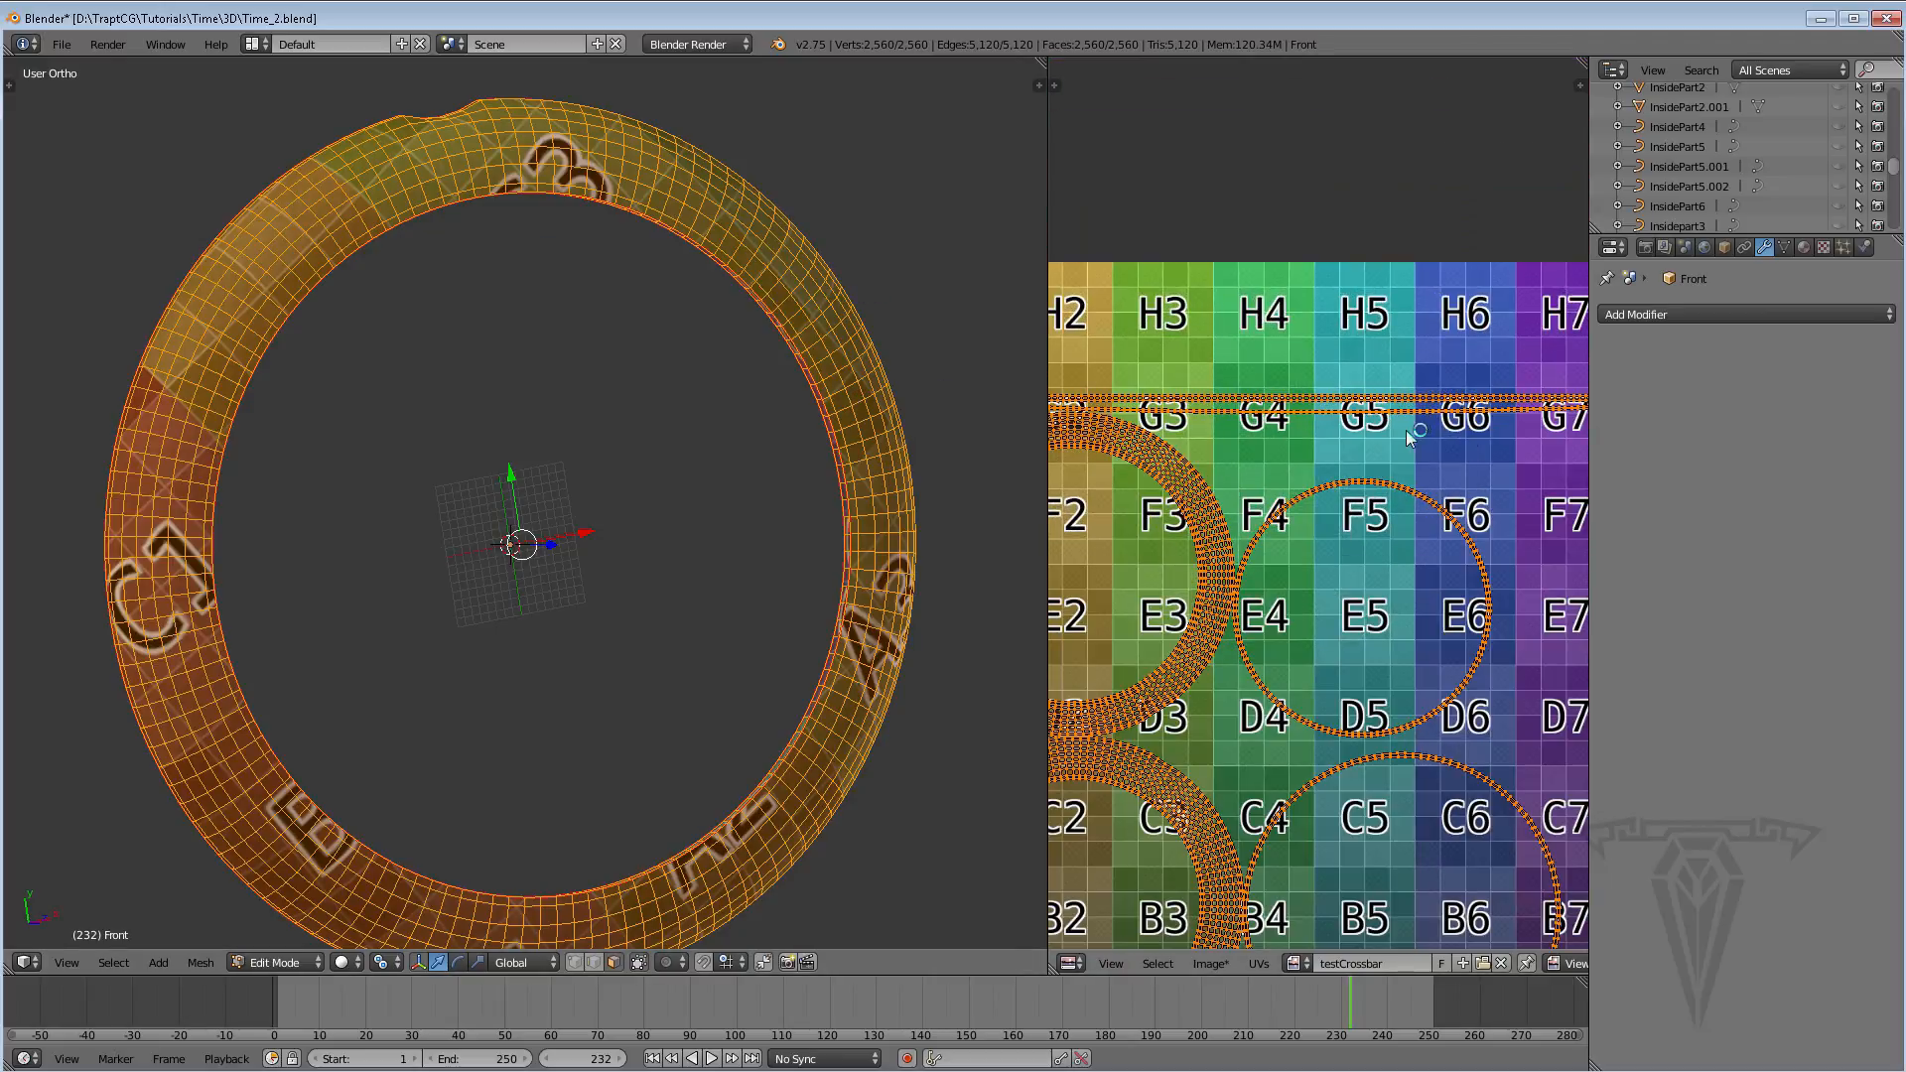
scroll(1328, 444, down, 2)
scroll(1328, 444, up, 2)
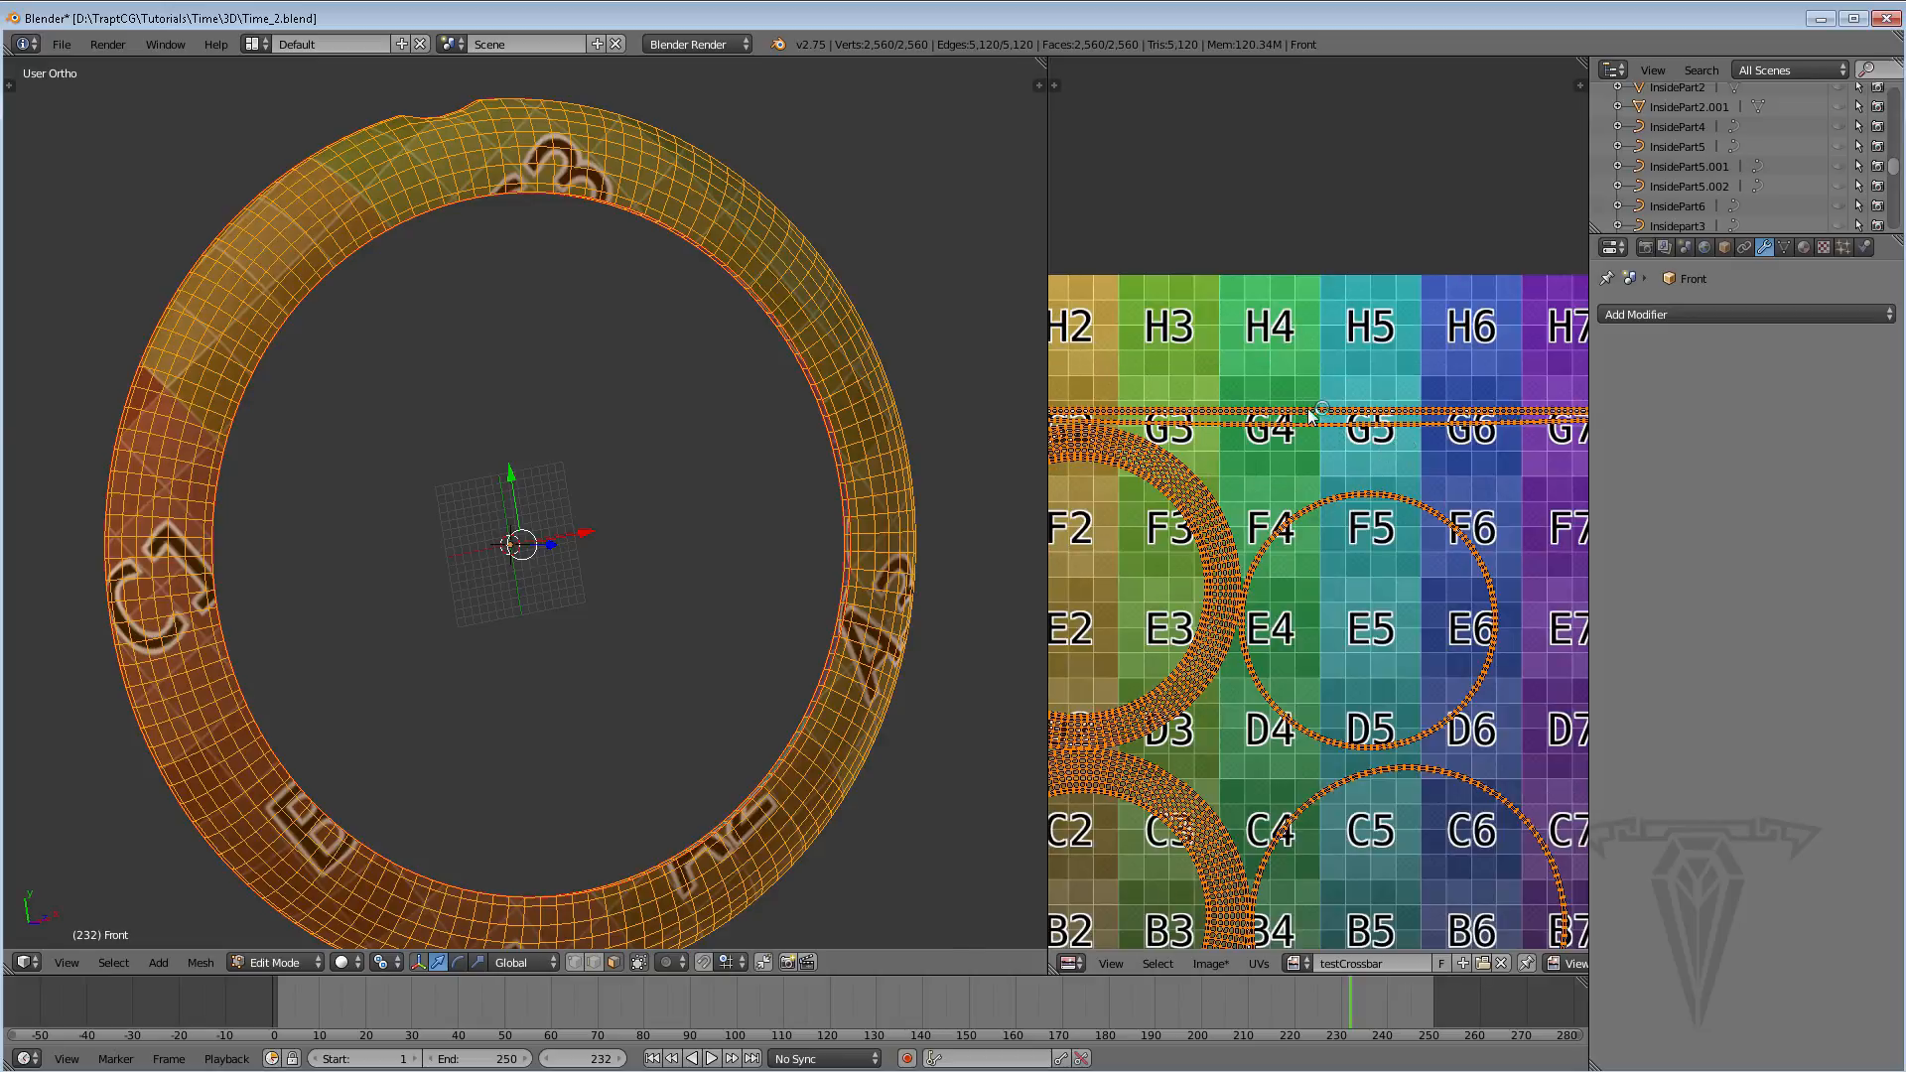
right_click(1309, 415)
scroll(1372, 459, down, 1)
key(g)
key(y)
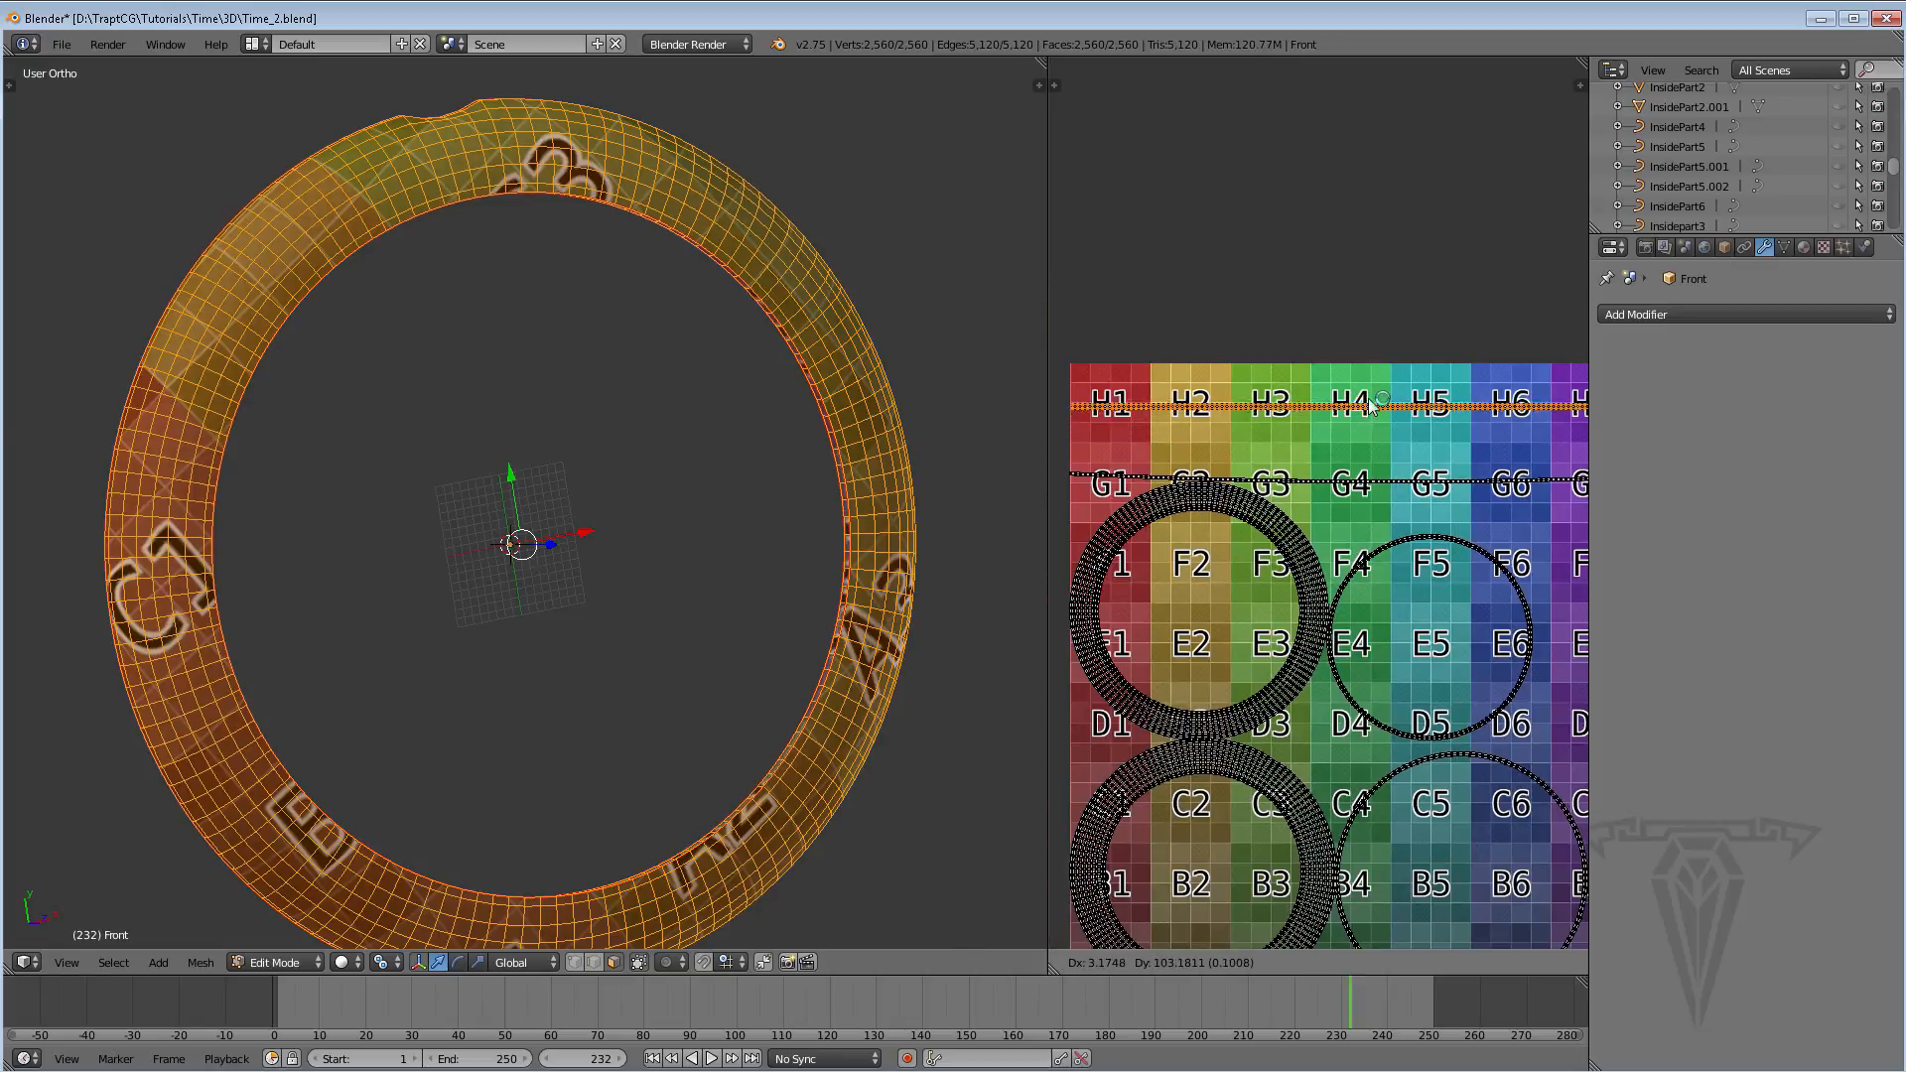
click(1367, 382)
Move the slightly curved UV strip up about 0.1 to sit just below the straight strip
right_click(1363, 481)
key(g)
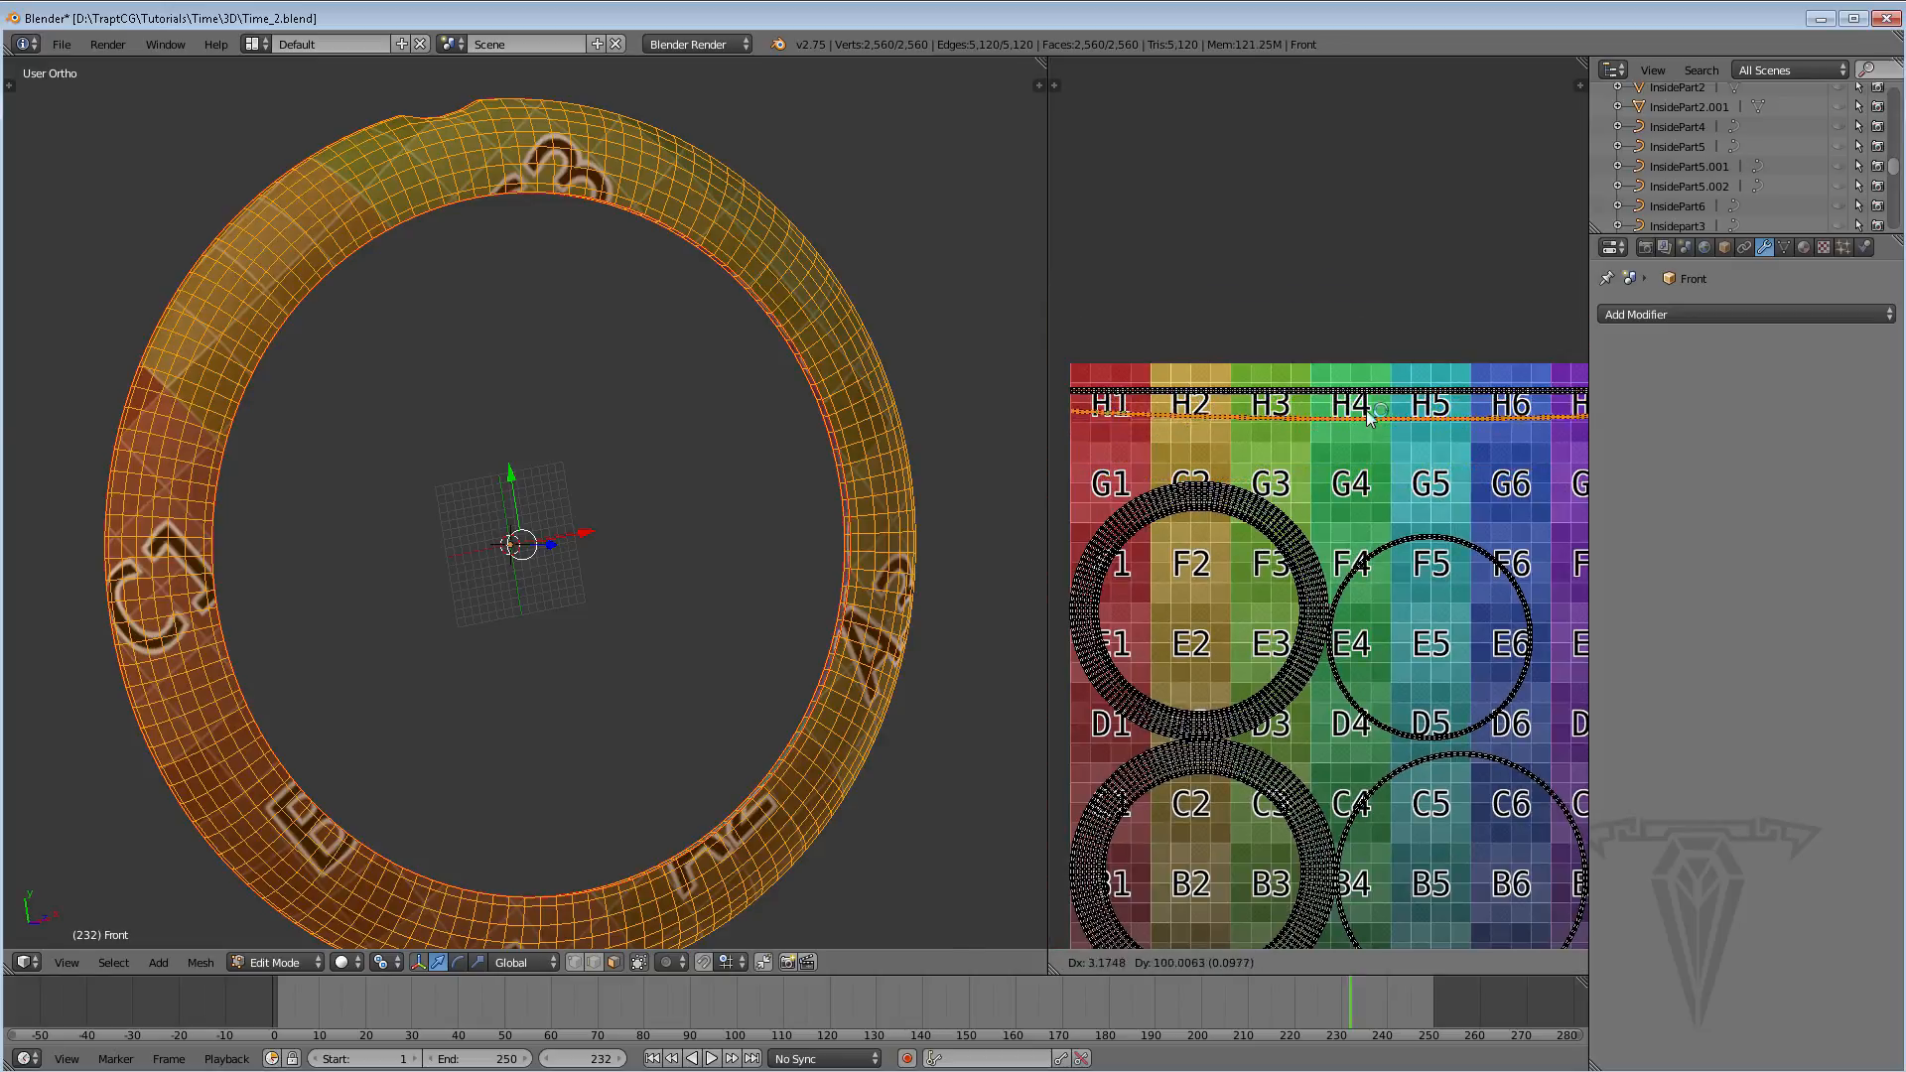
click(1367, 409)
middle_drag(1408, 413, 1304, 464)
scroll(1307, 467, down, 3)
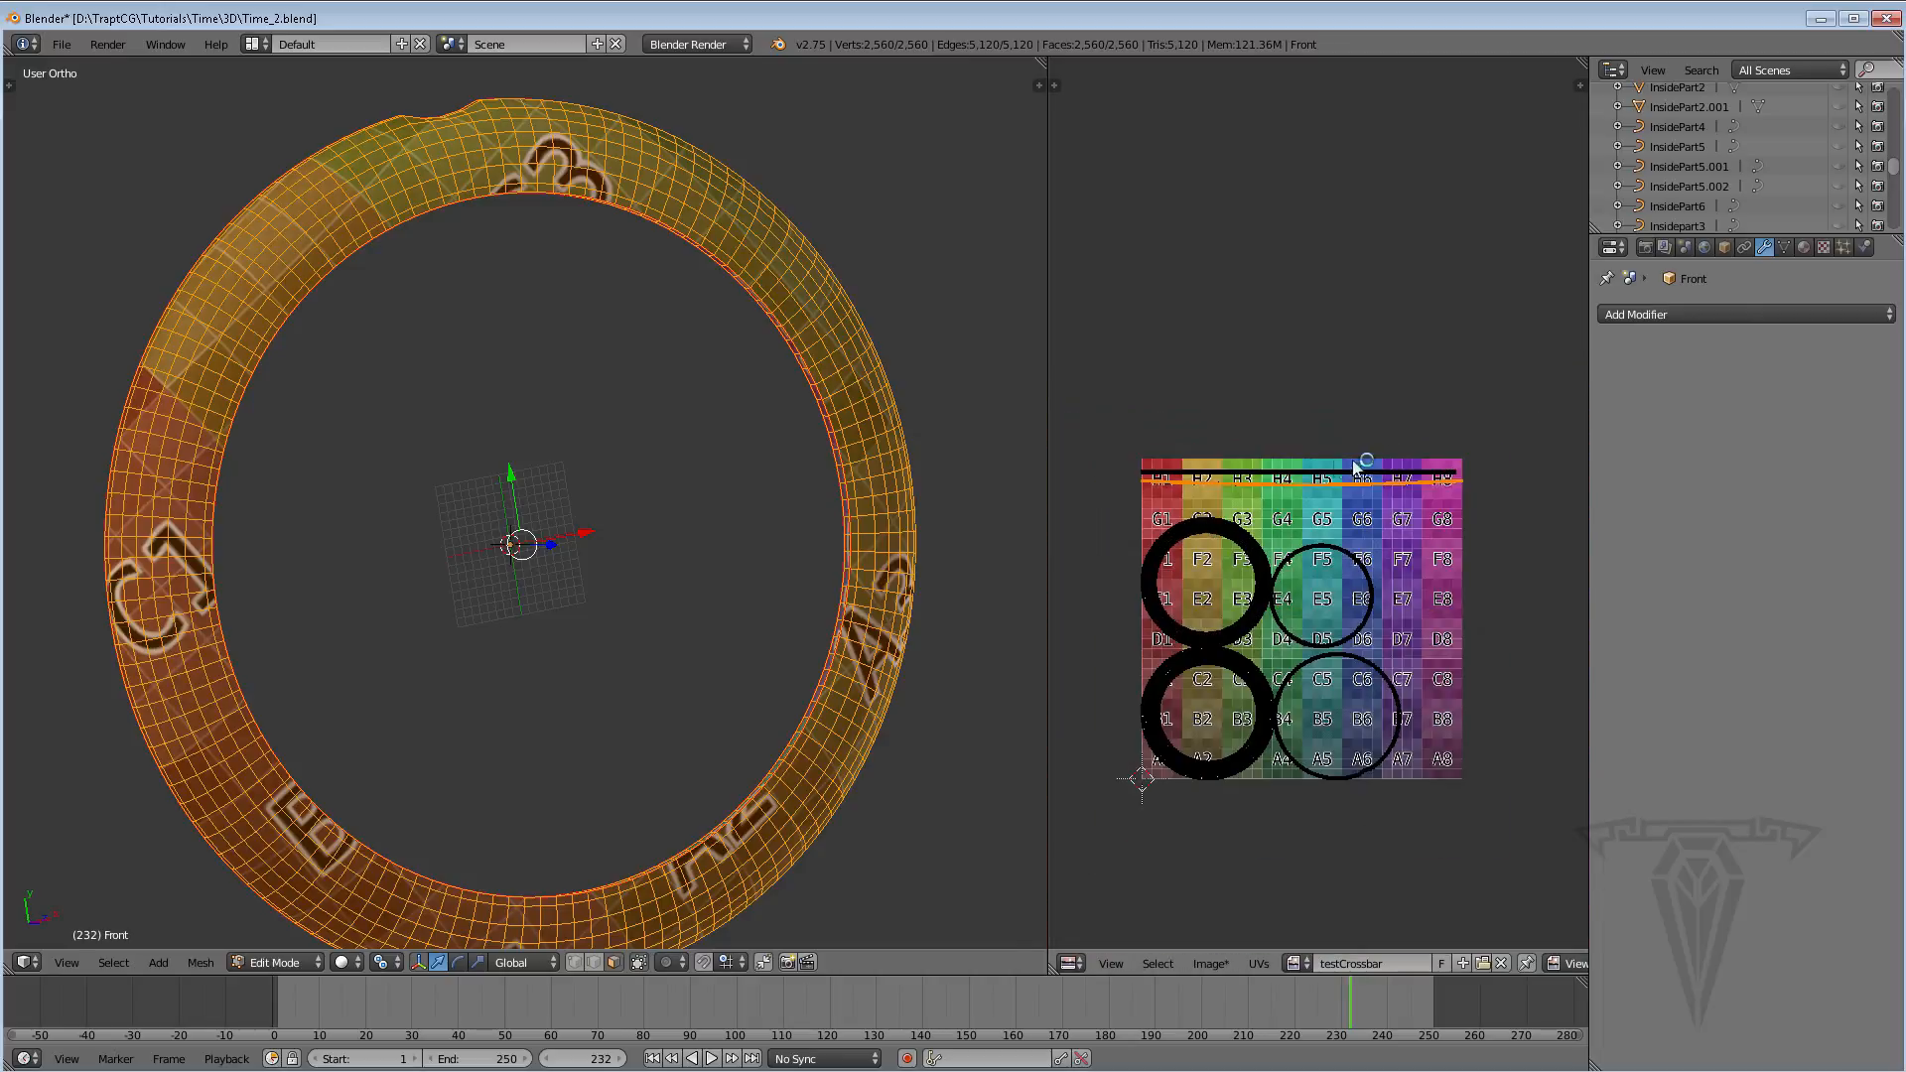
Move the straight UV strip up about 0.03 to the image's upper edge and shift it horizontally by about 0.014
scroll(1310, 467, up, 1)
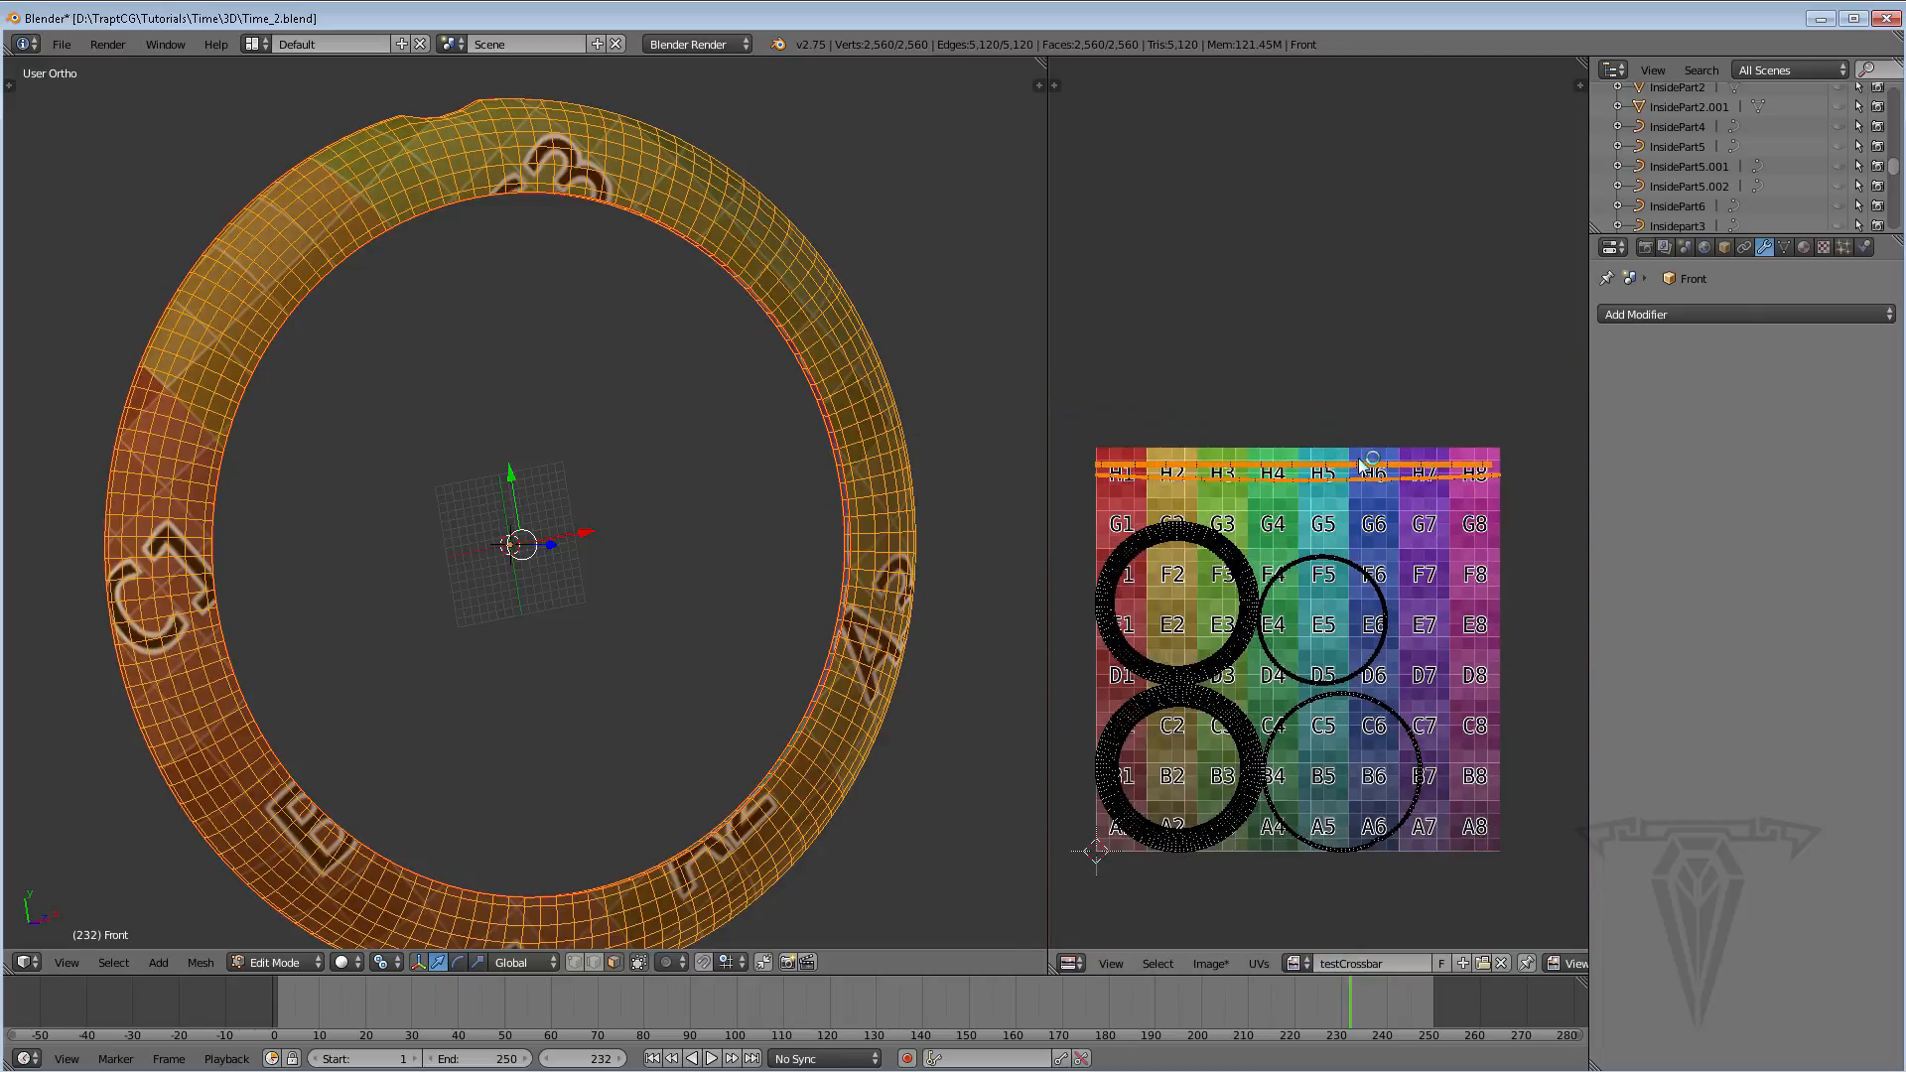
scroll(1309, 461, up, 3)
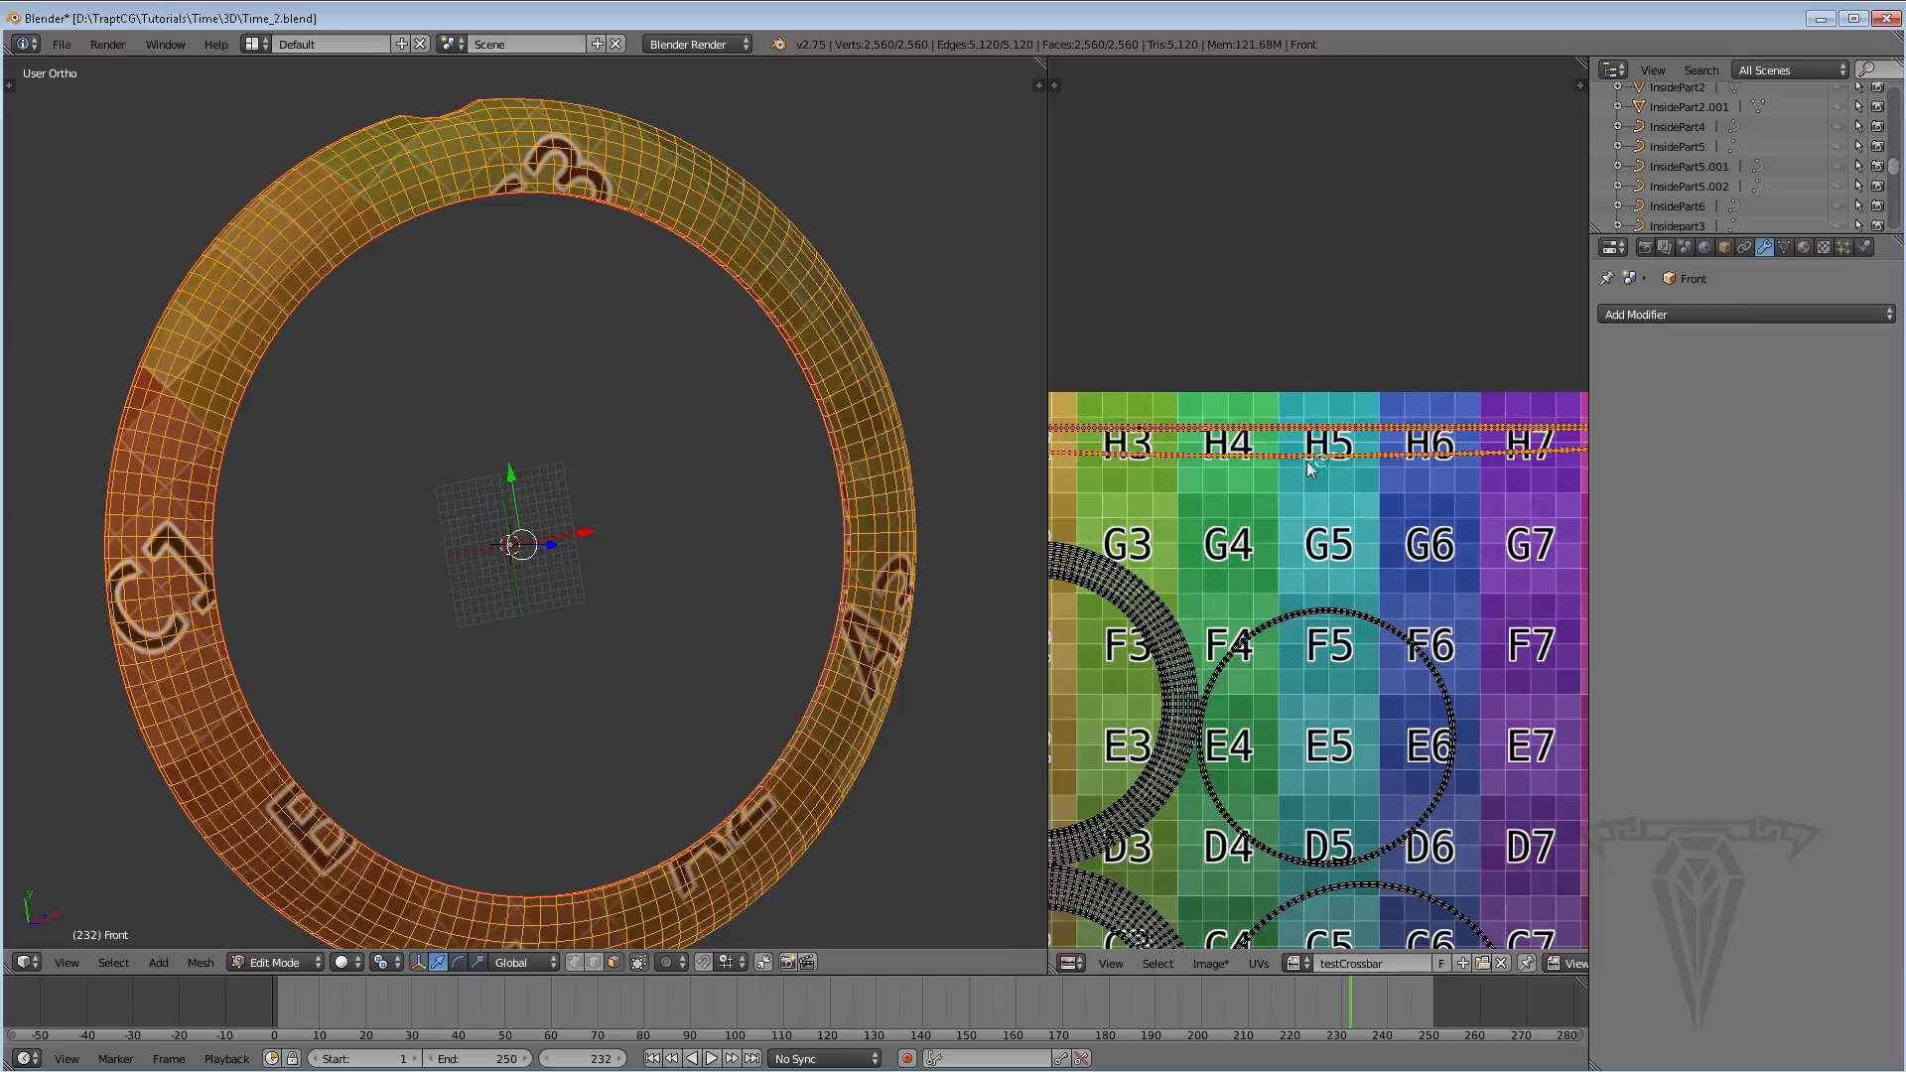
middle_drag(1306, 461, 1367, 533)
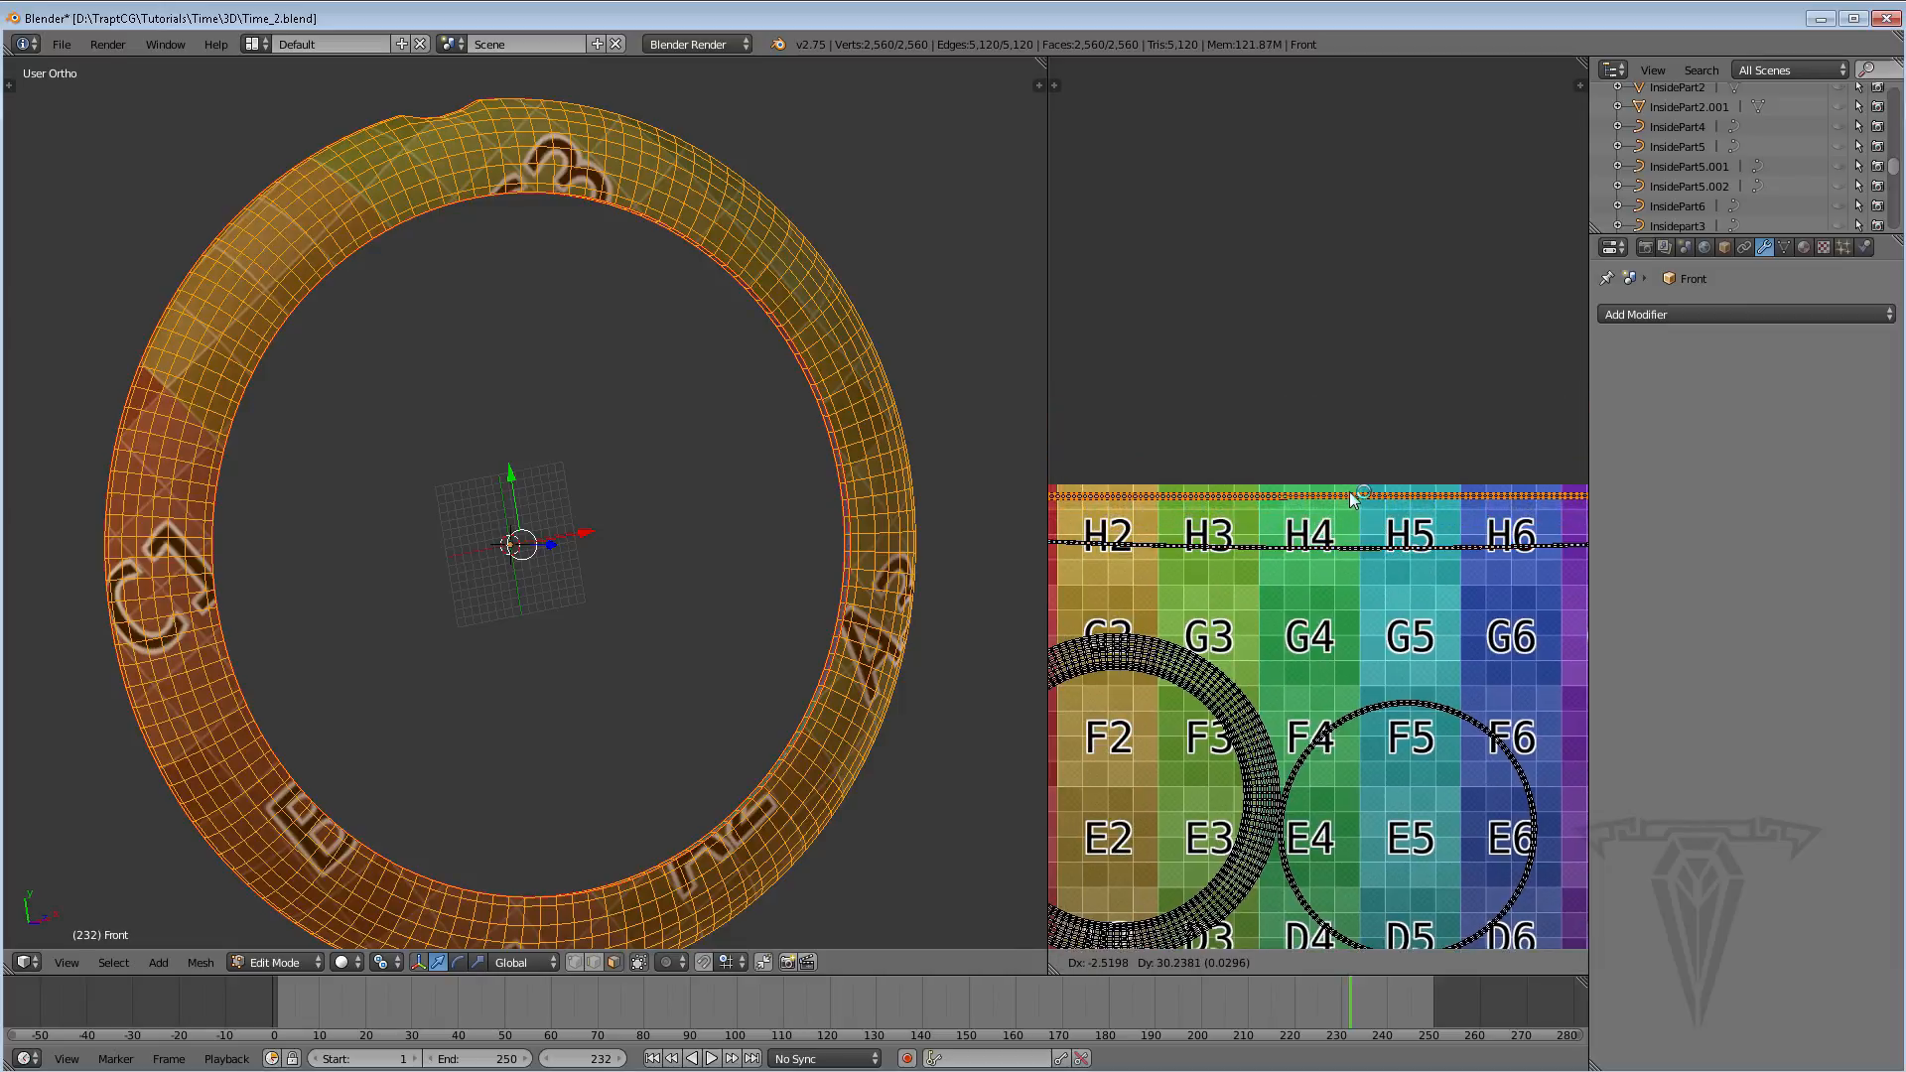
scroll(1354, 518, down, 2)
middle_drag(1348, 509, 1313, 519)
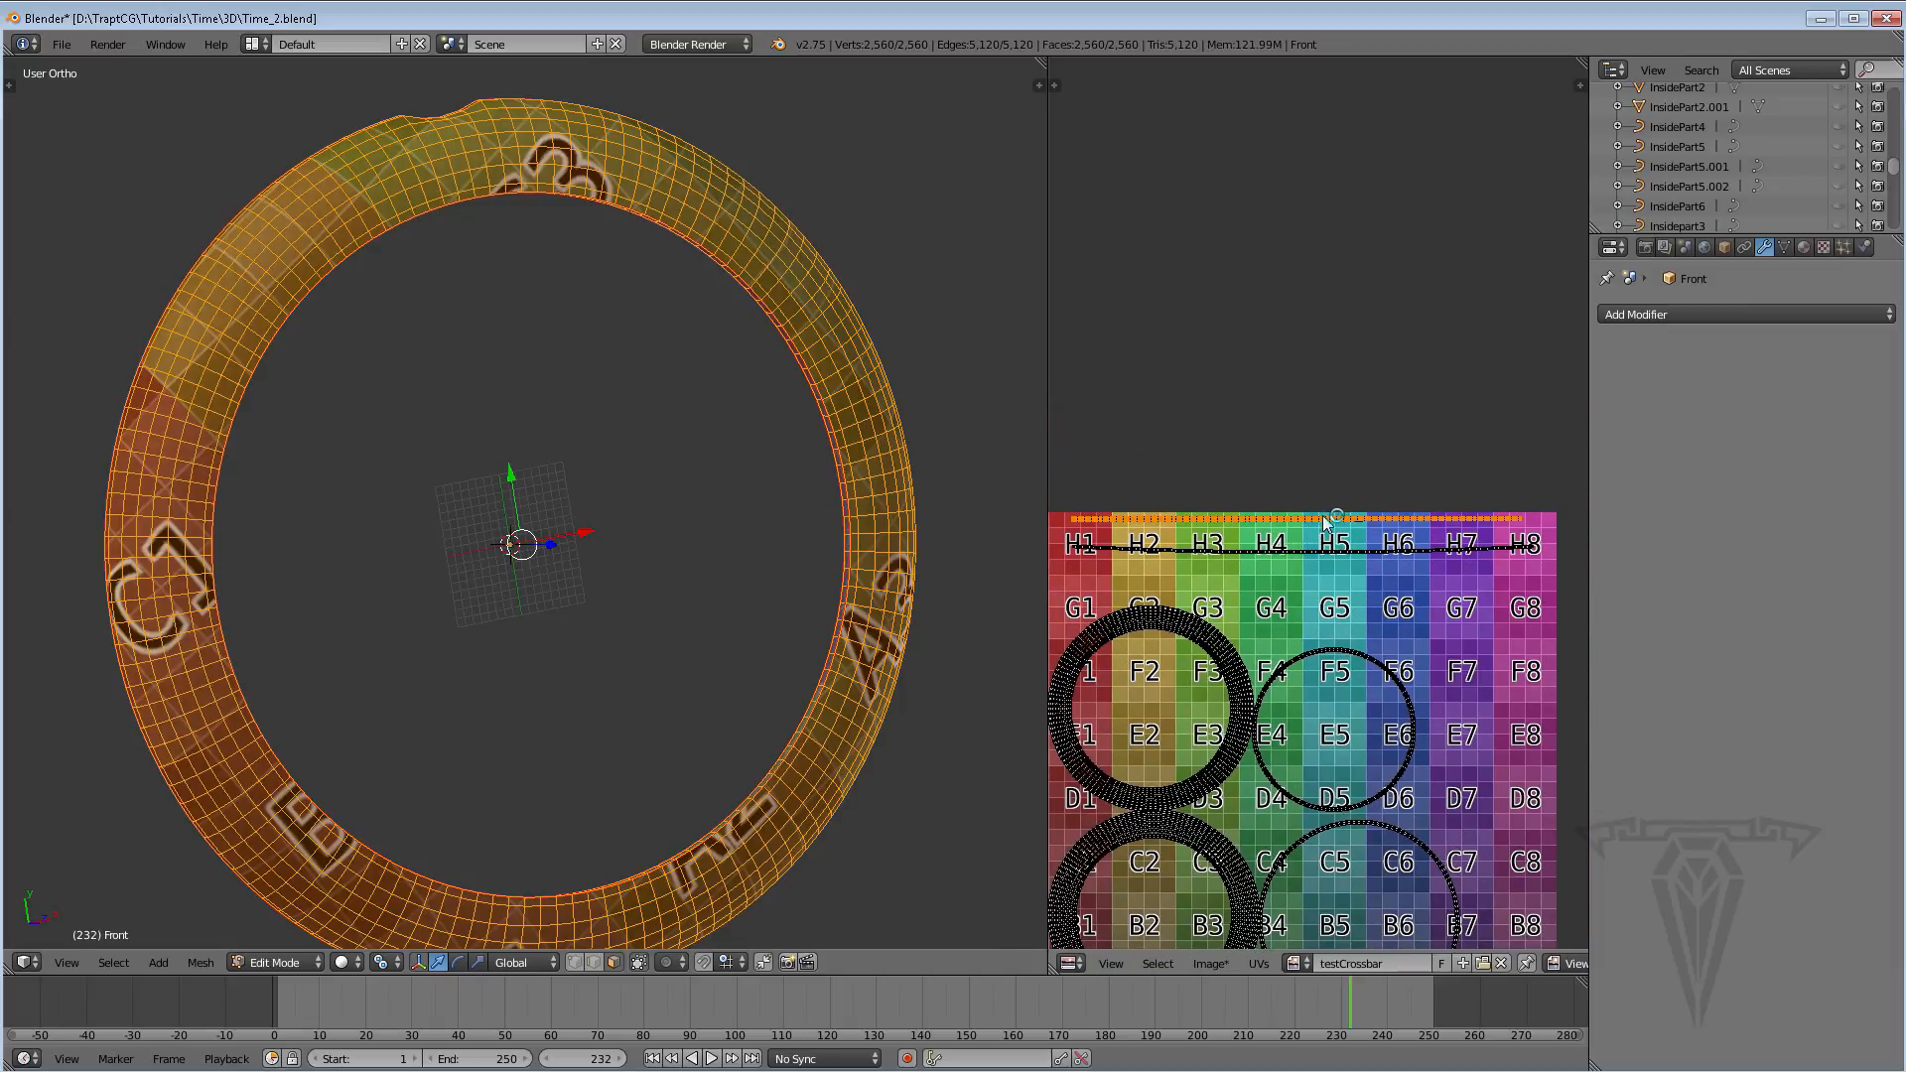
key(g)
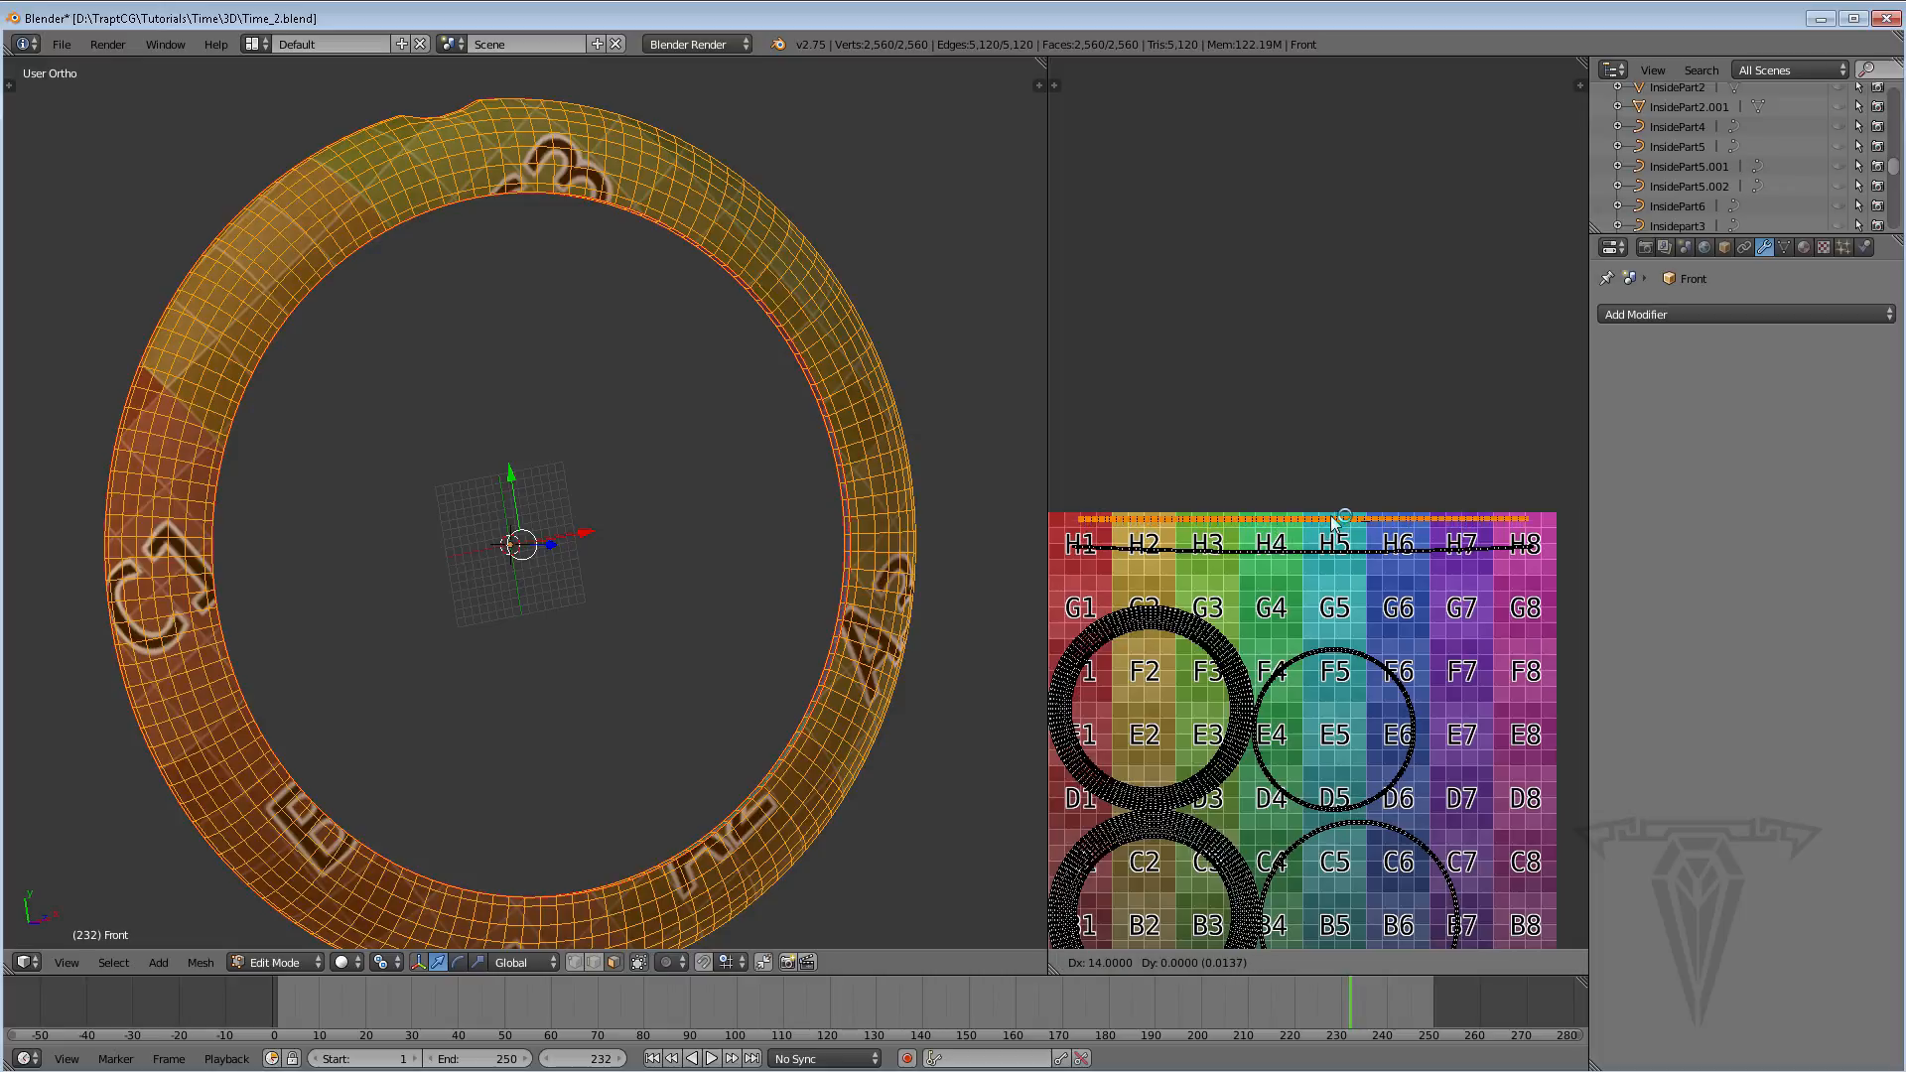
click(1339, 517)
Move the slightly curved UV strip up about 0.045 so it sits just below the straight strip at the image's upper edge
alt+right_click(1332, 552)
key(g)
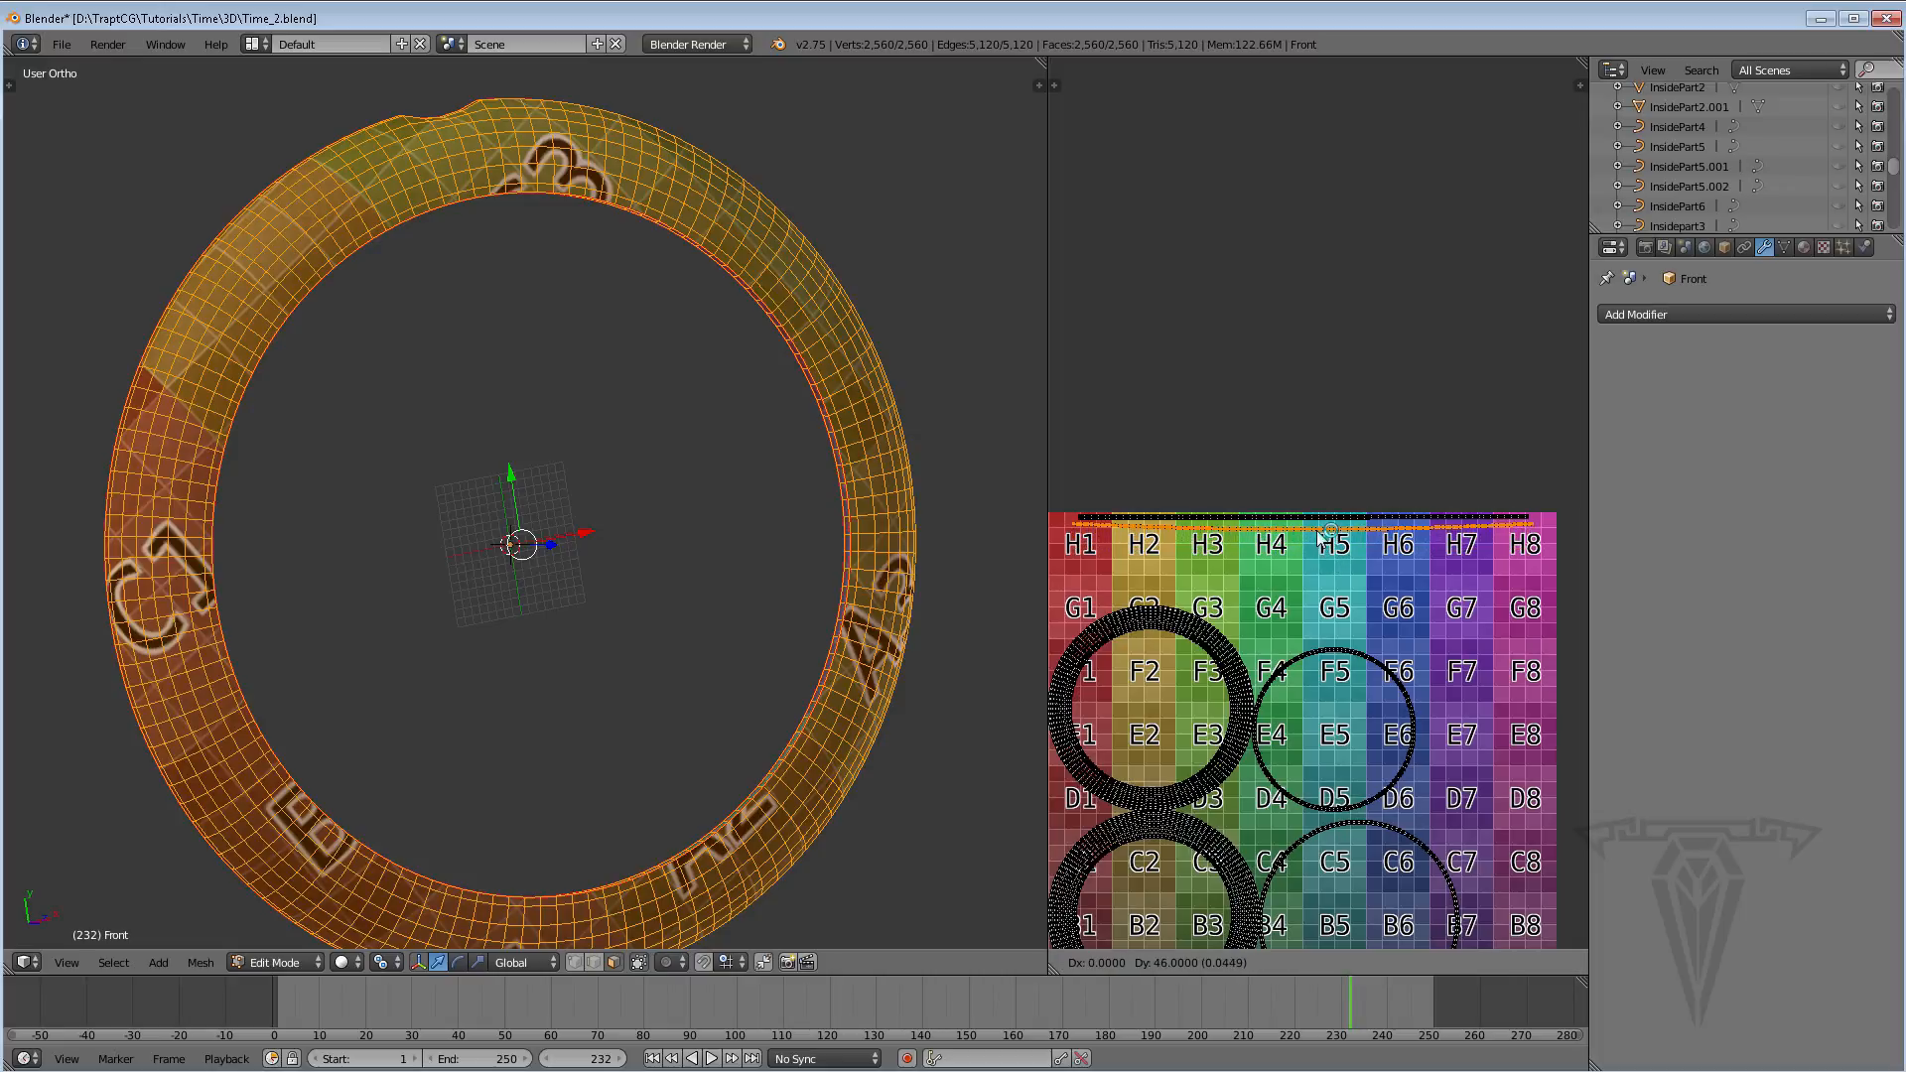
click(1318, 535)
scroll(1322, 536, down, 2)
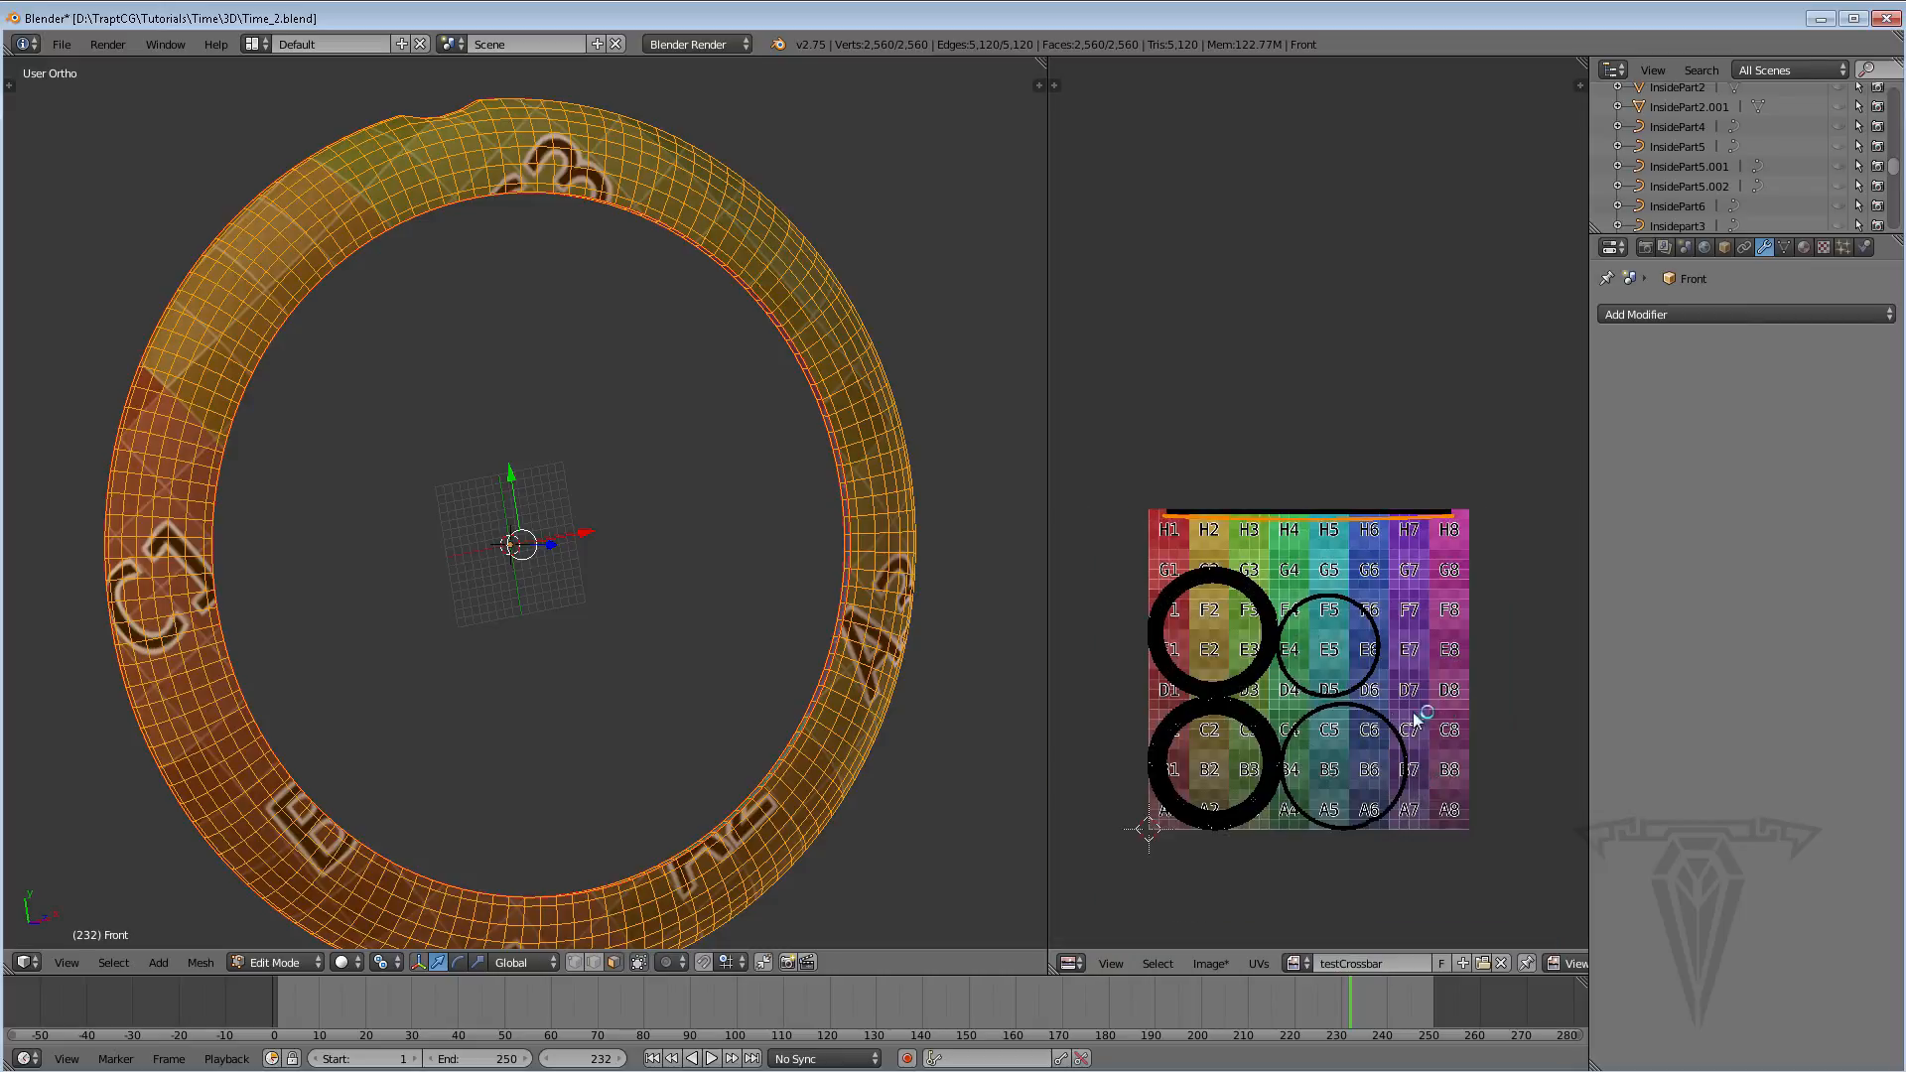
scroll(1413, 718, up, 2)
scroll(1420, 665, down, 2)
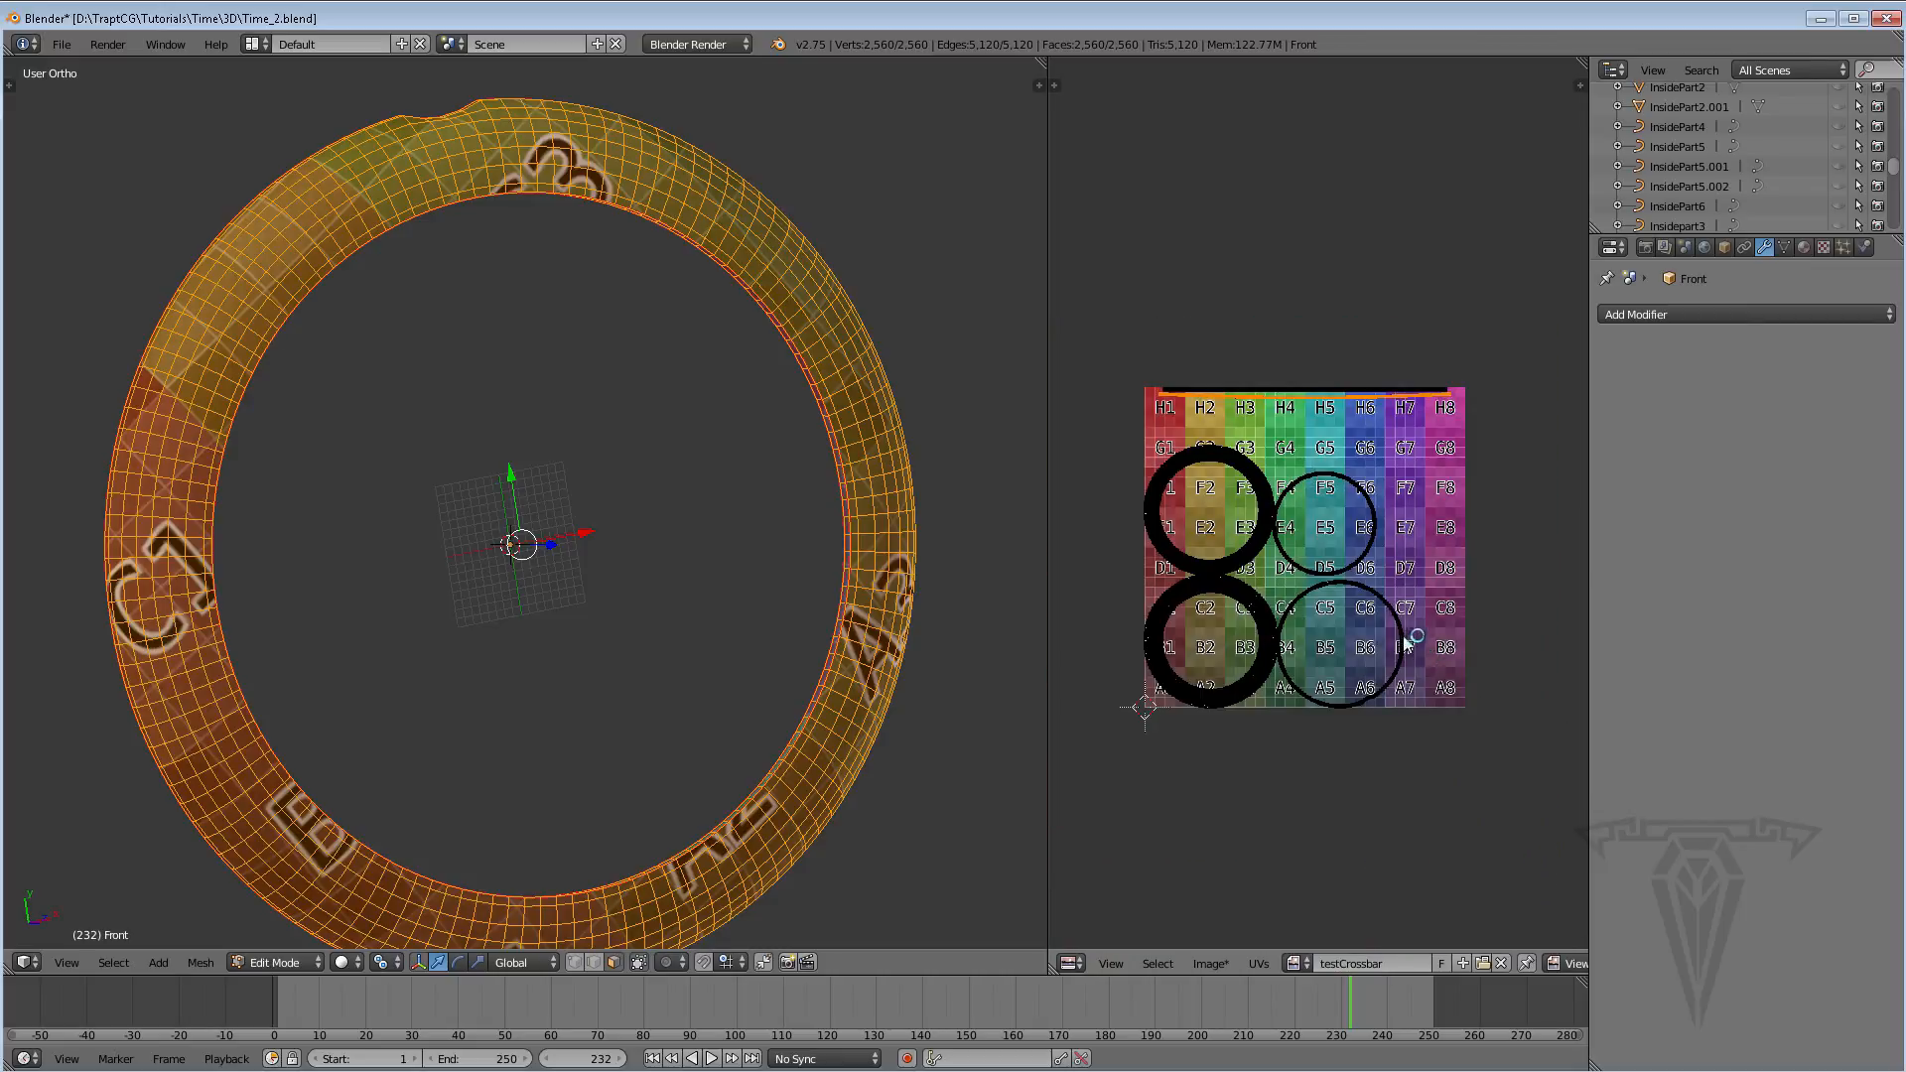
Move the larger and then the smaller thin UV ring out of the checker image, past its right edge
alt+right_click(1406, 643)
key(g)
click(1097, 644)
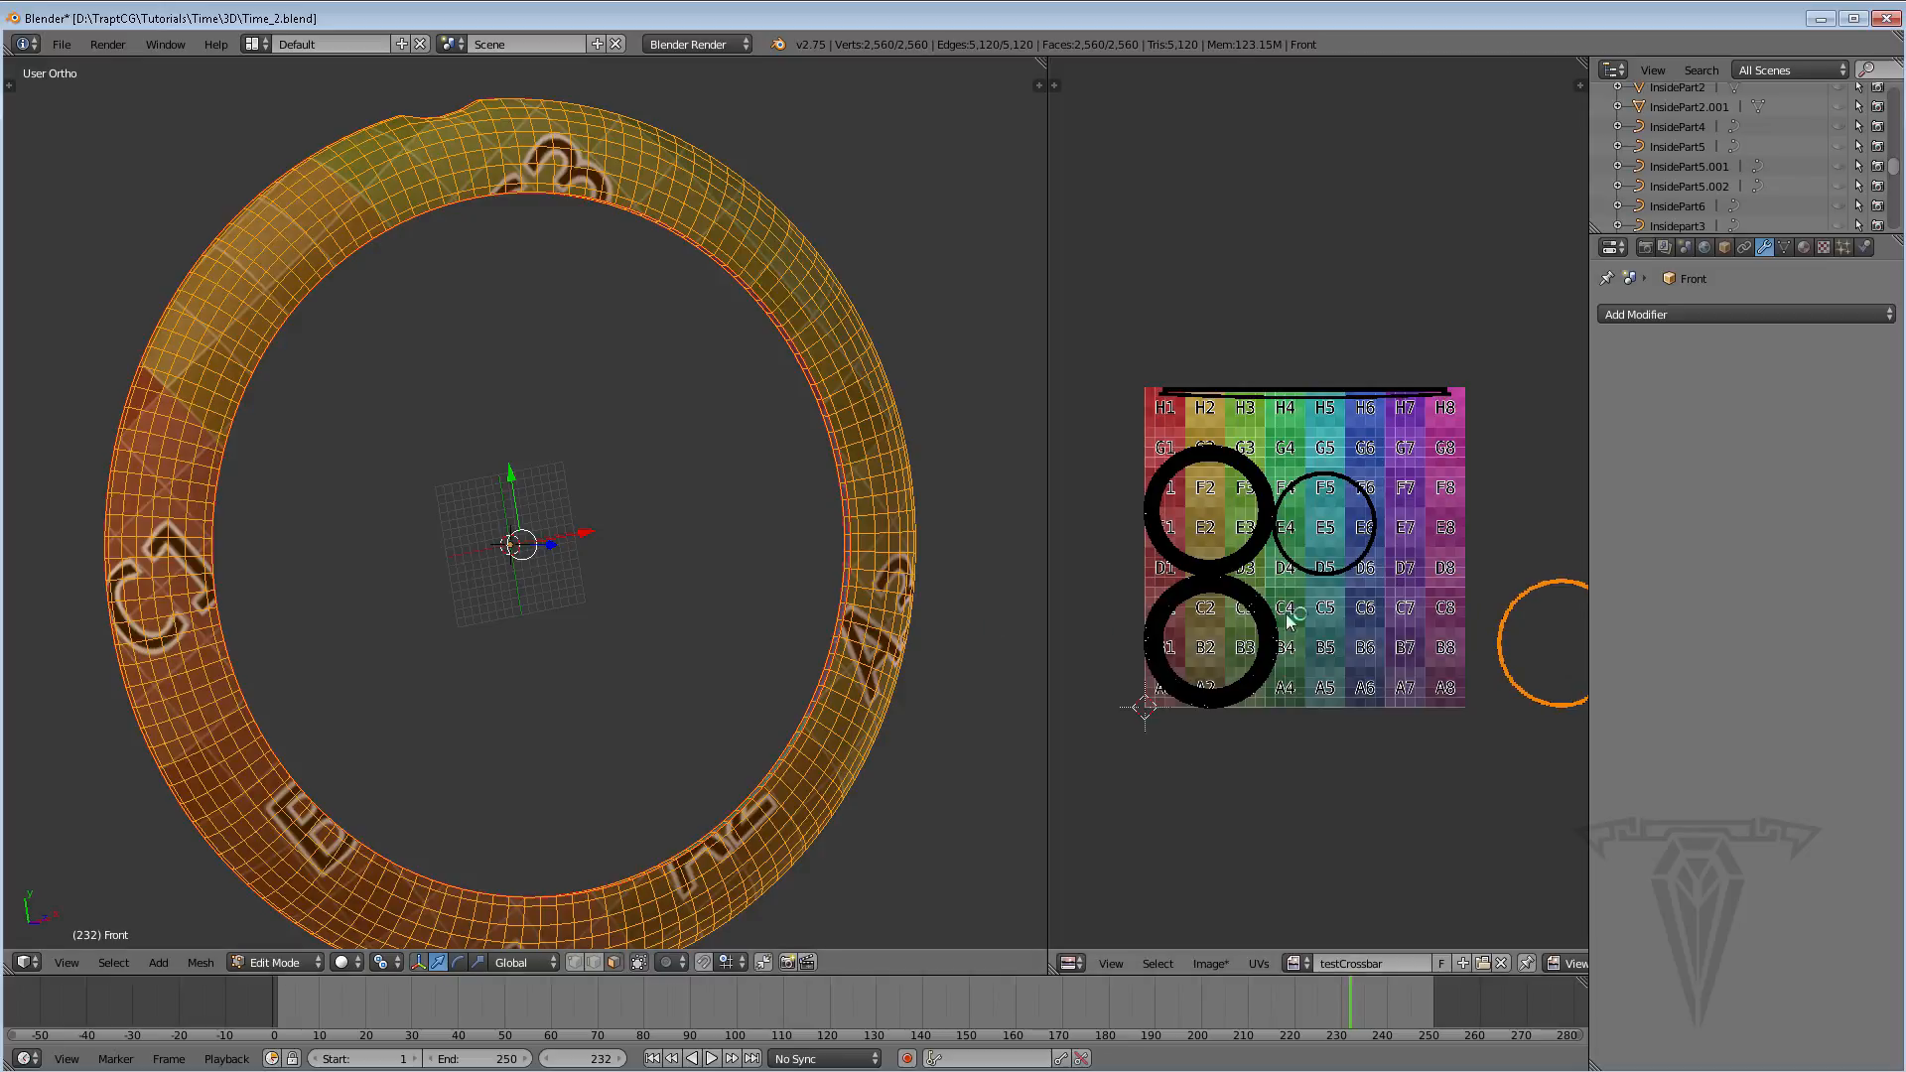
key(l)
key(g)
click(1578, 536)
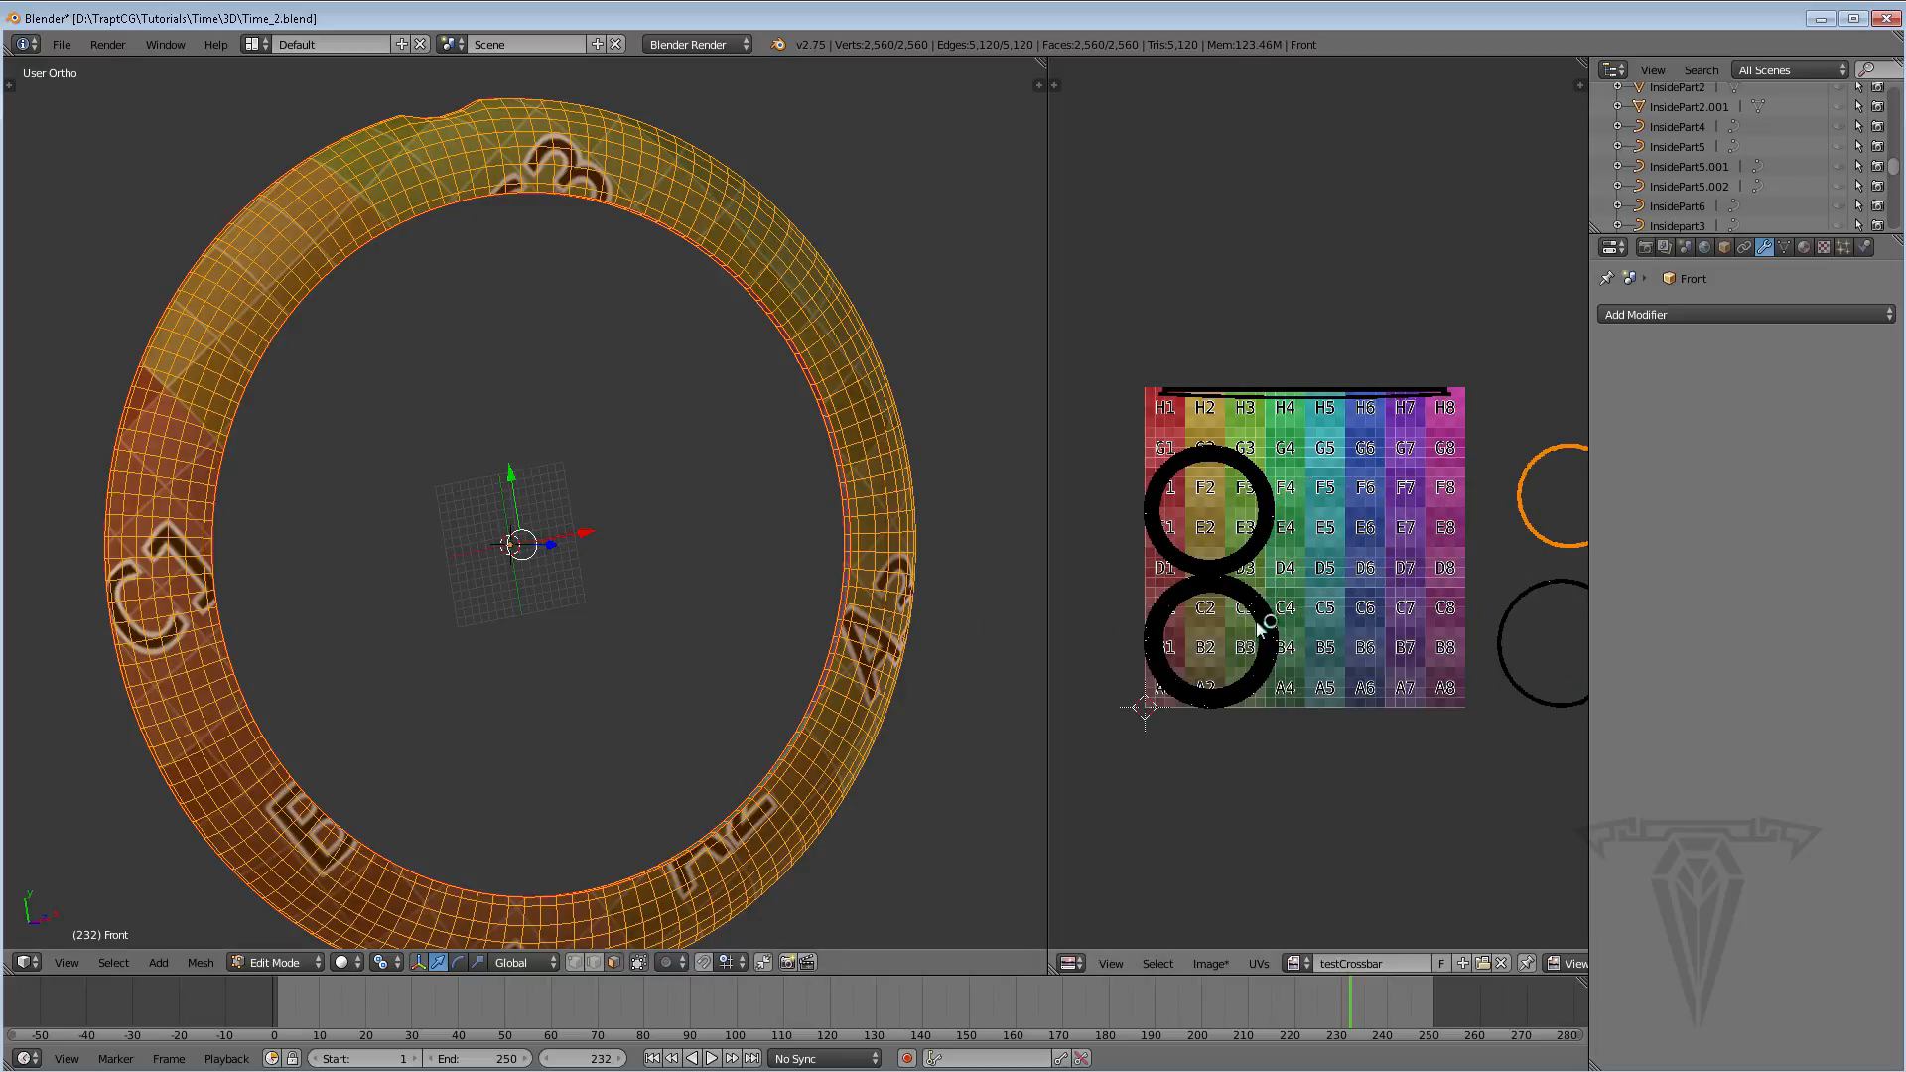
Move the lower thick UV ring across the image into the lower-right area around cells C6 to B7
alt+right_click(1260, 620)
key(g)
click(1454, 611)
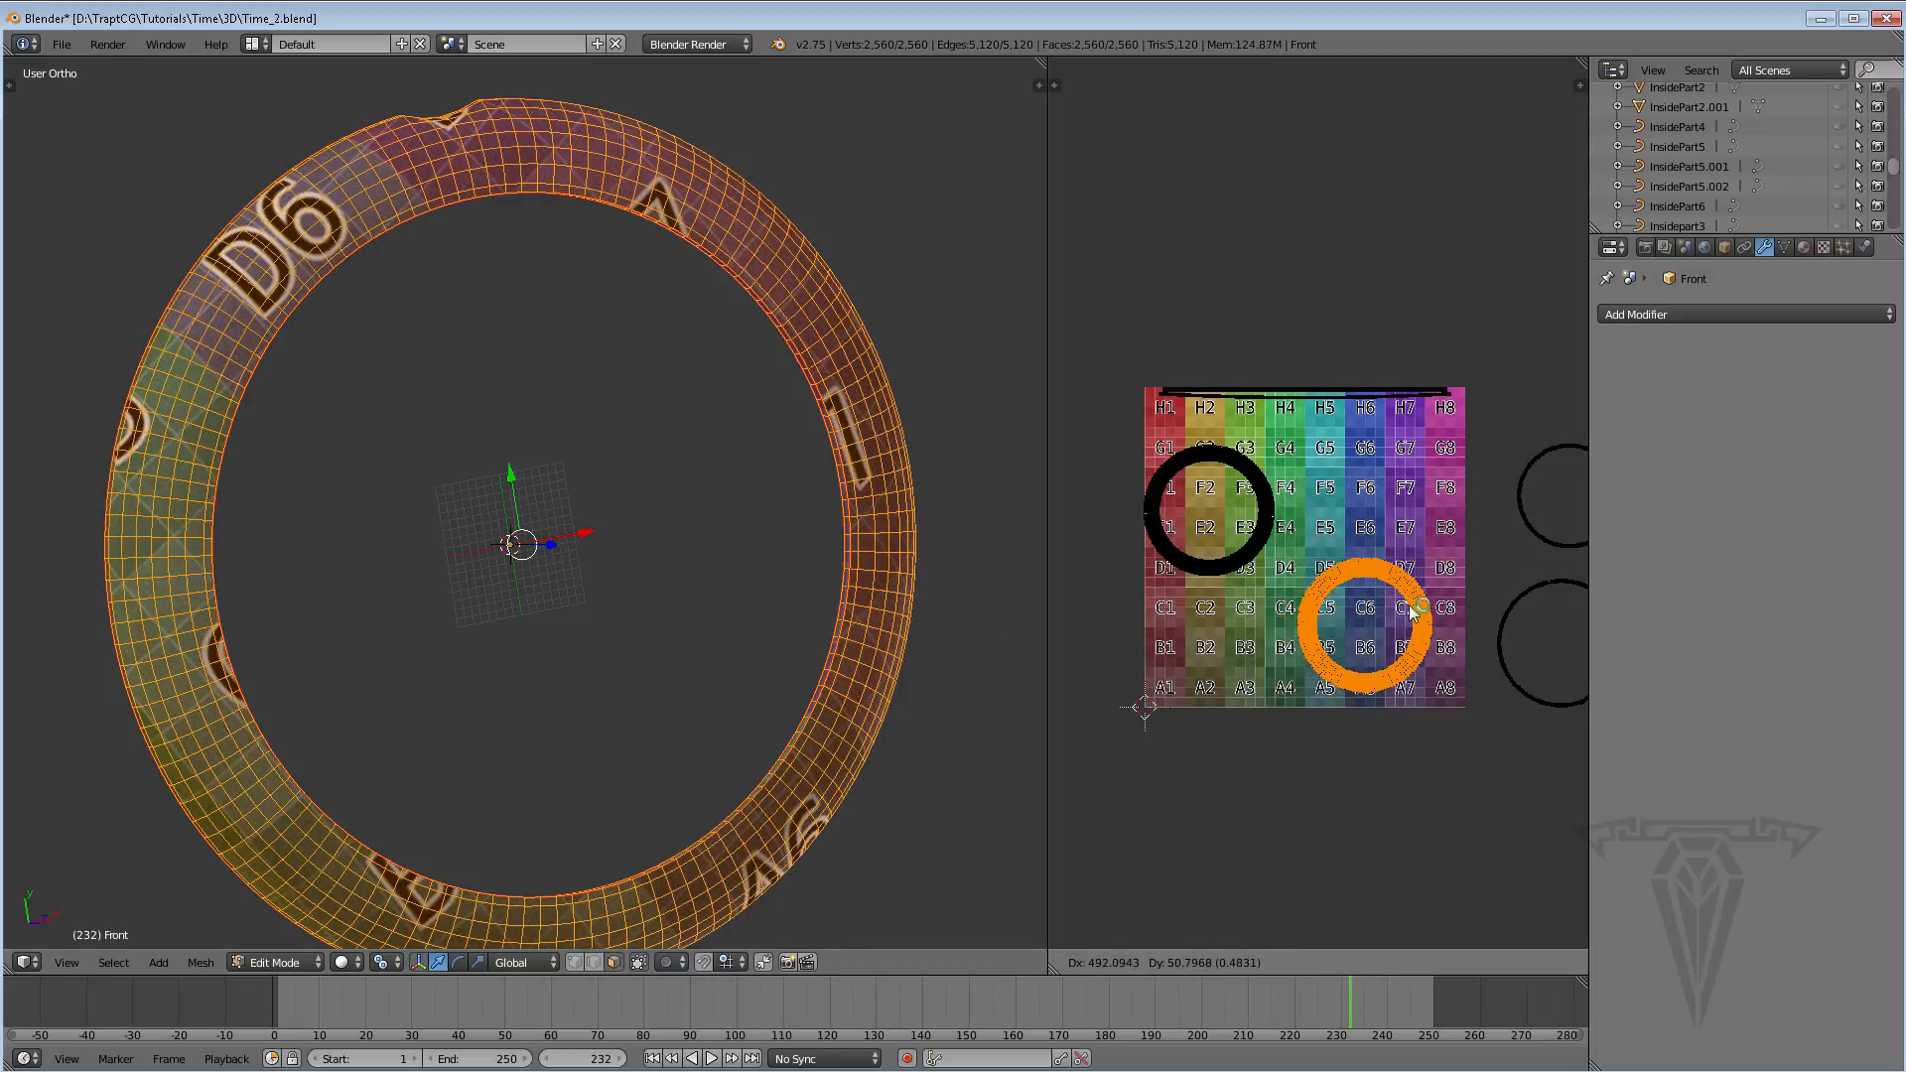
middle_drag(635, 562, 685, 570)
key(g)
click(1319, 630)
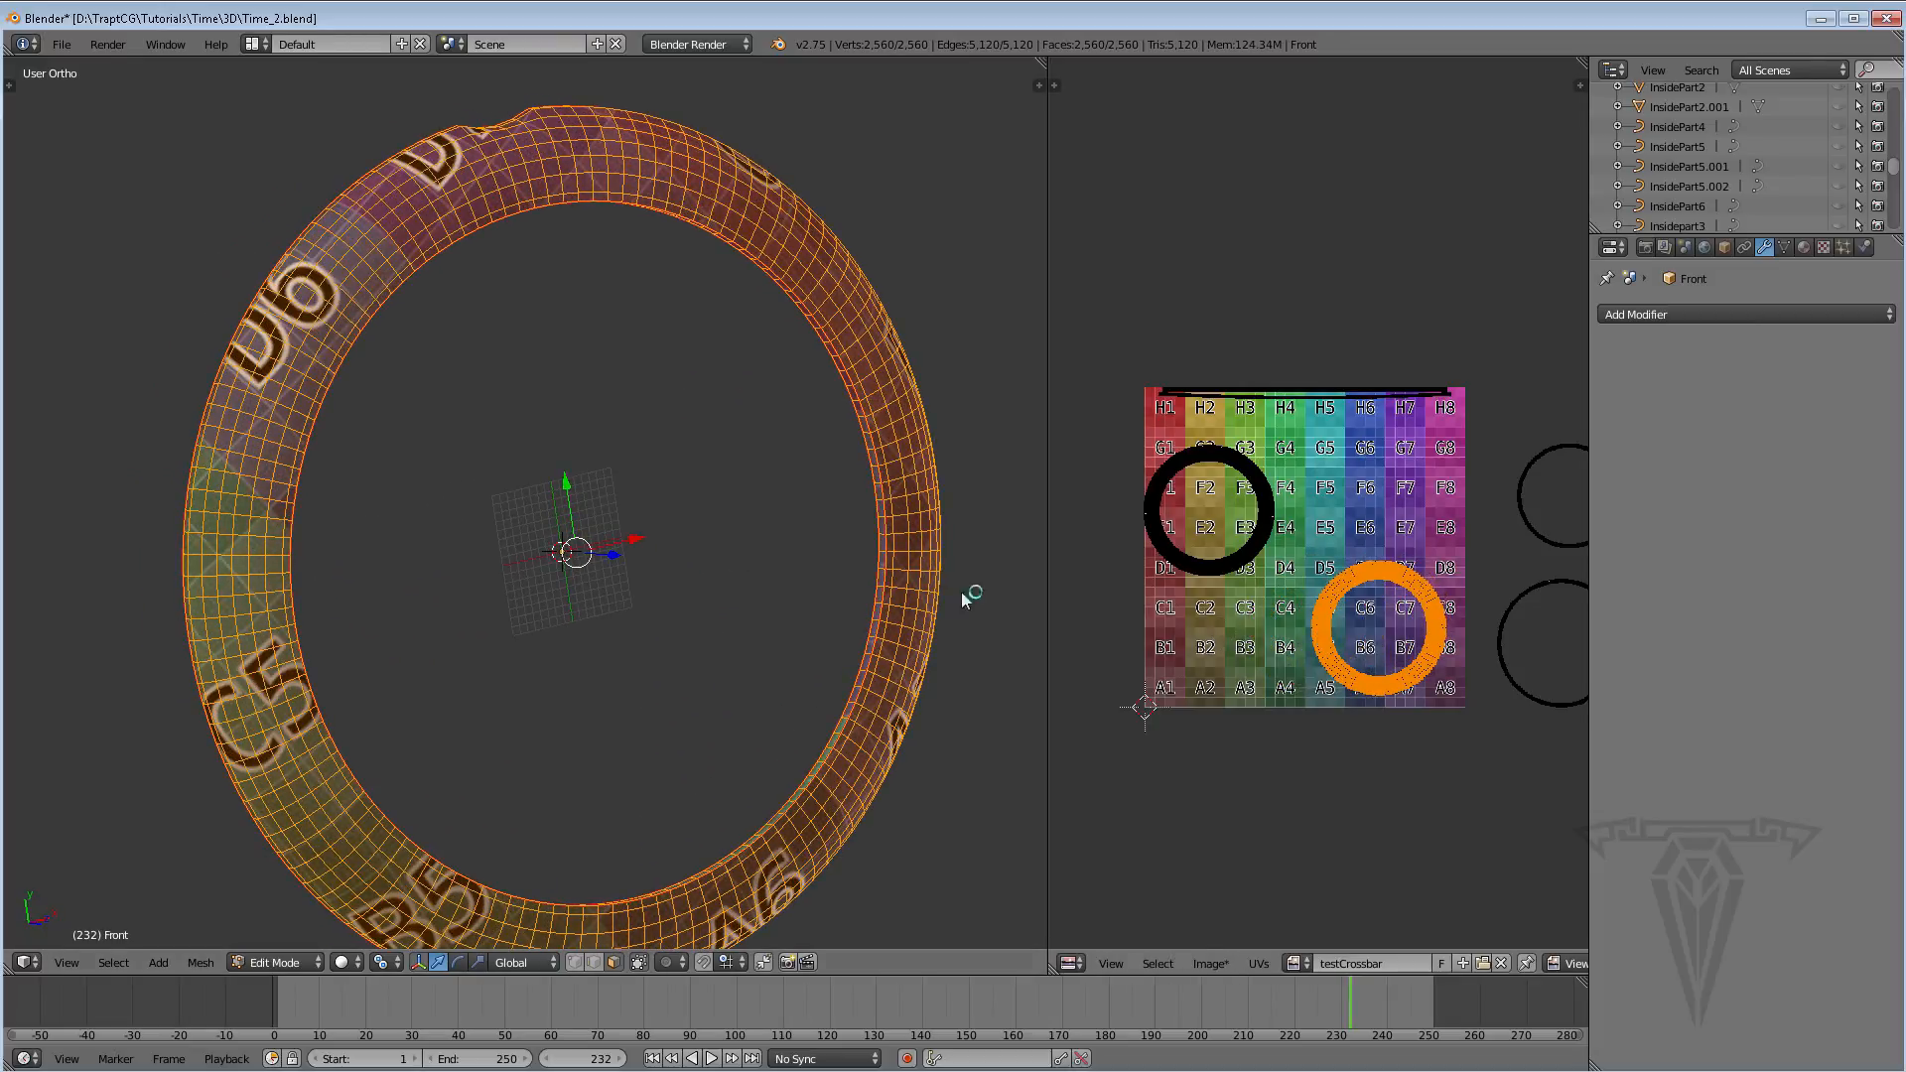
Move the upper thick UV ring about 0.07 toward the image centre, around cells F2 to E3
middle_drag(492, 468, 804, 497)
key(l)
key(g)
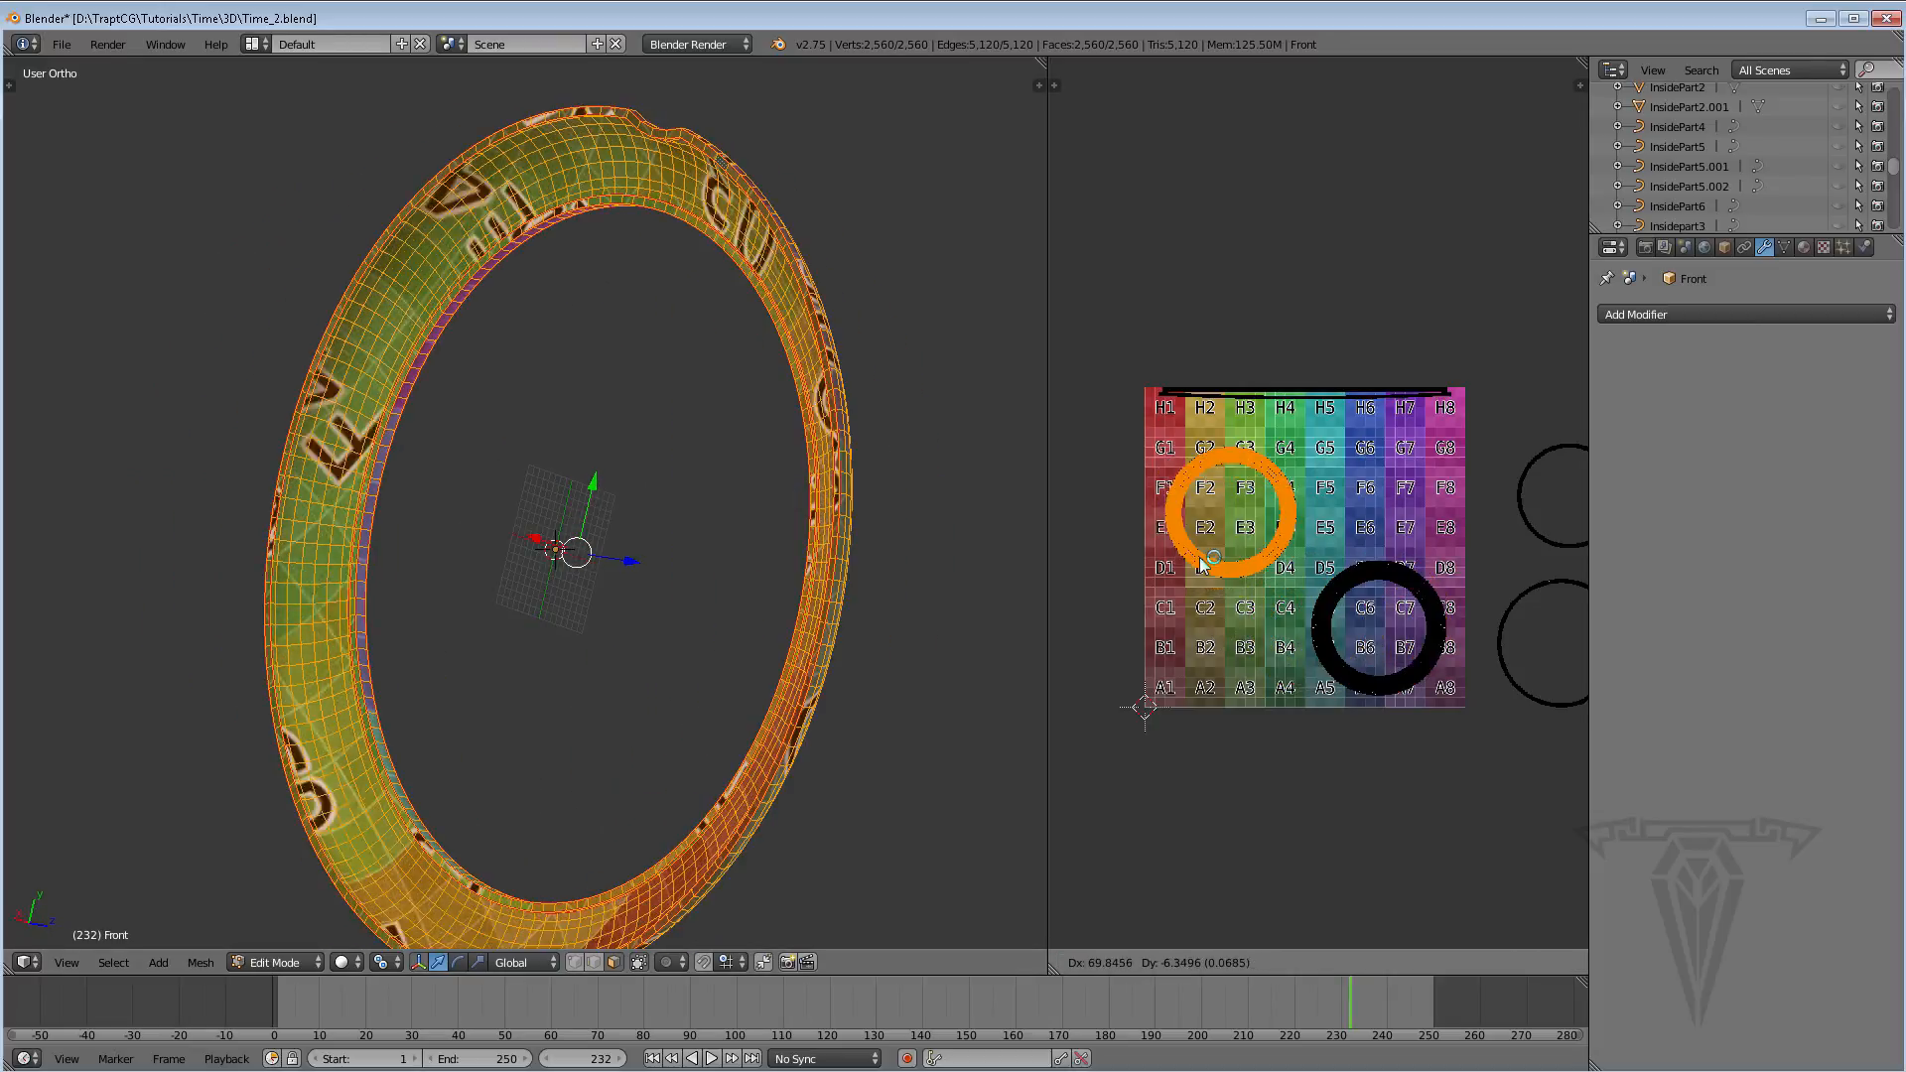
click(1196, 563)
Inspect the texture on the Front ring up close and nudge the lower thick UV ring by about 0.018
middle_drag(667, 572, 551, 601)
scroll(371, 497, up, 2)
scroll(511, 663, up, 3)
shift+middle_drag(550, 600, 717, 662)
key(l)
key(g)
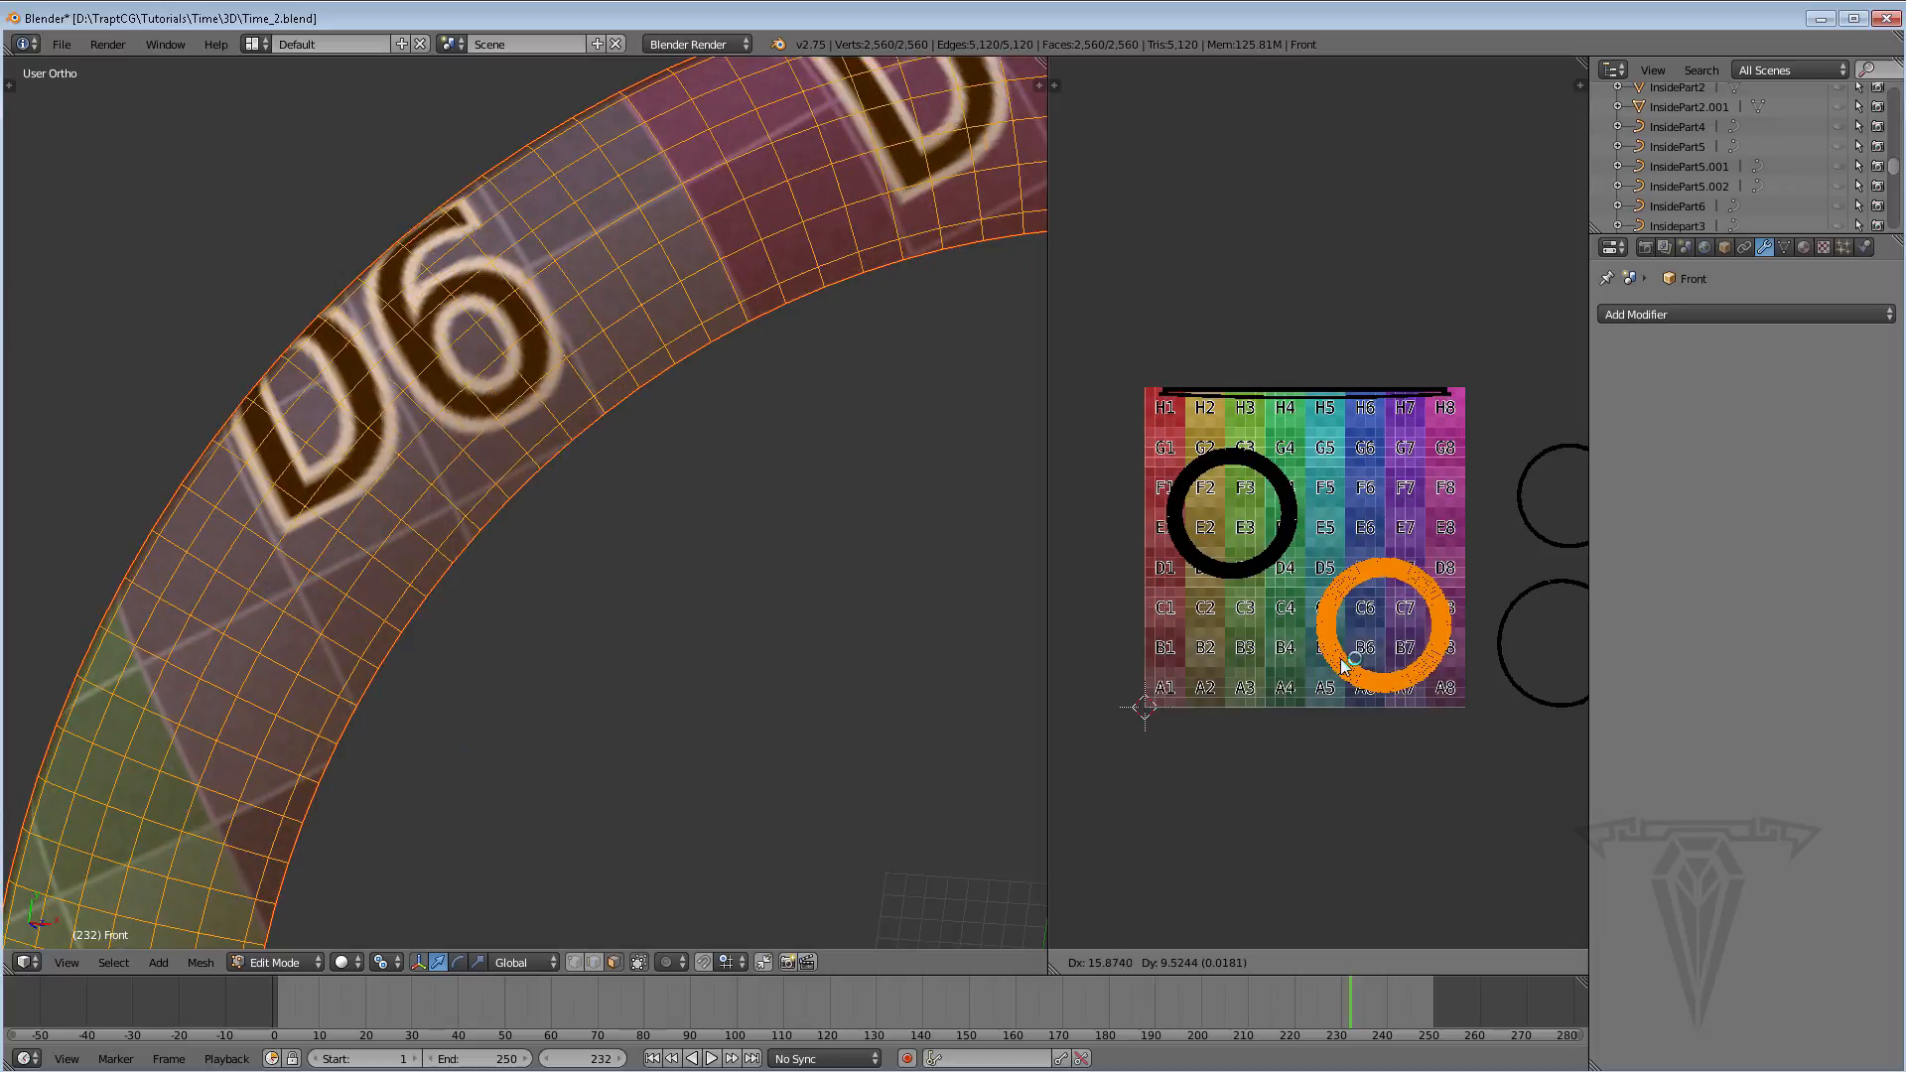
click(1335, 660)
Move the upper thick UV ring around cells F3 to E4, and the lower one slightly up and left around C6
scroll(1328, 640, up, 2)
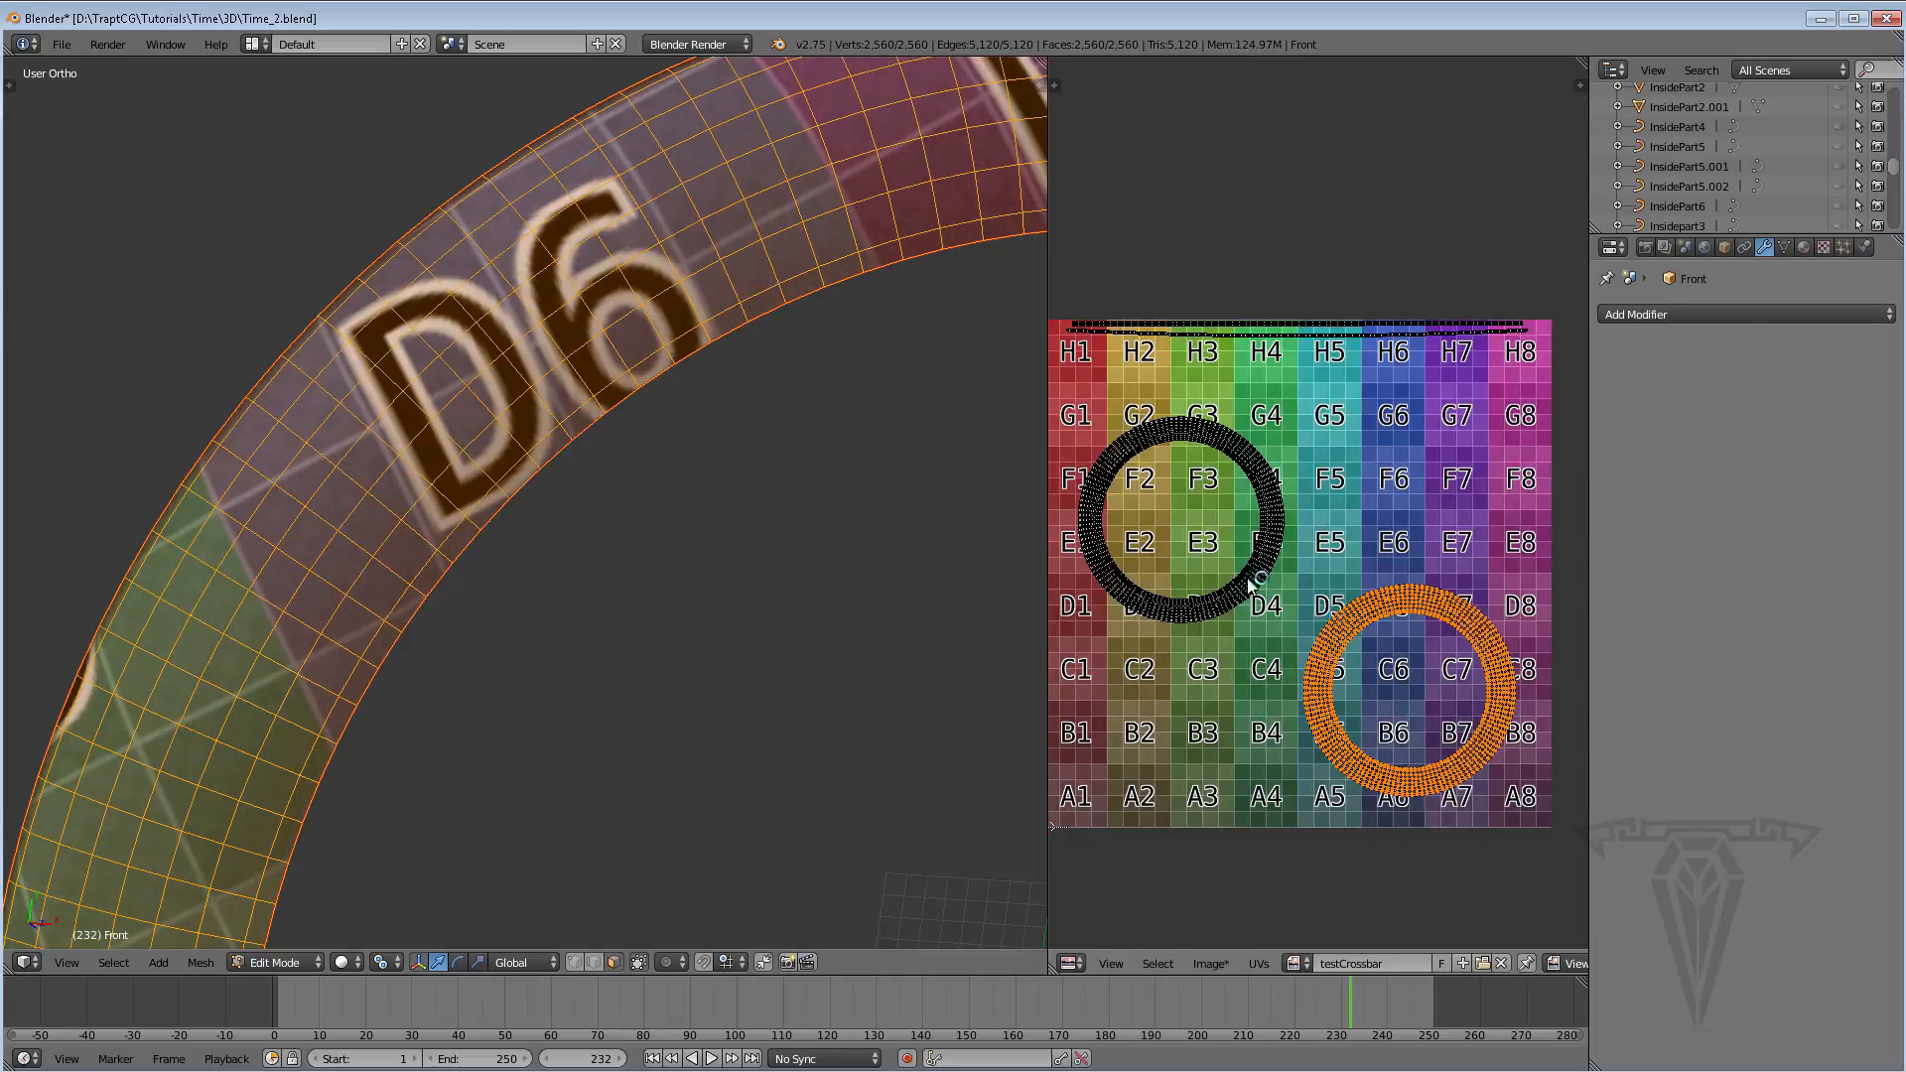
key(l)
key(g)
click(1335, 559)
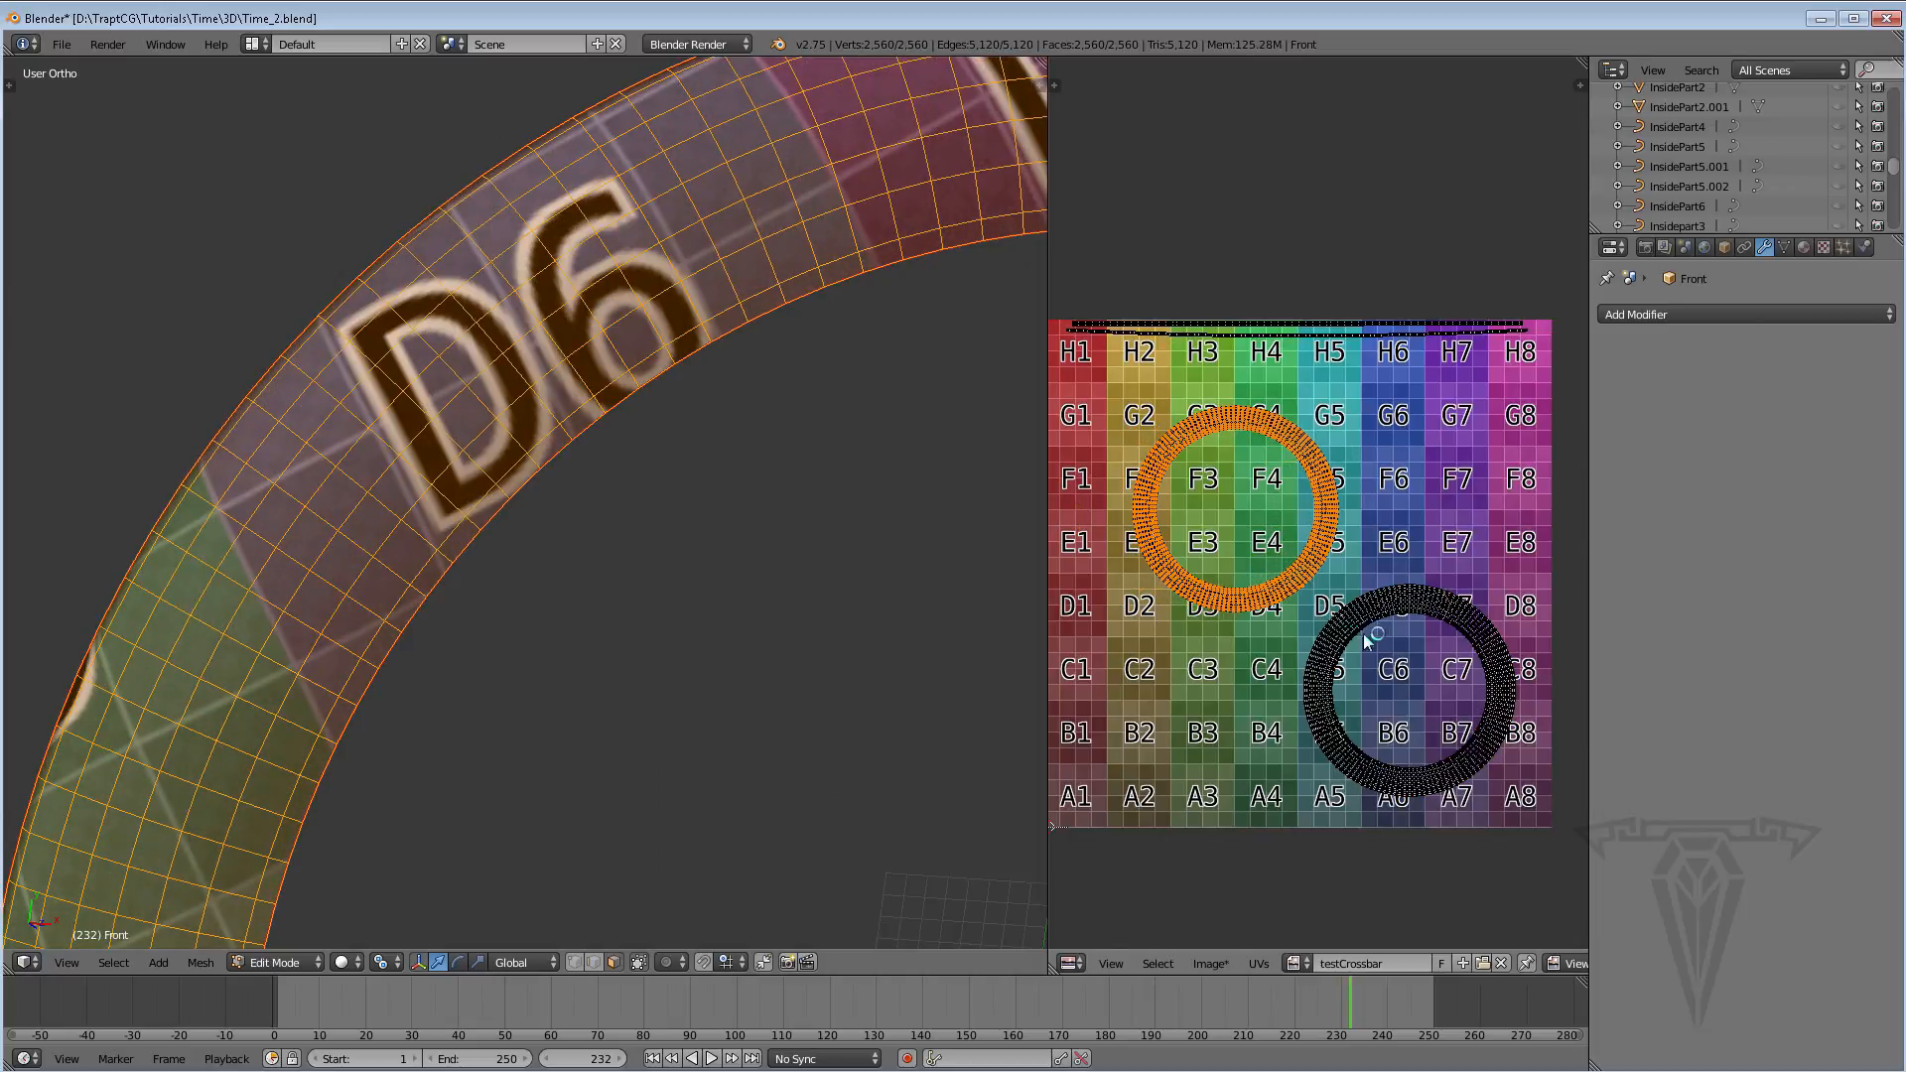
key(l)
key(g)
click(1328, 608)
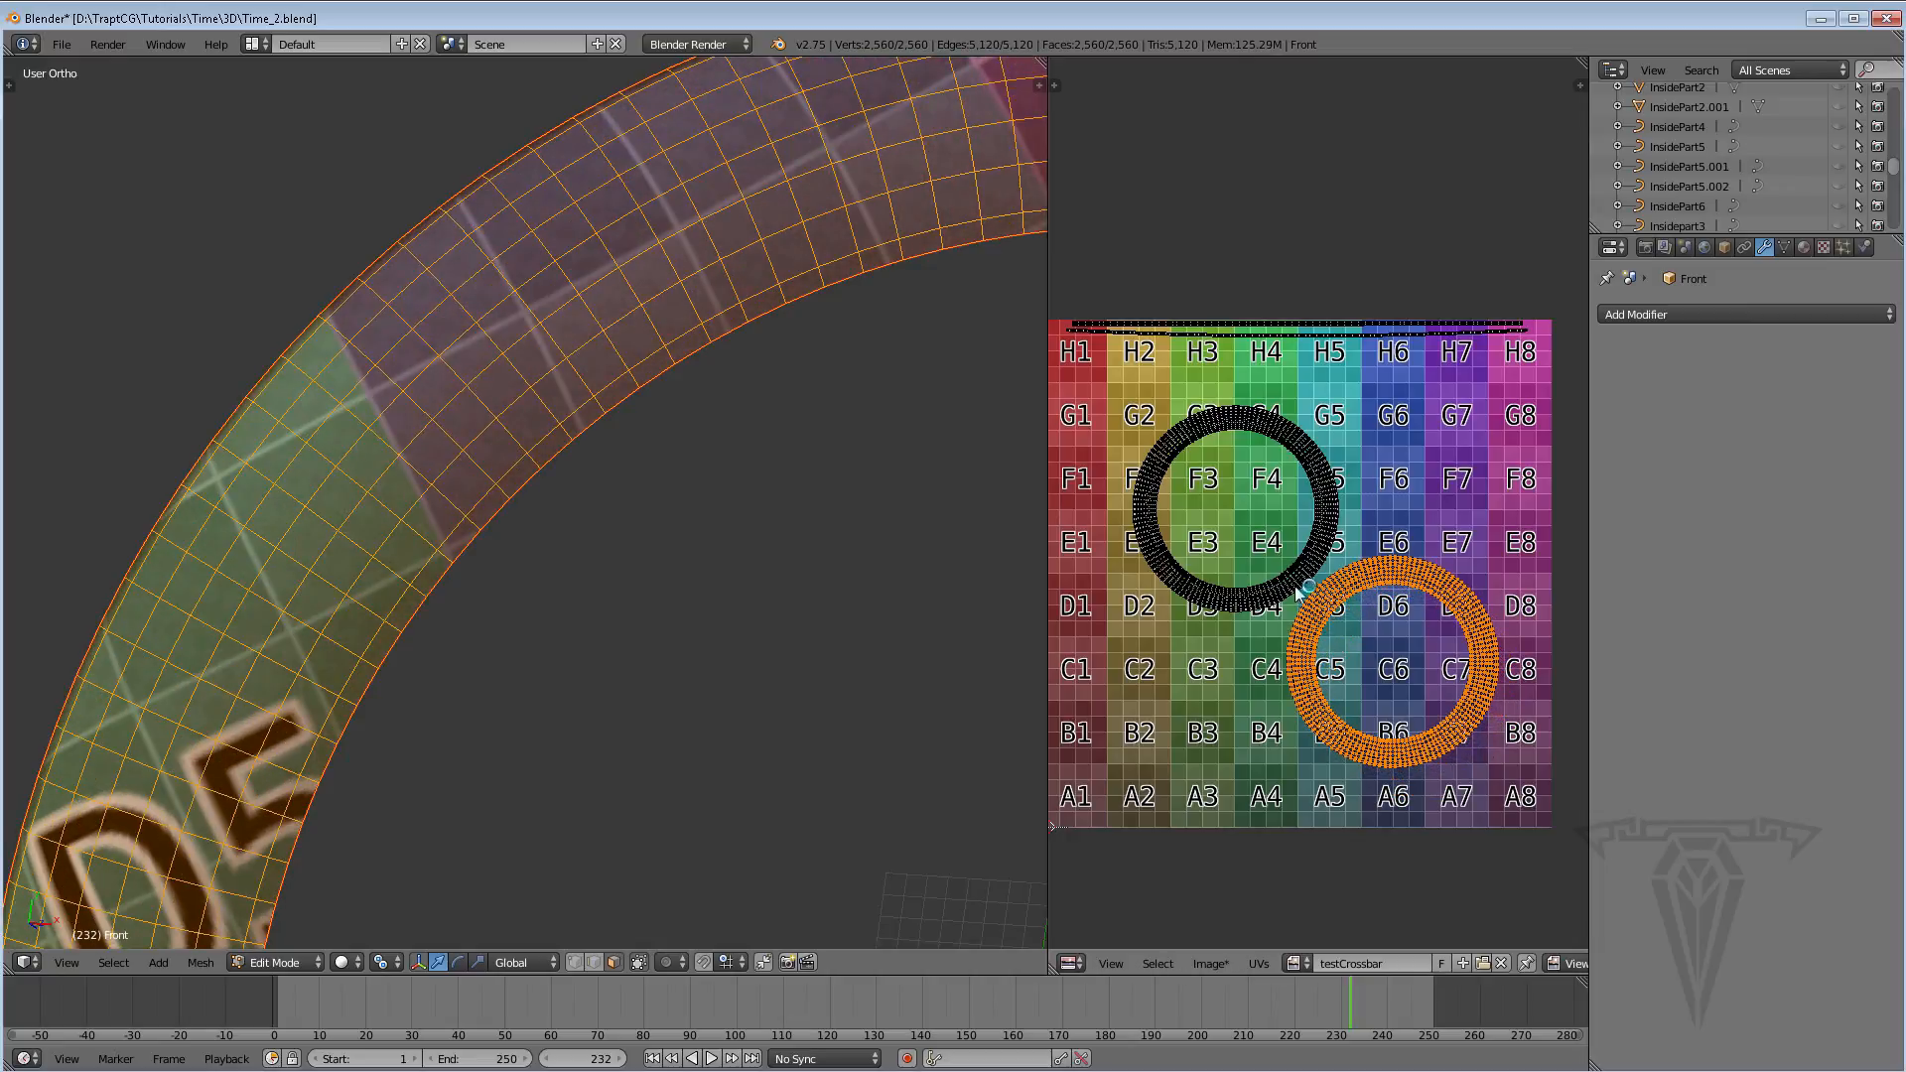
Select both thick UV rings, scale them up about 1.3 times, shift them about 0.02 up and left, and enlarge them slightly more
key(shift+l)
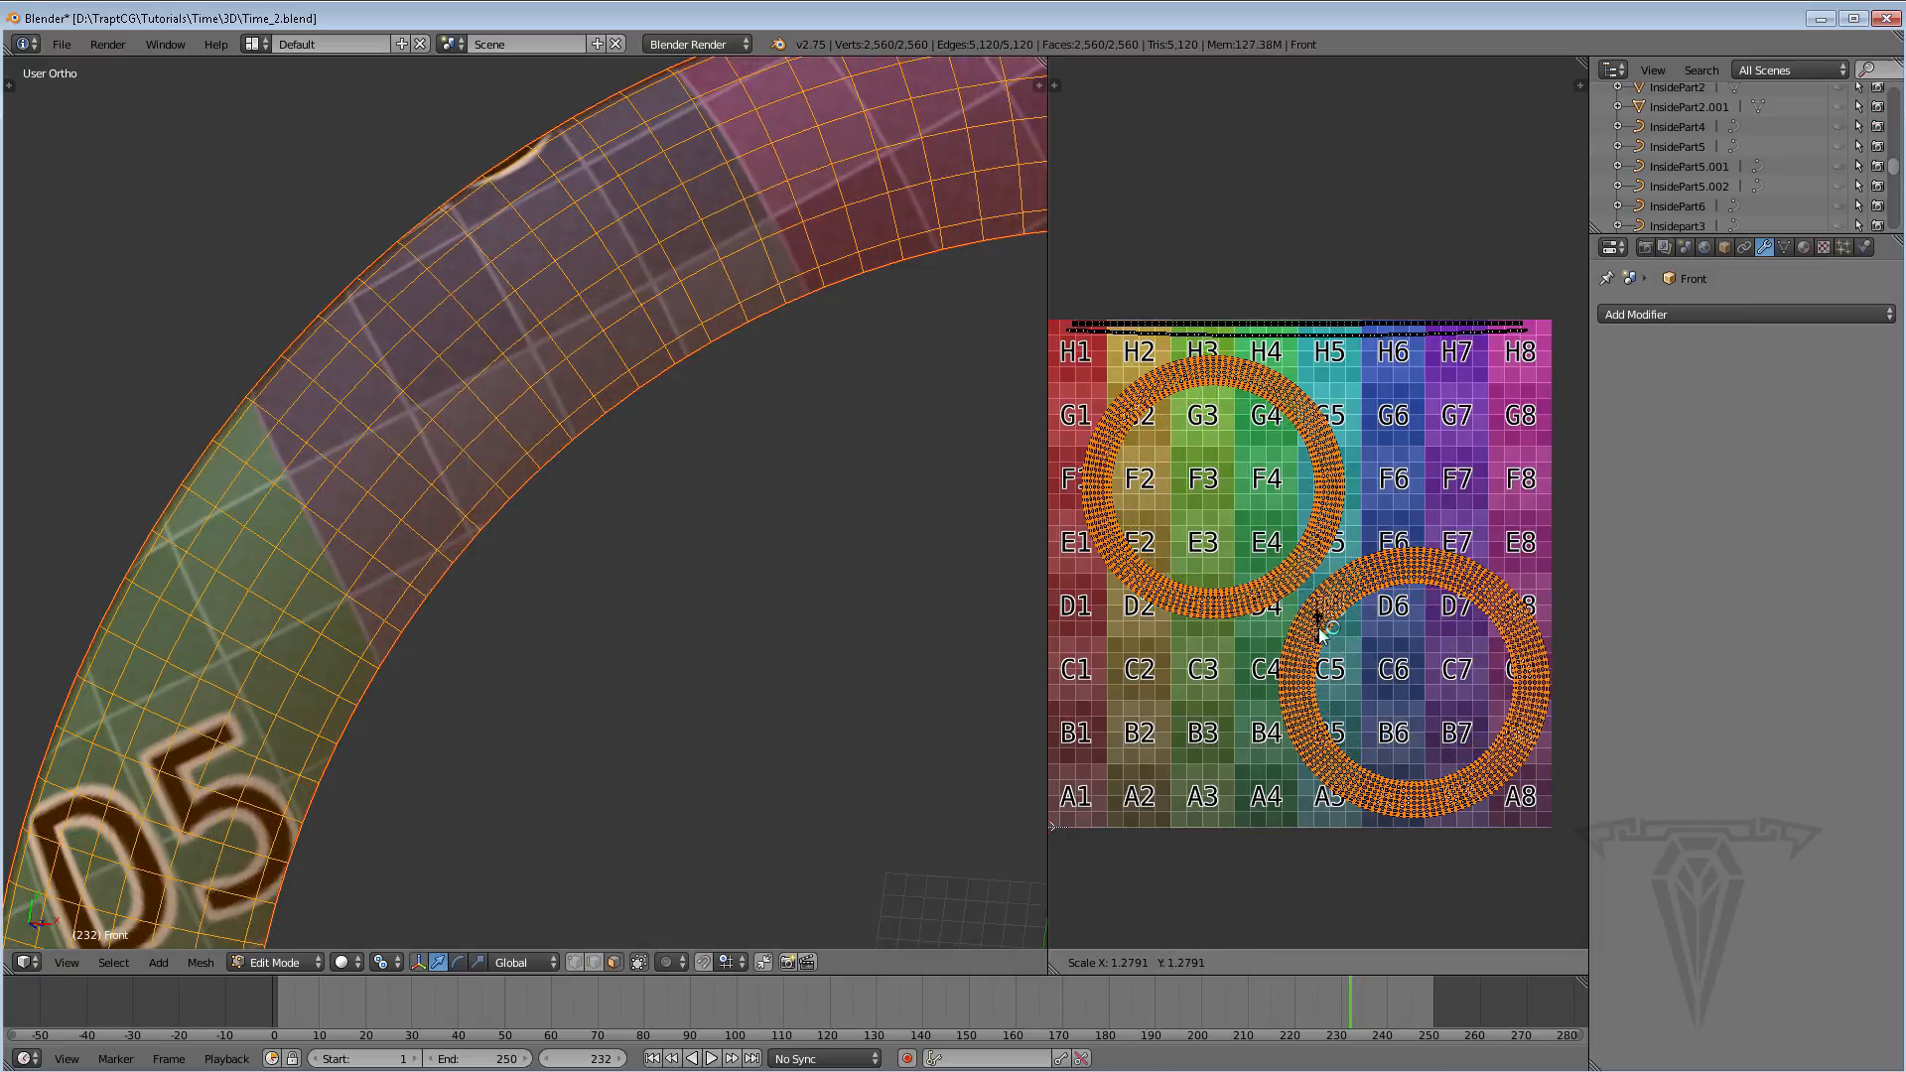
click(1320, 636)
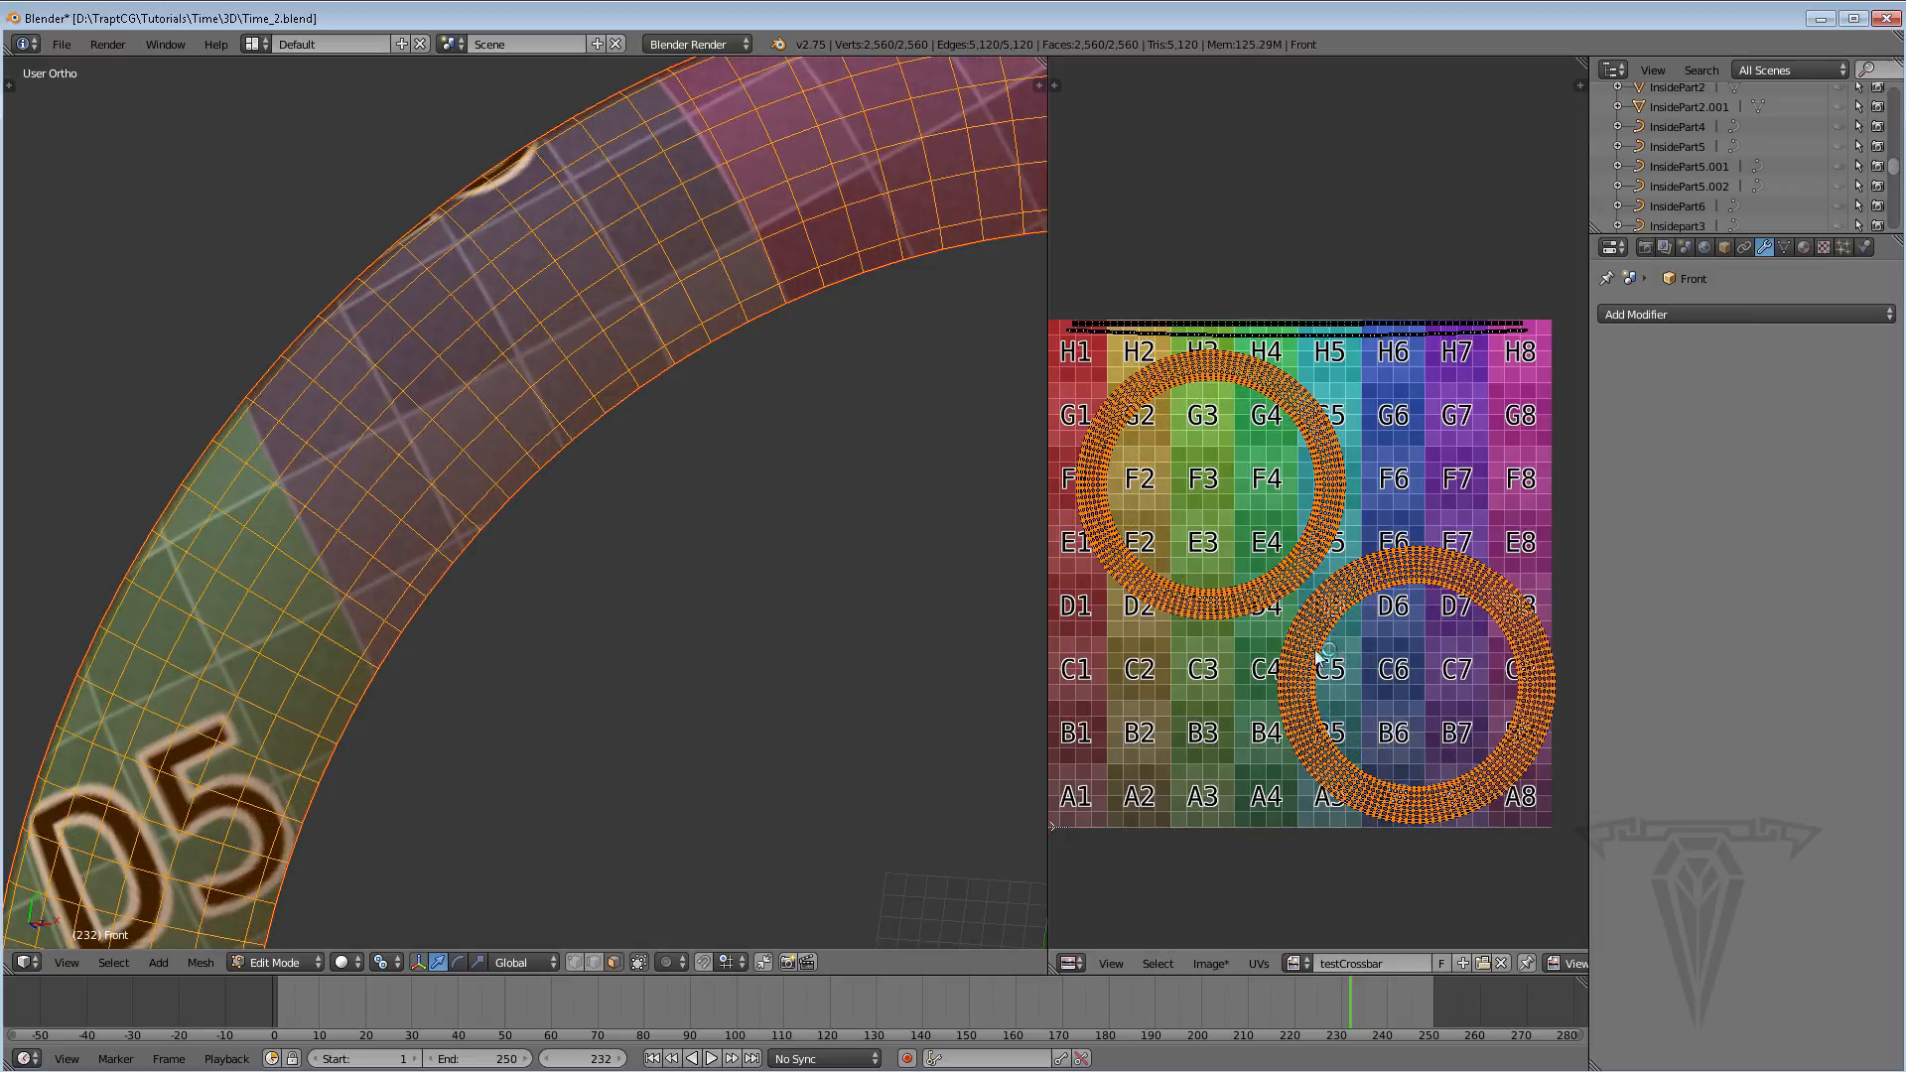
key(g)
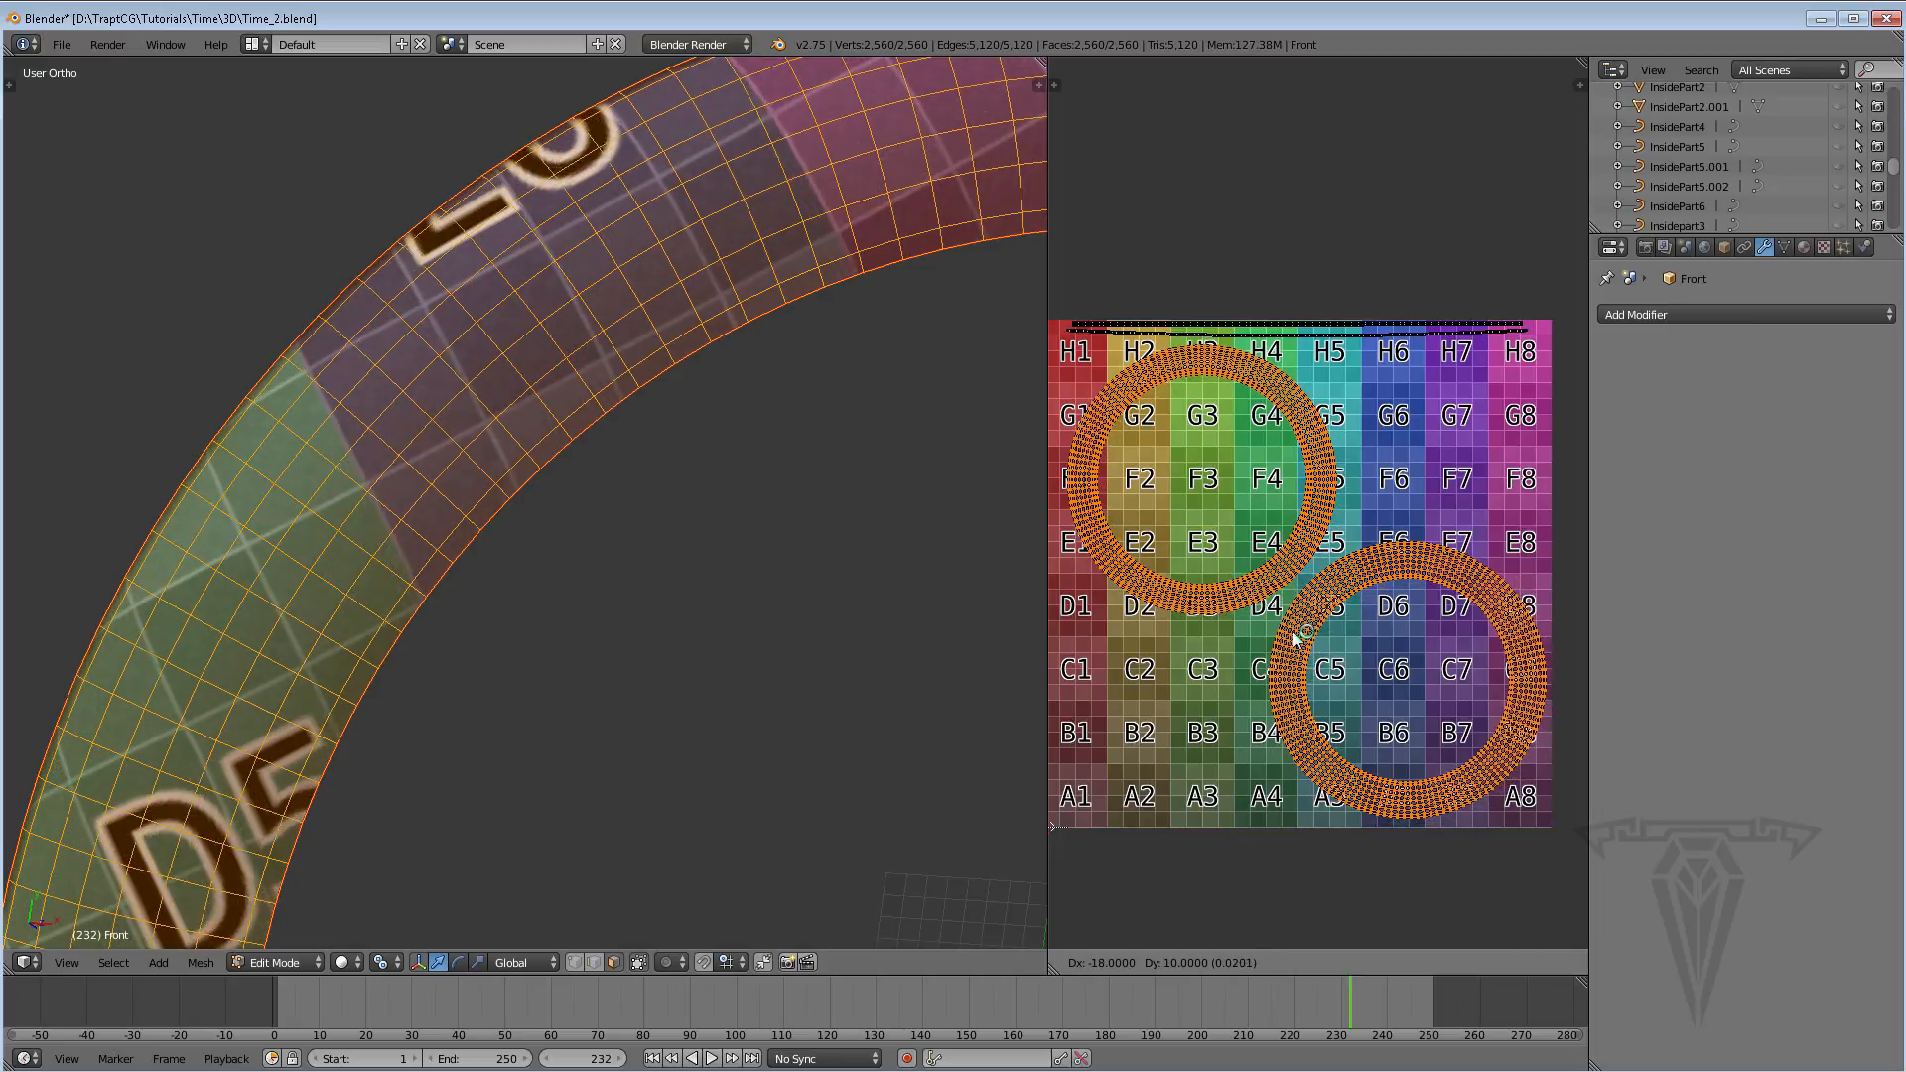
click(1296, 640)
key(s)
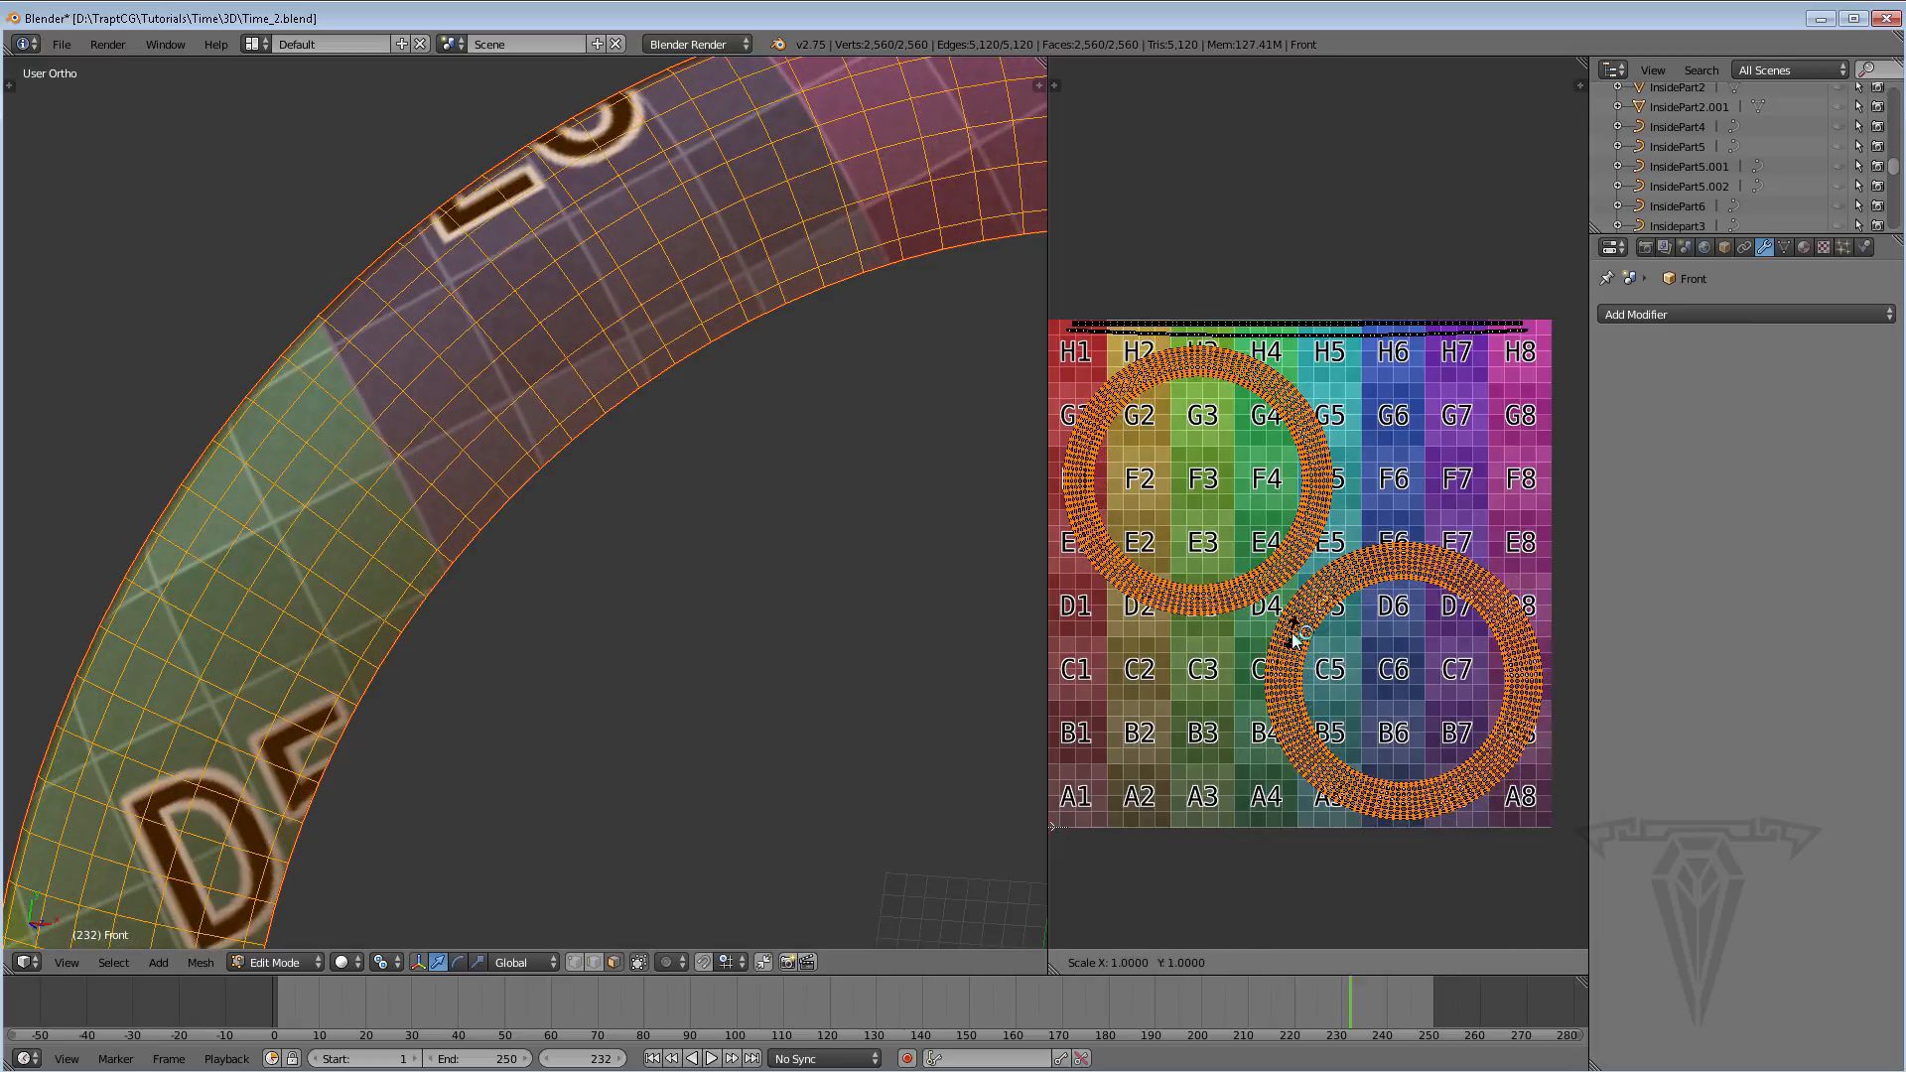
click(1290, 633)
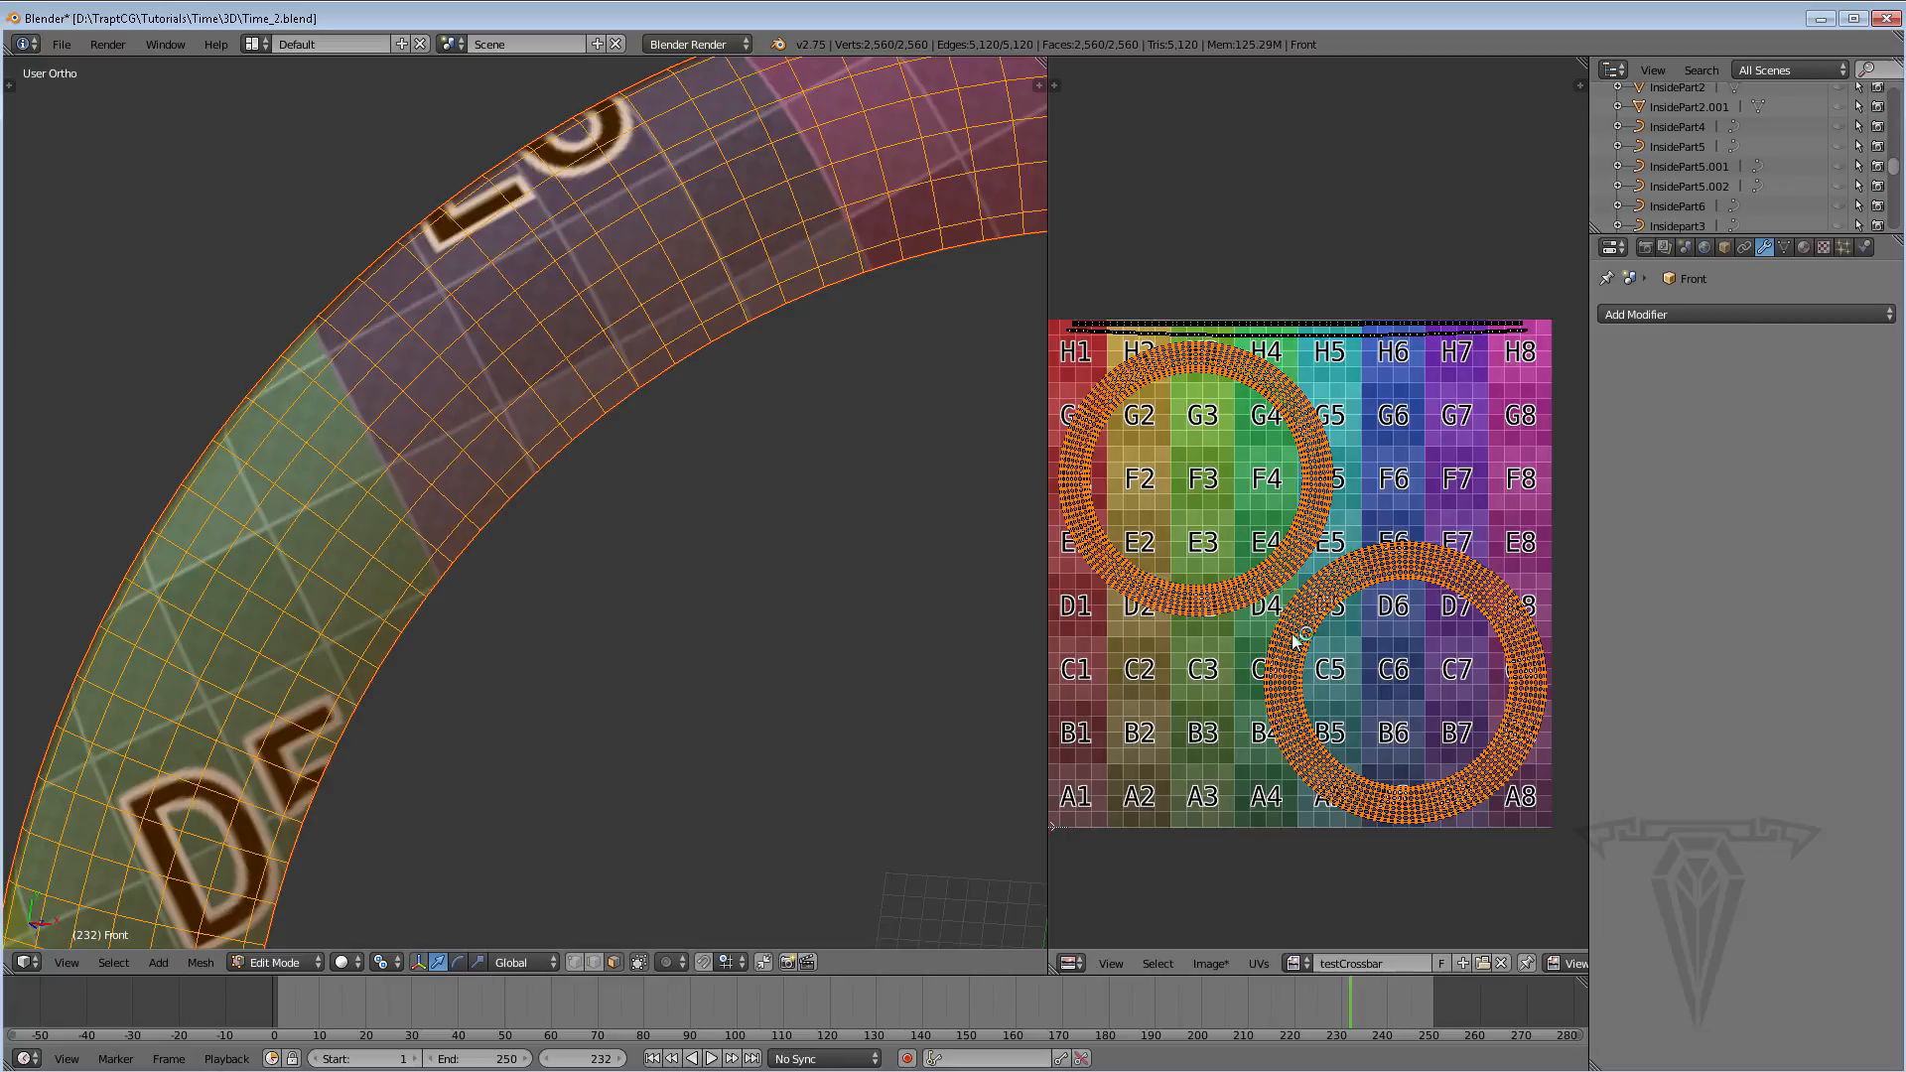
Nudge the lower thick UV ring slightly up and left, and adjust the upper thick ring's position horizontally to fit beside it
click(1386, 569)
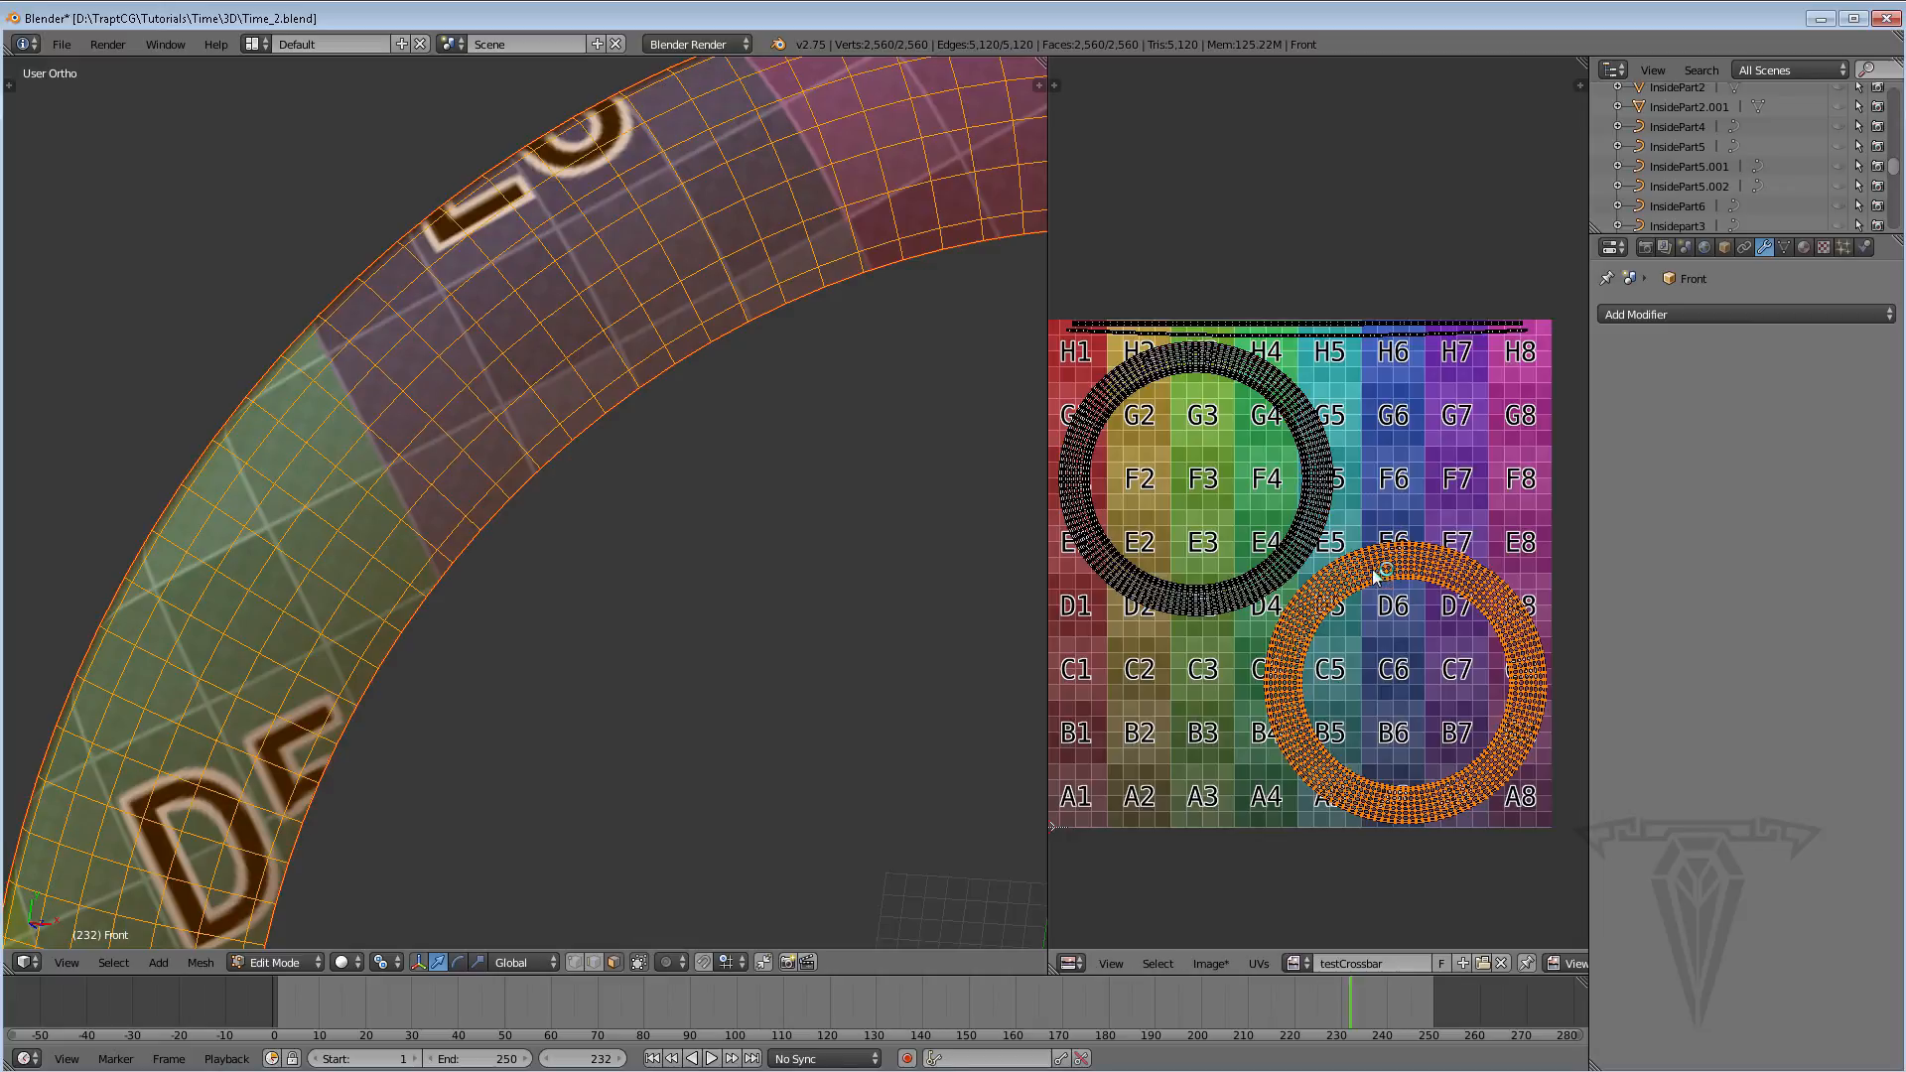
key(g)
click(1368, 569)
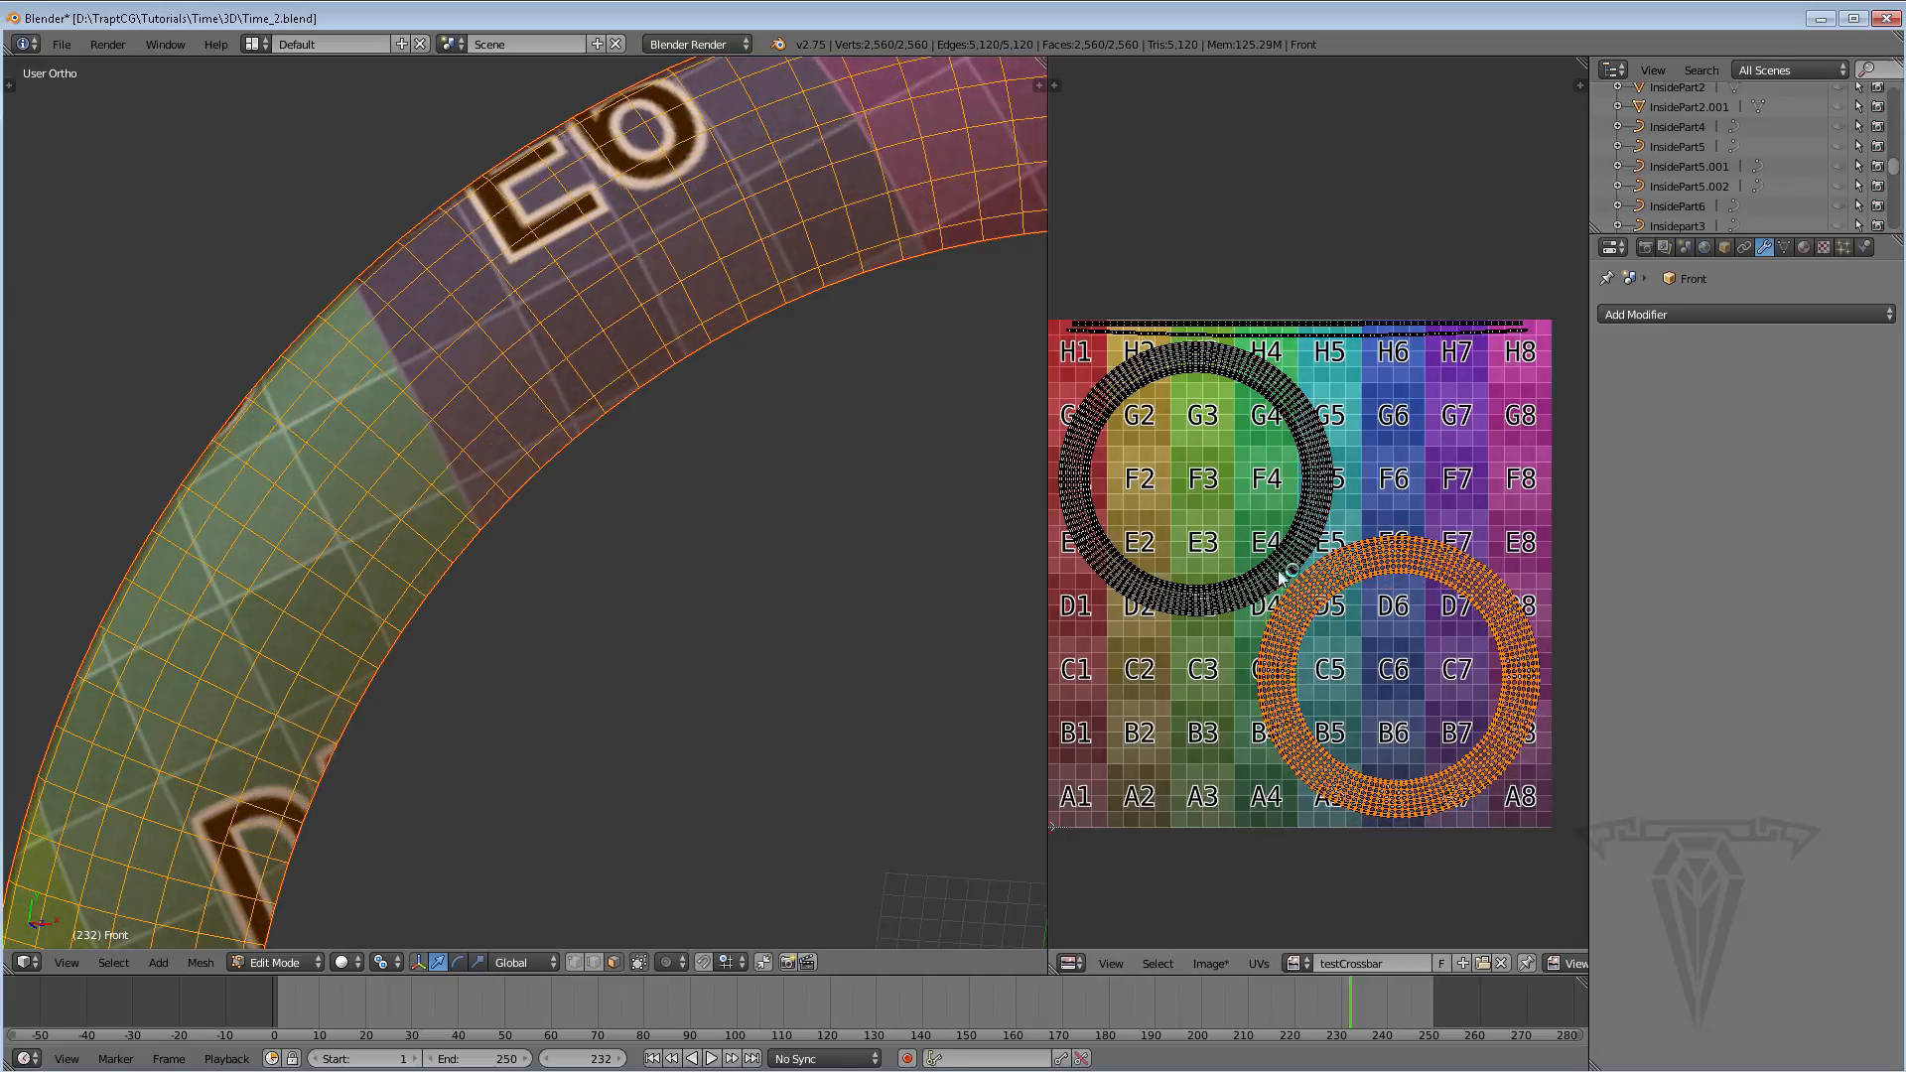
shift+right_click(1278, 573)
right_click(1250, 583)
key(g)
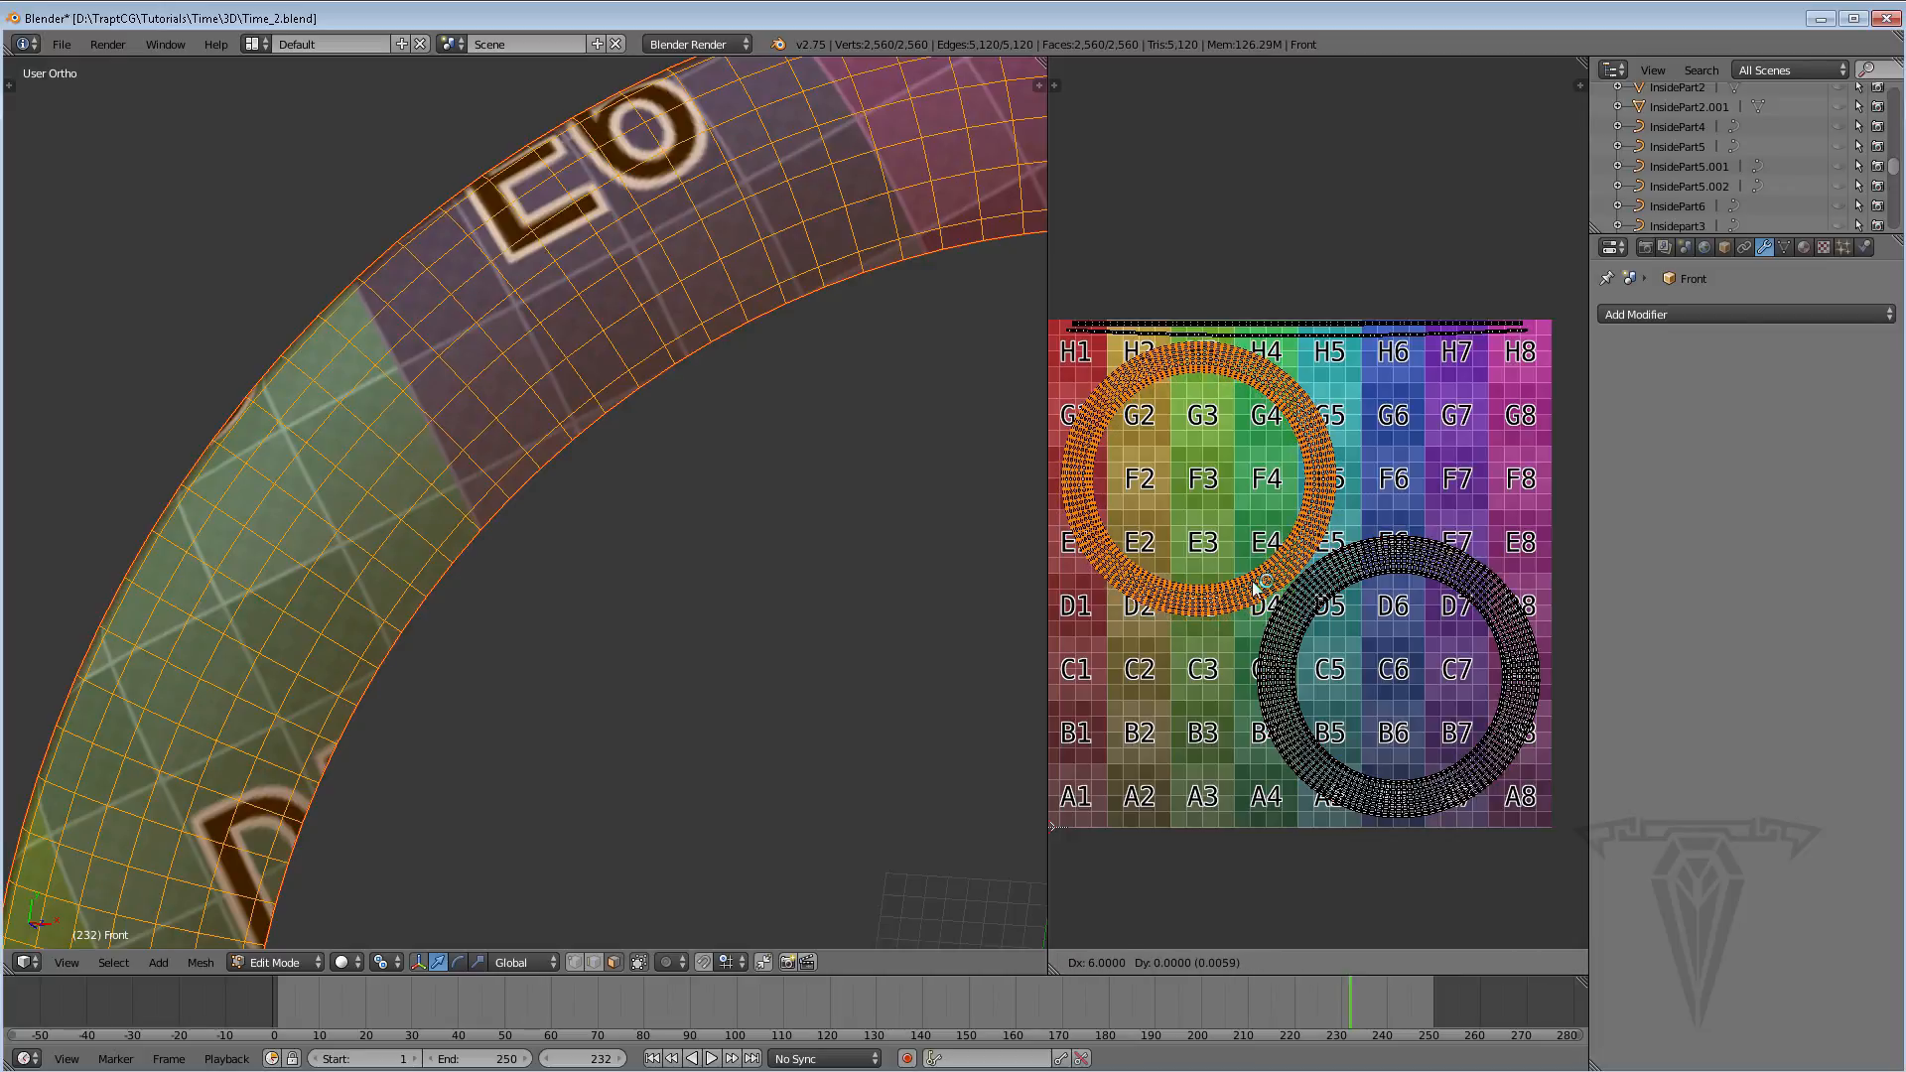
click(1278, 592)
Select both thick UV rings together and scale them up by about 1.03
shift+right_click(1307, 595)
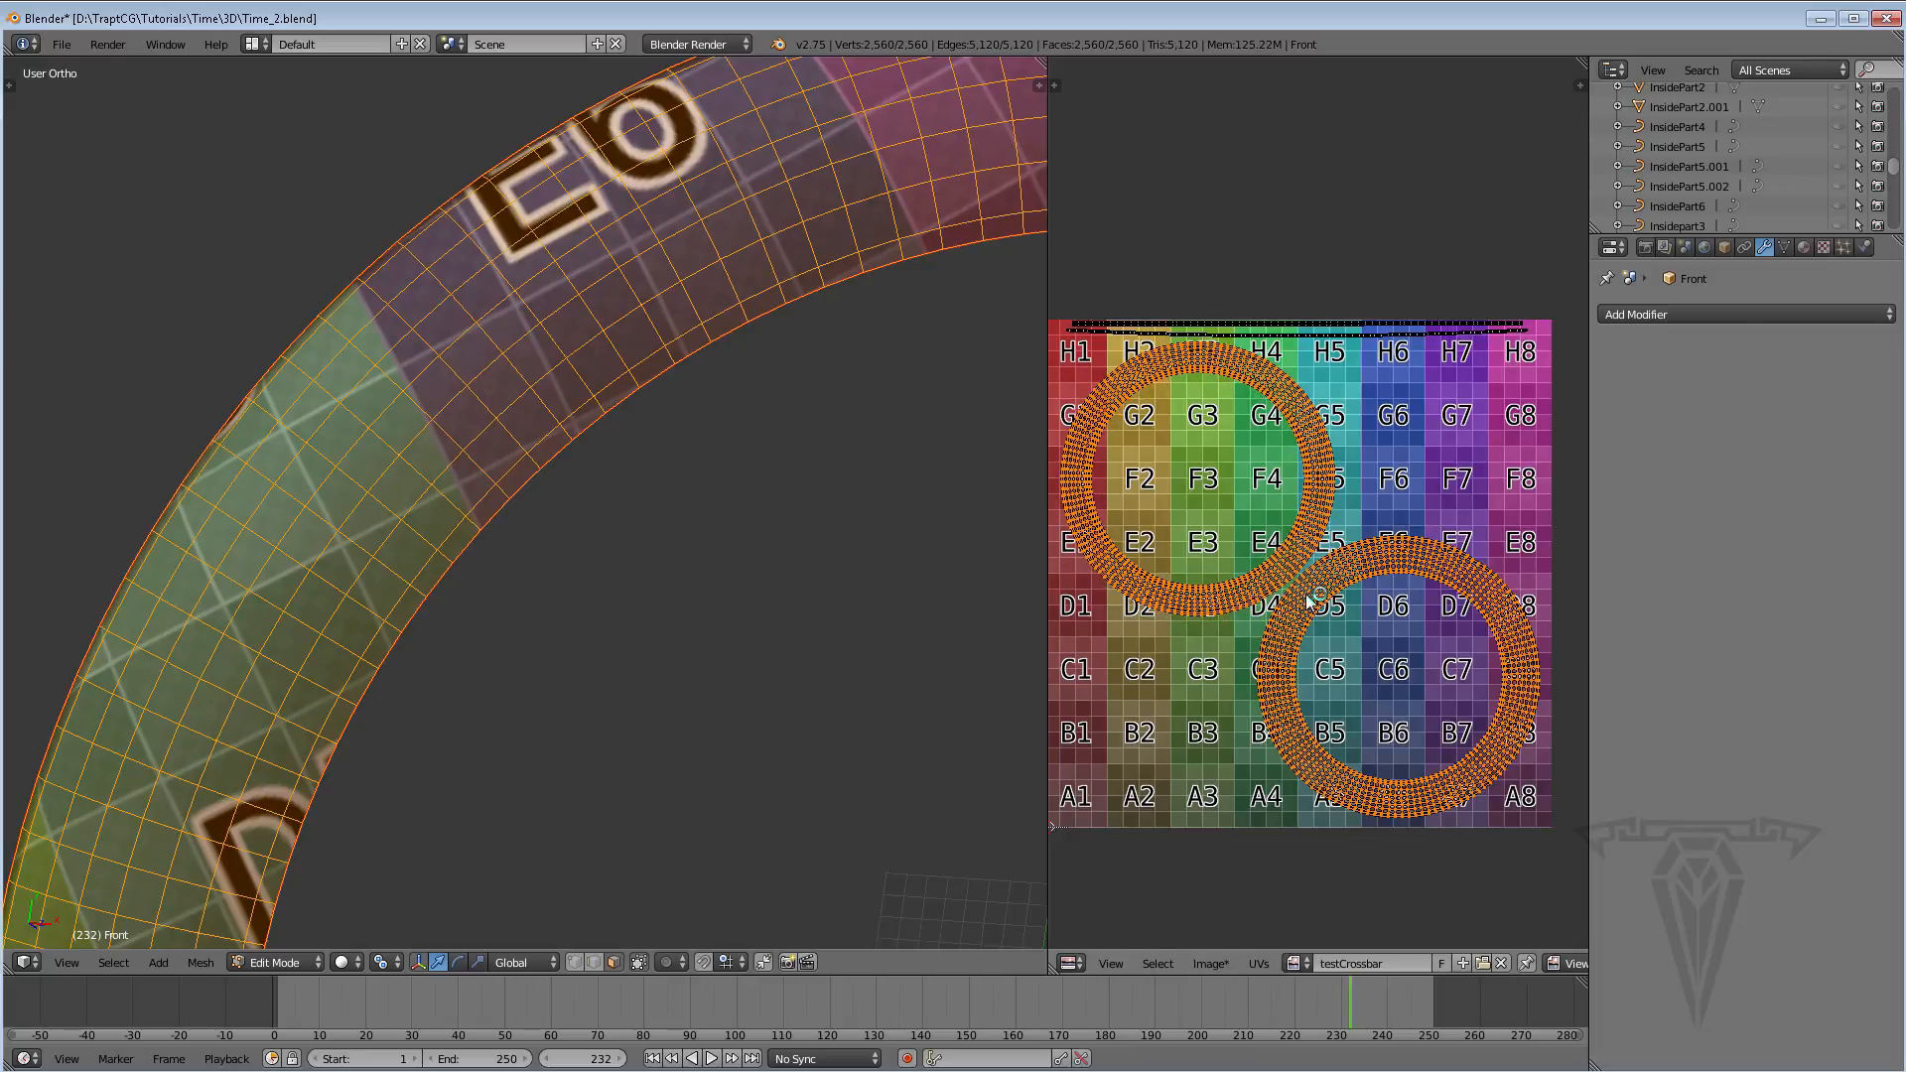
key(s)
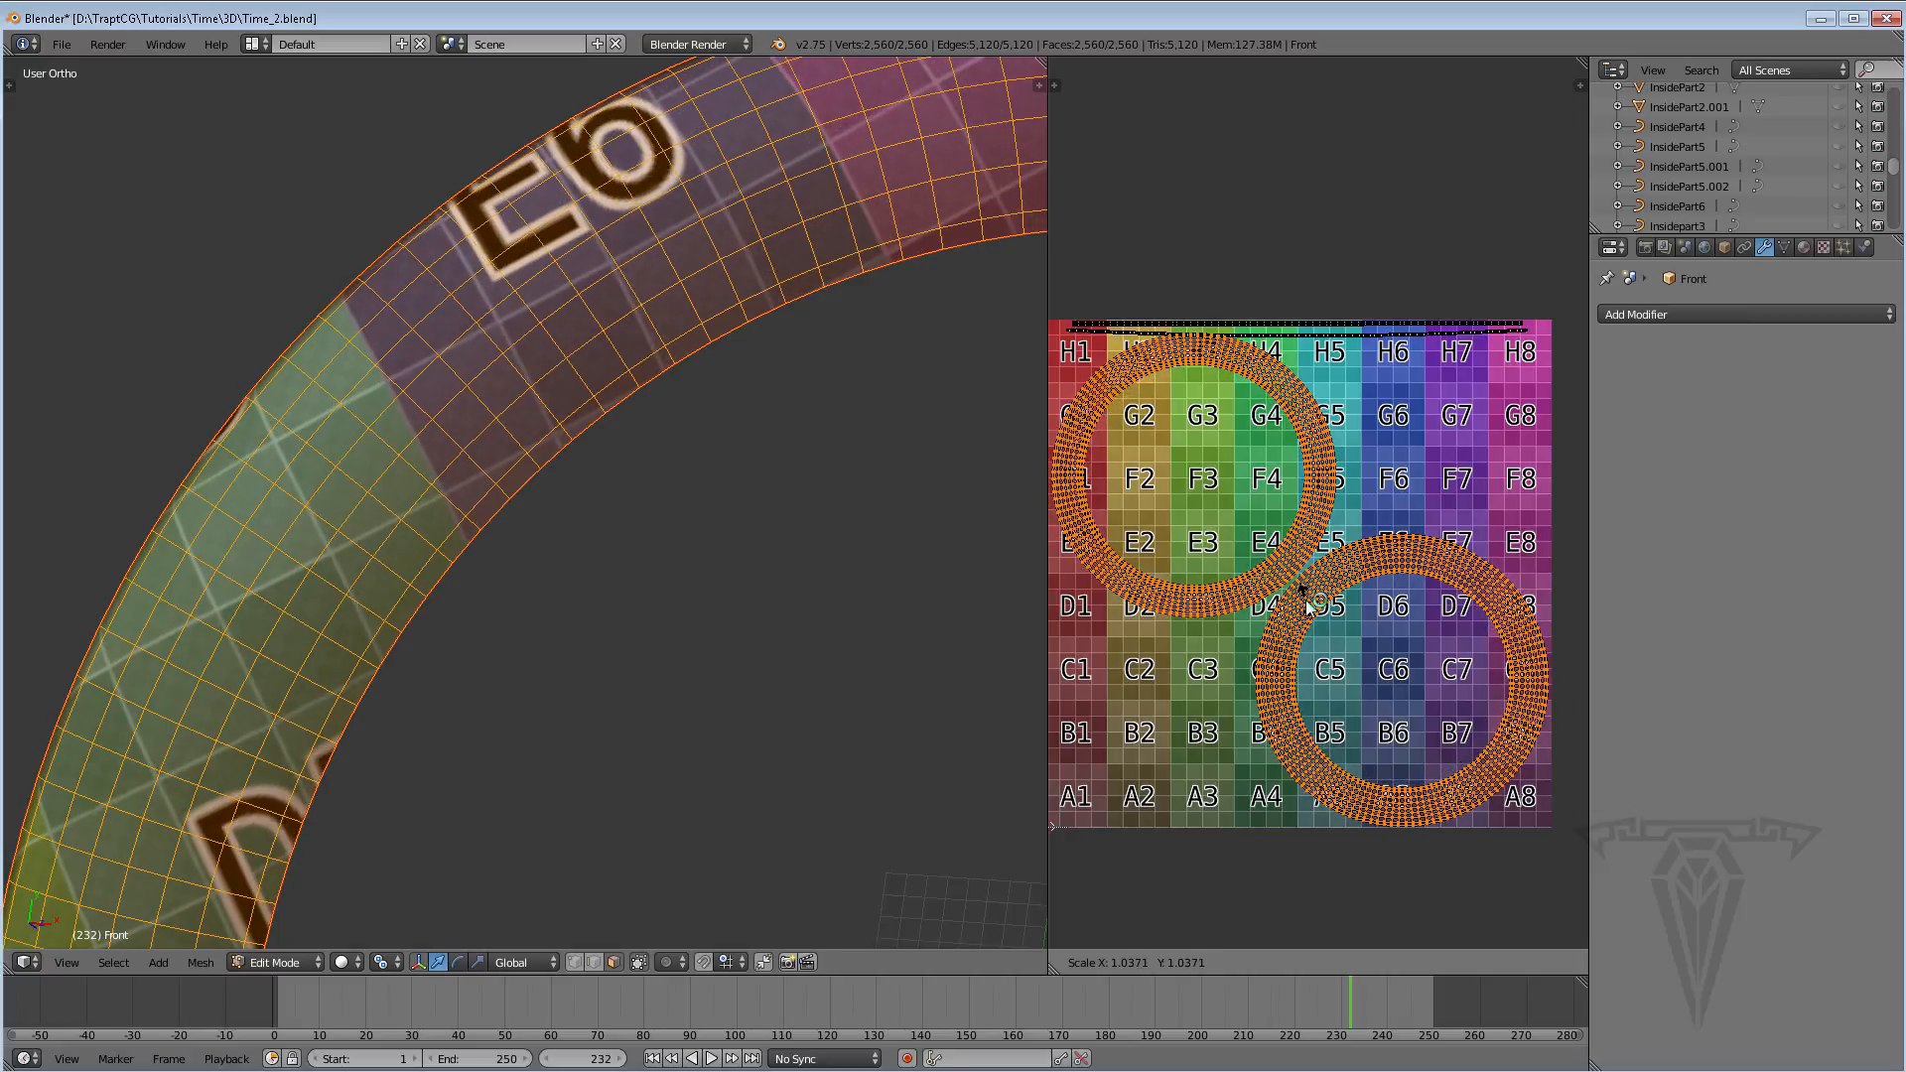
click(1302, 590)
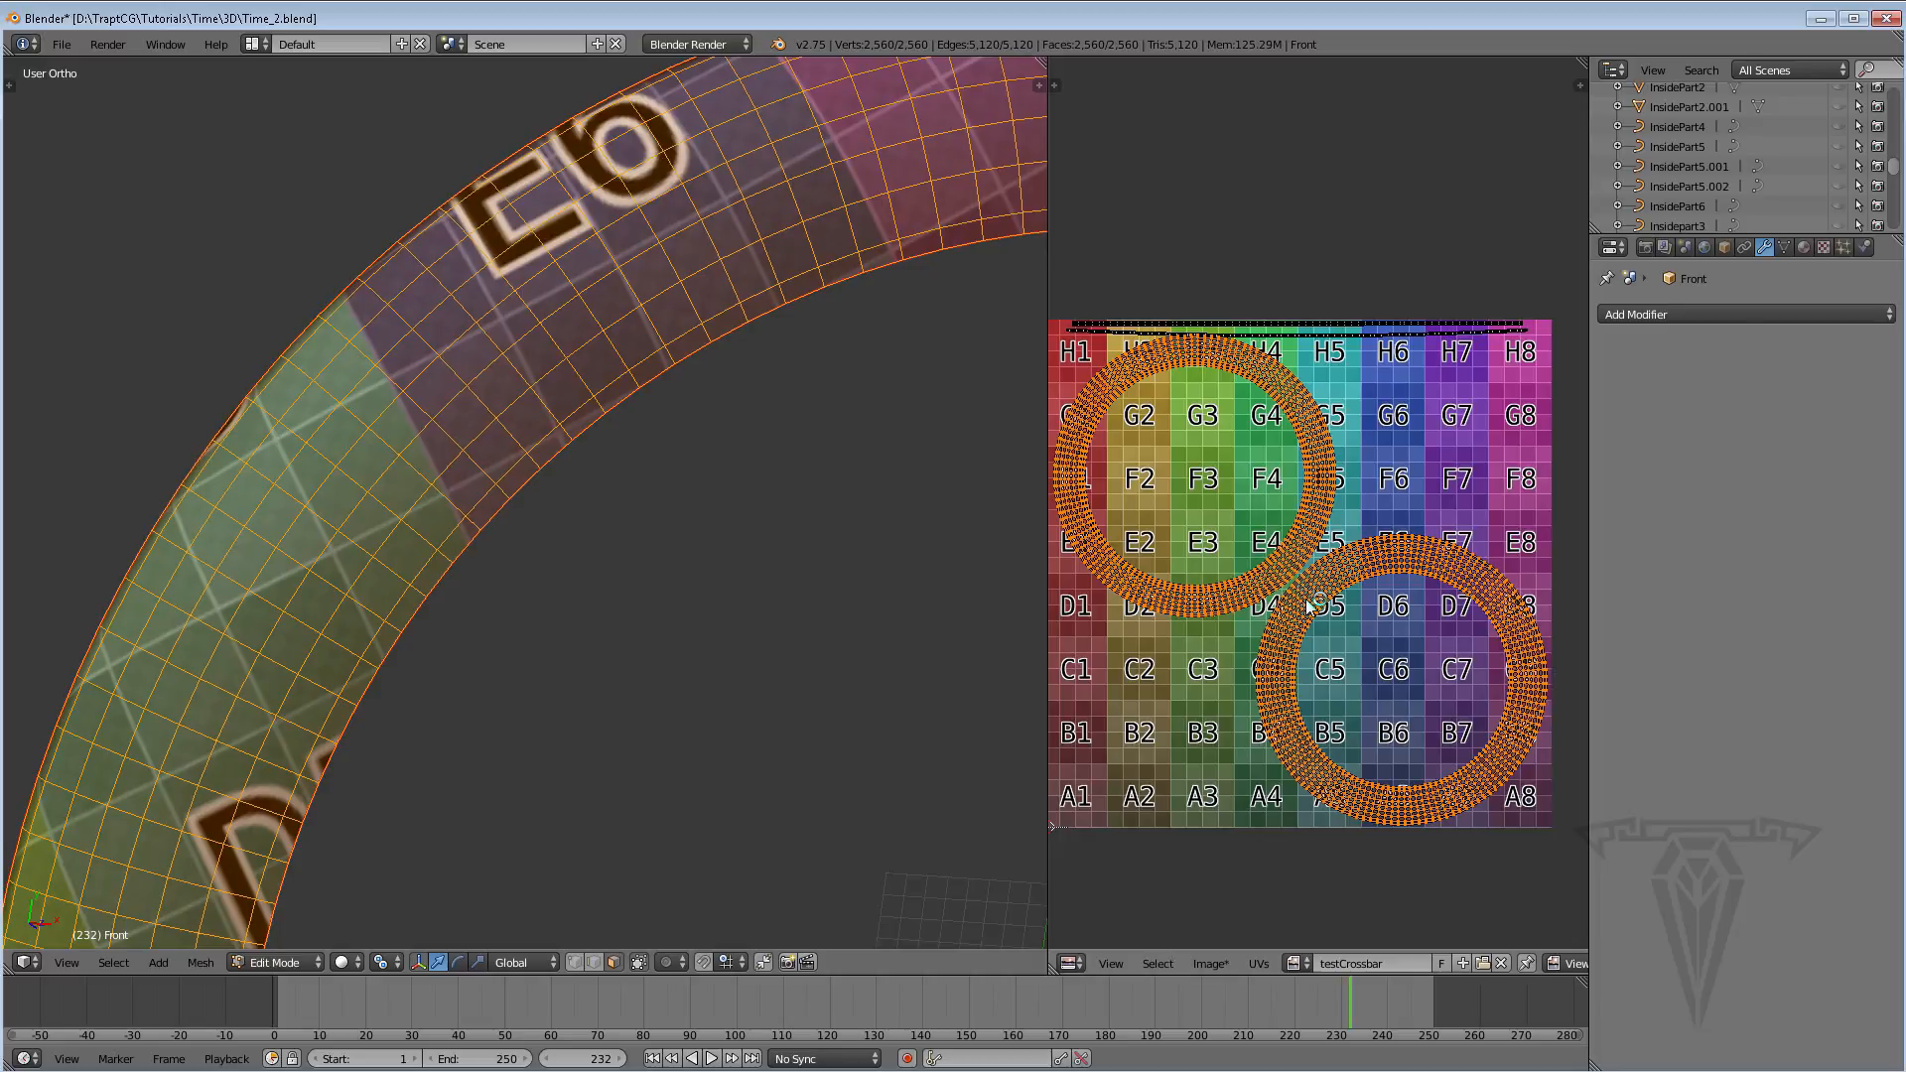
Nudge the lower thick UV ring about 0.006 right and the upper one about 0.01 down, then check the gap between them
key(l)
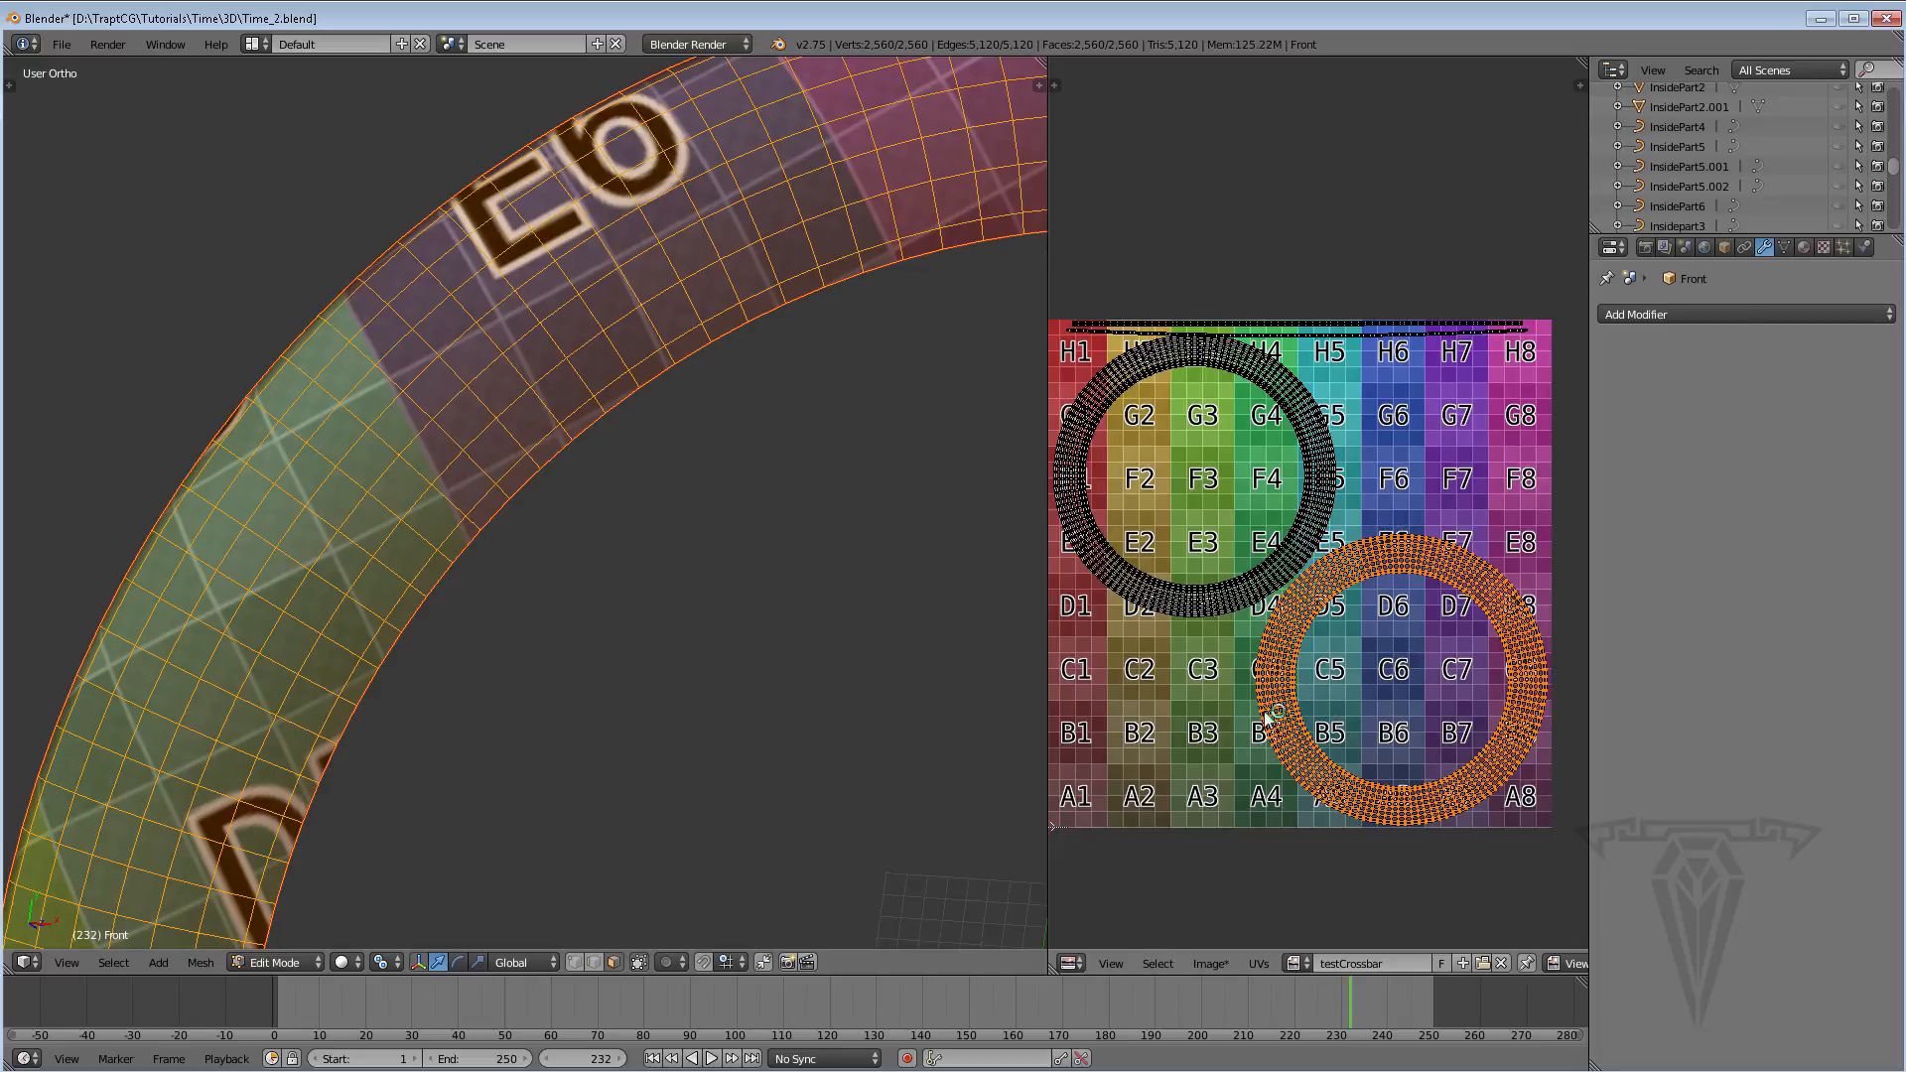
key(g)
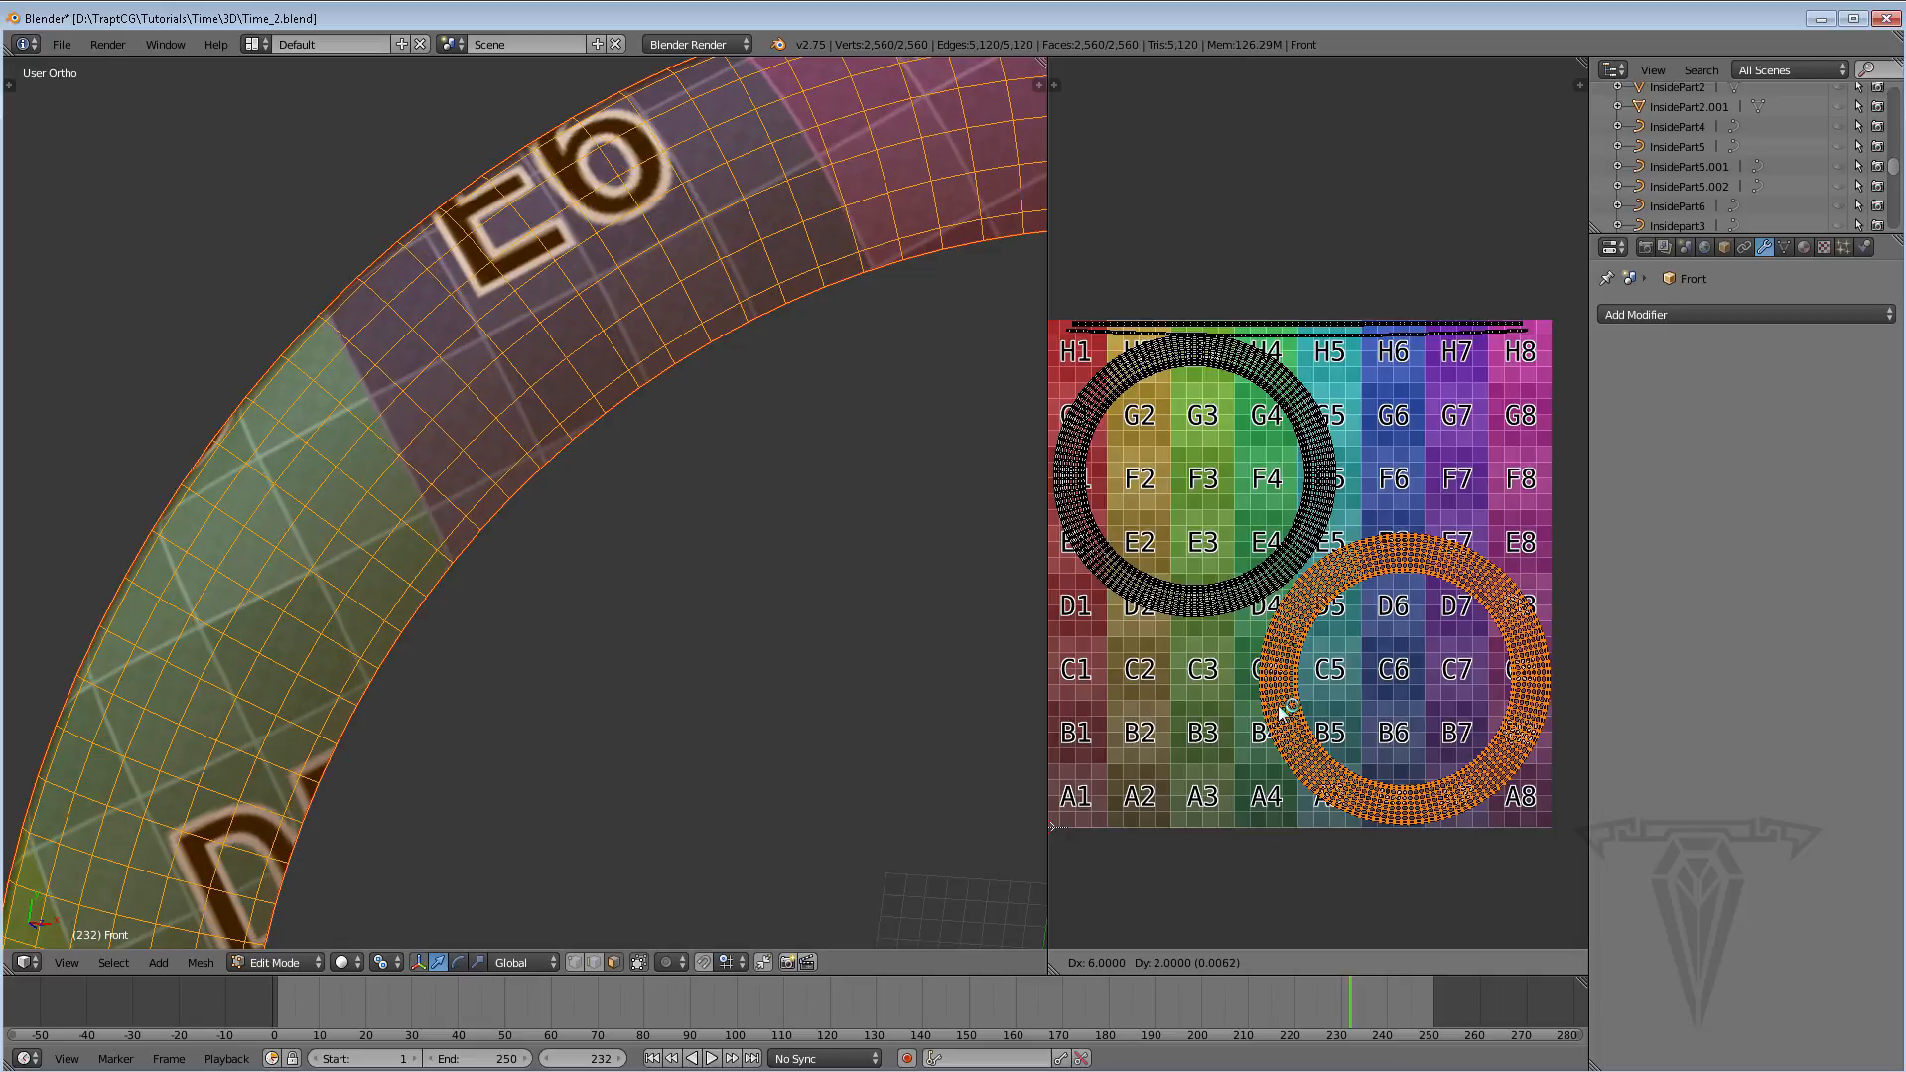
click(1278, 707)
key(l)
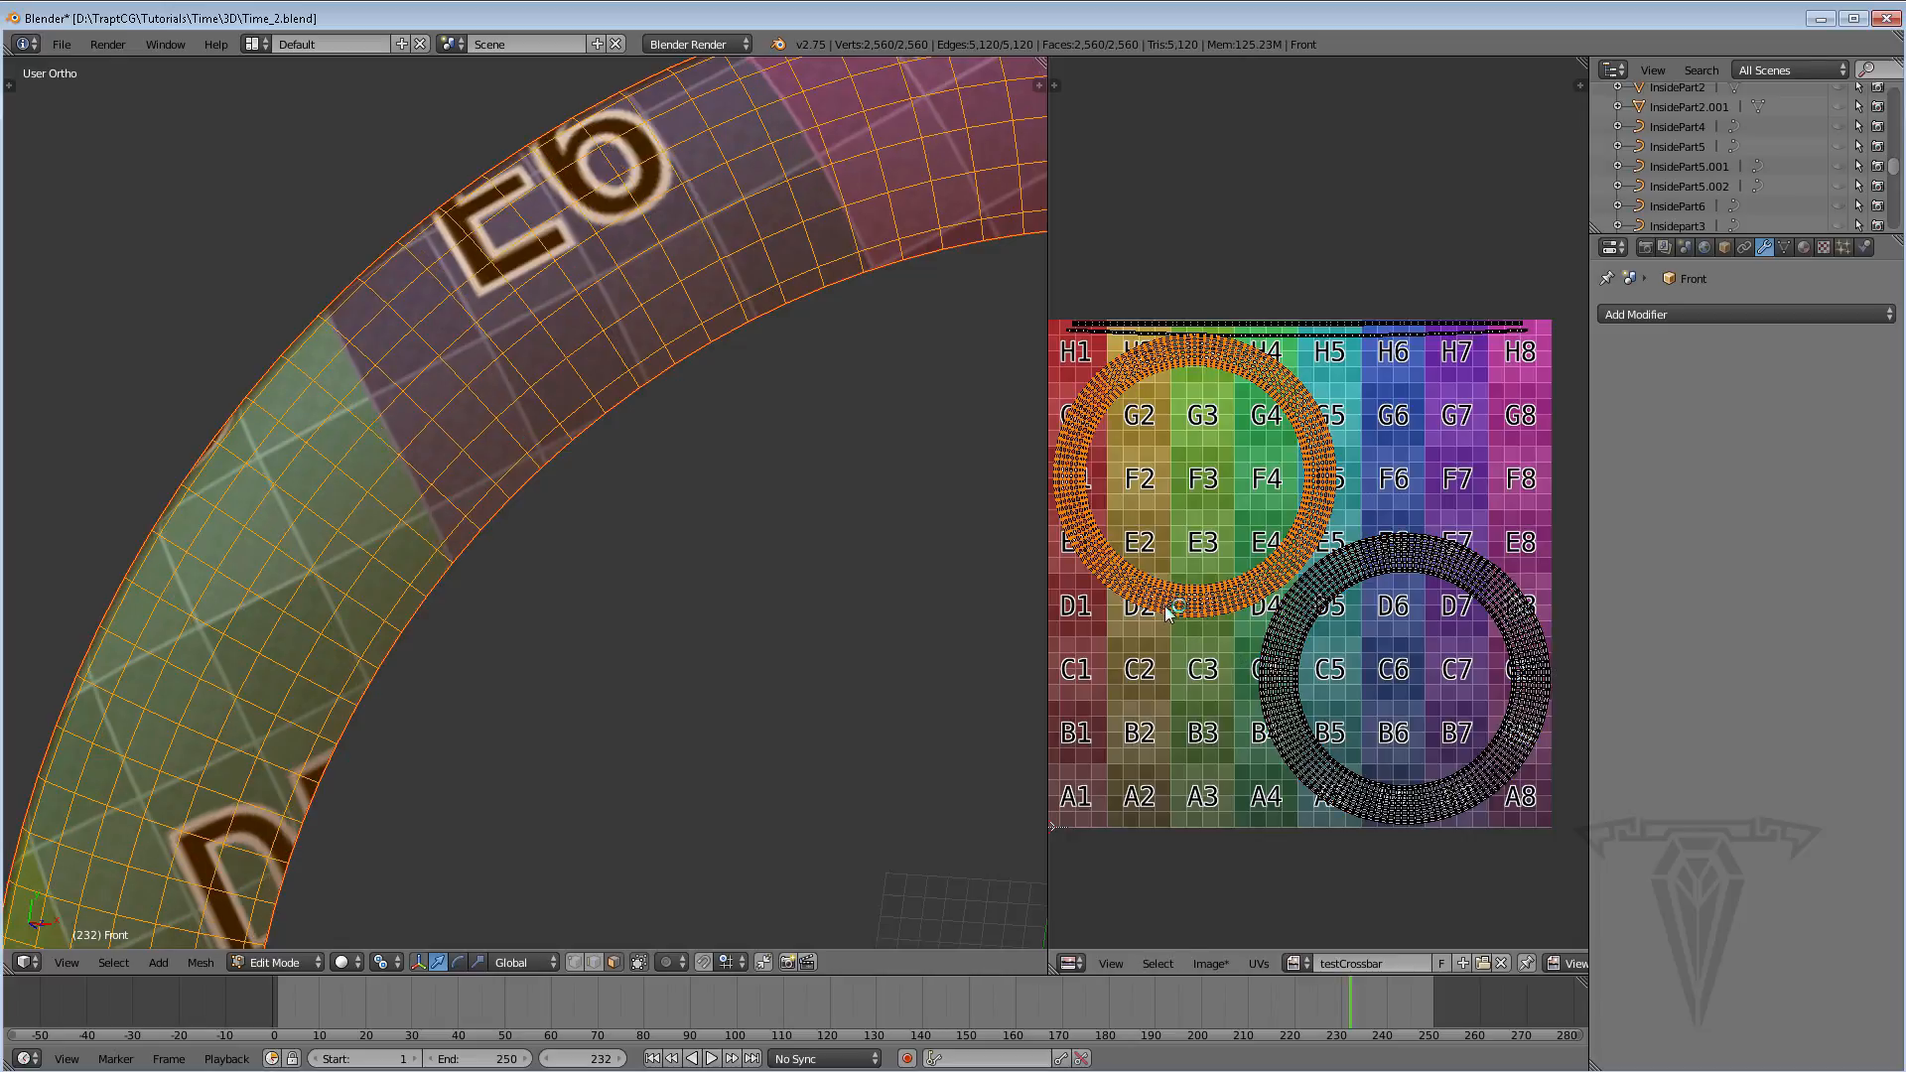
key(g)
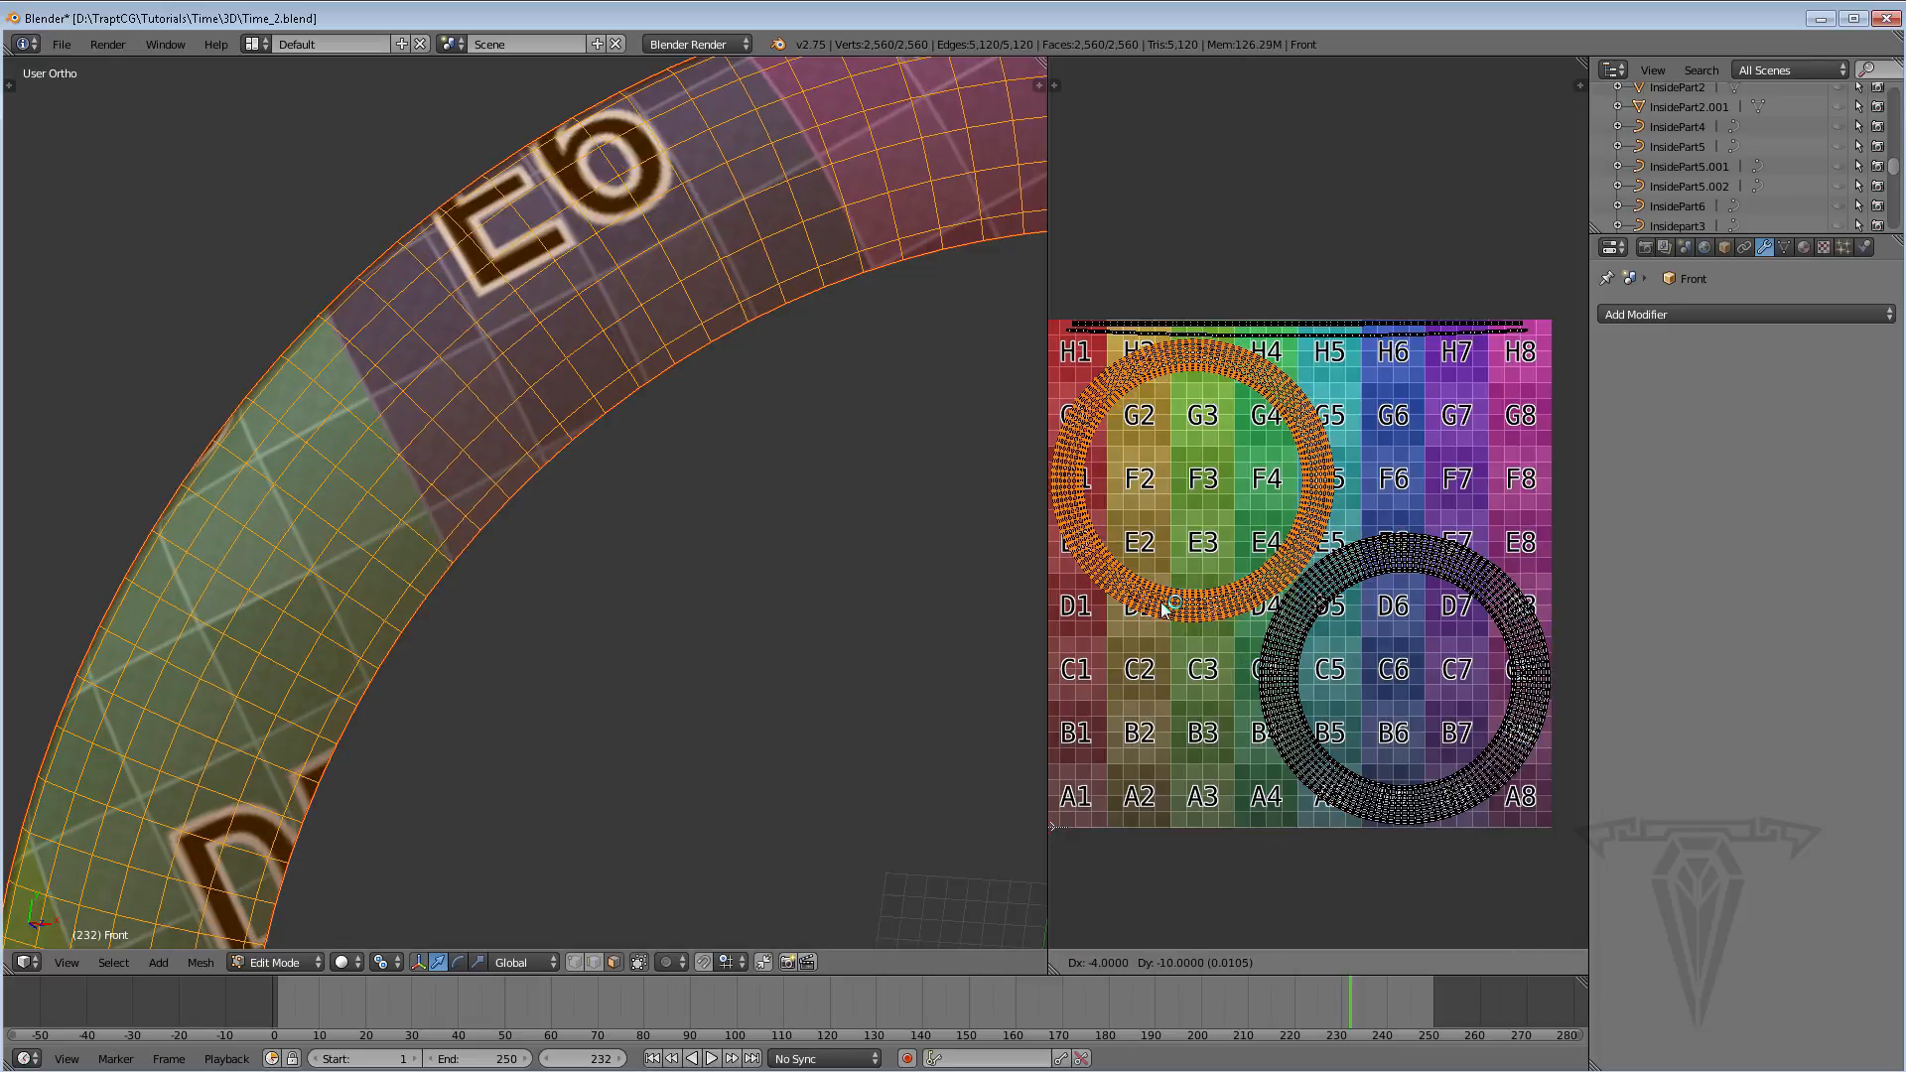
click(1159, 604)
scroll(1306, 582, up, 3)
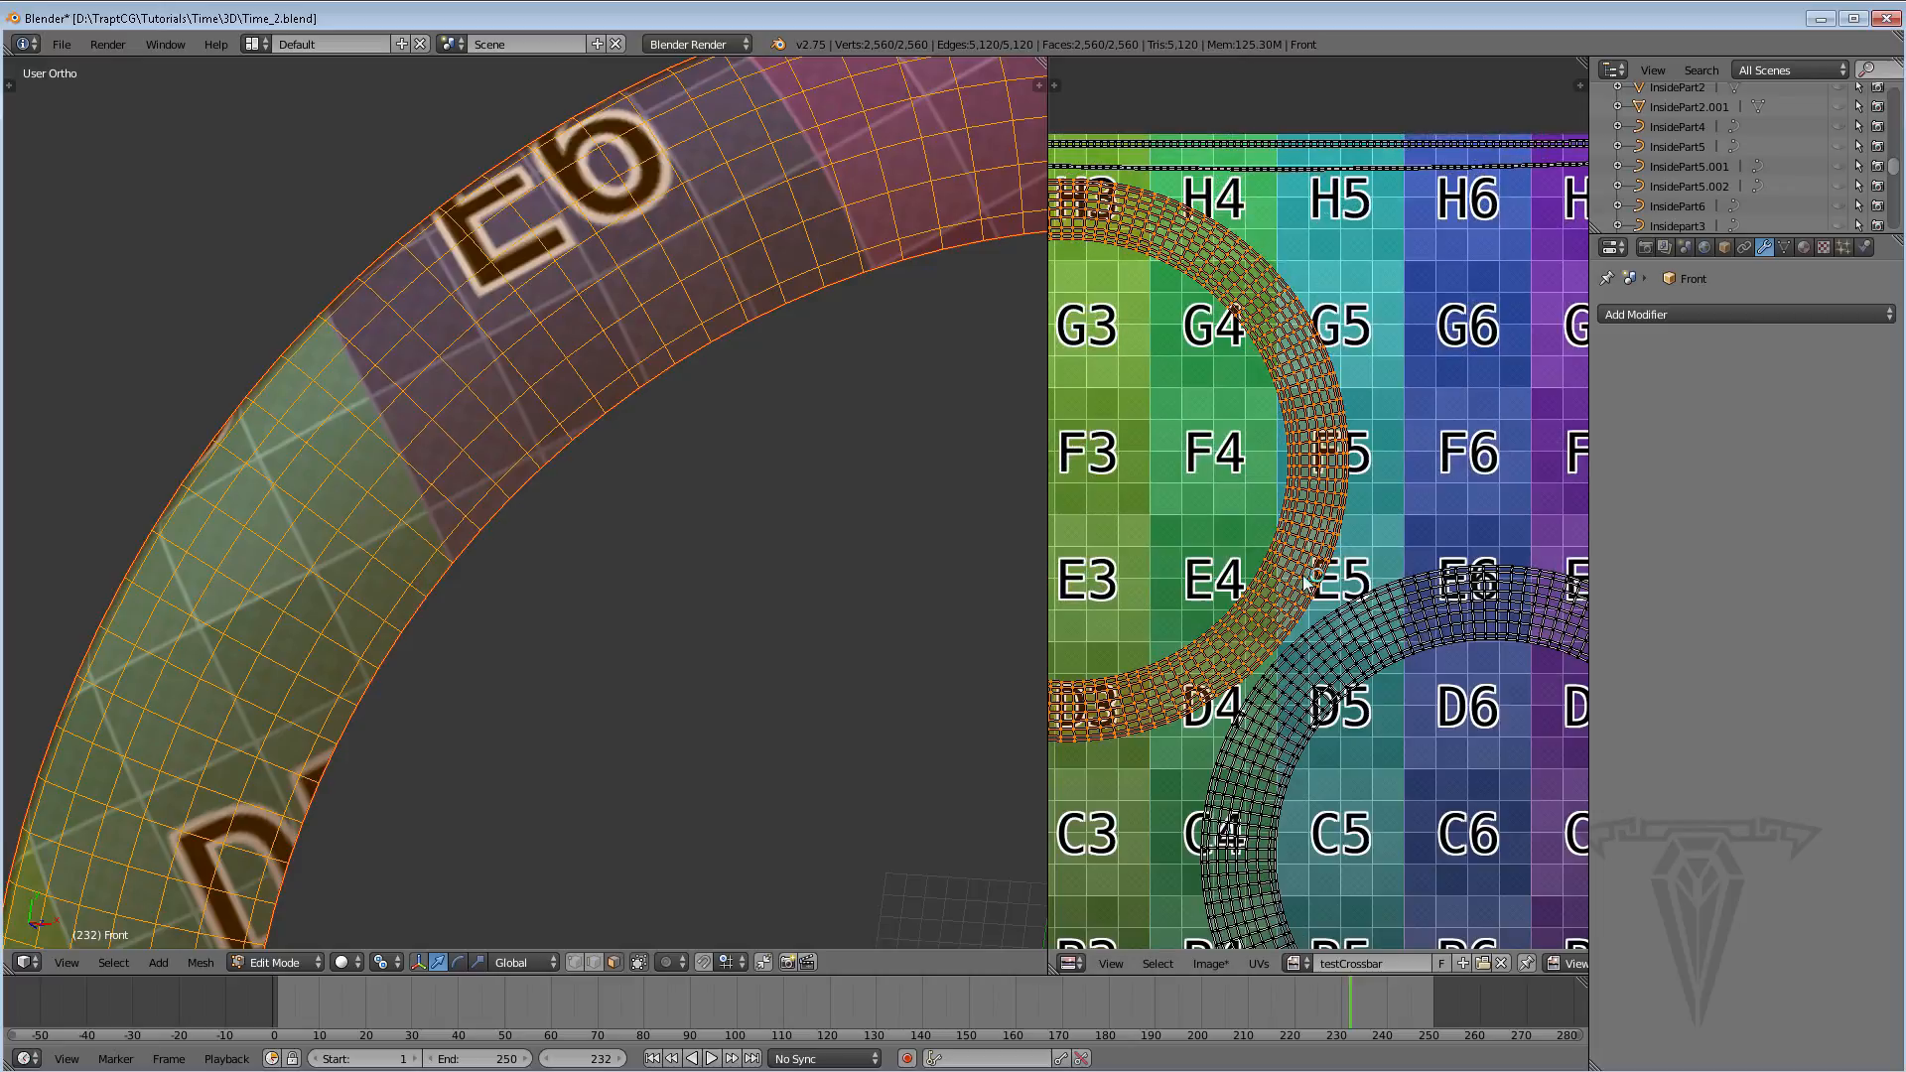
scroll(1298, 638, down, 5)
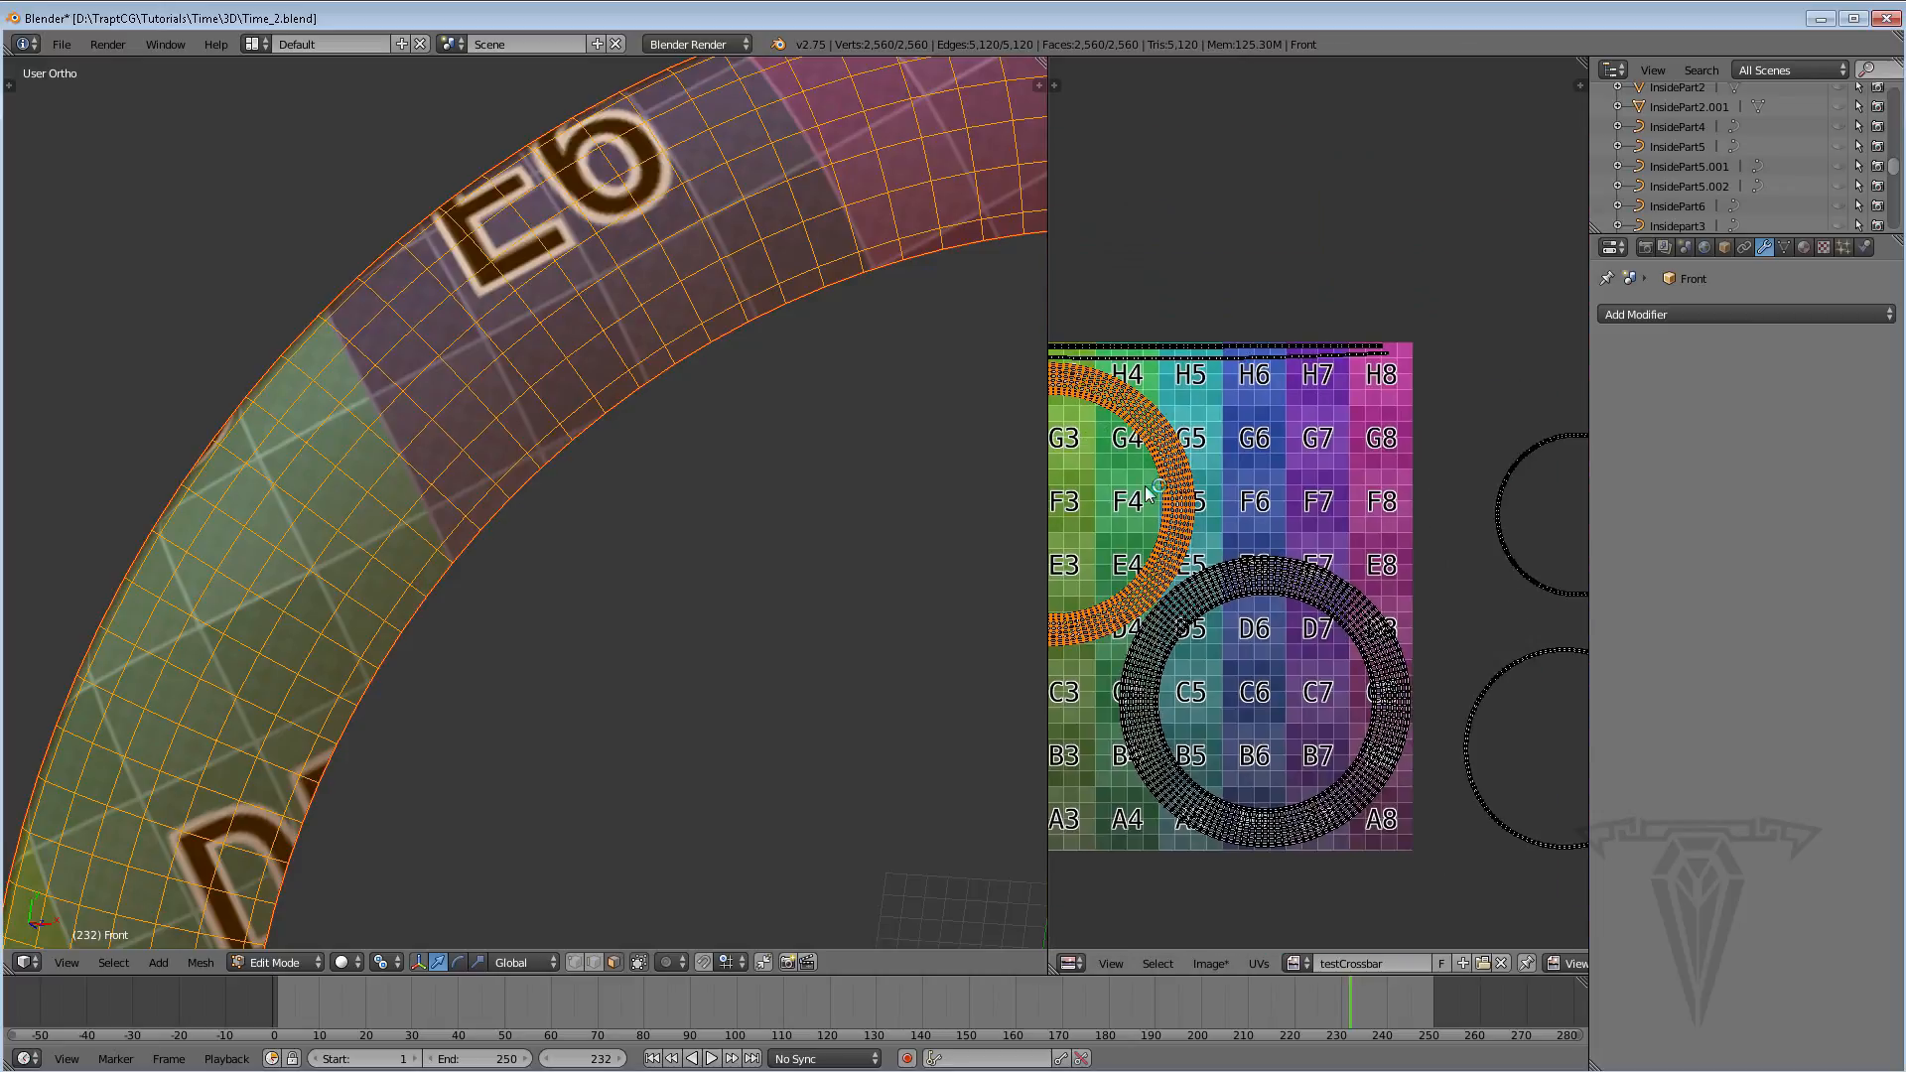
Move the smaller thin UV ring from outside the image into the centre of the upper thick ring
right_click(1496, 570)
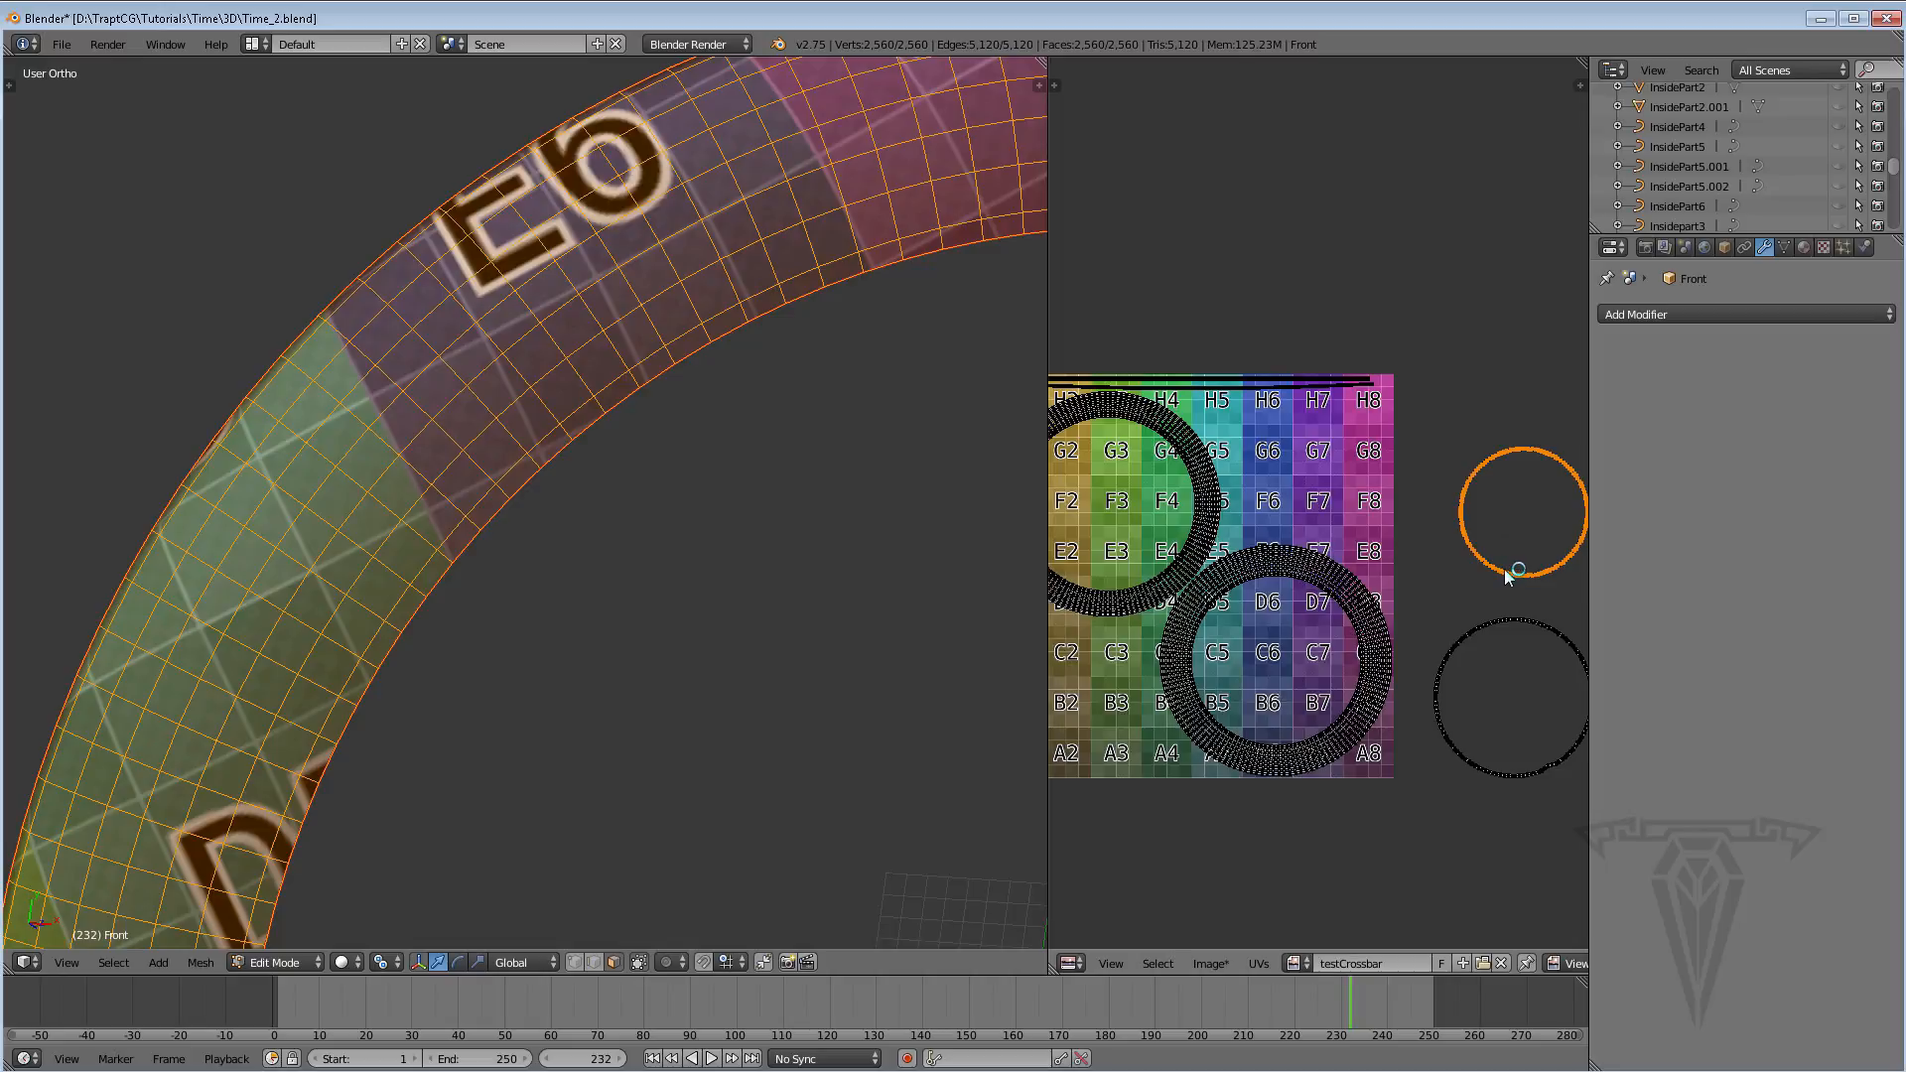
scroll(502, 449, down, 5)
middle_drag(509, 467, 784, 496)
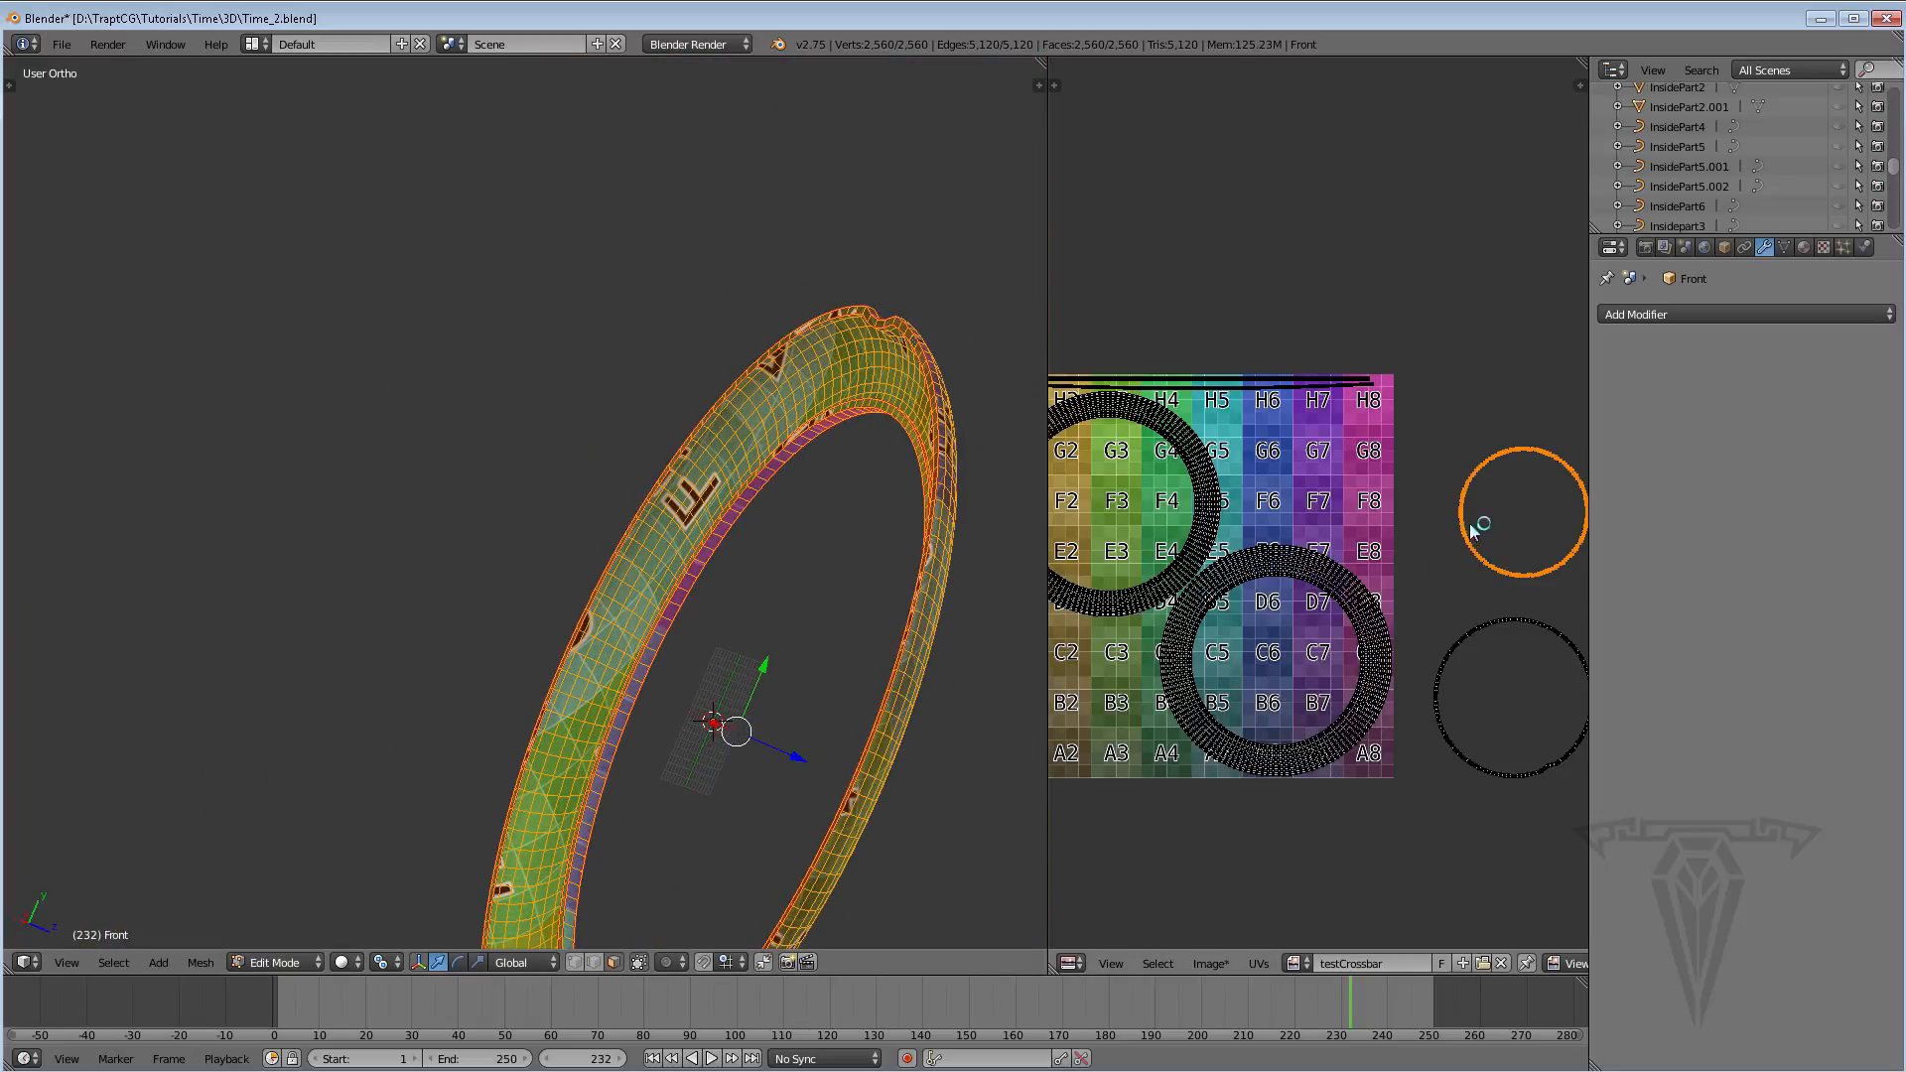
key(g)
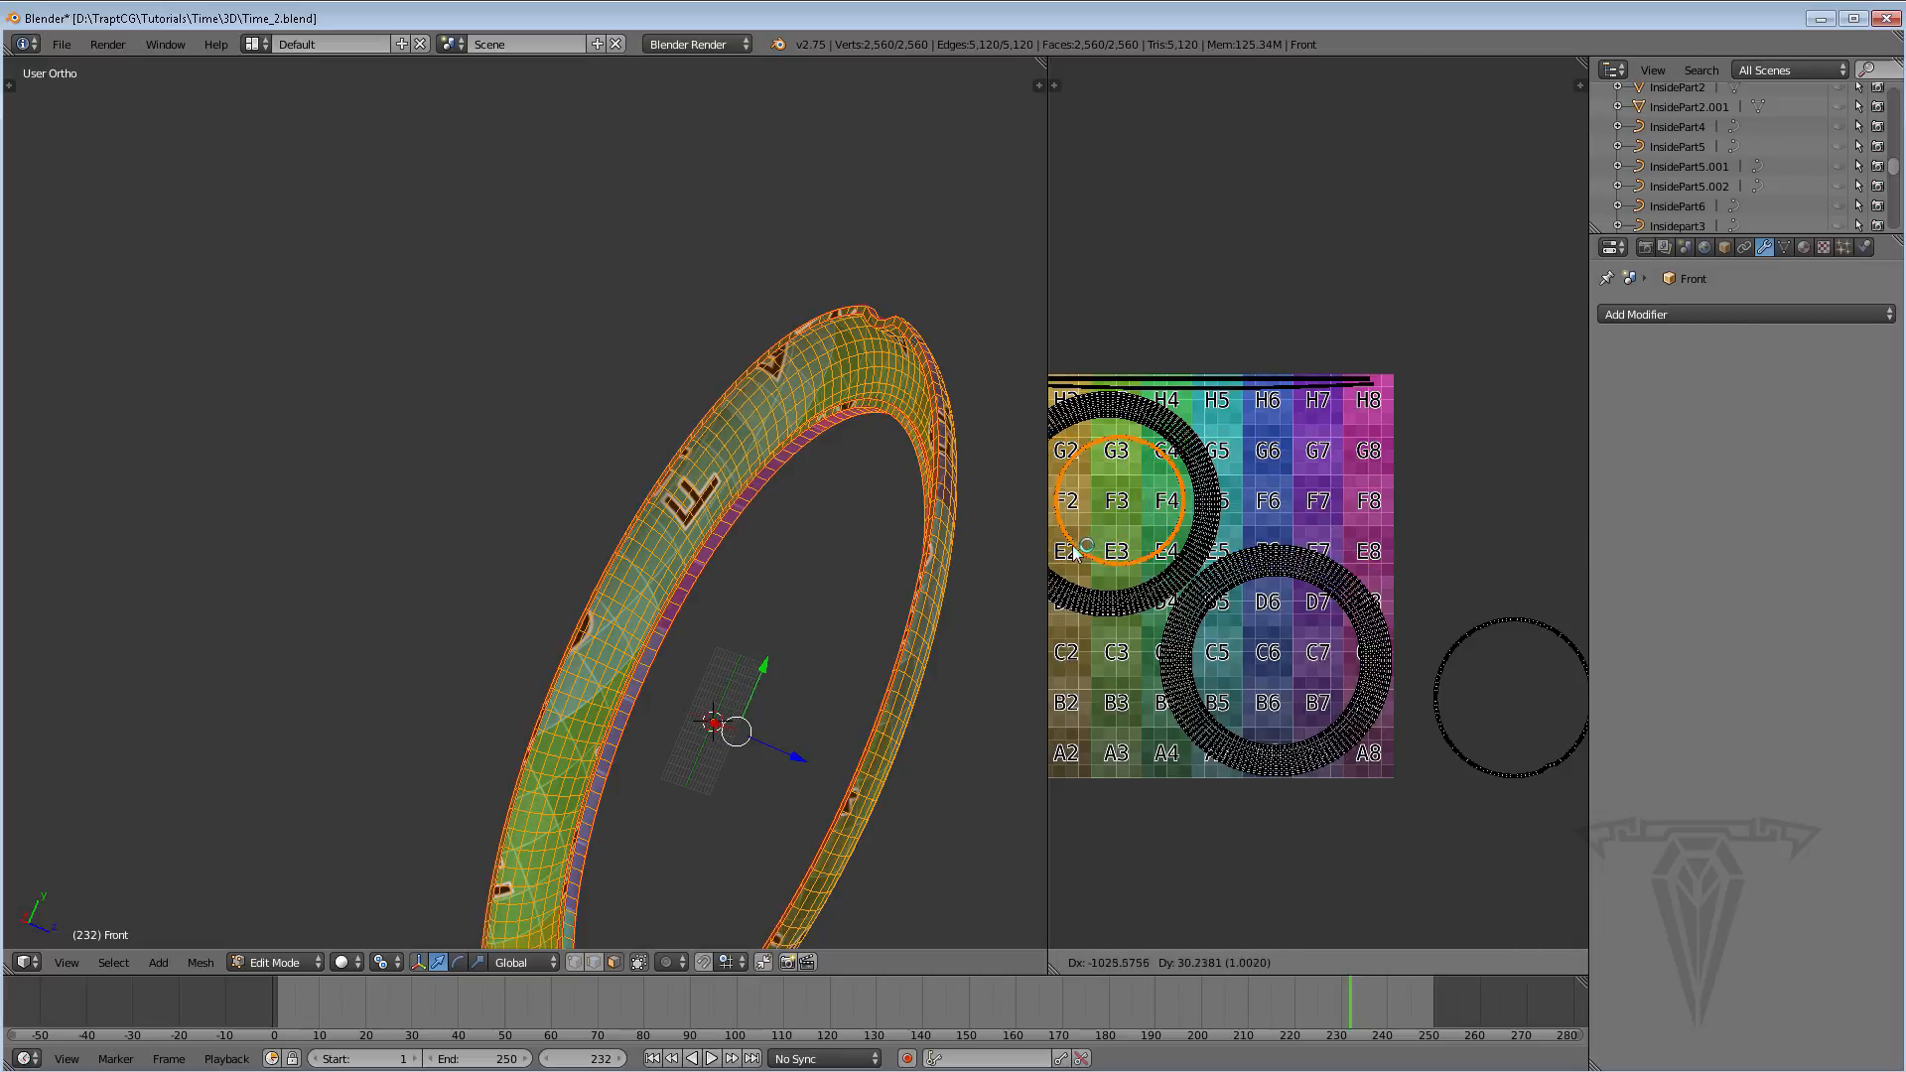
click(1064, 549)
middle_drag(1192, 608, 1210, 573)
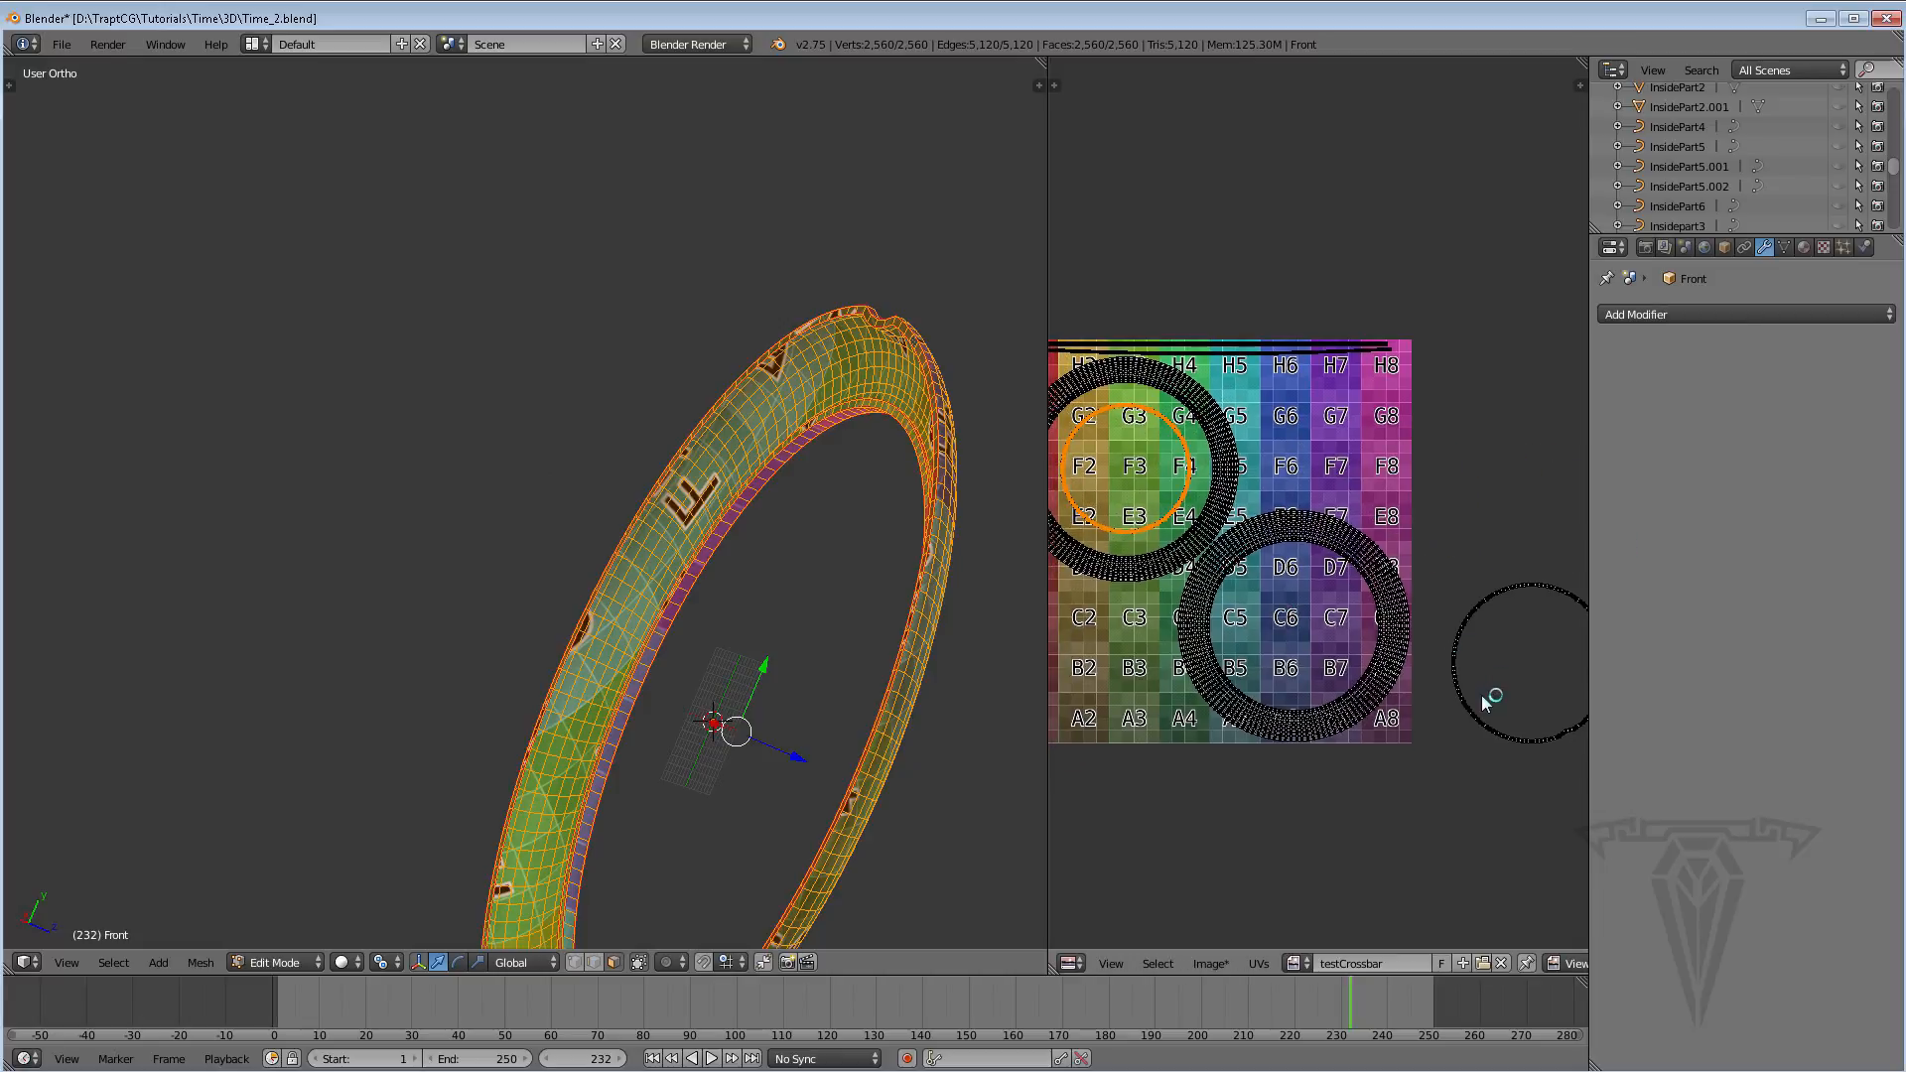
Move the larger thin UV ring from outside the image into the lower thick ring and rotate it about -154 degrees
right_click(1469, 715)
middle_drag(671, 601, 755, 457)
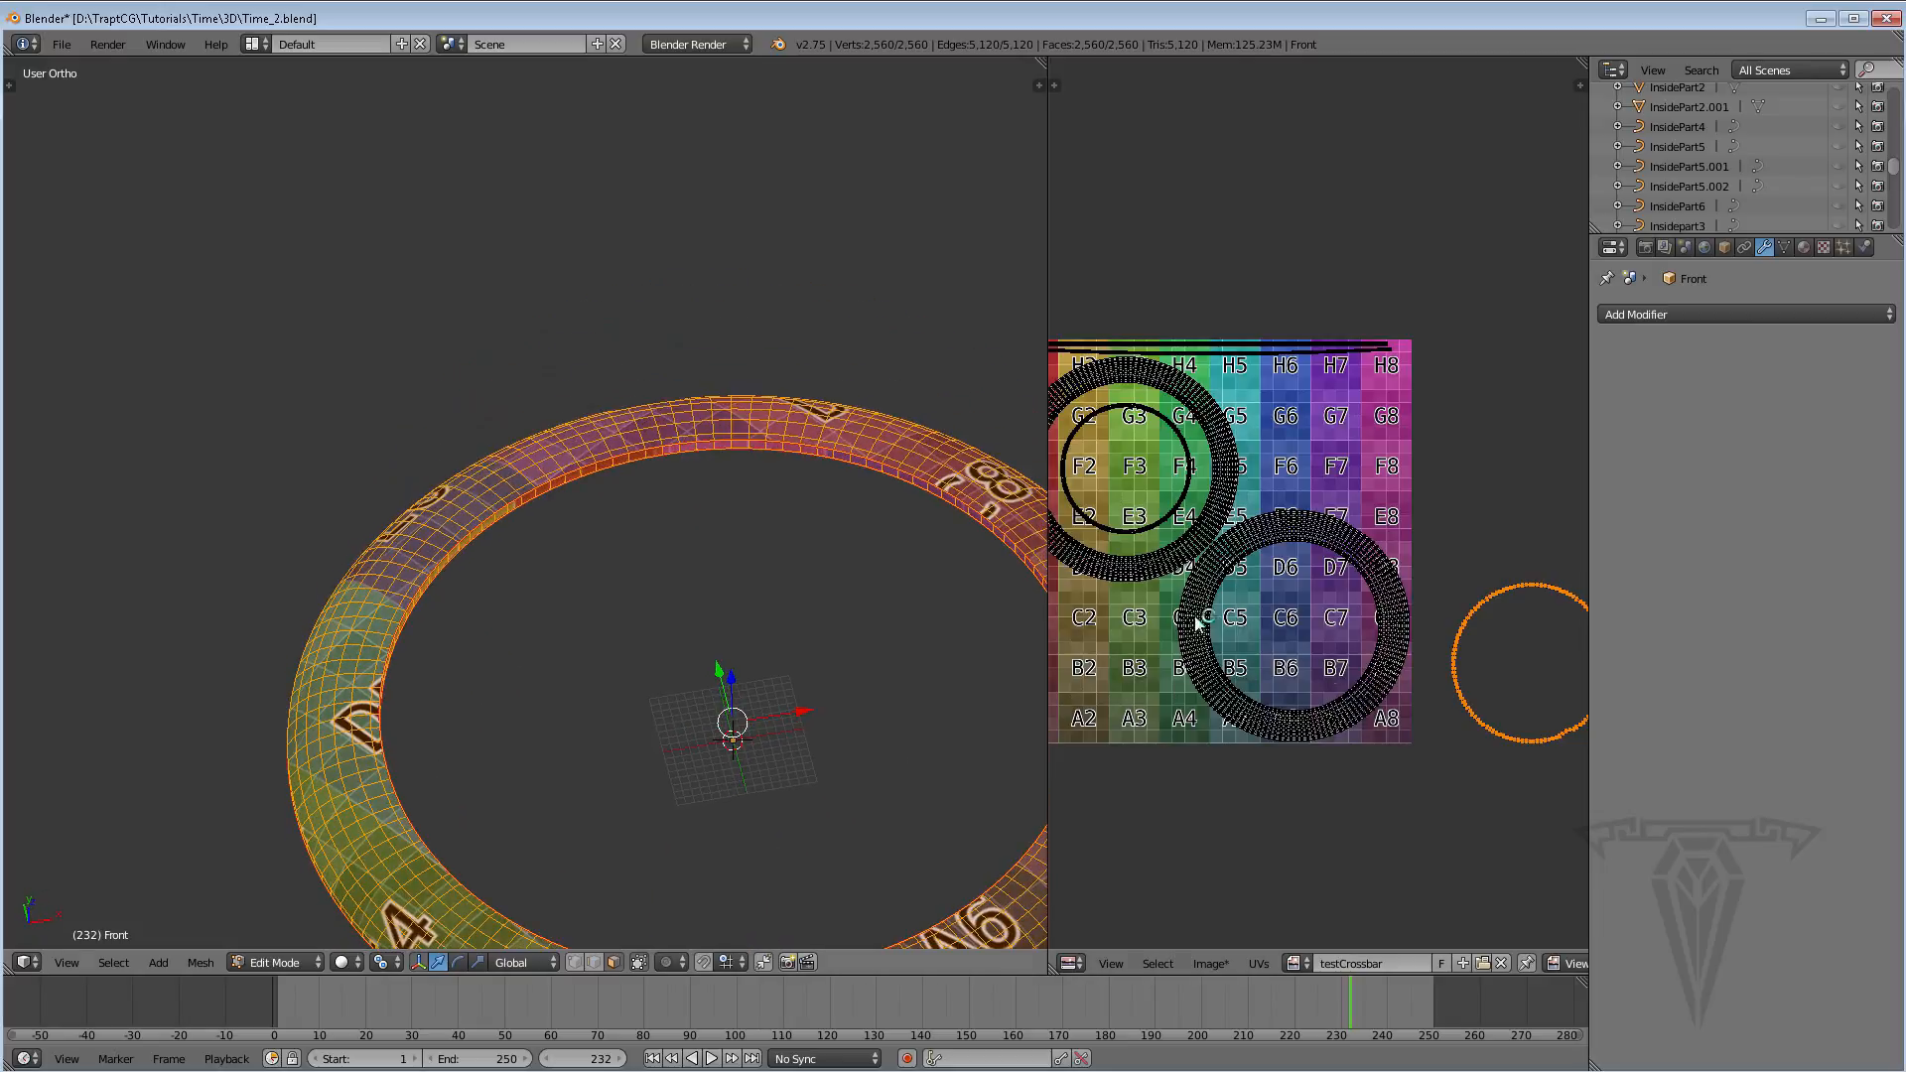
key(g)
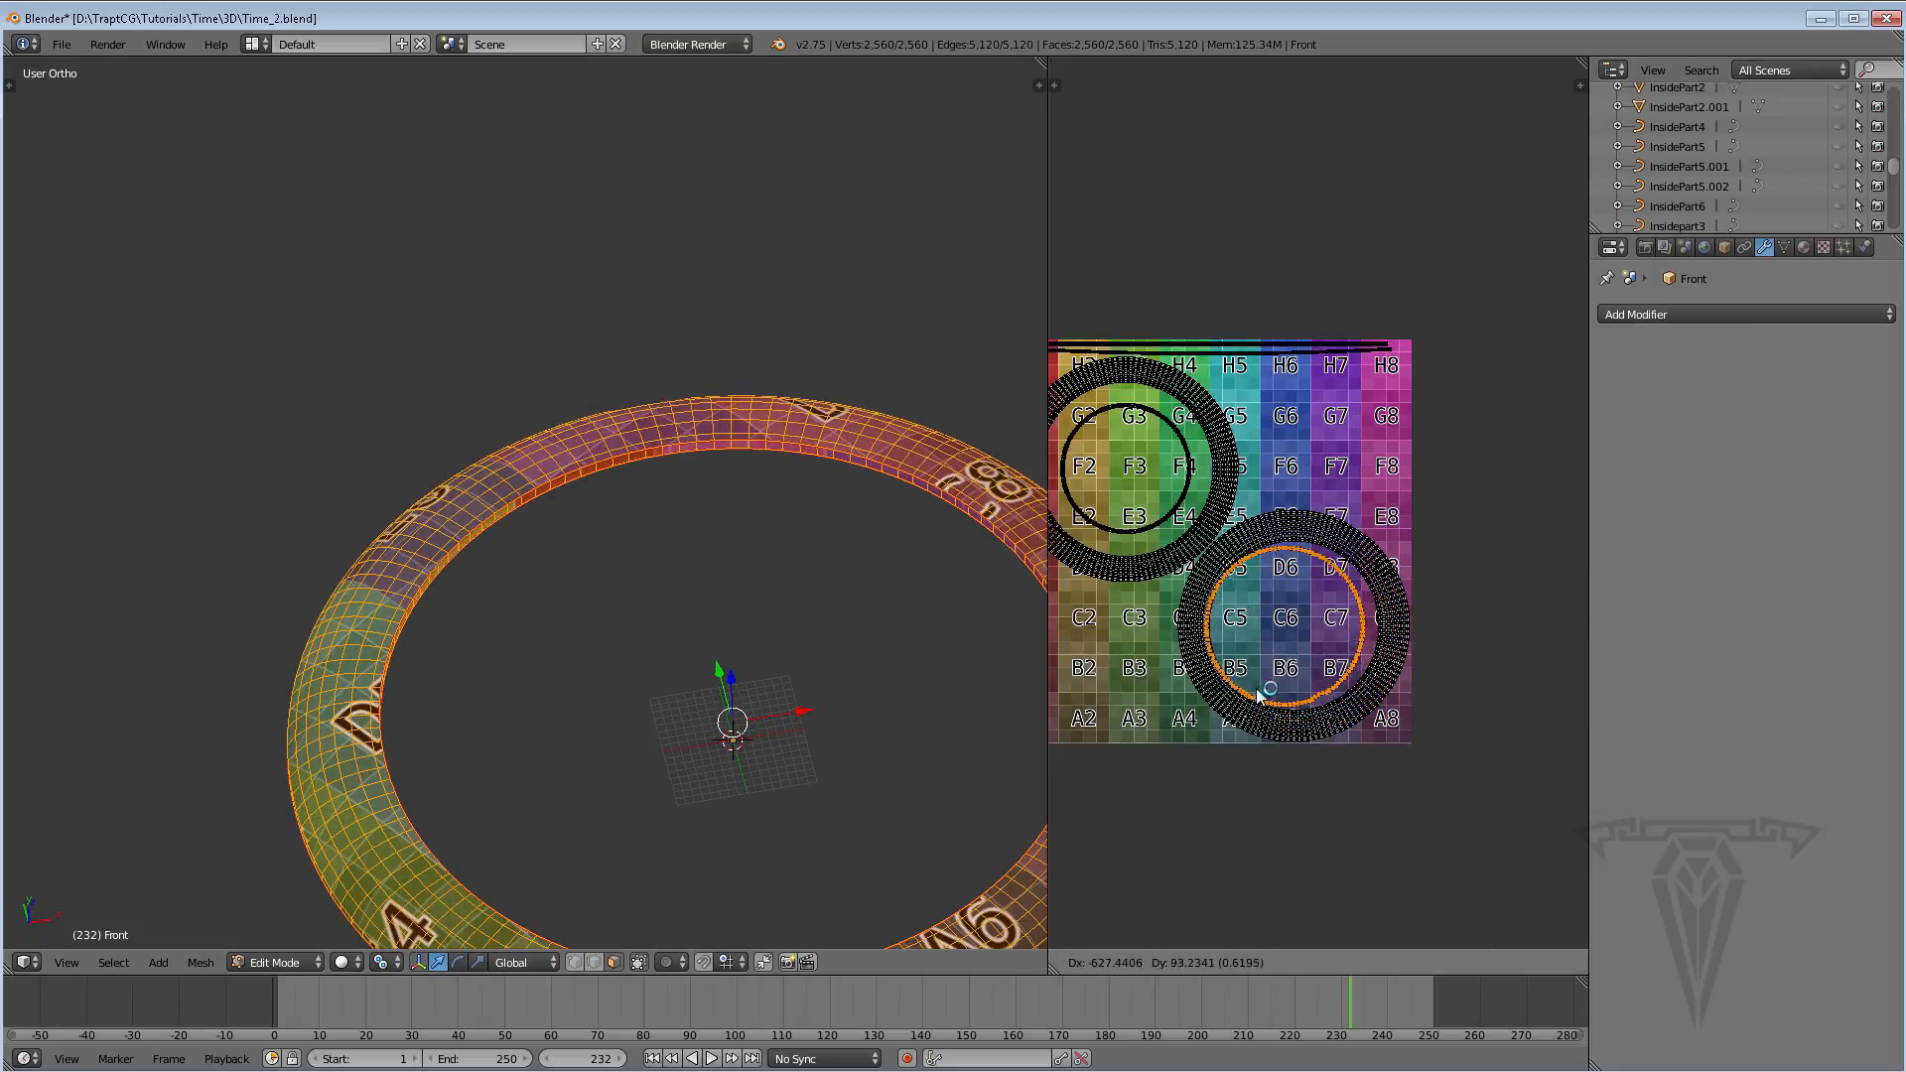
click(1264, 698)
scroll(1275, 685, up, 3)
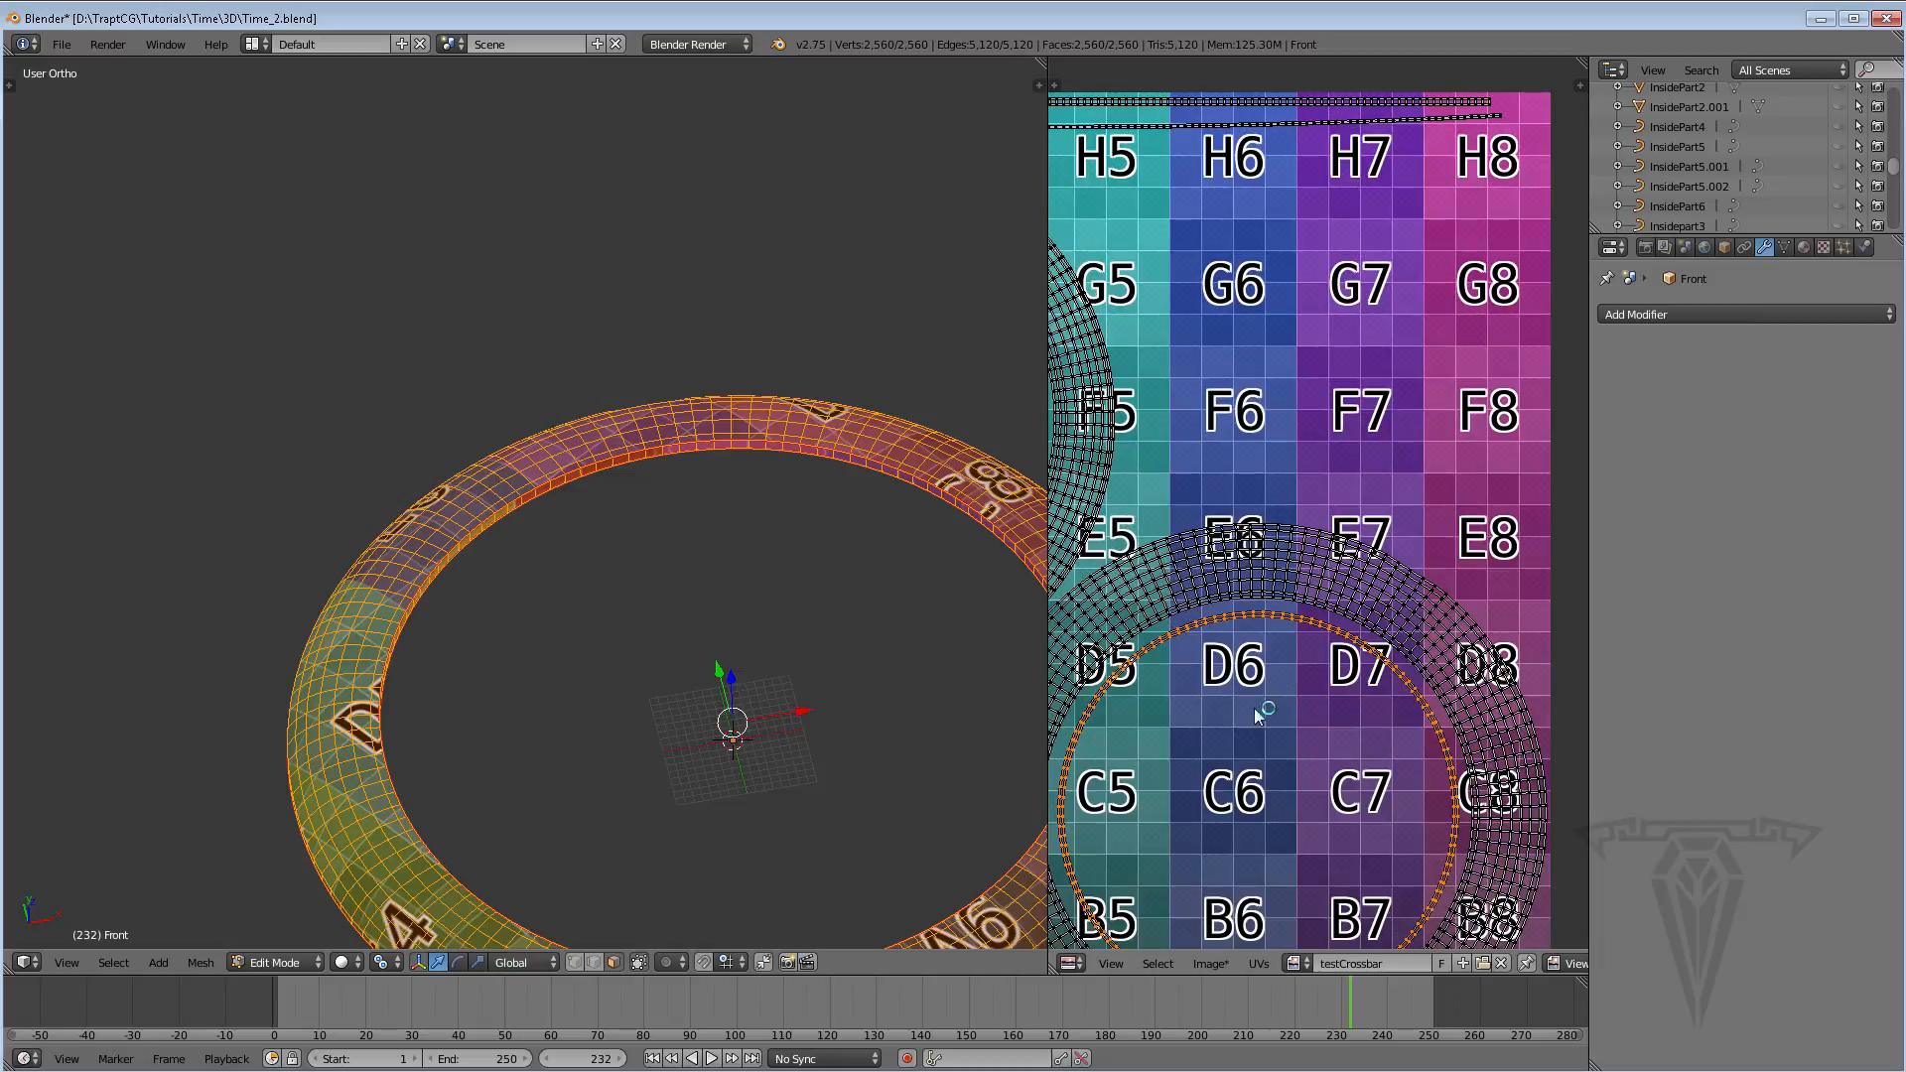
scroll(1350, 655, up, 1)
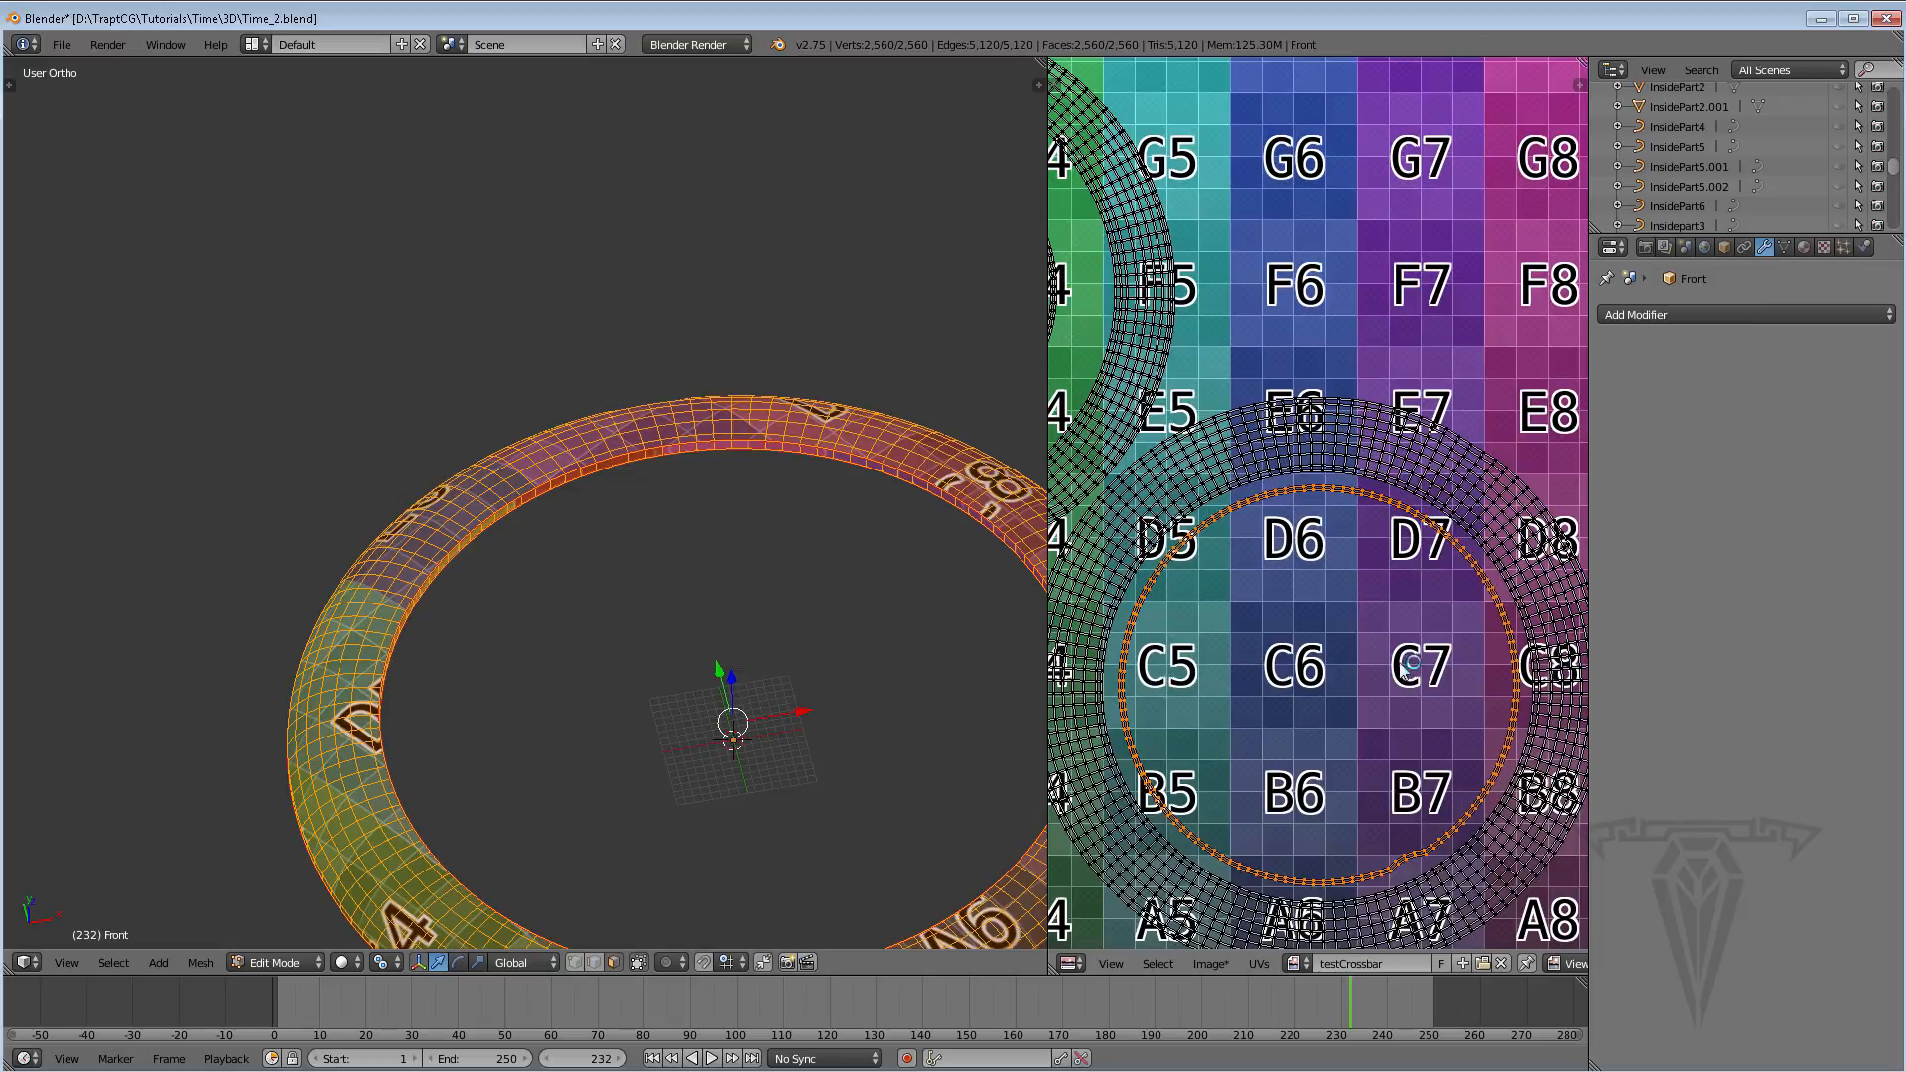
key(r)
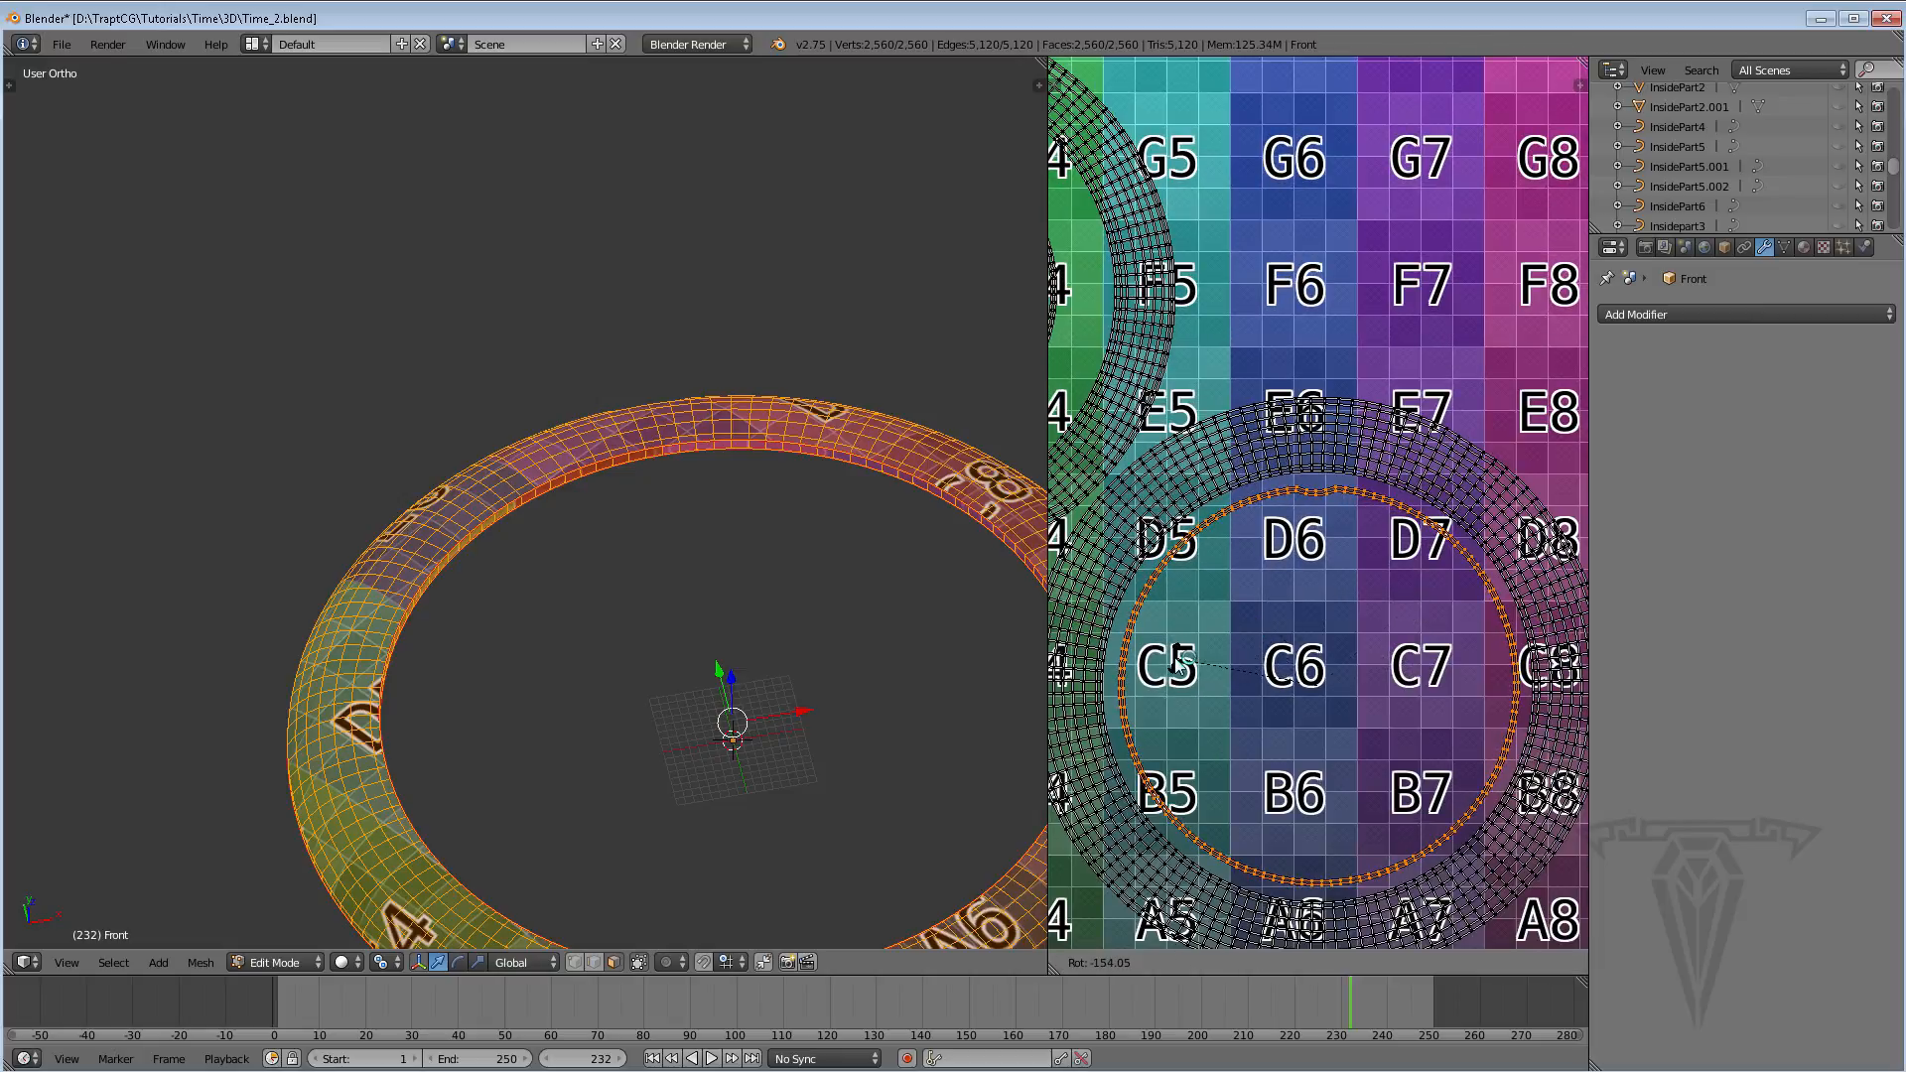
click(1177, 660)
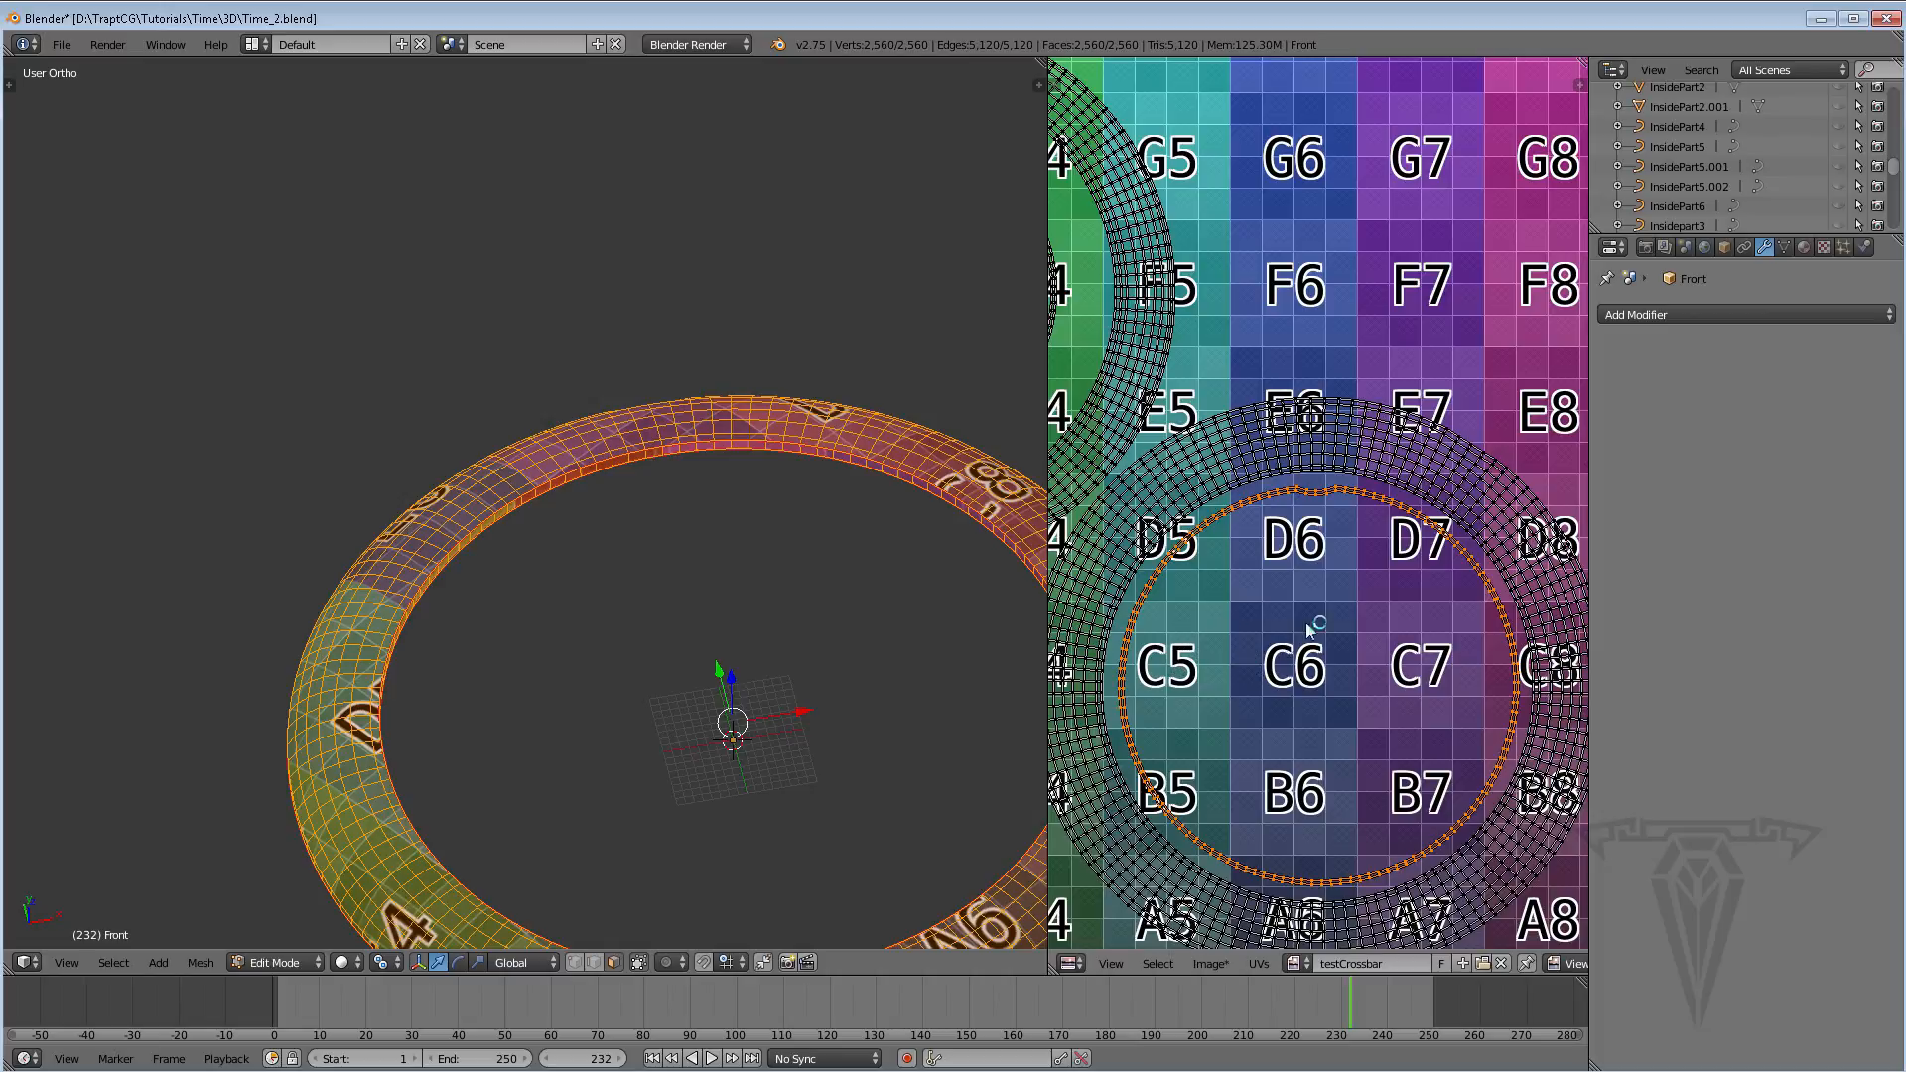
Select the lower thick UV ring and rotate it about -31 degrees around its centre
right_click(1403, 474)
scroll(1395, 601, down, 3)
scroll(1392, 604, up, 2)
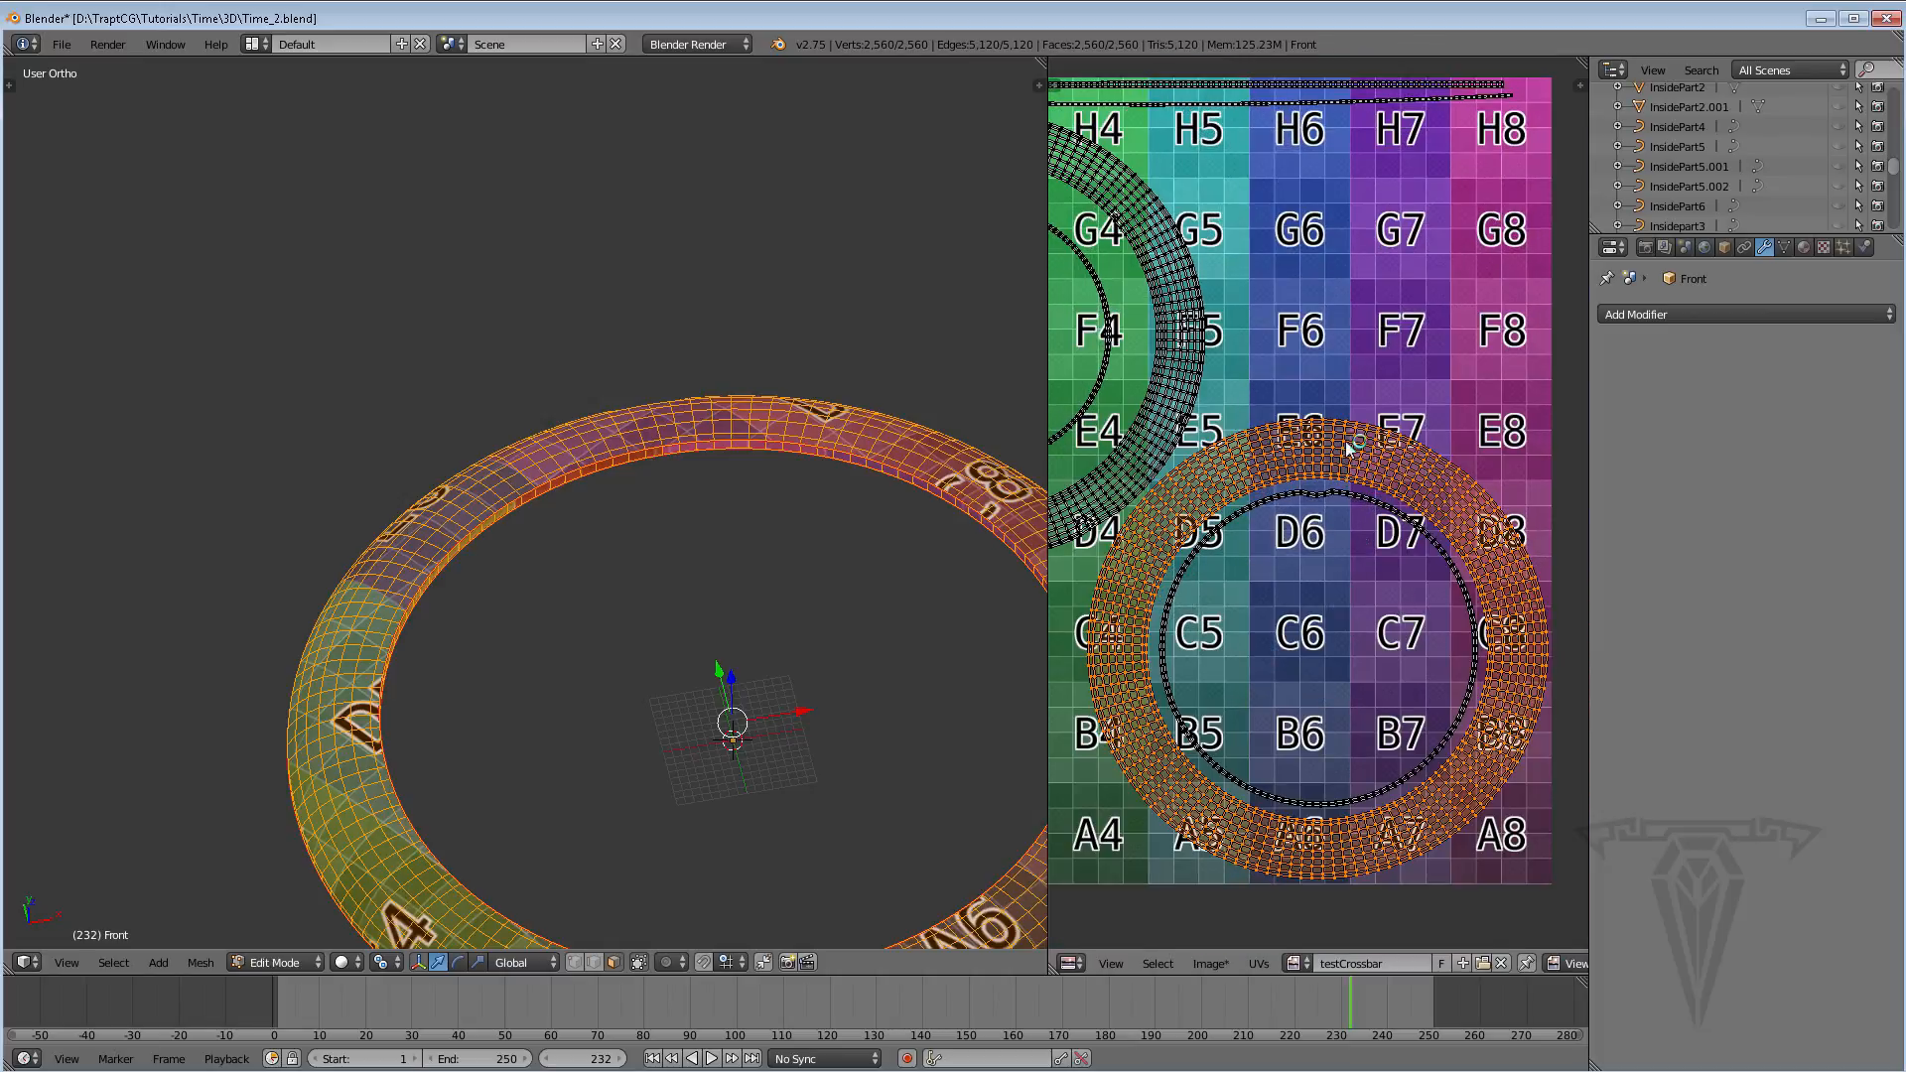
scroll(1331, 495, up, 2)
middle_drag(1357, 638, 1173, 518)
middle_drag(1326, 360, 1412, 493)
key(r)
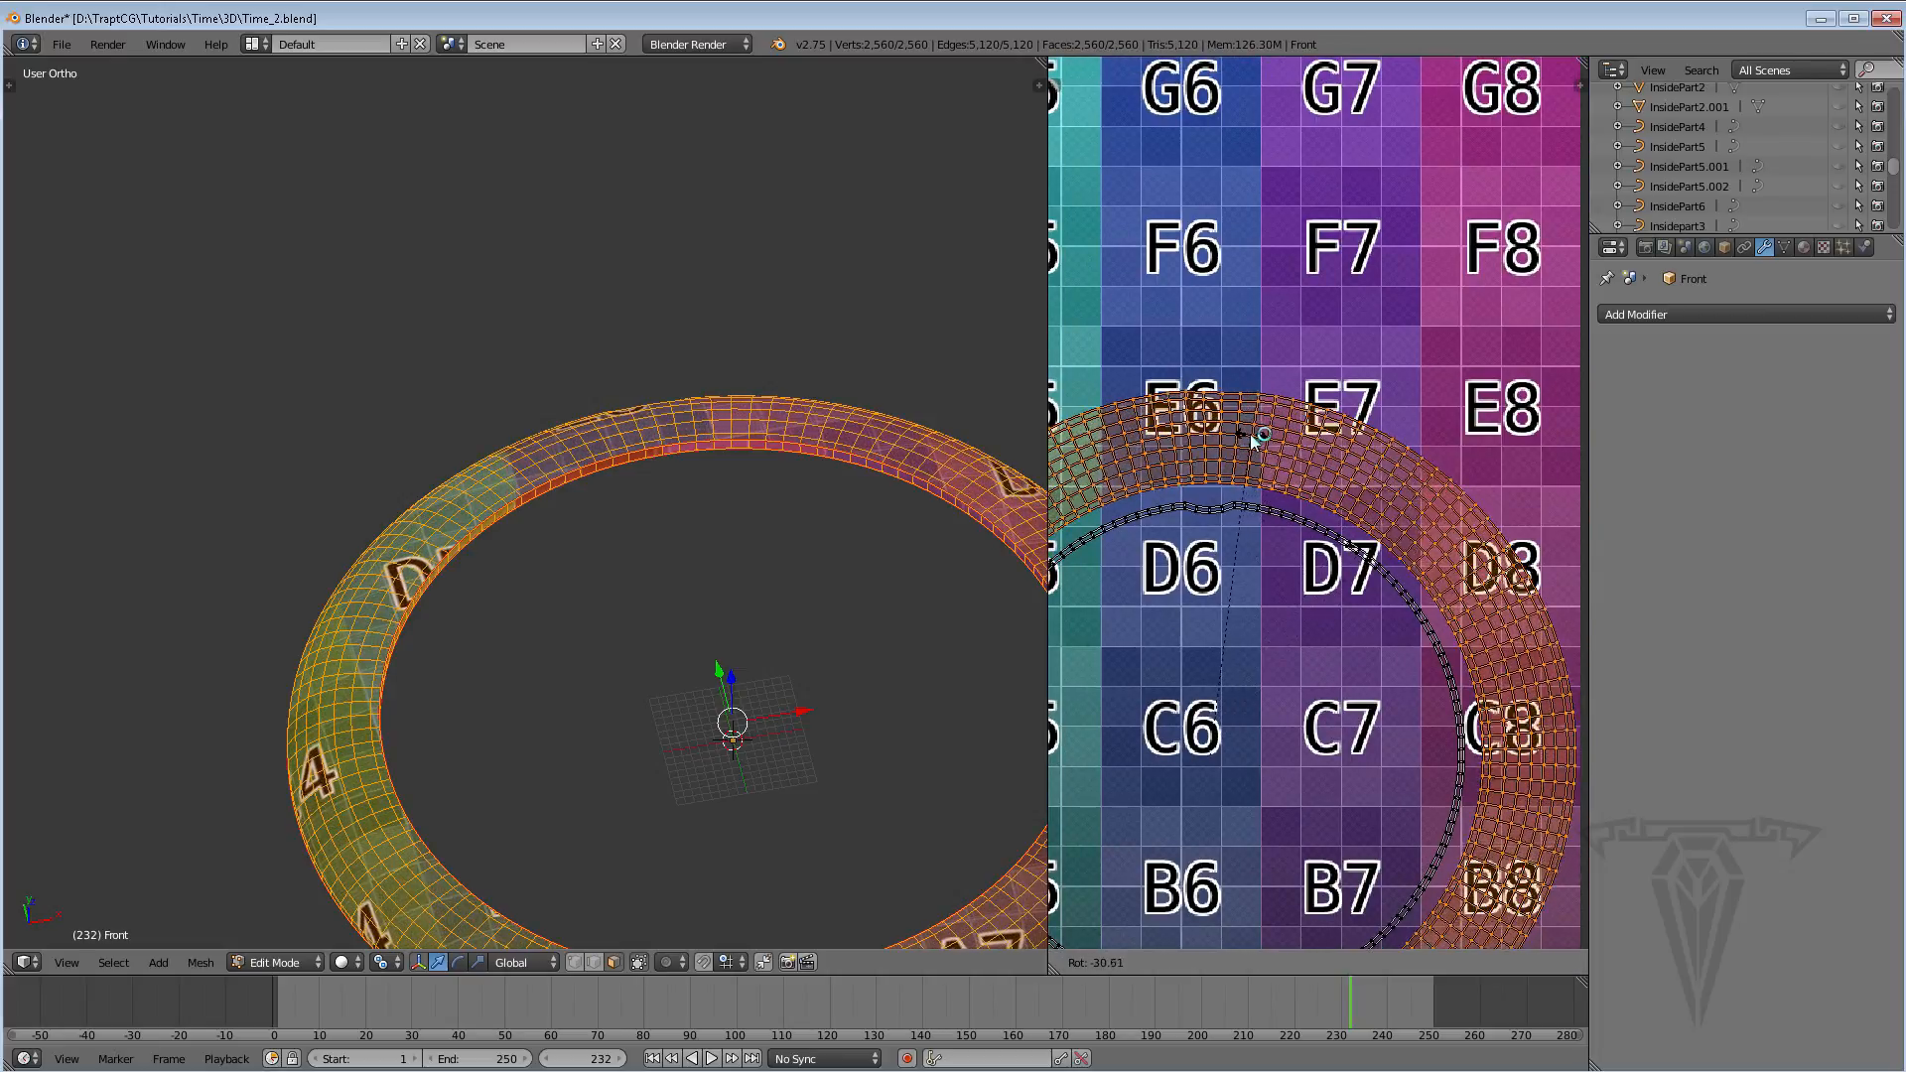
click(1251, 435)
Select the upper thick UV ring and rotate it around its own centre
scroll(1251, 434, down, 3)
middle_drag(1253, 435, 1520, 602)
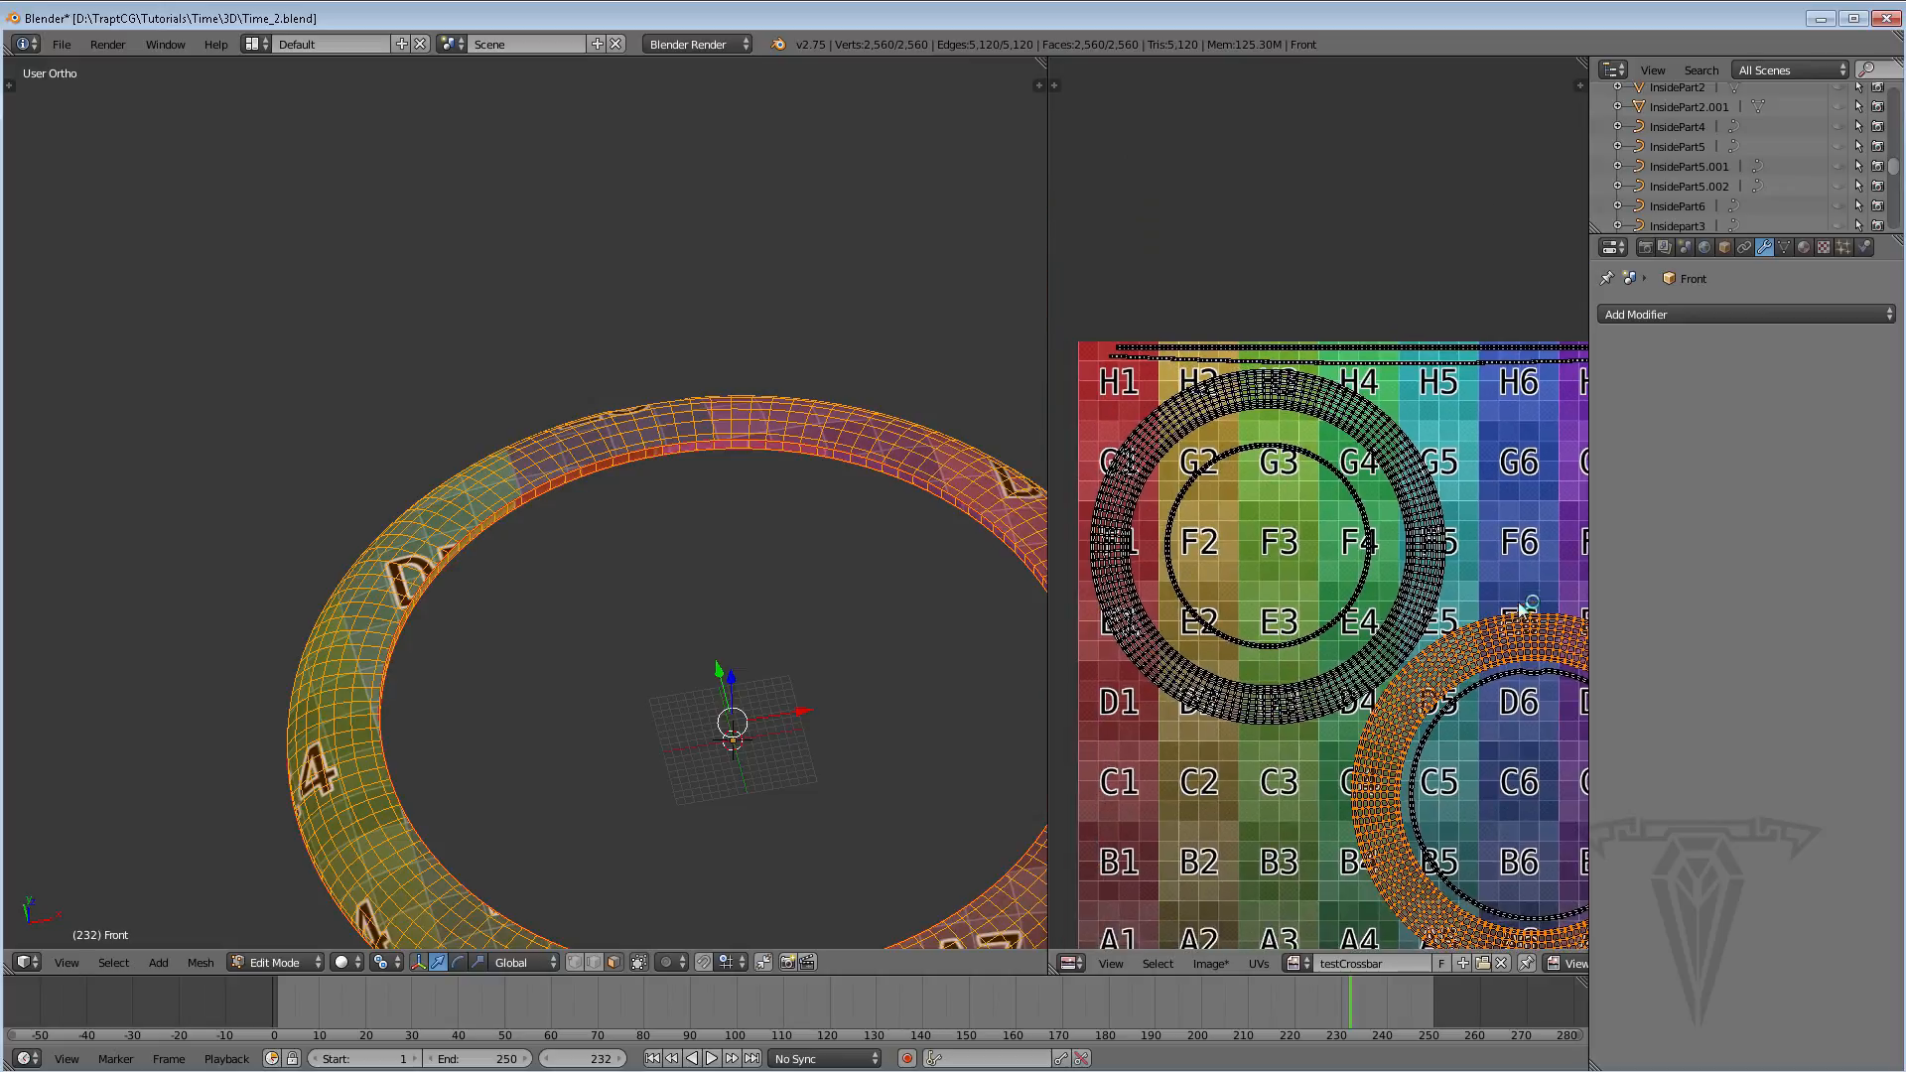
scroll(1398, 506, up, 1)
right_click(1454, 483)
middle_drag(1342, 493, 1410, 469)
scroll(1475, 655, up, 1)
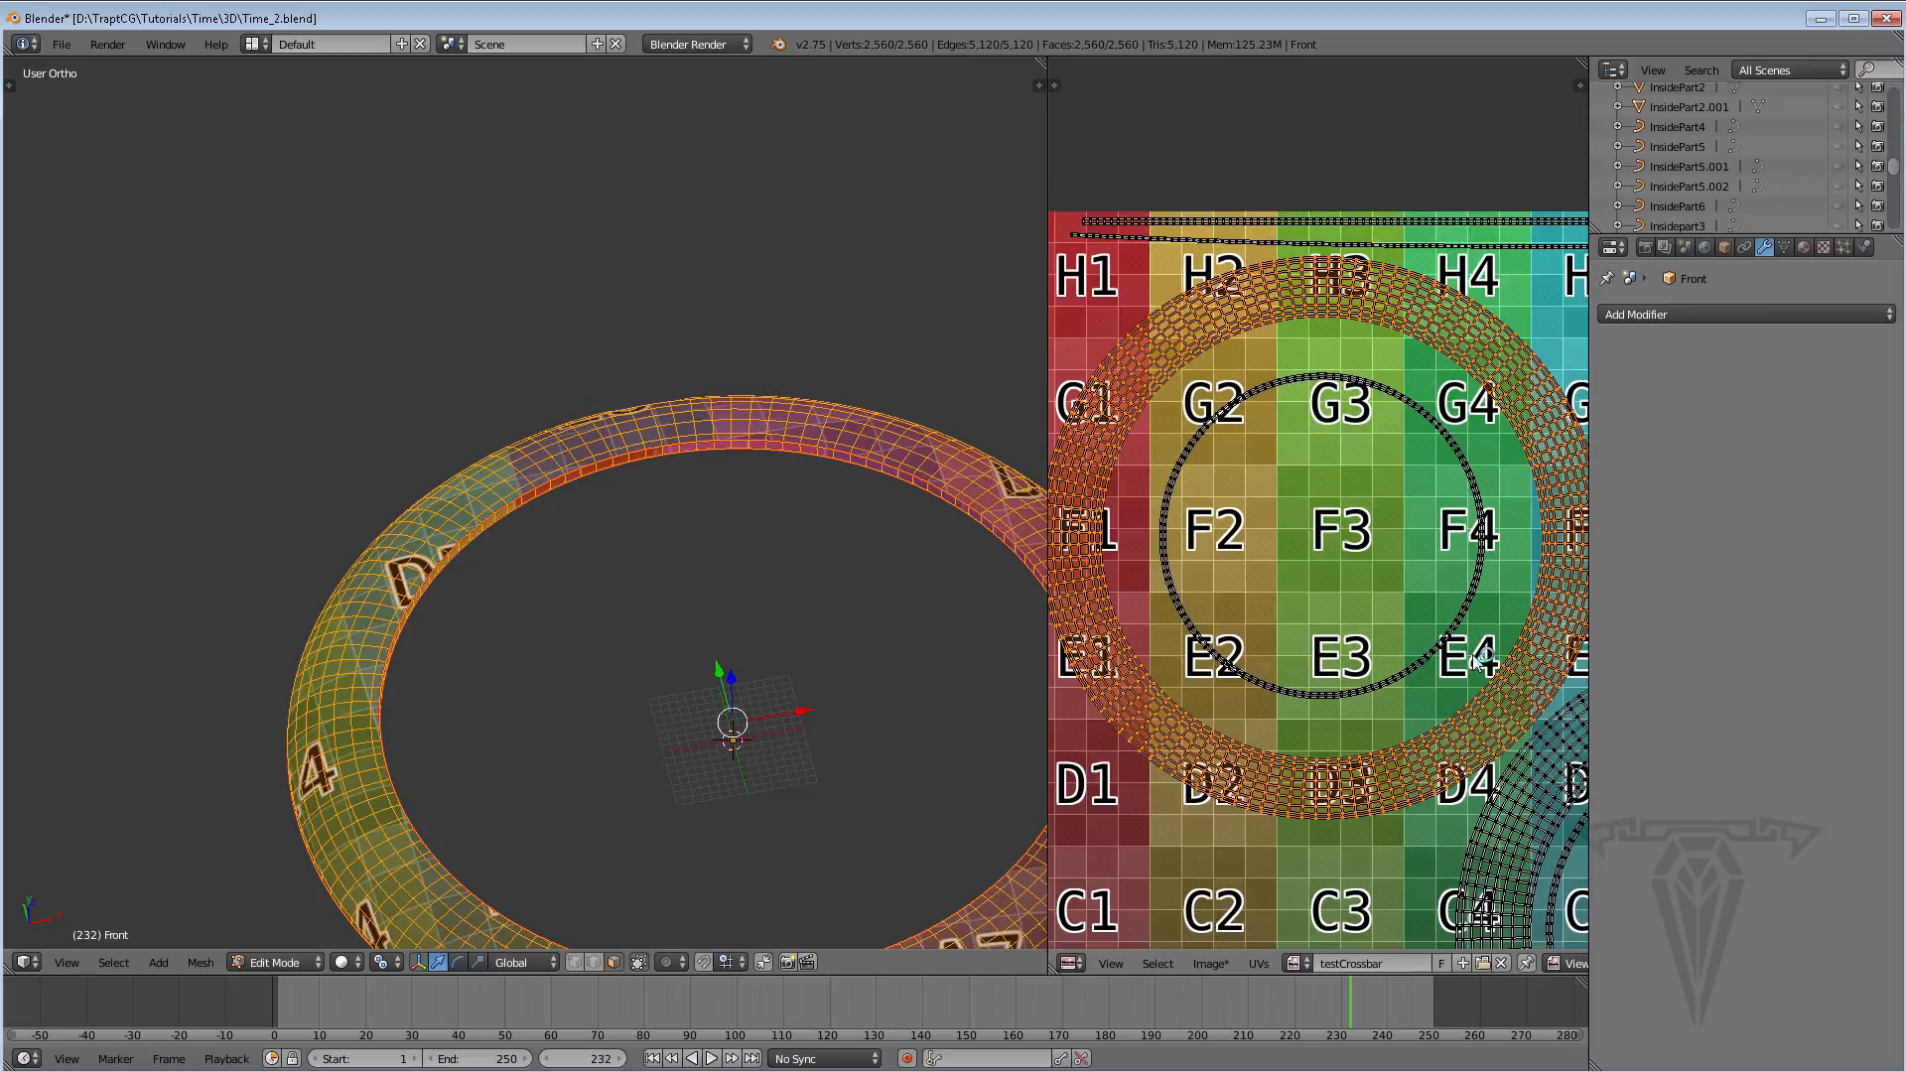
middle_drag(1475, 657, 1411, 645)
middle_drag(1465, 585, 1483, 592)
key(r)
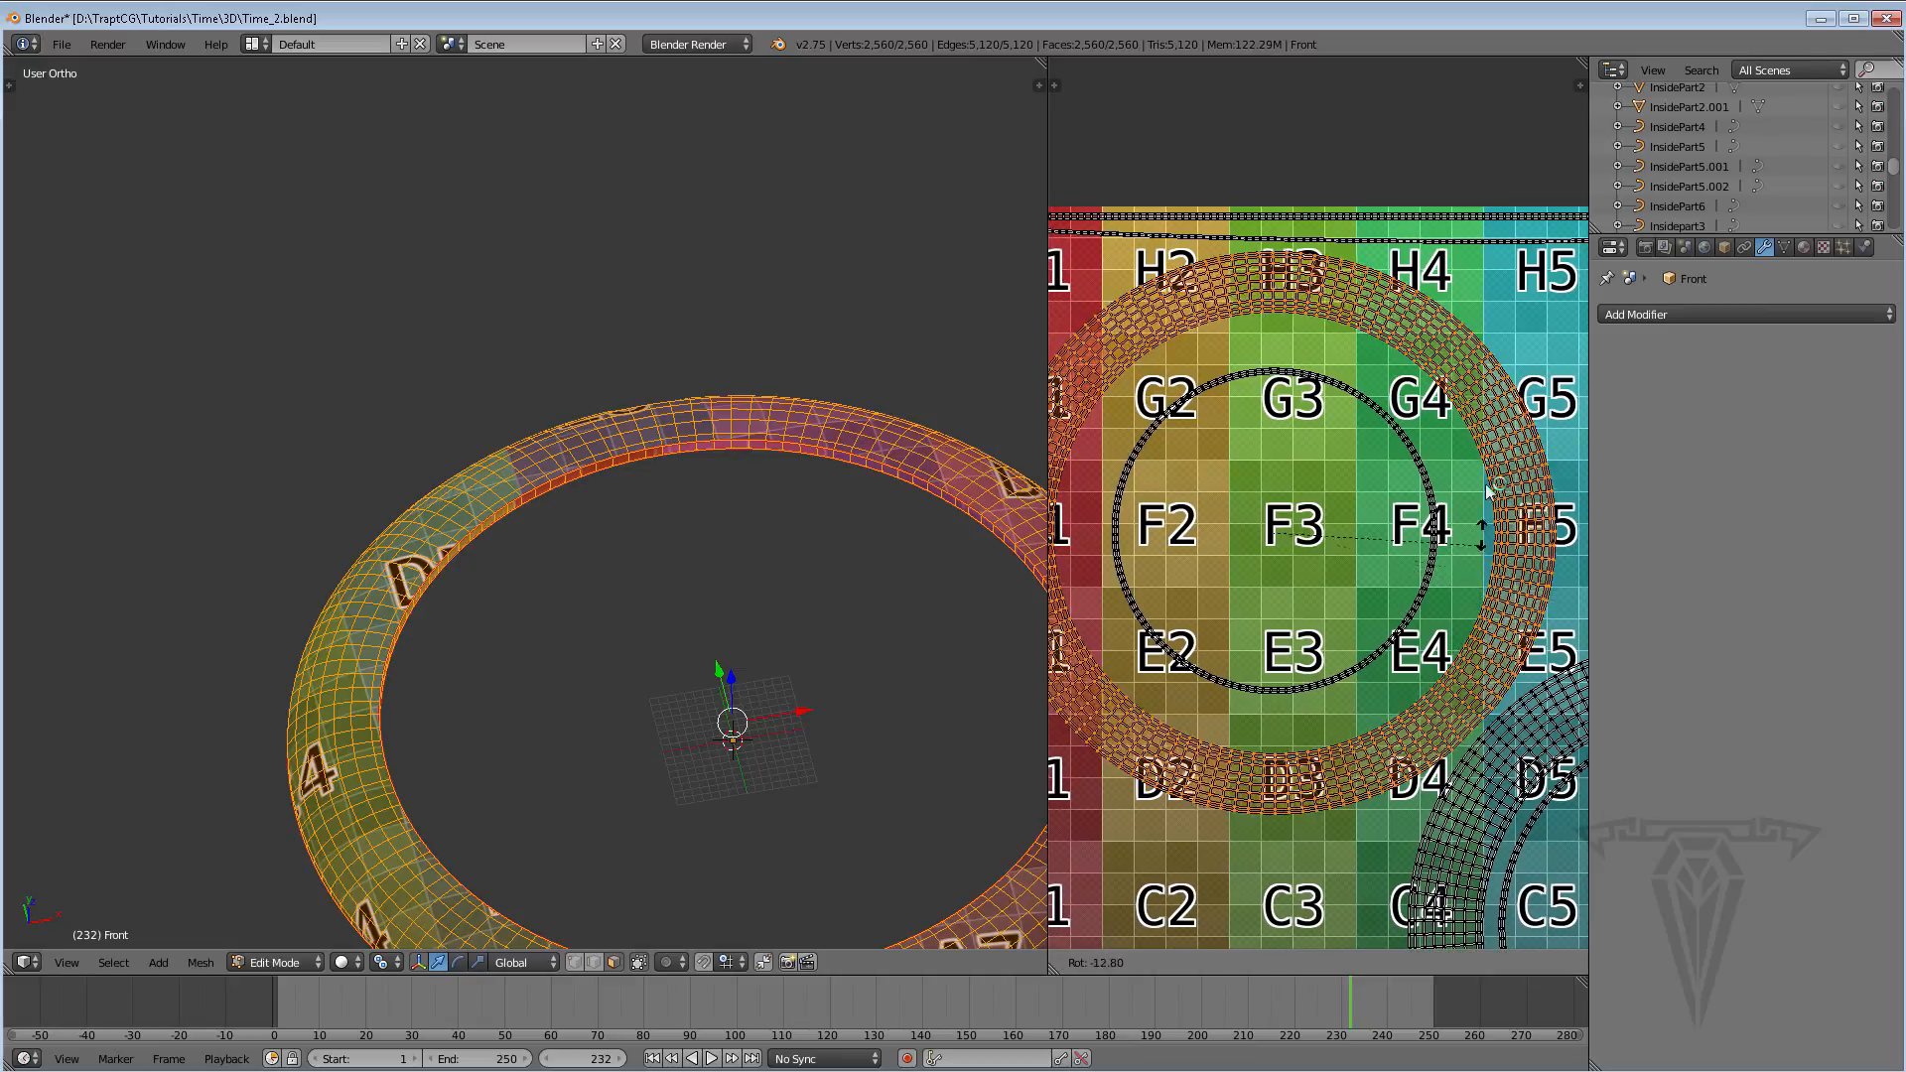
click(1133, 369)
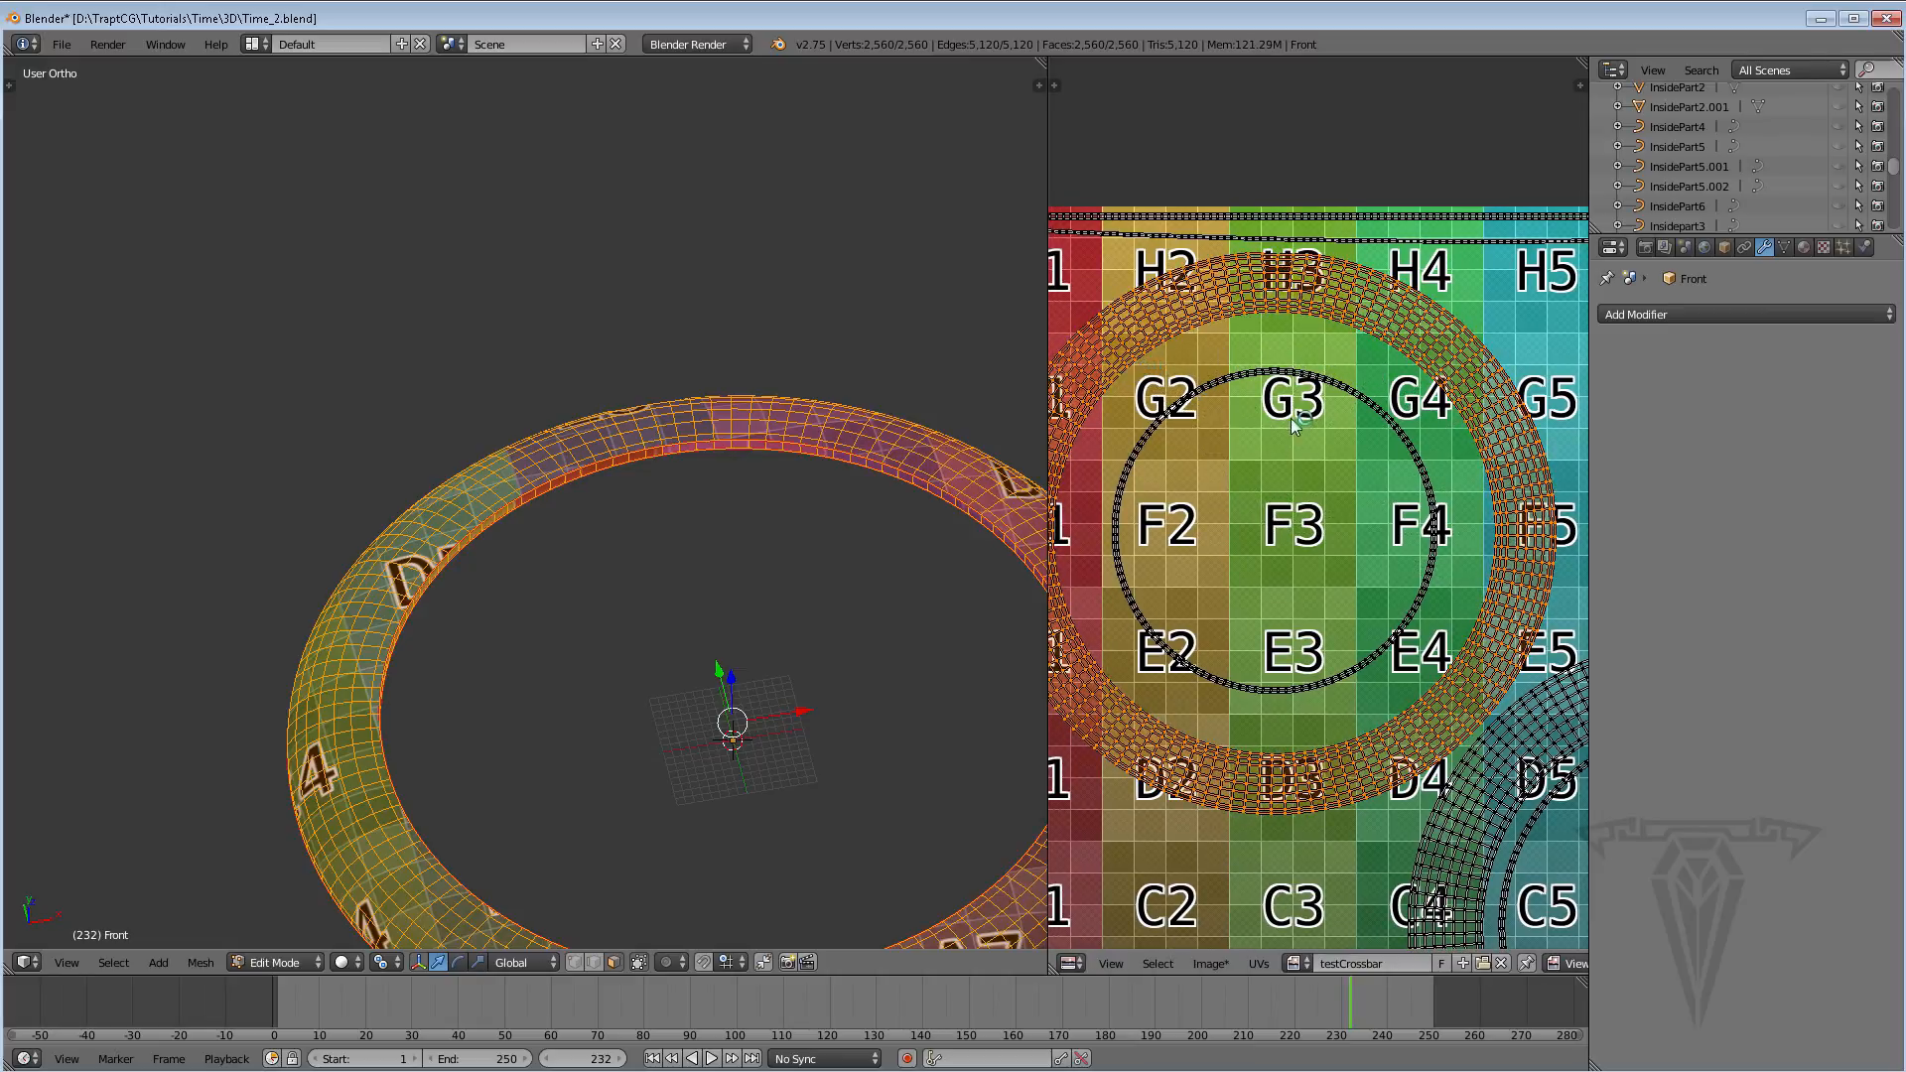
Select the thin UV ring inside the upper thick ring and examine the checker texture on the Front ring's far side
right_click(1435, 523)
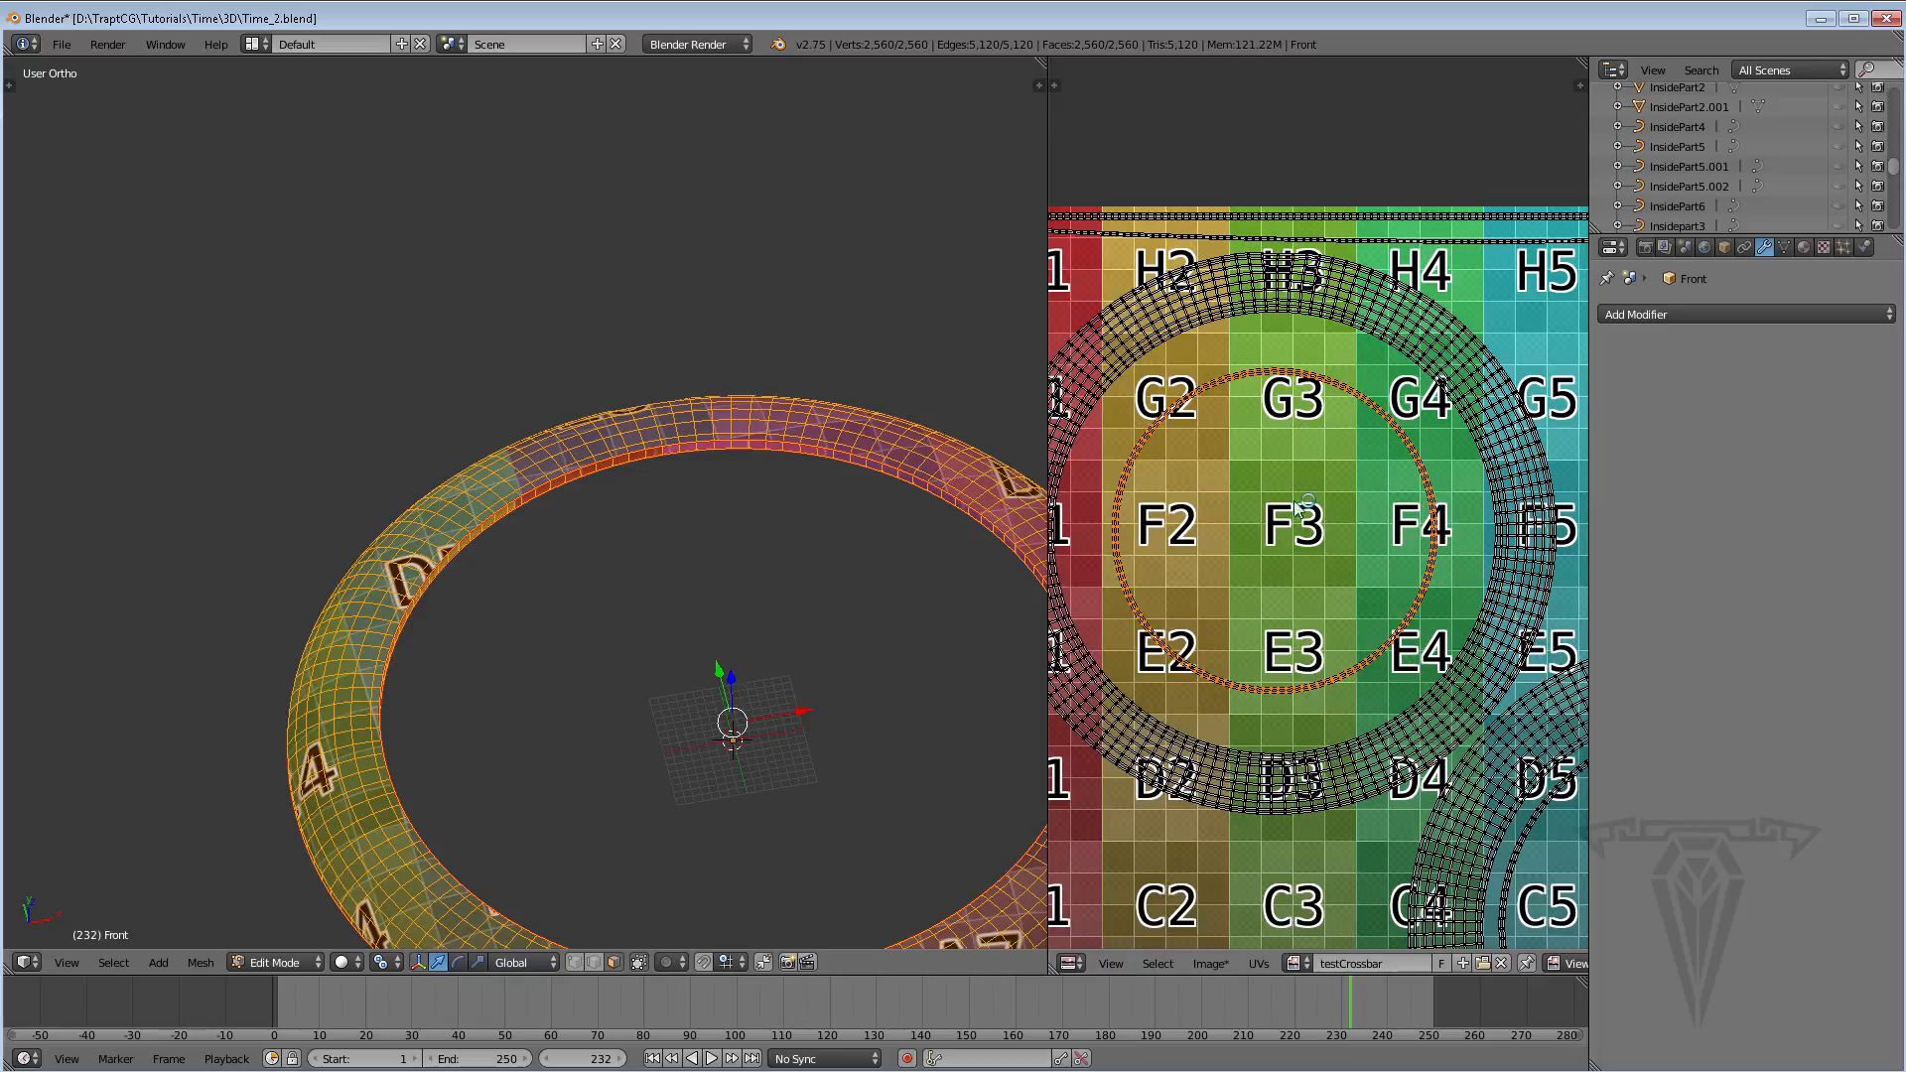
scroll(1424, 576, down, 4)
scroll(1348, 535, up, 1)
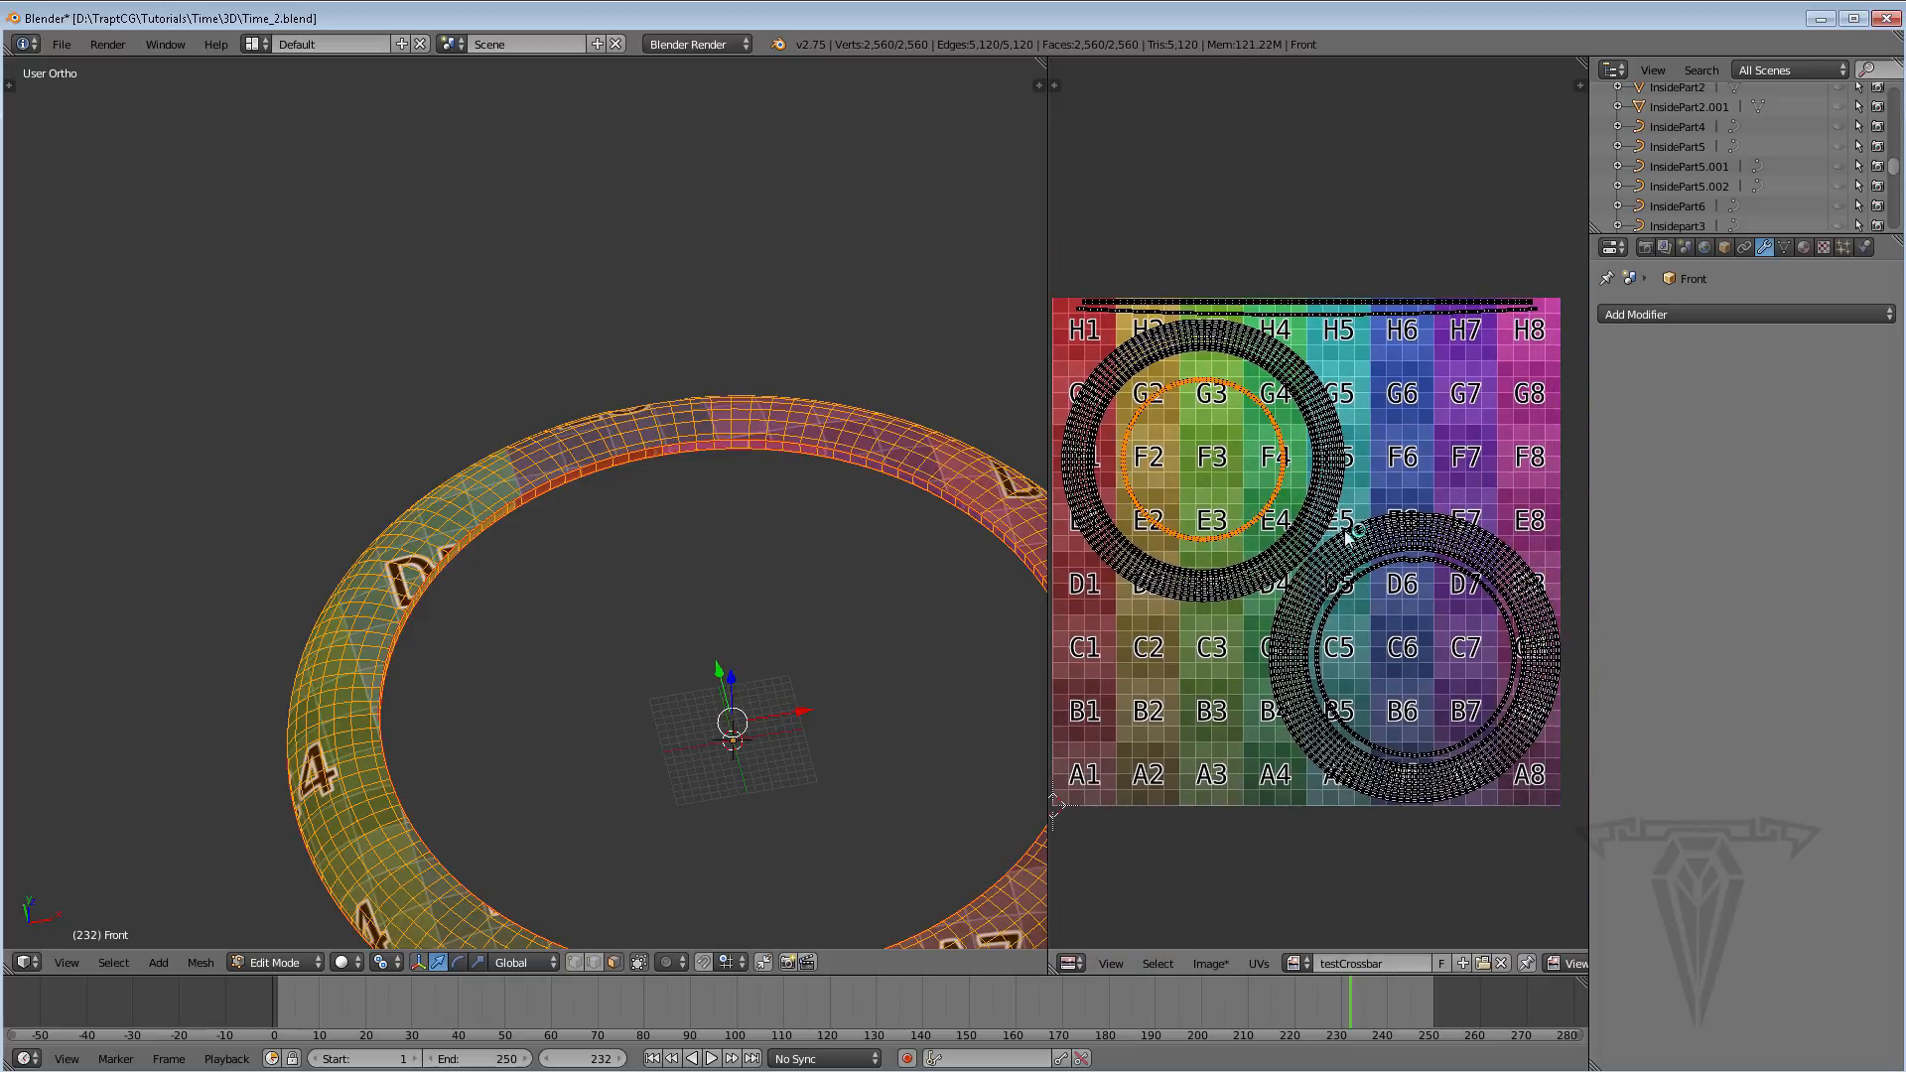
middle_drag(717, 571, 902, 579)
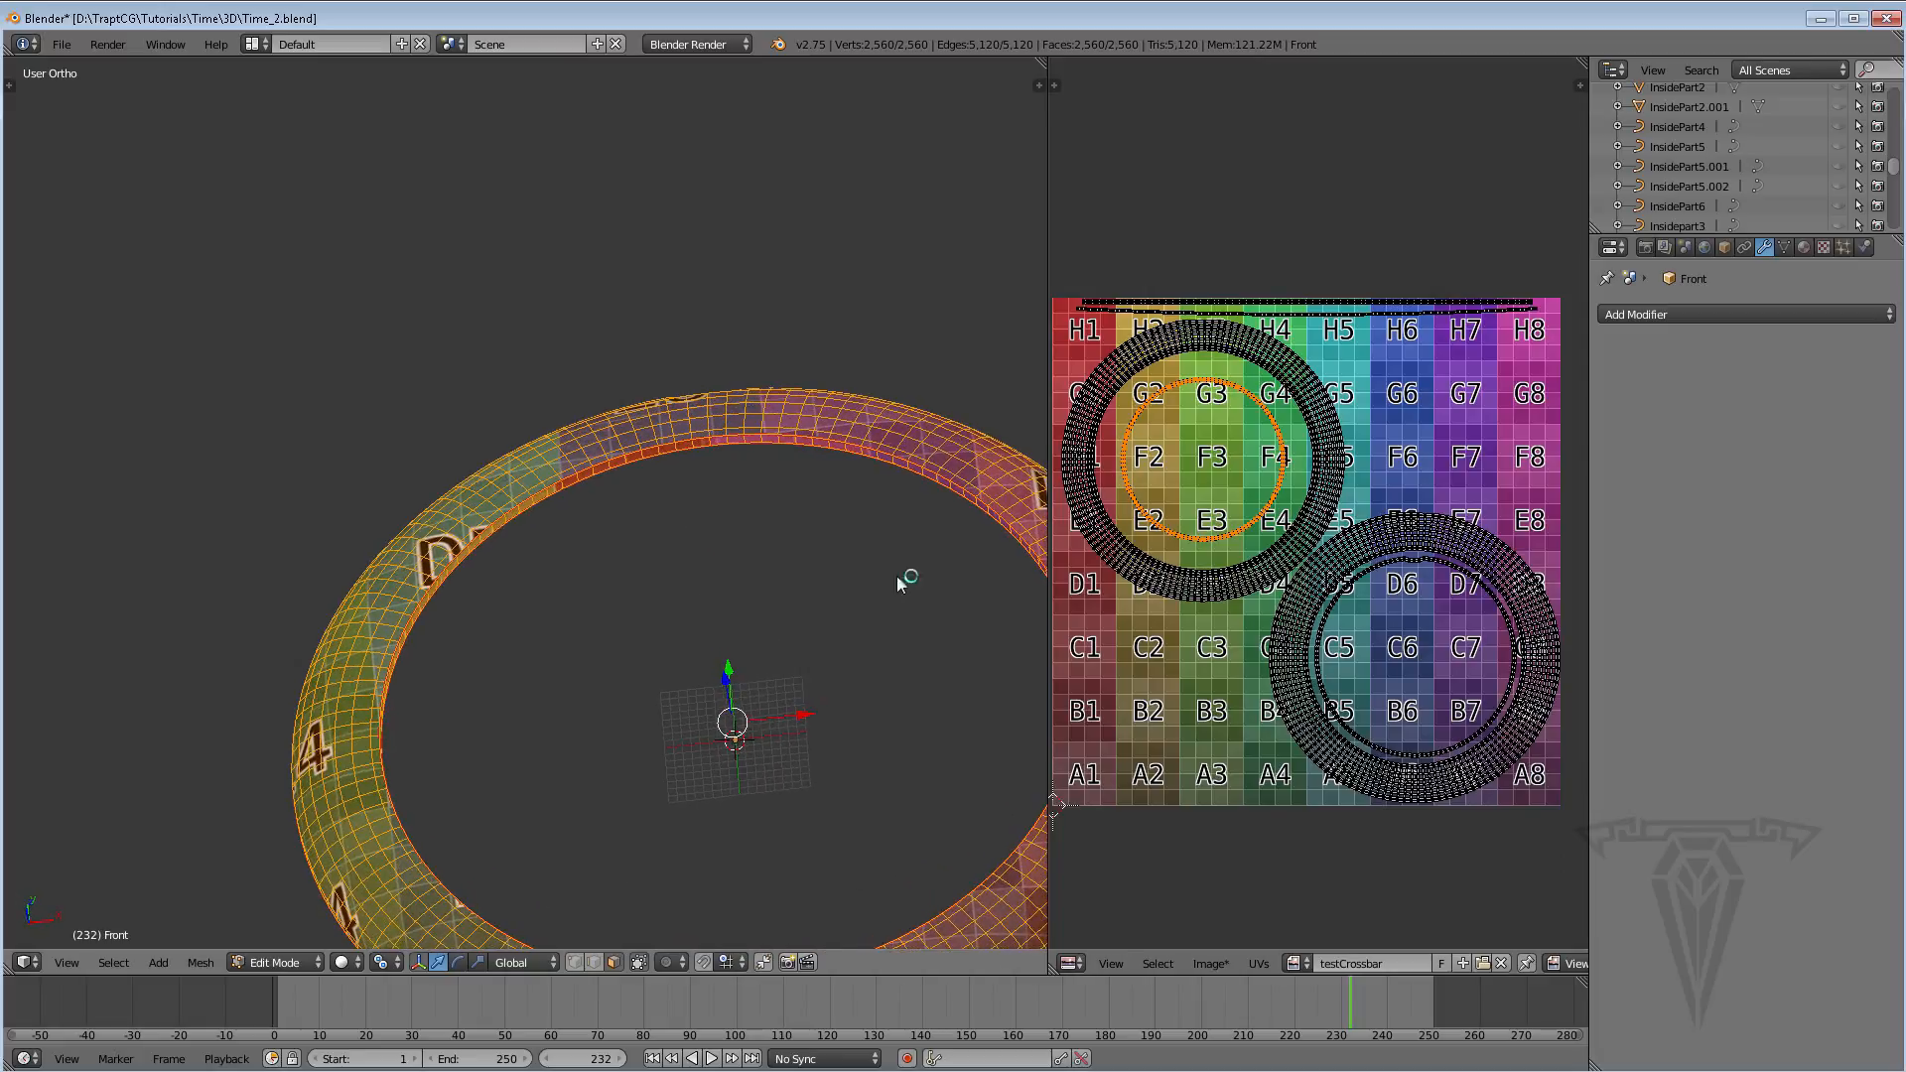
scroll(770, 571, down, 3)
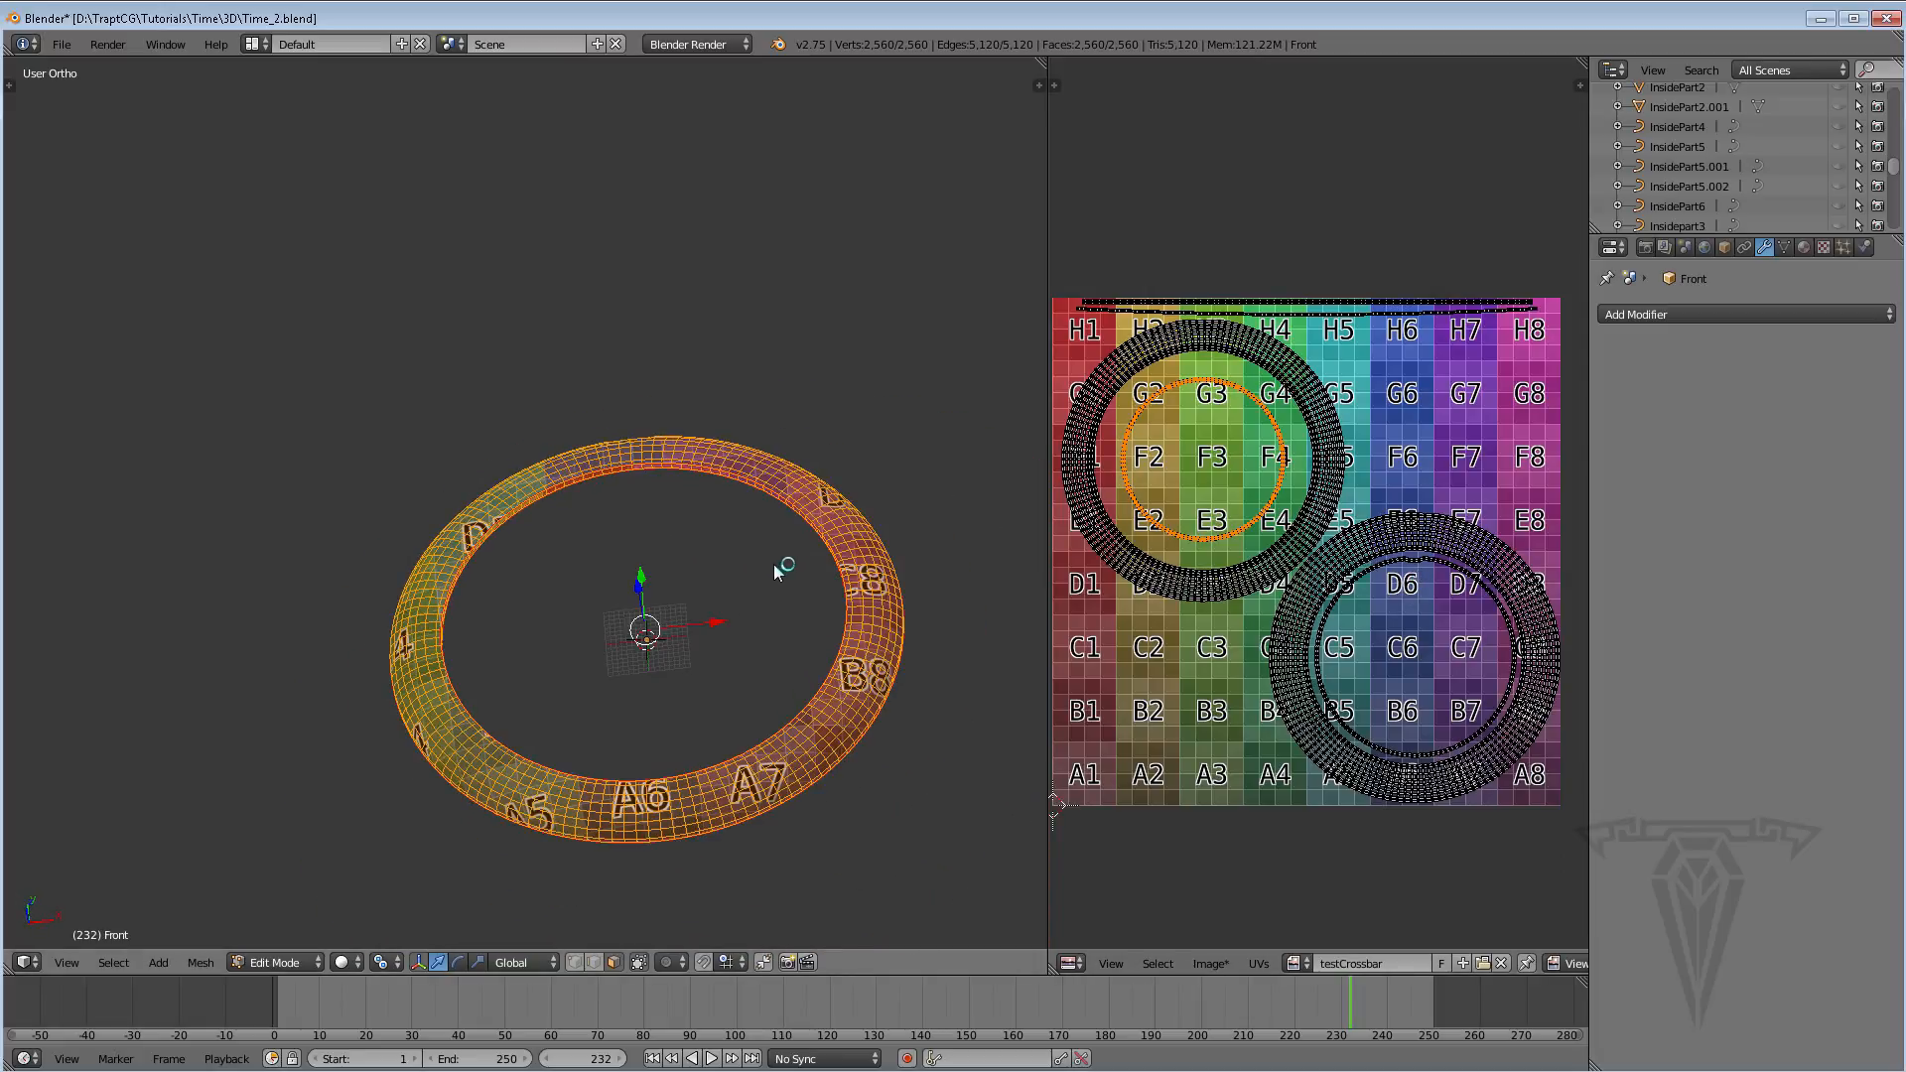
middle_drag(773, 565, 715, 473)
scroll(715, 473, up, 2)
middle_drag(640, 383, 968, 433)
scroll(794, 350, up, 4)
shift+middle_drag(802, 343, 731, 420)
scroll(730, 419, up, 2)
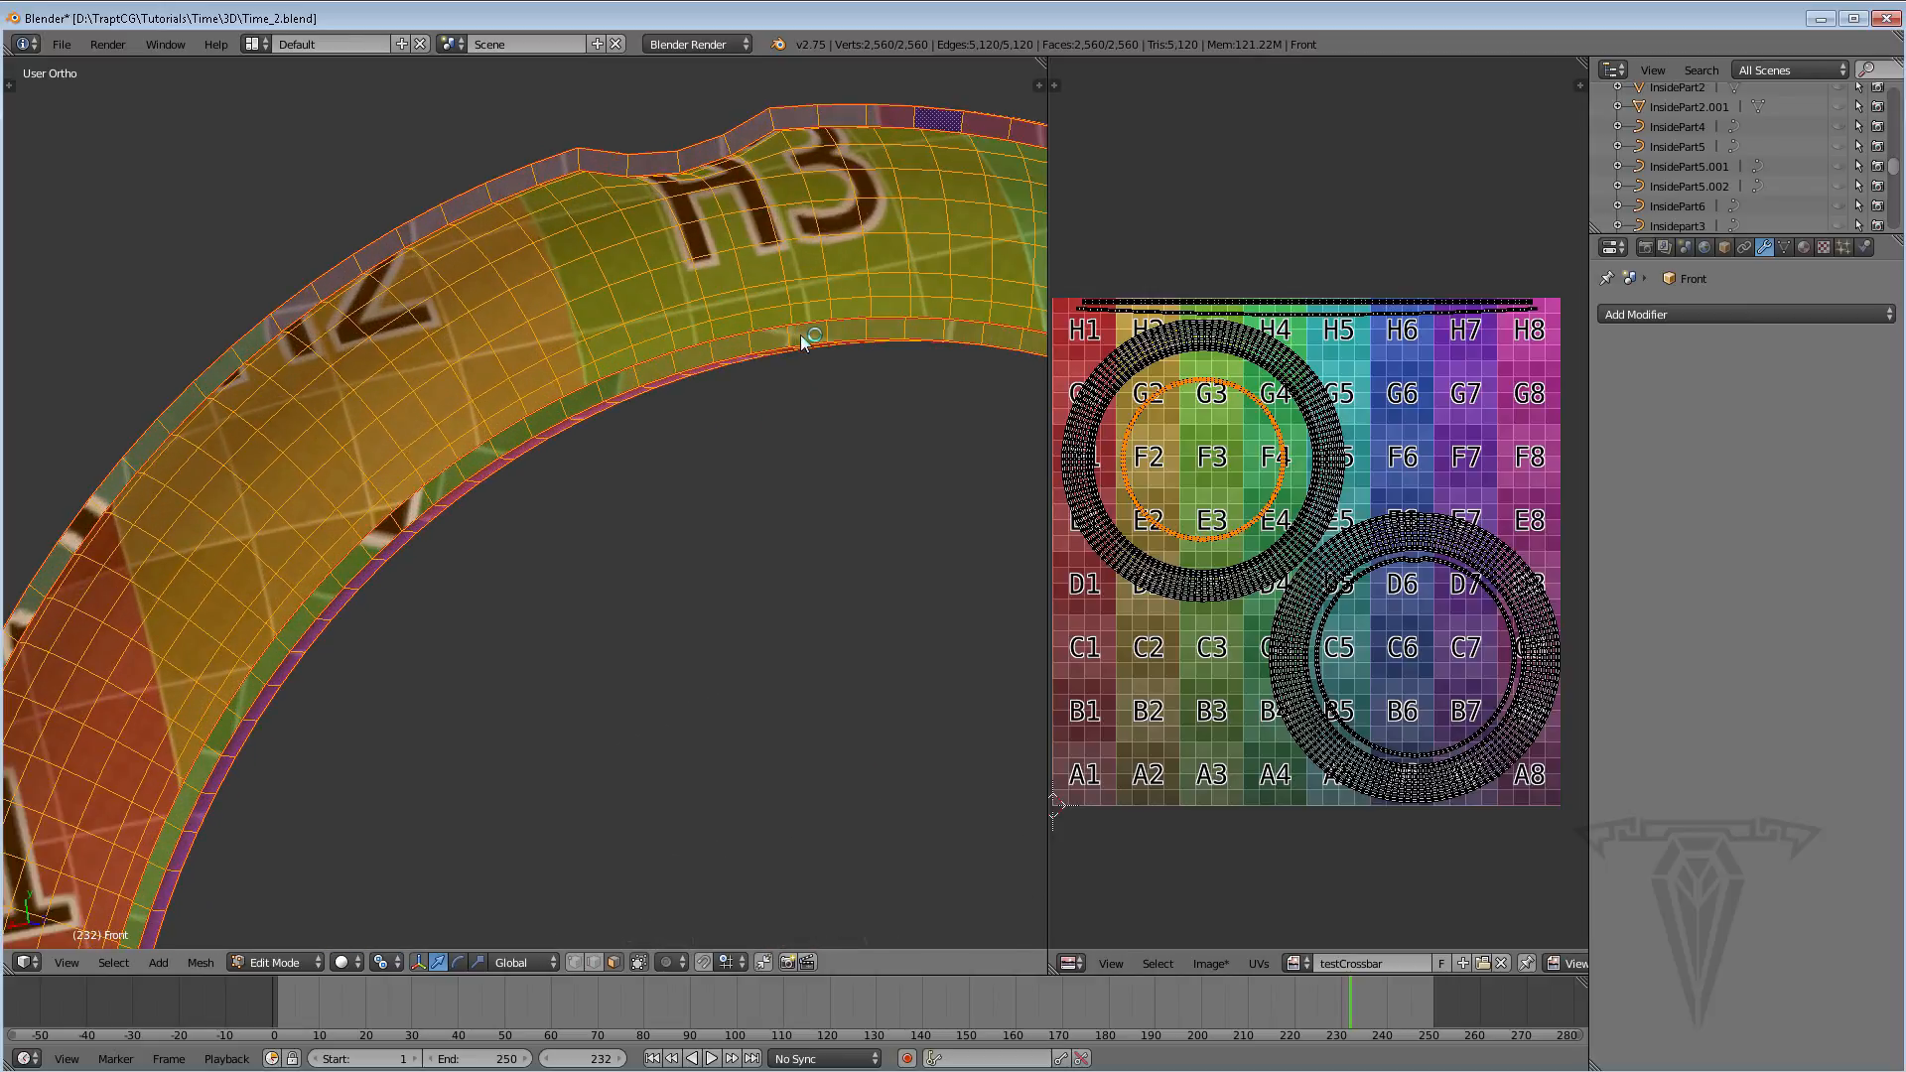
Isolate one rim face in the Front ring's notch to check its UV location, and reselect the whole mesh
key(a)
right_click(683, 163)
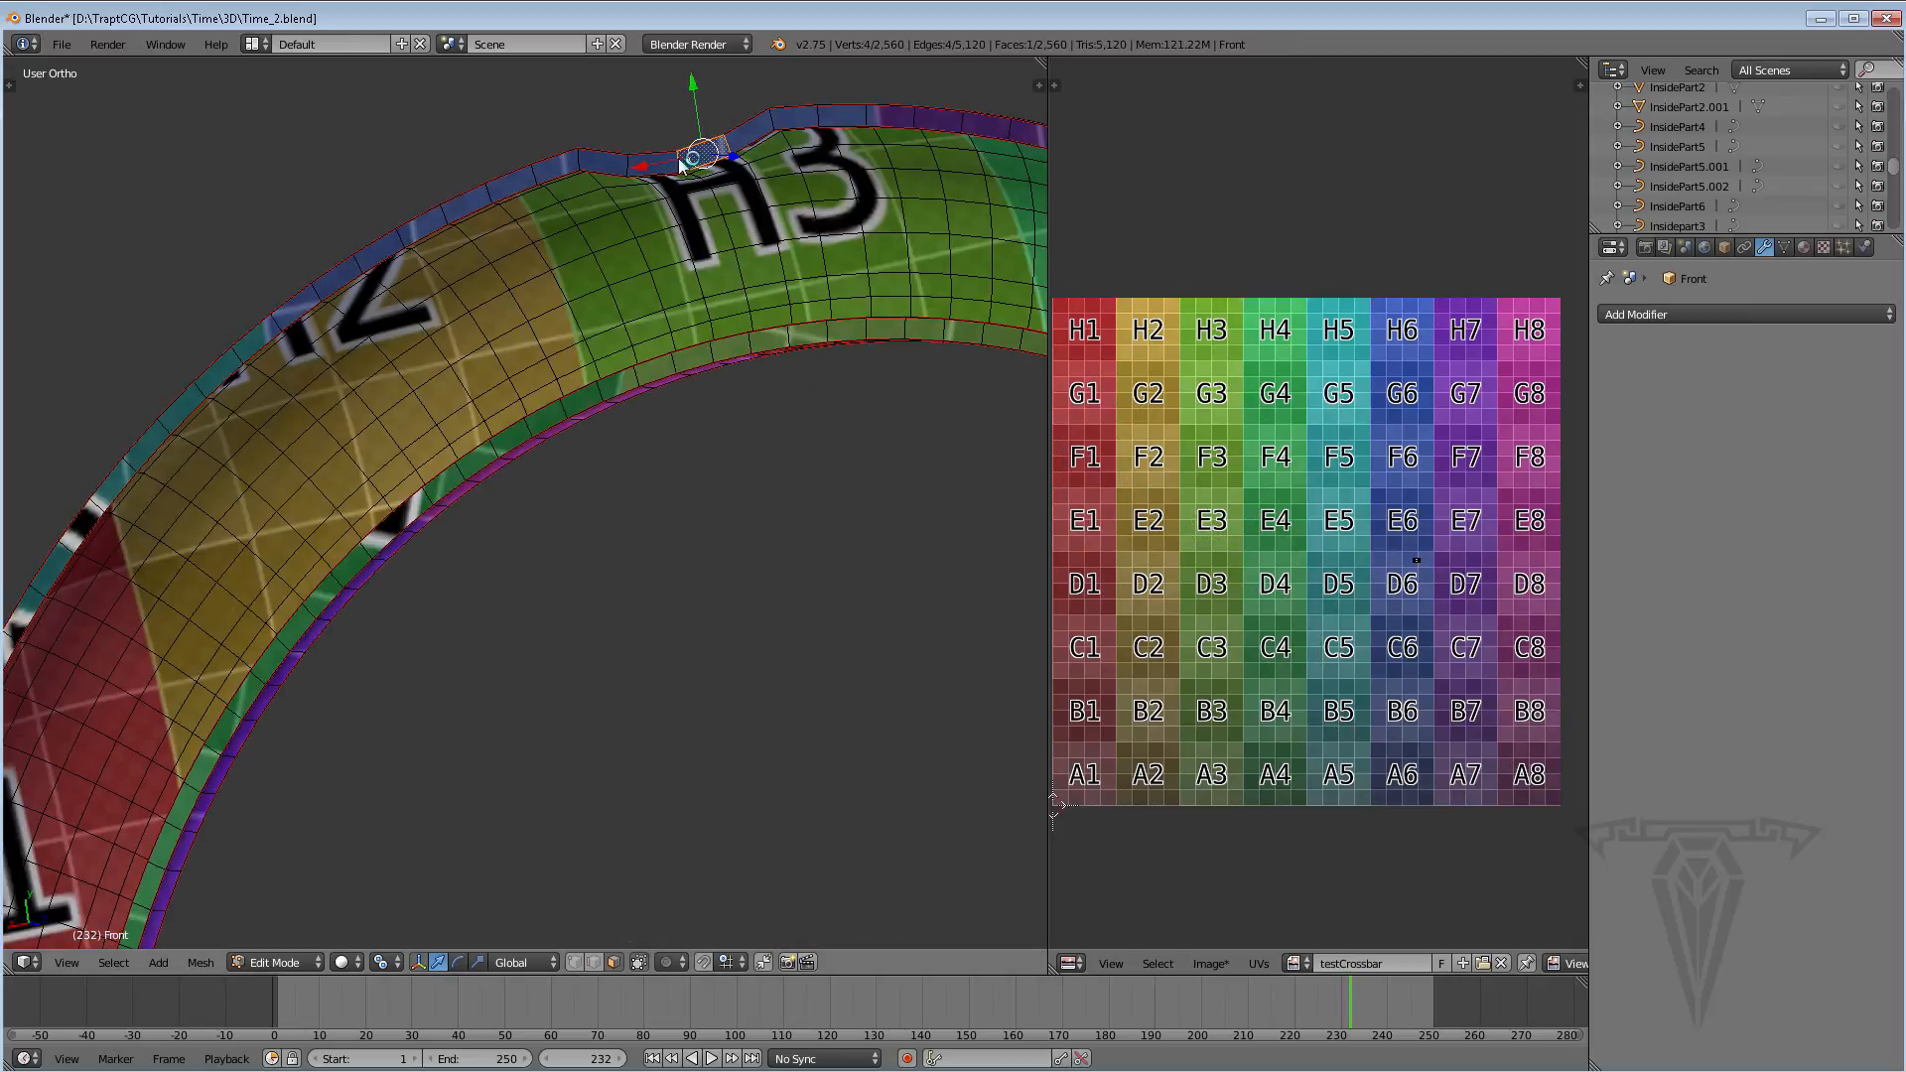
scroll(717, 342, down, 5)
middle_drag(748, 425, 236, 451)
scroll(526, 450, up, 2)
middle_drag(586, 435, 681, 482)
key(a)
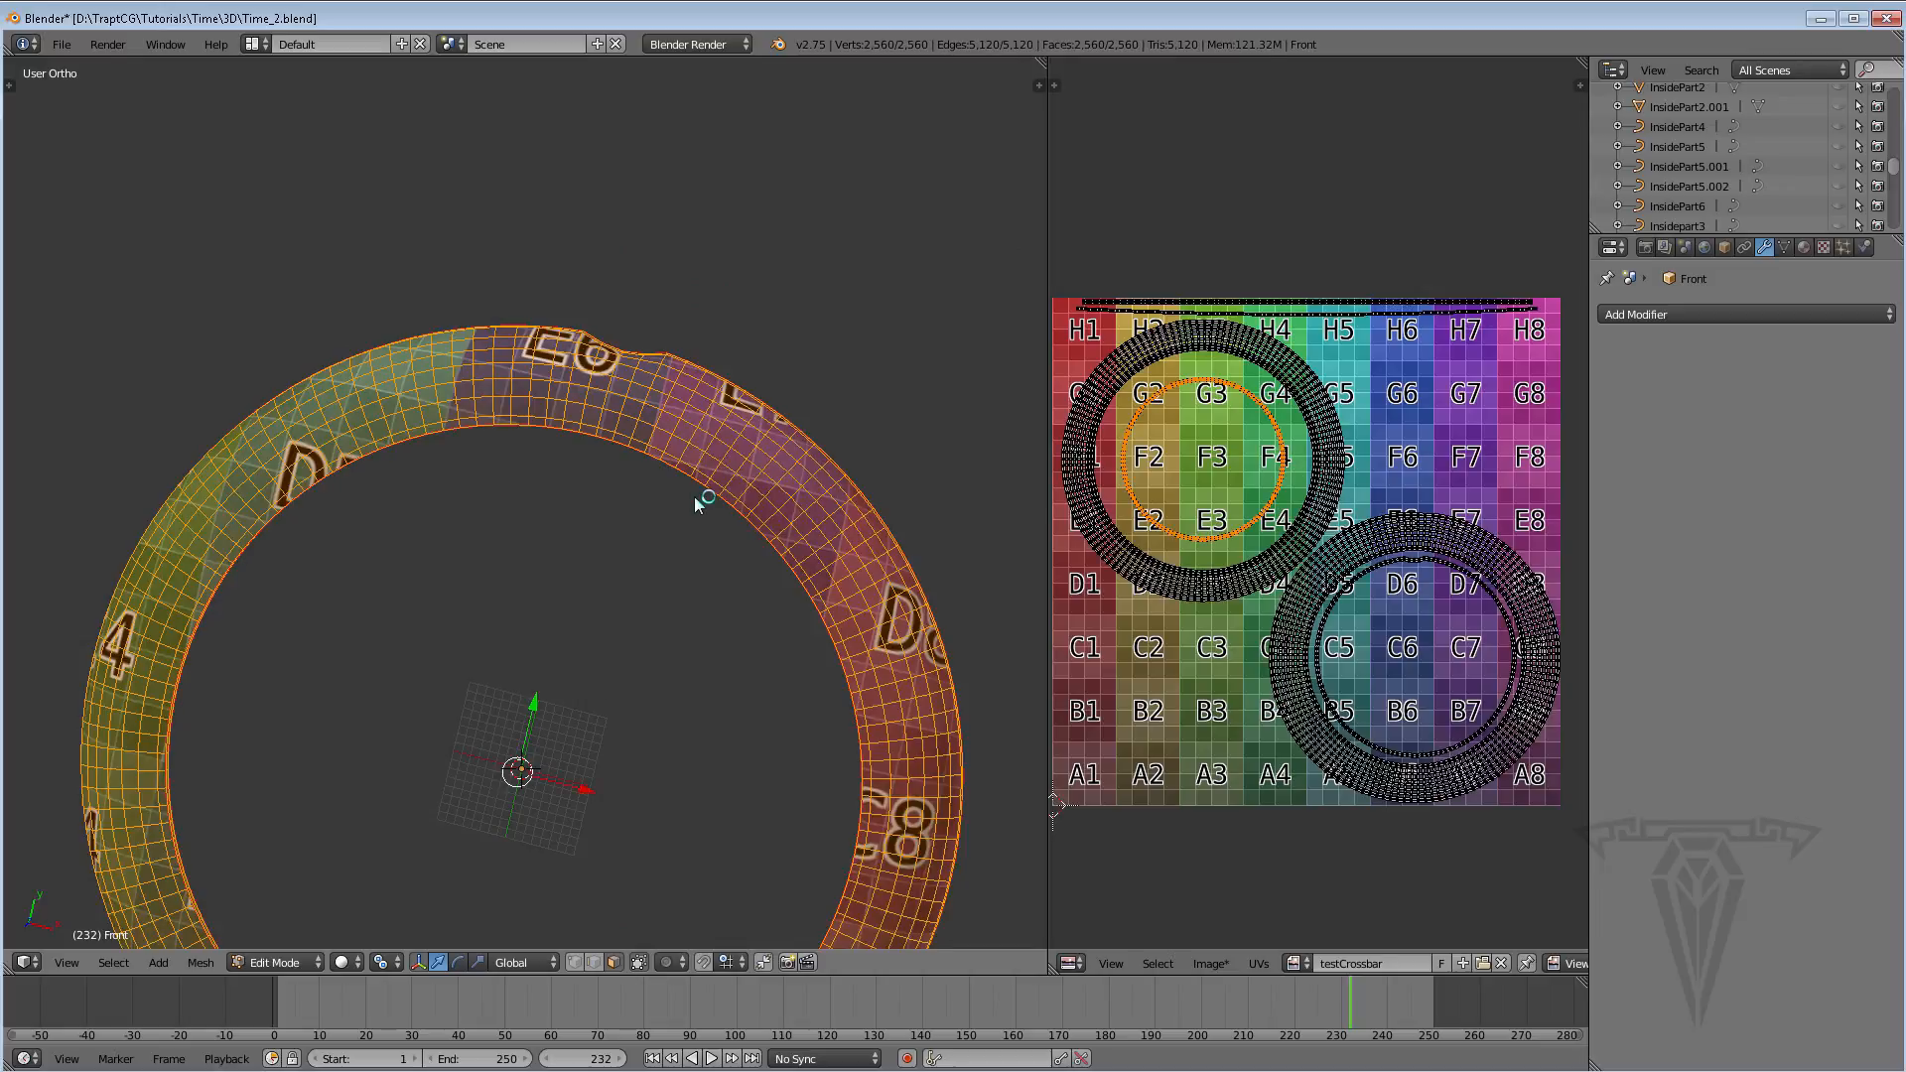
Try Minimize Stretch on the lower thick UV ring, comparing blend values from 0.00 up to 1.00
key(l)
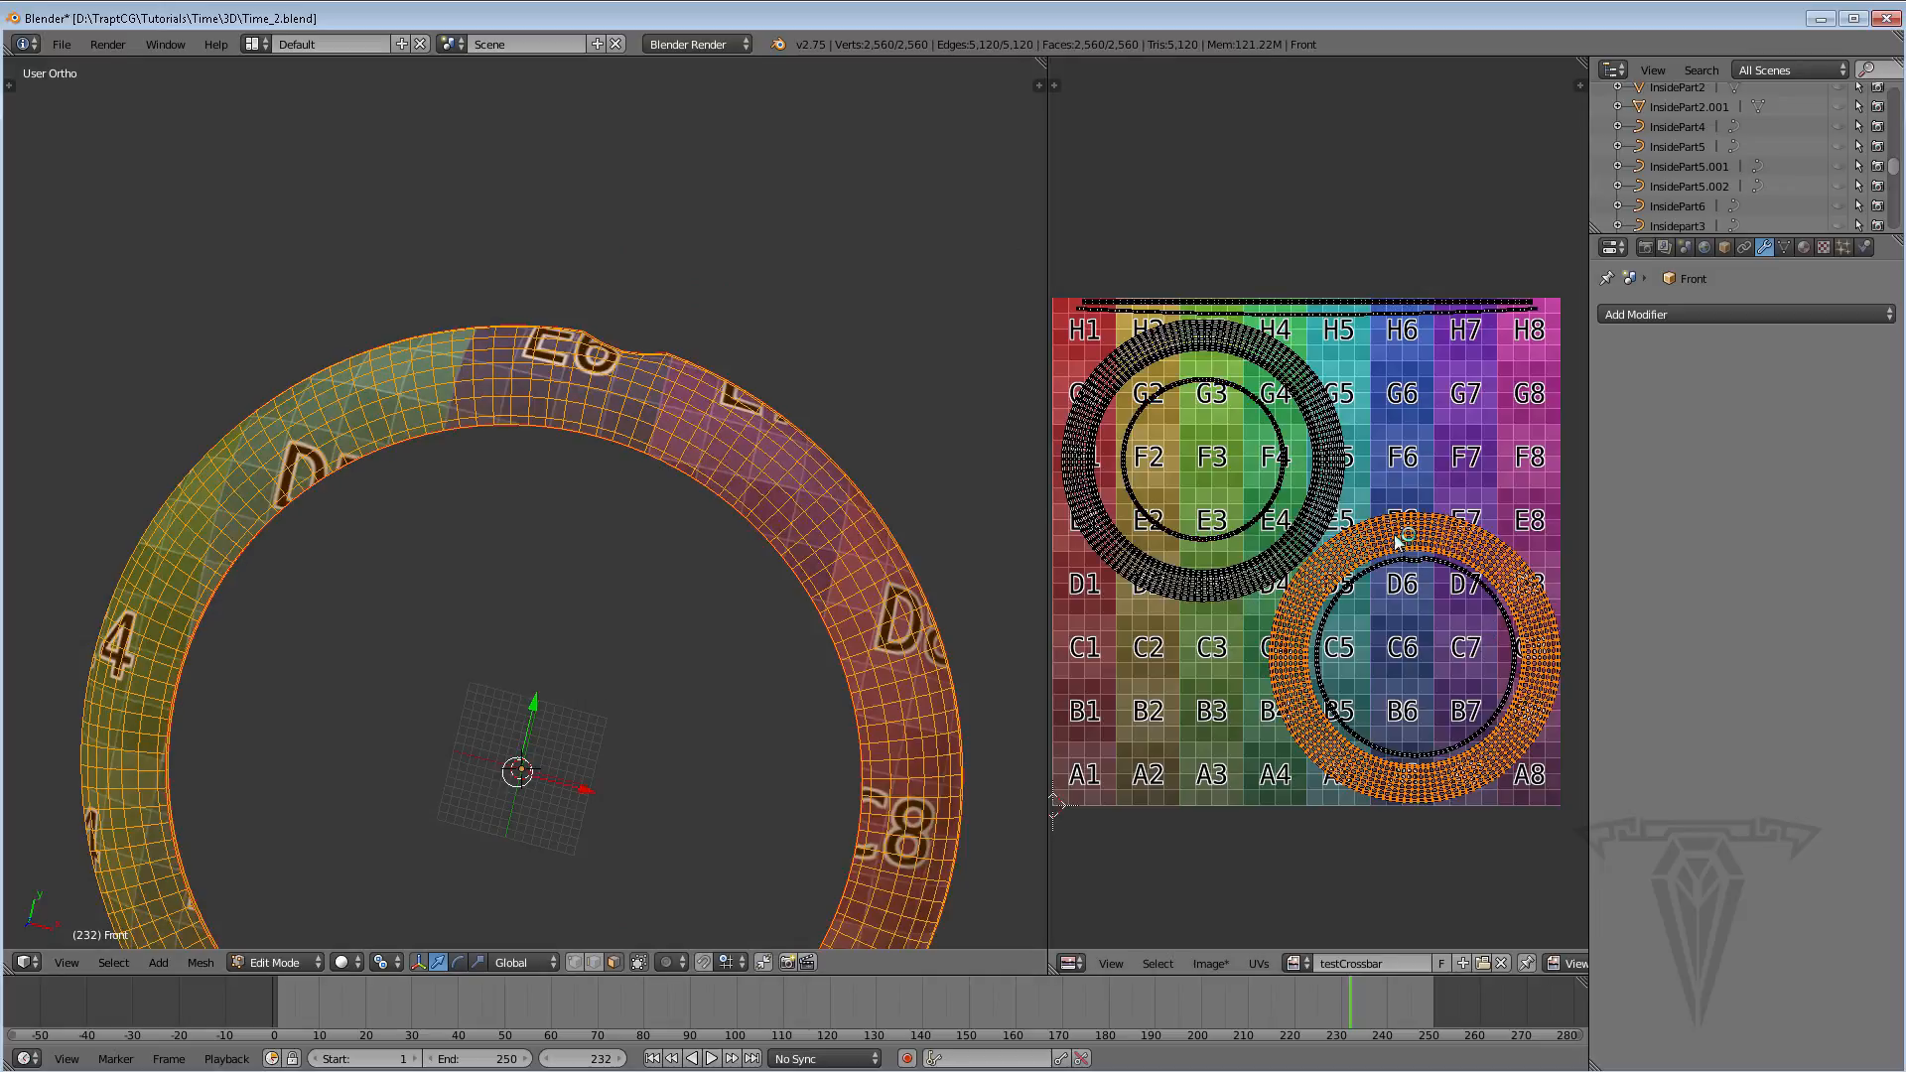
click(1262, 961)
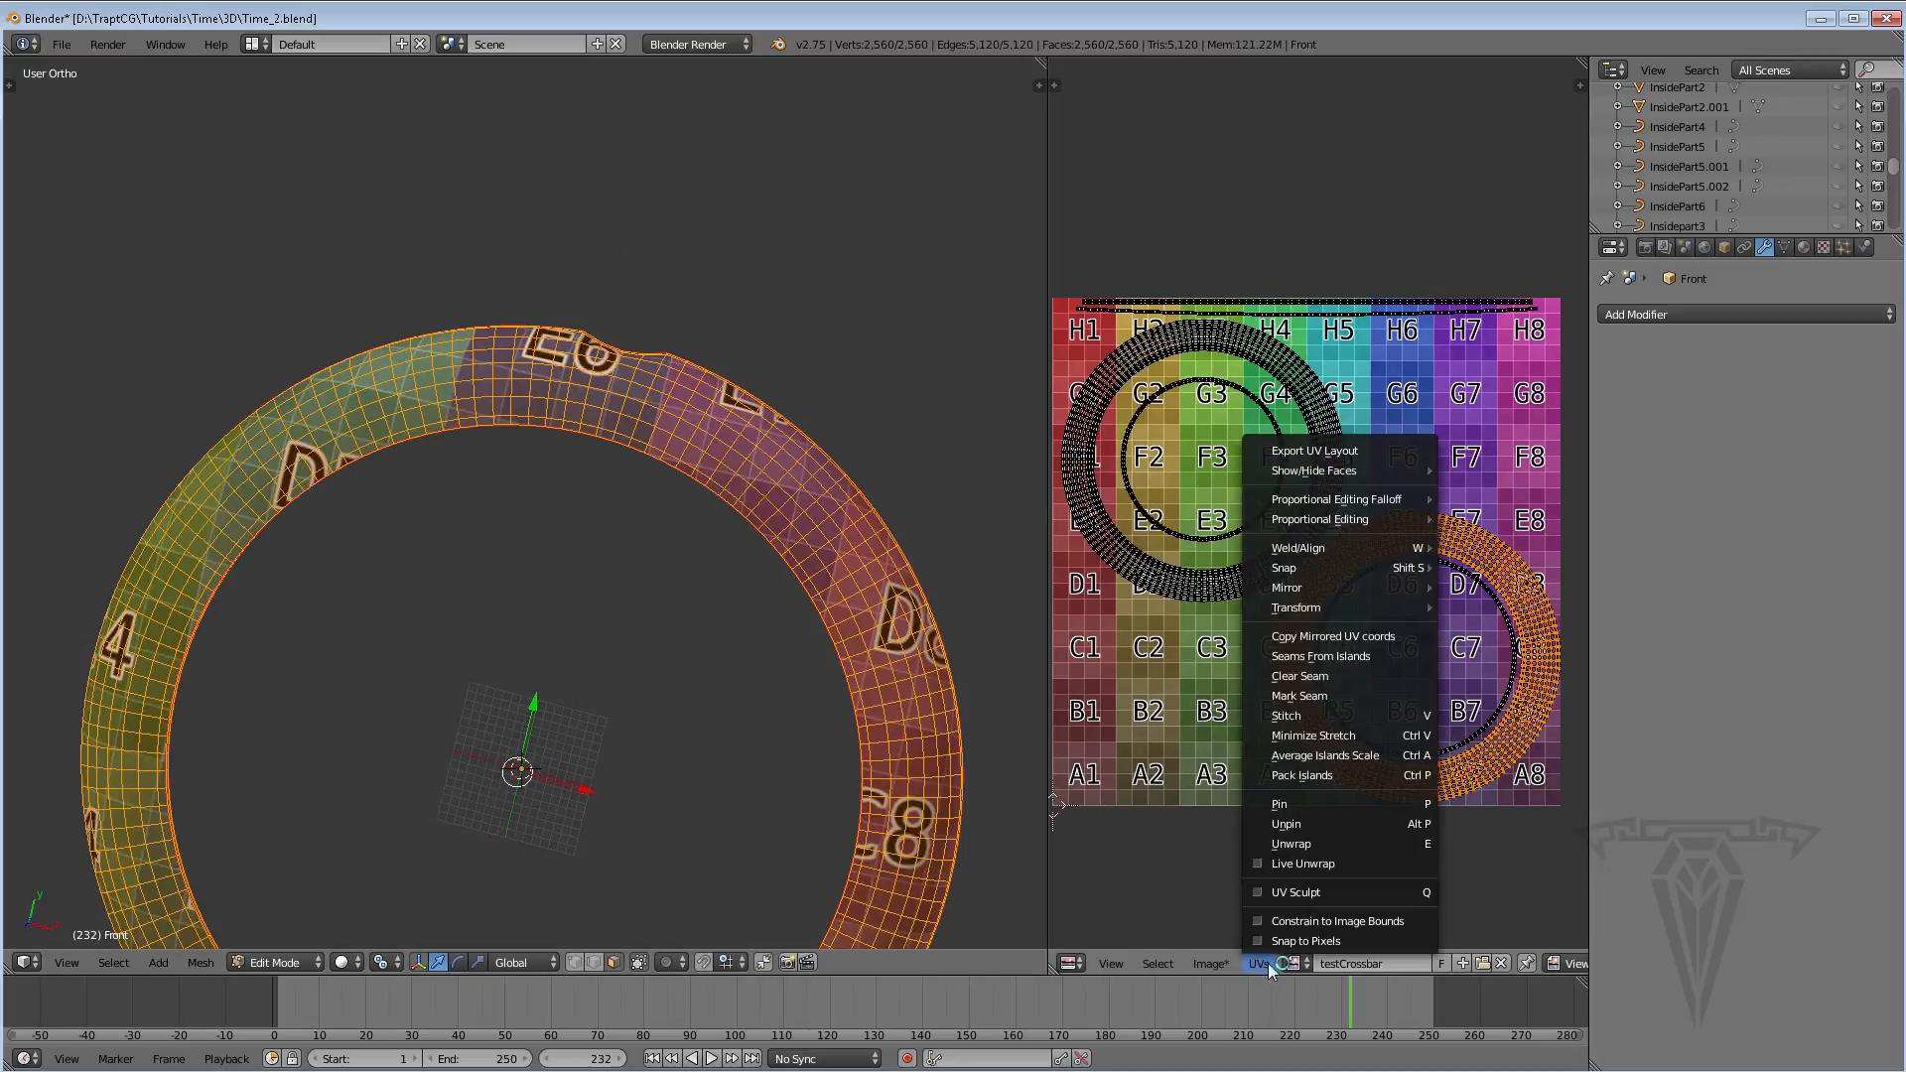
click(1335, 736)
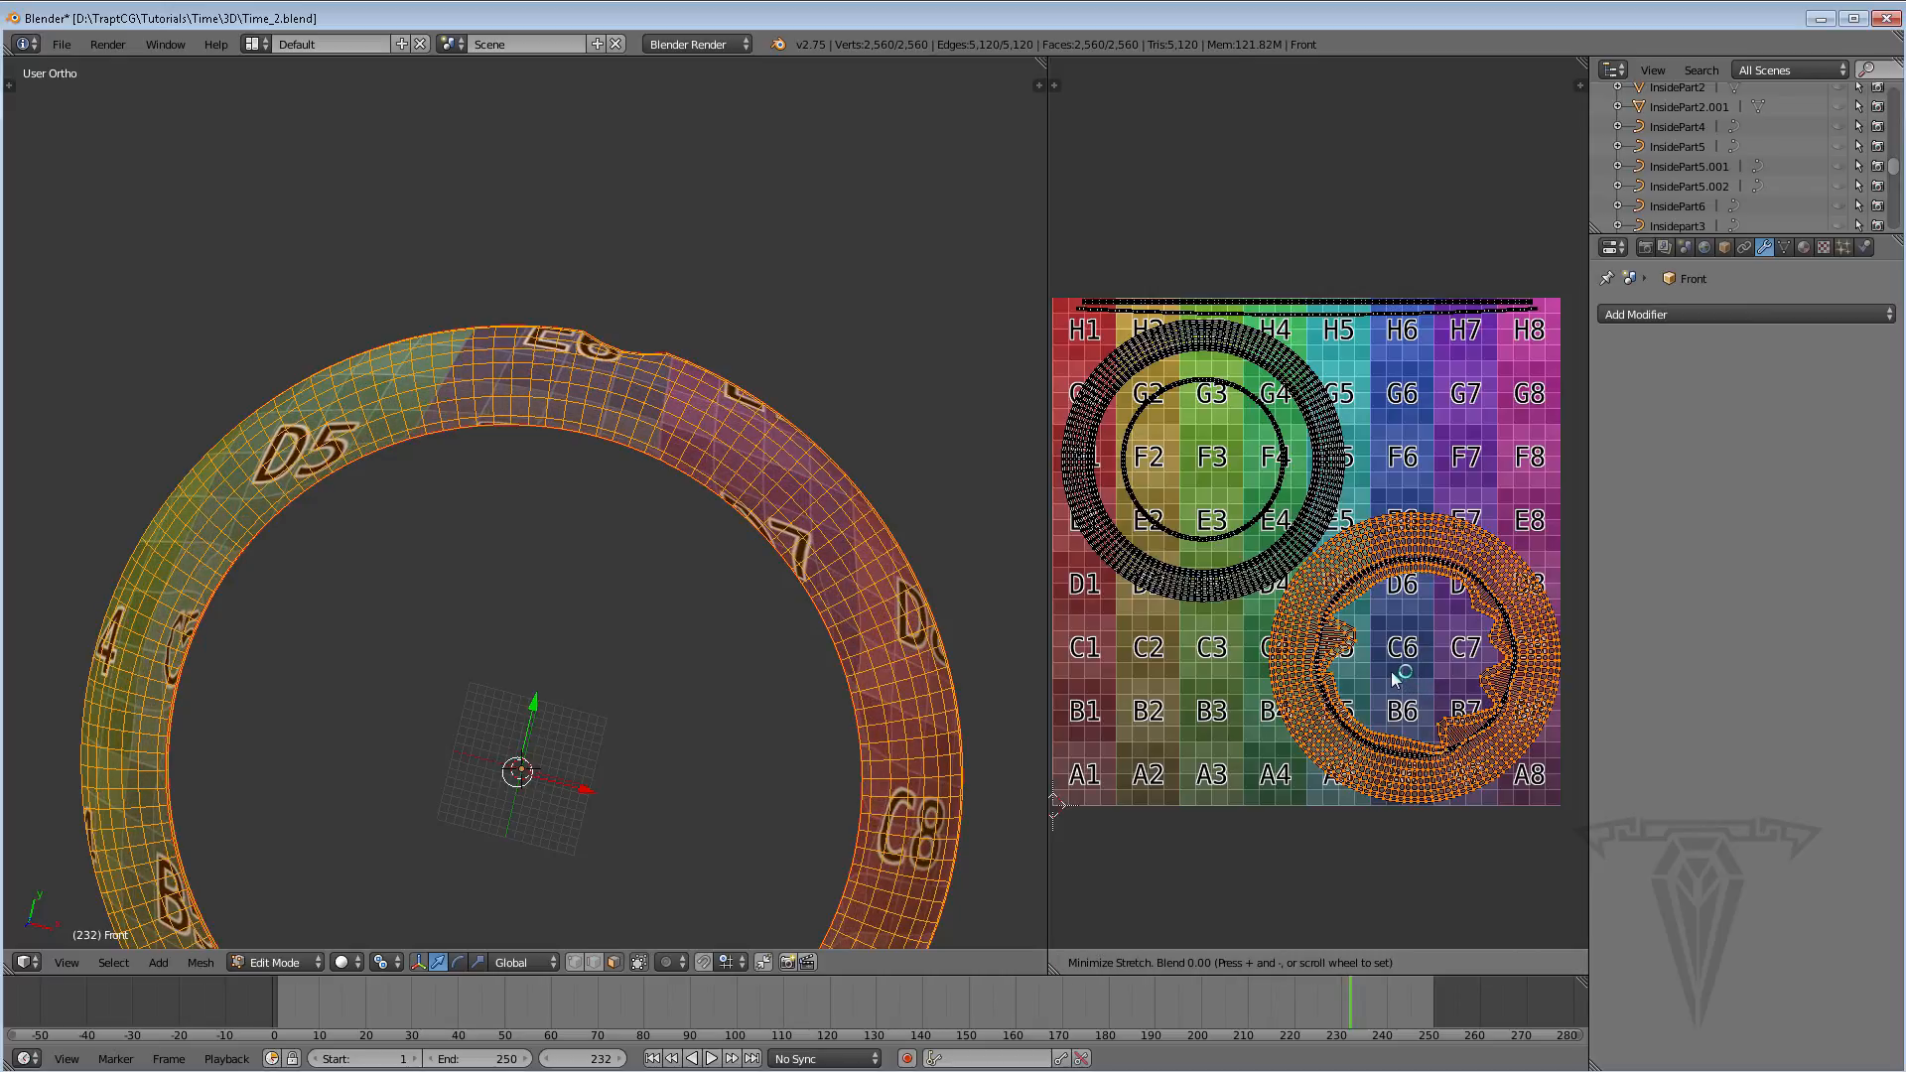
scroll(1395, 678, up, 7)
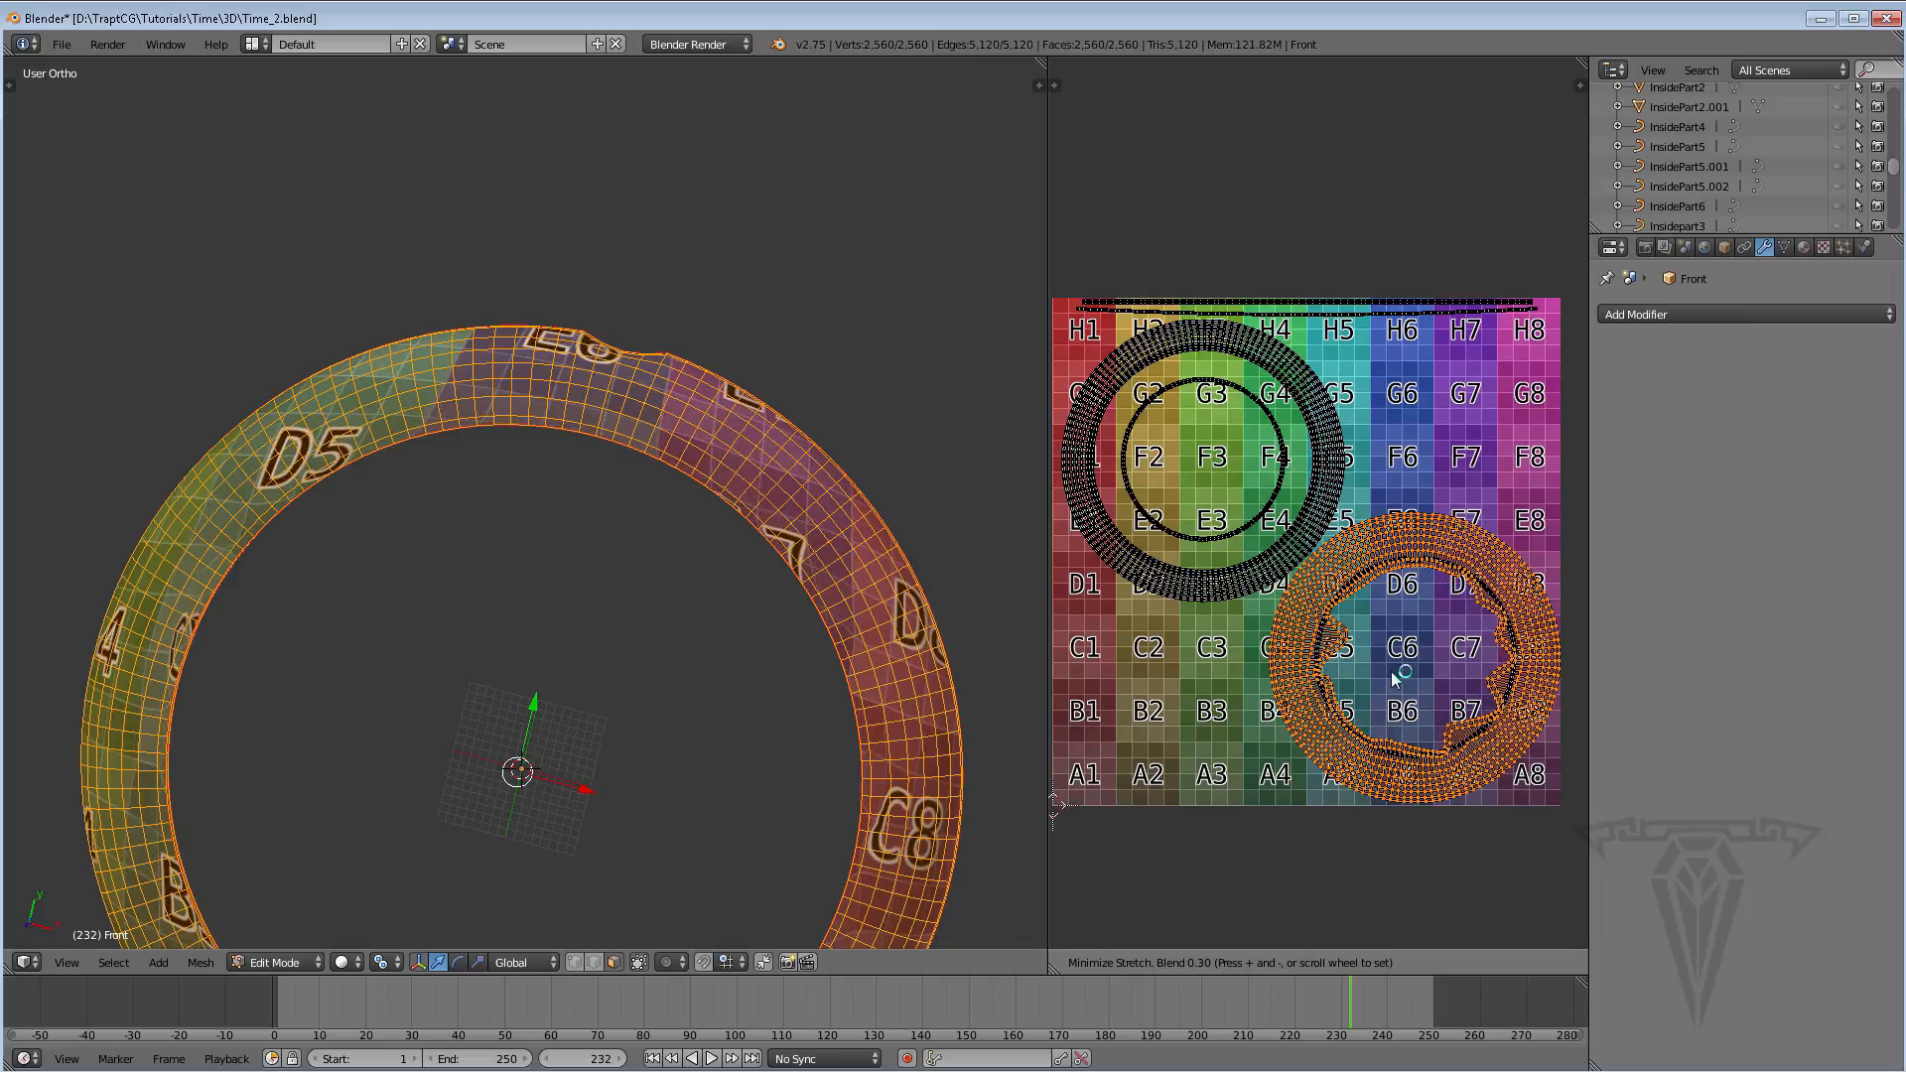
scroll(1395, 678, down, 7)
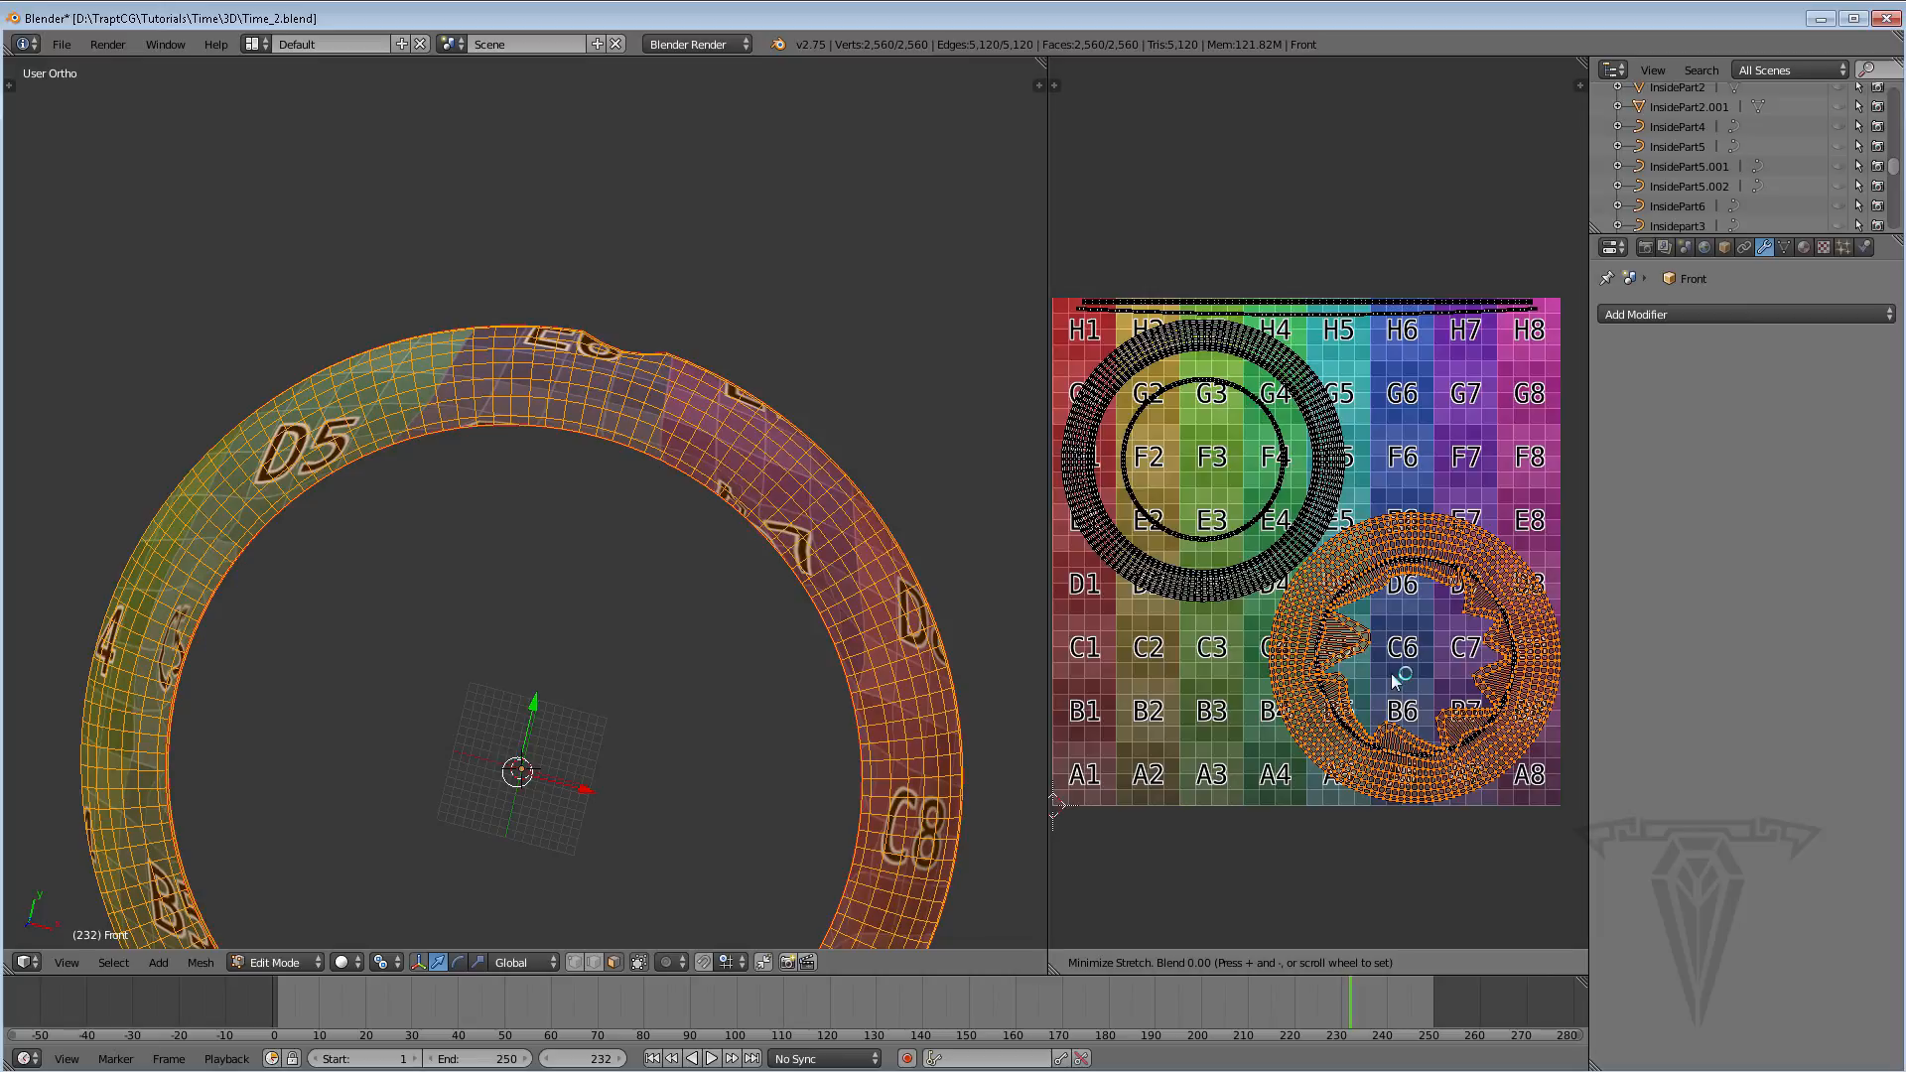
scroll(1394, 678, up, 10)
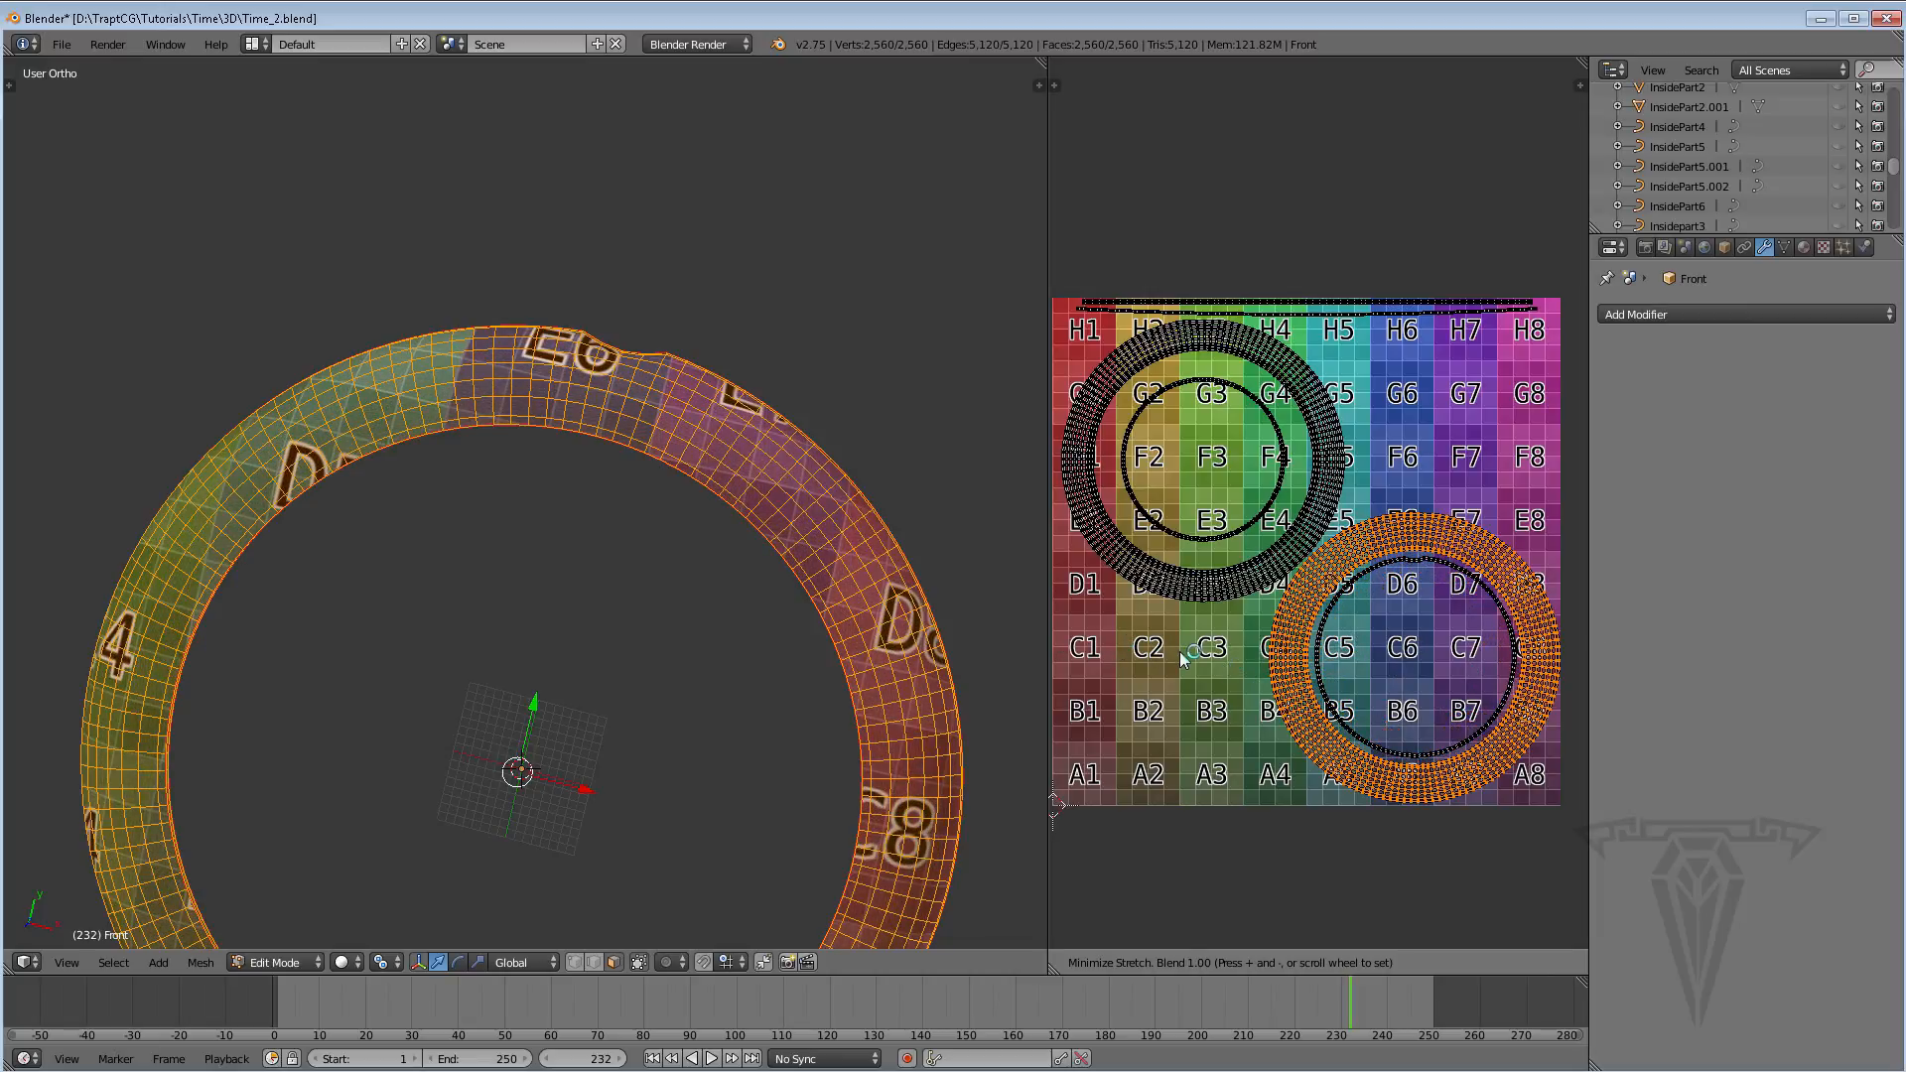
scroll(1269, 663, down, 2)
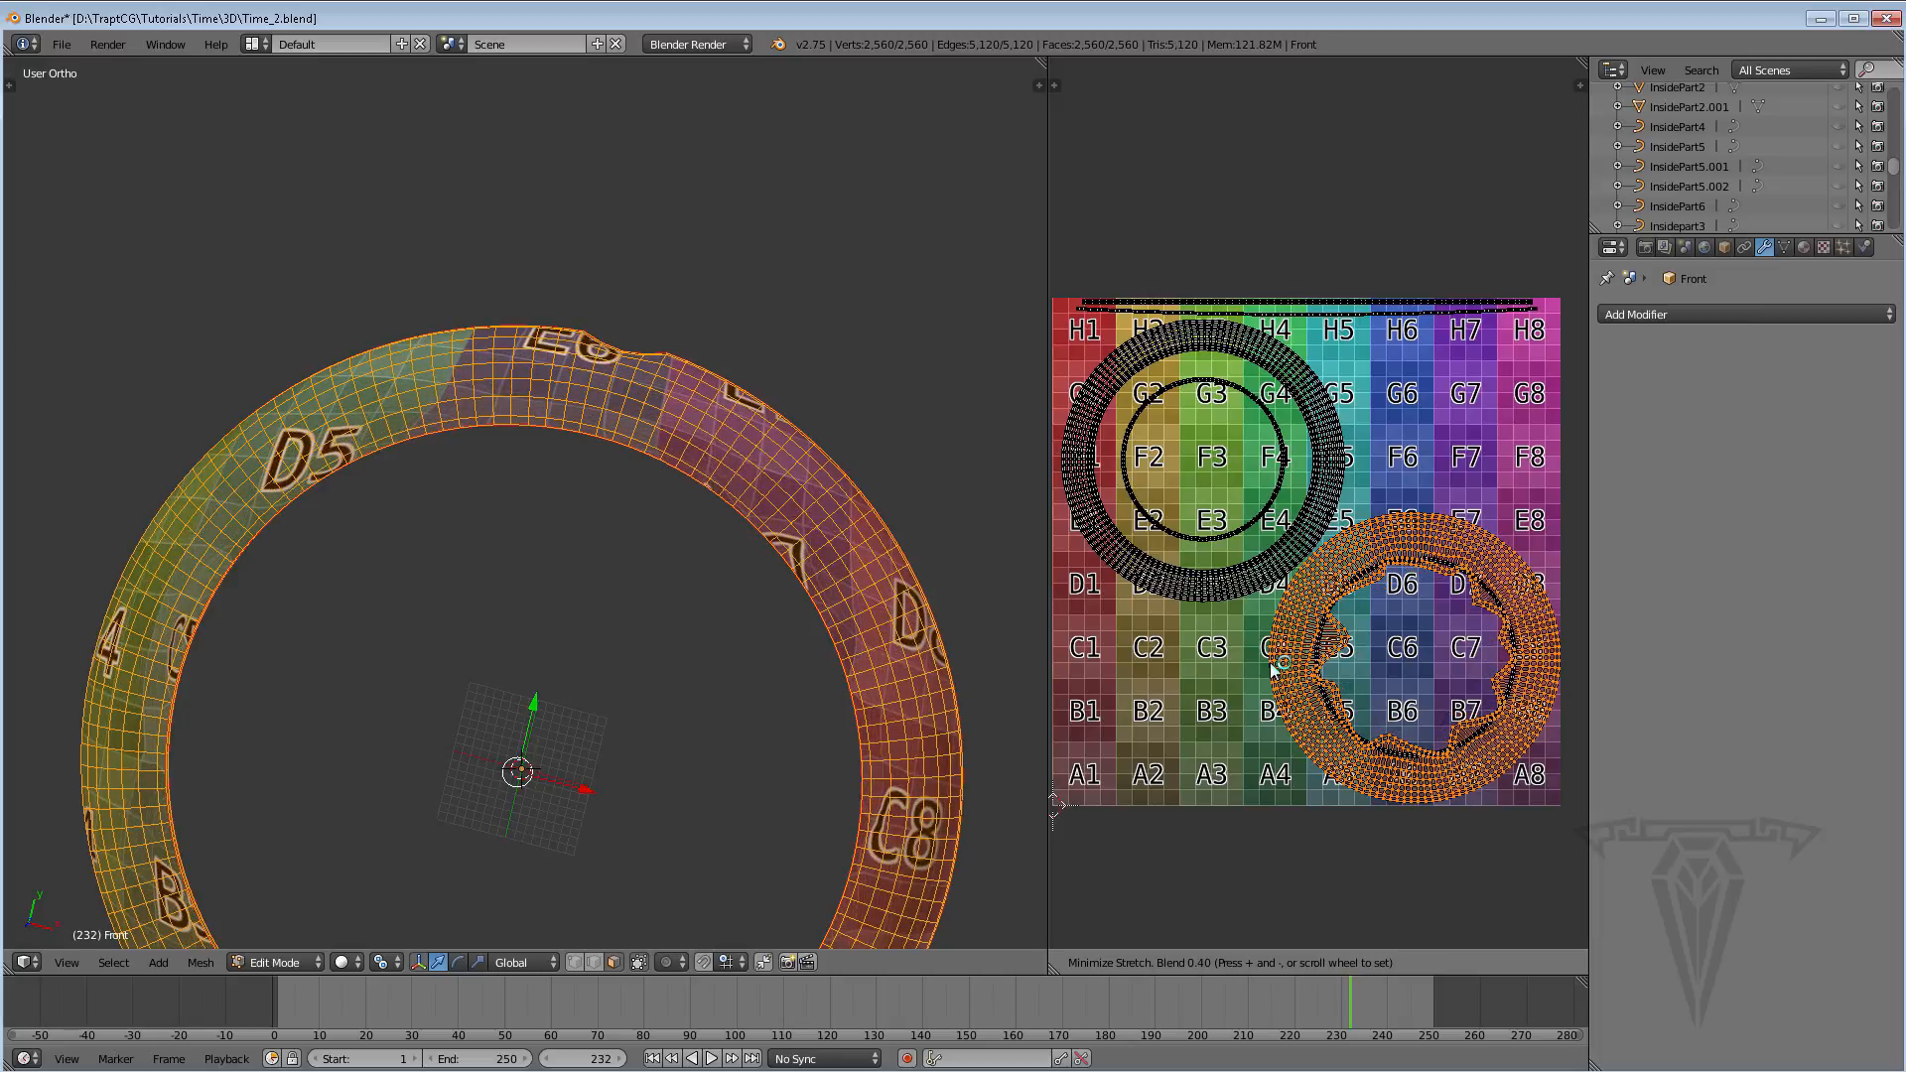
scroll(1271, 663, up, 2)
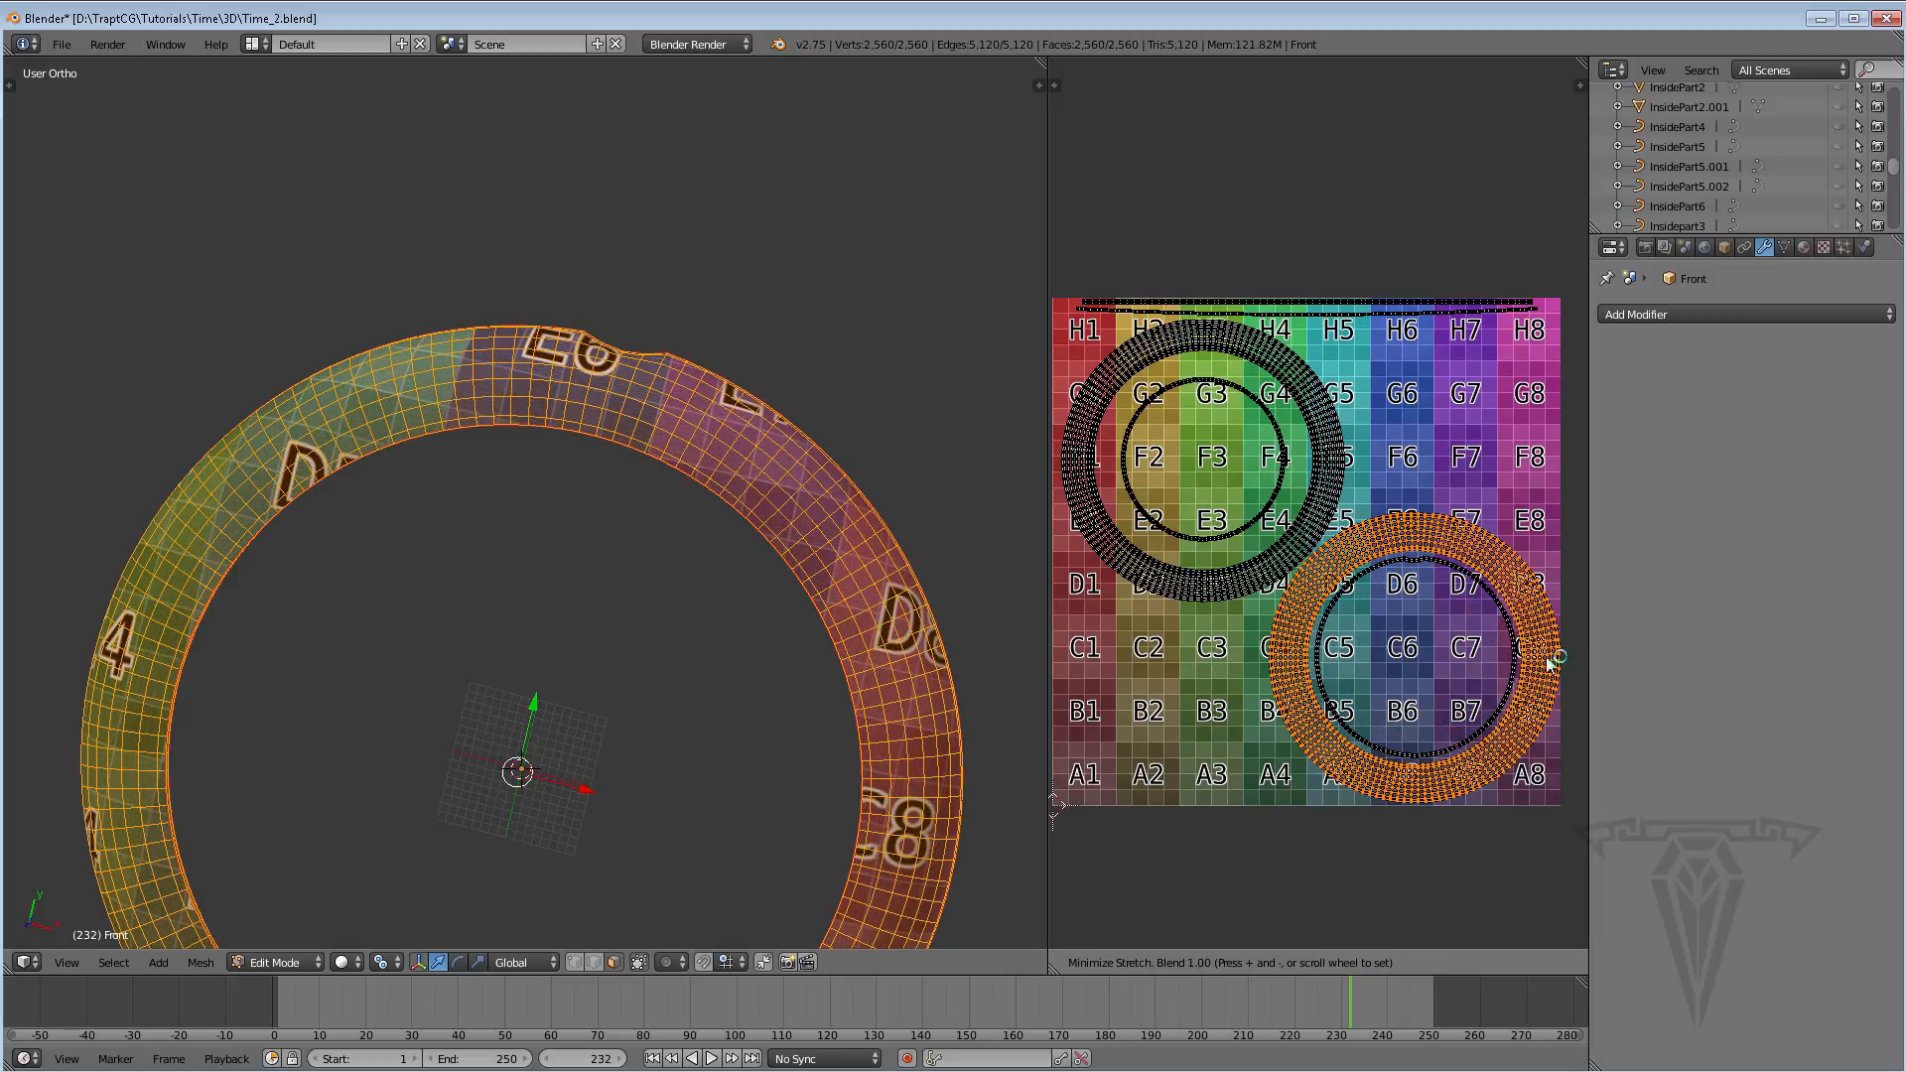
click(1204, 645)
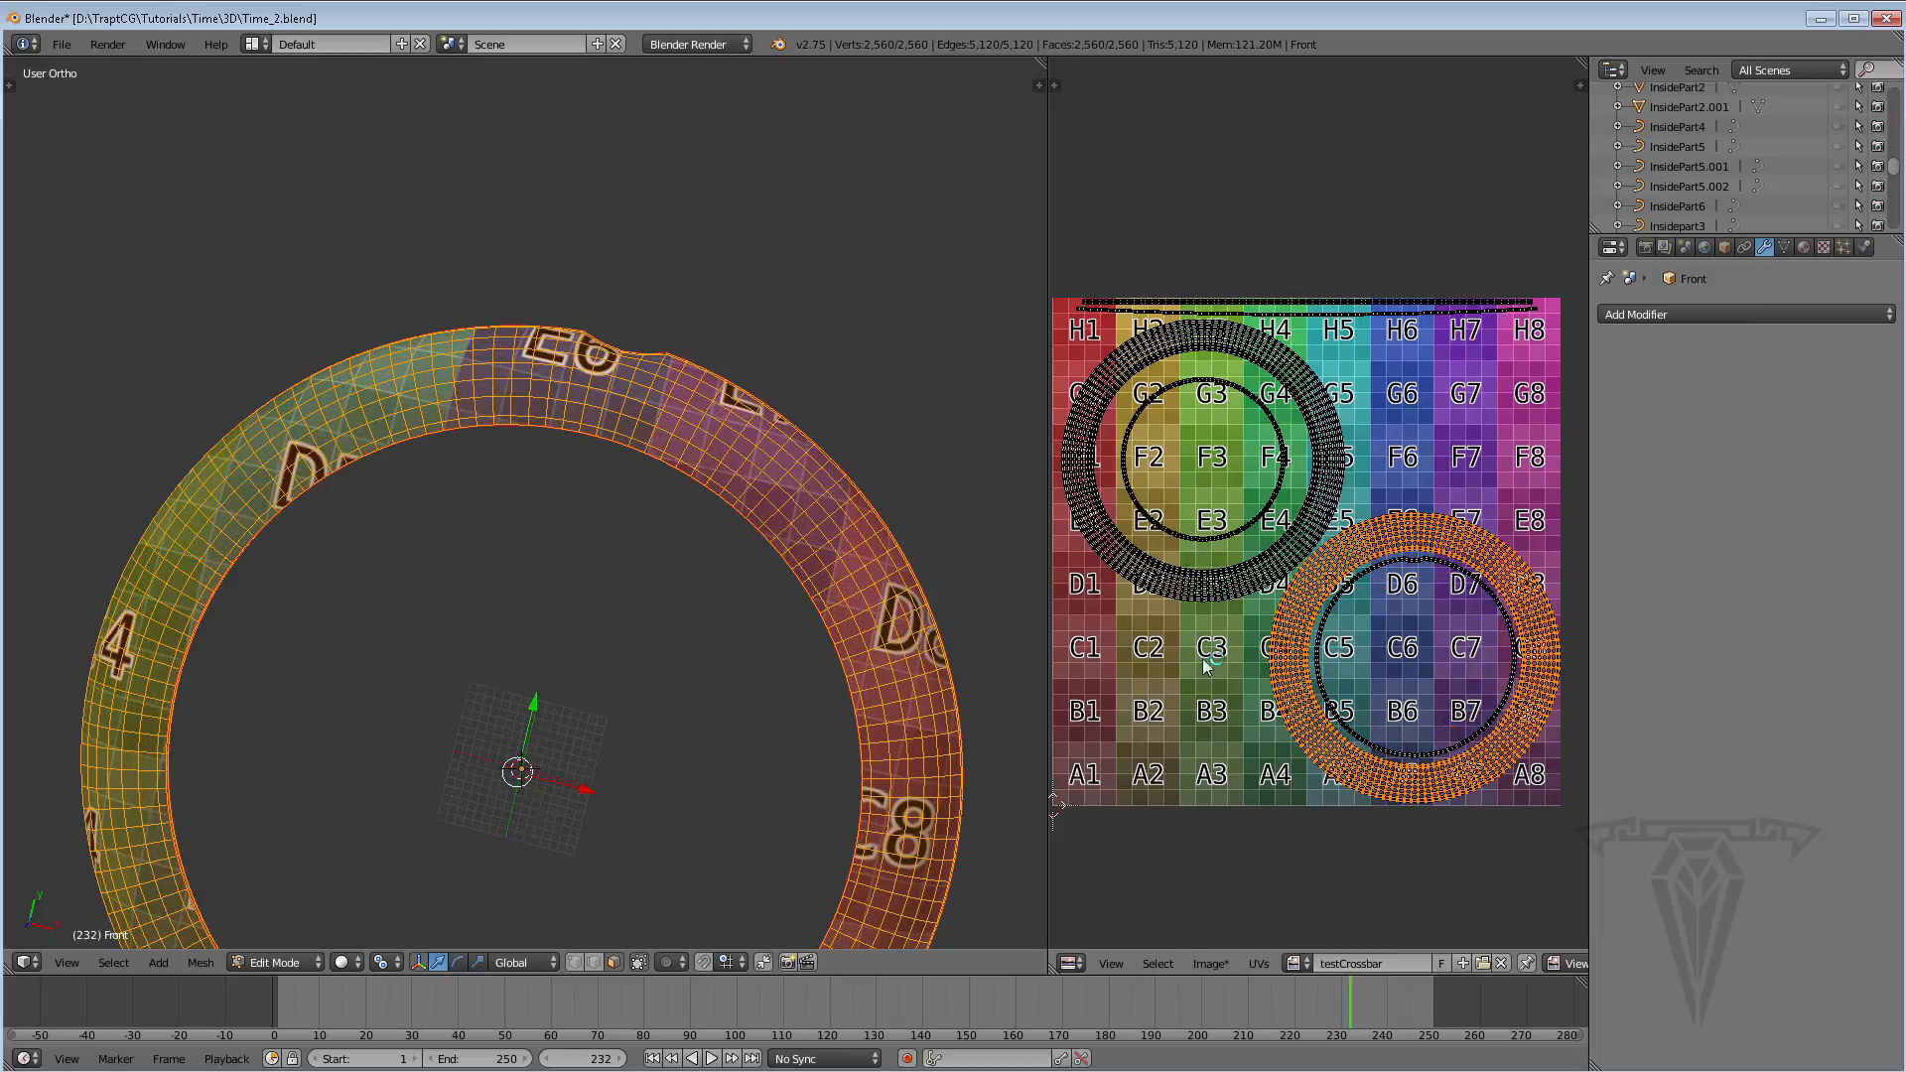
Inspect the checker pattern around the Front ring for stretching from oblique and frontal angles
scroll(1216, 647, up, 2)
scroll(1221, 646, down, 2)
scroll(694, 655, down, 4)
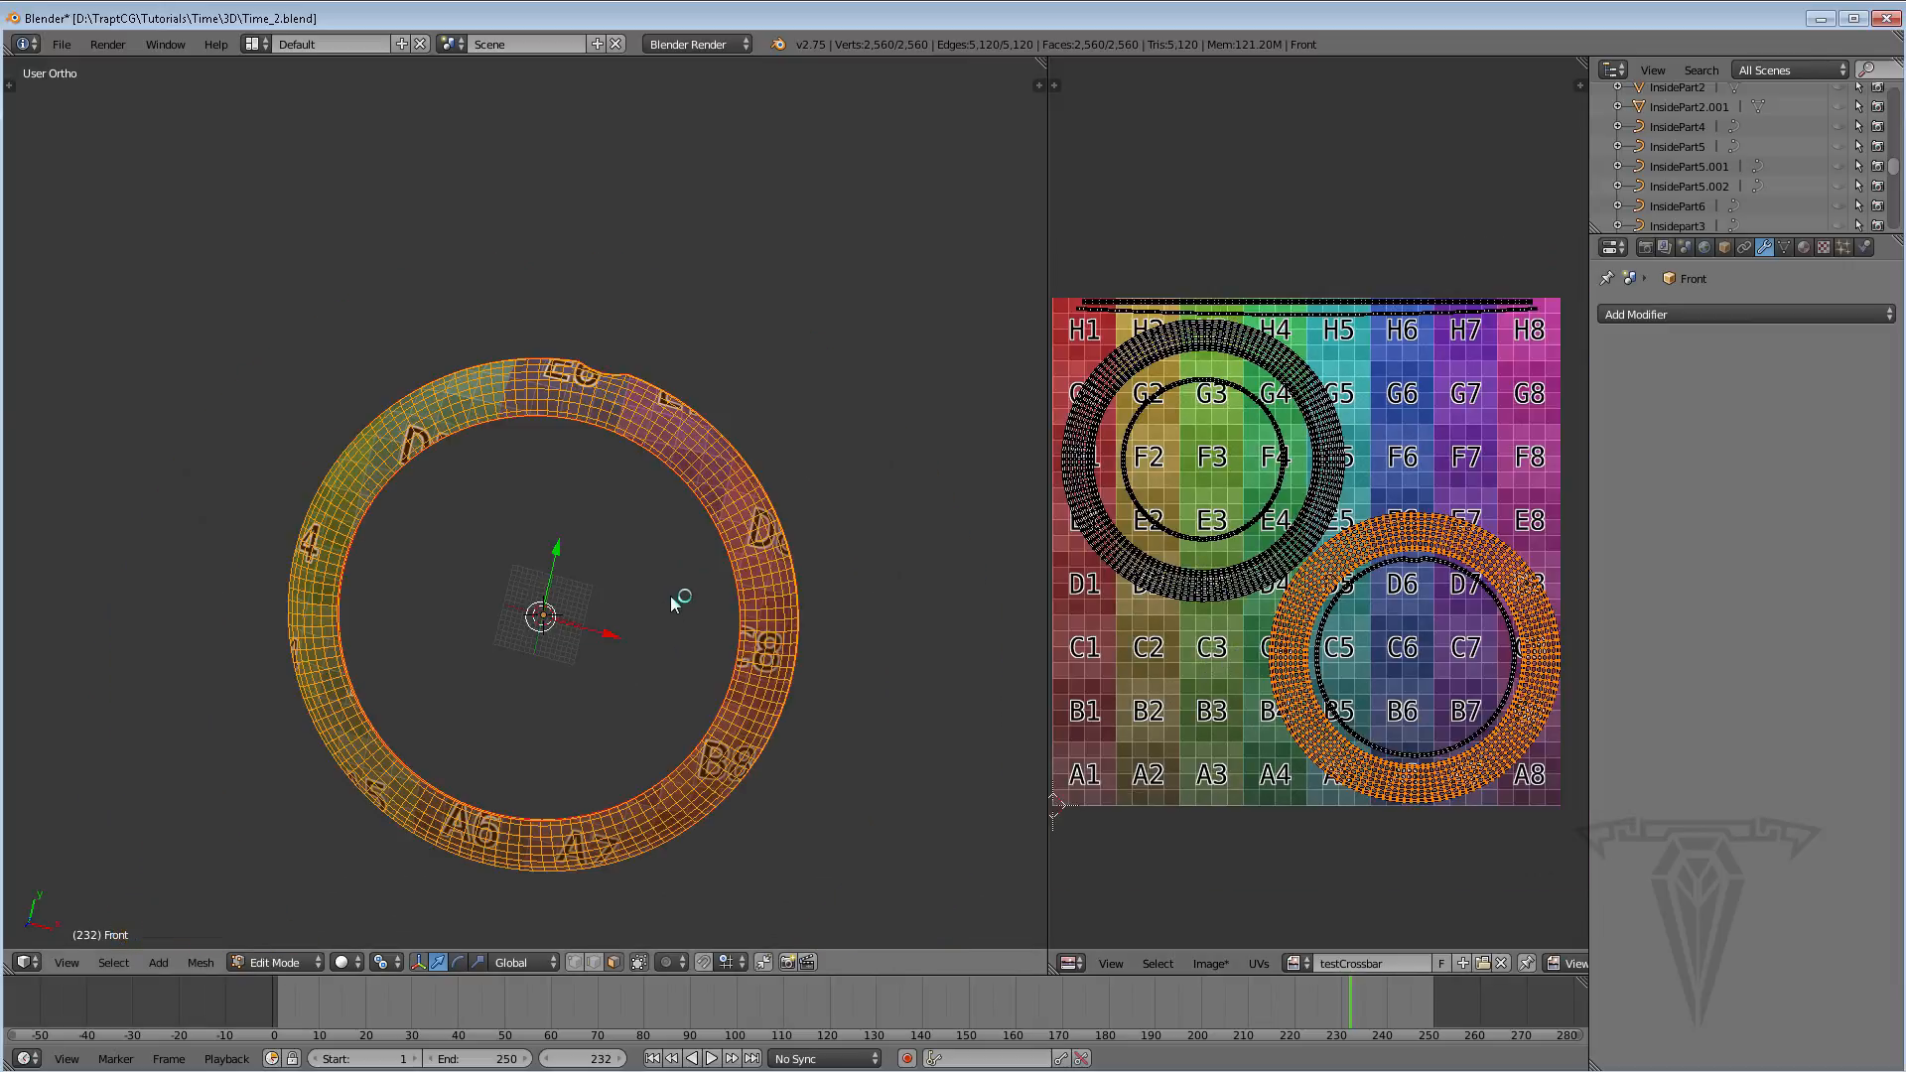
mouse_move(745, 646)
middle_down()
mouse_move(681, 629)
mouse_move(943, 635)
mouse_move(561, 606)
mouse_move(726, 615)
middle_up()
middle_drag(484, 359, 541, 420)
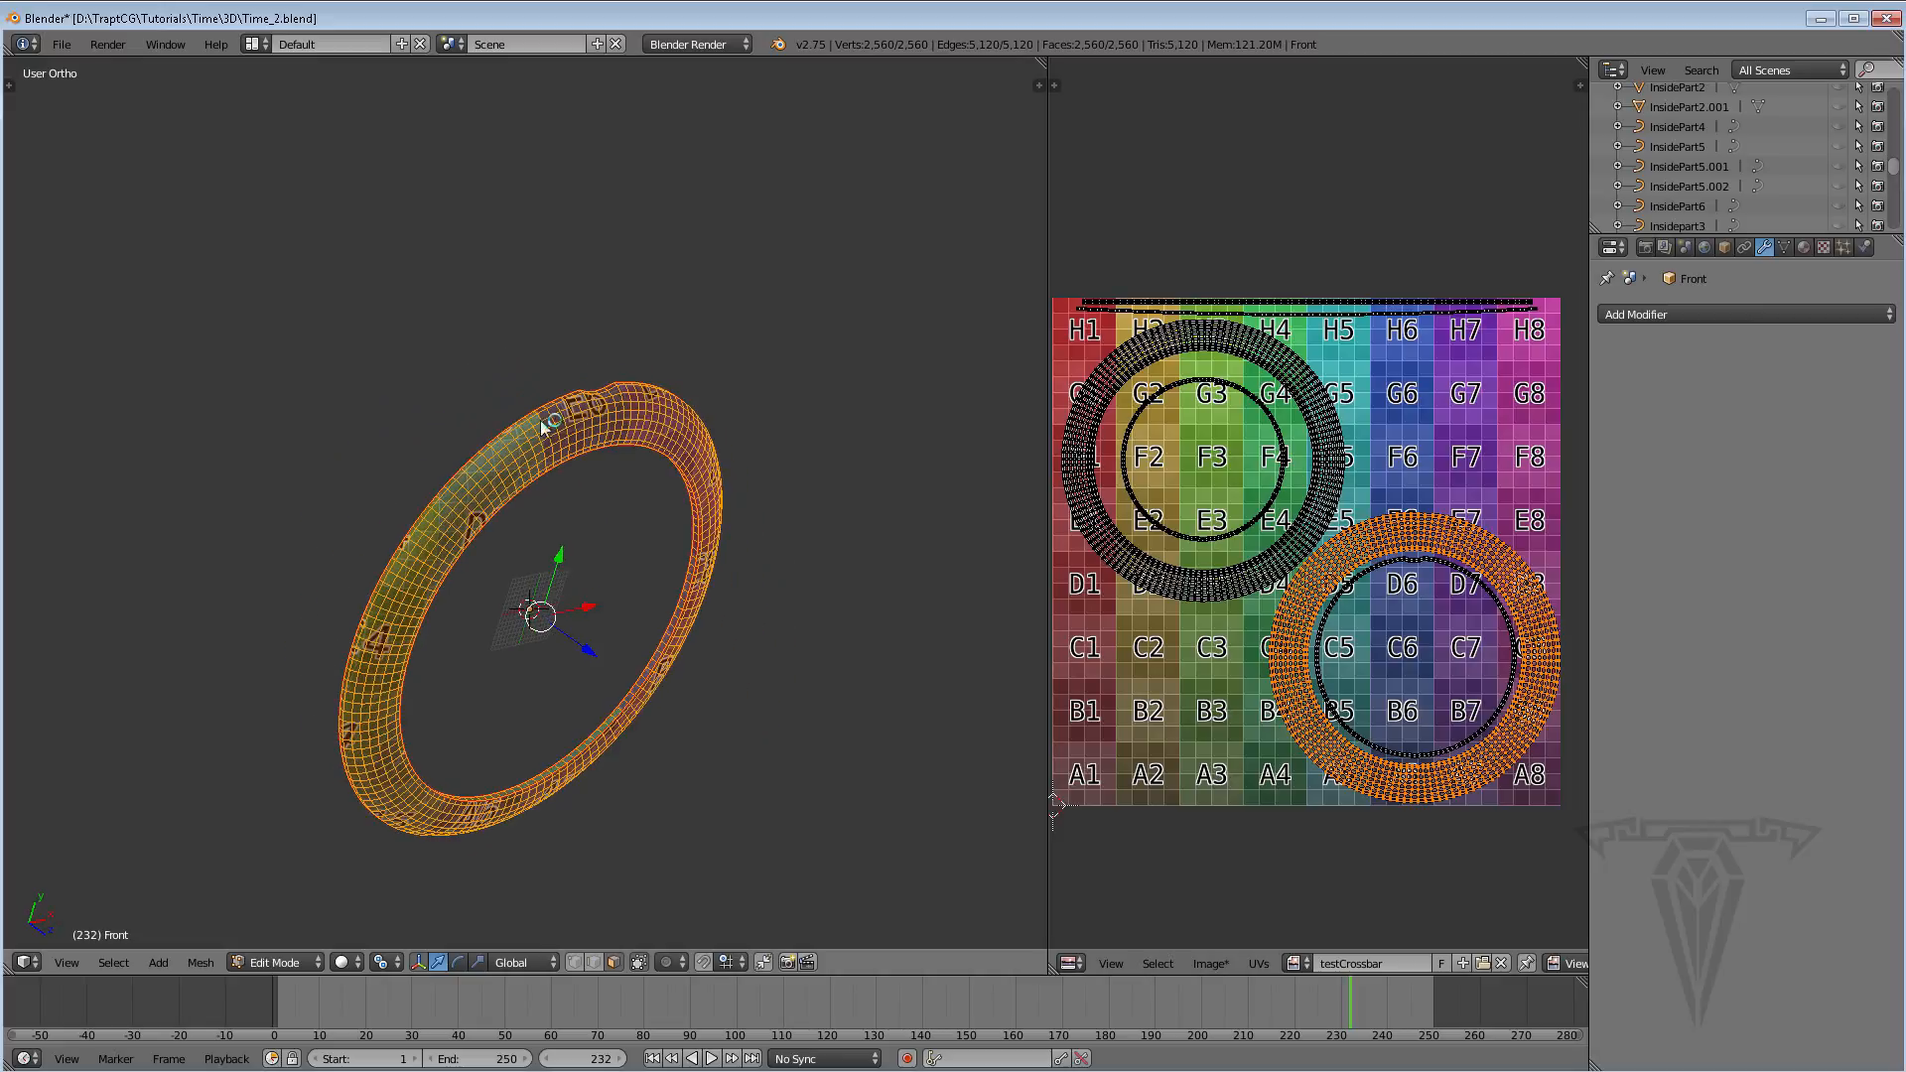
scroll(540, 397, up, 6)
alt+scroll(540, 355, up, 1)
middle_drag(540, 356, 771, 345)
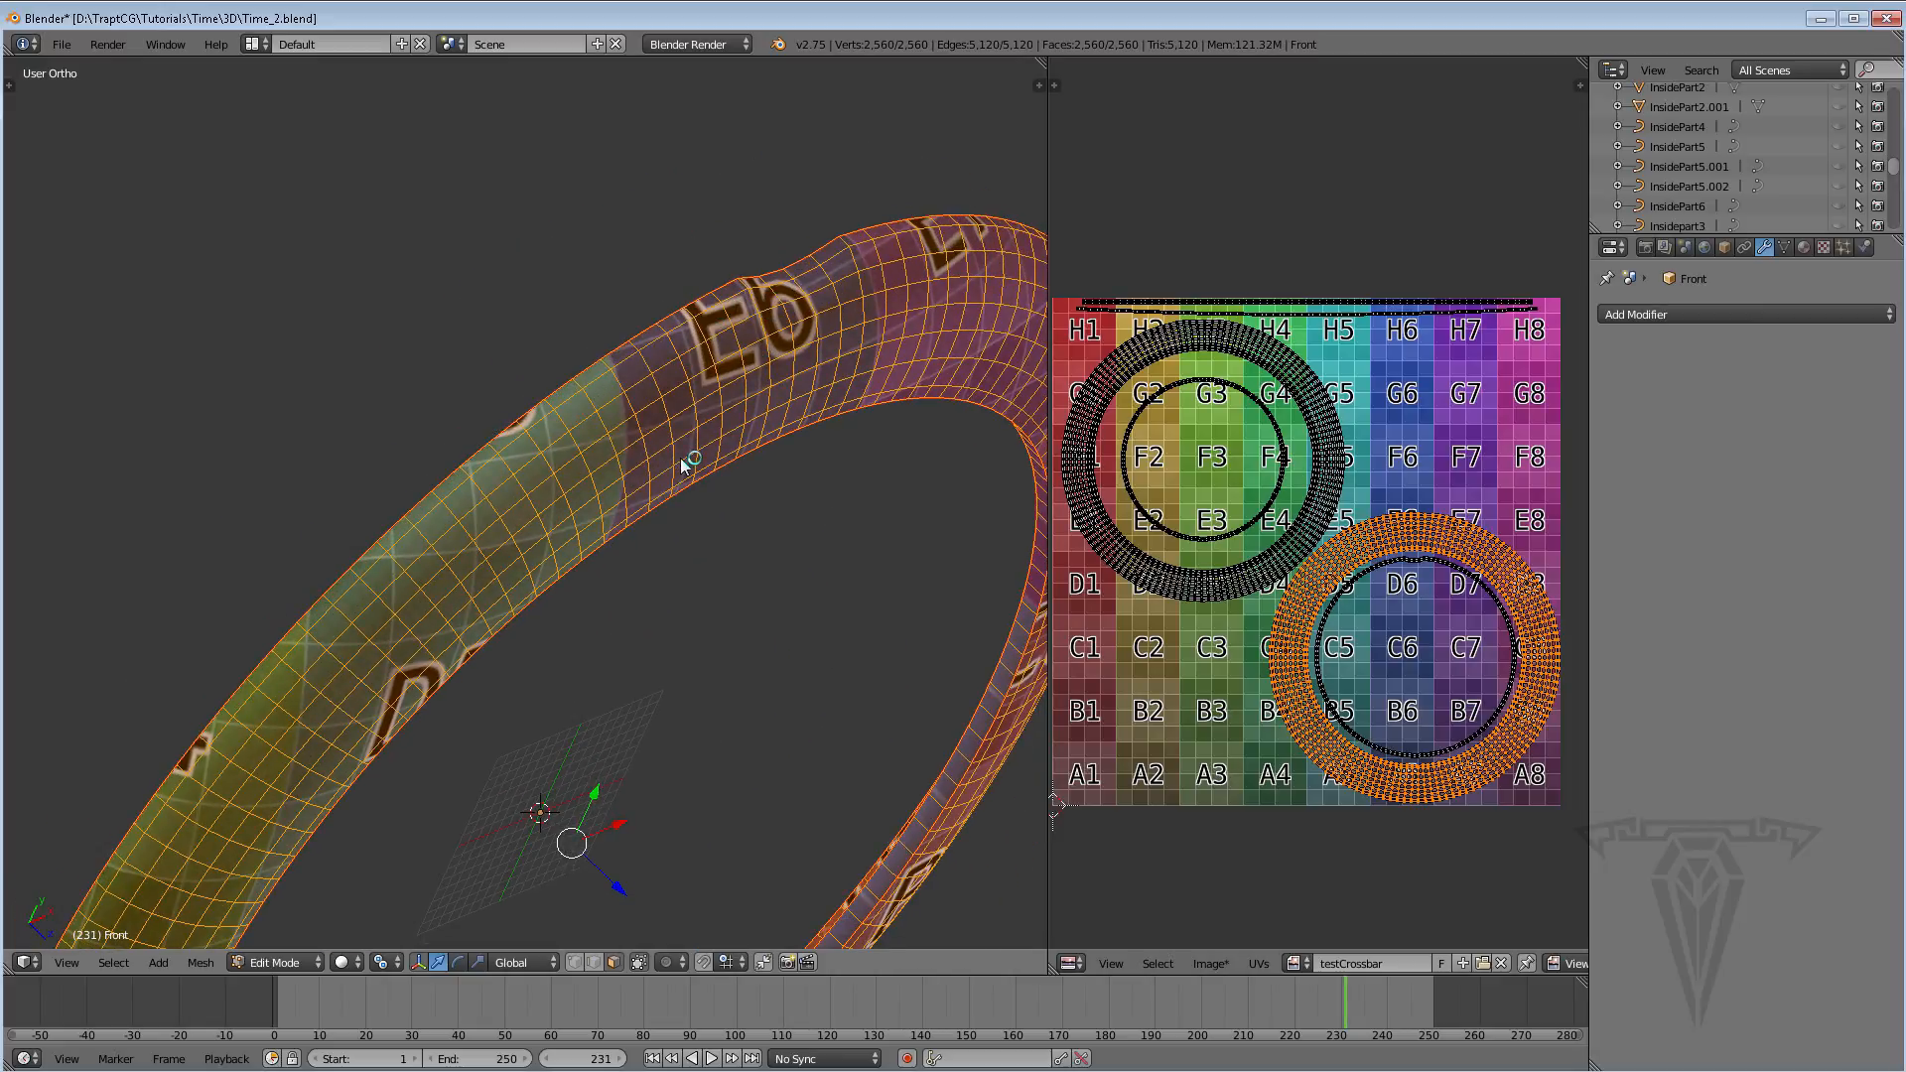
middle_drag(681, 457, 671, 375)
middle_drag(548, 486, 855, 656)
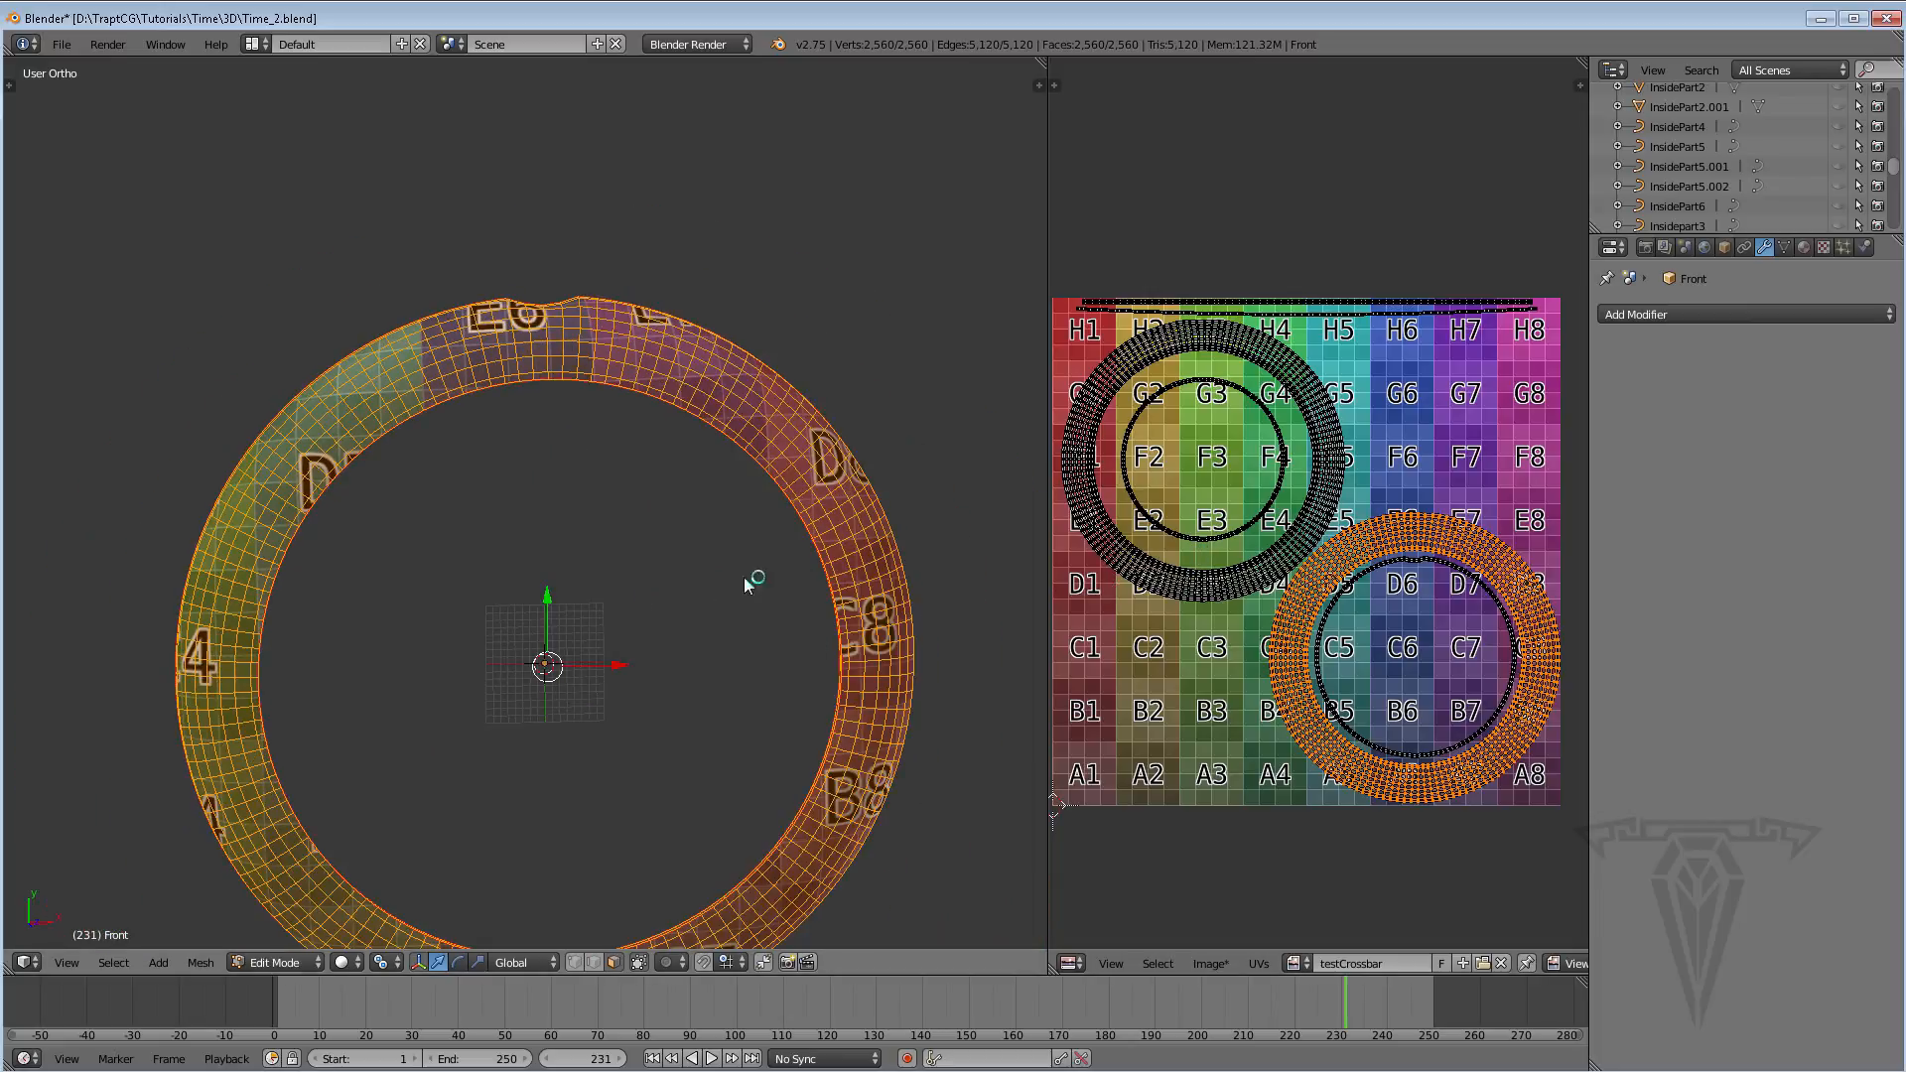
middle_drag(747, 578, 818, 544)
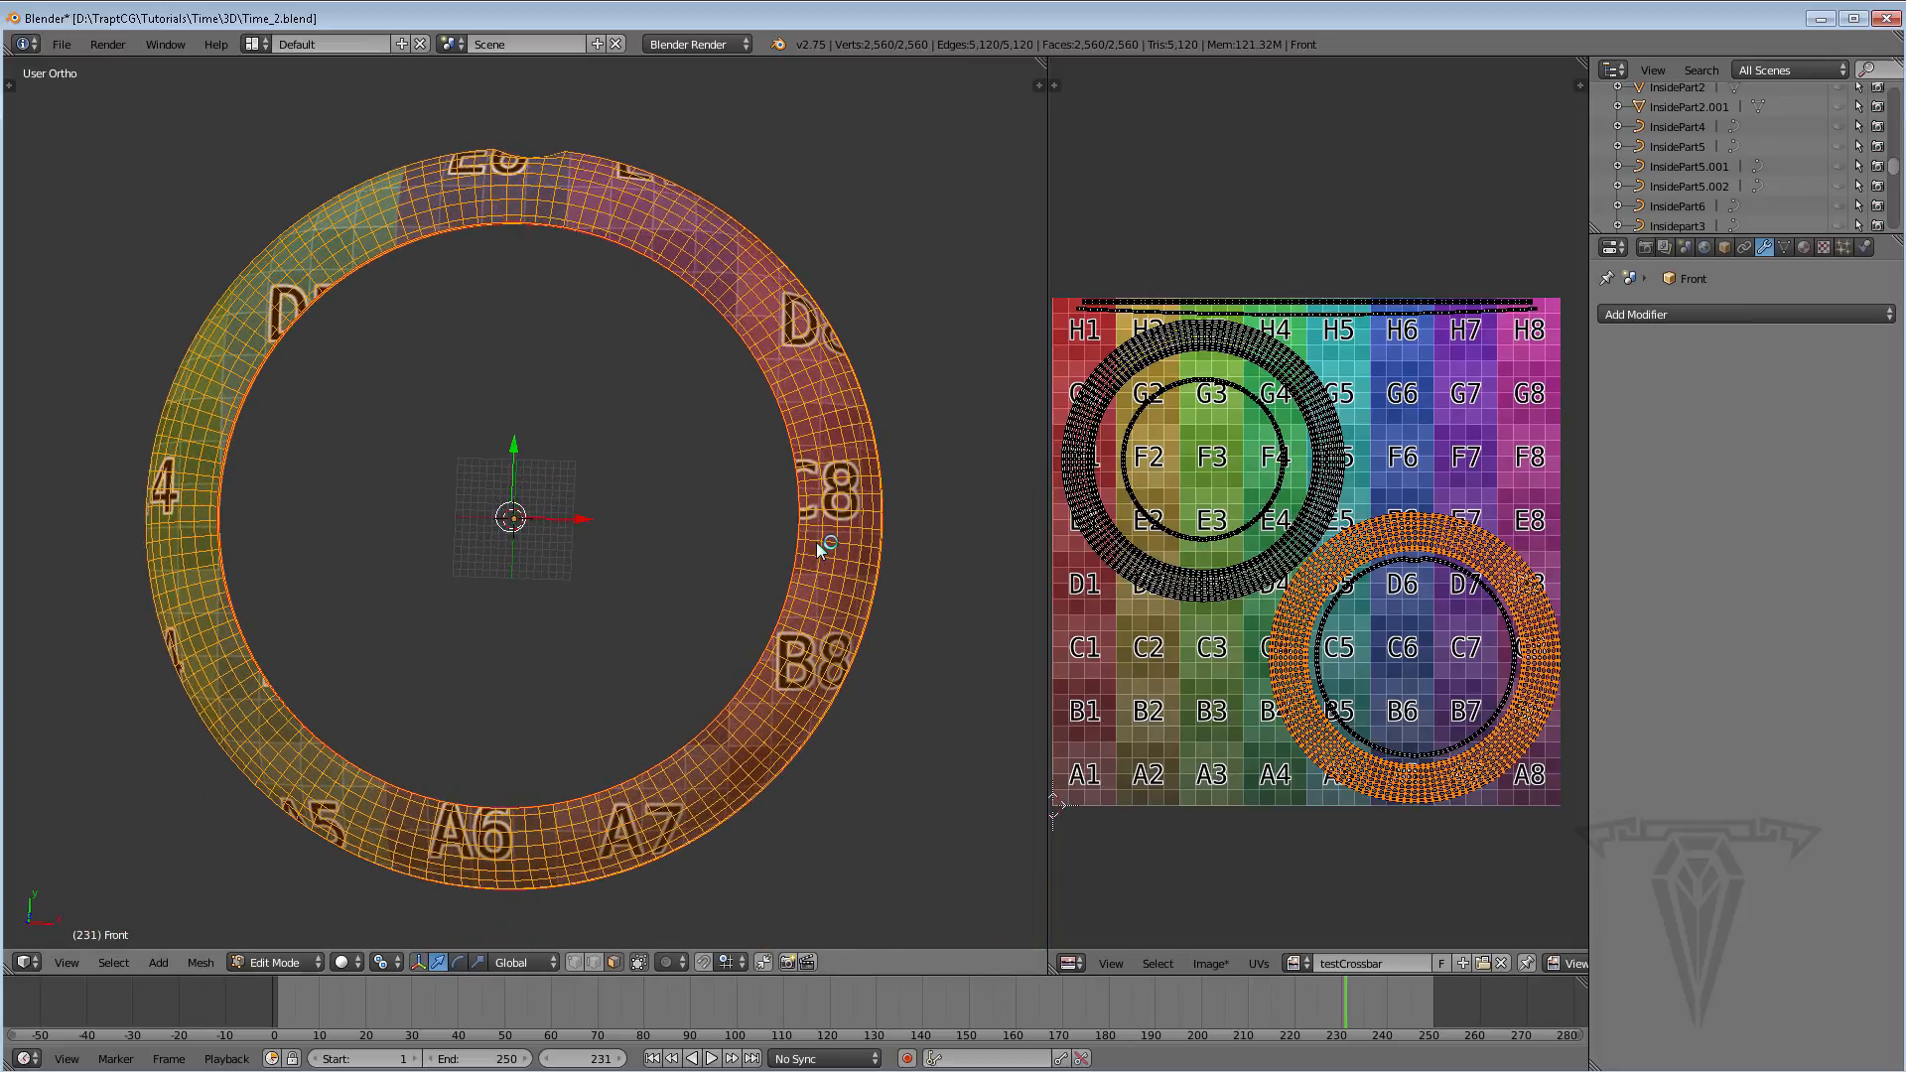
Start exporting the Front ring's UV layout into the tex\UV_Templates folder, with the image size set to 2048 × 2048
click(1259, 964)
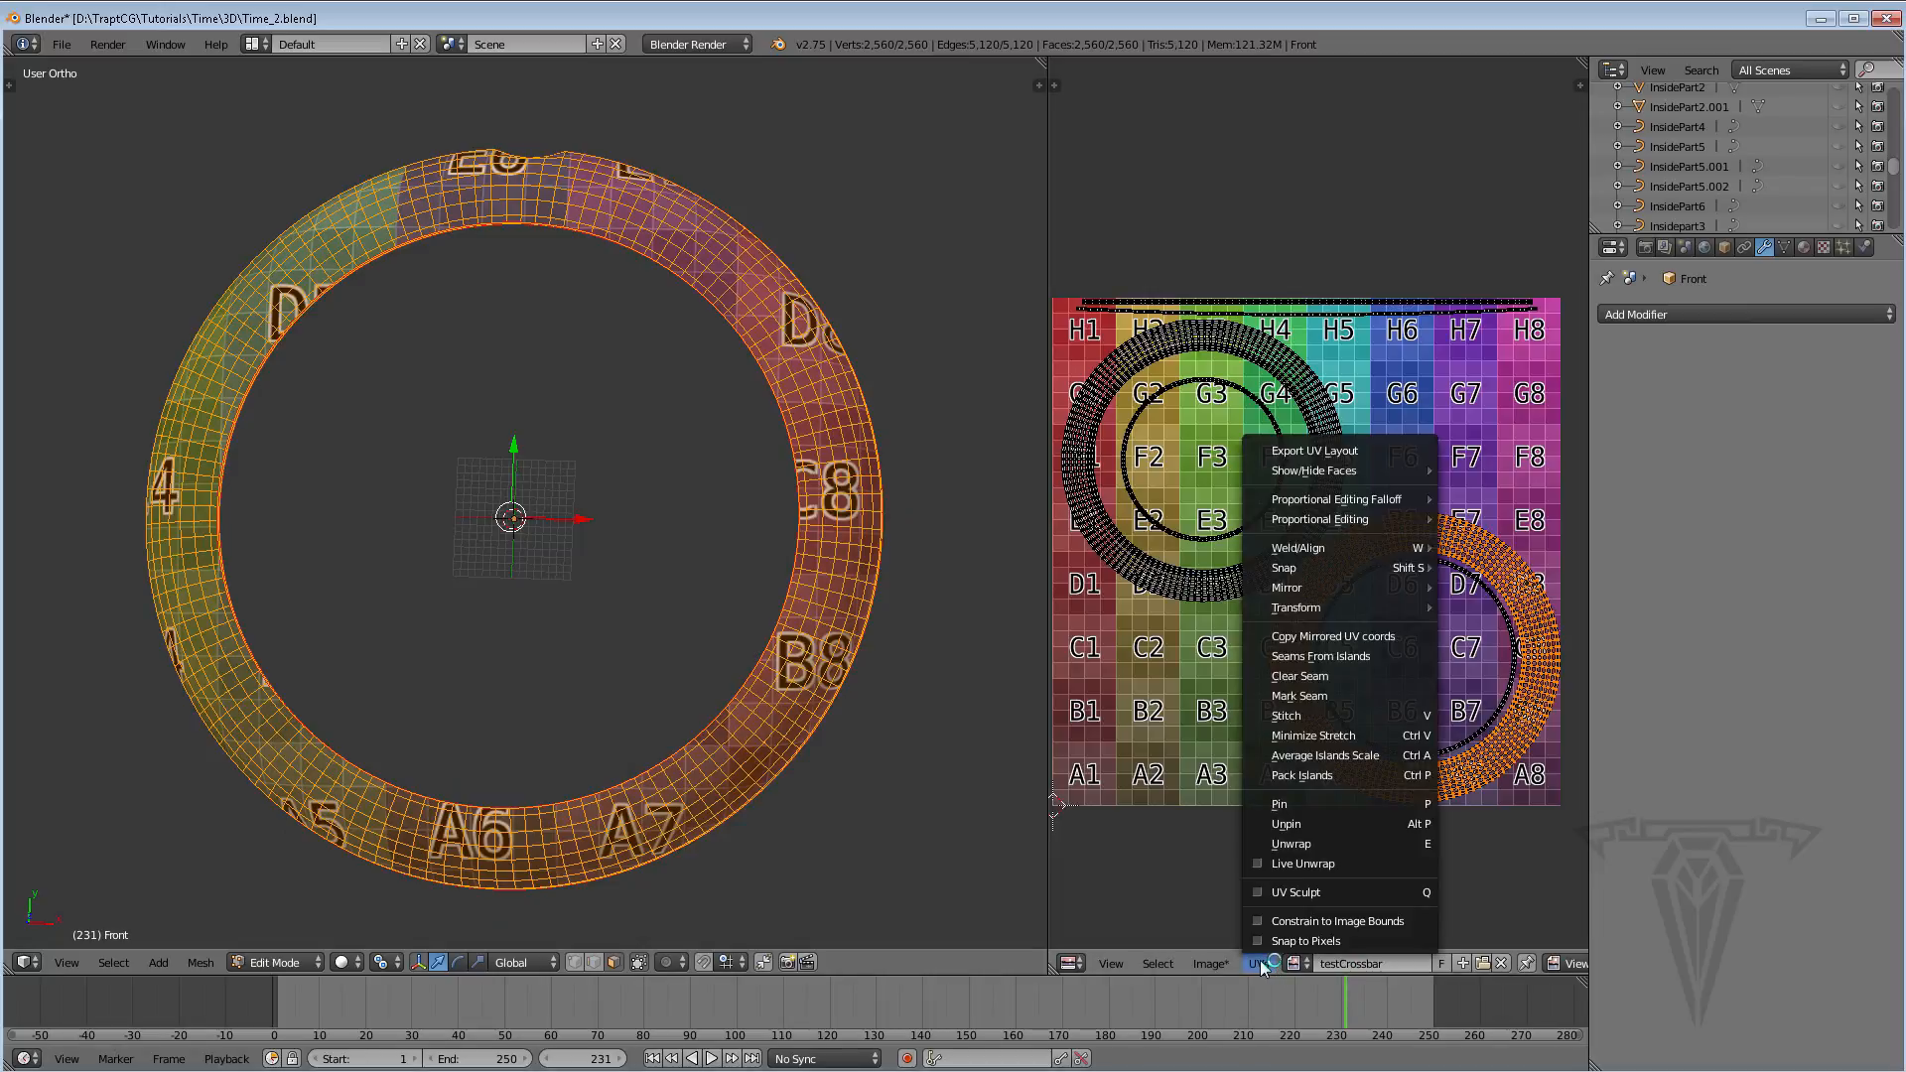
click(1333, 452)
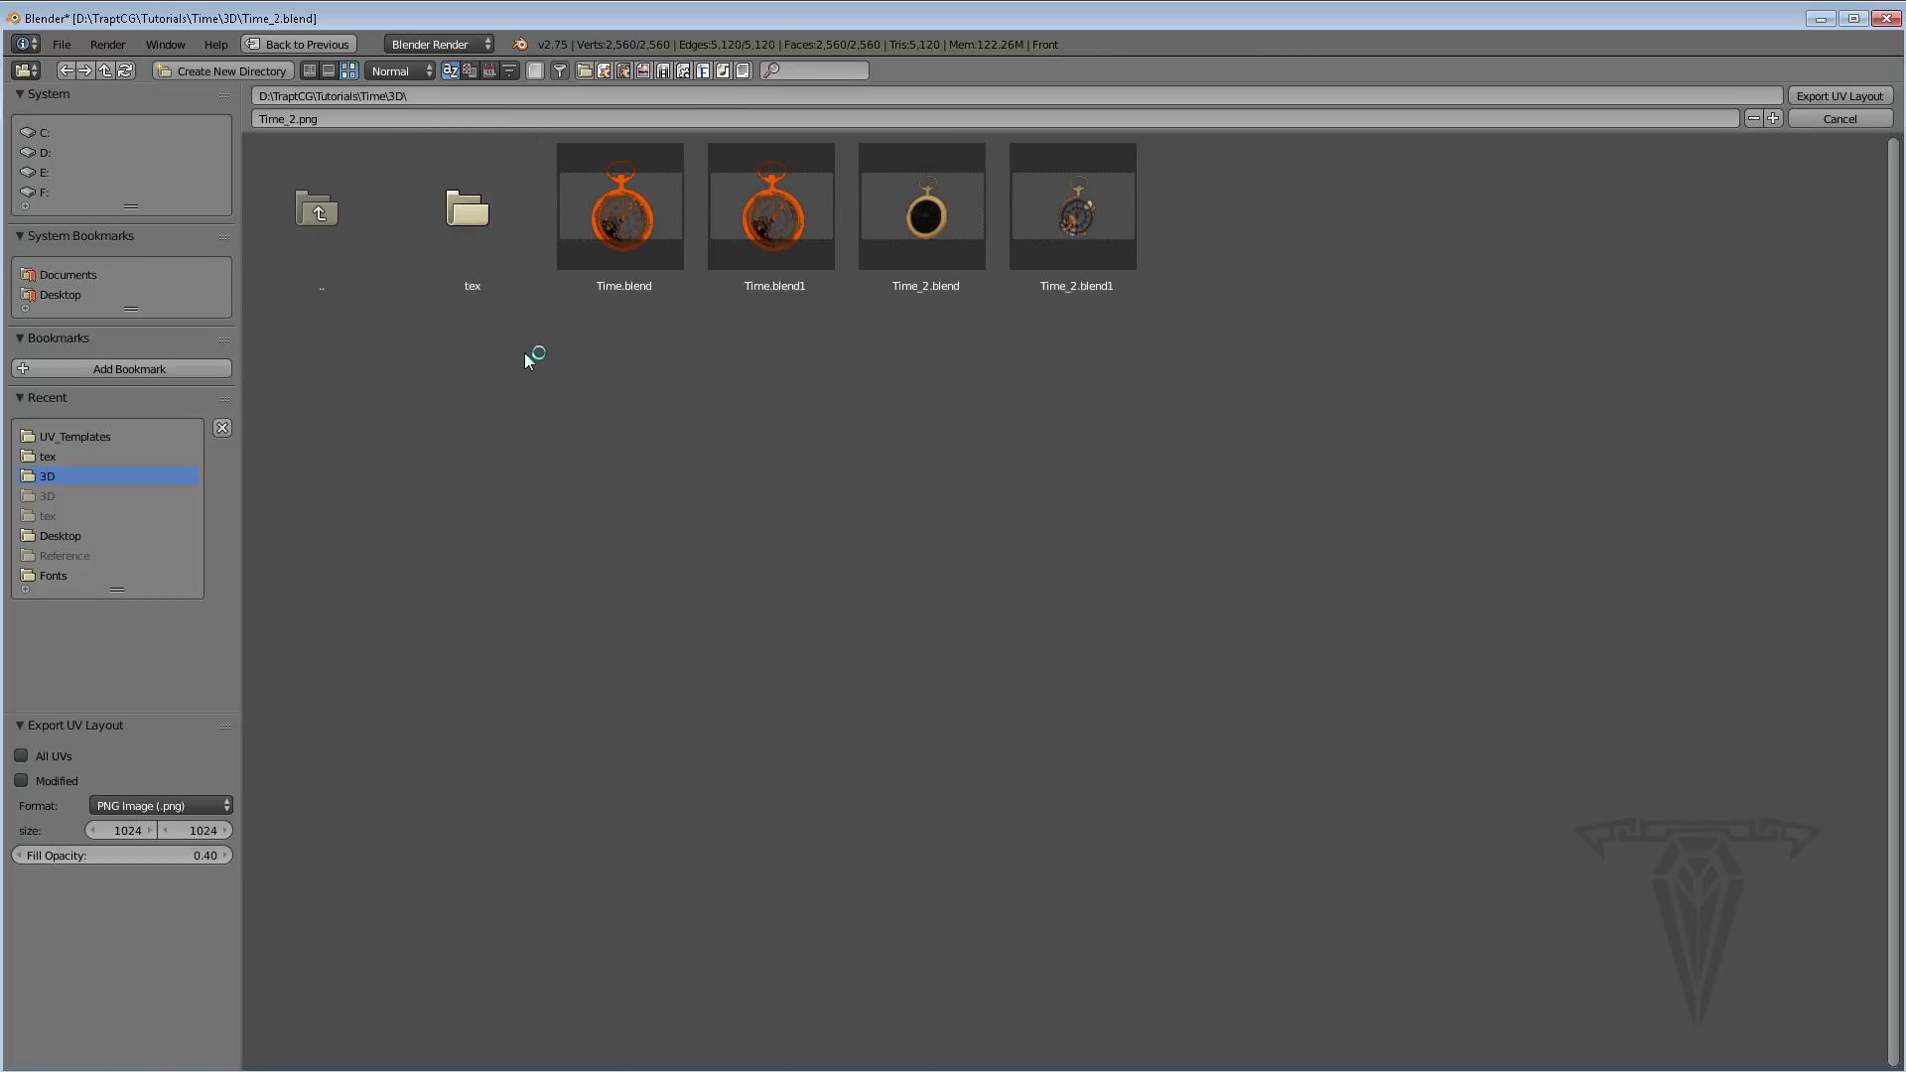
double_click(471, 214)
double_click(462, 217)
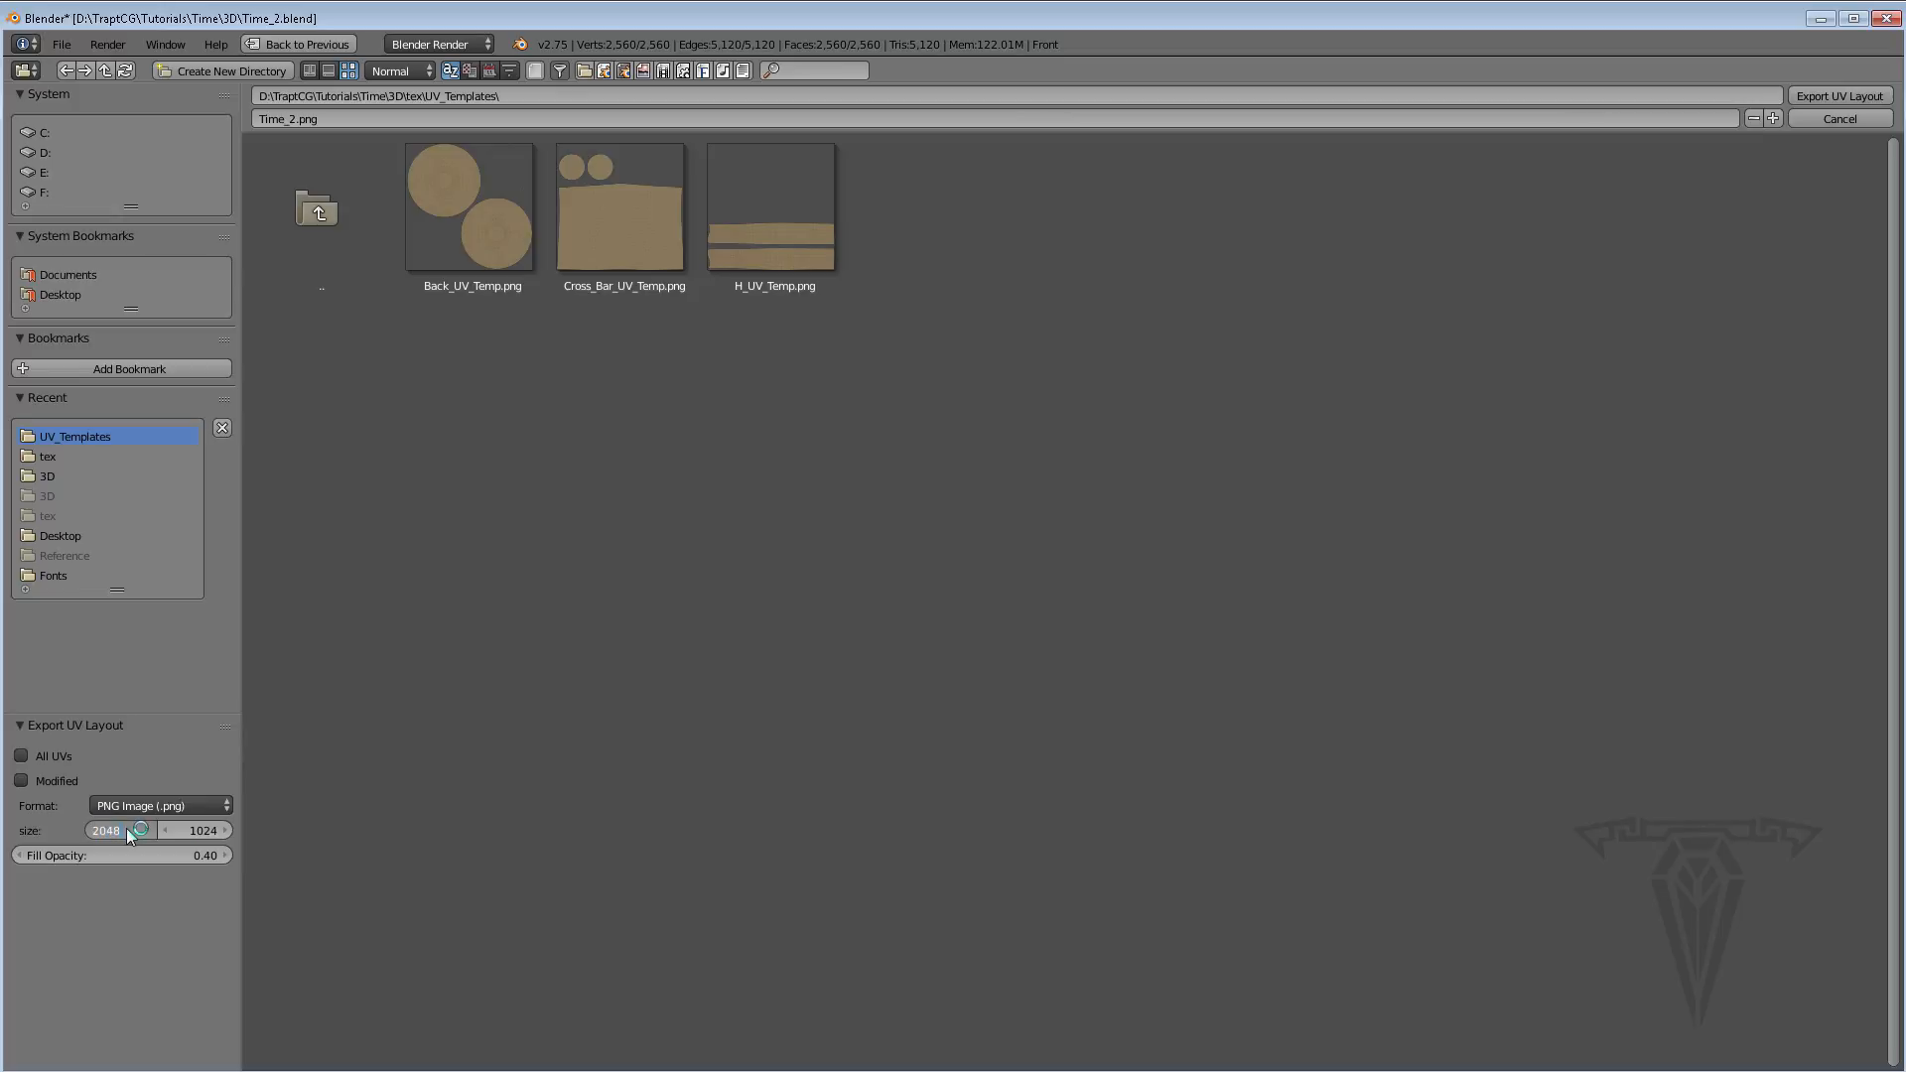
key(Tab)
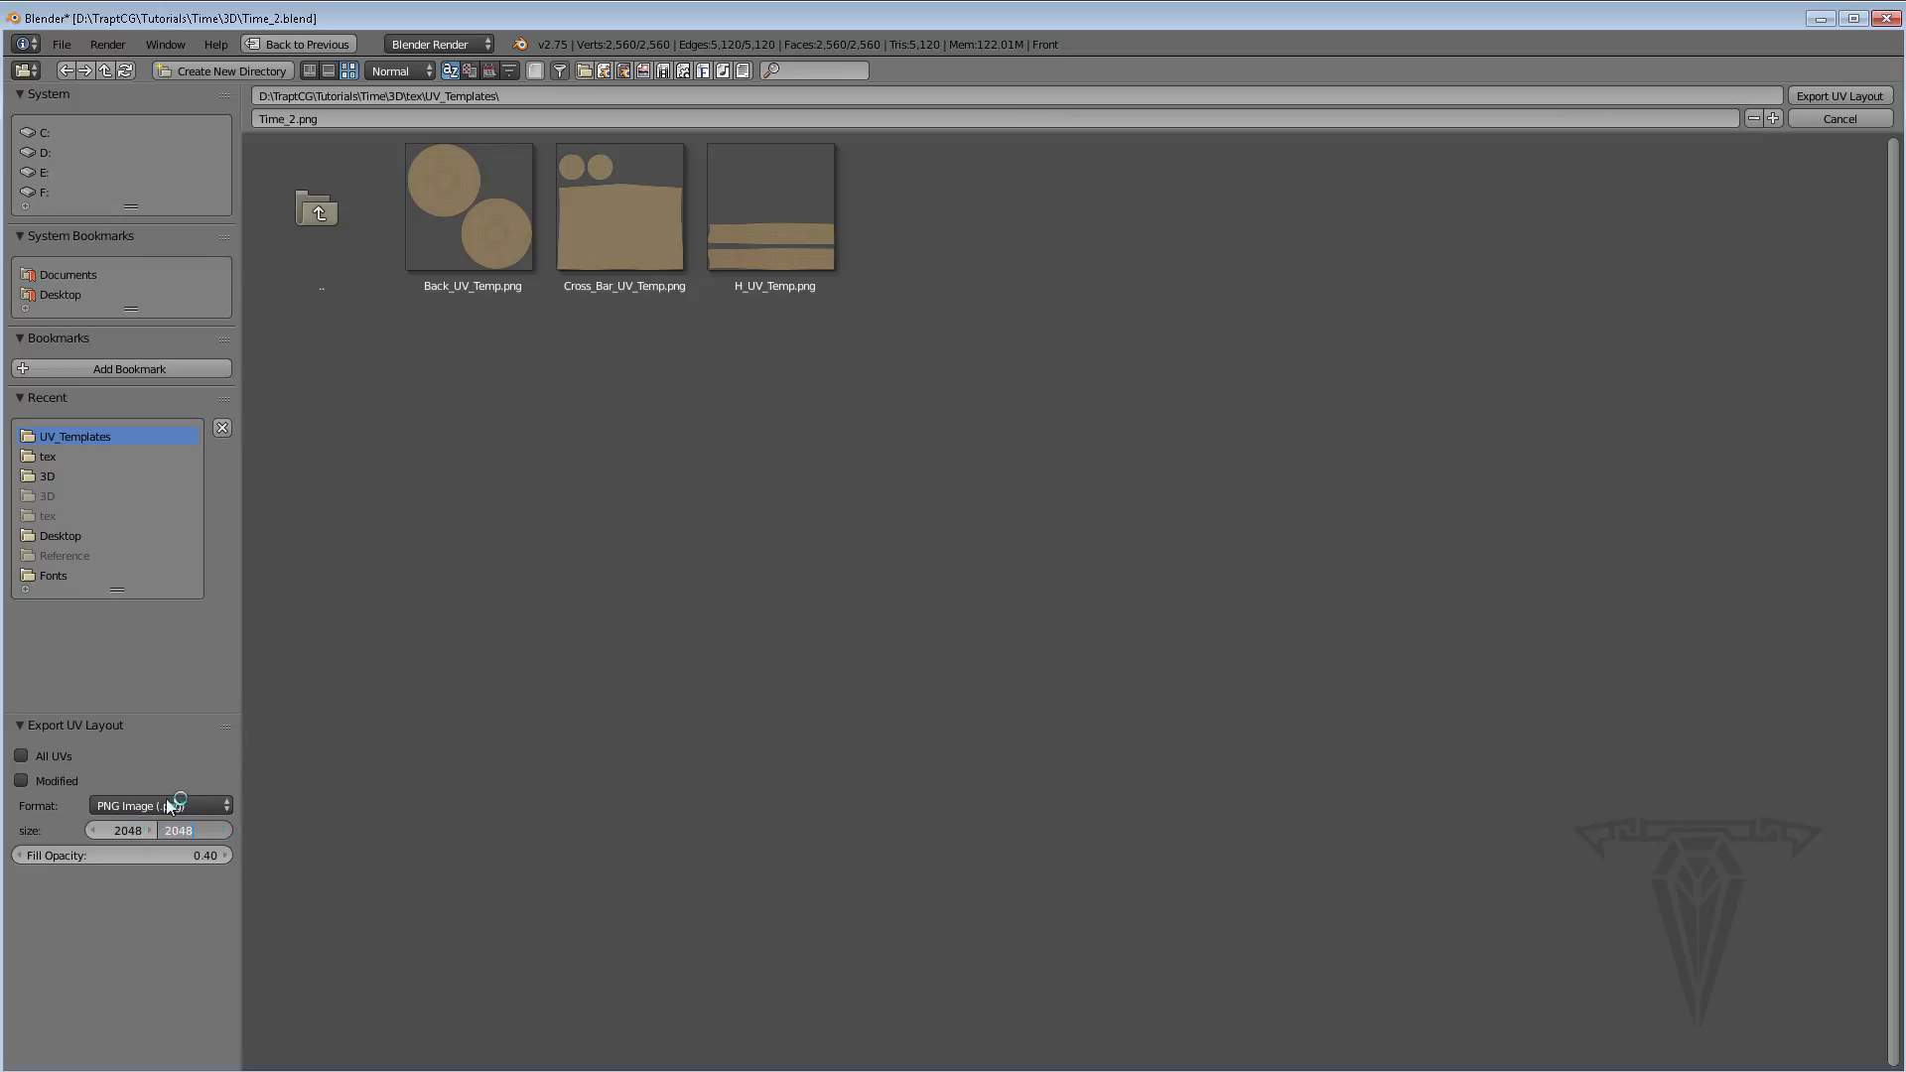
click(121, 834)
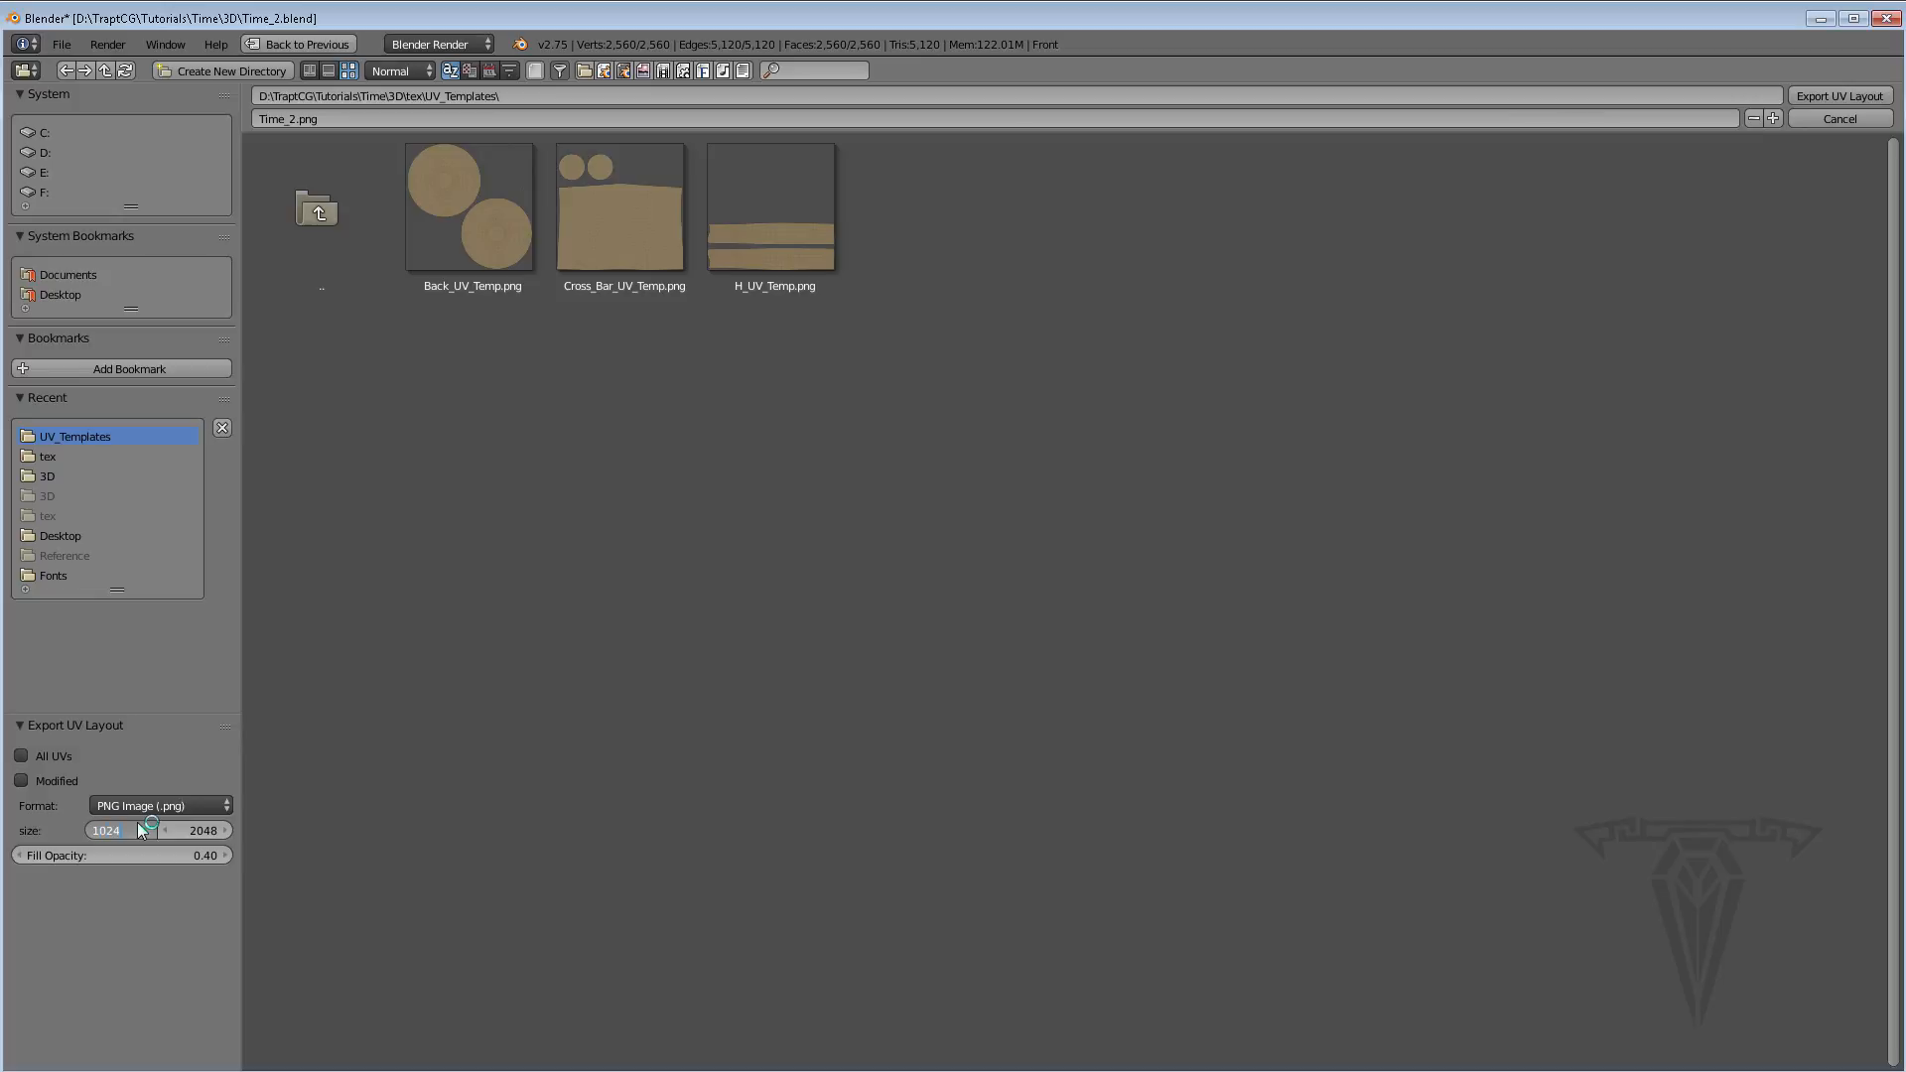
key(Return)
Name the layout image Front_UV_Temp.png and export it
click(288, 123)
text(_UV_Temp)
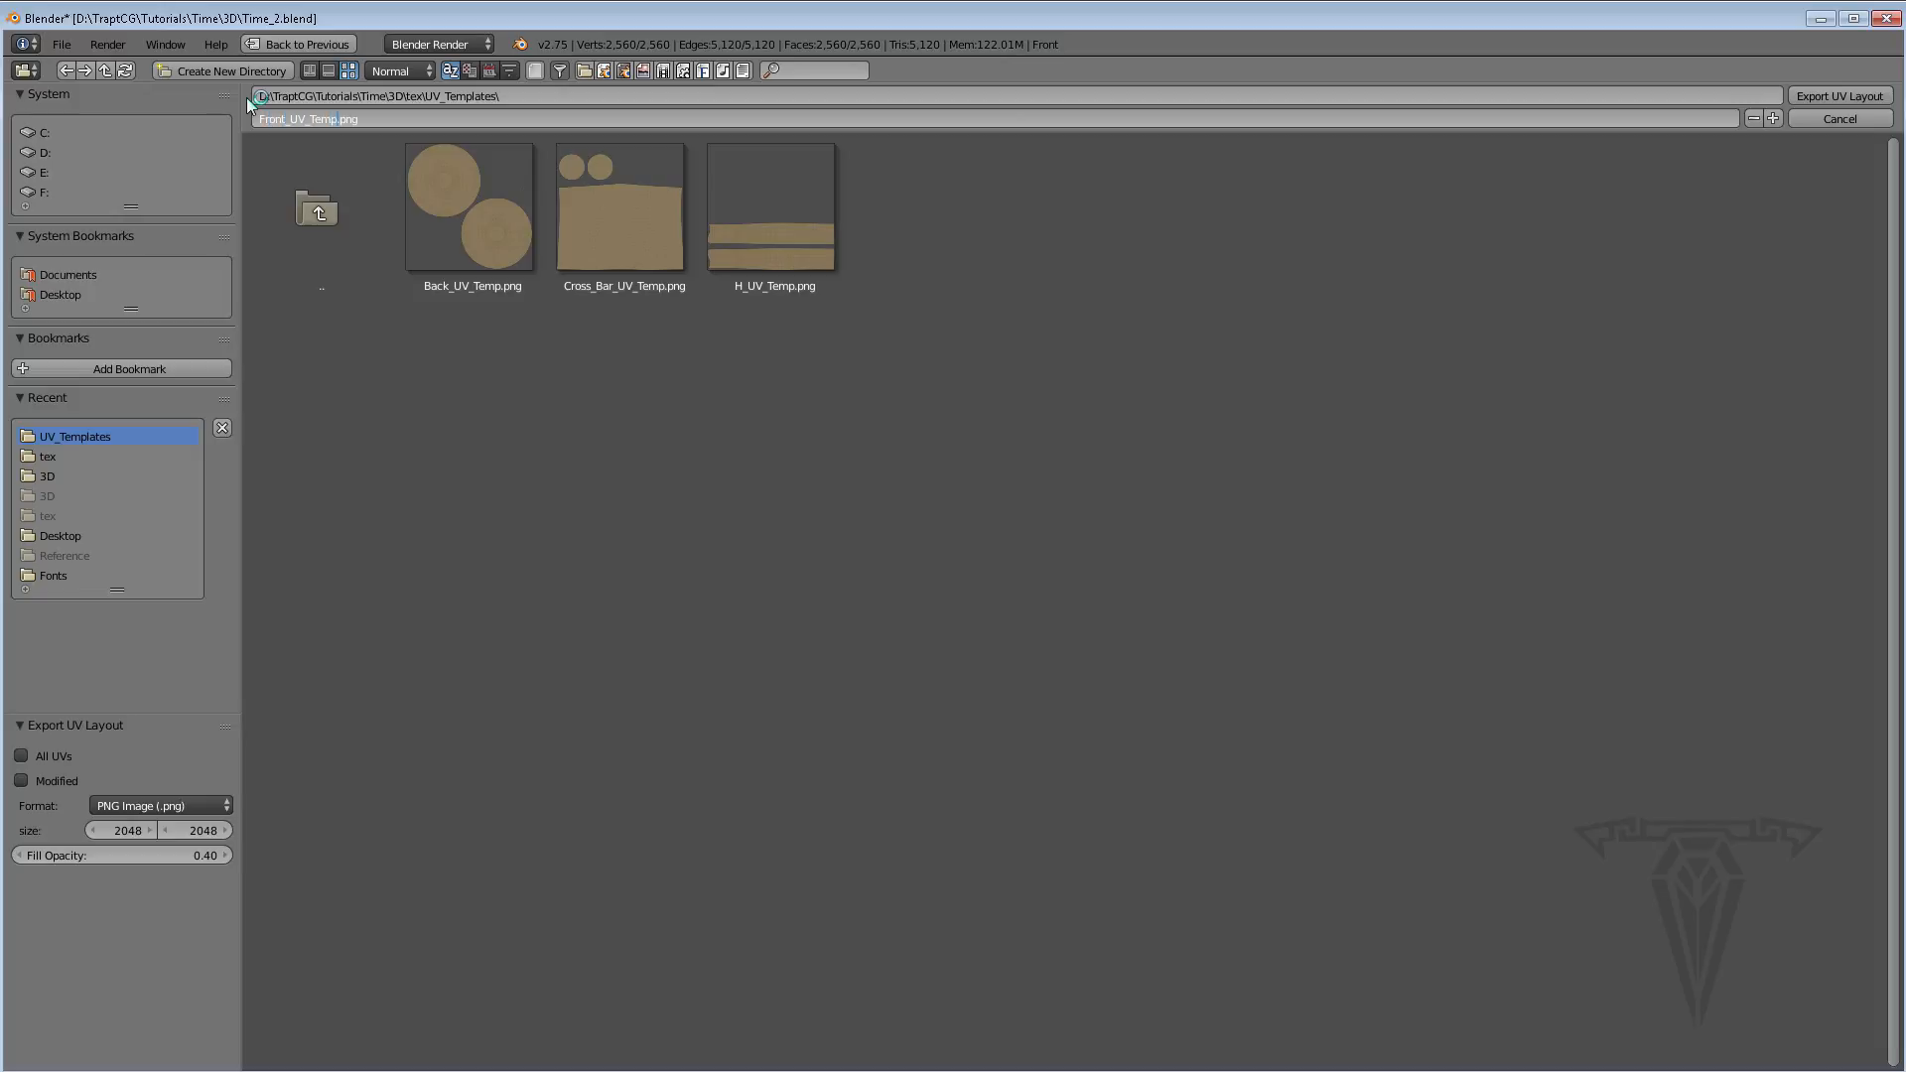
click(1830, 97)
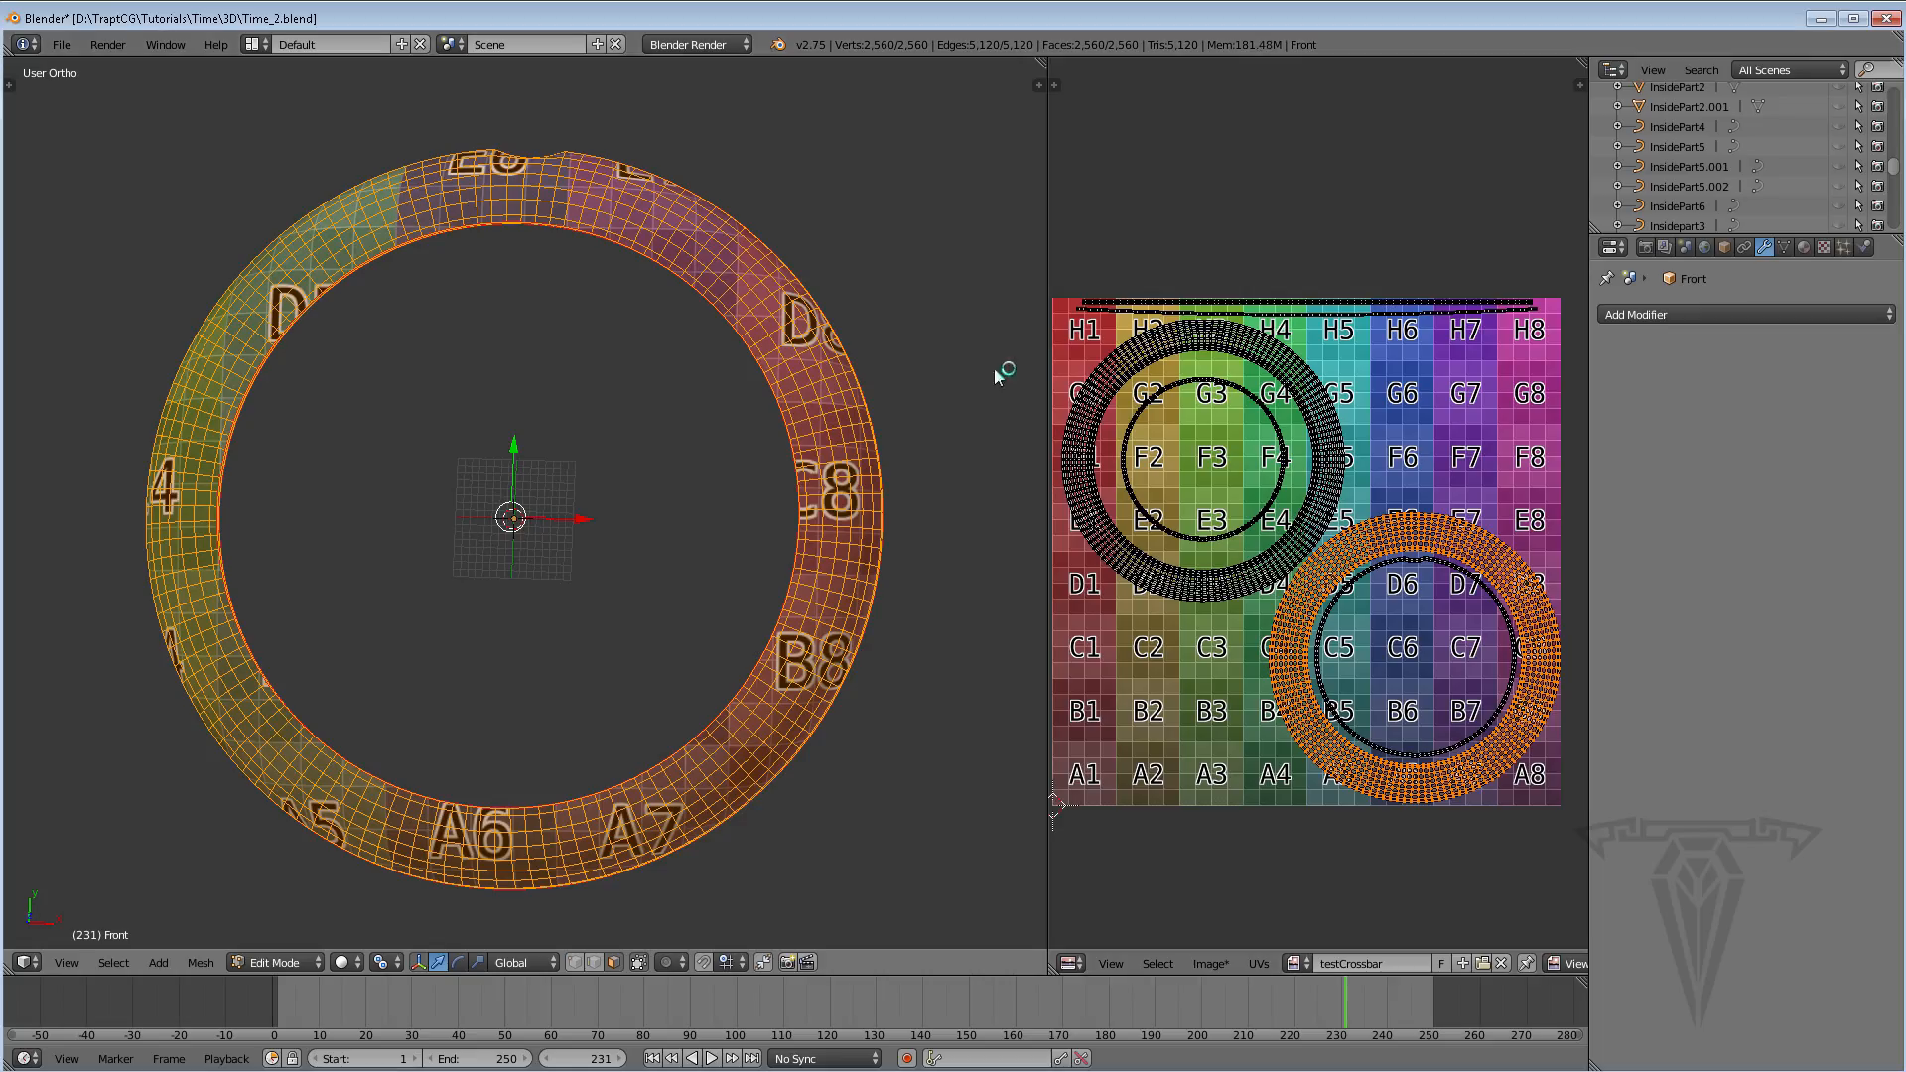
Return the Front ring to Object Mode and unhide all the other watch parts
shift+middle_drag(898, 465, 865, 468)
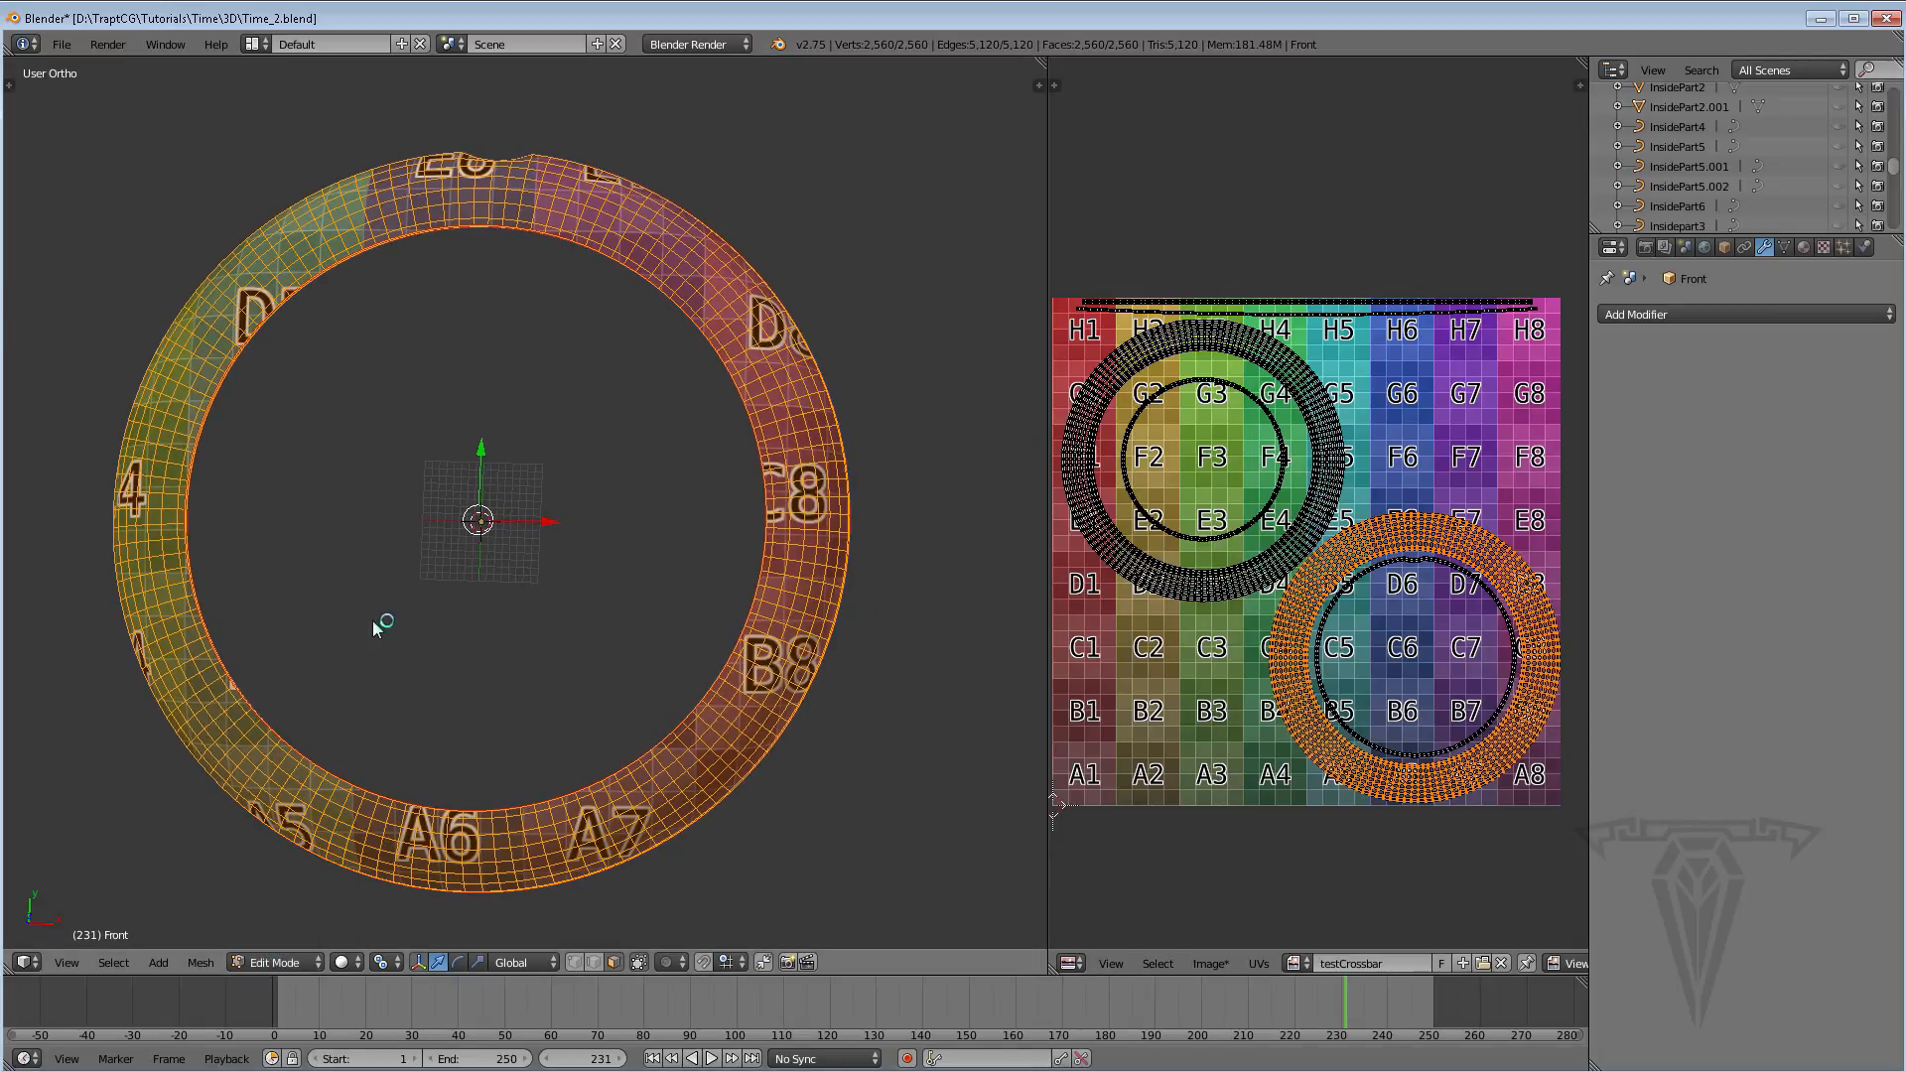
click(274, 961)
click(270, 941)
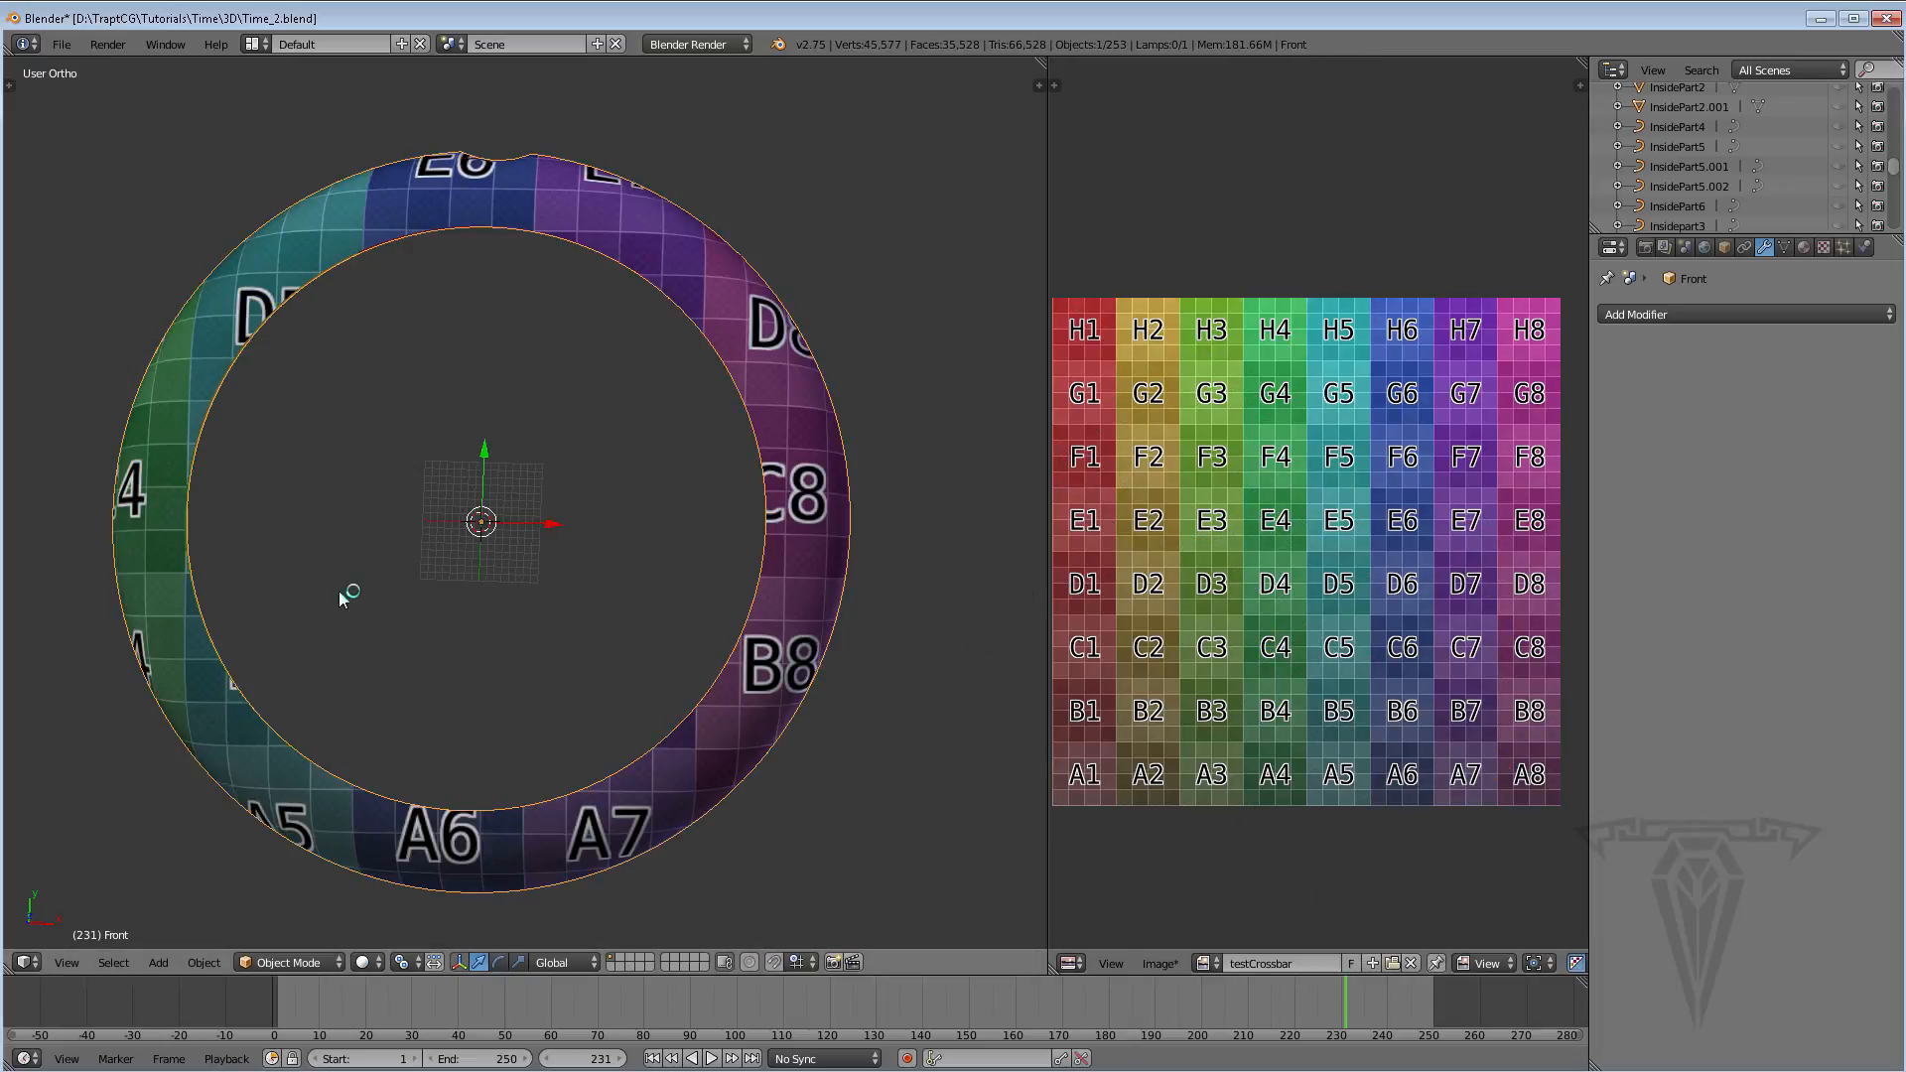
middle_drag(499, 419, 437, 447)
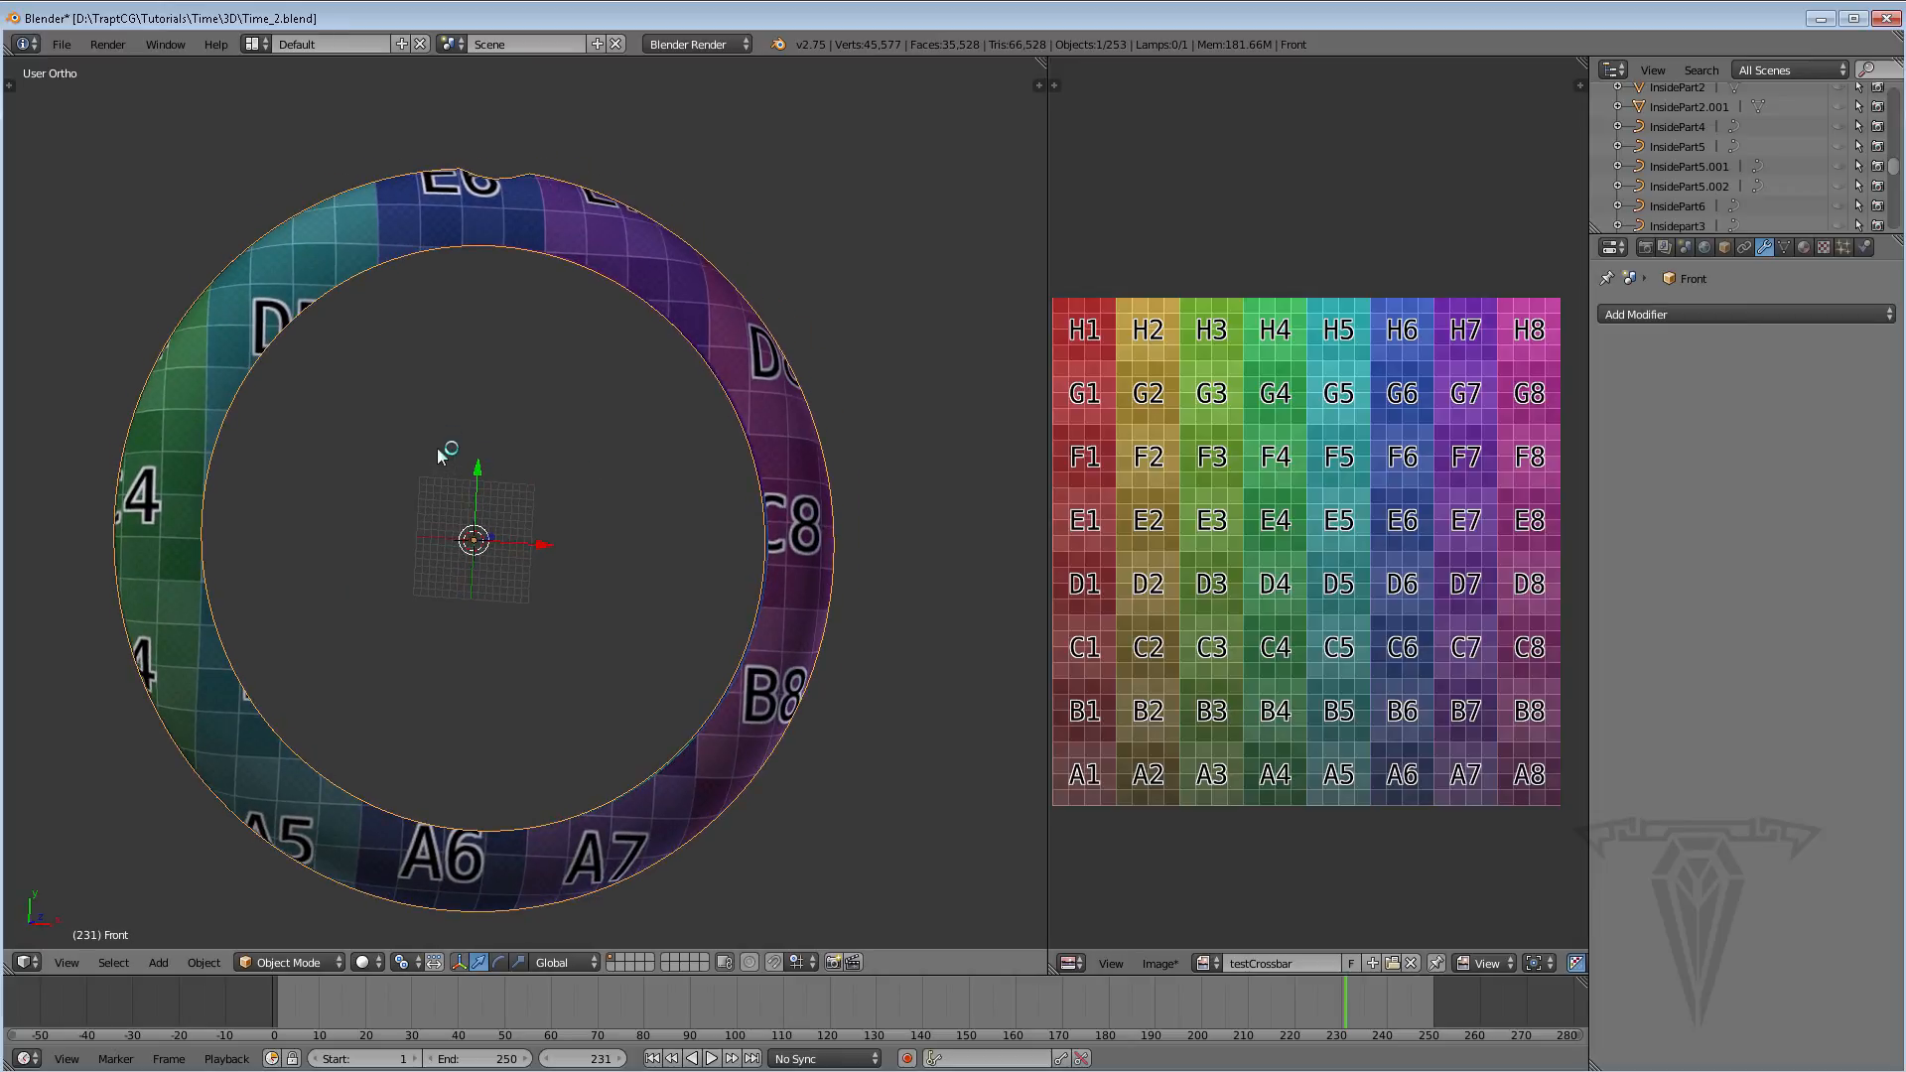
key(alt+h)
scroll(474, 274, down, 3)
middle_drag(475, 274, 464, 406)
scroll(537, 422, up, 2)
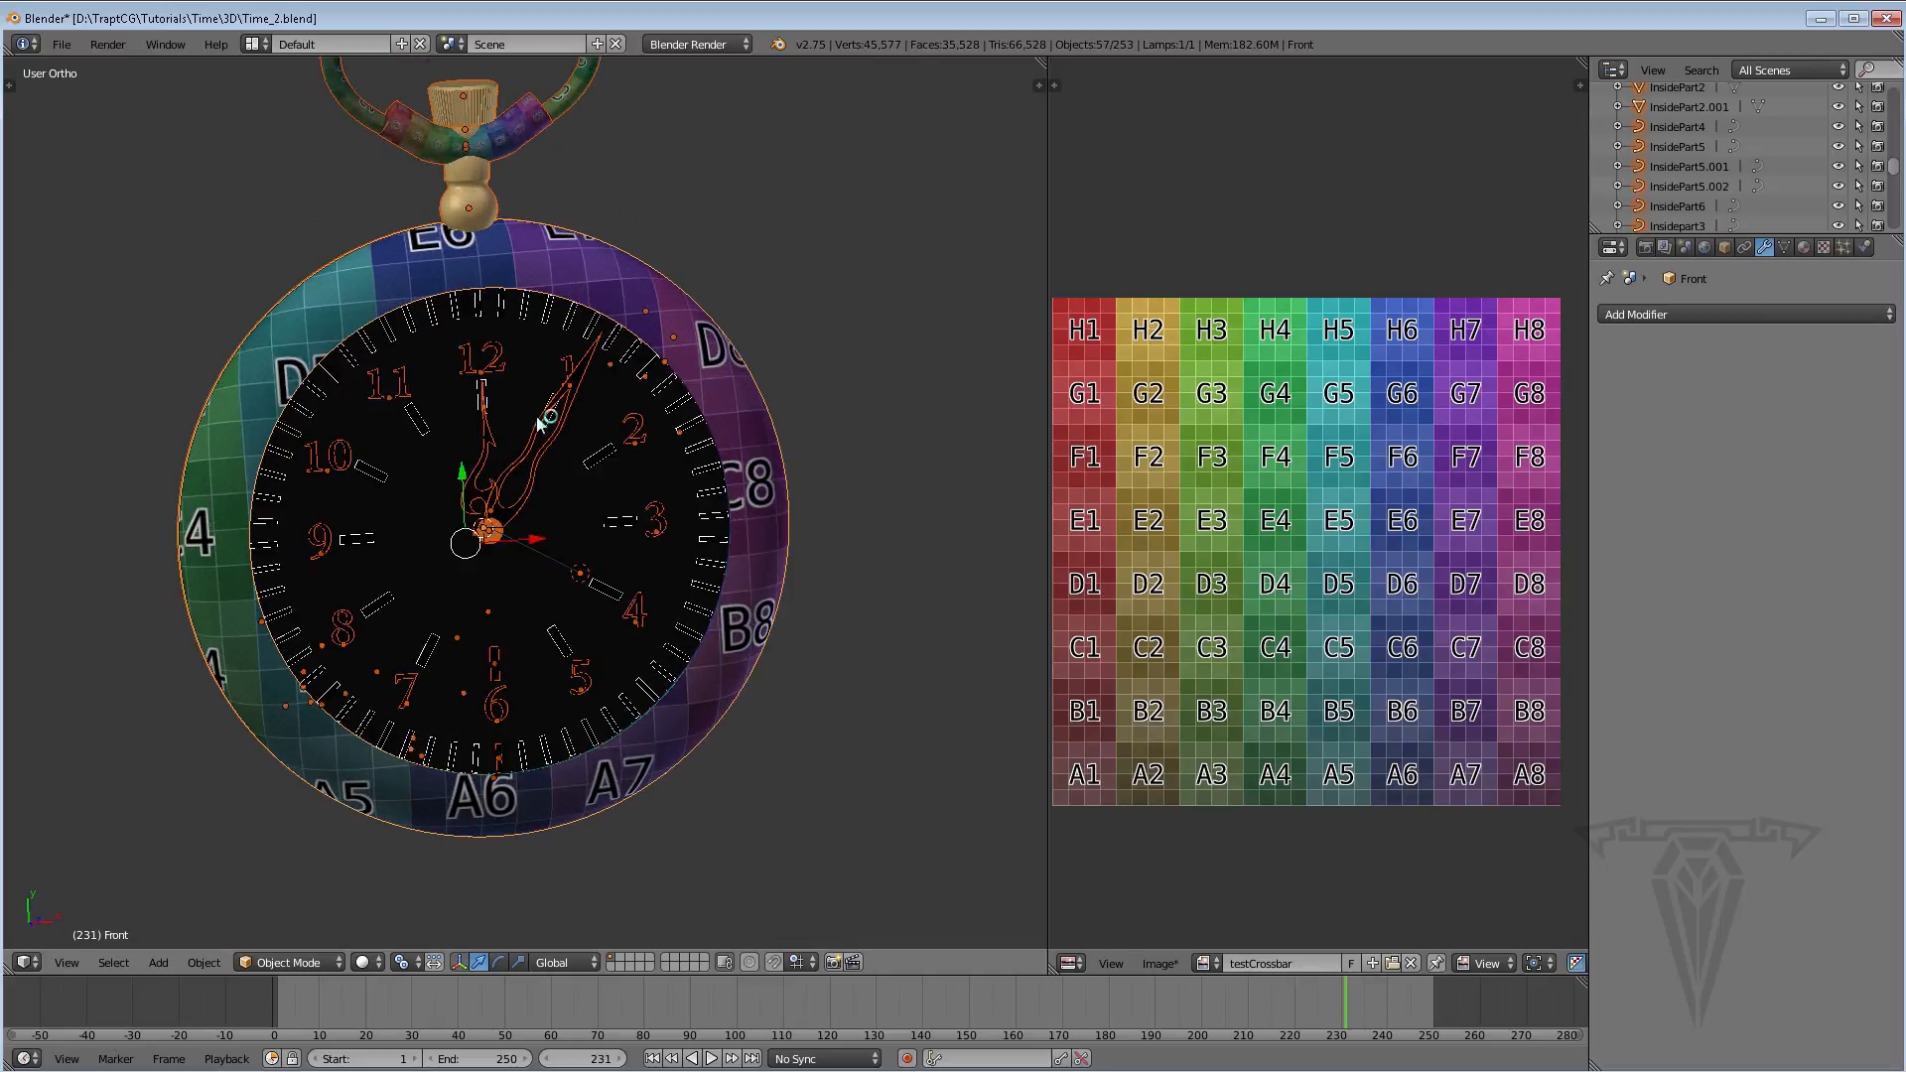
Select the Neck object and examine the neck, crown and crossbar assembly from several angles
scroll(527, 413, up, 3)
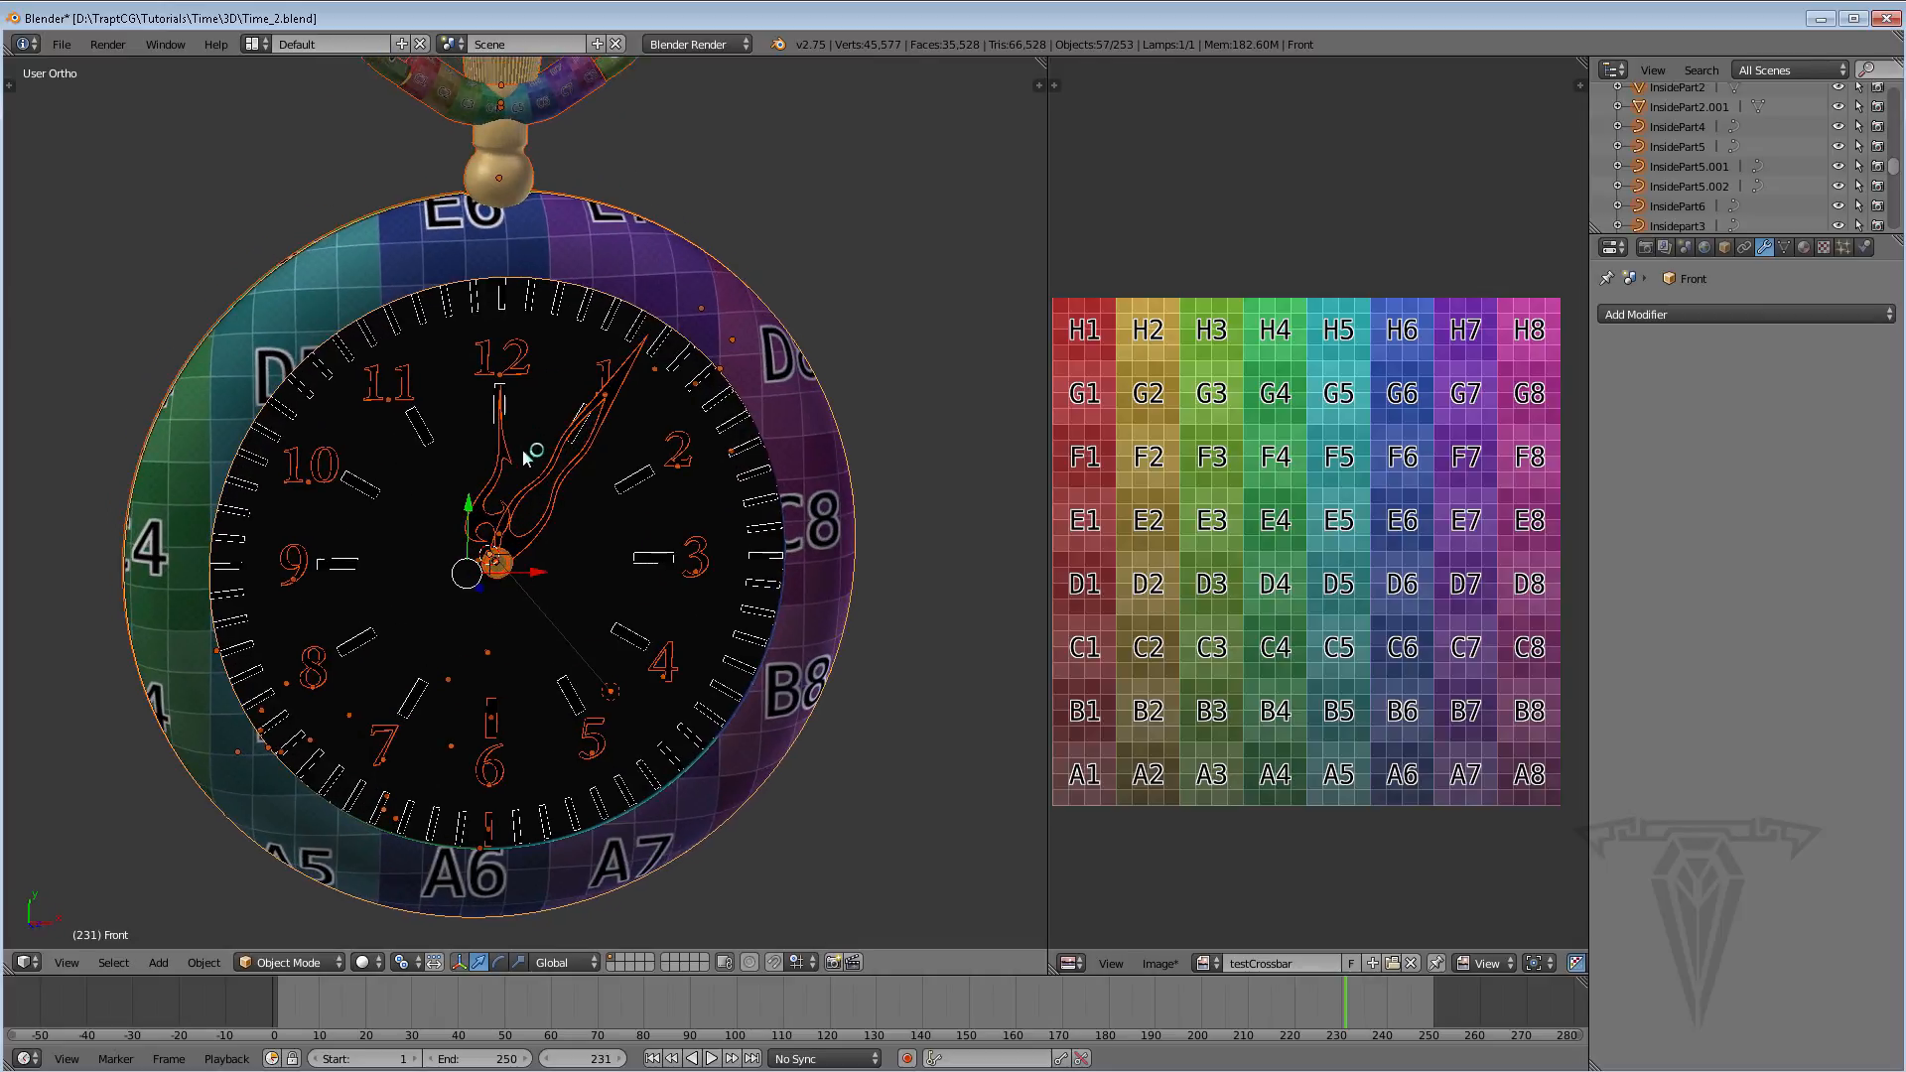
scroll(545, 427, up, 3)
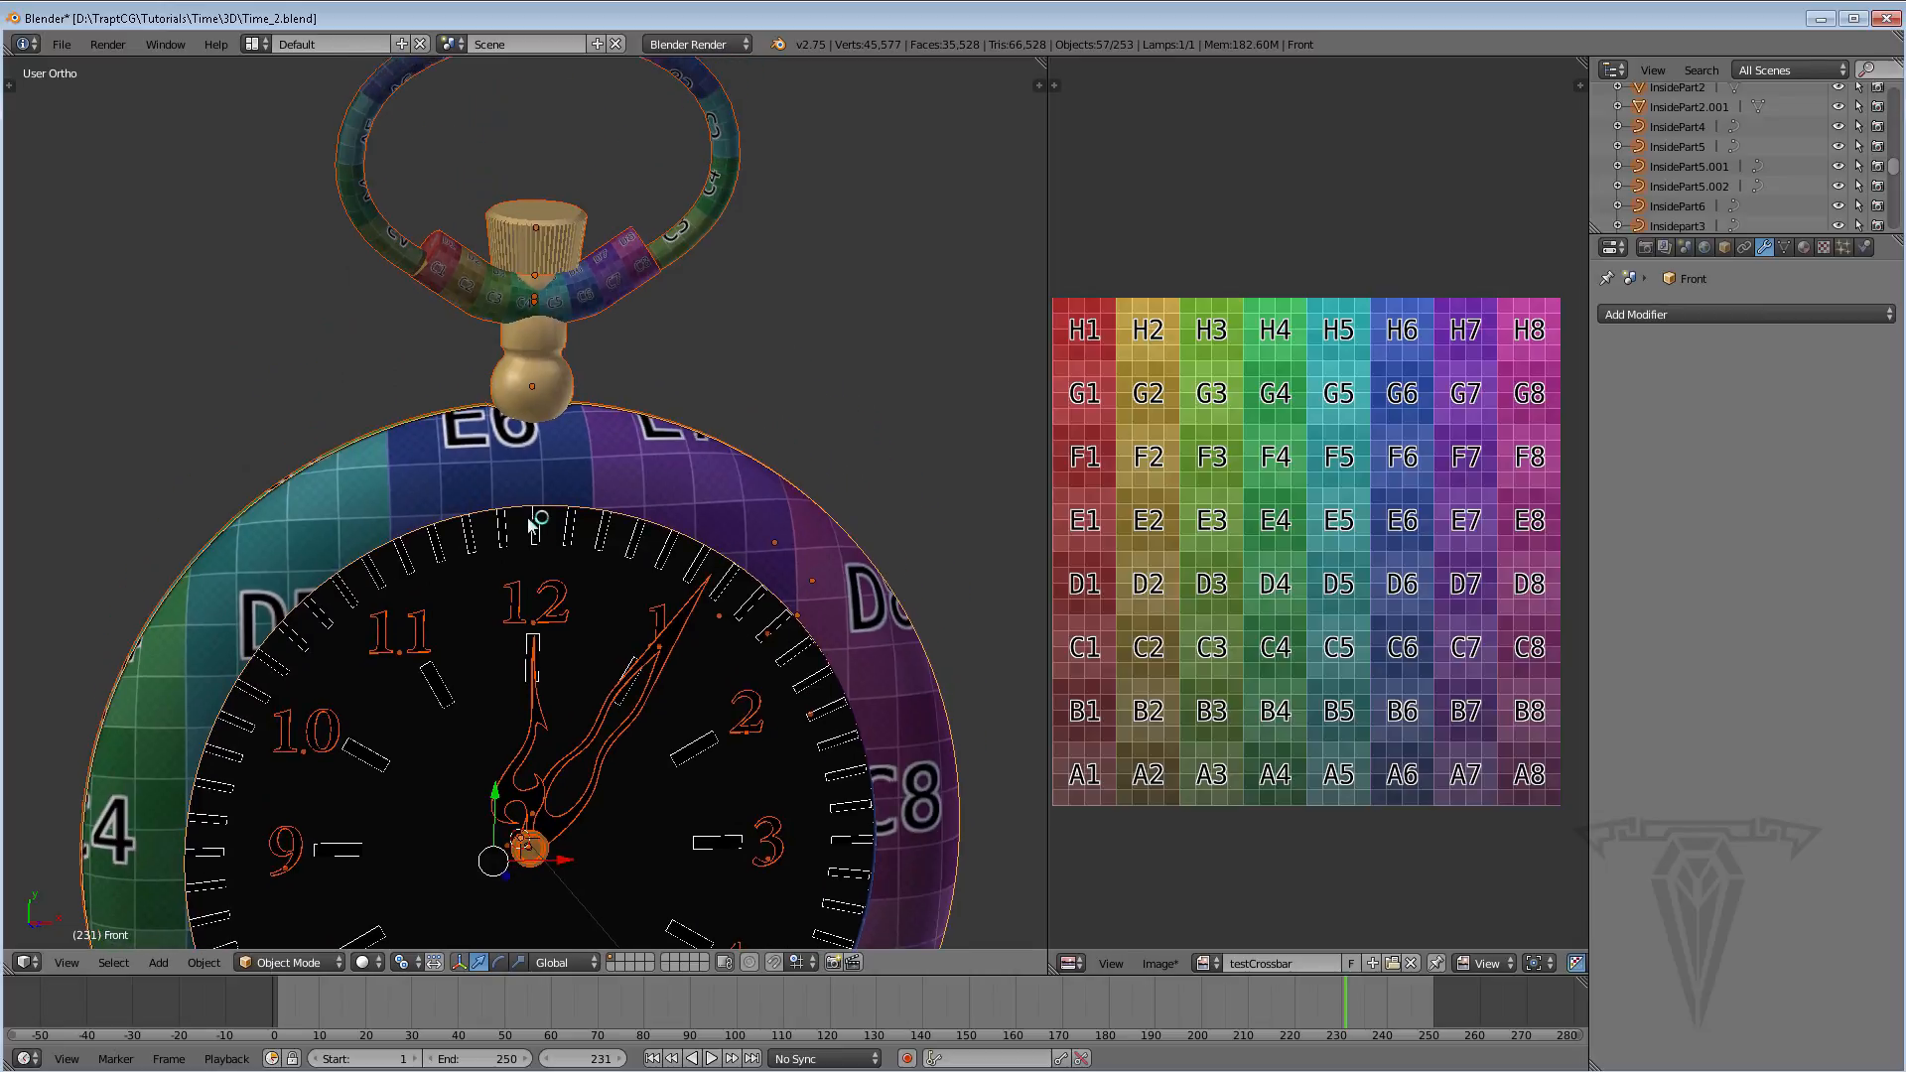
right_click(543, 328)
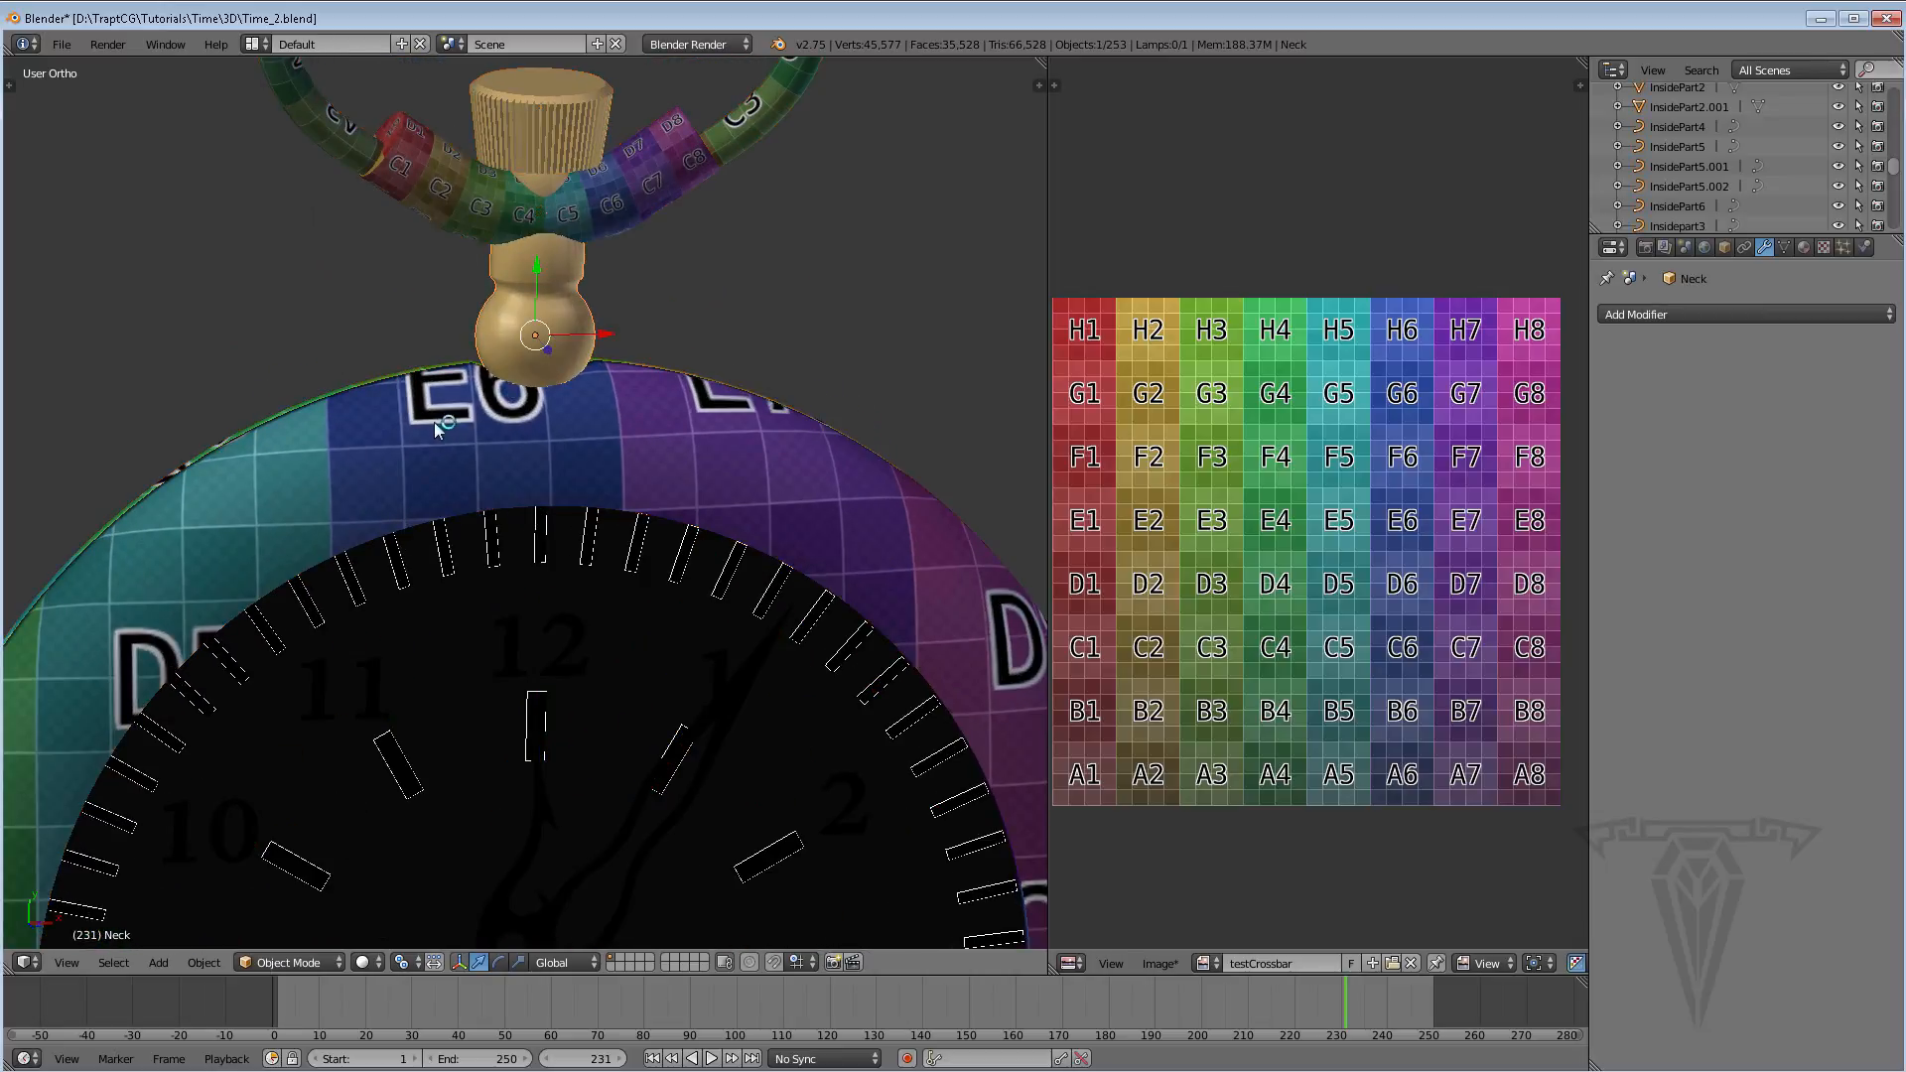
middle_drag(433, 420, 608, 276)
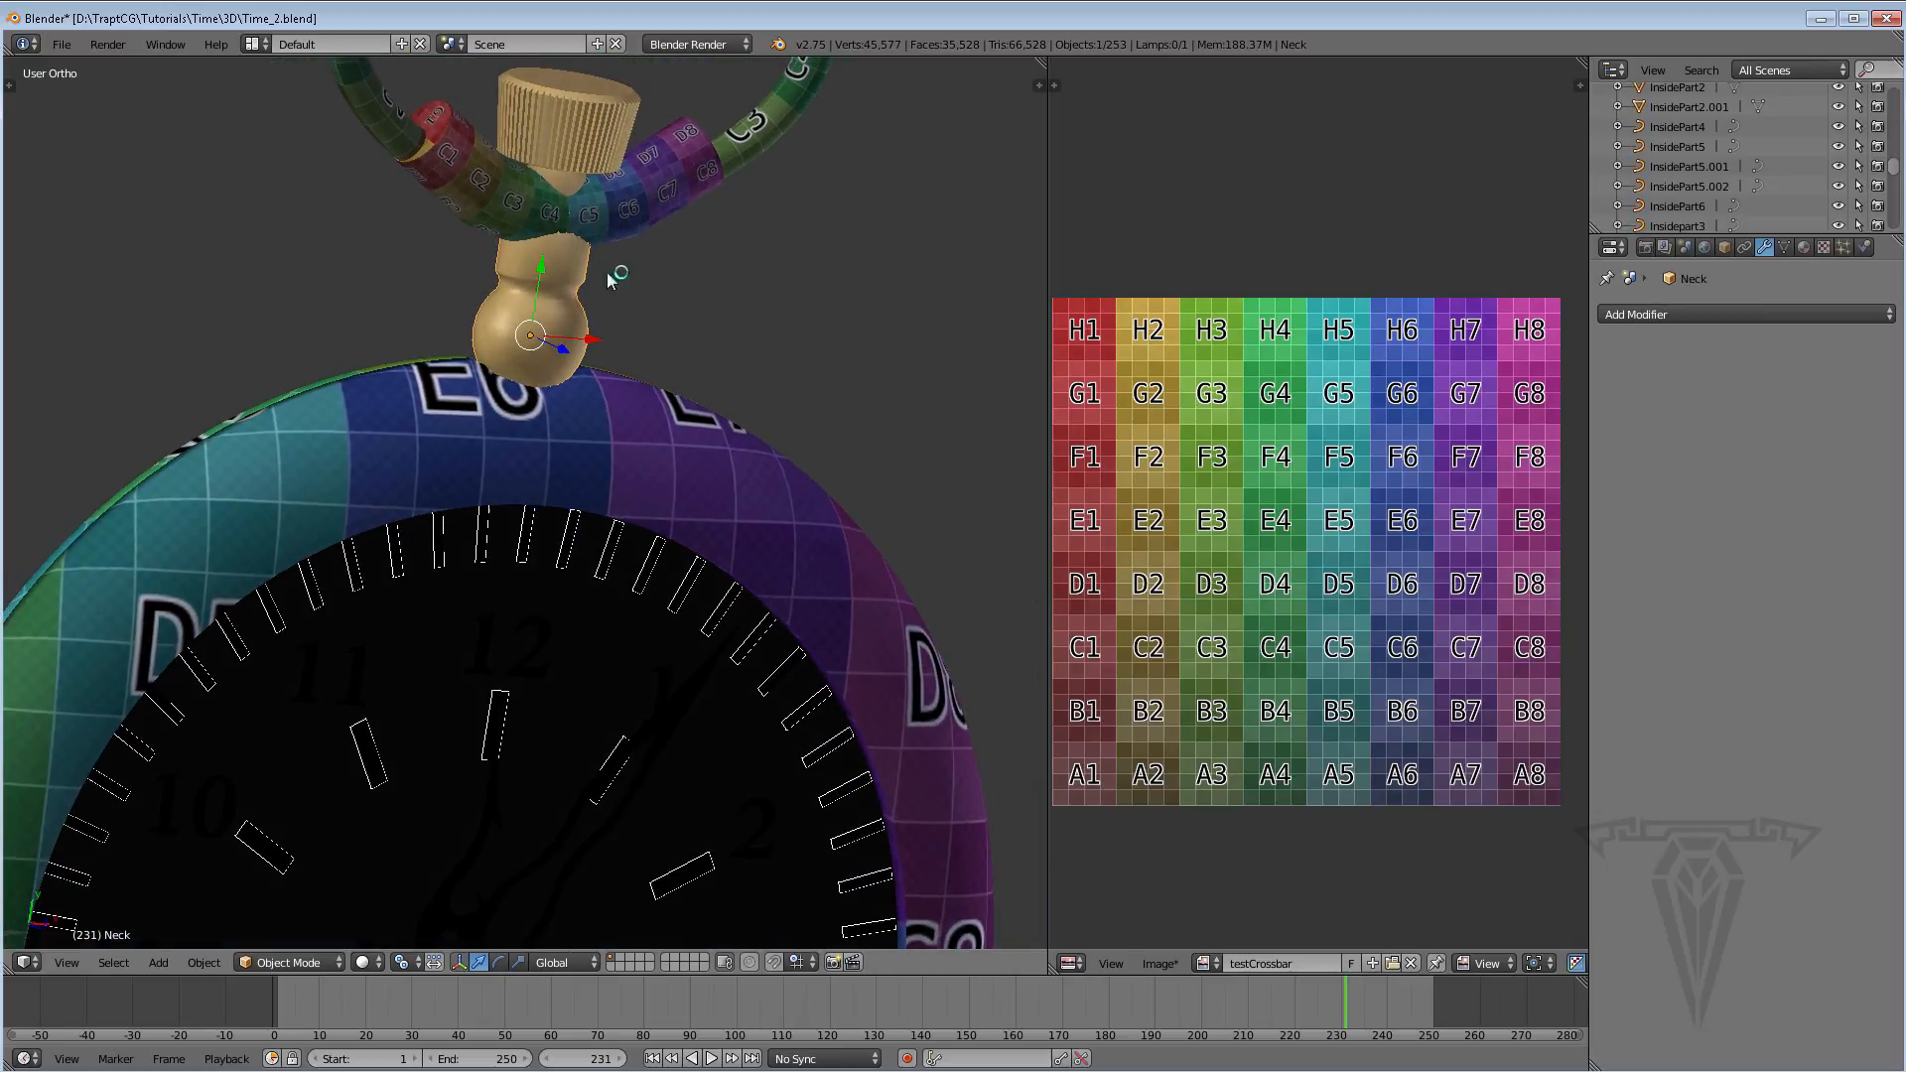
middle_drag(506, 316, 509, 233)
middle_drag(499, 331, 506, 159)
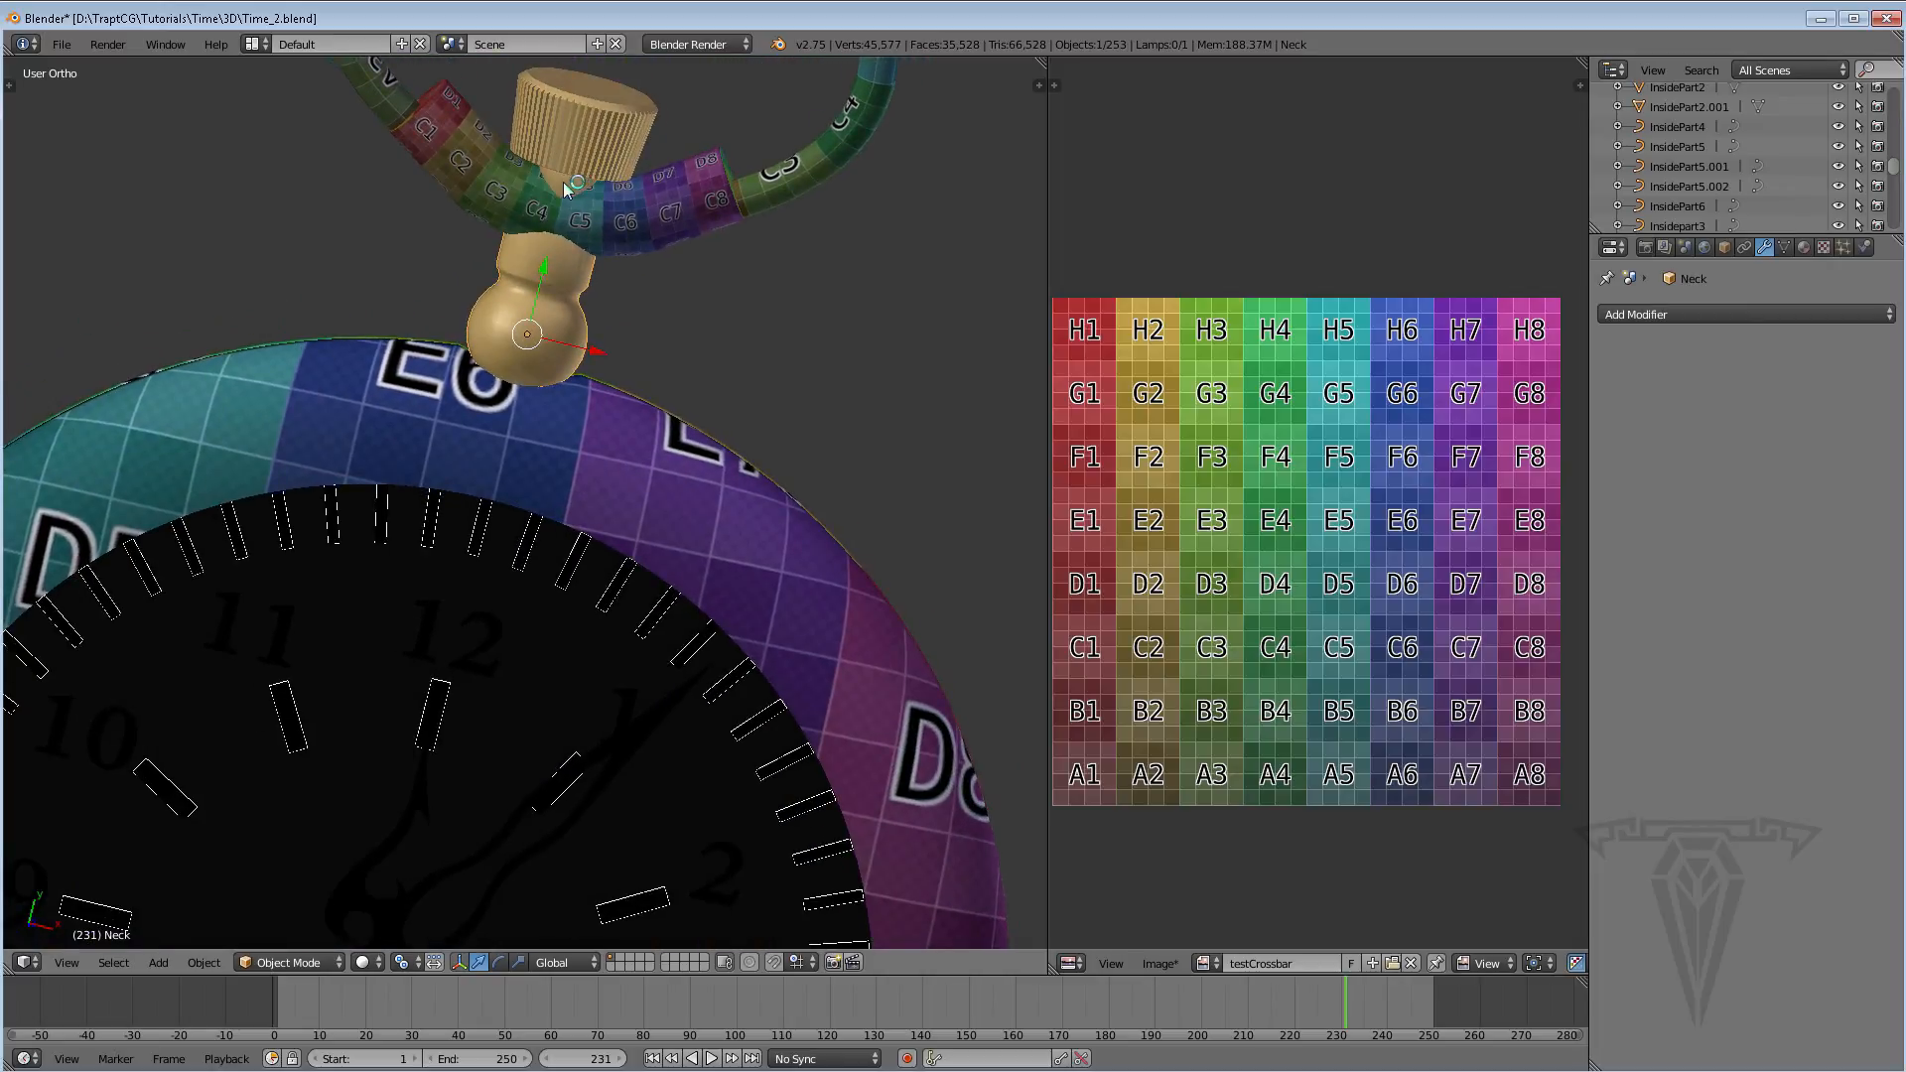
middle_drag(596, 107, 561, 65)
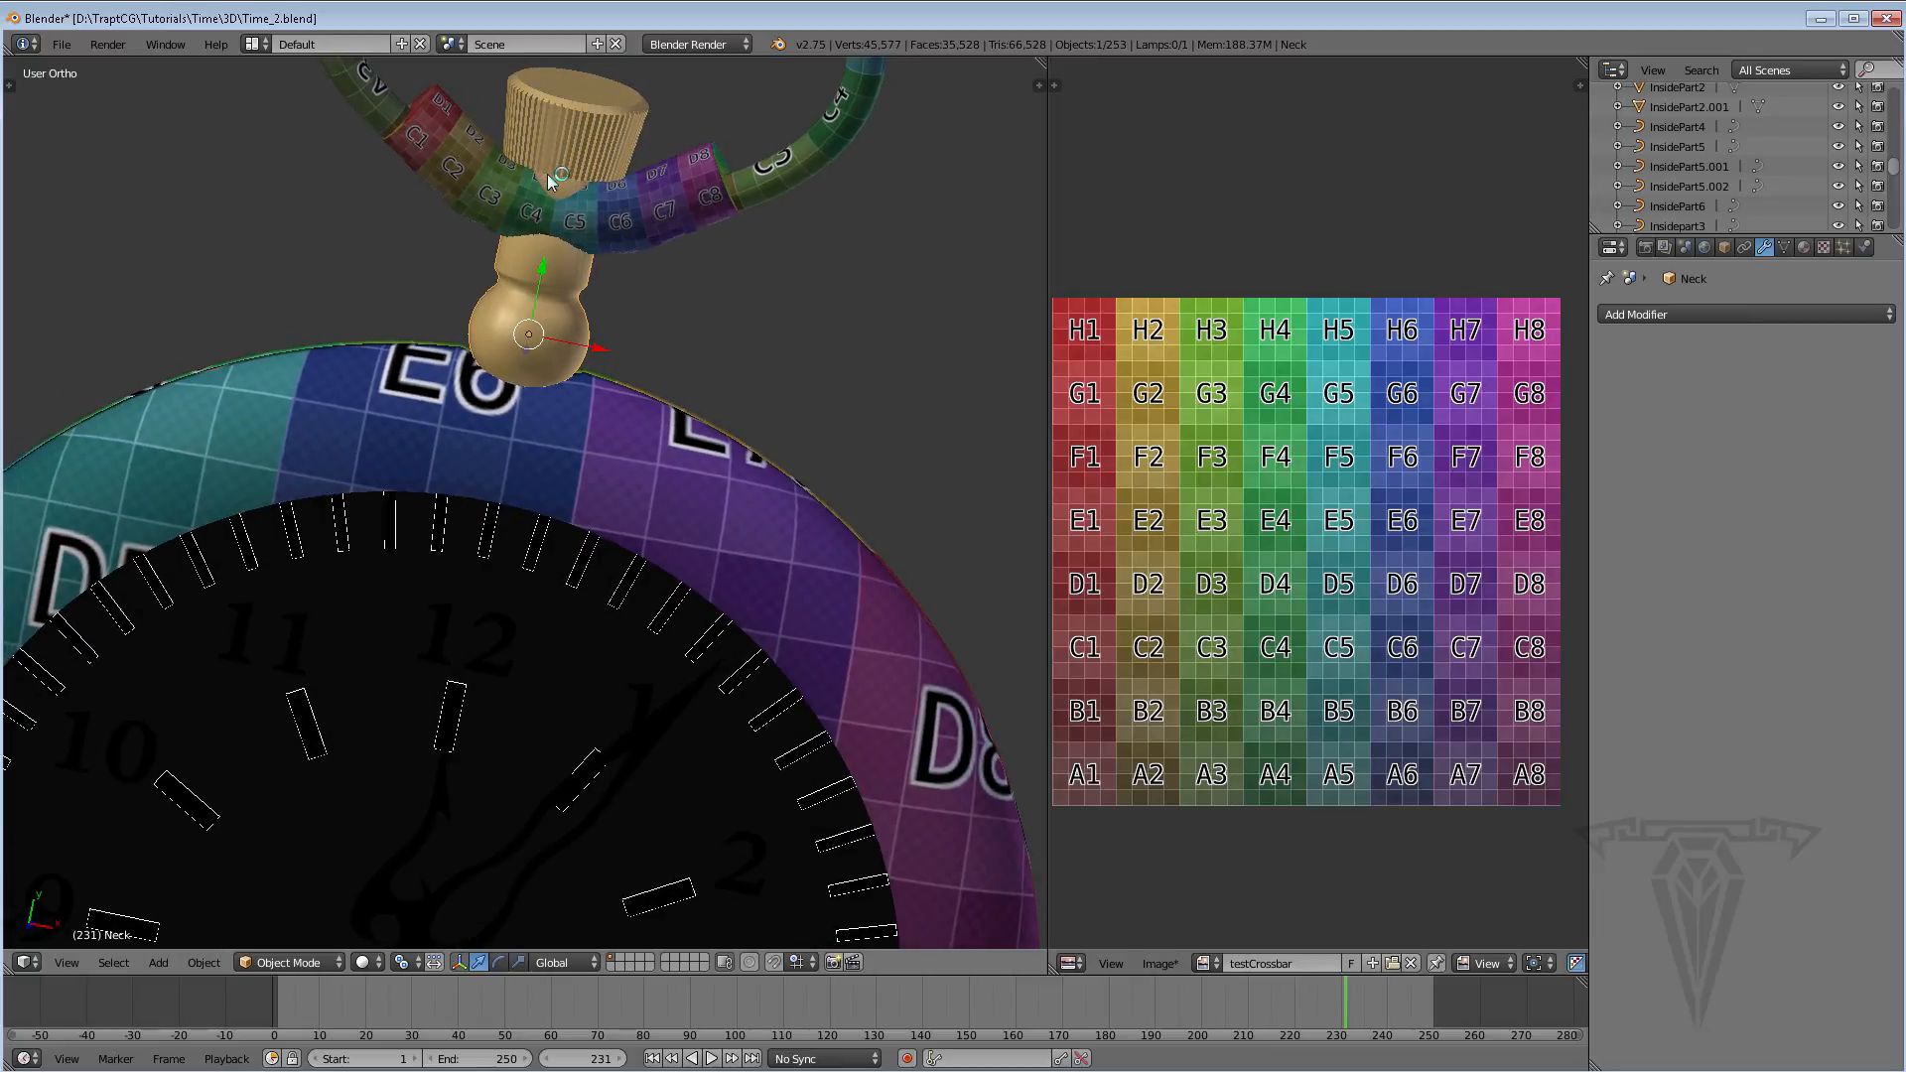
scroll(566, 236, down, 1)
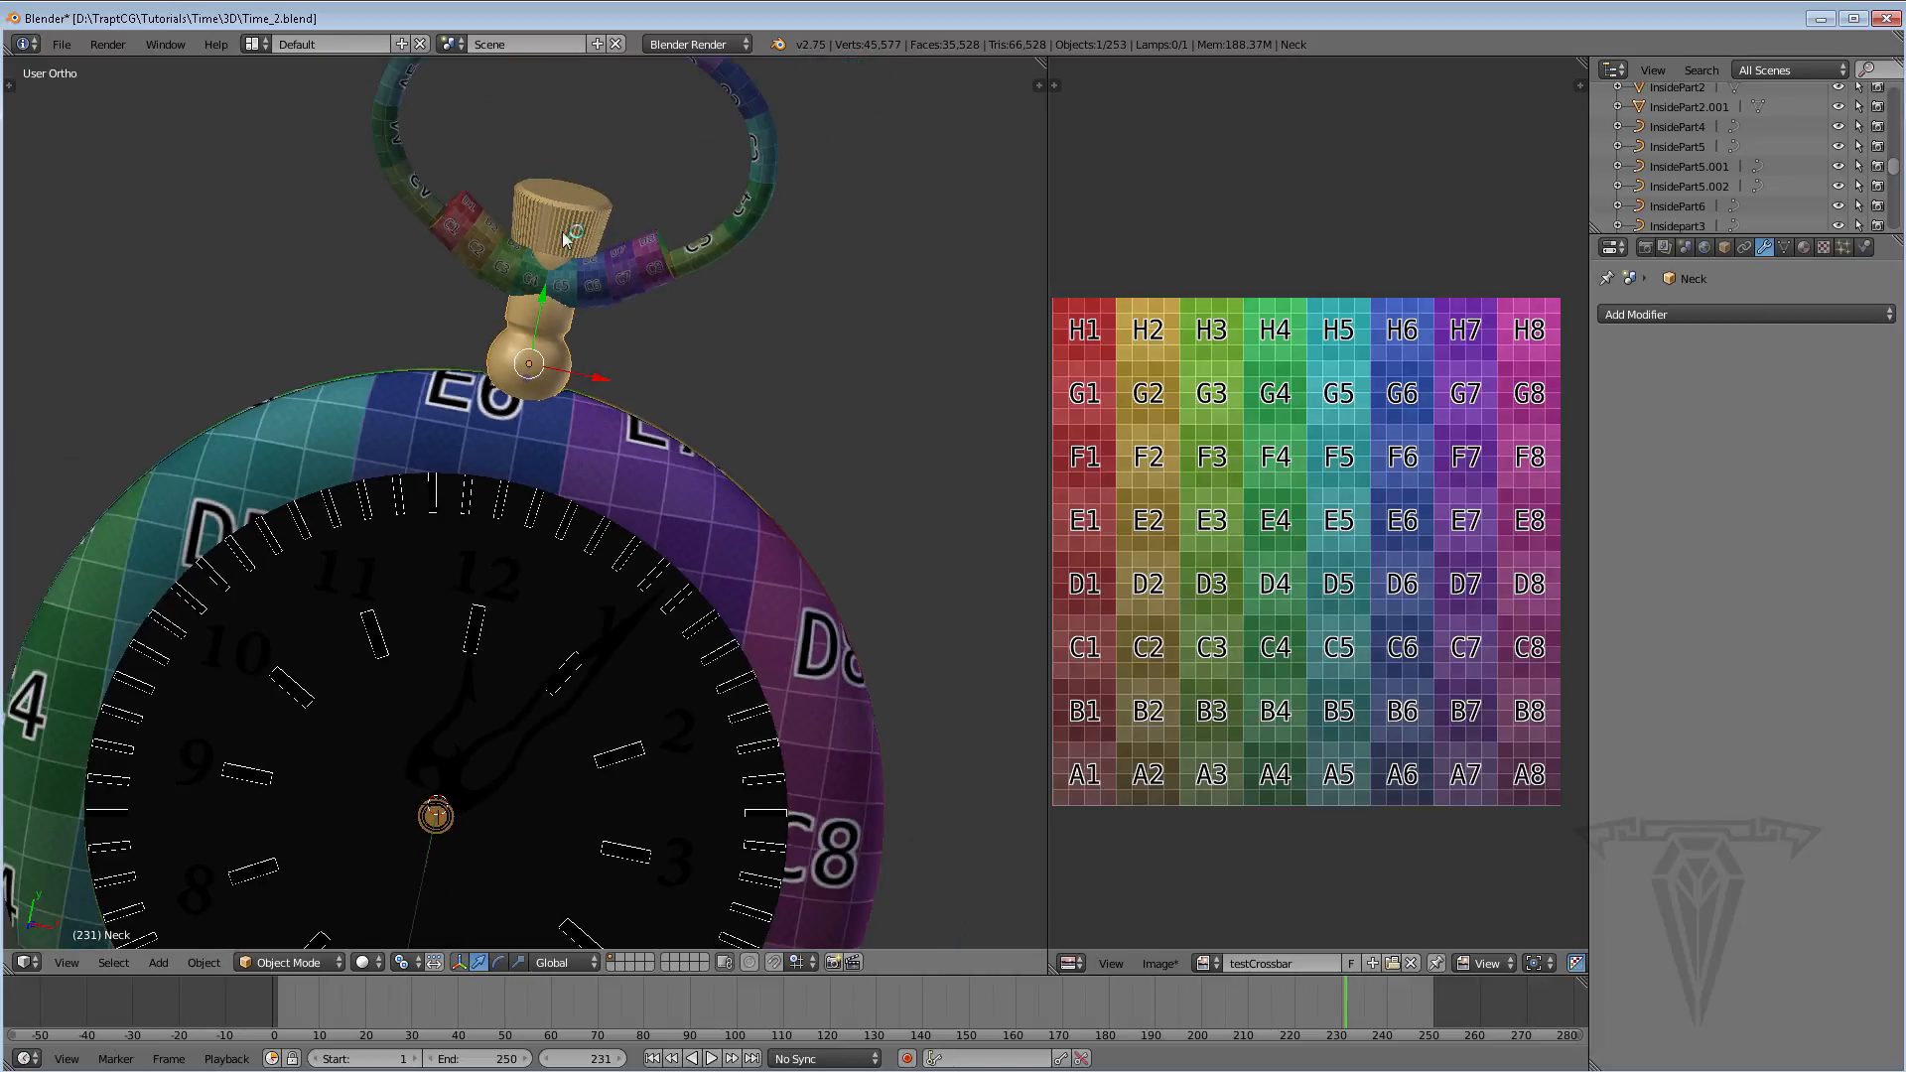
scroll(543, 268, down, 3)
middle_drag(712, 578, 839, 554)
scroll(623, 493, up, 1)
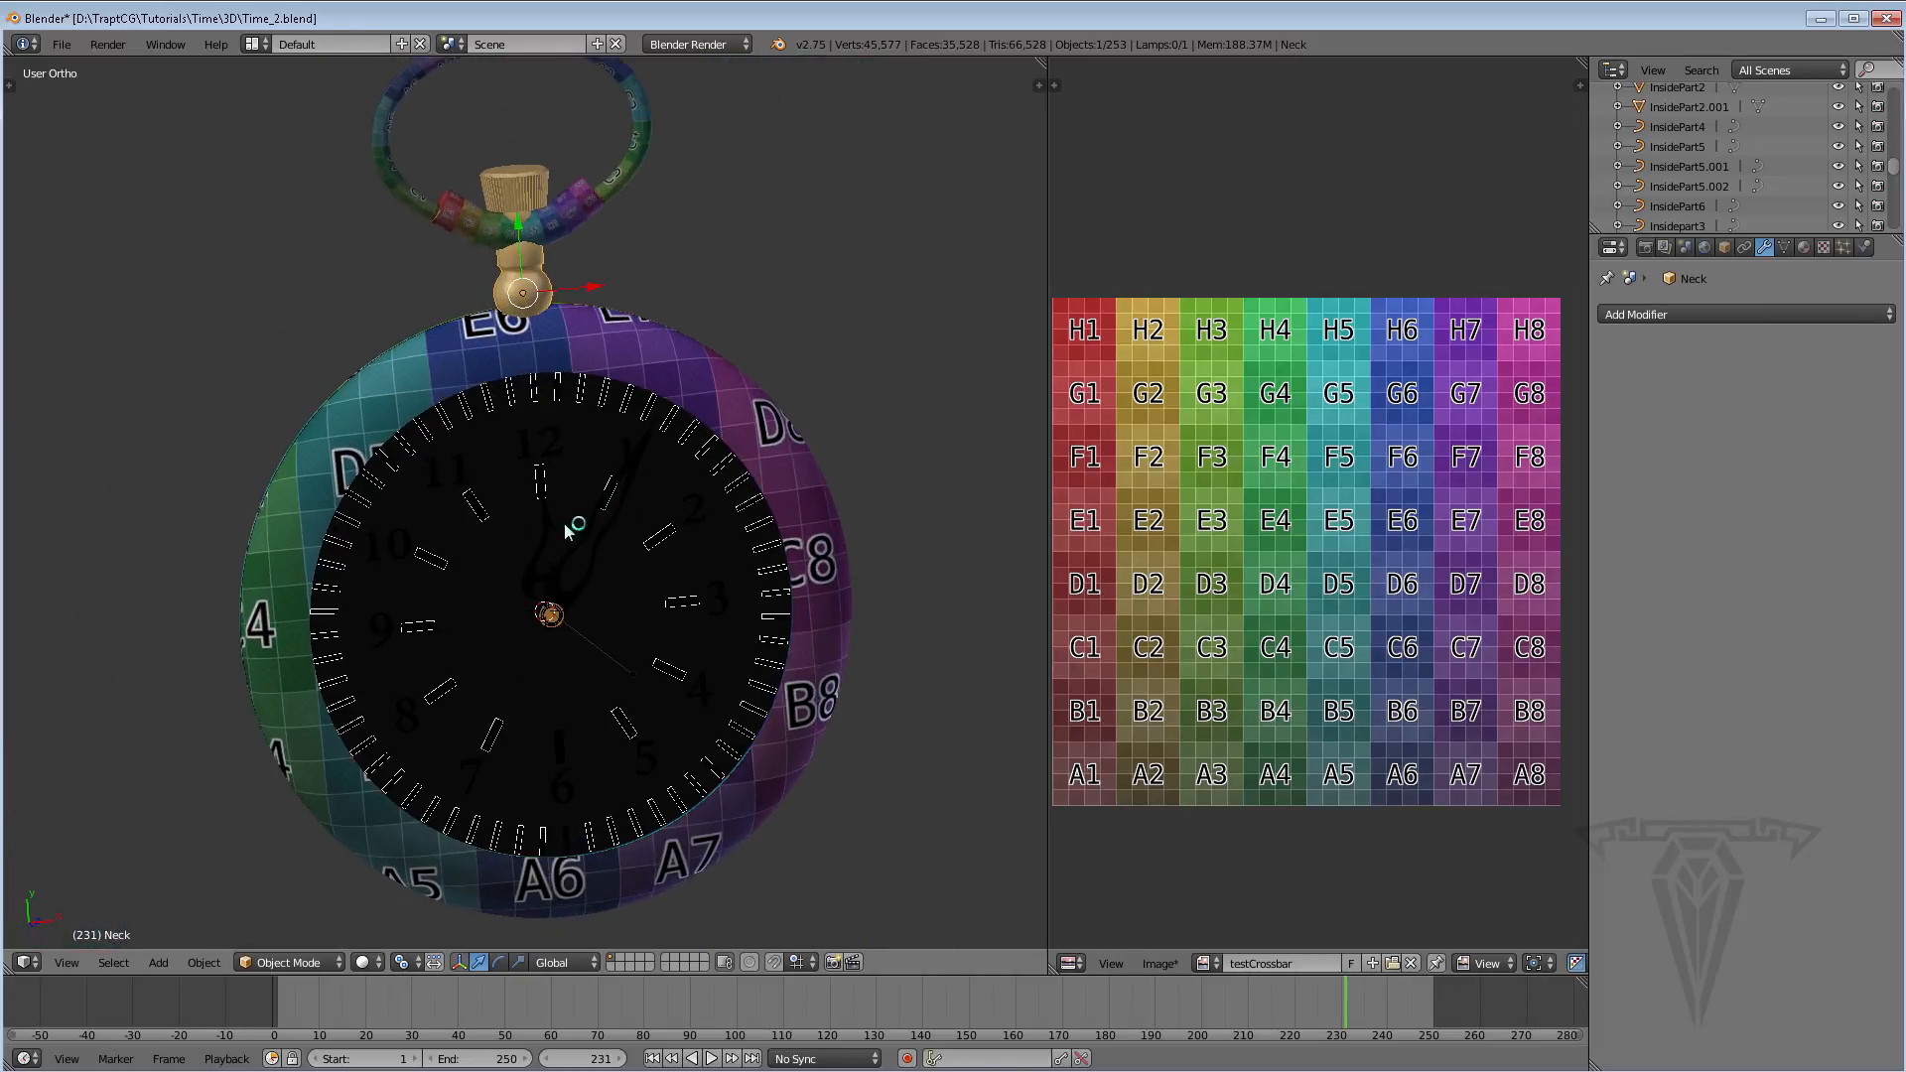
Step back to frame 230 and hide the Front ring to expose the parts beneath it
key(Left)
middle_drag(564, 518, 404, 715)
right_click(394, 721)
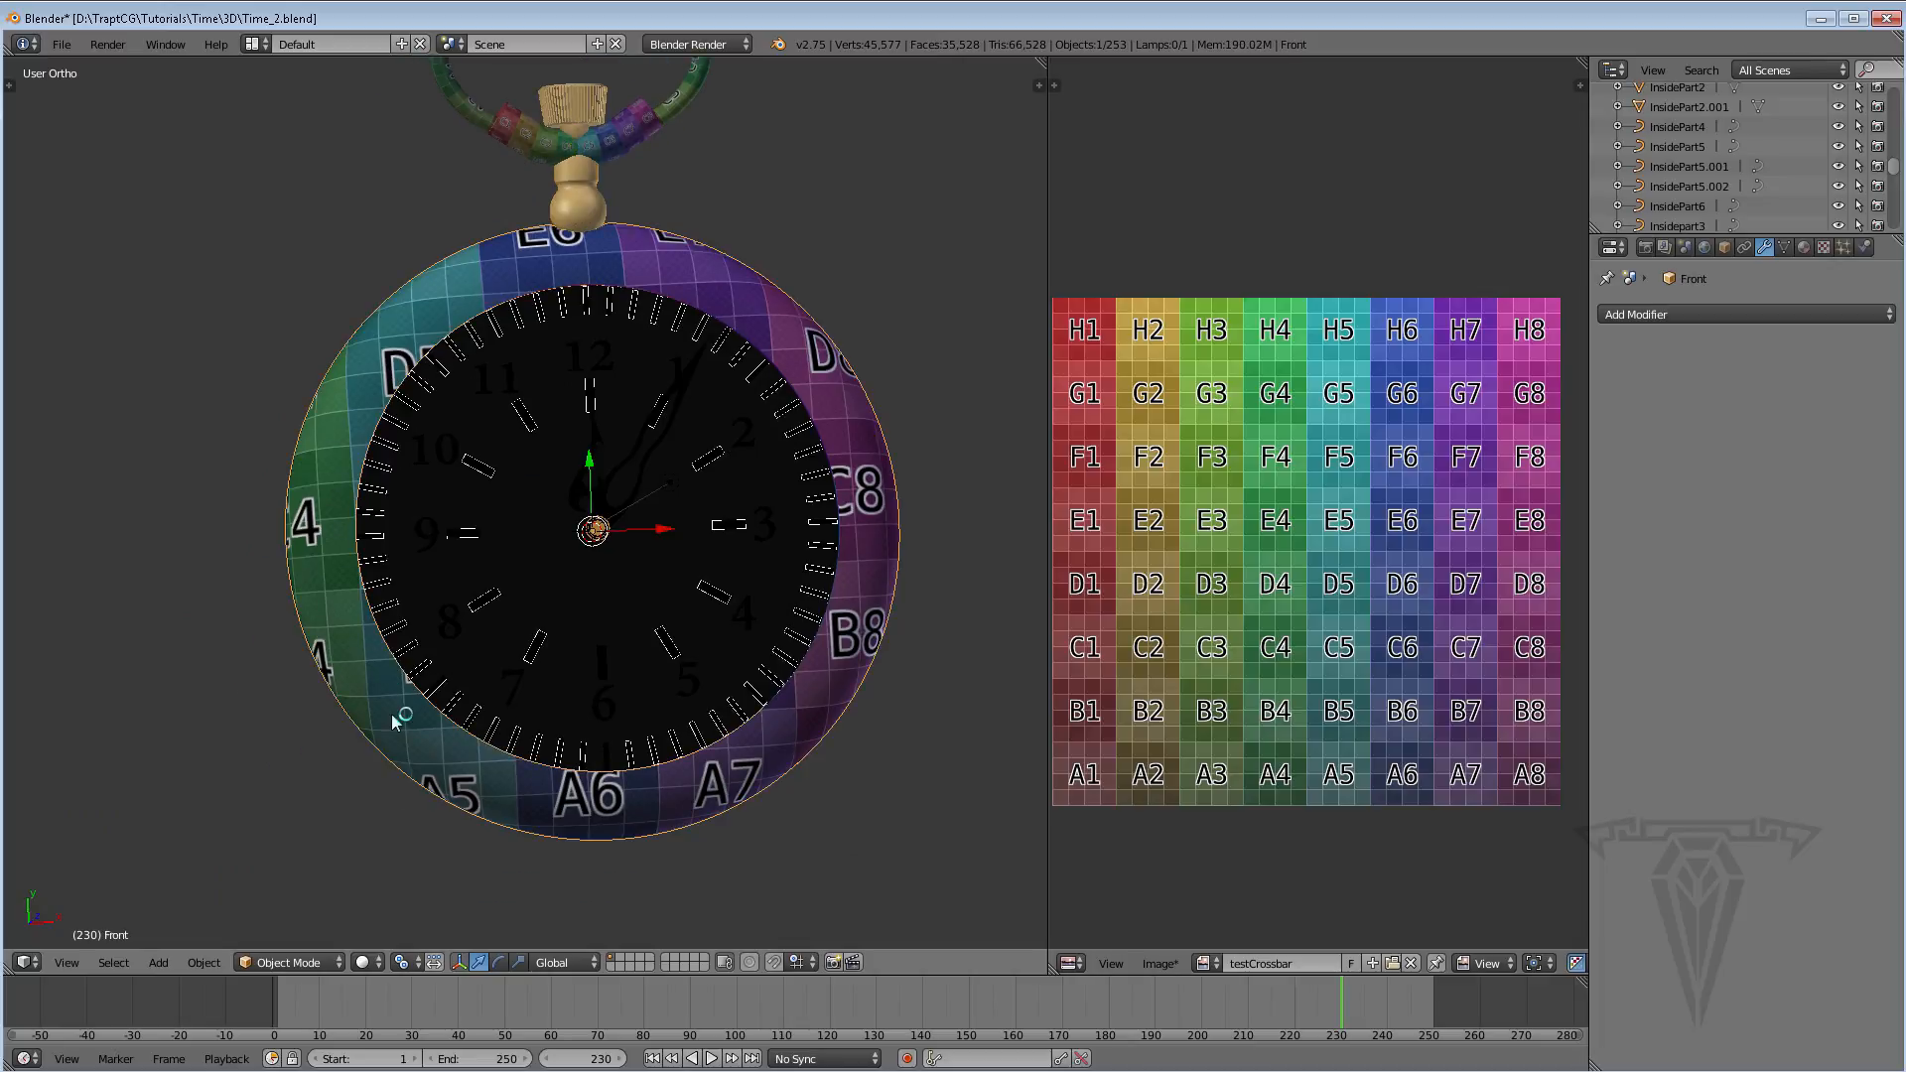
key(h)
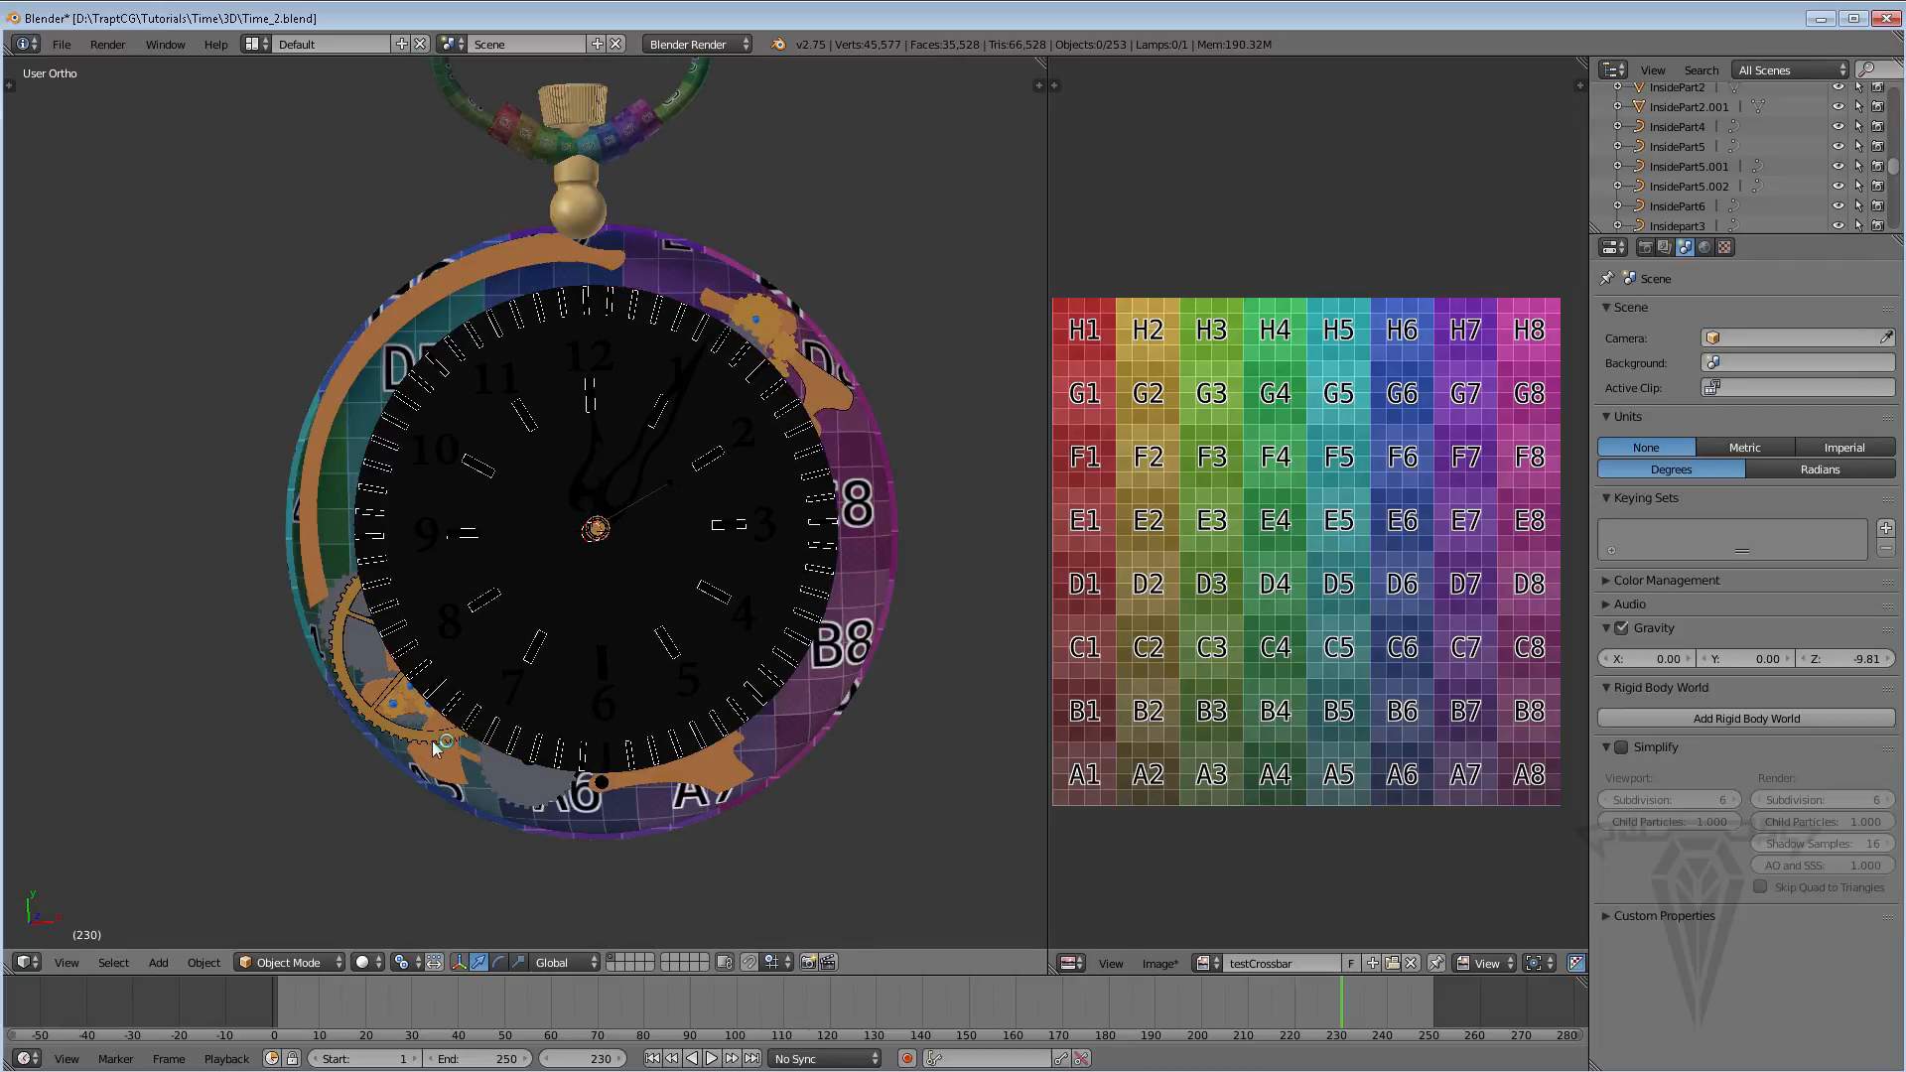
Select the large gear near the dial's 8, examine it from oblique angles, and unhide the Front ring
middle_drag(407, 735, 467, 714)
scroll(514, 691, up, 5)
right_click(504, 758)
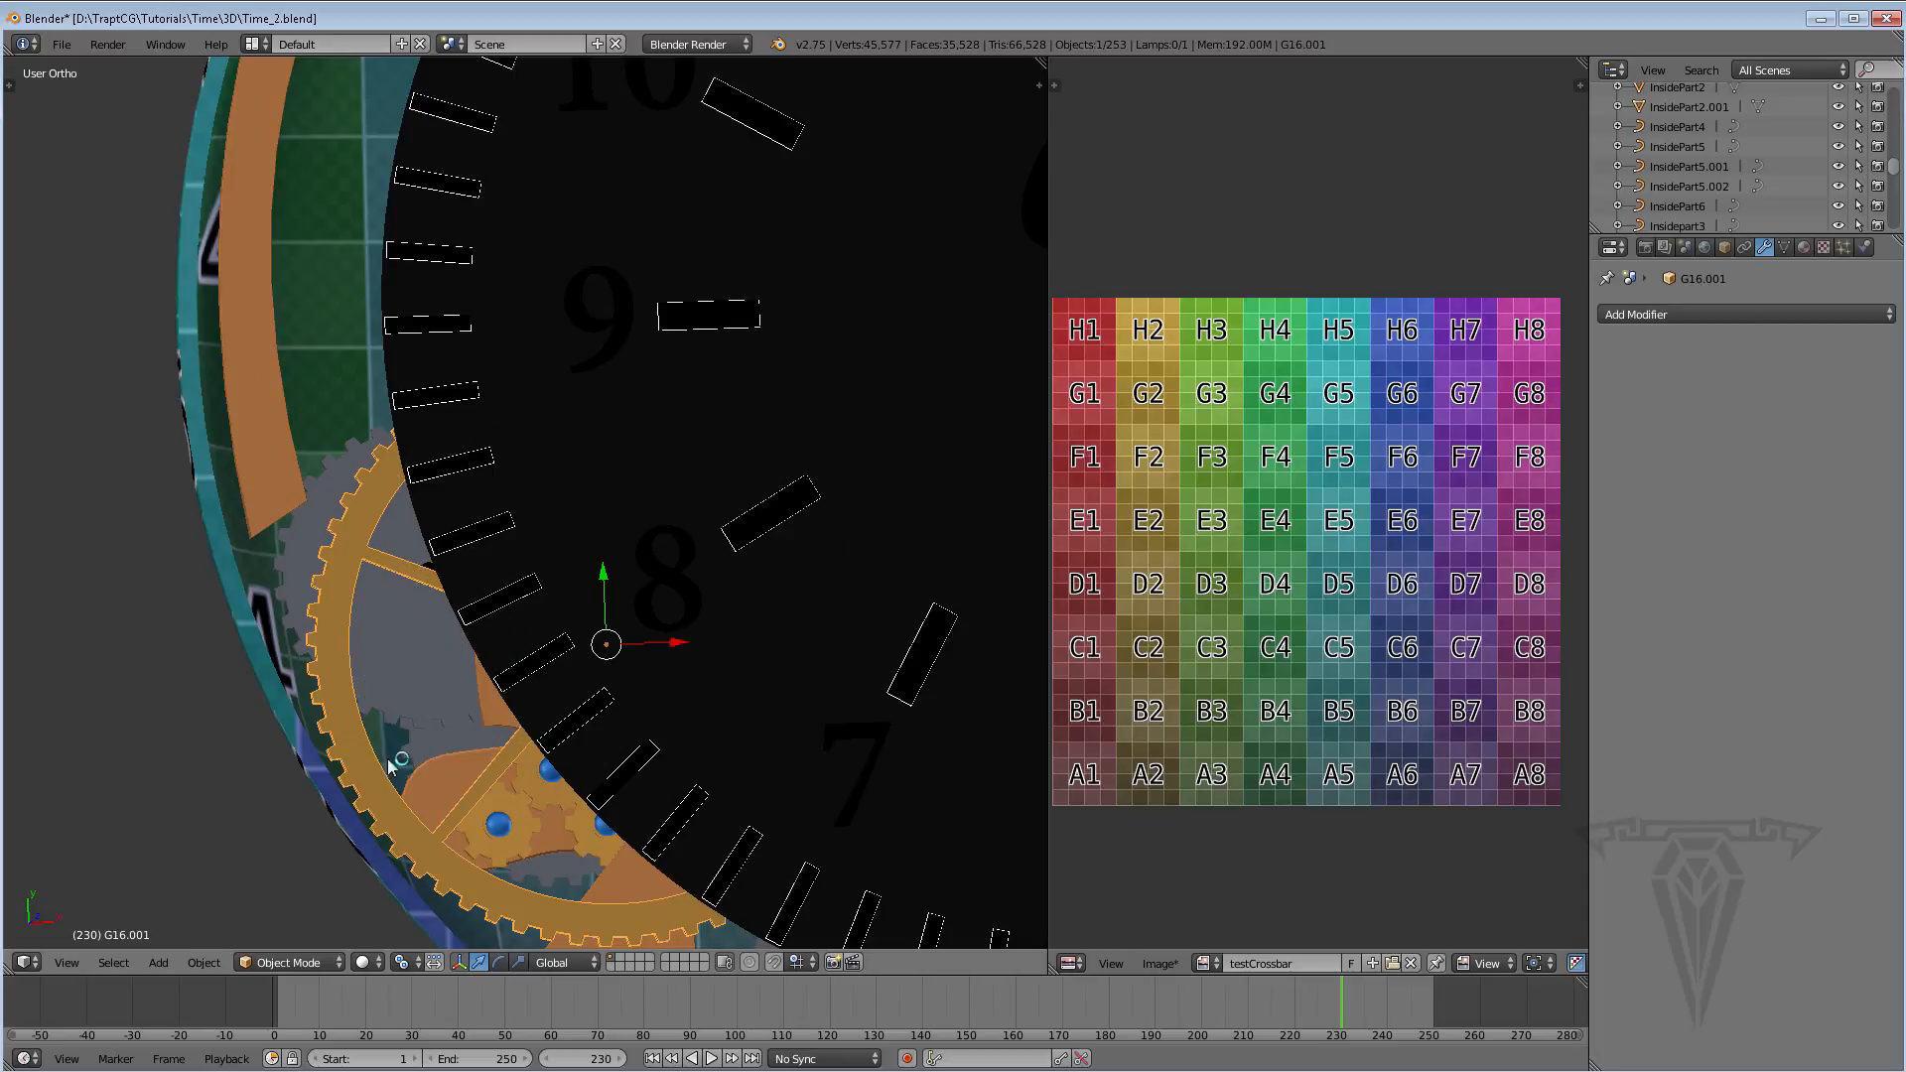
middle_drag(422, 706, 468, 675)
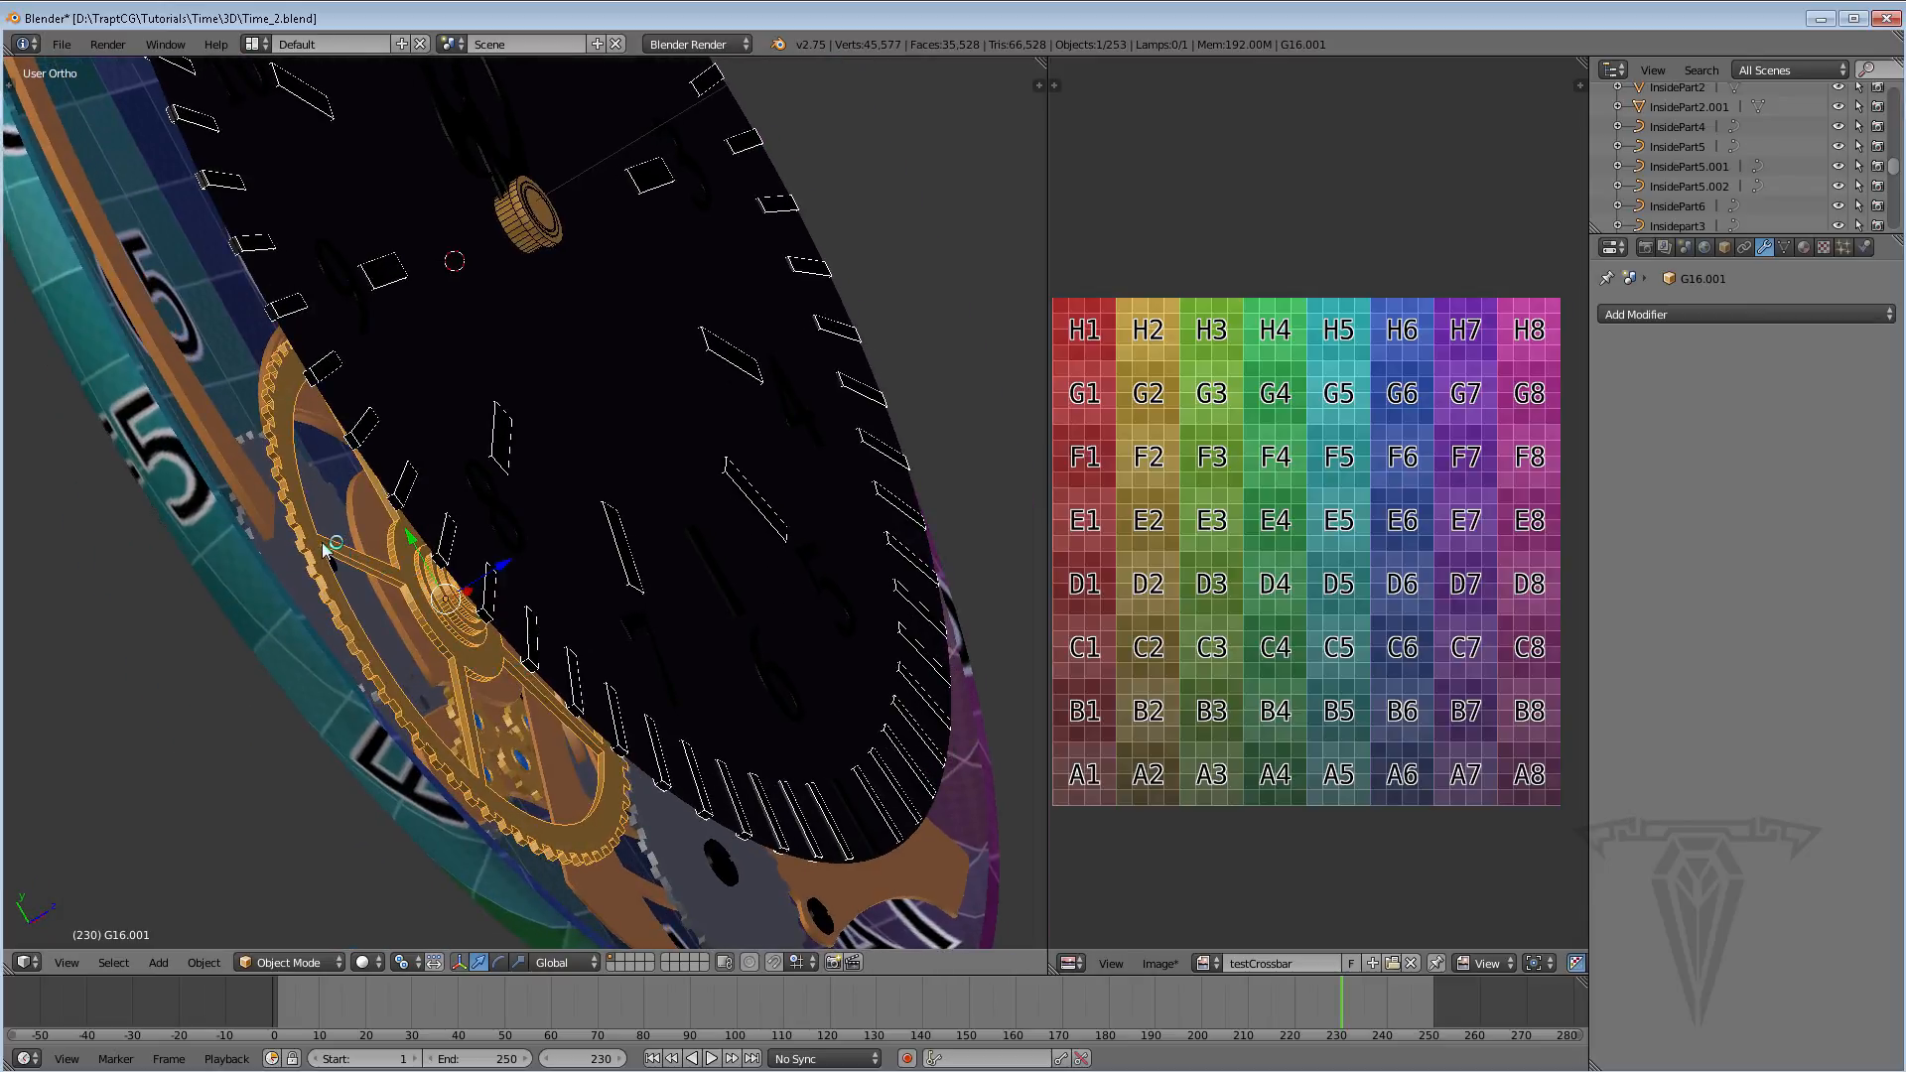
middle_drag(548, 766, 471, 678)
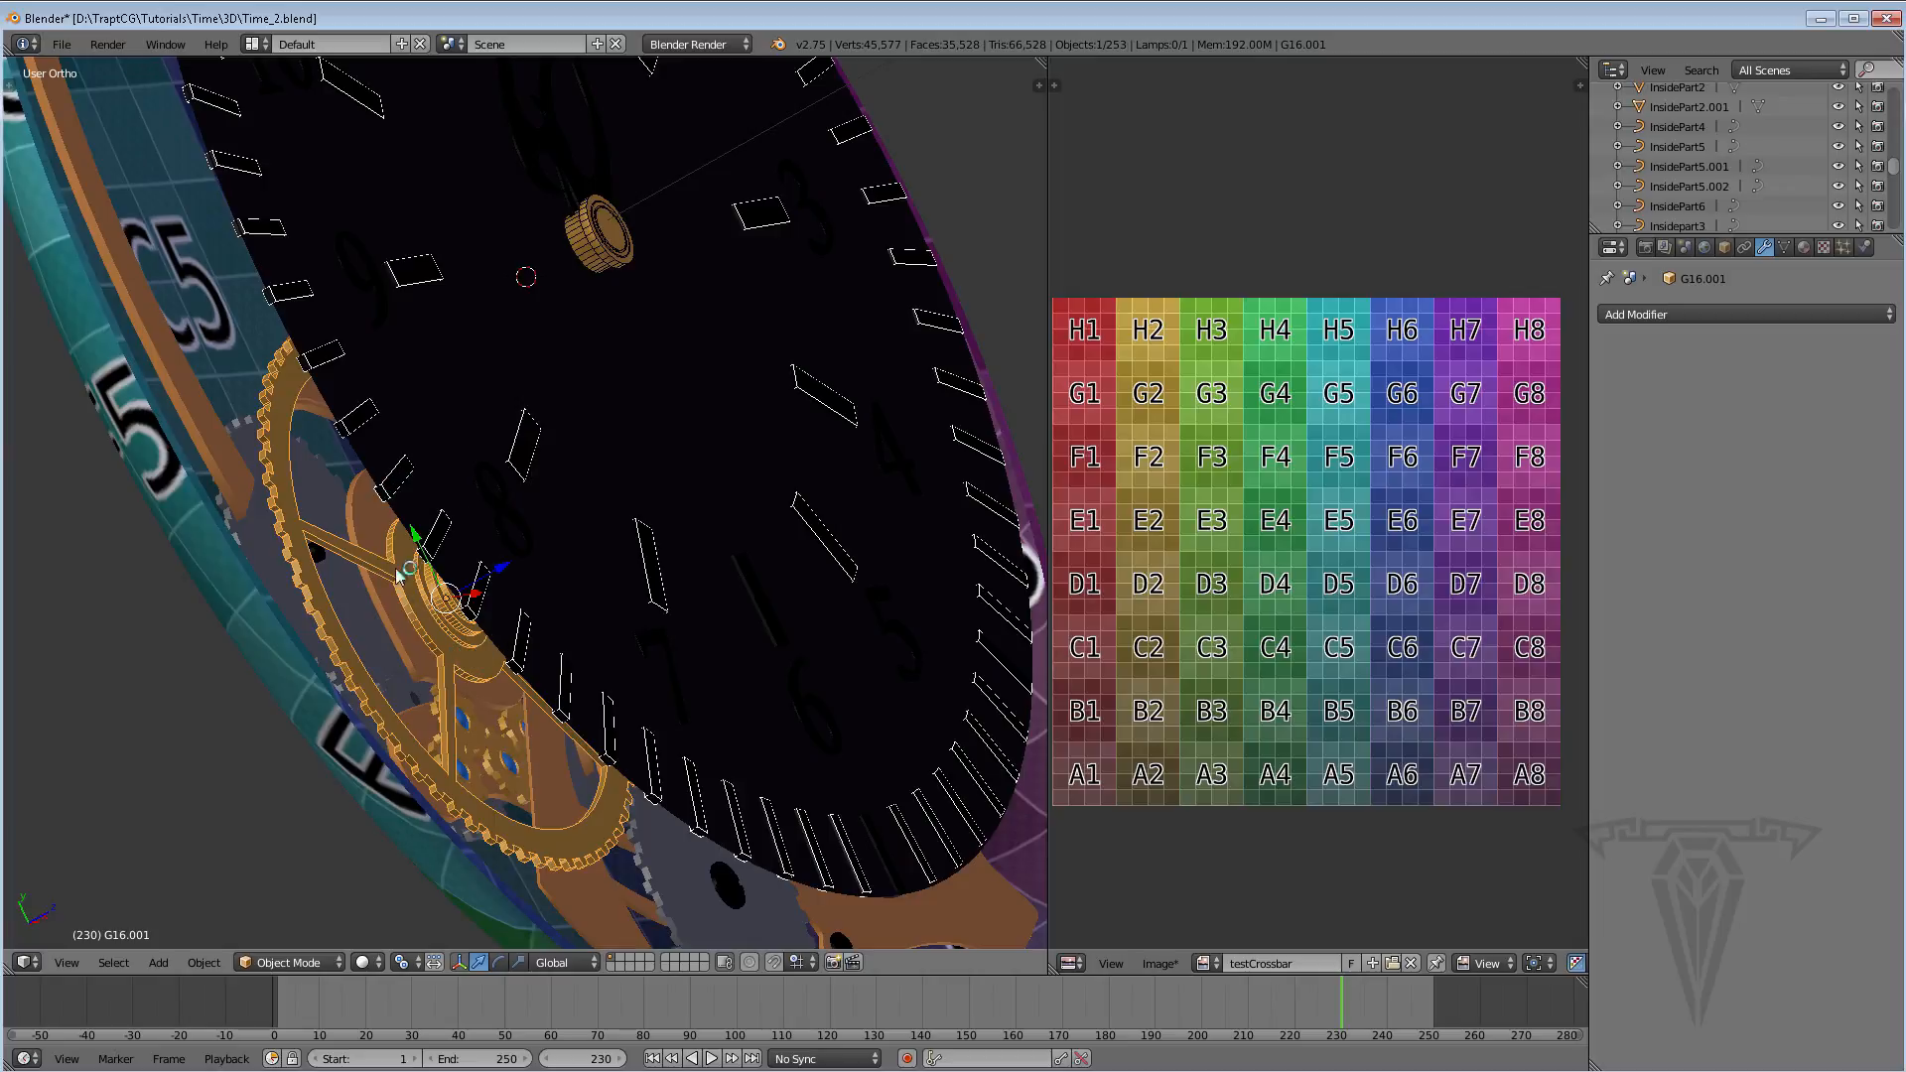
middle_drag(585, 698, 552, 584)
scroll(550, 576, down, 3)
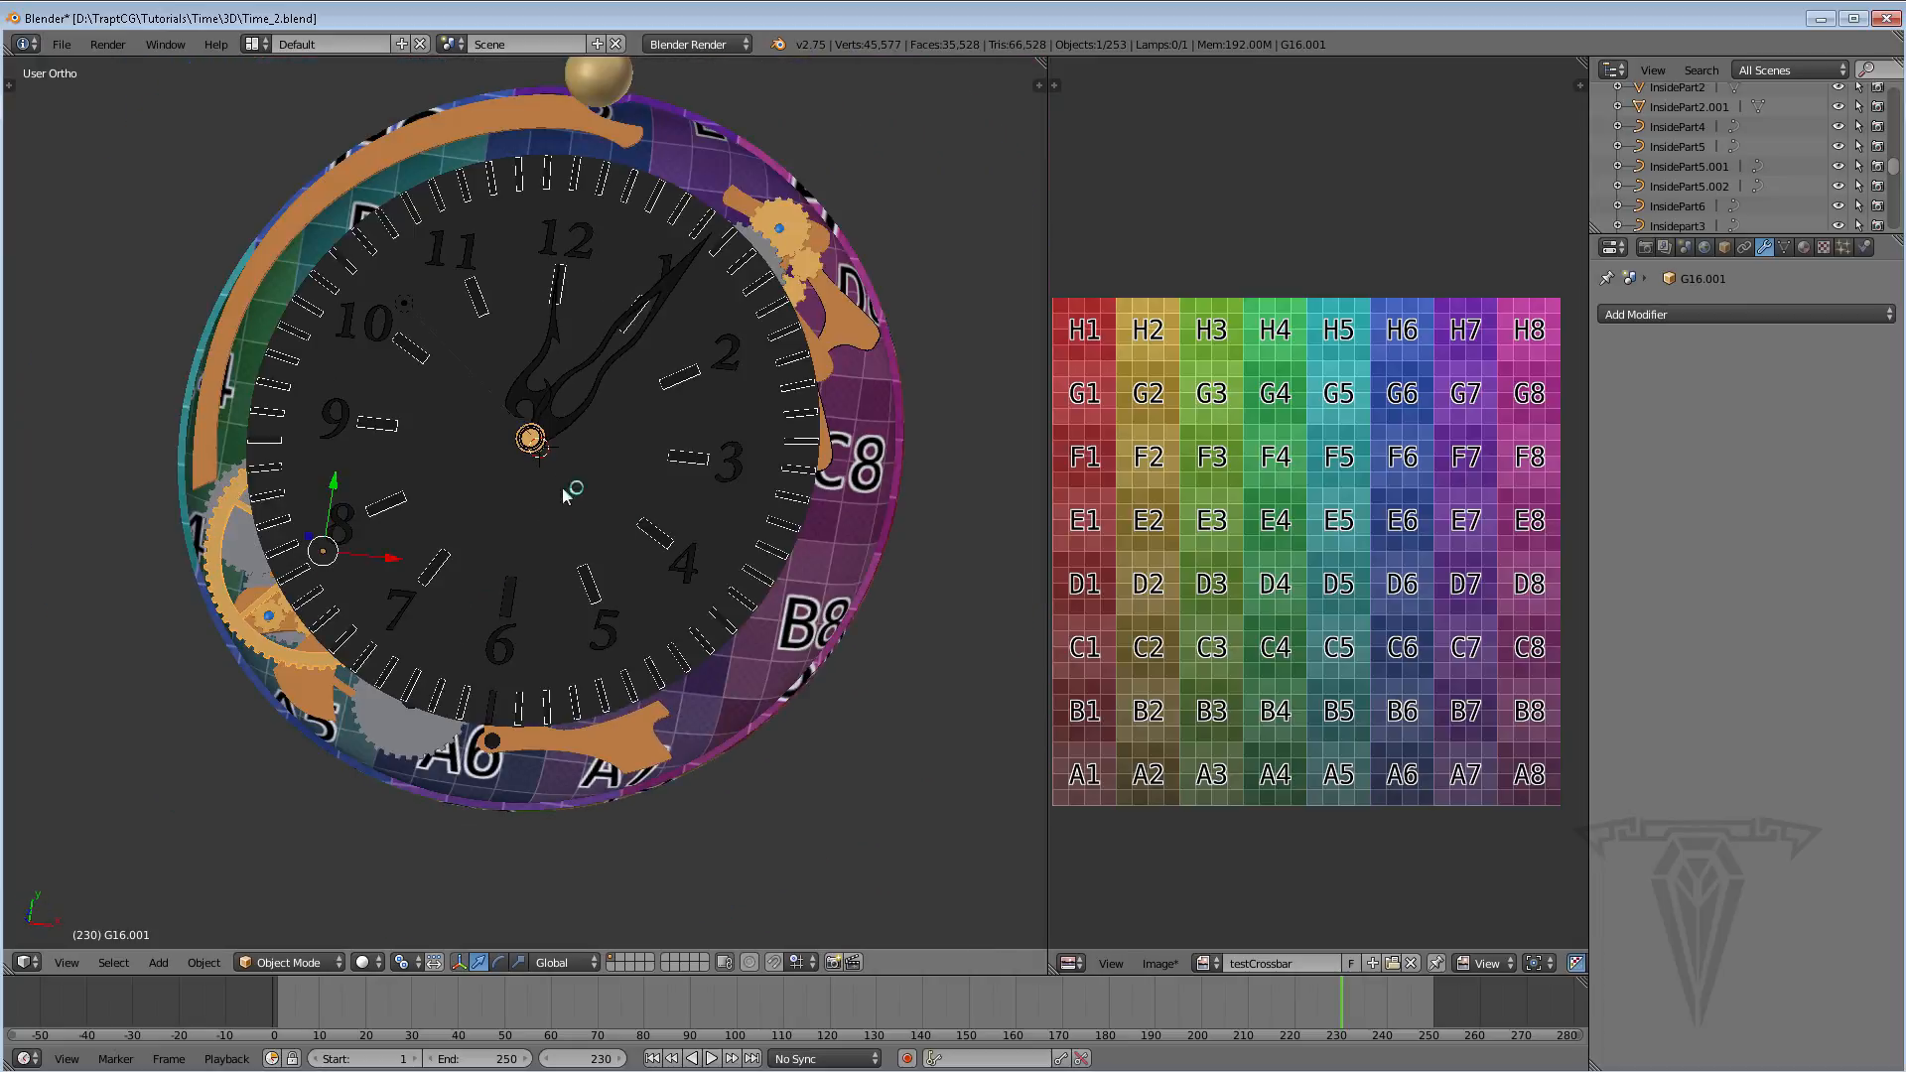
middle_drag(562, 486, 629, 536)
key(alt+h)
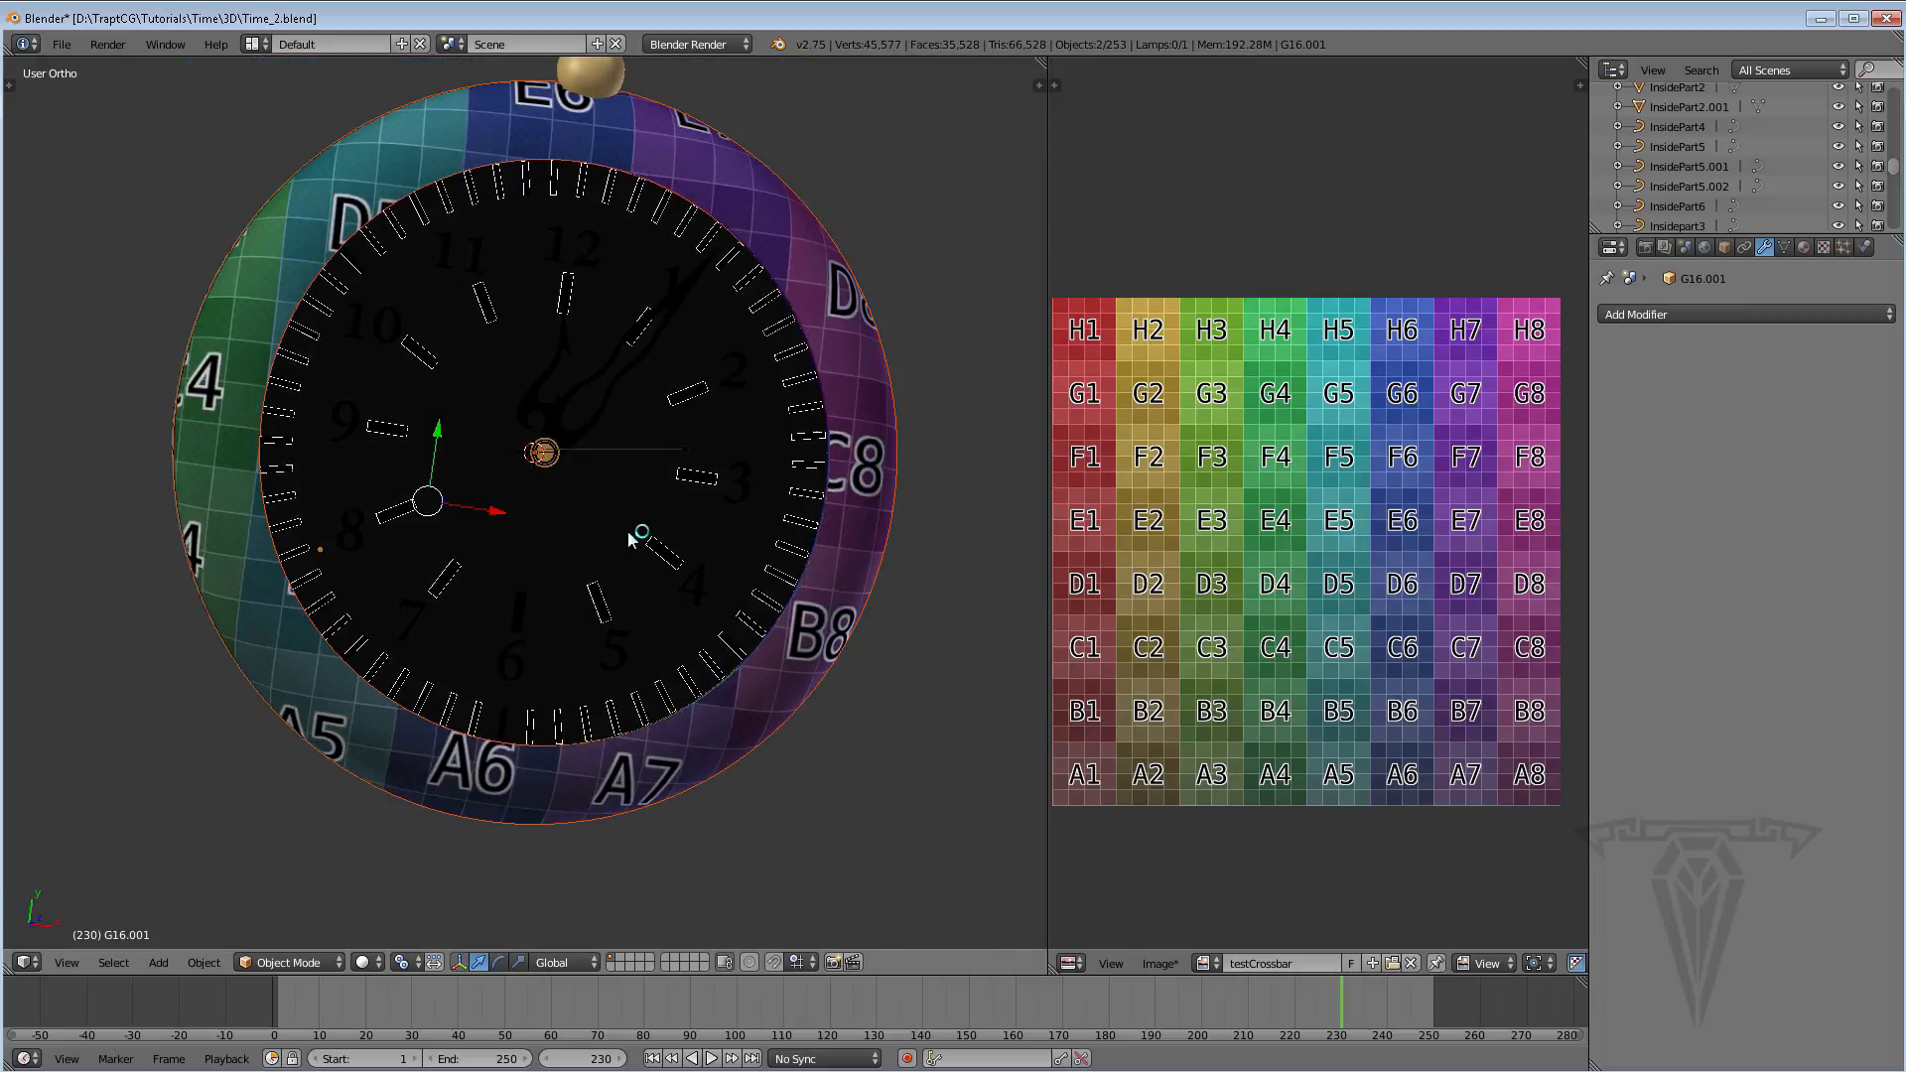
Save the scene as a new file named Time_3.blend in the 3D folder
shift+middle_drag(572, 417, 554, 552)
click(62, 44)
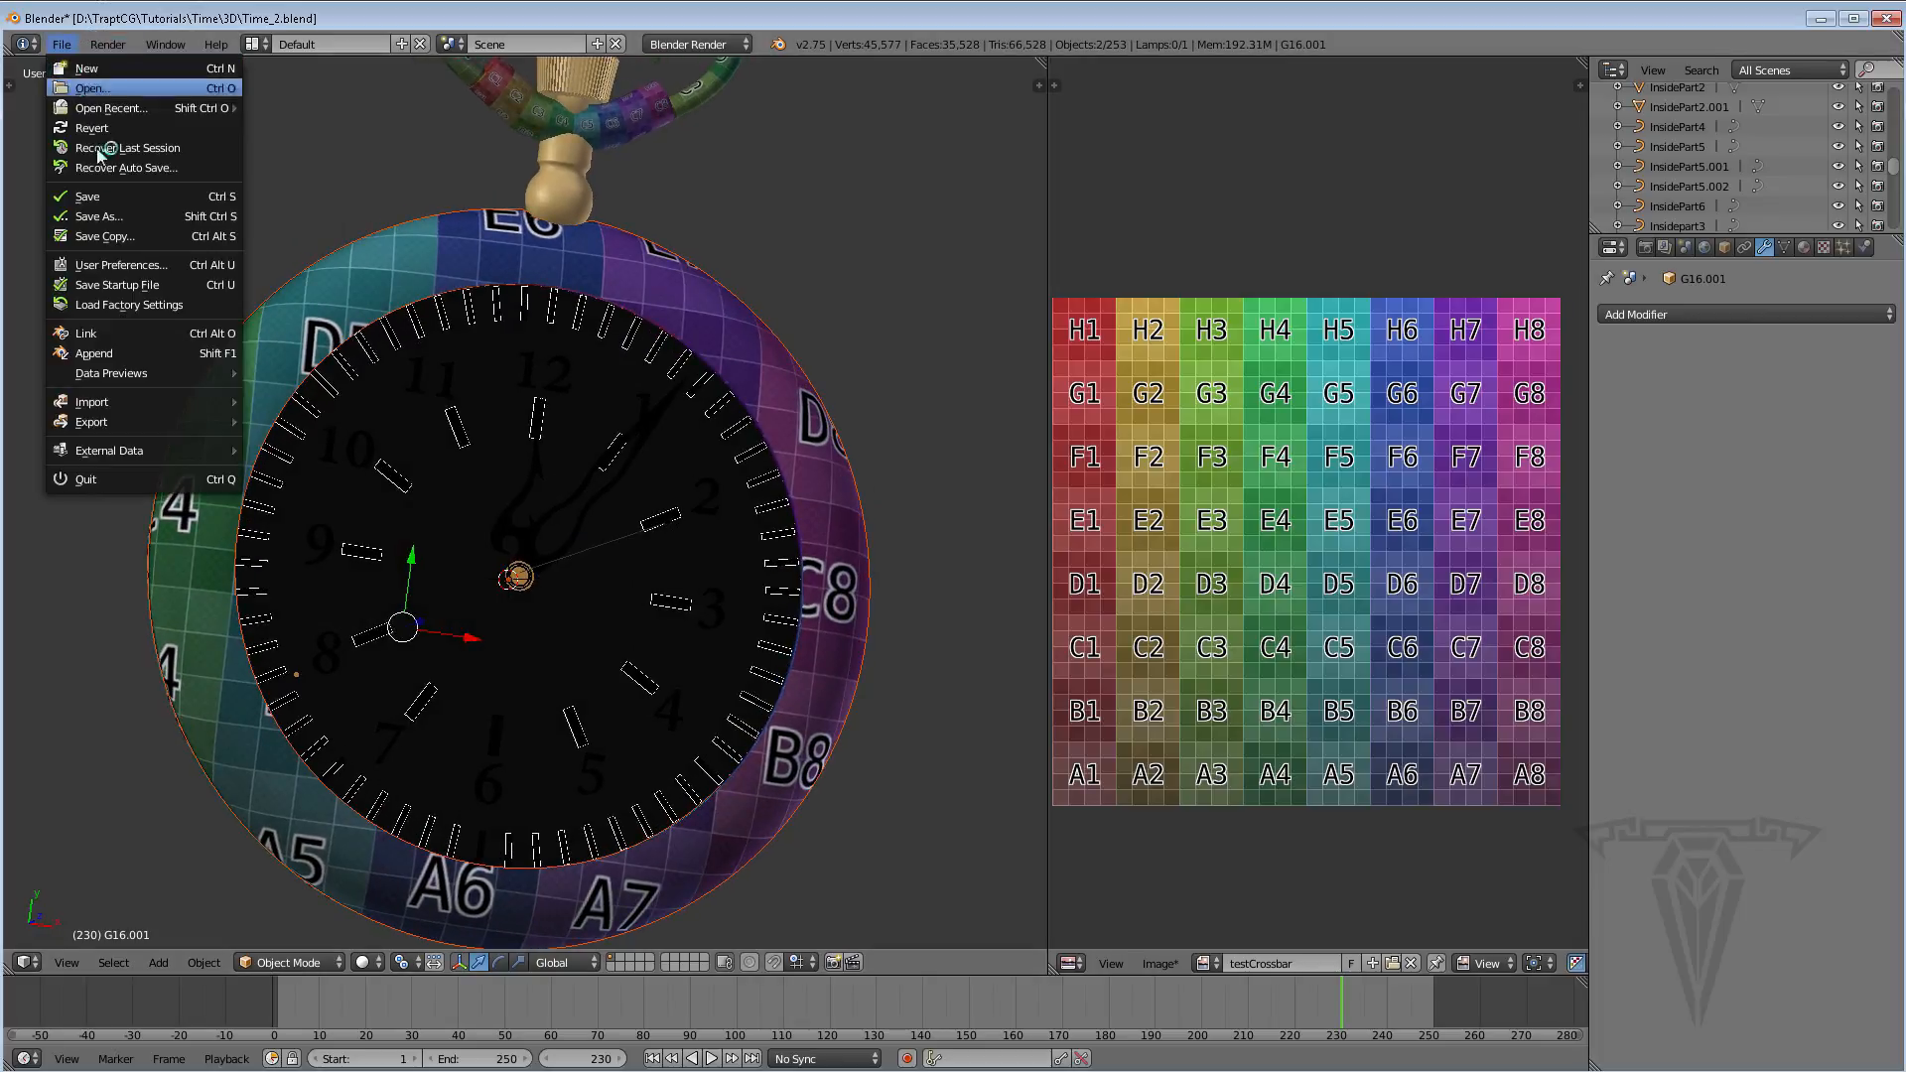
click(115, 221)
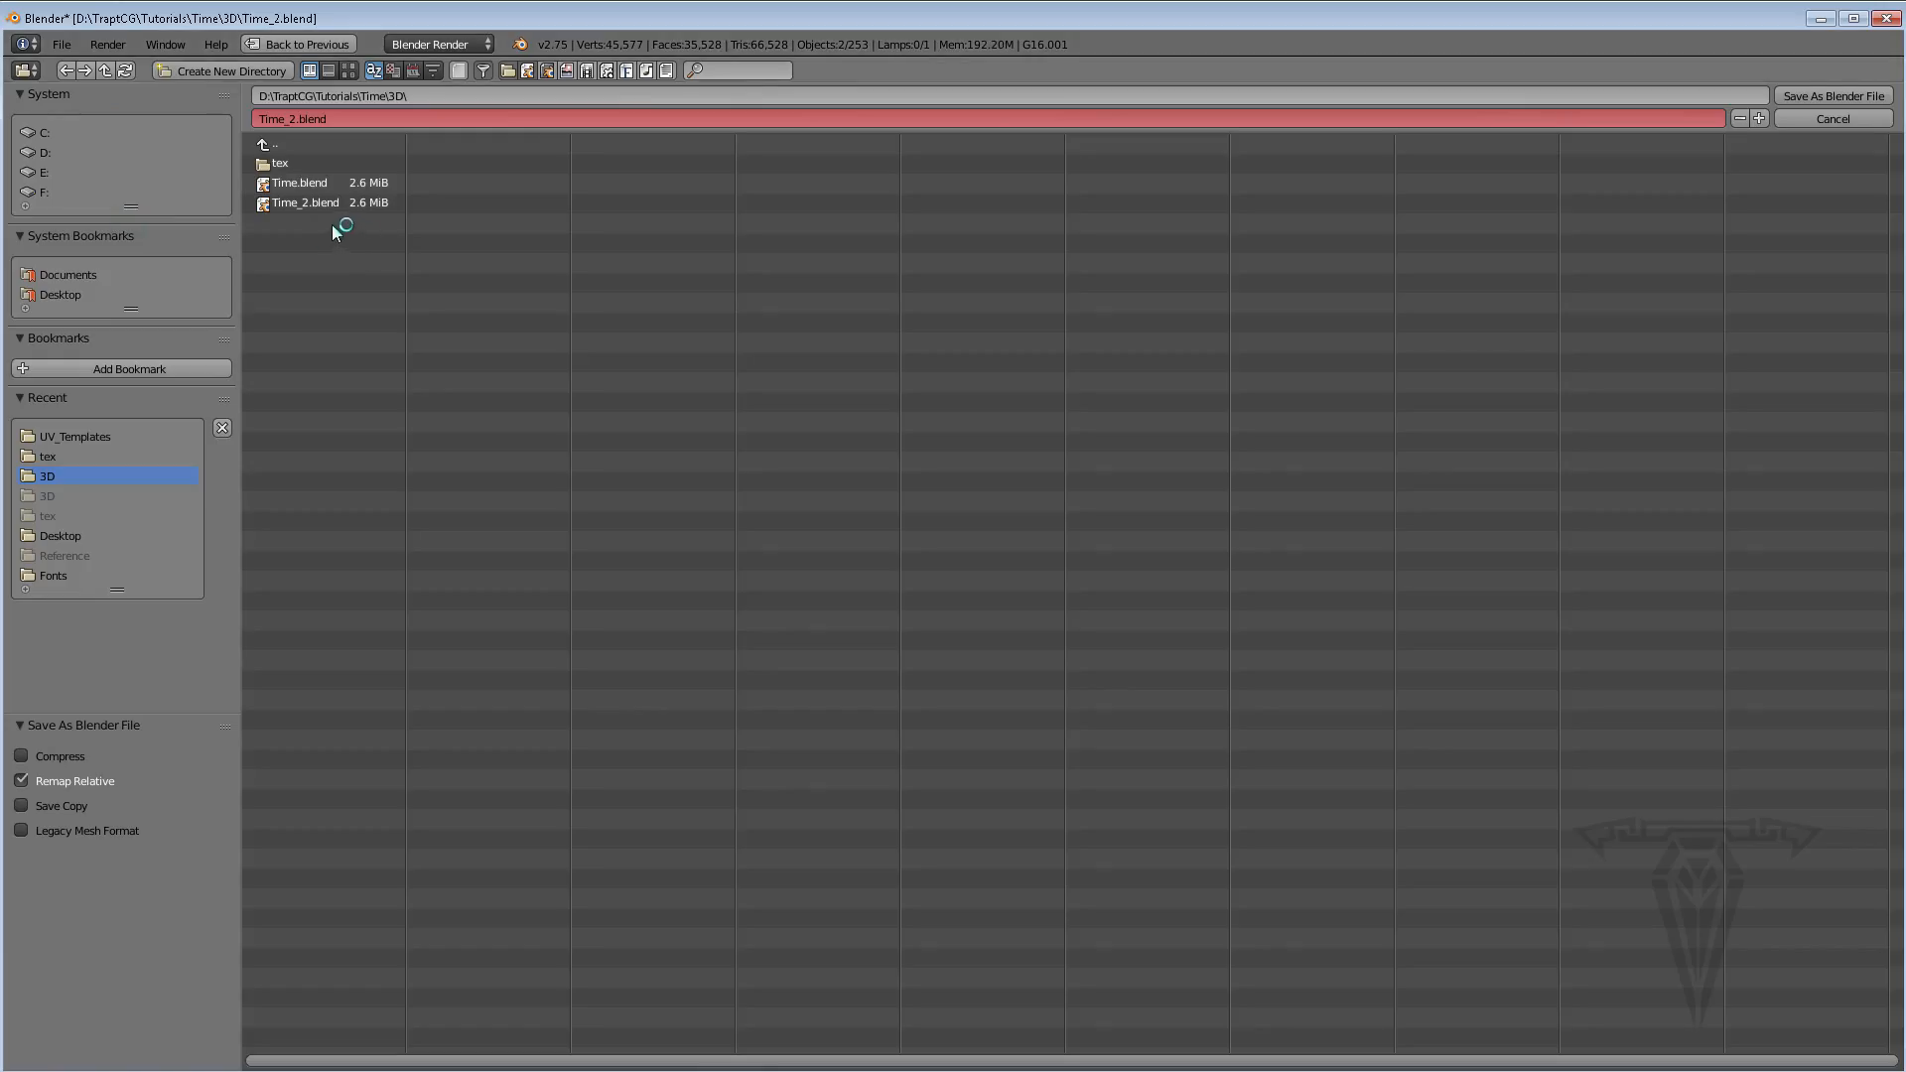
click(292, 120)
text(3)
click(1818, 92)
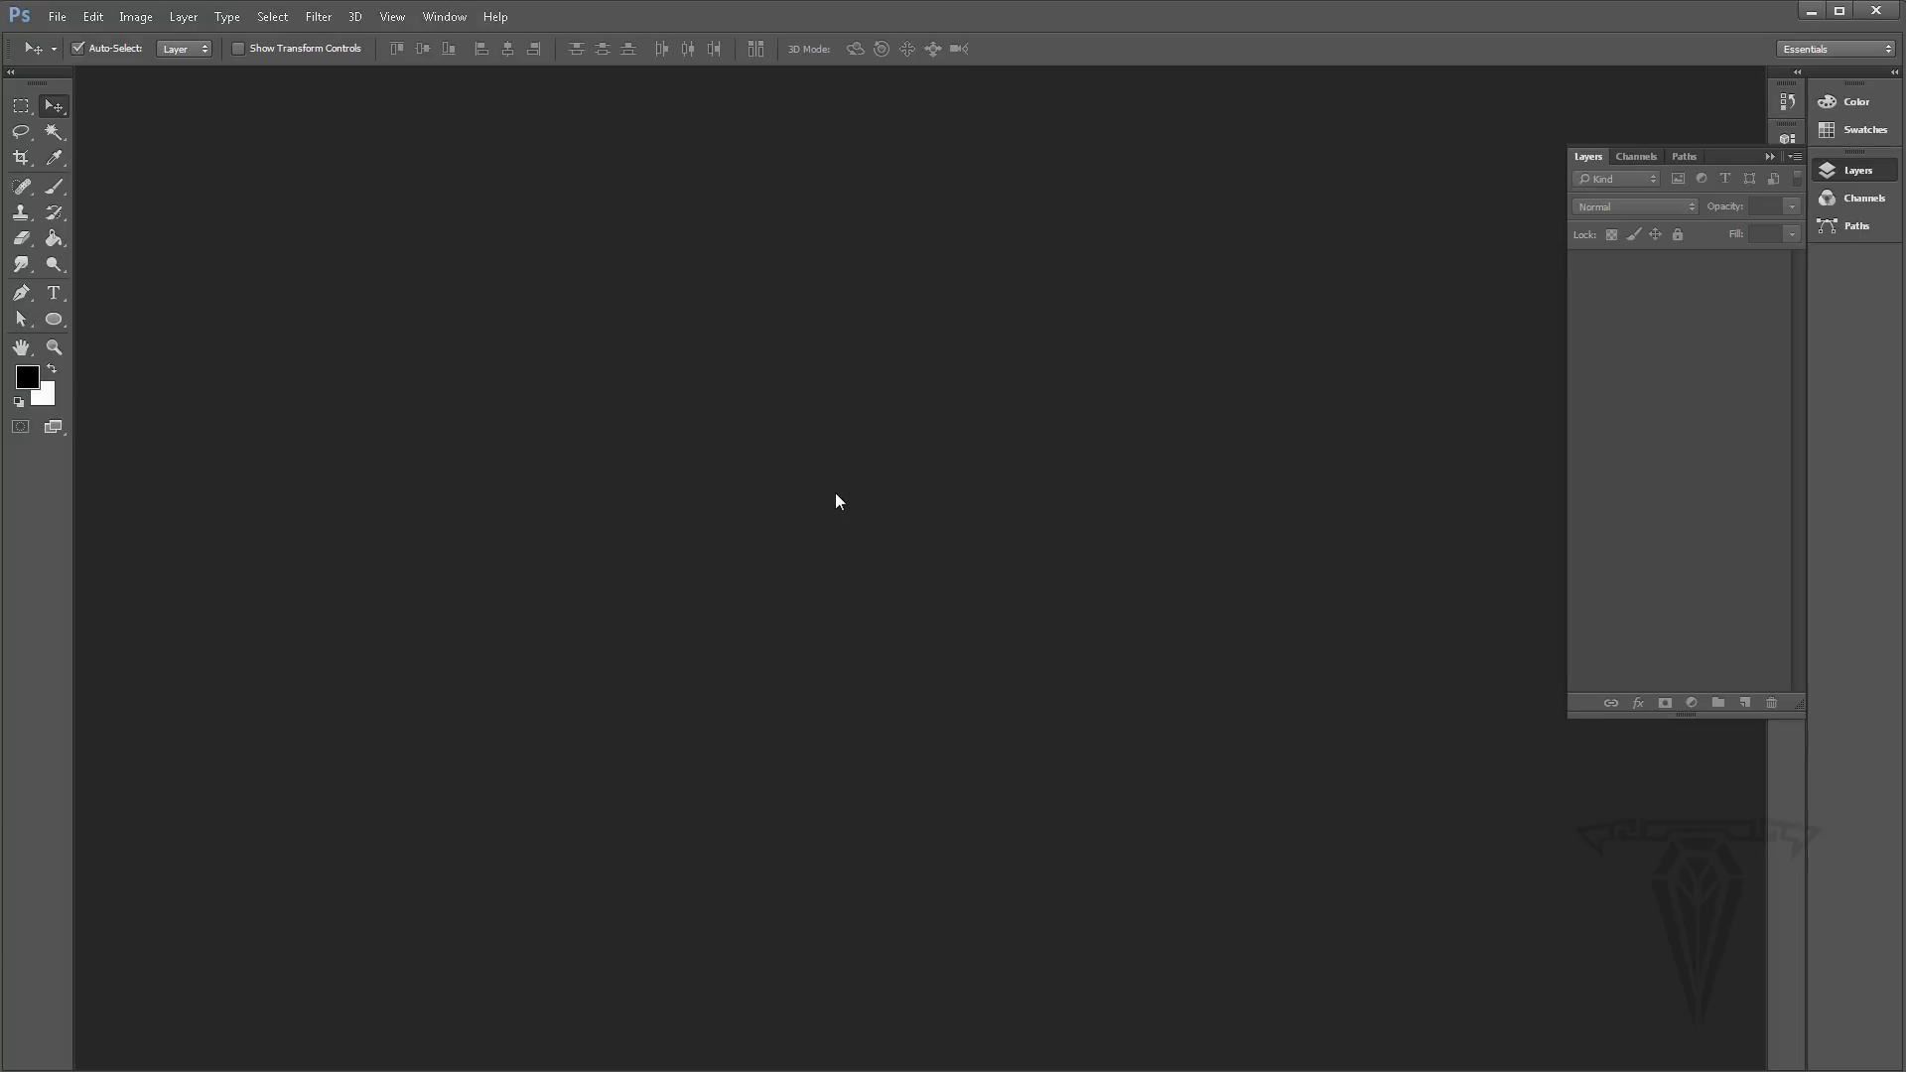
click(1766, 155)
click(1846, 171)
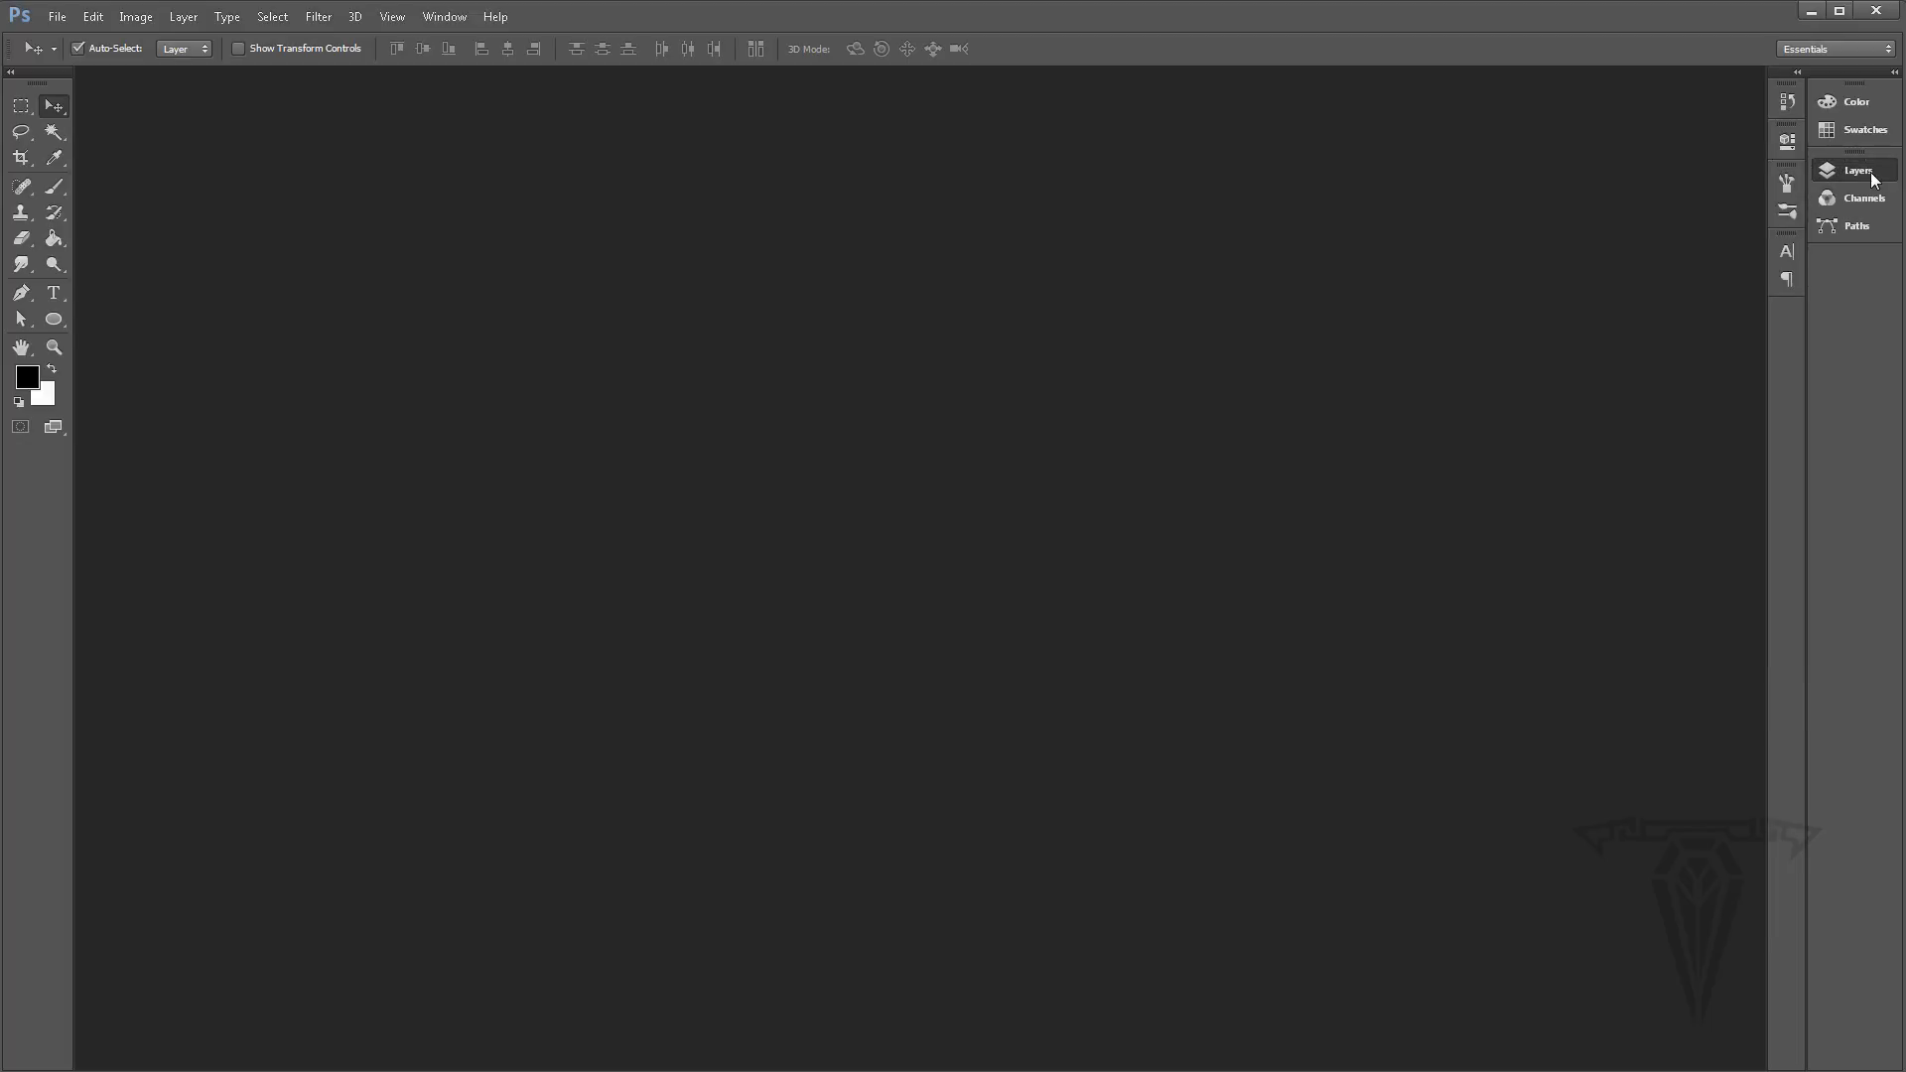
click(443, 17)
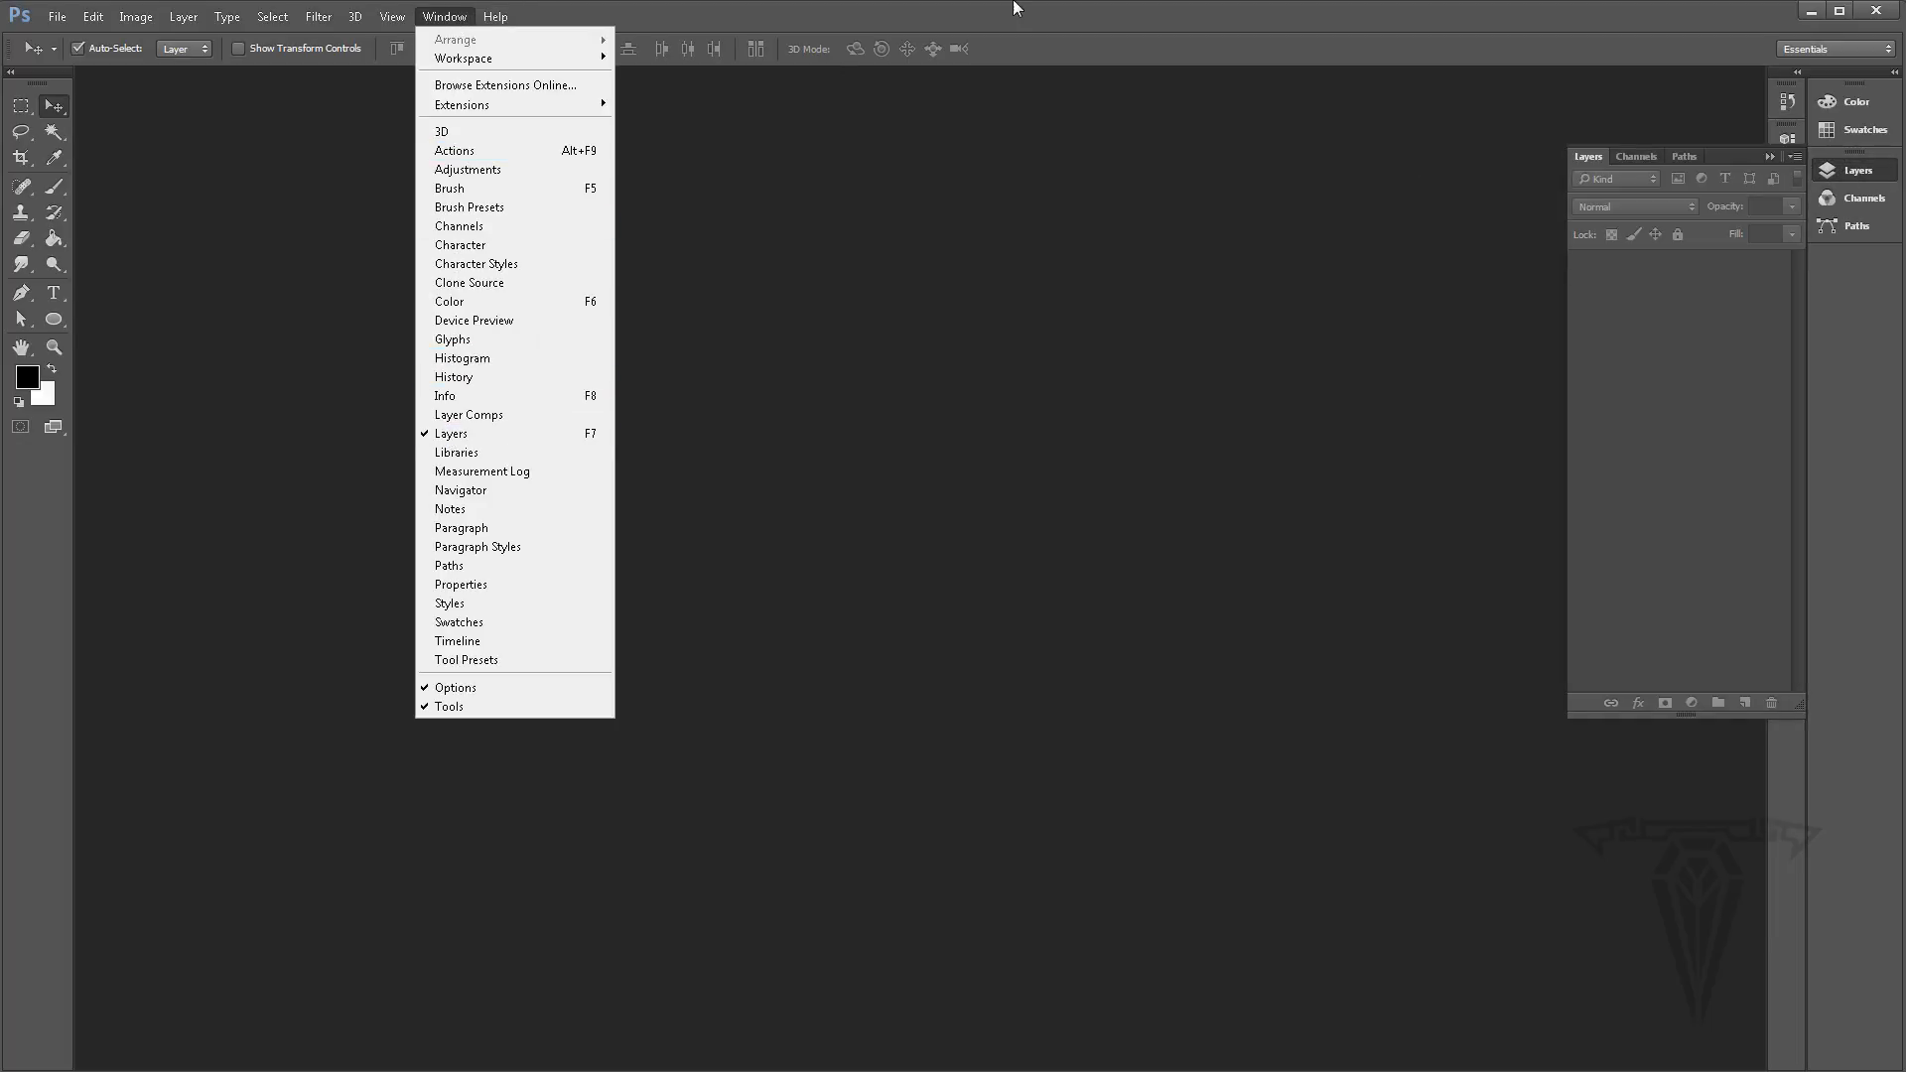
click(944, 384)
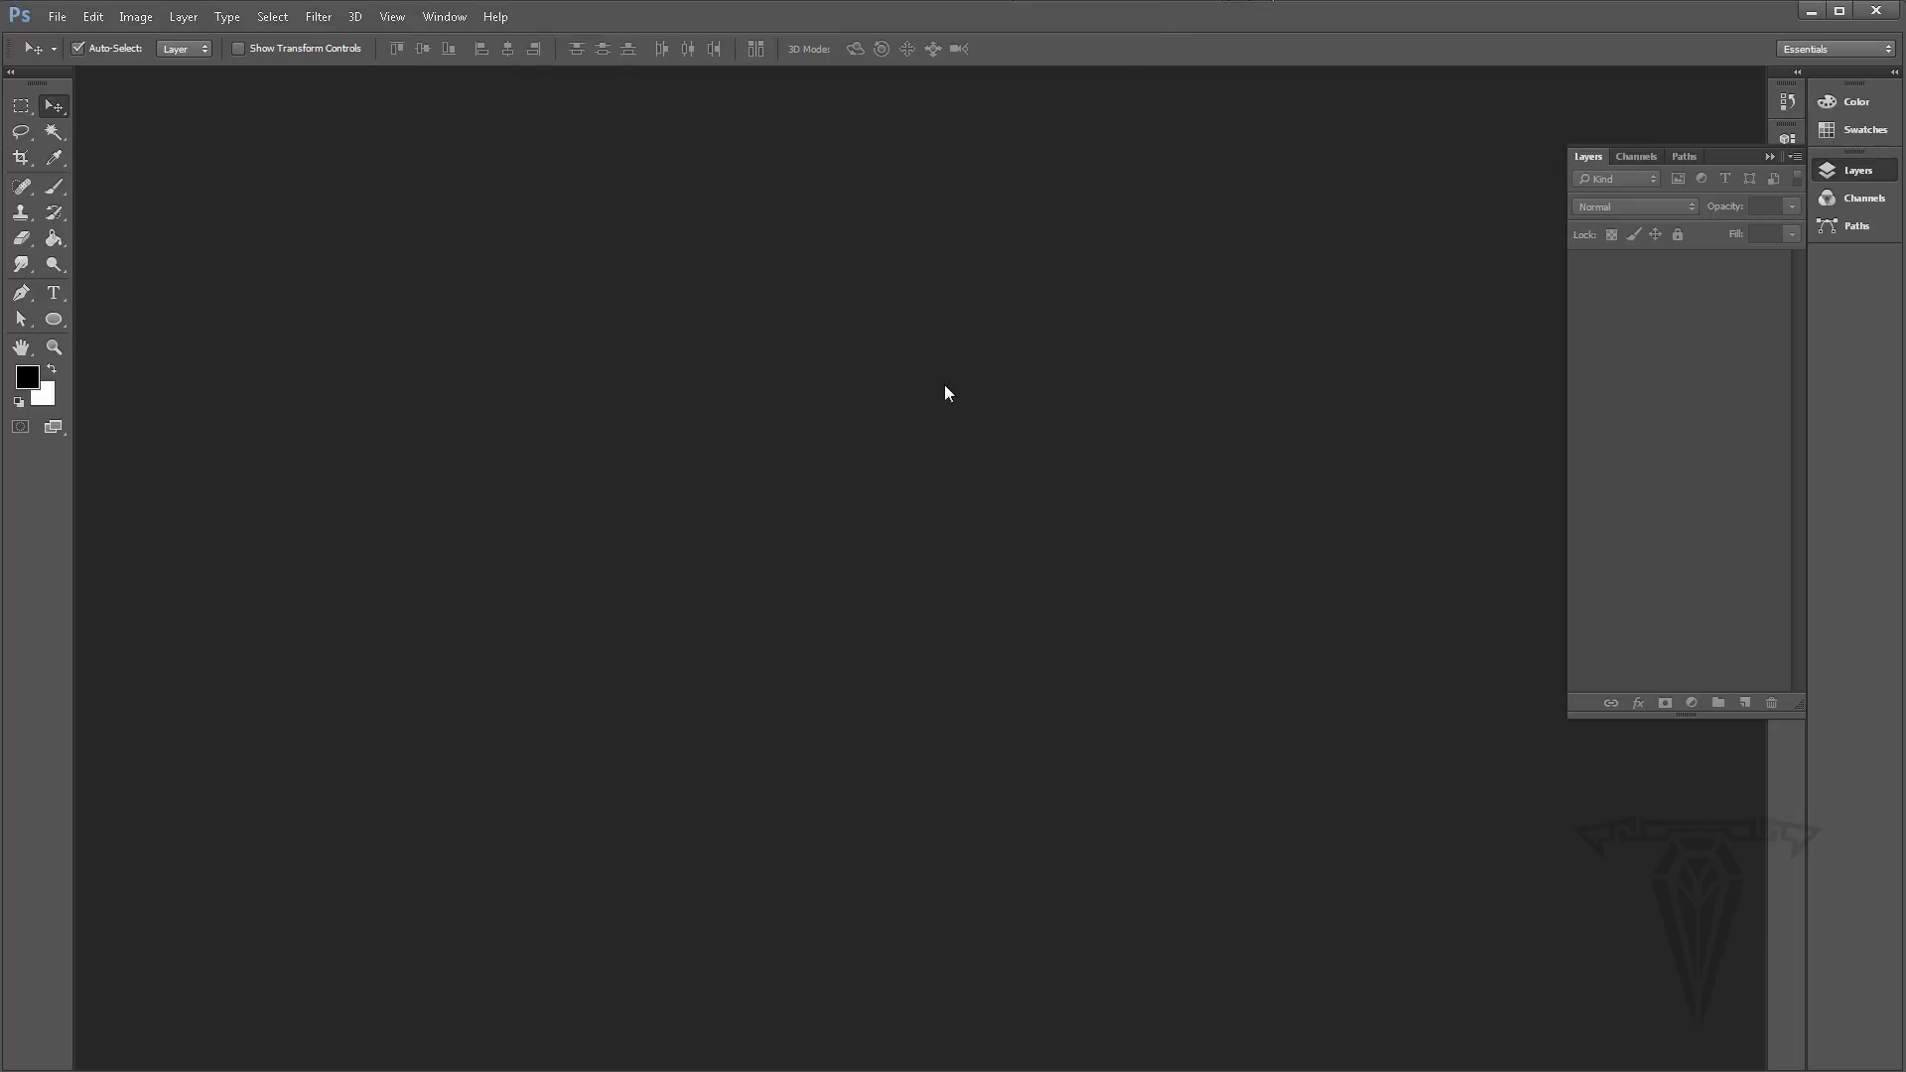
Switch to Windows Explorer, open the UV_Templates folder and select Front_UV_Temp.png
key(alt+Tab)
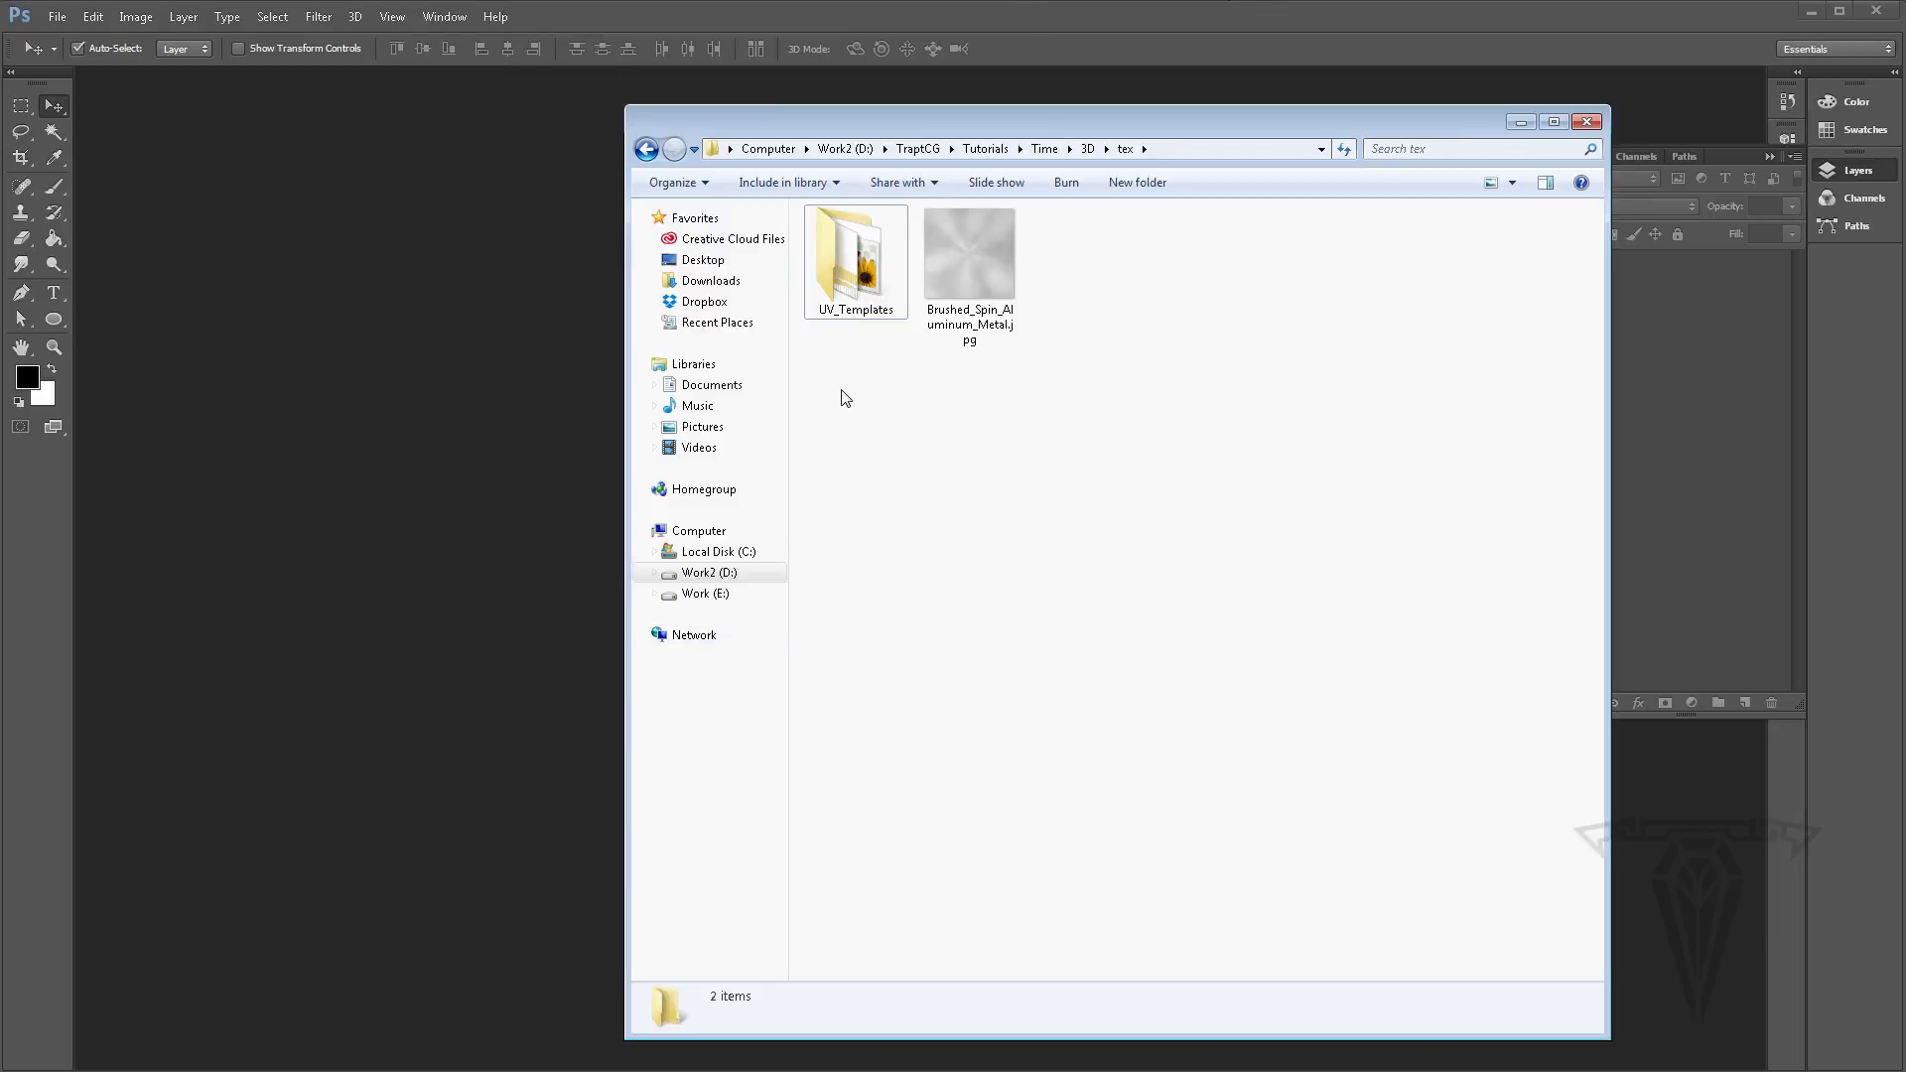
double_click(856, 272)
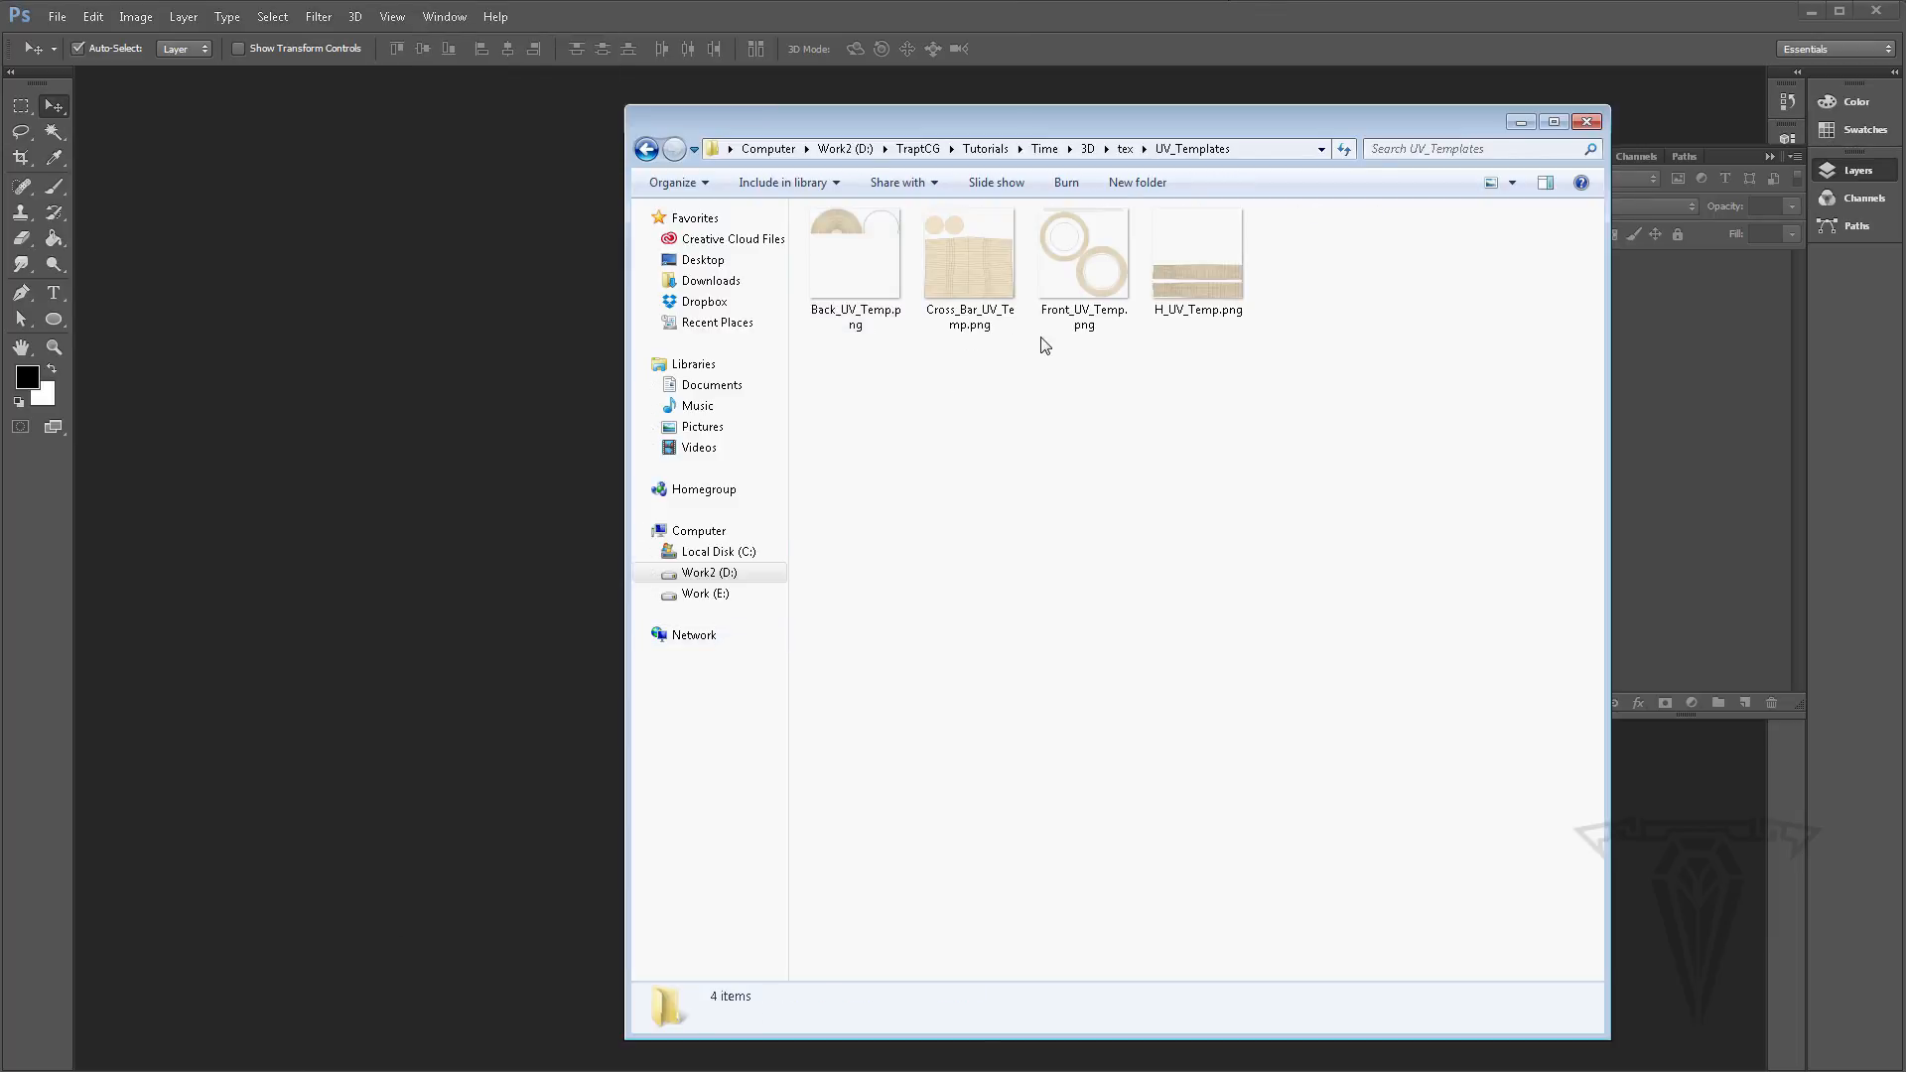
click(1092, 265)
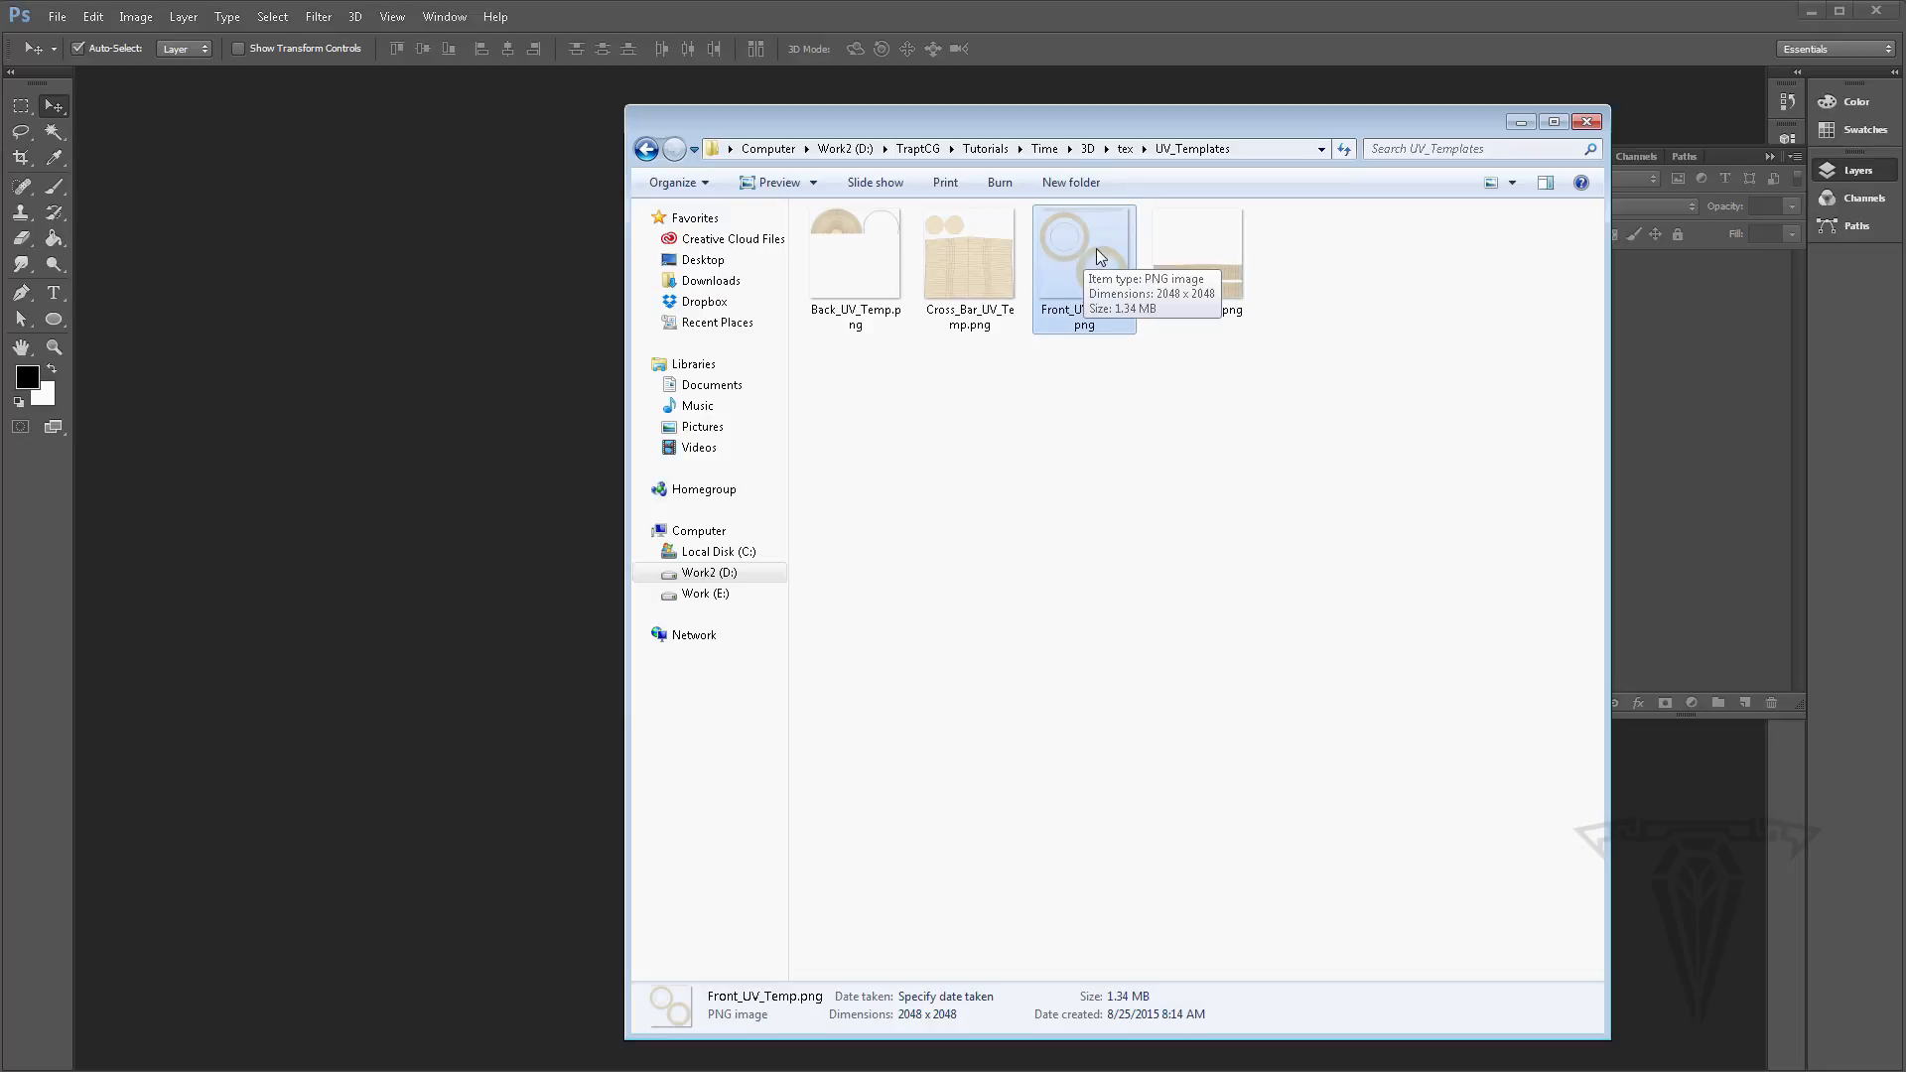
Open Front_UV_Temp.png in Photoshop and rename its layer to UV
drag(1092, 262, 468, 395)
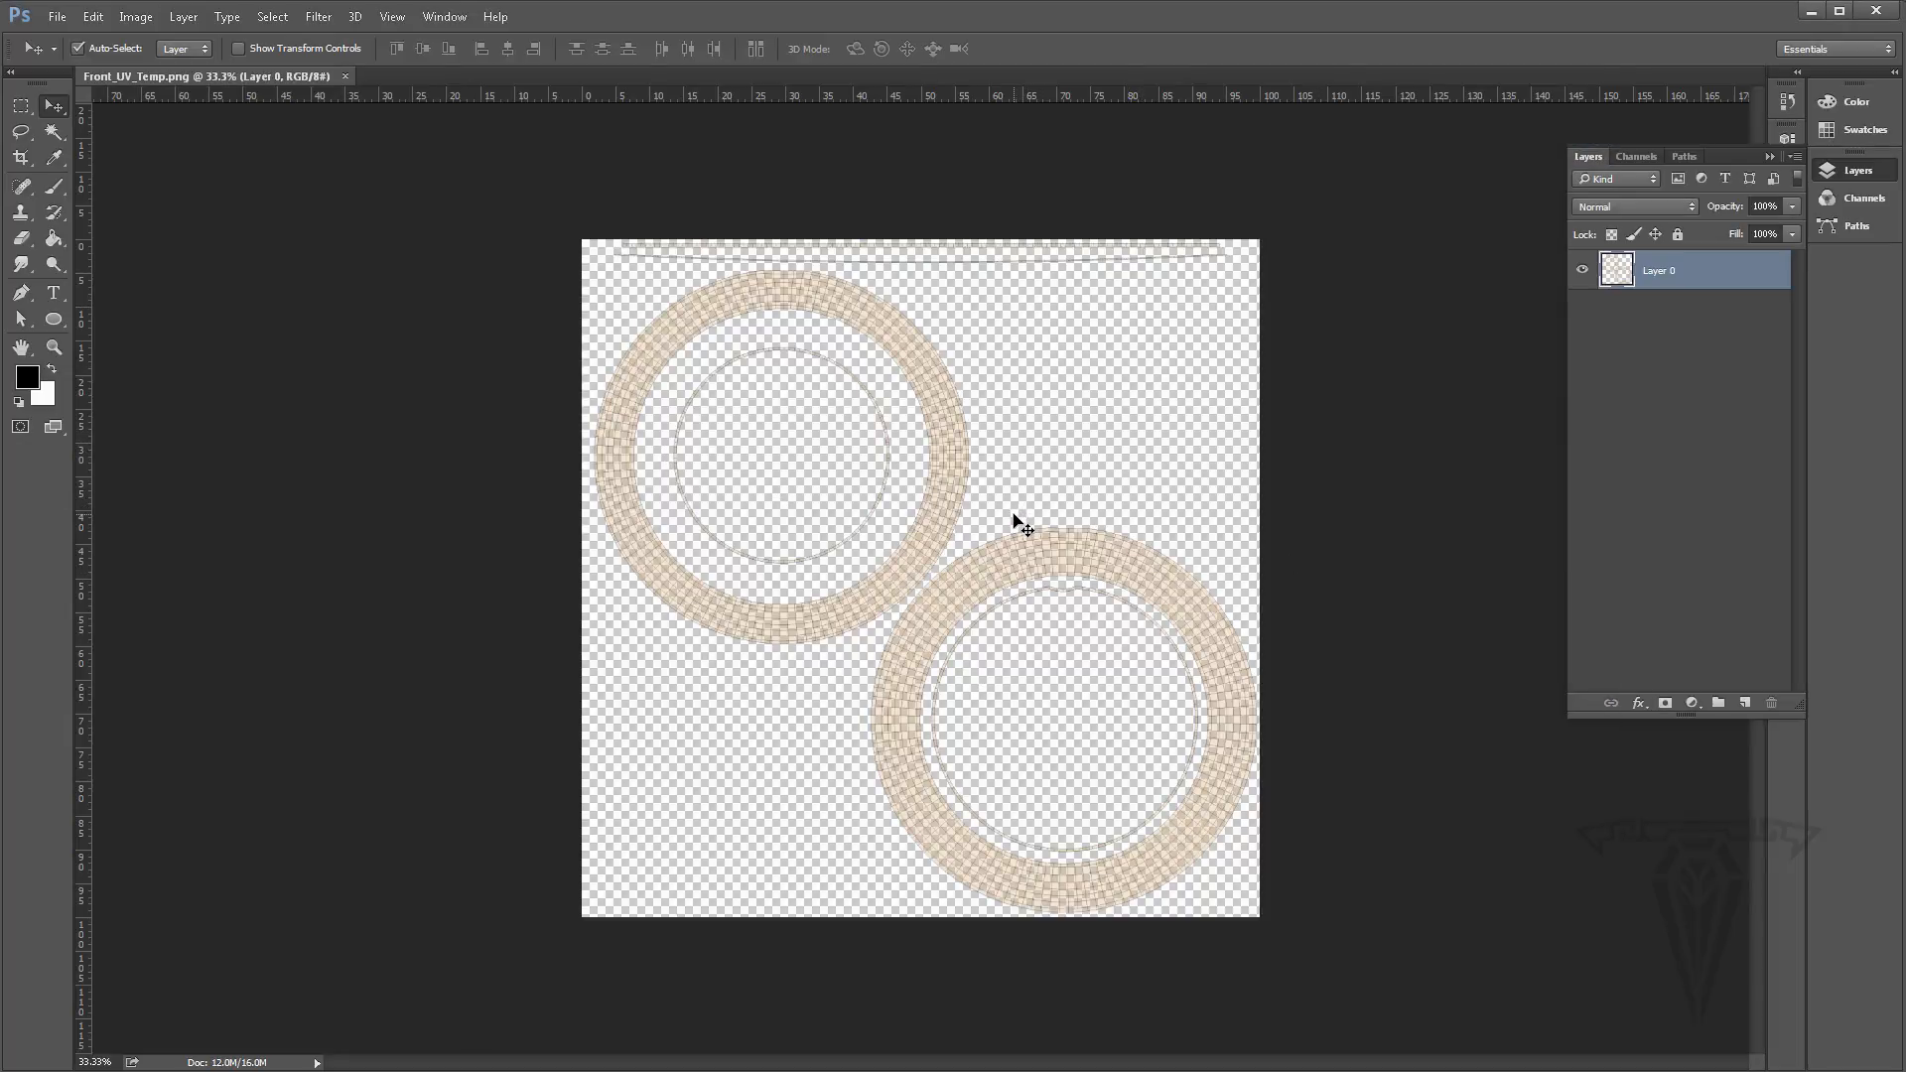
double_click(1656, 273)
text(UV)
key(Return)
Switch to the web browser and examine the old pocket watch reference images for their metal finishes and wear
key(alt+Tab)
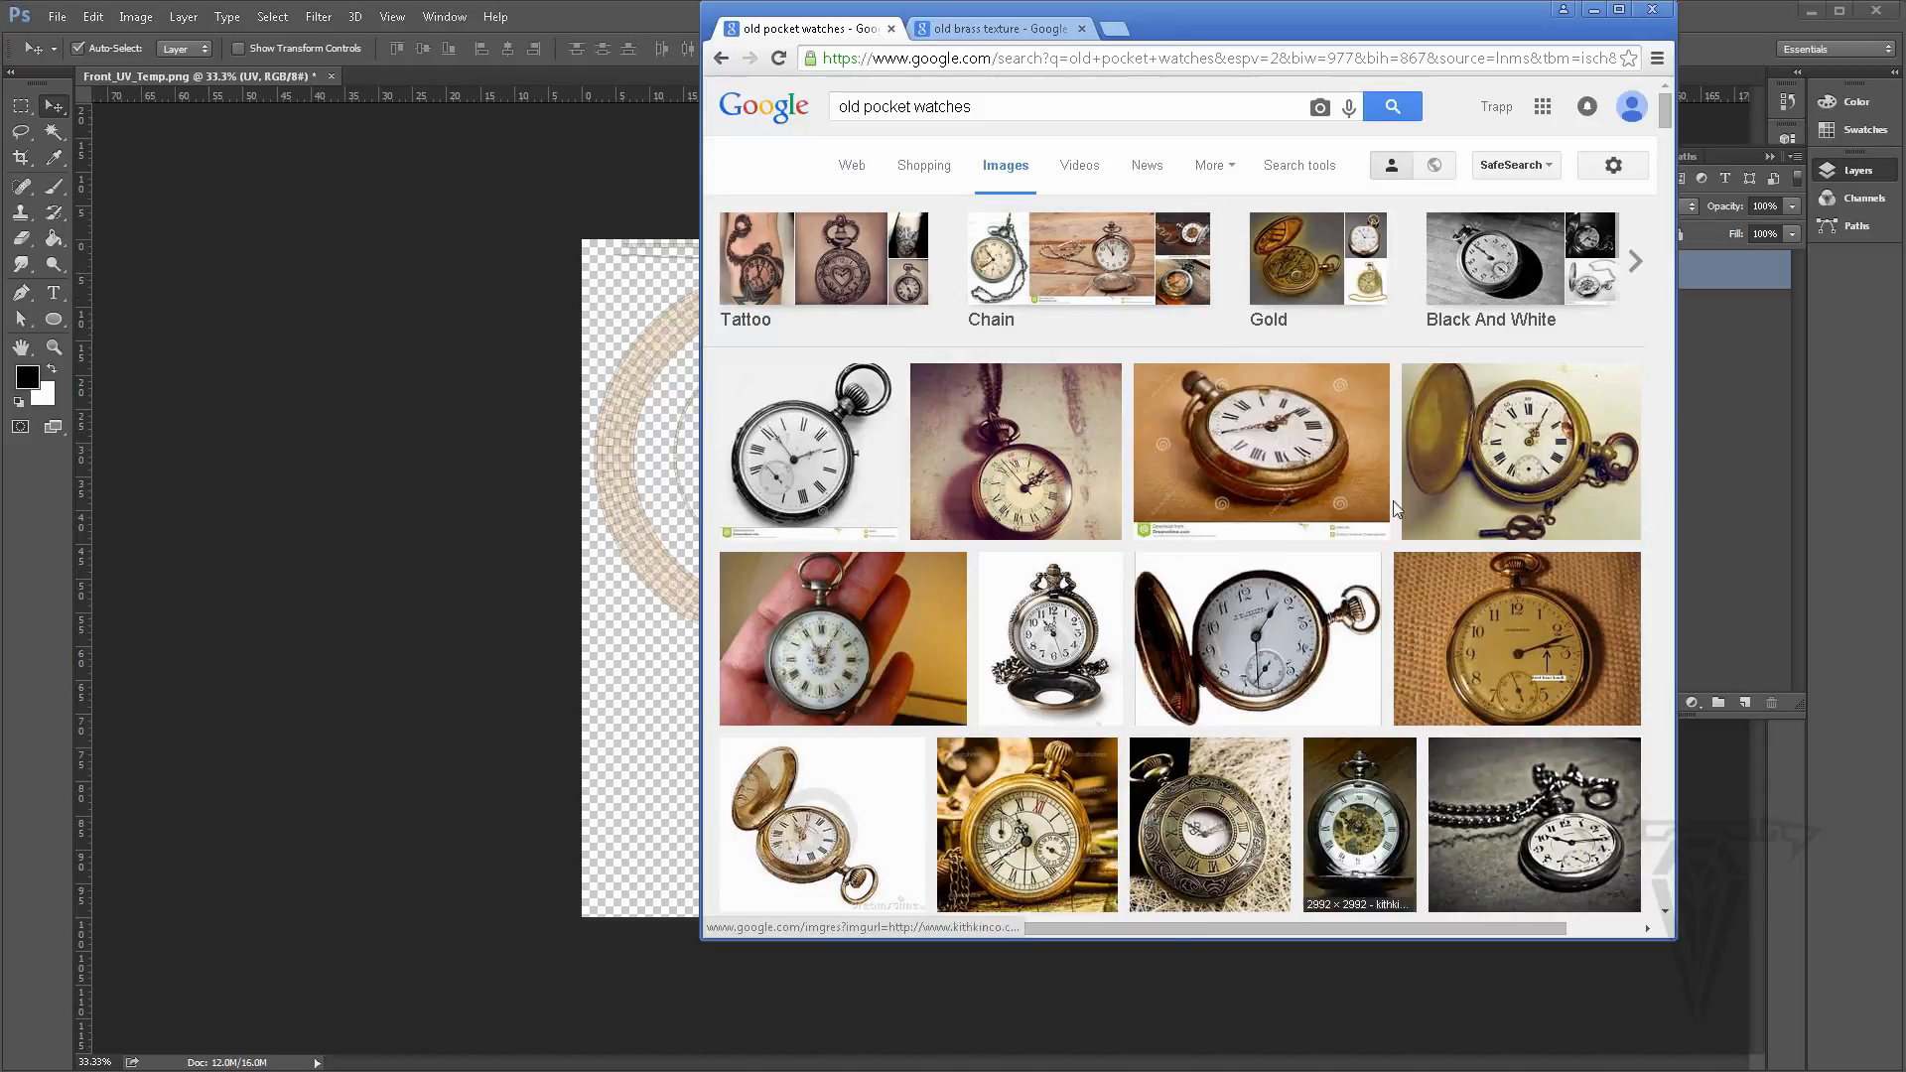
scroll(1132, 436, down, 2)
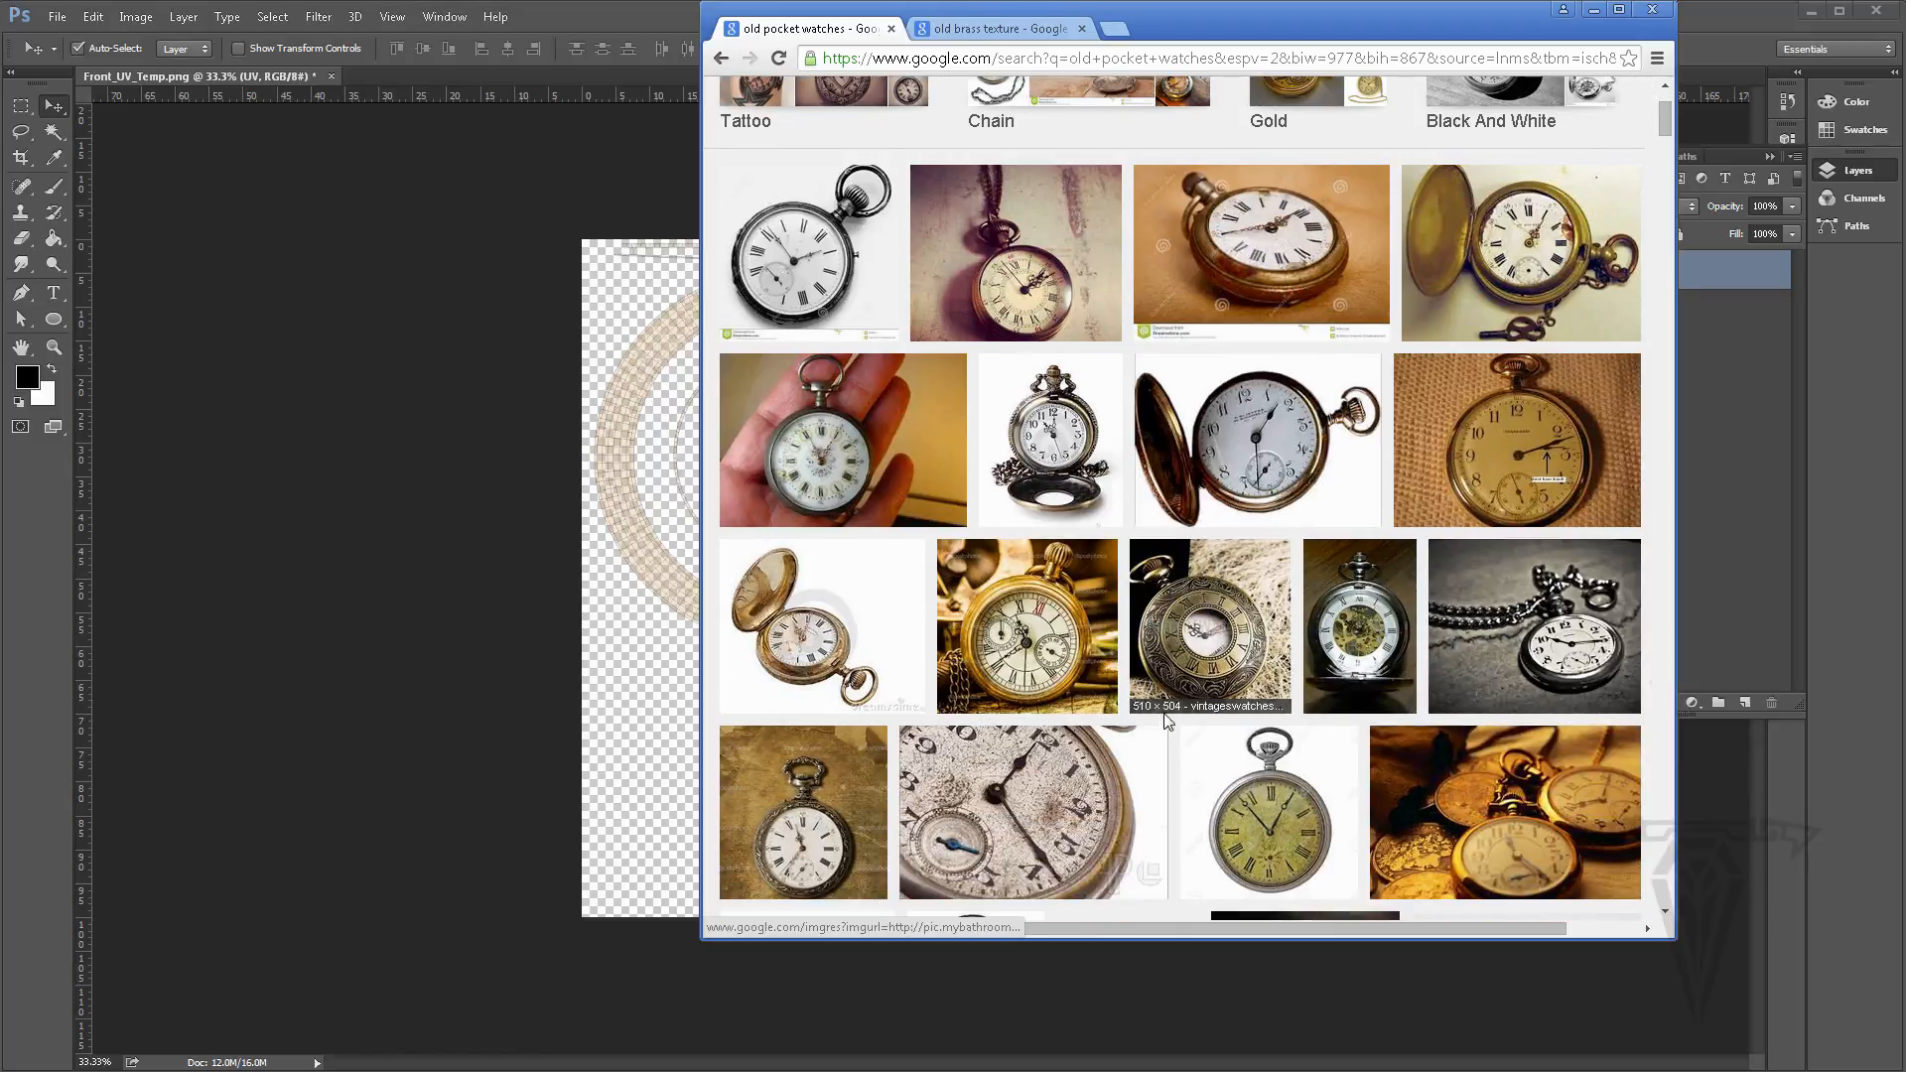
scroll(1160, 608, down, 1)
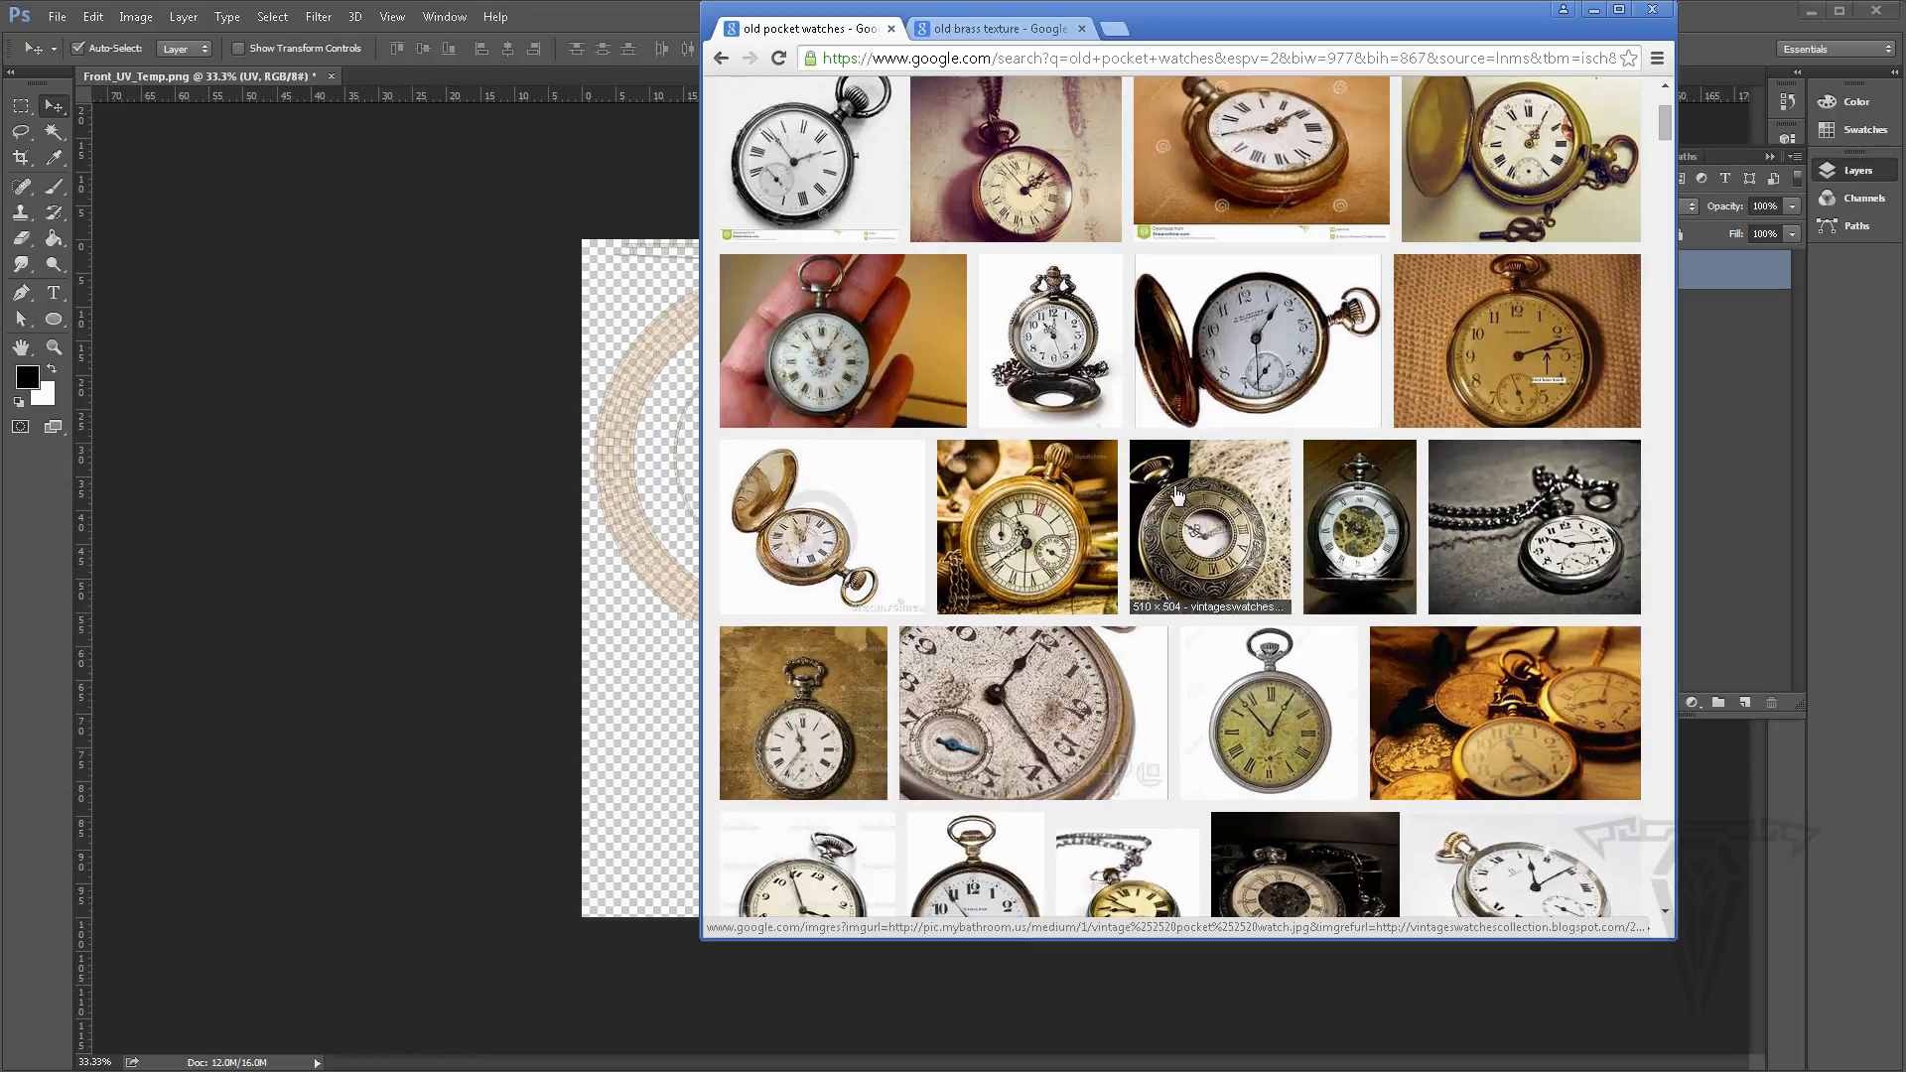
scroll(1167, 568, down, 2)
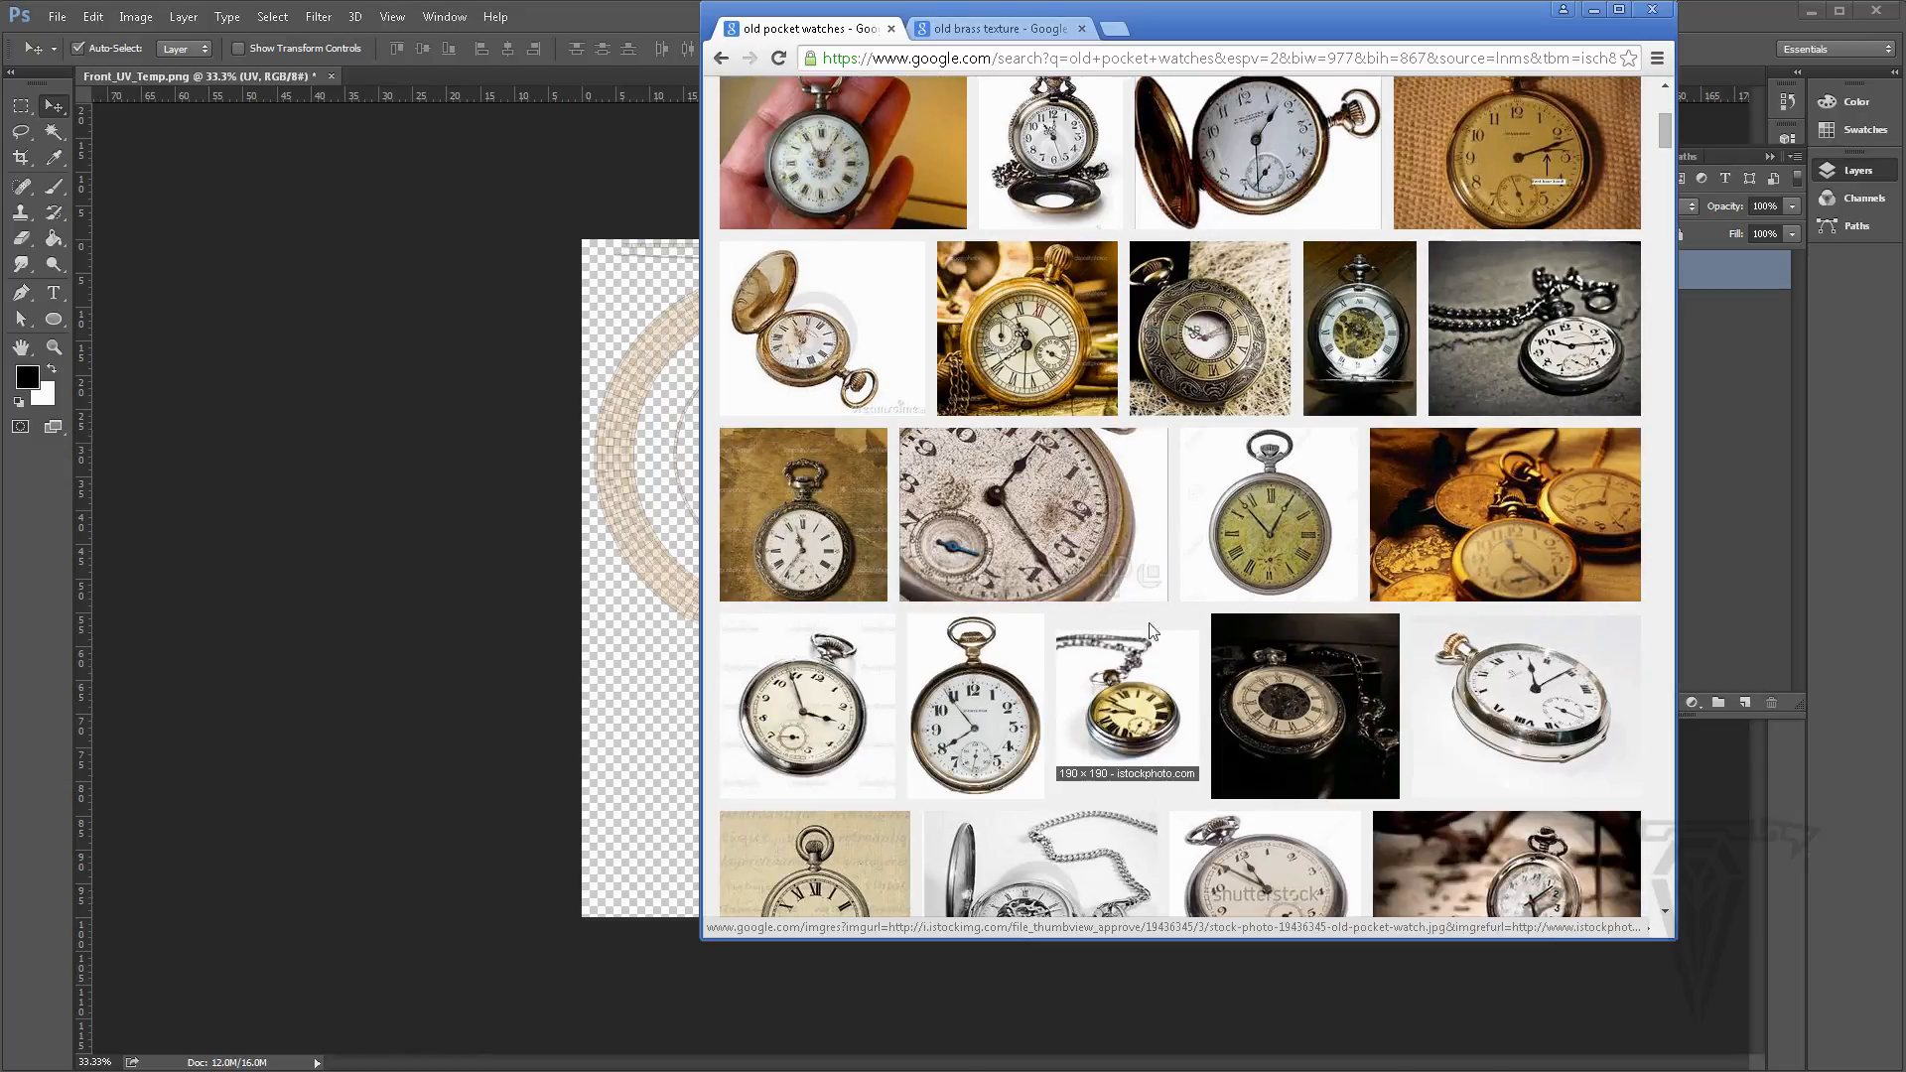
scroll(1152, 603, down, 2)
scroll(1148, 607, down, 2)
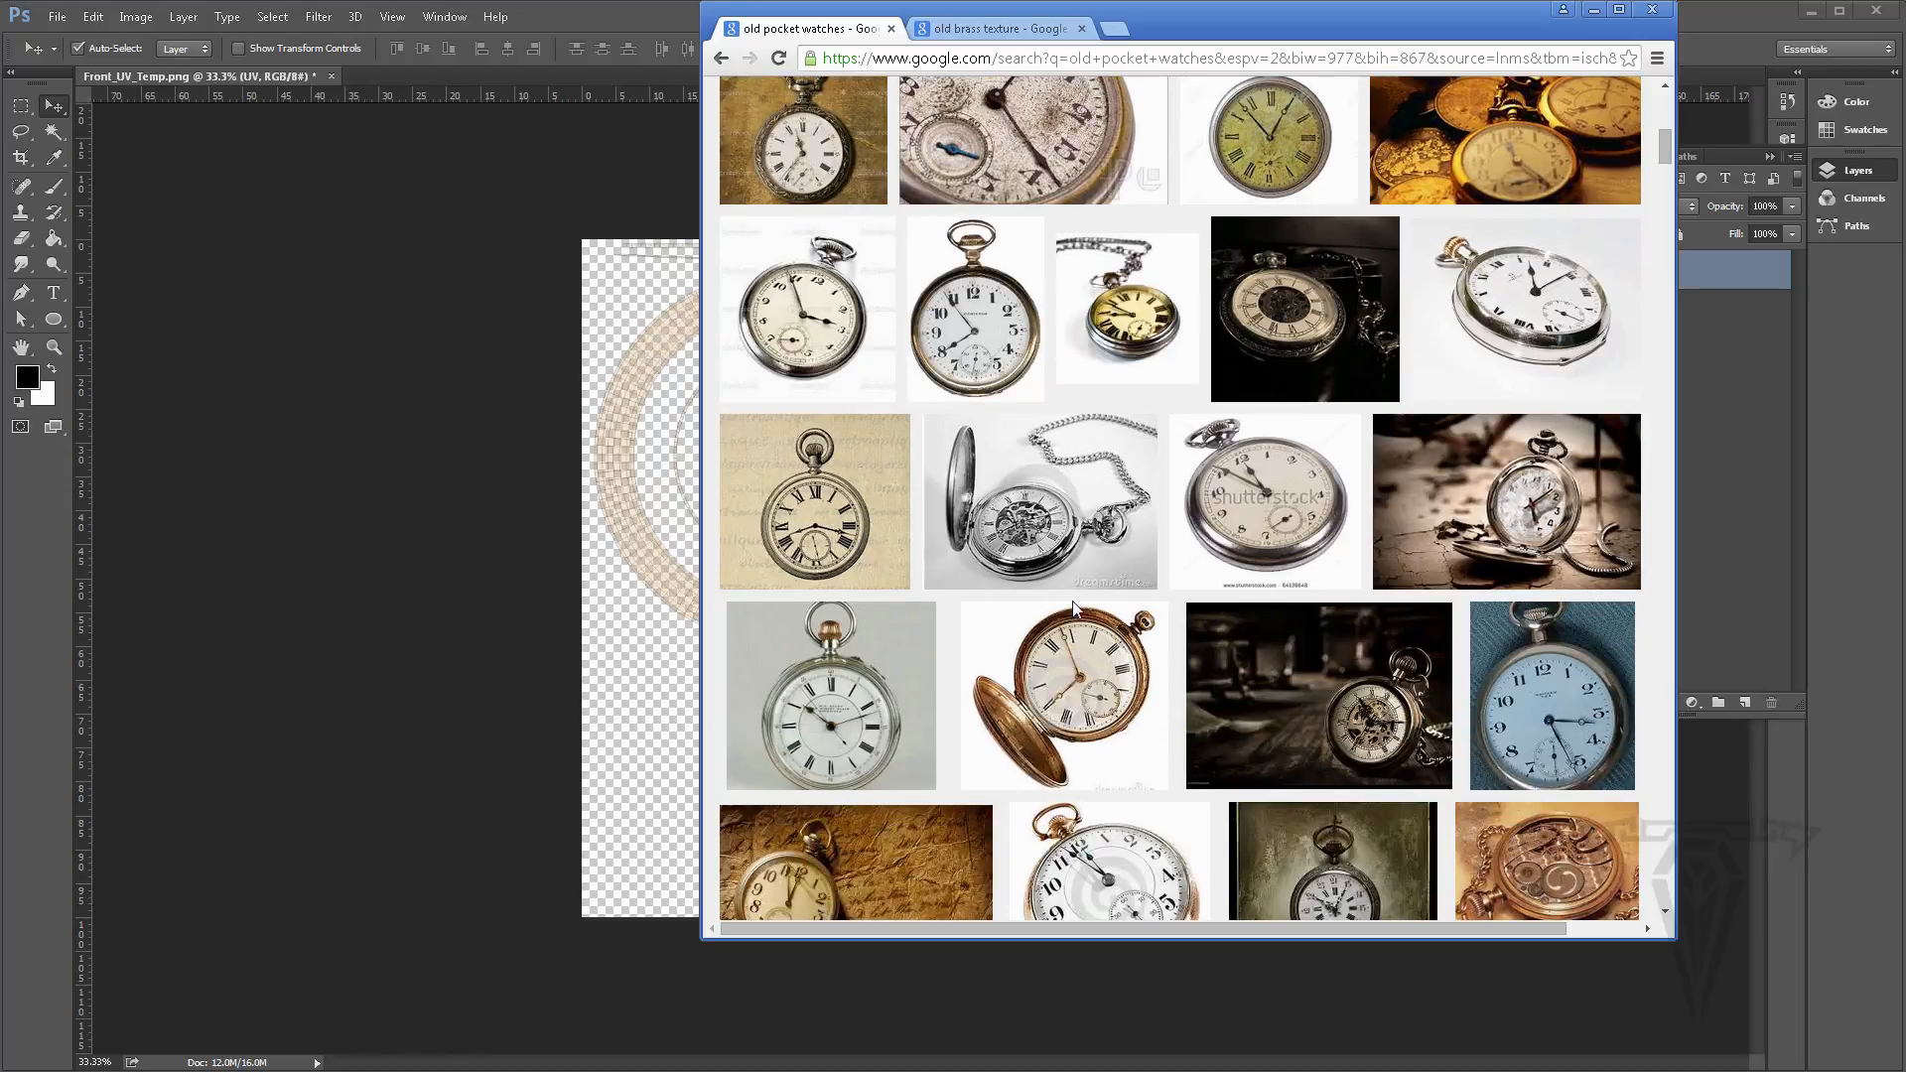
scroll(1073, 607, down, 2)
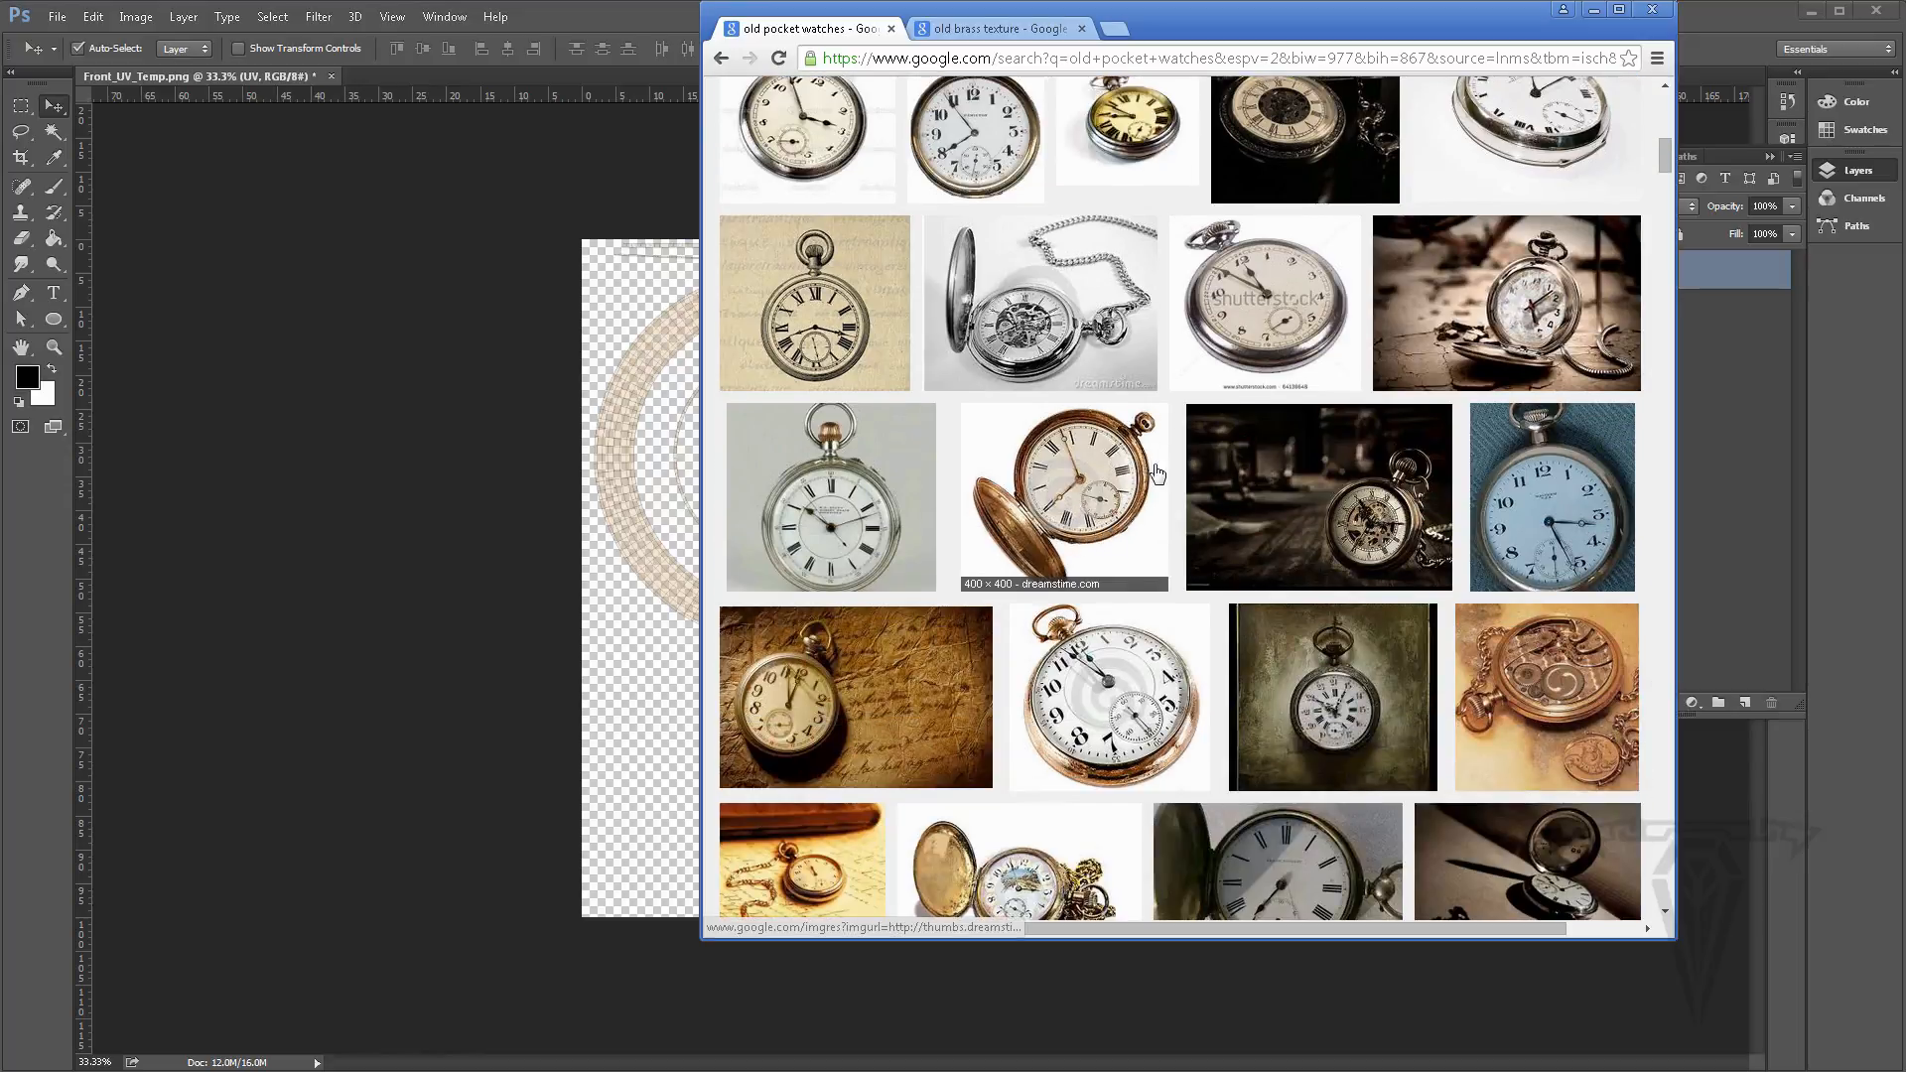
scroll(1089, 607, down, 2)
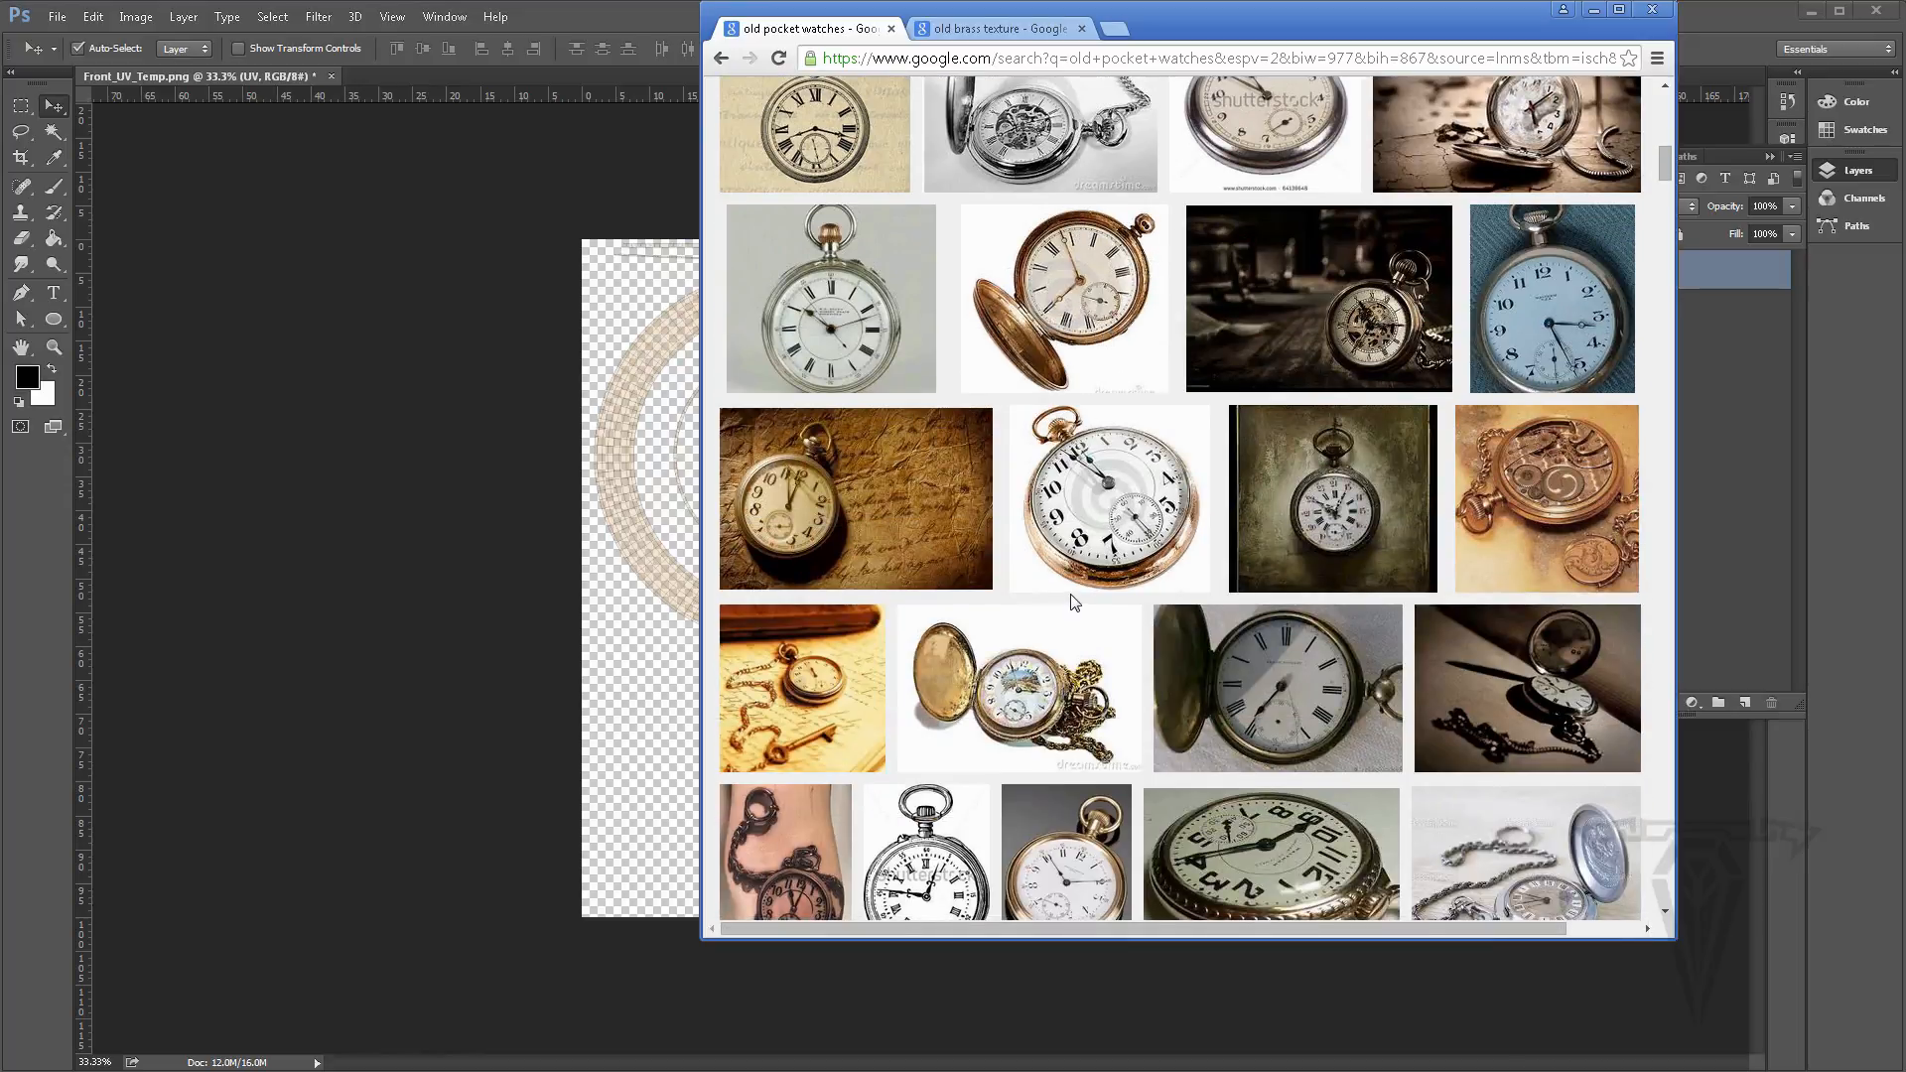
scroll(1005, 643, down, 2)
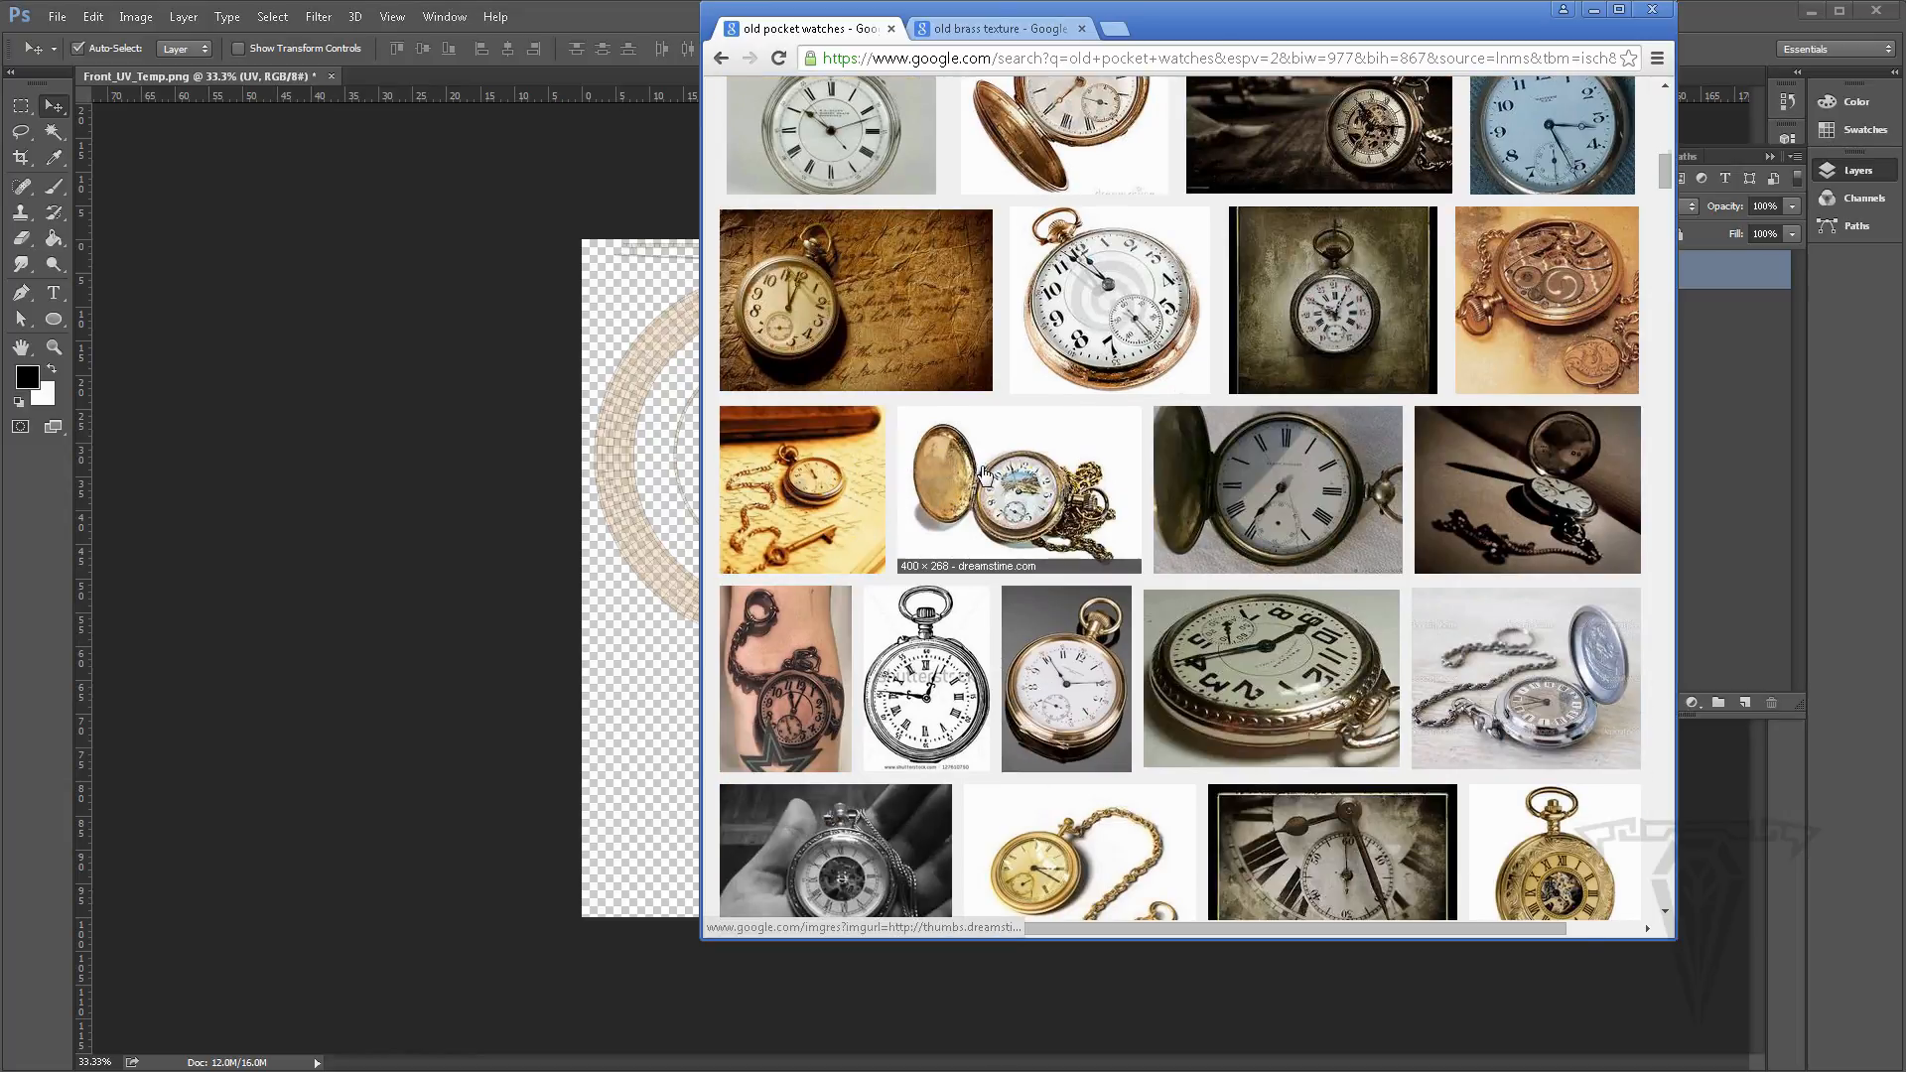
scroll(983, 474, up, 7)
scroll(983, 474, up, 2)
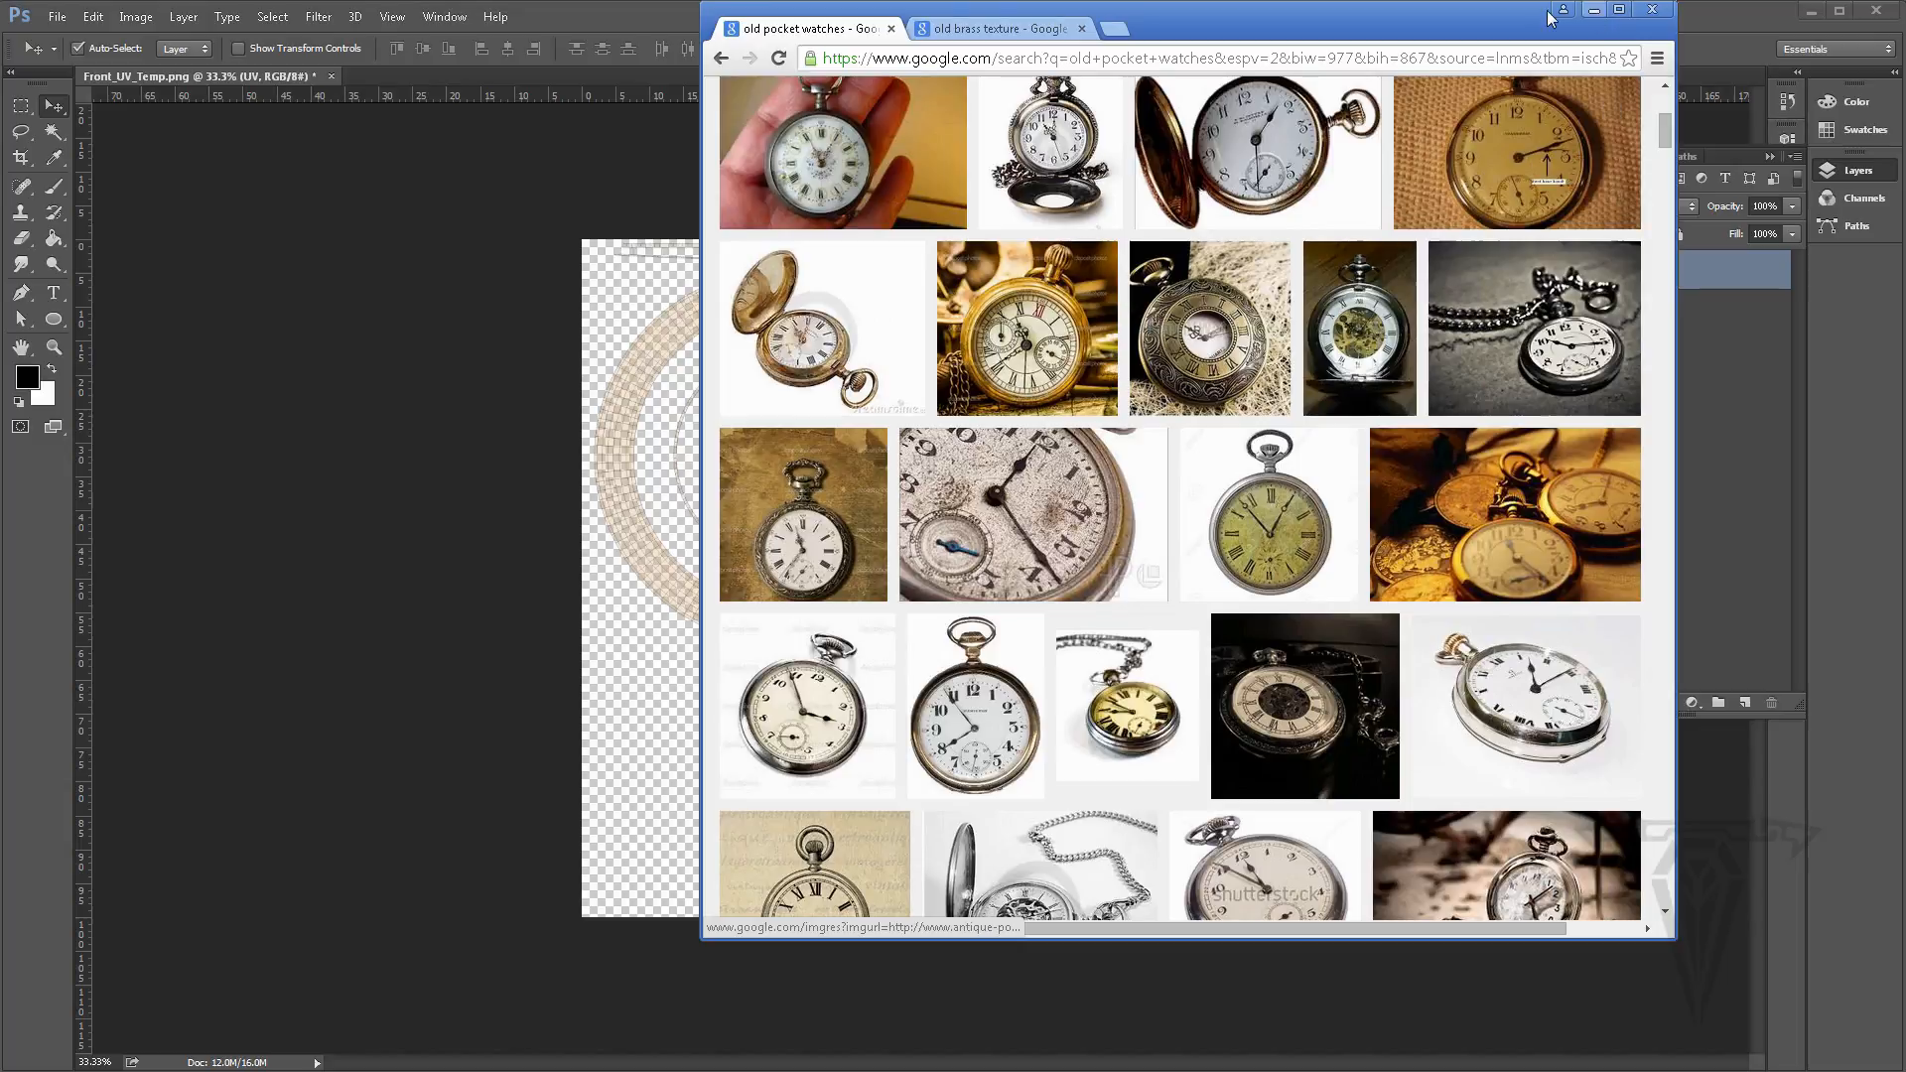
Show the image results for old brass texture and limit them to the Large size
click(966, 27)
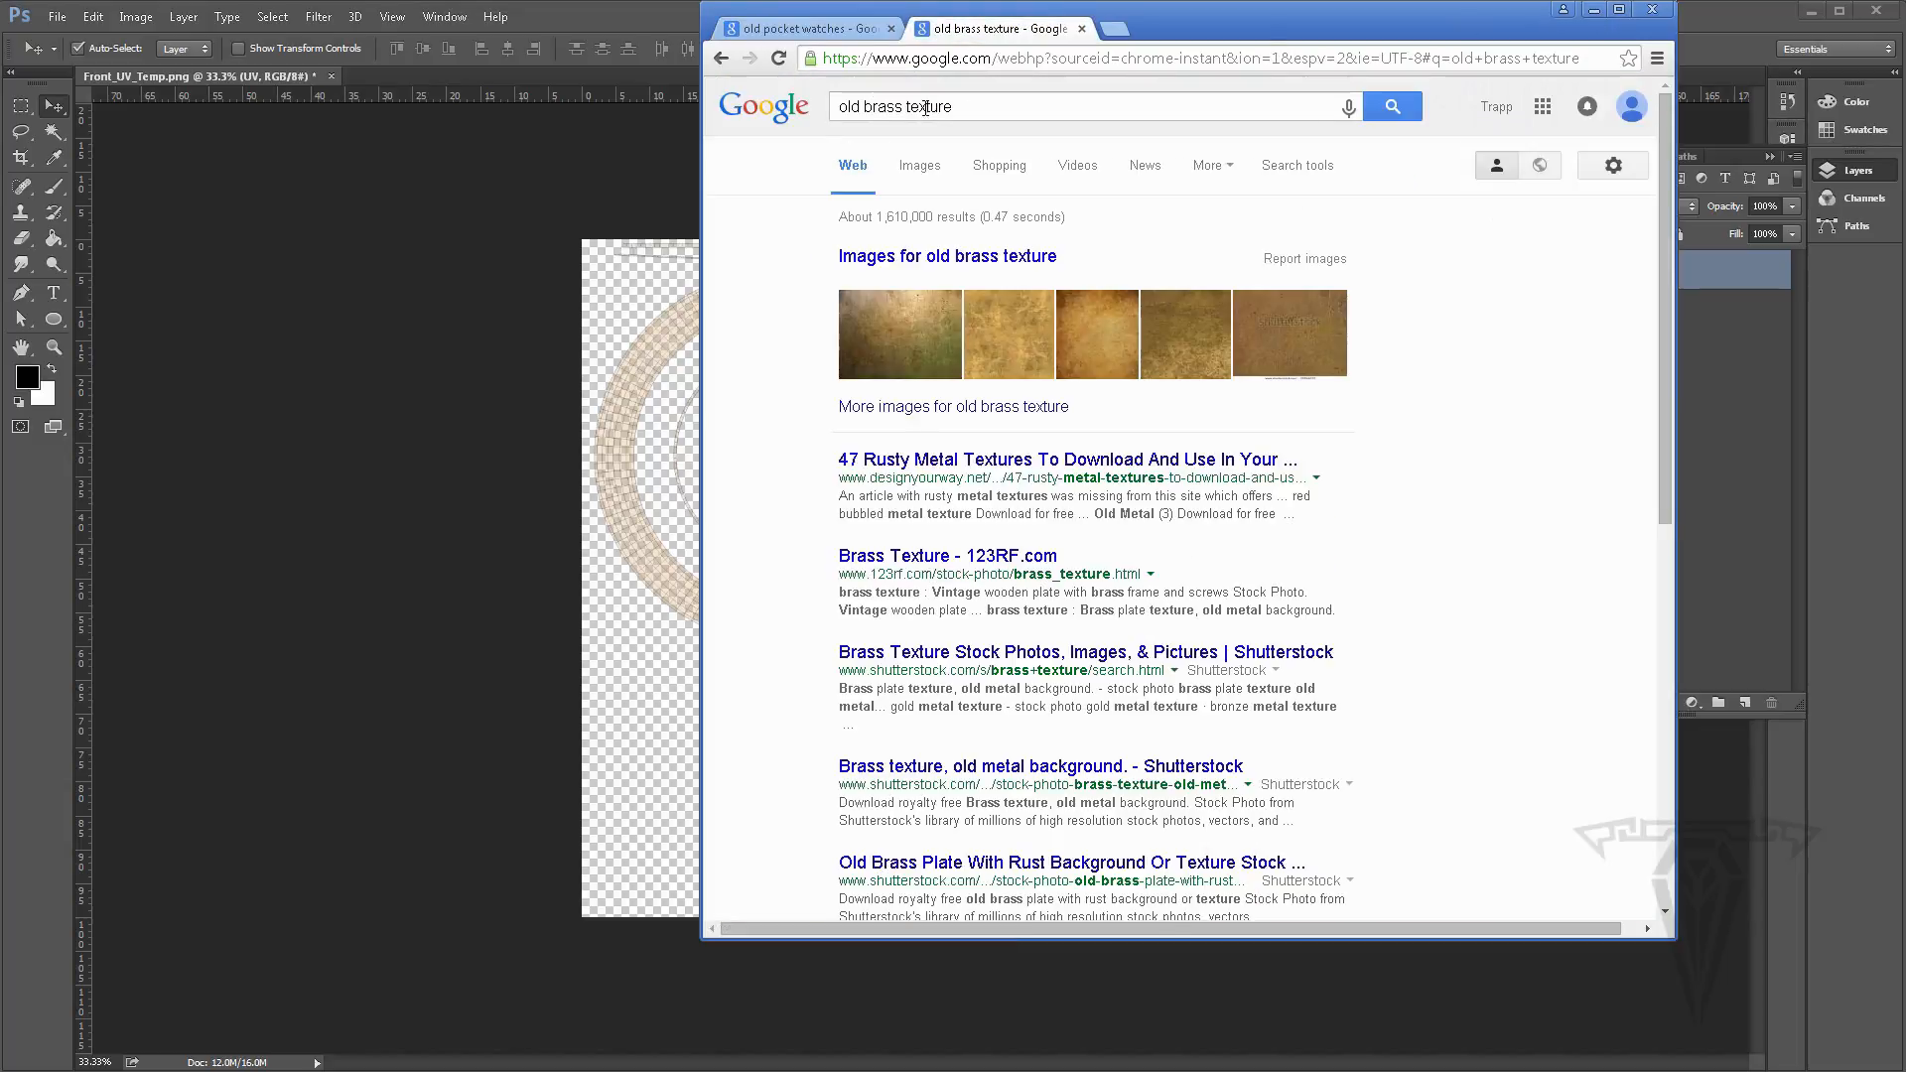
click(918, 167)
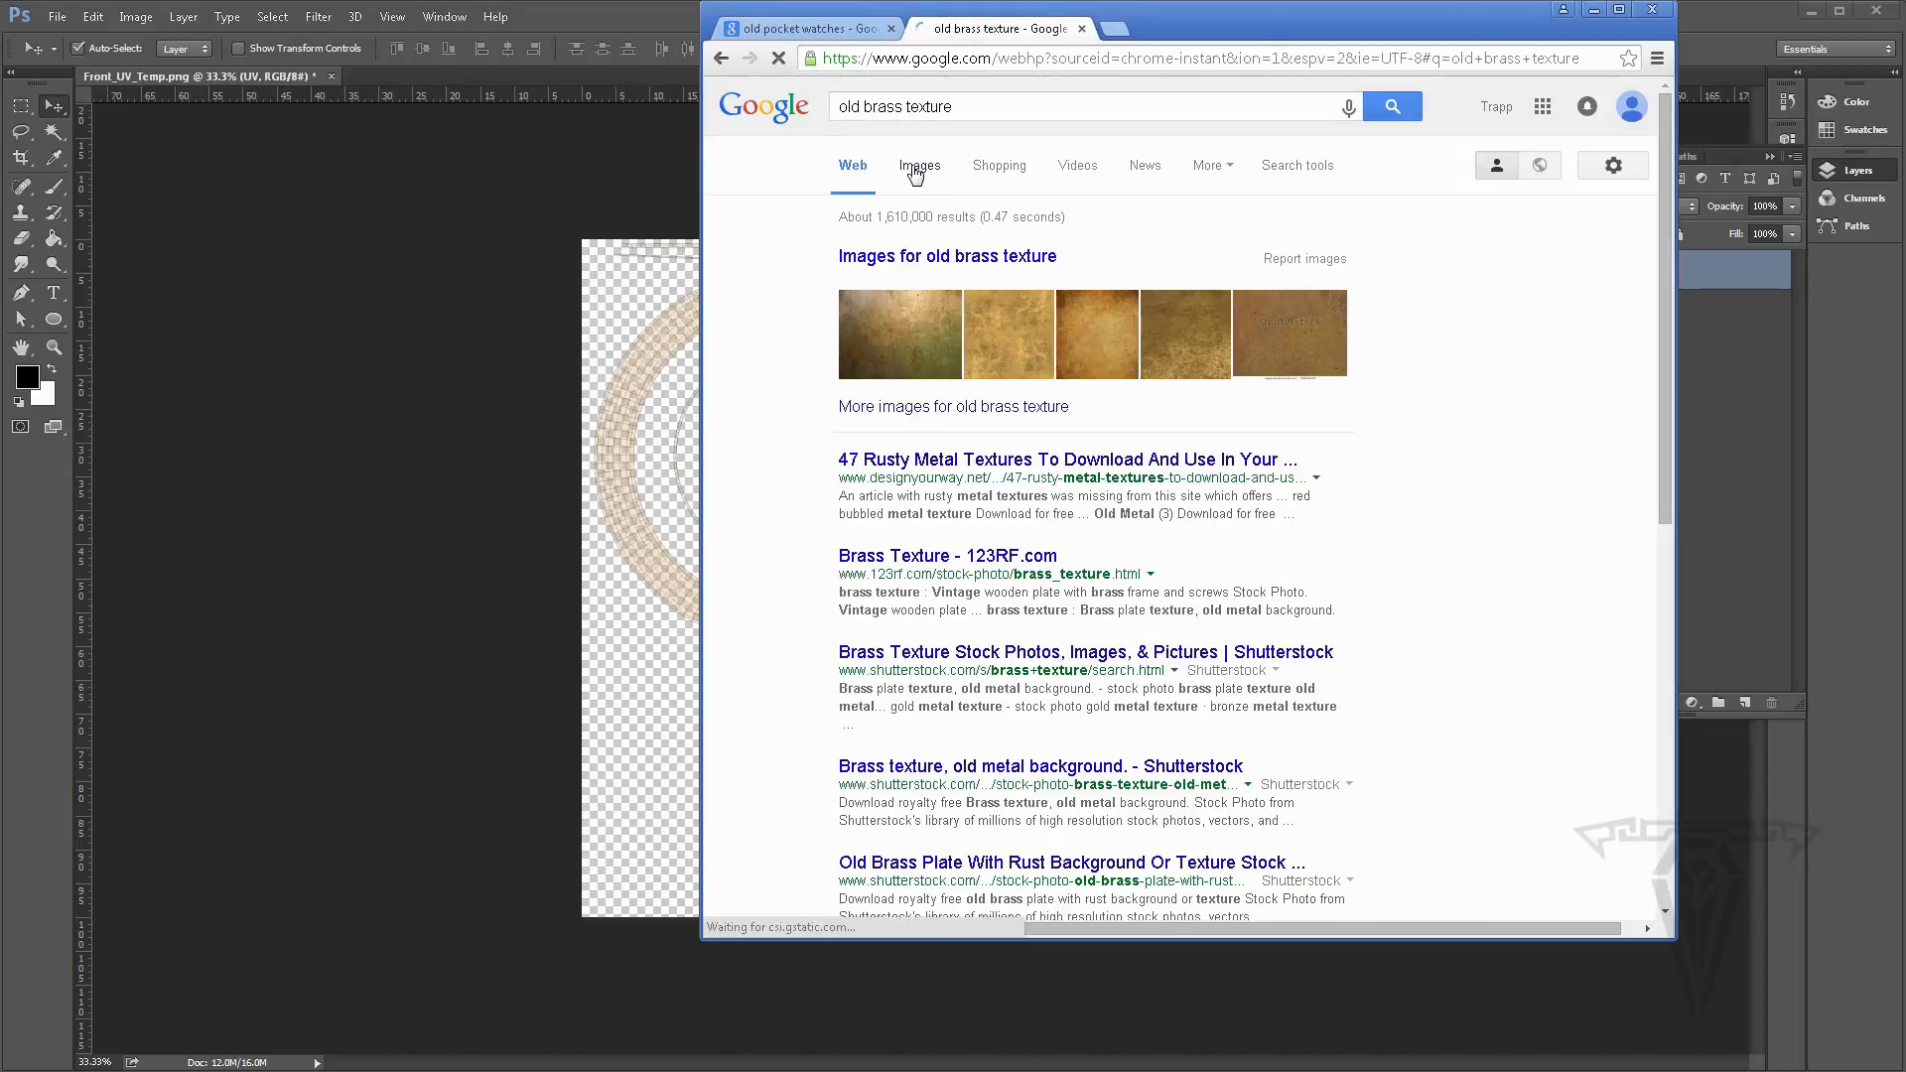
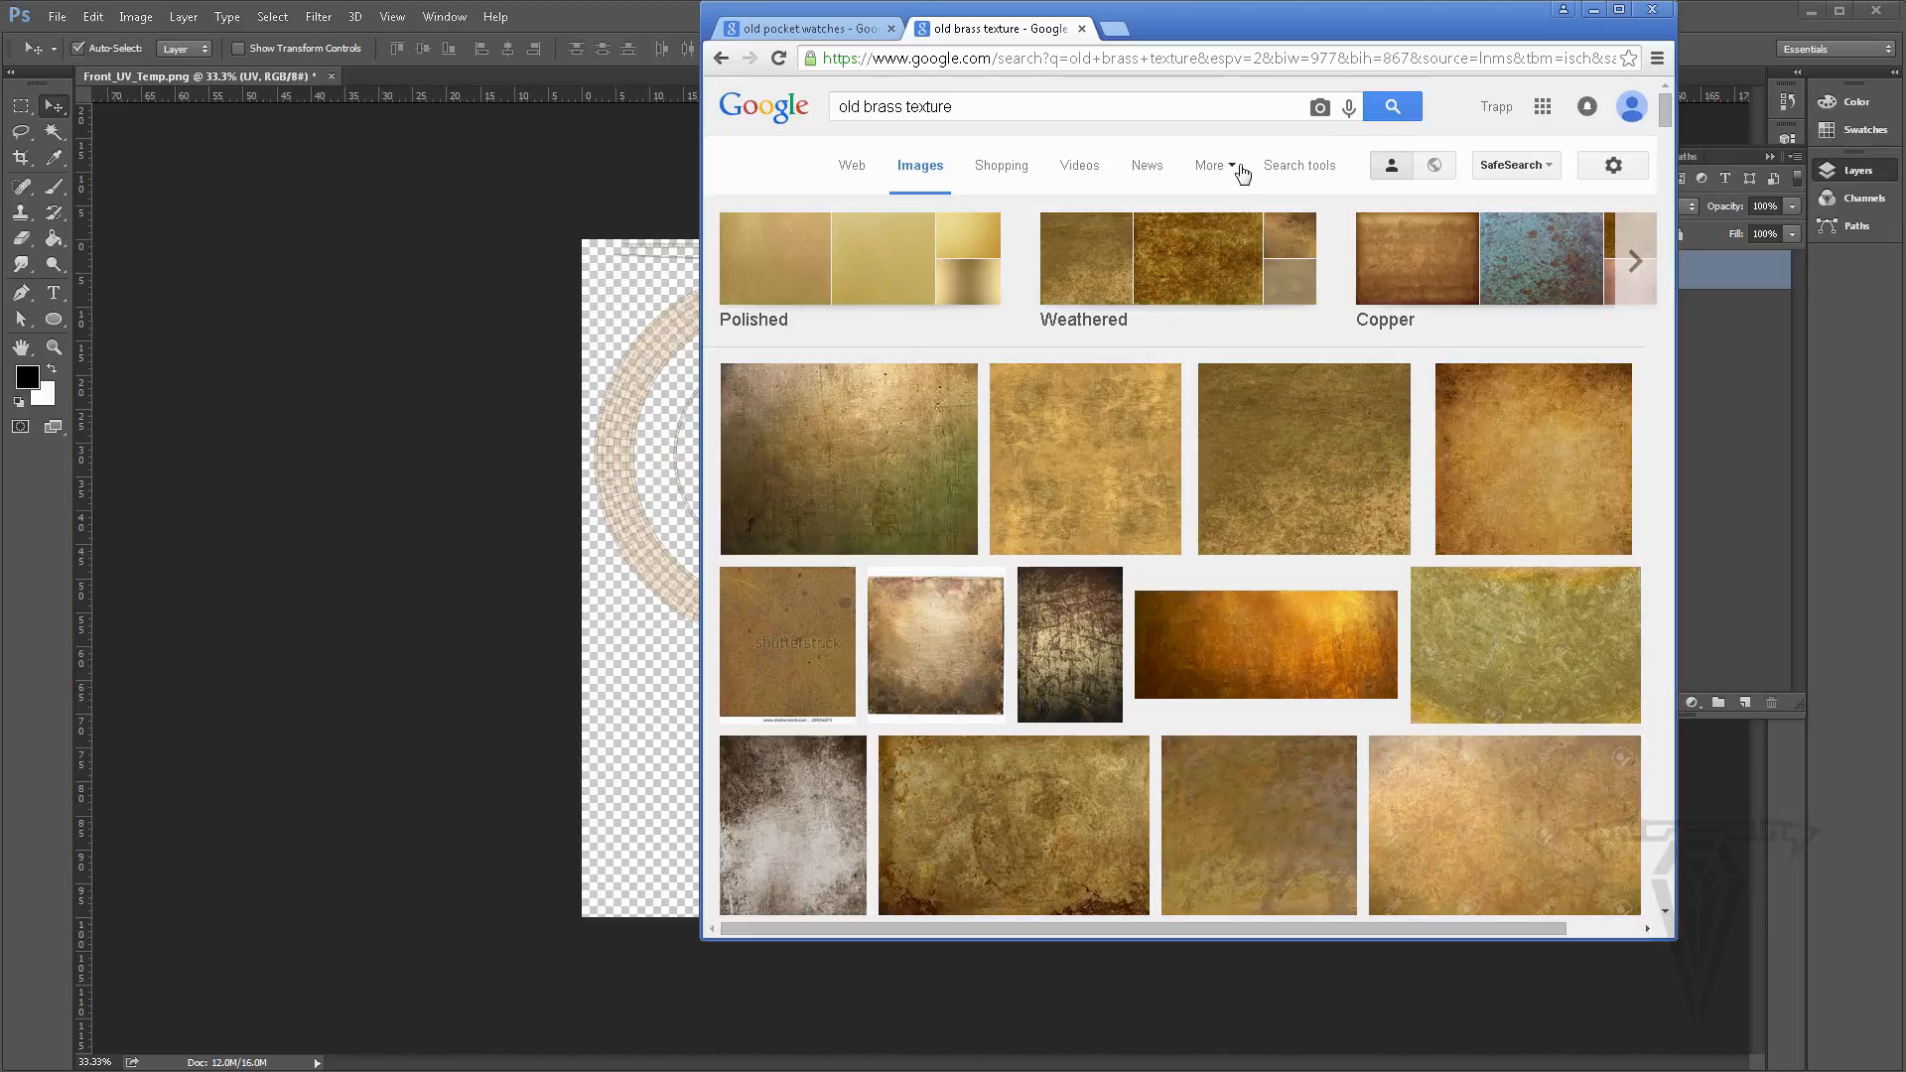
click(1296, 167)
click(852, 218)
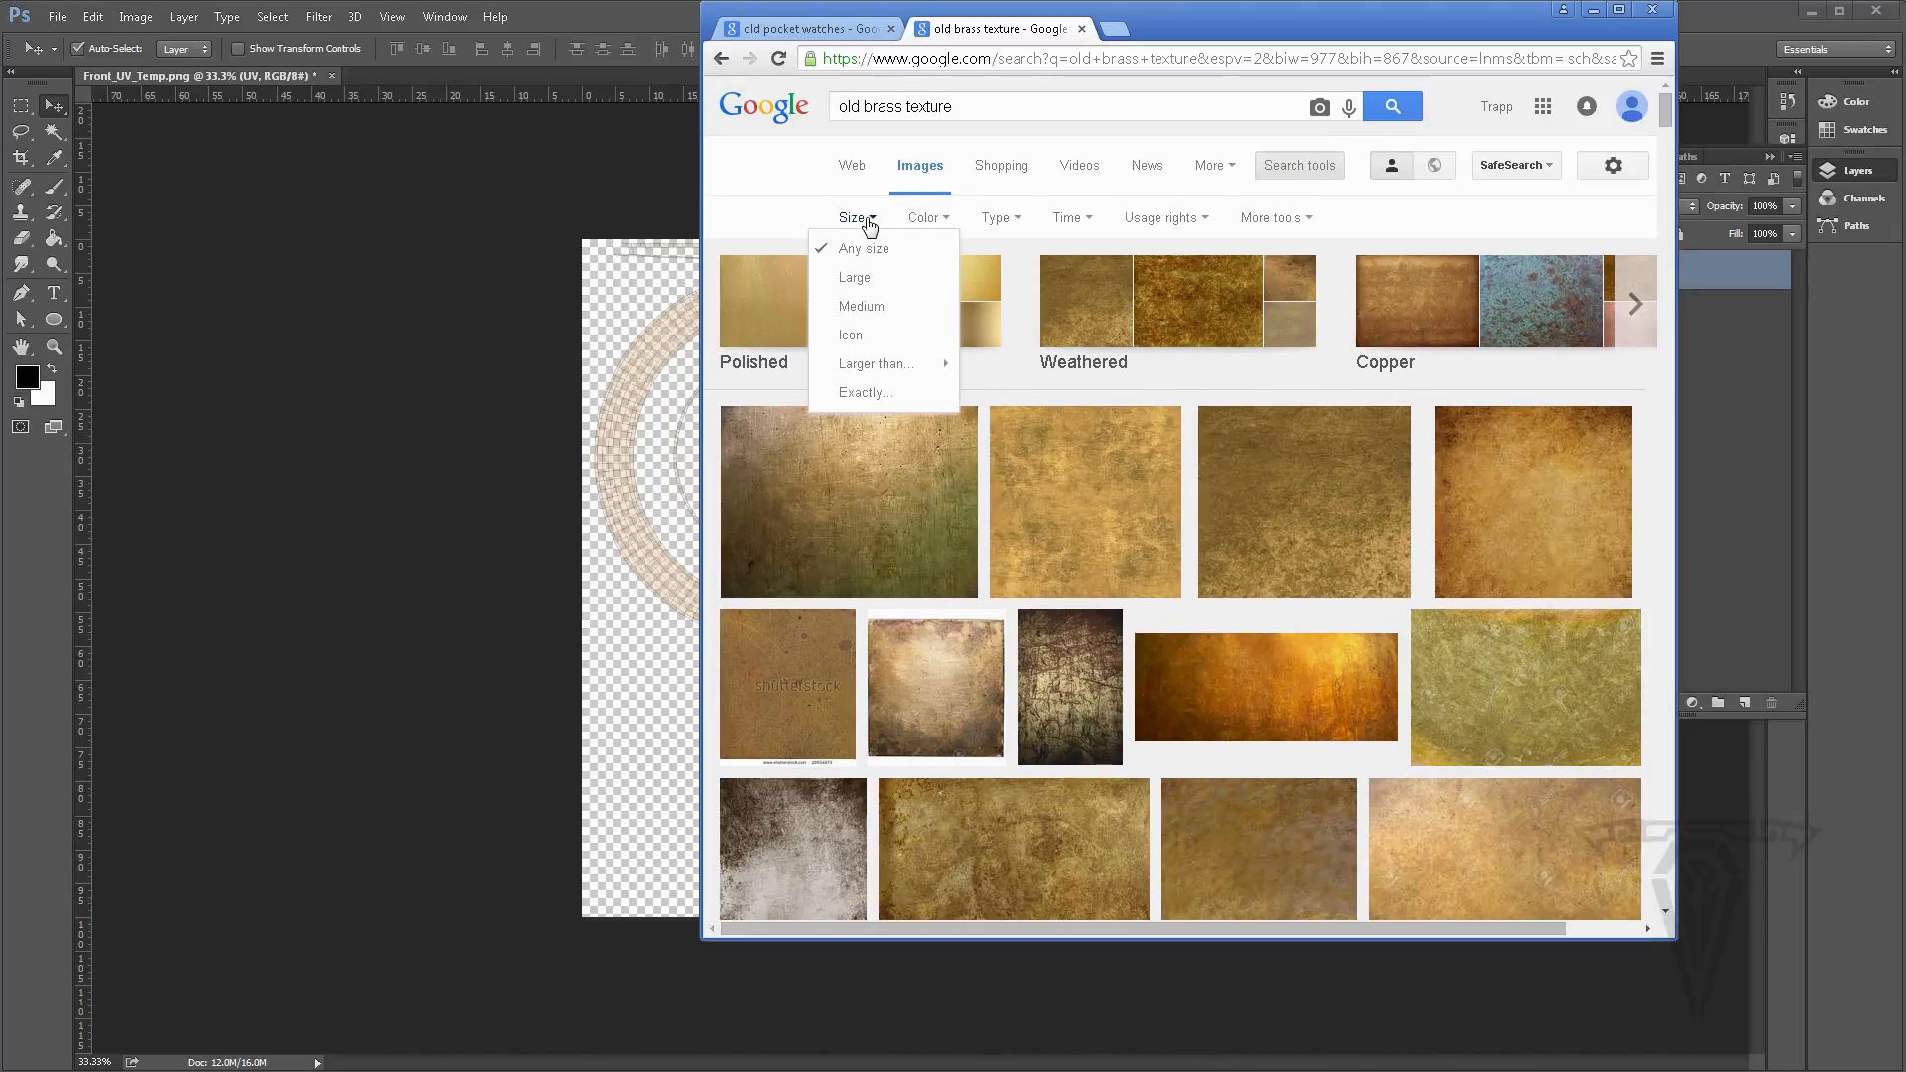
click(856, 276)
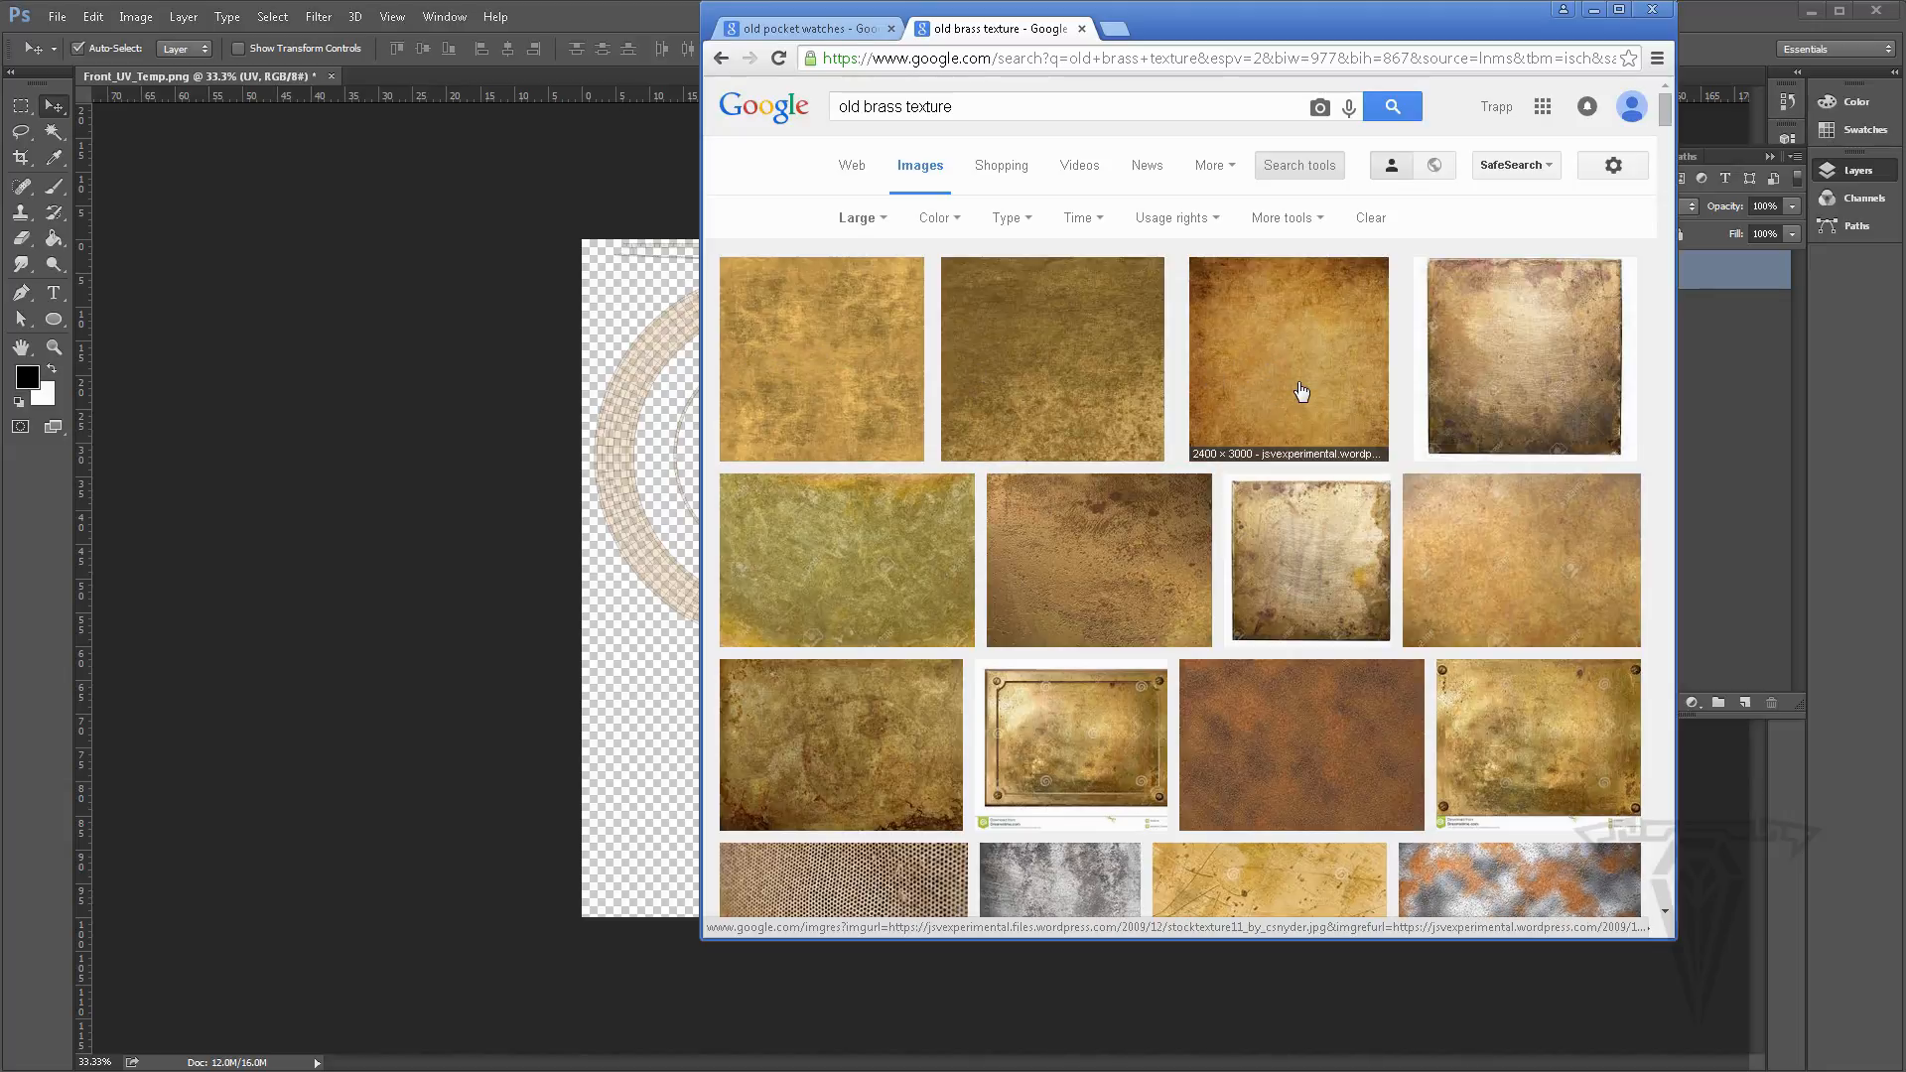
Look over the DeviantArt source page of the P. Jackson Texture Stock image and return to the image results
scroll(1293, 394, down, 1)
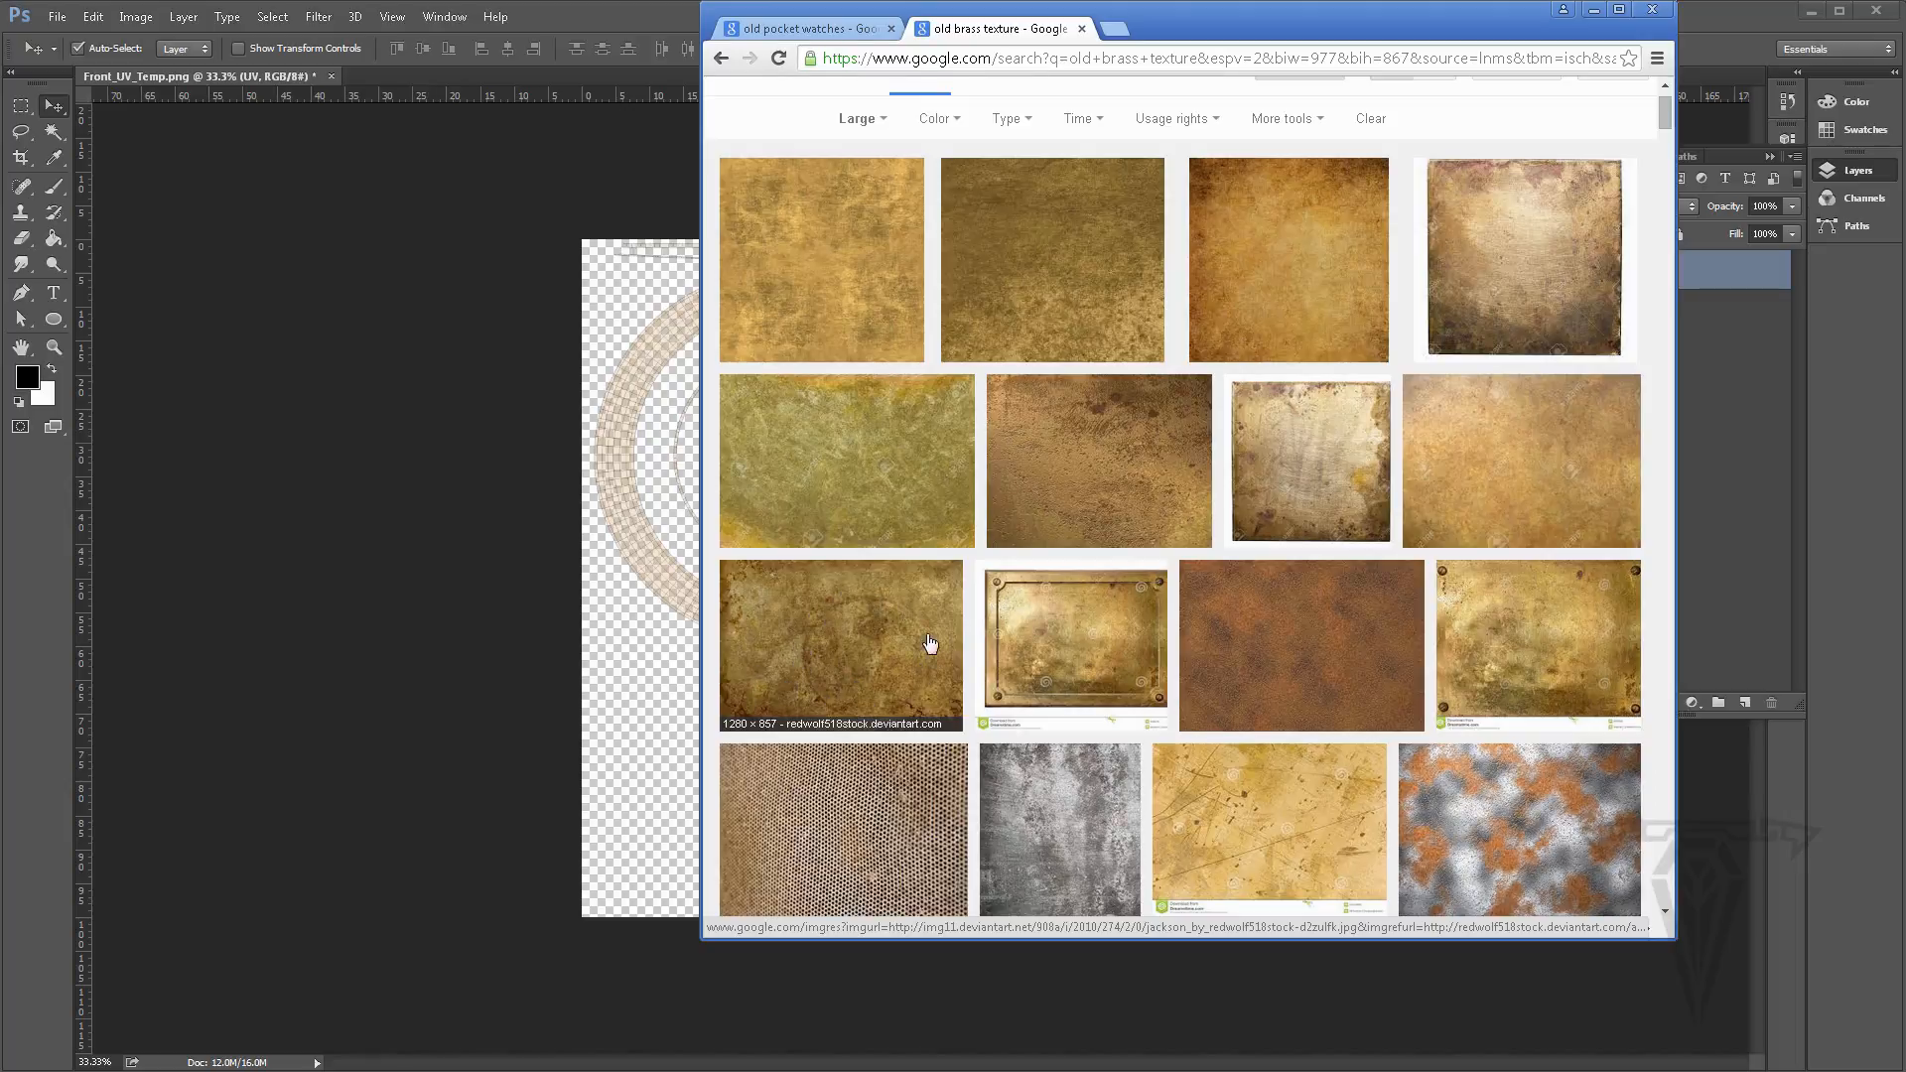
click(849, 645)
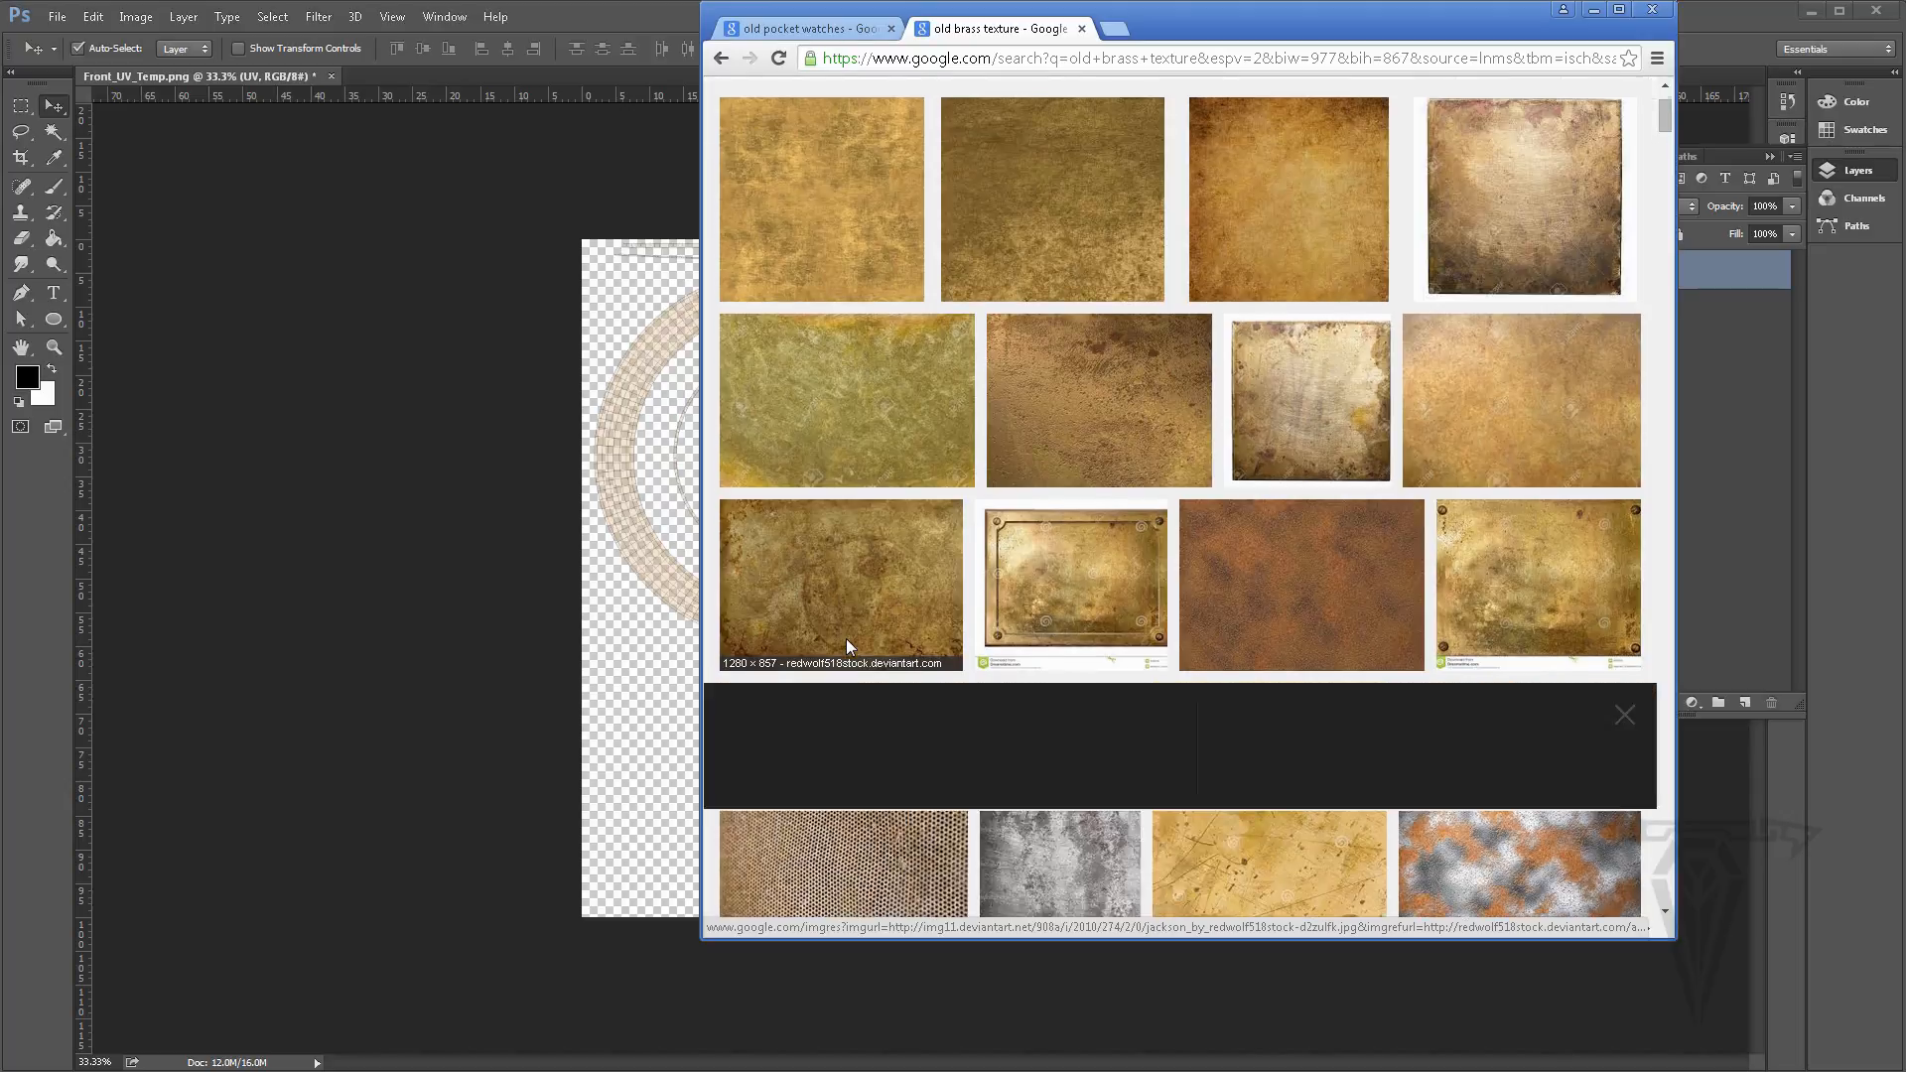
click(983, 542)
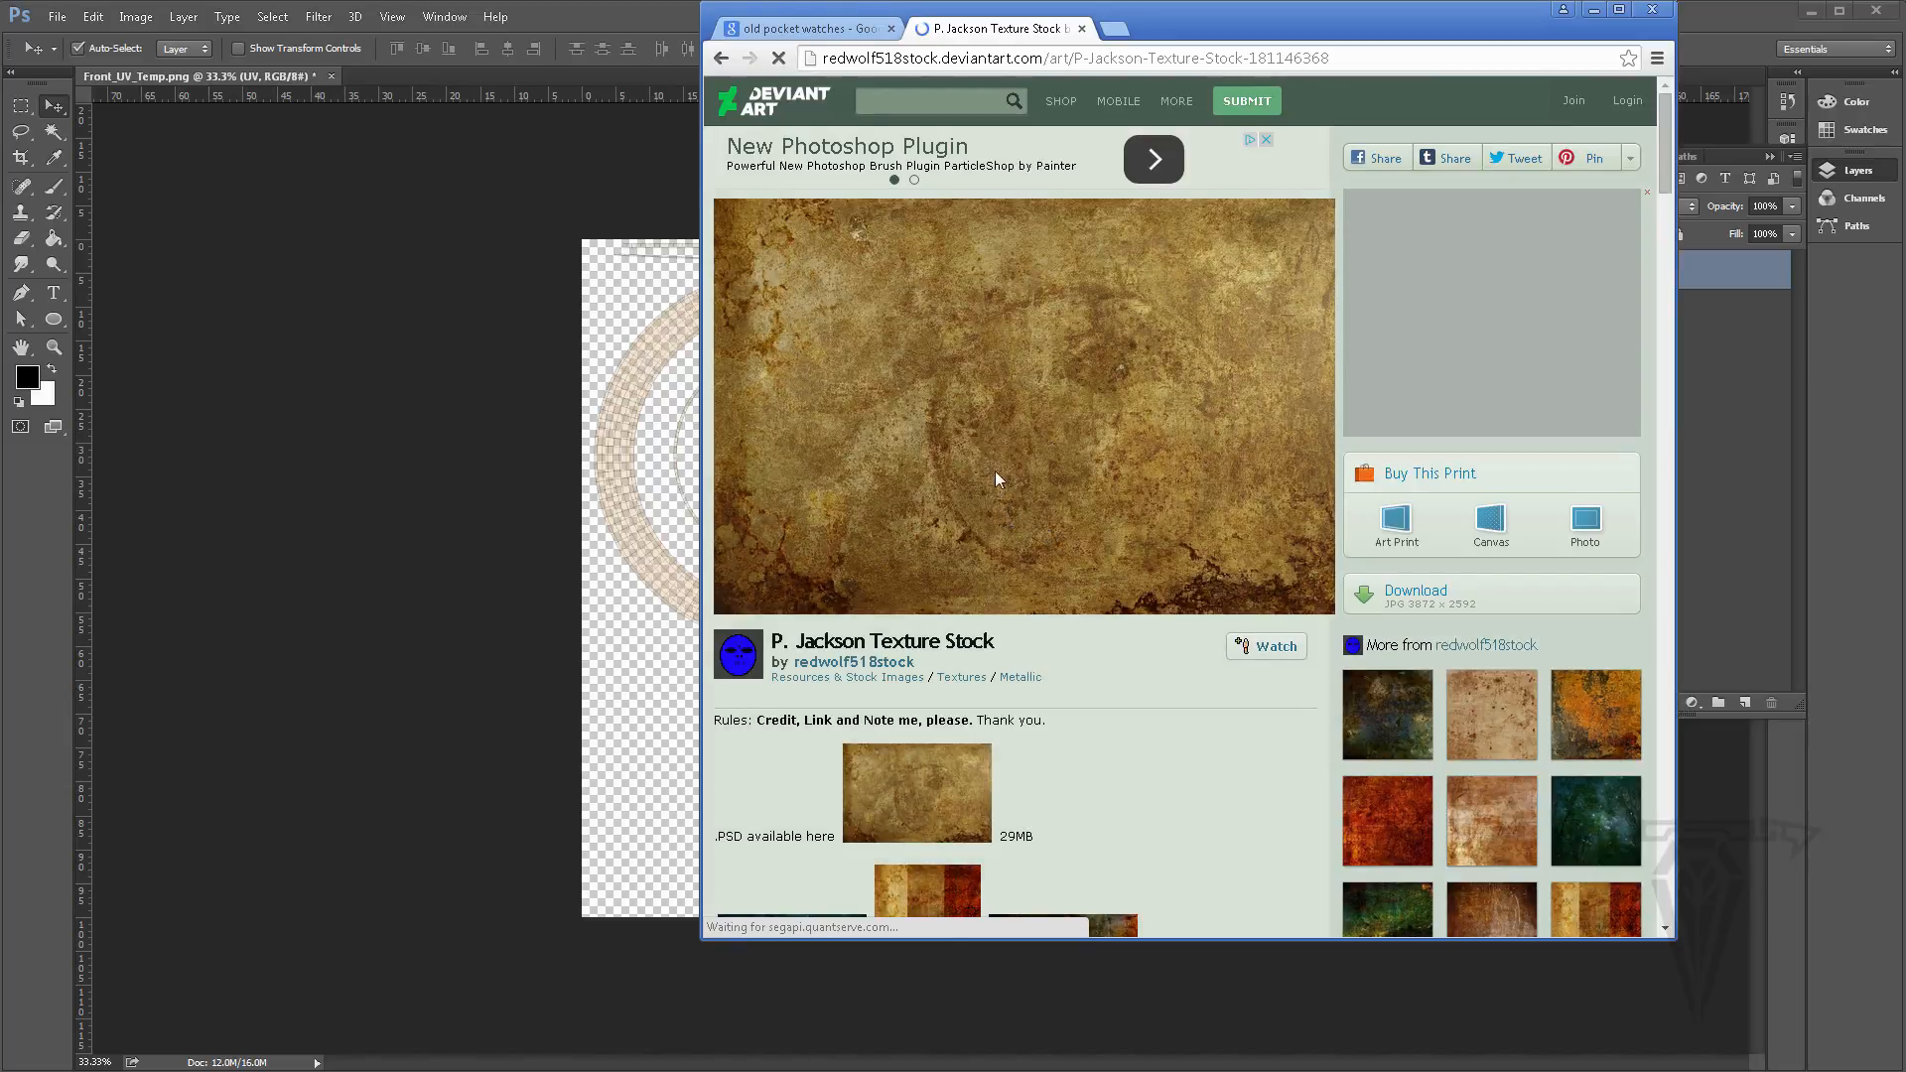
scroll(994, 462, down, 3)
scroll(994, 462, up, 3)
click(718, 60)
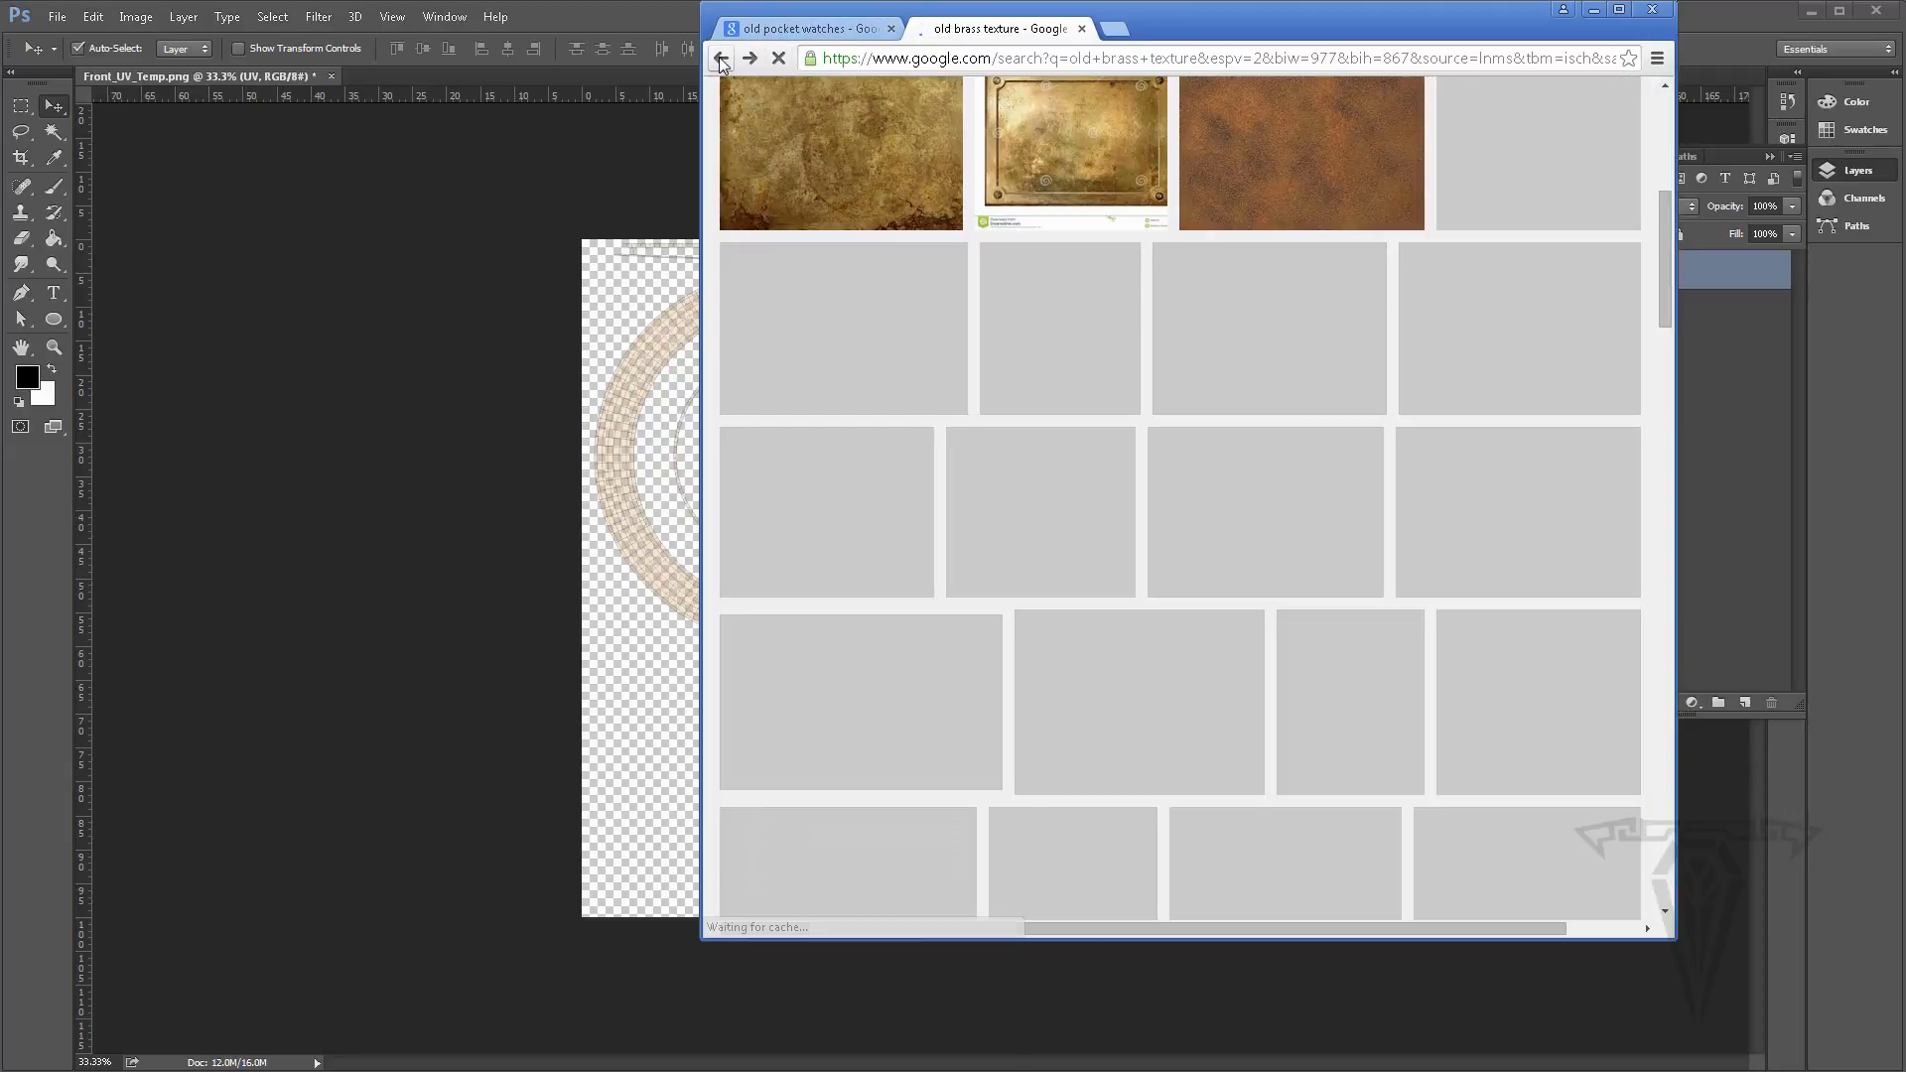
Copy the full-size P. Jackson Texture Stock image and paste it into the Front_UV_Temp.png document in Photoshop
click(840, 154)
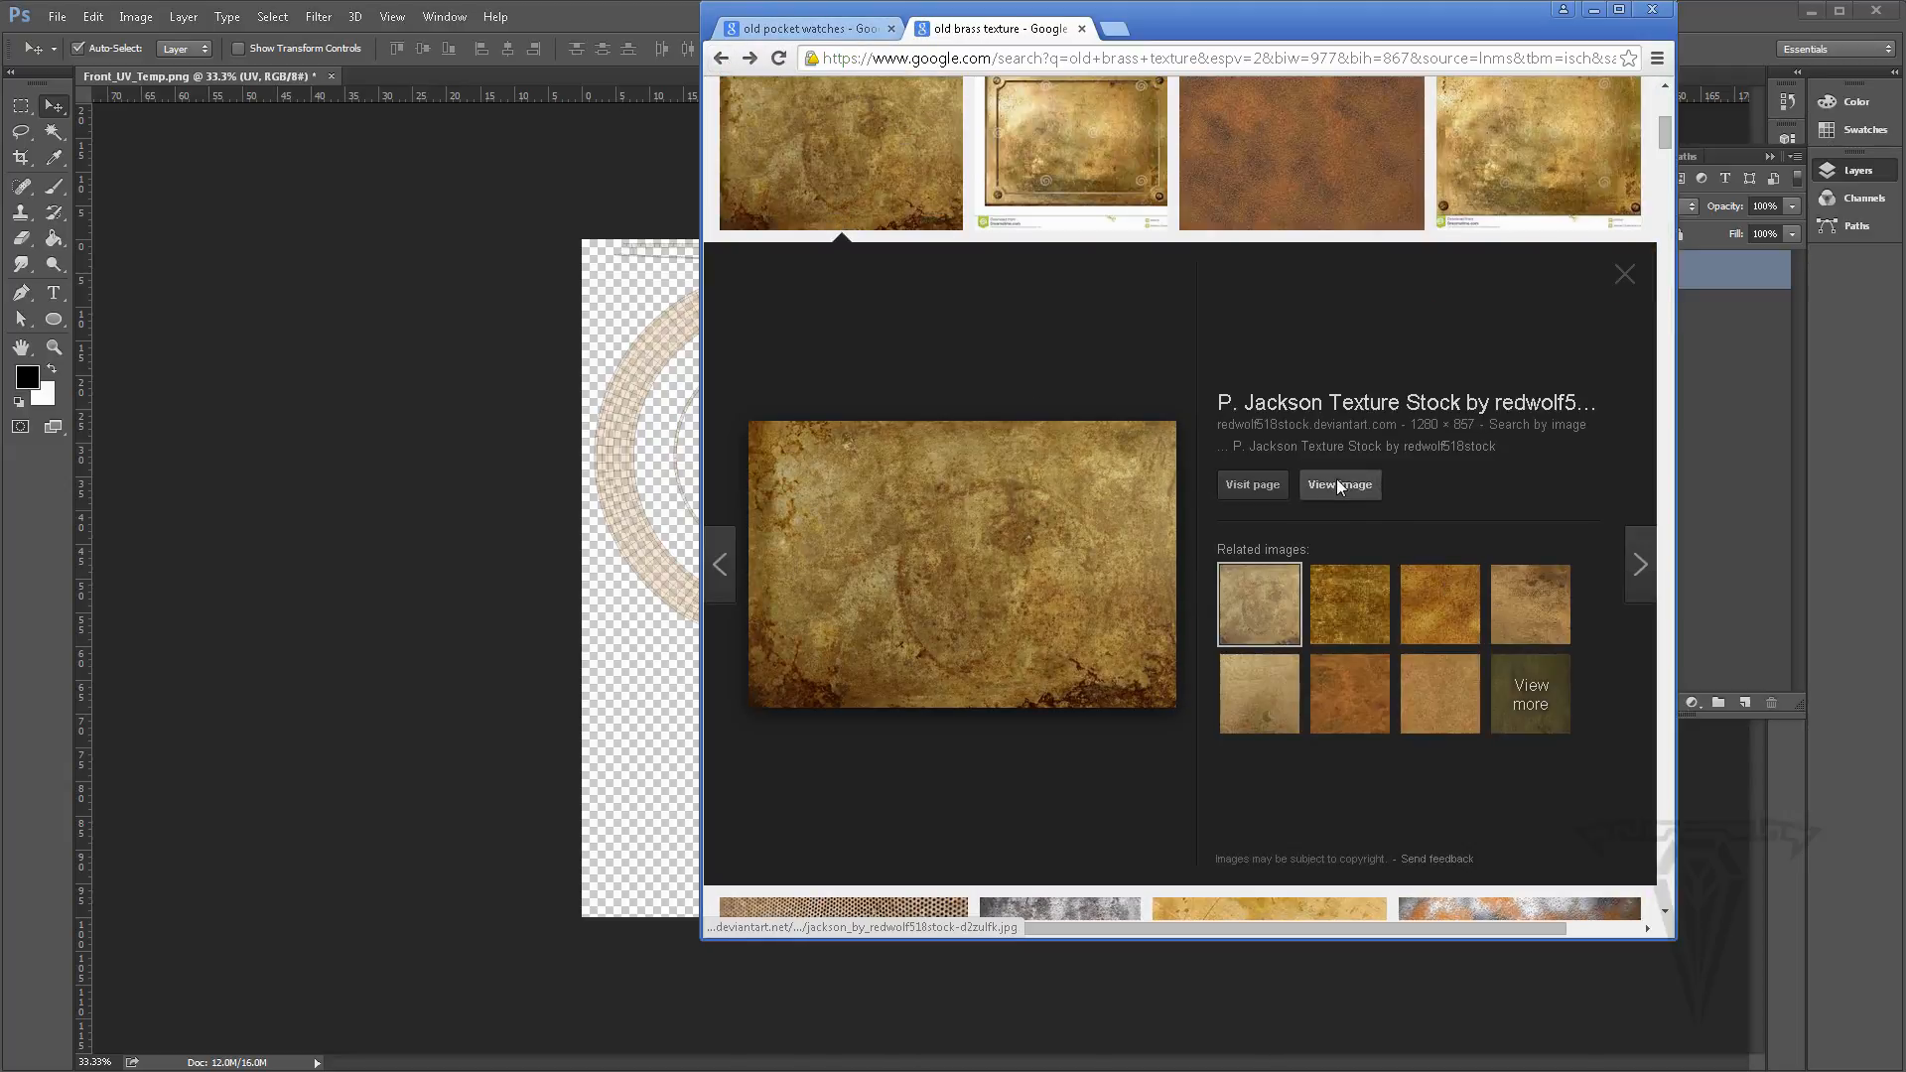
click(1336, 486)
click(1182, 451)
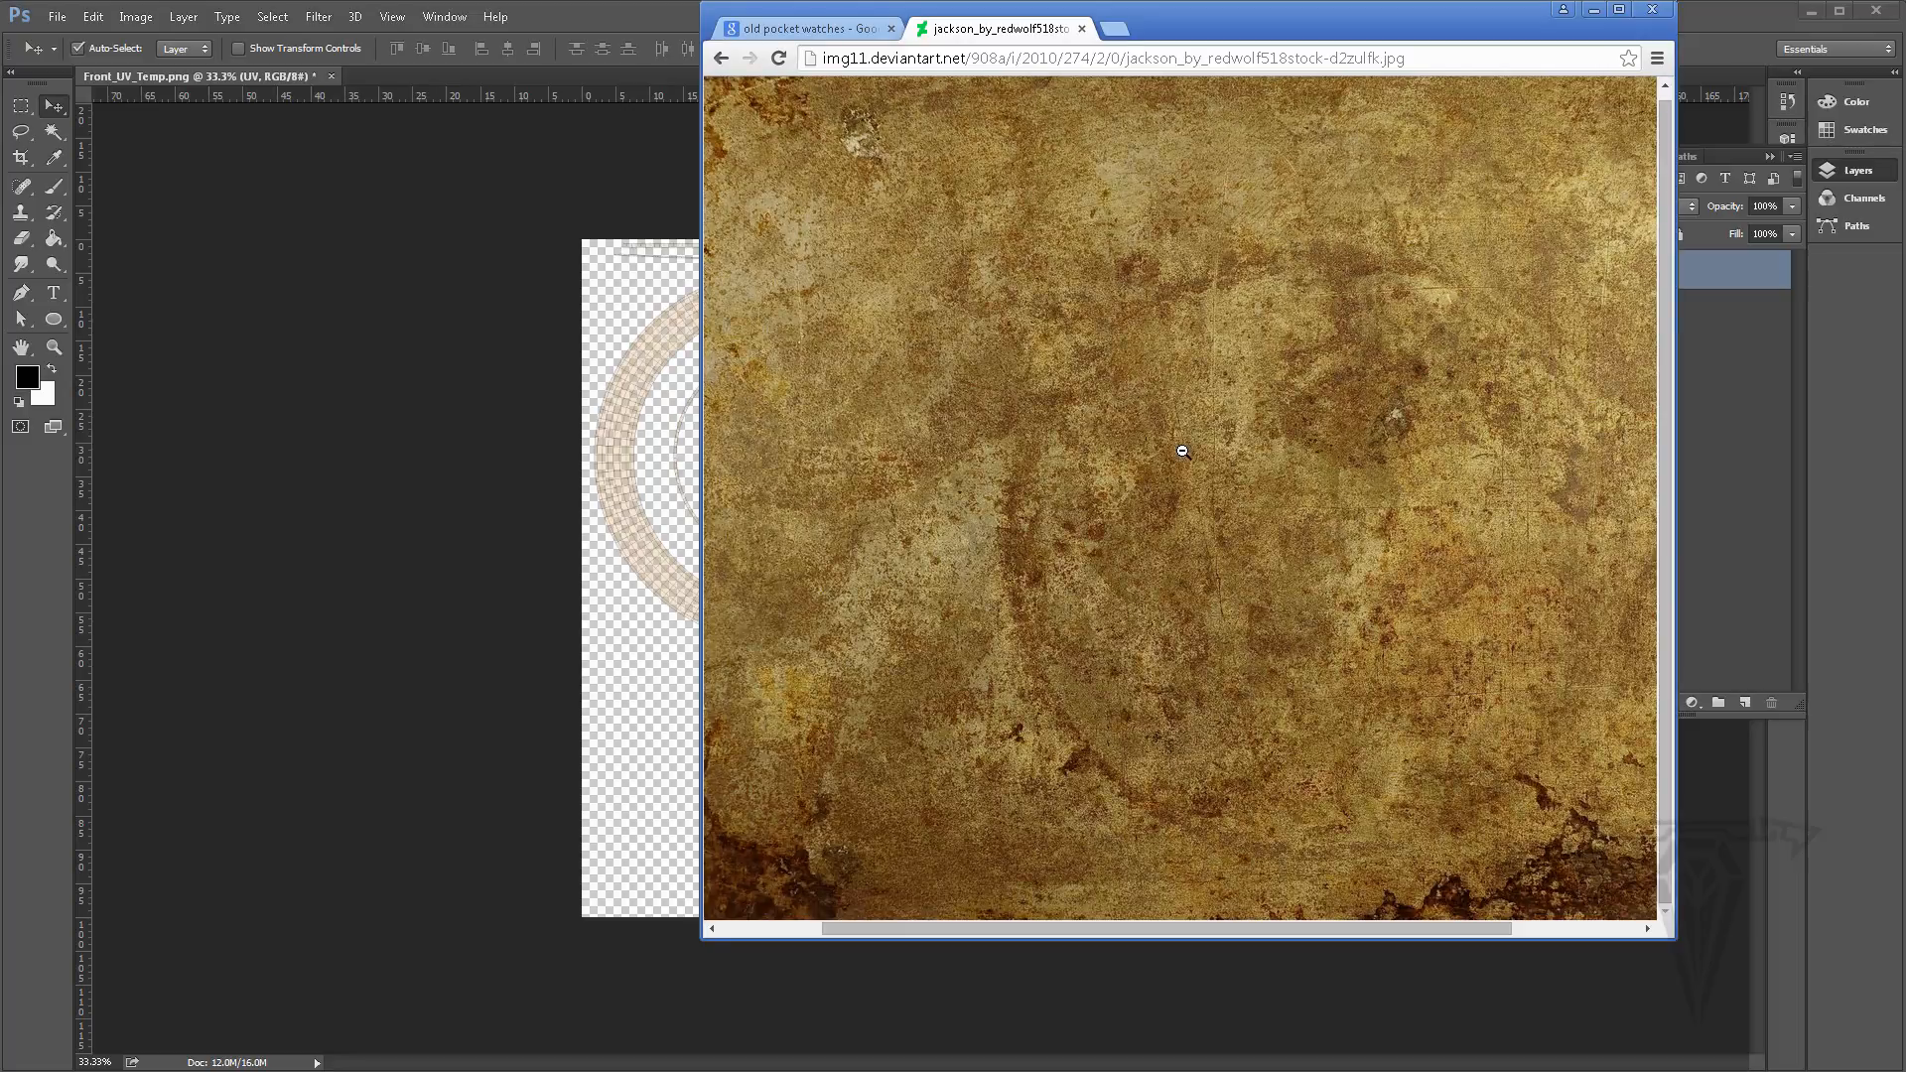
right_click(1183, 452)
click(1248, 511)
click(671, 487)
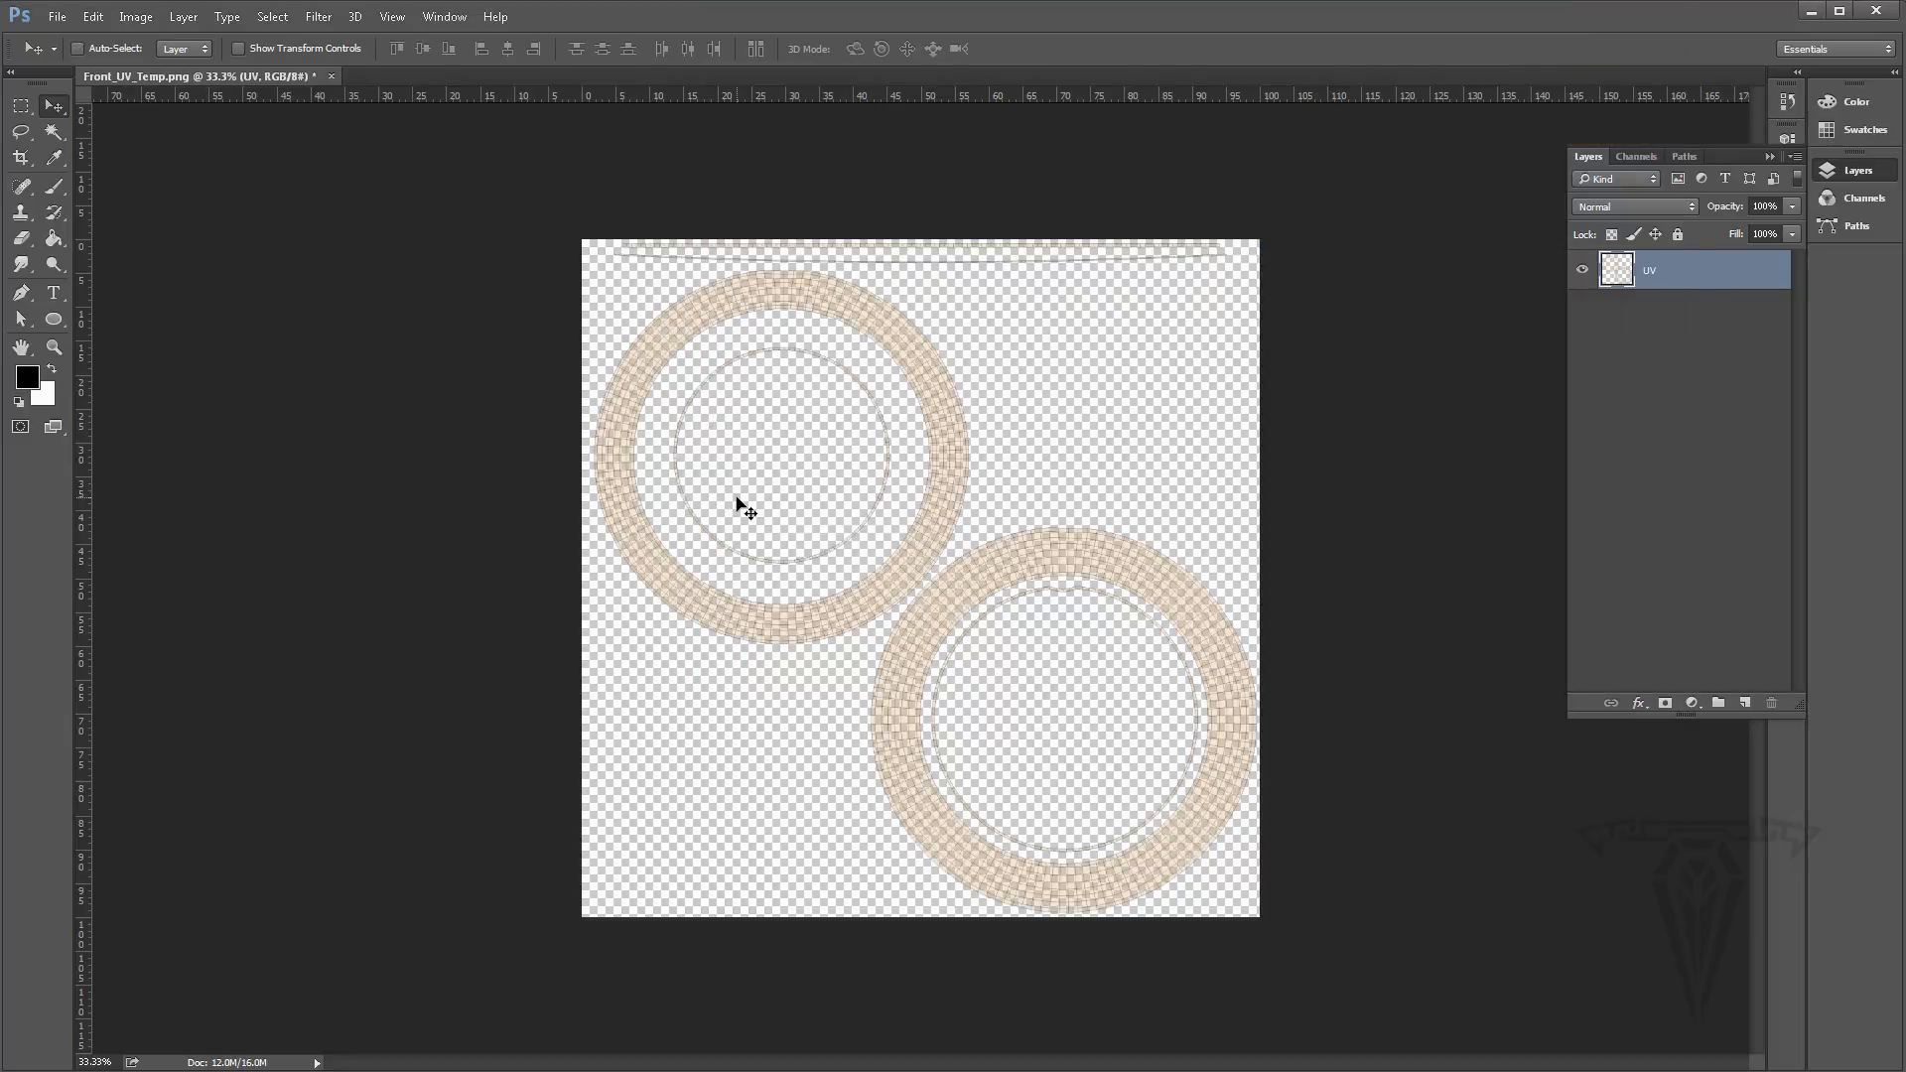
key(ctrl+v)
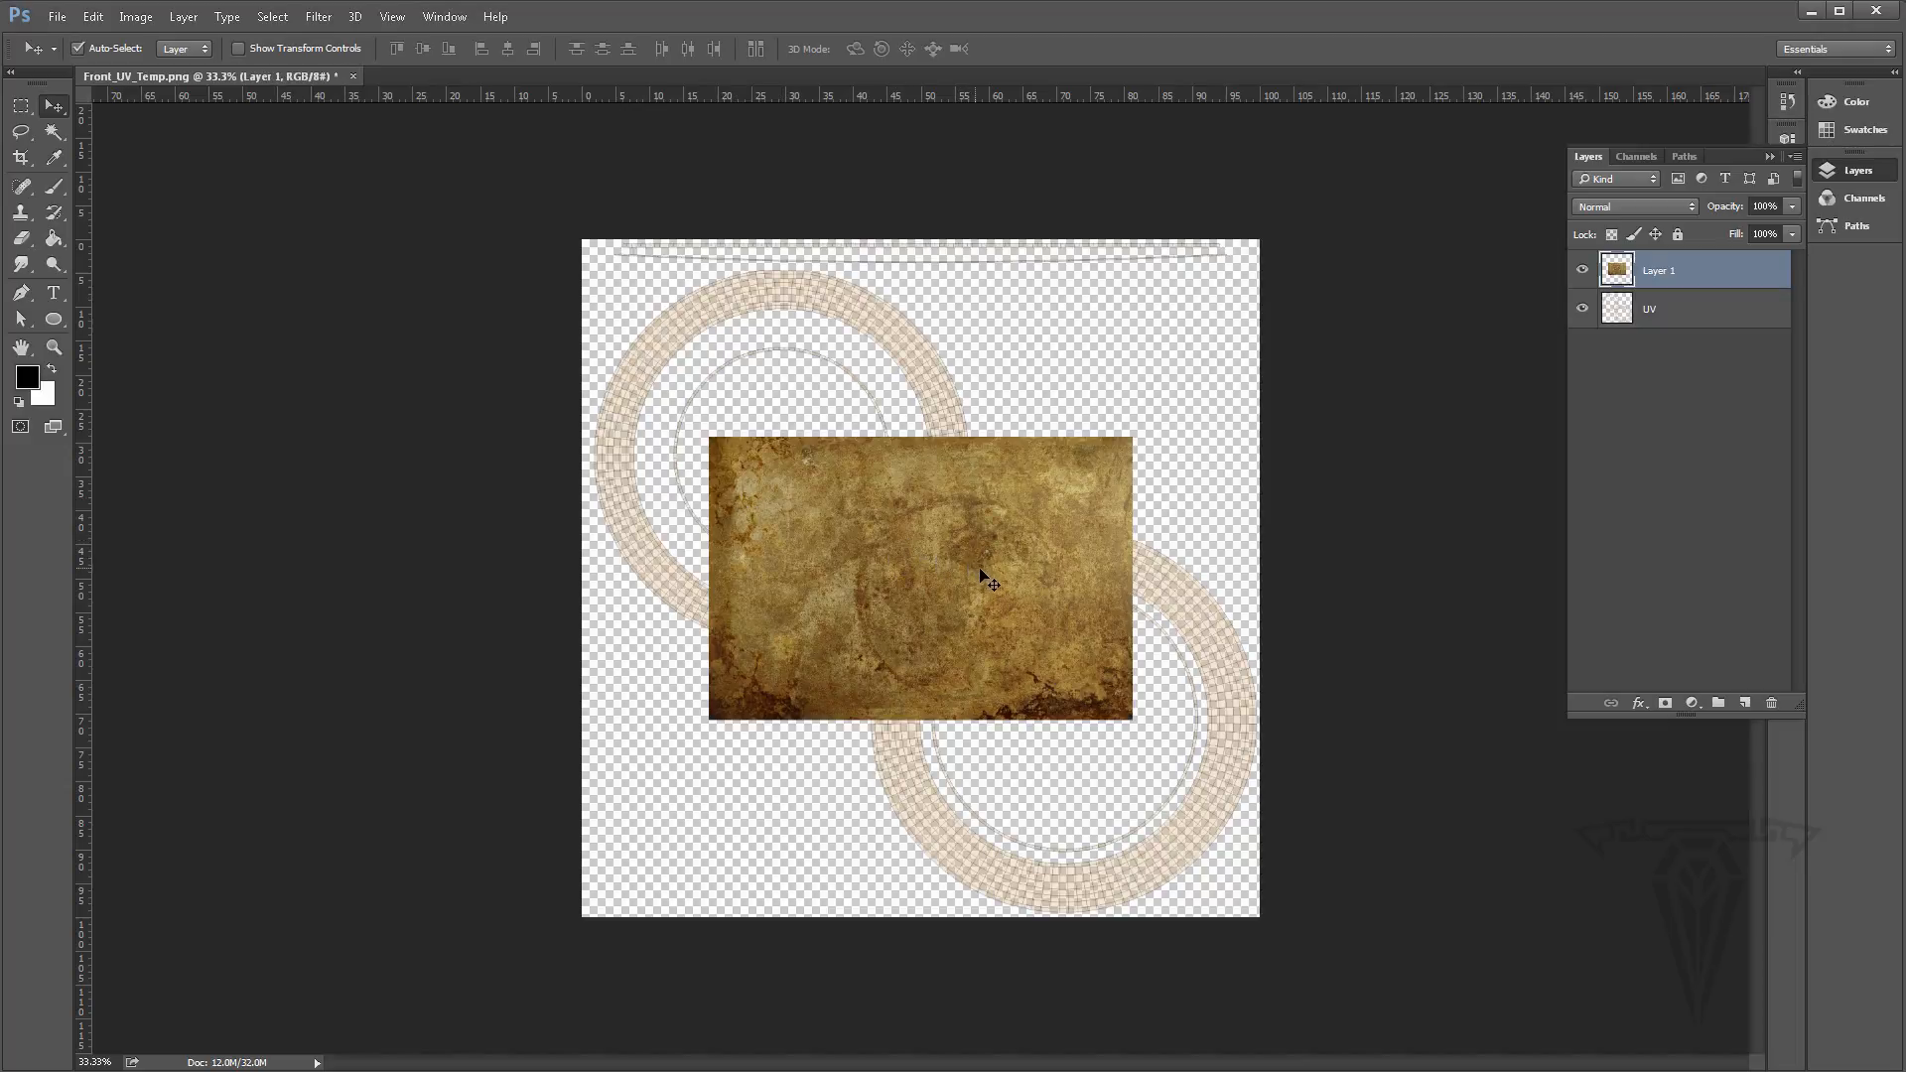
Move the pasted brass texture over the lower-right ring of the UV template
drag(980, 573, 754, 695)
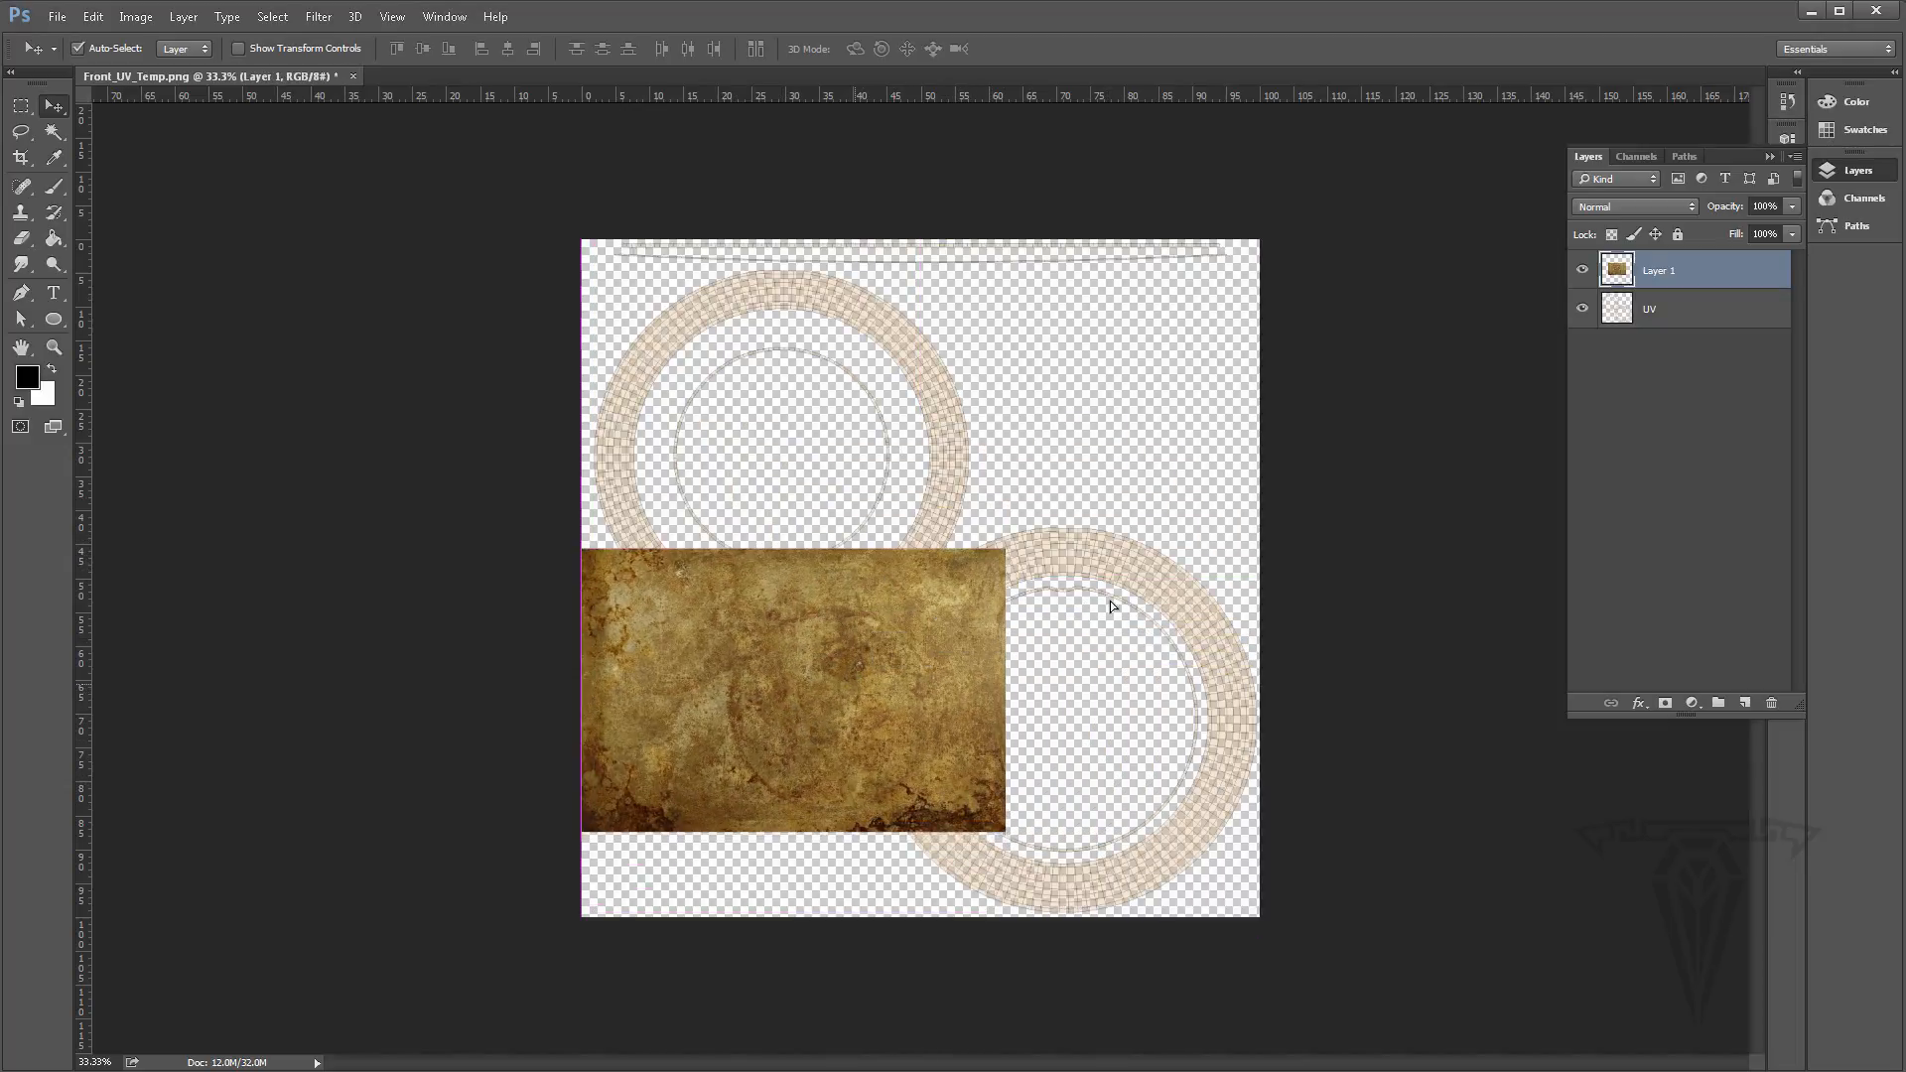
drag(921, 612, 1149, 650)
key(ctrl+t)
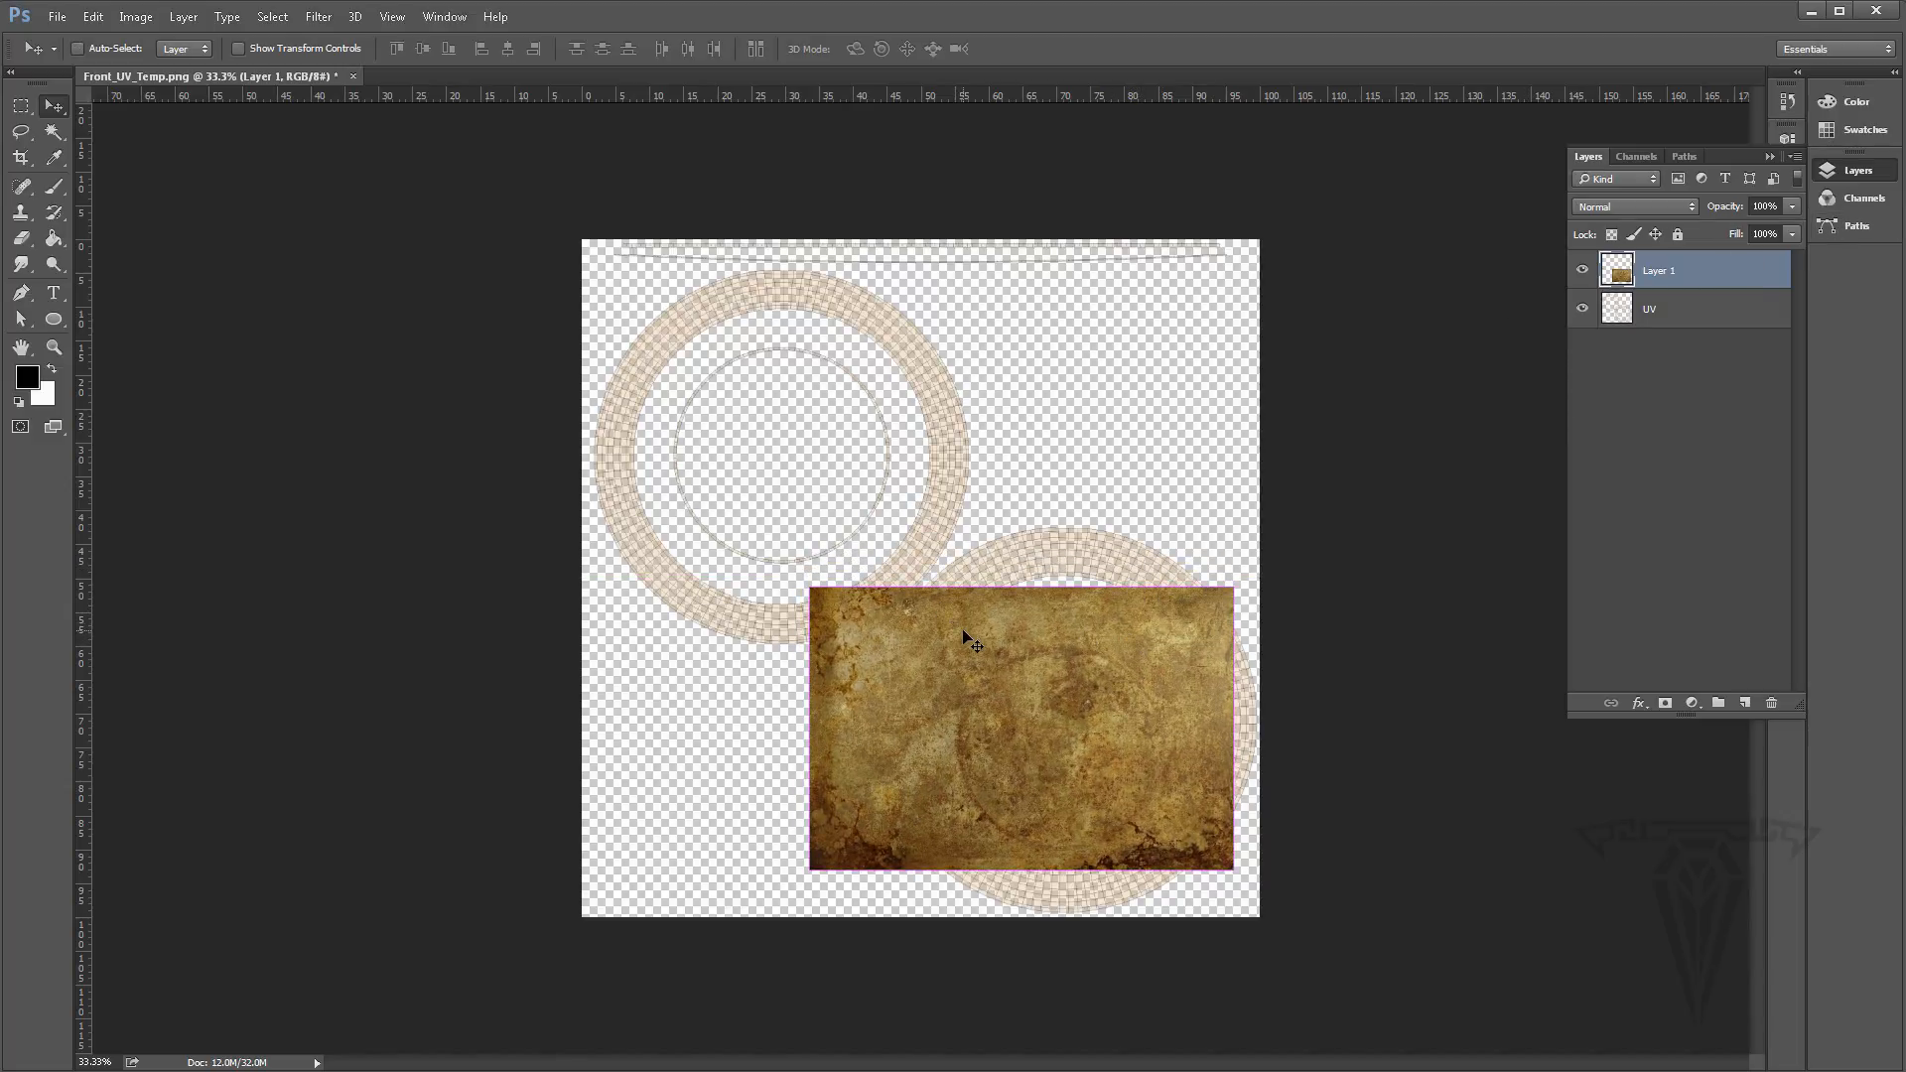
key(Return)
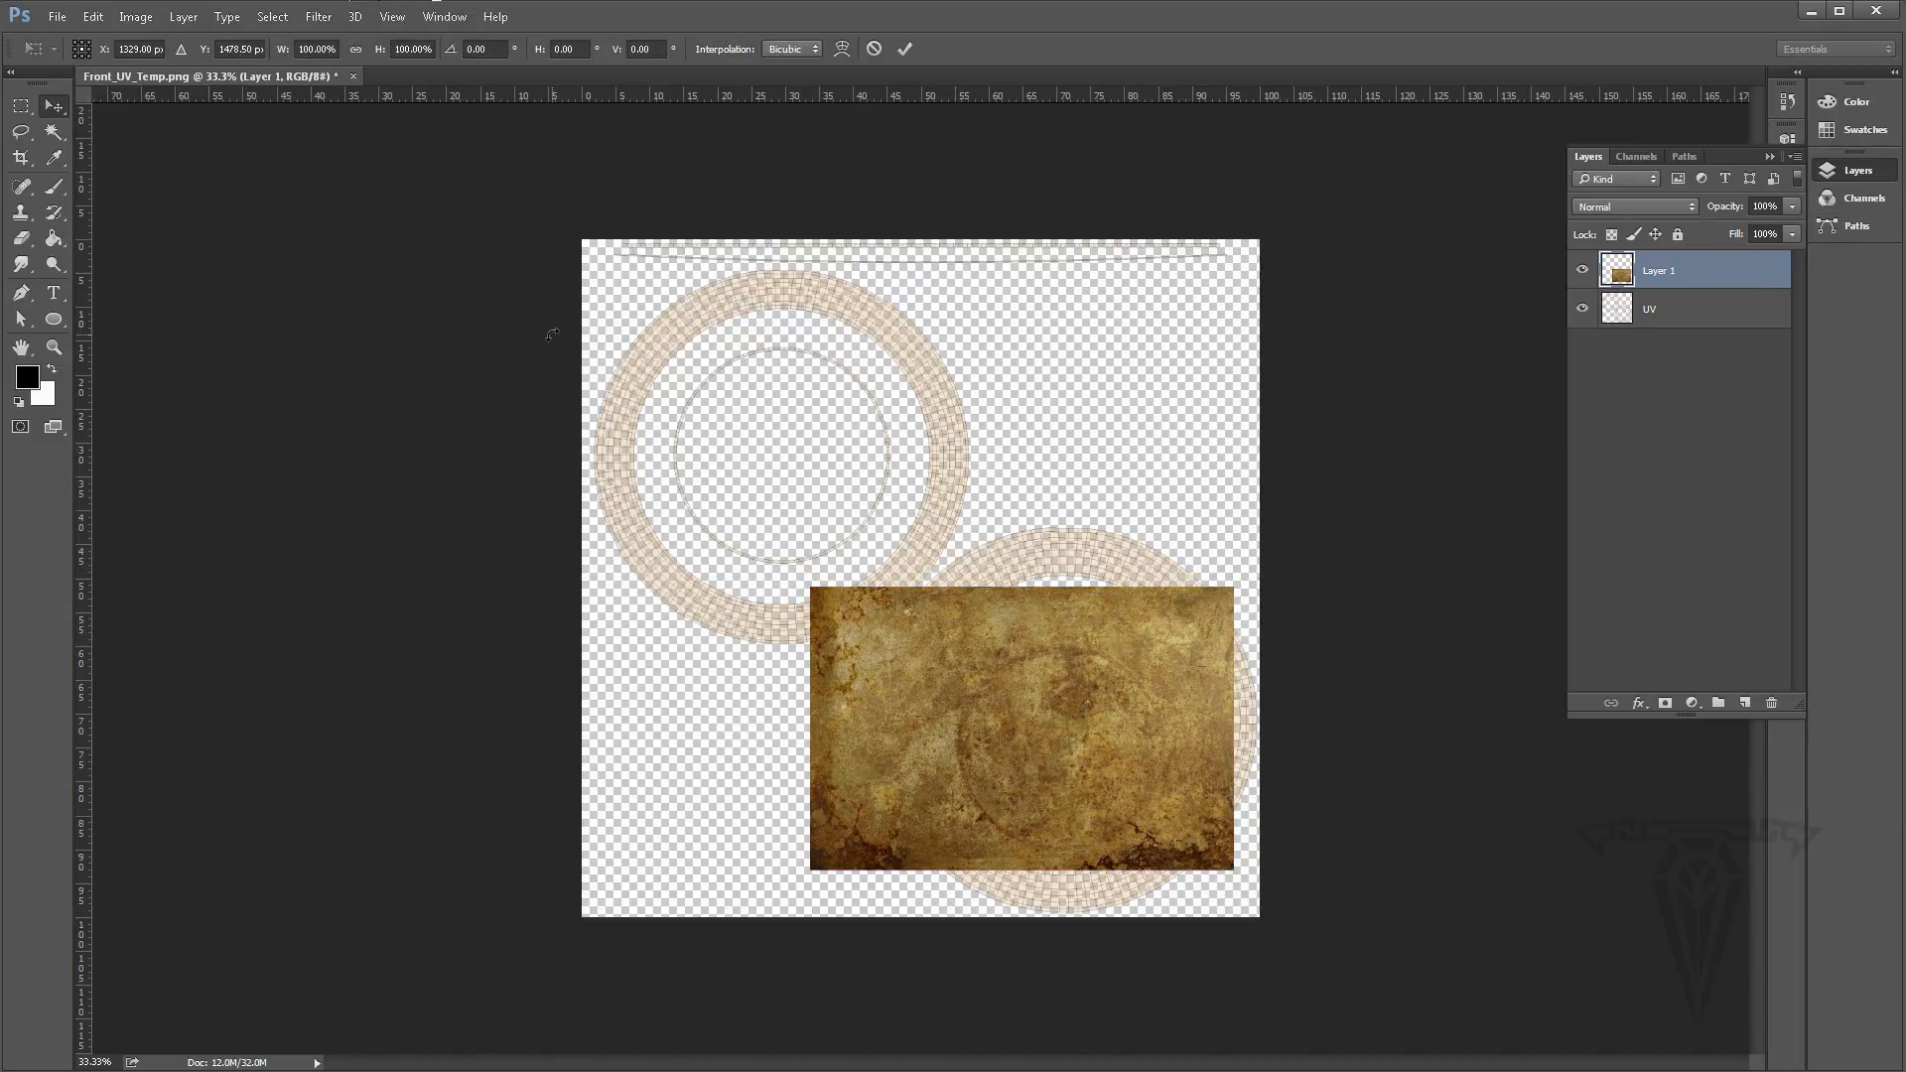
Enlarge the brass texture to about 135% with Free Transform and shift it toward the canvas's right edge
click(94, 16)
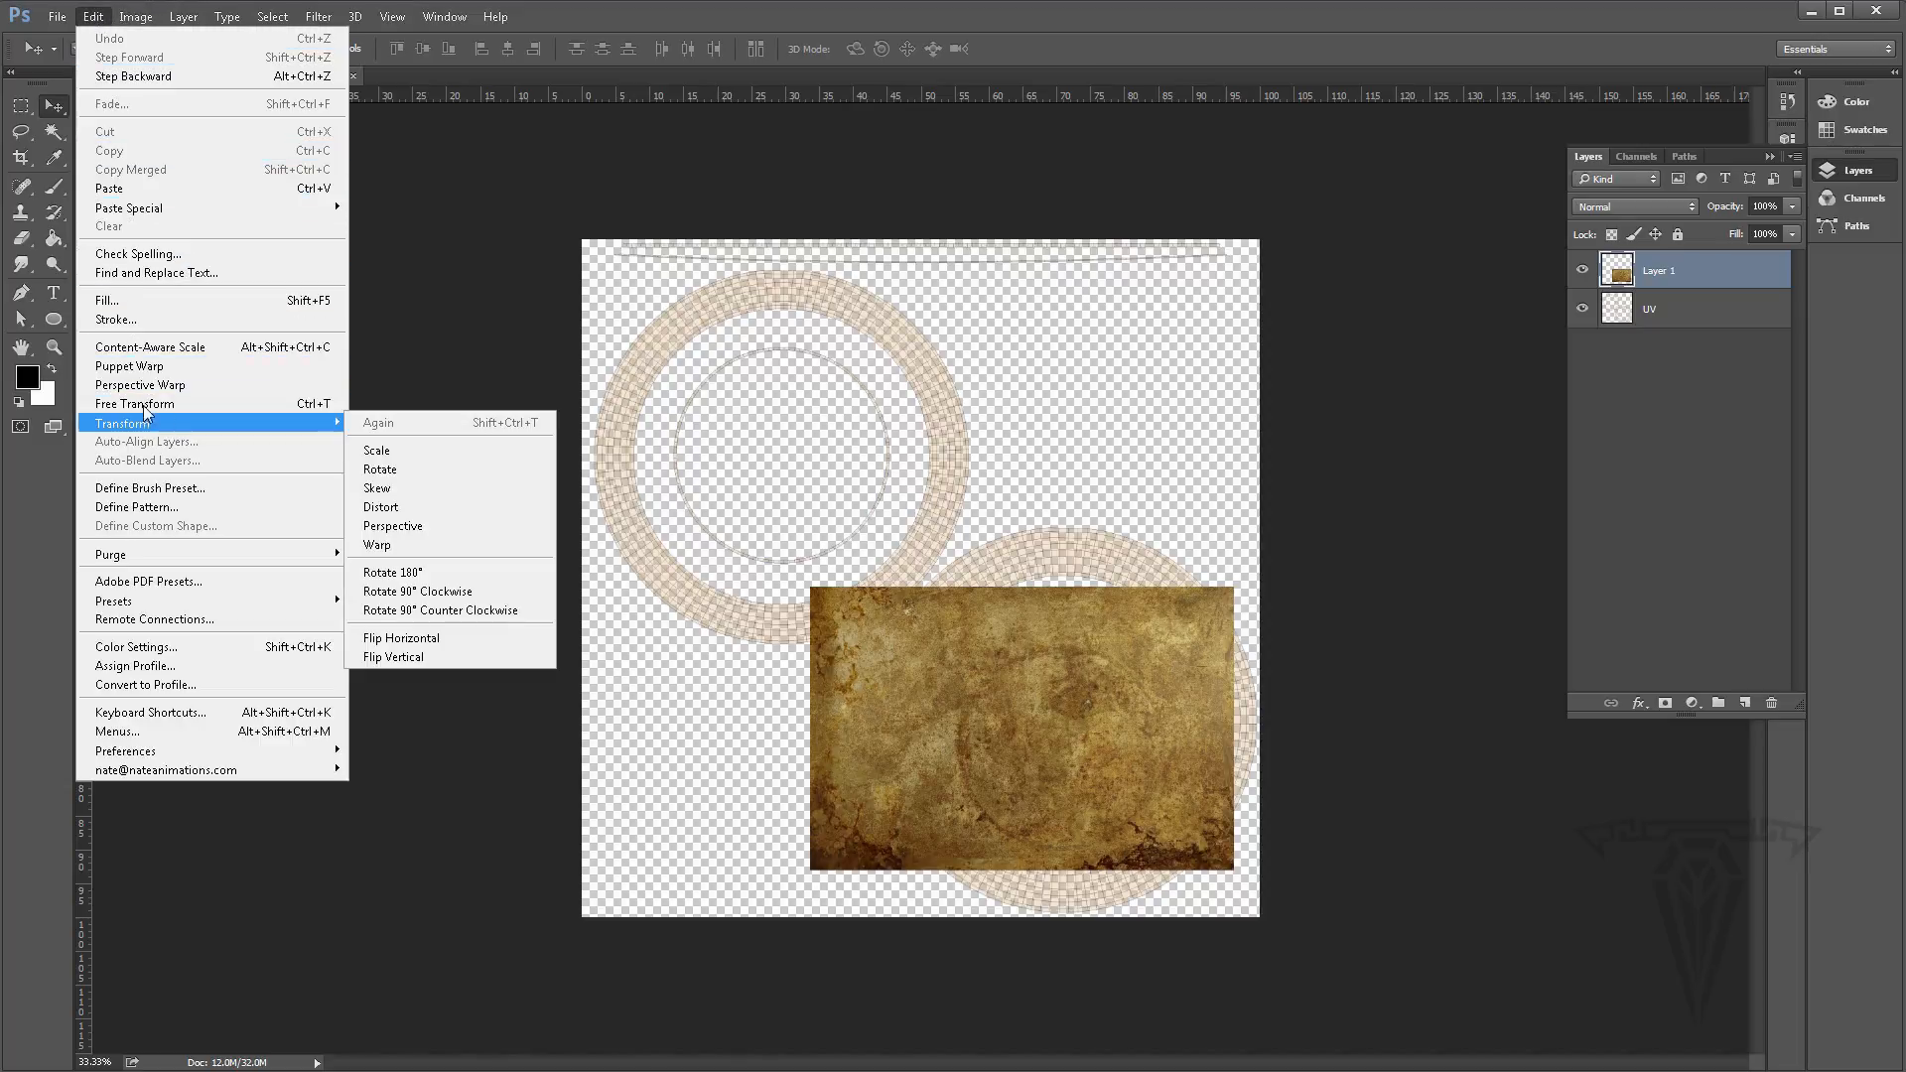
click(188, 404)
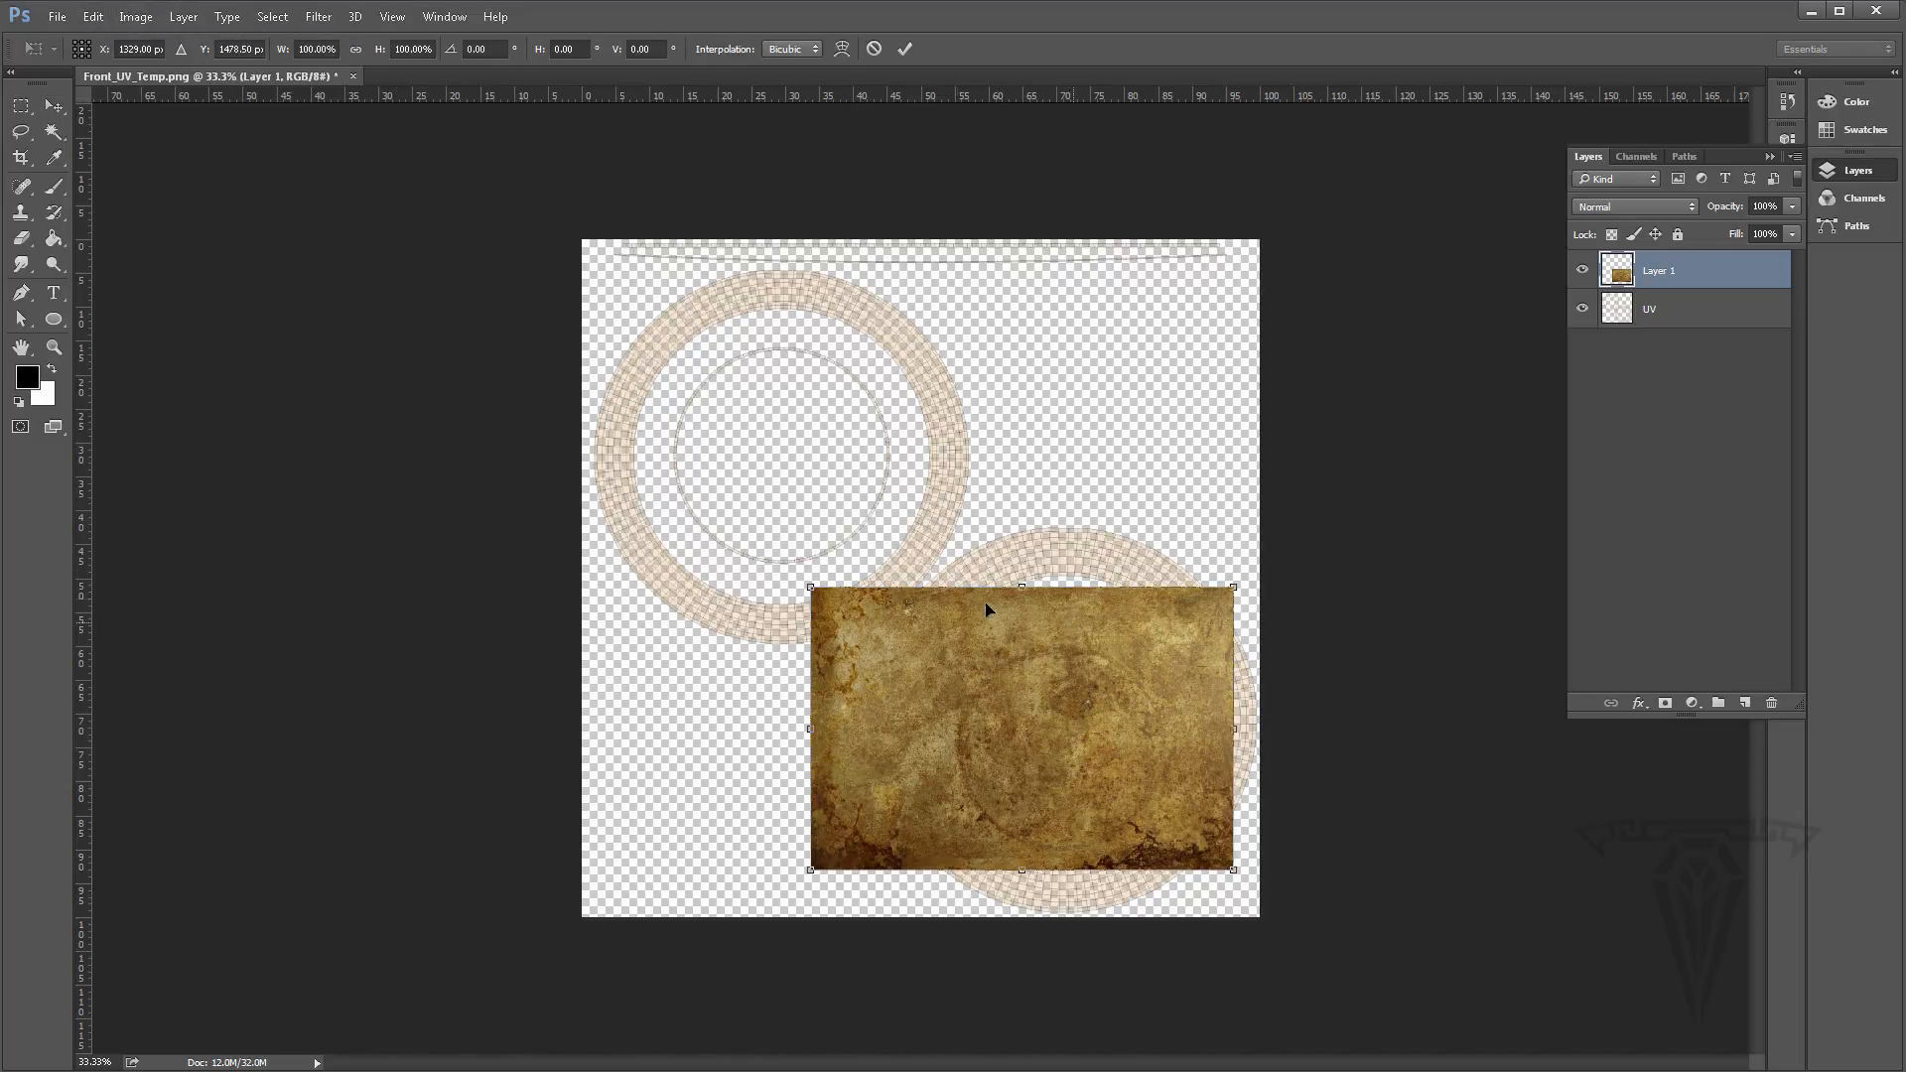
drag(811, 586, 662, 488)
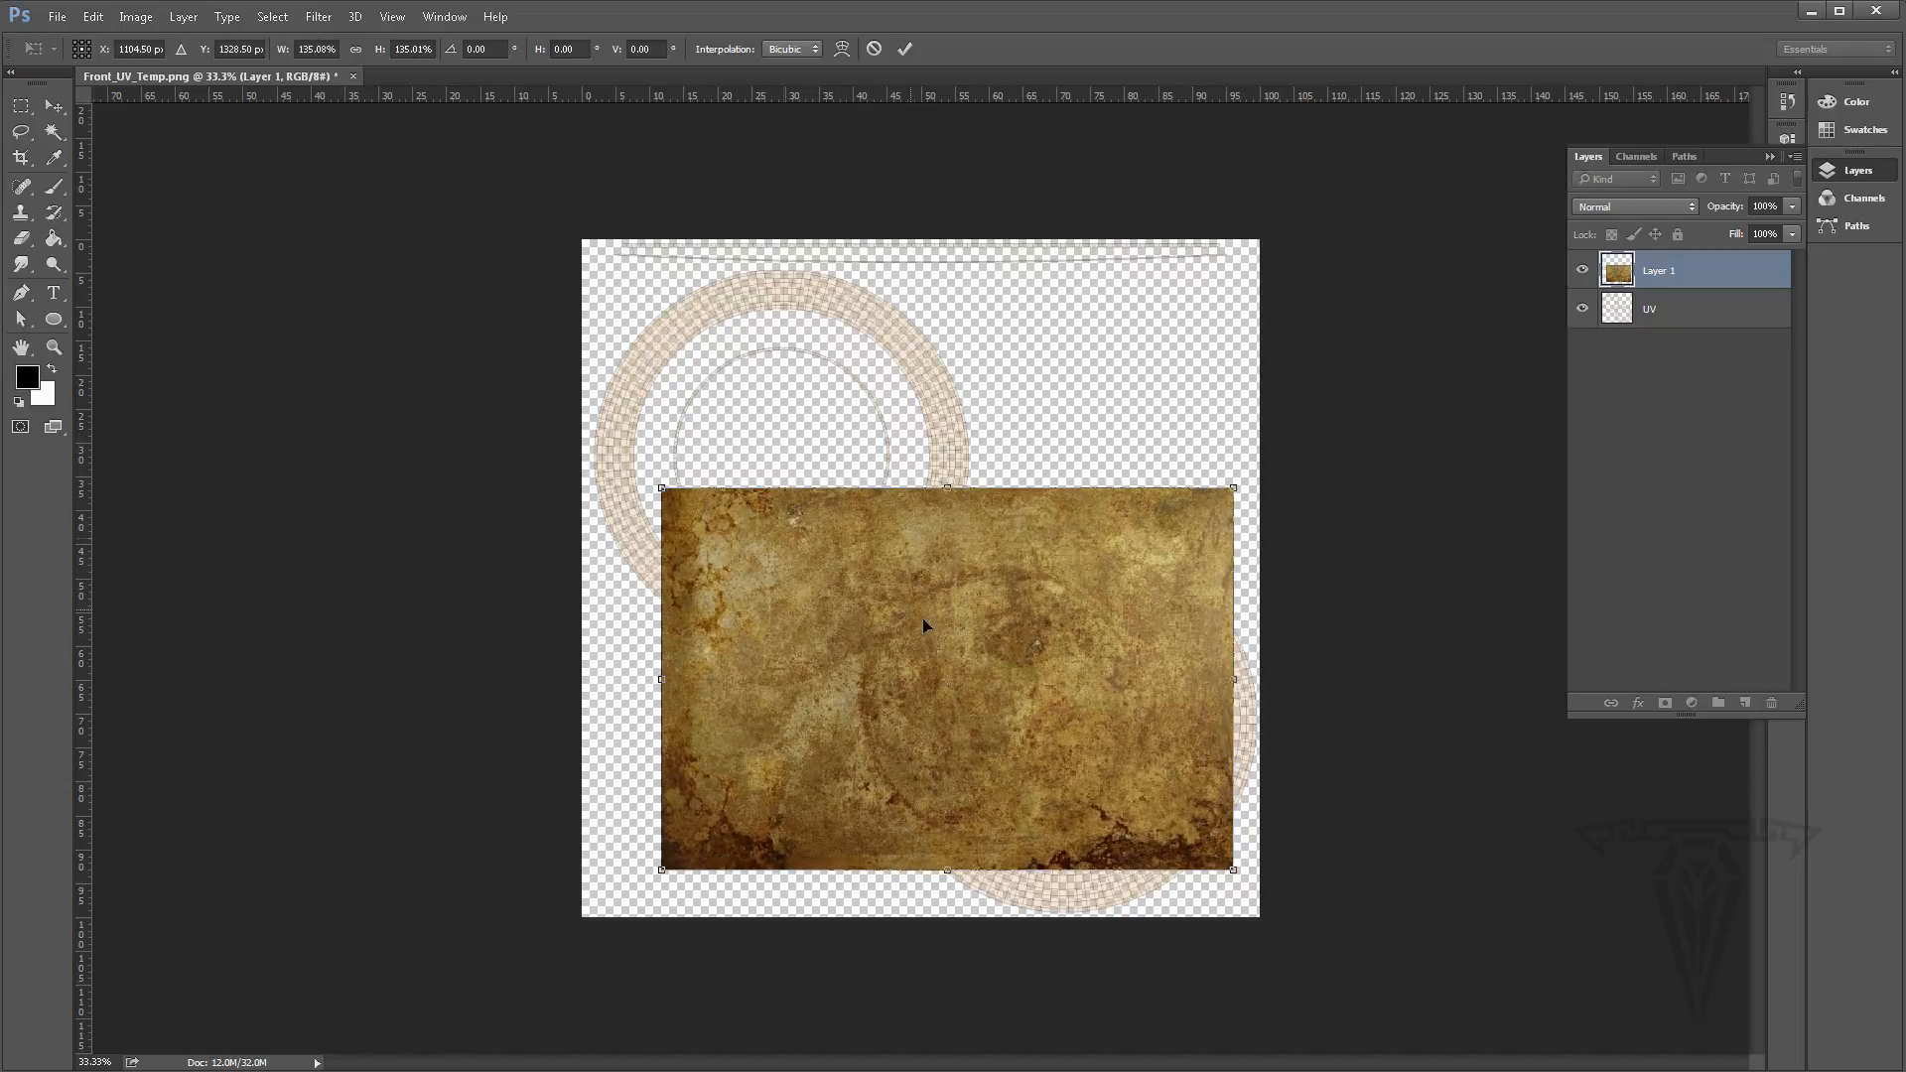
drag(927, 625, 992, 643)
key(Return)
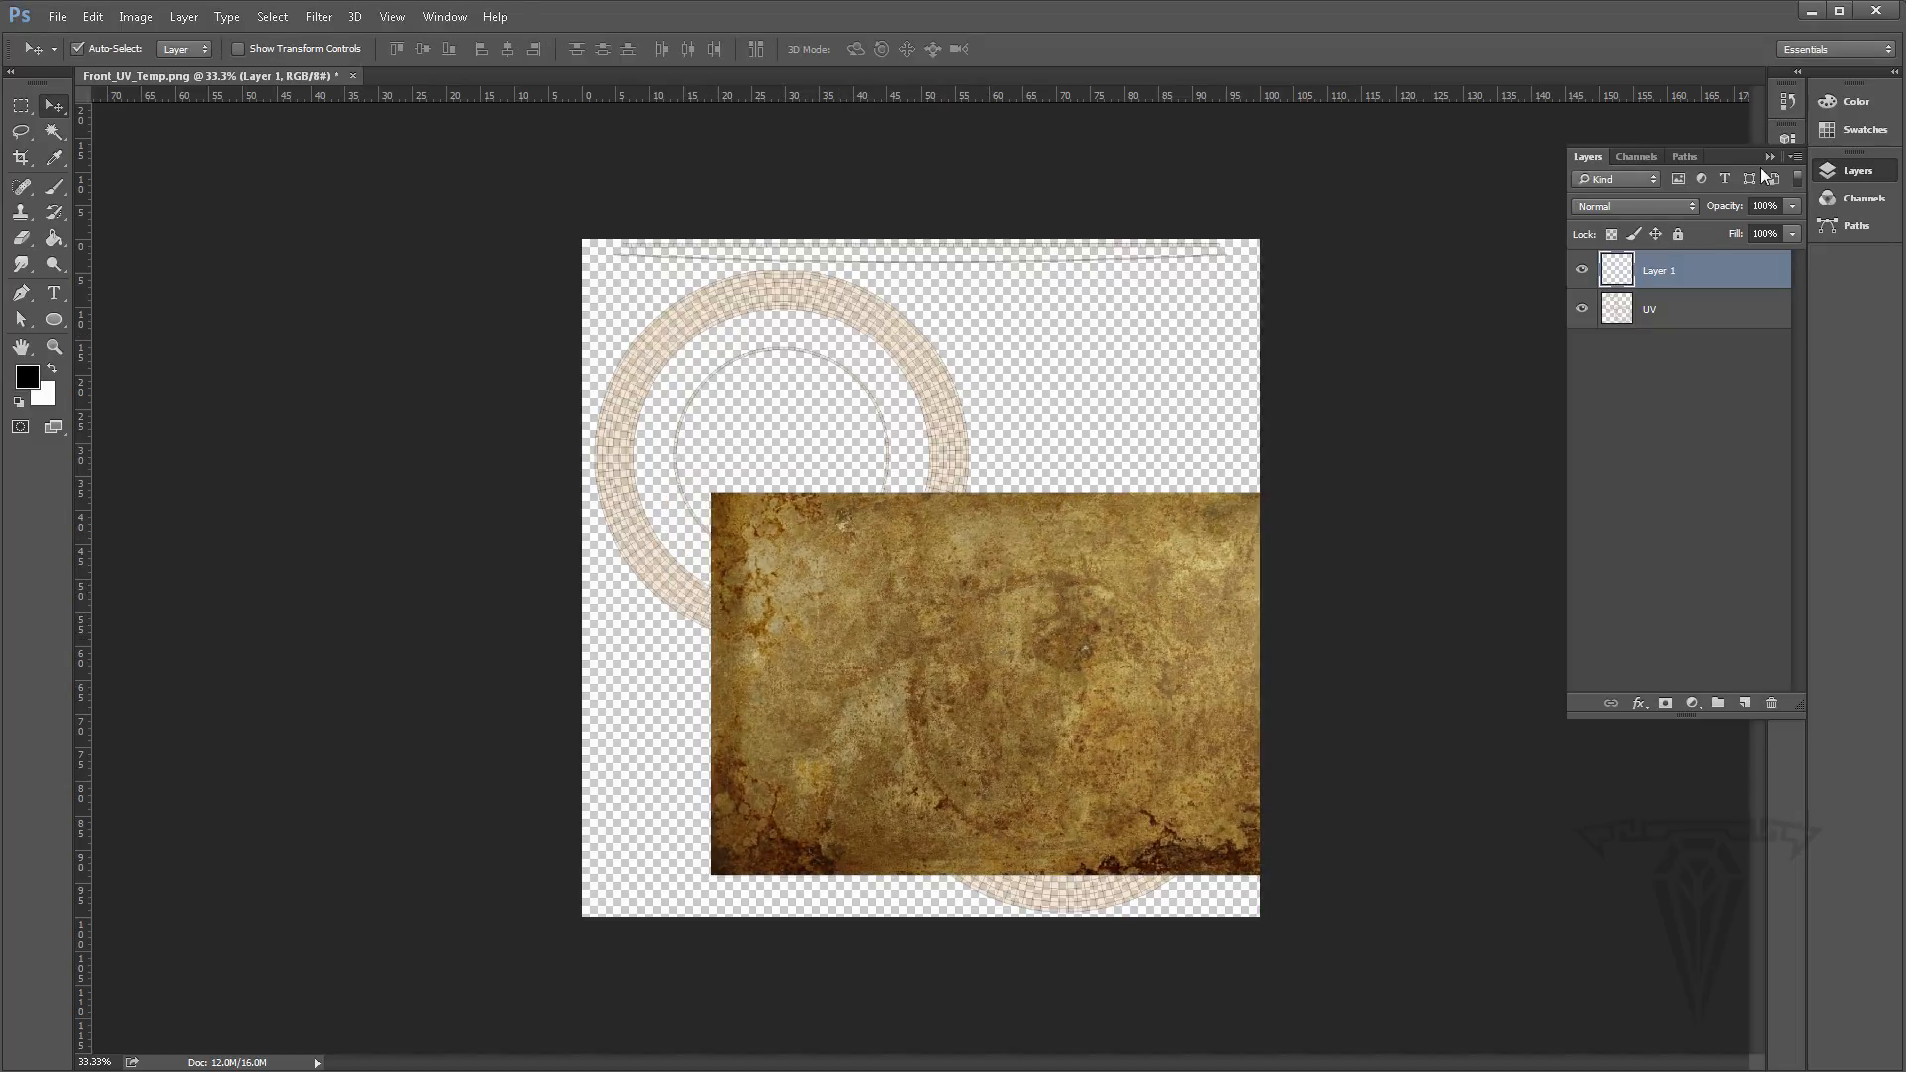
Place the brass texture layer beneath the UV layer and set the UV layer's blend mode to Soft Light
drag(1668, 273, 1659, 352)
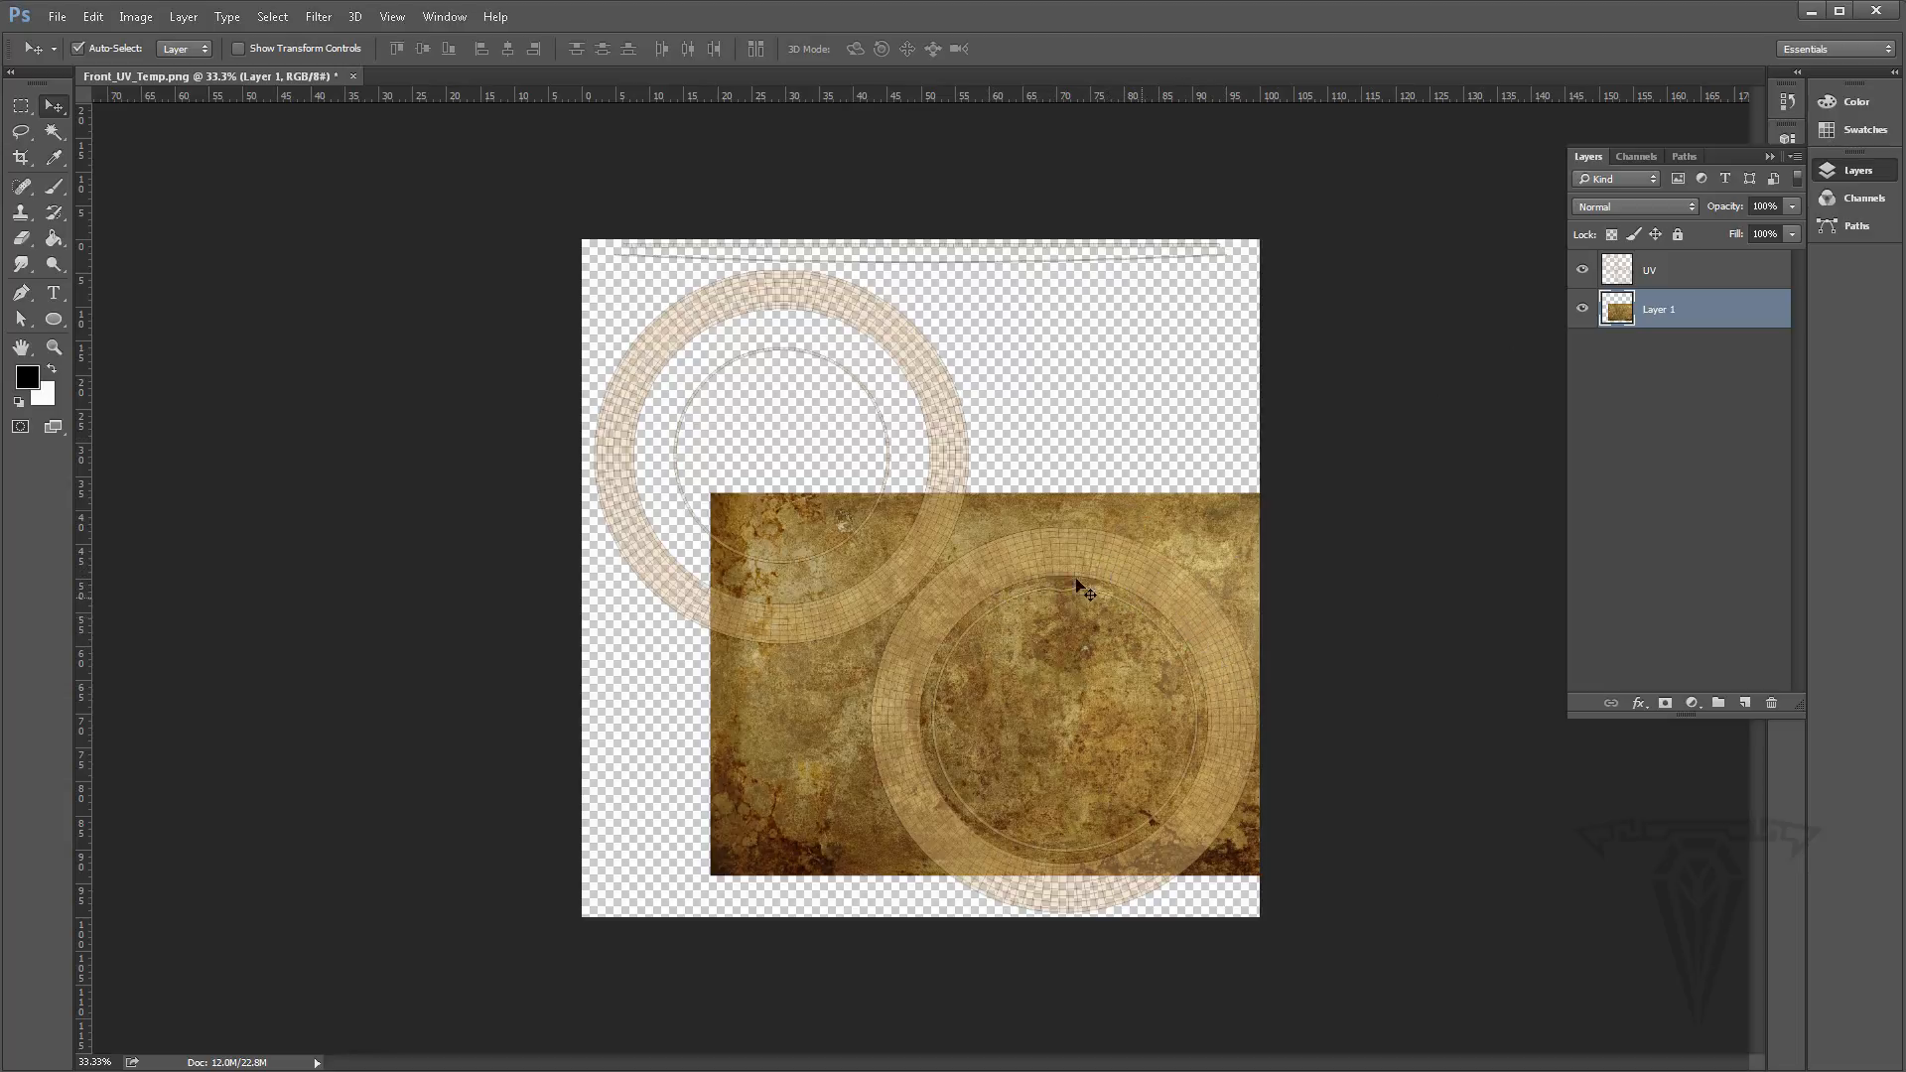
click(1657, 270)
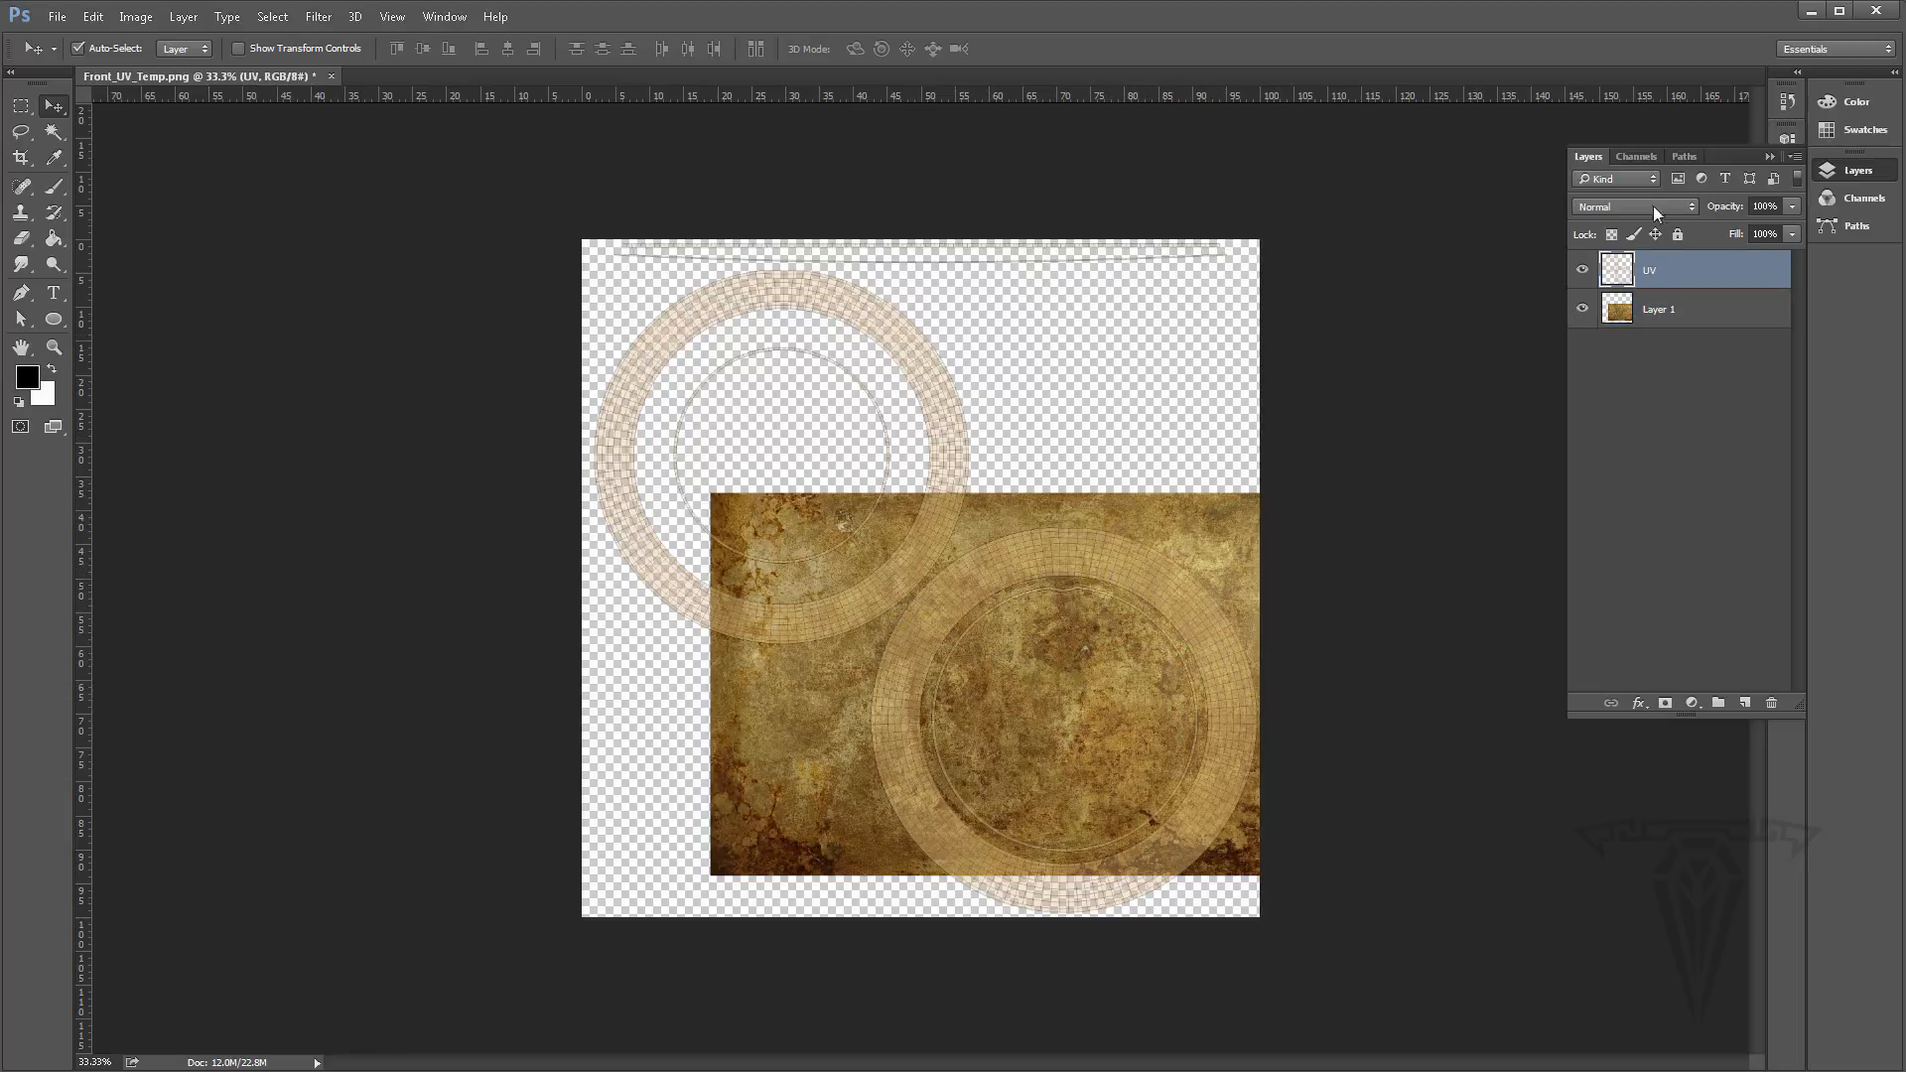
click(1648, 205)
click(1602, 415)
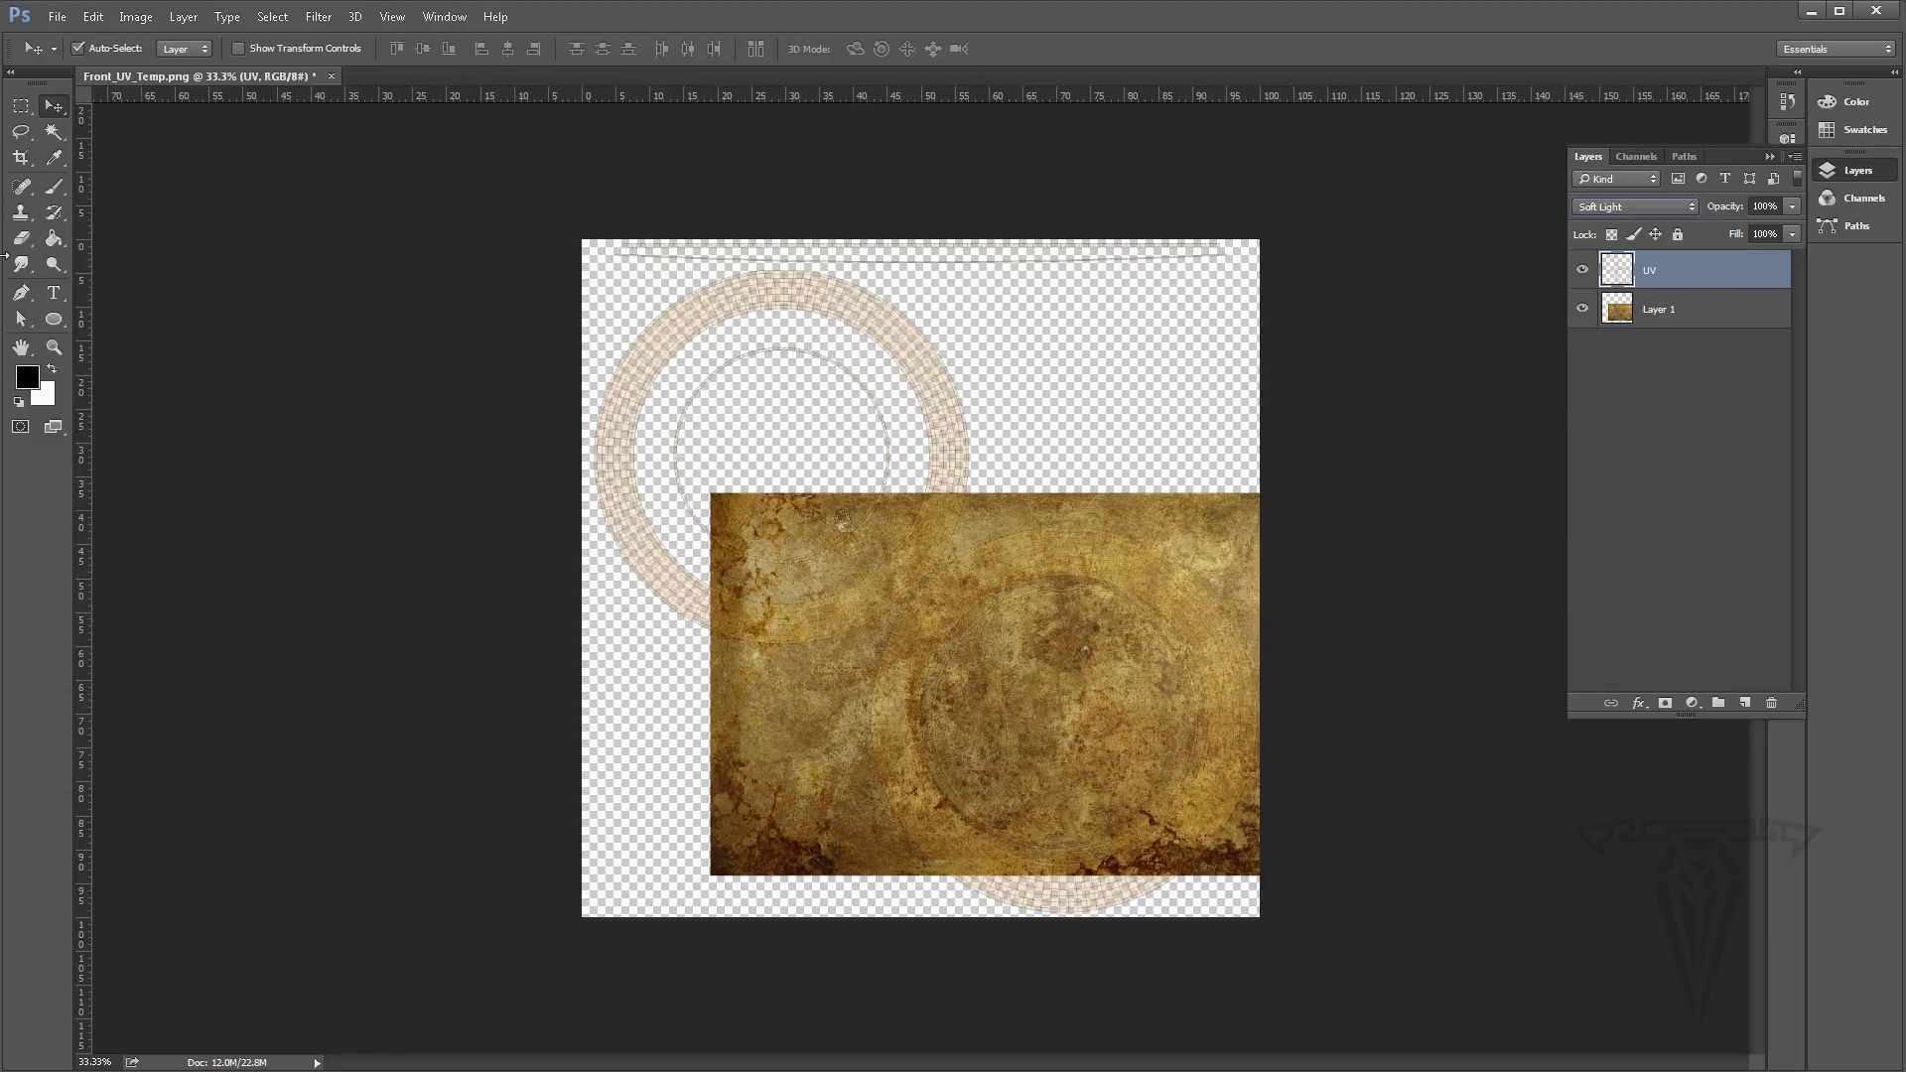
click(53, 347)
click(1134, 663)
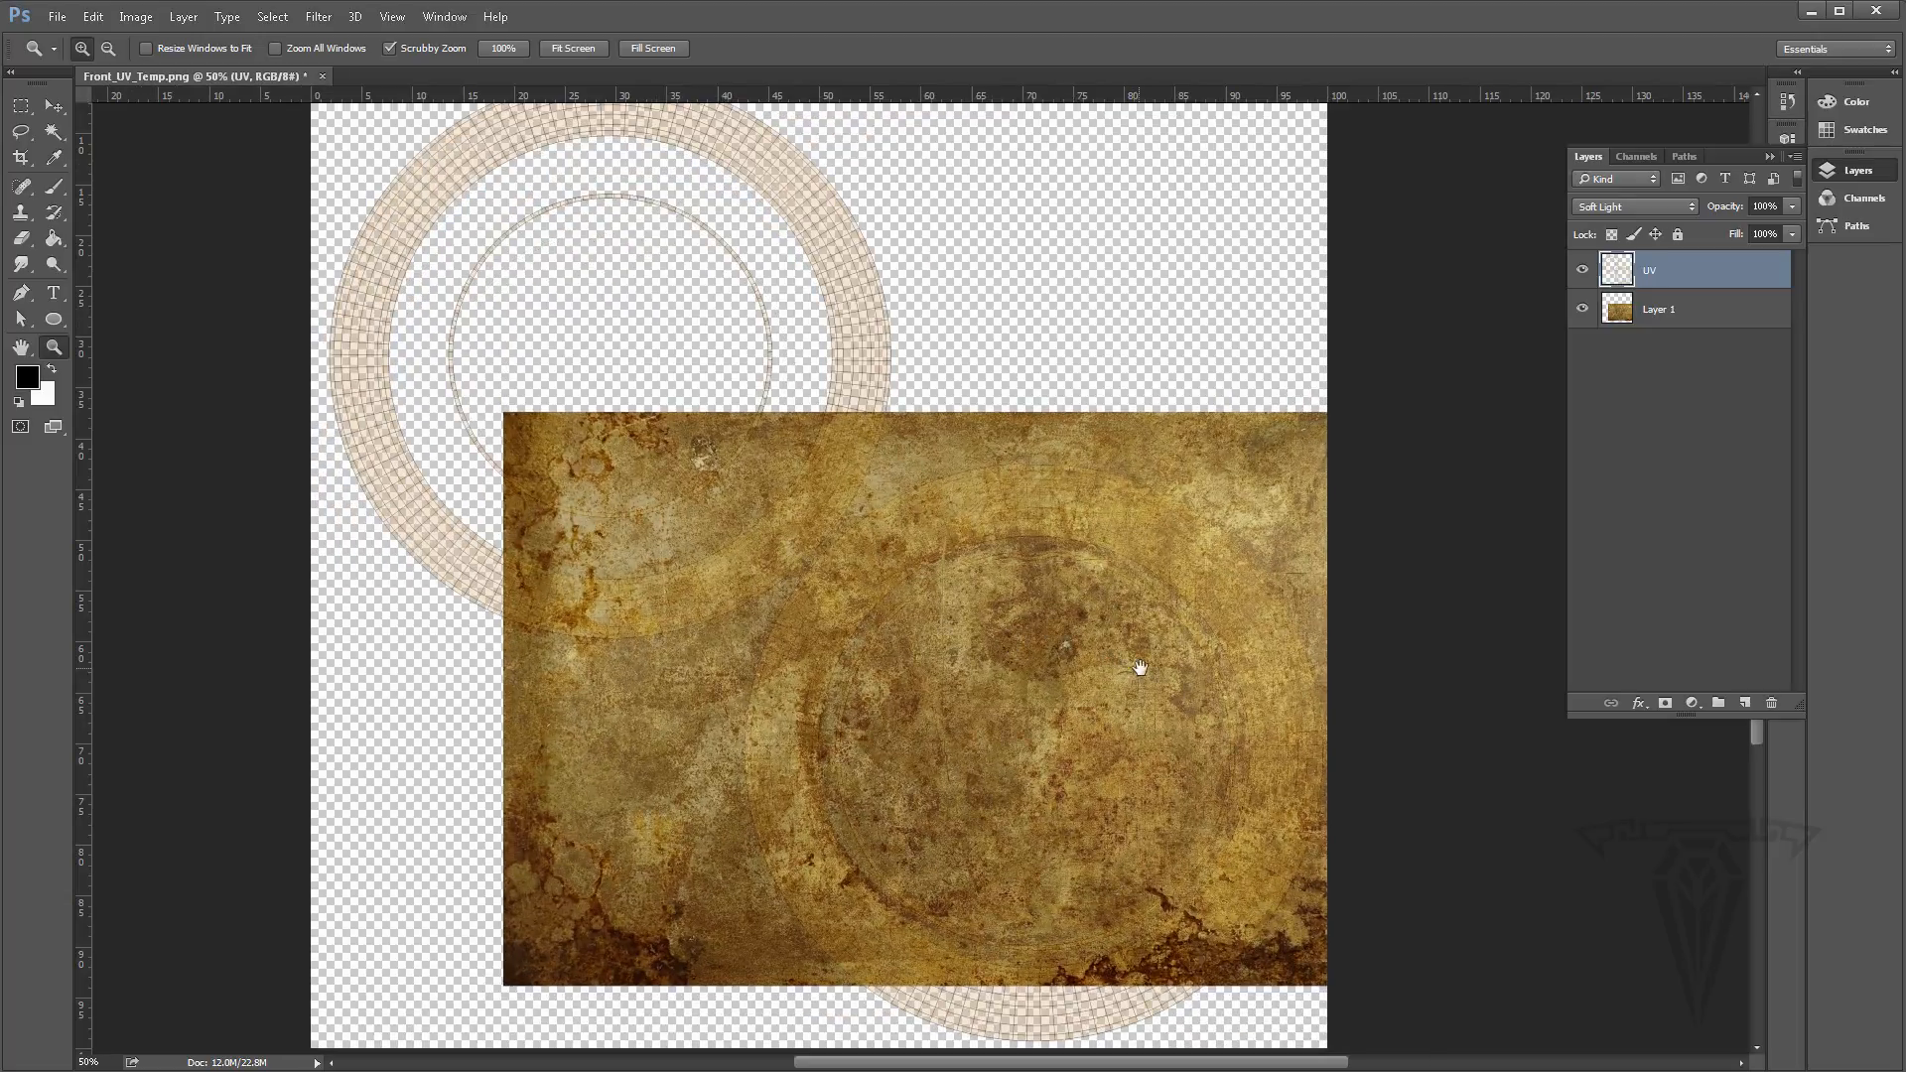
drag(1139, 667, 979, 557)
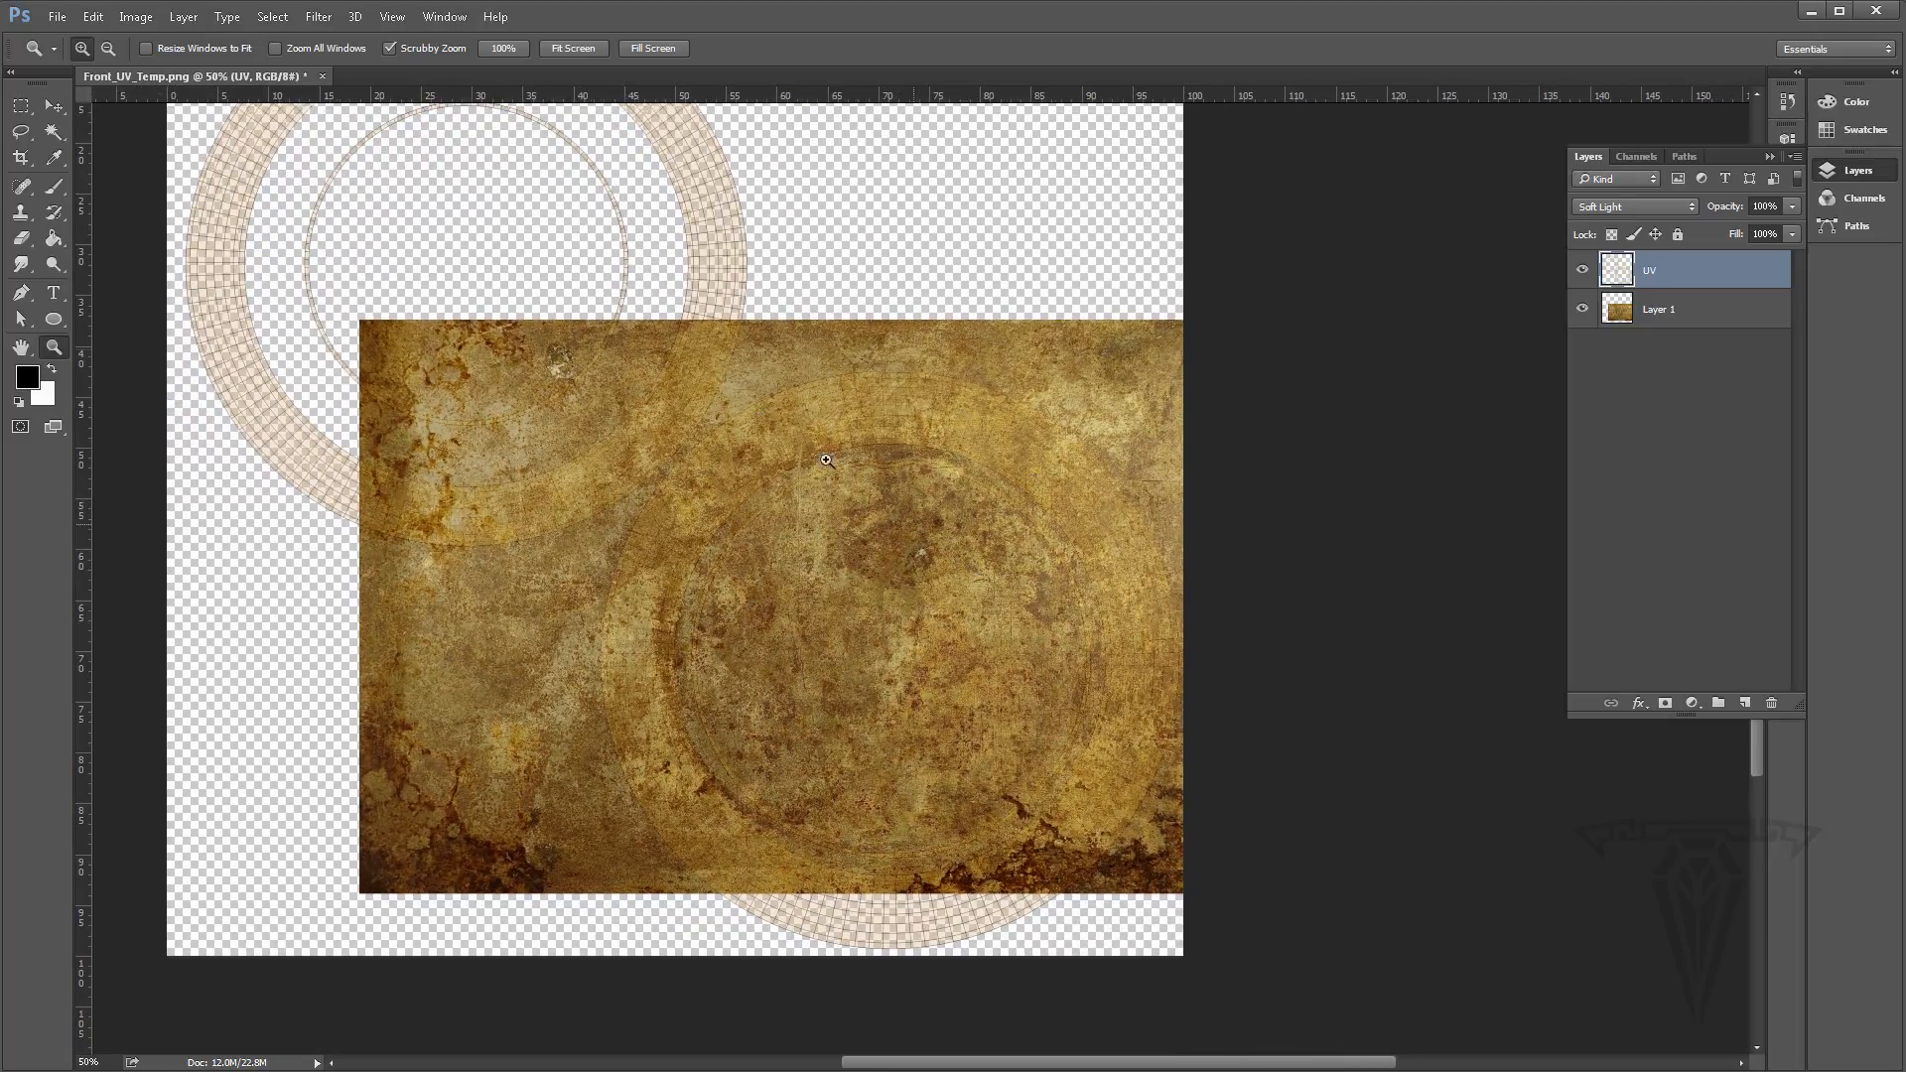
Lock the UV layer so it cannot be moved or edited
click(53, 105)
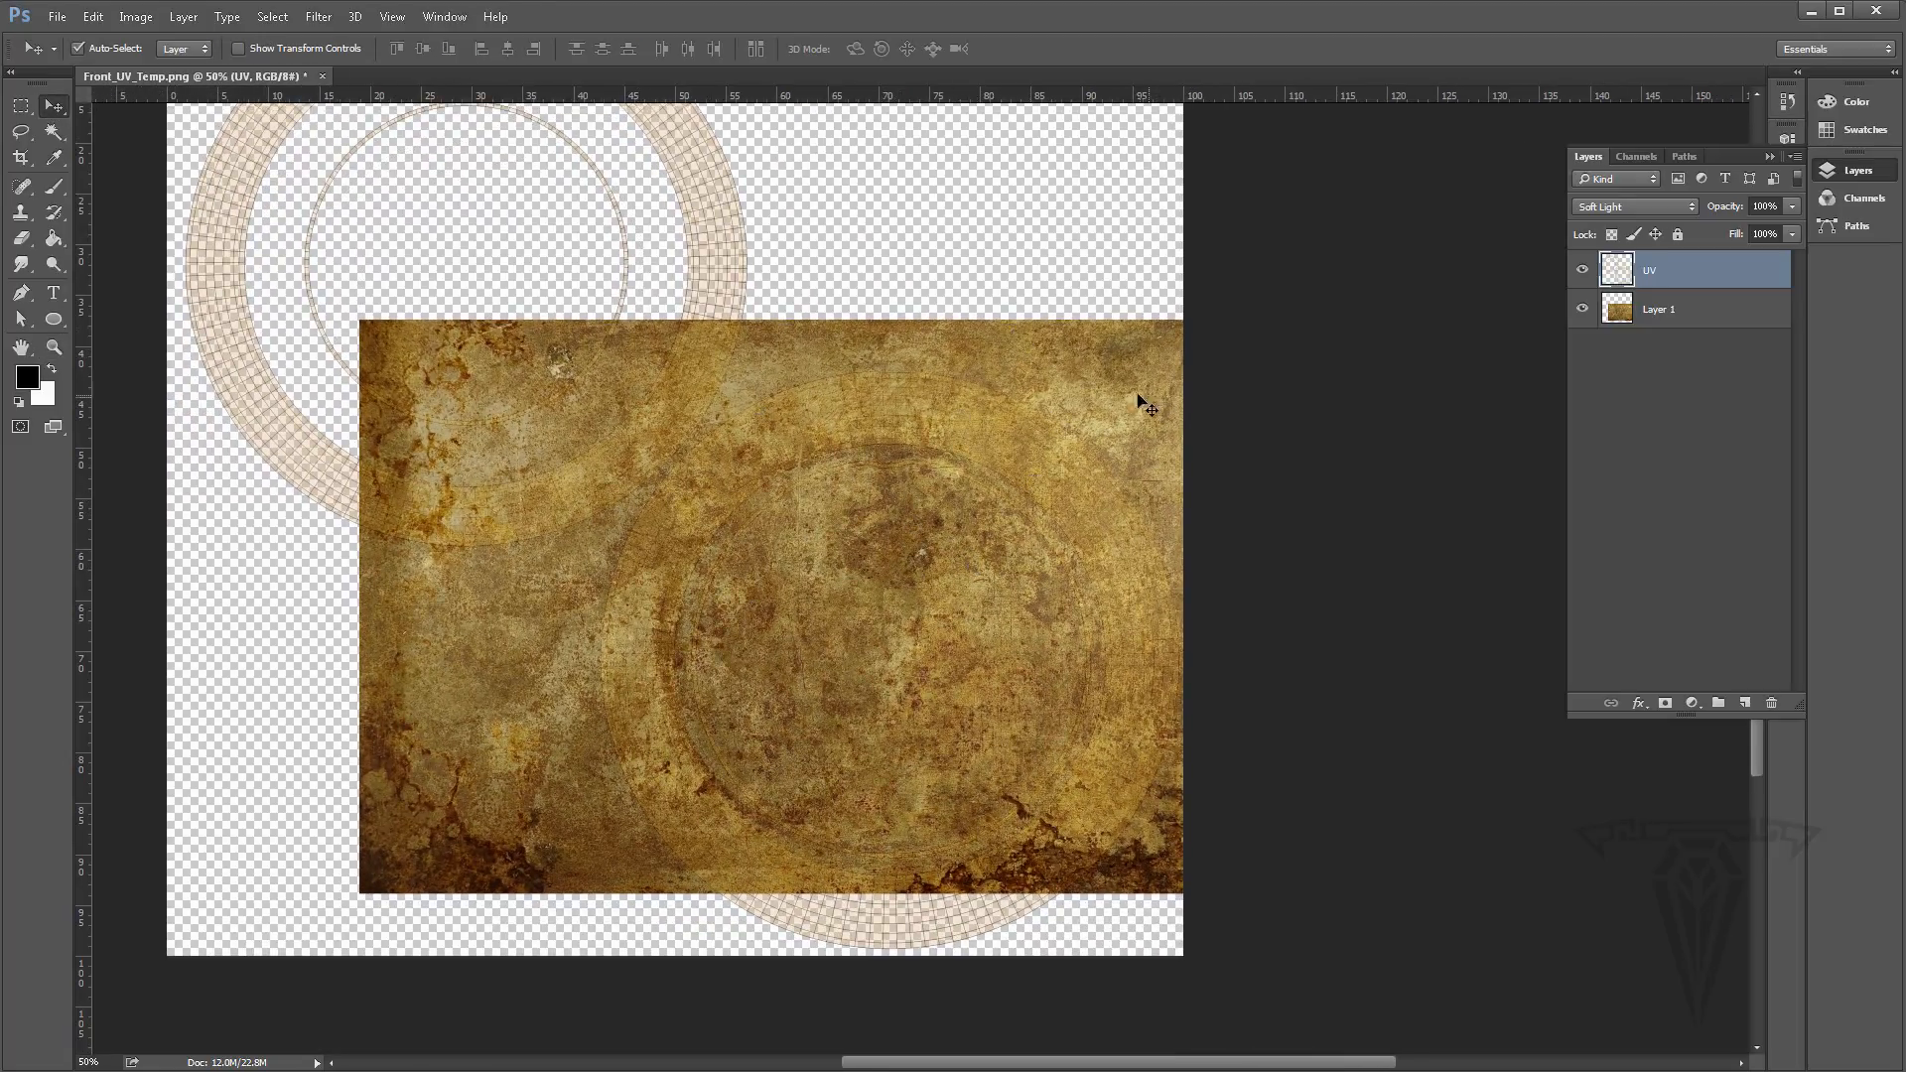
mouse_move(1146, 407)
mouse_down()
mouse_move(1106, 383)
mouse_move(1119, 404)
mouse_up()
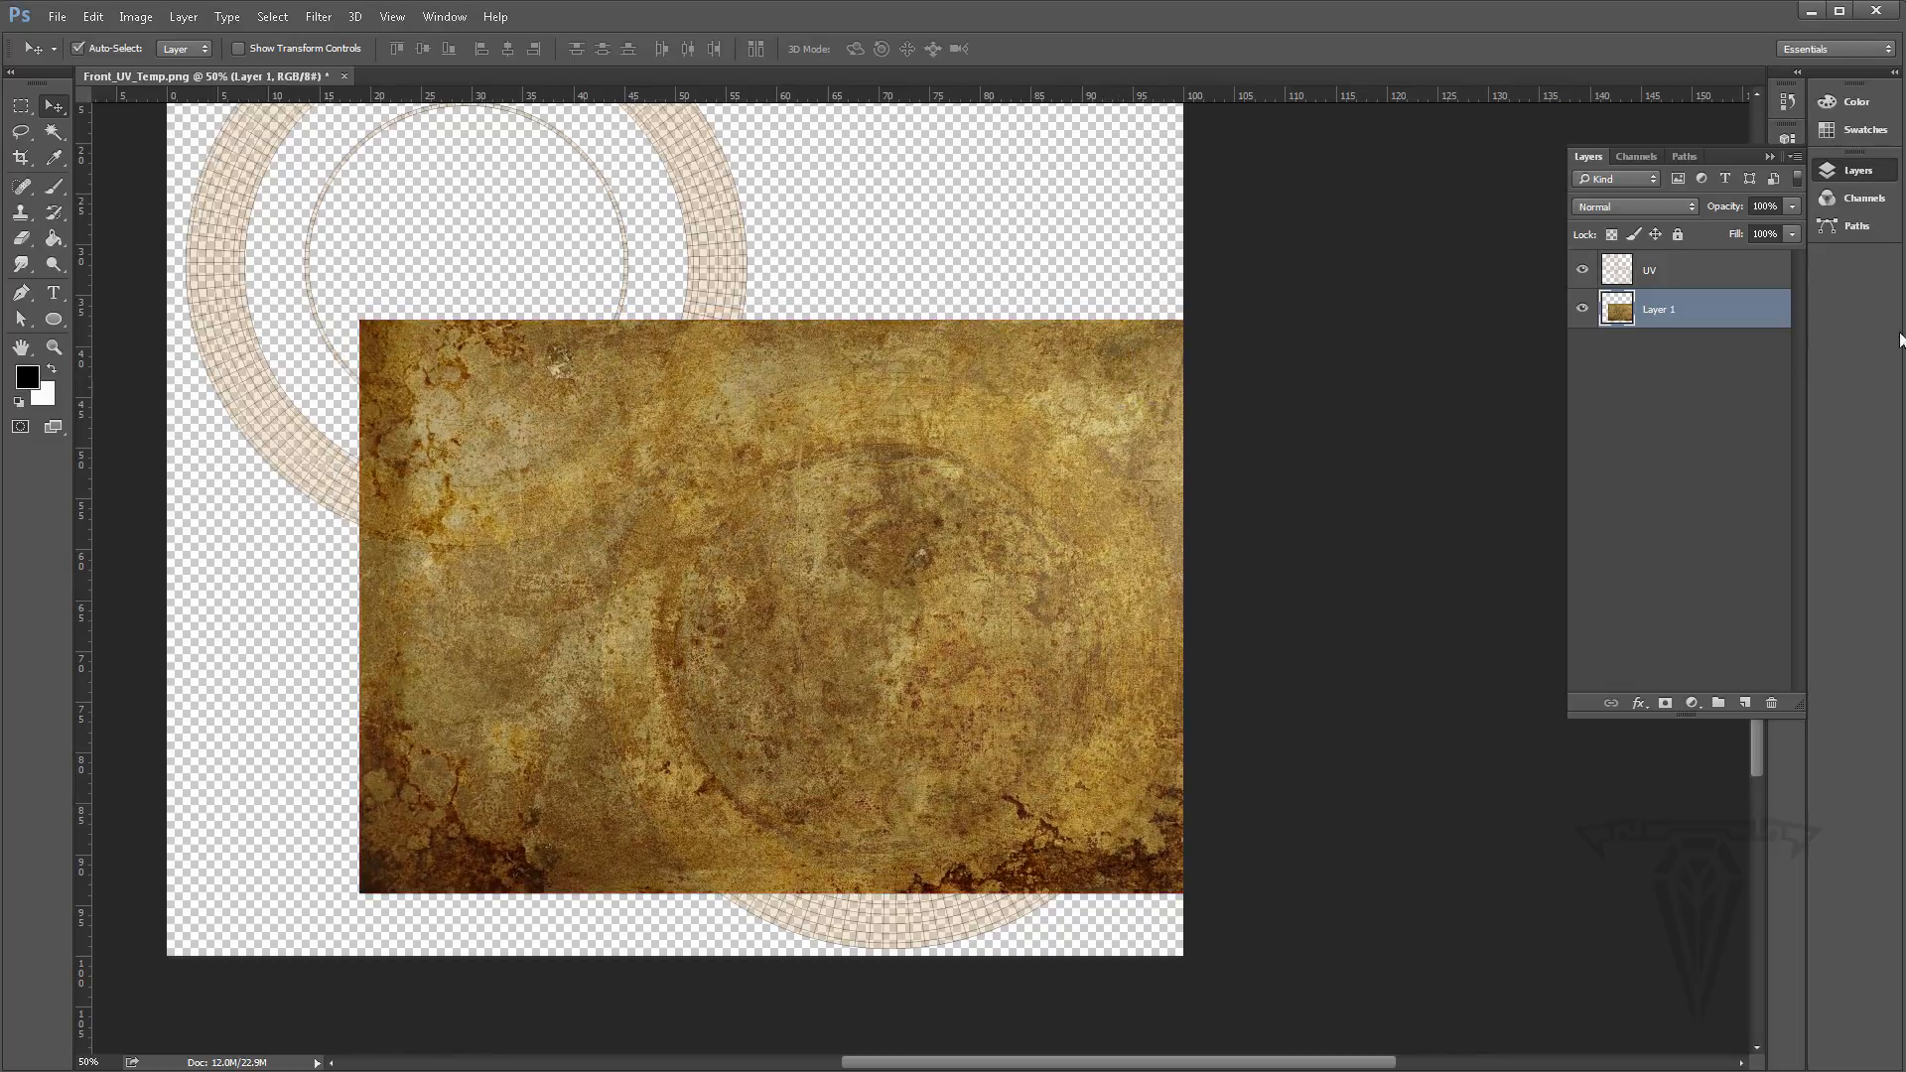
click(1687, 270)
click(1678, 235)
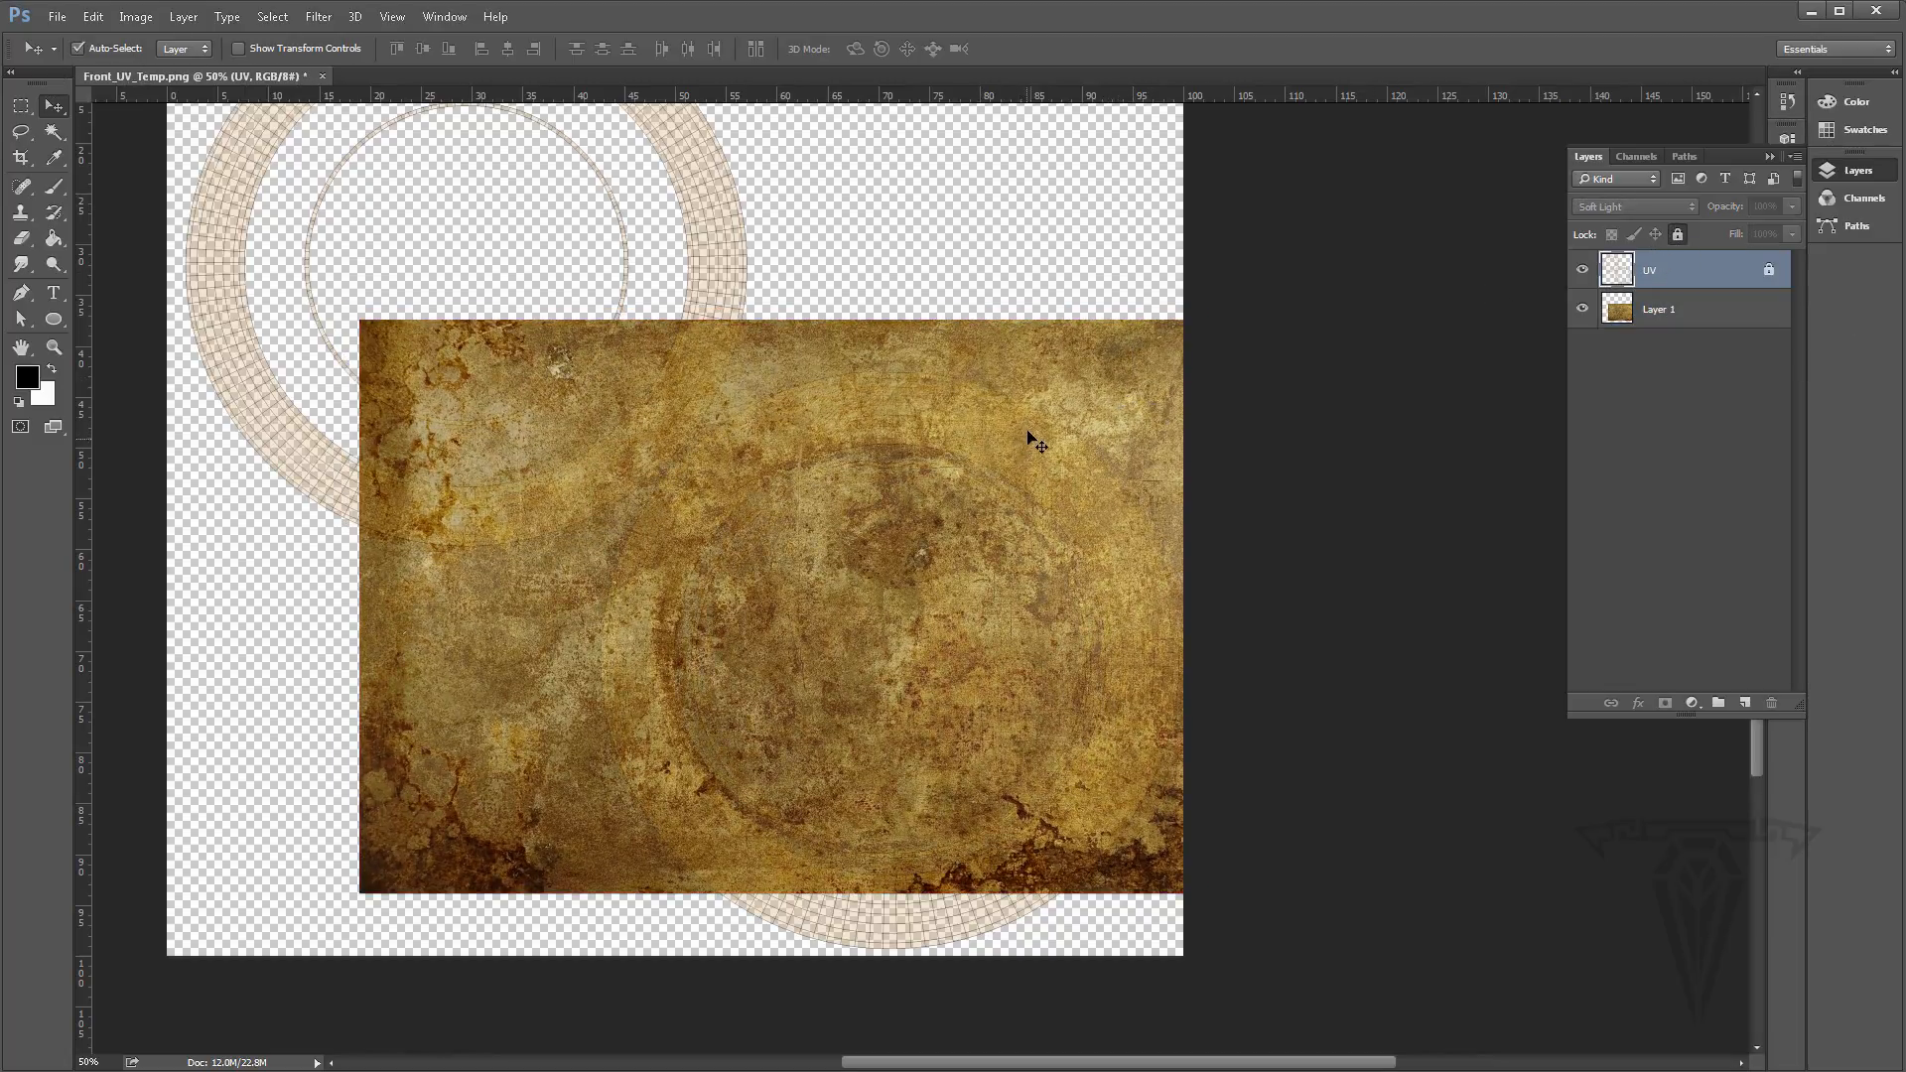
Enlarge the brass texture layer to about 117% with Free Transform and position it over the lower-right ring
click(1001, 412)
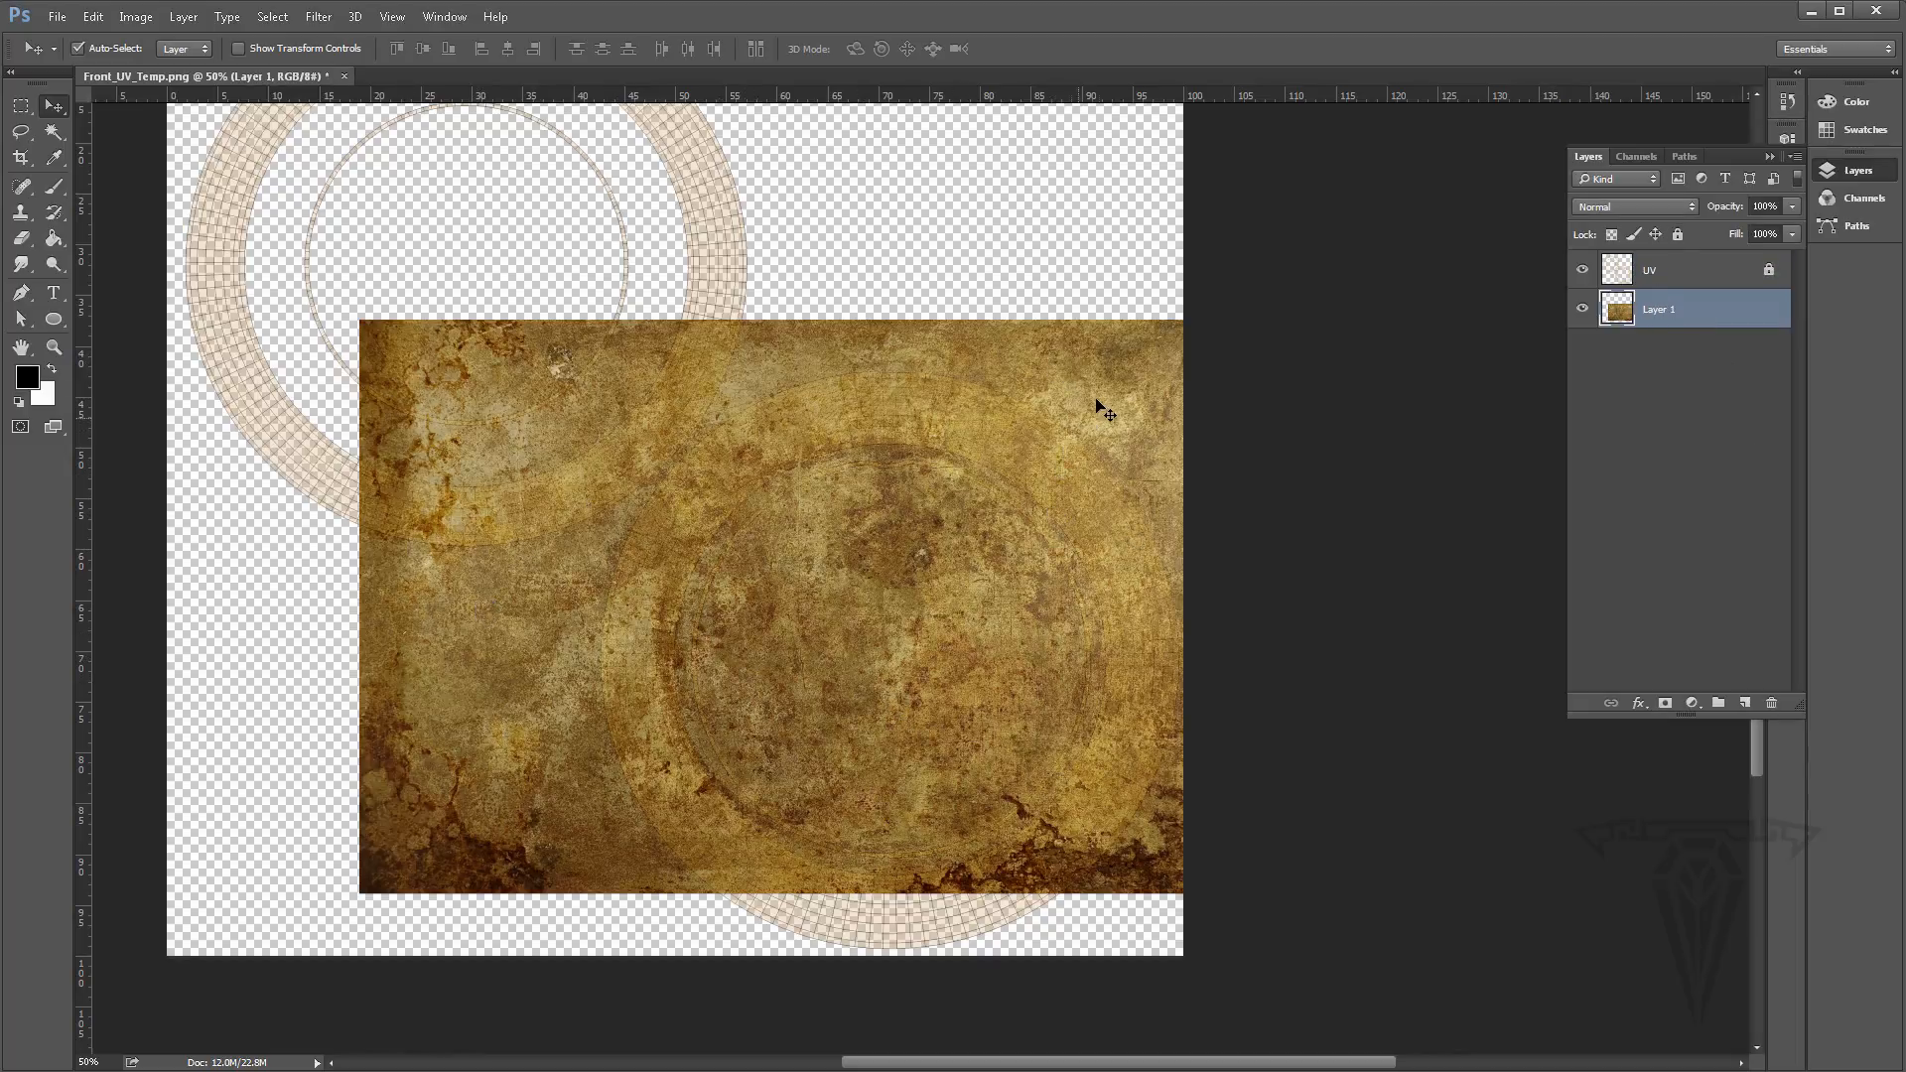
key(ctrl+t)
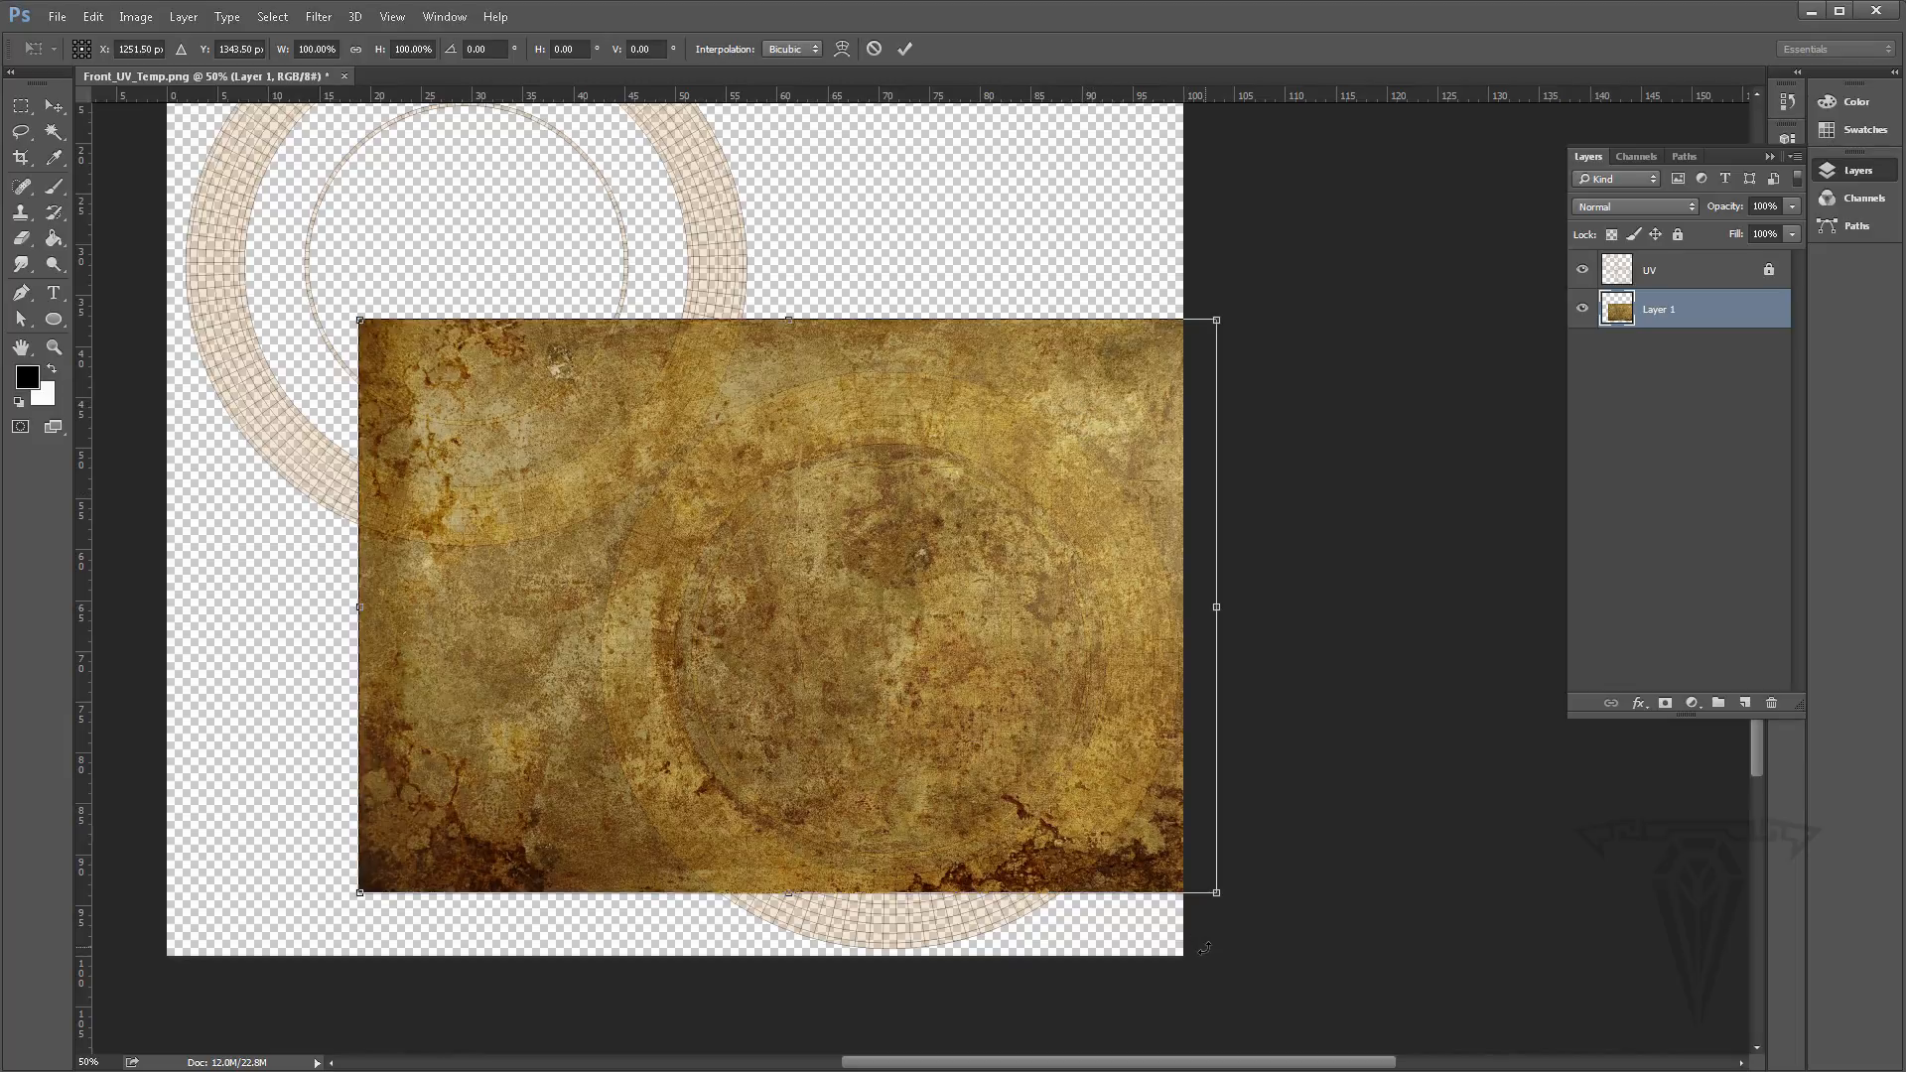
drag(1228, 903, 1356, 1032)
drag(1204, 620, 1105, 599)
drag(914, 702, 939, 685)
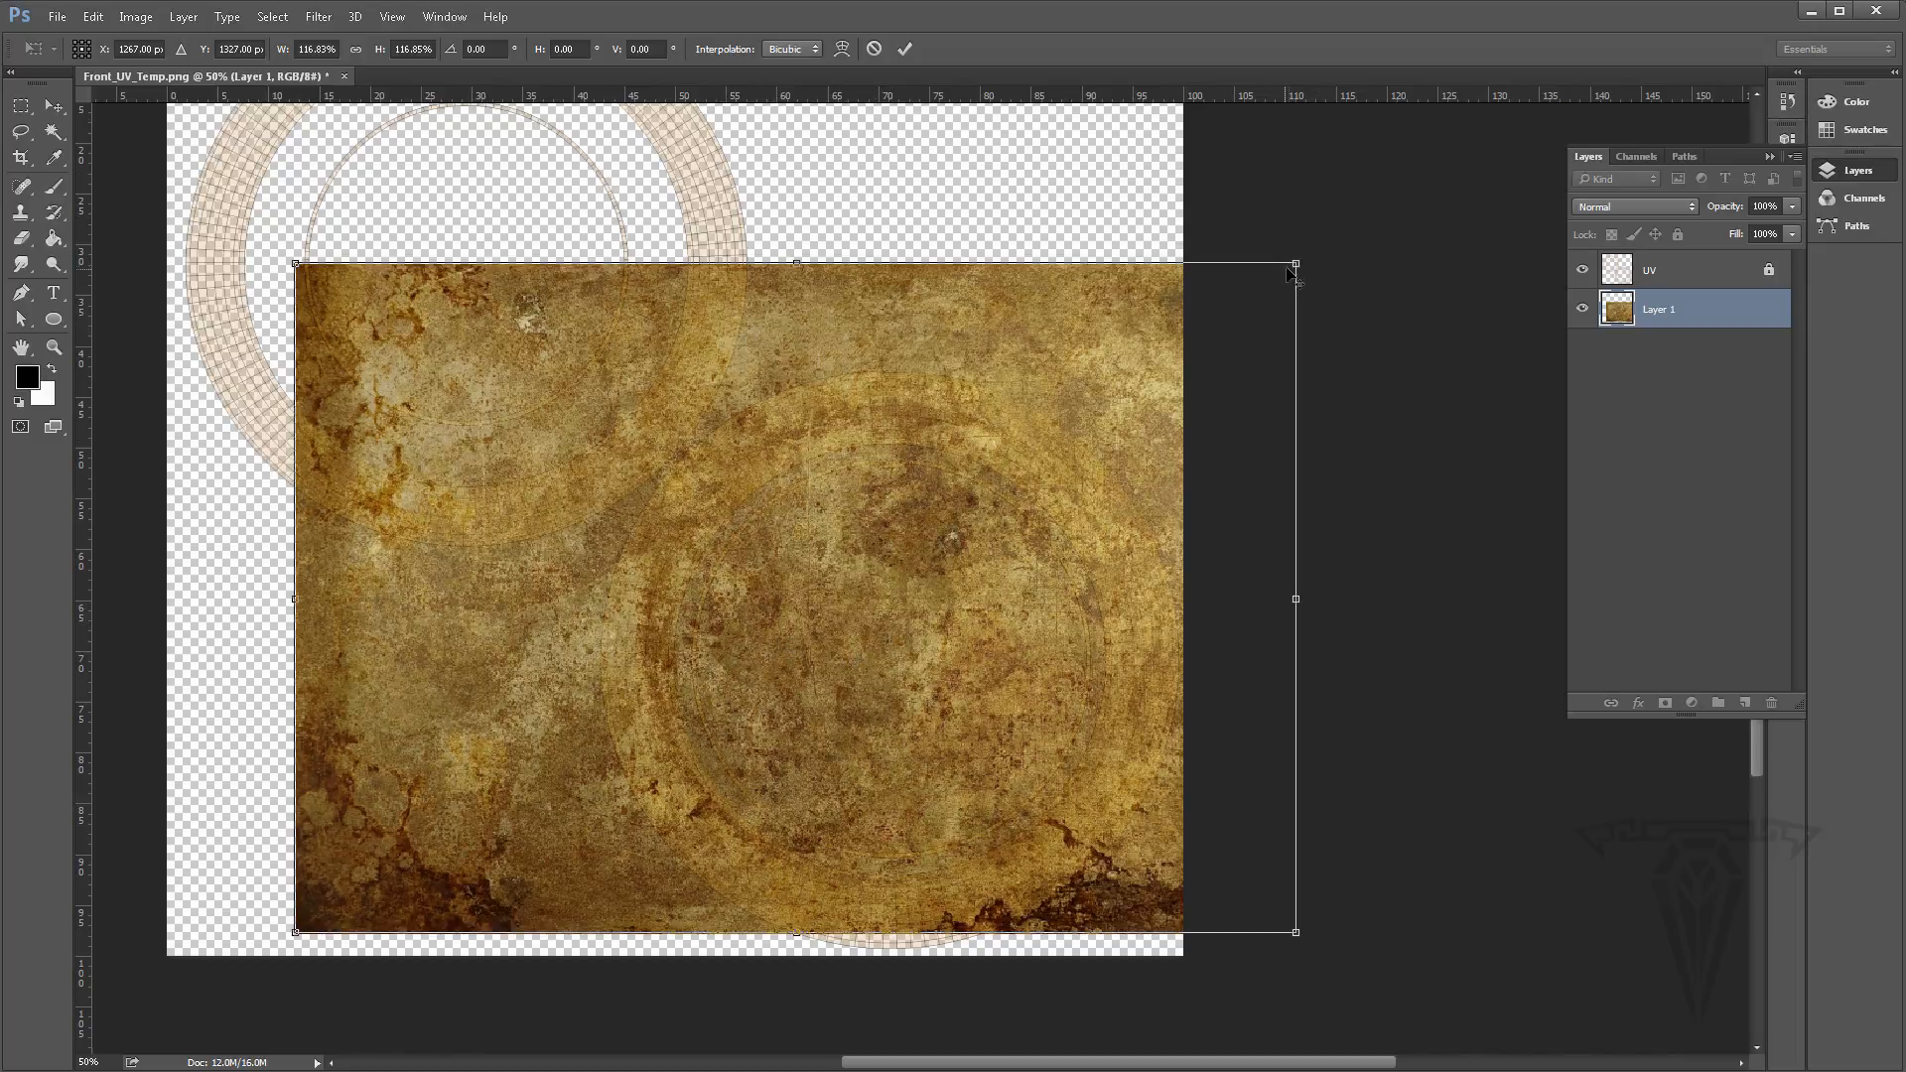
key(alt+space)
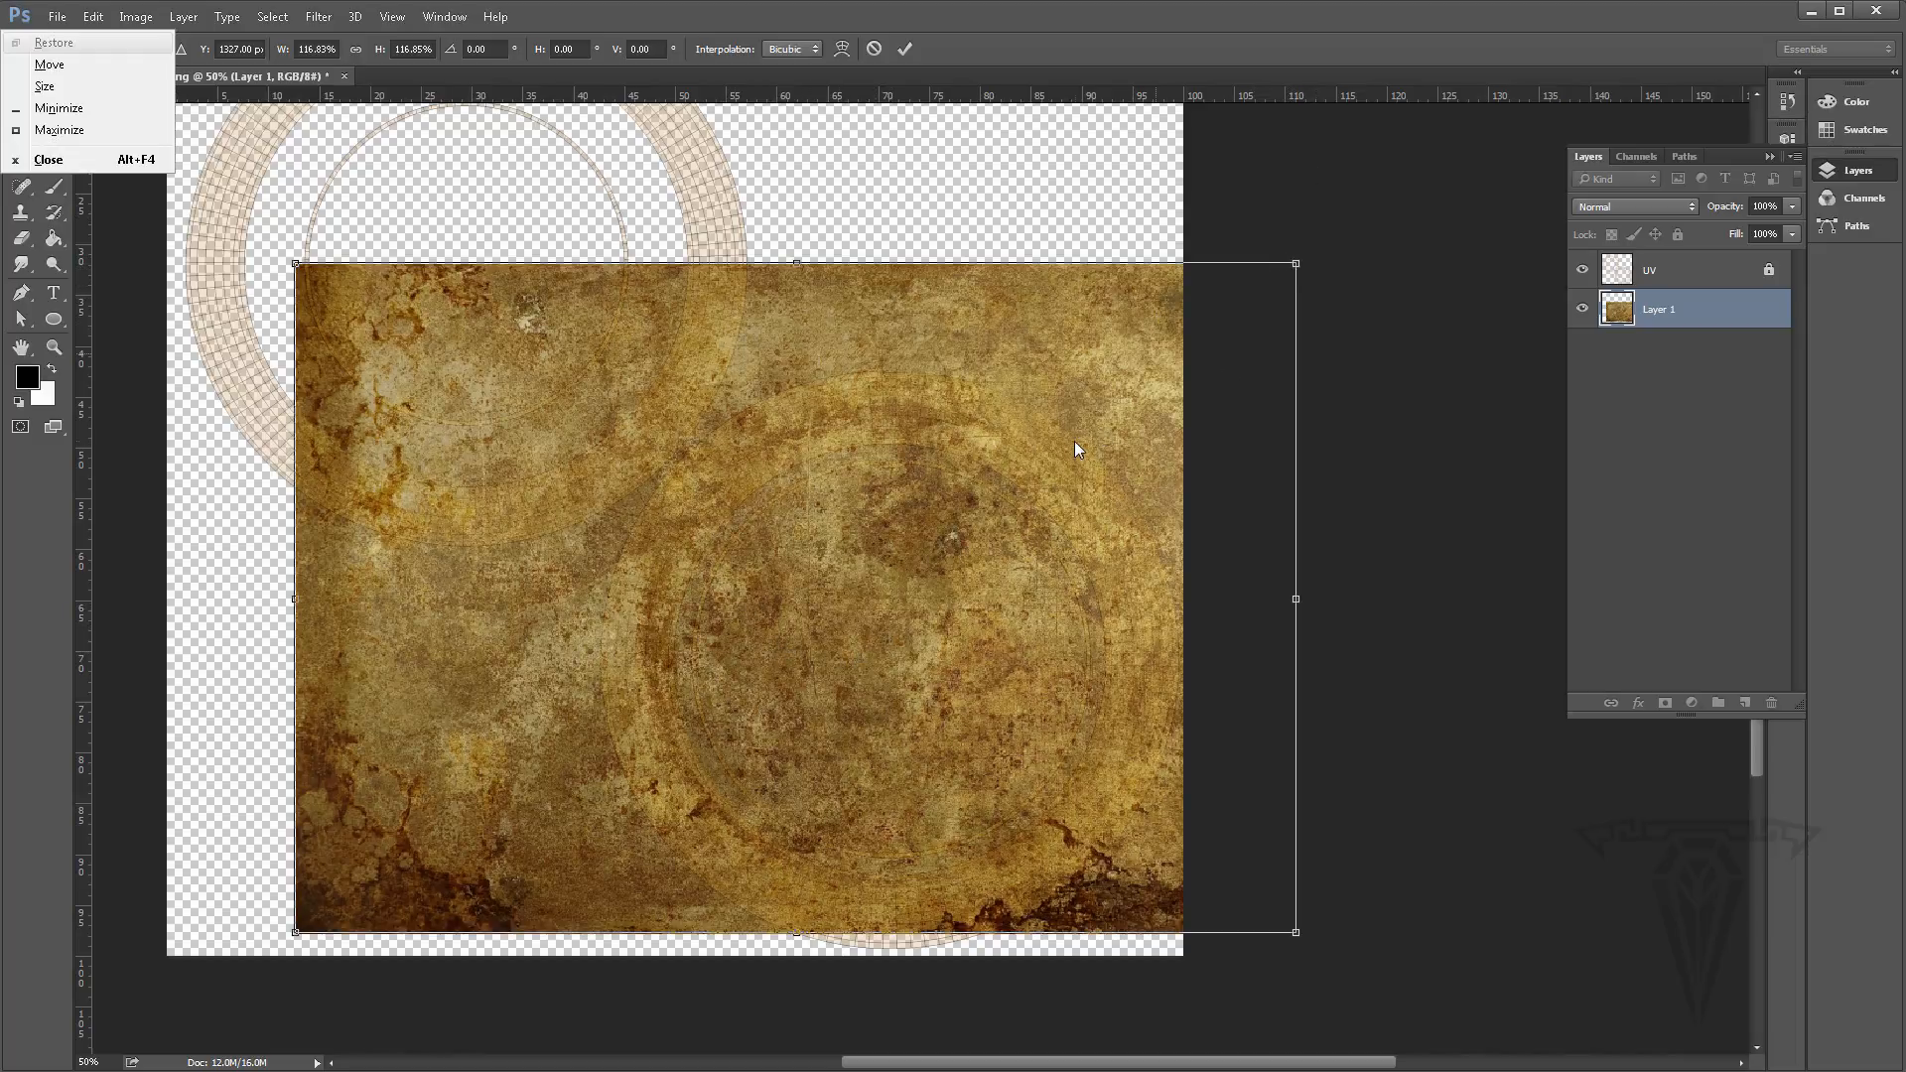
key(Escape)
key(Return)
key(ctrl)
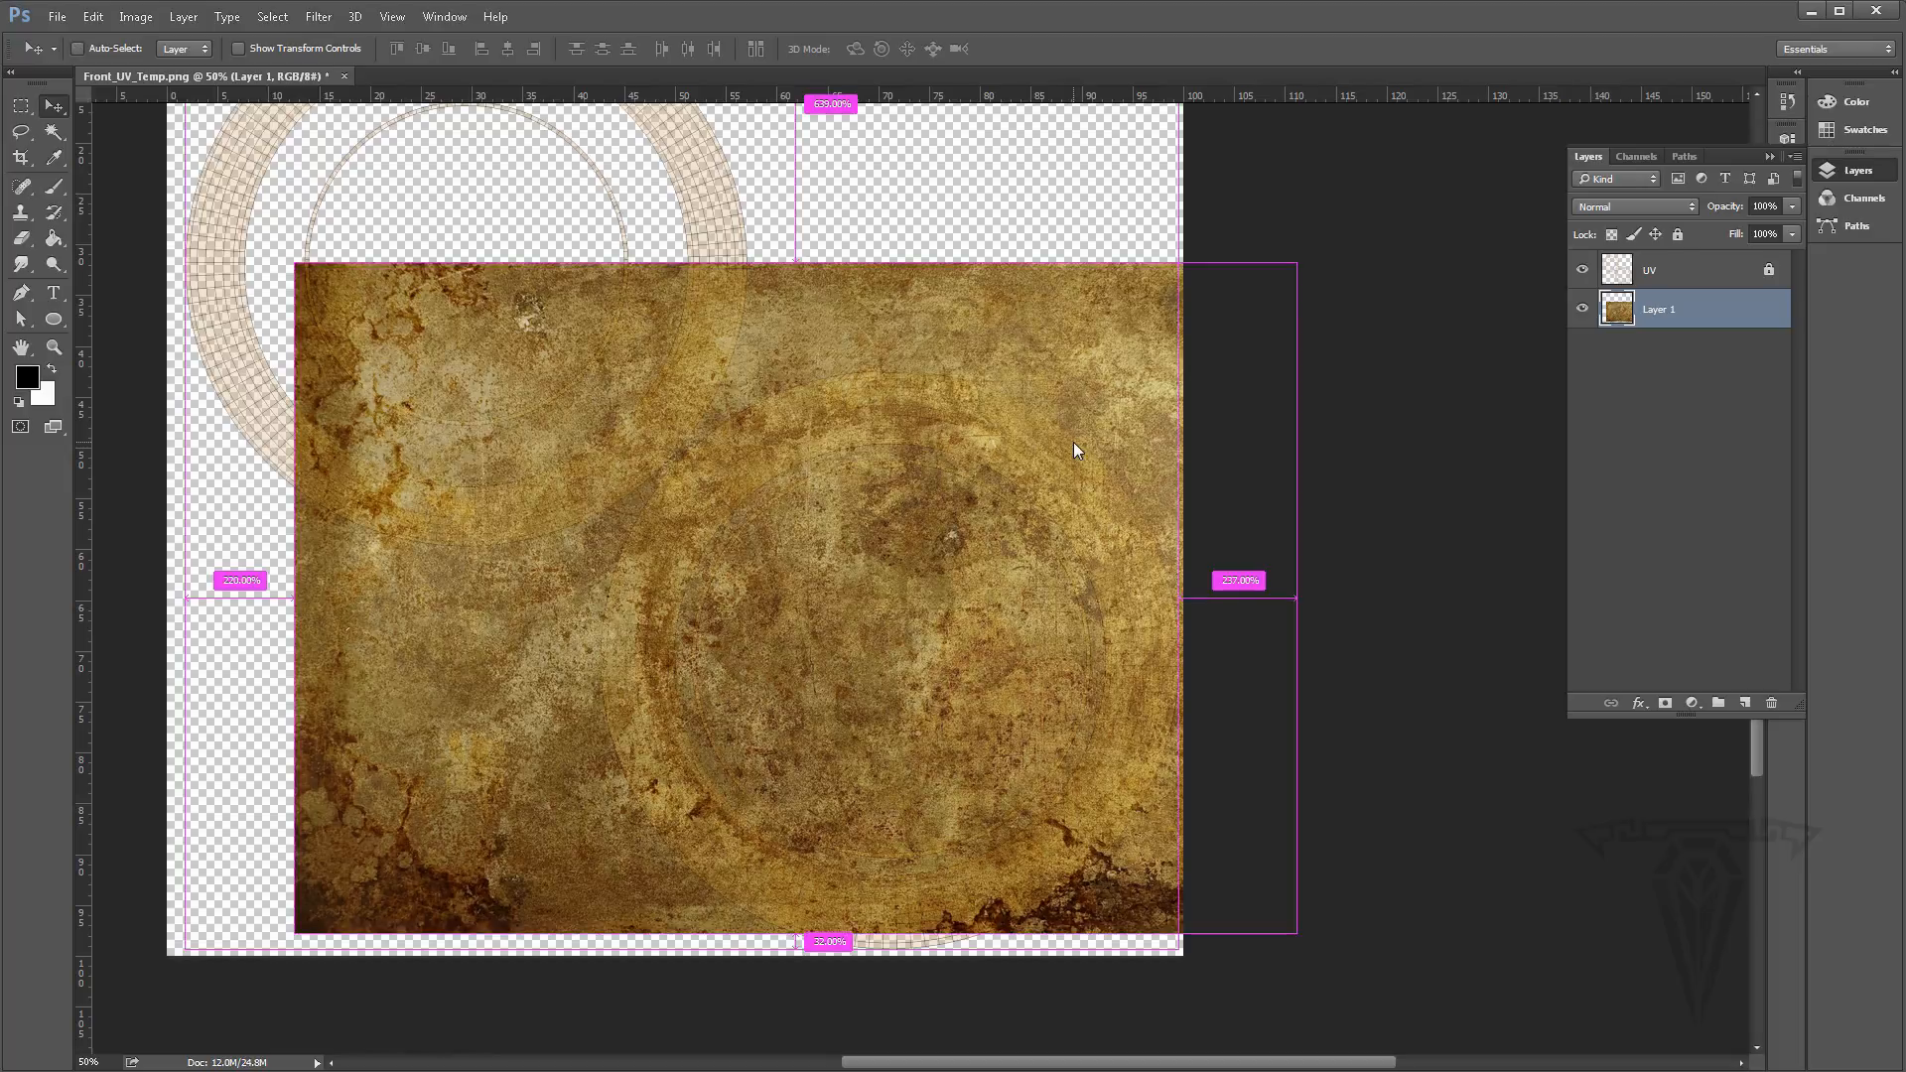
Stretch the brass texture with Free Transform to about 118% width and 122% height so it fully covers the lower-right ring
key(ctrl+t)
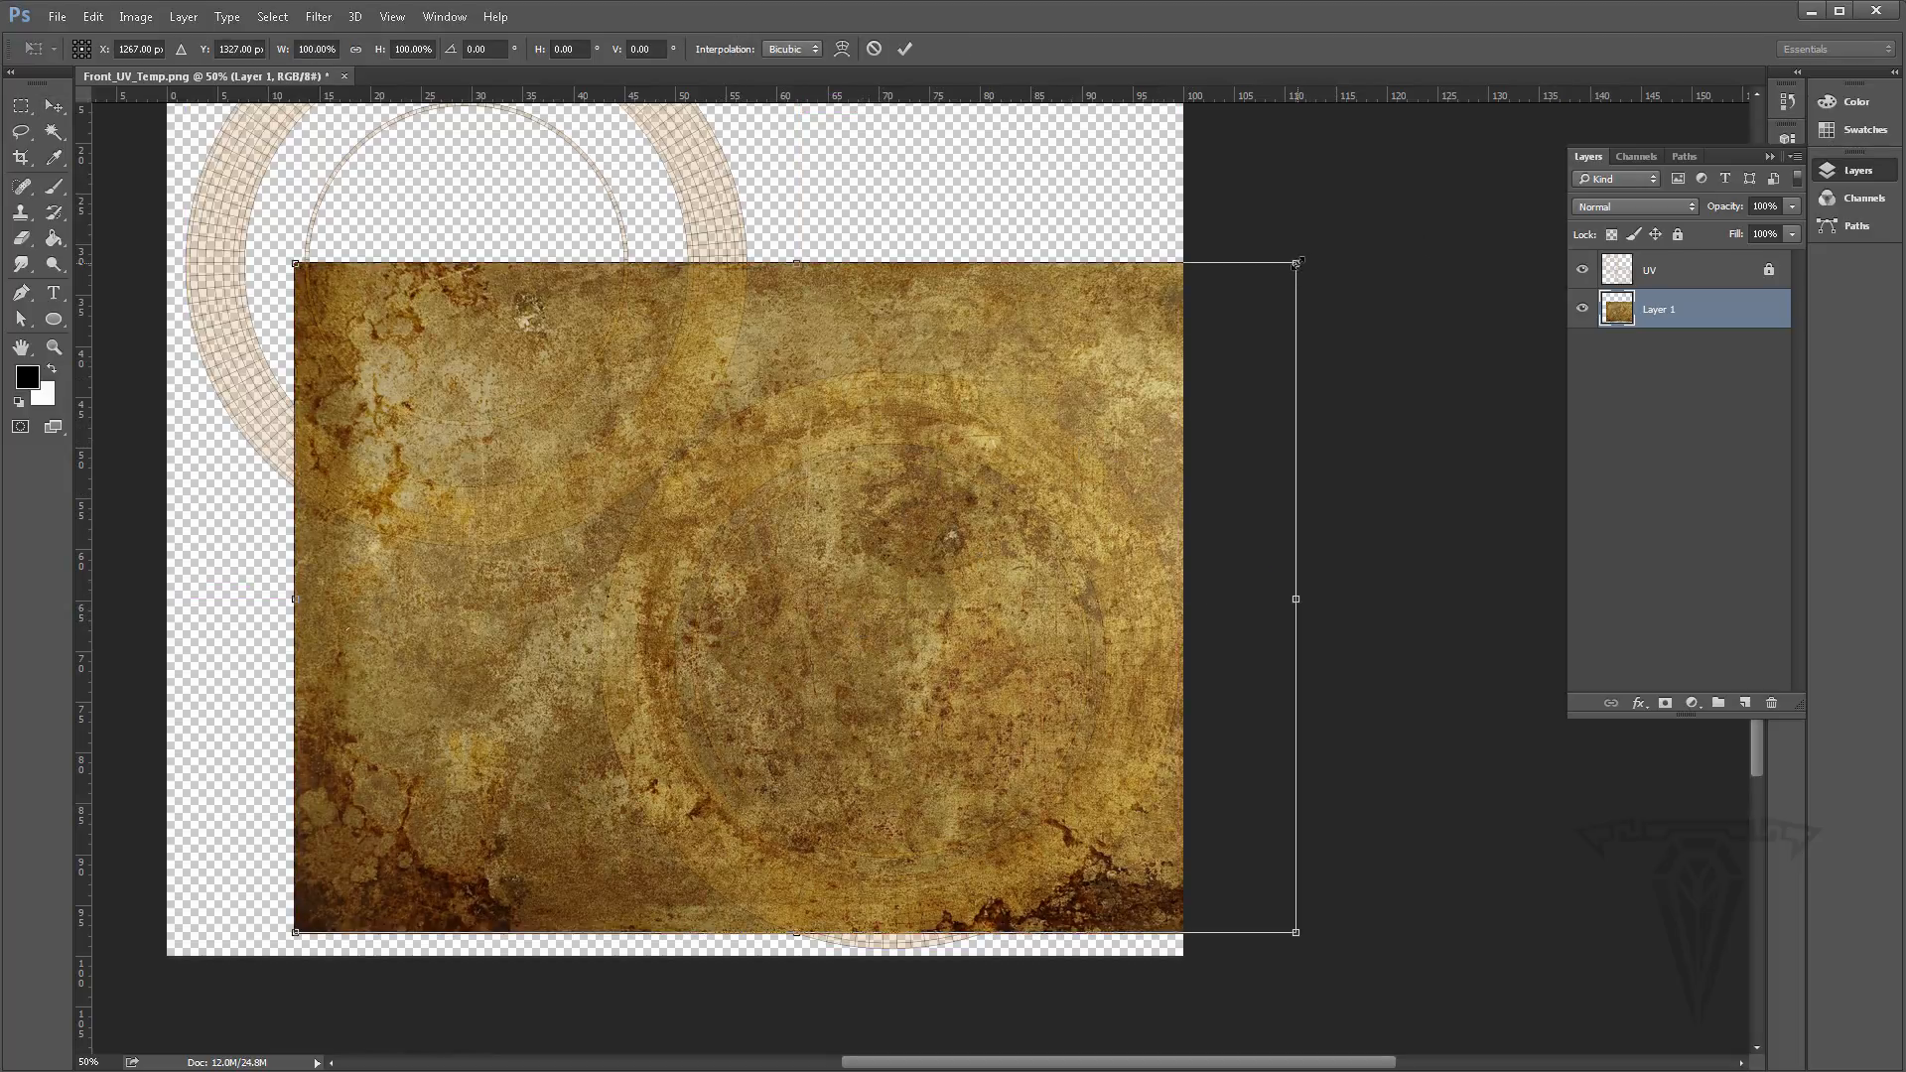
alt+shift+drag(1296, 263, 1375, 231)
drag(980, 518, 963, 533)
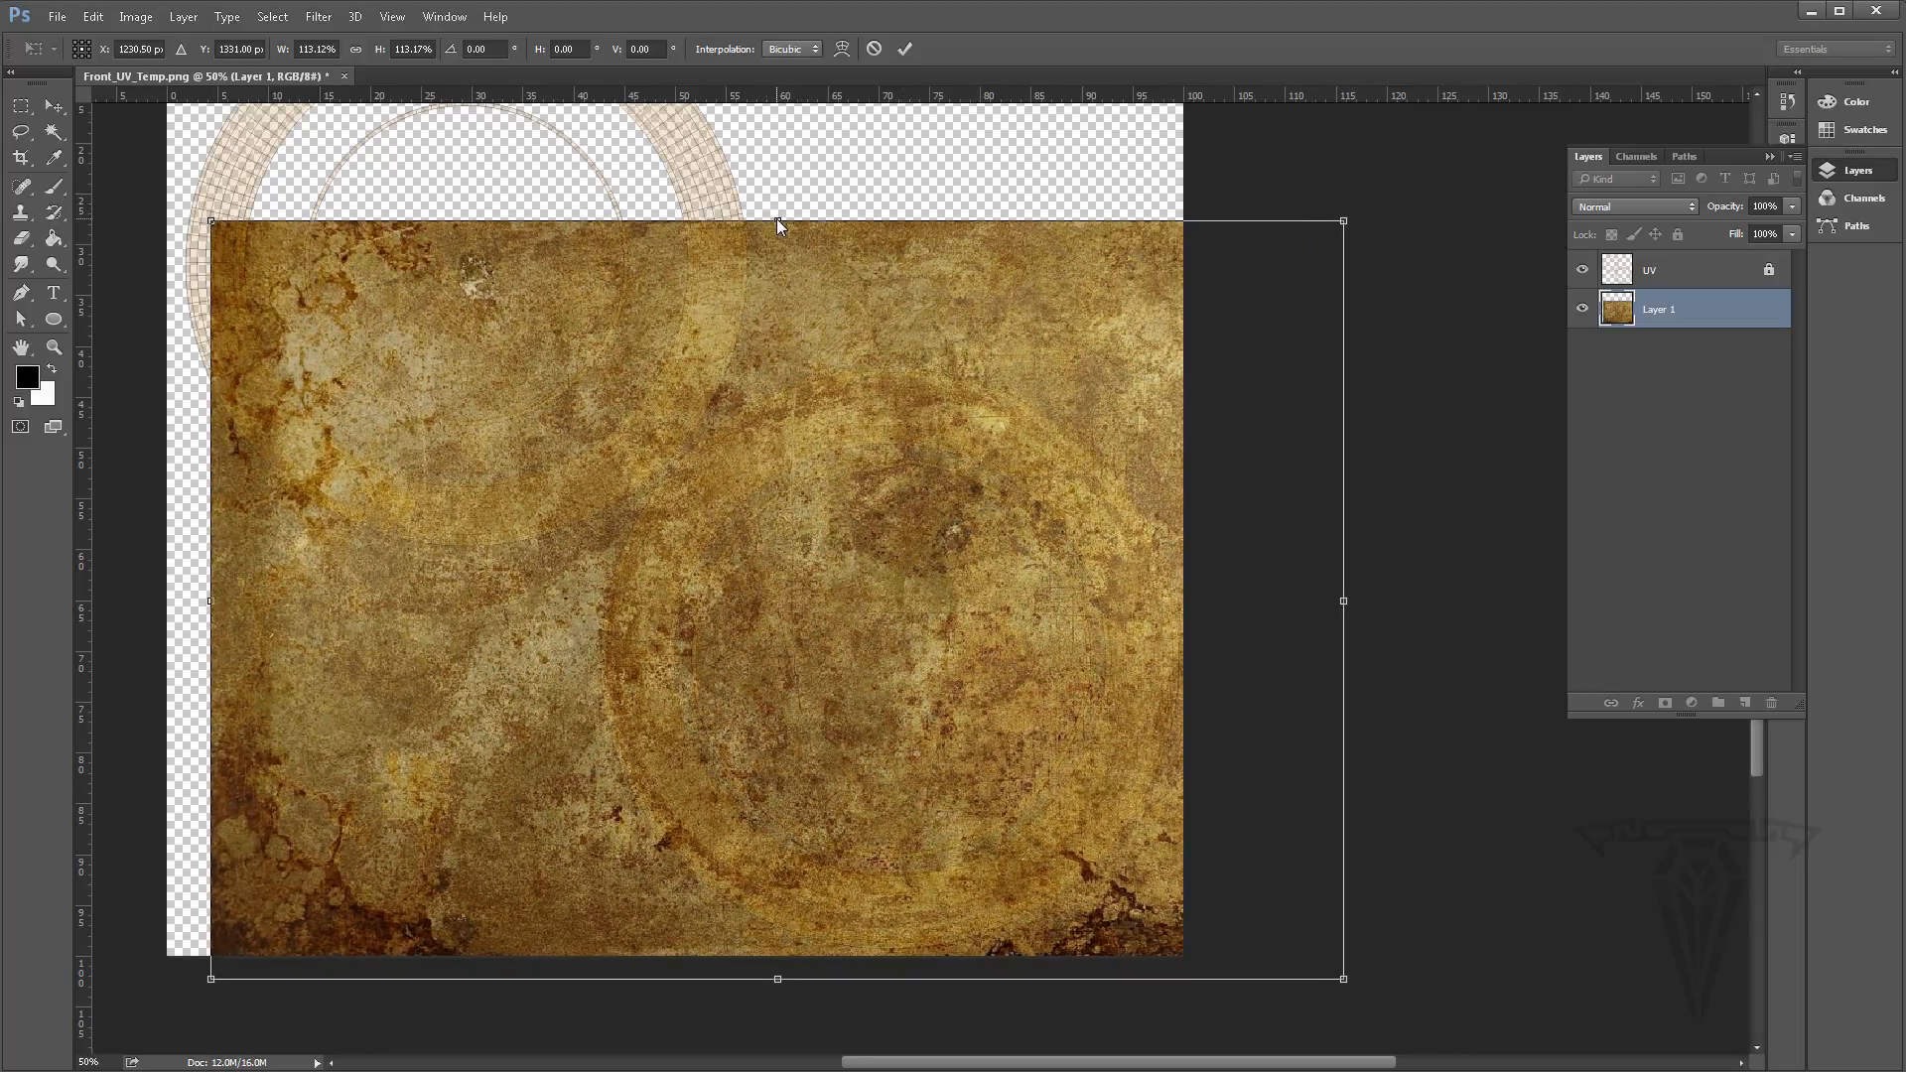
drag(776, 221, 777, 200)
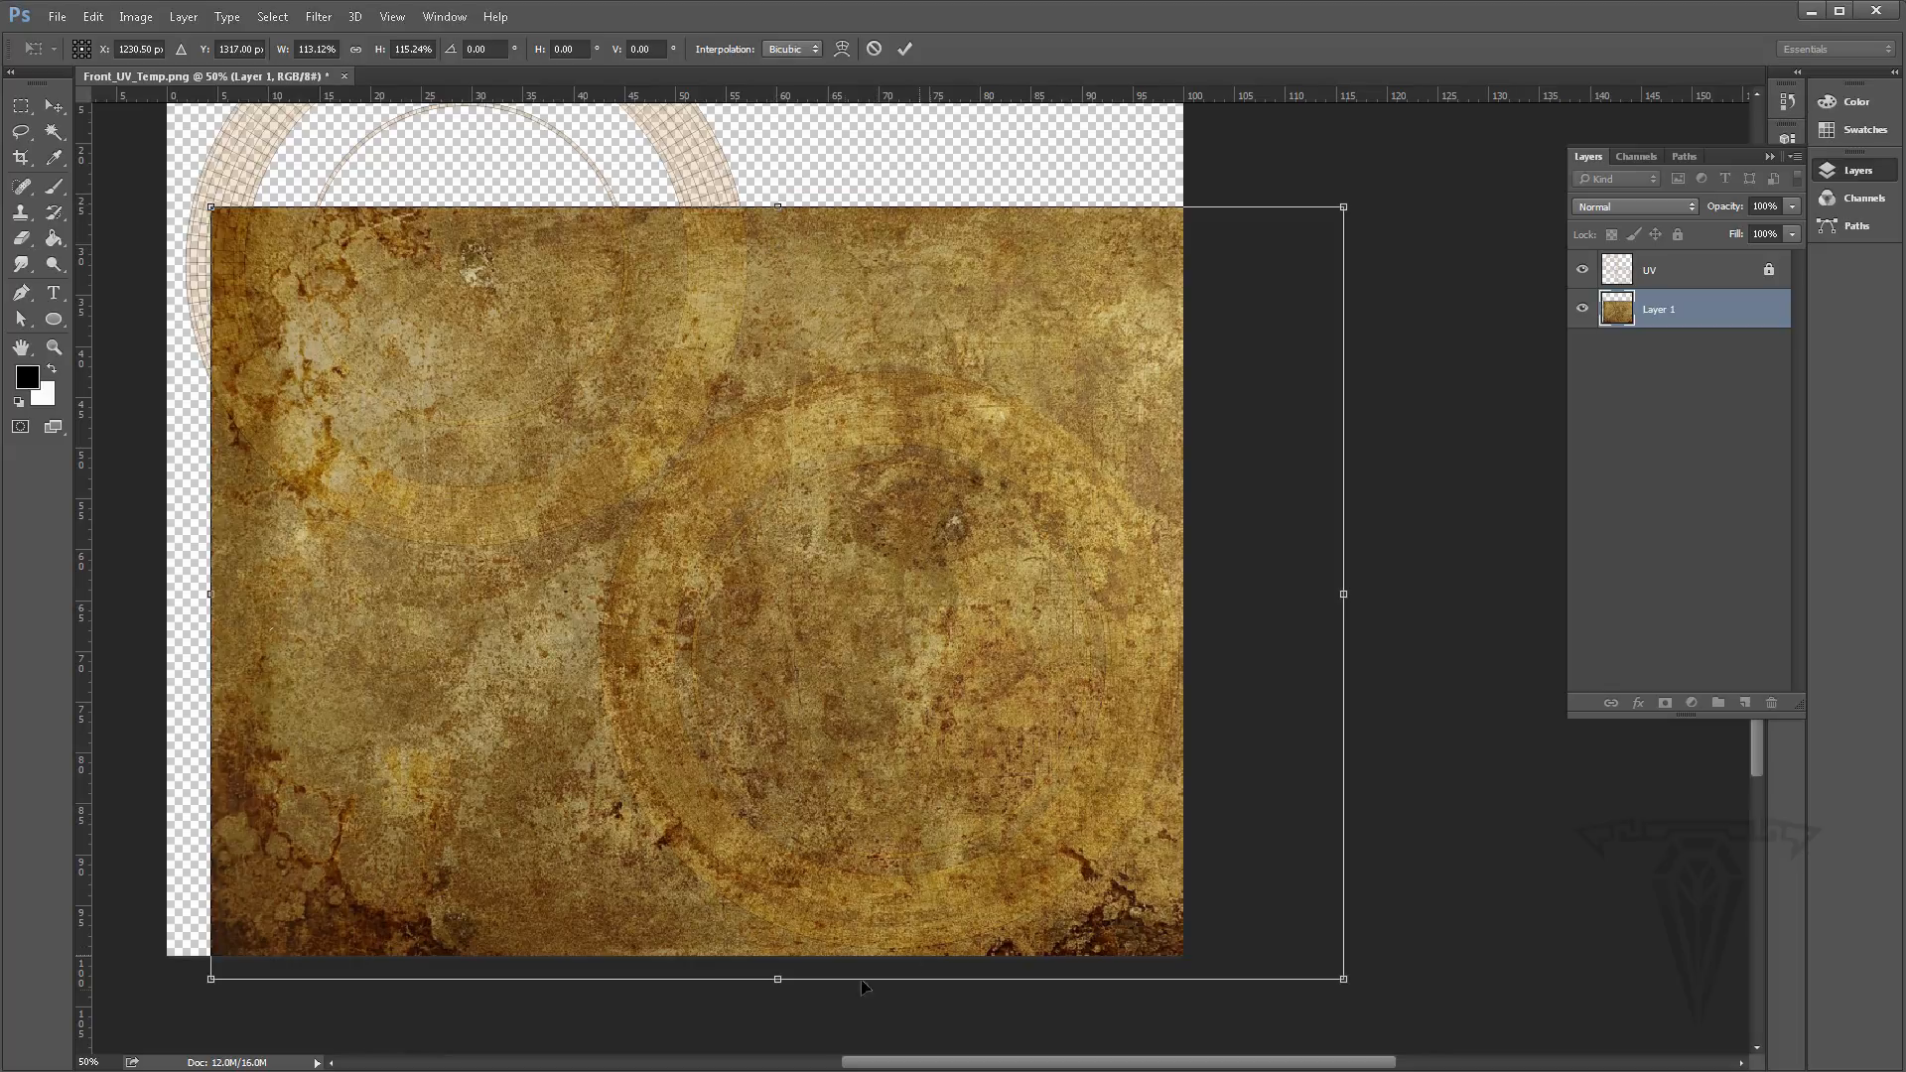
drag(778, 982, 778, 995)
drag(1344, 594, 1375, 604)
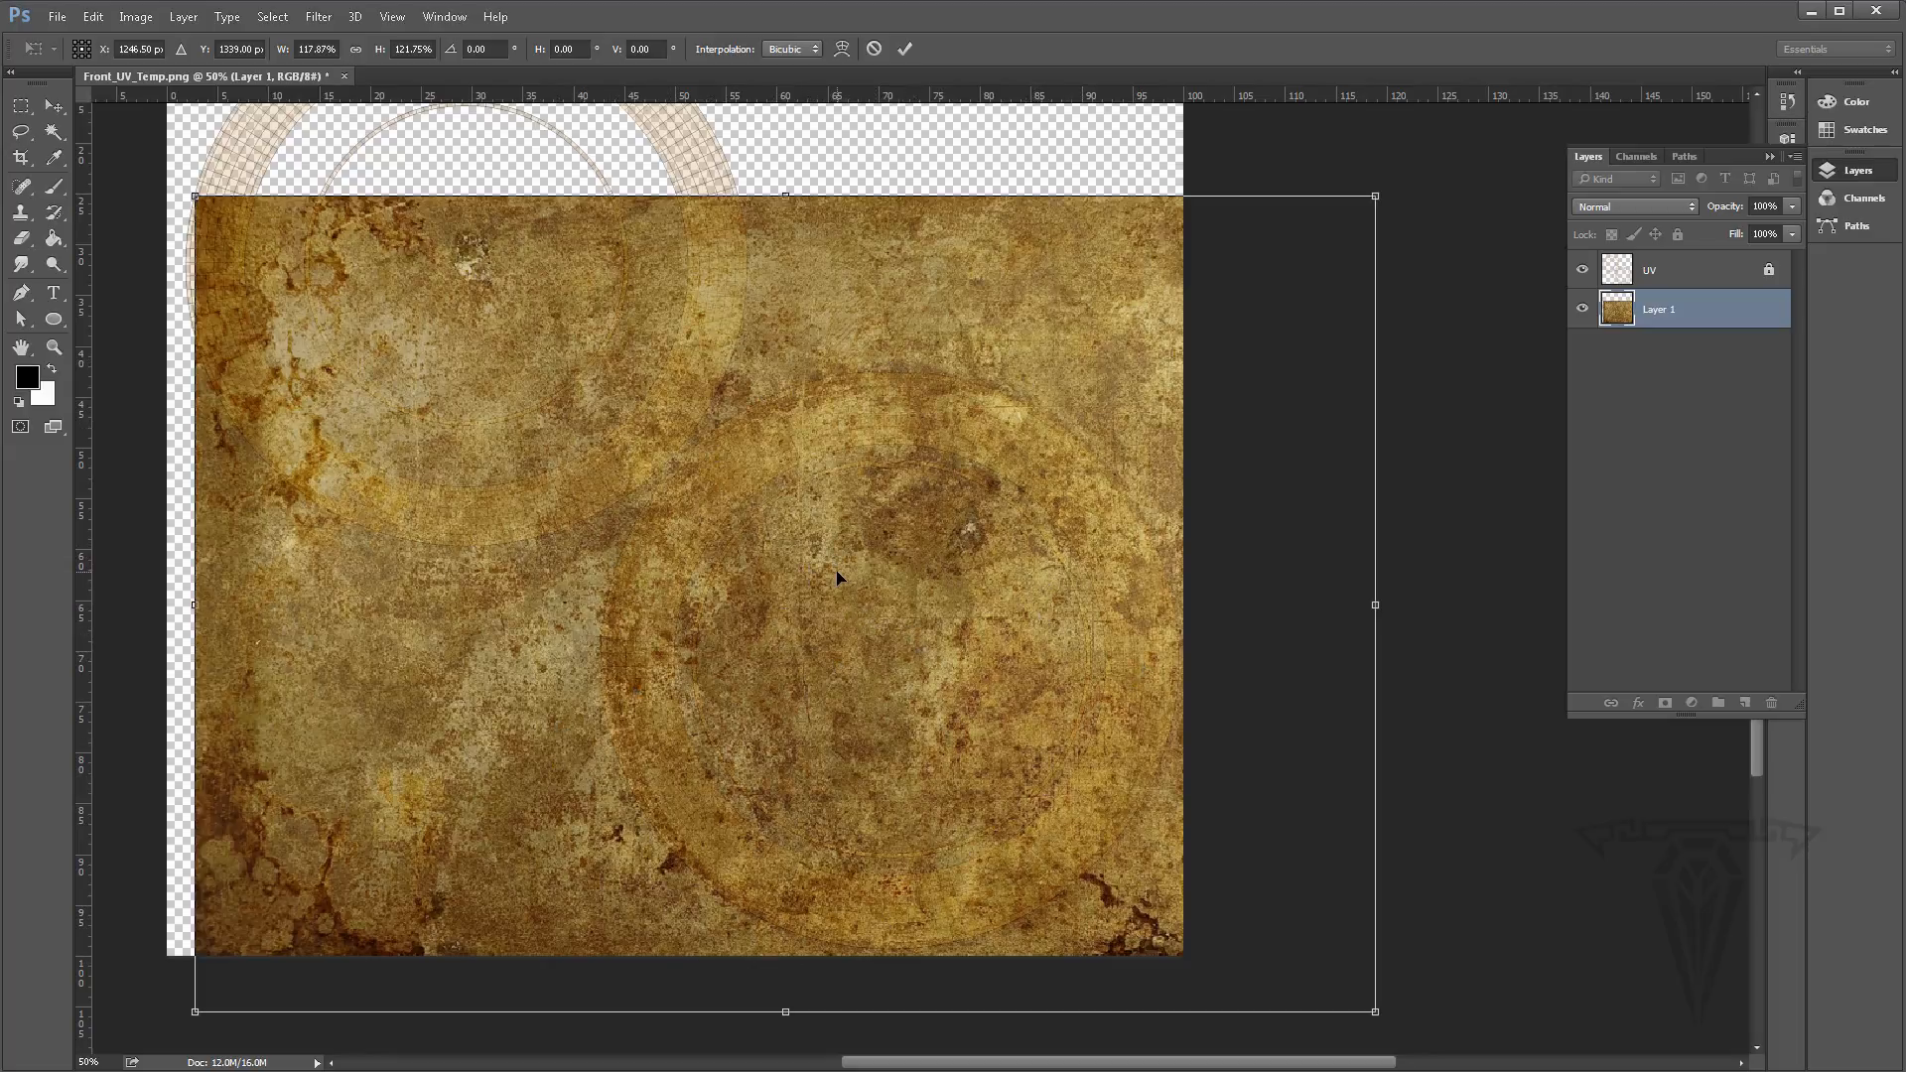
key(Return)
Boost the brass texture's contrast with Levels, setting the black input to 8 and the white input to 218
double_click(54, 346)
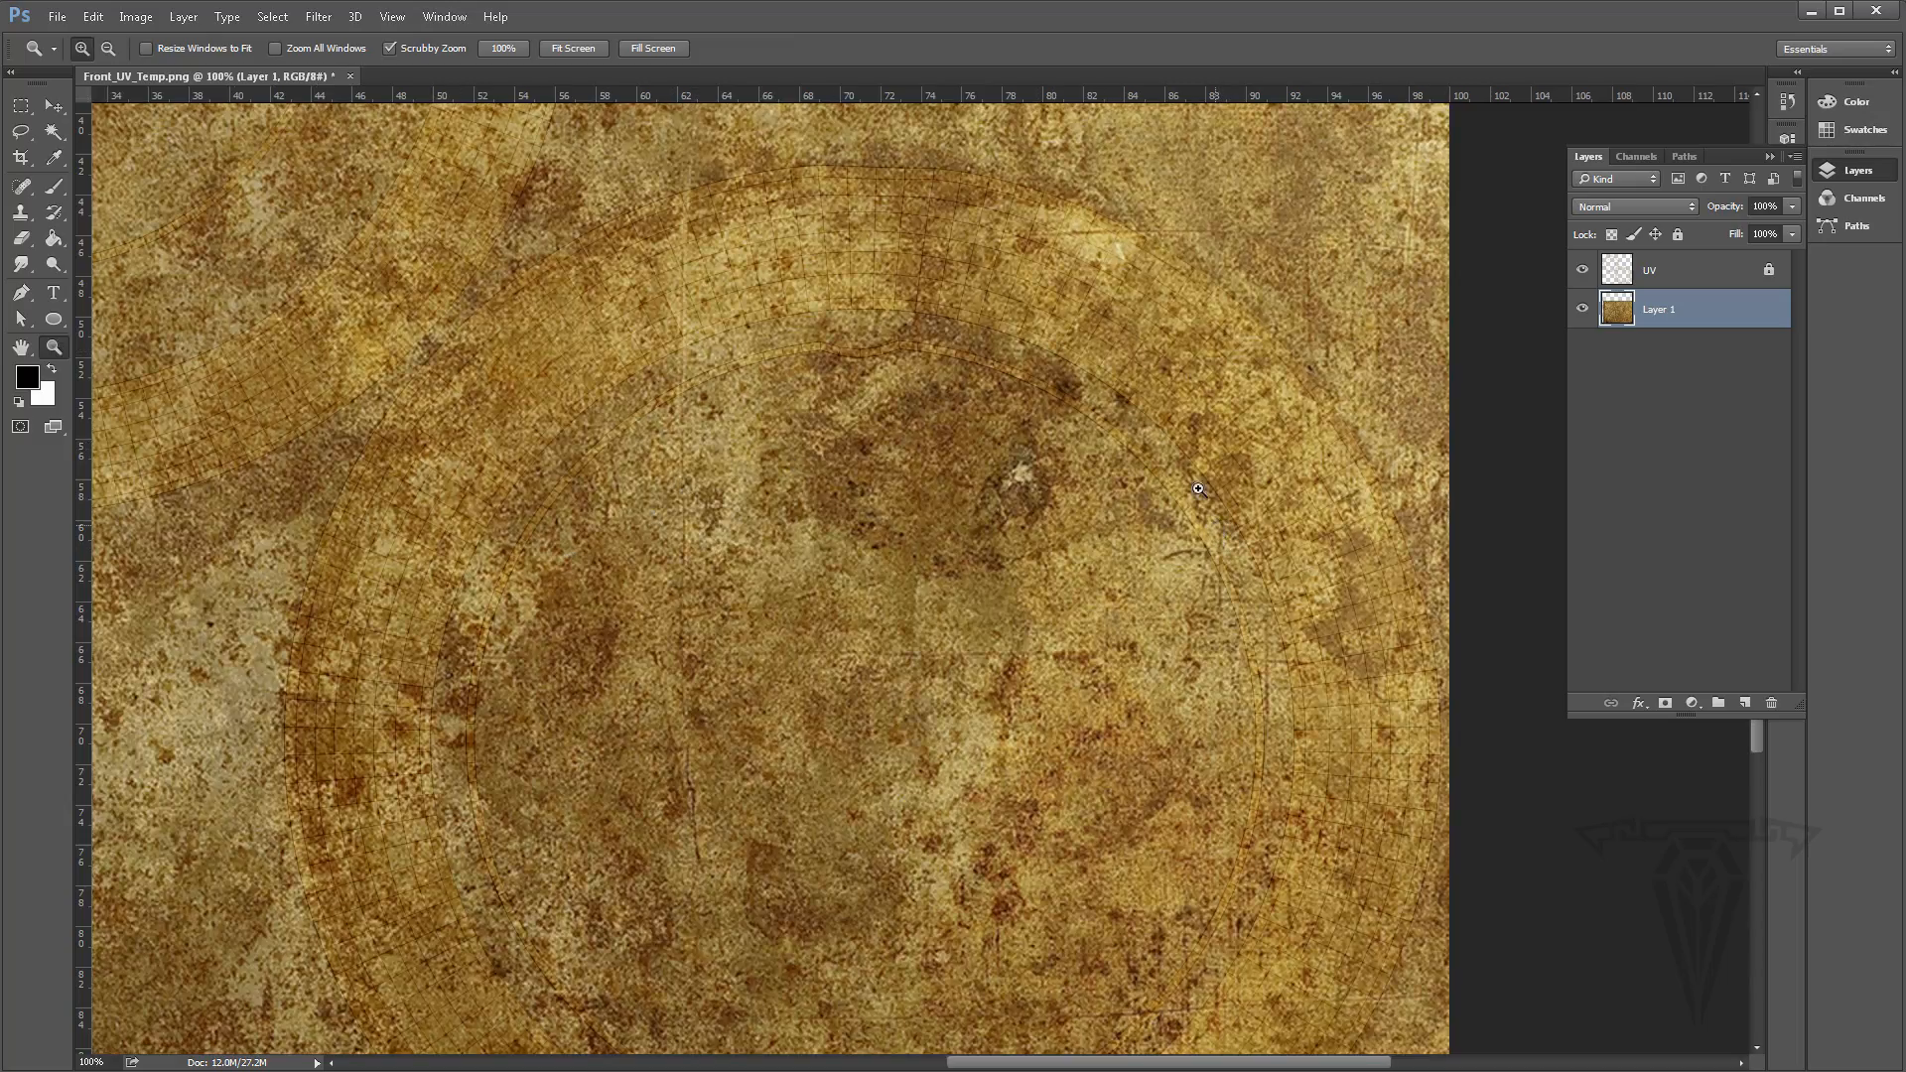
double_click(20, 349)
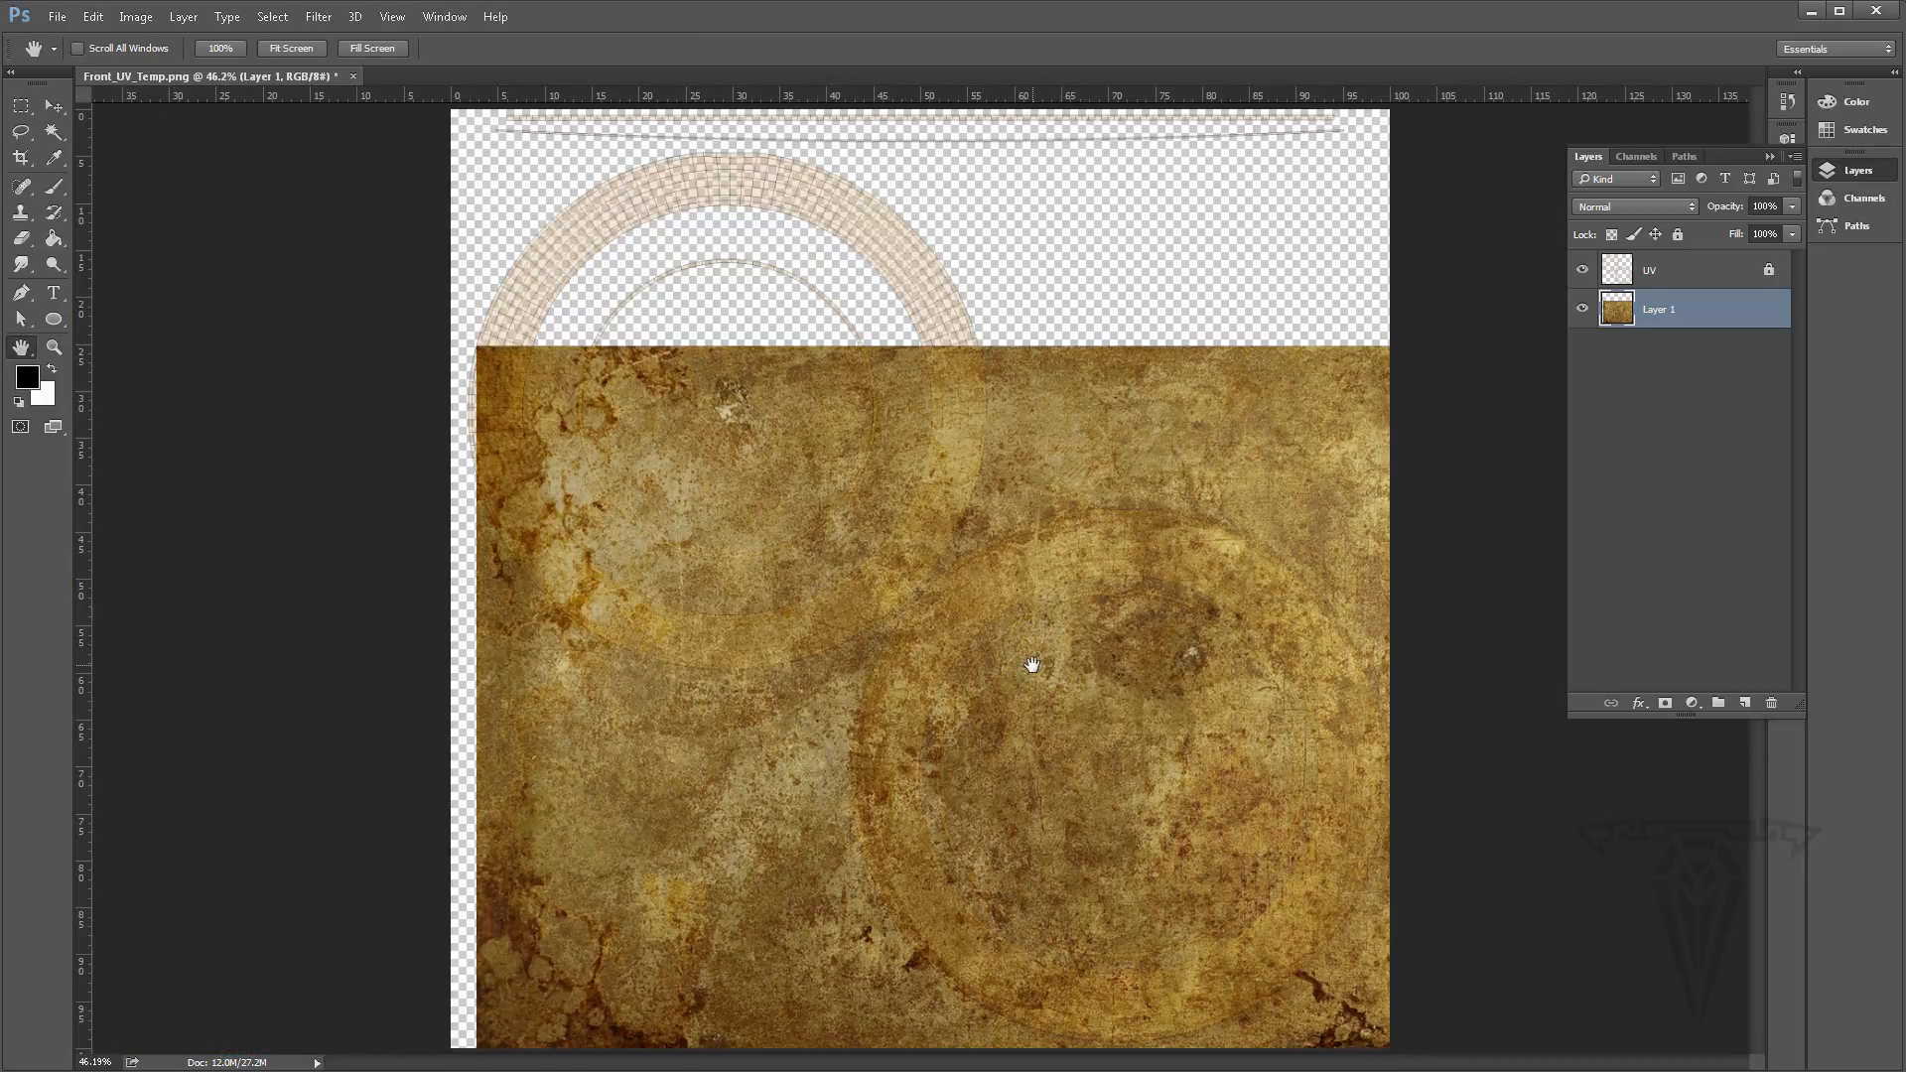
click(138, 17)
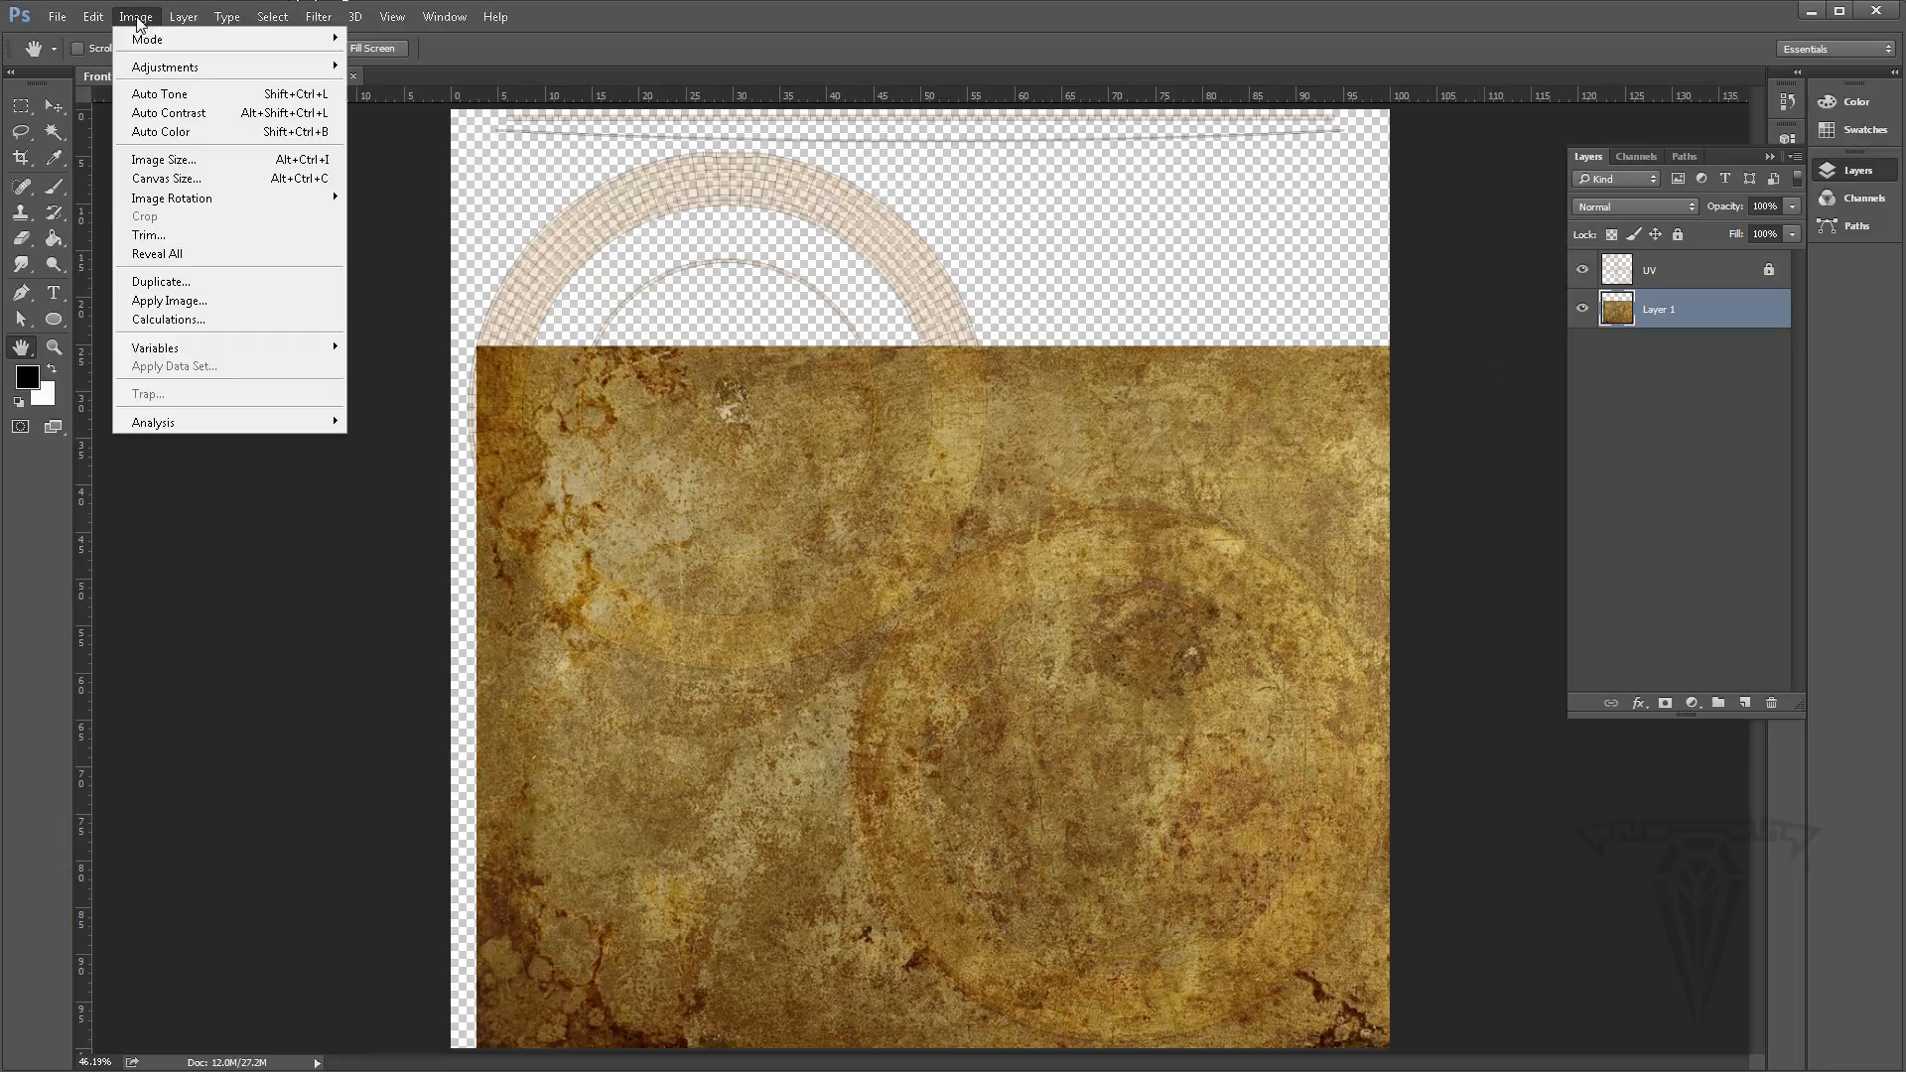
mouse_move(171, 68)
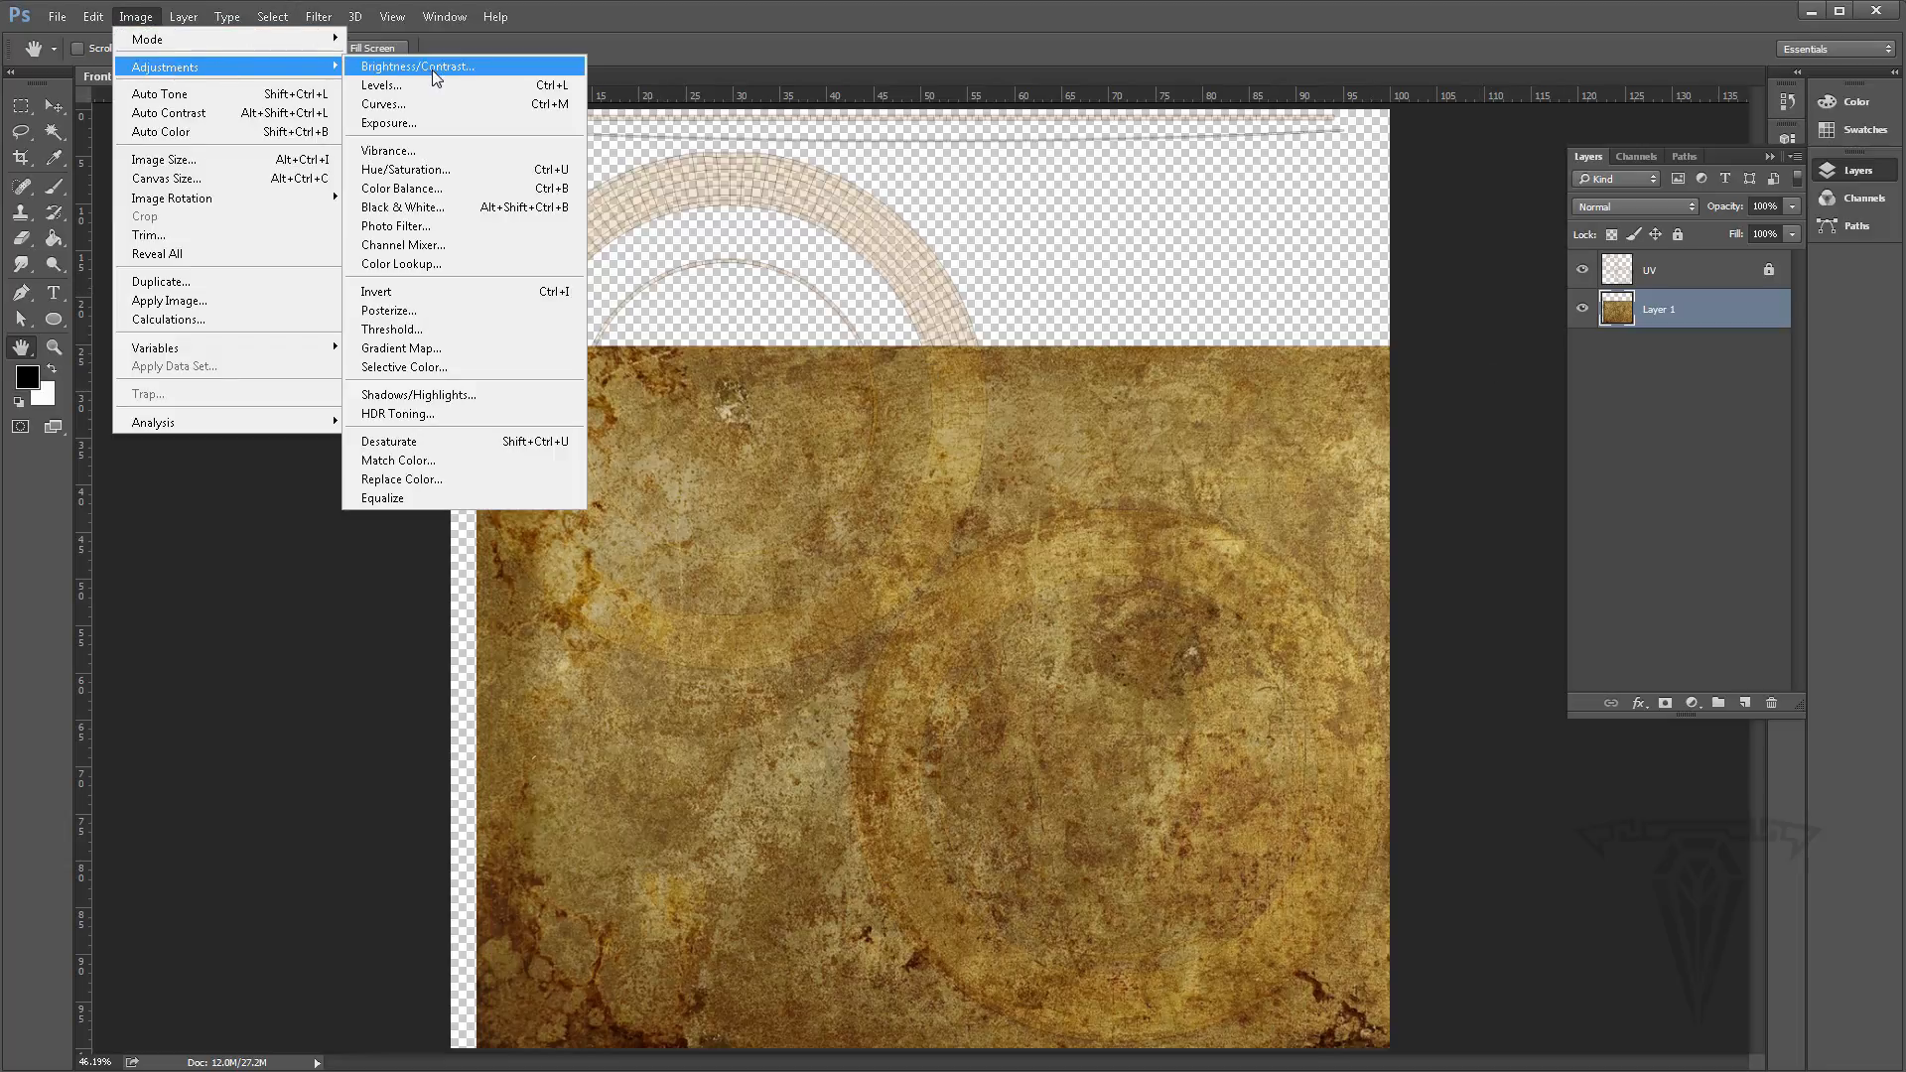
click(383, 86)
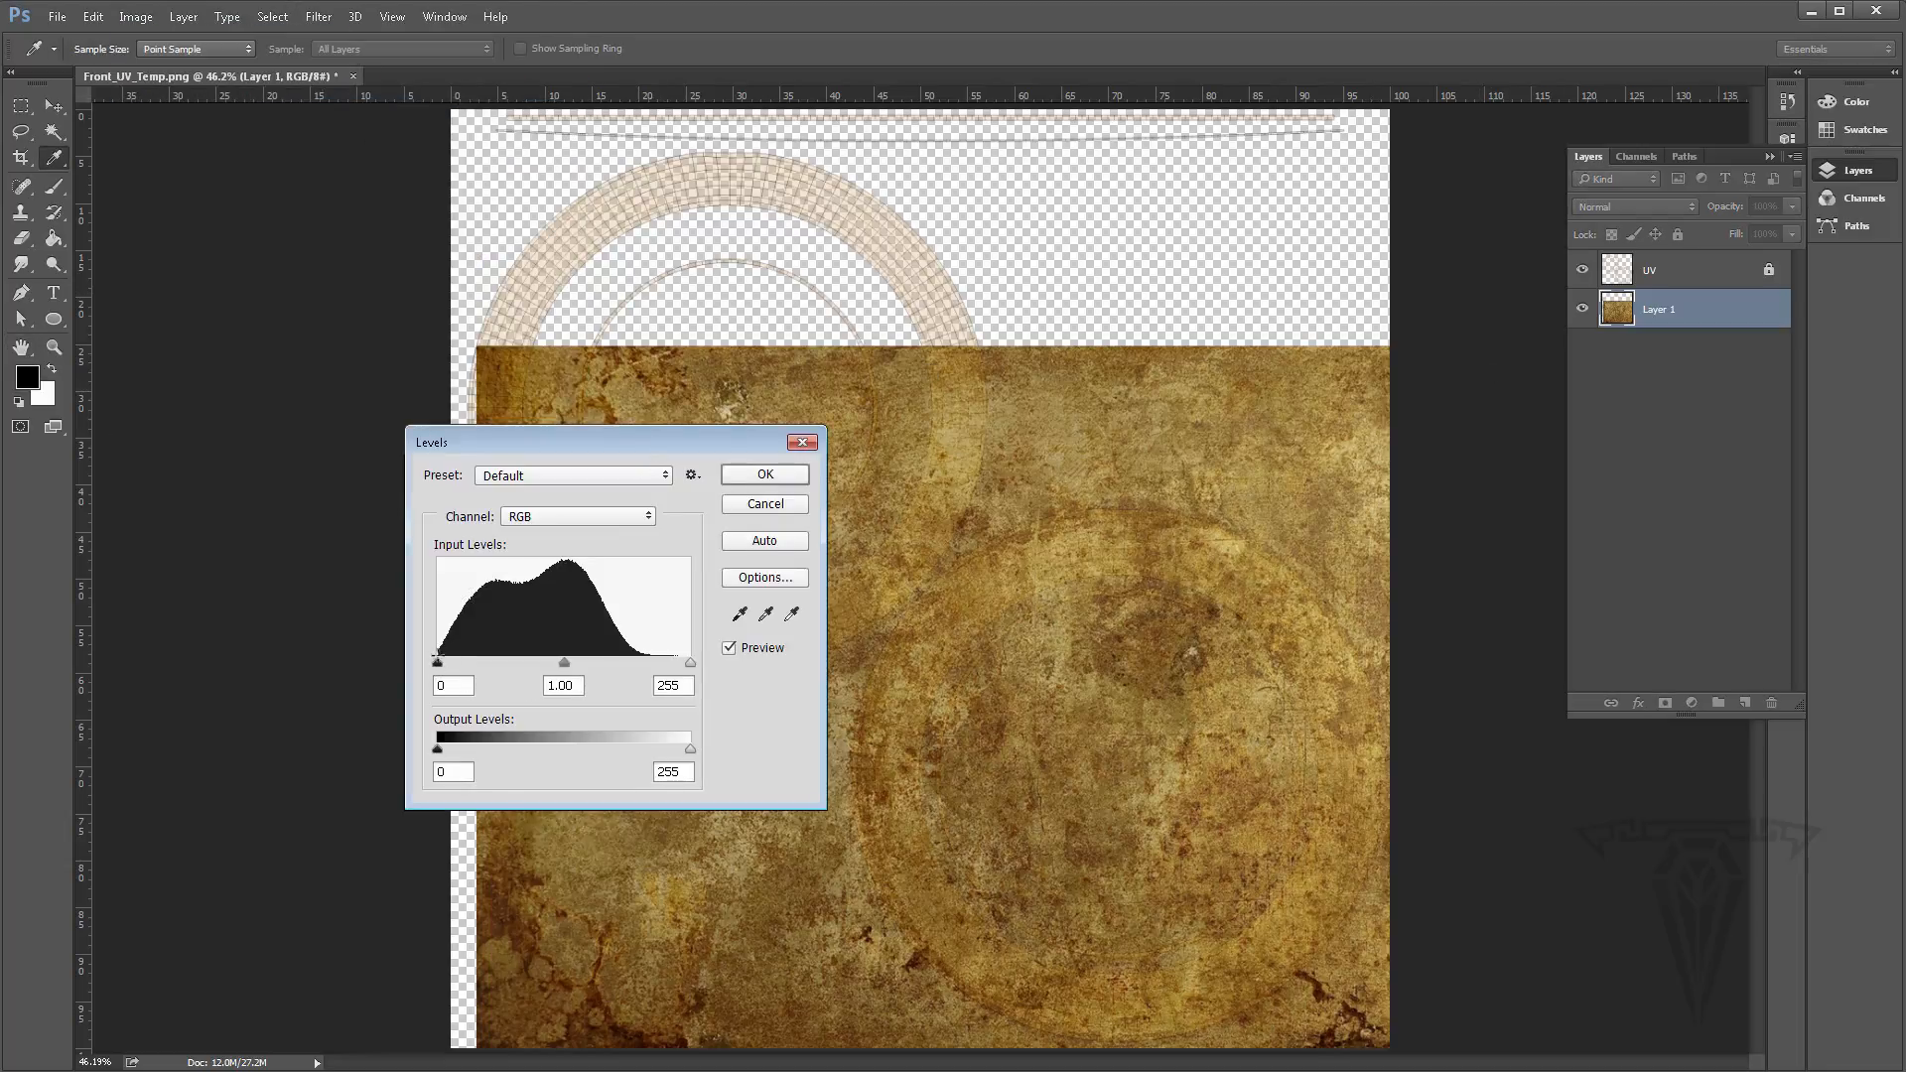
drag(437, 662, 445, 662)
drag(687, 664, 665, 663)
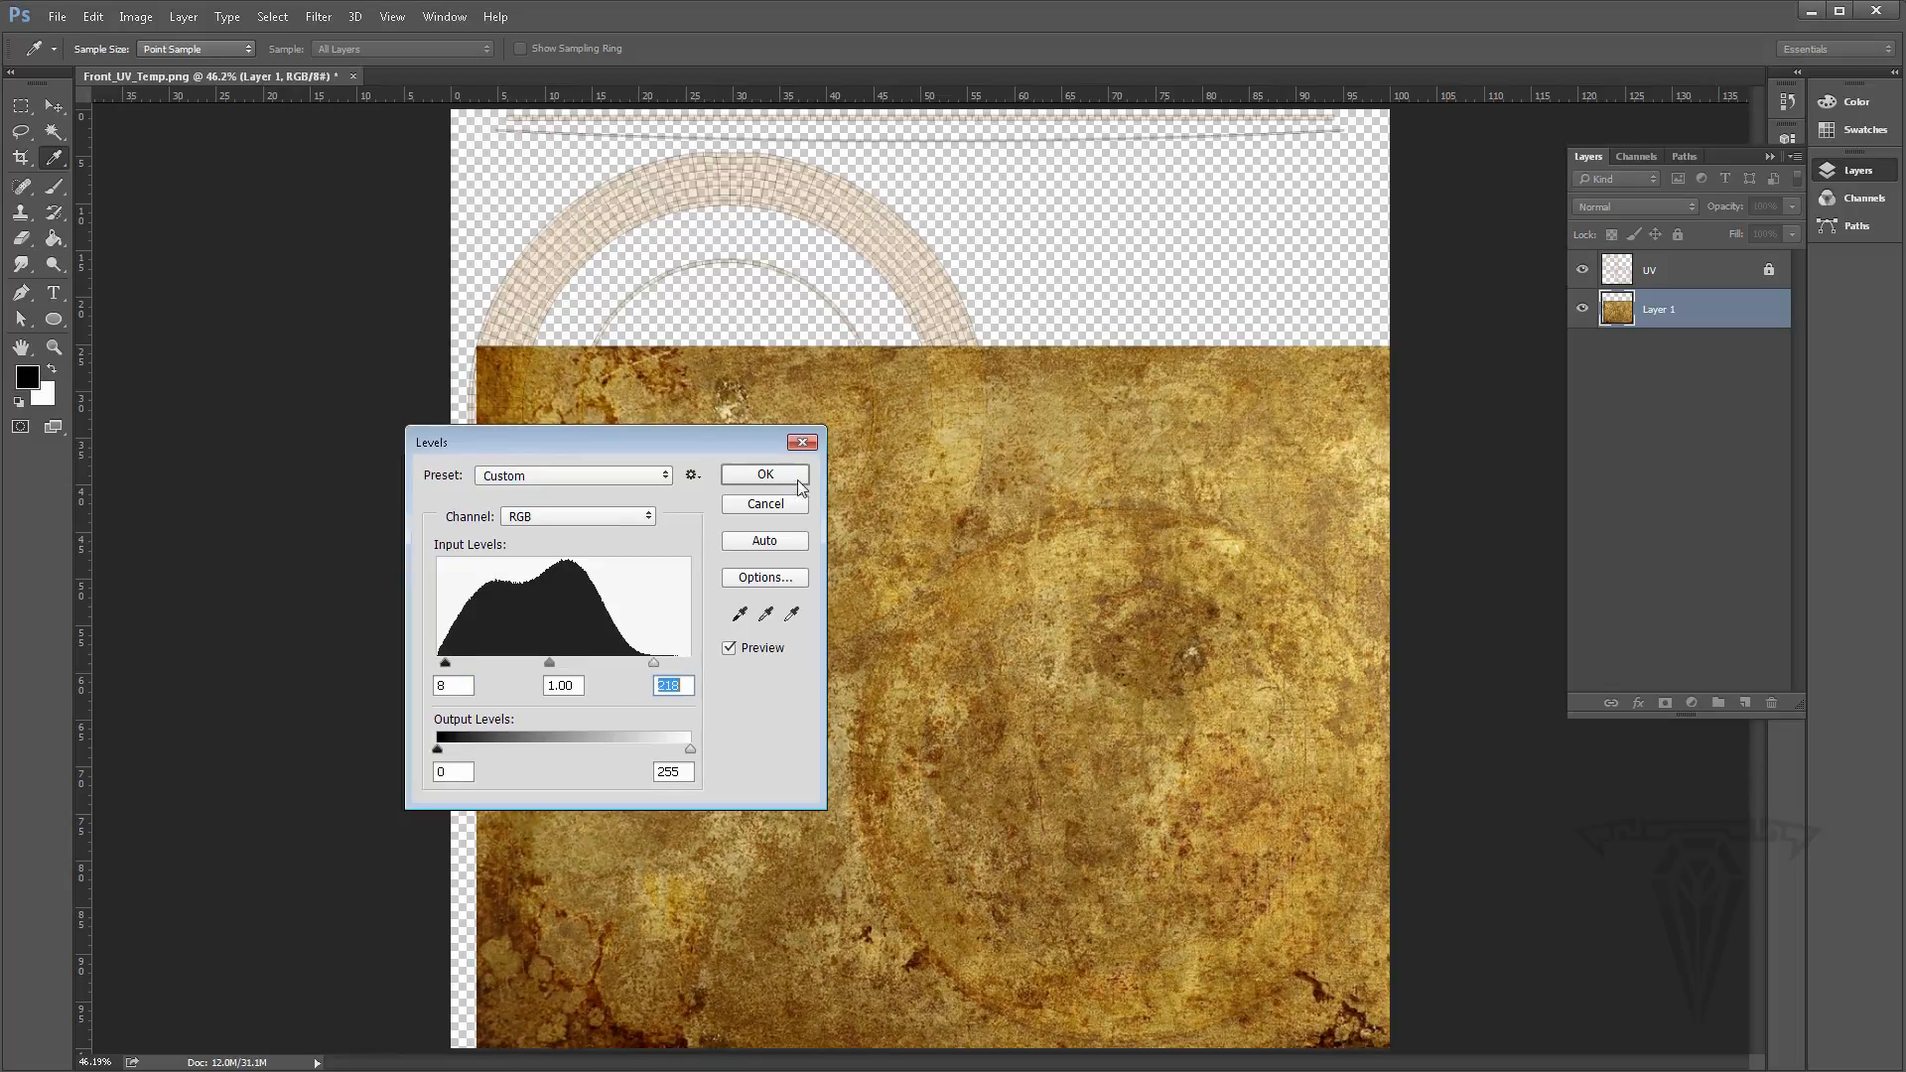
click(769, 475)
key(h)
Rename the brass texture layer Diffuse, then duplicate it and hide the copy
double_click(1658, 312)
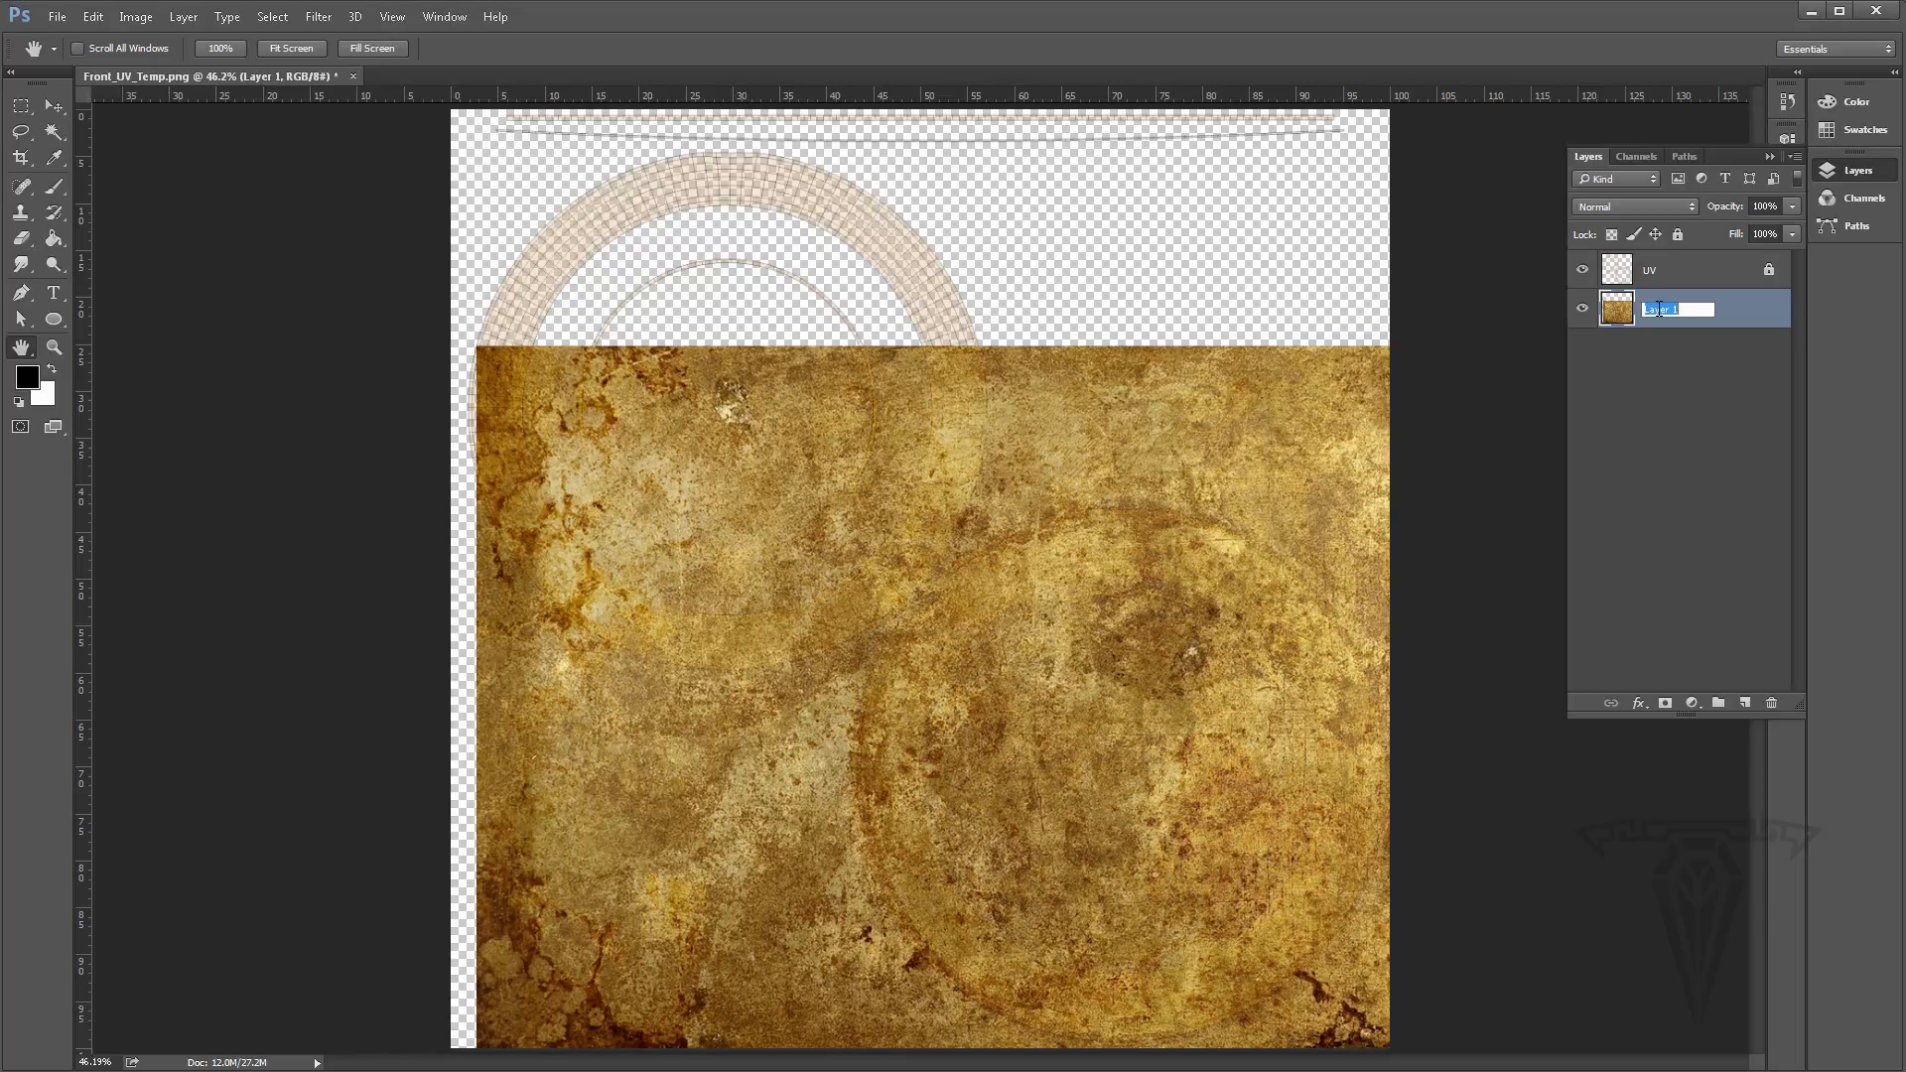
text(Diffuse)
key(Return)
key(ctrl+j)
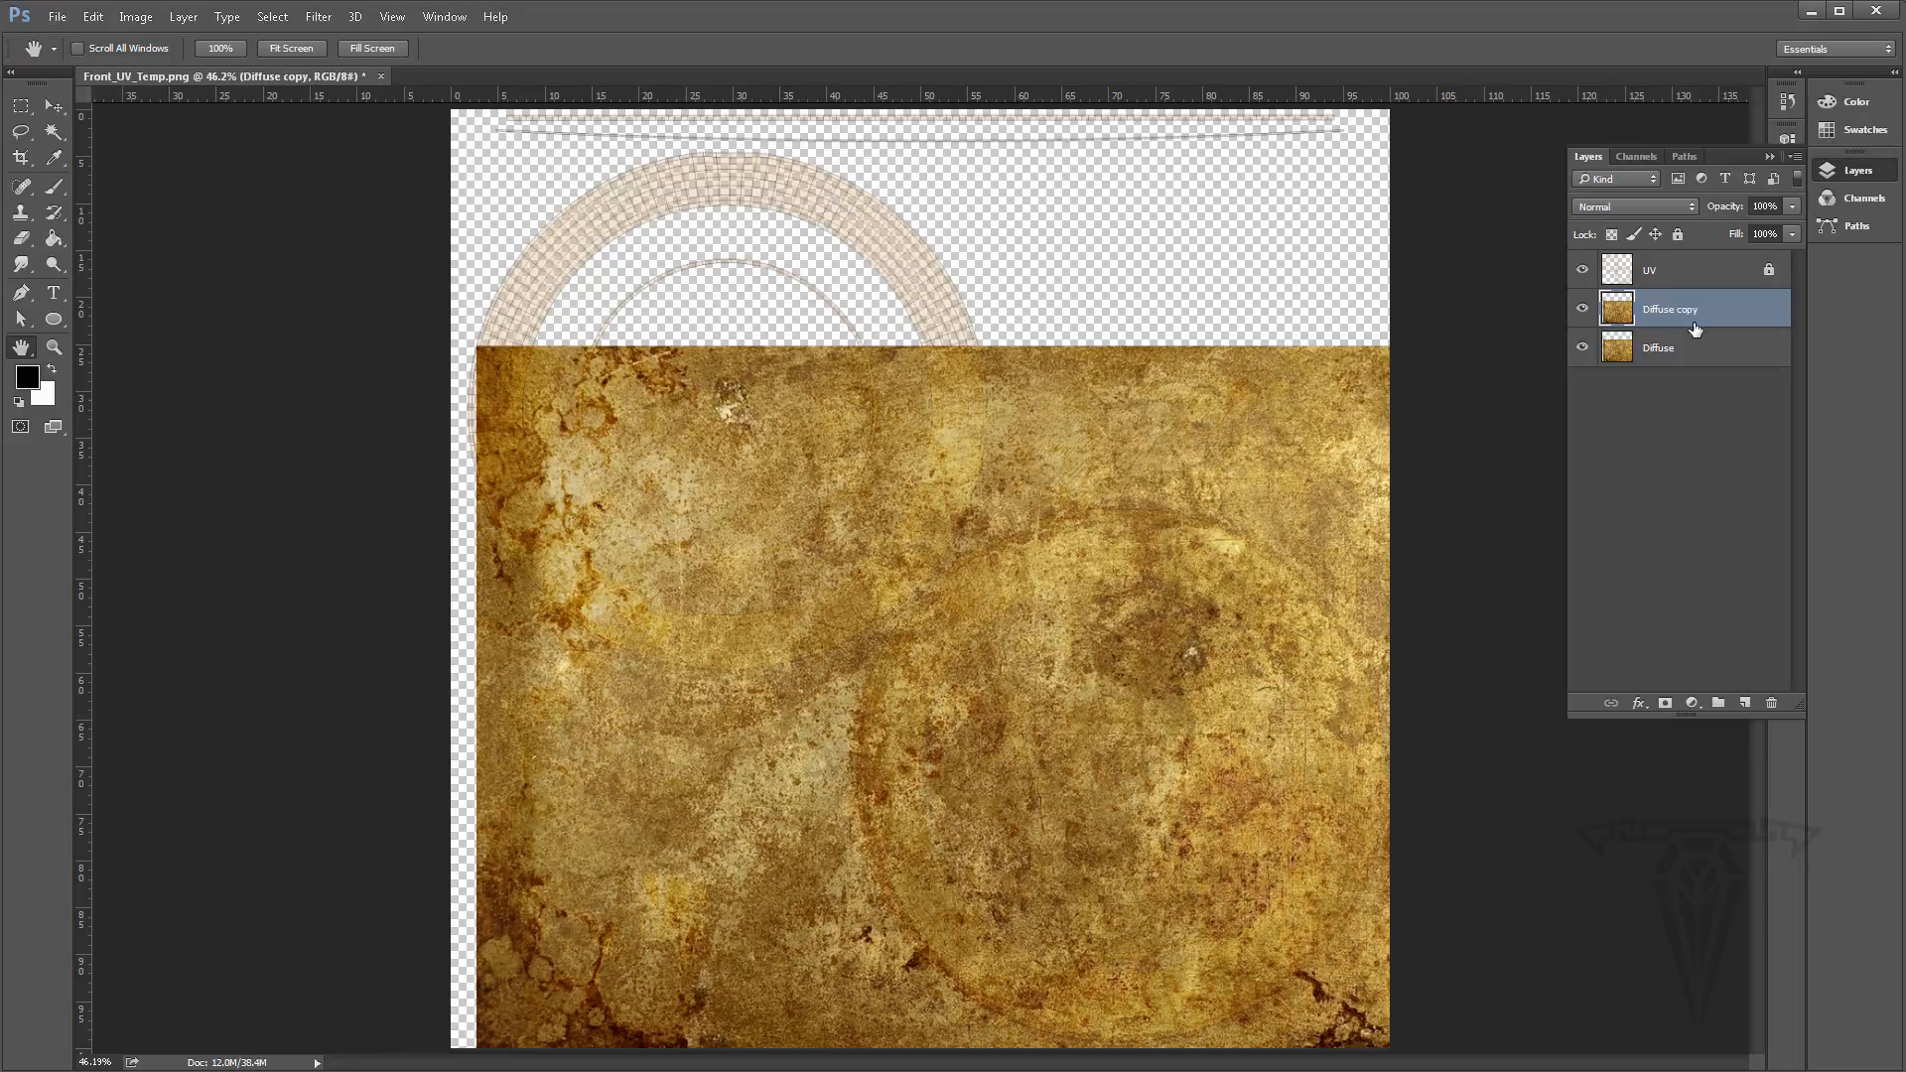
click(1583, 310)
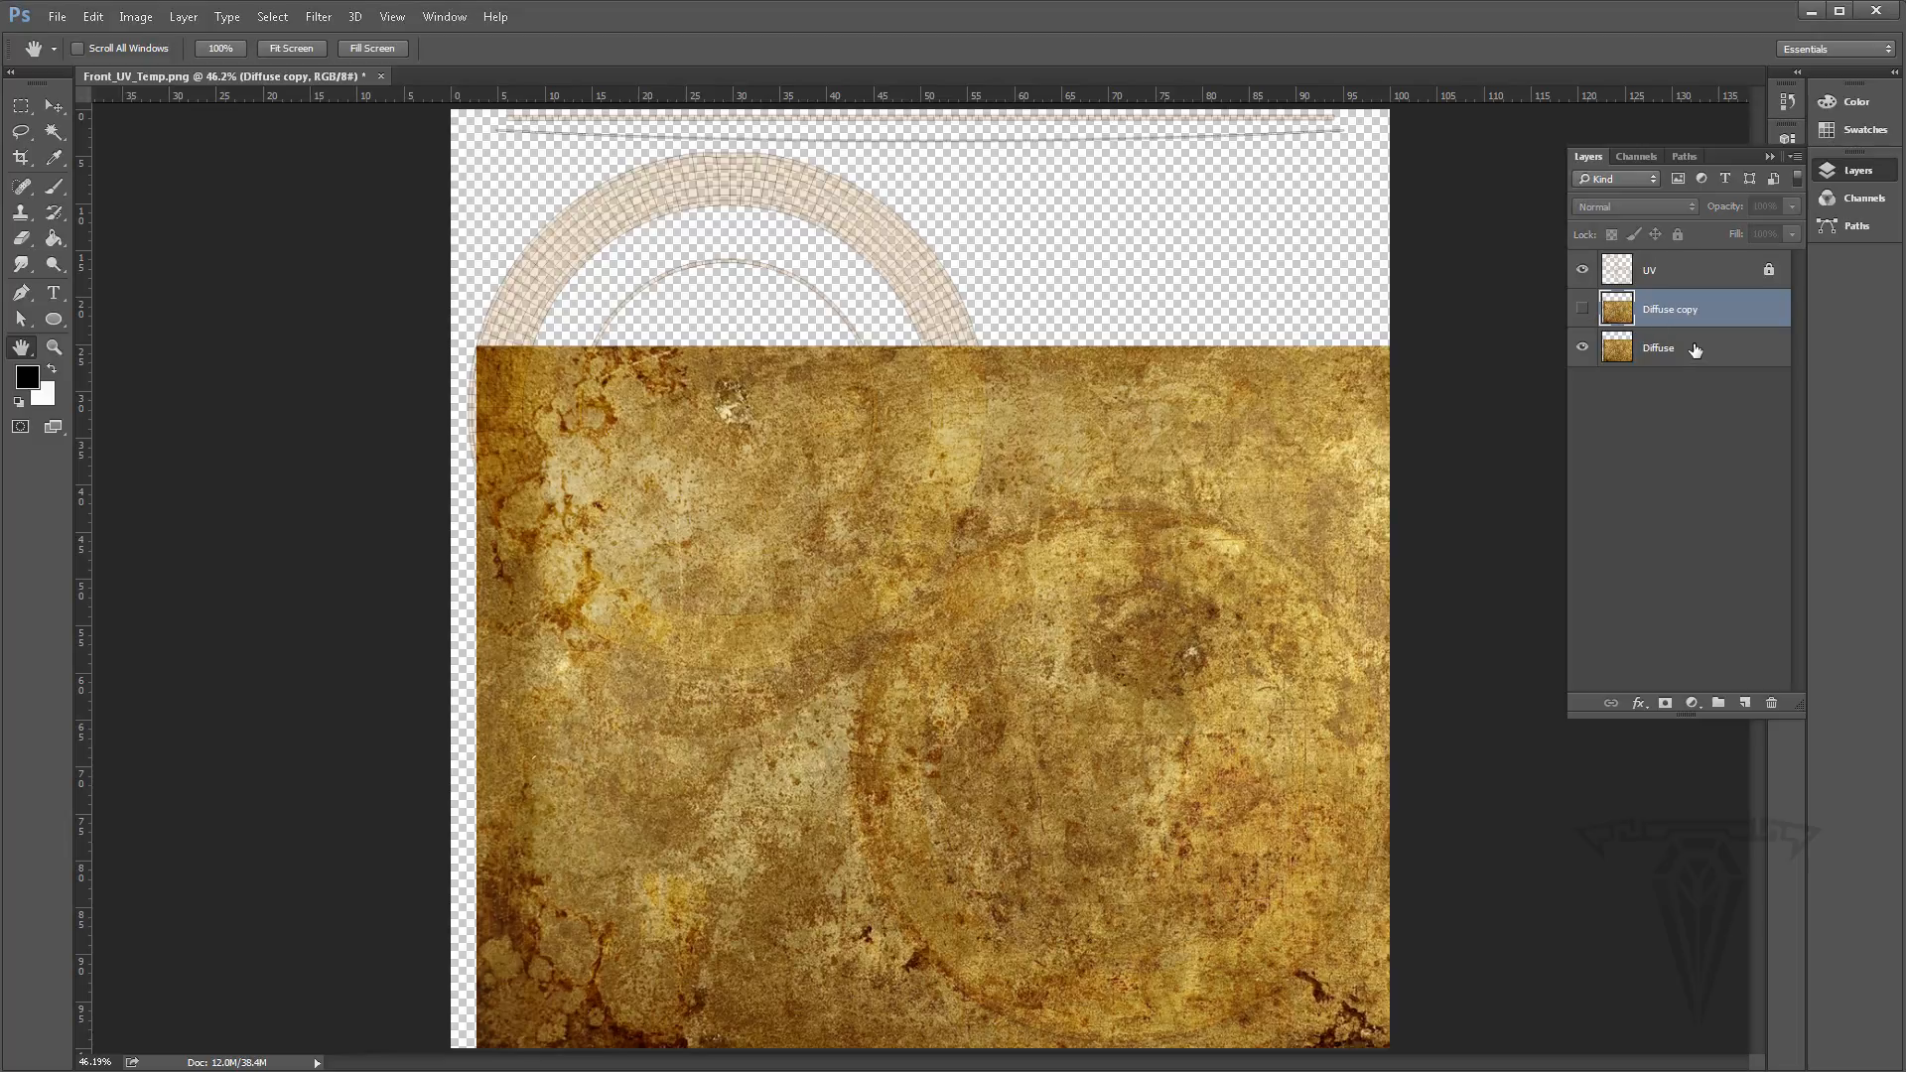
Place the Diffuse layer and its copy in a new layer group named Diffuse
click(1718, 704)
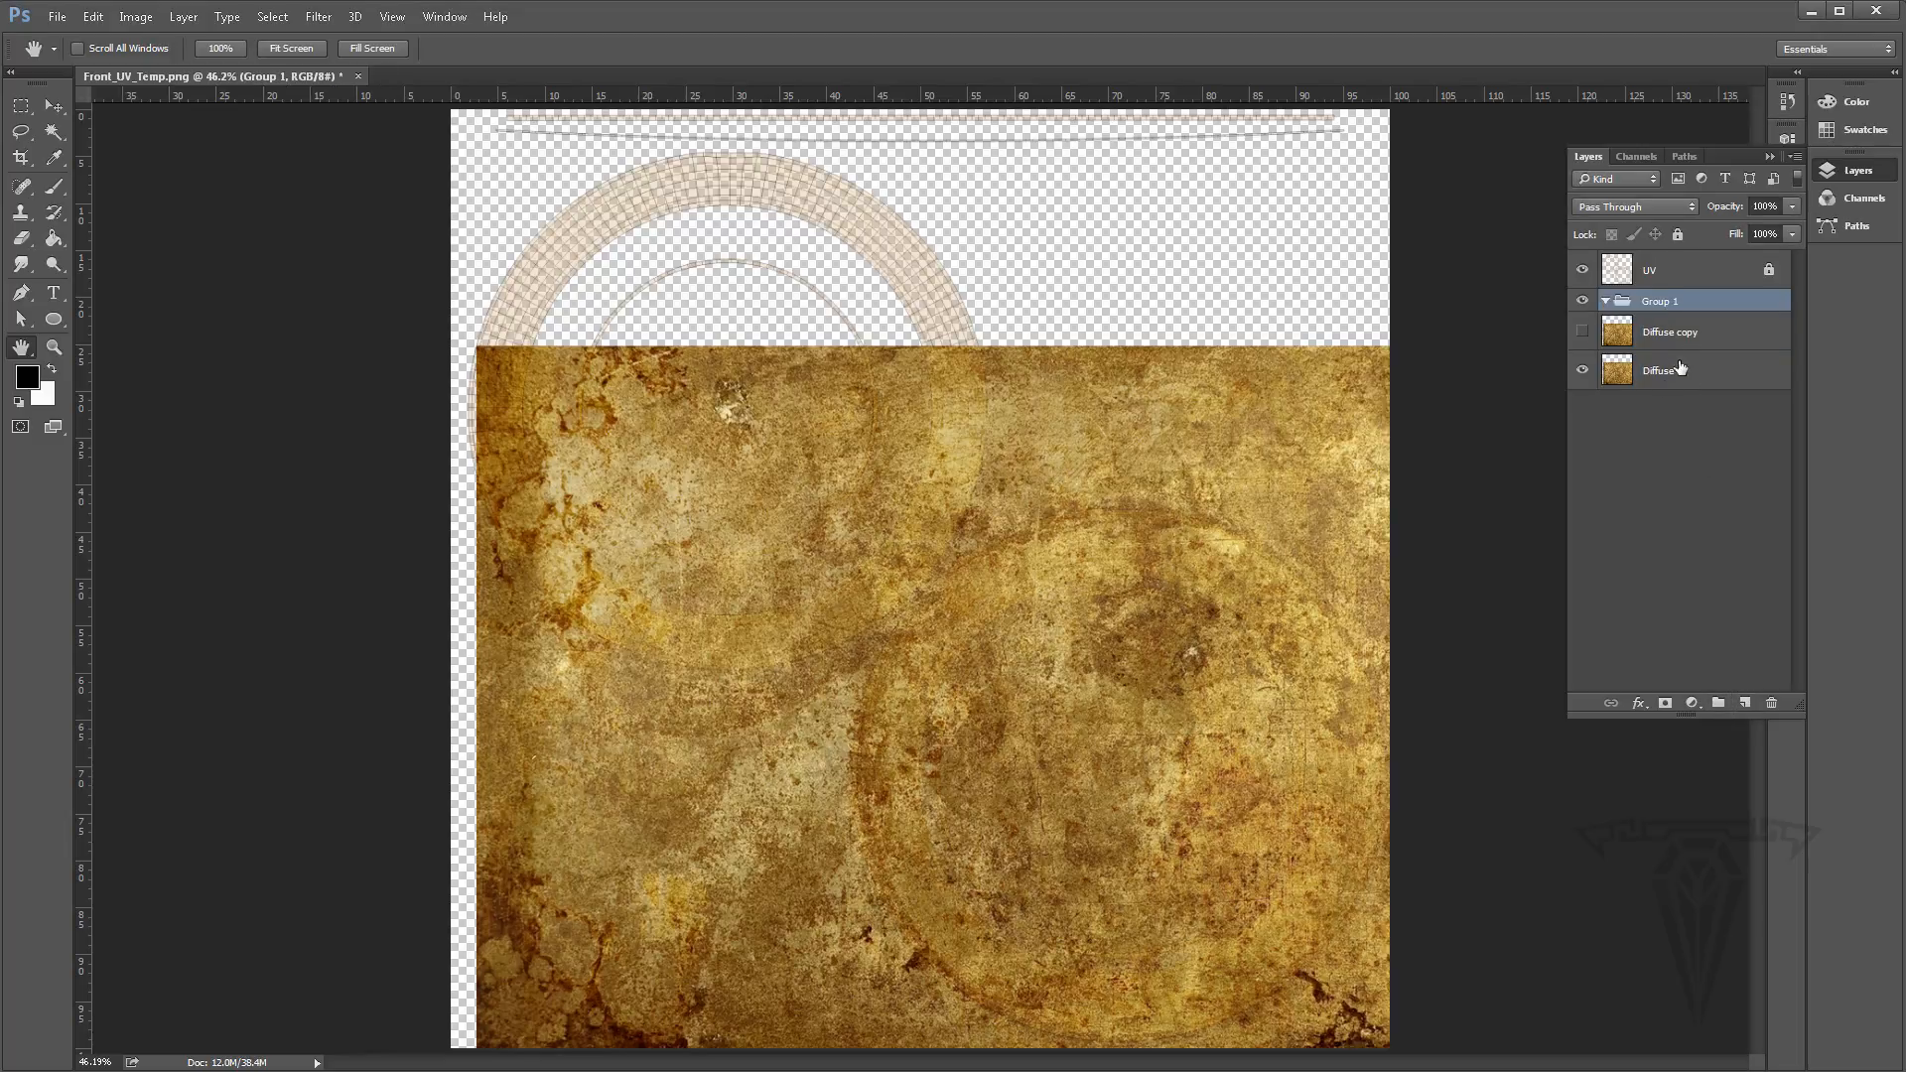
click(1661, 338)
shift+click(1663, 371)
drag(1664, 371, 1656, 305)
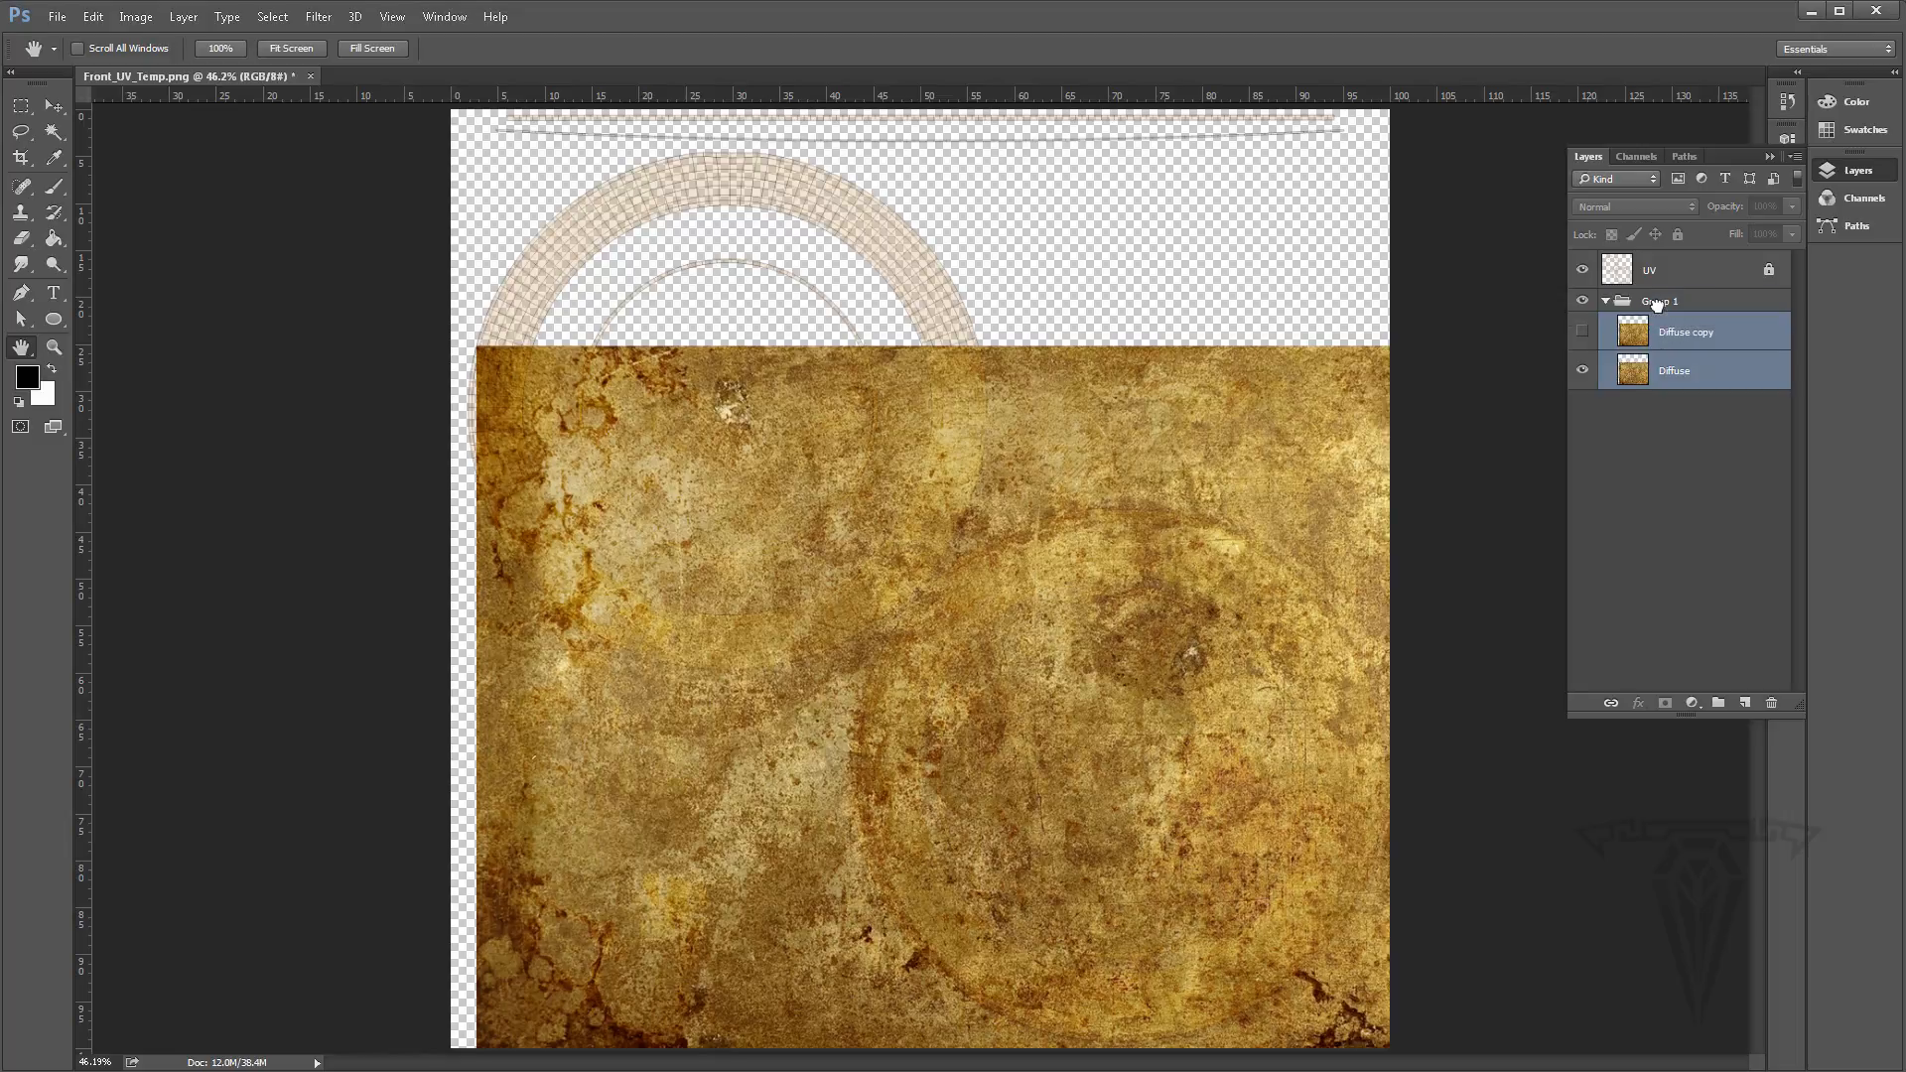
double_click(1655, 302)
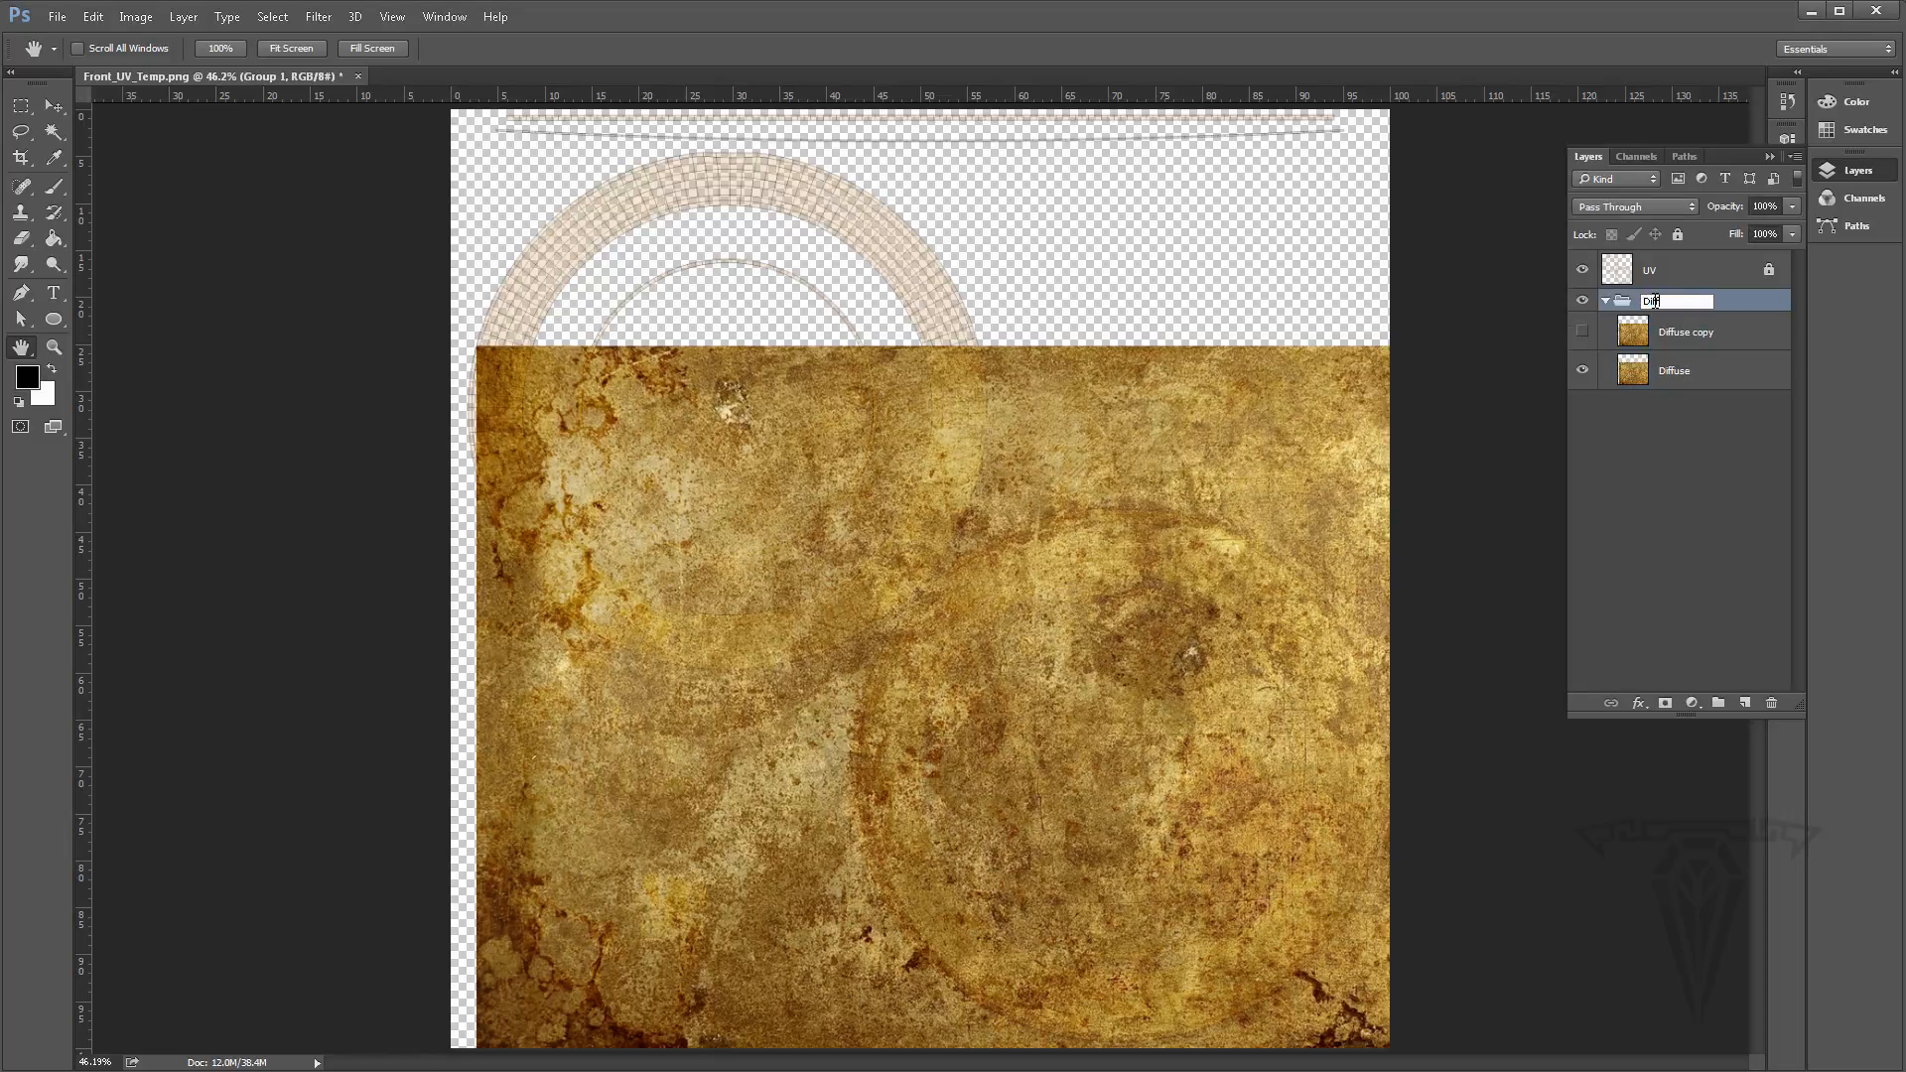
text(Diffuse)
key(Return)
Add a layer mask to the Diffuse layer and paint away the brass over the upper-left ring with a soft black brush
click(1677, 369)
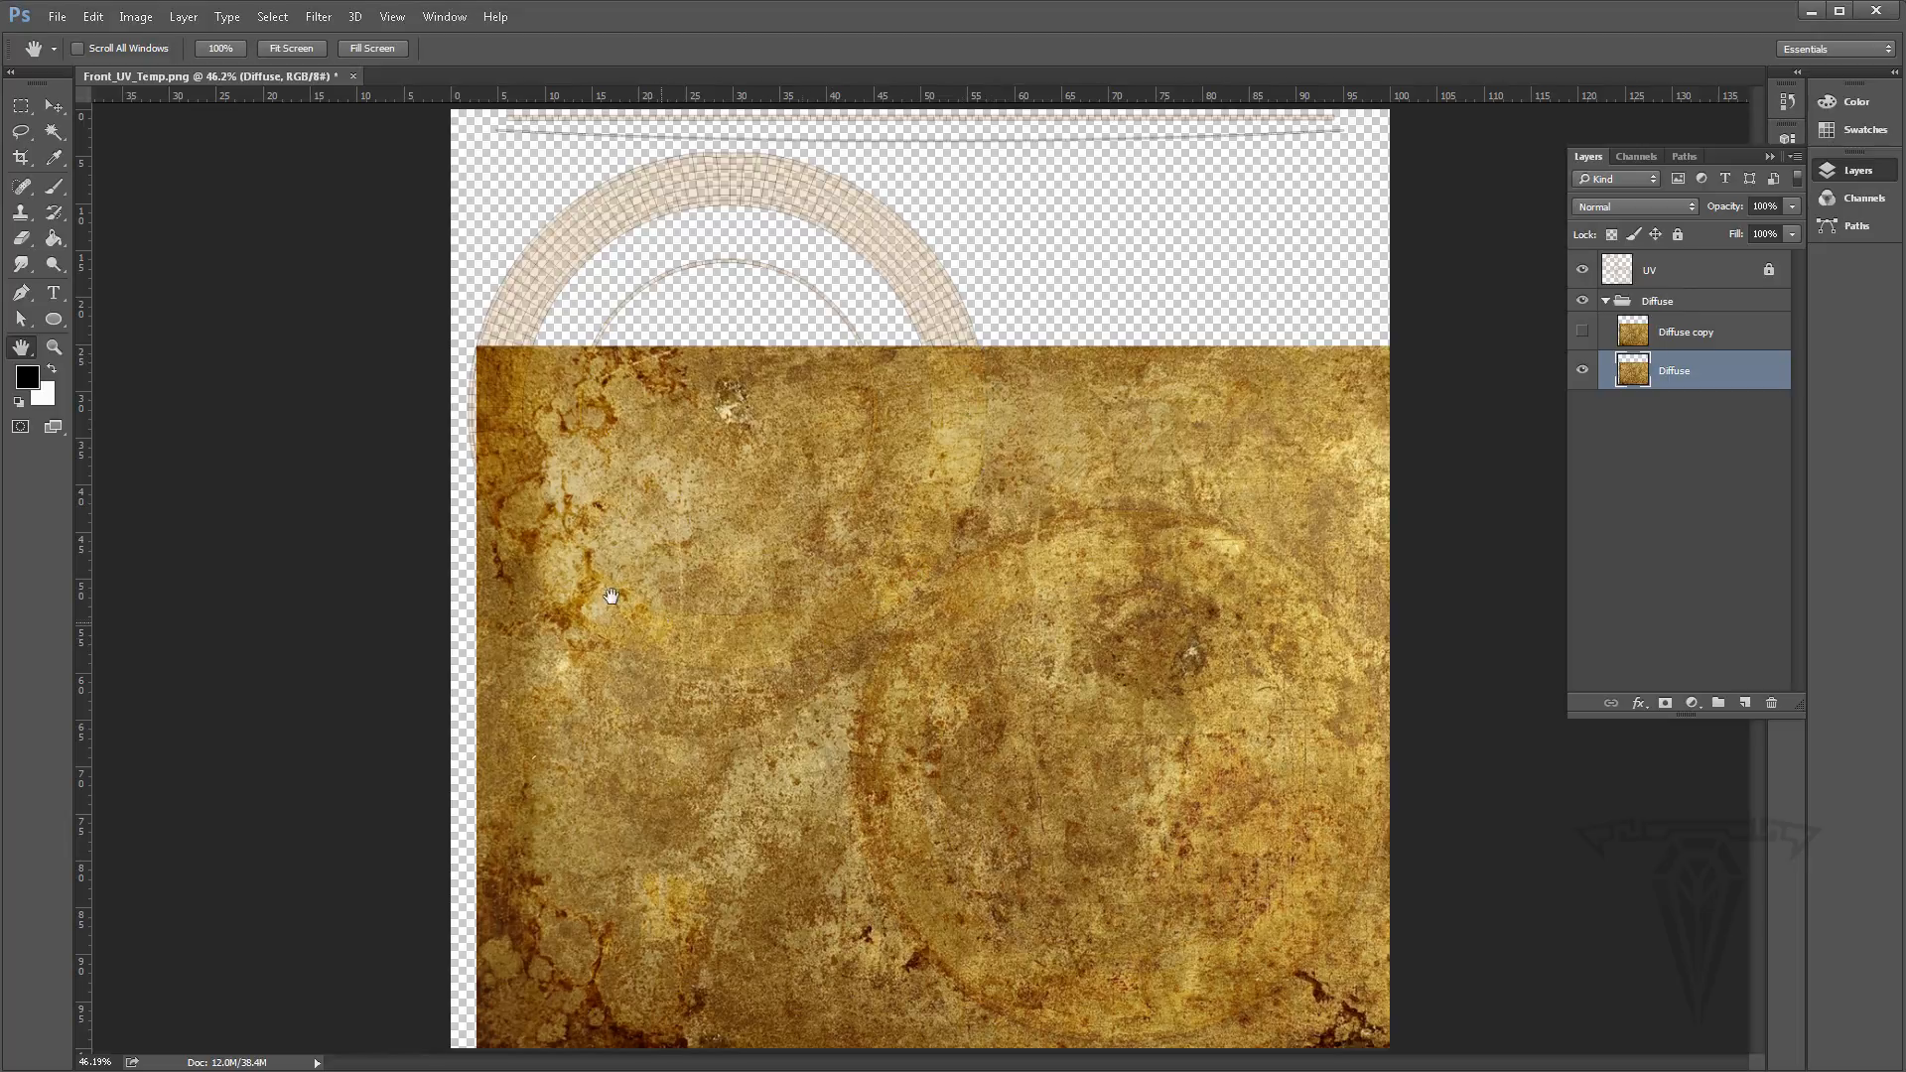
click(1665, 703)
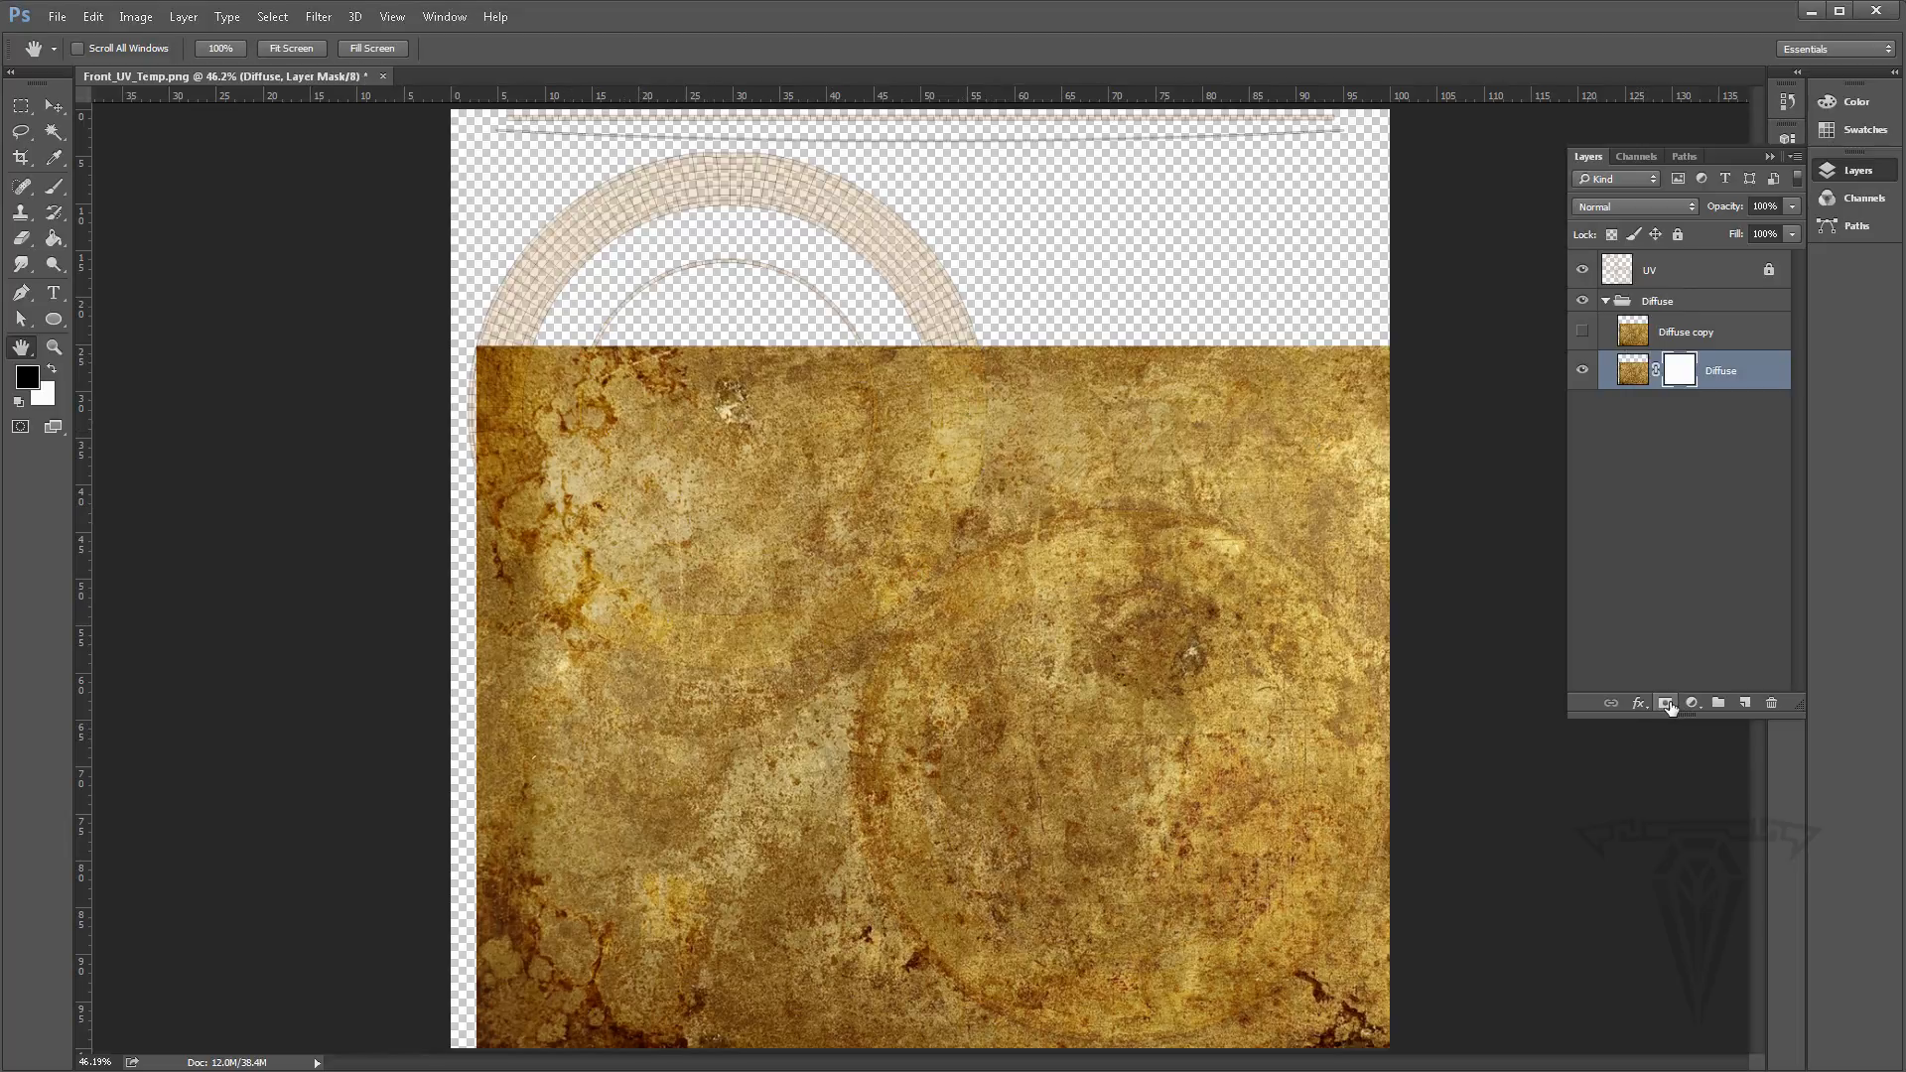
click(54, 187)
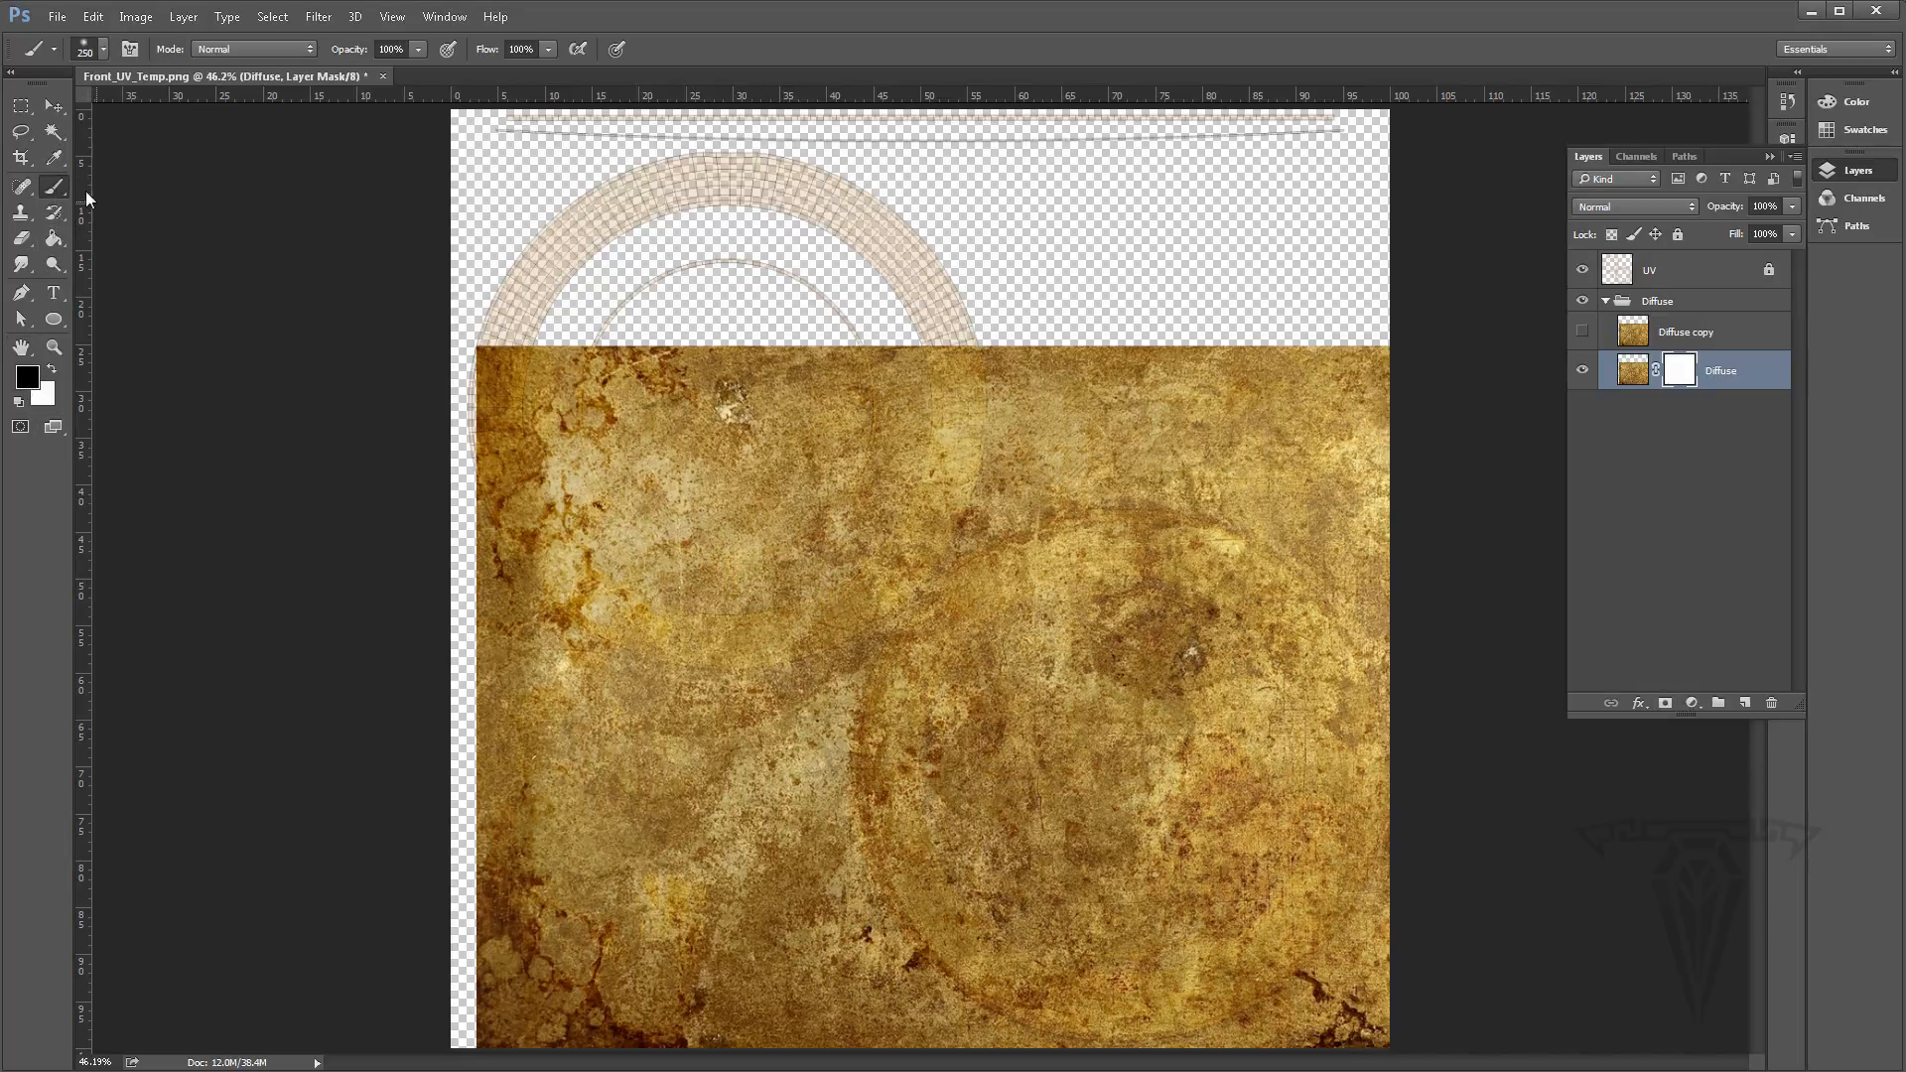
mouse_move(750, 339)
mouse_down()
mouse_move(477, 397)
mouse_move(442, 519)
mouse_move(555, 596)
mouse_move(698, 536)
mouse_move(561, 710)
mouse_move(685, 695)
mouse_move(744, 610)
mouse_move(778, 624)
mouse_move(854, 467)
mouse_move(754, 426)
mouse_move(893, 367)
mouse_move(859, 438)
mouse_up()
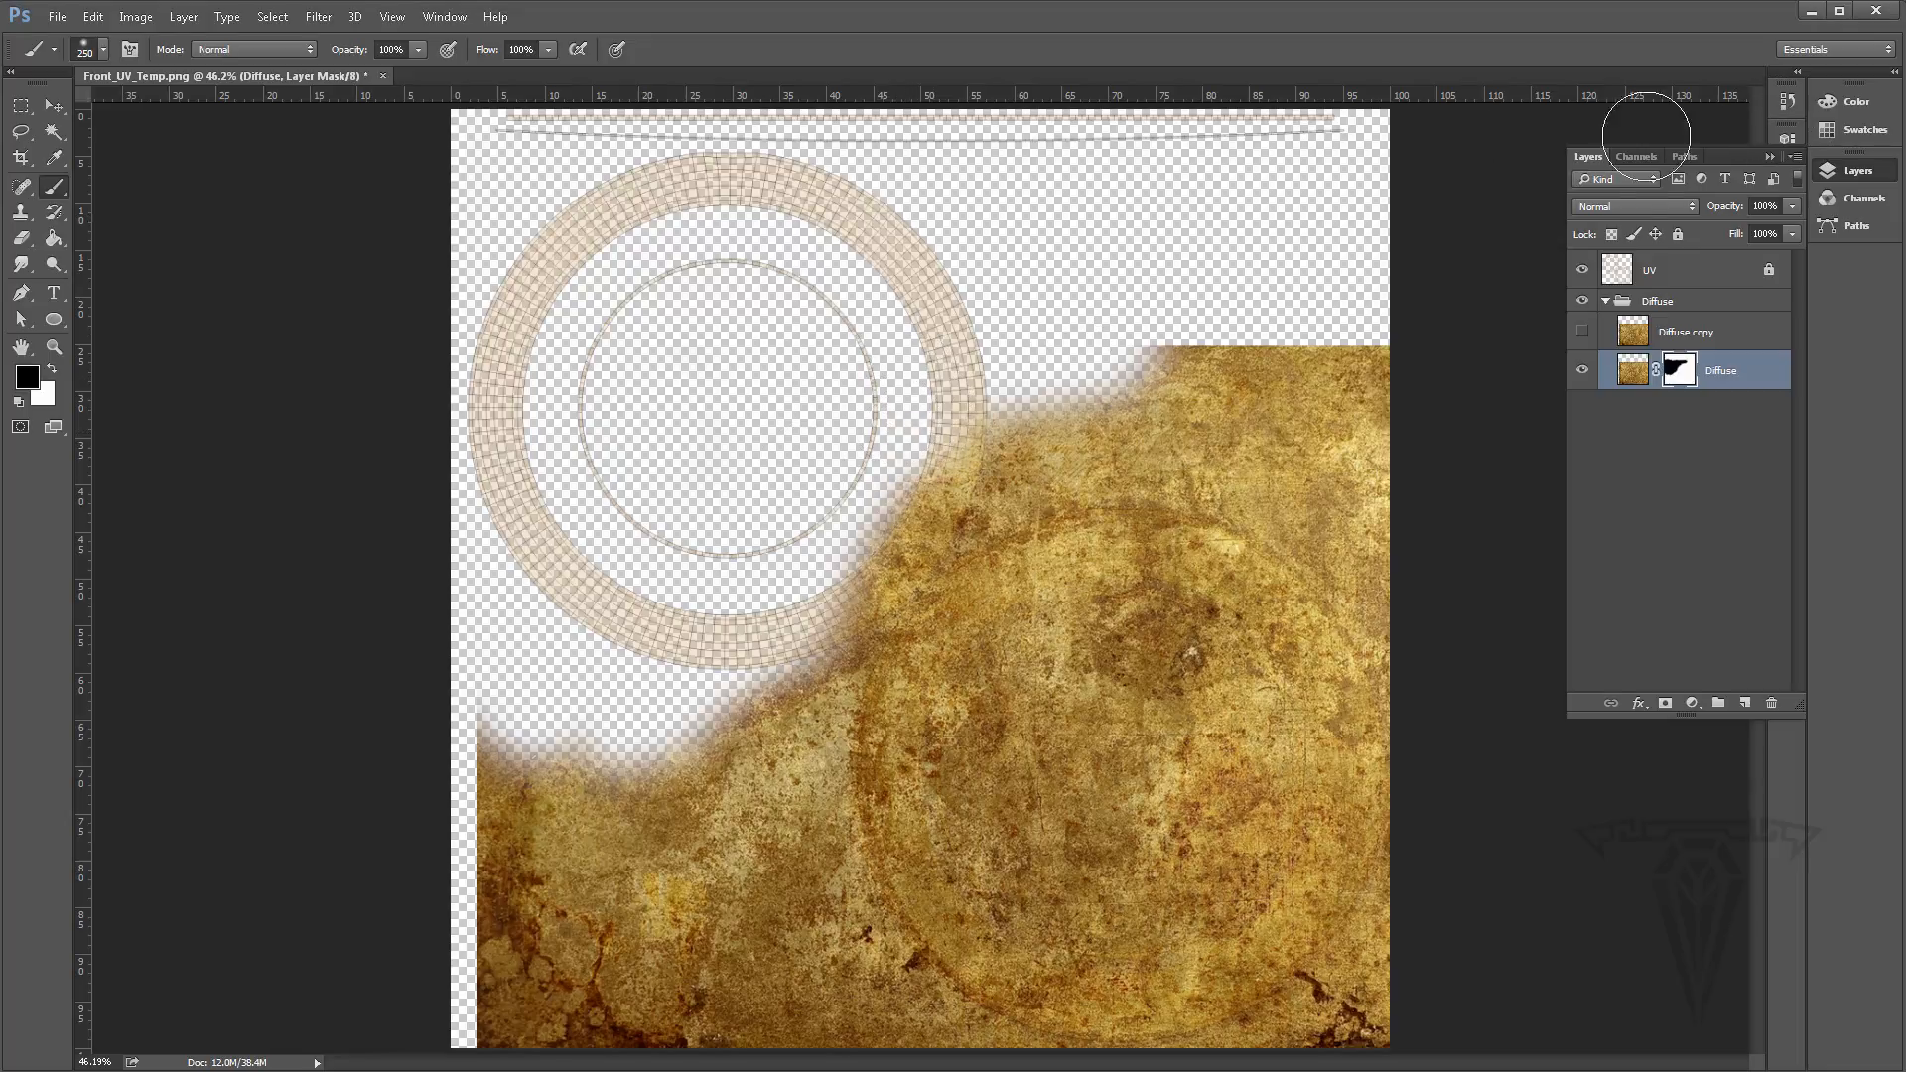
Switch to a hard round brush at 150 px and mask the brass along the gap between the two rings
click(1787, 102)
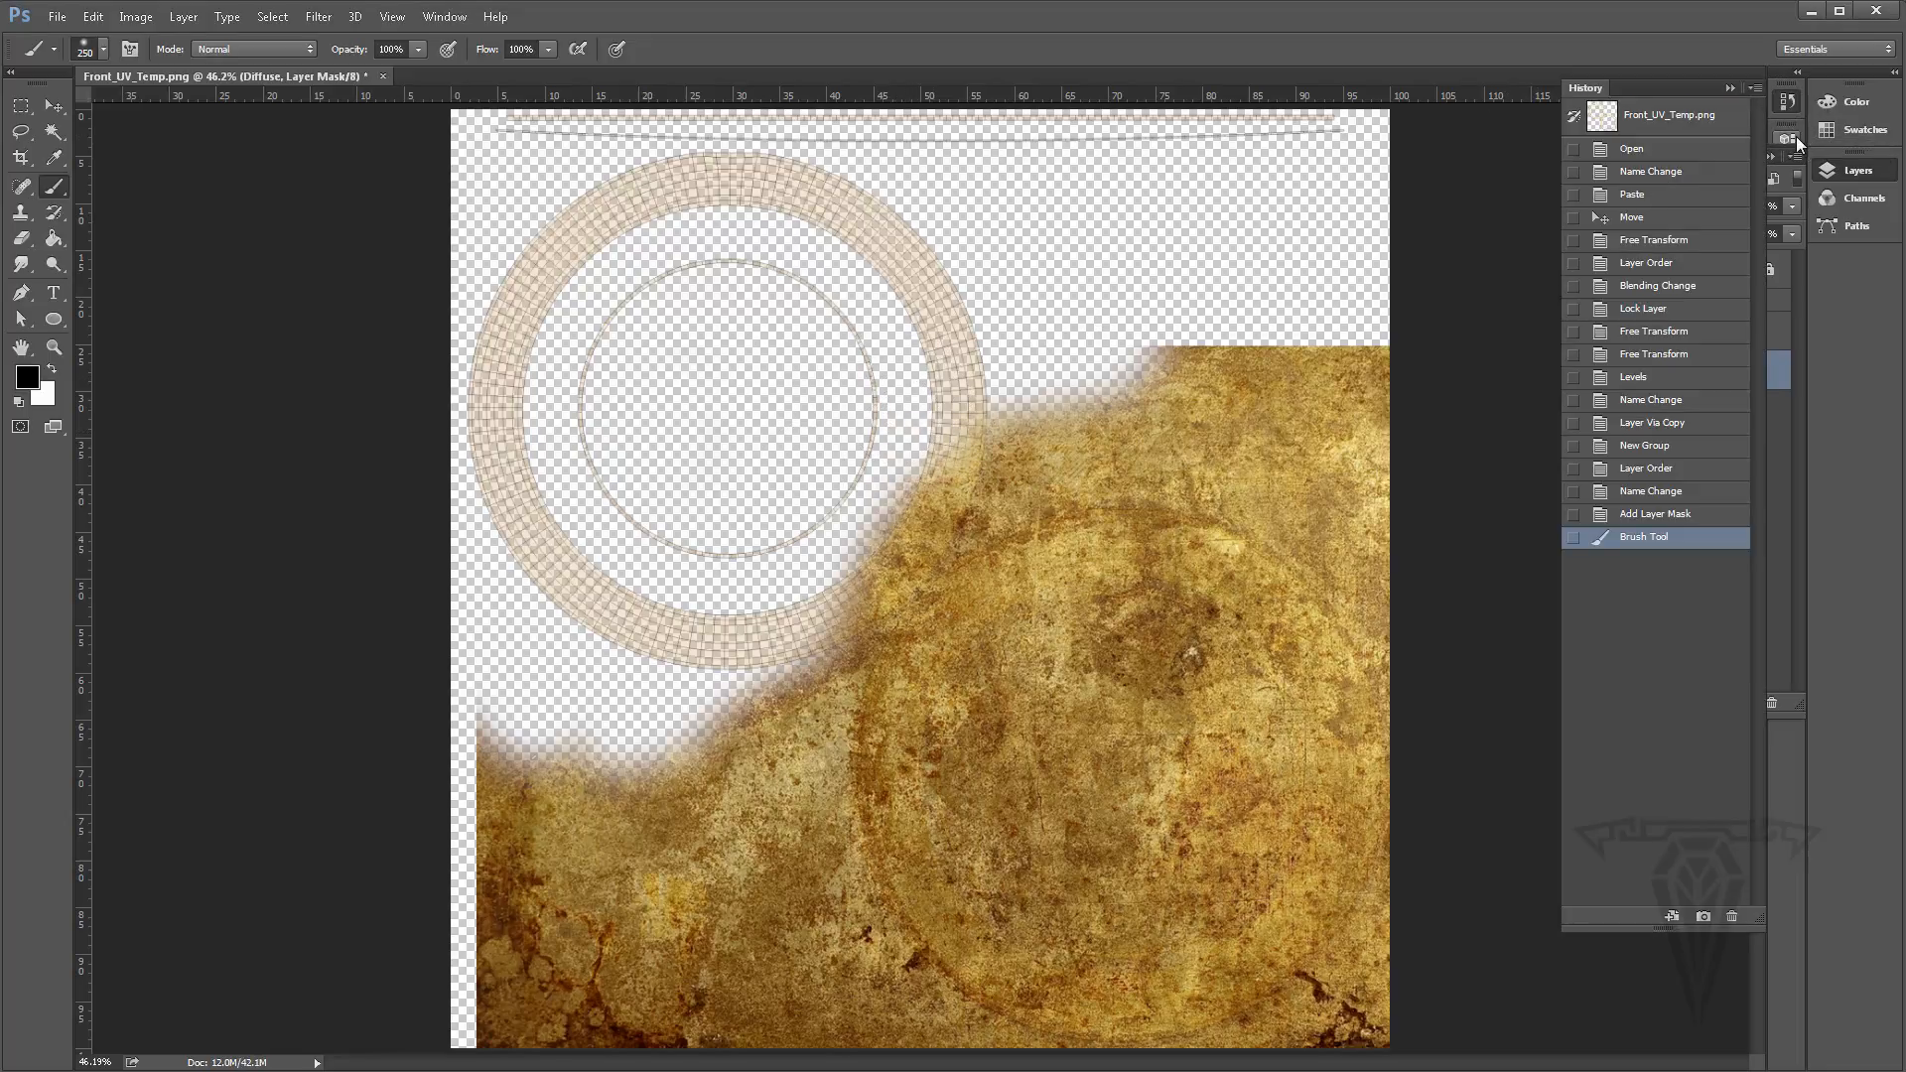
click(1732, 90)
click(1772, 158)
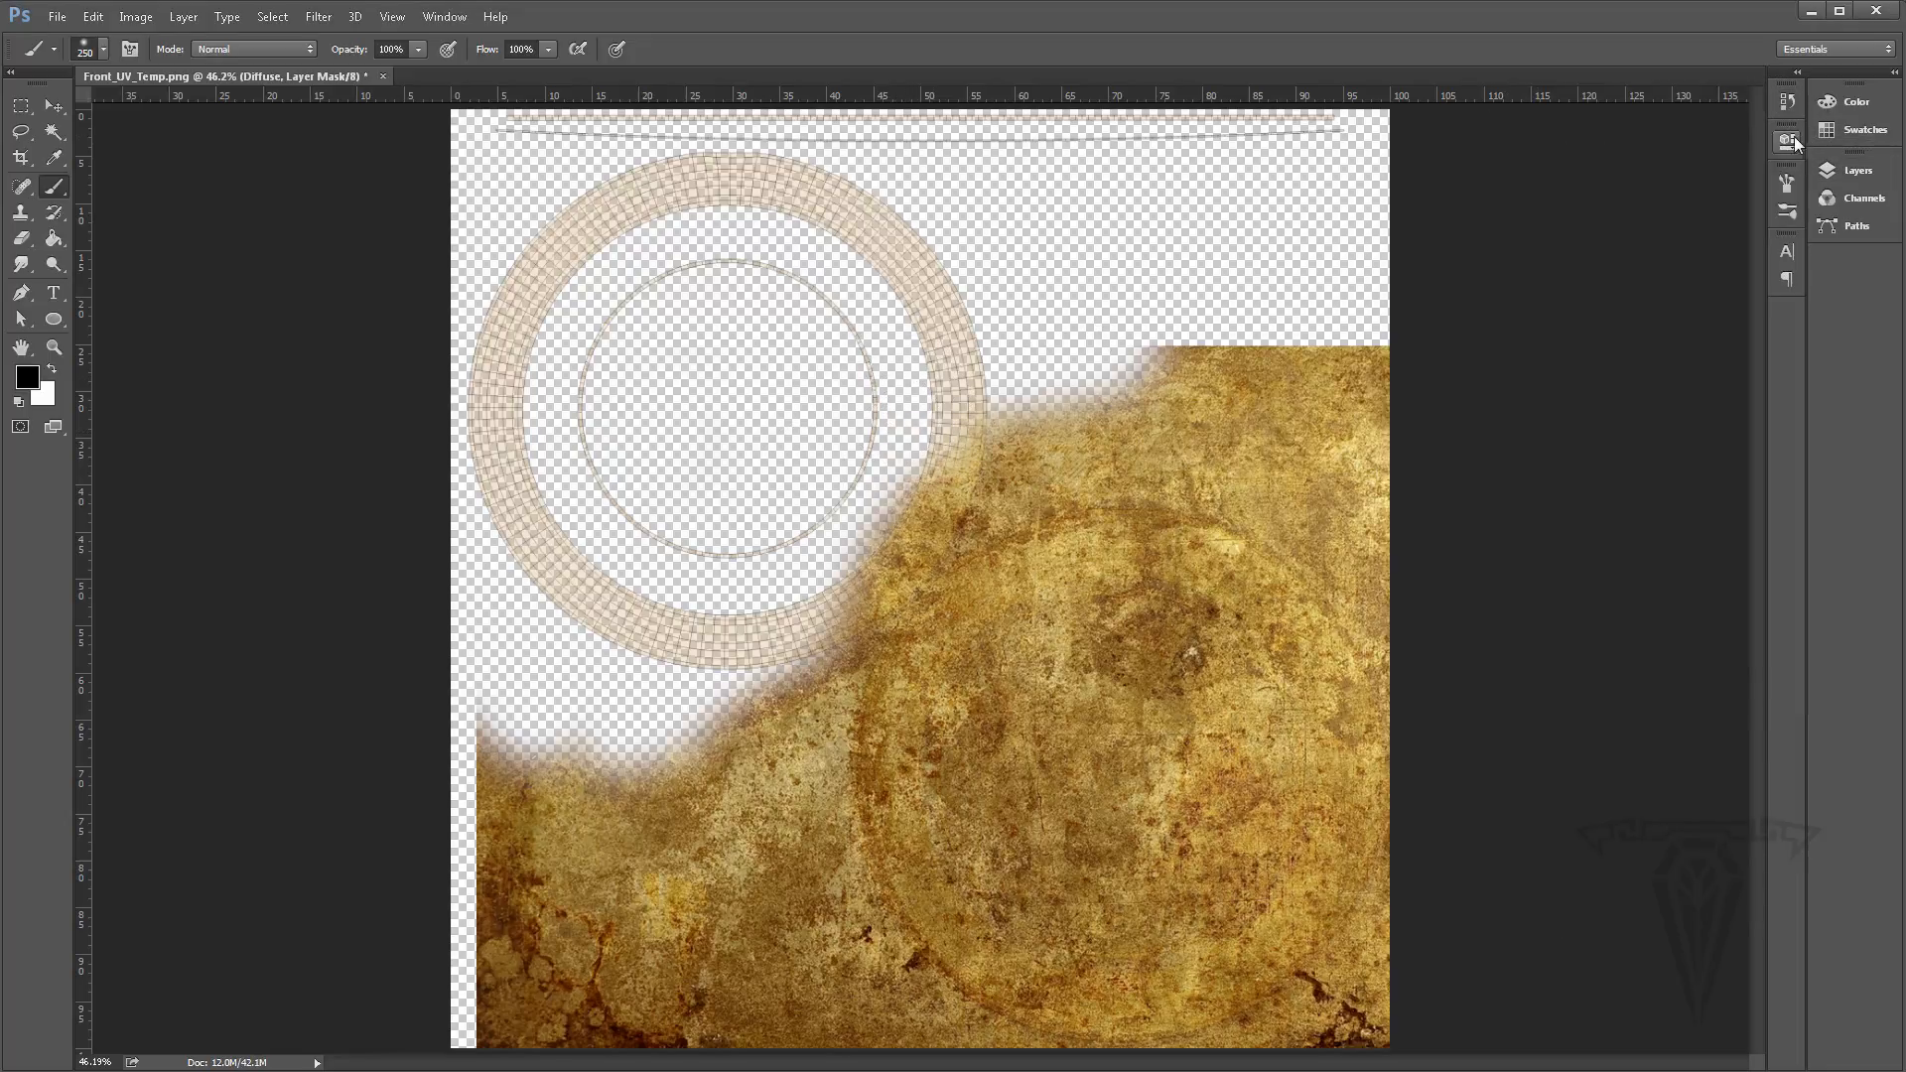
click(1786, 185)
click(1581, 197)
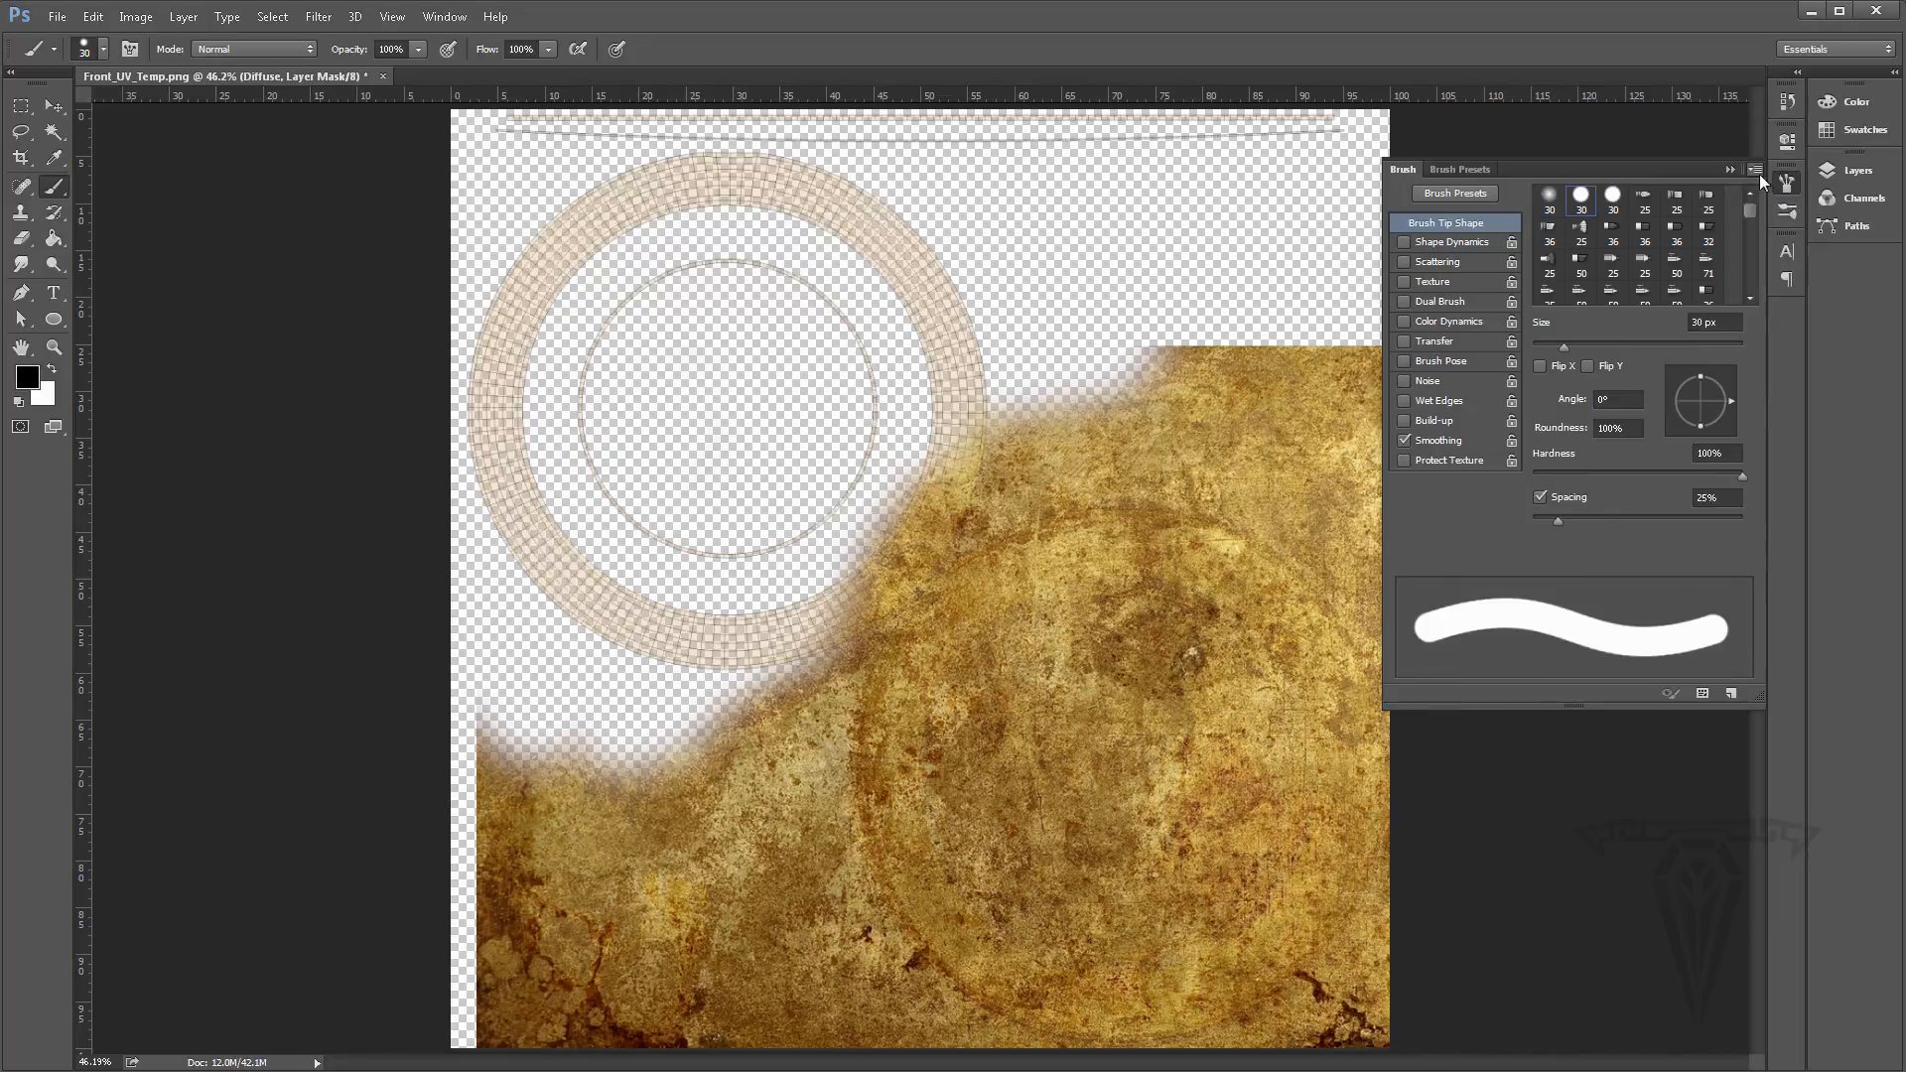
click(1729, 169)
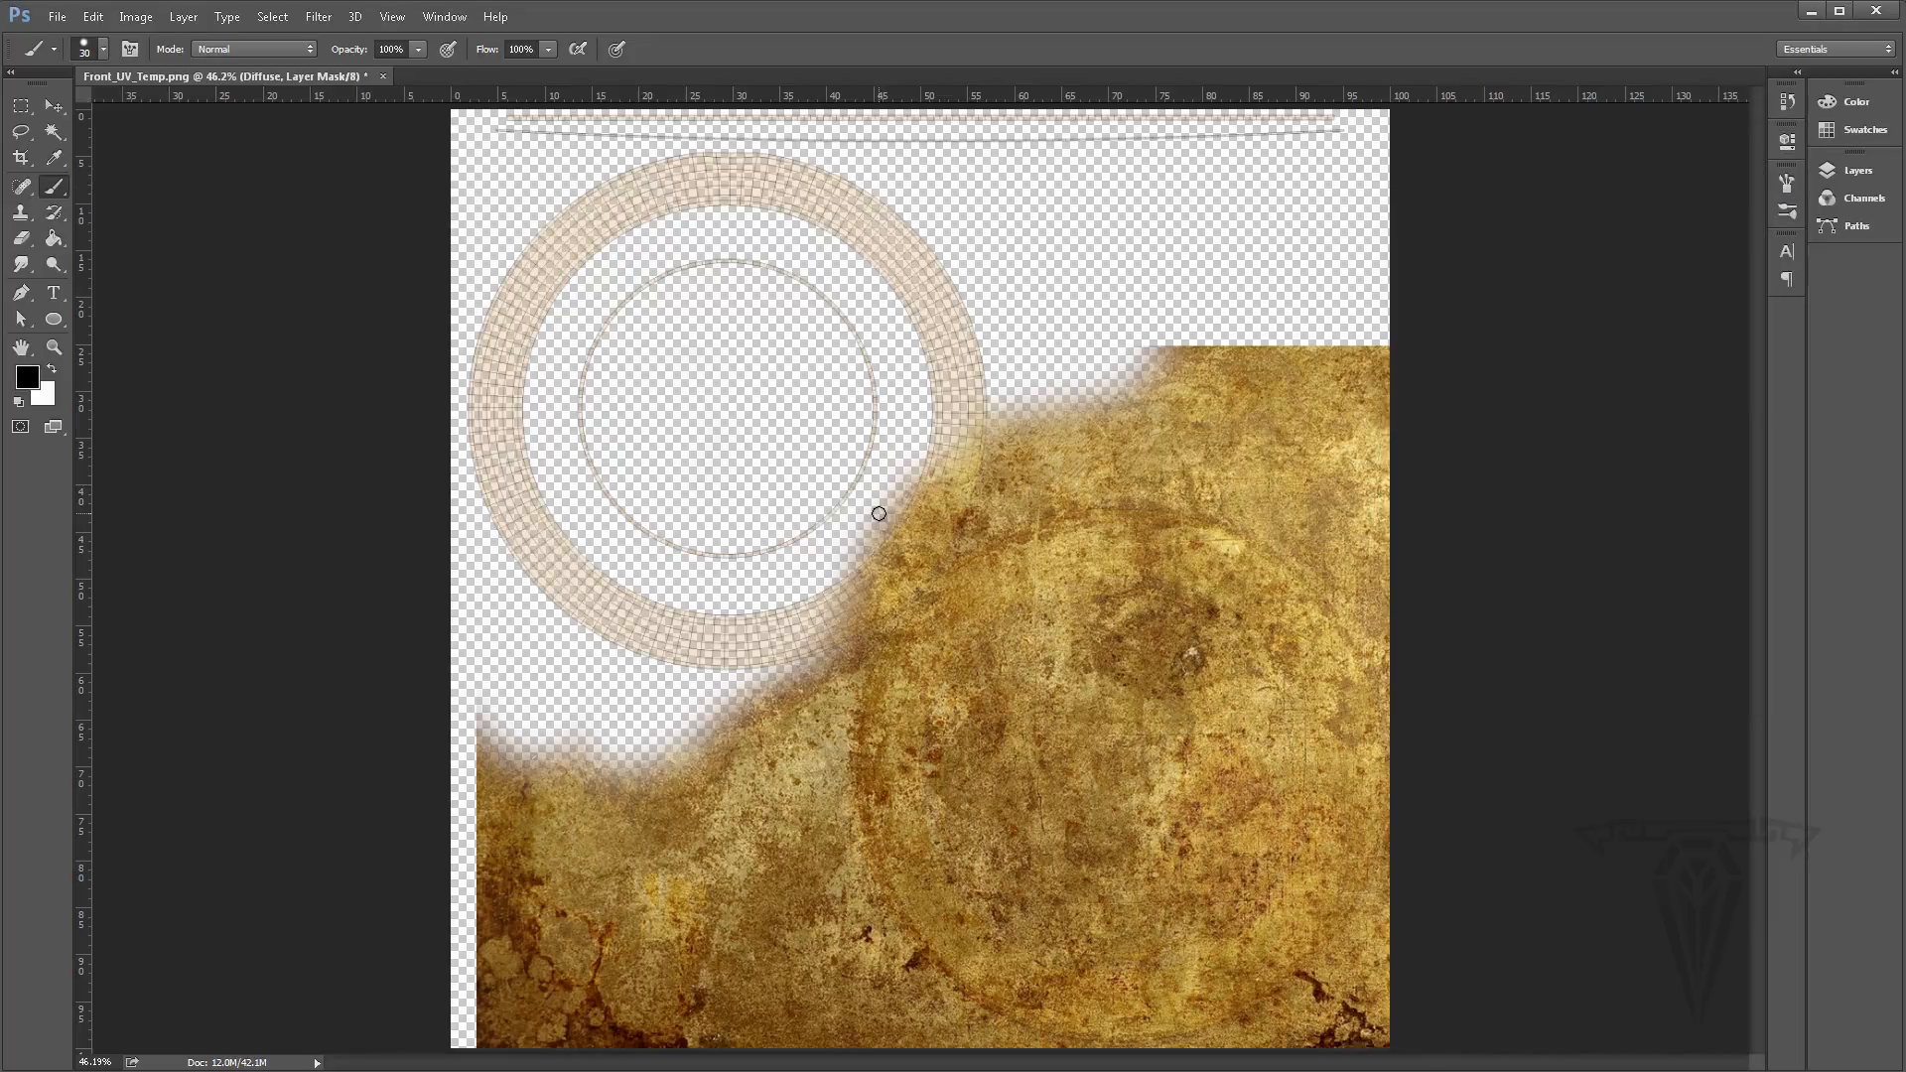
key(bracketright)
key(bracketright)
key(bracketright)
key(bracketright)
key(bracketright)
key(bracketright)
key(bracketright)
key(bracketright)
key(bracketright)
key(bracketright)
mouse_move(1033, 400)
mouse_down()
mouse_move(880, 536)
mouse_move(906, 514)
mouse_move(858, 610)
mouse_move(957, 497)
mouse_move(761, 672)
mouse_move(612, 718)
mouse_up()
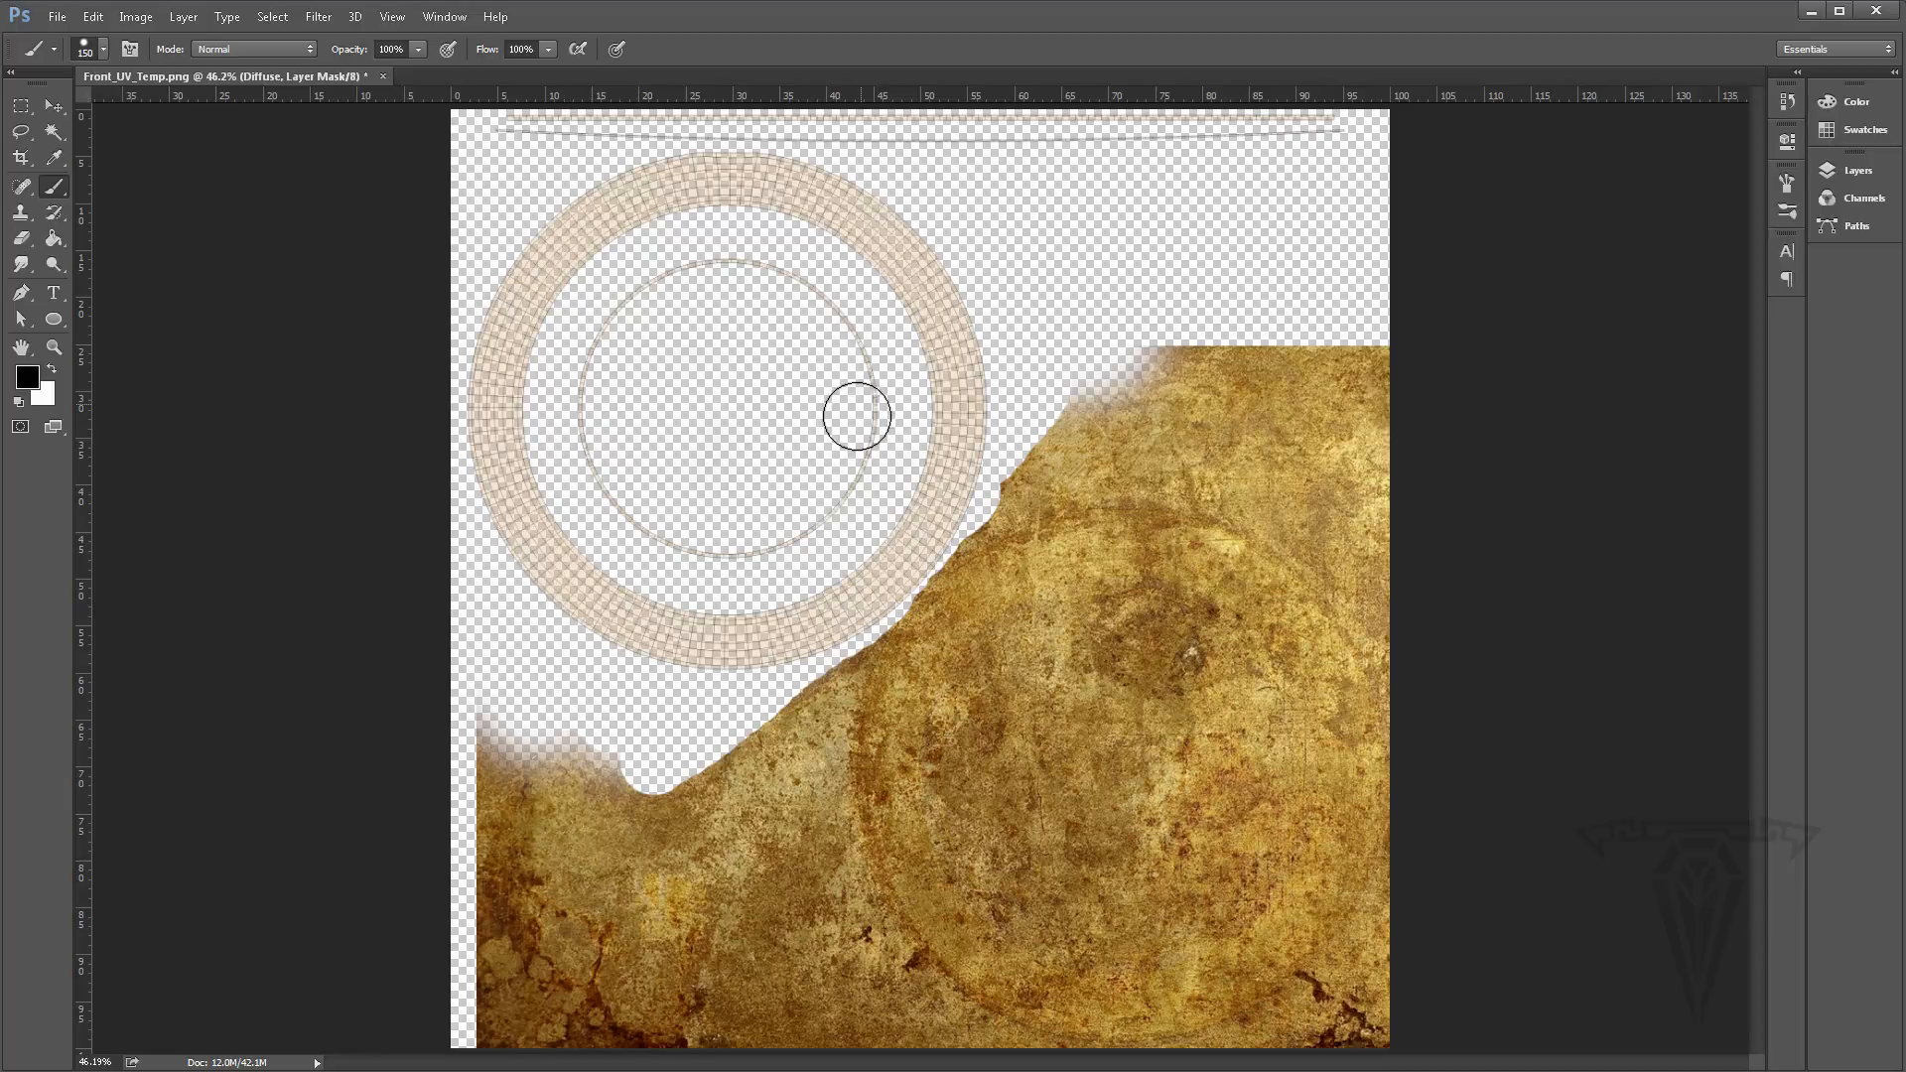
Select the Diffuse copy layer and make it visible
click(1852, 171)
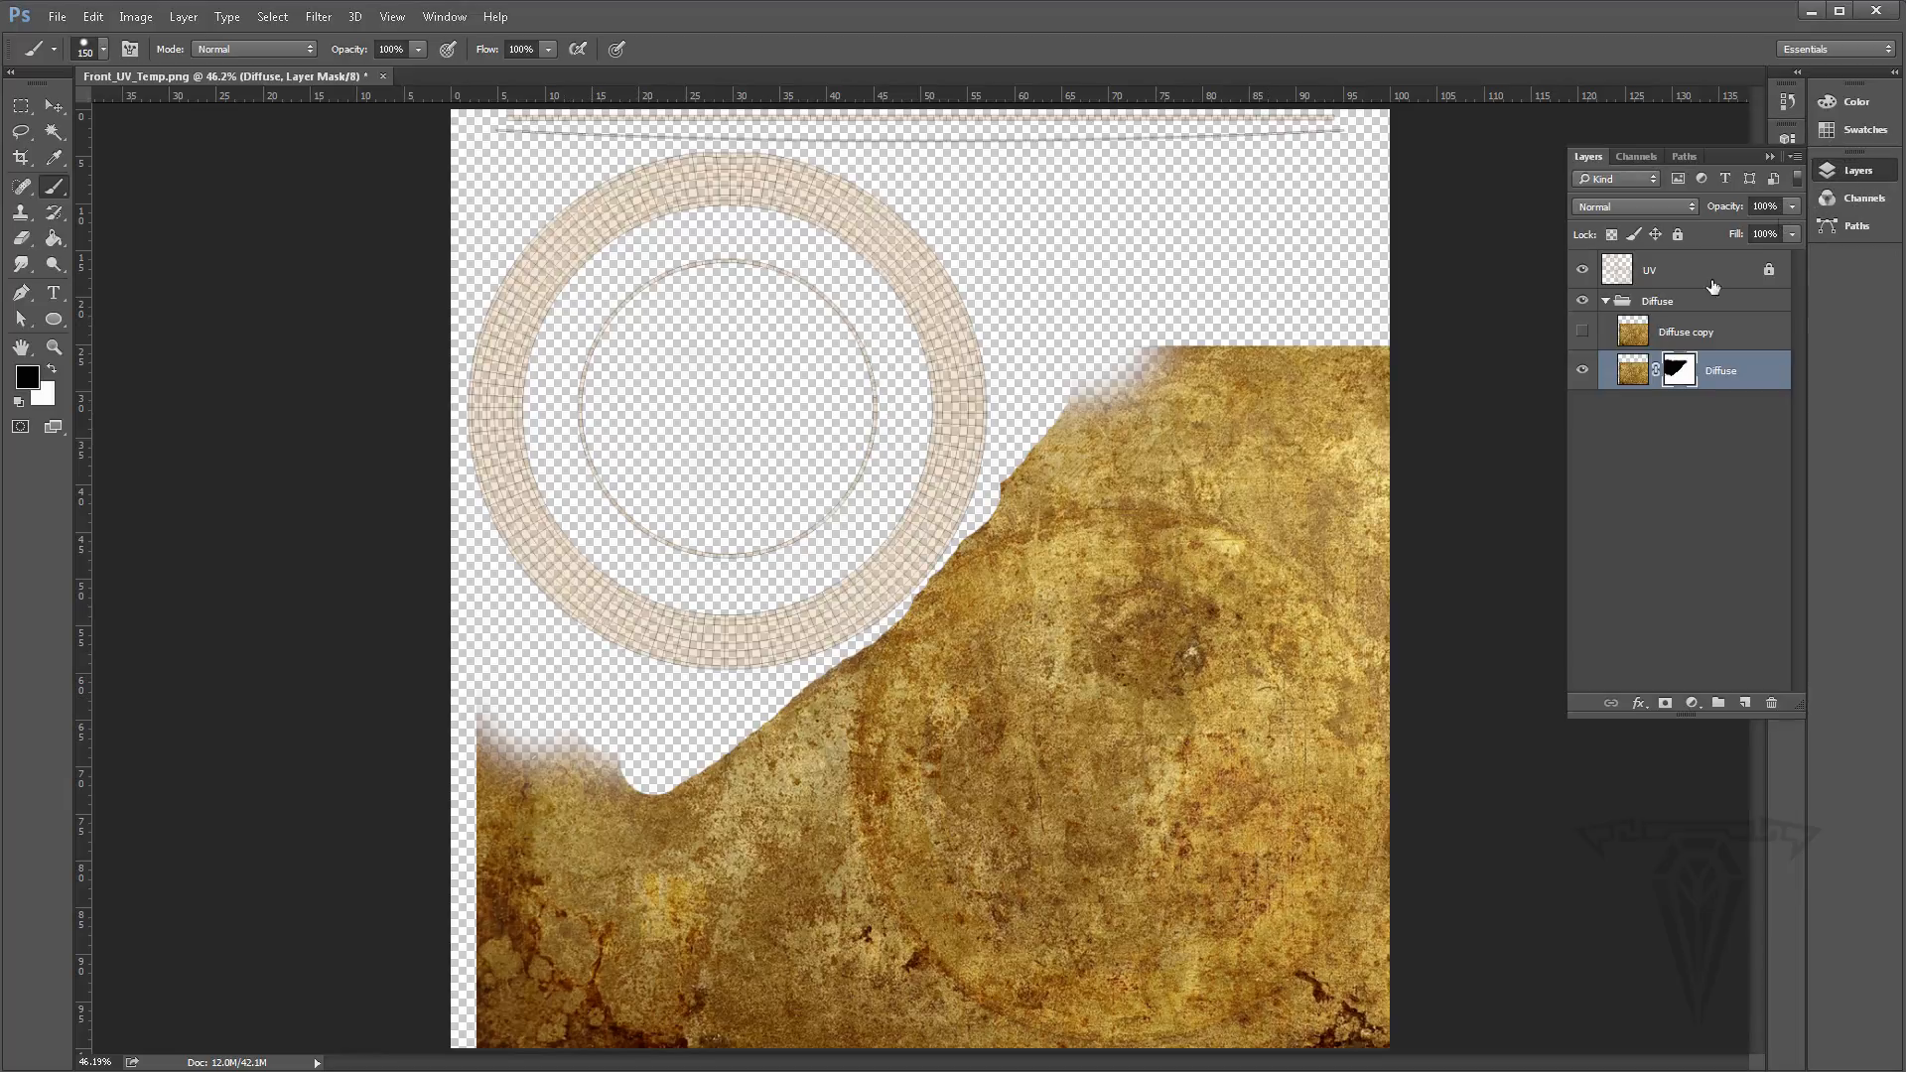
click(1688, 332)
click(1582, 331)
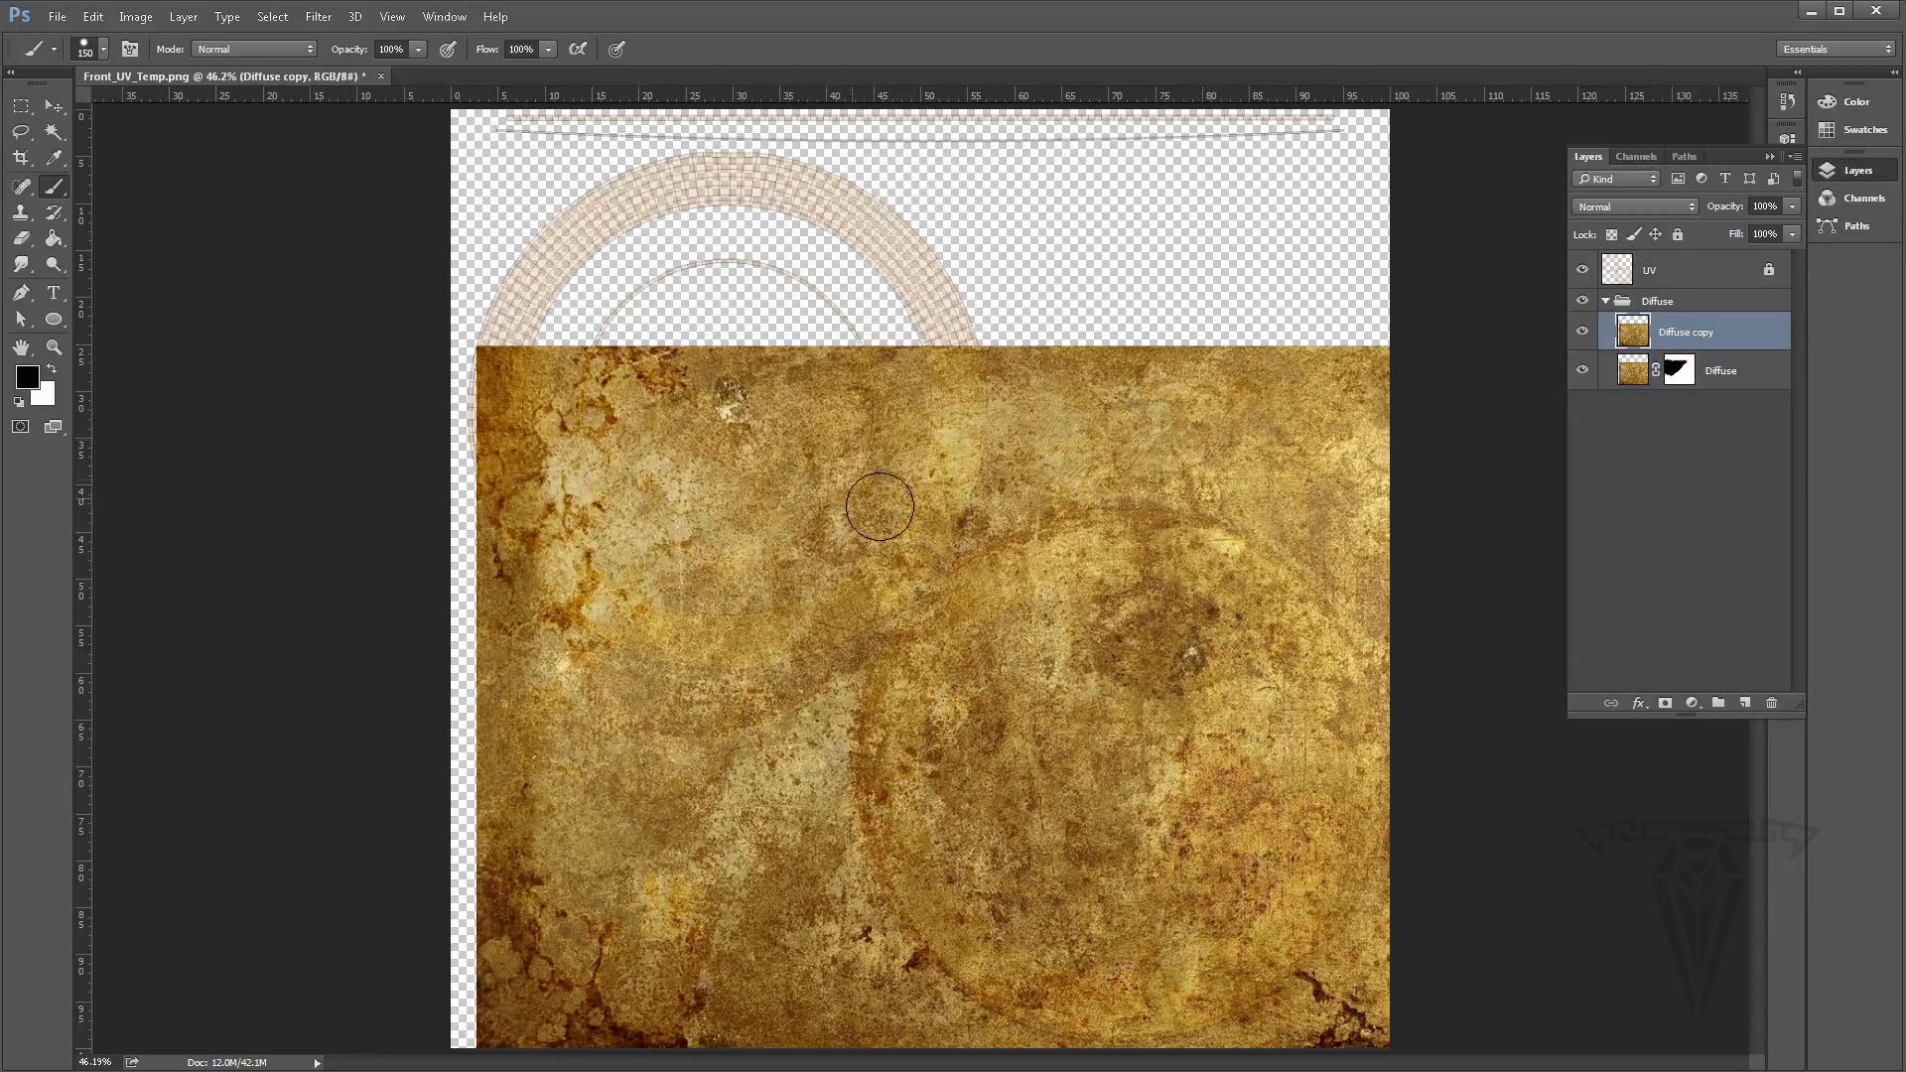
Move the Diffuse copy layer up so its brass texture covers the upper-left ring and the strips along the canvas top
key(v)
drag(812, 491, 810, 263)
drag(788, 259, 837, 216)
drag(689, 567, 671, 462)
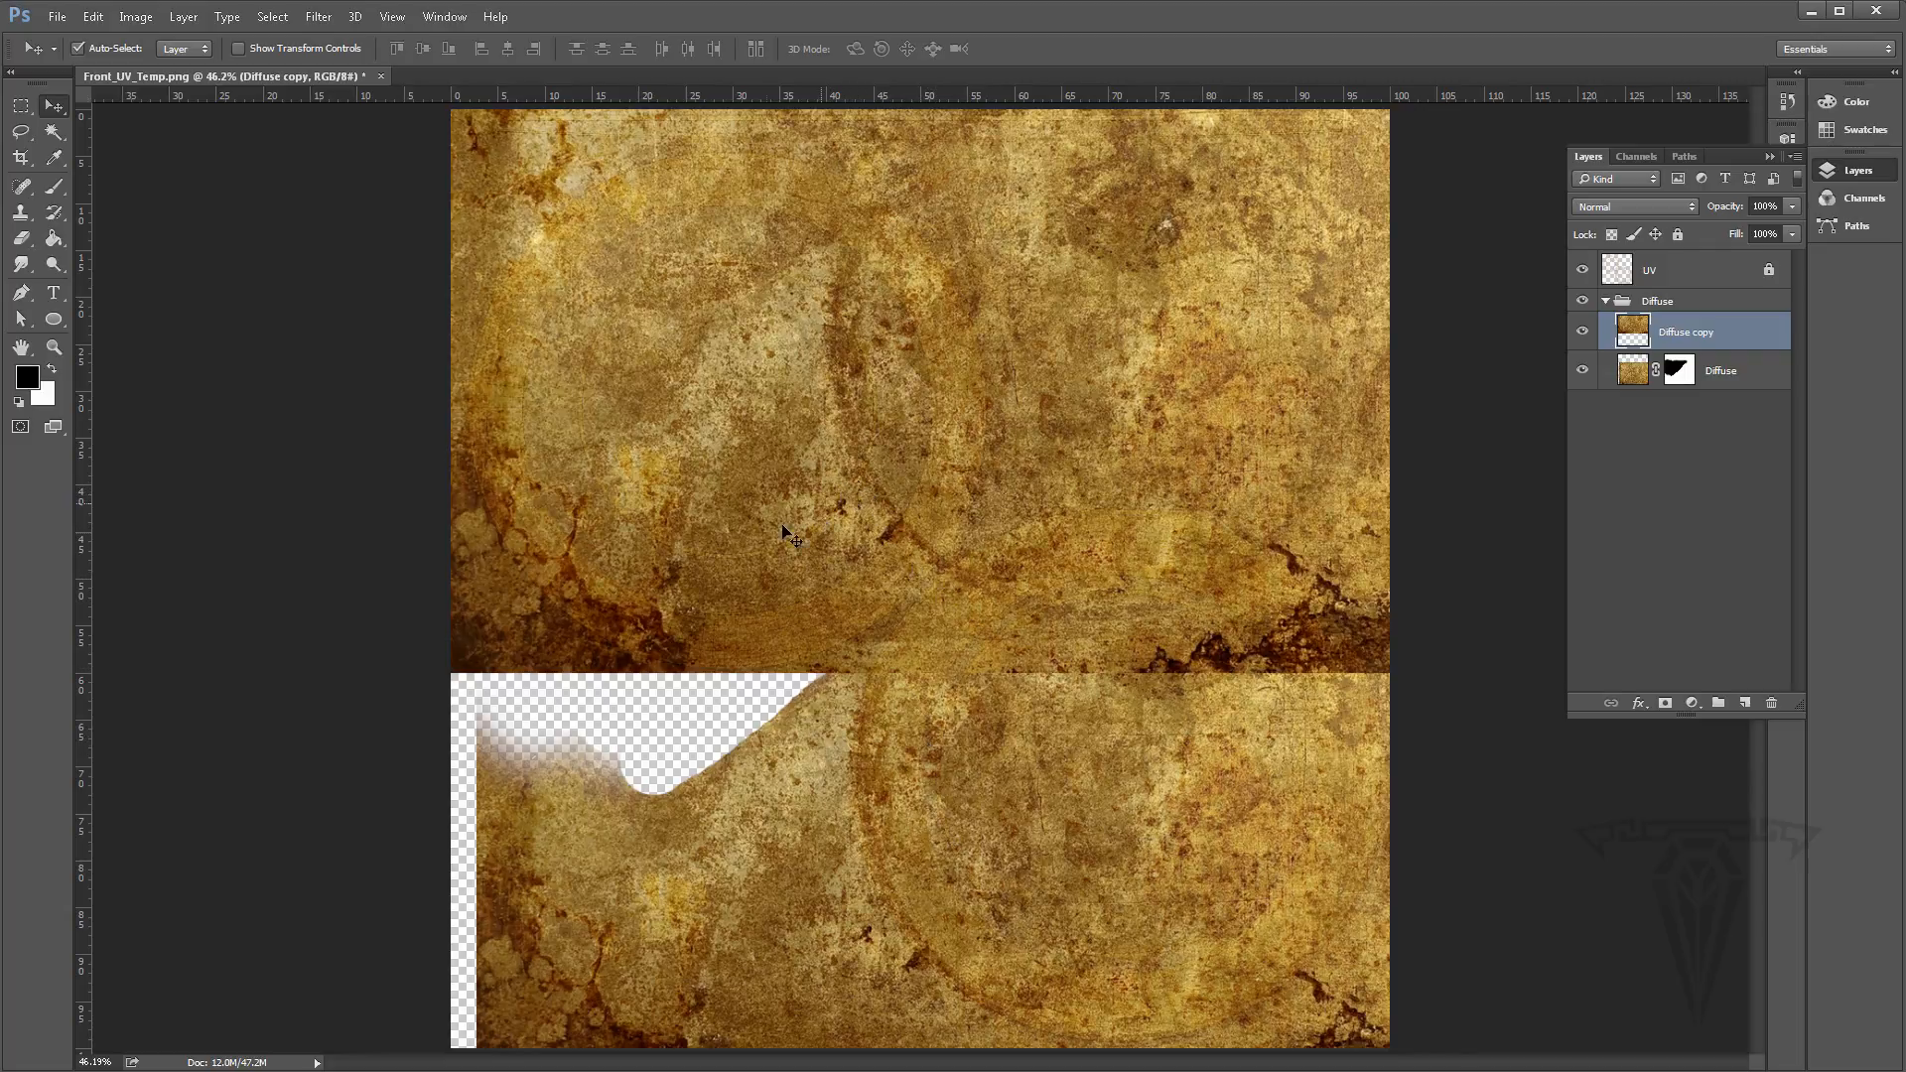
drag(757, 515, 756, 514)
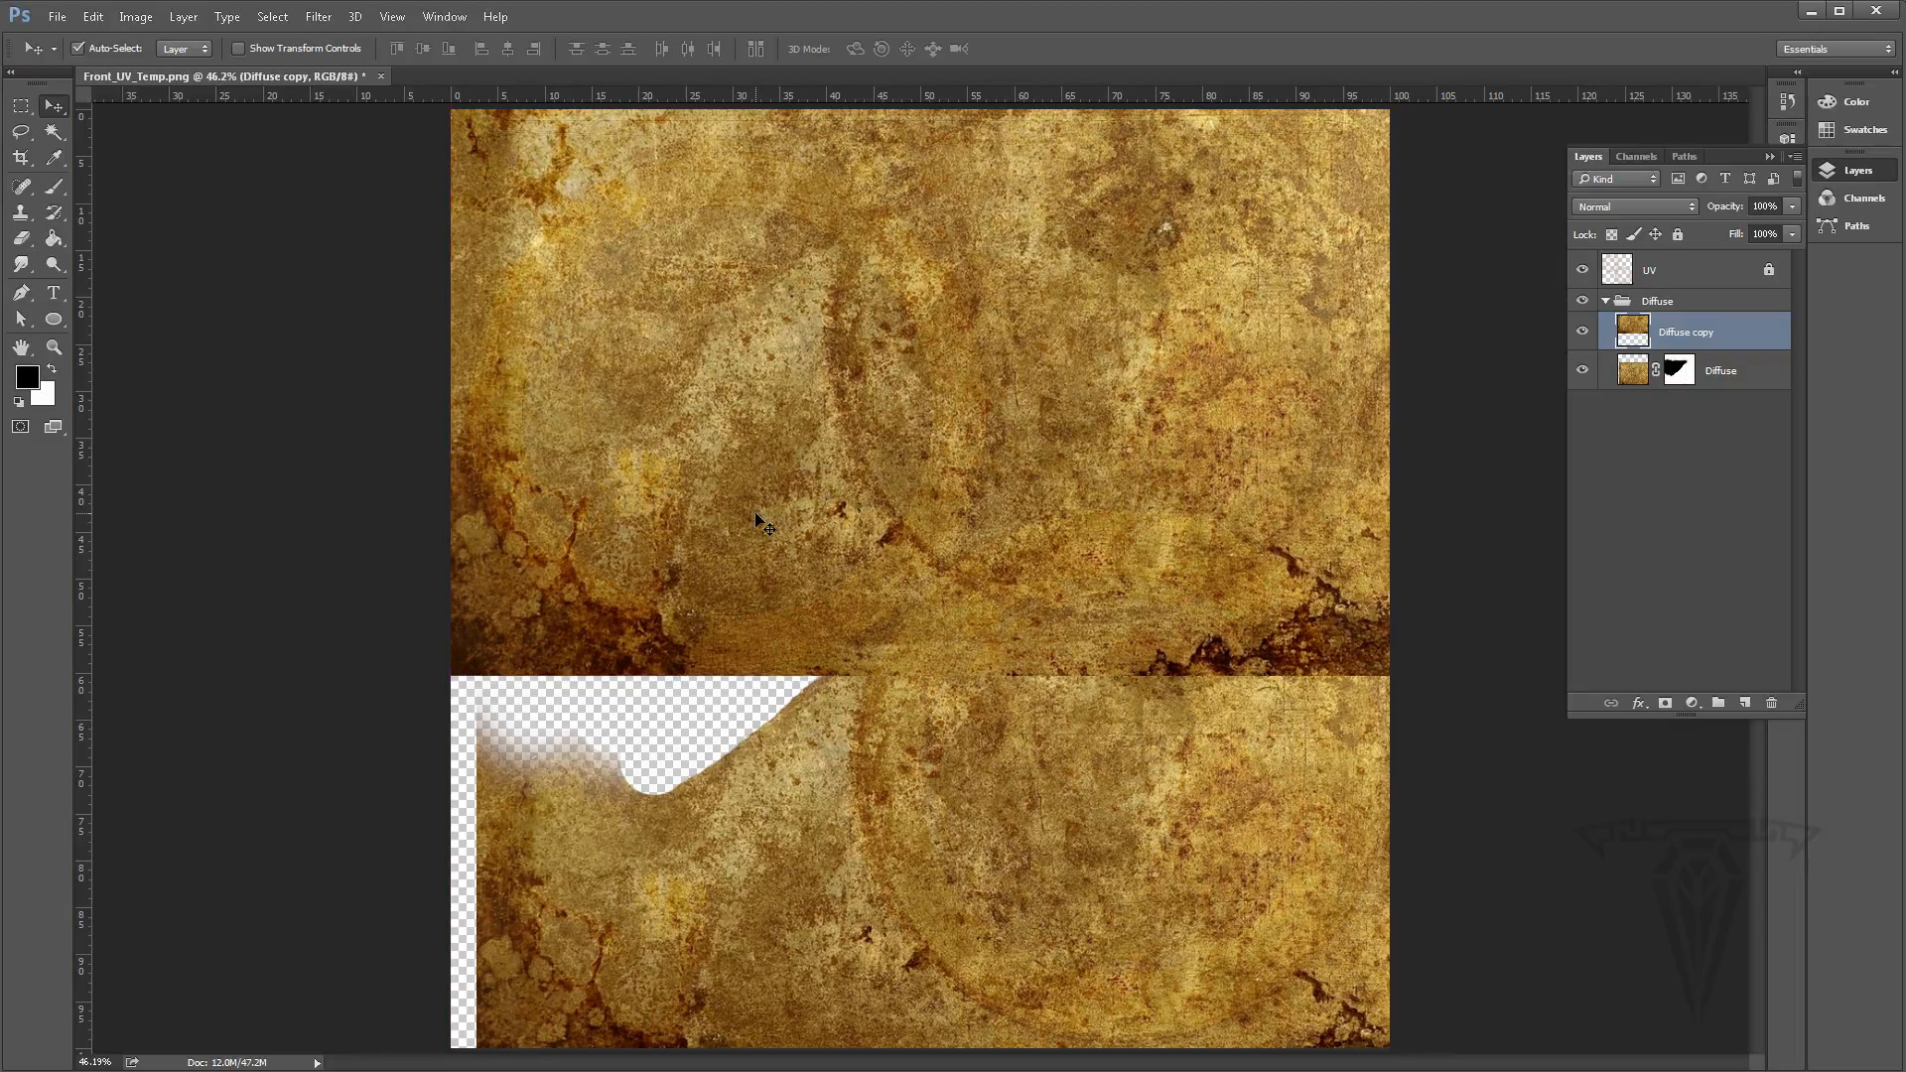
Add a layer mask to the Diffuse copy layer and paint away its brass over the lower-right ring with the 150 px brush
click(1664, 703)
click(55, 187)
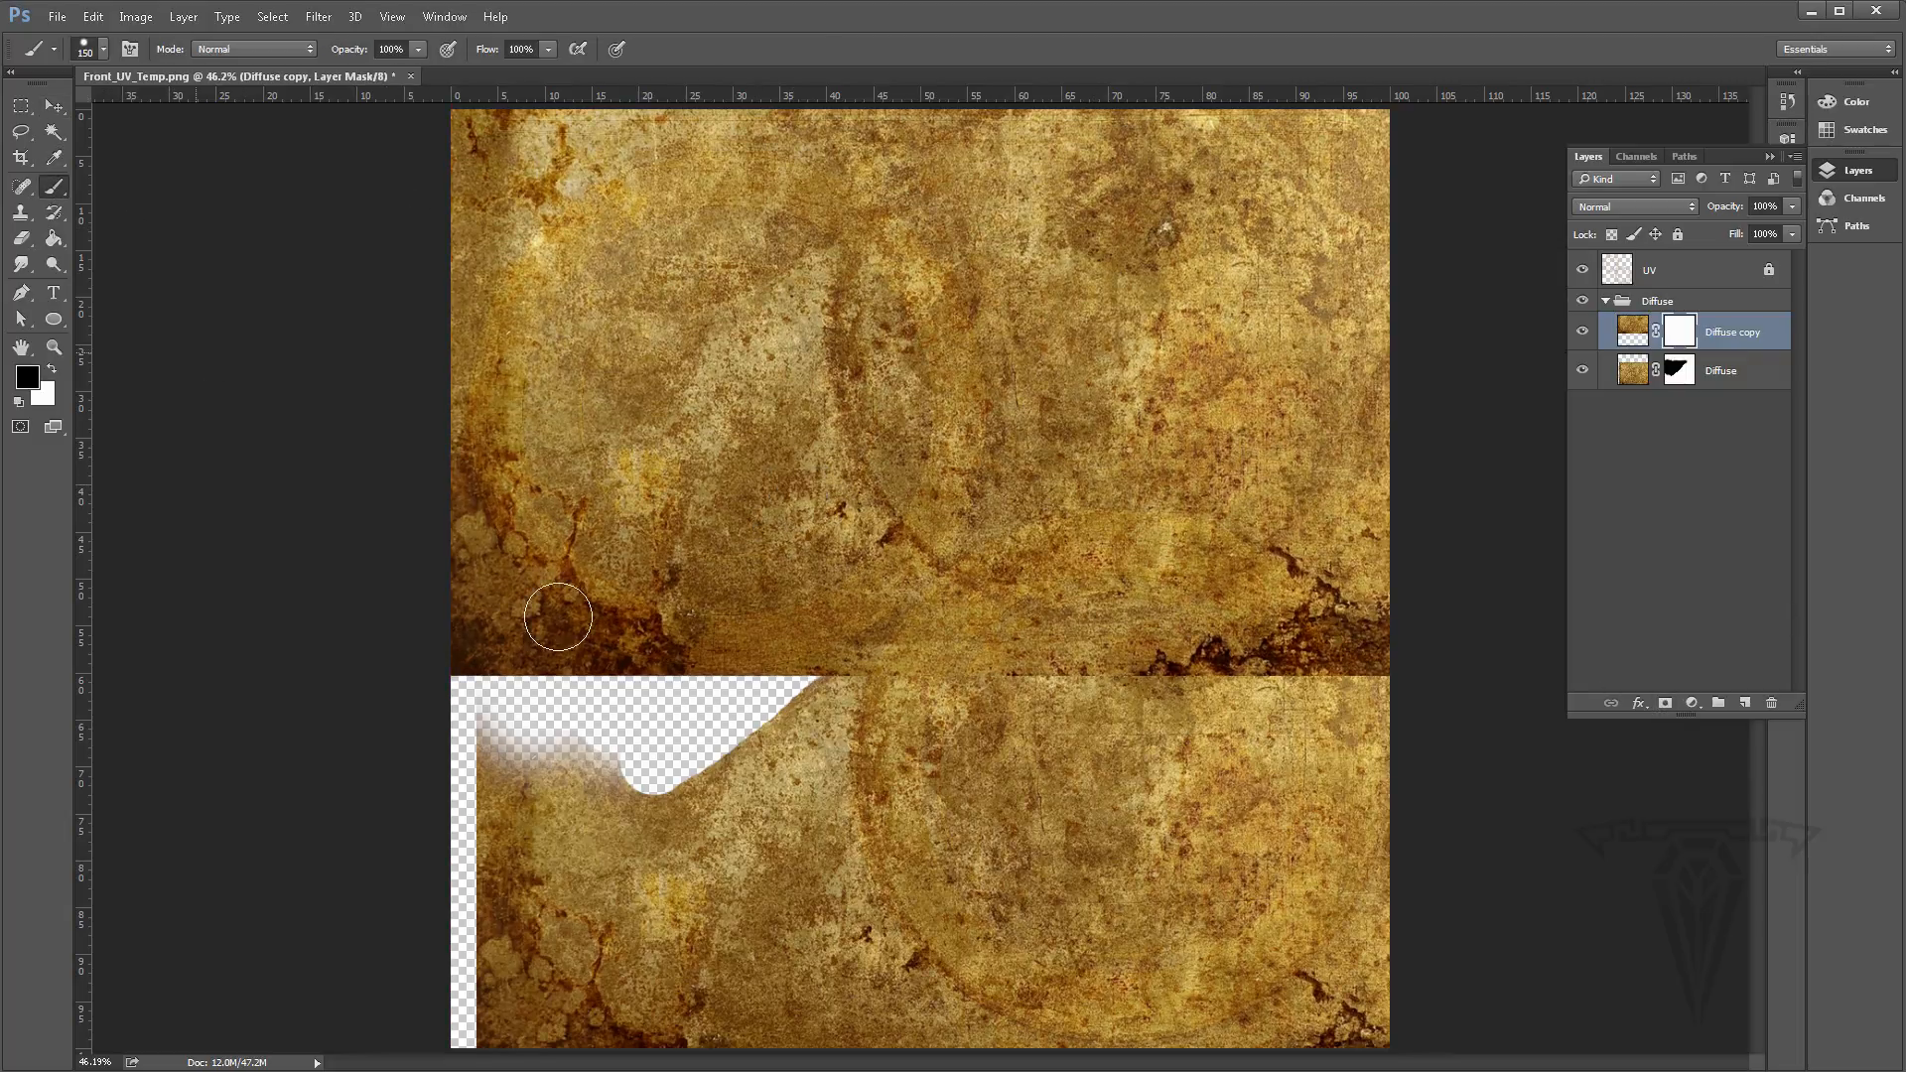
mouse_move(1057, 666)
mouse_down()
mouse_move(1077, 609)
mouse_move(886, 678)
mouse_move(981, 583)
mouse_move(925, 627)
mouse_move(963, 581)
mouse_move(1126, 564)
mouse_move(1037, 588)
mouse_move(1167, 590)
mouse_move(1231, 646)
mouse_move(1352, 660)
mouse_move(1355, 591)
mouse_move(1285, 496)
mouse_move(1221, 556)
mouse_move(1374, 503)
mouse_move(1230, 466)
mouse_move(1004, 575)
mouse_move(863, 699)
mouse_move(933, 635)
mouse_move(1158, 526)
mouse_up()
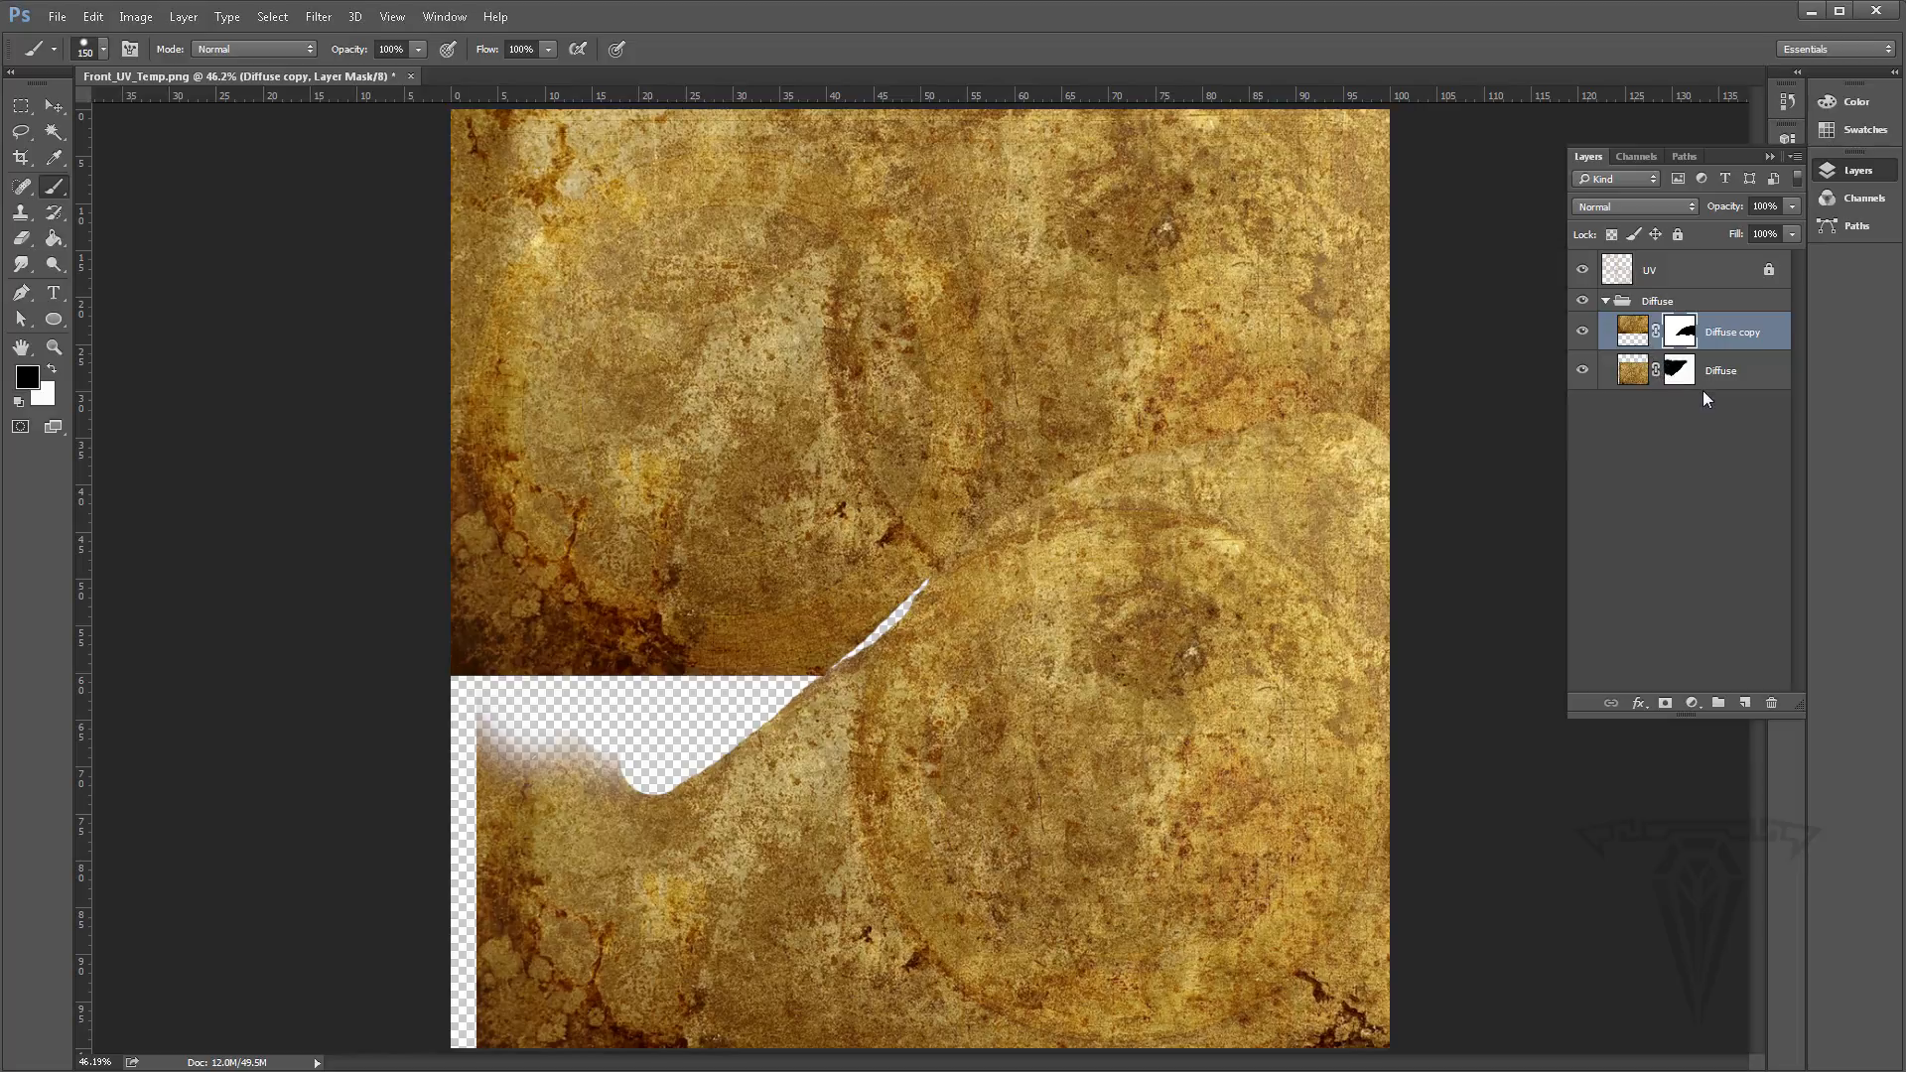
Duplicate the Diffuse copy layer and delete the layer mask from the duplicate
click(1722, 329)
key(ctrl+j)
key(ctrl+z)
drag(1714, 337, 1747, 705)
drag(1682, 338, 1772, 702)
click(1040, 417)
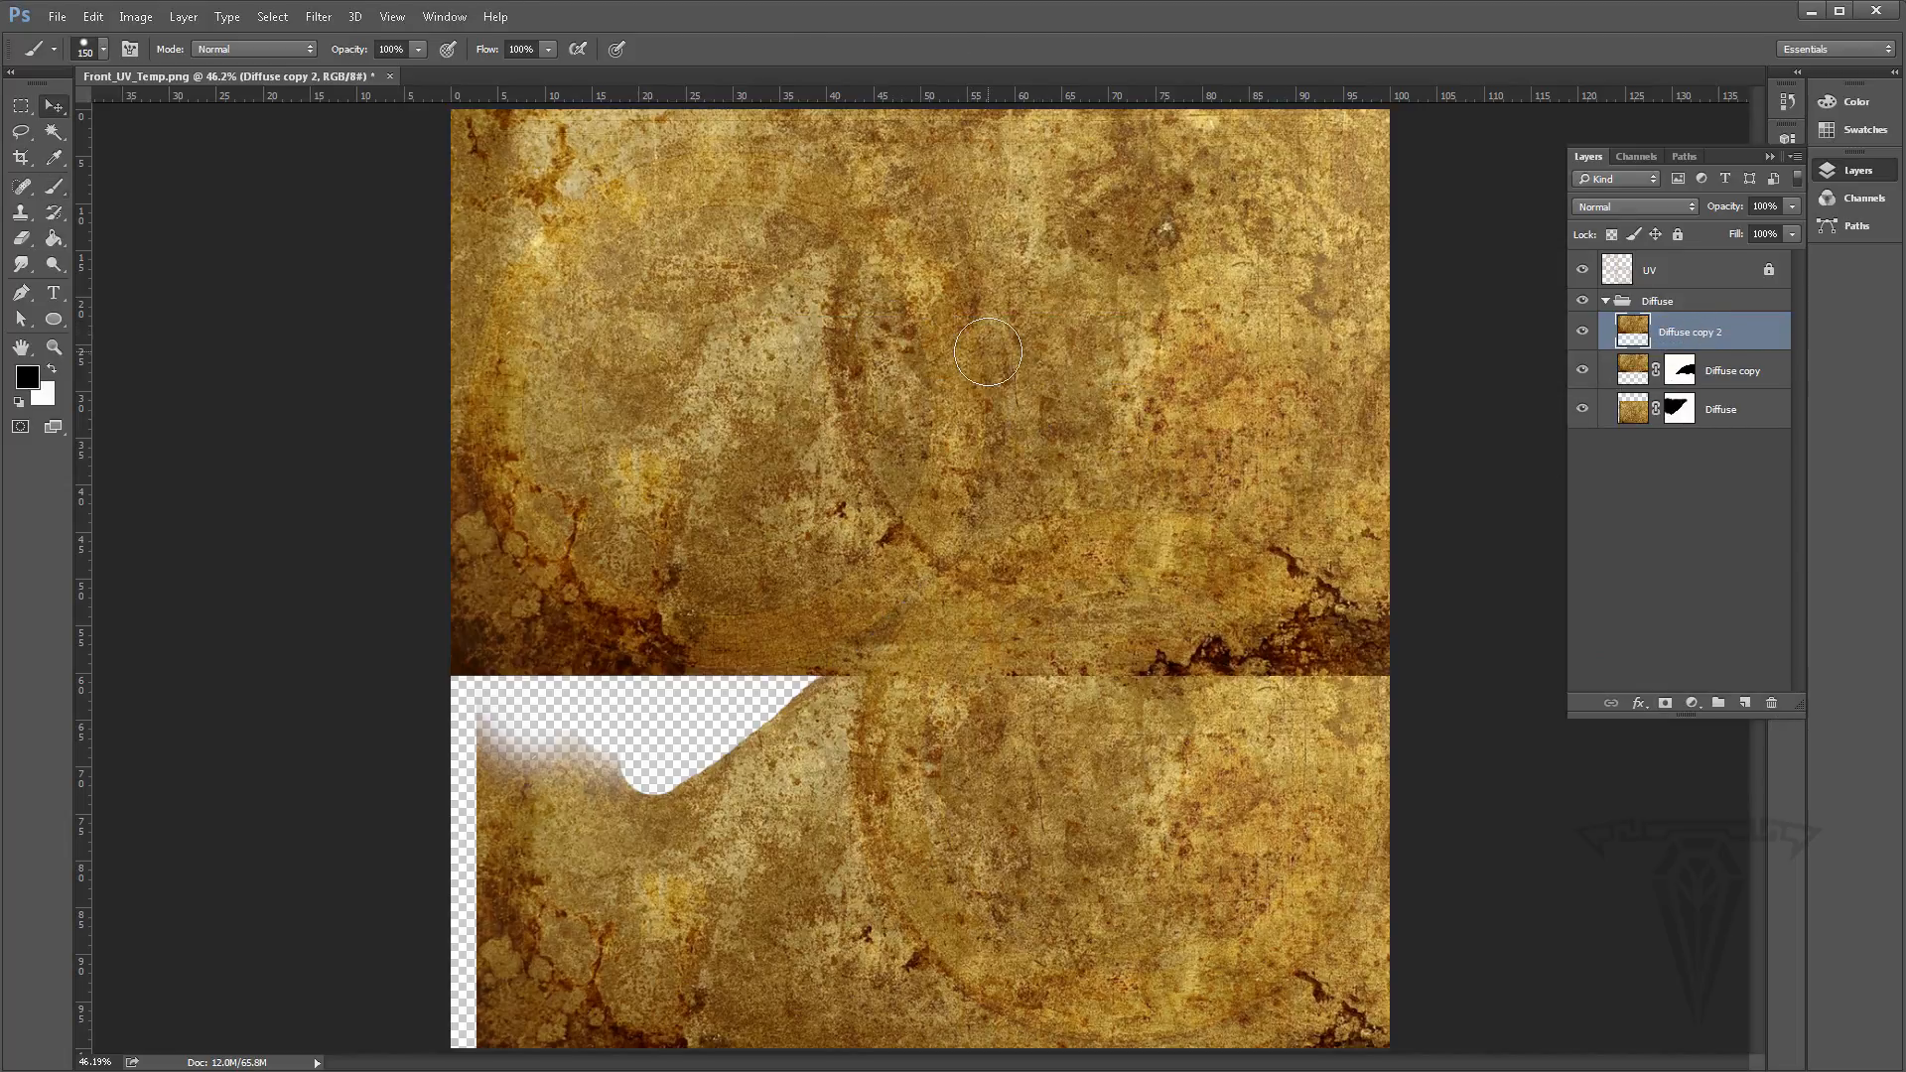
Rotate the Diffuse copy 2 layer about 179° and place its dark corroded edge along the top of the lower-right ring
key(v)
mouse_move(938, 263)
mouse_down()
mouse_move(876, 276)
mouse_move(814, 207)
mouse_move(816, 116)
mouse_up()
drag(1203, 415, 1205, 476)
key(ctrl+t)
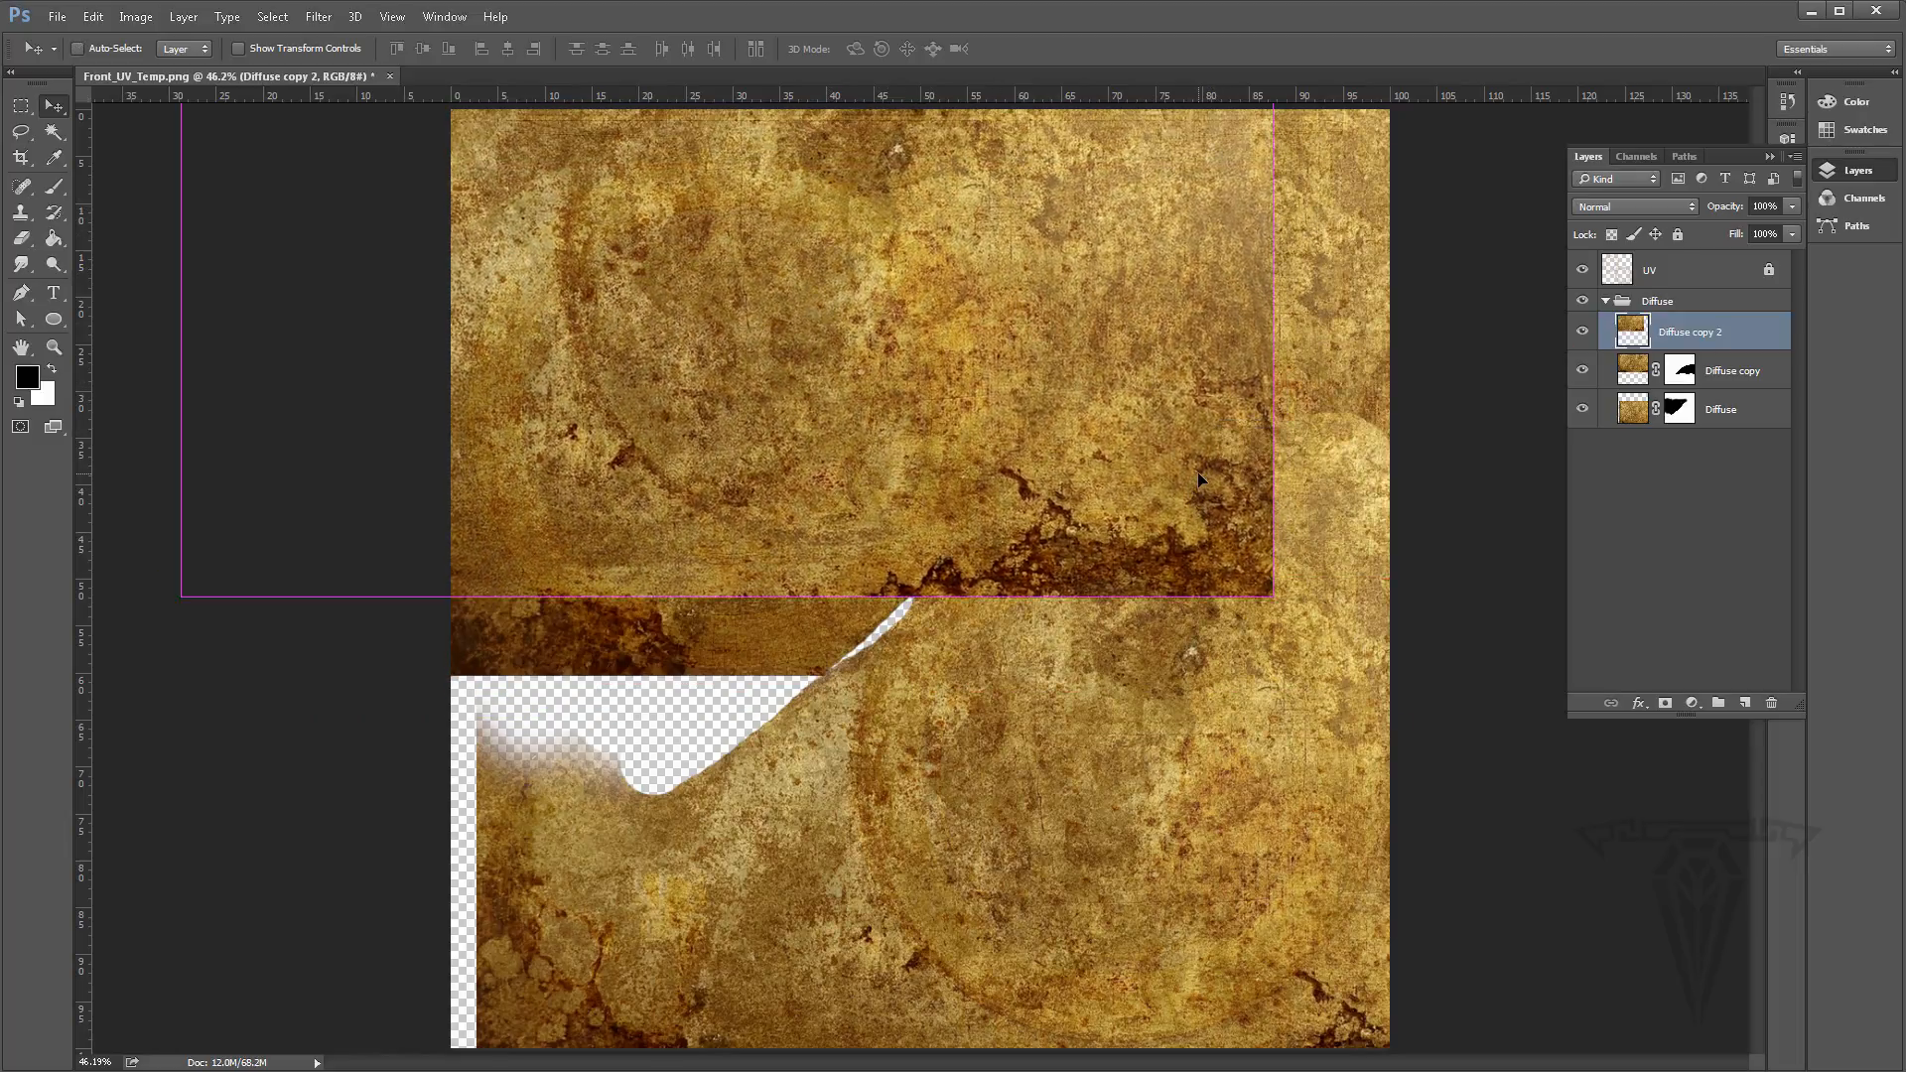
drag(1296, 577, 1312, 647)
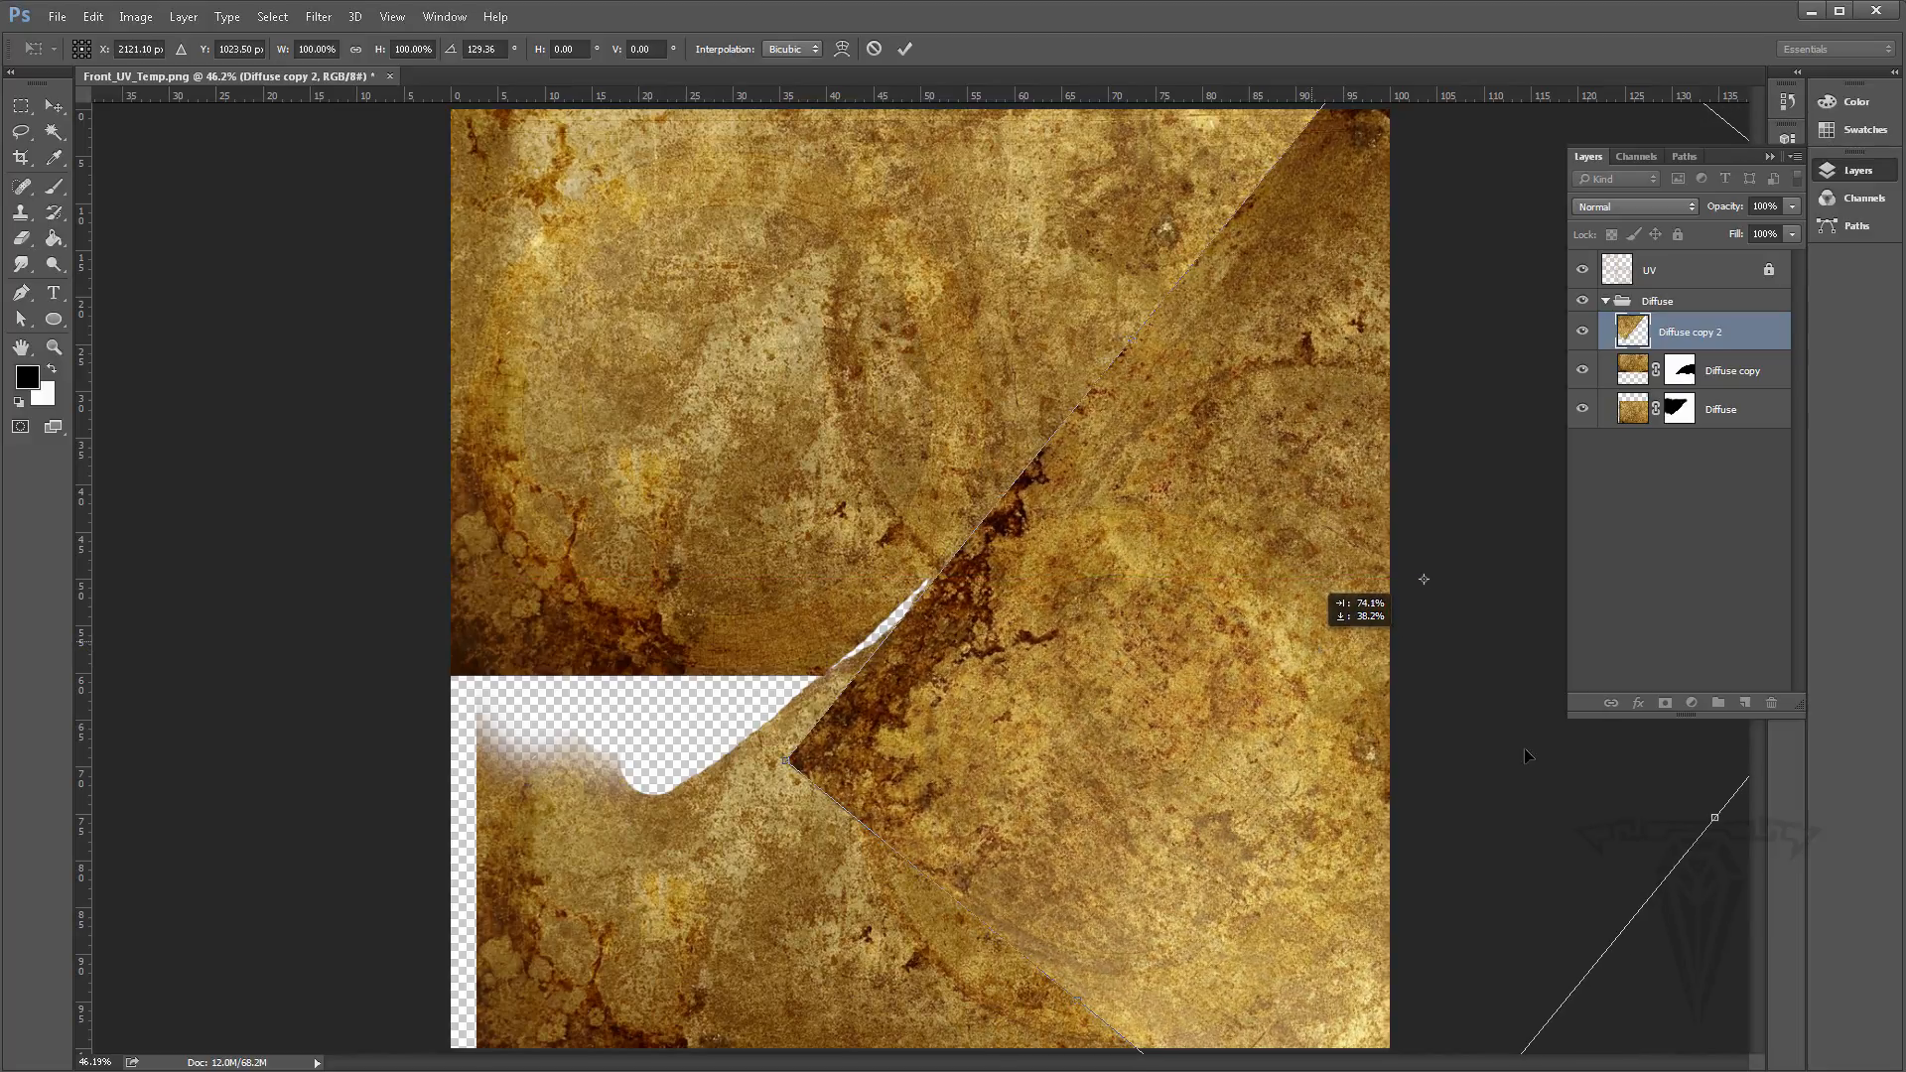
drag(1528, 757, 1403, 684)
drag(1014, 478, 1376, 351)
drag(1188, 521, 1186, 709)
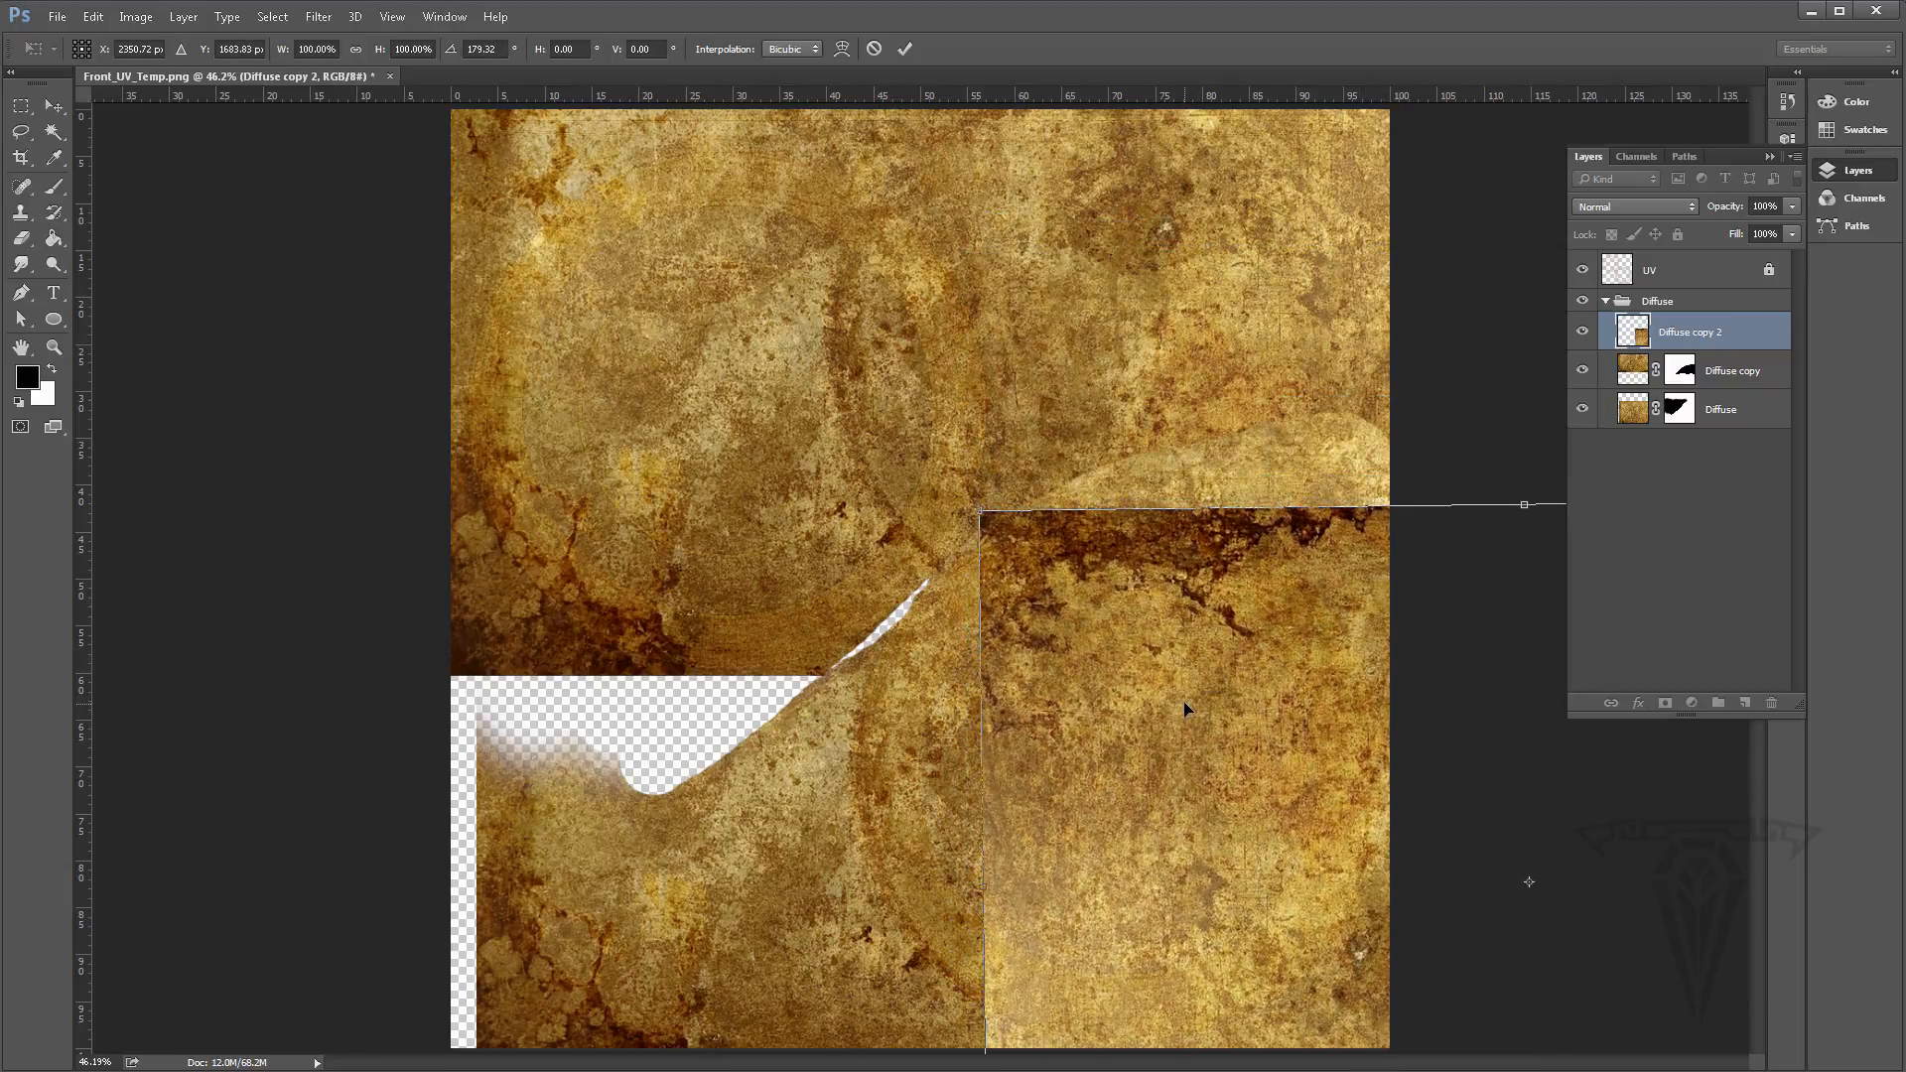
key(Return)
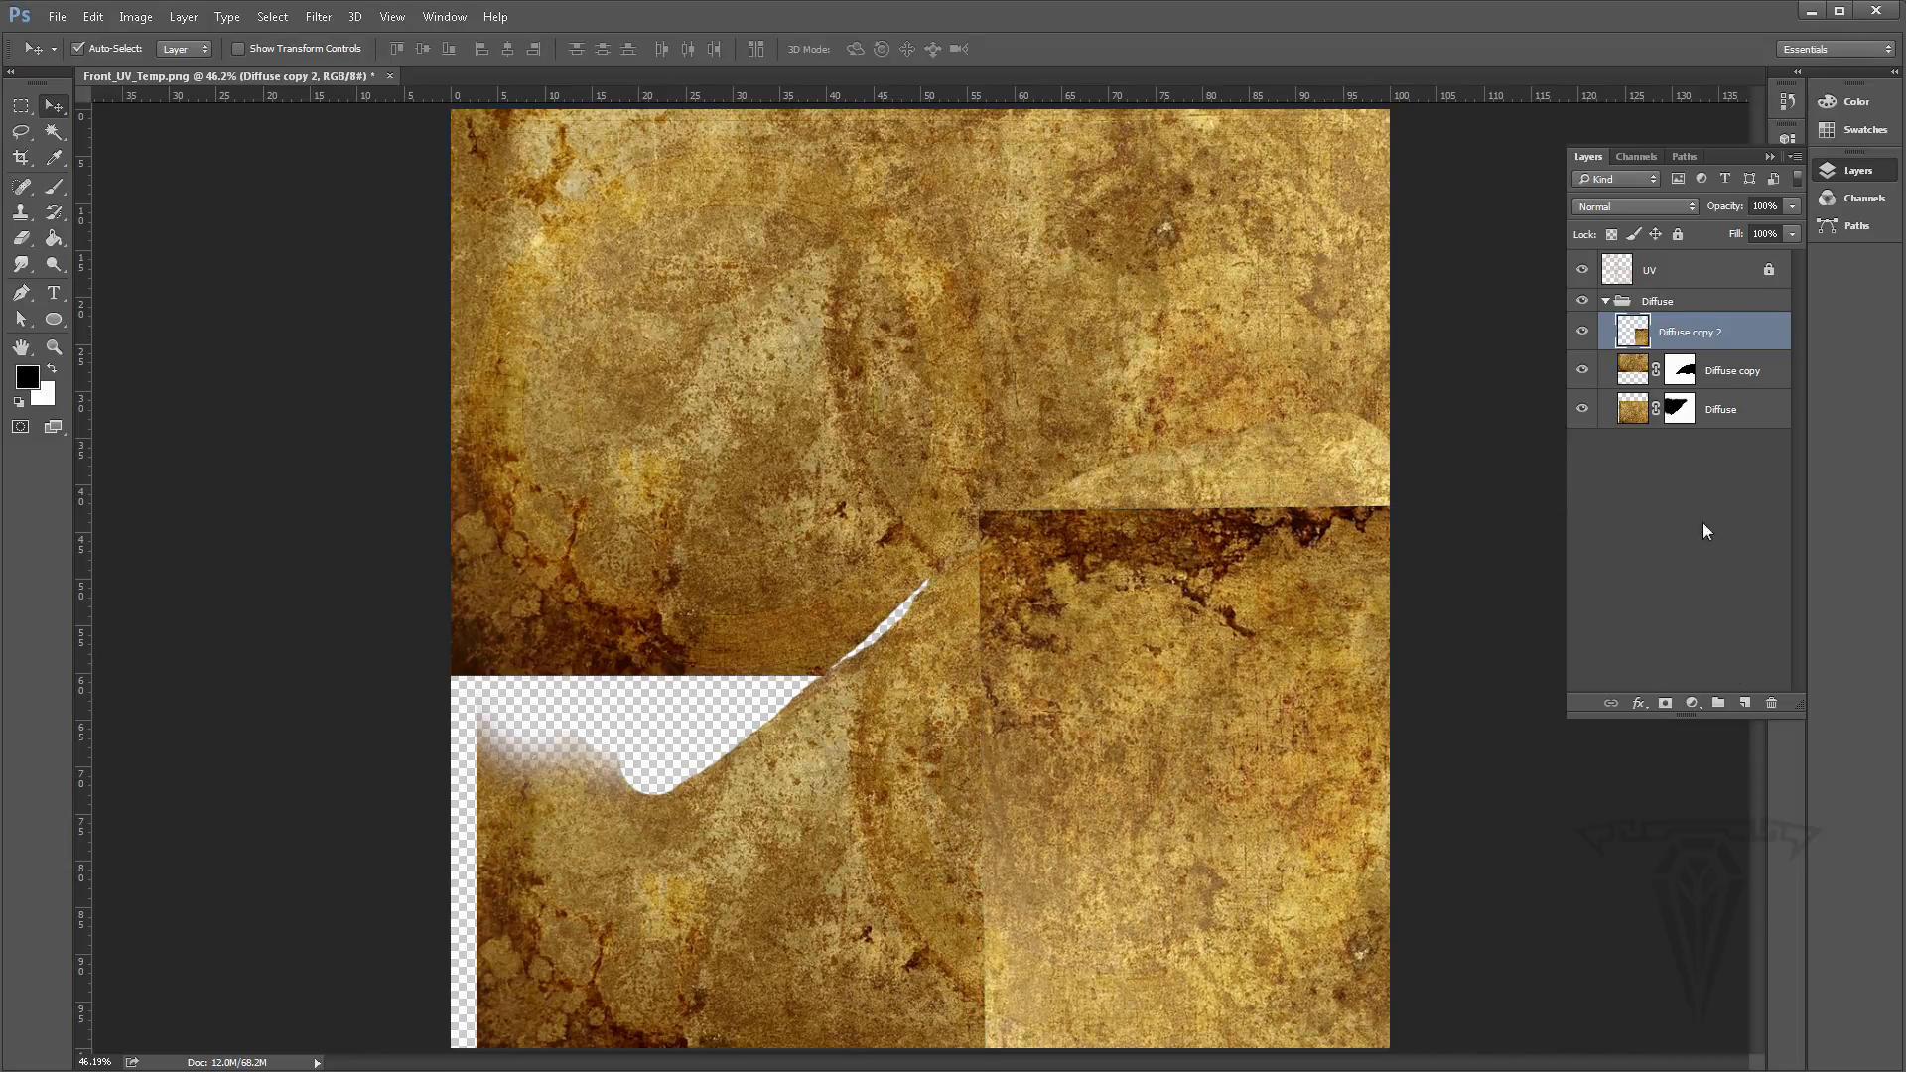
Add a layer mask to Diffuse copy 2 and paint away all but the dark patch over the lower-right ring's top
click(1666, 703)
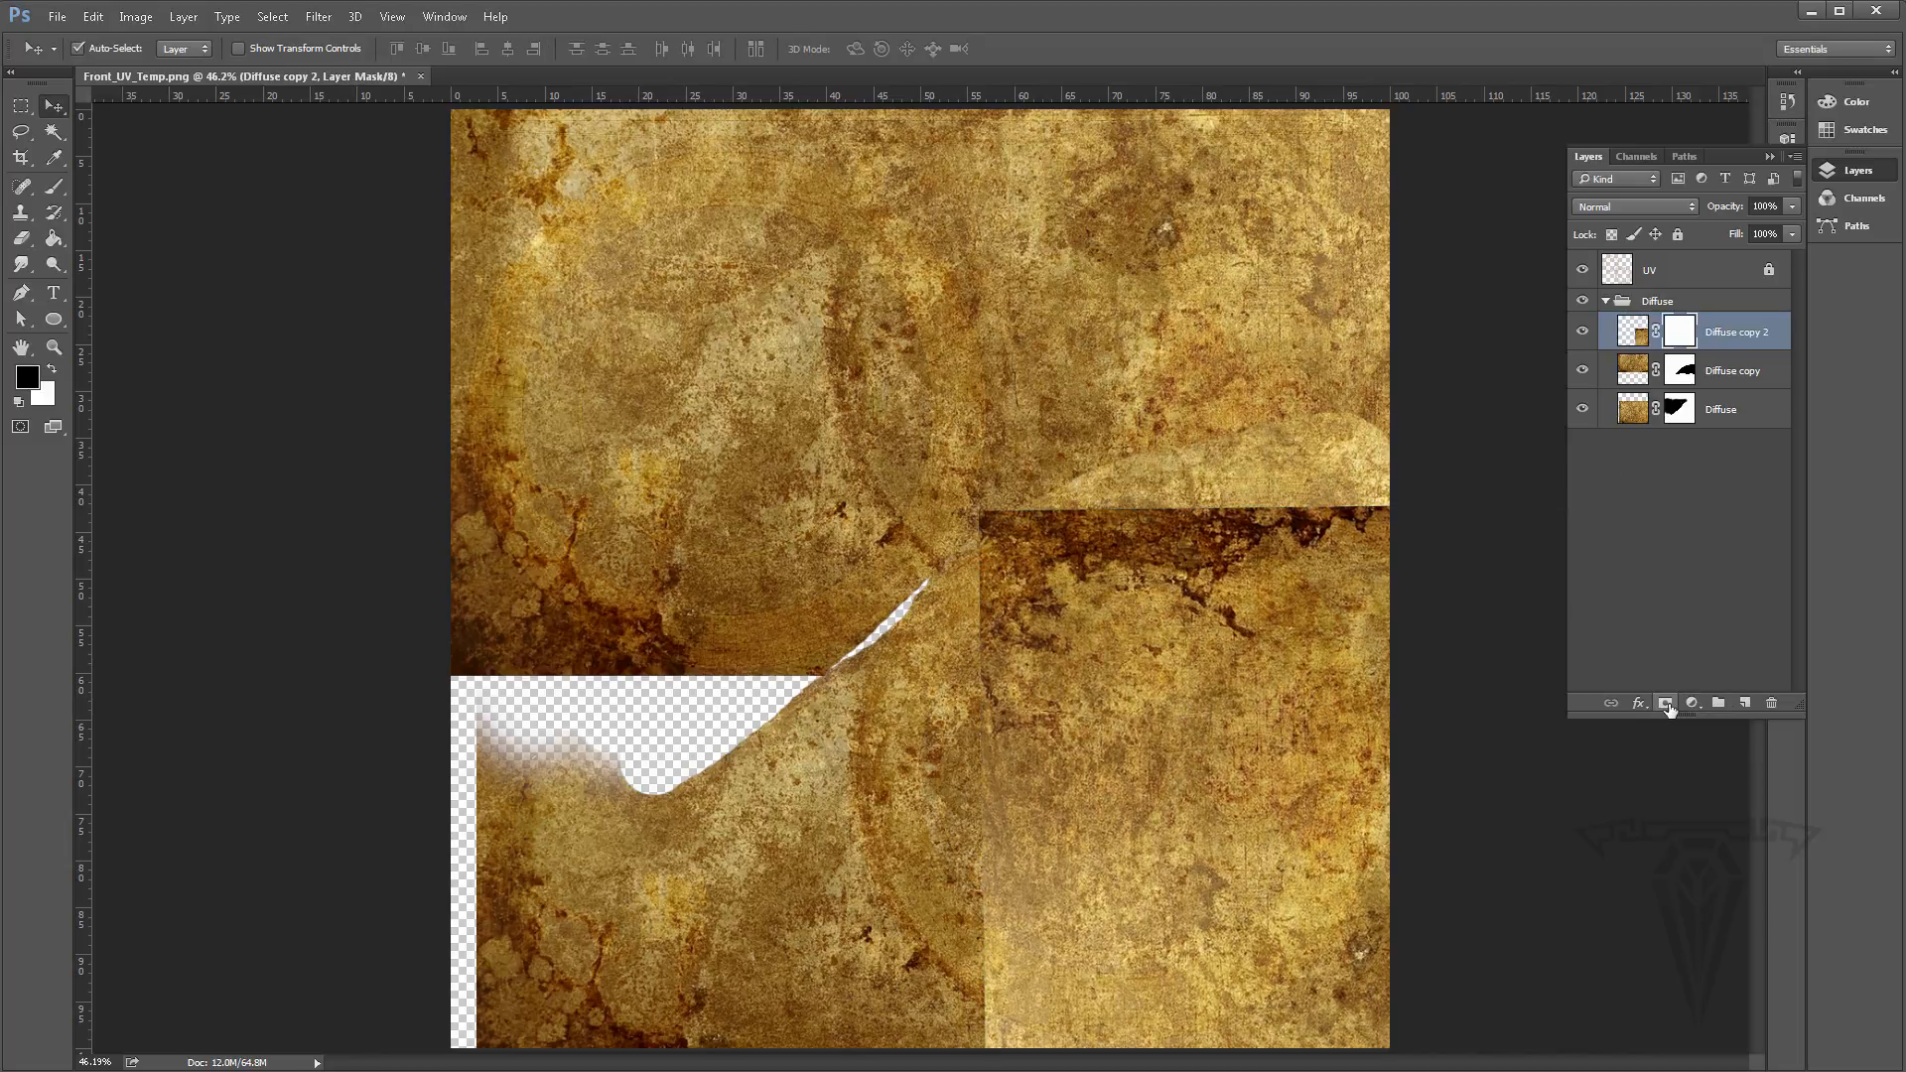
click(61, 194)
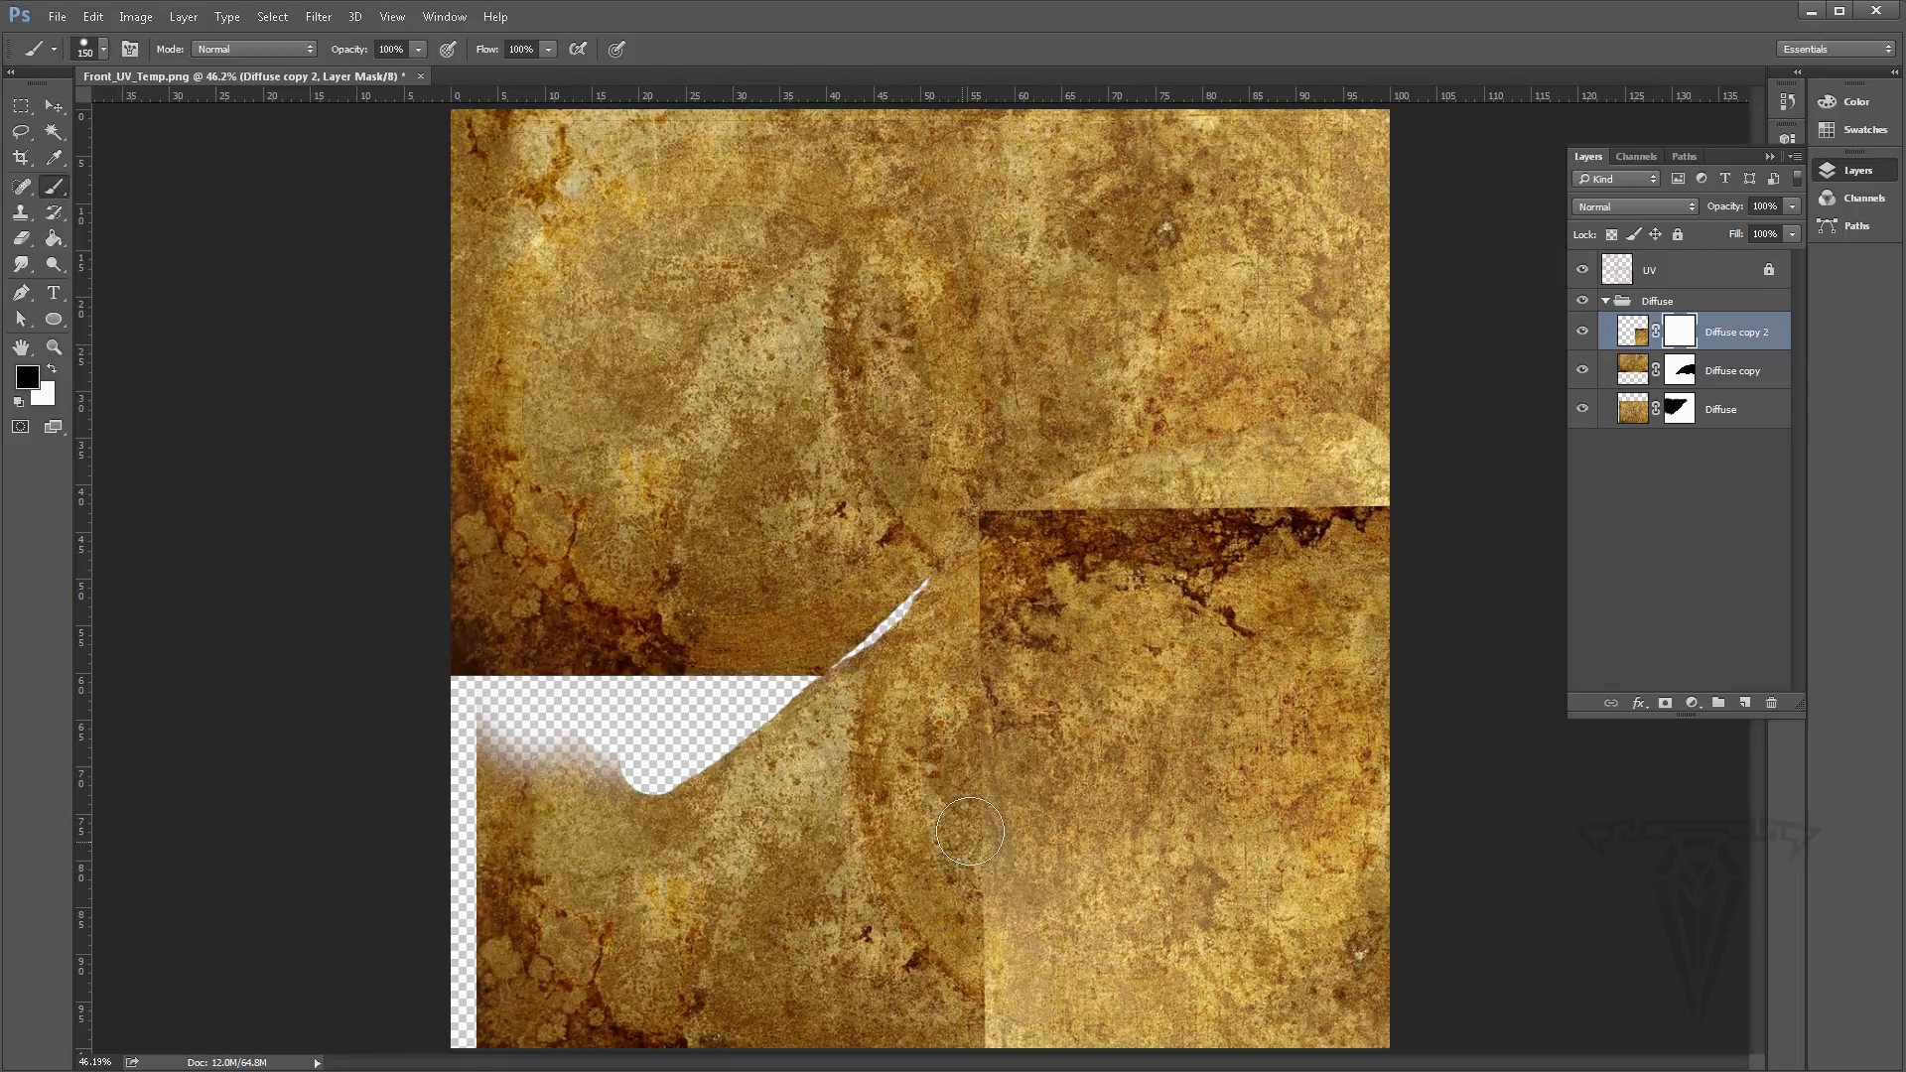
mouse_move(969, 829)
mouse_down()
mouse_move(1015, 1052)
mouse_move(1277, 1053)
mouse_move(1493, 897)
mouse_move(1162, 899)
mouse_move(1363, 836)
mouse_move(1380, 707)
mouse_move(1335, 675)
mouse_move(1281, 824)
mouse_move(1064, 822)
mouse_move(1241, 784)
mouse_move(1002, 700)
mouse_move(1121, 650)
mouse_move(1260, 685)
mouse_move(1186, 700)
mouse_move(1340, 709)
mouse_move(1300, 620)
mouse_move(1268, 615)
mouse_move(1273, 590)
mouse_move(1383, 564)
mouse_move(1365, 516)
mouse_move(1330, 532)
mouse_move(1276, 475)
mouse_up()
Unlock the UV layer, set its blend mode to Normal, and lock it again
click(1691, 269)
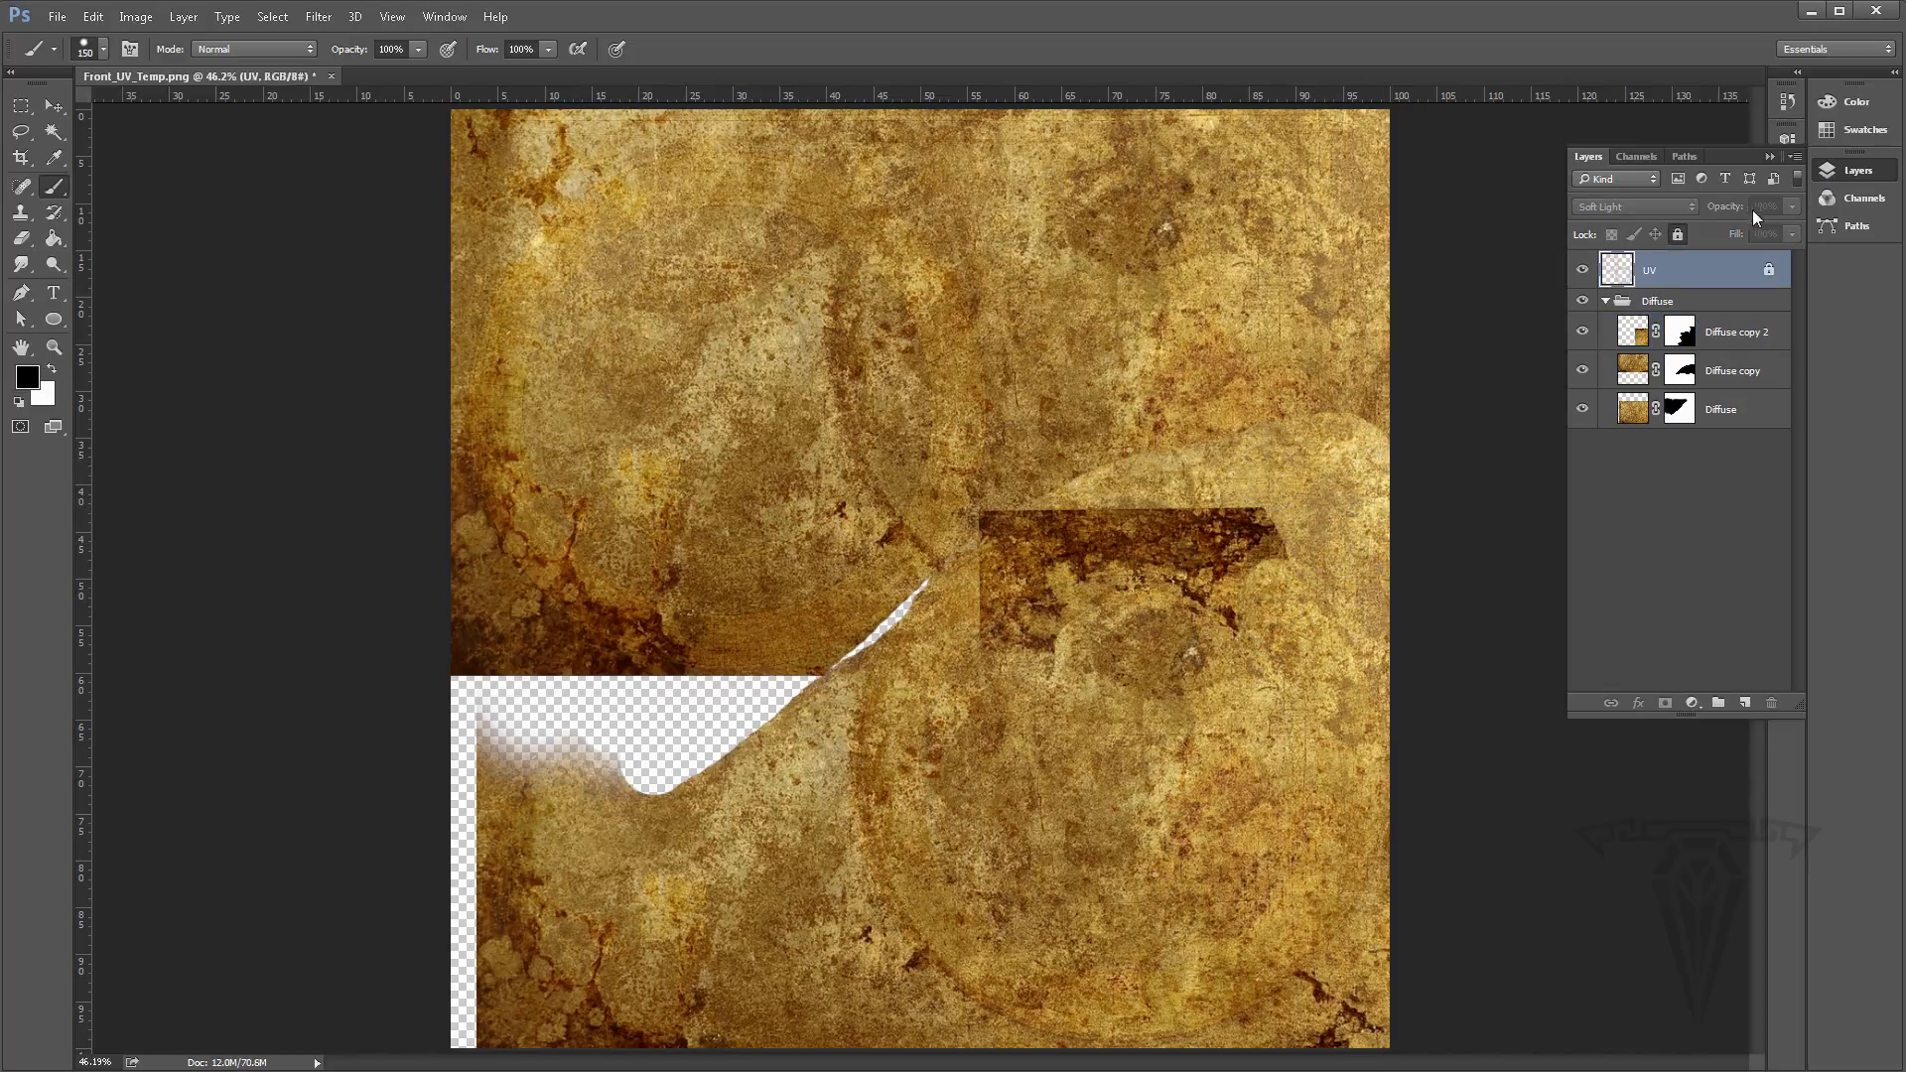
click(1680, 232)
click(1640, 208)
click(1618, 227)
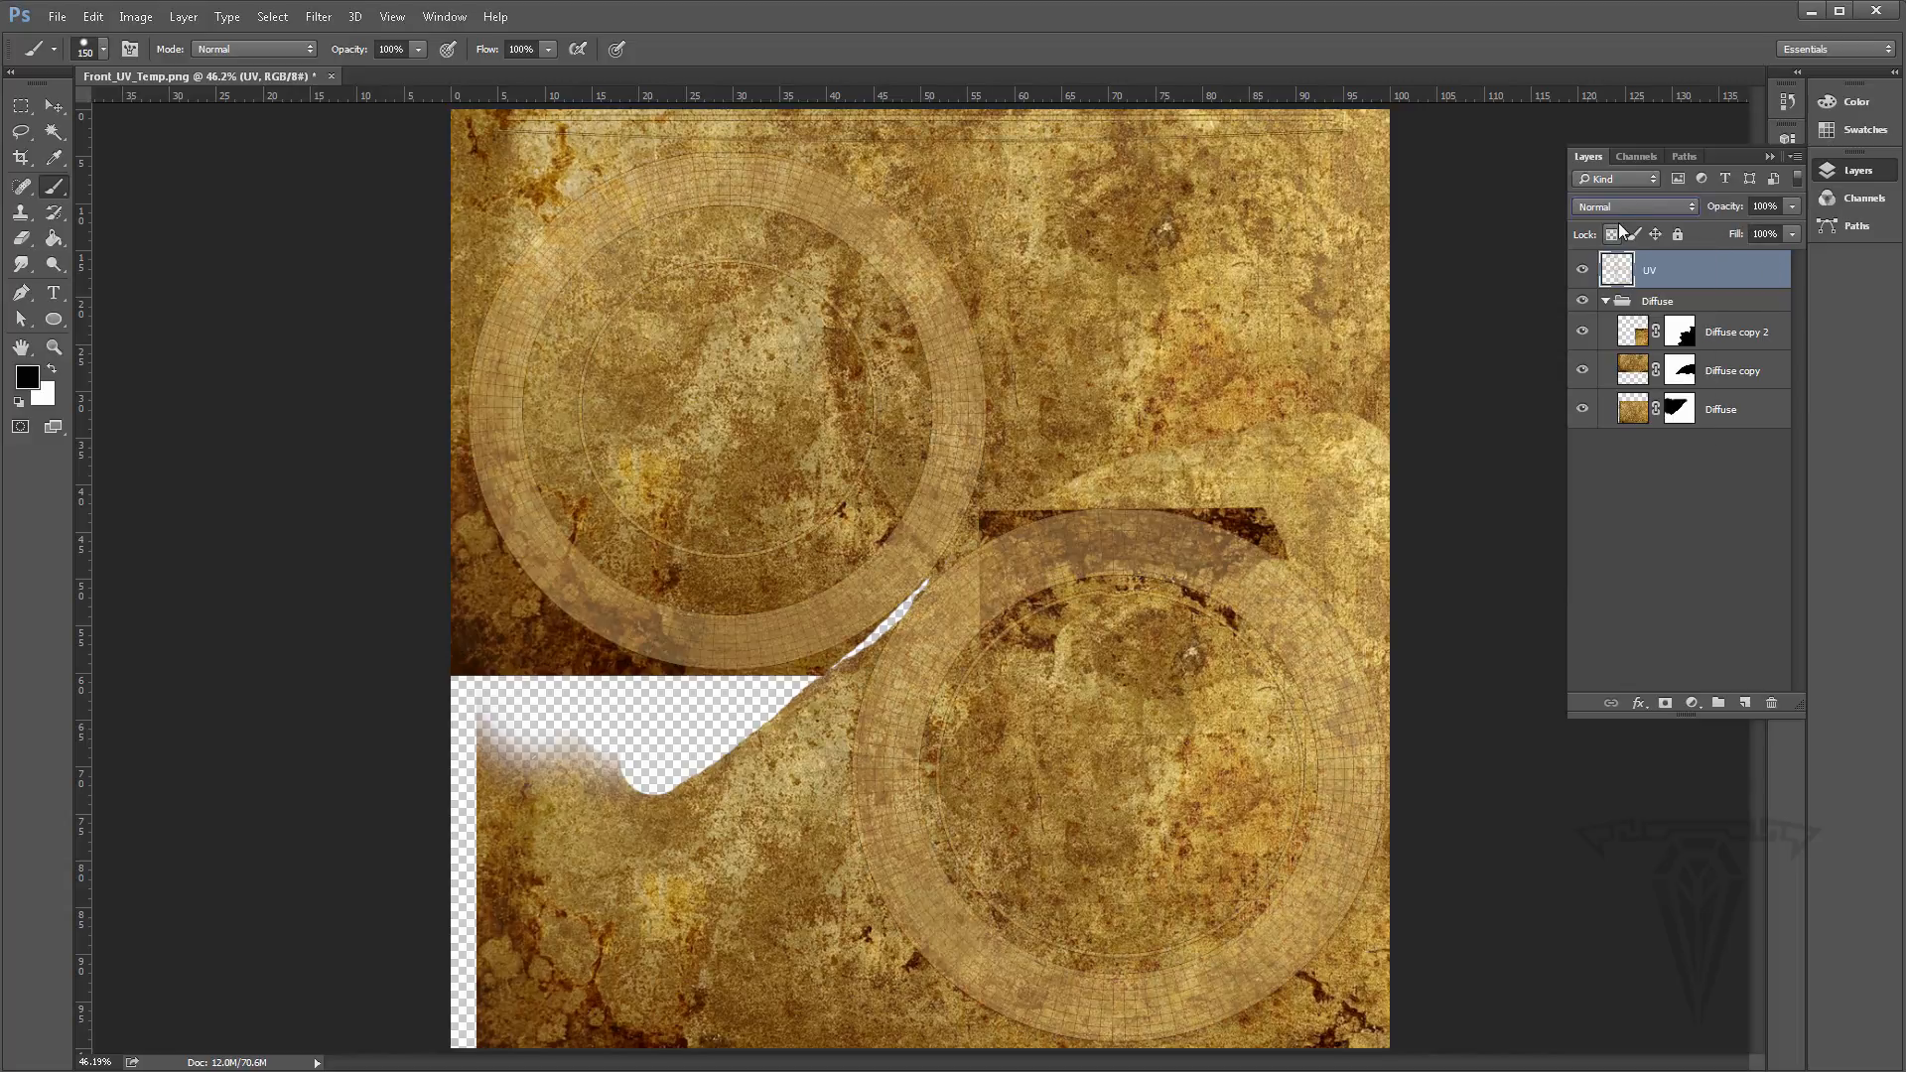
click(1678, 234)
click(54, 105)
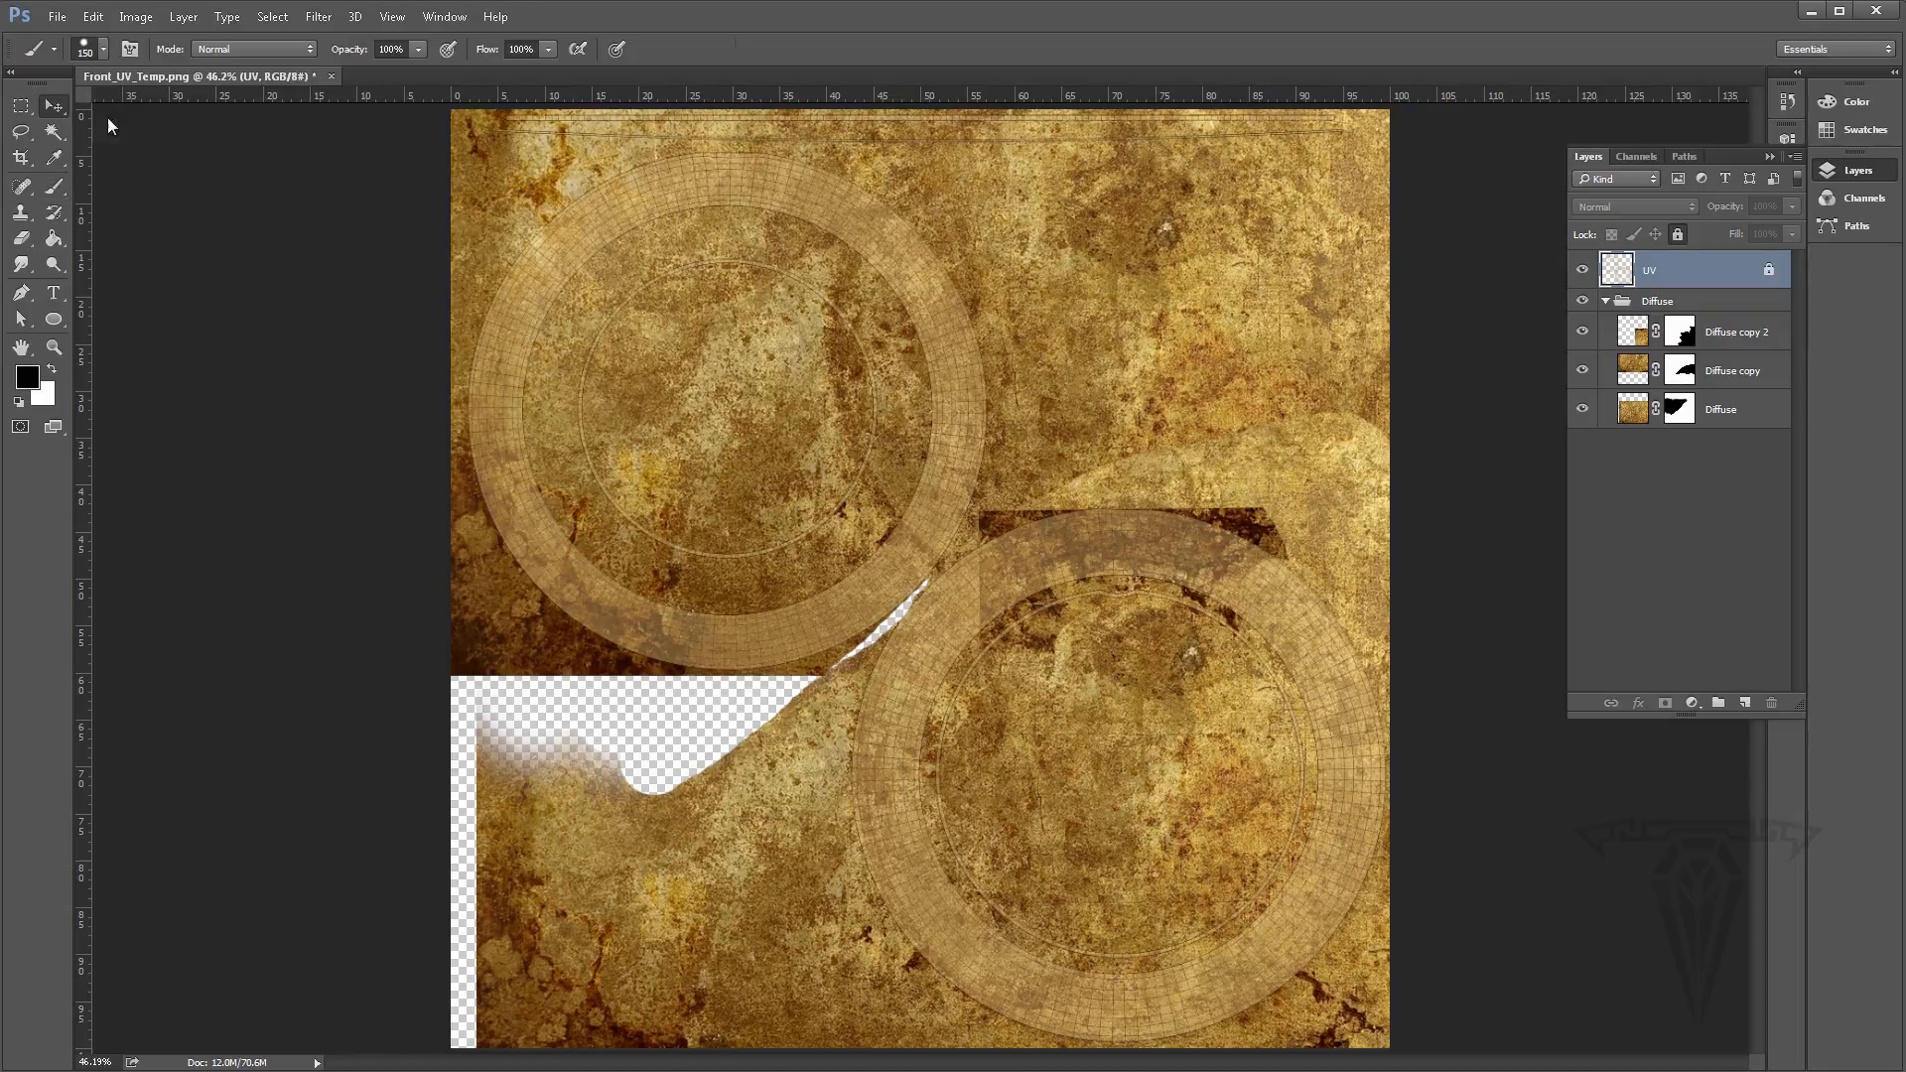
Target the Diffuse copy 2 layer's mask and choose the soft round 30 px brush for painting around the dark patch
click(1722, 334)
key(z)
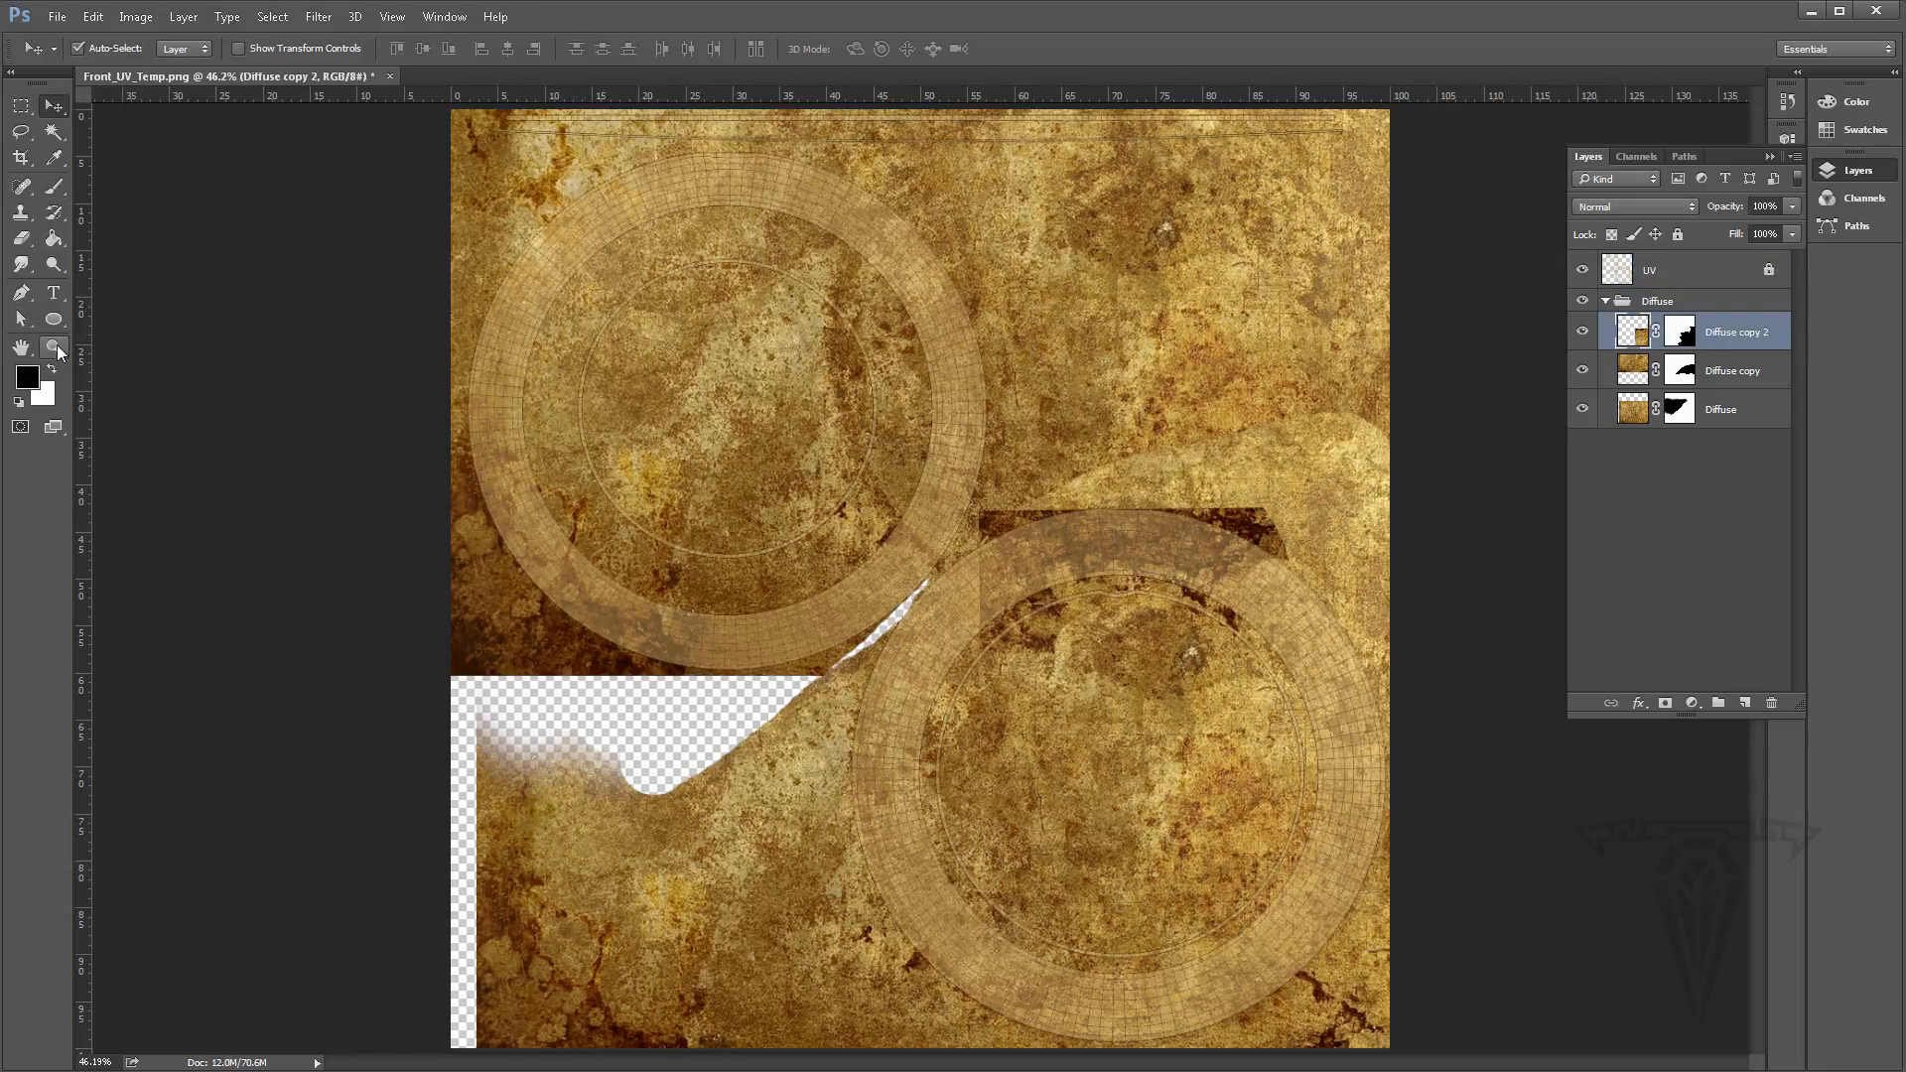
click(1219, 588)
click(1219, 587)
click(1219, 588)
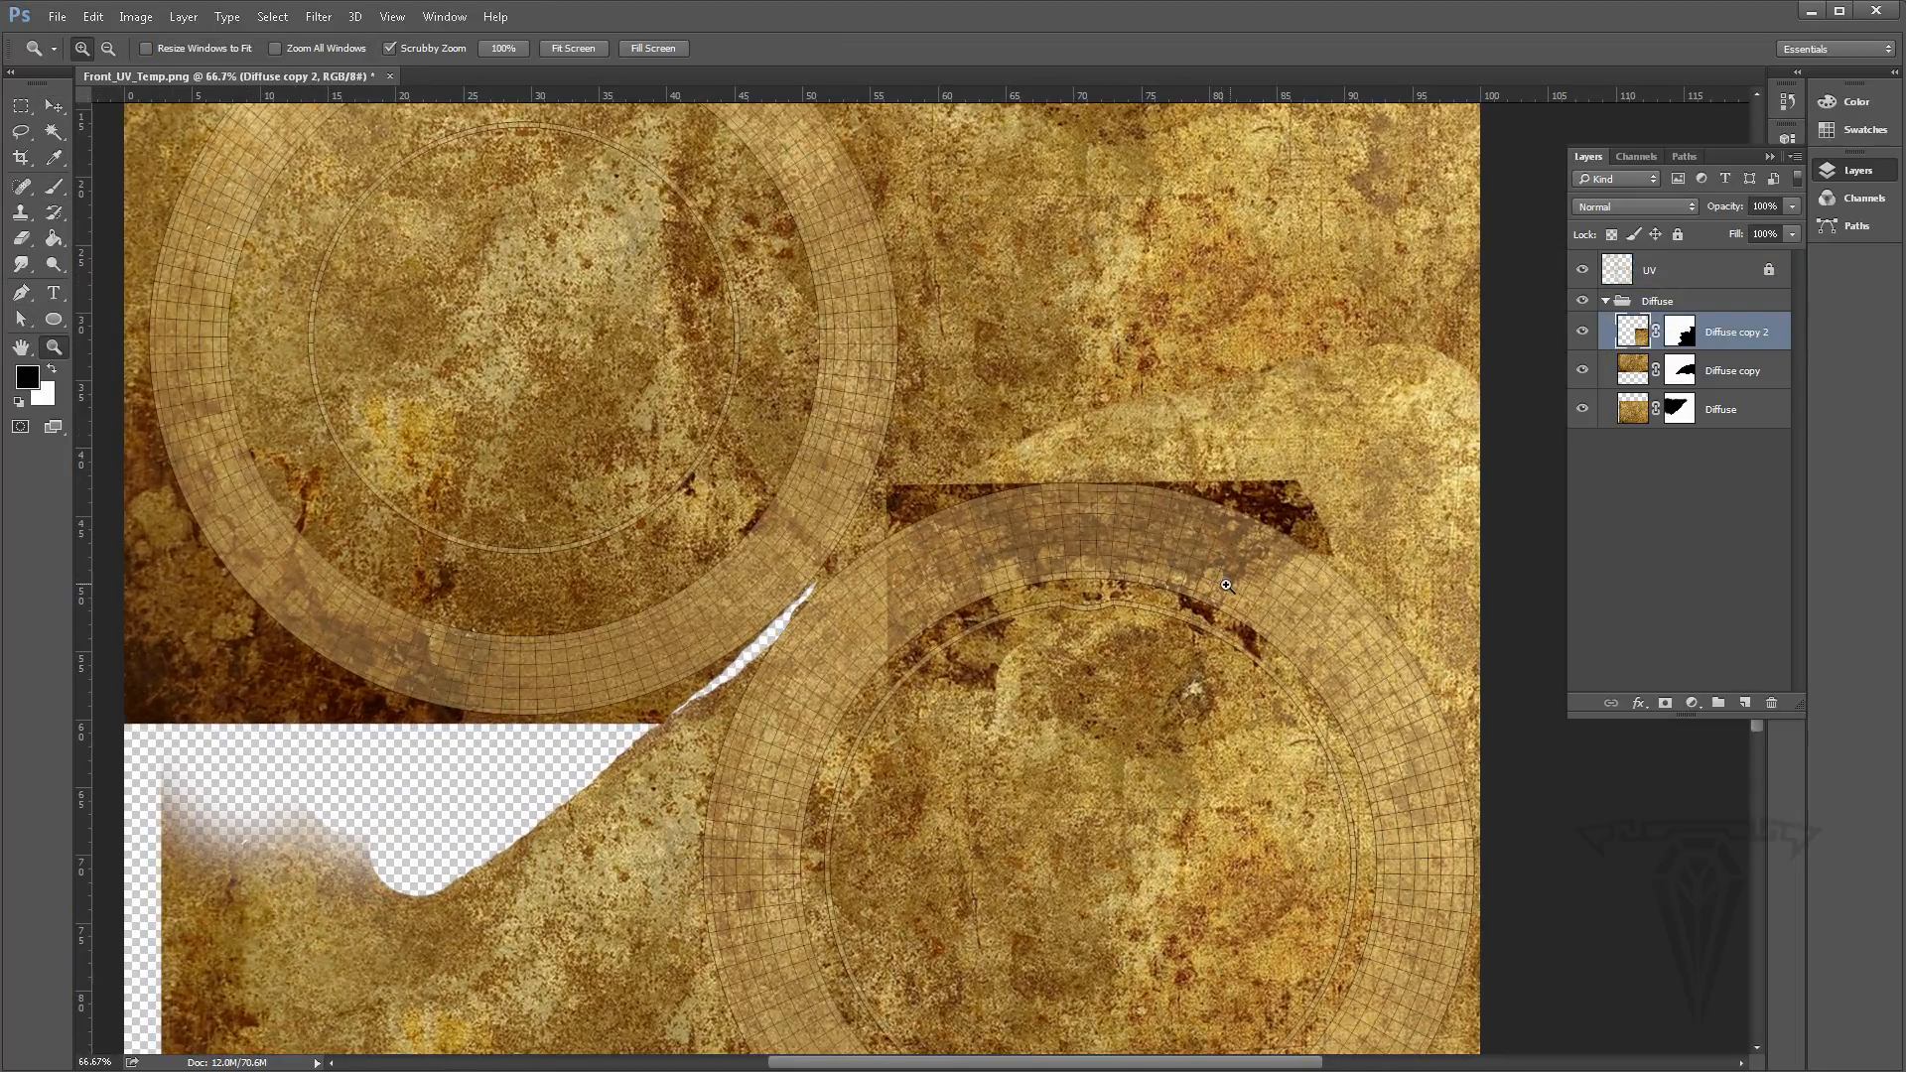
click(1227, 586)
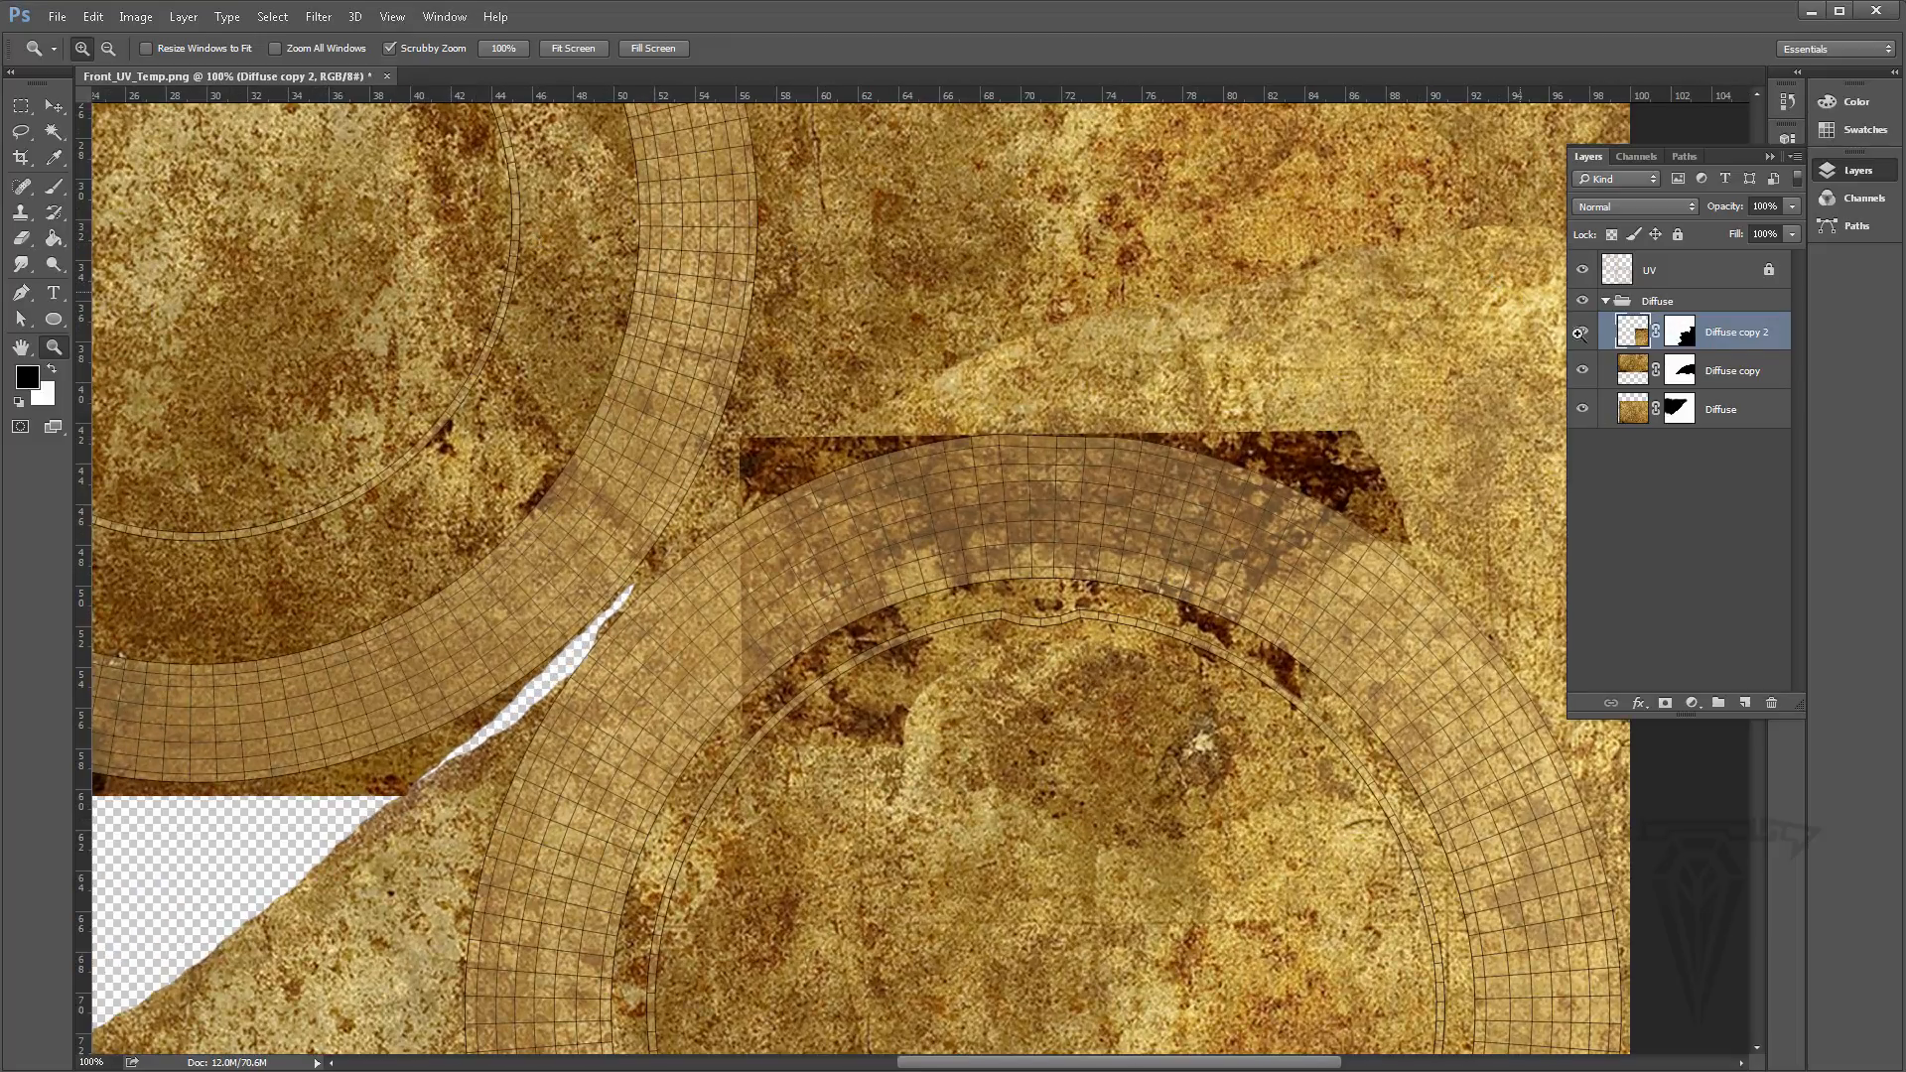
click(1679, 331)
click(54, 186)
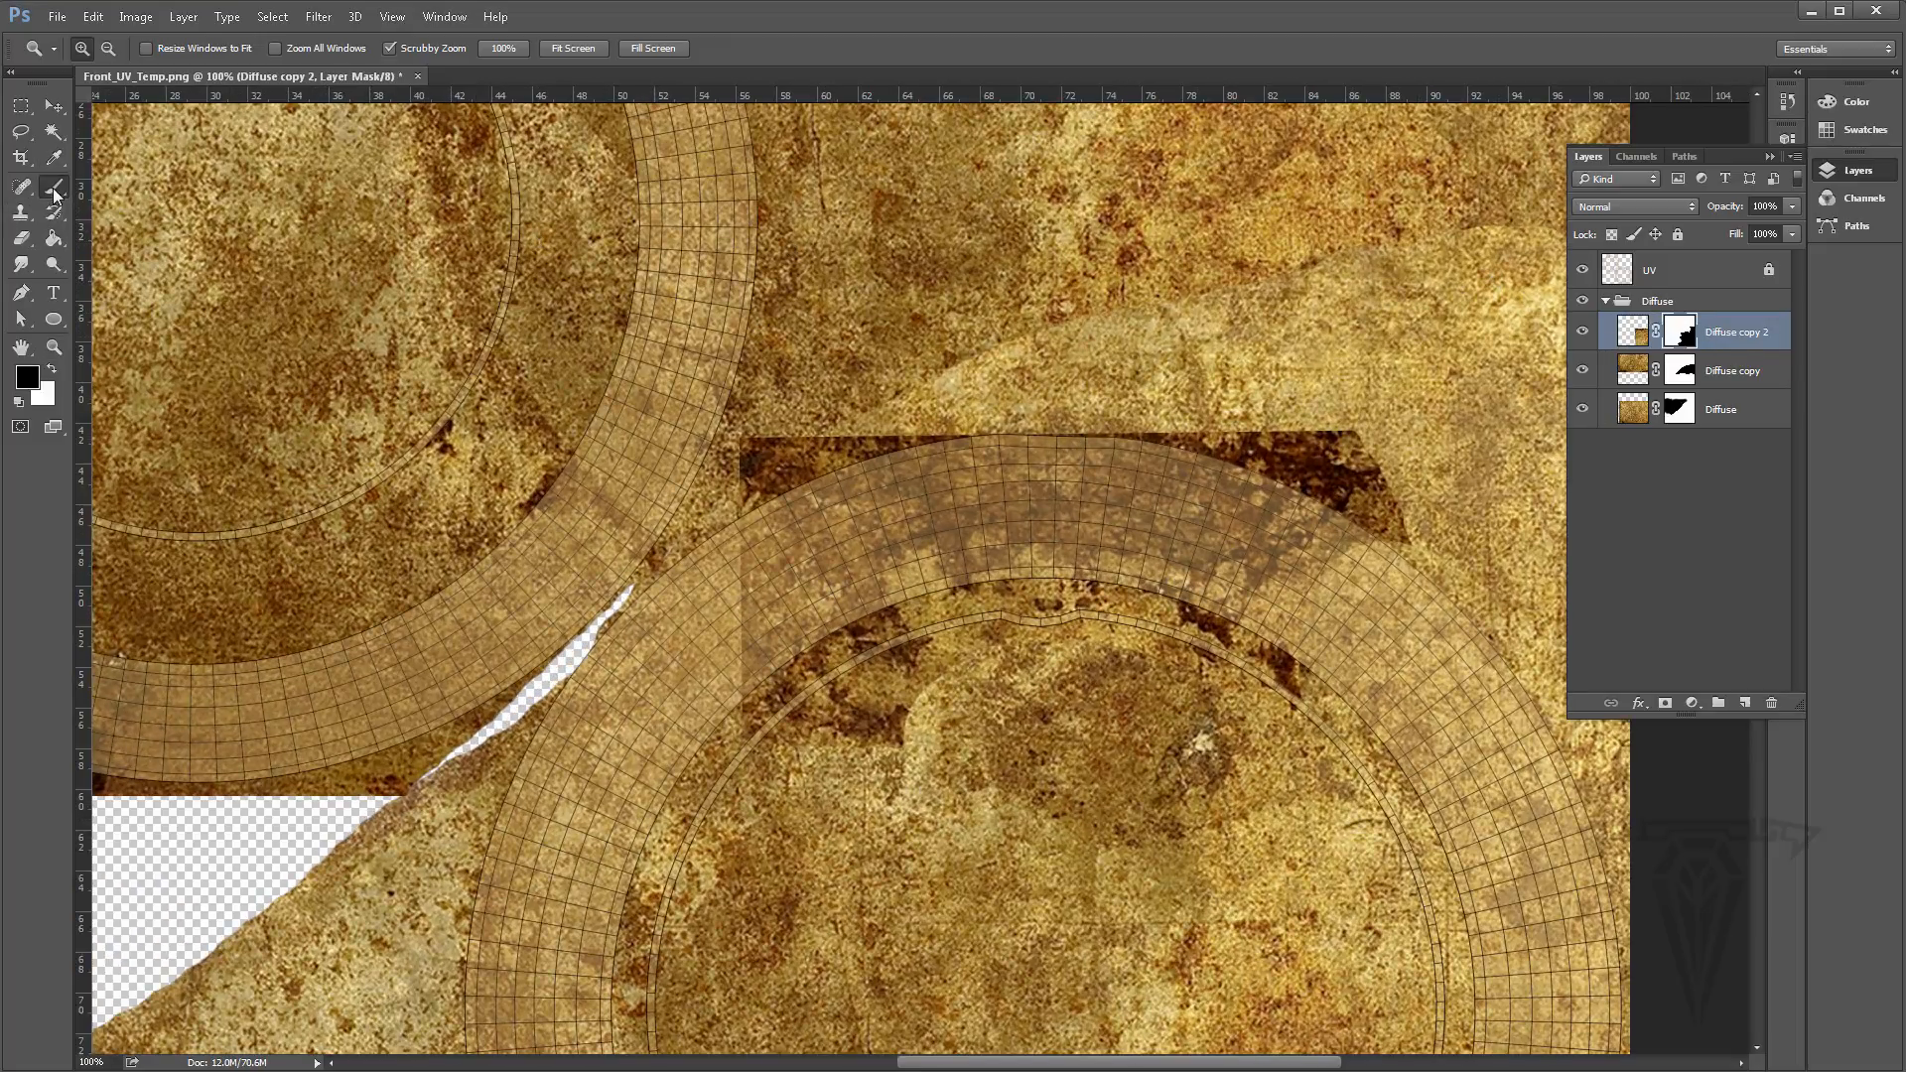
click(1767, 156)
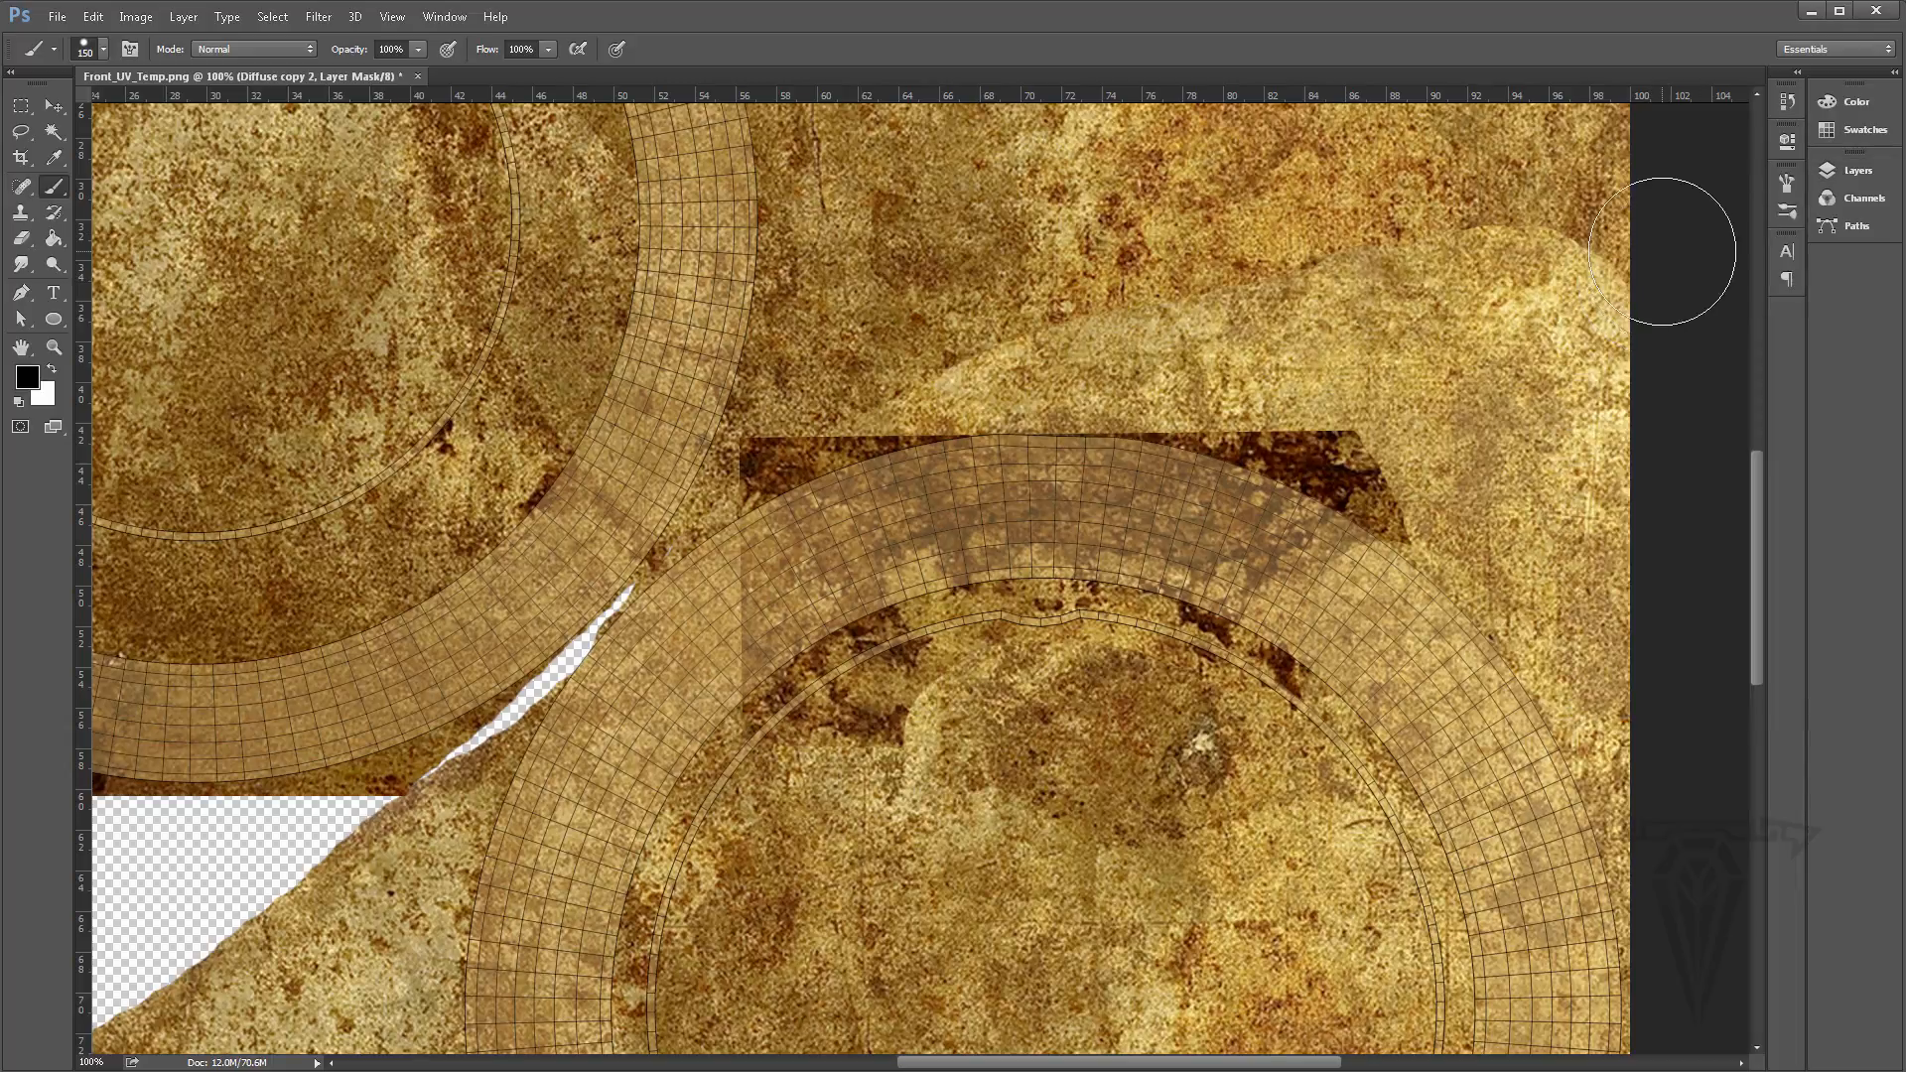
click(1787, 183)
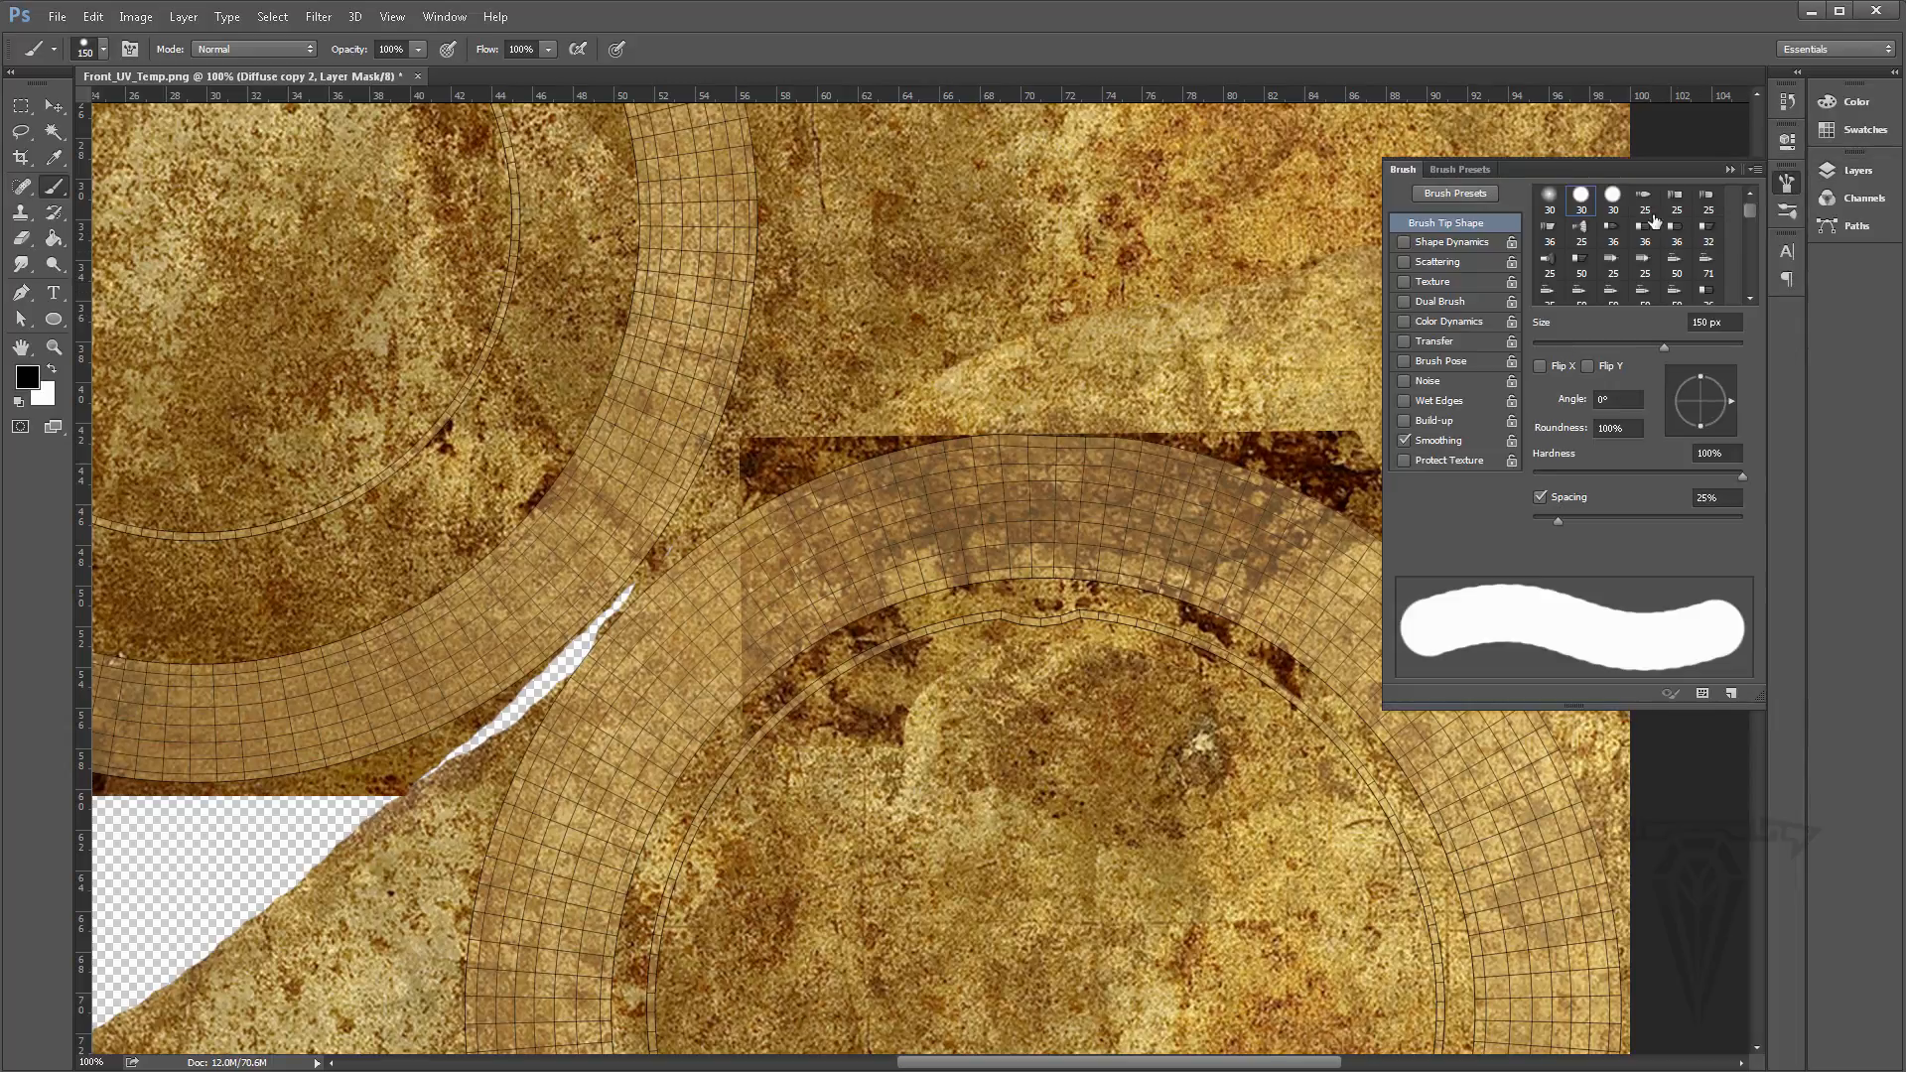
click(1550, 197)
click(1729, 171)
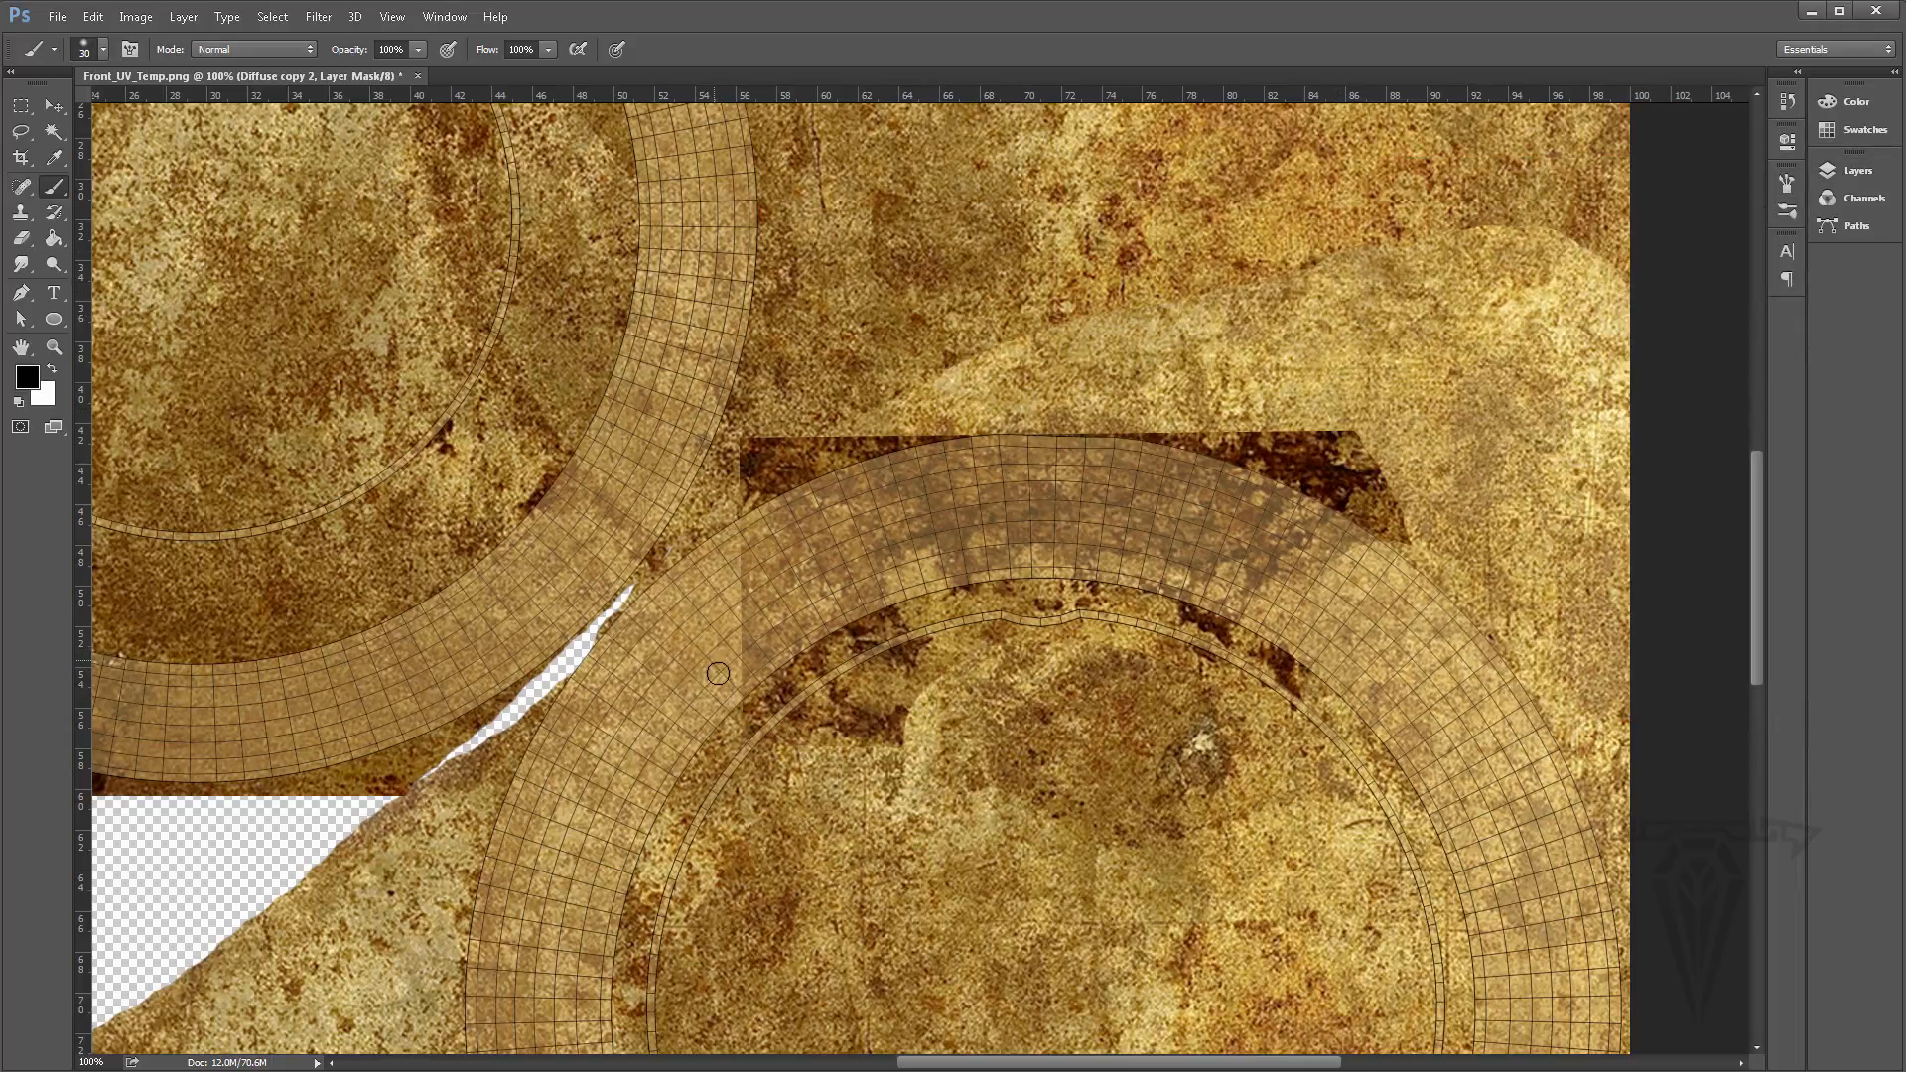
Set the soft brush size to 58 px and mask away the dark patch's hard side edges on the lower-right ring
key(bracketright)
key(bracketright)
key(bracketright)
click(86, 44)
drag(141, 110, 149, 110)
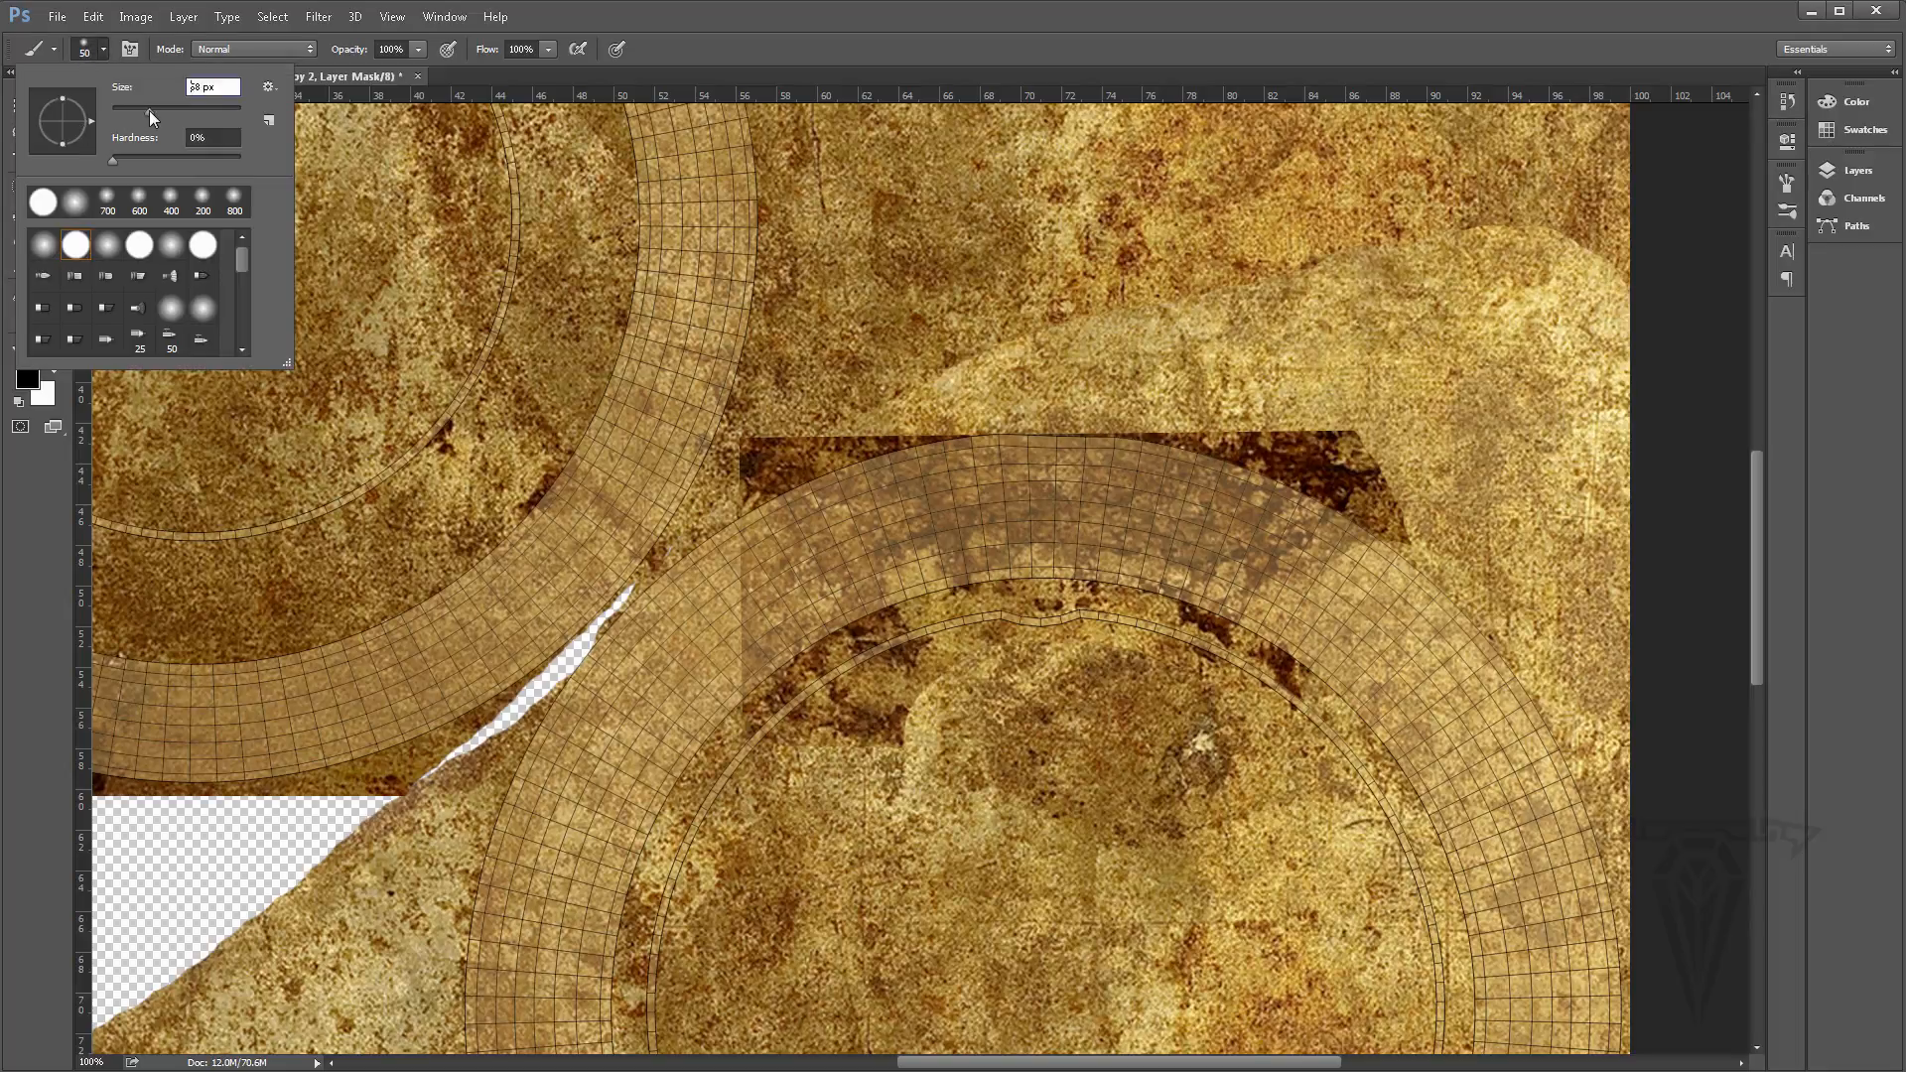
mouse_move(748, 558)
mouse_down()
mouse_move(743, 497)
mouse_move(726, 722)
mouse_up()
drag(762, 458, 745, 484)
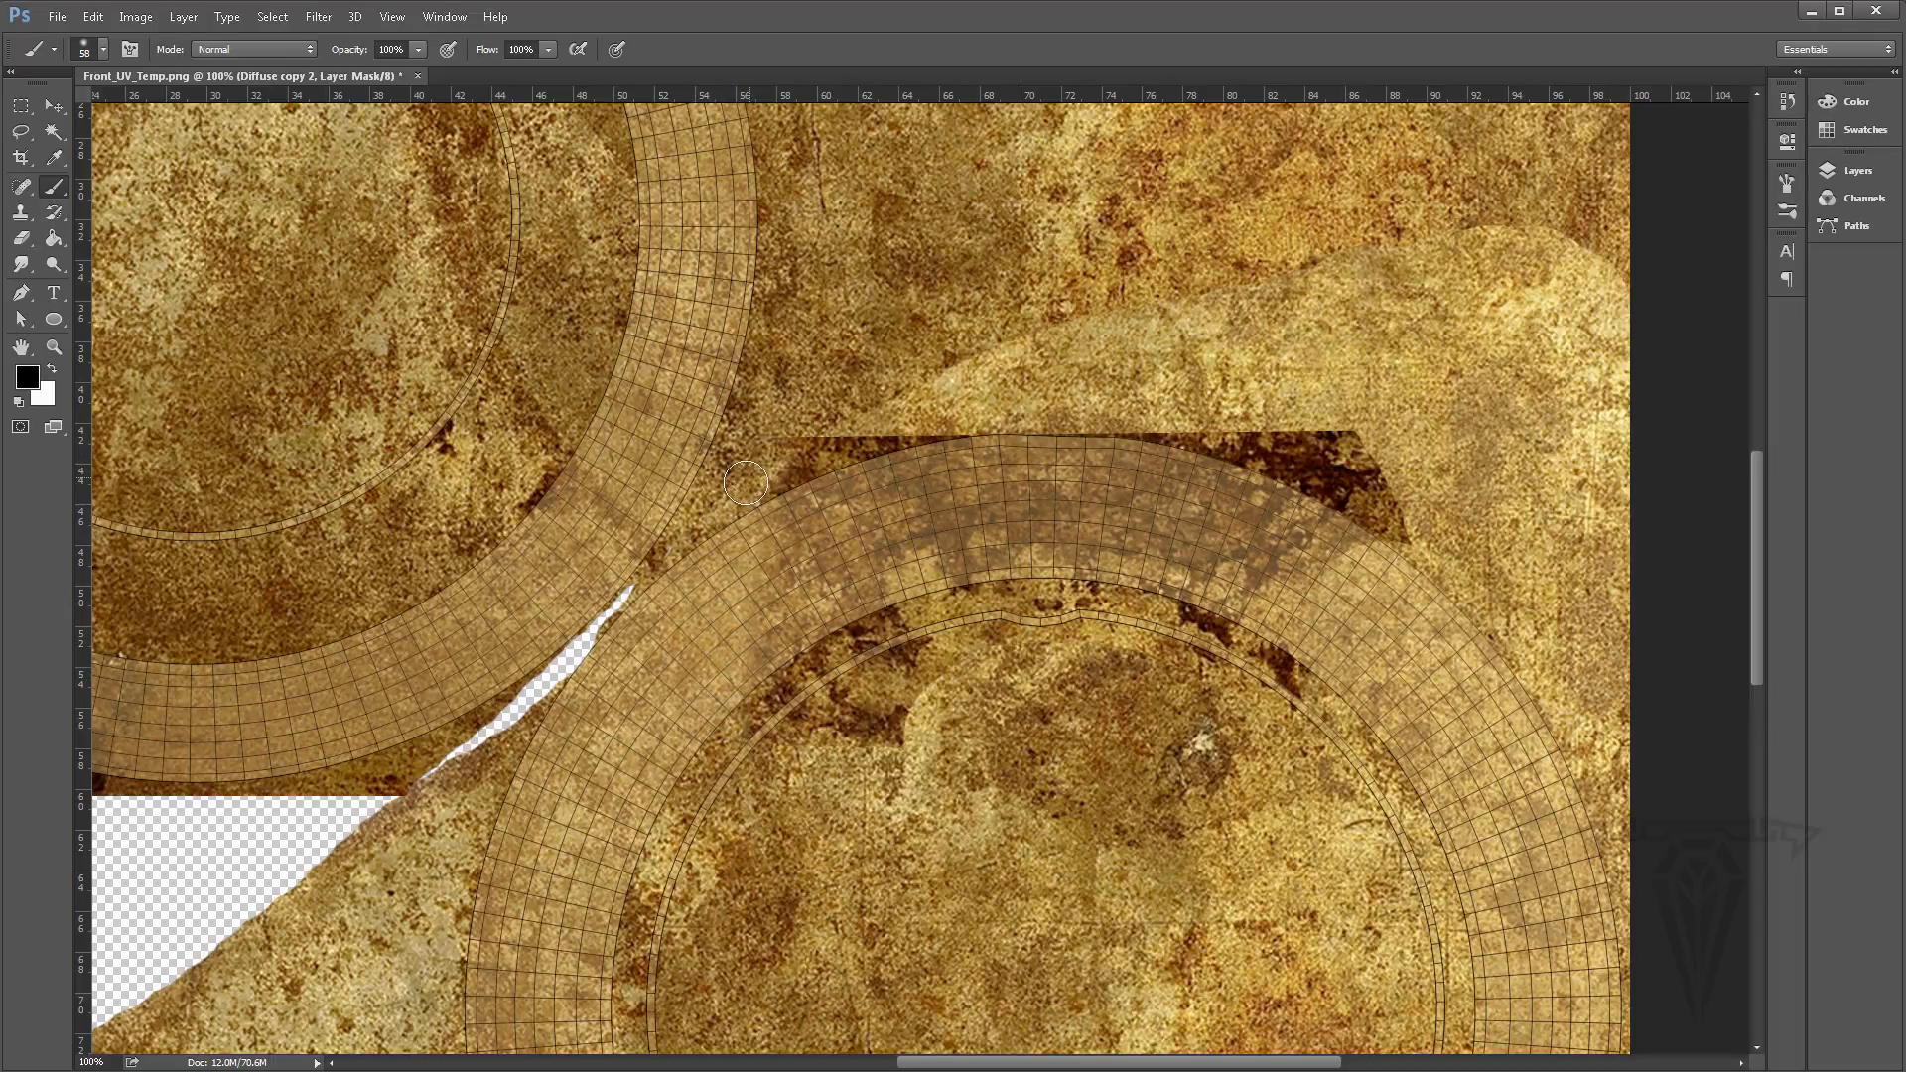
mouse_move(1370, 585)
mouse_down()
mouse_move(1390, 487)
mouse_move(1366, 614)
mouse_up()
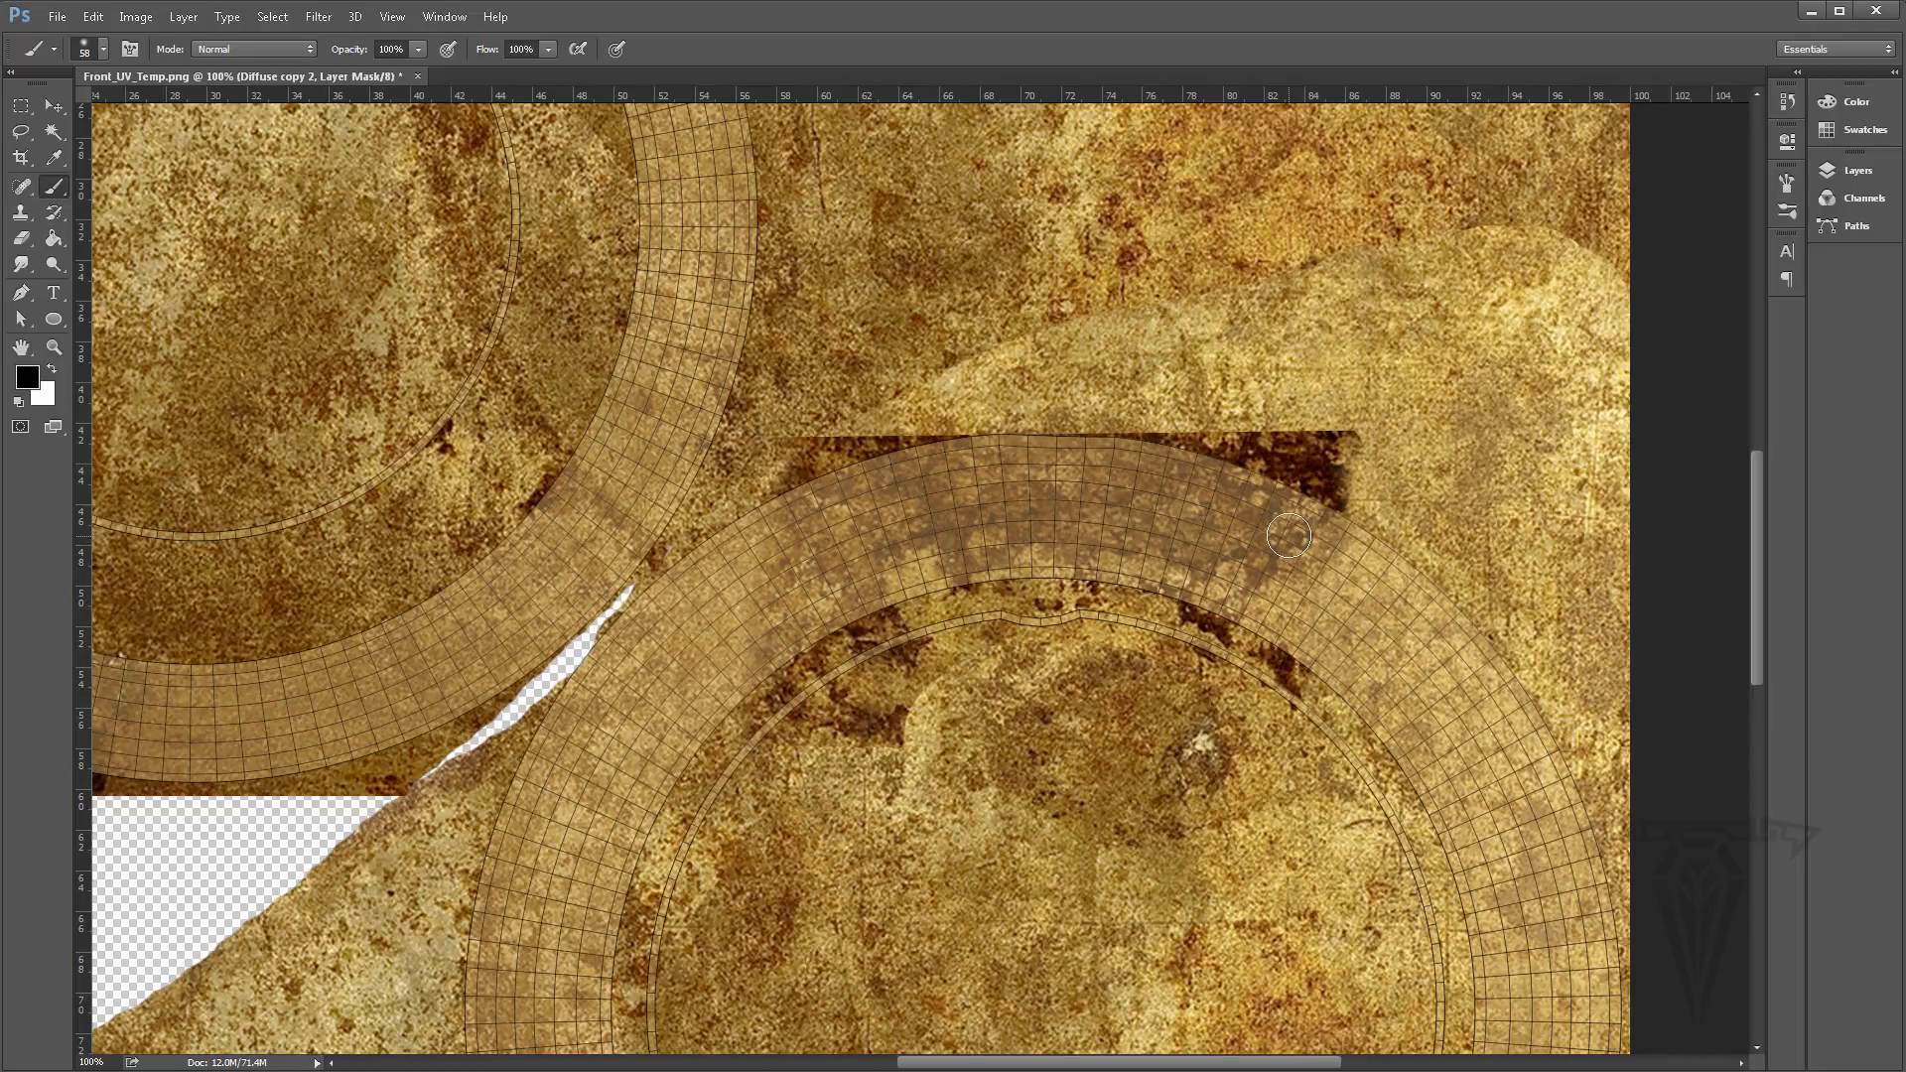
click(52, 349)
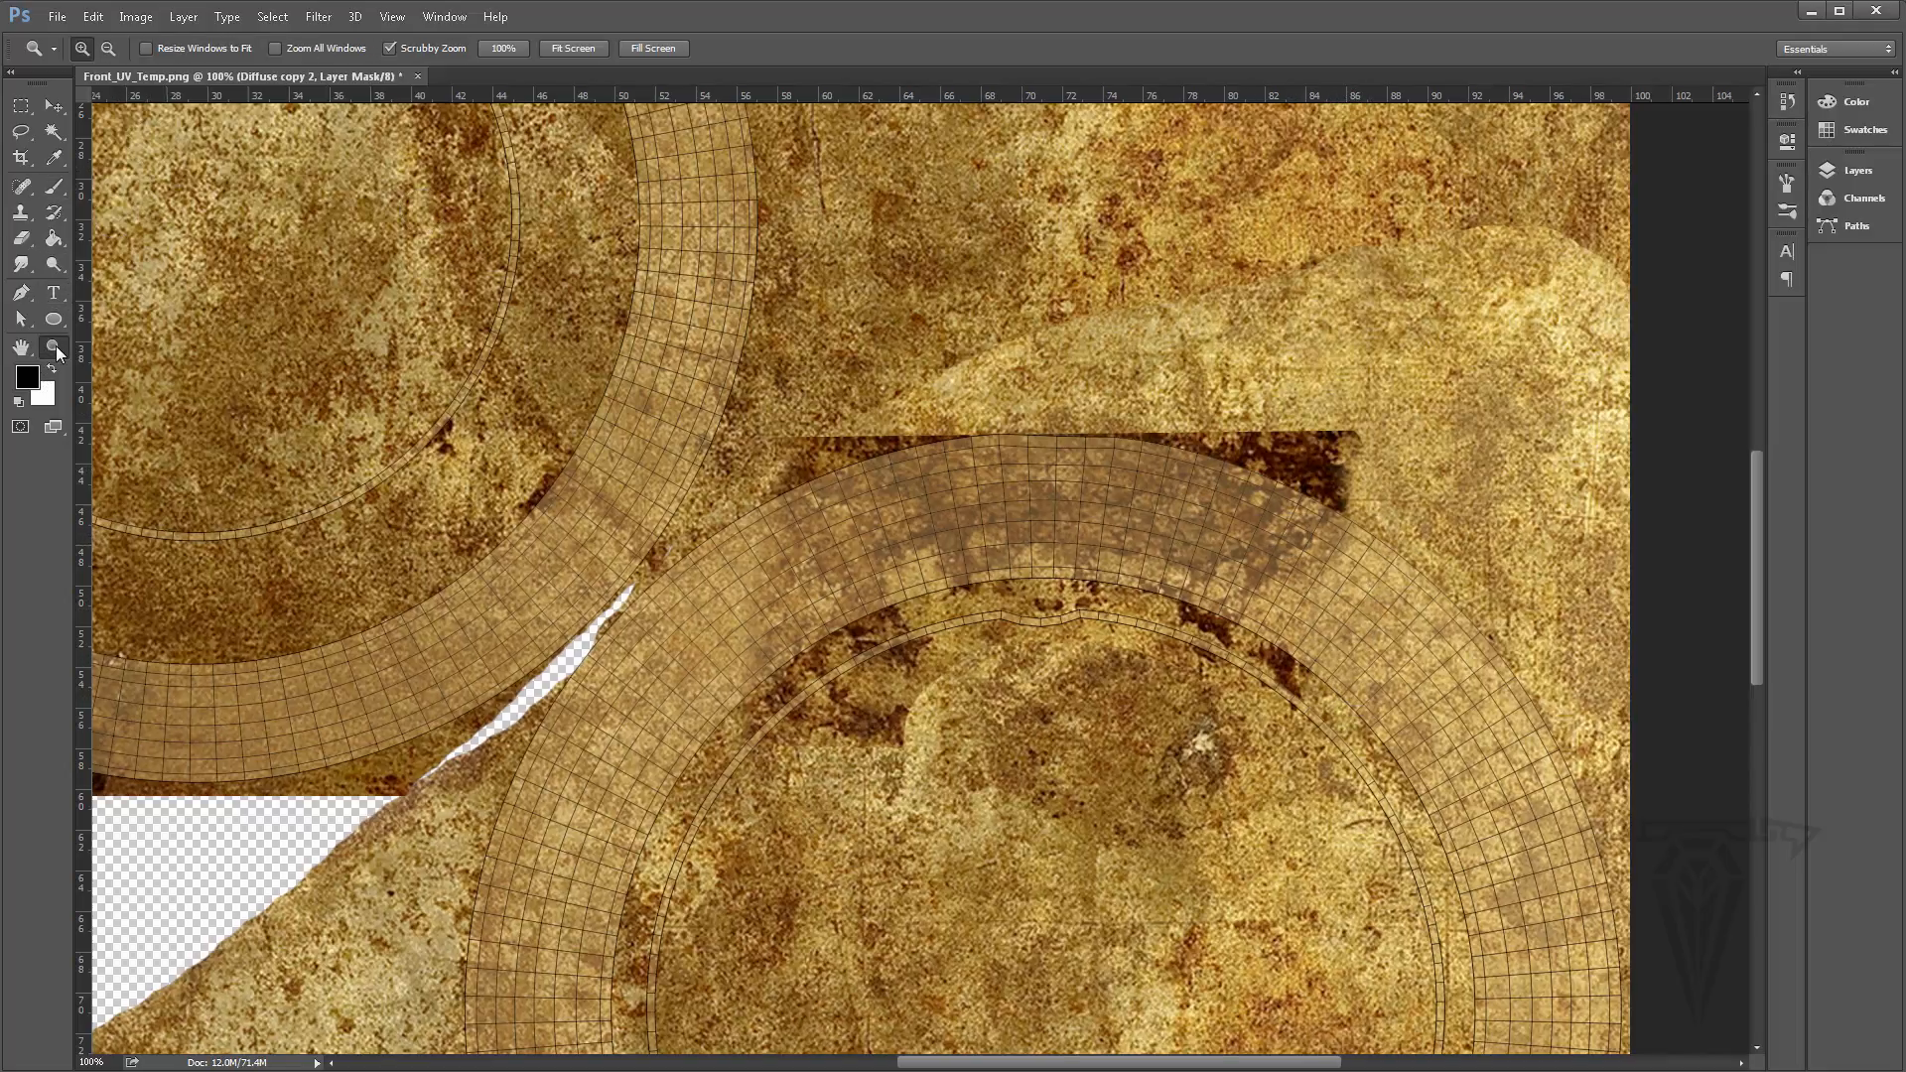
double_click(30, 349)
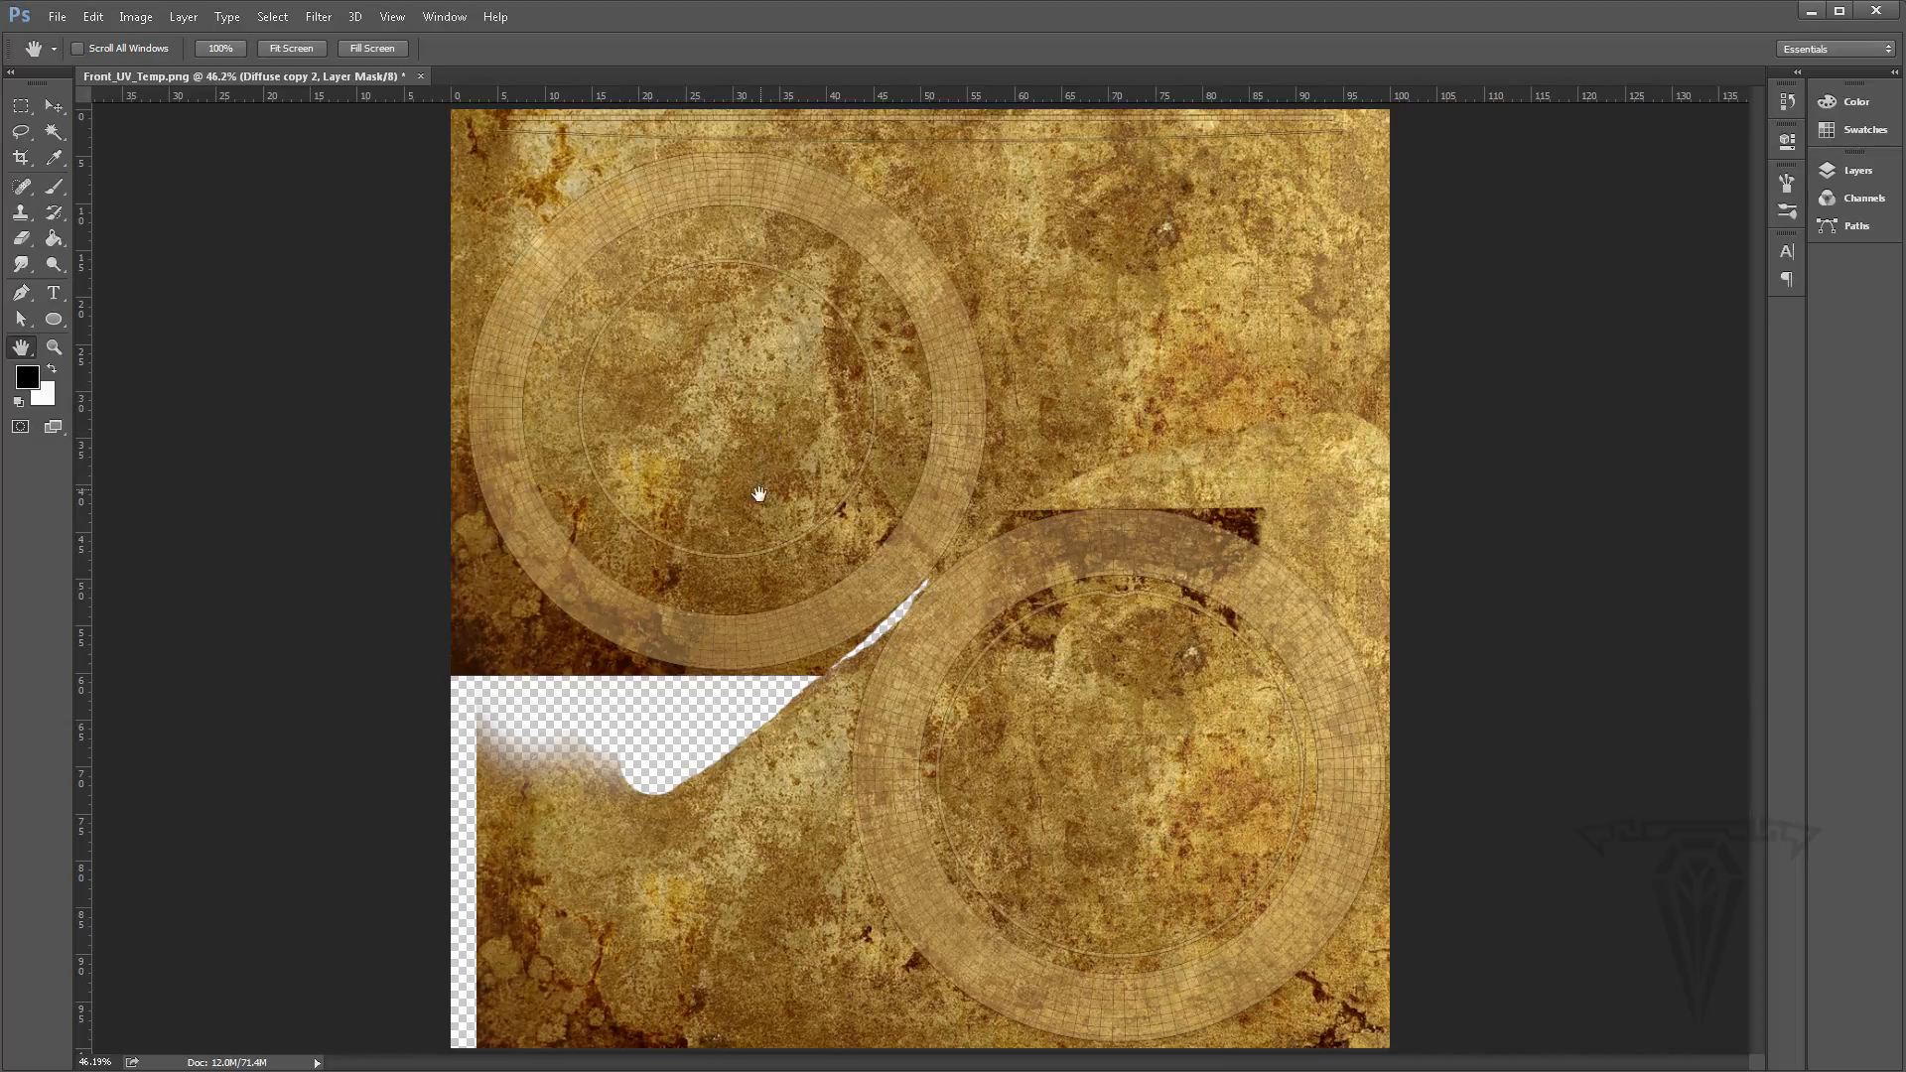
Duplicate the Diffuse copy layer again and delete the new duplicate's layer mask
click(1856, 171)
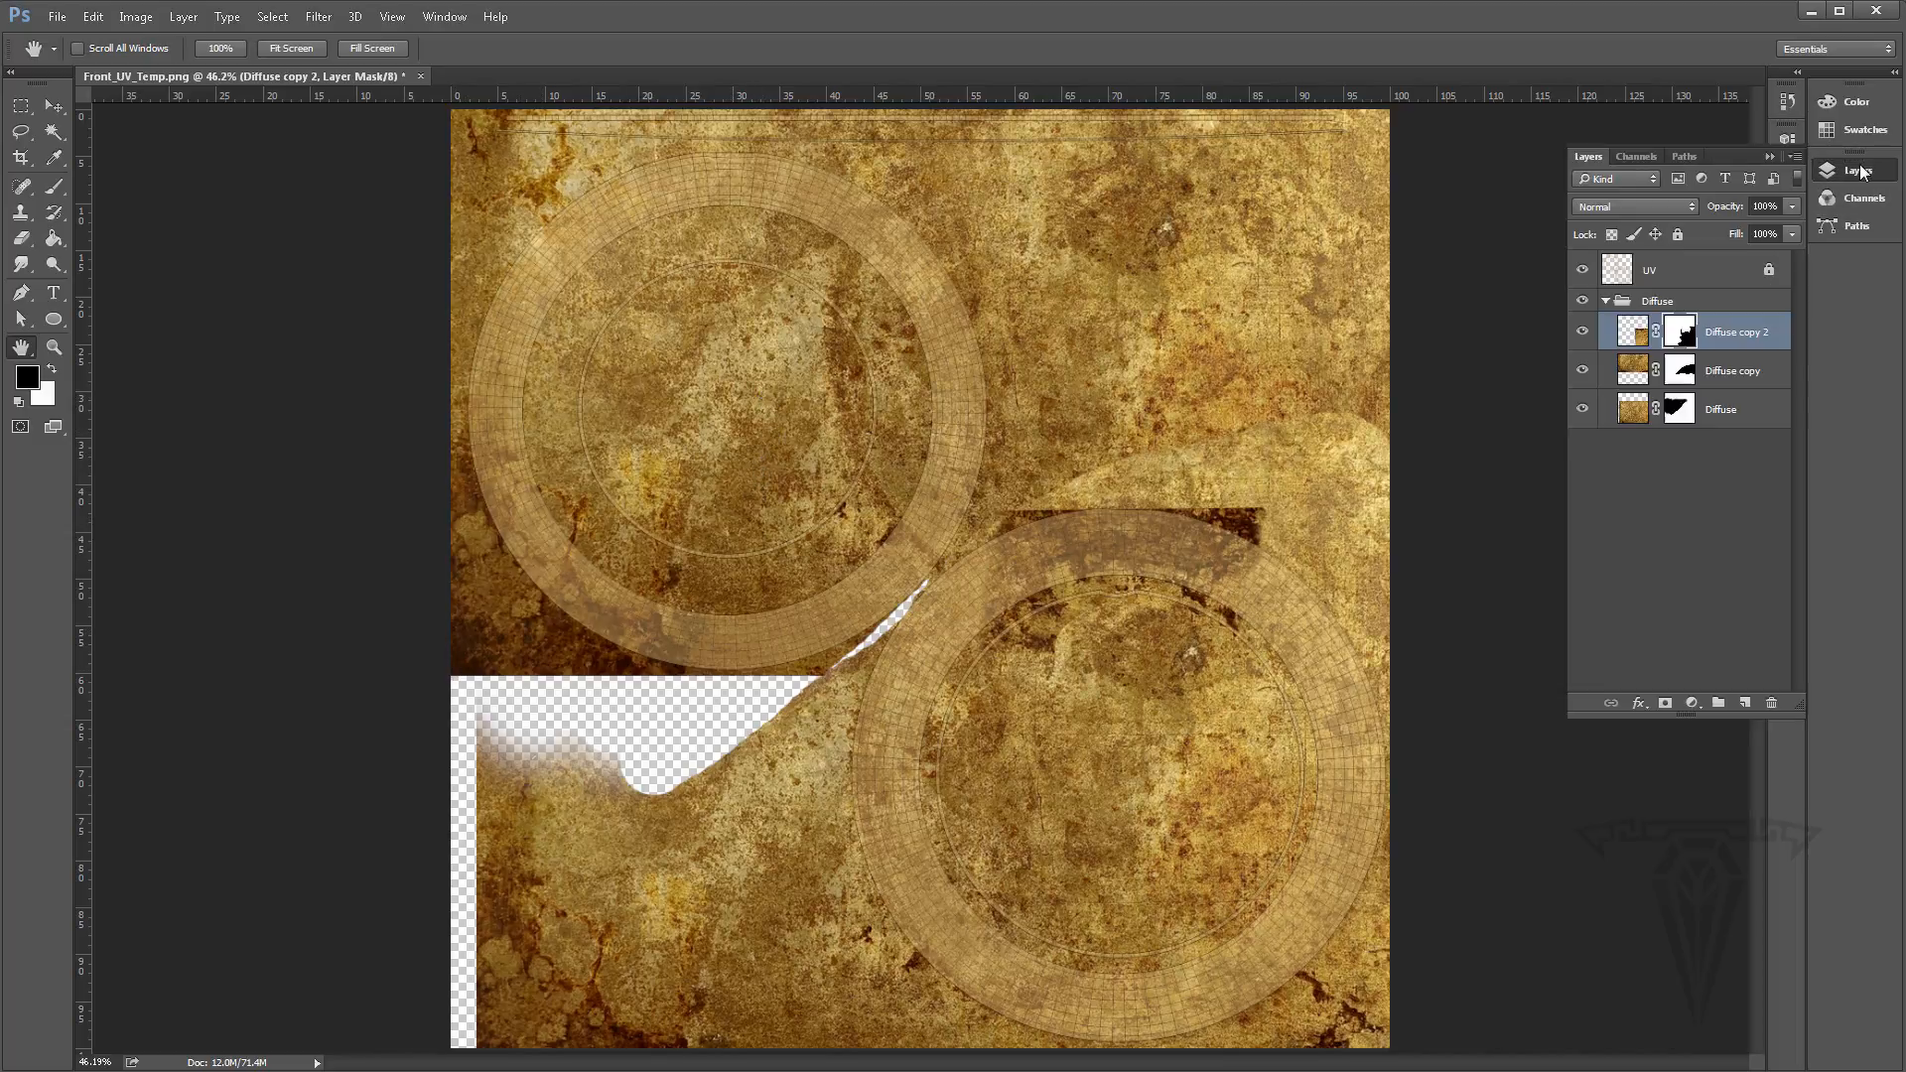
click(1728, 377)
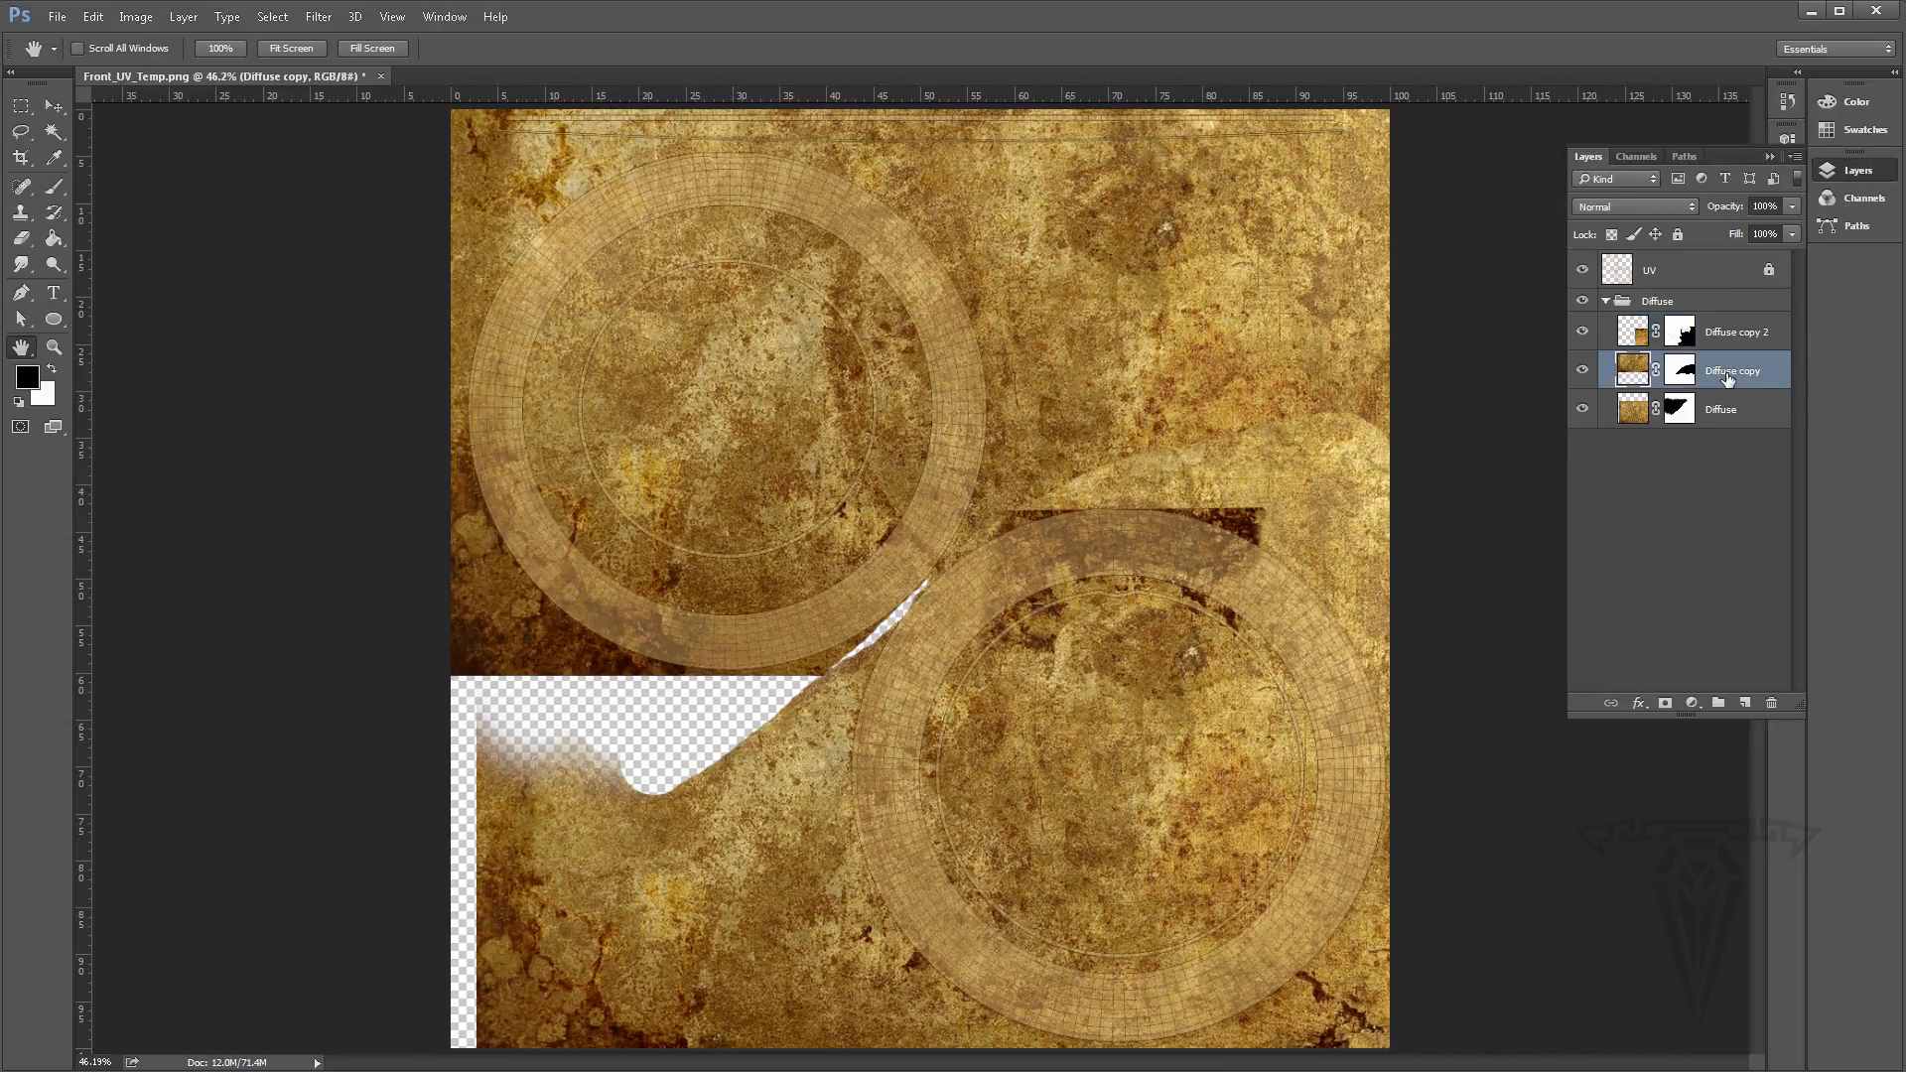
drag(1729, 380, 1771, 703)
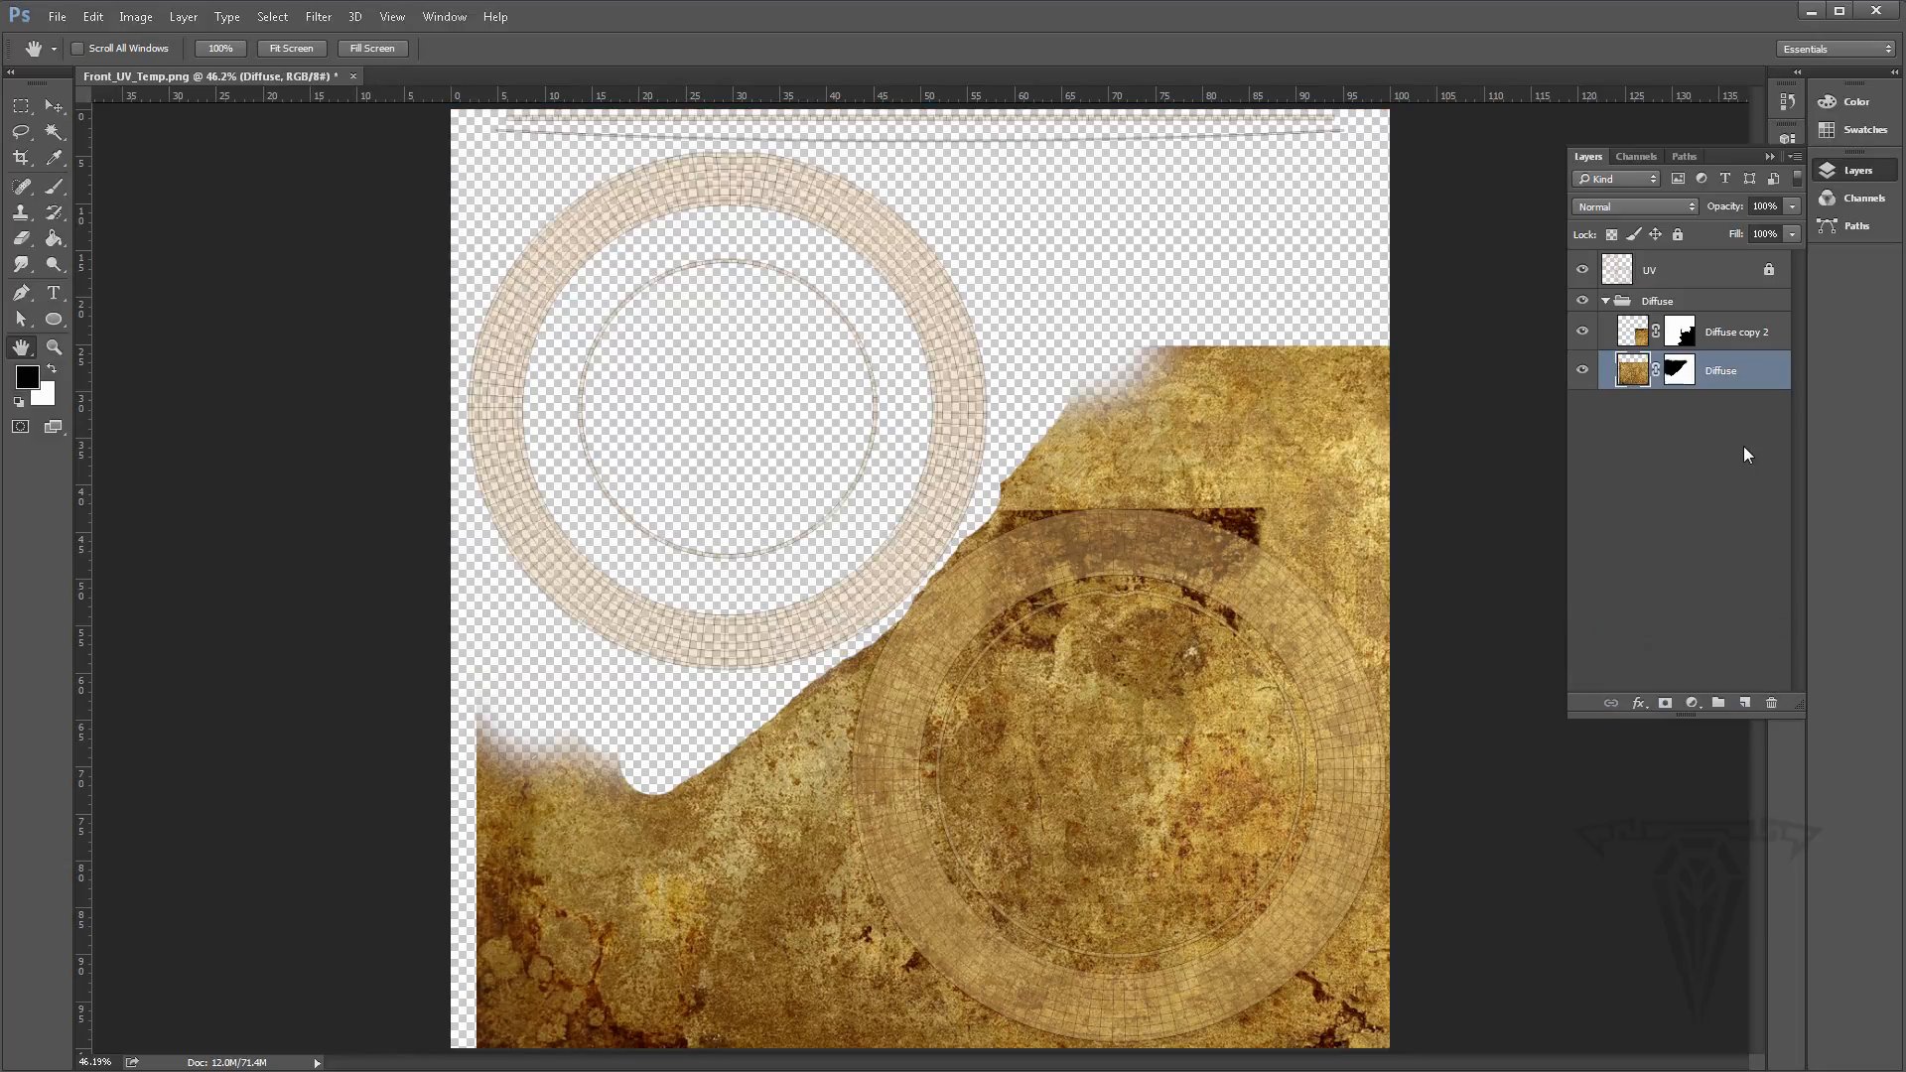
key(ctrl+z)
drag(1725, 373, 1744, 703)
drag(1678, 369, 1771, 703)
click(1060, 416)
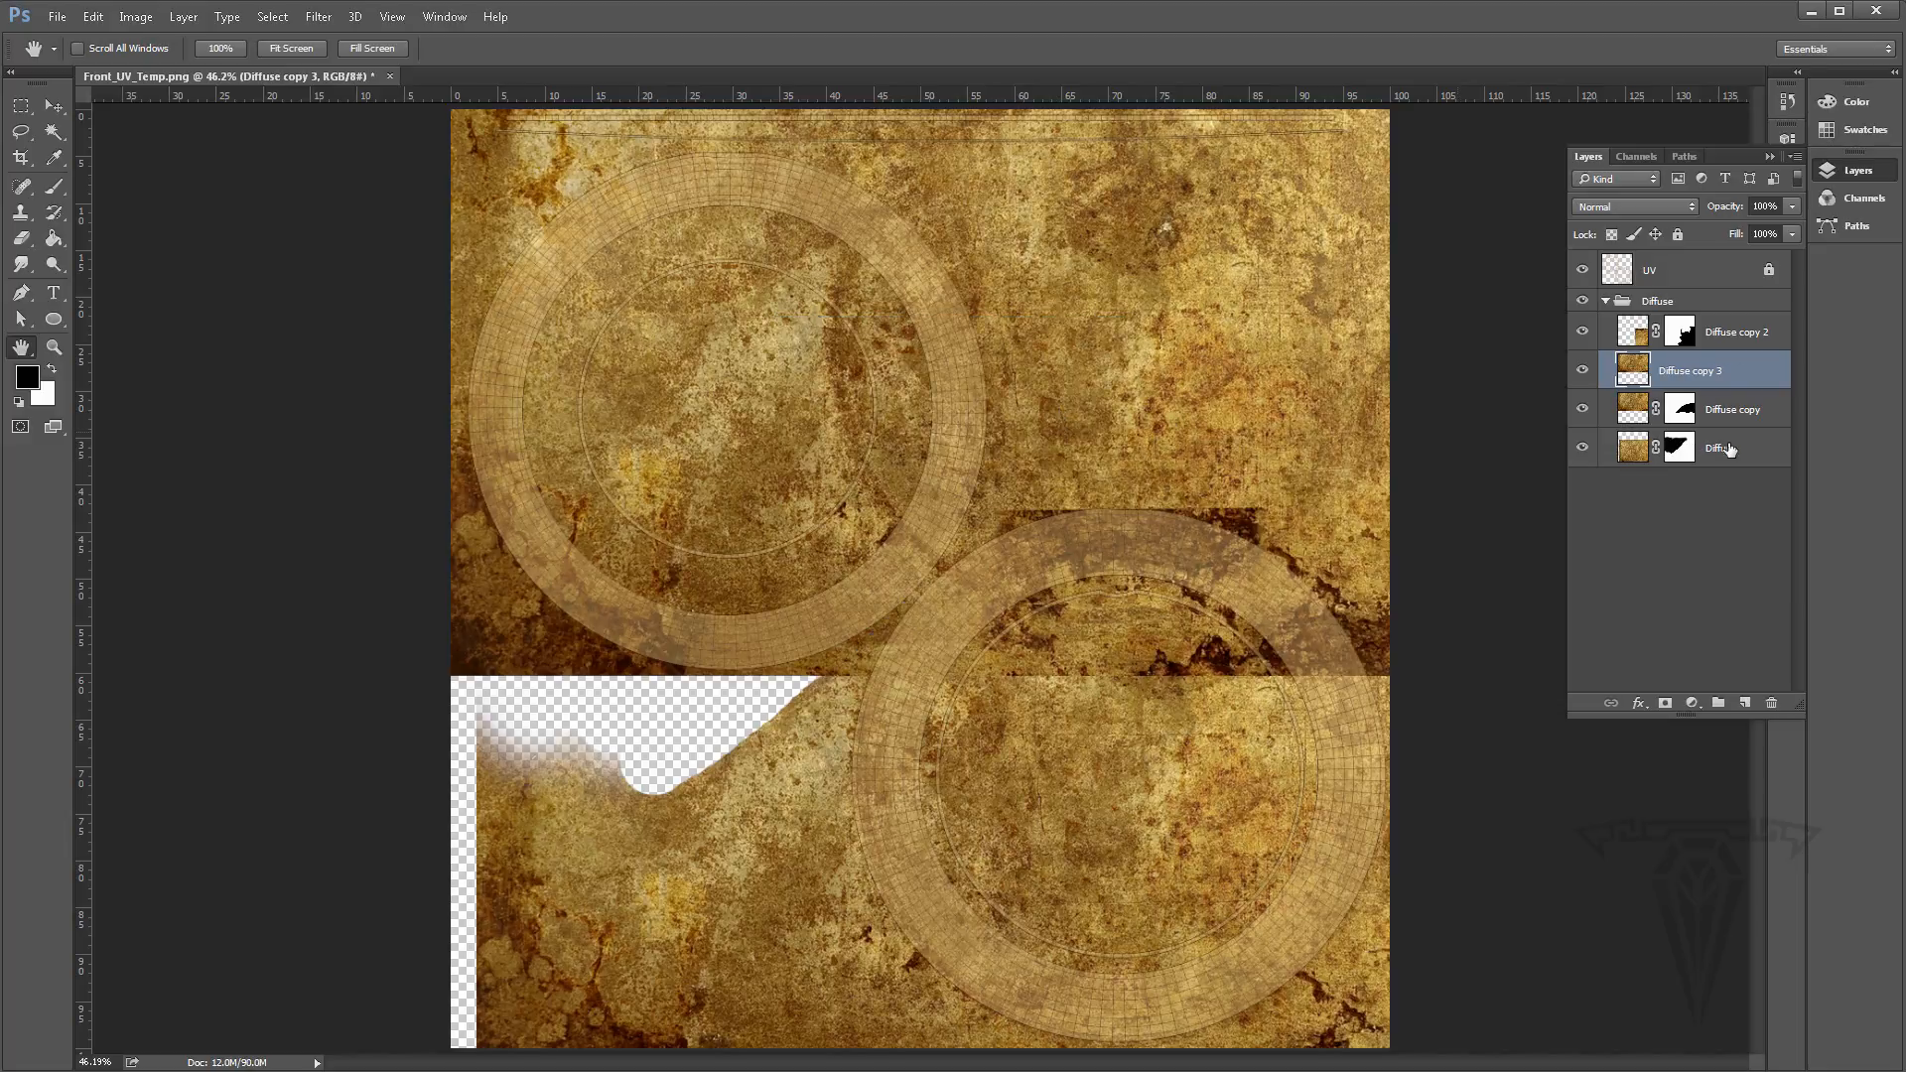
Rename the Diffuse layer as Front Ring and the Diffuse copy layer as Inside
double_click(1710, 449)
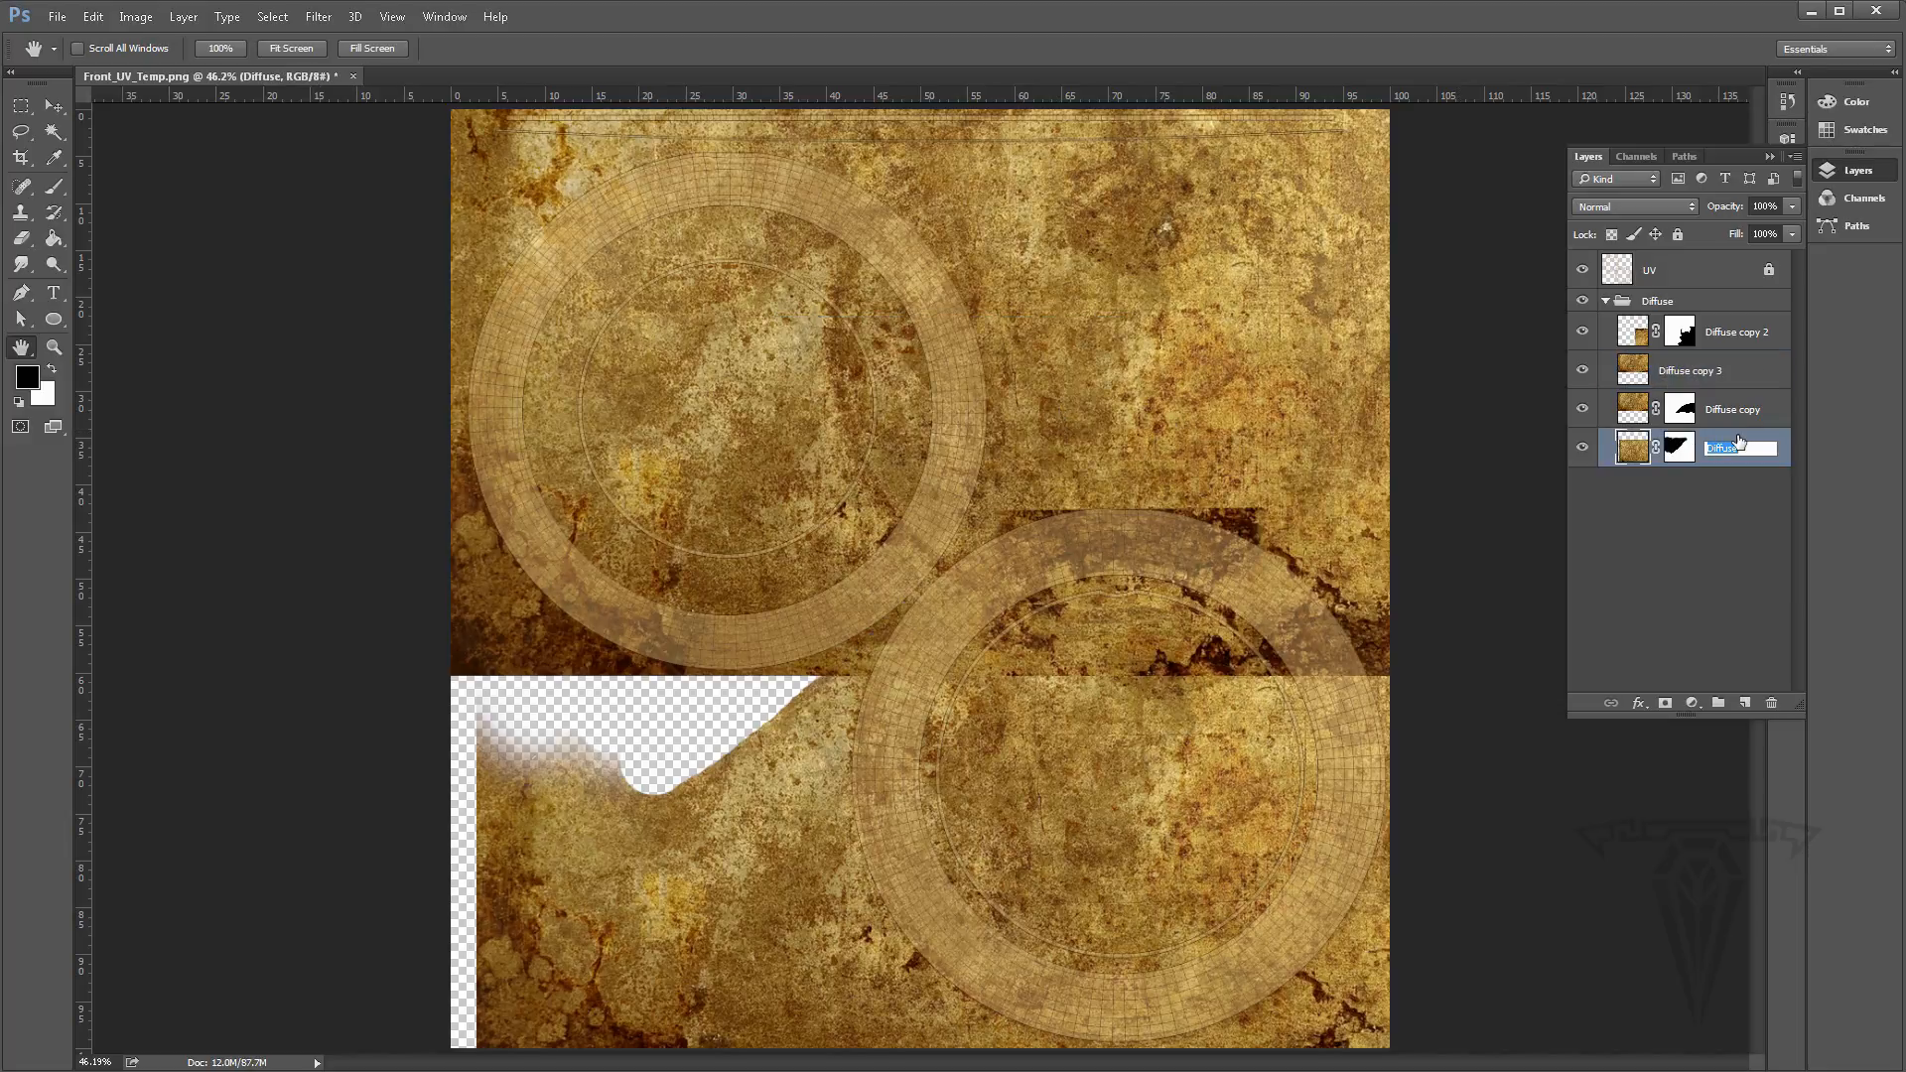
text(Front Ring)
key(Return)
double_click(1738, 411)
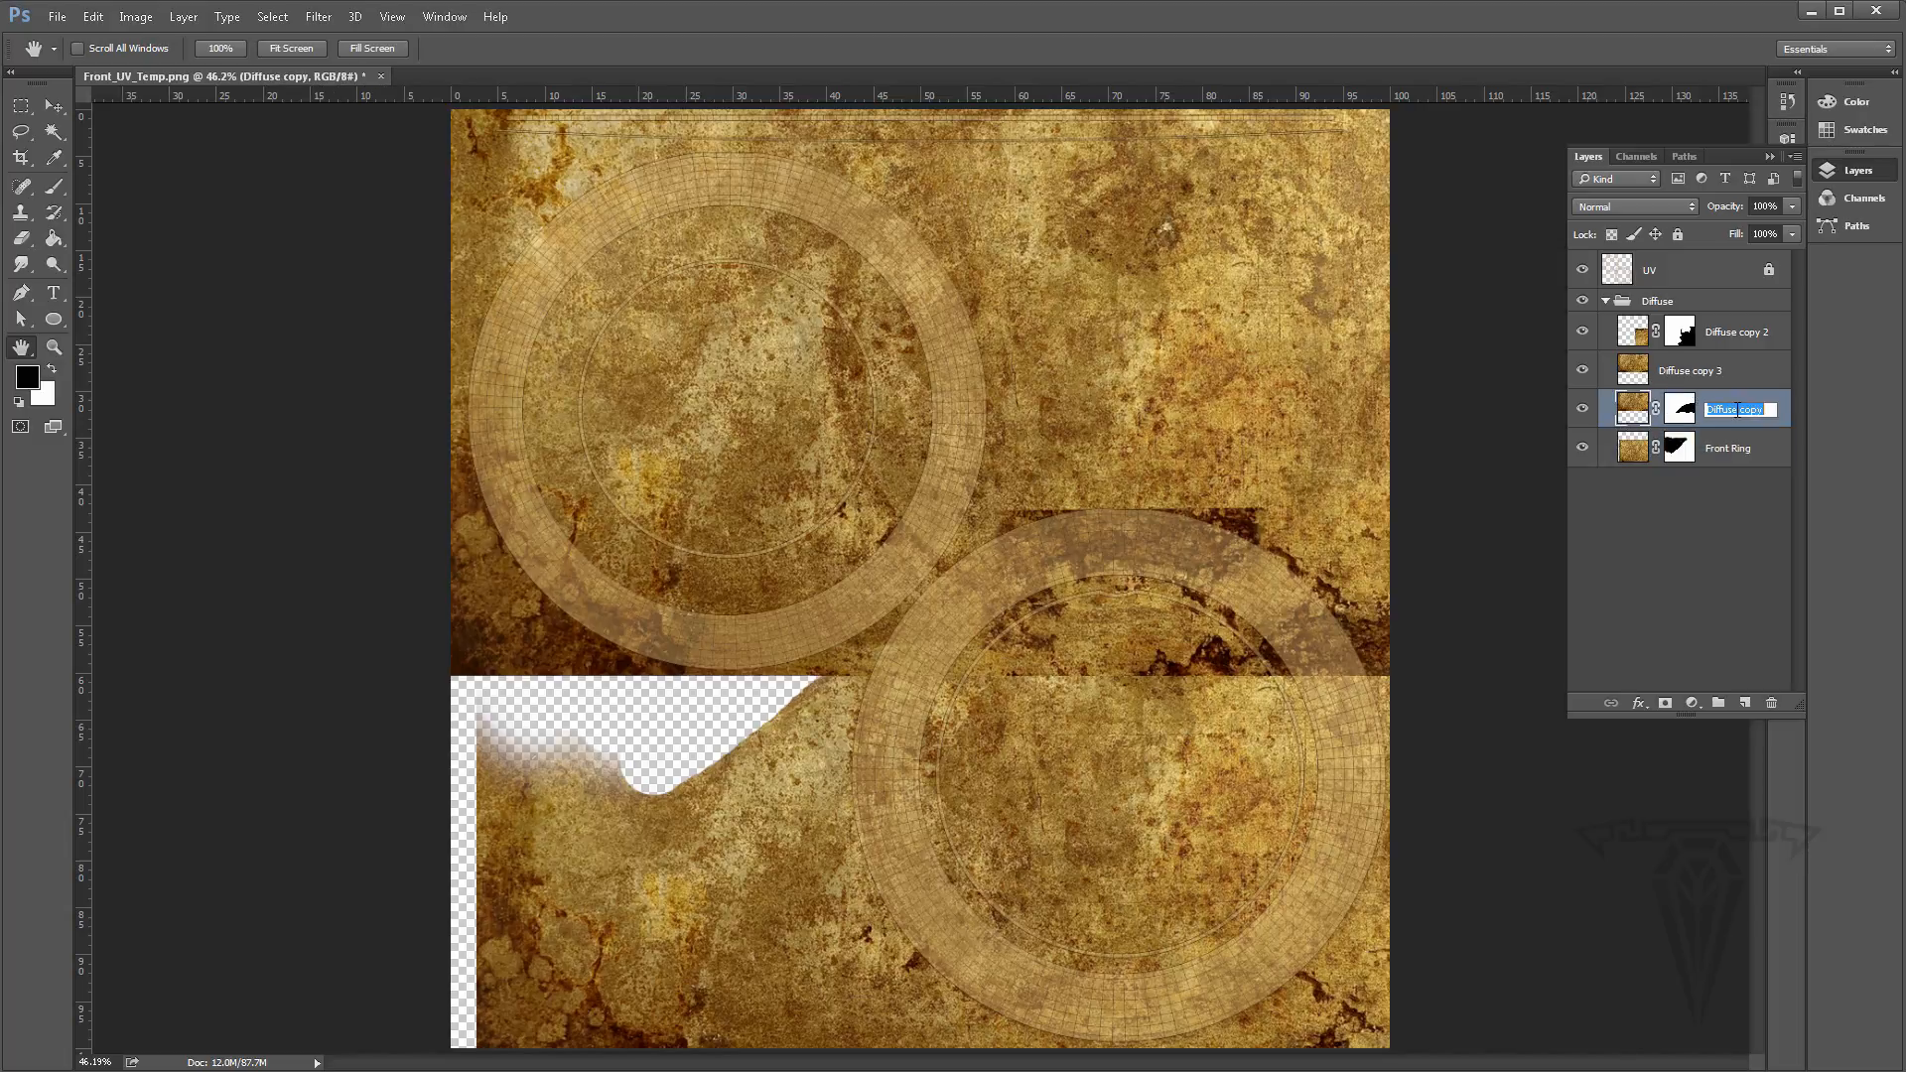
text(Inside)
key(Return)
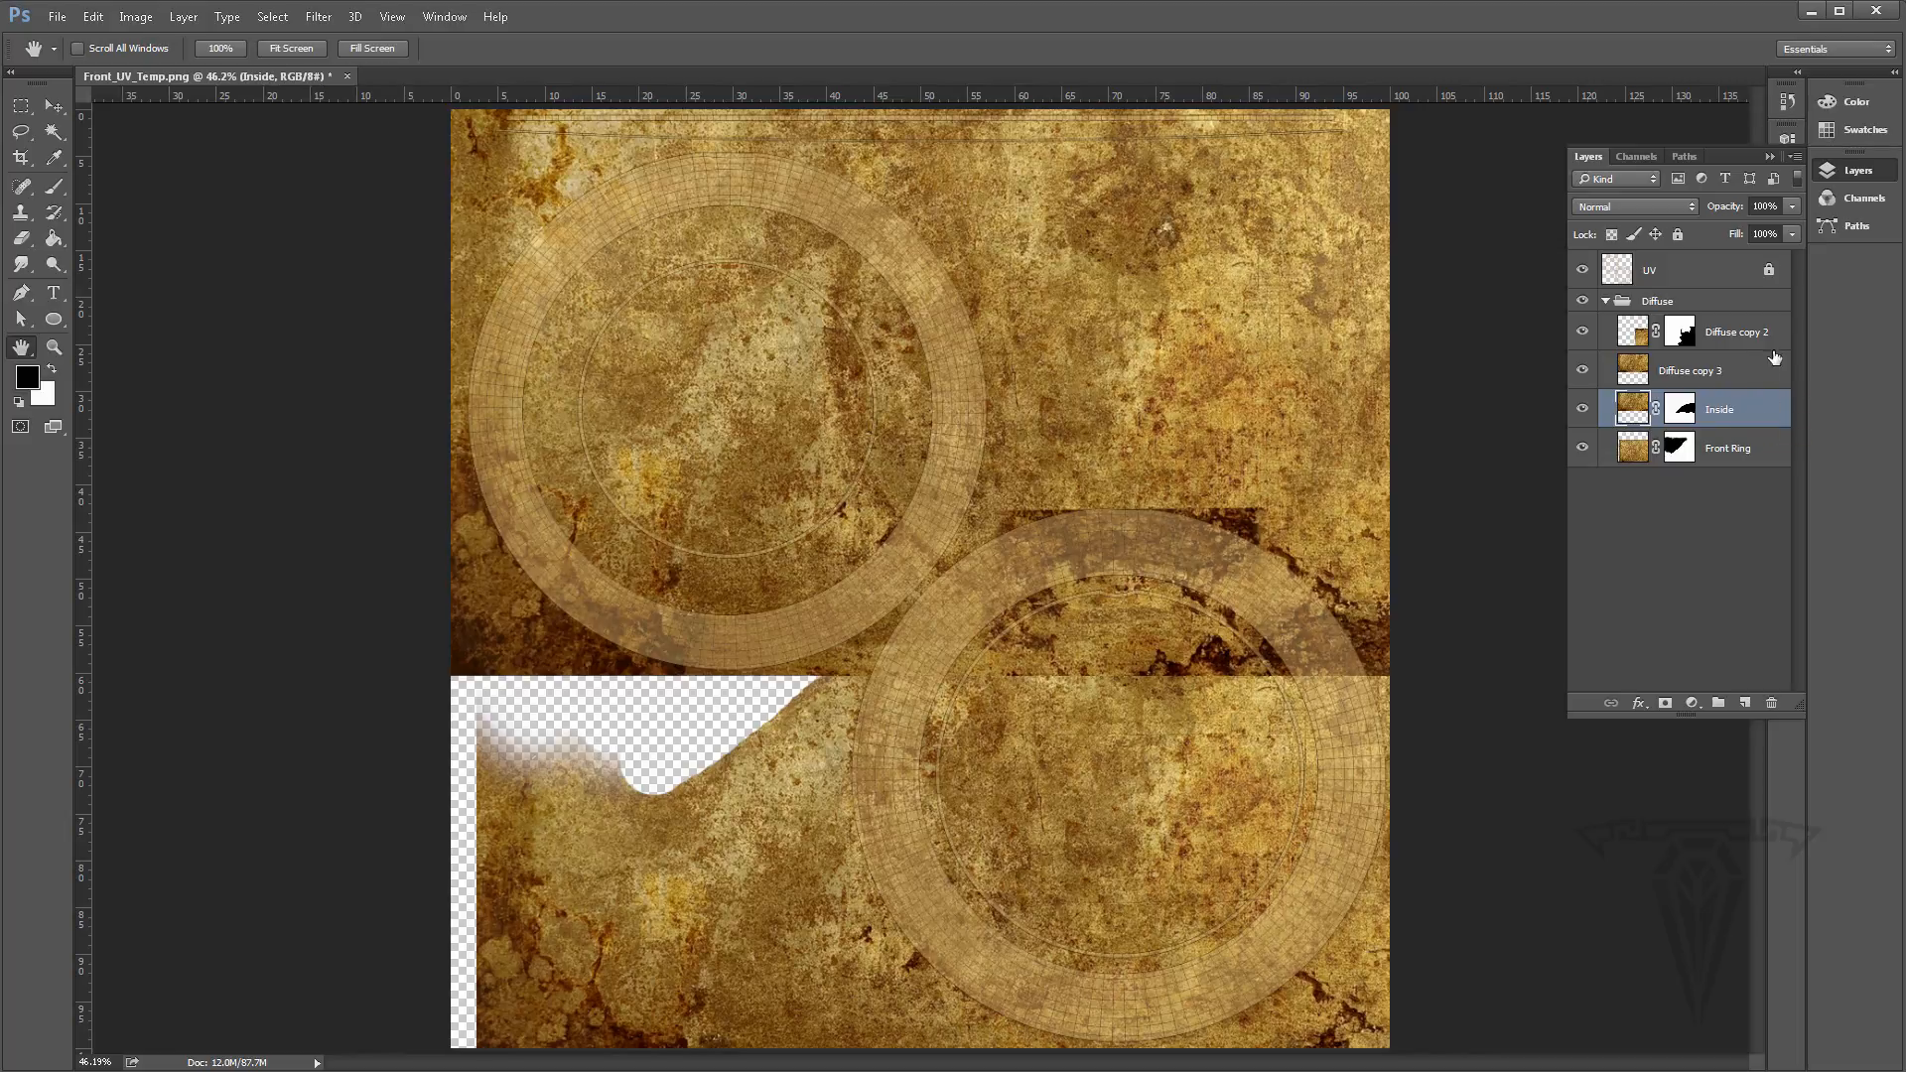
Rename the Diffuse copy 2 layer as Gr_1 and the Diffuse copy 3 layer as Gr2
double_click(1733, 333)
text(Gr)
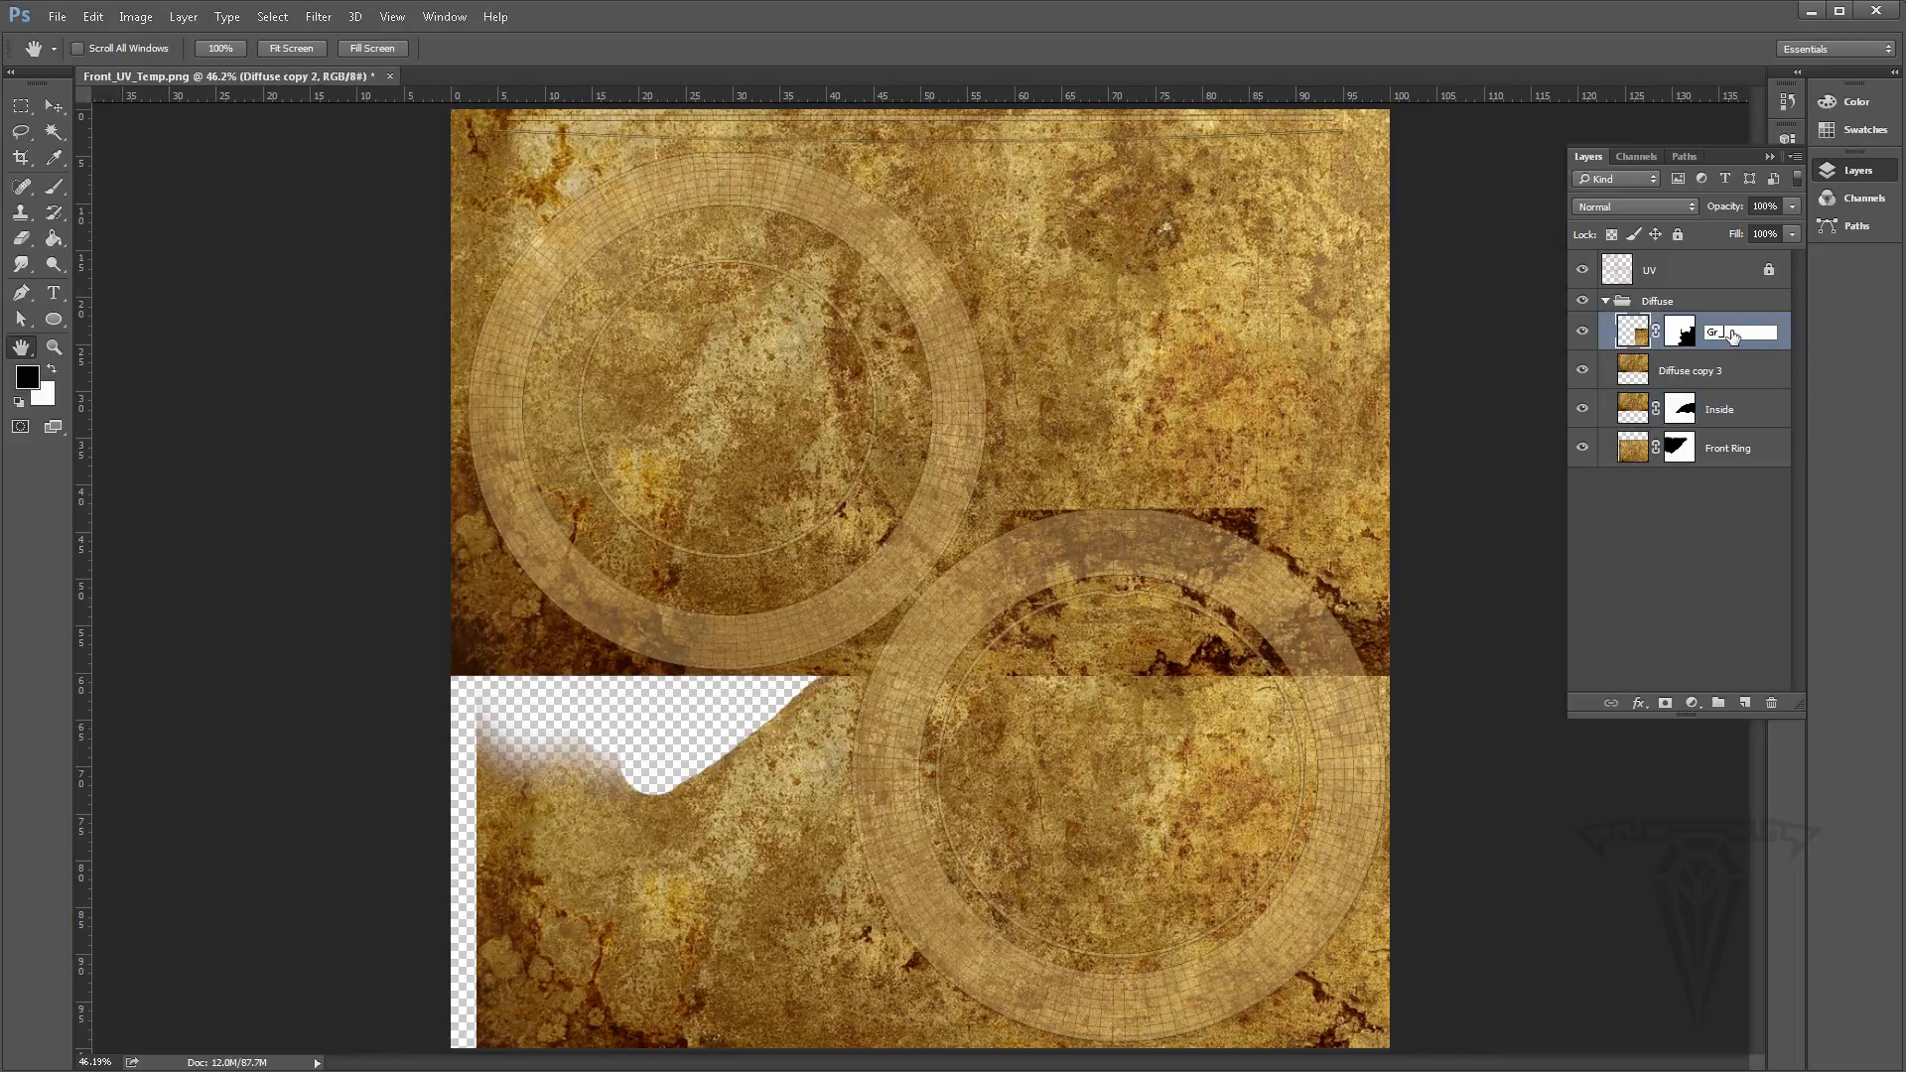
text(_1)
key(Return)
double_click(1680, 372)
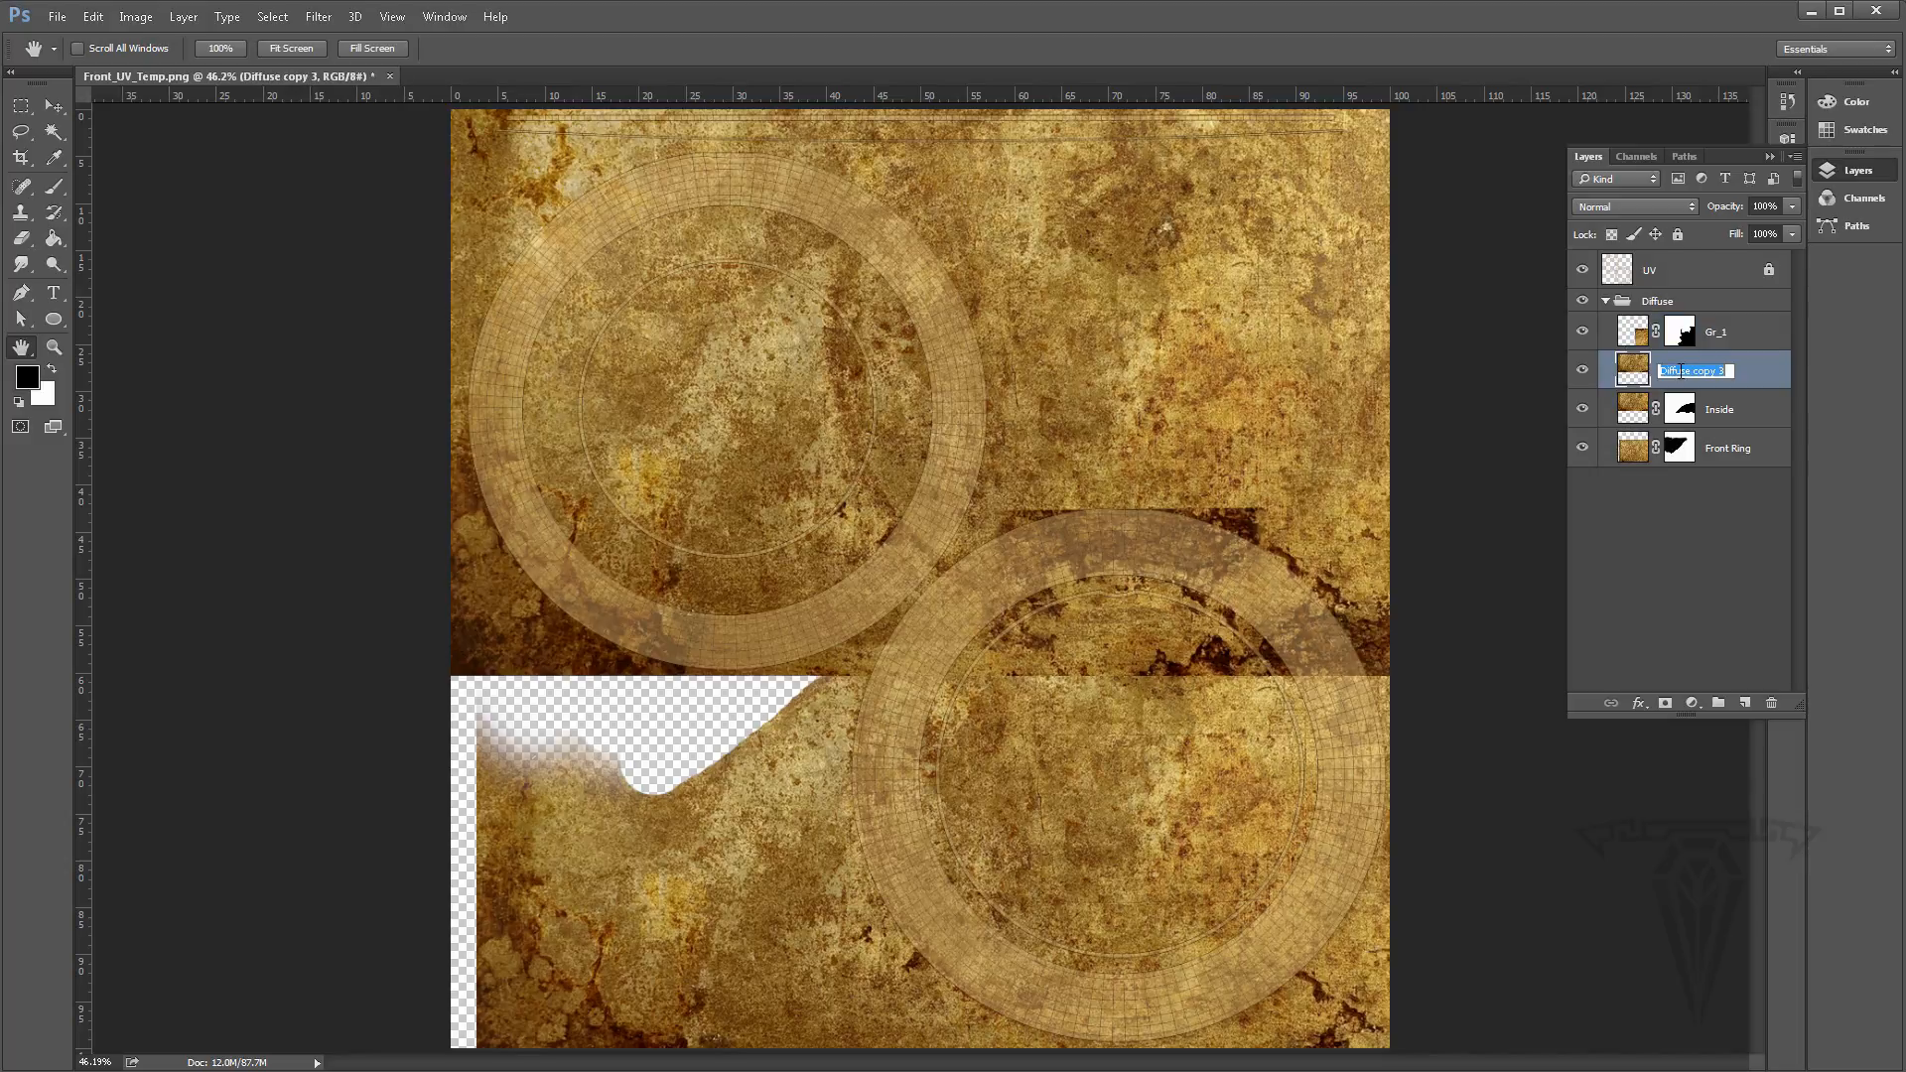
text(Gr2)
key(Return)
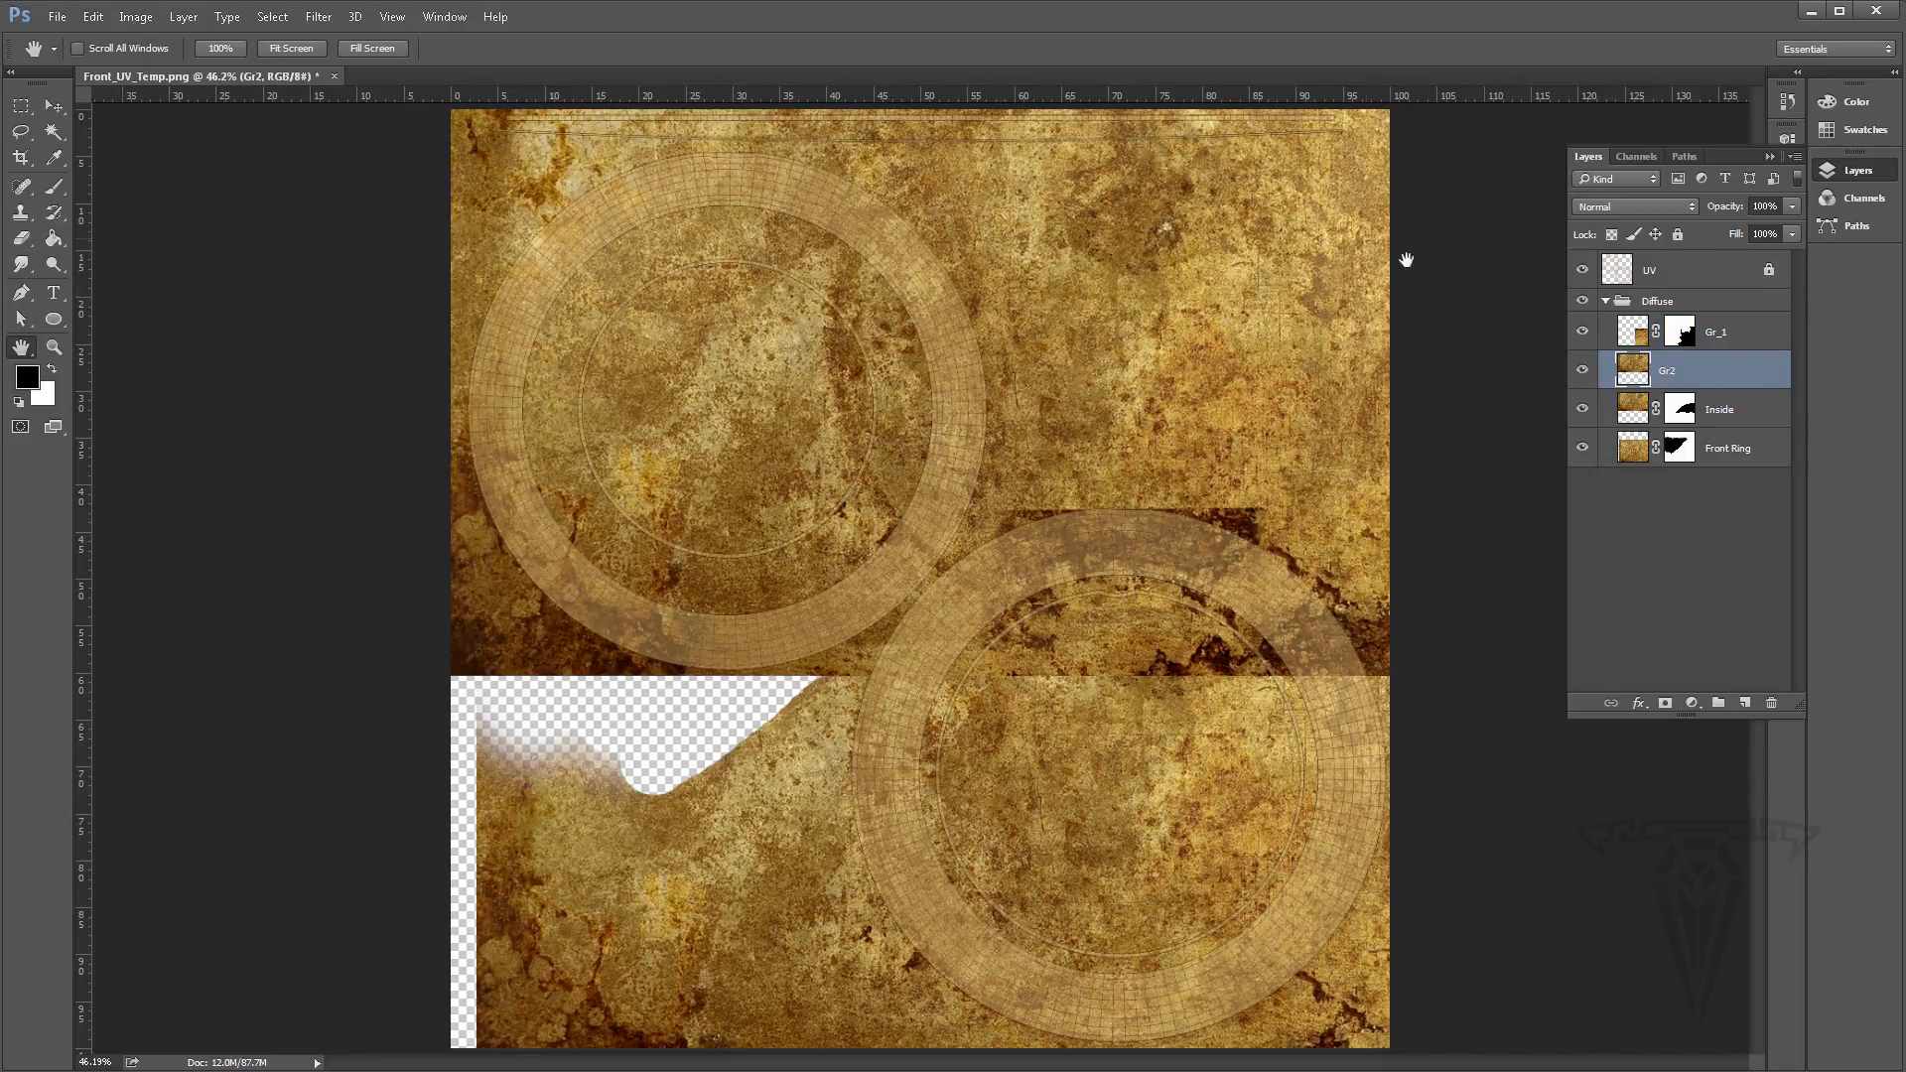
Move the Gr2 texture over the lower-right ring and scale it up proportionally to about 110%
click(55, 107)
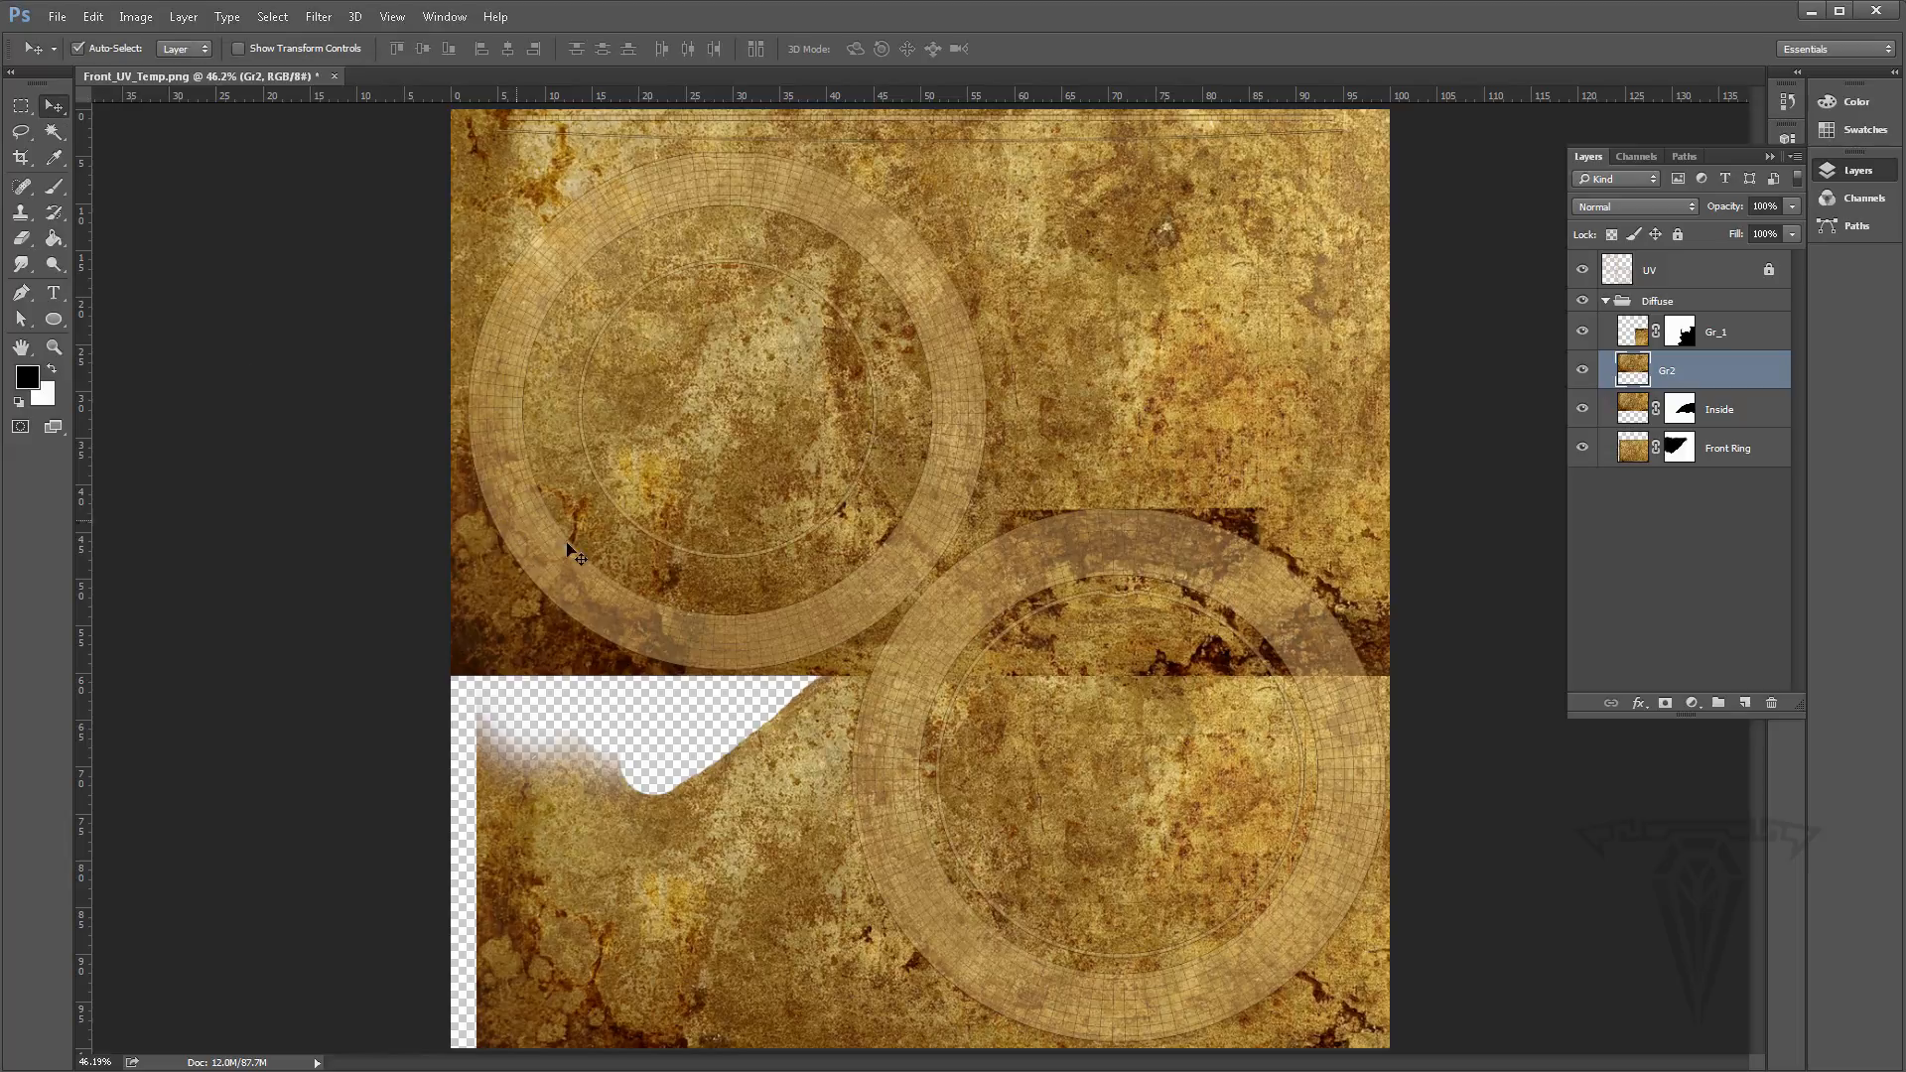
drag(521, 632, 926, 988)
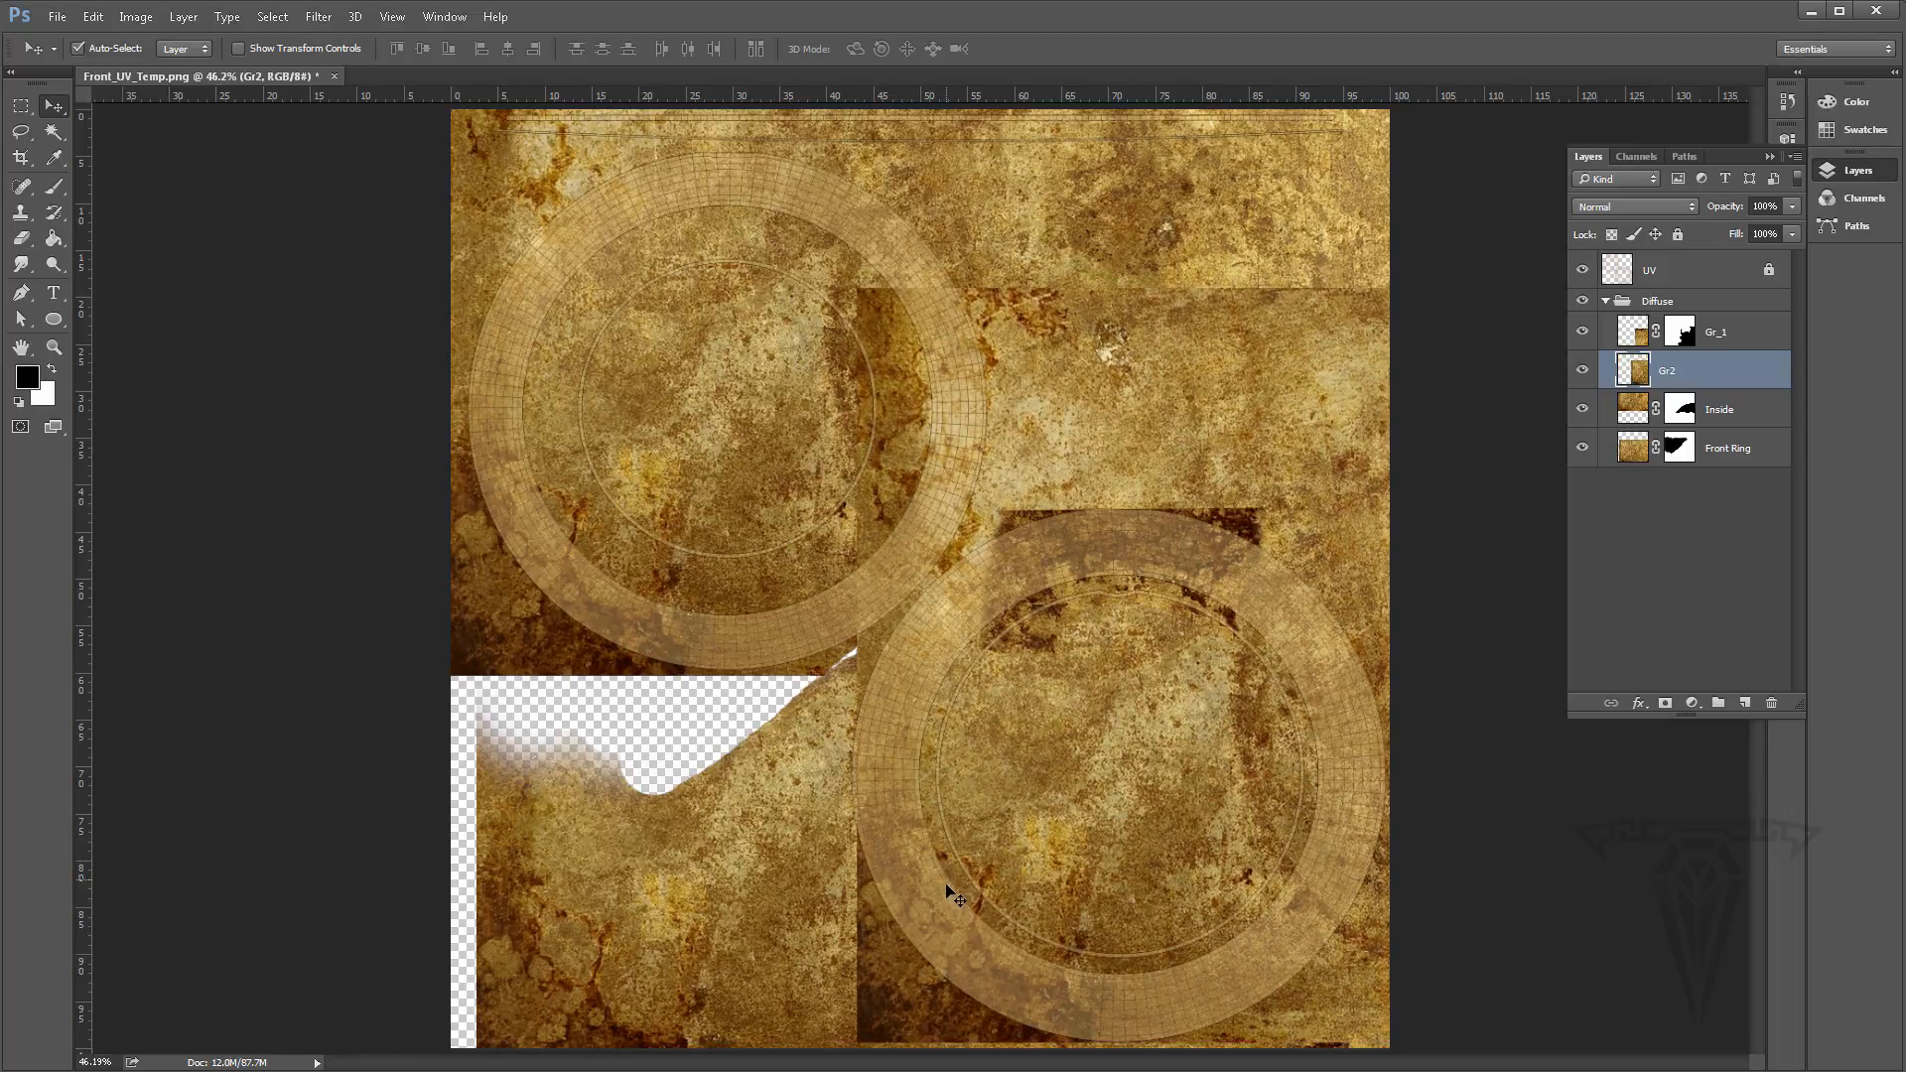
key(ctrl+t)
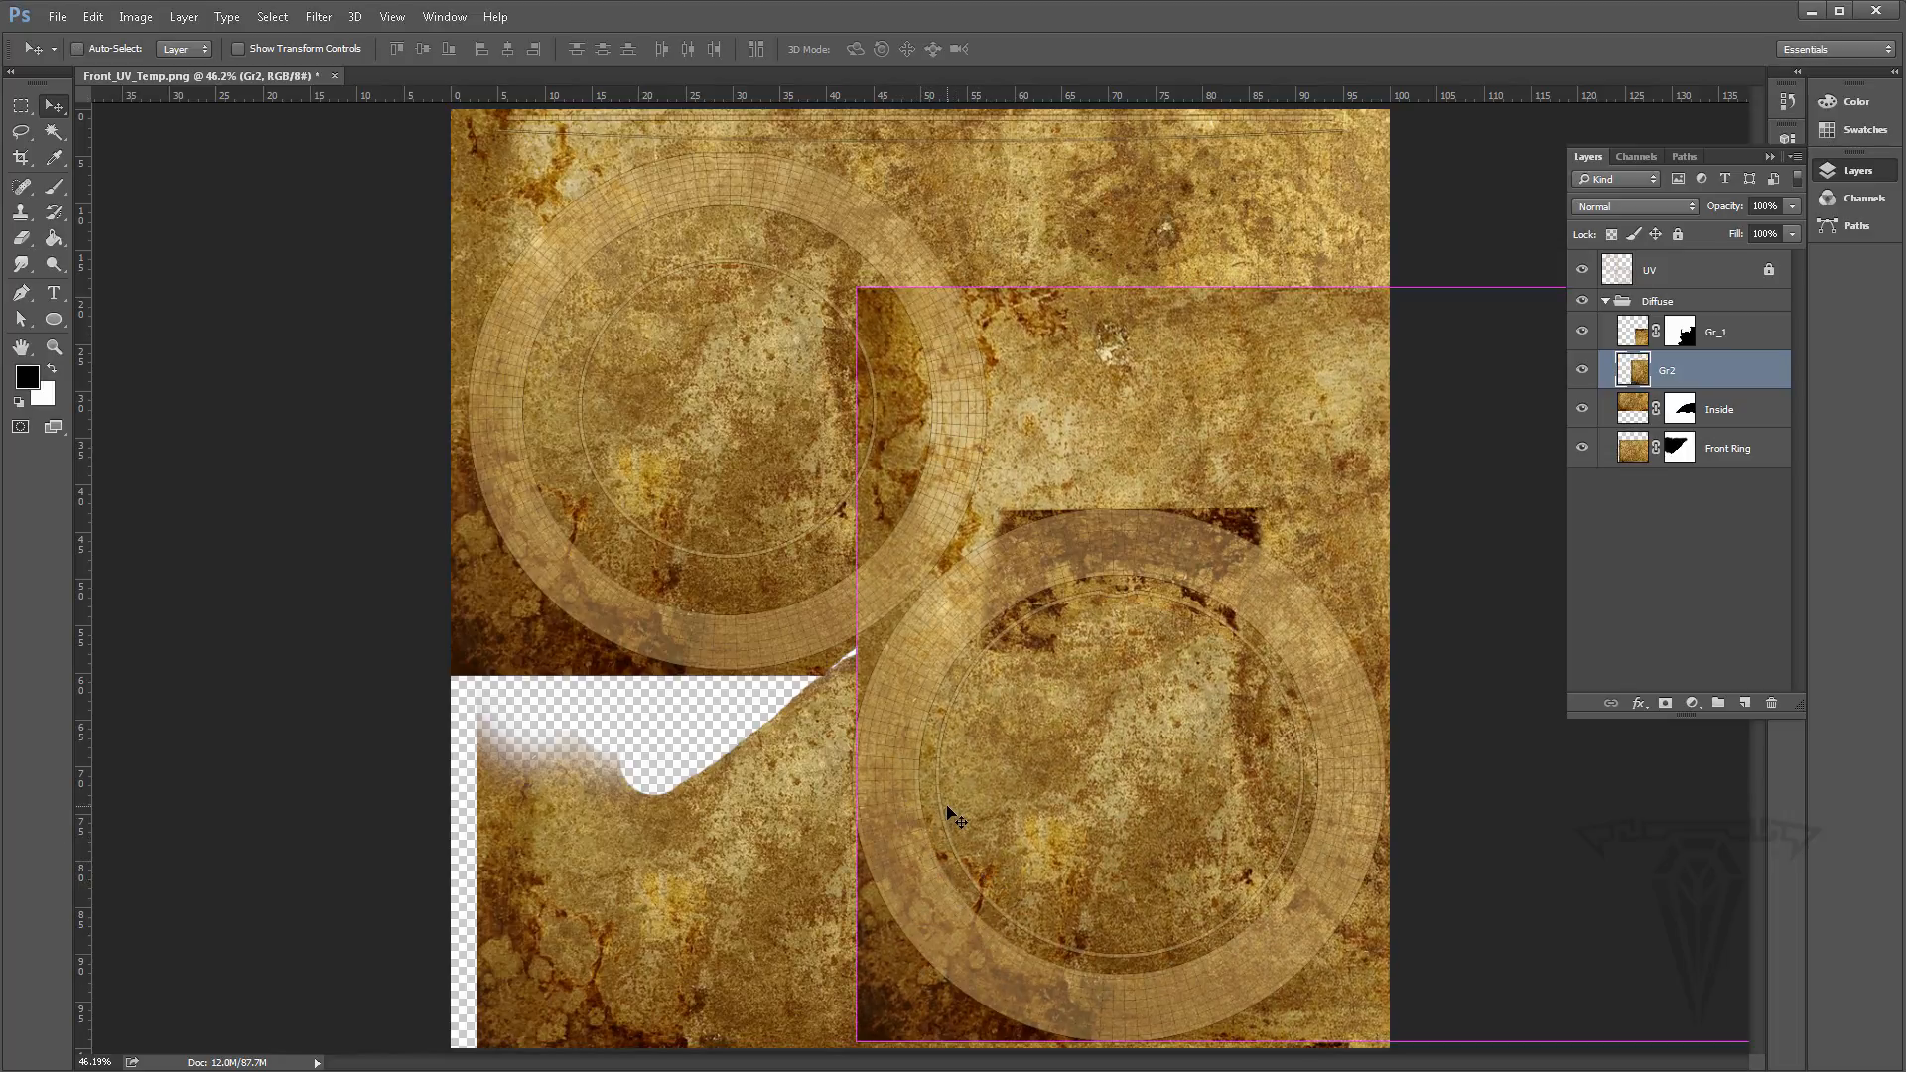
shift+drag(856, 290, 749, 213)
drag(1049, 355, 1148, 357)
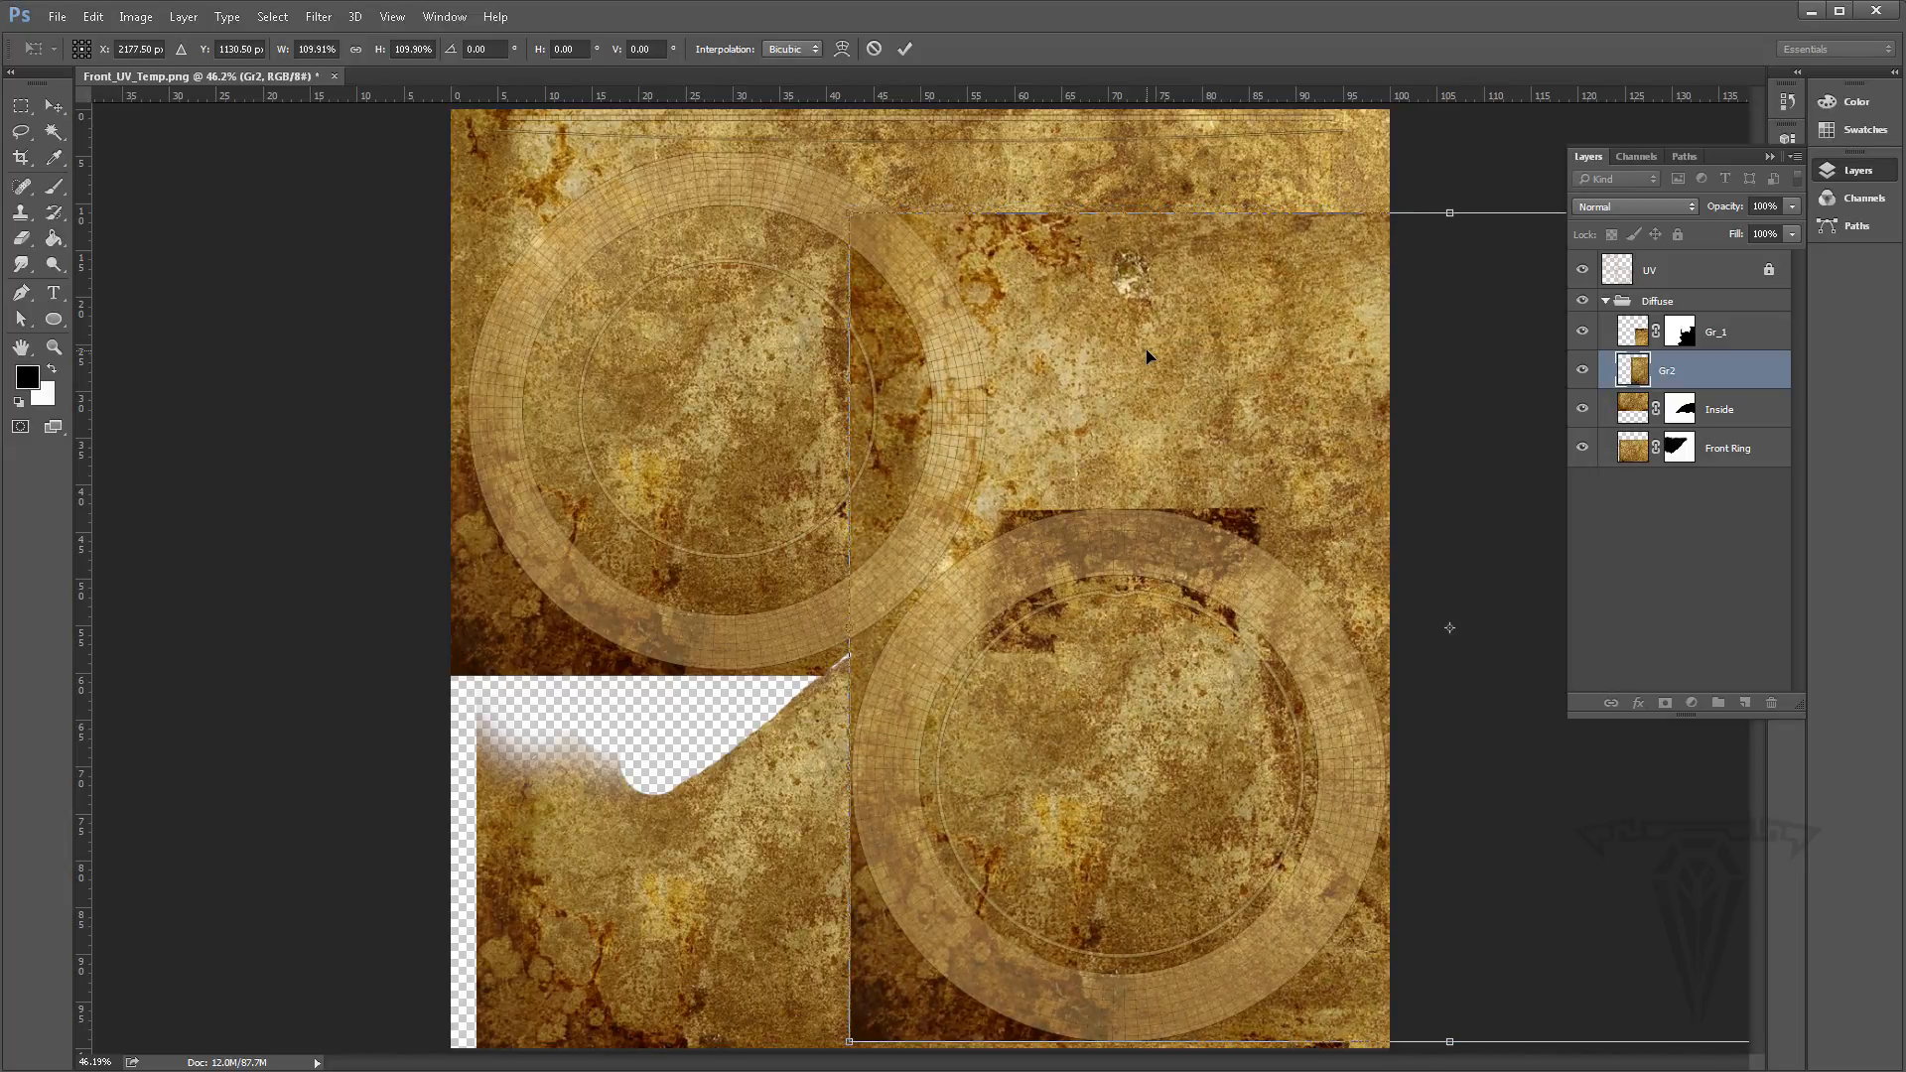
key(Return)
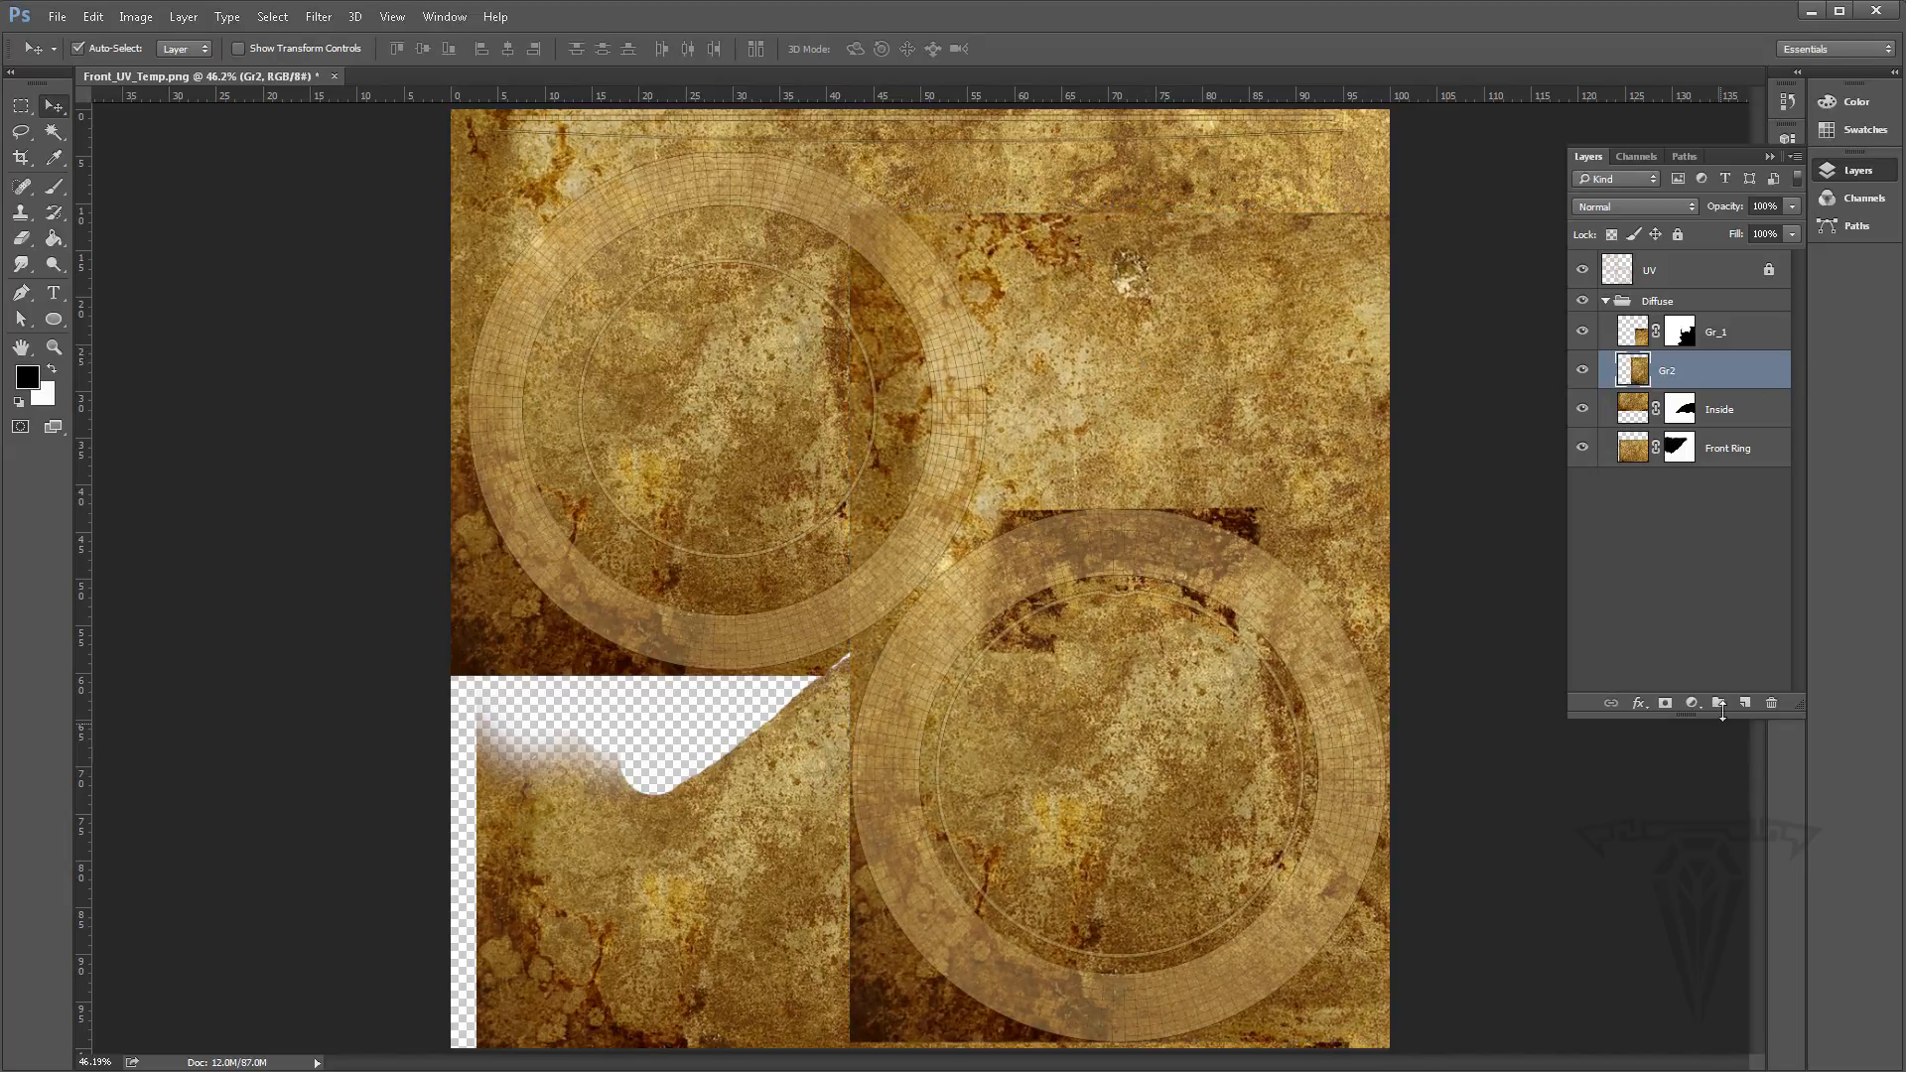
Add a layer mask to Gr2 and mask away its upper area and ring interior with a much larger soft black brush
click(1665, 703)
click(53, 186)
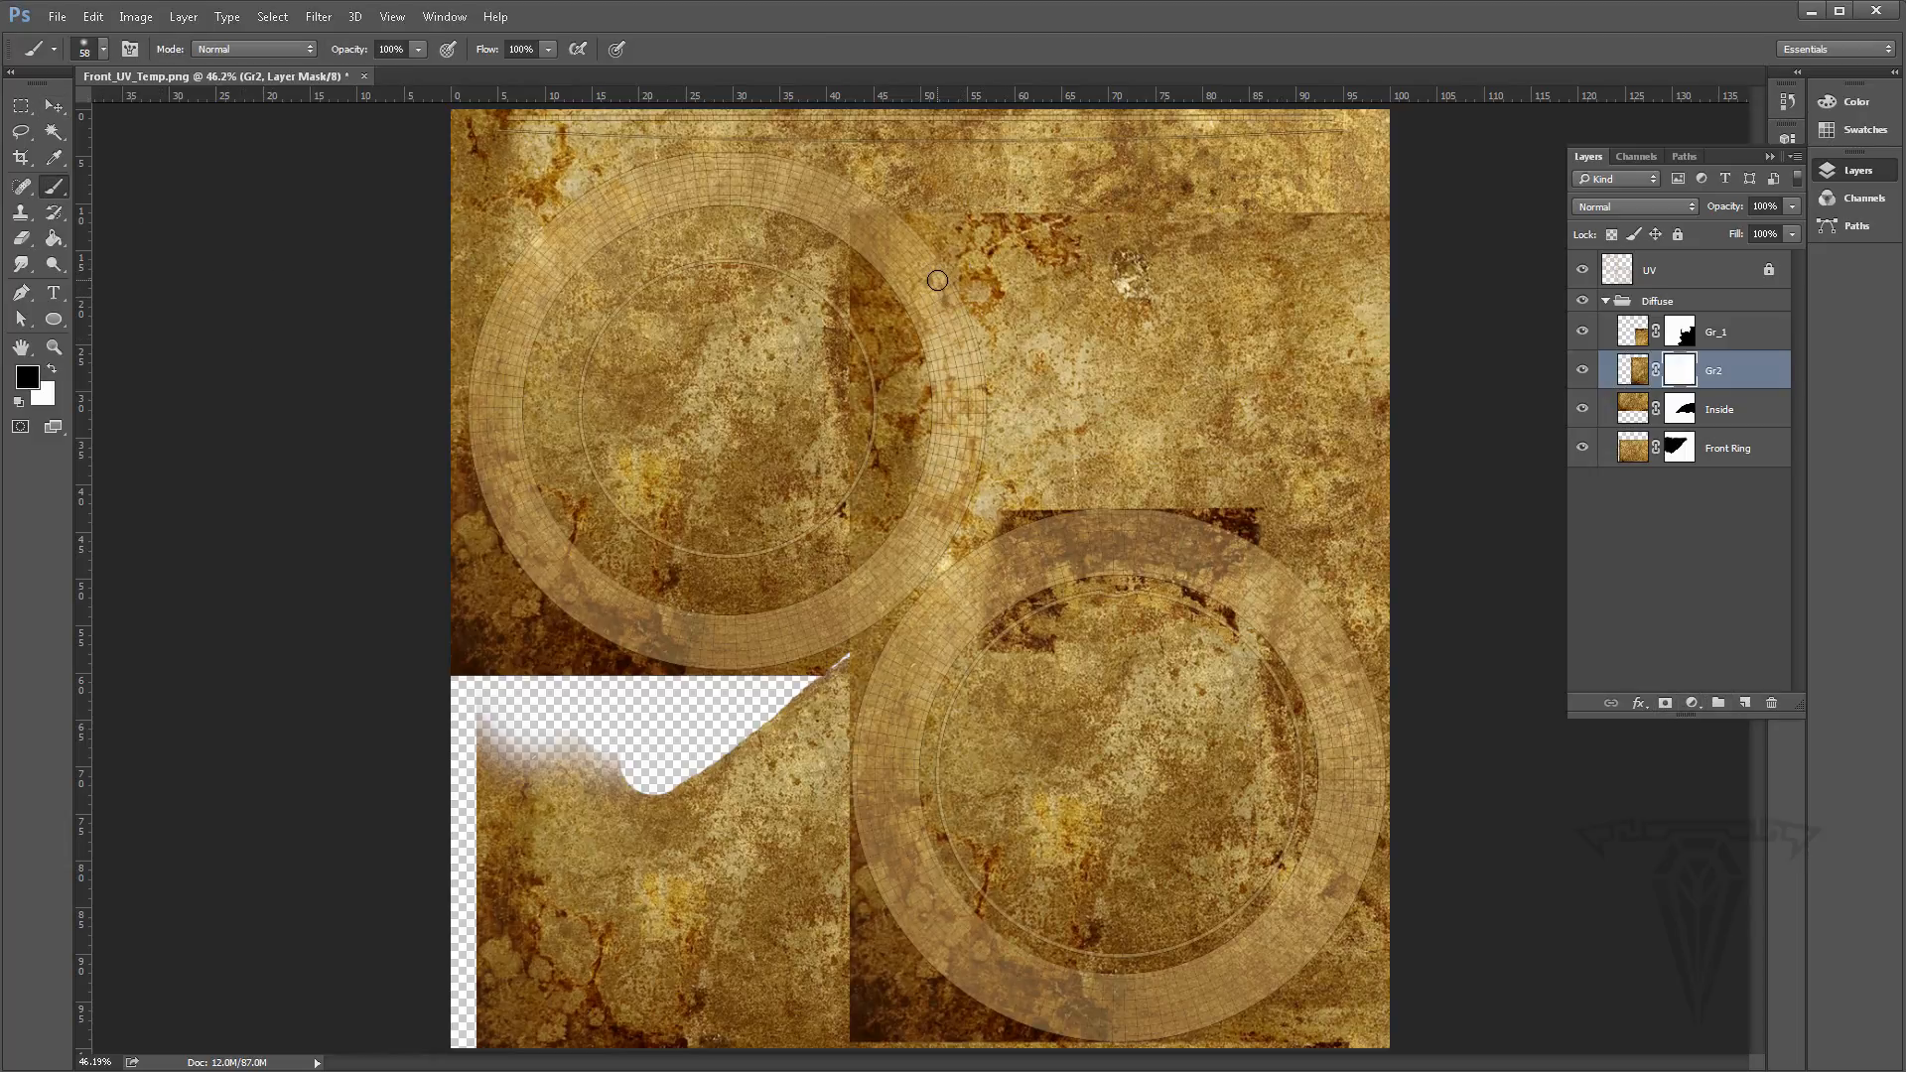
key(bracketright)
key(bracketright)
key(bracketright)
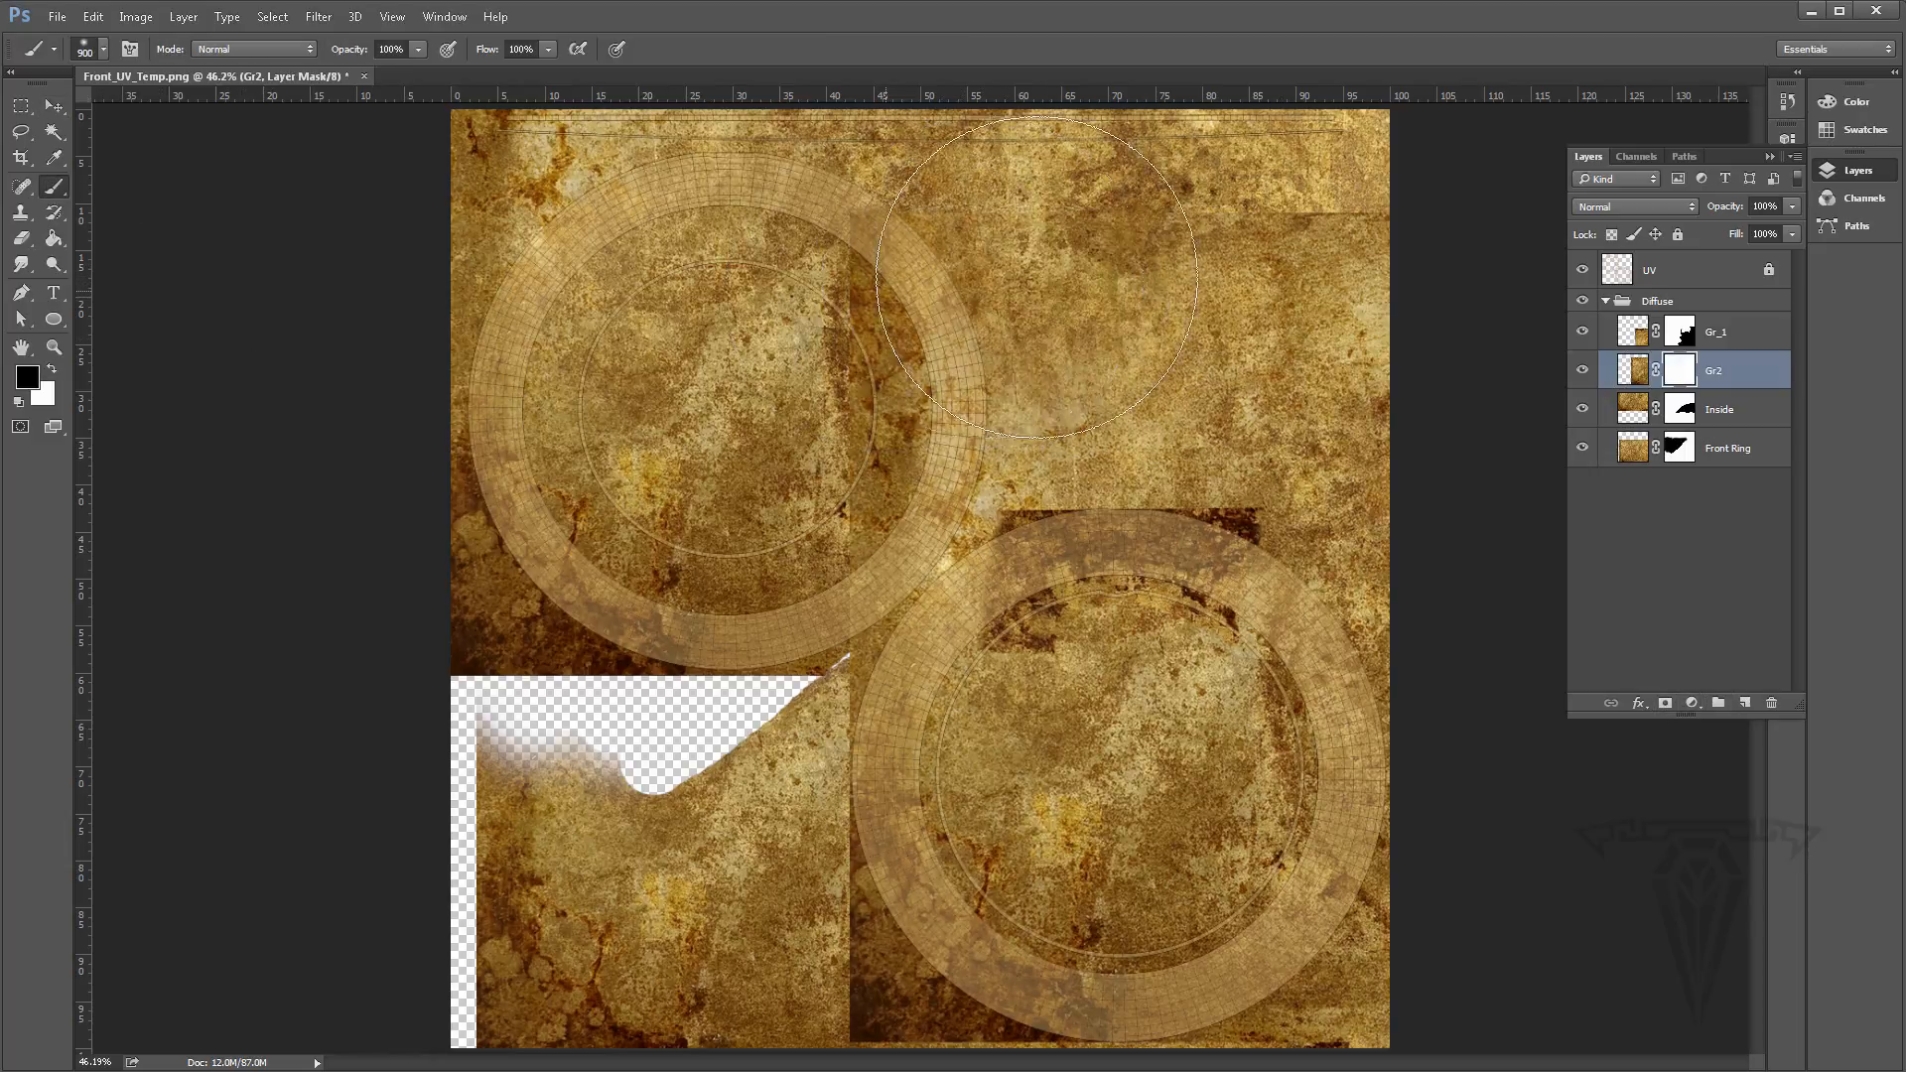
drag(1390, 344, 1142, 327)
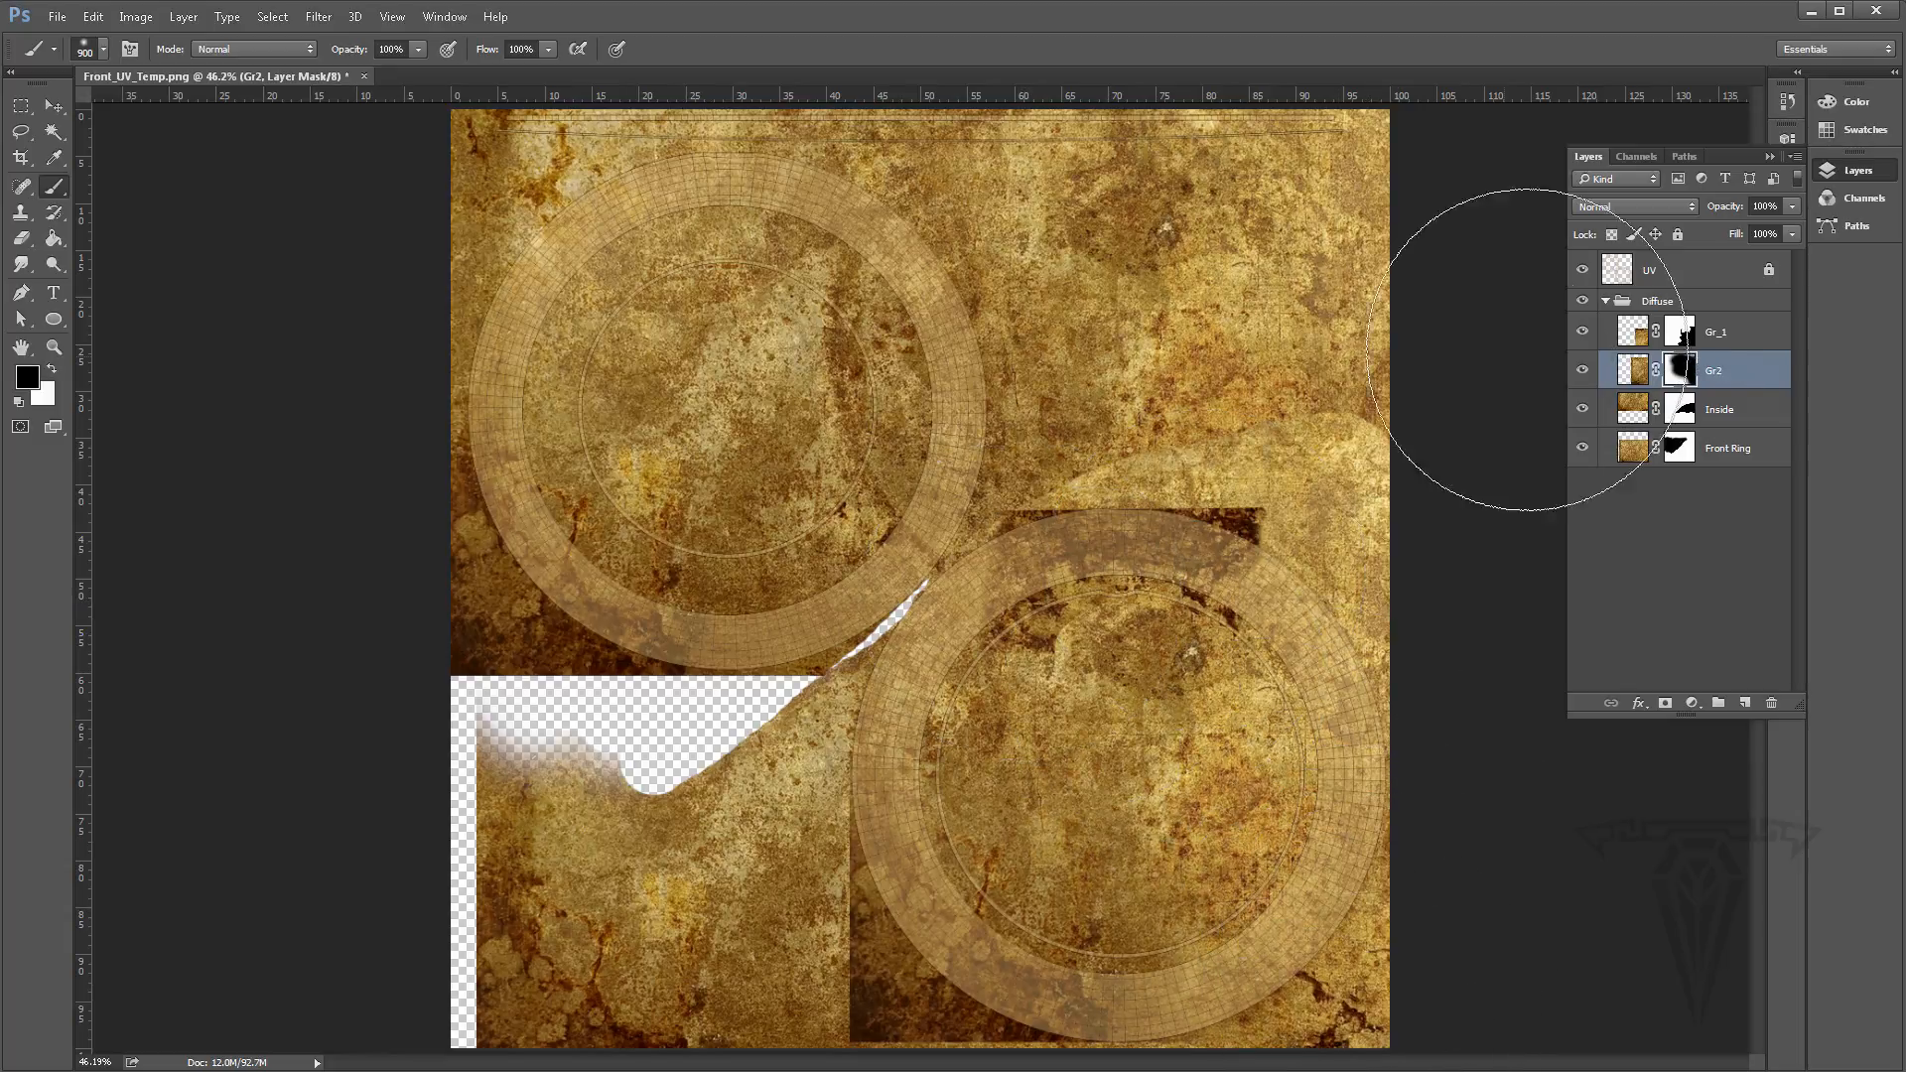
Reduce the brush to 150 px for refining the Gr2 mask along the lower-right ring's left side
key(bracketleft)
key(bracketleft)
key(bracketleft)
key(bracketleft)
key(bracketleft)
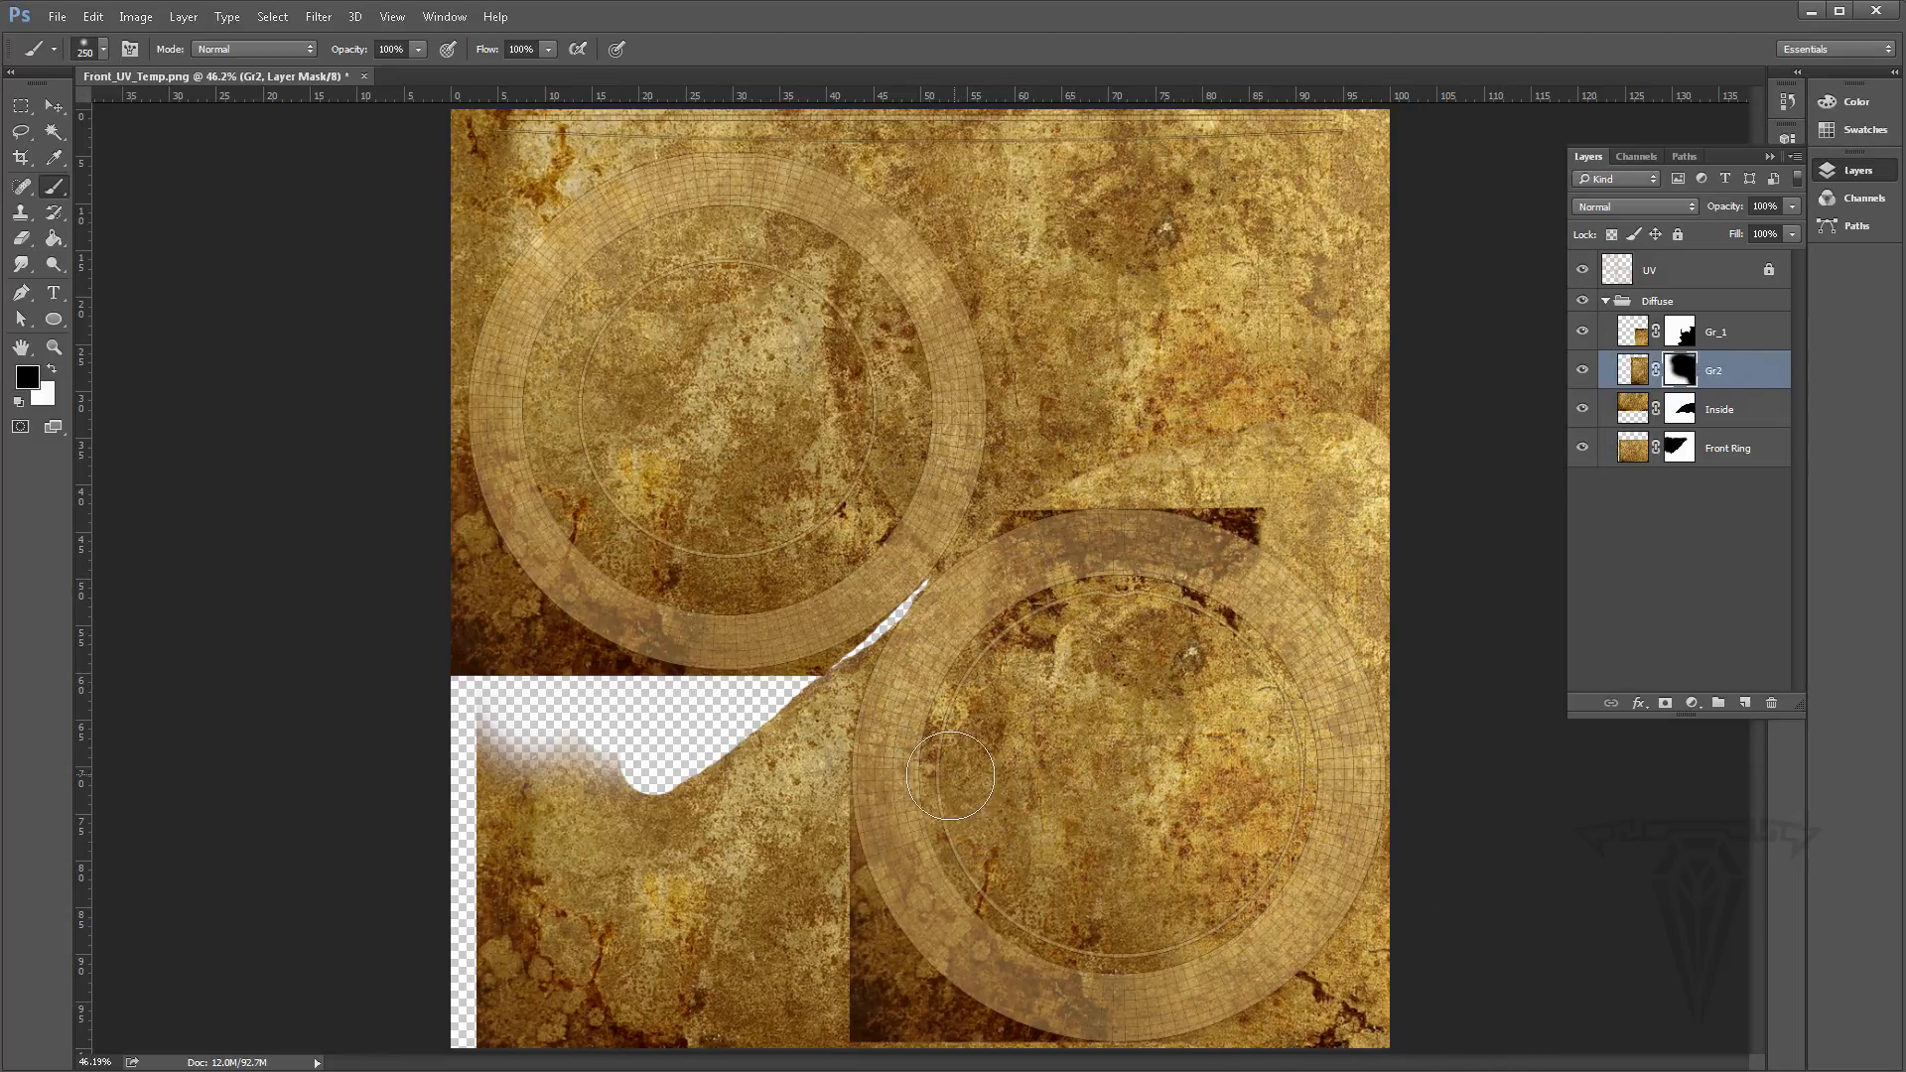
key(bracketleft)
key(bracketleft)
key(bracketleft)
key(bracketleft)
key(bracketleft)
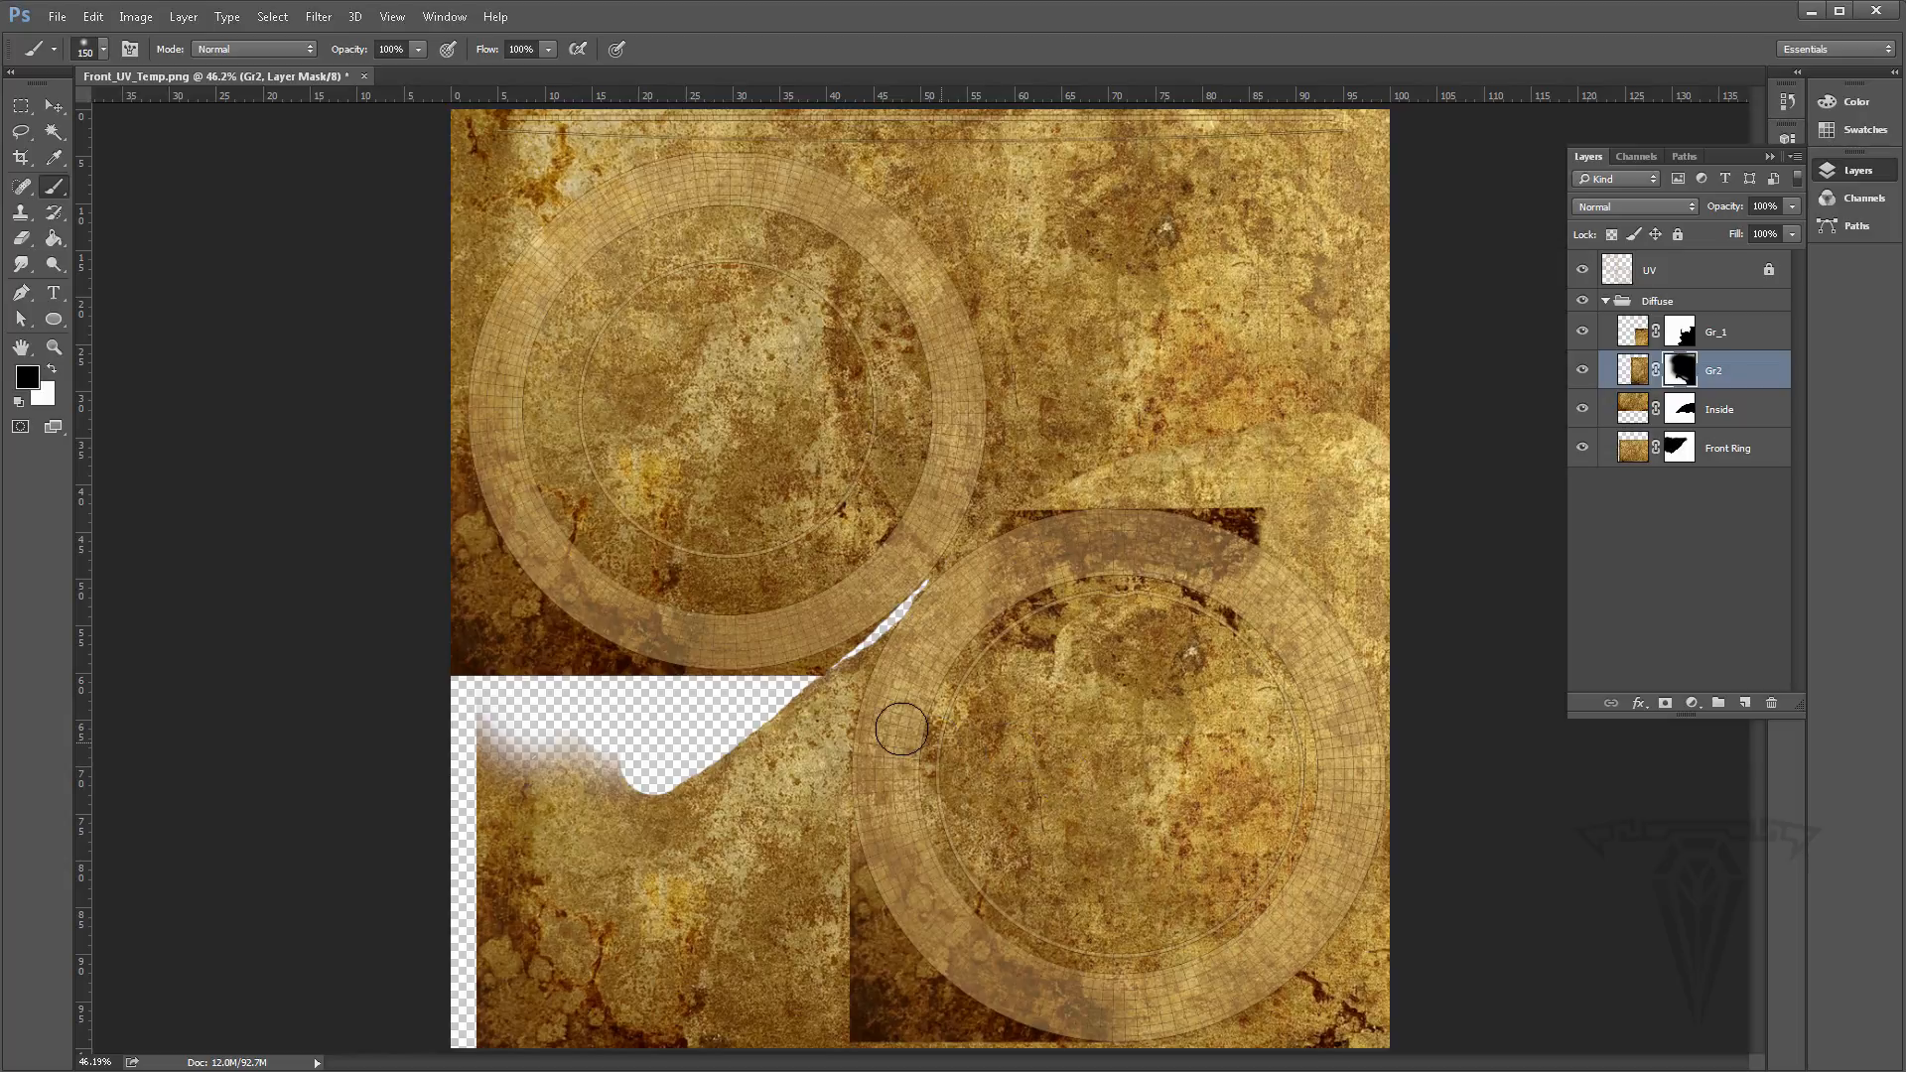
Target the Front Ring mask and paint white with an 80 px brush to fill the transparent gap between the two rings
click(1685, 403)
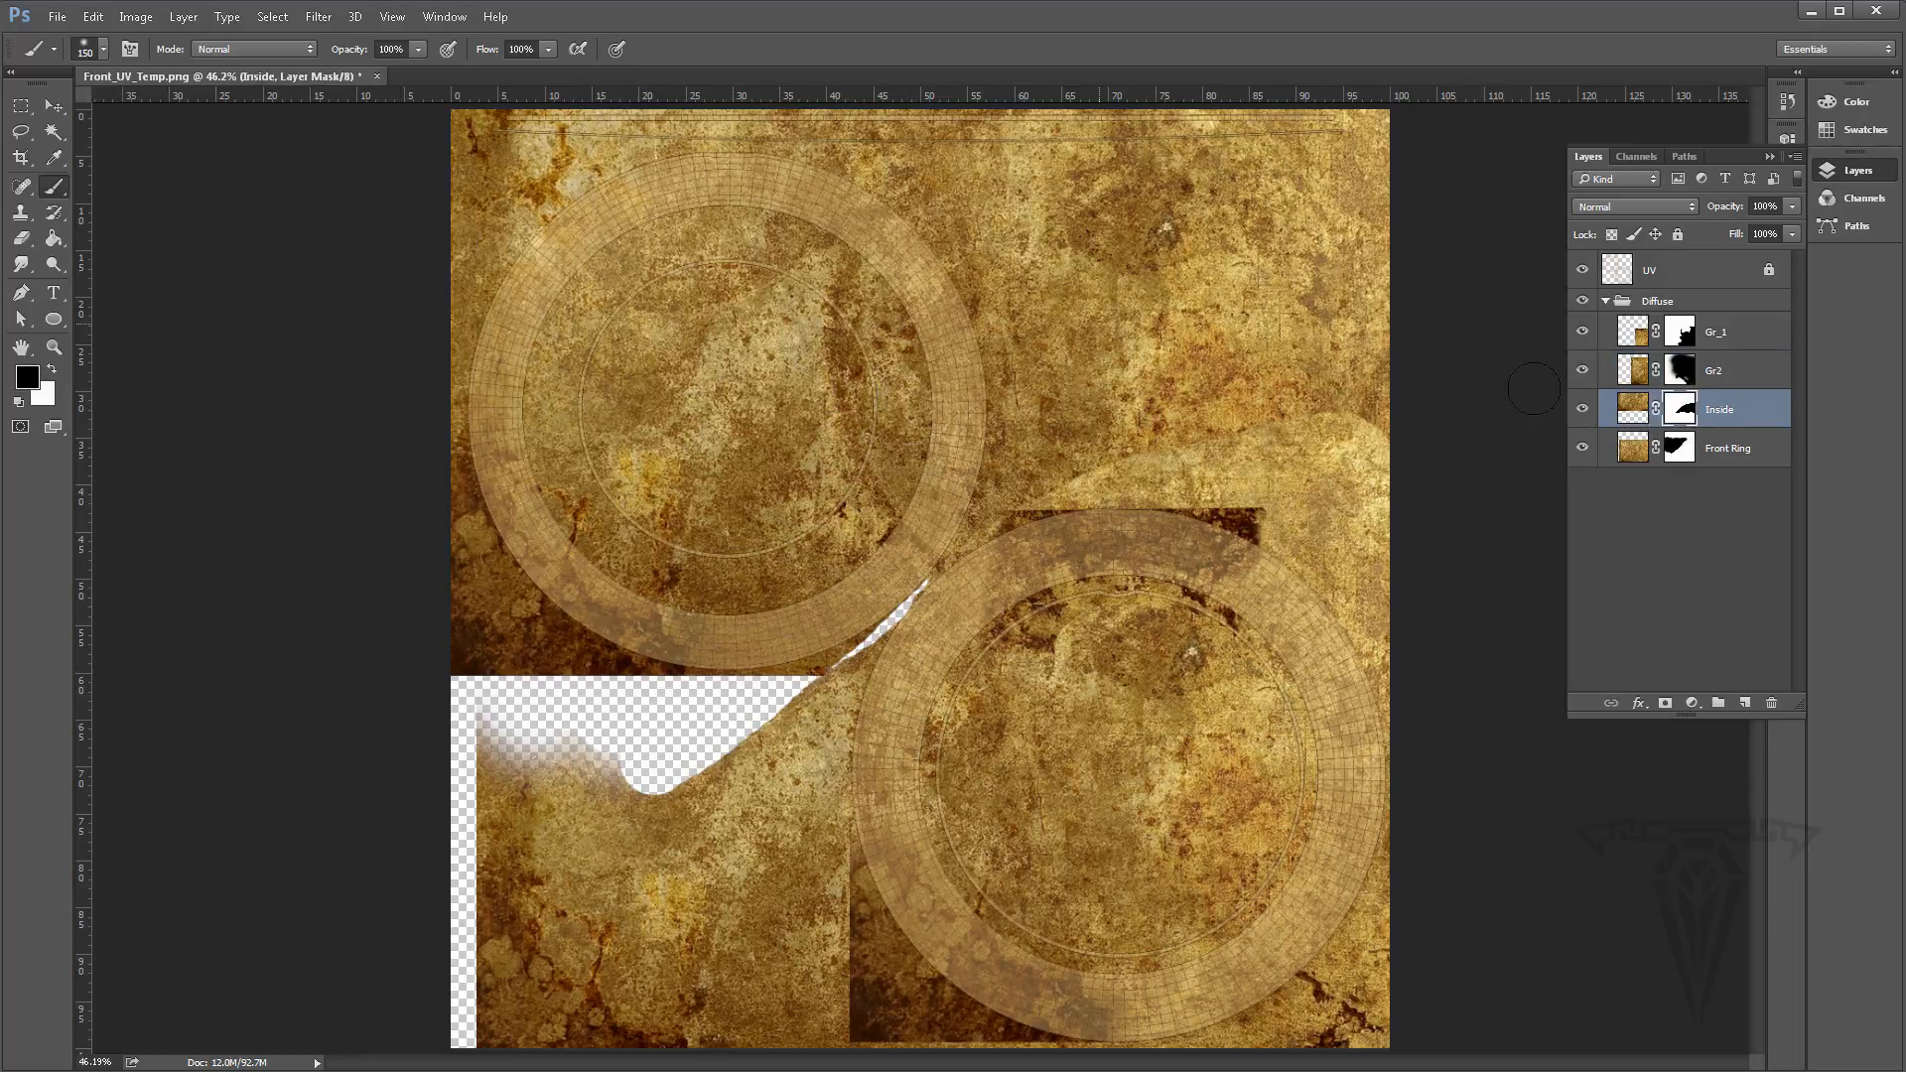
click(1677, 449)
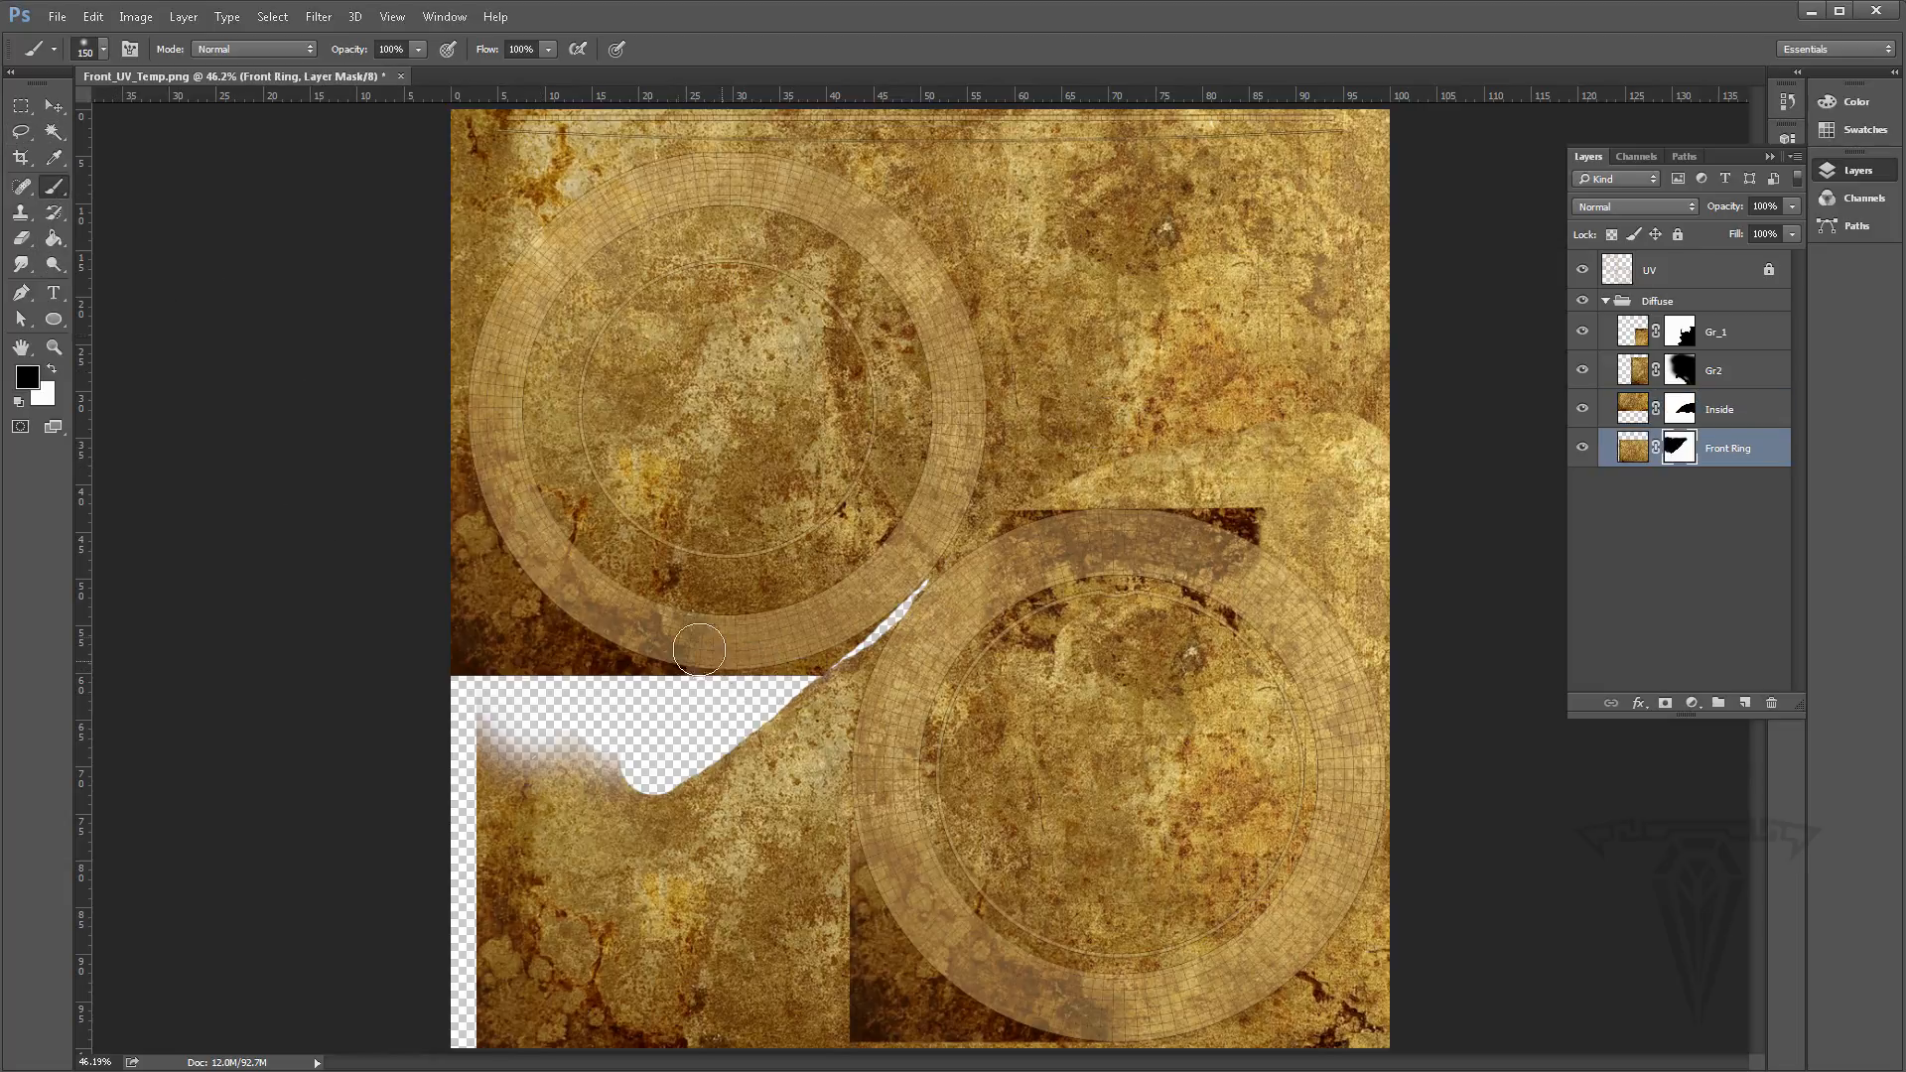
key(x)
key(bracketleft)
key(bracketleft)
key(bracketleft)
key(bracketleft)
mouse_move(842, 659)
mouse_down()
mouse_move(926, 585)
mouse_move(802, 692)
mouse_move(794, 667)
mouse_up()
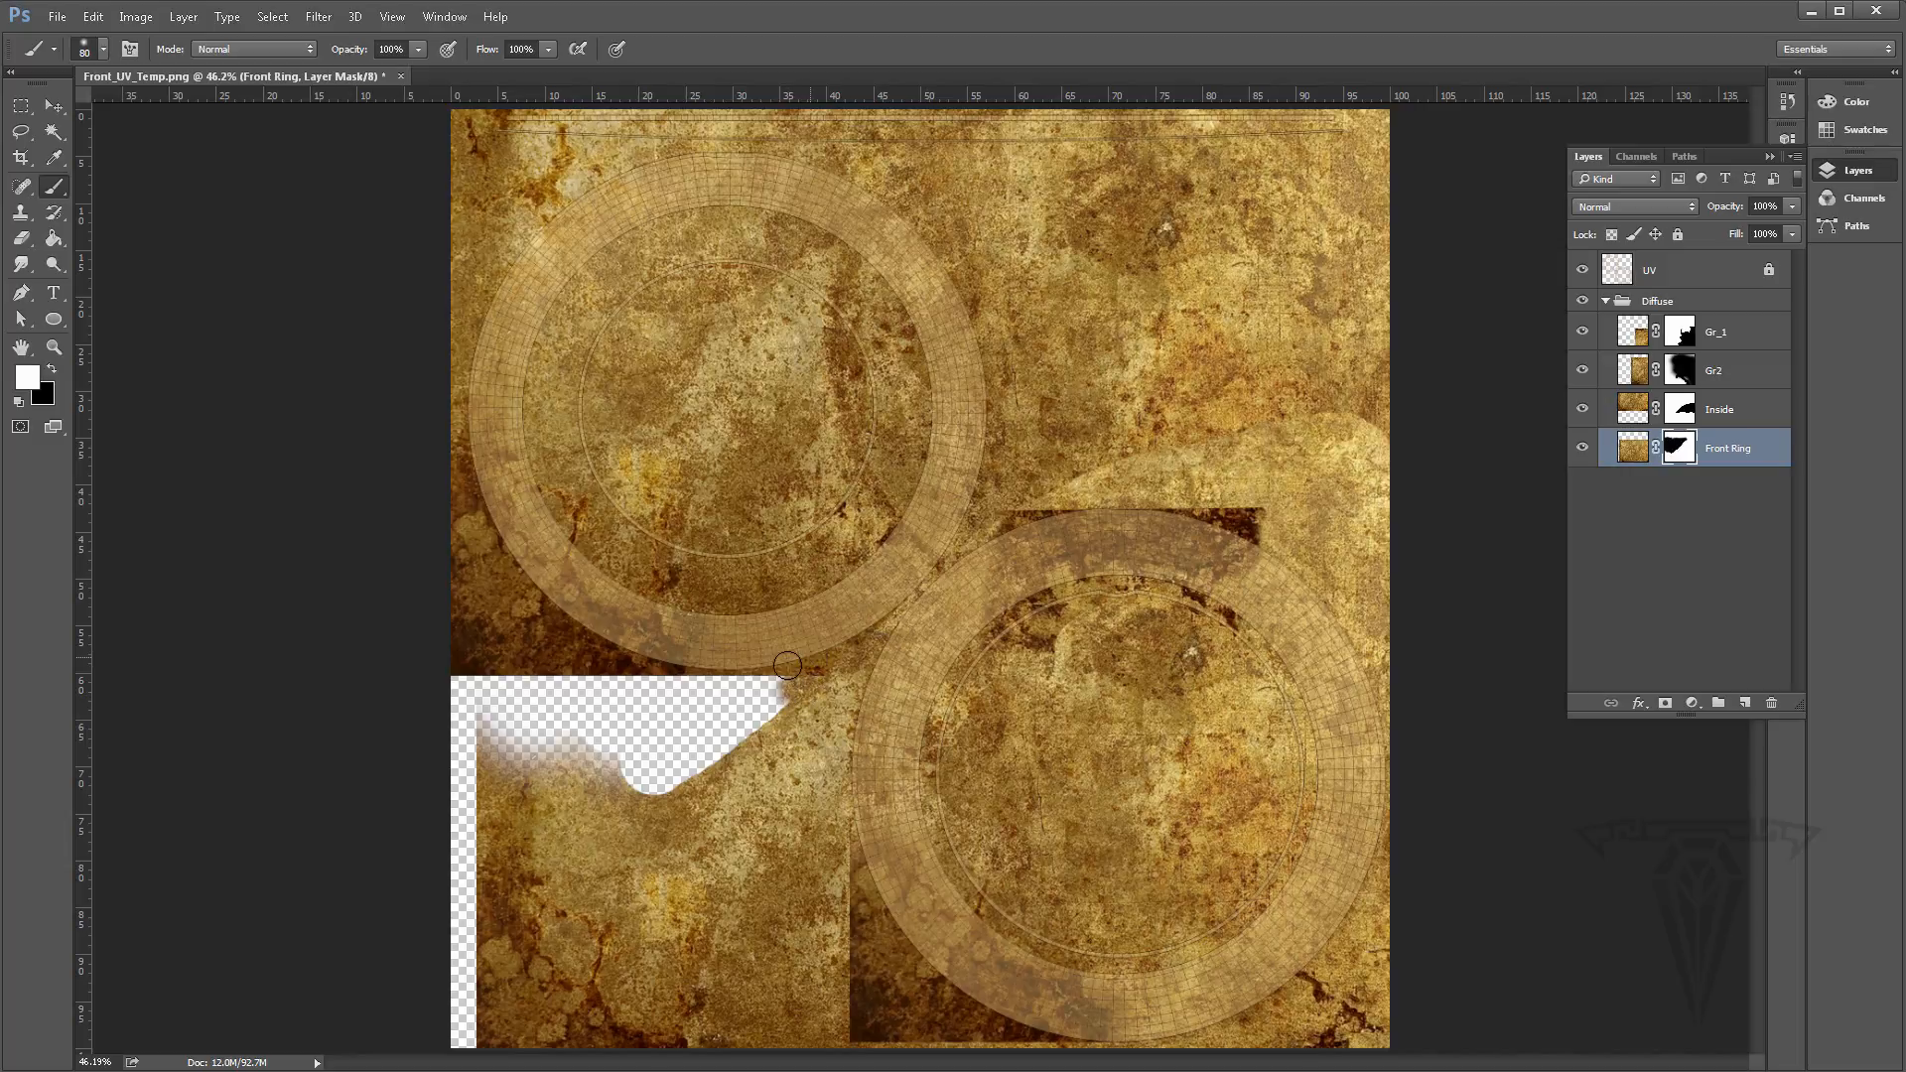
Restore the Front Ring texture across the transparent area below the upper-left ring and enlarge the brush to 175 px
mouse_move(673, 681)
mouse_down()
mouse_move(764, 693)
mouse_move(651, 746)
mouse_move(700, 727)
mouse_move(517, 715)
mouse_move(744, 766)
mouse_move(660, 732)
mouse_move(504, 774)
mouse_up()
key(bracketright)
key(bracketright)
key(bracketright)
key(bracketright)
key(bracketright)
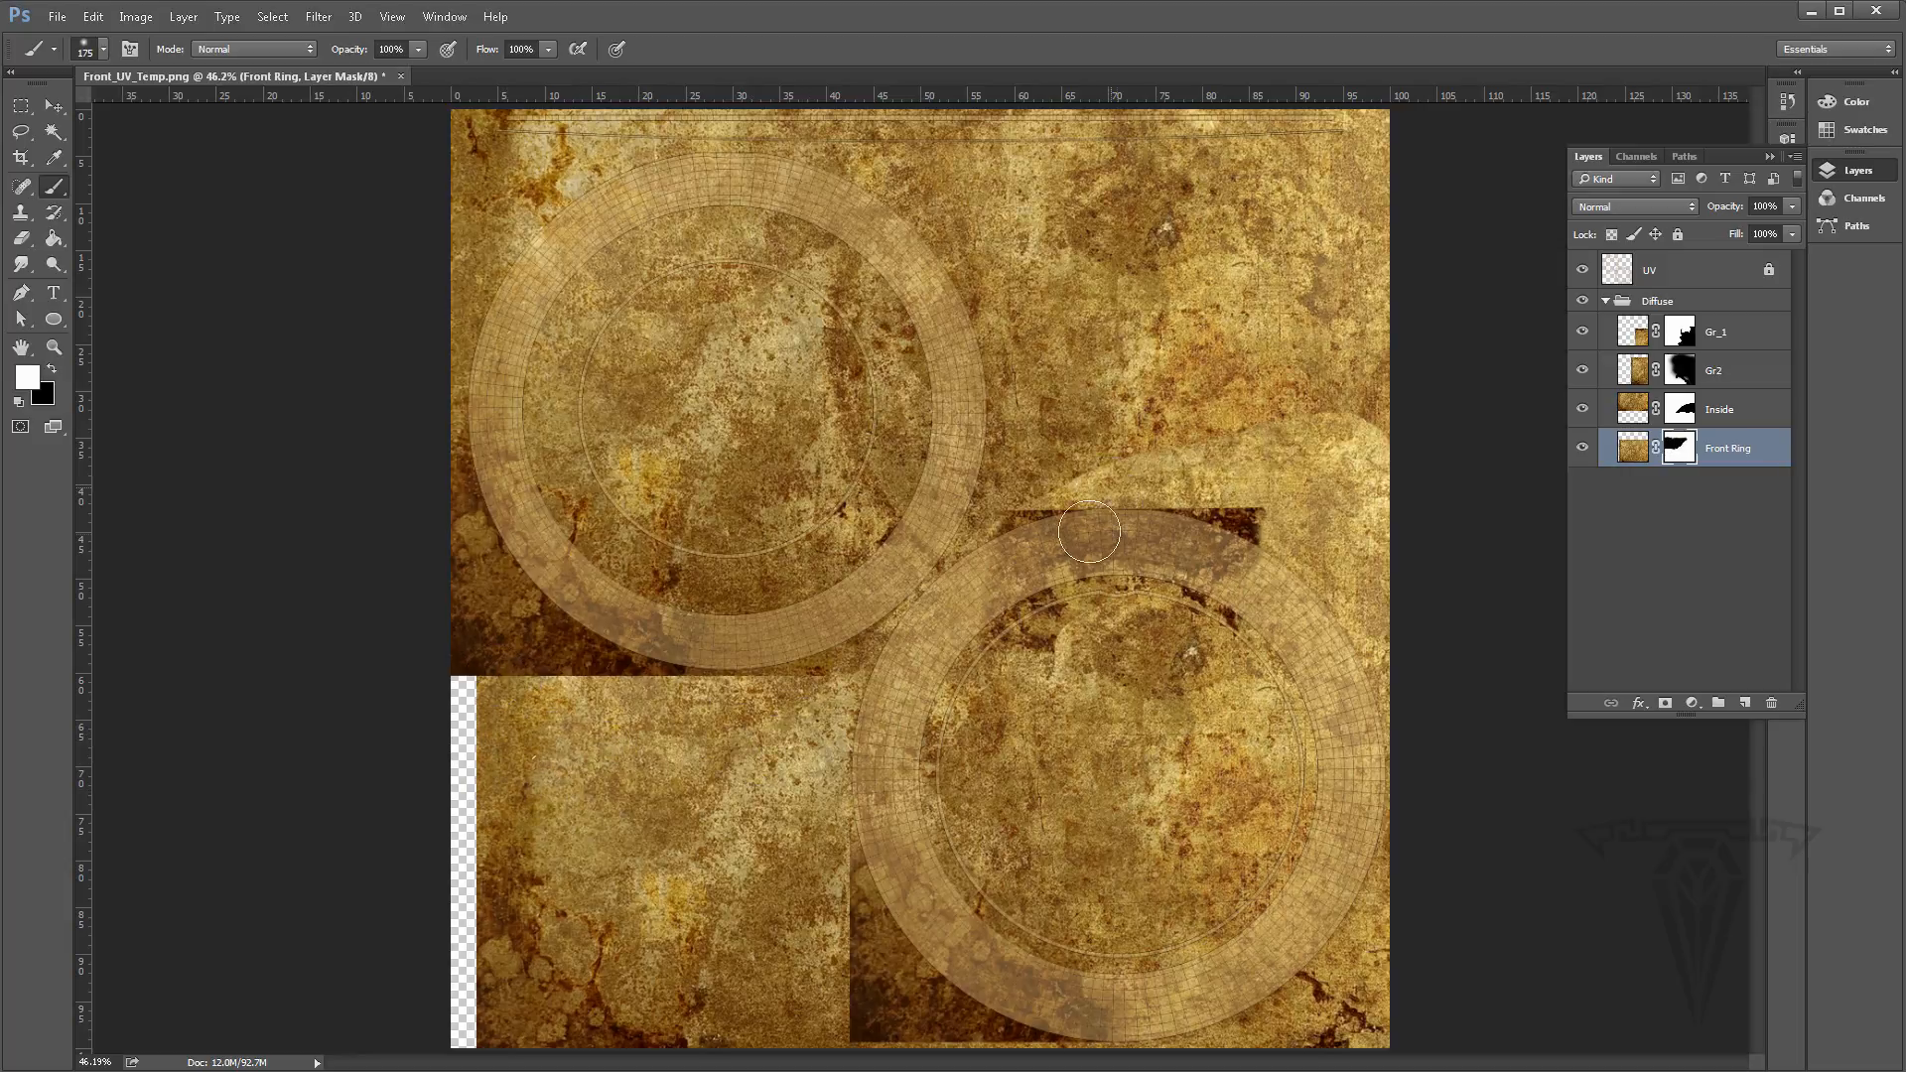
Collapse the Diffuse group, start saving a copy of the document, and create an Edit_Textures folder inside the tex folder
click(1608, 301)
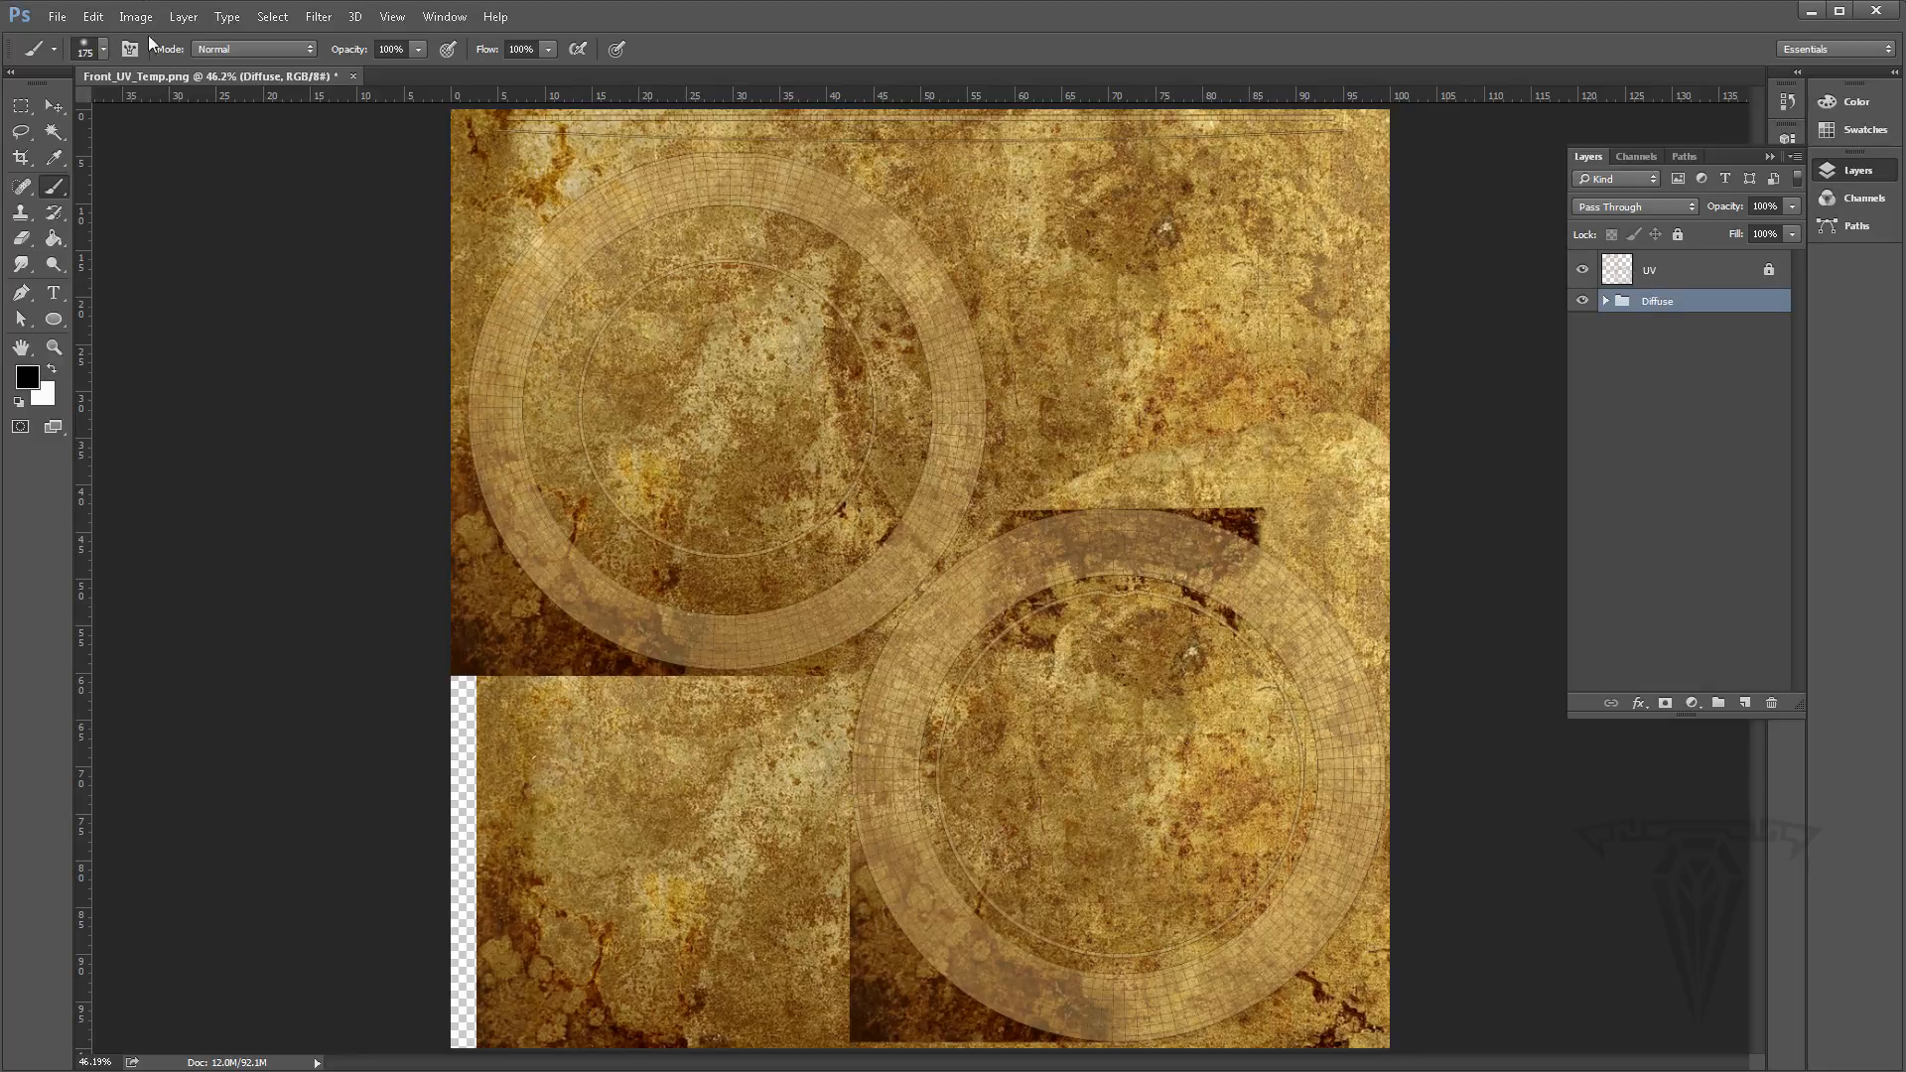
click(57, 17)
click(112, 234)
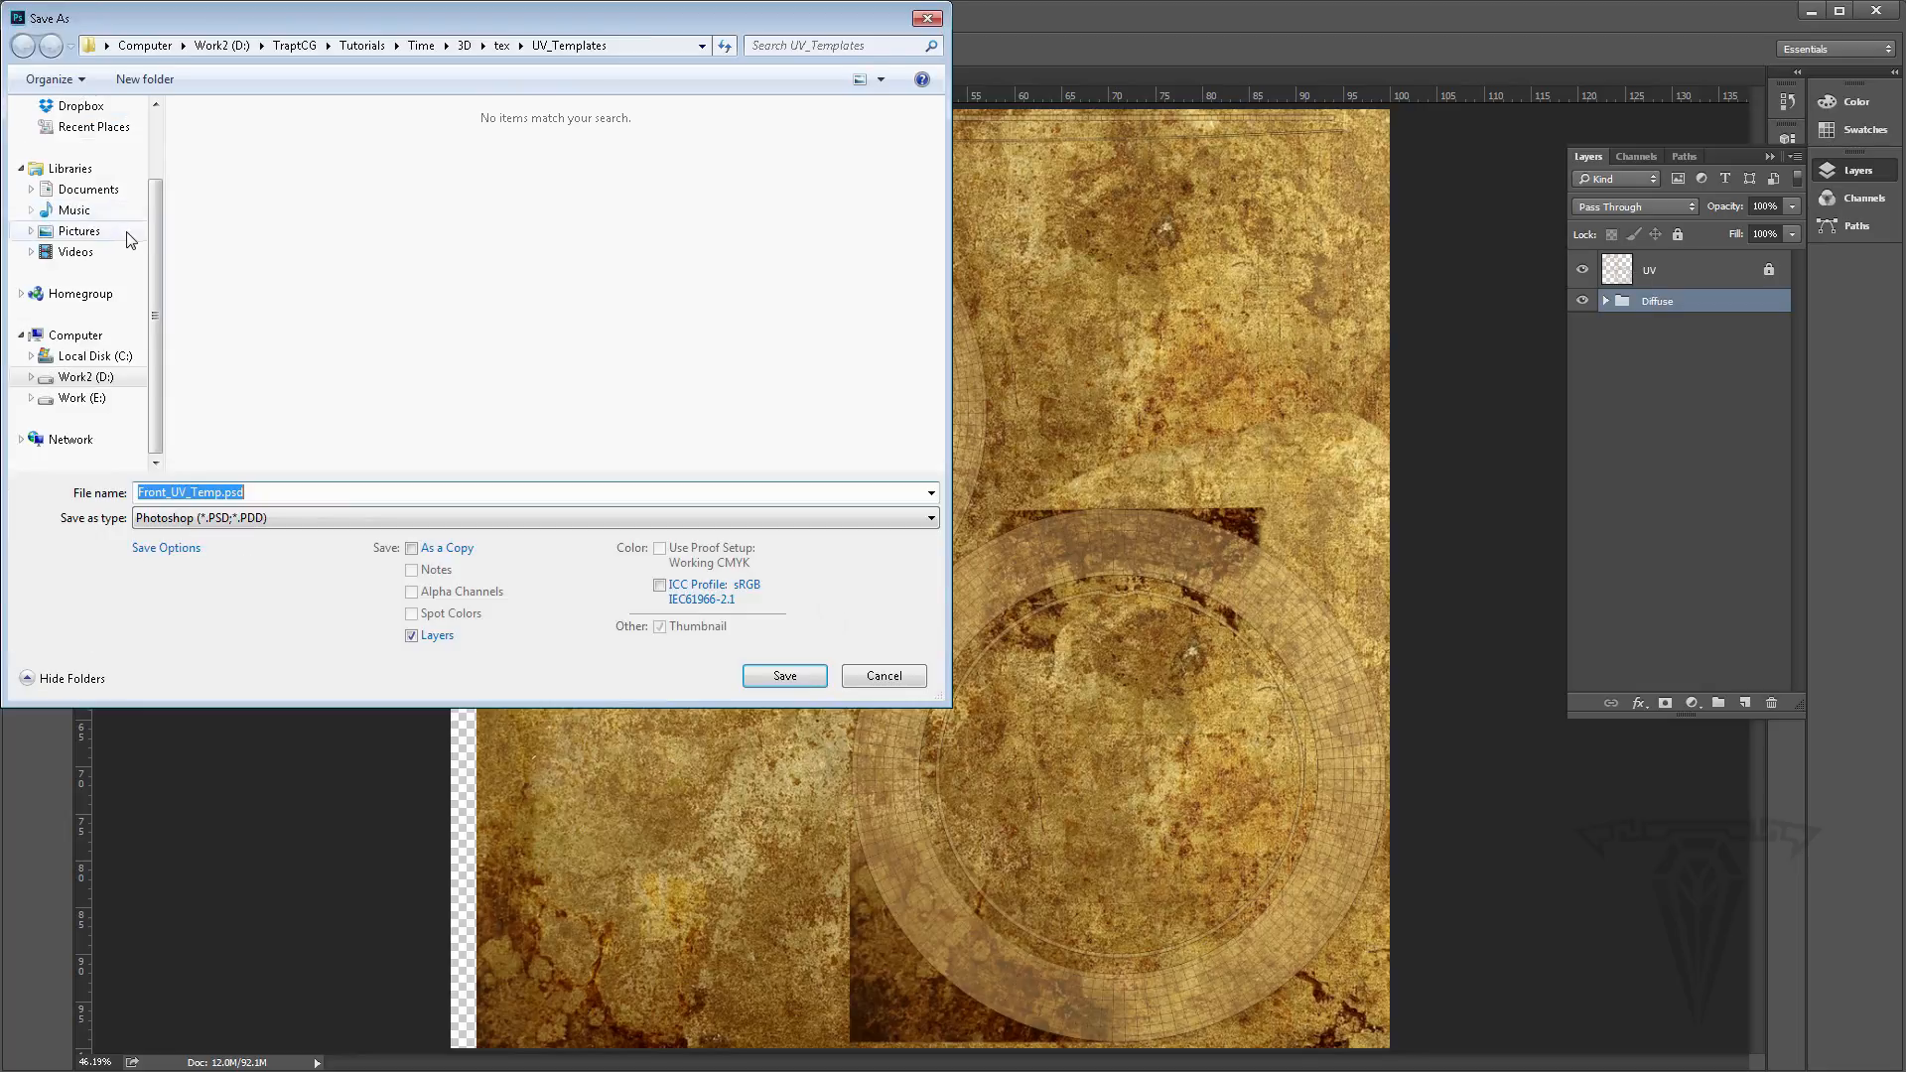
click(503, 46)
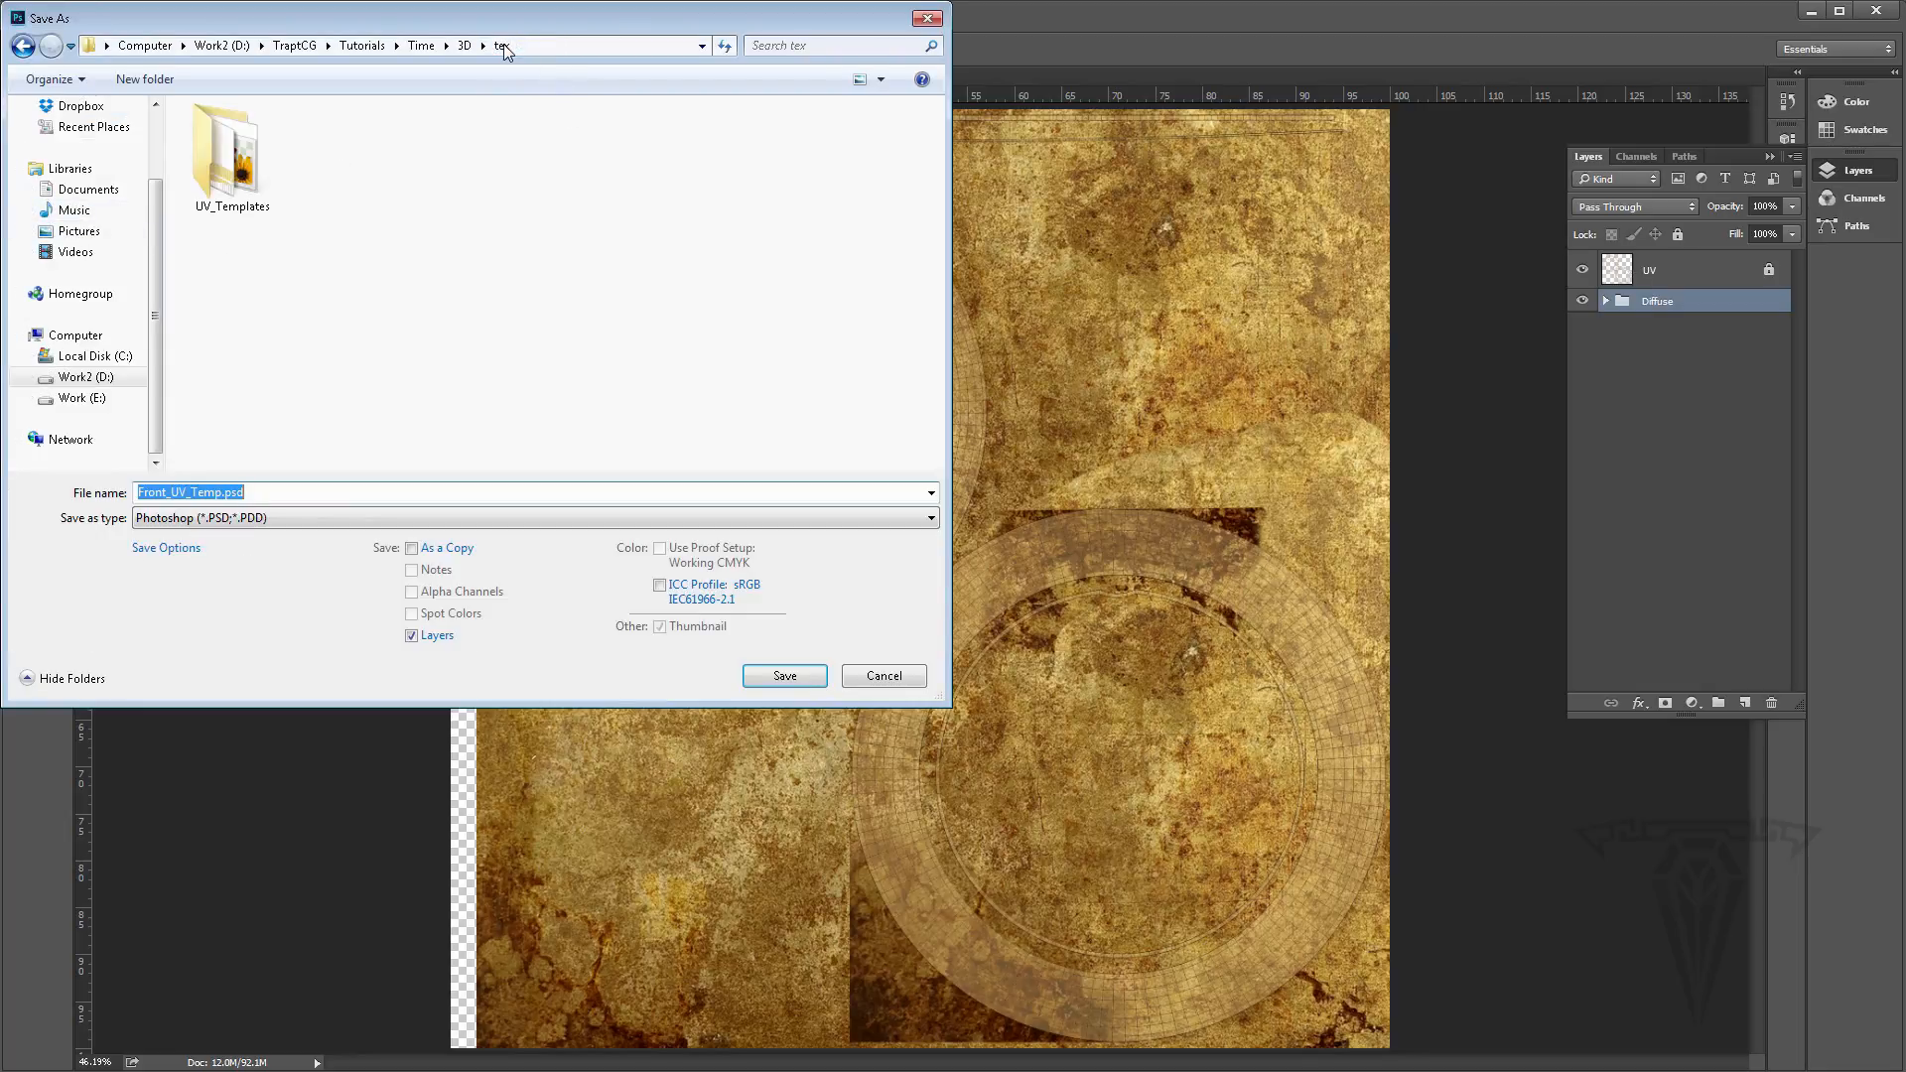
right_click(374, 214)
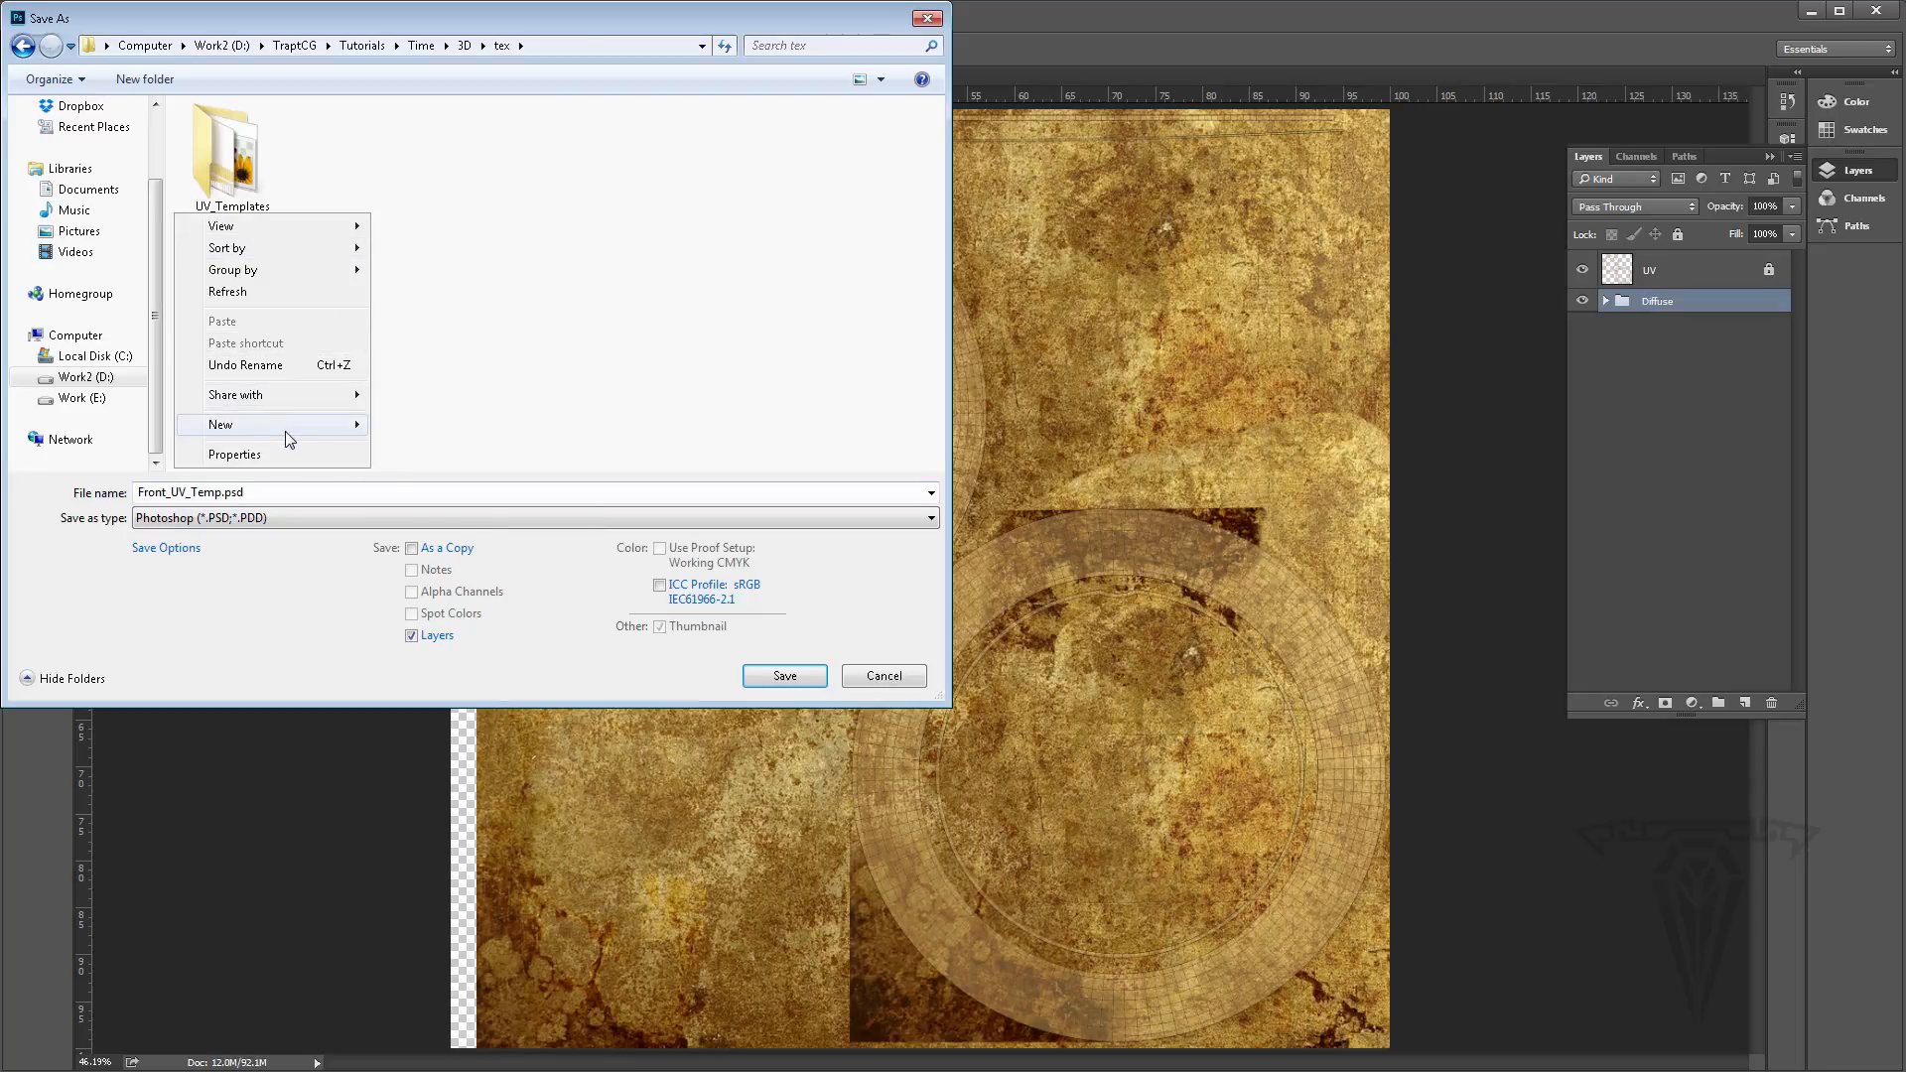
mouse_move(285, 432)
click(417, 425)
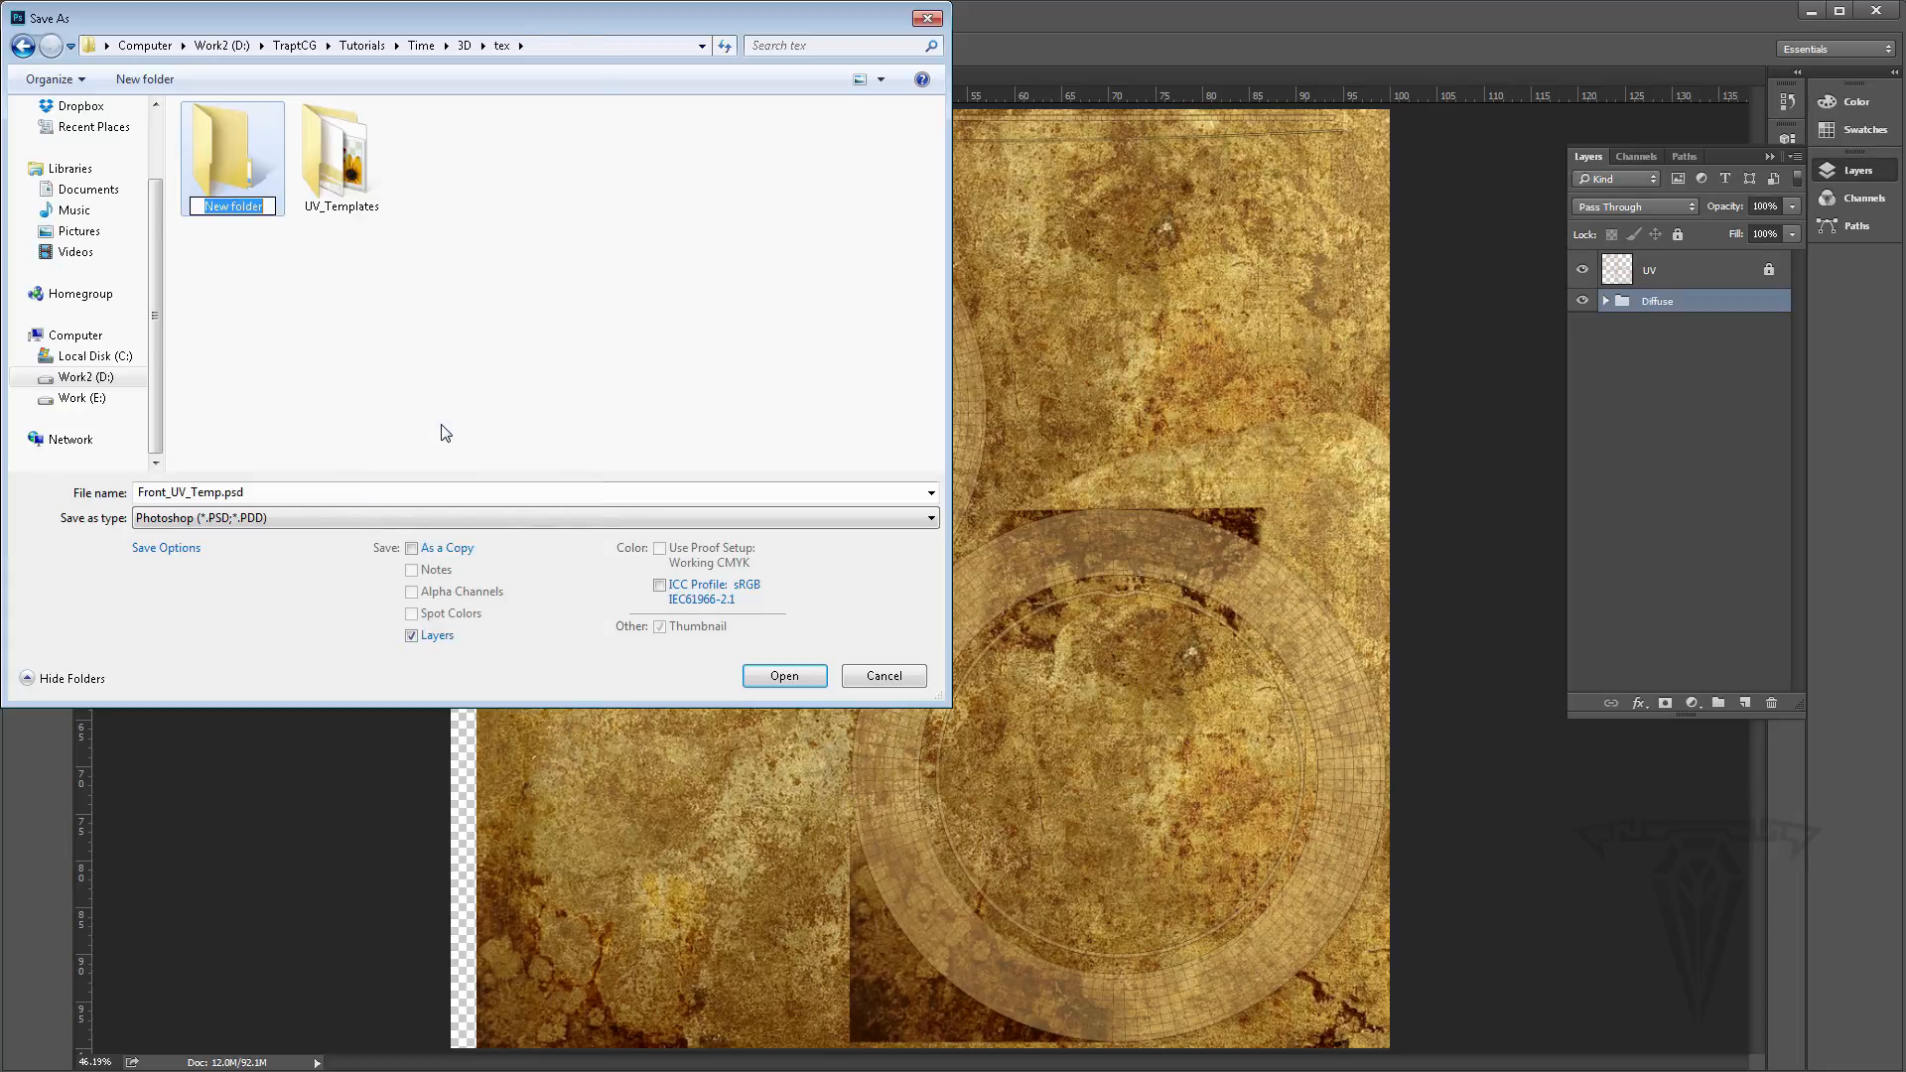
text(Edit_Textures)
key(Return)
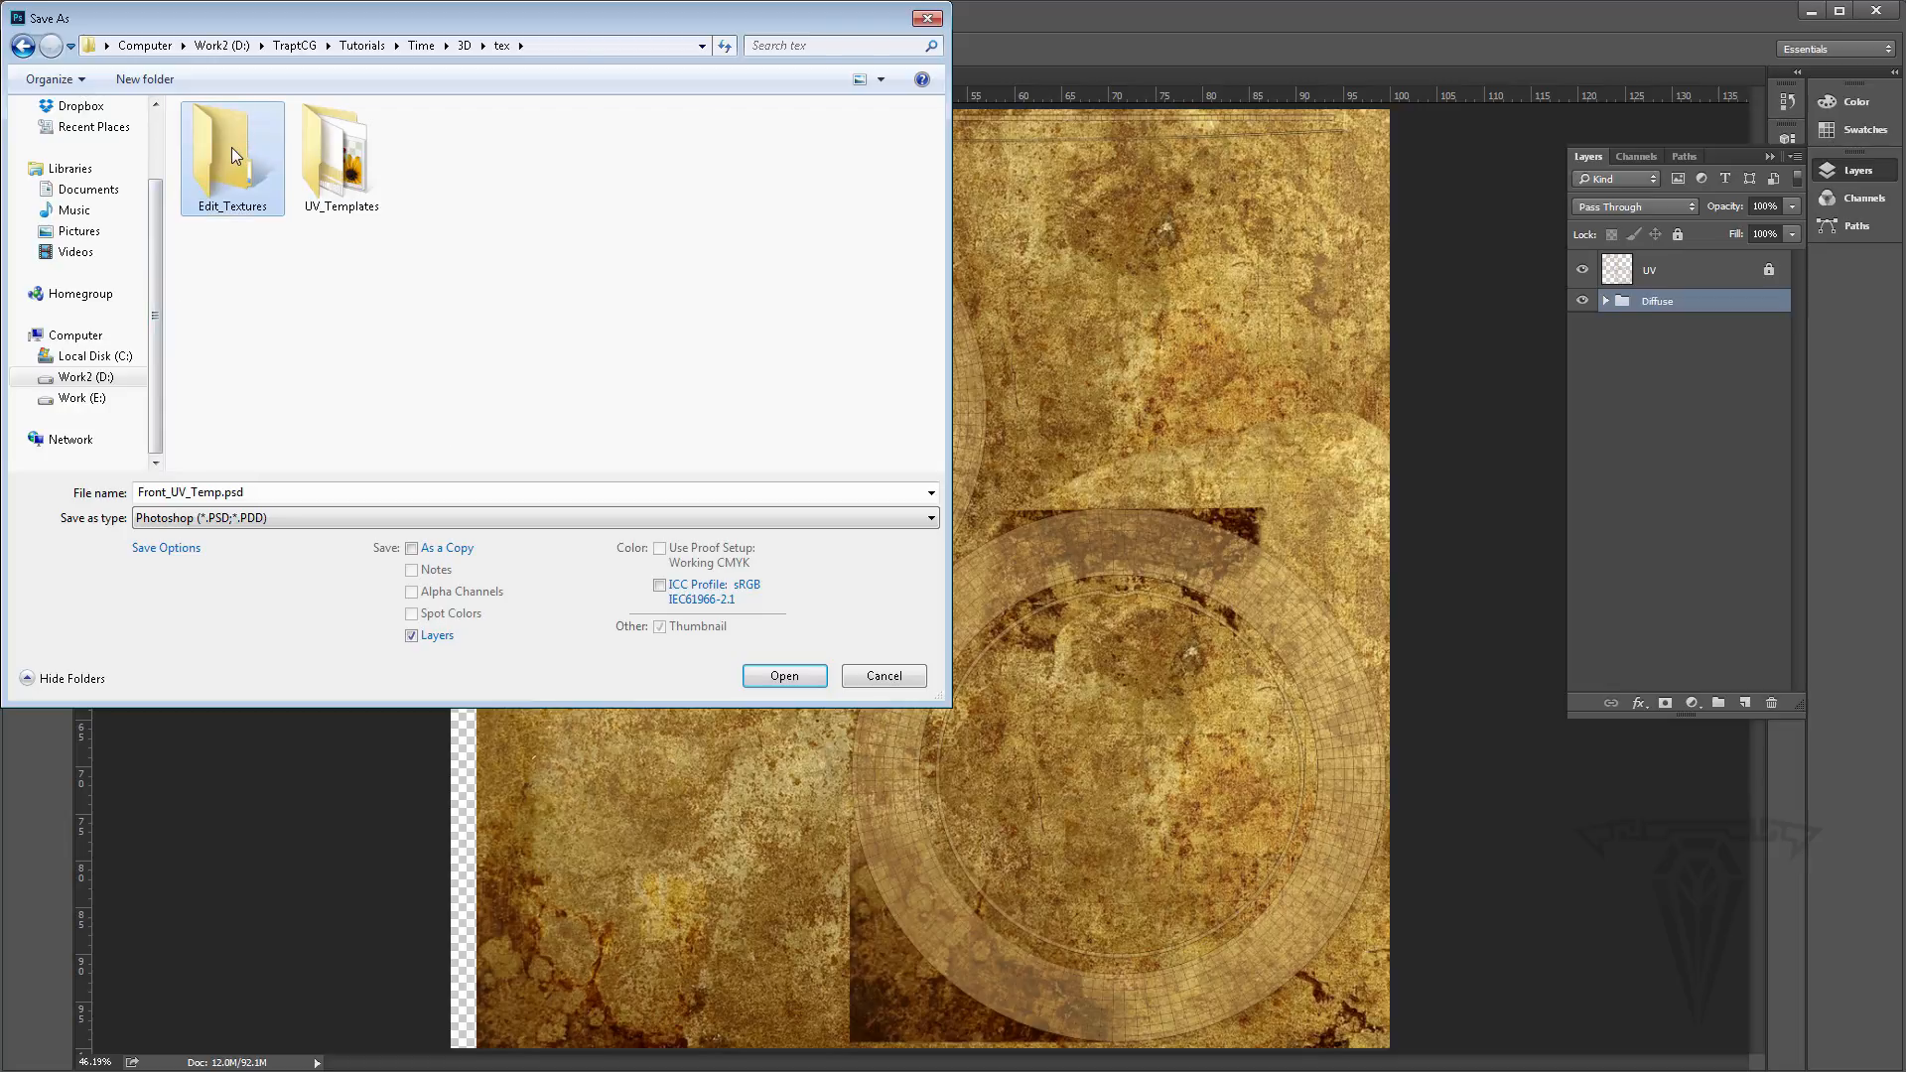
Save the layered document as Front_Texture.psd in the Edit_Textures folder with Maximize Compatibility enabled
double_click(230, 147)
click(154, 494)
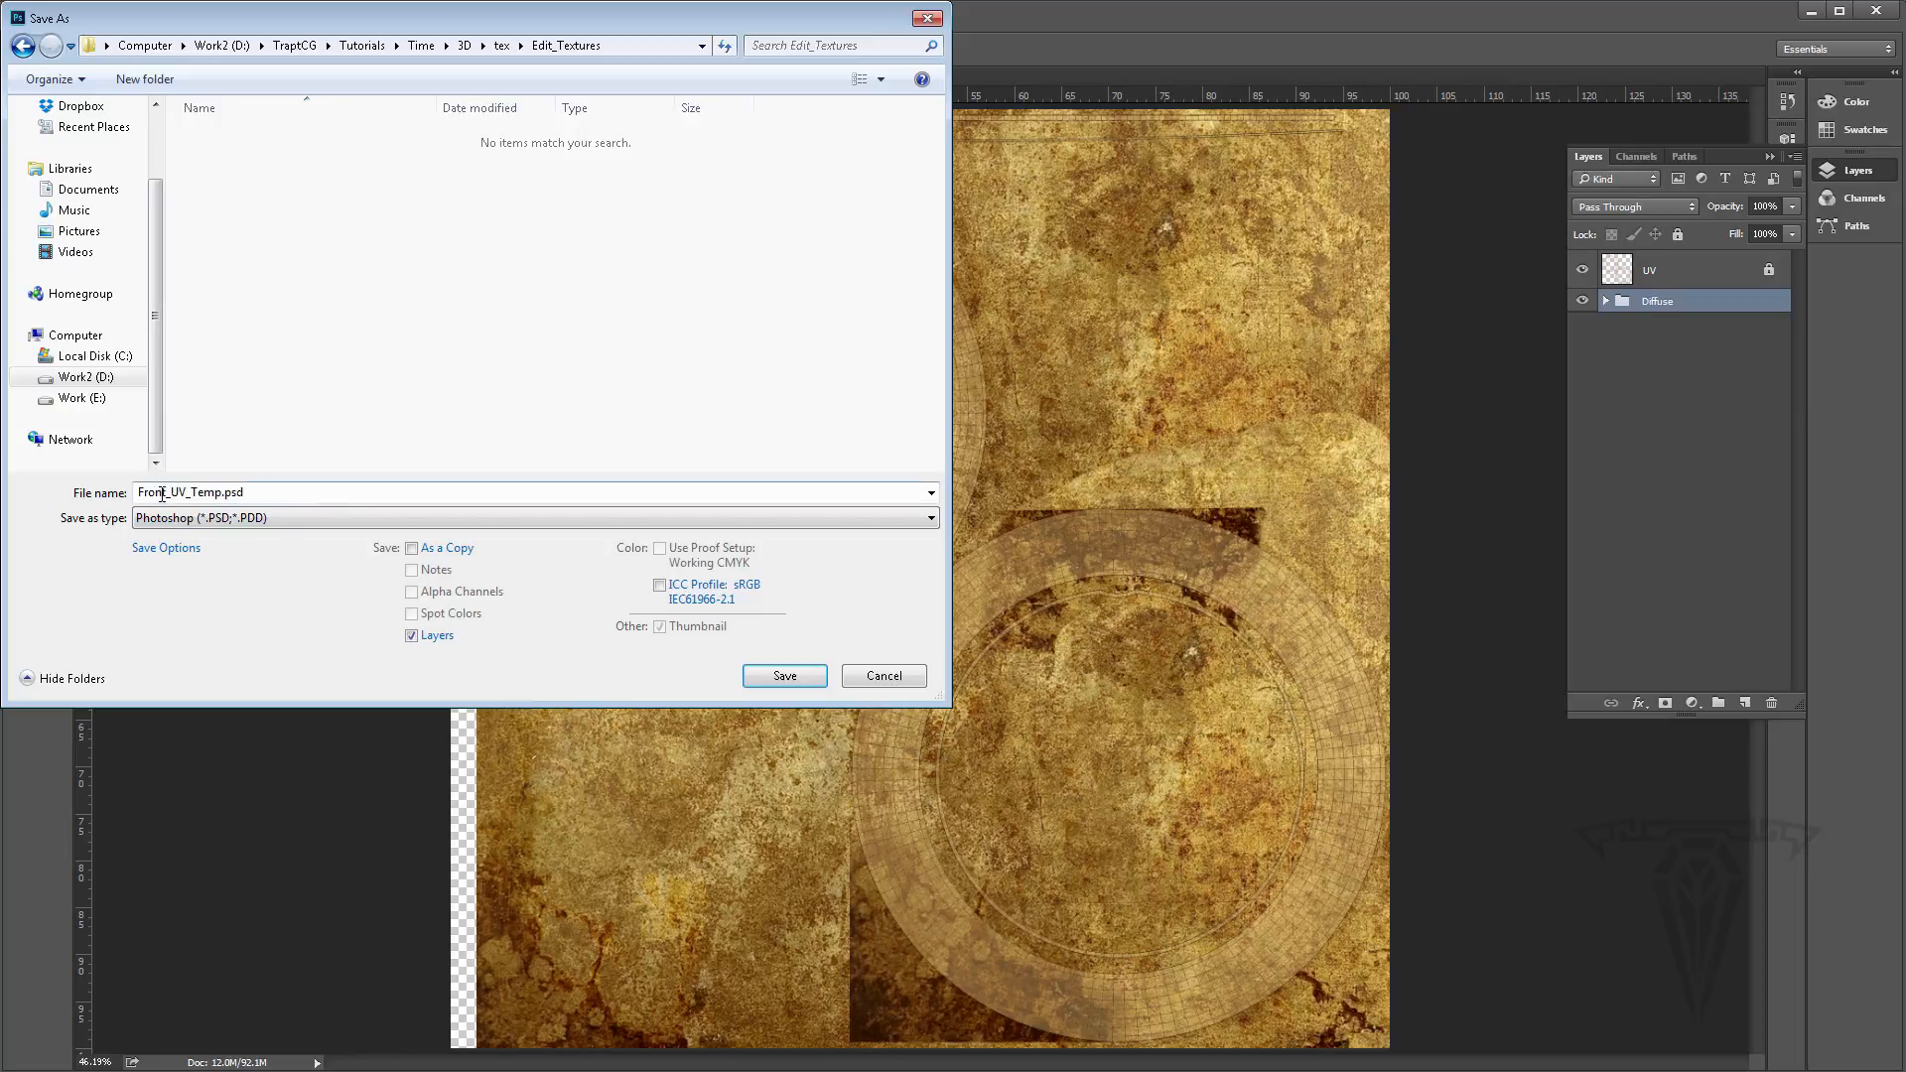
double_click(162, 494)
click(216, 493)
drag(223, 494, 185, 494)
text(Te)
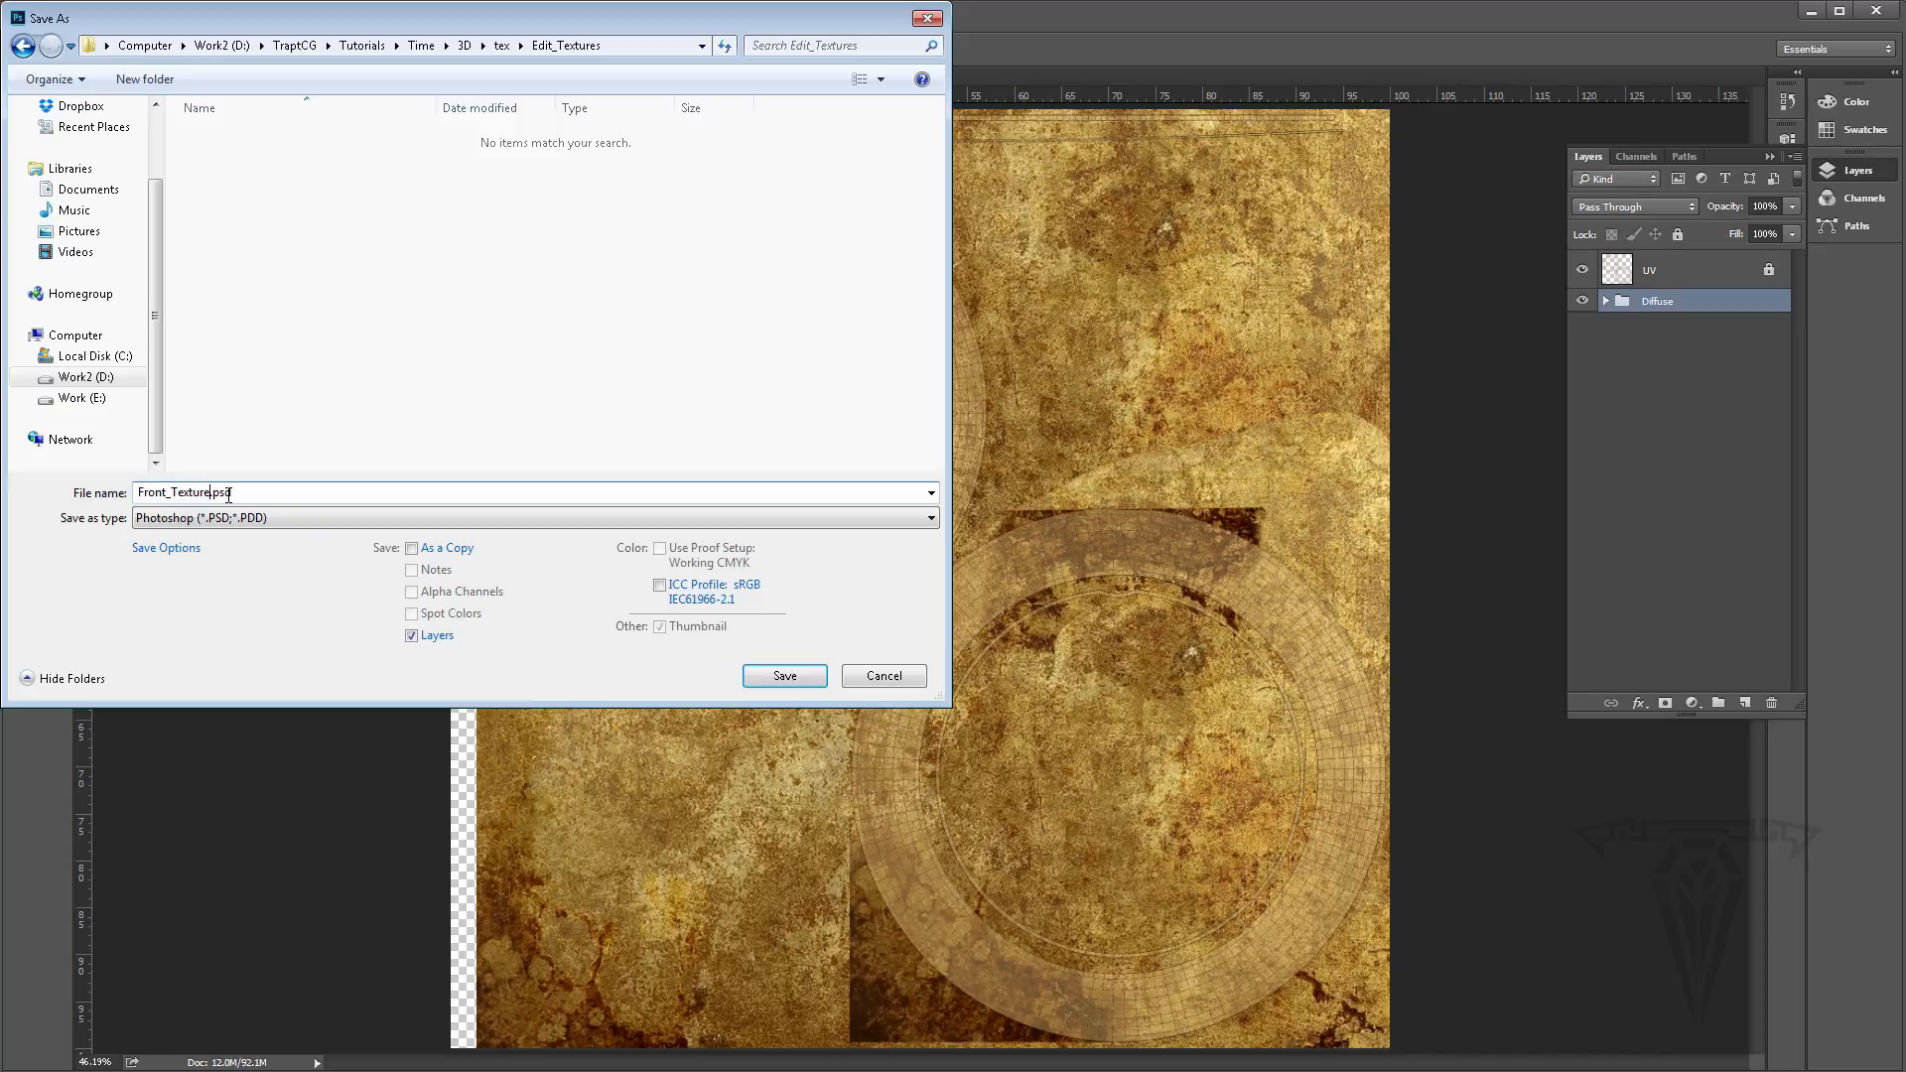
click(783, 676)
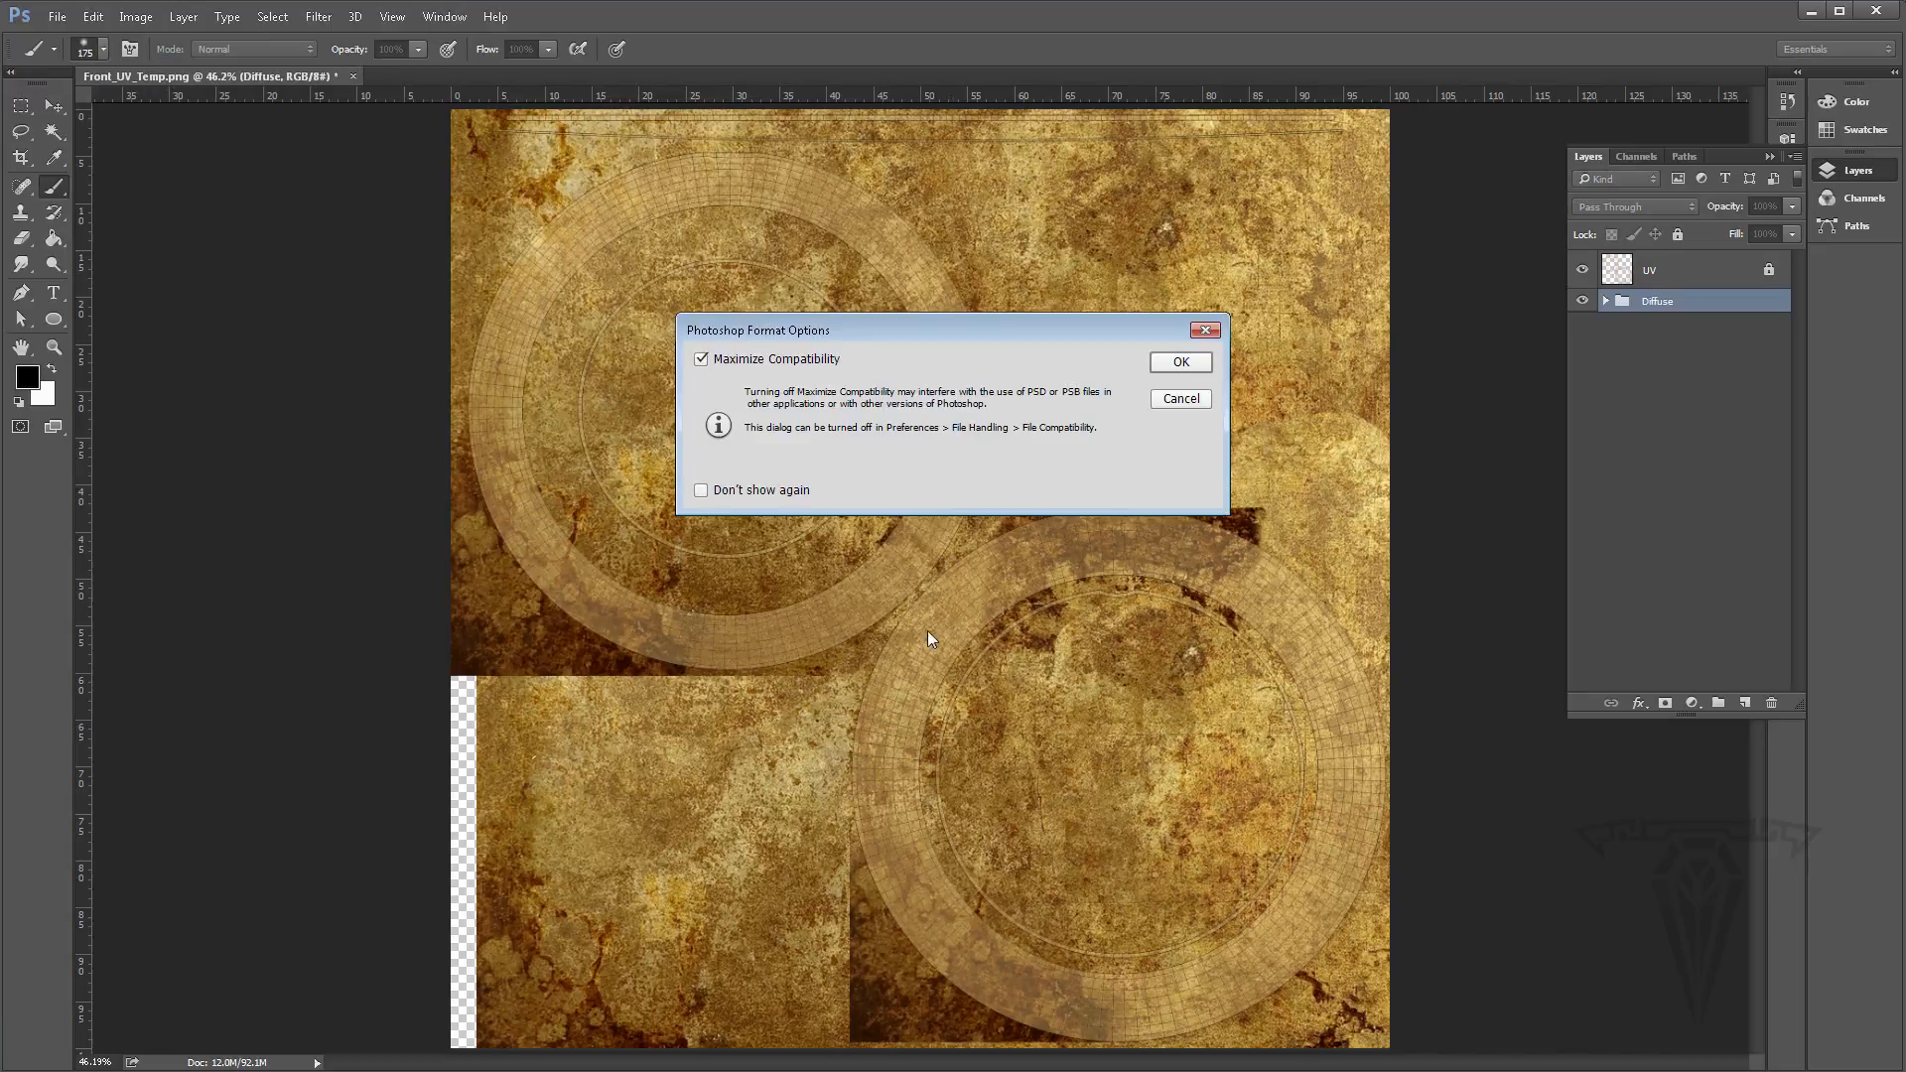
click(1180, 364)
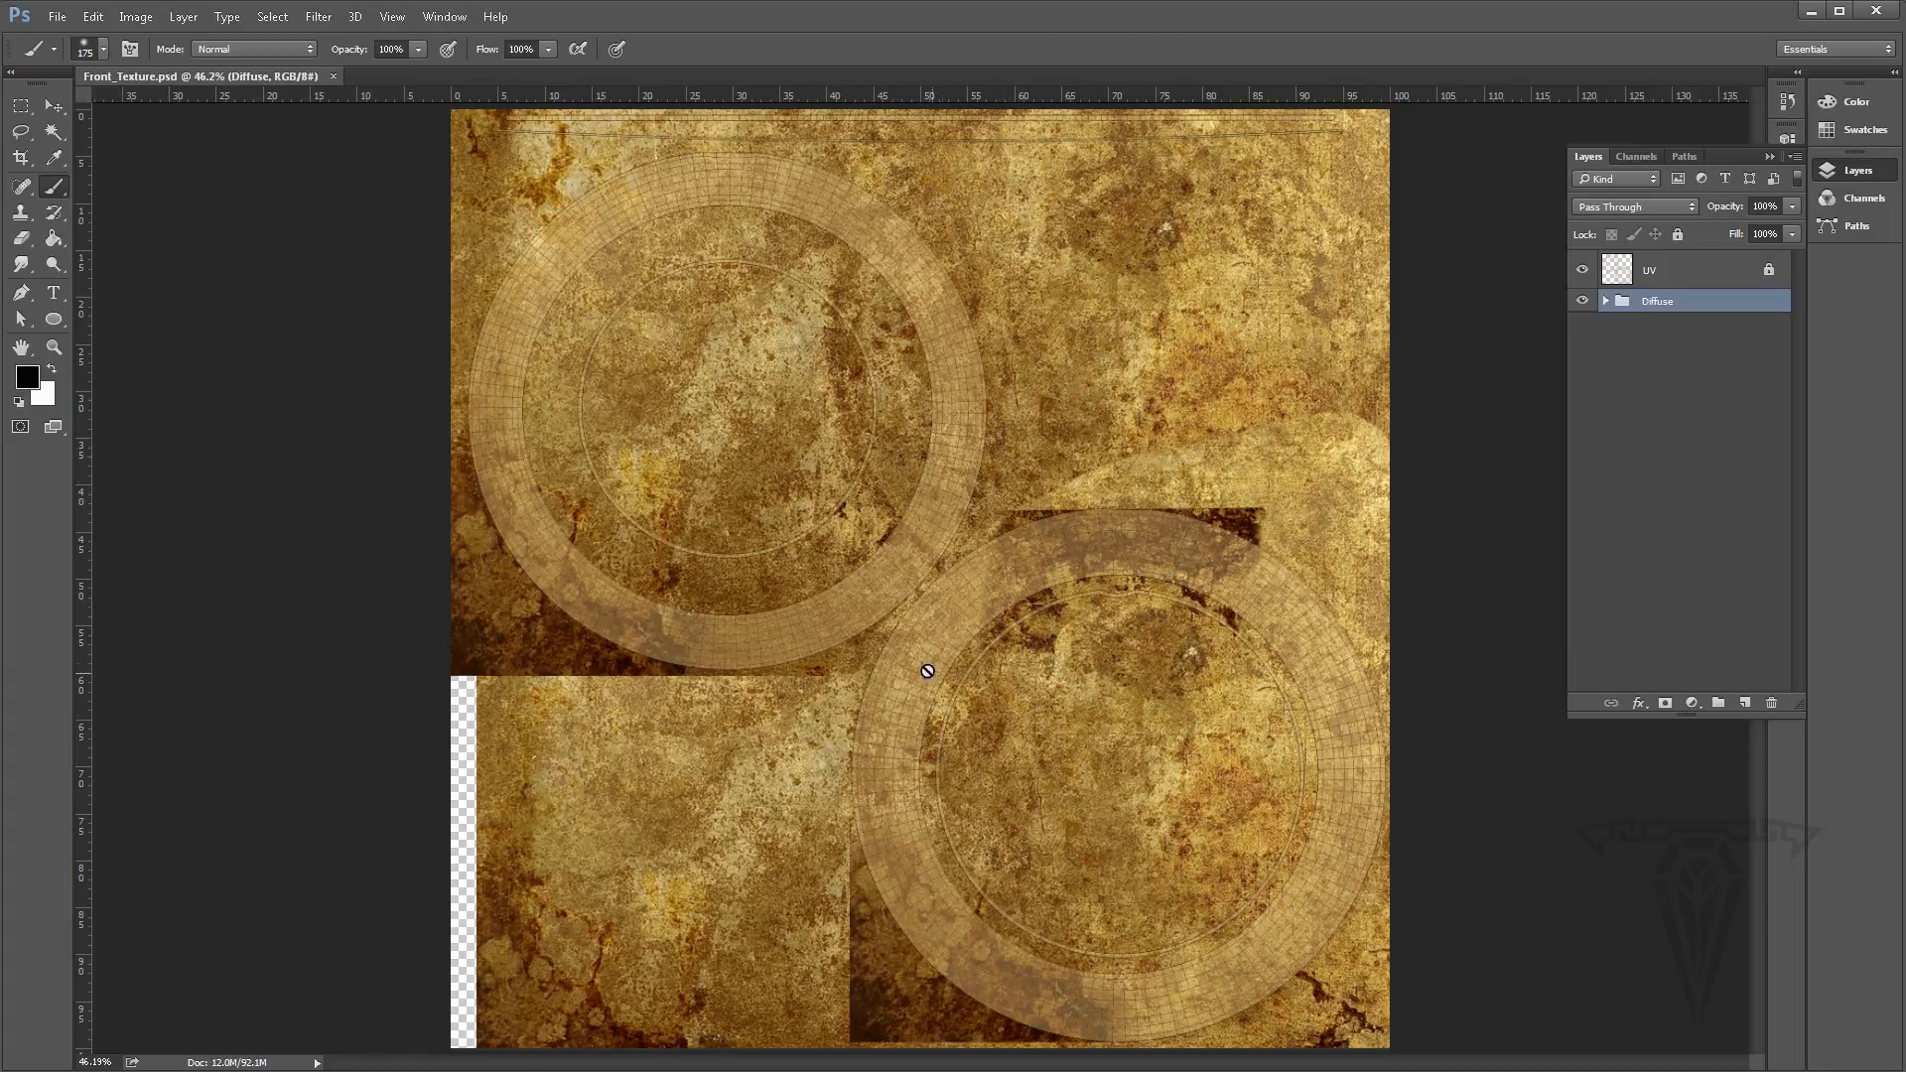
Start saving another version of the Front_Texture document and open the choice of file formats
click(56, 17)
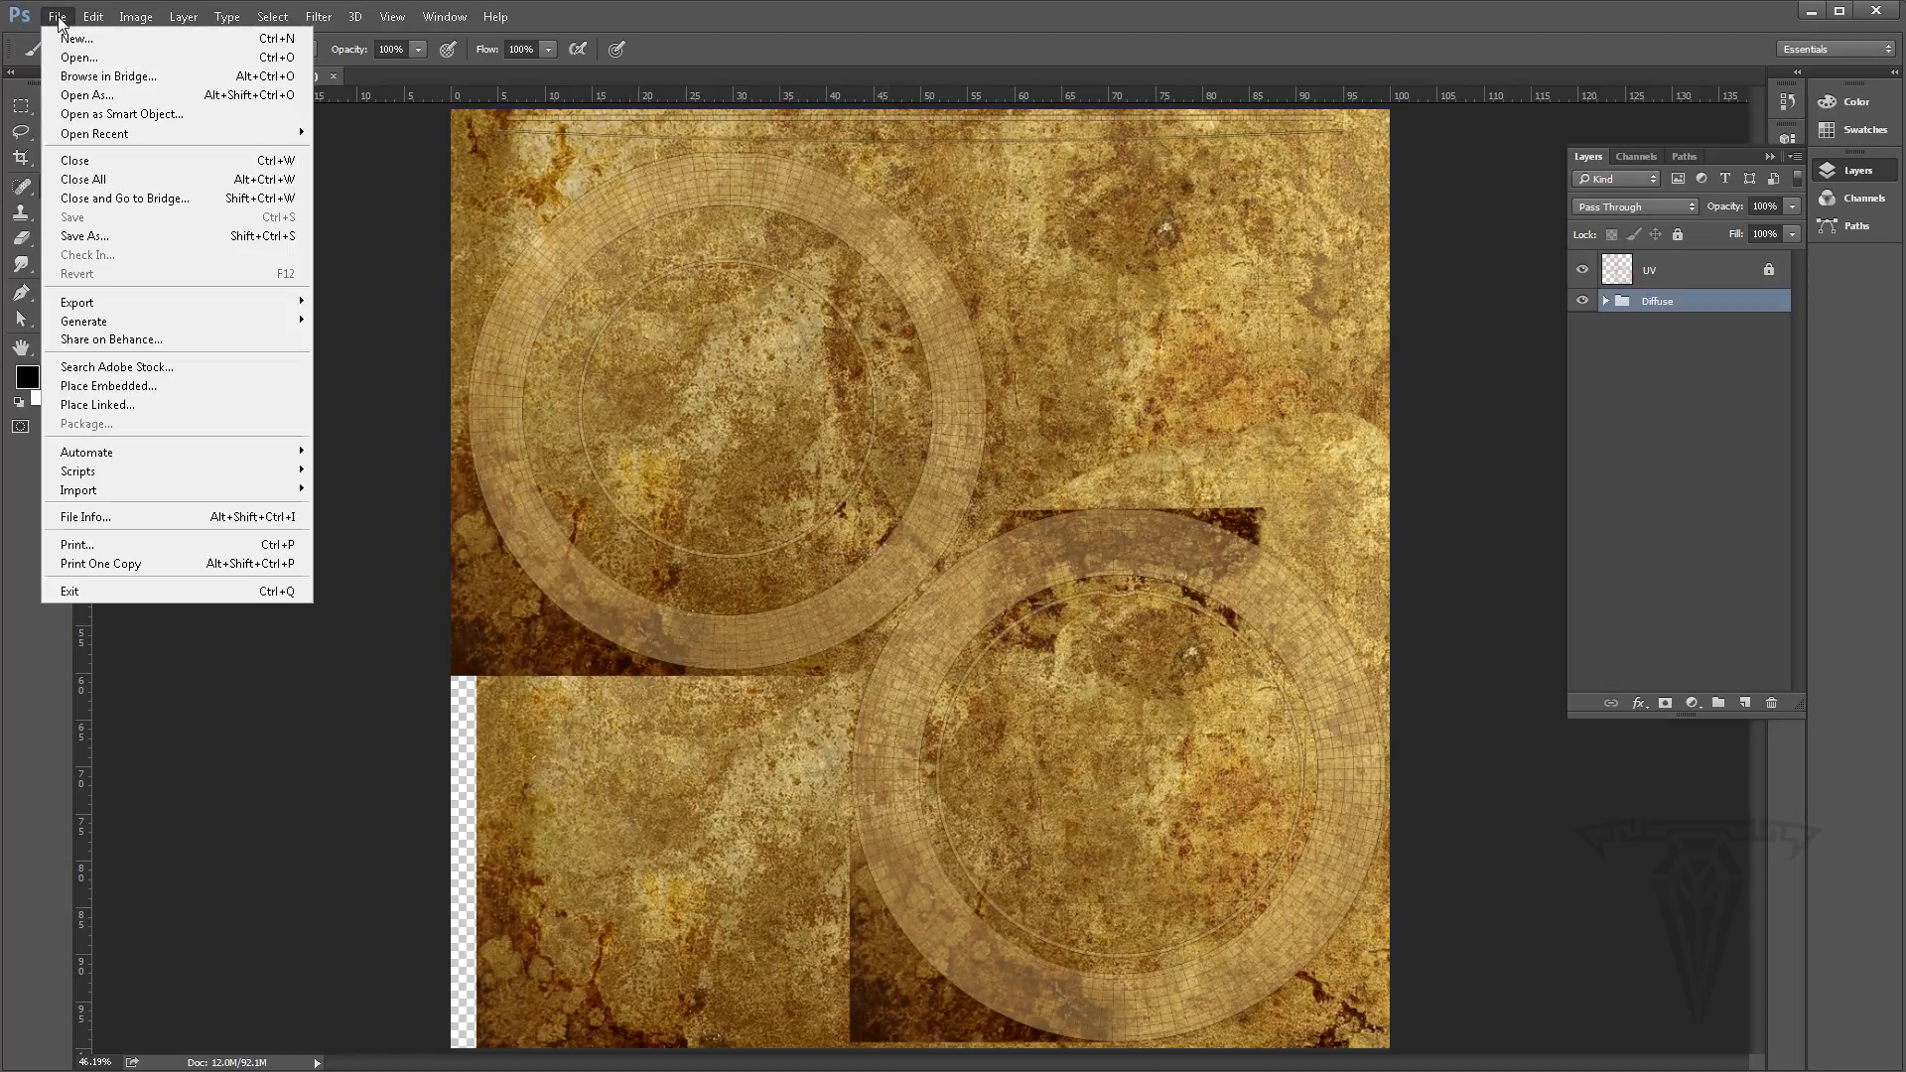
click(90, 238)
click(238, 517)
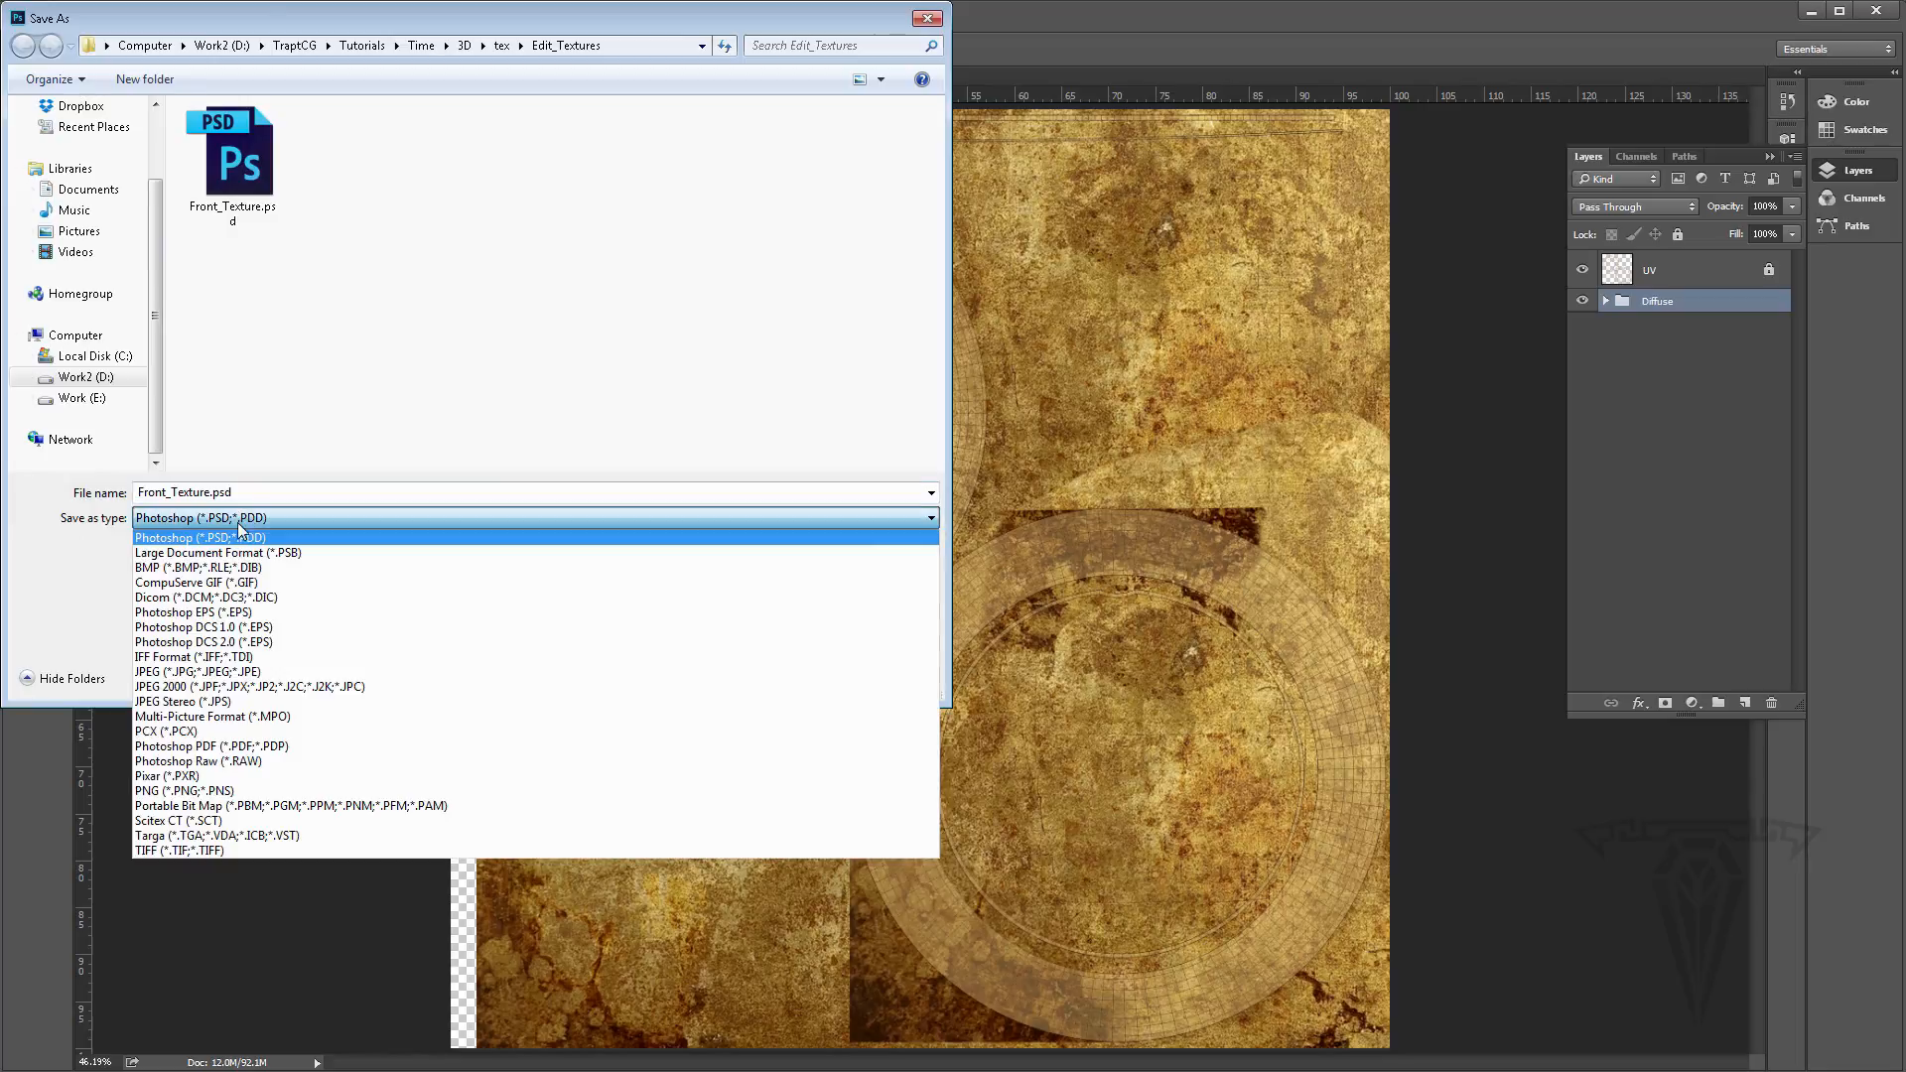
Save the diffuse texture as a PNG named Front_Diff.png in the tex folder, with smallest compression and no interlacing
click(181, 791)
click(501, 46)
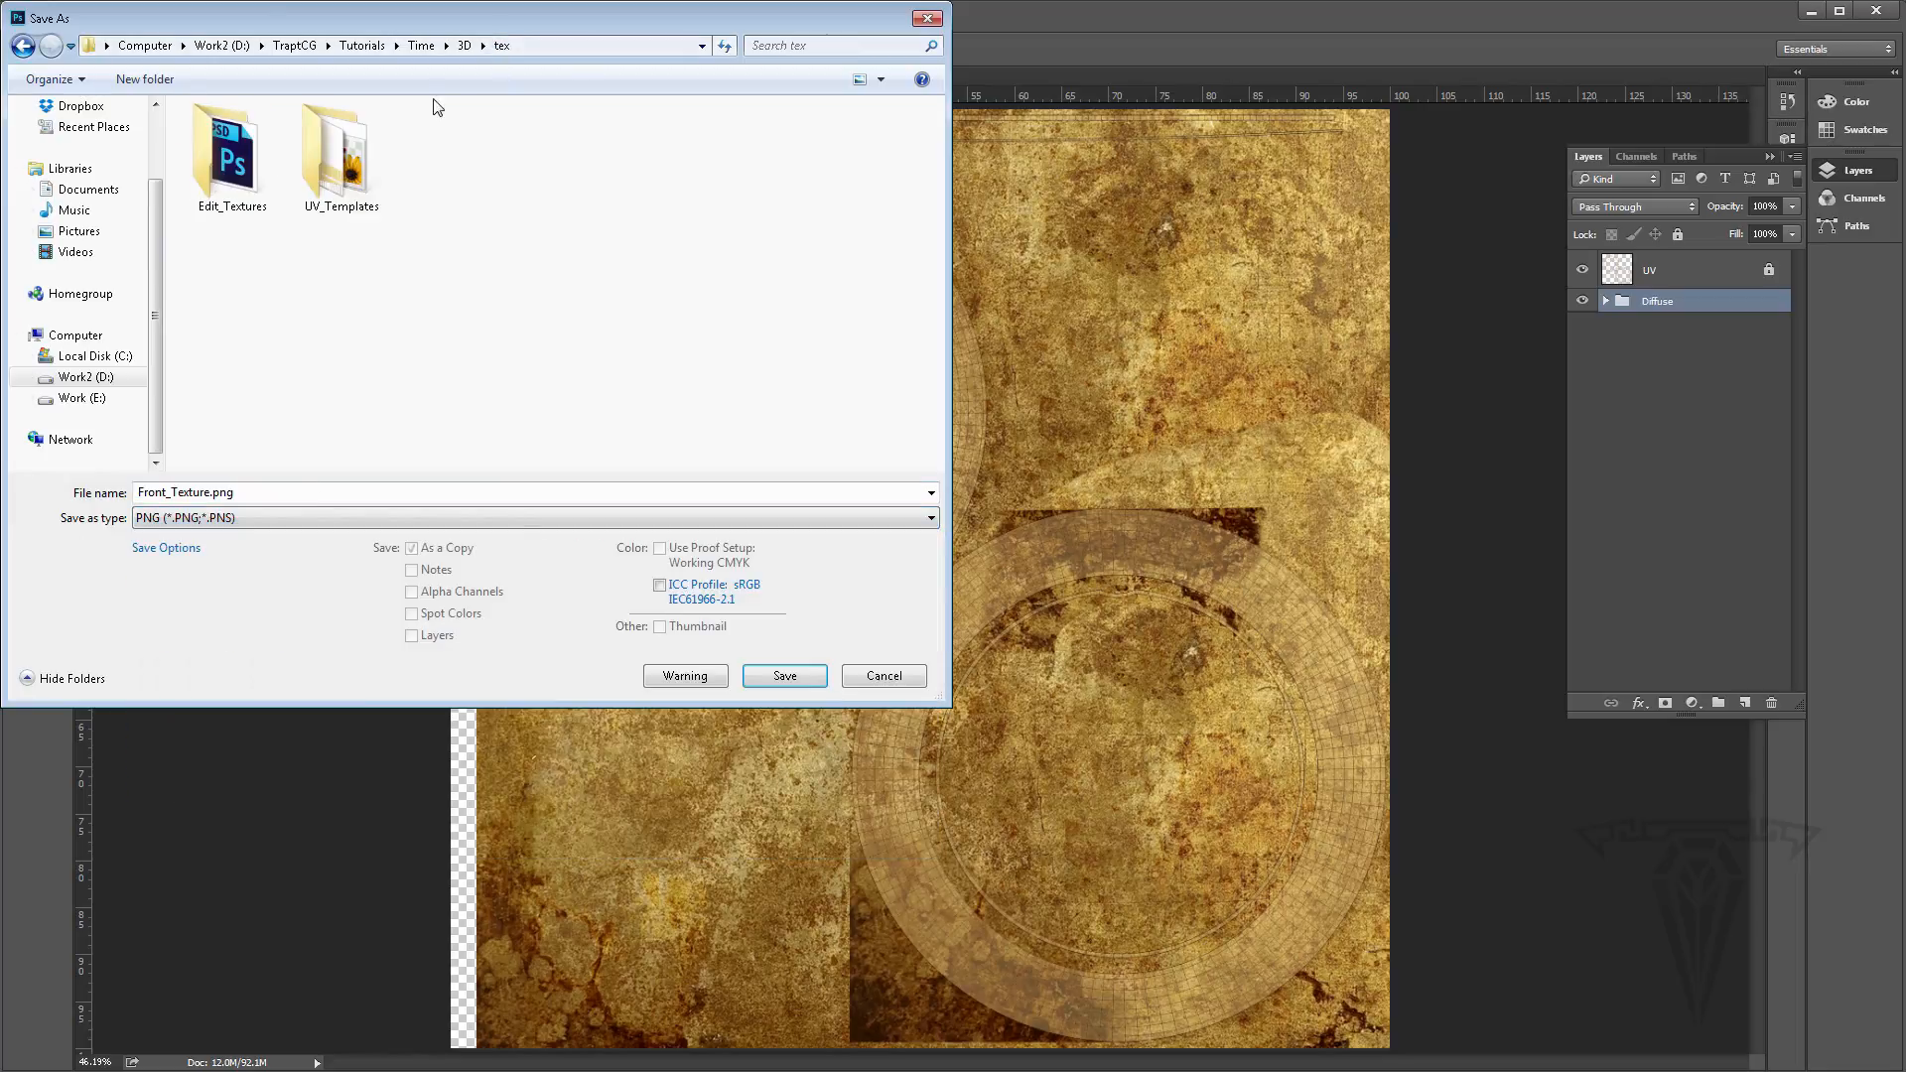
double_click(179, 494)
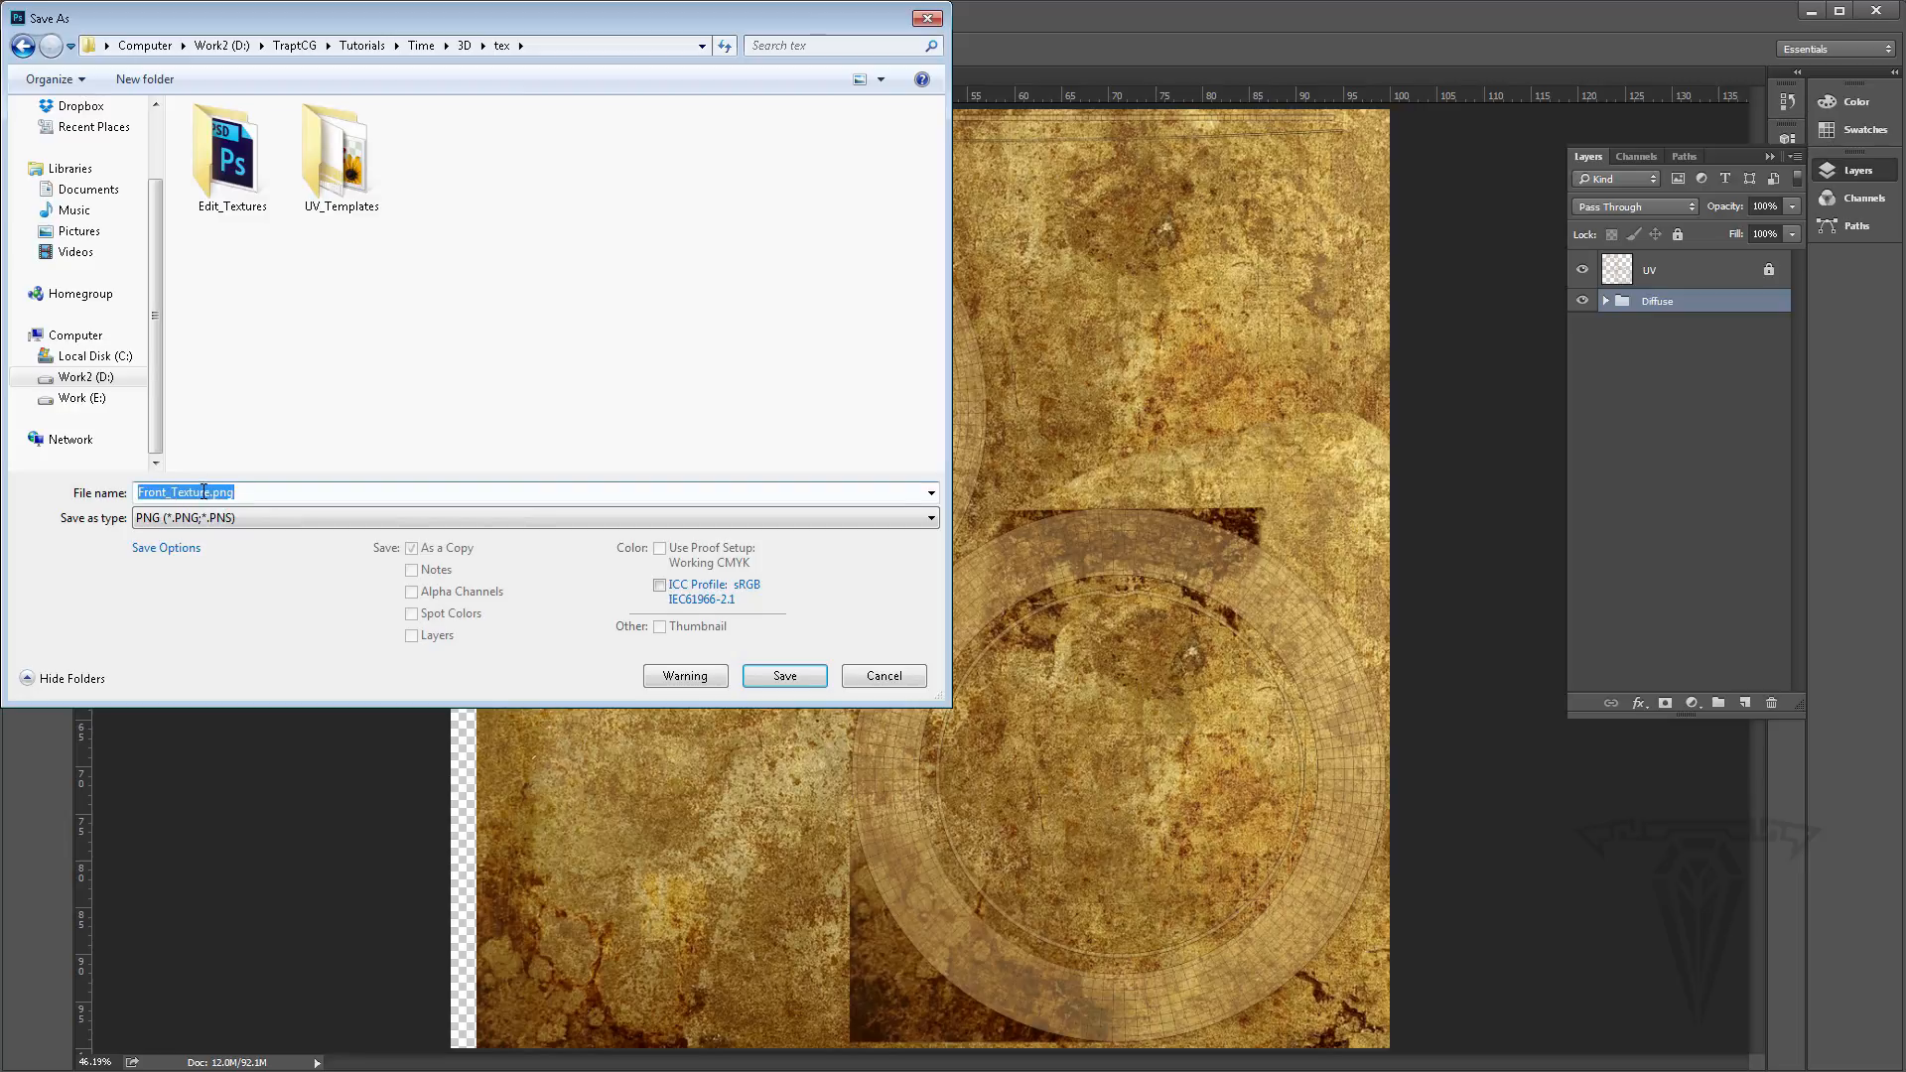
drag(209, 494, 182, 496)
text(D)
key(BackSpace)
key(BackSpace)
key(BackSpace)
click(784, 676)
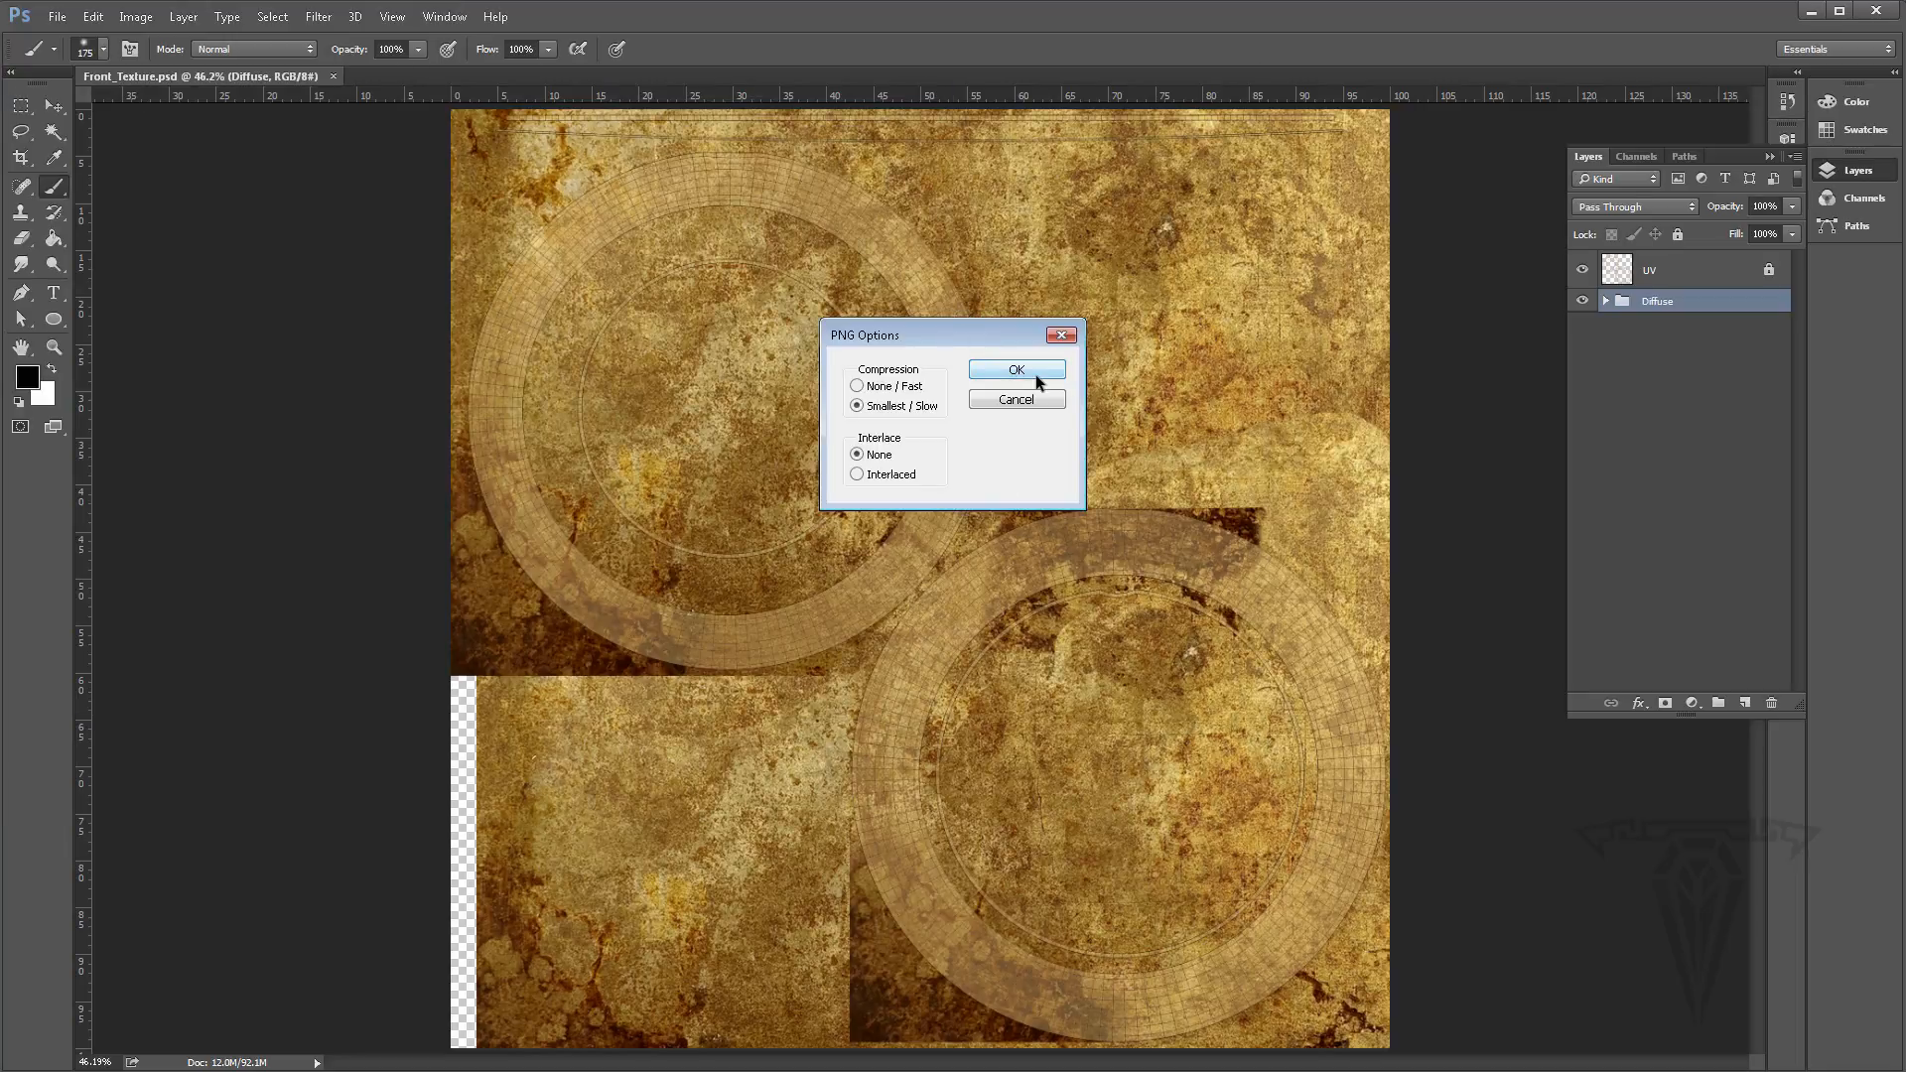
click(1031, 370)
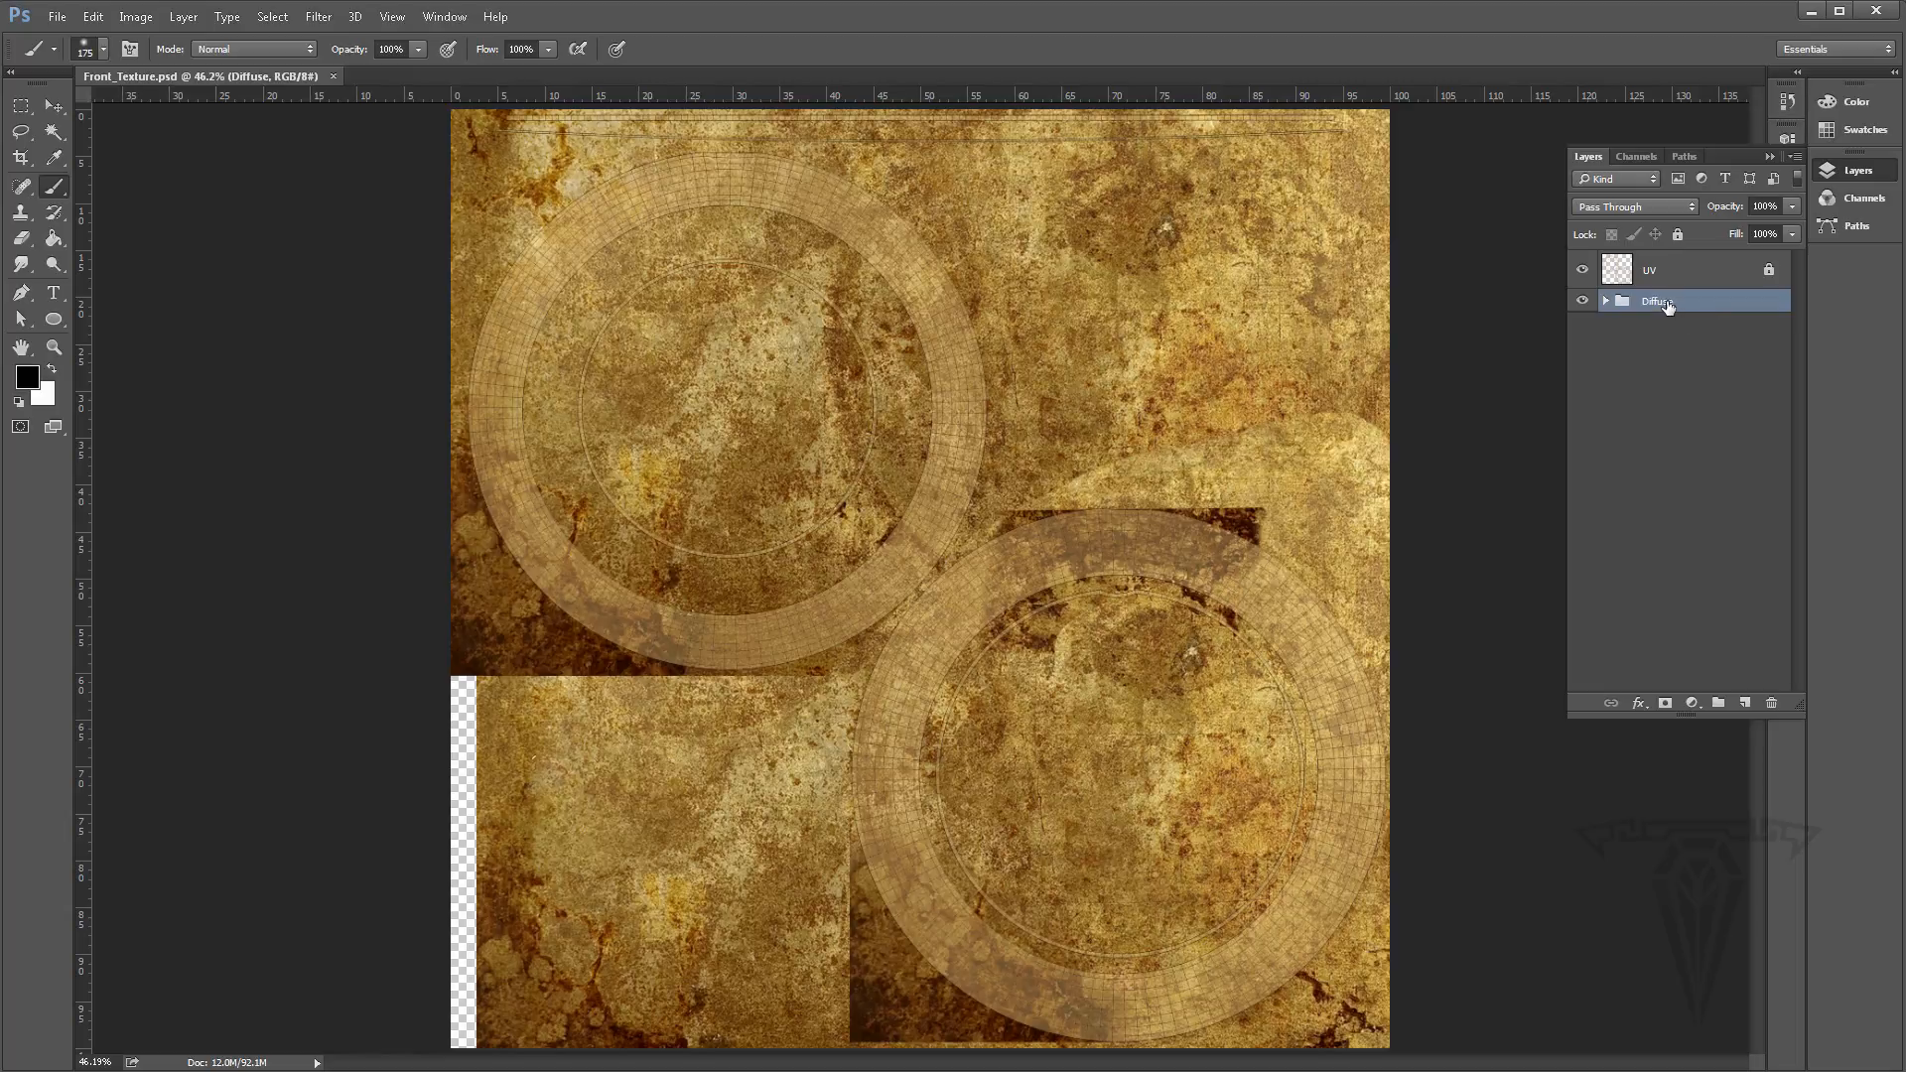
Duplicate the Diffuse group and rename the copy Bump
drag(1659, 305, 1749, 703)
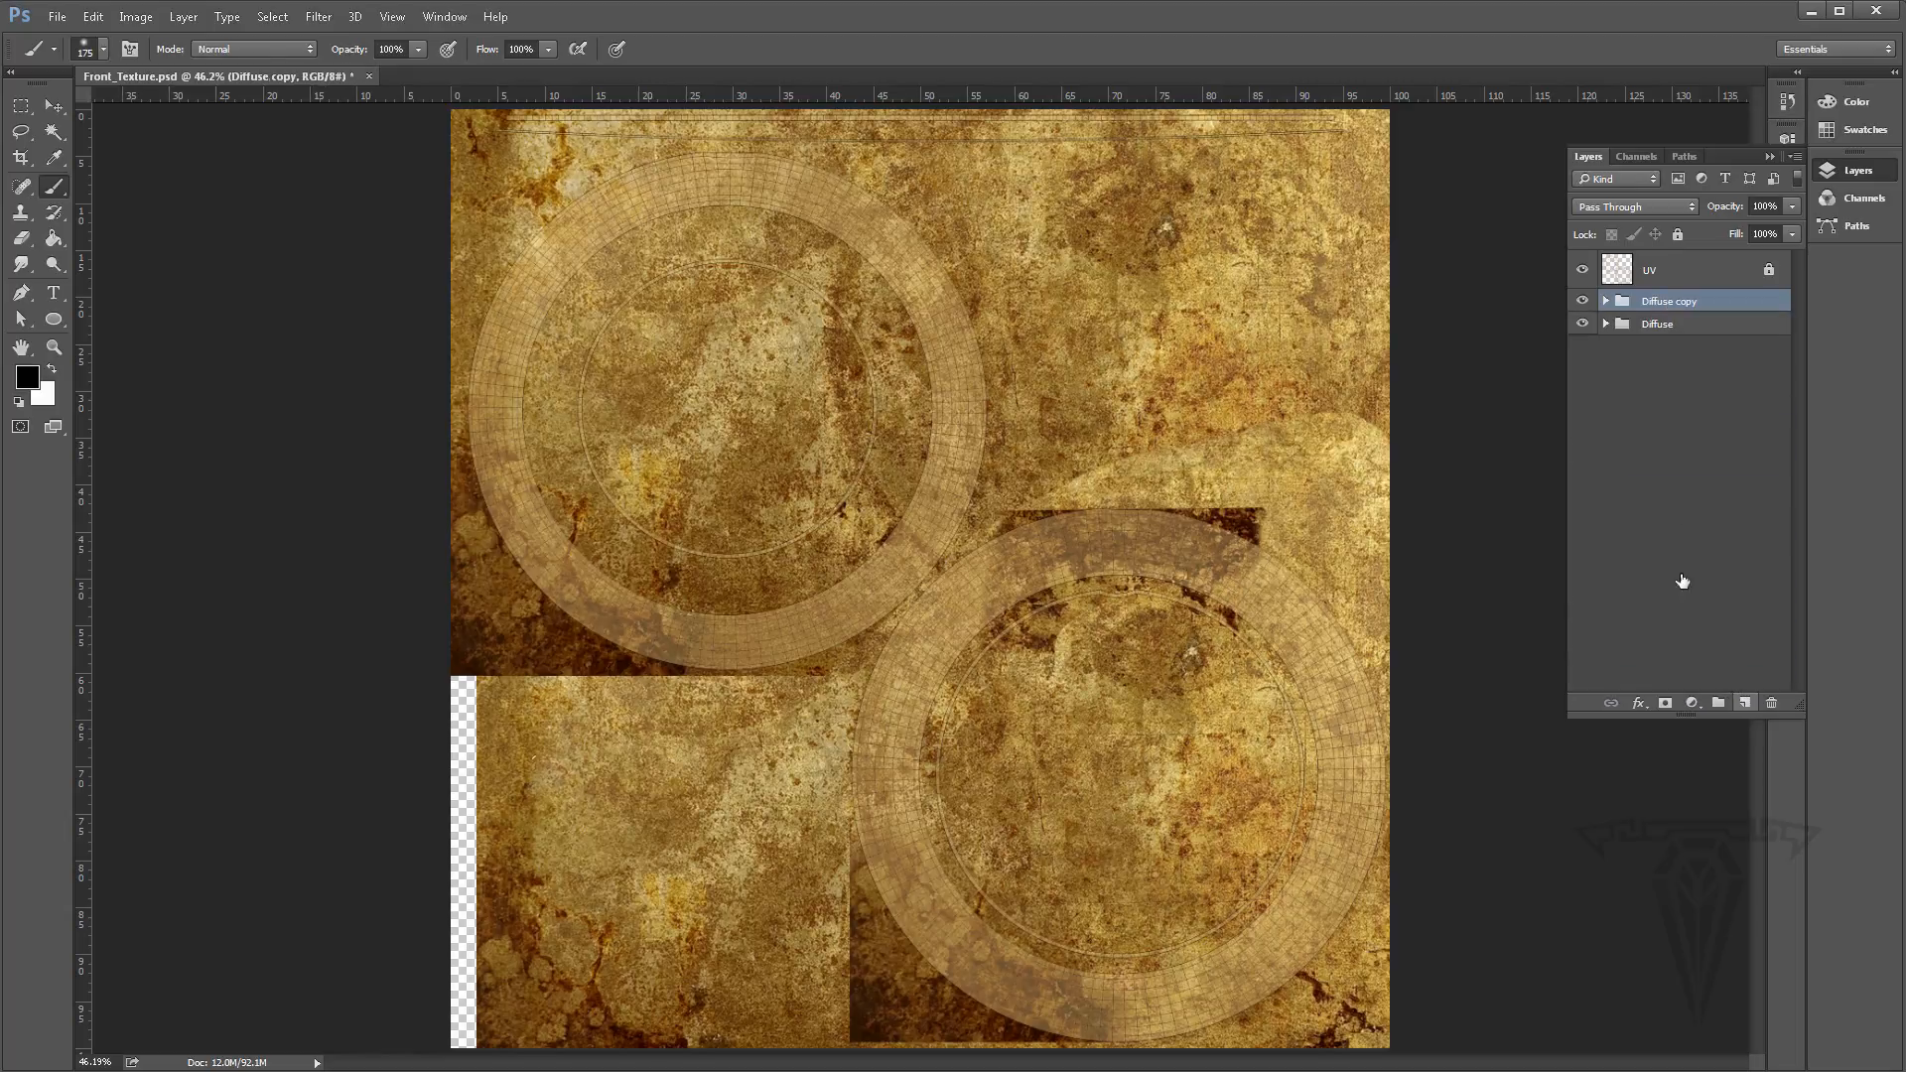
double_click(1667, 301)
text(Bump)
key(Return)
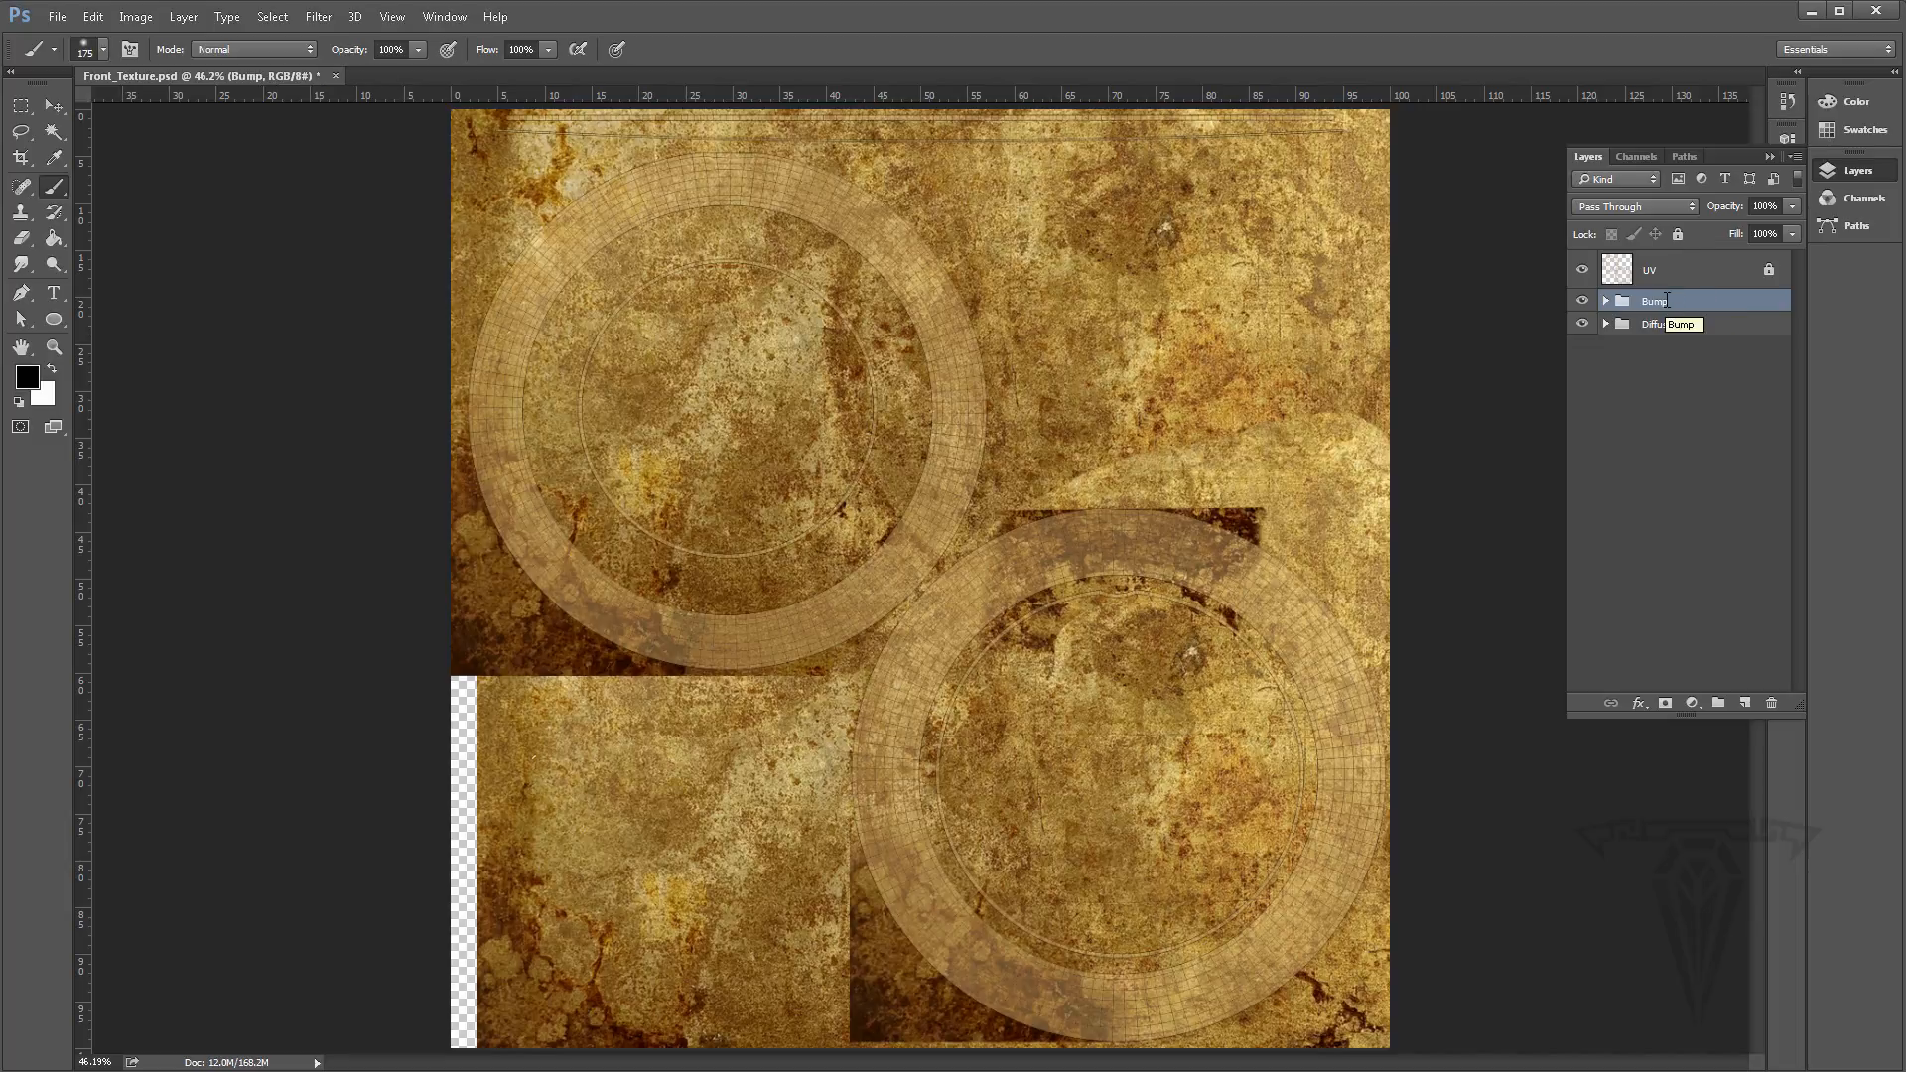
Merge the four layers Gr_1, Gr2, Inside and Front Ring inside the Bump group into one layer
click(1605, 301)
click(1740, 335)
shift+click(1715, 453)
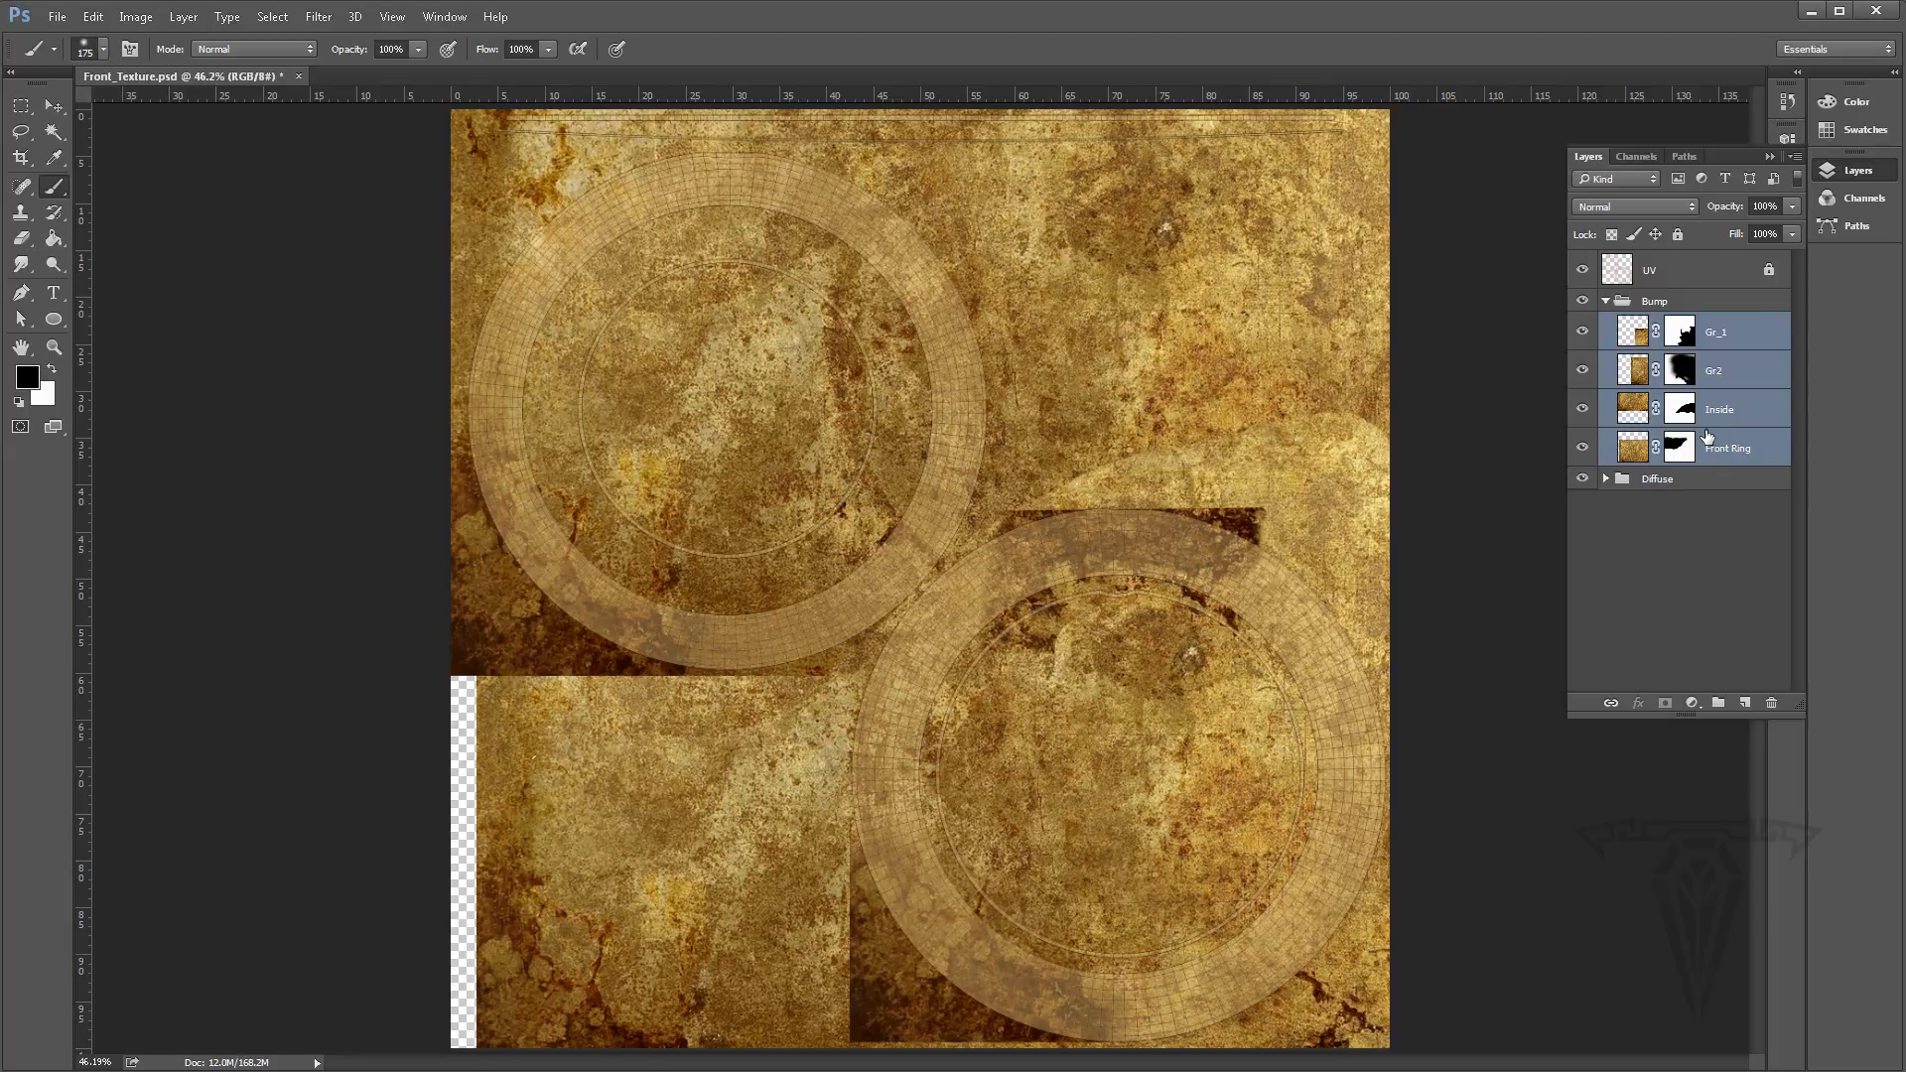
click(1795, 159)
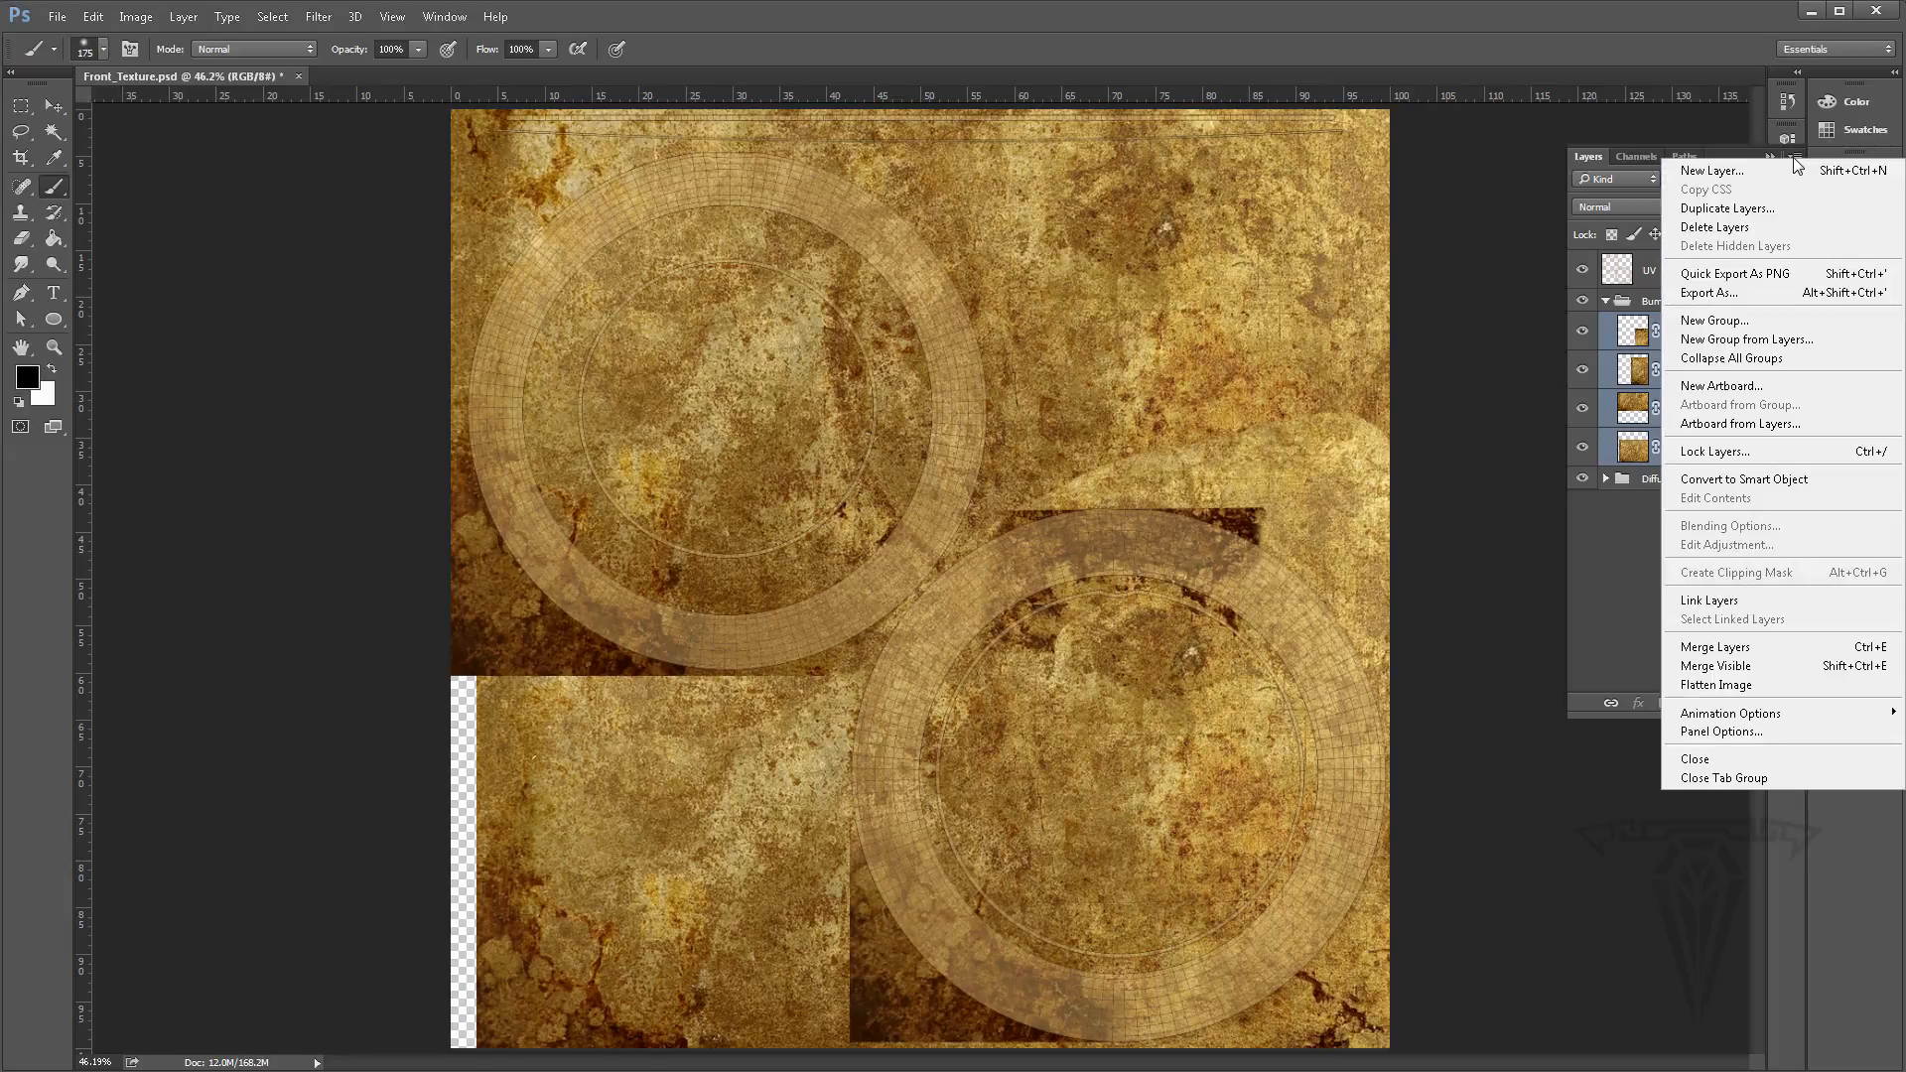
click(1742, 648)
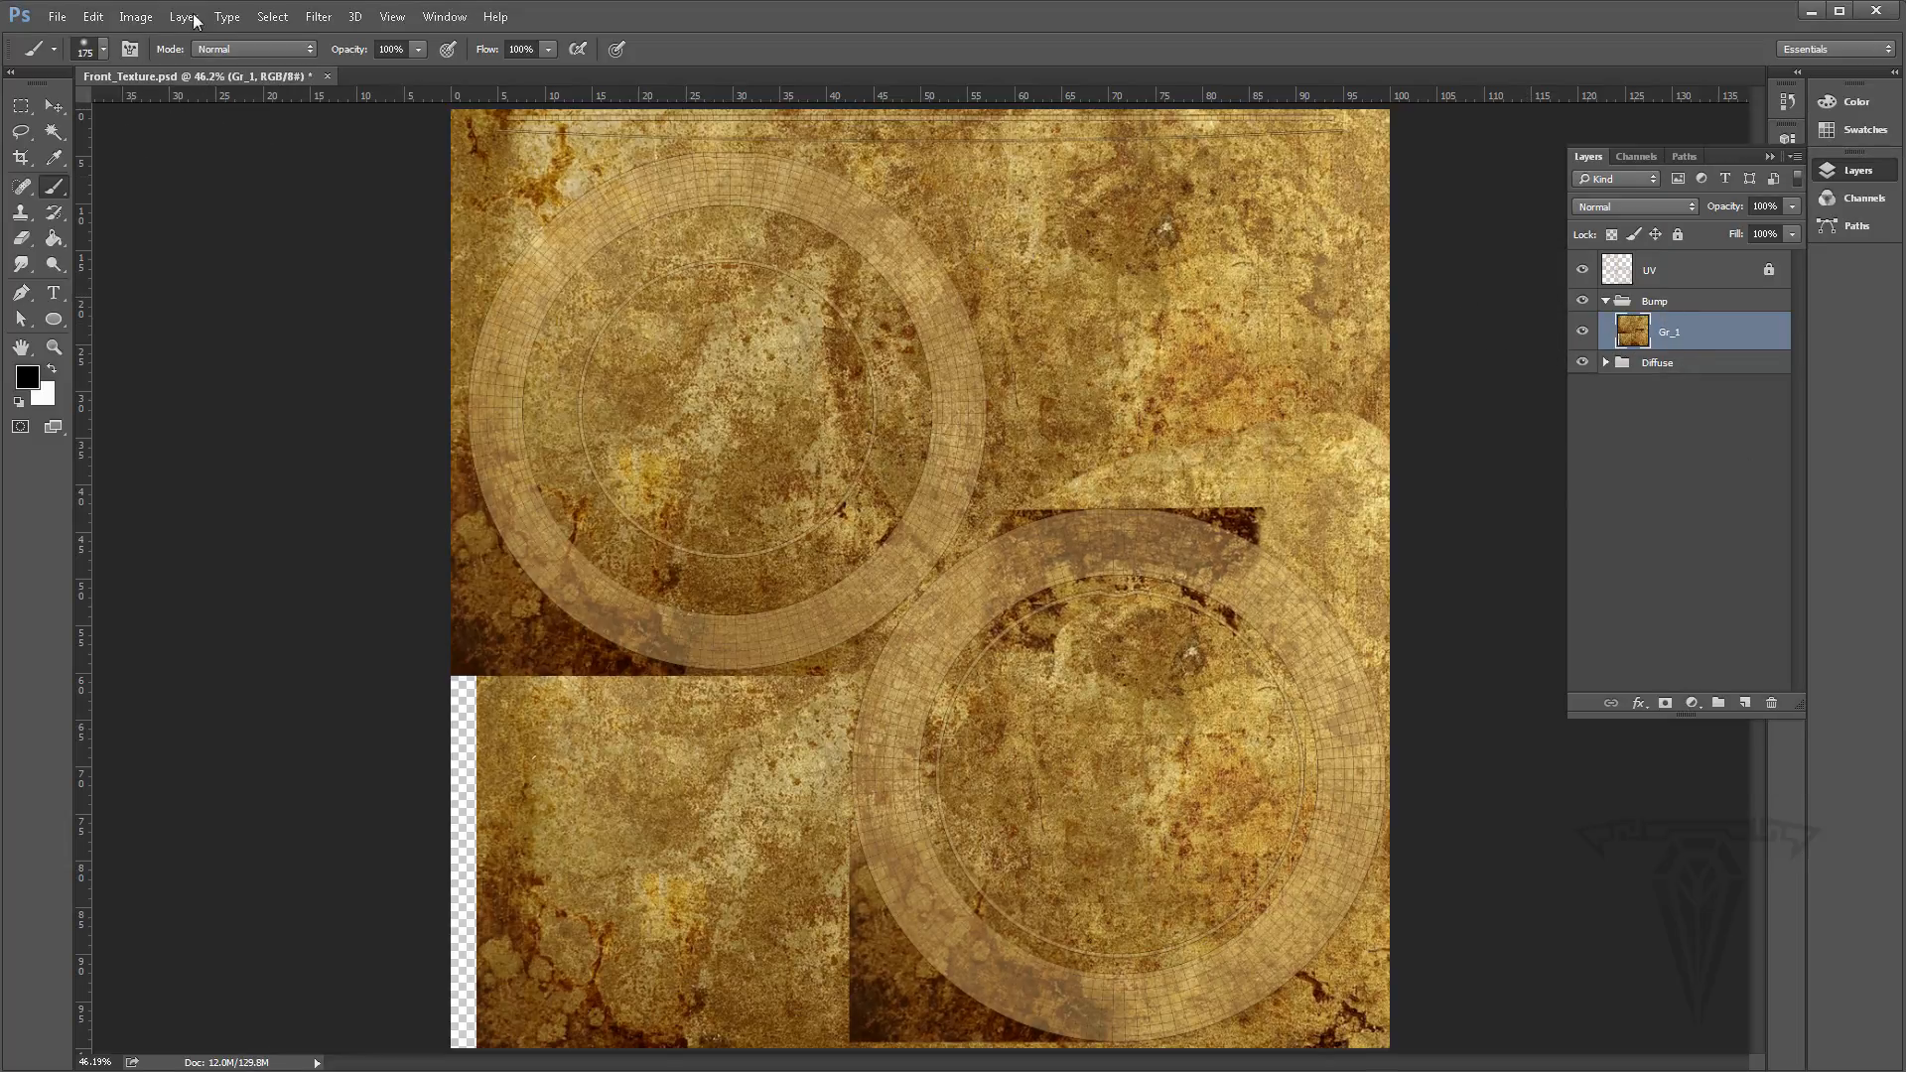
Desaturate the merged layer in the Bump group
click(154, 17)
mouse_move(169, 68)
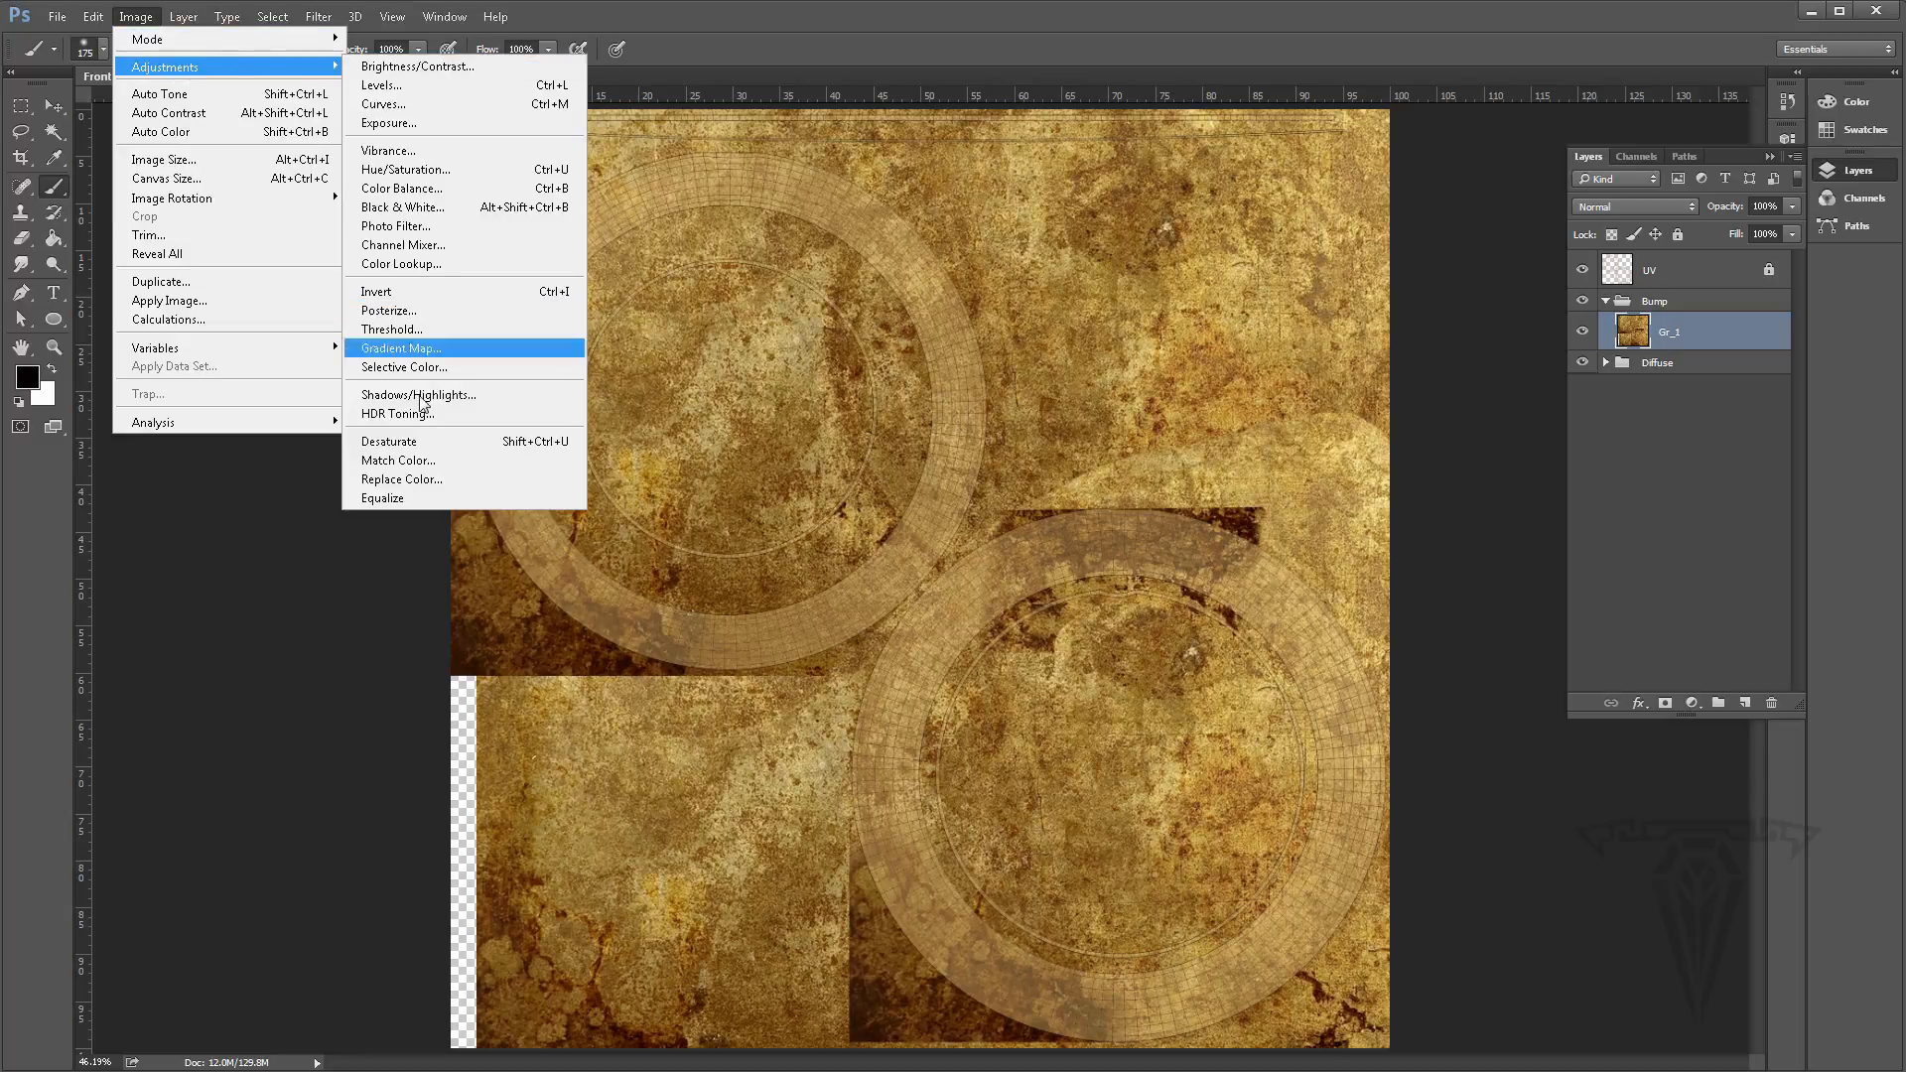
click(528, 439)
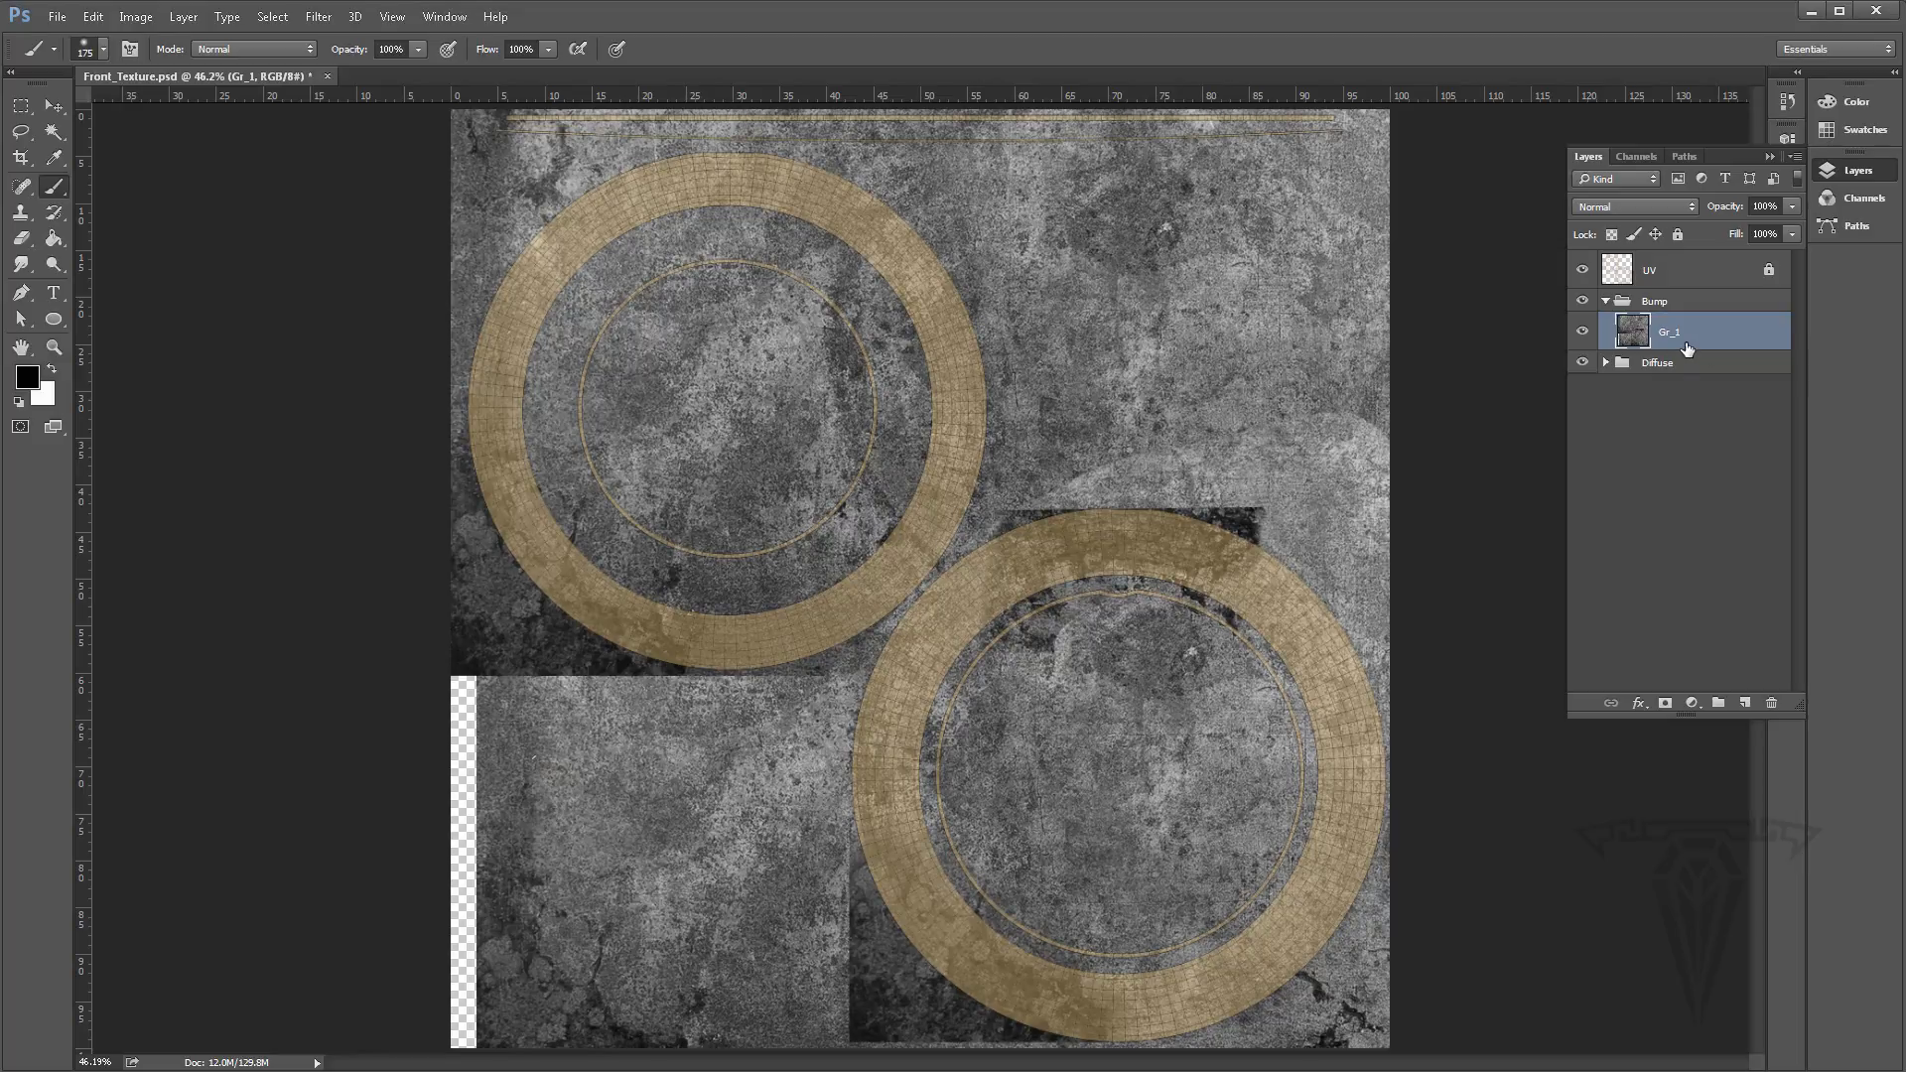
Raise the bump layer's contrast with Levels, setting the input levels to about 32, 2.80 and 187
key(alt+l)
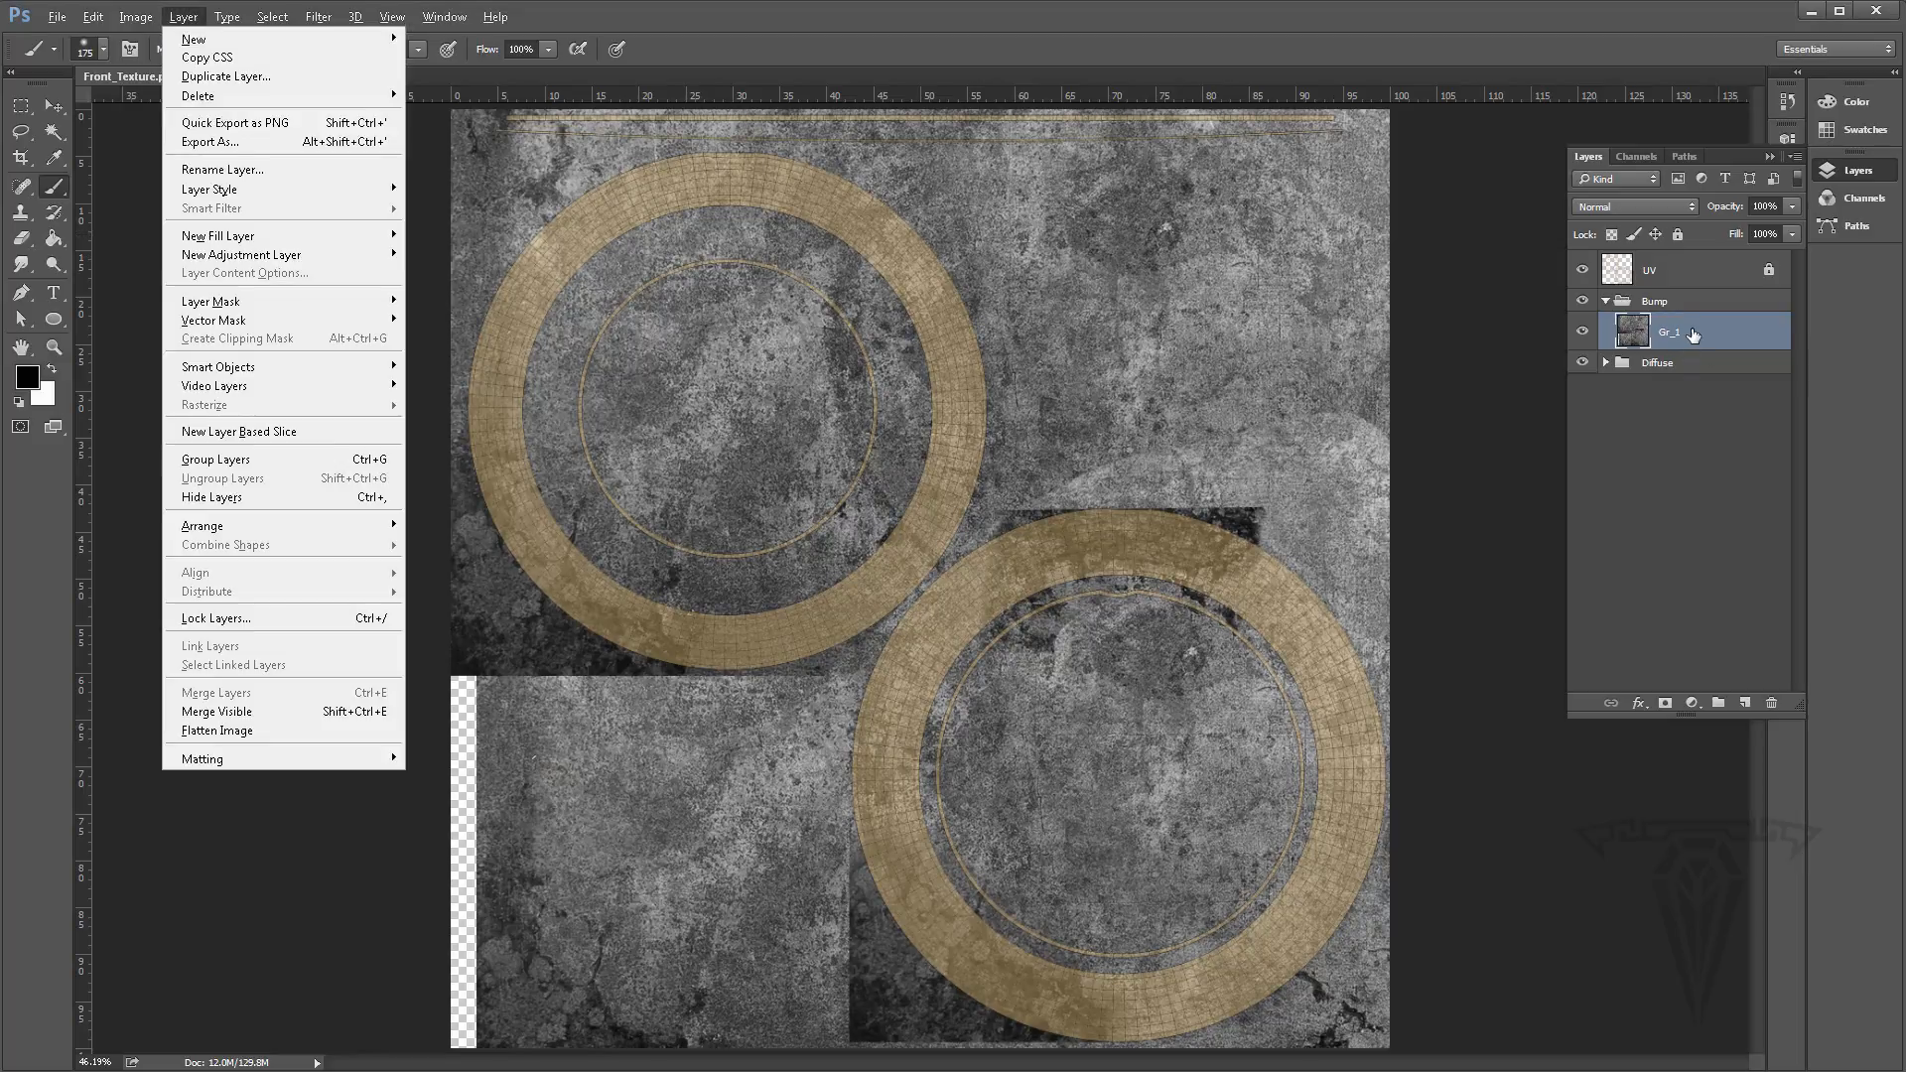
key(Escape)
click(136, 17)
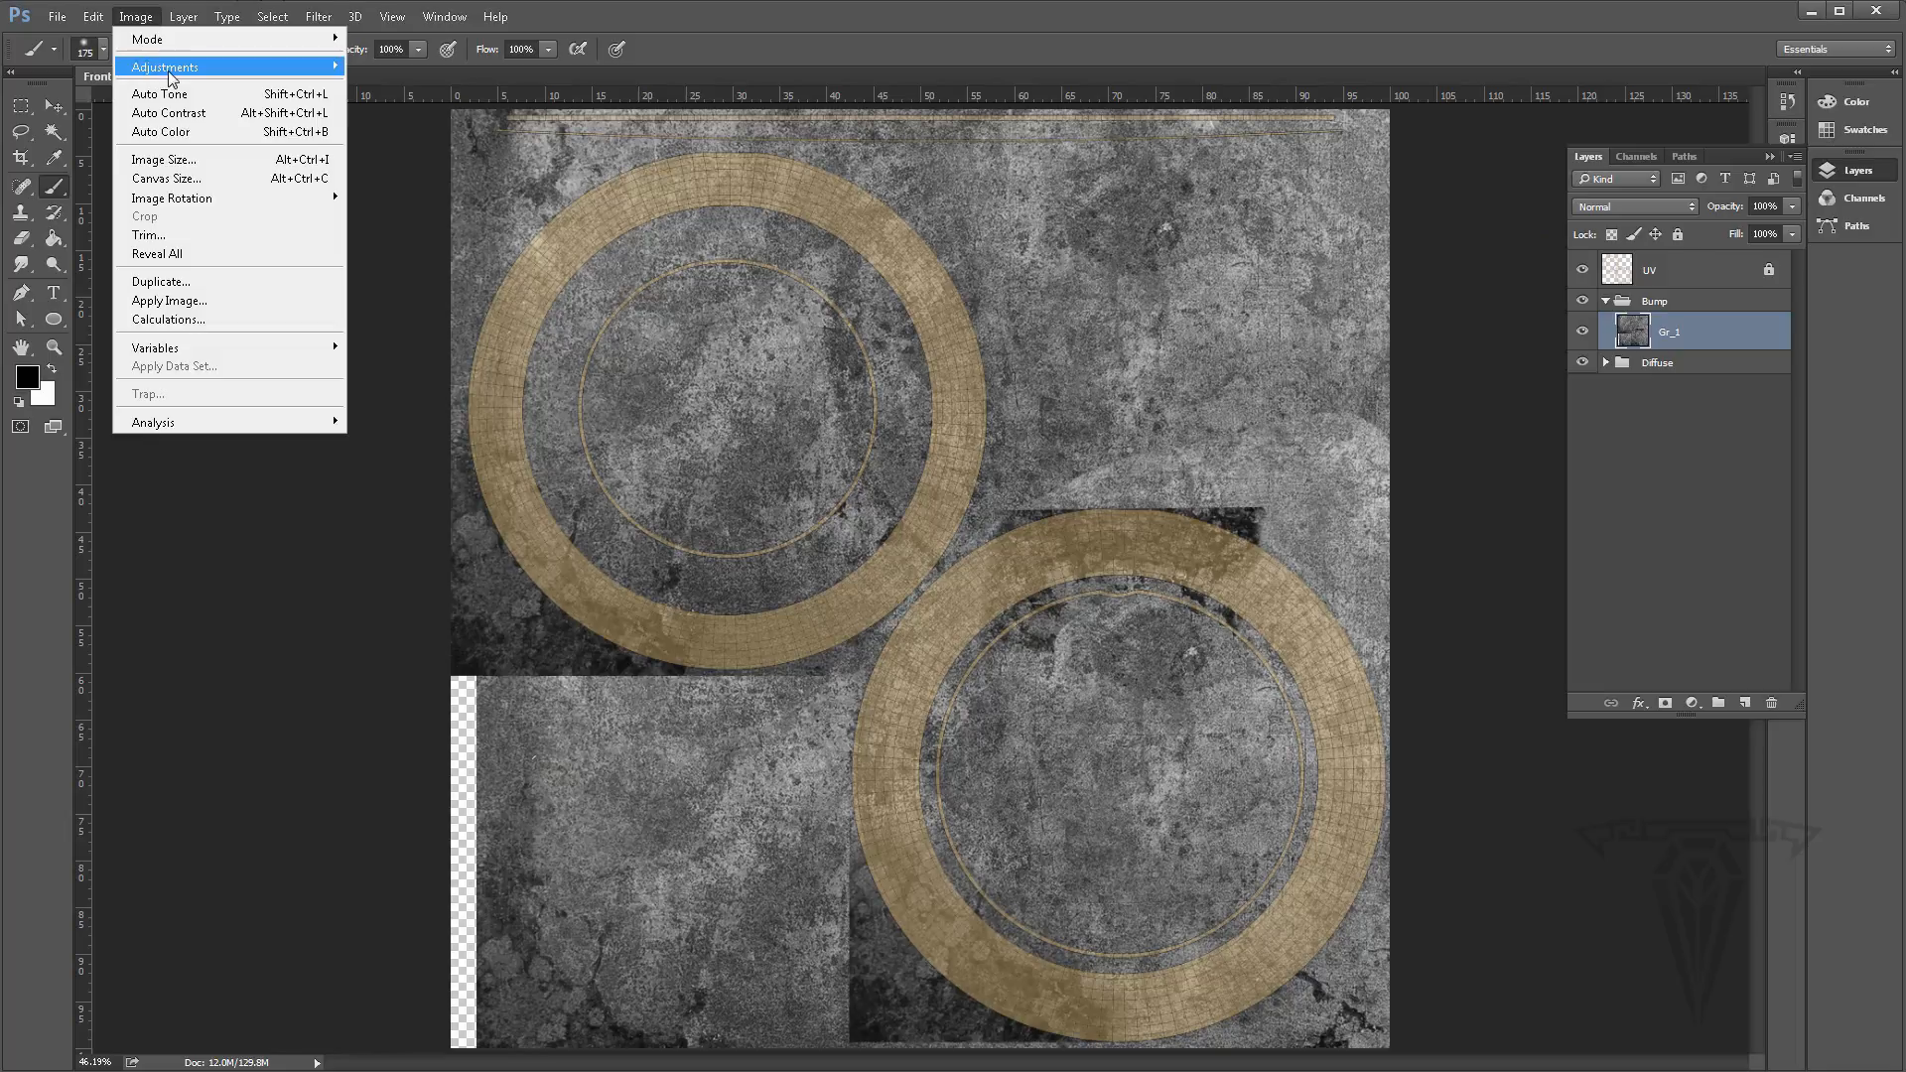
mouse_move(171, 80)
click(431, 87)
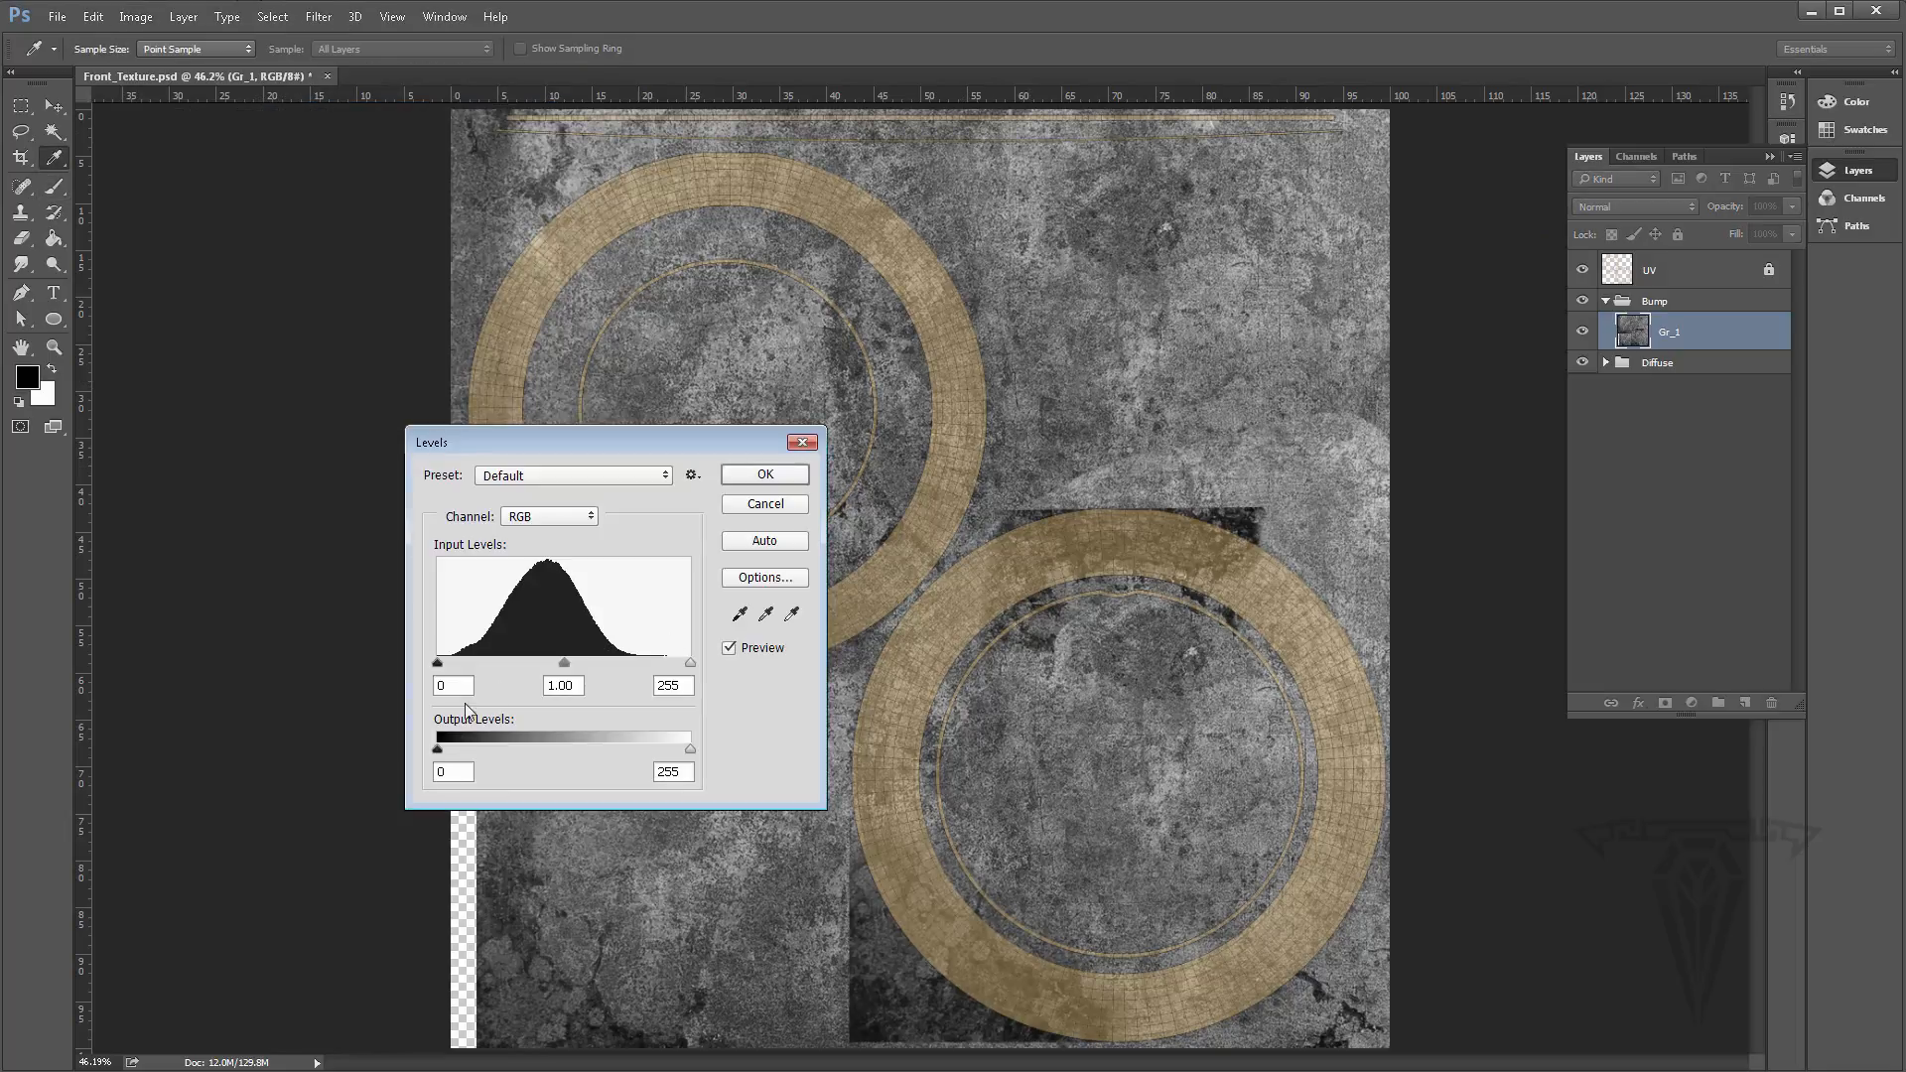
drag(437, 662, 462, 662)
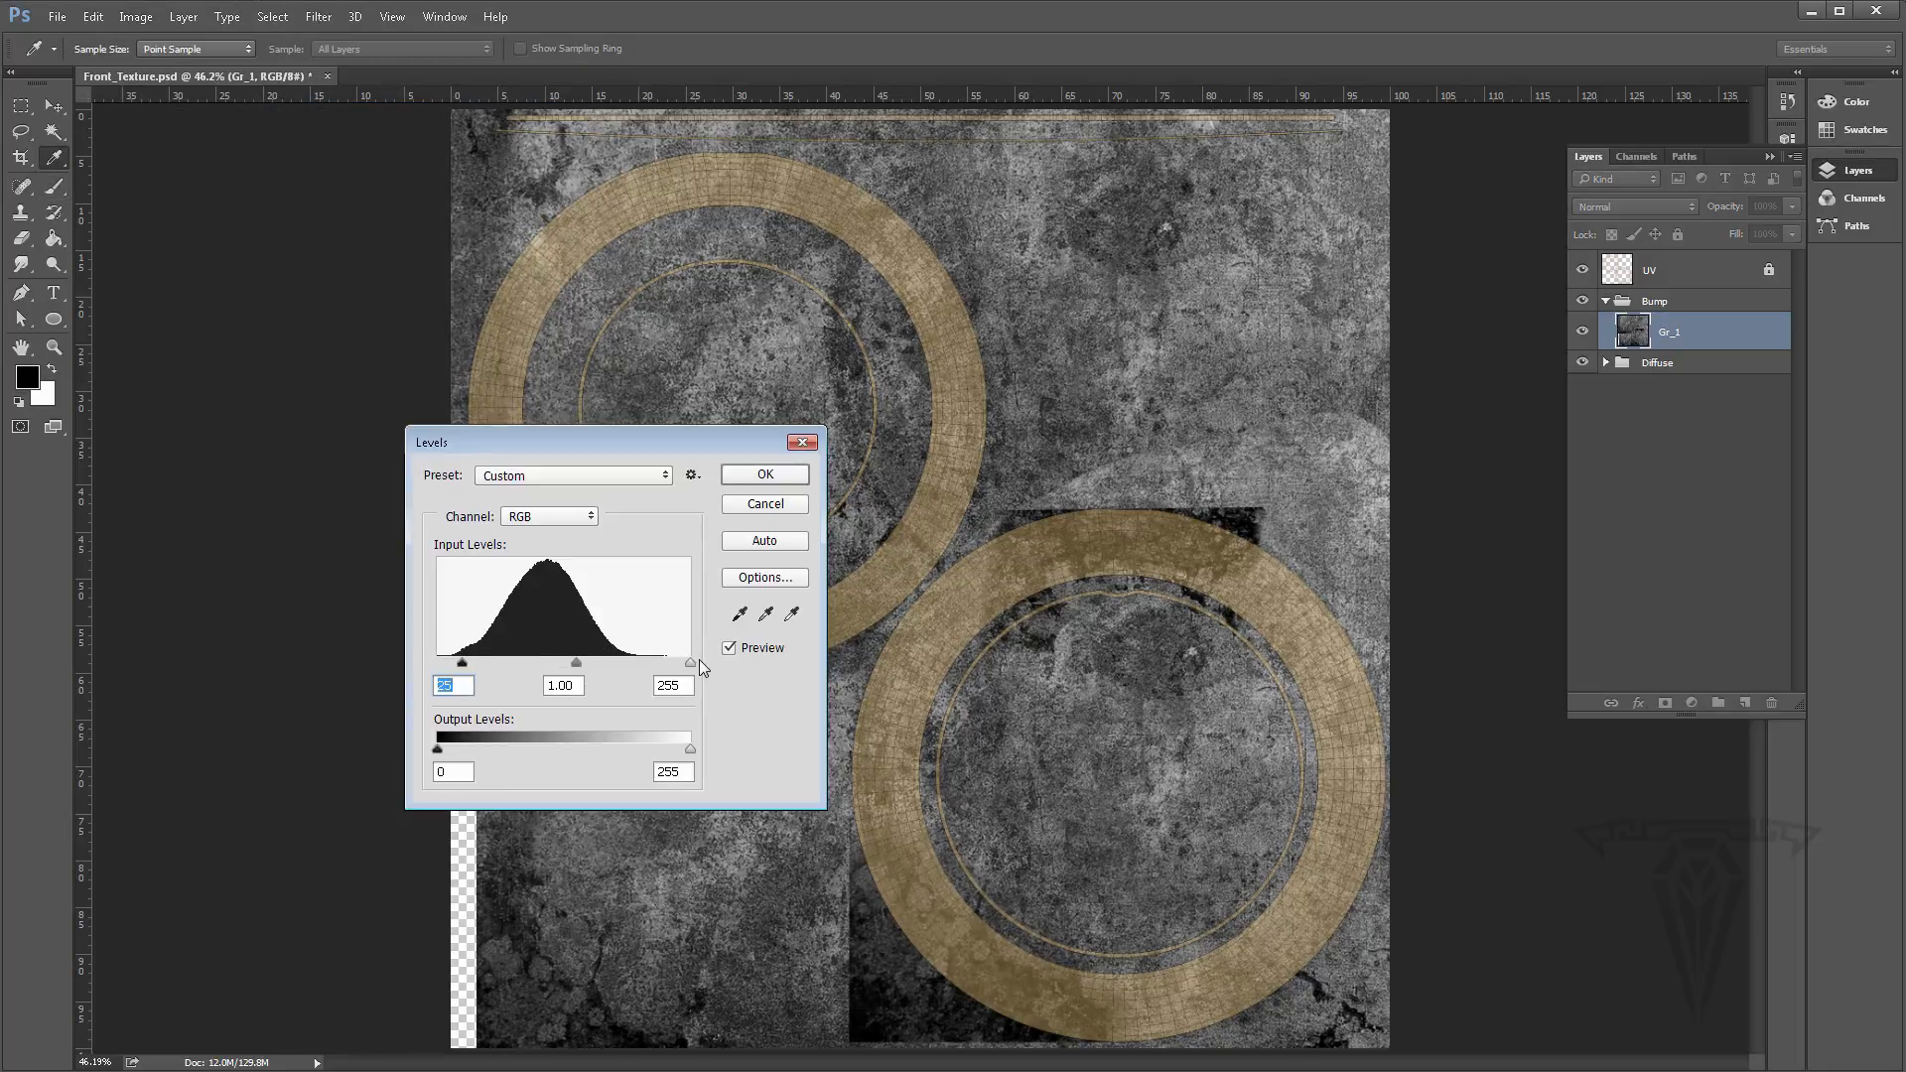
drag(693, 661, 470, 663)
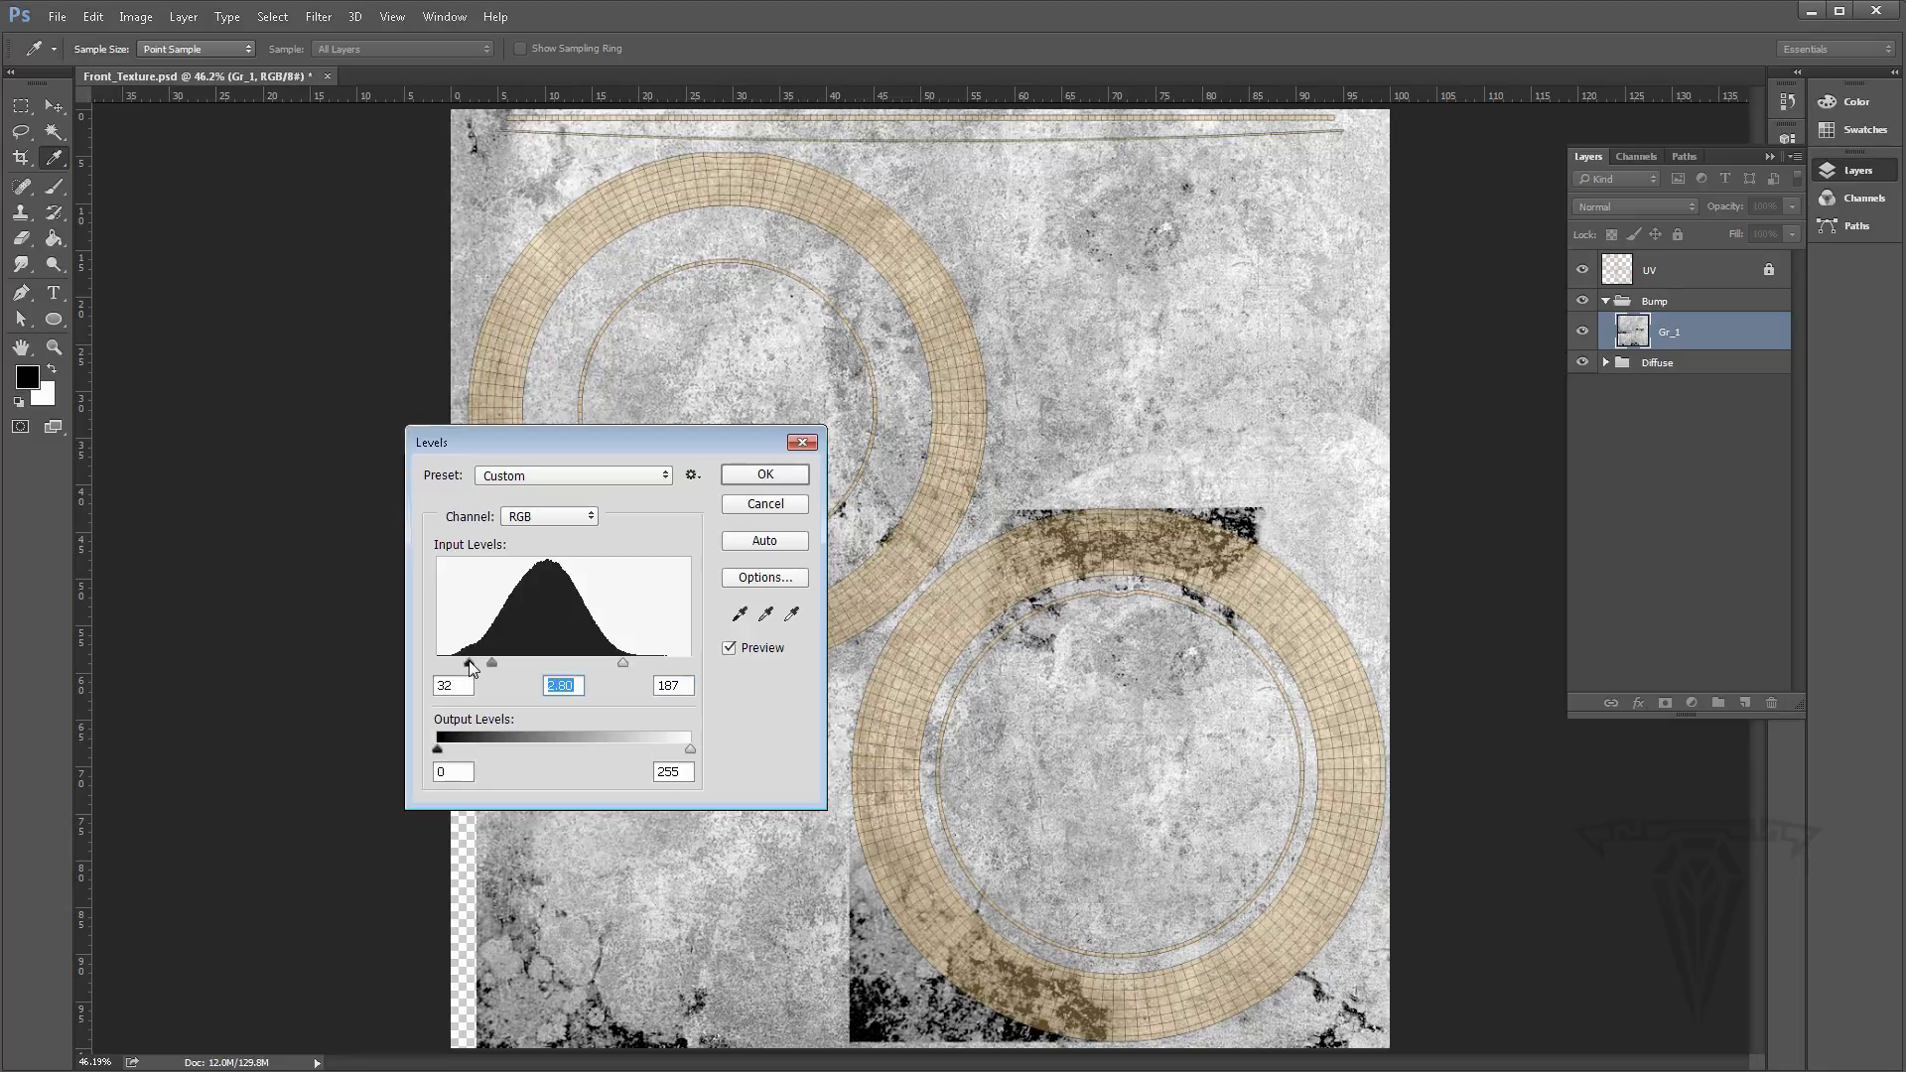
click(470, 662)
click(784, 474)
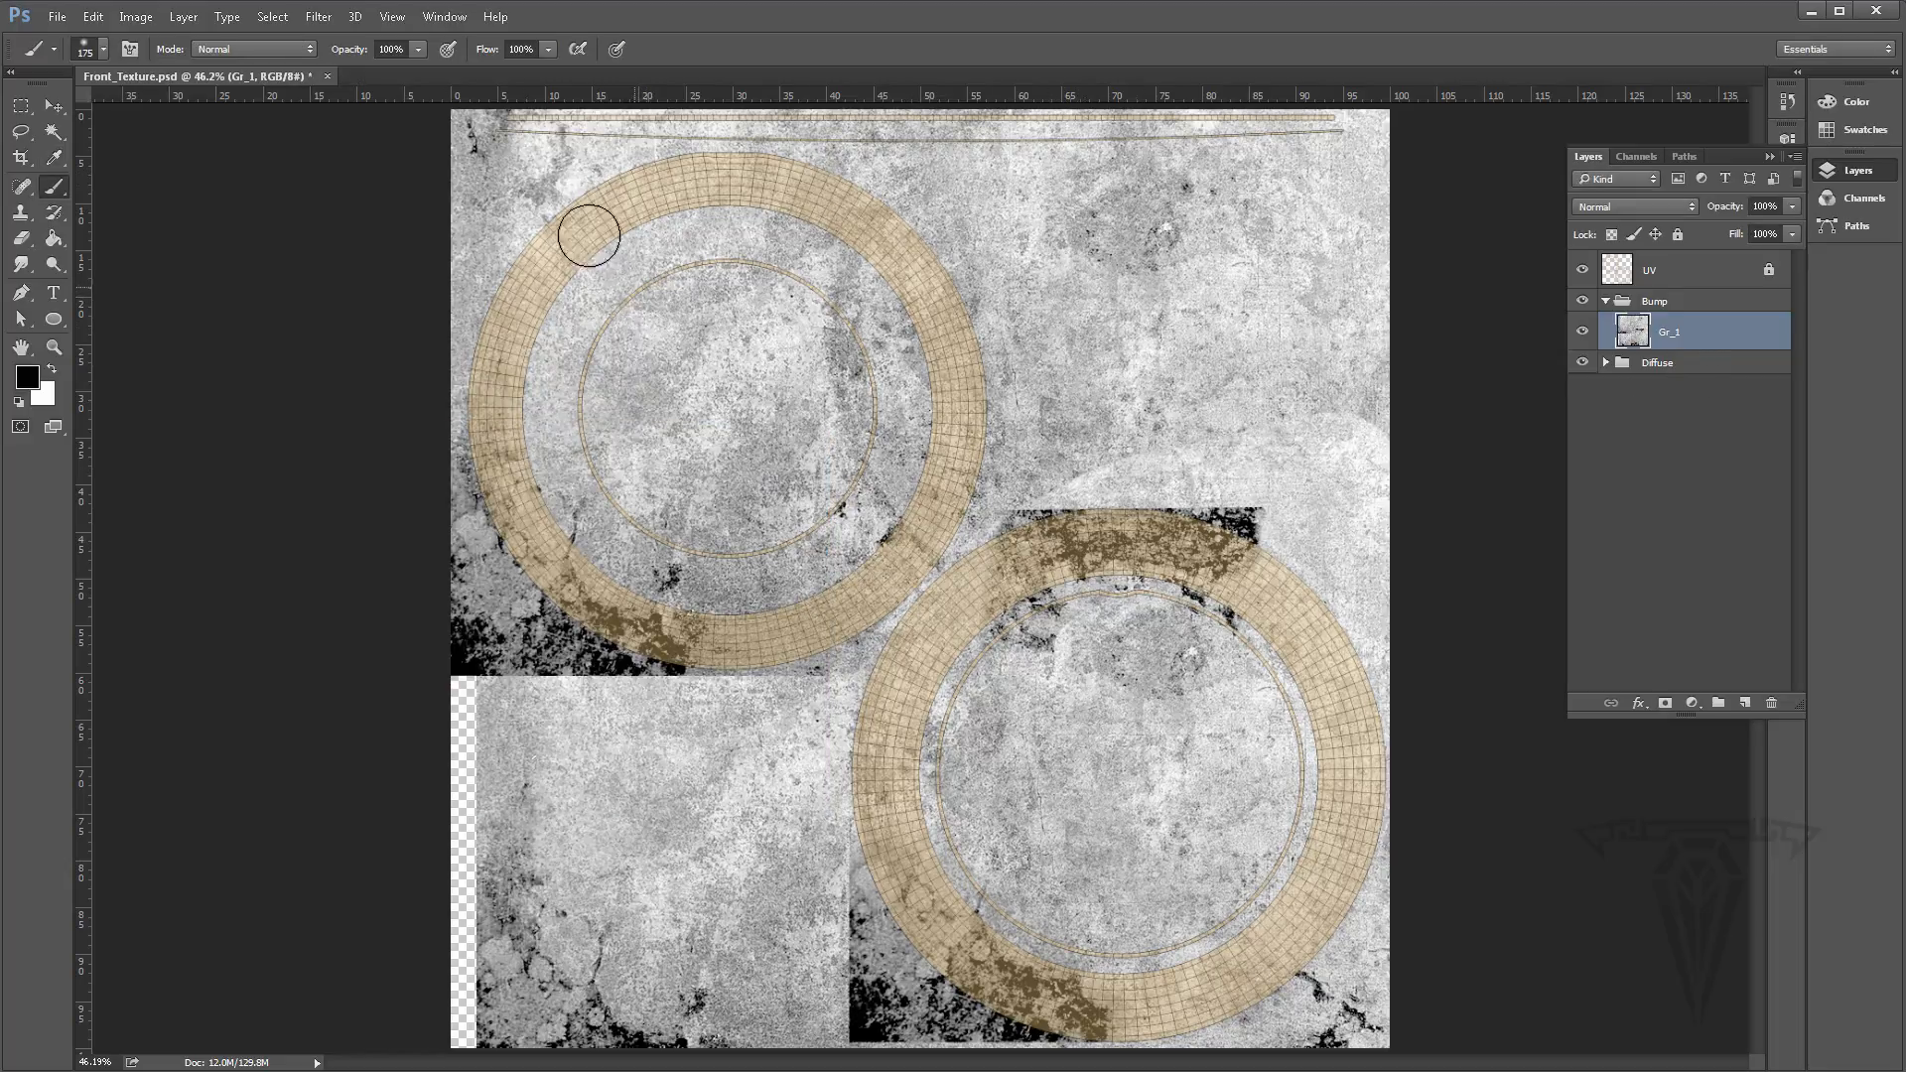
Save the bump texture as a PNG named Front_Bump.png in the tex folder, with smallest compression and no interlacing
click(56, 18)
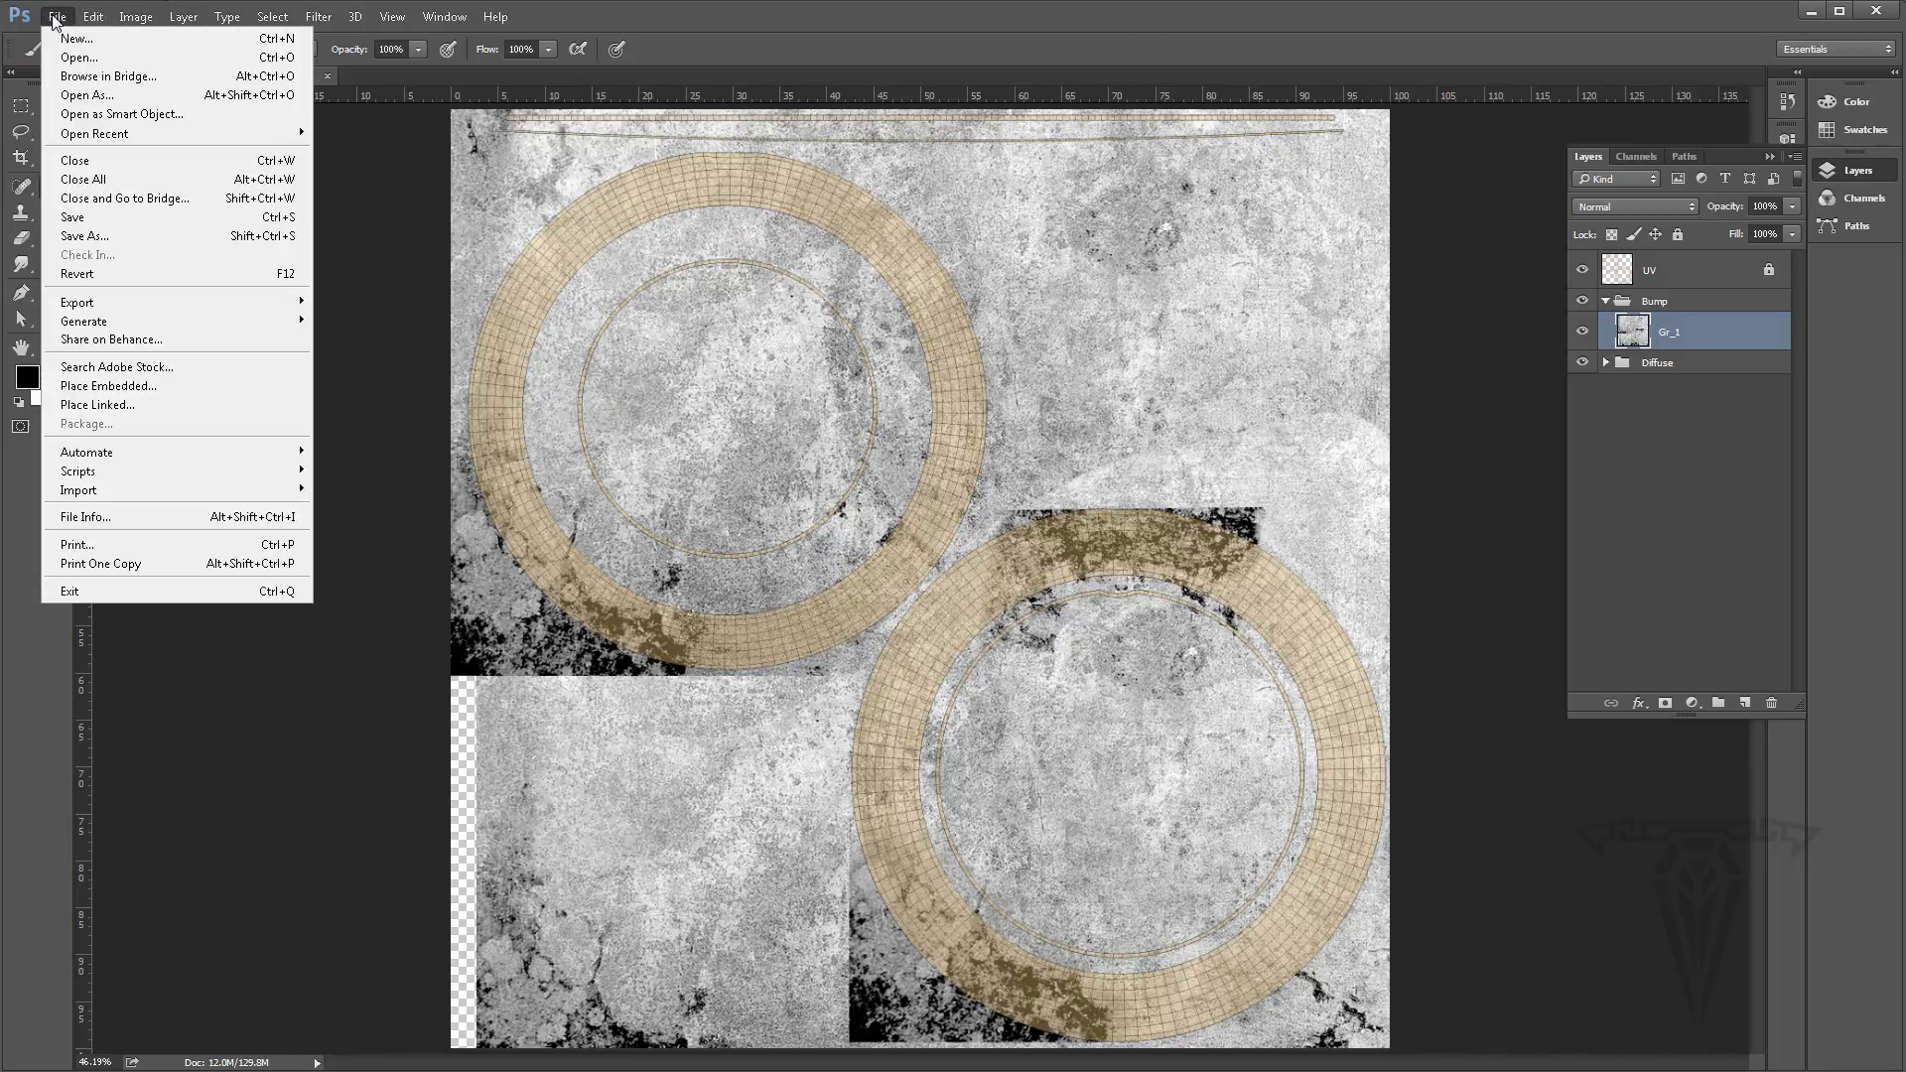
click(109, 234)
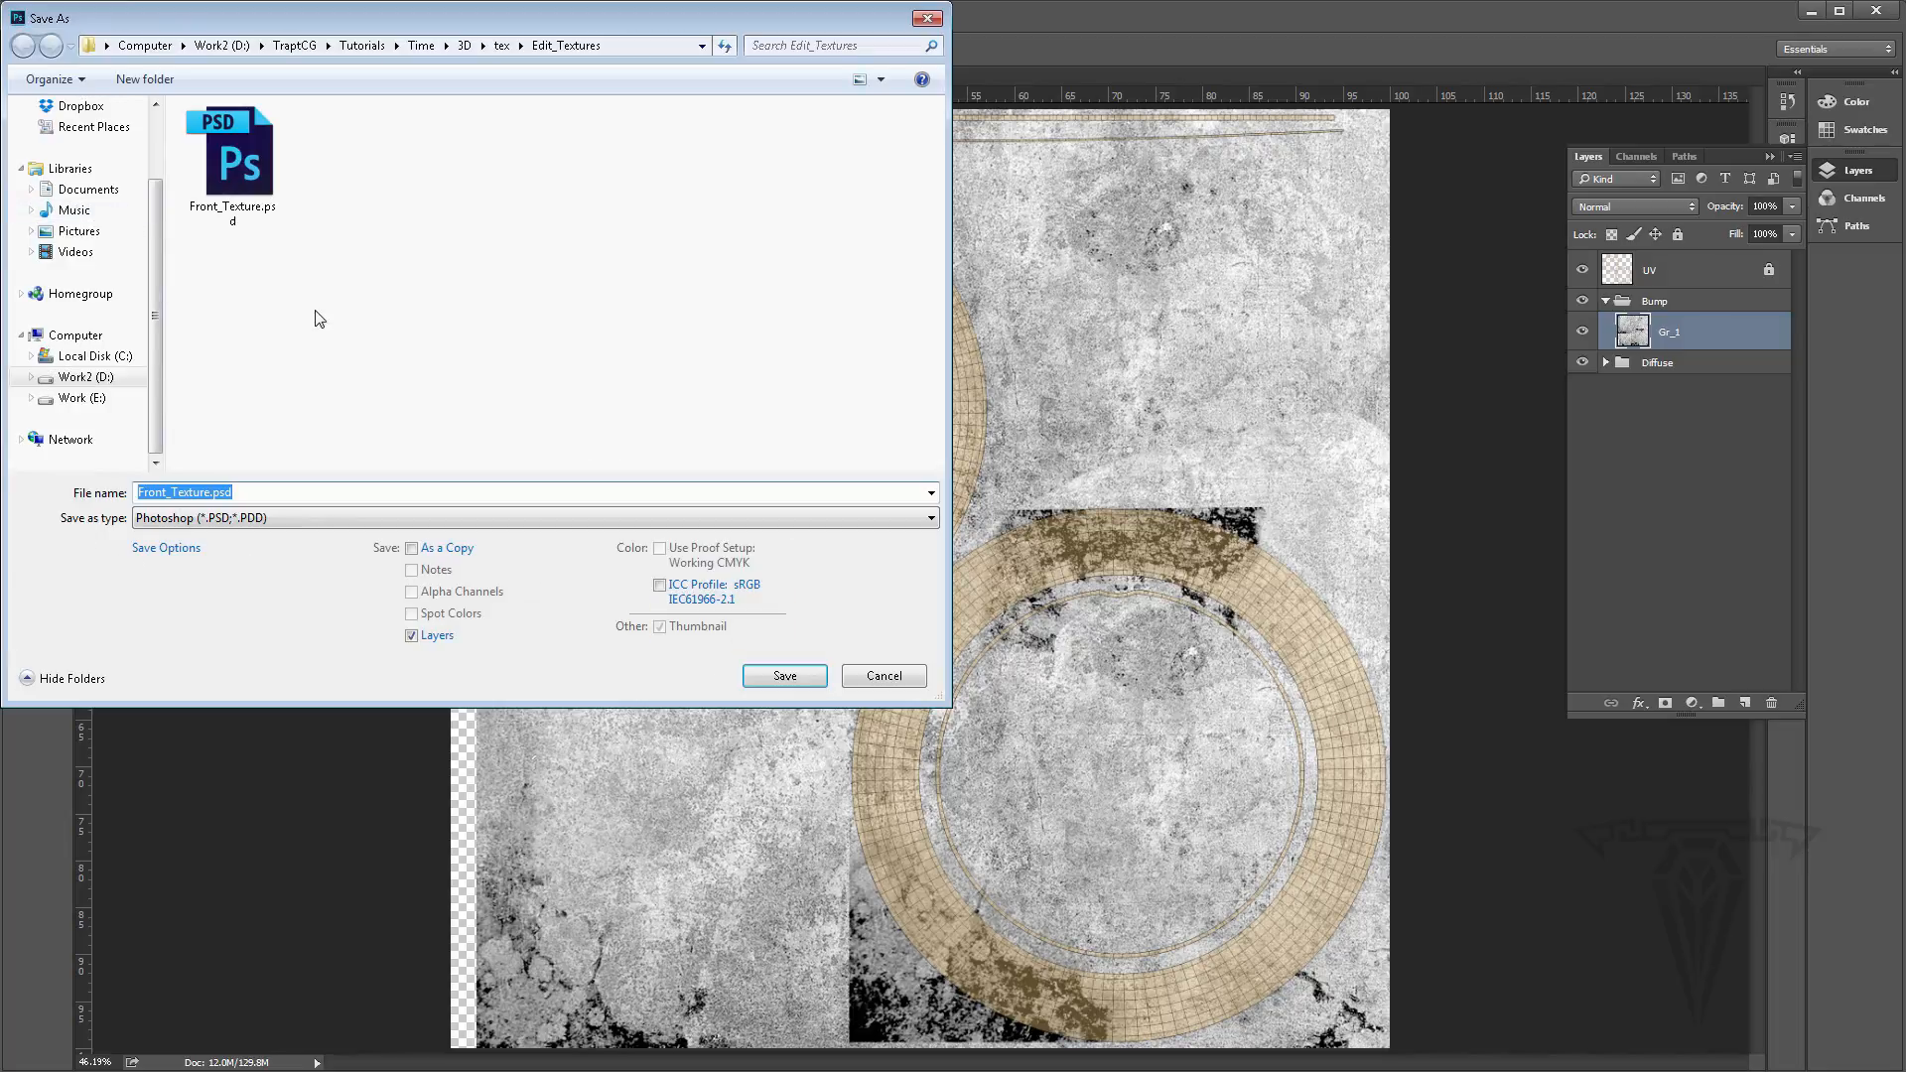
click(248, 517)
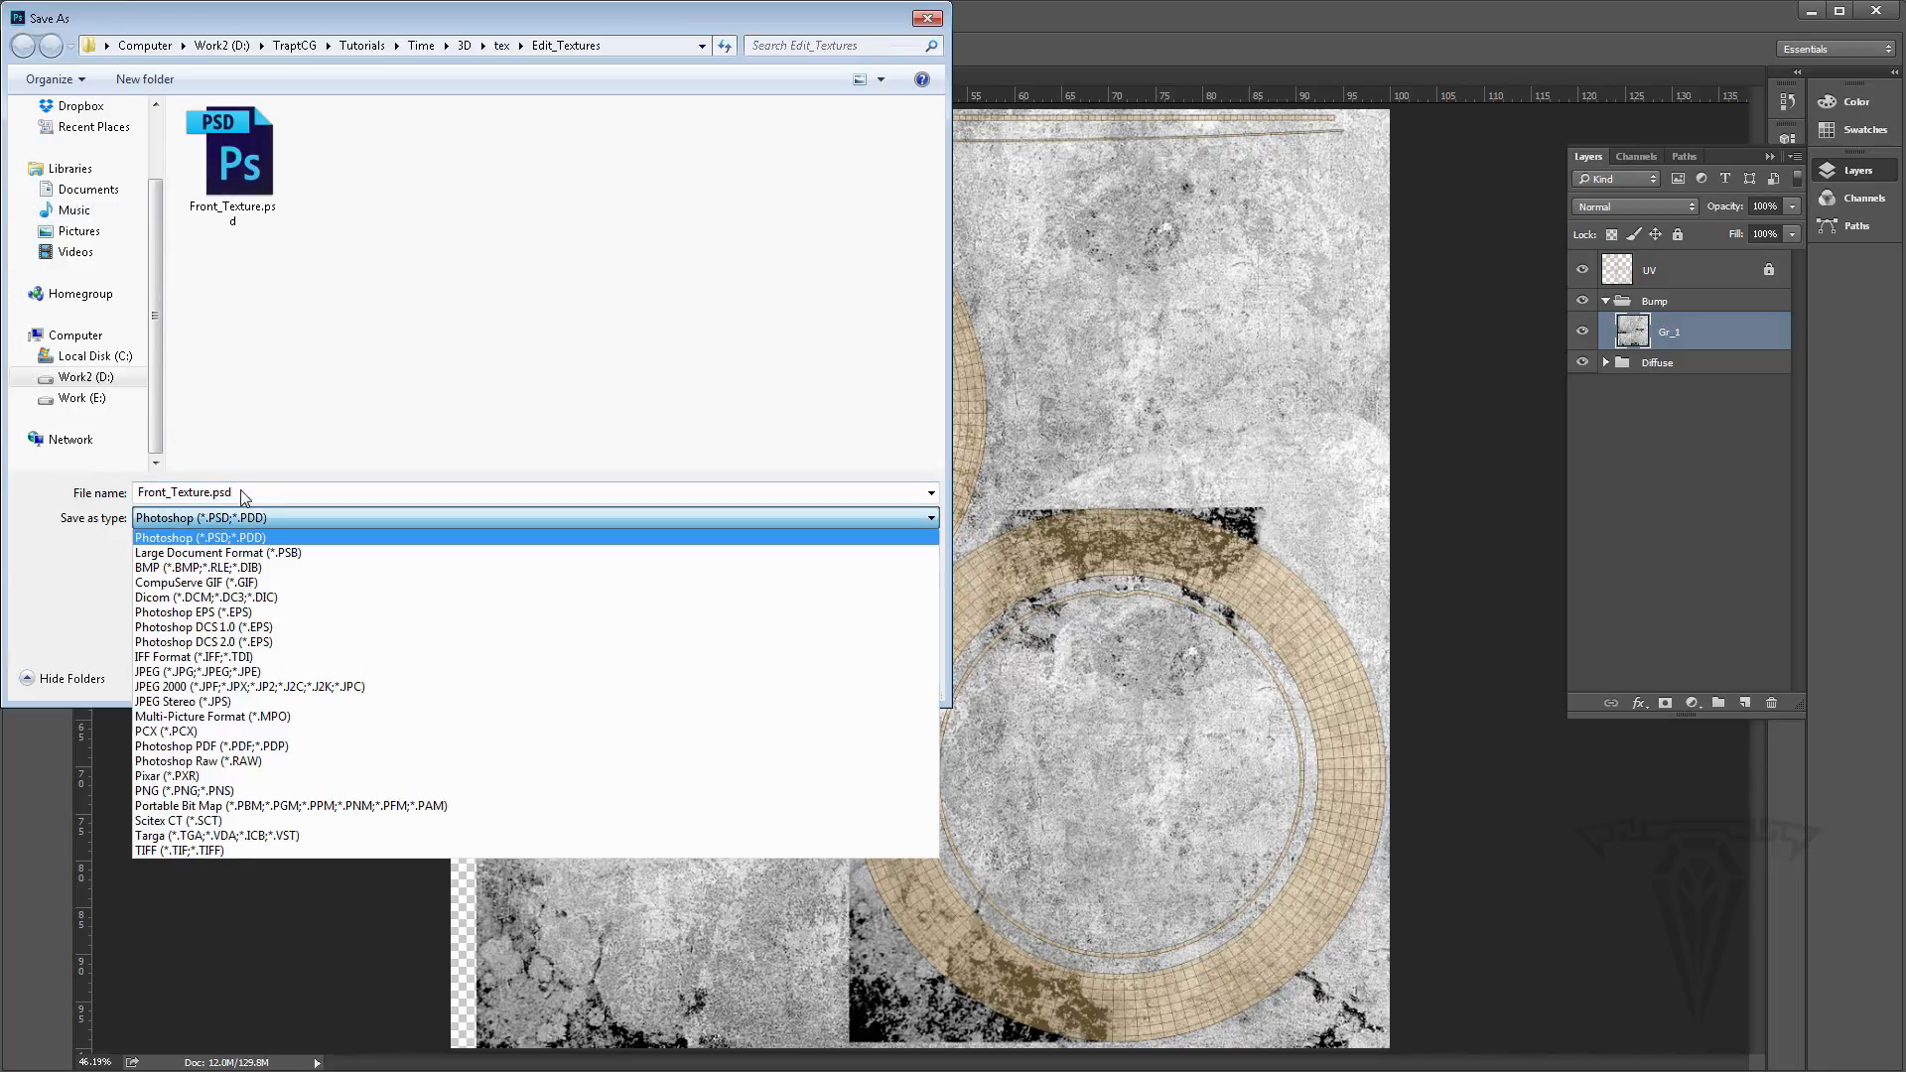
click(182, 791)
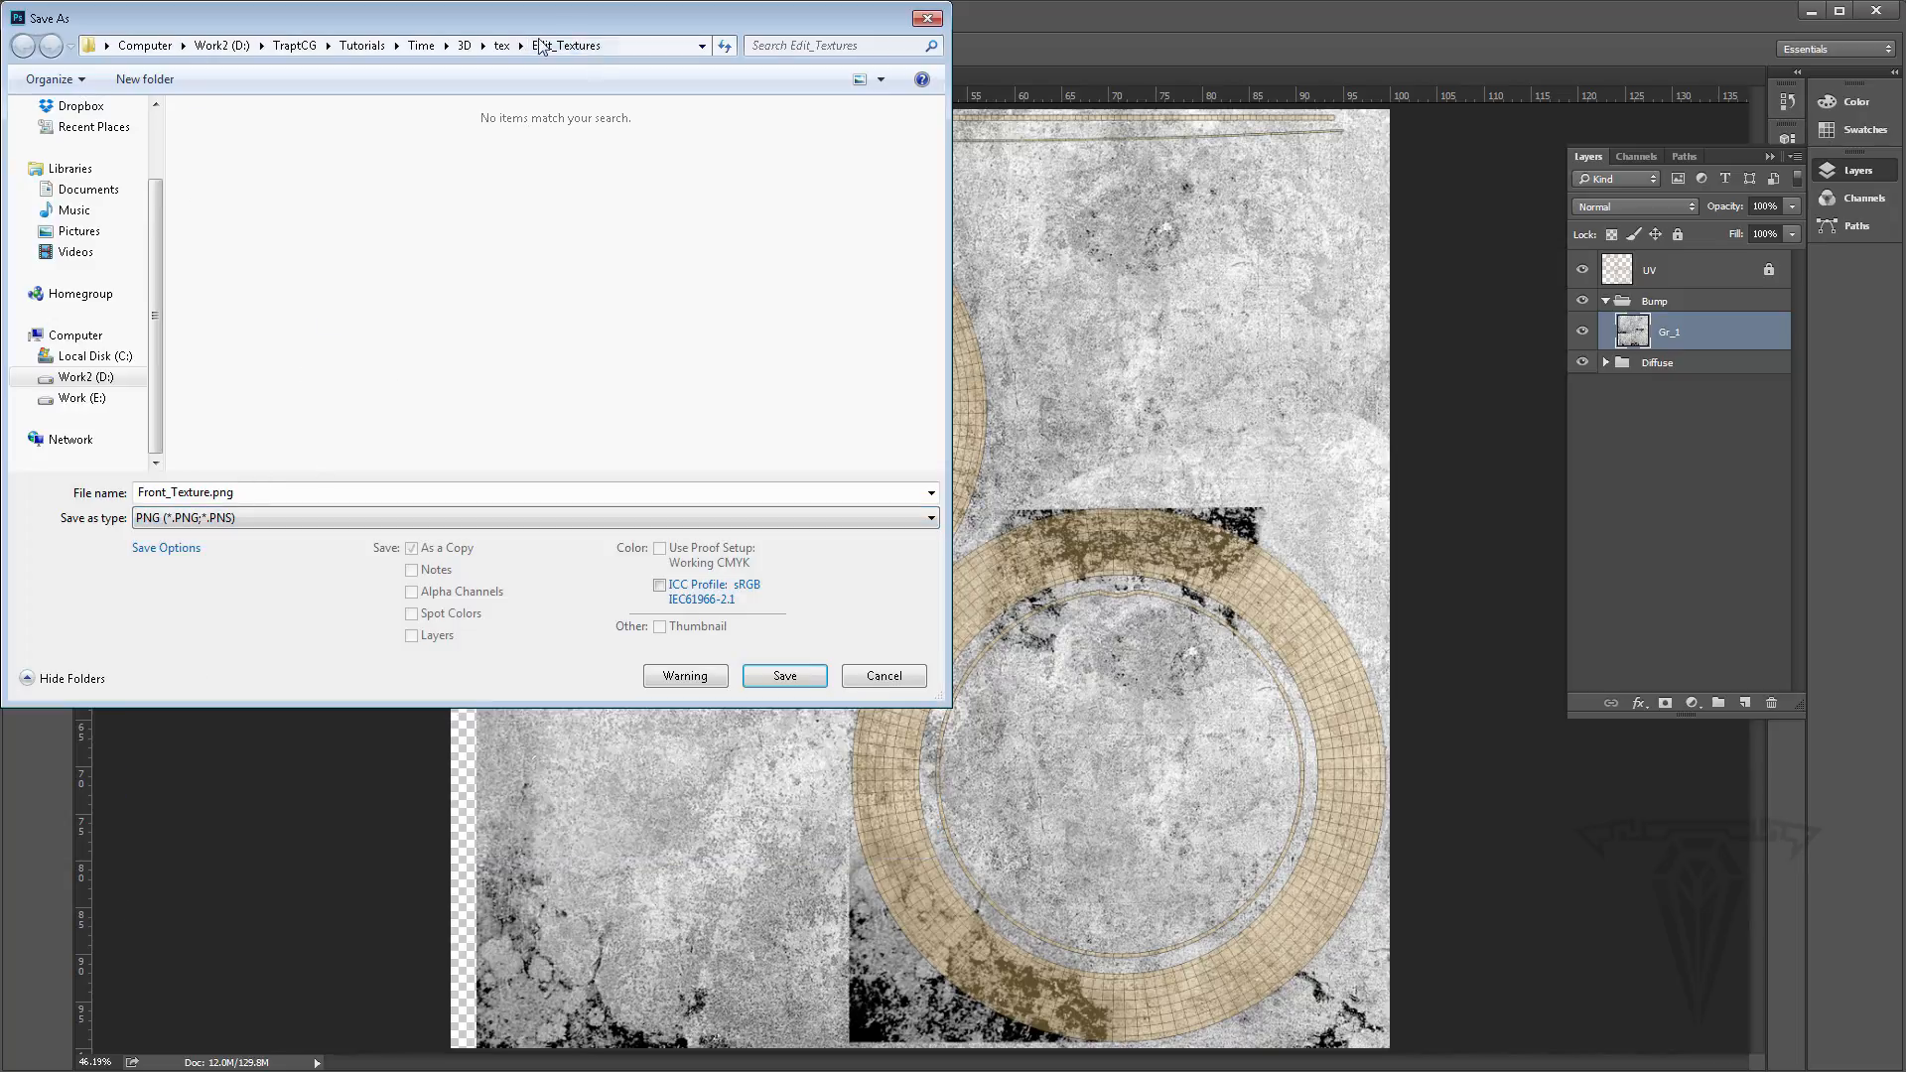
click(499, 45)
click(446, 189)
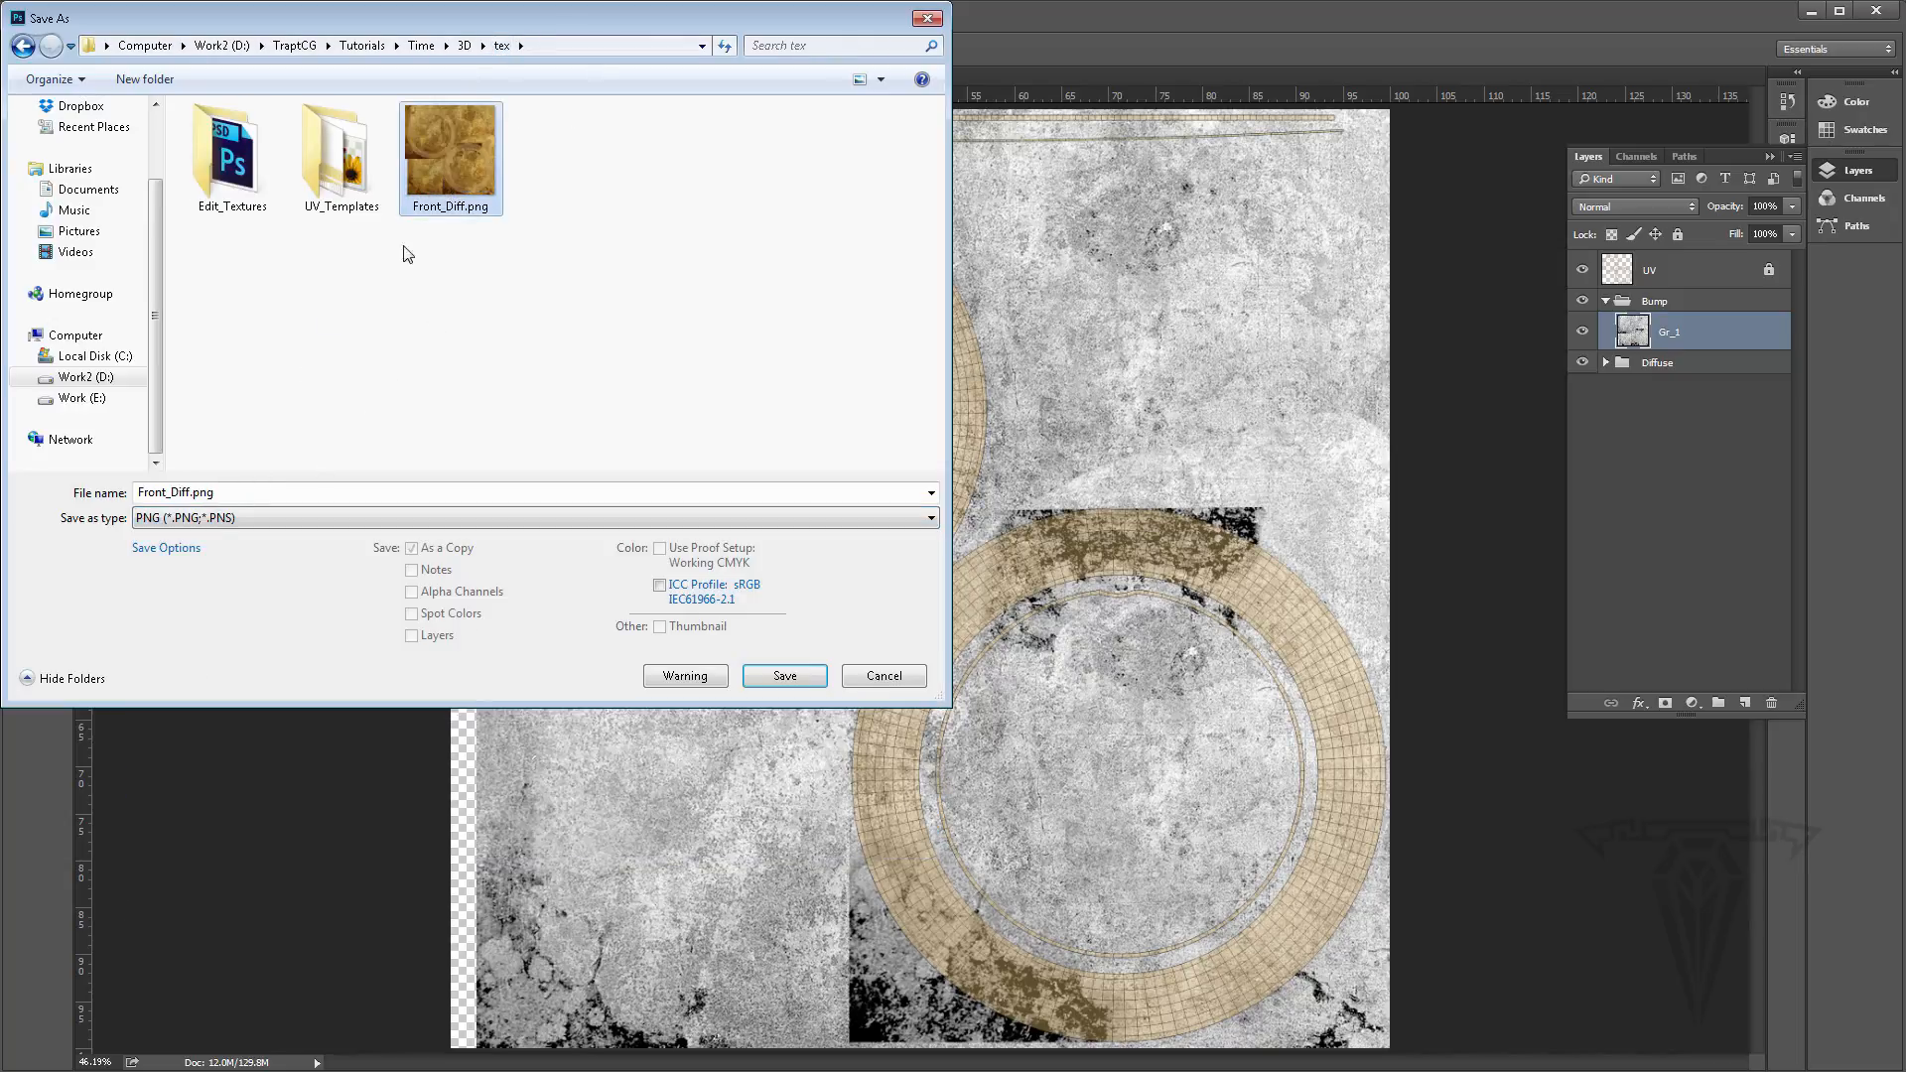
click(190, 492)
drag(191, 494, 174, 493)
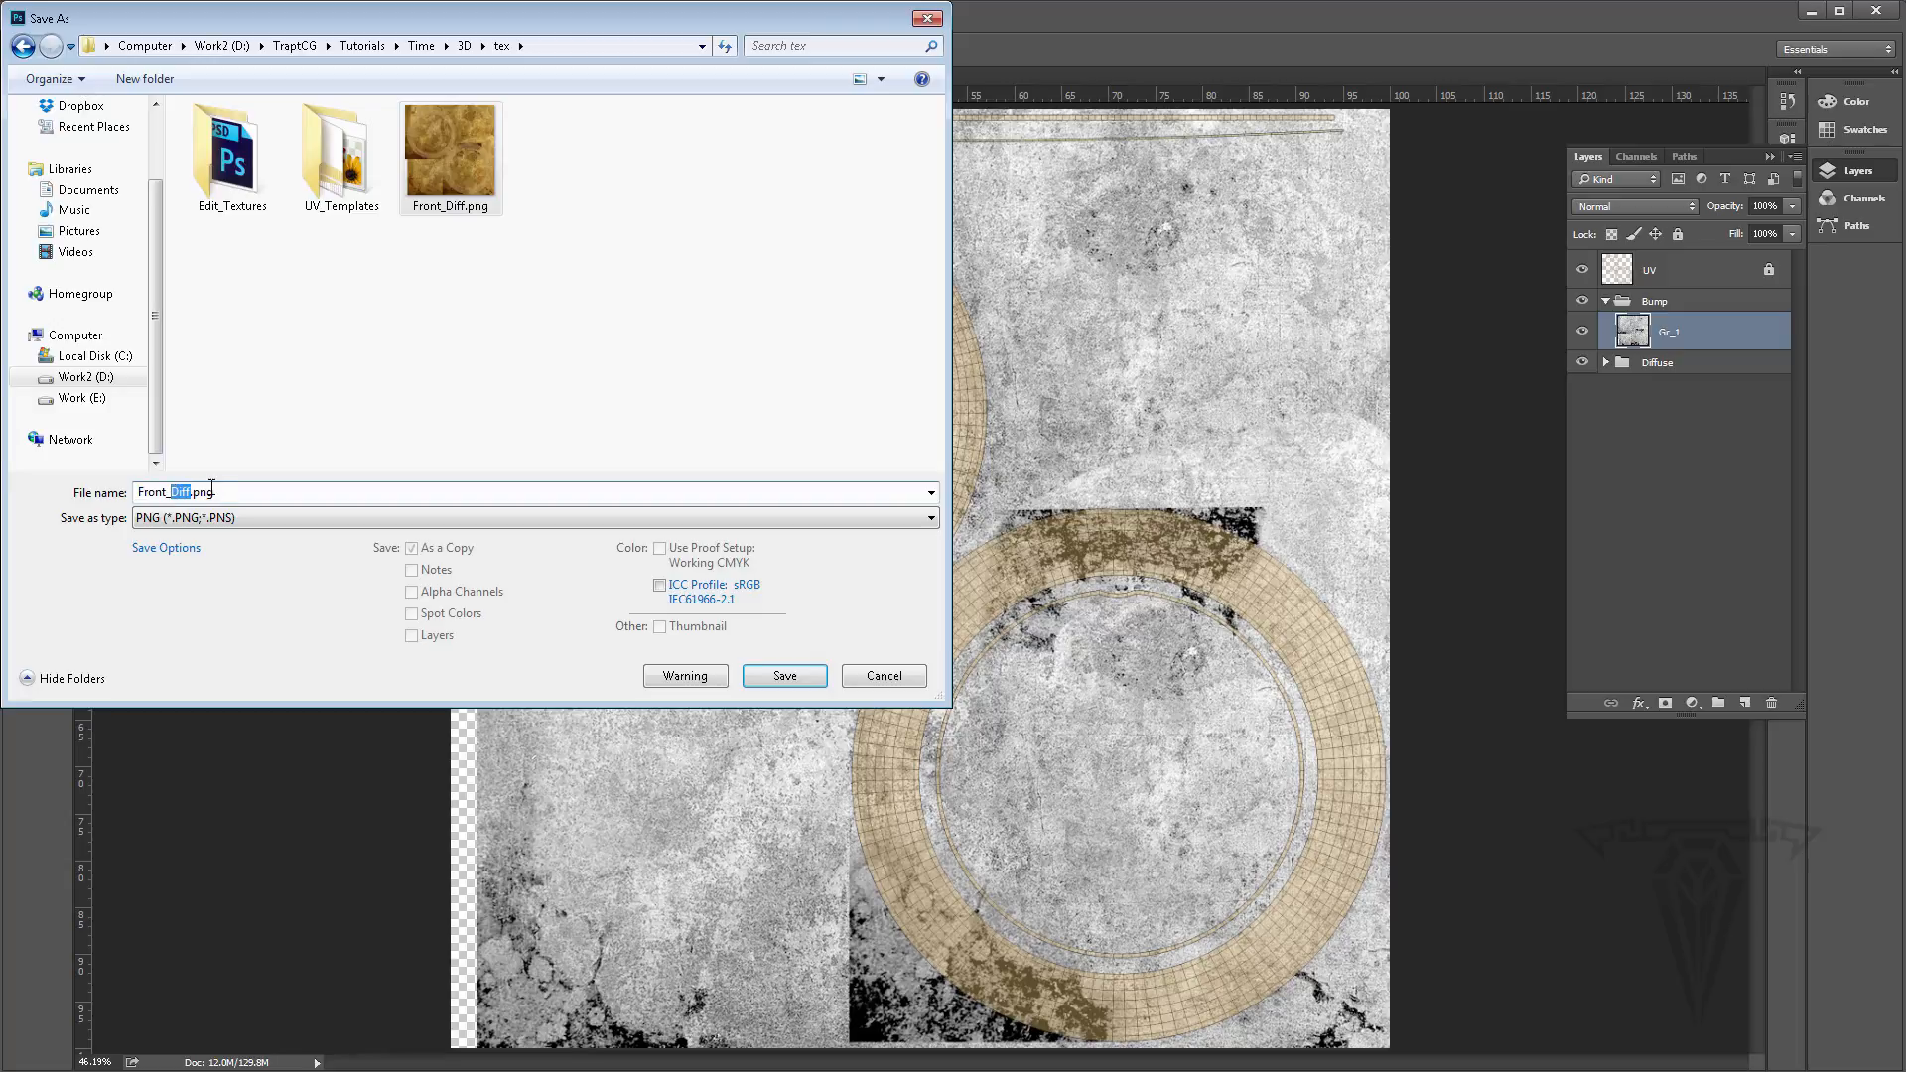
text(Bump)
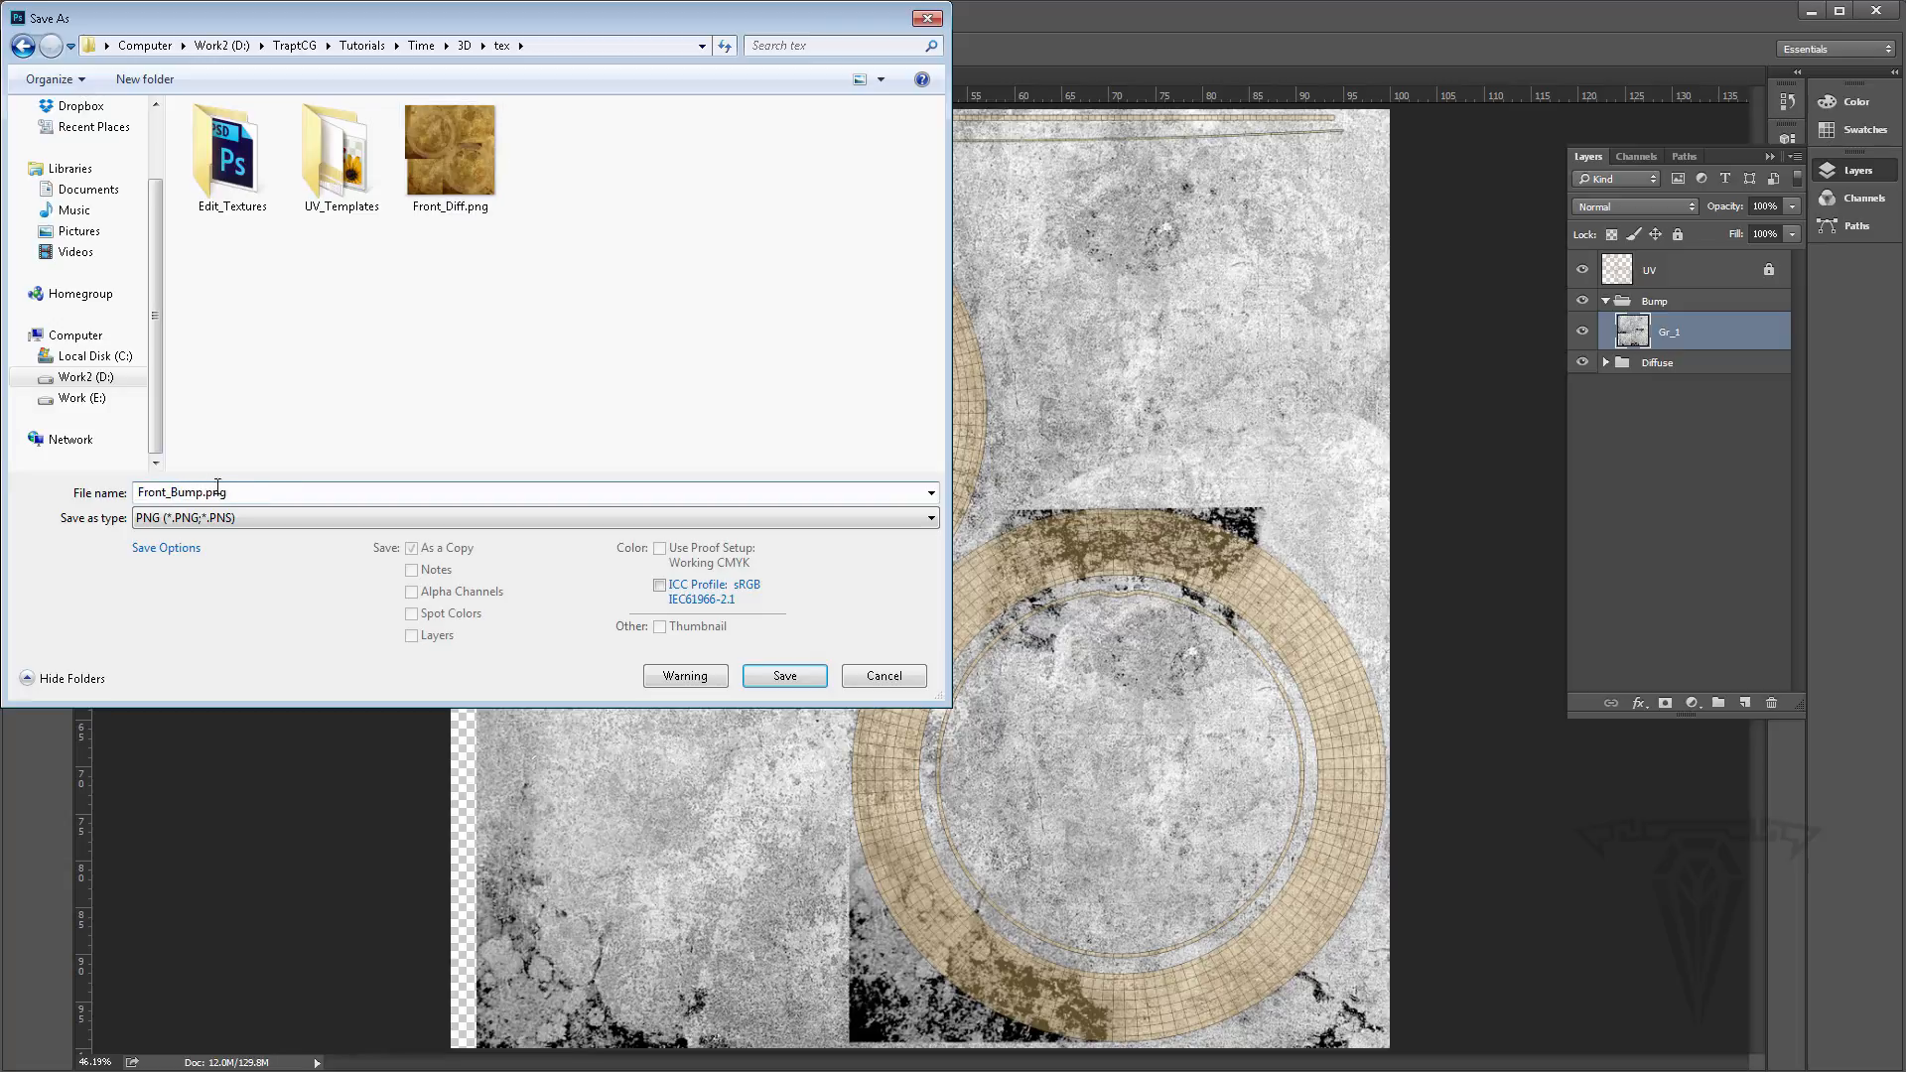
click(784, 676)
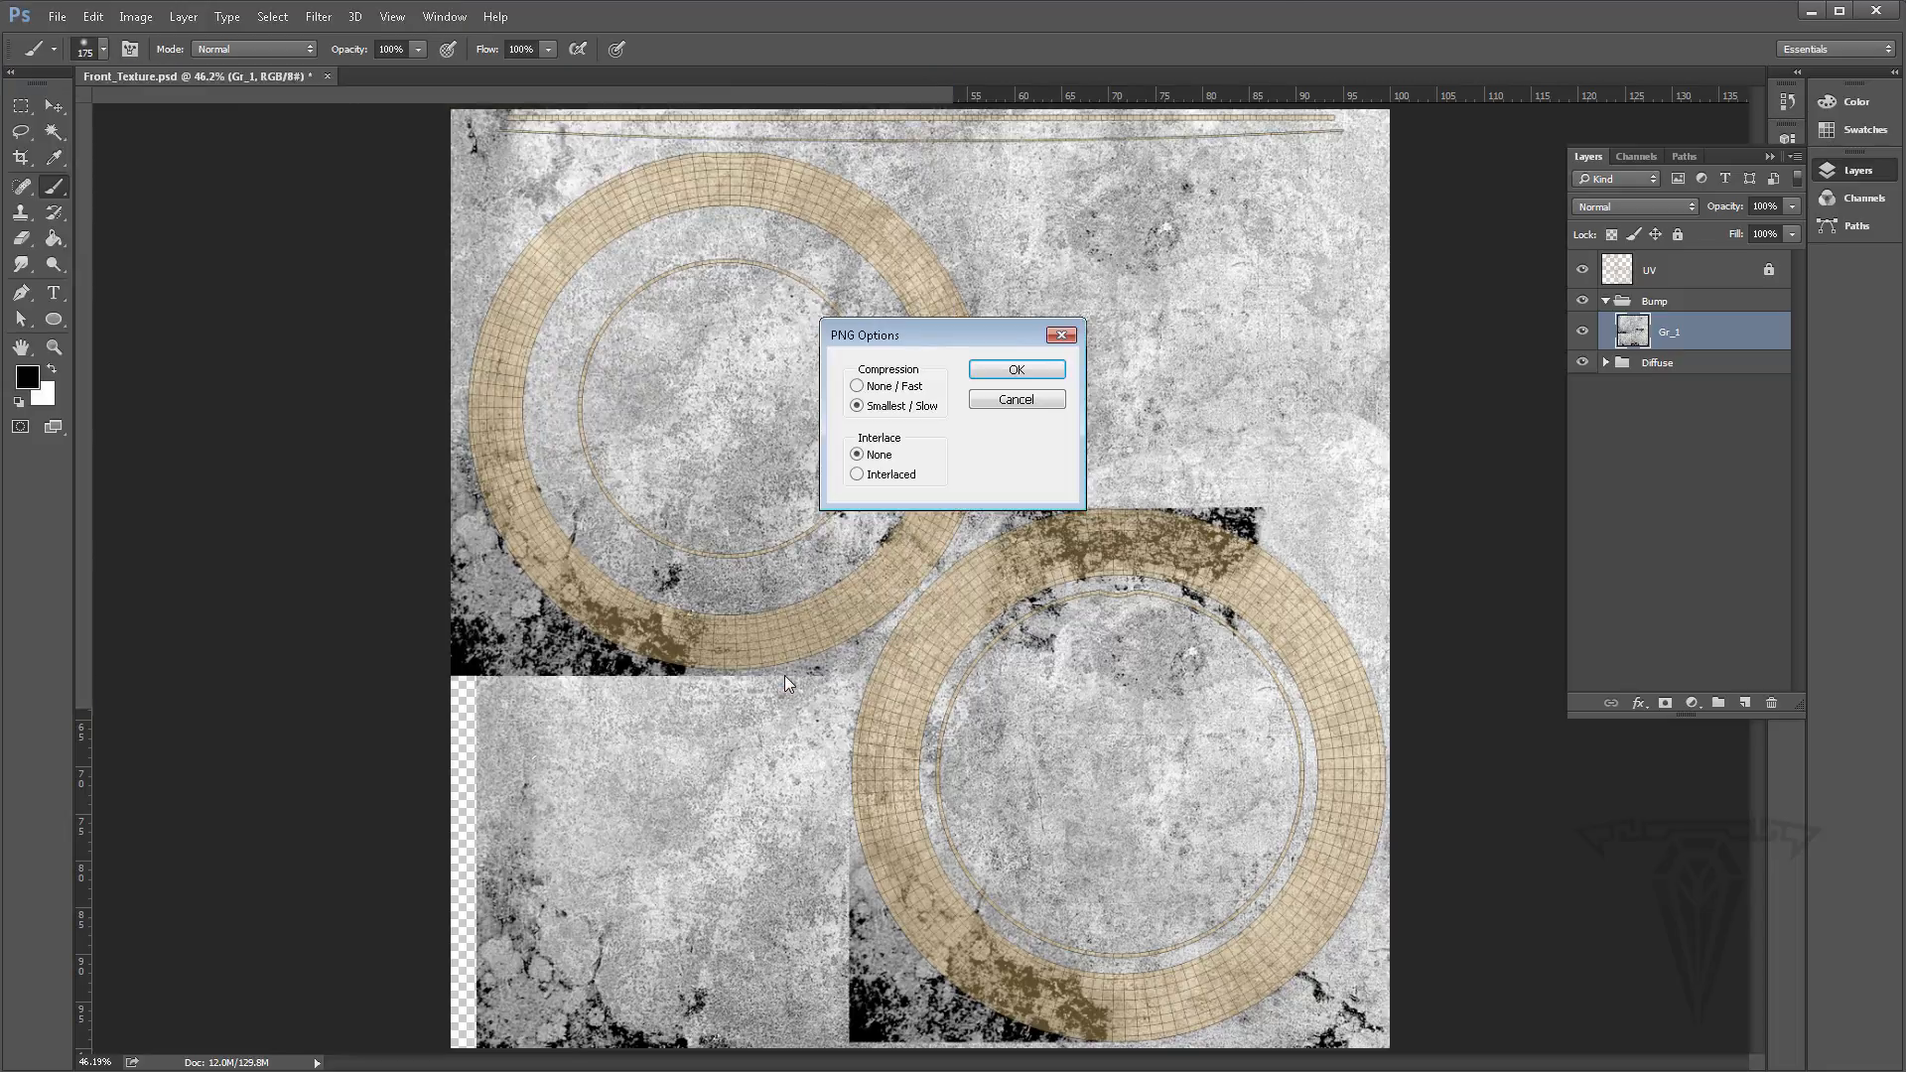
click(1047, 373)
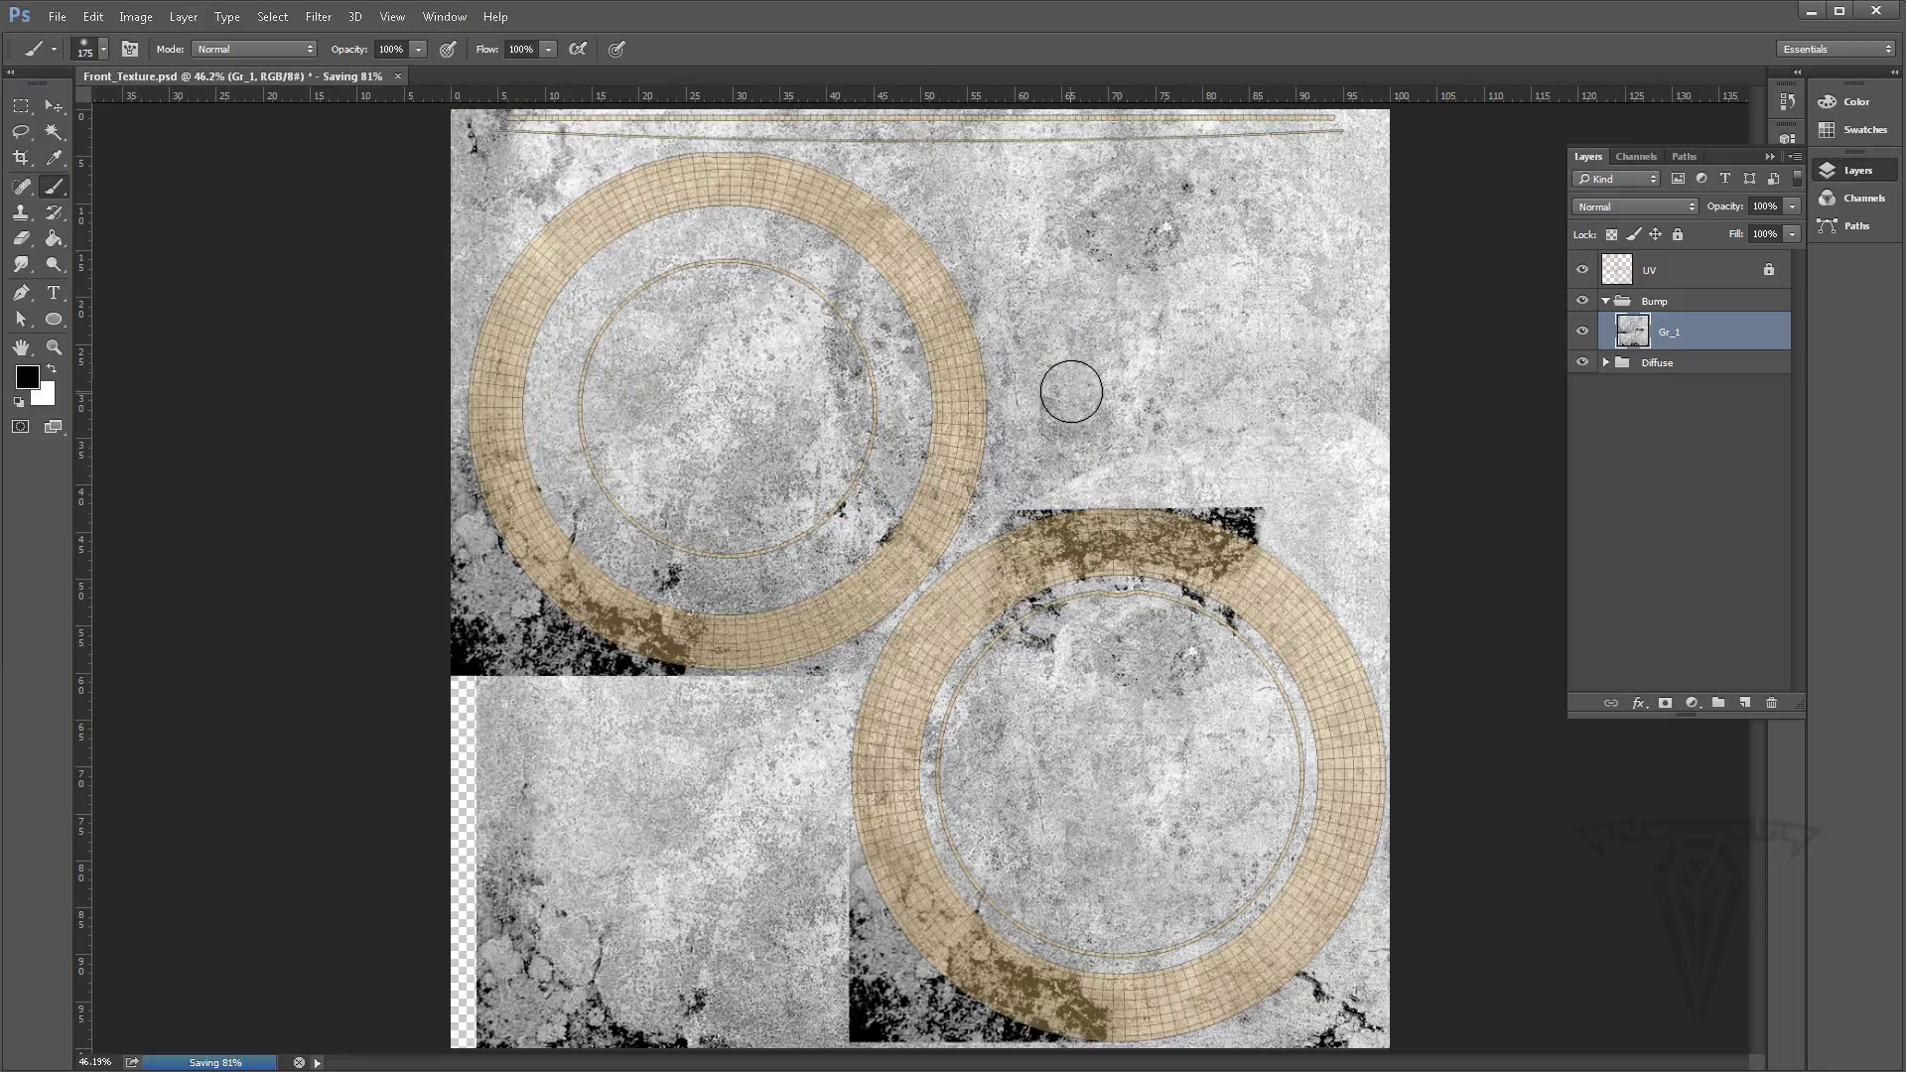
Hide the UV layer and try to save the document under another name
click(1582, 270)
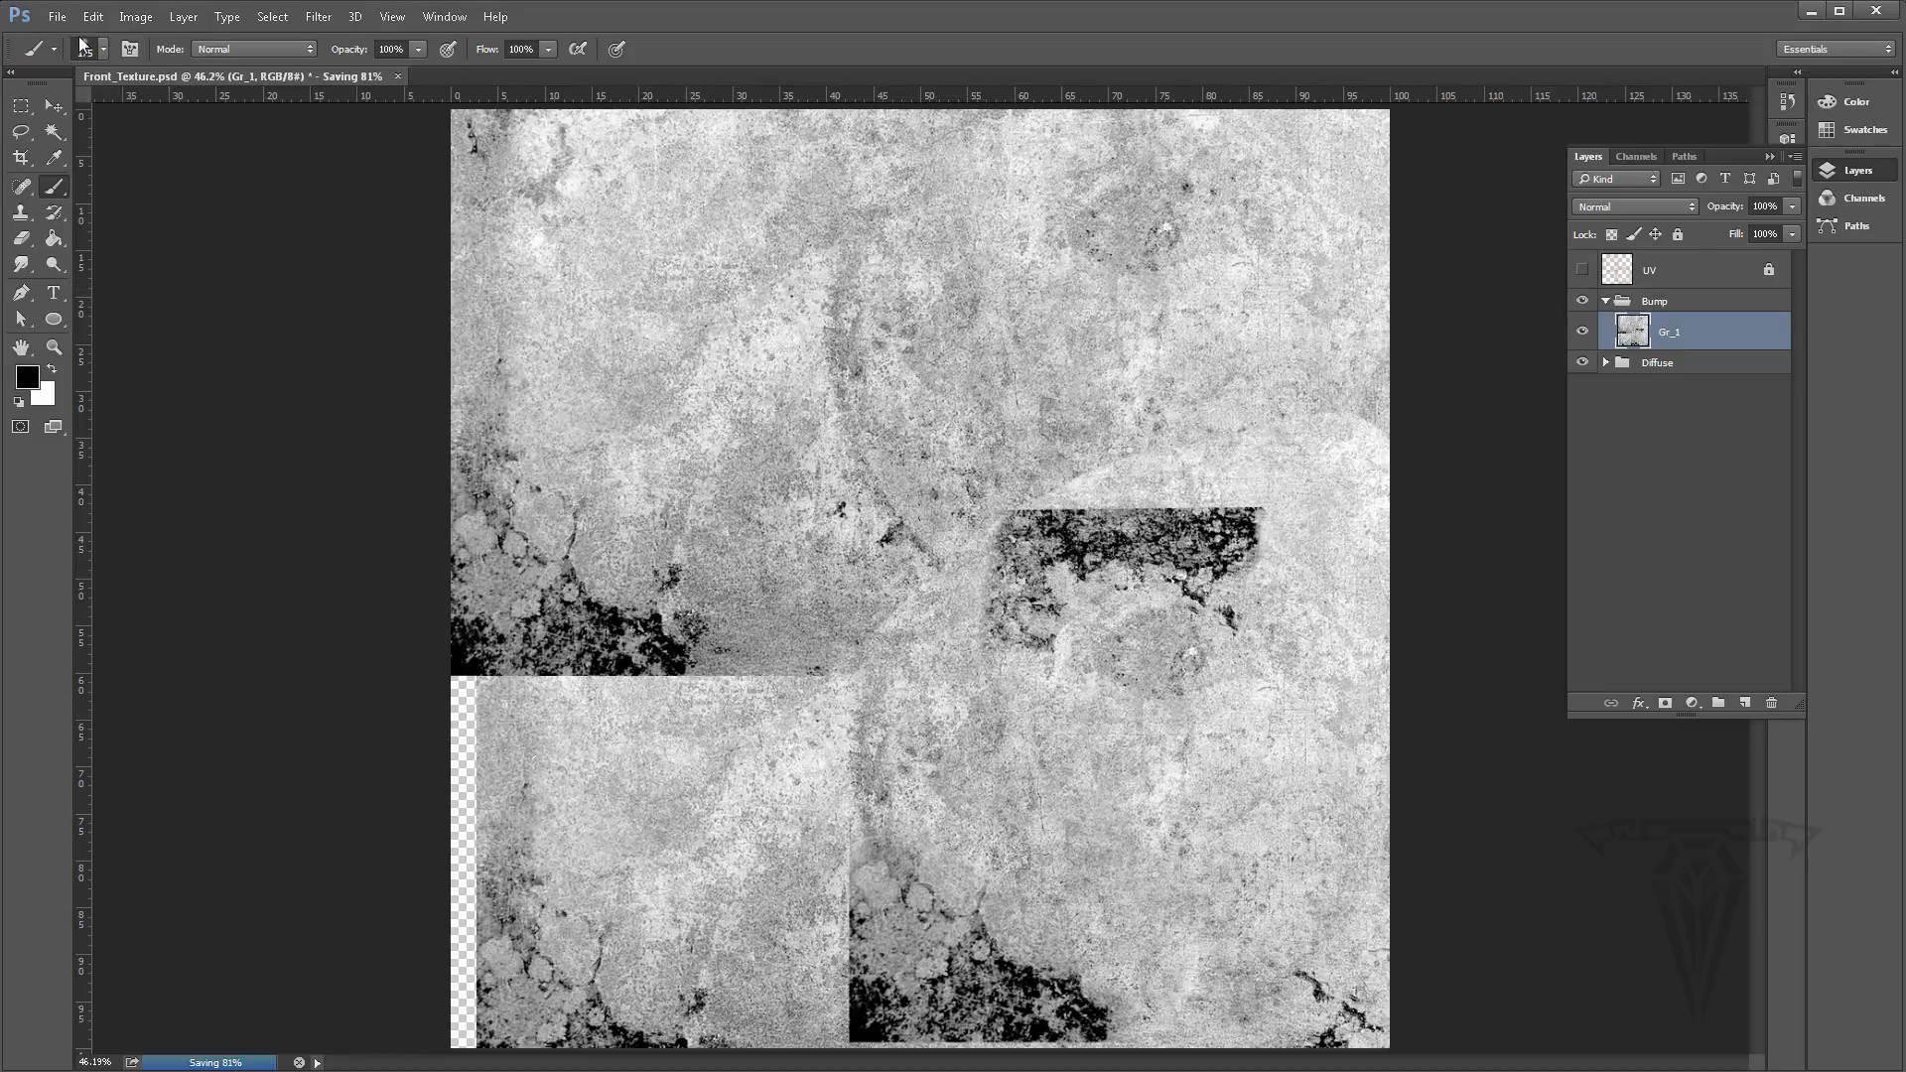
click(56, 17)
click(103, 239)
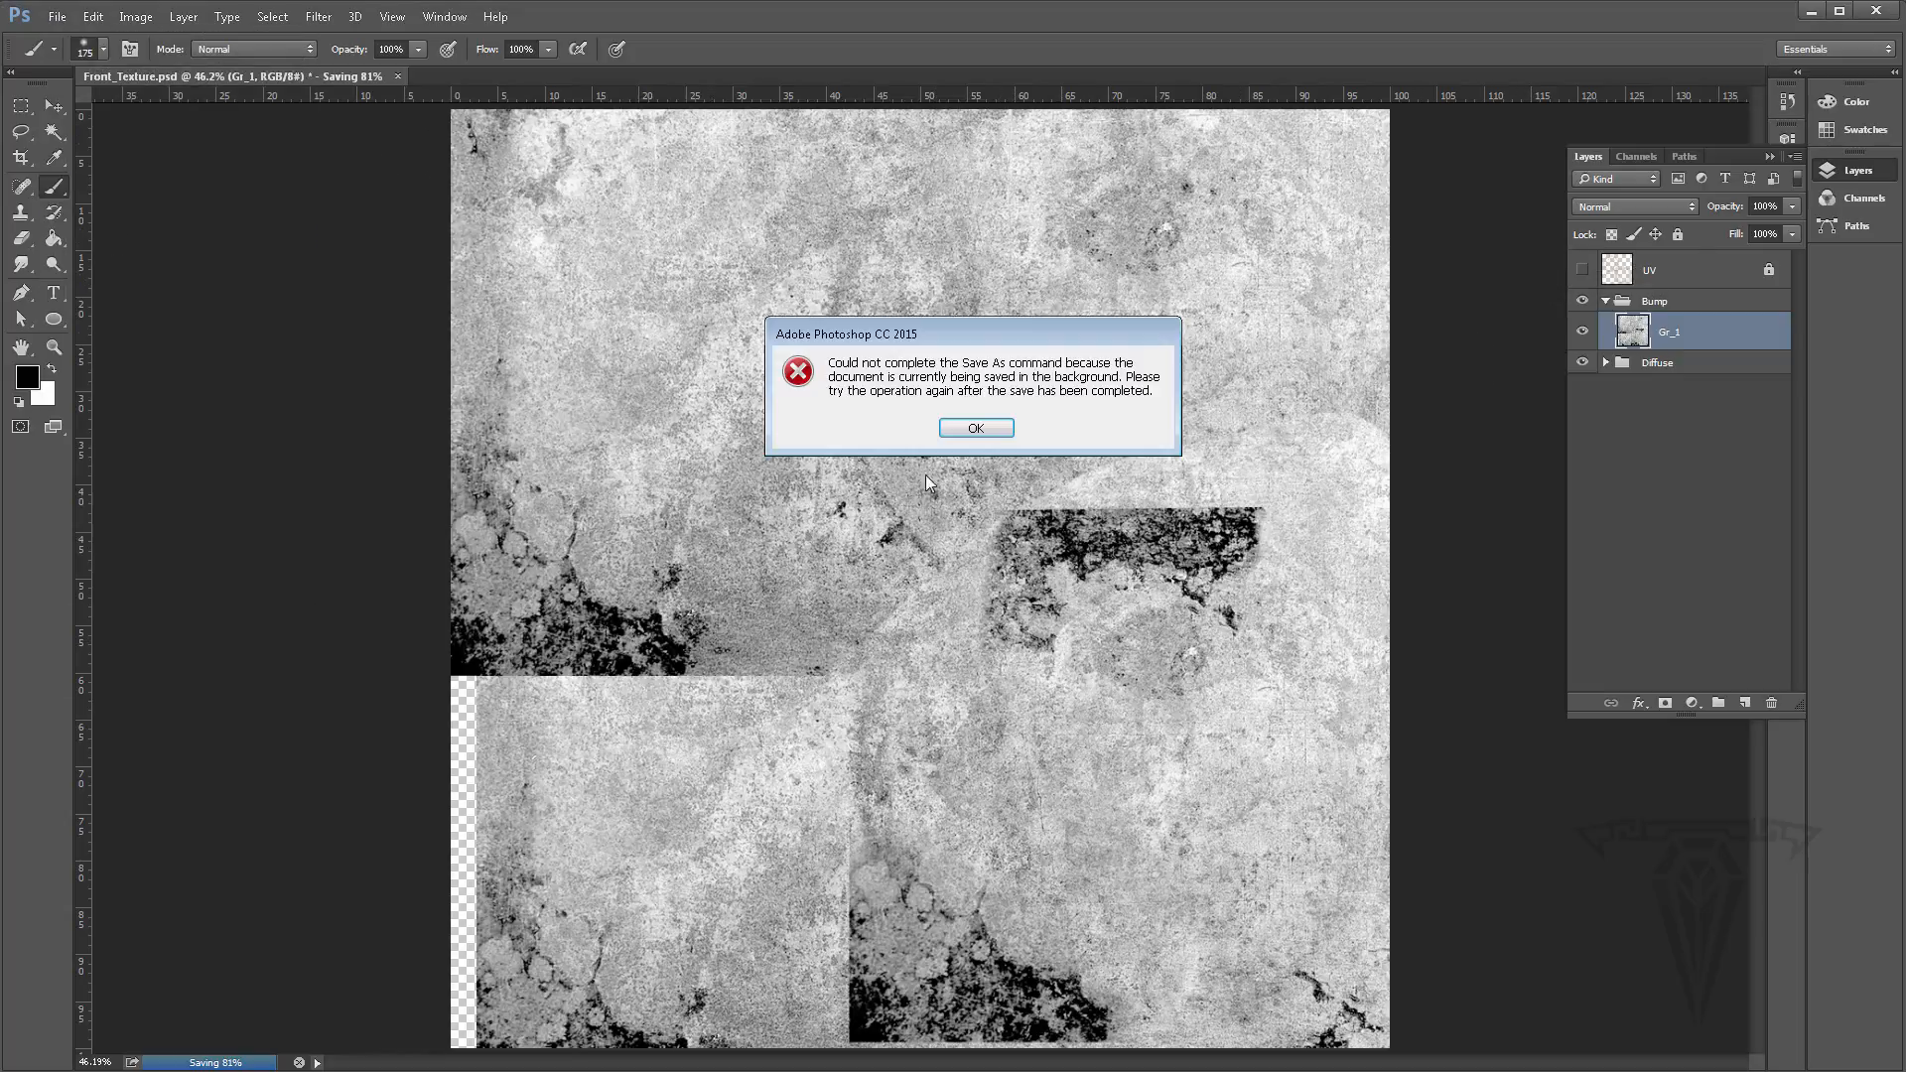
click(971, 430)
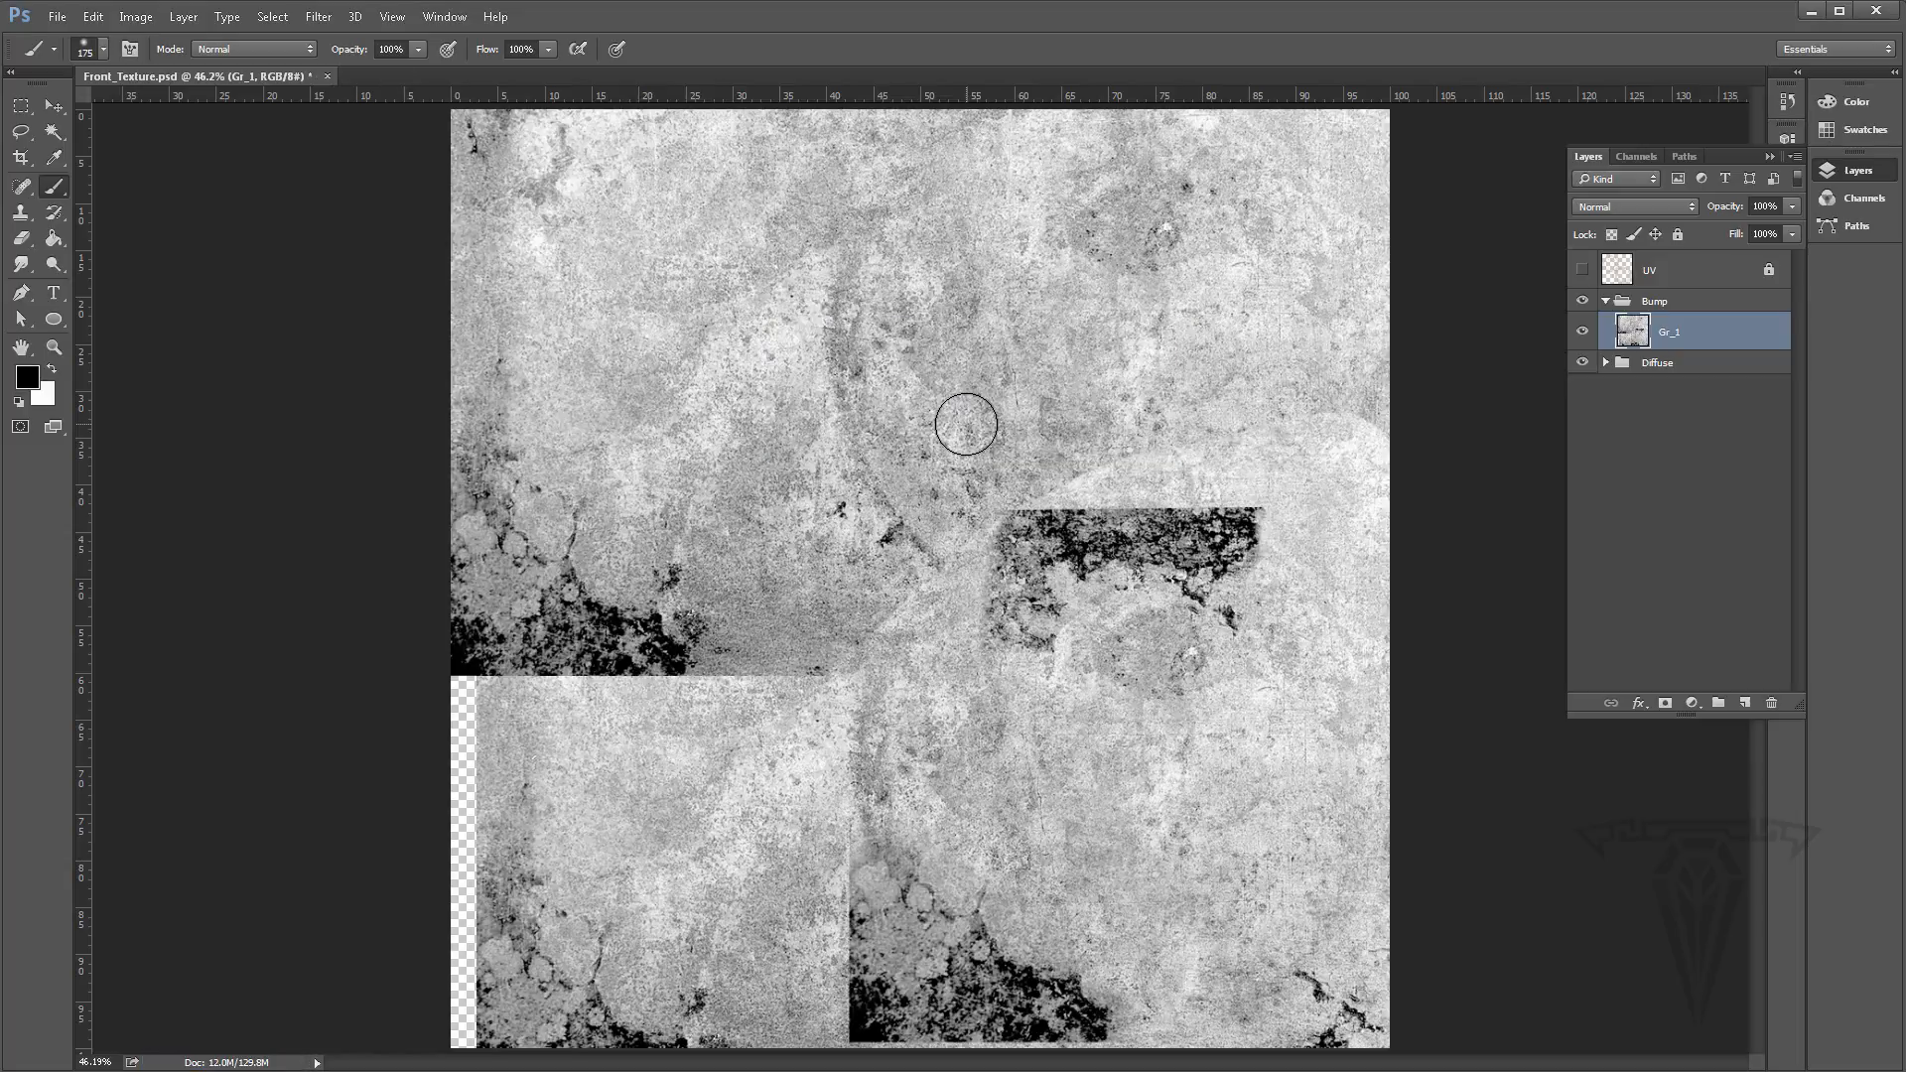
Save the texture without the UV overlay as a PNG, replacing Front_Bump.png in the tex folder, and collapse the Bump group
click(57, 17)
click(111, 238)
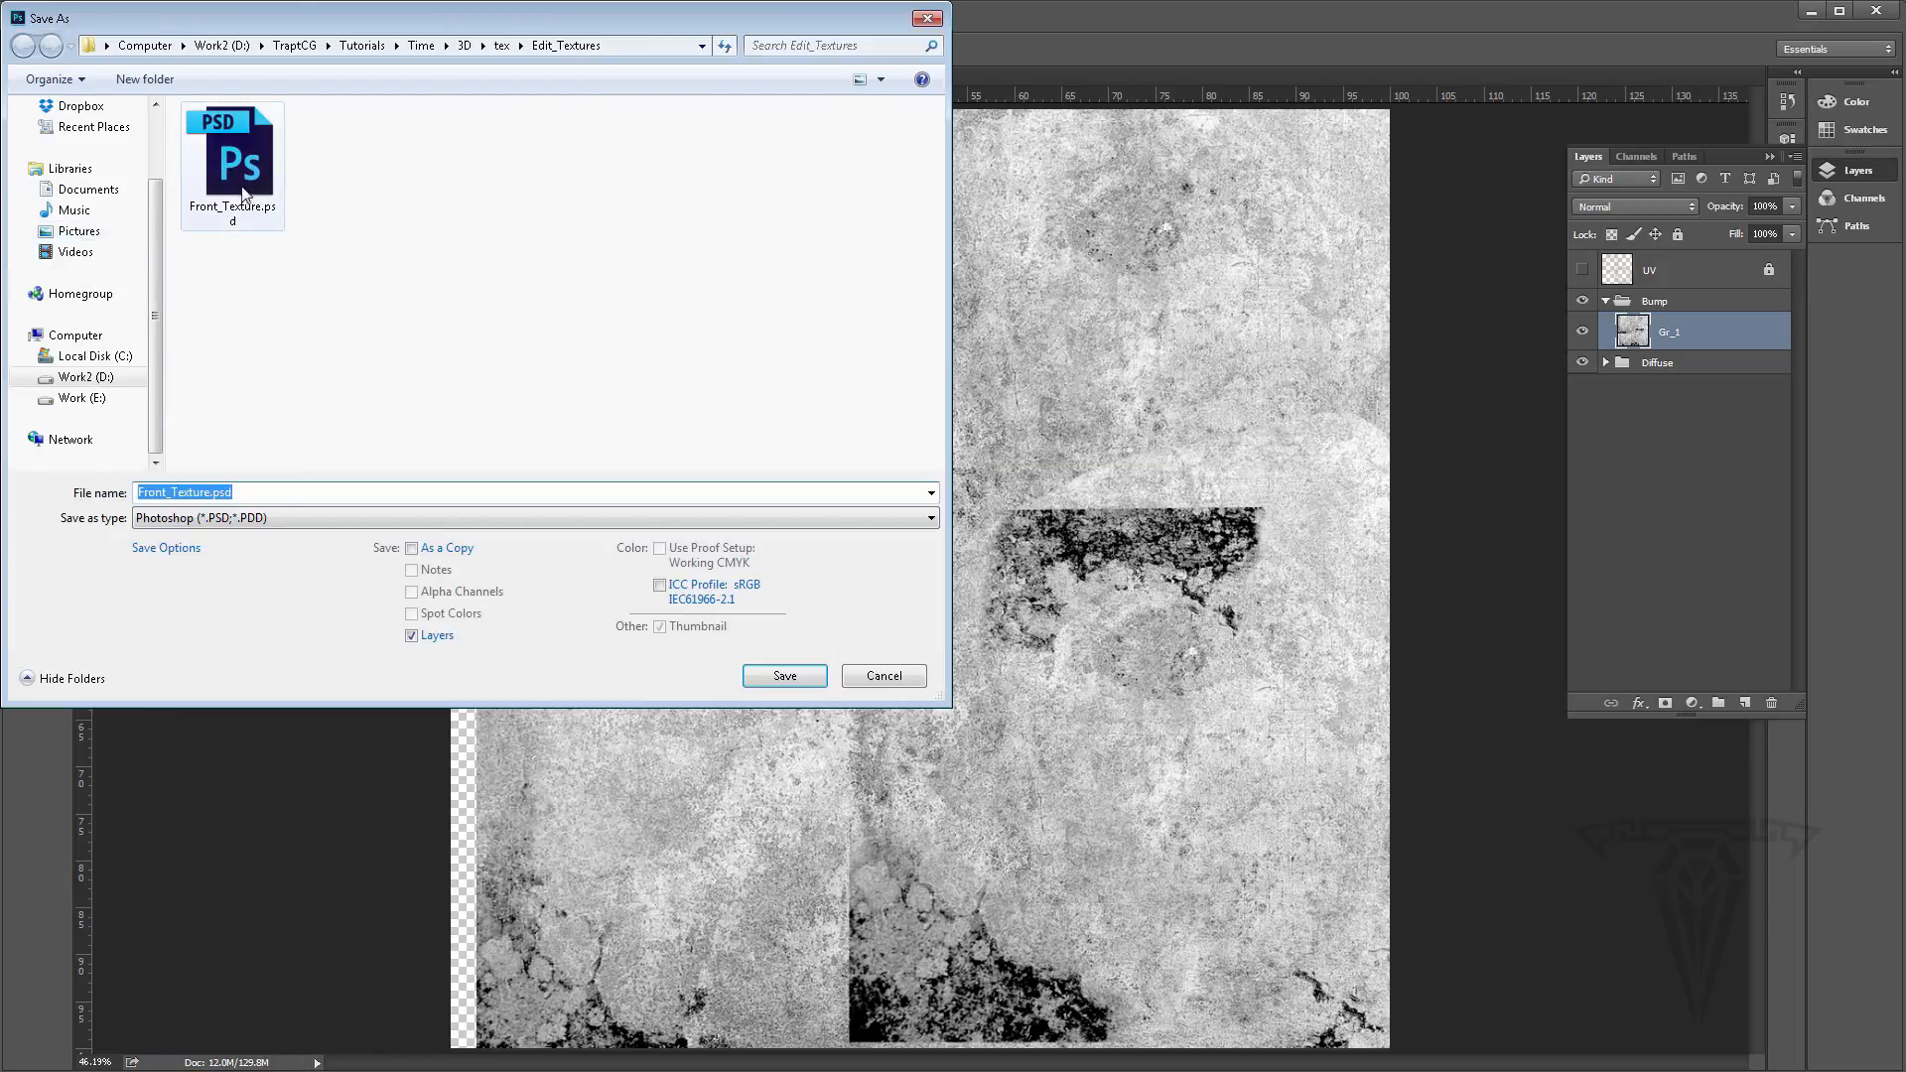
click(501, 45)
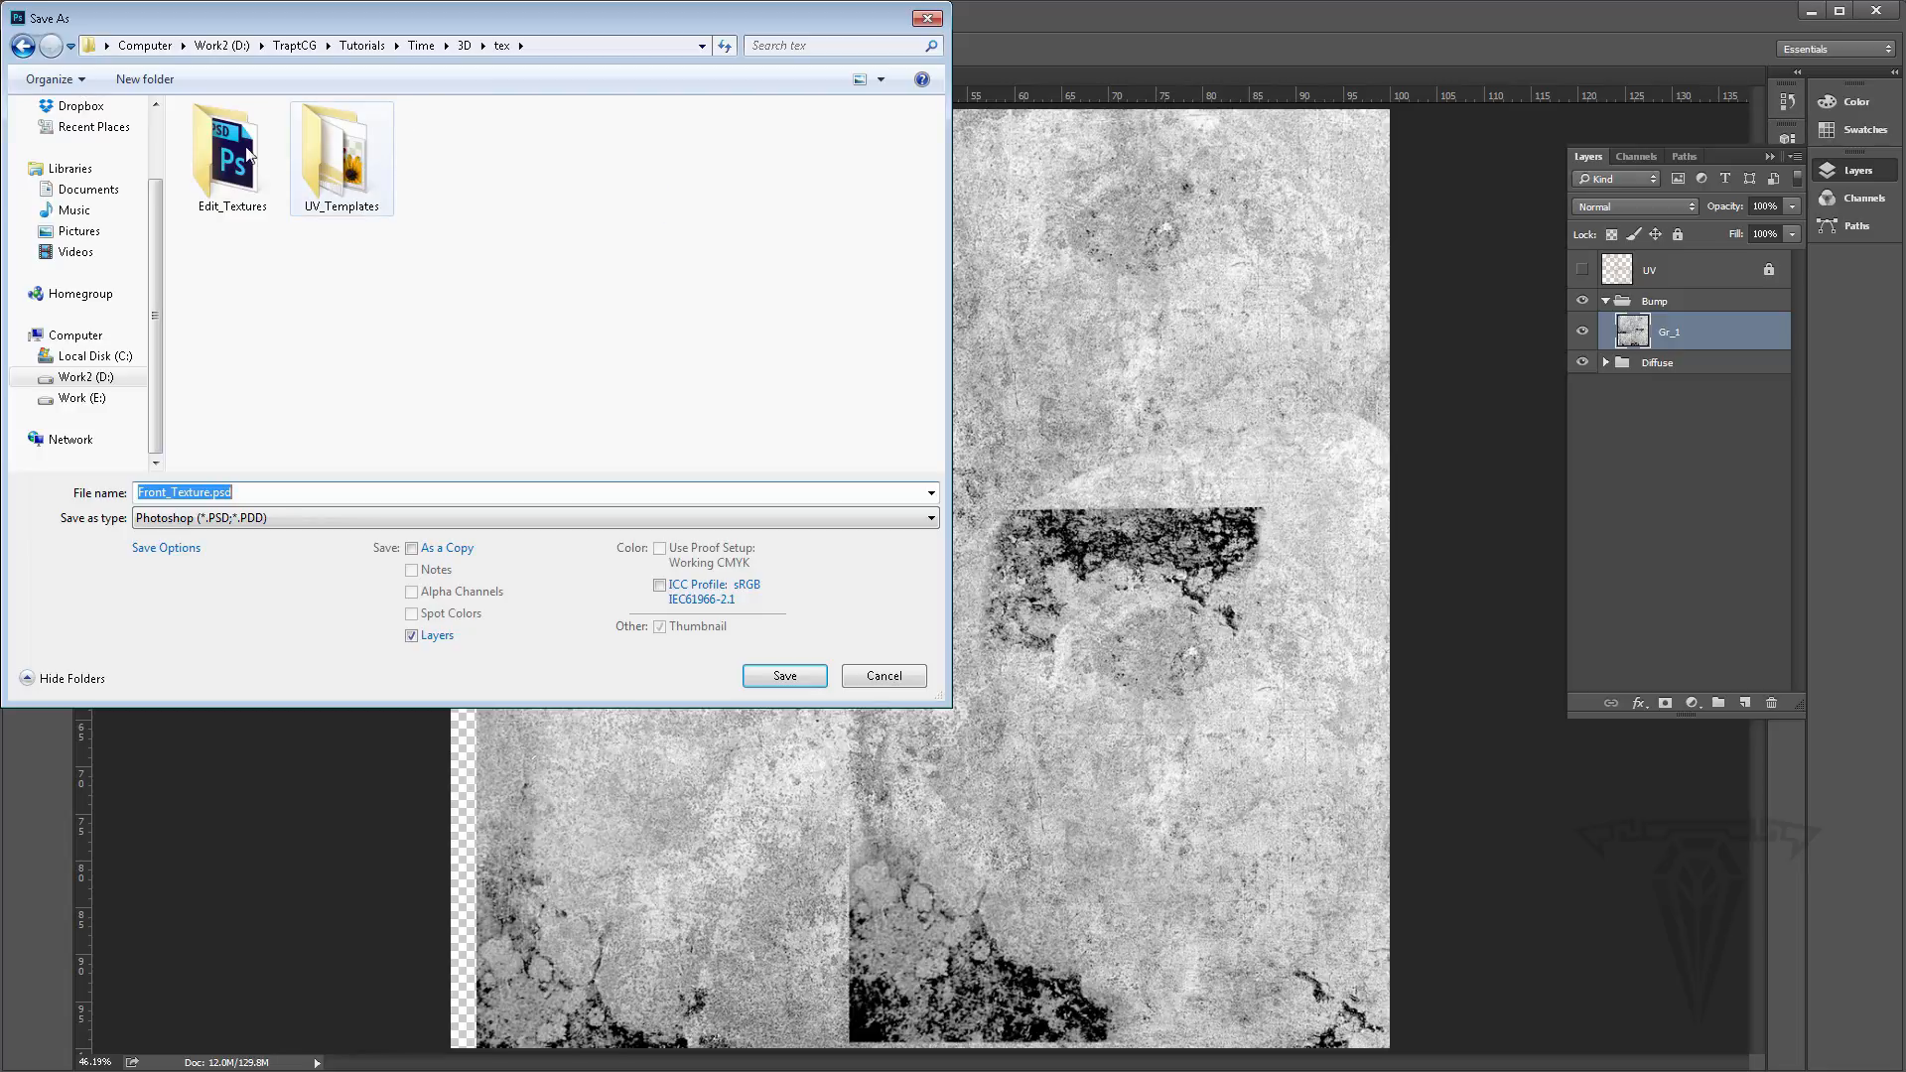
click(198, 517)
click(184, 791)
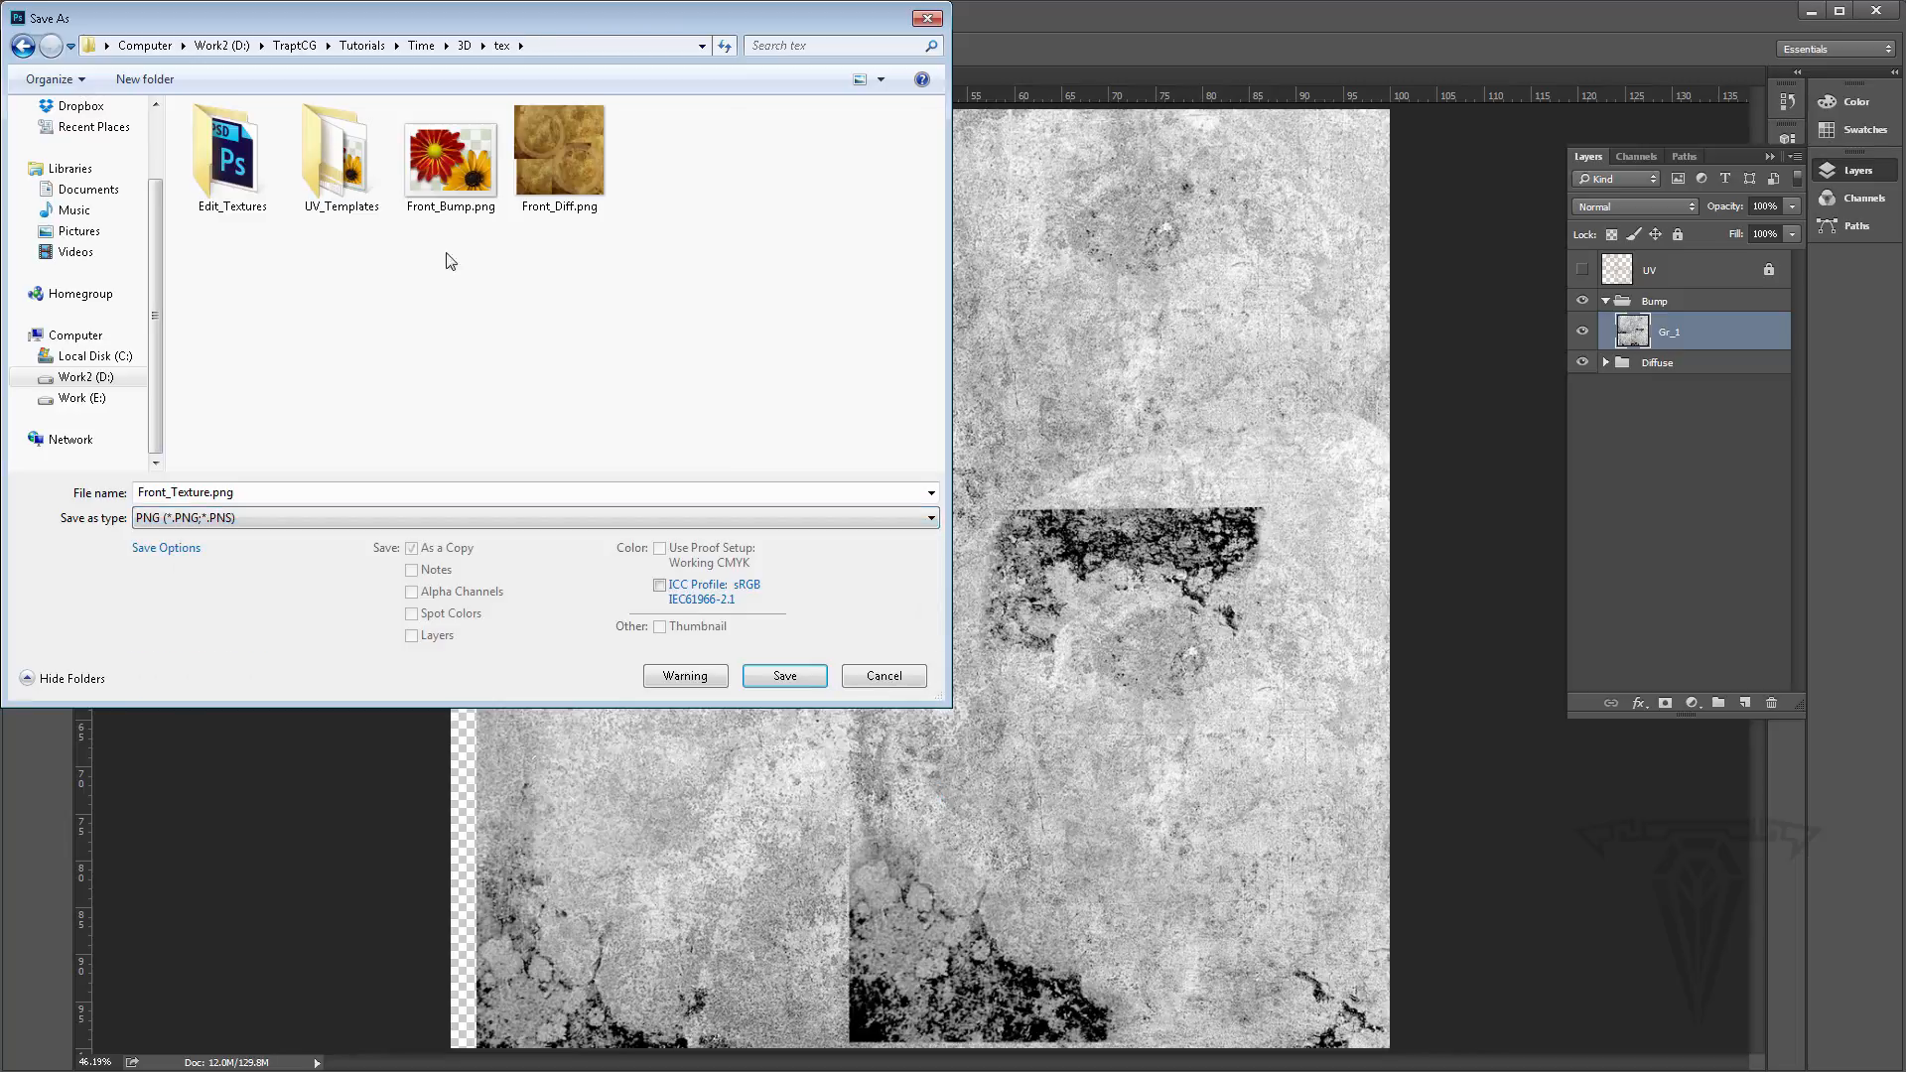
click(459, 171)
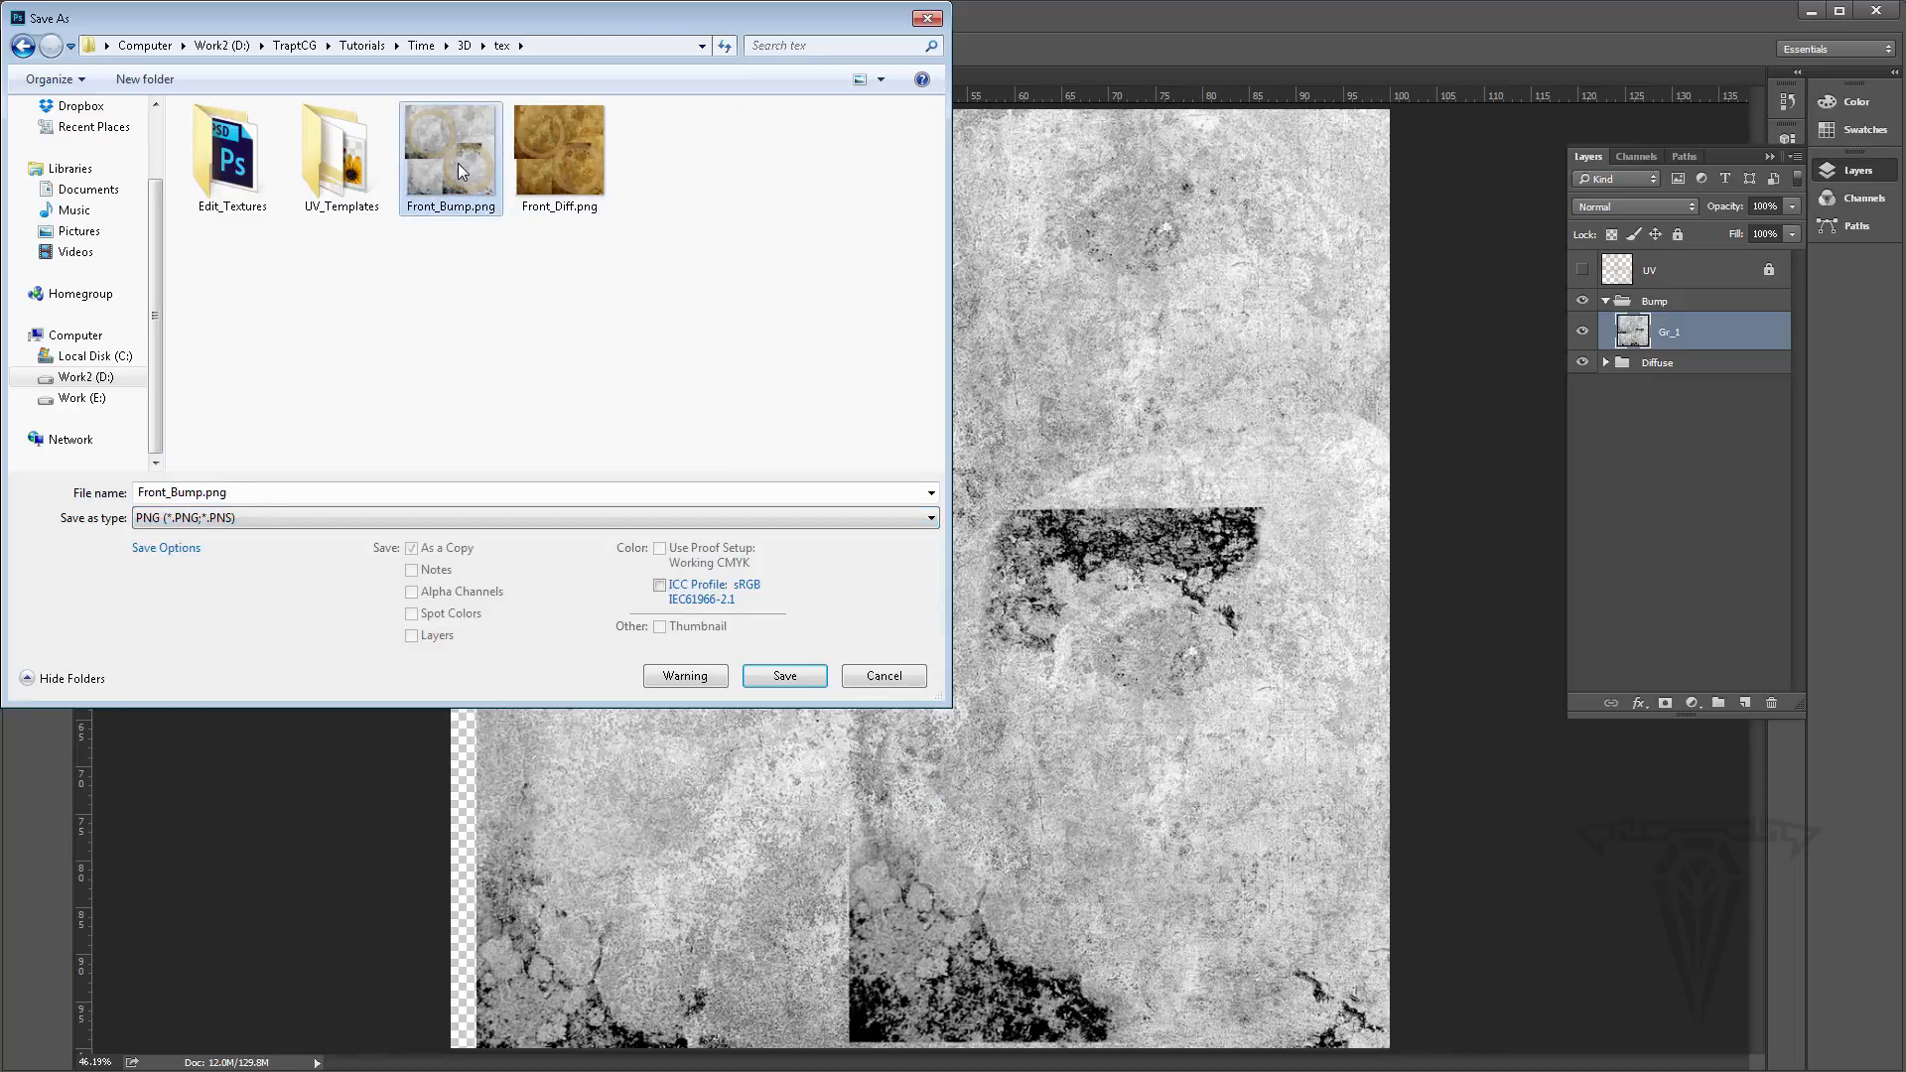
click(784, 675)
click(1009, 587)
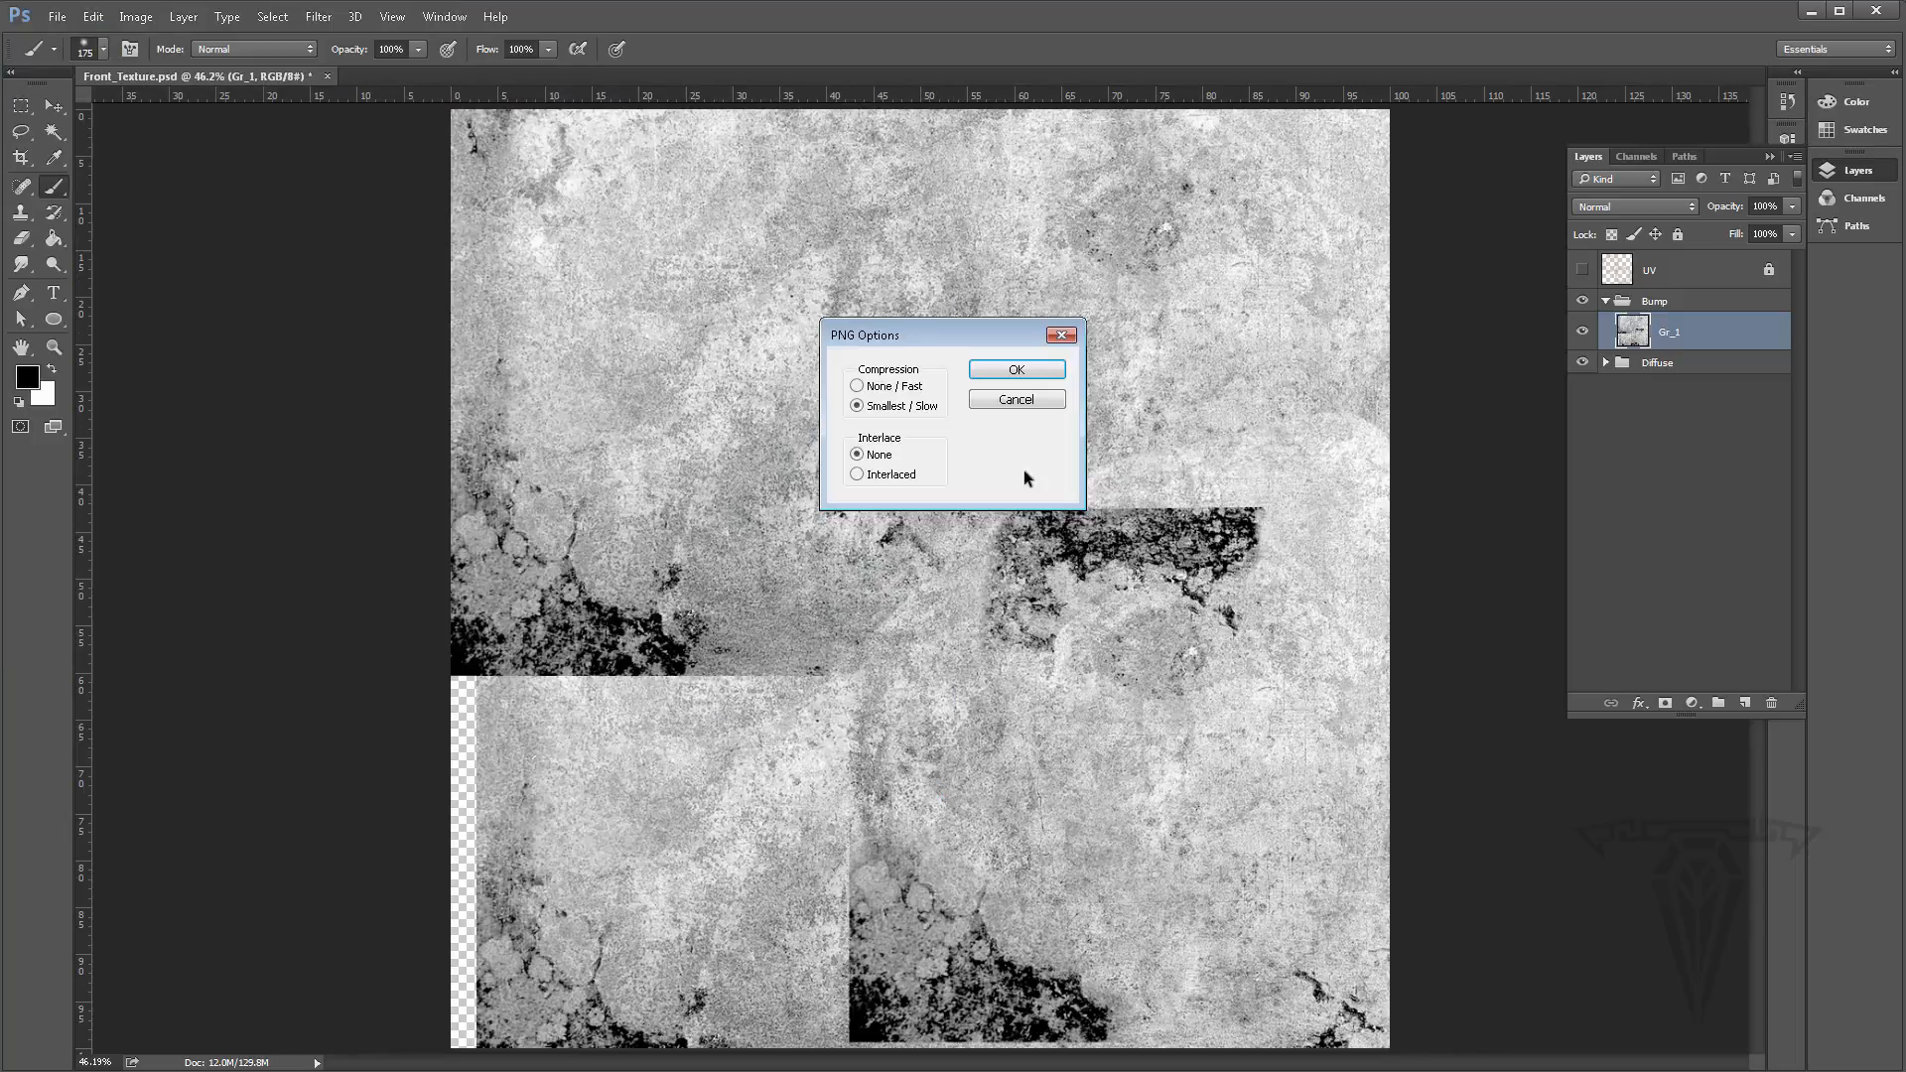
click(1016, 369)
click(1605, 302)
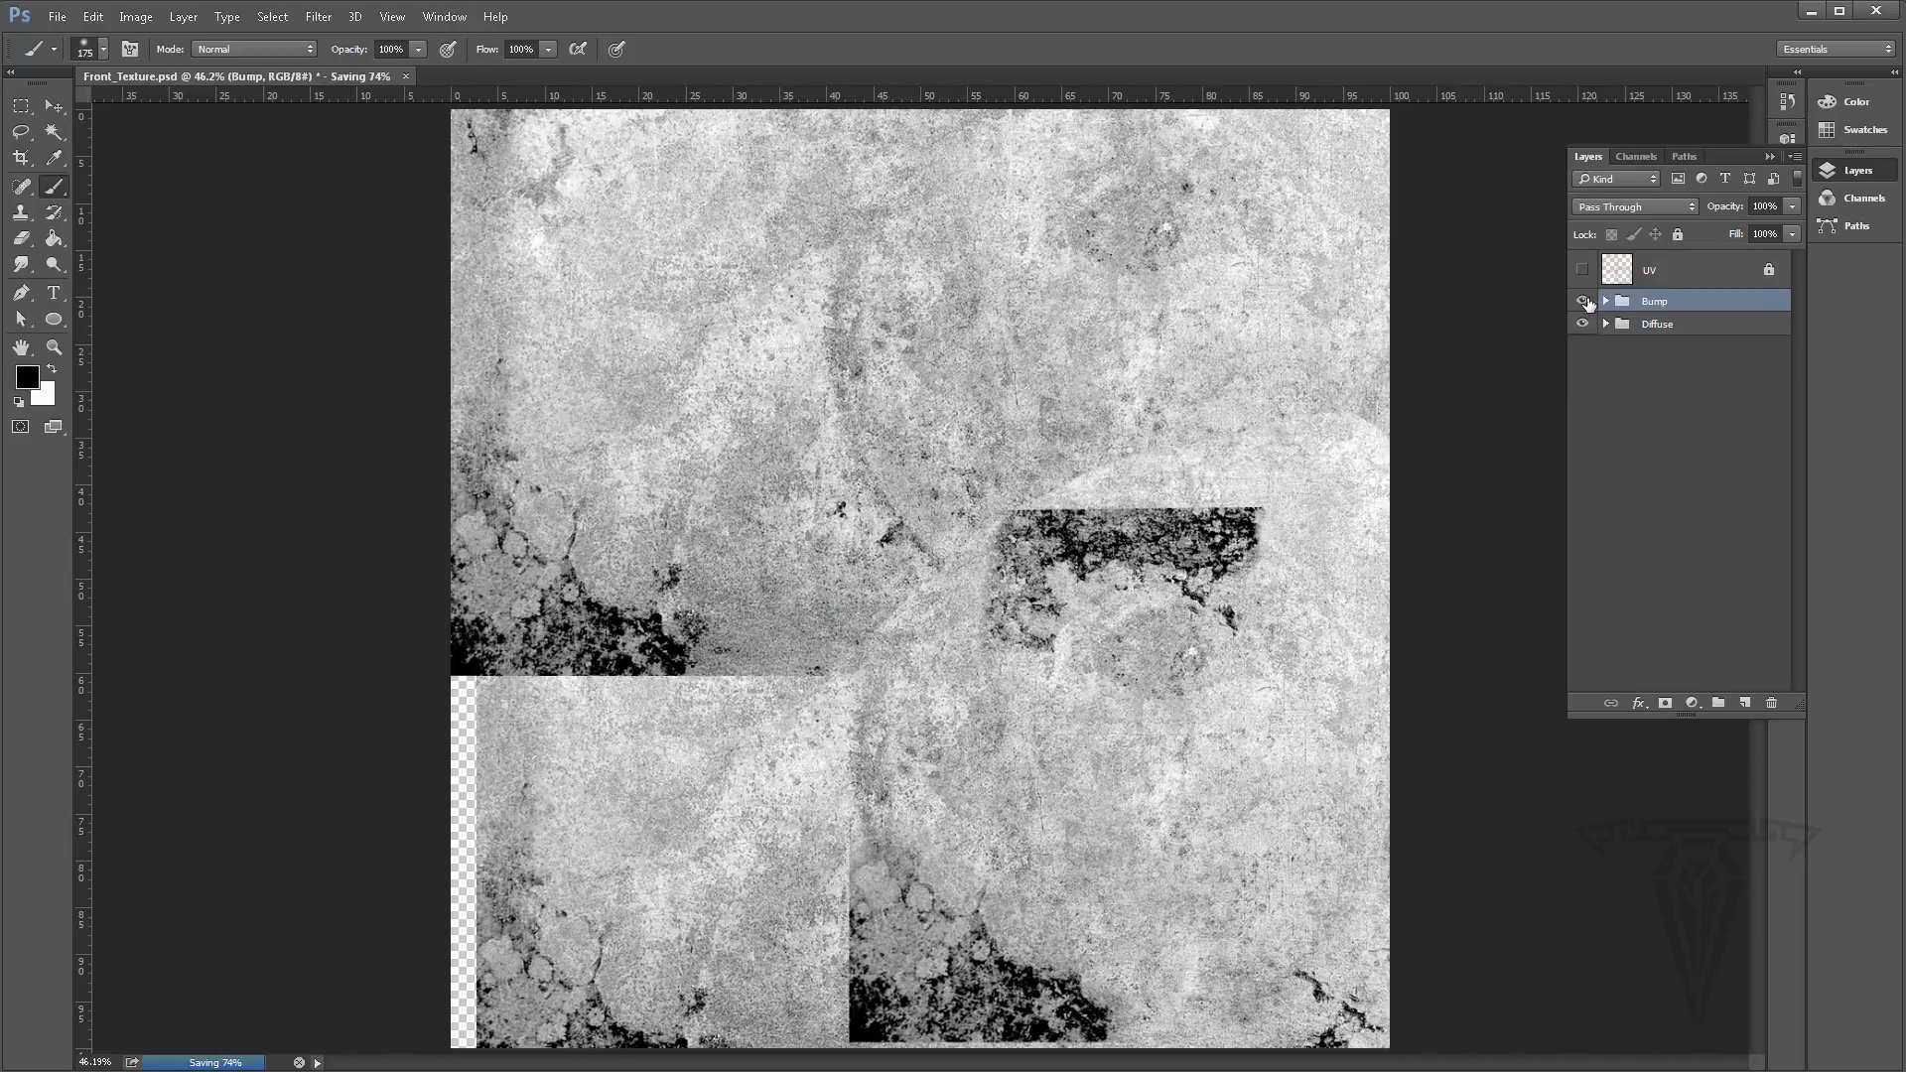
Hide the Bump group and try to save the document under another name
click(1583, 302)
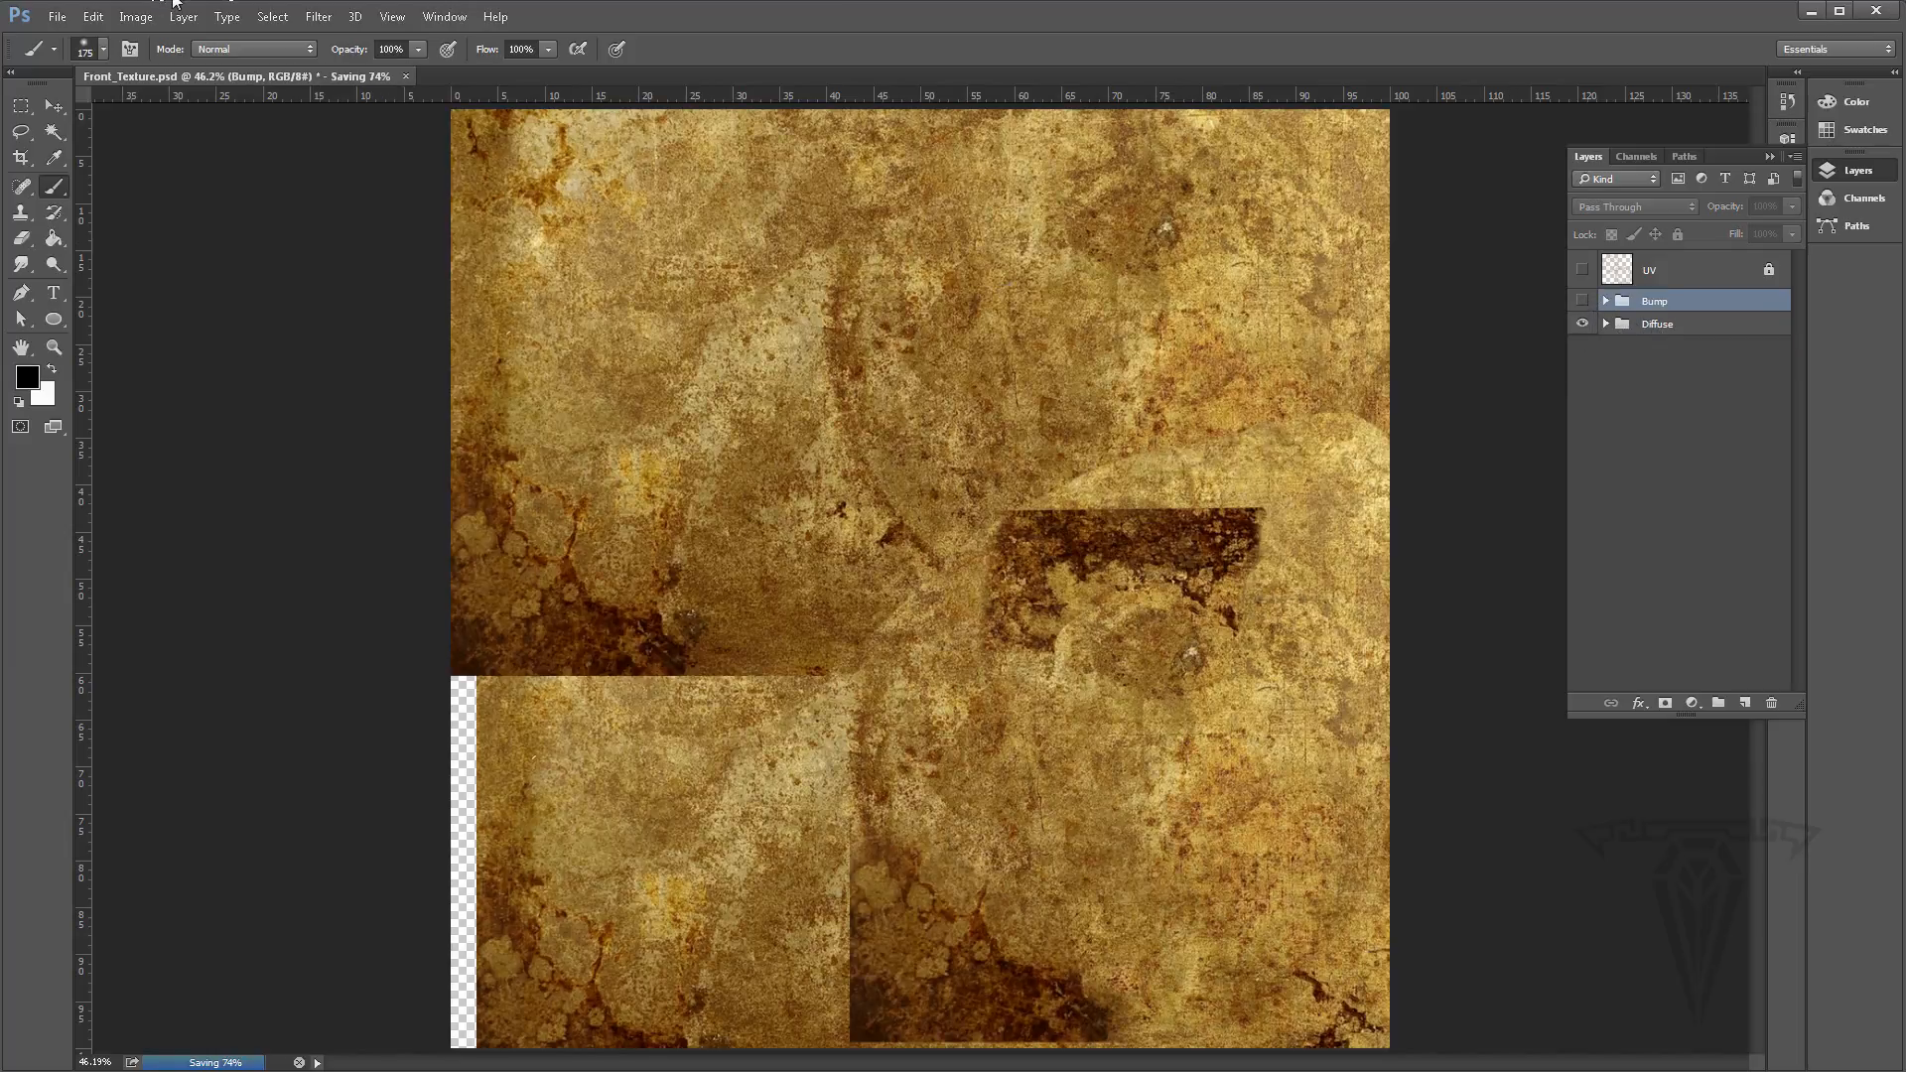
click(42, 14)
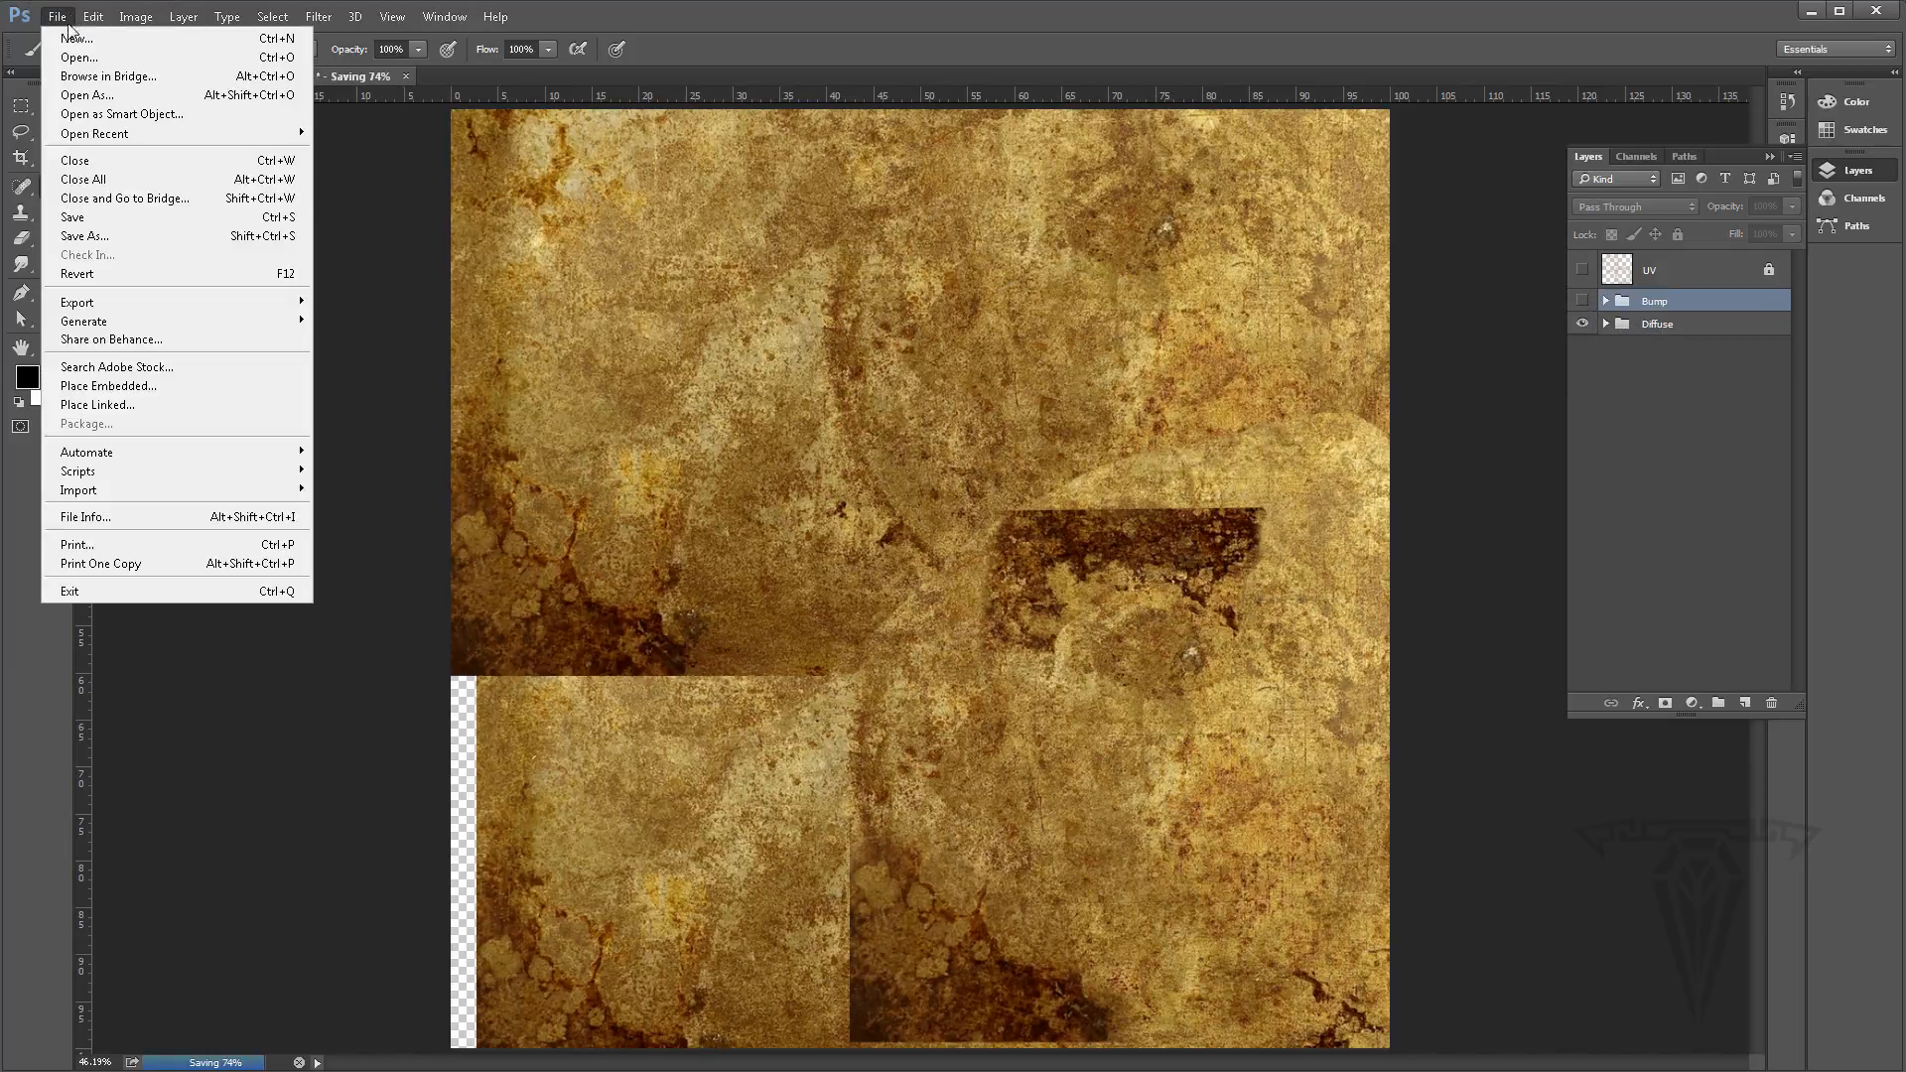
click(106, 234)
click(976, 428)
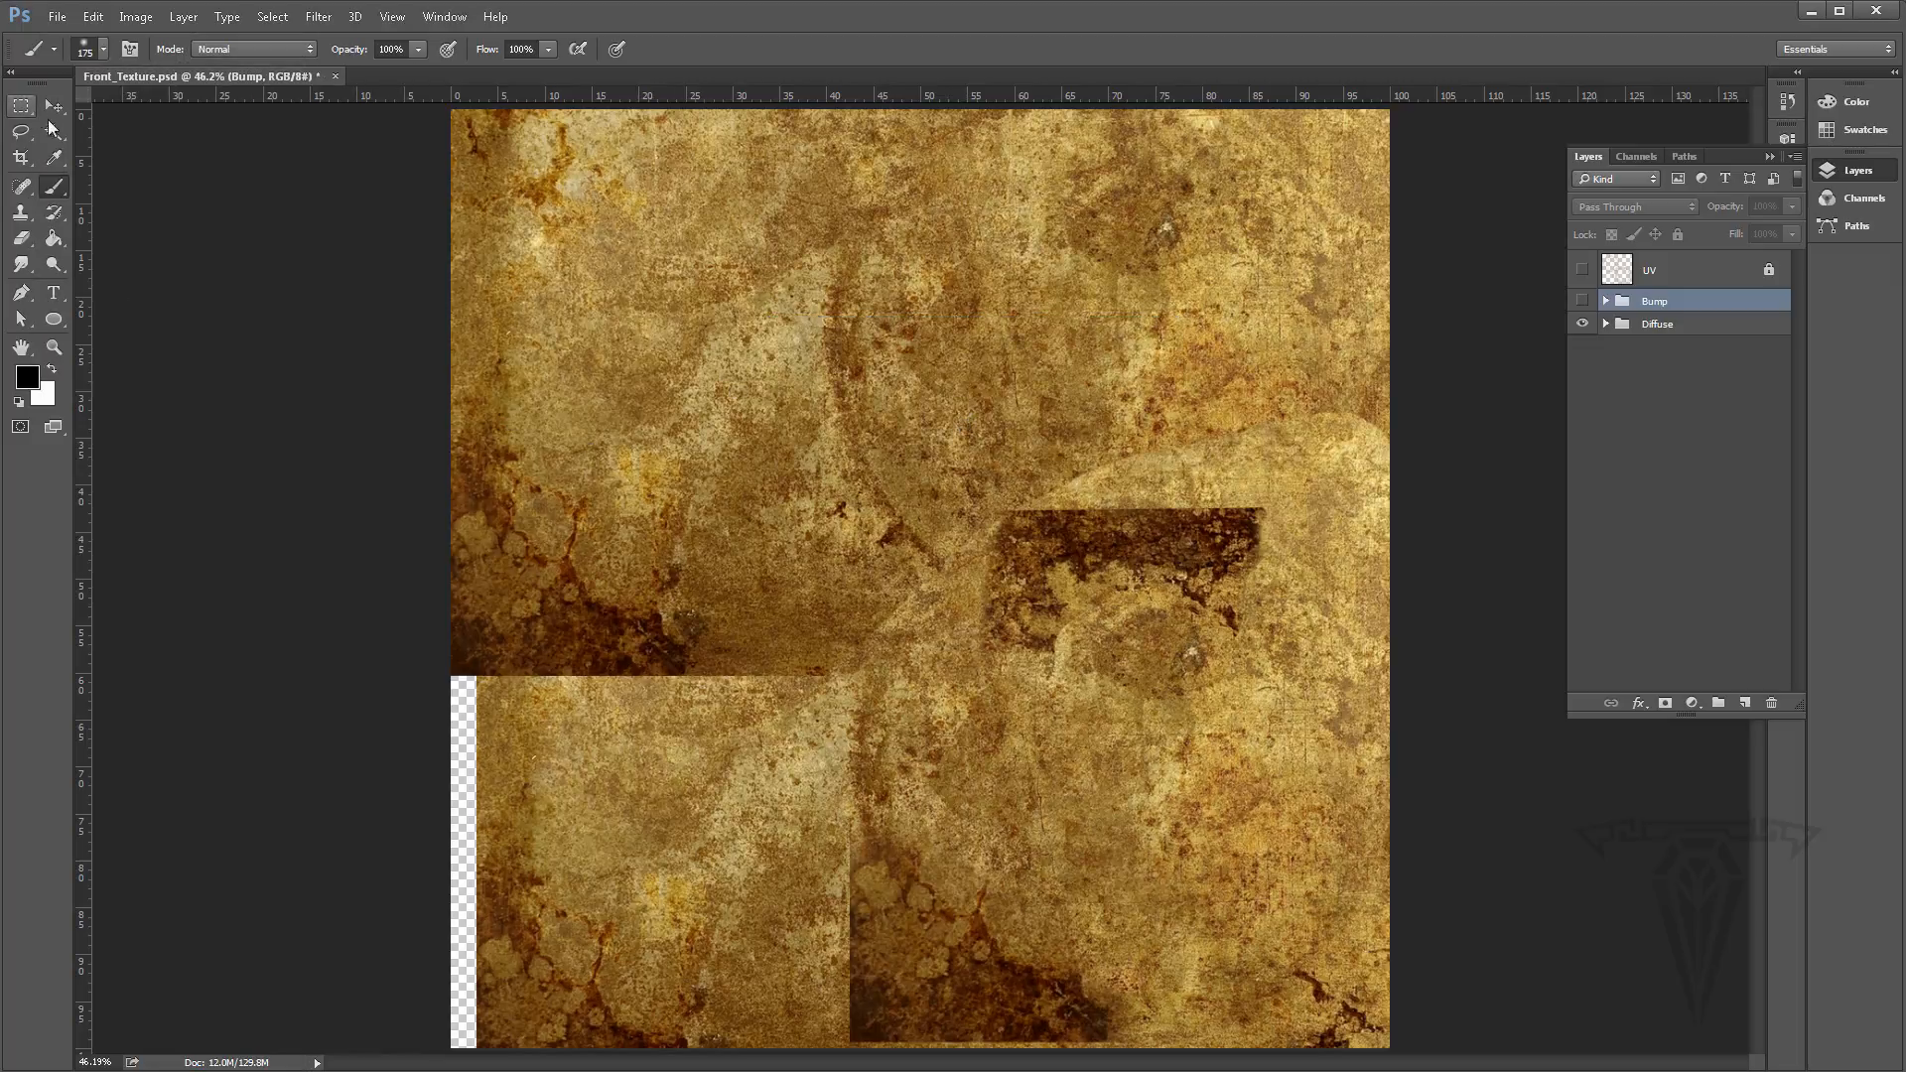
Save the diffuse texture as a PNG, replacing Front_Diff.png in the tex folder, with smallest compression and no interlacing
click(58, 17)
click(84, 236)
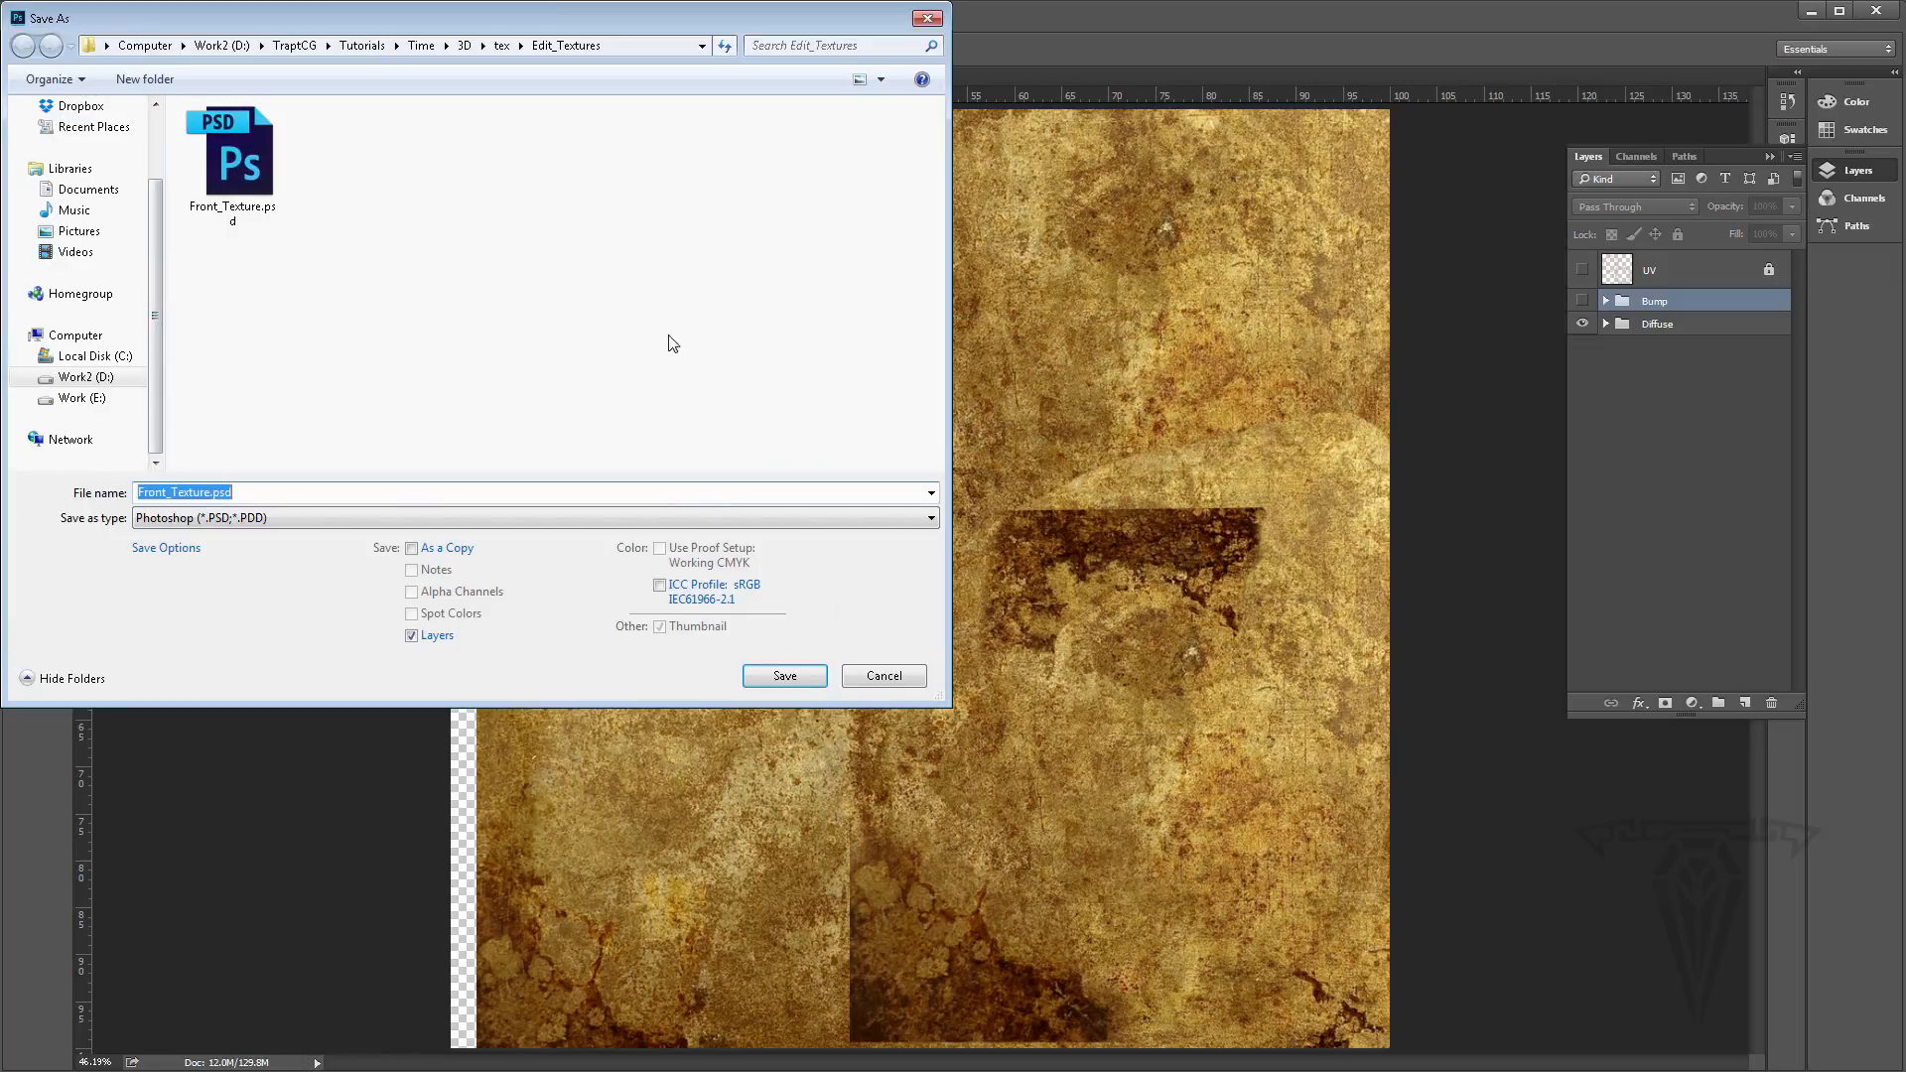
click(361, 517)
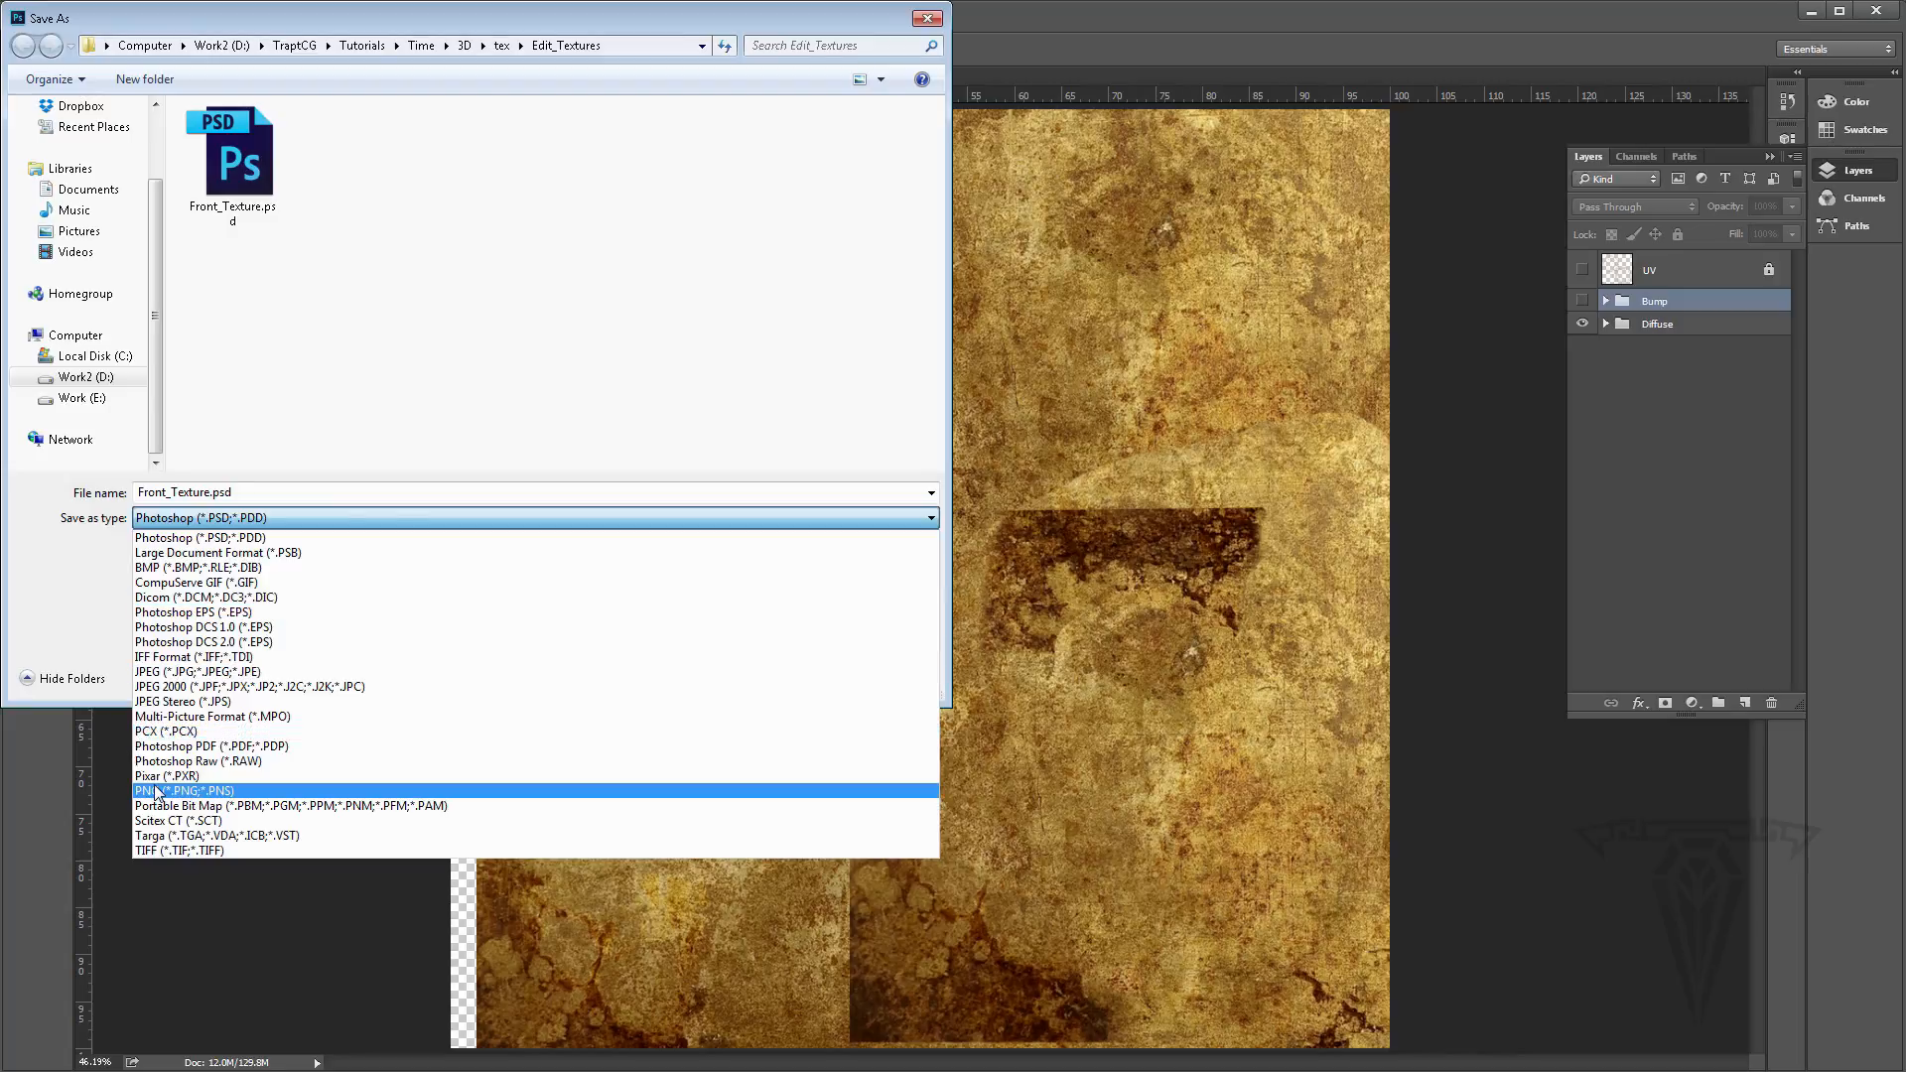
click(361, 792)
click(501, 45)
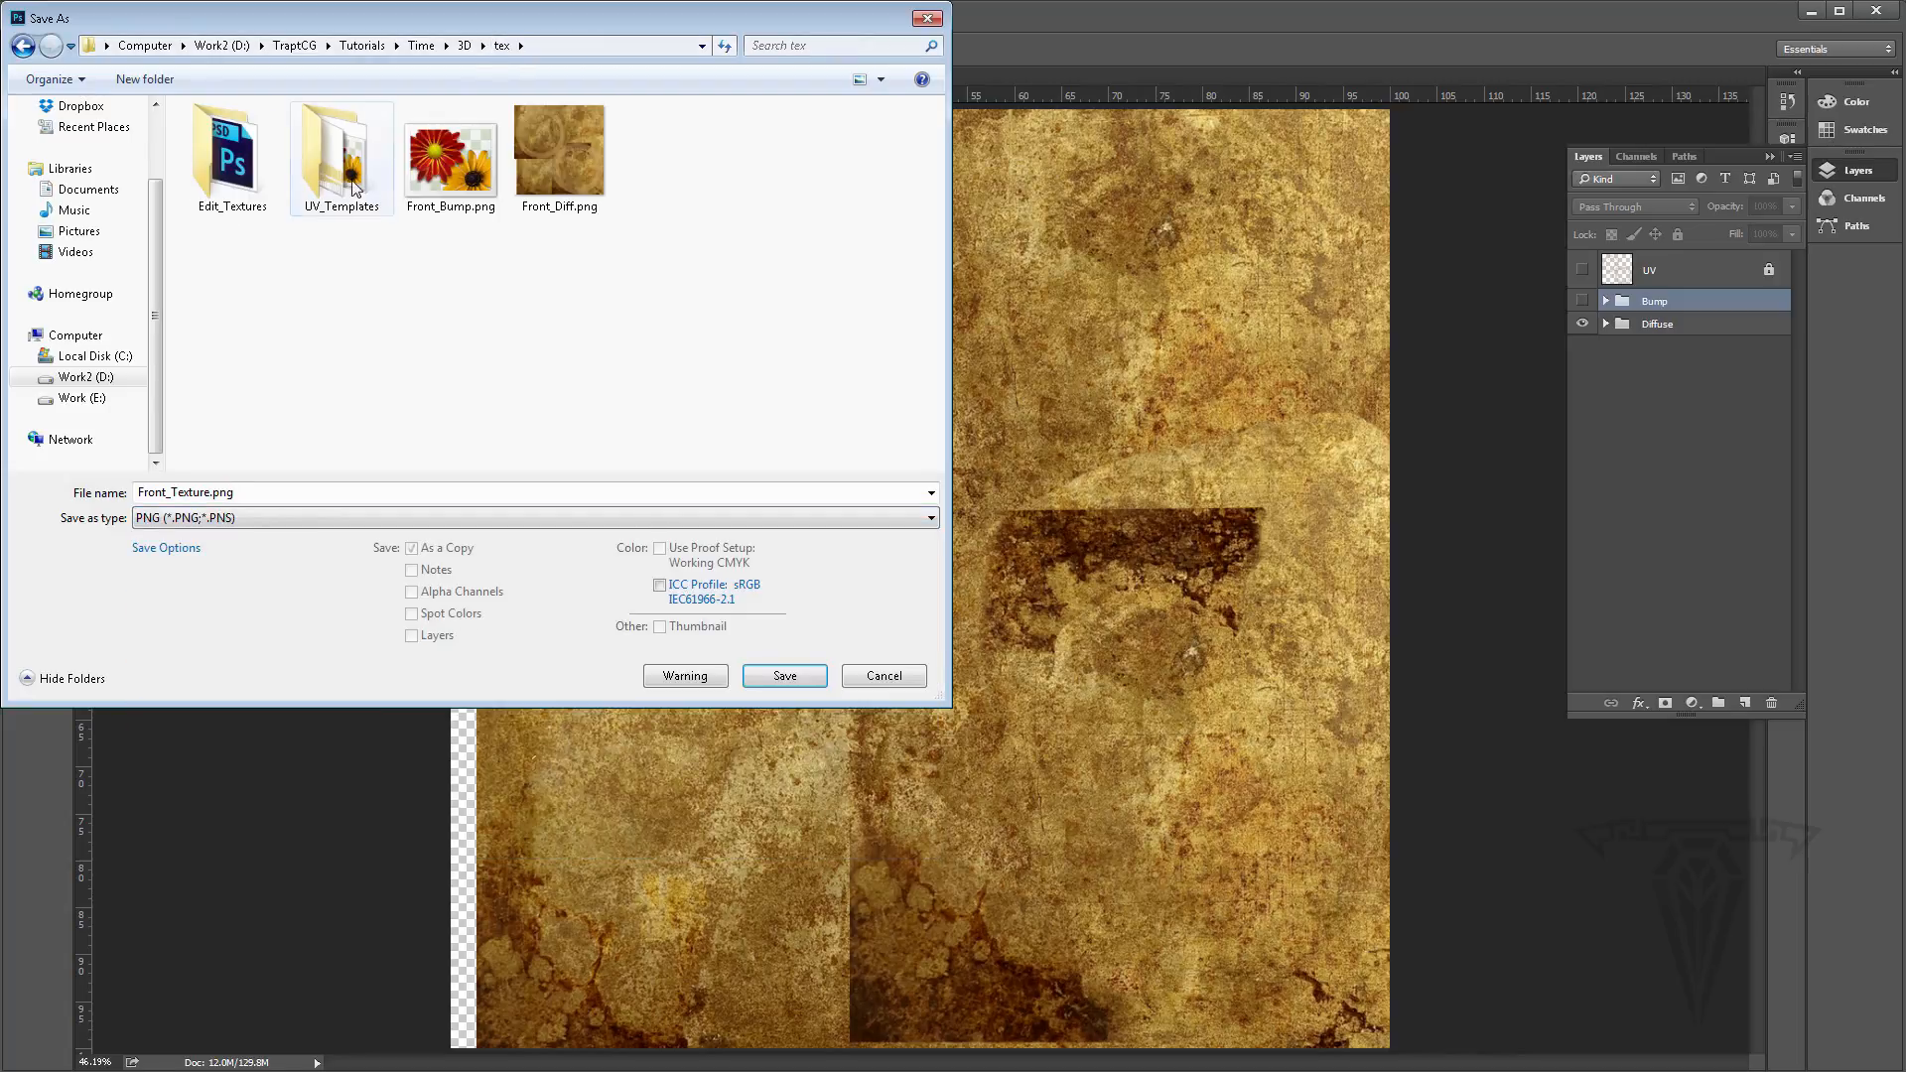
click(584, 175)
click(784, 675)
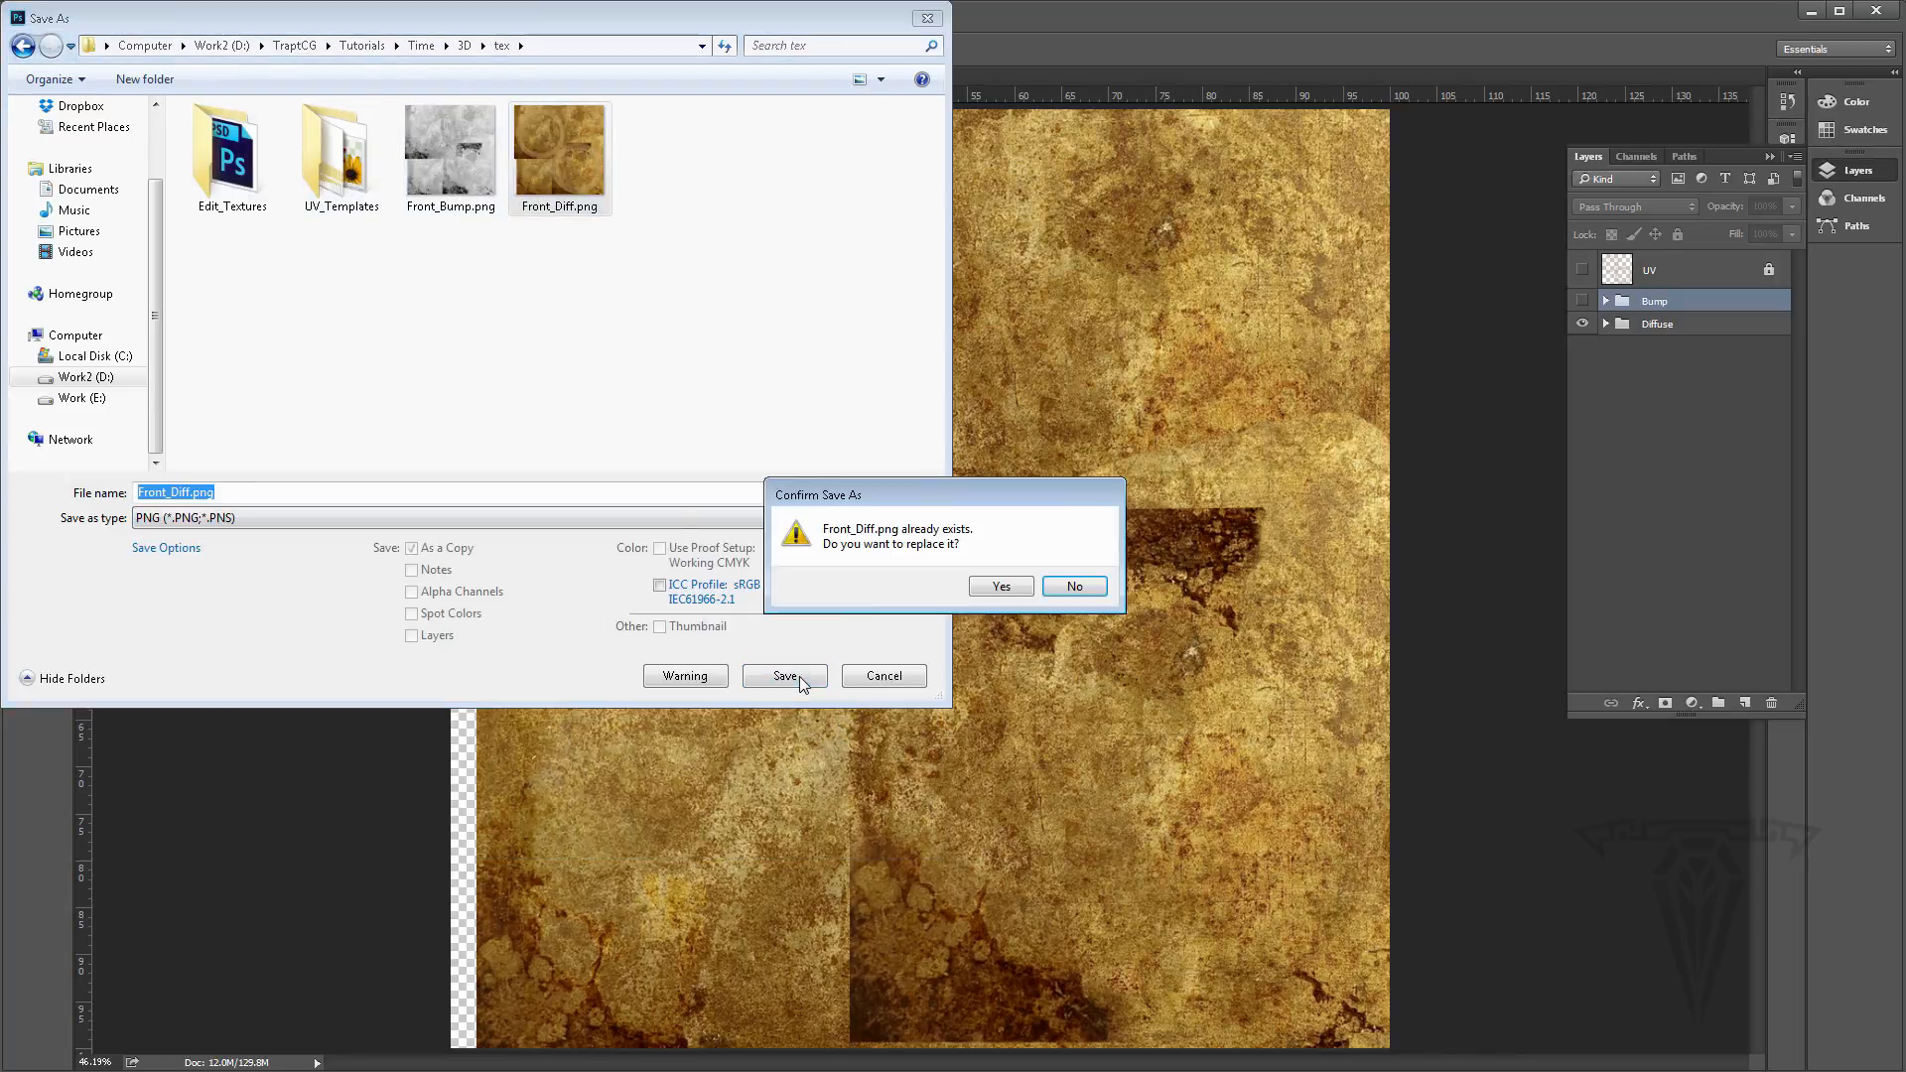
click(1074, 586)
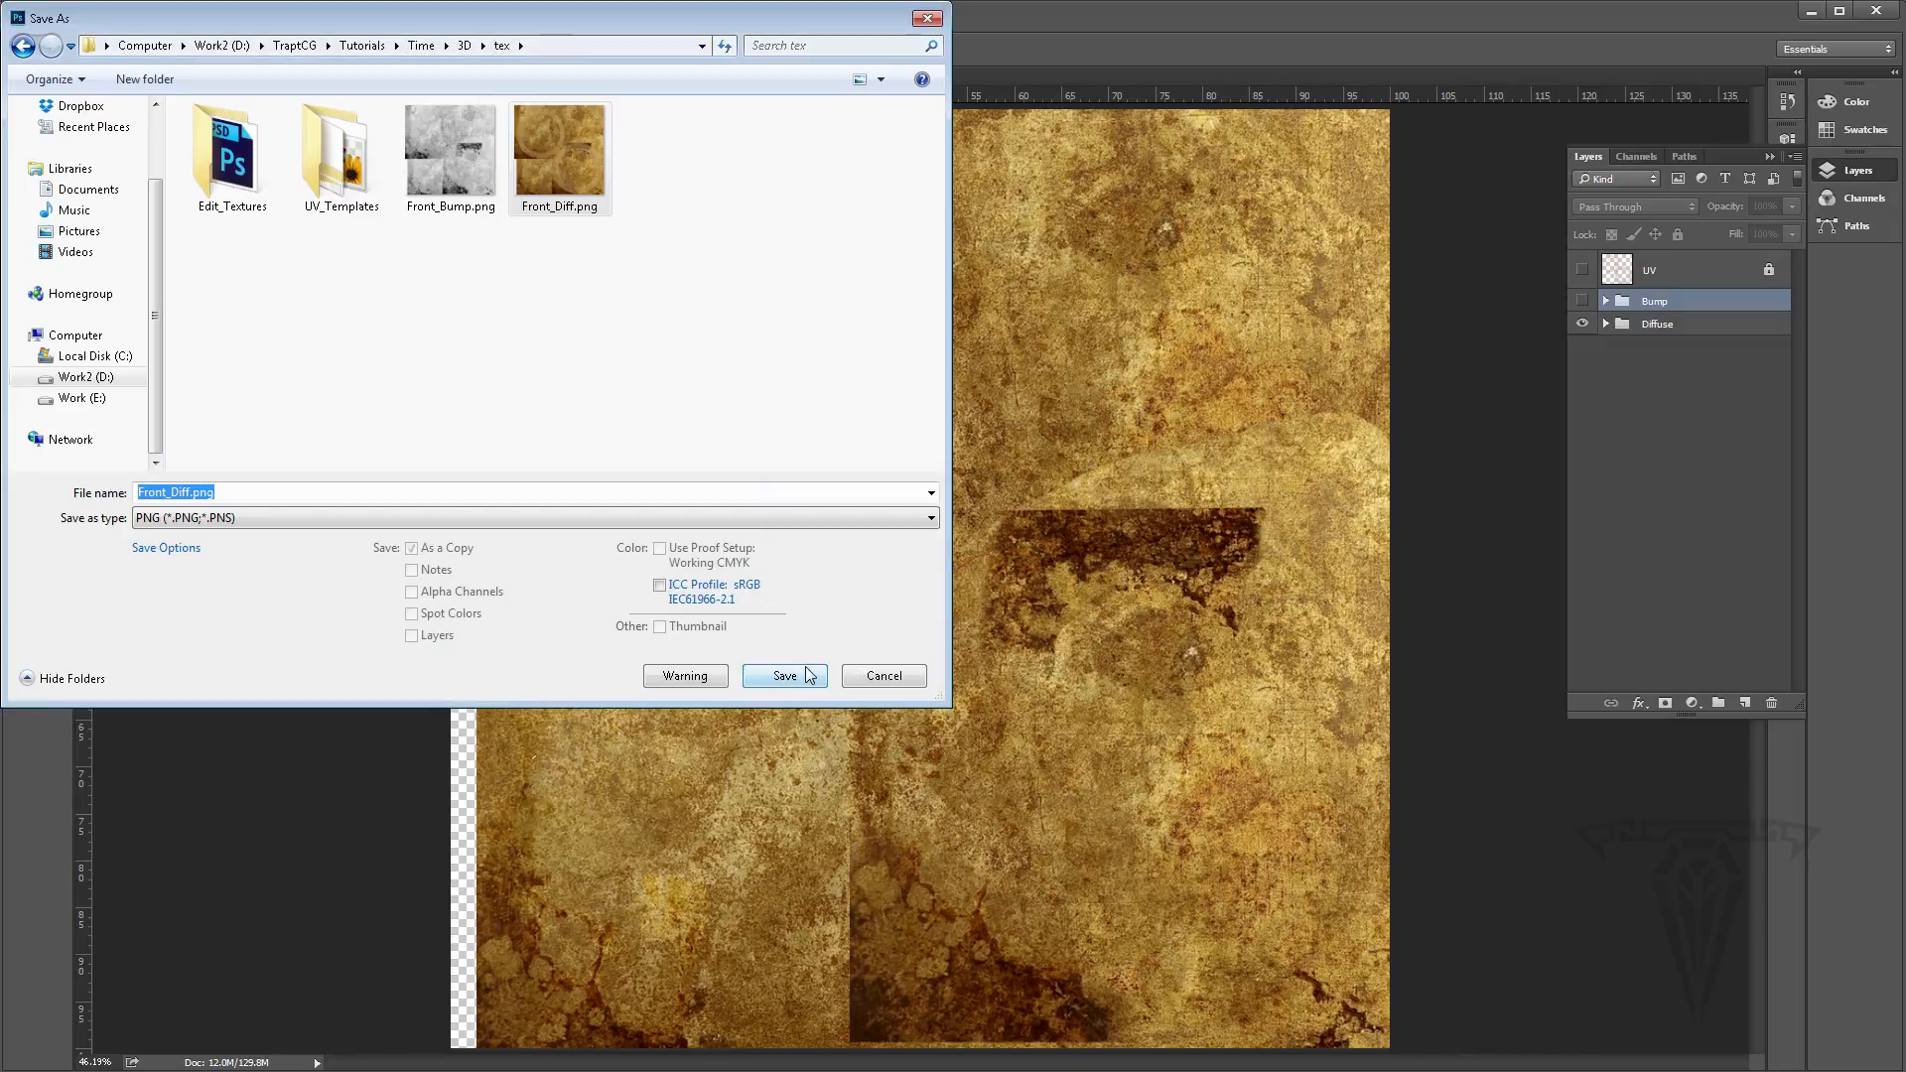
click(582, 161)
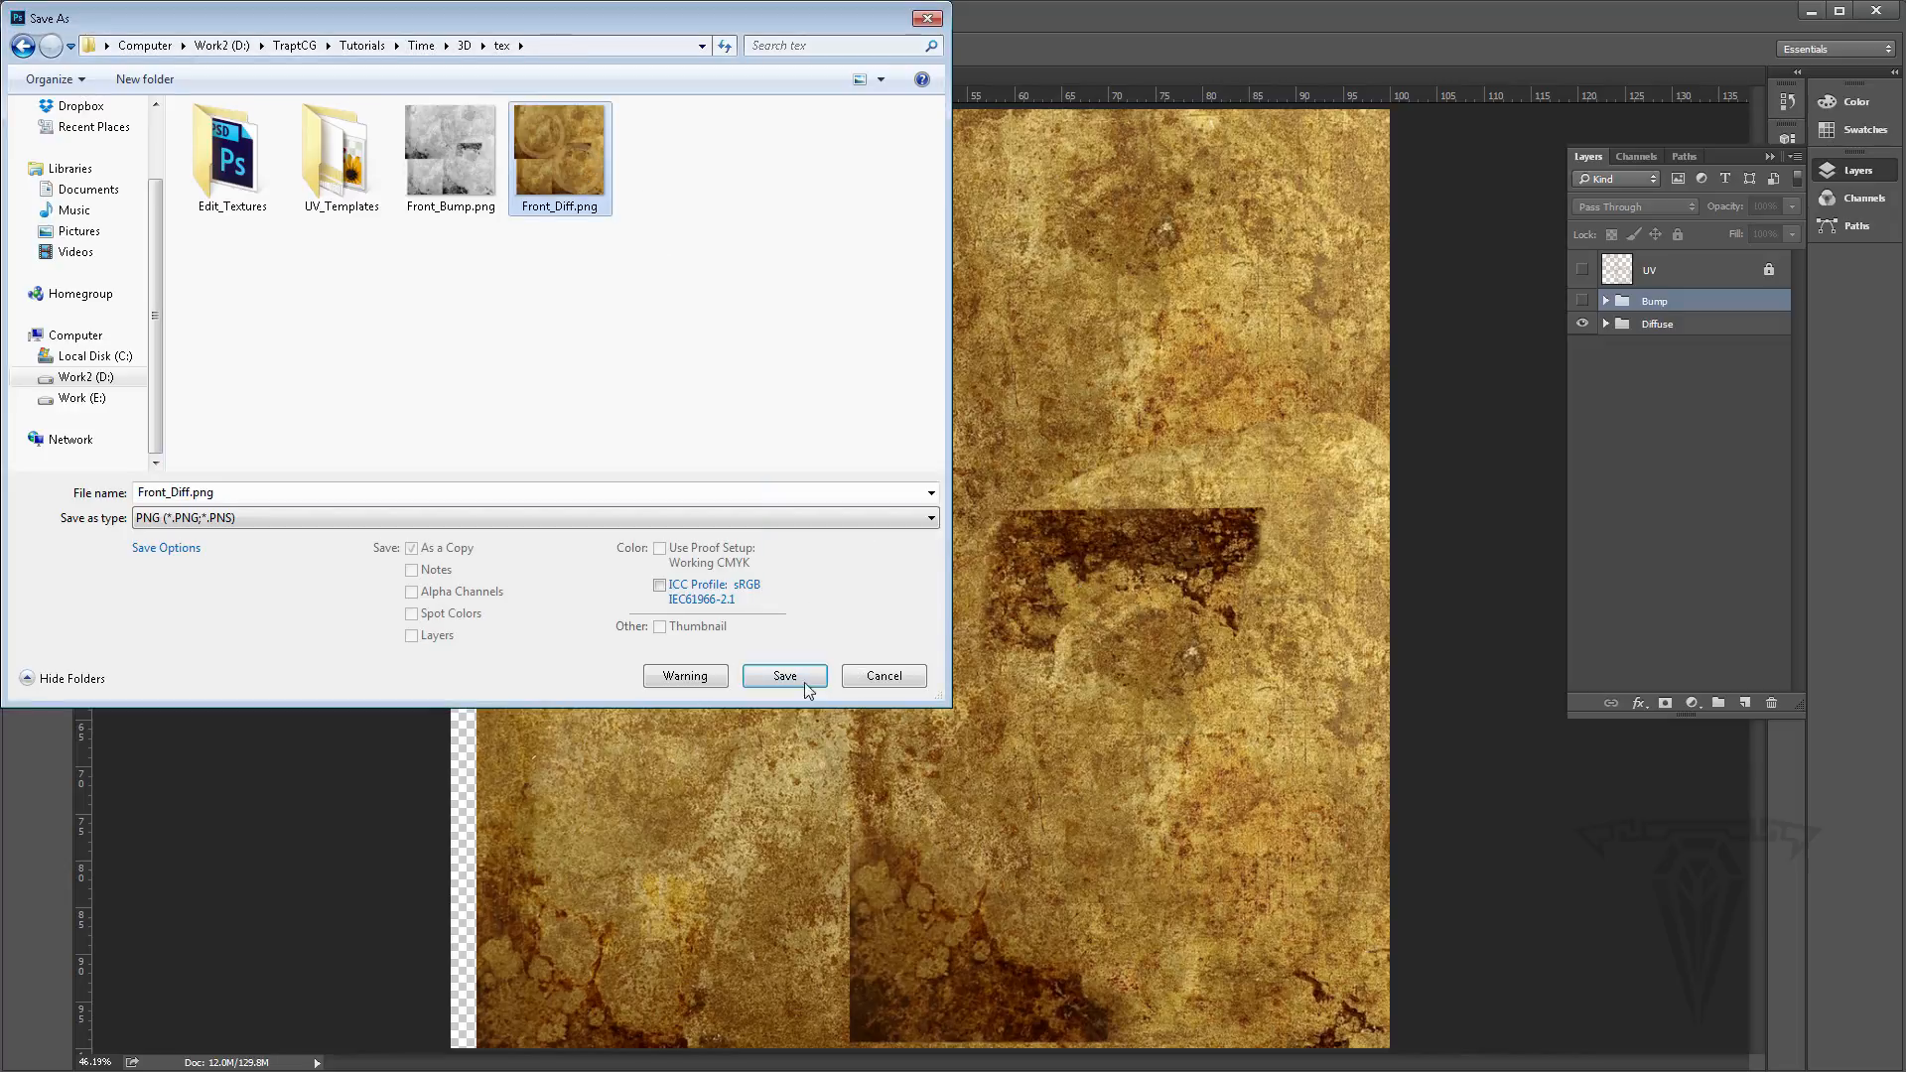
click(794, 683)
click(1000, 587)
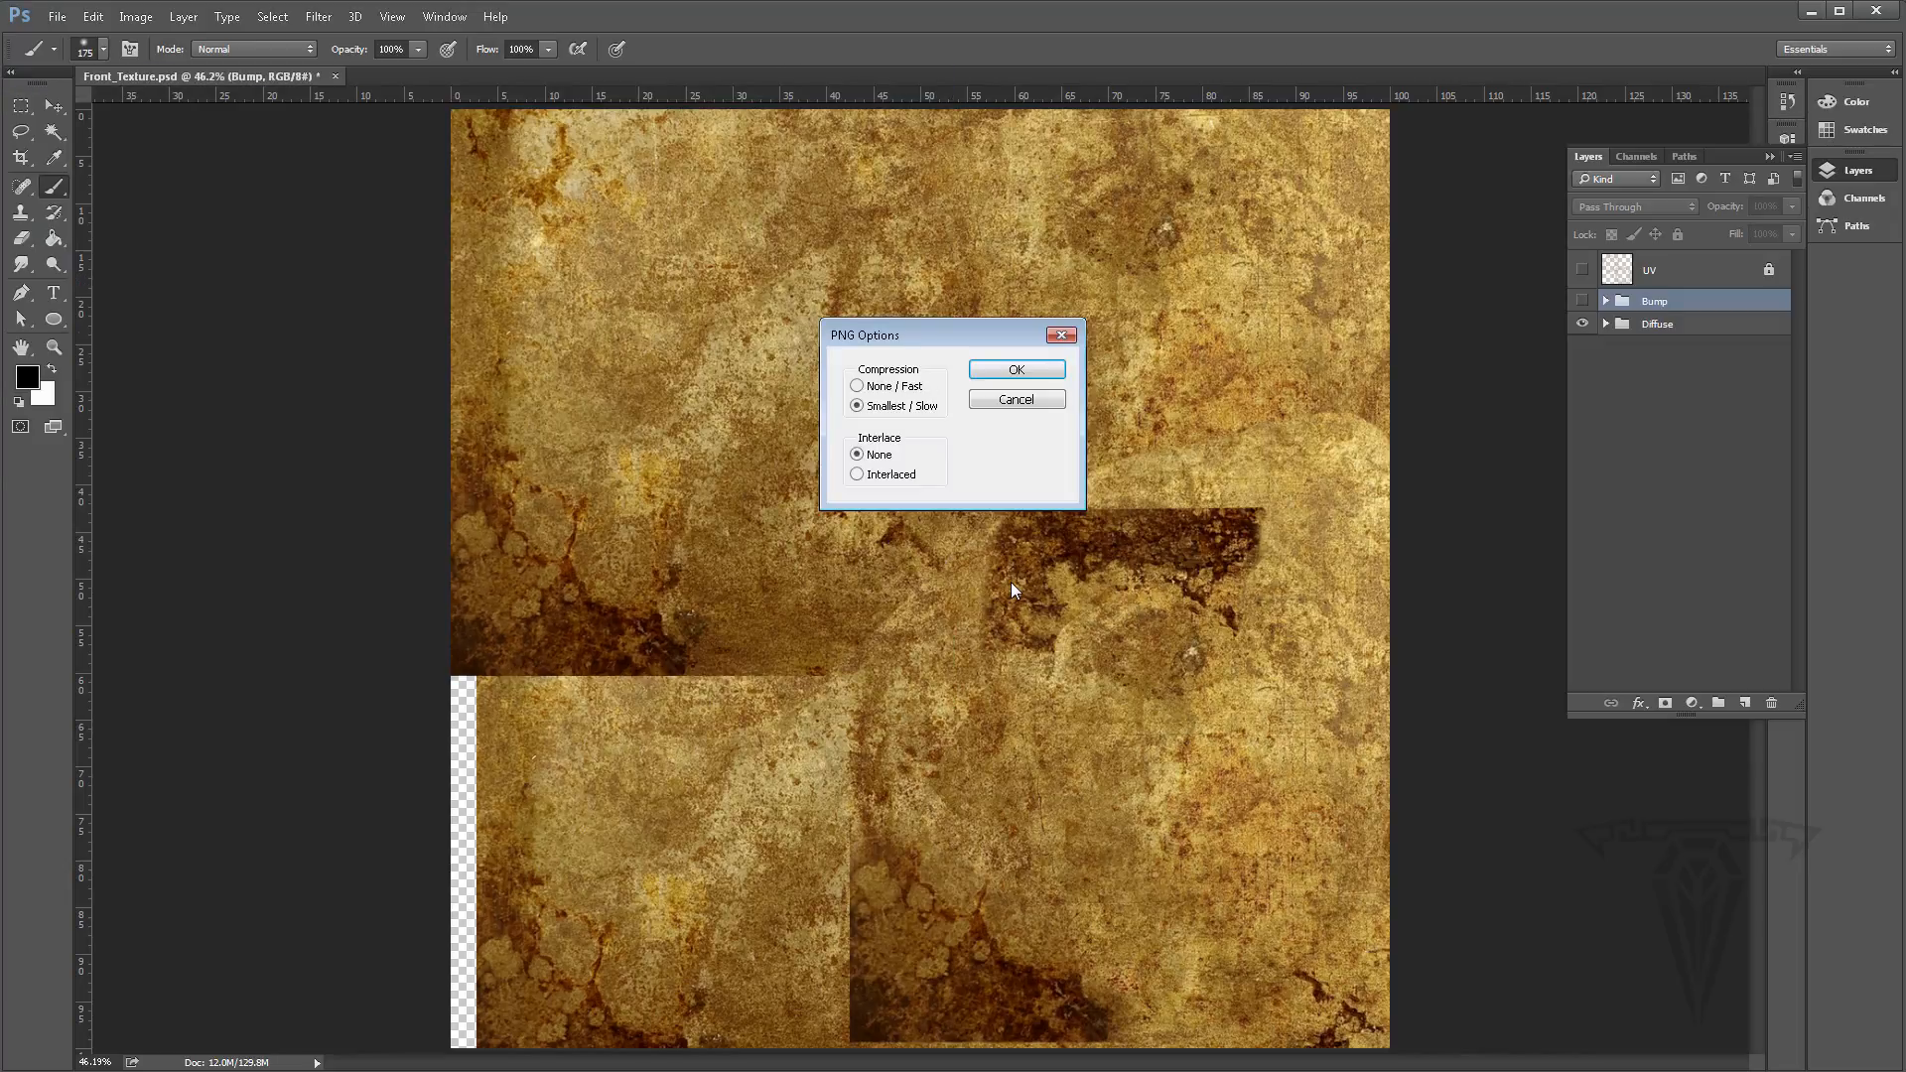
click(1016, 369)
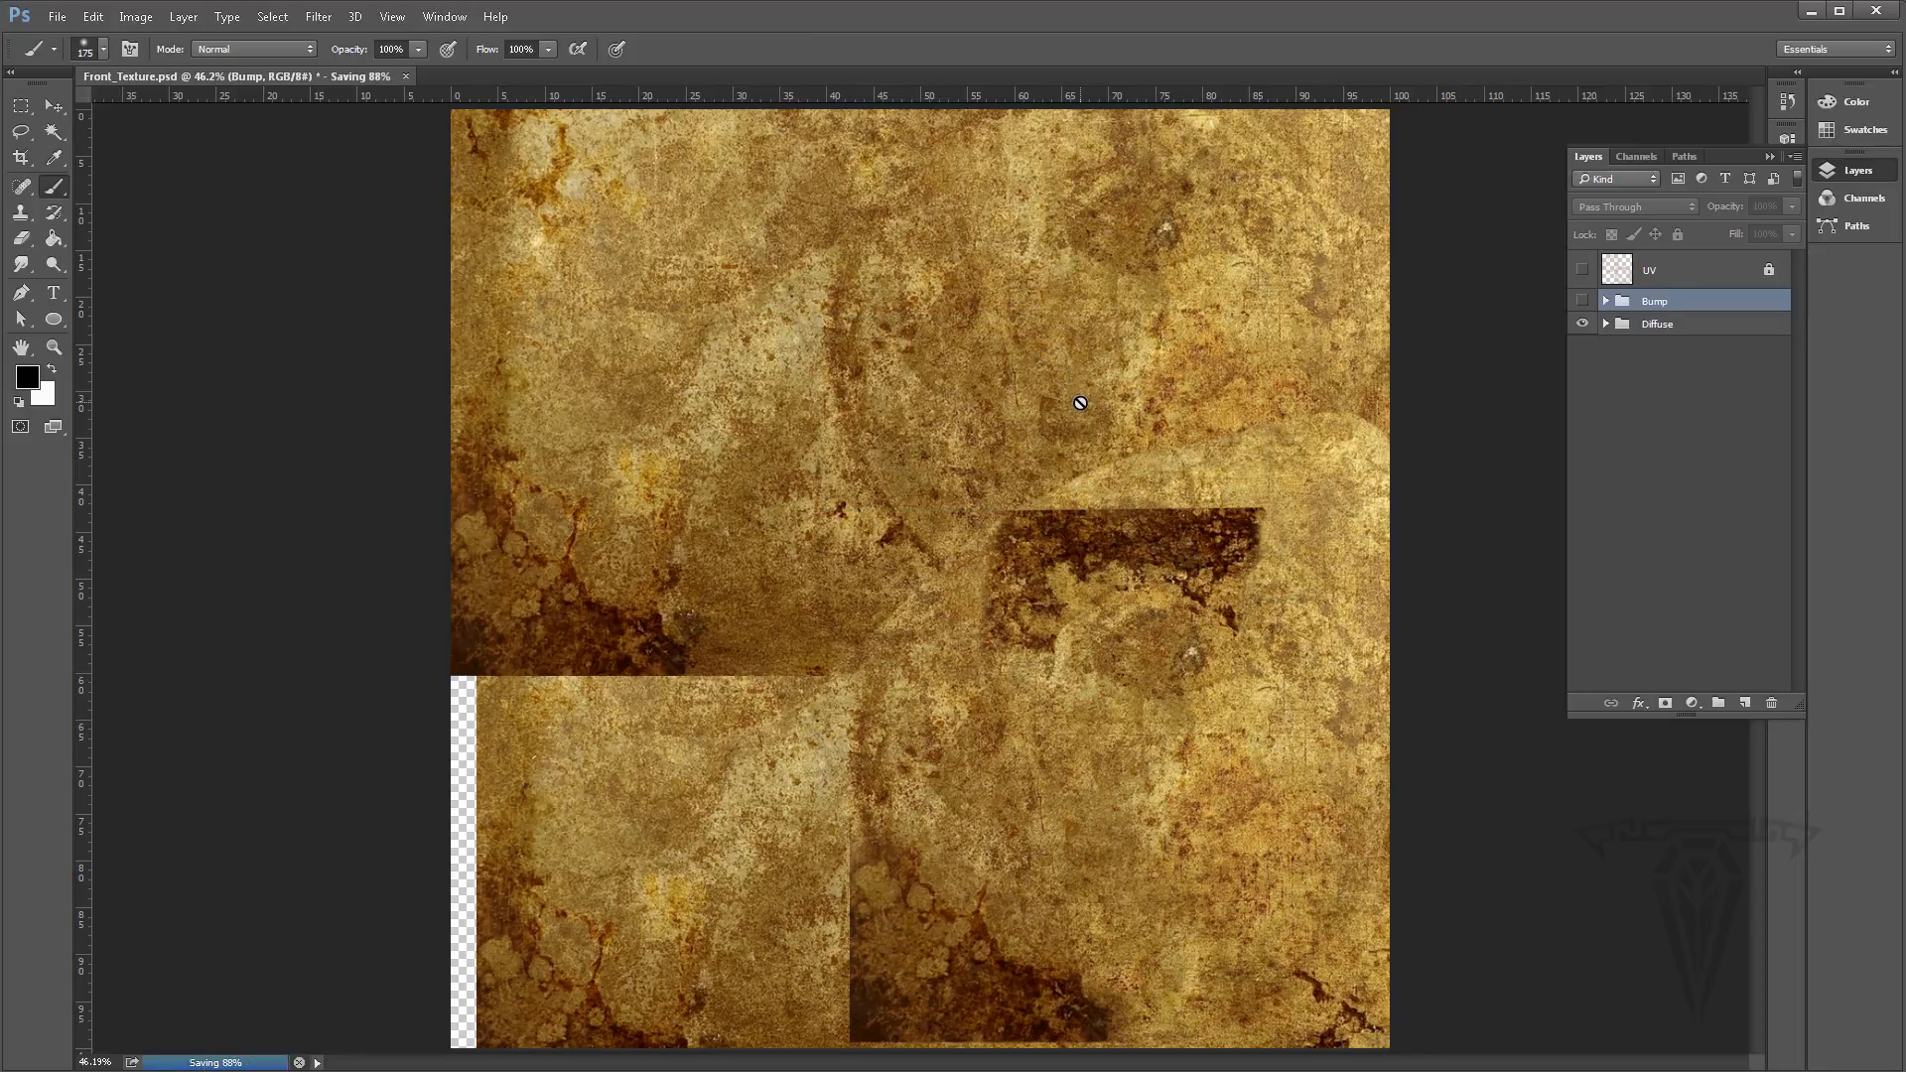
Save Front_Texture.psd and switch to the pocket watch scene in Blender
click(59, 20)
click(86, 217)
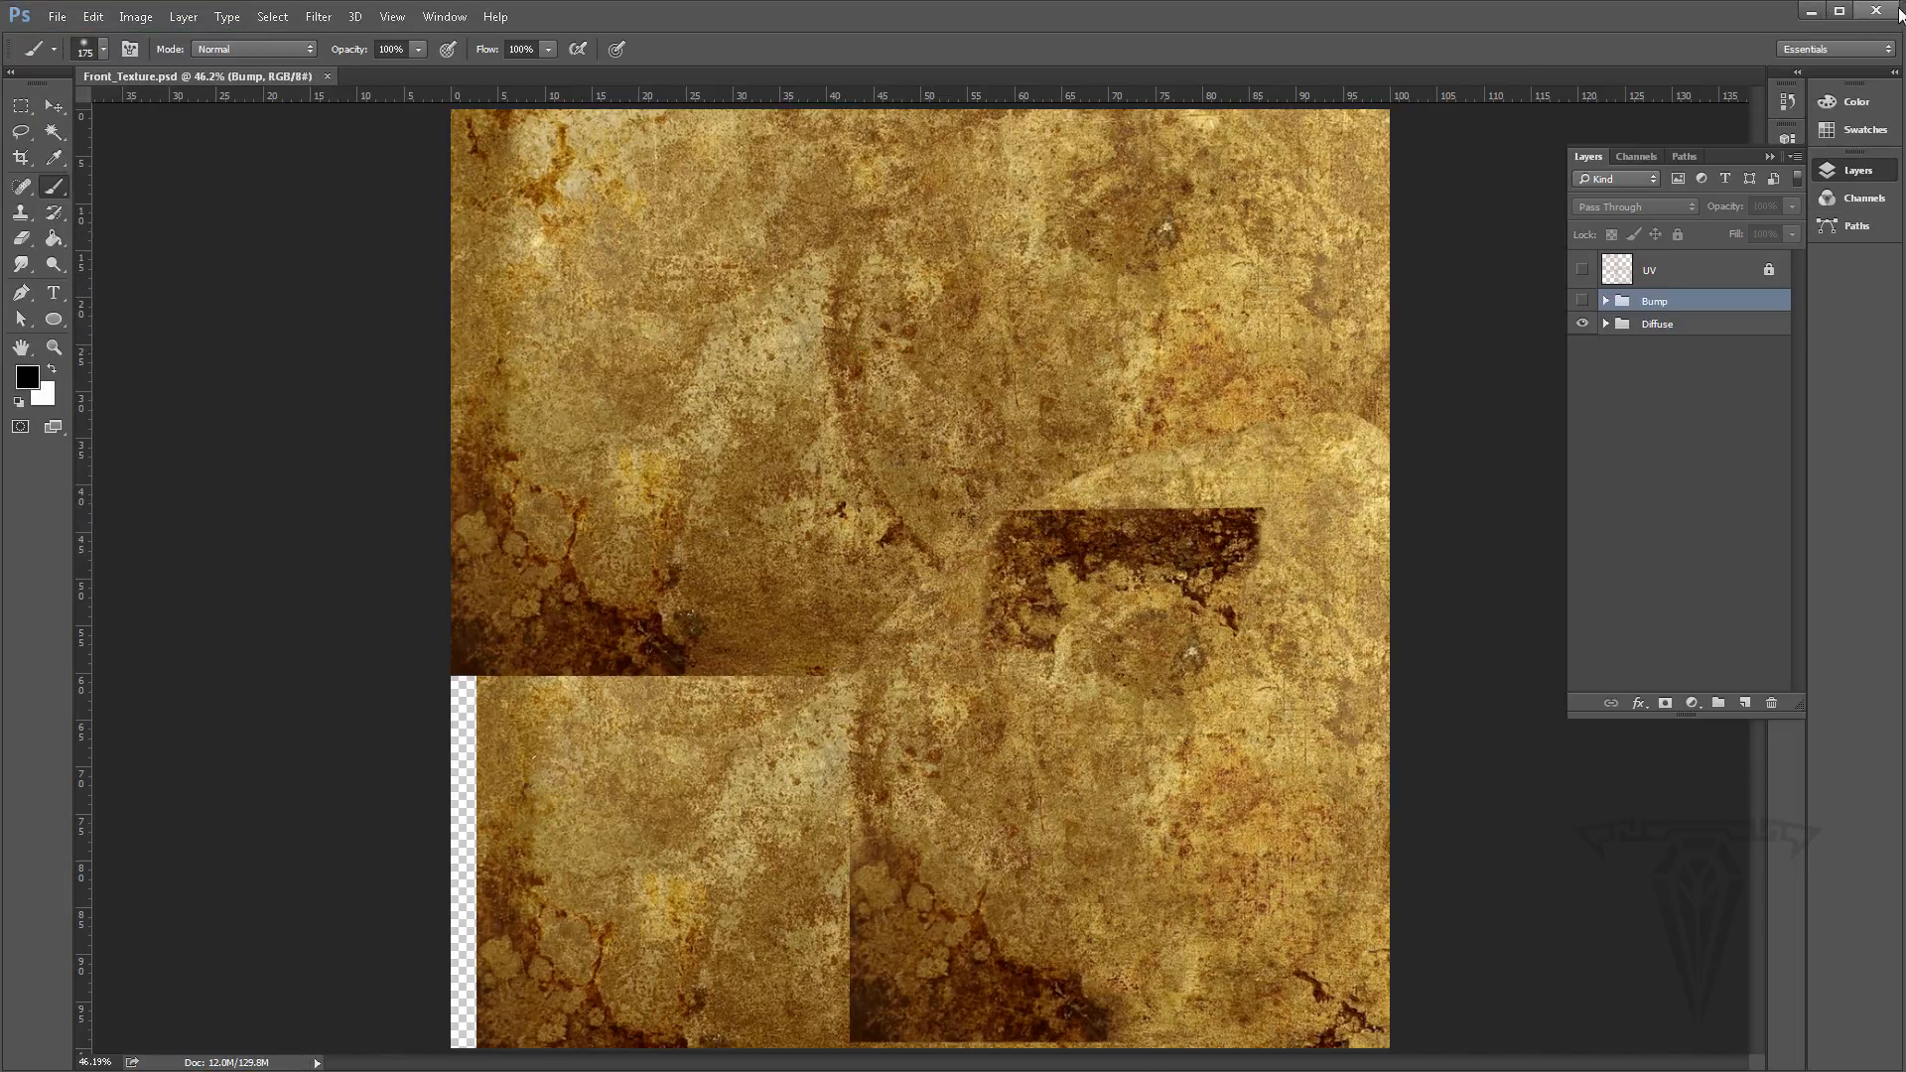
click(1821, 14)
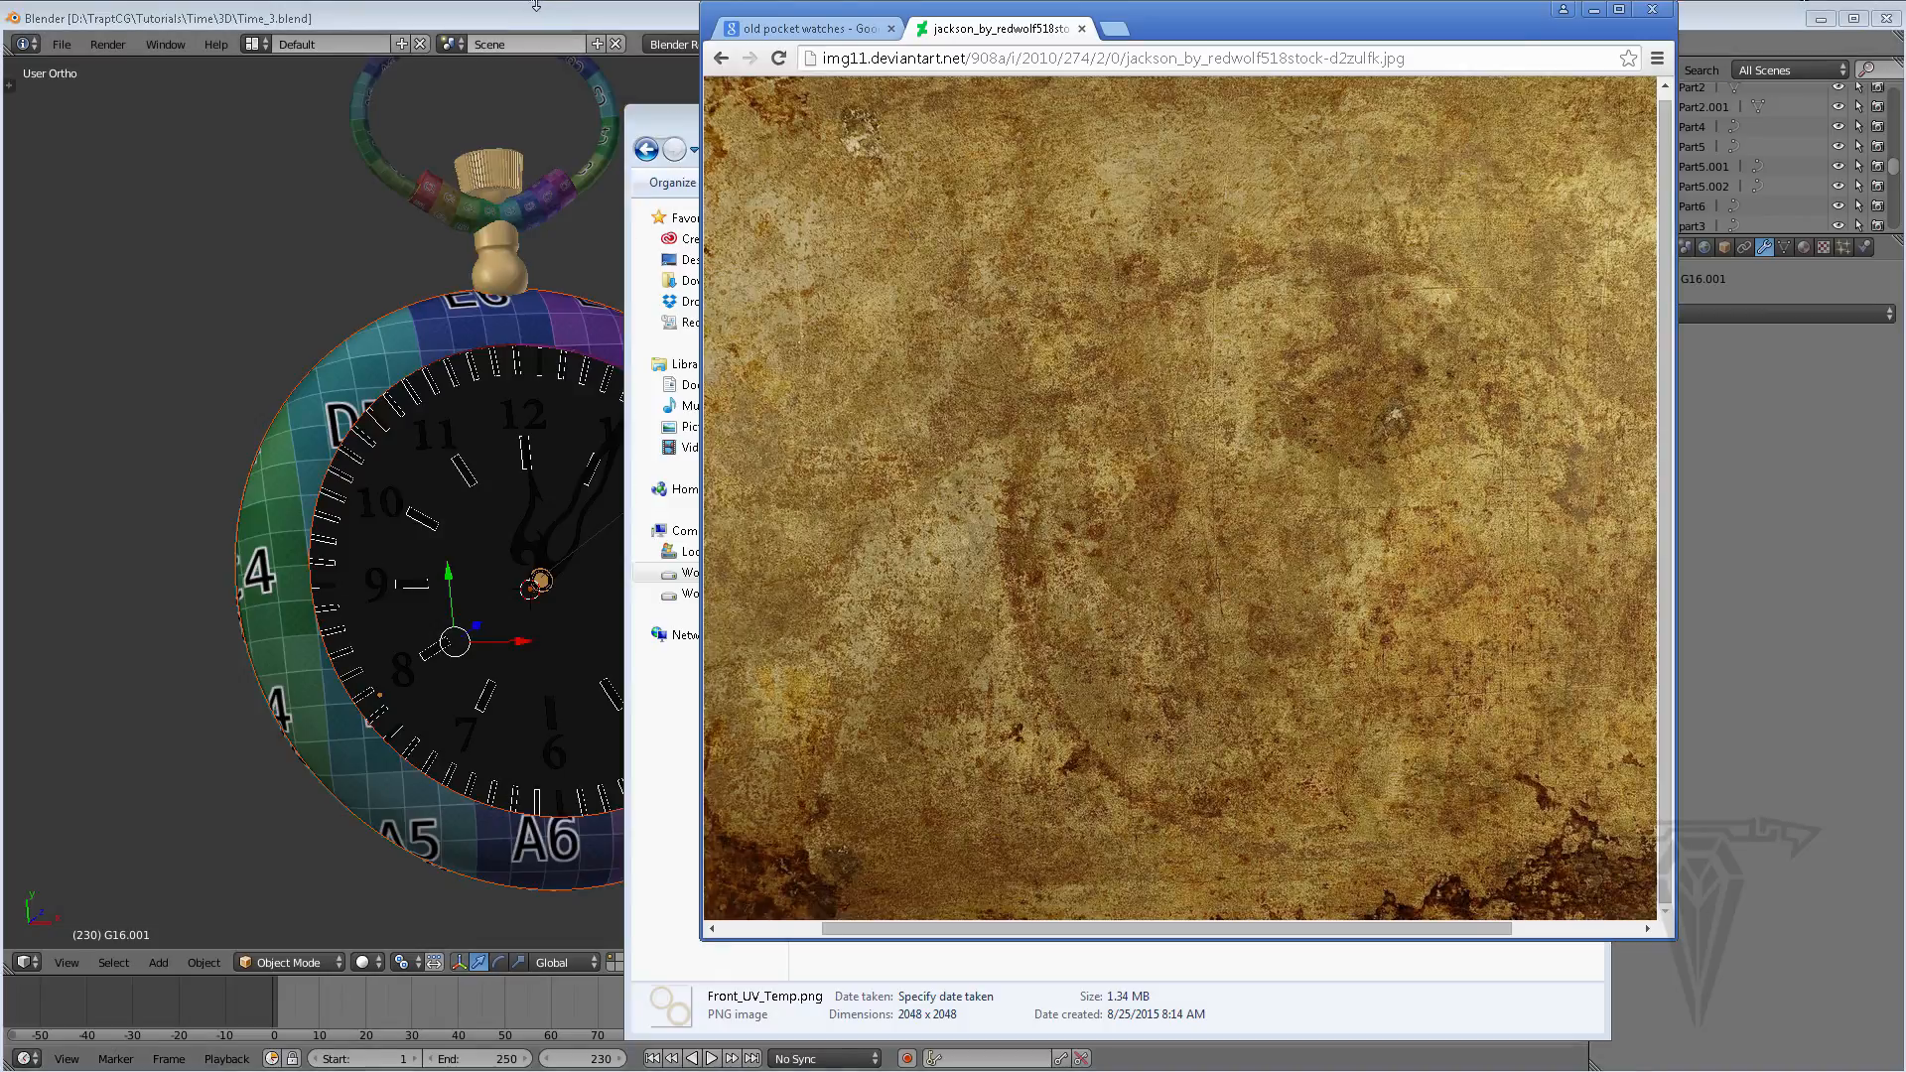
click(540, 17)
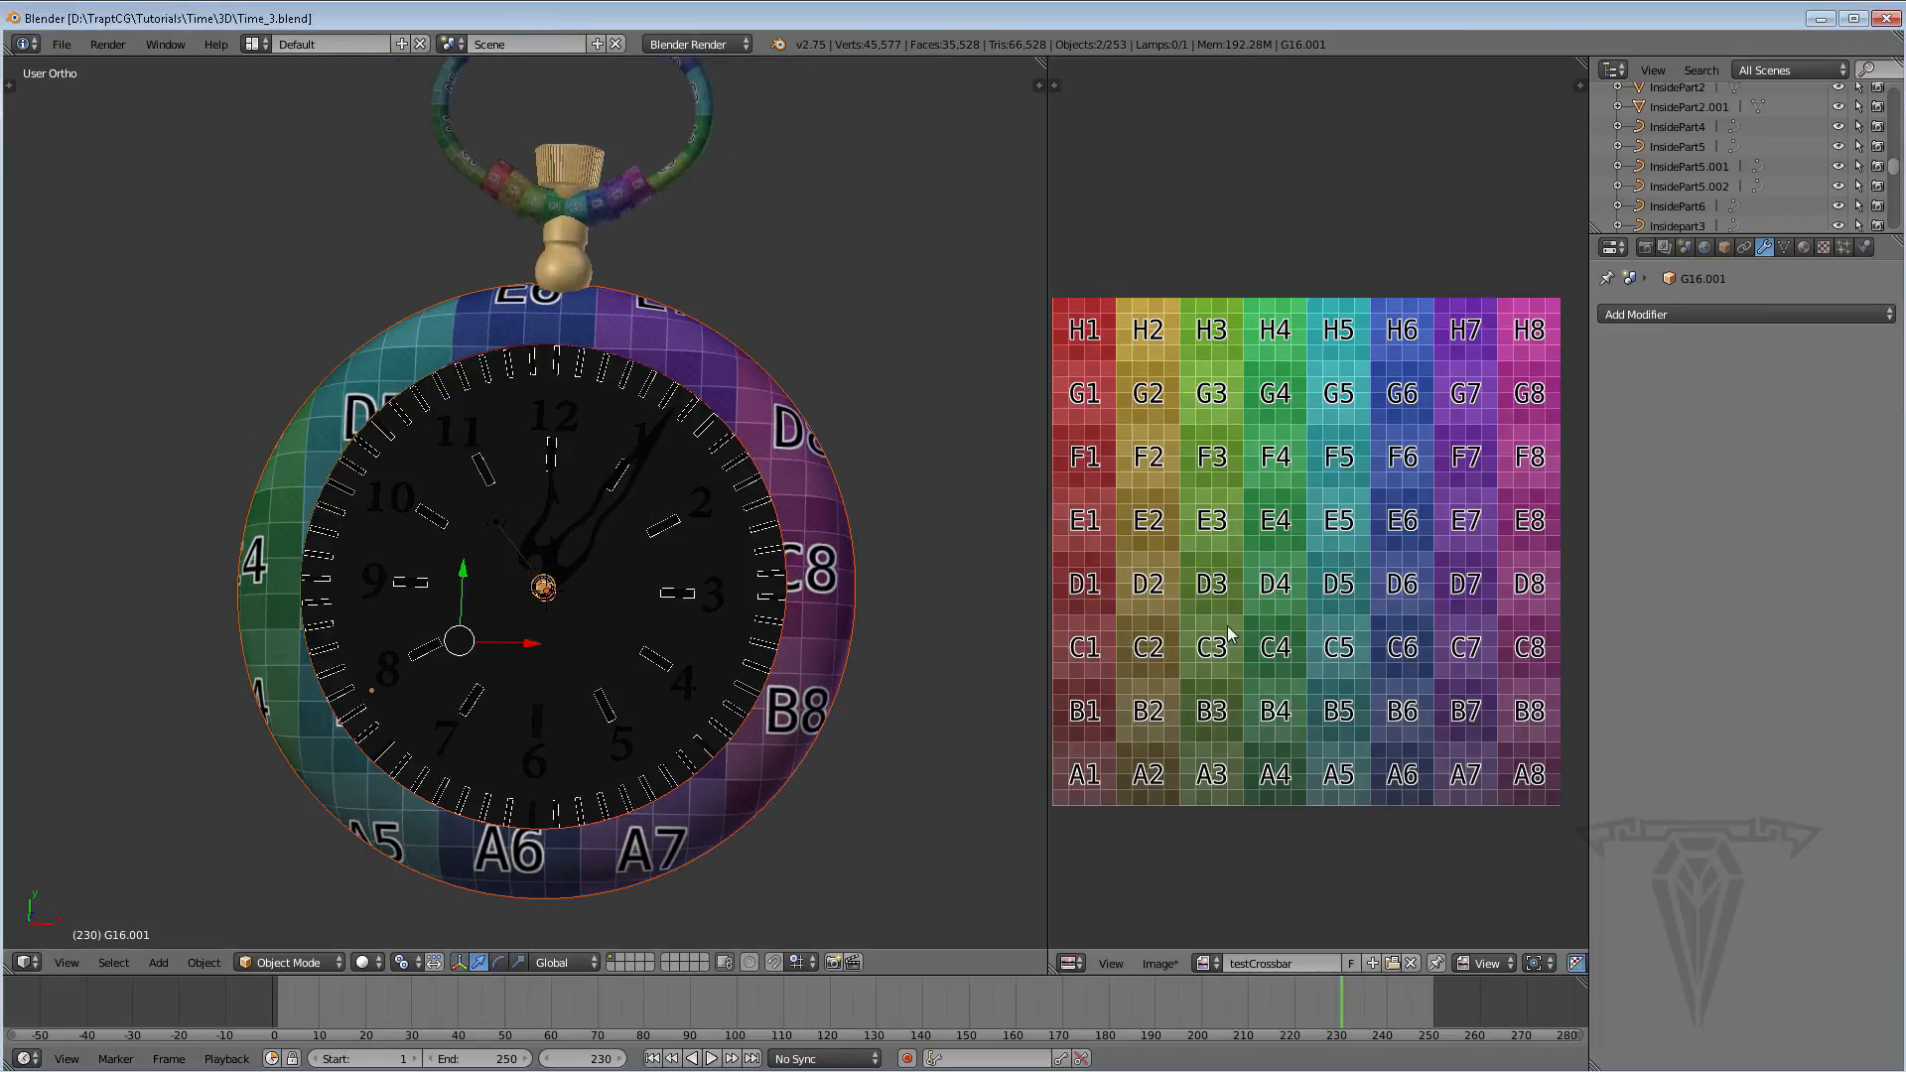
Unlink the testCrossbar image from the image editor and from the UV faces of the watch's Front case
click(1410, 963)
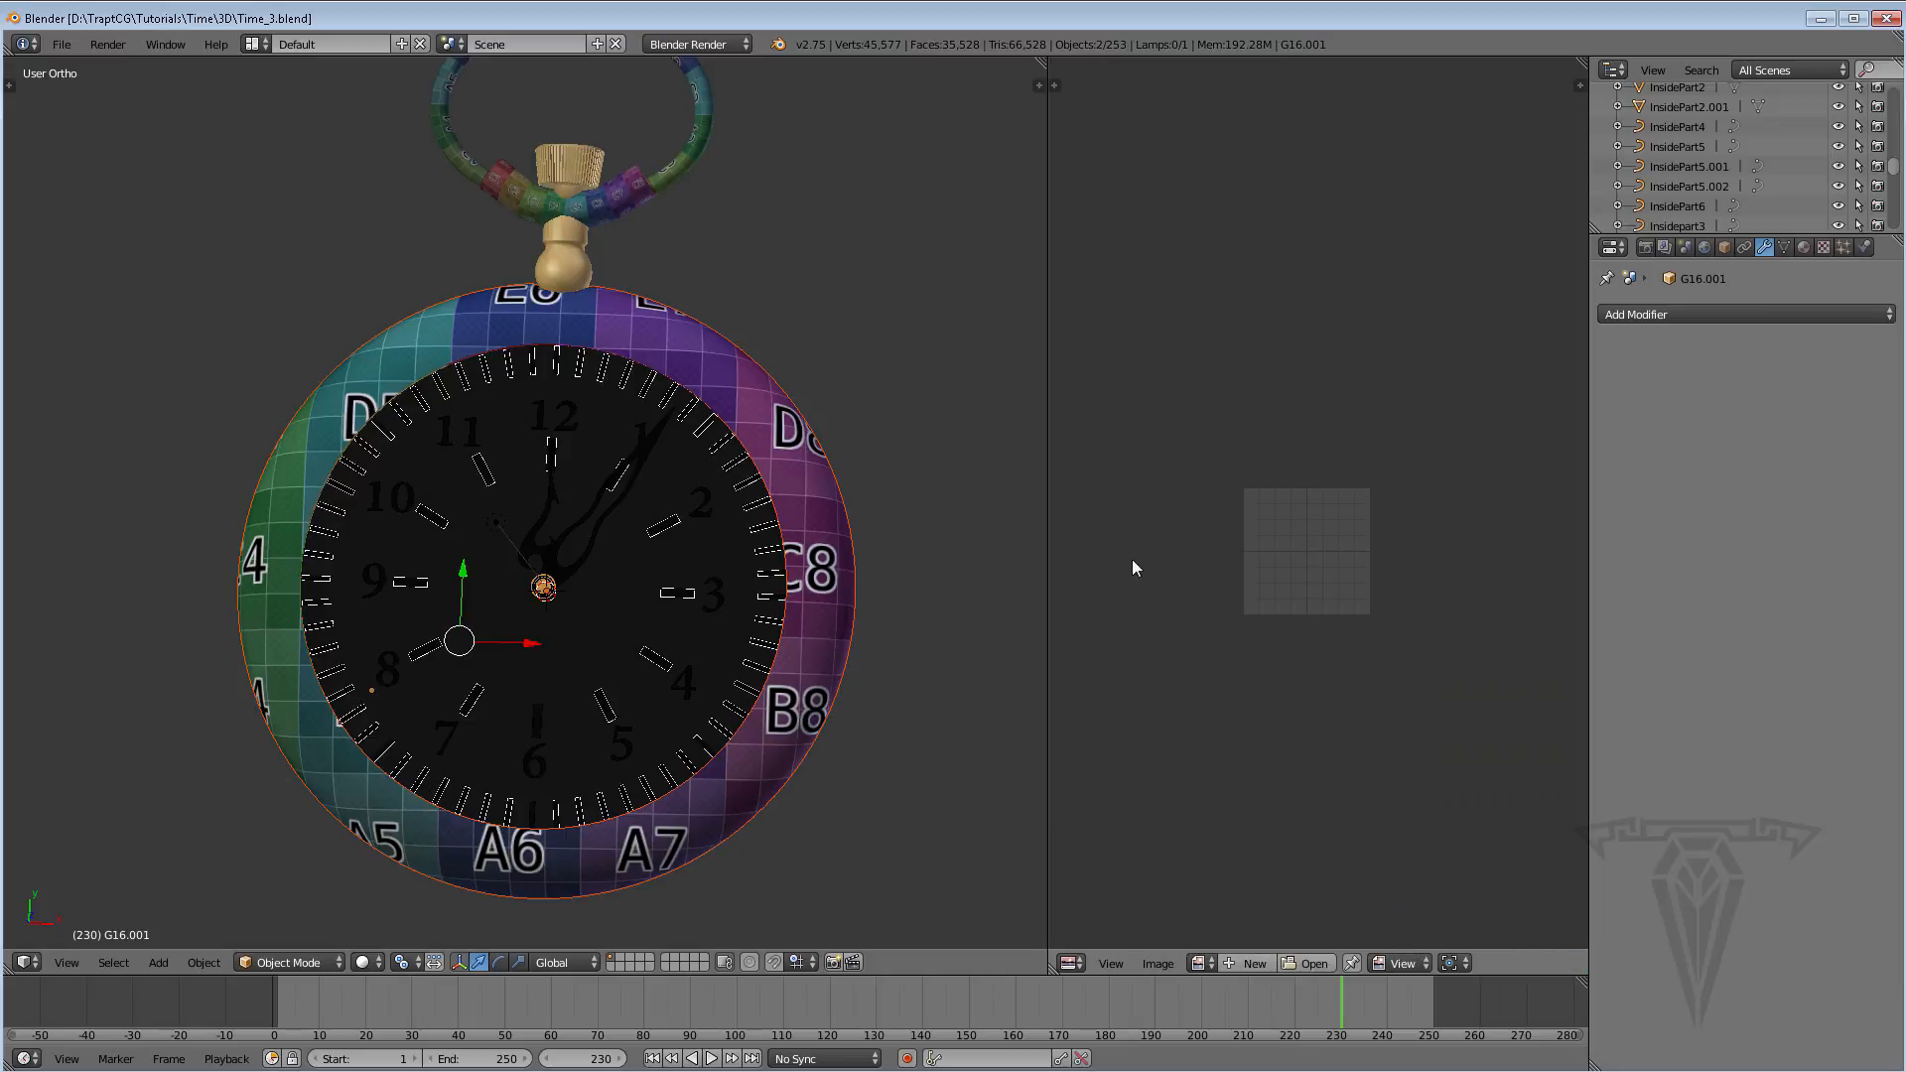
right_click(806, 531)
middle_drag(806, 536, 617, 503)
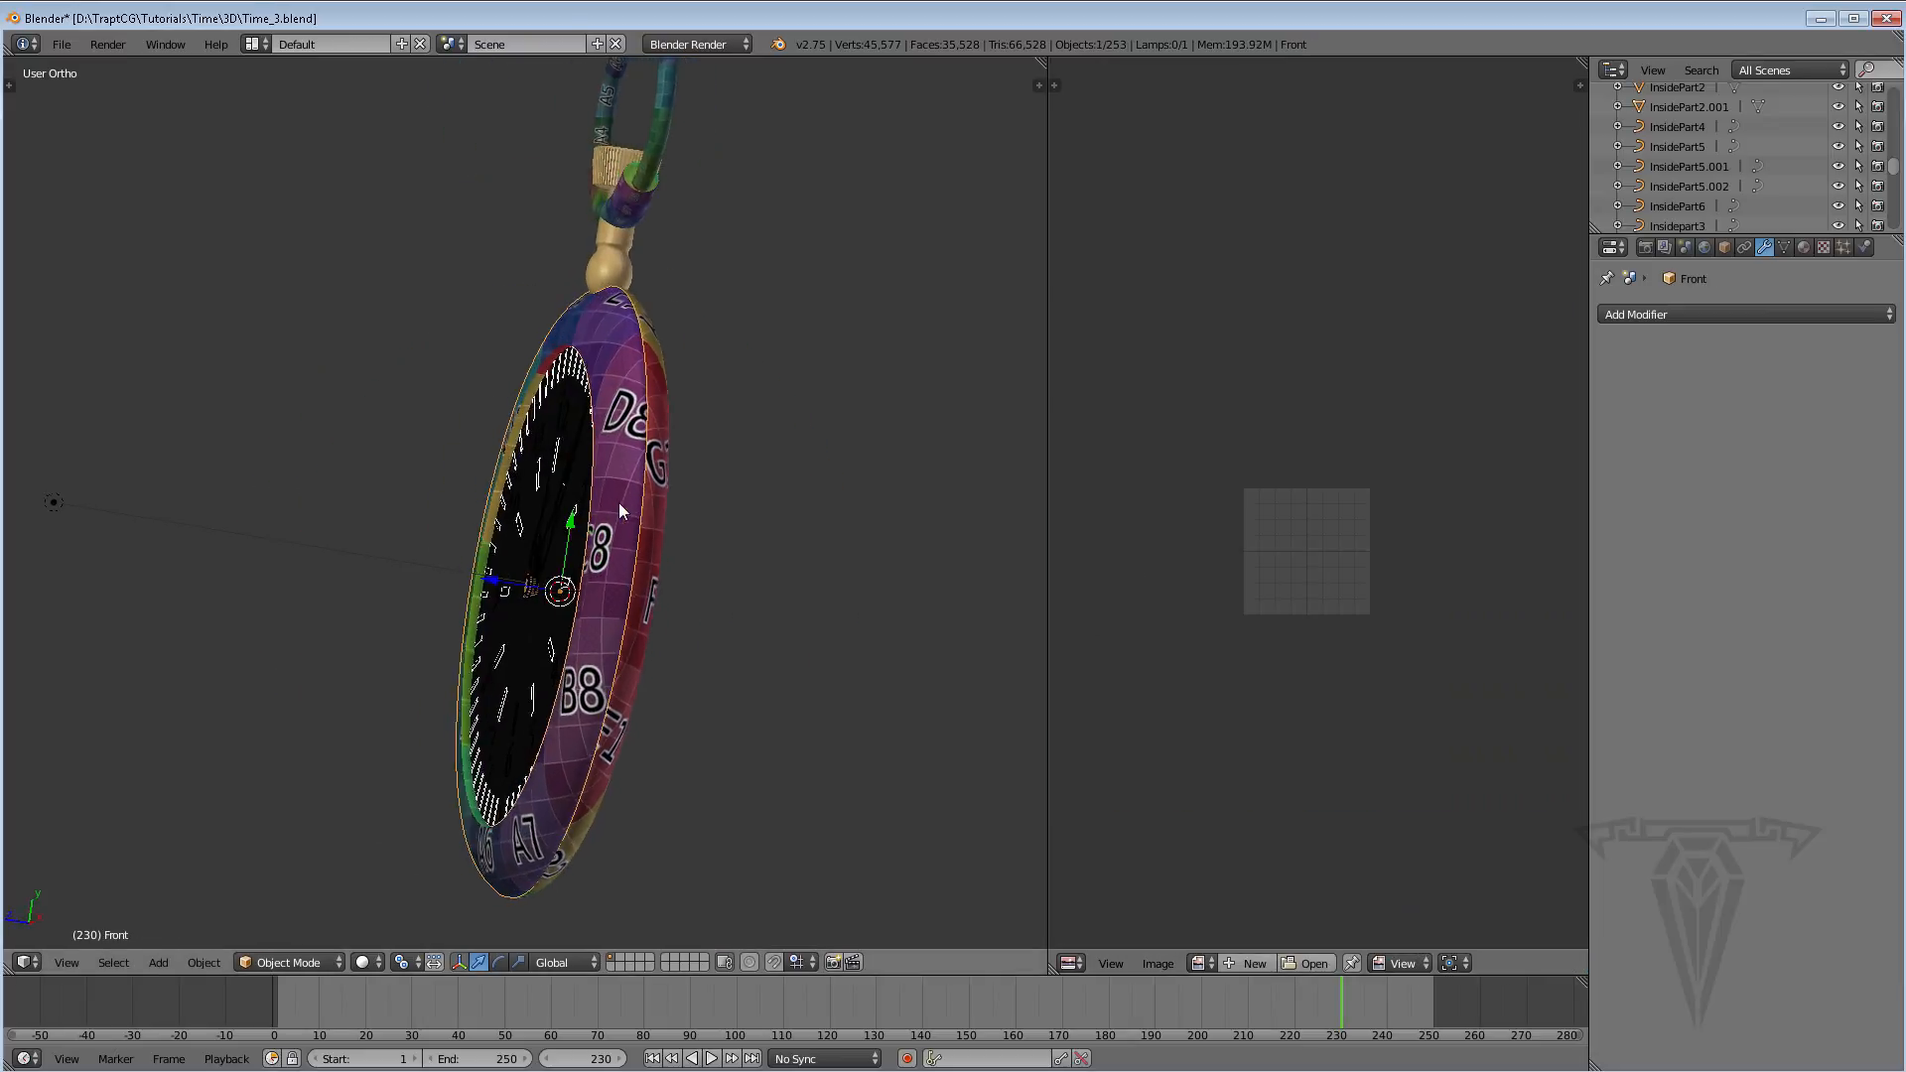
key(Tab)
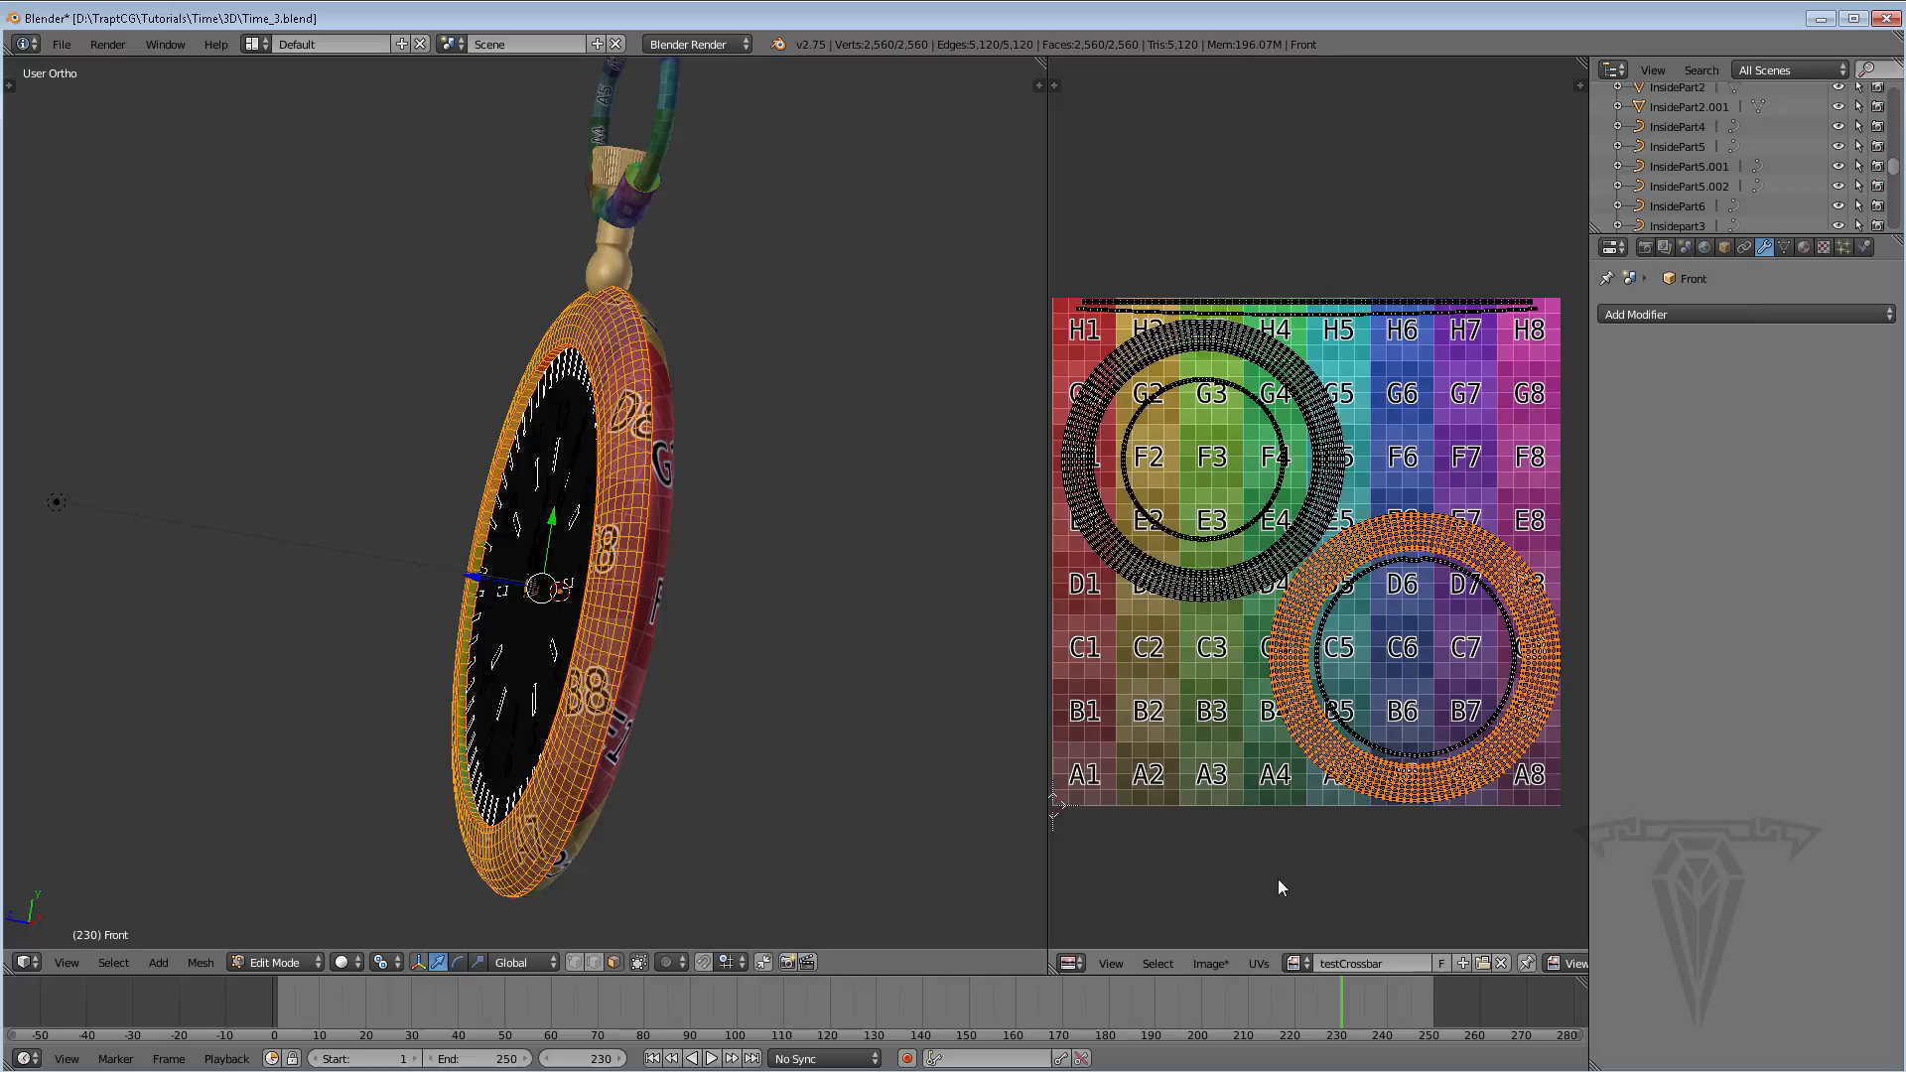
click(1503, 963)
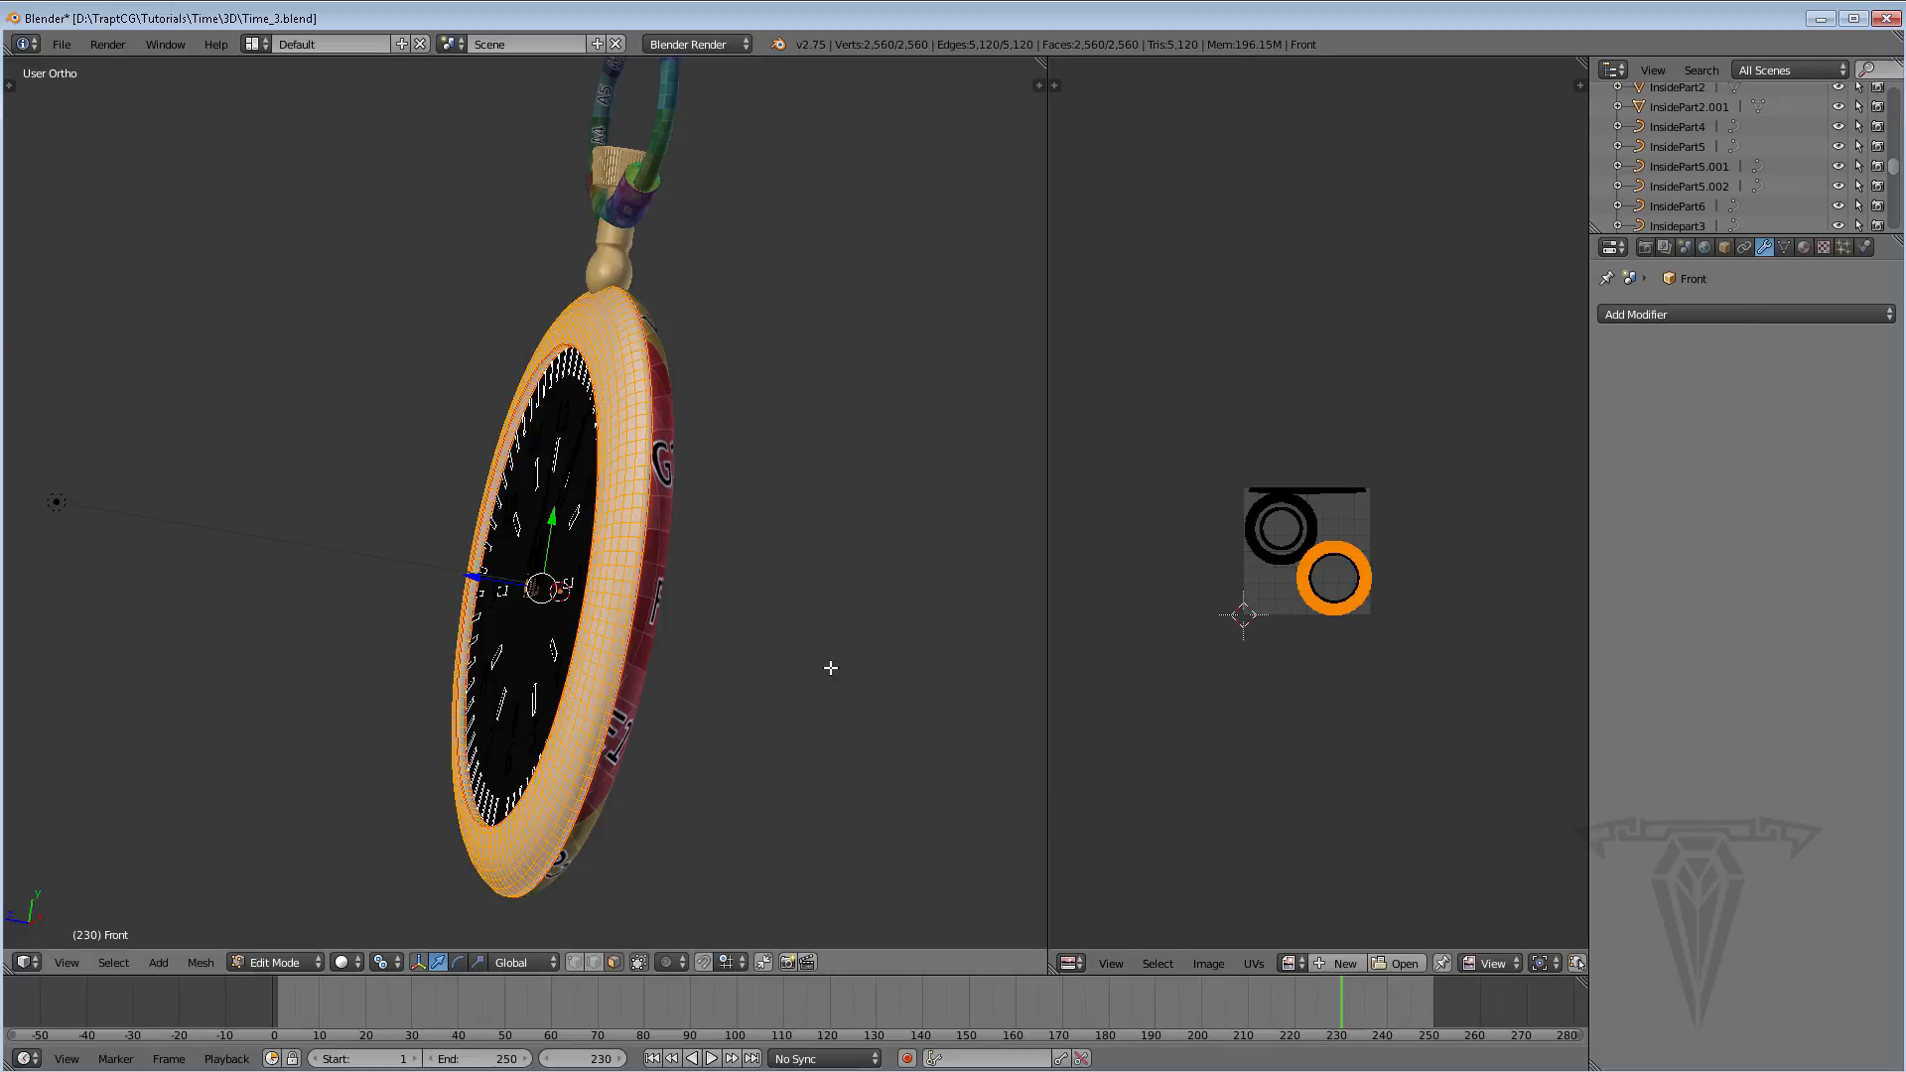
key(Tab)
Unlink the test grid image from the UV faces of the watch's Back case
right_click(655, 596)
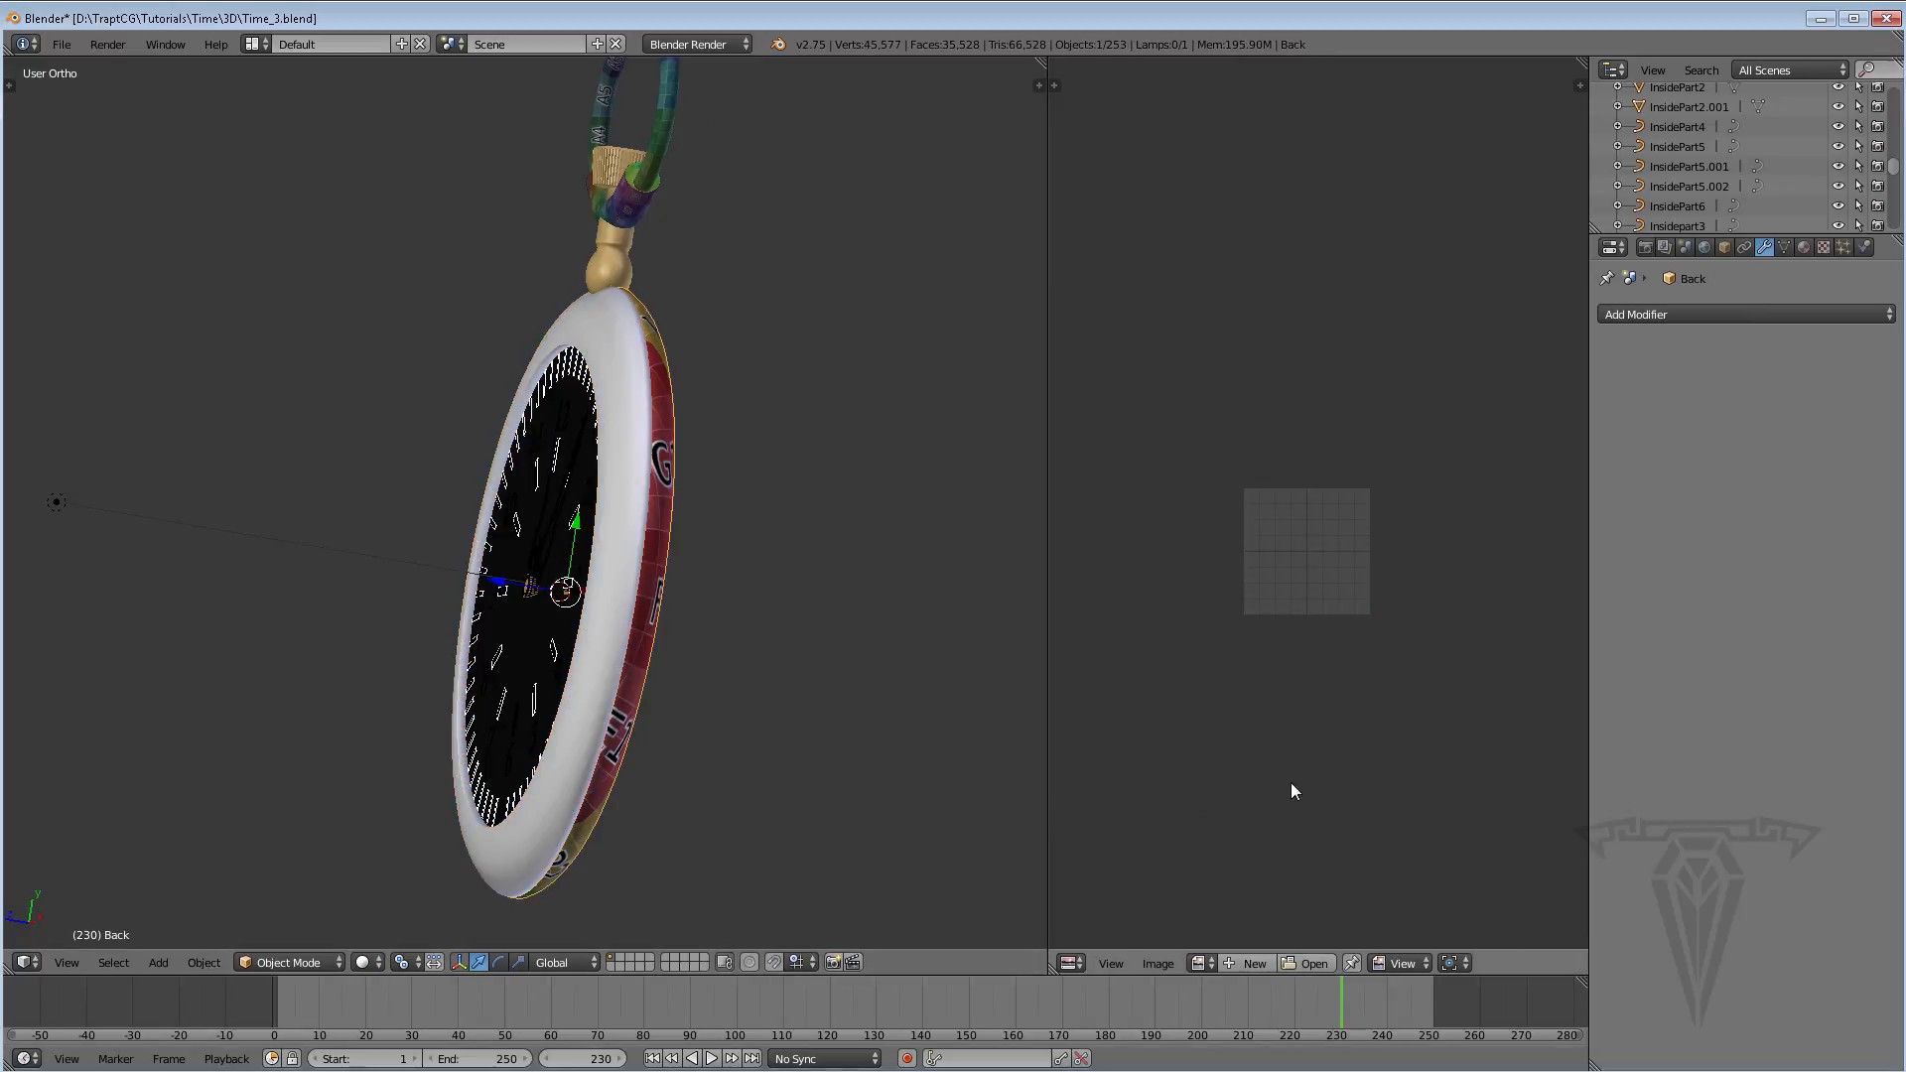
key(Tab)
click(1501, 963)
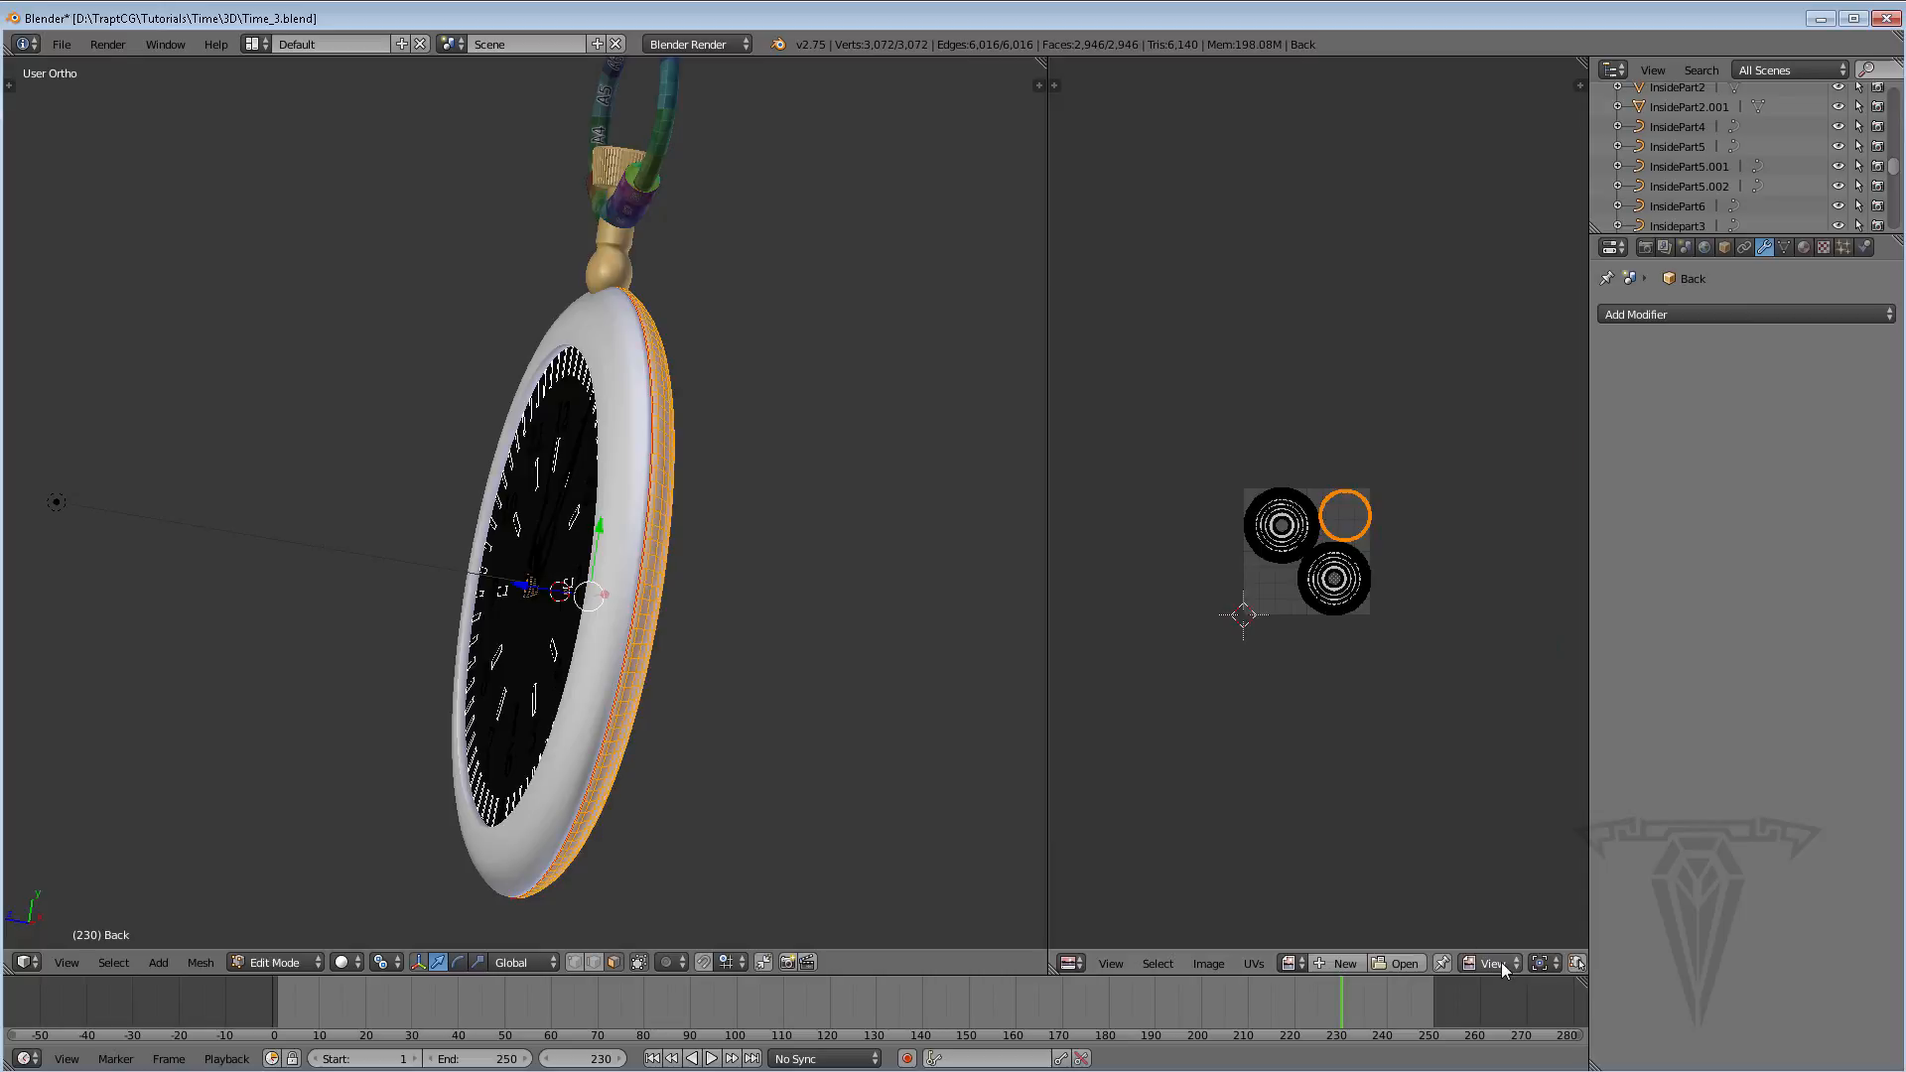
Unlink the testCrossbar image from the UV faces of the CrossBar beneath the ring handle
middle_drag(519, 333, 544, 456)
scroll(515, 445, up, 1)
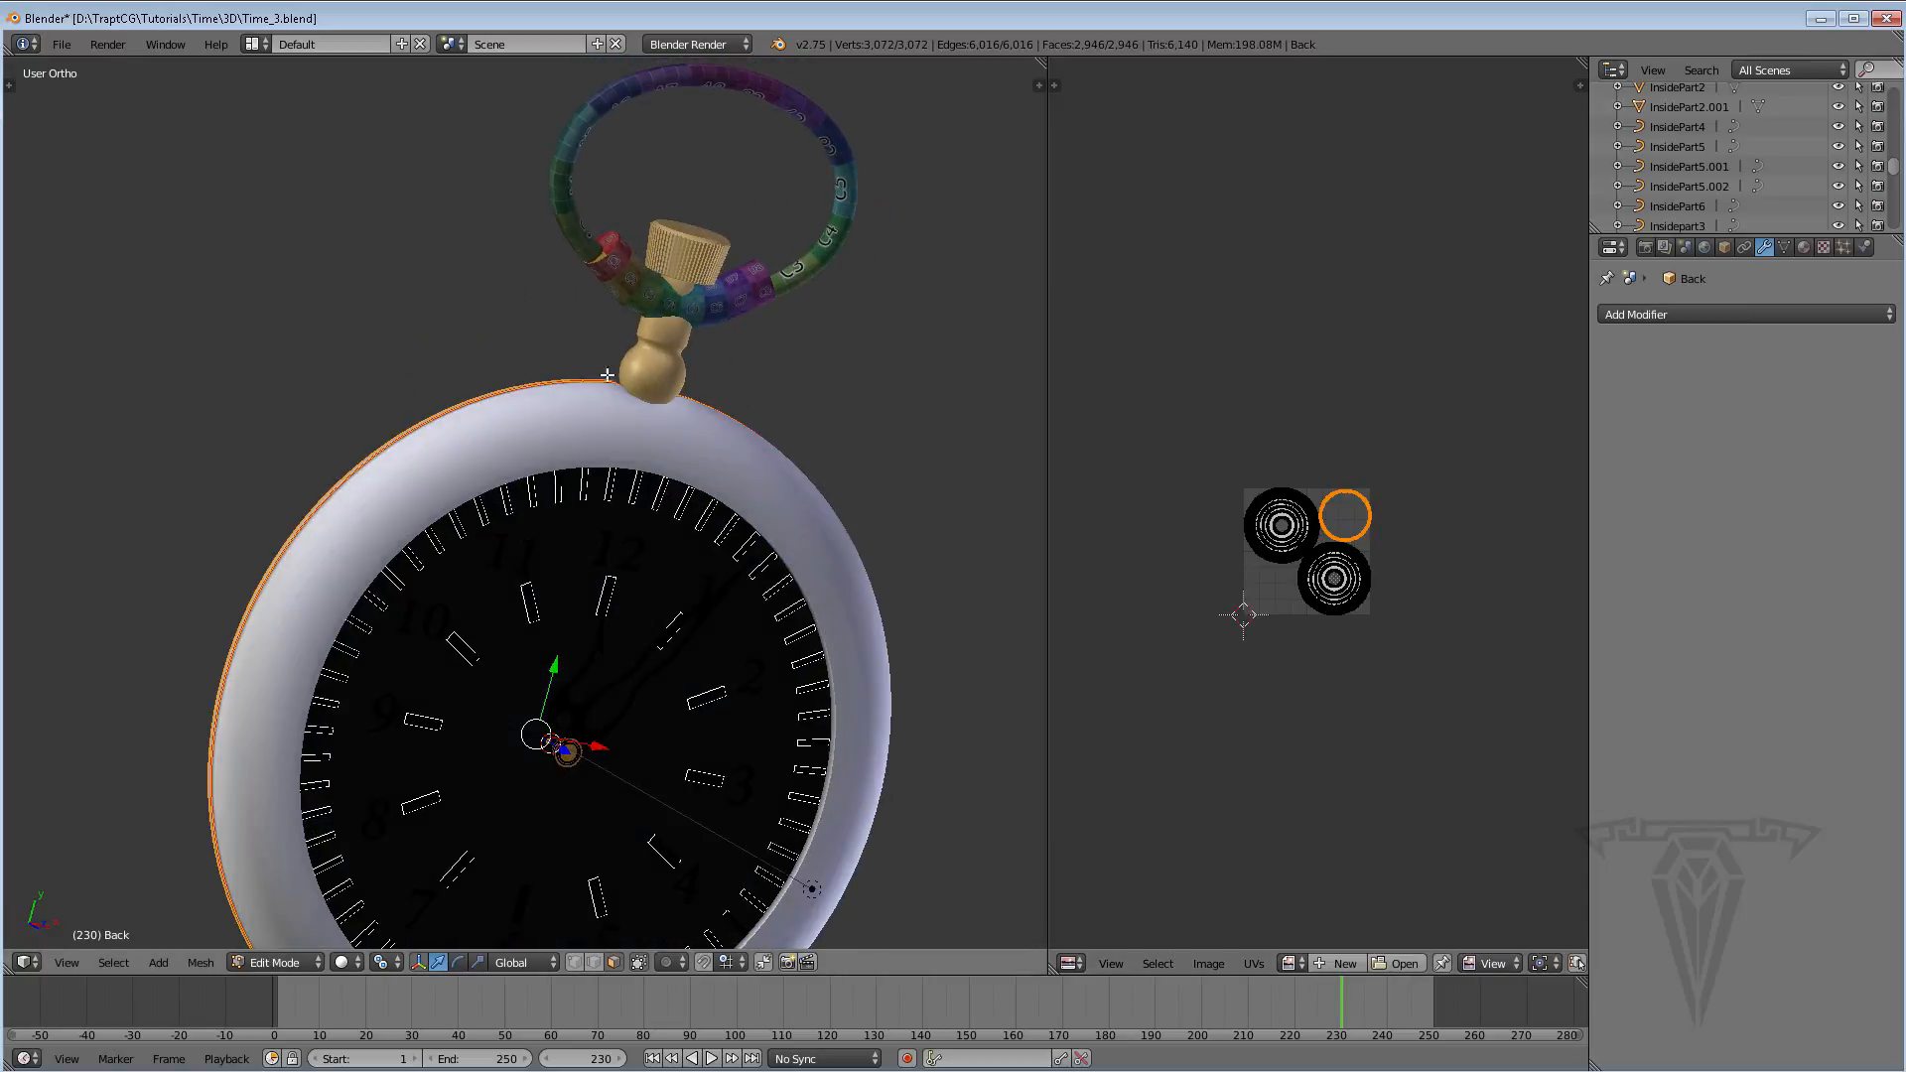
shift+middle_drag(722, 307, 655, 396)
scroll(655, 396, up, 2)
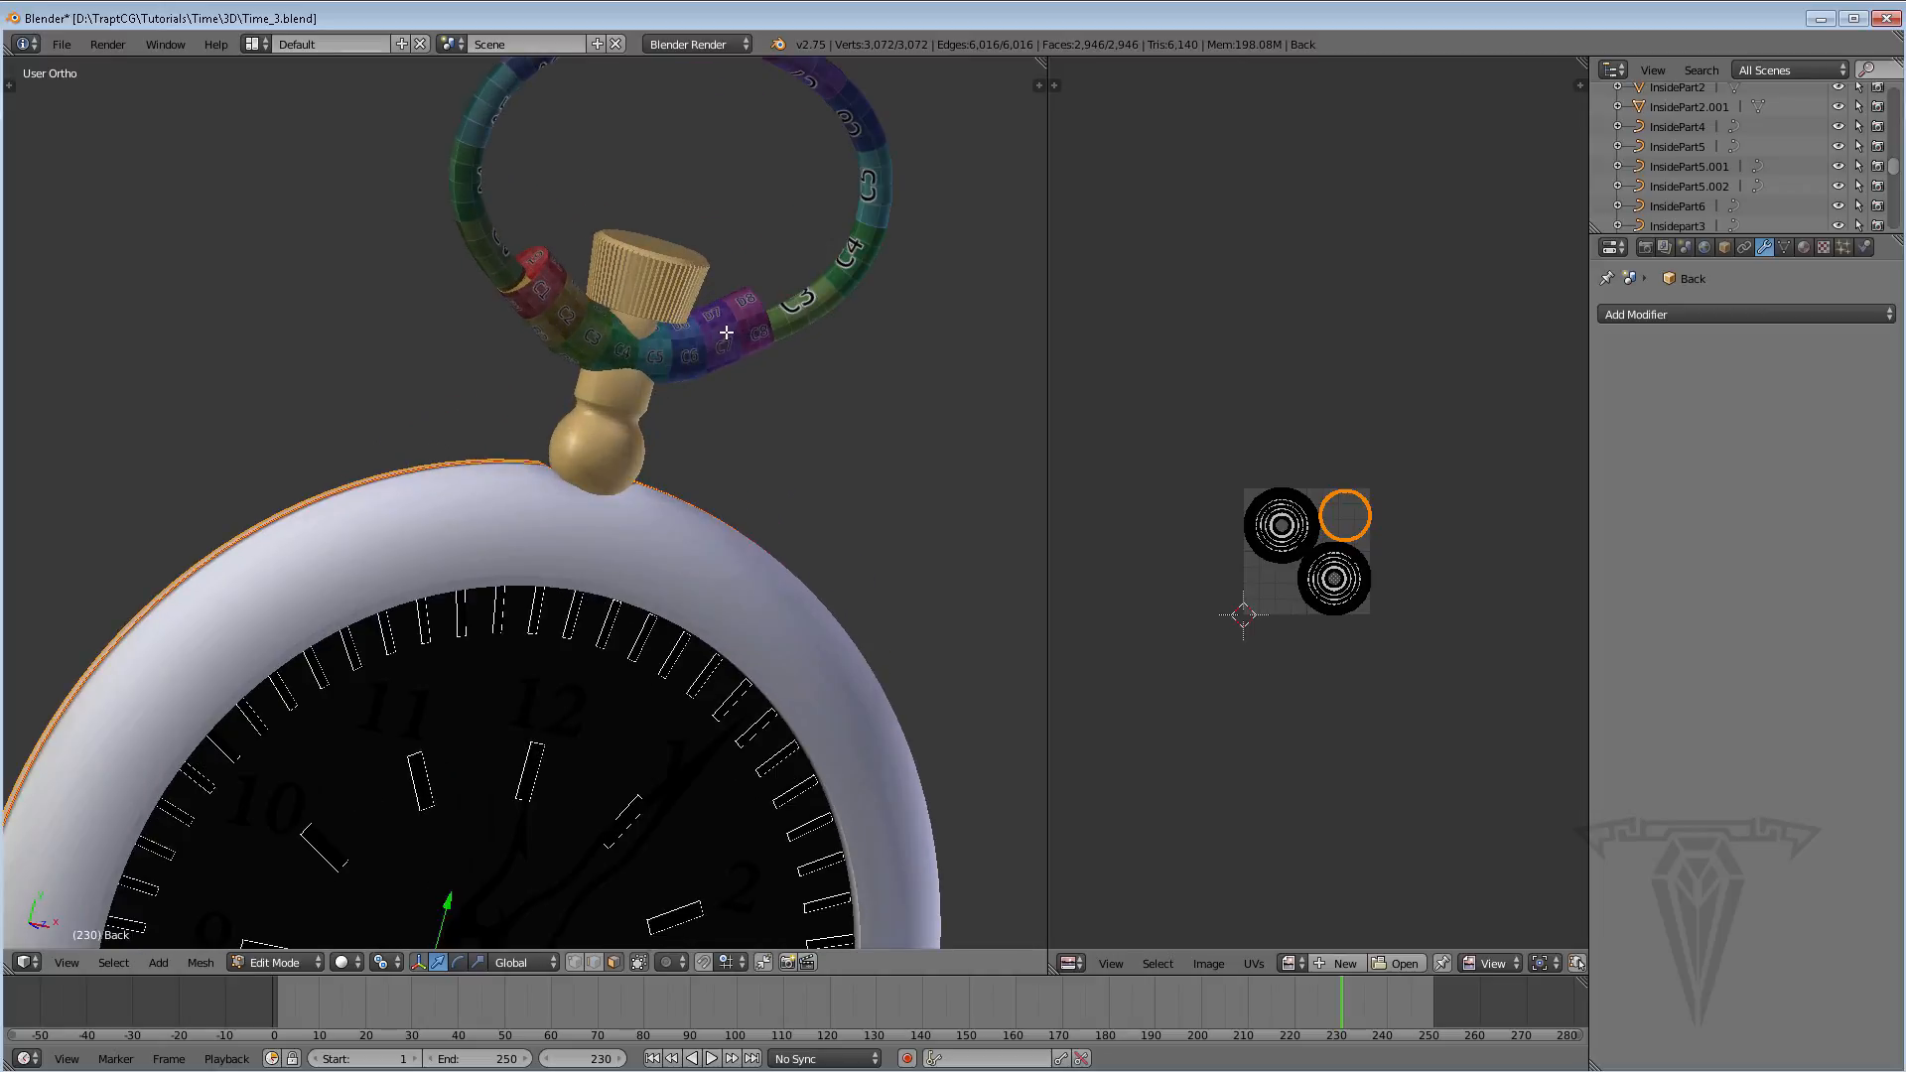
key(Tab)
right_click(724, 331)
key(Tab)
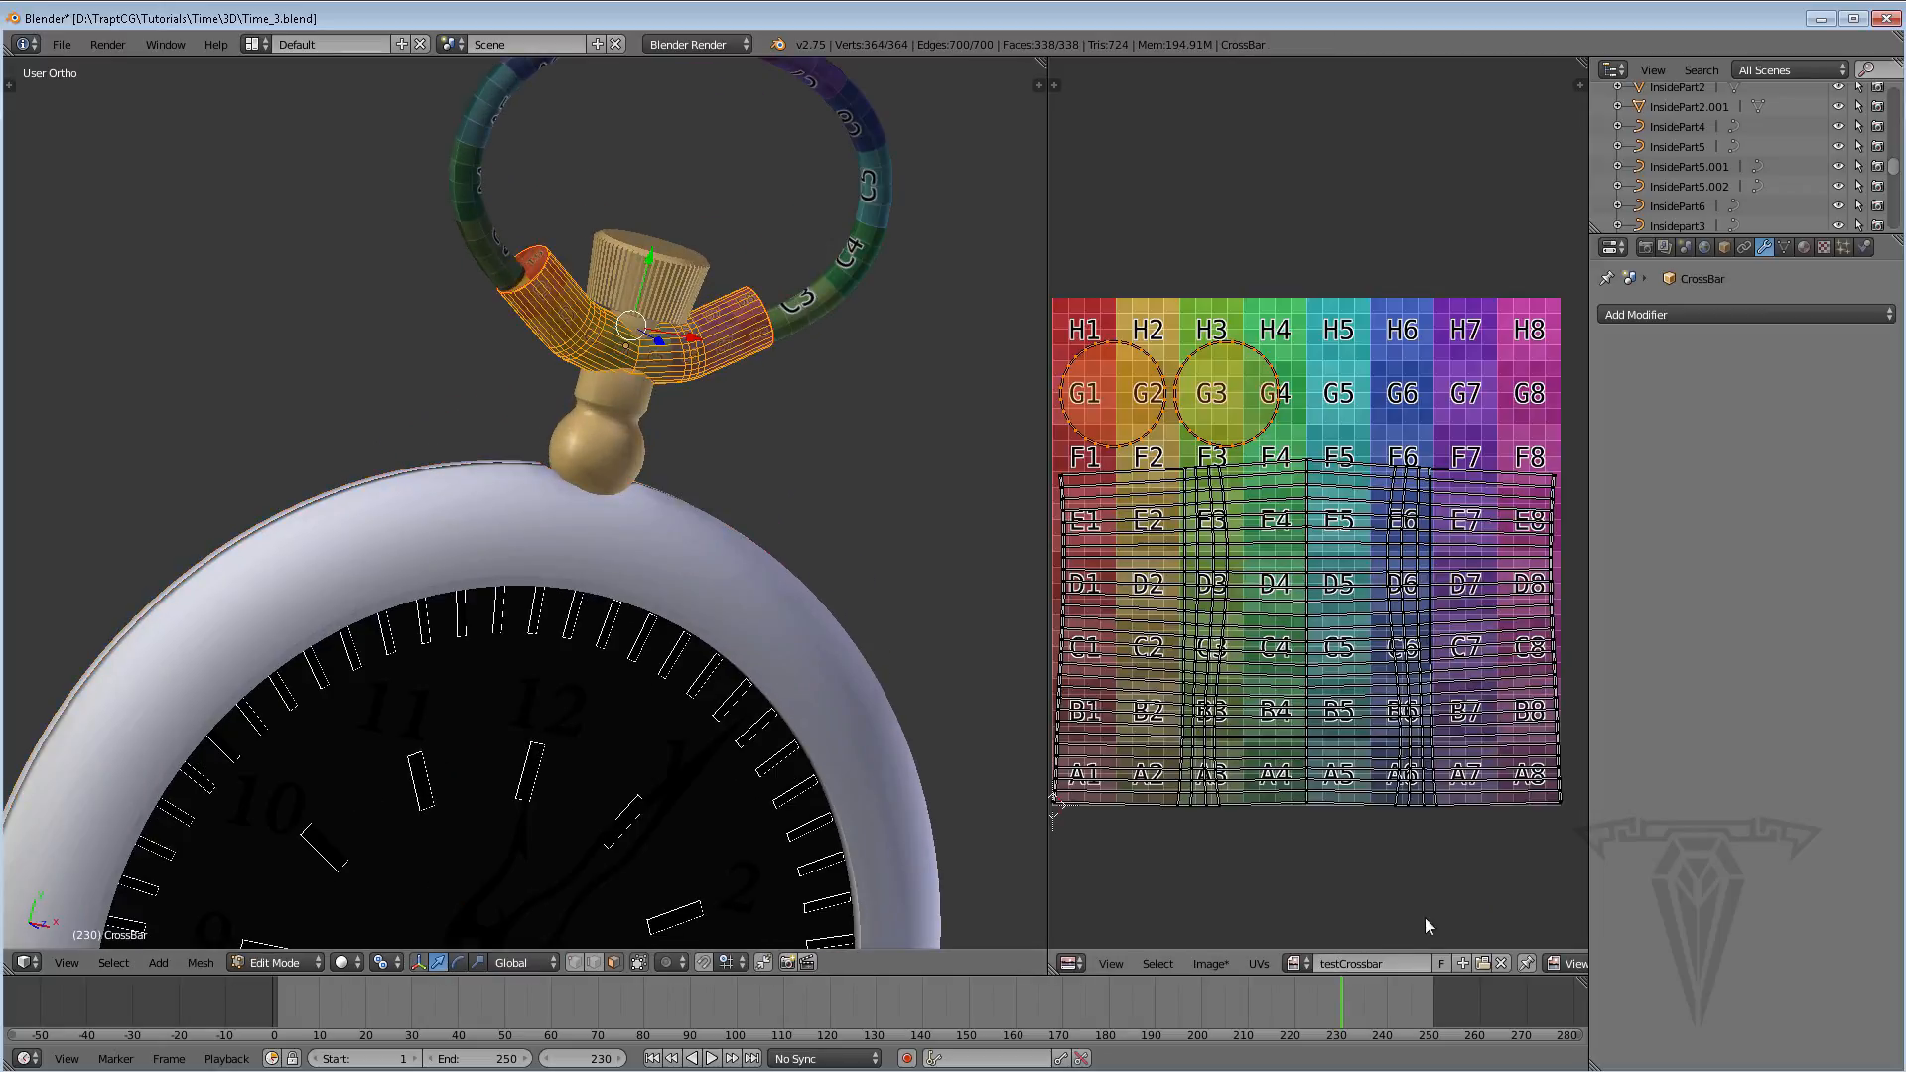
click(1501, 963)
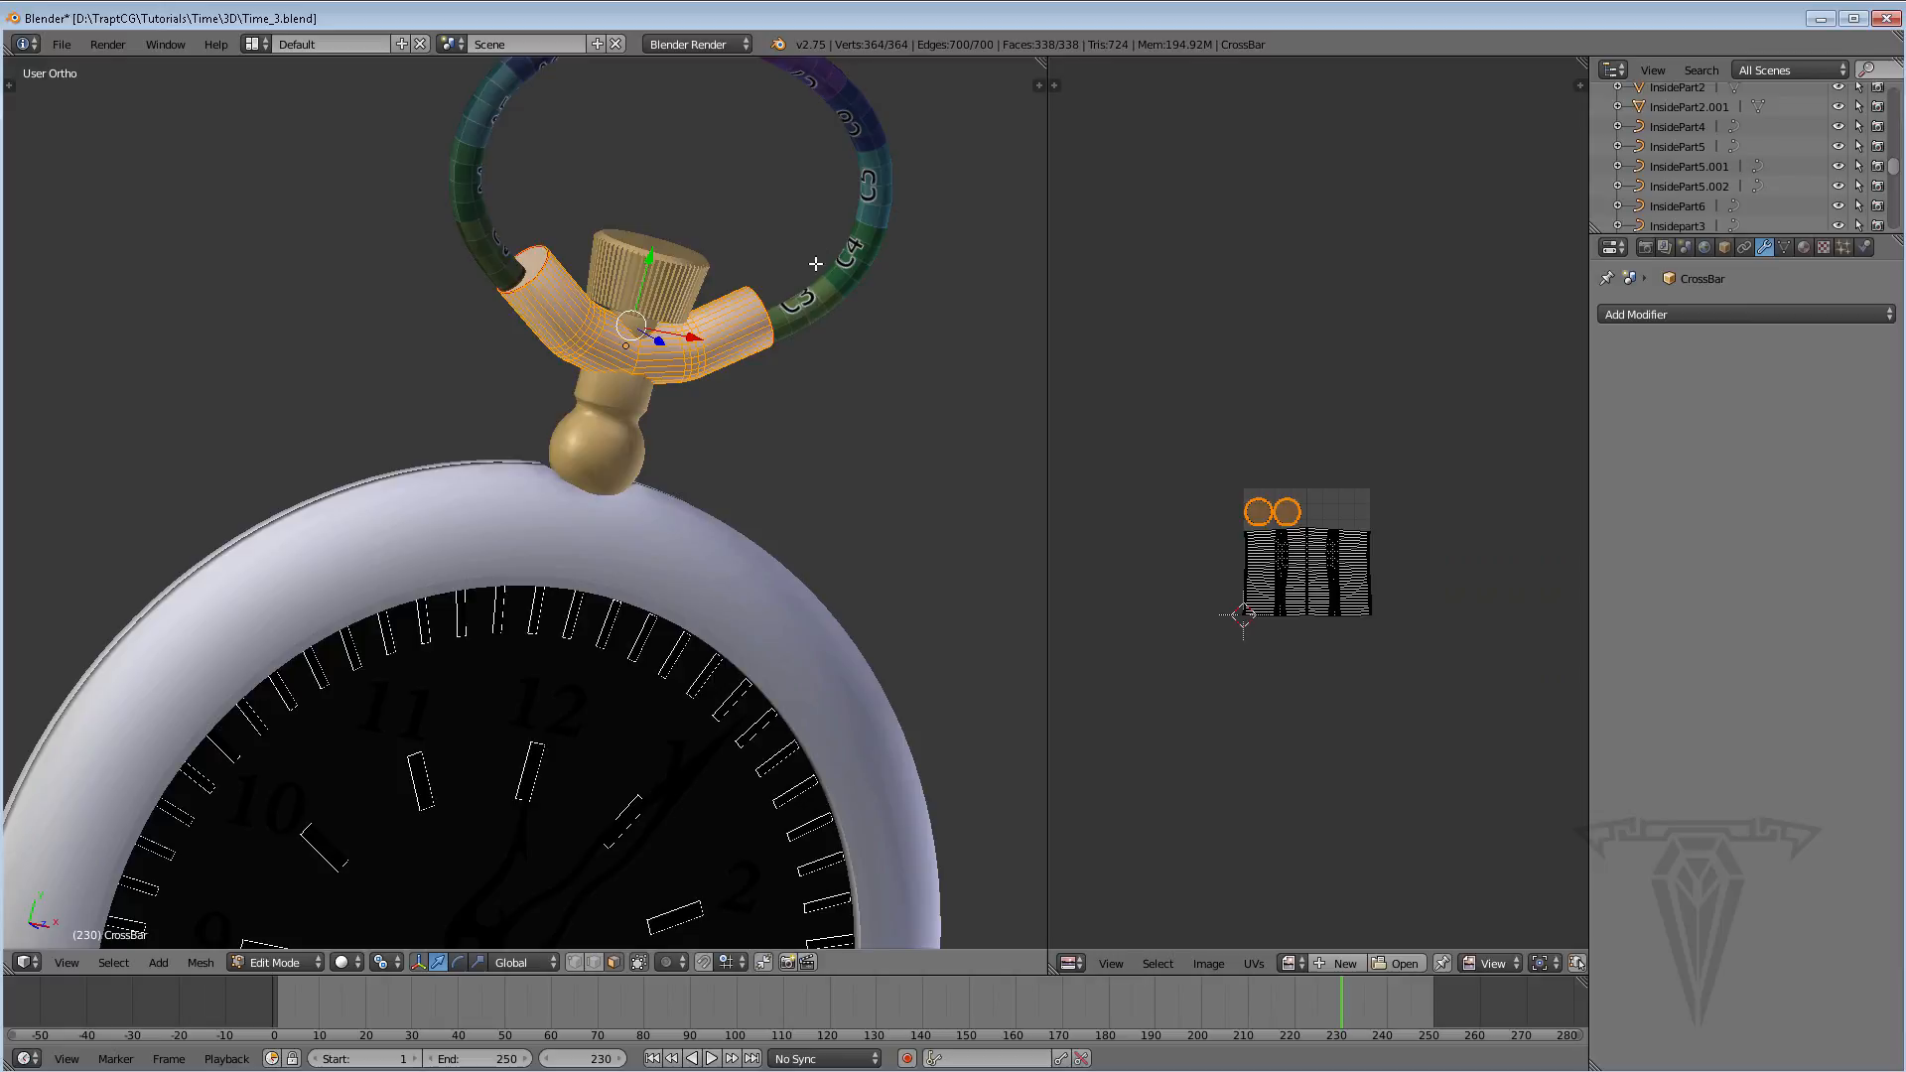
key(Tab)
Unlink the testCrossbar image from the UV faces of the ring-shaped Handle
right_click(816, 303)
key(Tab)
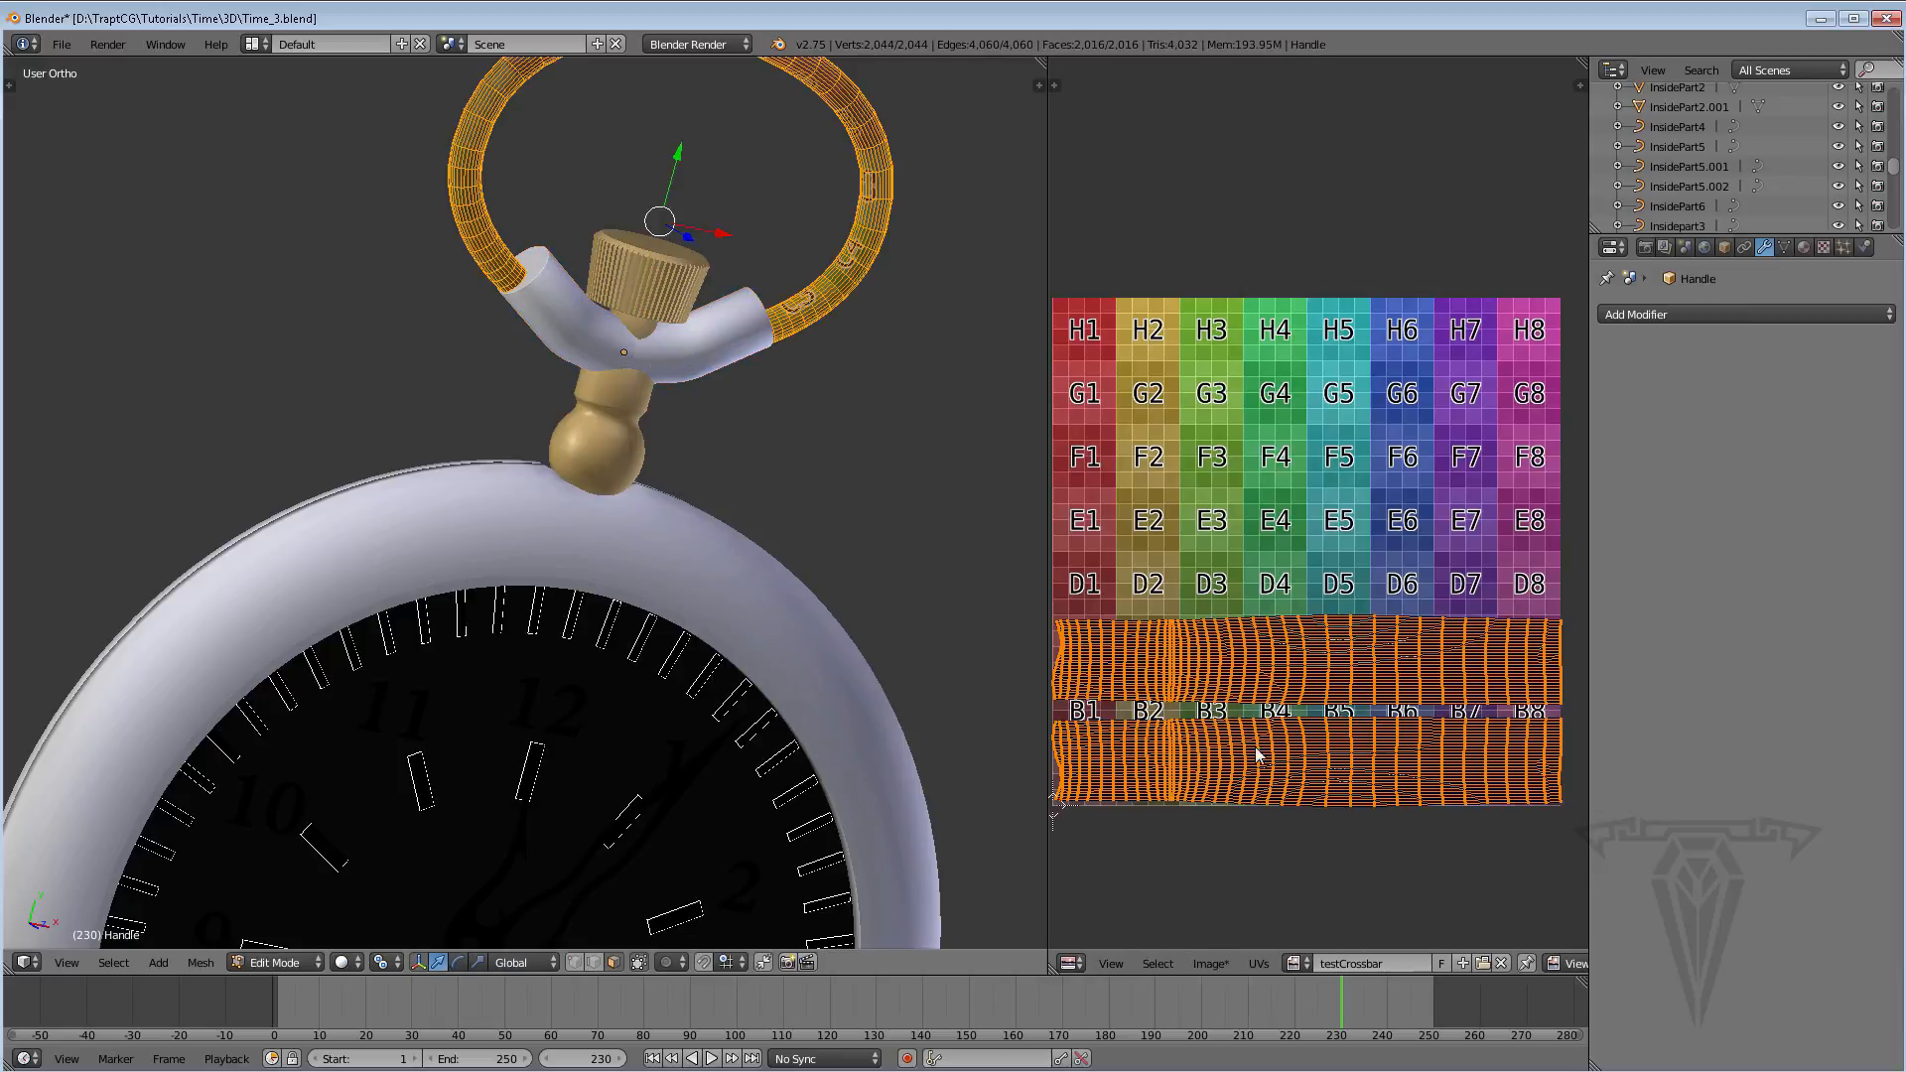
click(1501, 963)
middle_drag(830, 519, 674, 404)
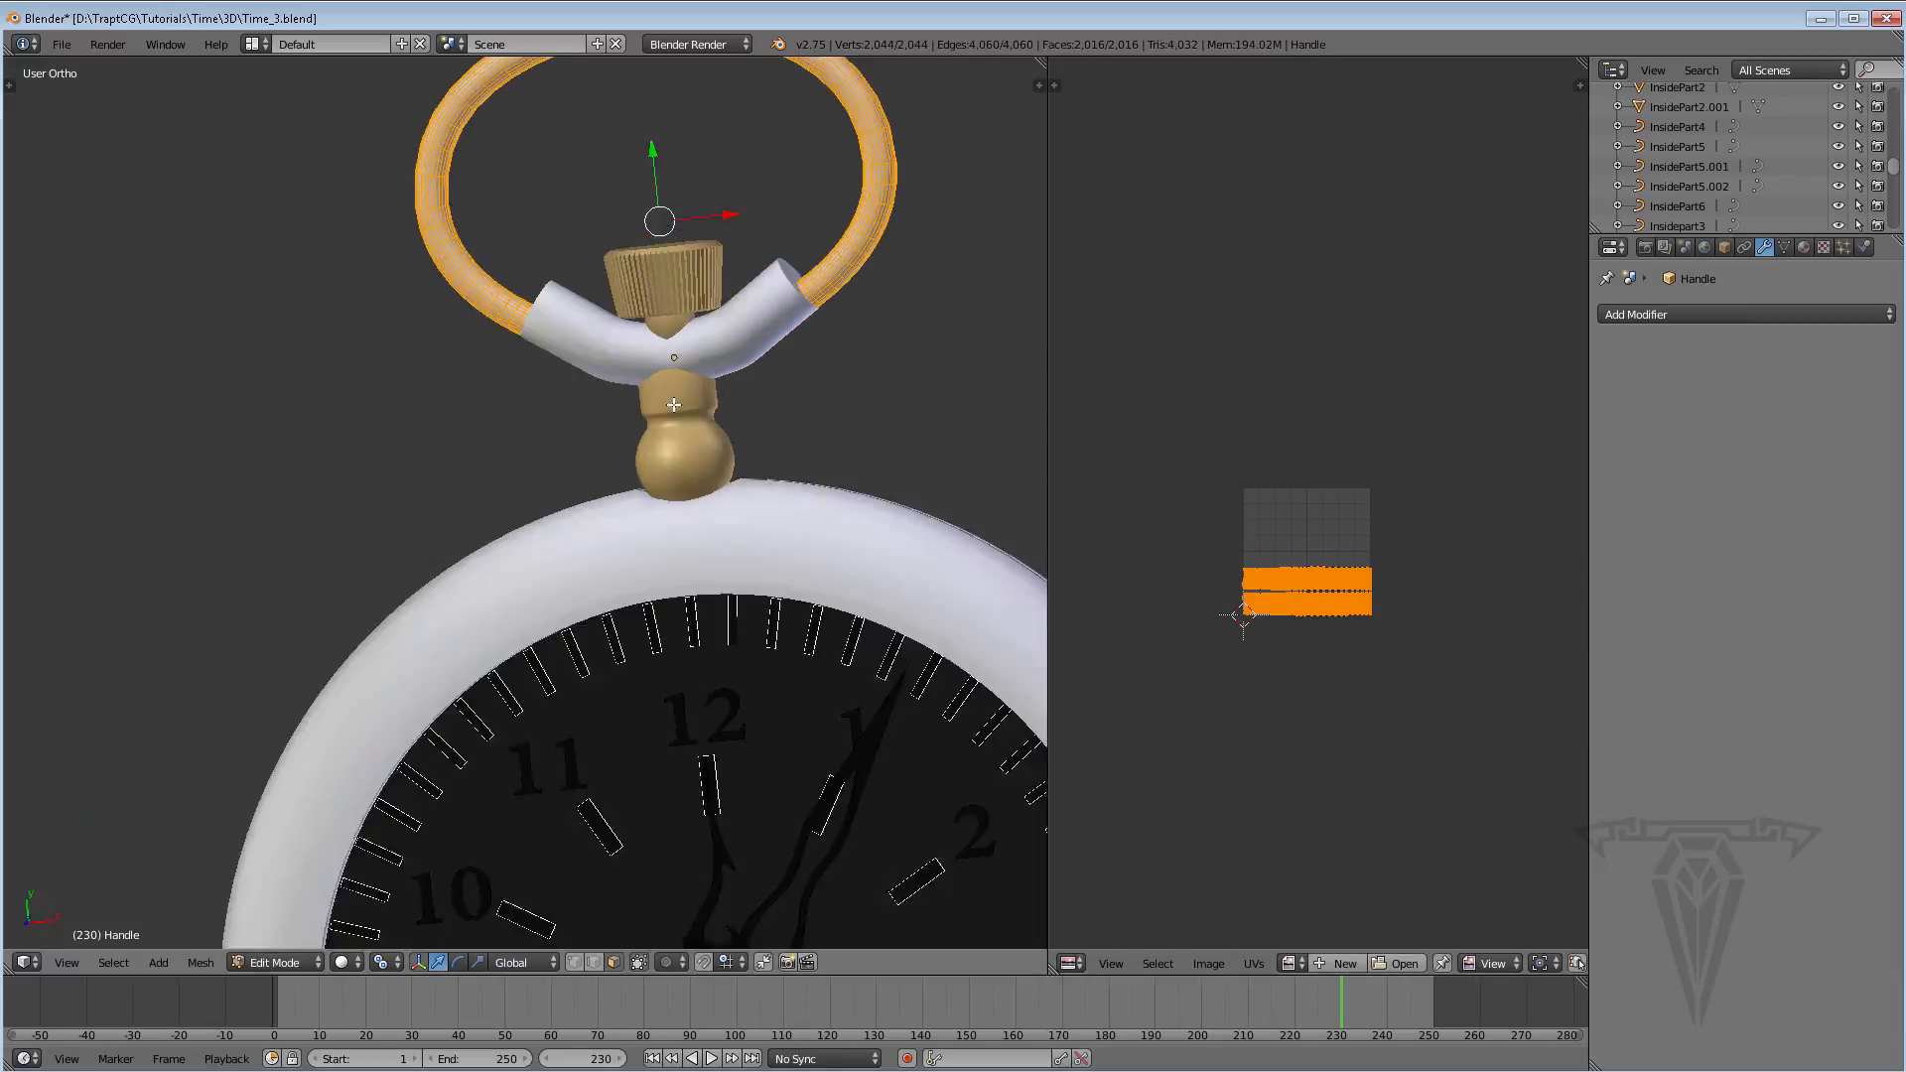
key(Tab)
Replace the Front case's Metal_3 material with a new material named Face_Metal
scroll(794, 524, down, 4)
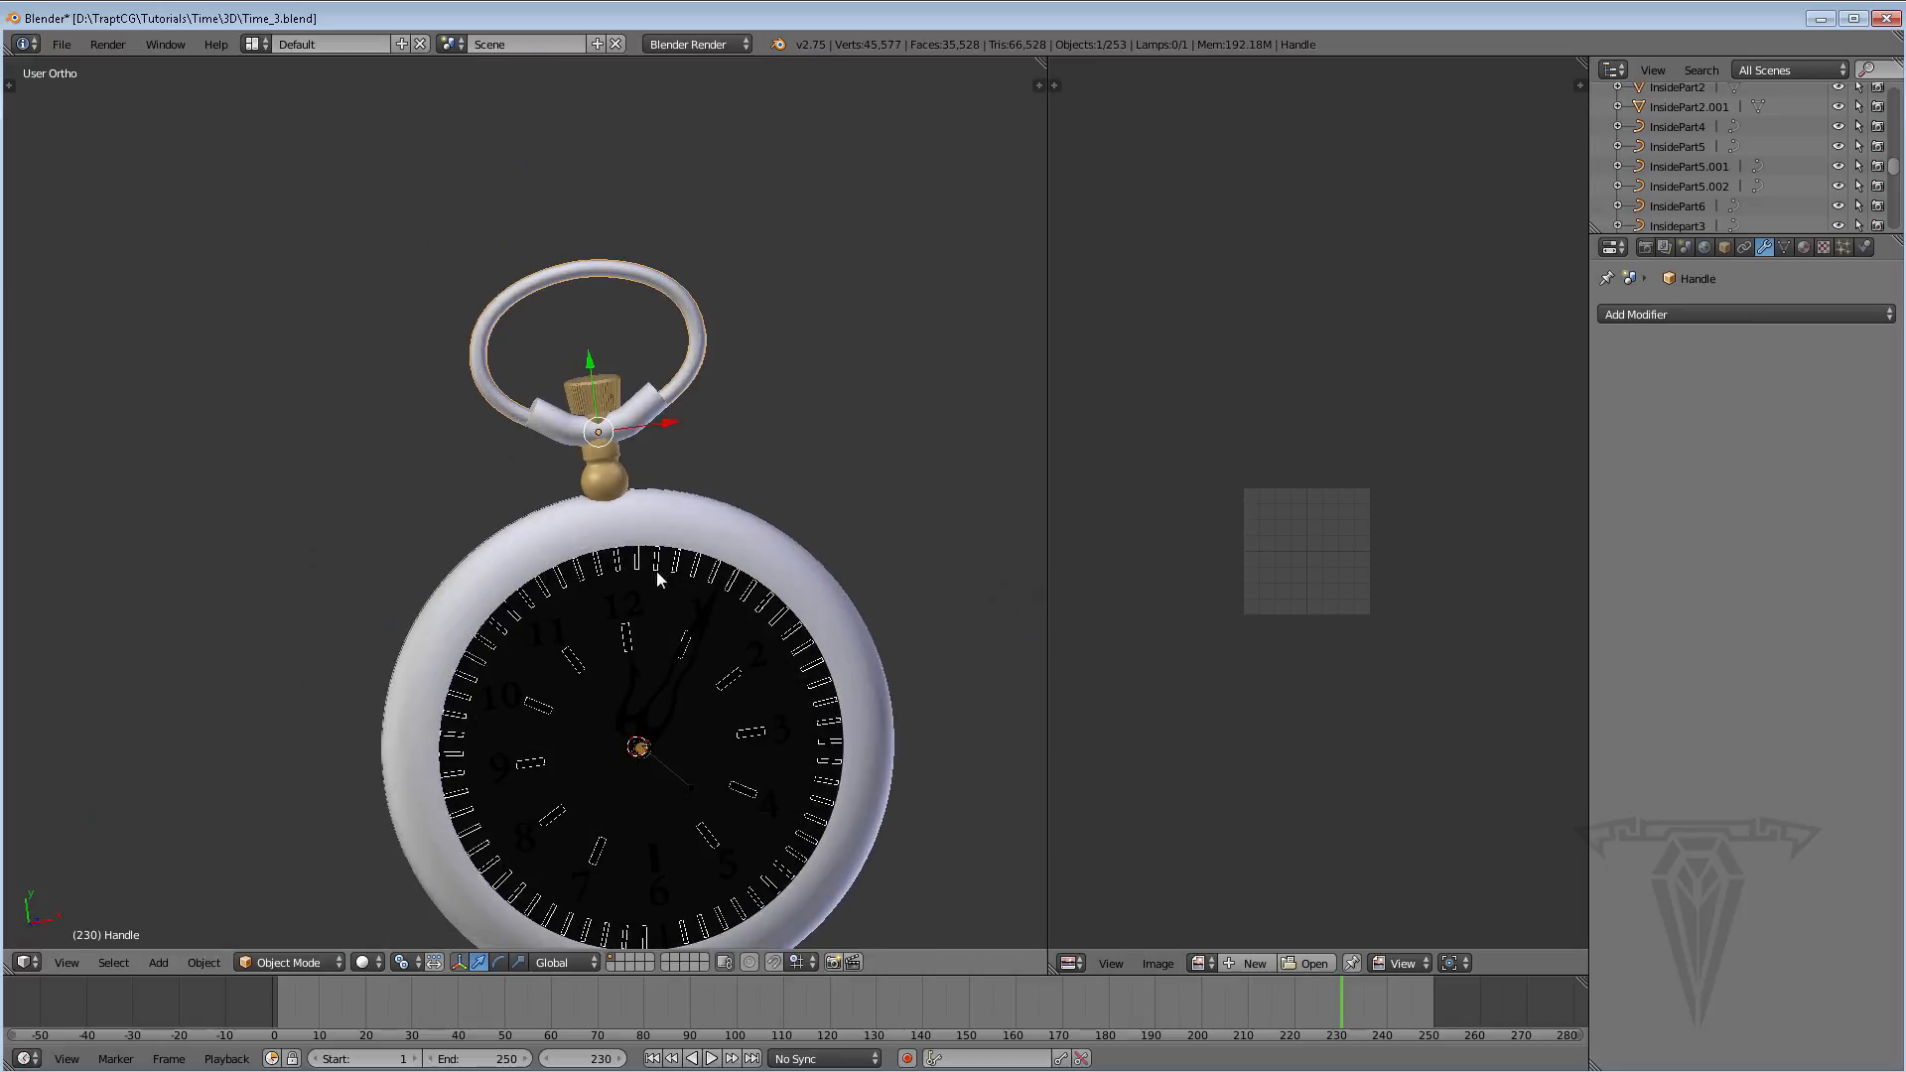
middle_drag(641, 650, 554, 558)
scroll(551, 561, up, 1)
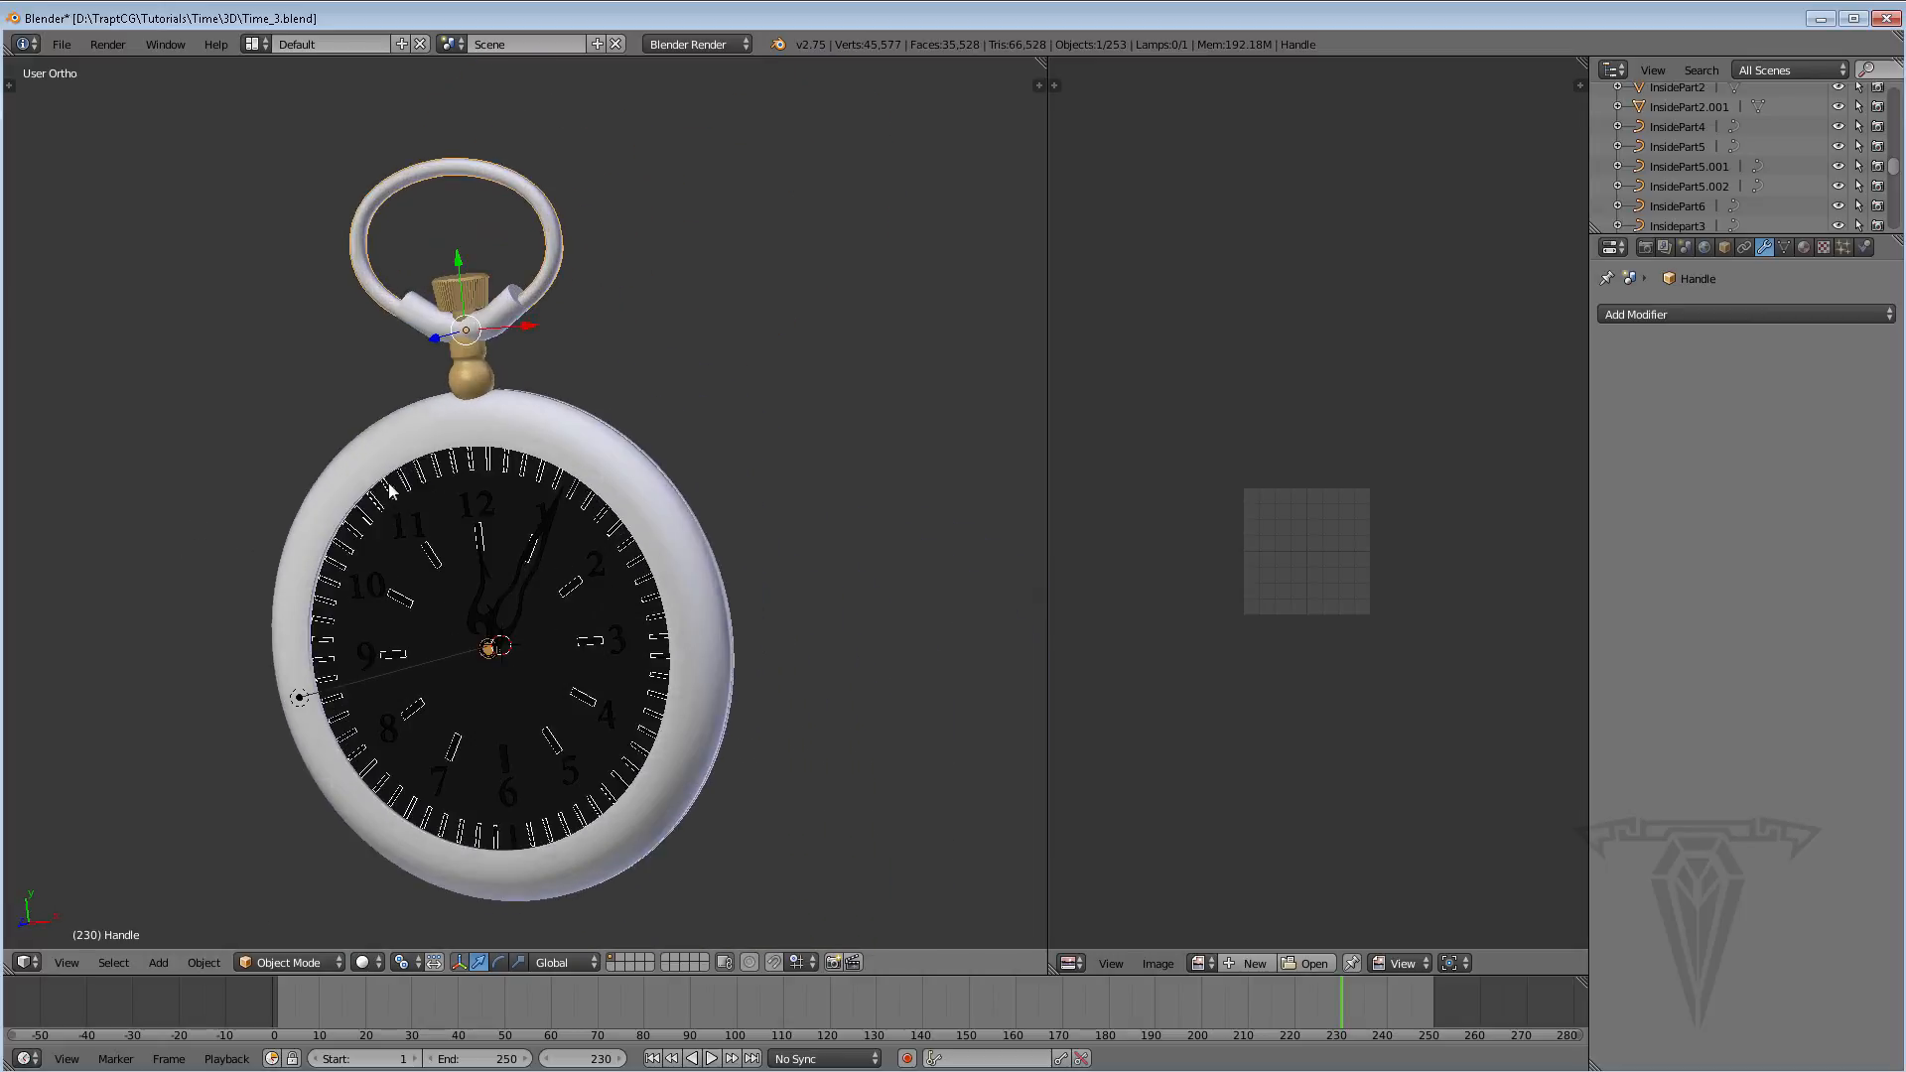
middle_drag(390, 490, 609, 504)
right_click(609, 495)
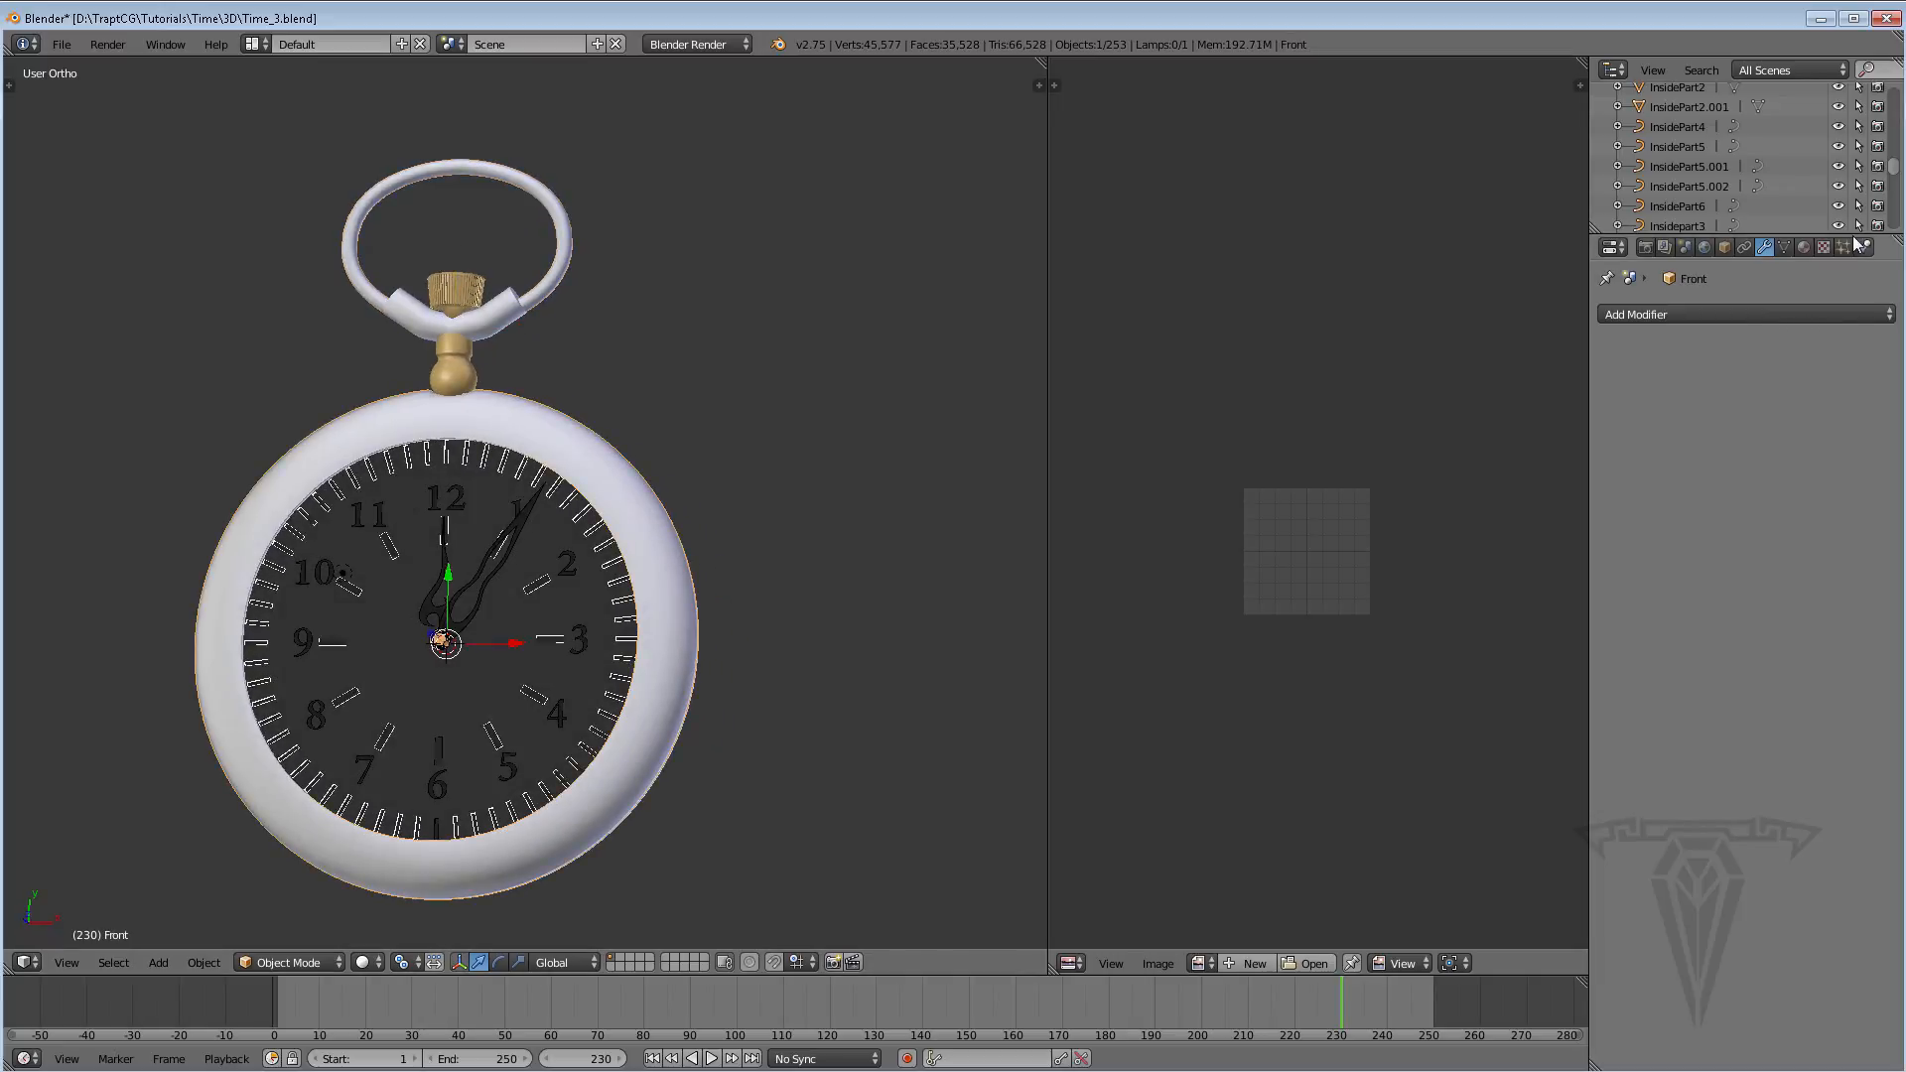
click(1804, 248)
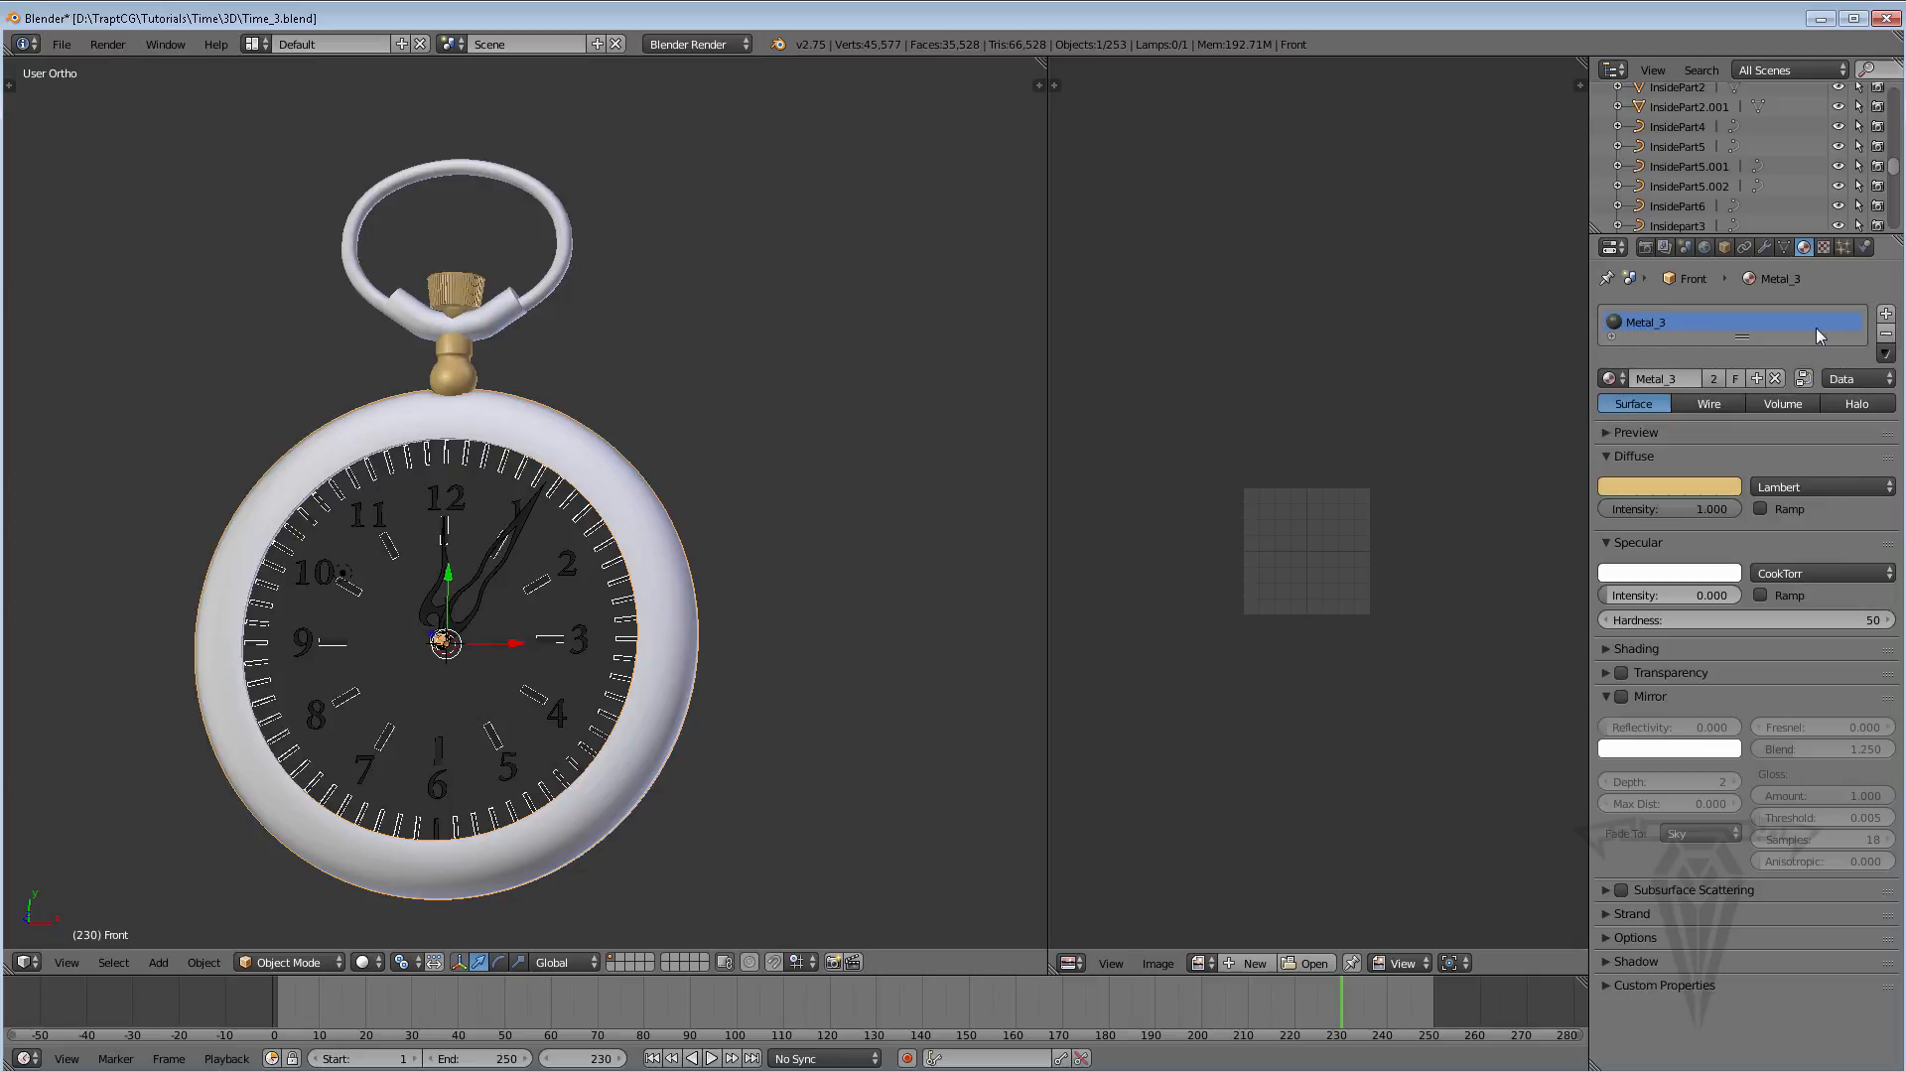
click(1887, 333)
click(1677, 380)
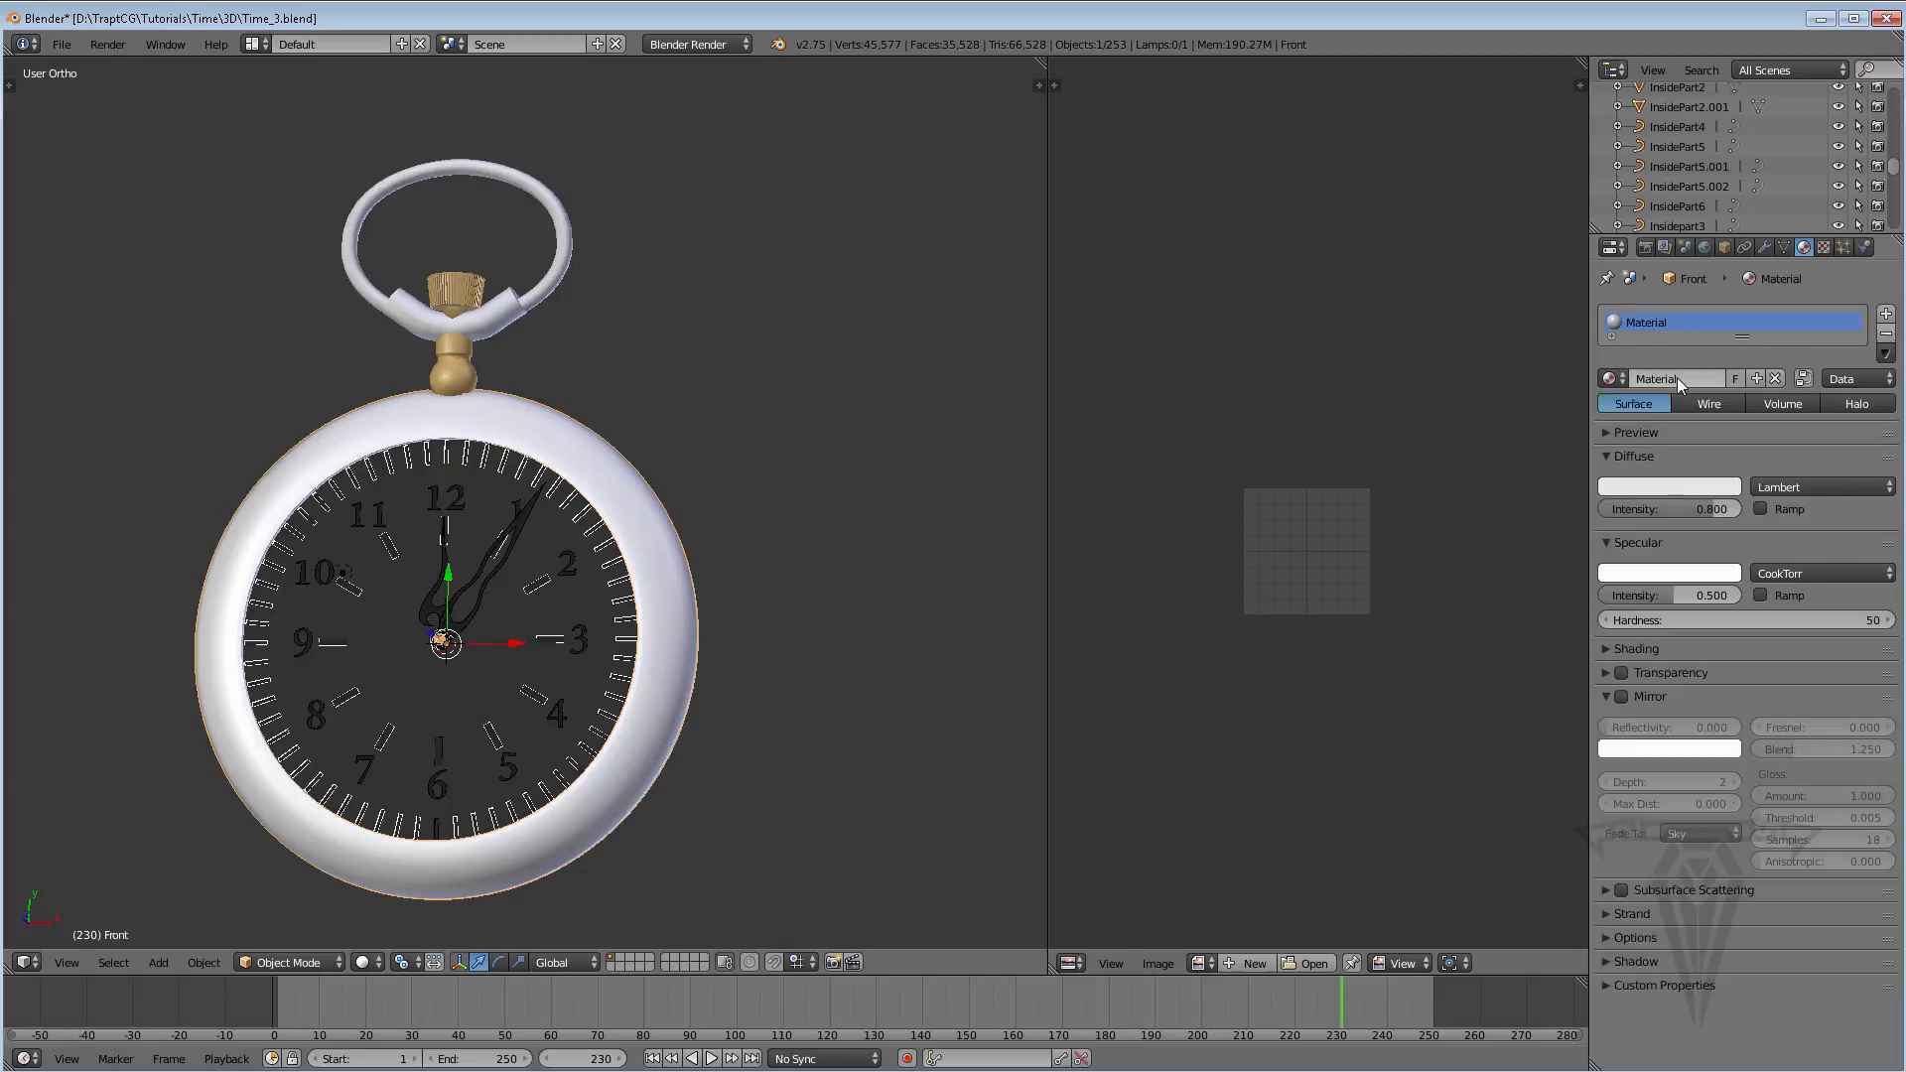
click(1676, 377)
text(Face_Me)
key(Return)
Add a new texture named Face_Diff to the Face_Metal material
click(1823, 249)
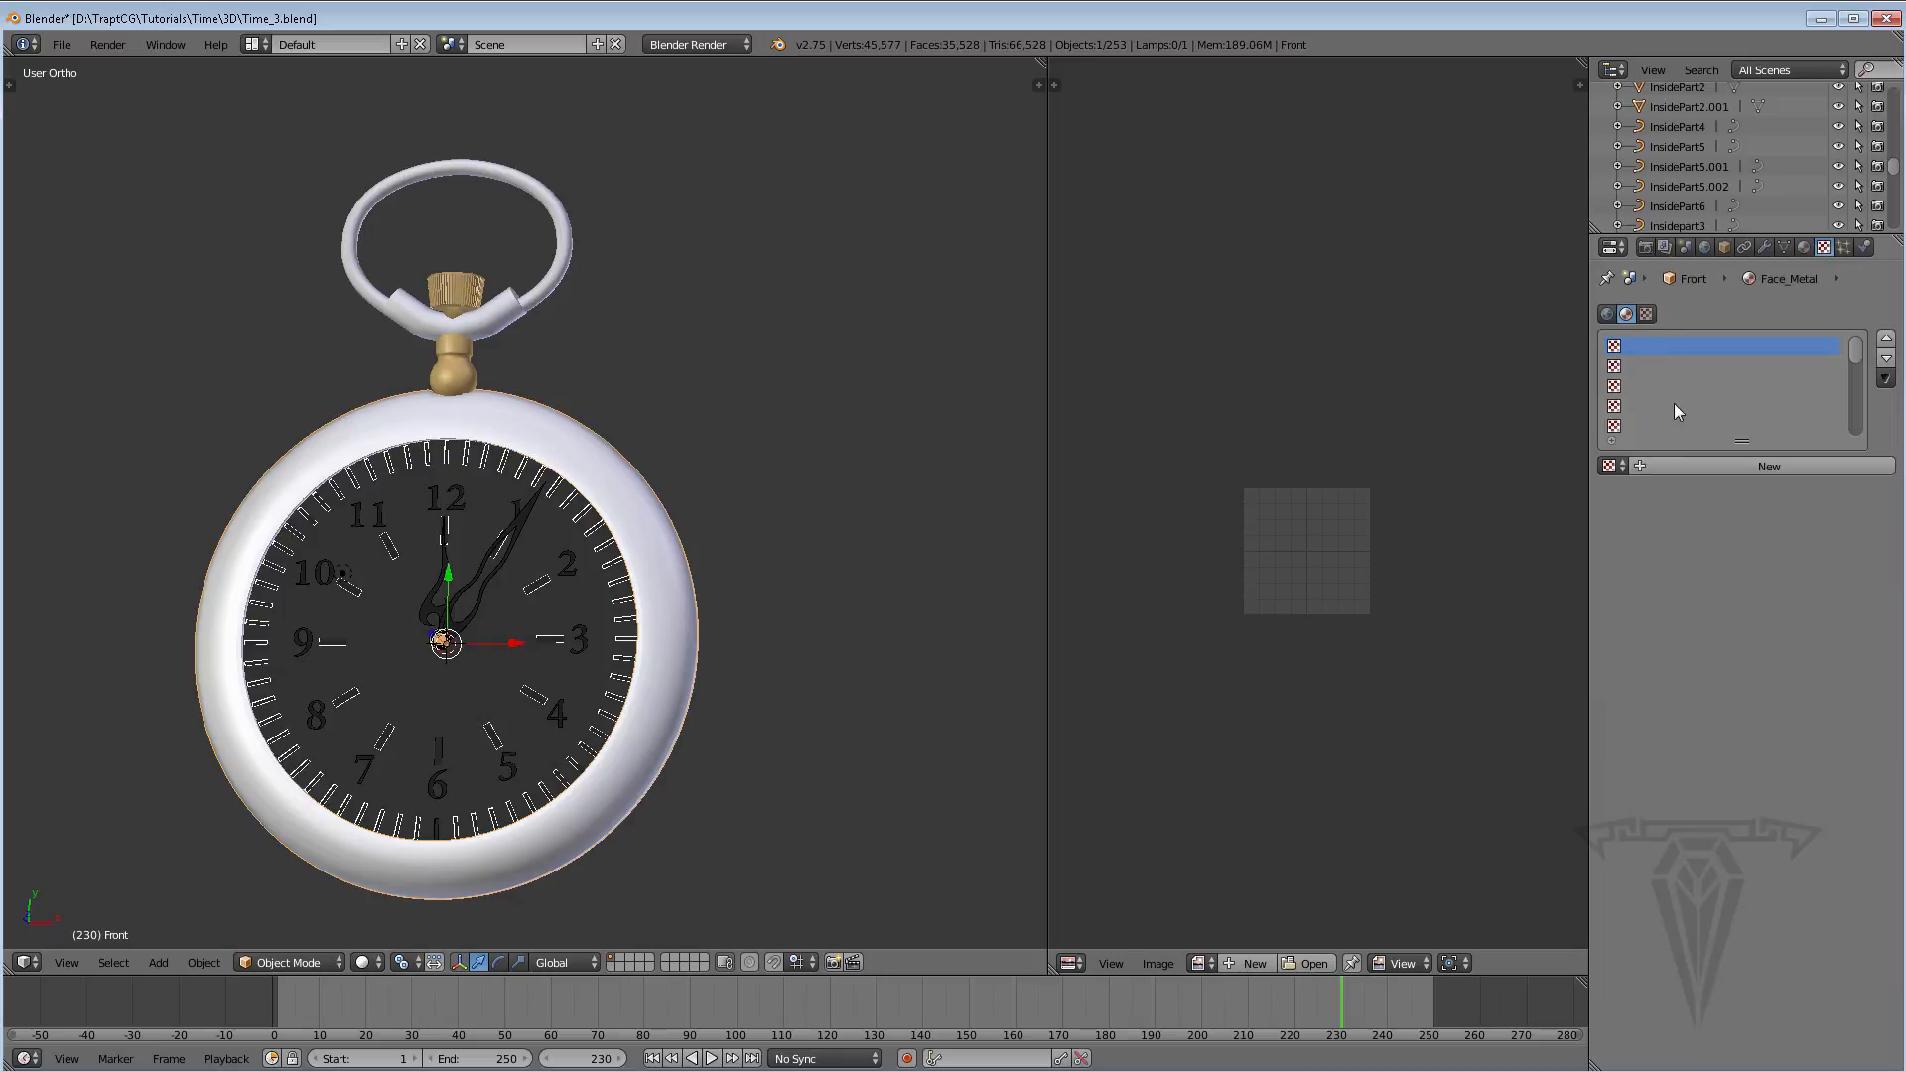
click(1678, 470)
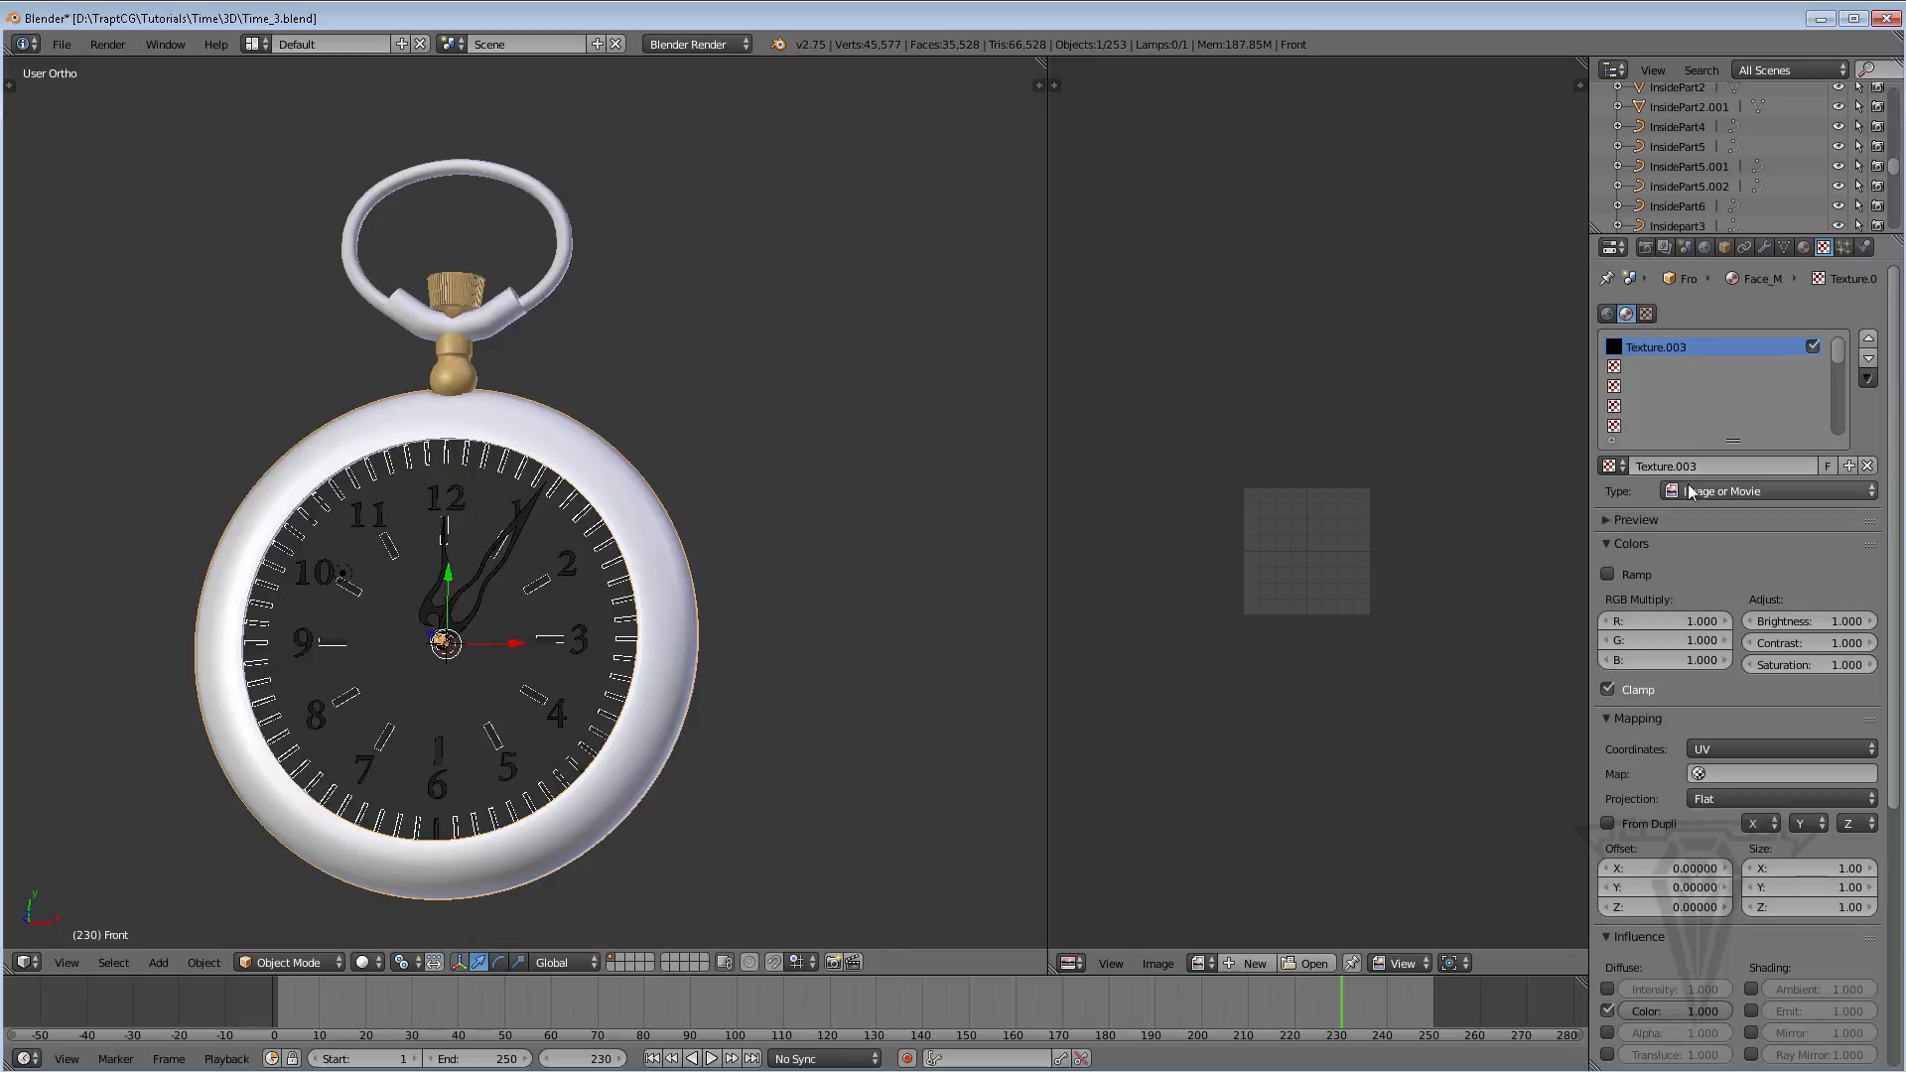
click(1734, 467)
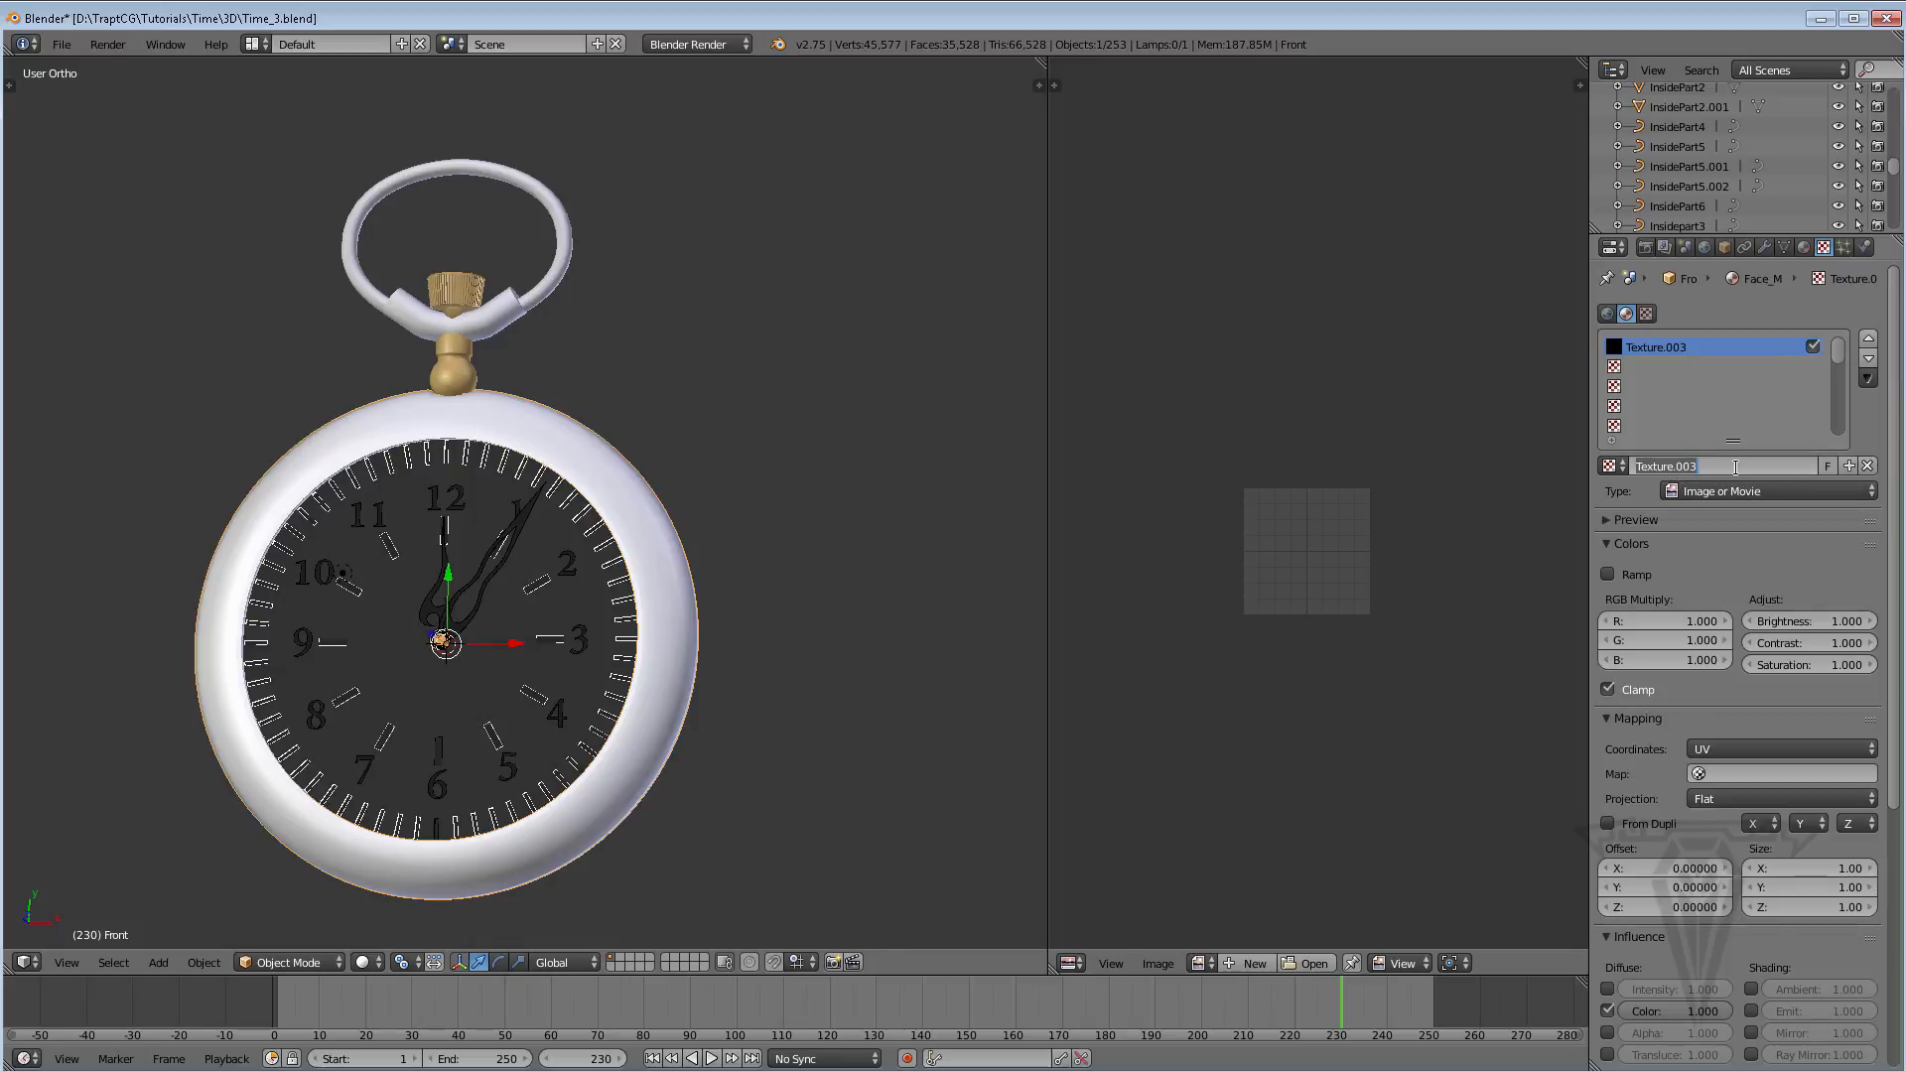
text(Face_Diff)
key(Return)
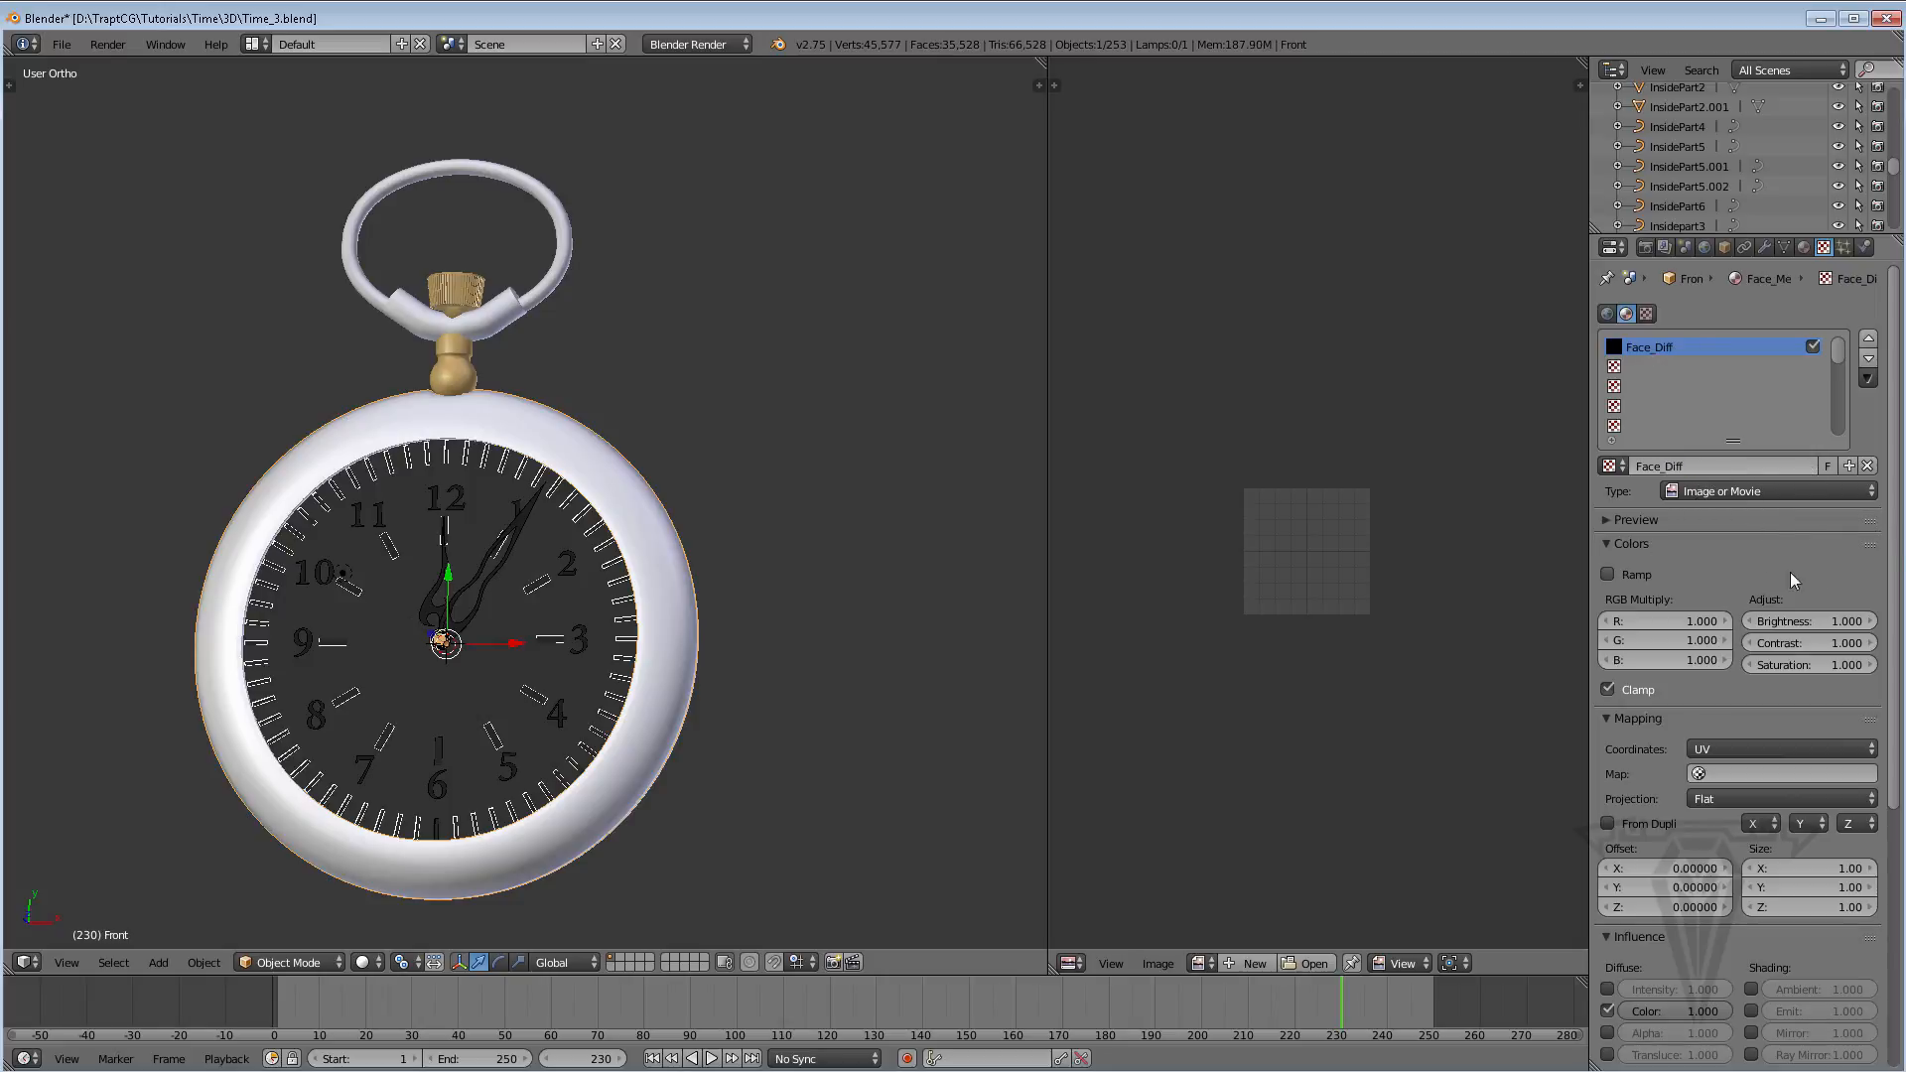
Collapse the Face_Diff texture's Mapping, Colors, Influence and Custom Properties sections, keeping the Image section expanded
click(1638, 717)
click(1634, 544)
click(1626, 592)
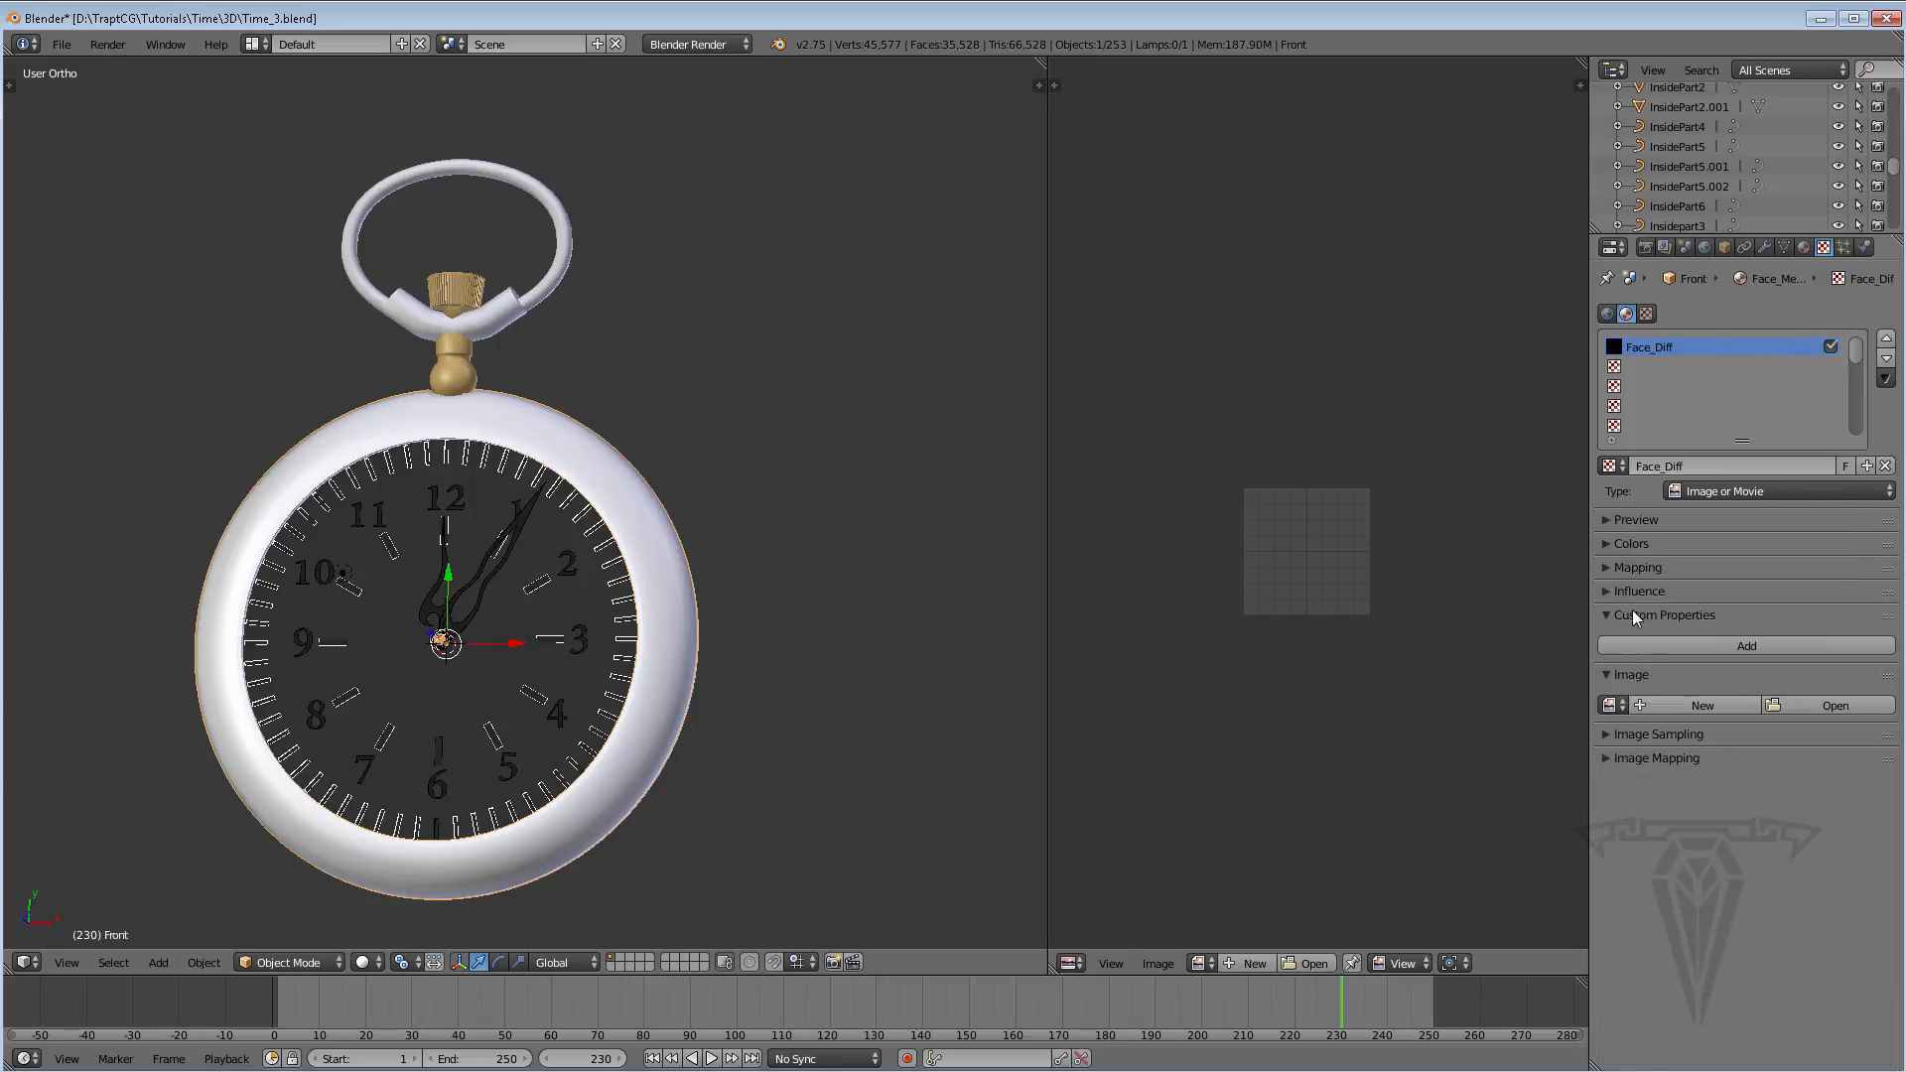
click(1641, 613)
click(1640, 639)
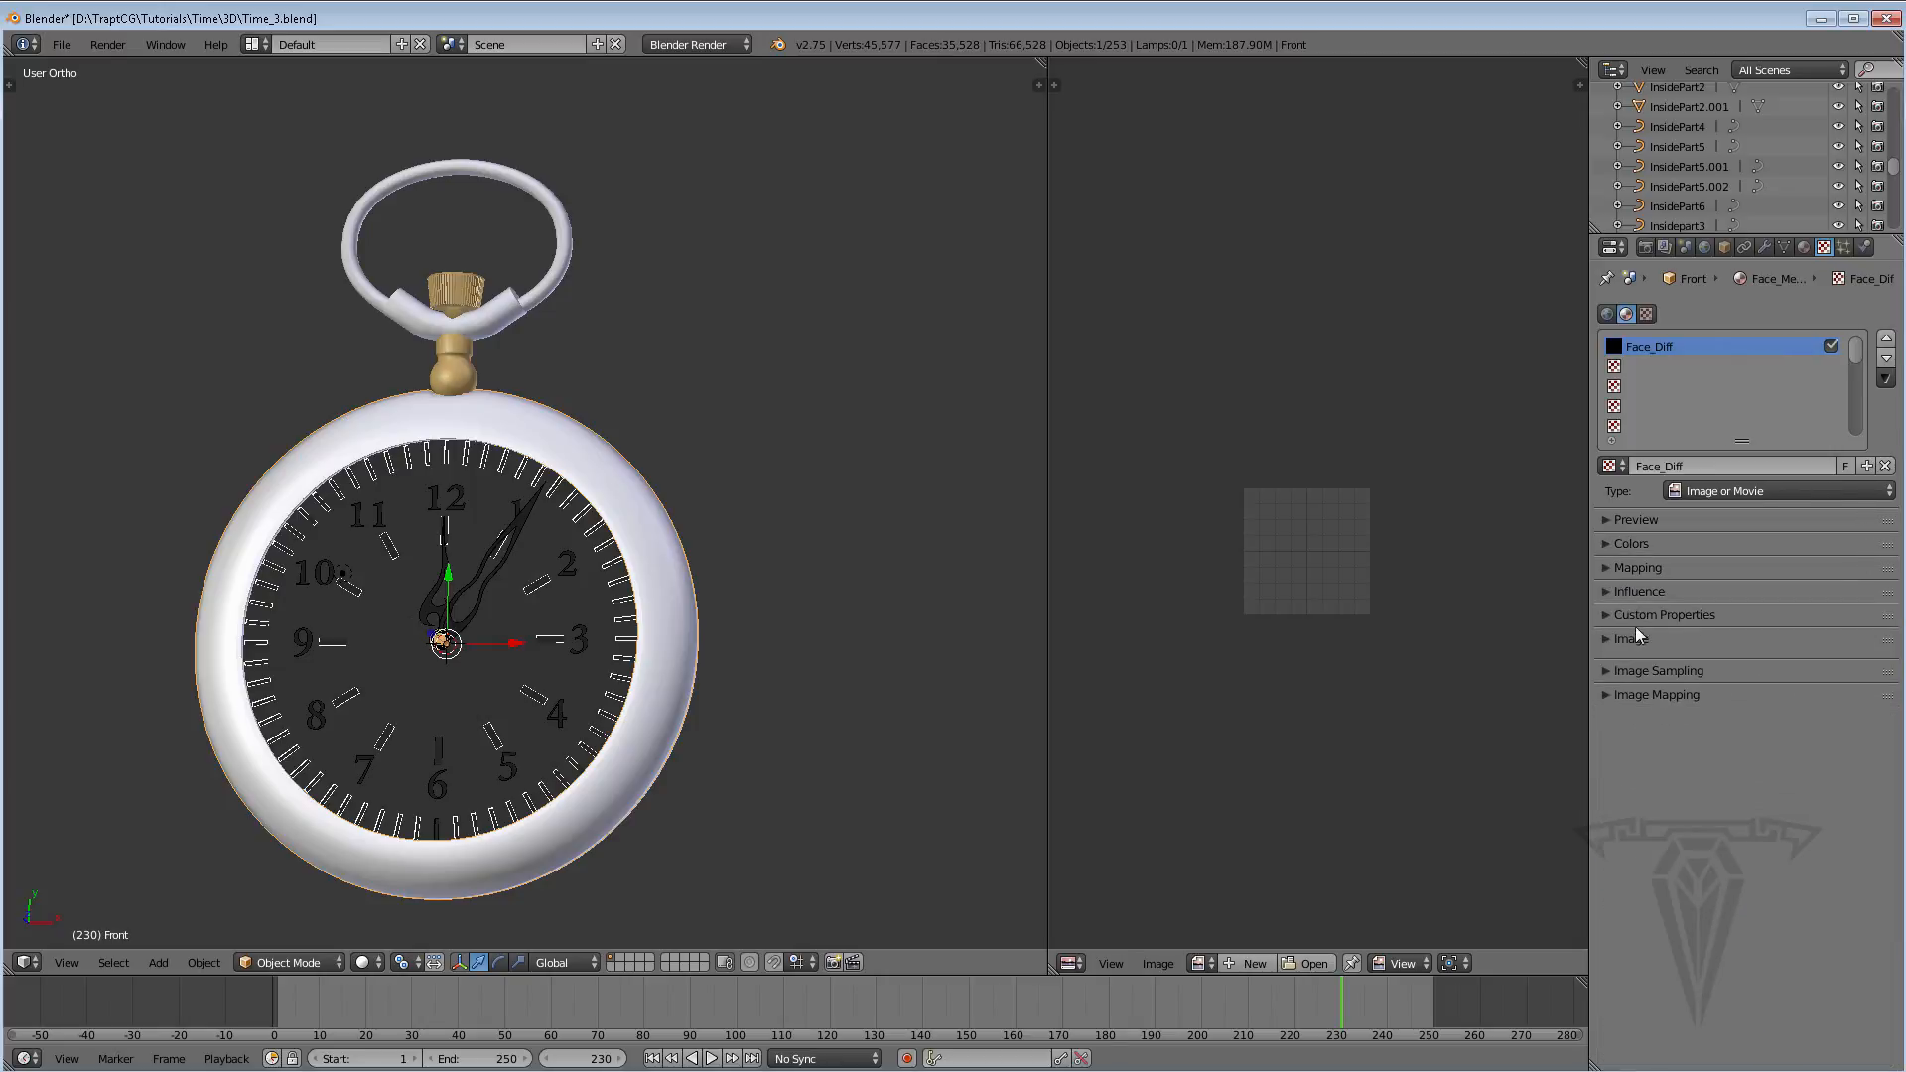
click(1635, 638)
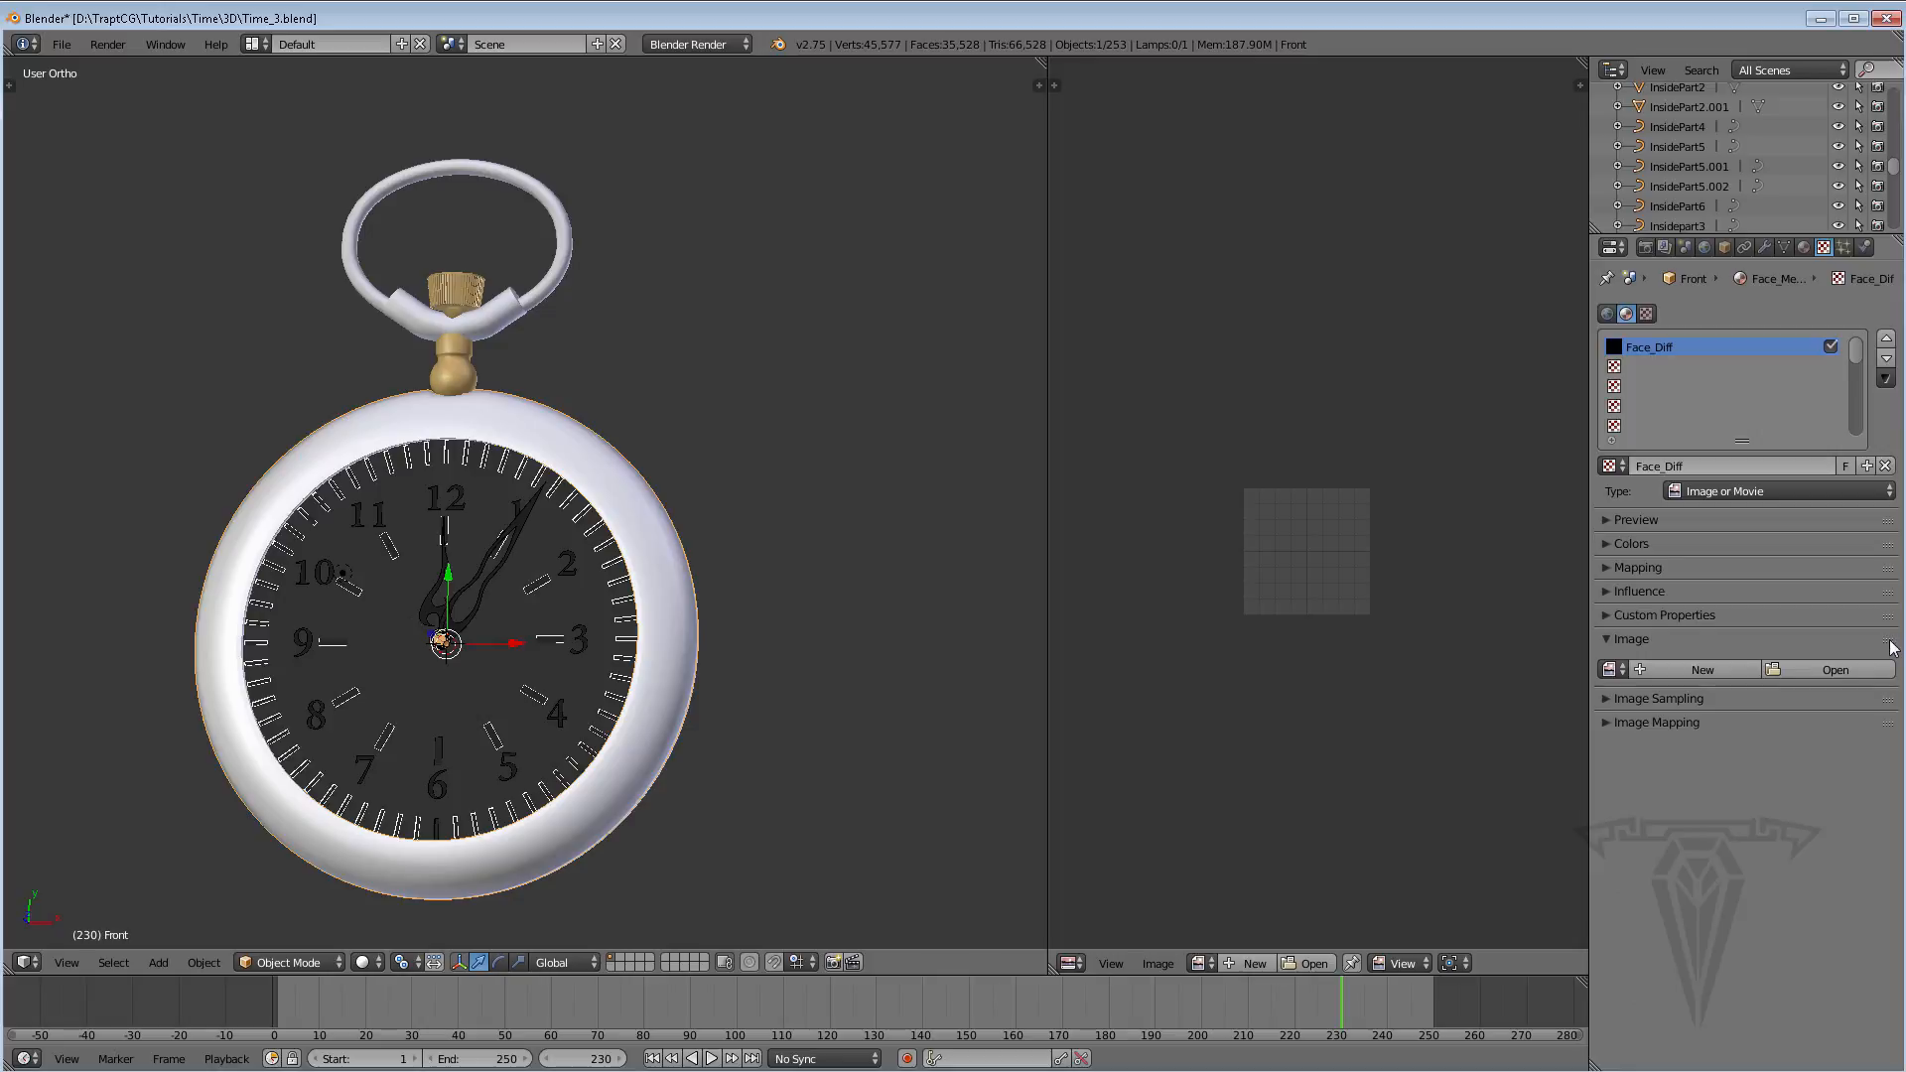
Reorder the texture sections so Image follows Colors, Image Sampling follows Image, and Image Mapping follows Mapping
drag(1886, 640, 1883, 591)
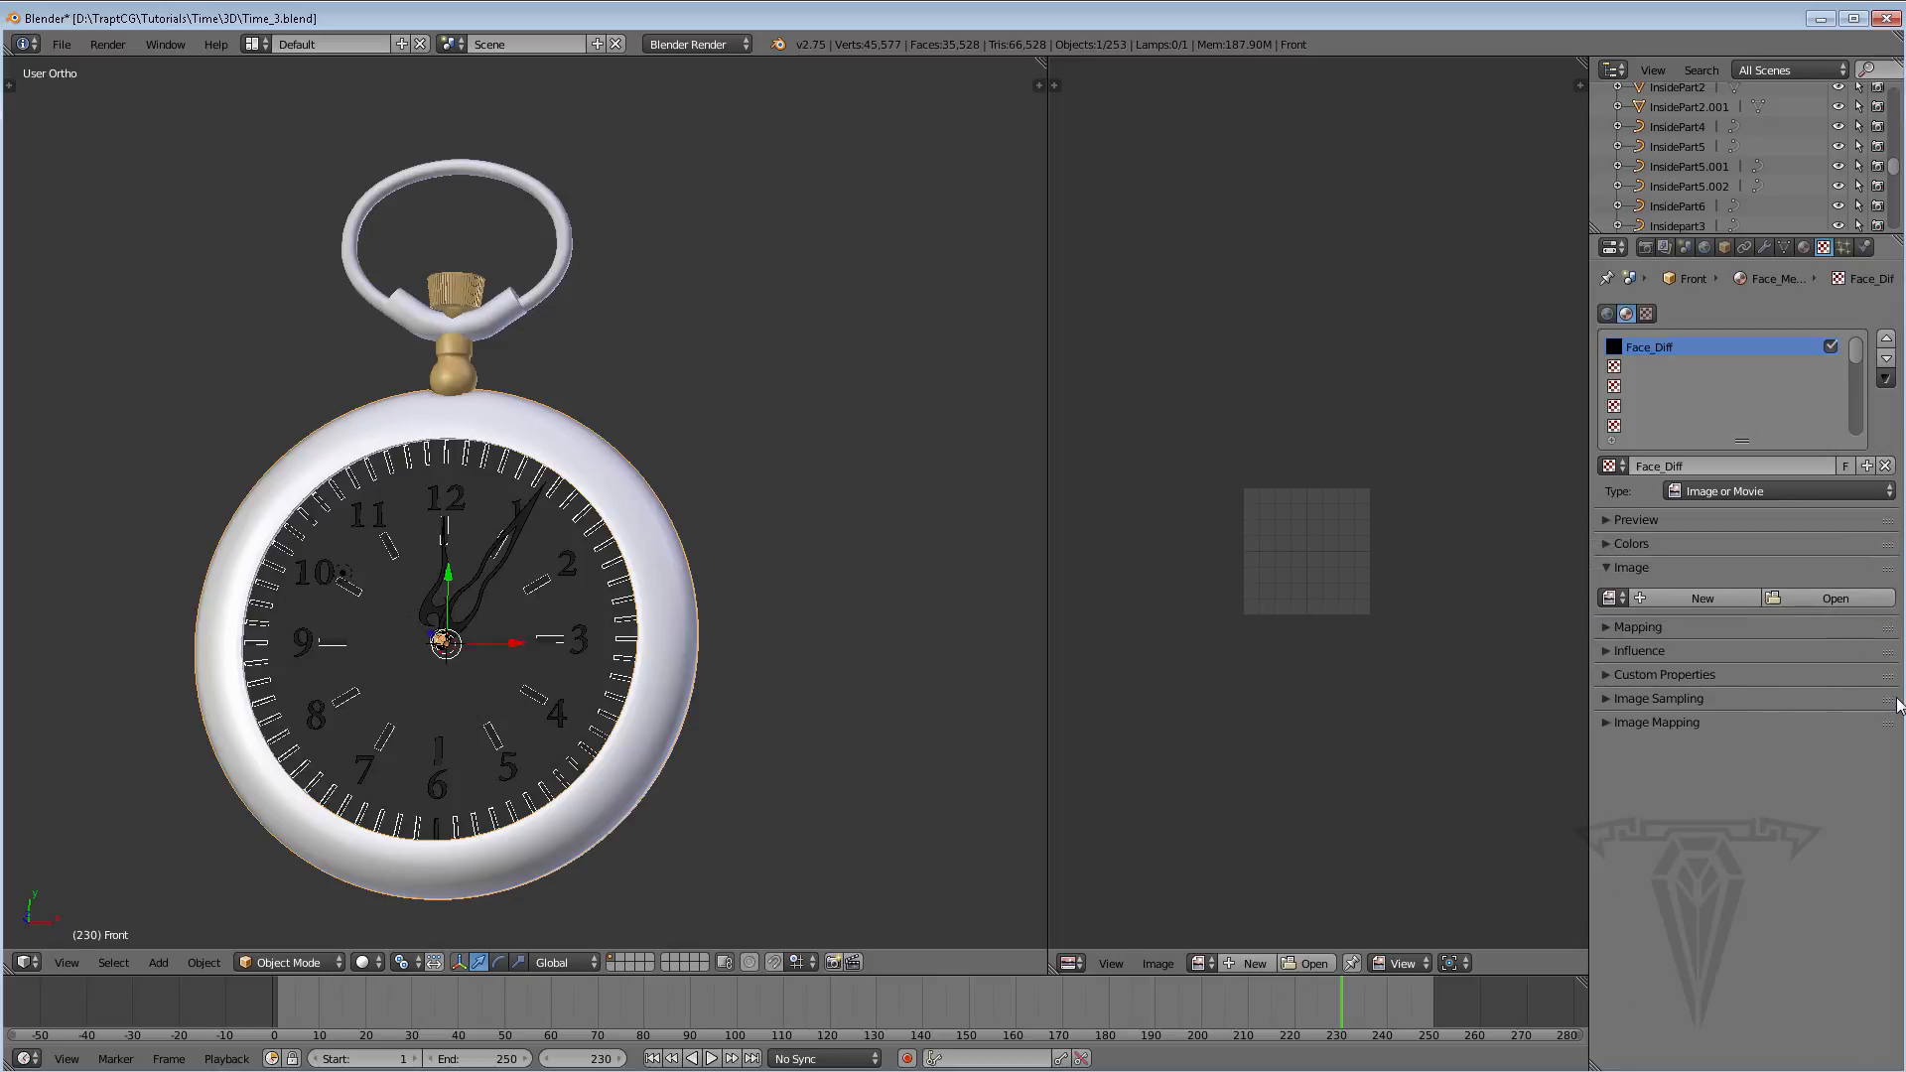
drag(1897, 704, 1889, 630)
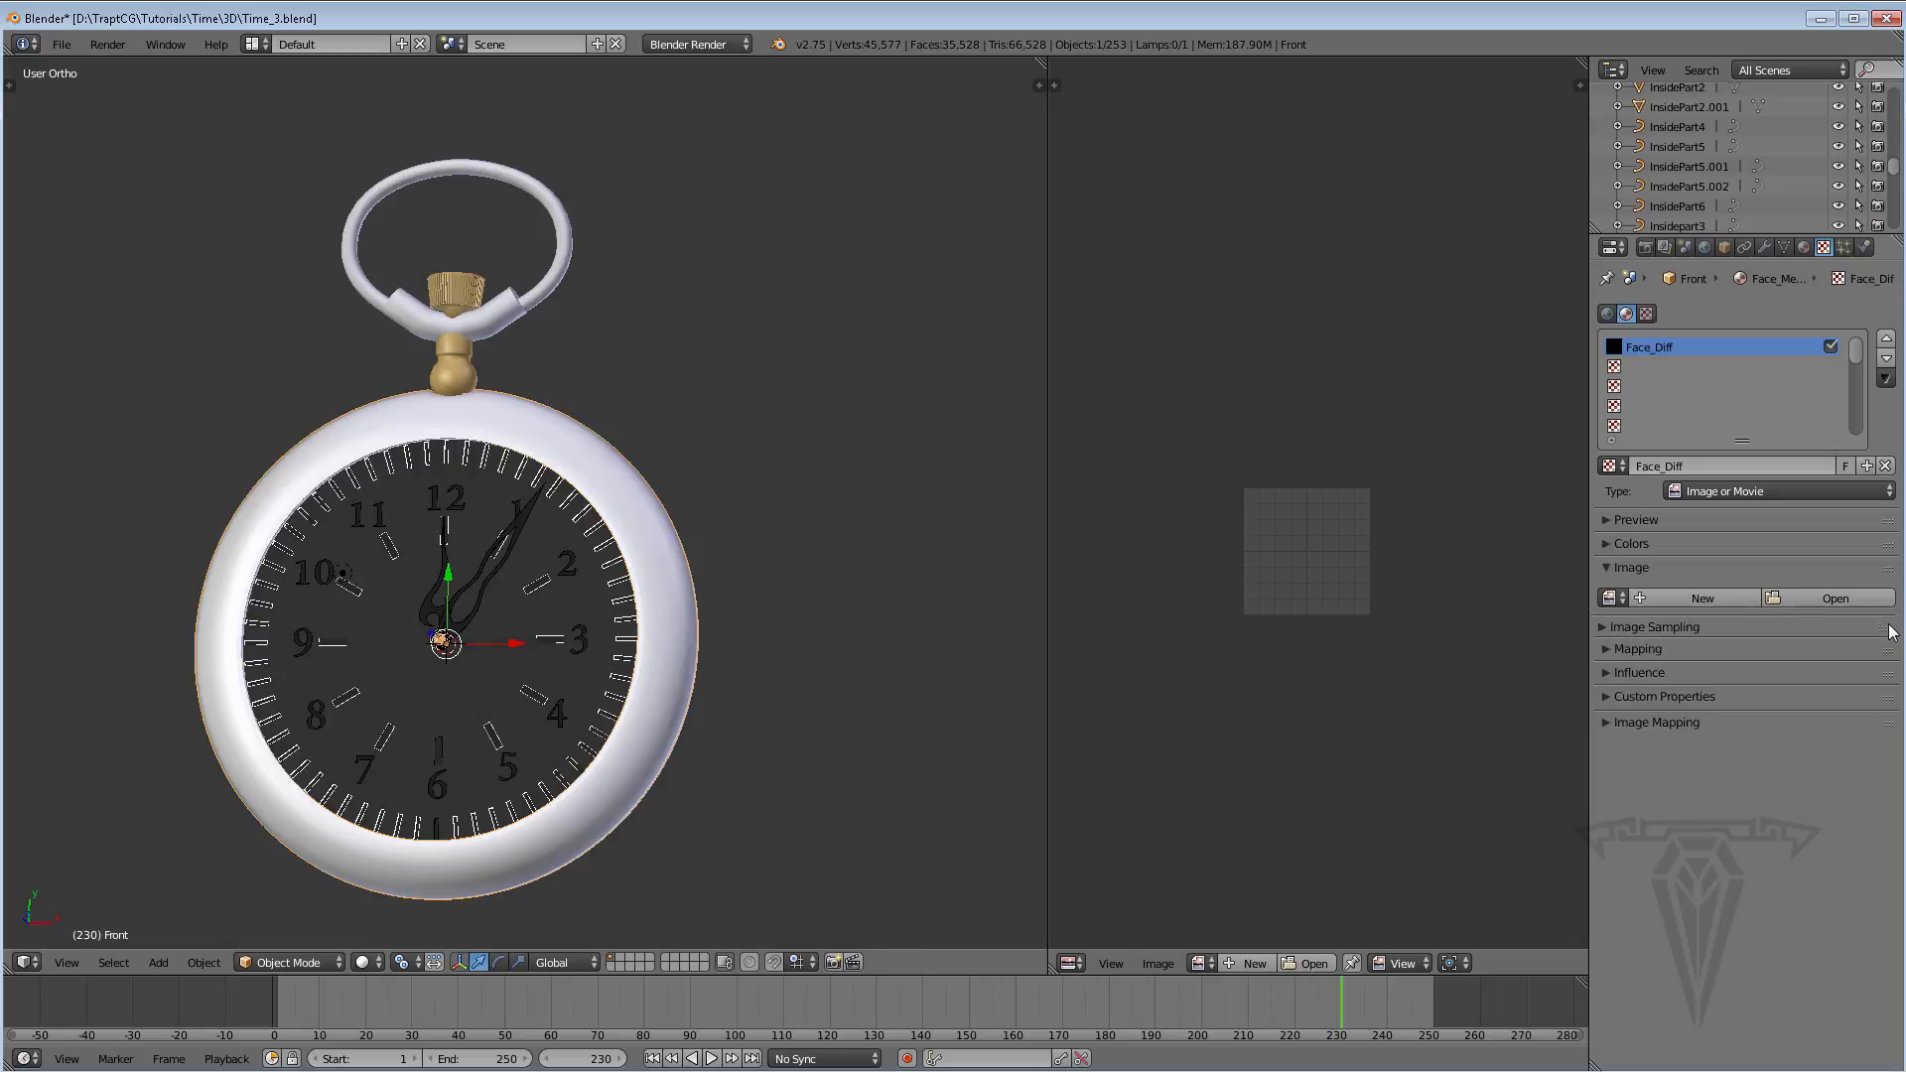
drag(1889, 712, 1886, 674)
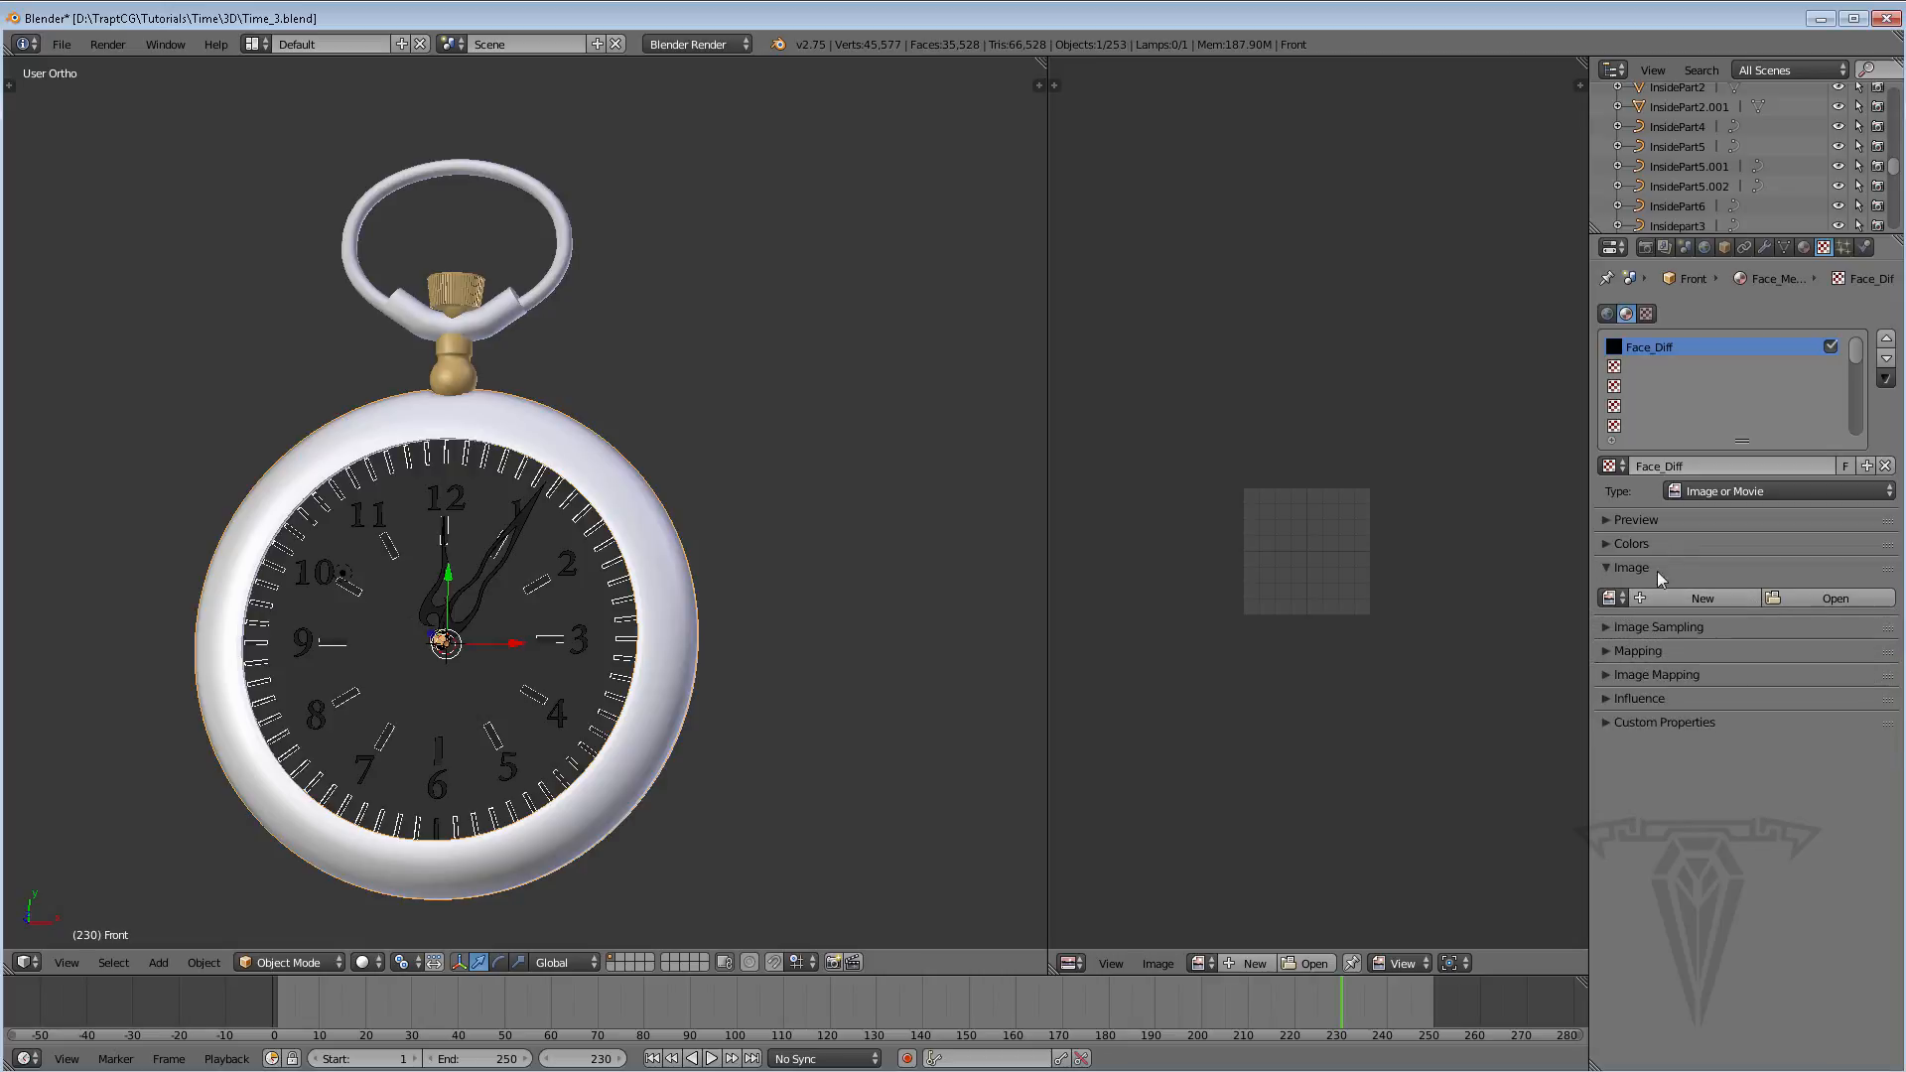
Load Front_Diff.png from the tex folder into the Face_Diff texture and expand its Influence settings
click(1835, 599)
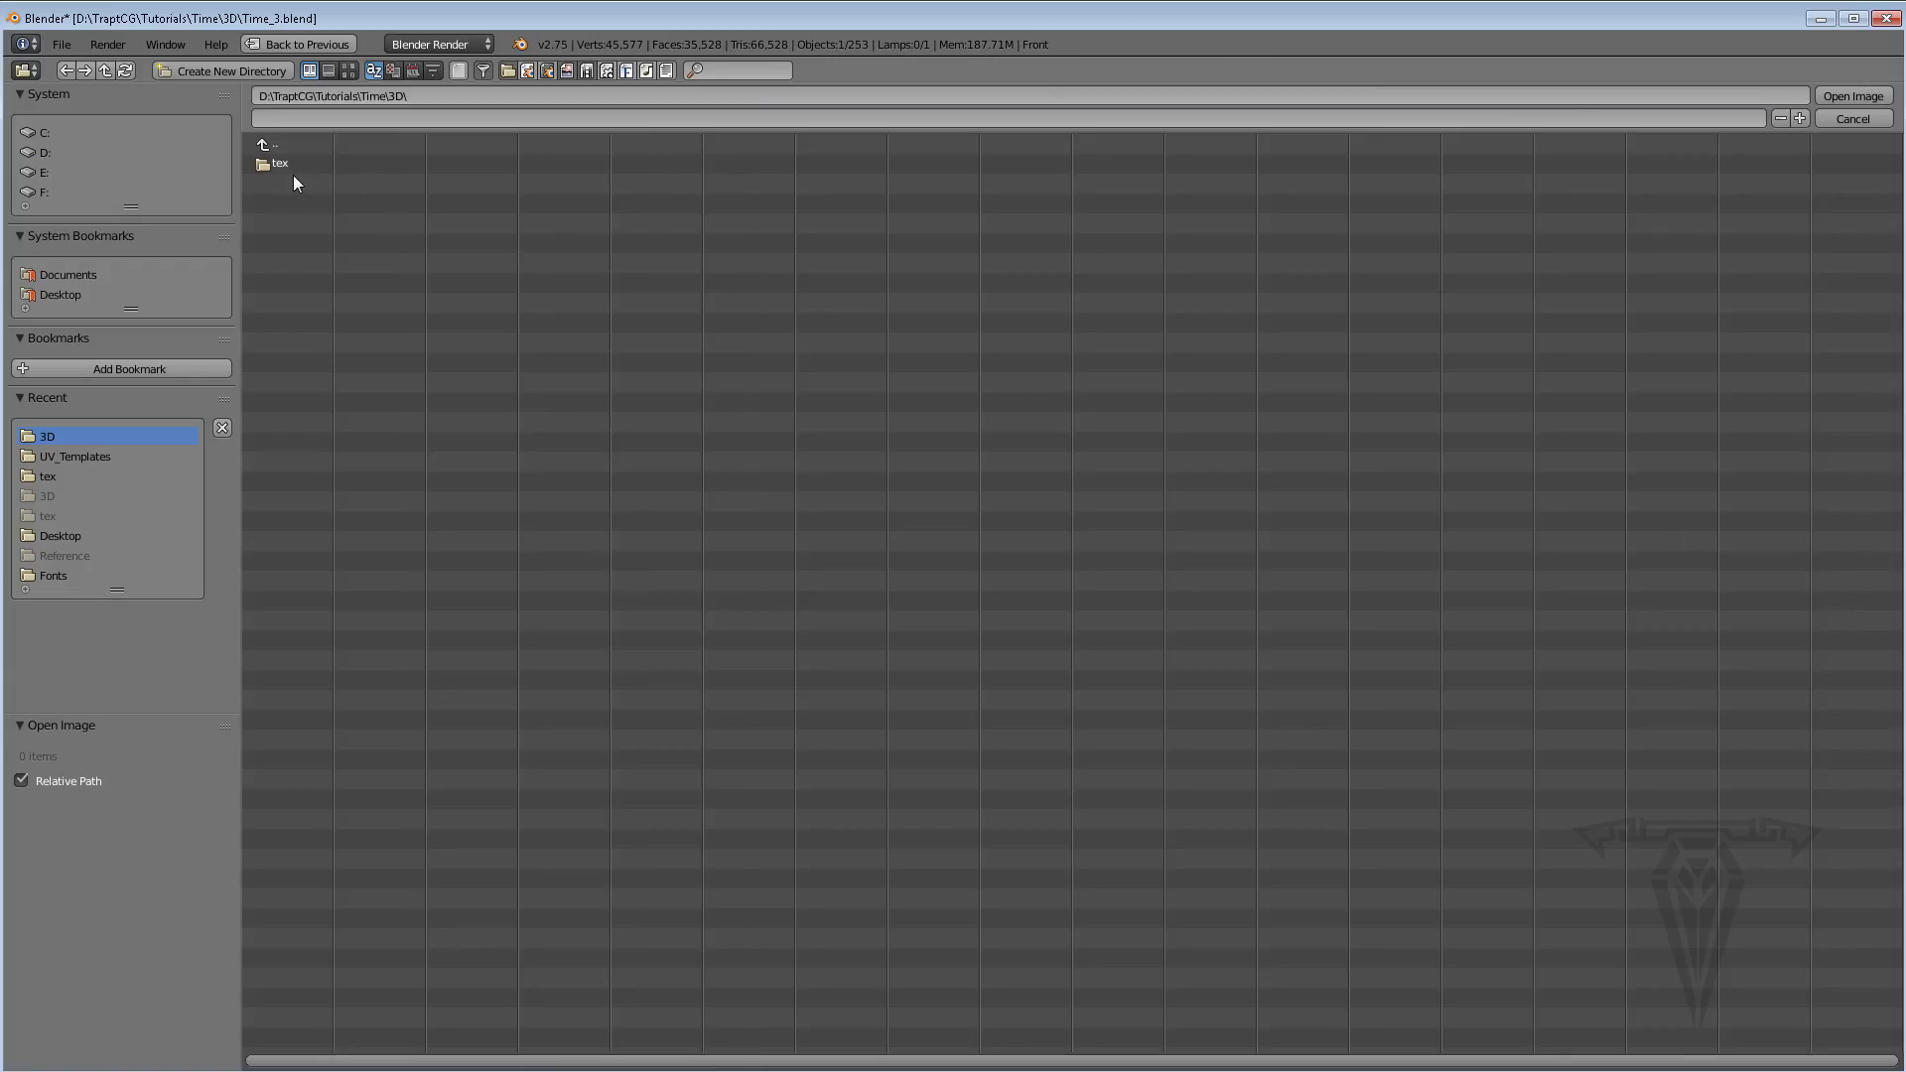
click(276, 161)
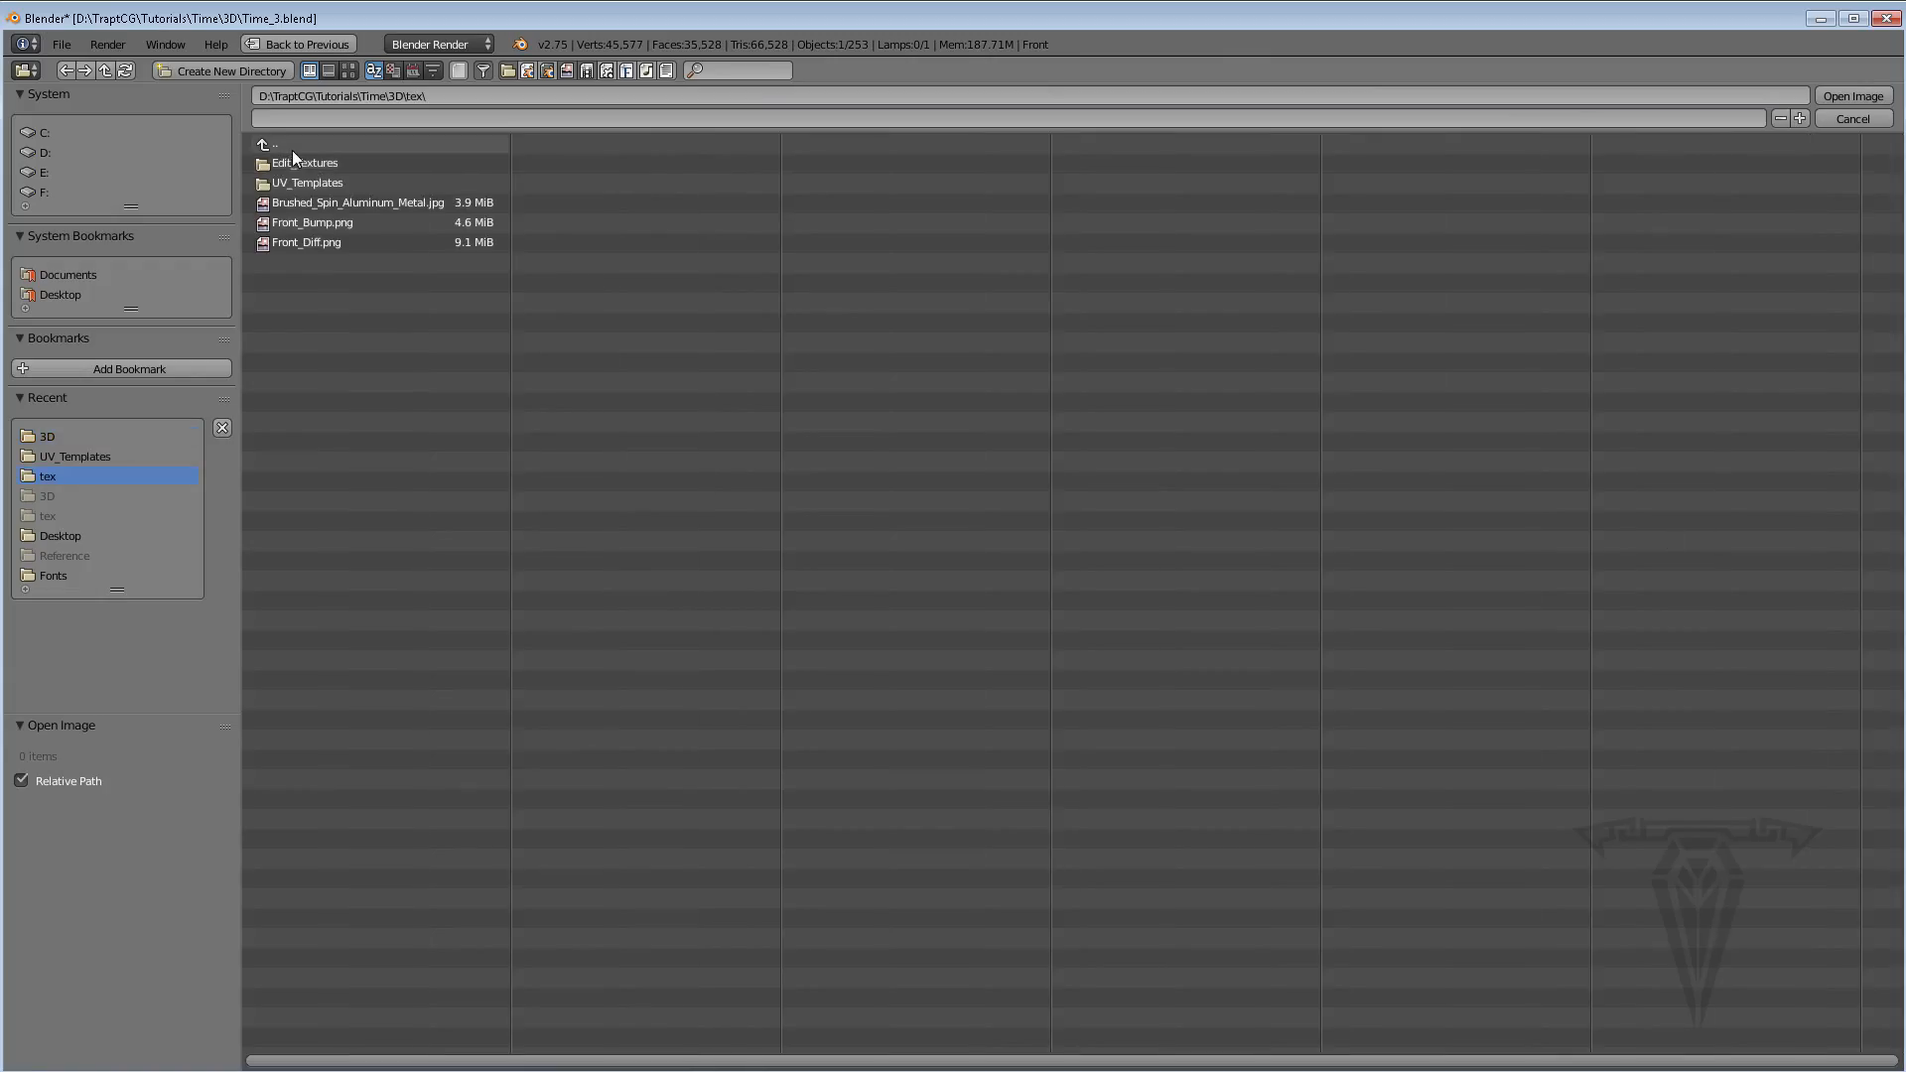
click(308, 242)
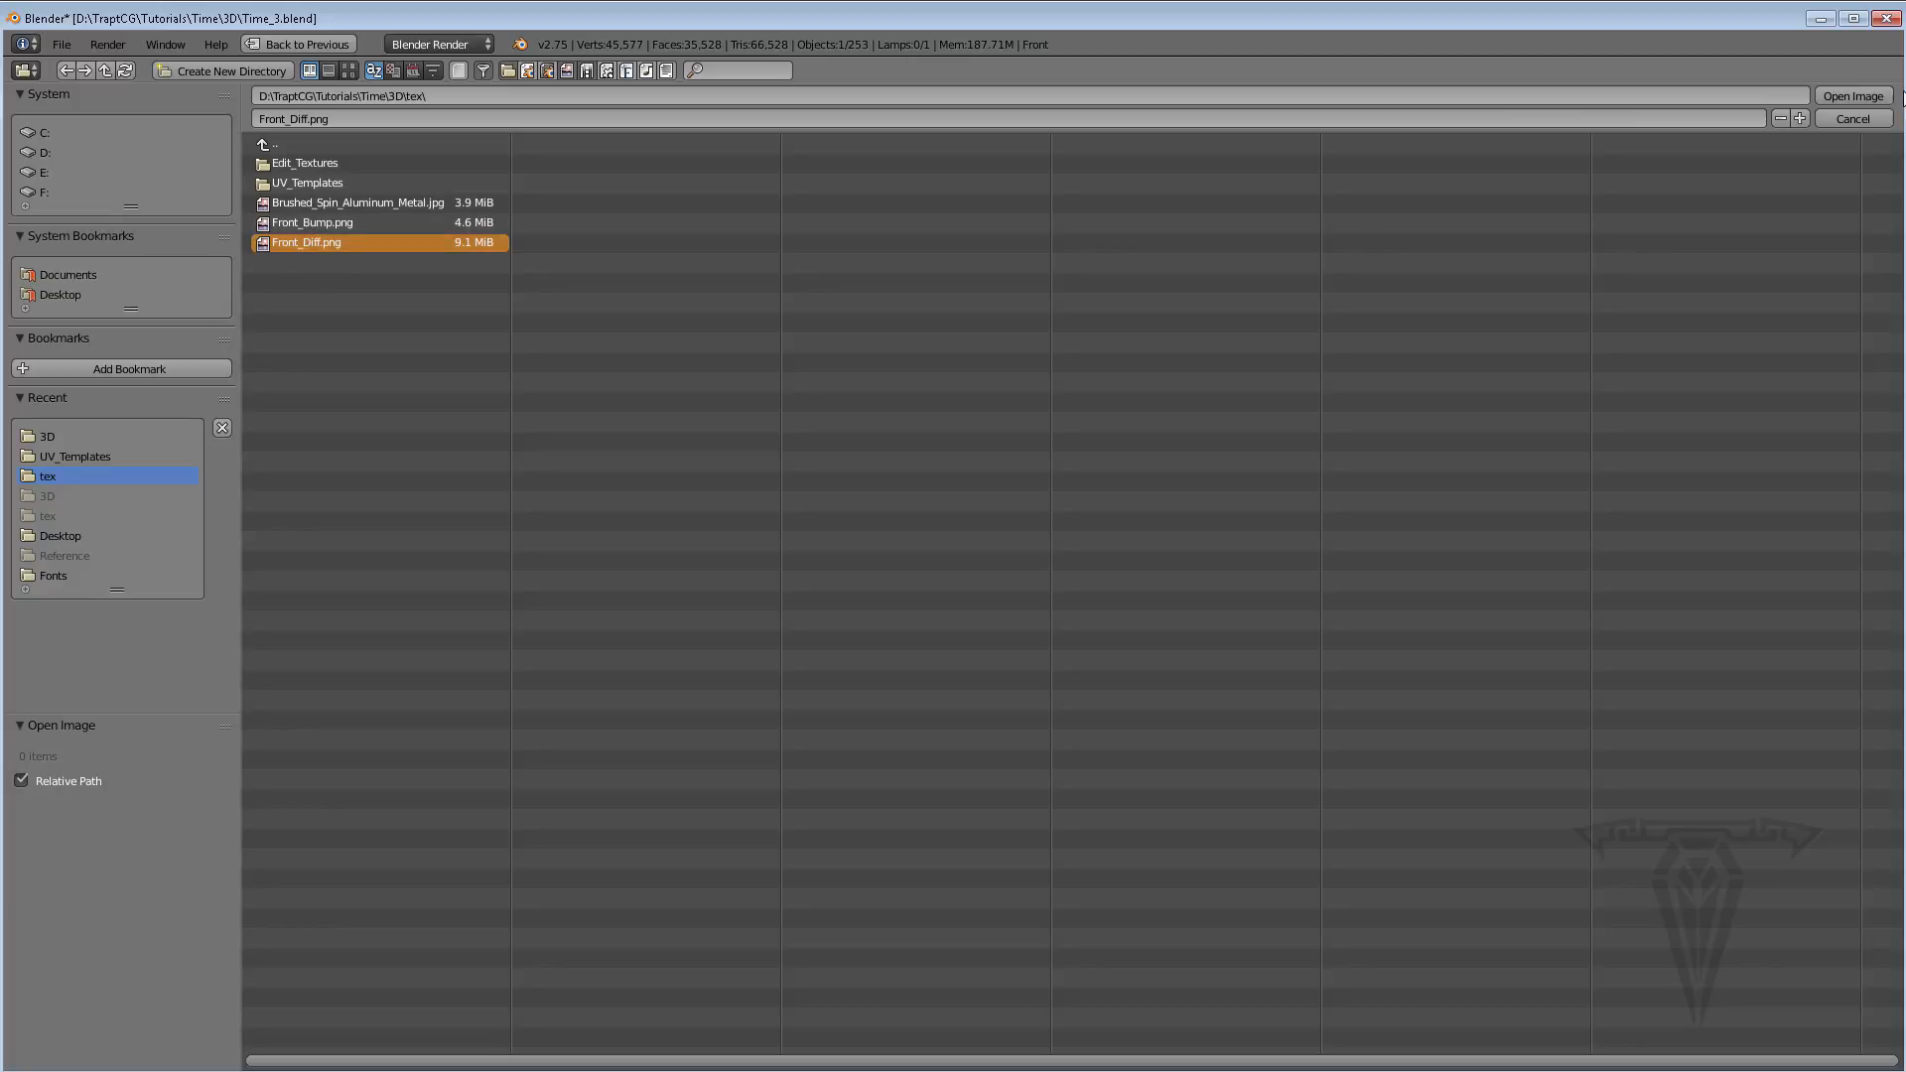
click(1852, 95)
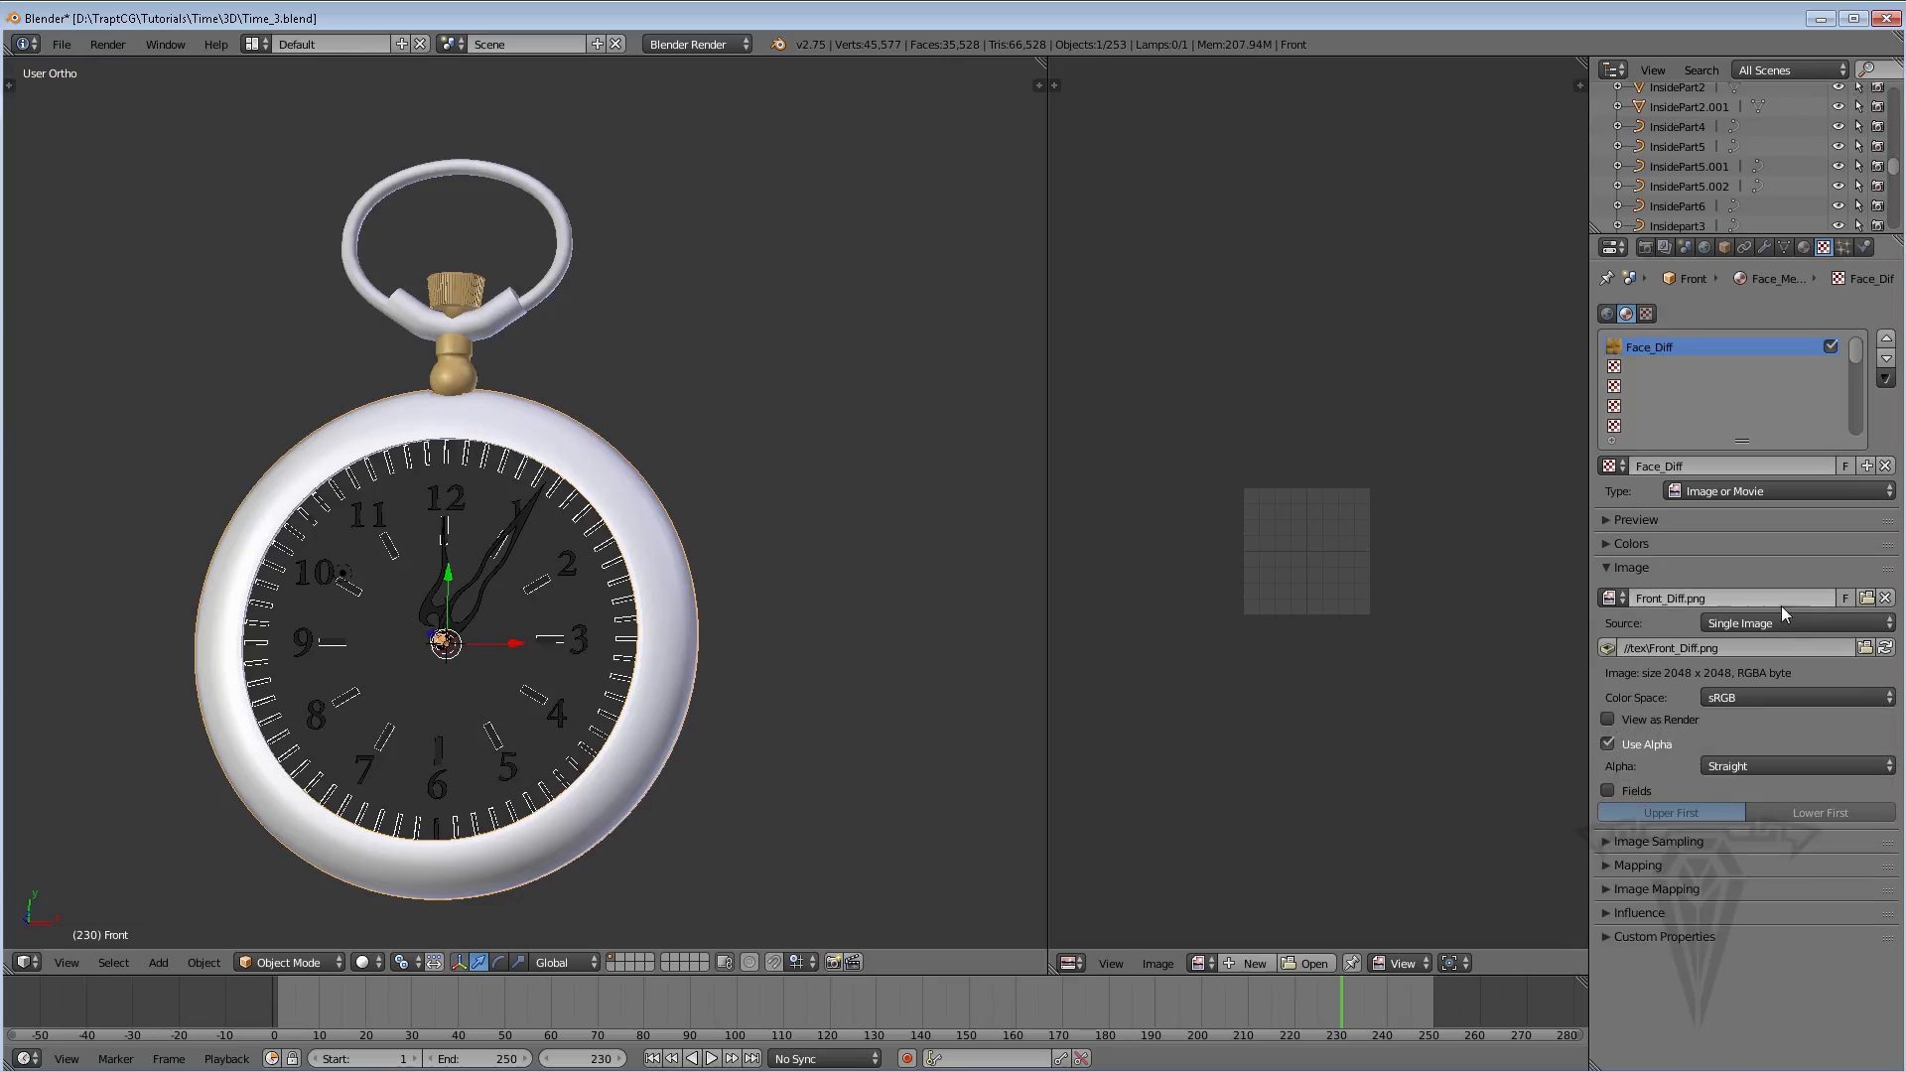
click(1640, 913)
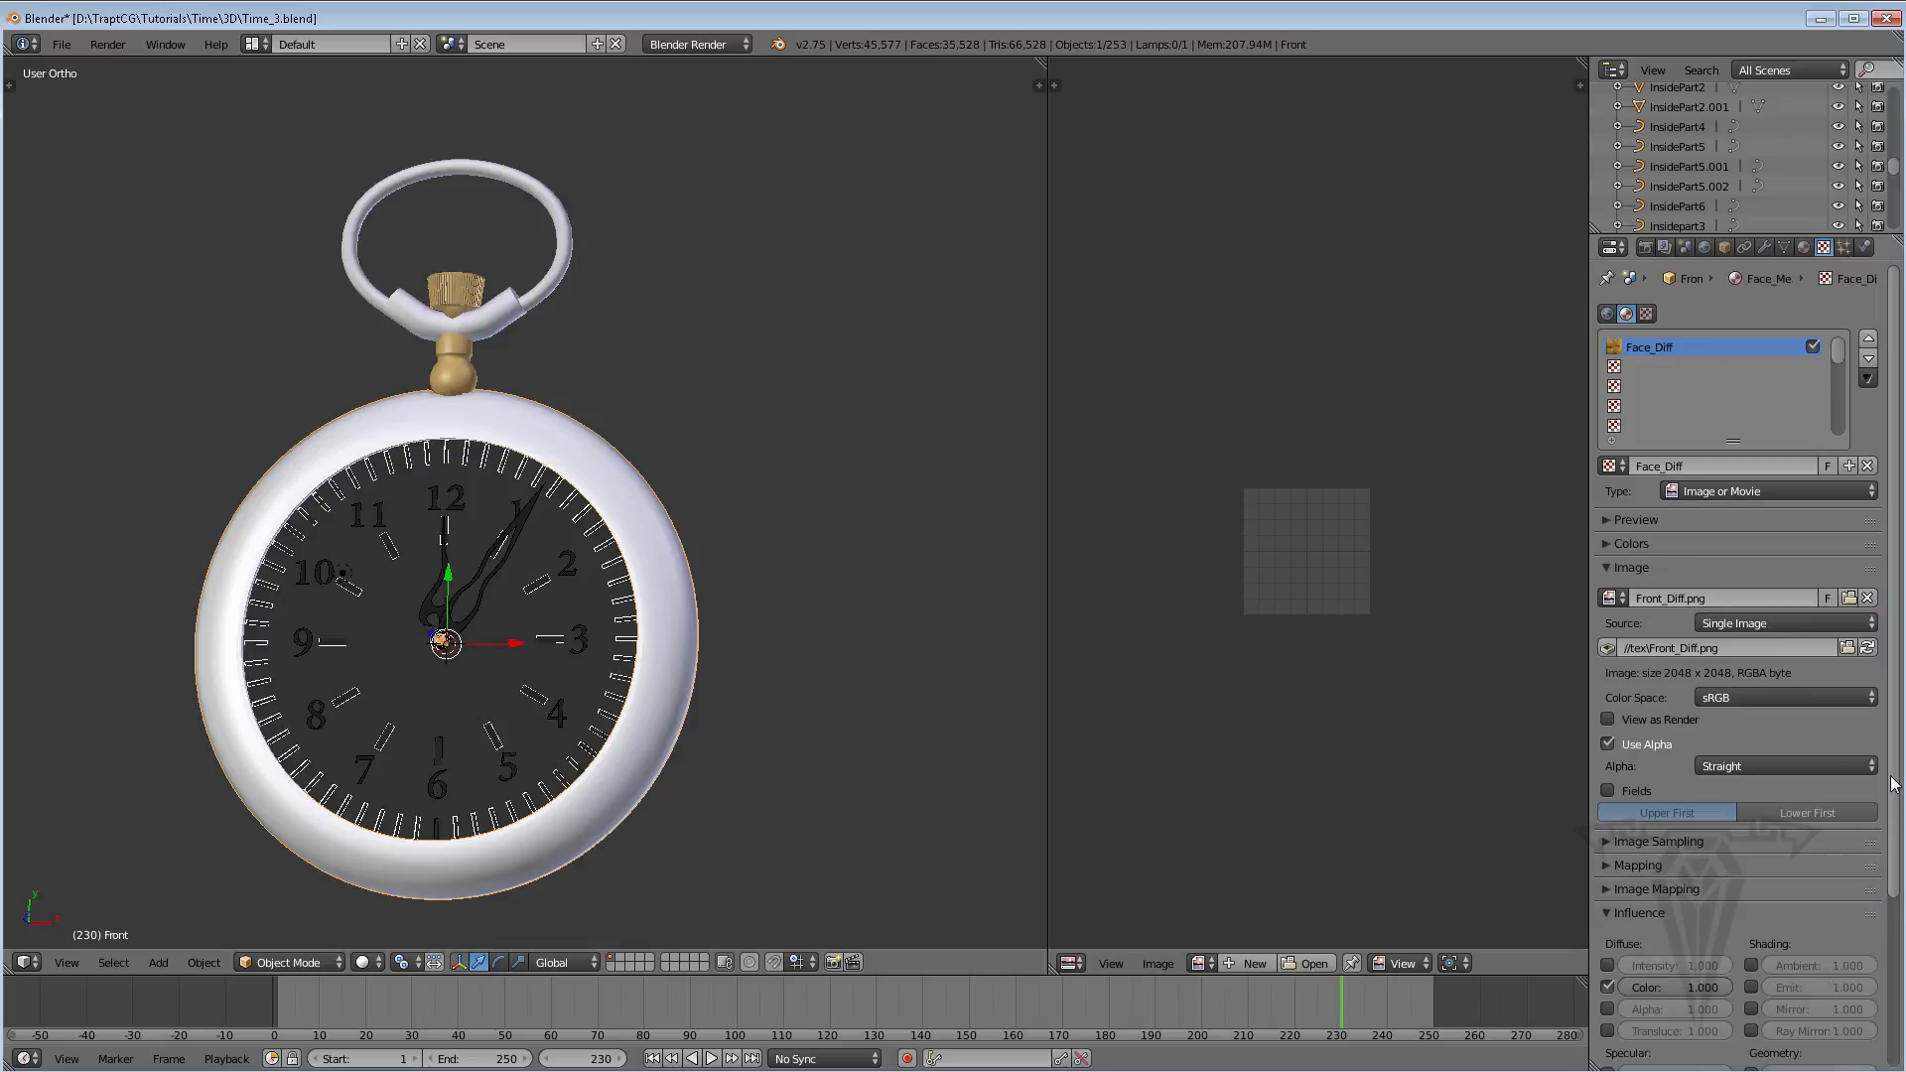
scroll(1866, 784, down, 1)
Merge the image editor area into the 3D view and set the viewport shading to Rendered, with the watch face framed
scroll(659, 599, up, 3)
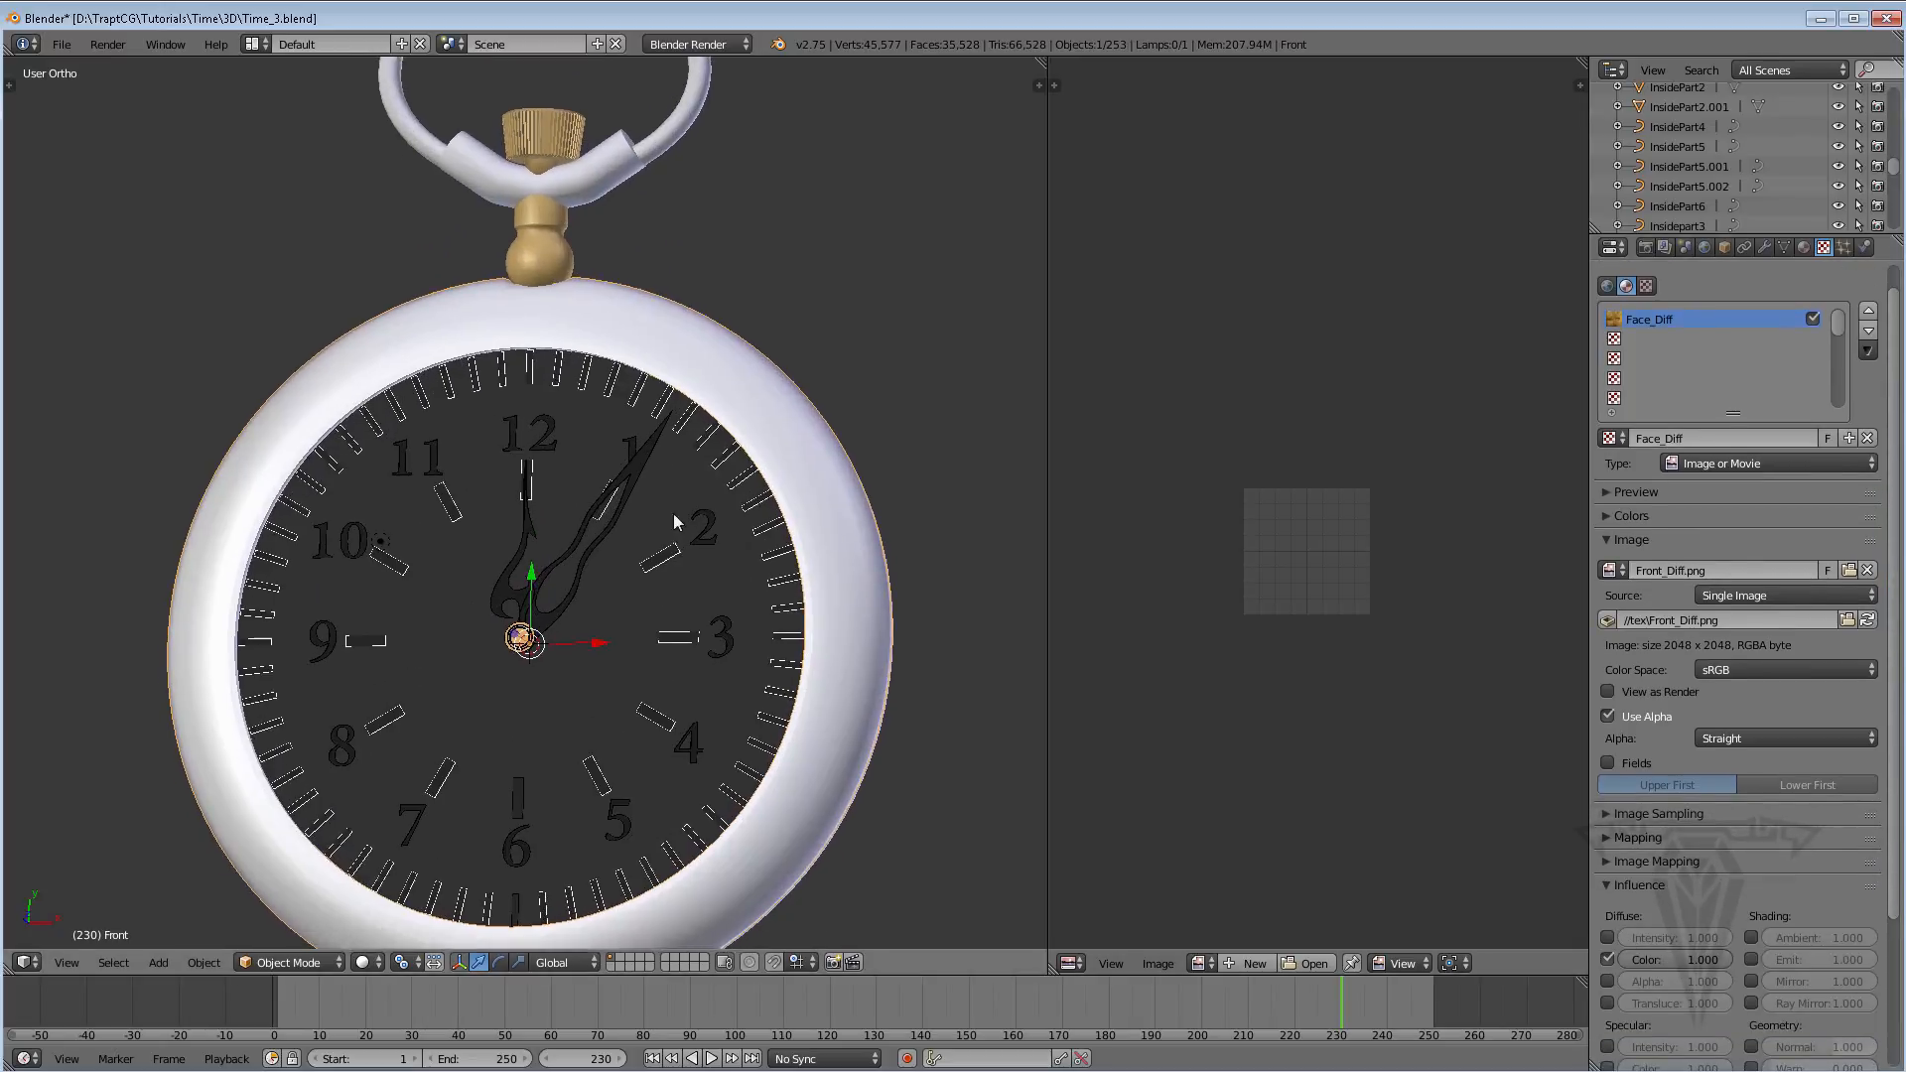
shift+middle_drag(673, 515, 678, 397)
click(370, 962)
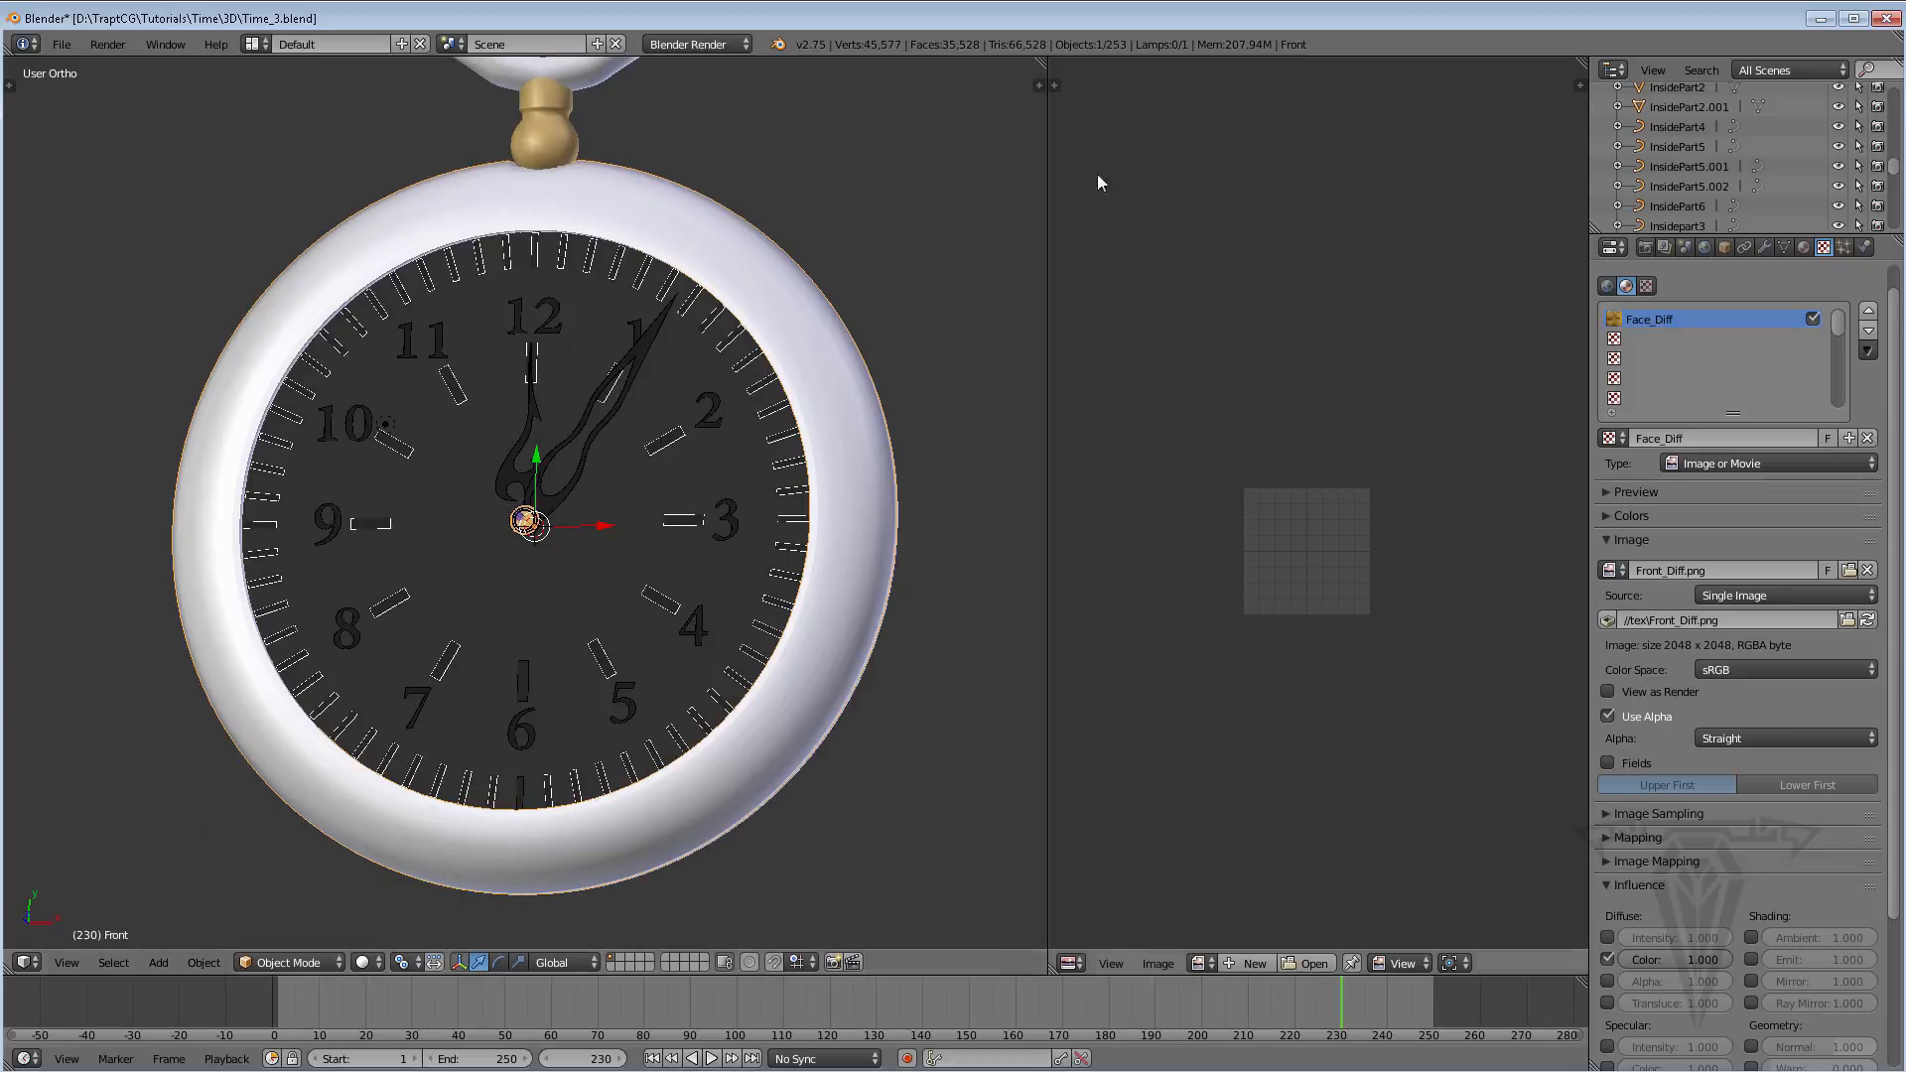
drag(1041, 62, 1132, 130)
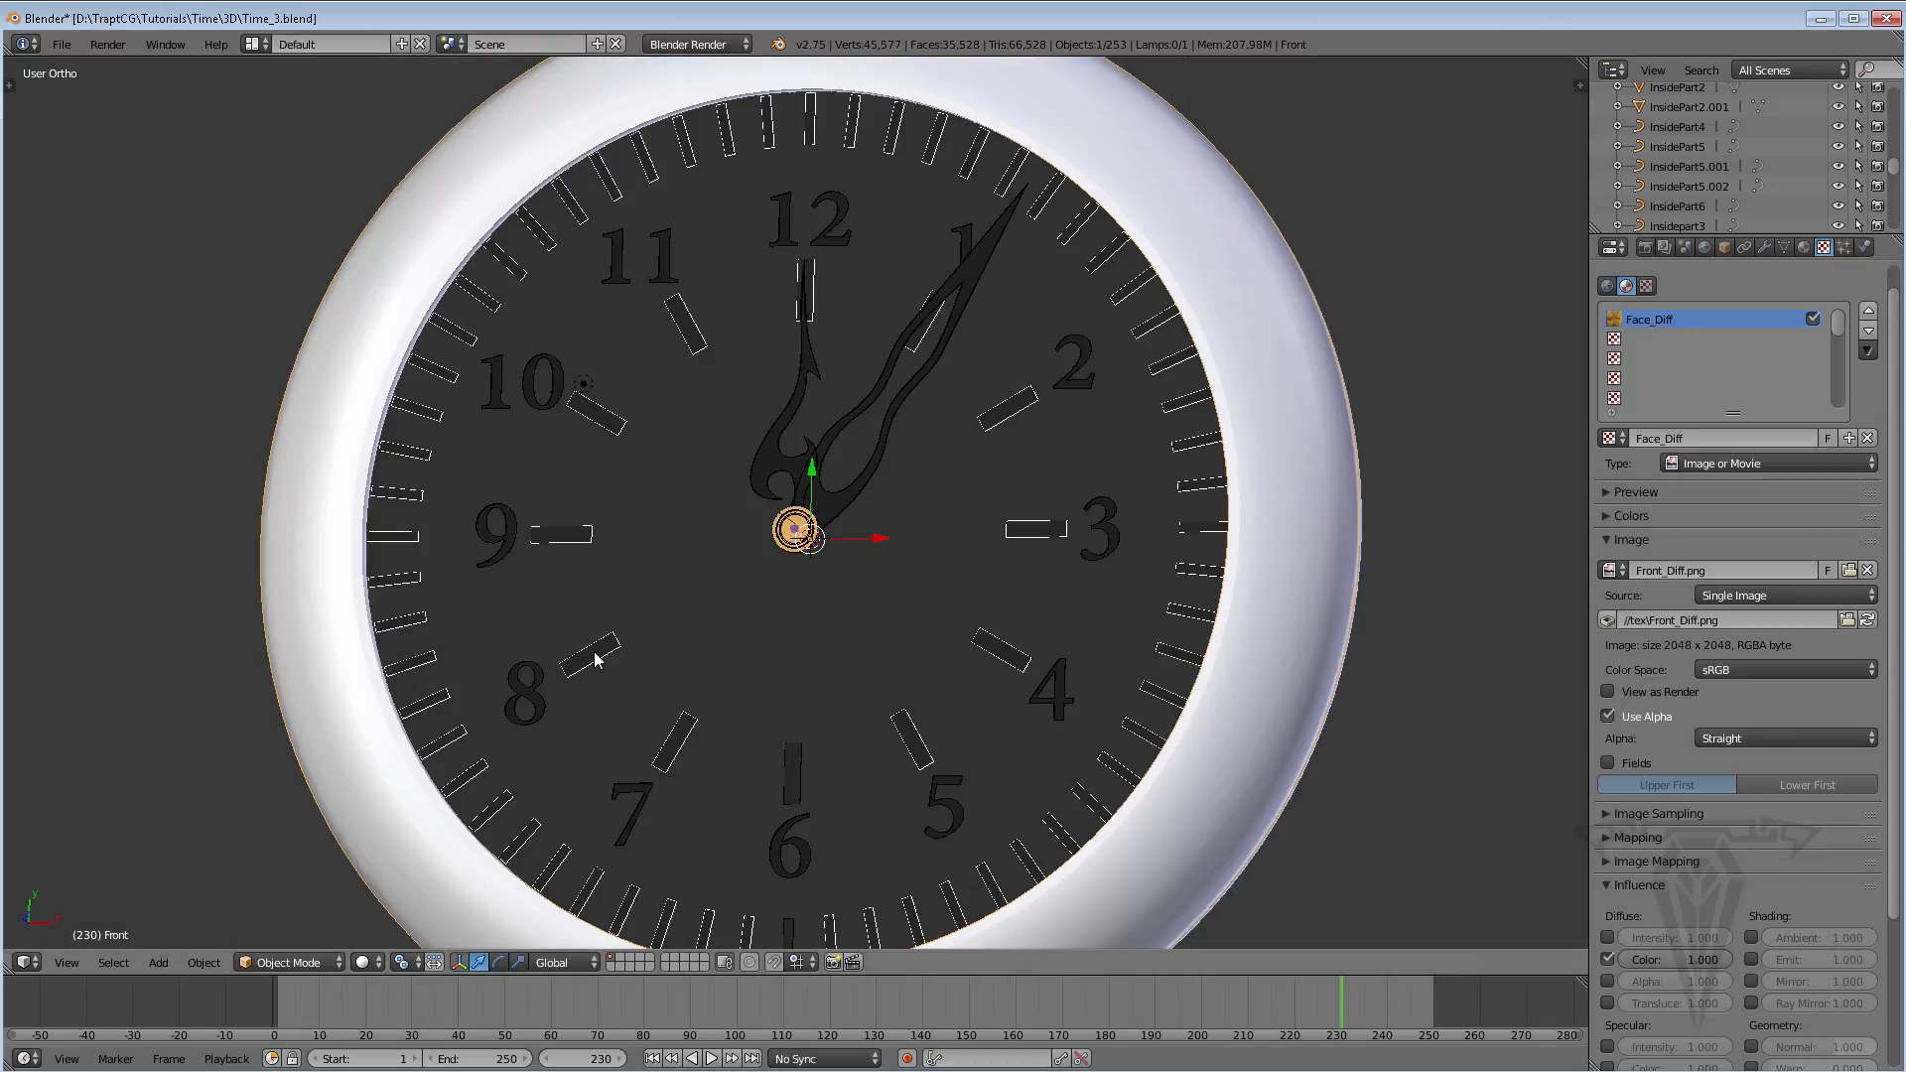
scroll(725, 596, down, 2)
click(370, 962)
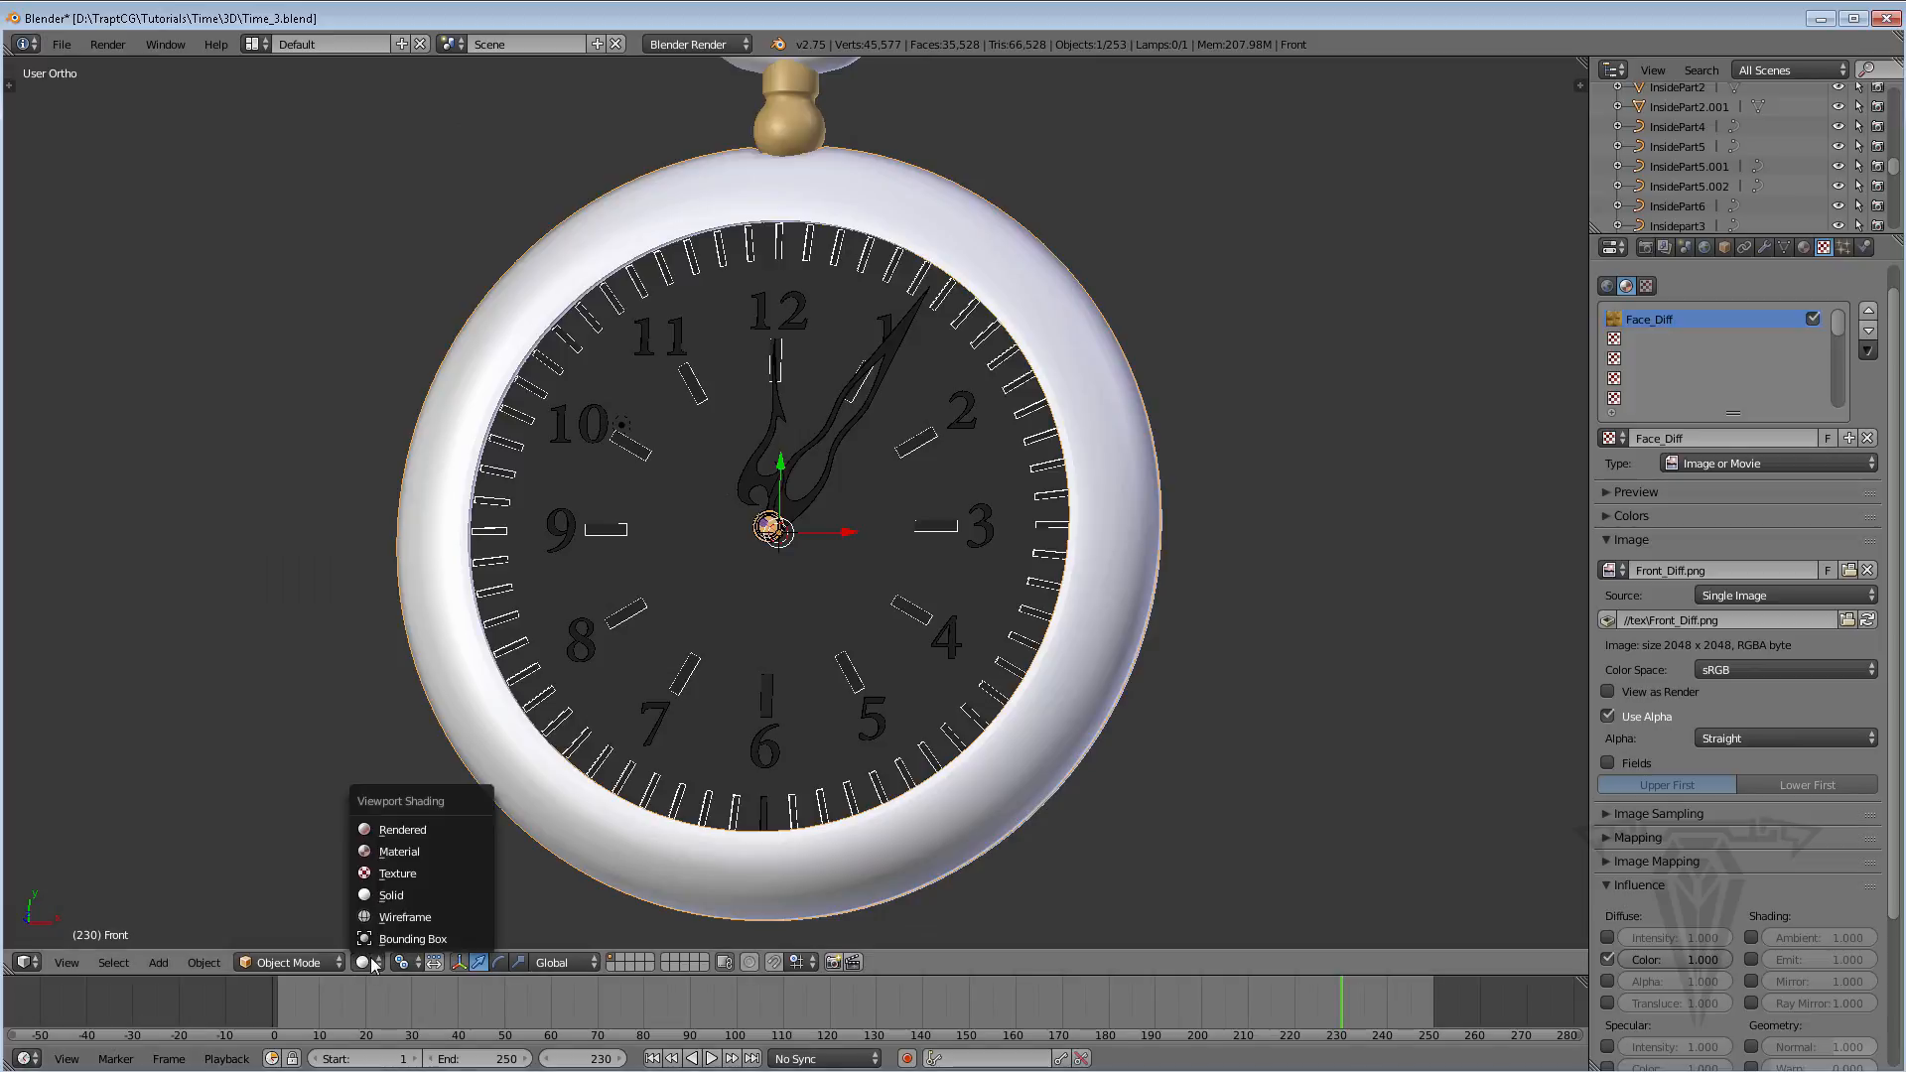
click(421, 837)
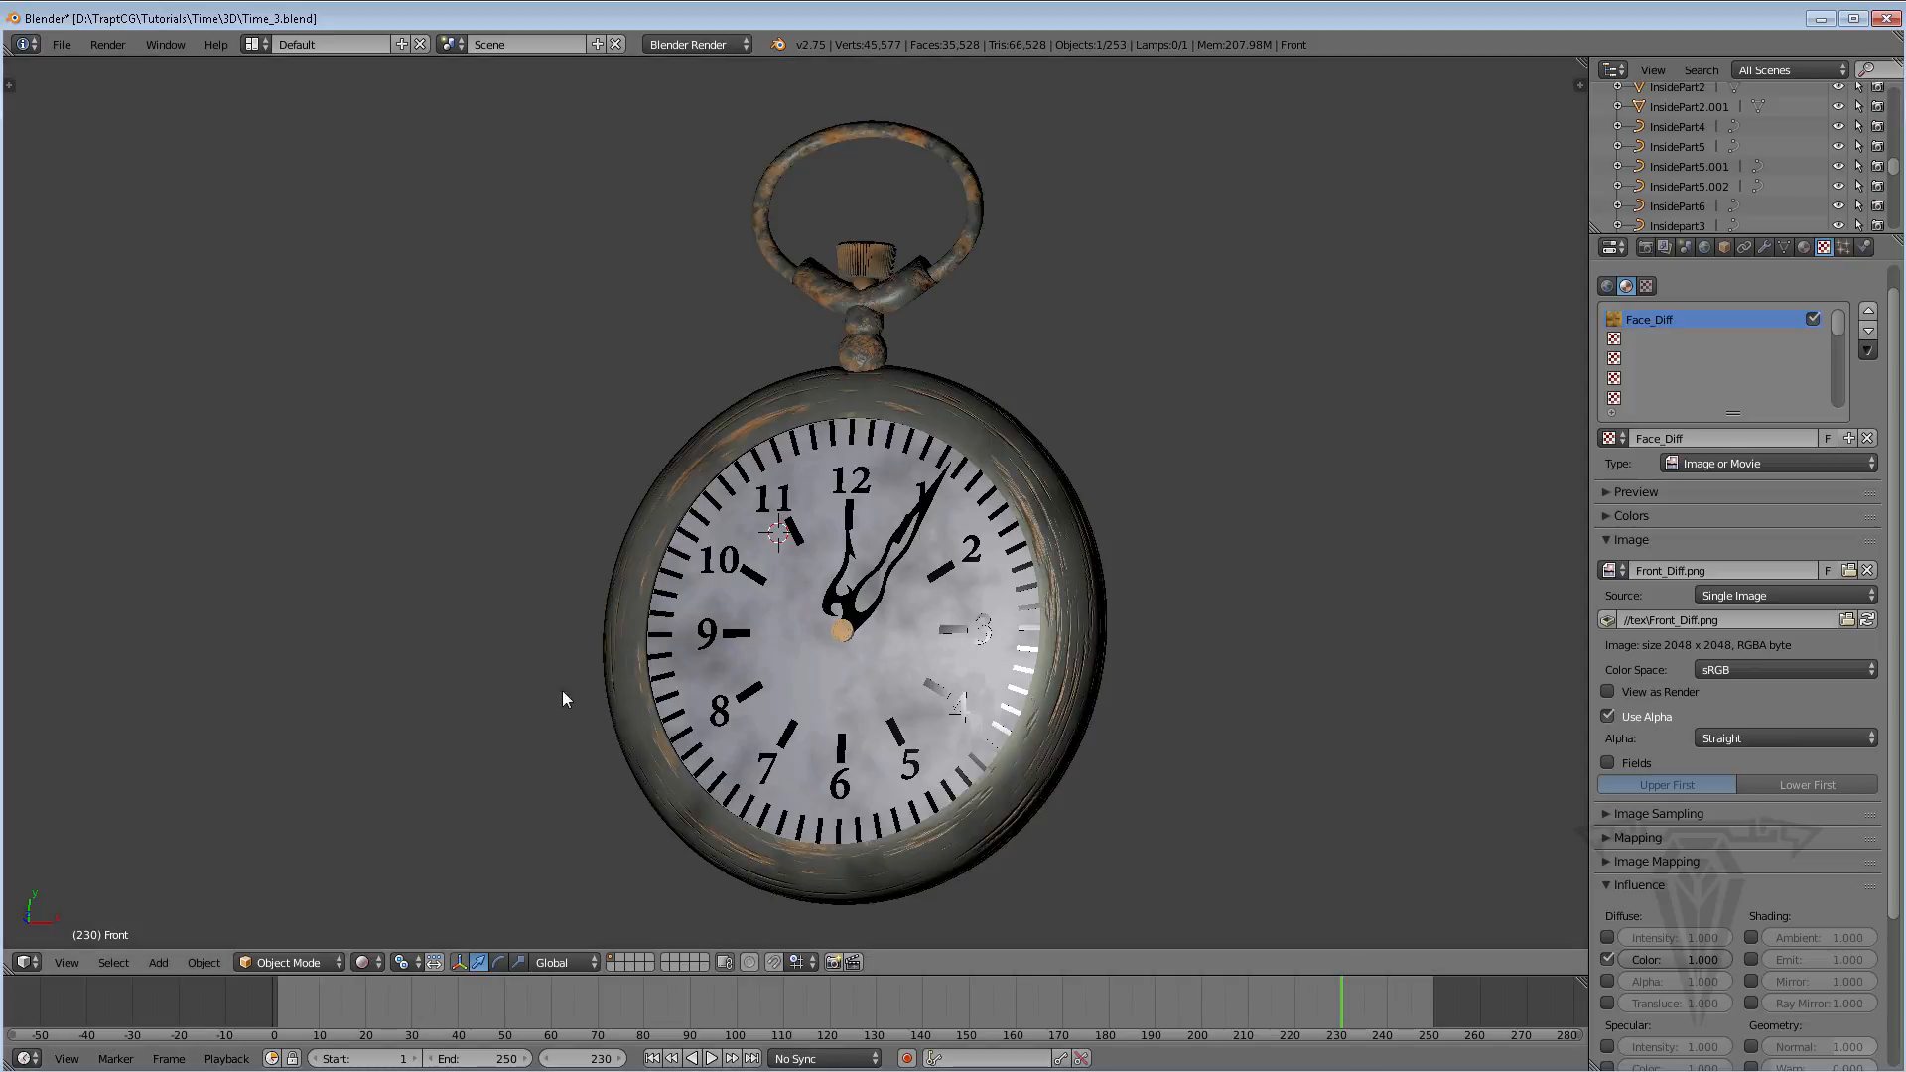
scroll(562, 698, up, 3)
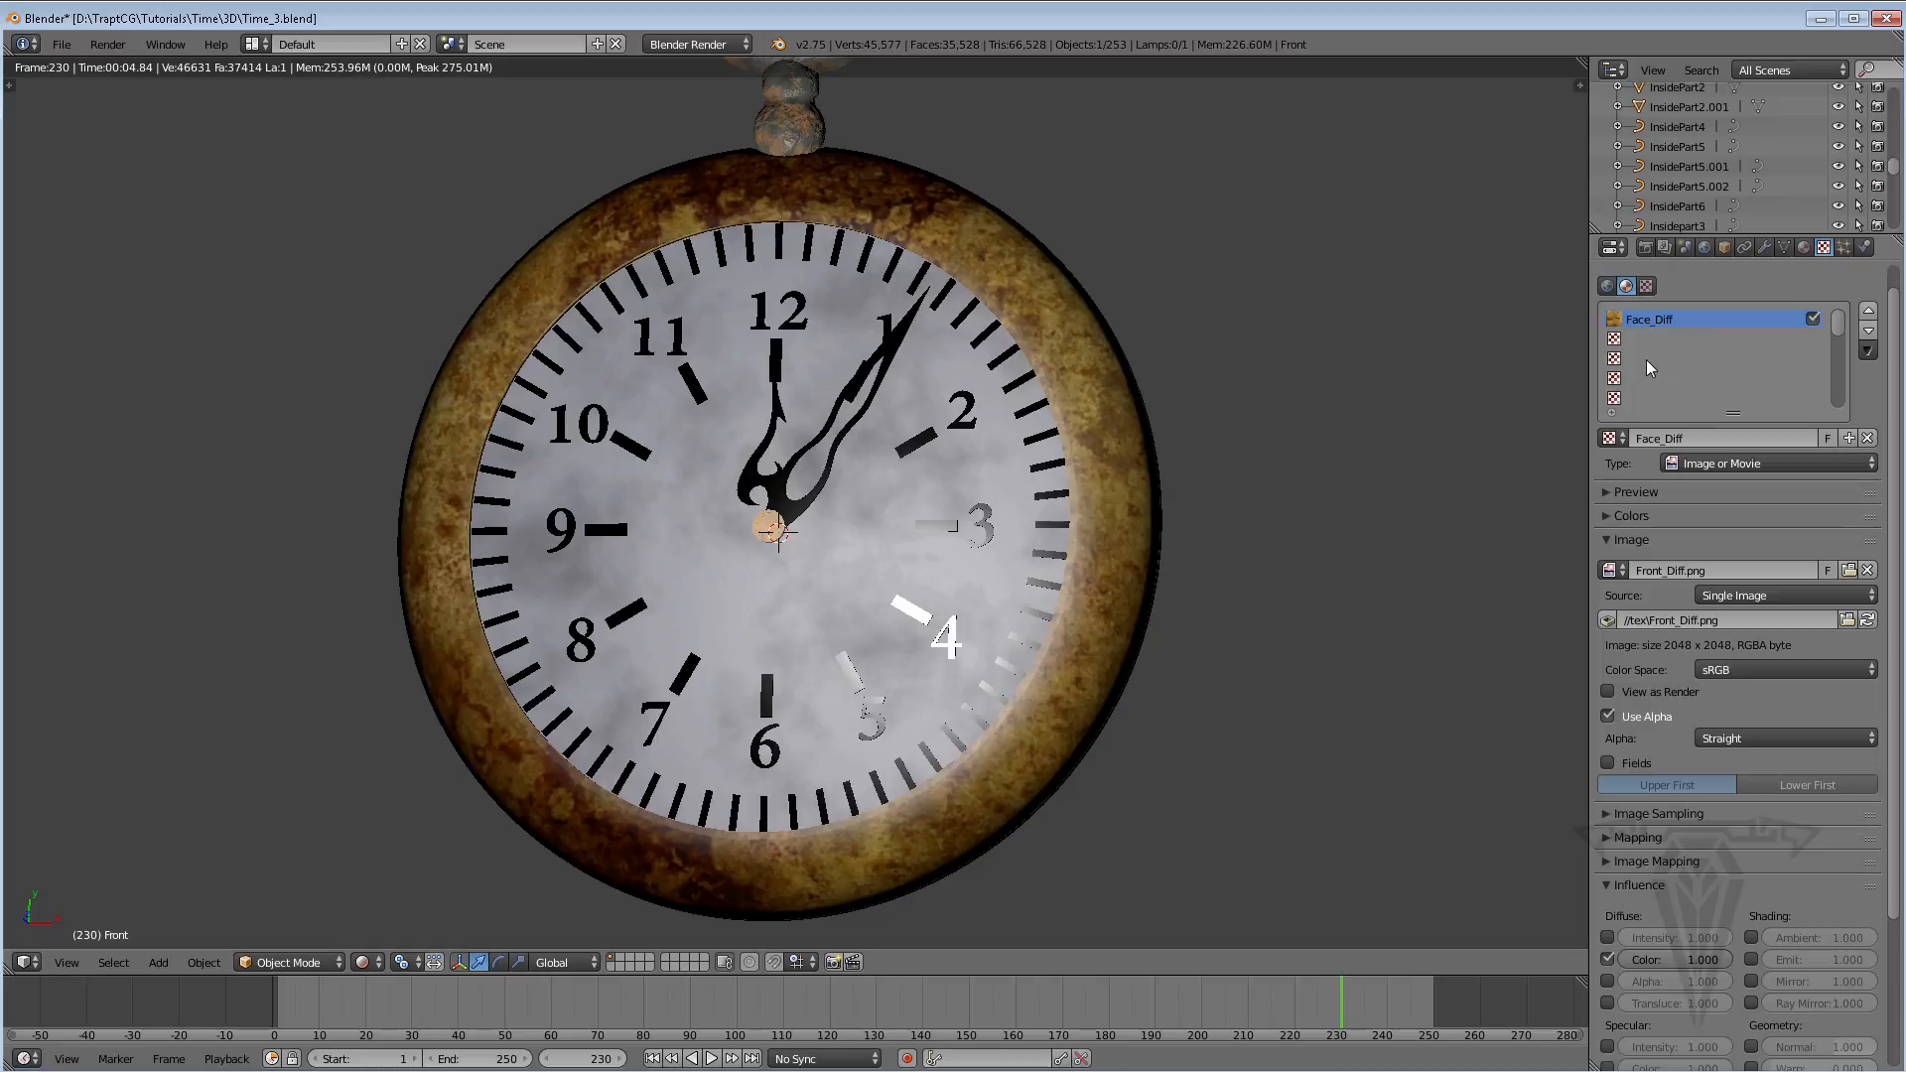
Add a second texture to the Face_Metal material, enabling its Normal influence and disabling its diffuse Color influence
click(1615, 341)
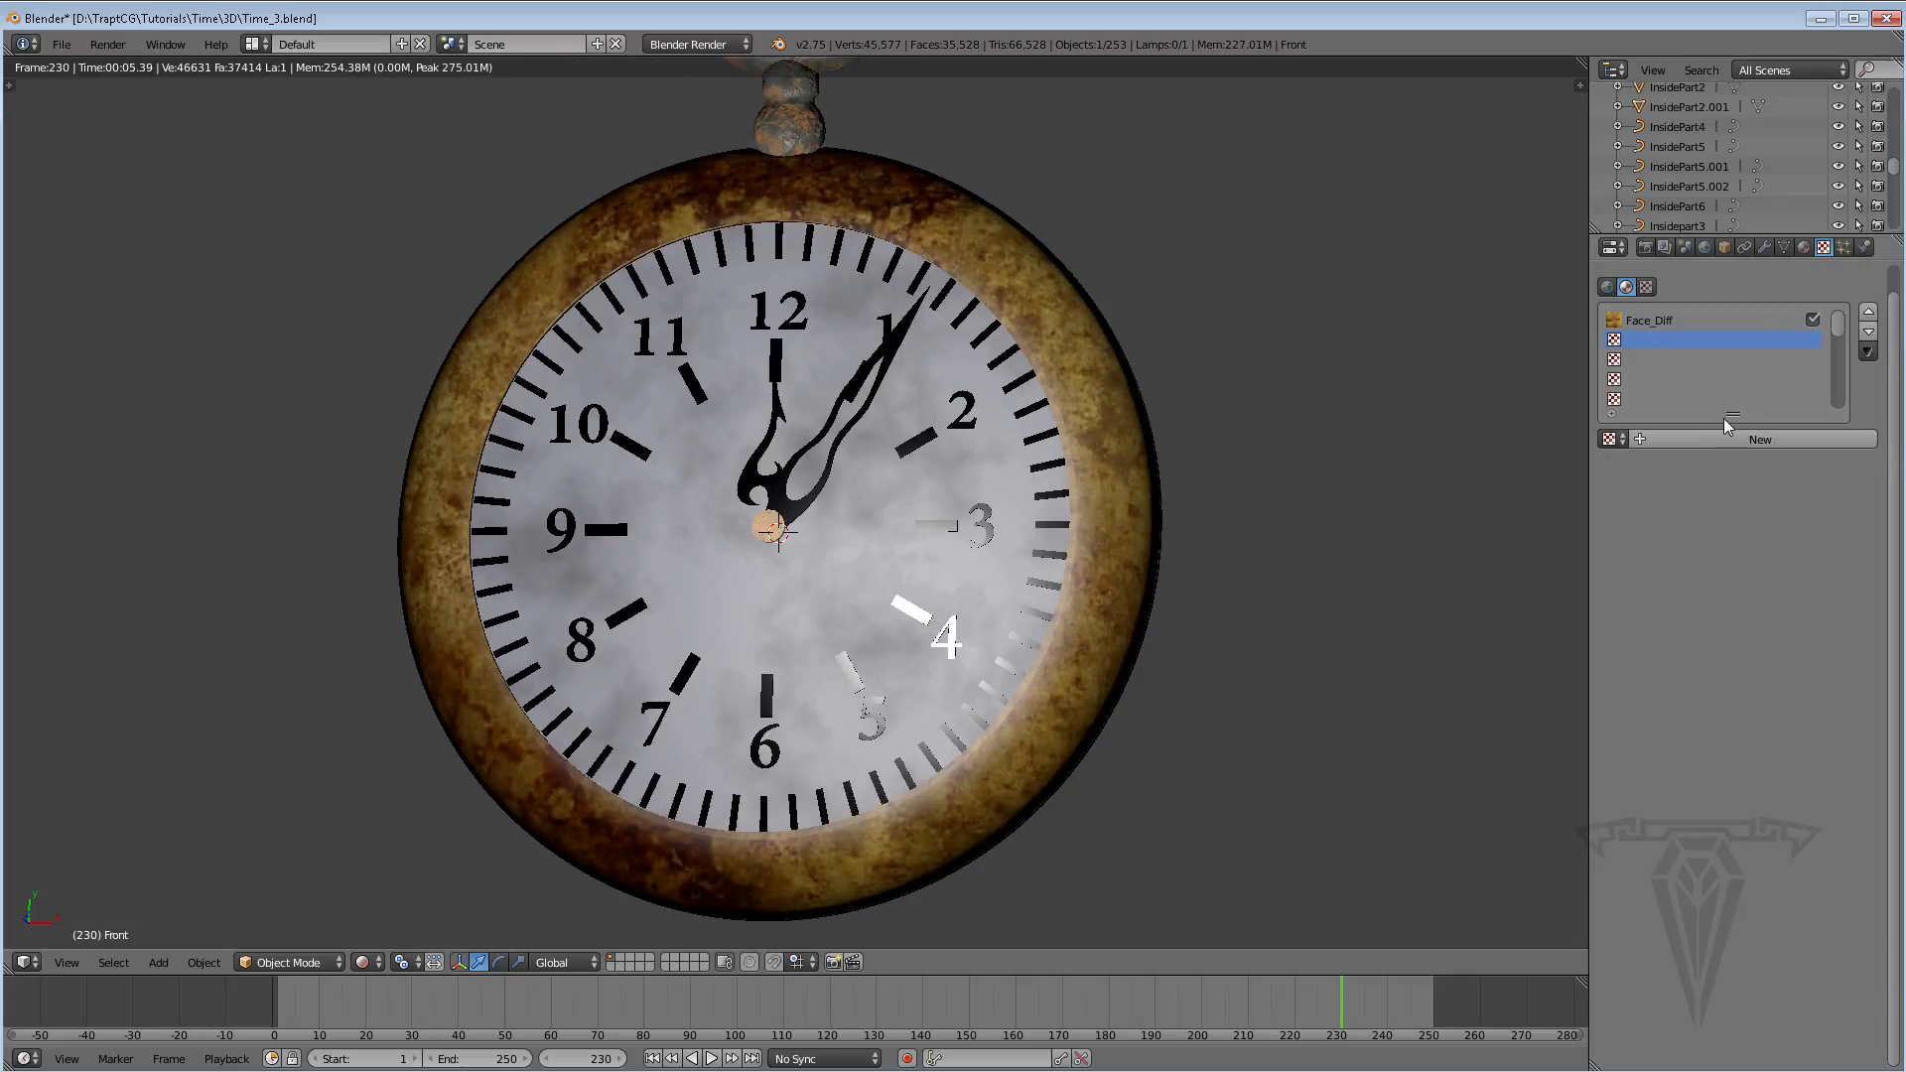
click(1726, 437)
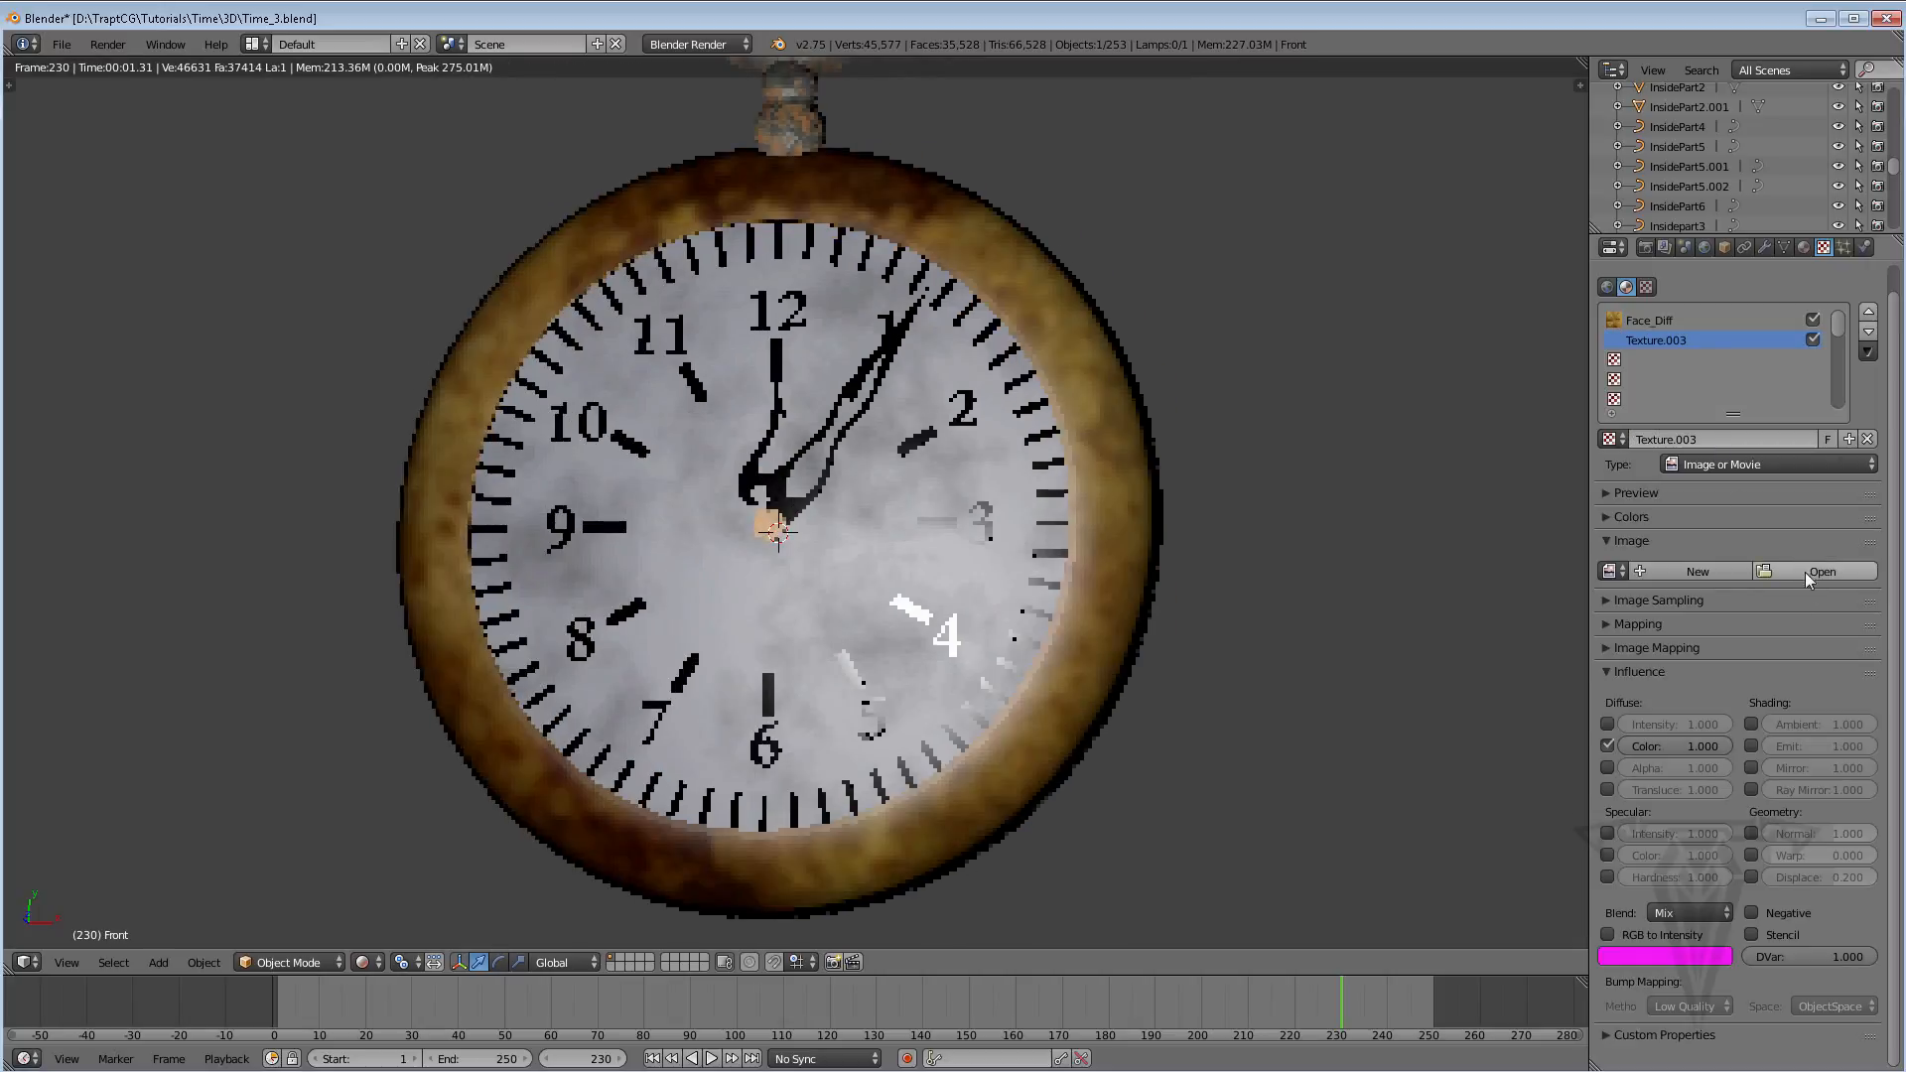
click(1752, 833)
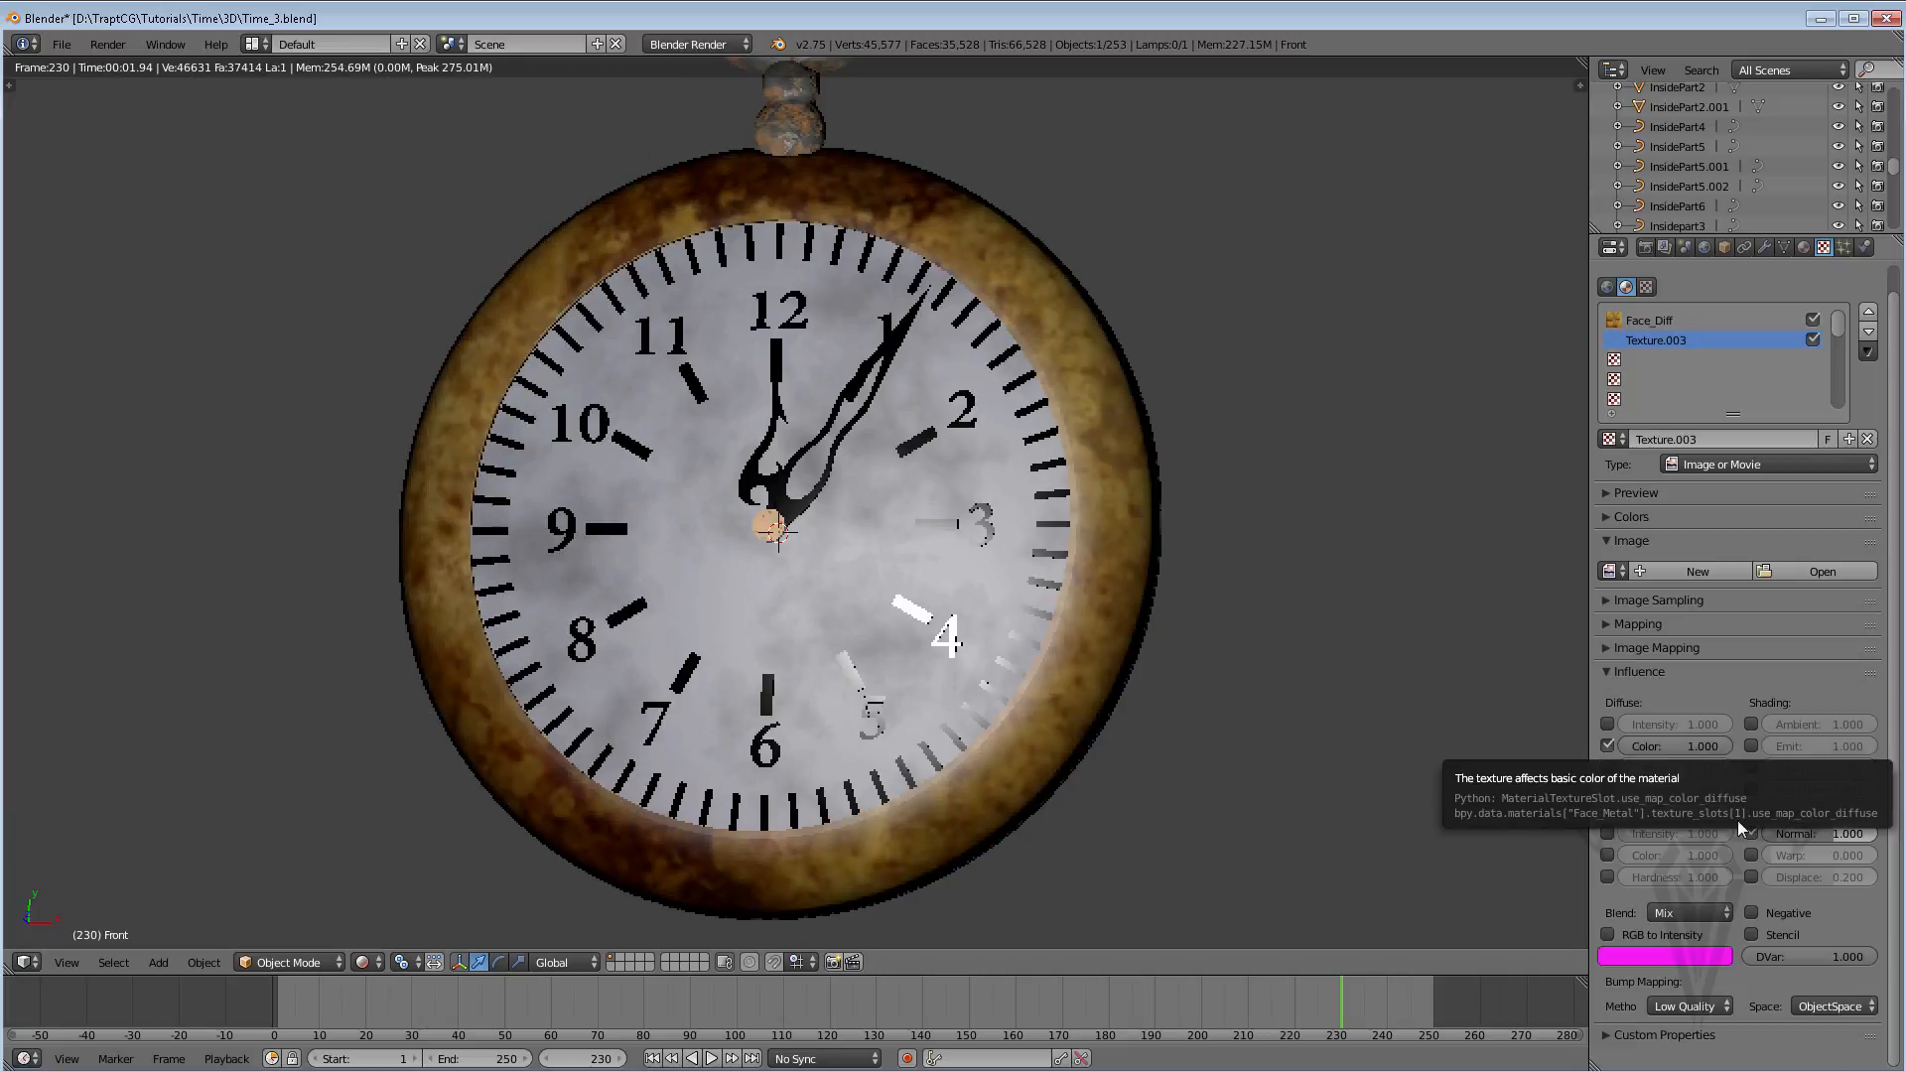
click(1607, 745)
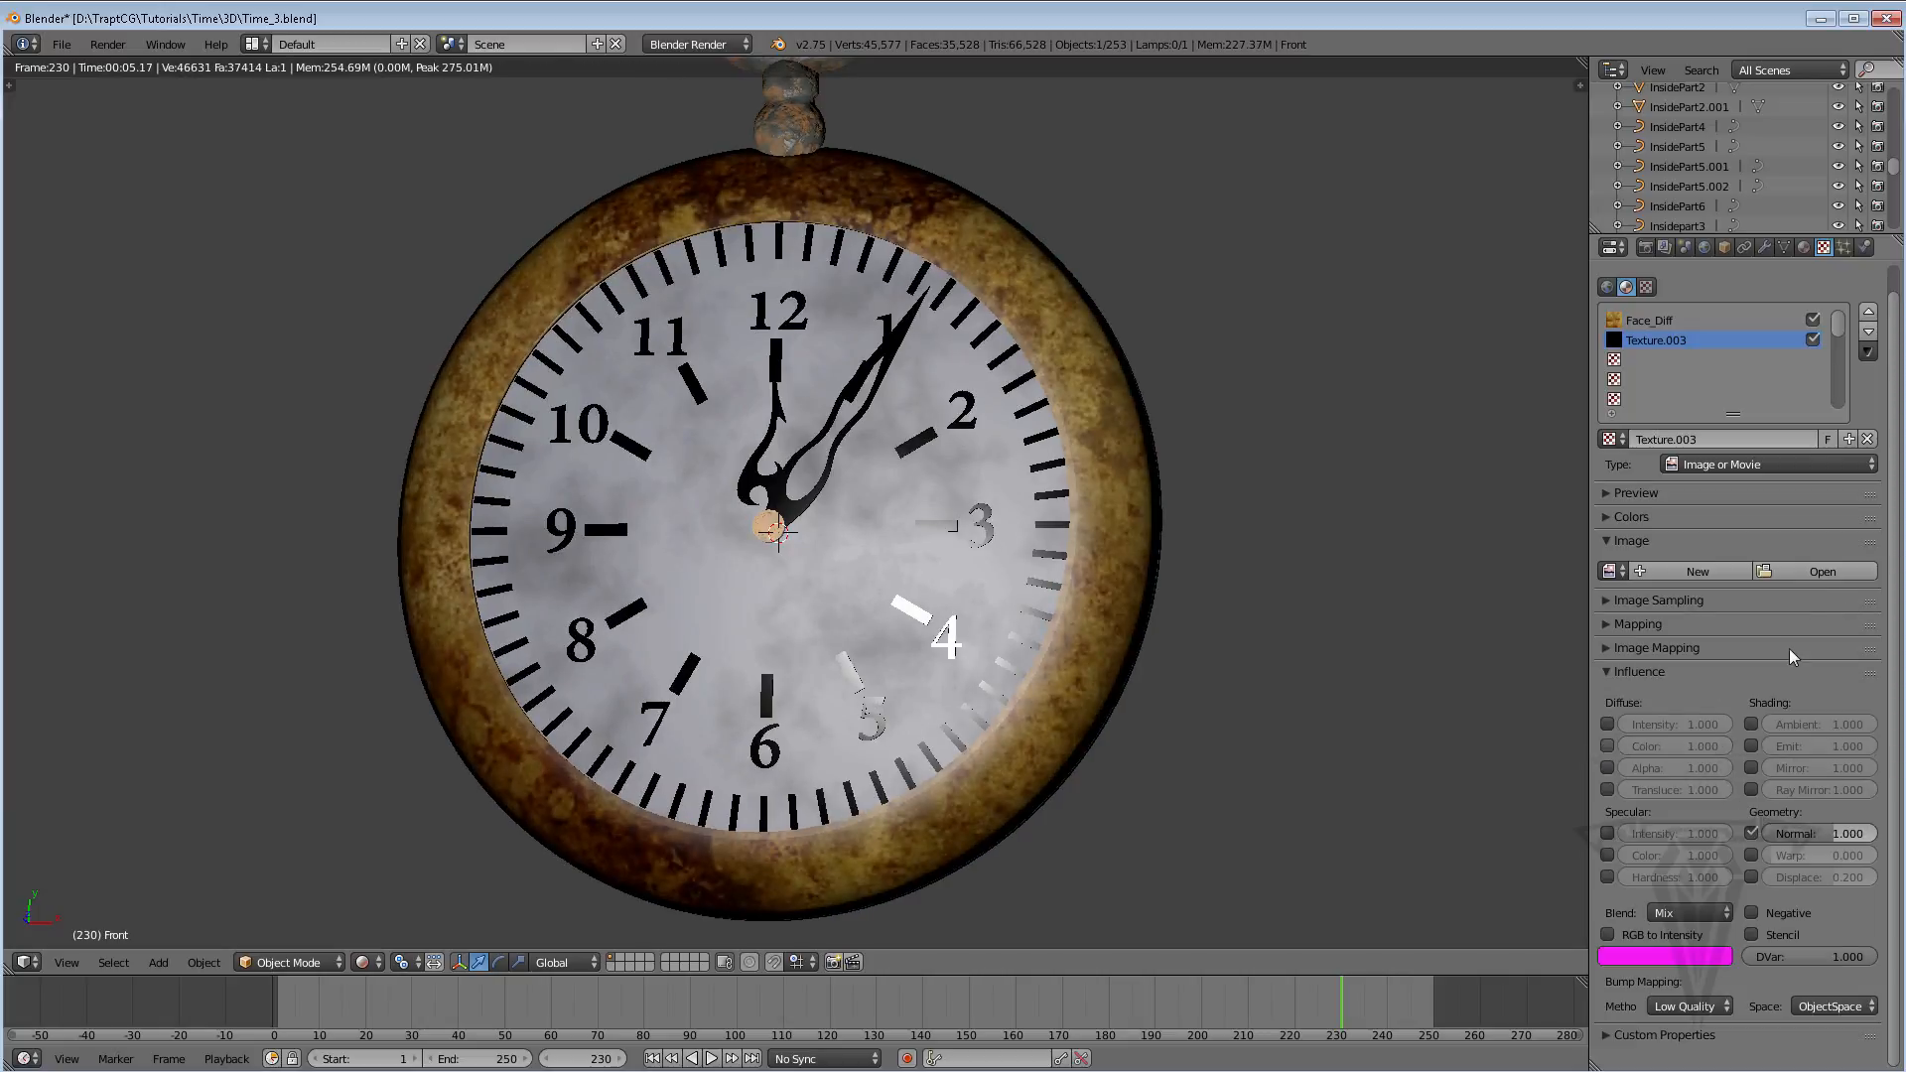
Load Front_Bump.png from the tex folder into the second texture of the Face_Metal material
click(1814, 570)
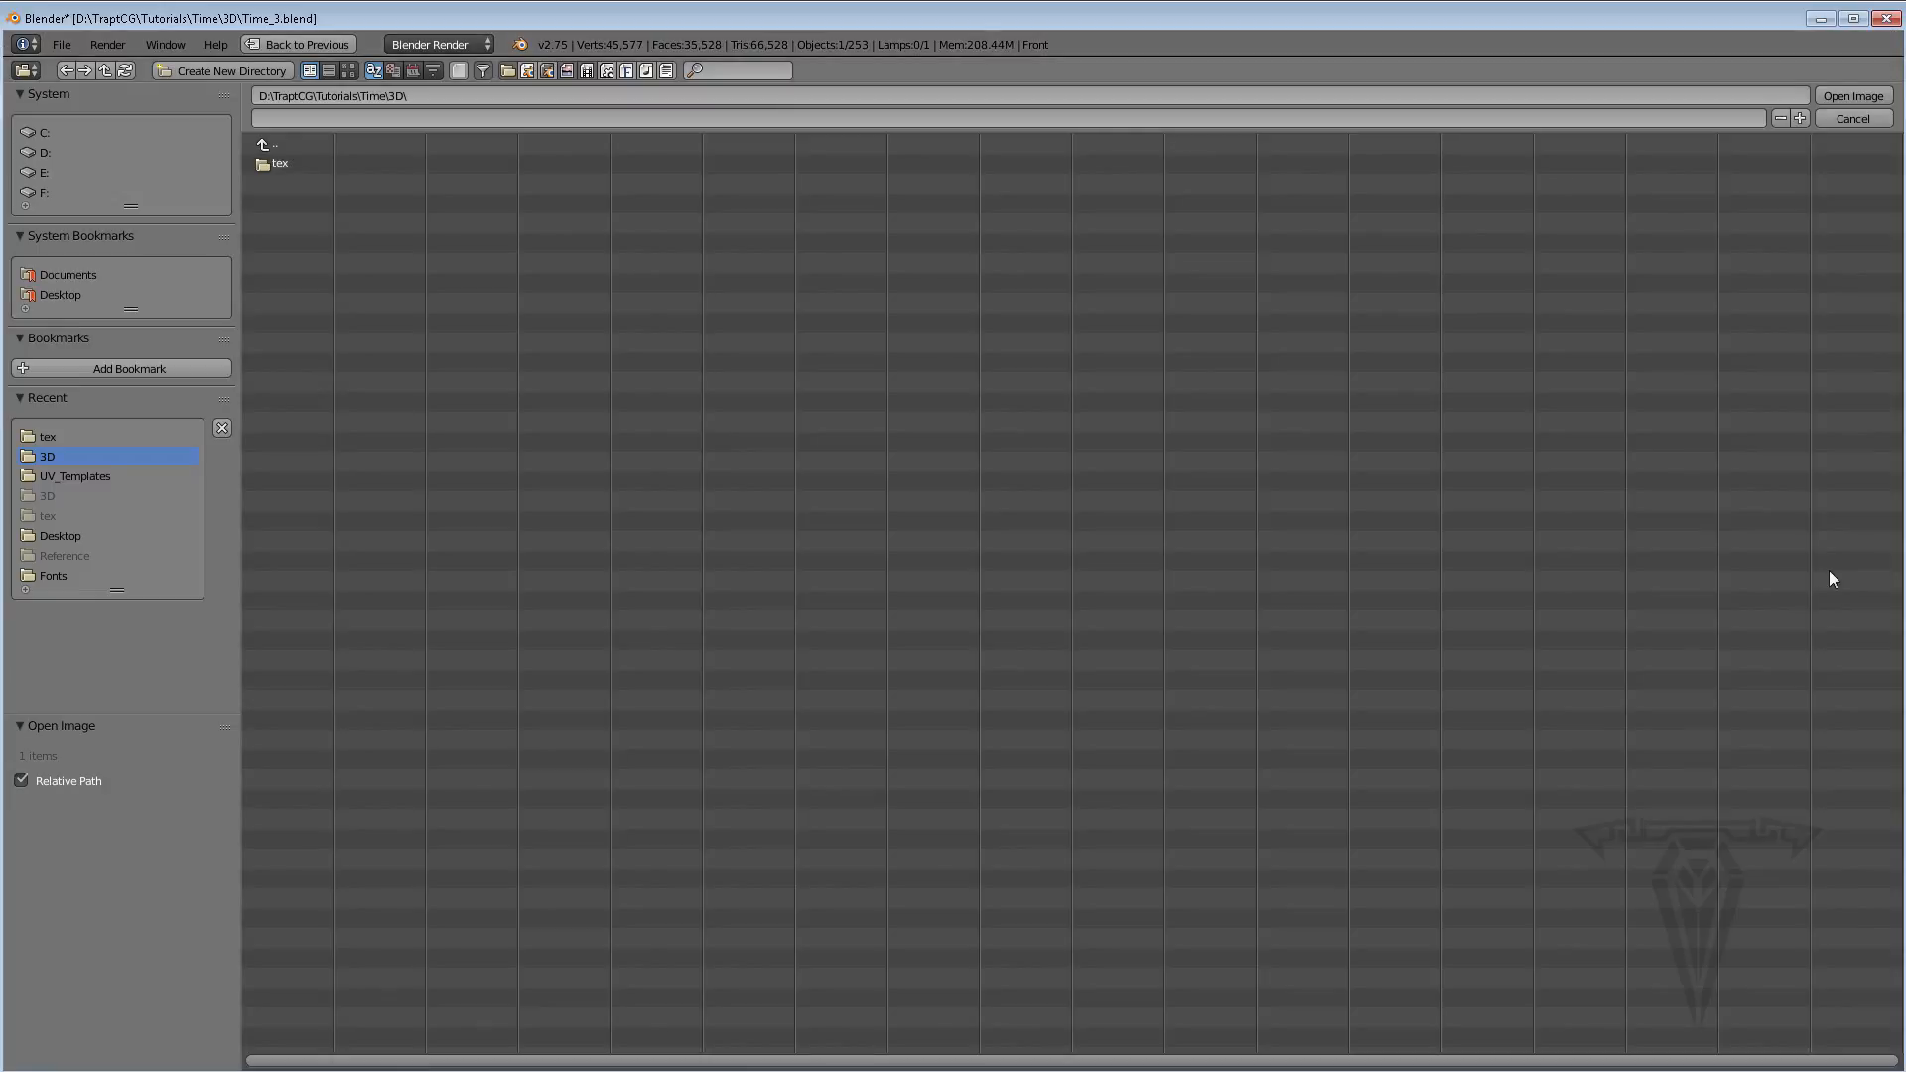
click(278, 163)
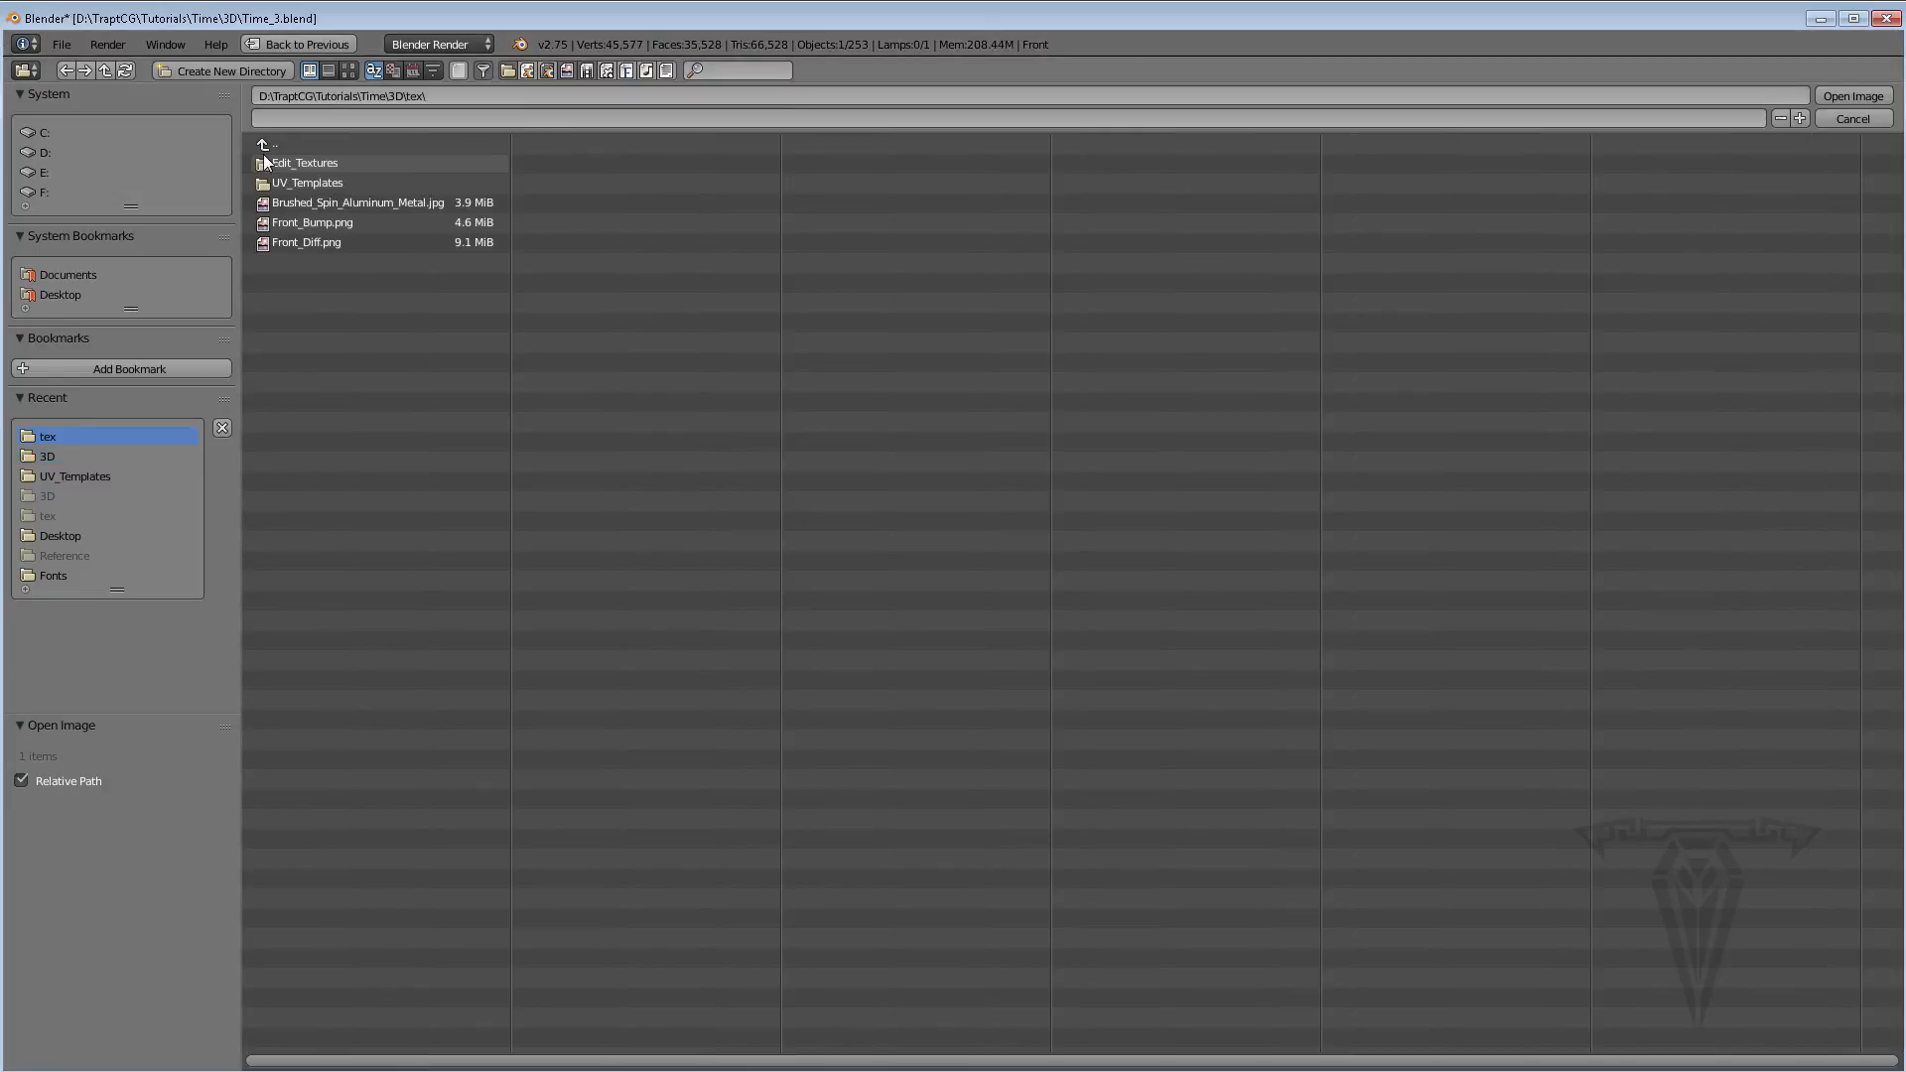
click(306, 222)
click(1880, 98)
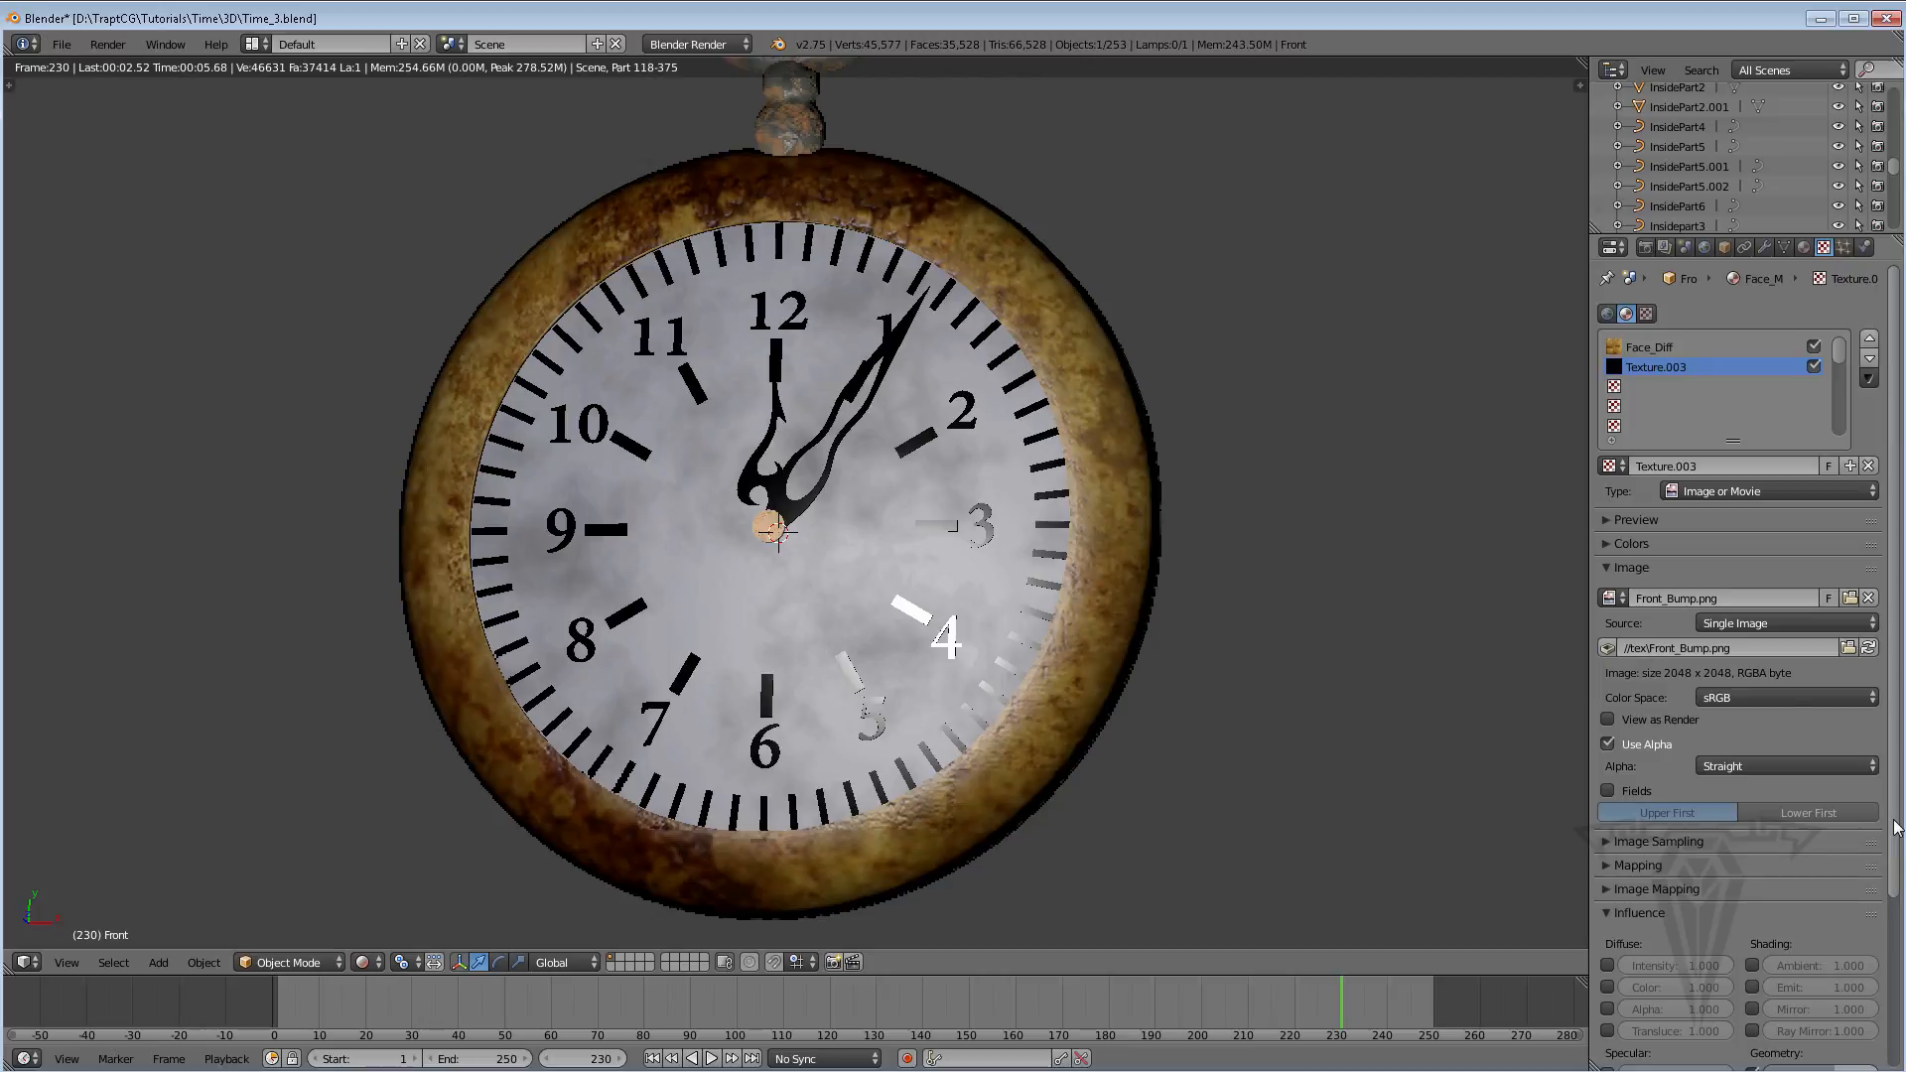
scroll(1900, 884, down, 2)
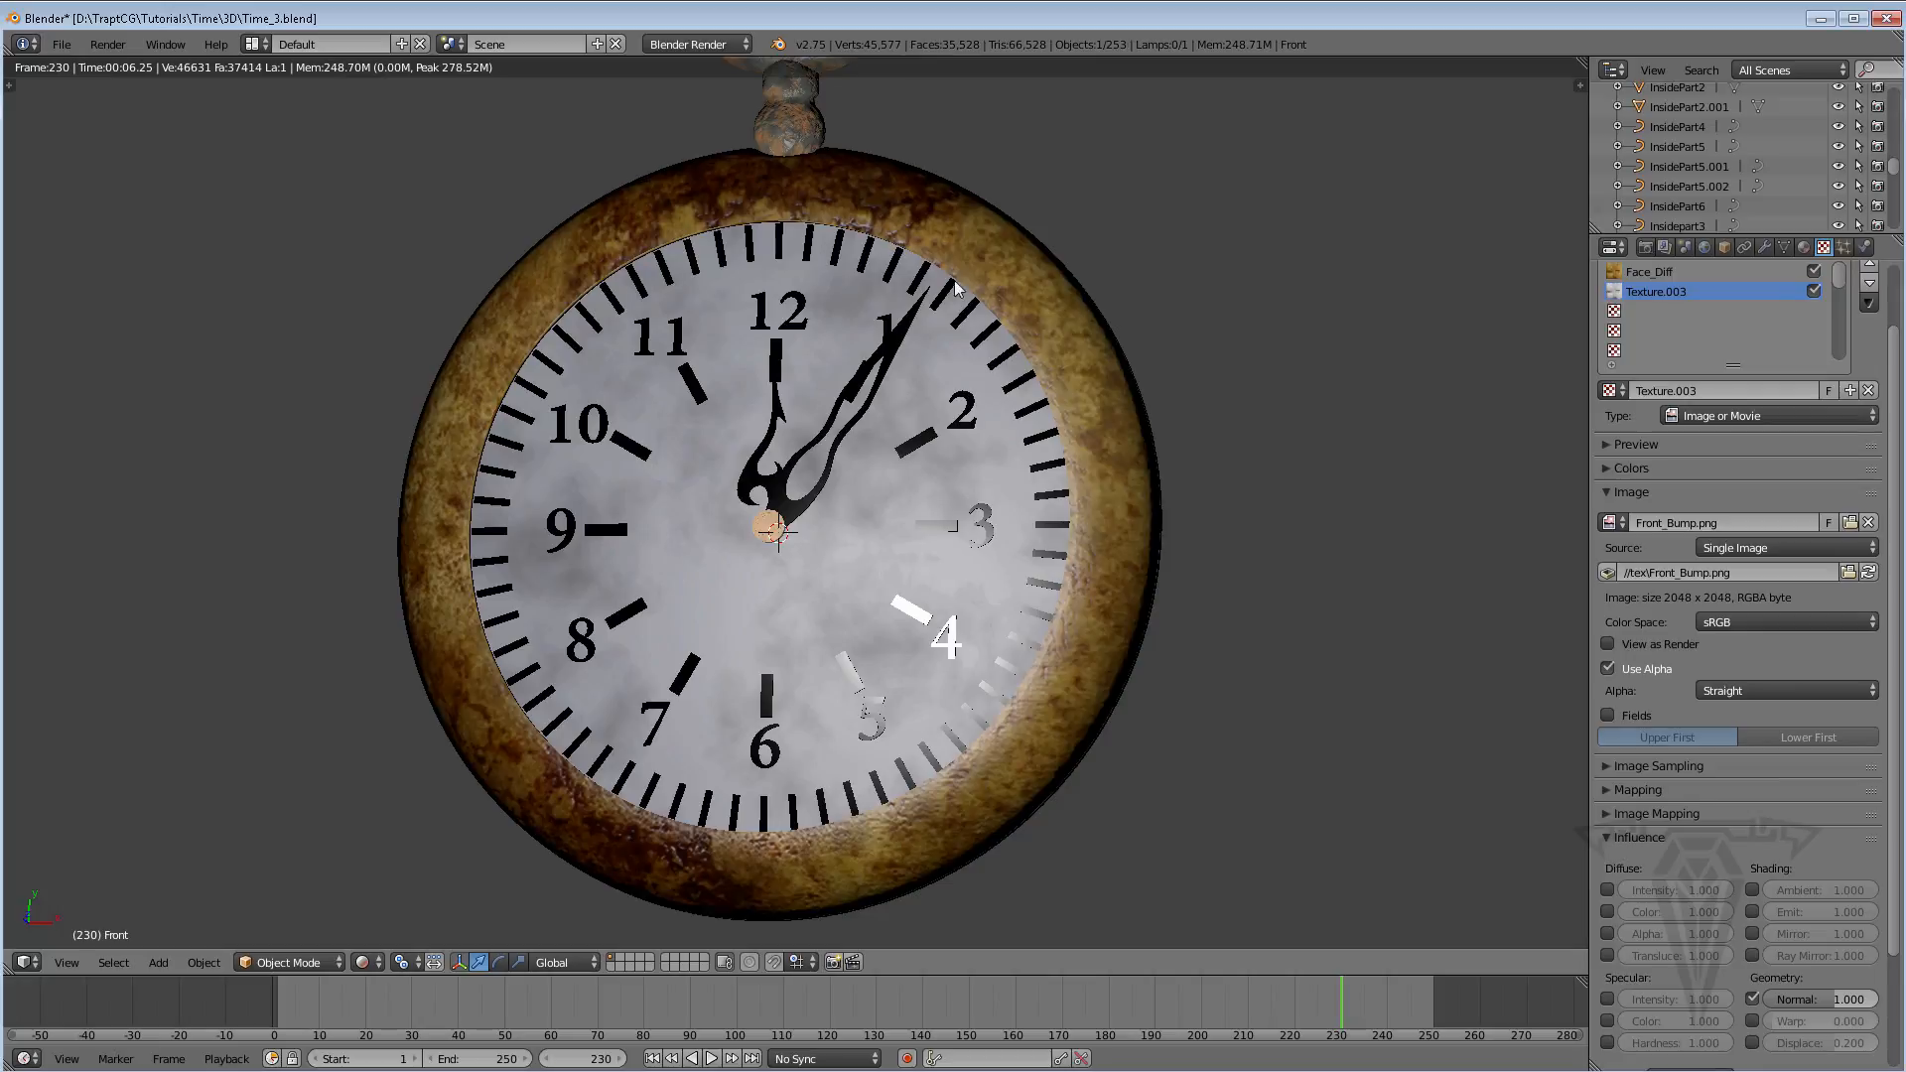
scroll(1656, 366, up, 3)
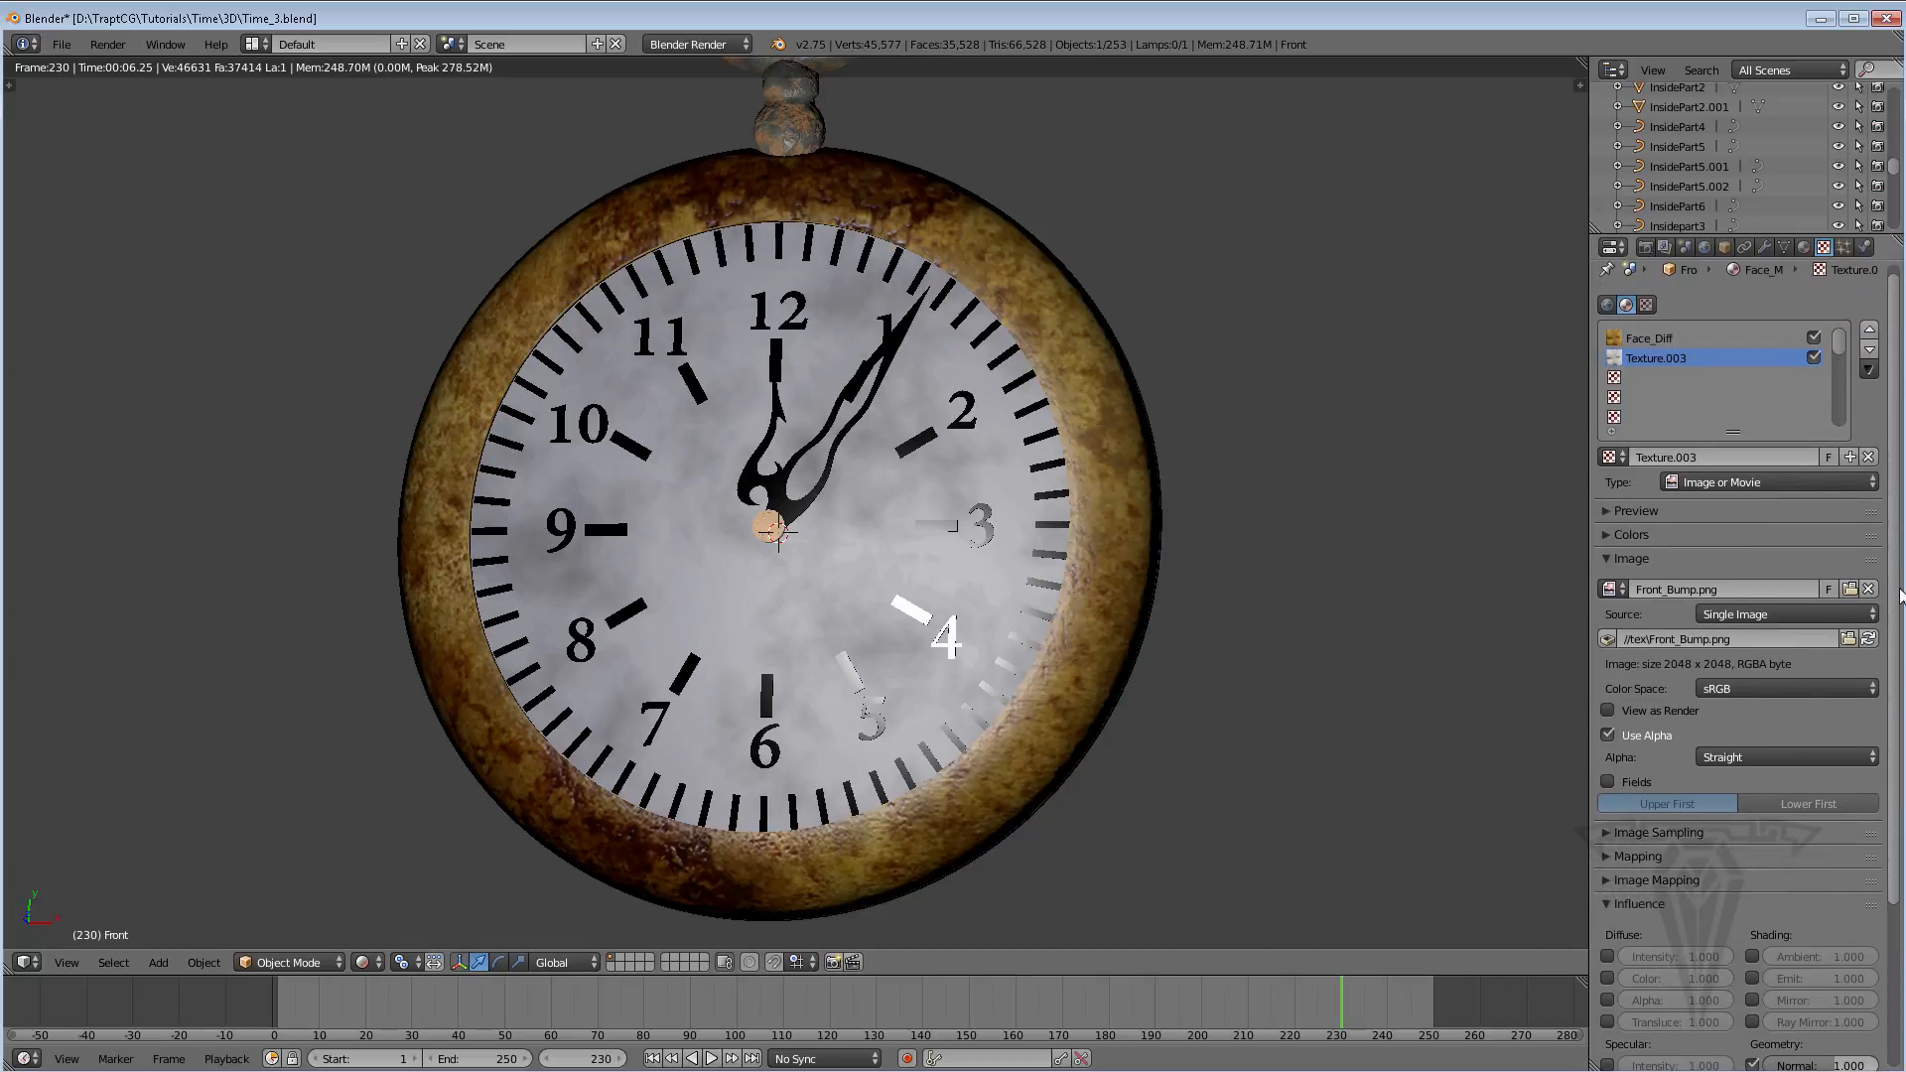
Enable the specular Intensity influence for the Face_Diff texture
click(1653, 348)
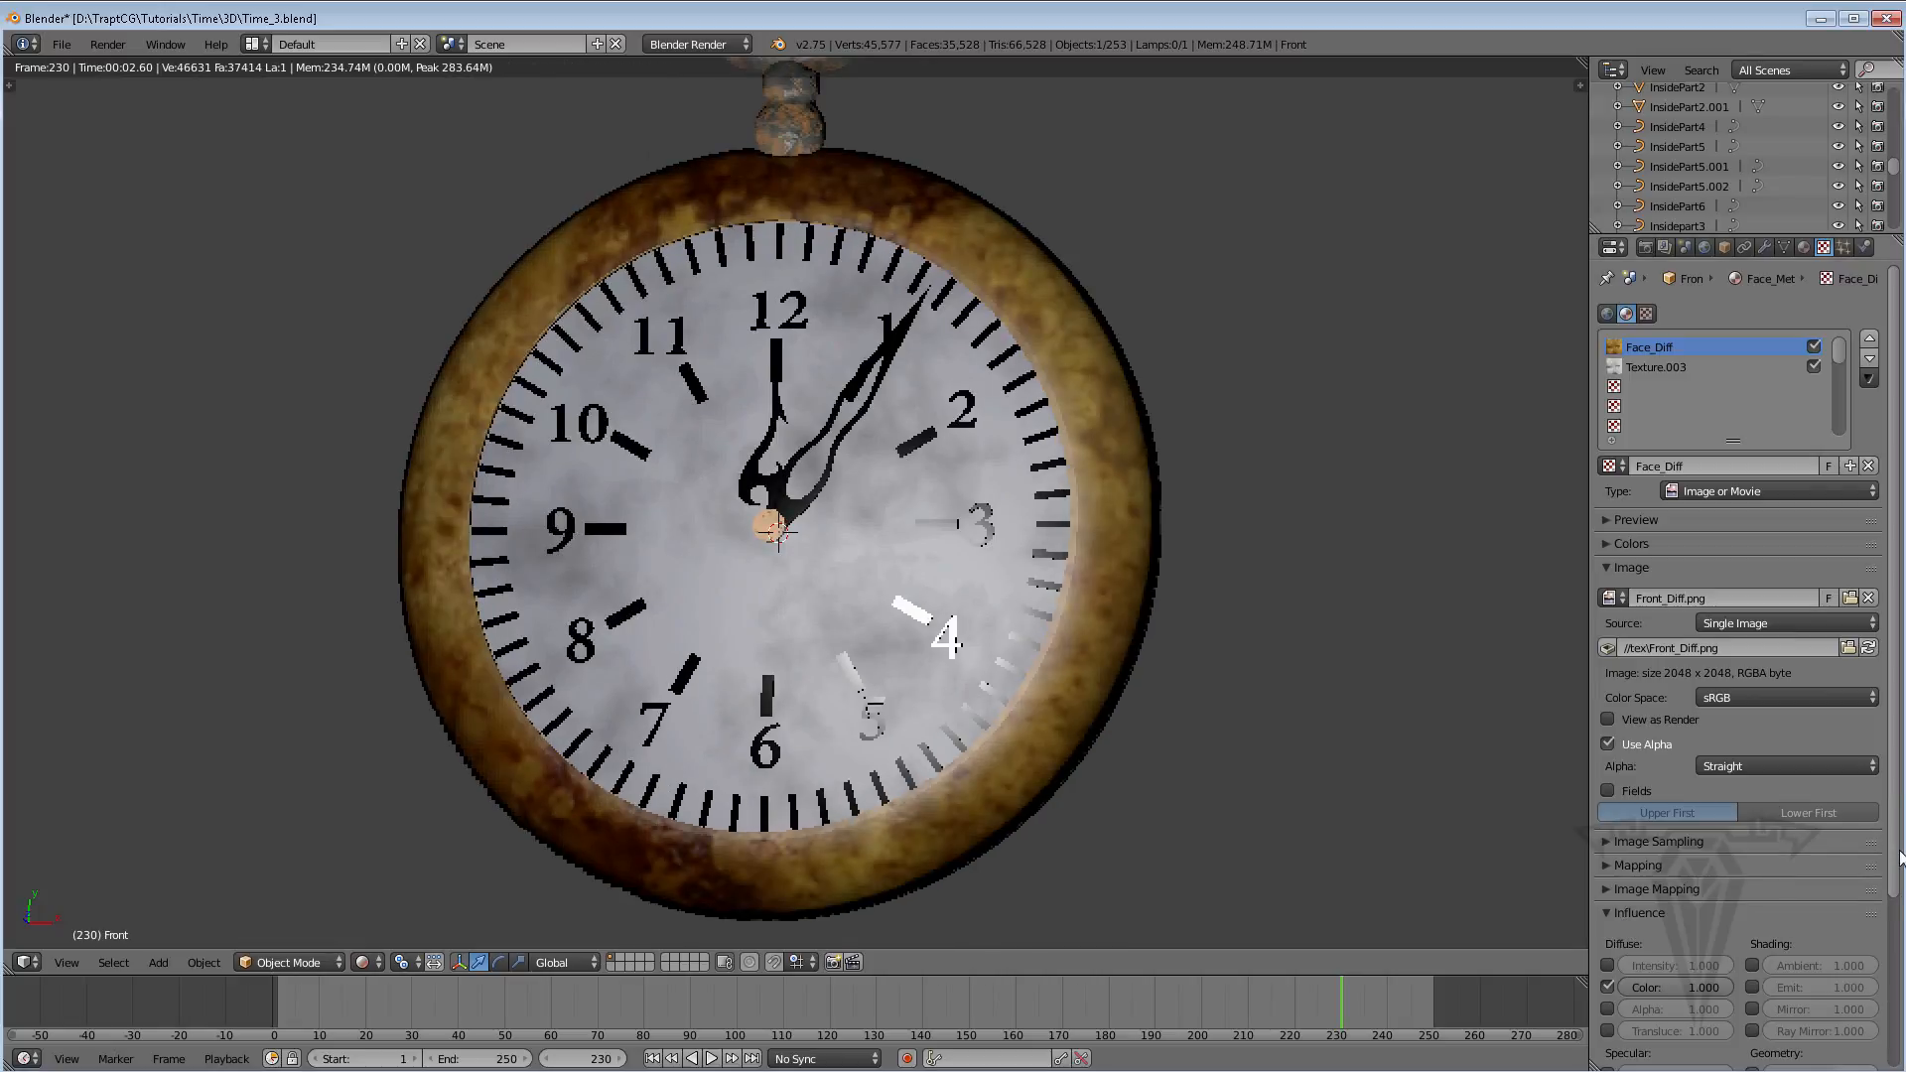
scroll(1899, 878, down, 2)
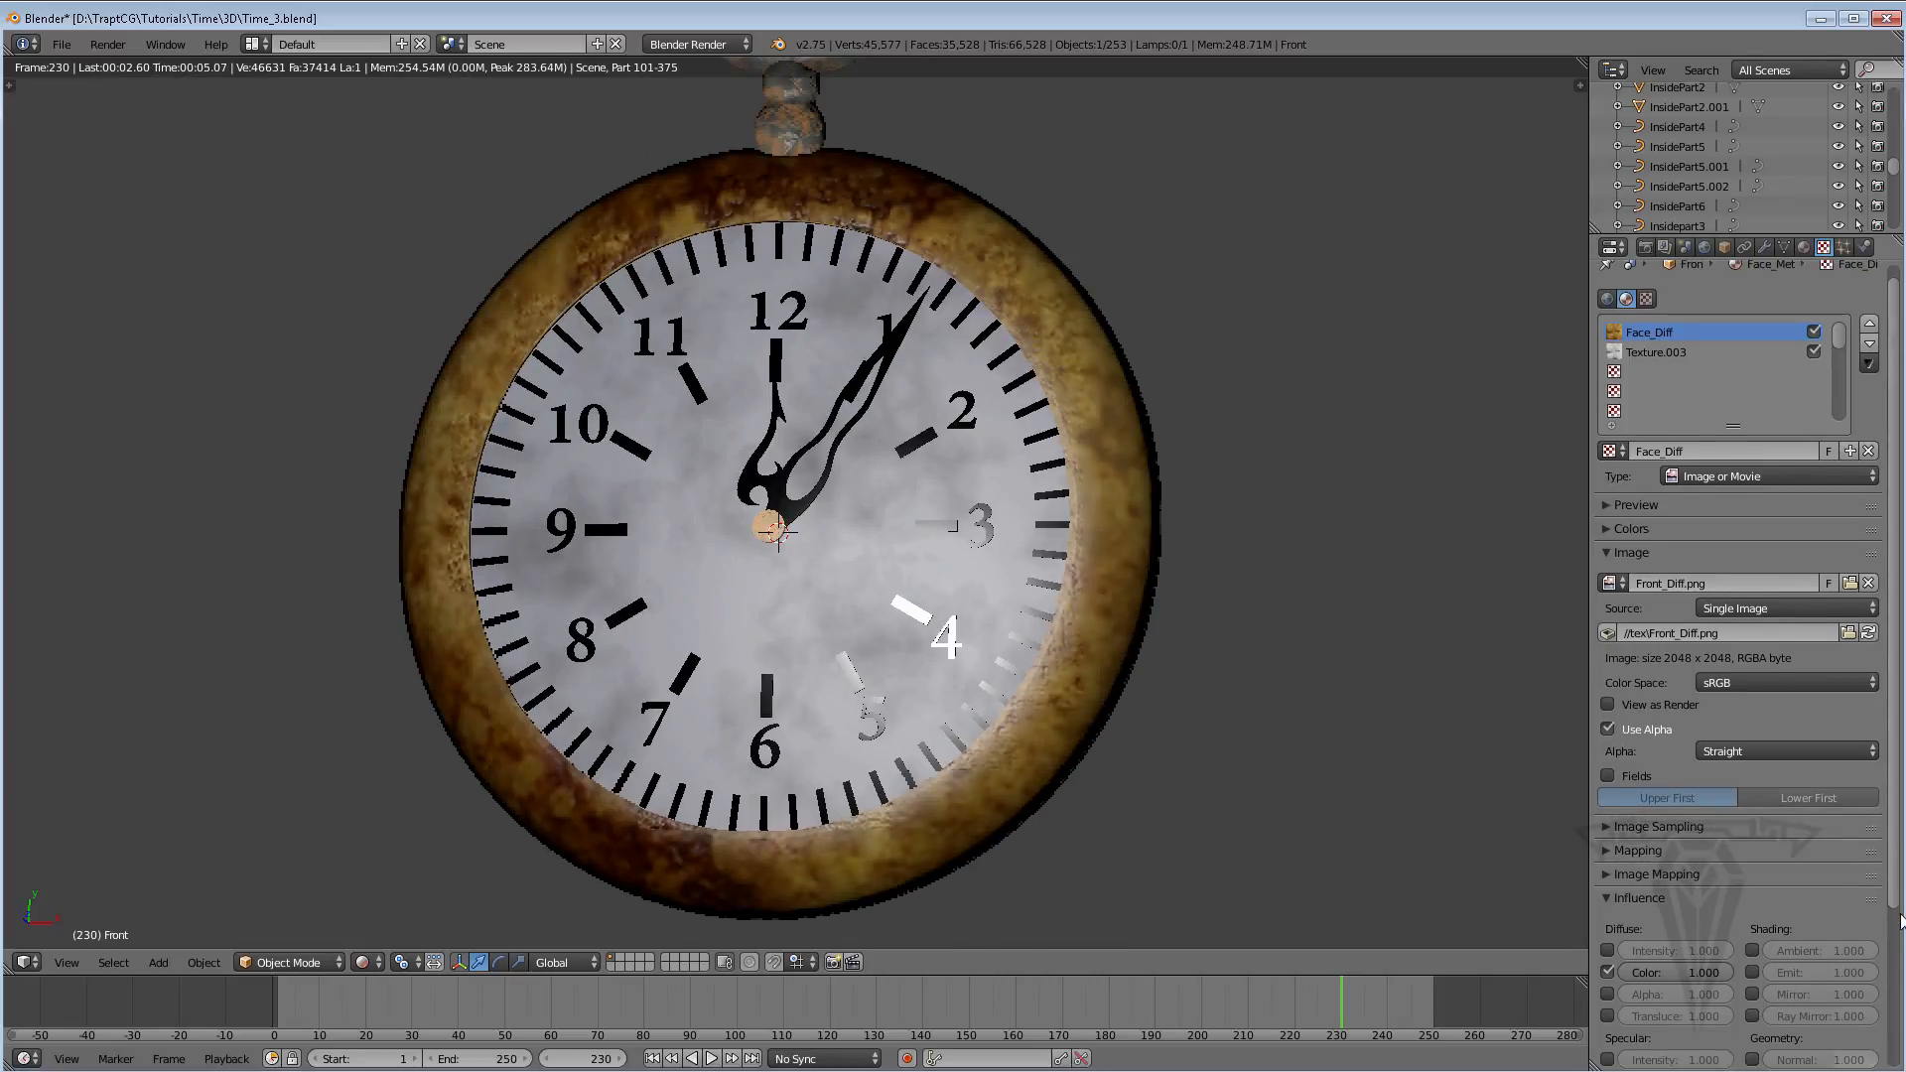
scroll(1891, 963, down, 5)
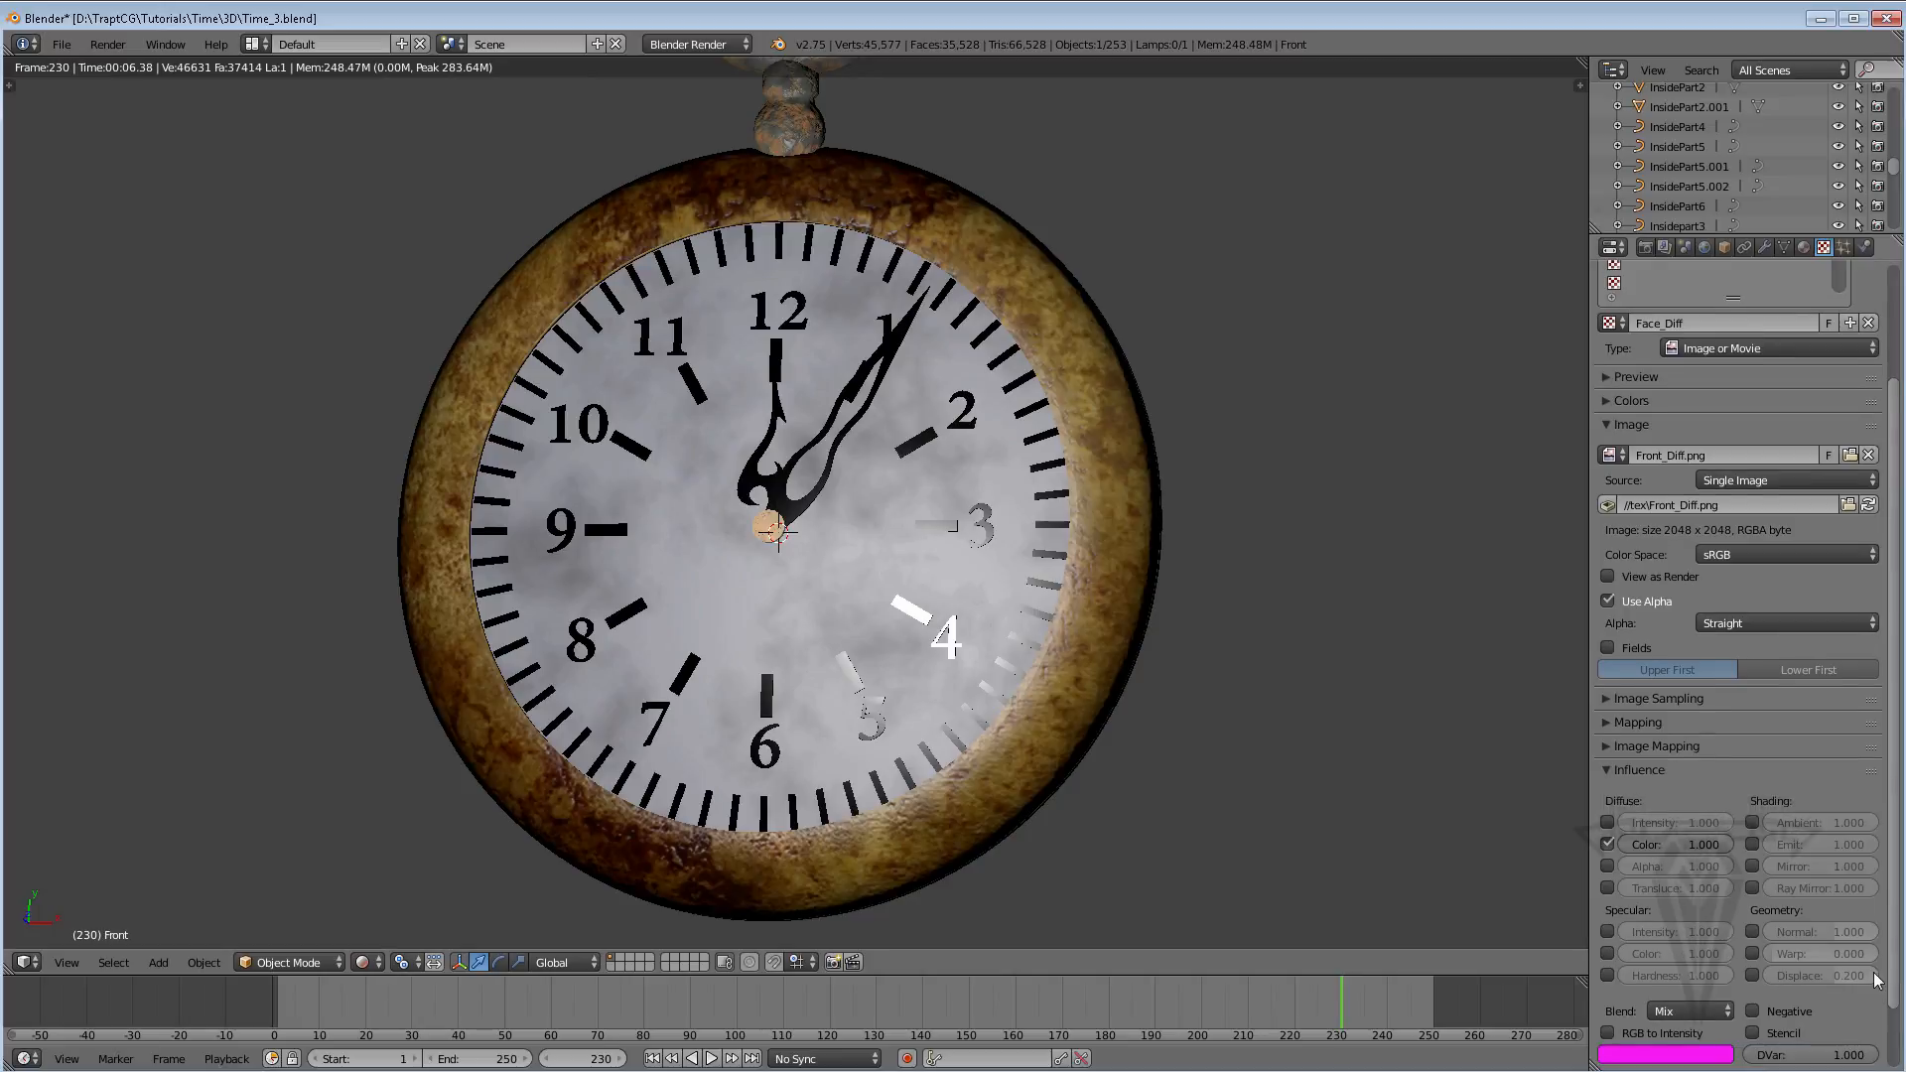
click(1607, 931)
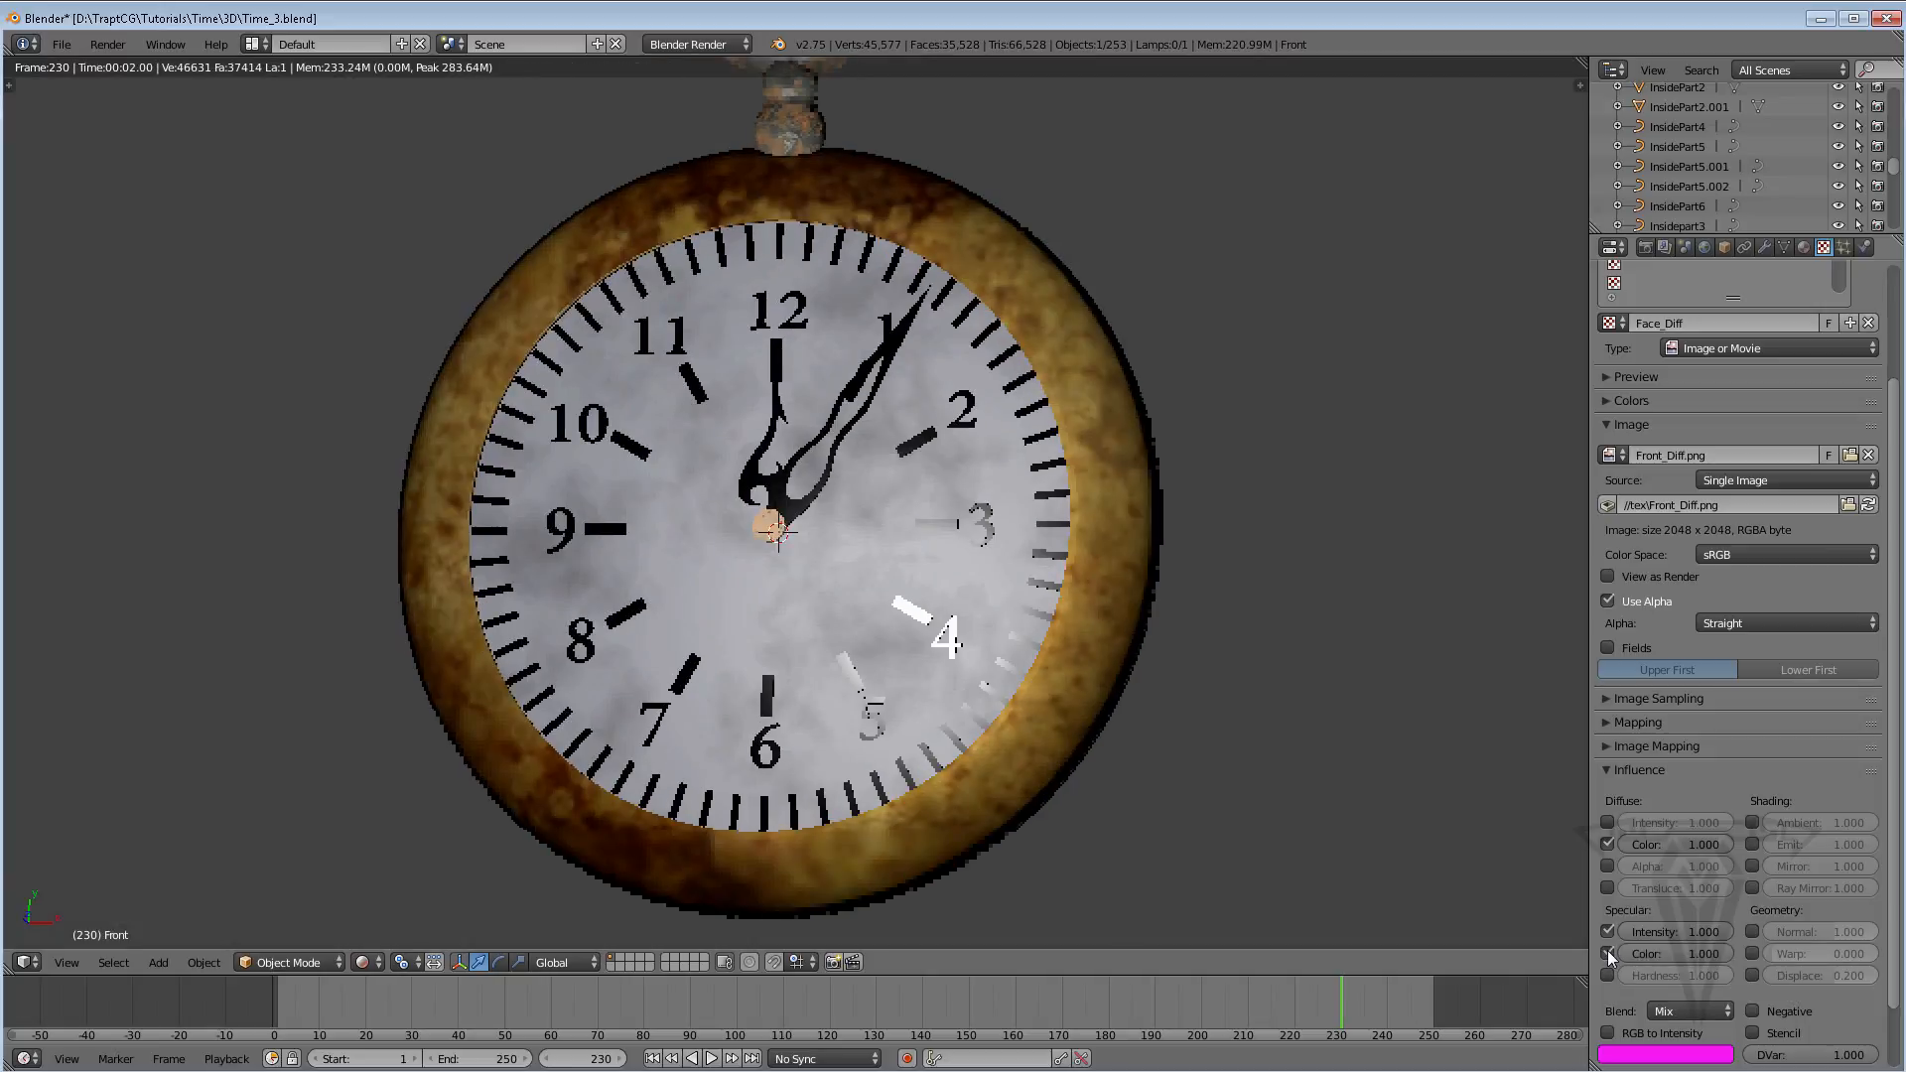
Try the Face_Diff texture's specular Color influence with and without Intensity, and restore the Intensity-only setting
click(1607, 953)
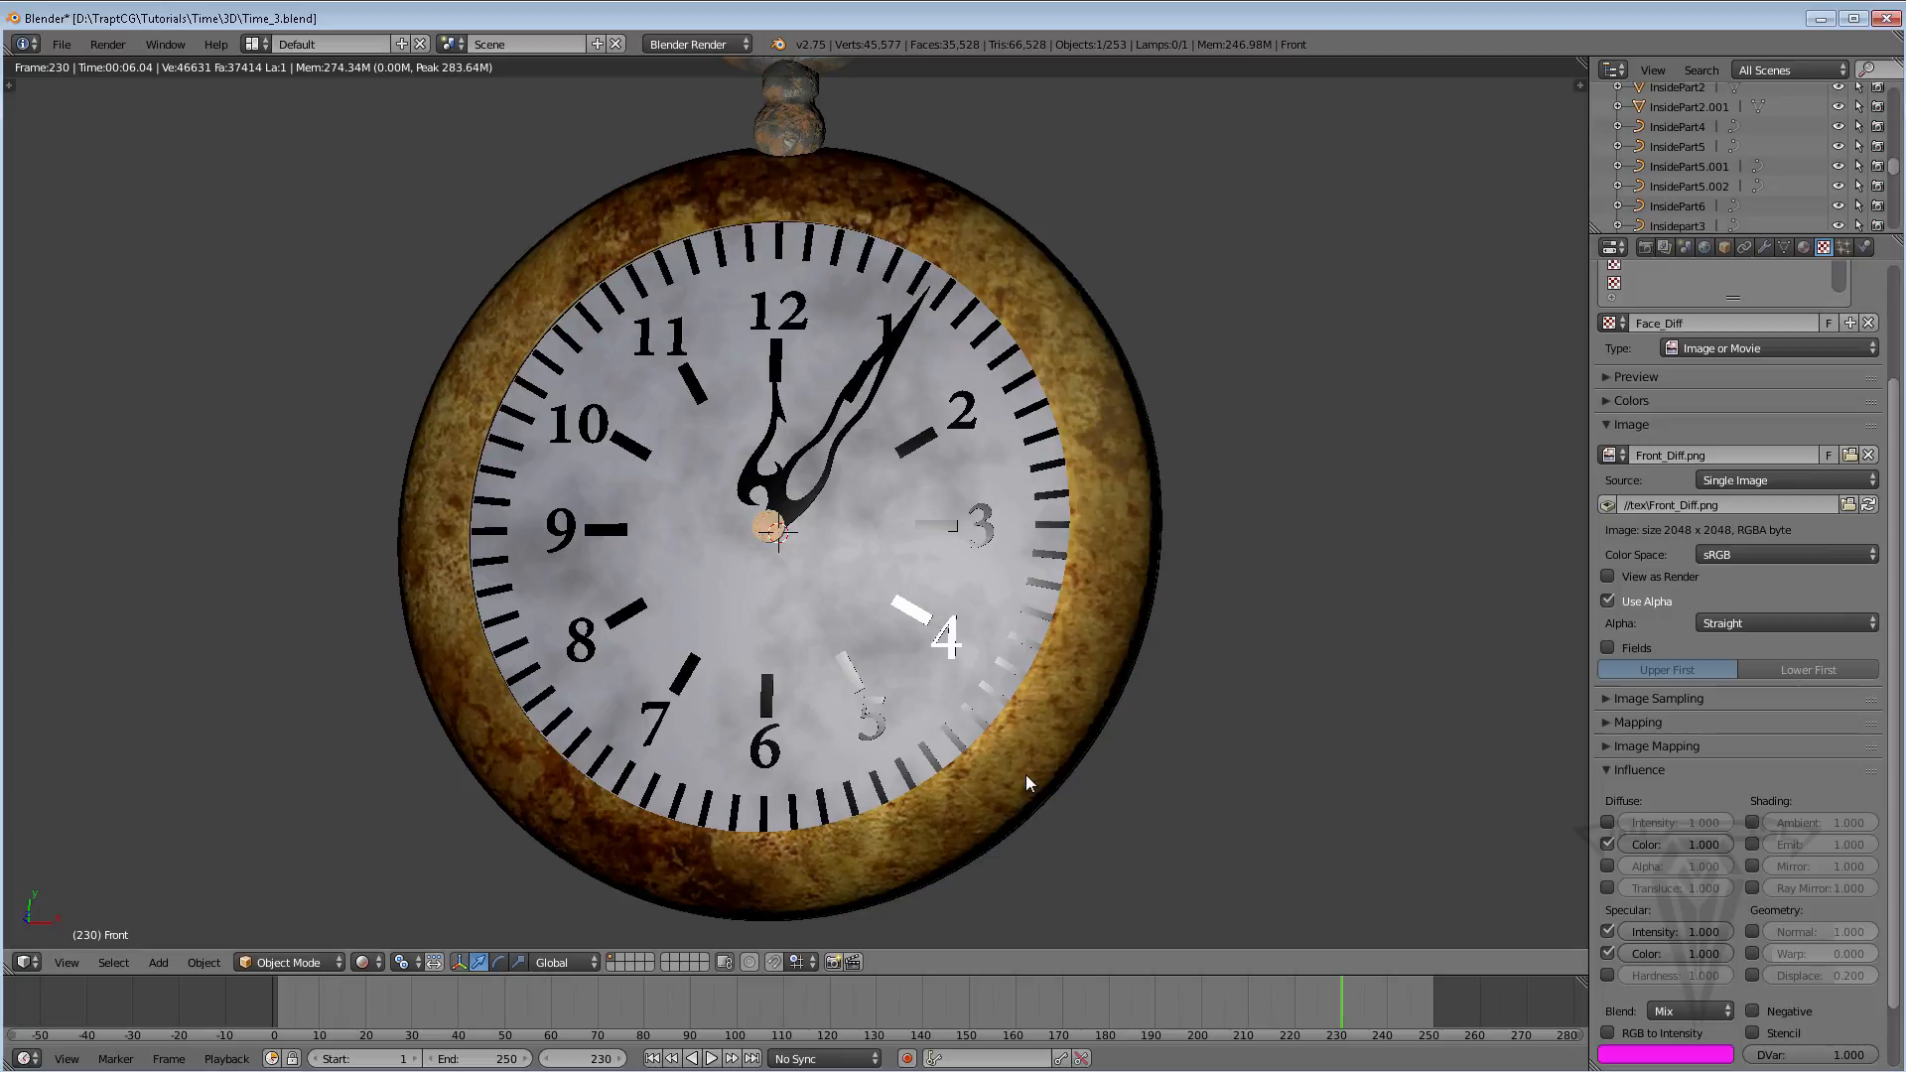
click(1607, 932)
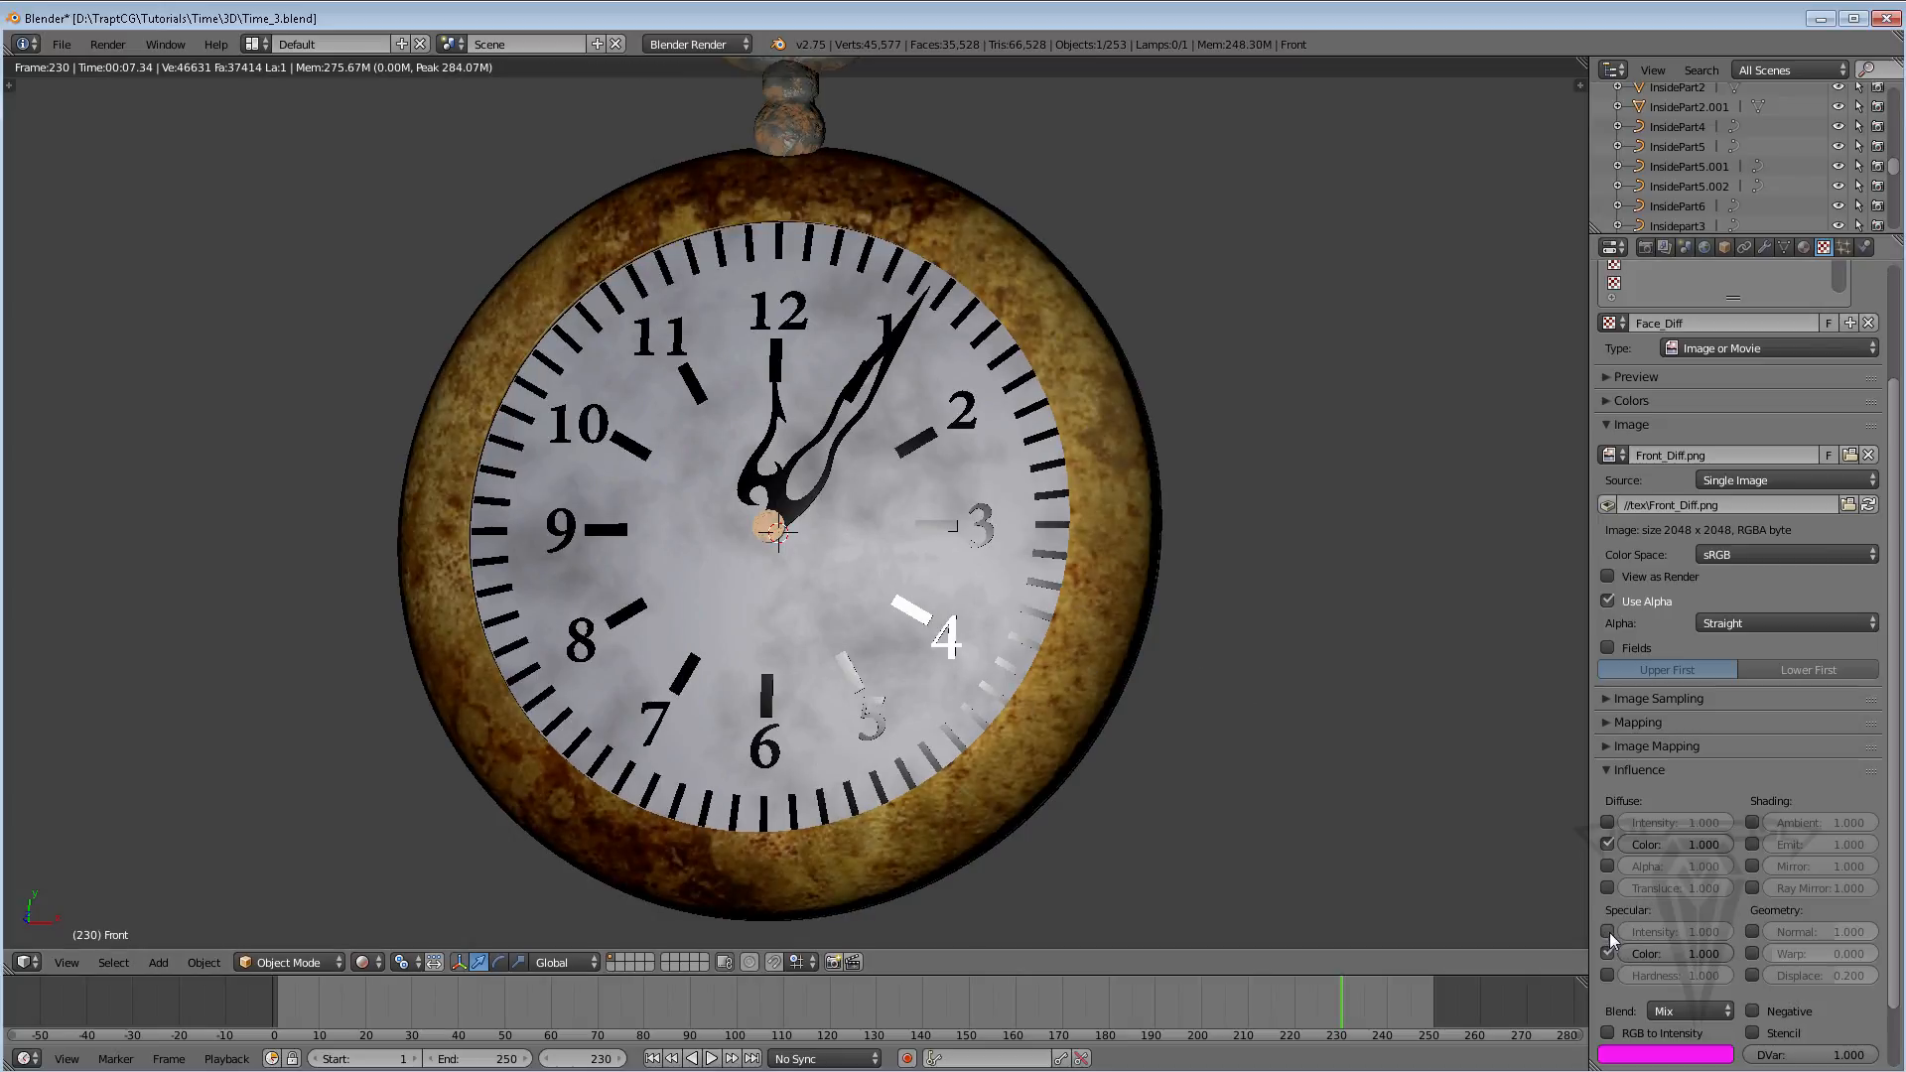
click(1608, 933)
click(1608, 954)
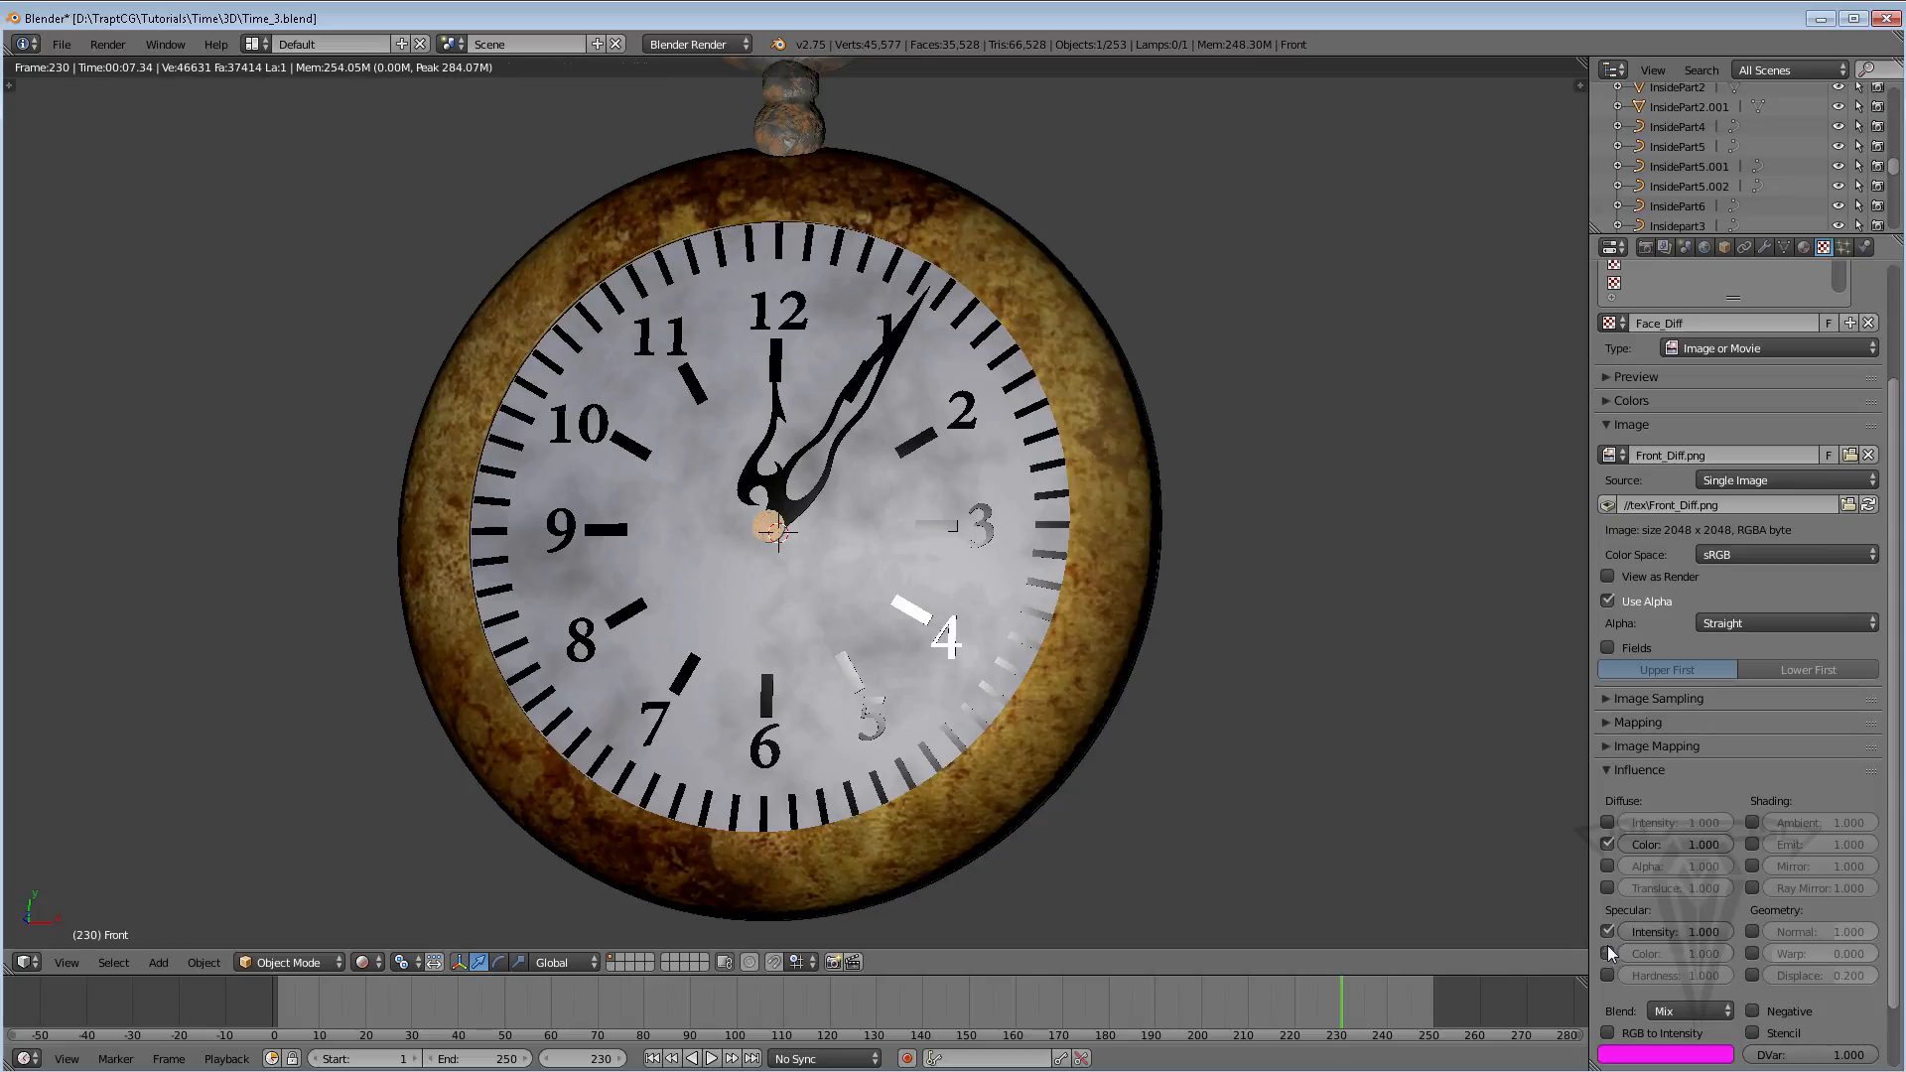
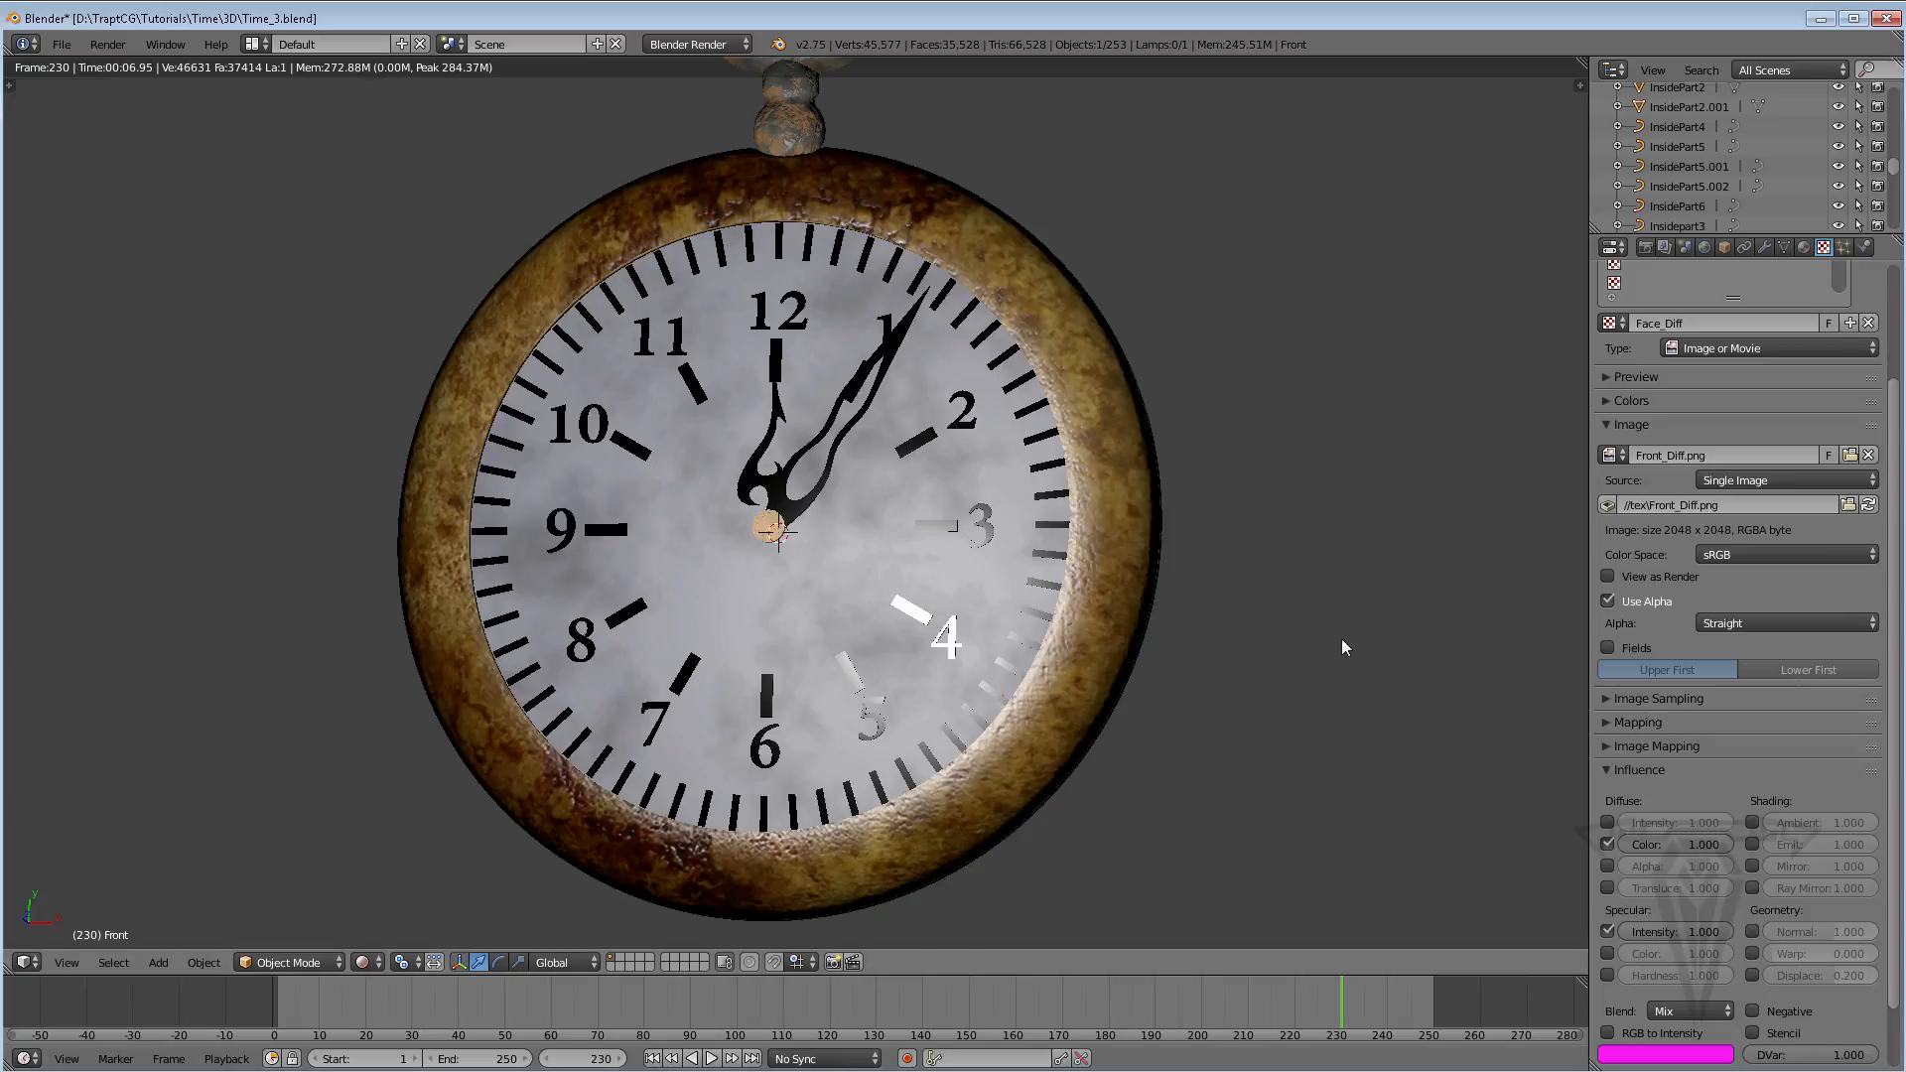
scroll(1896, 429, up, 4)
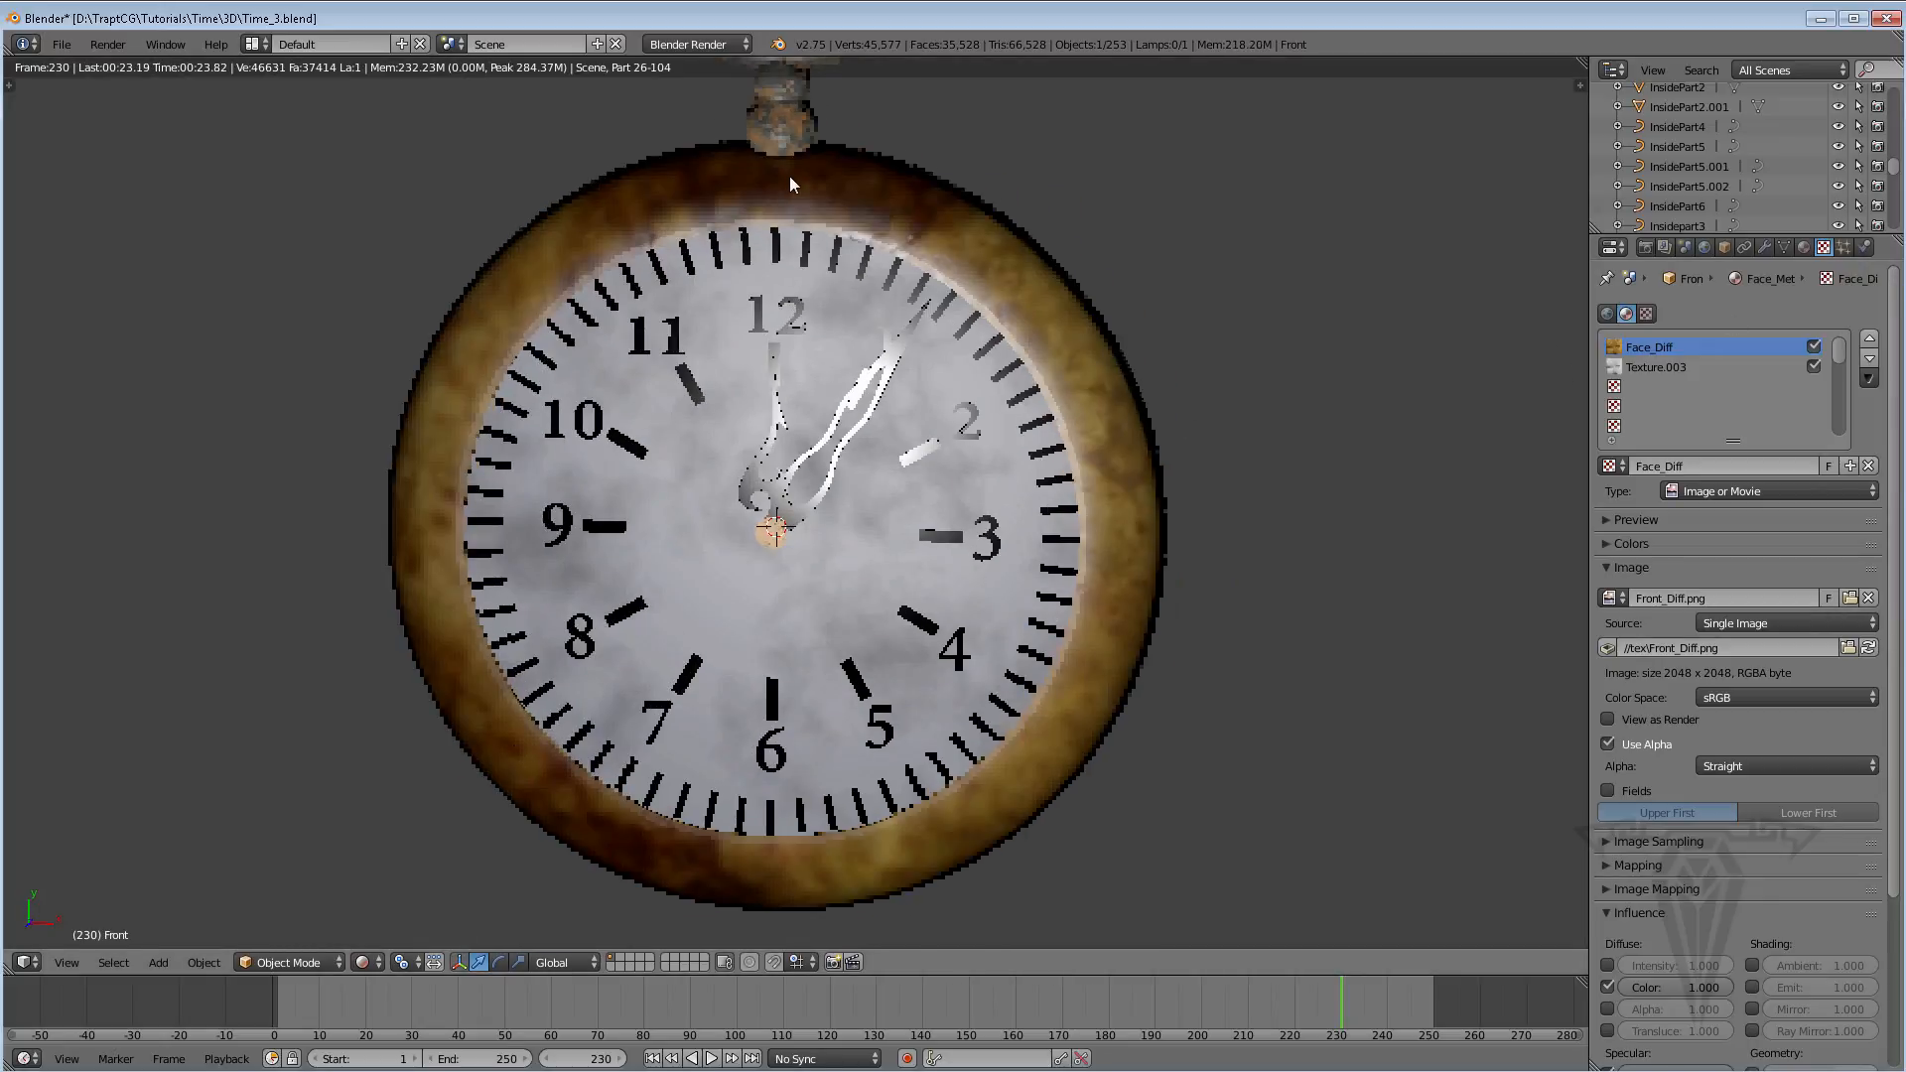
Change the 3D view's shading from Rendered to Solid
click(368, 963)
click(395, 924)
click(371, 962)
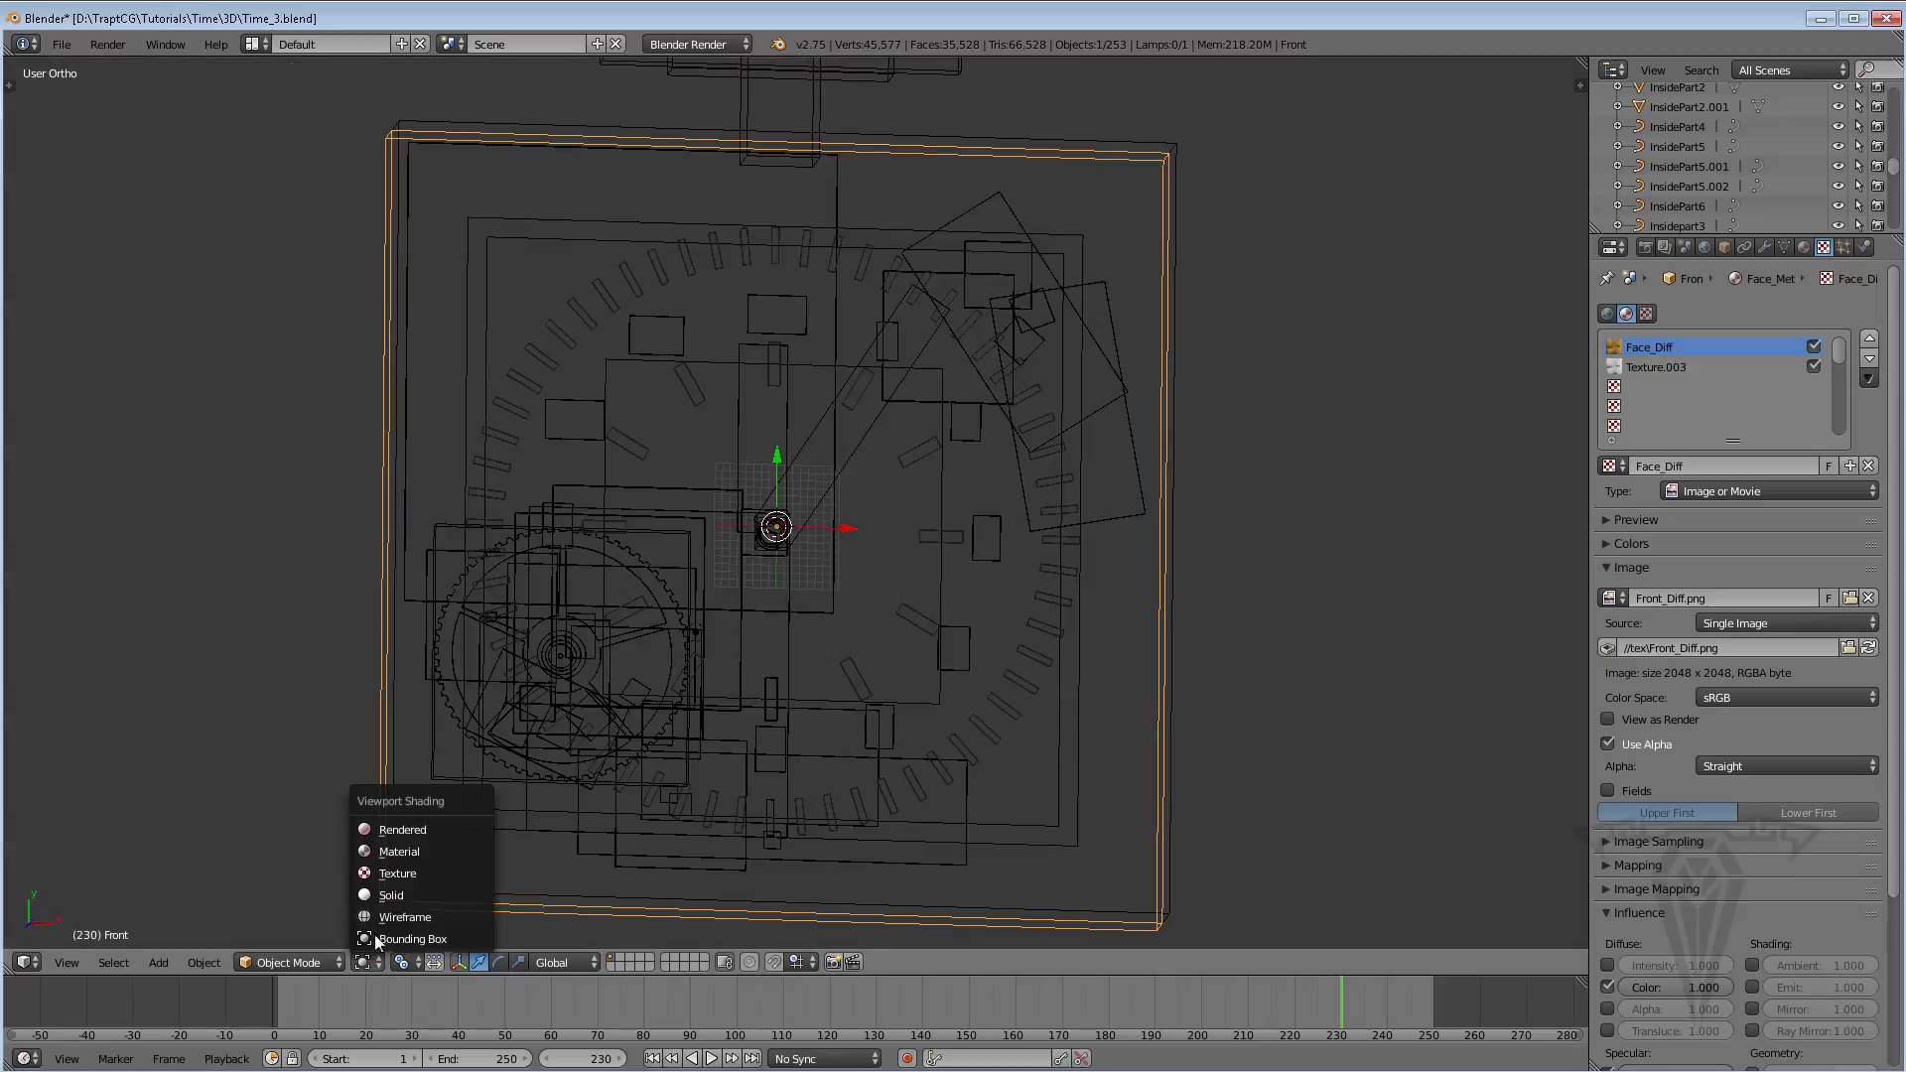
click(396, 904)
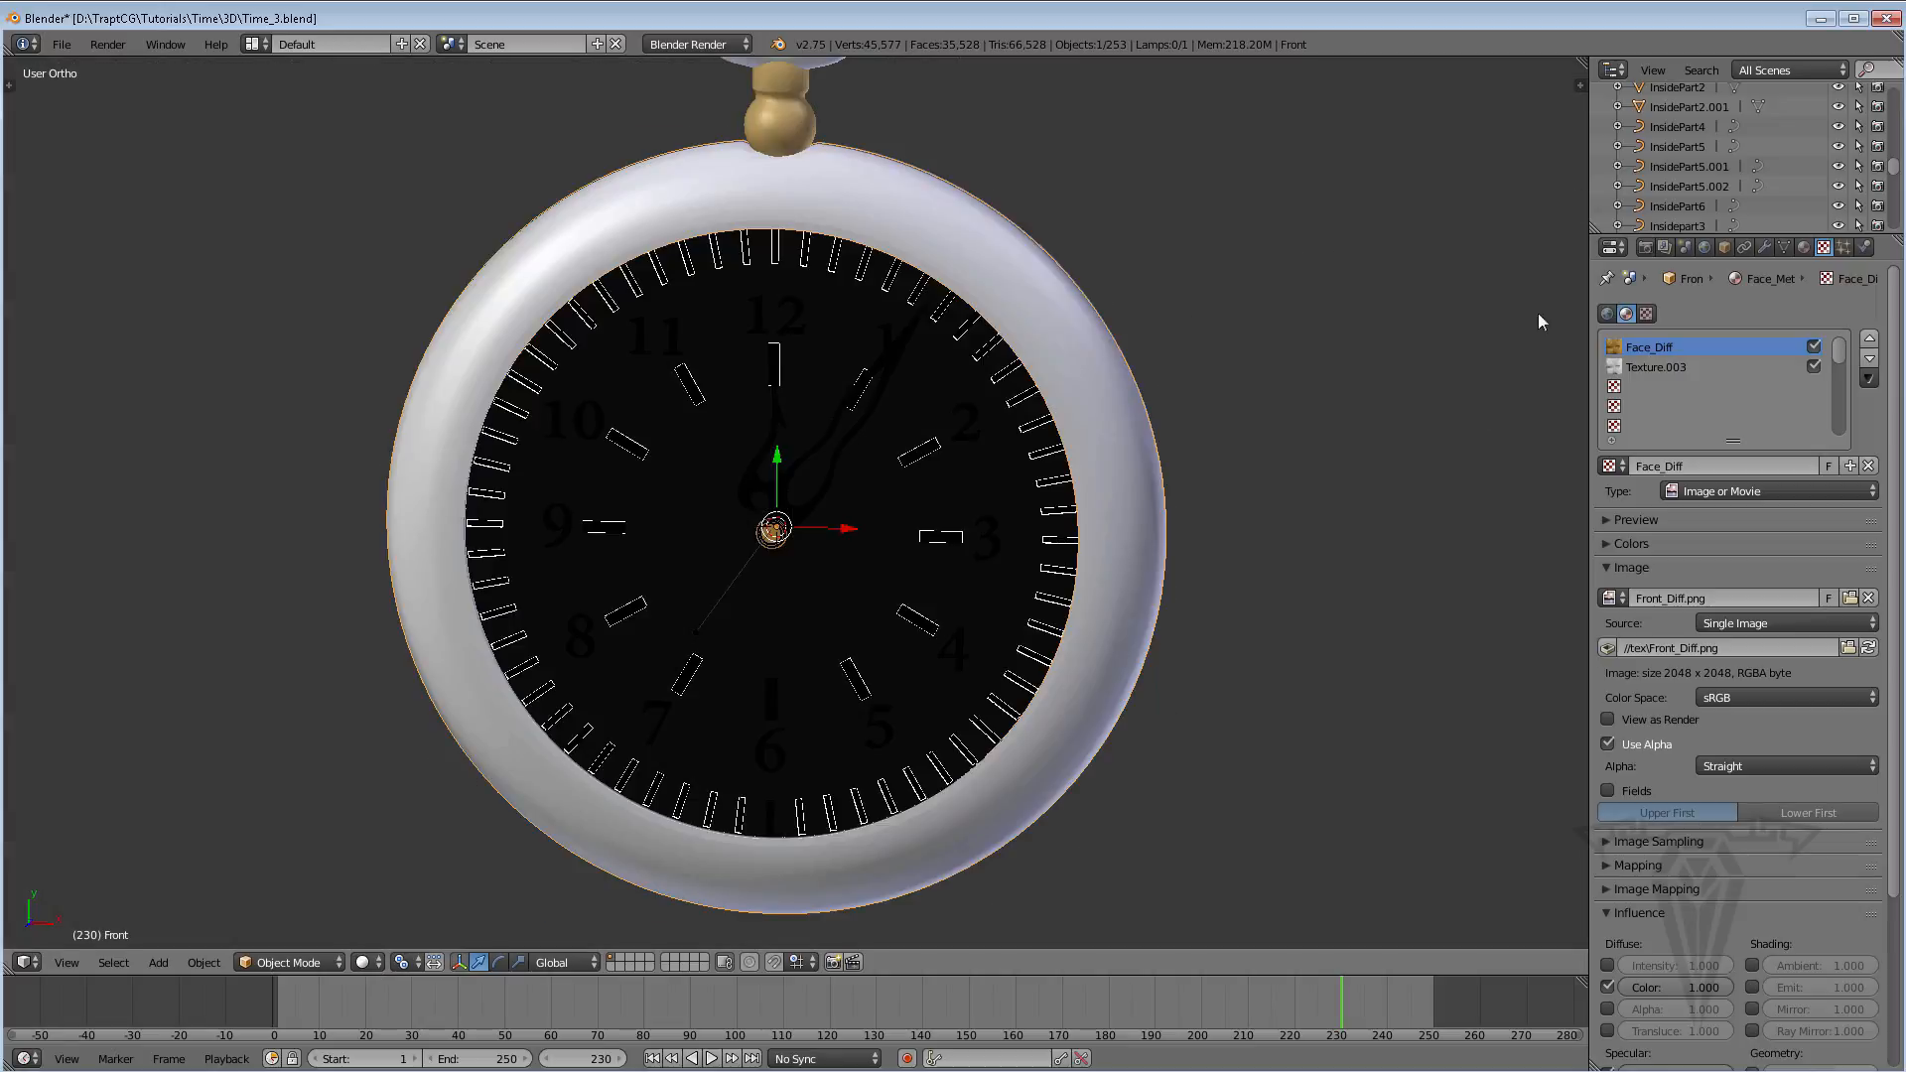
Split the 3D view into two side-by-side areas and turn the new one into a UV/Image Editor
drag(1581, 63, 956, 496)
click(978, 965)
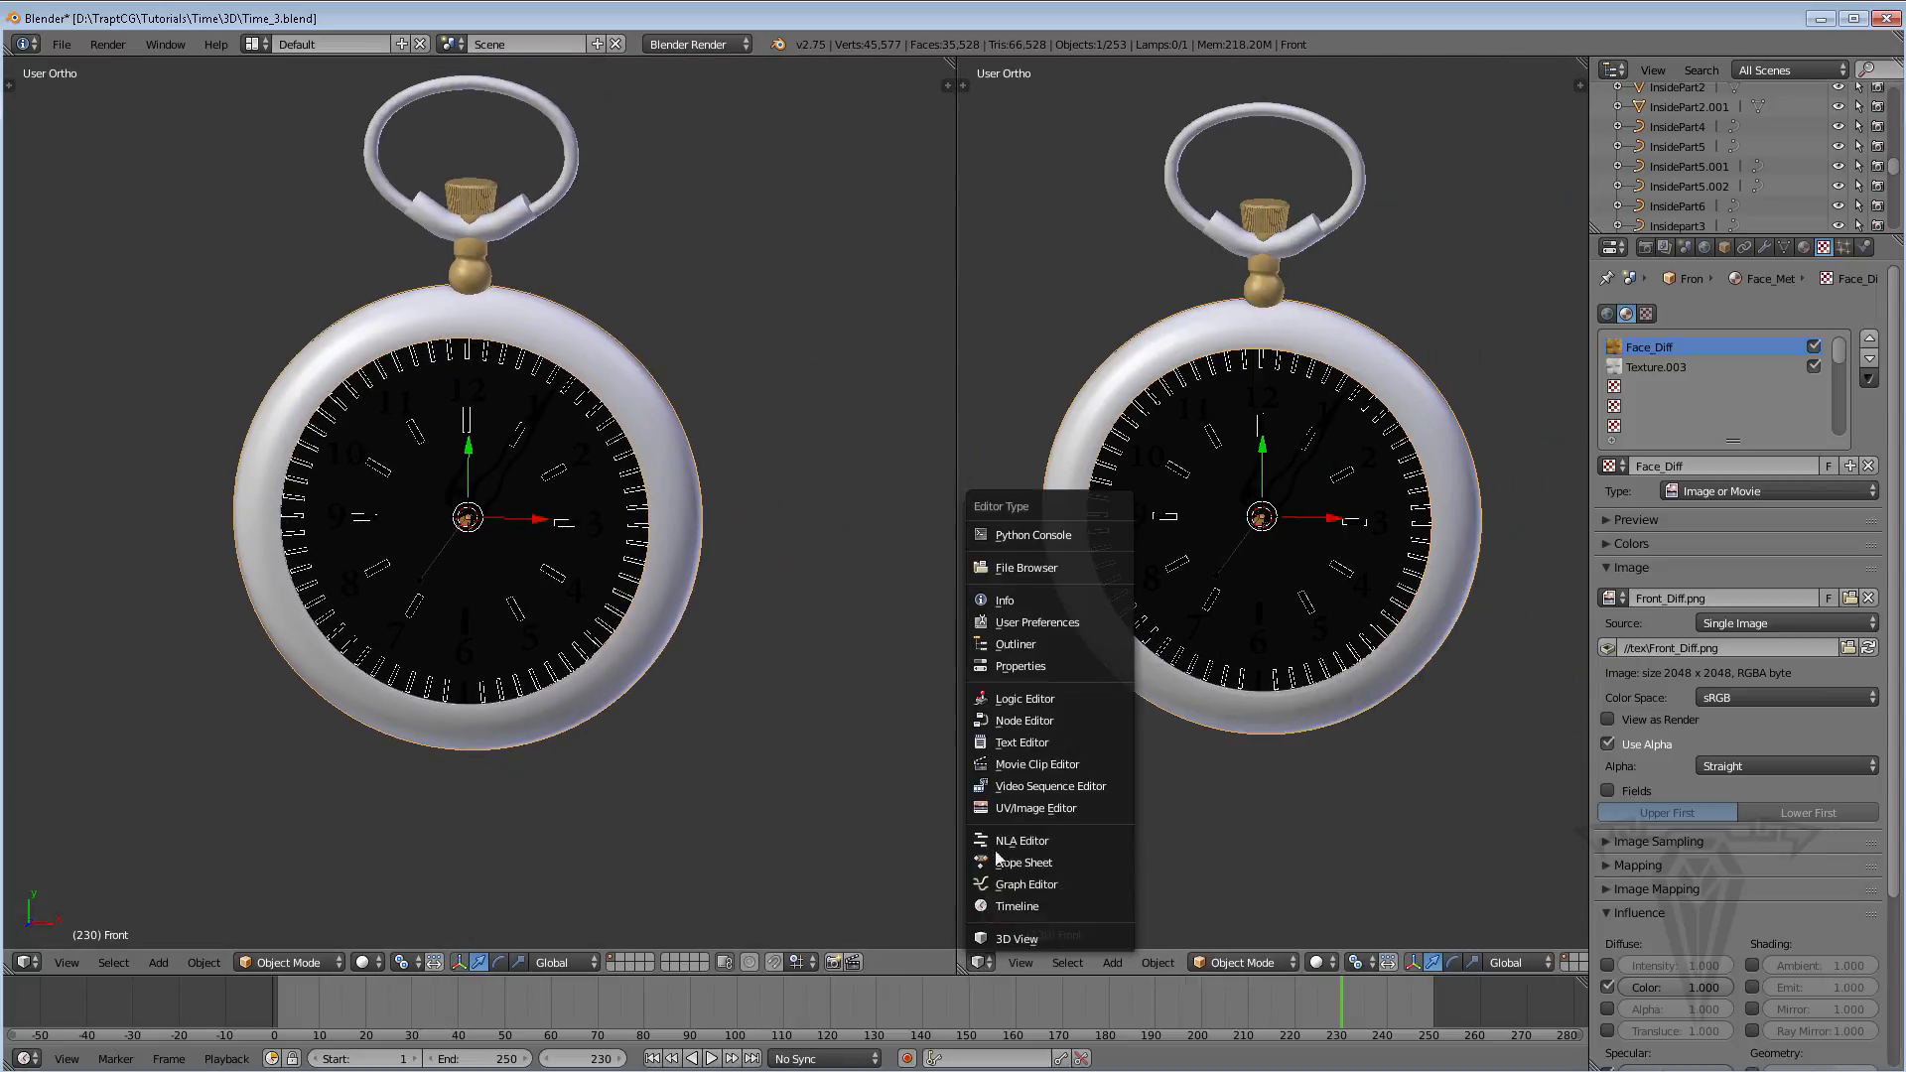
click(1013, 814)
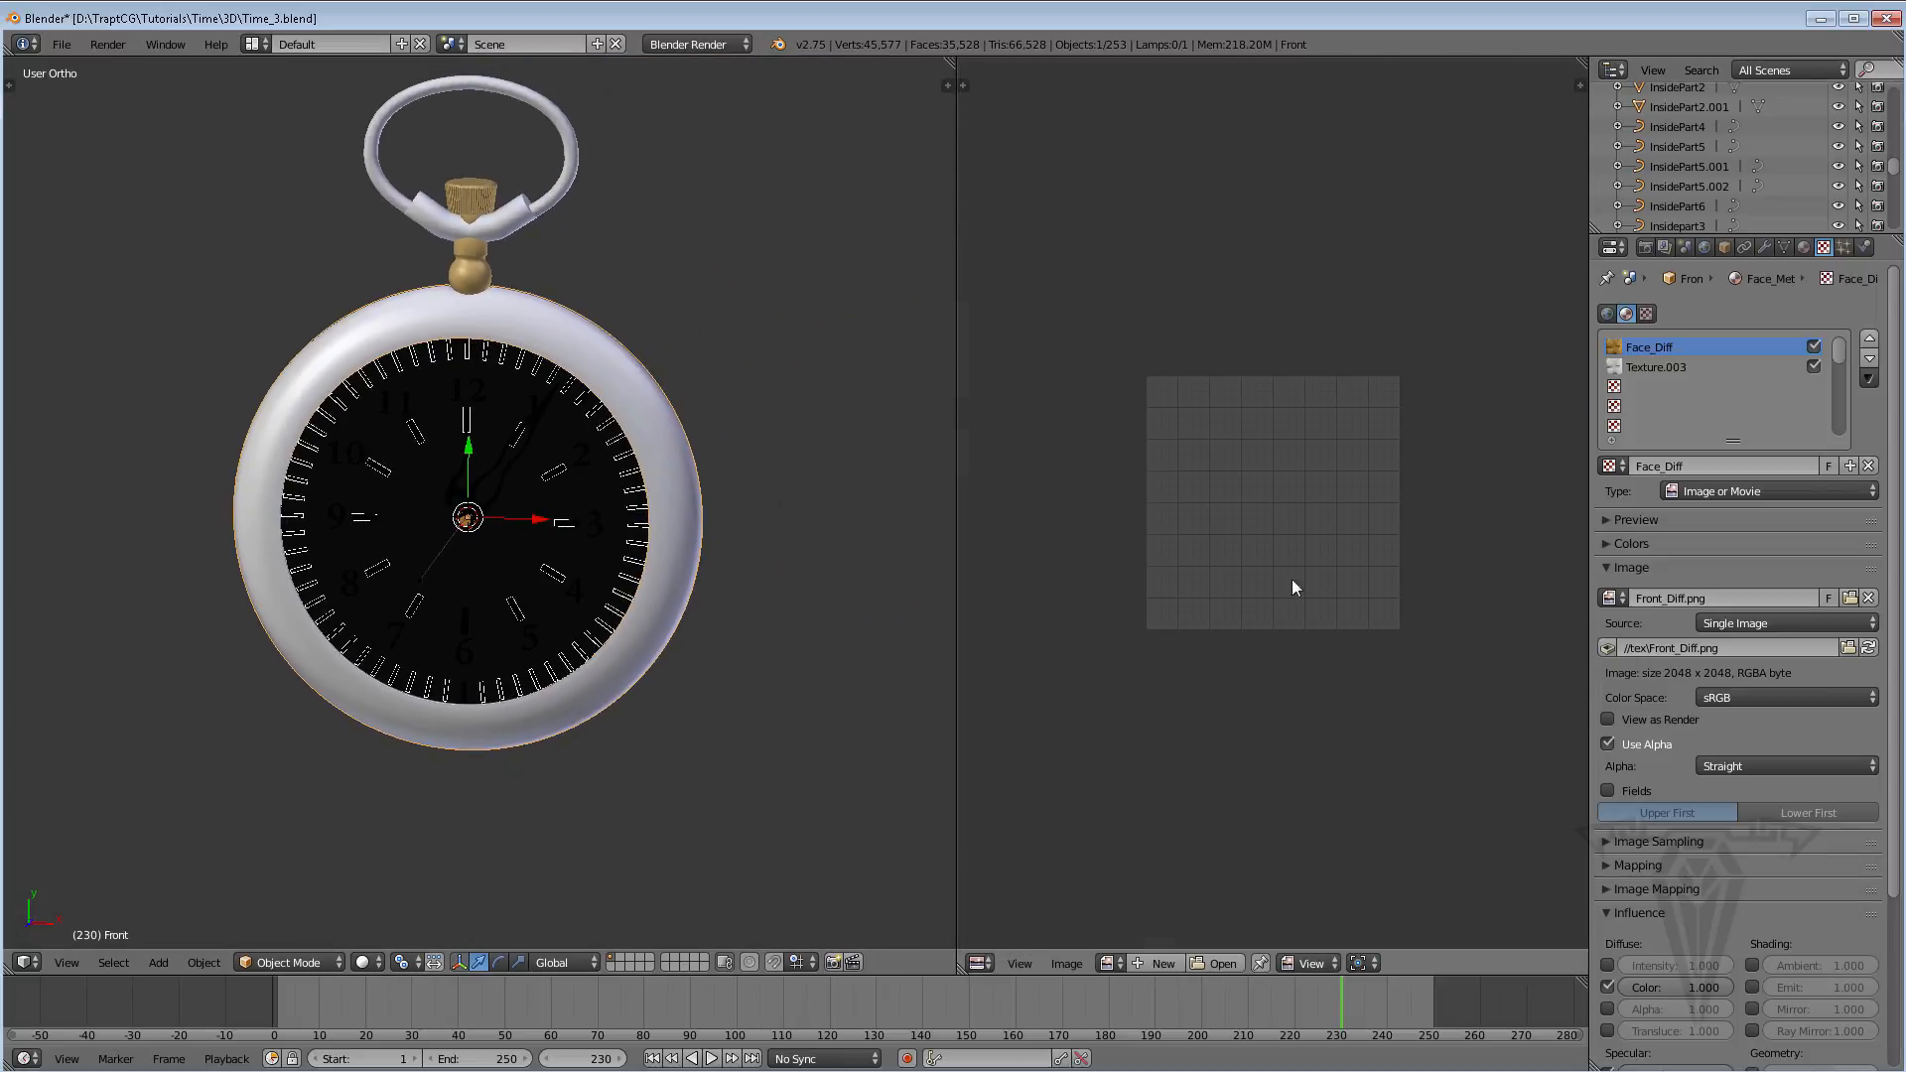
Try opening Front_Diff.png from the tex folder in the image editor while in Object Mode, and unlink it again
click(1216, 963)
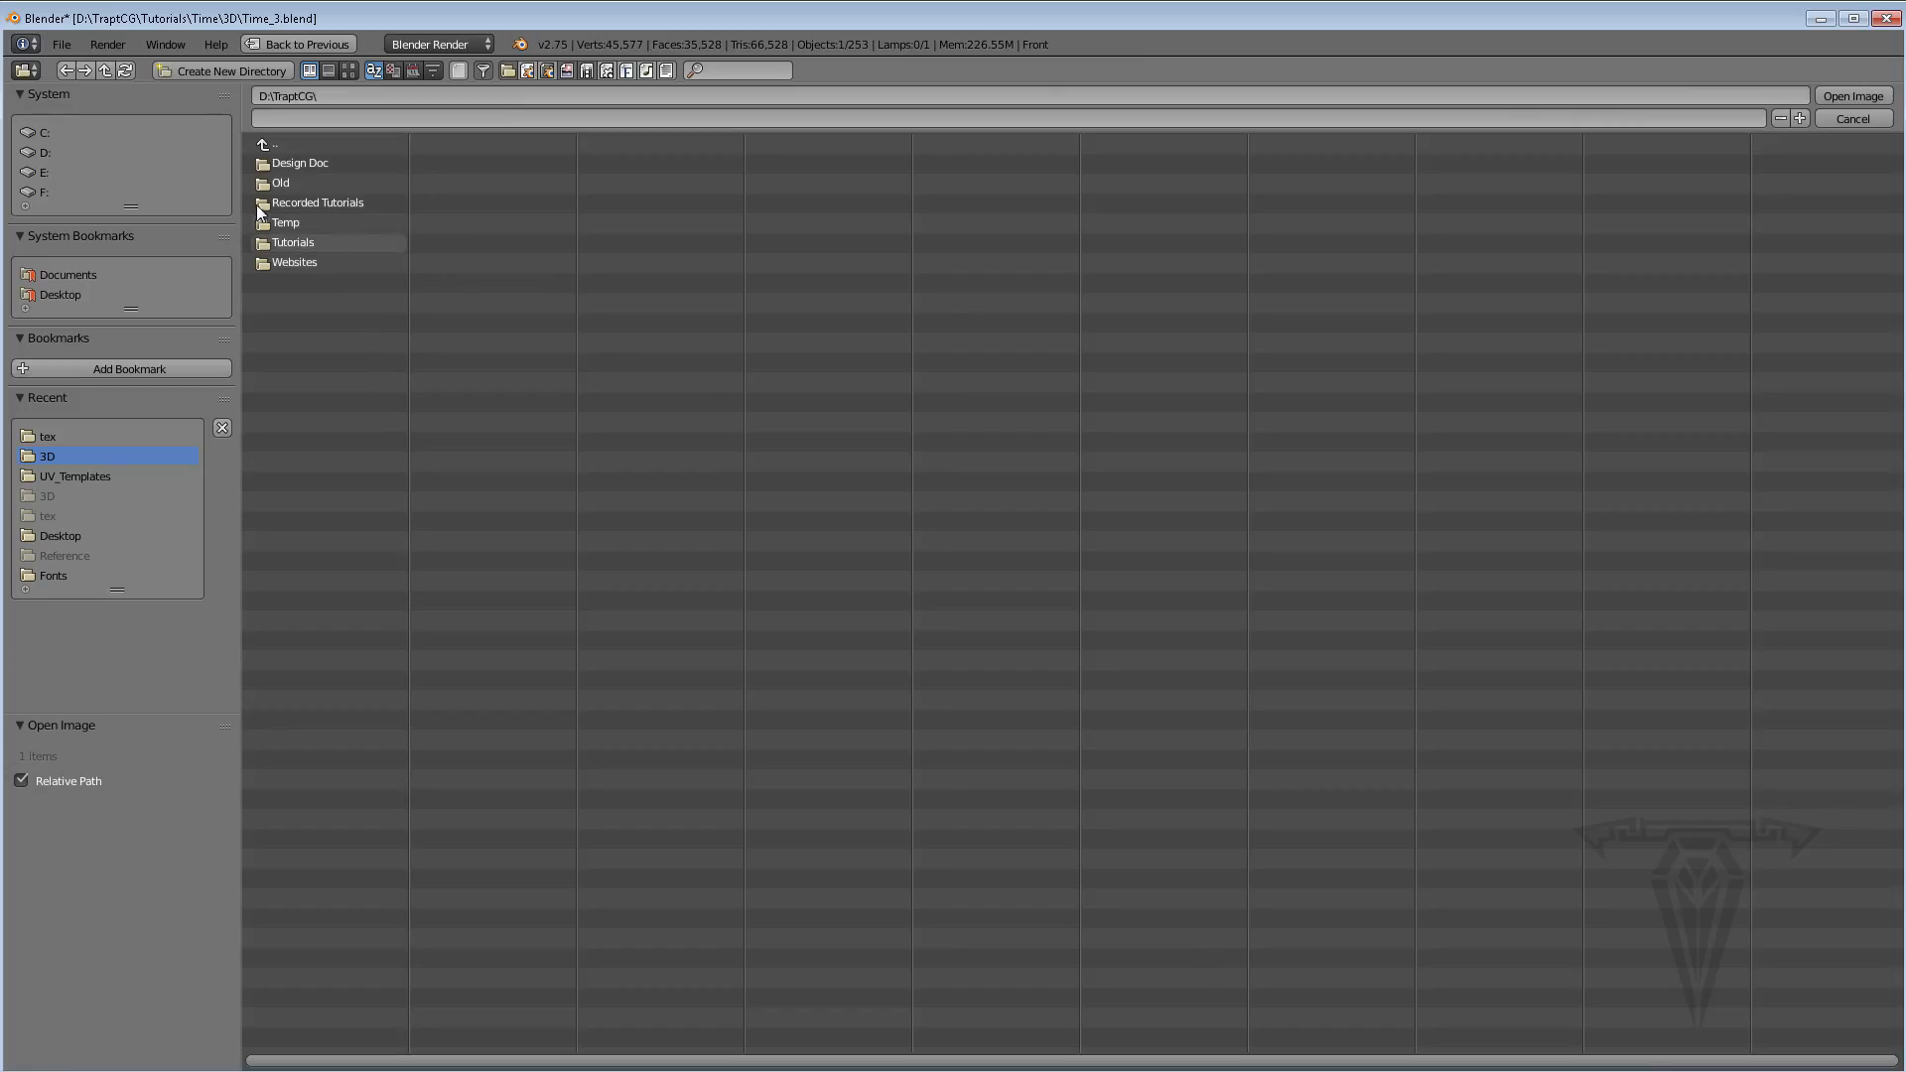
click(289, 242)
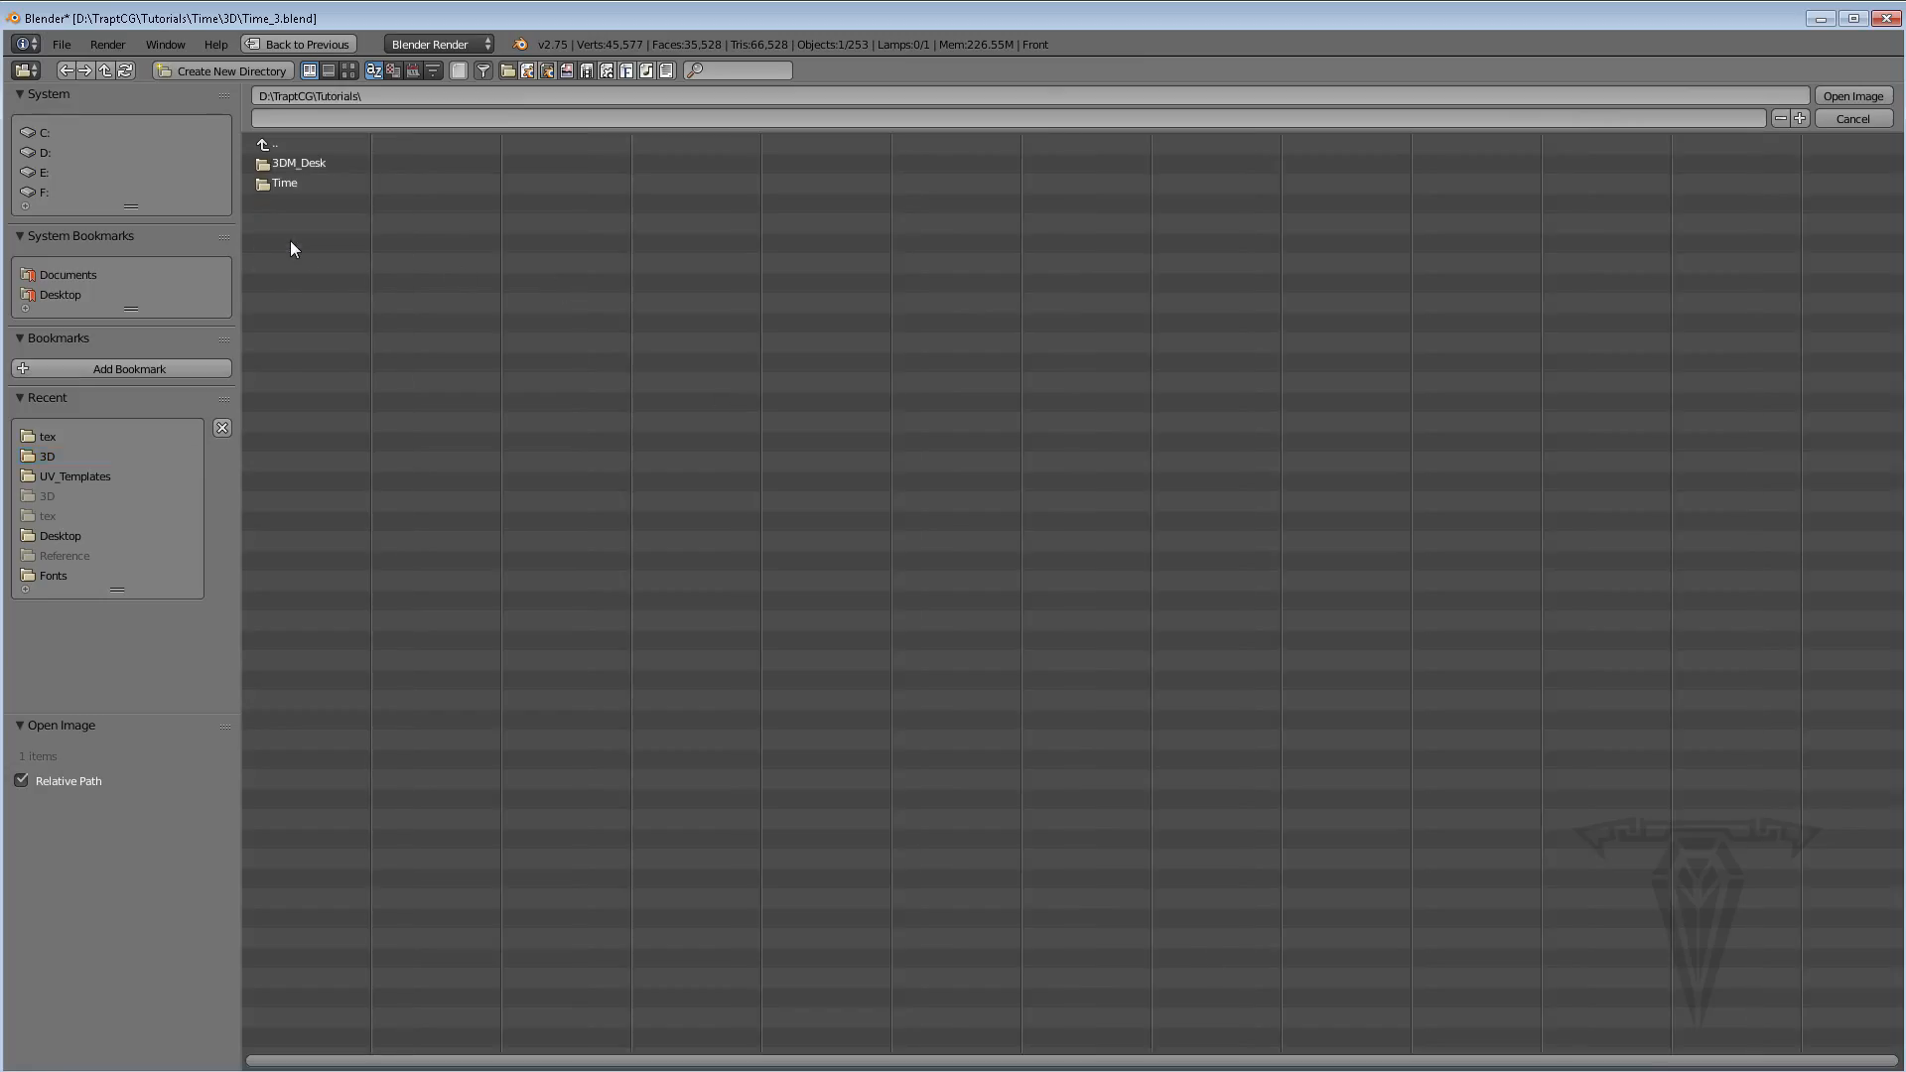
click(279, 184)
click(272, 163)
click(277, 164)
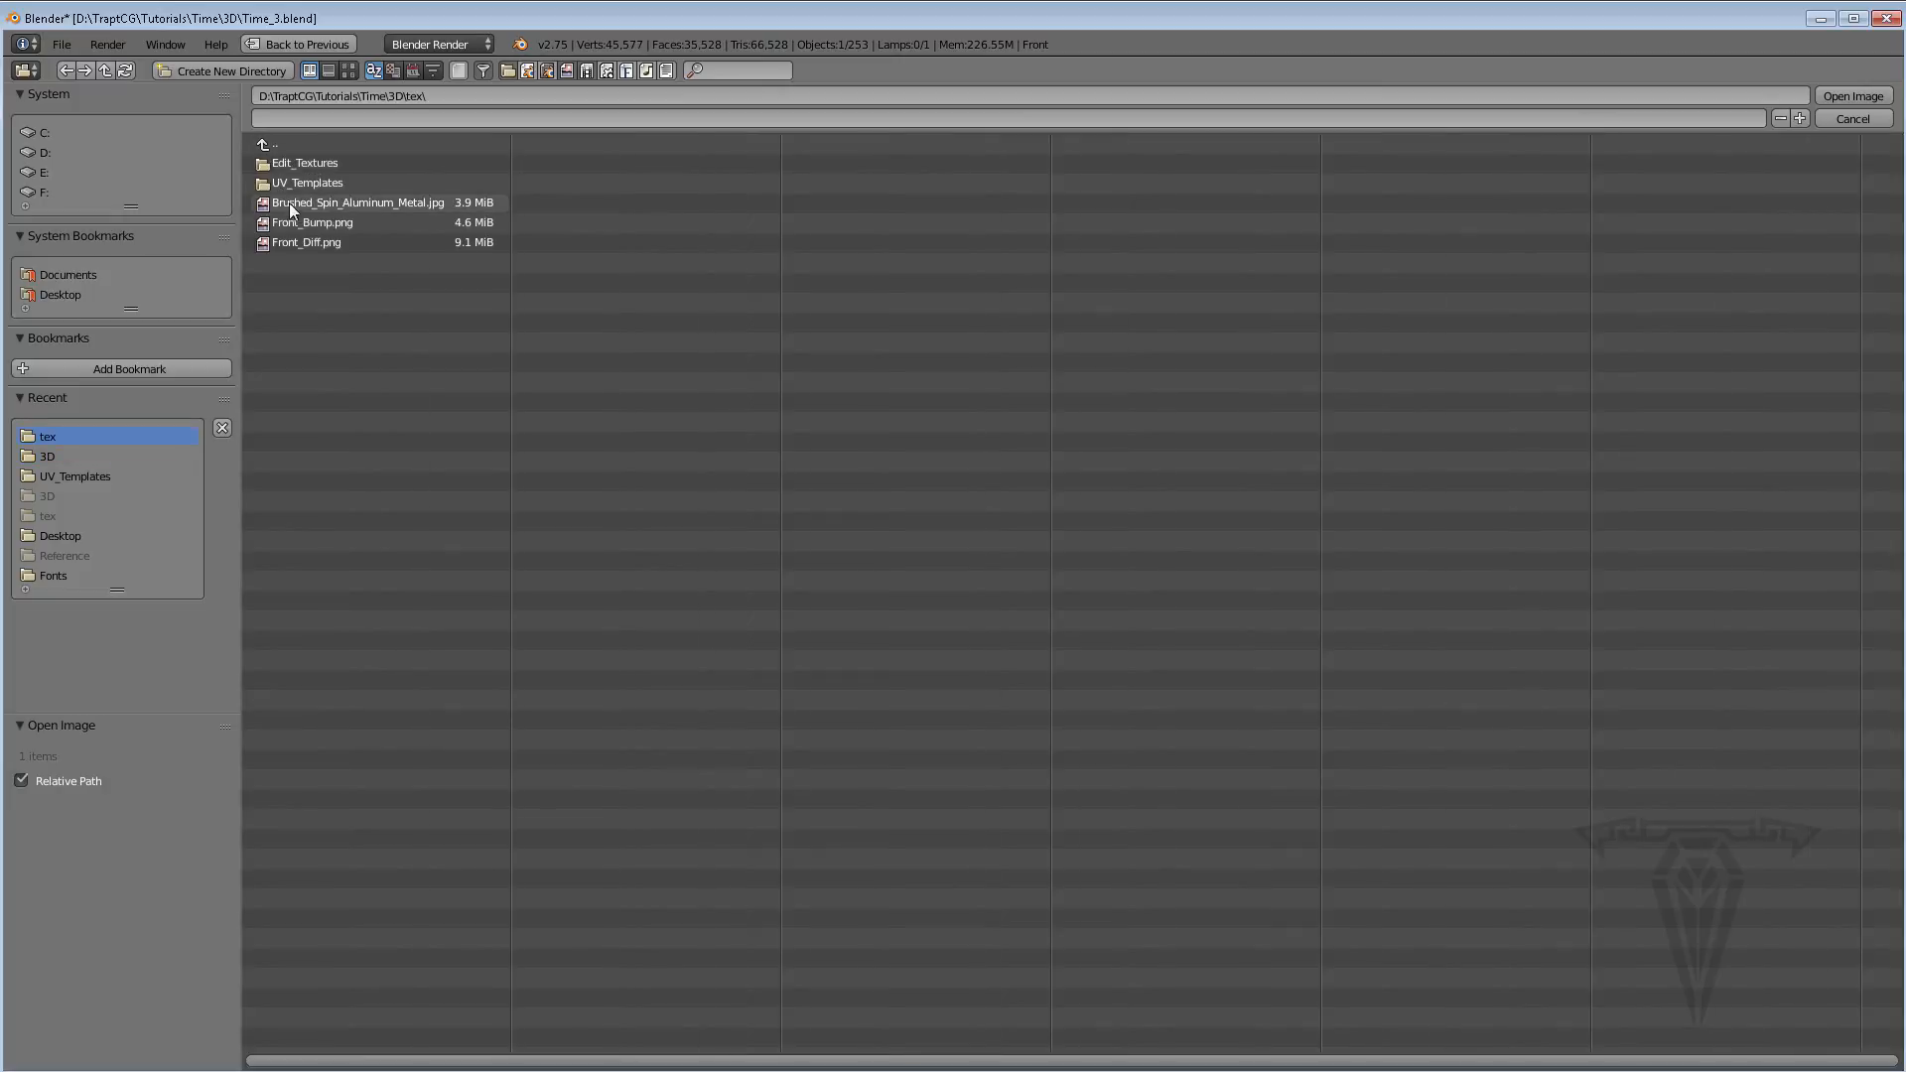
click(298, 242)
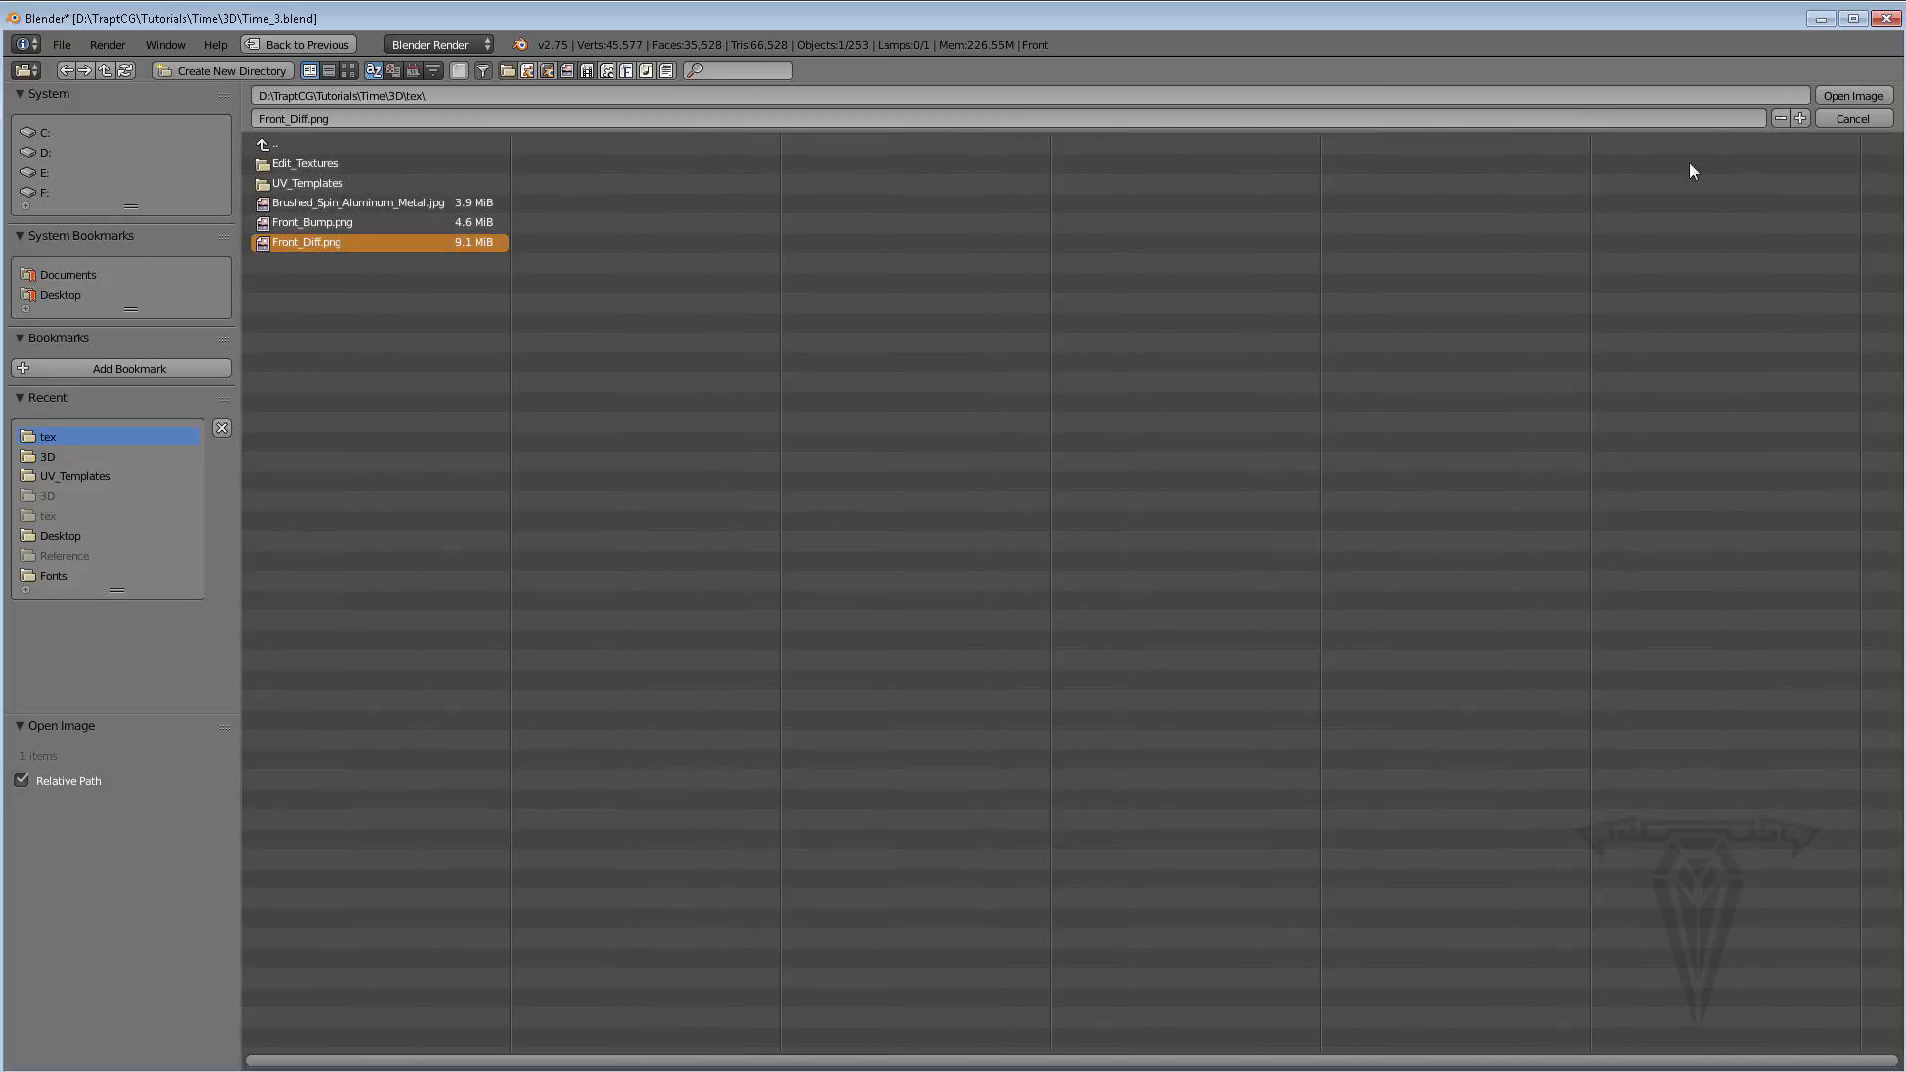
click(1852, 96)
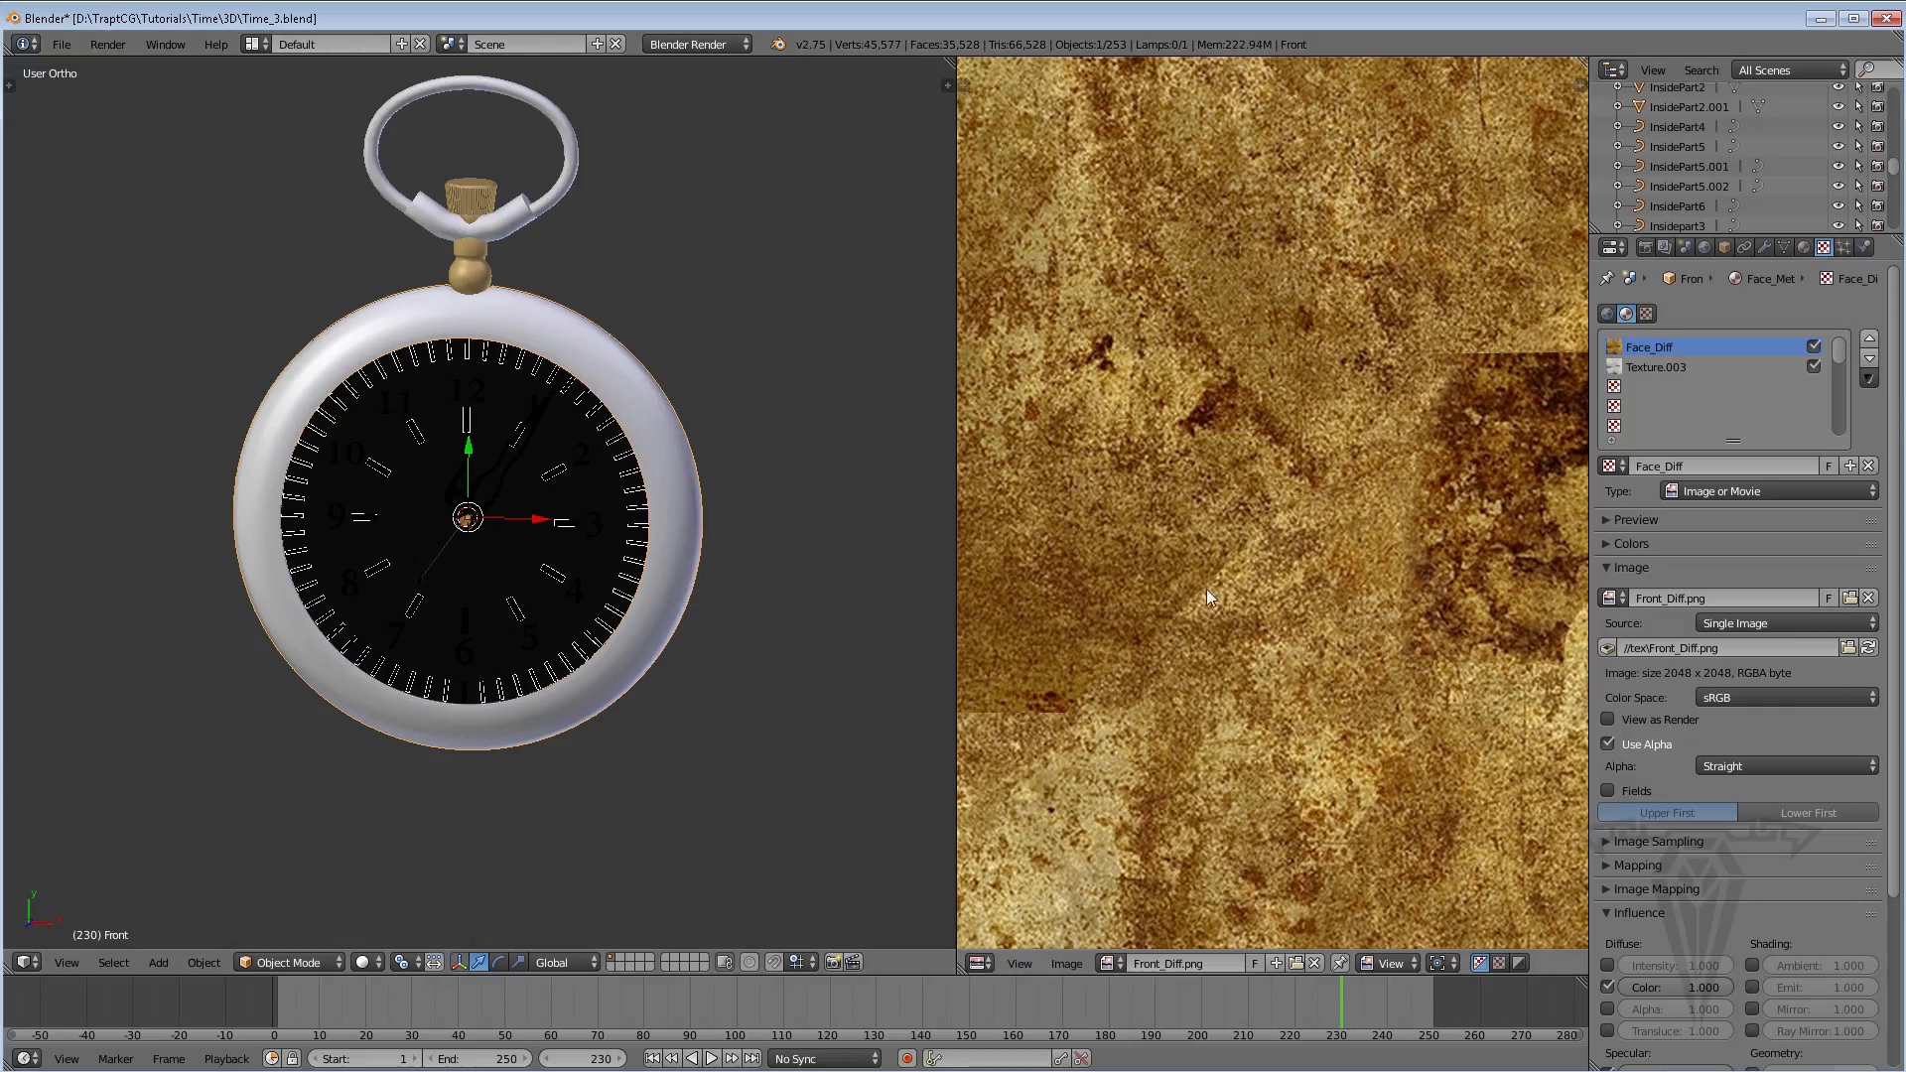
scroll(1229, 540, down, 3)
scroll(1229, 540, up, 2)
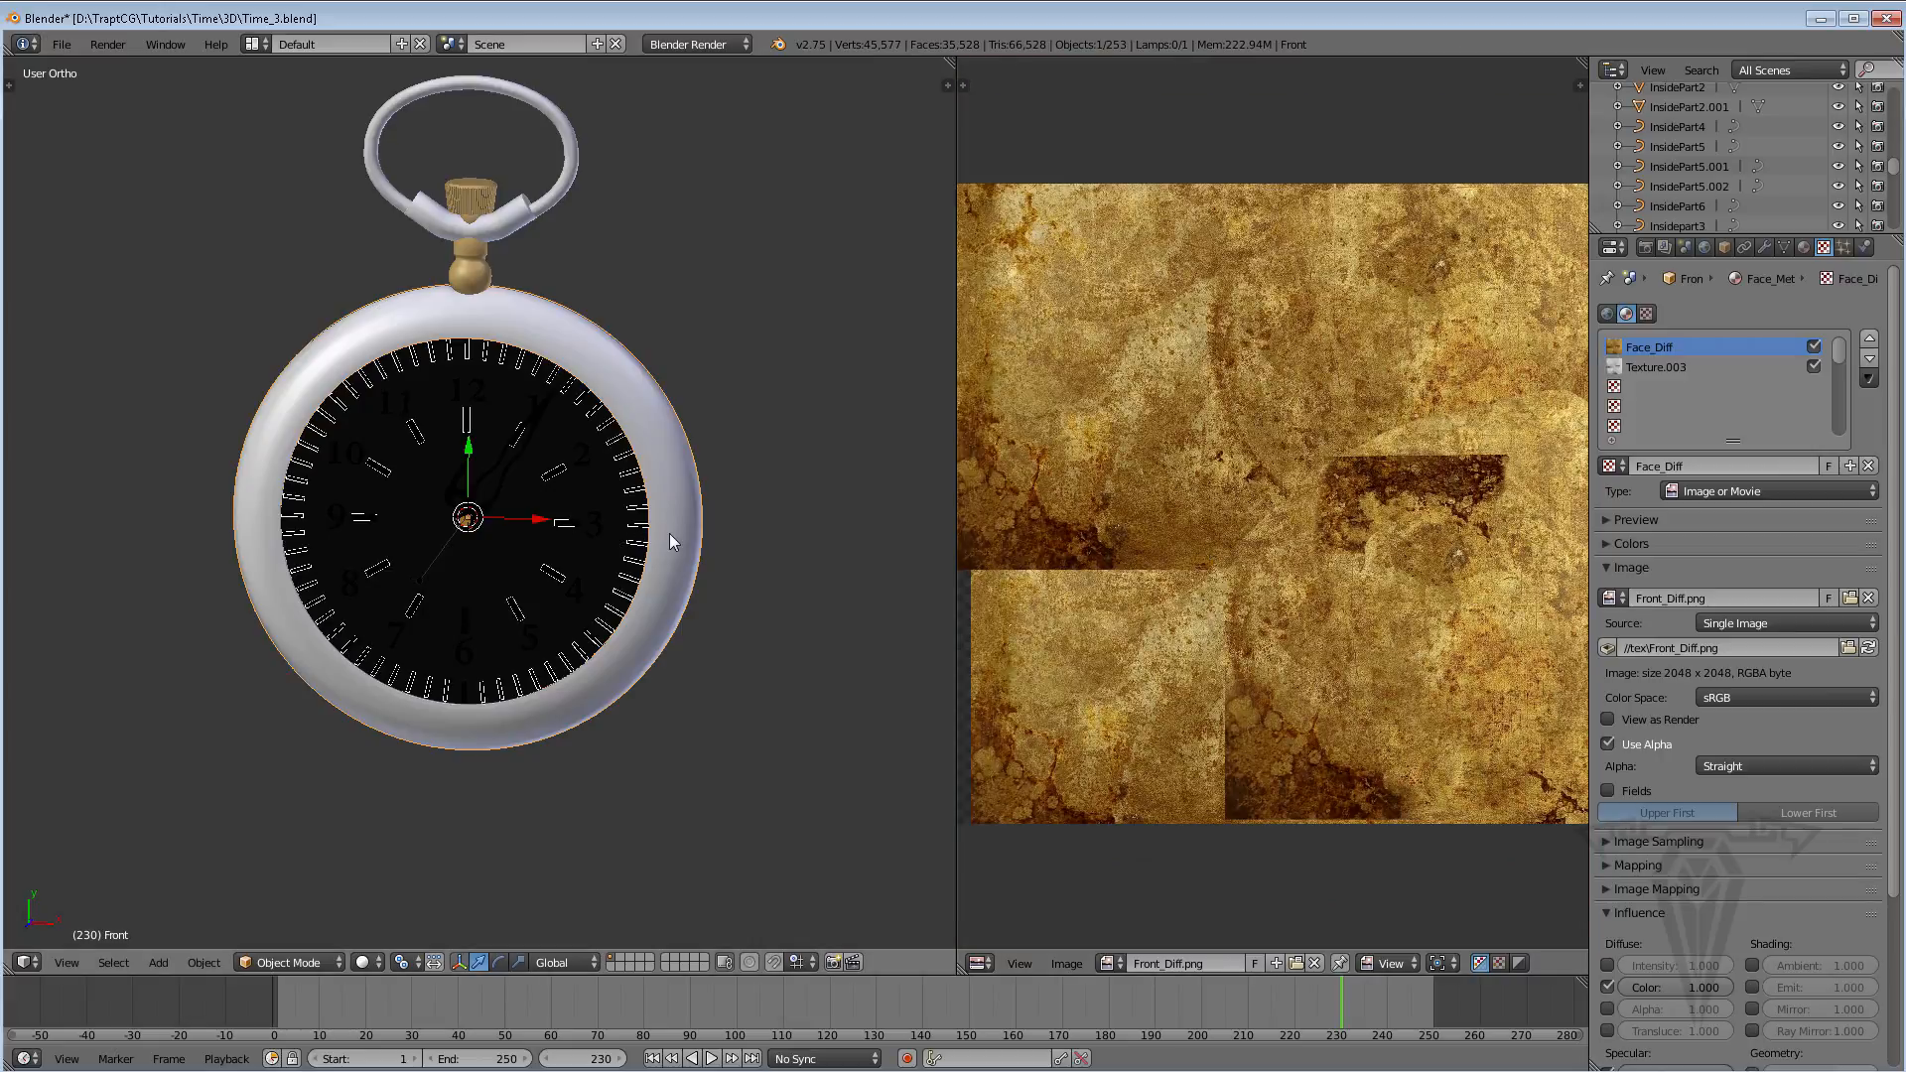
scroll(669, 533, up, 2)
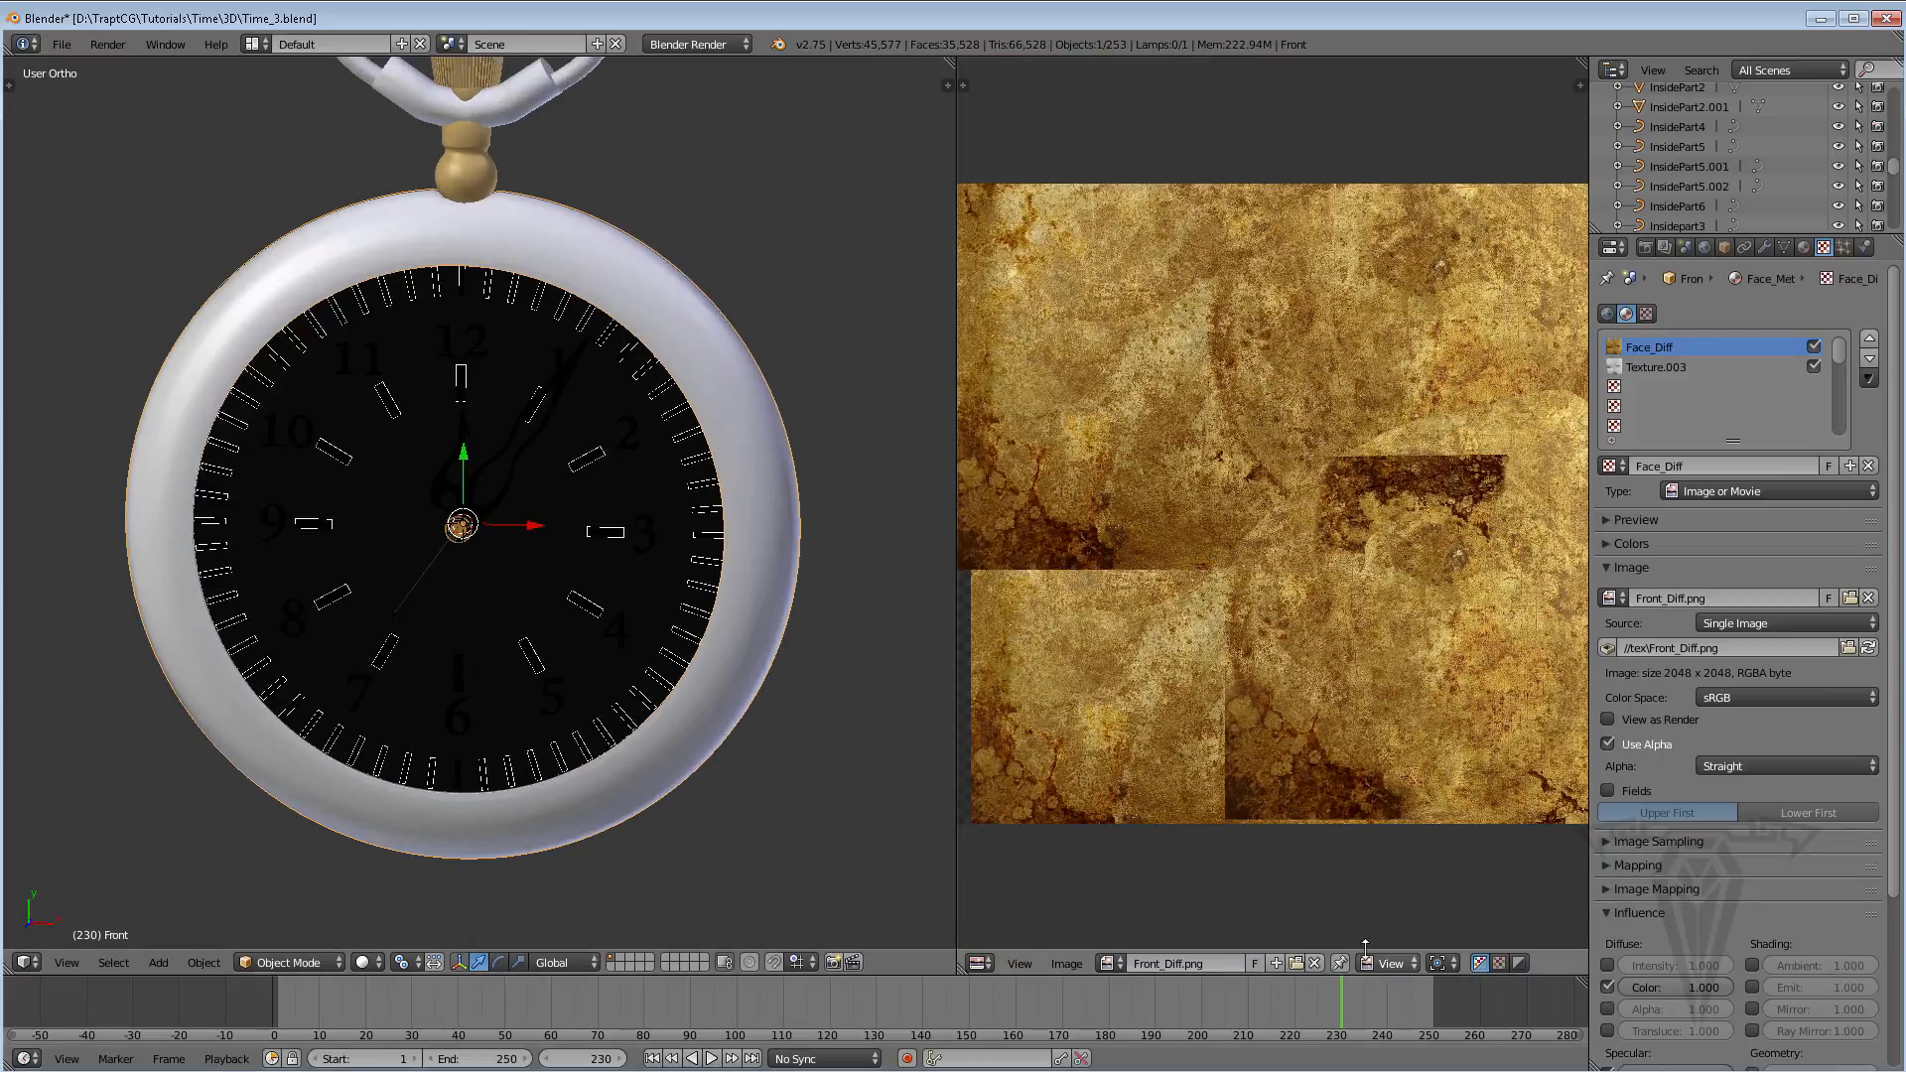
click(1314, 963)
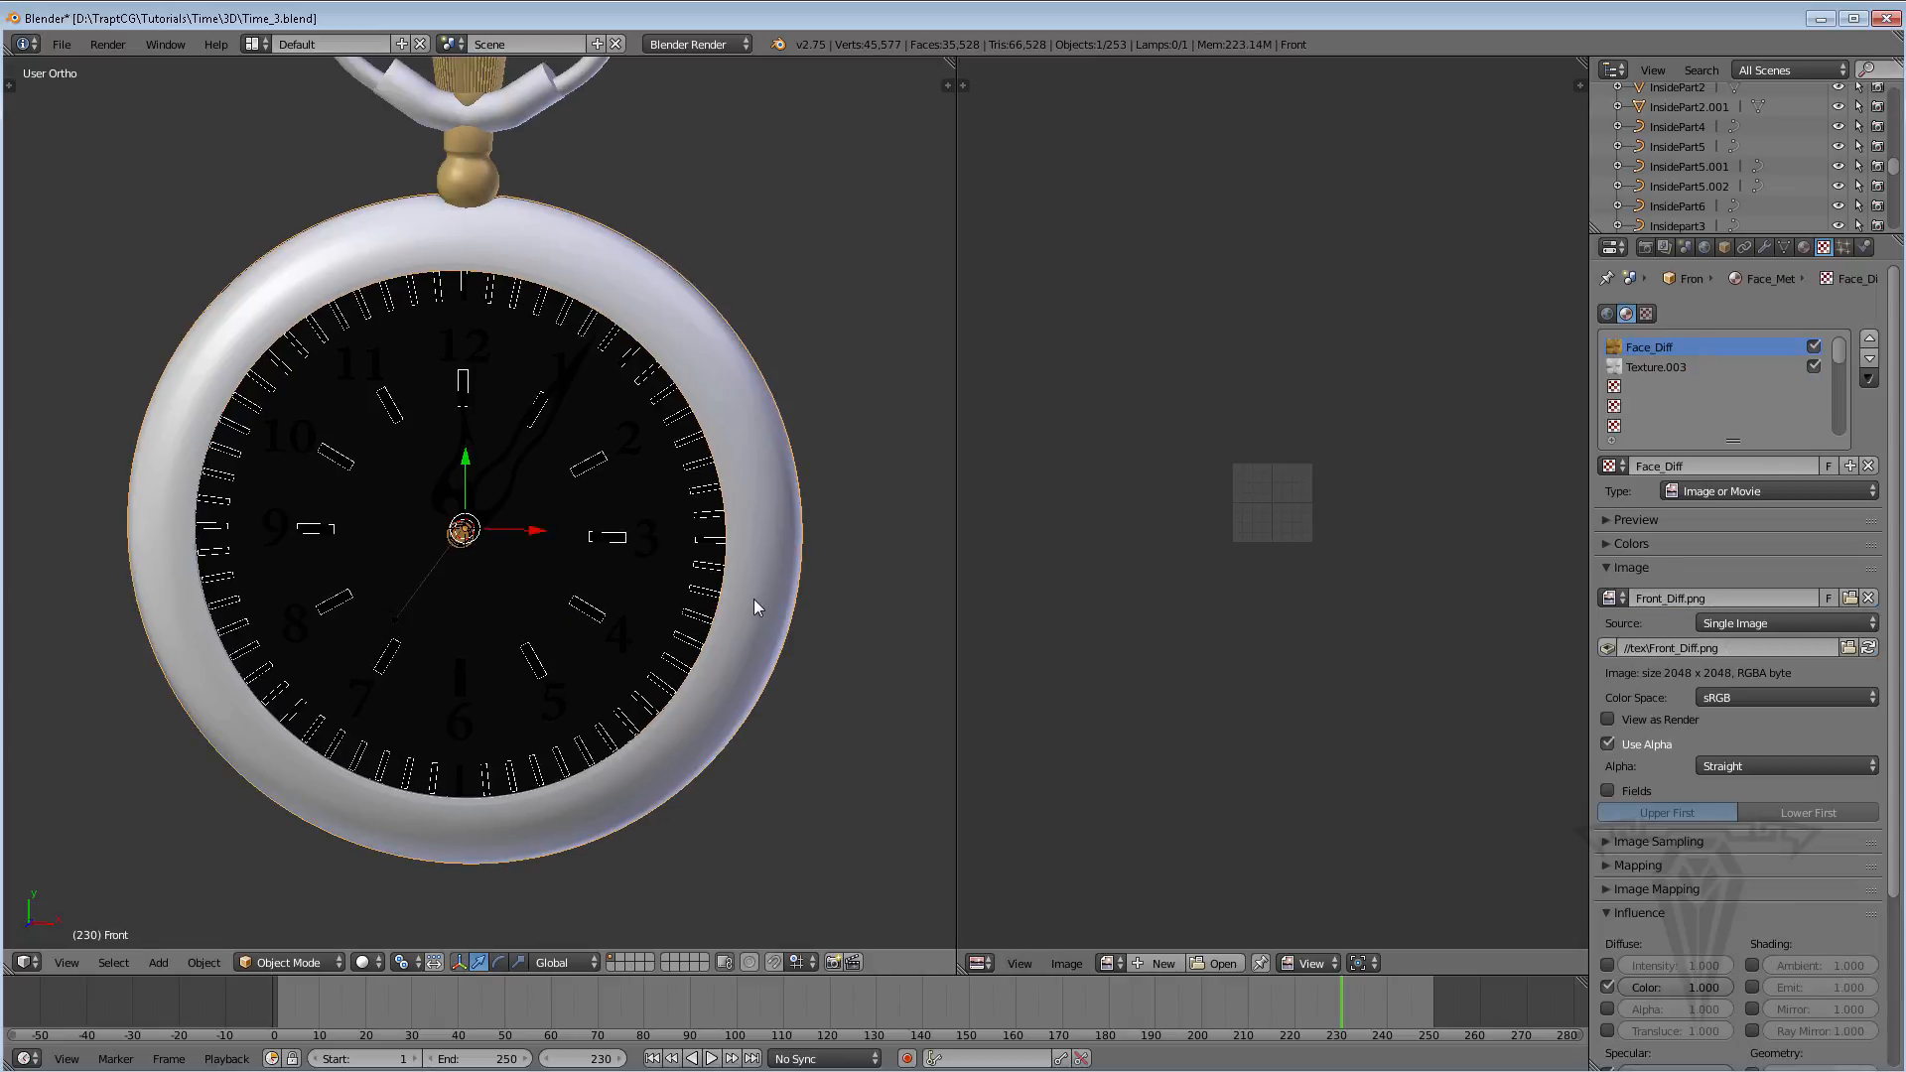
Enter Edit Mode on the front case and assign Front_Diff.png from the tex folder to its UVs
key(Tab)
click(1305, 962)
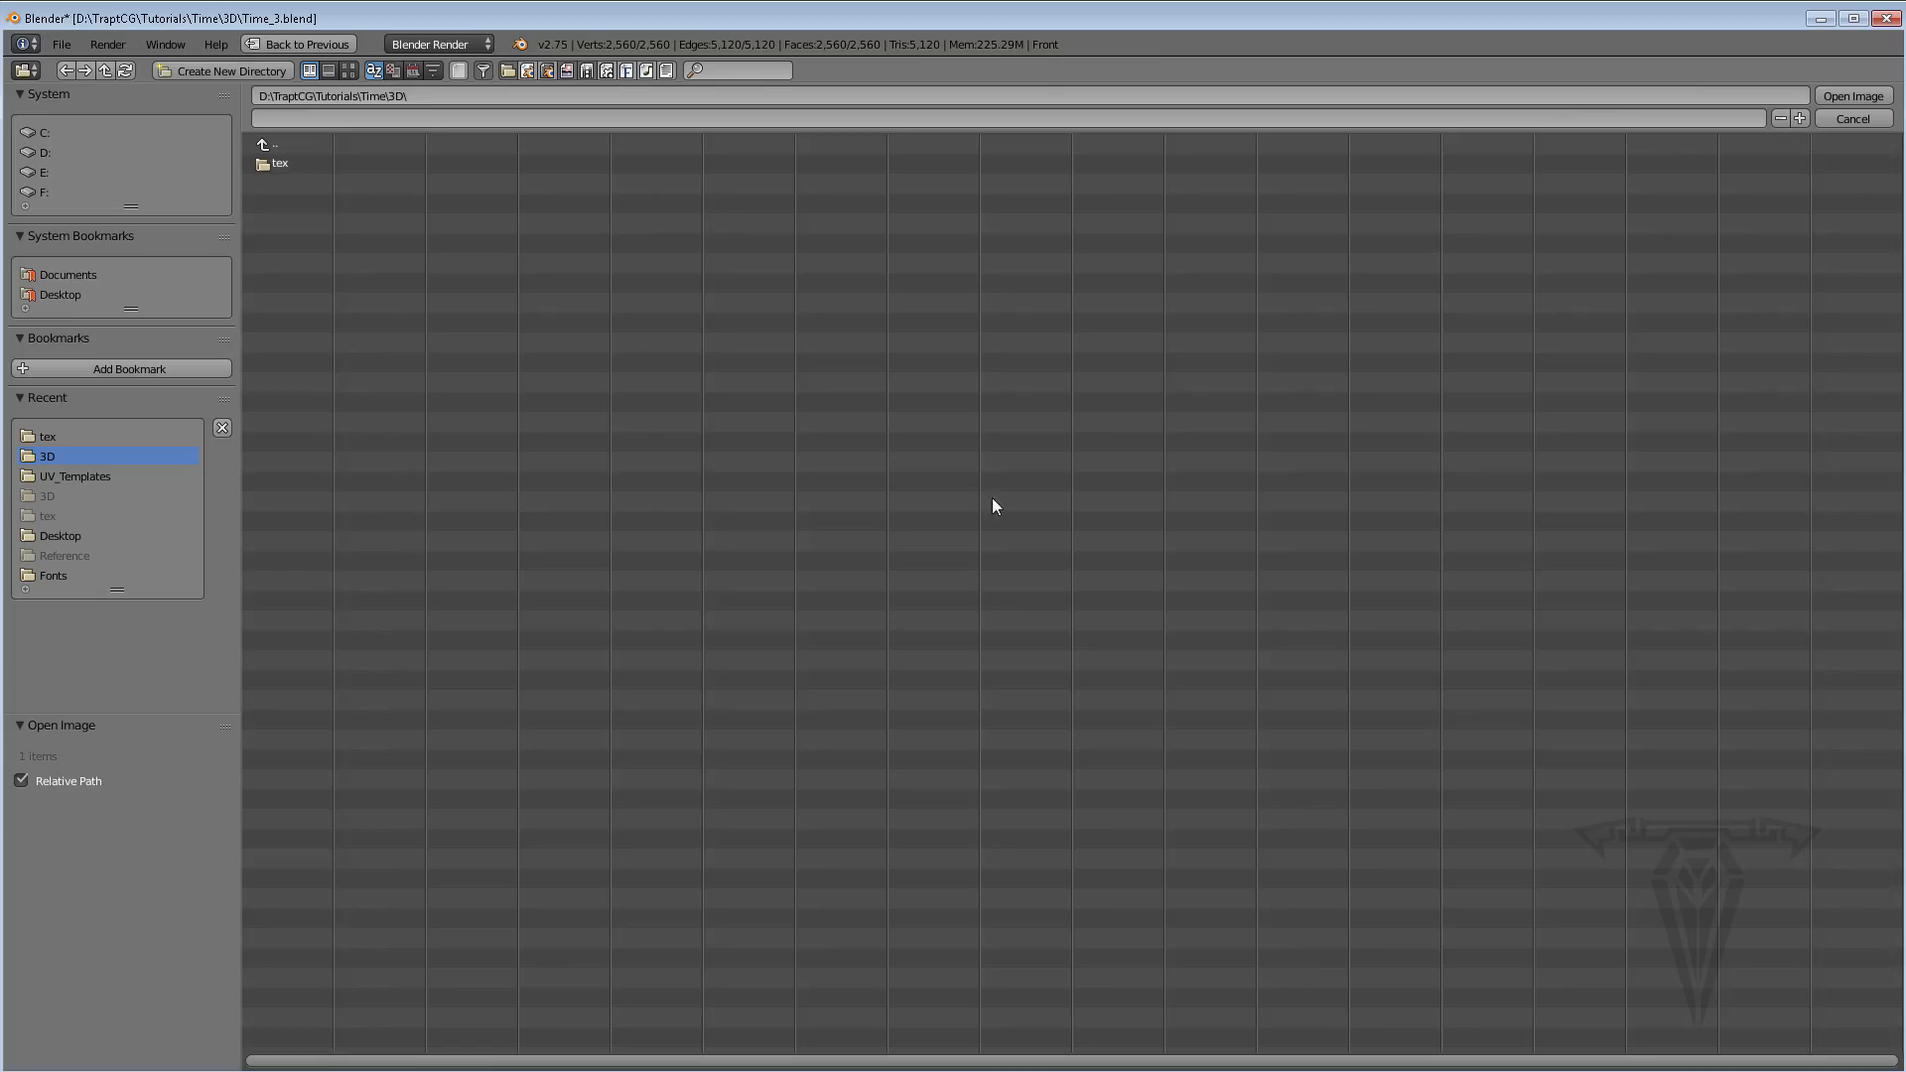
click(268, 166)
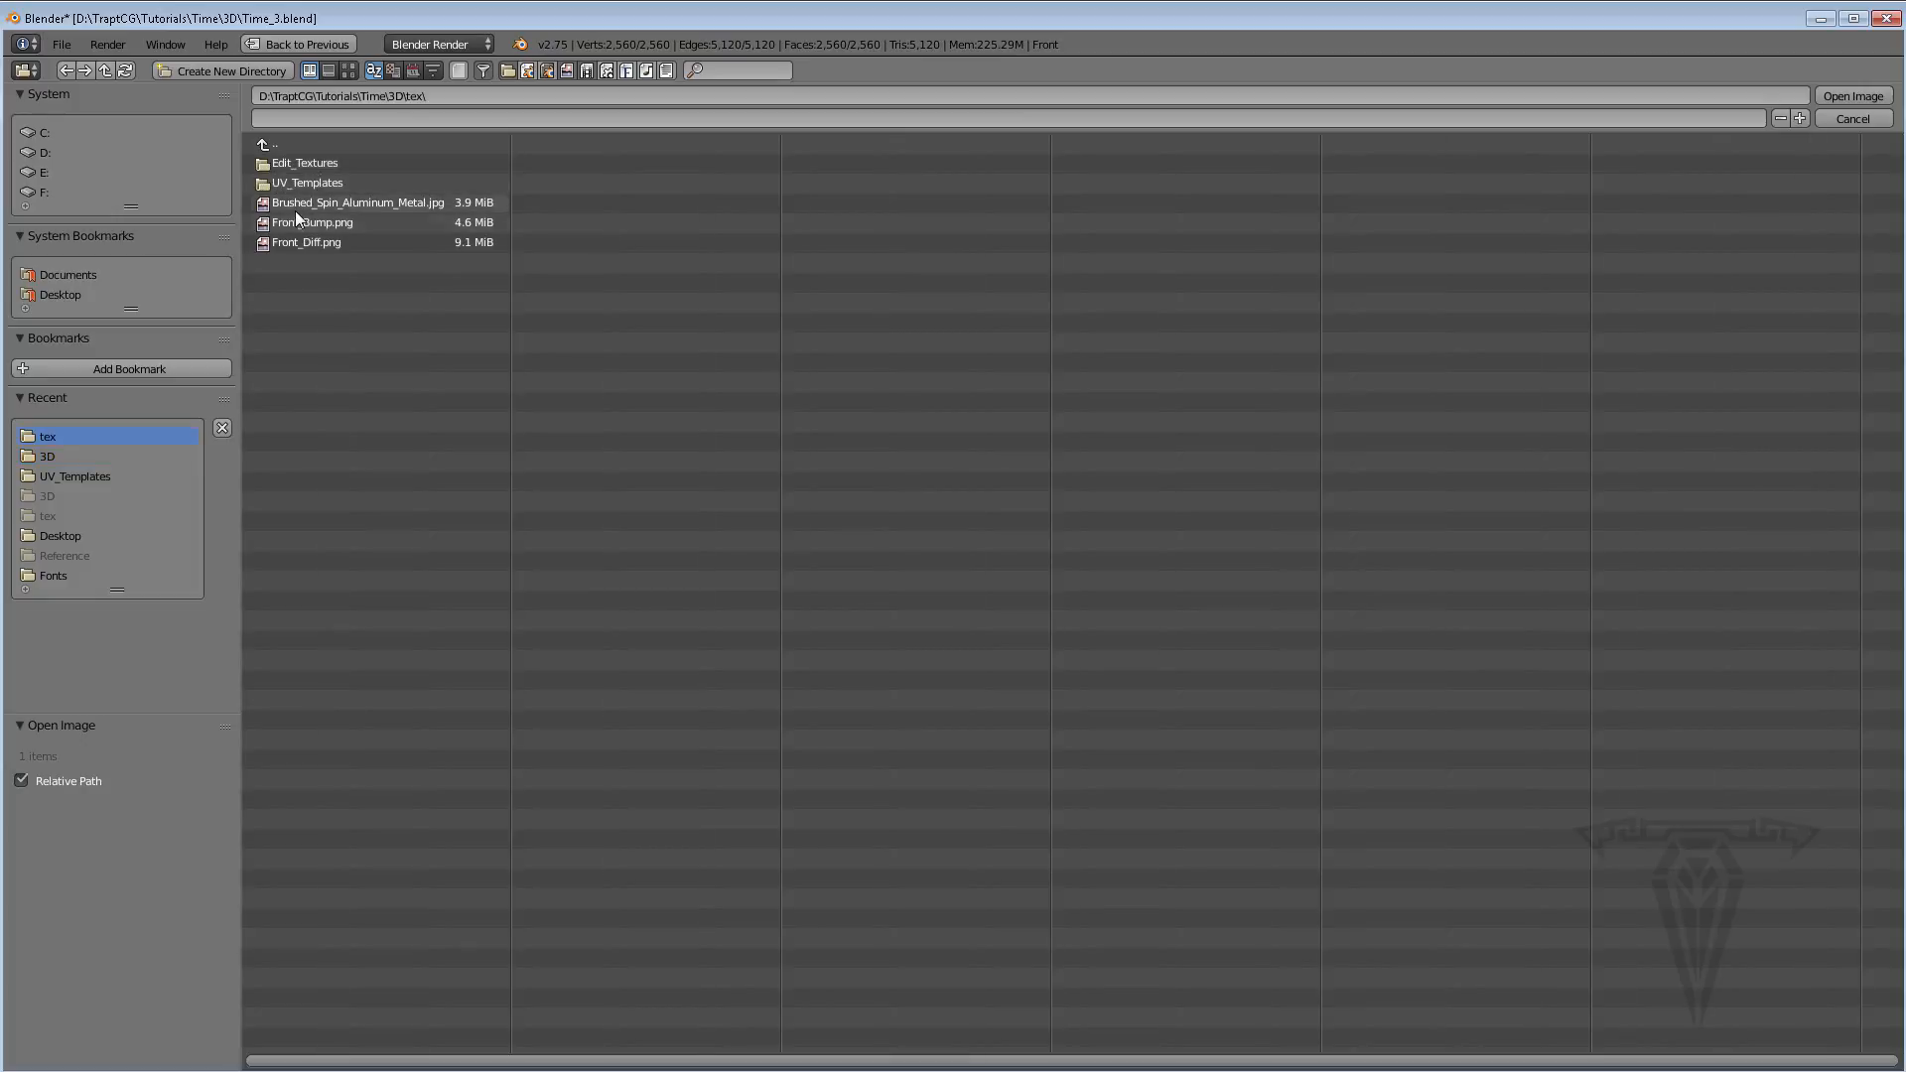
click(306, 242)
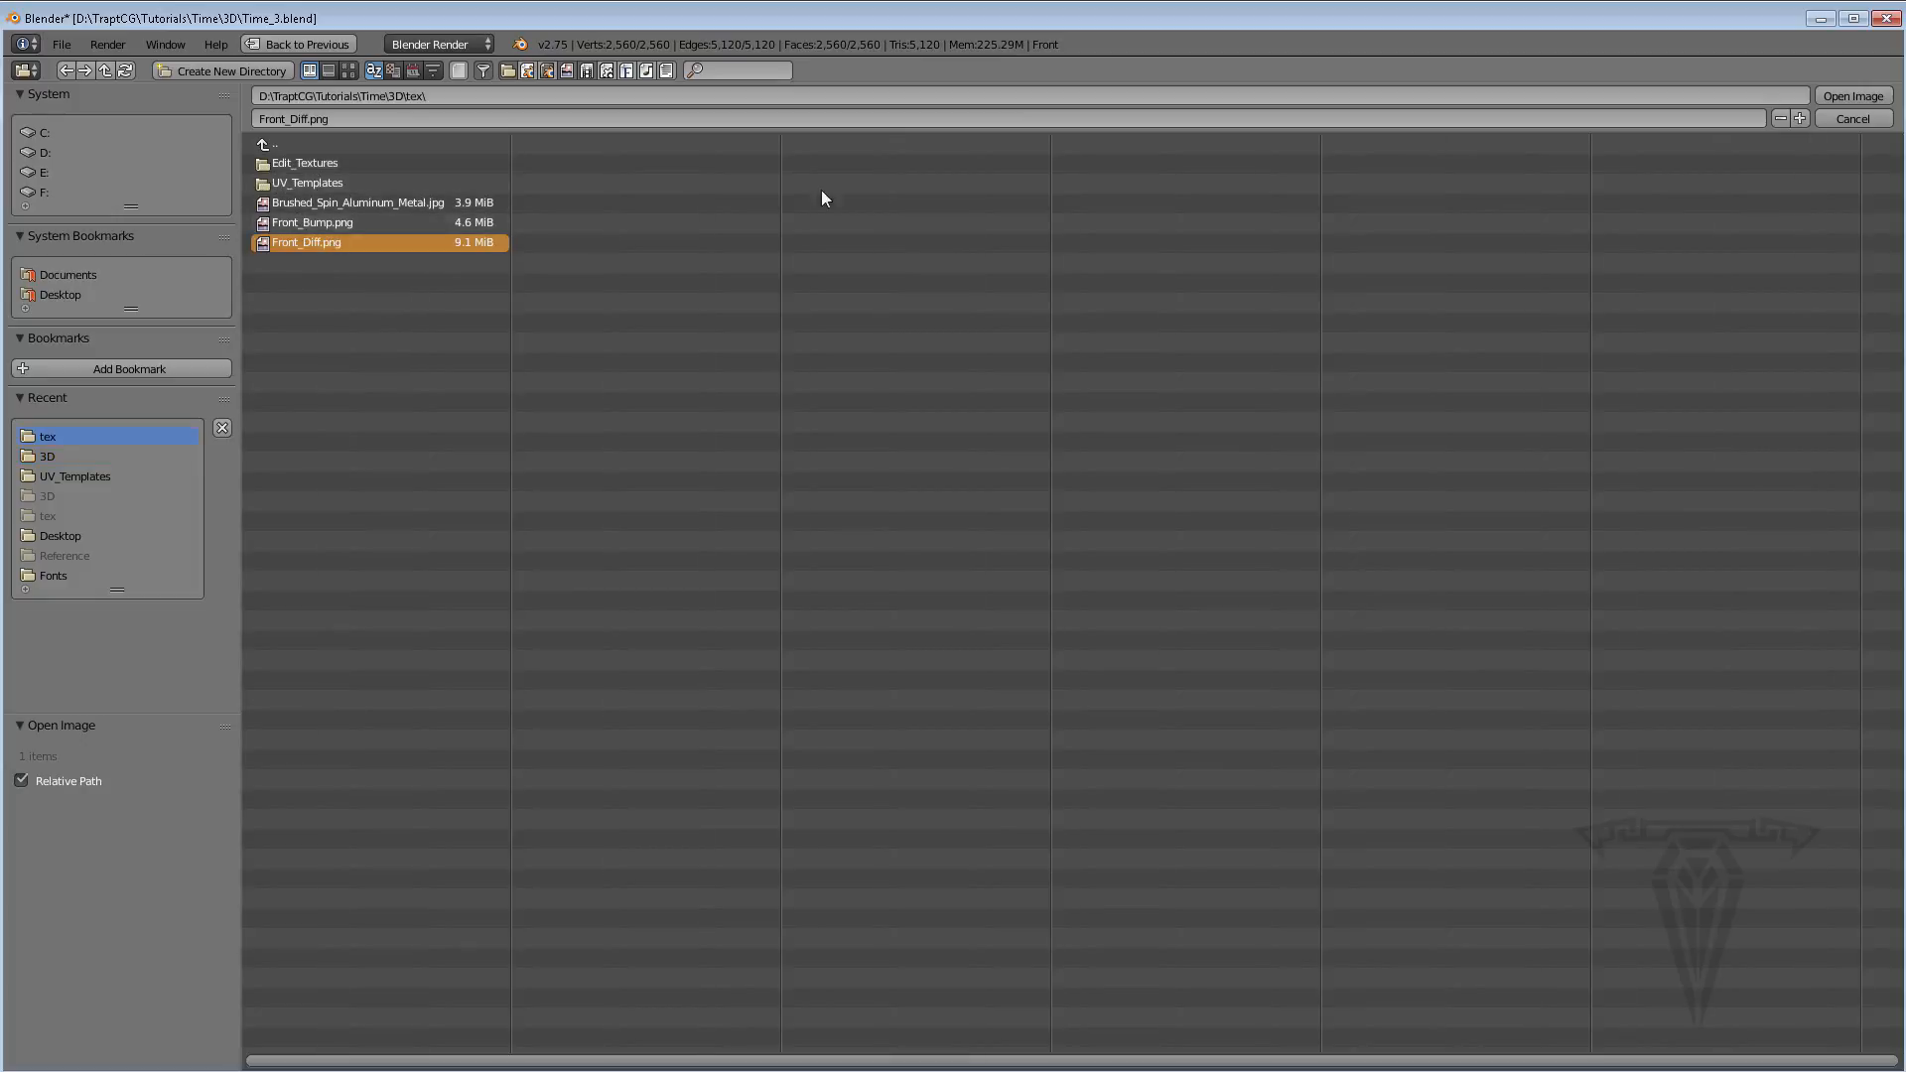
click(1838, 95)
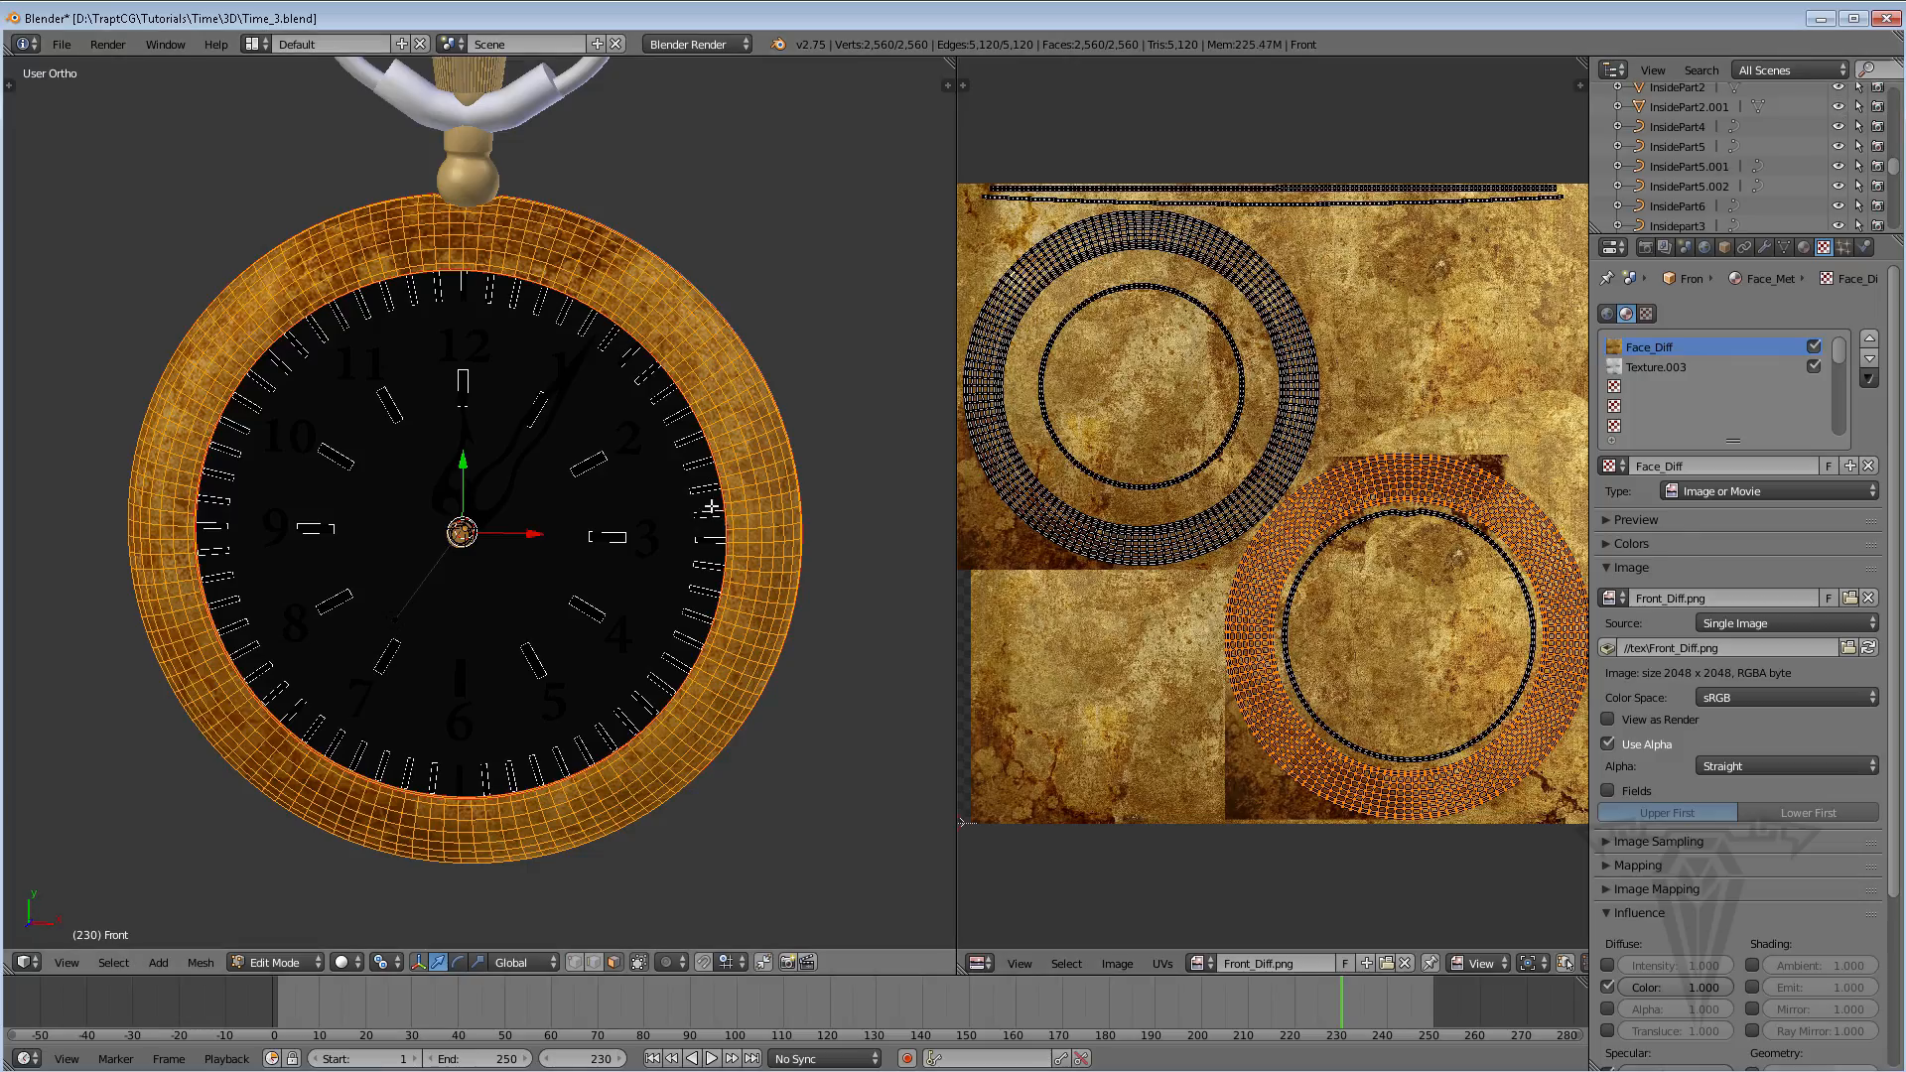
Return the front case to Object Mode and merge the image editor area back into the 3D view
middle_drag(459, 398, 431, 383)
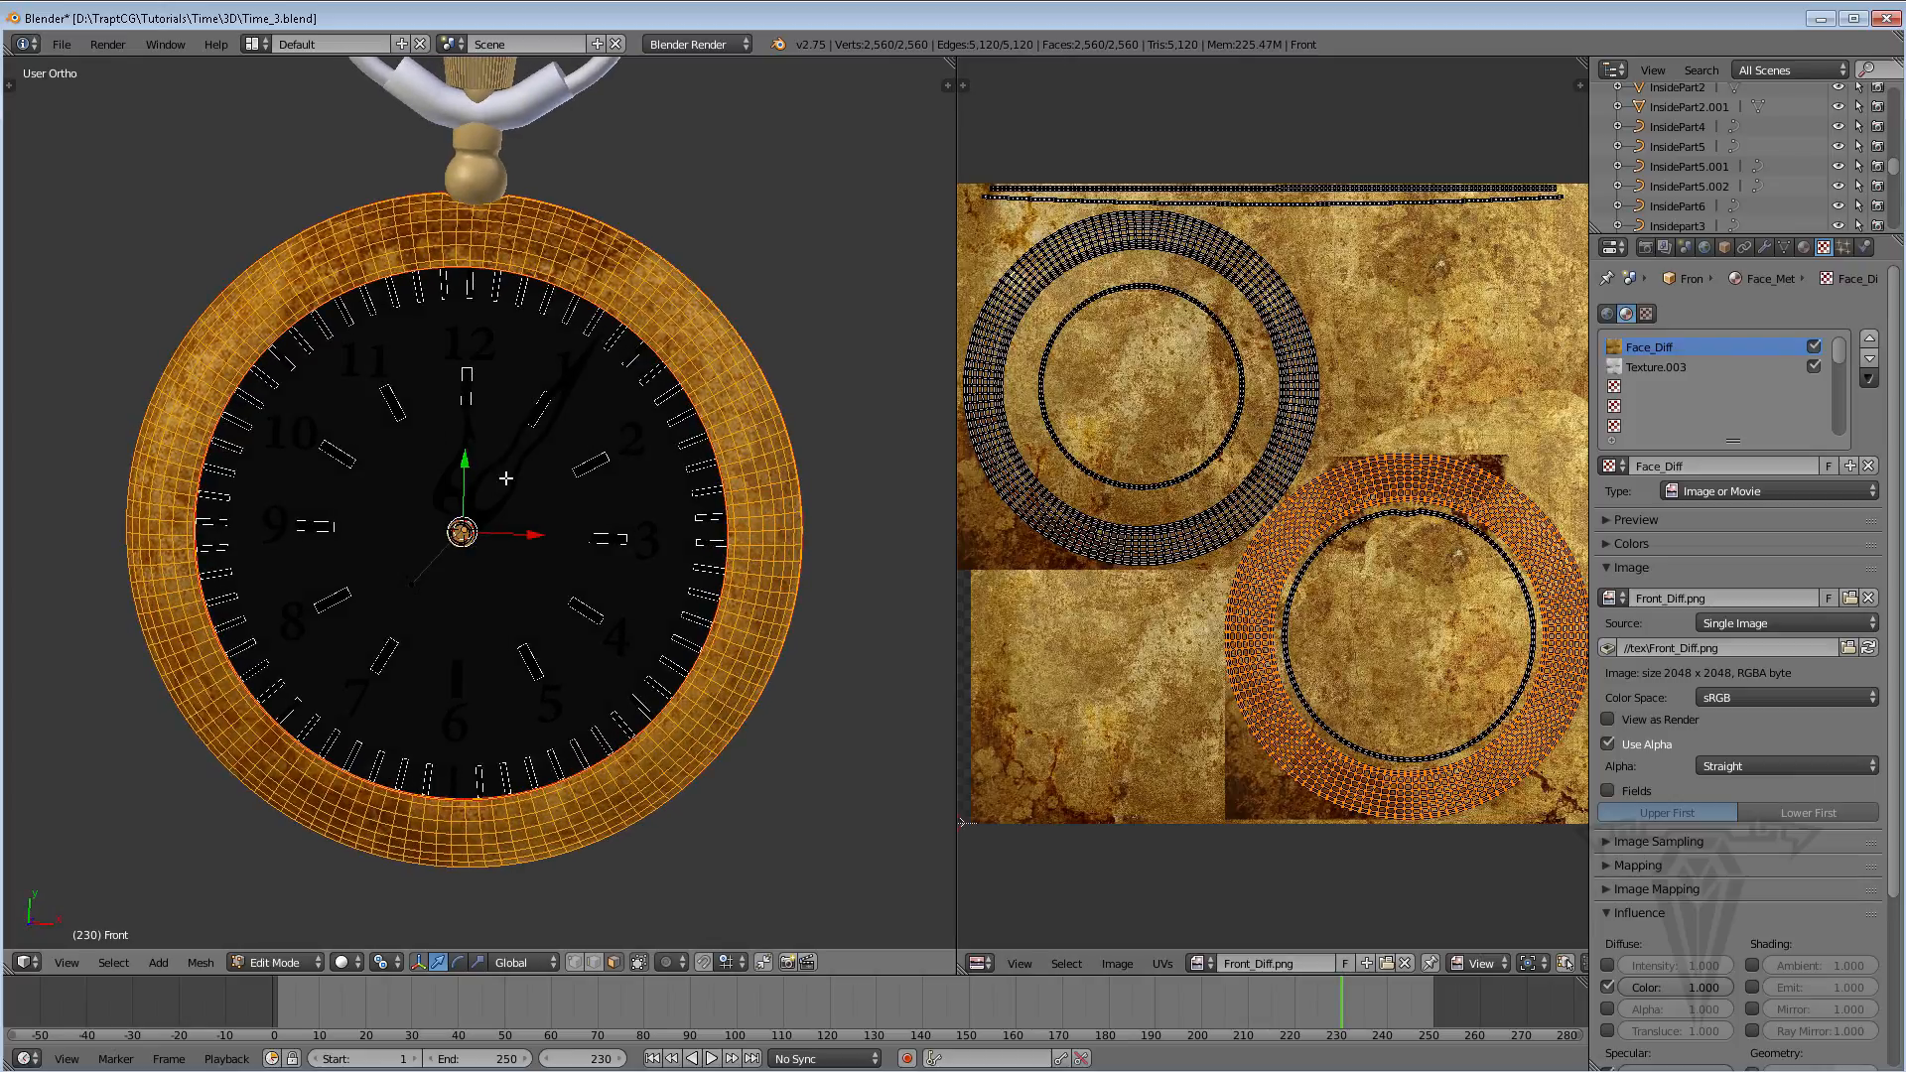
middle_drag(504, 478, 635, 465)
key(Tab)
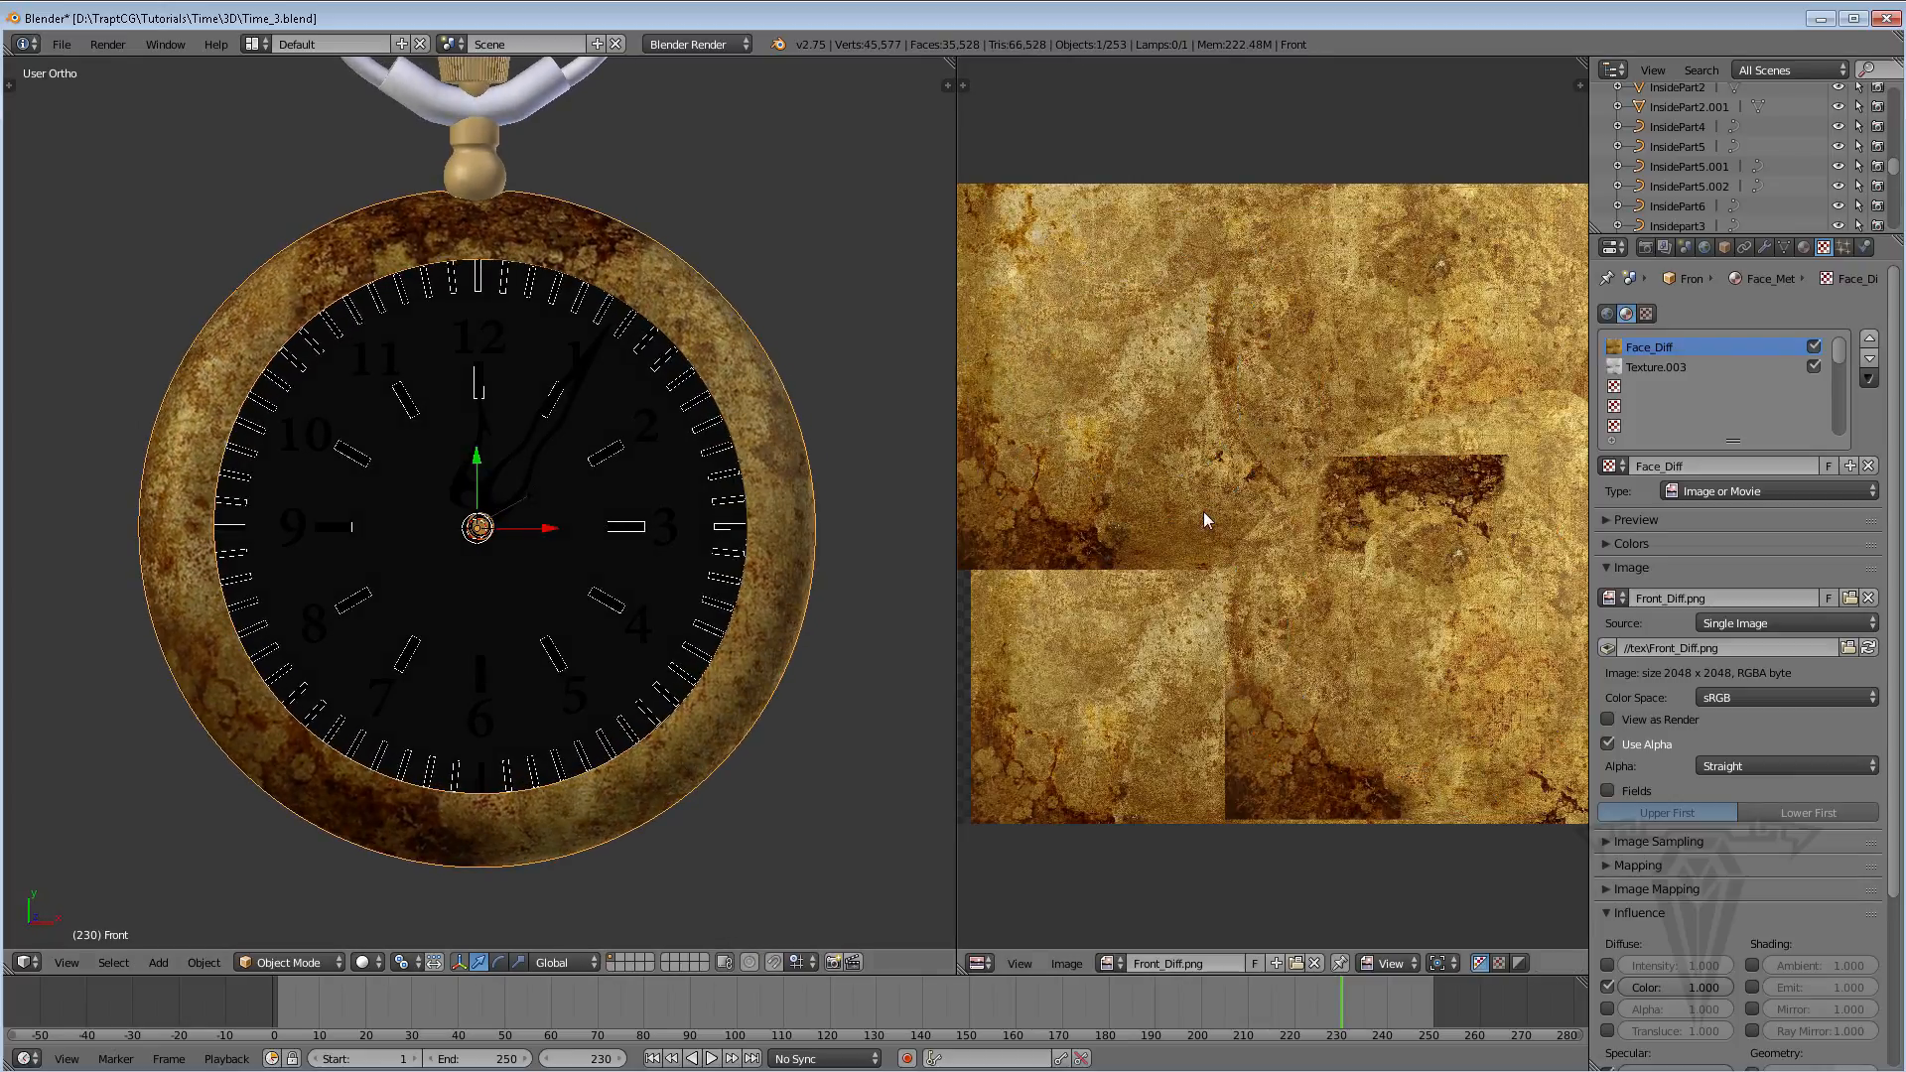
drag(948, 62, 1145, 80)
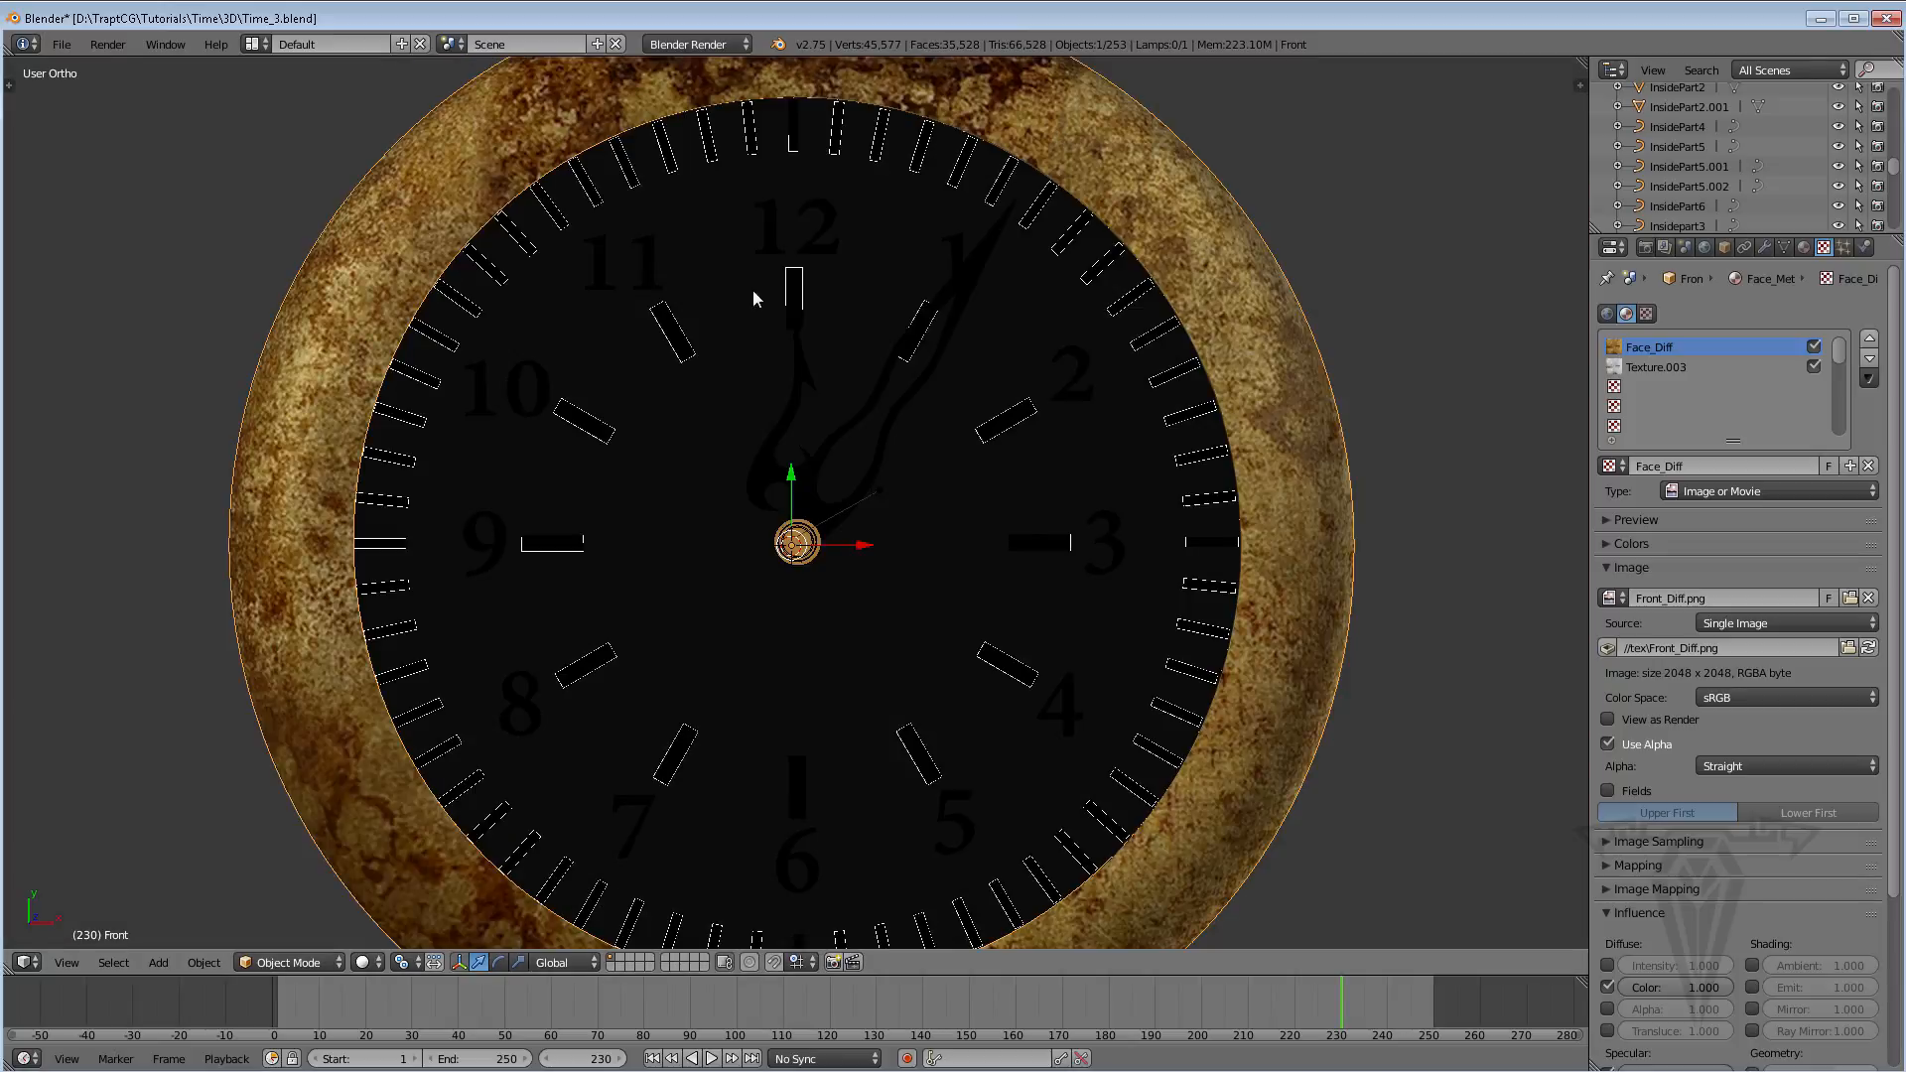
Examine the diffuse texture on the watch's front ring from several angles, checking its seams and grunge placement
shift+middle_drag(752, 289, 719, 341)
scroll(719, 341, down, 1)
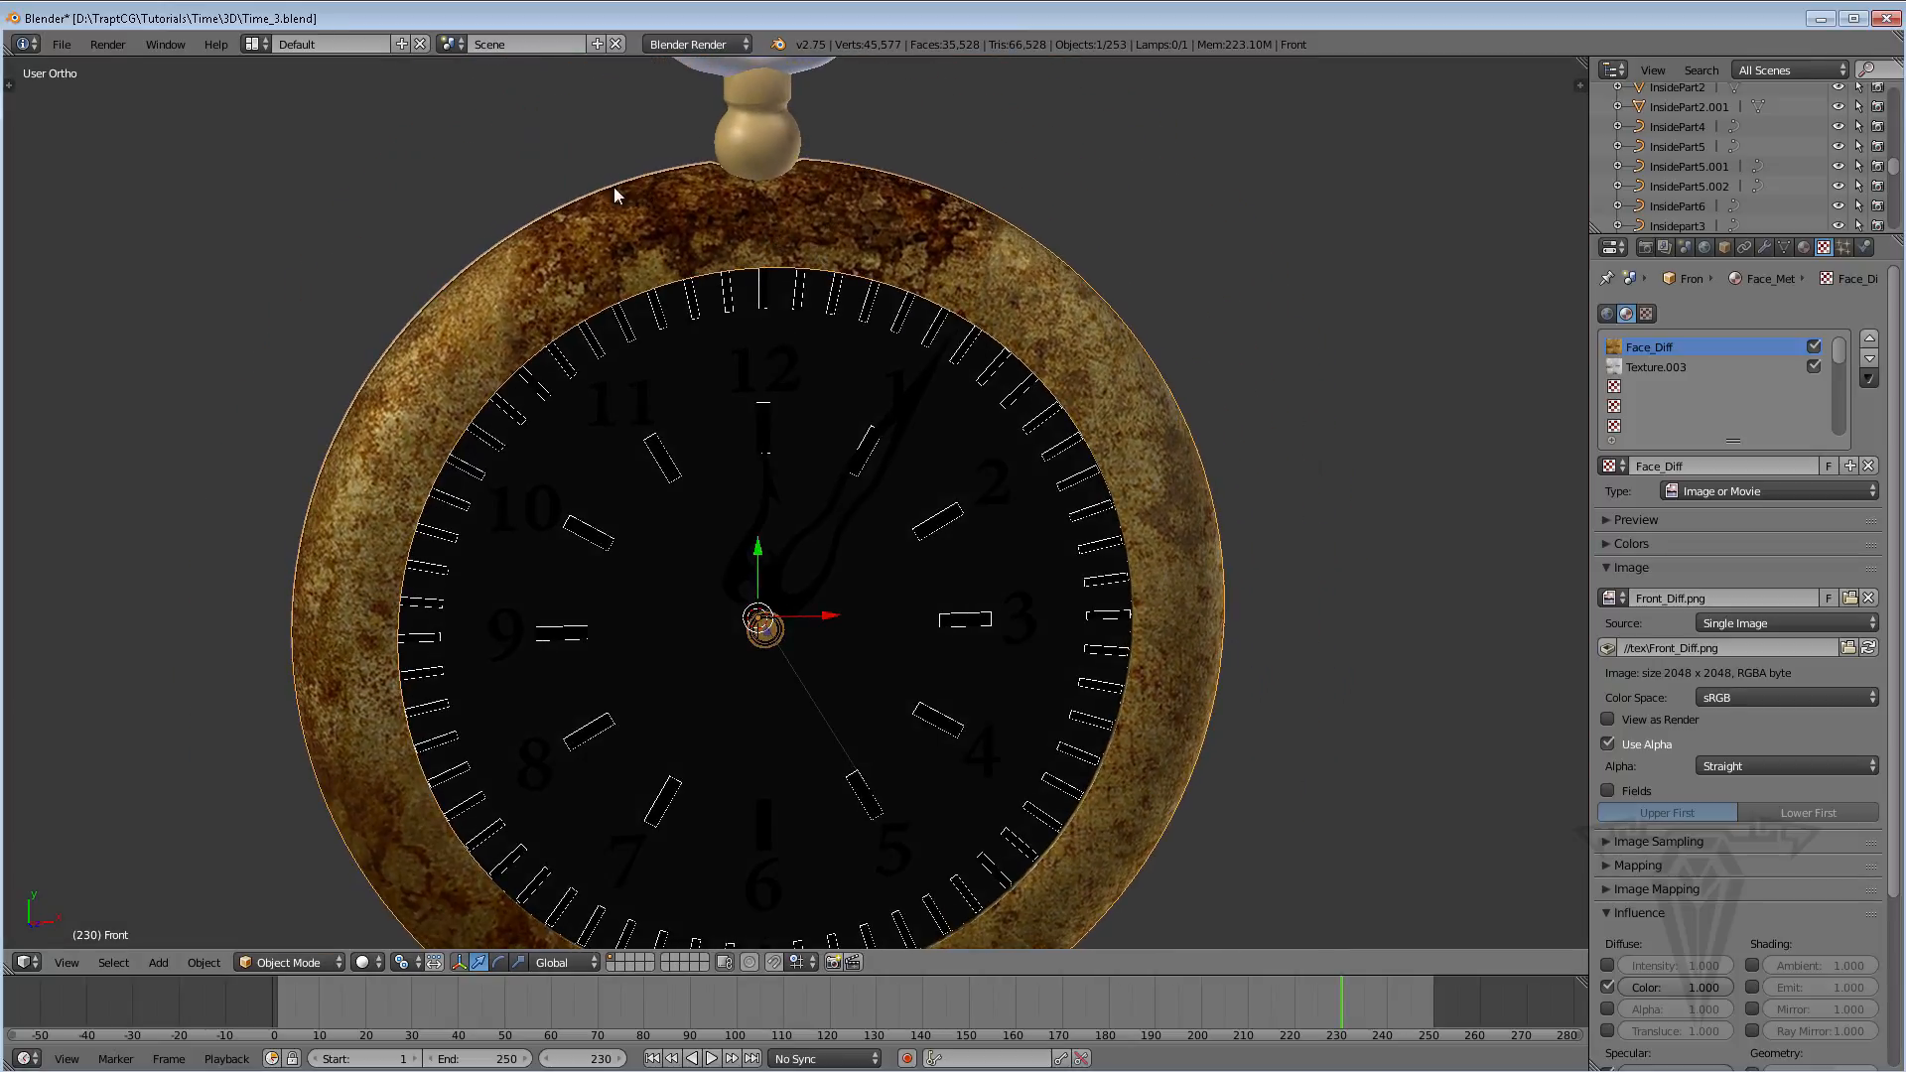
middle_drag(841, 273, 749, 414)
shift+middle_drag(750, 414, 766, 245)
scroll(767, 245, down, 2)
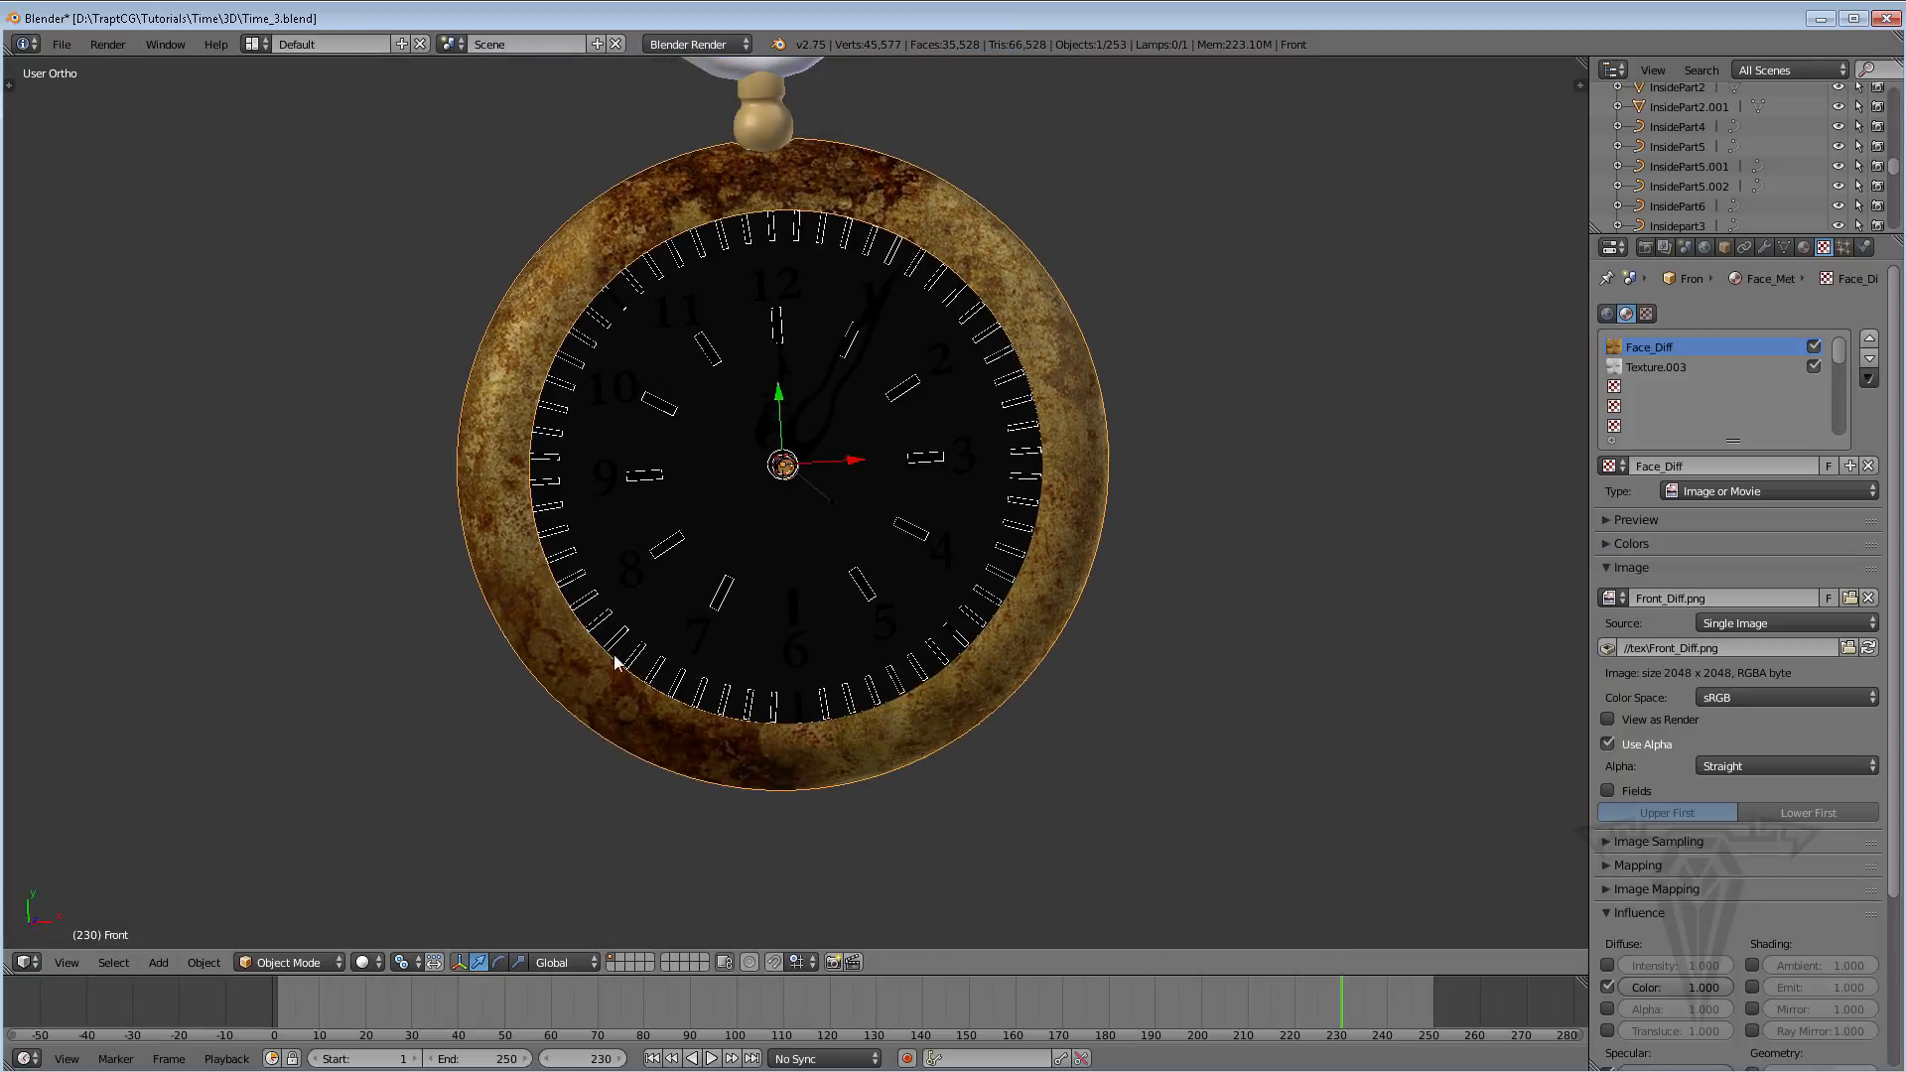
mouse_move(752, 757)
middle_down()
mouse_move(682, 620)
mouse_move(638, 626)
mouse_move(697, 643)
middle_up()
middle_drag(837, 413, 894, 446)
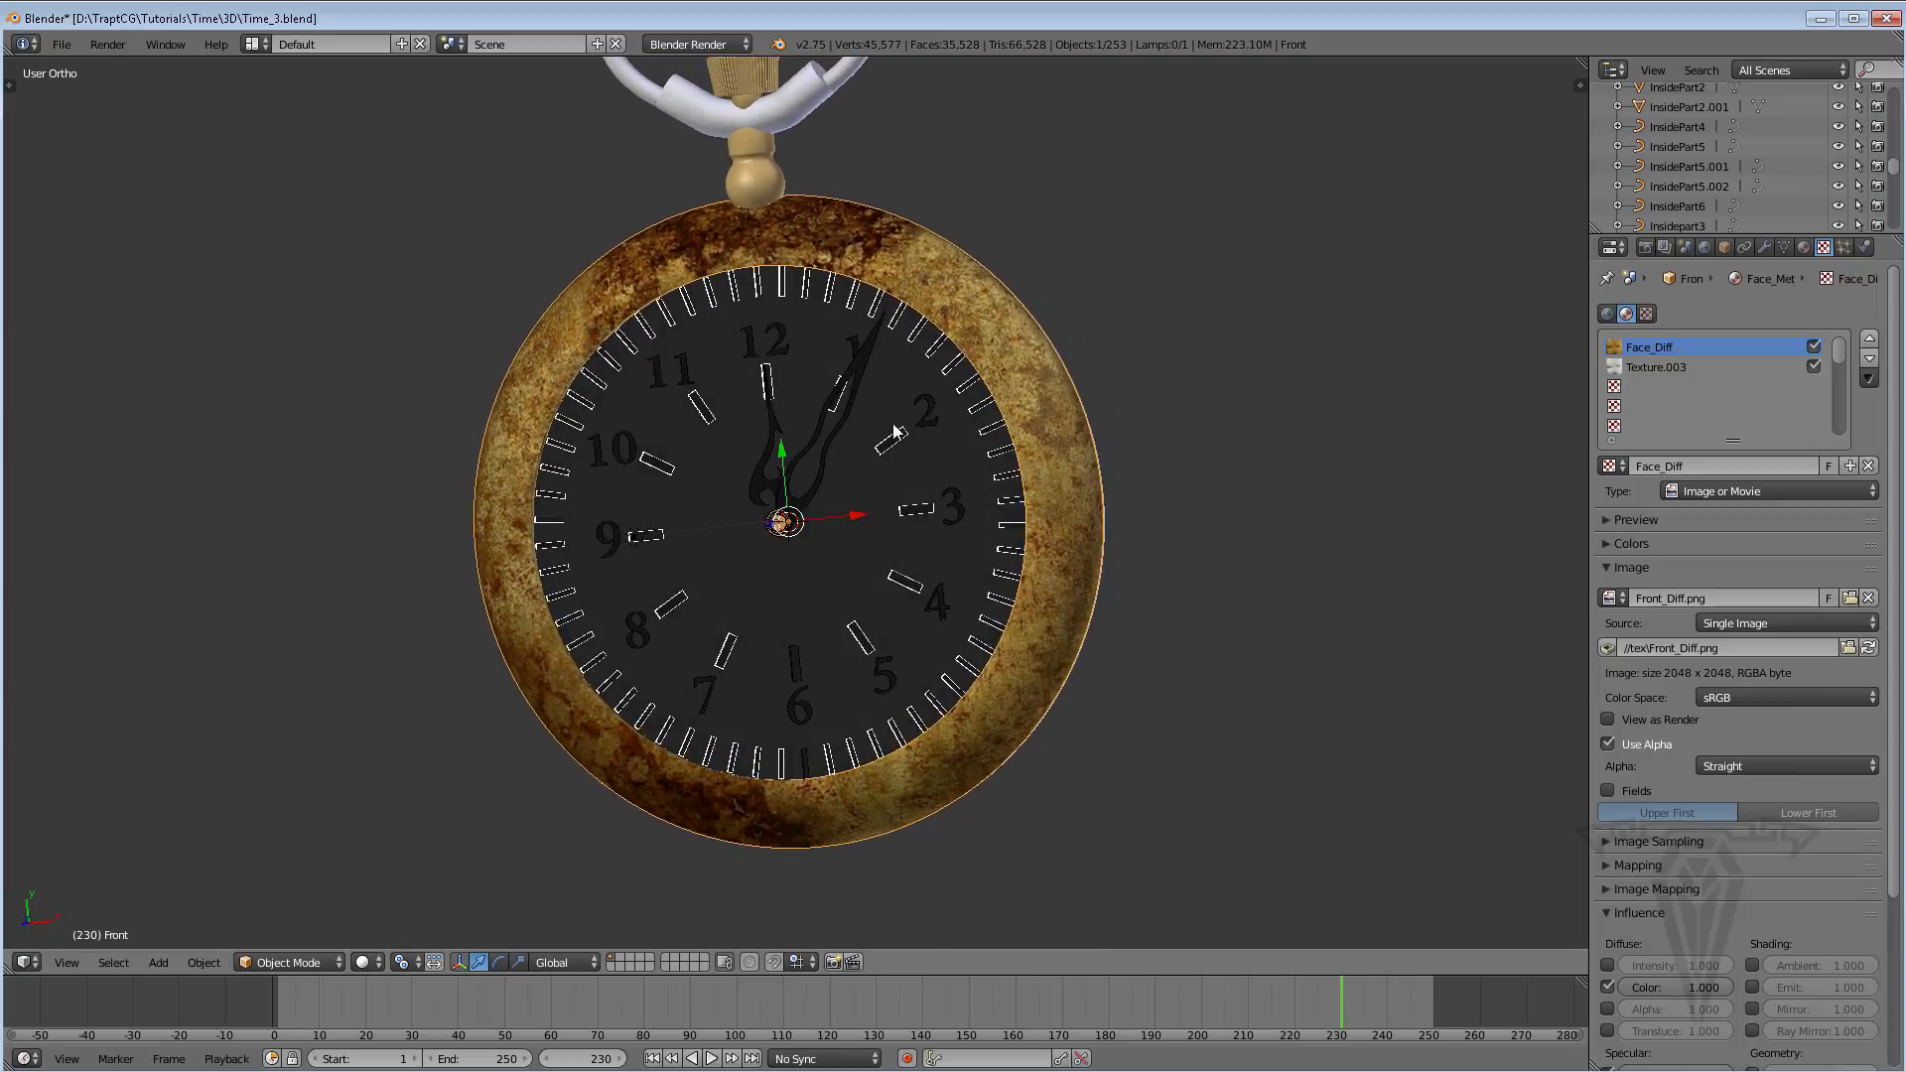
scroll(1046, 527, up, 2)
middle_drag(1046, 536, 779, 452)
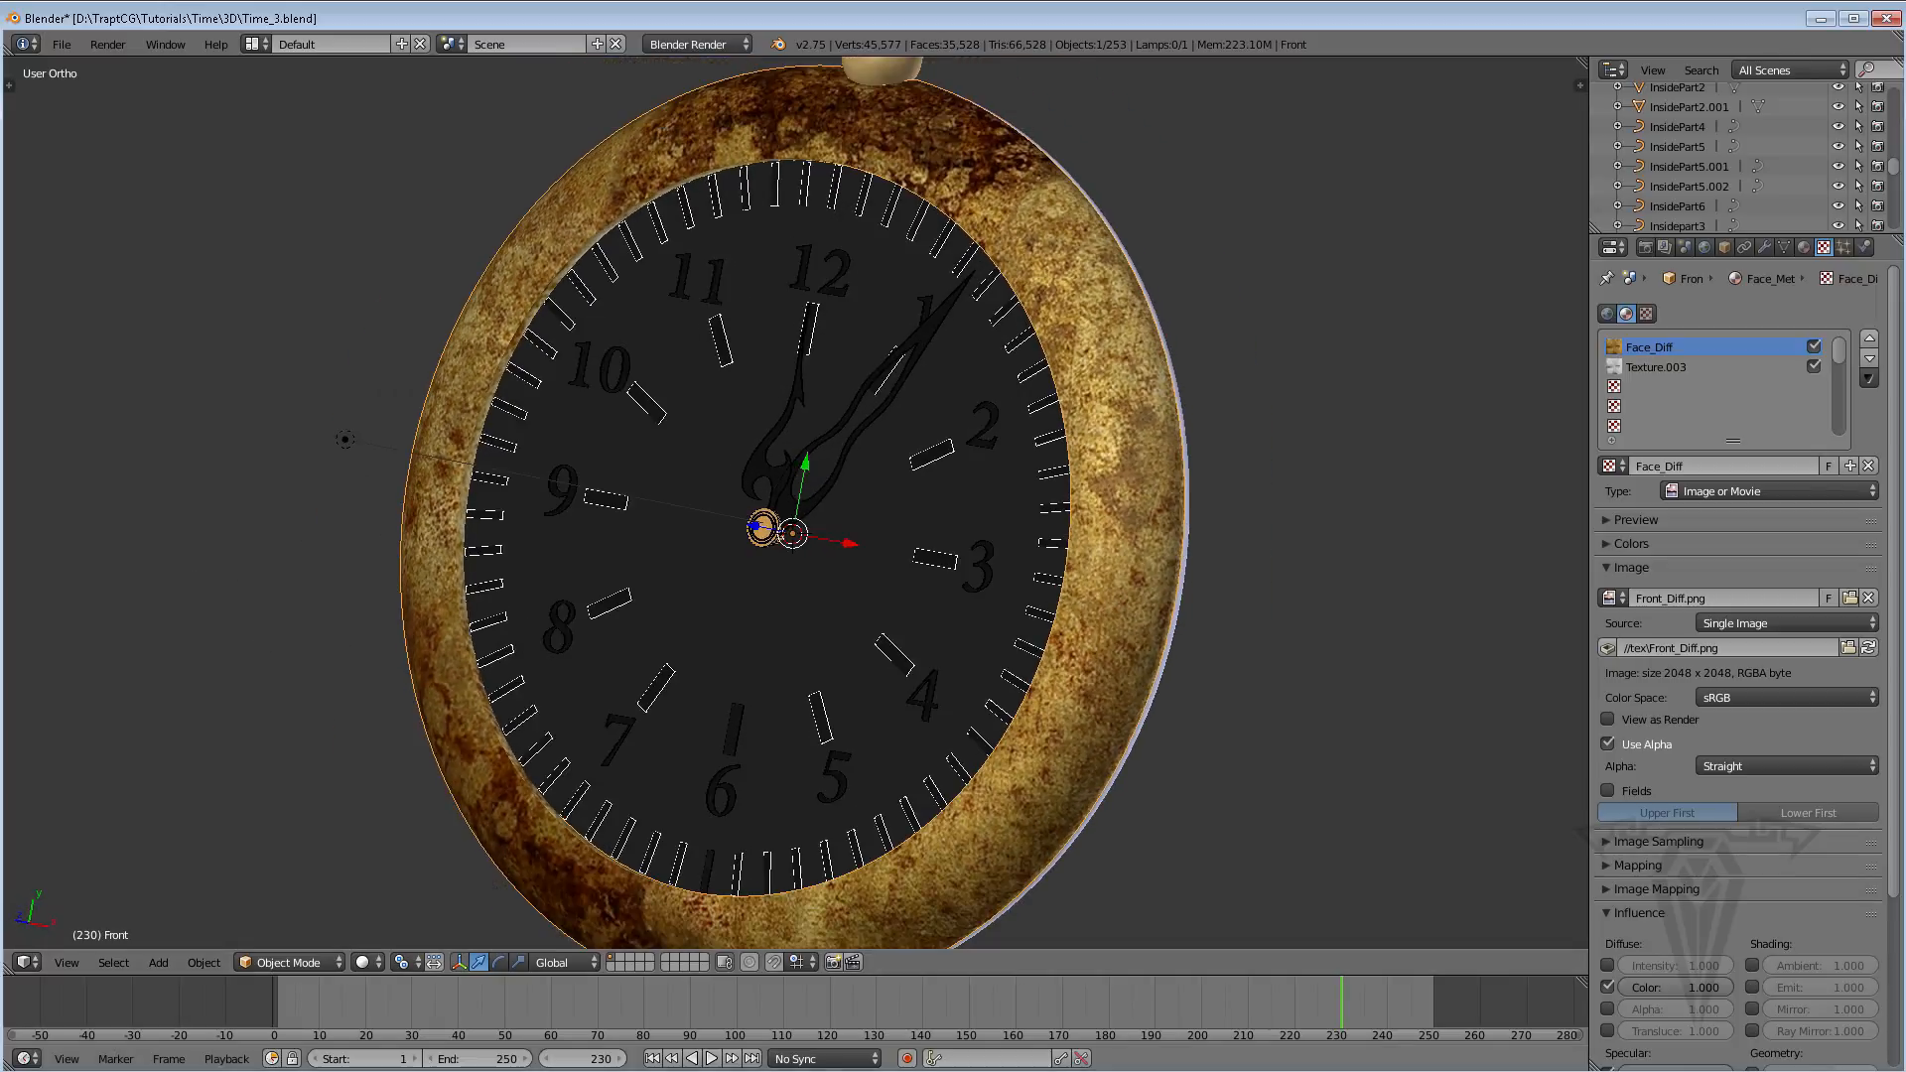
Switch to Photoshop and expand the Diffuse layer group in Front_Texture.psd
key(alt+Tab)
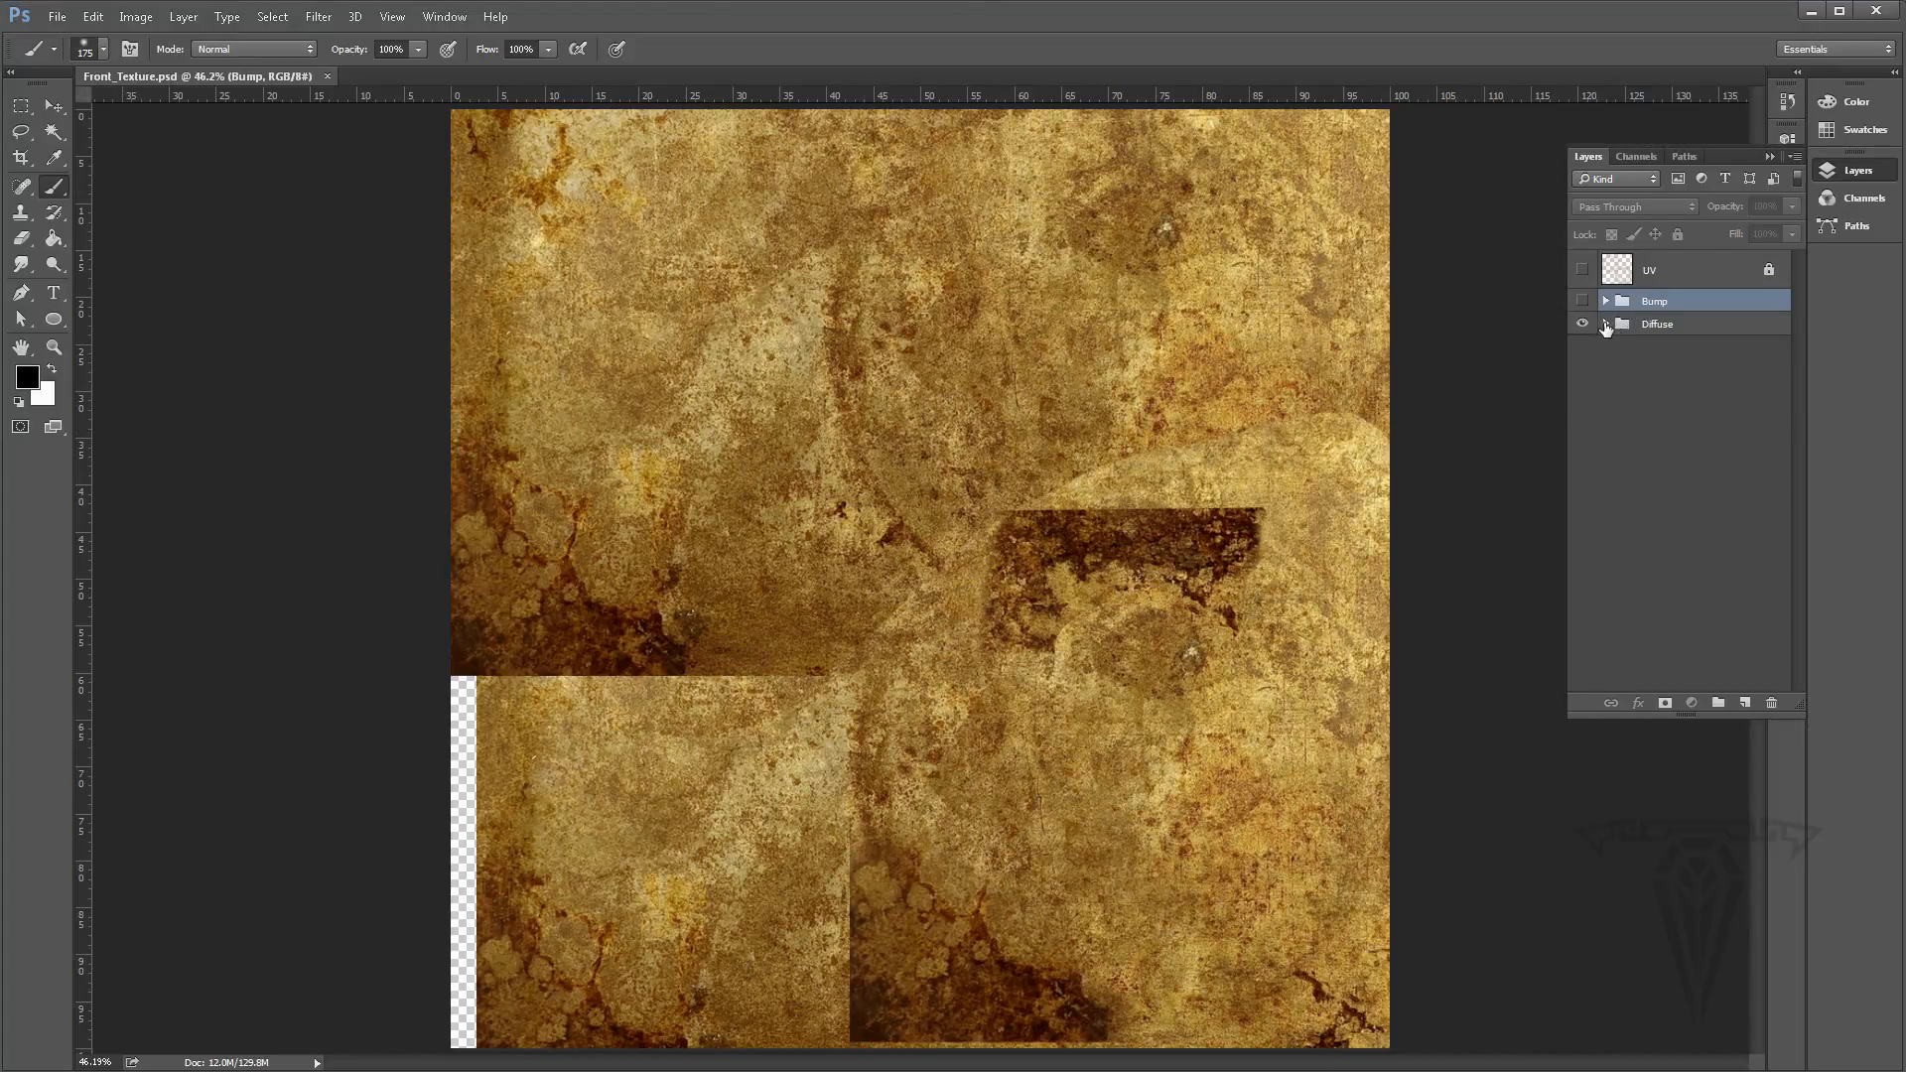
click(1606, 324)
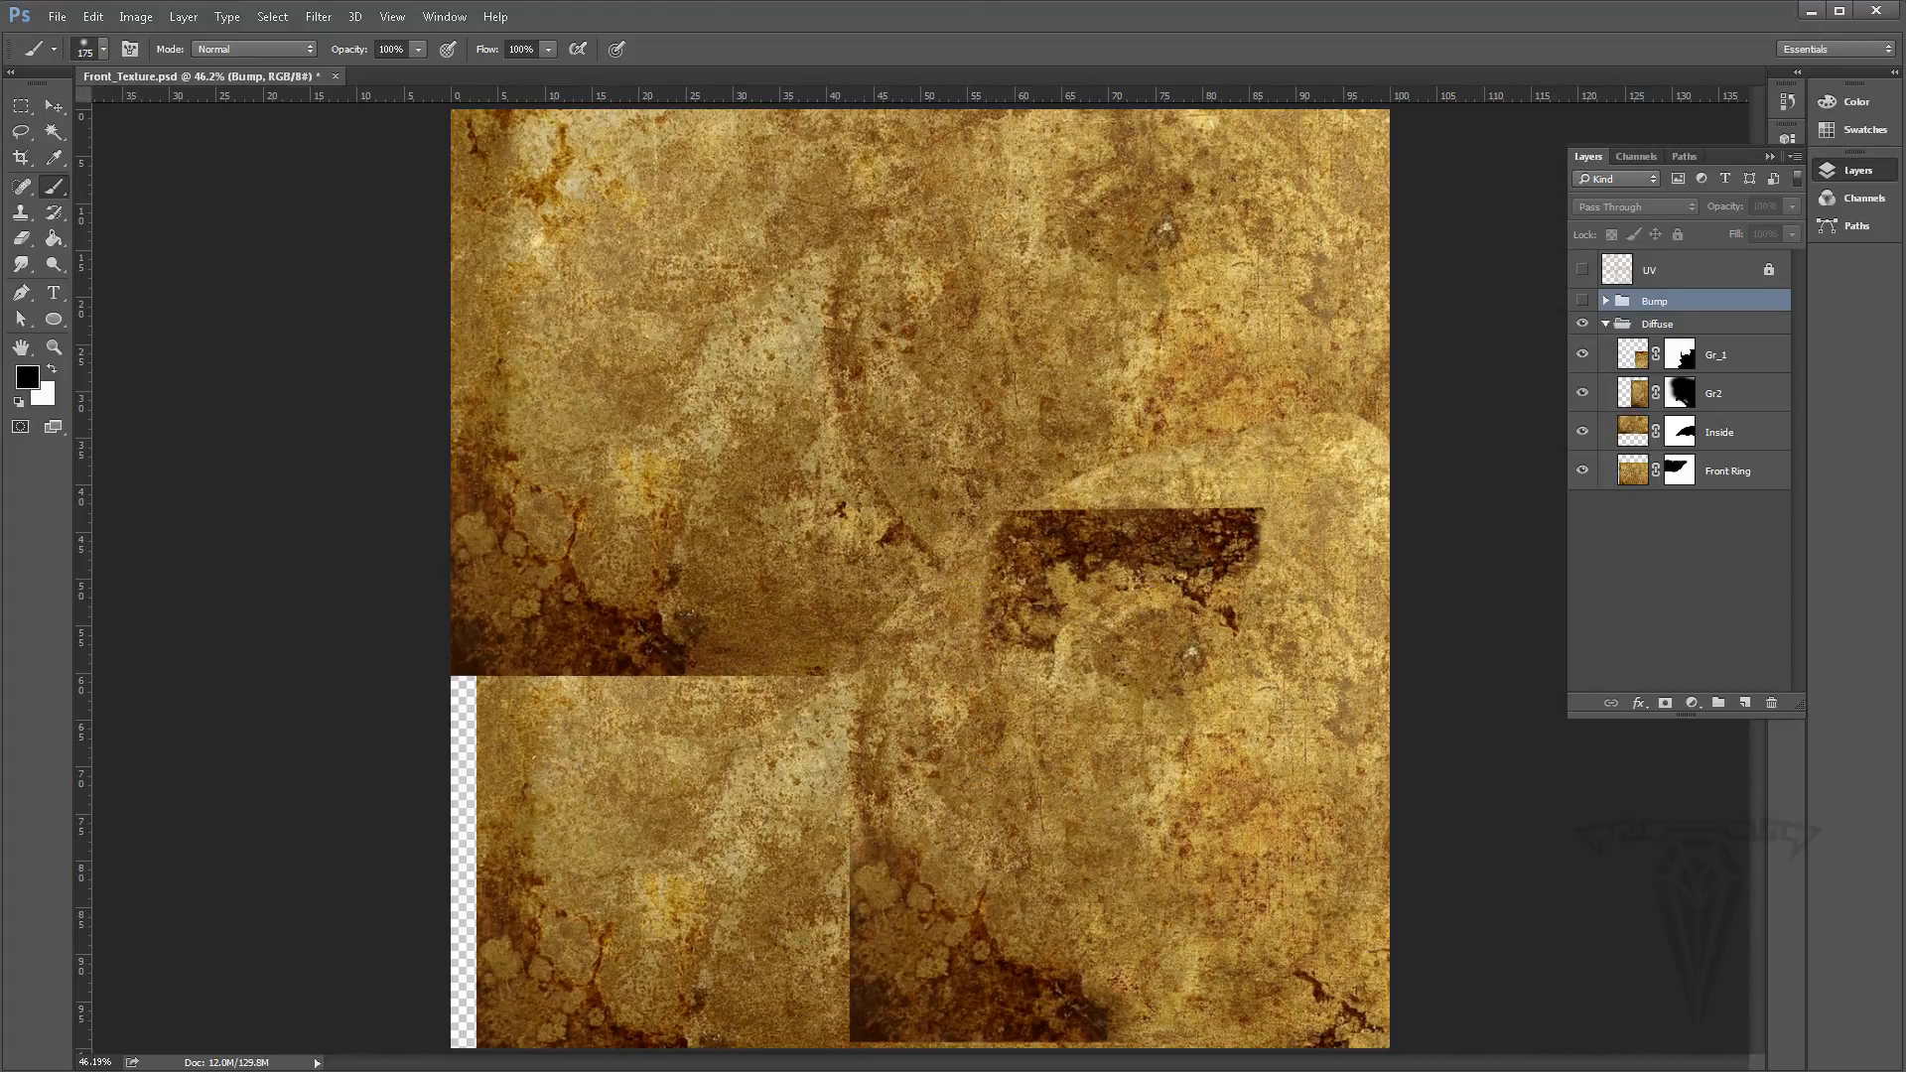
Switch to Chrome and search Google Images for "brass texture" in a new tab
key(alt+Tab)
click(1089, 29)
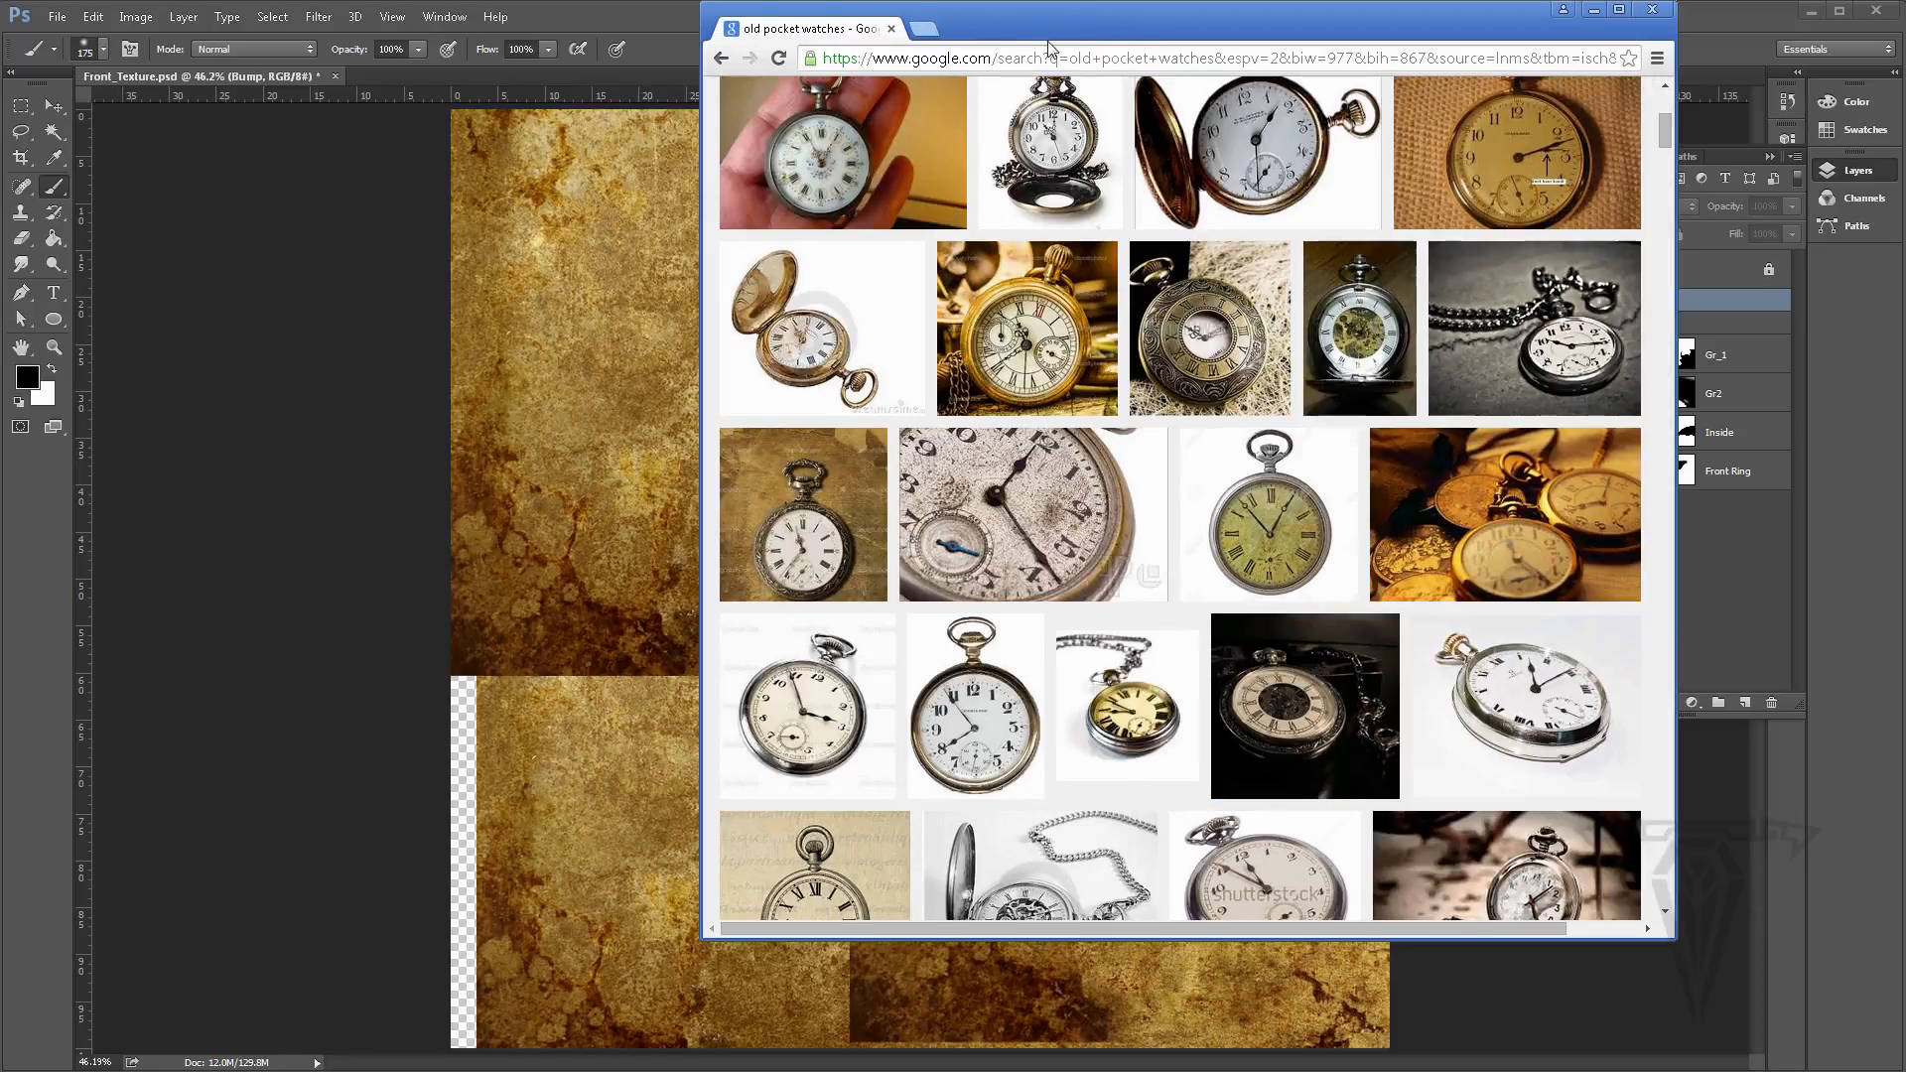
click(932, 30)
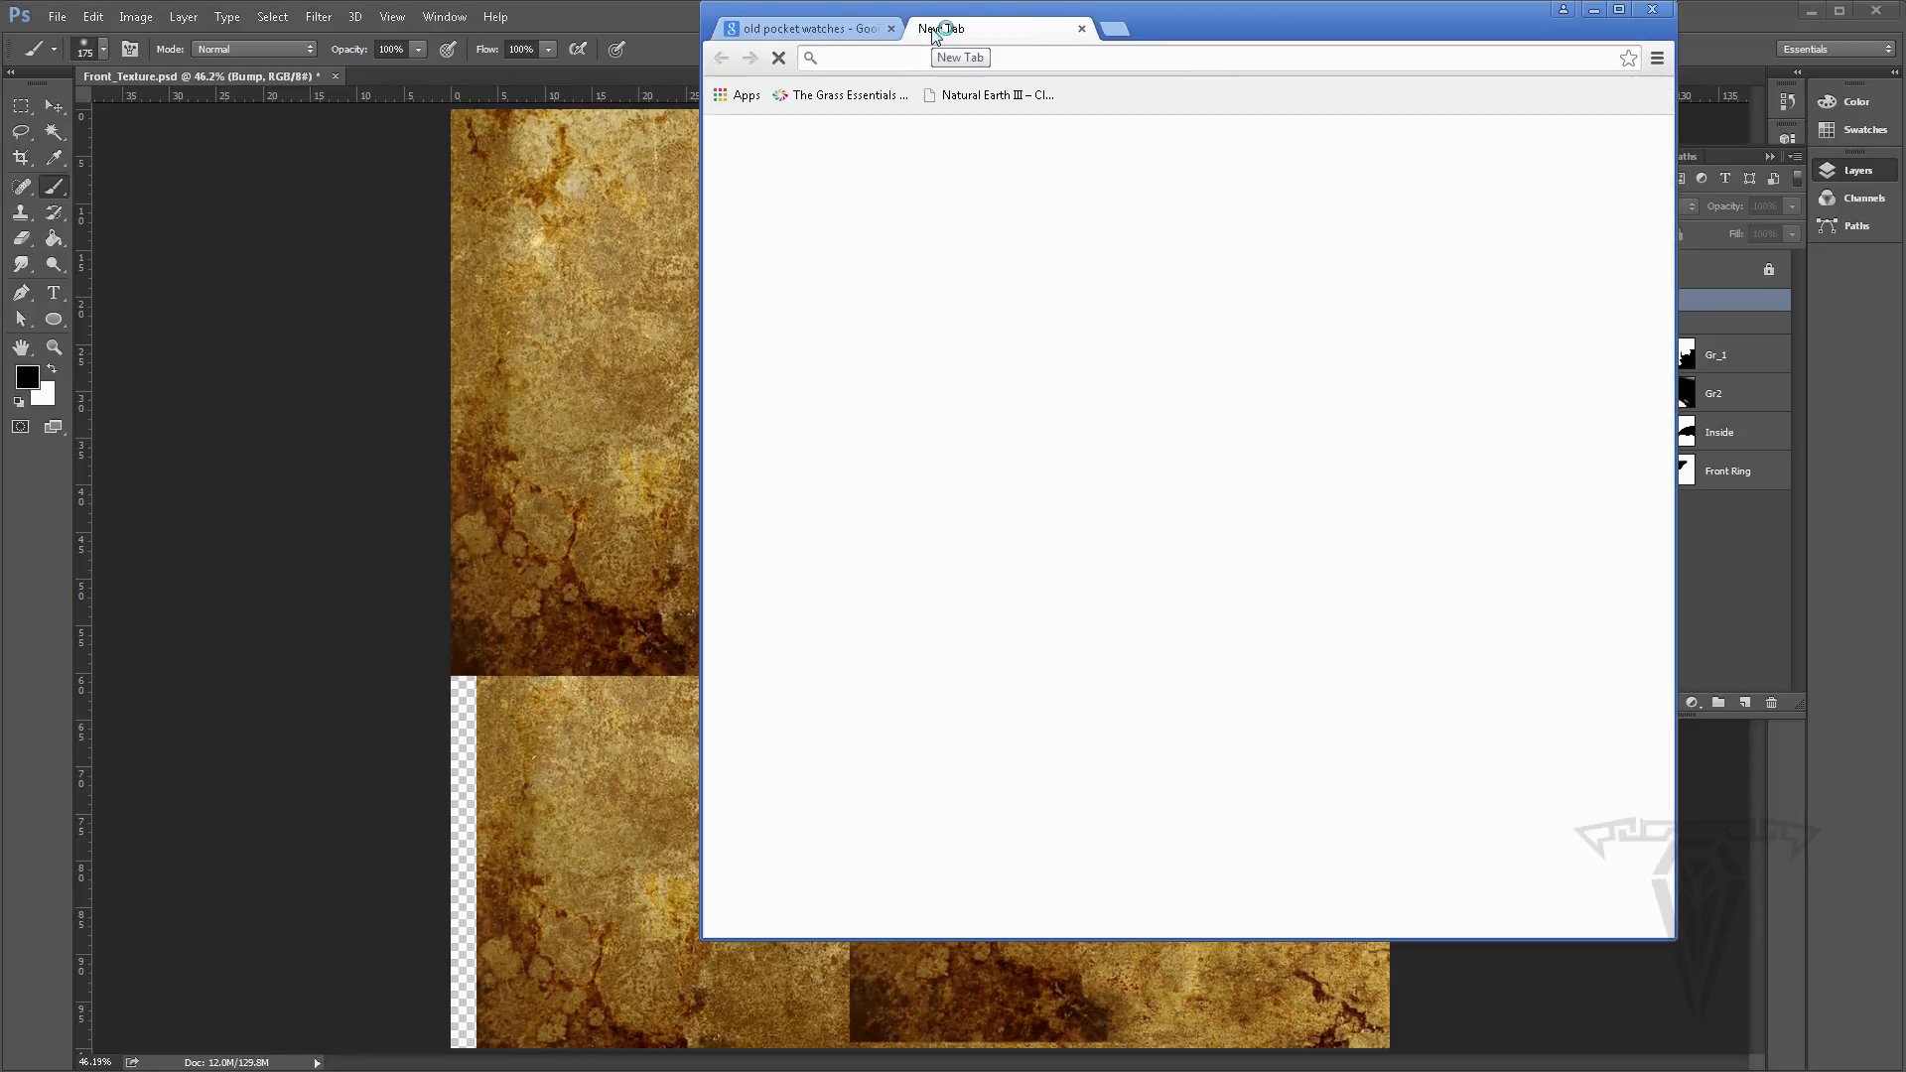
text(c)
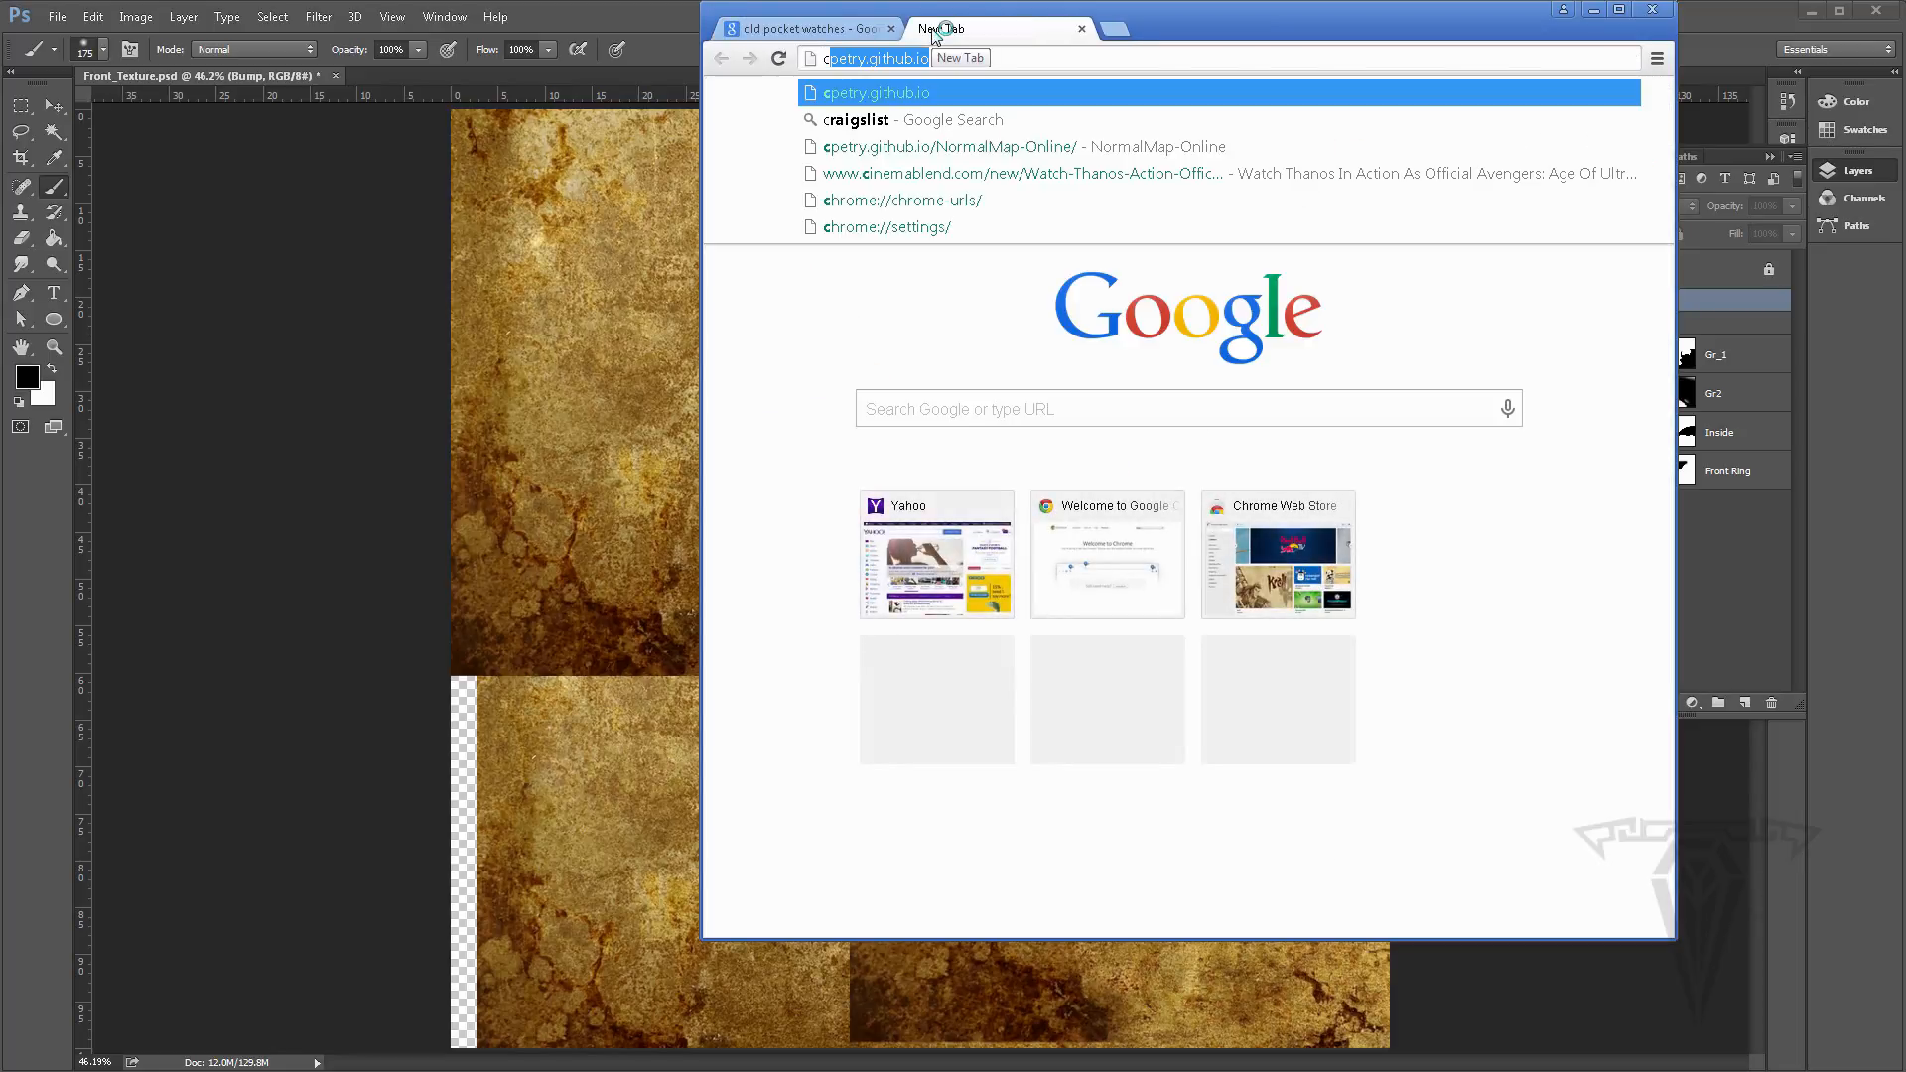
key(BackSpace)
key(BackSpace)
text(bra)
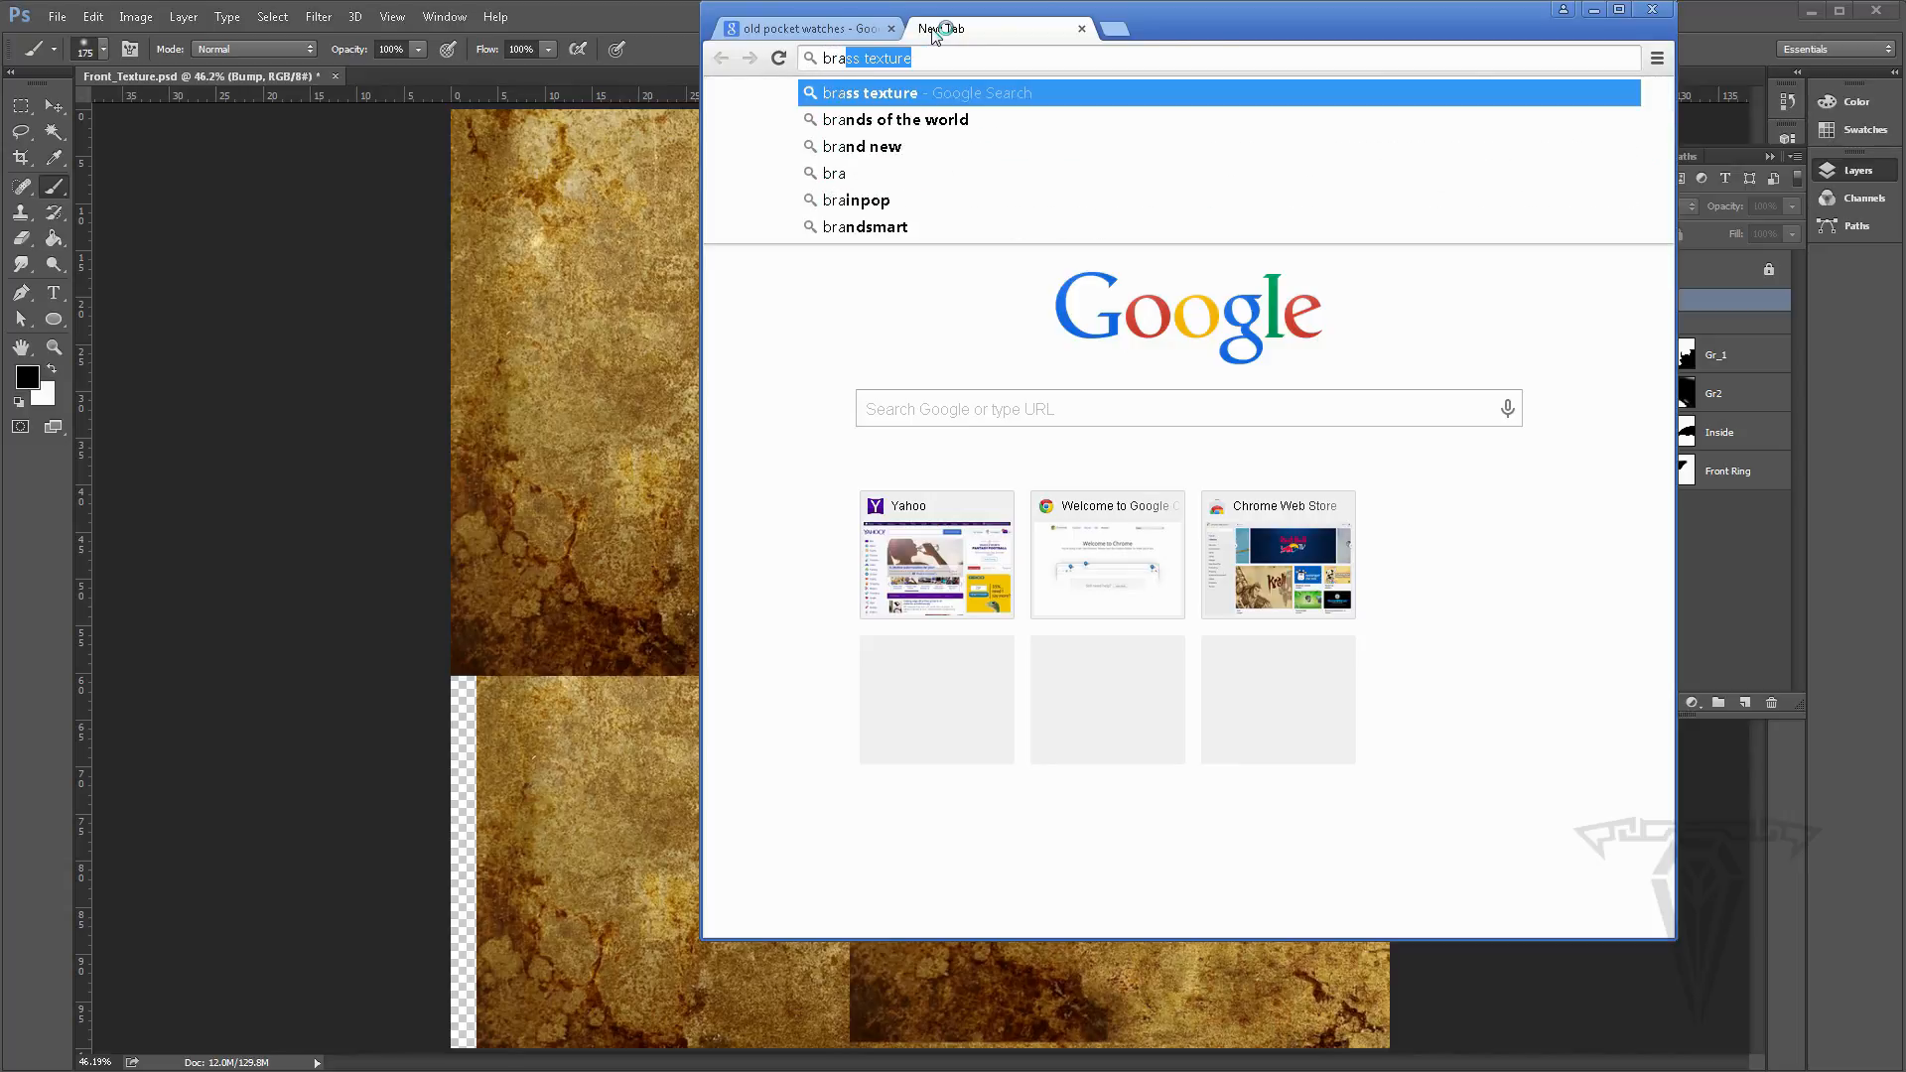
text(ss texture)
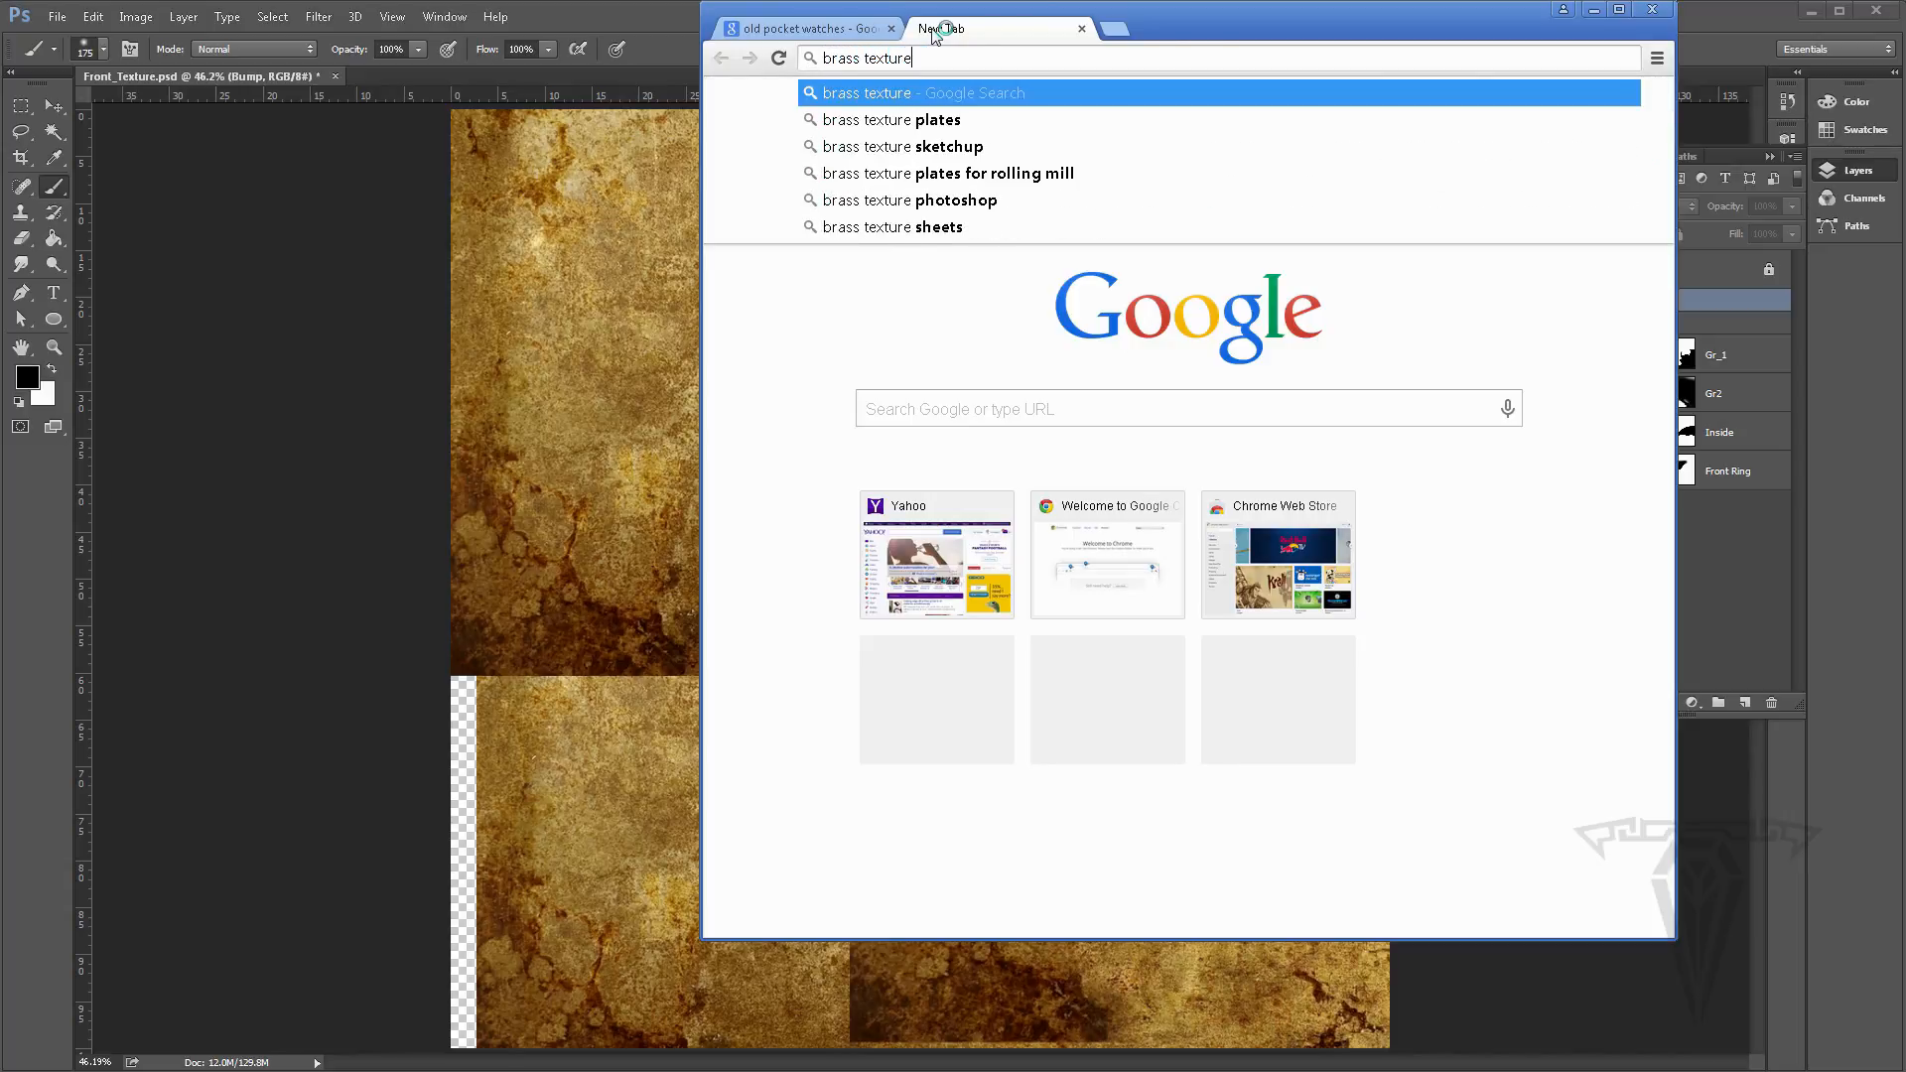
key(Return)
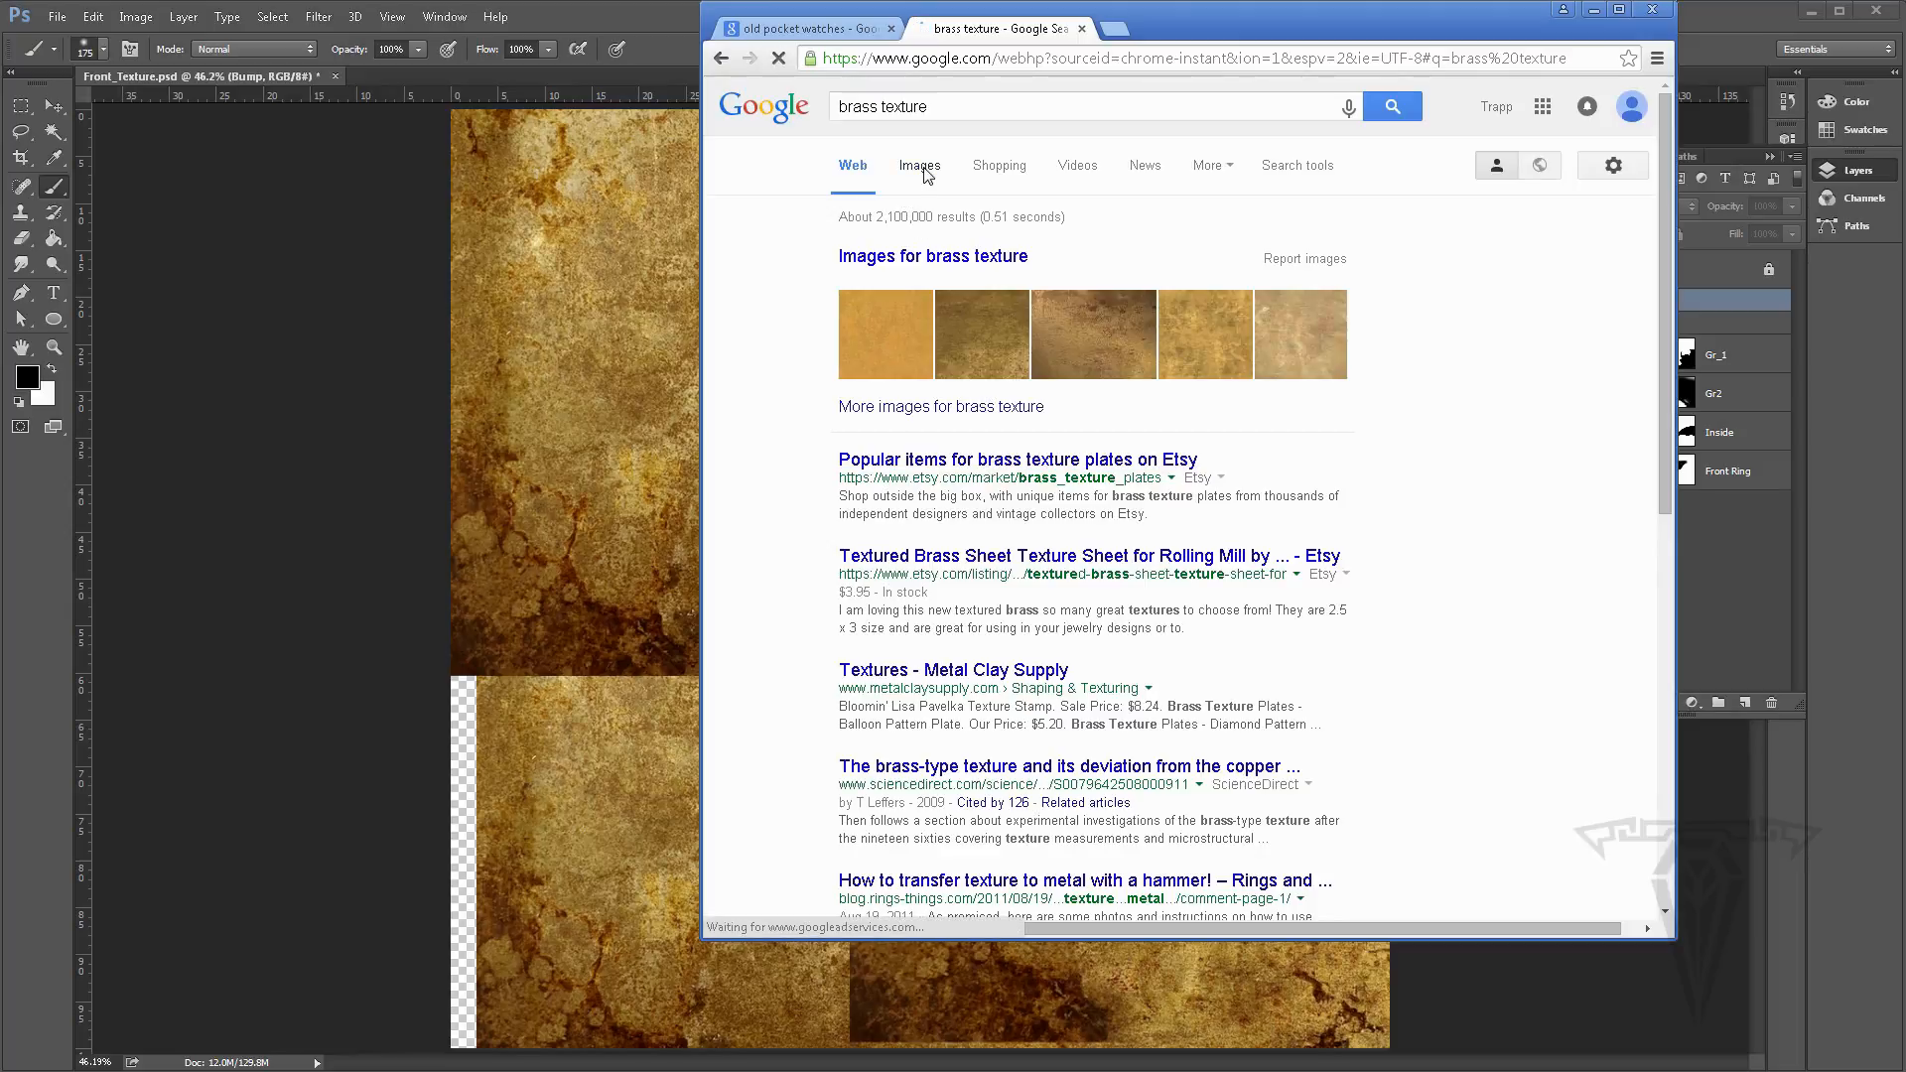
click(921, 167)
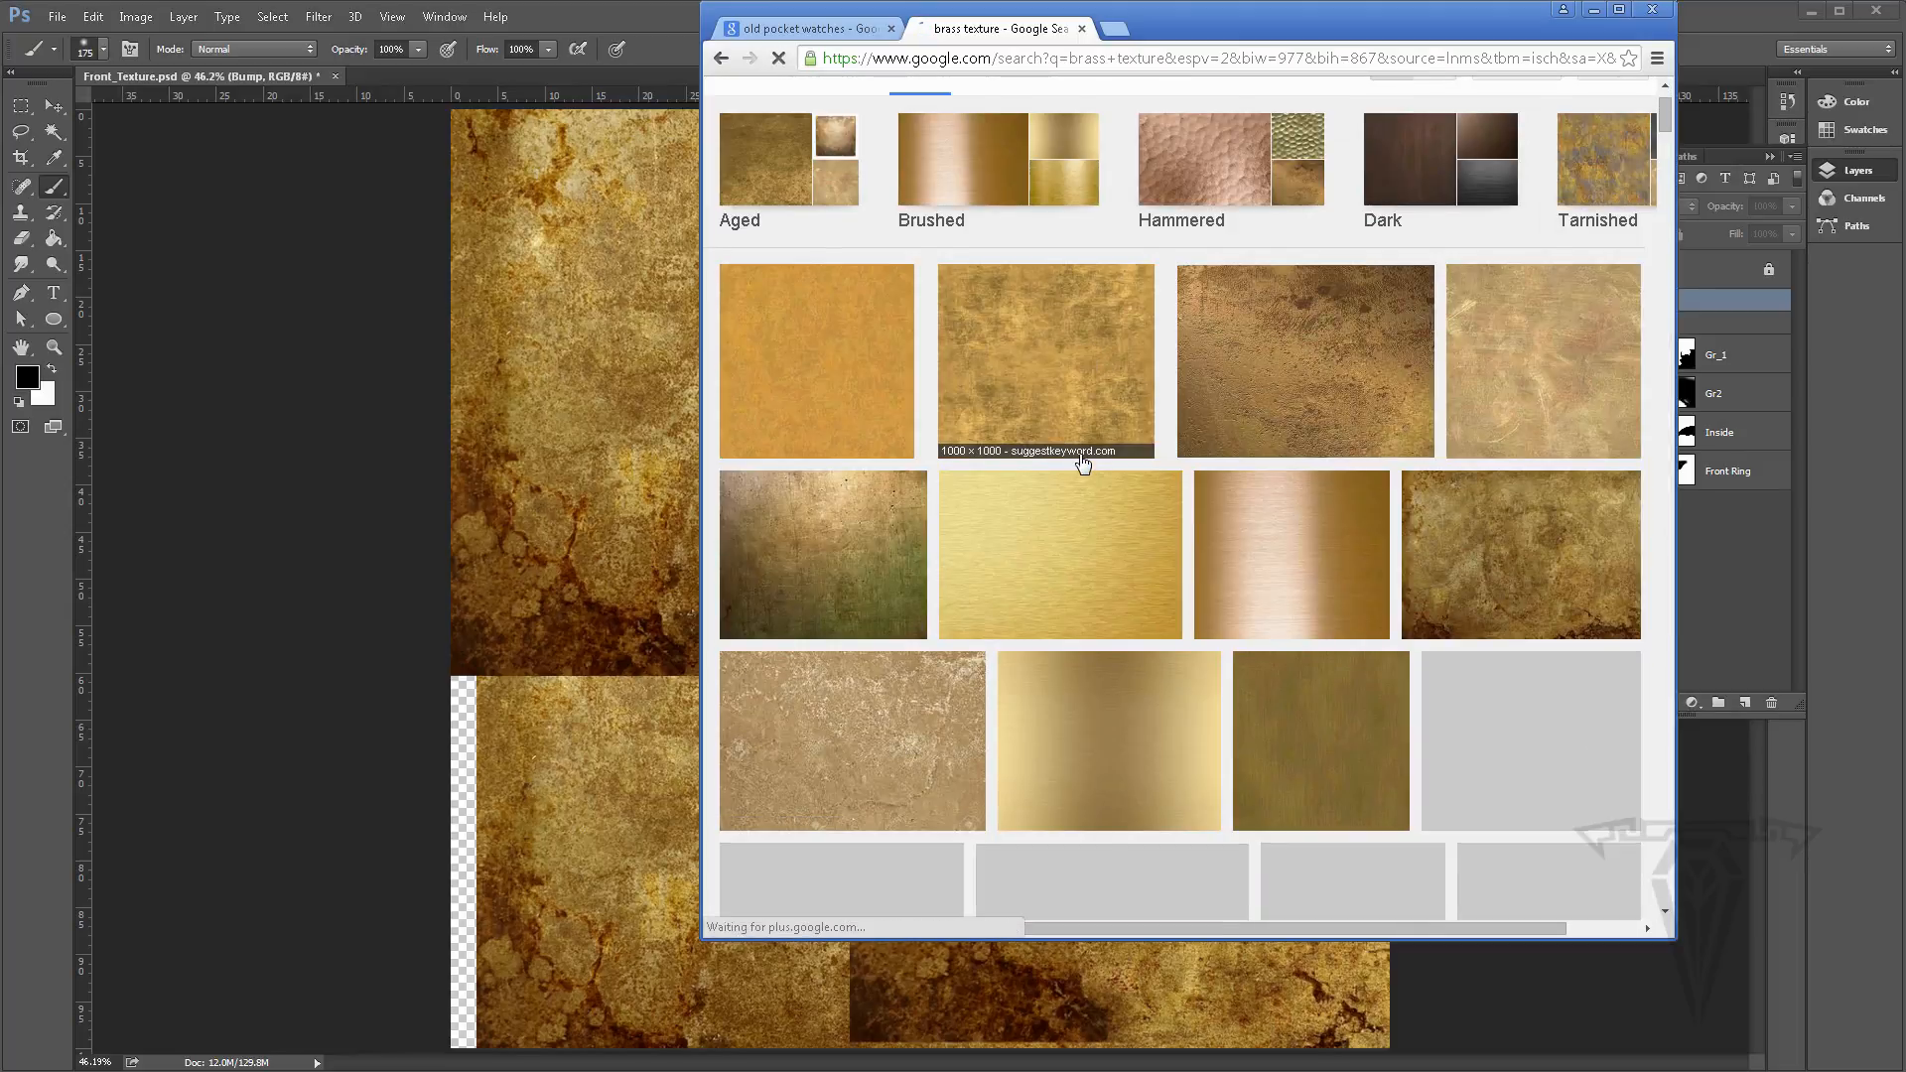
Browse the brass texture image results and preview the 3500 × 2625 brushed gold metal texture from myfreetextures.com
scroll(1052, 439, down, 2)
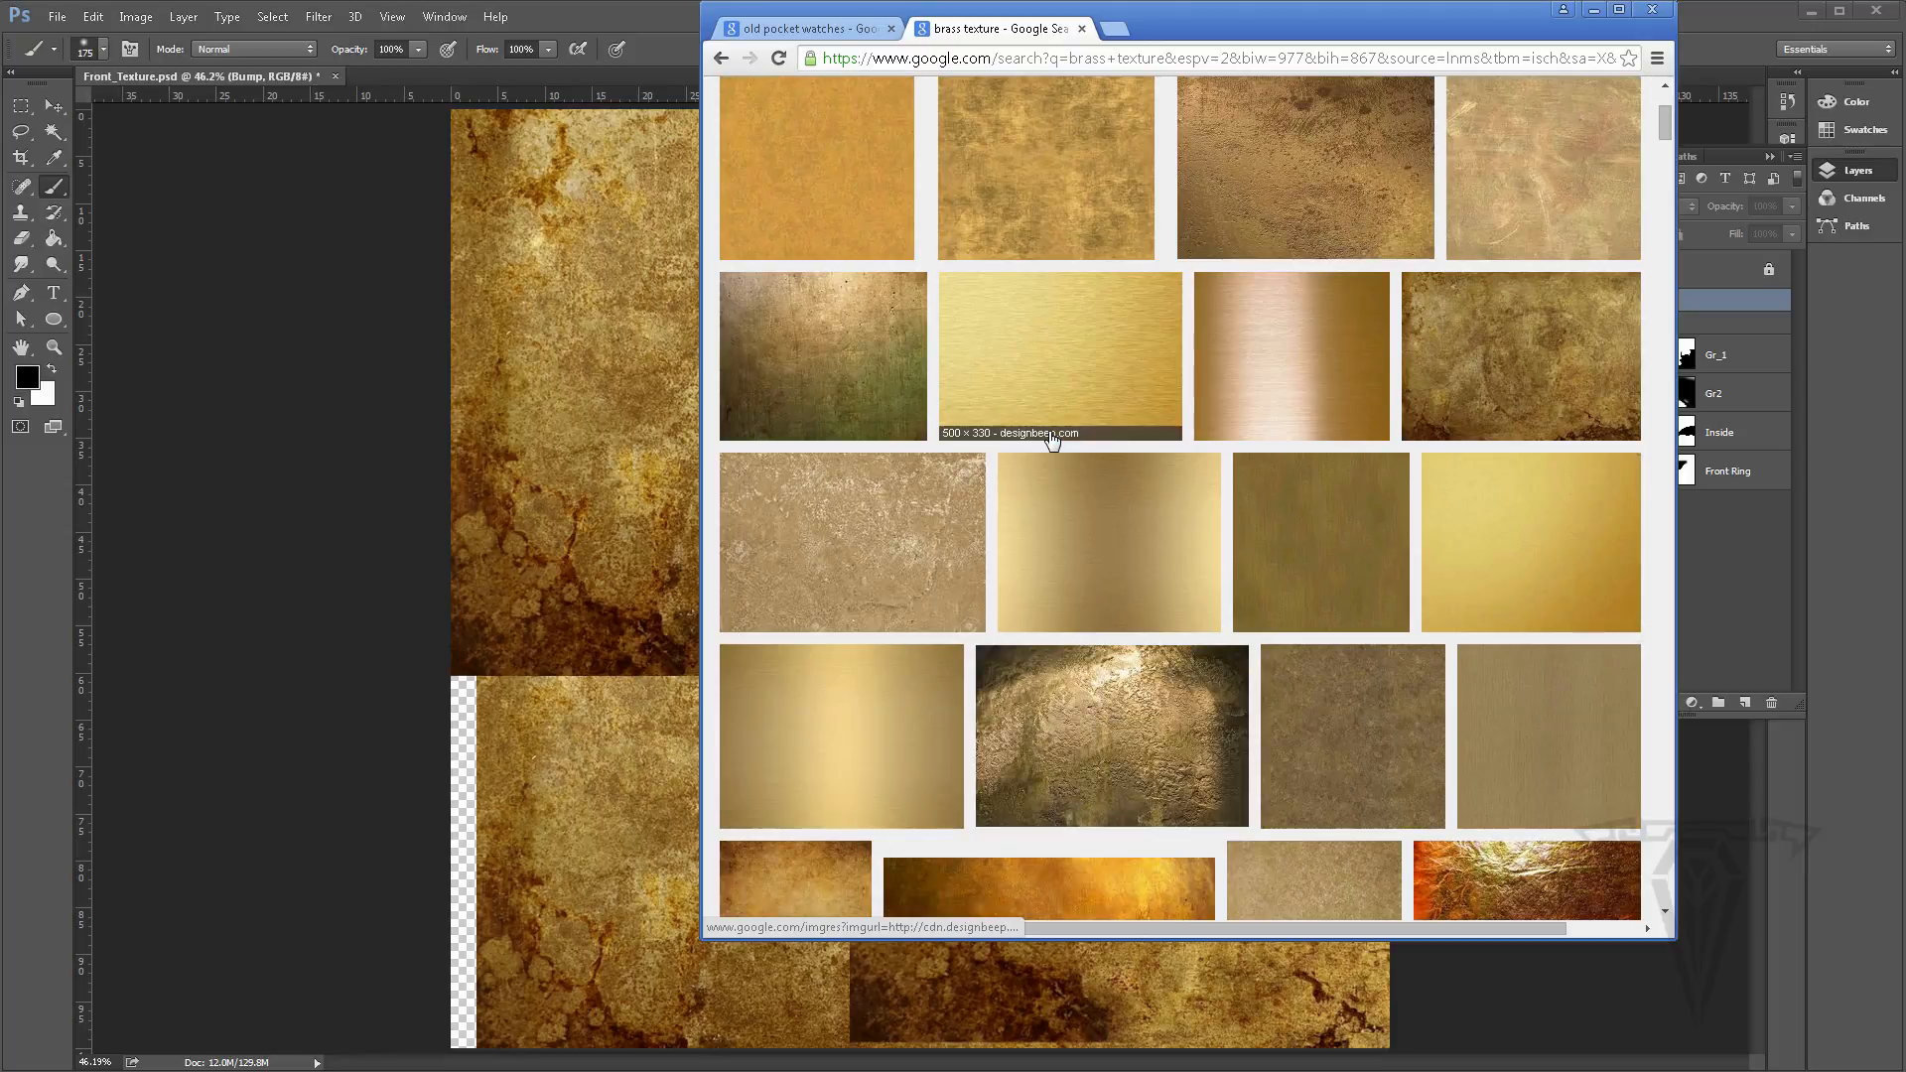
scroll(1053, 439, down, 1)
scroll(1023, 432, down, 1)
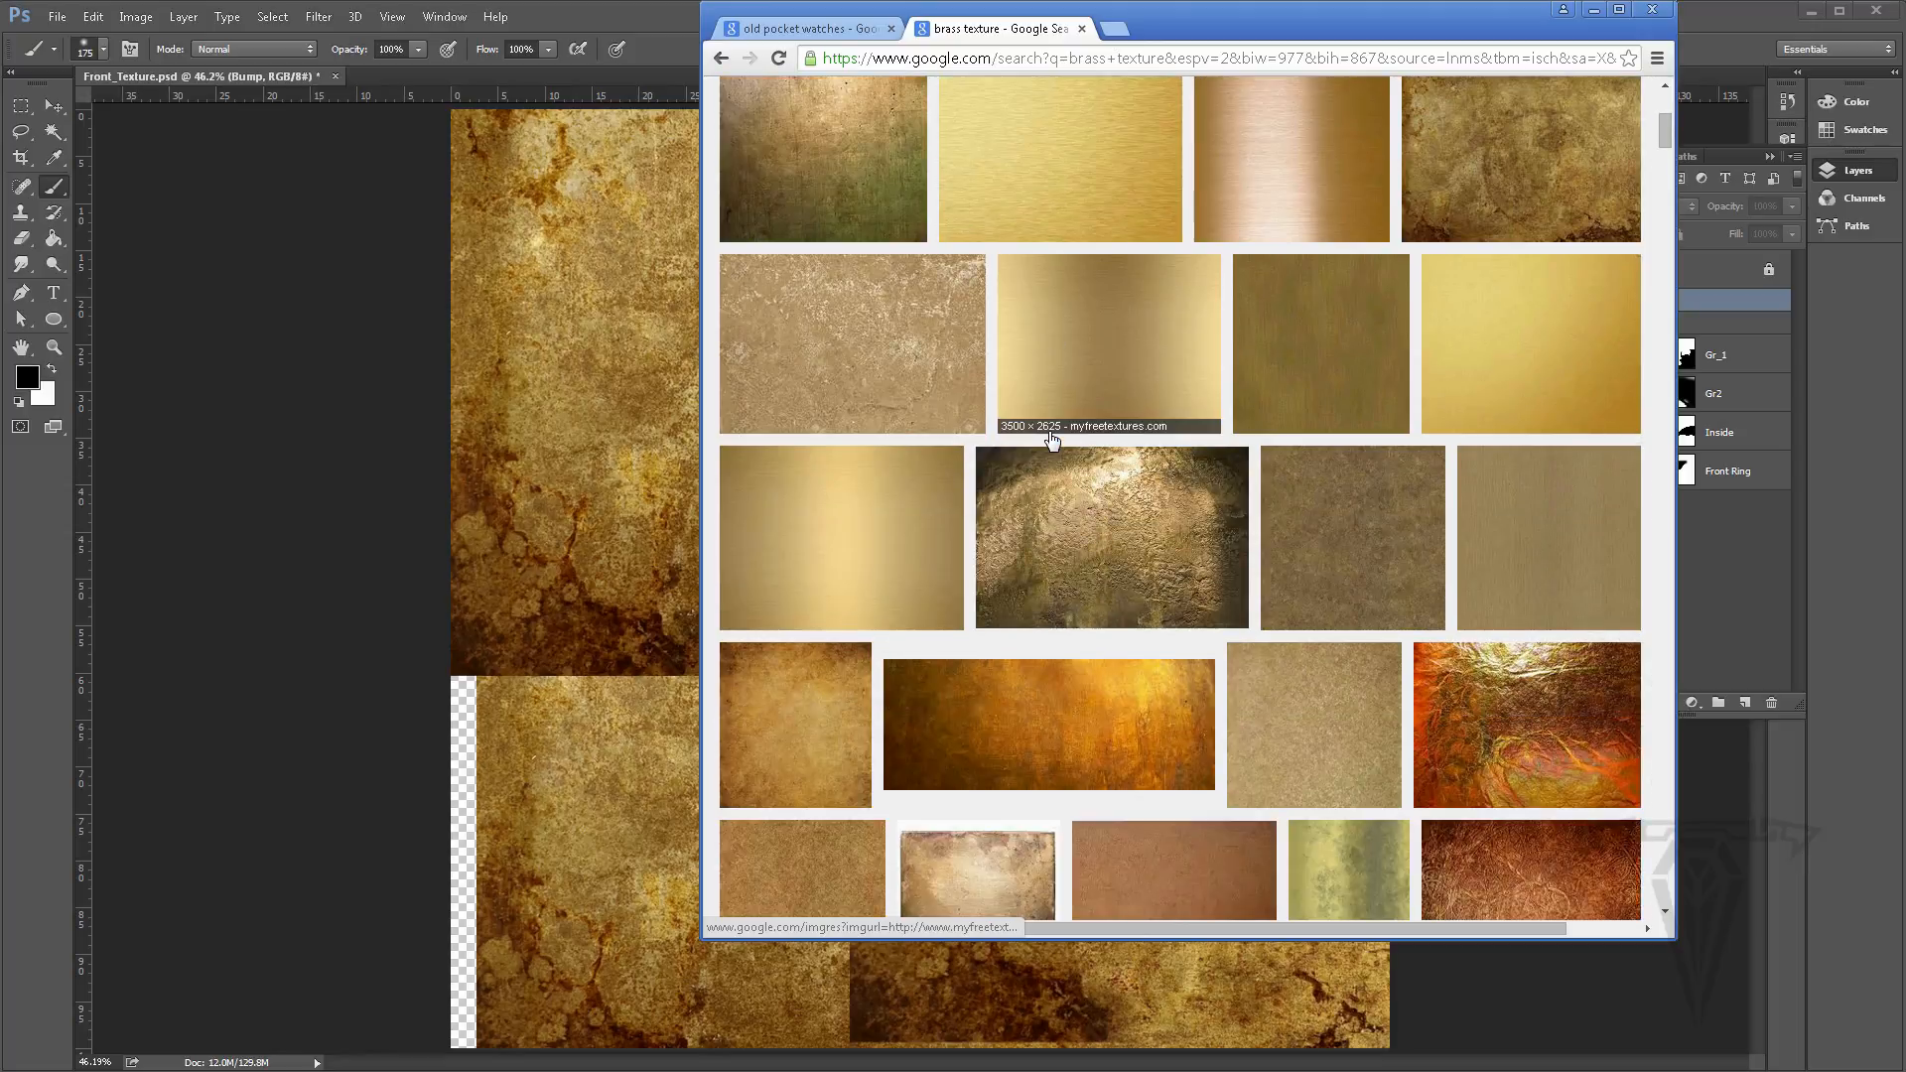
click(858, 541)
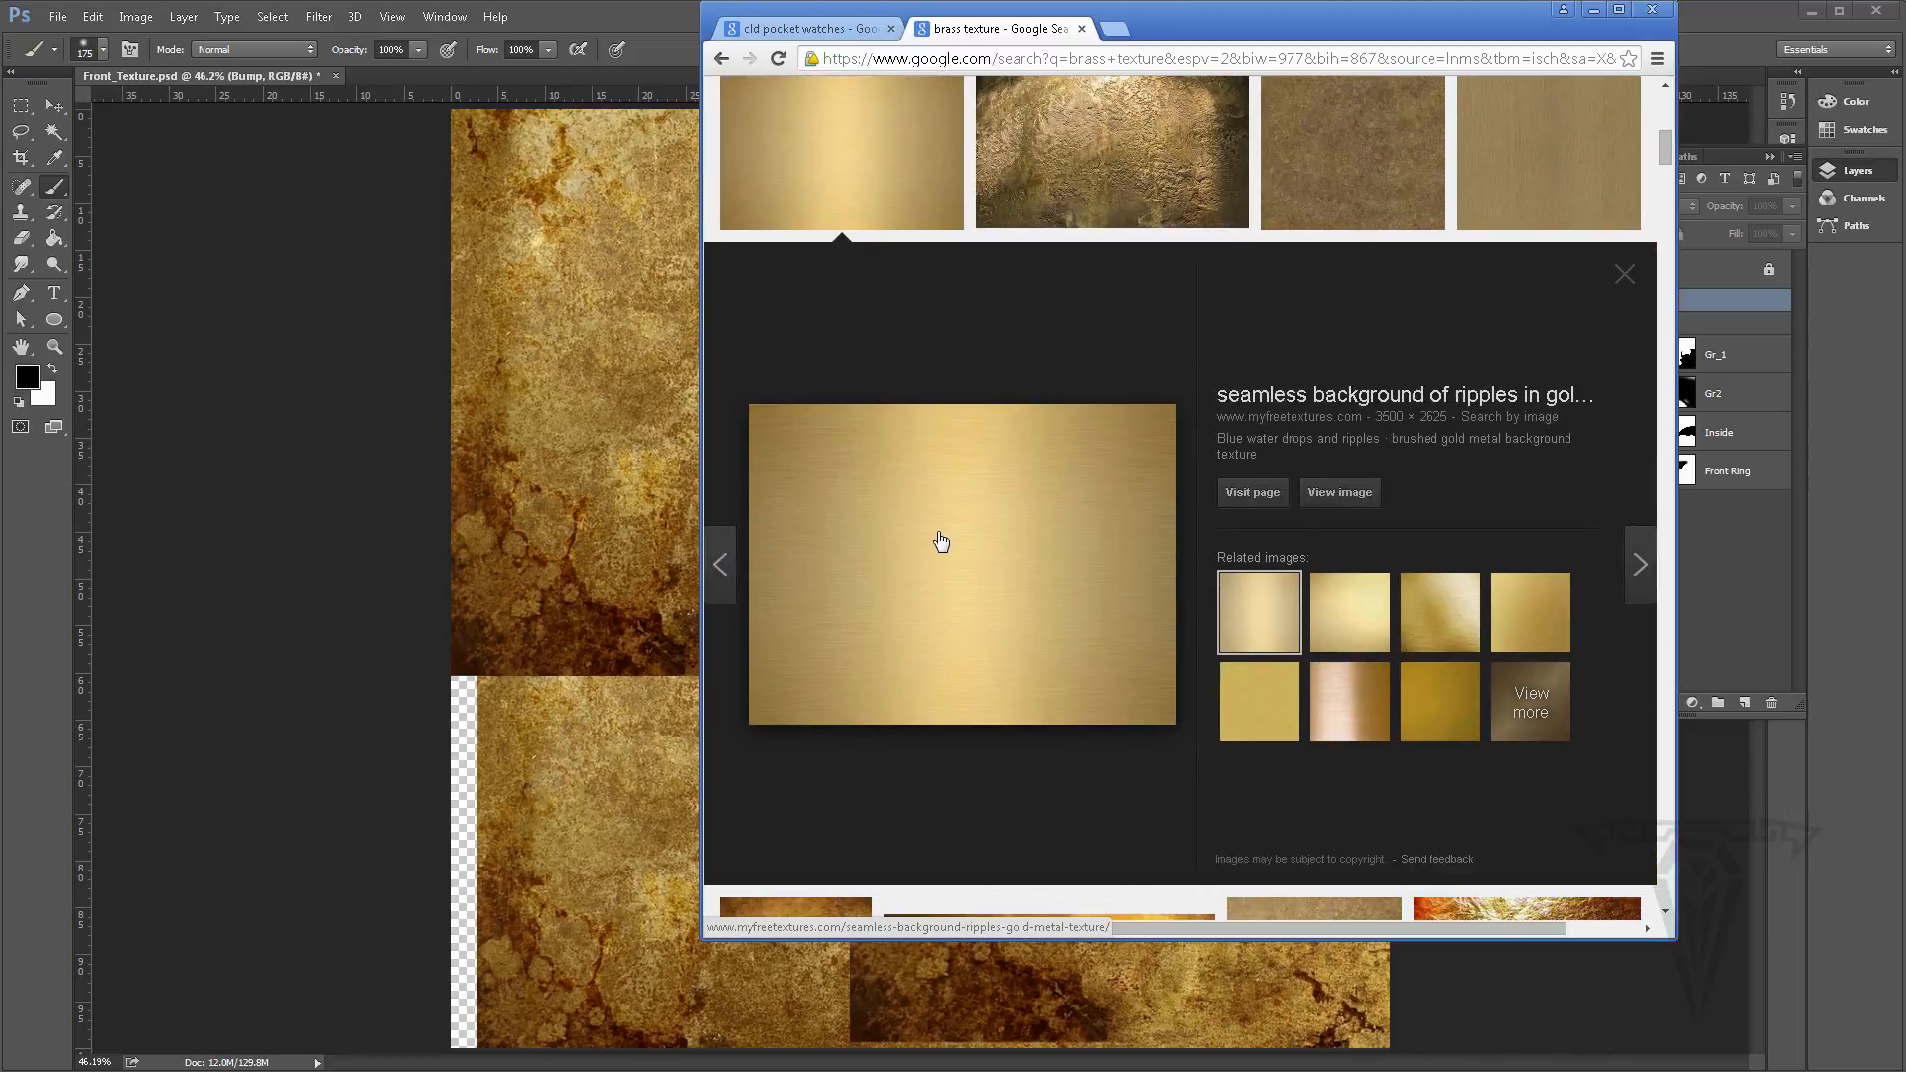
Copy the full-size brushed gold image from myfreetextures.com and paste it at the top of the Diffuse group in Photoshop's Front_Texture.psd
click(1358, 493)
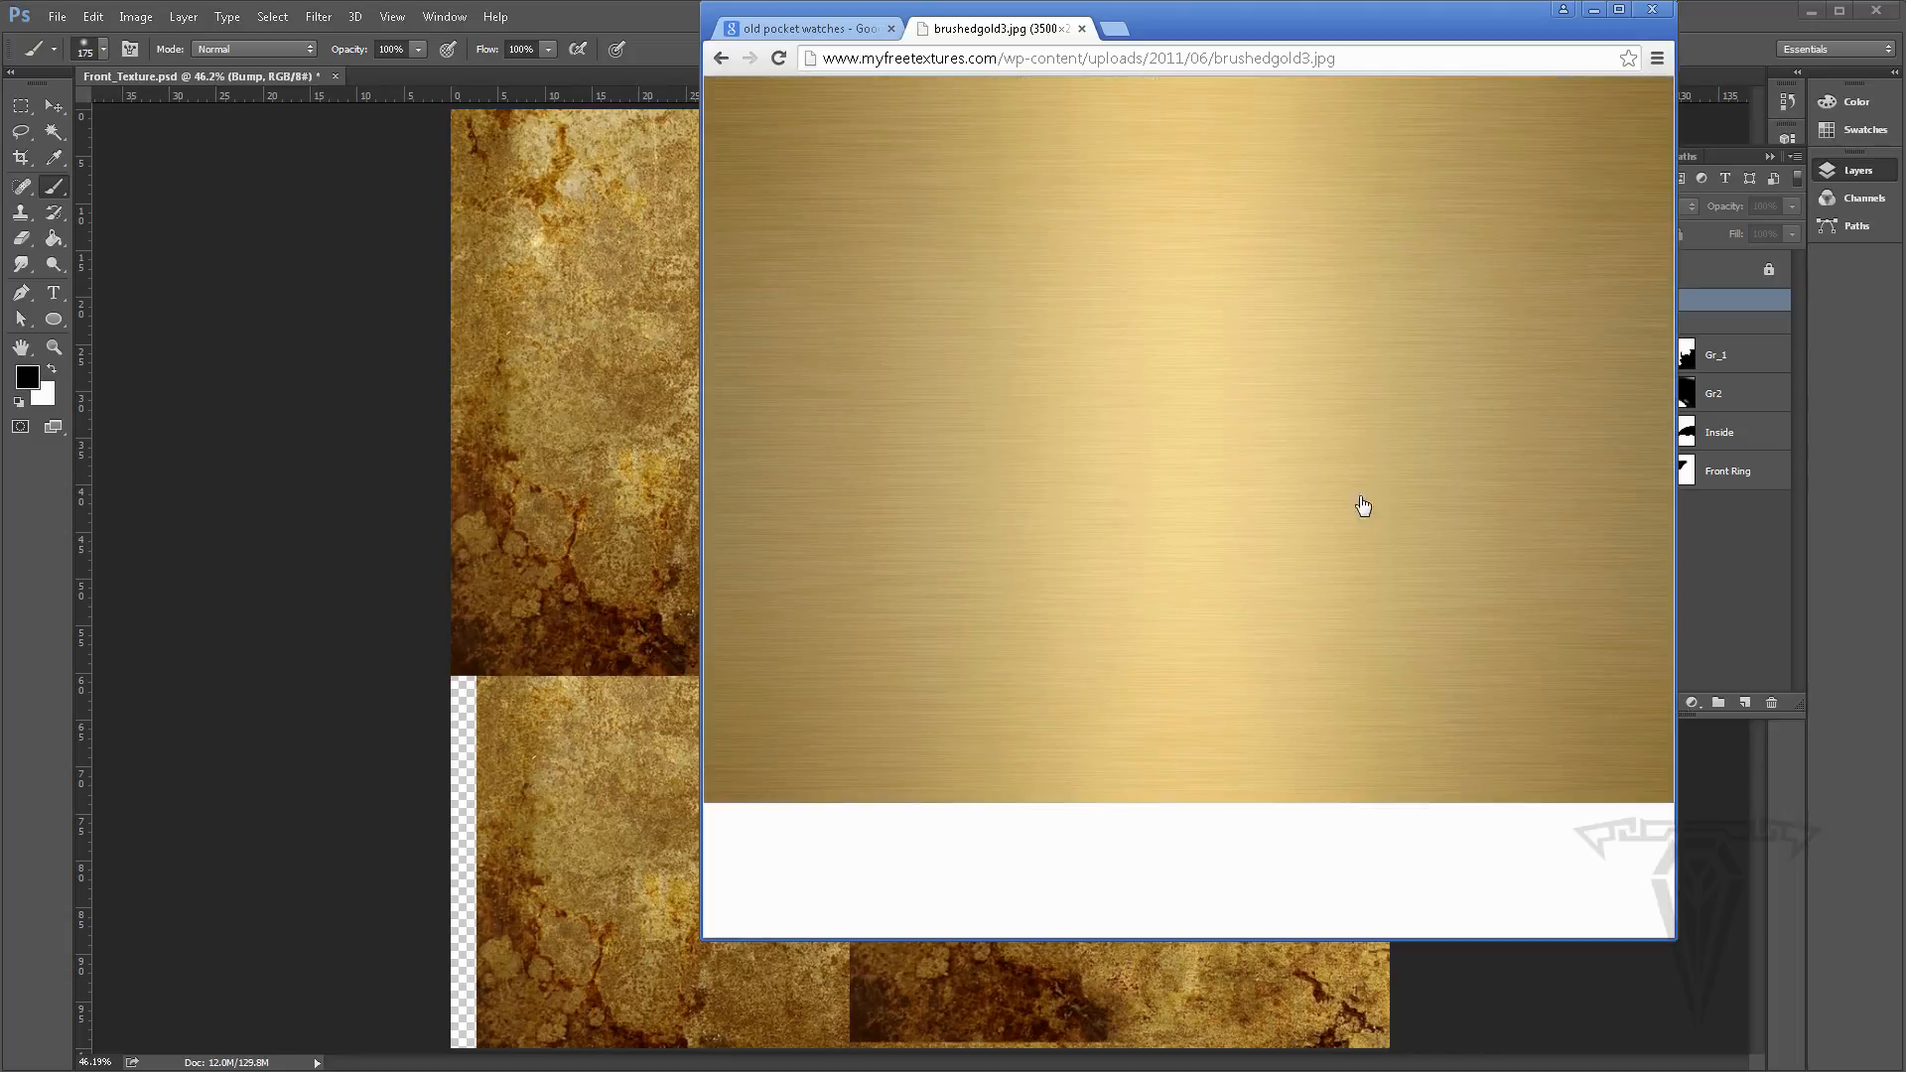
right_click(1150, 433)
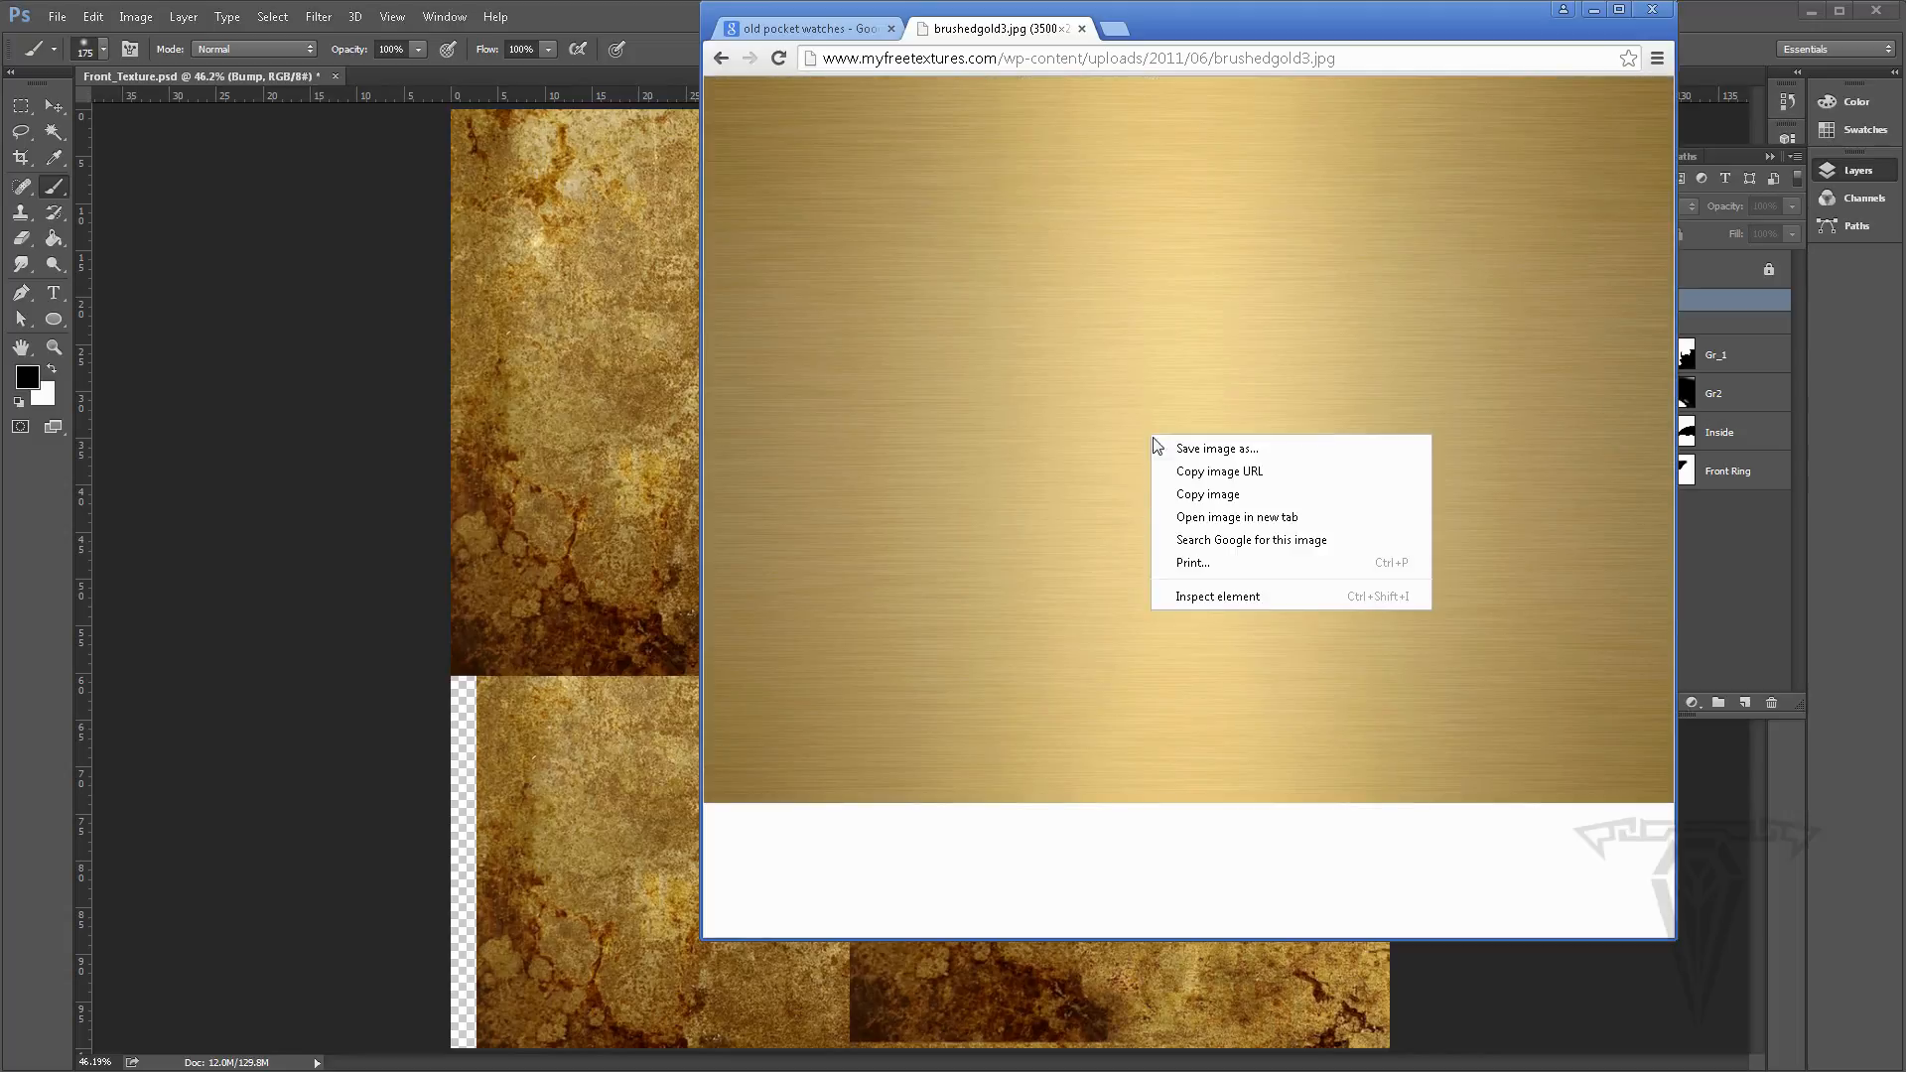
click(1215, 494)
click(1663, 304)
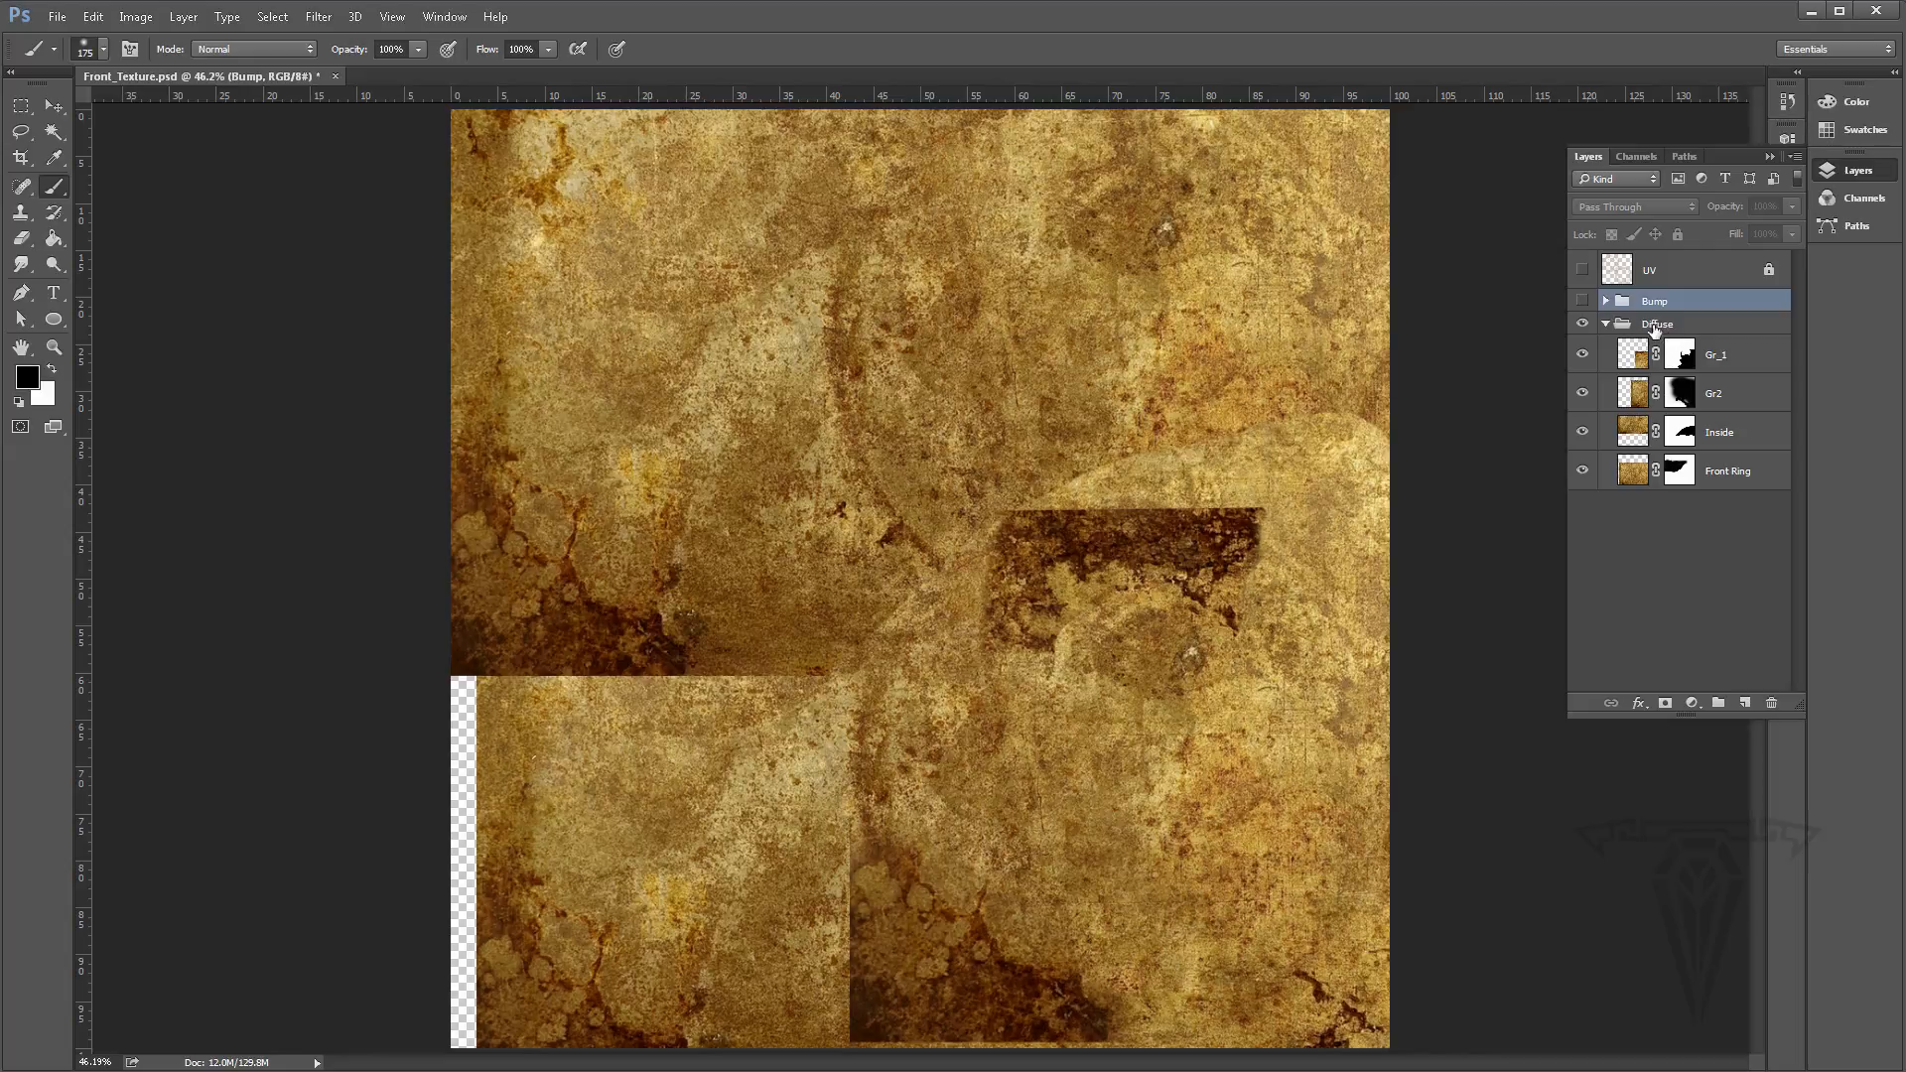
click(1655, 326)
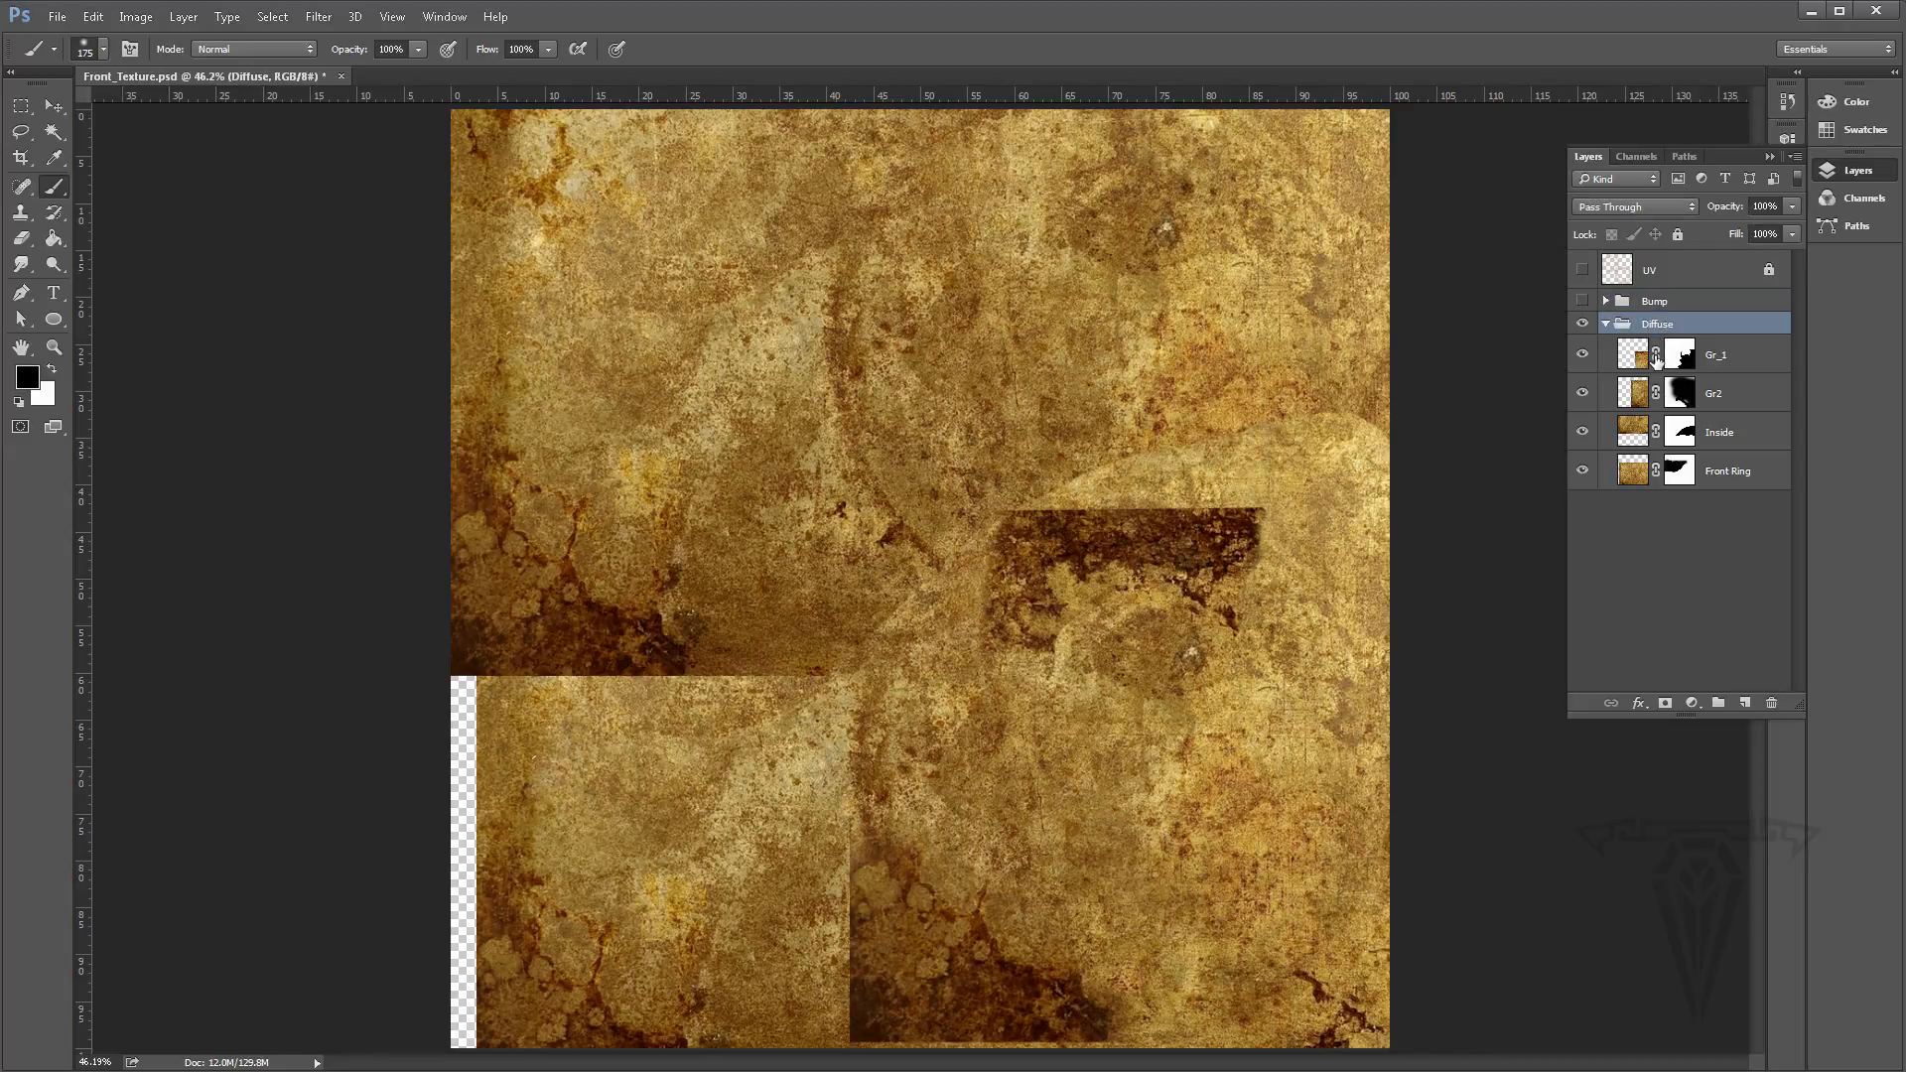
key(ctrl+v)
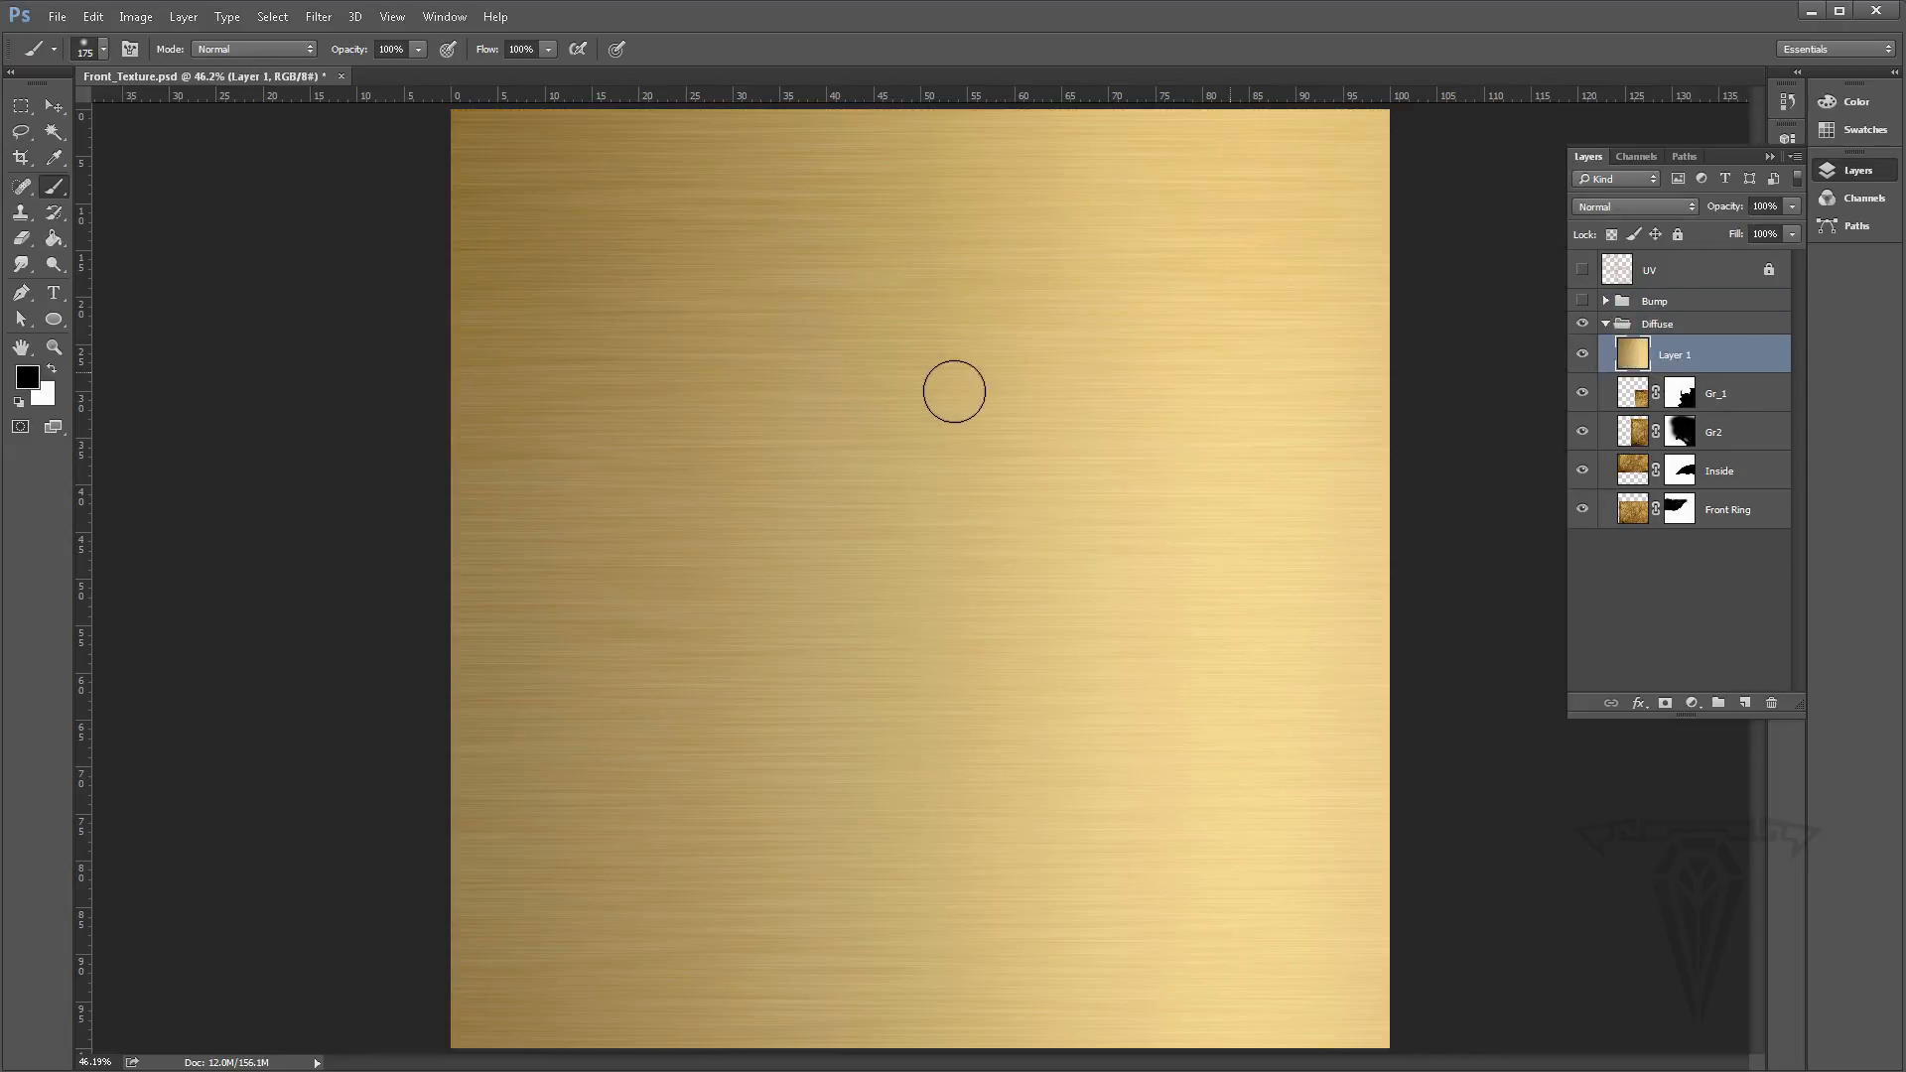
Scale the pasted gold layer to about 78.5% and position it to cover the whole canvas
key(v)
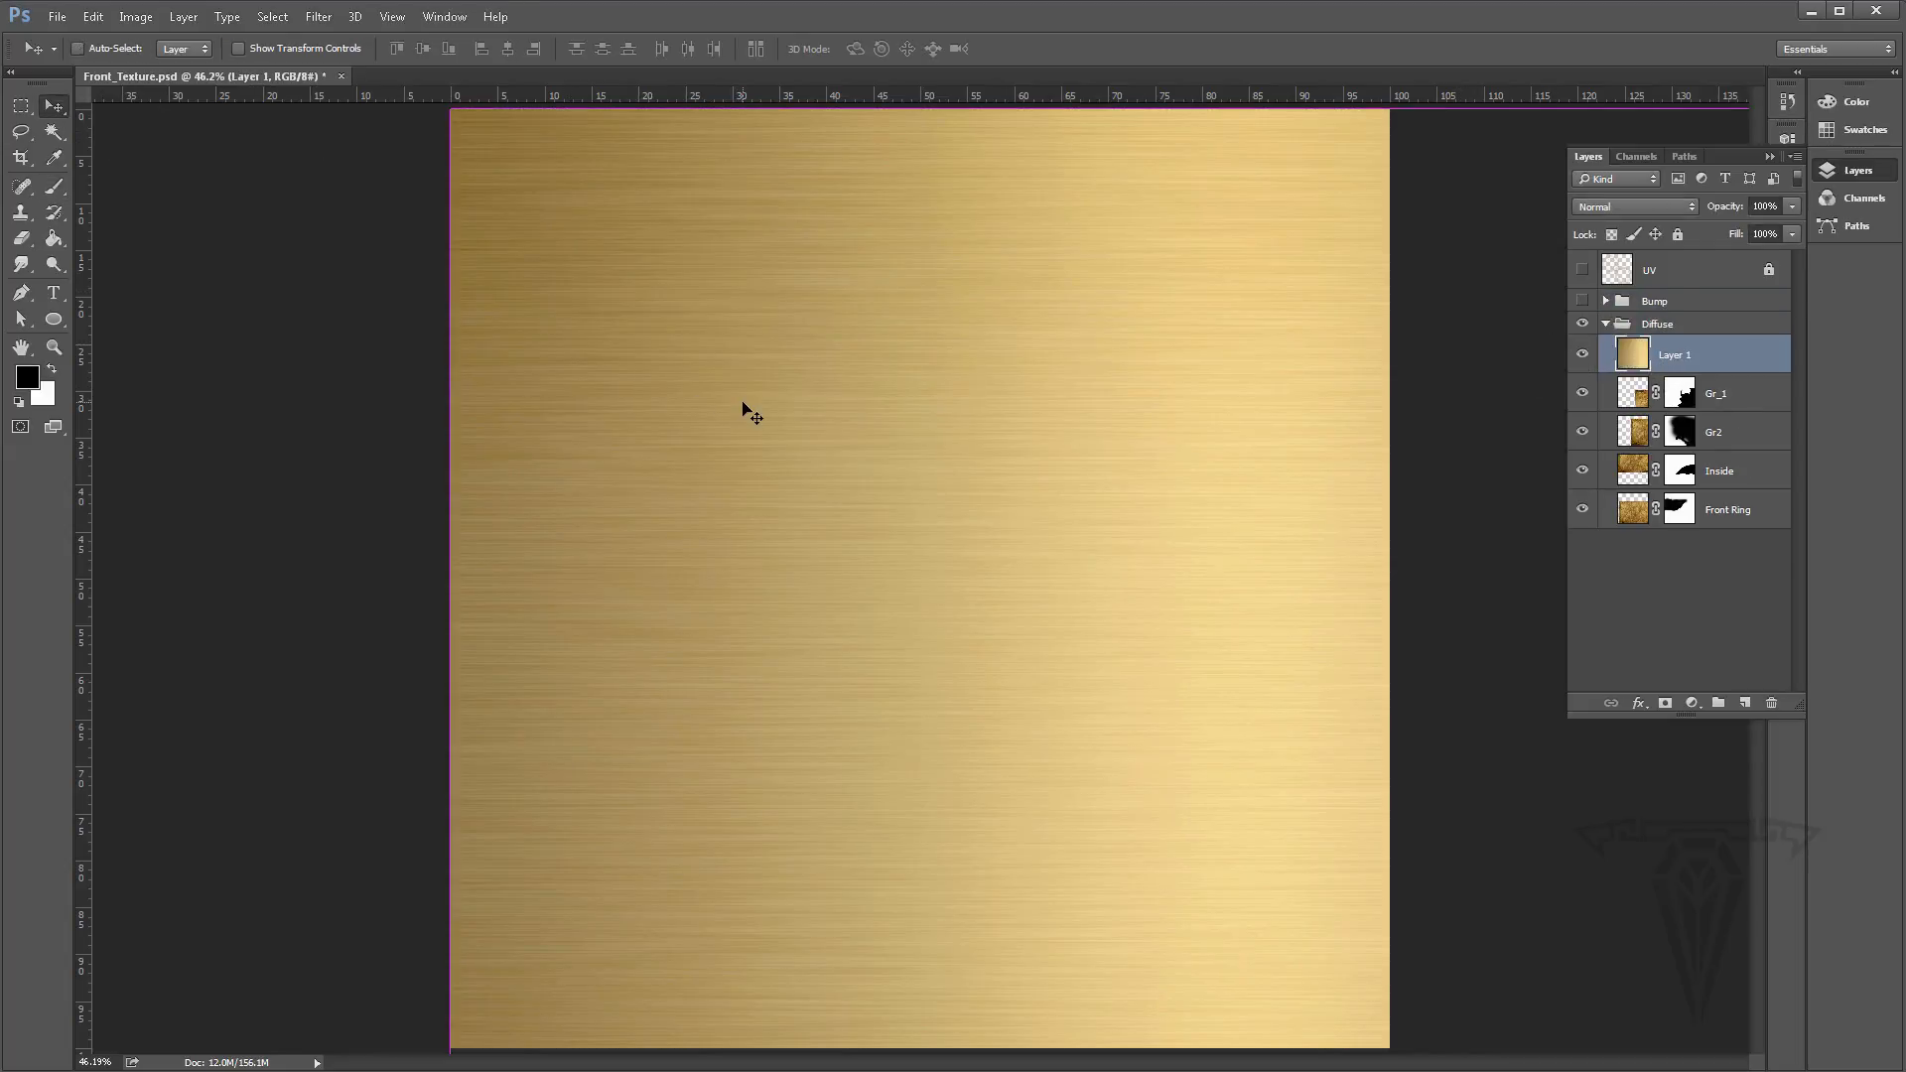
key(ctrl+t)
drag(454, 114, 556, 357)
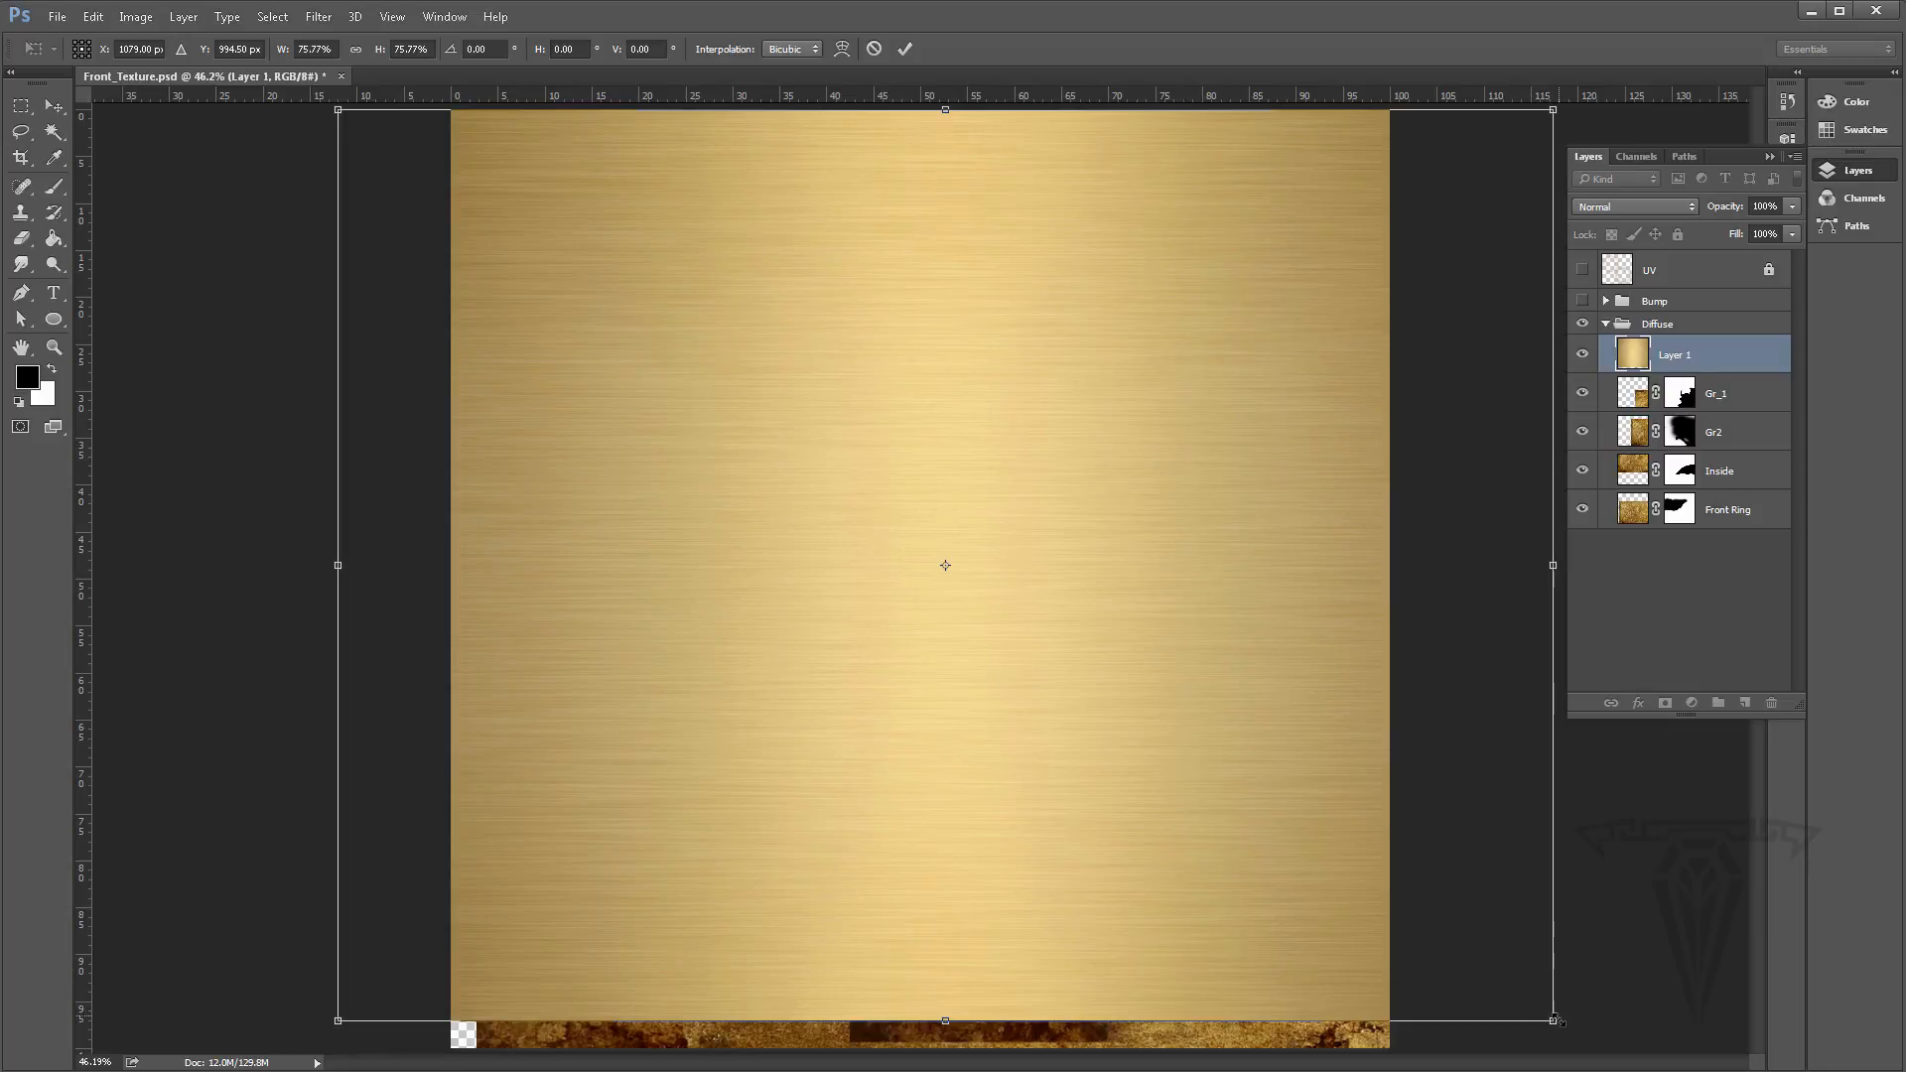
drag(1555, 1020, 1598, 1052)
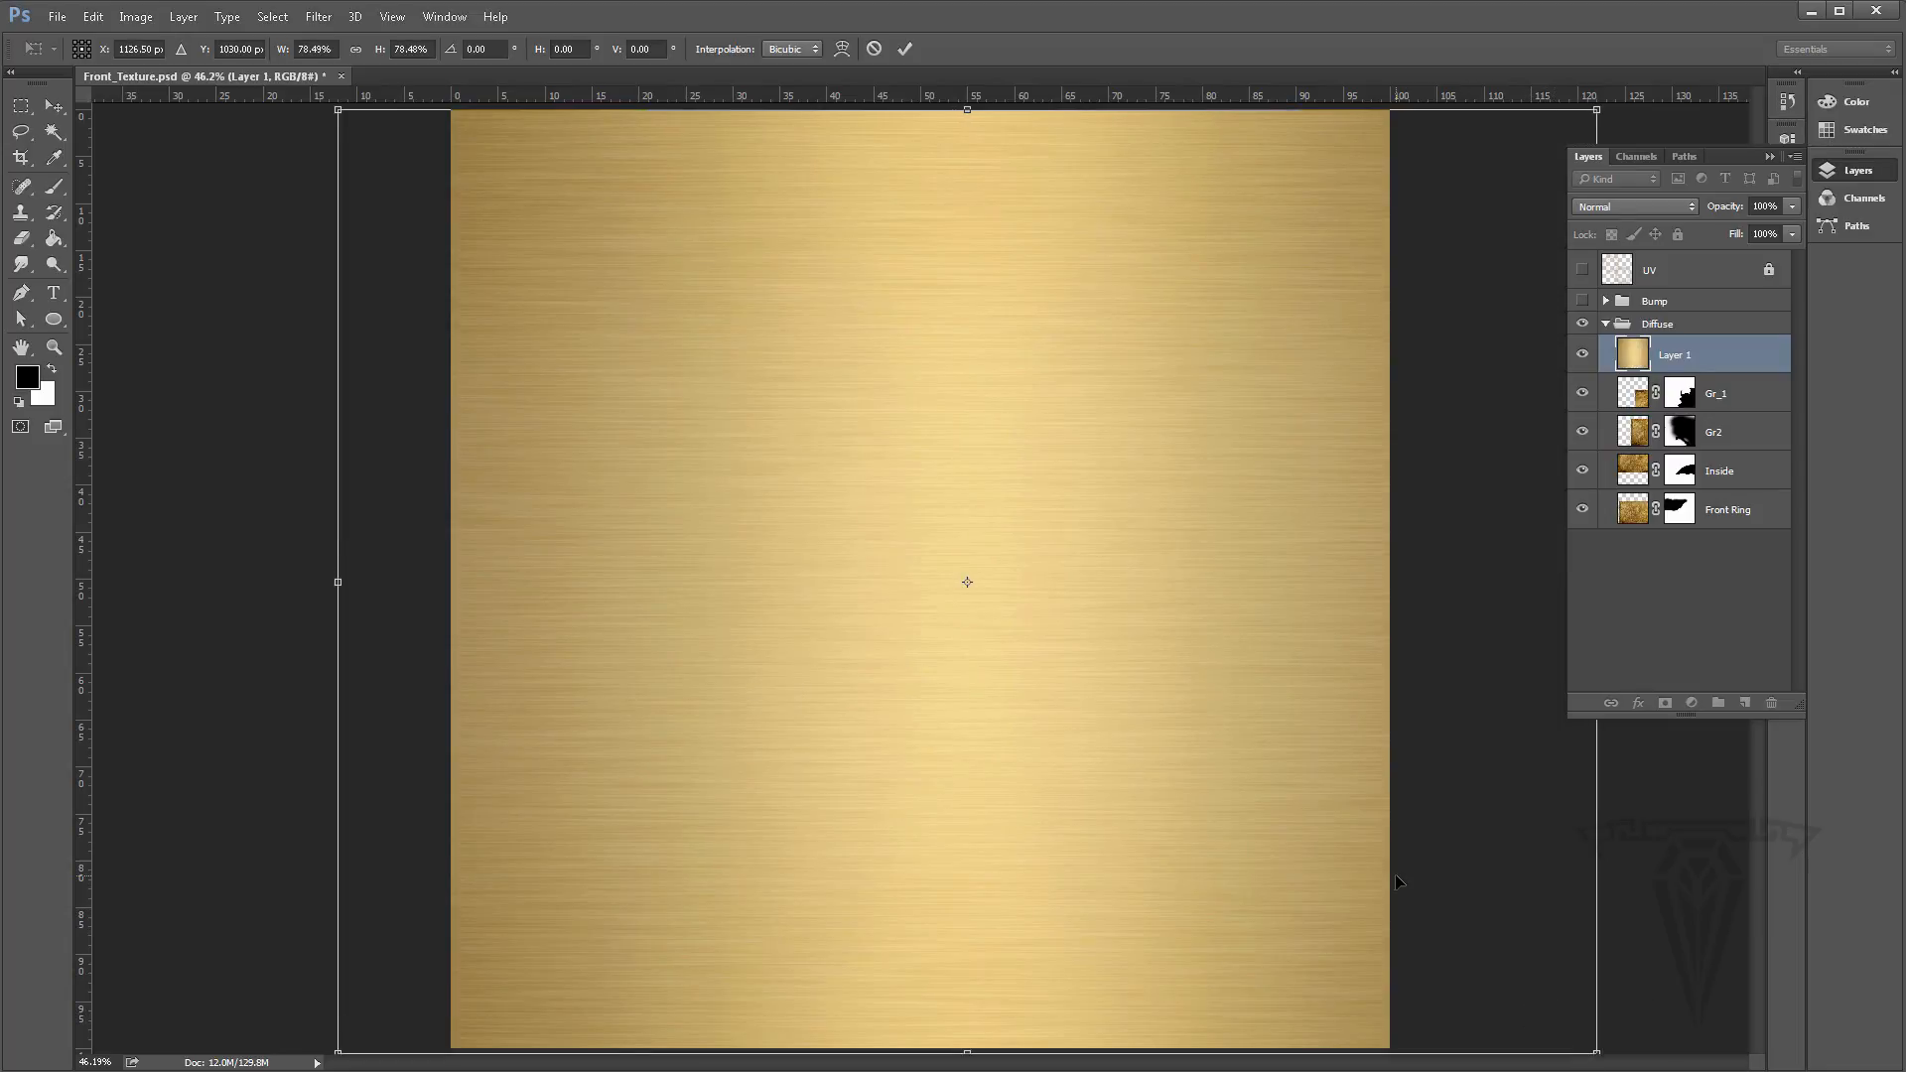
key(Return)
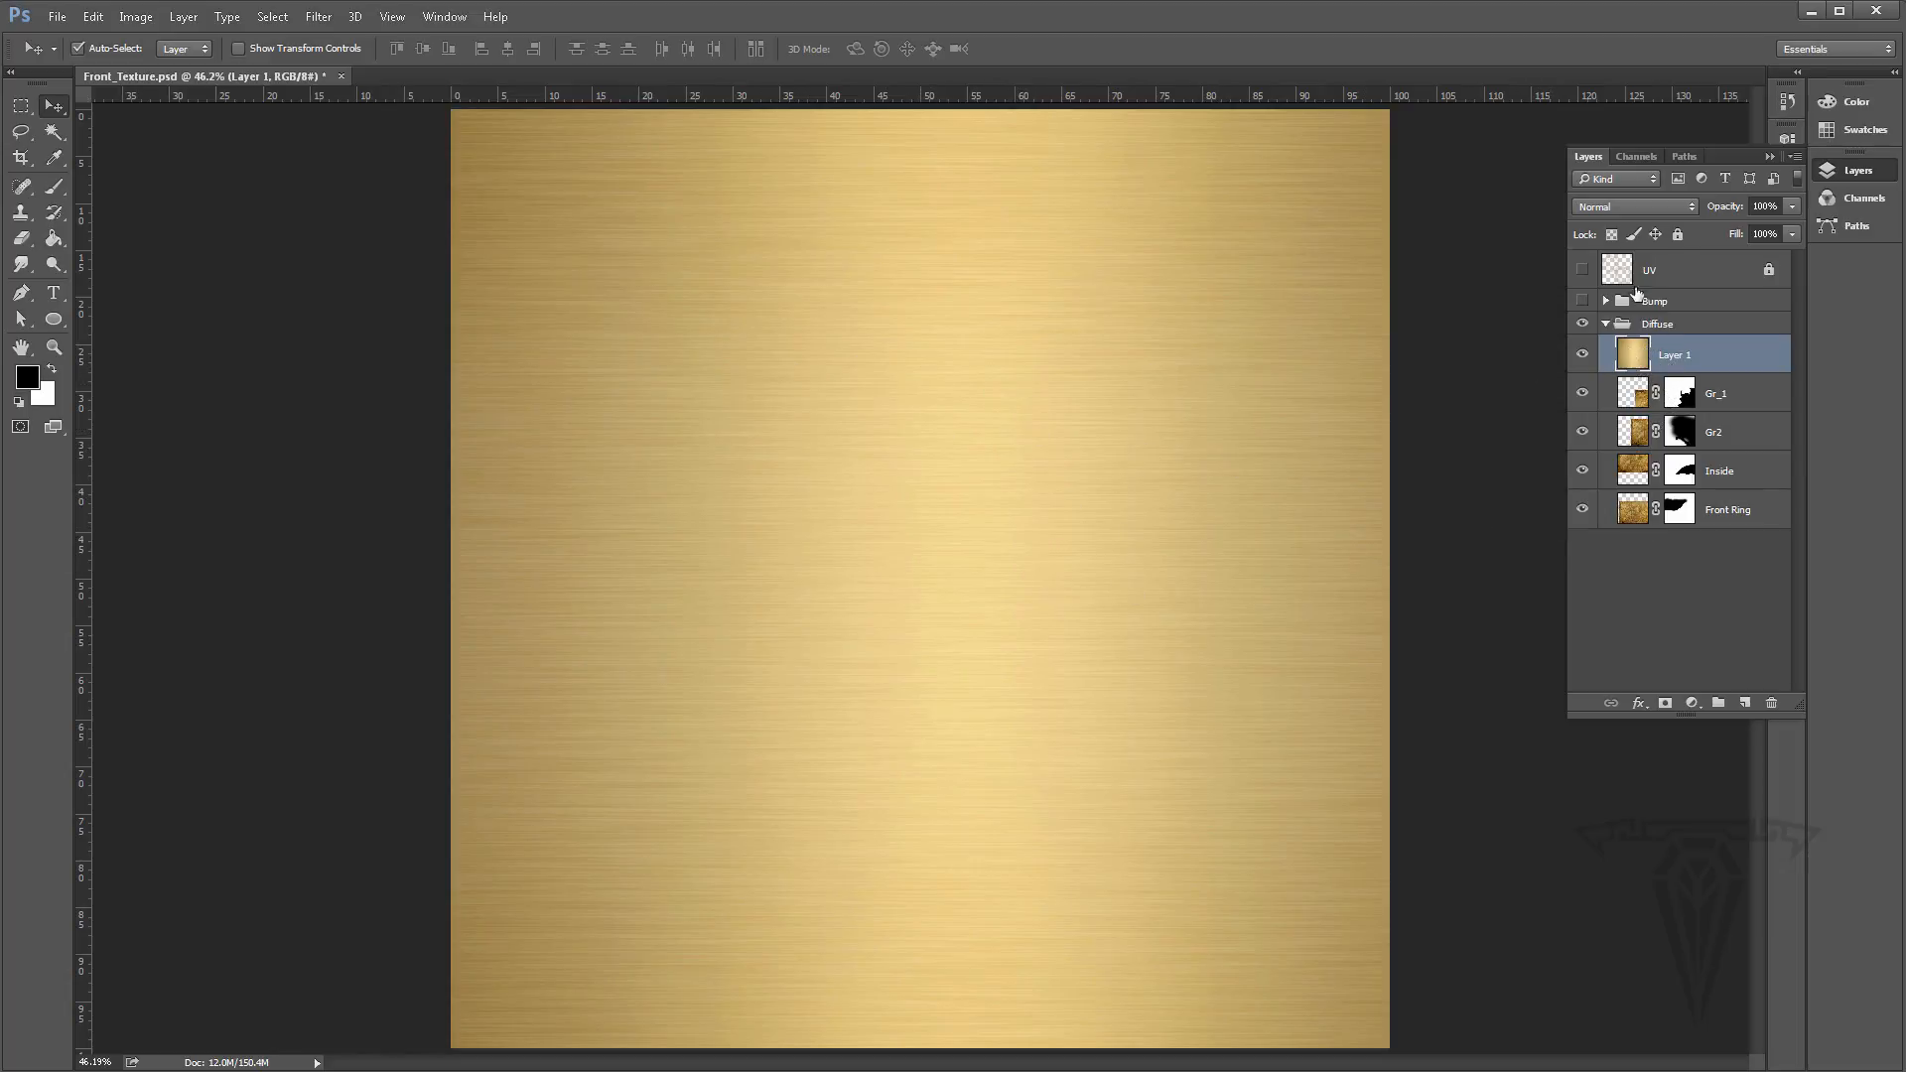
Show the UV layer over the gold texture, collapse the Diffuse group, and select the Gr_1 layer in the Bump group
click(1582, 269)
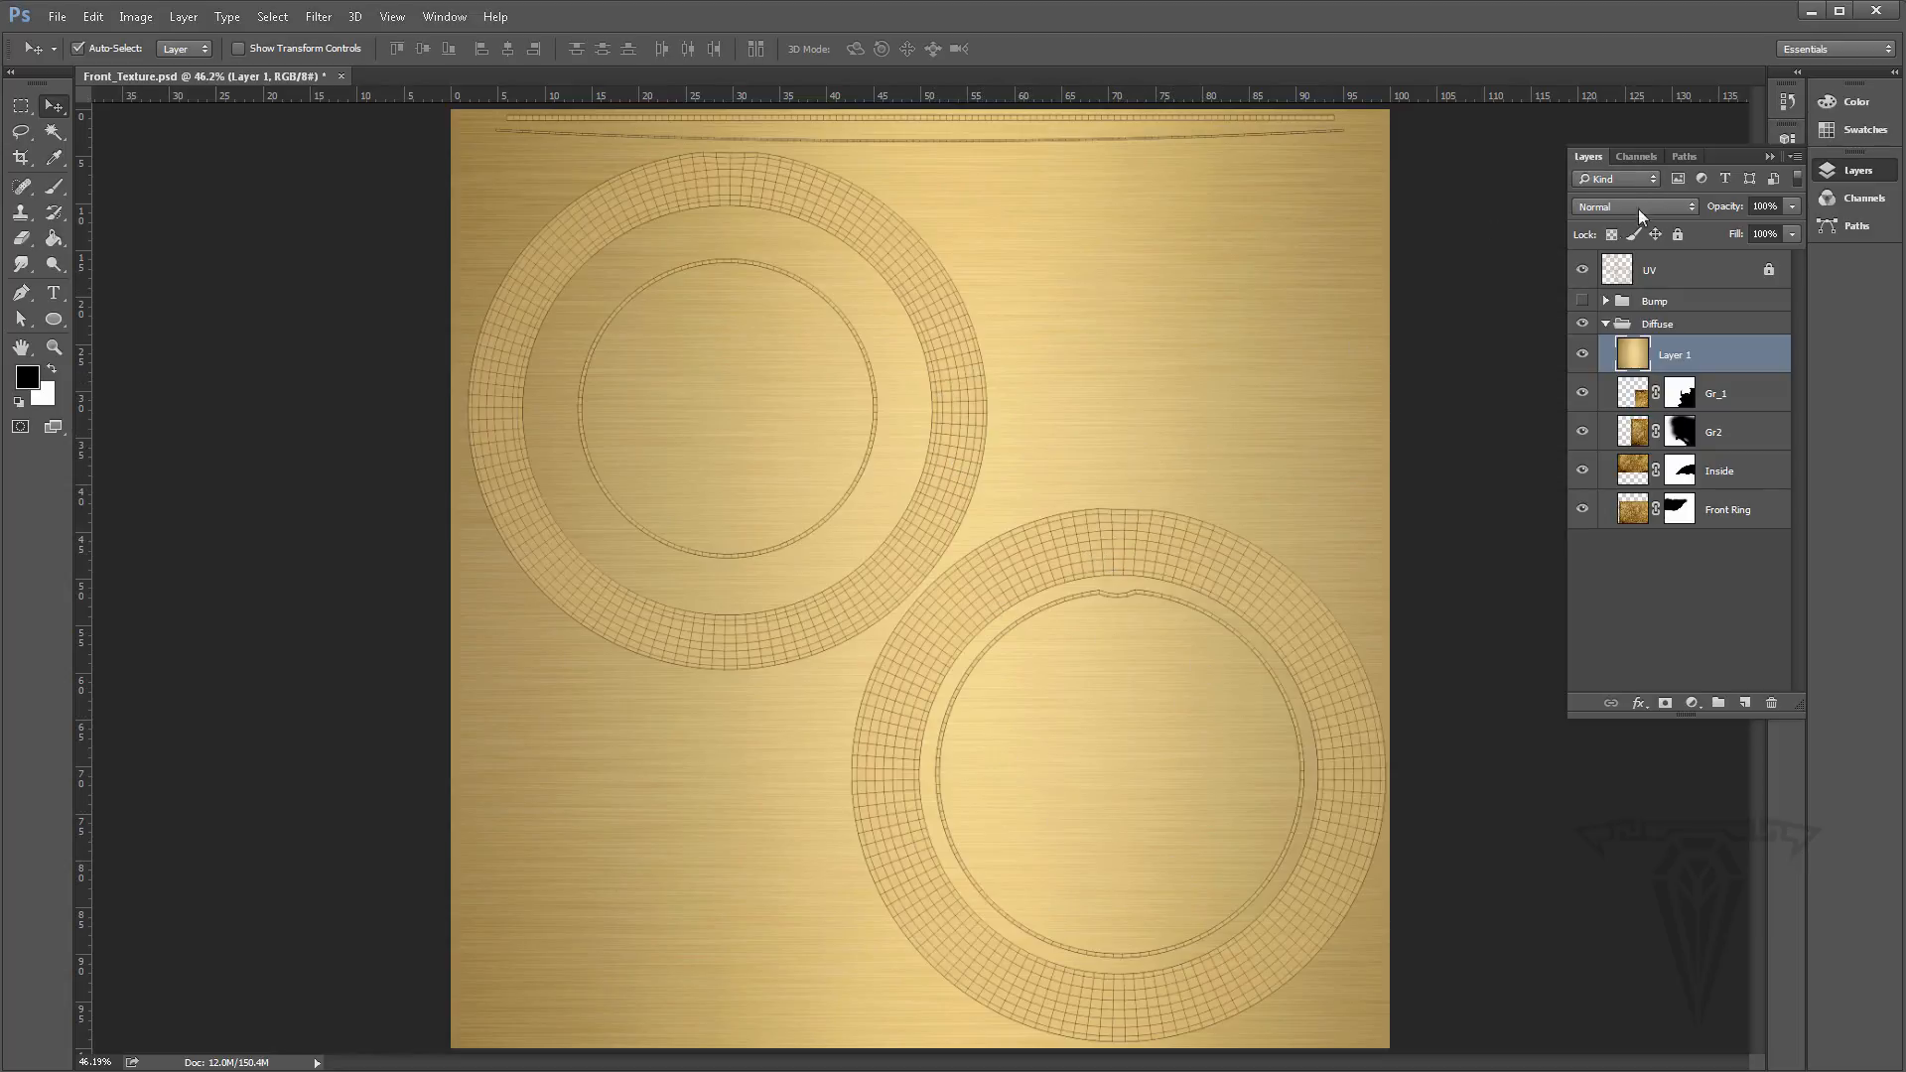
click(1583, 355)
click(1582, 355)
click(1605, 325)
click(1605, 302)
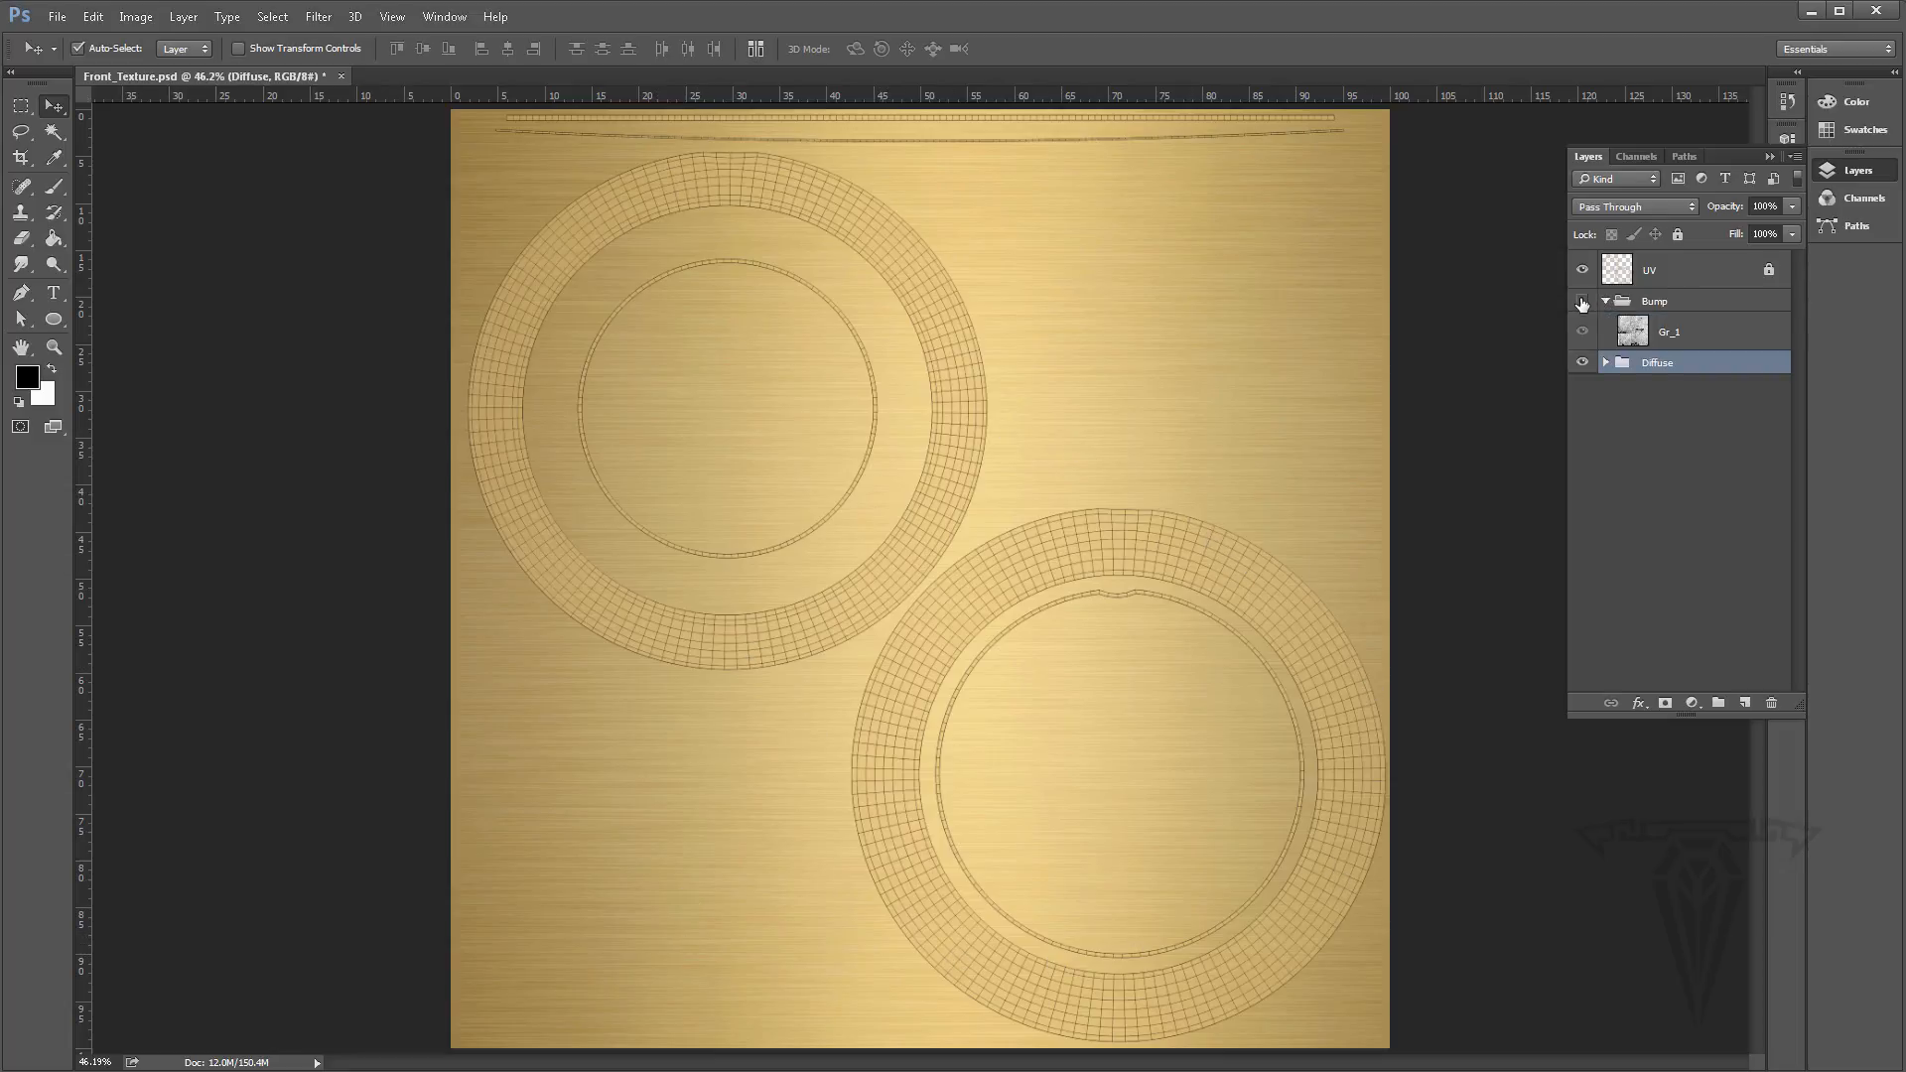
click(1704, 334)
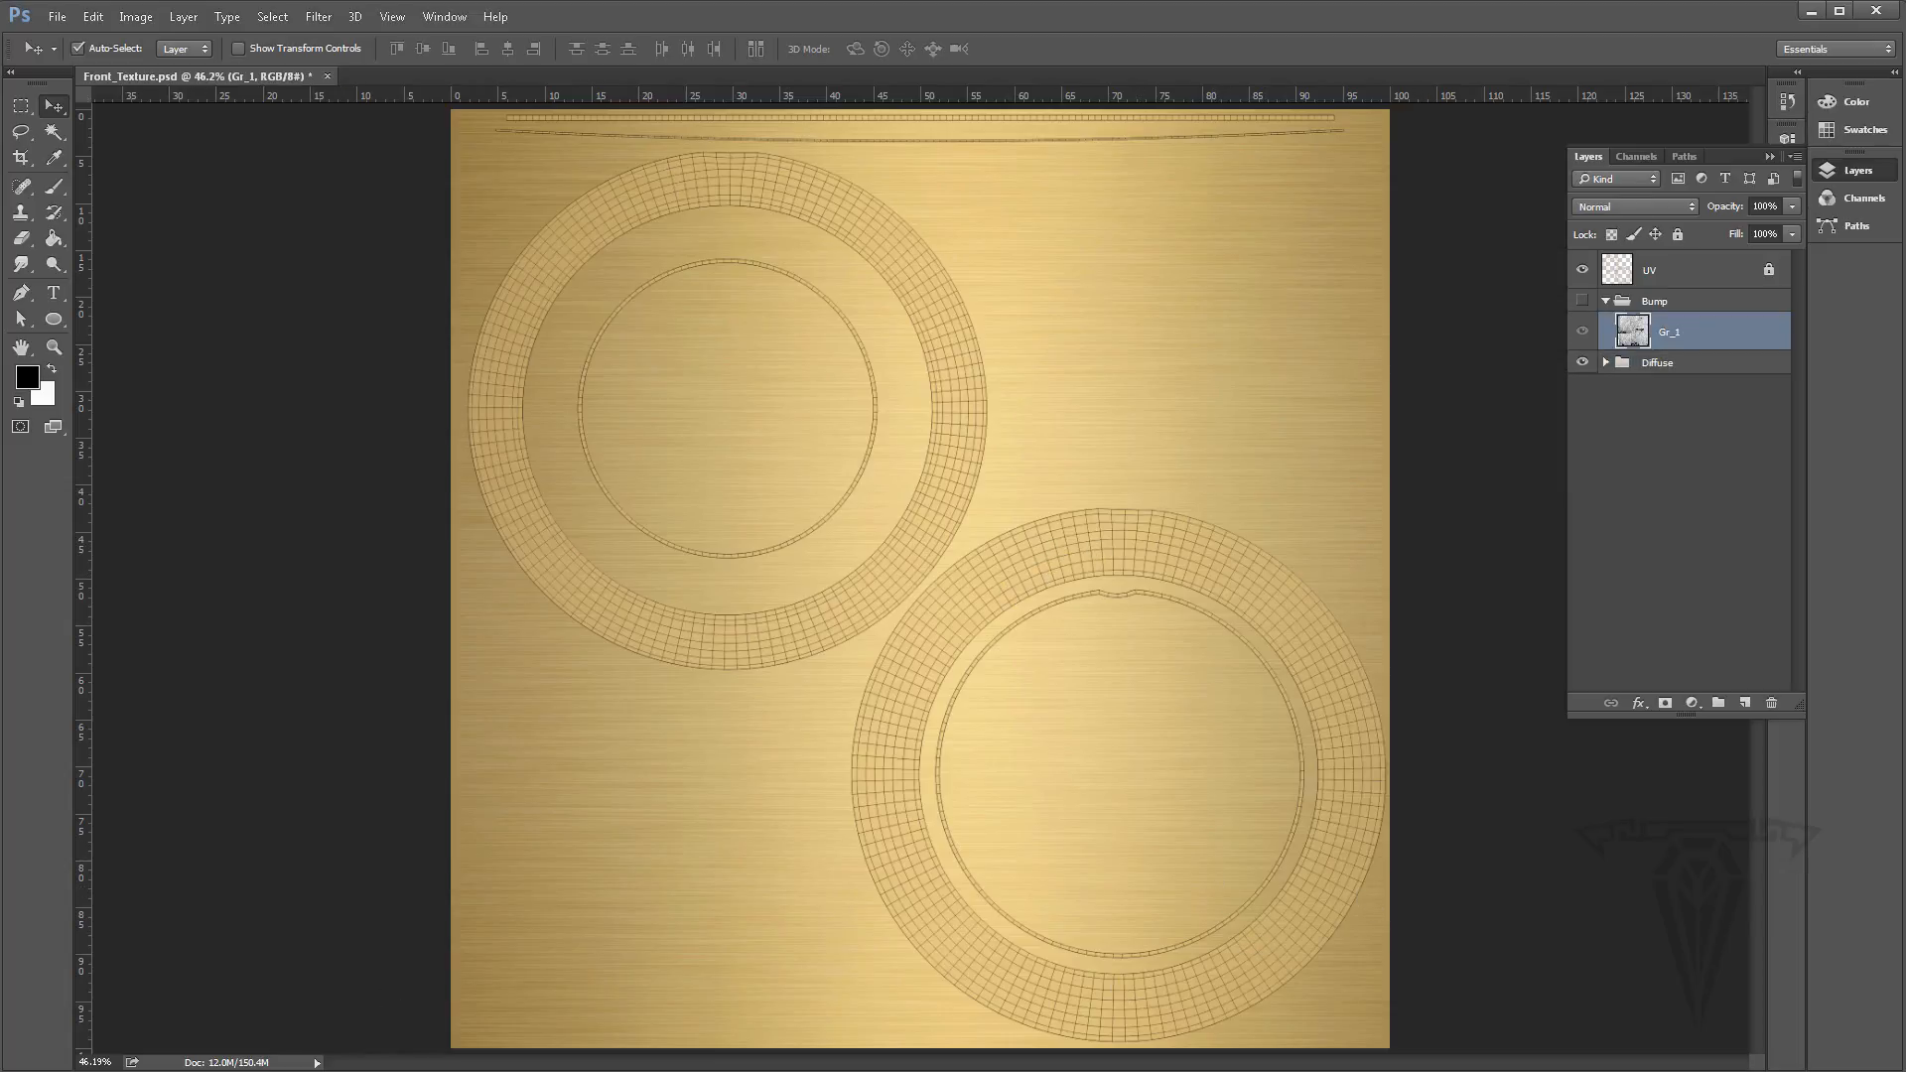
Review the old pocket watches image results in Chrome for case ornament reference, and return to Photoshop
key(alt+Tab)
click(787, 29)
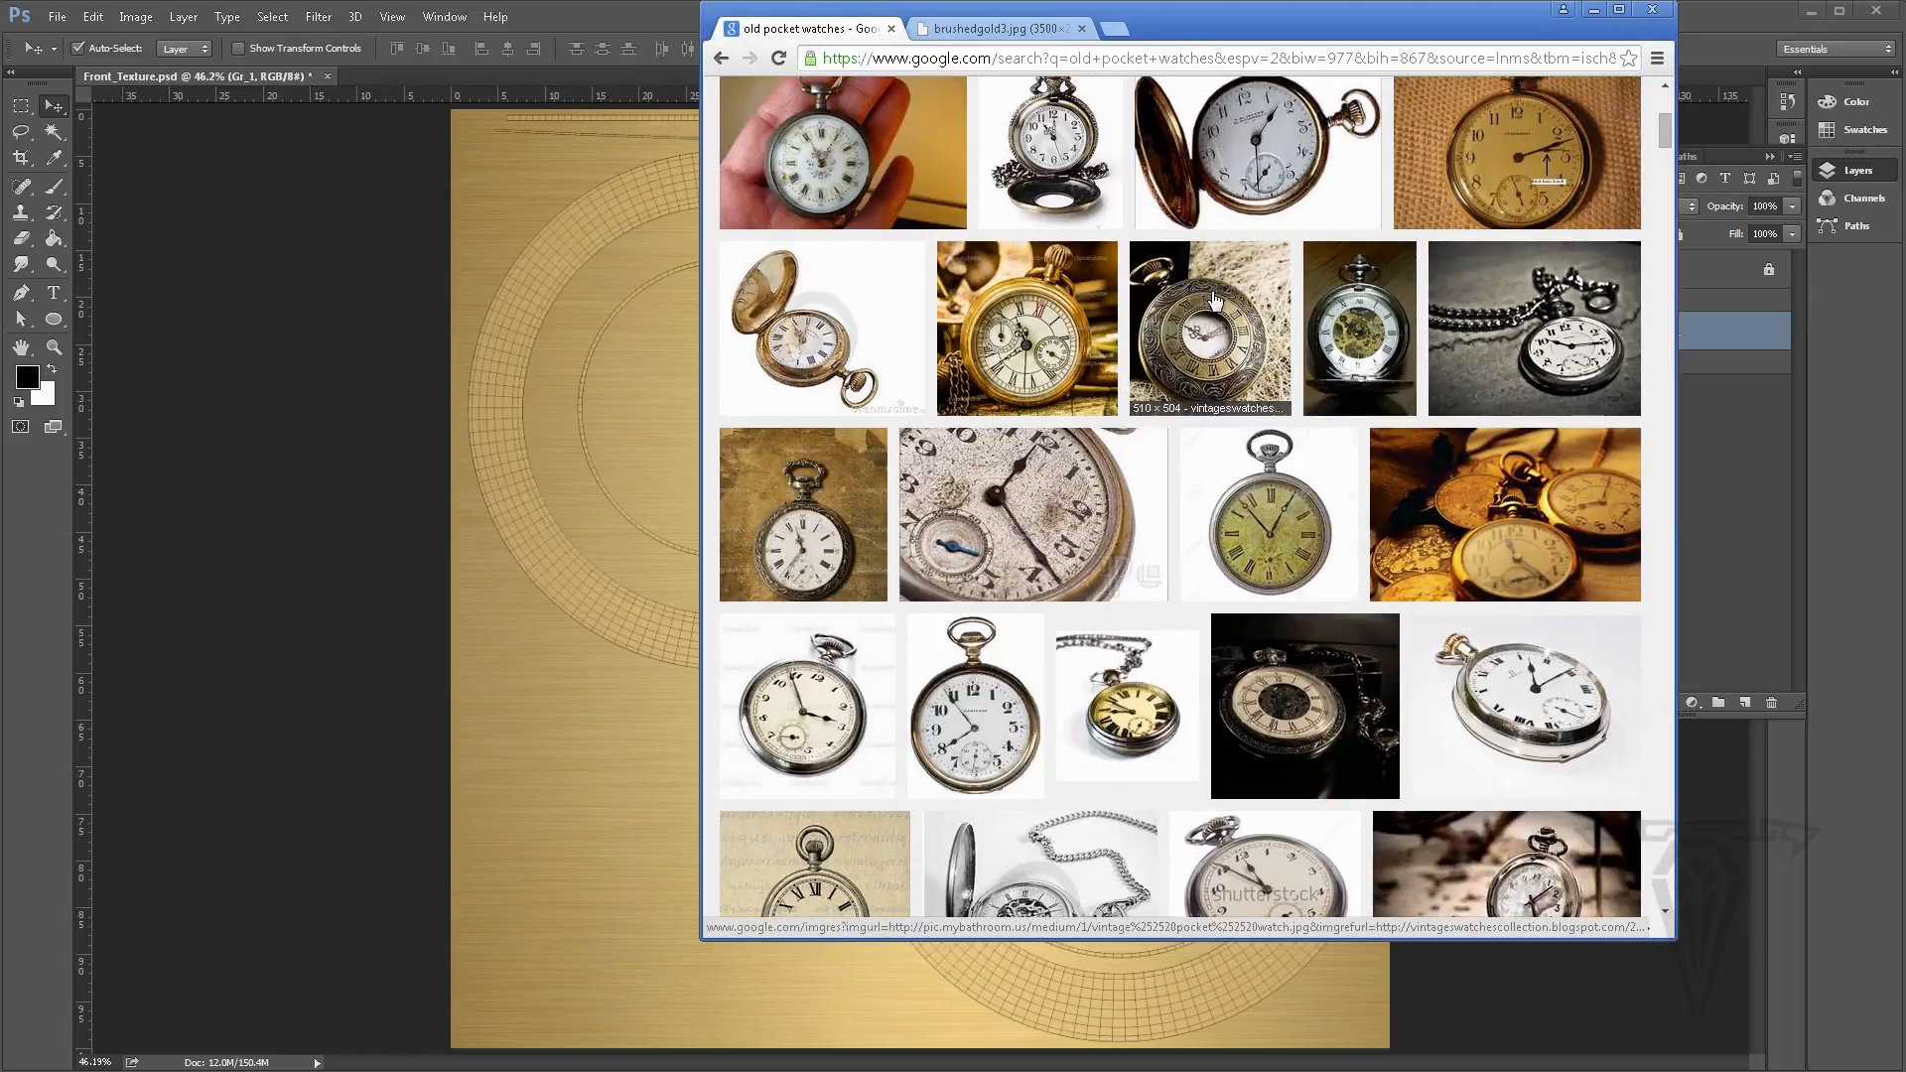
click(1594, 12)
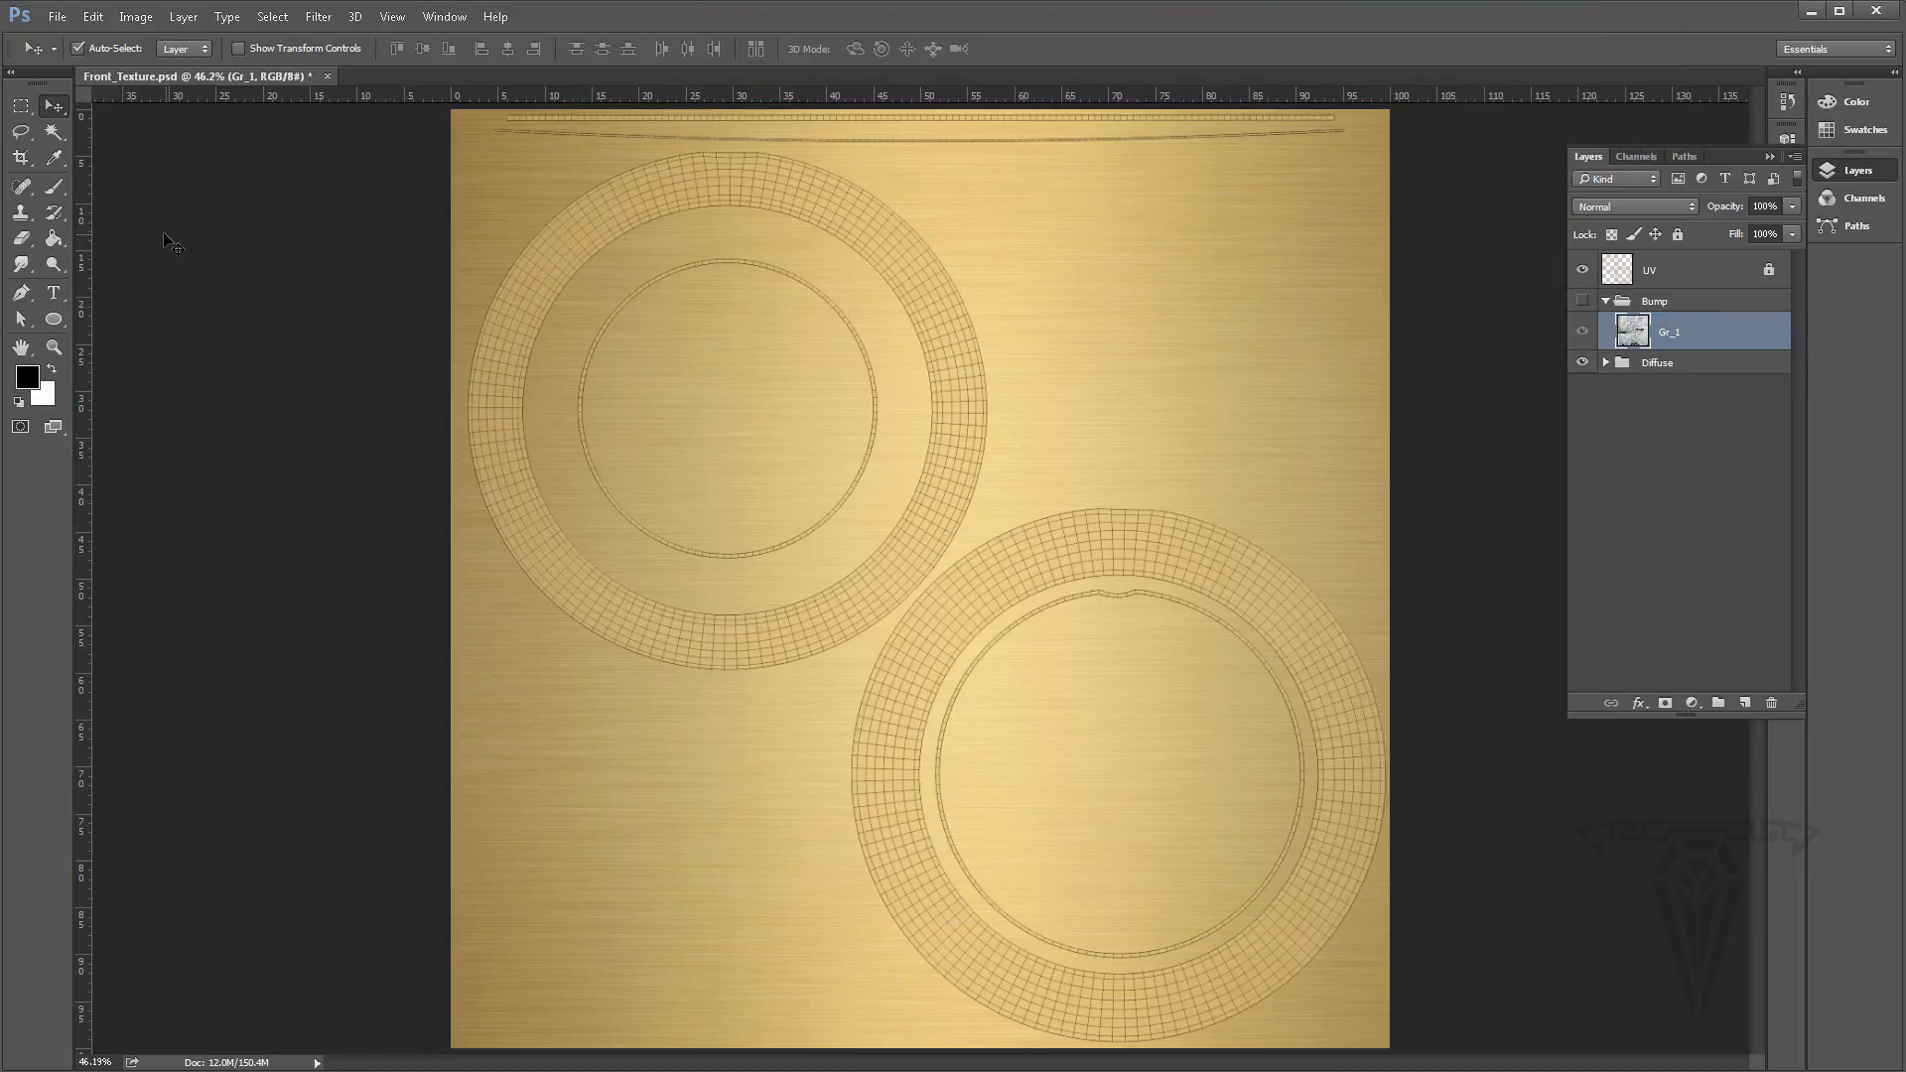
Create a new 800 × 800 pixel document with a white background
click(57, 16)
click(80, 37)
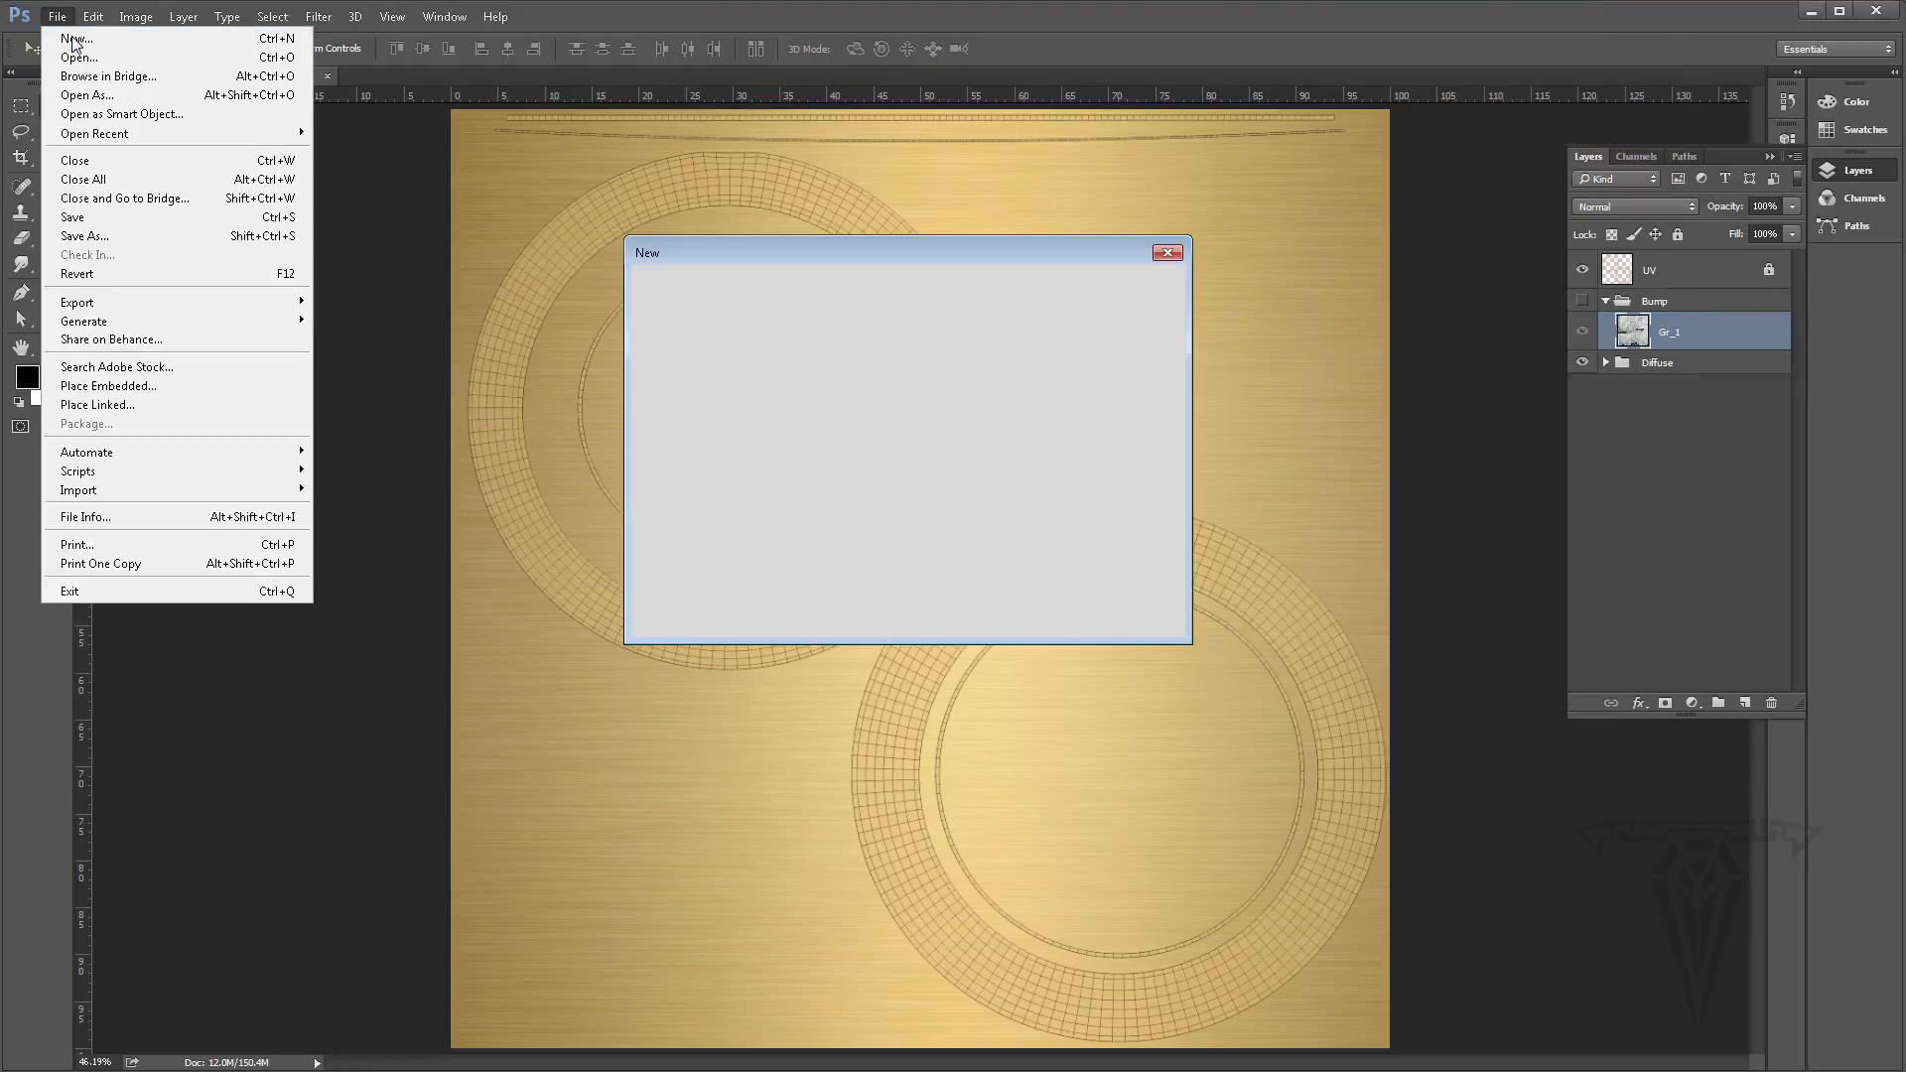
double_click(850, 373)
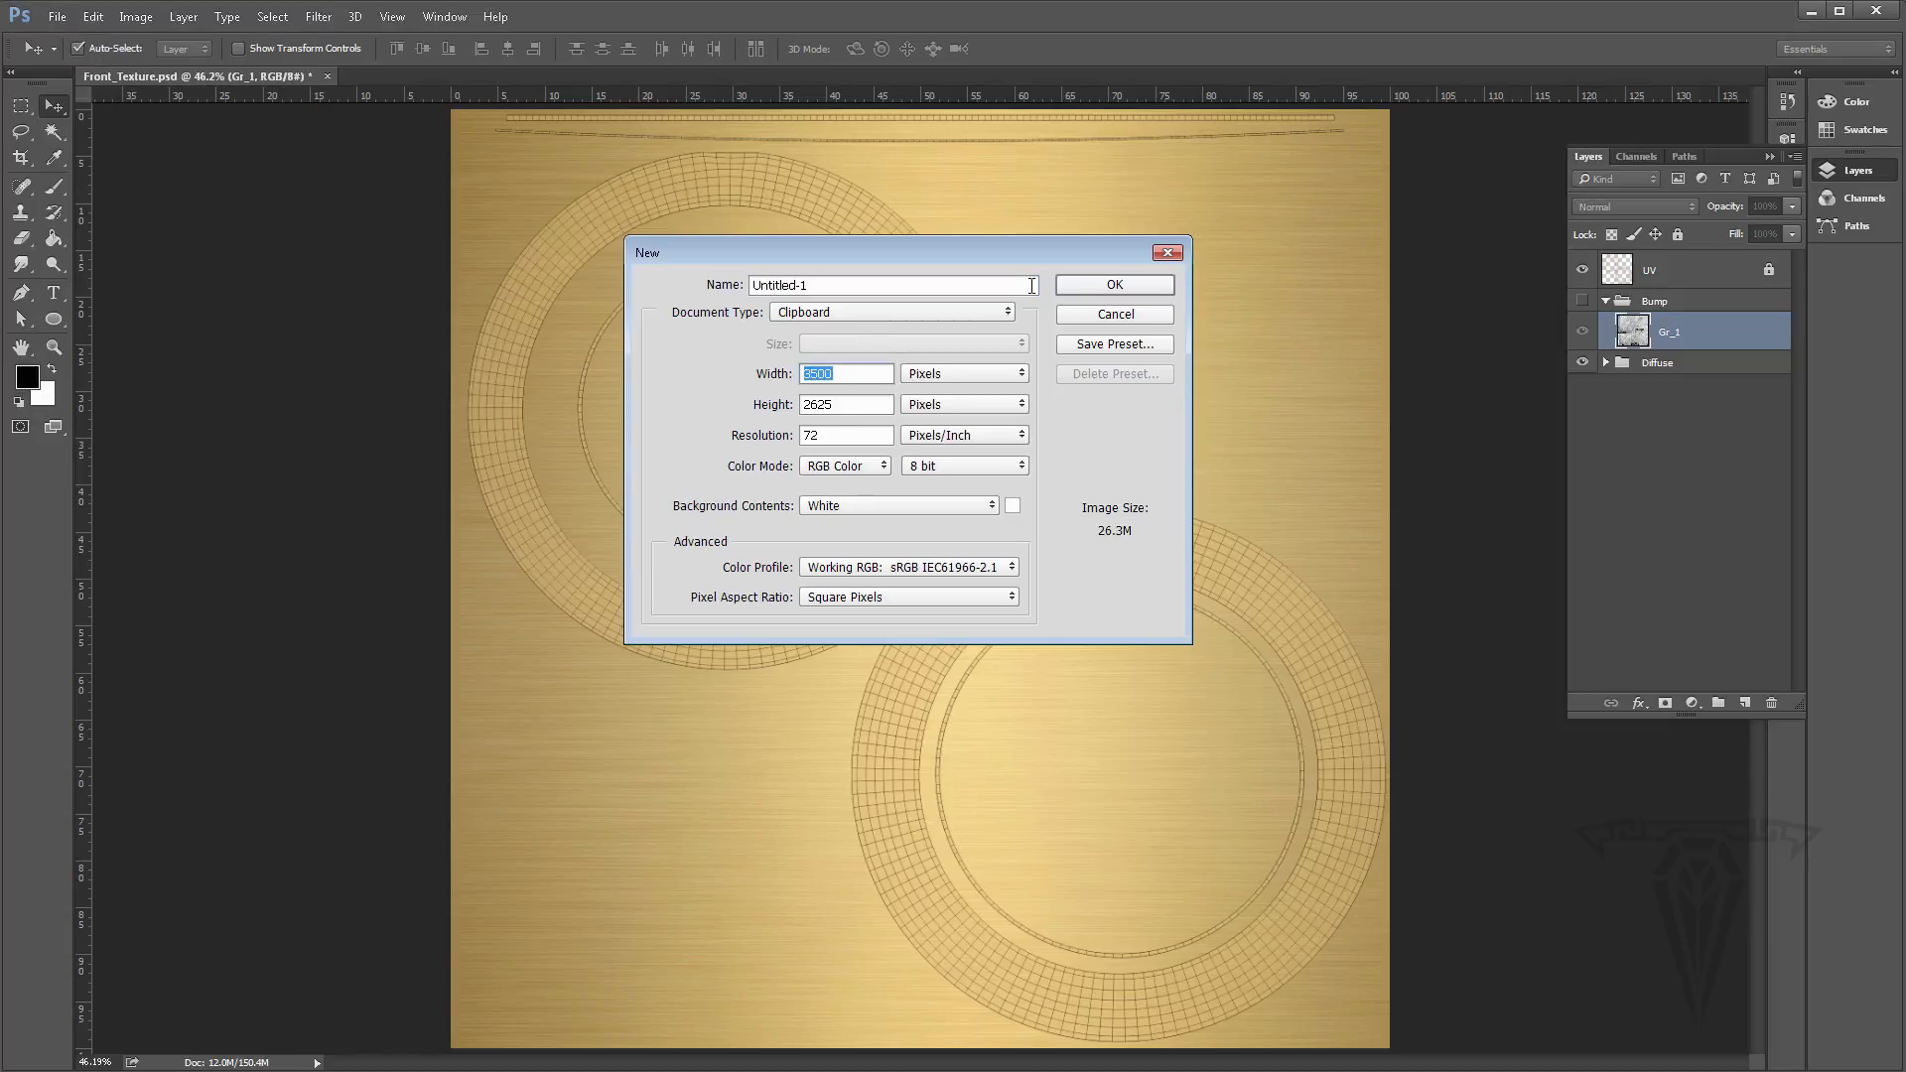
text(800)
double_click(842, 413)
text(800)
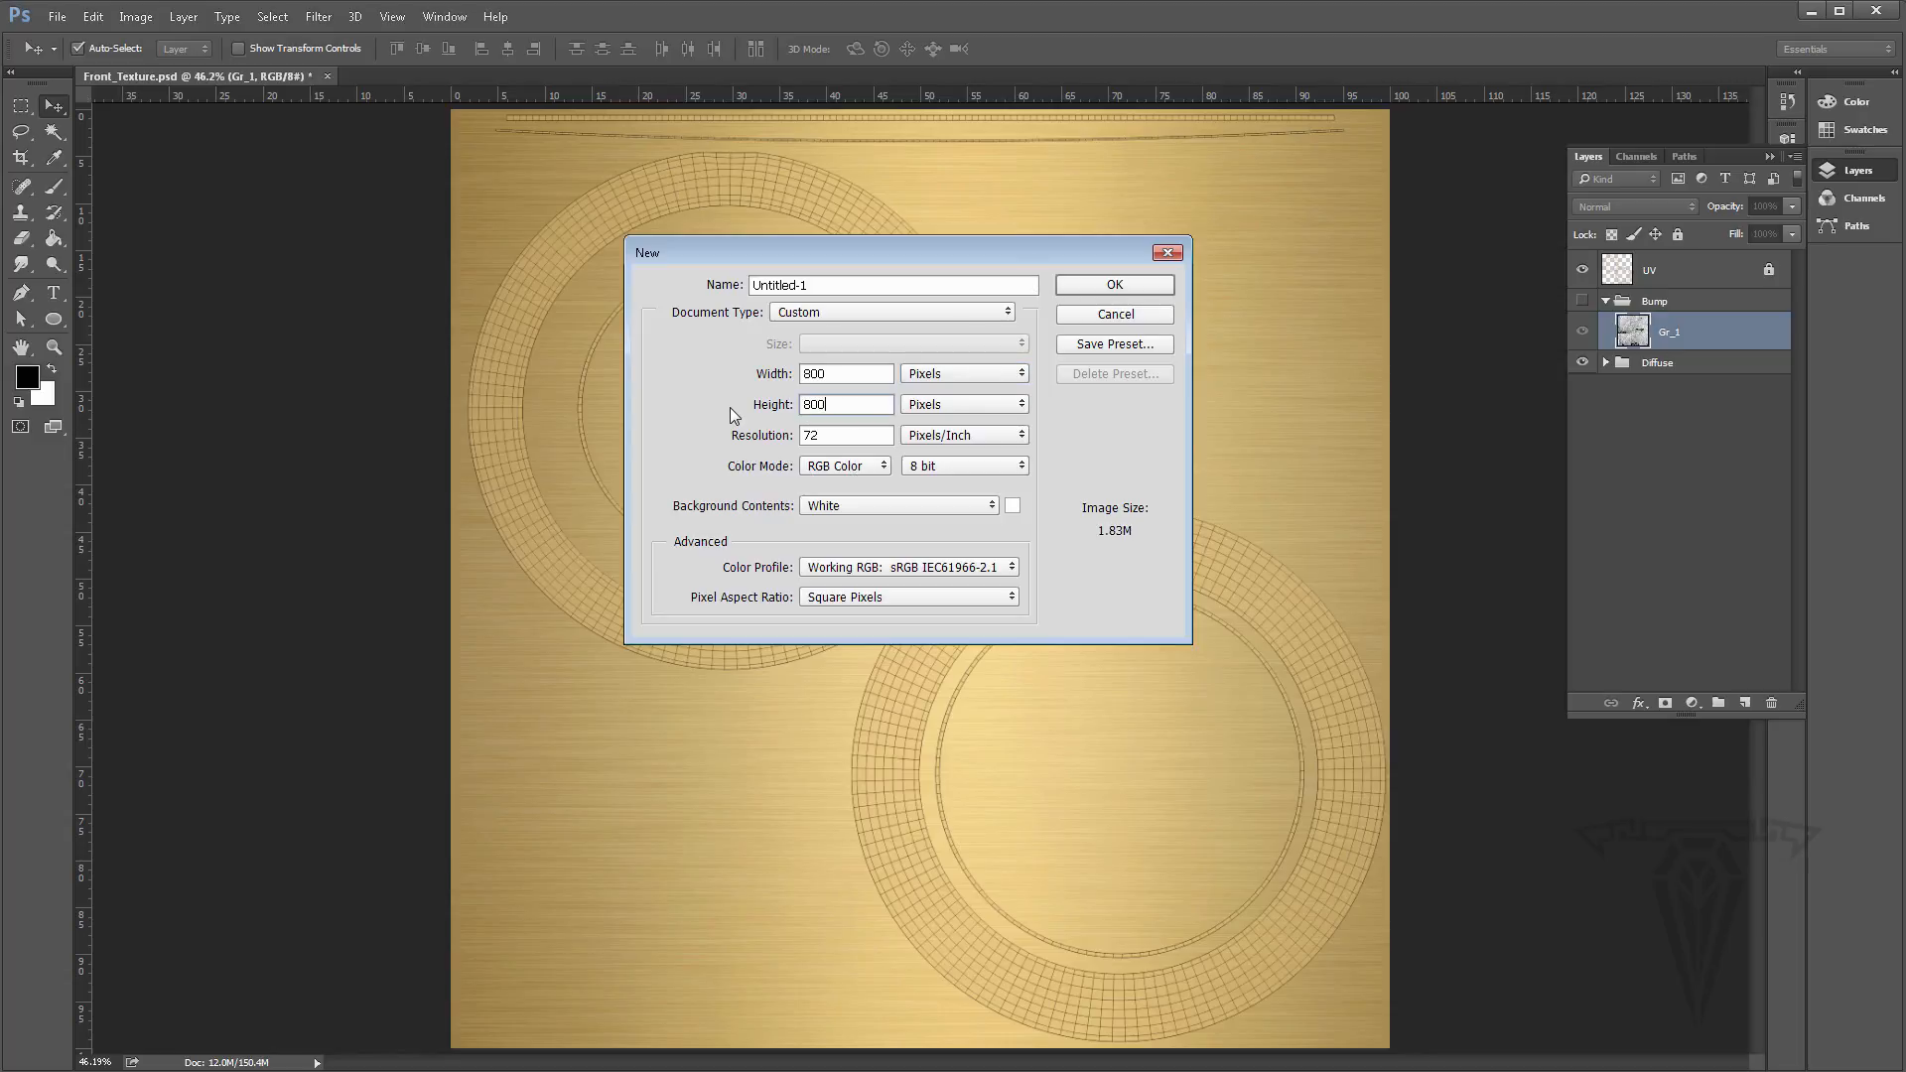
key(Return)
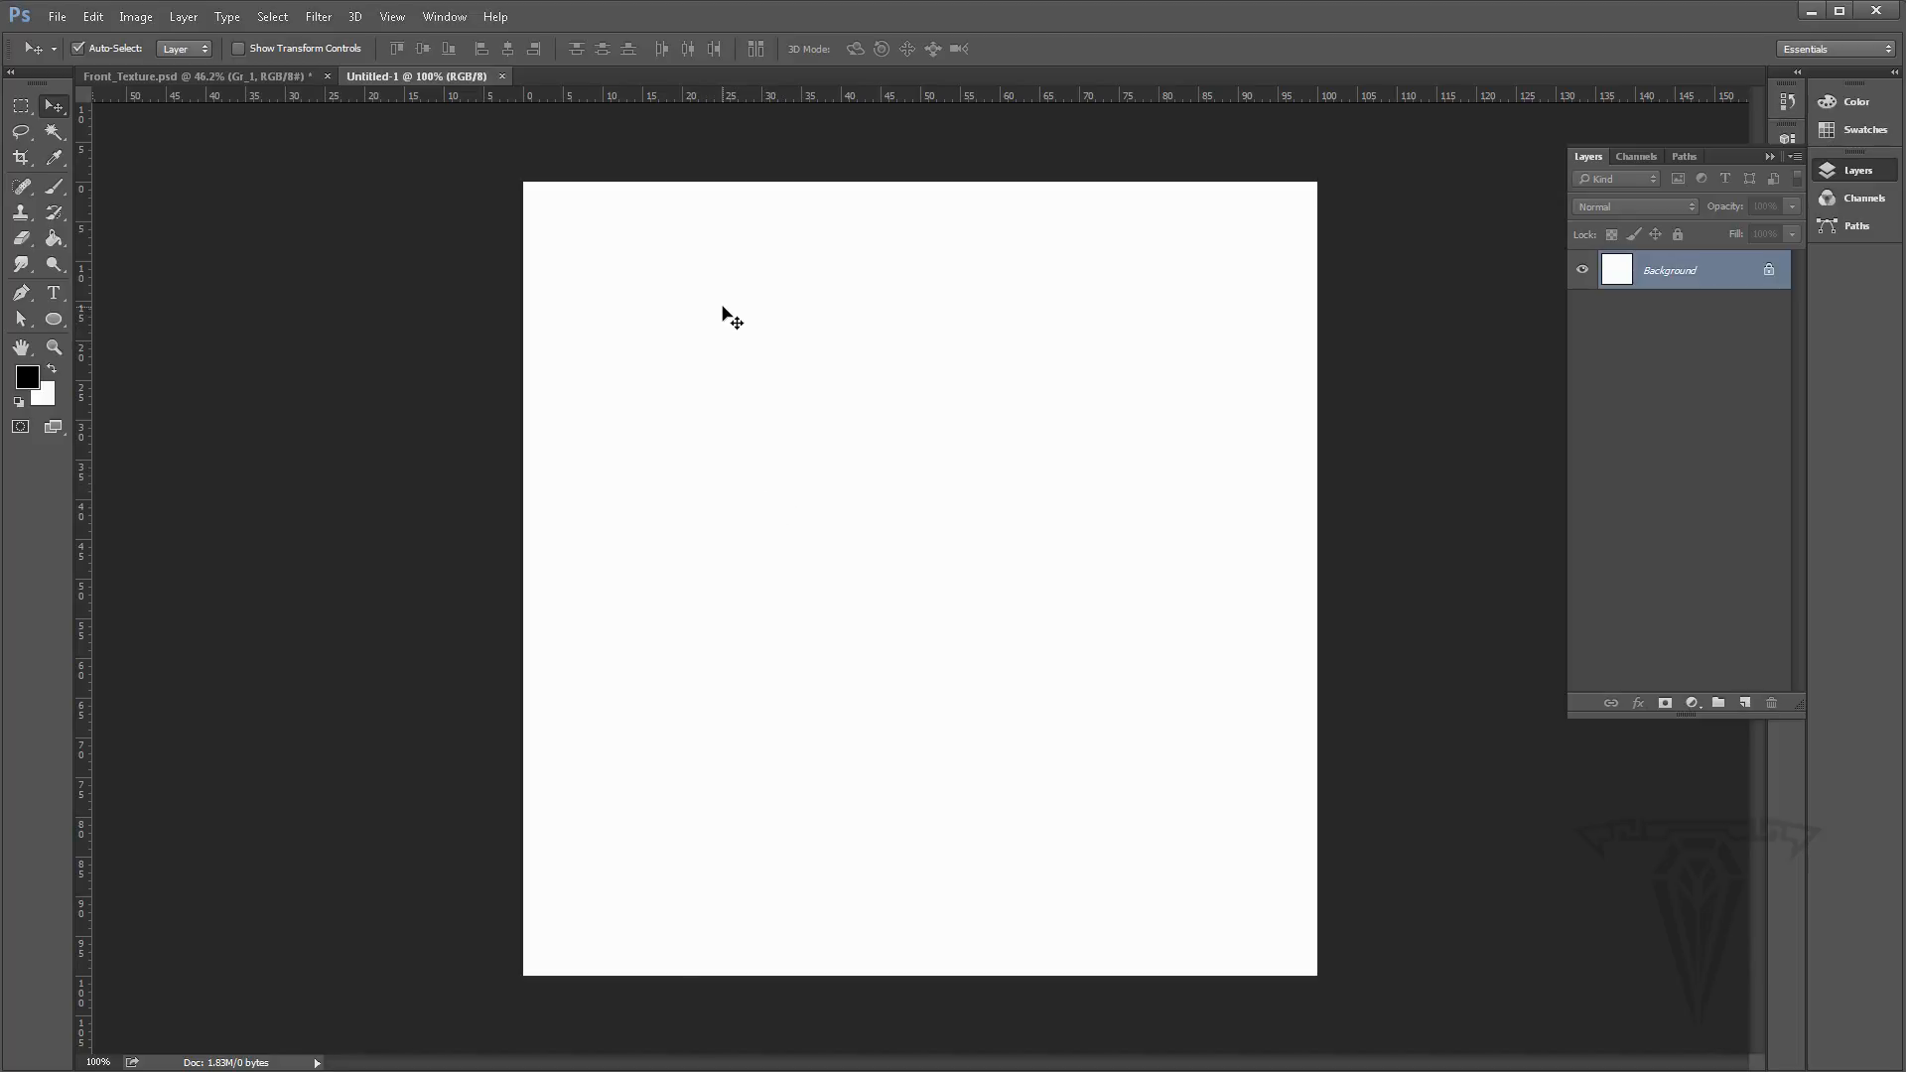
Draw a closed zigzag outline about 60 × 104 px with the Pen tool and move it to the upper middle of the new document
click(254, 72)
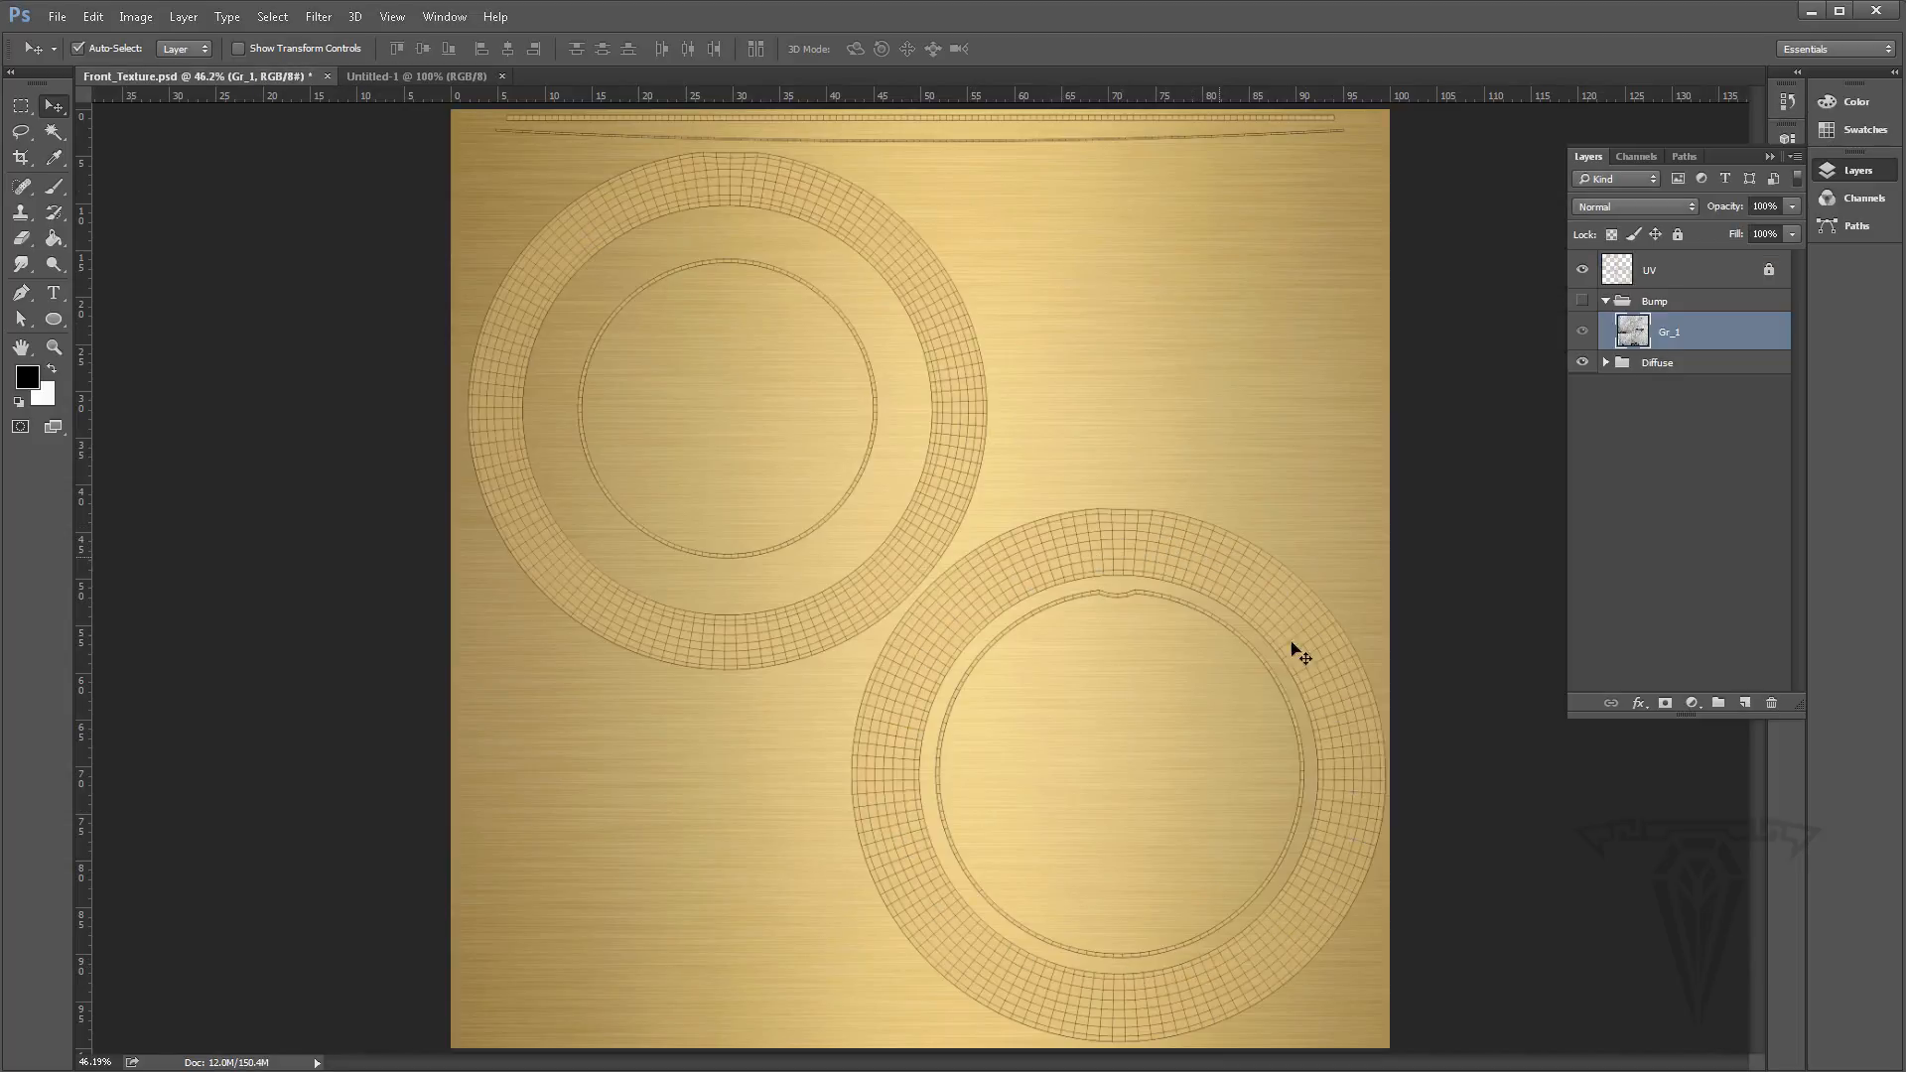
click(388, 73)
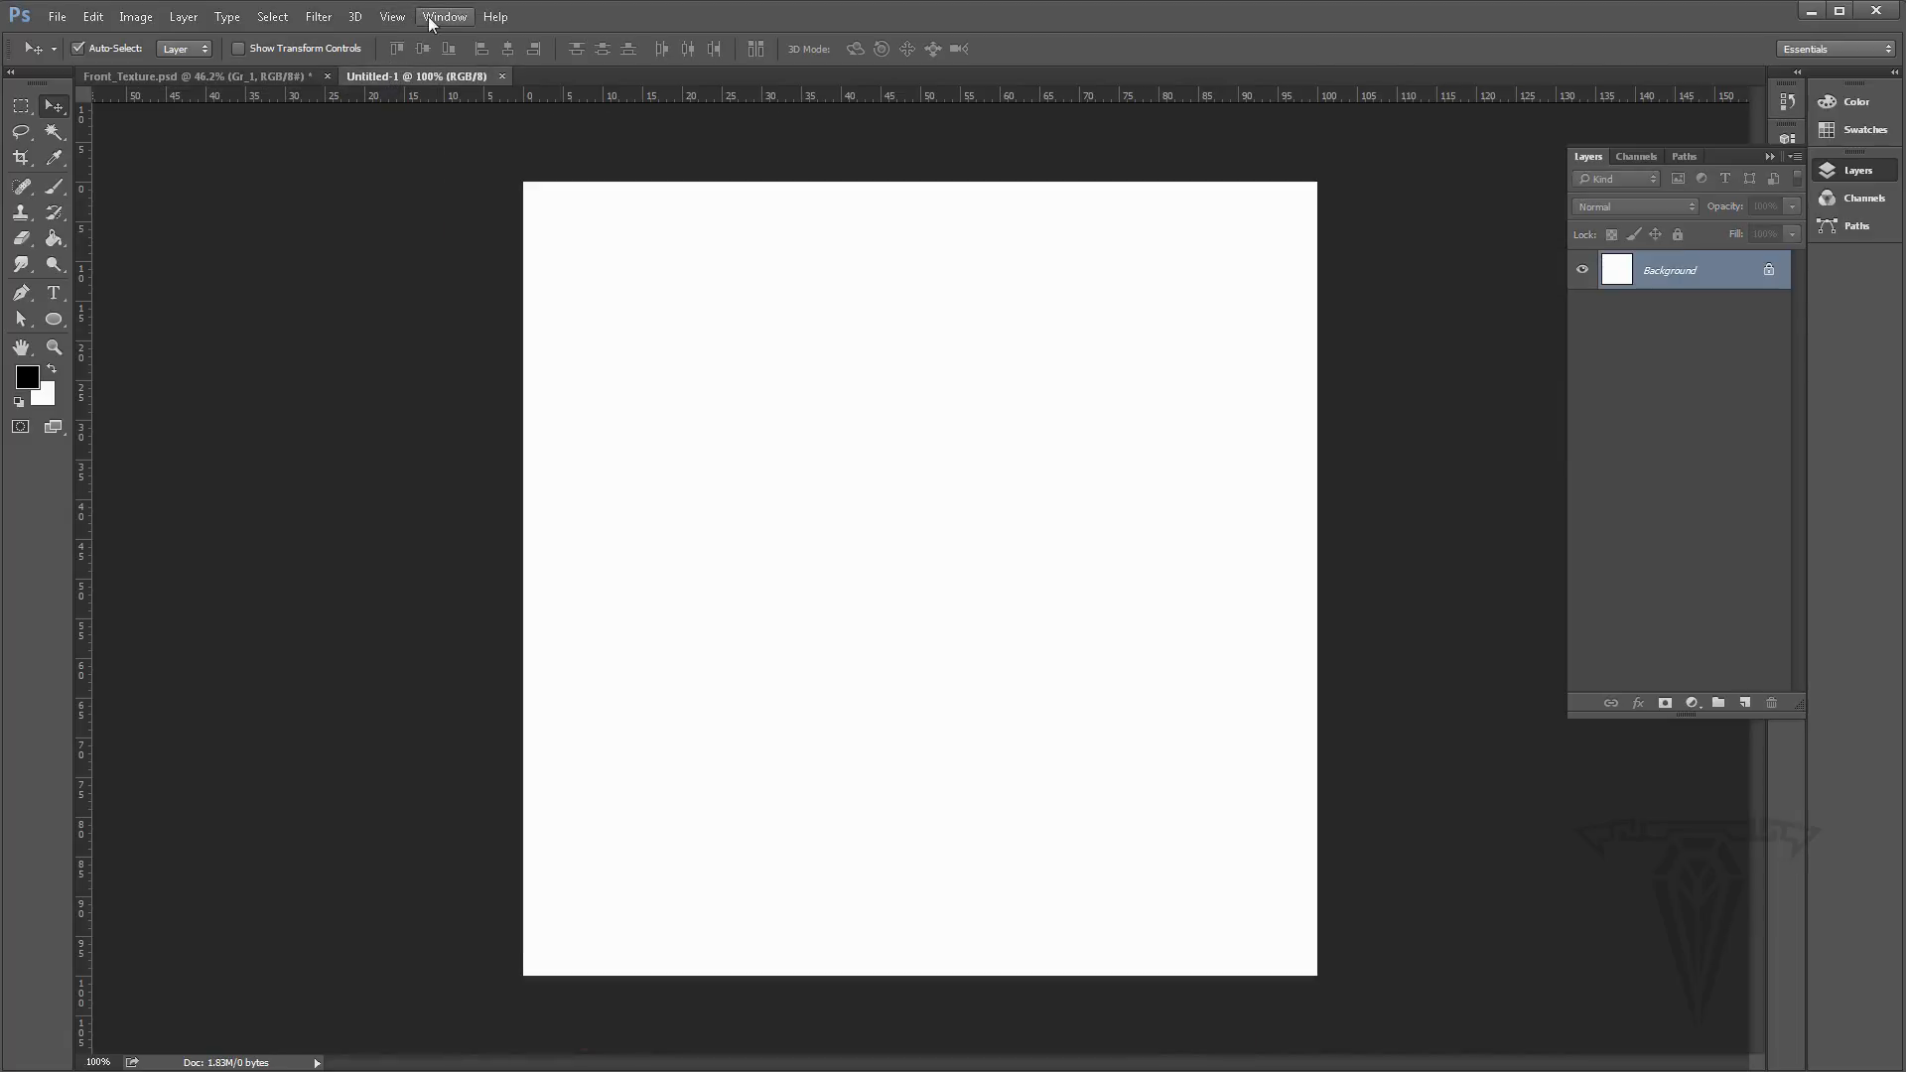
click(21, 293)
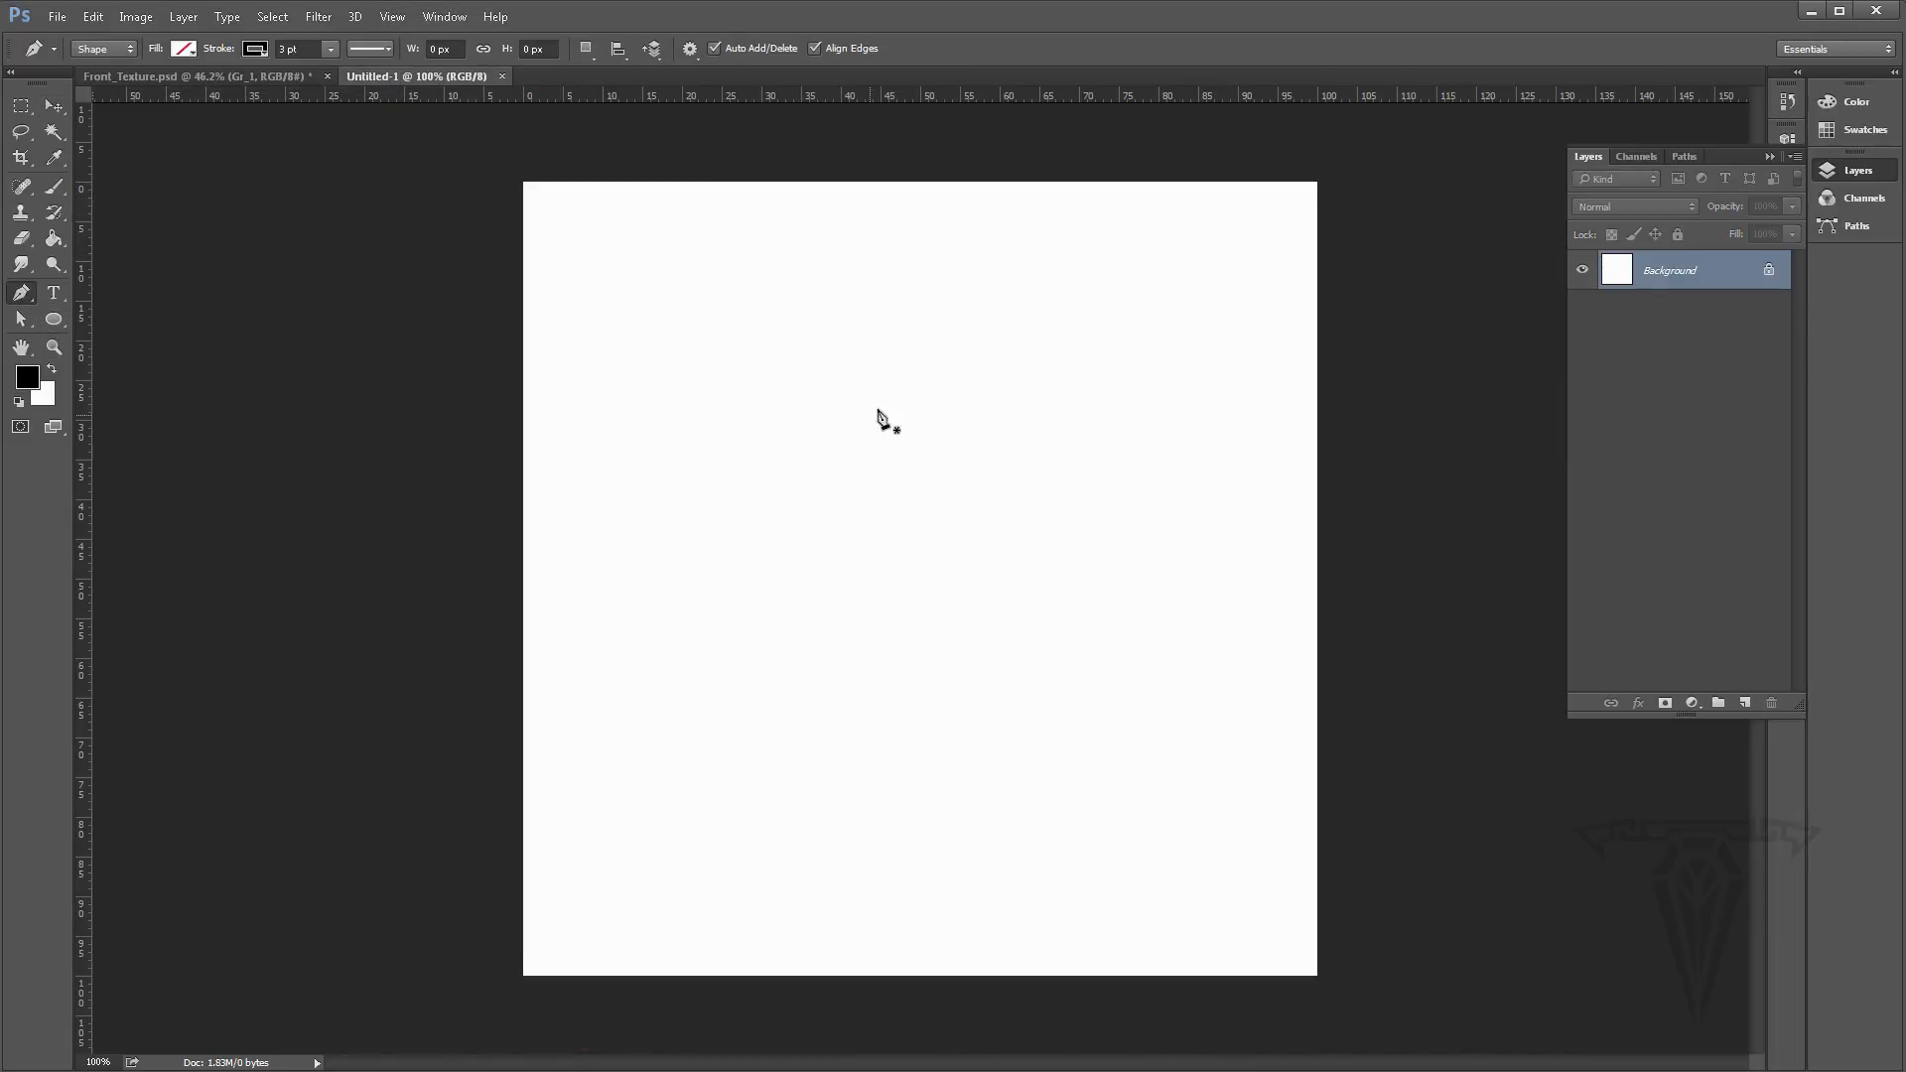
click(851, 312)
click(824, 339)
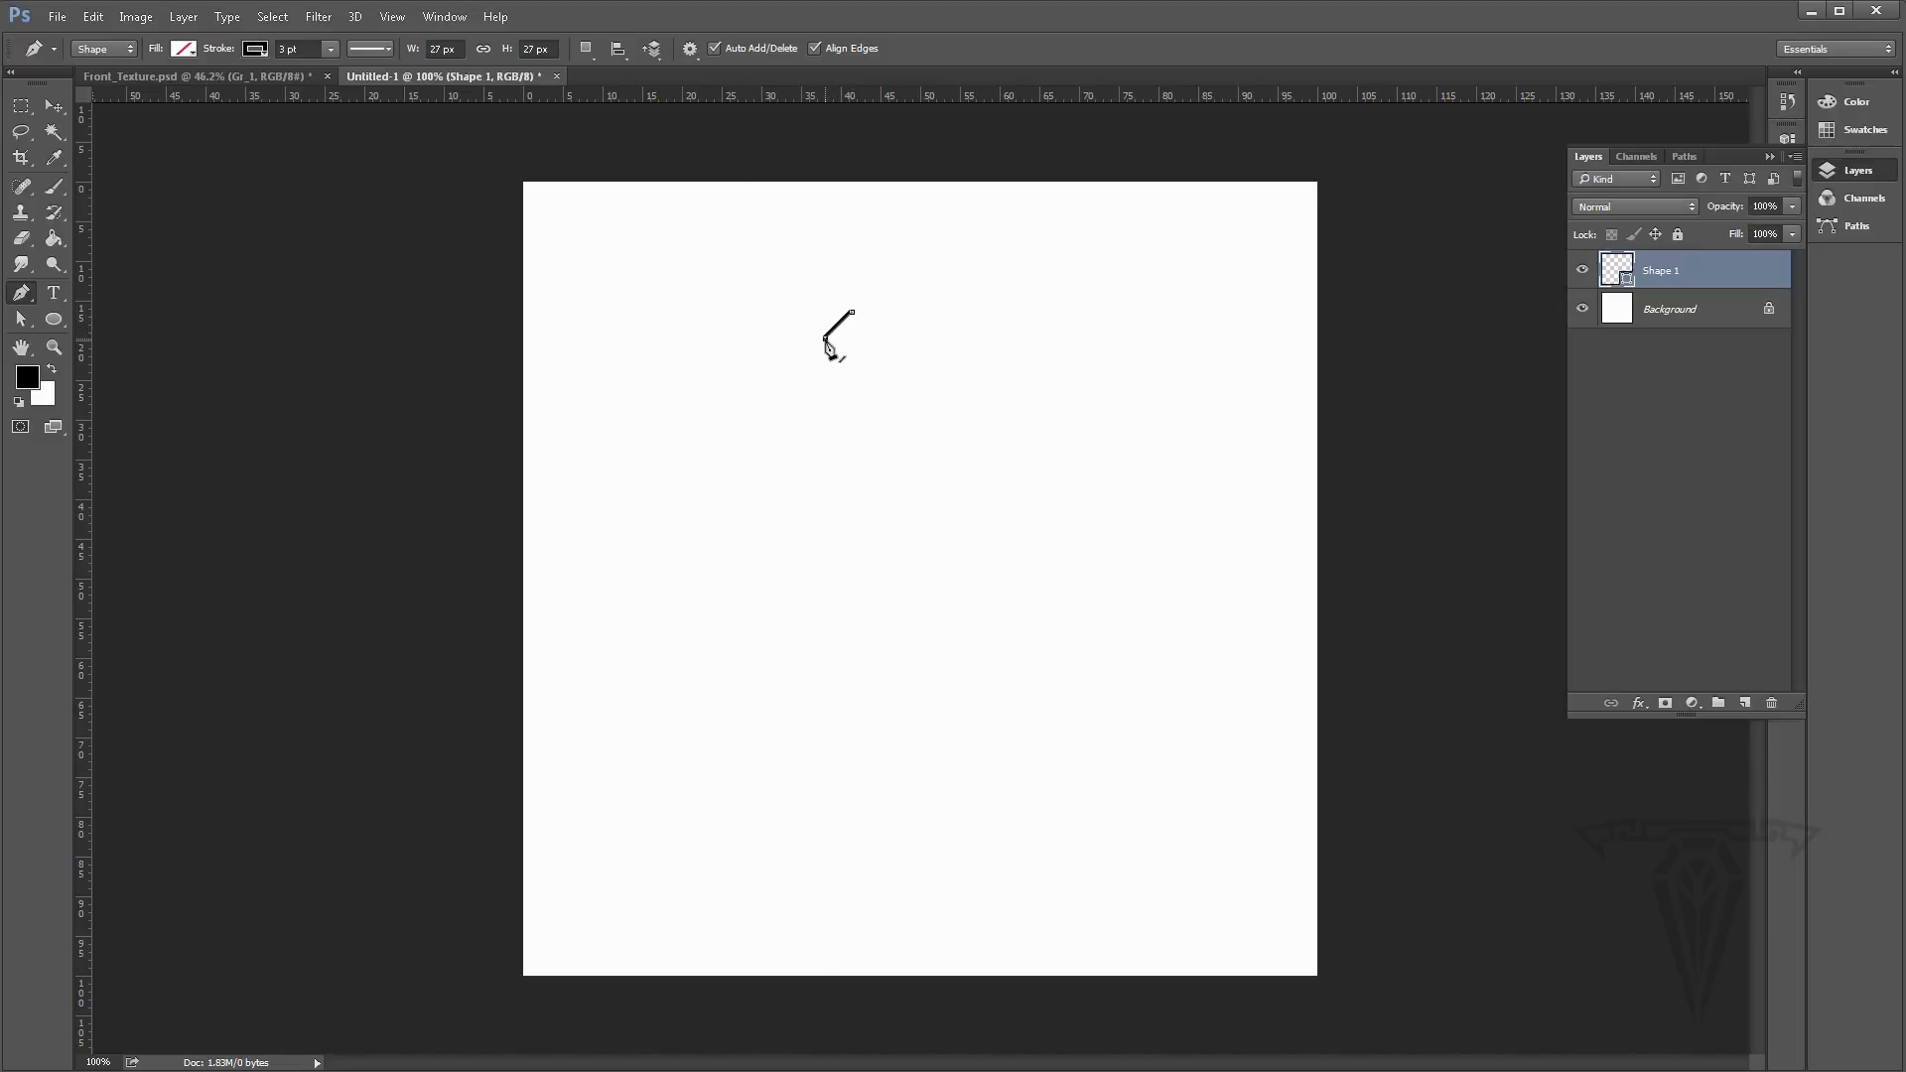
click(839, 357)
click(814, 402)
click(824, 415)
click(844, 334)
click(874, 318)
click(852, 312)
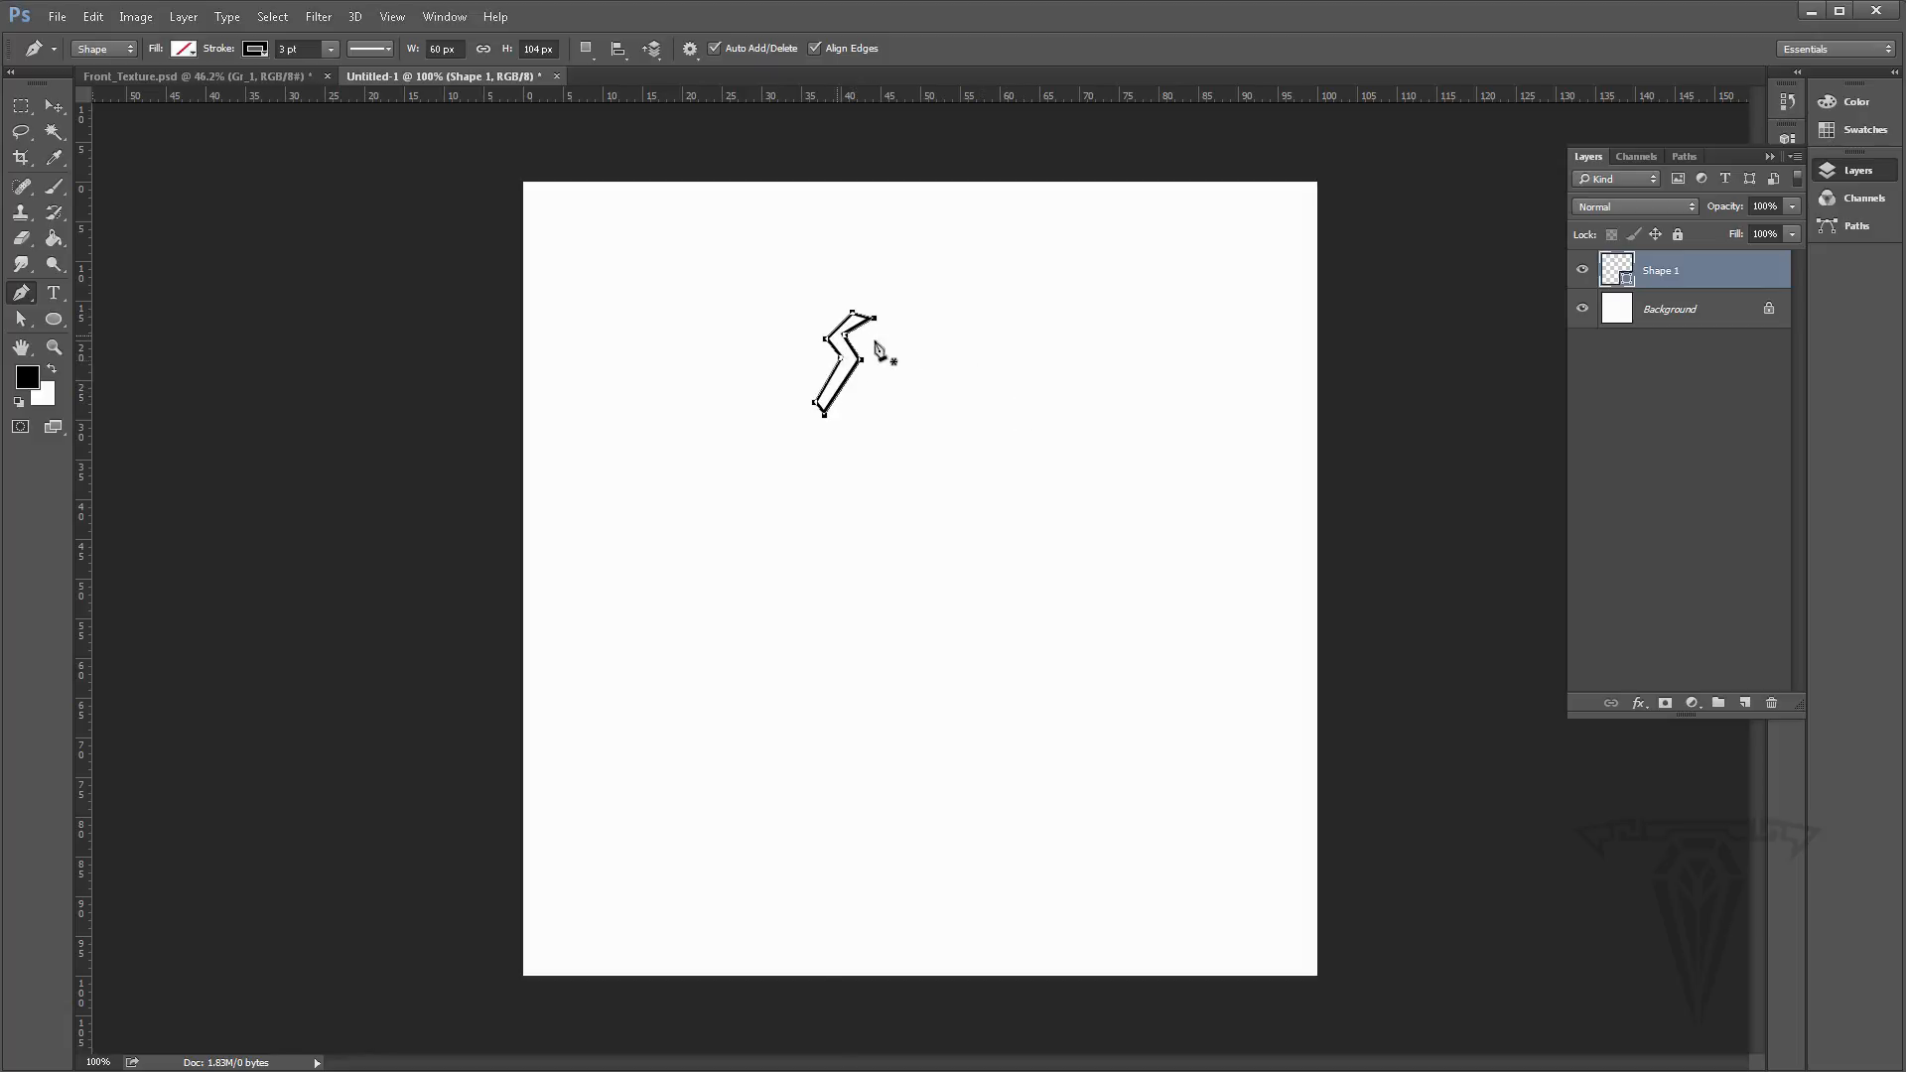
key(v)
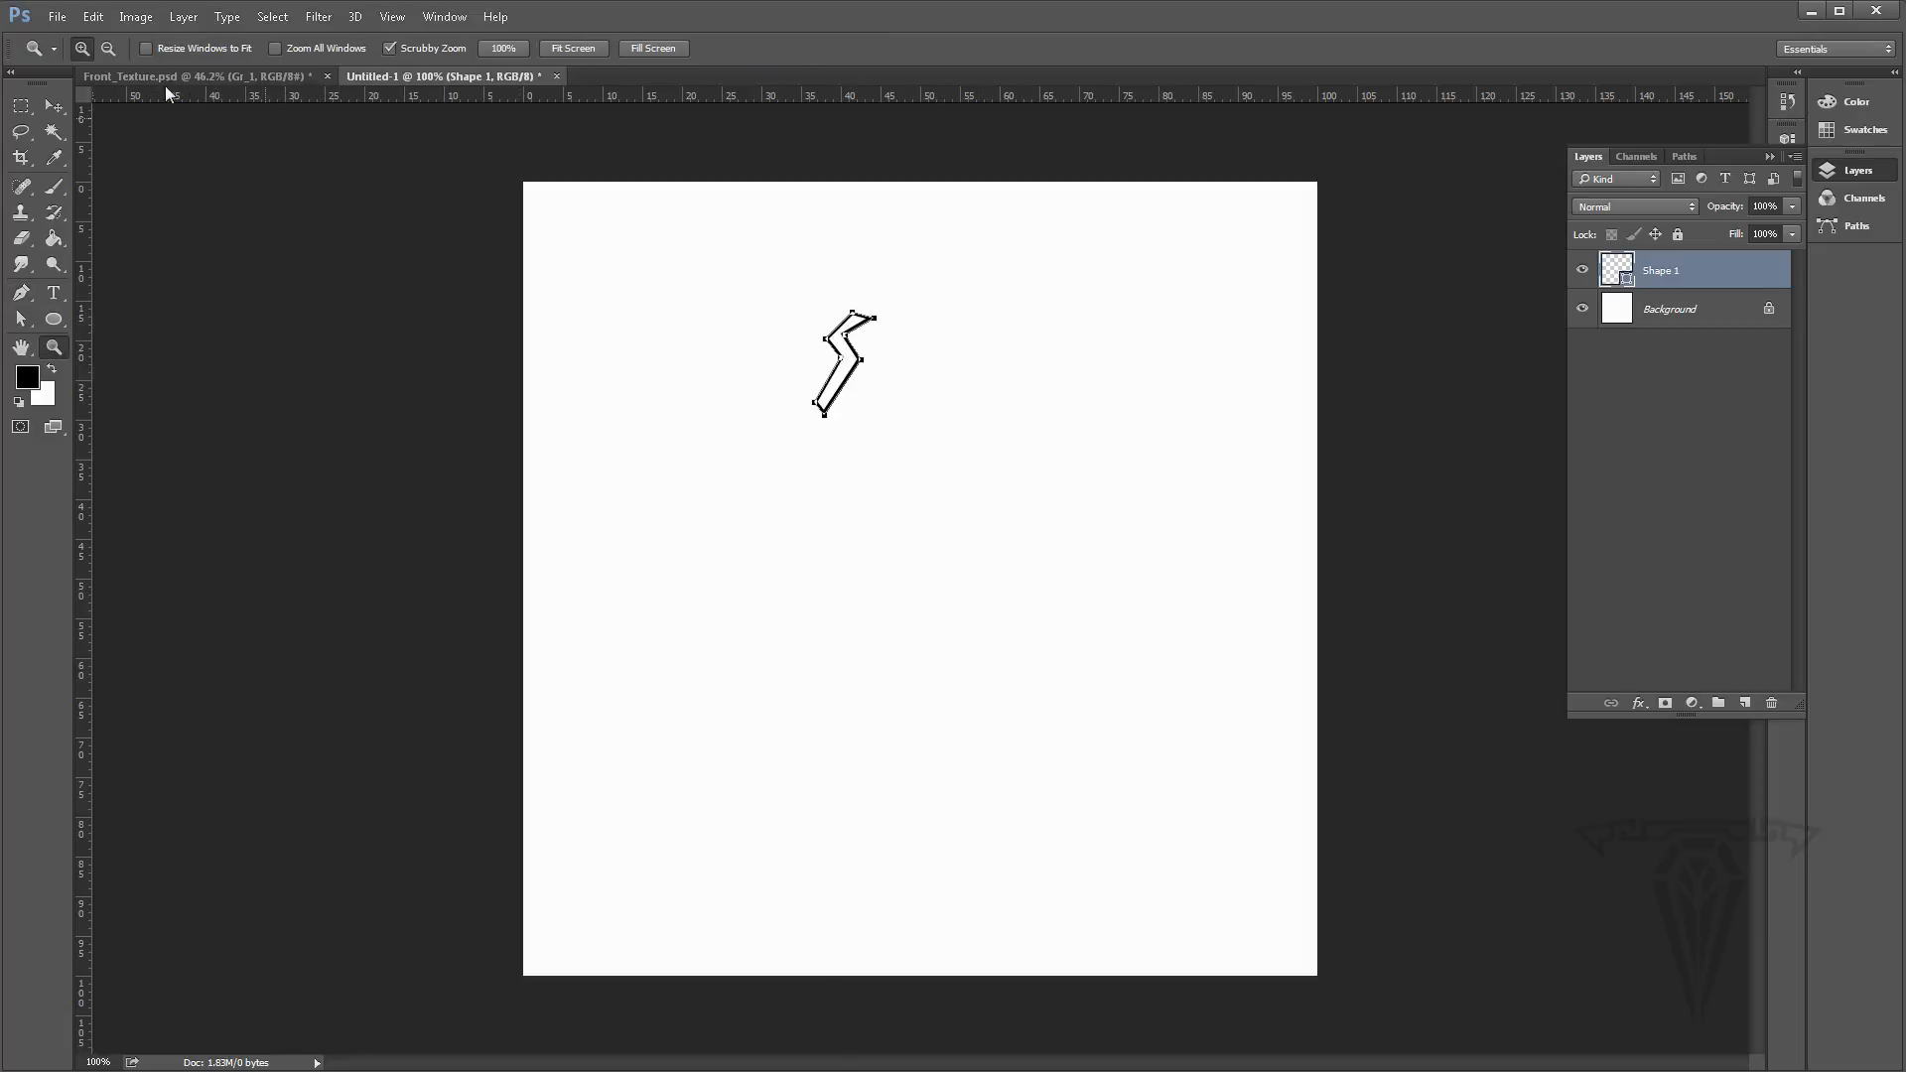
drag(856, 373, 922, 338)
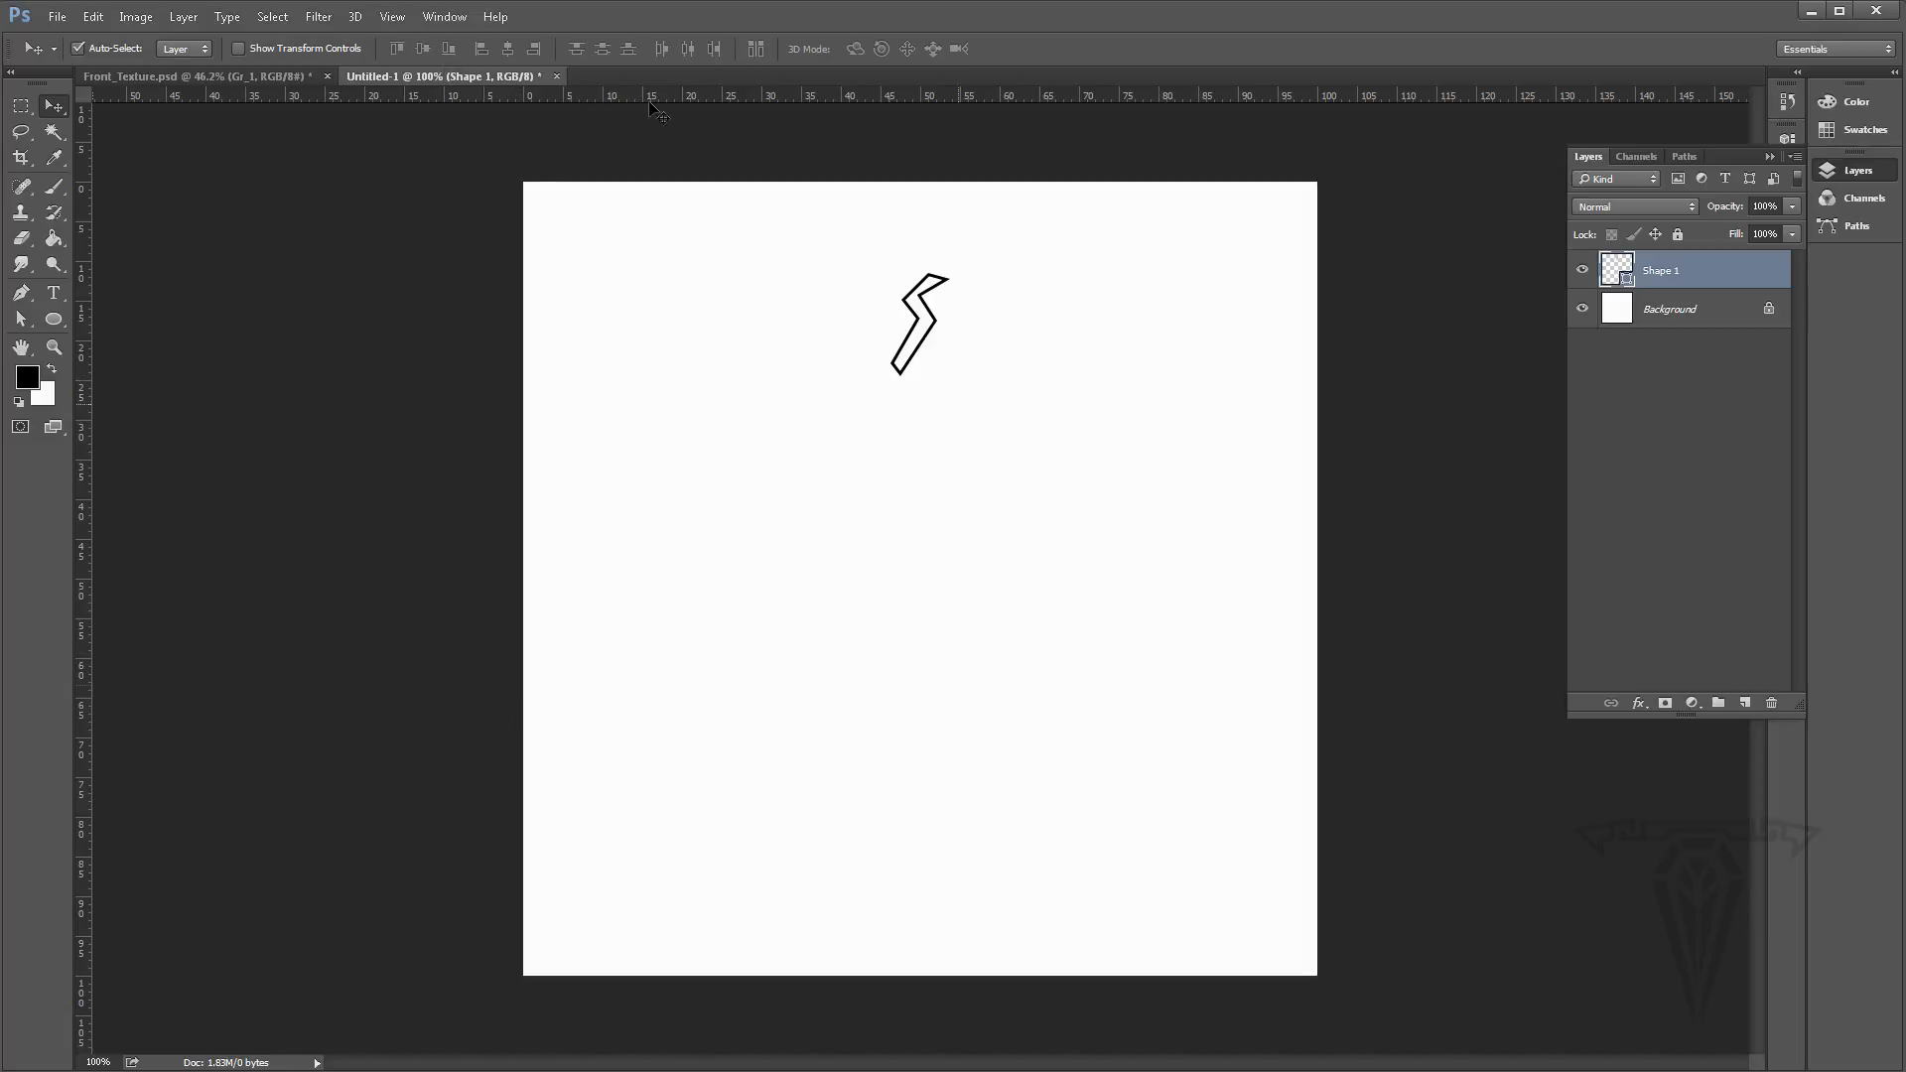
Add one vertical and one horizontal ruler guide at 50% so they cross at the canvas center
click(443, 17)
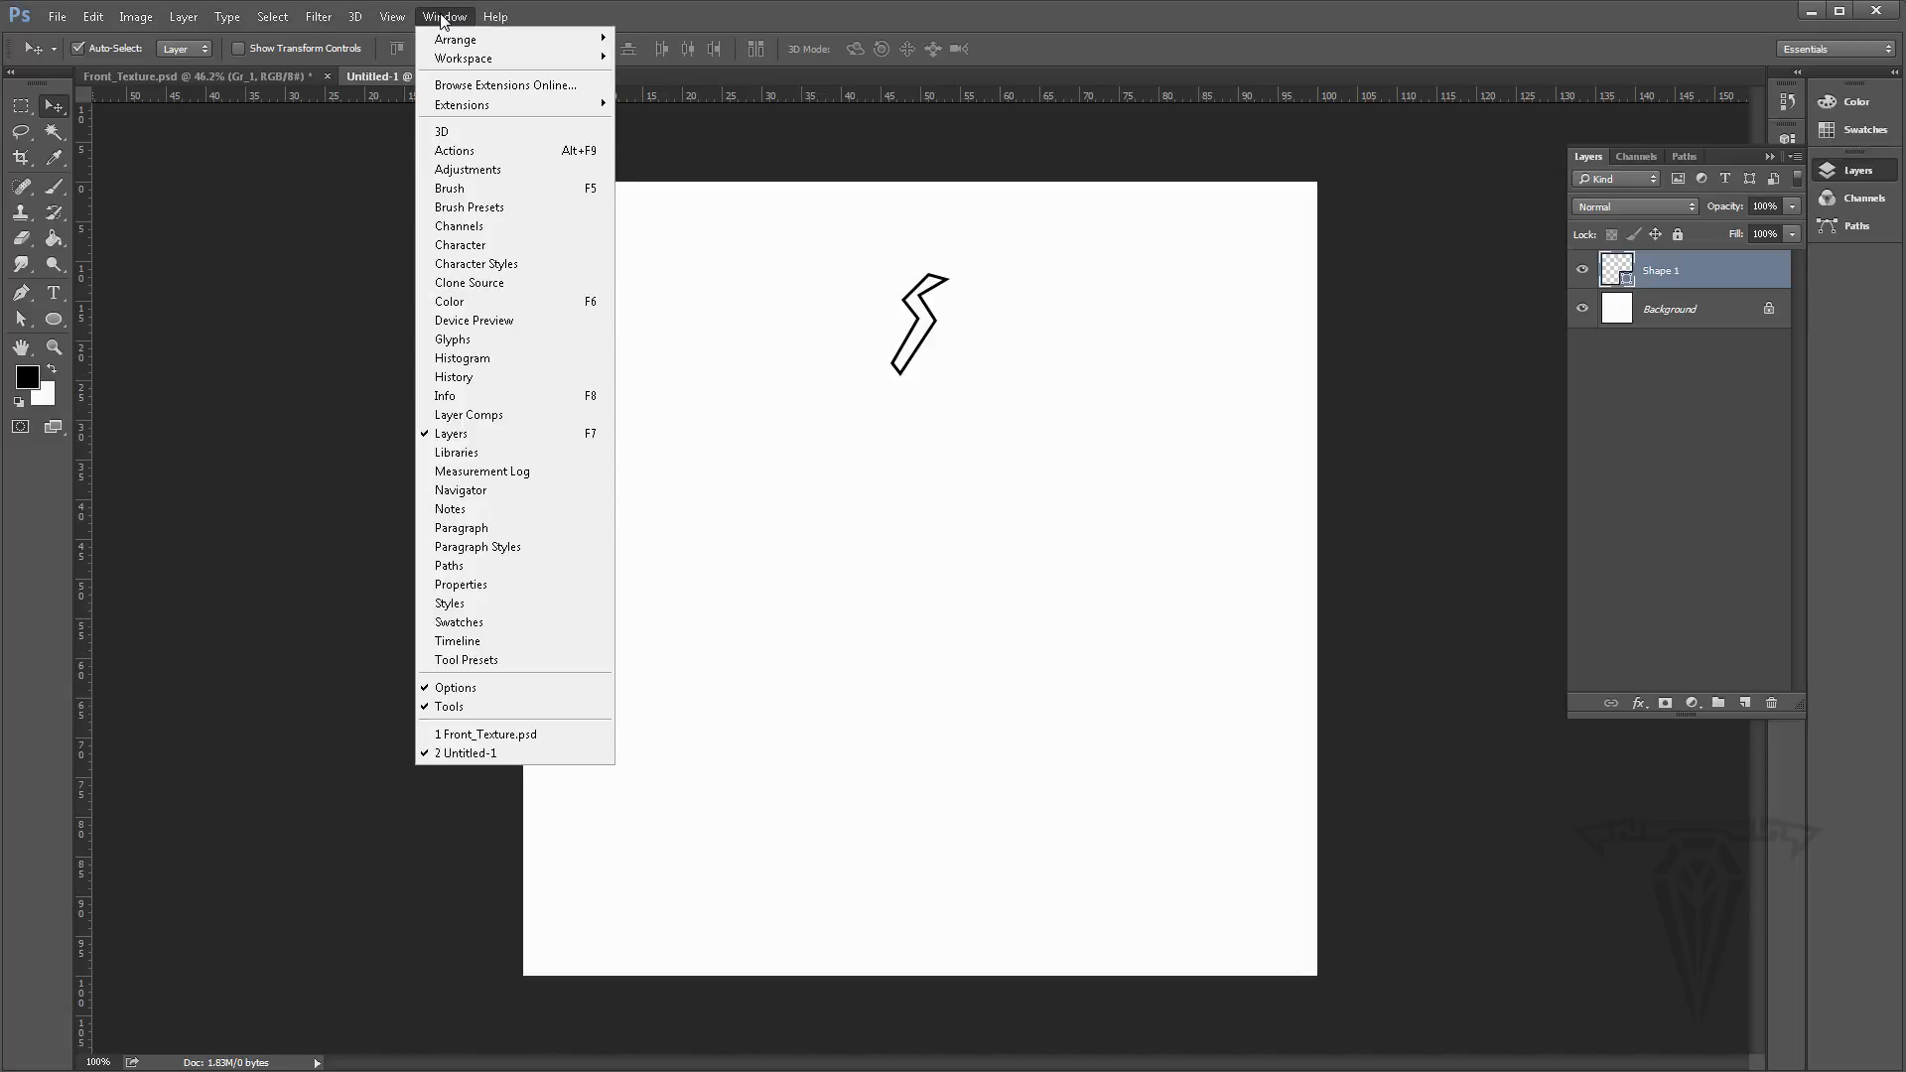
mouse_move(411, 16)
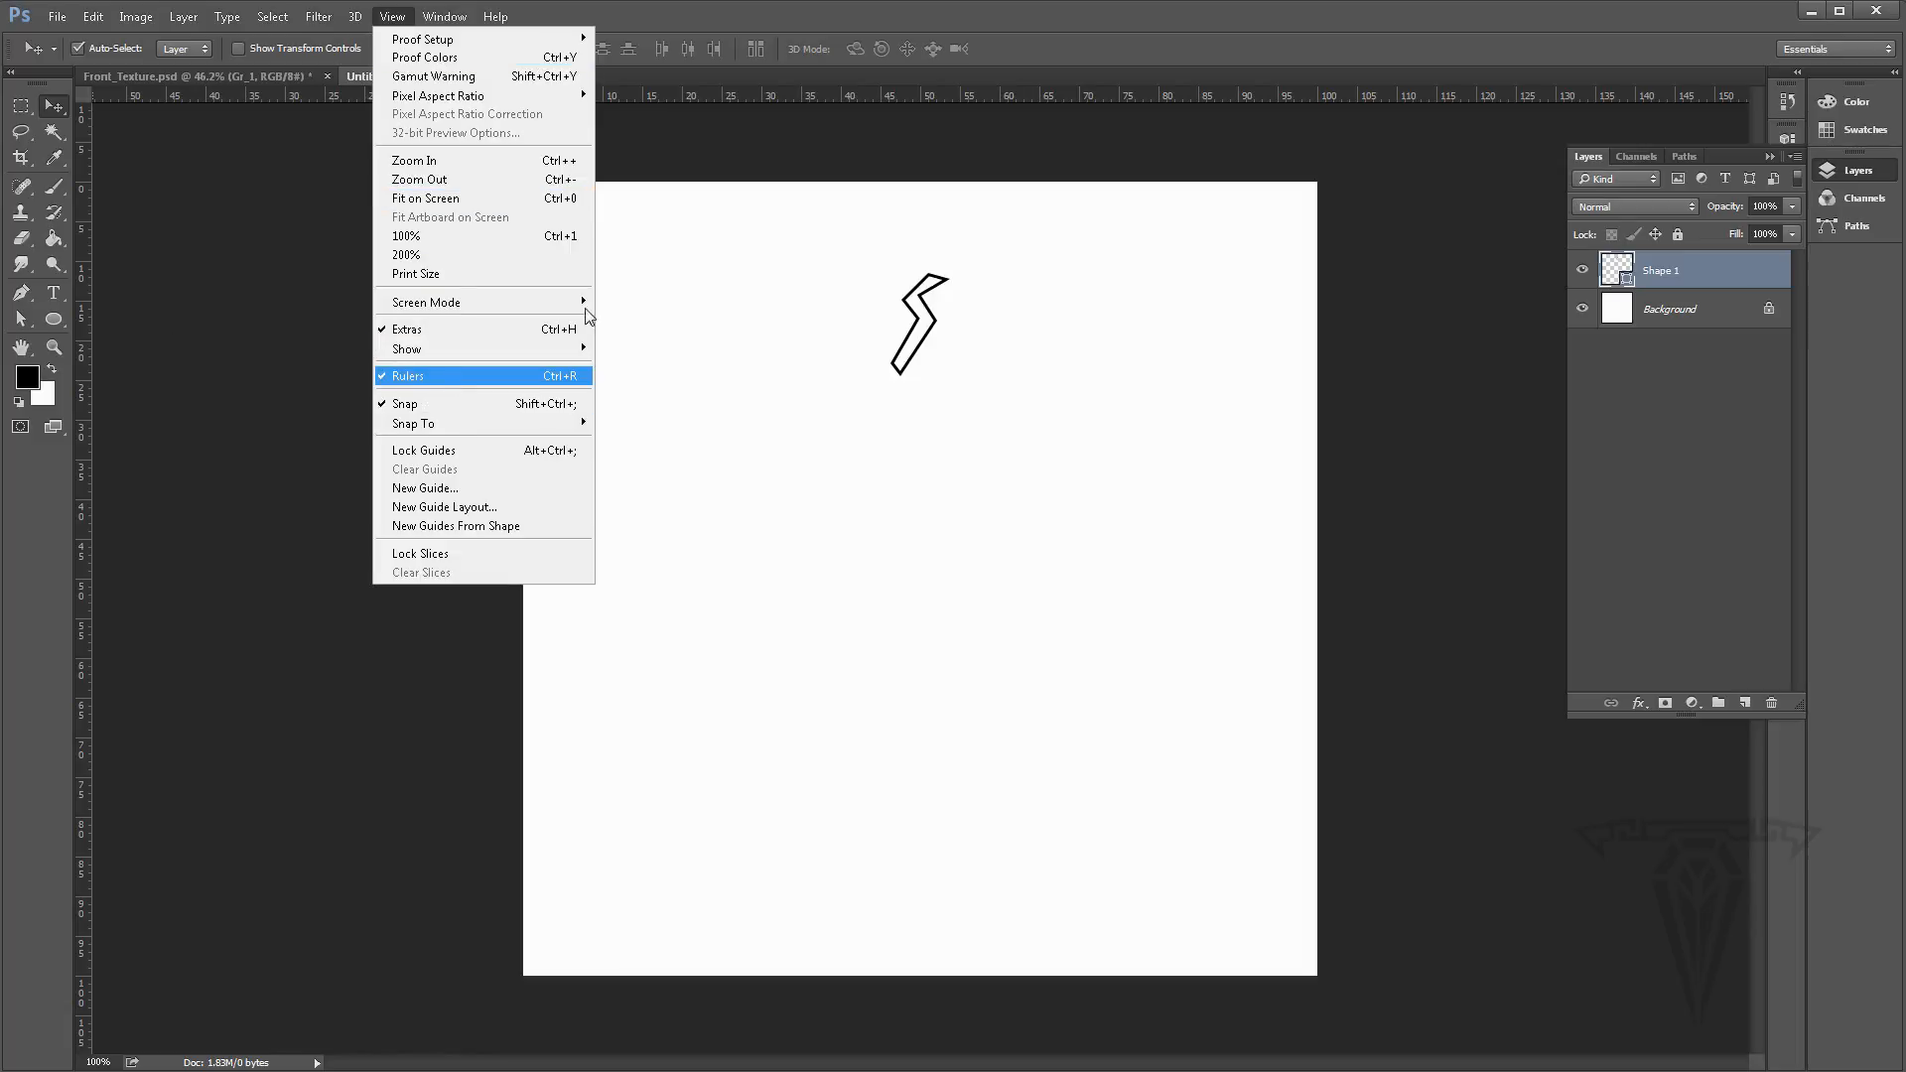
click(701, 86)
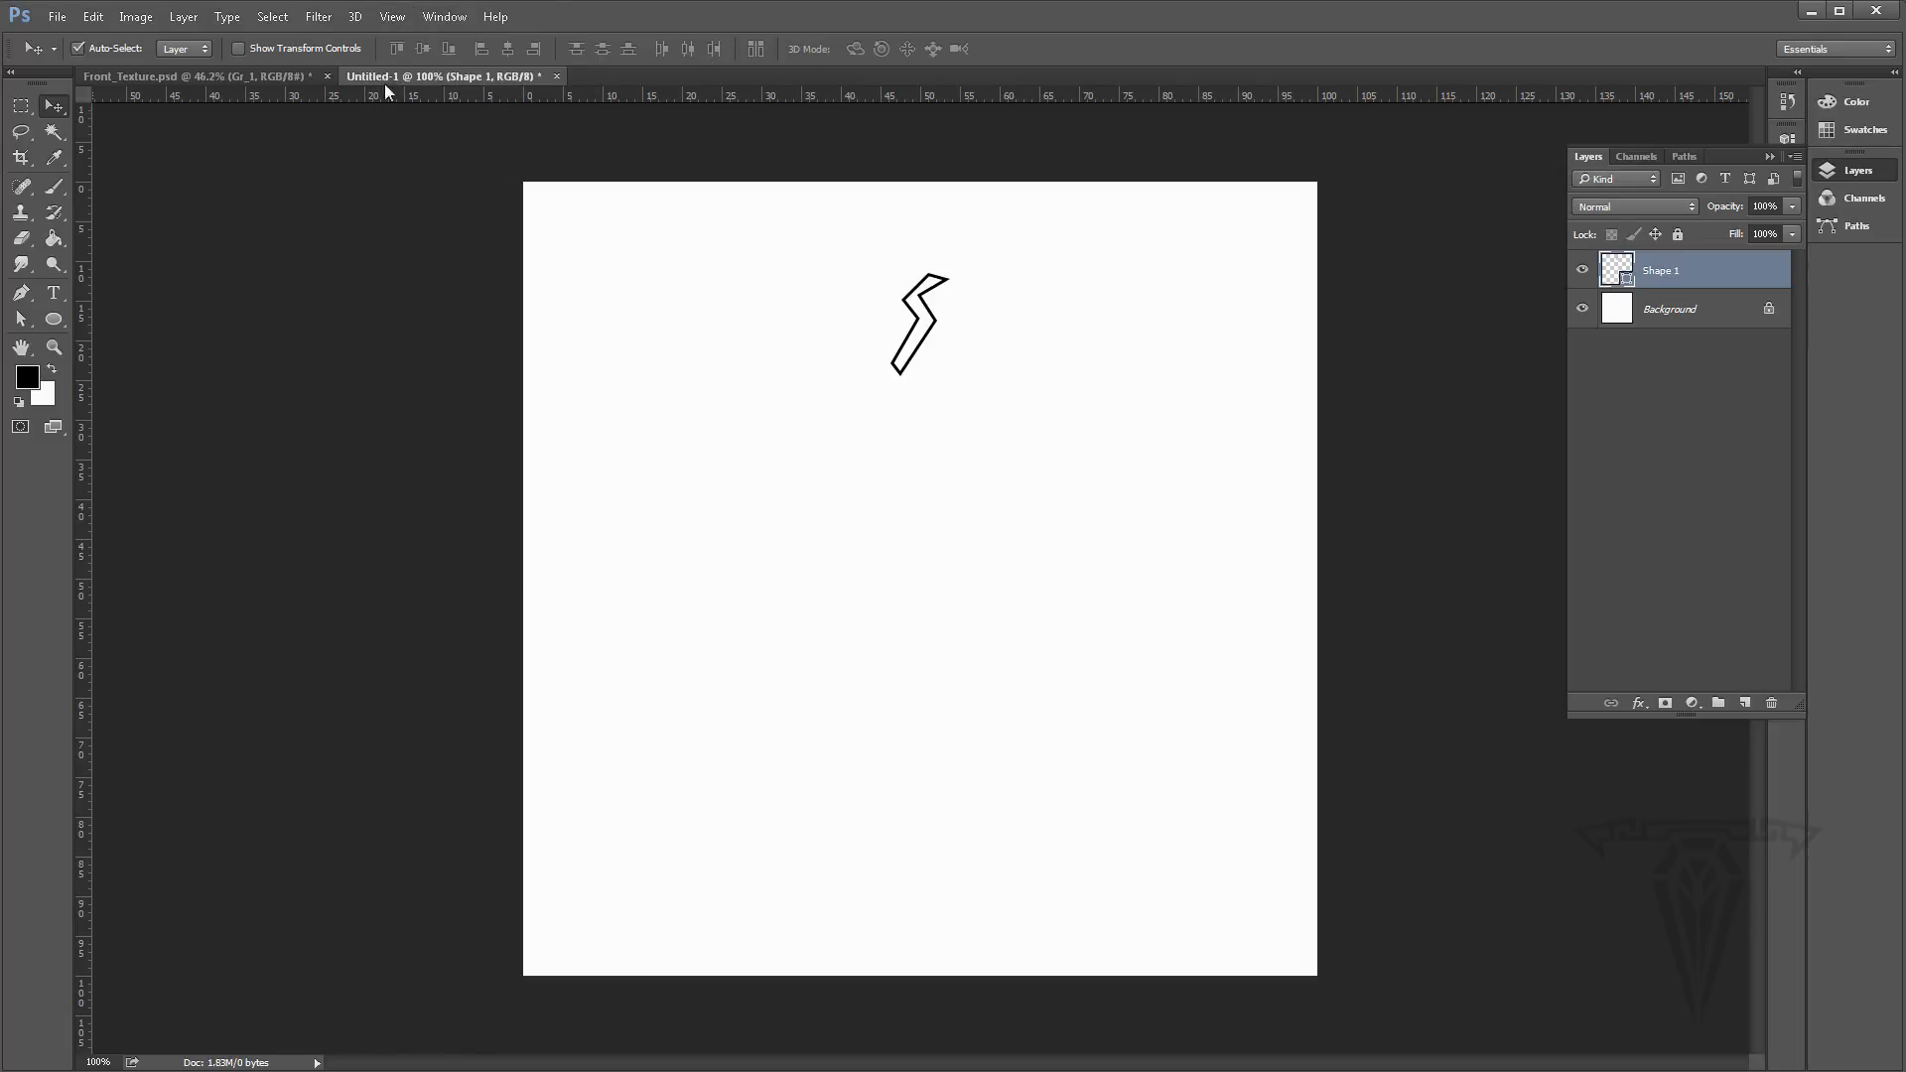
right_click(335, 102)
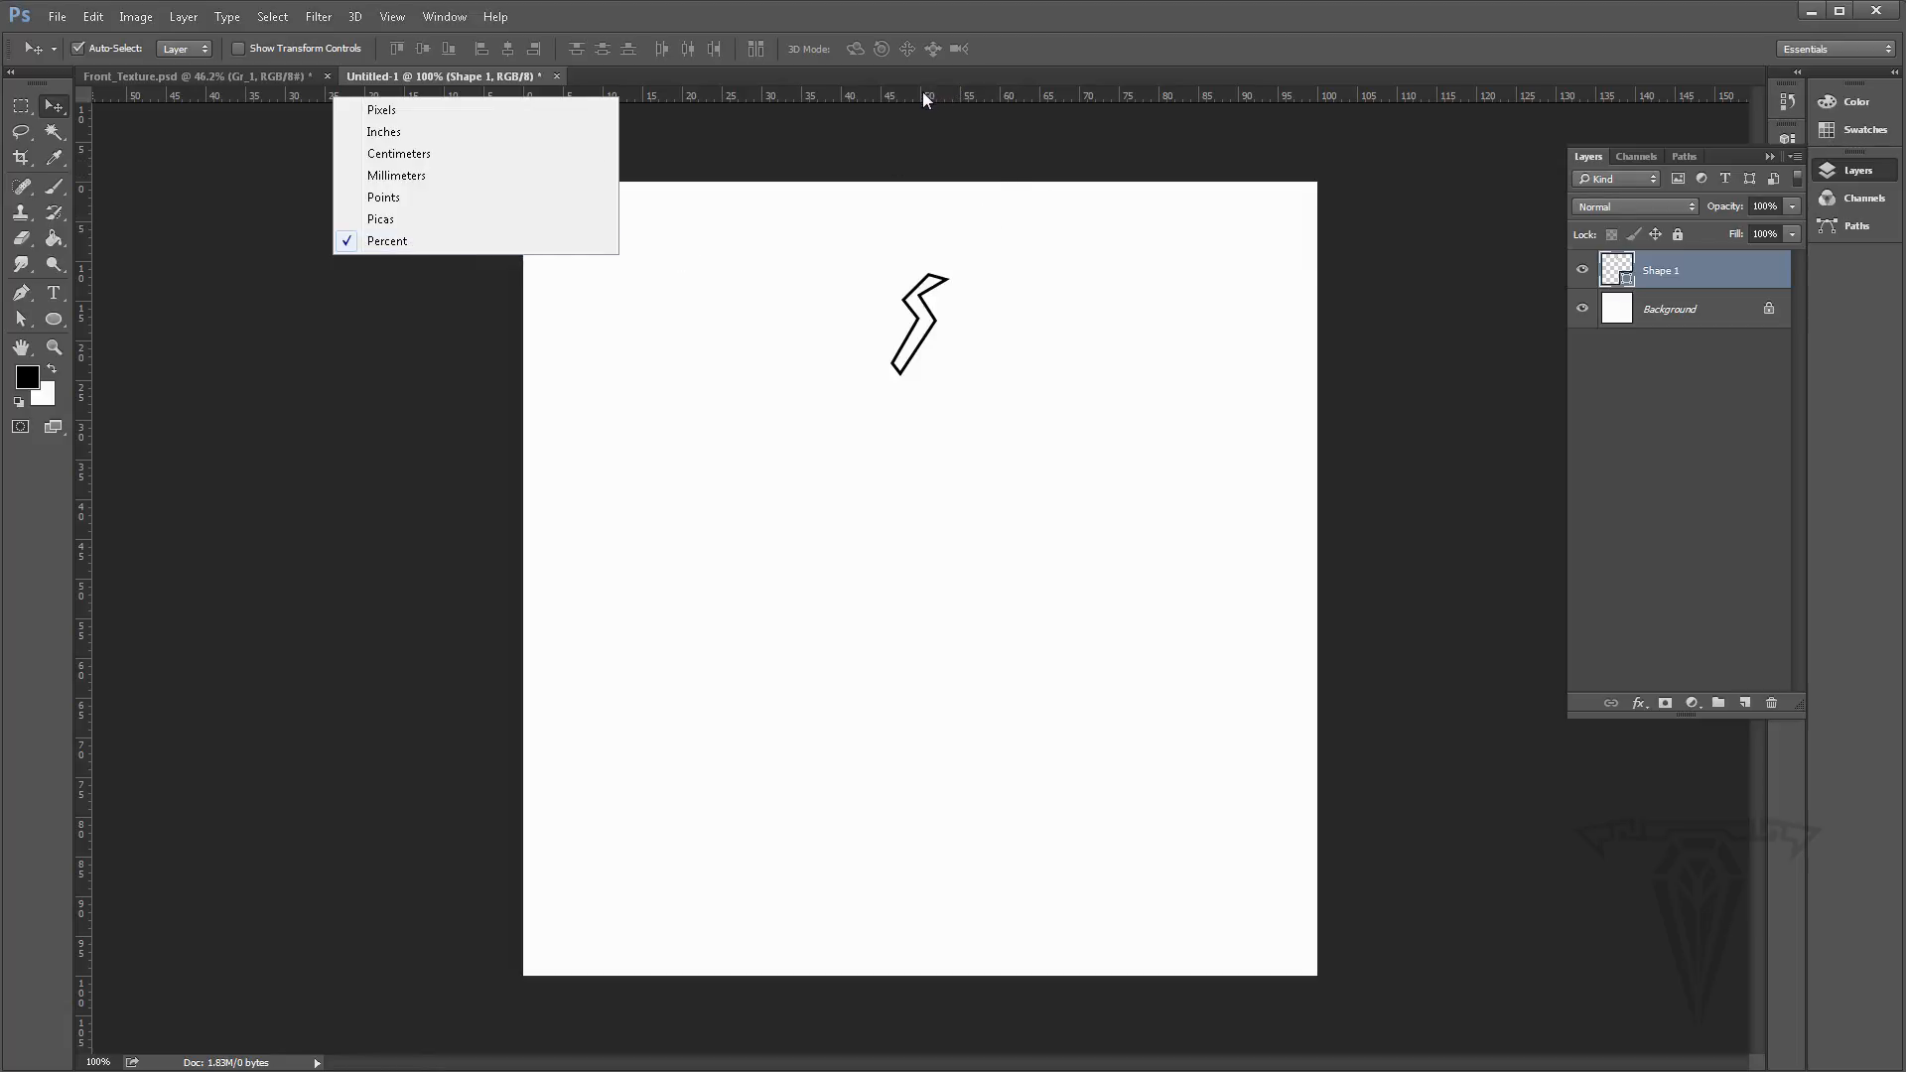
click(616, 387)
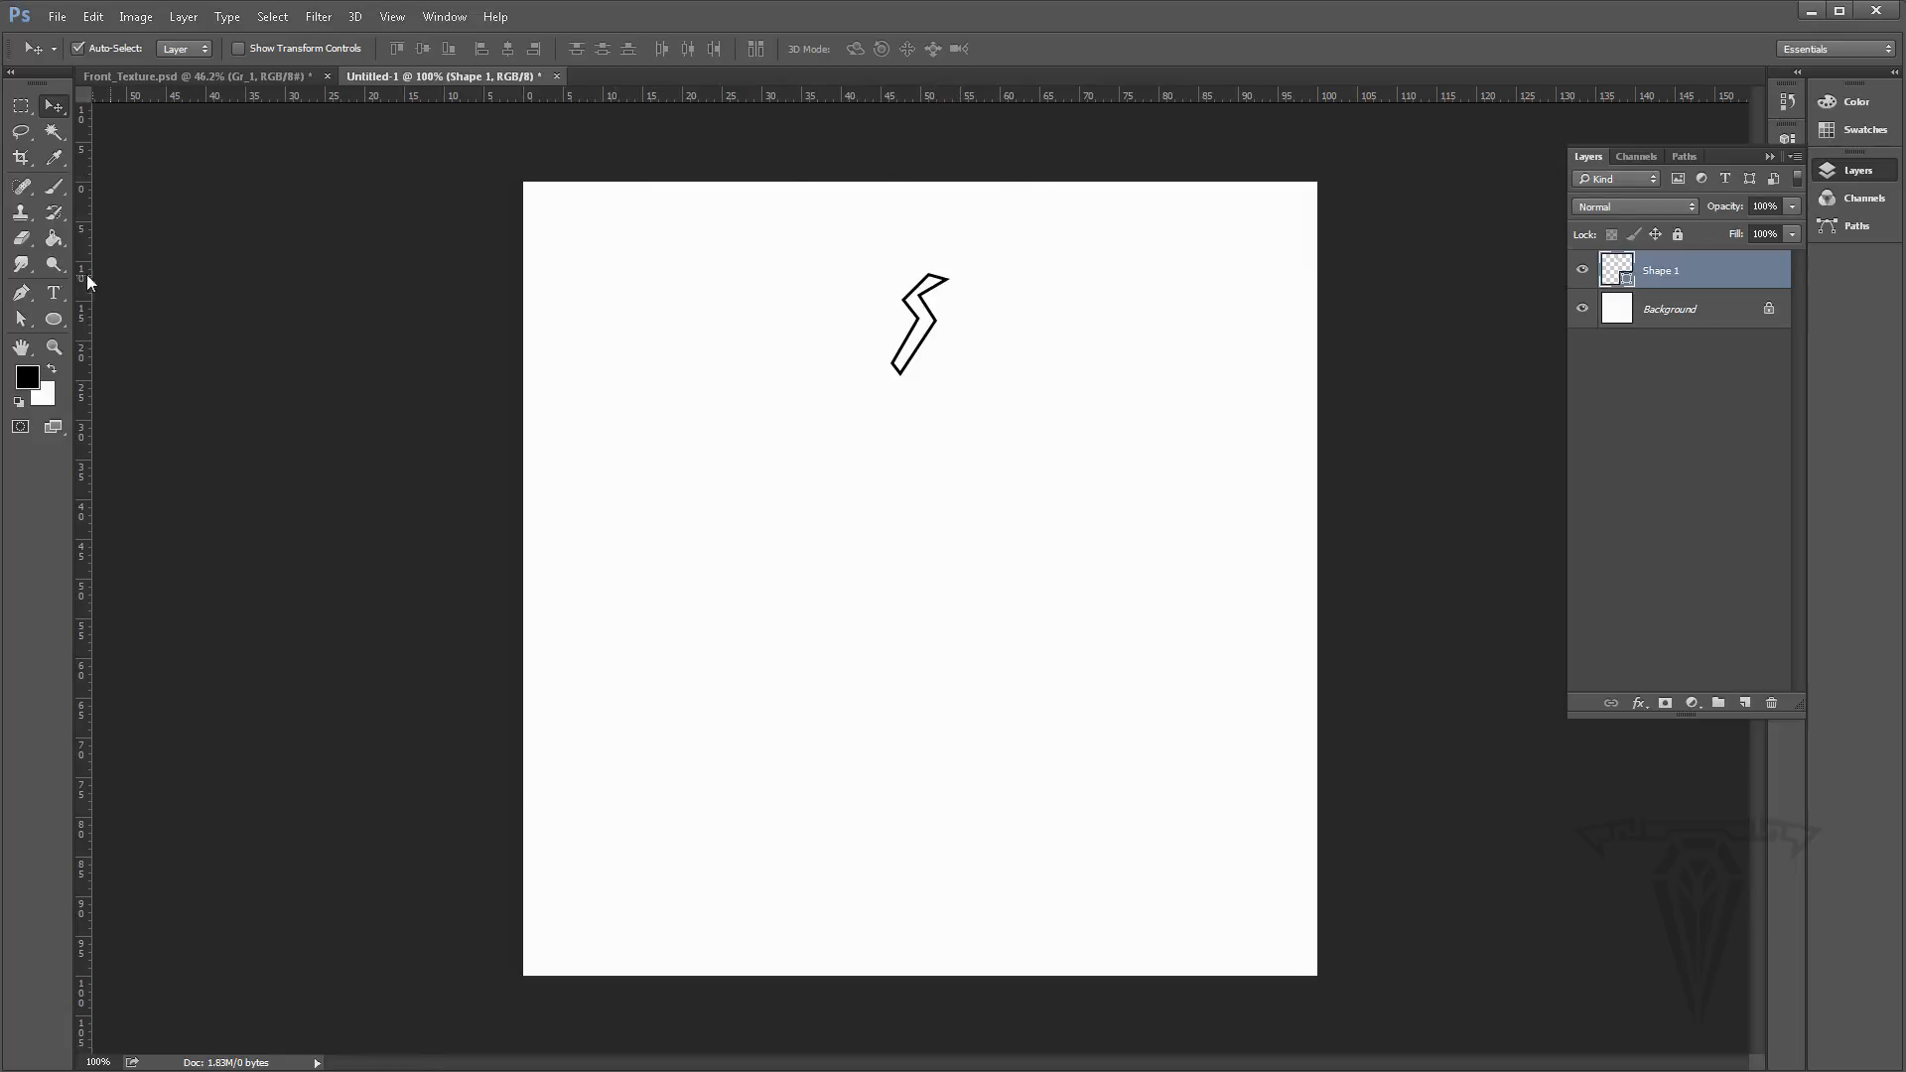
drag(80, 303, 923, 405)
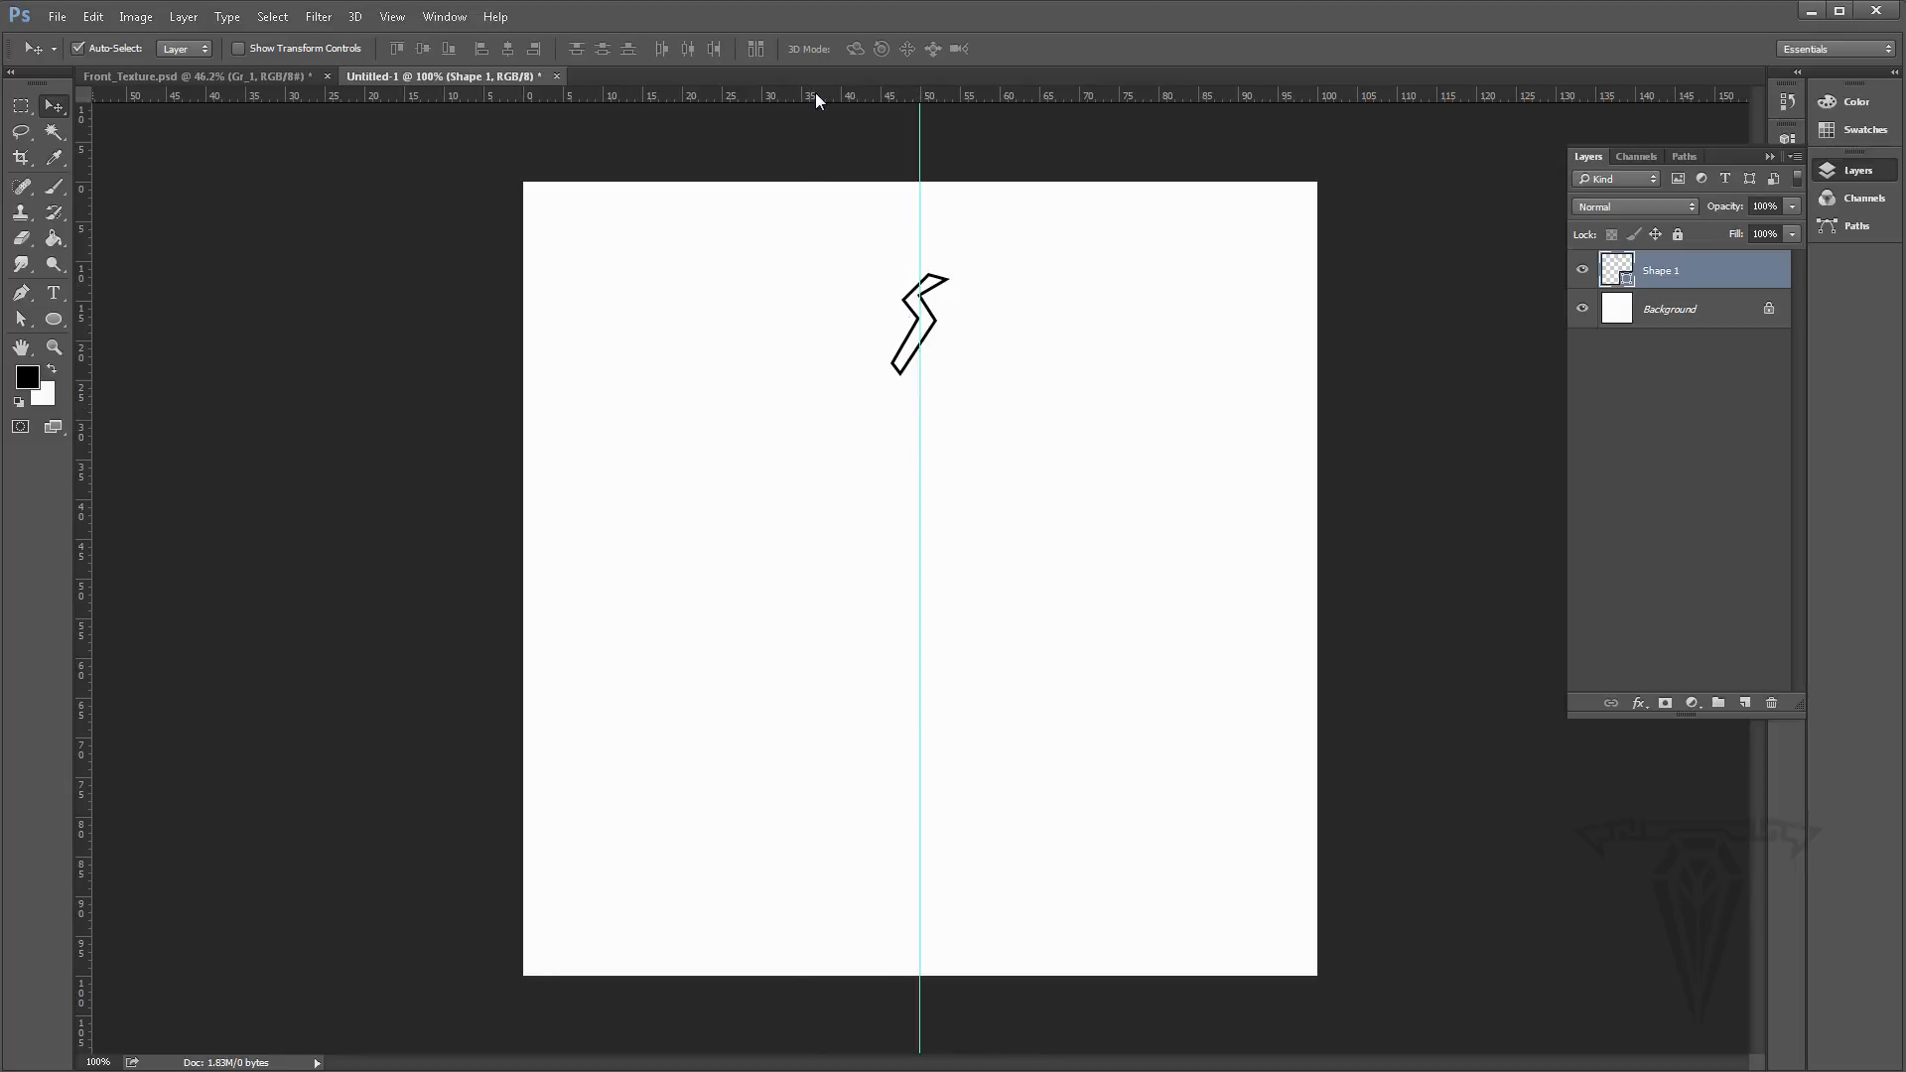
drag(814, 94, 812, 580)
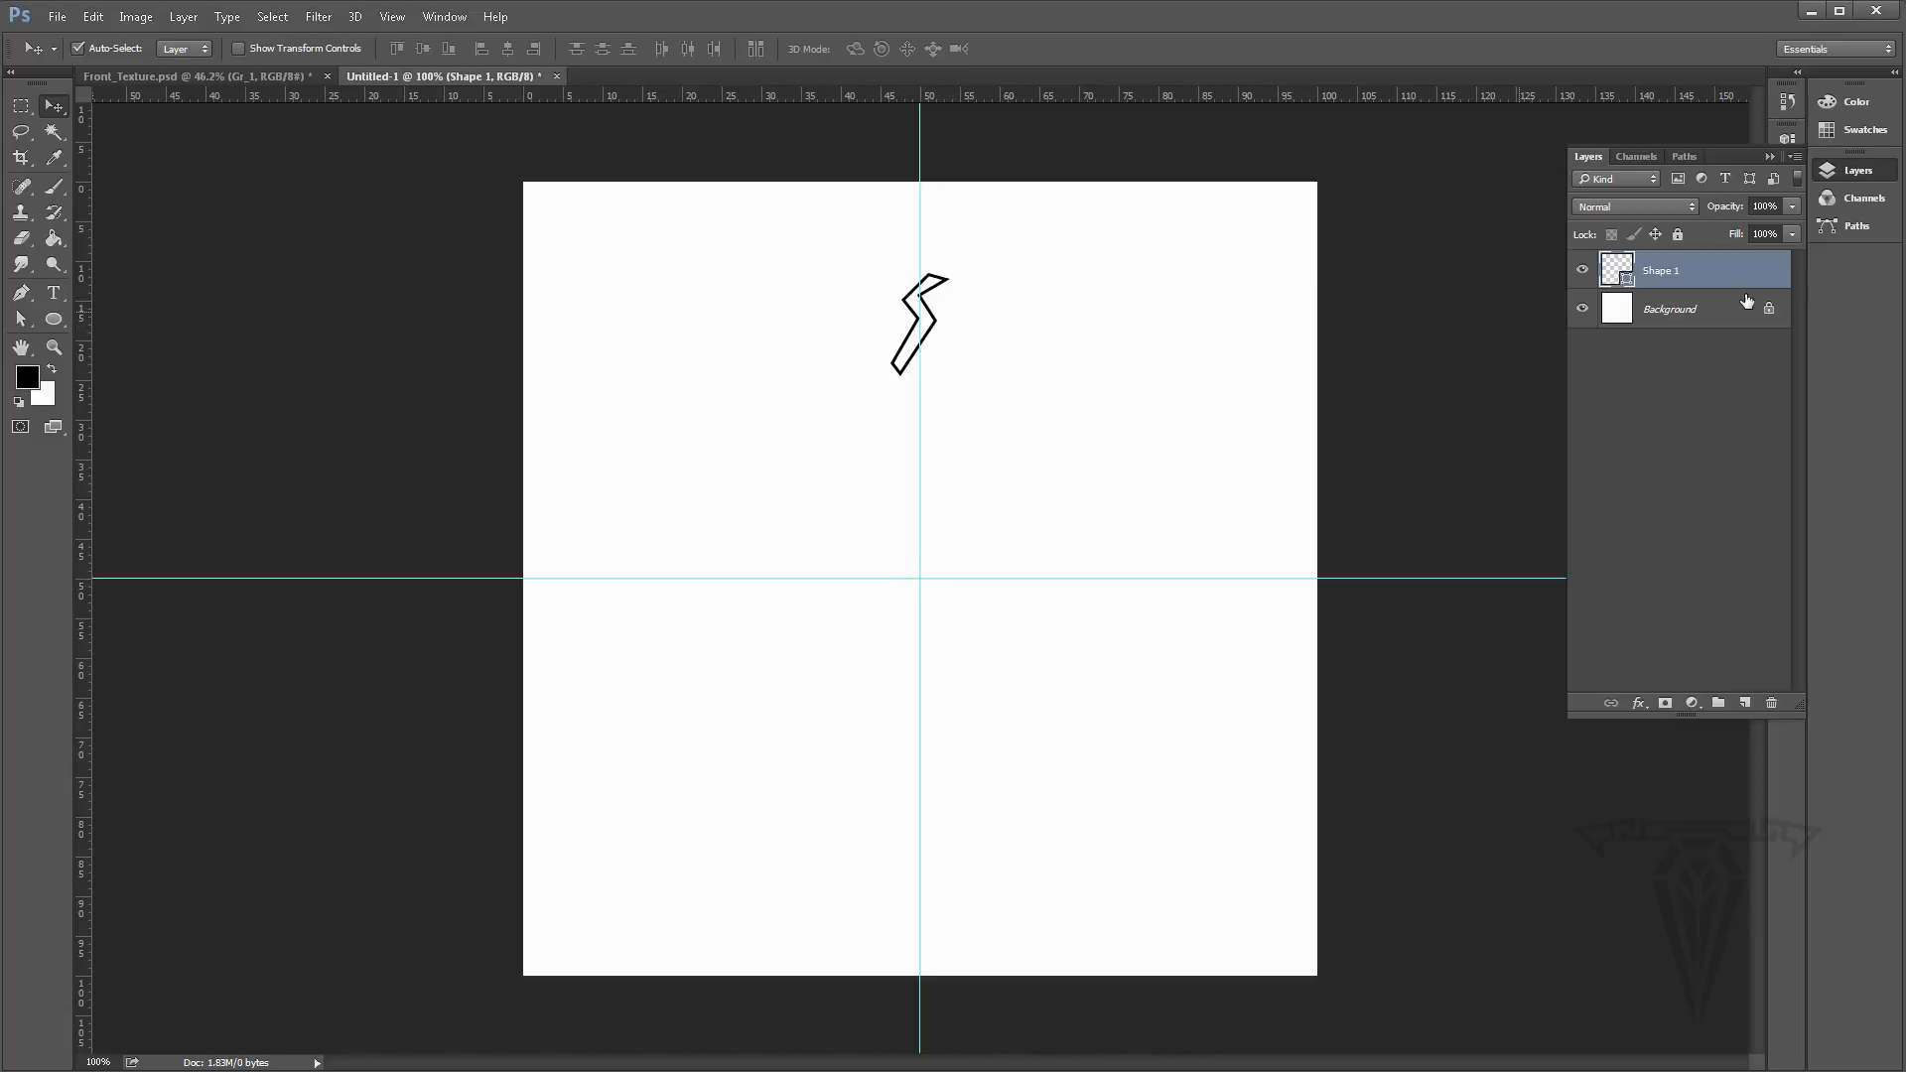
Move the zigzag shape up along the vertical guide to near the canvas's top edge, and duplicate its layer
drag(936, 320, 938, 266)
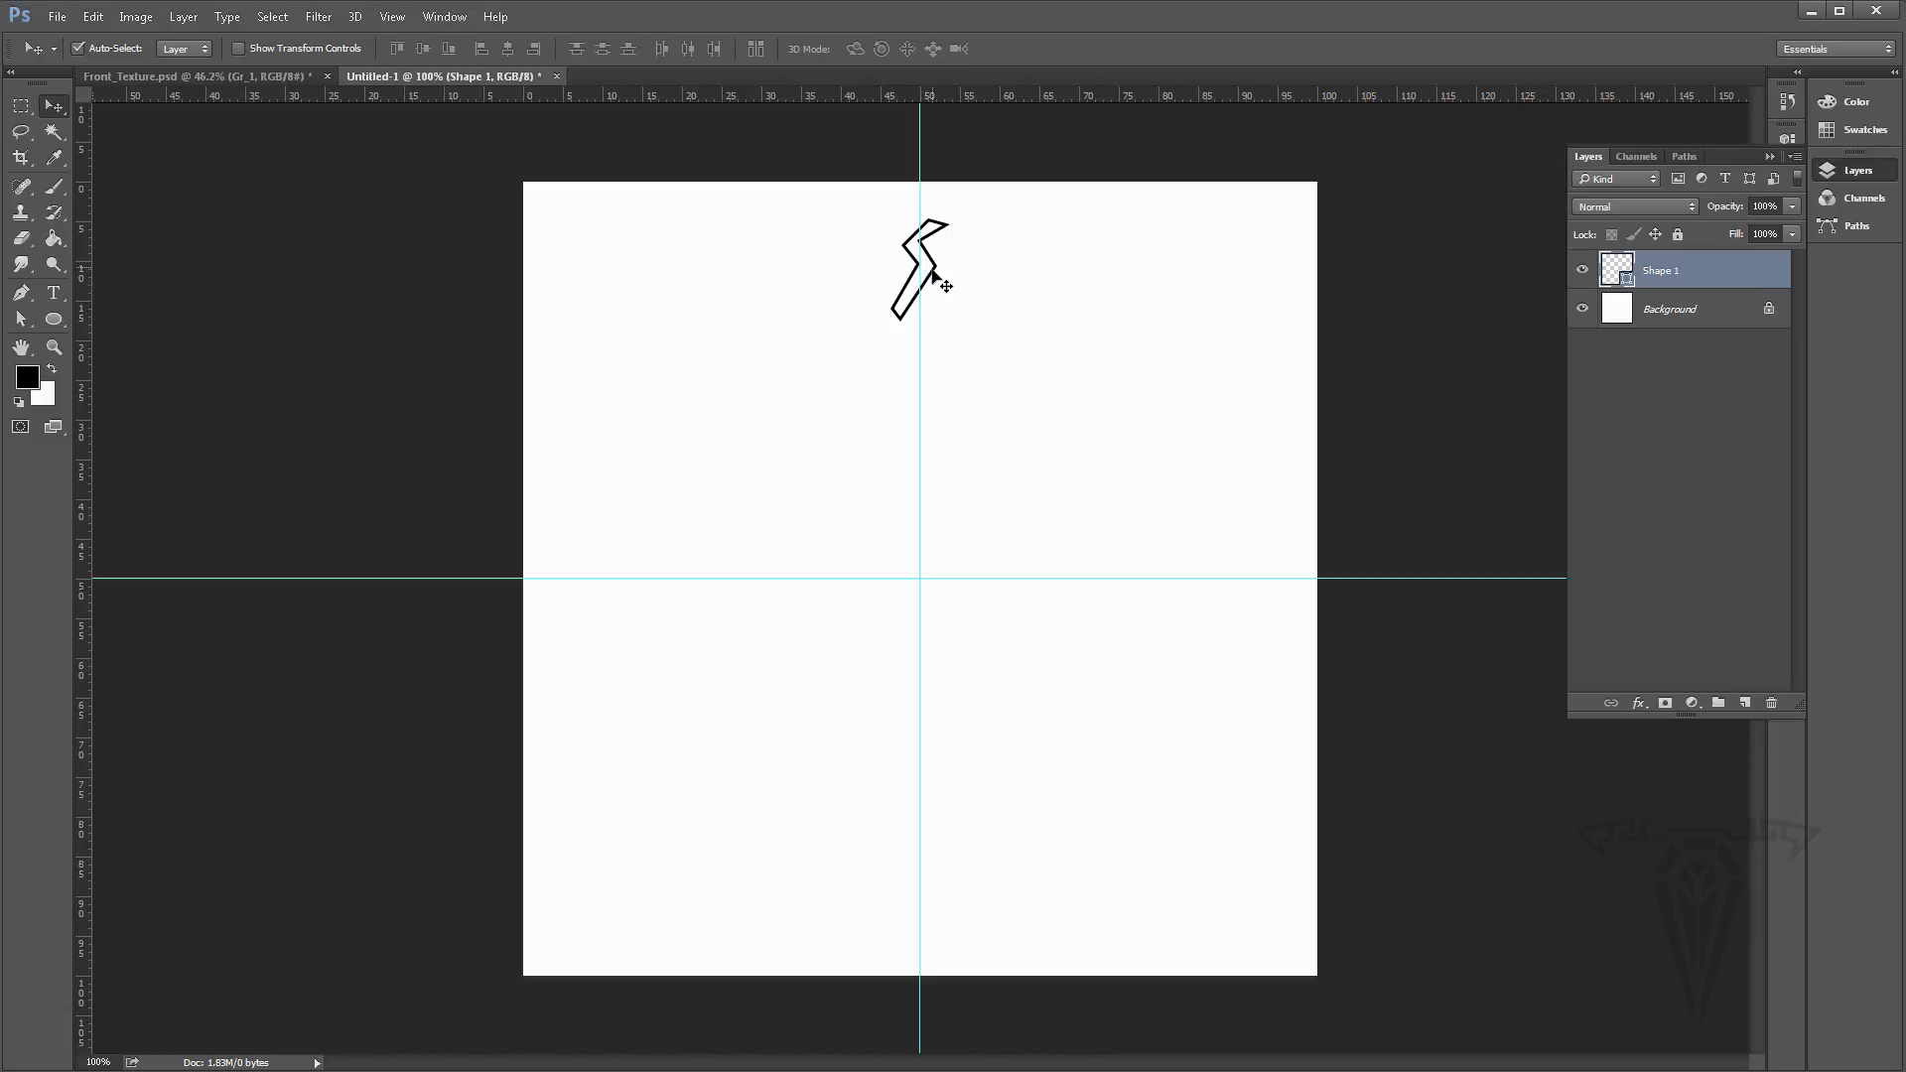
drag(933, 278, 934, 285)
click(54, 346)
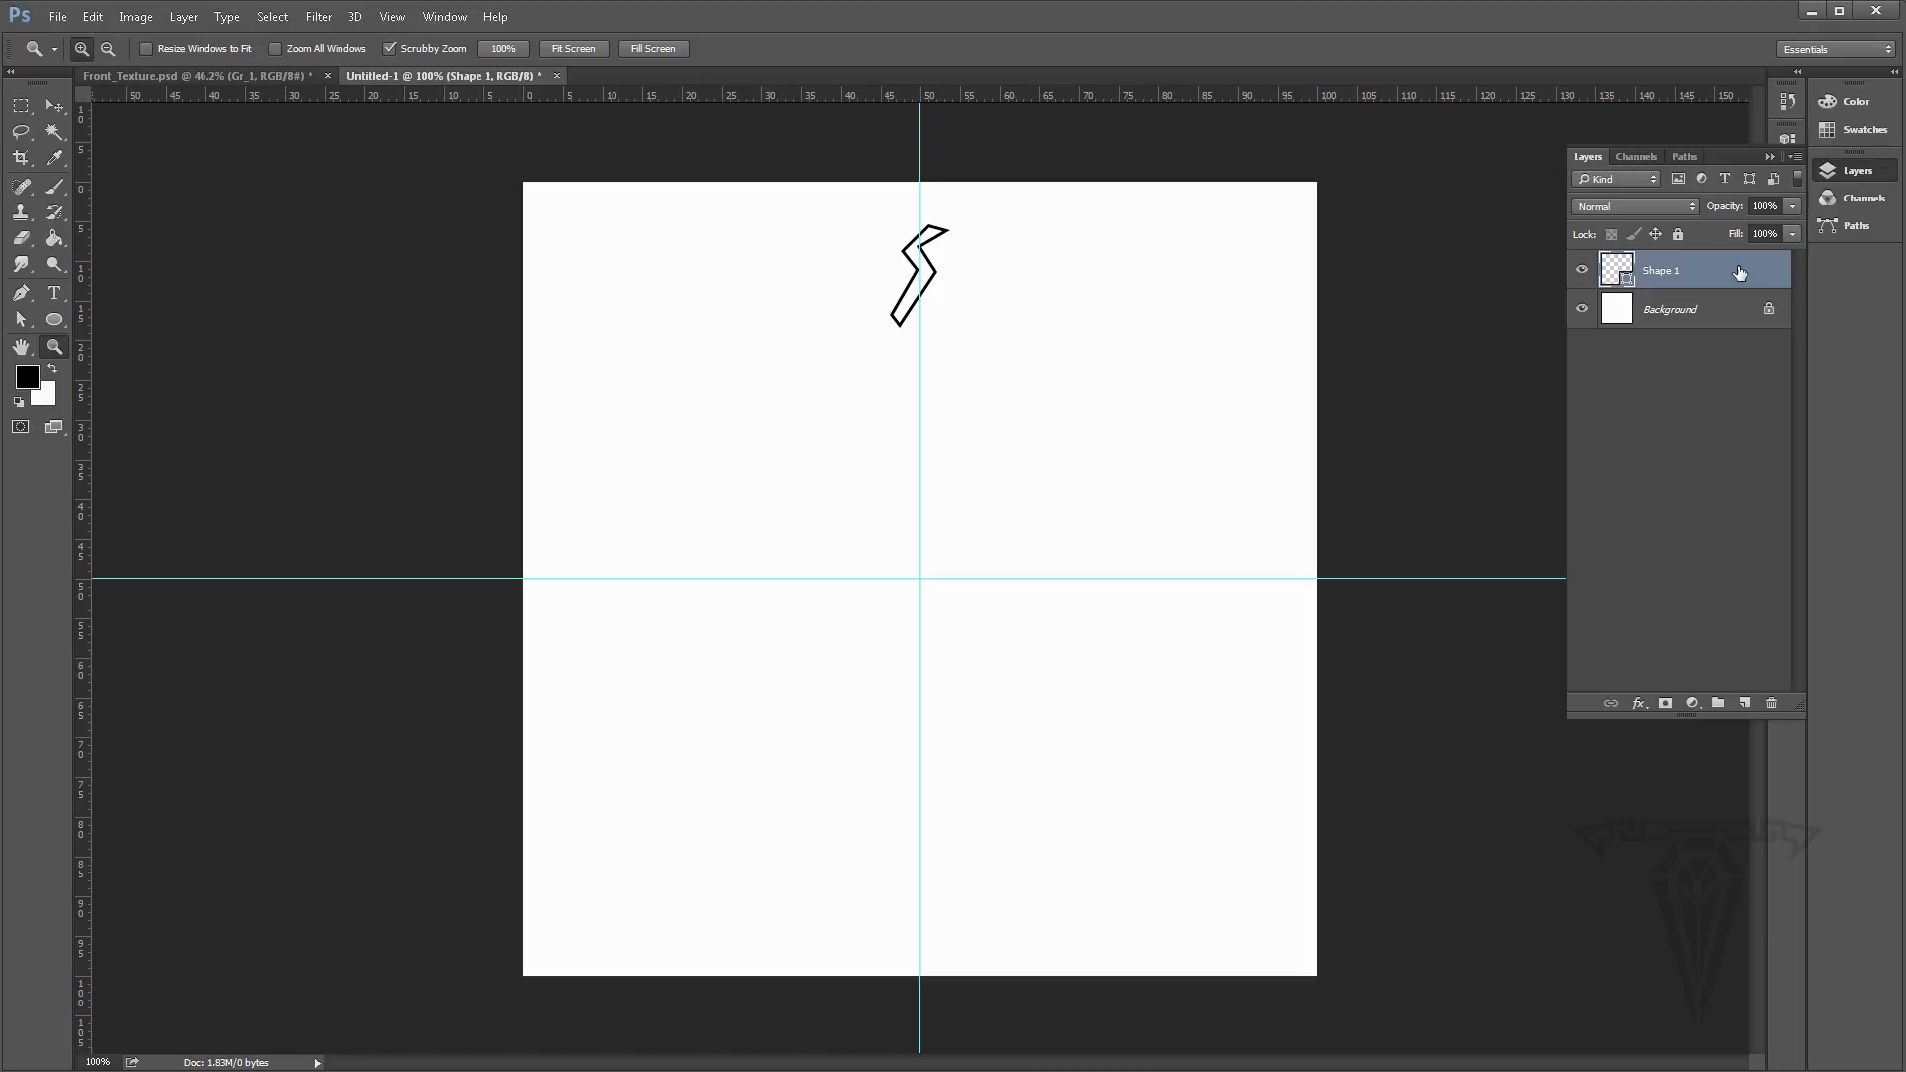
key(ctrl+j)
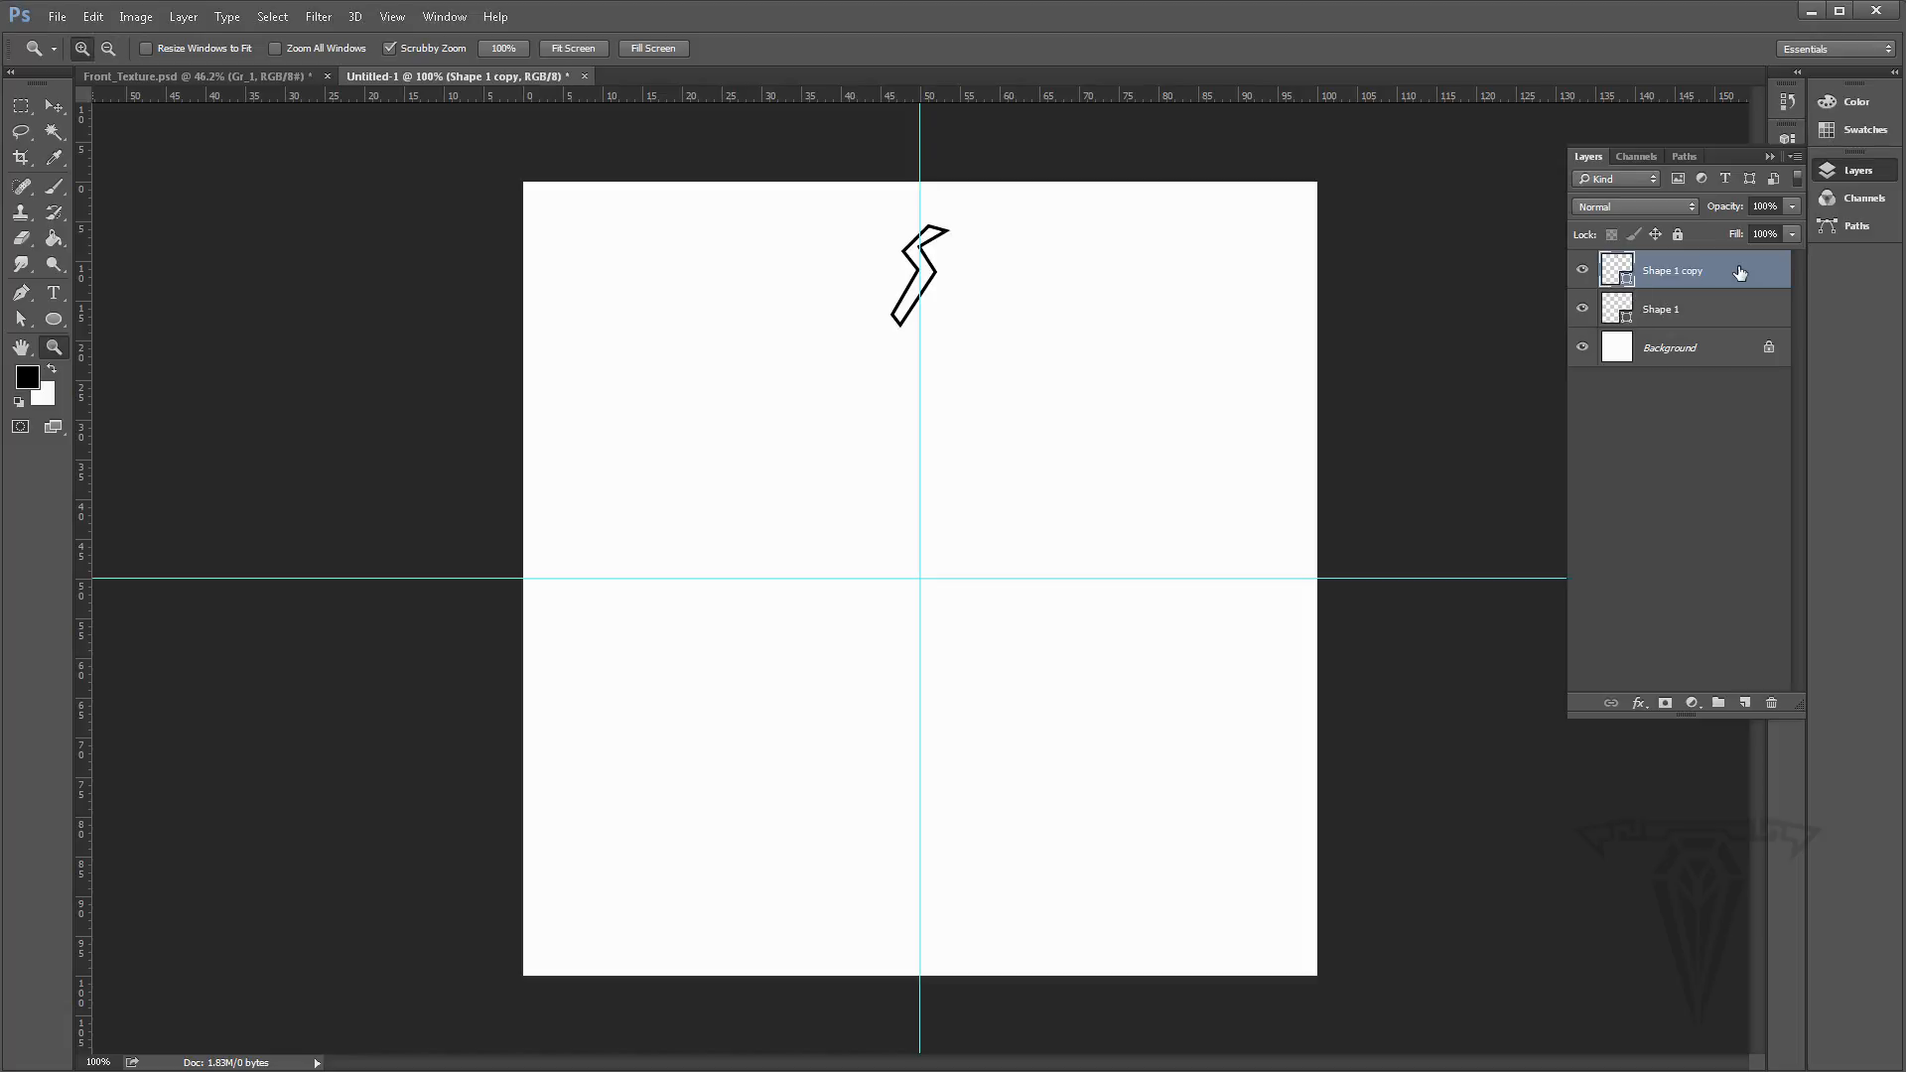
Hide the duplicate zigzag layer Shape 1 copy and rasterize the original Shape 1 layer
click(1582, 270)
click(1662, 314)
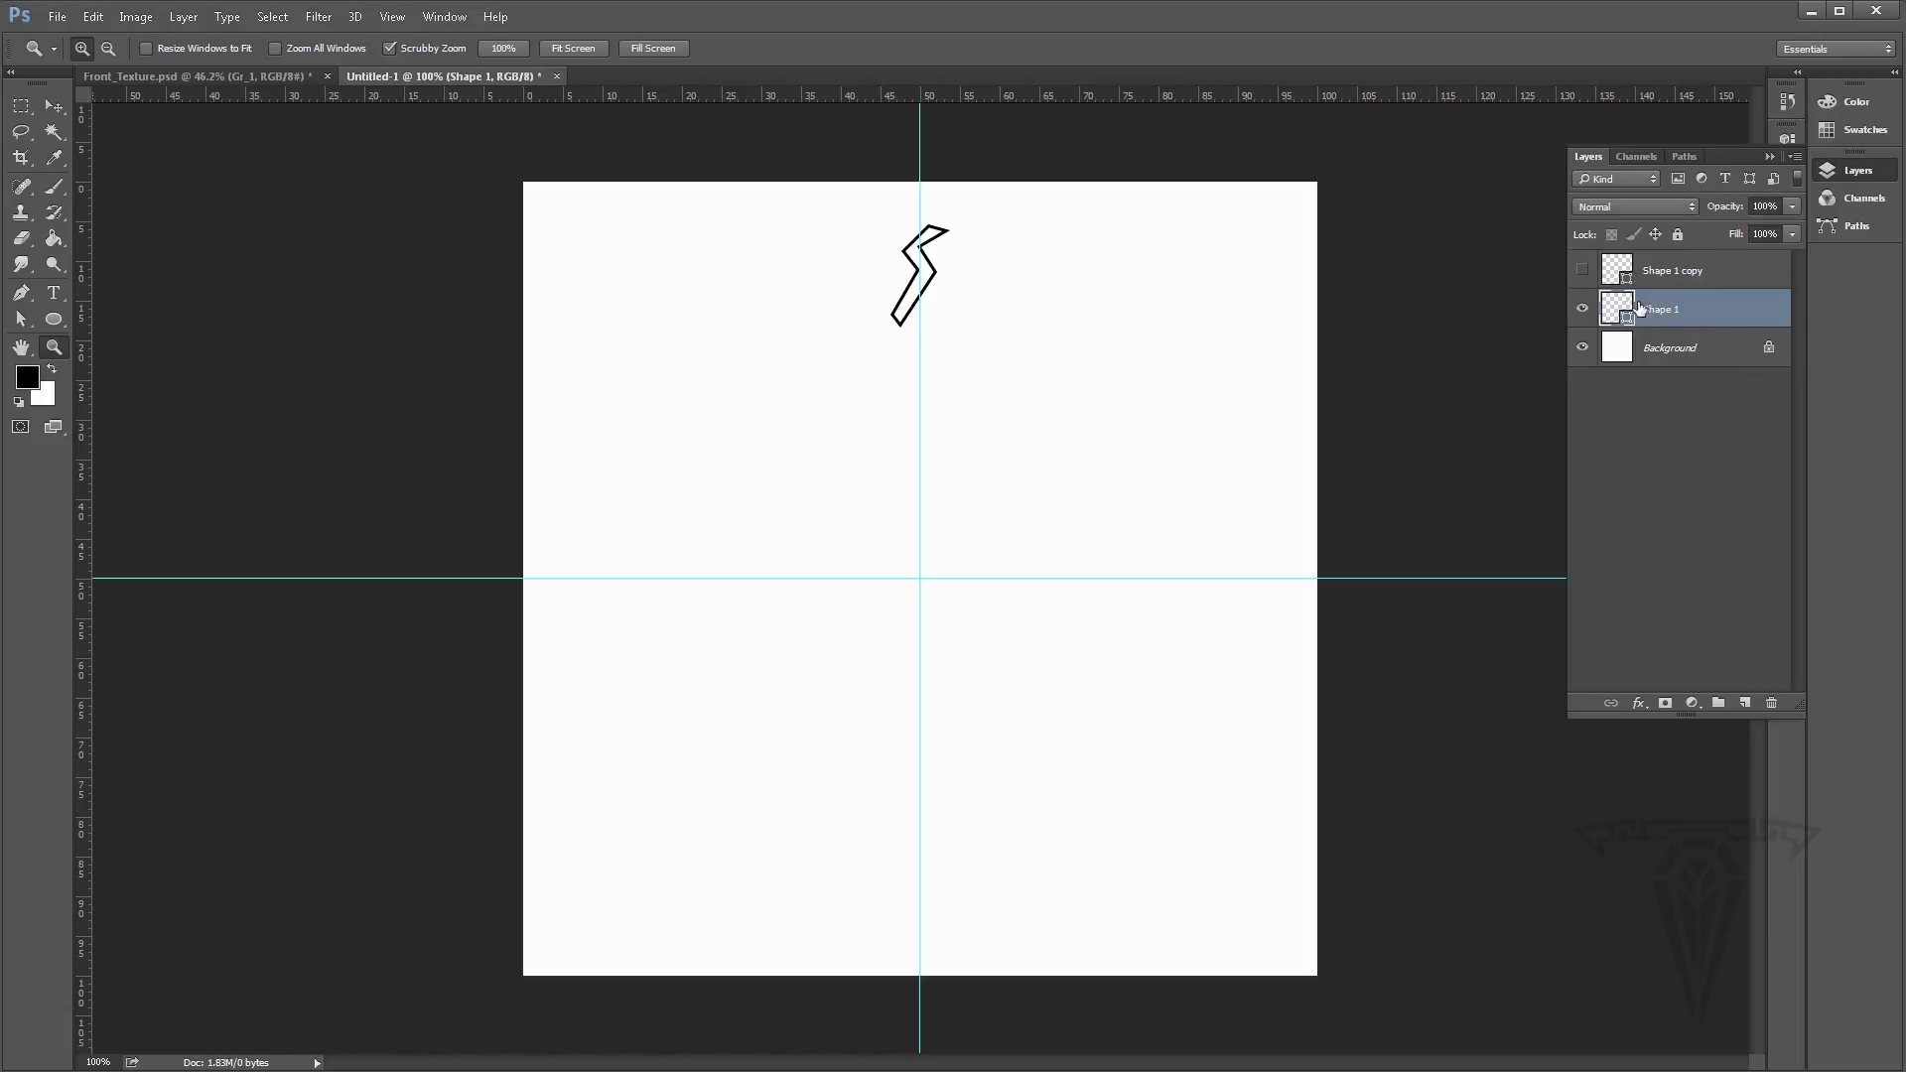
right_click(1675, 314)
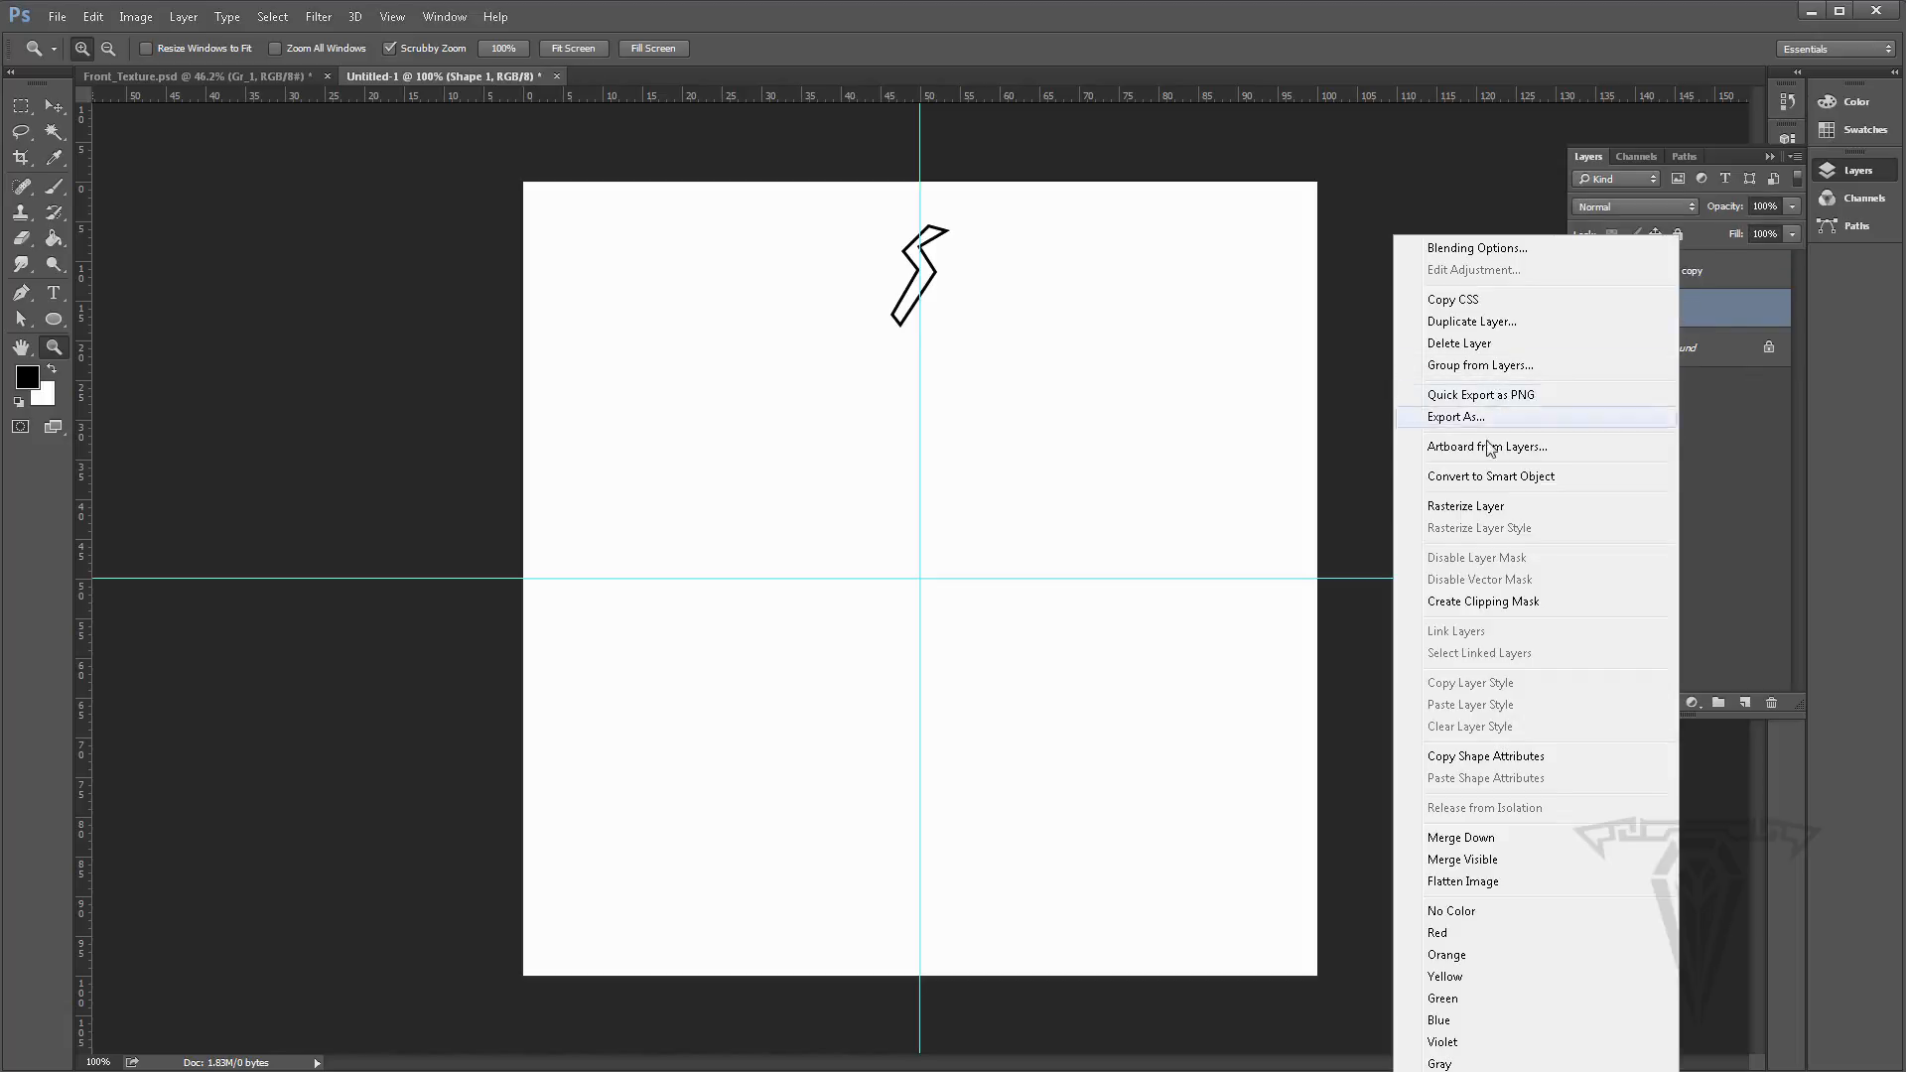
click(1468, 506)
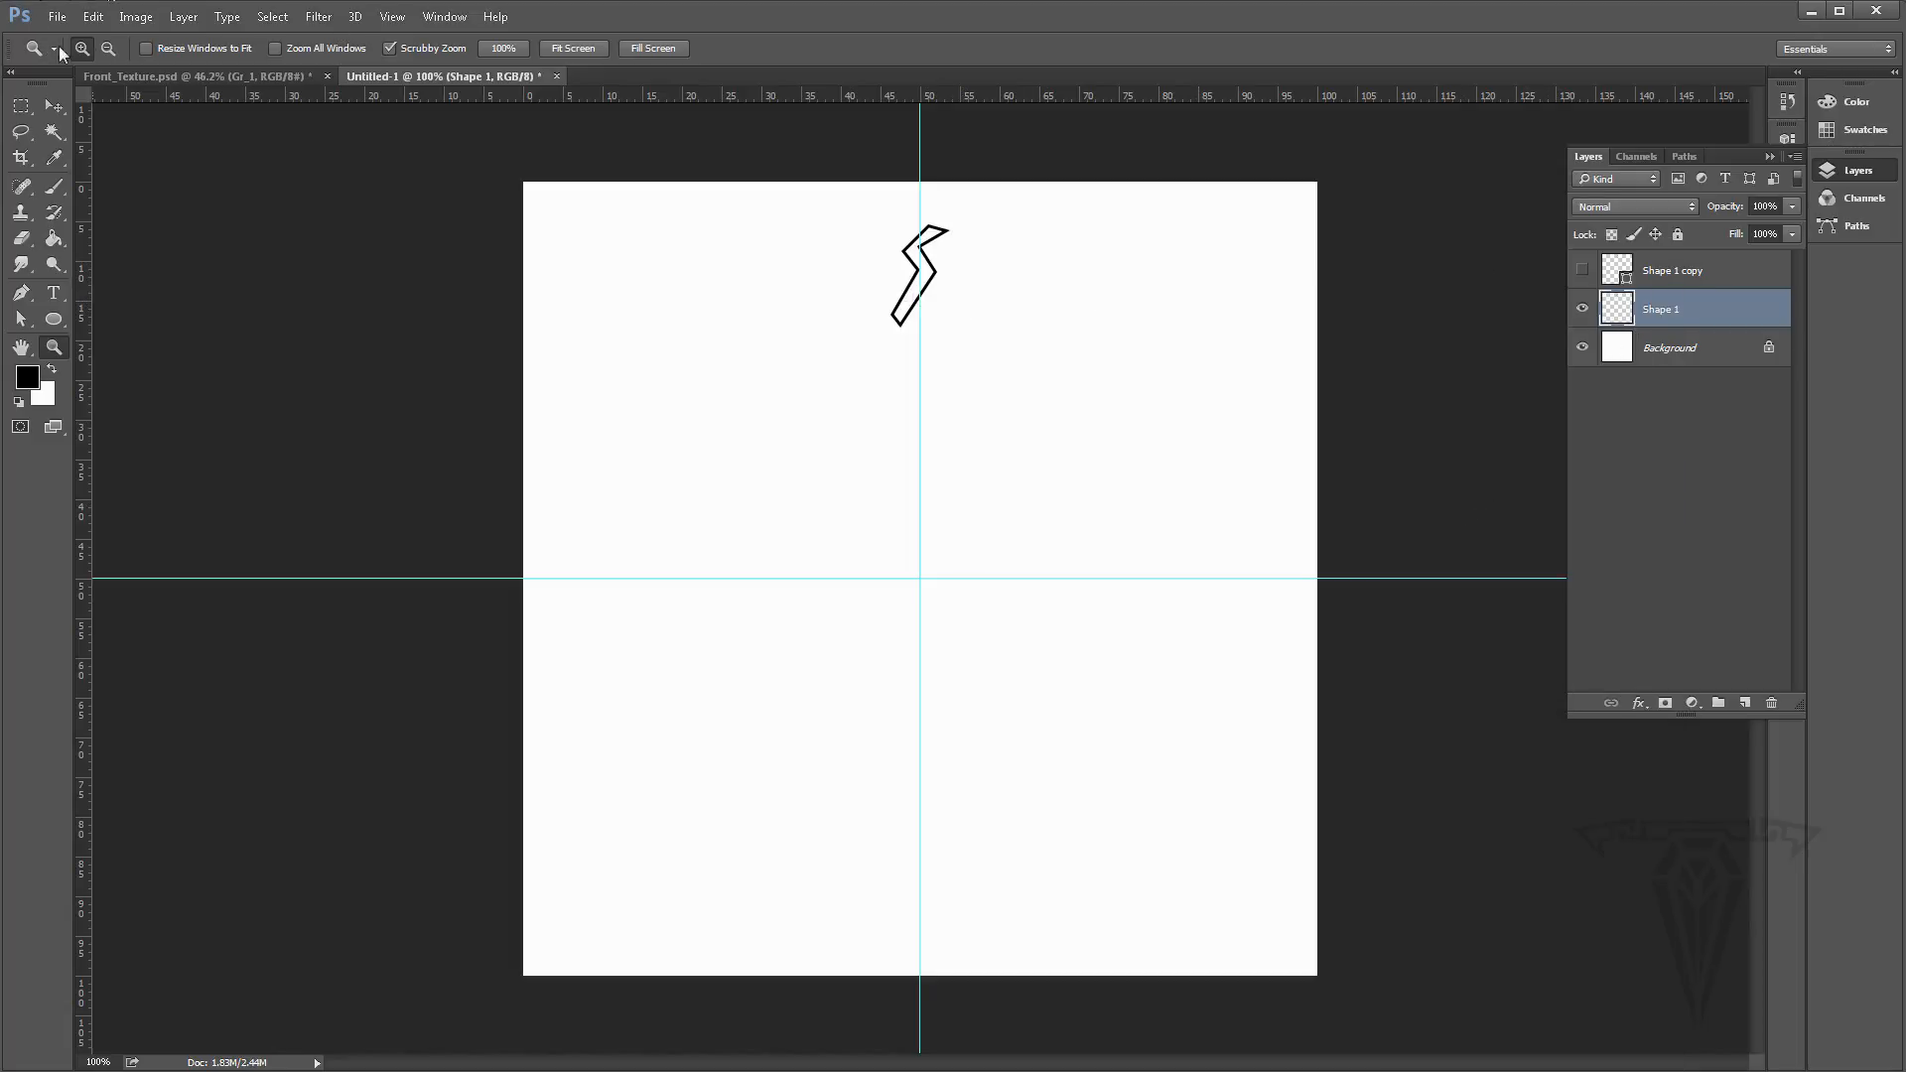
Create a copy of the zigzag rotated about 5° around the canvas center, with the transform pivot placed where the guides cross
click(93, 16)
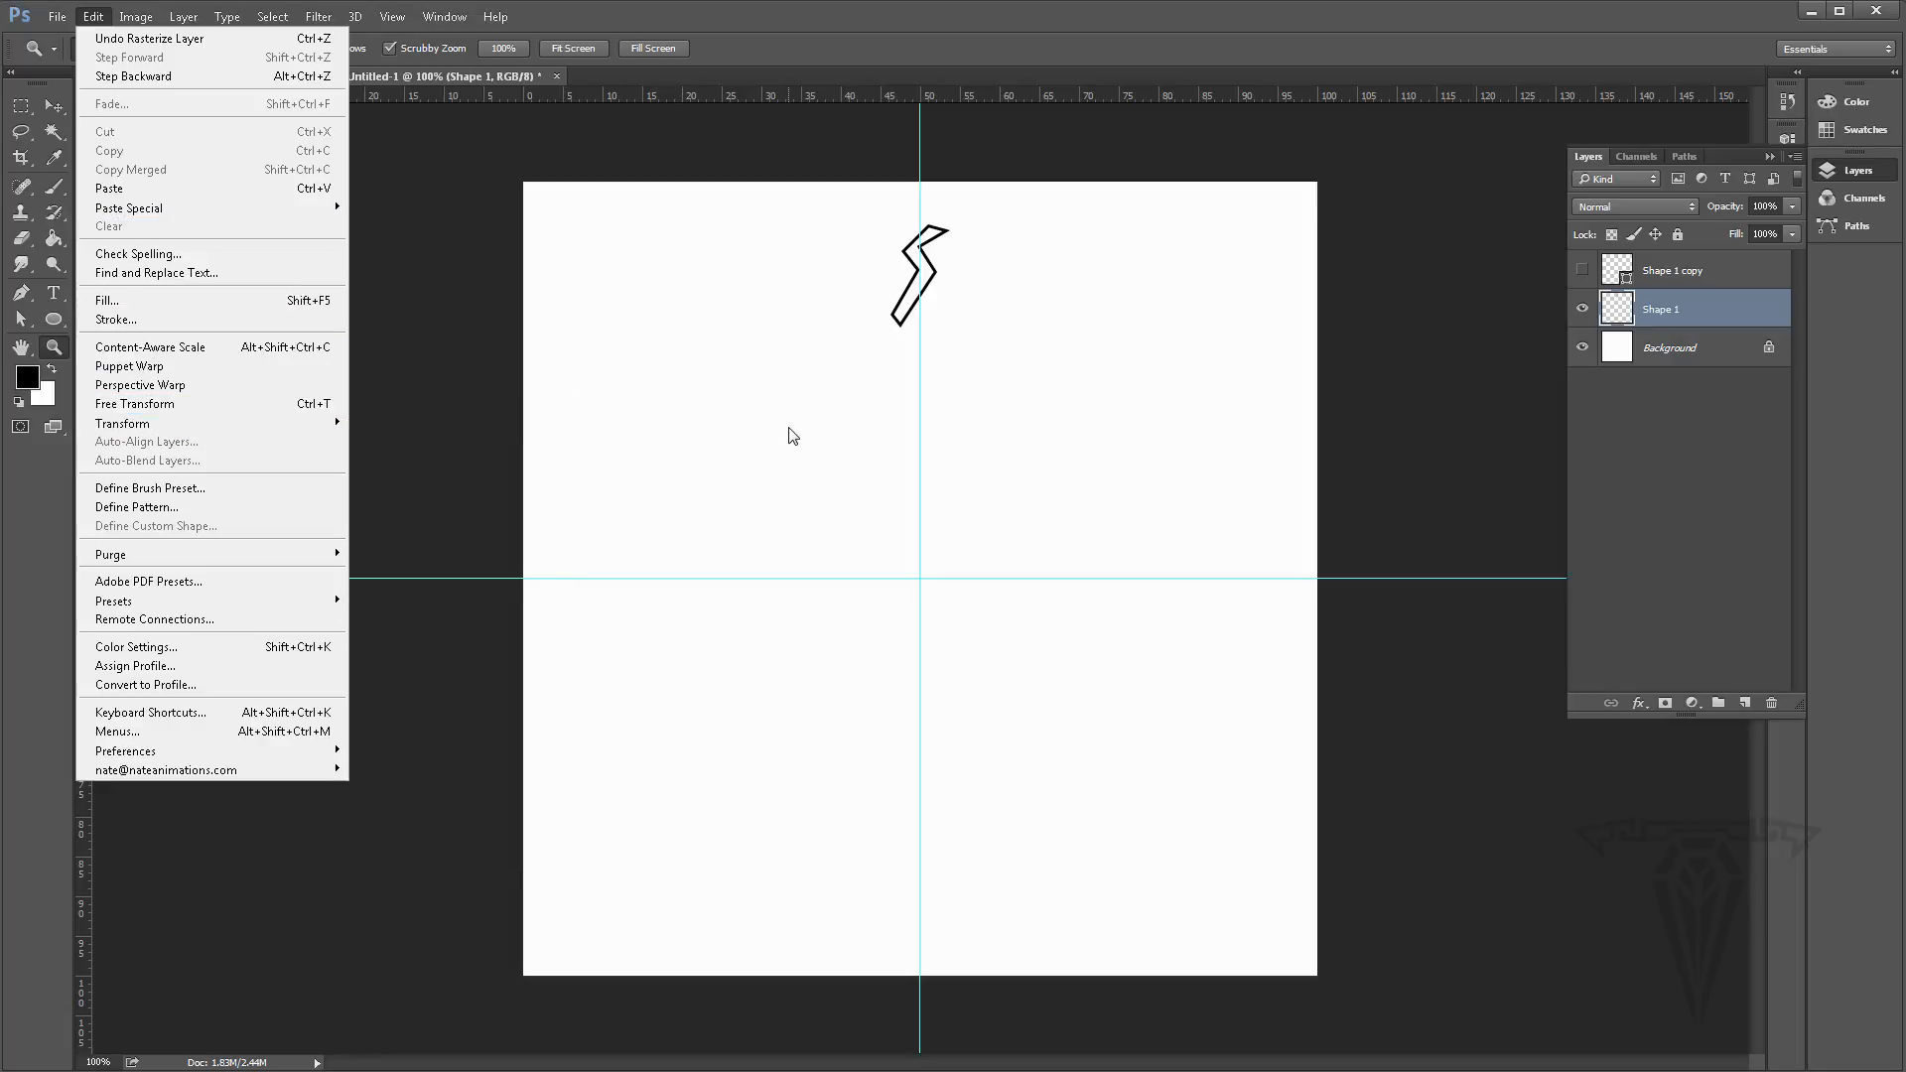
key(Escape)
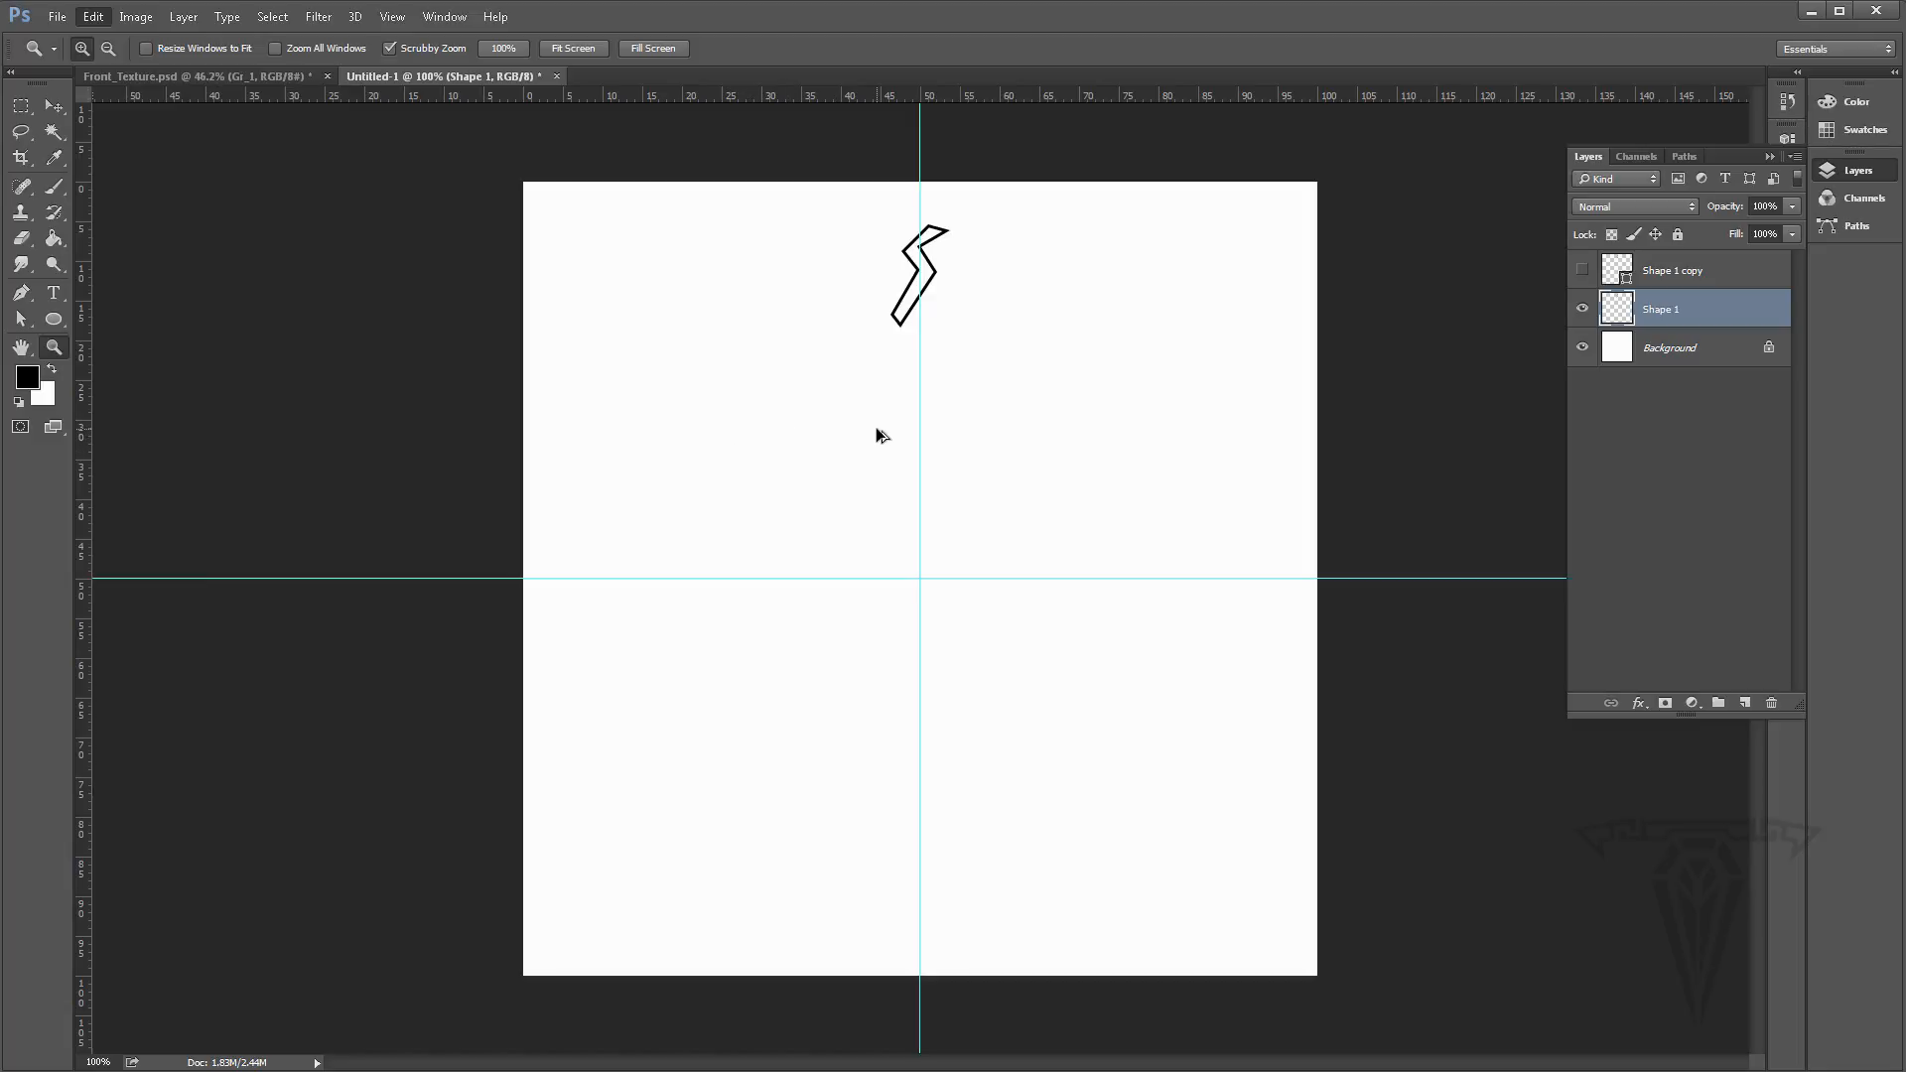
key(ctrl+t)
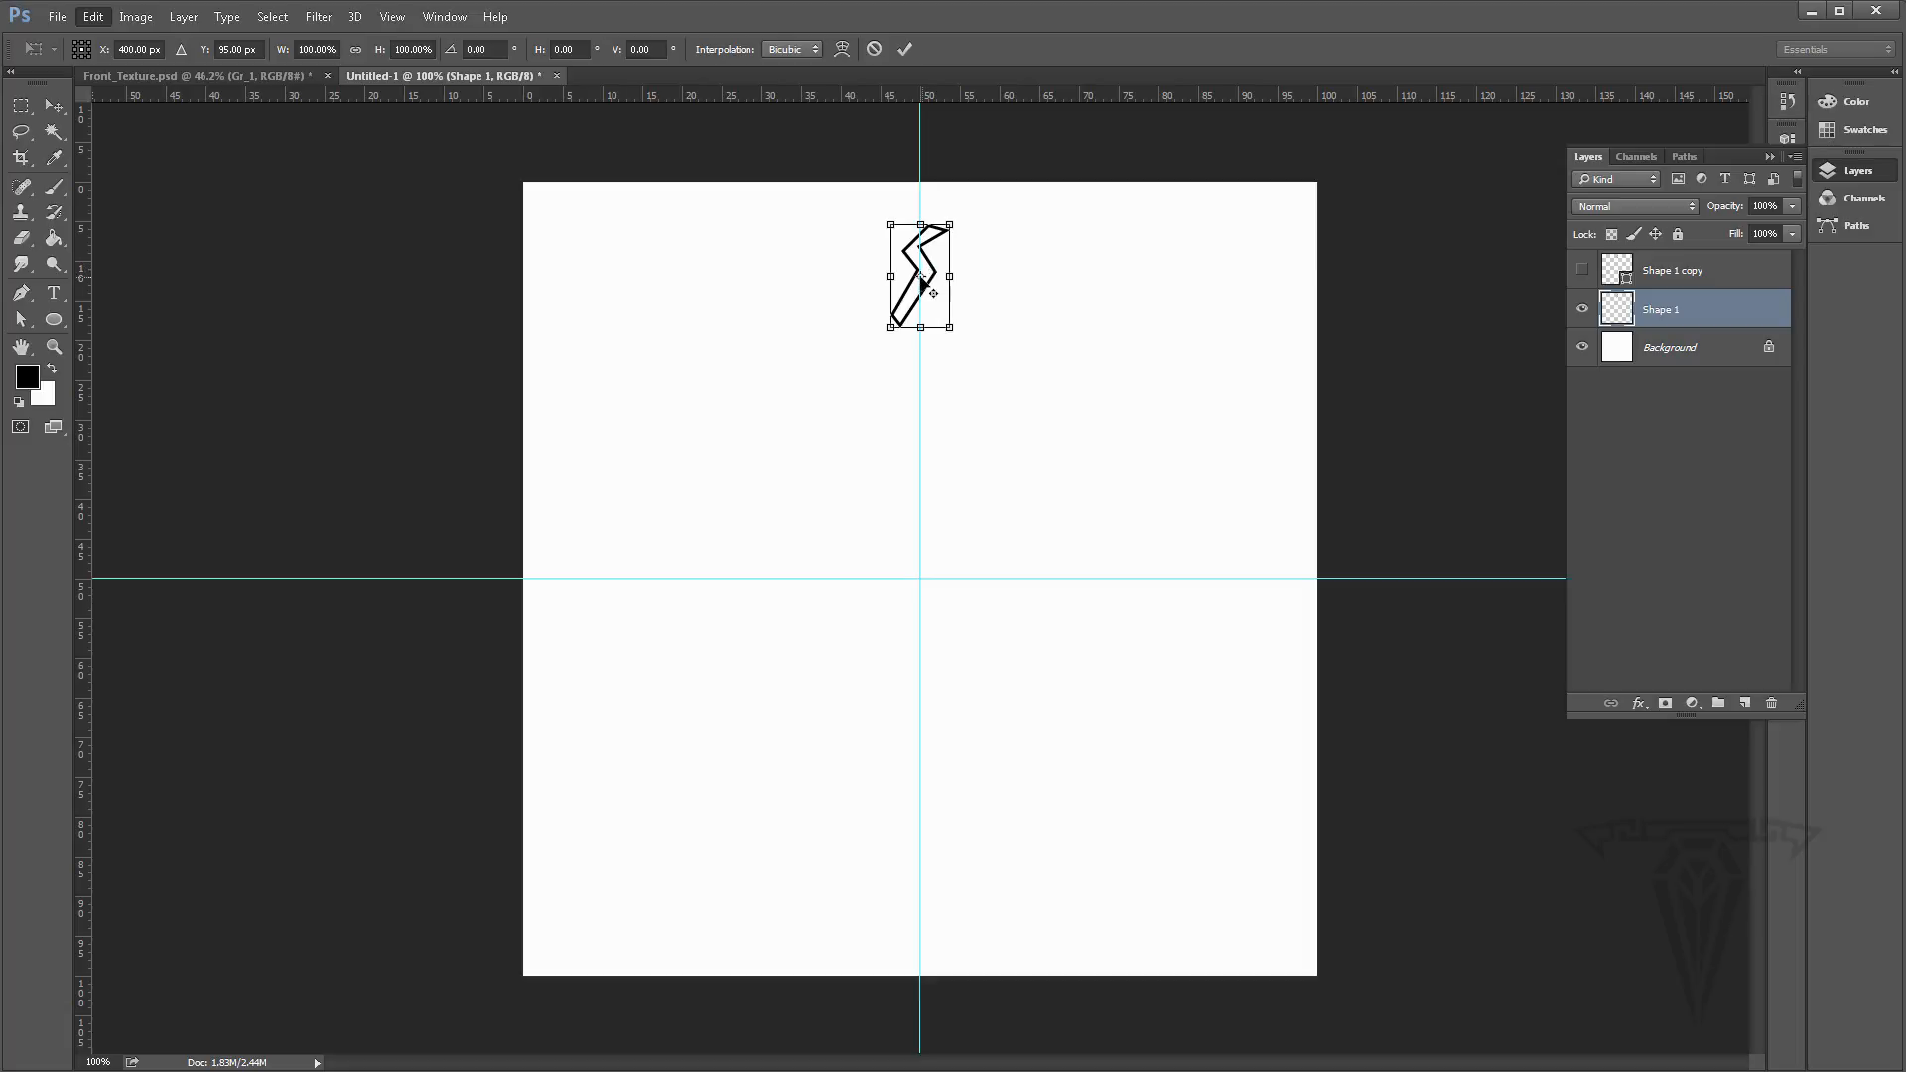
drag(919, 277, 920, 578)
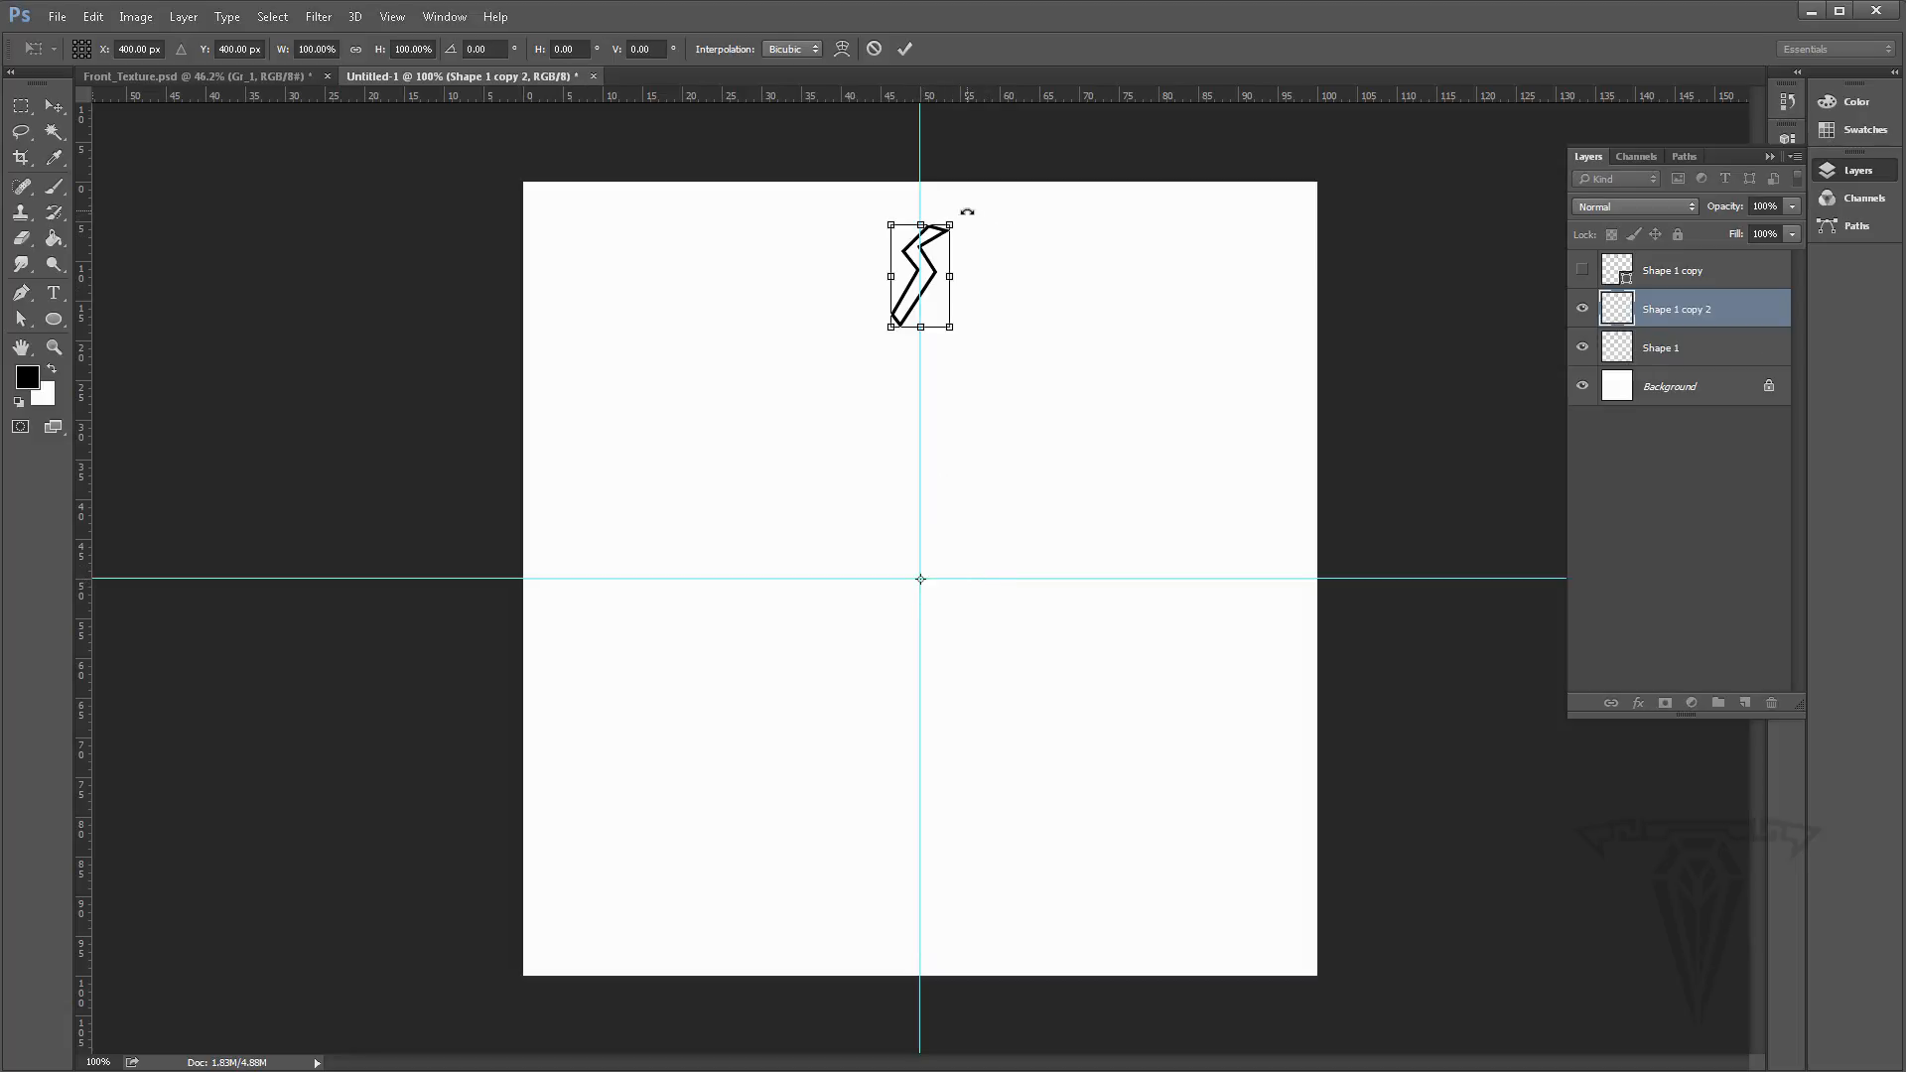
mouse_move(967, 211)
mouse_down()
mouse_move(1033, 235)
mouse_move(998, 225)
mouse_up()
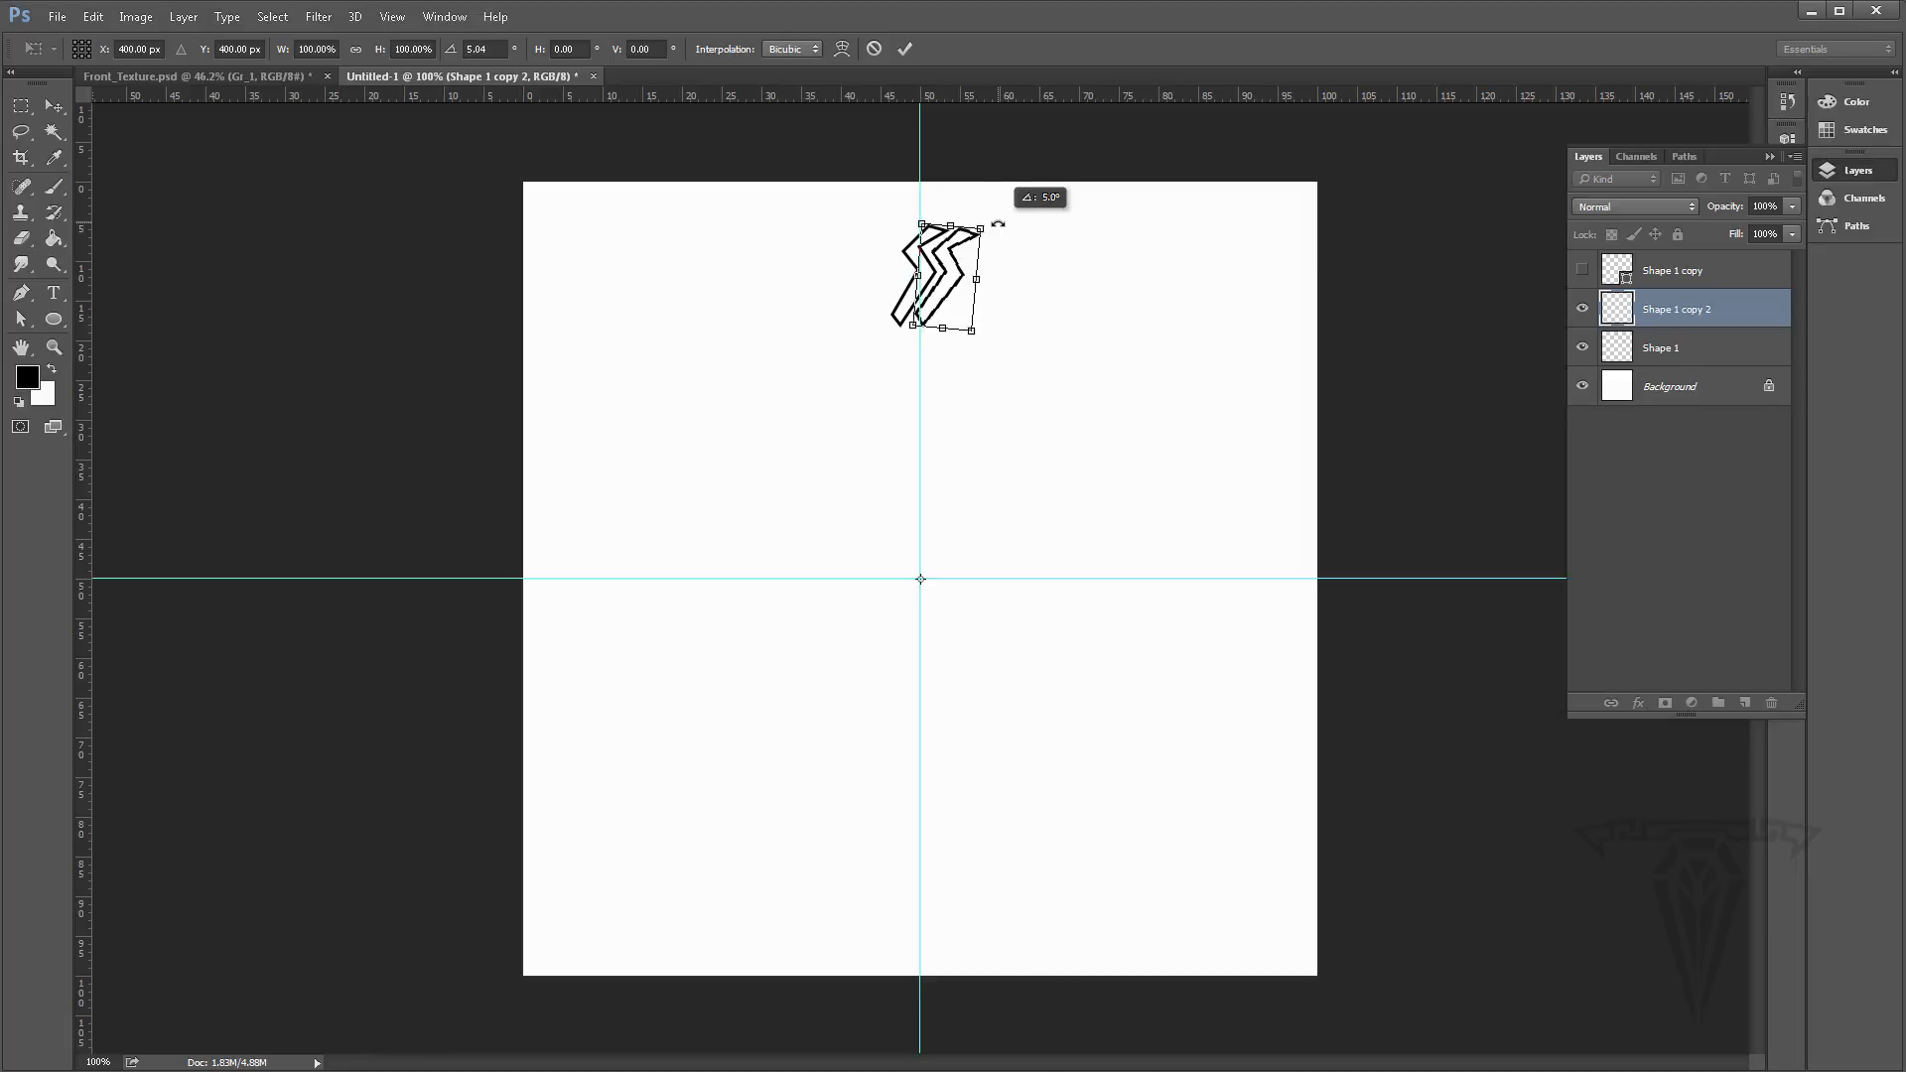
drag(997, 224, 998, 225)
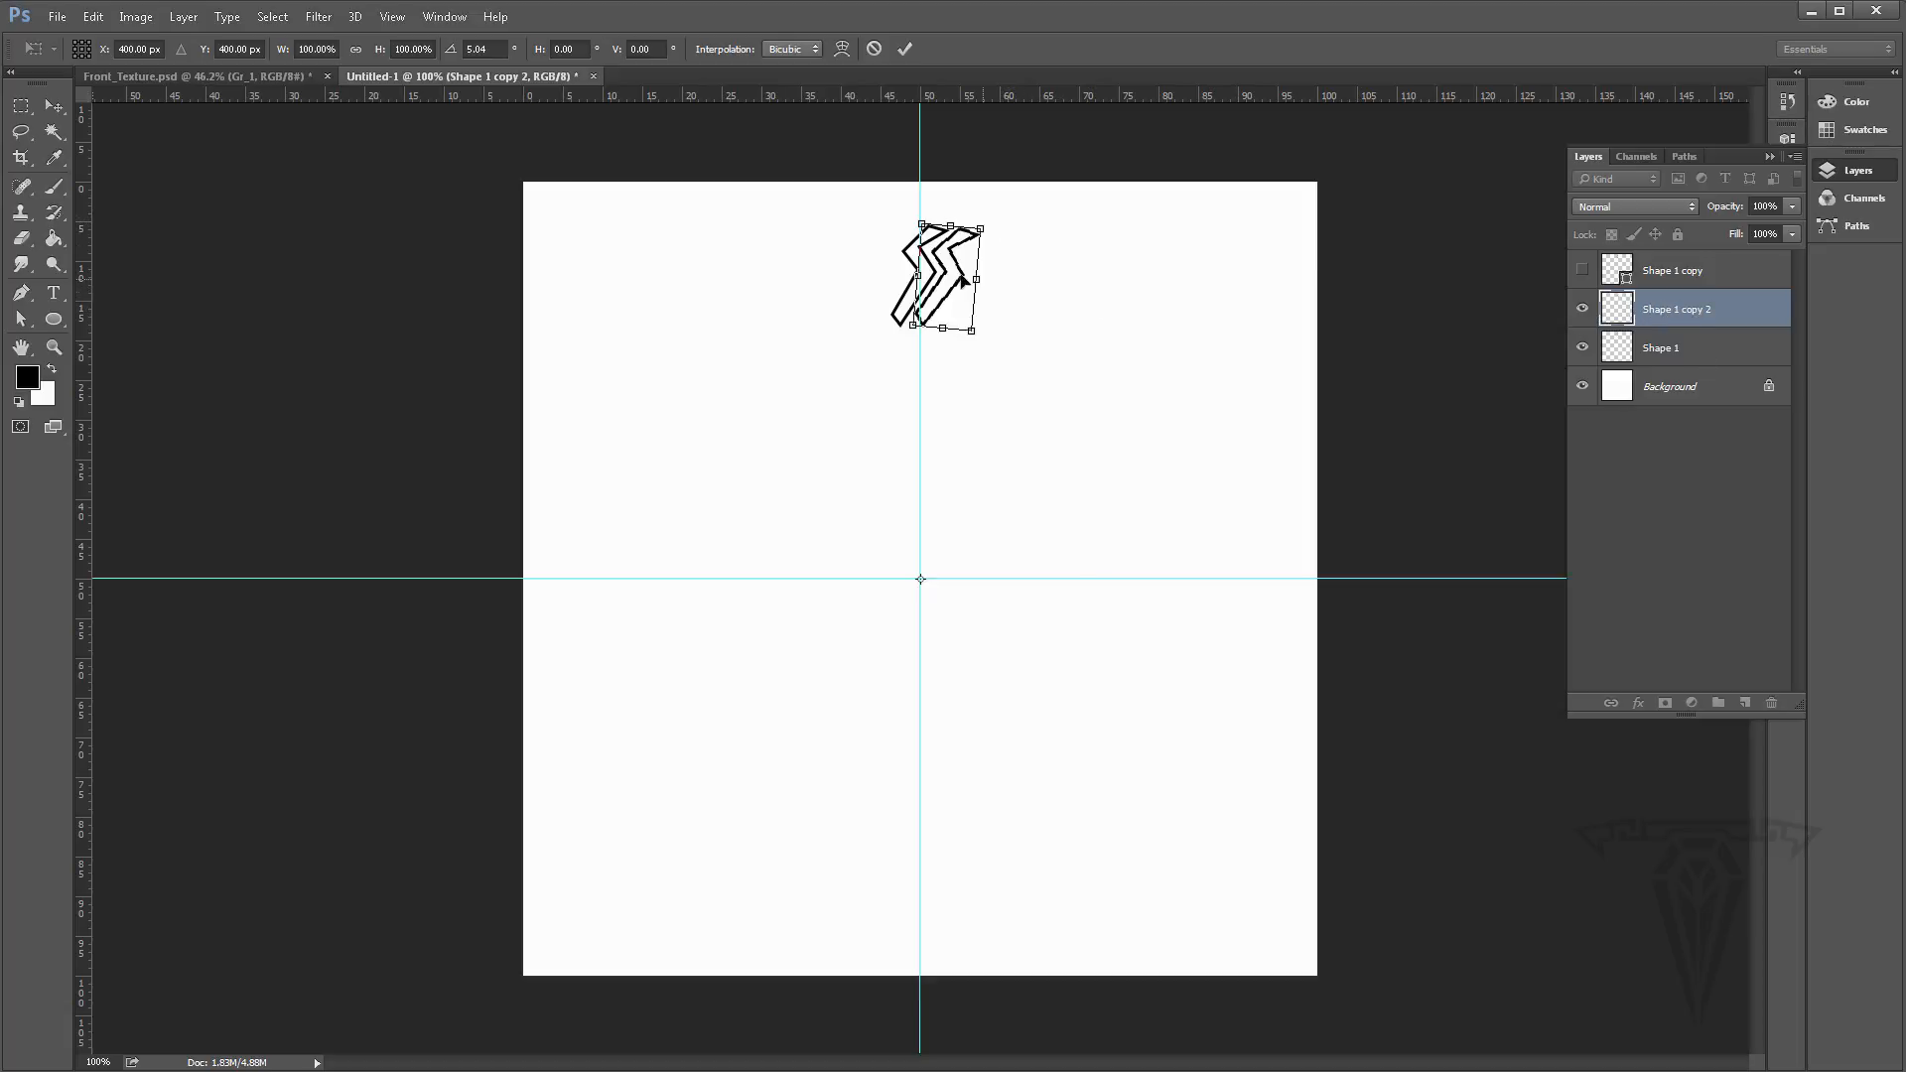
key(Return)
key(z)
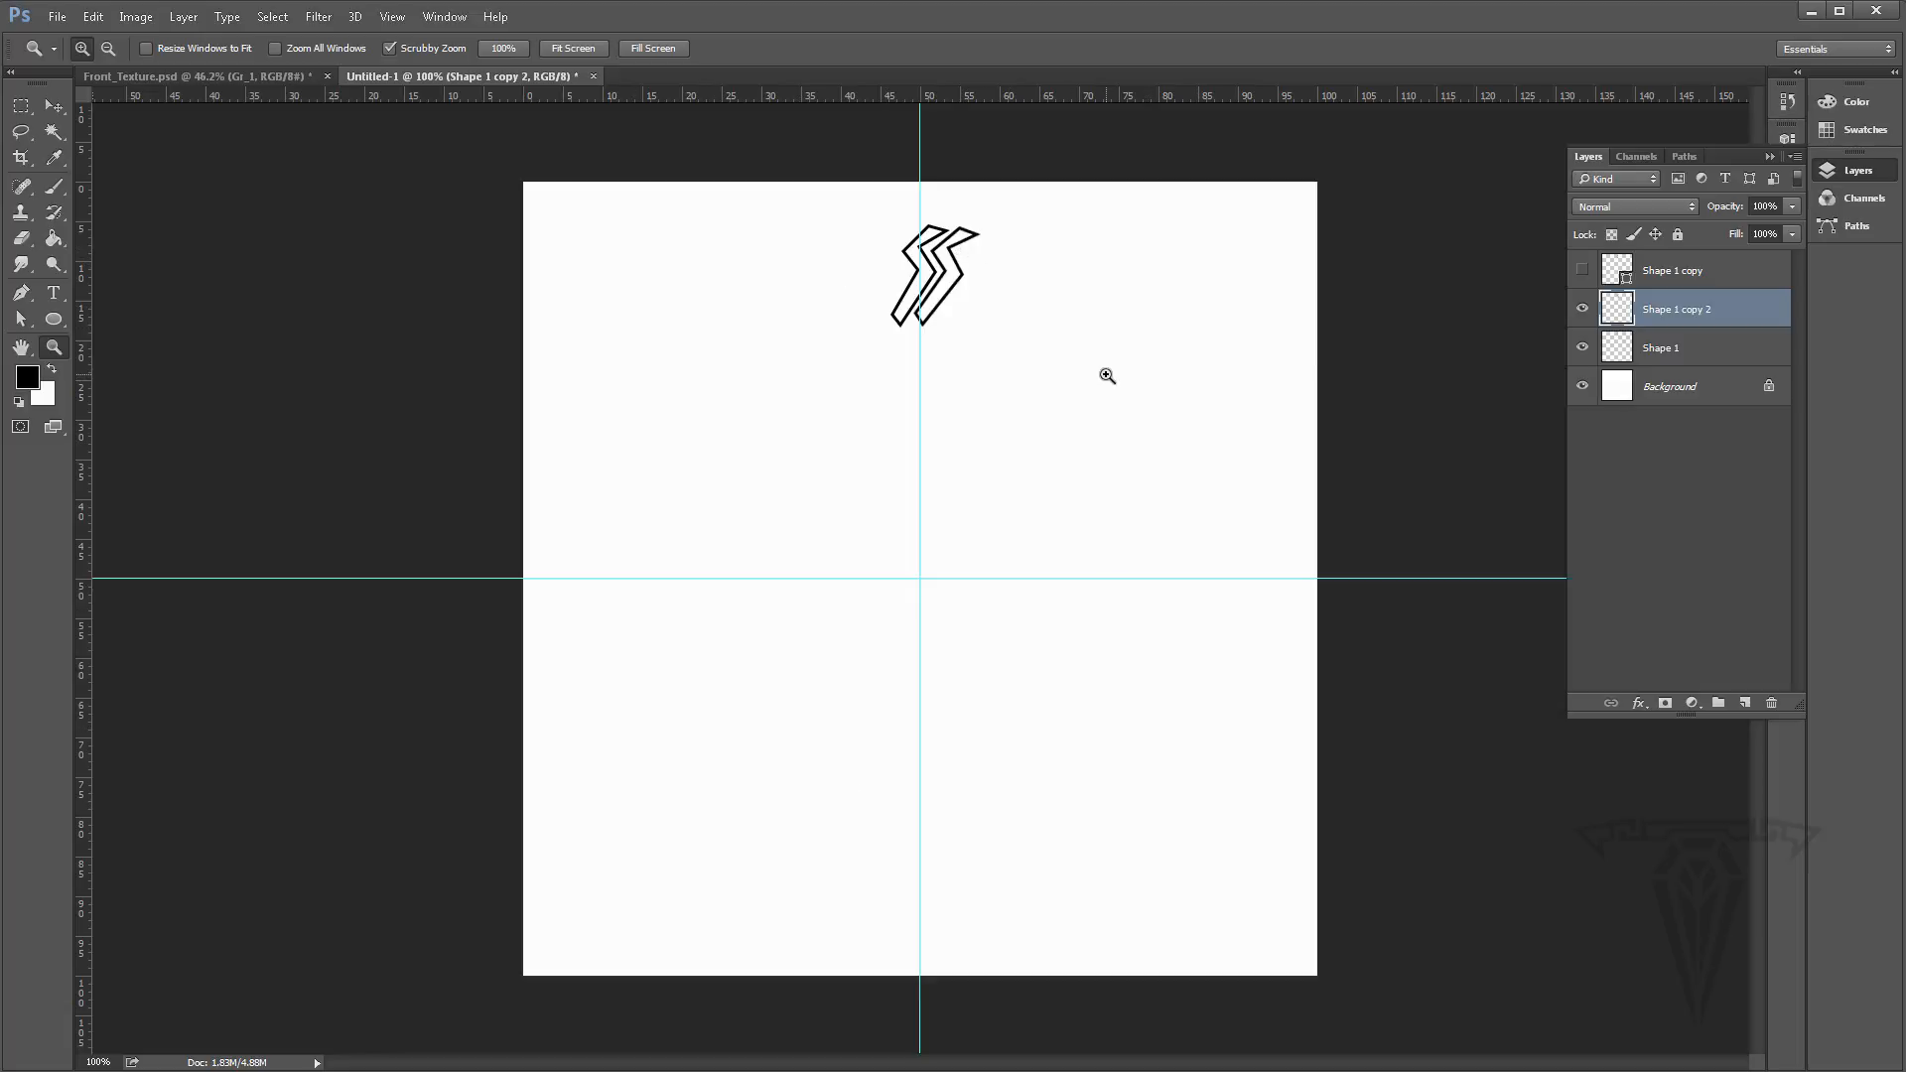
Repeat the rotate-and-duplicate transform around the canvas center until the zigzags form a full ring, and undo the last overlapping copy
key(alt)
key(ctrl+alt+shift+t)
key(ctrl+alt+shift+t)
key(ctrl+alt+shift+t)
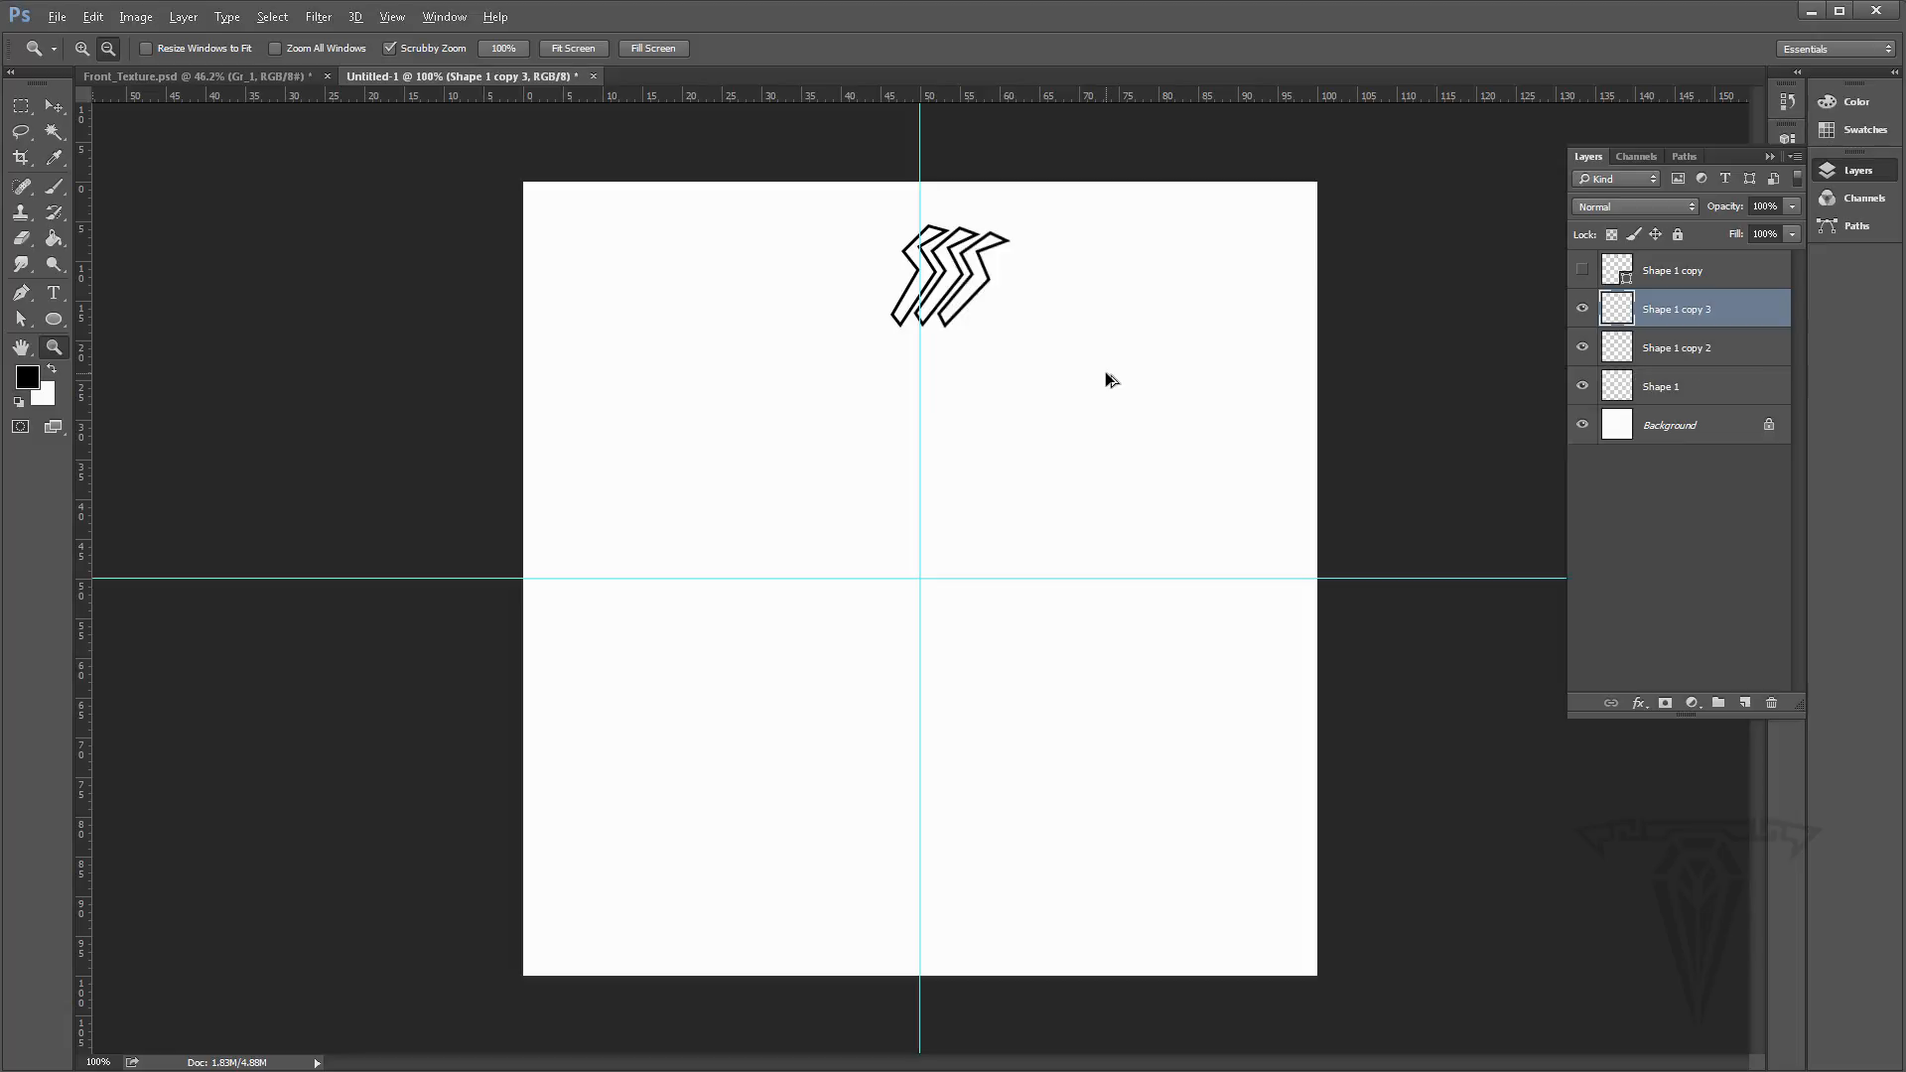
key(ctrl+alt+shift+t)
key(ctrl+alt+shift+t)
key(ctrl+alt+shift+t)
key(ctrl+alt+shift+t)
key(ctrl+alt+shift+t)
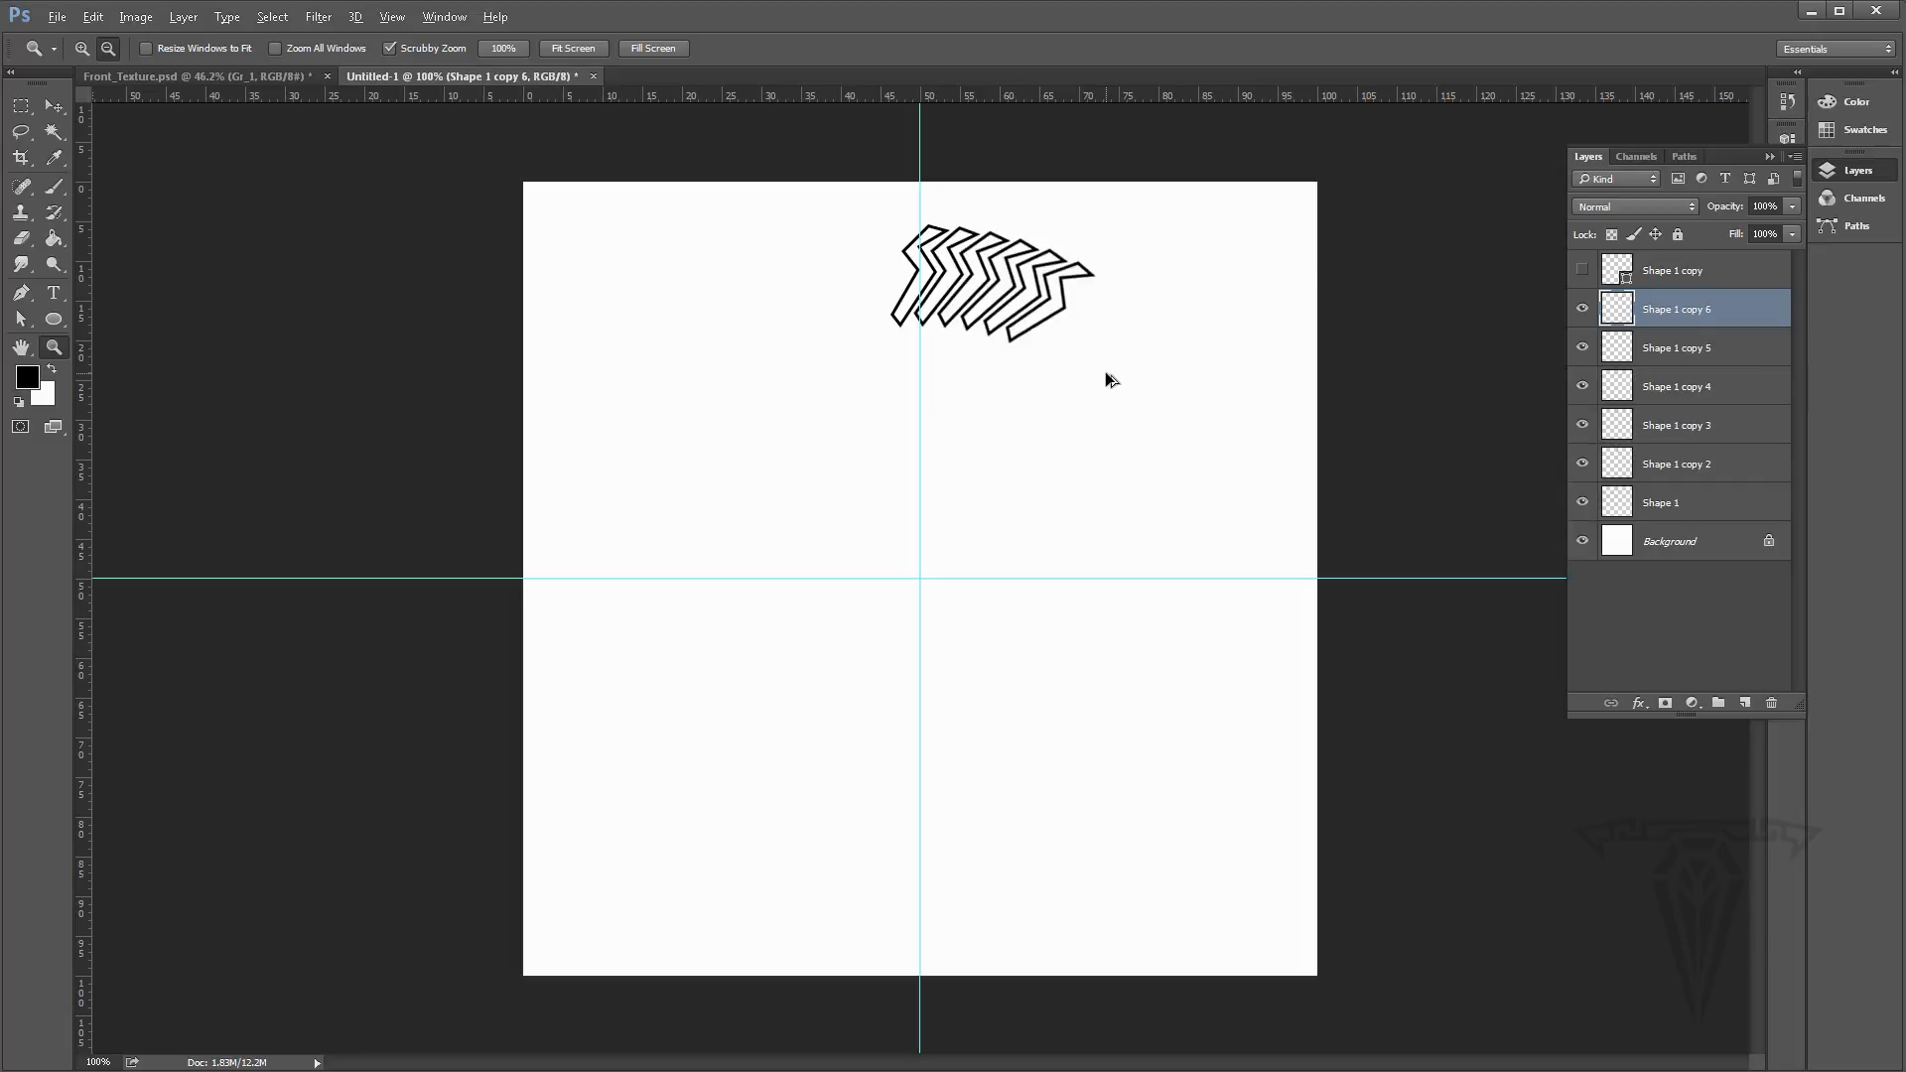
key(ctrl+alt+shift+t)
key(ctrl+alt+shift+t)
key(ctrl+alt+shift+t)
key(ctrl+alt+shift+t)
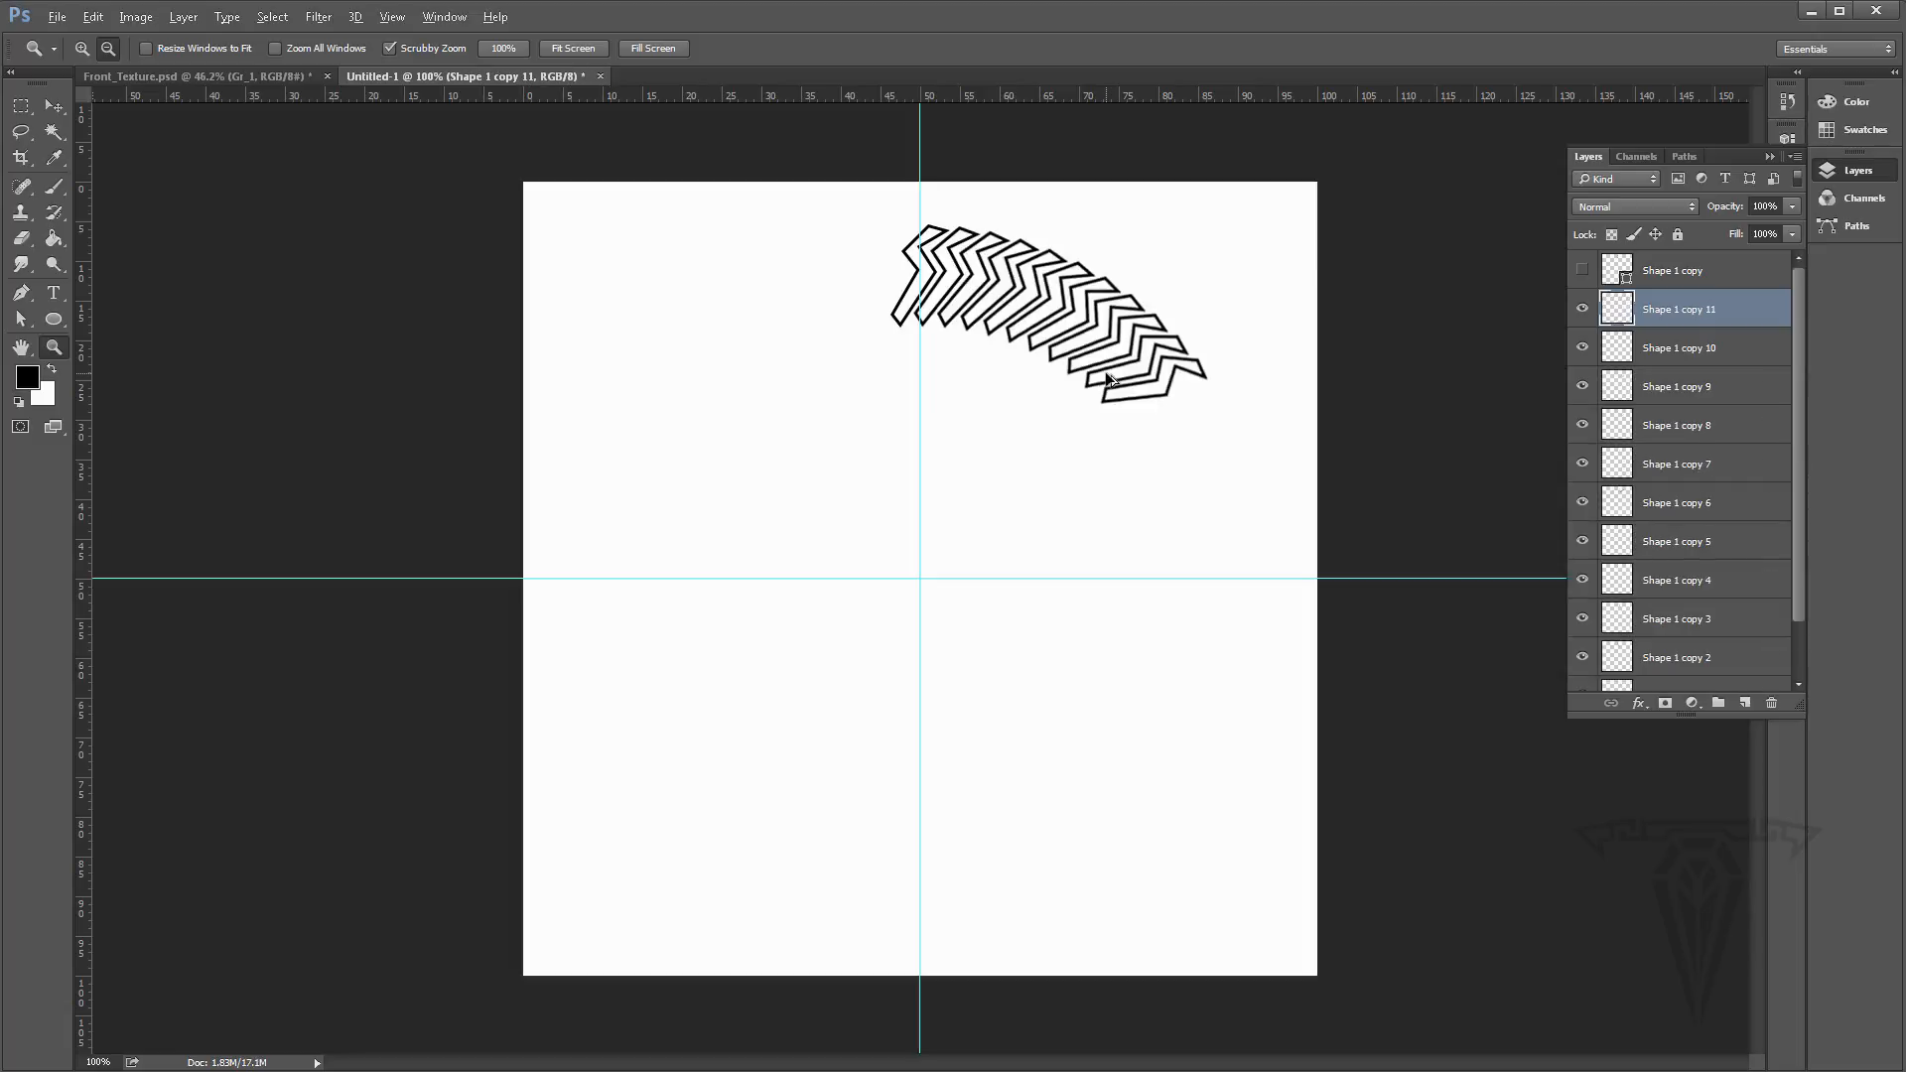
key(ctrl+alt+shift+t)
key(ctrl+alt+shift+t)
key(ctrl+alt+shift+t)
key(ctrl+alt+shift+t)
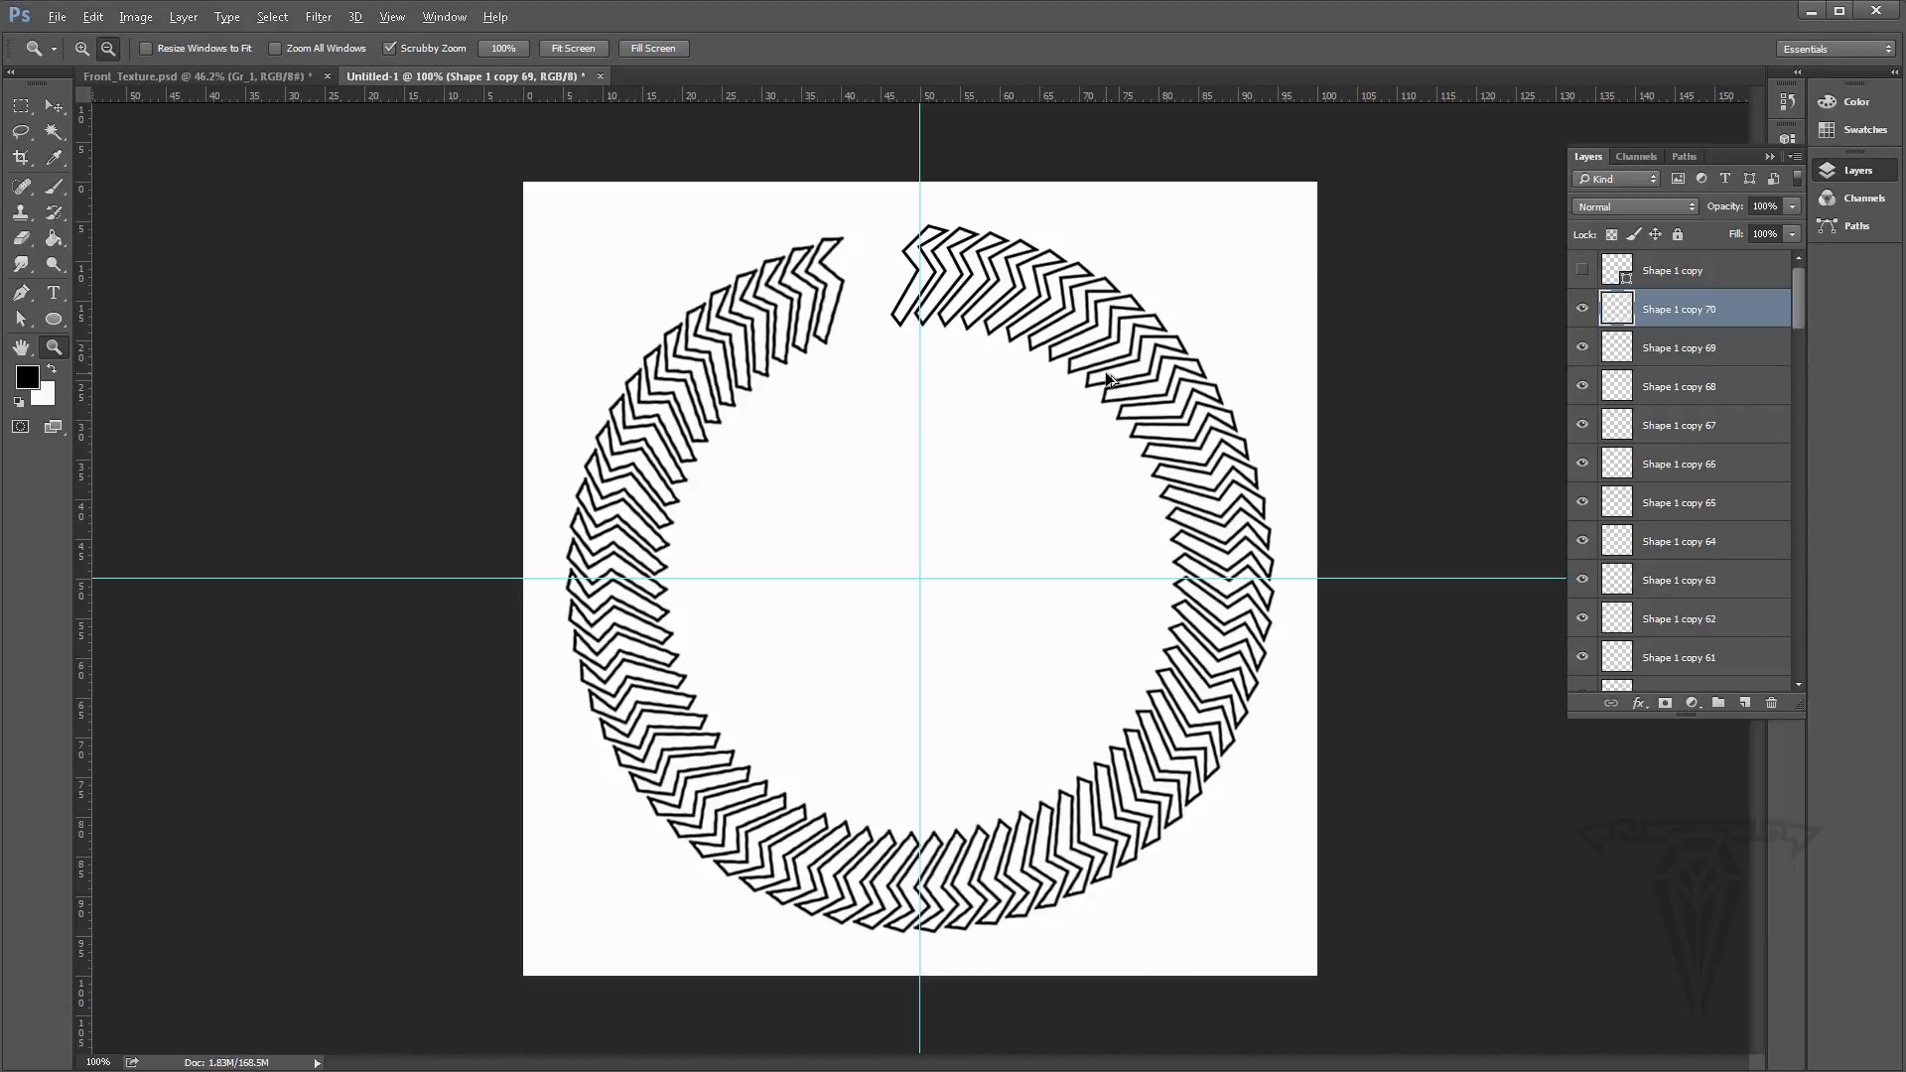
key(ctrl+alt+shift+t)
key(ctrl+alt+shift+t)
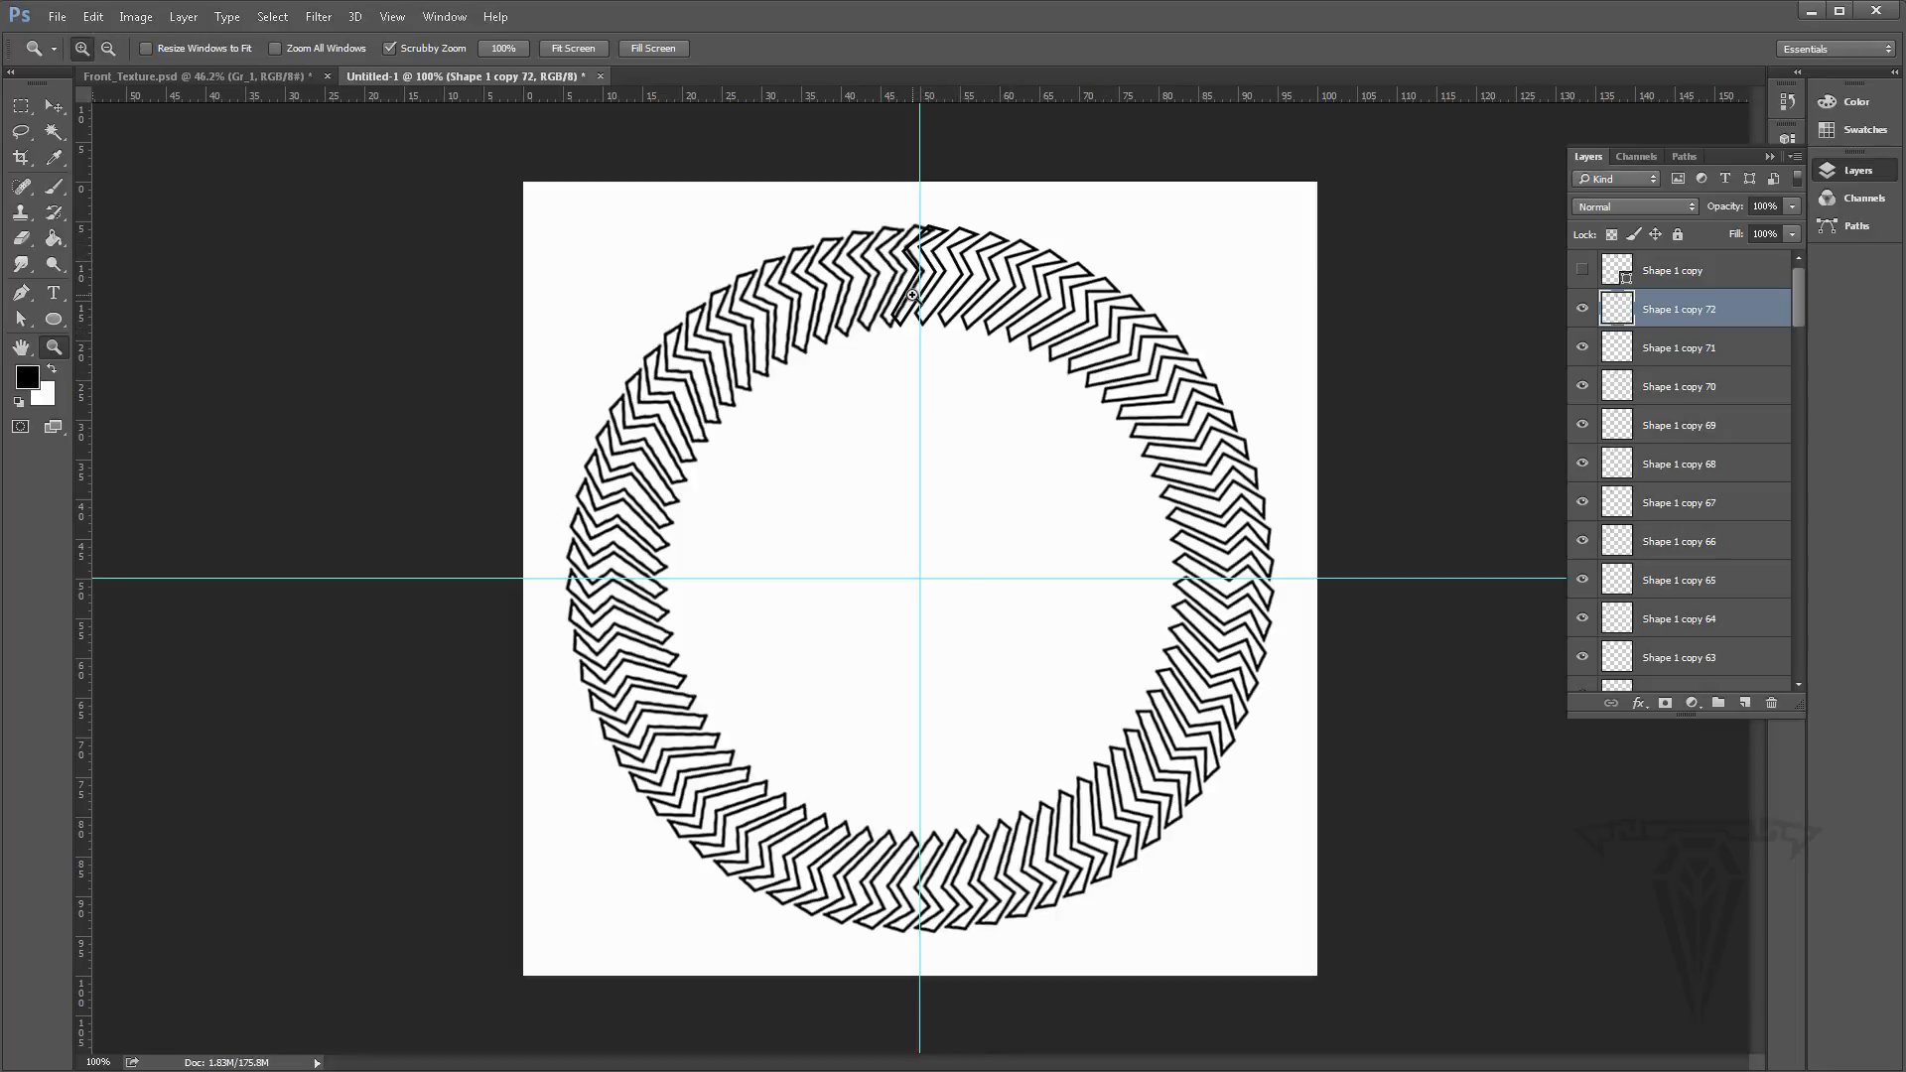
key(ctrl+z)
Merge all the visible zigzag layers, from Shape 1 copy 71 down to Shape 1, into one layer
mouse_move(1798, 296)
mouse_down()
mouse_move(1819, 540)
mouse_move(1795, 276)
mouse_up()
drag(1798, 278, 1834, 655)
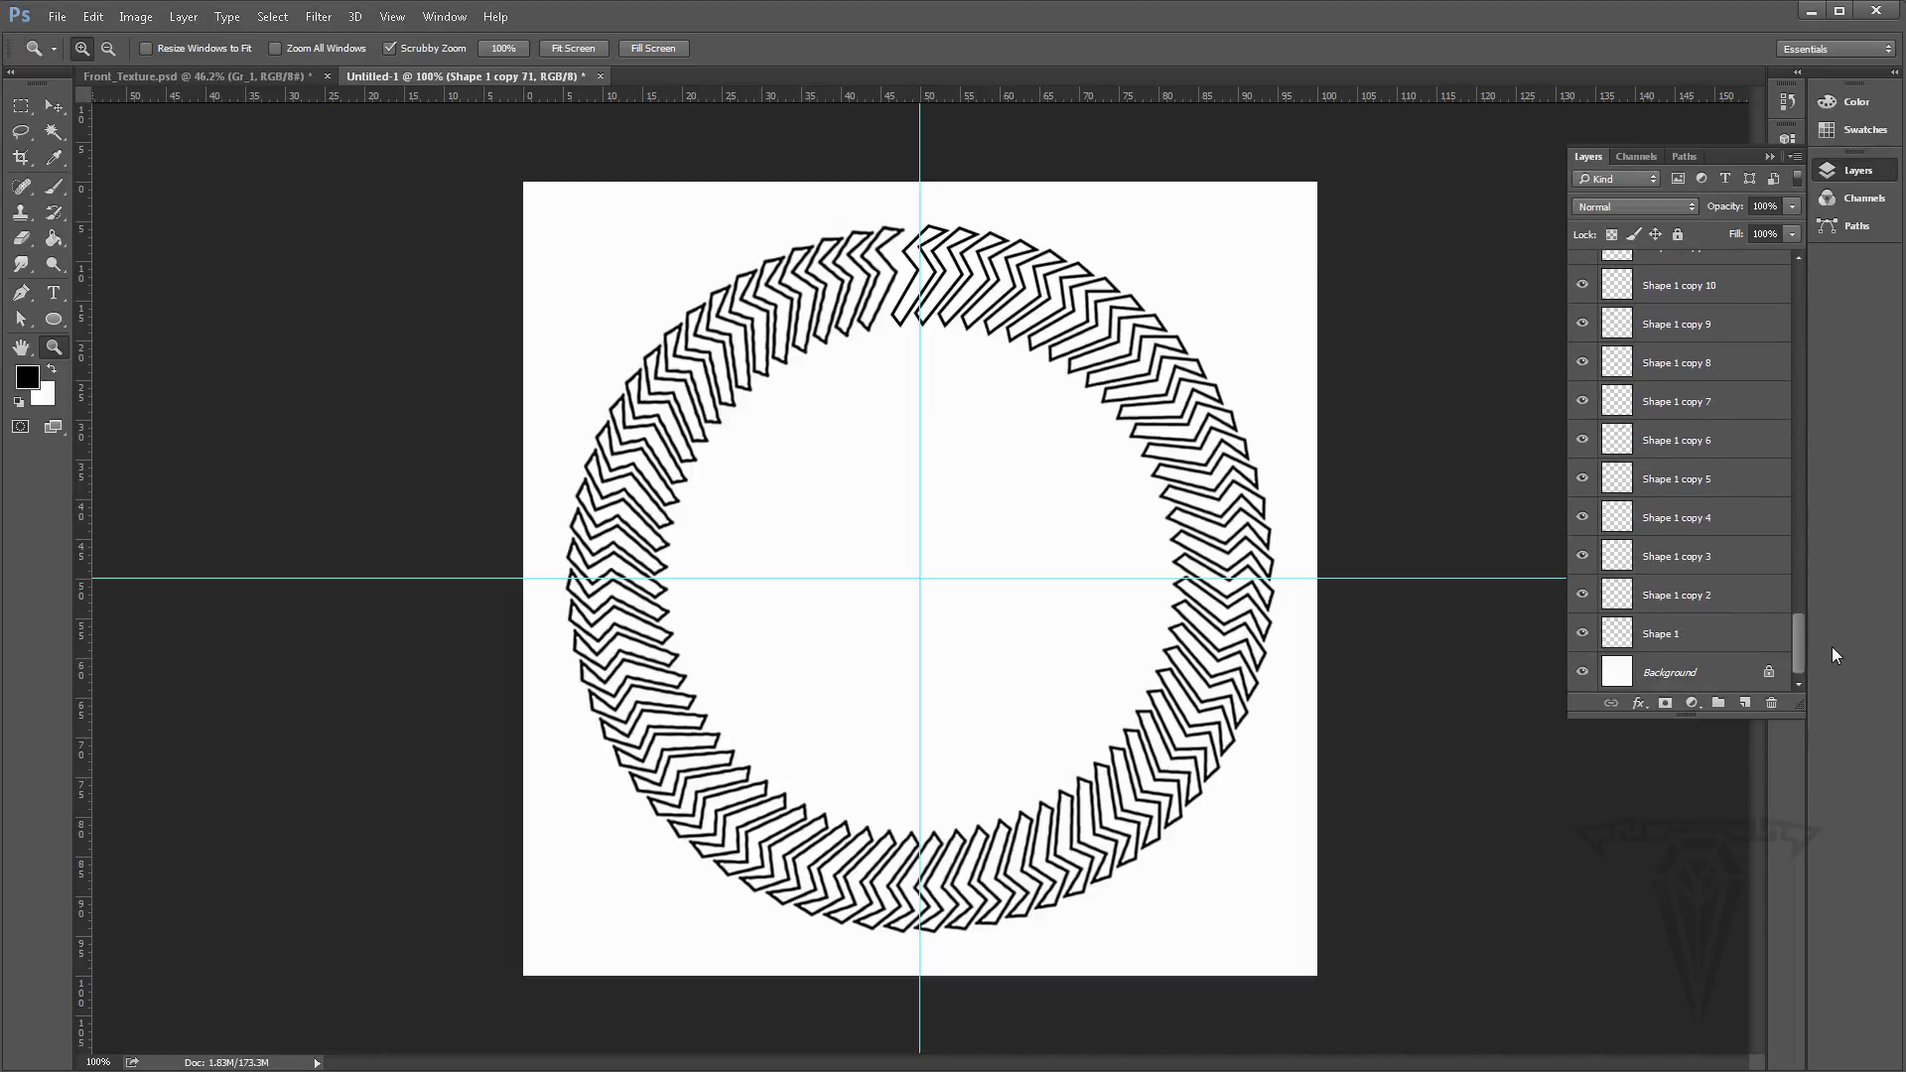
shift+click(1651, 632)
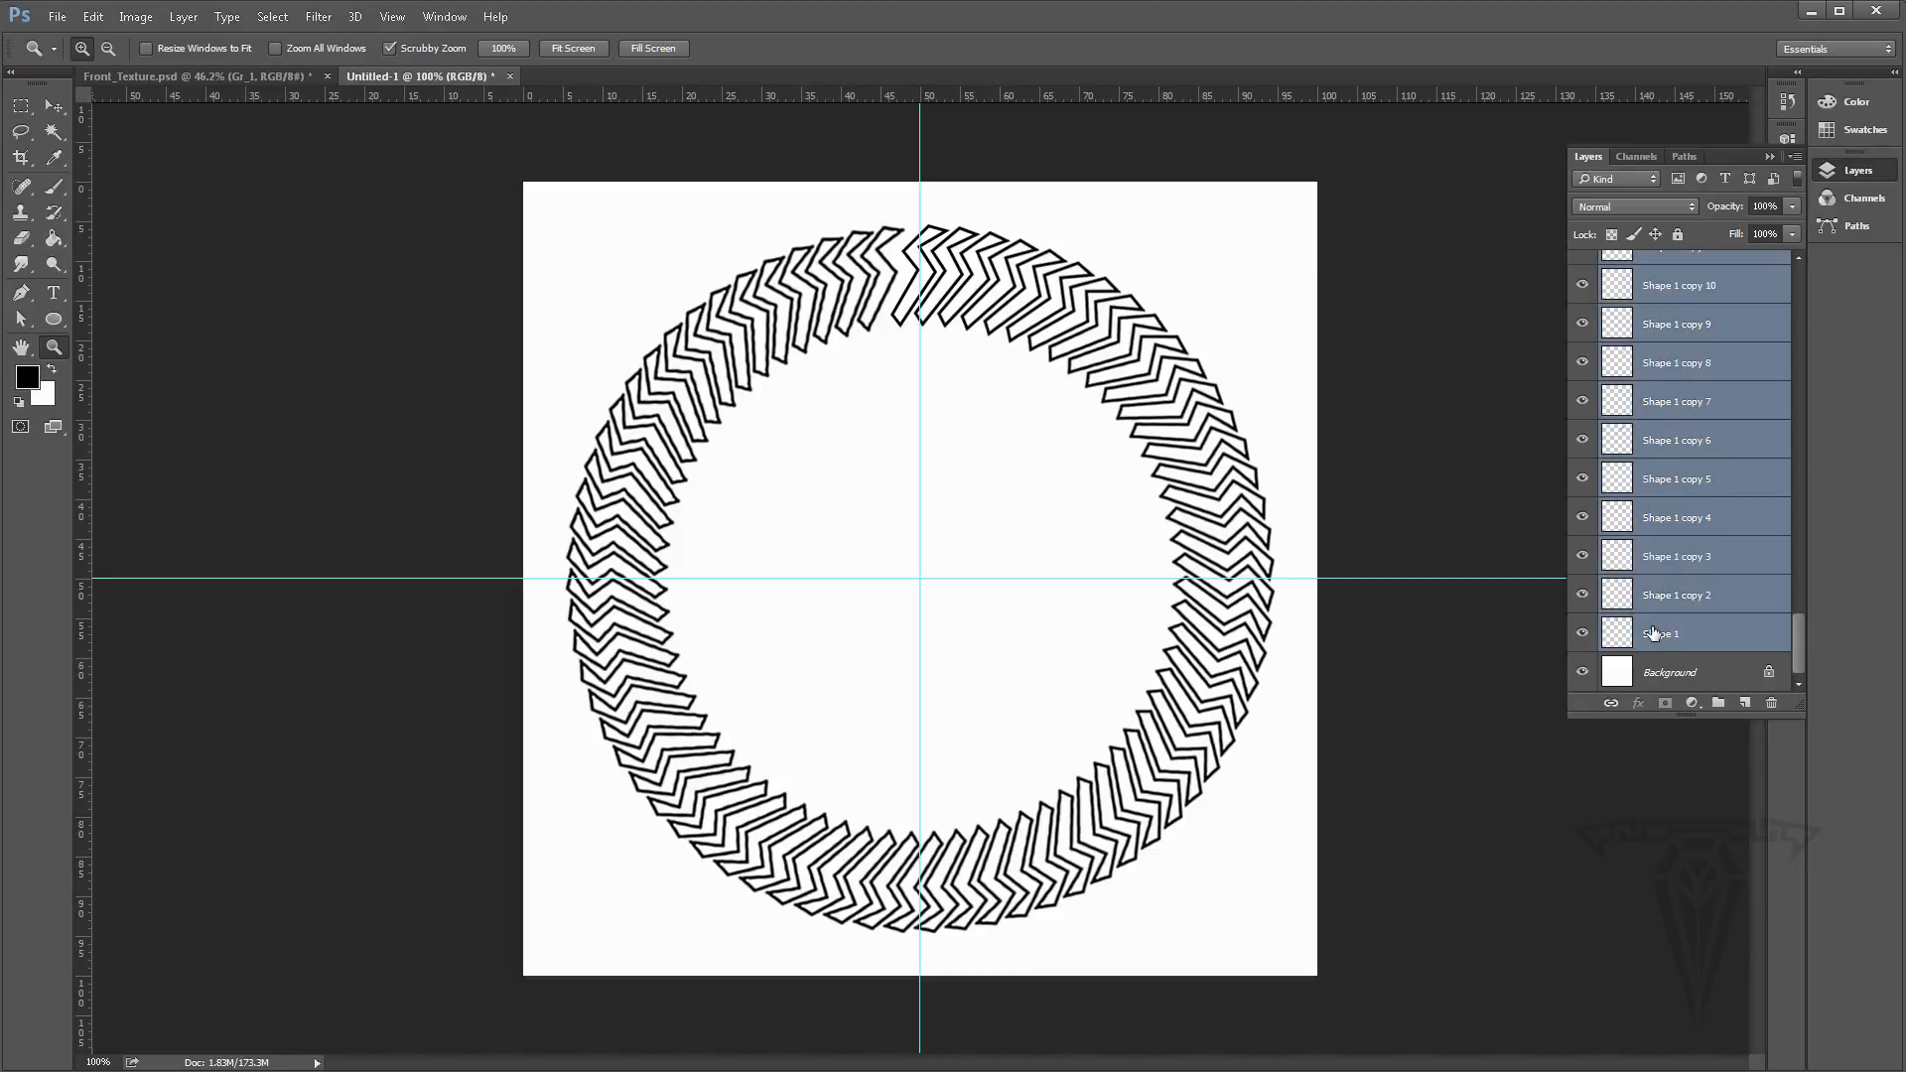
click(1796, 157)
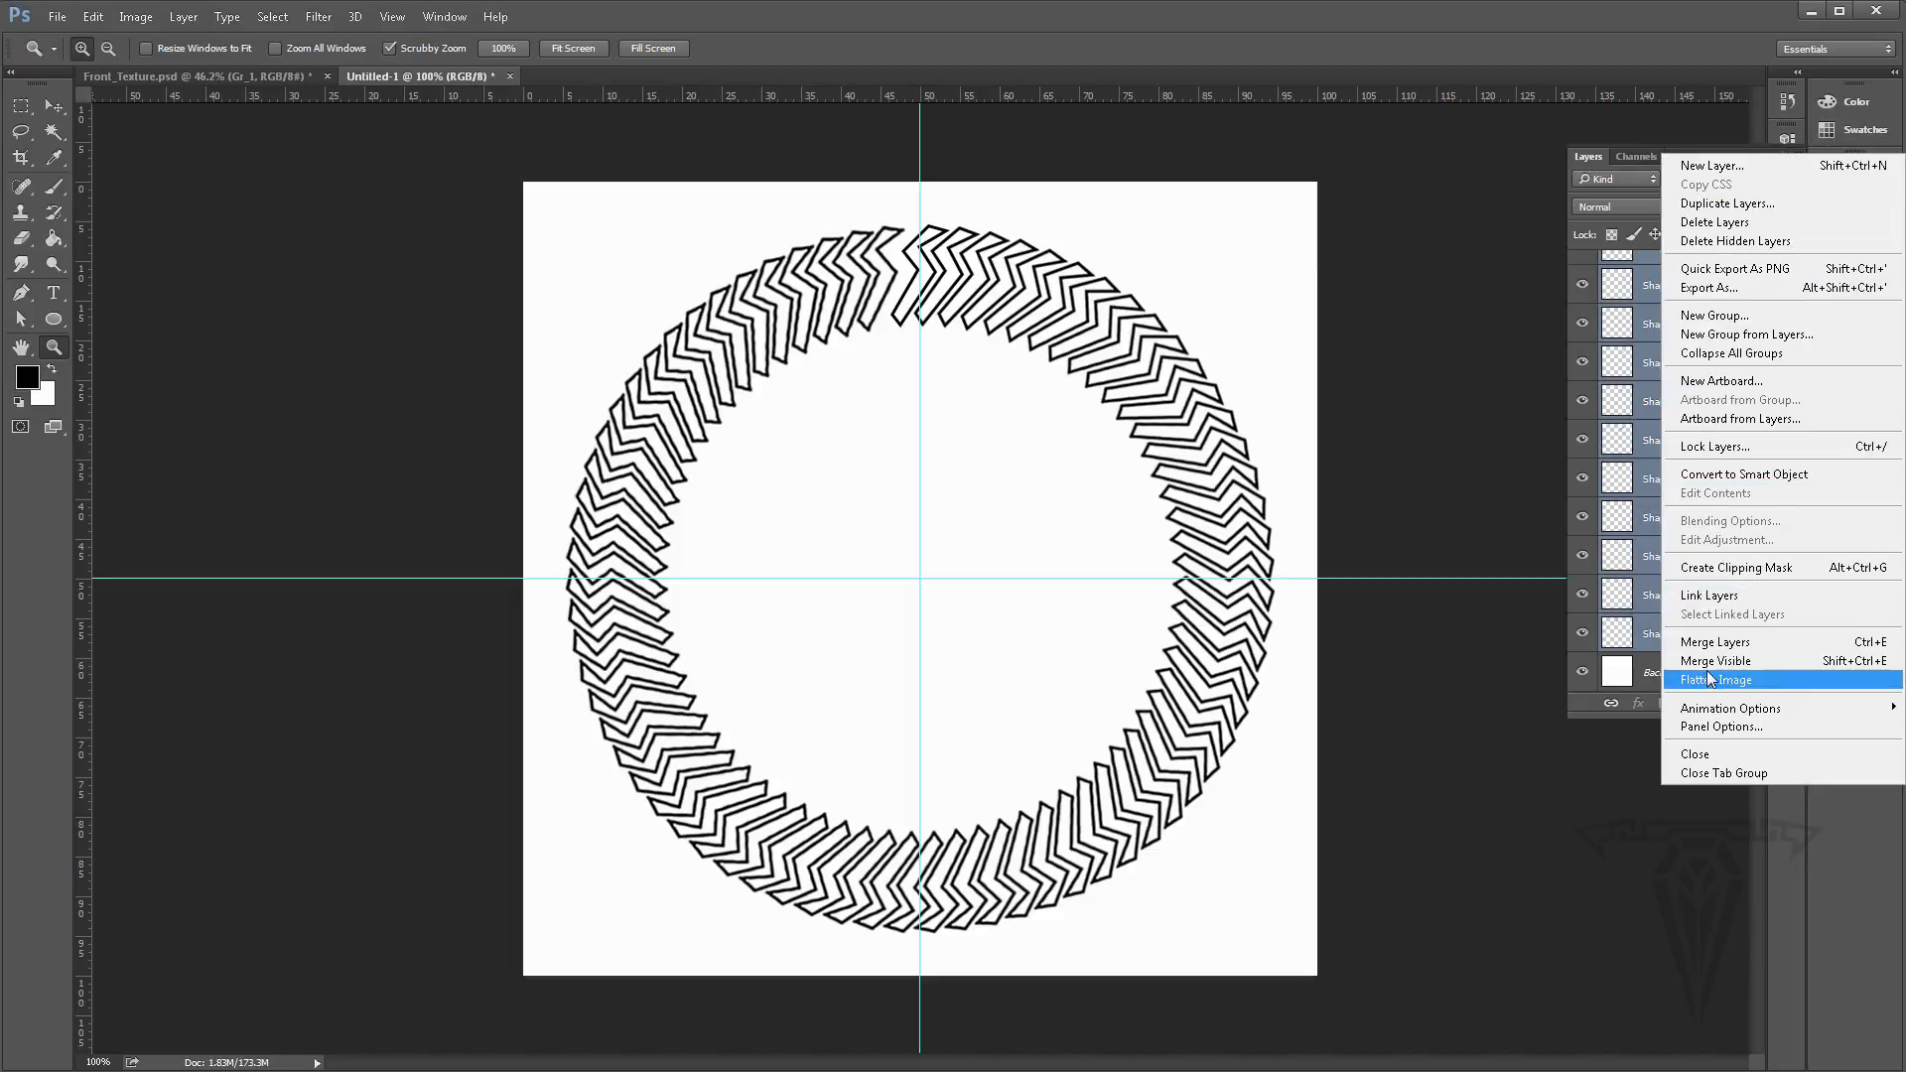
click(1728, 642)
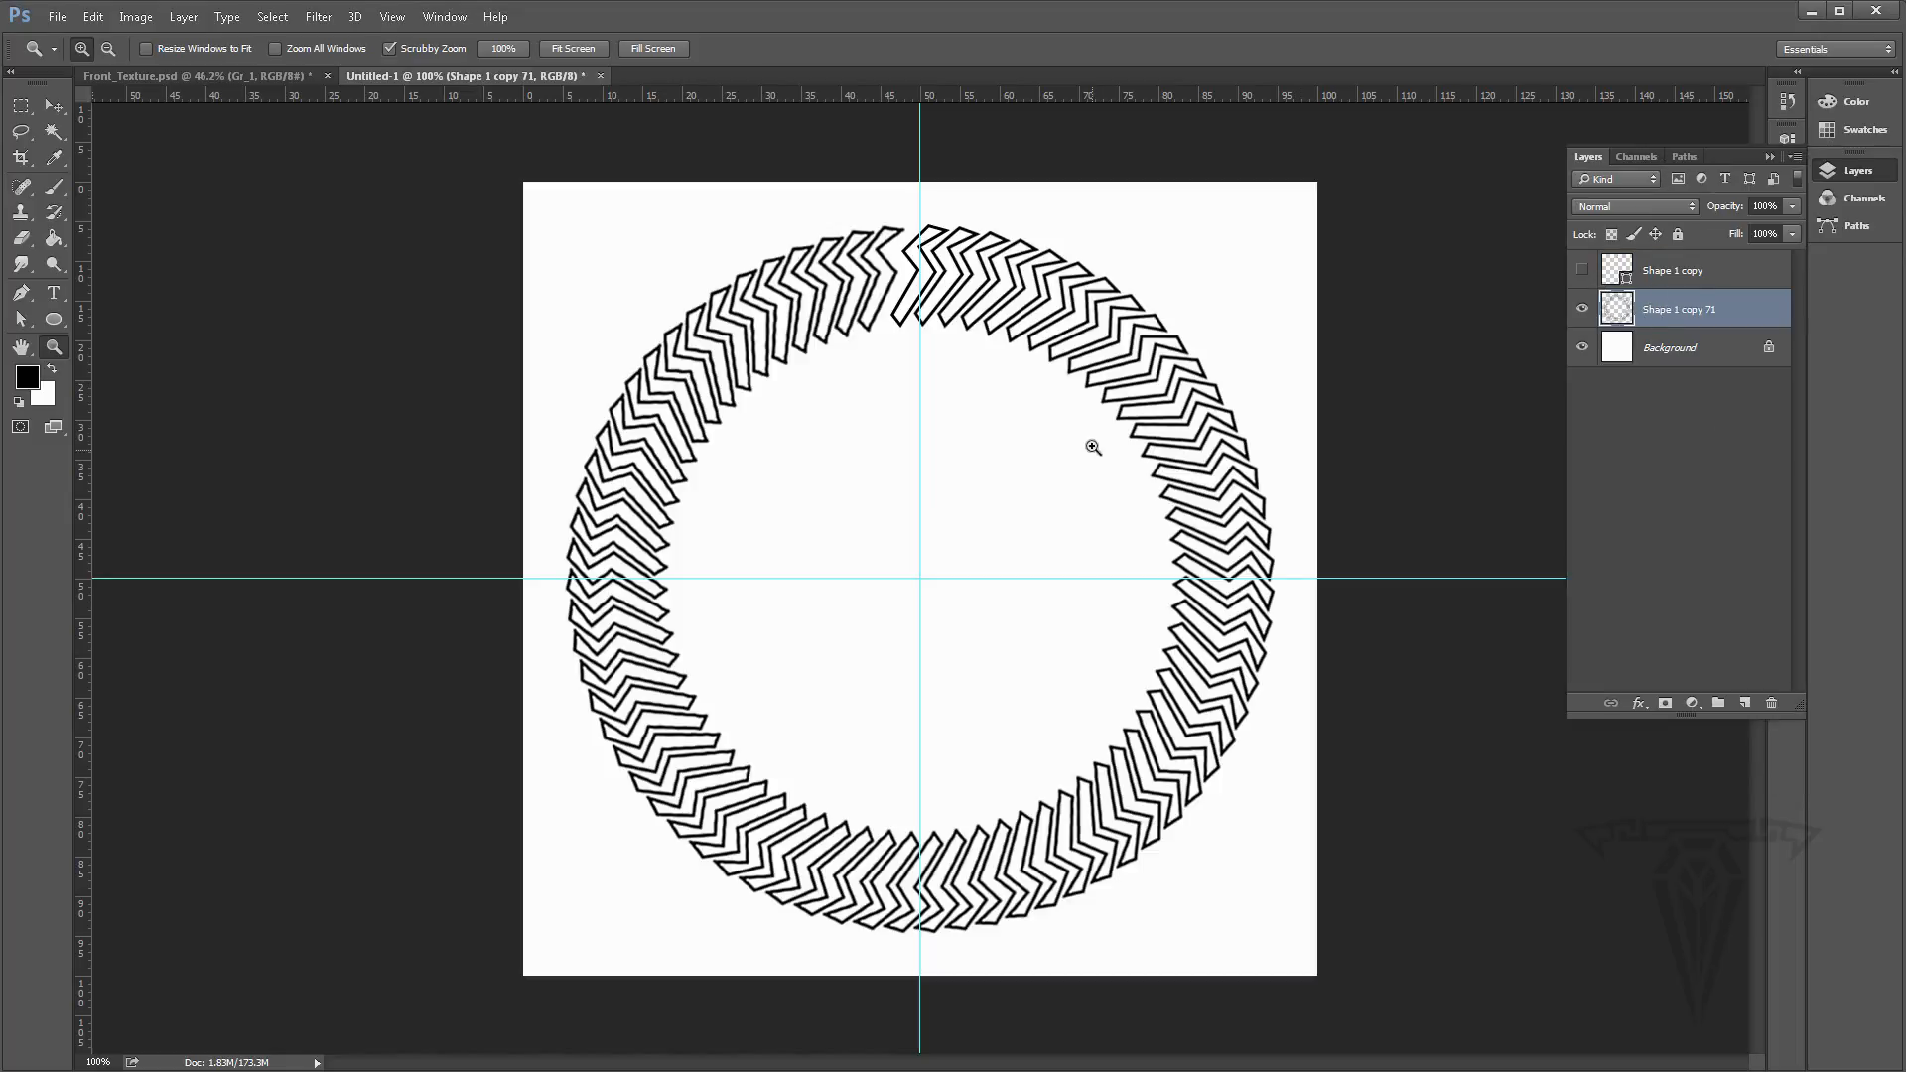
Copy the merged zigzag ring into the Bump group of Front_Texture.psd, show it, and hide the Gr_1 layer
click(53, 105)
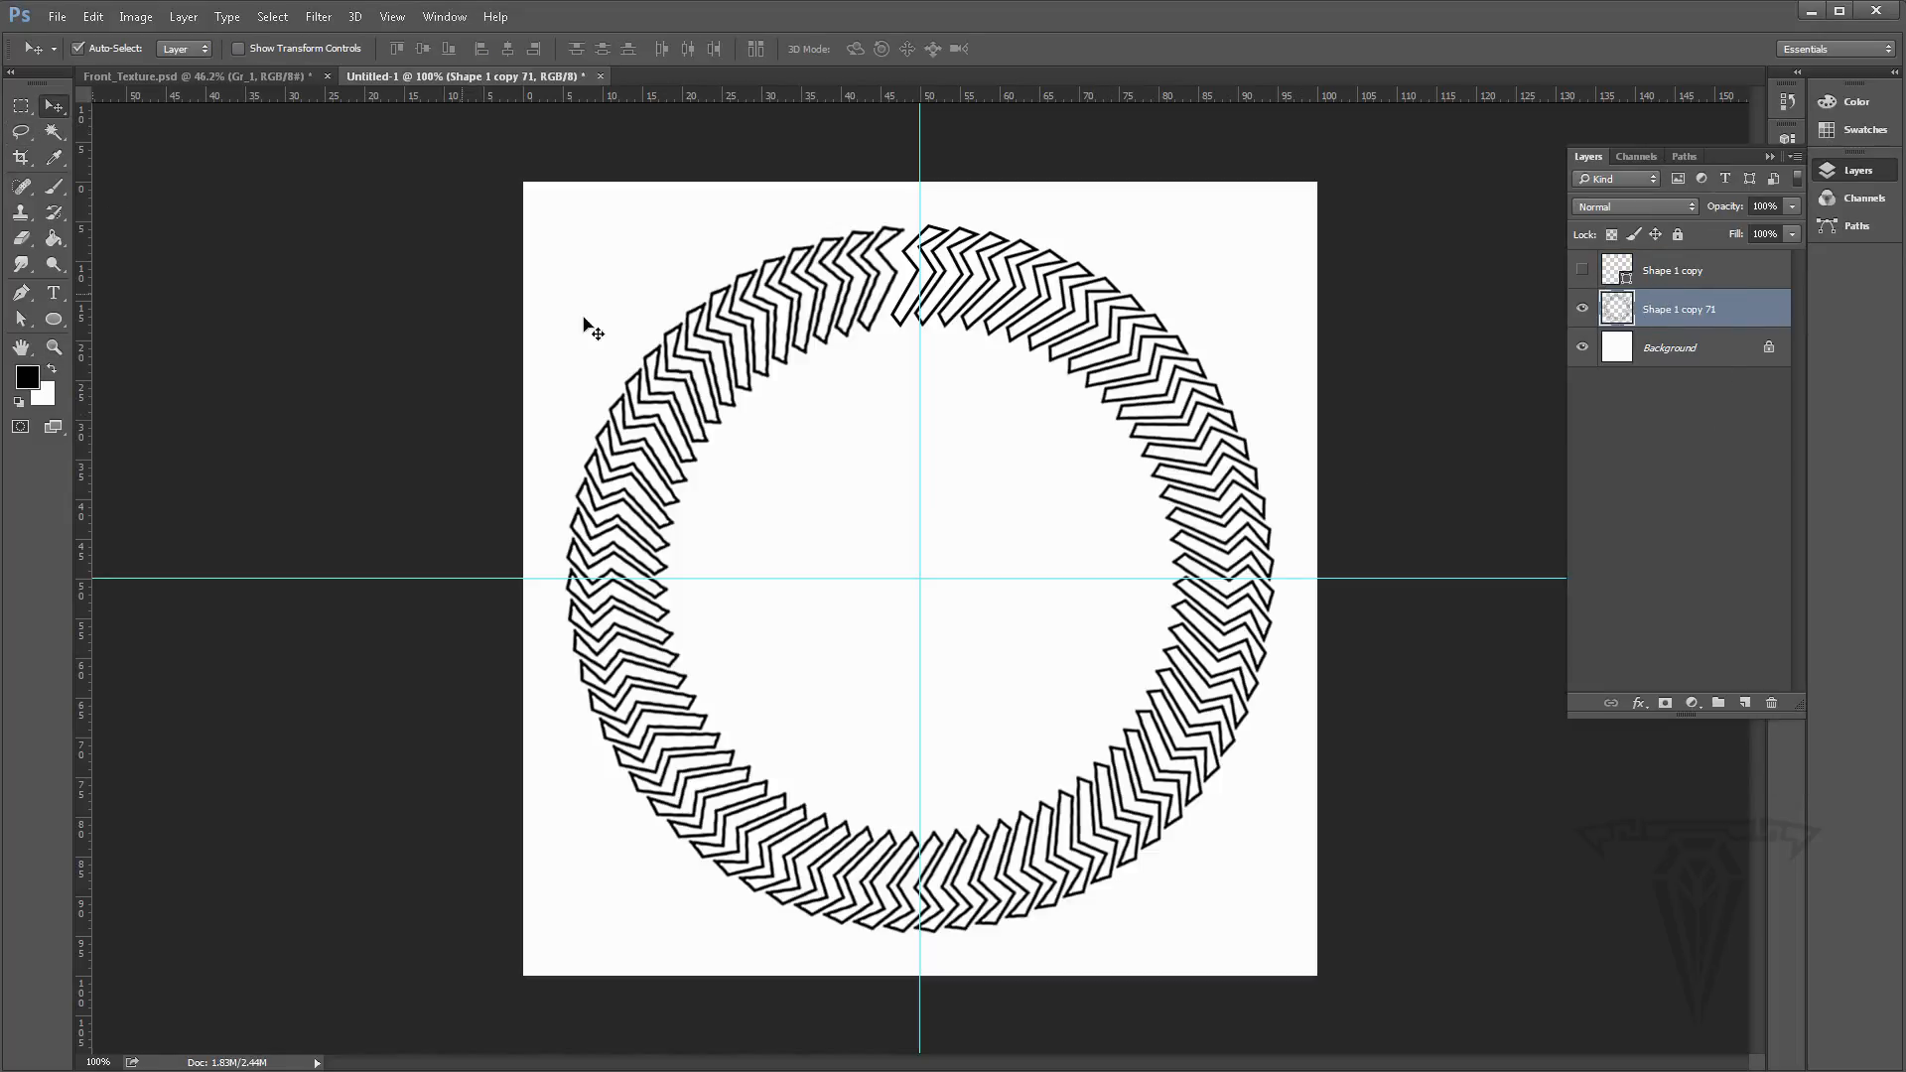
drag(762, 352, 1029, 650)
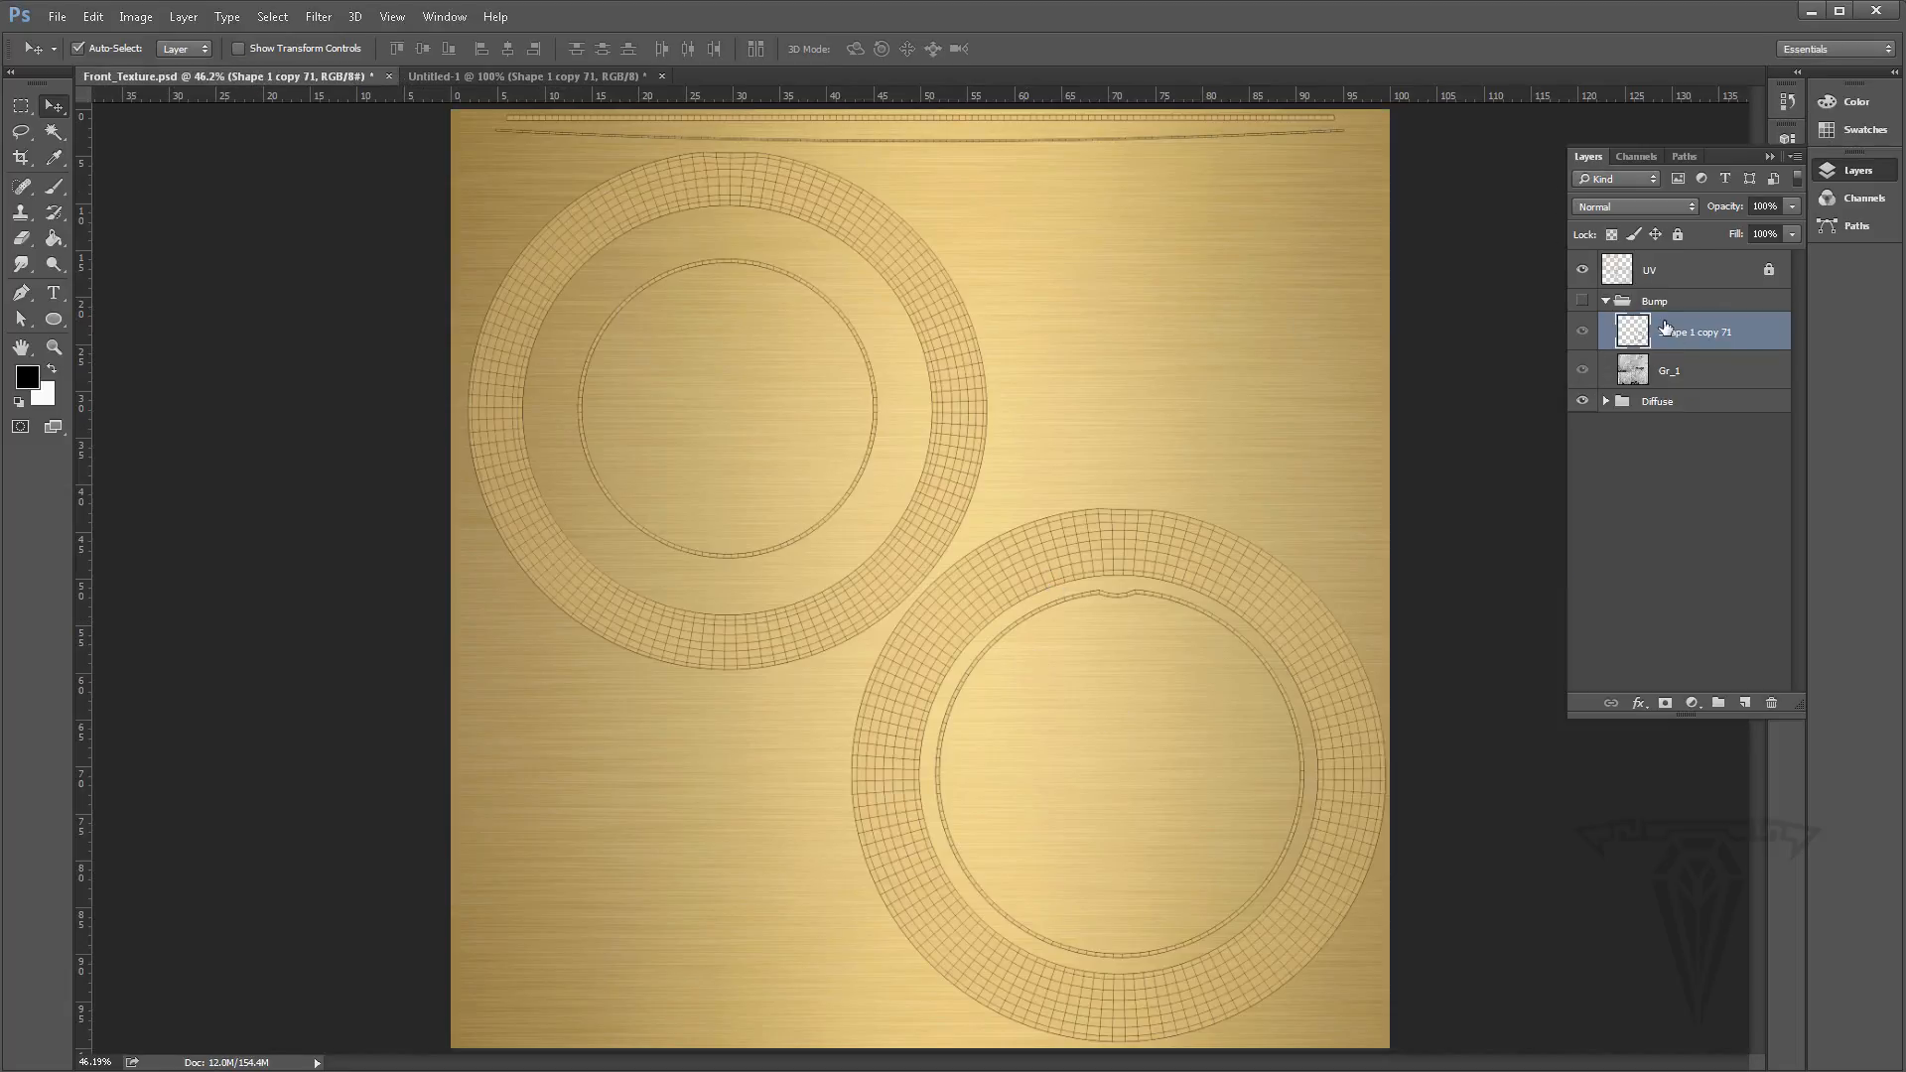
mouse_move(1680, 337)
mouse_down()
mouse_move(1694, 247)
mouse_move(1681, 328)
mouse_move(1659, 334)
mouse_up()
click(1583, 333)
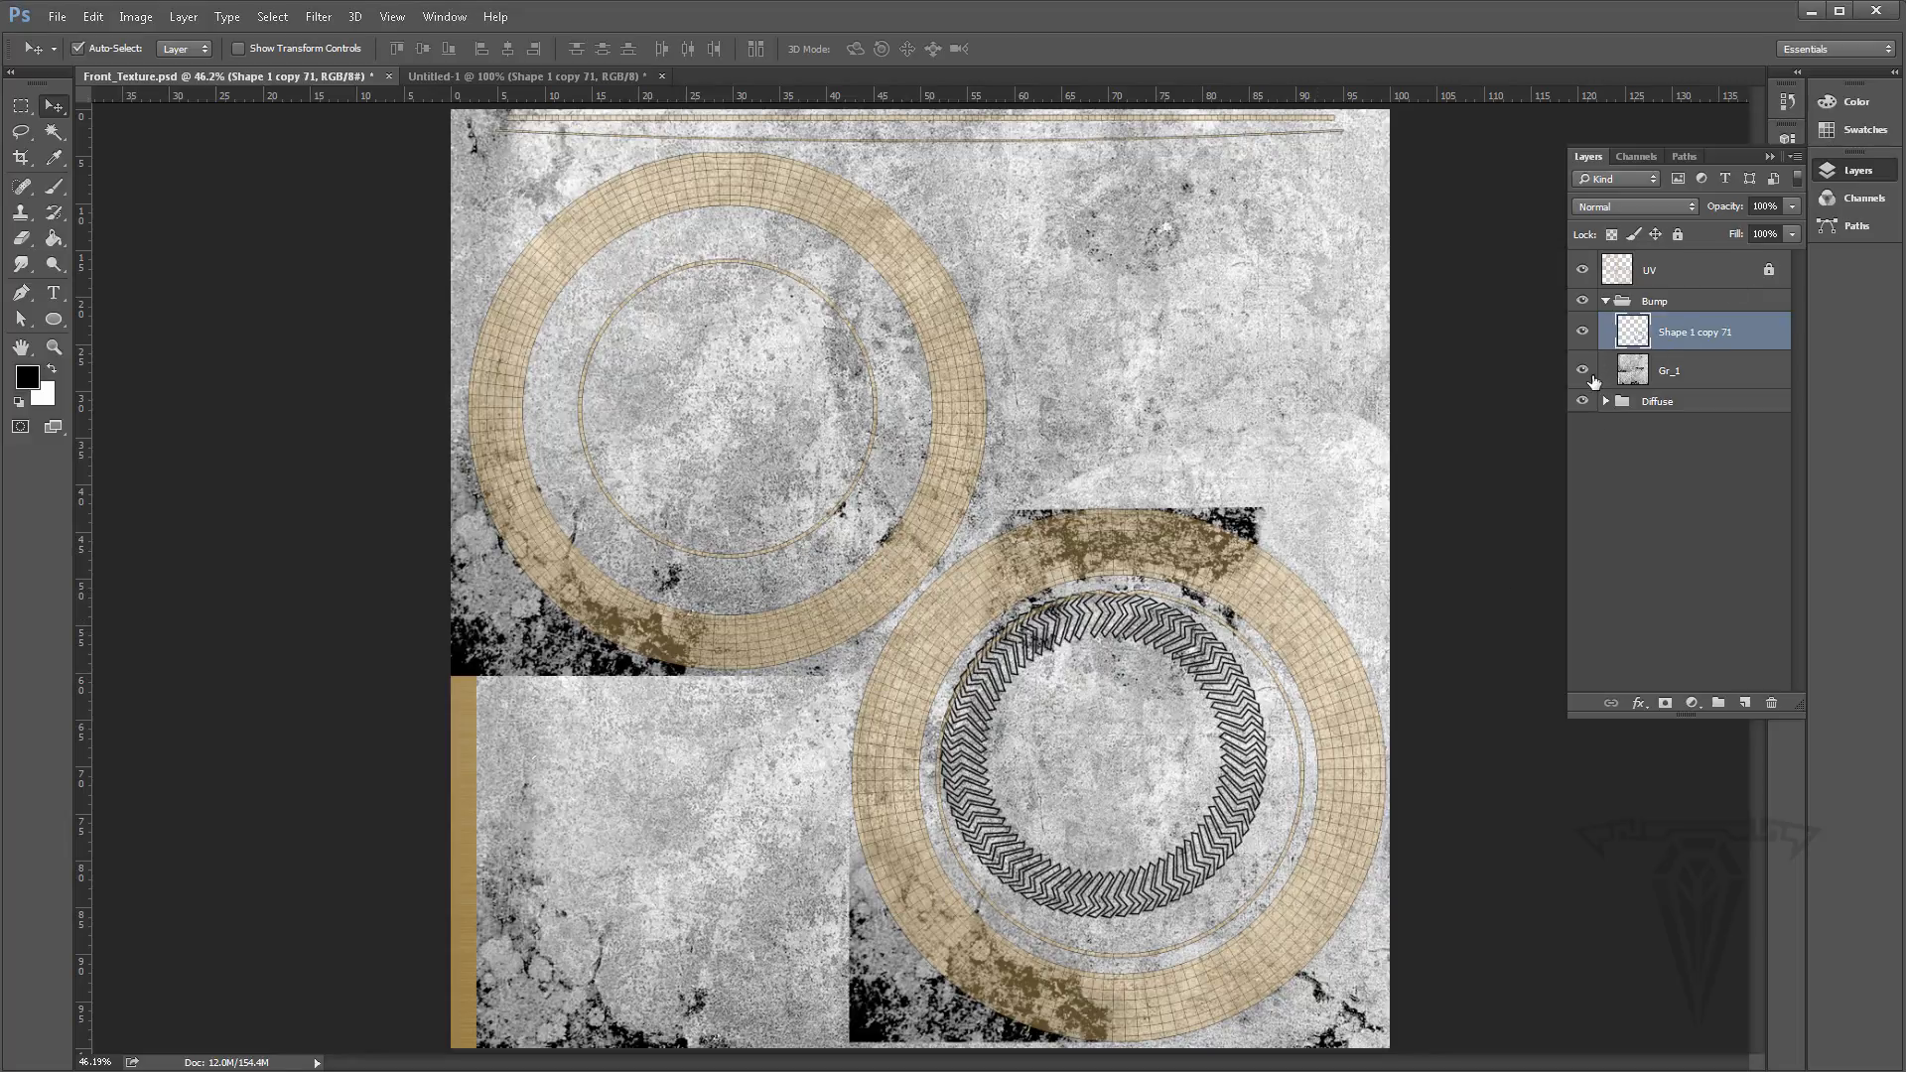
click(1582, 372)
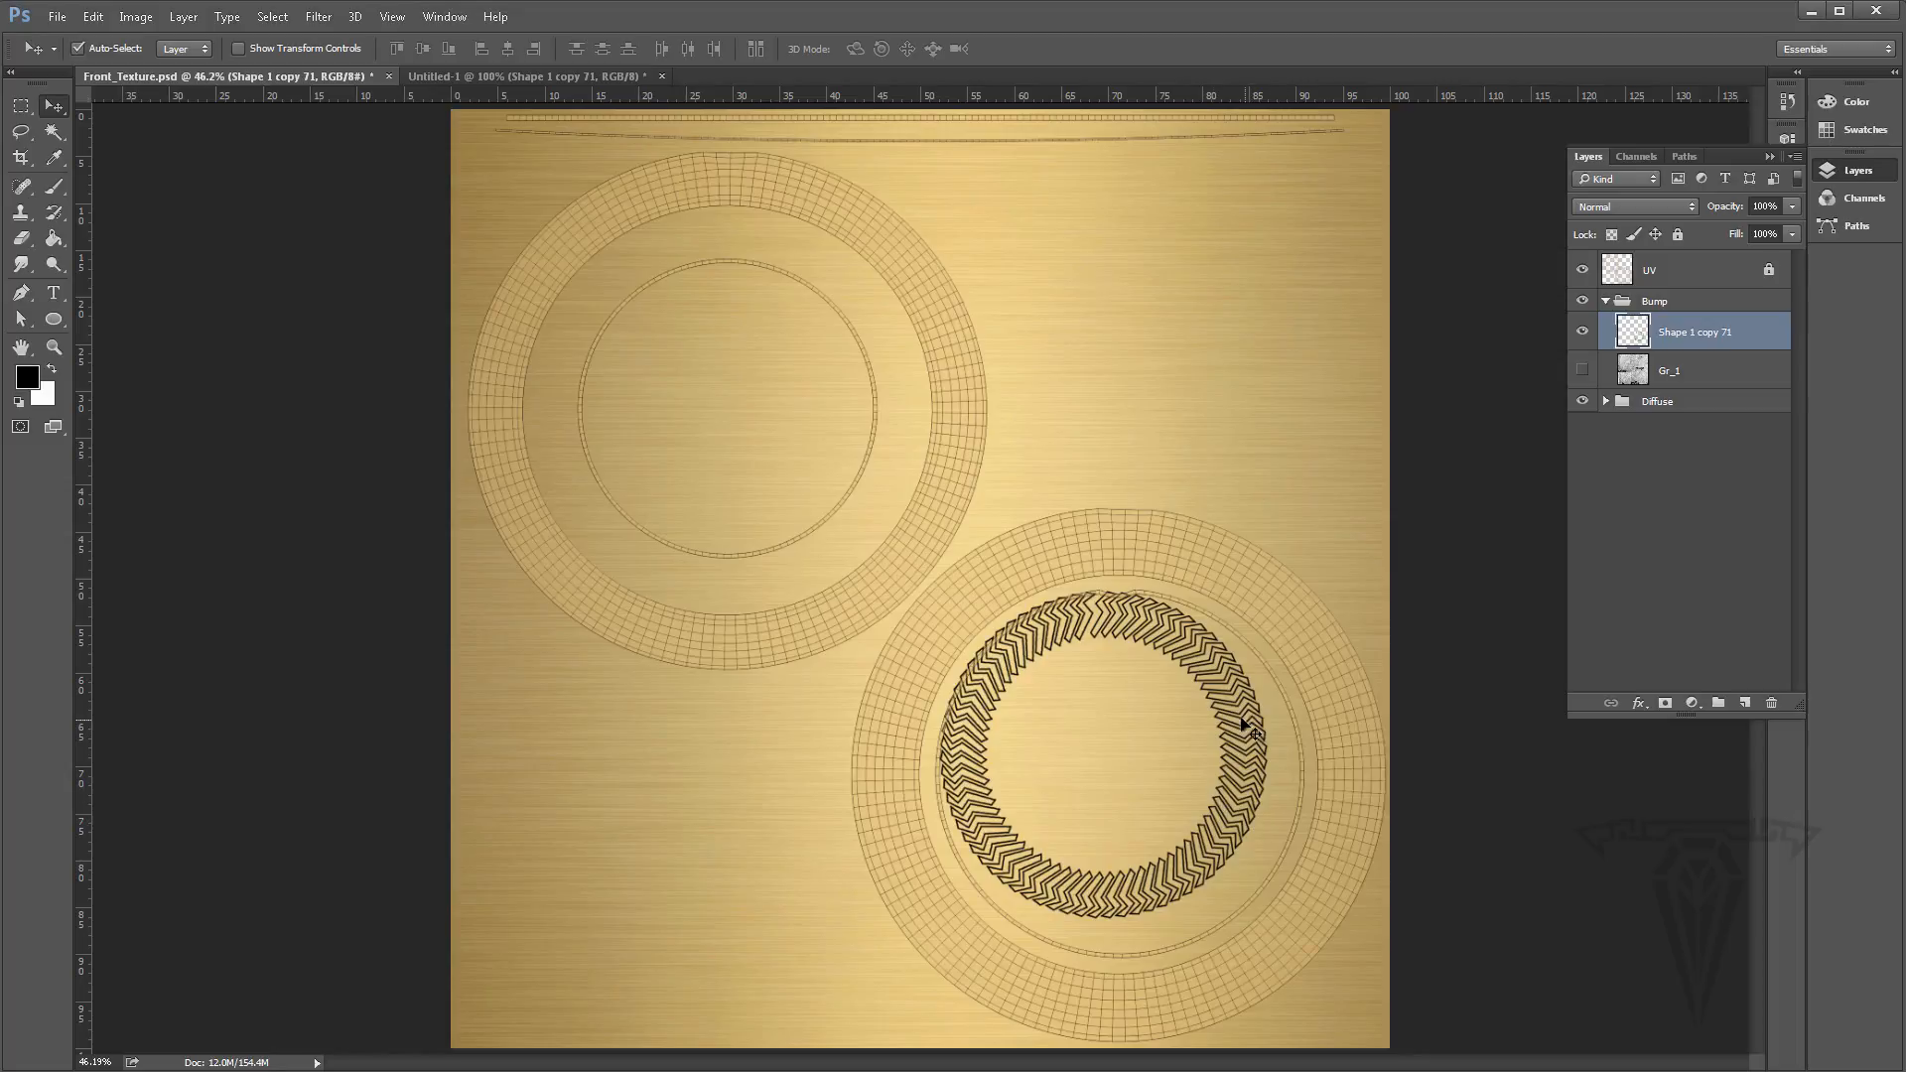
Scale the zigzag ring proportionally to about 156% and center it over the lower UV ring
mouse_move(1219, 717)
mouse_down()
mouse_move(1234, 746)
mouse_move(1268, 707)
mouse_move(1227, 738)
mouse_up()
key(ctrl)
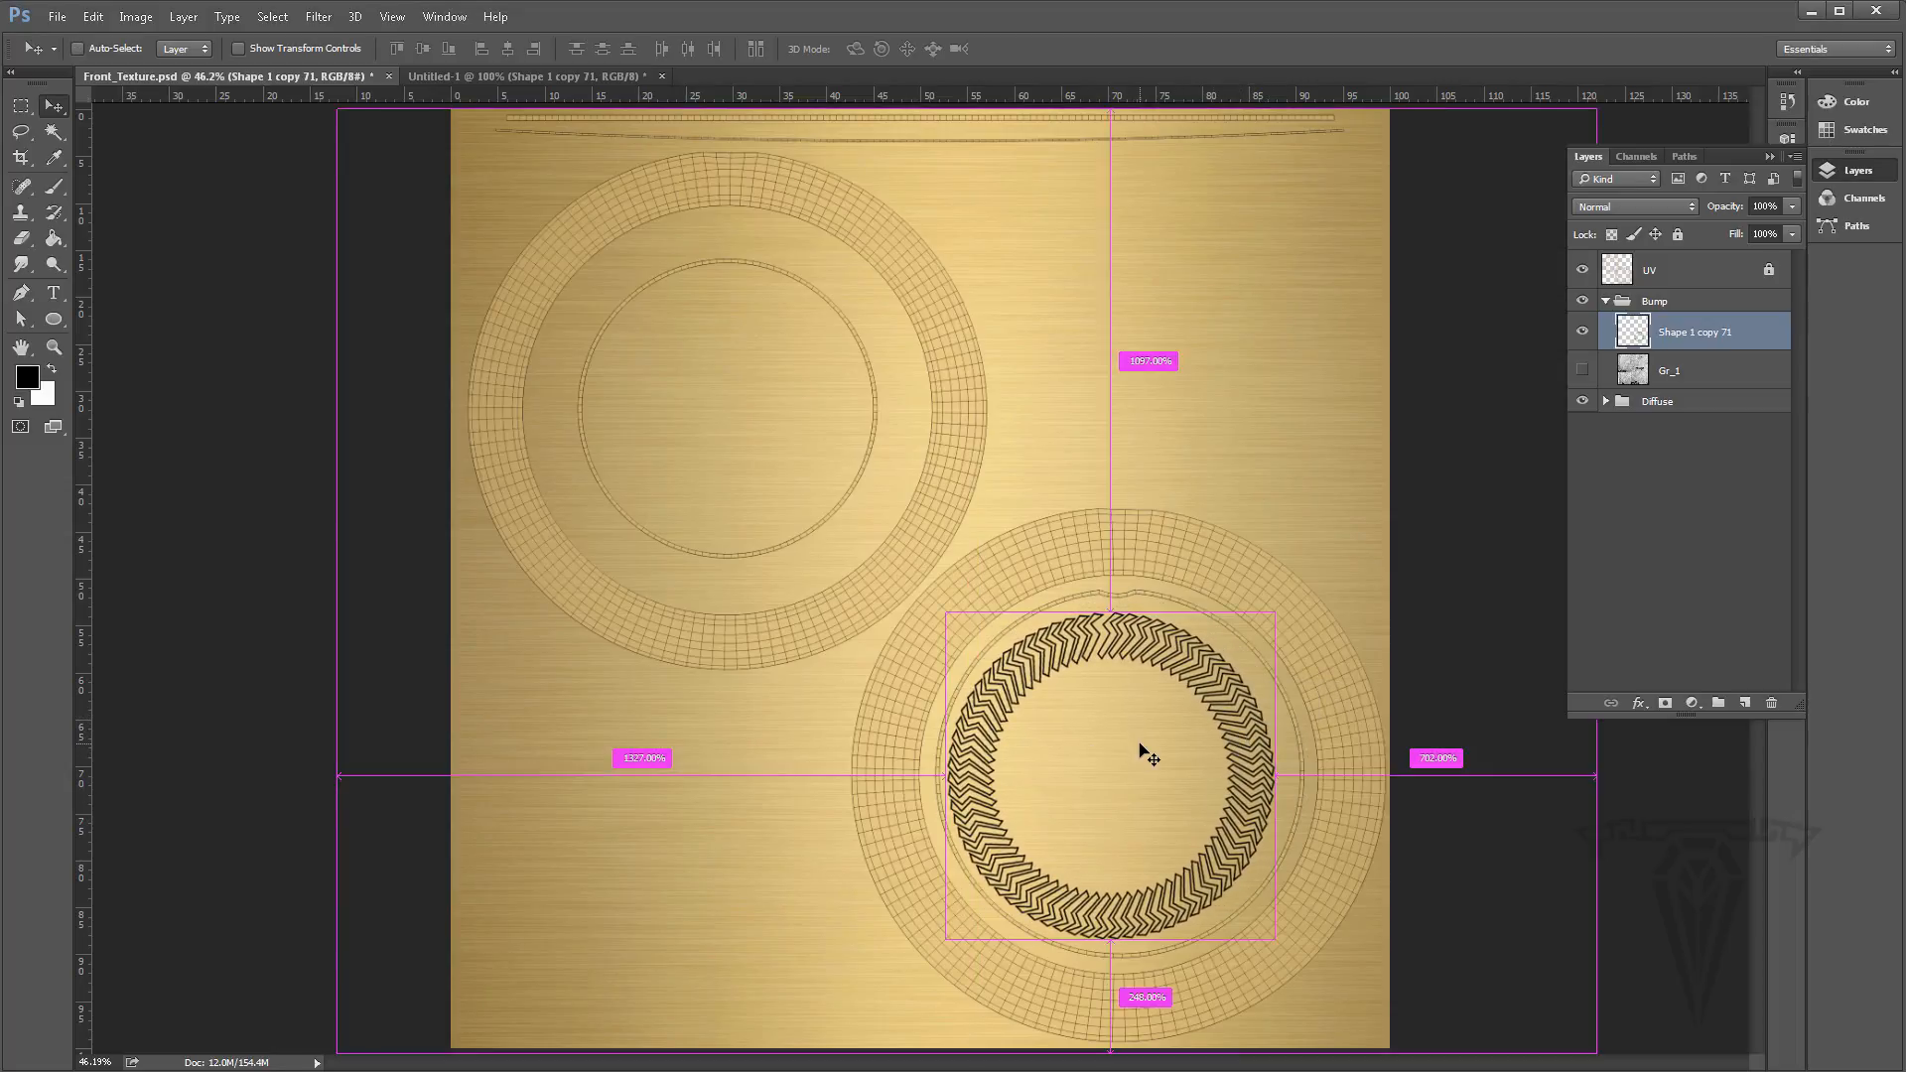
key(ctrl+t)
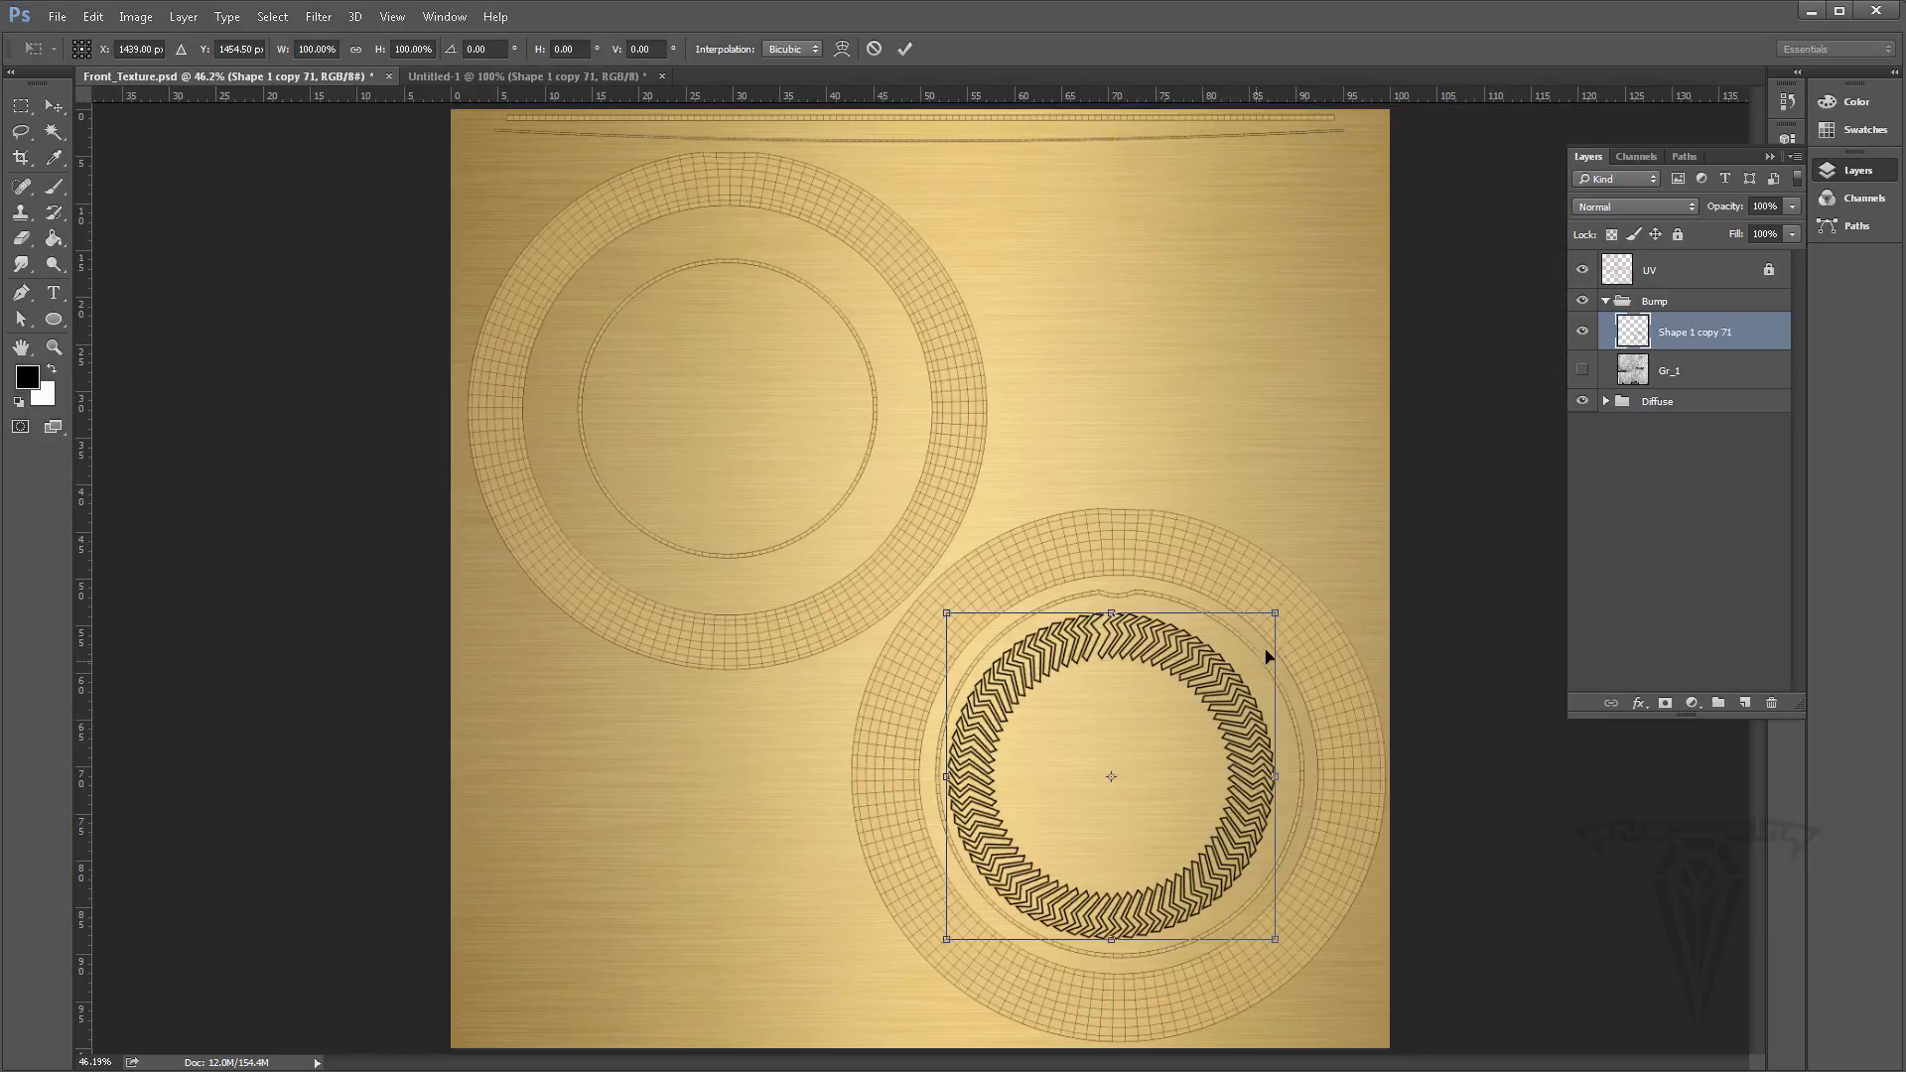
alt+shift+drag(1276, 614, 1430, 588)
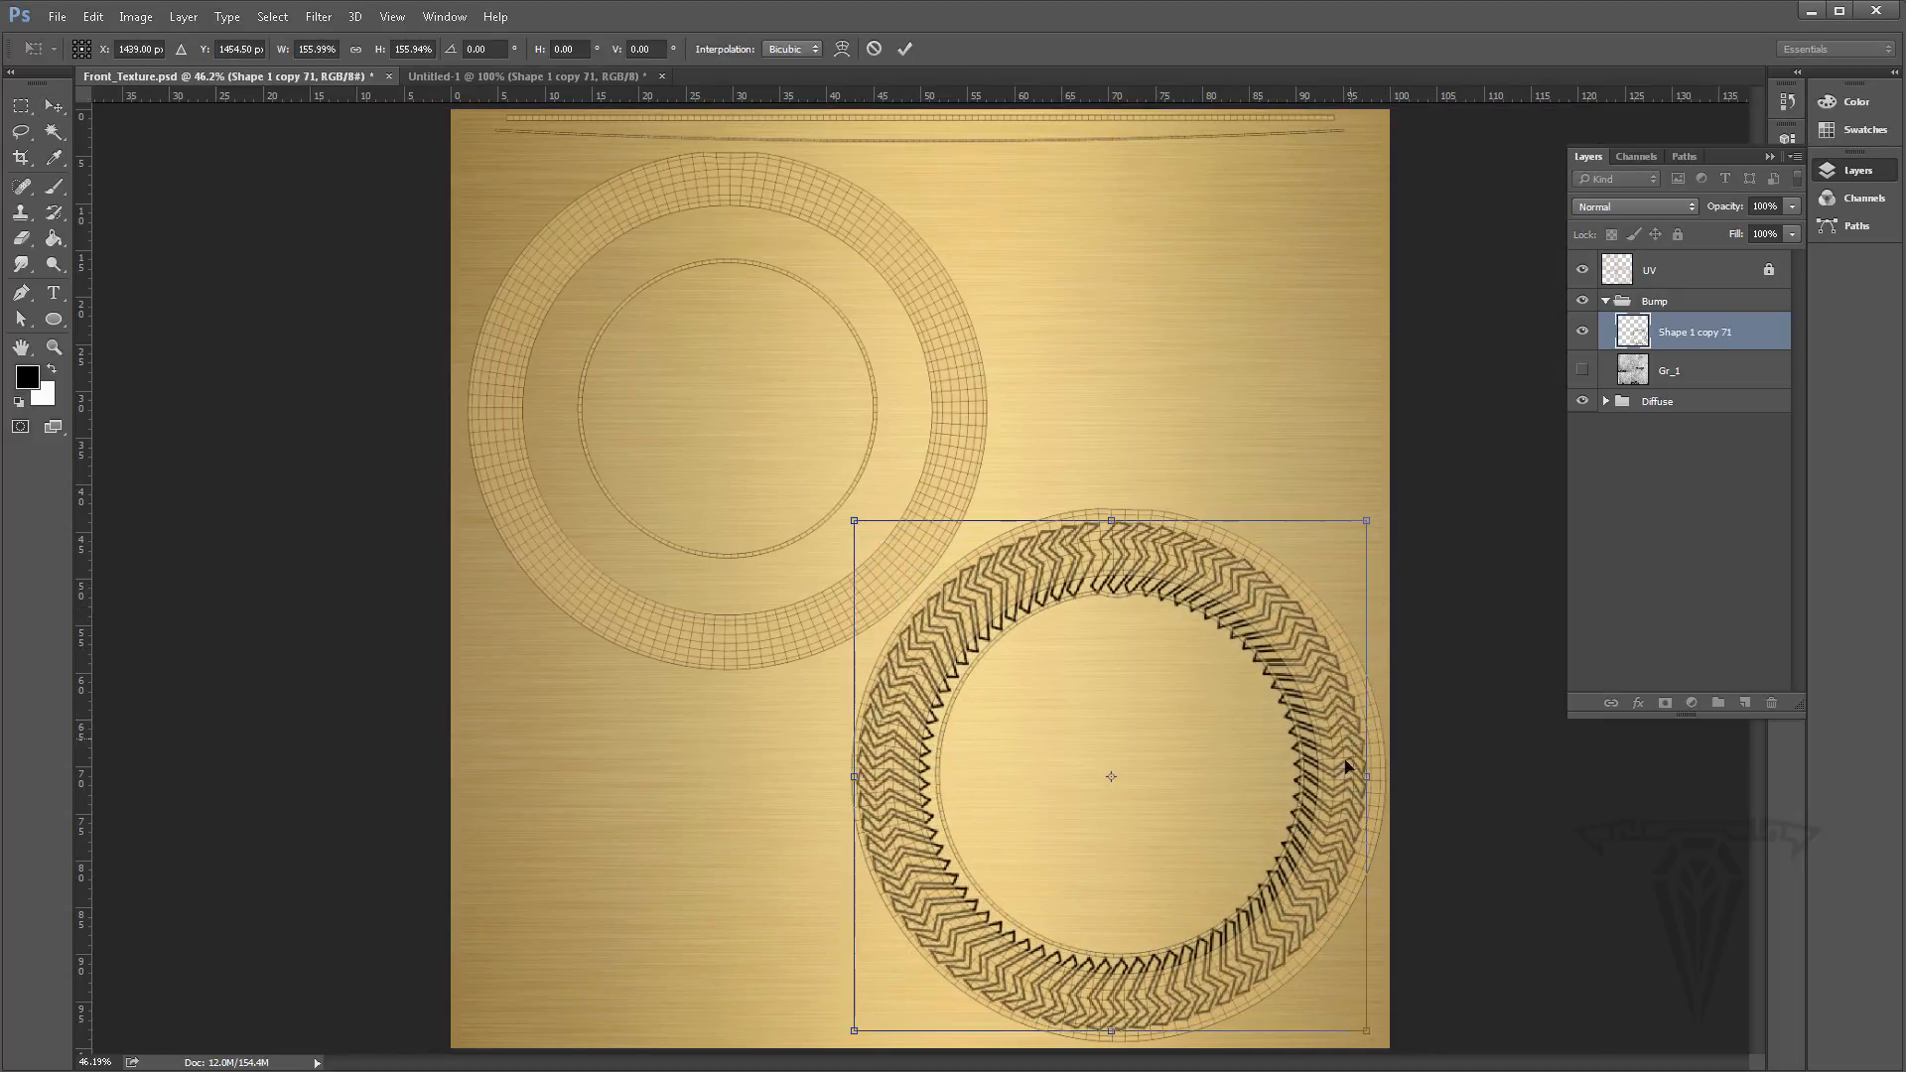
drag(1340, 806, 1347, 808)
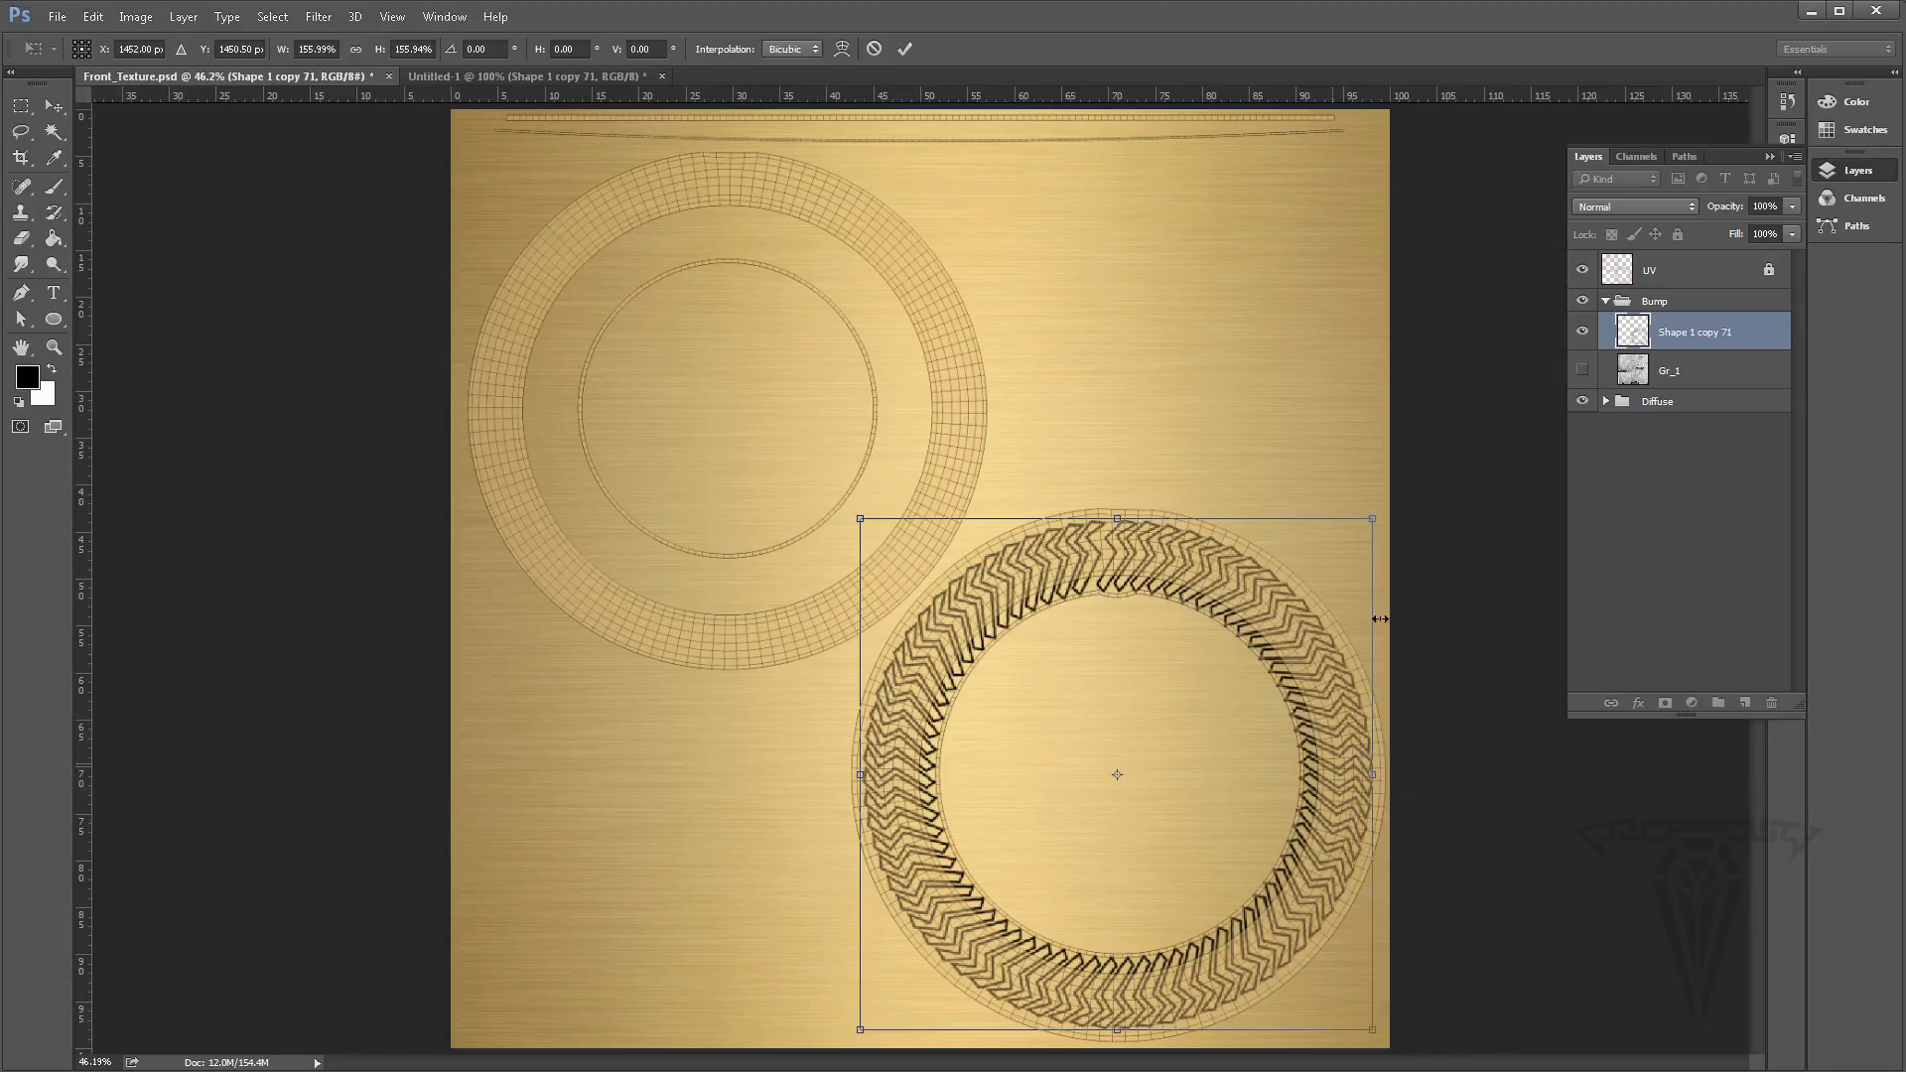
drag(1373, 519, 1378, 517)
key(ctrl+z)
key(Return)
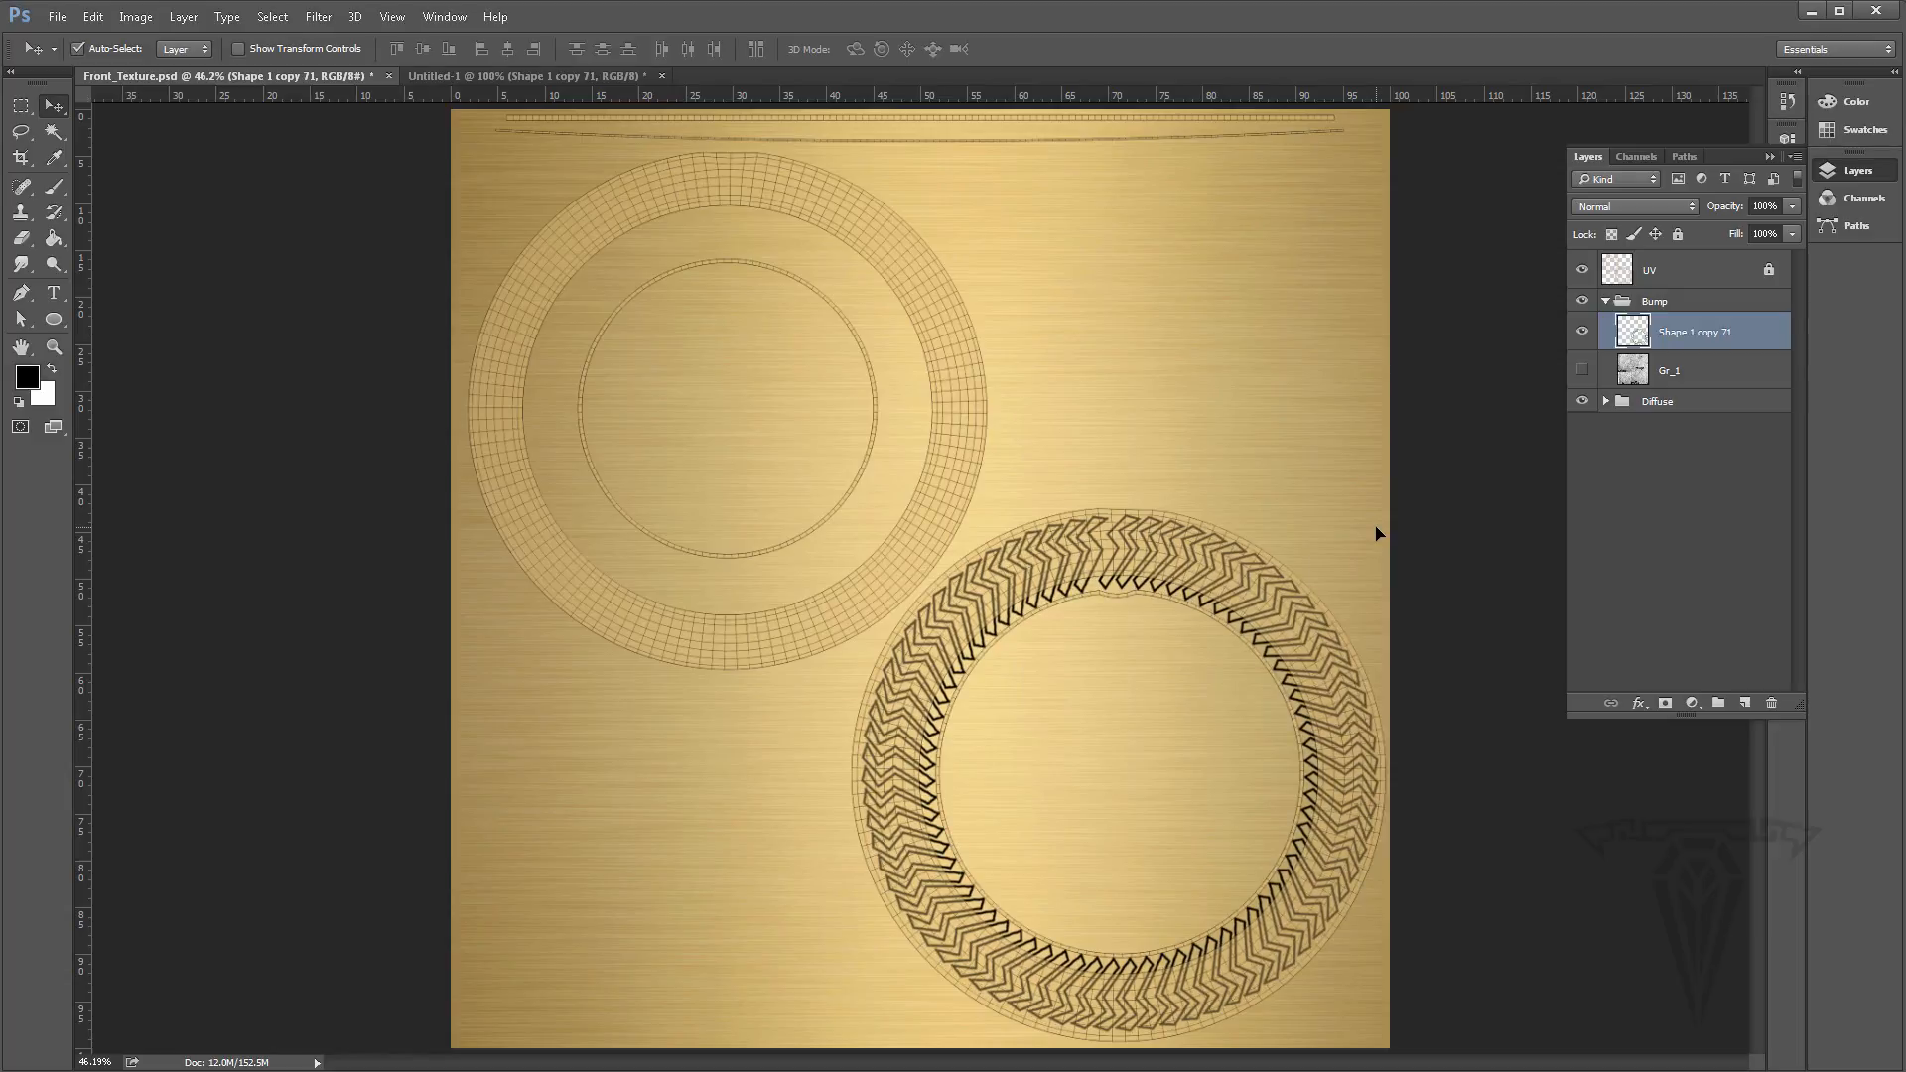
Add a new layer between Gr_1 and the zigzag ring and fill it with white
click(1690, 370)
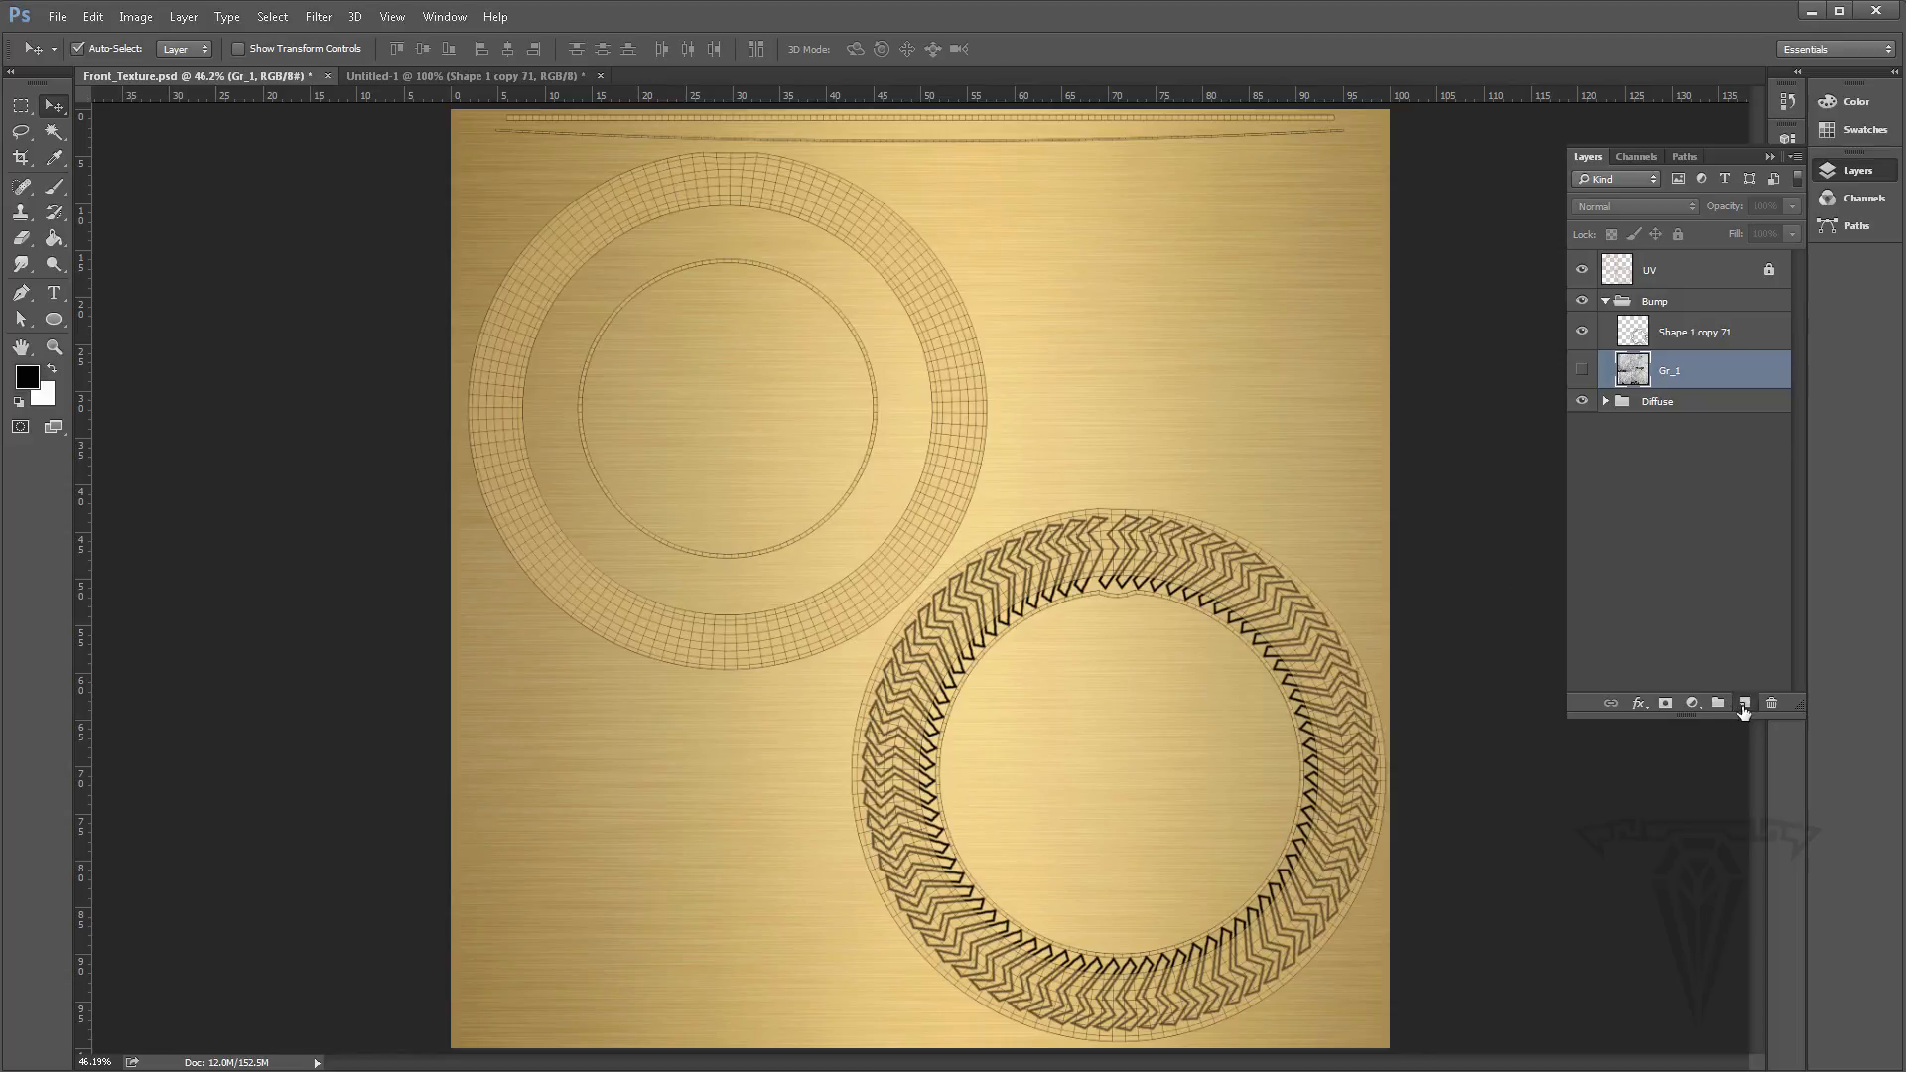
click(1745, 702)
click(58, 240)
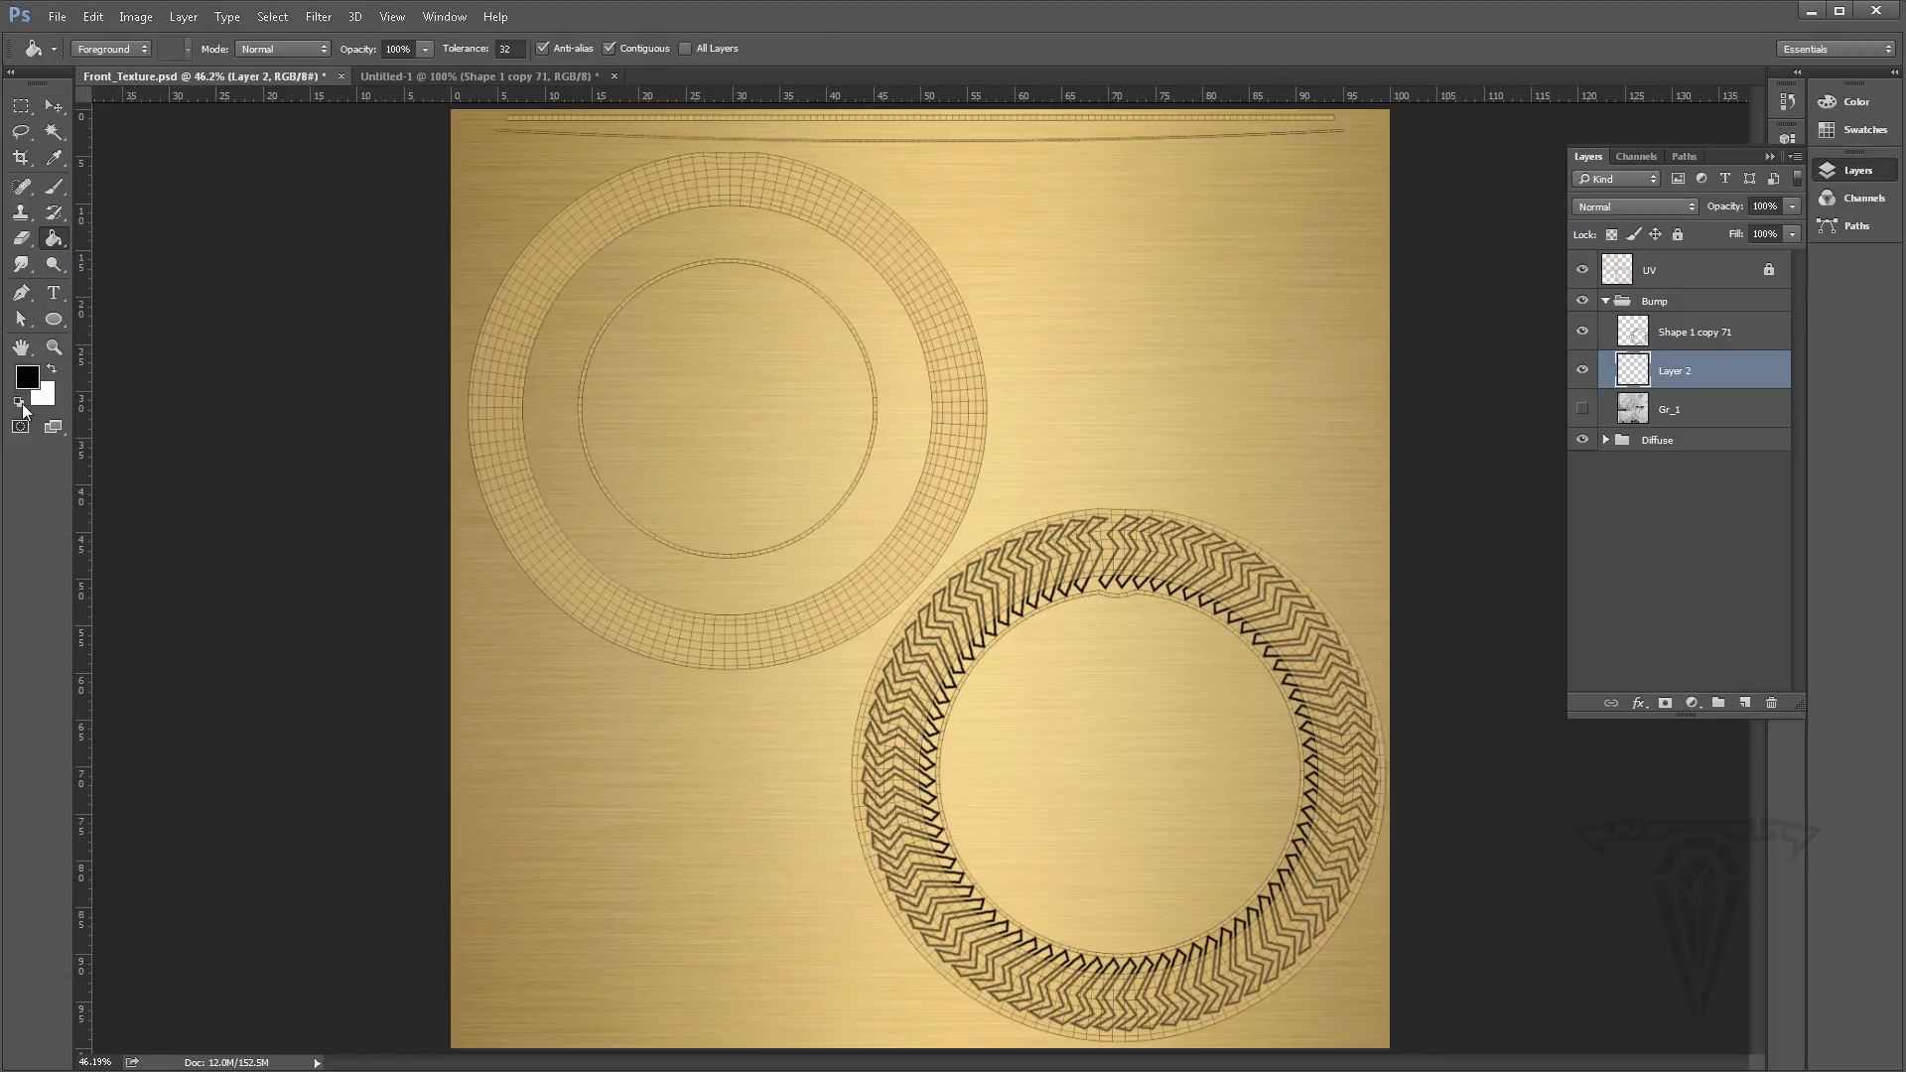
click(1098, 681)
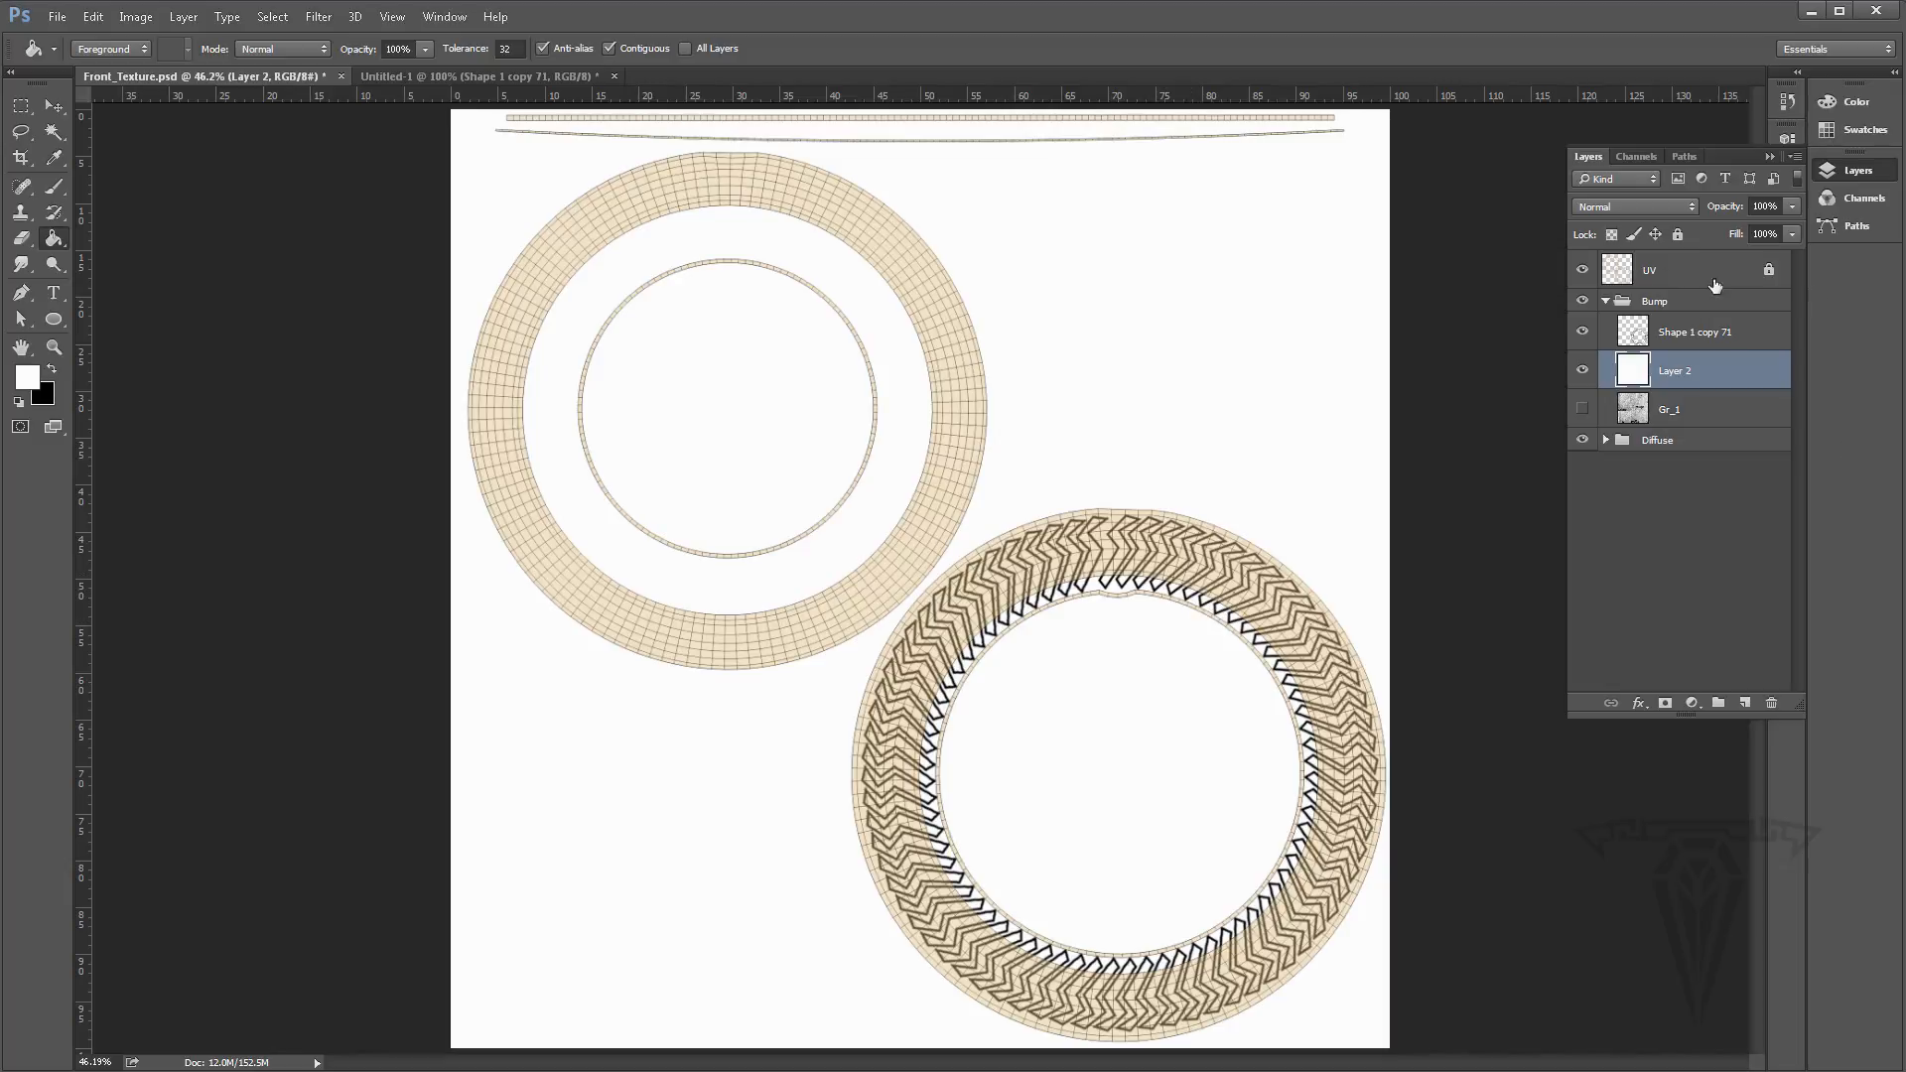
Hide the UV layer and export the bump artwork as PNG into the tex folder, overwriting Front_Bump.png with the default PNG options
click(1582, 269)
click(1604, 301)
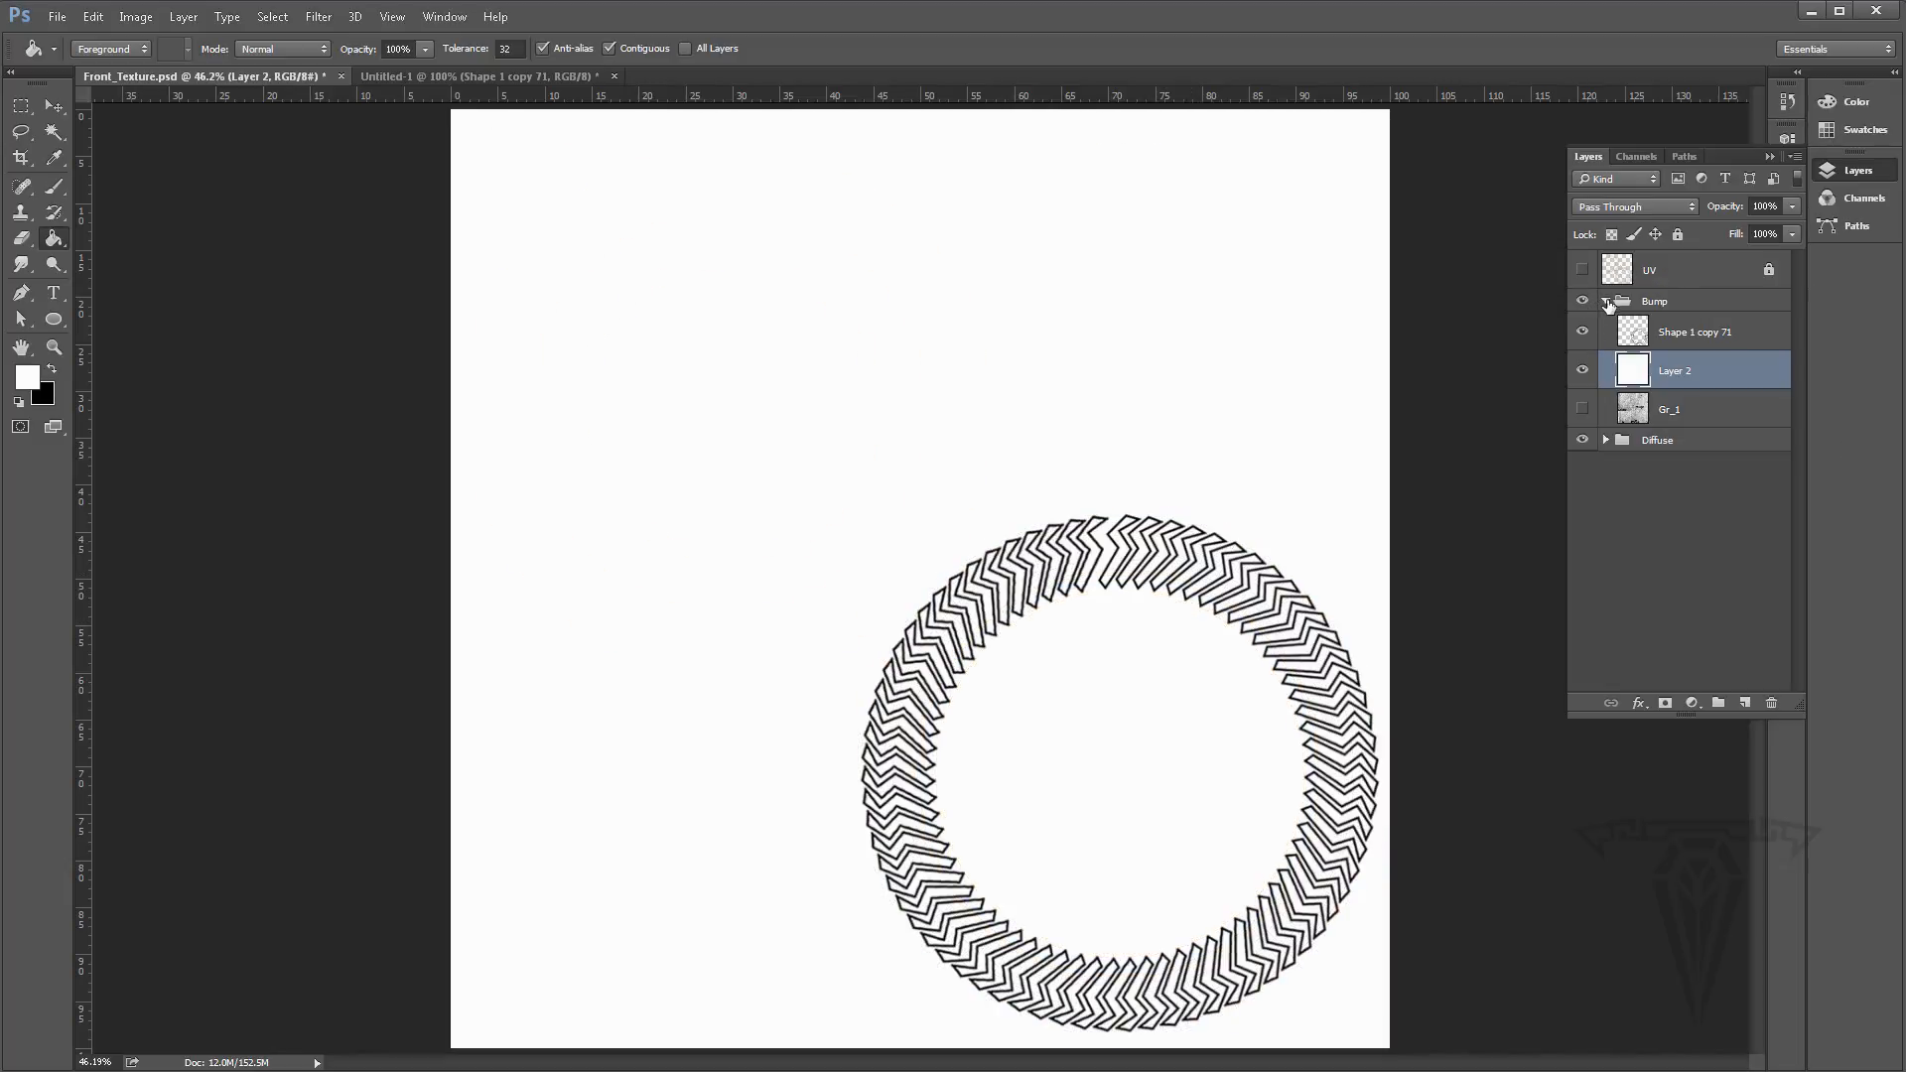
click(58, 17)
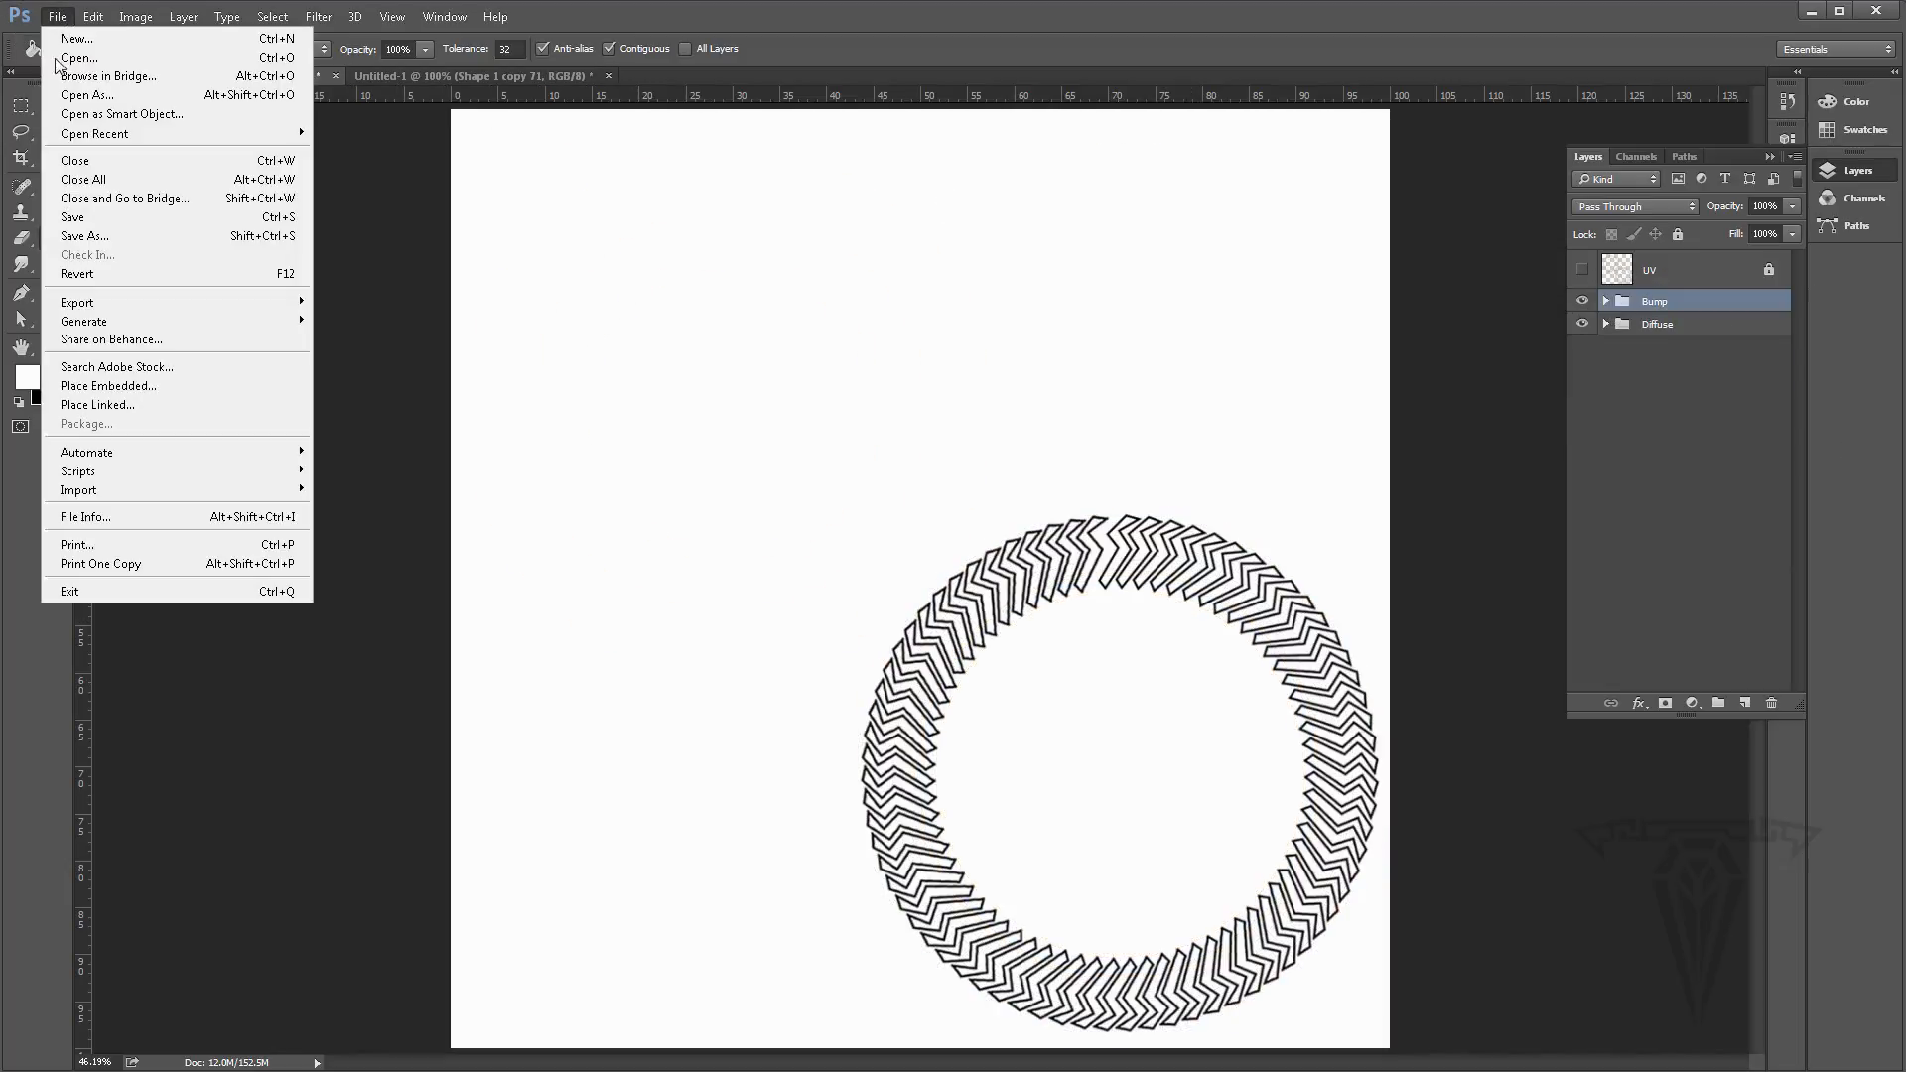
click(106, 235)
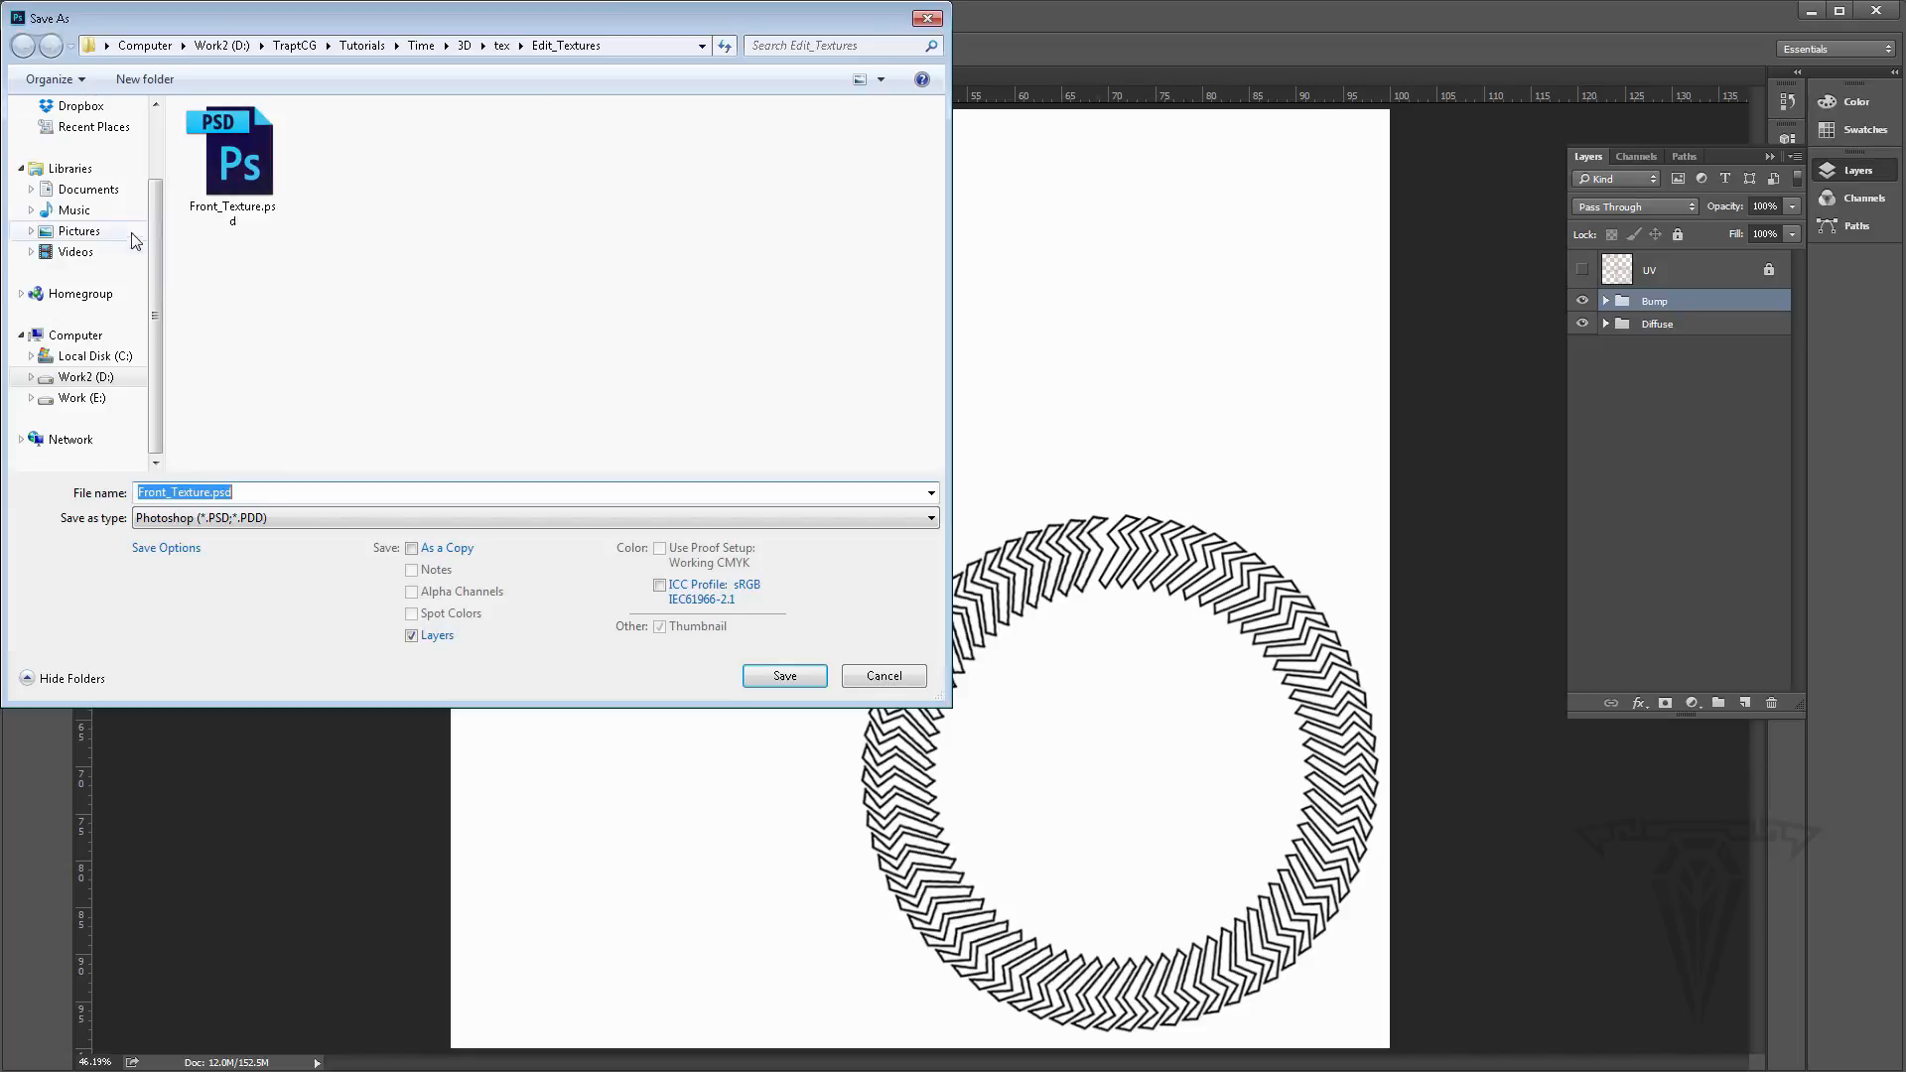
click(248, 518)
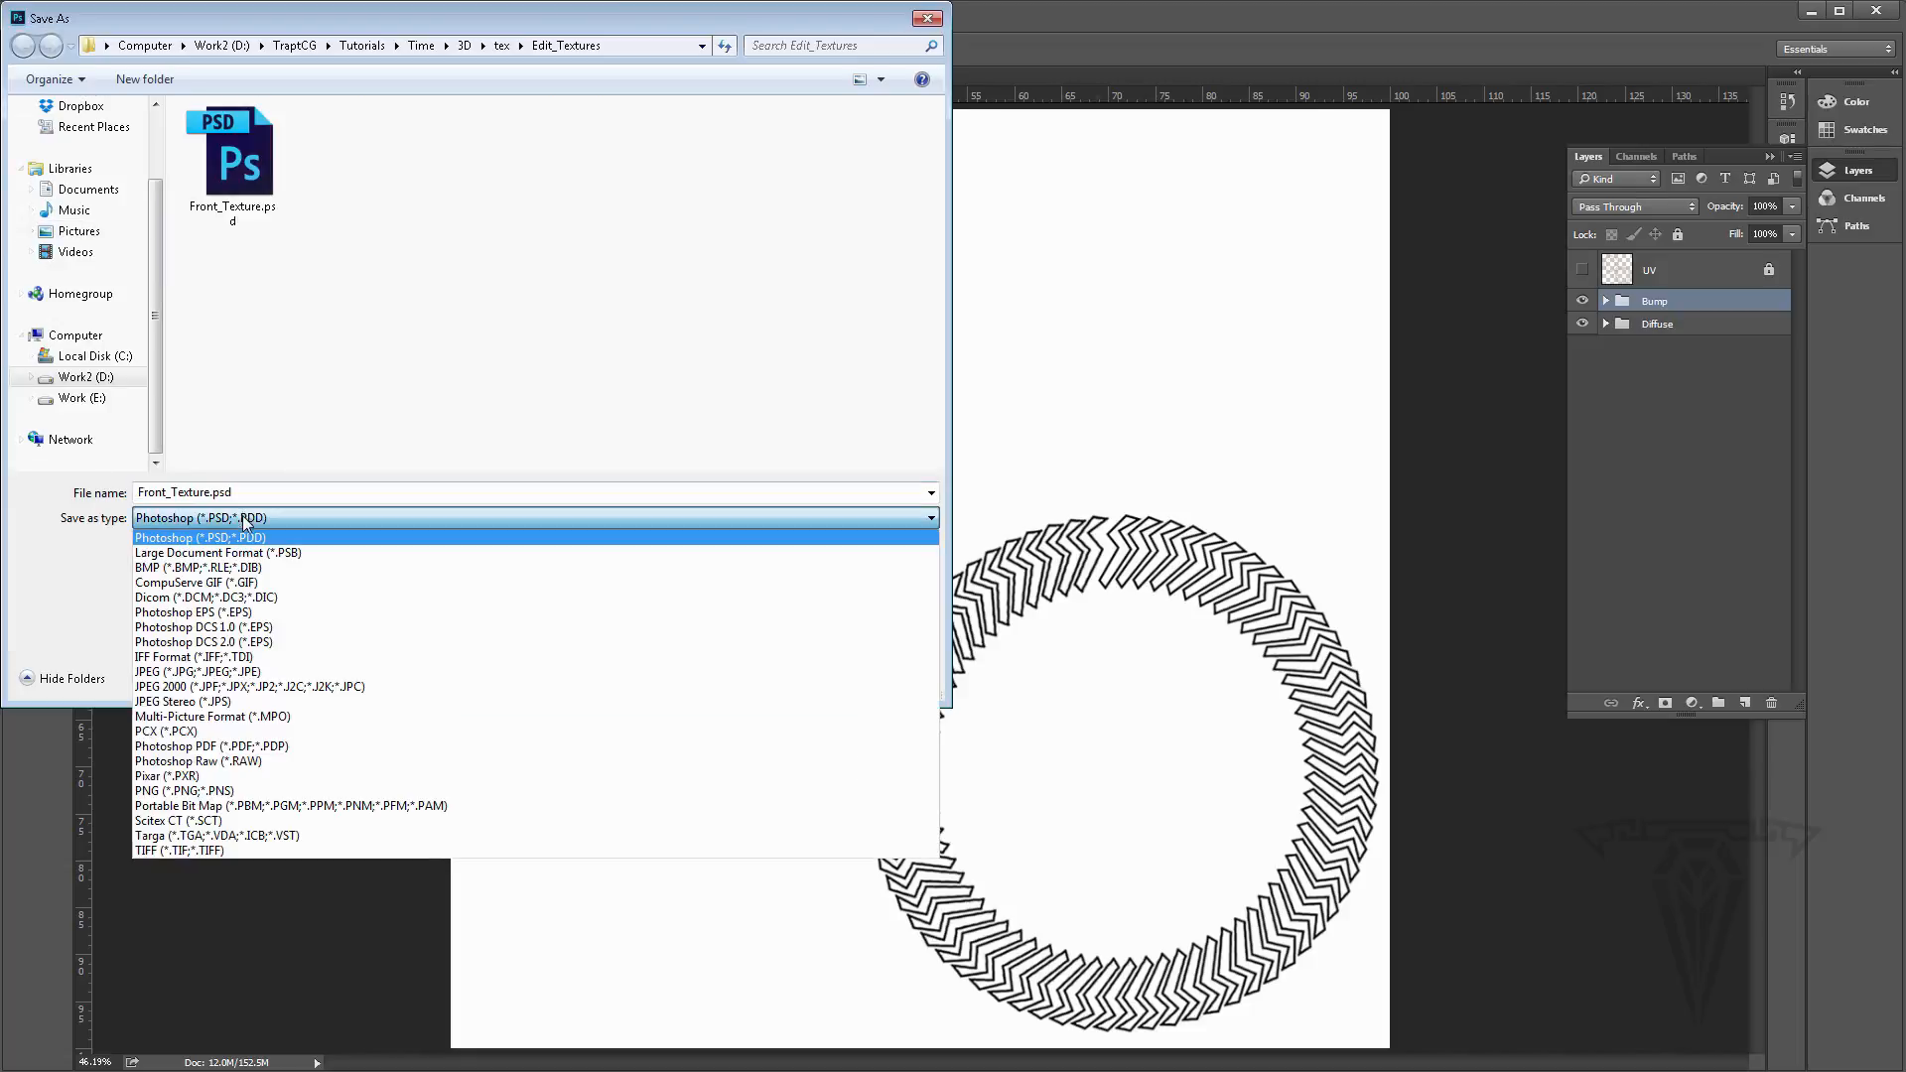
click(169, 790)
click(503, 47)
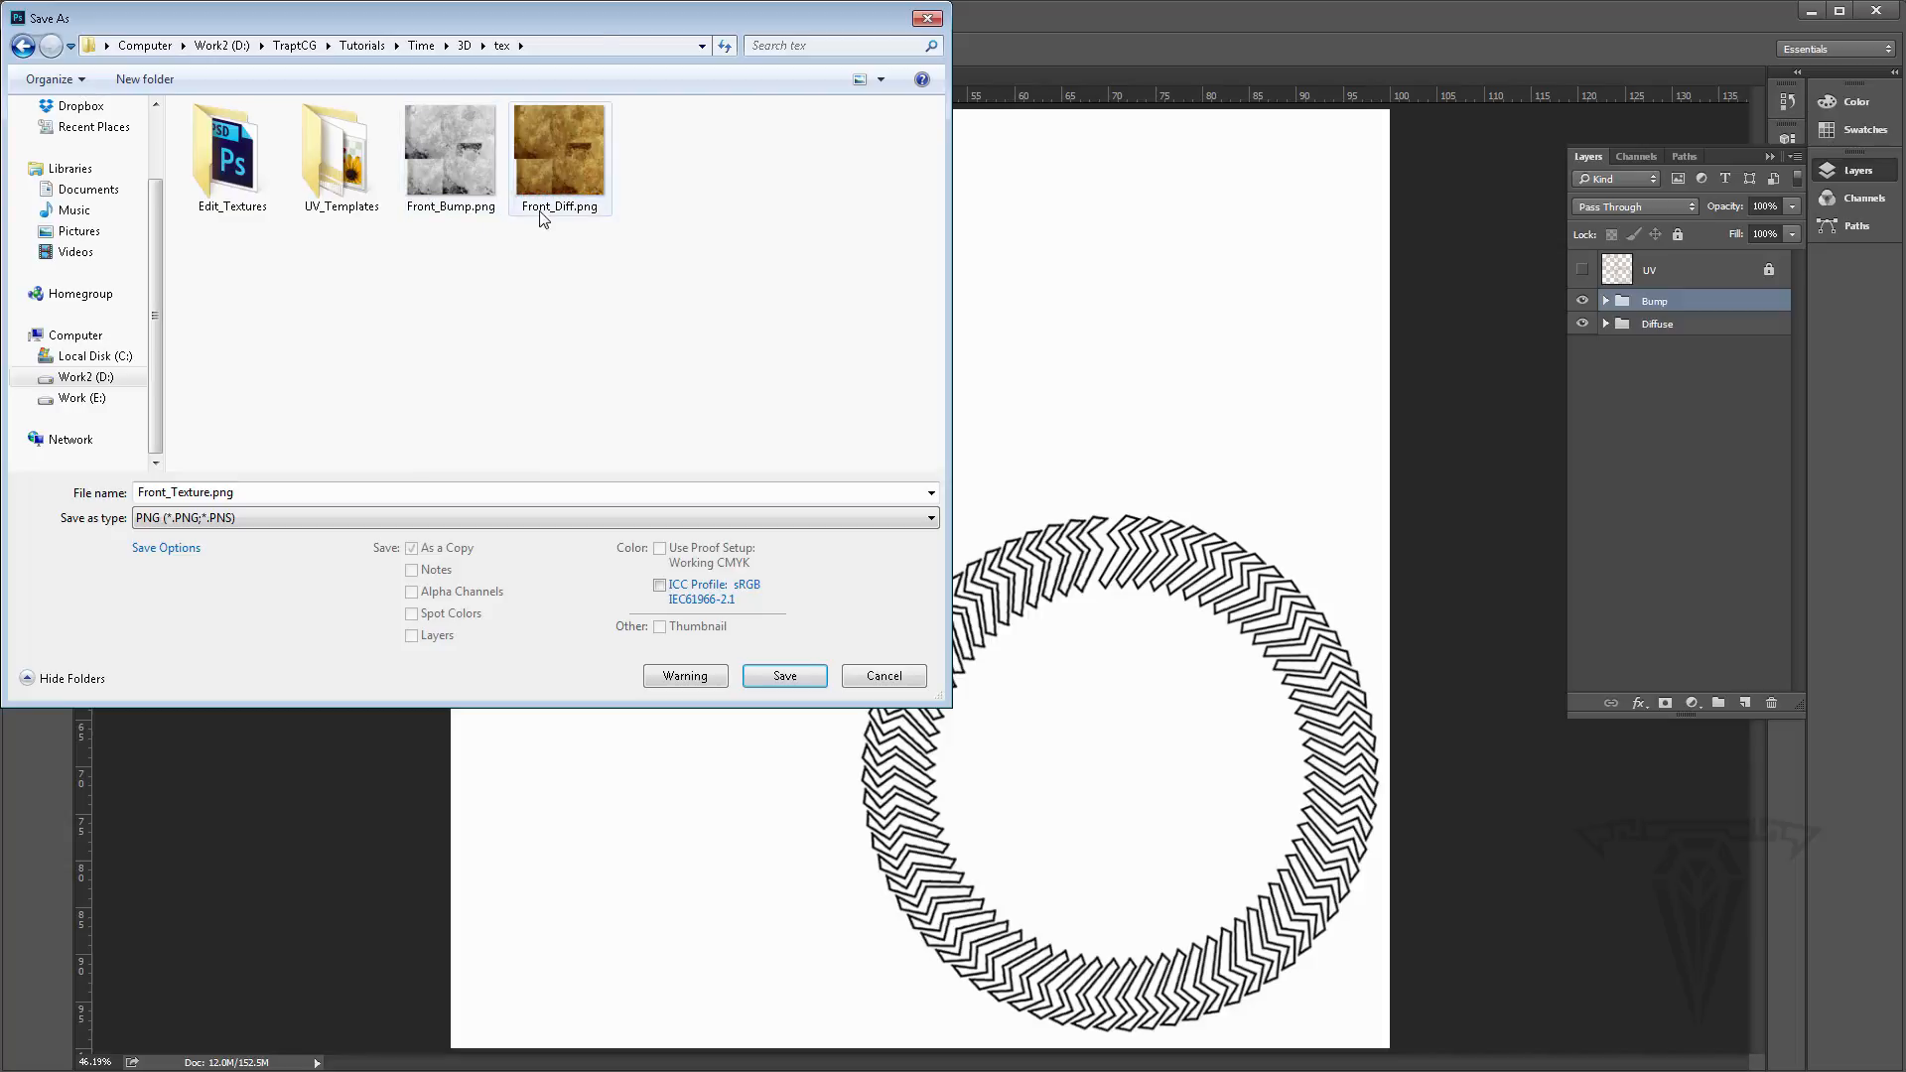
click(451, 154)
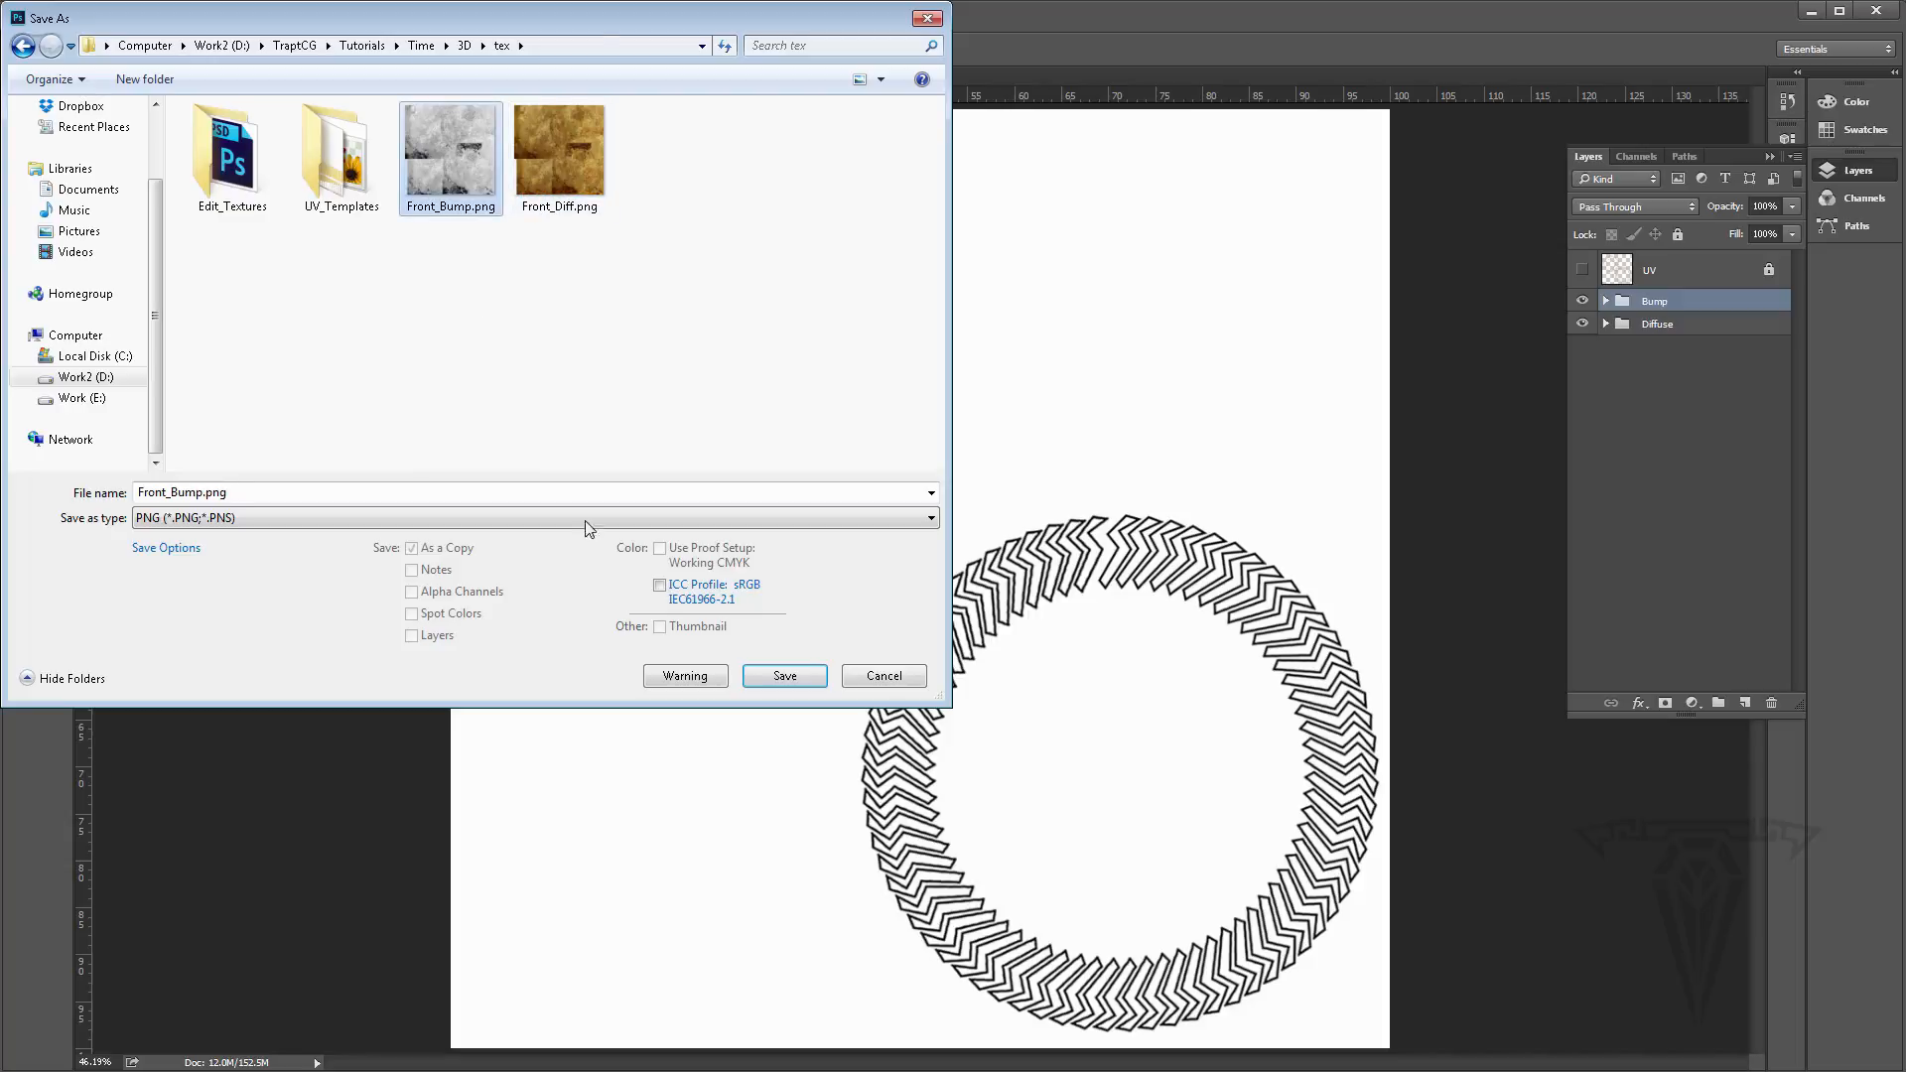
click(785, 676)
click(1009, 586)
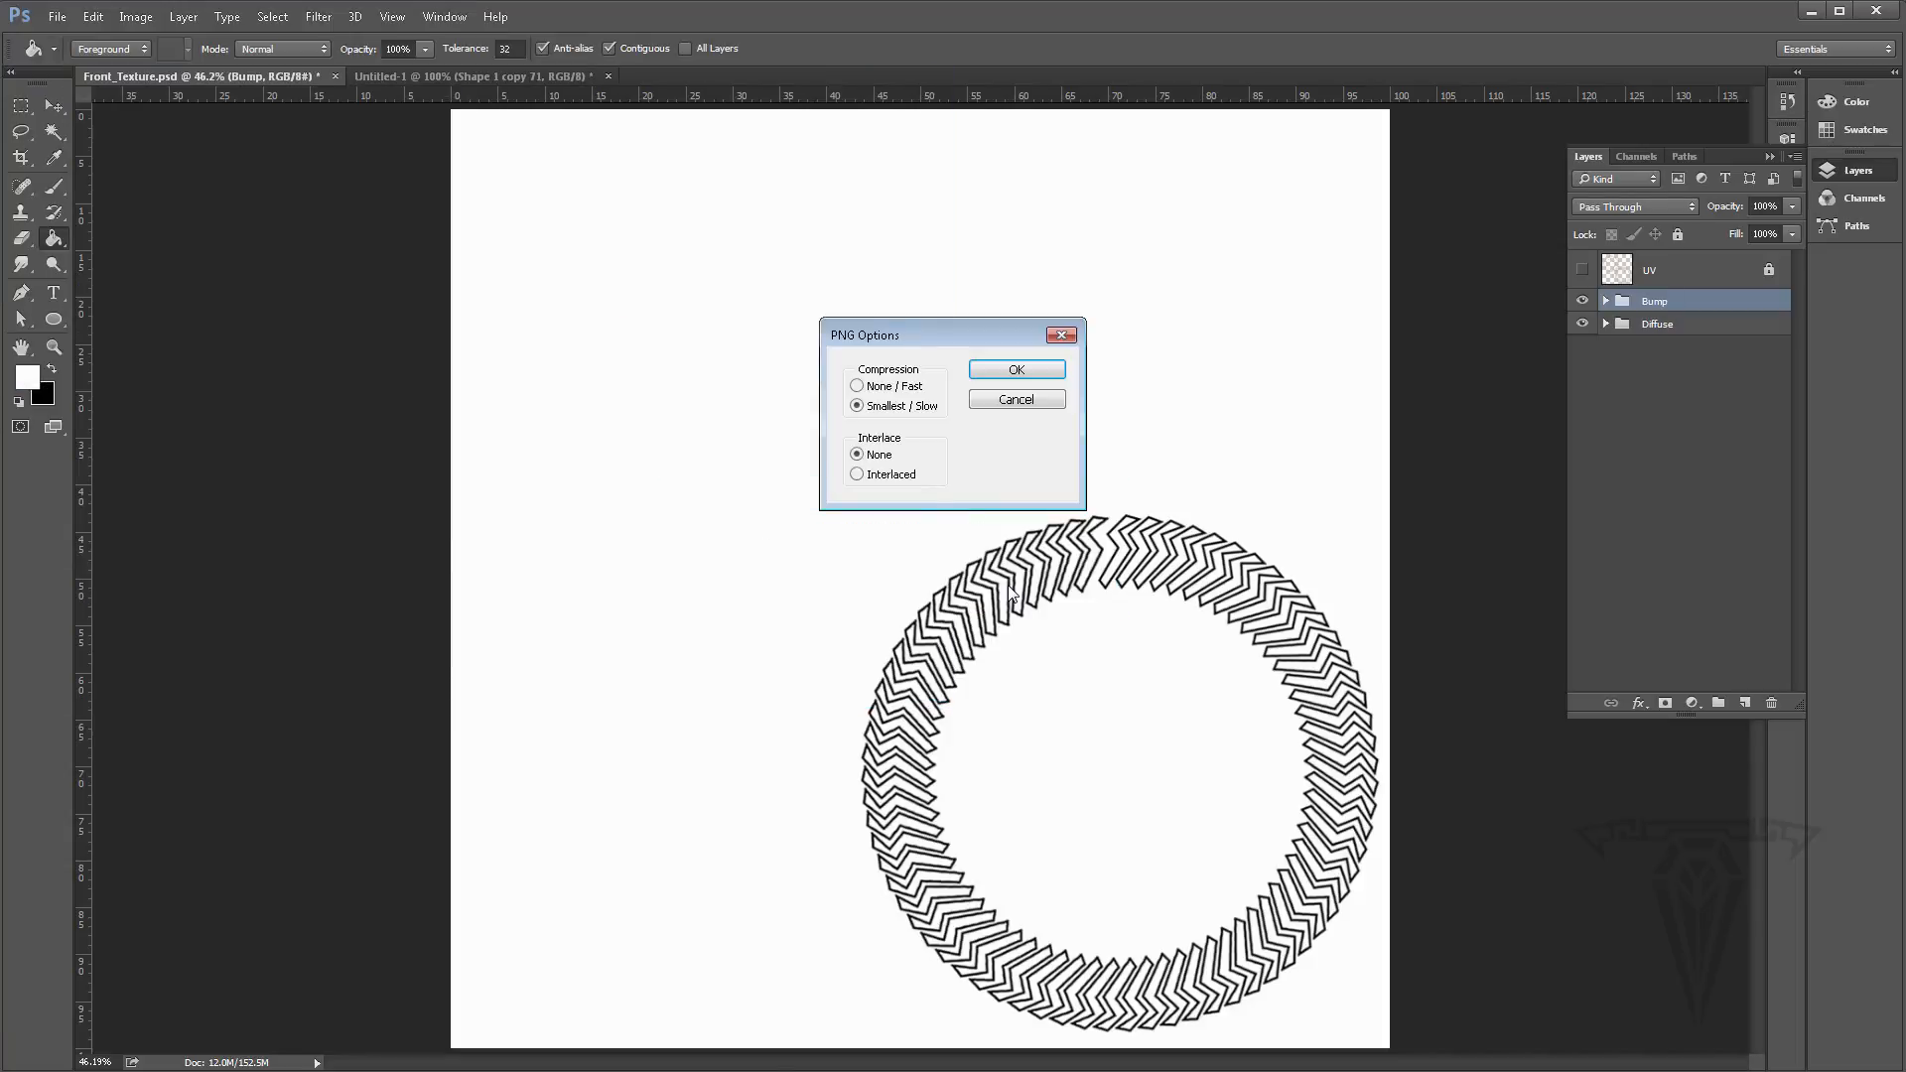
click(1023, 371)
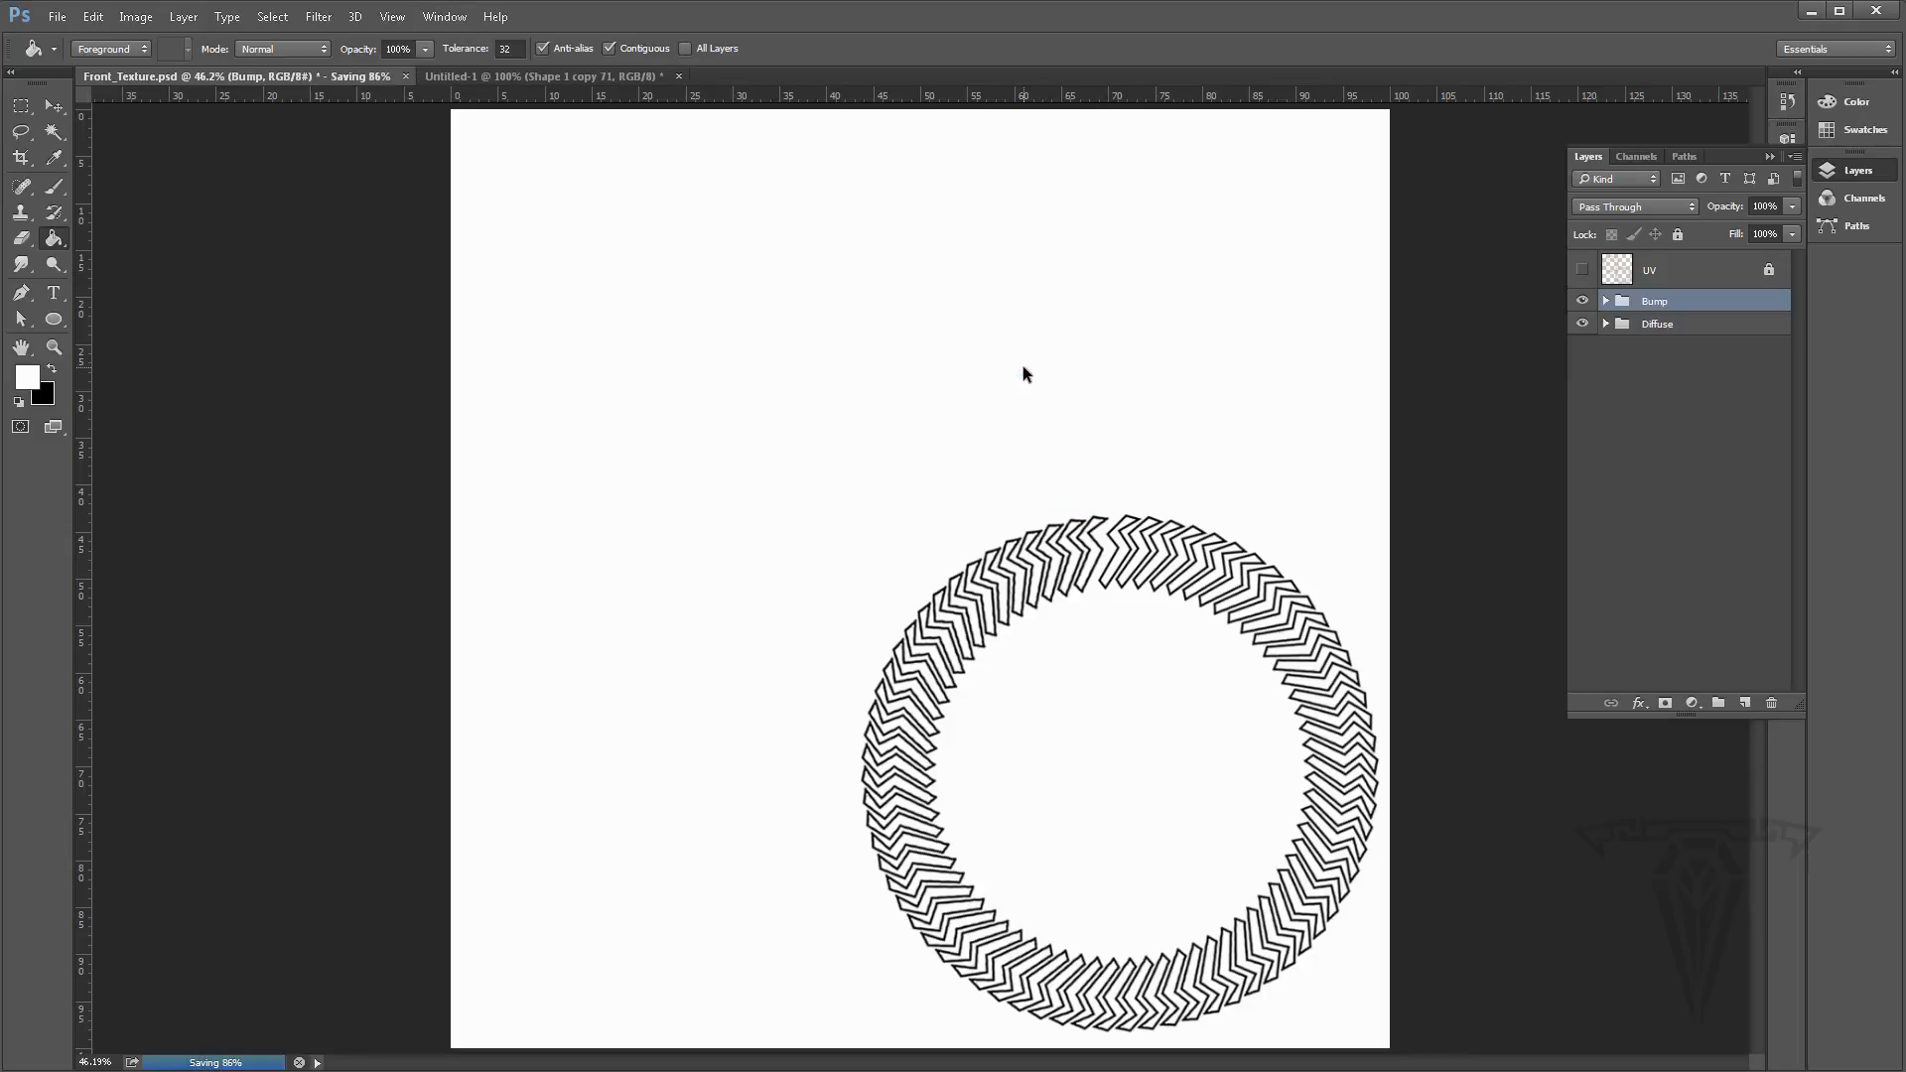
Hide the Bump group and export the brushed gold diffuse as PNG into the tex folder, overwriting Front_Diff.png
click(1582, 301)
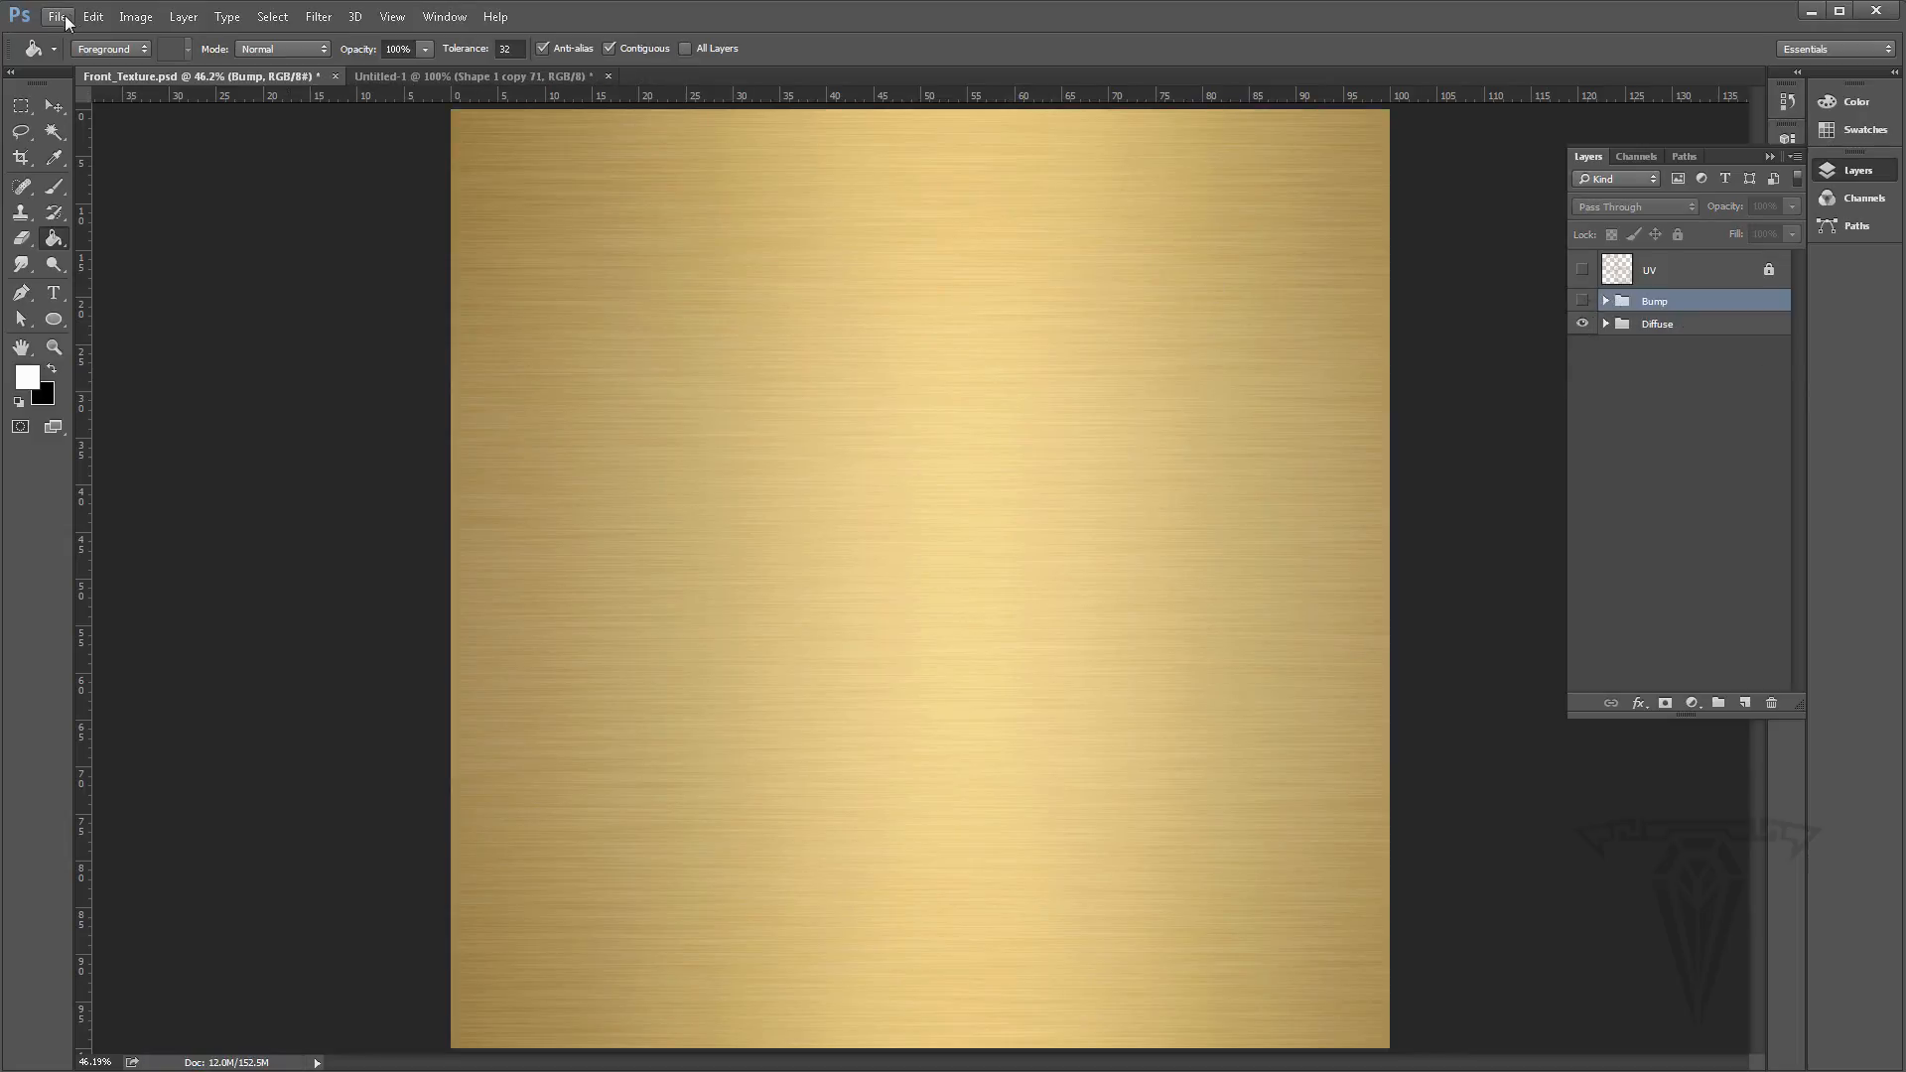
click(57, 18)
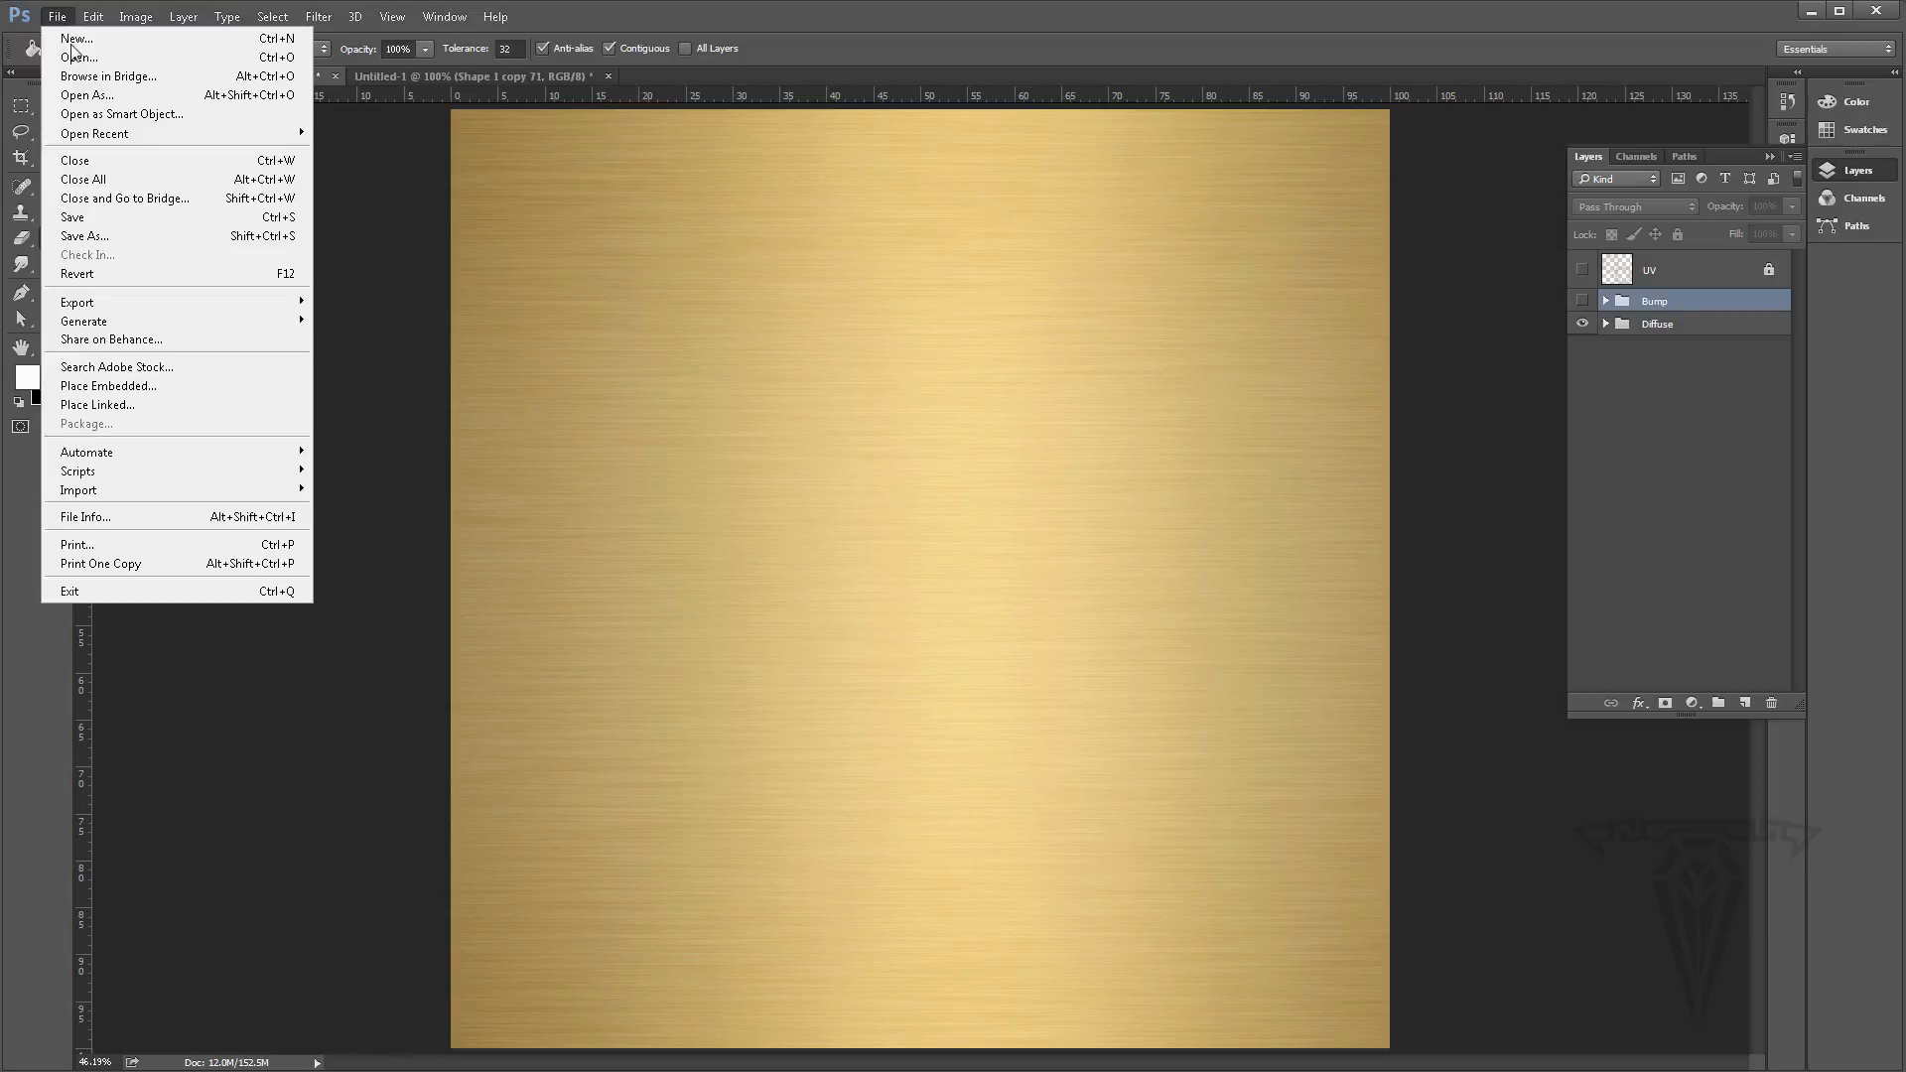
click(99, 241)
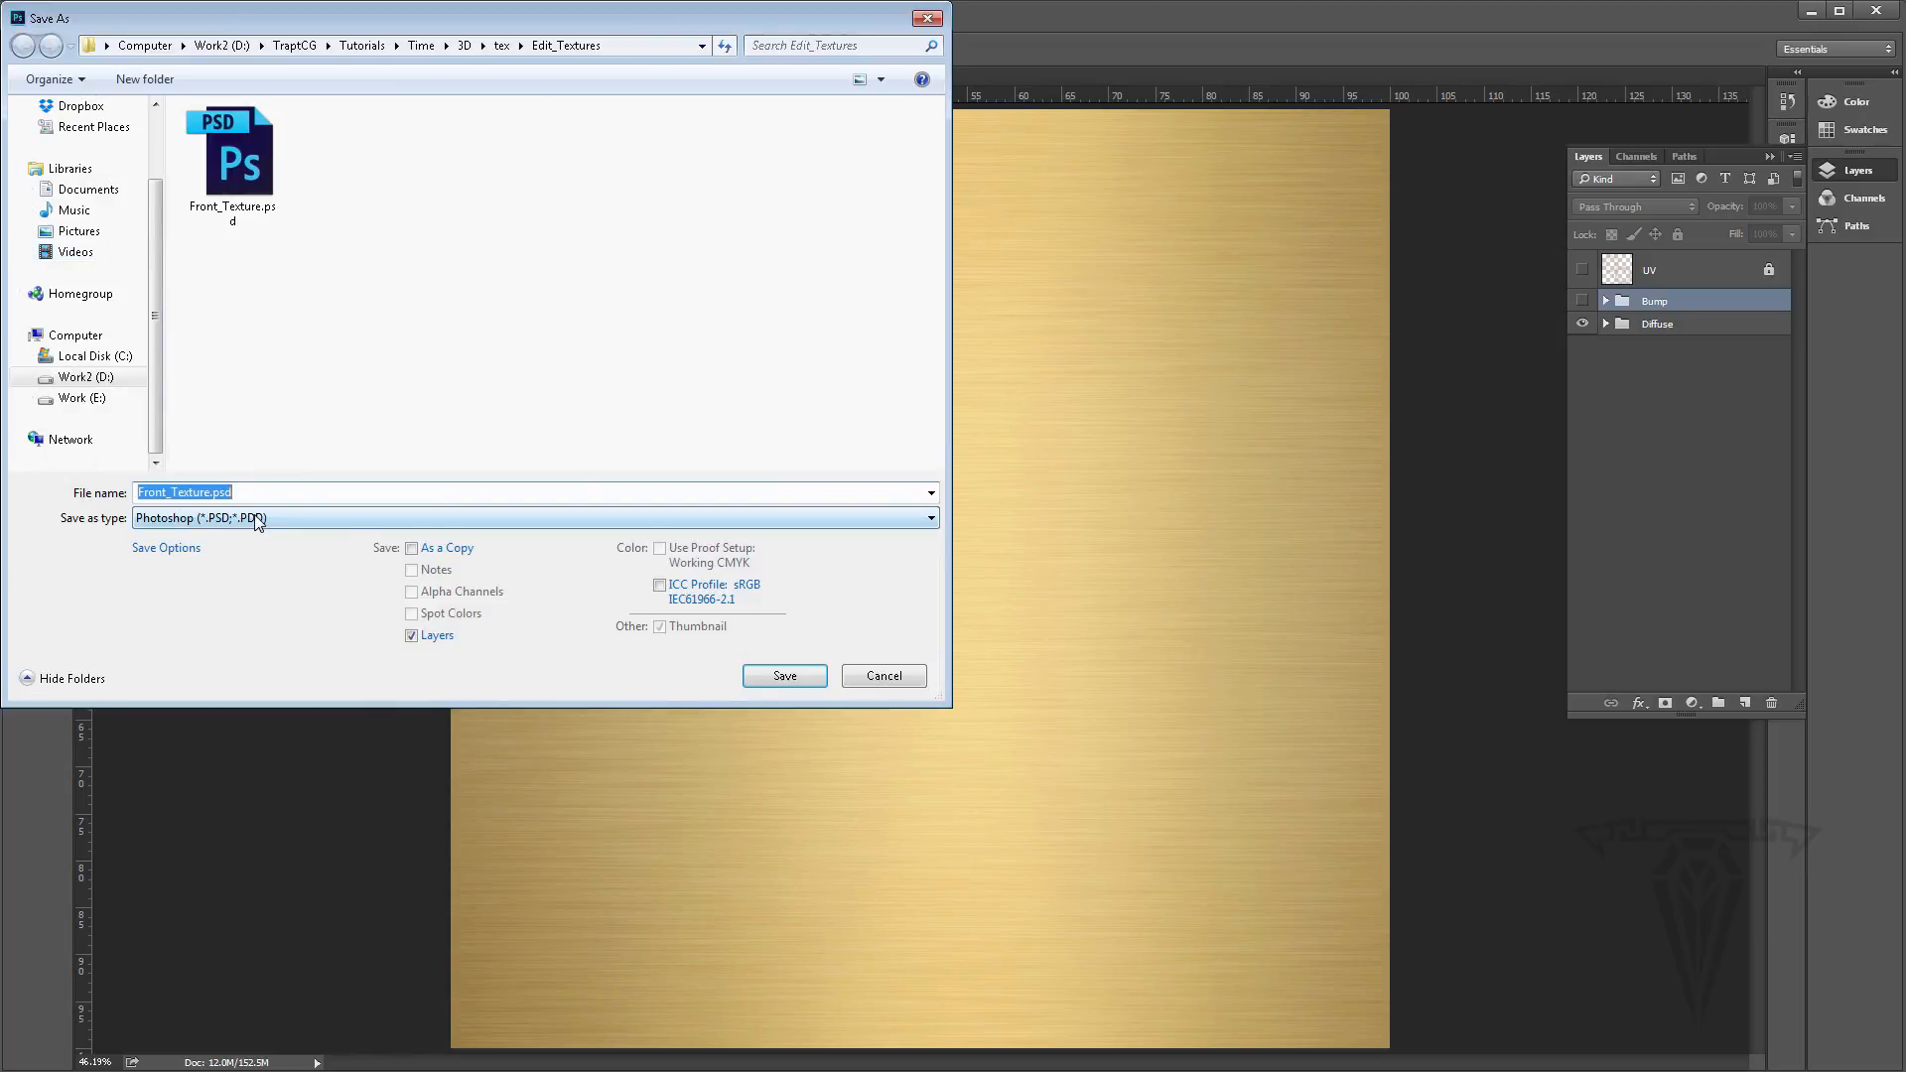
click(257, 518)
click(181, 794)
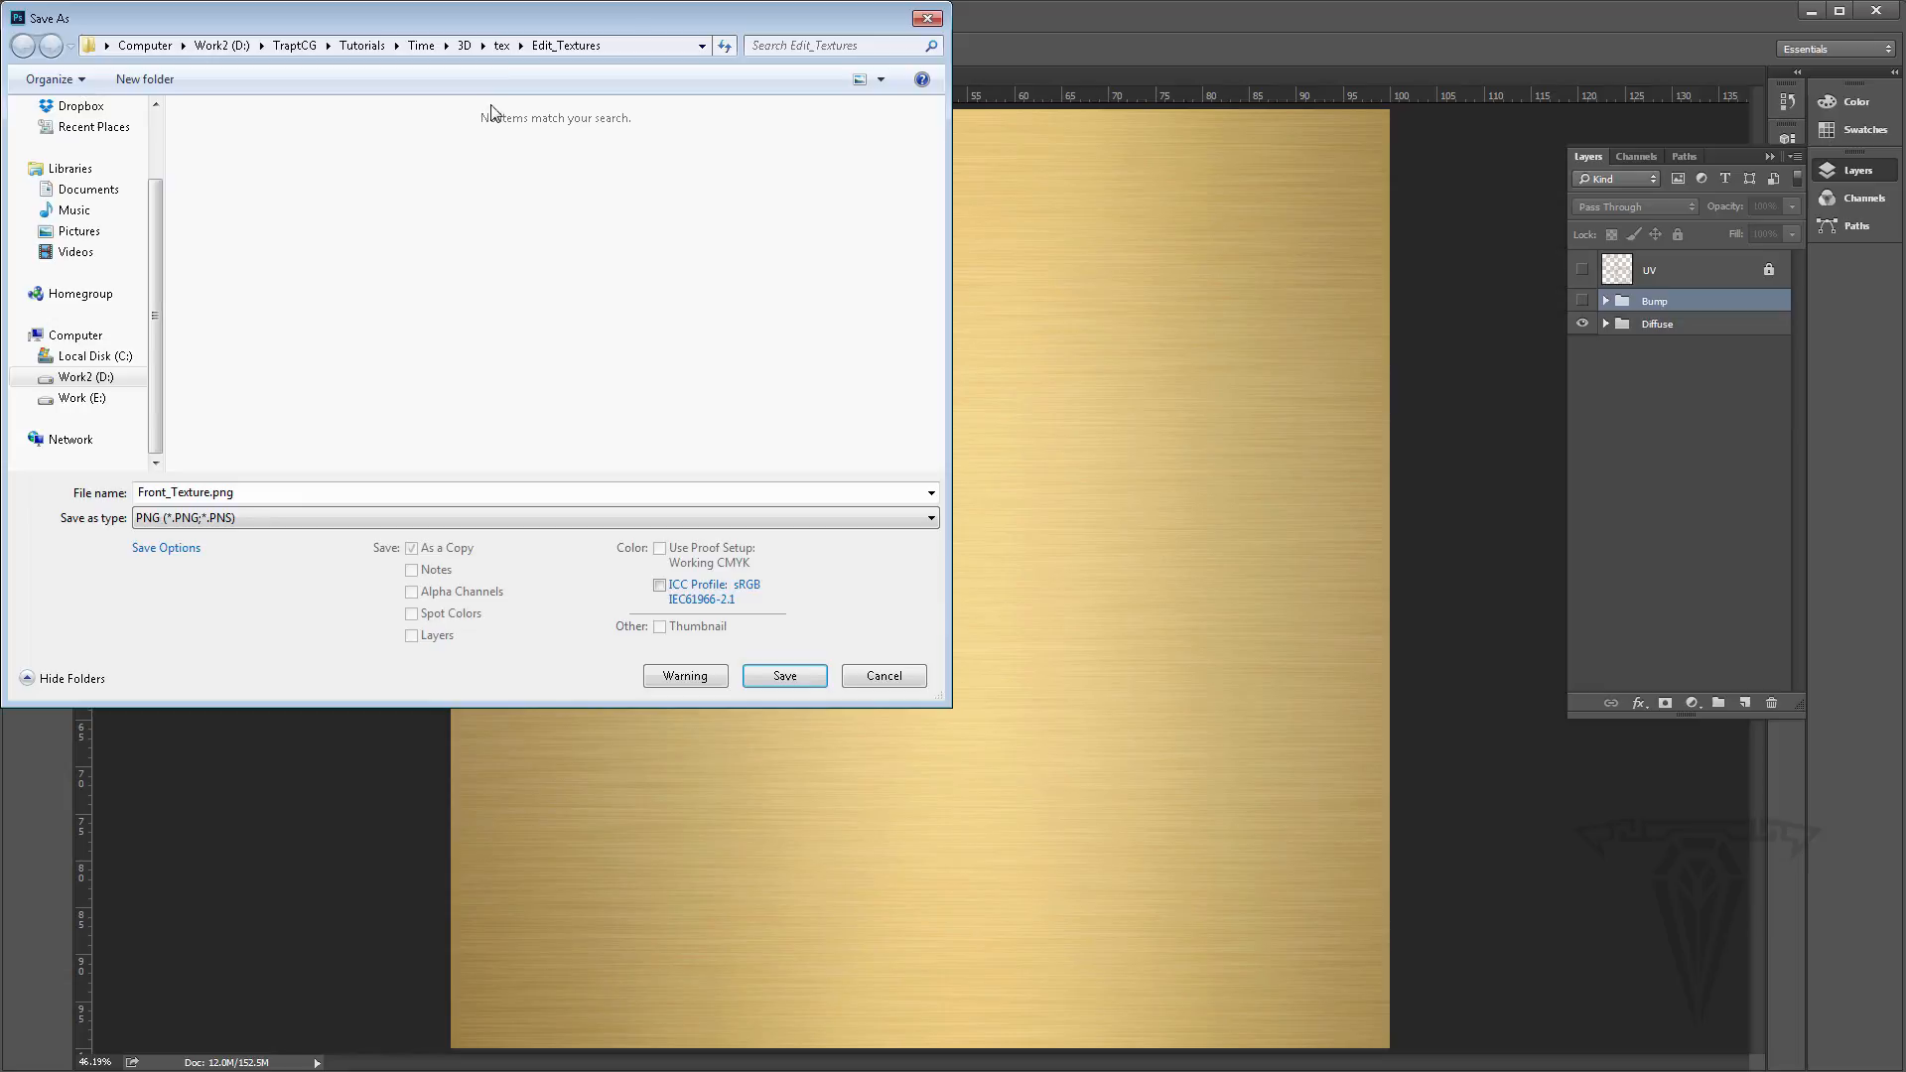
click(503, 45)
click(561, 157)
click(786, 676)
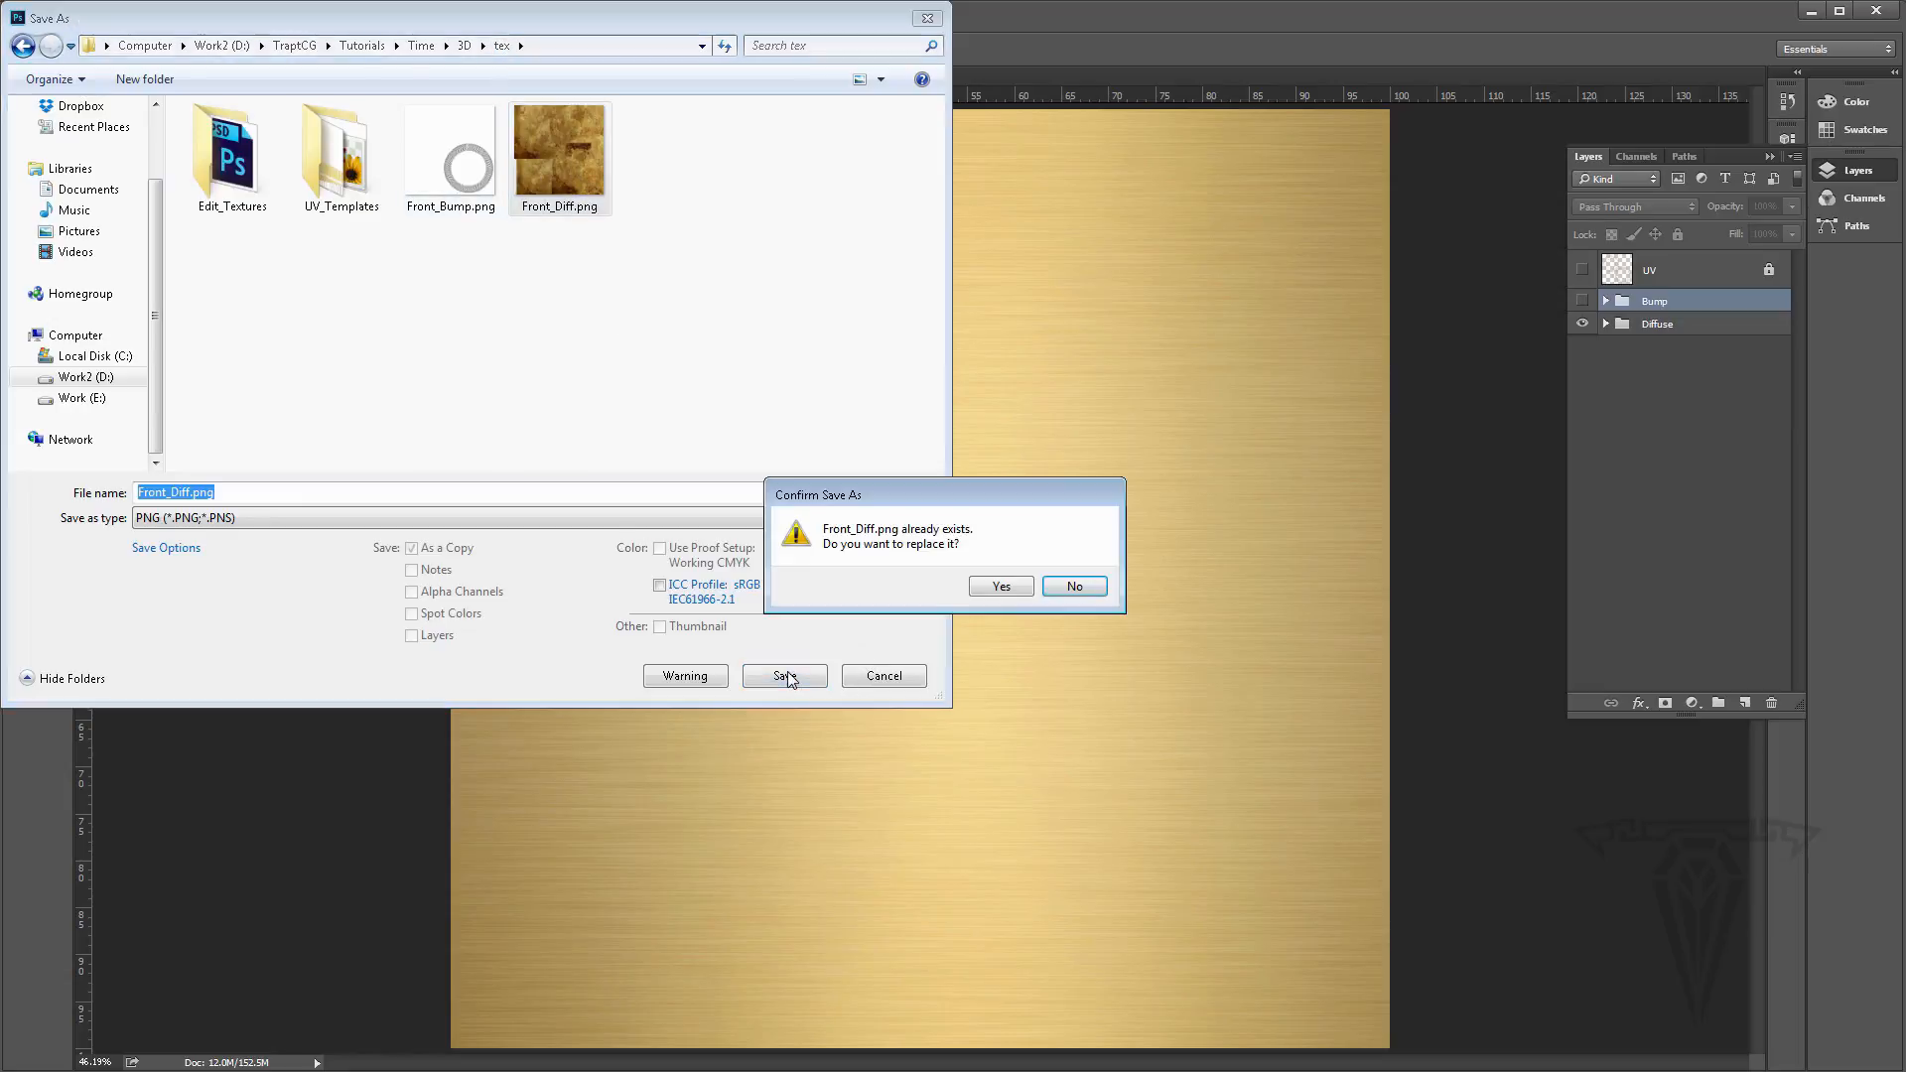
click(1007, 584)
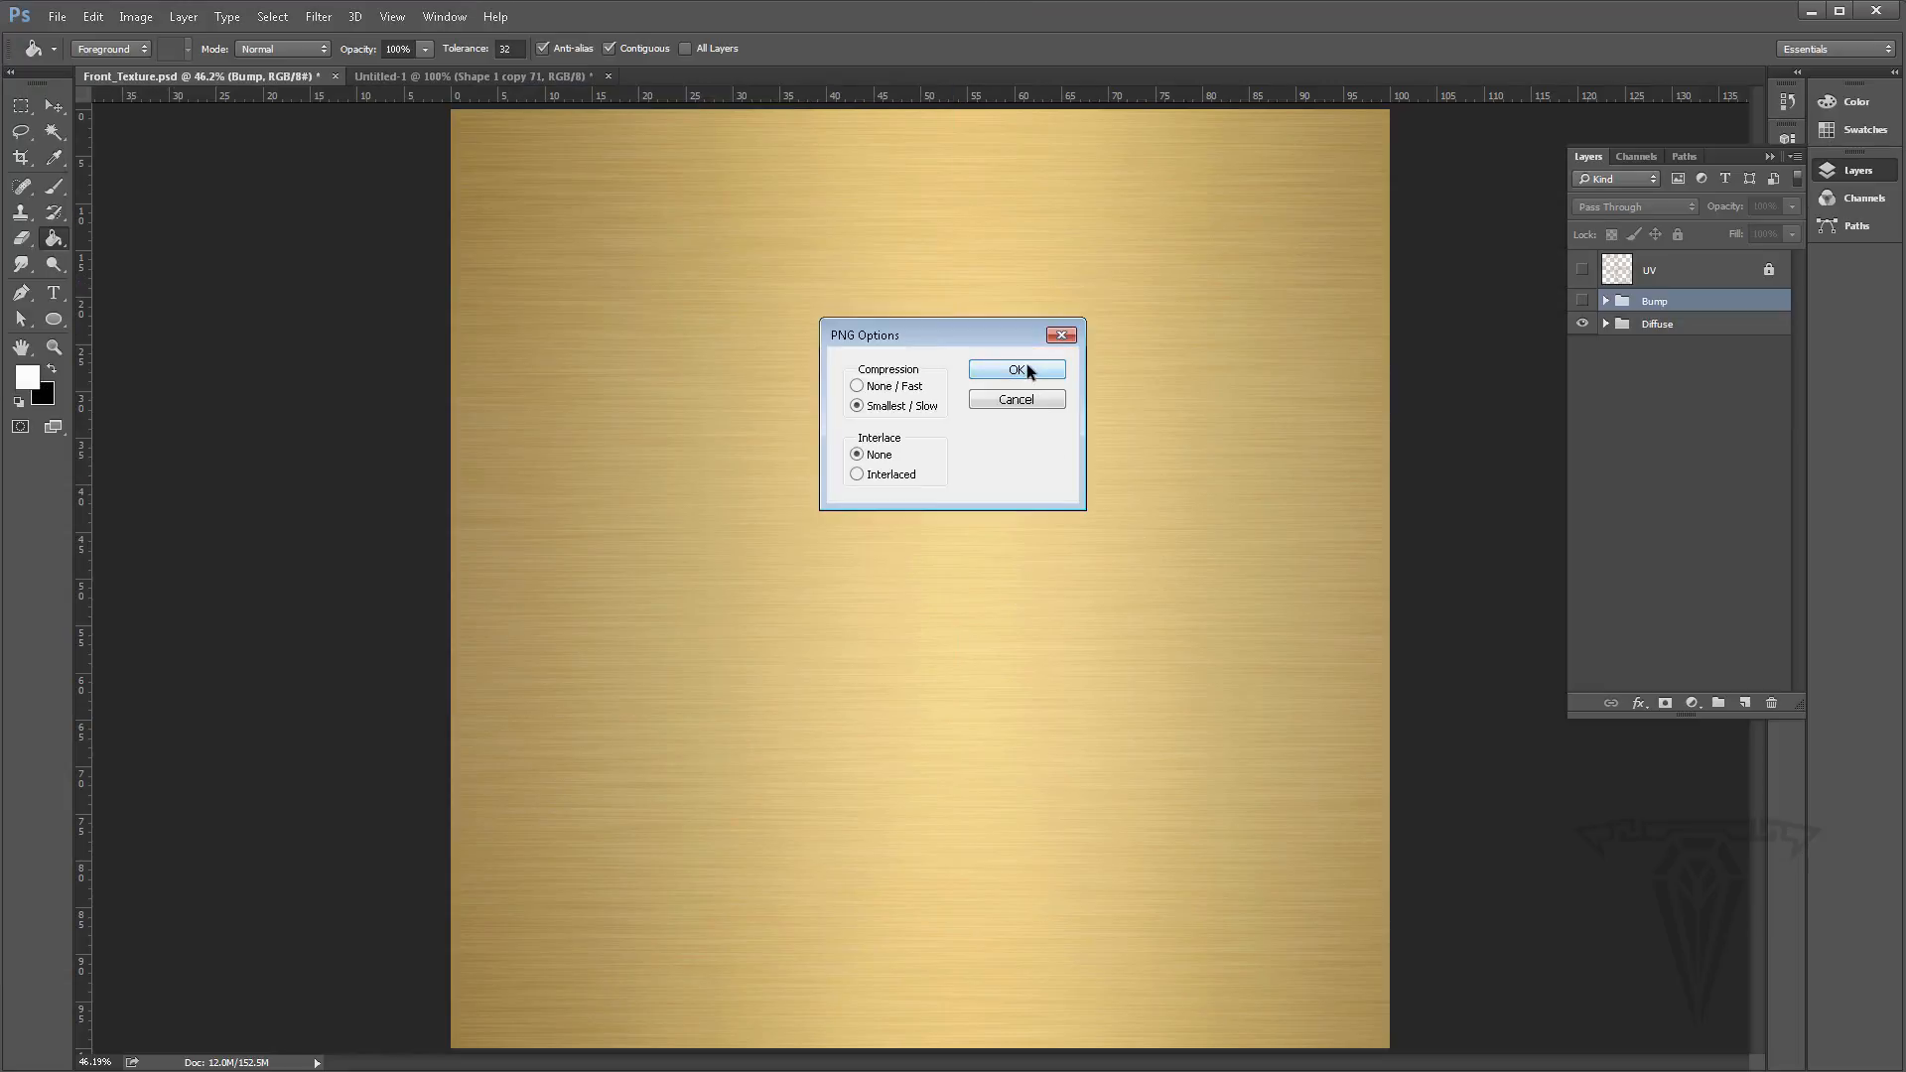
click(1026, 370)
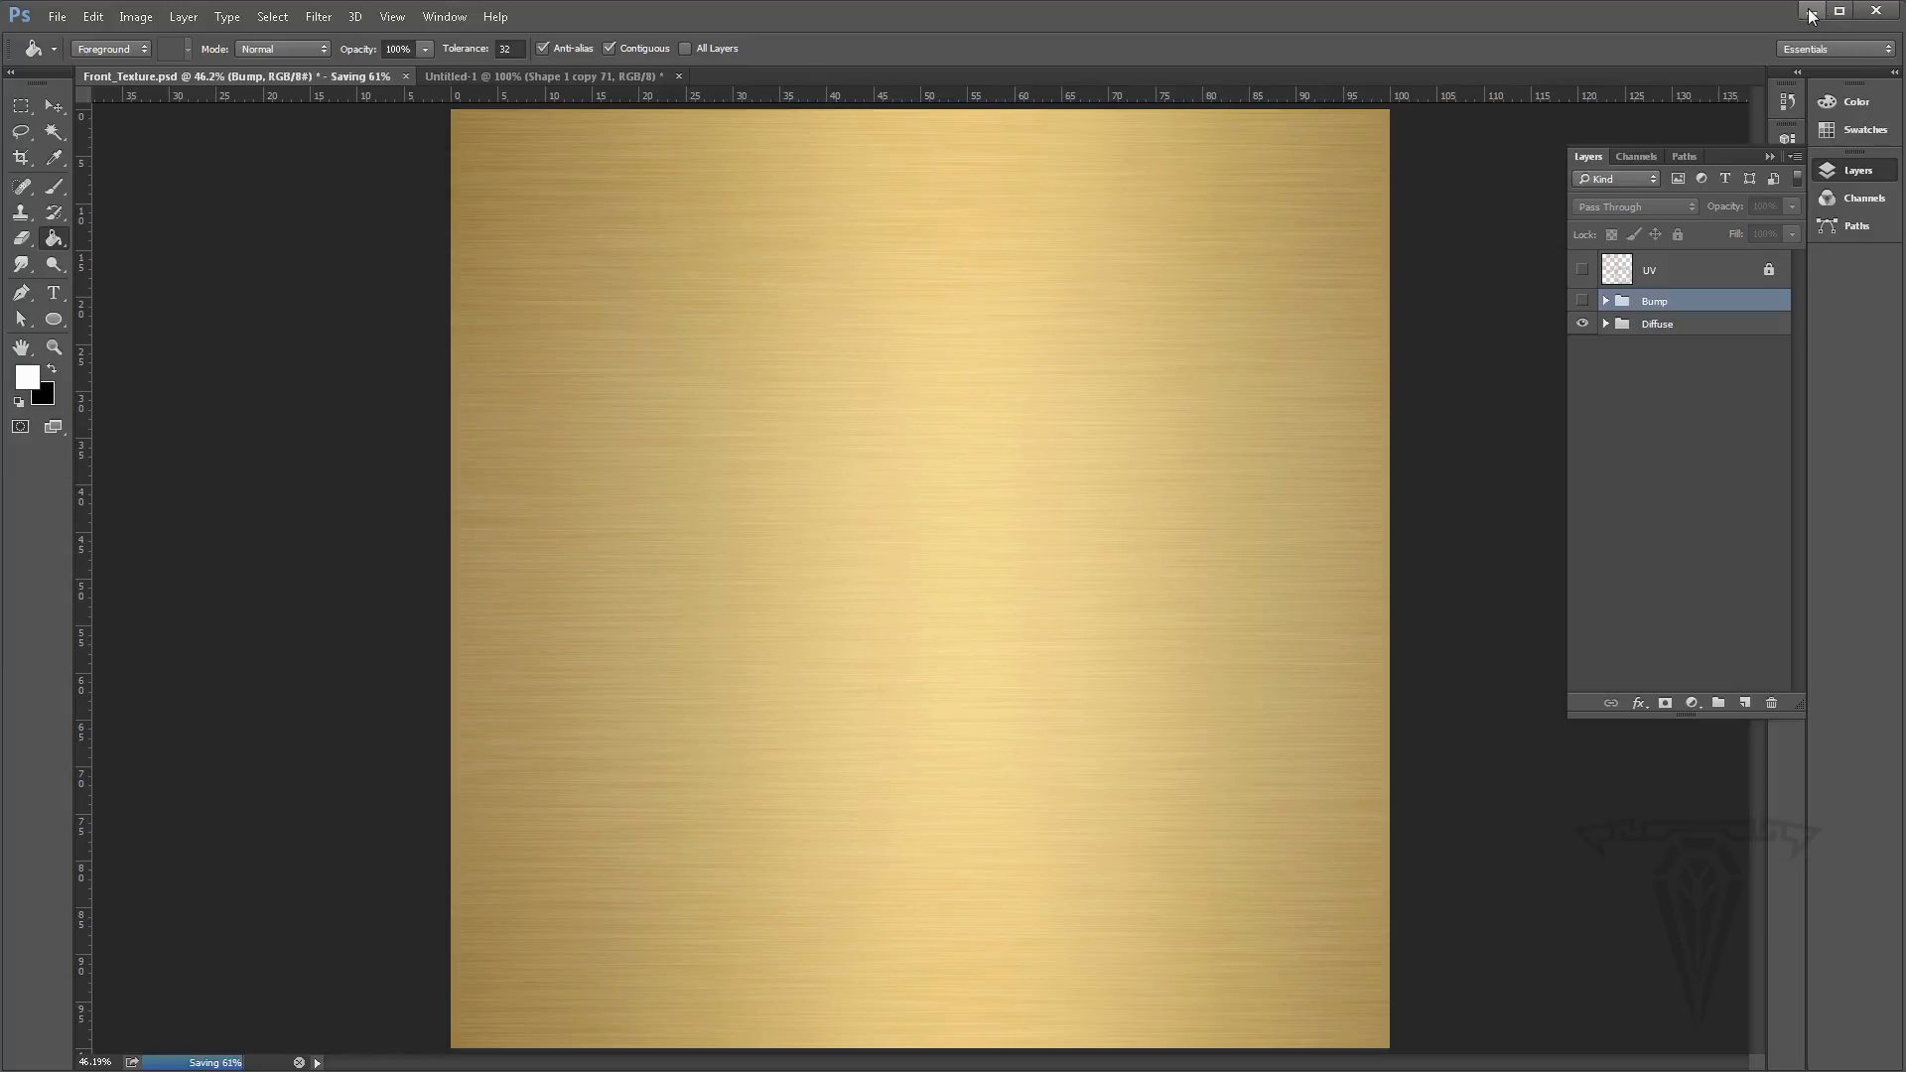
Switch to Blender, split the 3D view into two side-by-side areas and make the new one a UV/Image Editor
click(1810, 15)
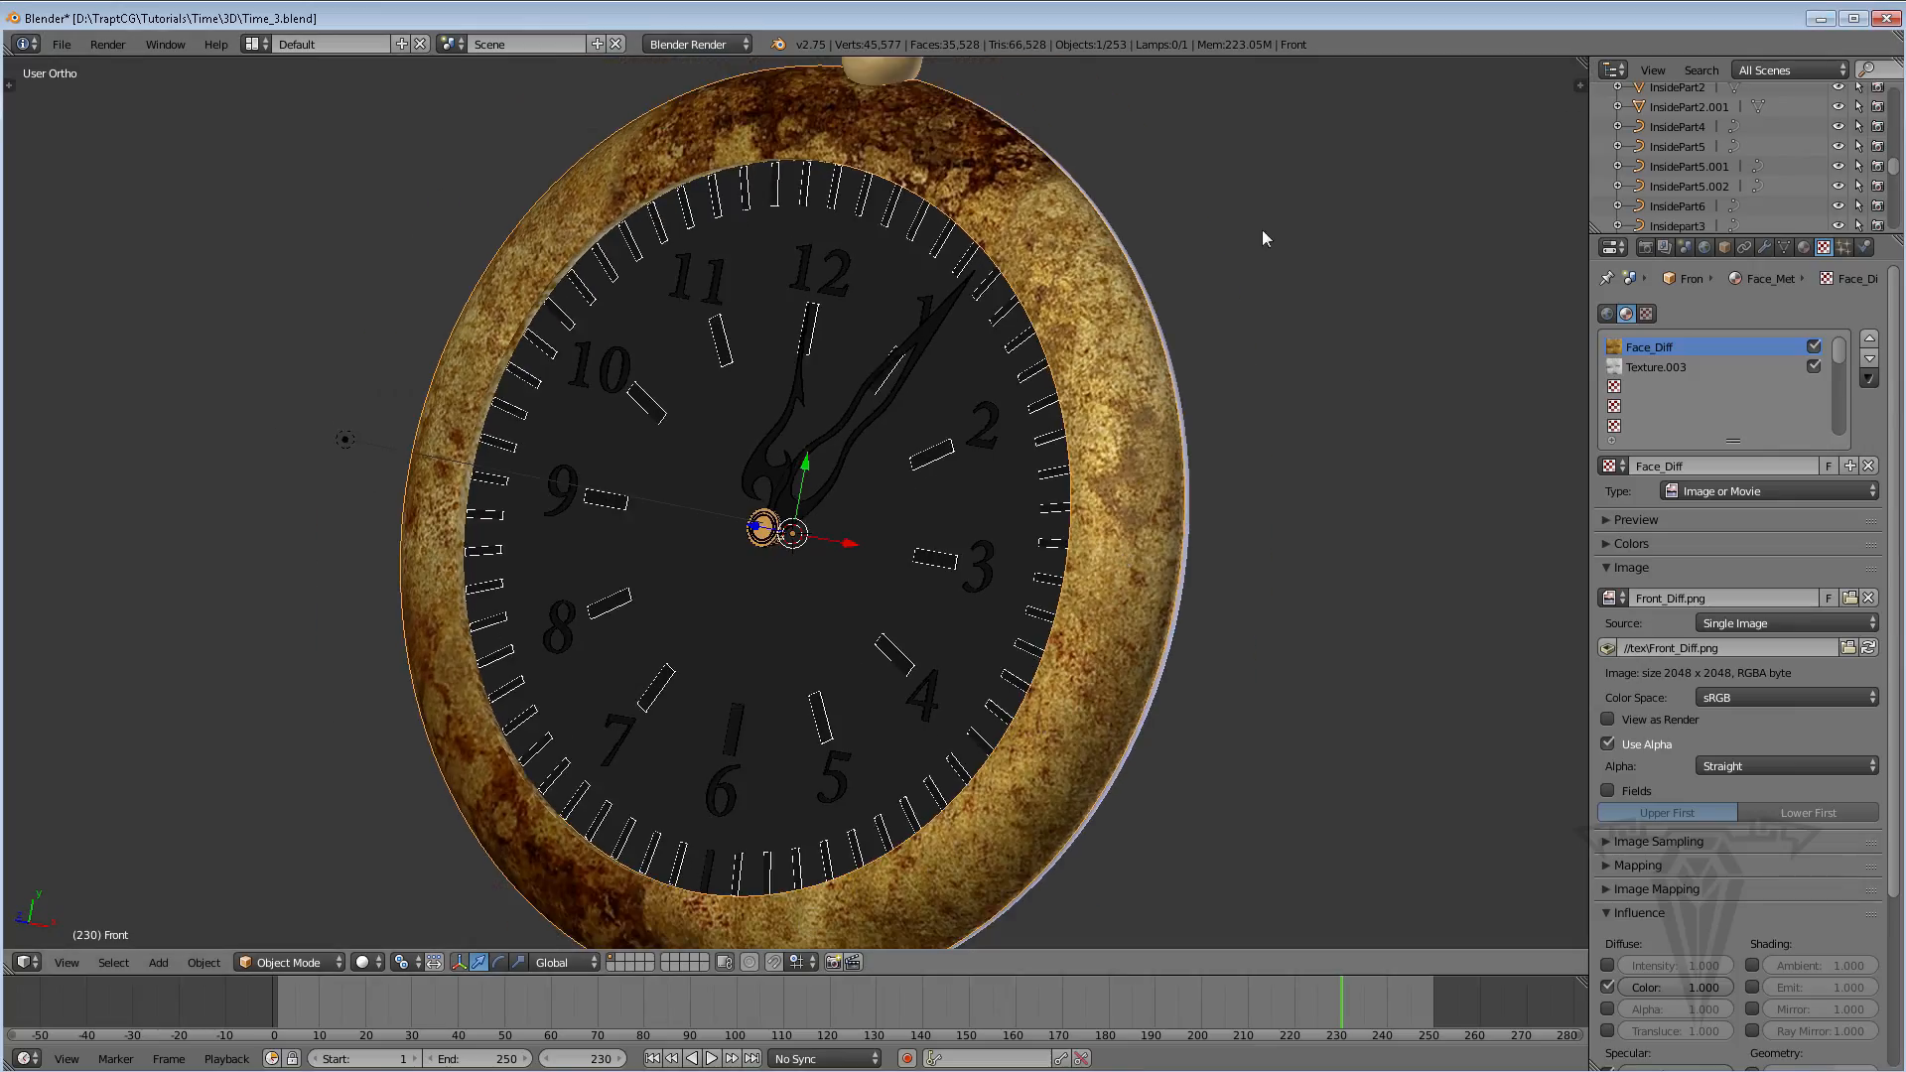
right_click(1070, 332)
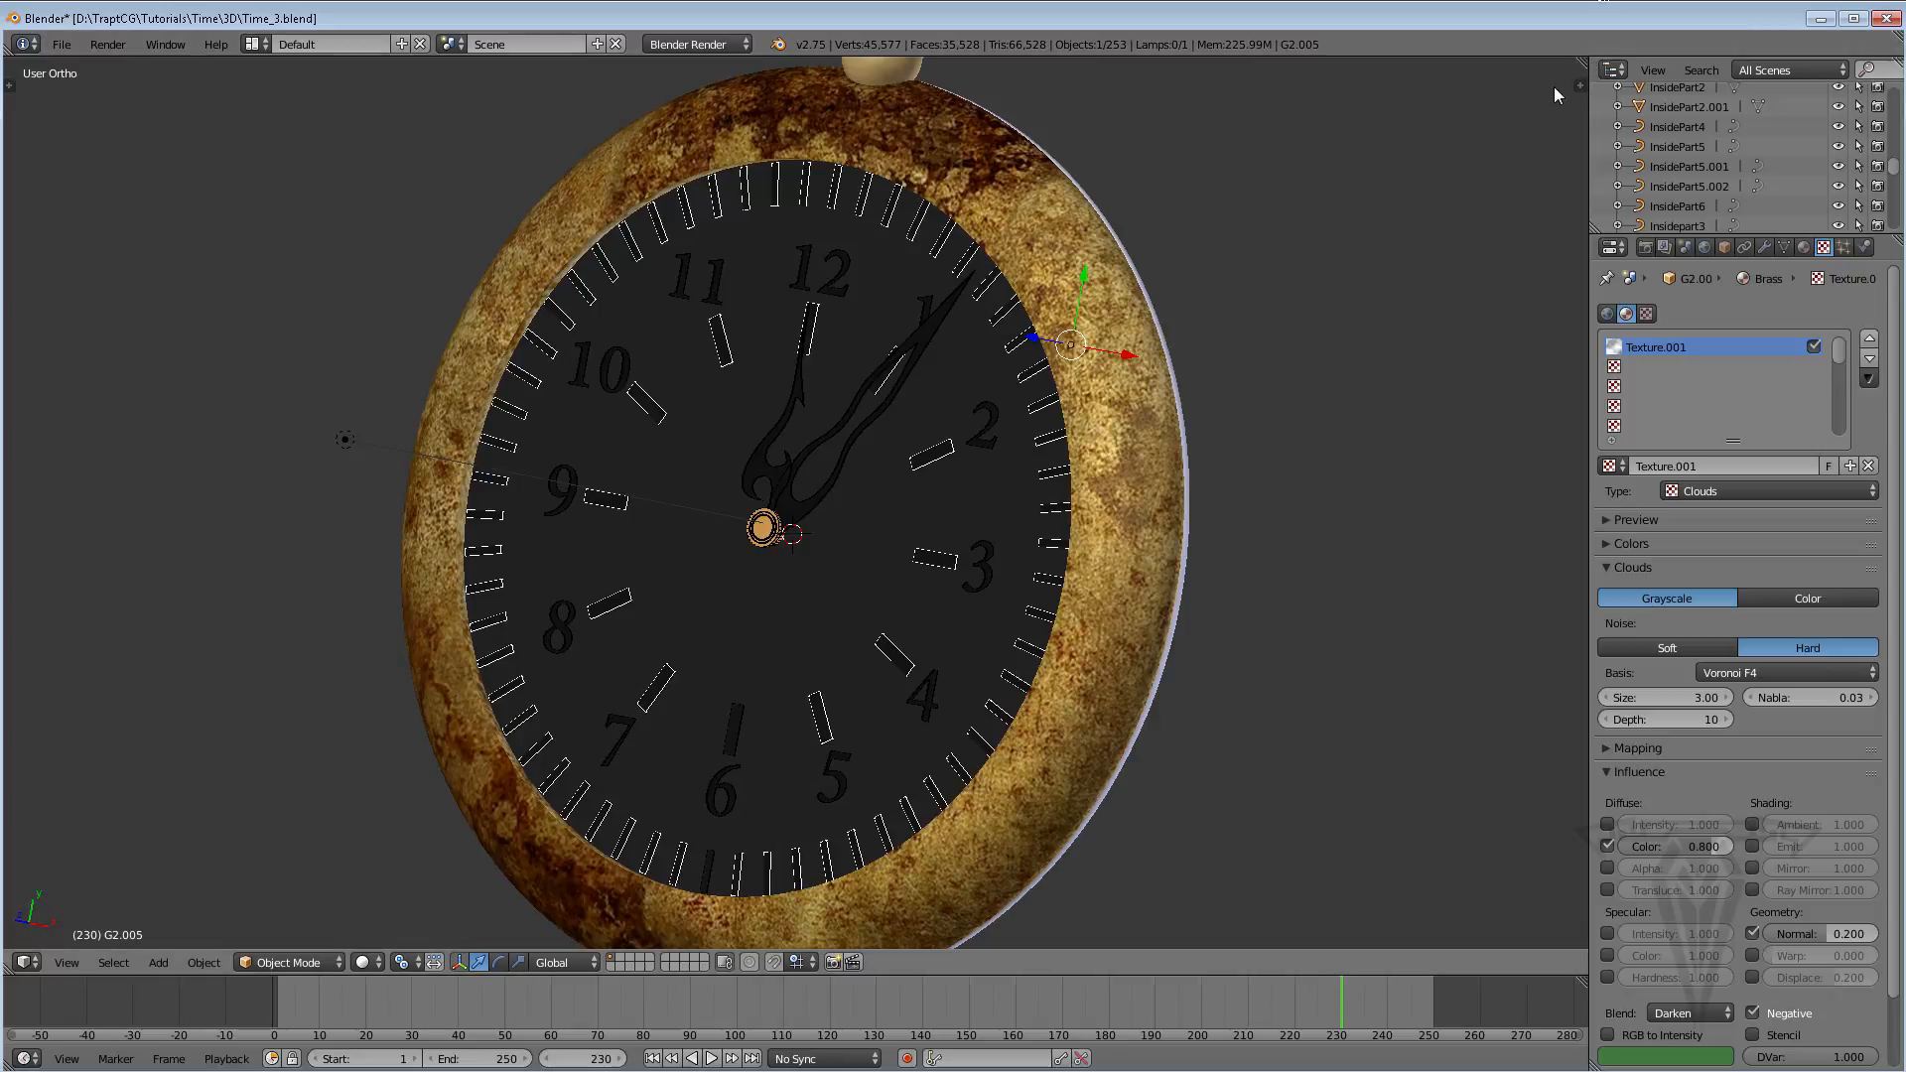
key(Tab)
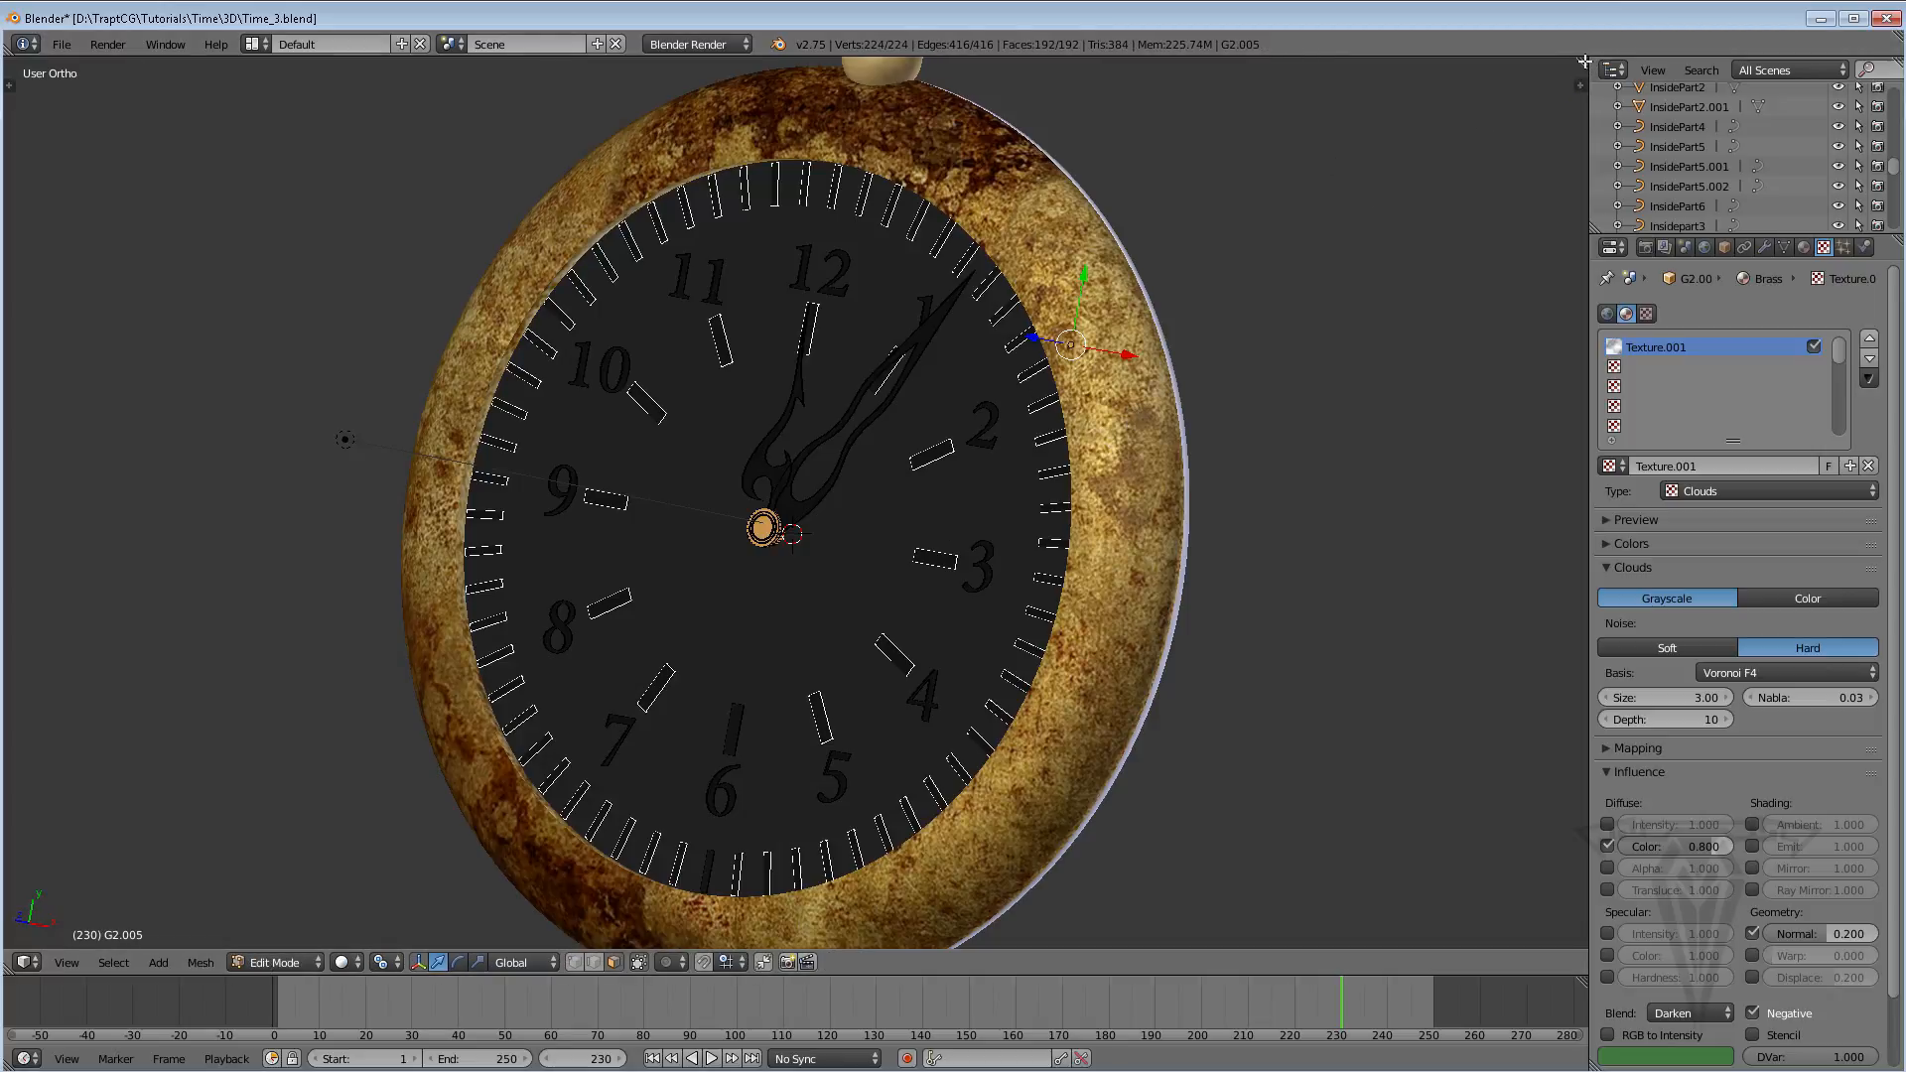
drag(1582, 66, 980, 107)
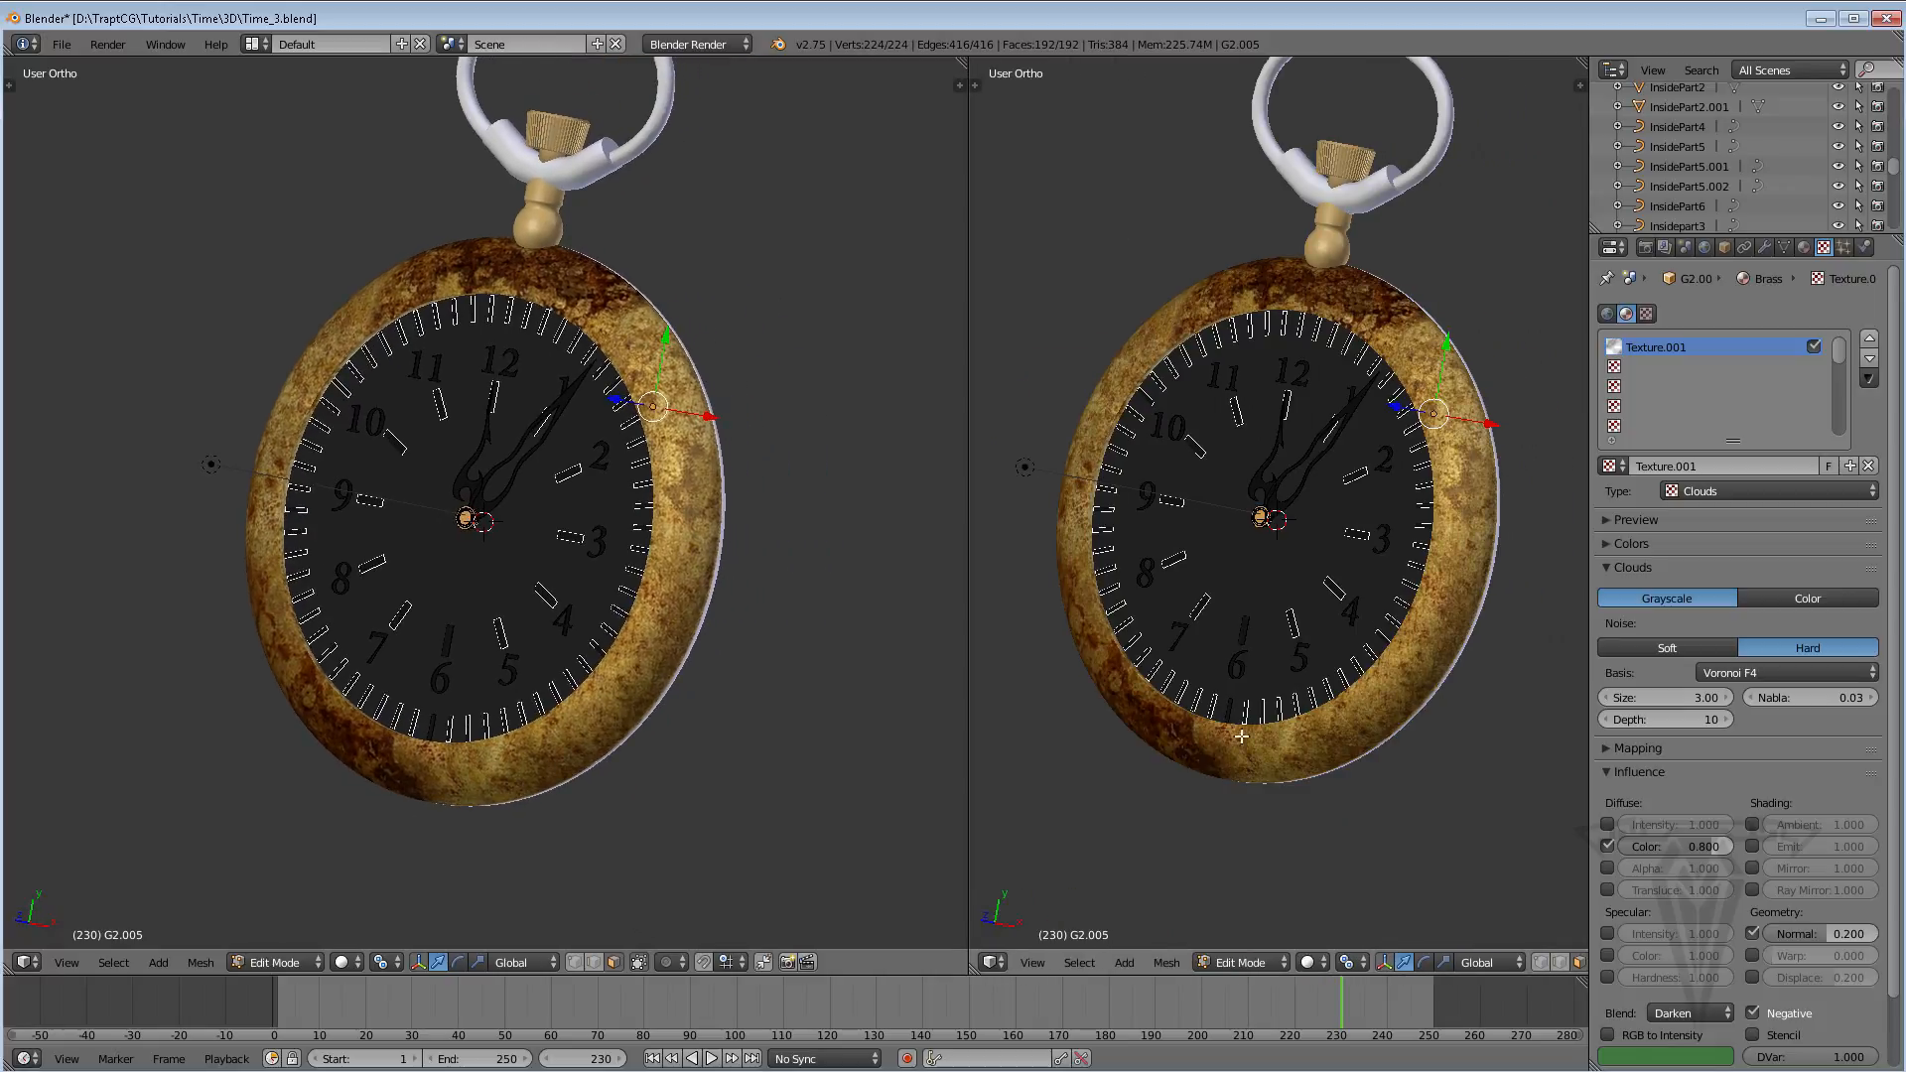
click(993, 962)
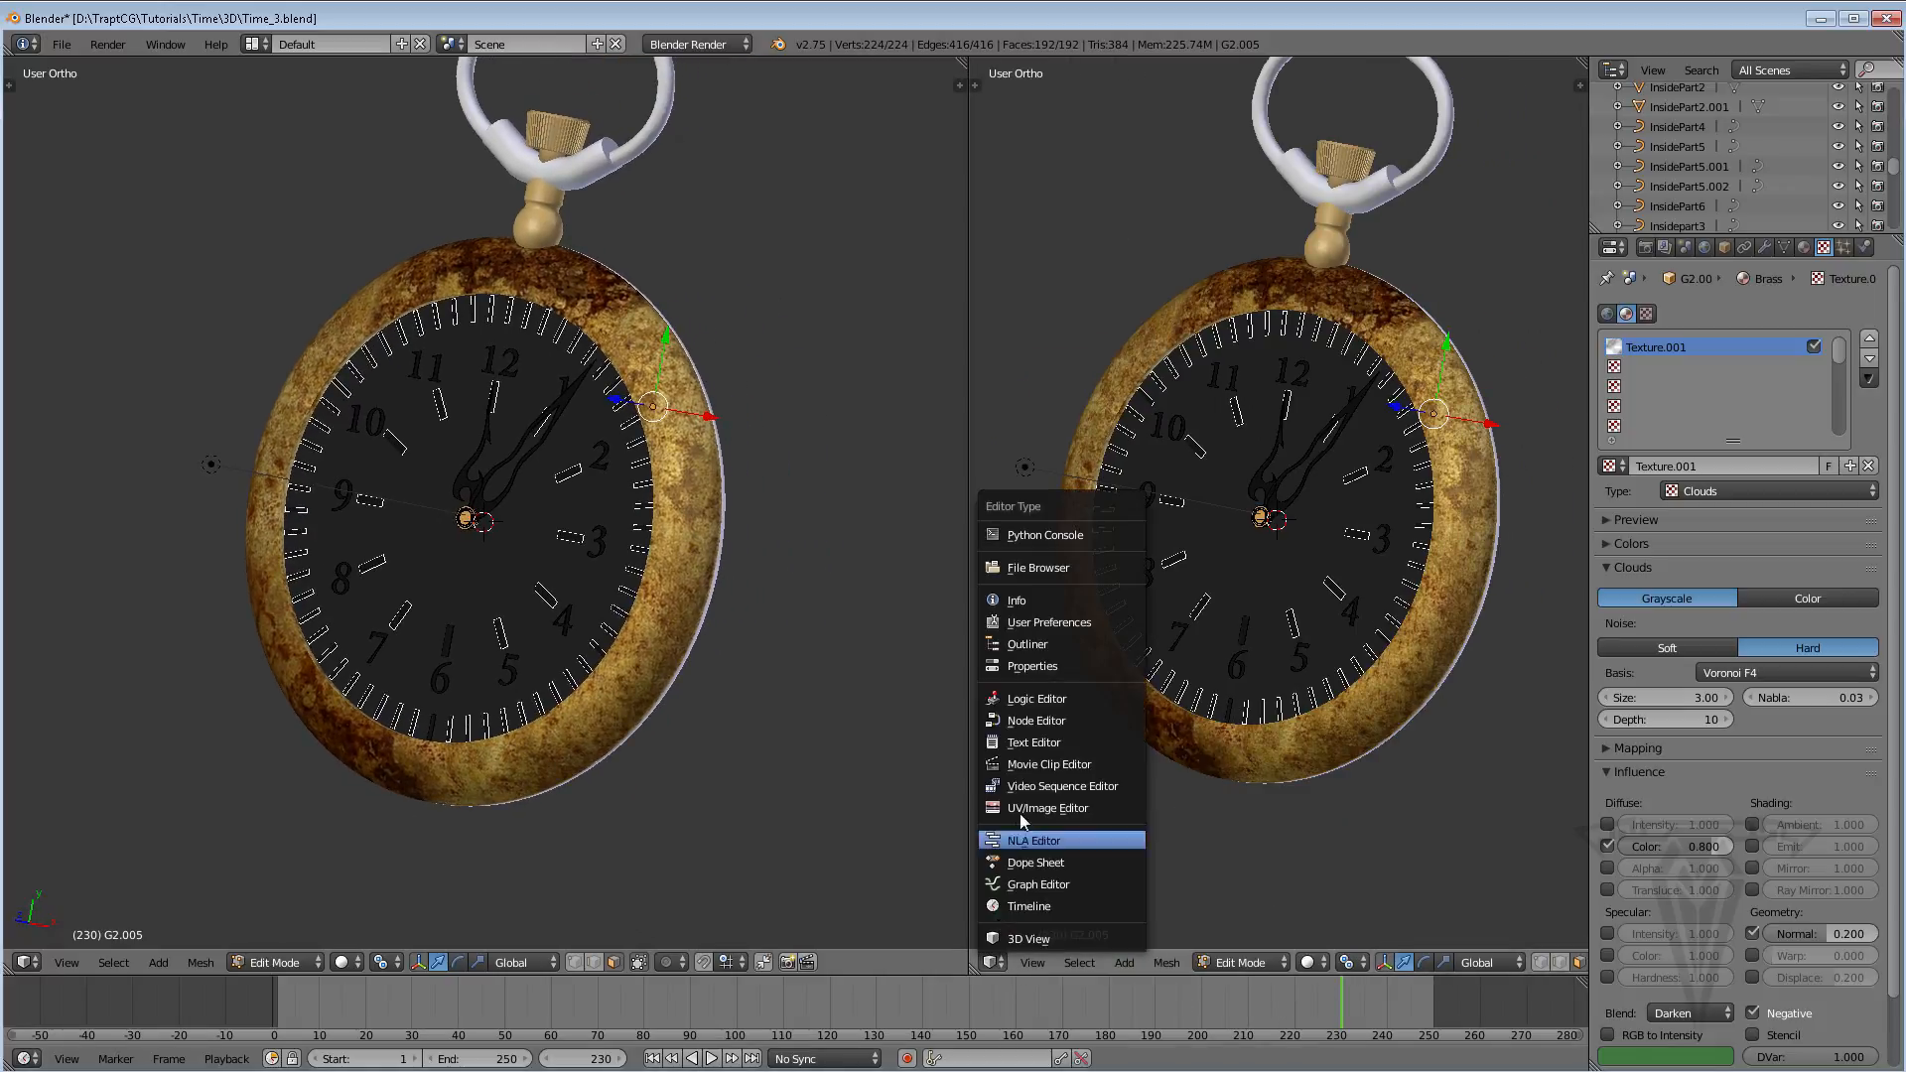
click(1037, 808)
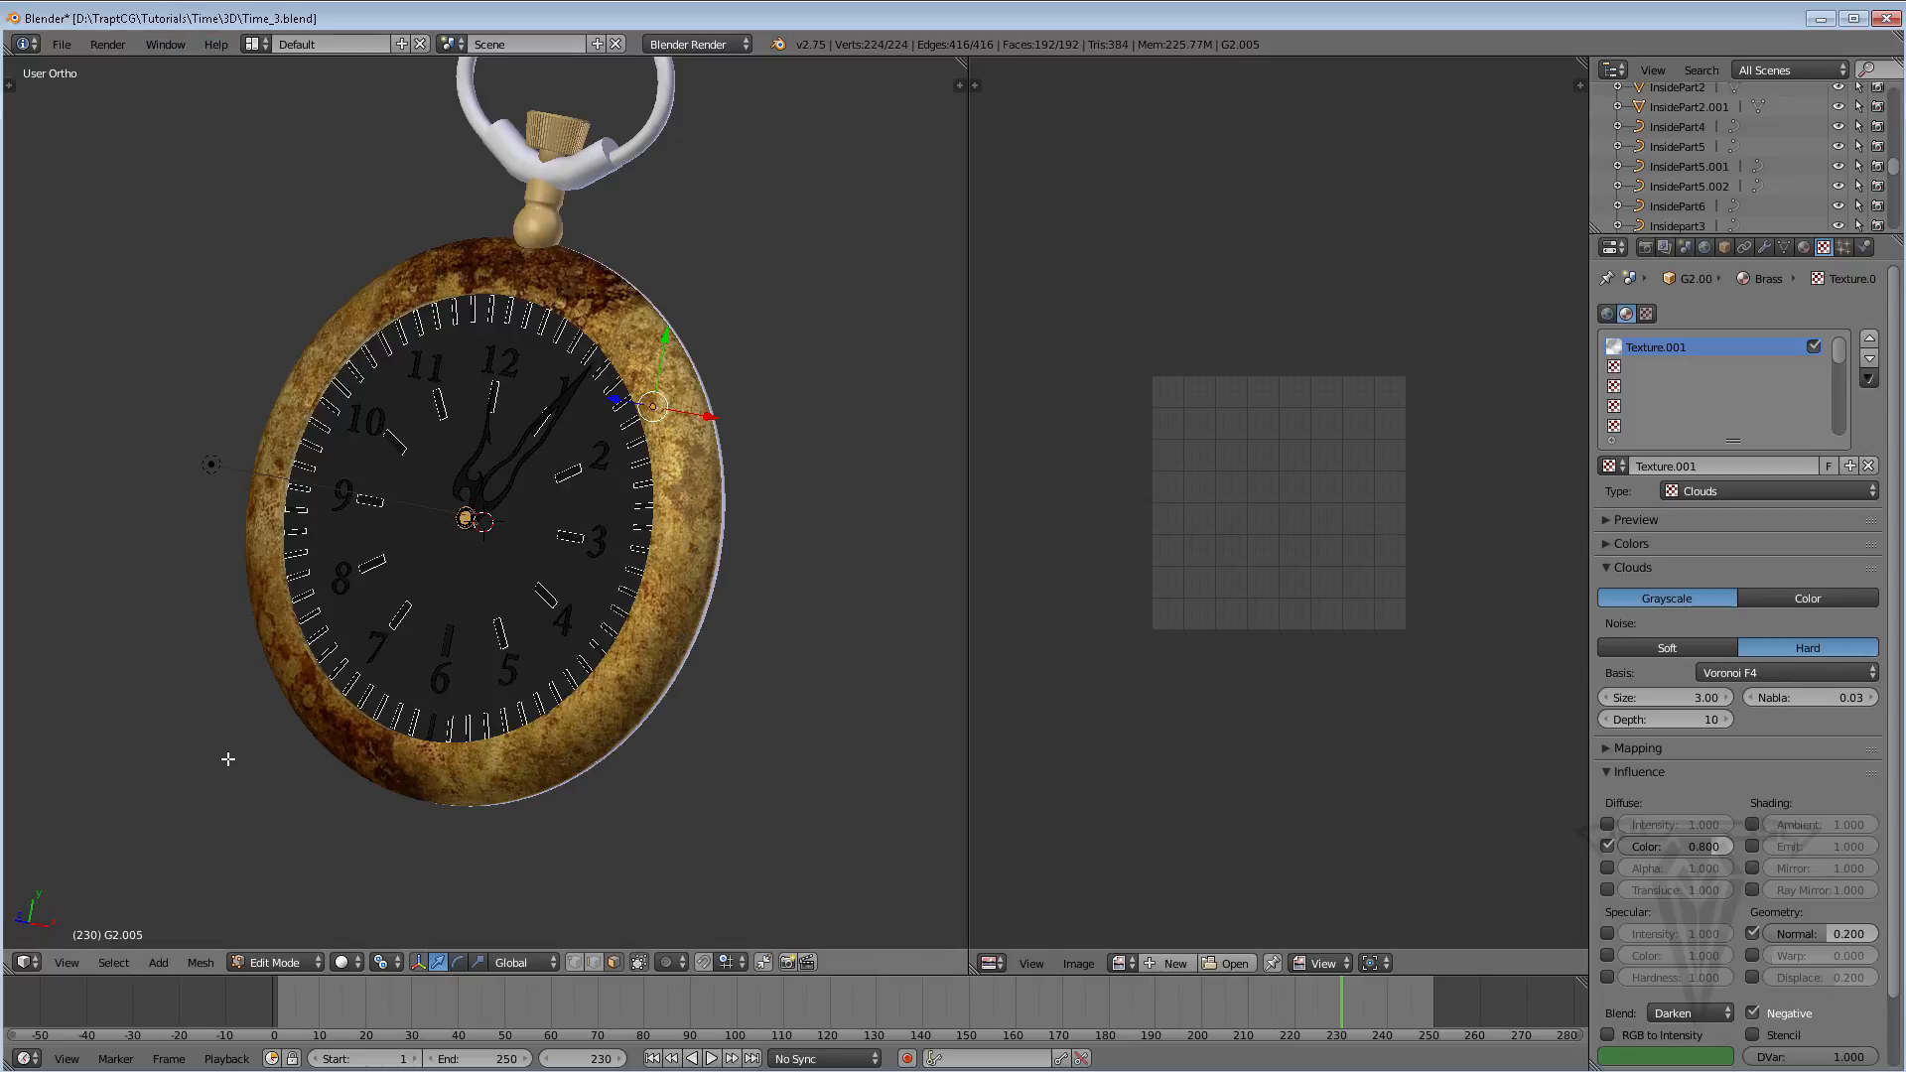
Select the watch's front case and enter Edit Mode to show its UV layout over the texture
key(Tab)
right_click(418, 769)
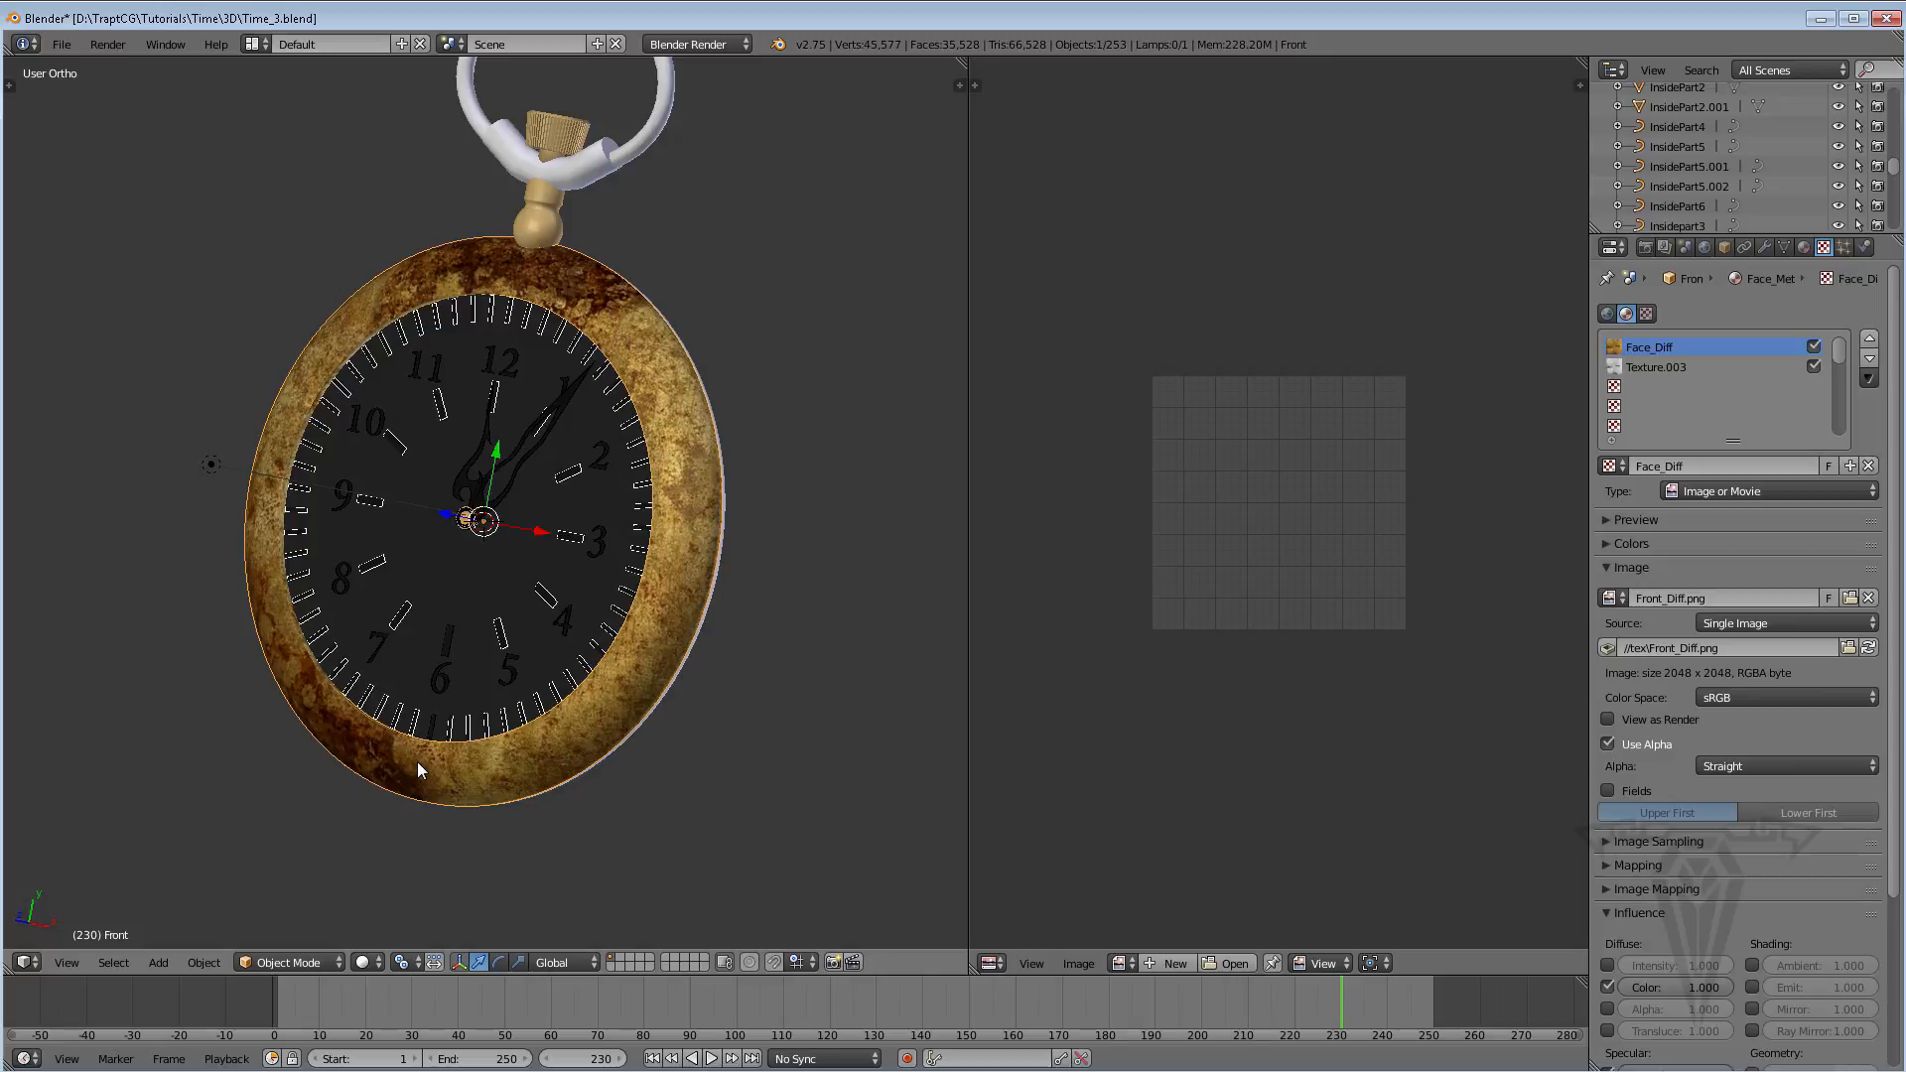
key(Tab)
scroll(1312, 695, down, 3)
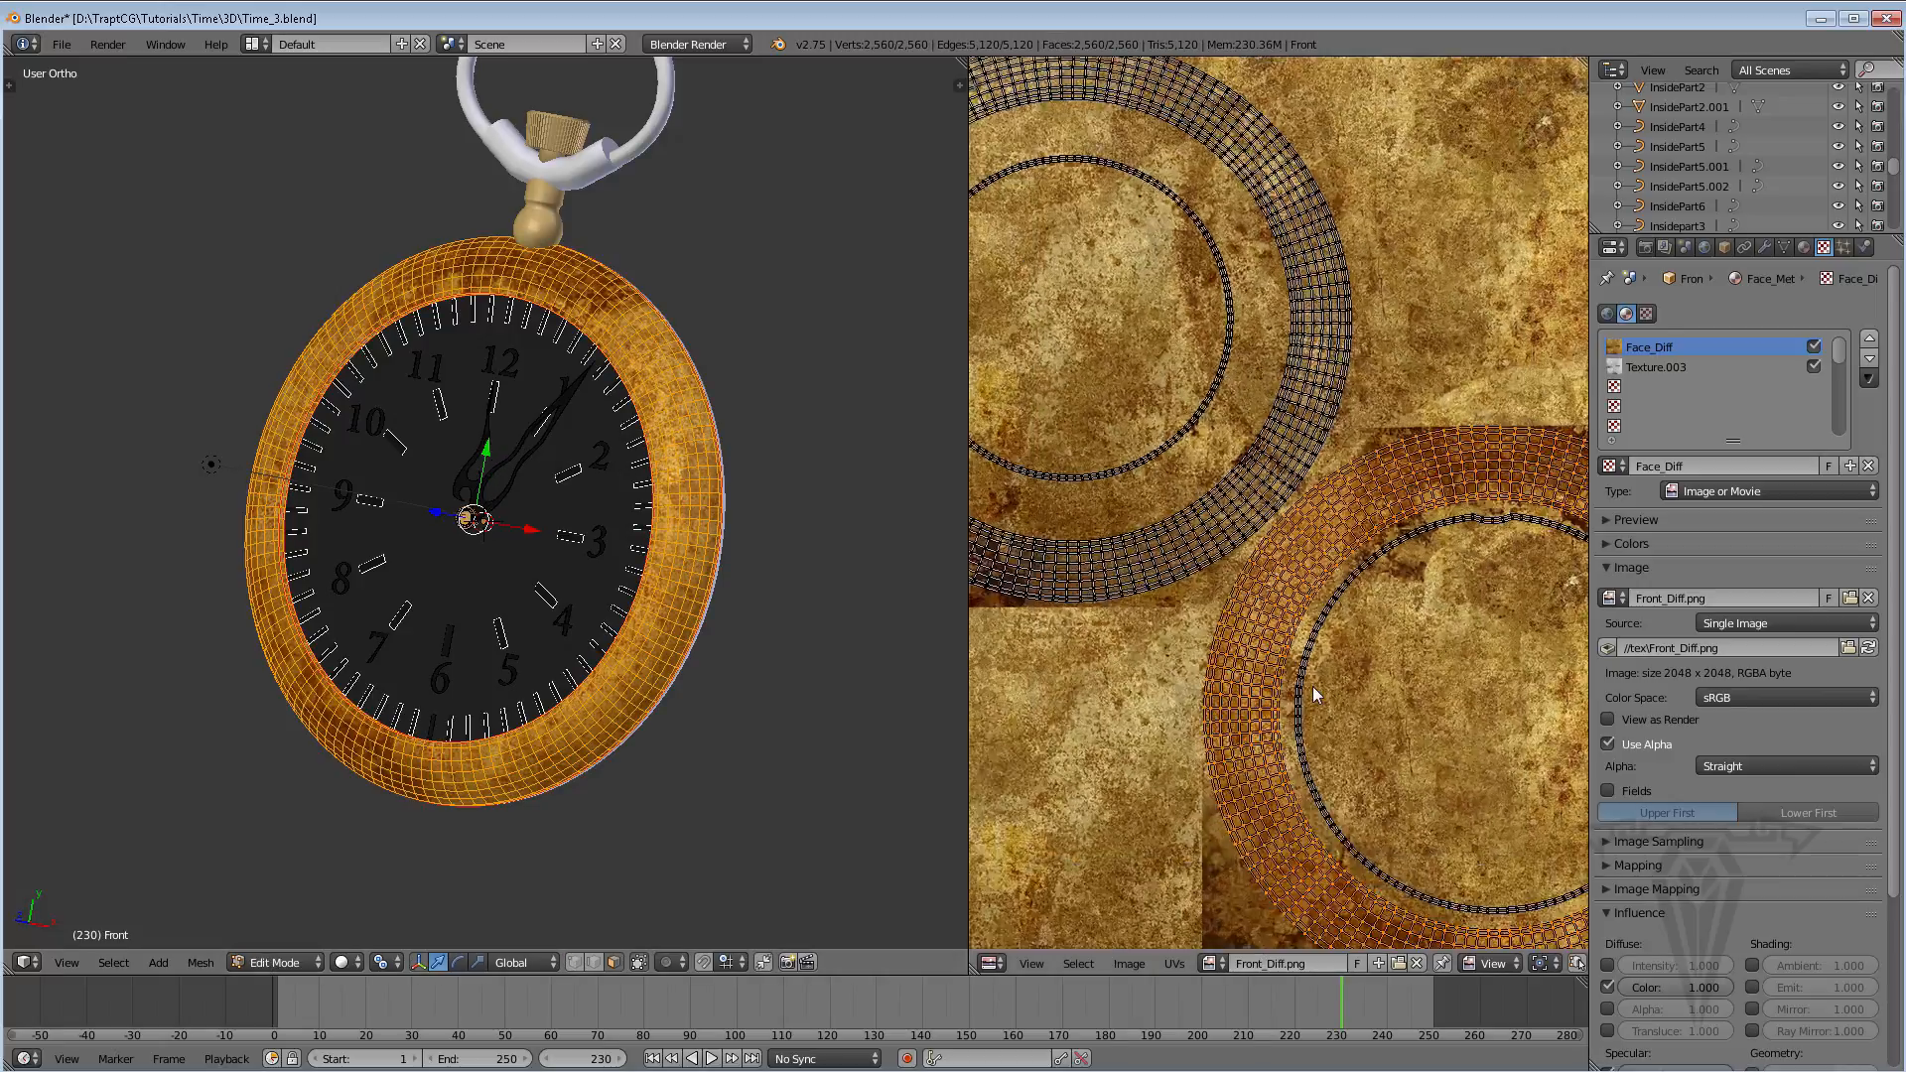
Unlink the old image from the UV/Image Editor and open Front_Diff.png from the Tutorials\Time\3D\tex folder
click(1416, 963)
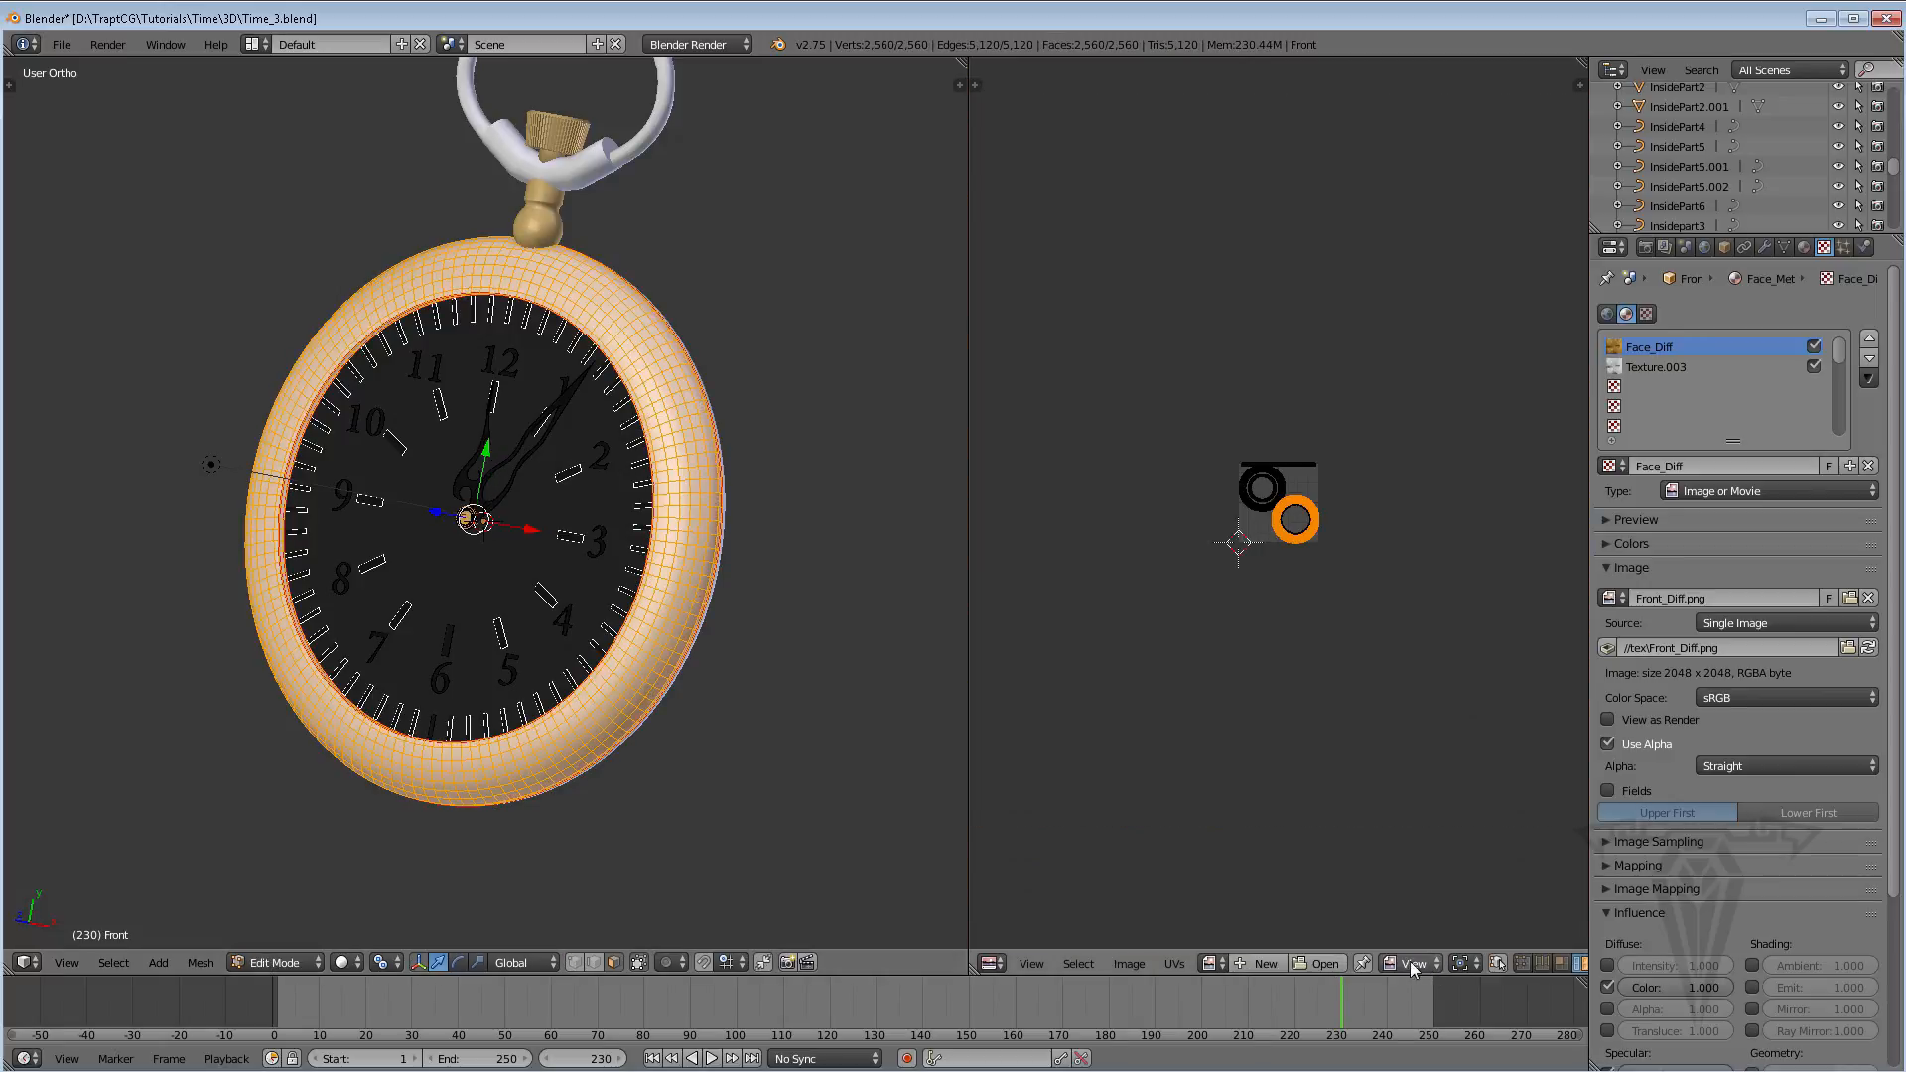
click(1299, 967)
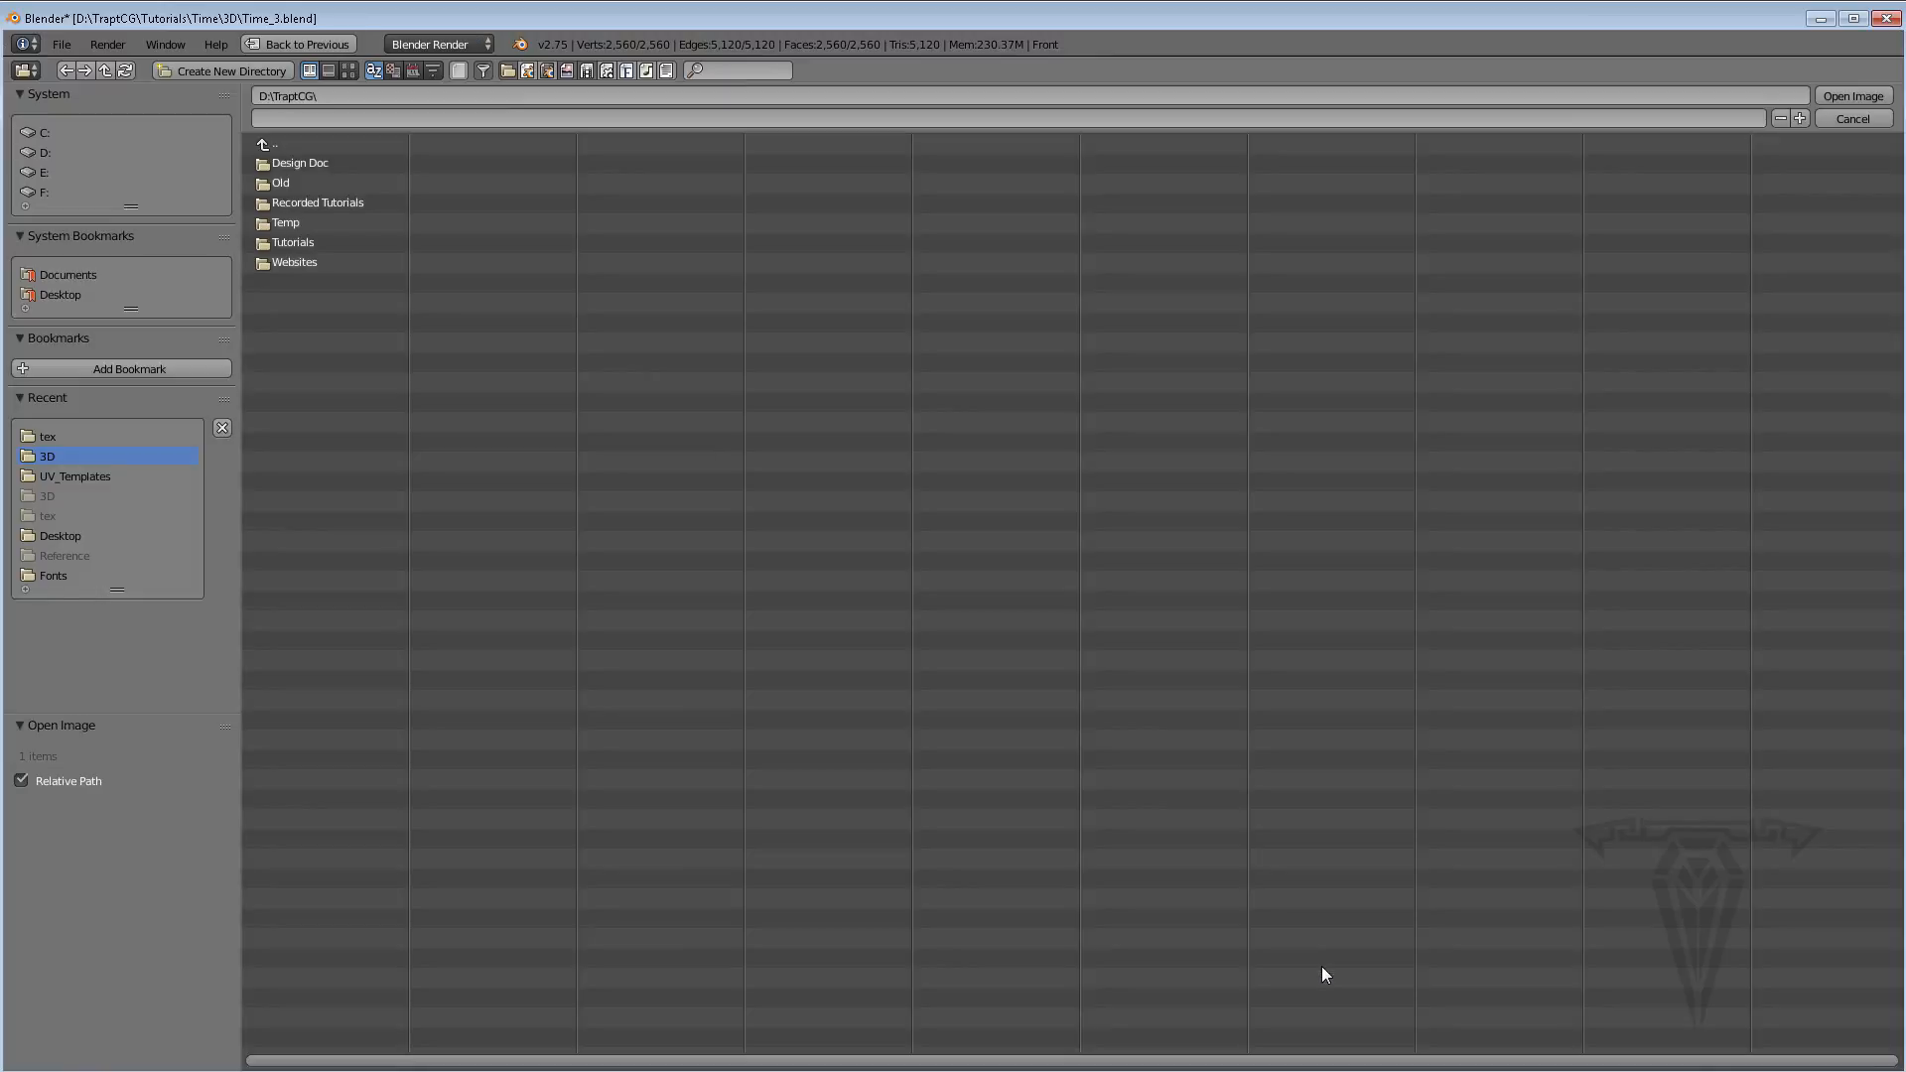
click(293, 242)
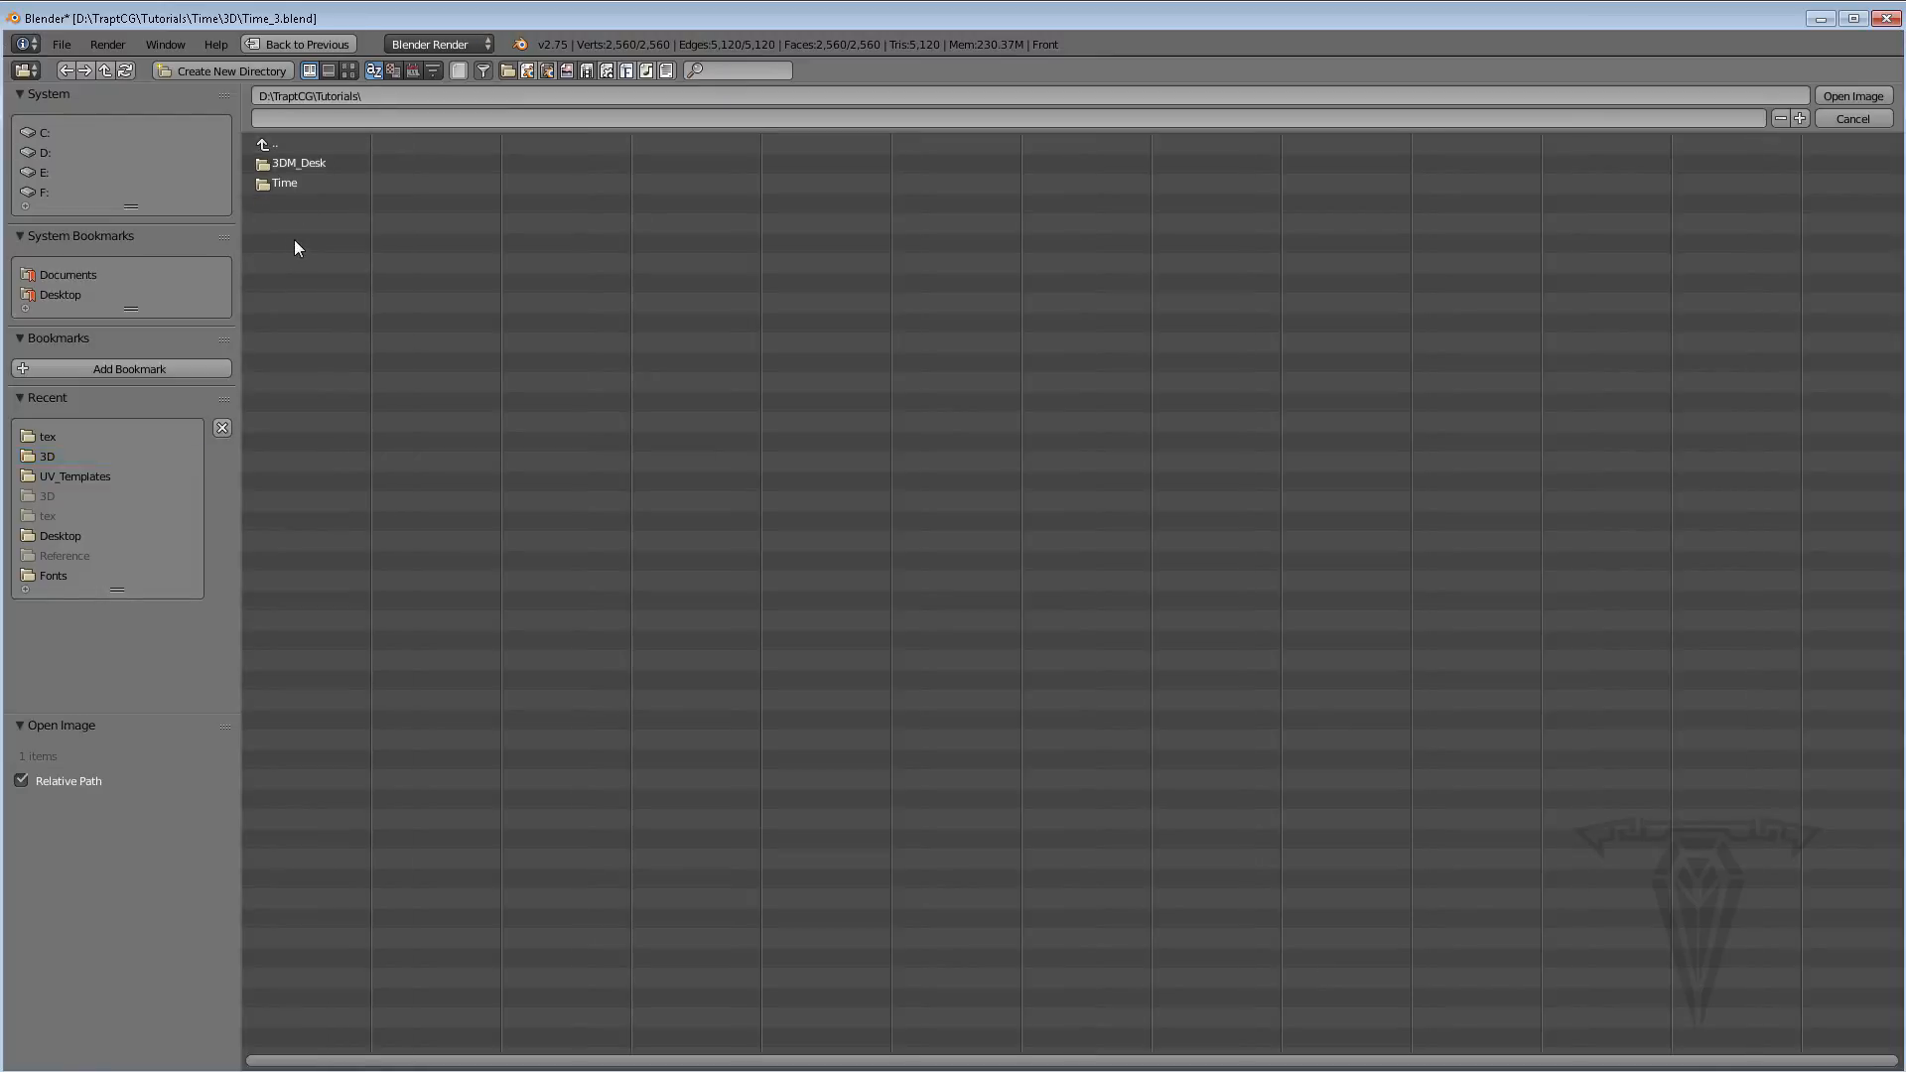
click(284, 178)
click(282, 163)
click(284, 167)
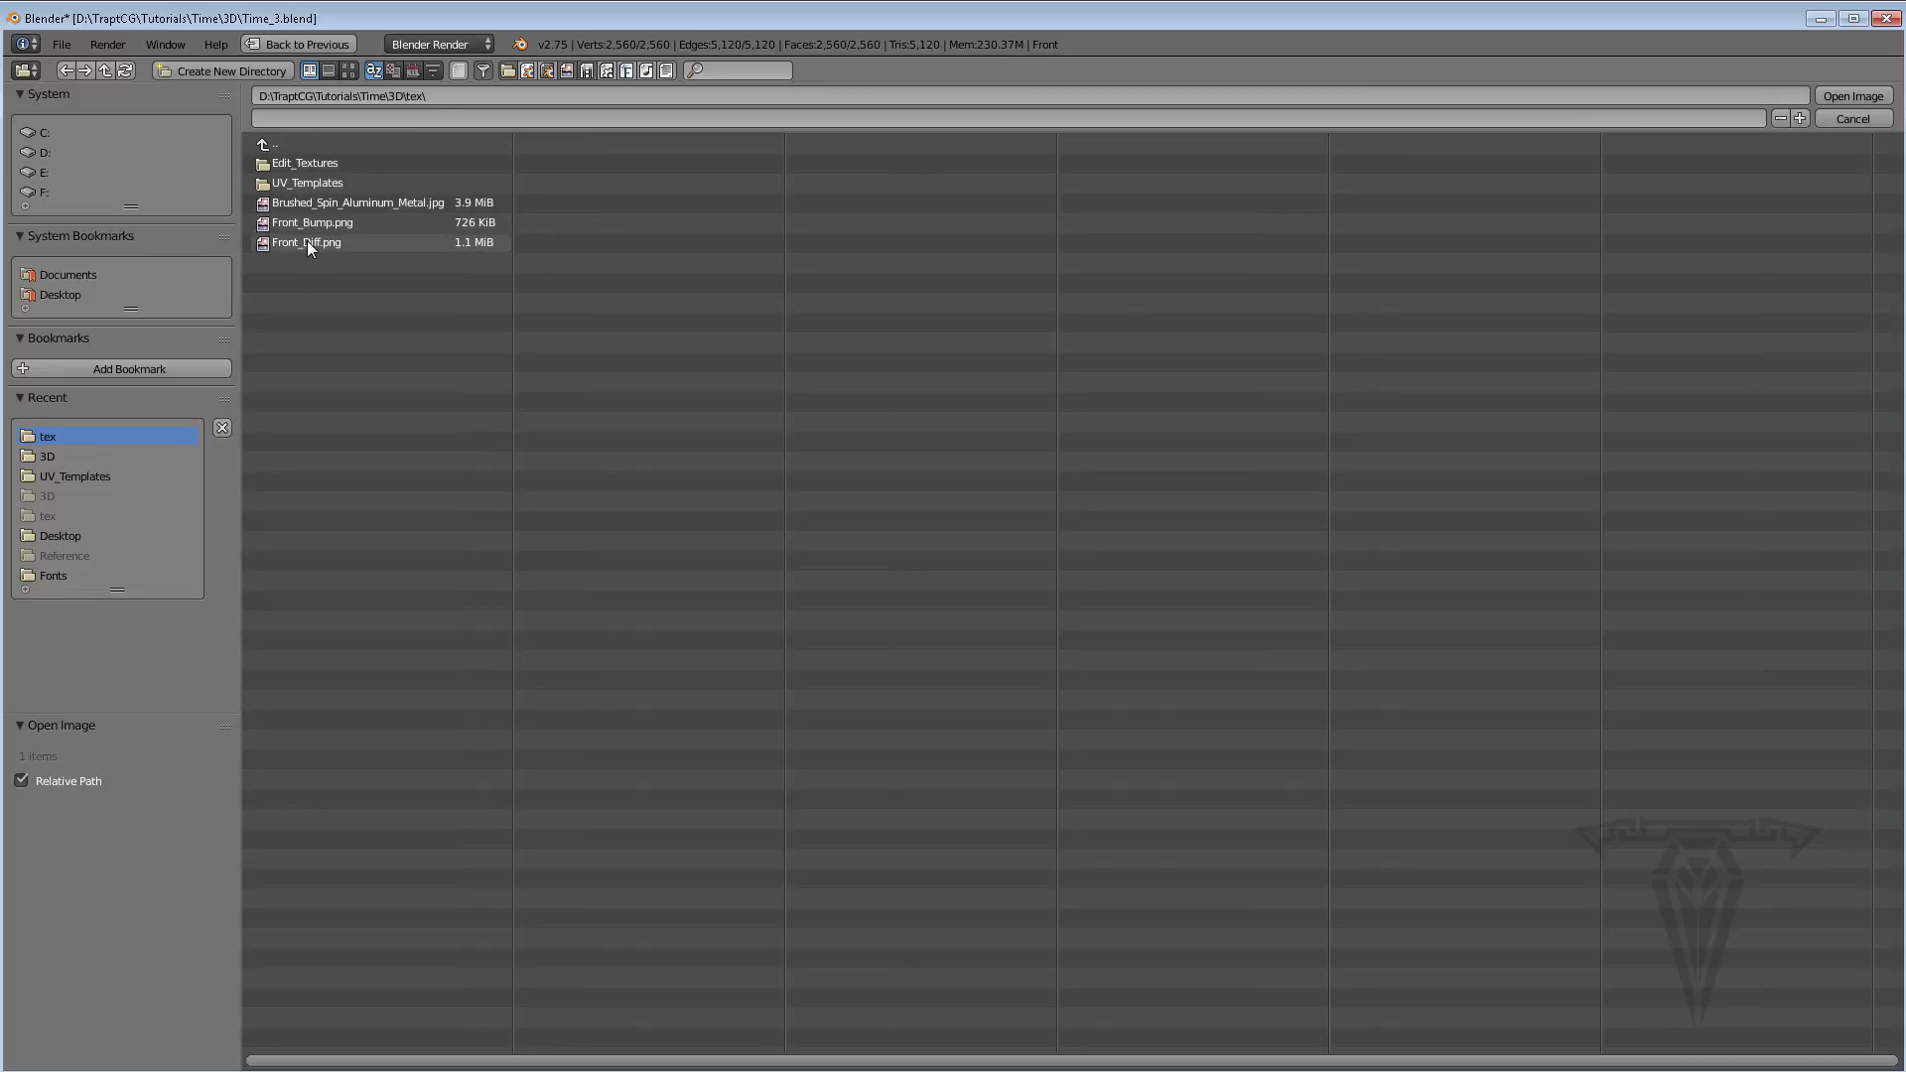
click(306, 242)
click(1852, 96)
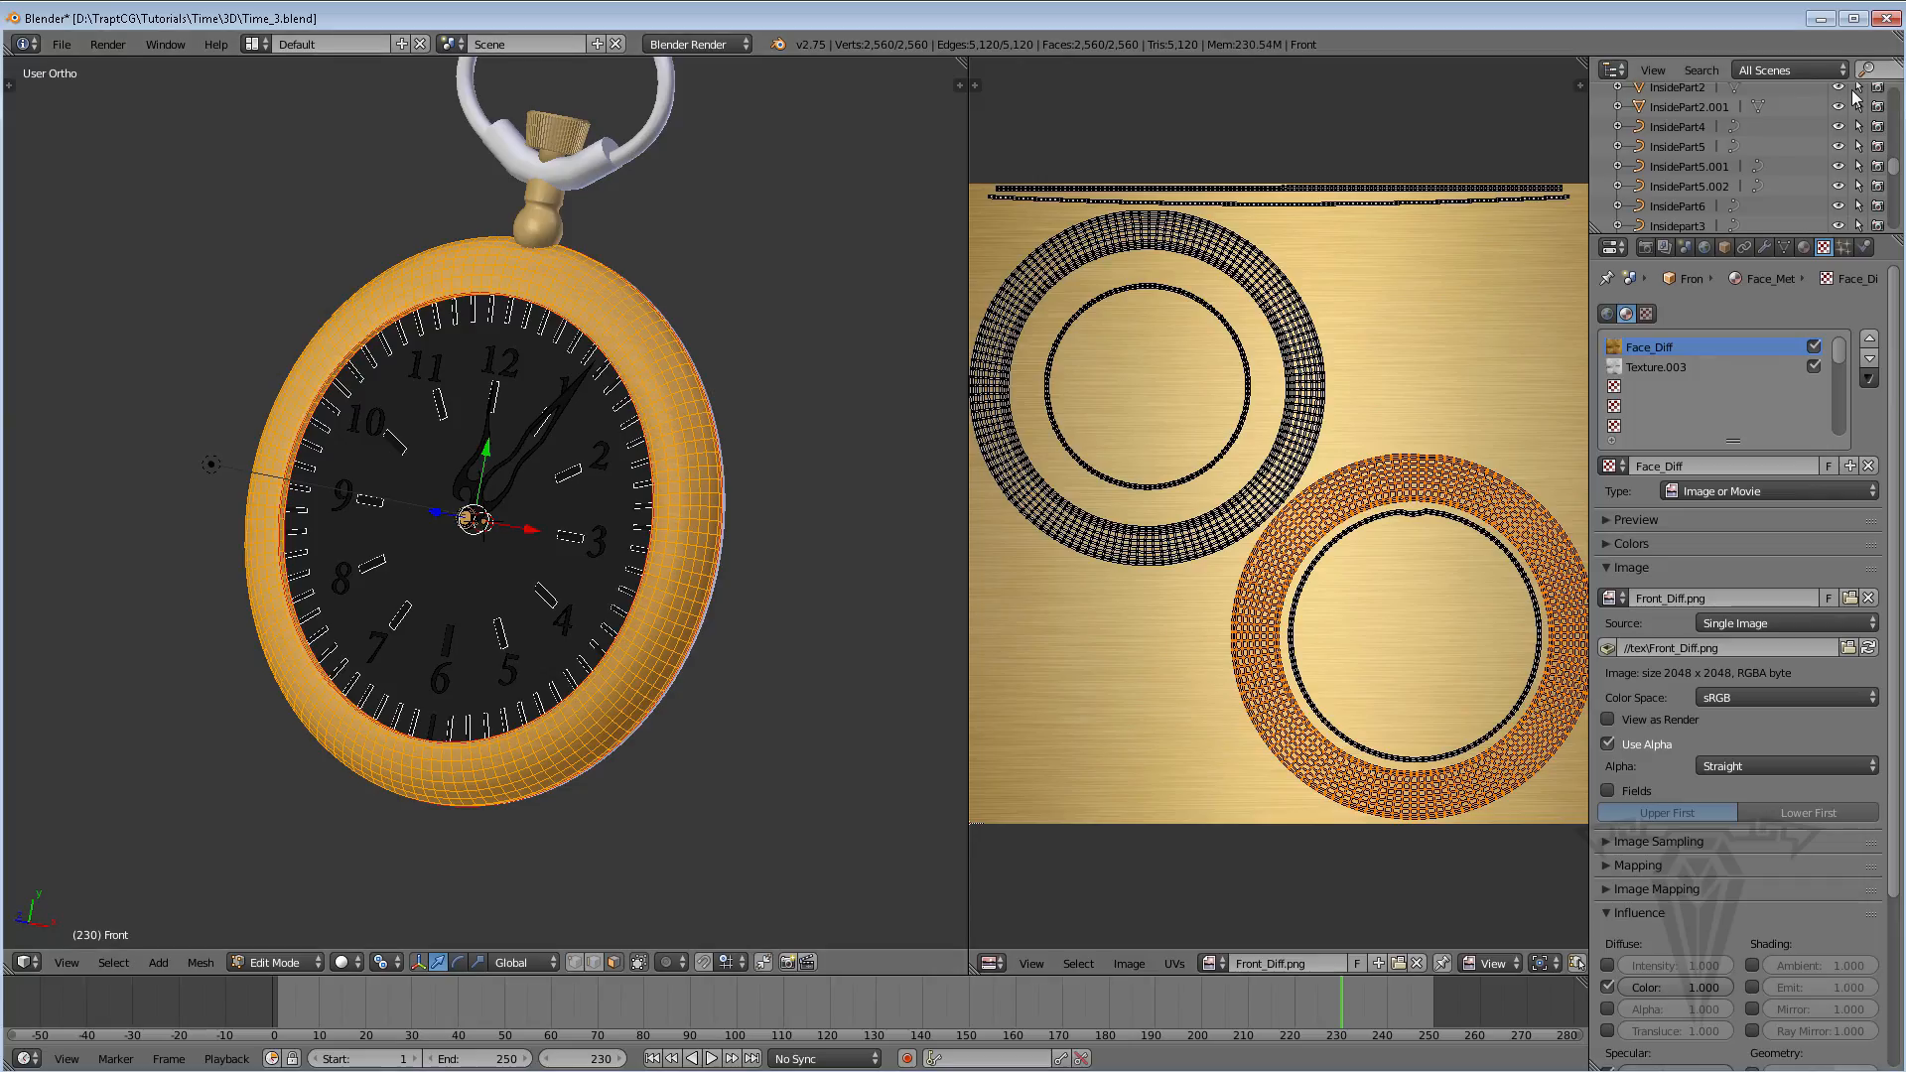
Reload the Front_Diff.png image in the Face_Diff texture of the Face_Metal material
scroll(561, 450, up, 1)
middle_drag(557, 450, 590, 503)
scroll(589, 502, up, 2)
scroll(616, 507, down, 1)
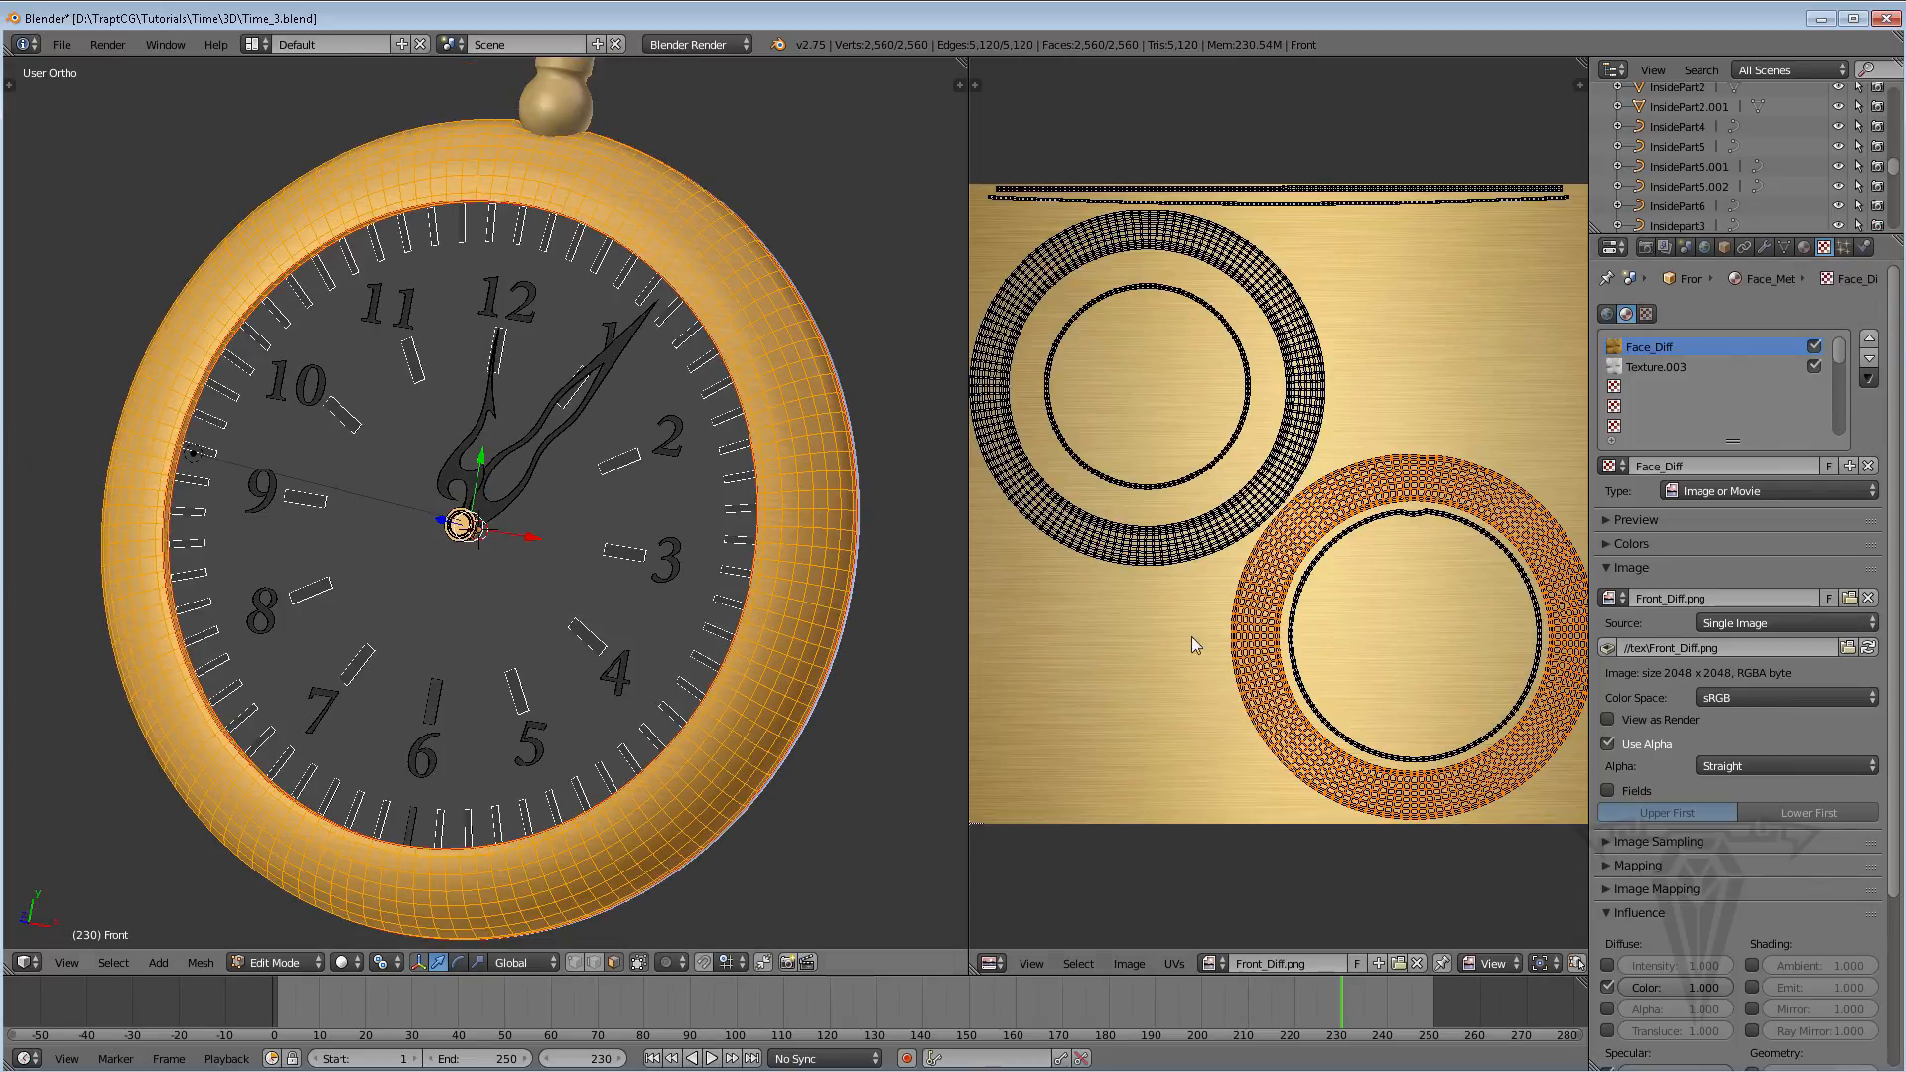
click(1804, 248)
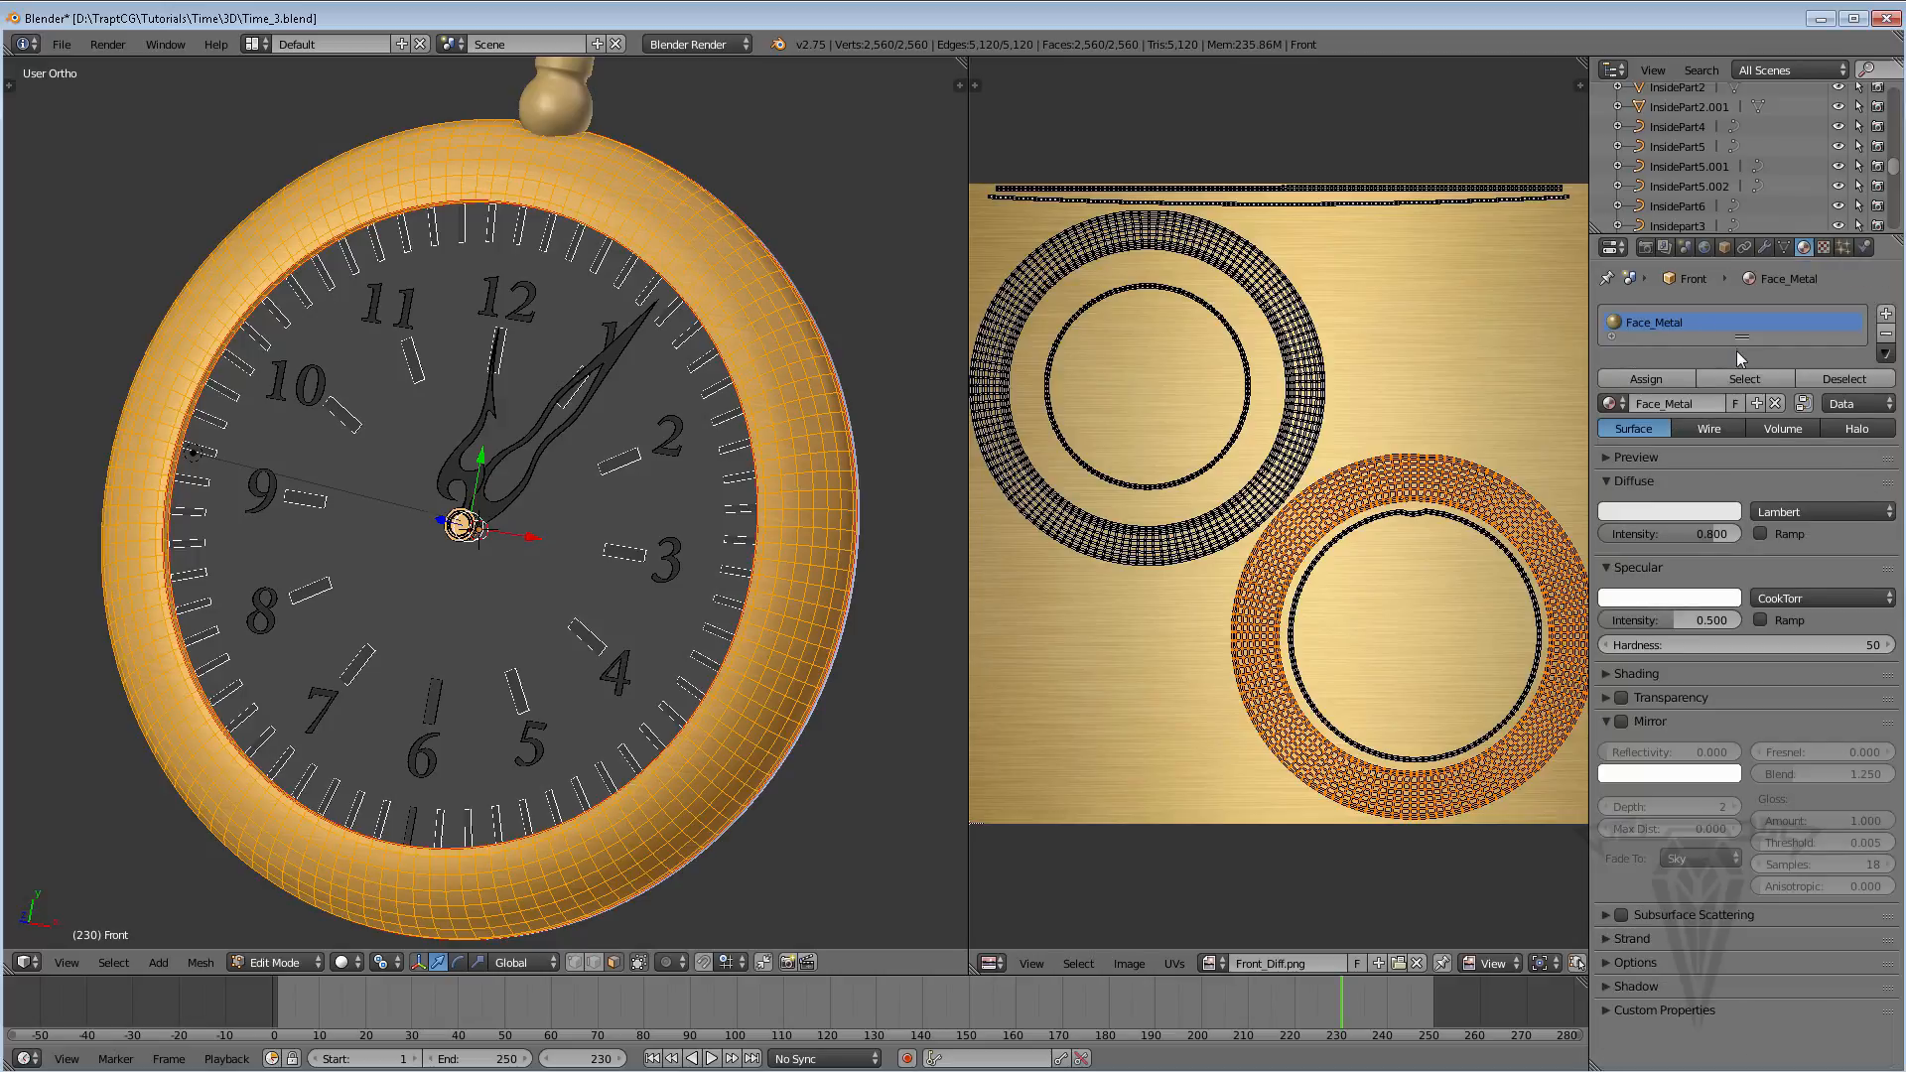
click(1824, 247)
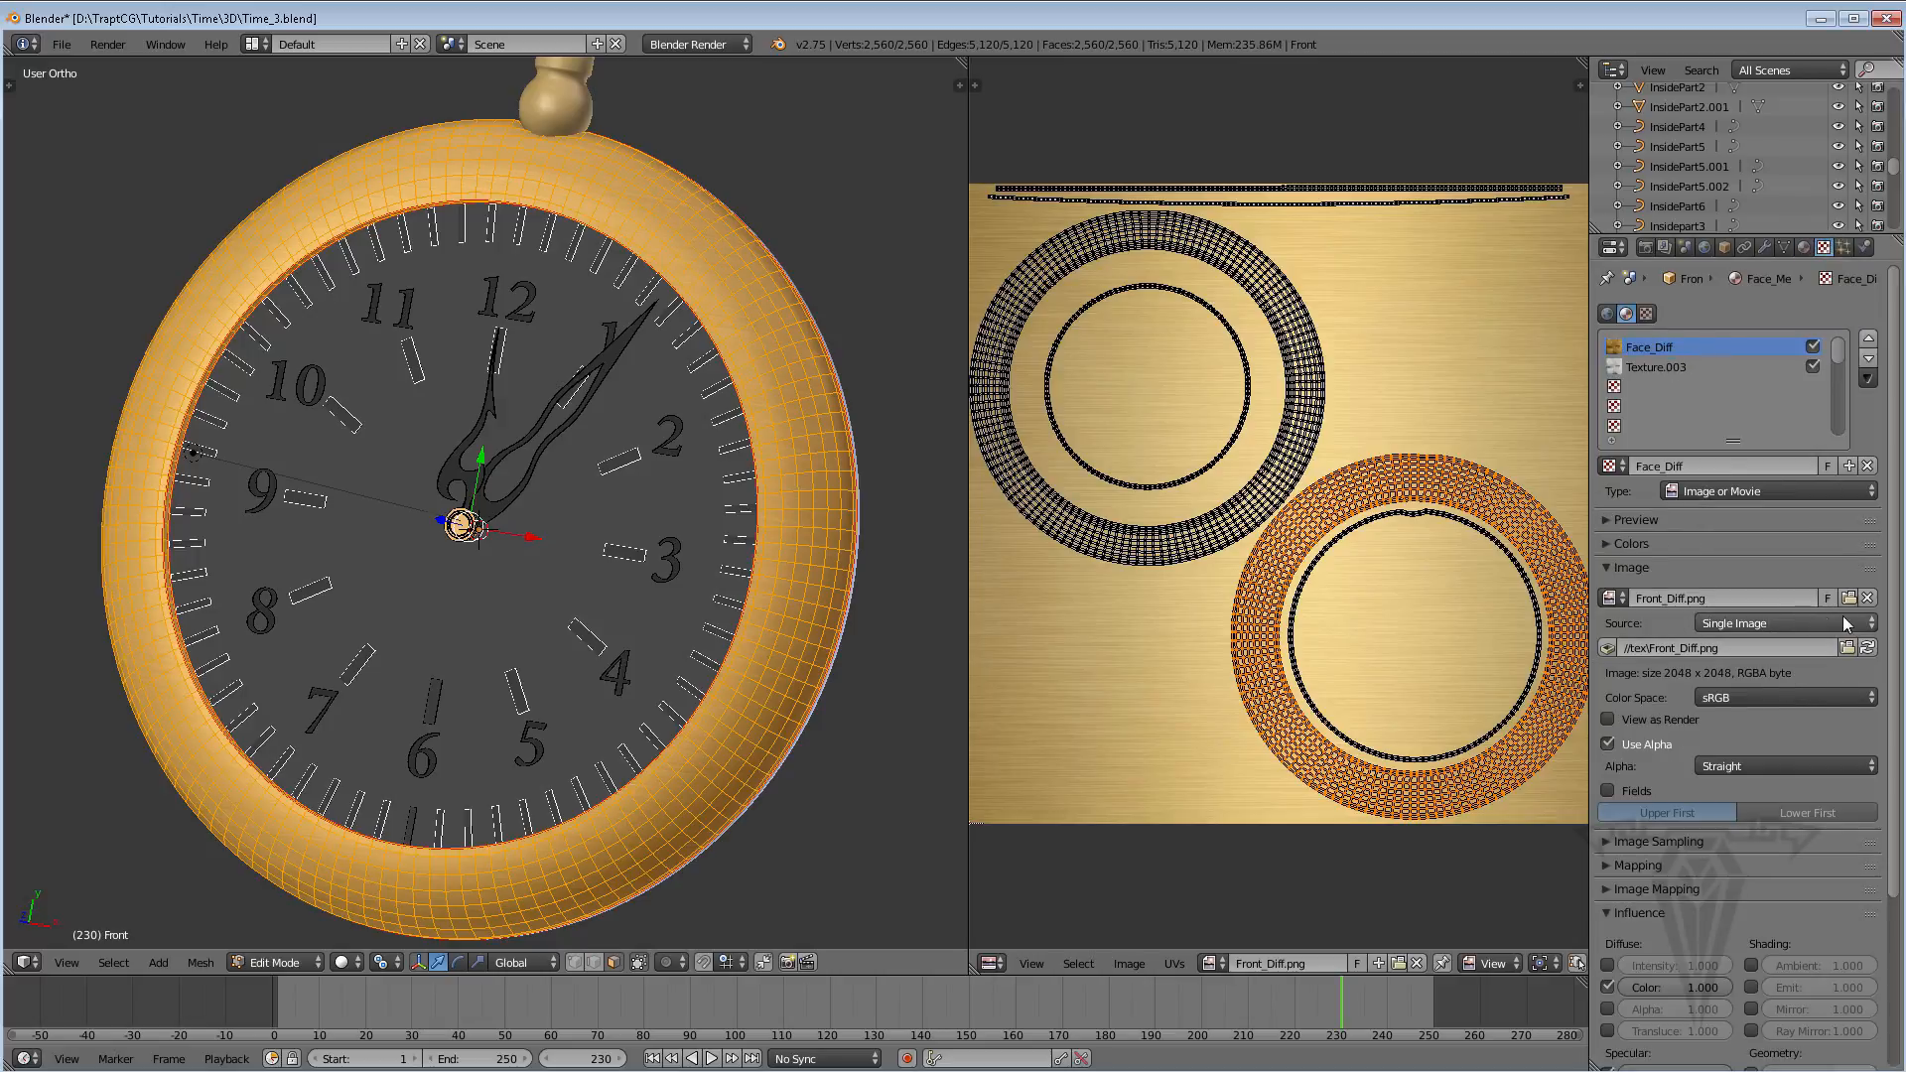
click(1868, 648)
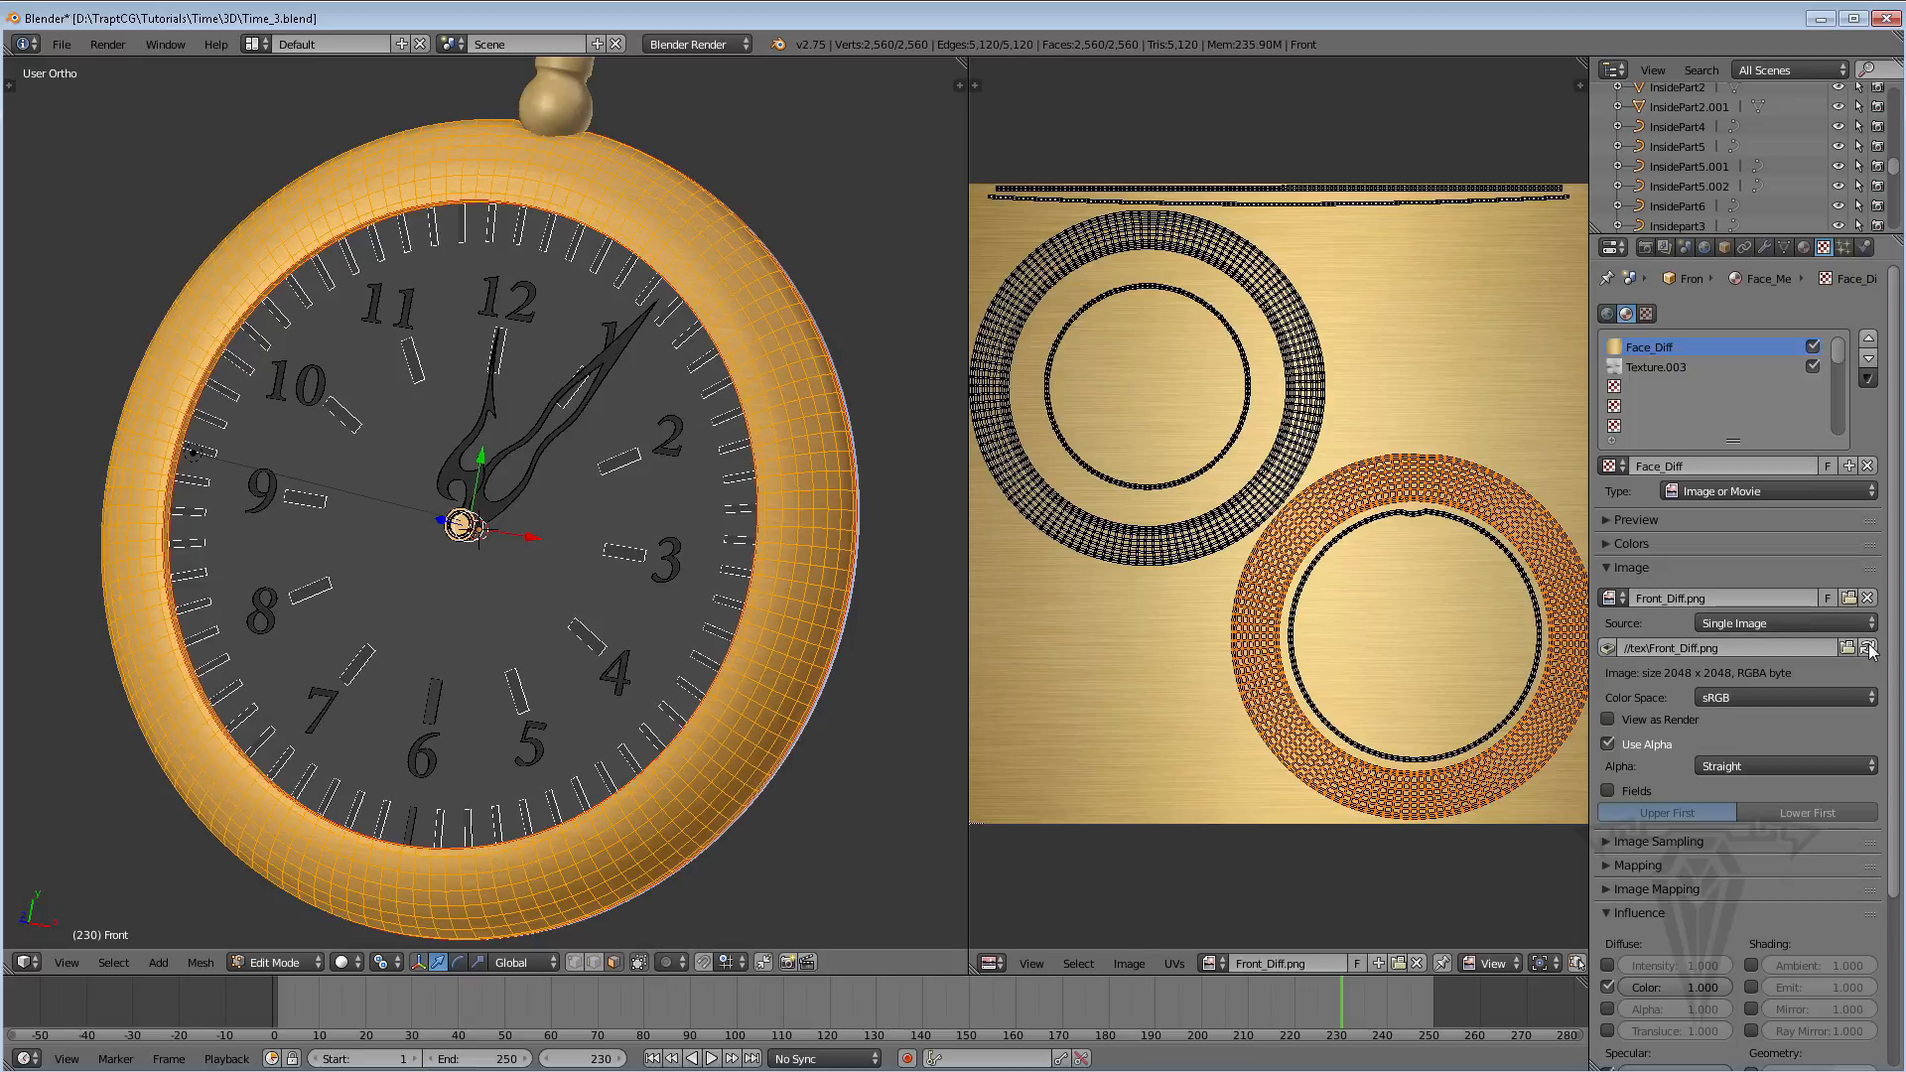
Reload the Front_Bump.png image in Texture.003 and preview the watch in Rendered viewport shading
click(1659, 367)
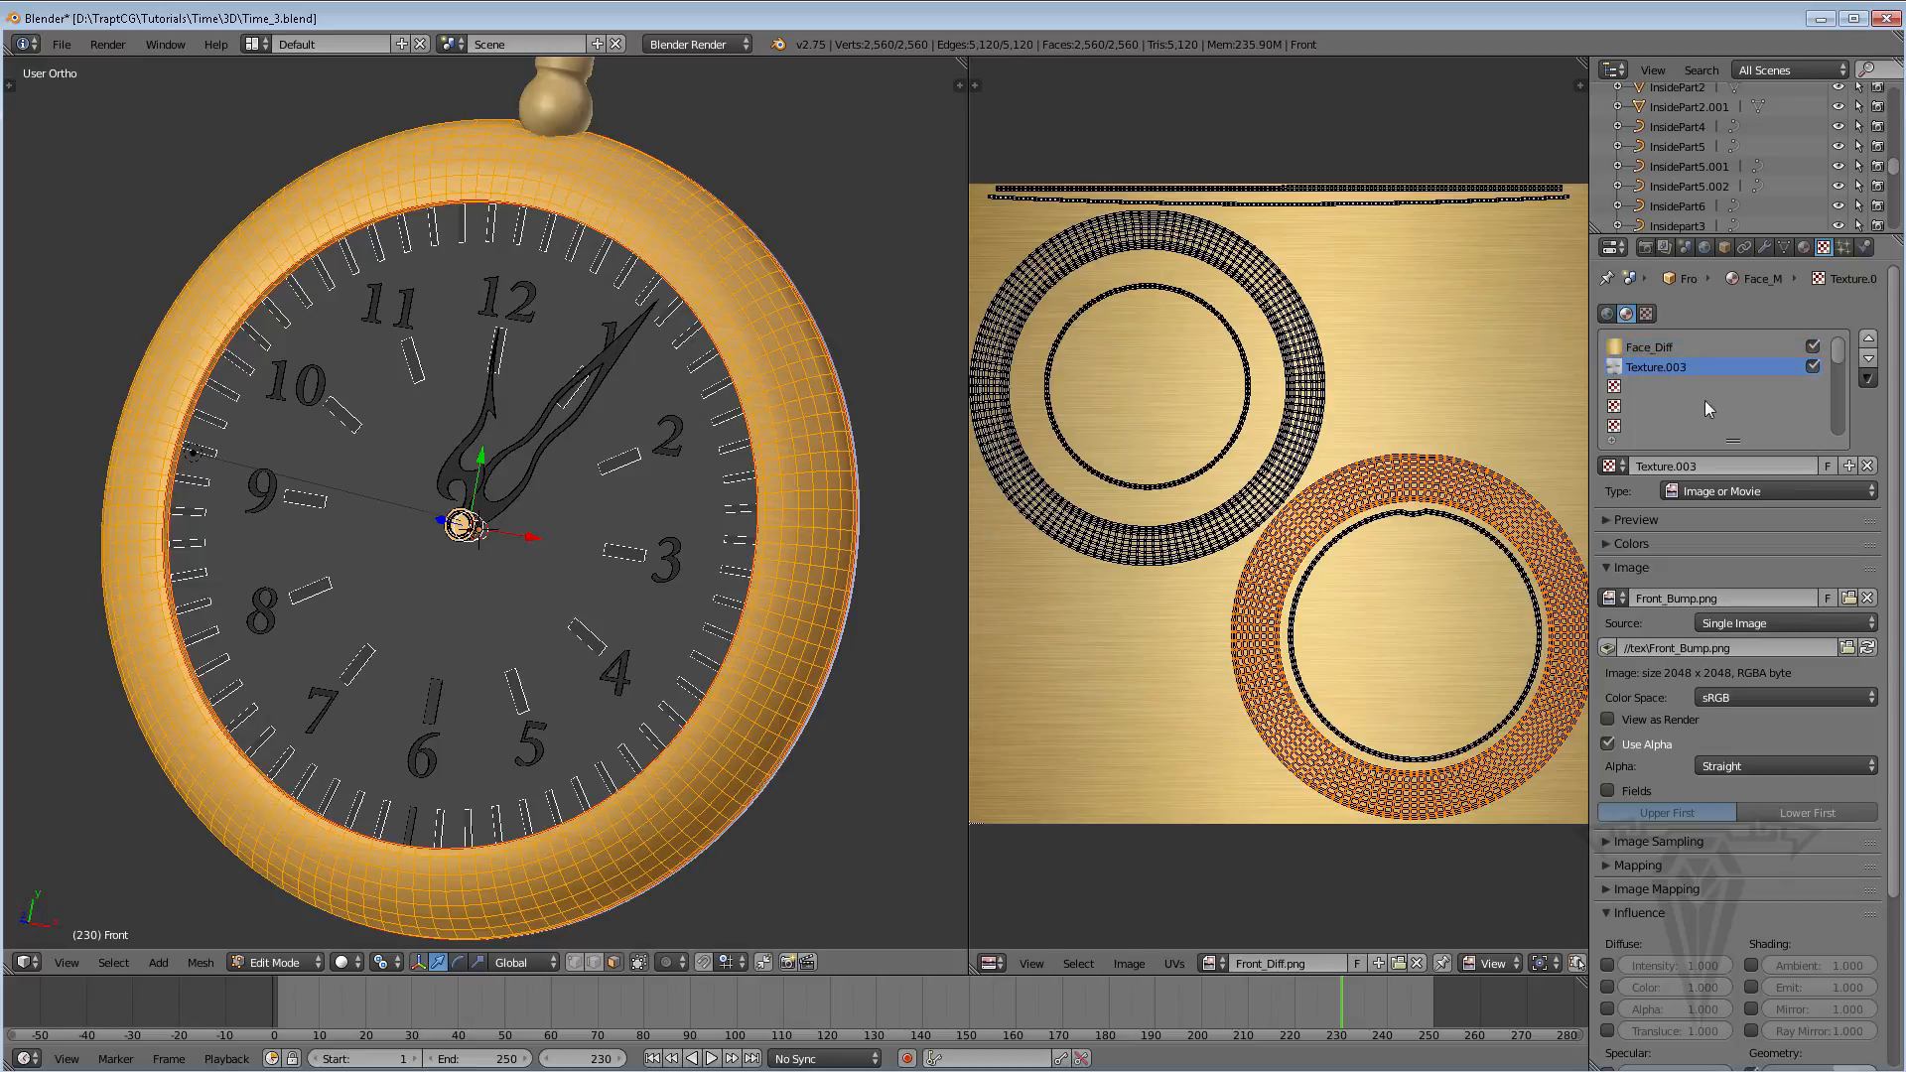
click(348, 963)
click(380, 830)
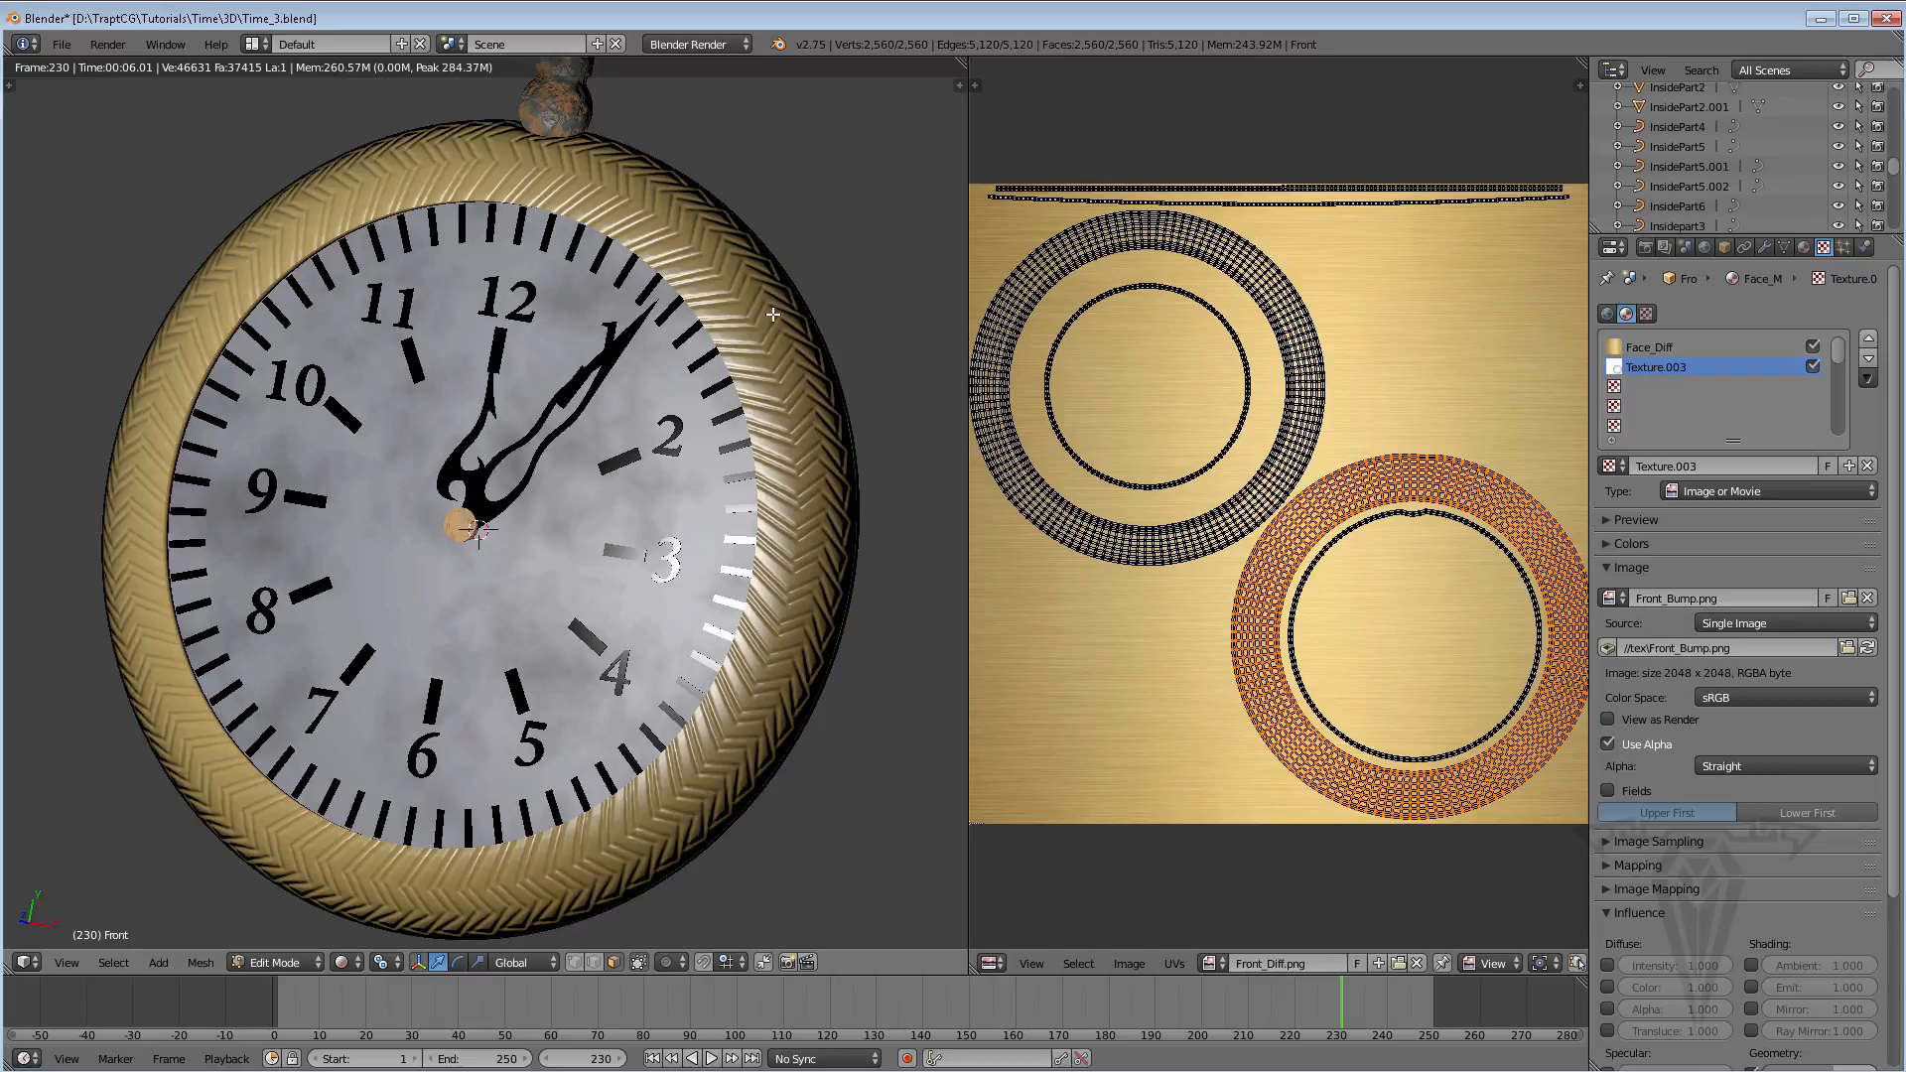
key(ctrl+z)
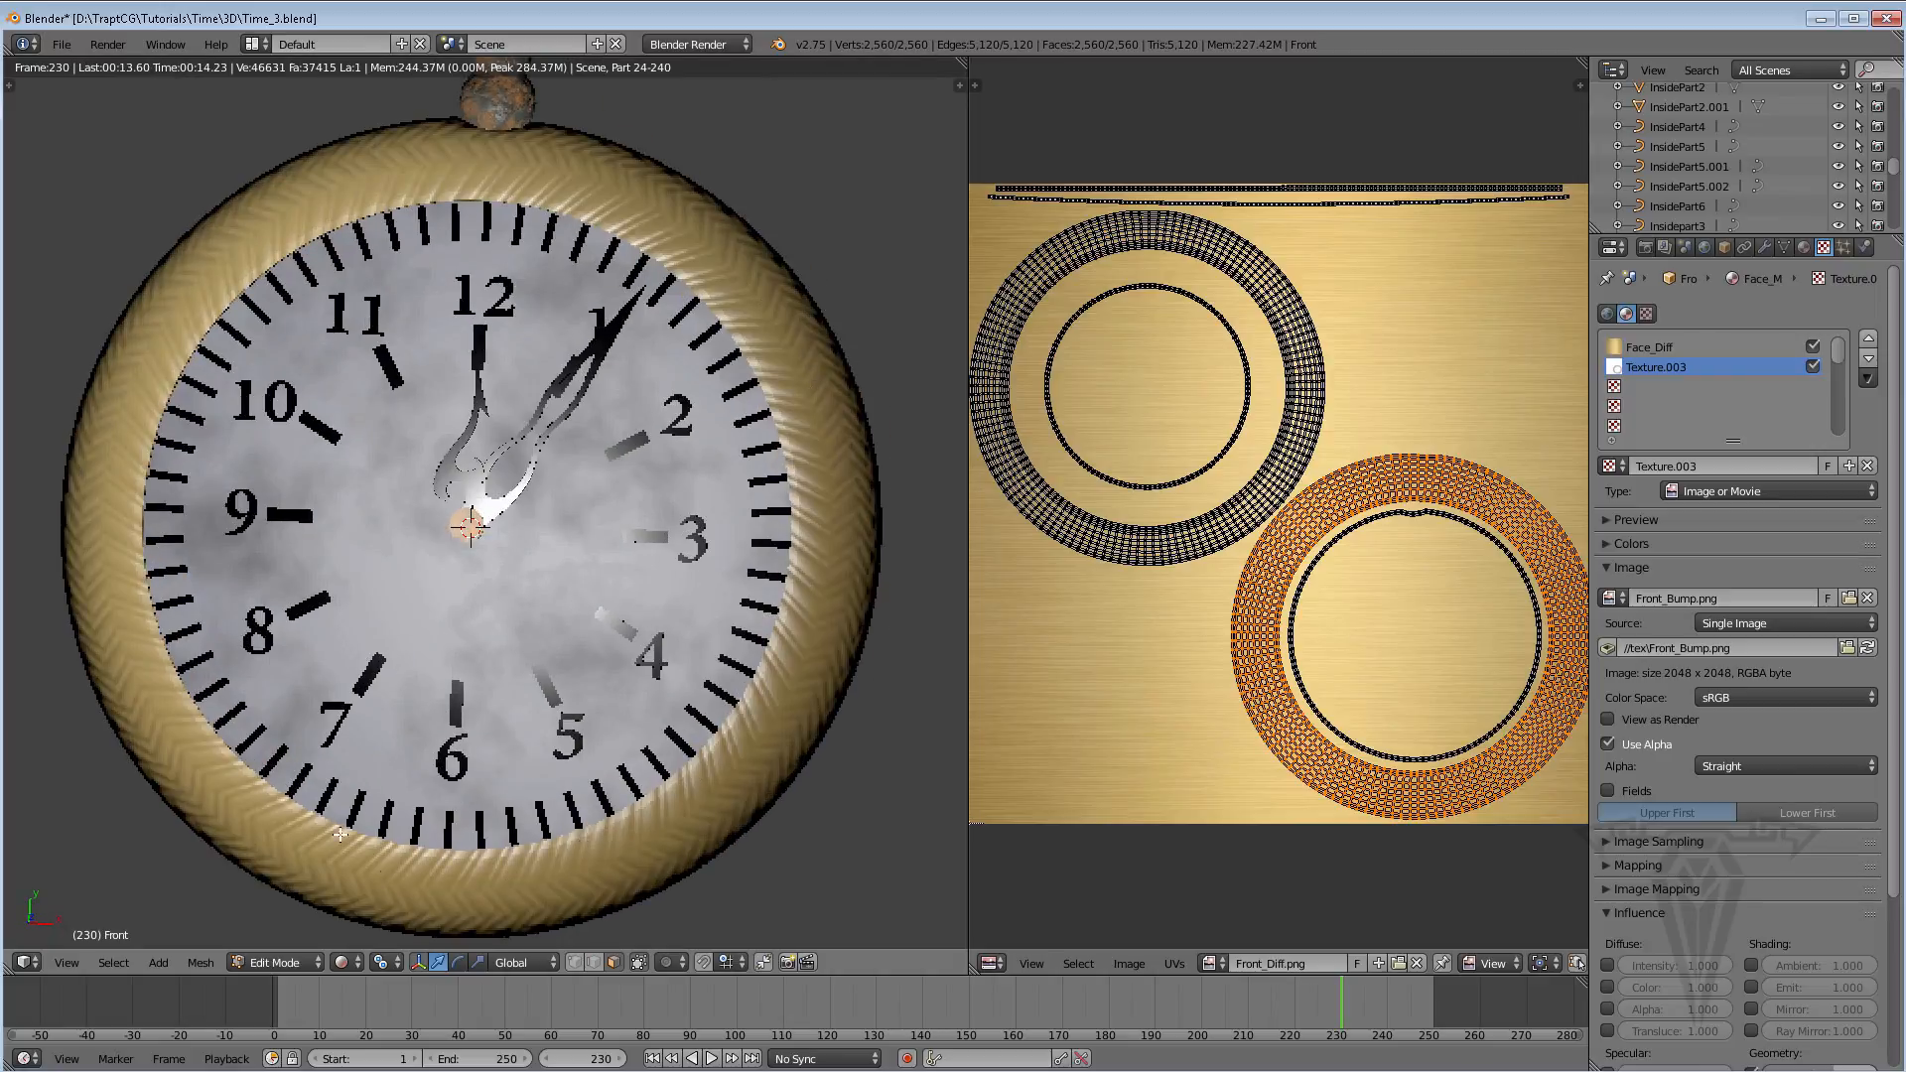
Raise the Normal influence of the Front_Bump.png texture on the watch case to 4.426
middle_drag(314, 597, 409, 608)
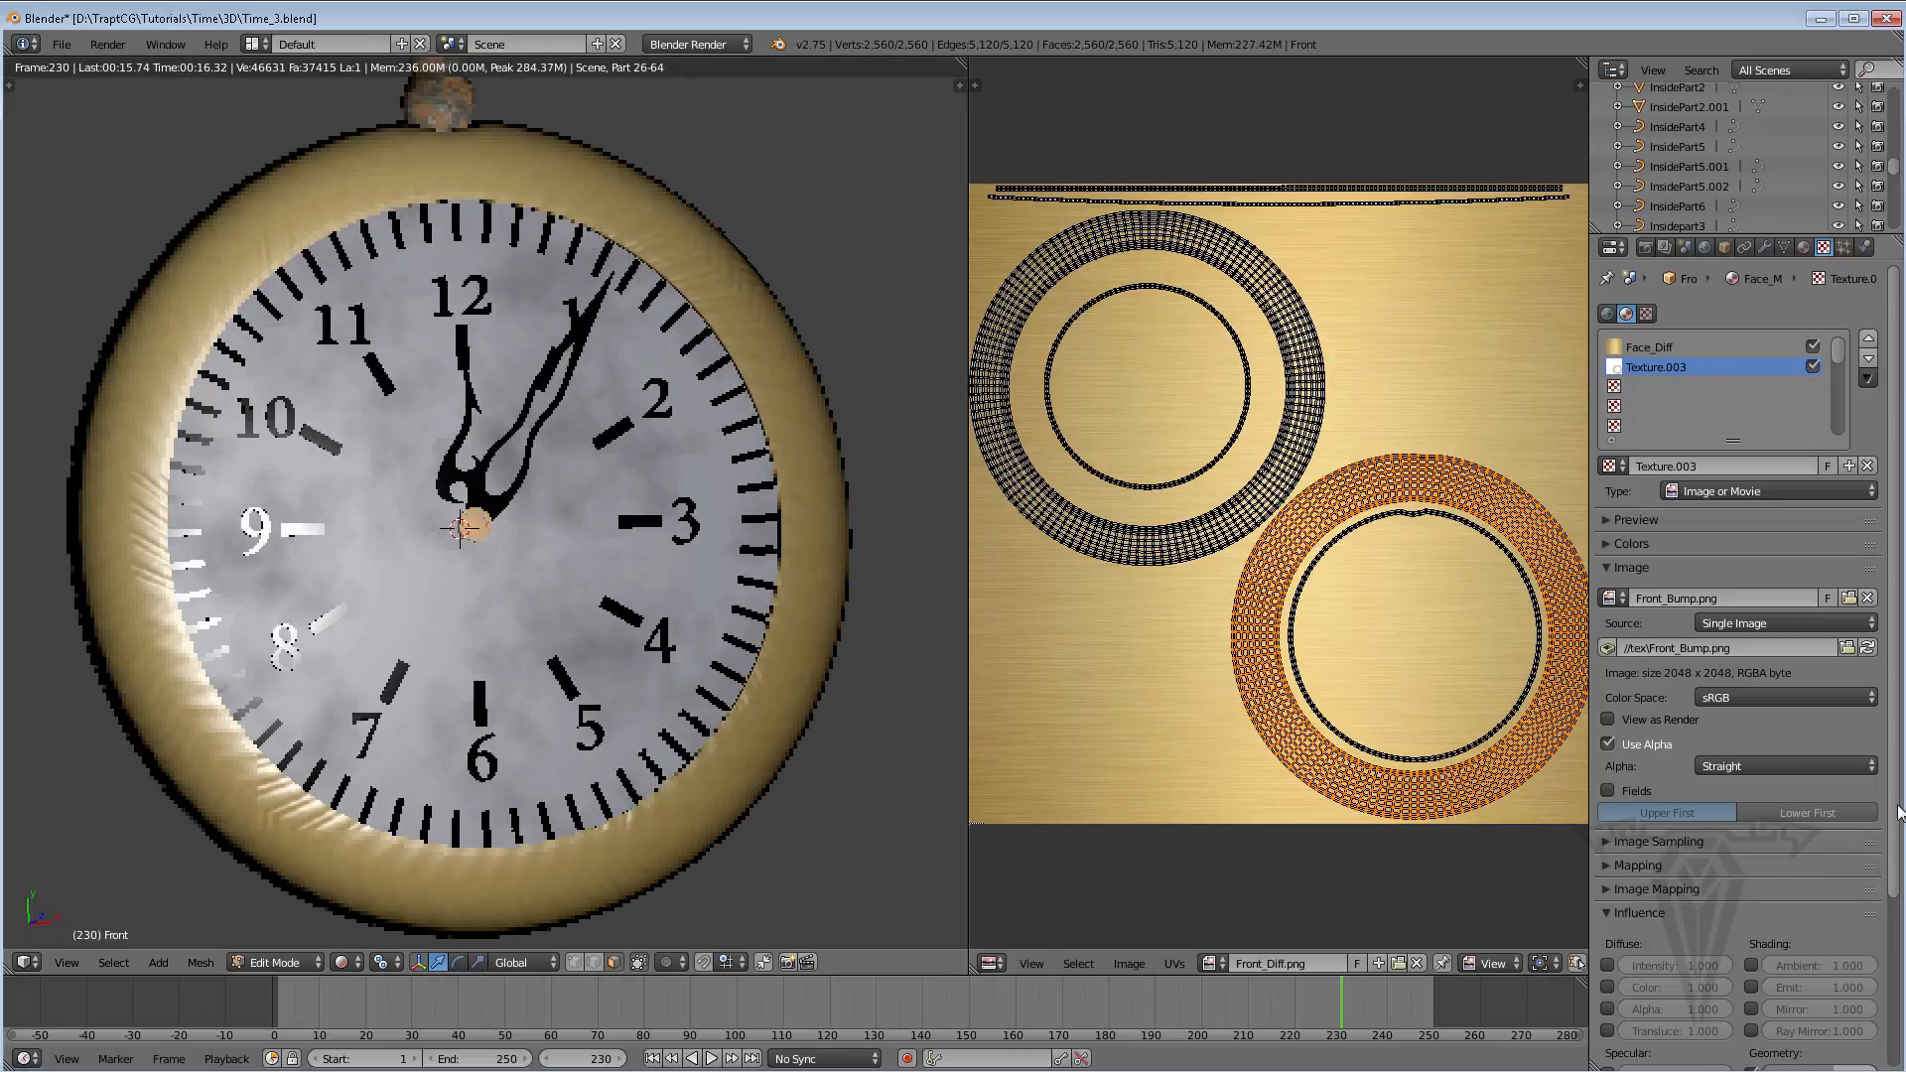
scroll(1898, 817, down, 5)
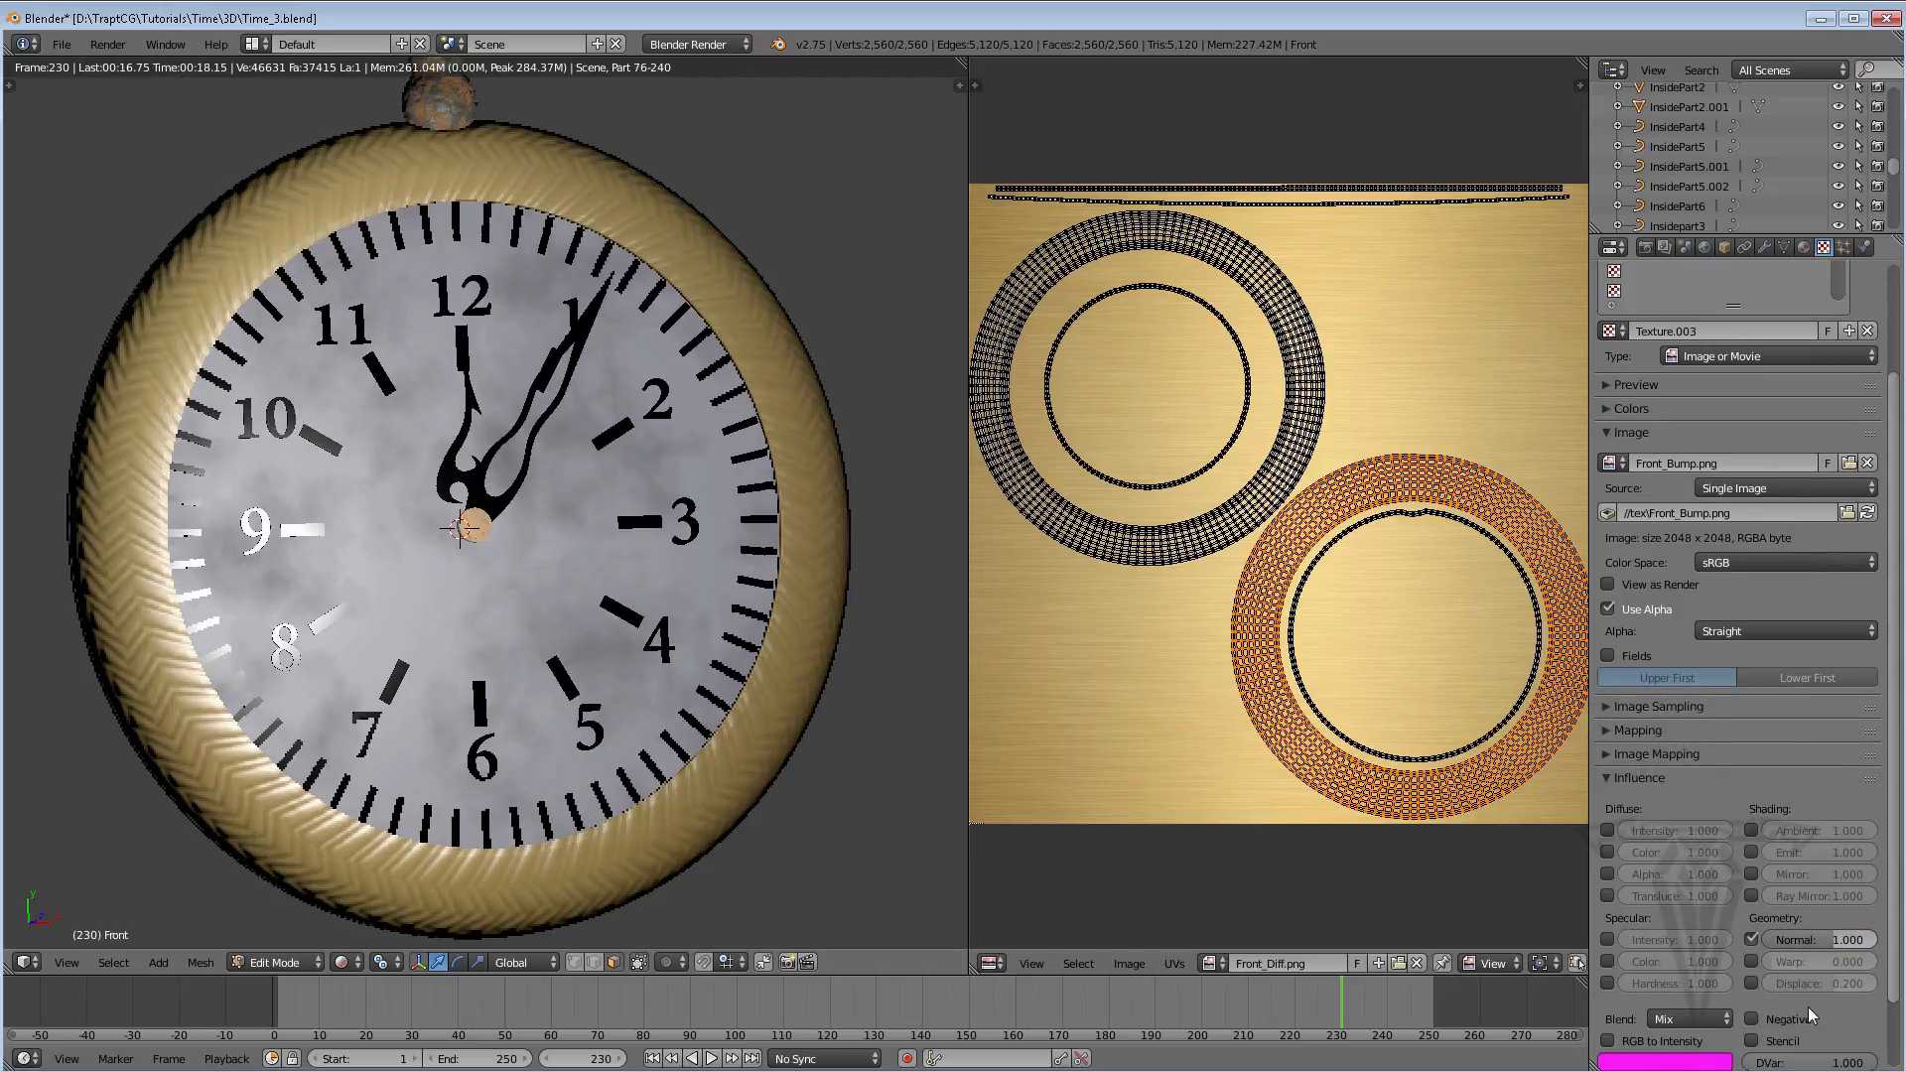
drag(1808, 857, 1884, 857)
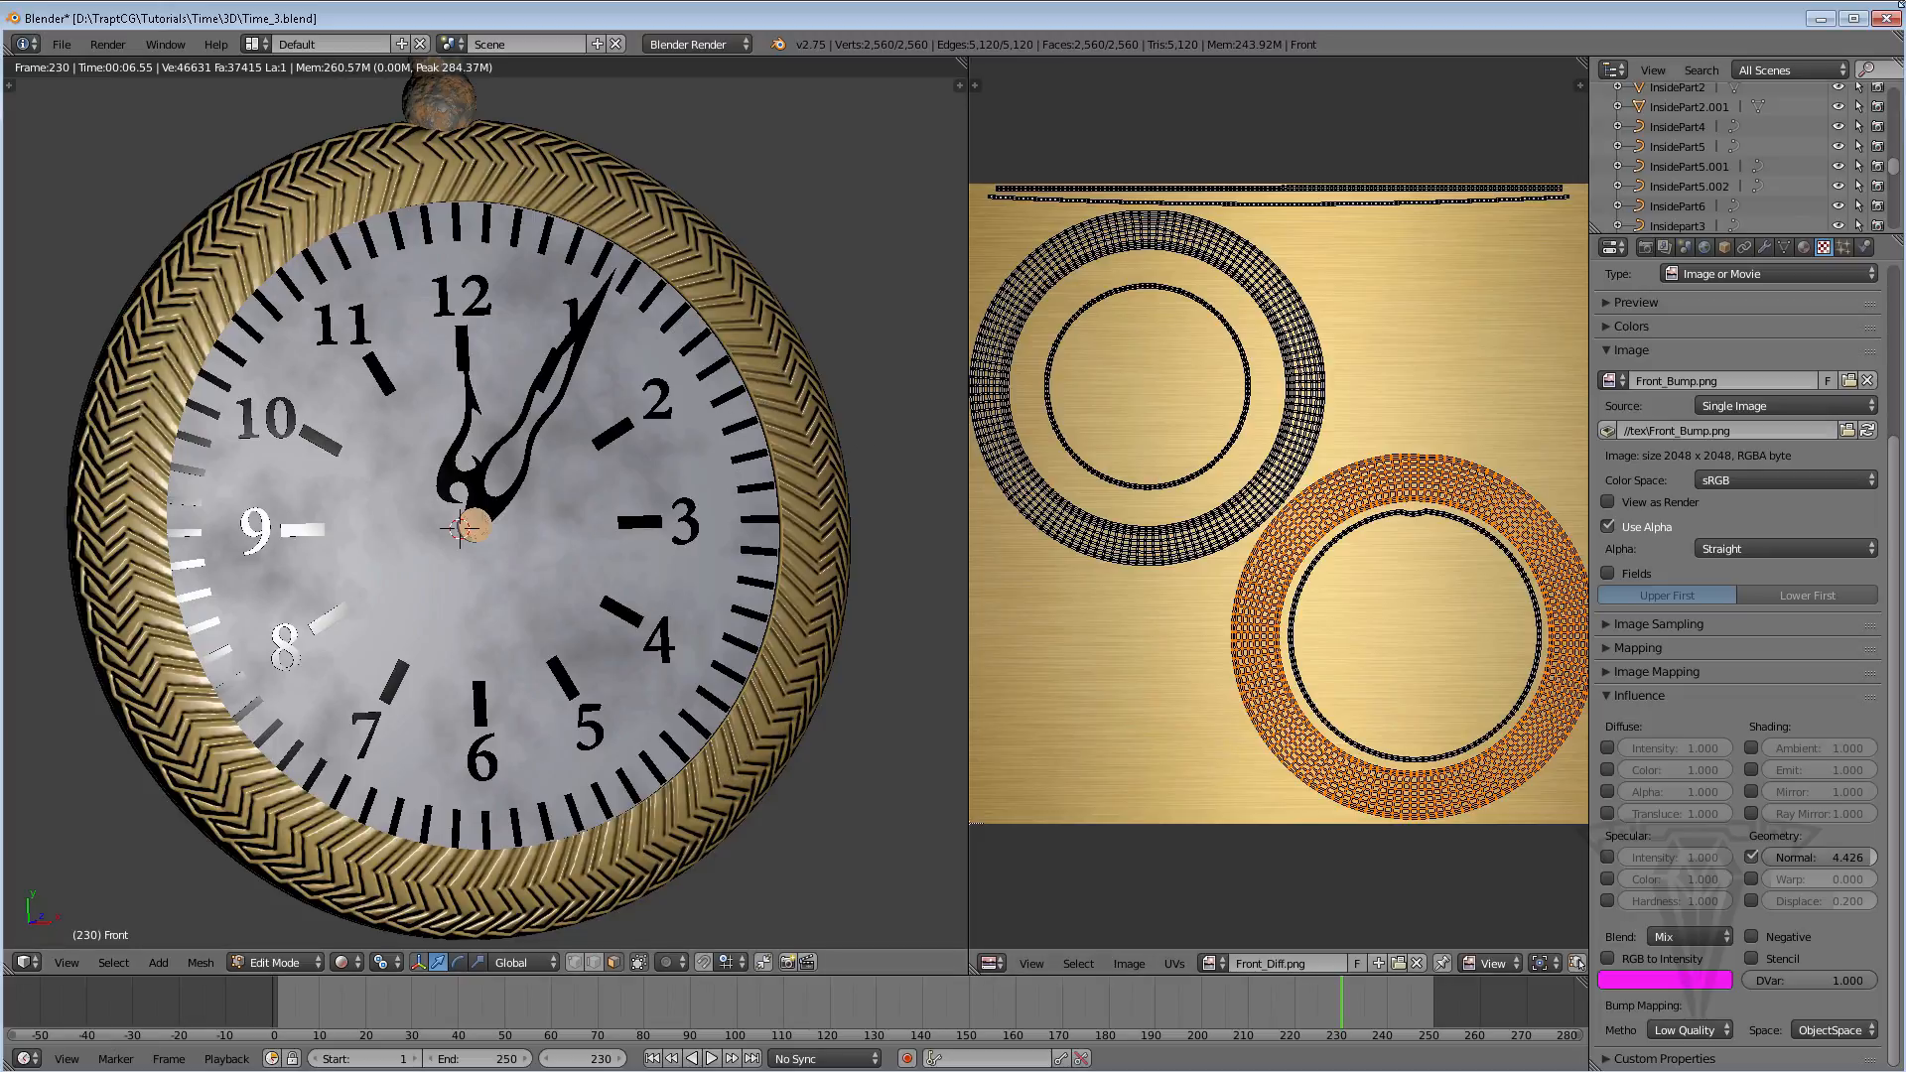
Switch to the web browser, search for "free normal map generator", and open NormalMap-Online in an enlarged window
click(1819, 19)
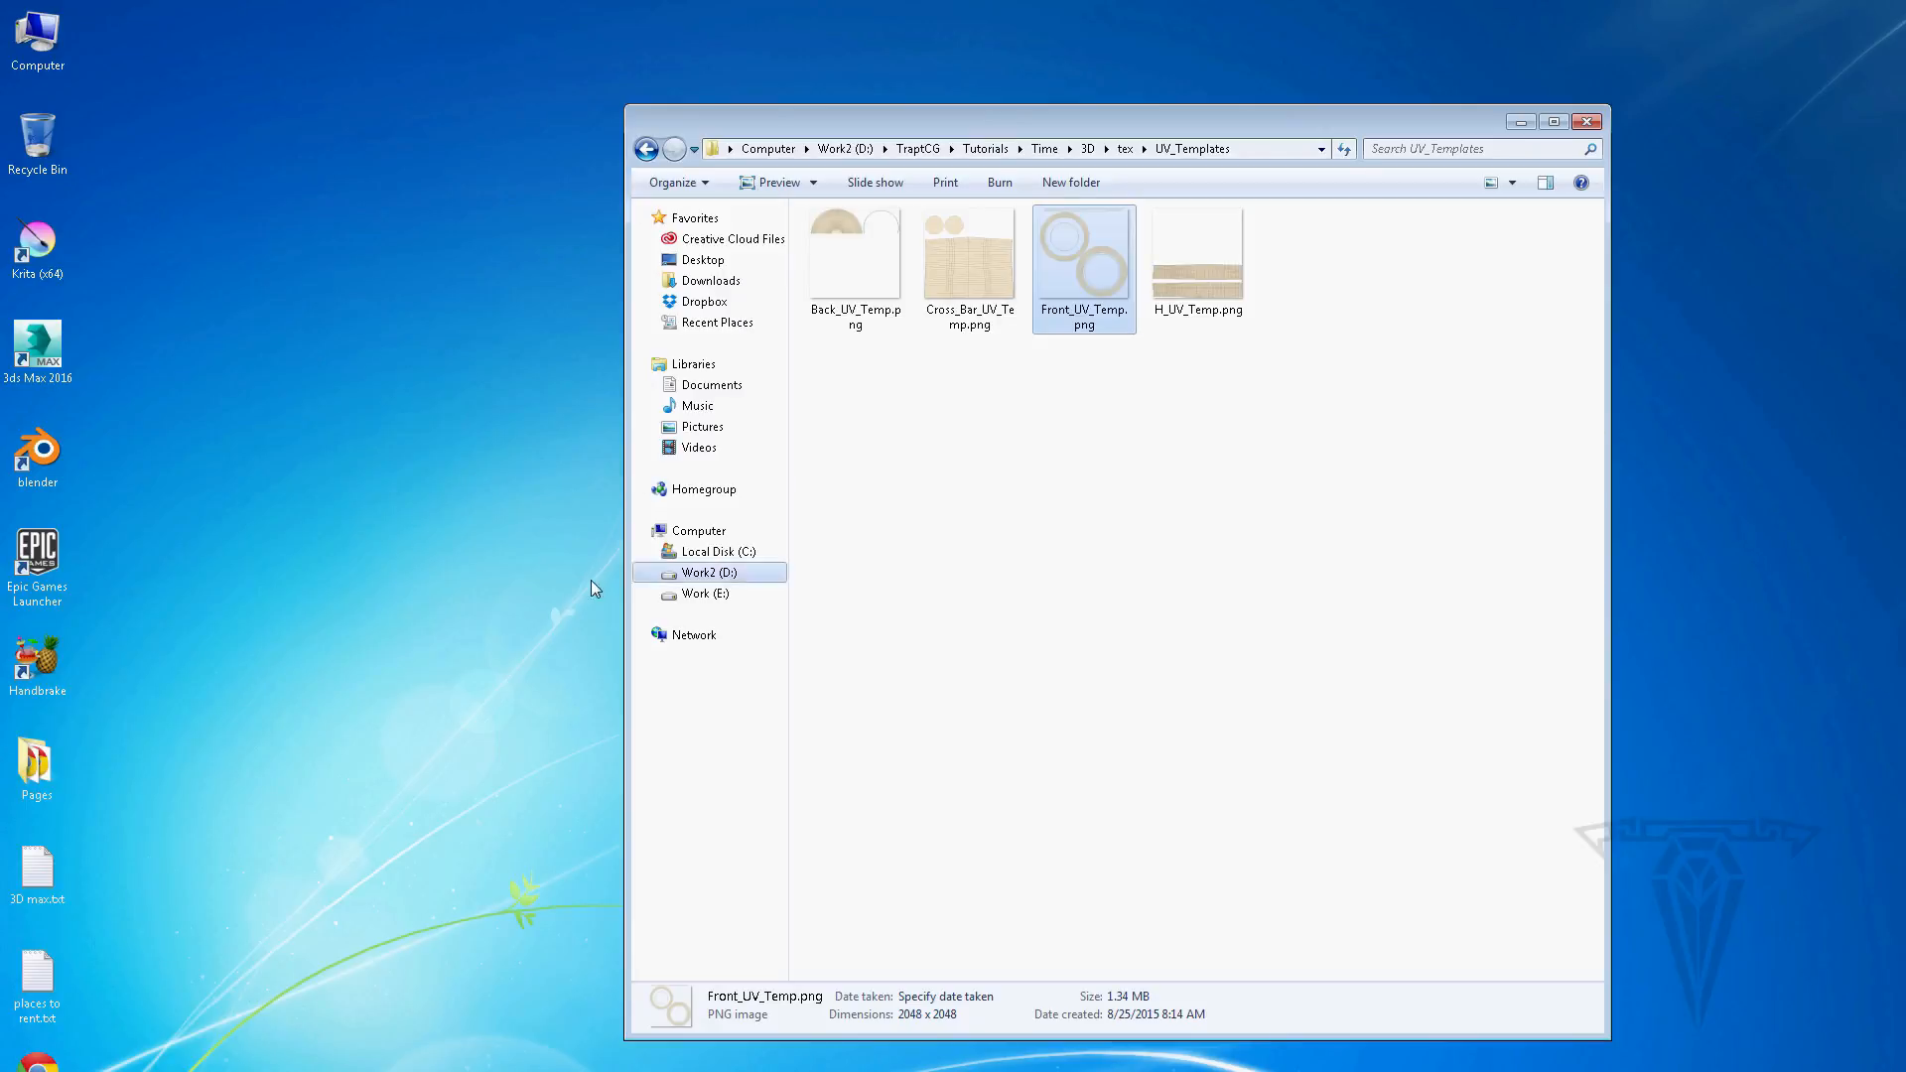
key(alt+Tab)
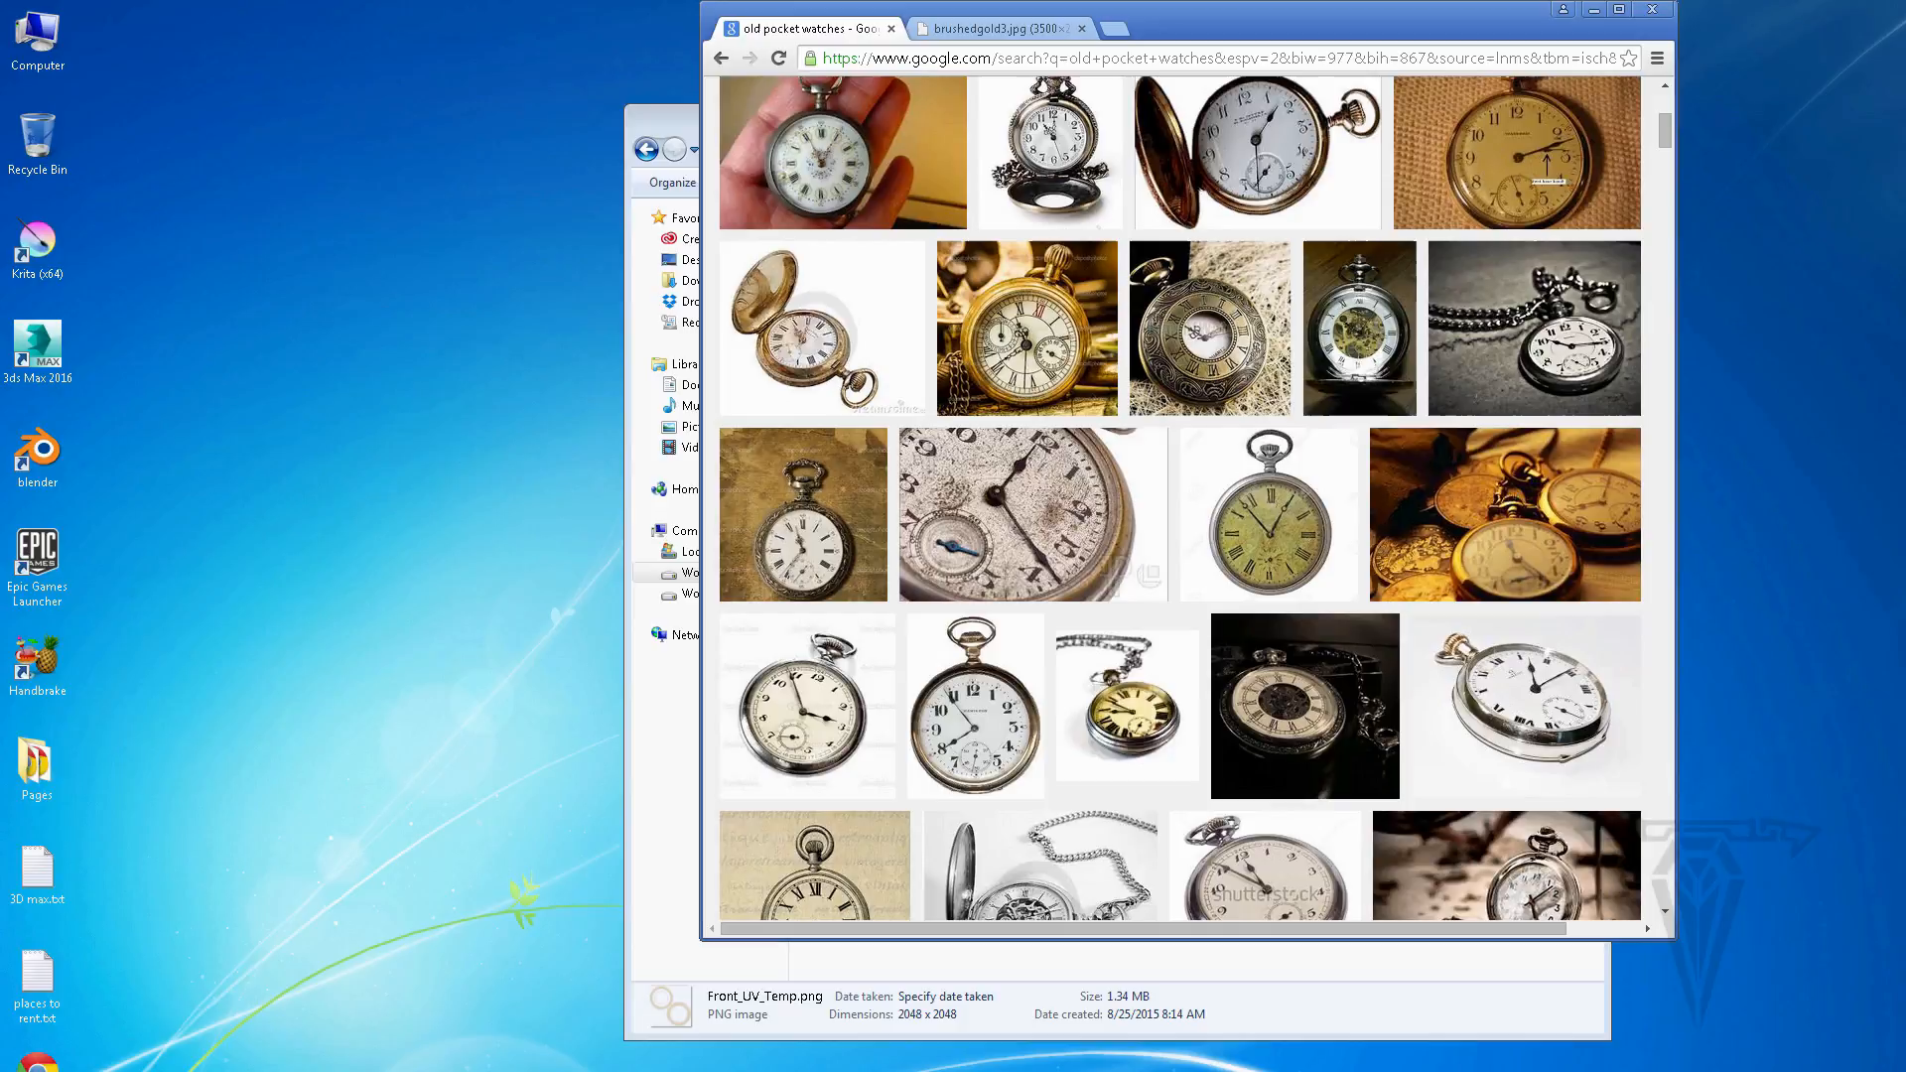
click(1114, 29)
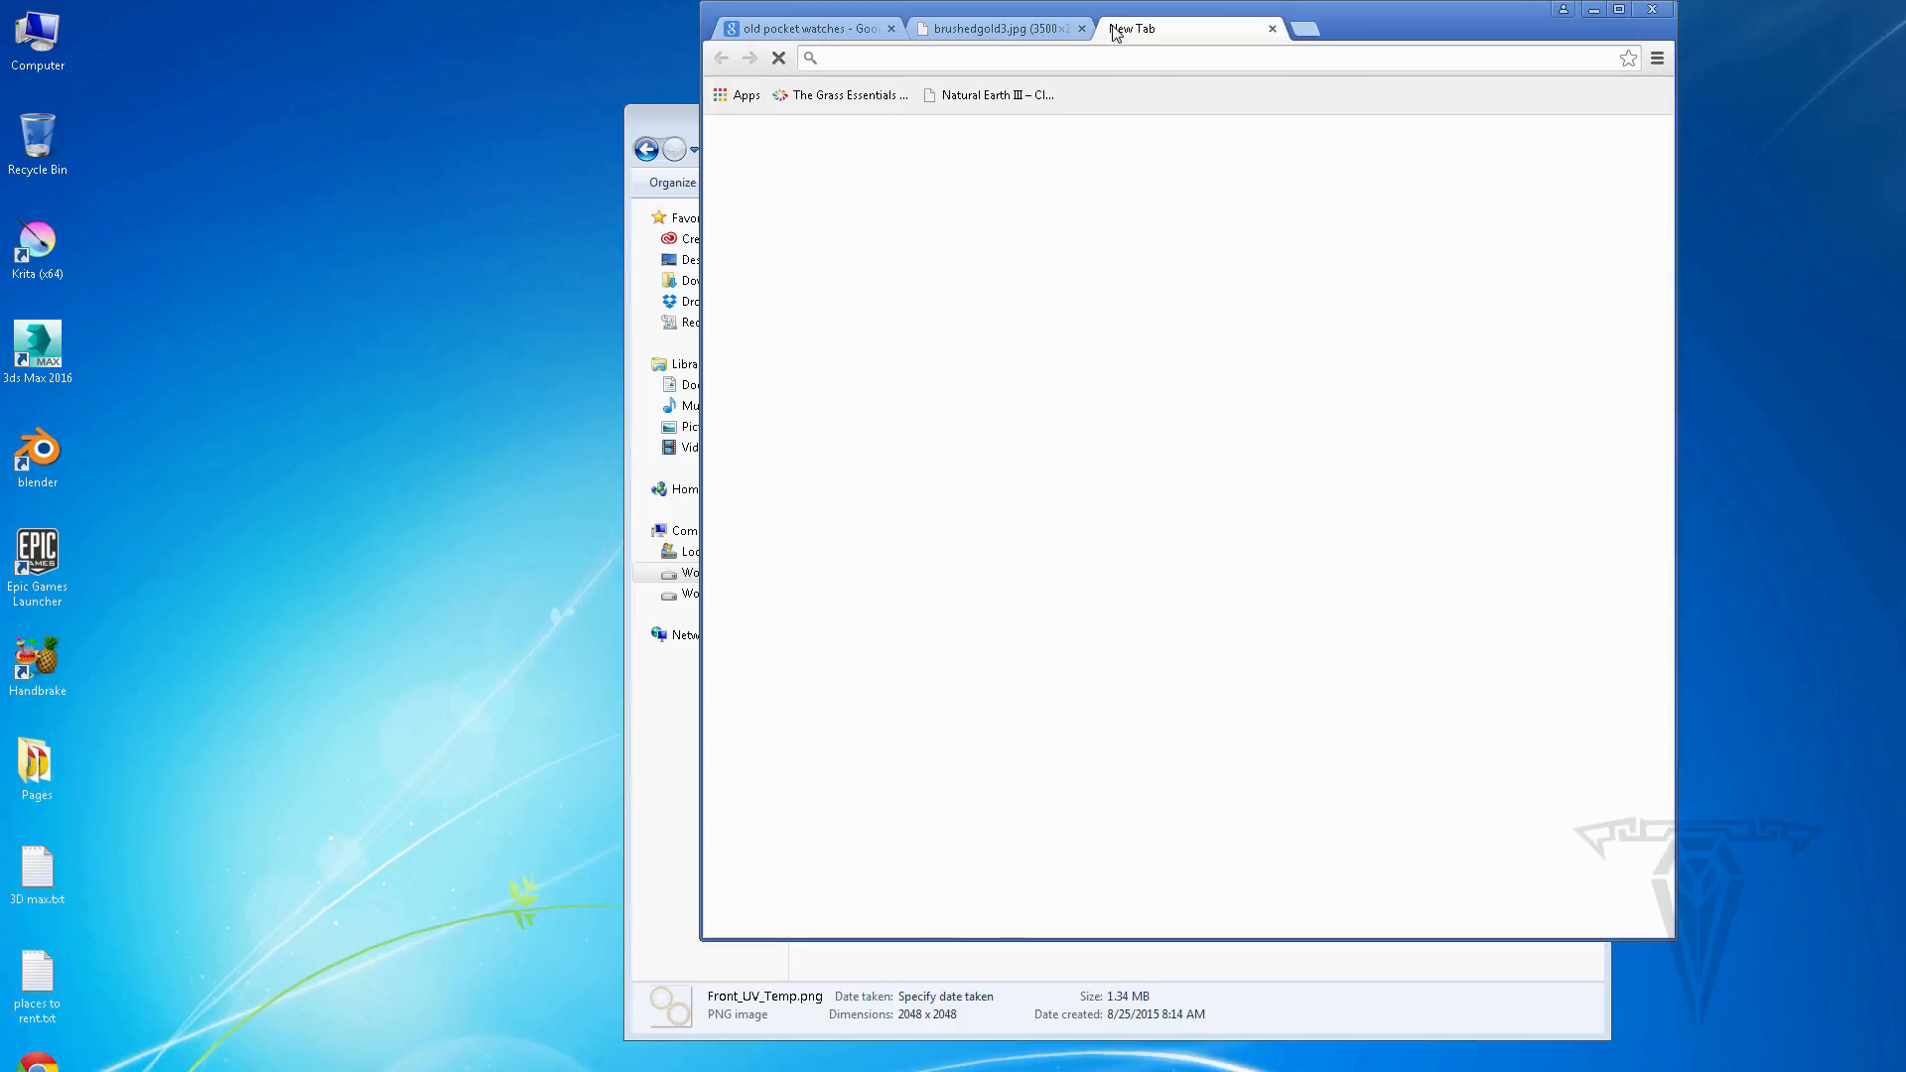
text(free normal map generator)
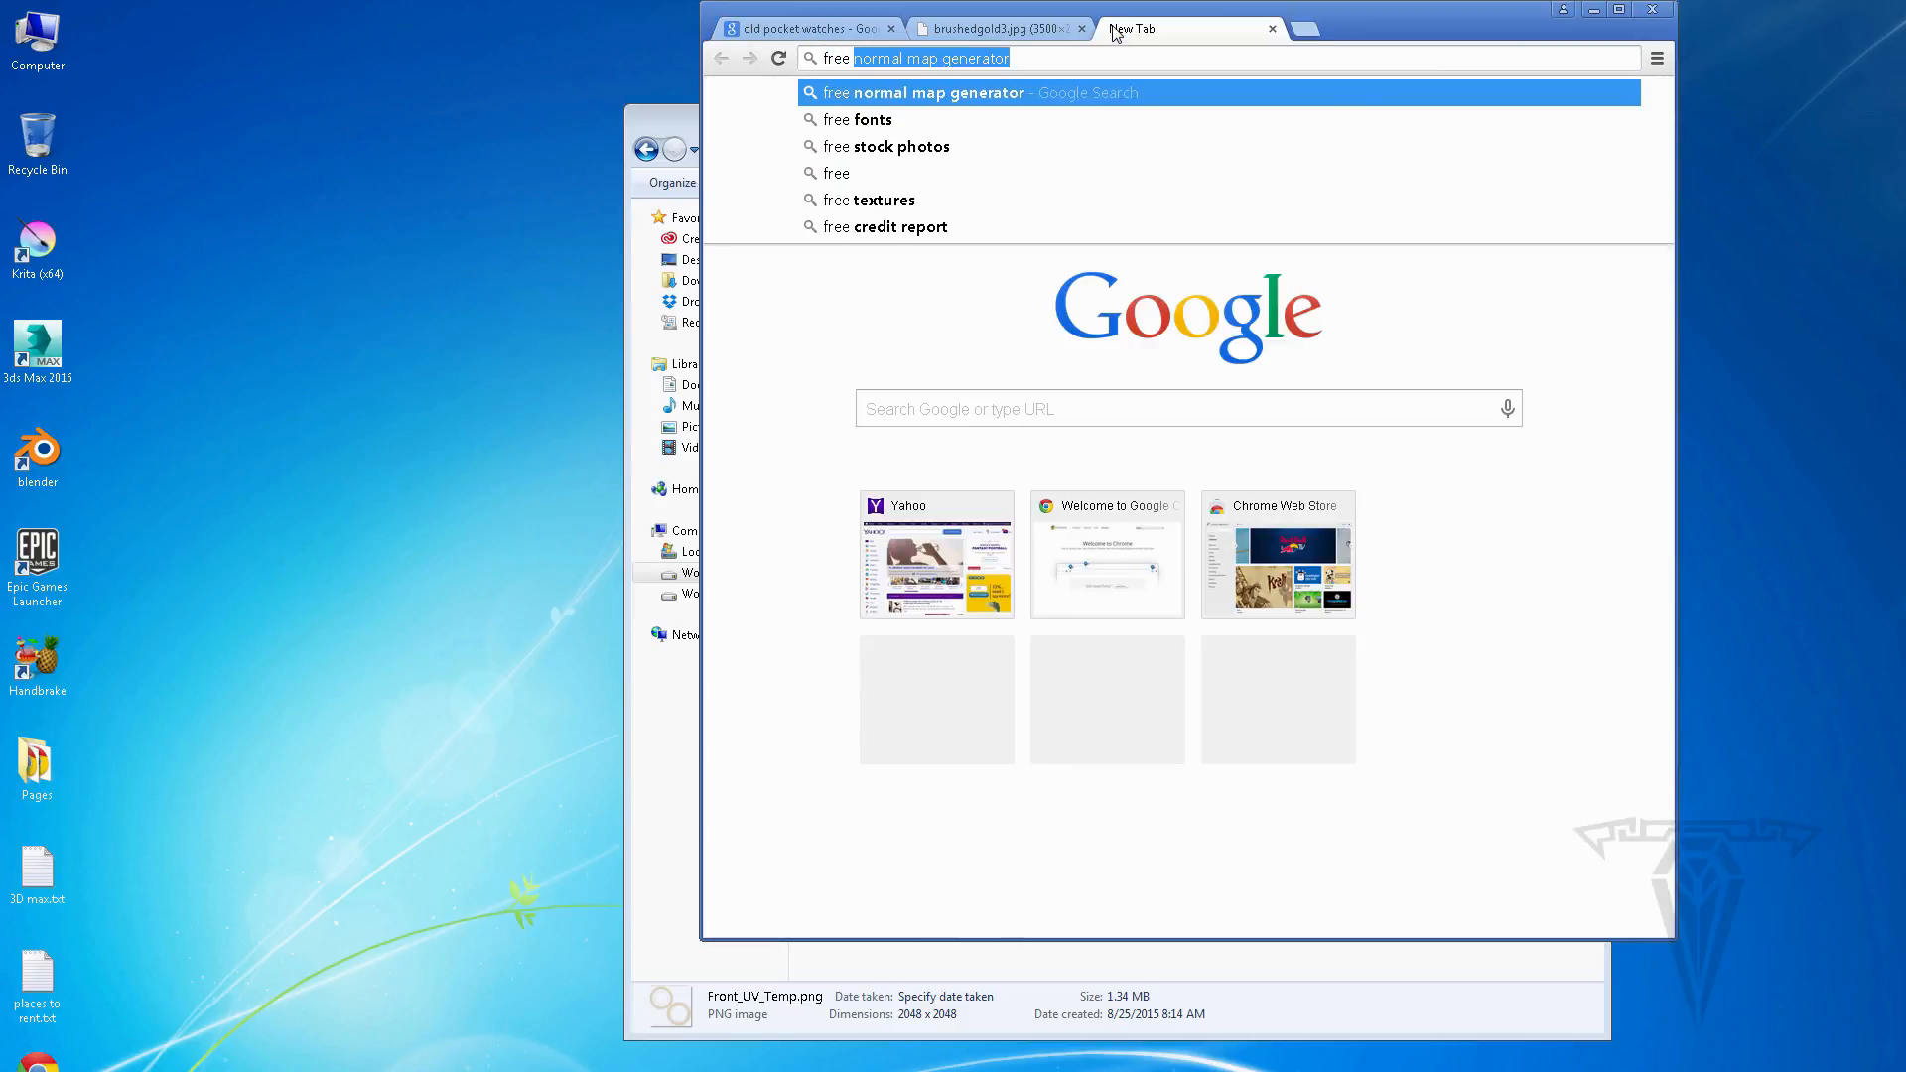
click(933, 96)
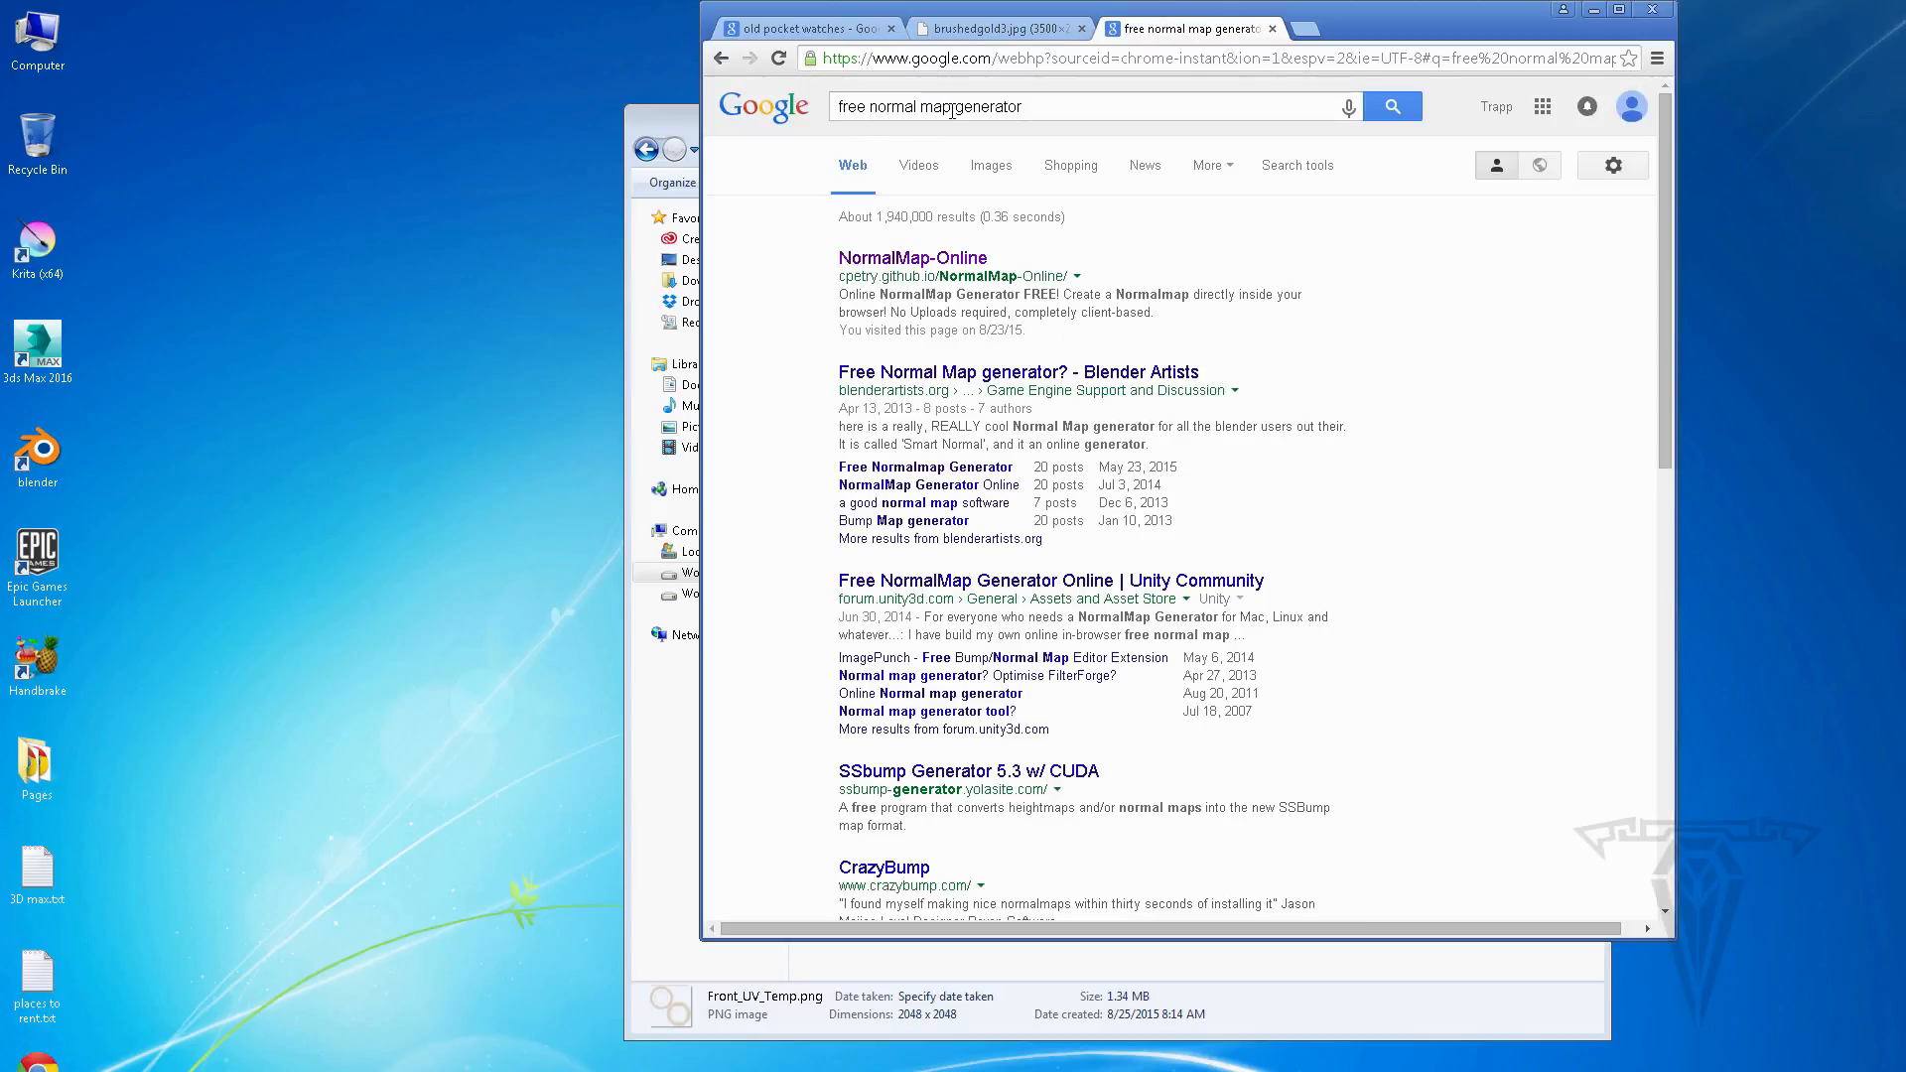
click(917, 262)
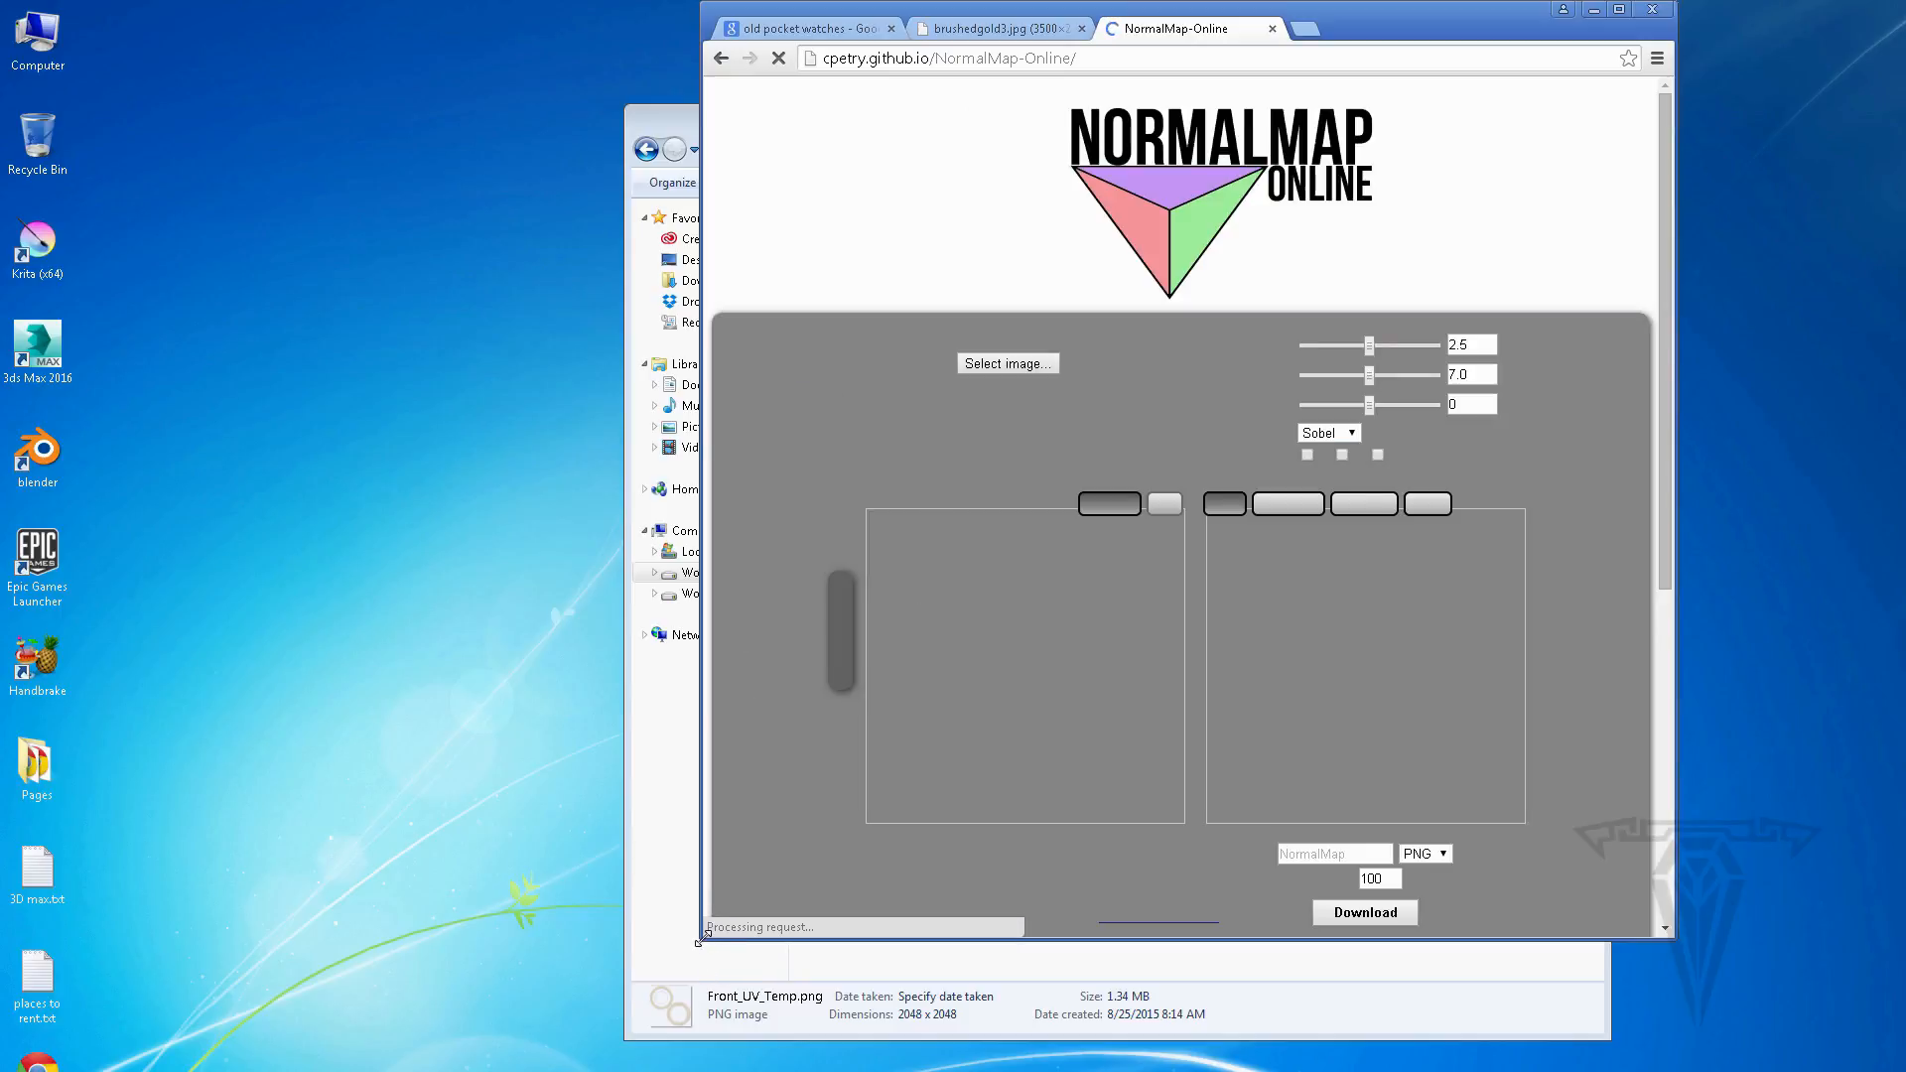
drag(697, 939, 656, 1052)
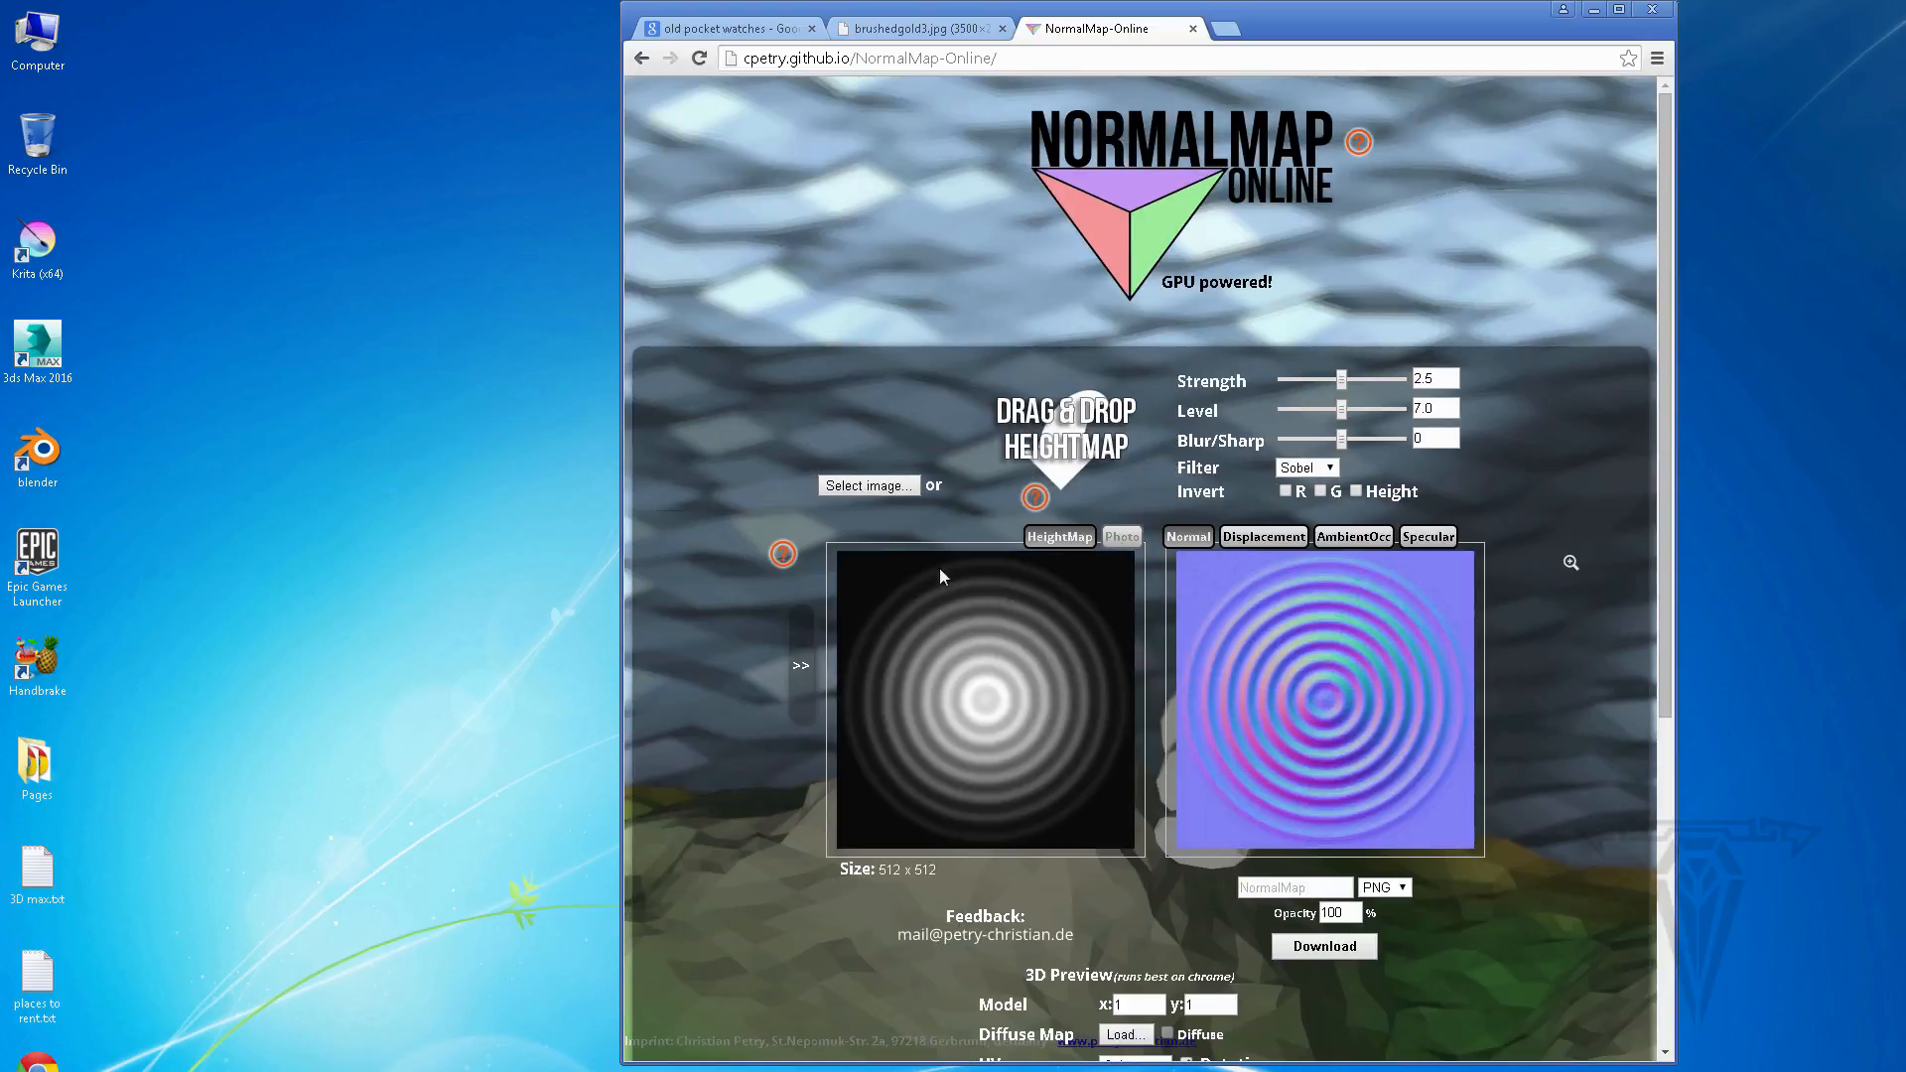
Set the displacement of the 3D preview cube to 1 on the NormalMap-Online page
drag(1662, 480, 1675, 746)
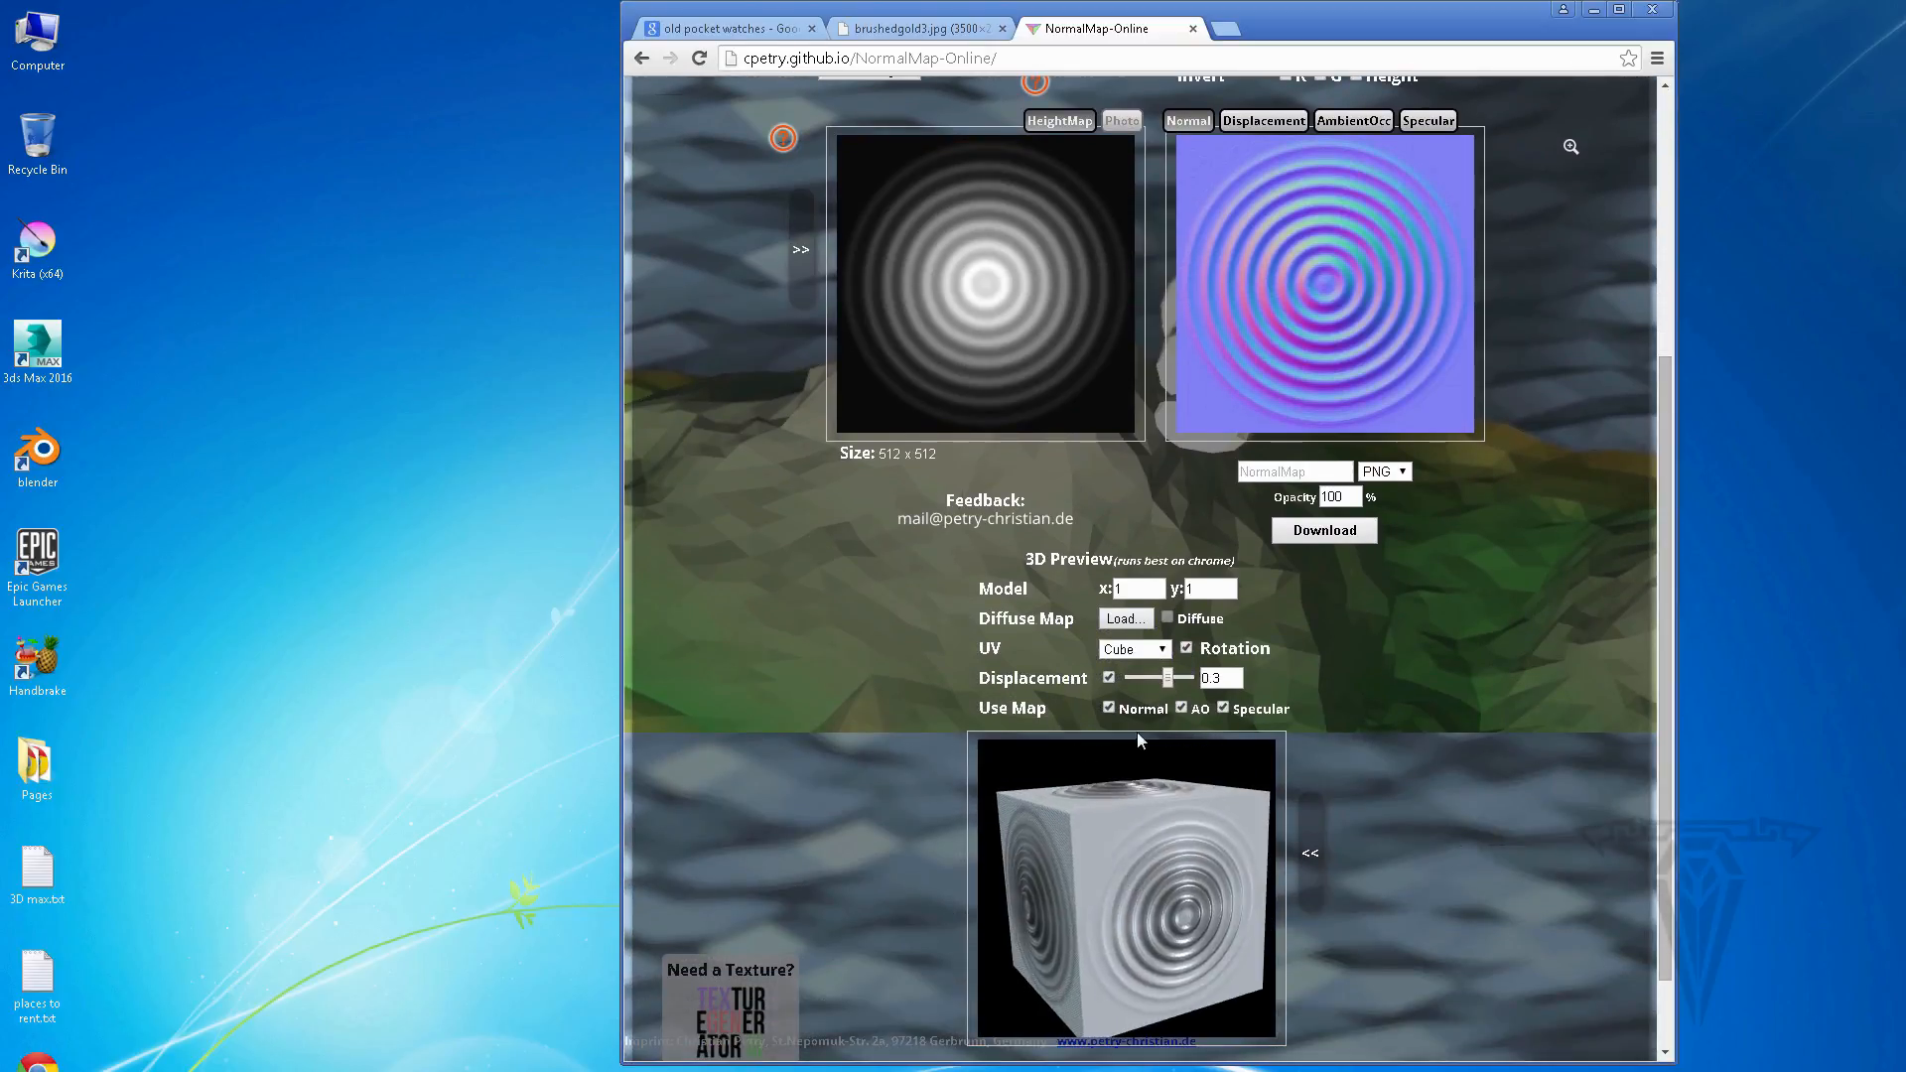
drag(1173, 677, 1189, 677)
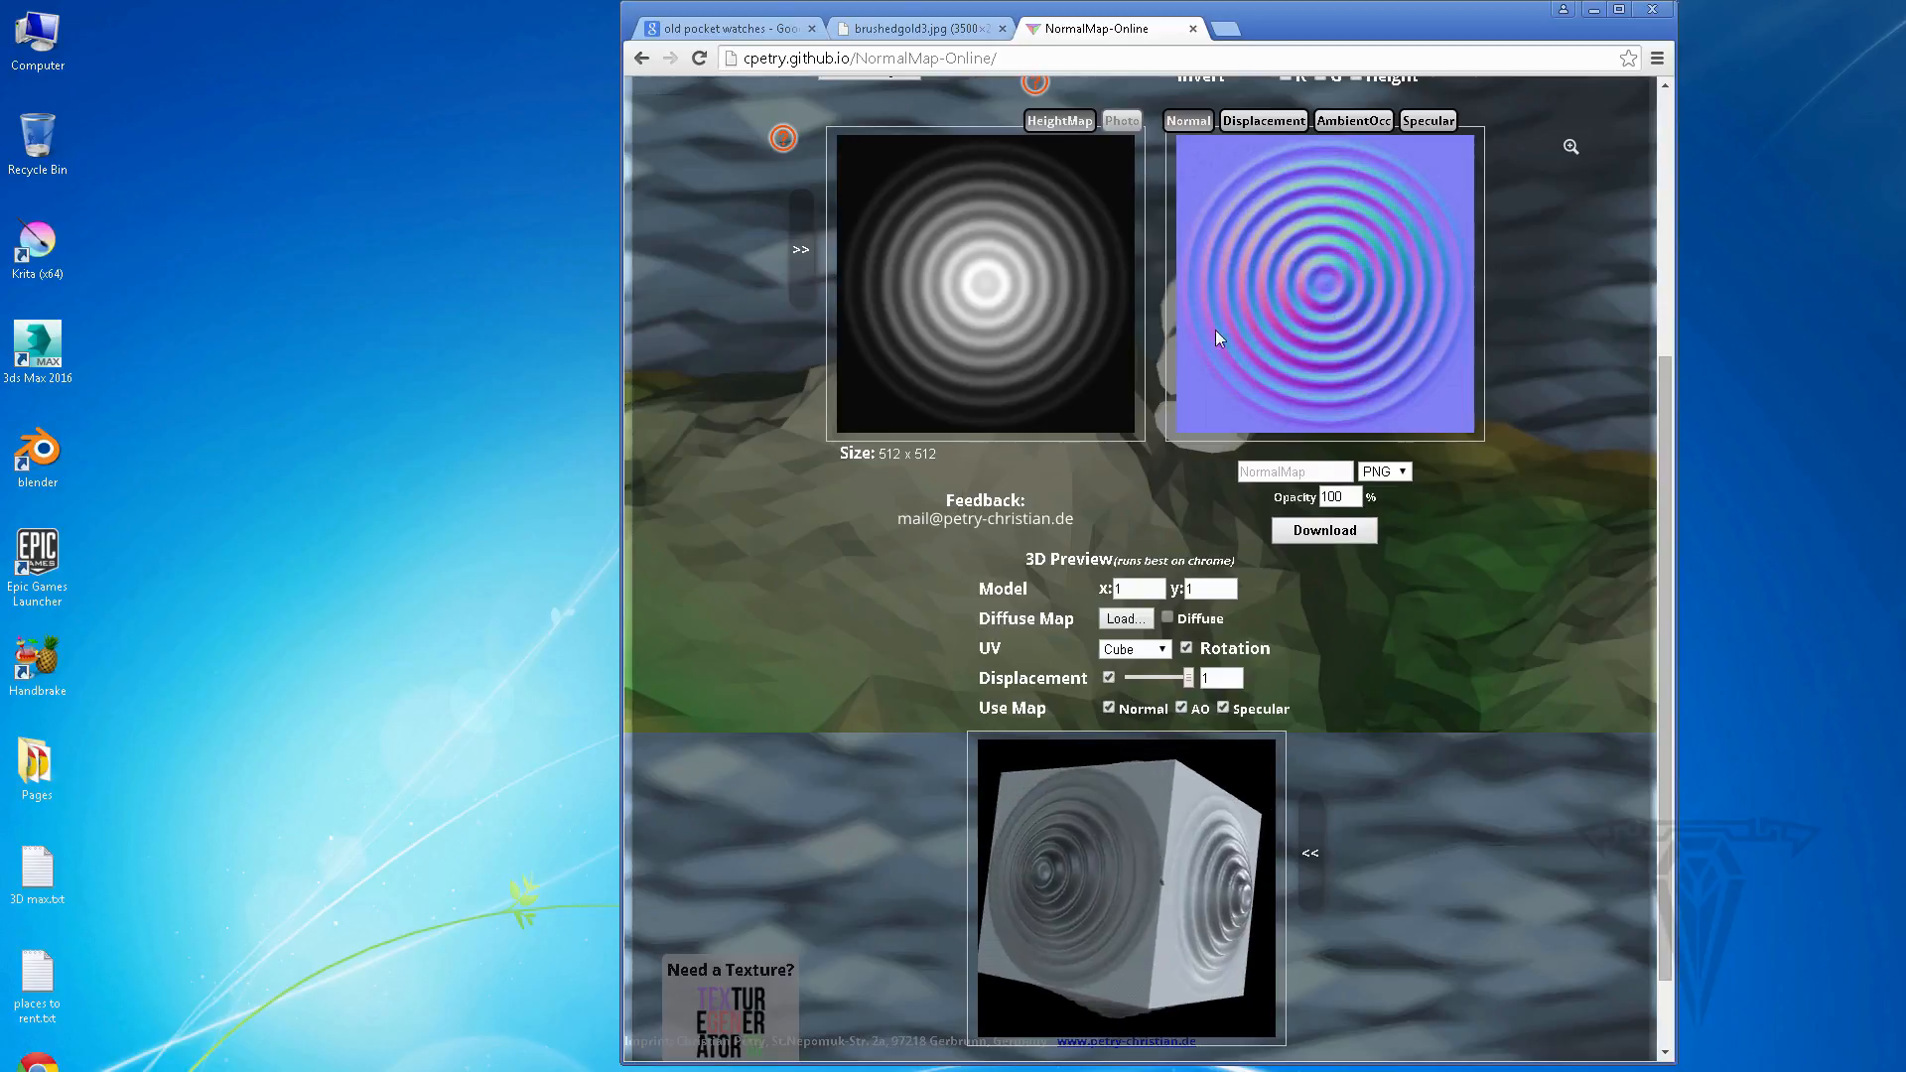
drag(1663, 377, 1653, 270)
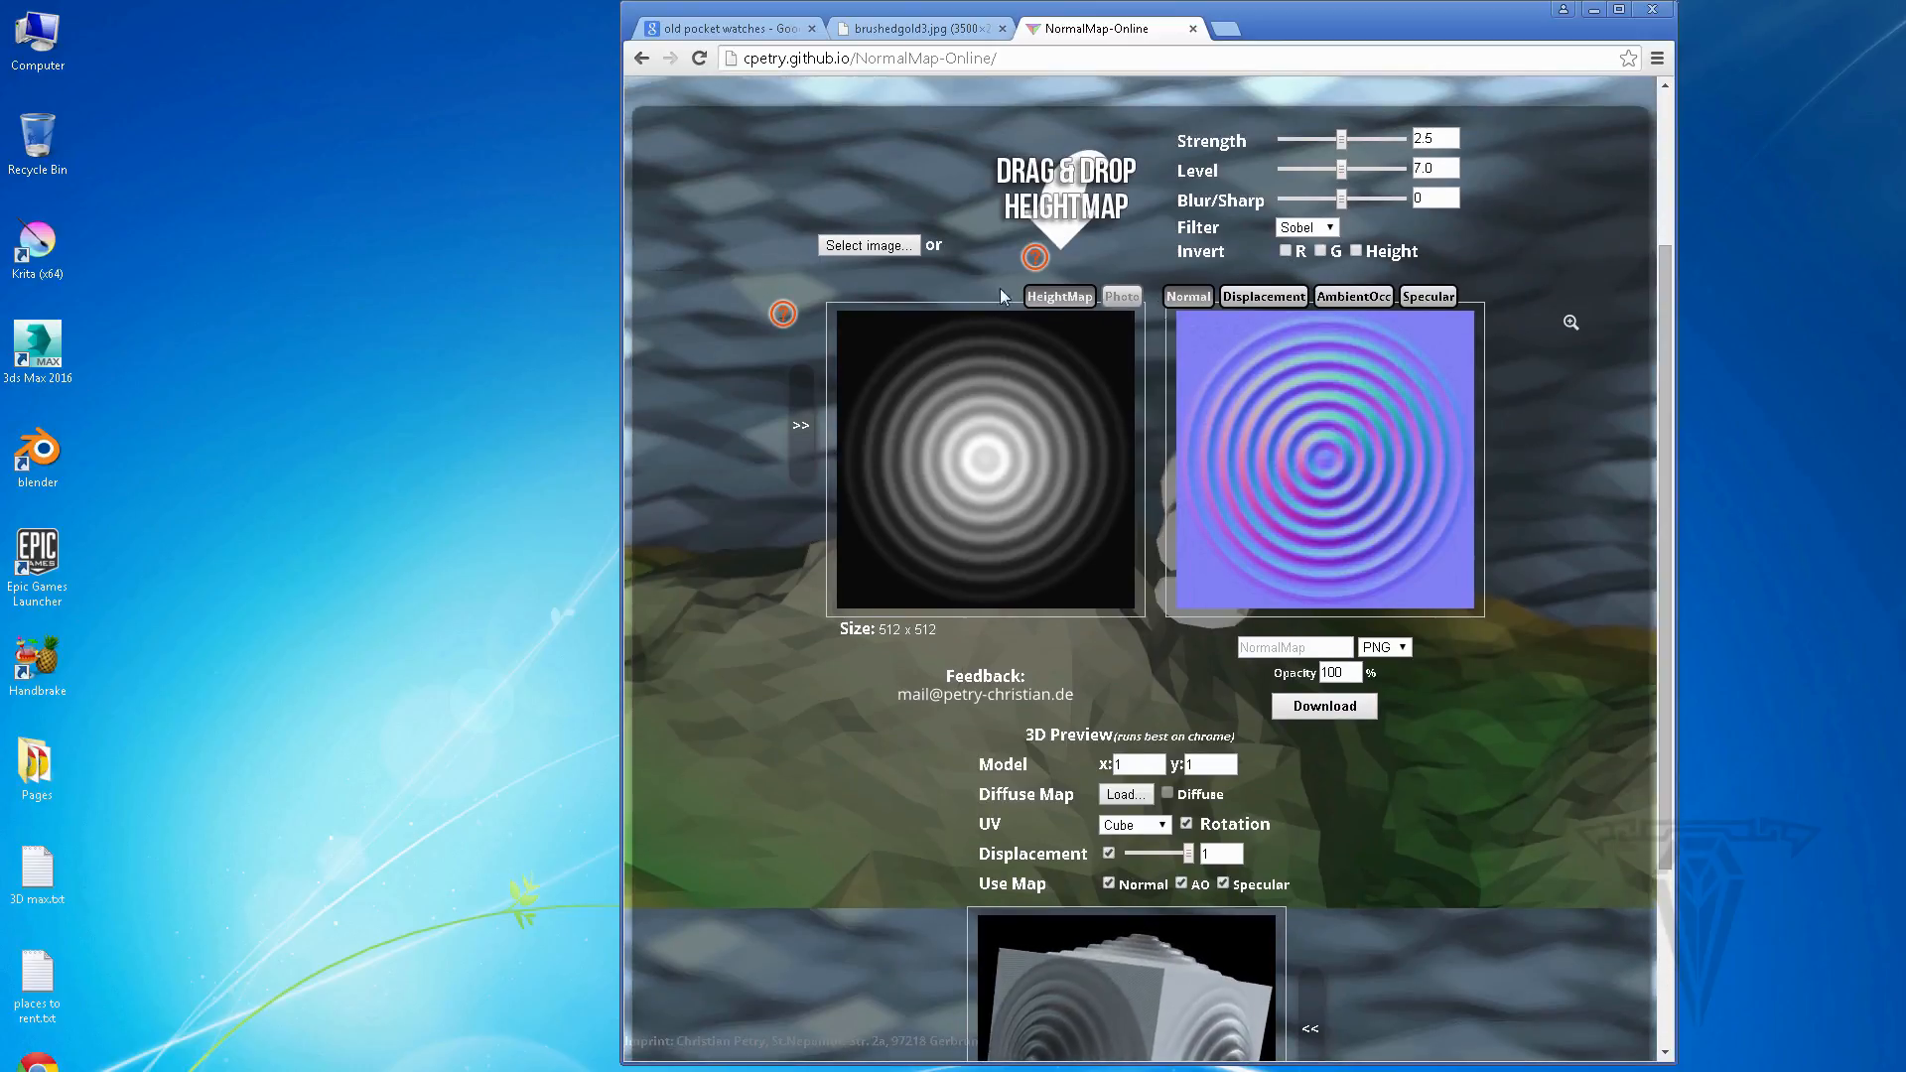
Load Front_Bump.png from the Time\3D\tex folder as the heightmap
click(868, 245)
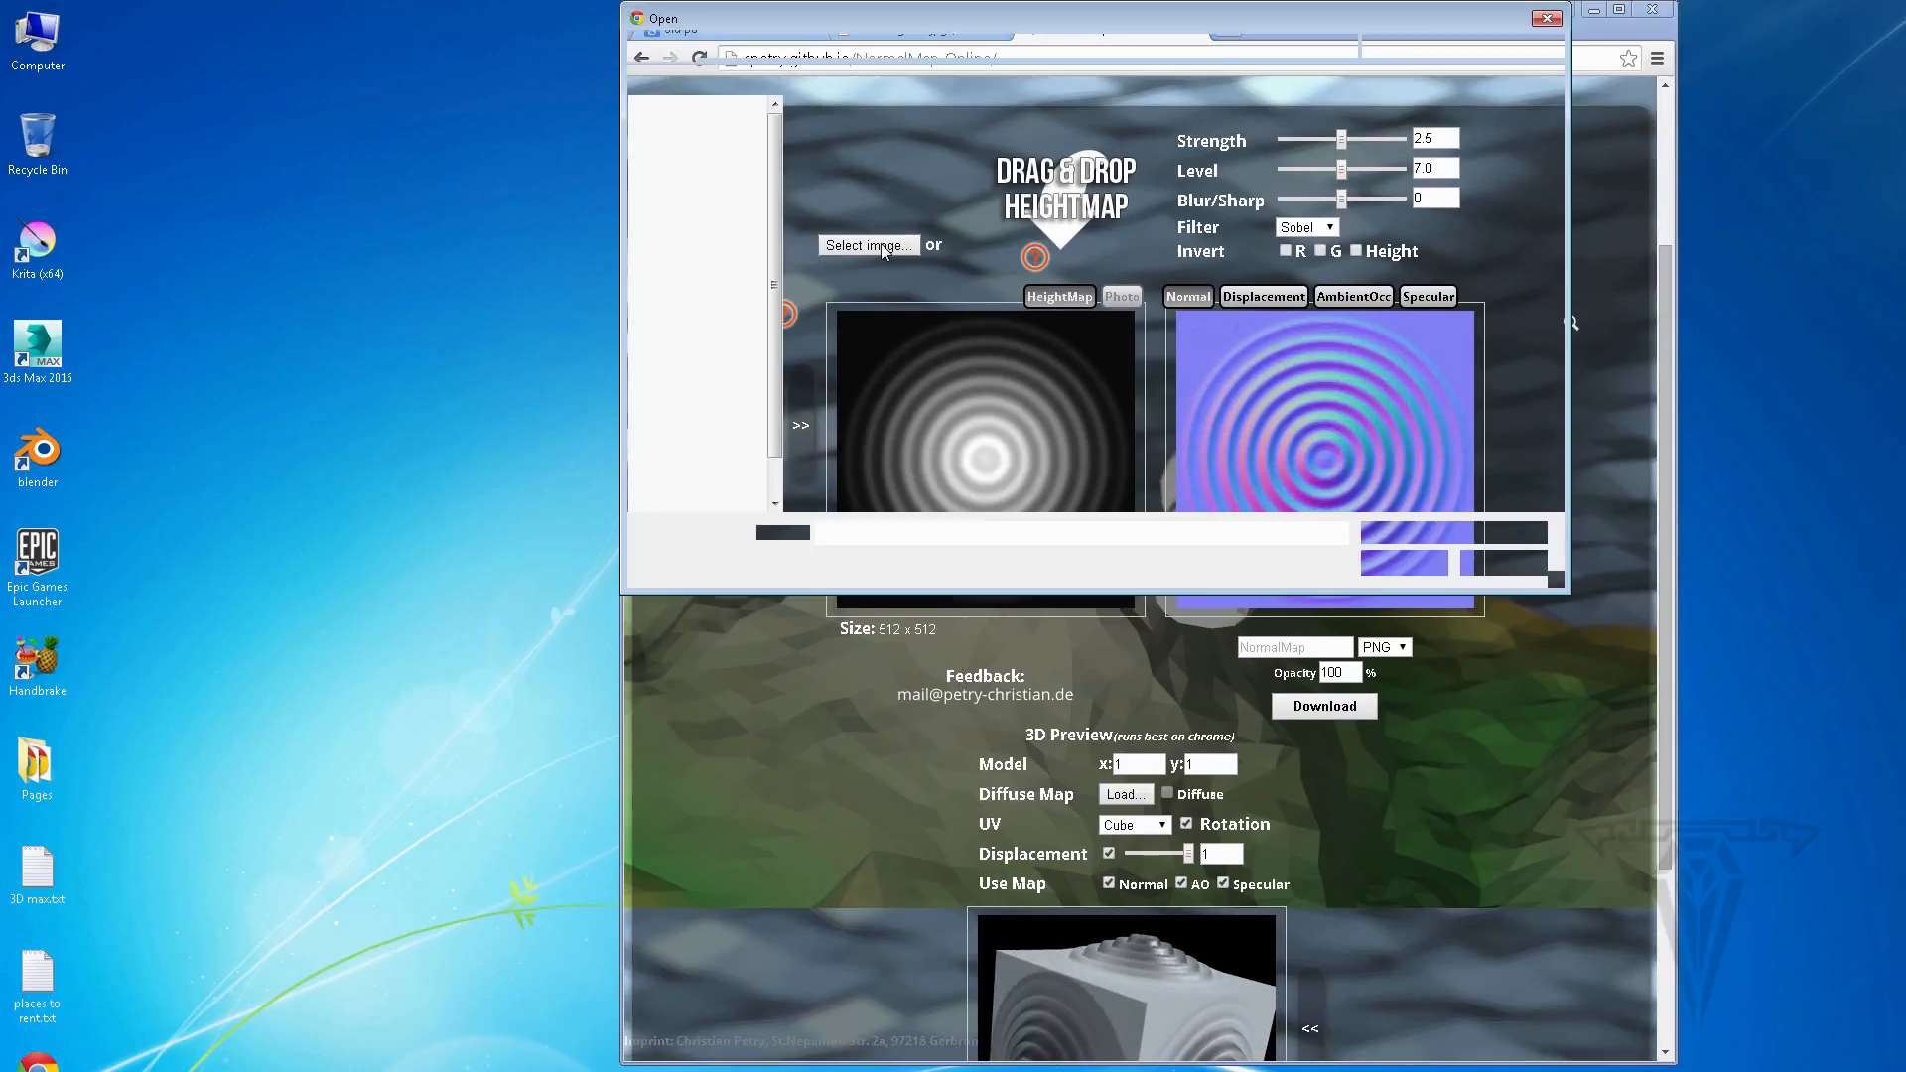
click(1176, 181)
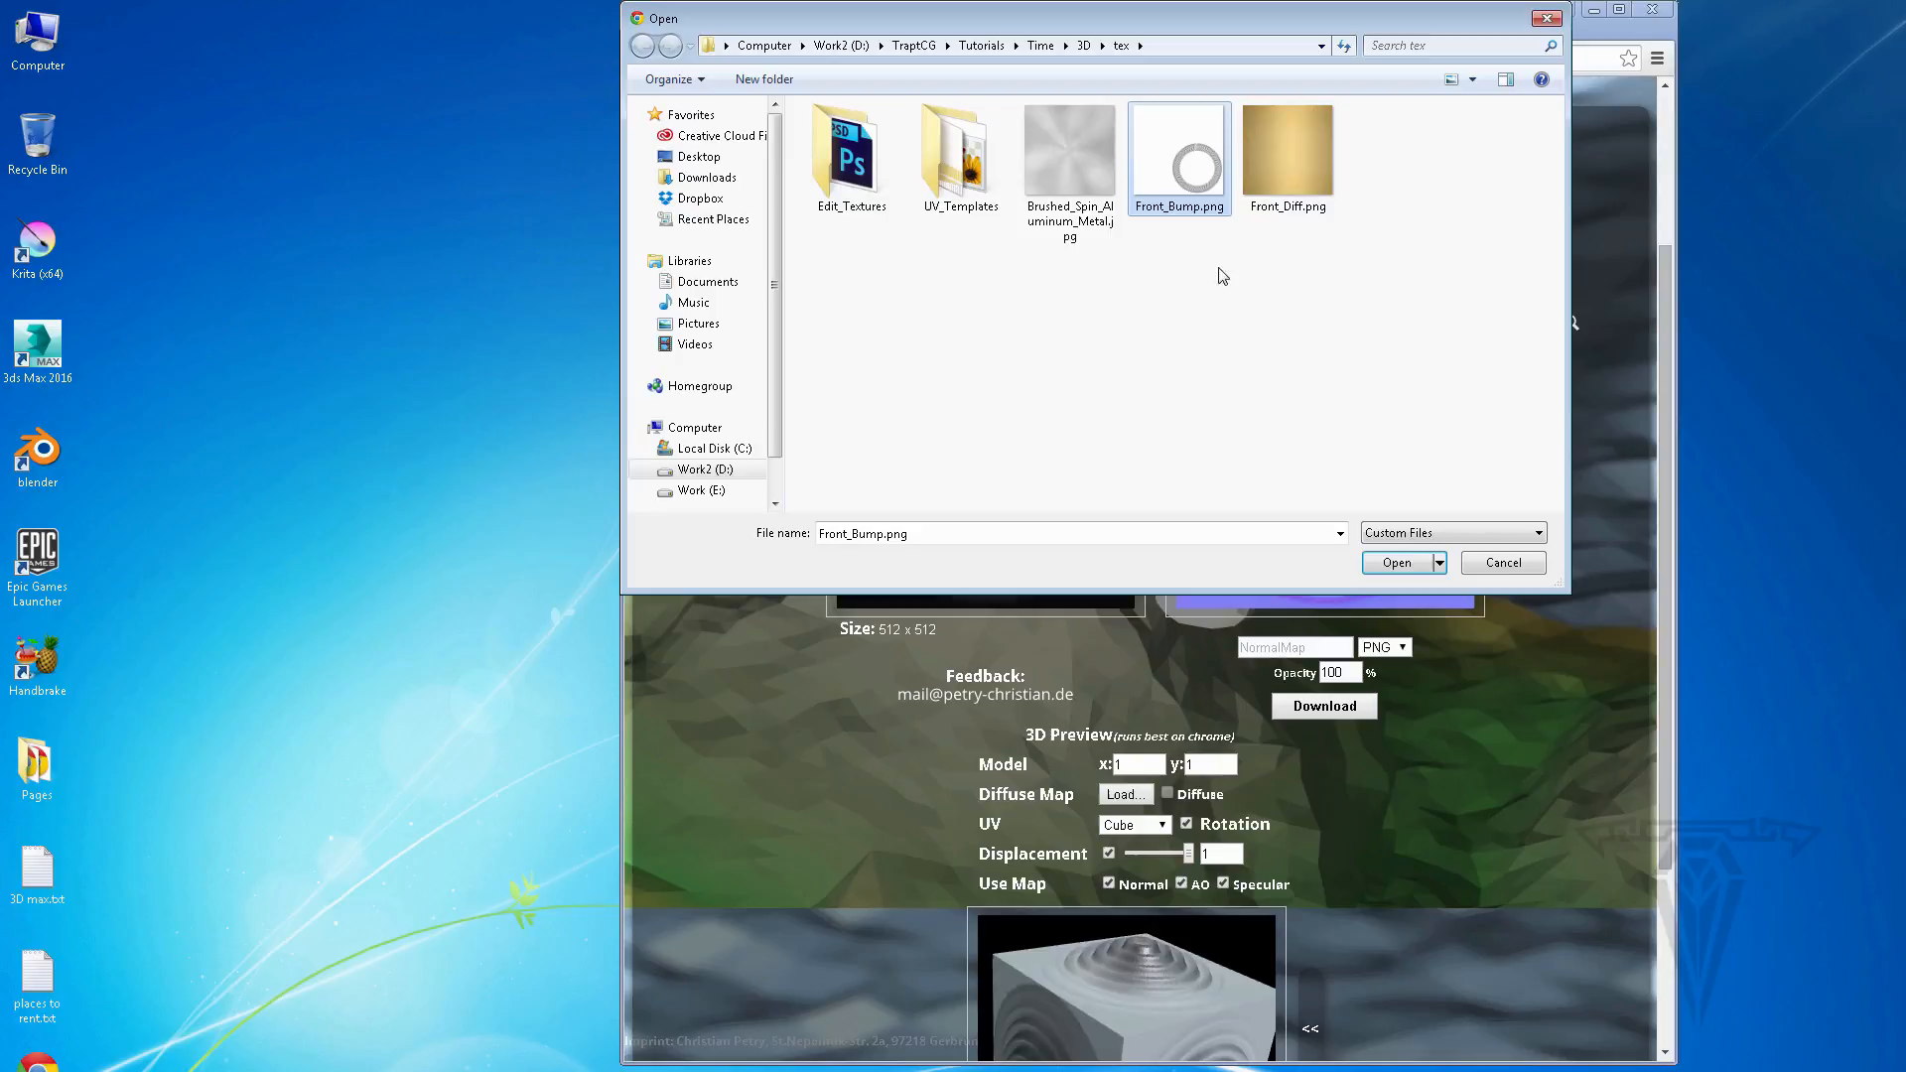
click(1396, 562)
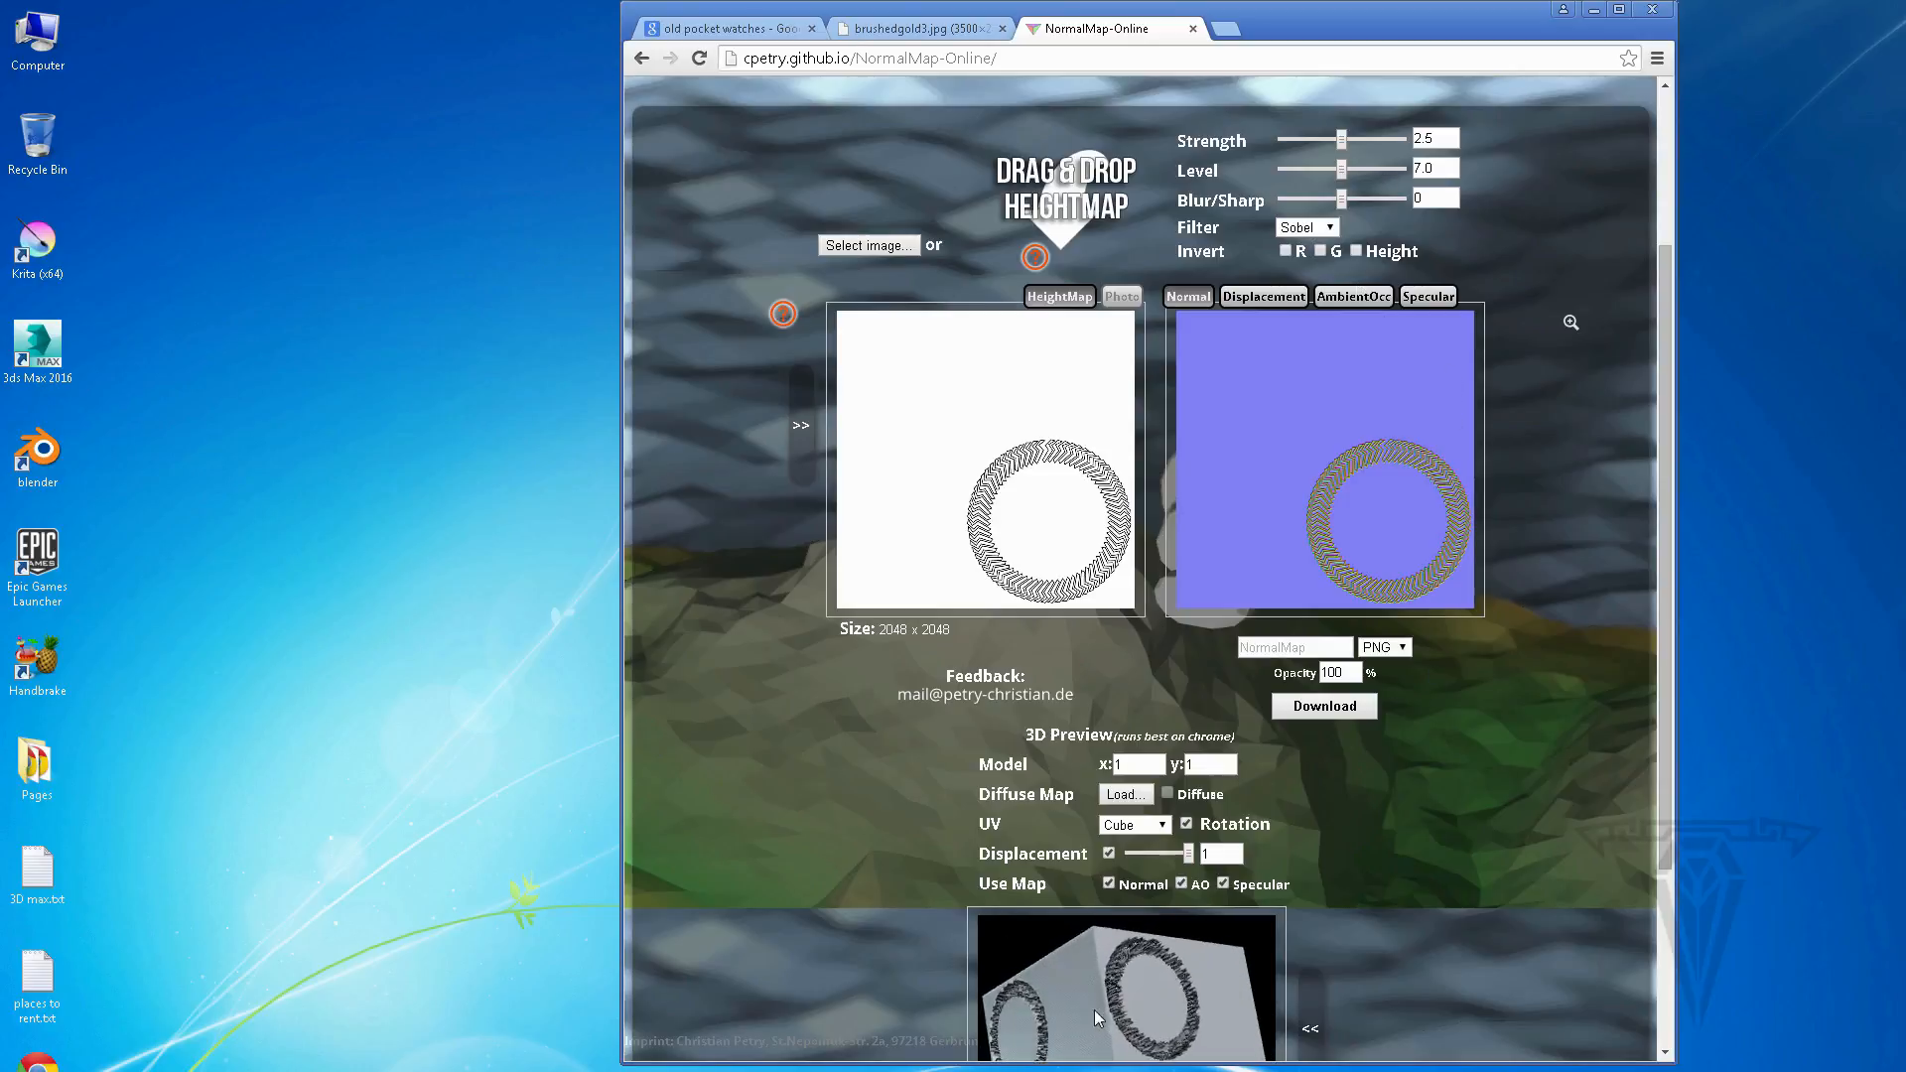
Set the 3D preview's displacement to 0.05 and download the generated normal map as a PNG
scroll(1659, 737, down, 1)
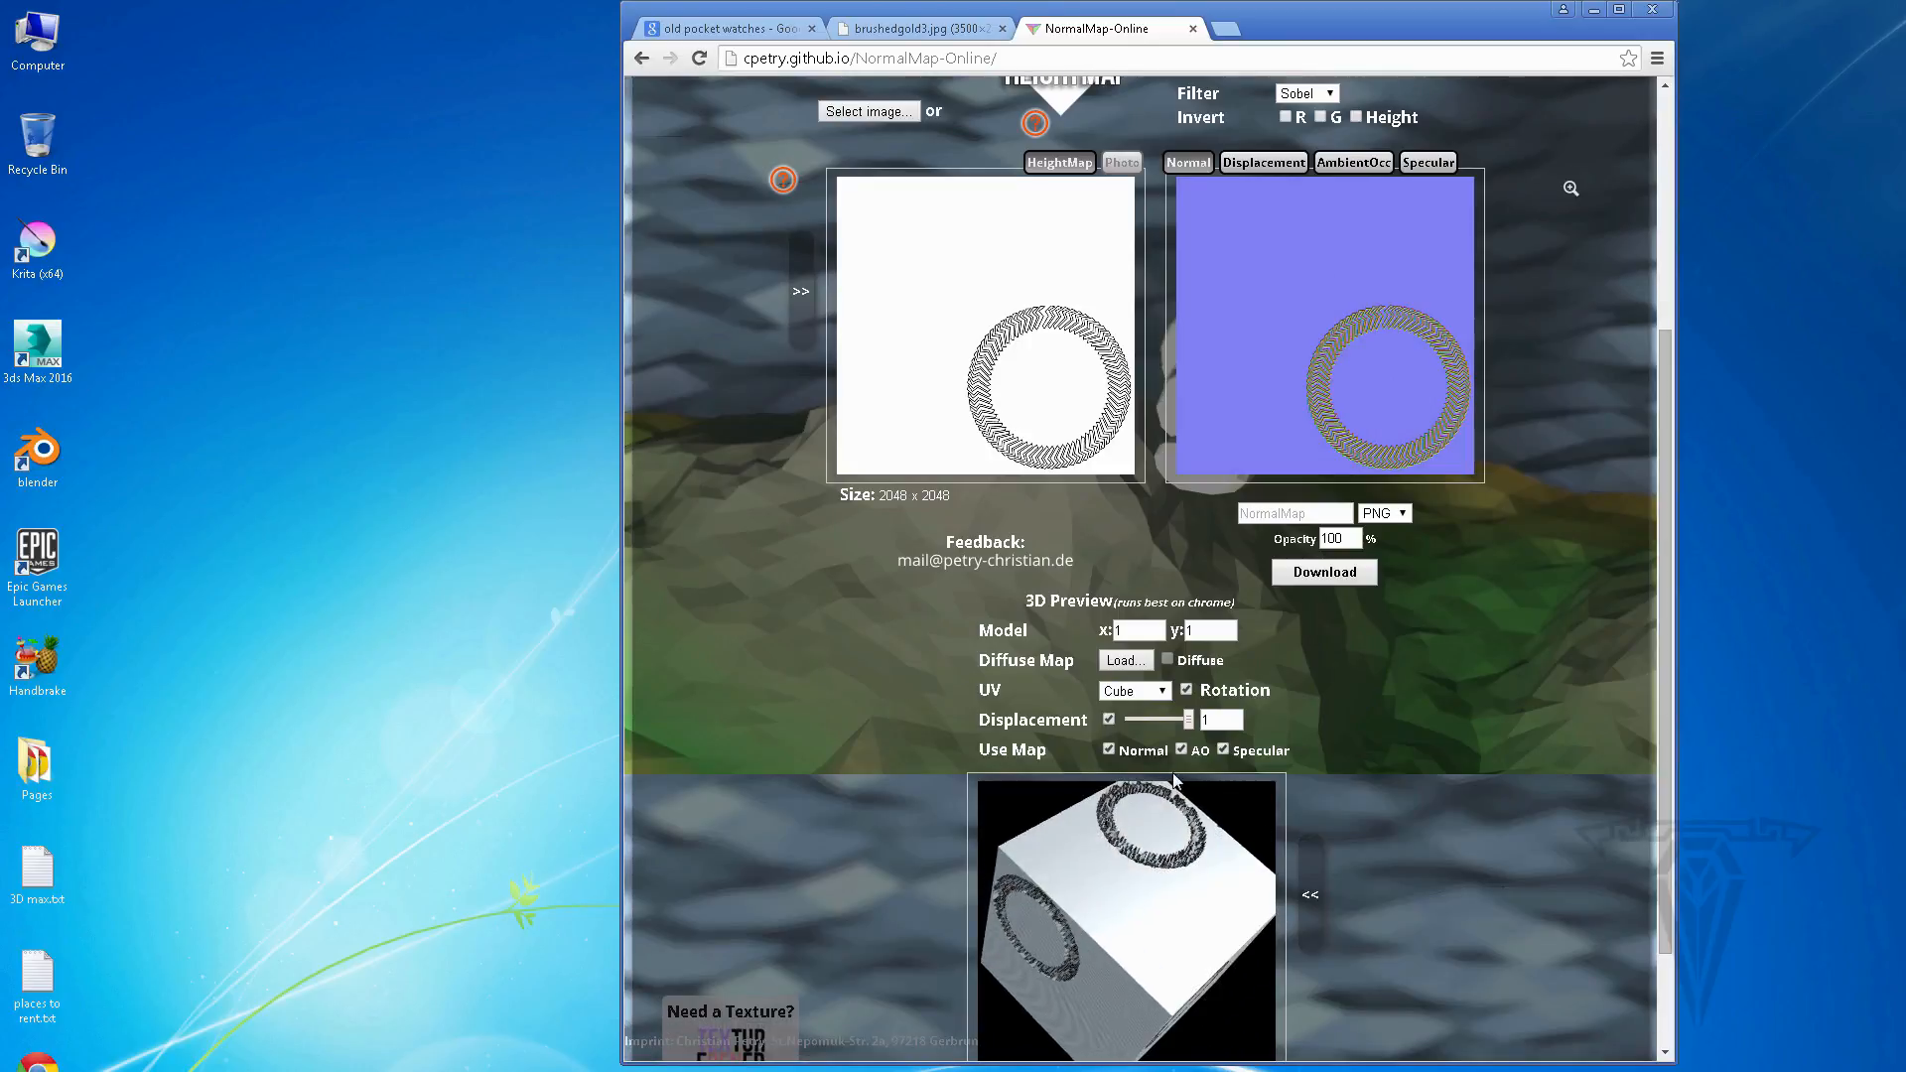
drag(1190, 718, 1160, 719)
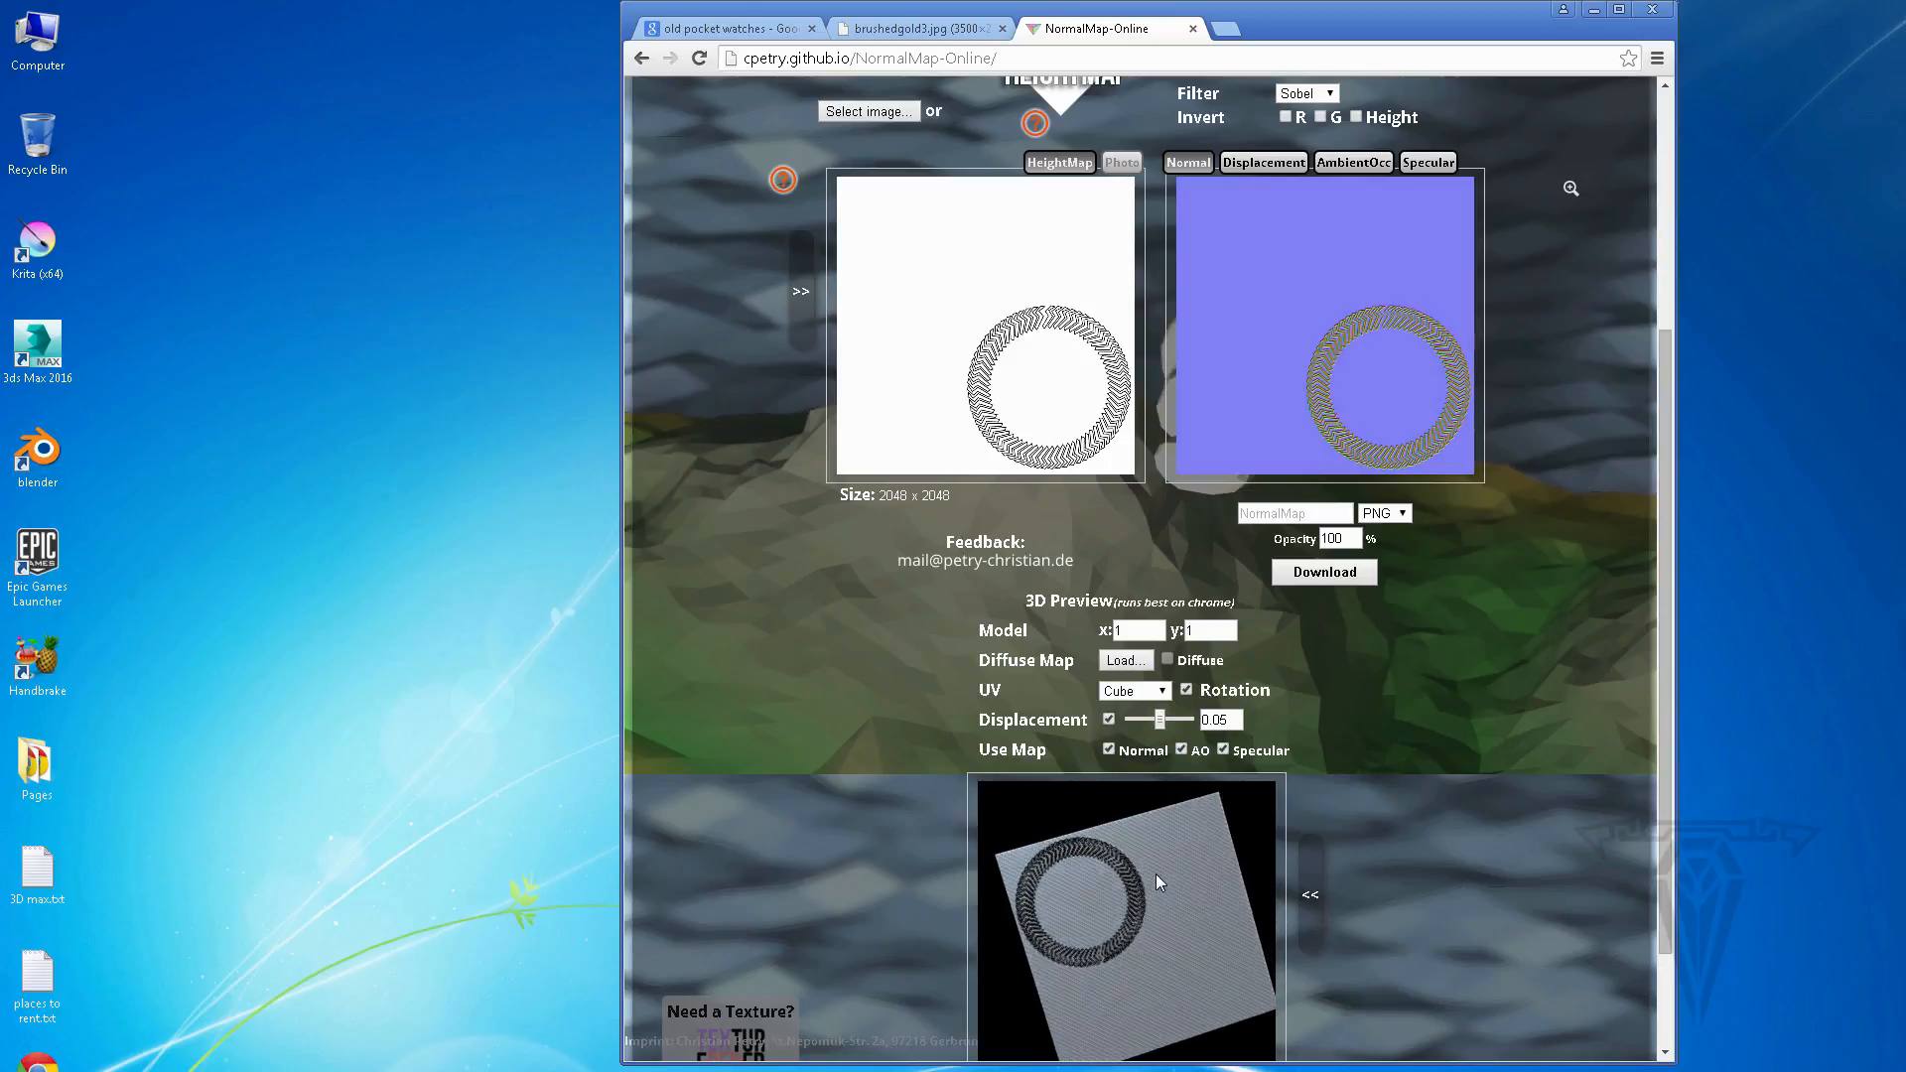
mouse_move(1661, 592)
mouse_down()
mouse_move(1689, 693)
mouse_move(1678, 608)
mouse_up()
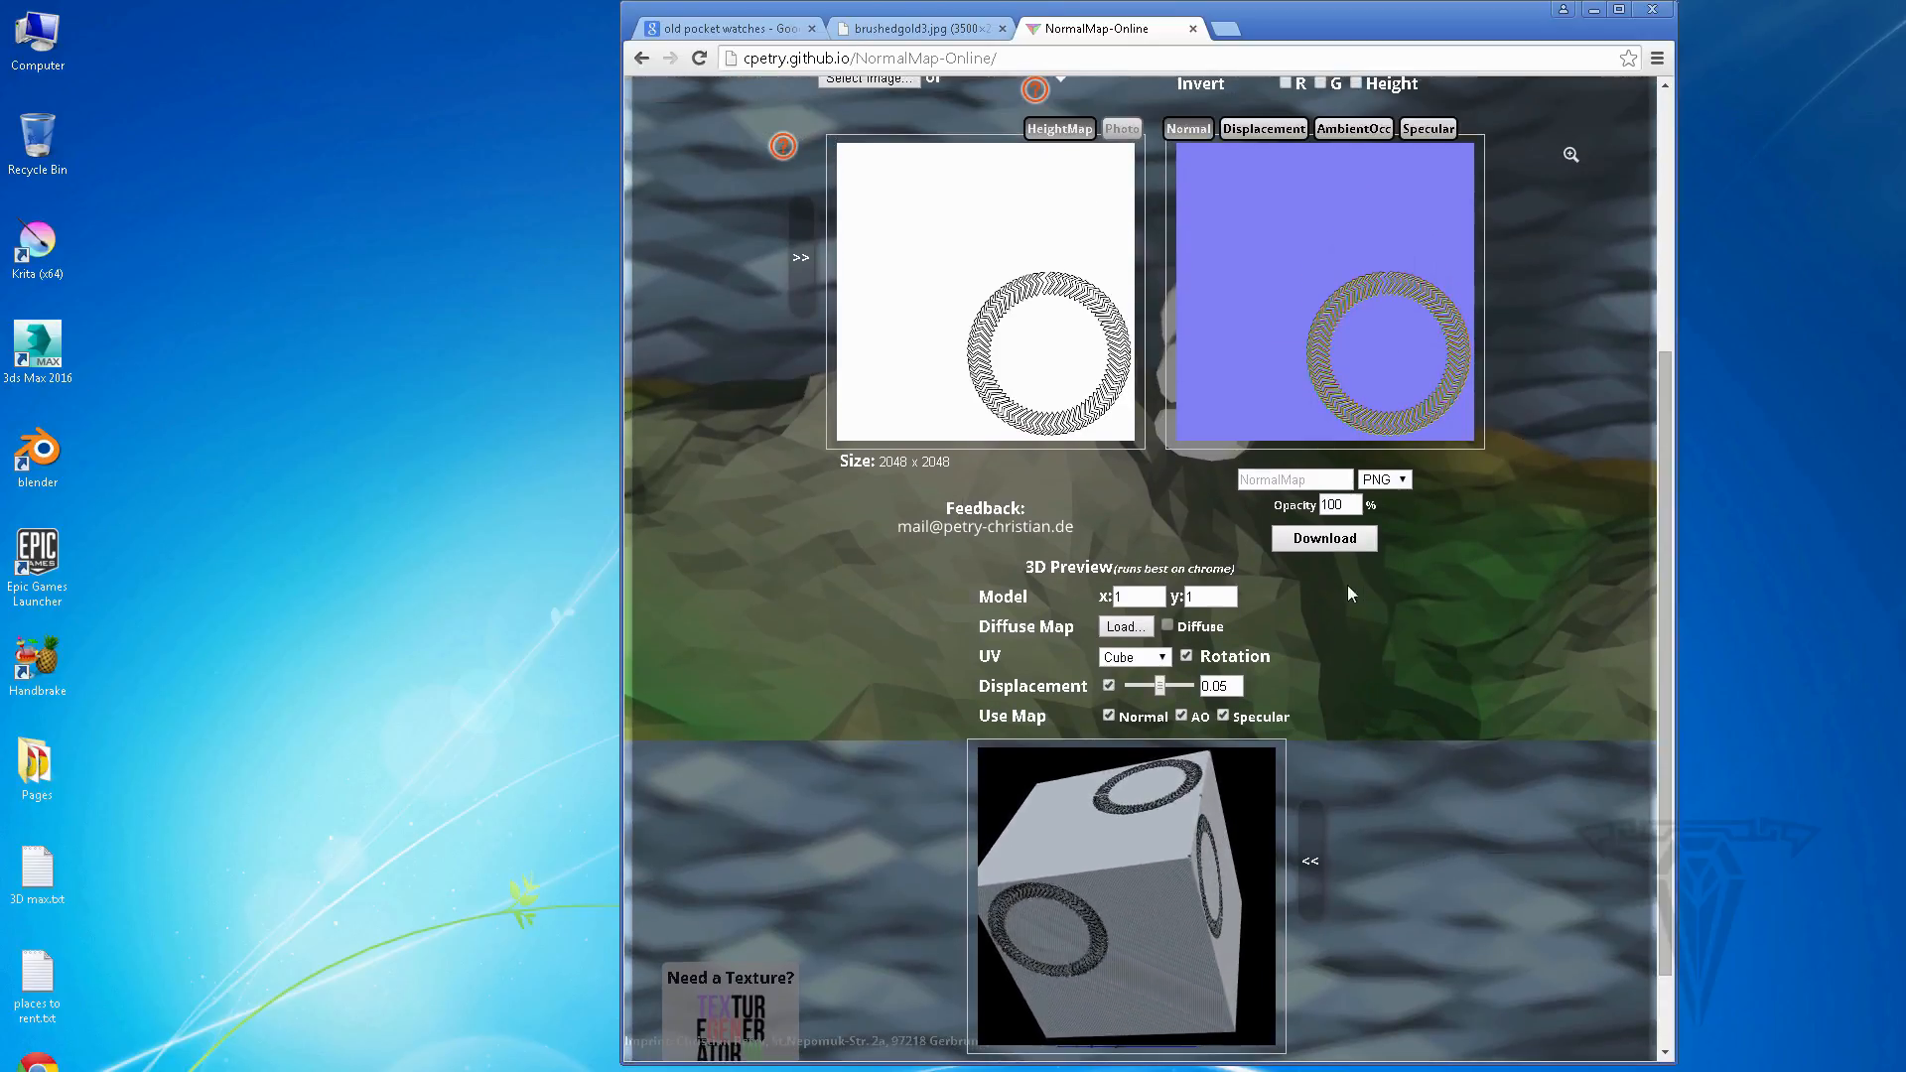
click(1334, 542)
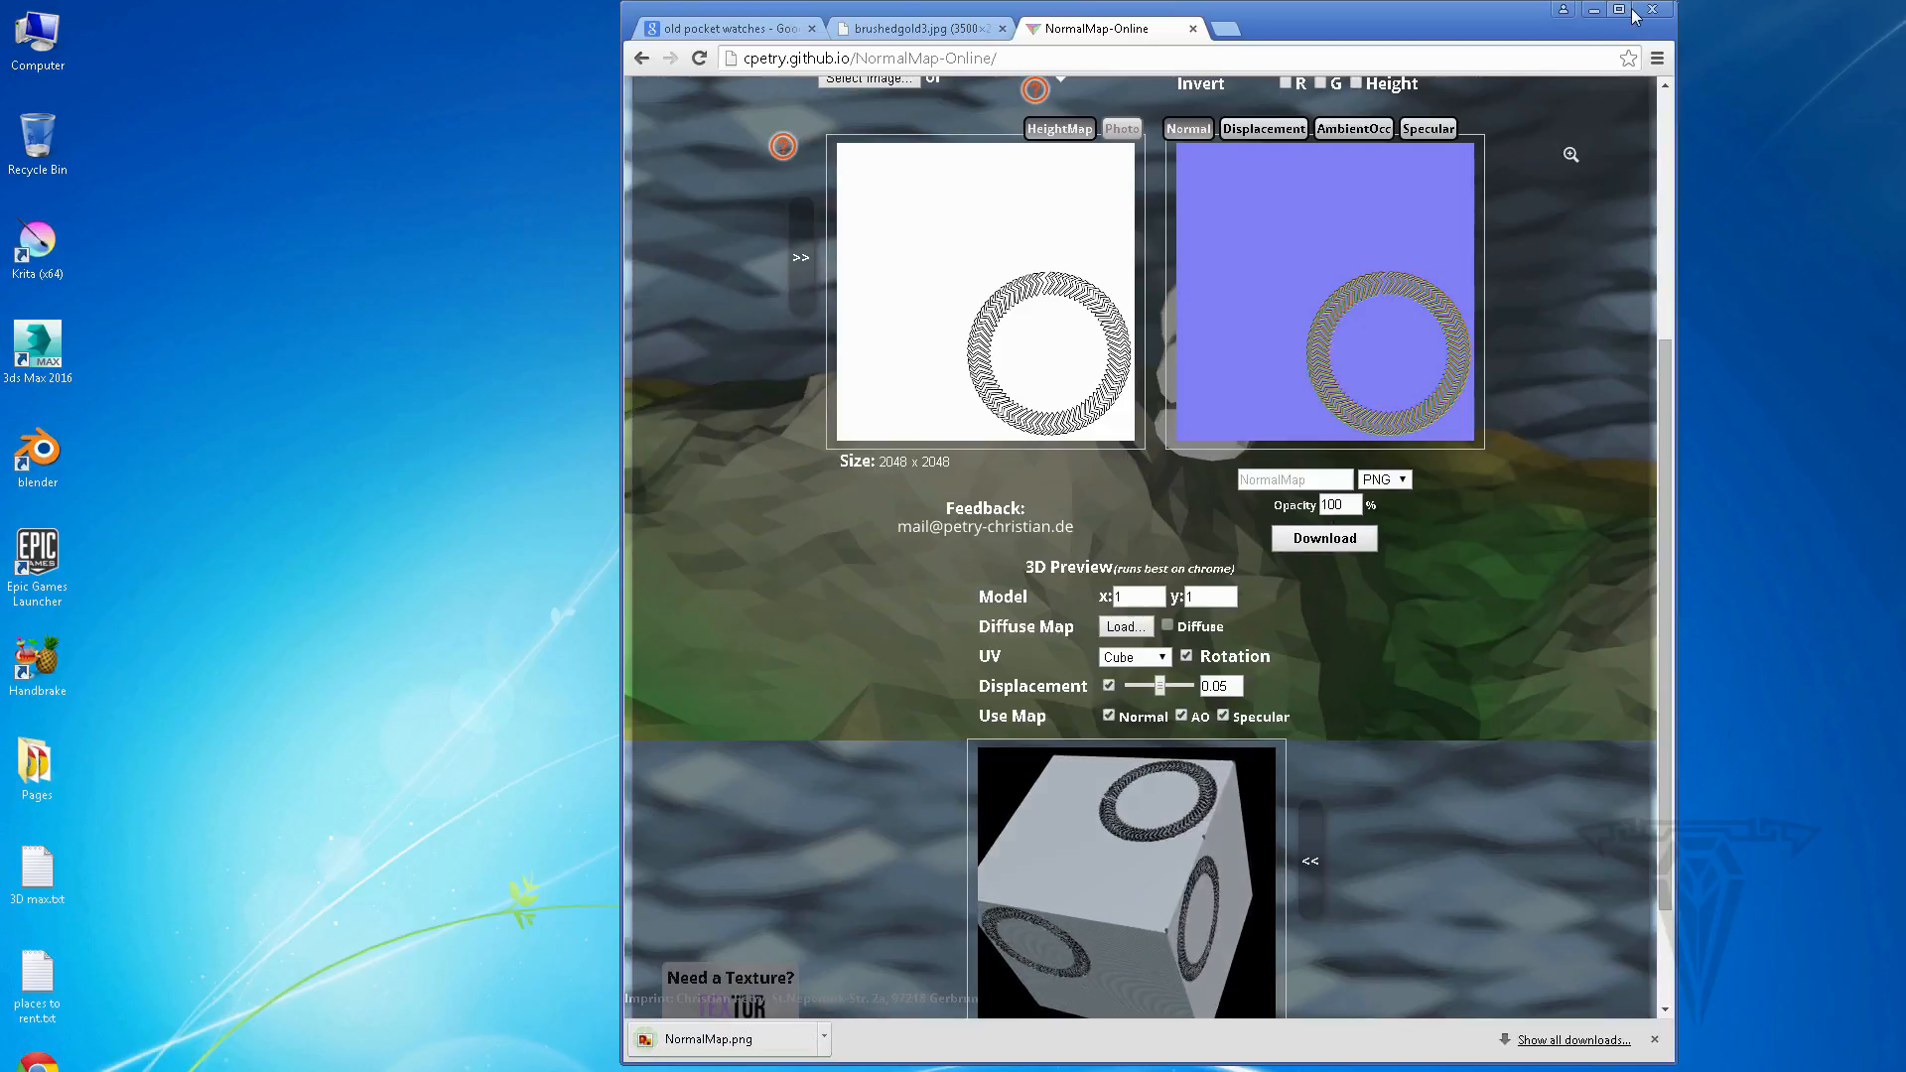
In Windows Explorer, transfer NormalMap.png from Downloads to the Time\3D\tex folder and rename it Front_Norm.png
click(1590, 10)
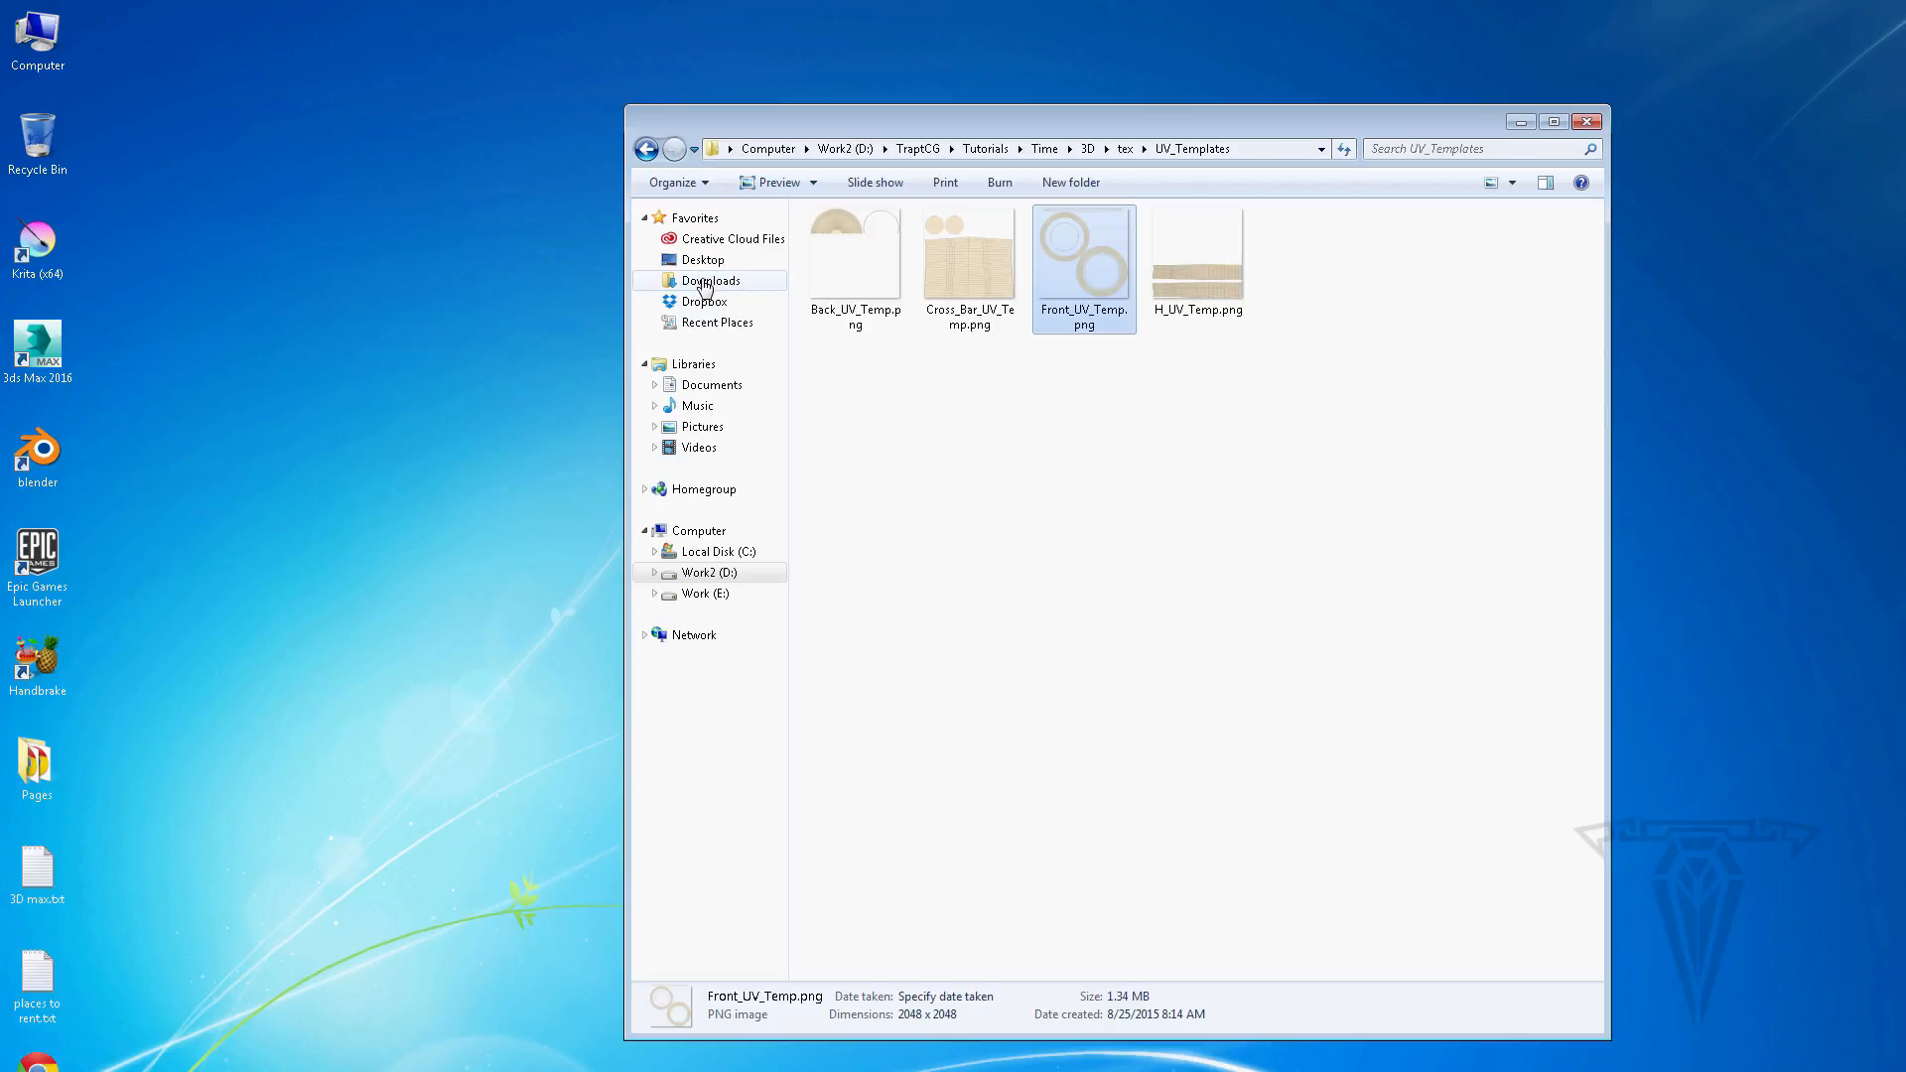
click(704, 283)
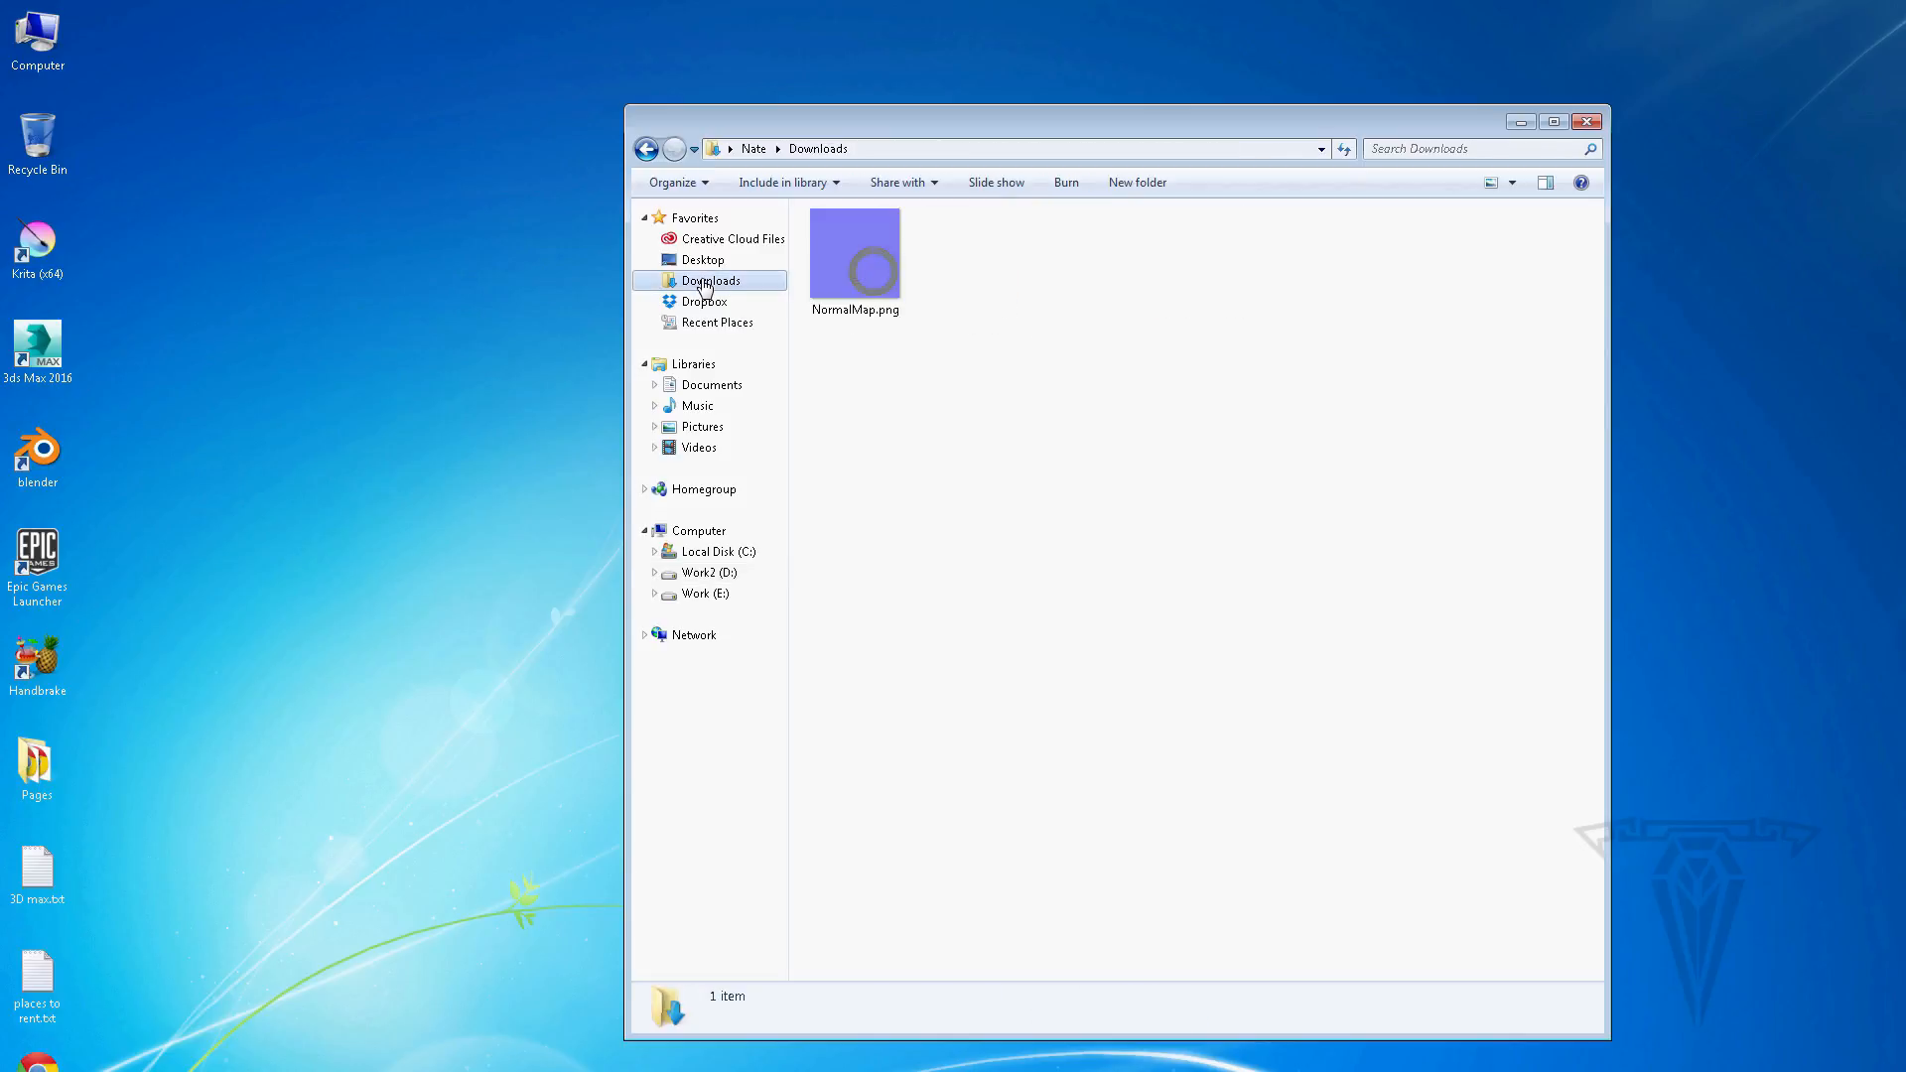
click(850, 270)
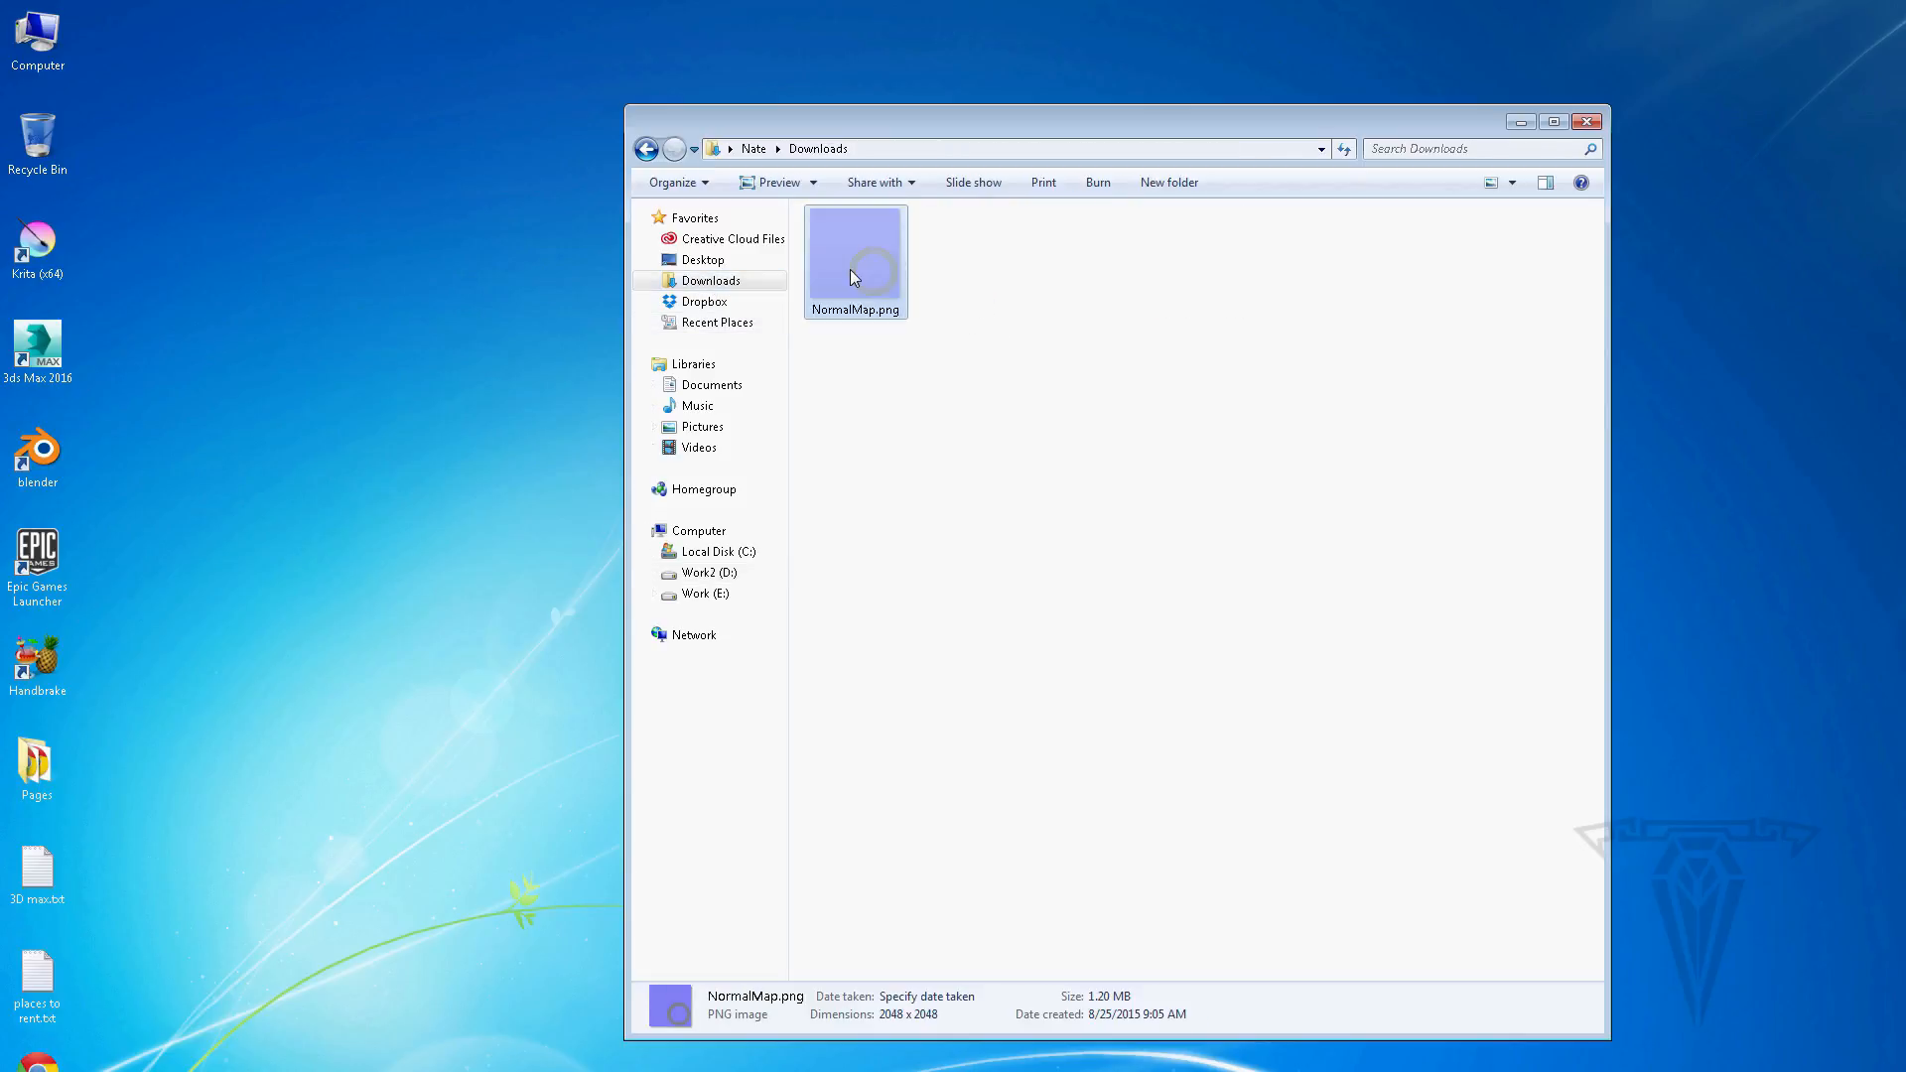
click(647, 149)
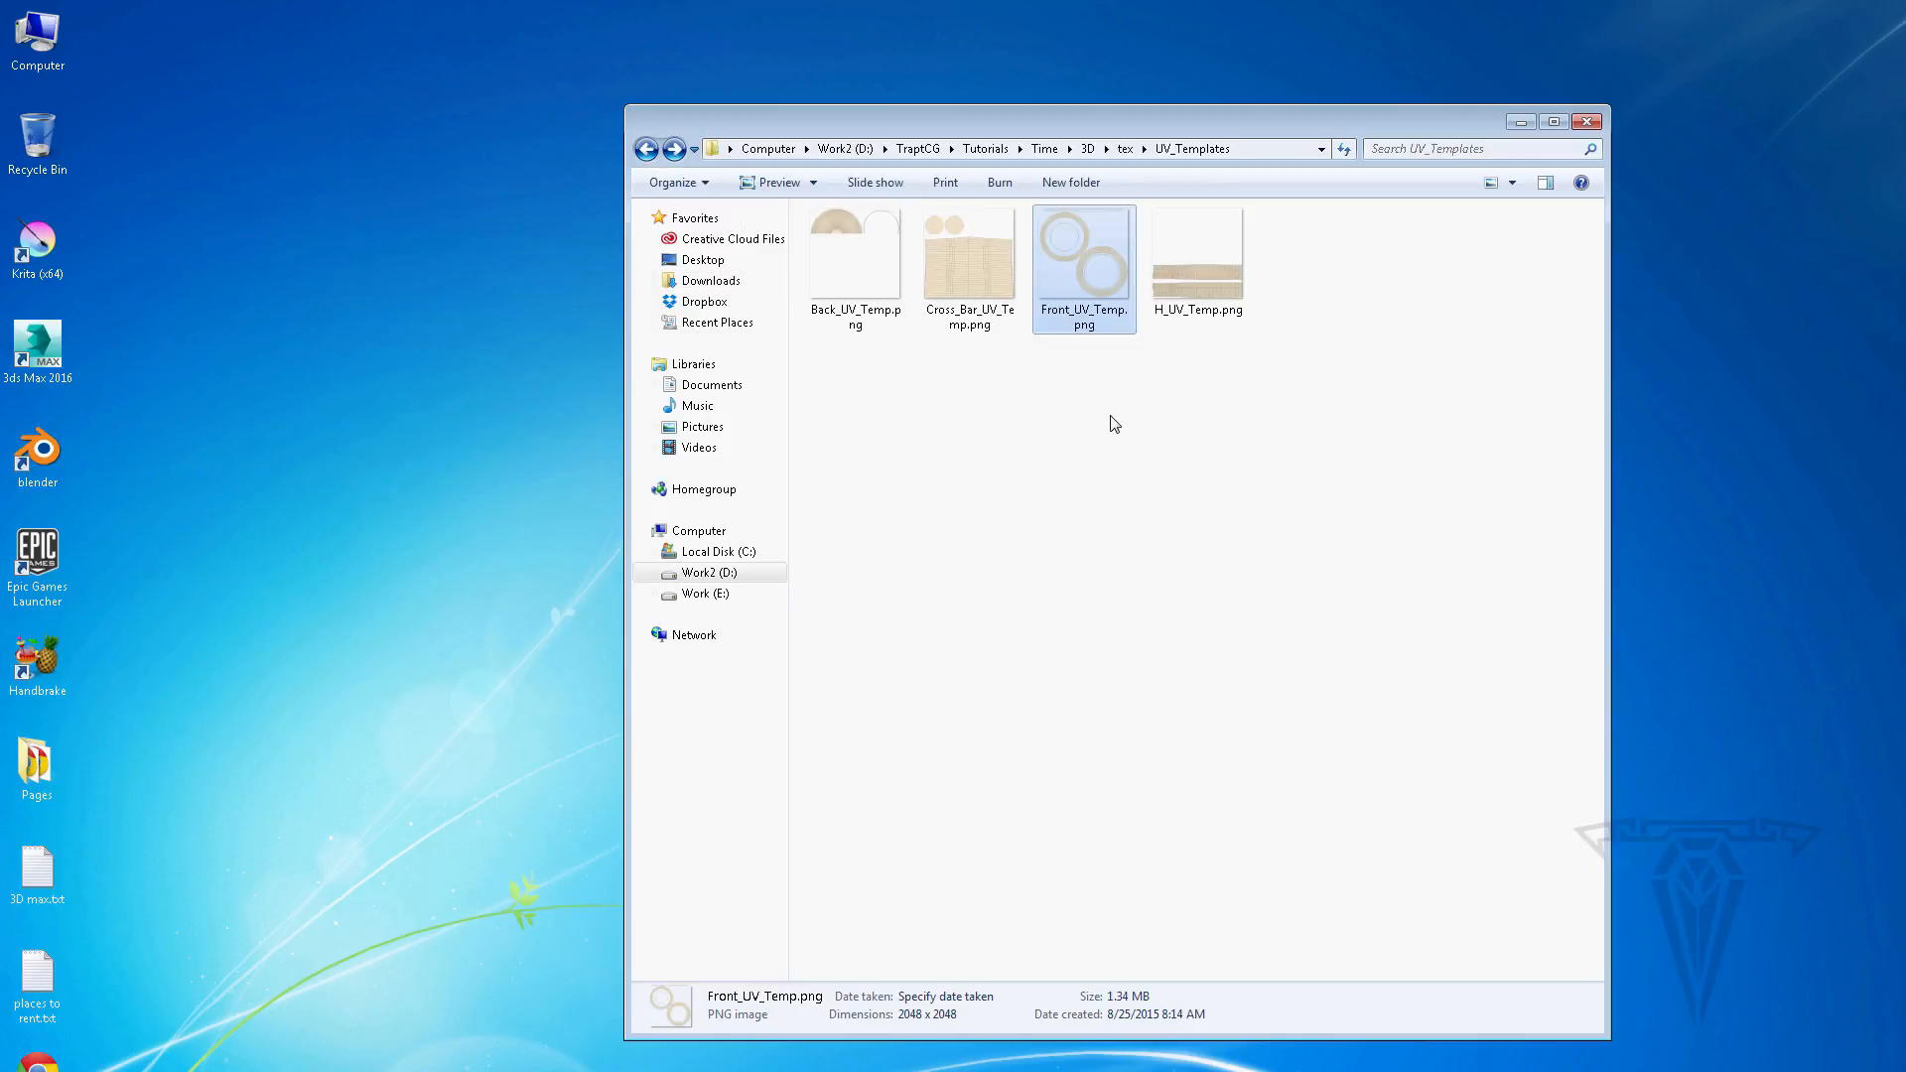
click(1125, 149)
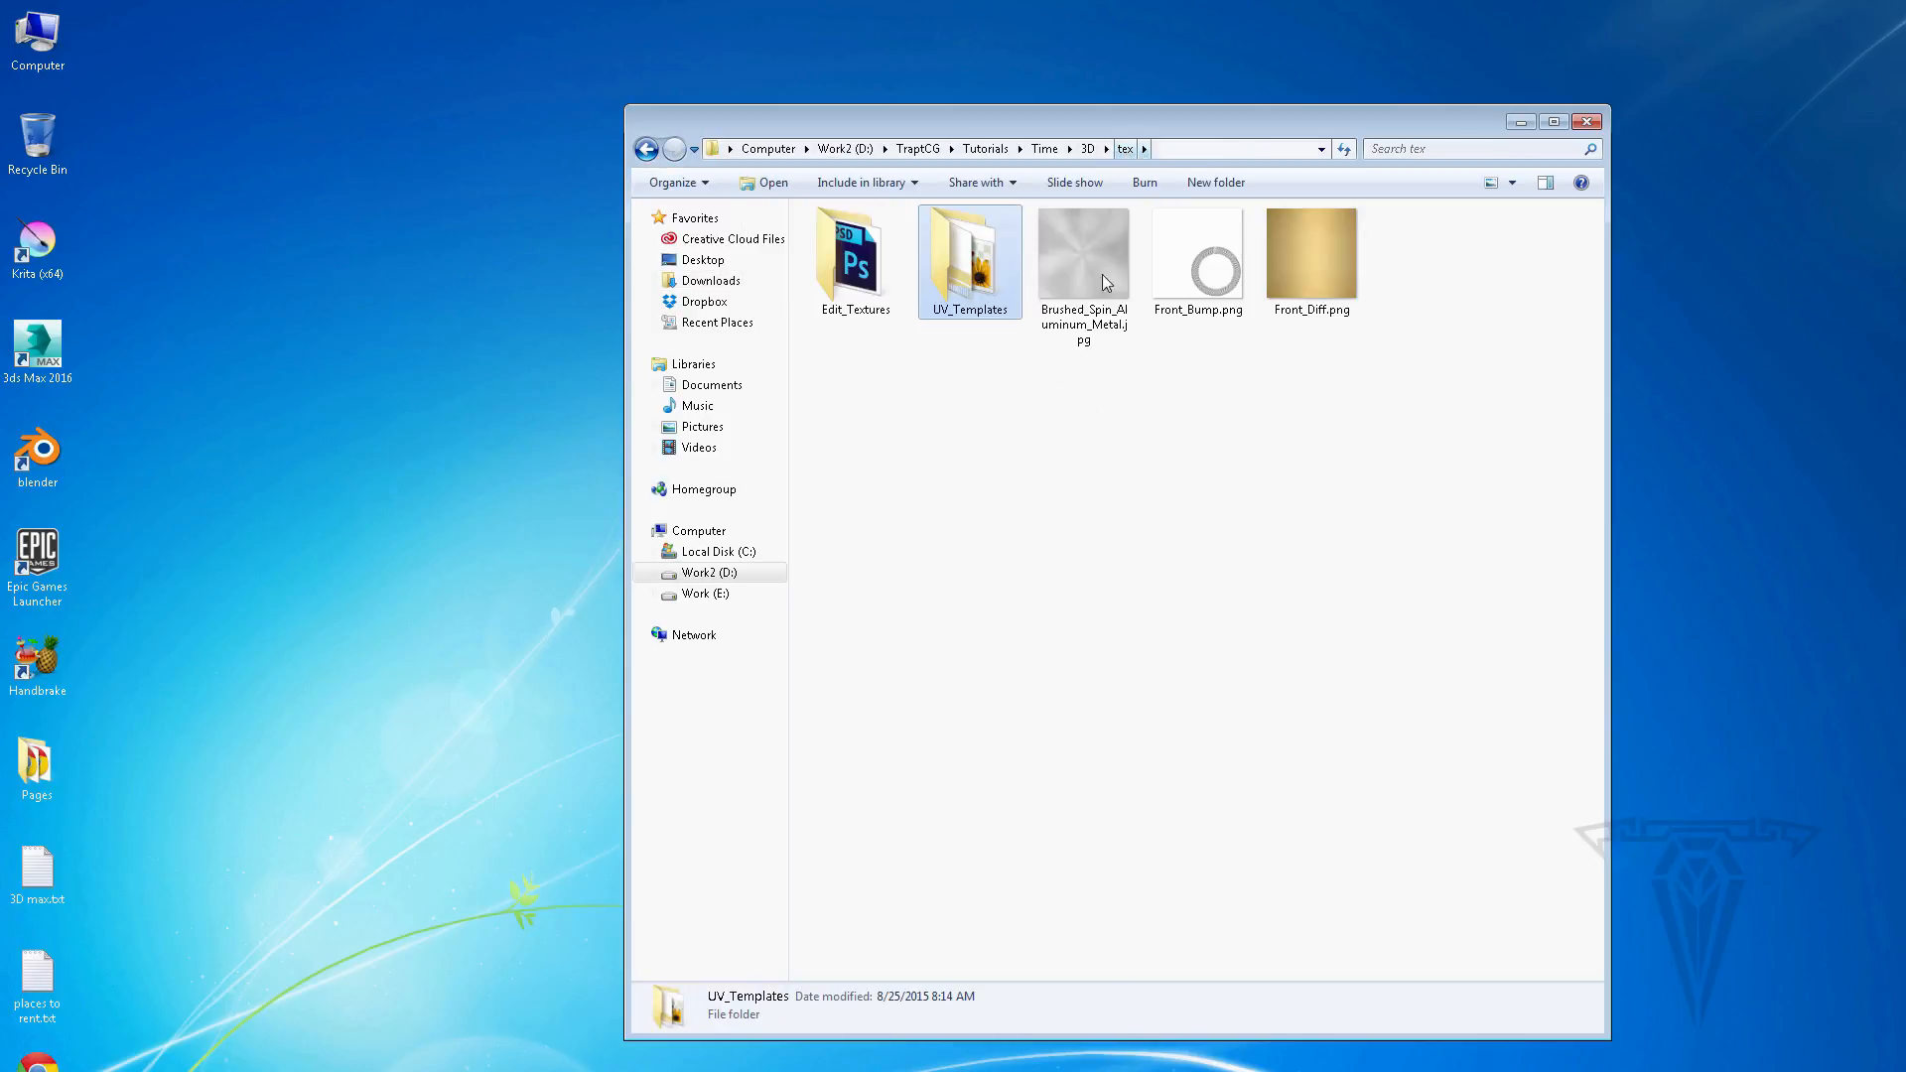
key(ctrl+v)
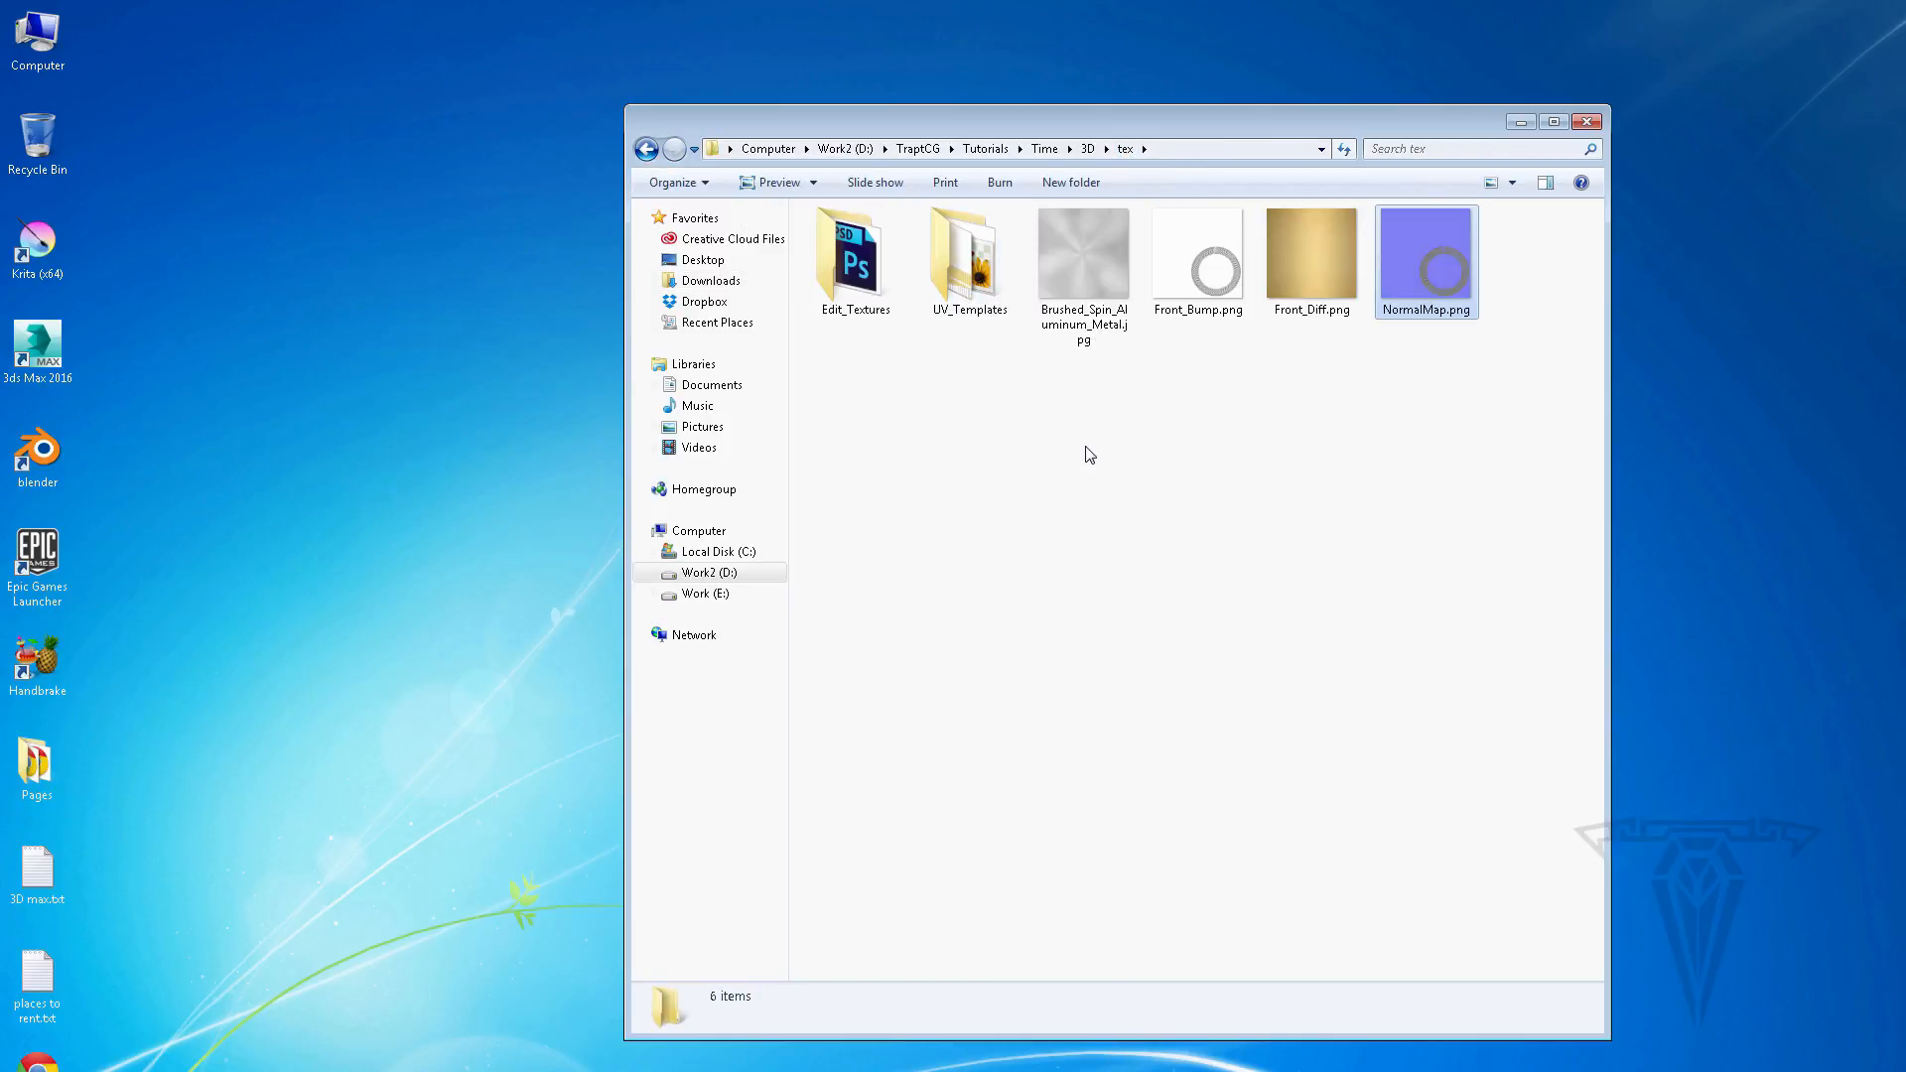
click(1405, 310)
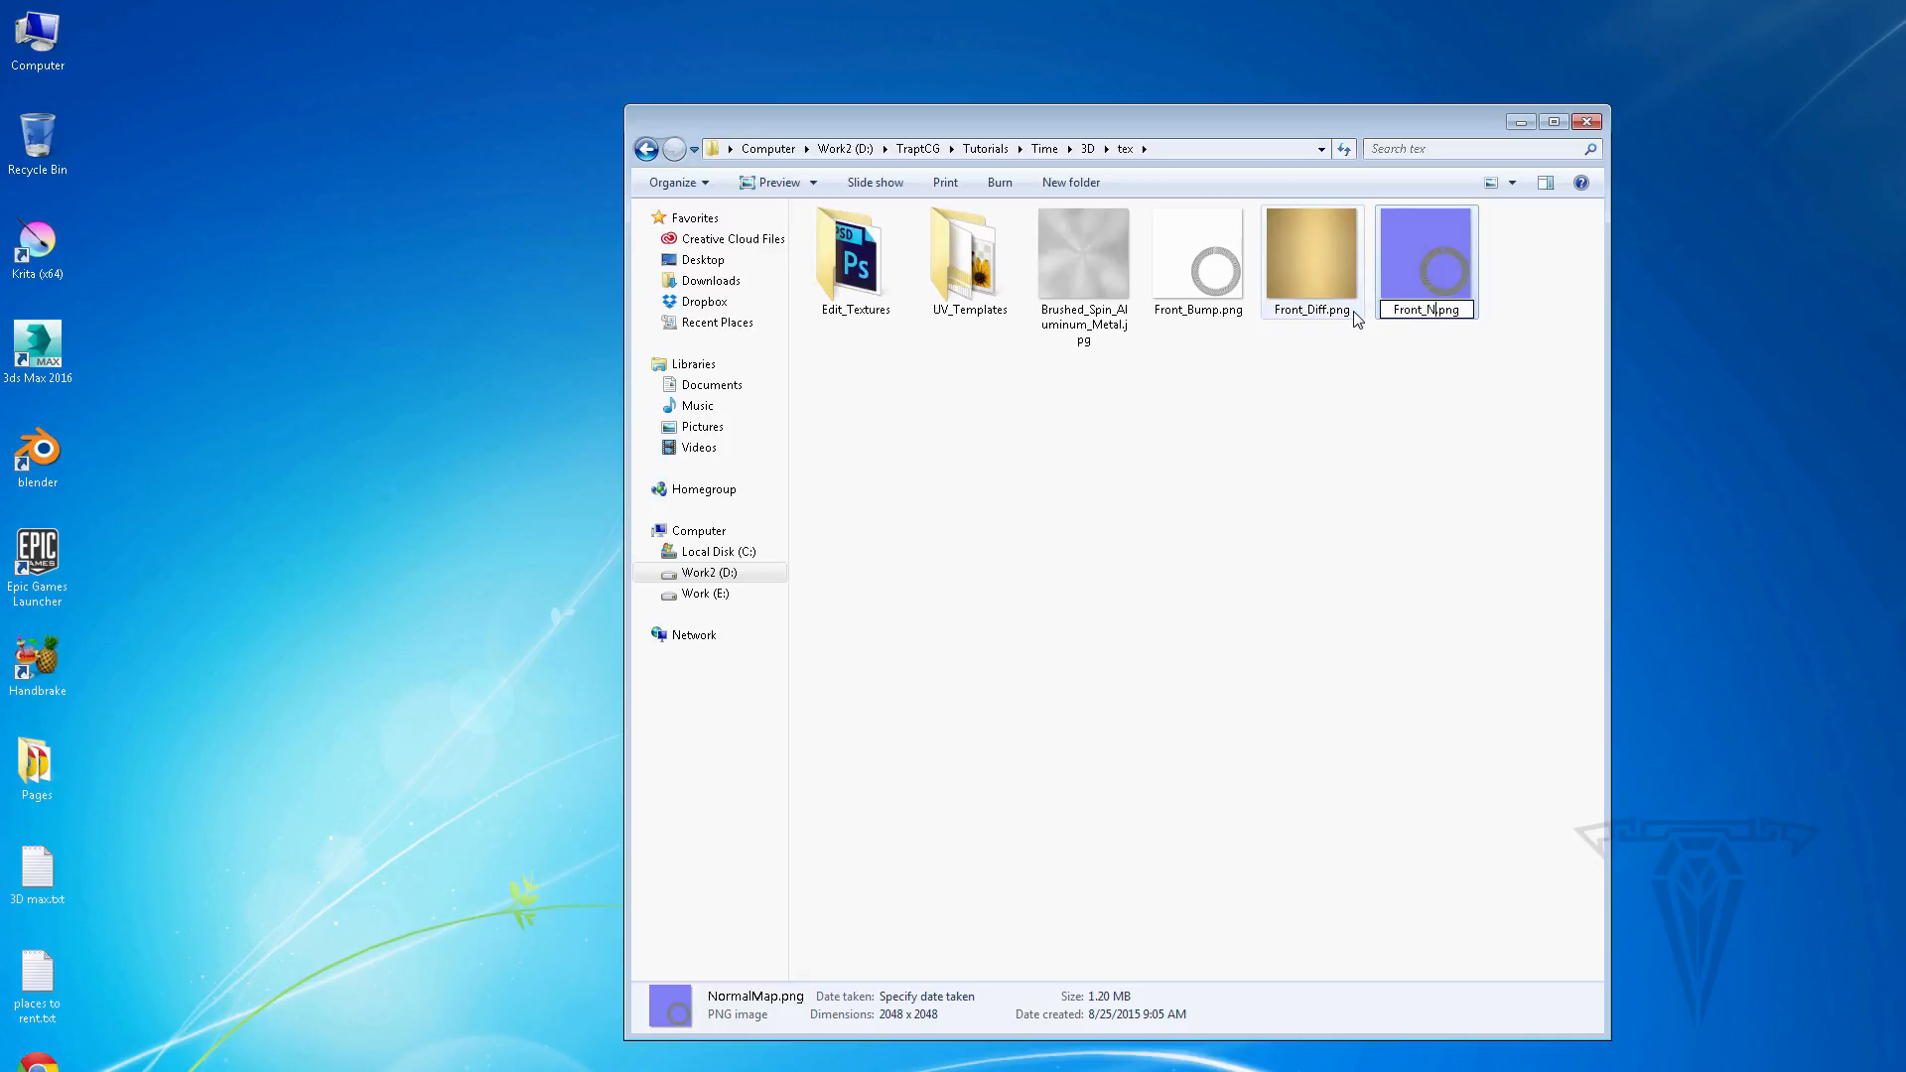
click(1290, 464)
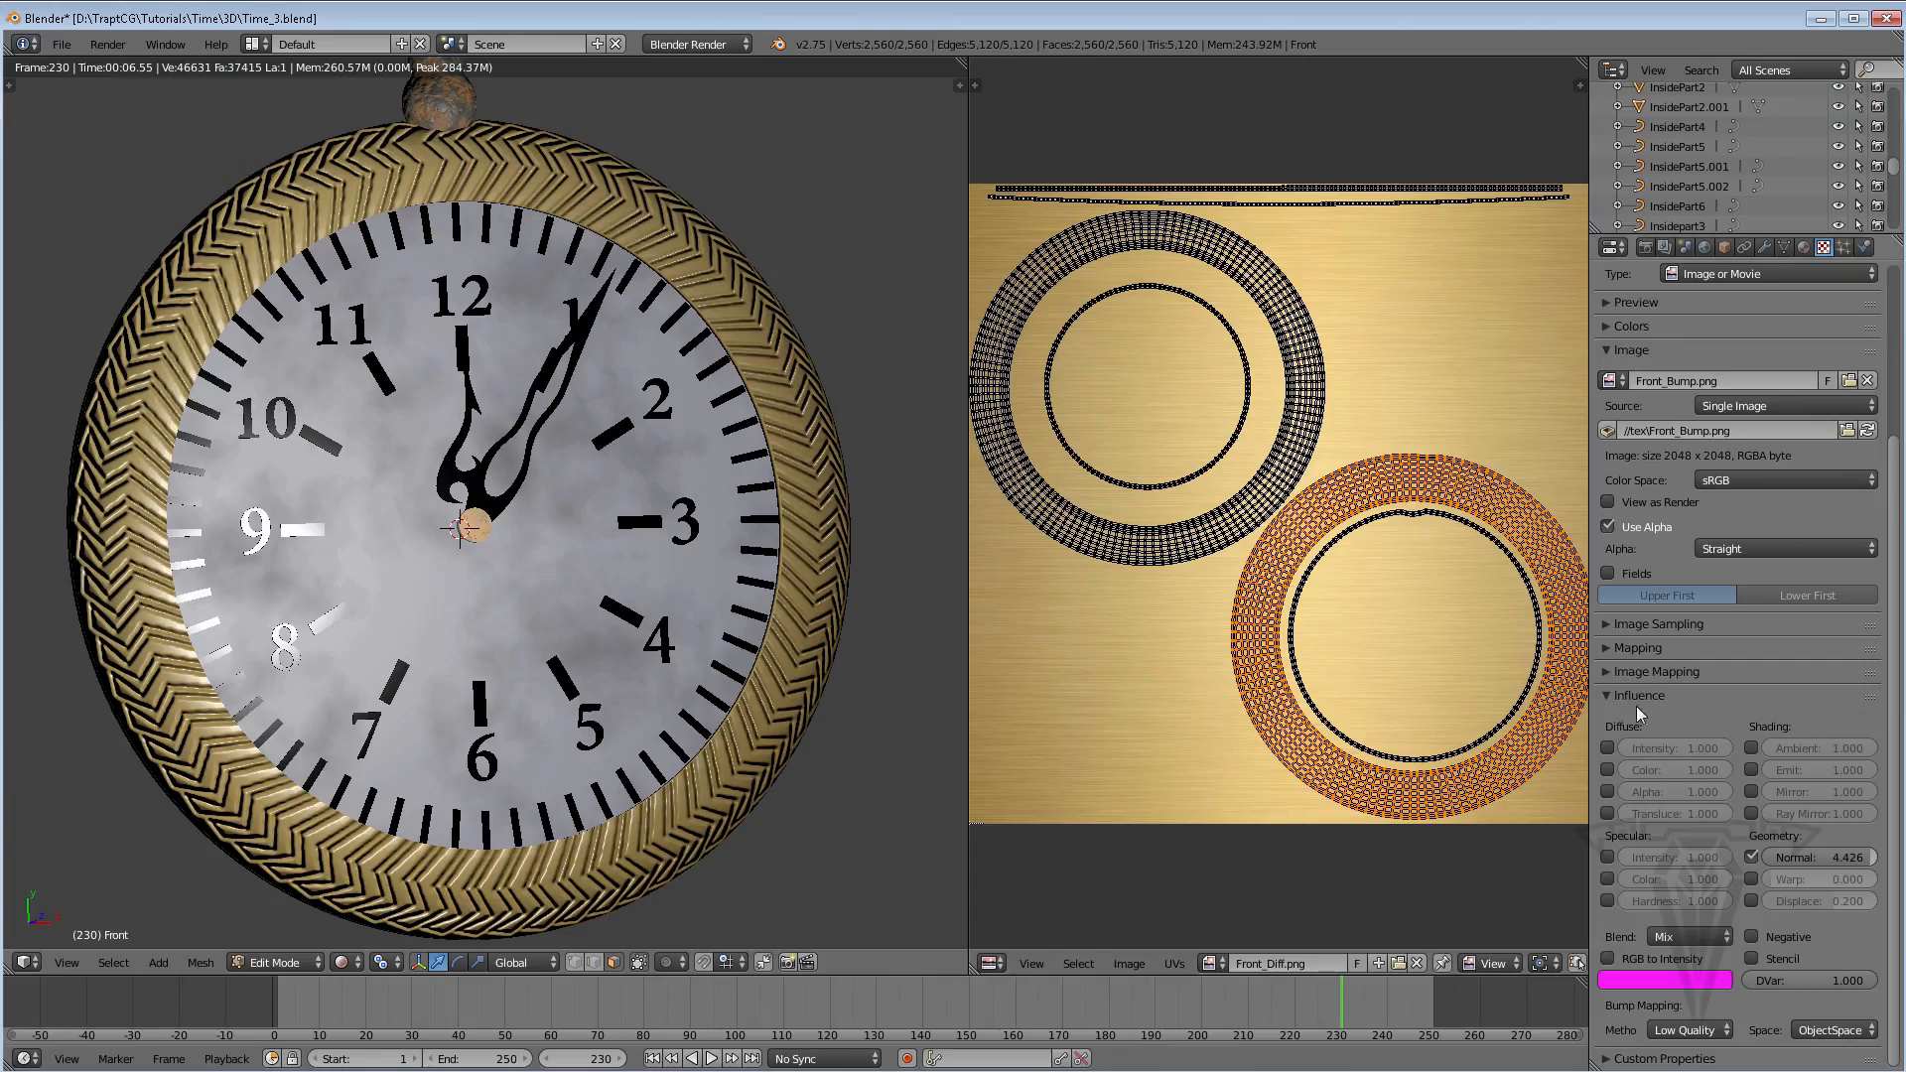
Back in Blender, replace the image file of Texture.003 with Front_Norm.png from the tex folder
scroll(1898, 545, up, 5)
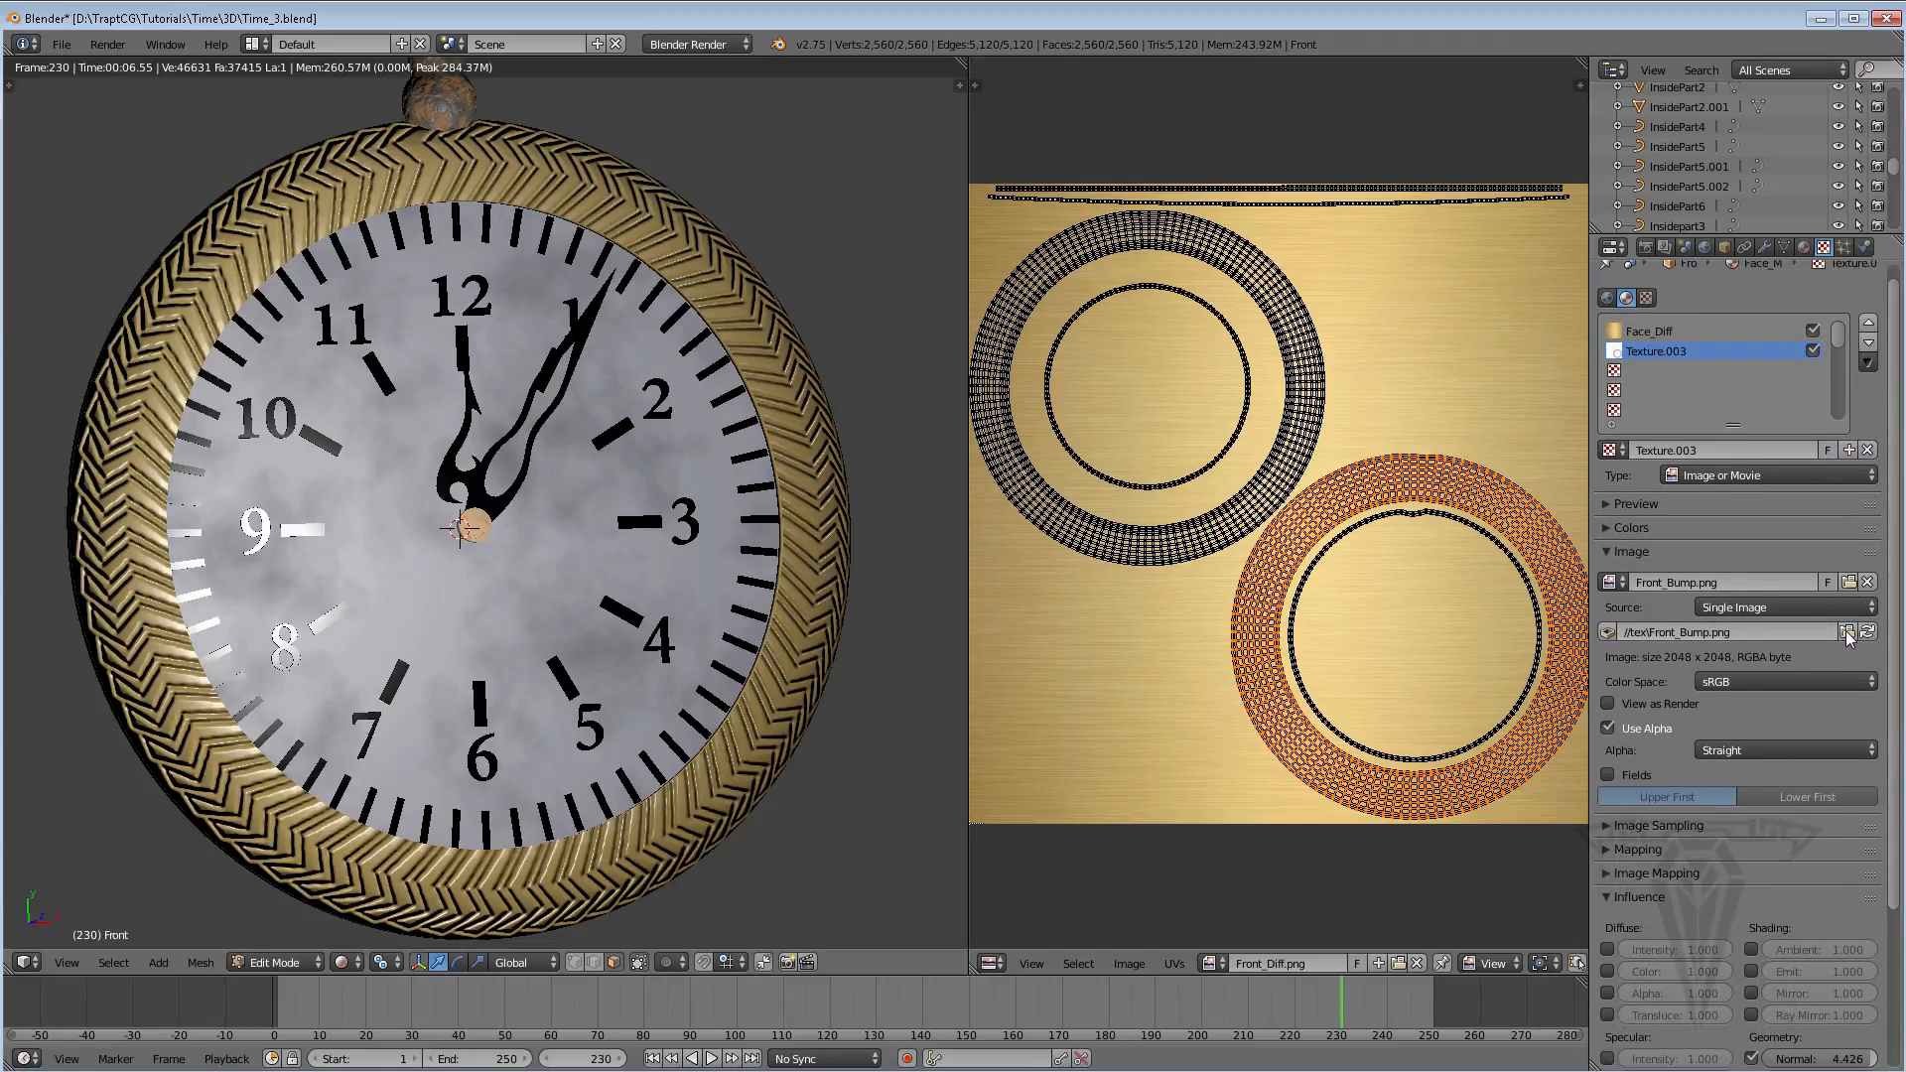
click(1846, 632)
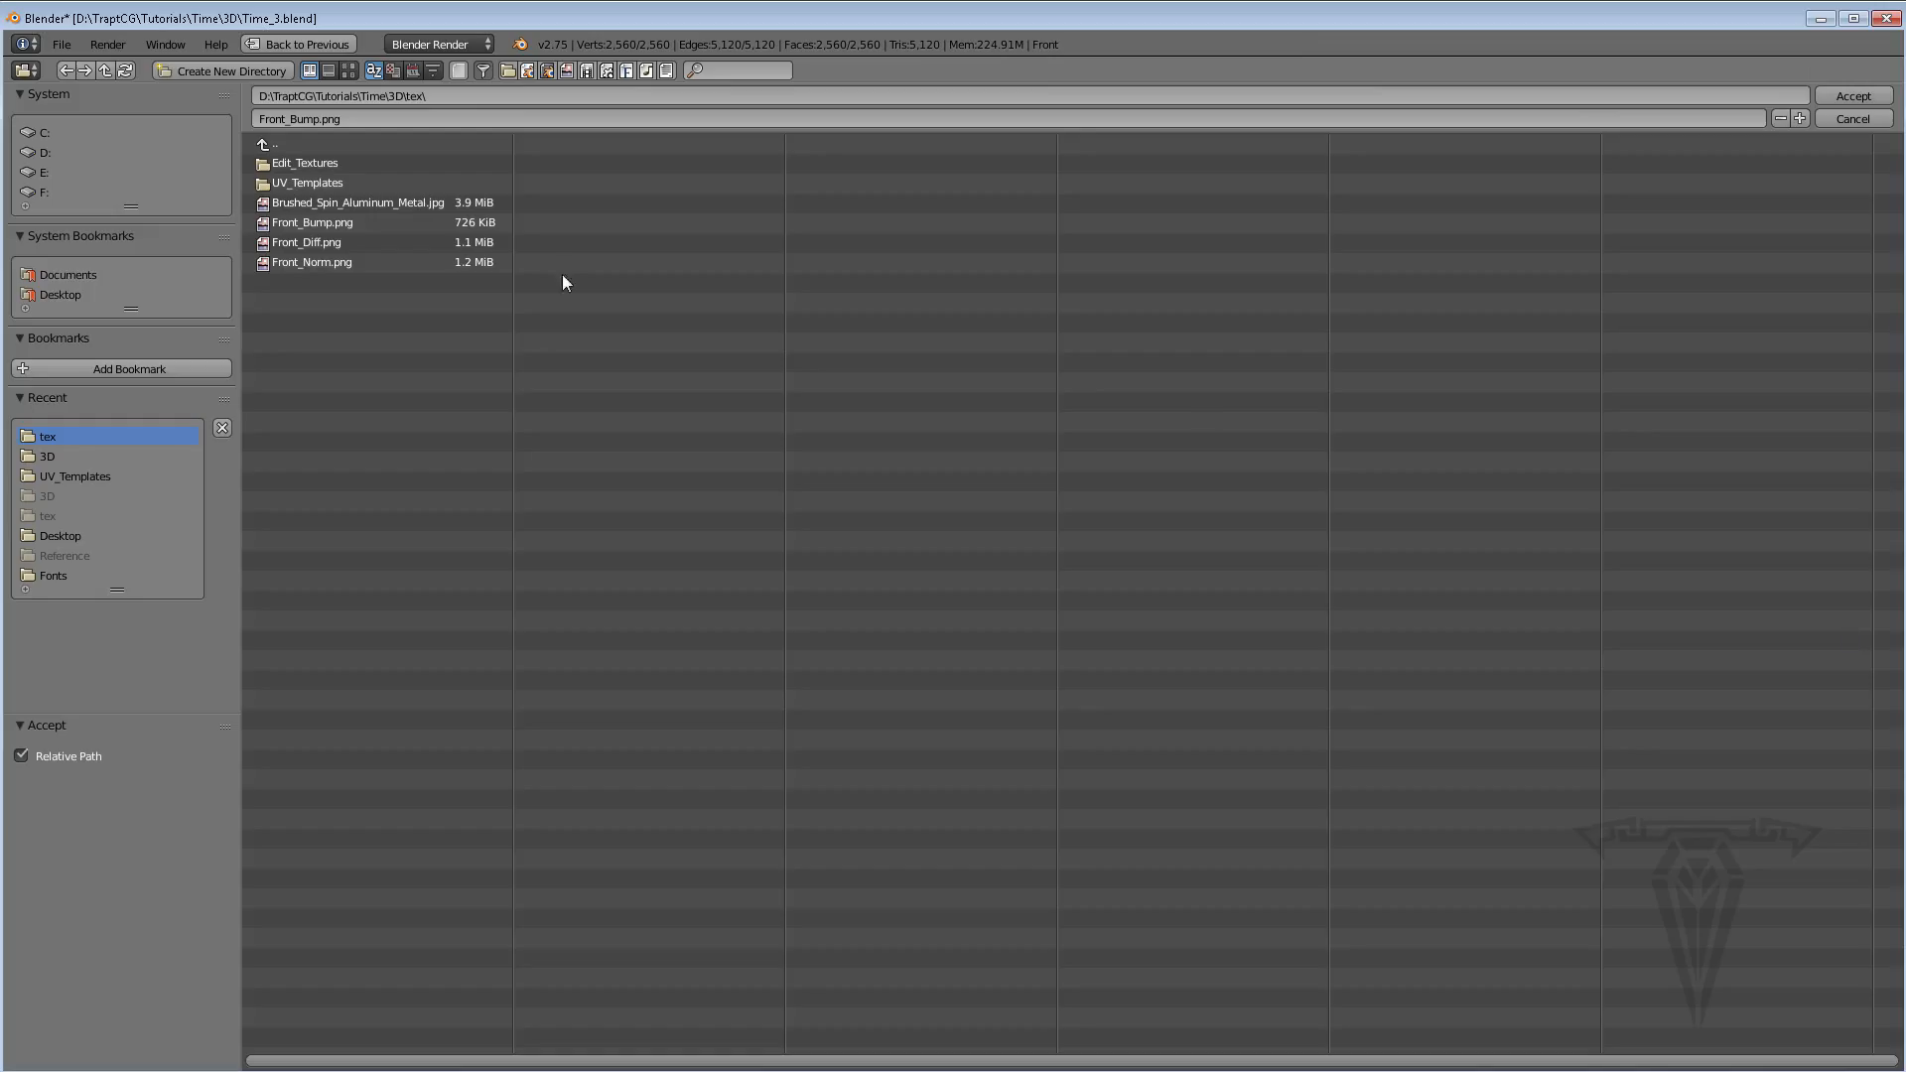
click(316, 261)
click(1852, 96)
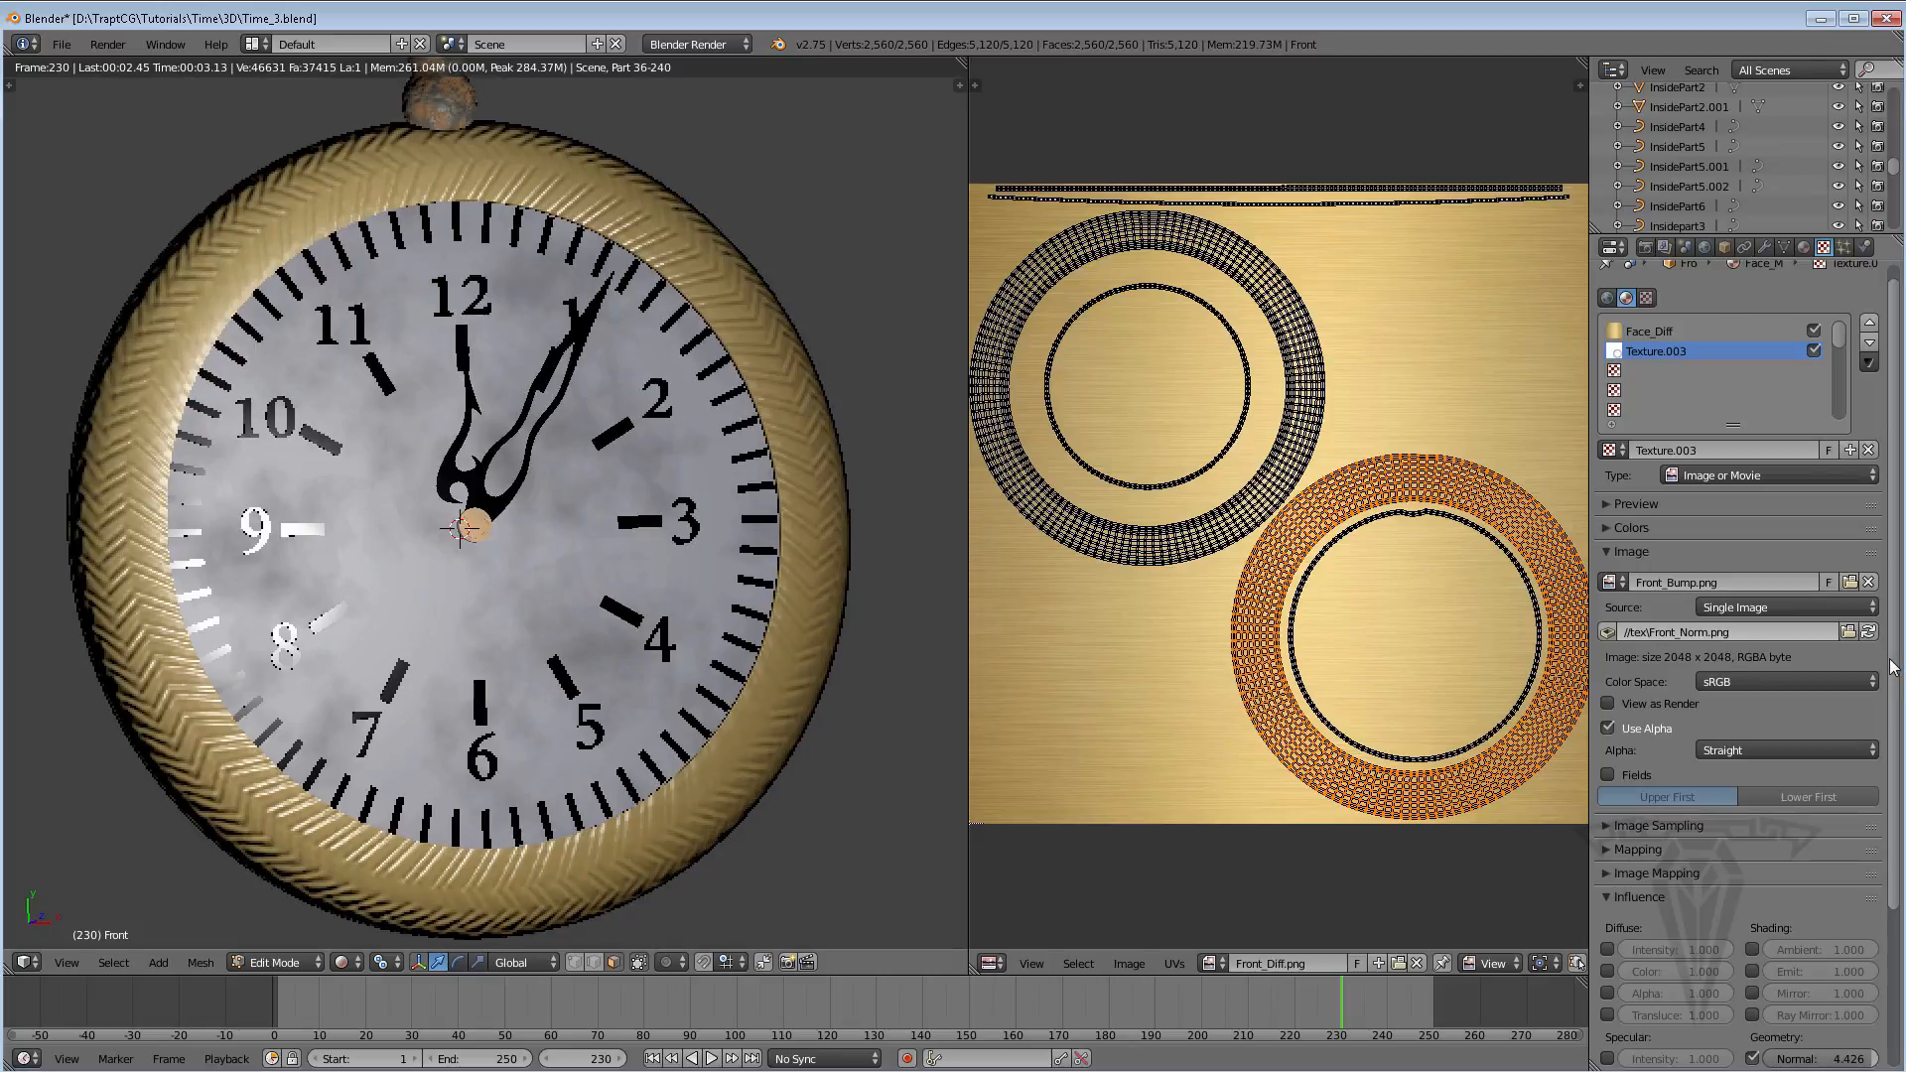
Enable the Normal Map option in the image sampling settings of Texture.003
scroll(1886, 711, down, 2)
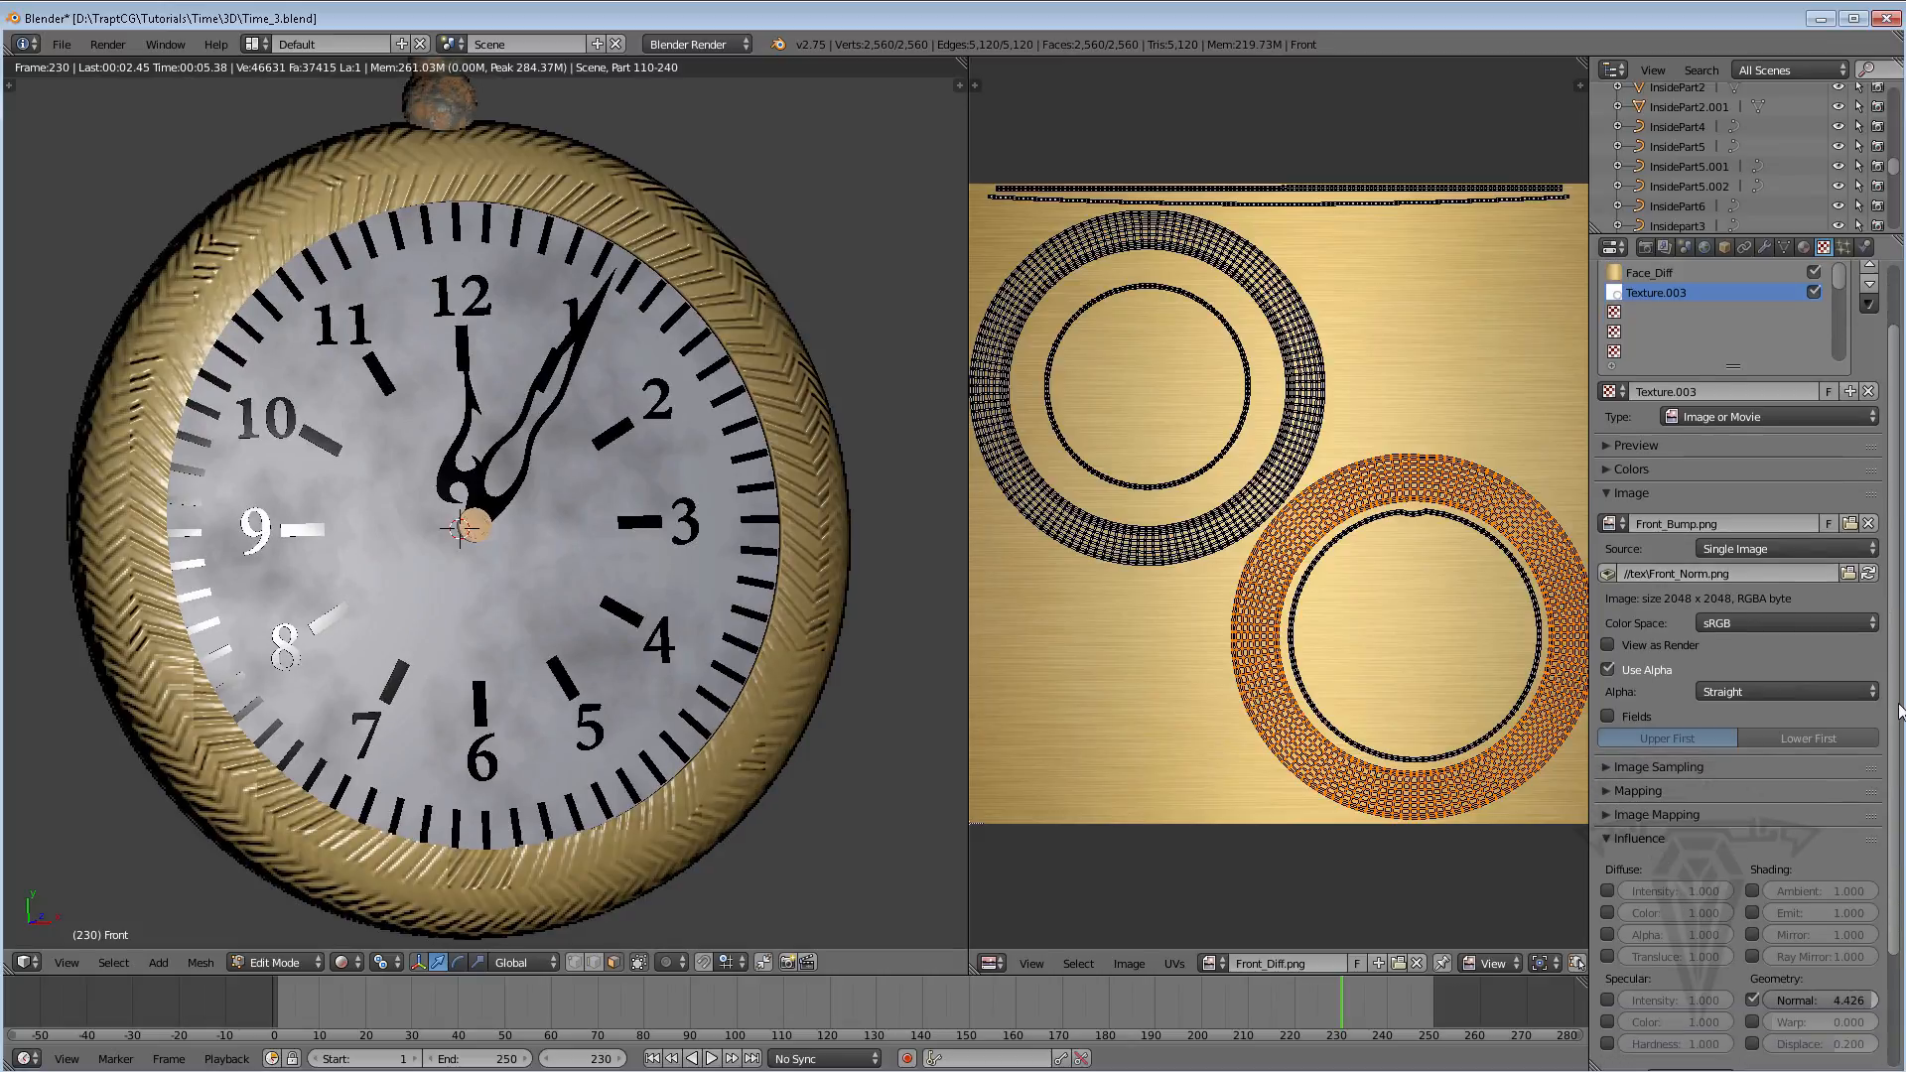
click(1606, 766)
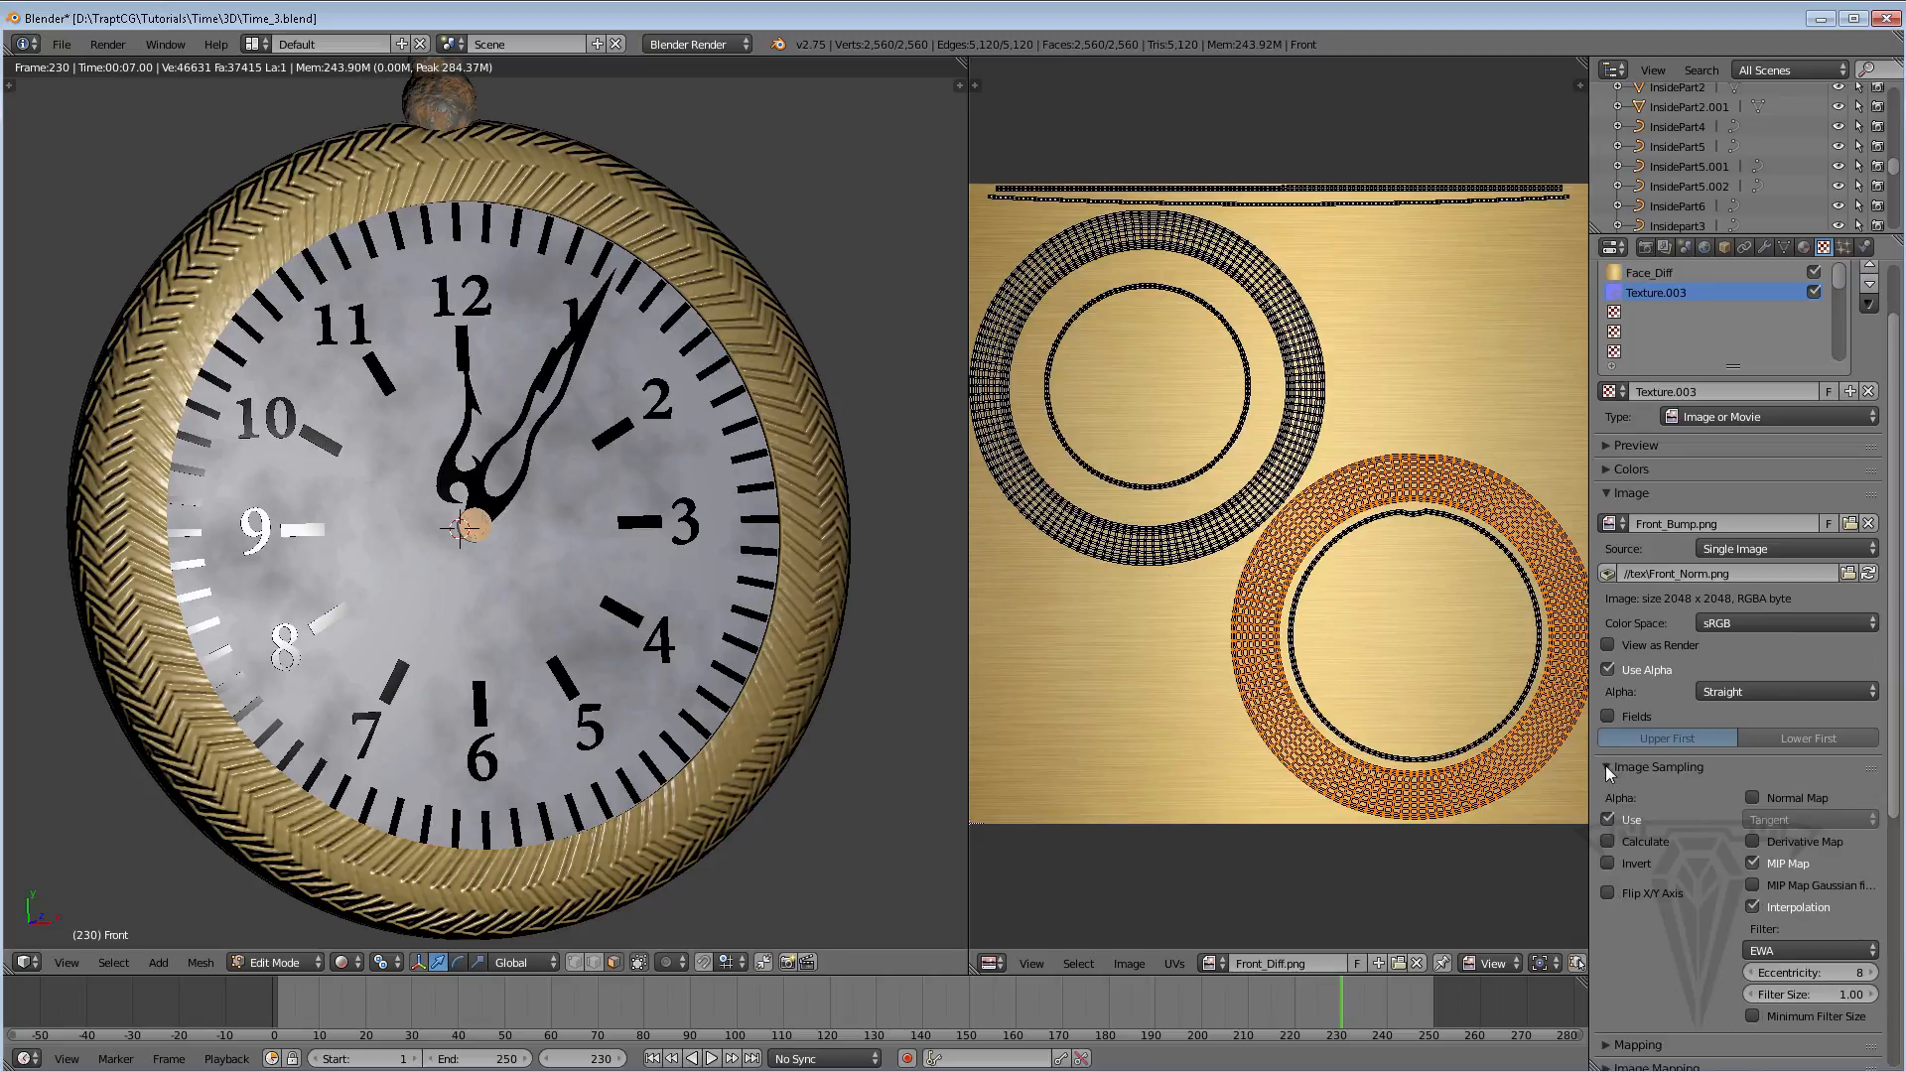
click(1752, 798)
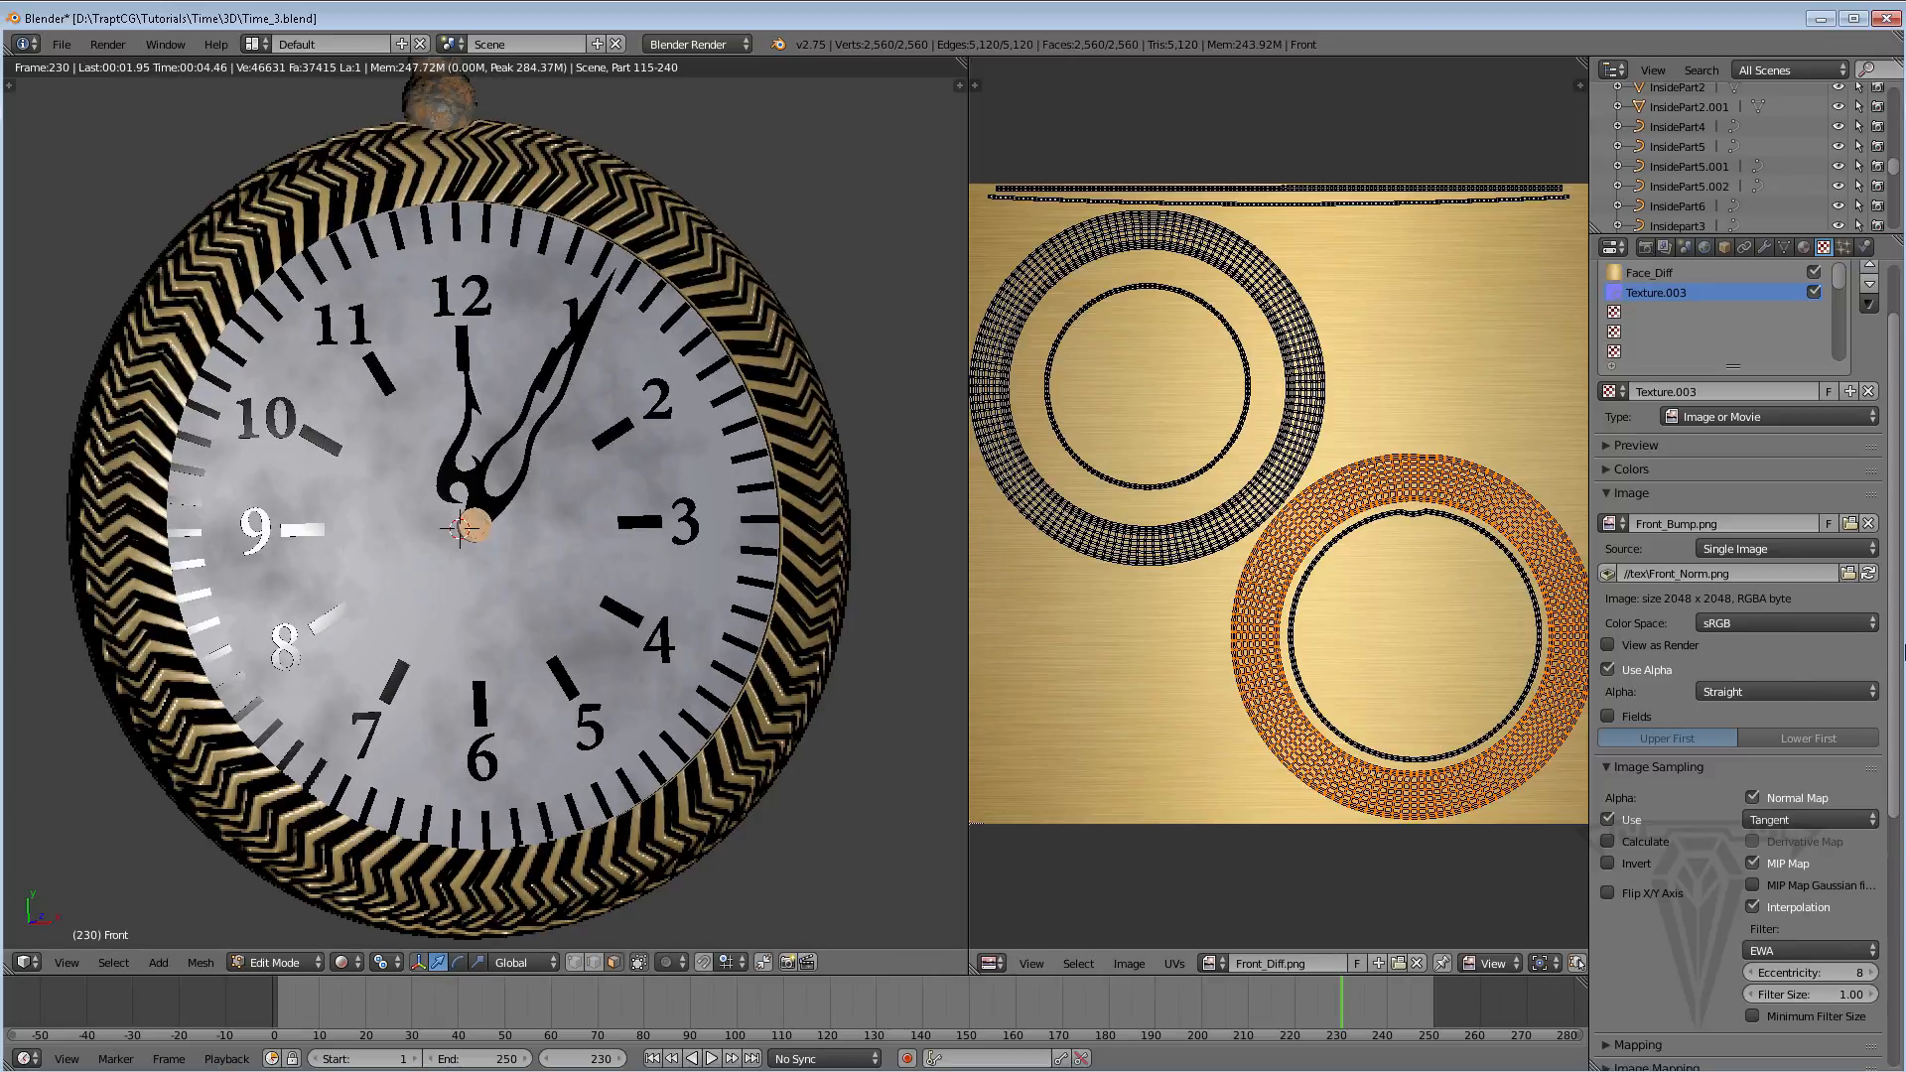
scroll(1898, 754, down, 8)
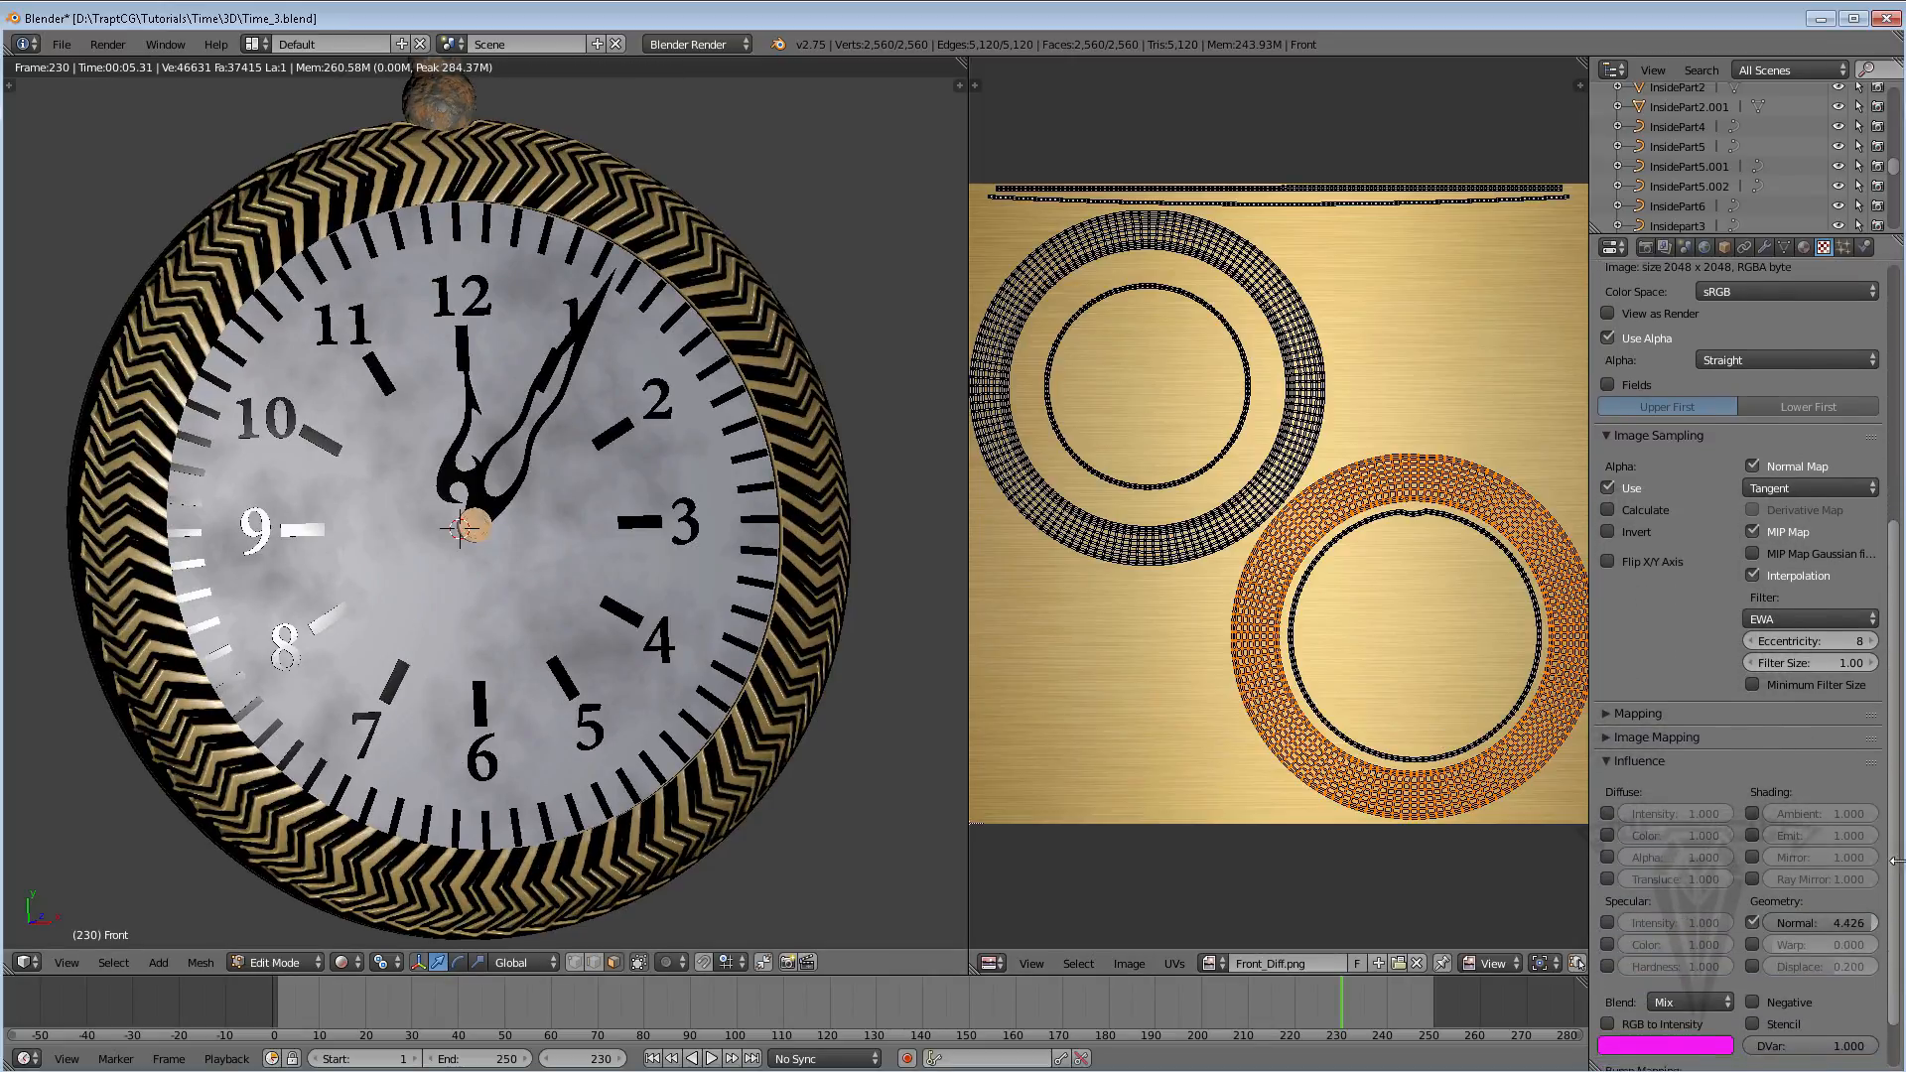
Reset the Normal influence of Texture.003 to 1.0 and check the rendered rim from an angle
drag(1897, 862, 1897, 866)
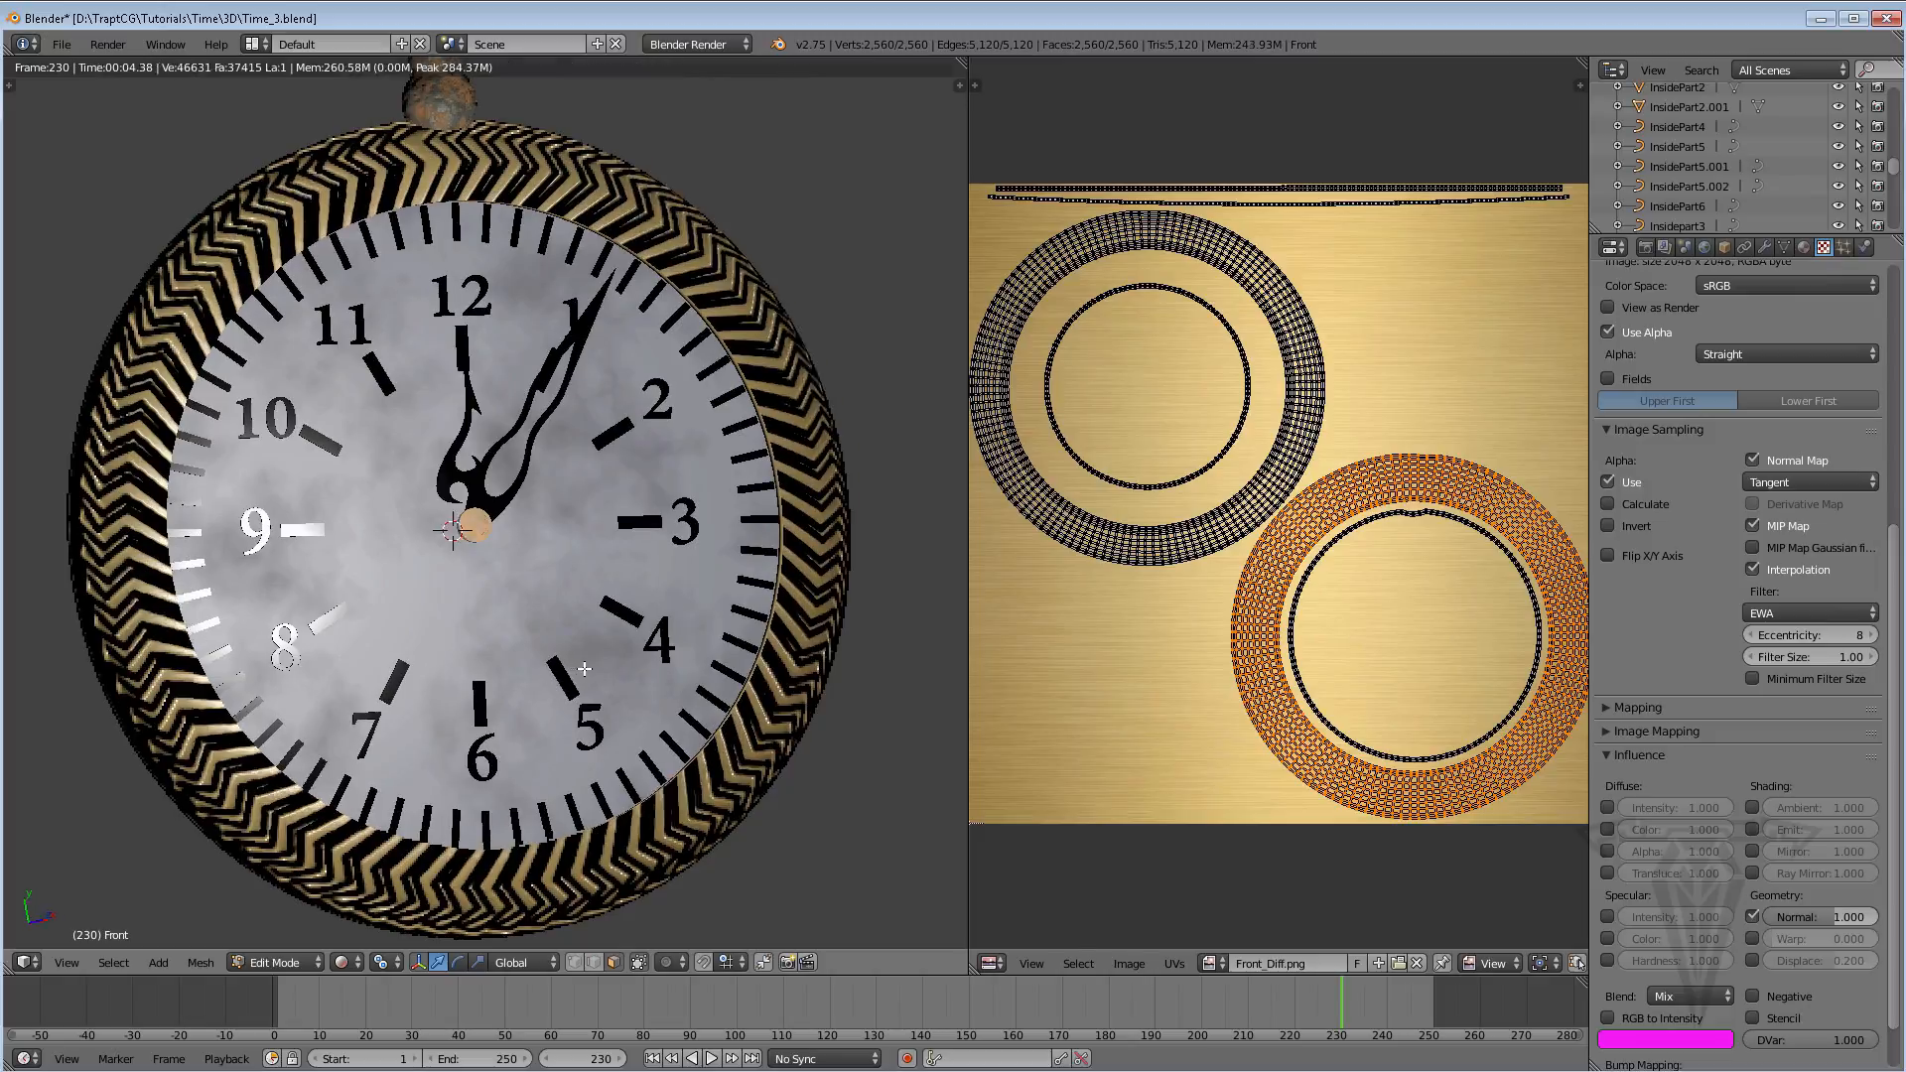
middle_drag(584, 669, 632, 668)
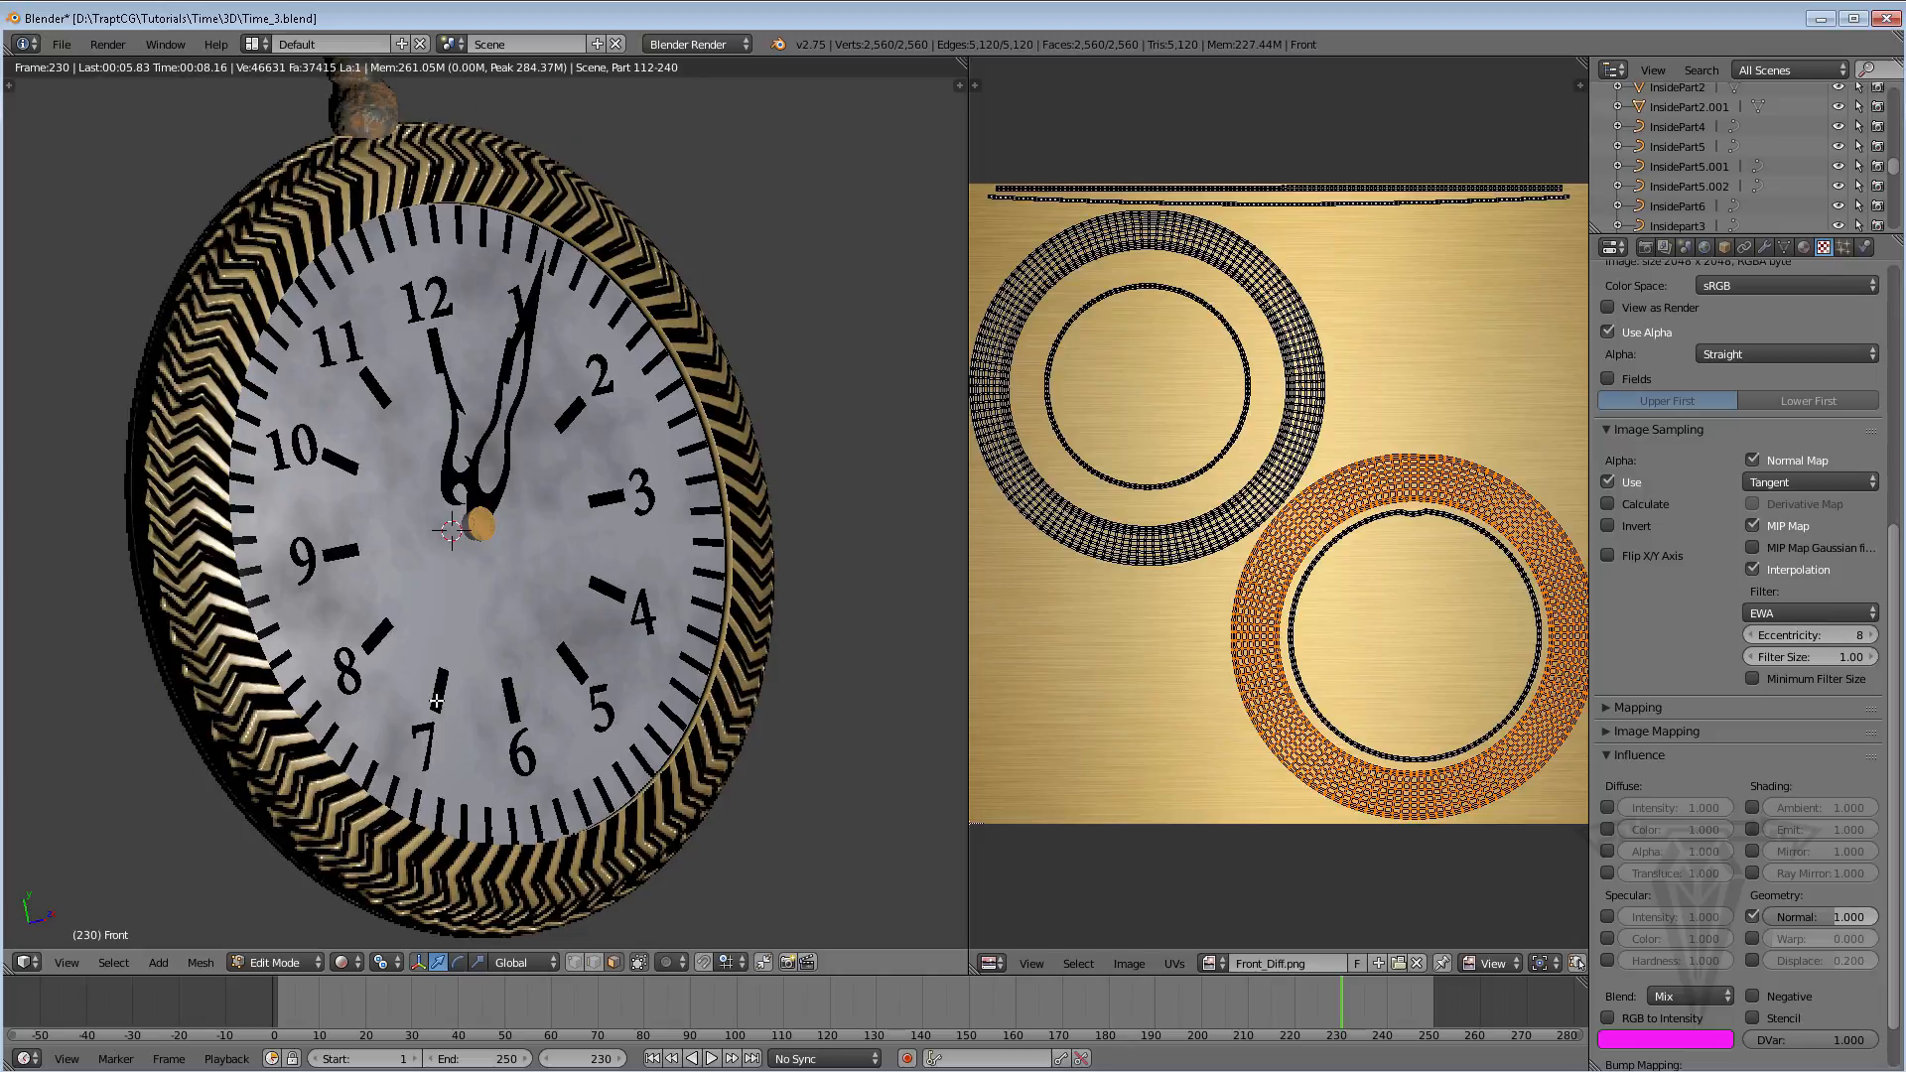
middle_drag(437, 702, 524, 690)
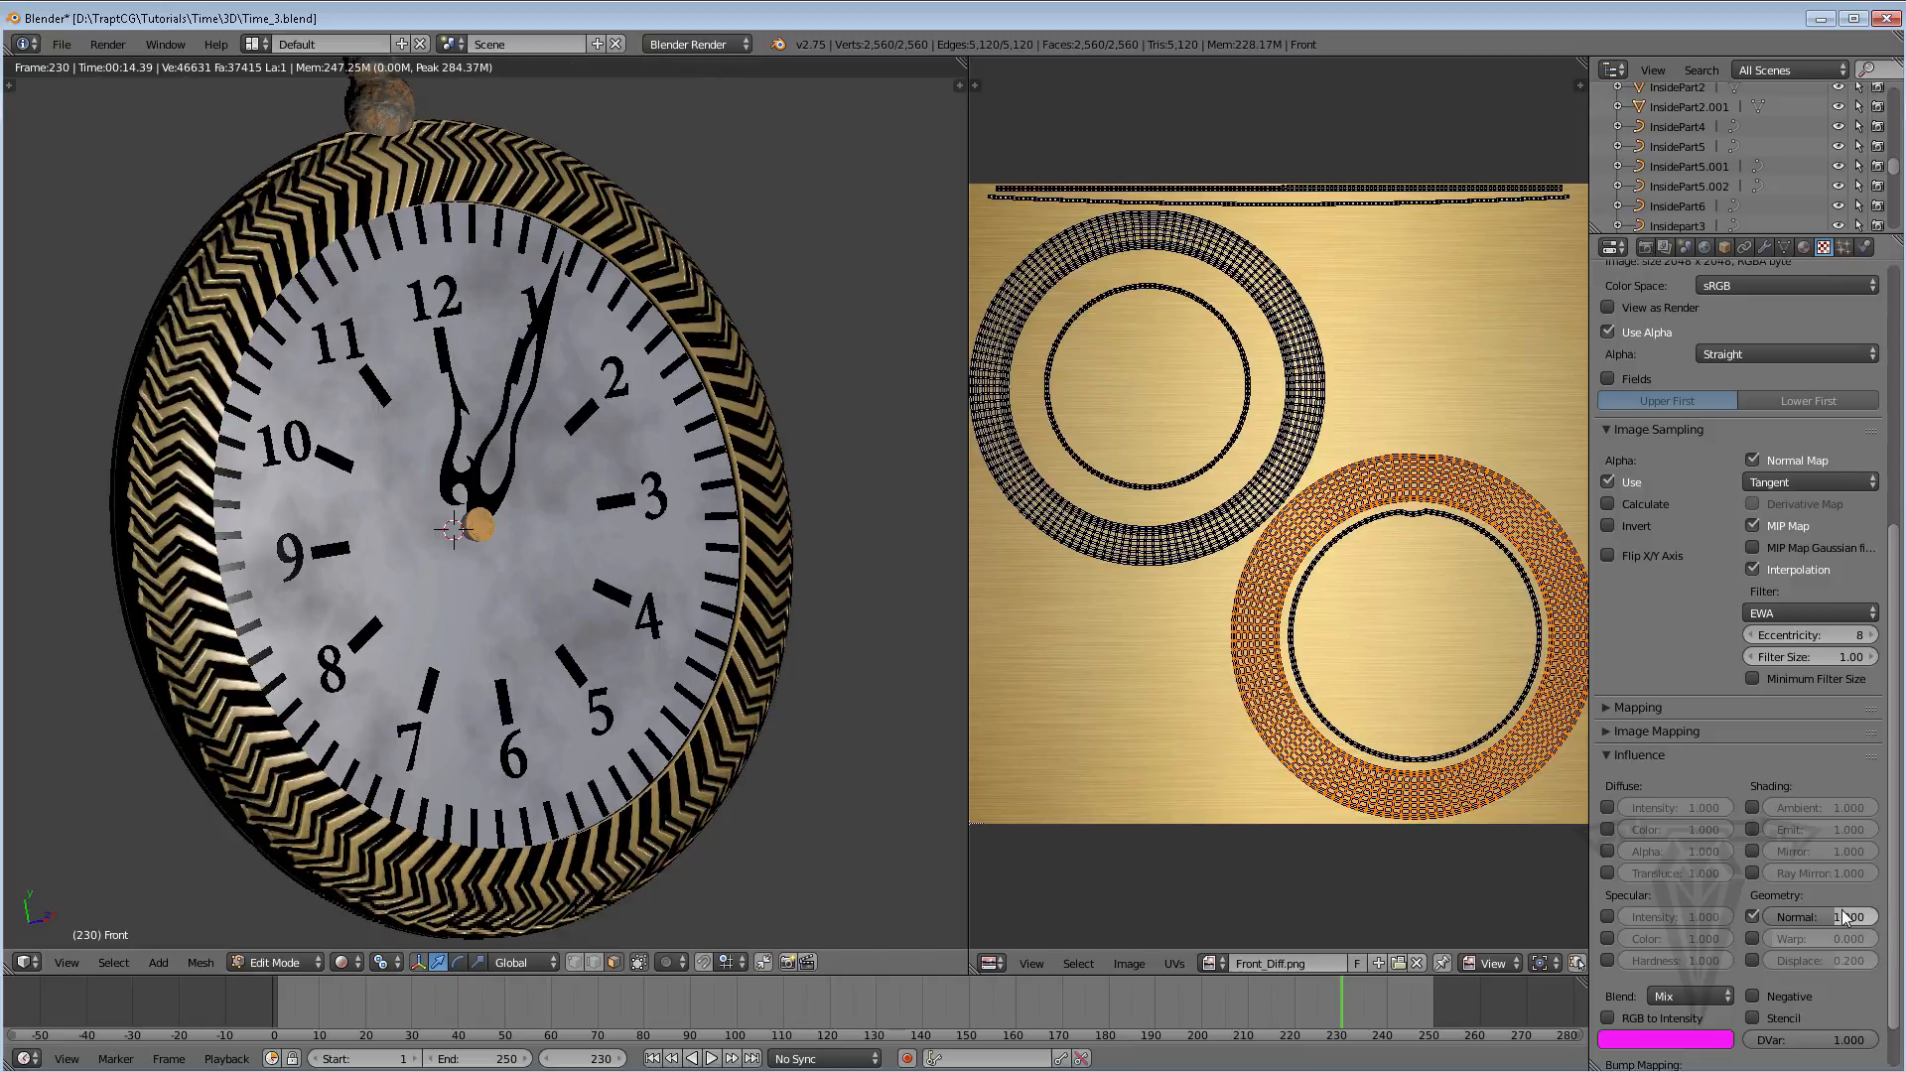
Compare the Object and Tangent normal map spaces for Texture.003 and settle on Object
click(1809, 481)
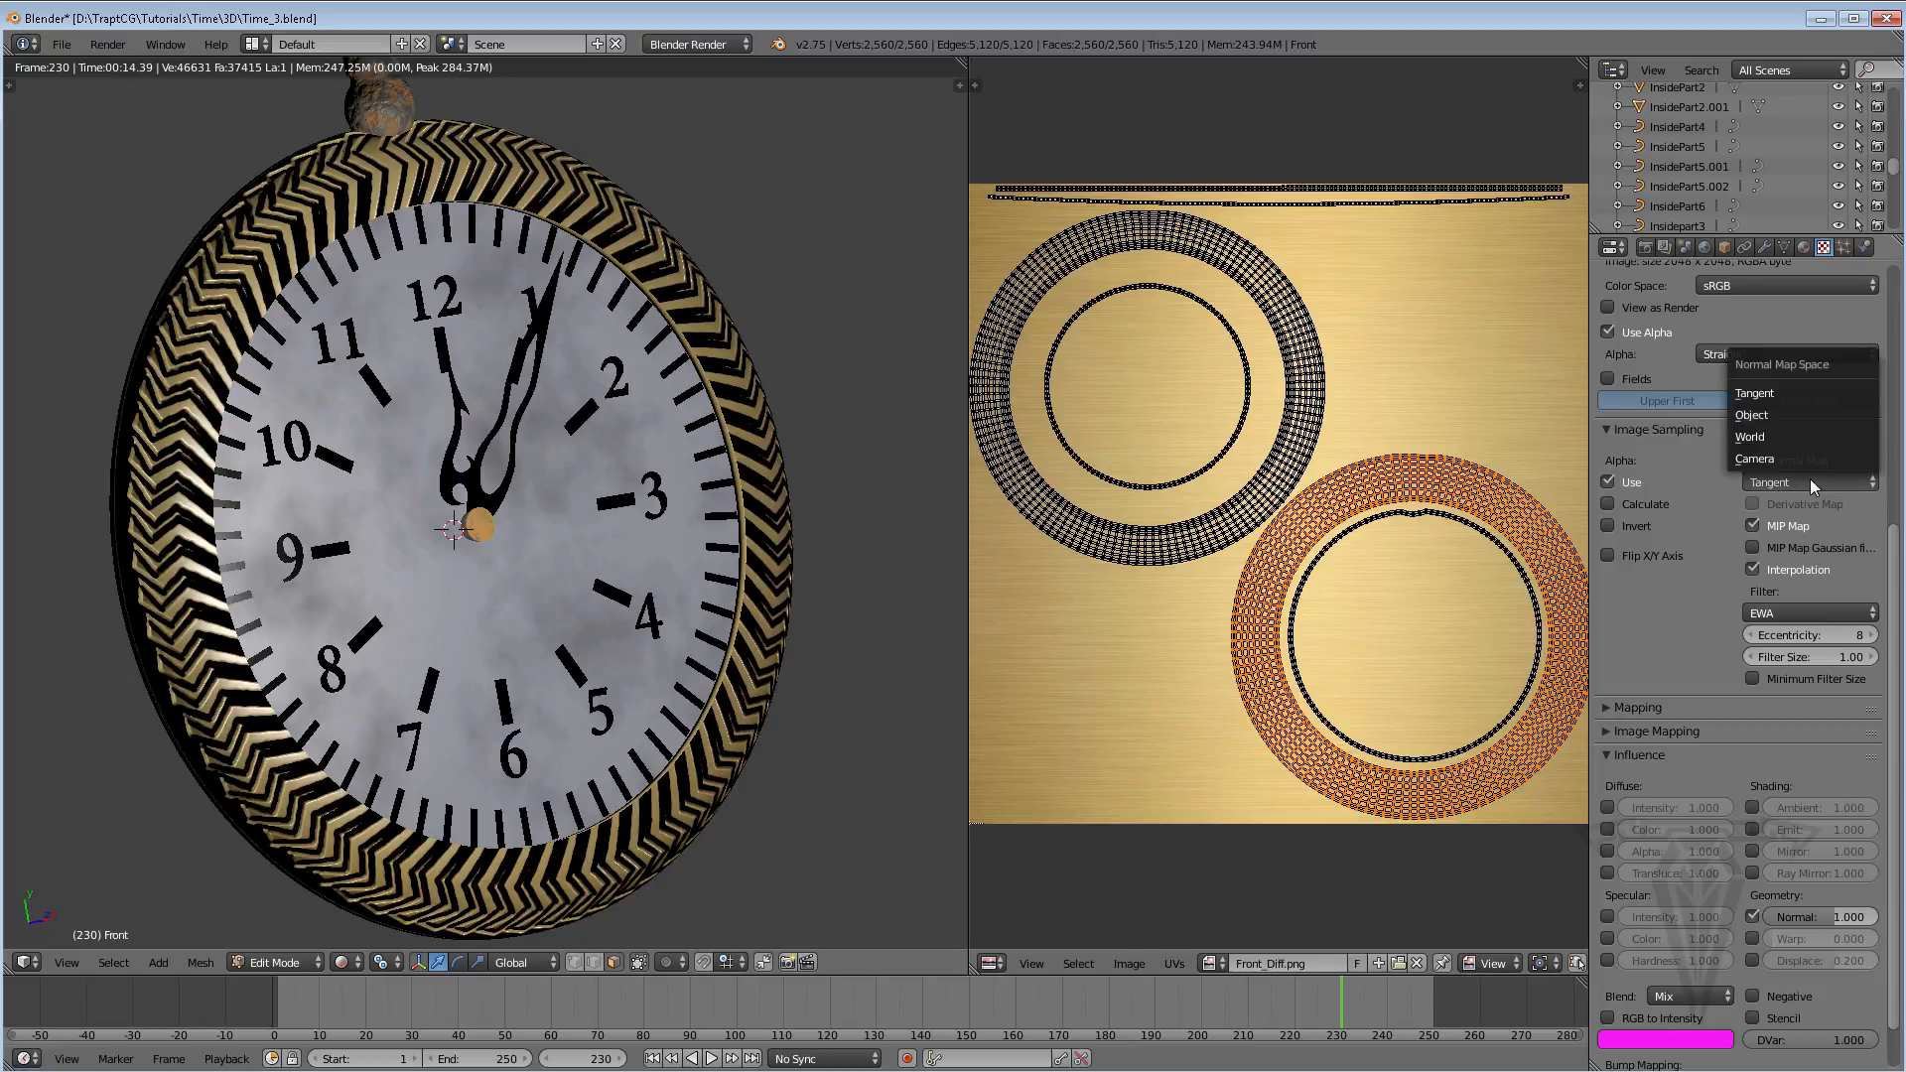
click(1784, 415)
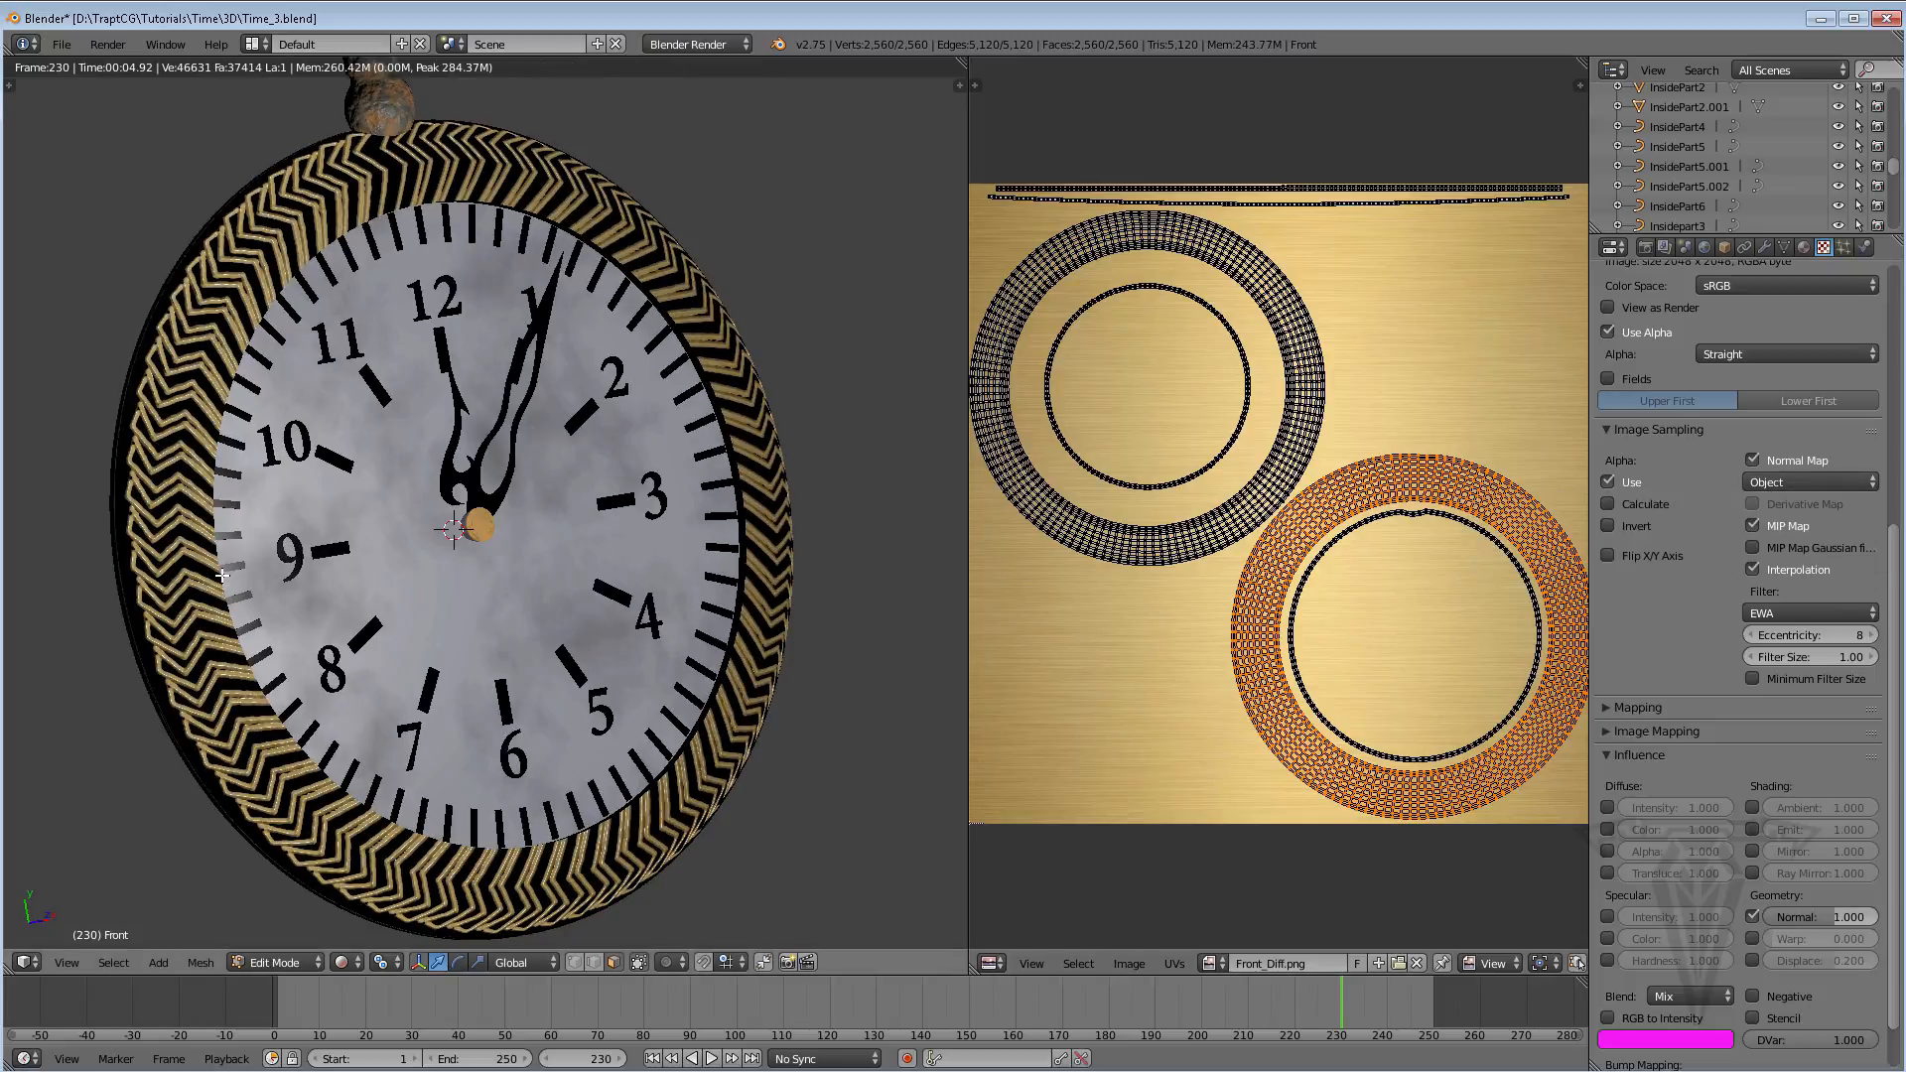
click(1802, 486)
click(1755, 391)
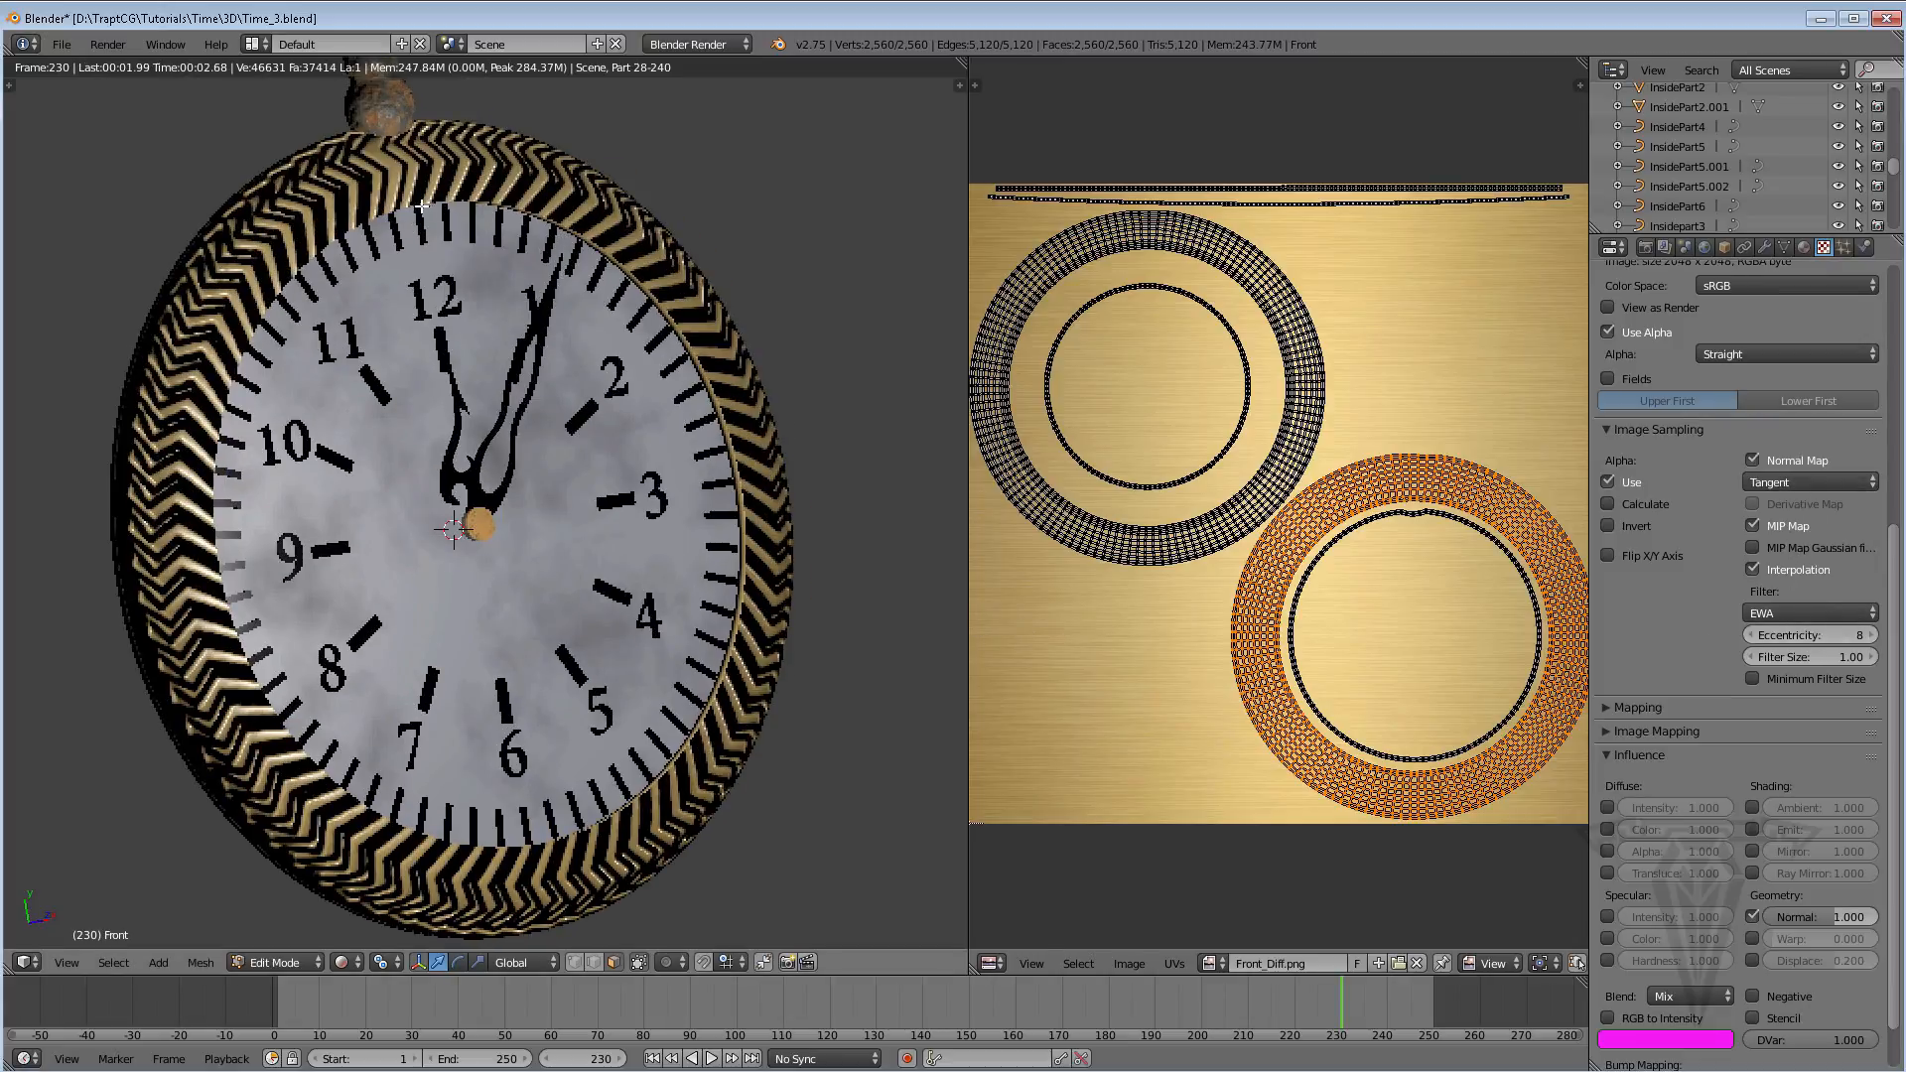
click(1782, 484)
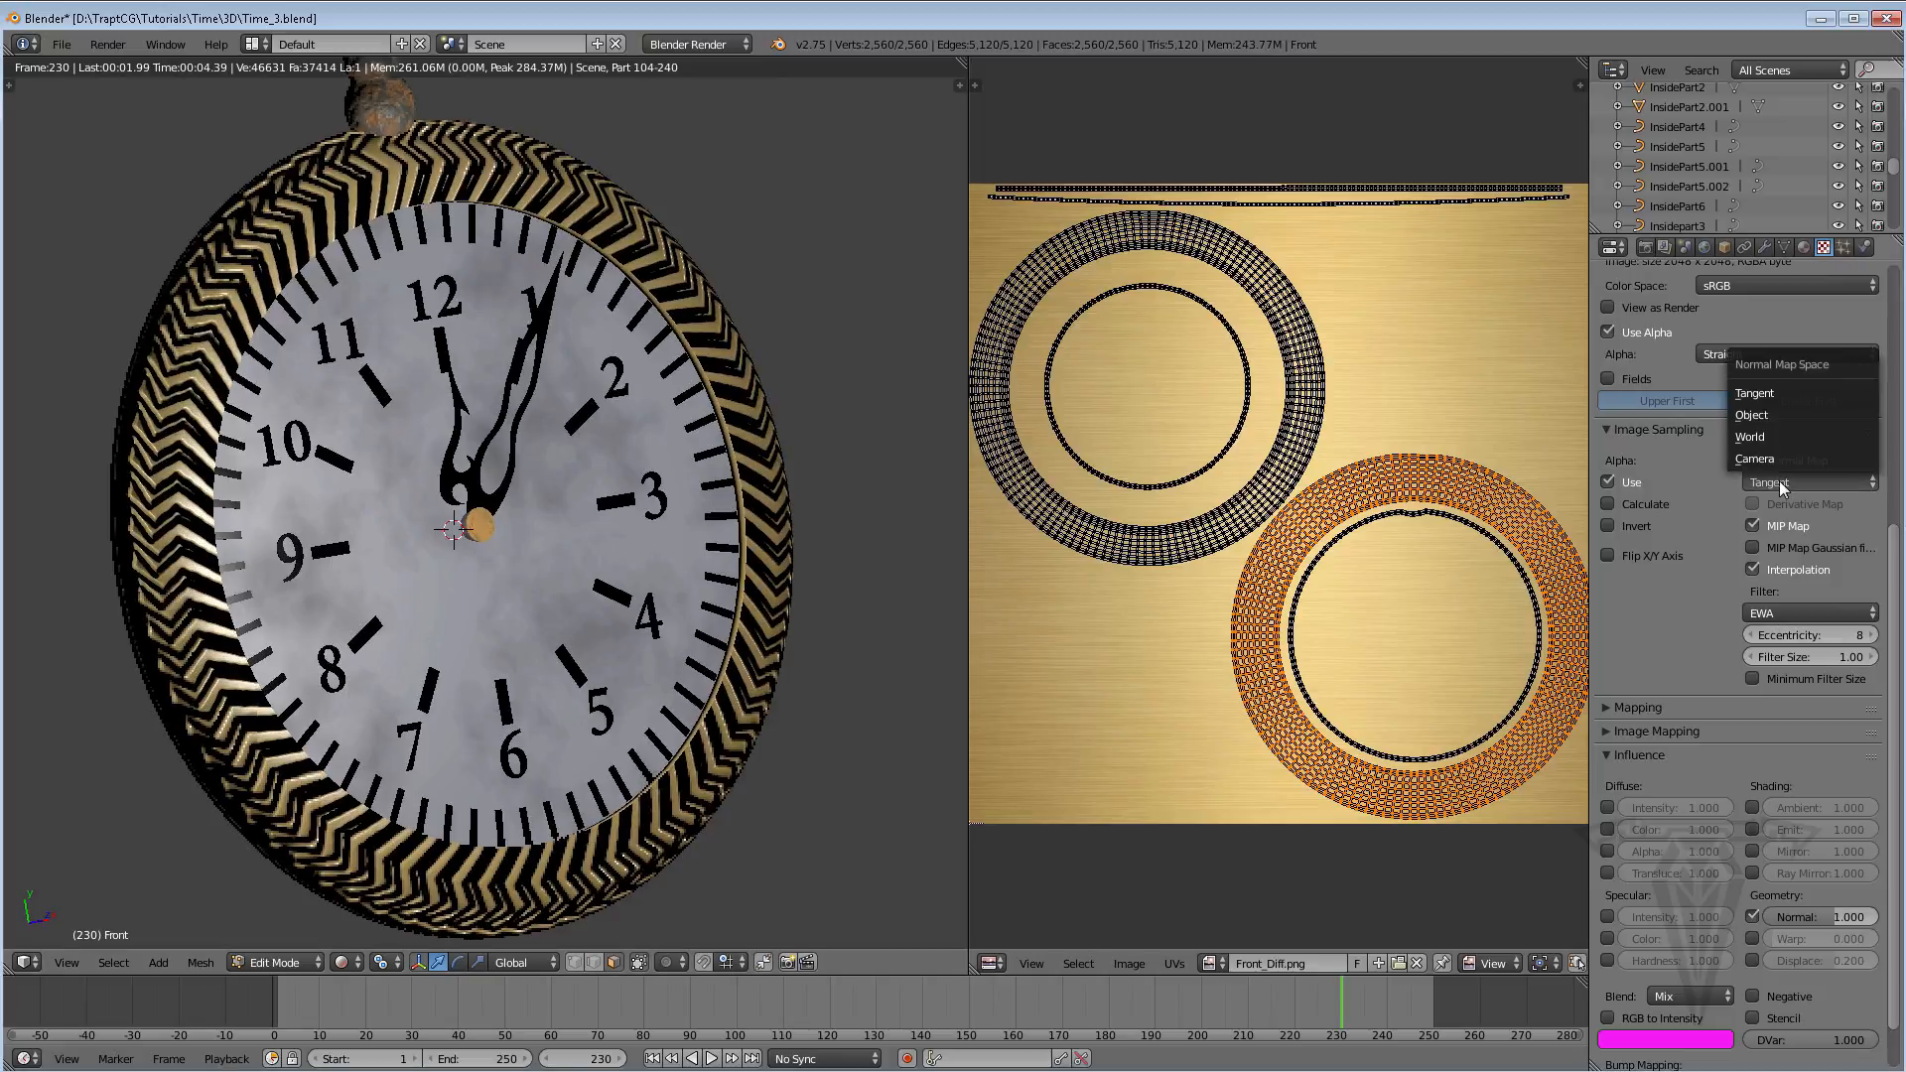
click(1751, 413)
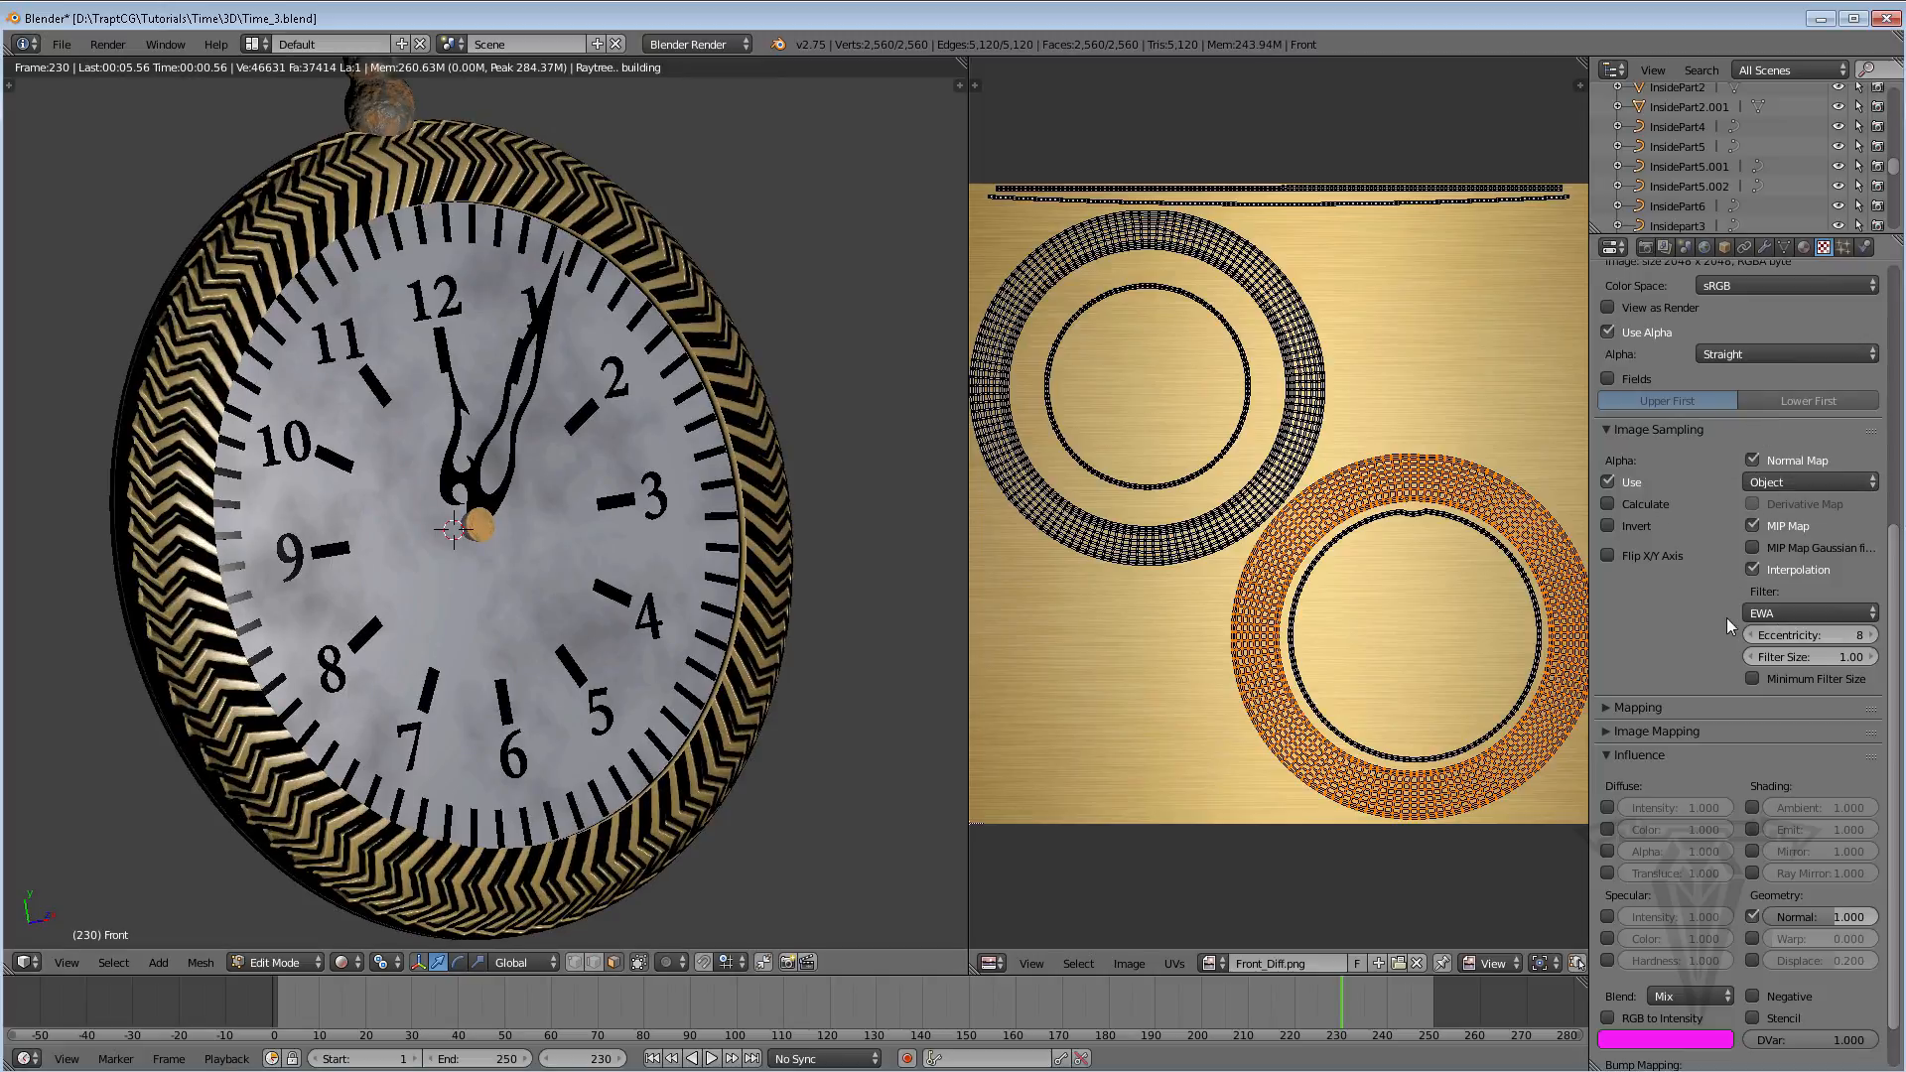
Set the Normal influence of Texture.003 to 0.5 and check the zigzag rim from different angles
click(1806, 915)
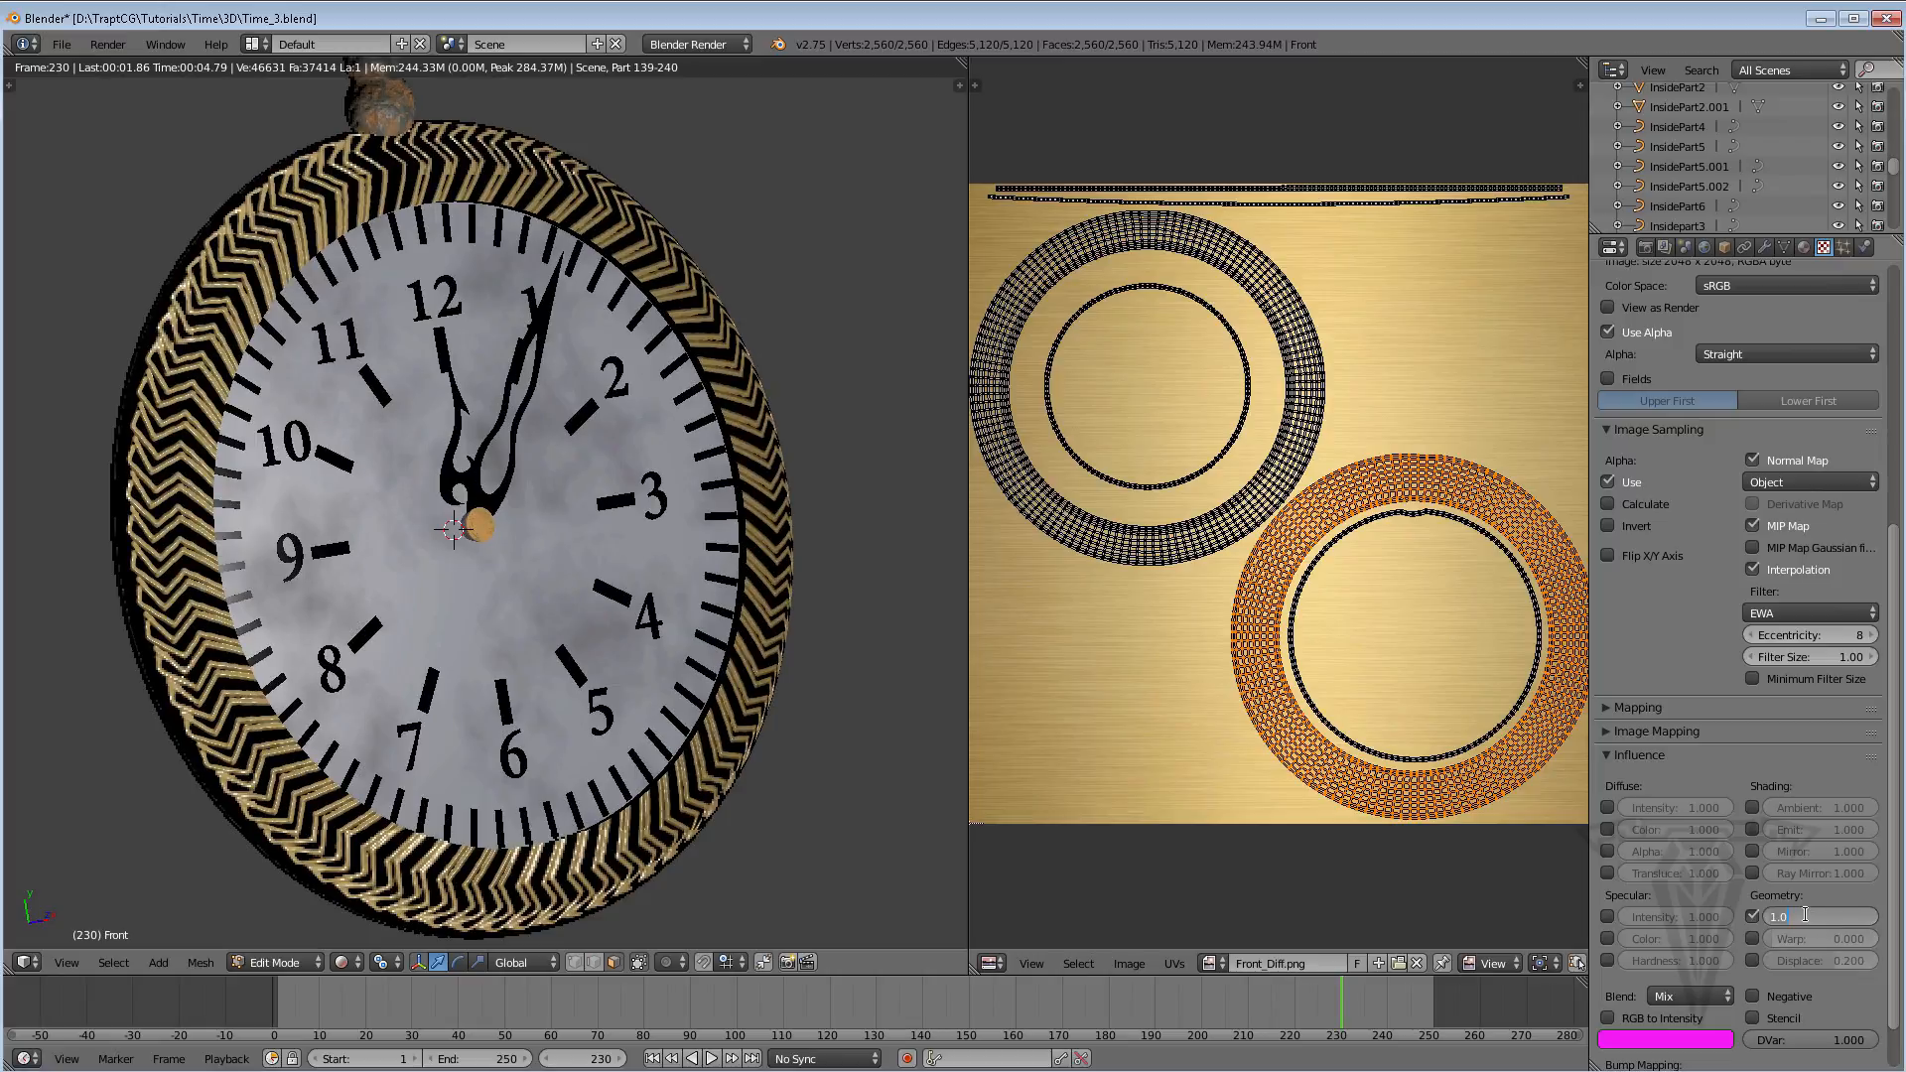
text(0.5)
key(Return)
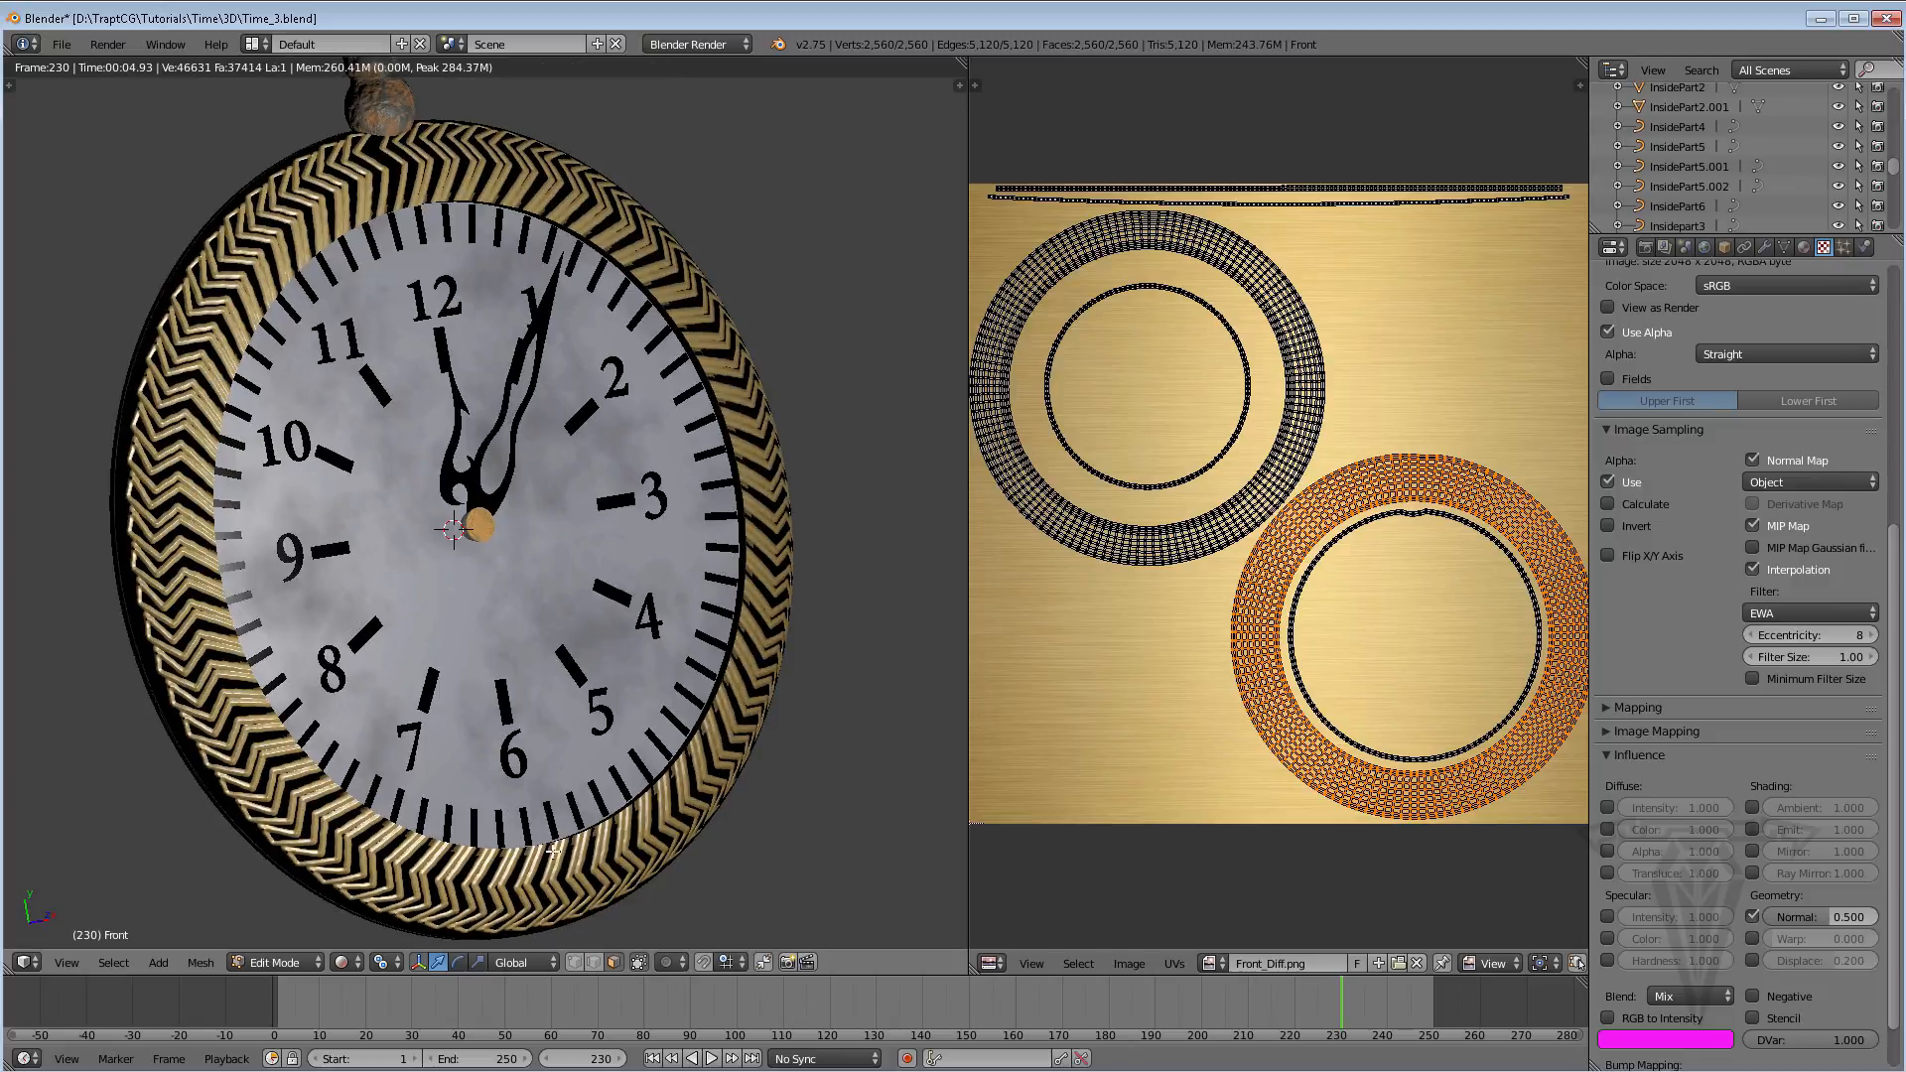
middle_drag(580, 776, 539, 789)
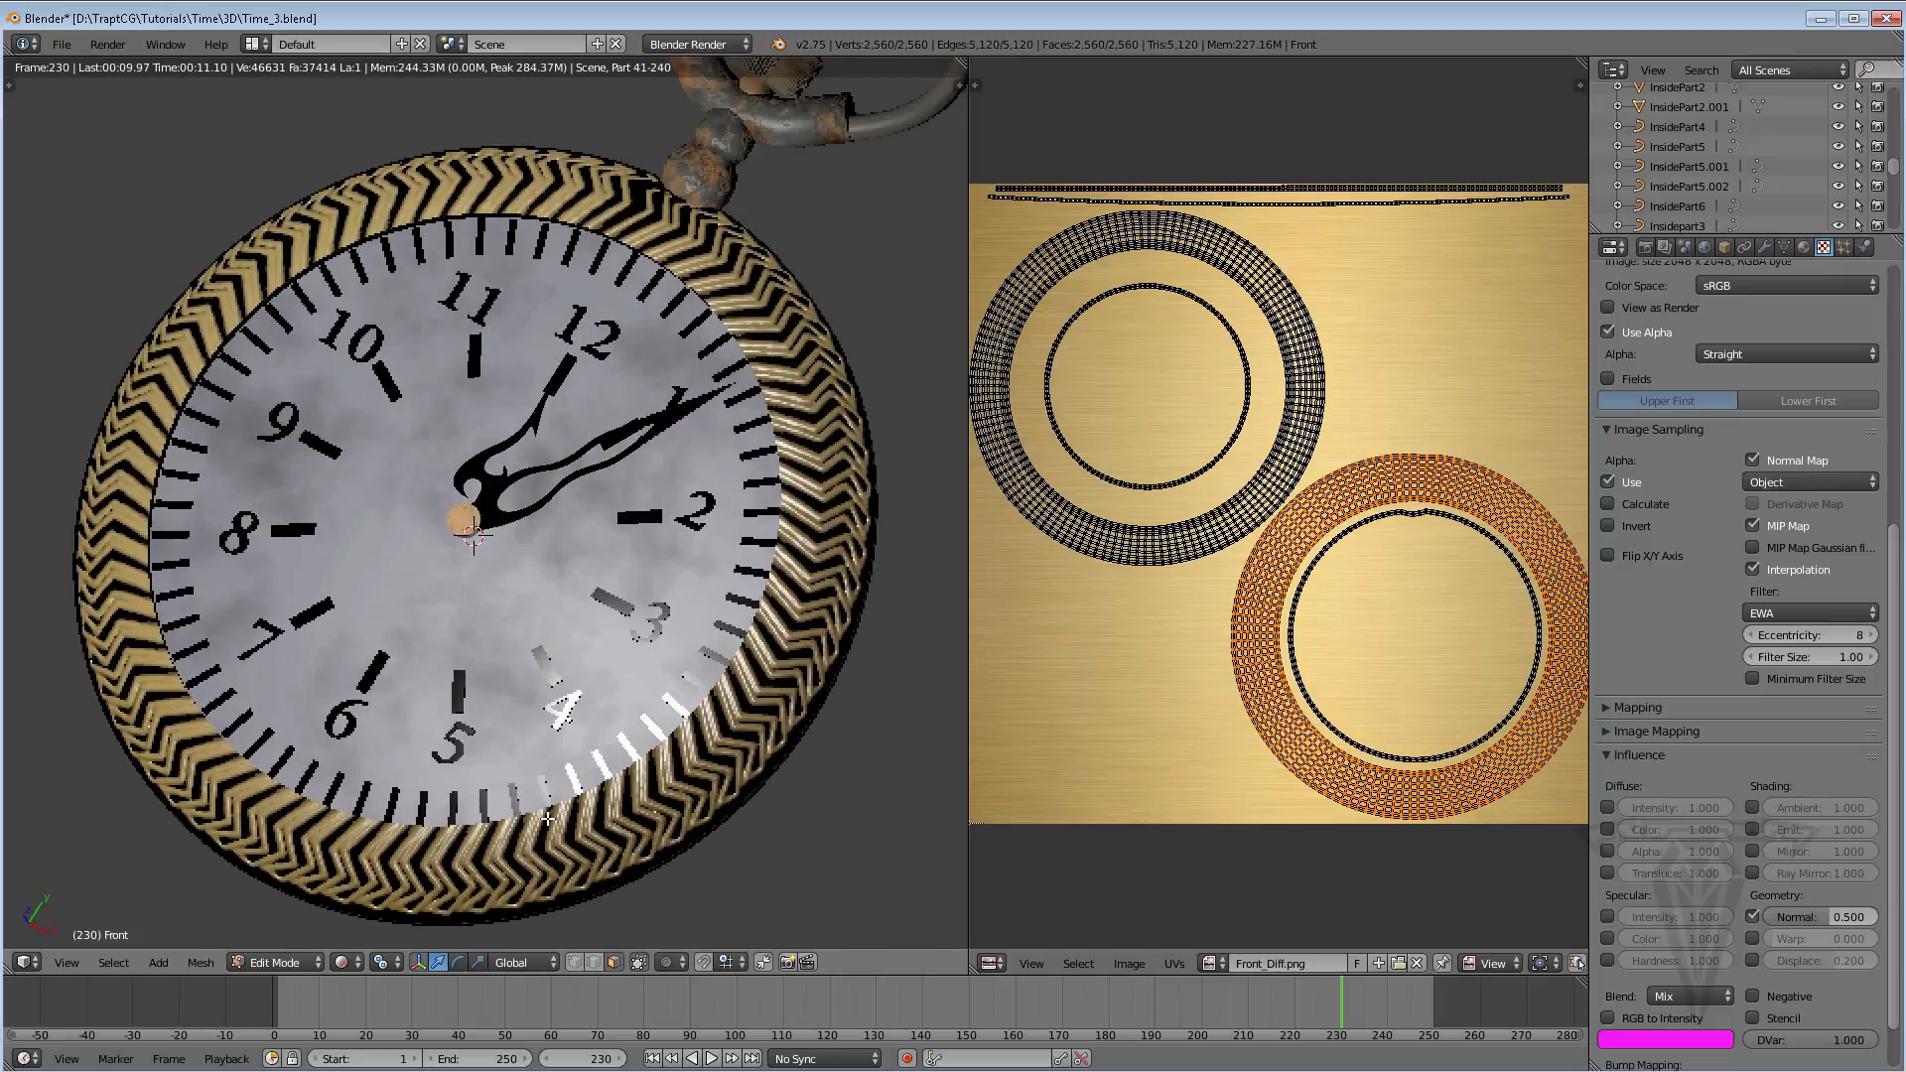
middle_drag(539, 789, 555, 725)
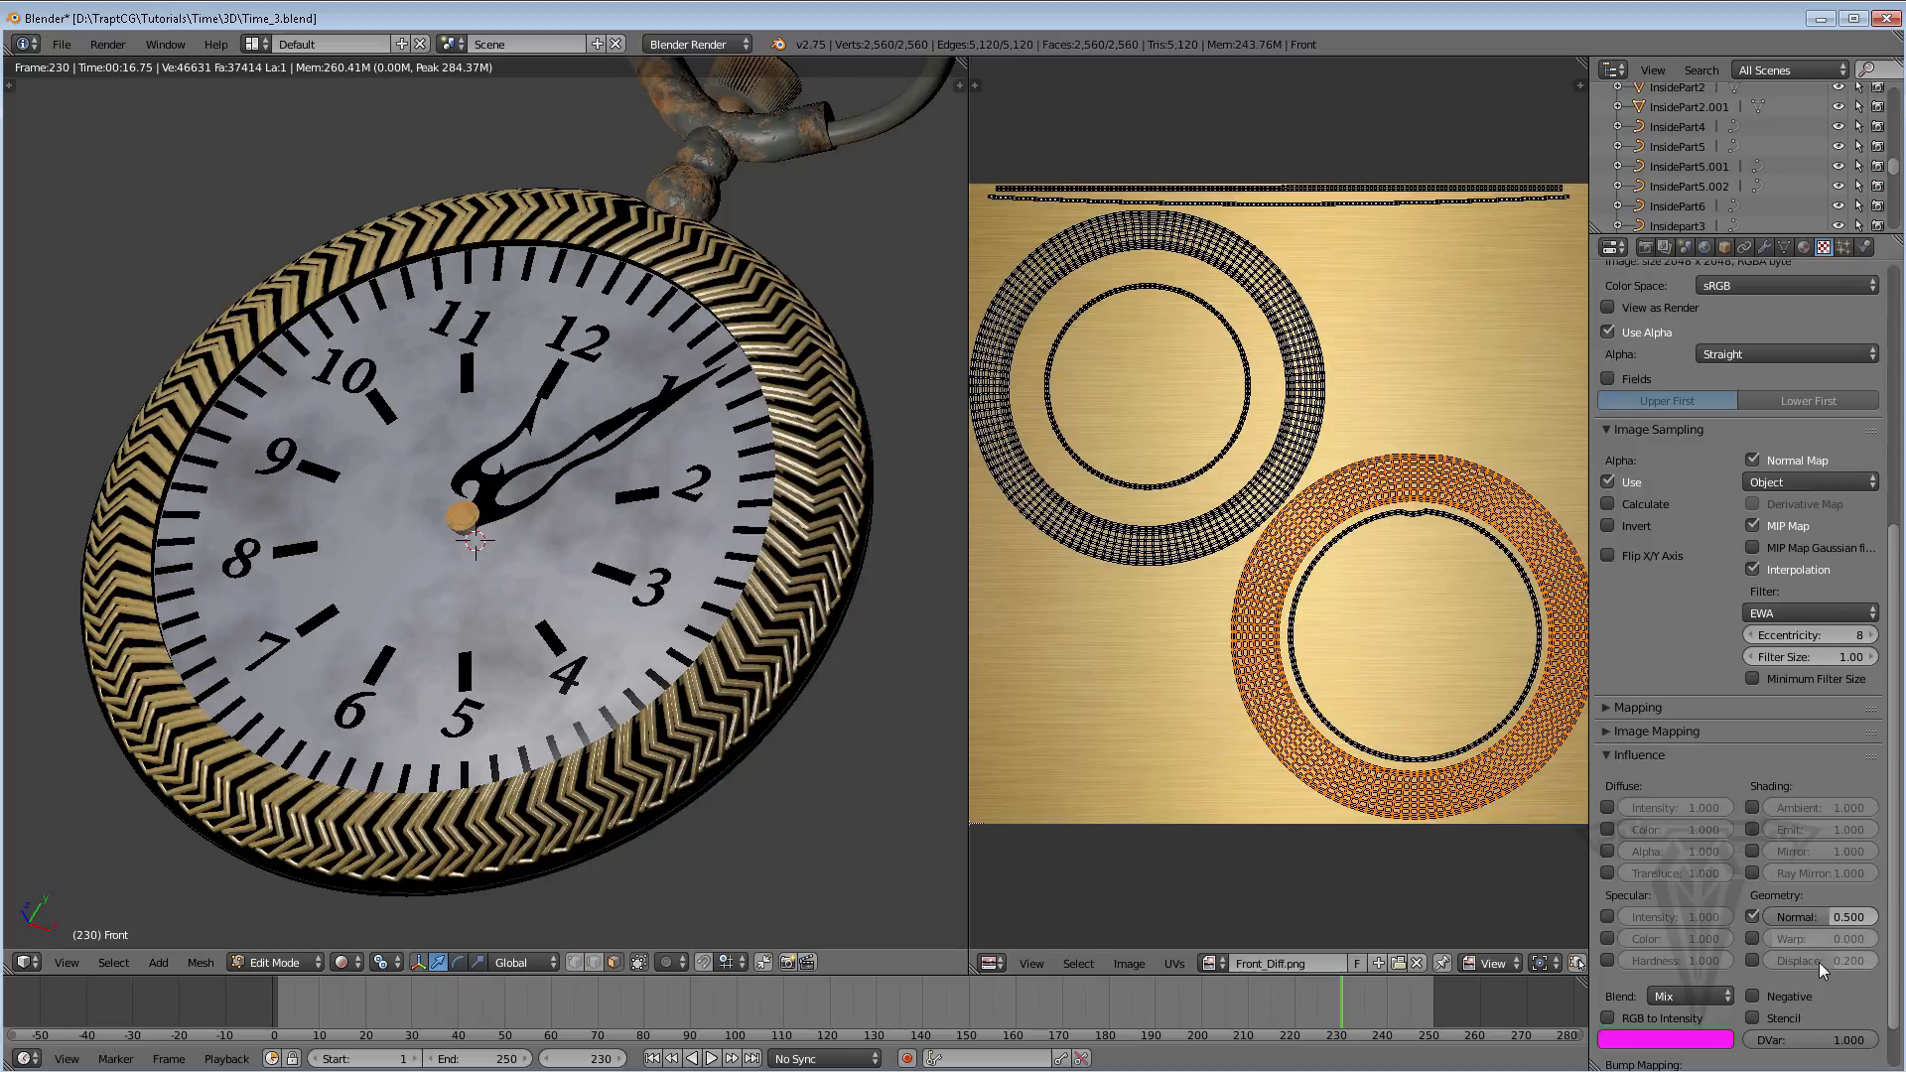
Try the texture's Displace influence and a Displace modifier on the front case, removing each again
click(1752, 960)
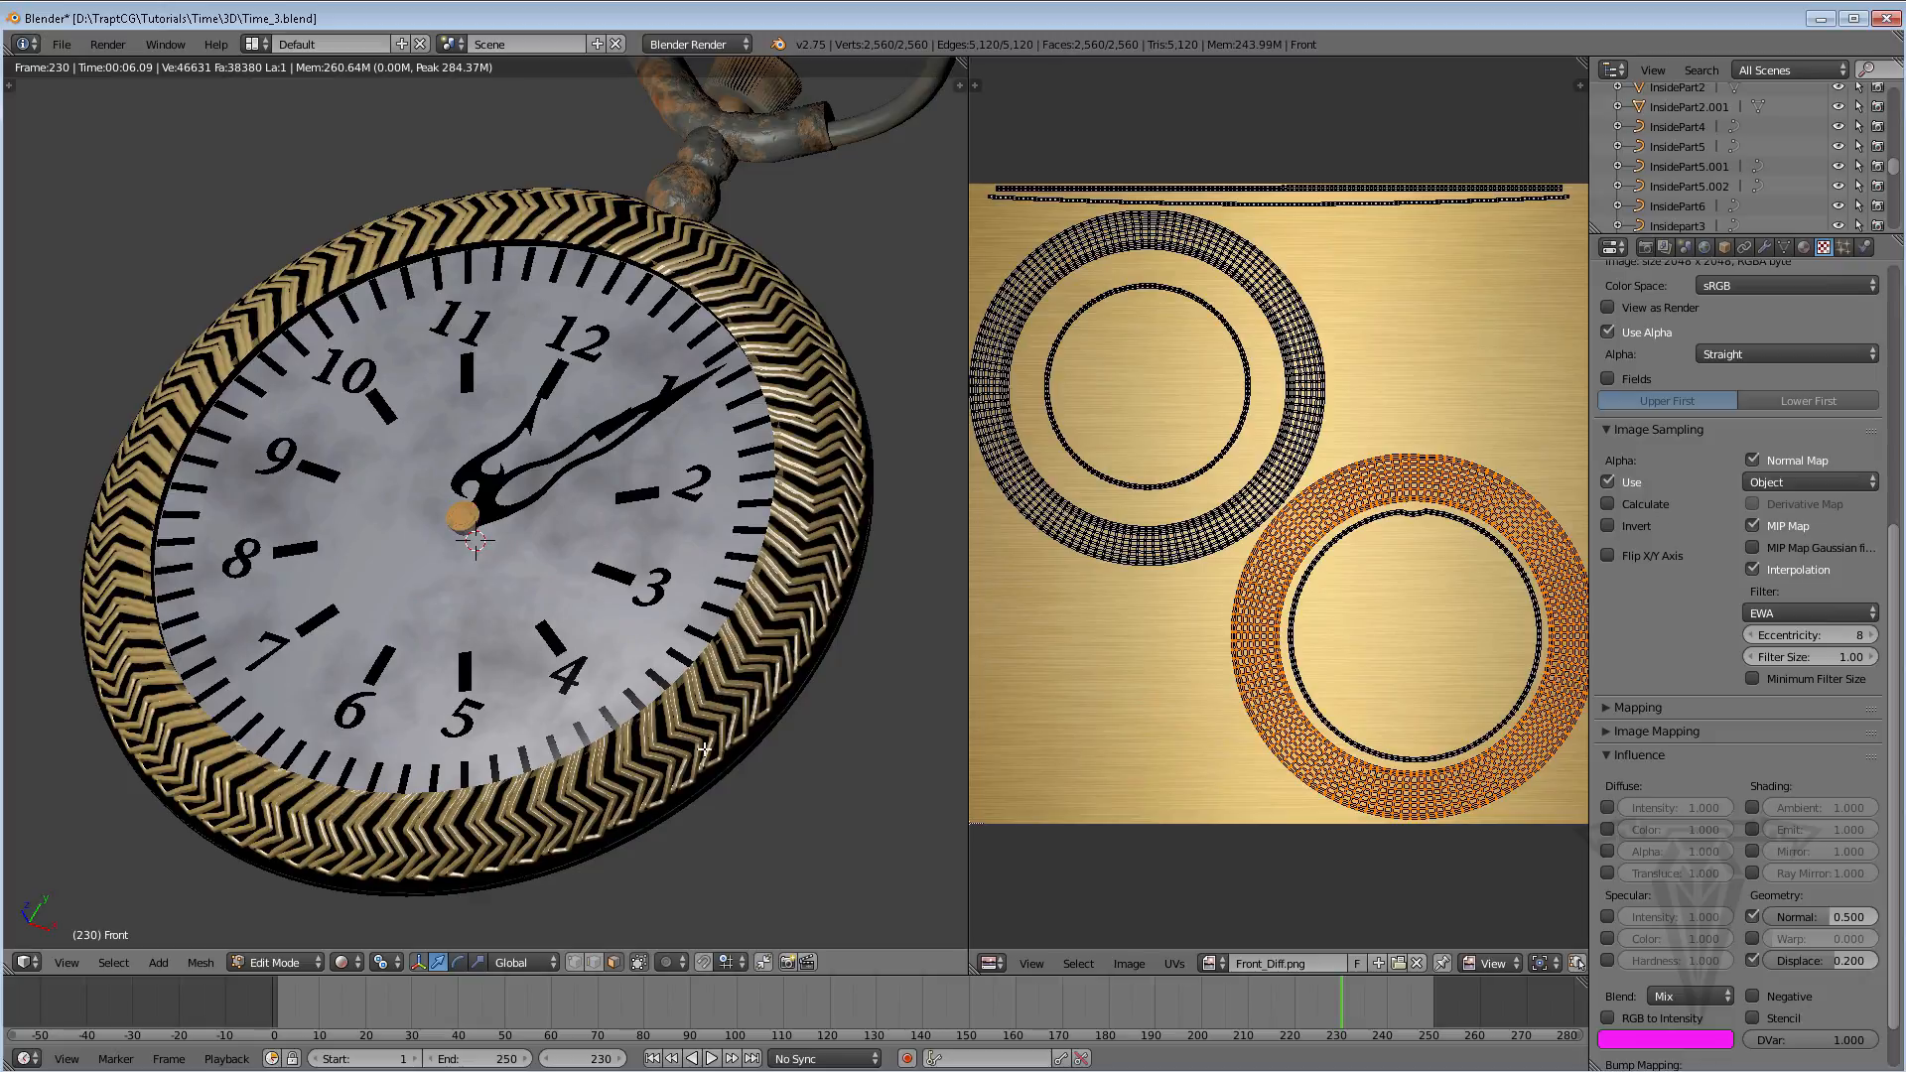
click(1752, 960)
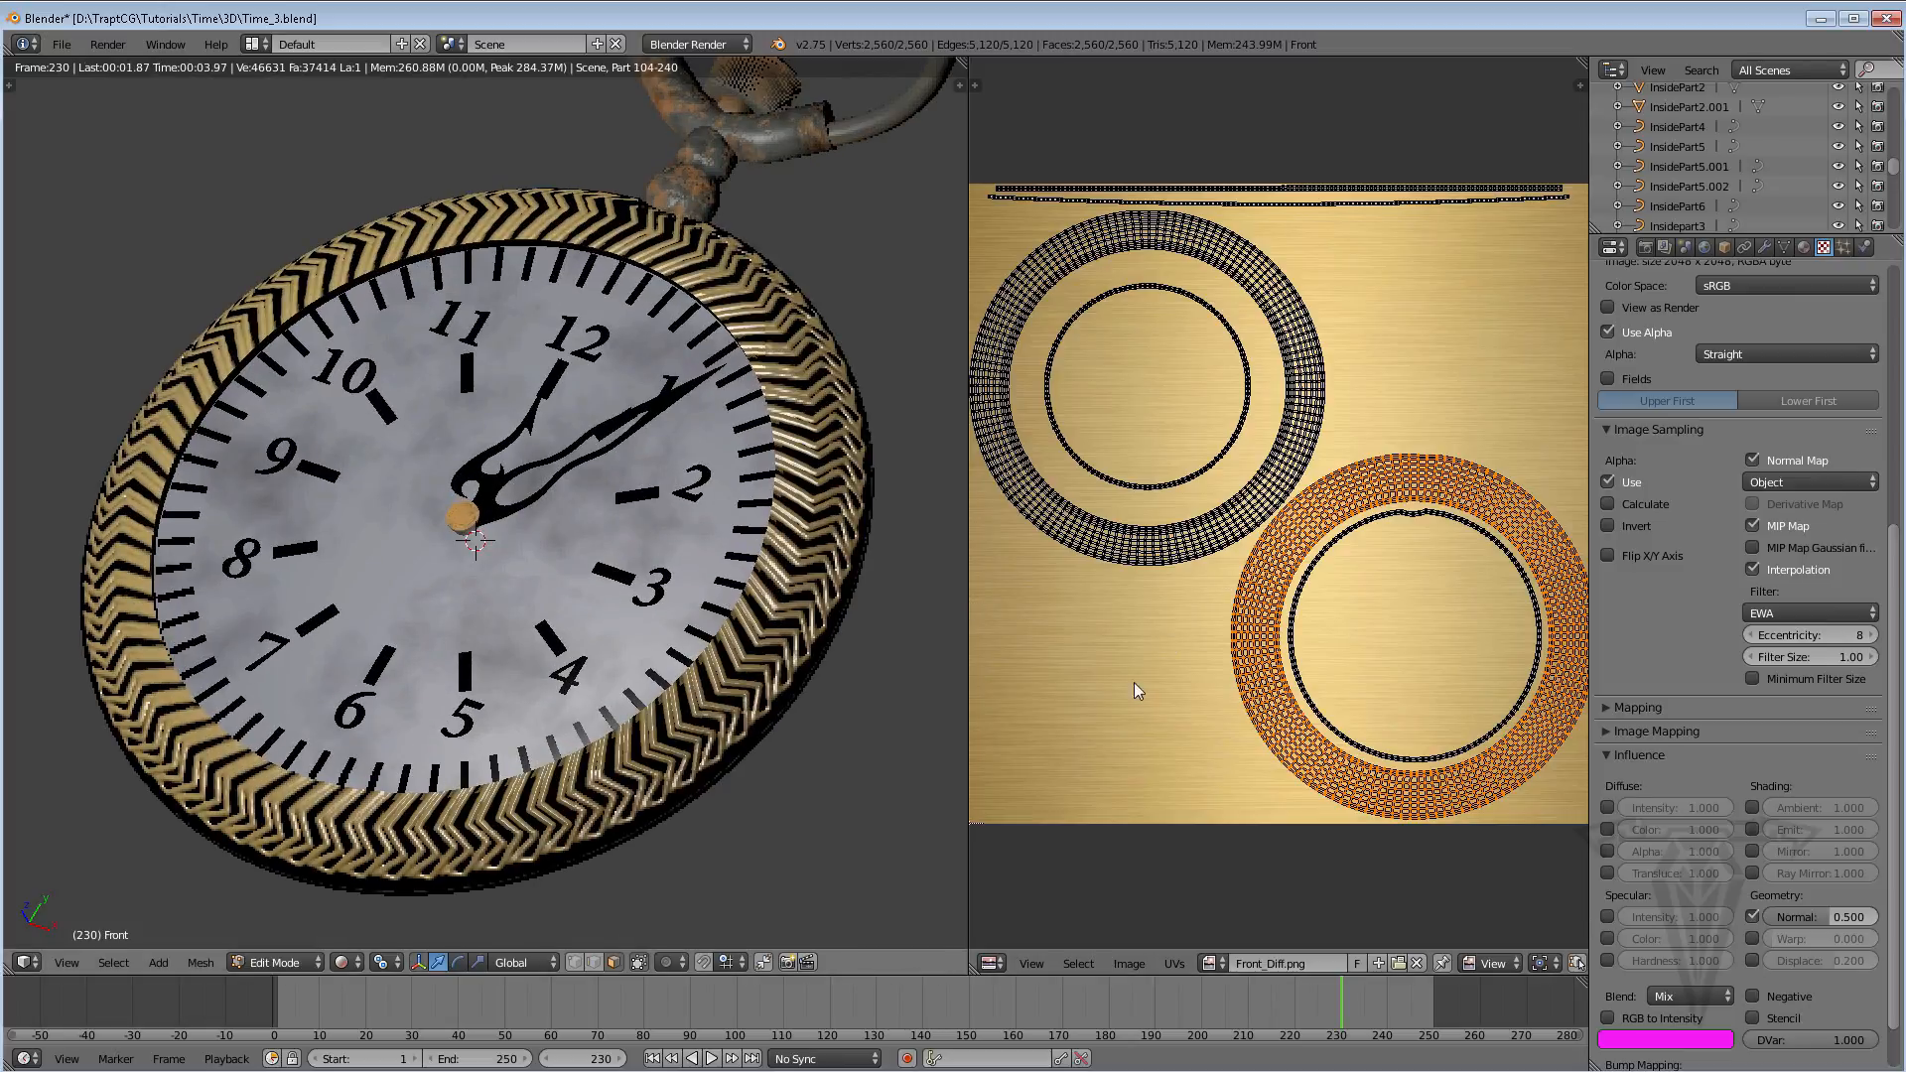
scroll(1898, 546, up, 10)
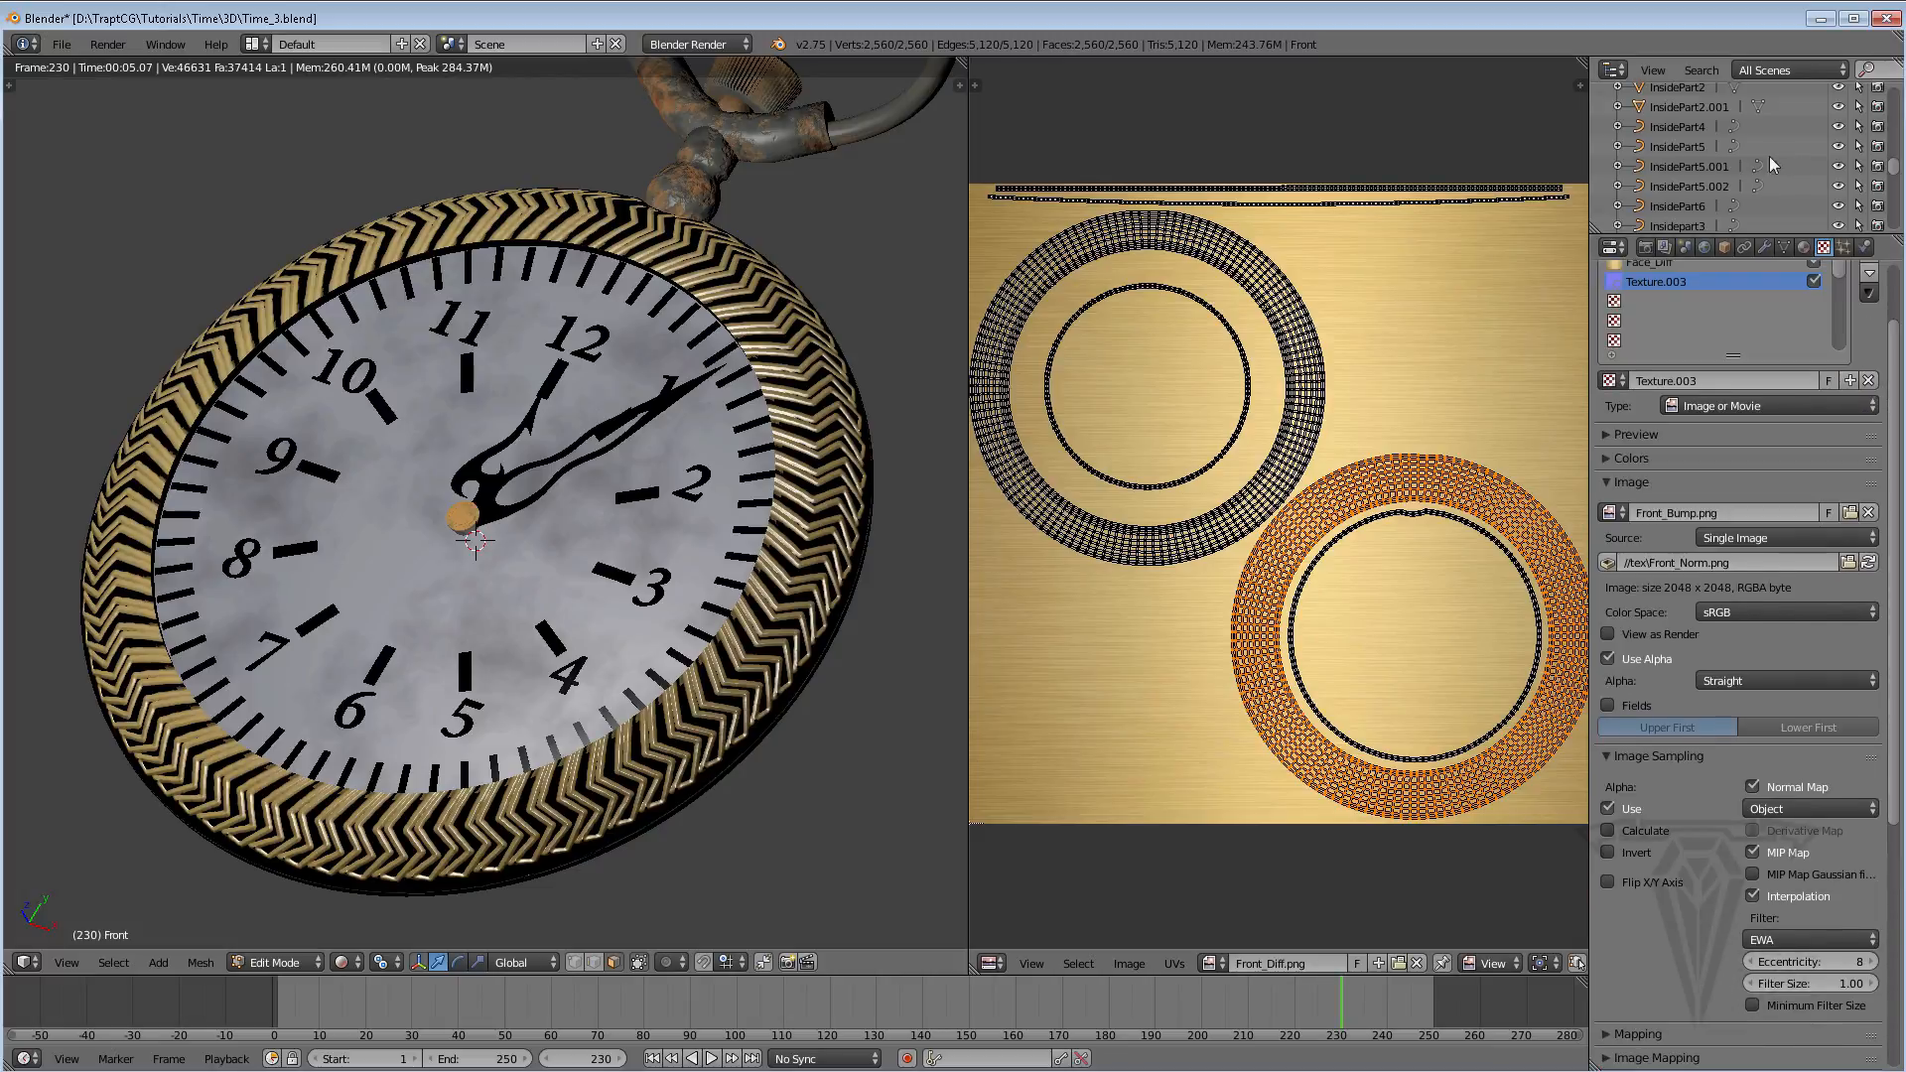
click(1763, 248)
click(1737, 315)
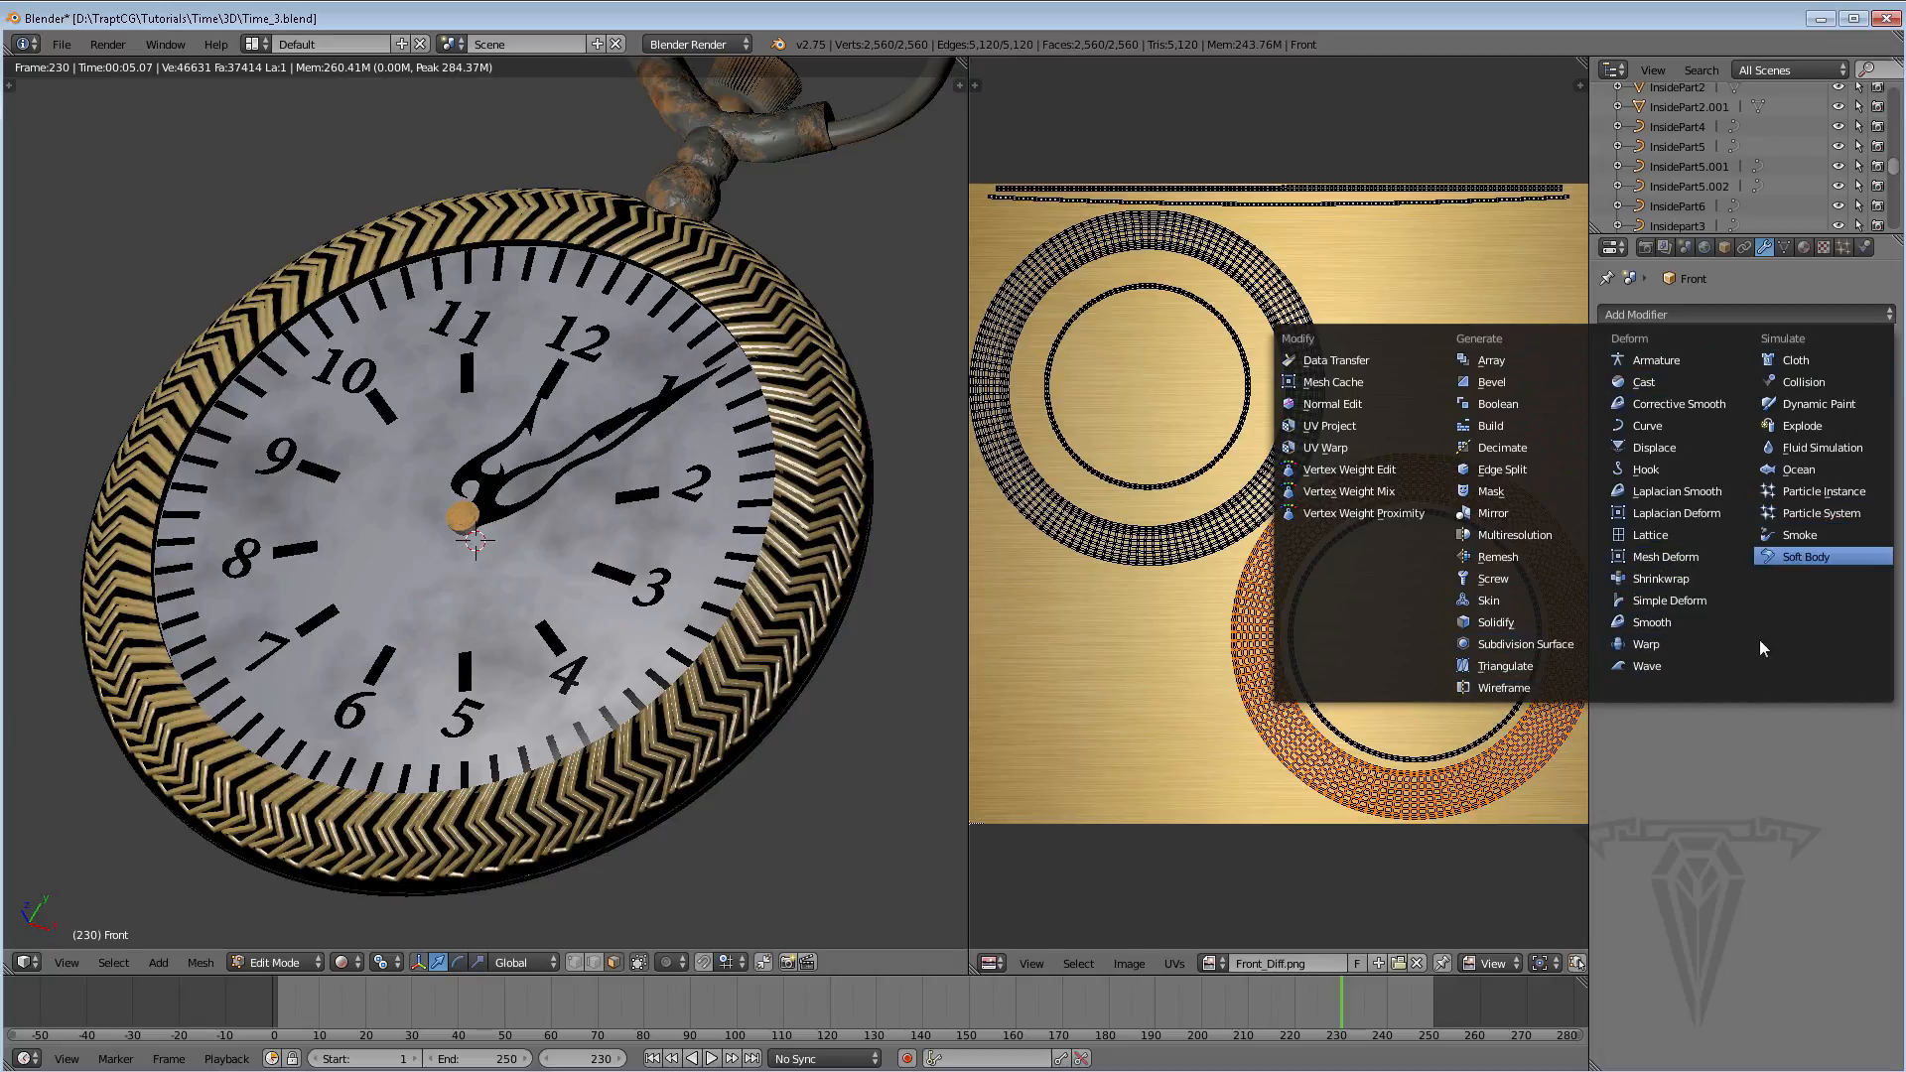
click(1638, 449)
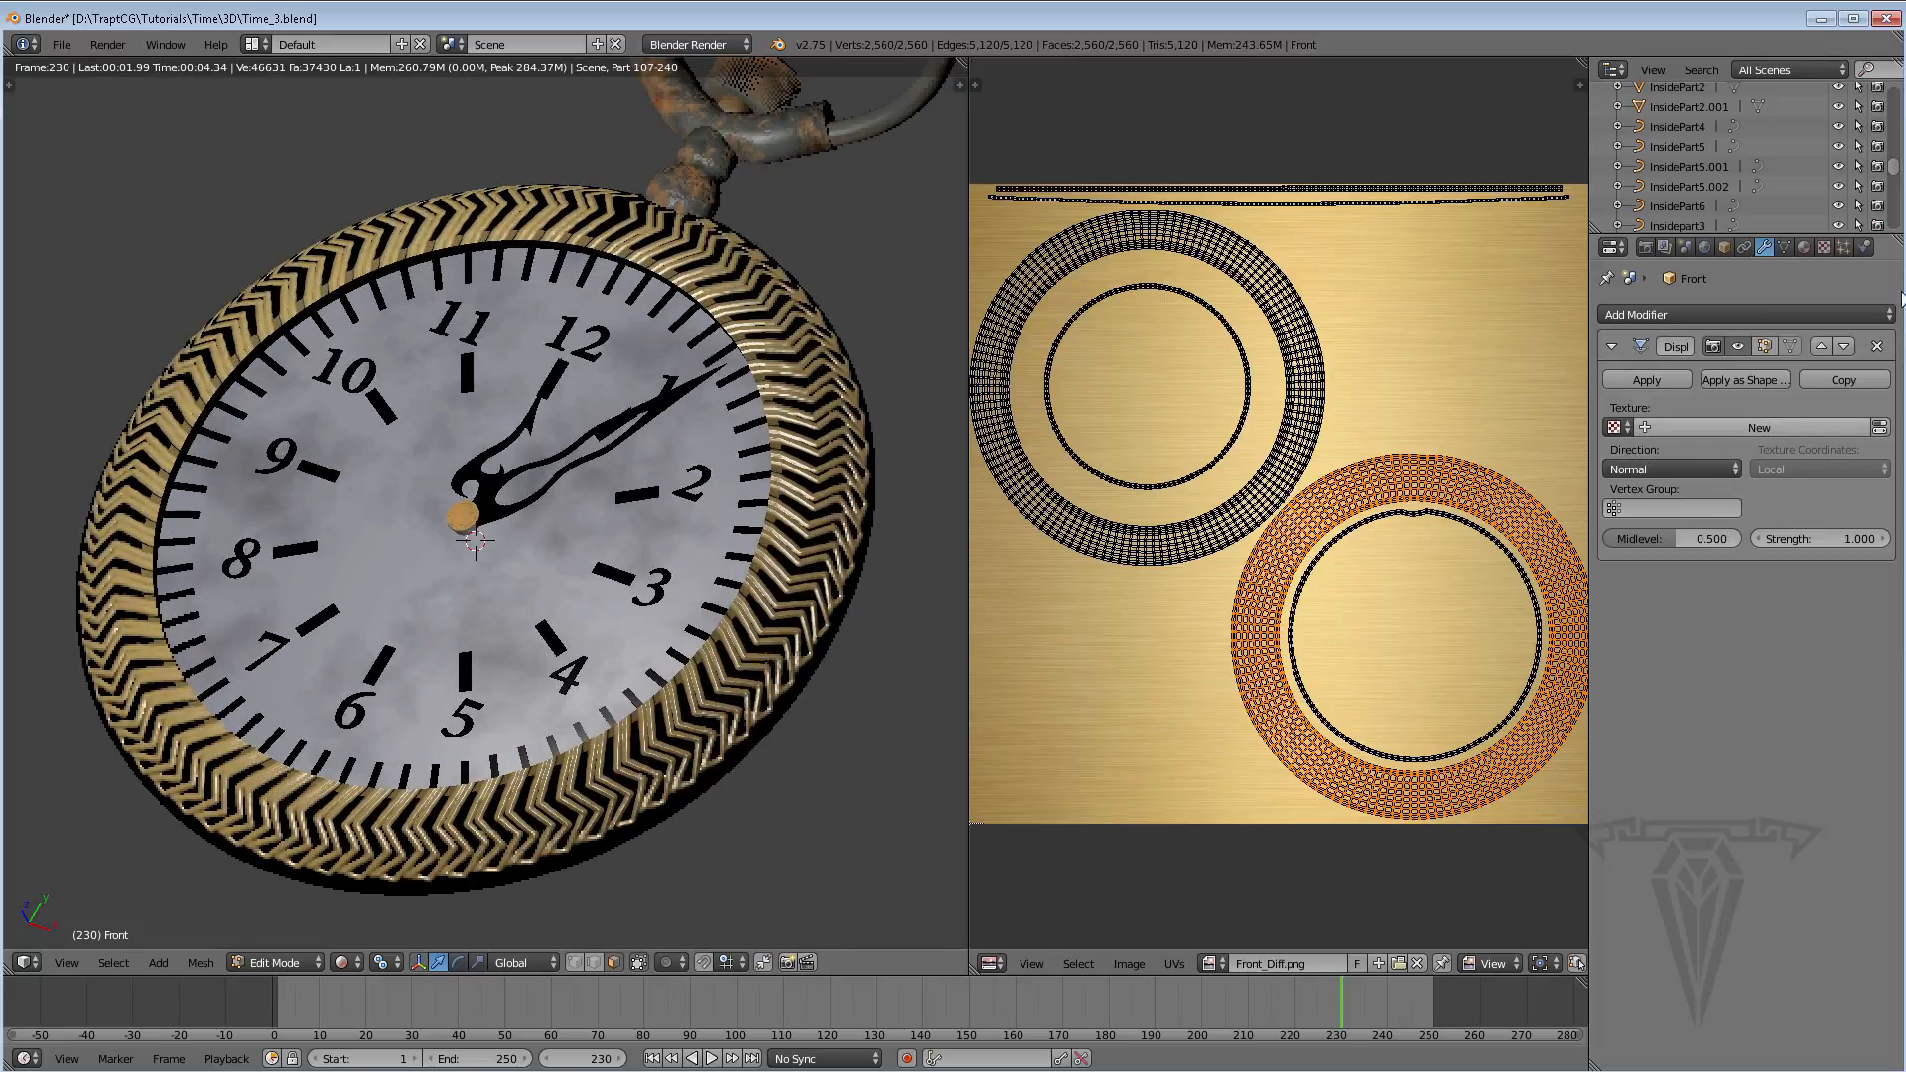
click(1878, 347)
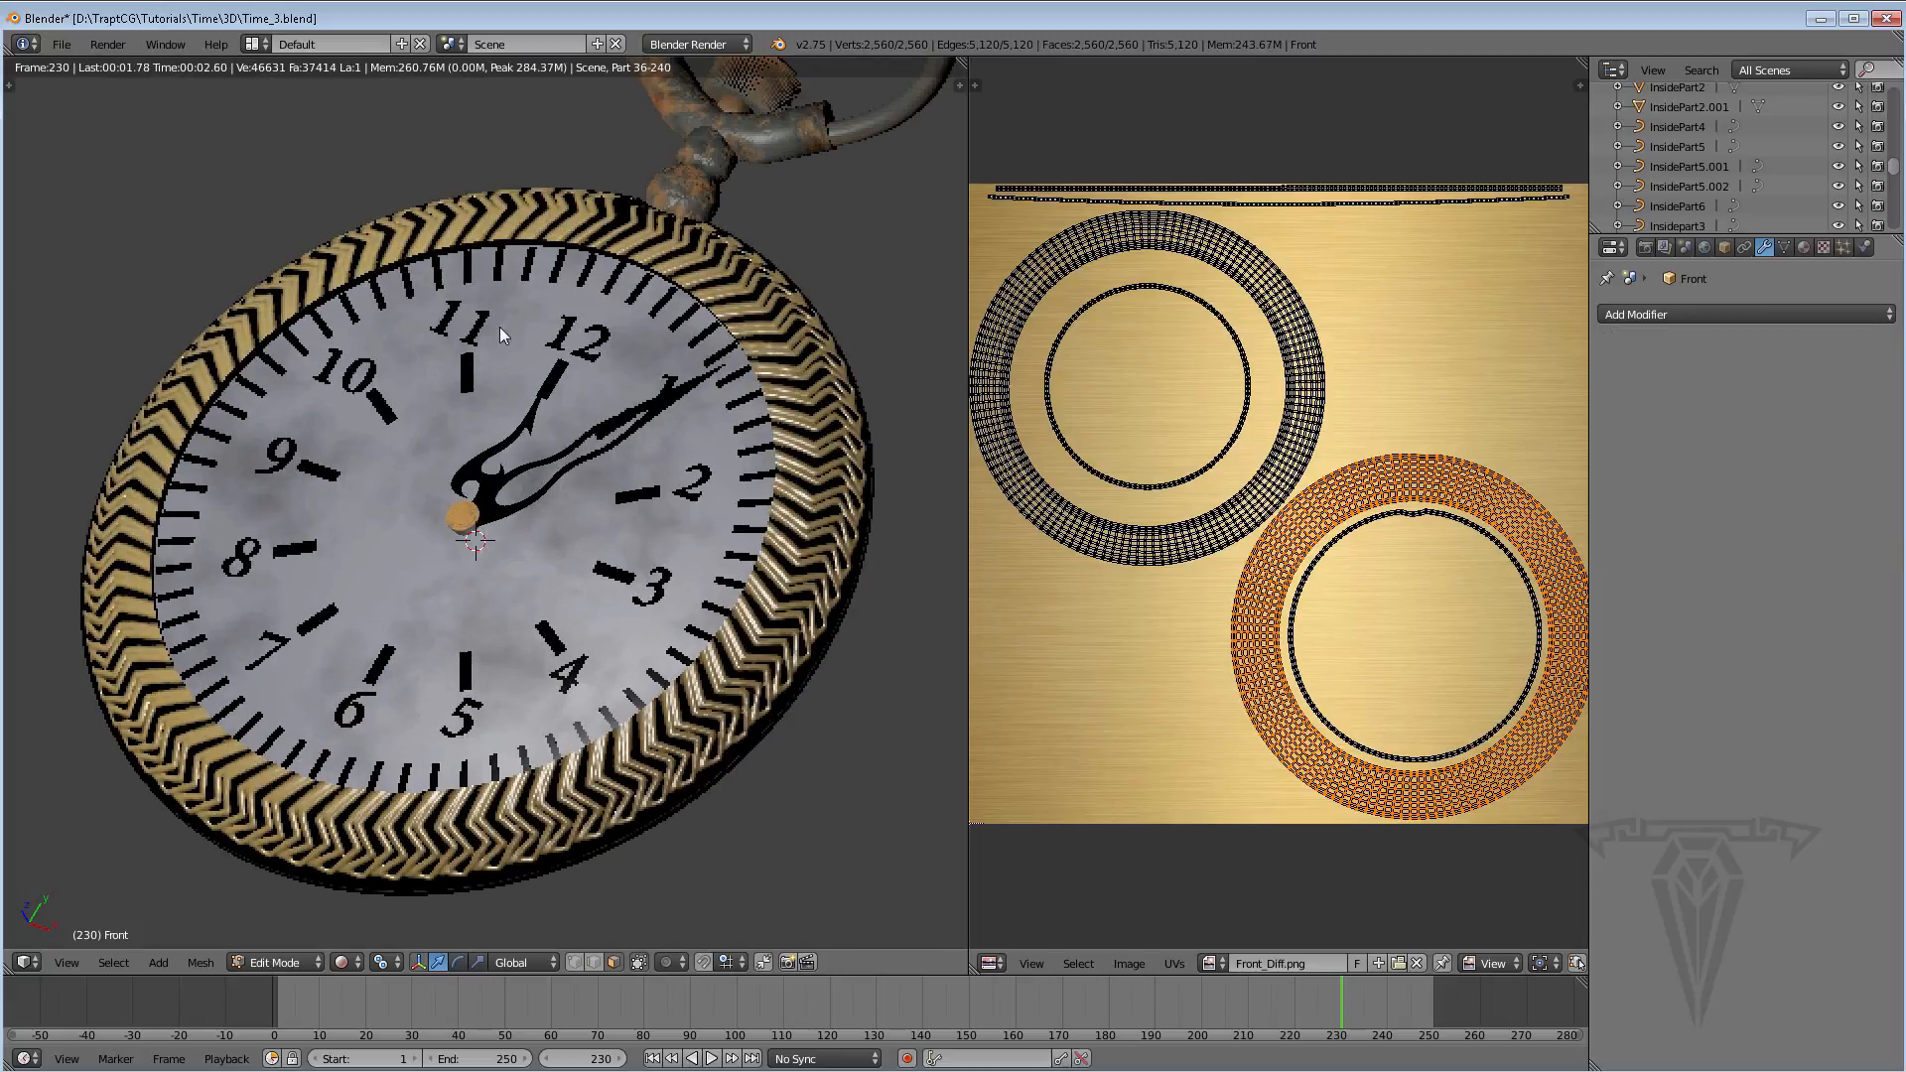
Examine the Bump layer group in Photoshop, the case's material and texture settings in Blender, and the rendered rim from several angles
middle_drag(529, 515, 797, 532)
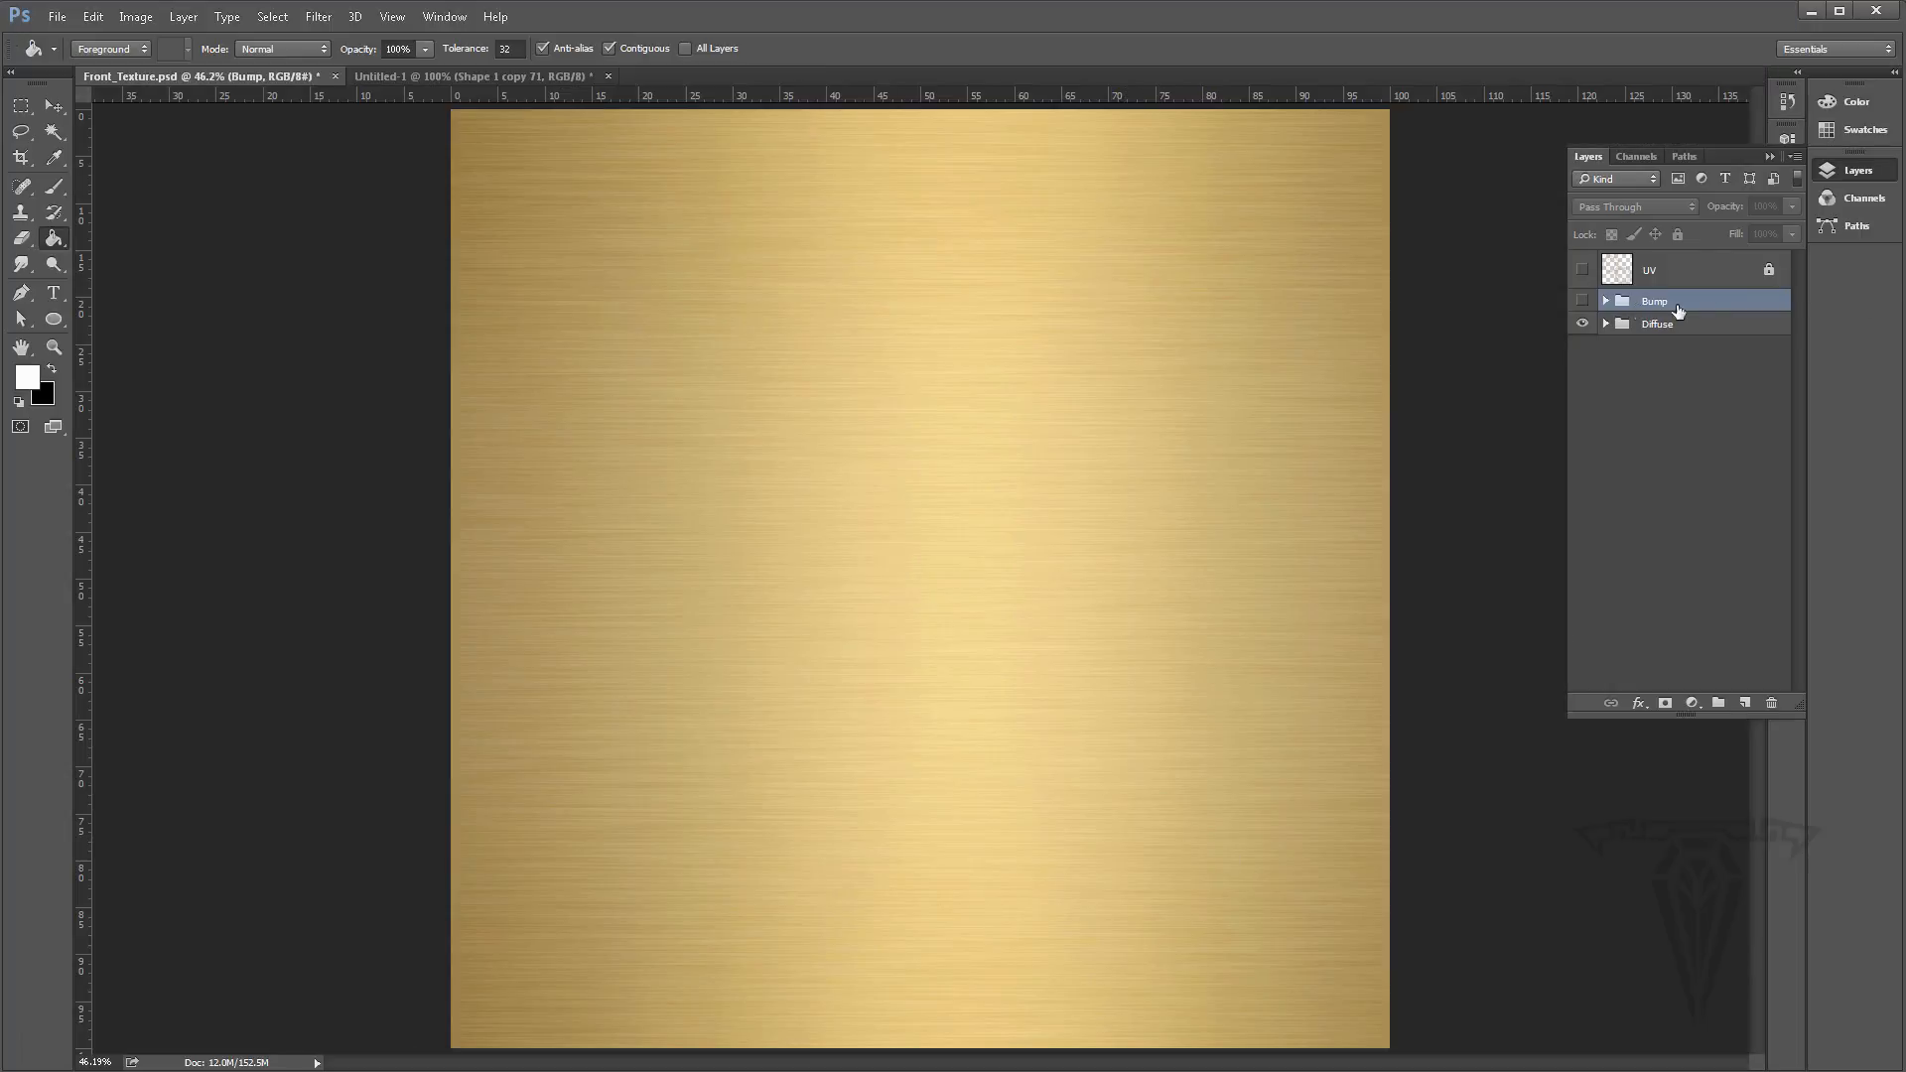
click(1605, 302)
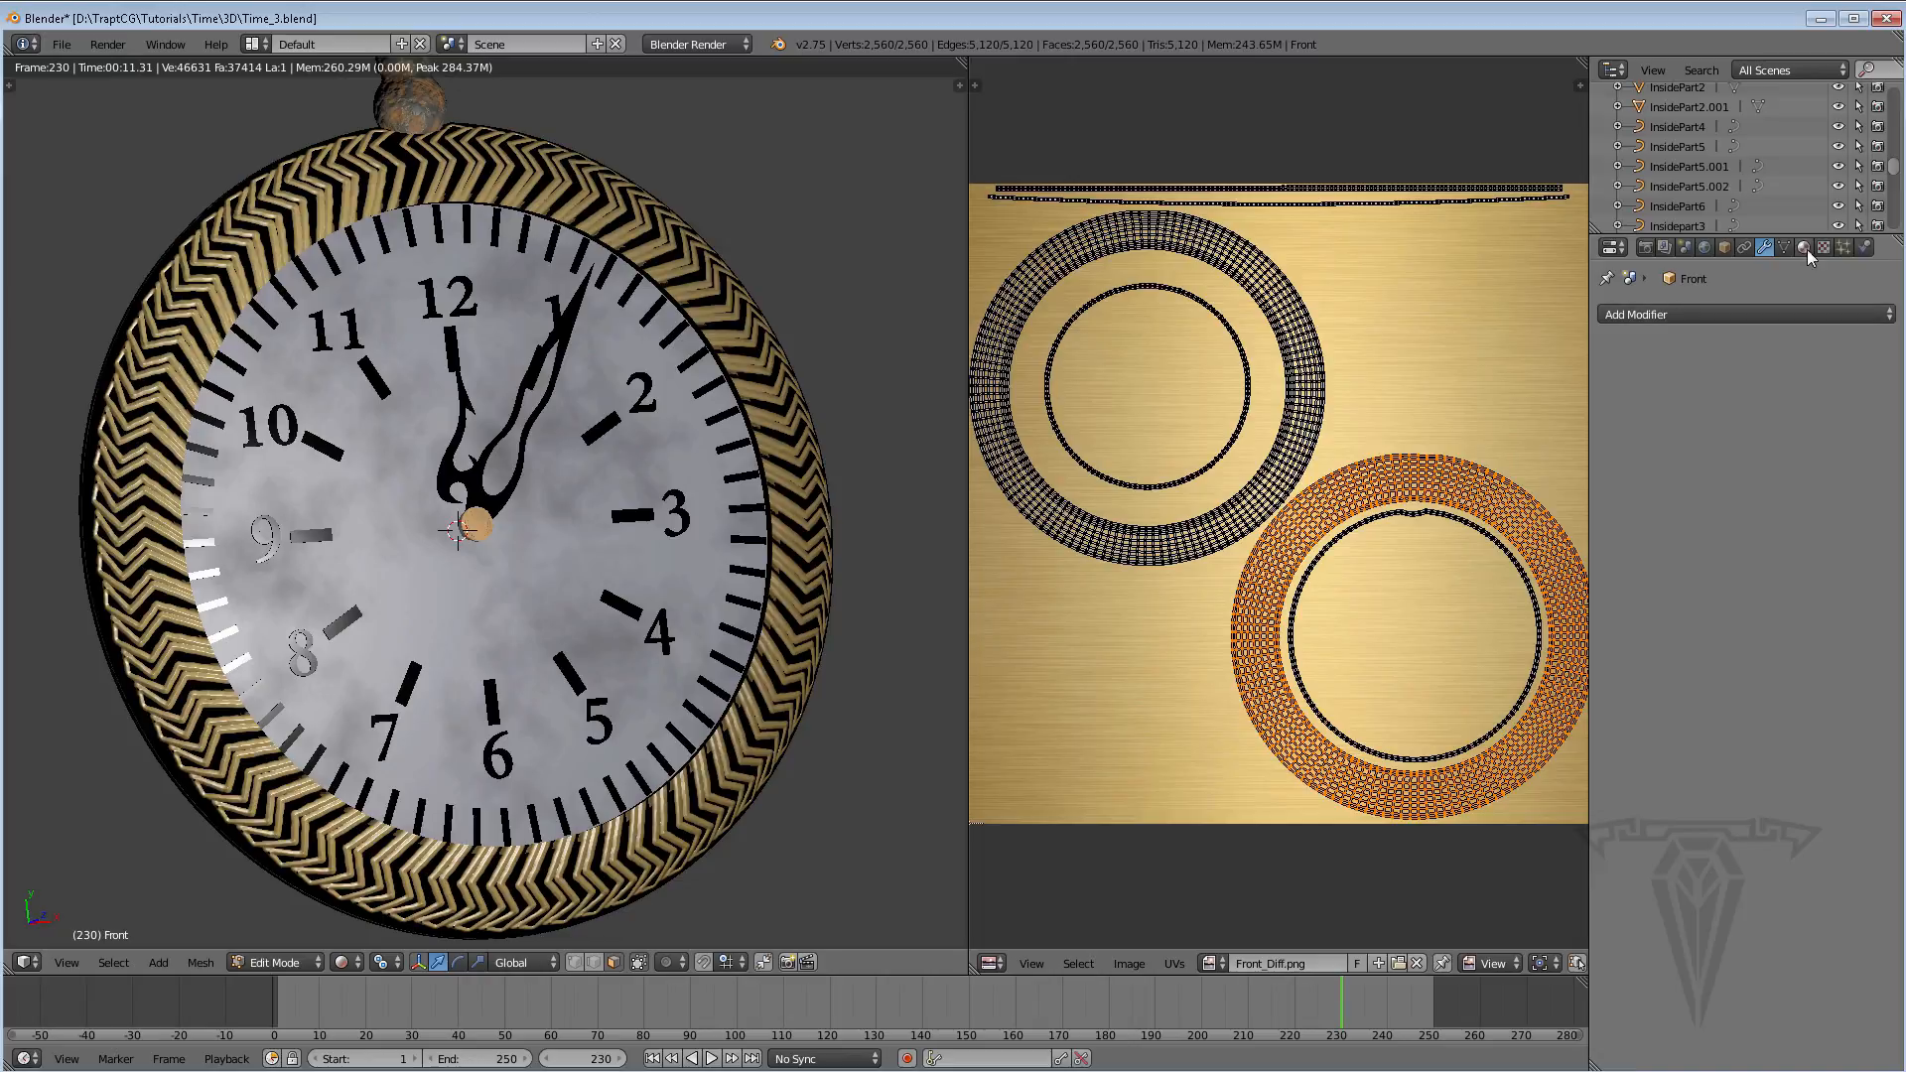
click(1805, 248)
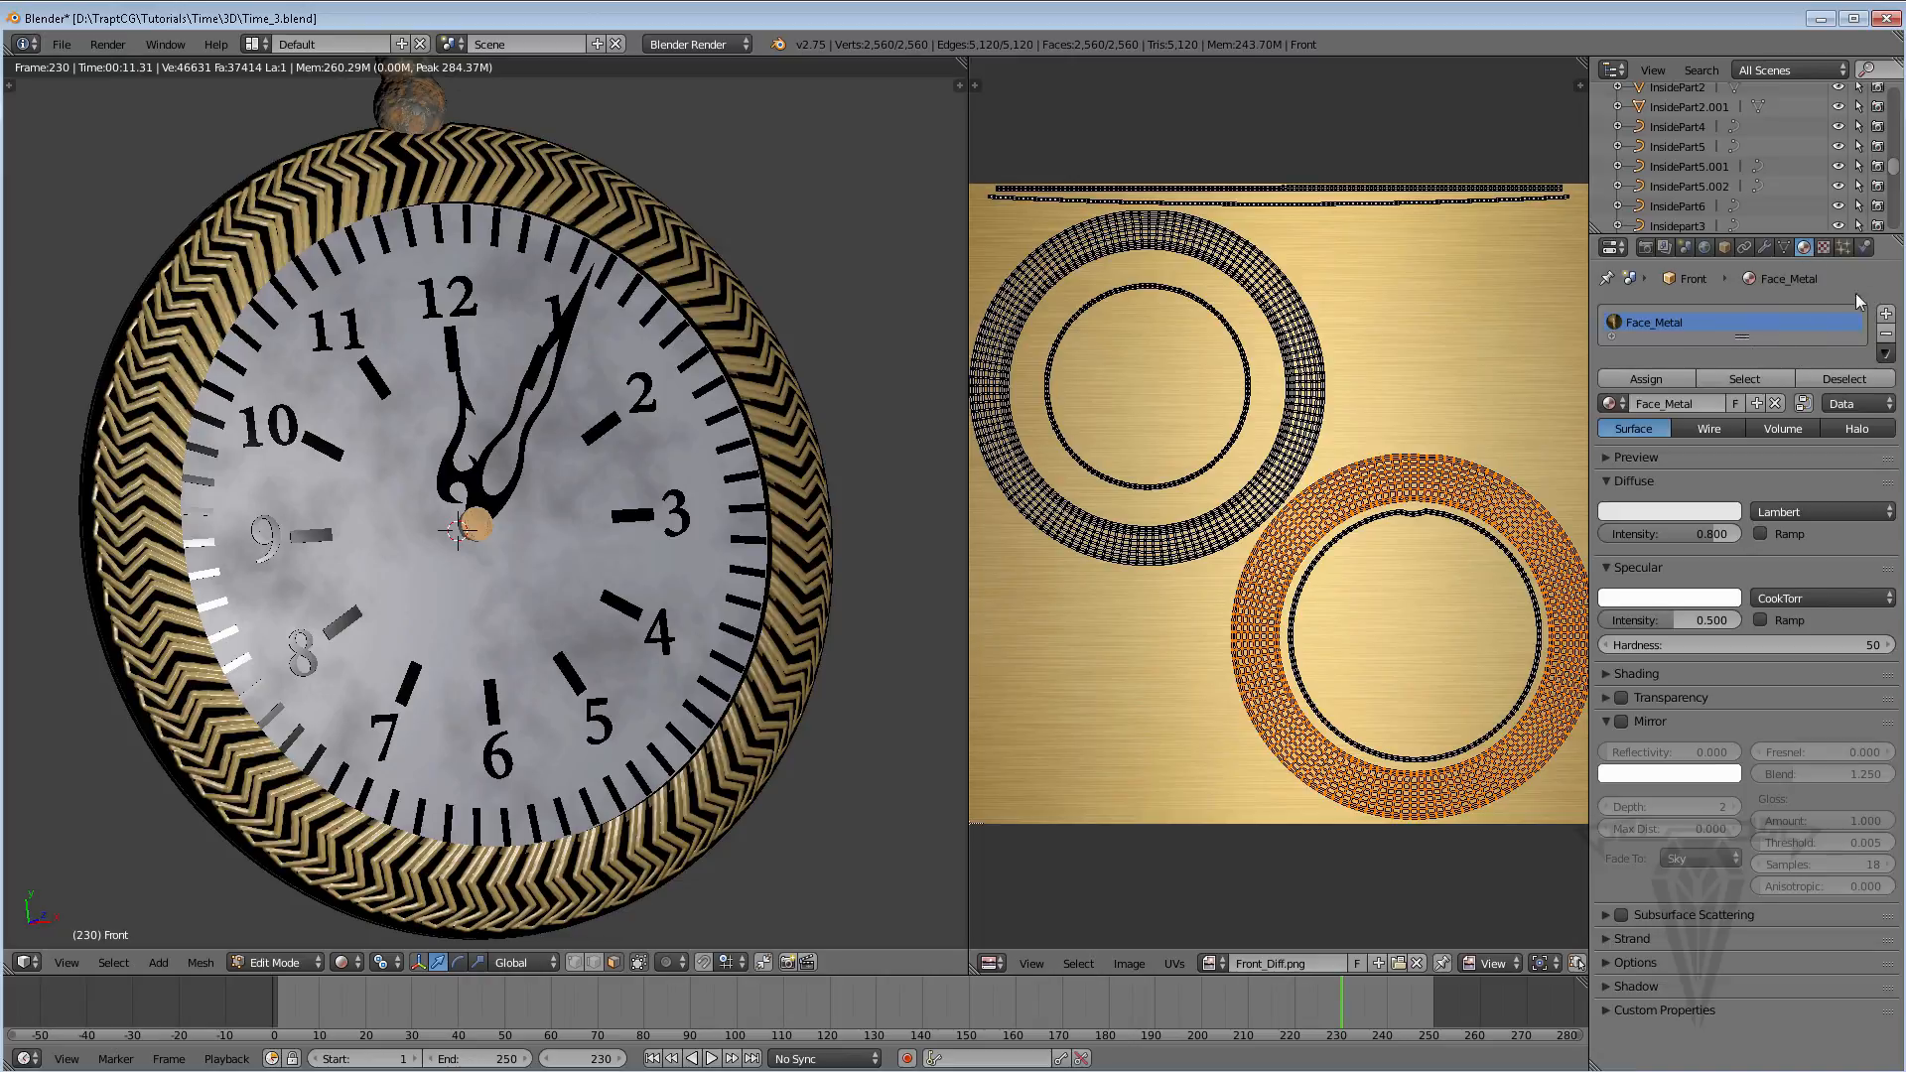
click(1823, 247)
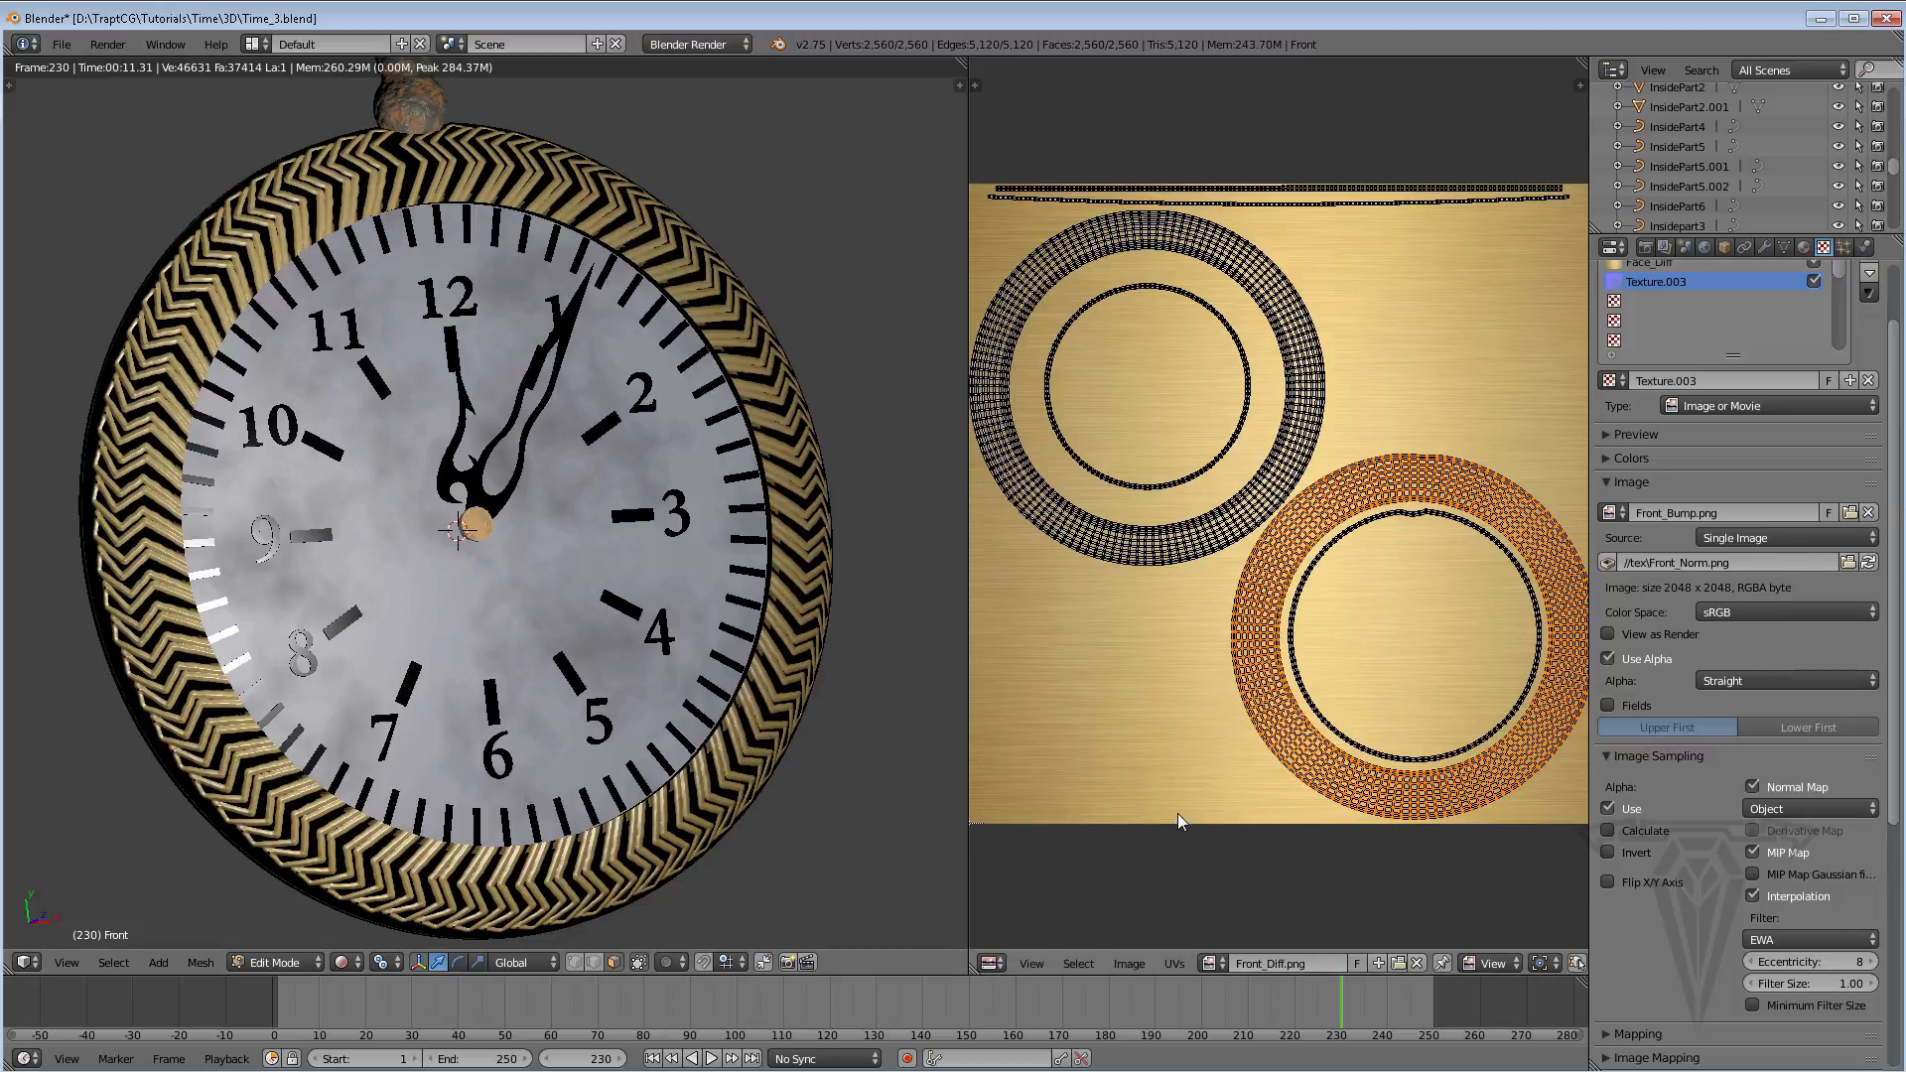
middle_drag(513, 516, 402, 513)
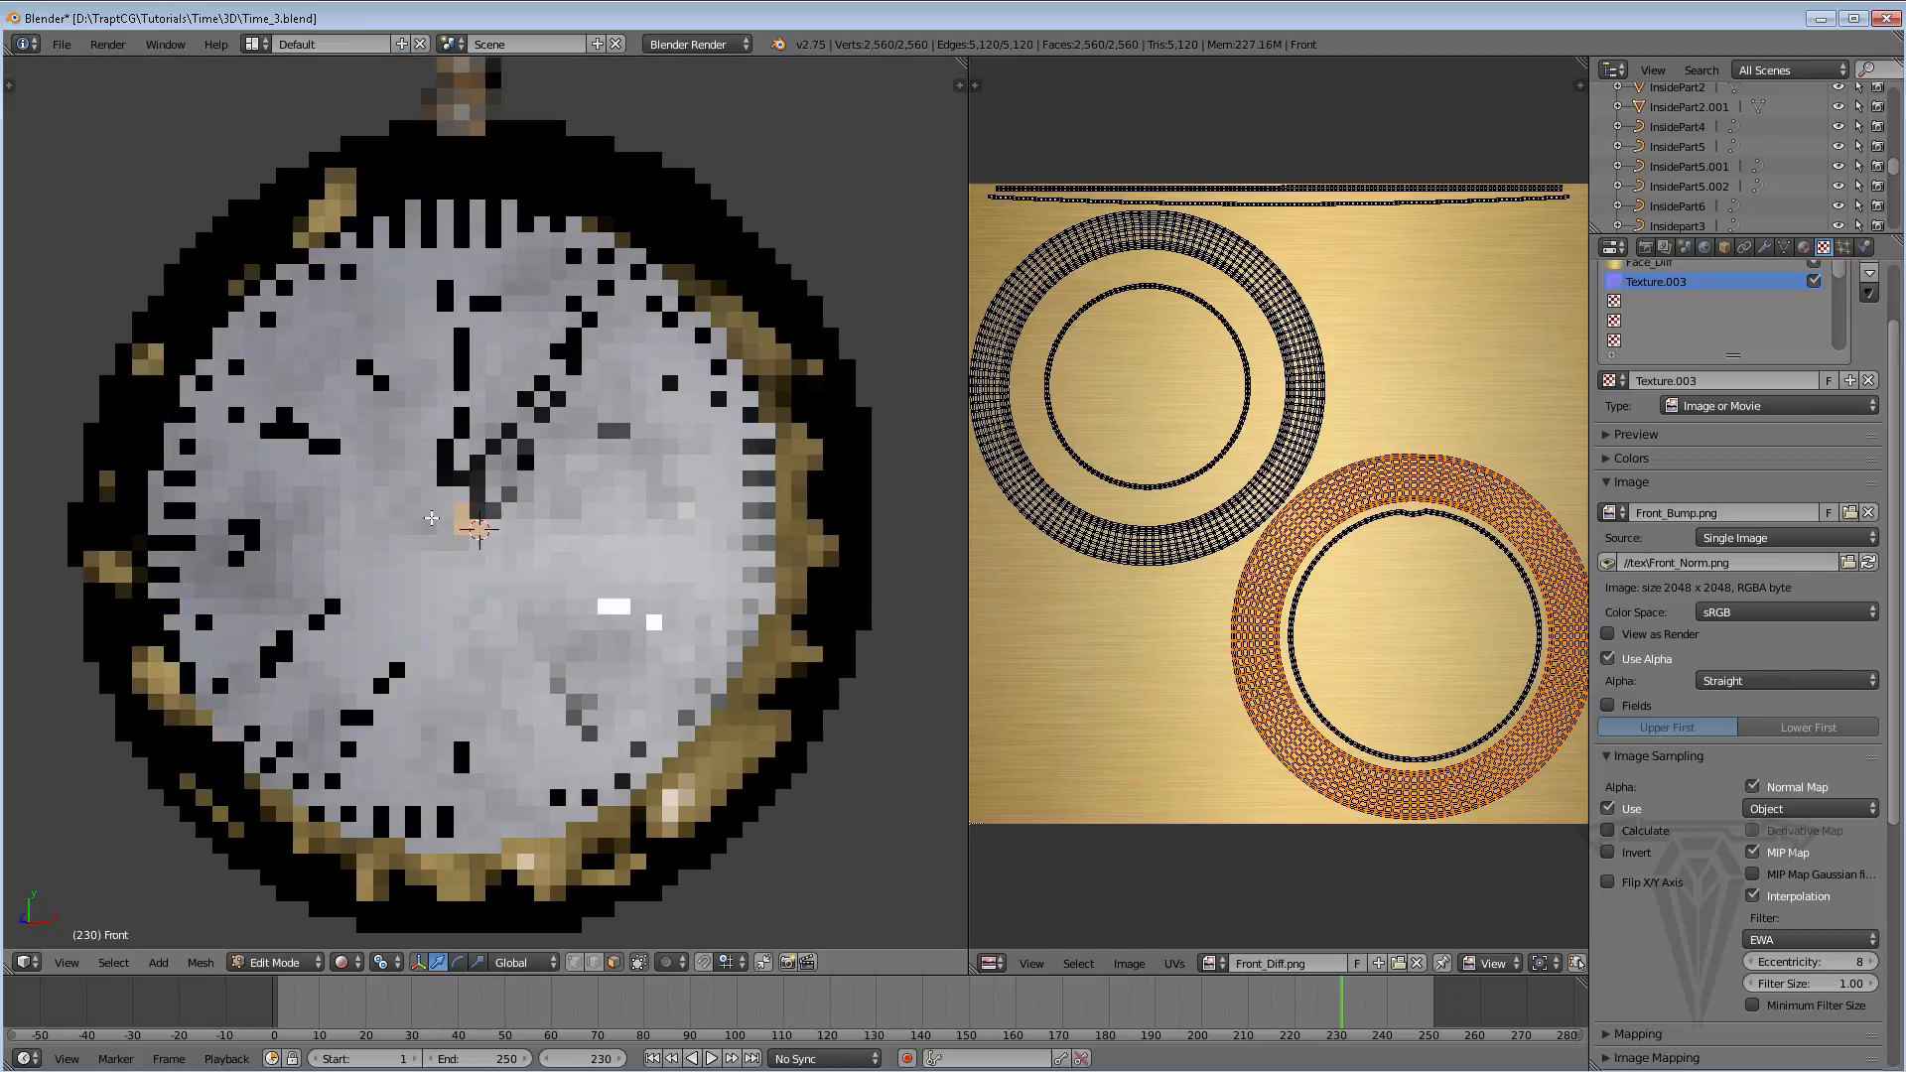
middle_drag(636, 499, 572, 495)
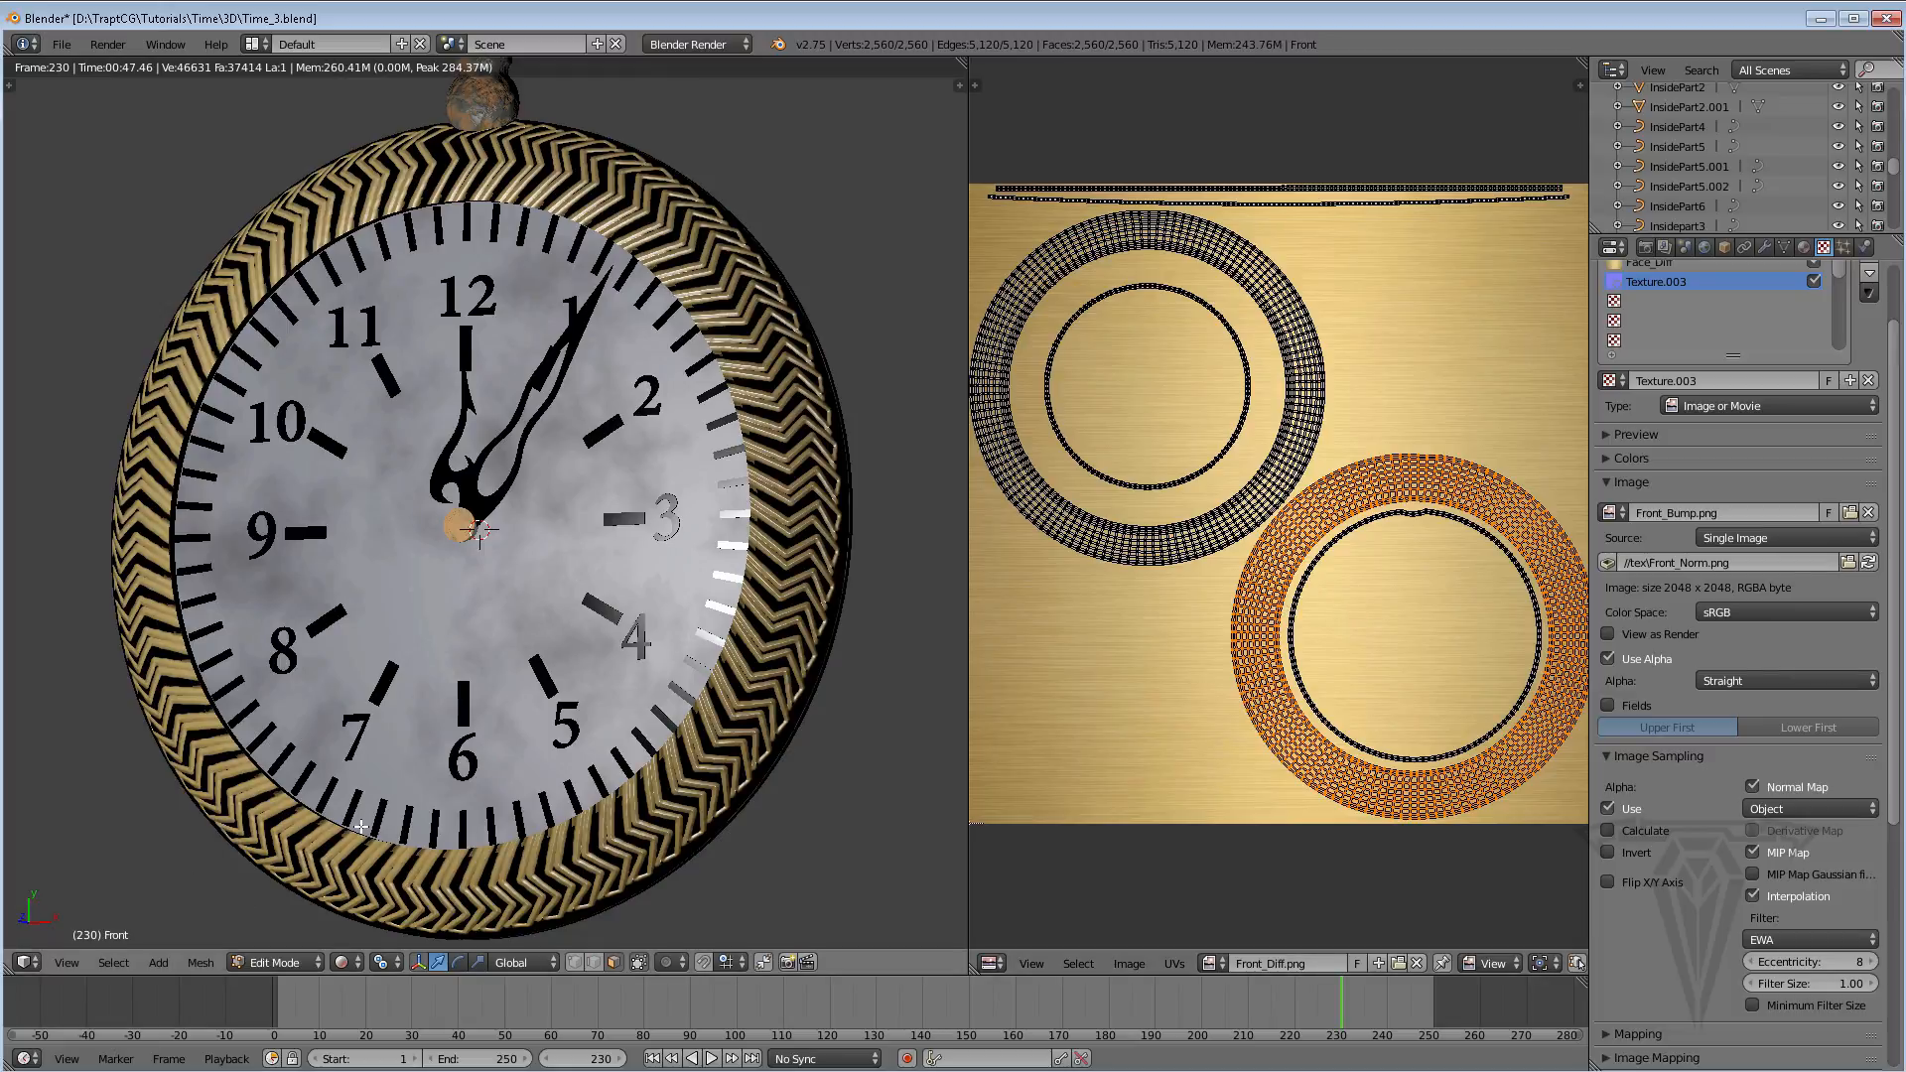
shift+middle_drag(568, 450, 569, 556)
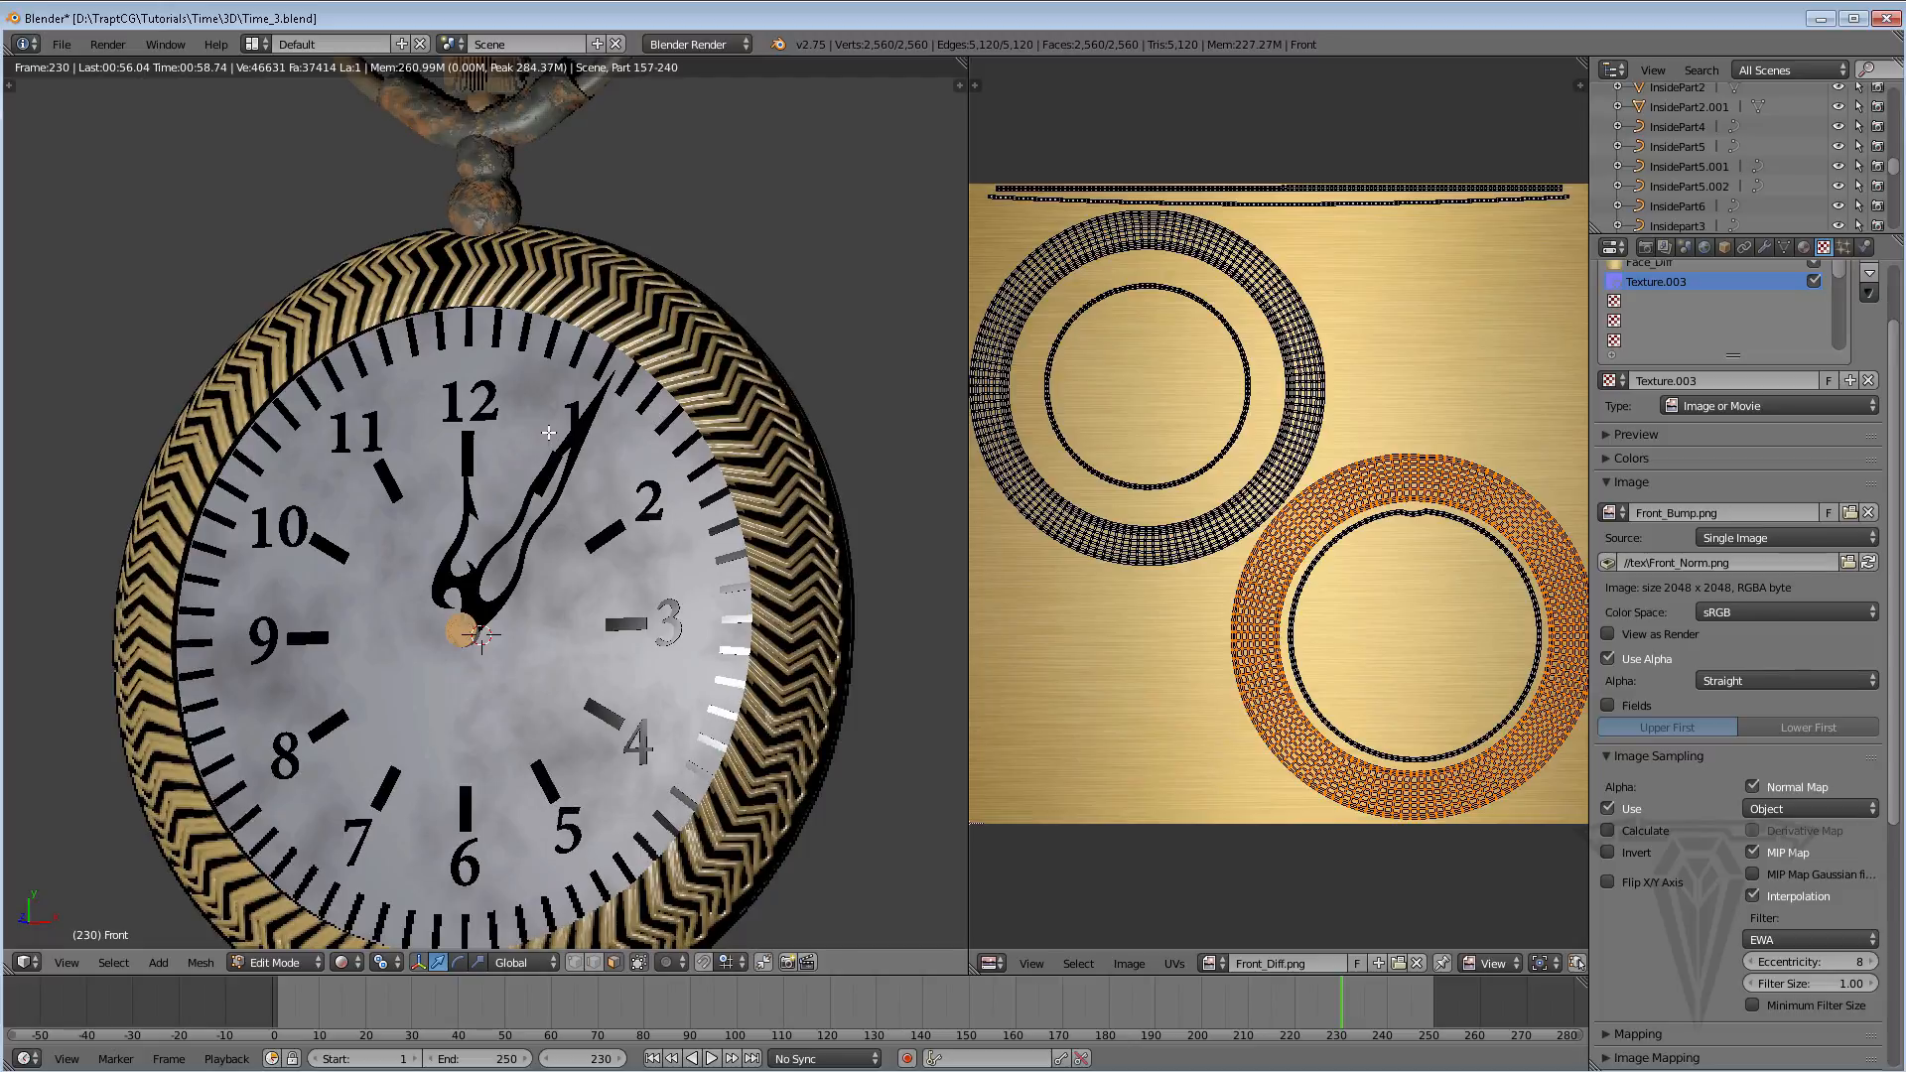
shift+middle_drag(549, 438, 549, 433)
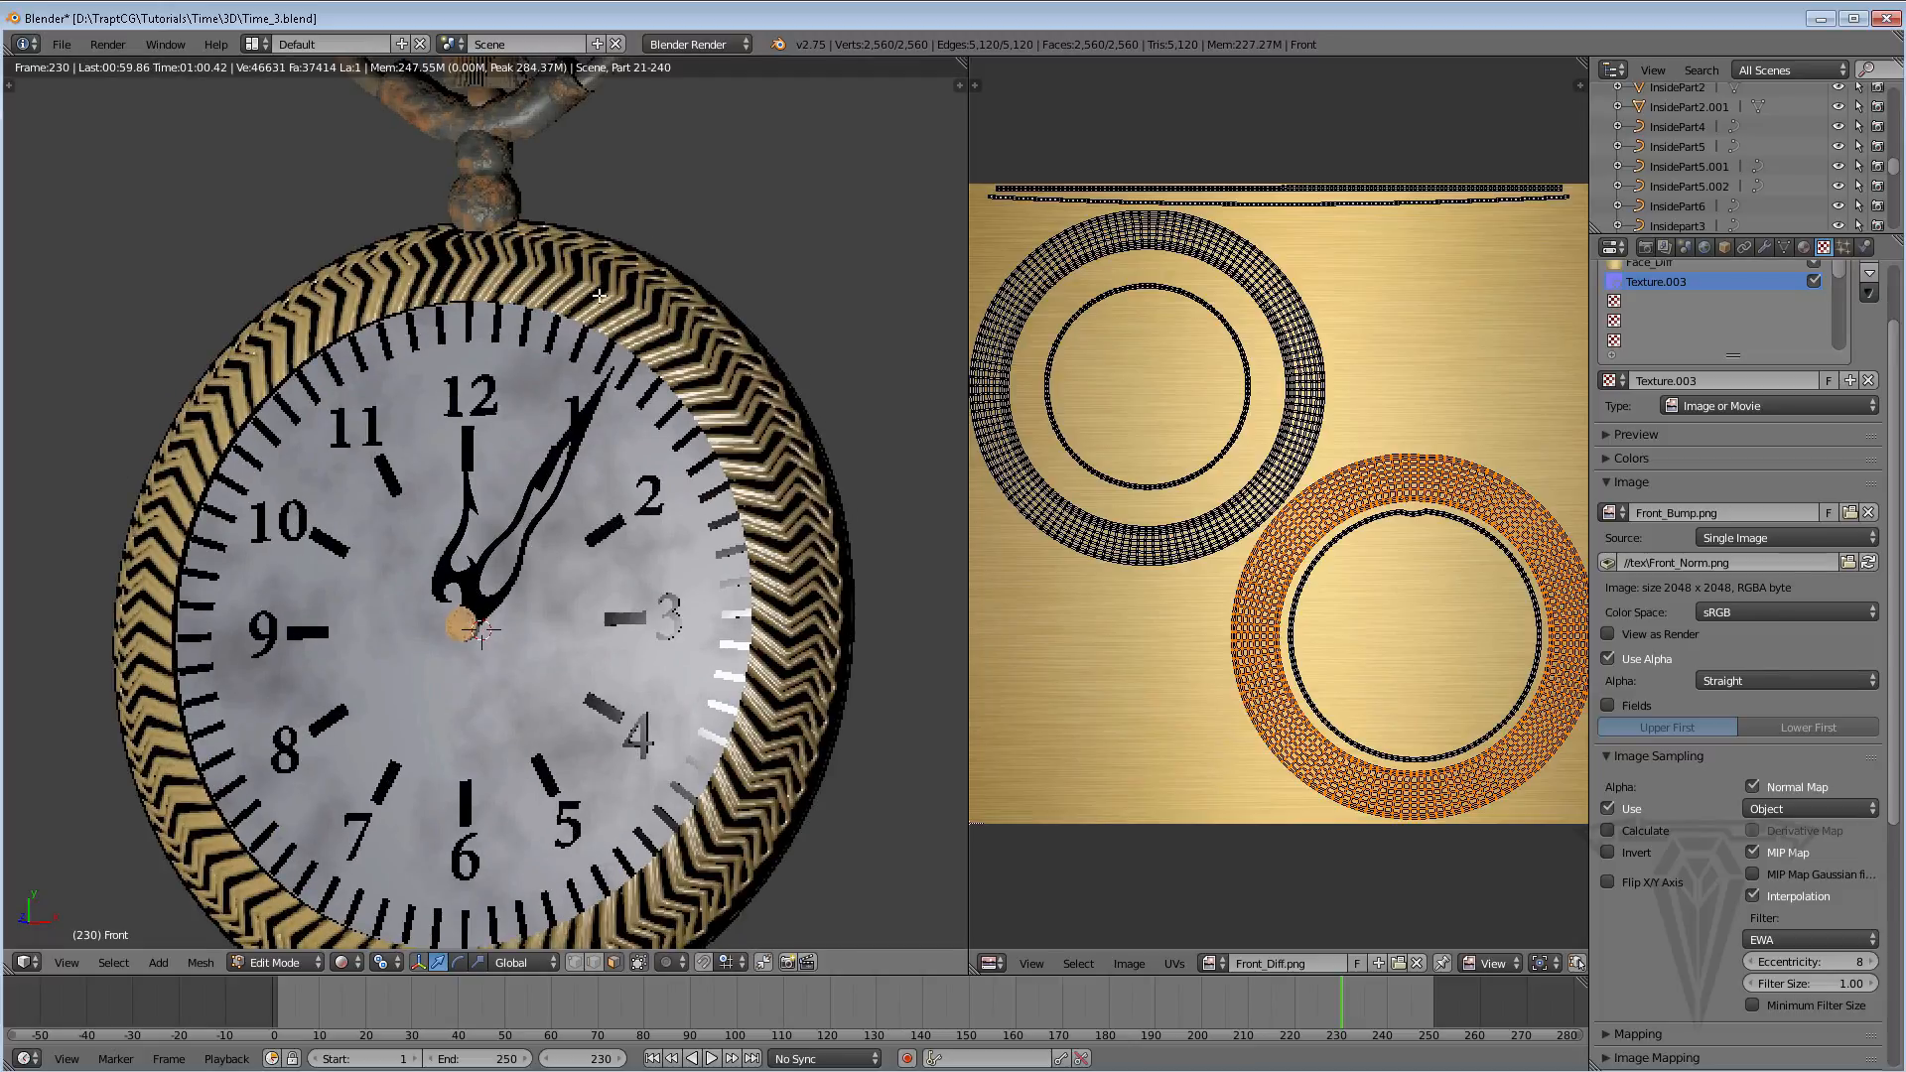
shift+middle_drag(557, 456, 557, 434)
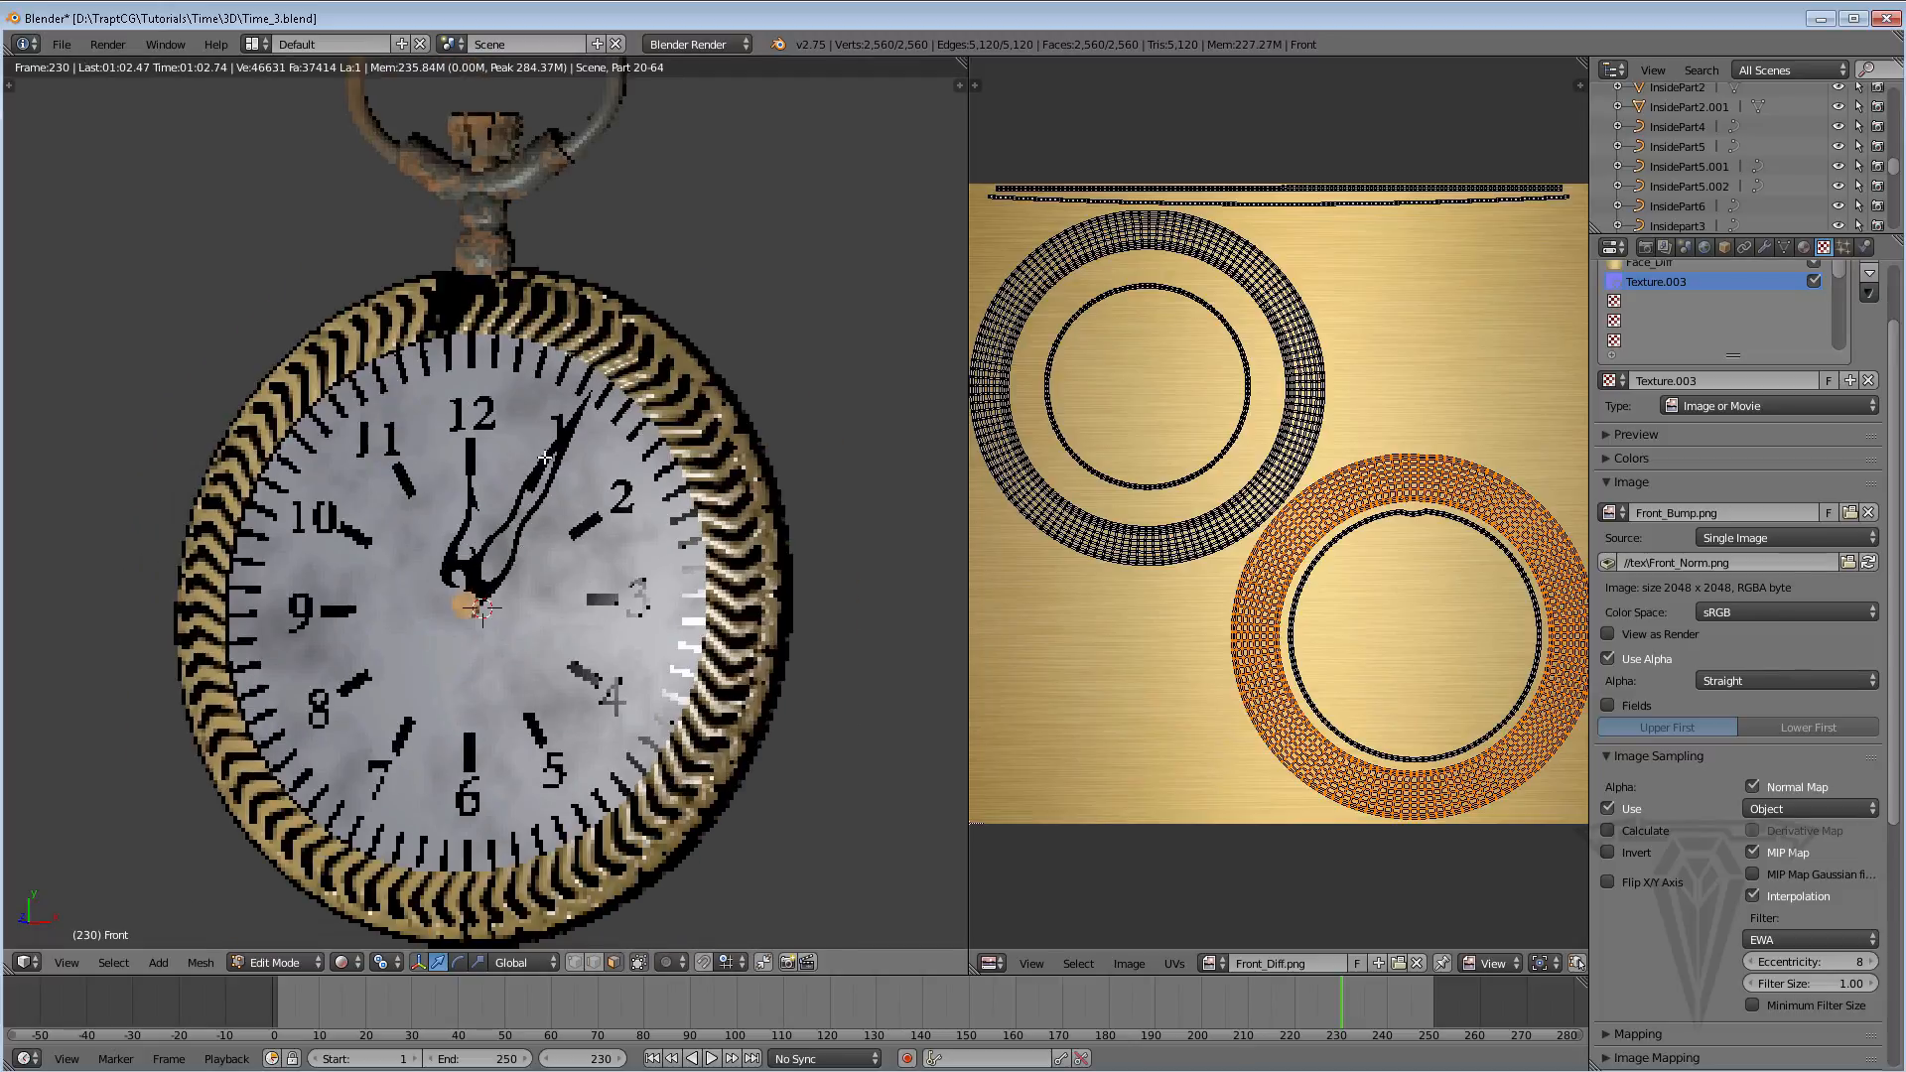